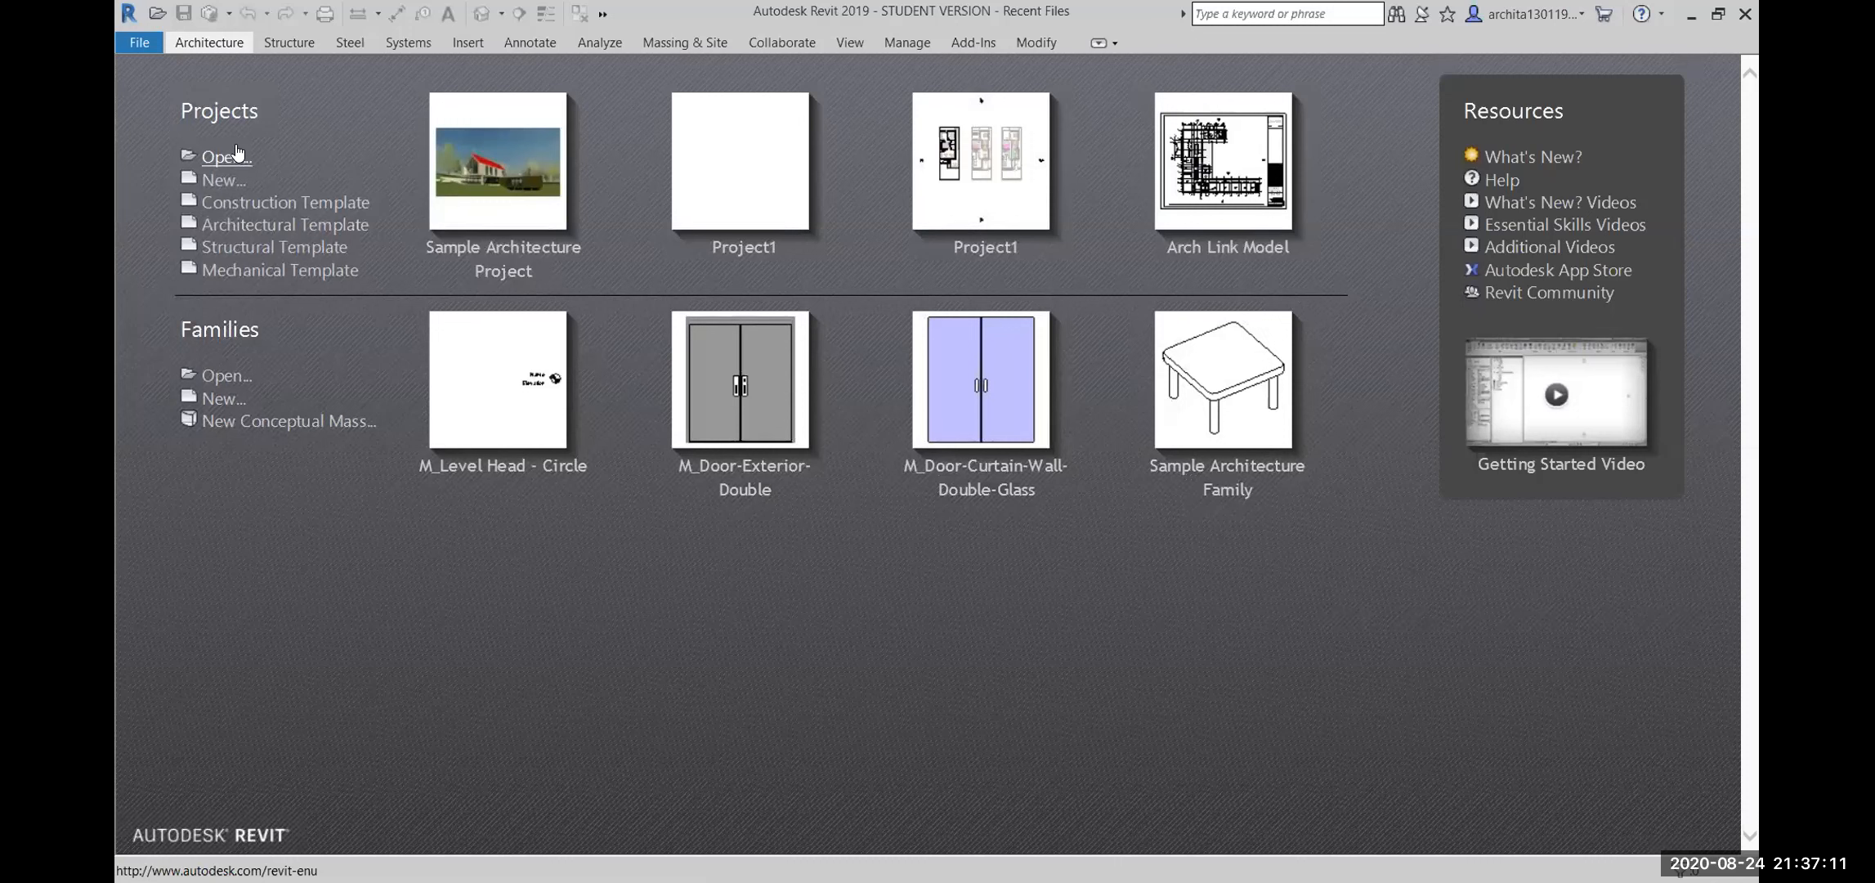
Create a new project based on the Architectural Template
{"action": "left_click", "coordinate": [225, 186]}
{"action": "left_click", "coordinate": [887, 295]}
{"action": "left_click", "coordinate": [817, 337]}
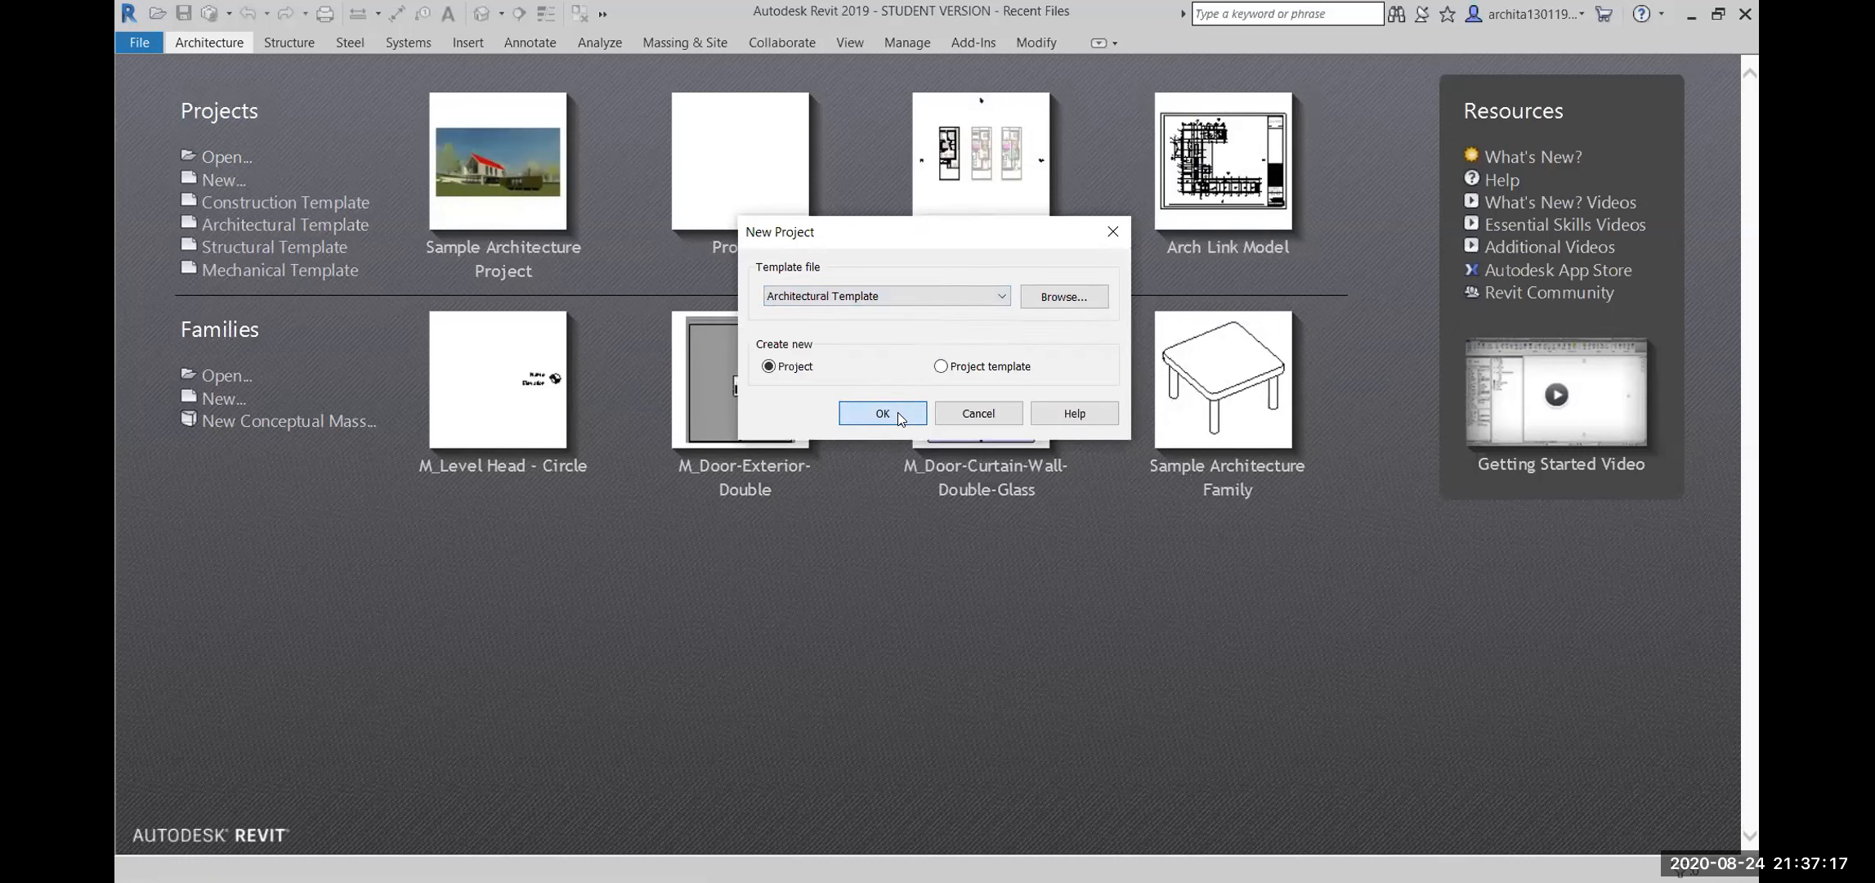
{"action": "left_click", "coordinate": [882, 413]}
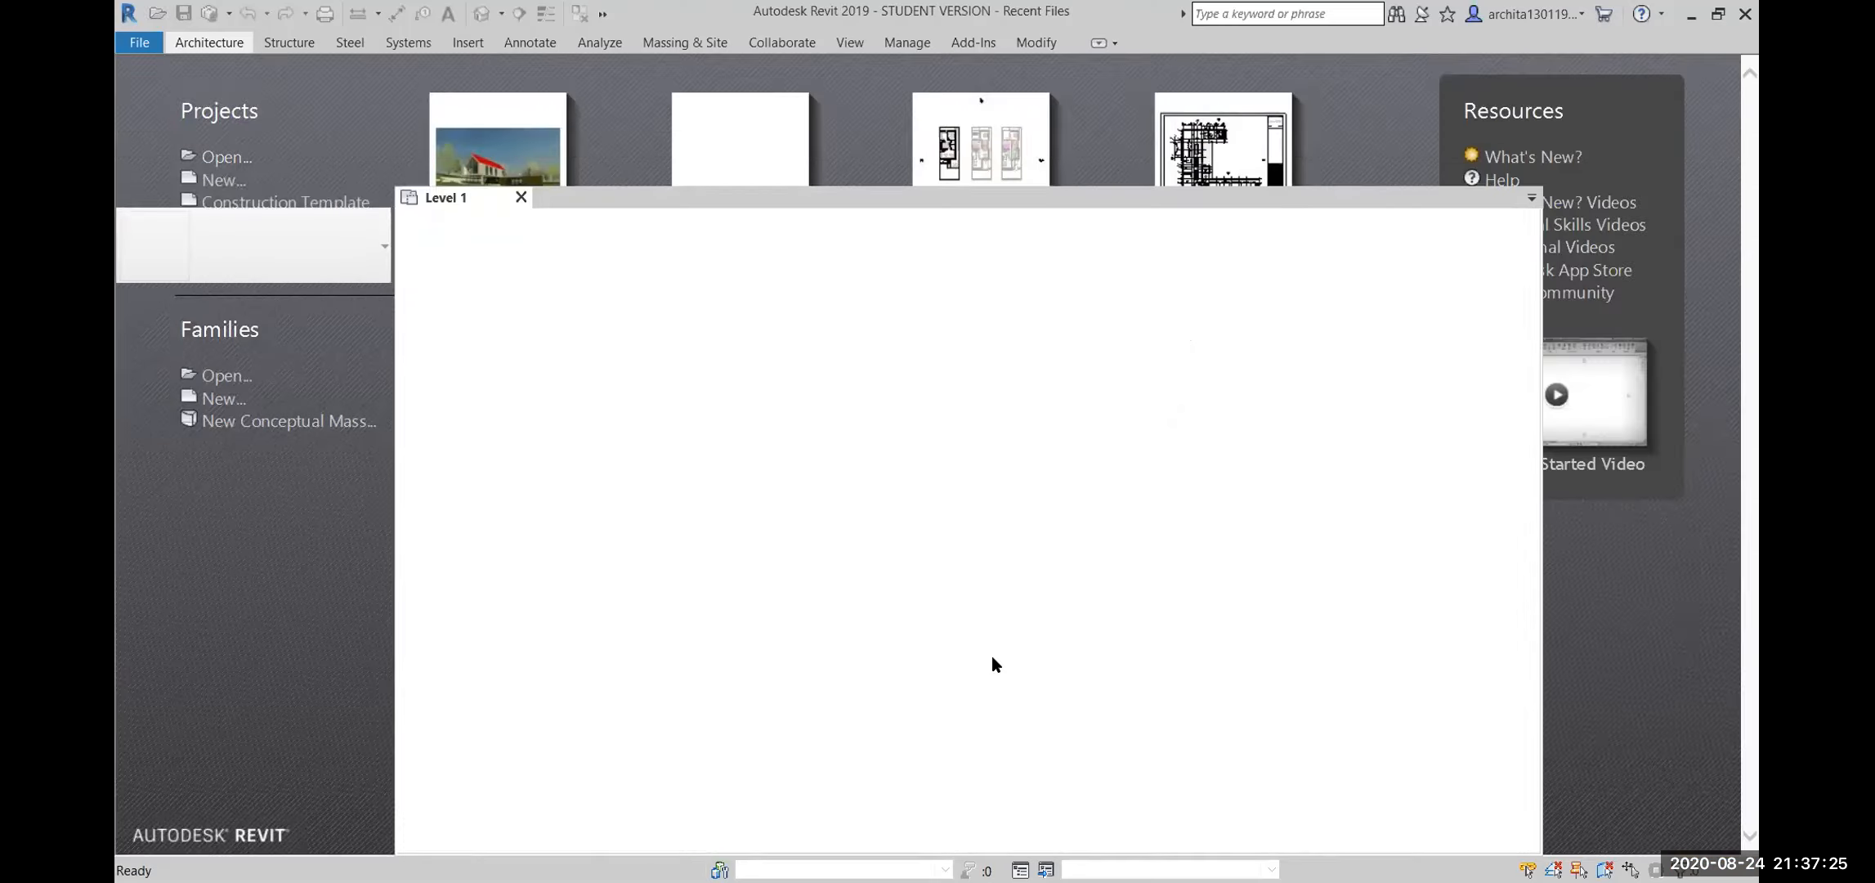
Draw a closed rectangle of Generic - 200mm basic walls, about 44000 by 23000 mm, between the elevation markers on Level 1
{"action": "middle_click_drag", "start_coordinate": [1071, 606], "coordinate": [1040, 613]}
{"action": "scroll", "coordinate": [1075, 602], "scroll_direction": "down", "scroll_amount": 1}
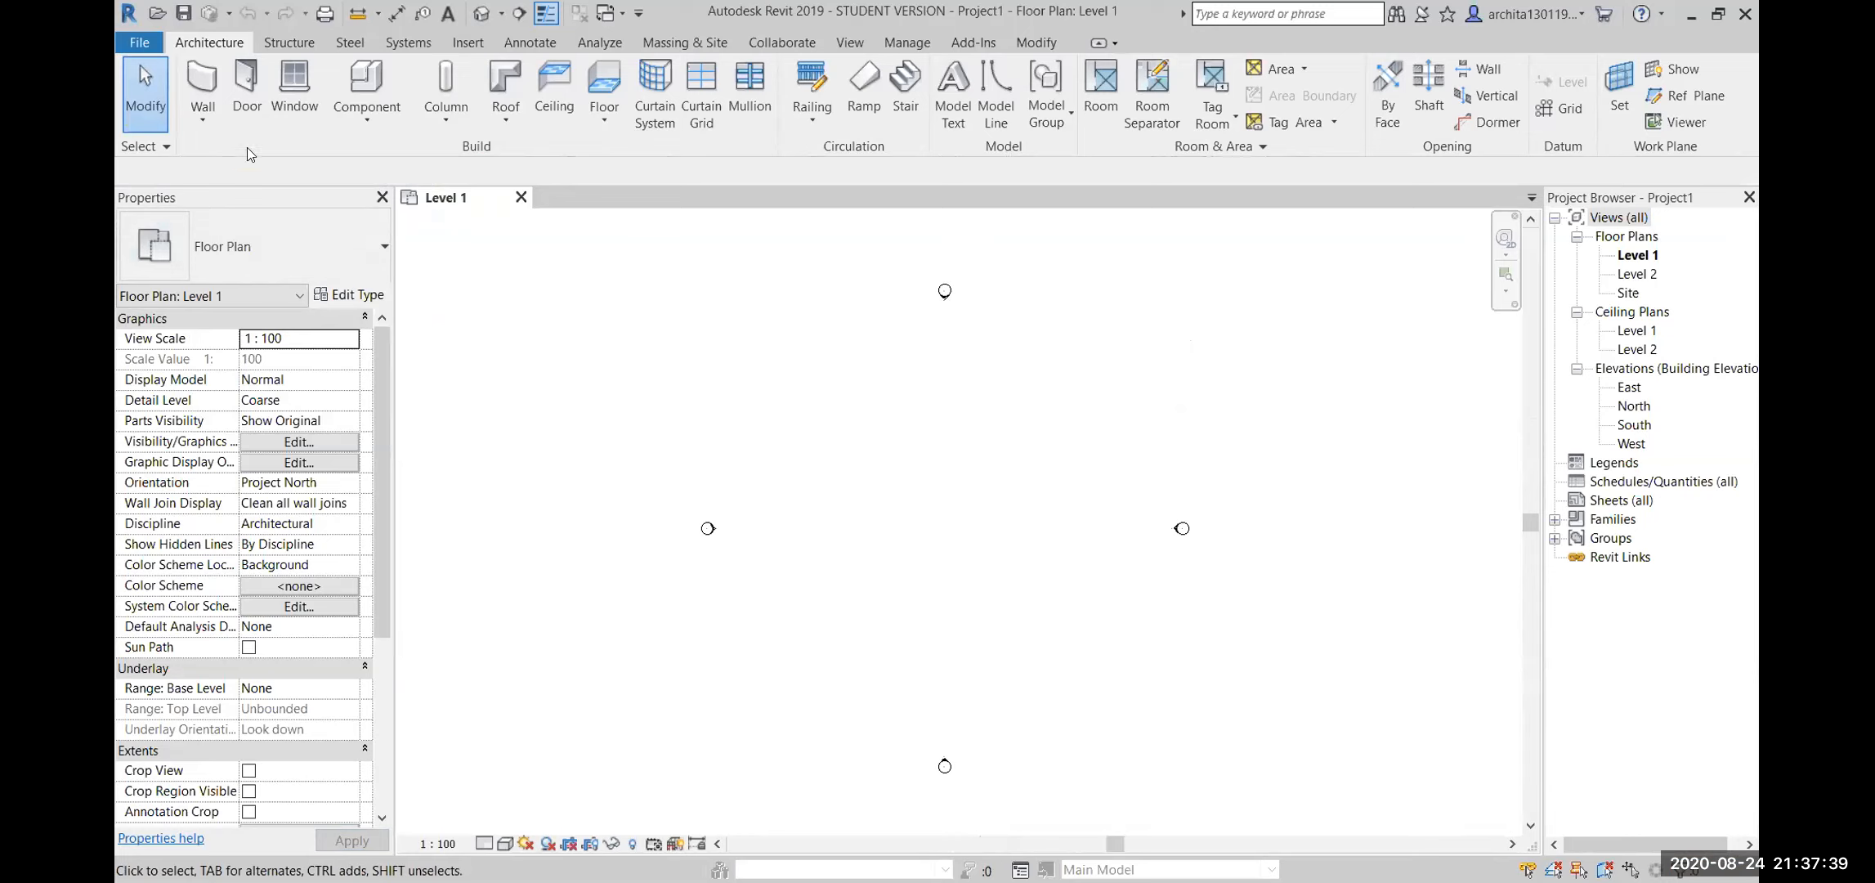
{"action": "left_click", "coordinate": [206, 78]}
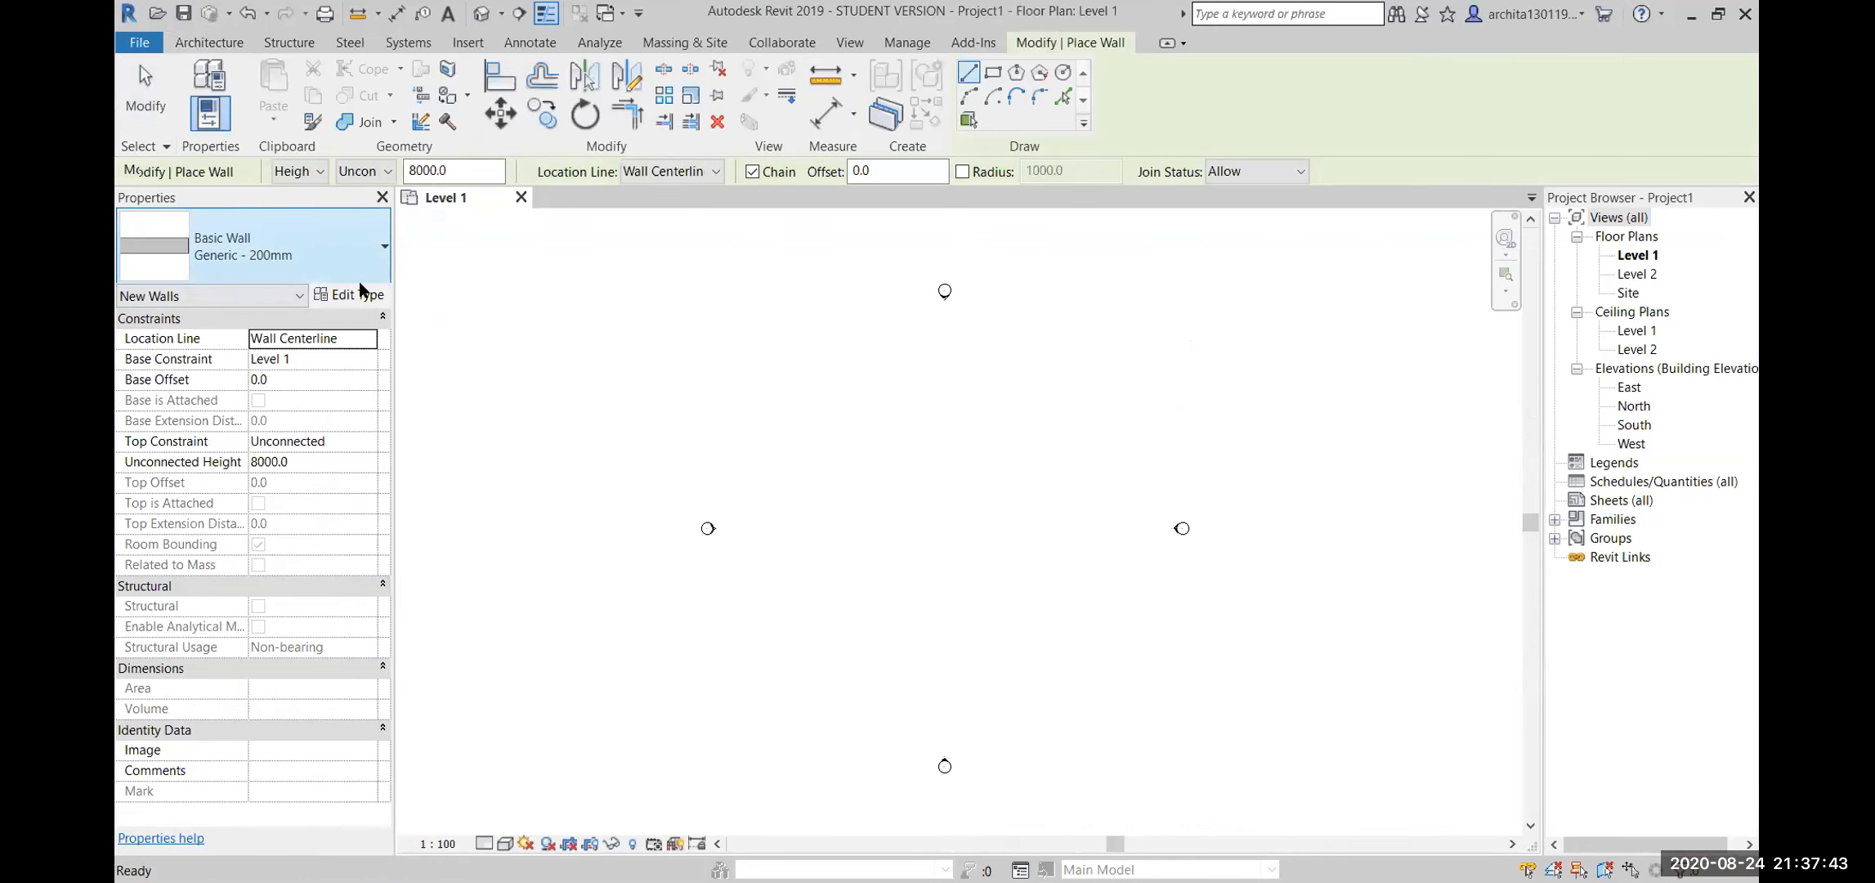
{"action": "left_click", "coordinate": [270, 250]}
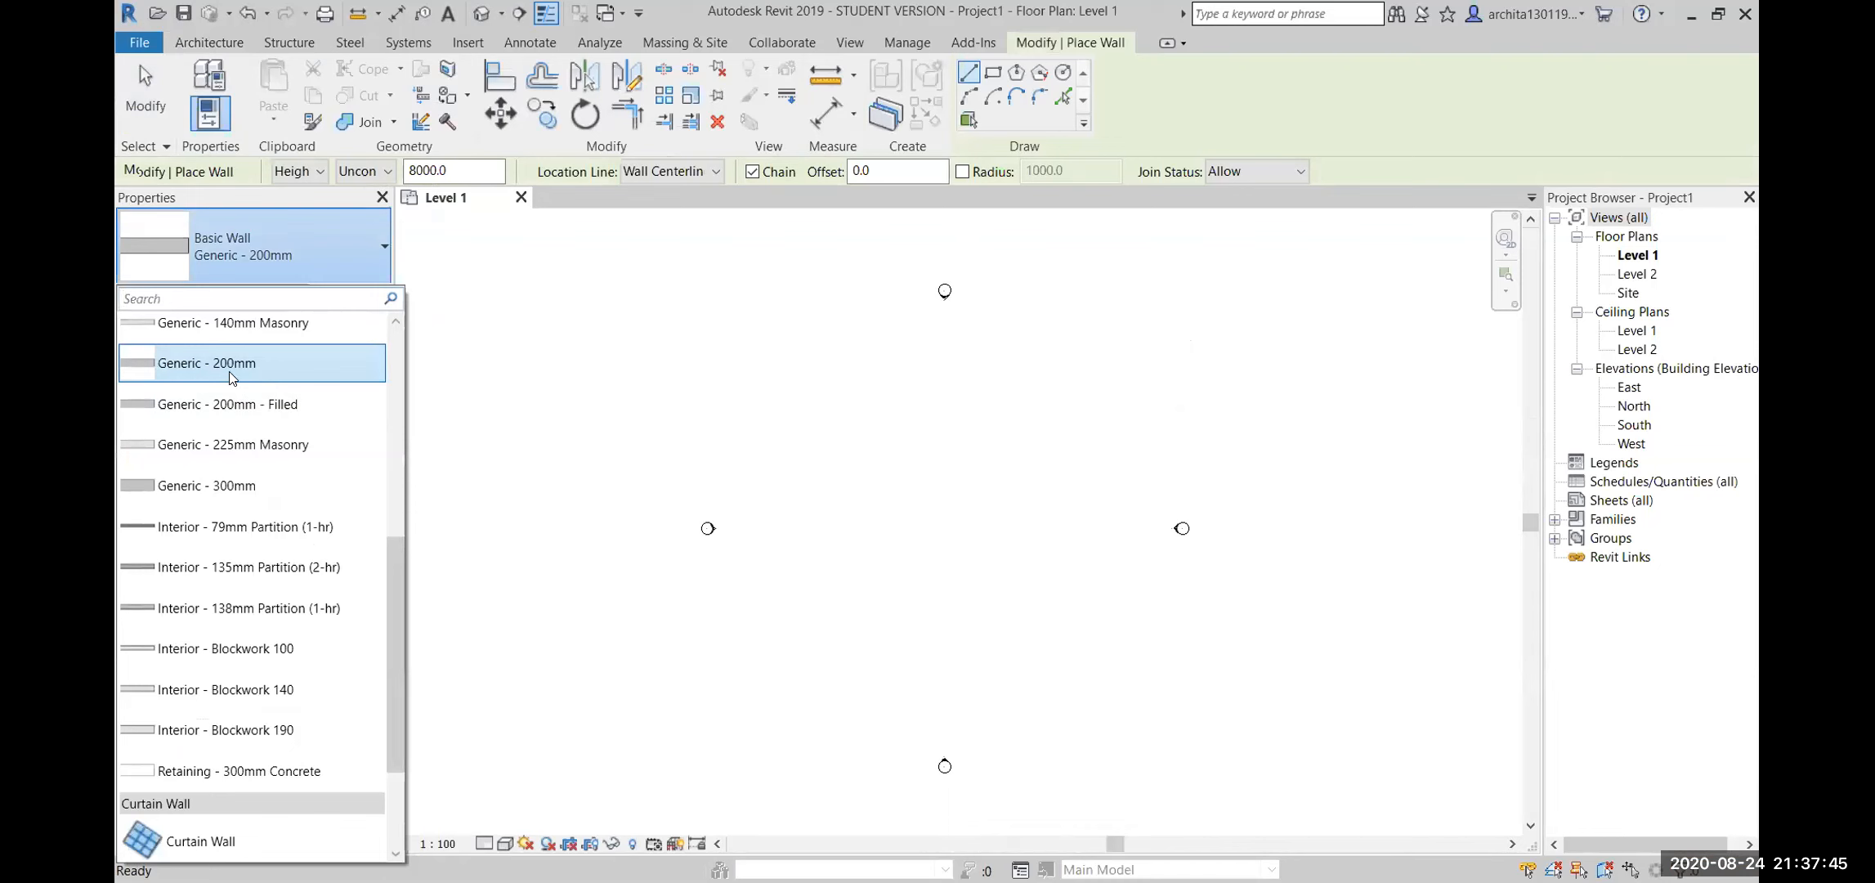
{"action": "left_click", "coordinate": [244, 368]}
{"action": "left_click", "coordinate": [745, 451]}
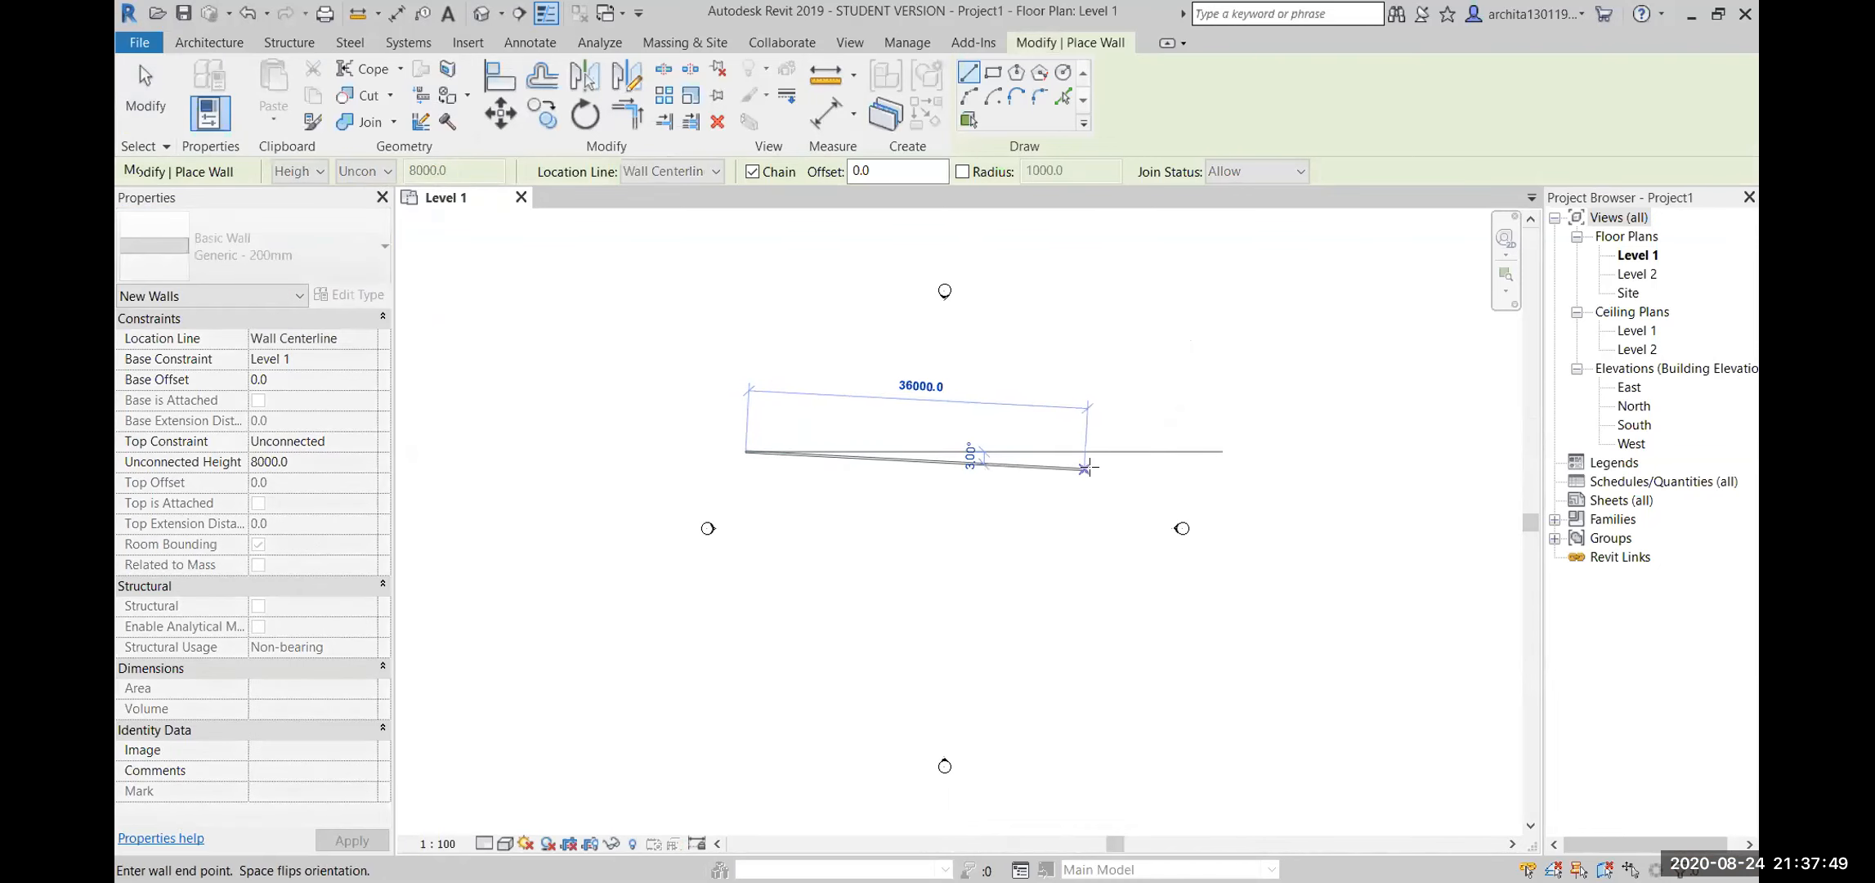
{"action": "left_click", "coordinate": [1159, 451]}
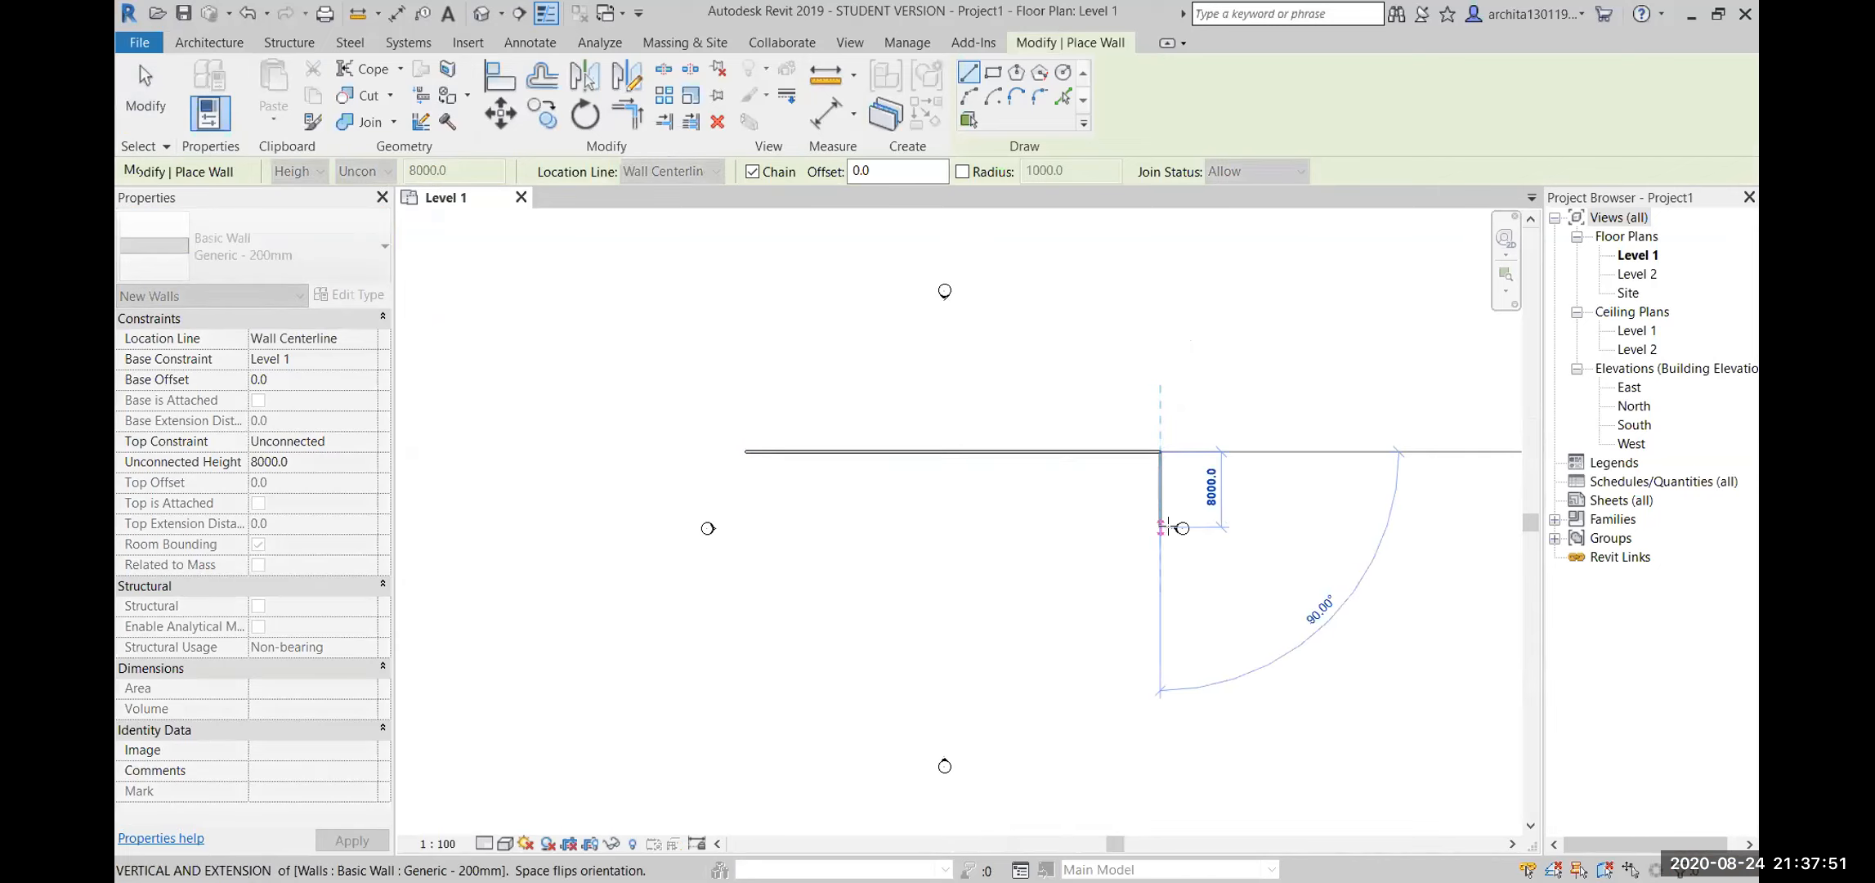
{"action": "left_click", "coordinate": [1160, 668]}
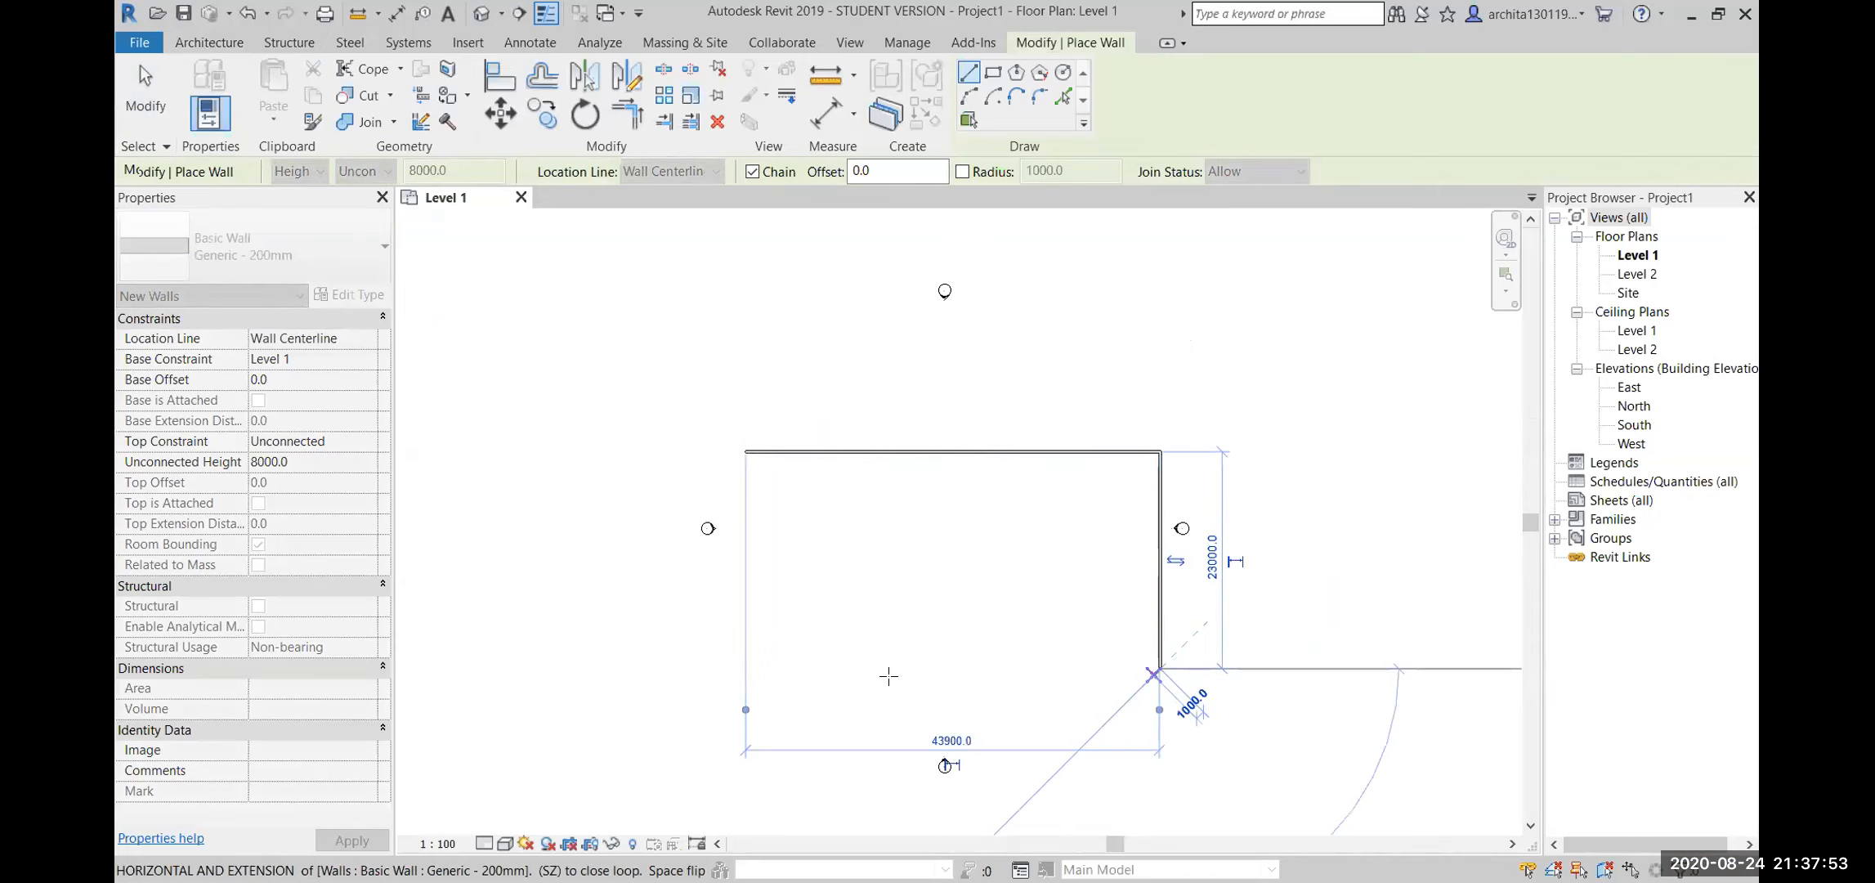
{"action": "left_click", "coordinate": [745, 668]}
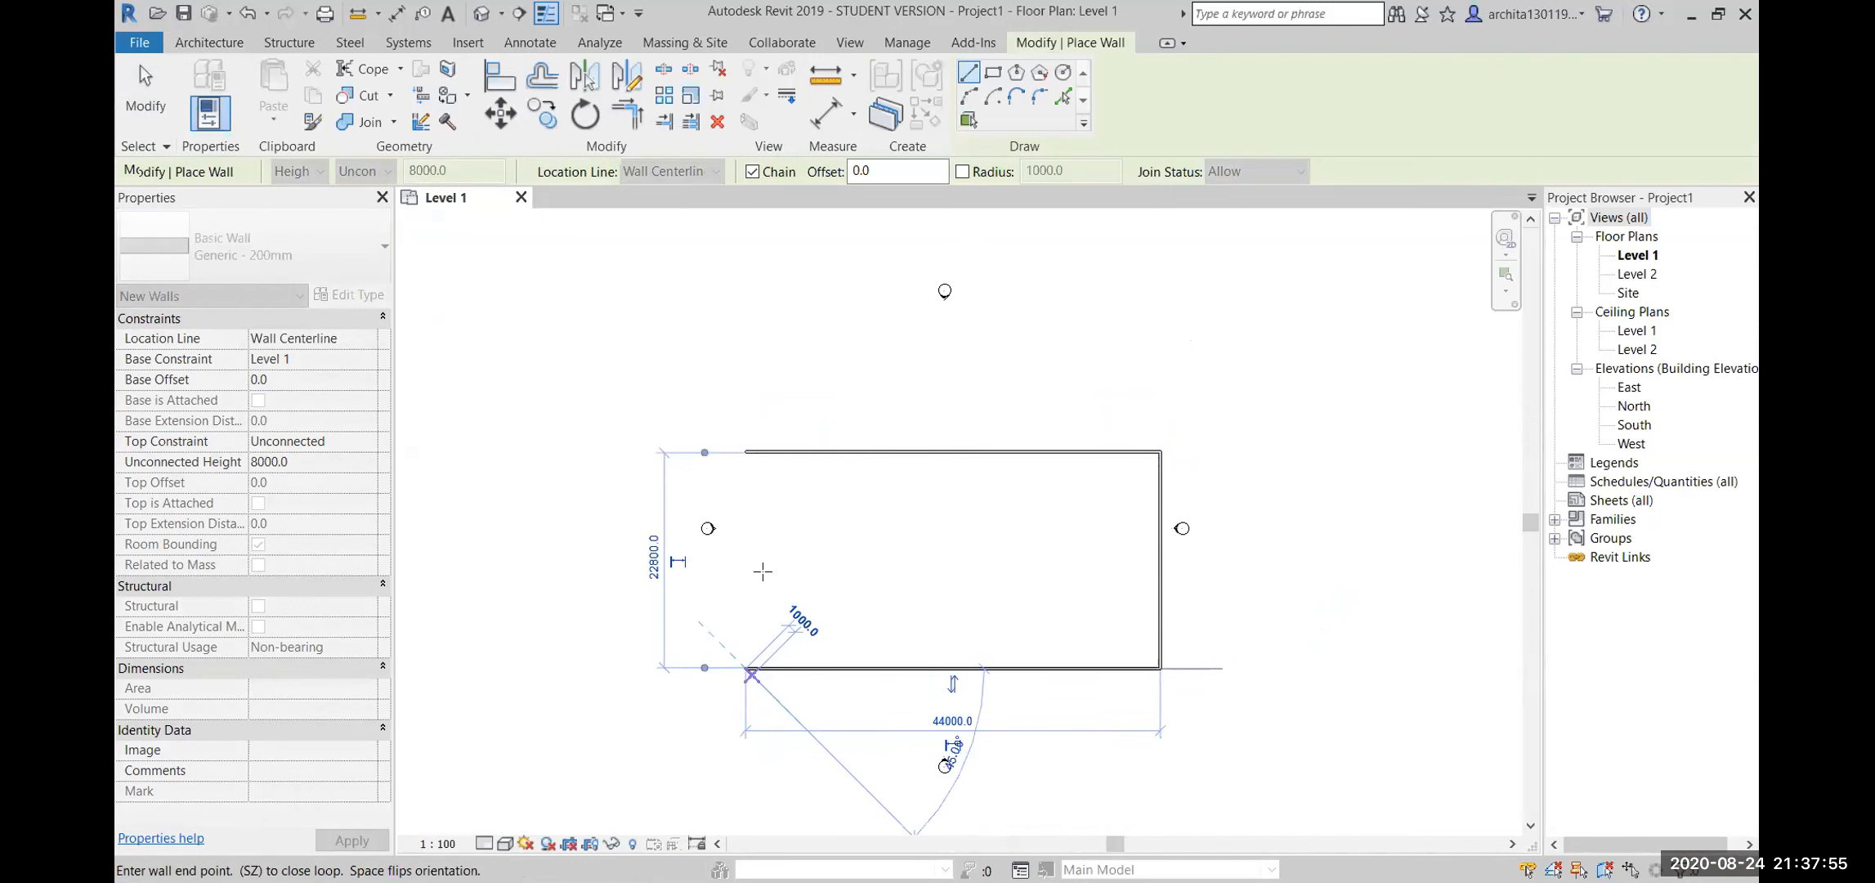
{"action": "left_click", "coordinate": [745, 451]}
{"action": "key", "text": "Escape"}
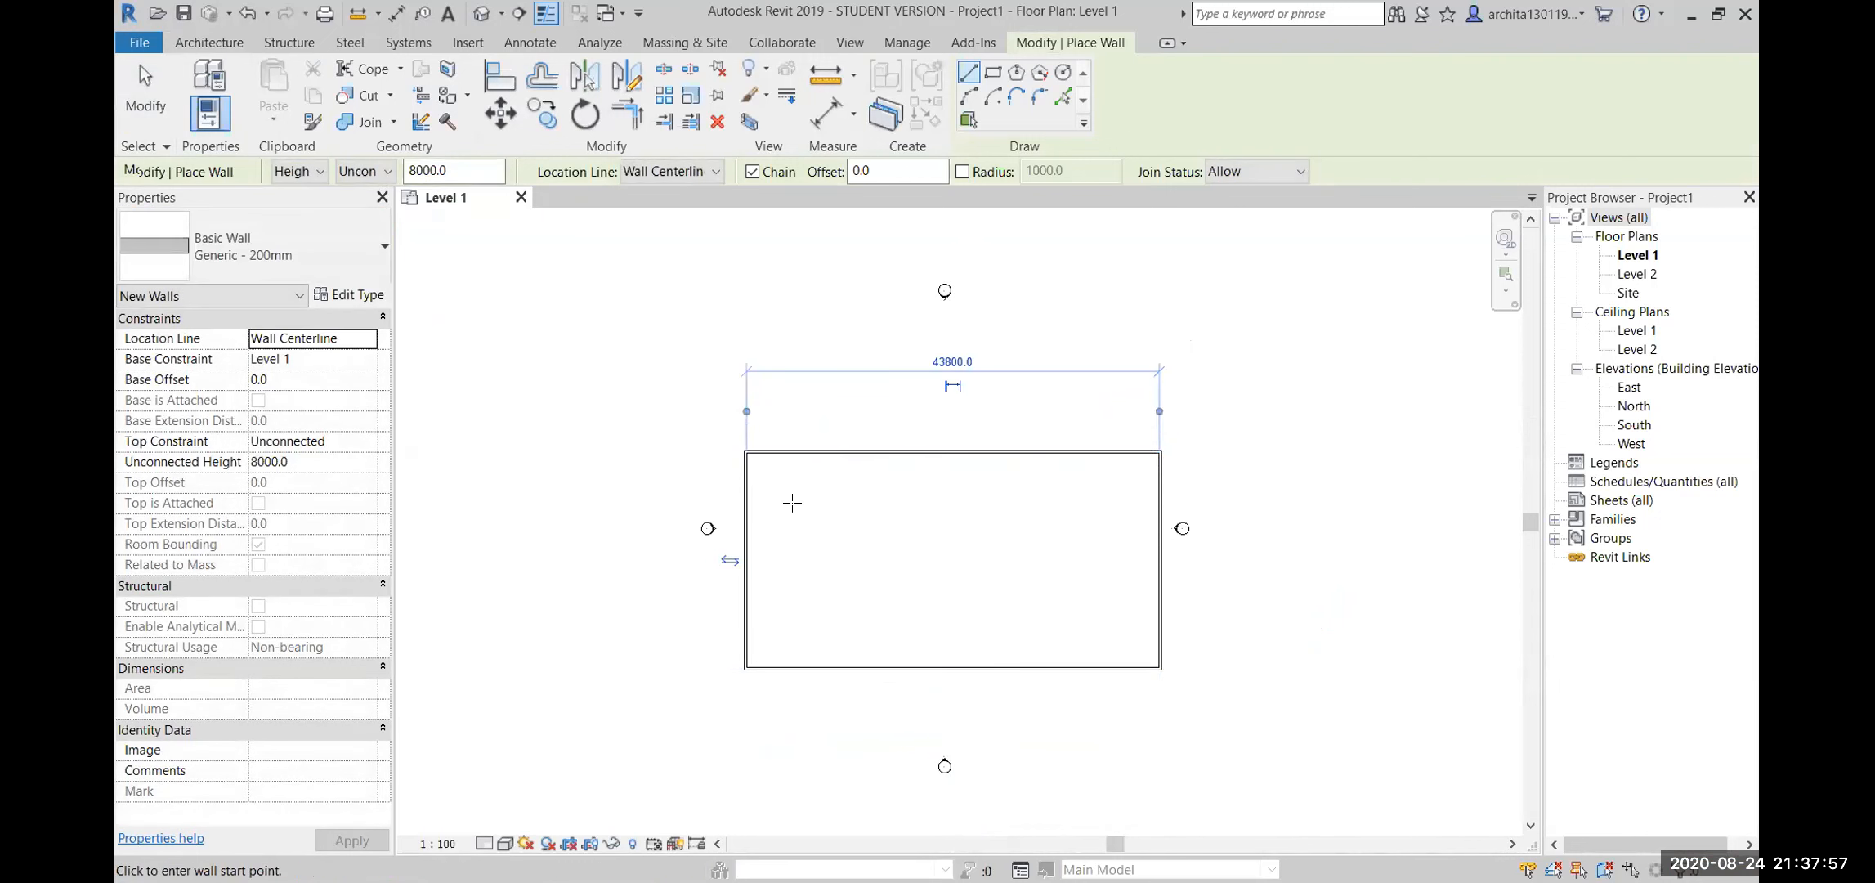
{"action": "key", "text": "Escape"}
Start placing doors with the M_Single-Flush 0915 x 2134mm type
{"action": "scroll", "coordinate": [1030, 548], "scroll_direction": "up", "scroll_amount": 2}
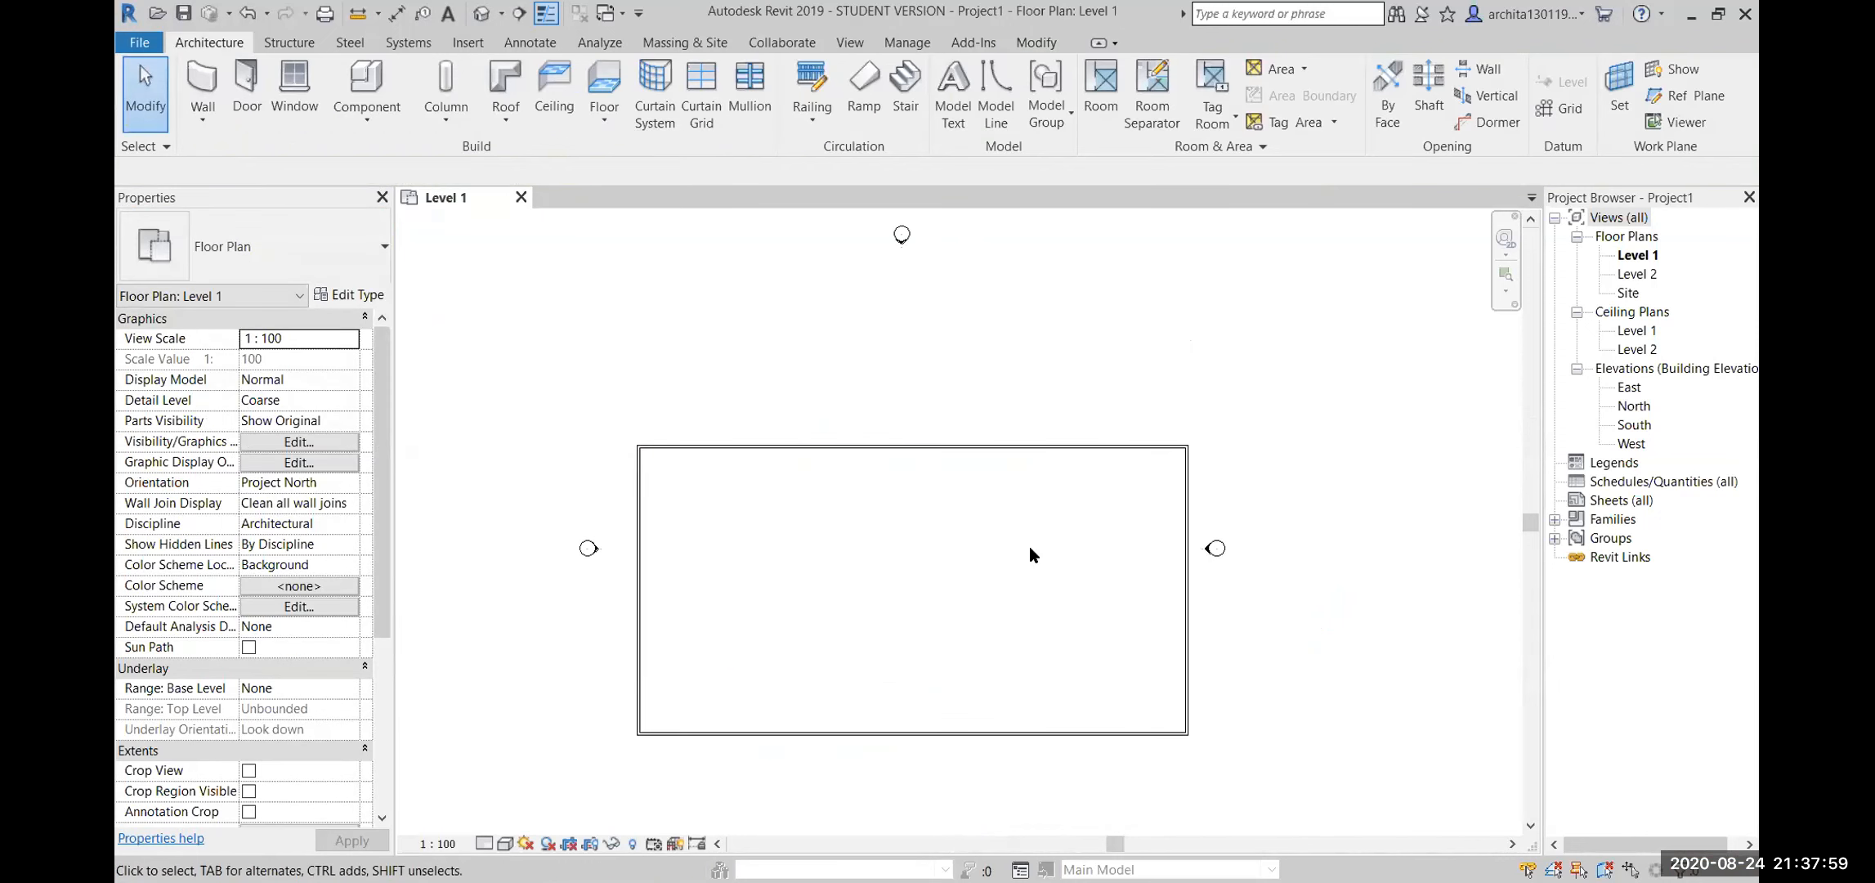
{"action": "middle_click_drag", "start_coordinate": [888, 572], "coordinate": [933, 527]}
{"action": "scroll", "coordinate": [813, 544], "scroll_direction": "up", "scroll_amount": 1}
{"action": "middle_click_drag", "start_coordinate": [929, 644], "coordinate": [924, 679]}
{"action": "scroll", "coordinate": [924, 679], "scroll_direction": "down", "scroll_amount": 1}
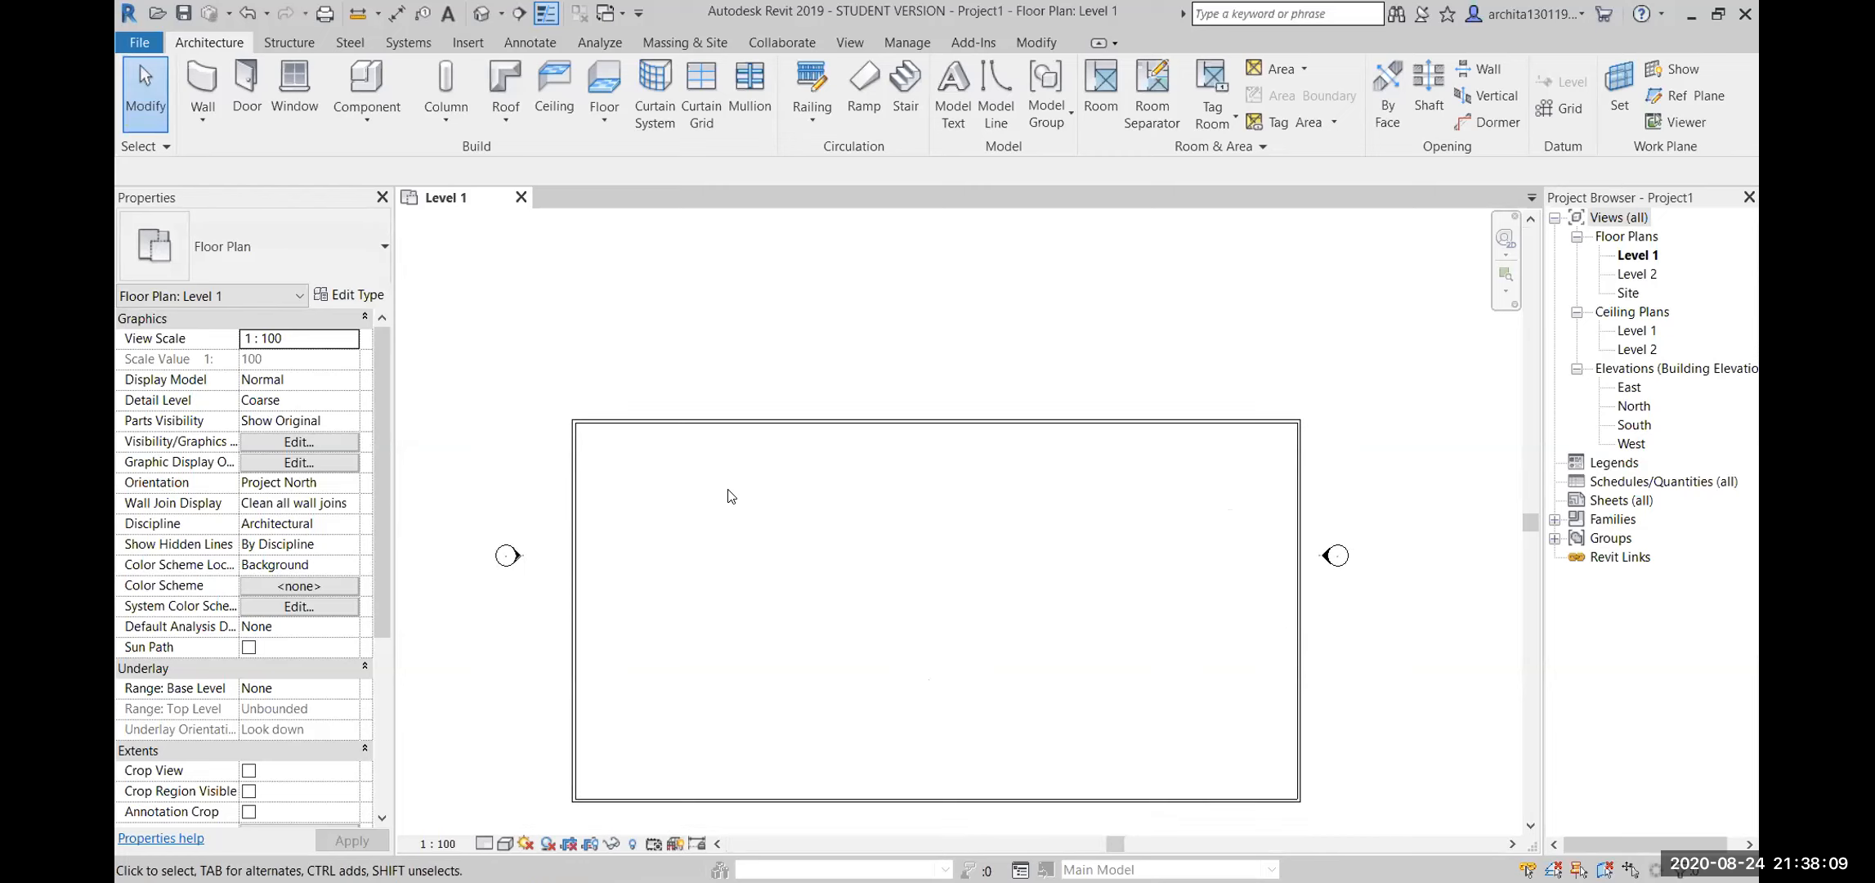
{"action": "left_click", "coordinate": [244, 84]}
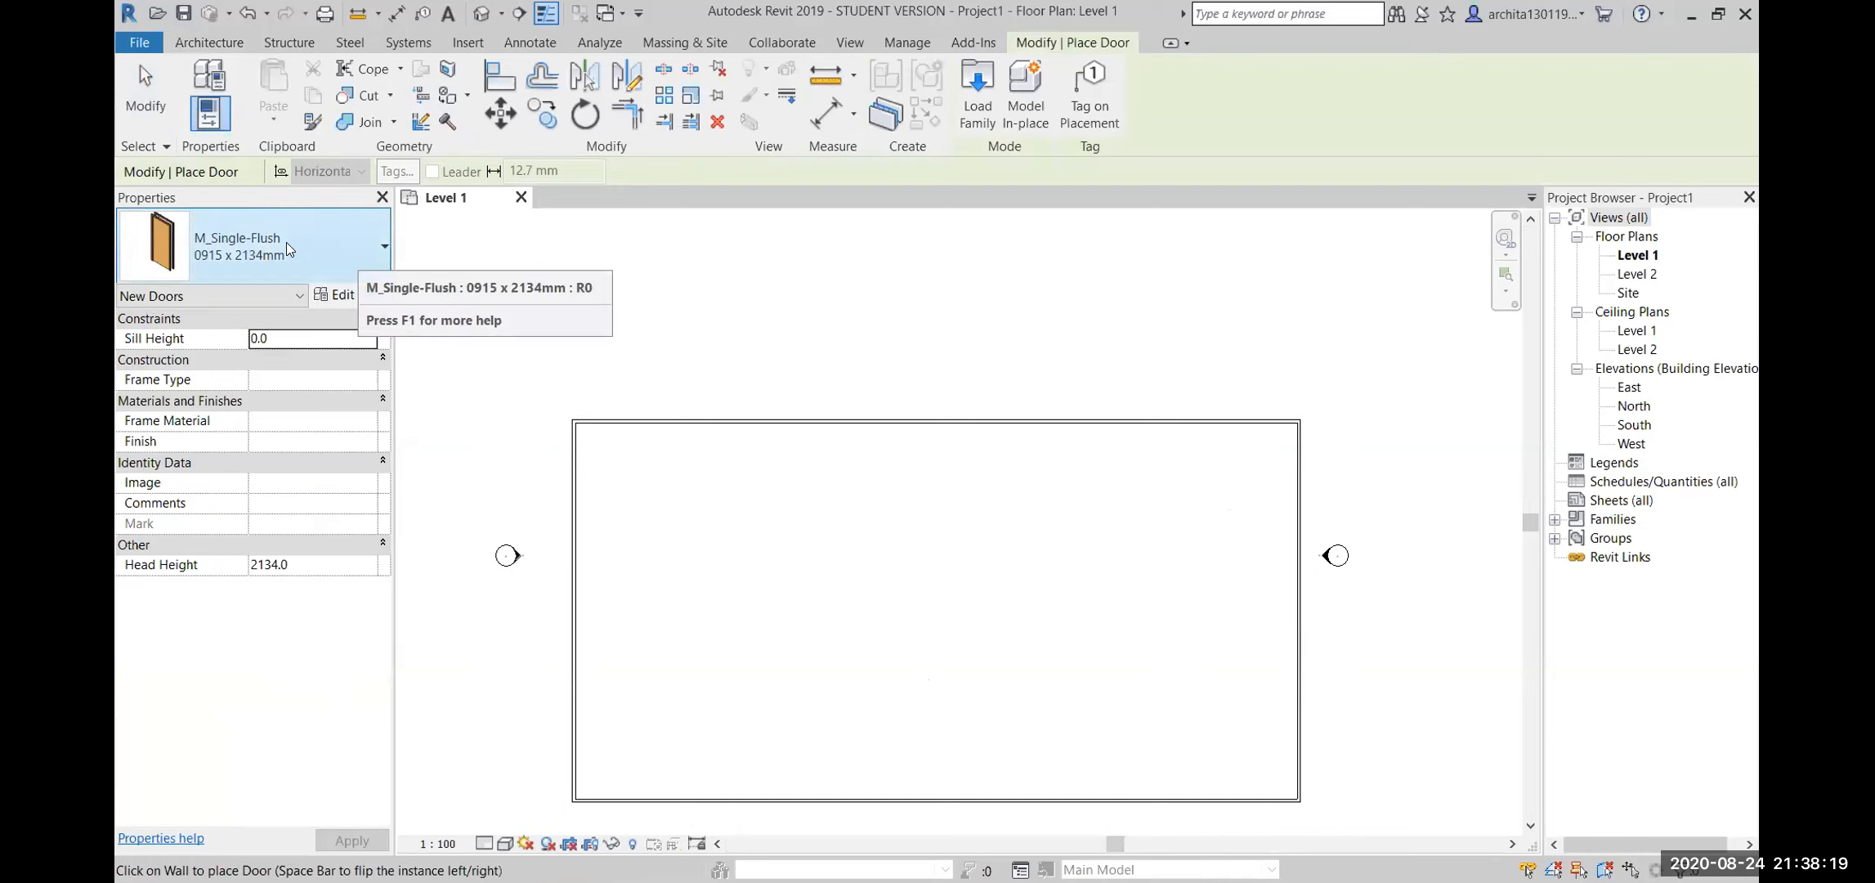
{"action": "left_click", "coordinate": [239, 255]}
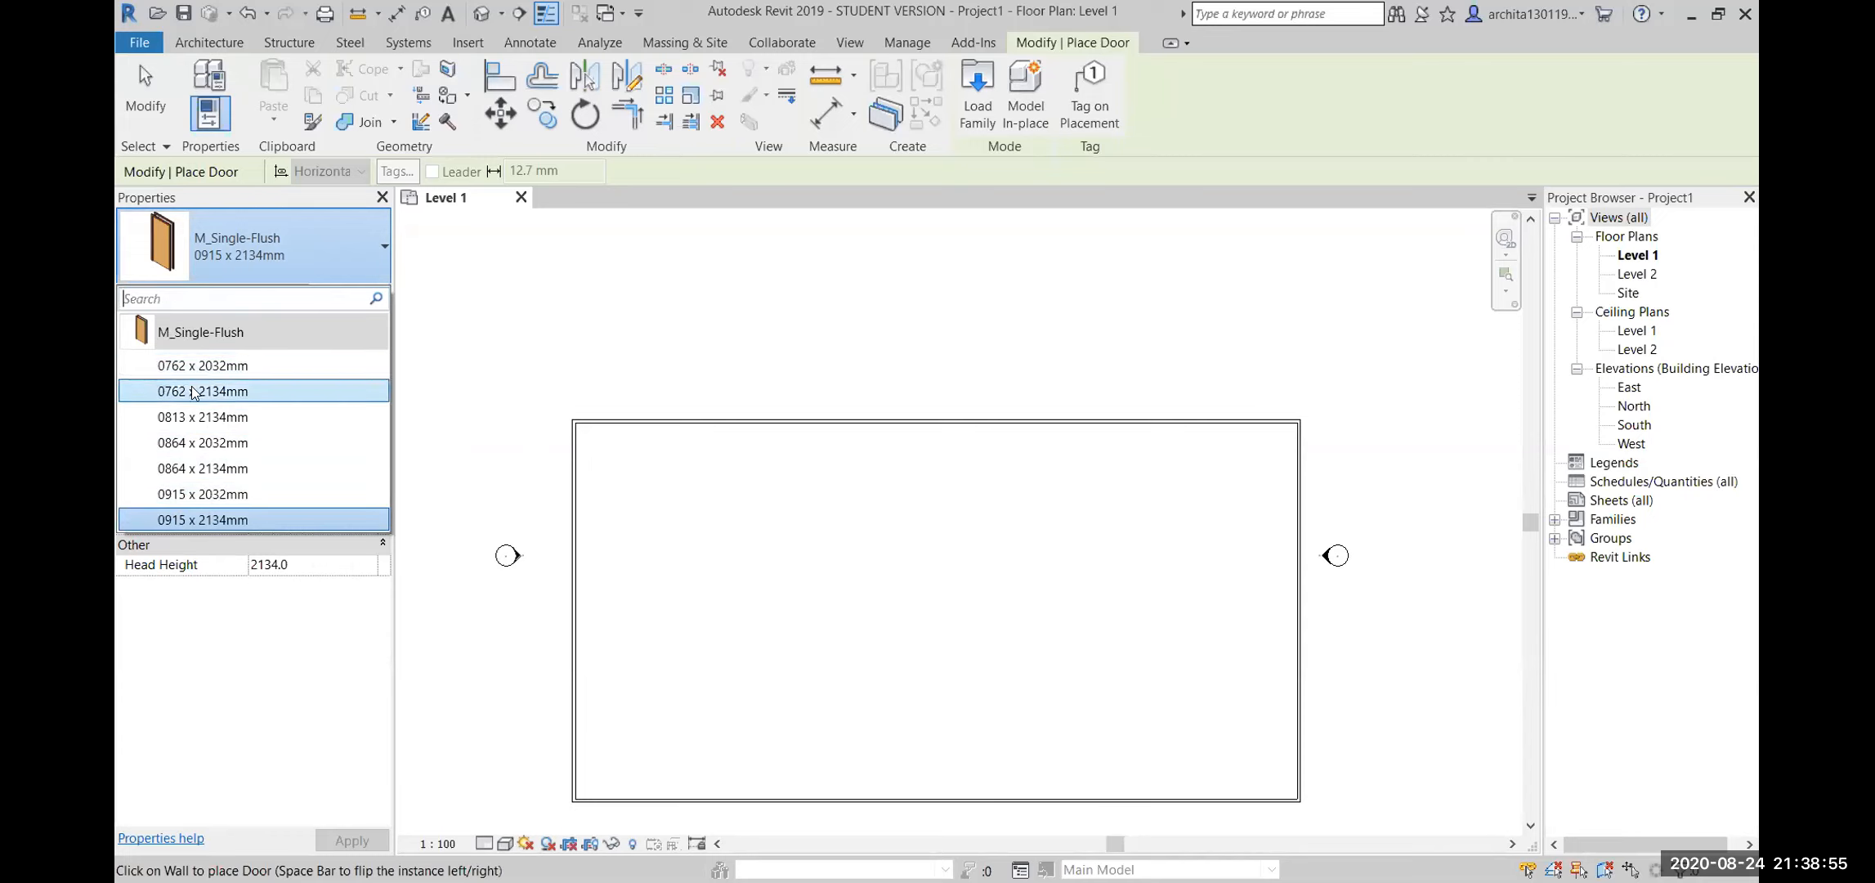
{"action": "left_click", "coordinate": [192, 517]}
Place a door in the upper wall about 1900 mm from its left end, swinging outward
{"action": "scroll", "coordinate": [629, 458], "scroll_direction": "up", "scroll_amount": 2}
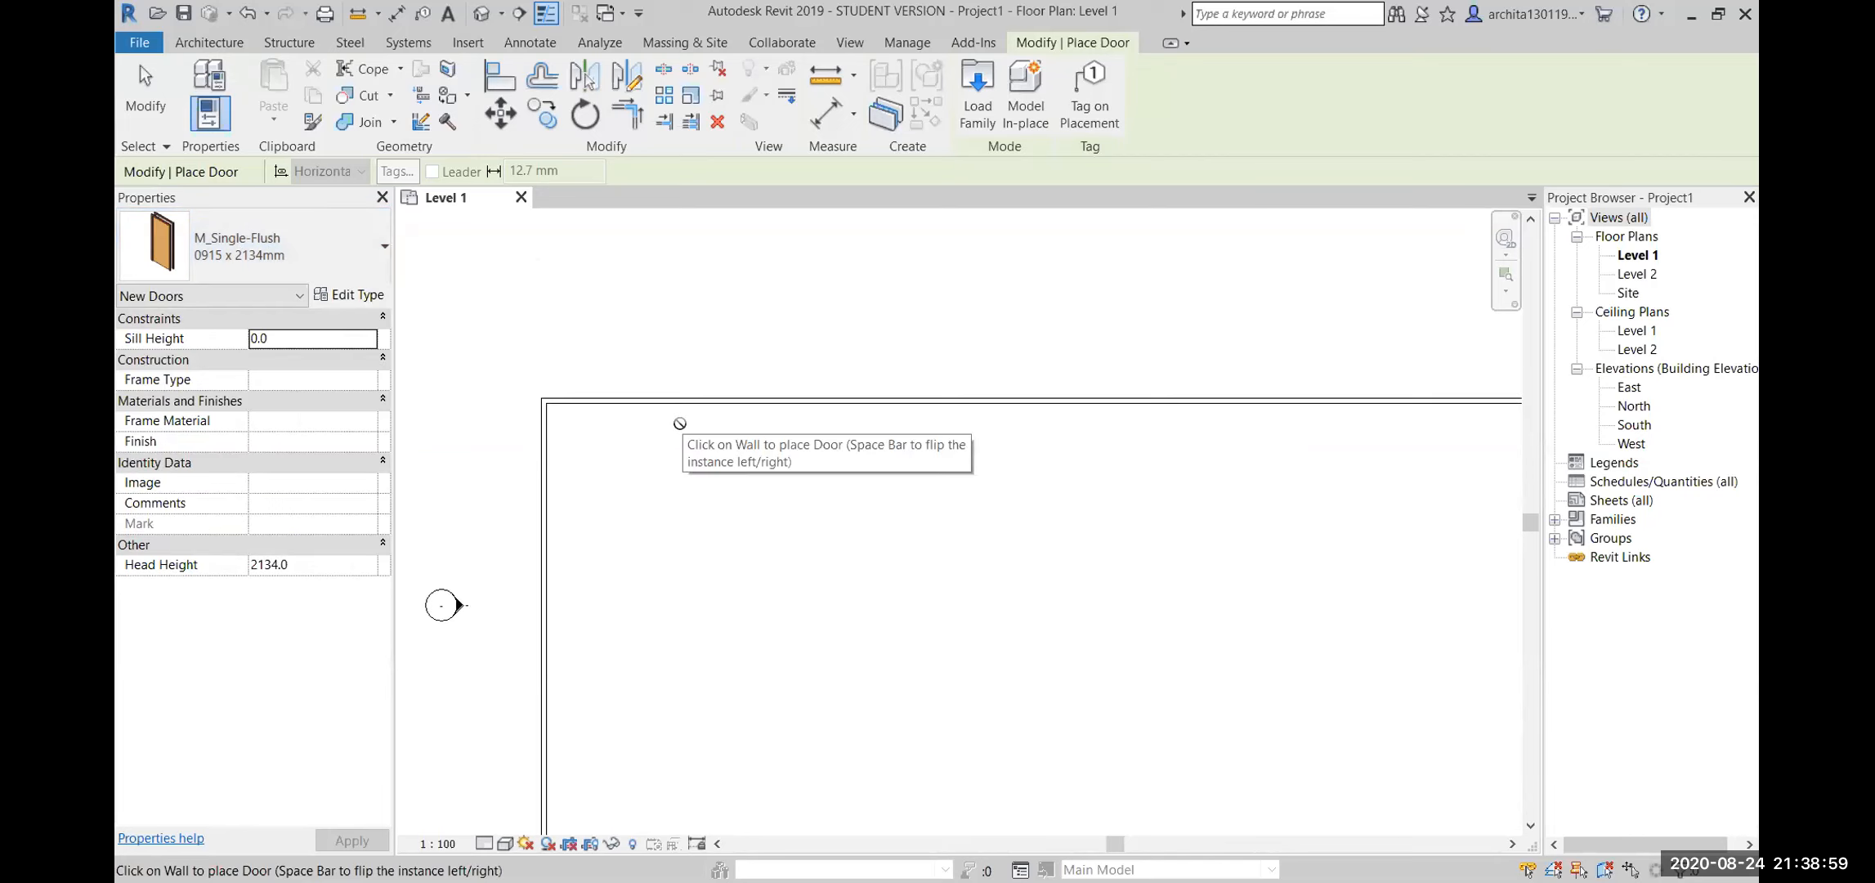
{"action": "scroll", "coordinate": [674, 419], "scroll_direction": "up", "scroll_amount": 1}
{"action": "scroll", "coordinate": [828, 414], "scroll_direction": "up", "scroll_amount": 1}
{"action": "scroll", "coordinate": [497, 350], "scroll_direction": "up", "scroll_amount": 2}
{"action": "scroll", "coordinate": [695, 418], "scroll_direction": "down", "scroll_amount": 2}
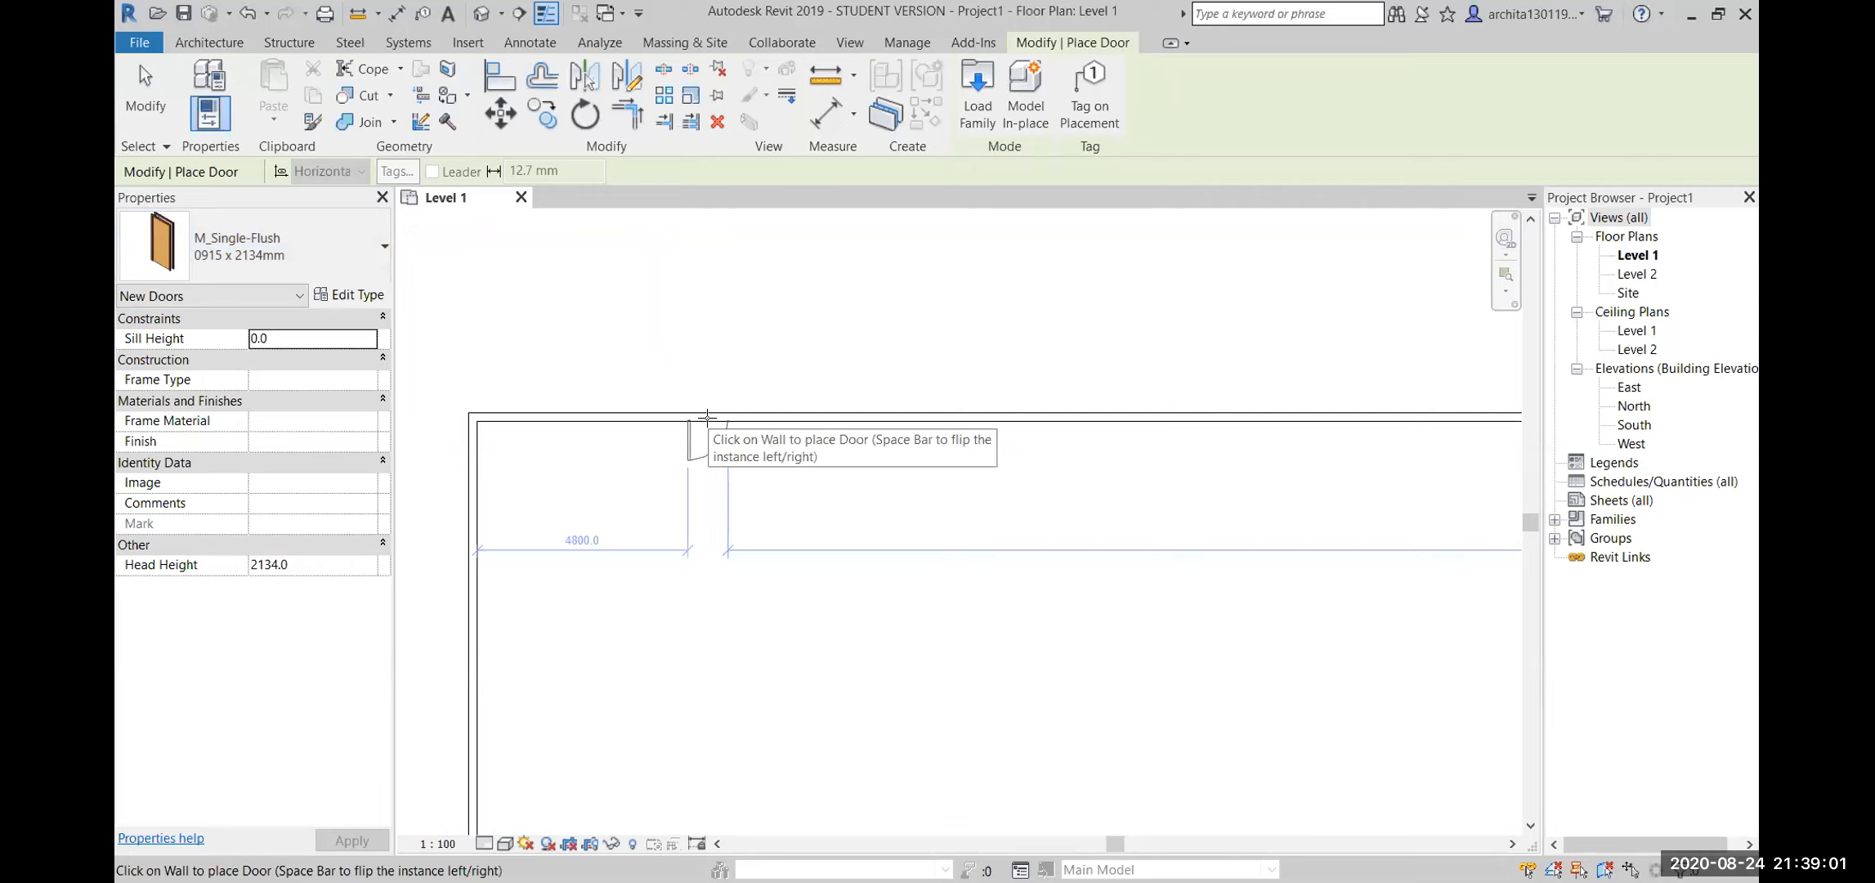
{"action": "scroll", "coordinate": [532, 408], "scroll_direction": "up", "scroll_amount": 3}
{"action": "scroll", "coordinate": [613, 408], "scroll_direction": "down", "scroll_amount": 5}
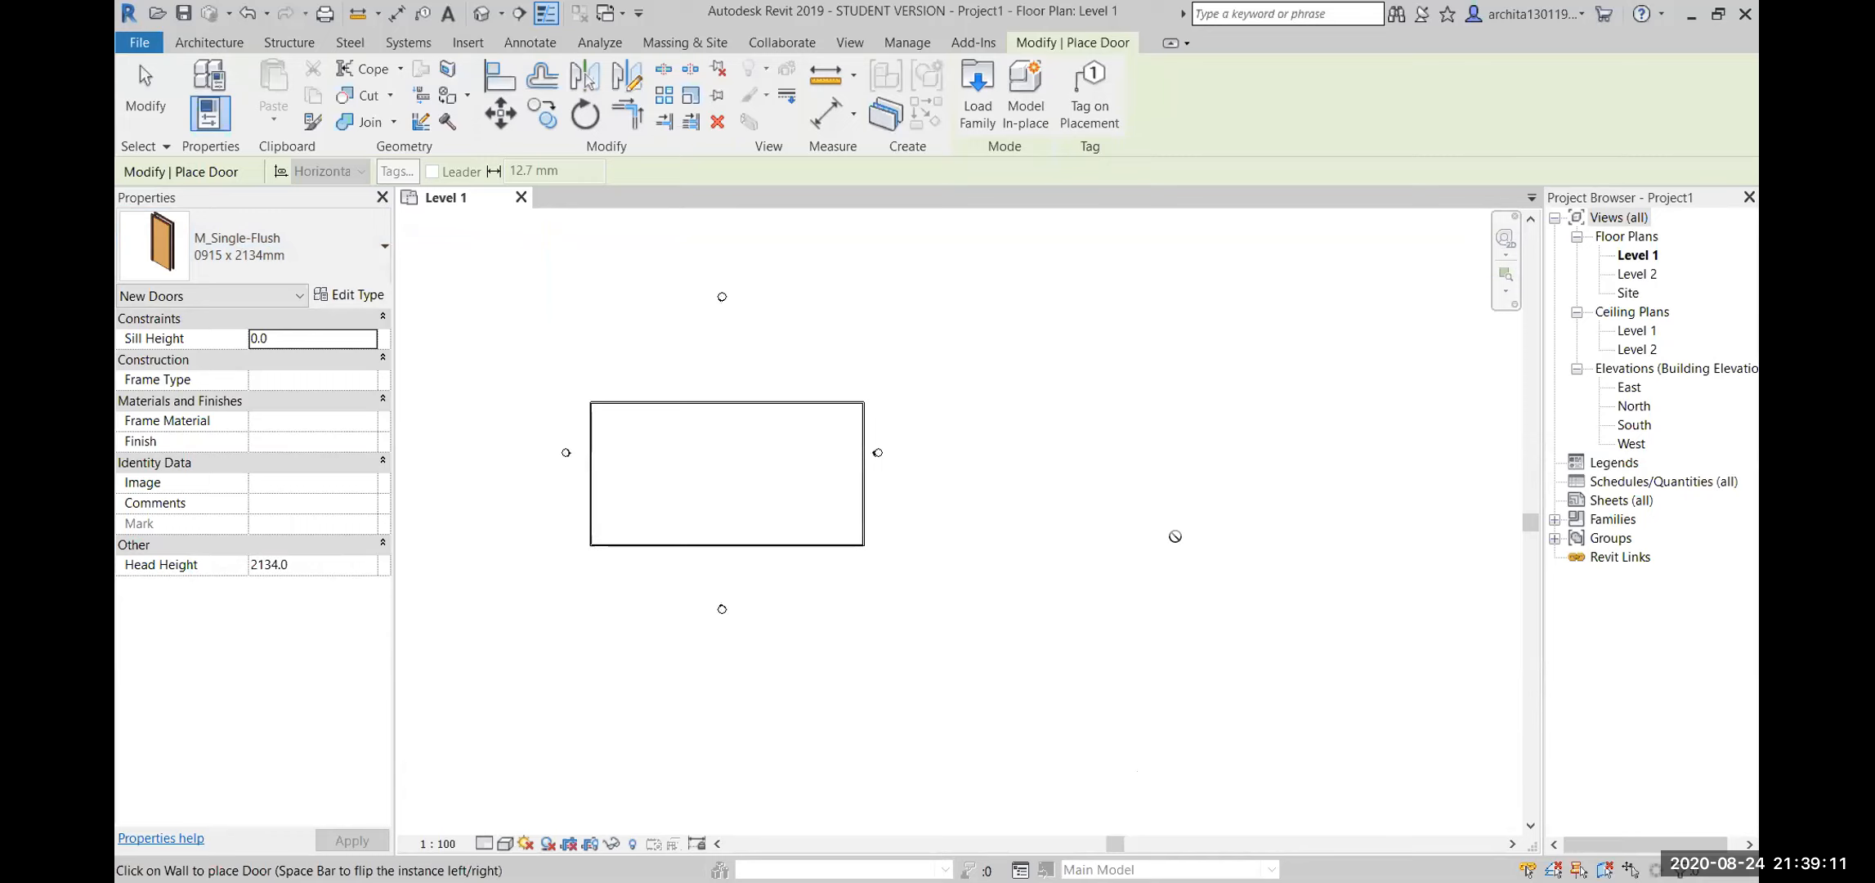
{"action": "scroll", "coordinate": [645, 406], "scroll_direction": "up", "scroll_amount": 5}
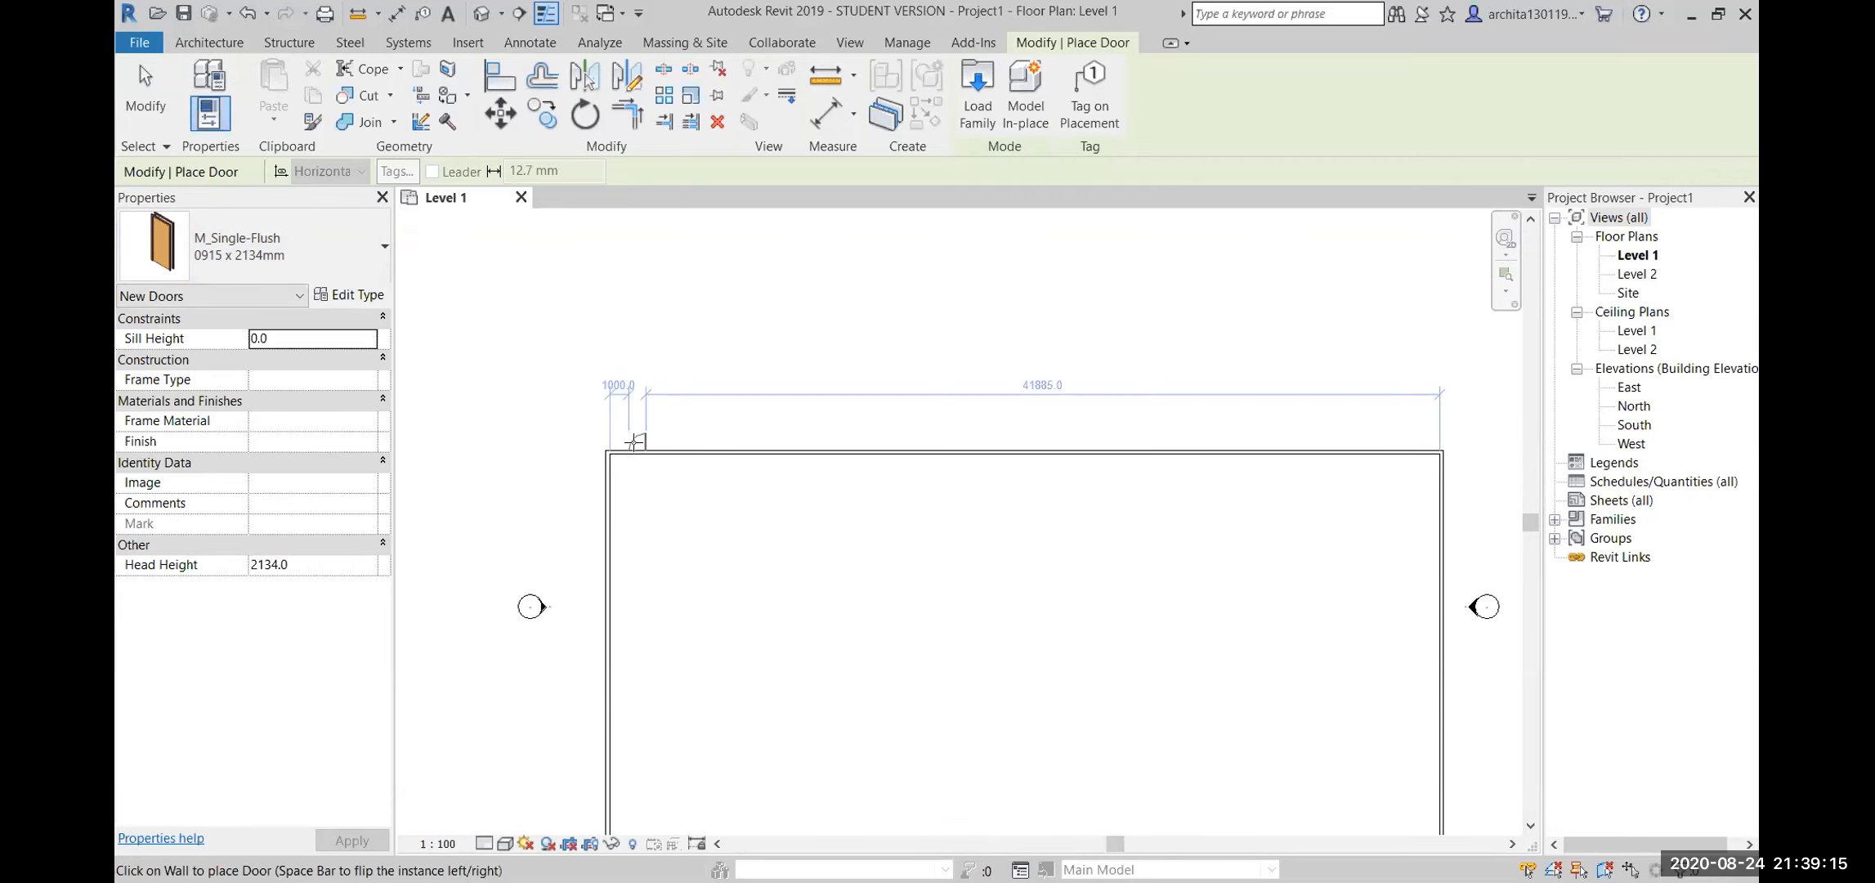
{"action": "scroll", "coordinate": [632, 437], "scroll_direction": "up", "scroll_amount": 5}
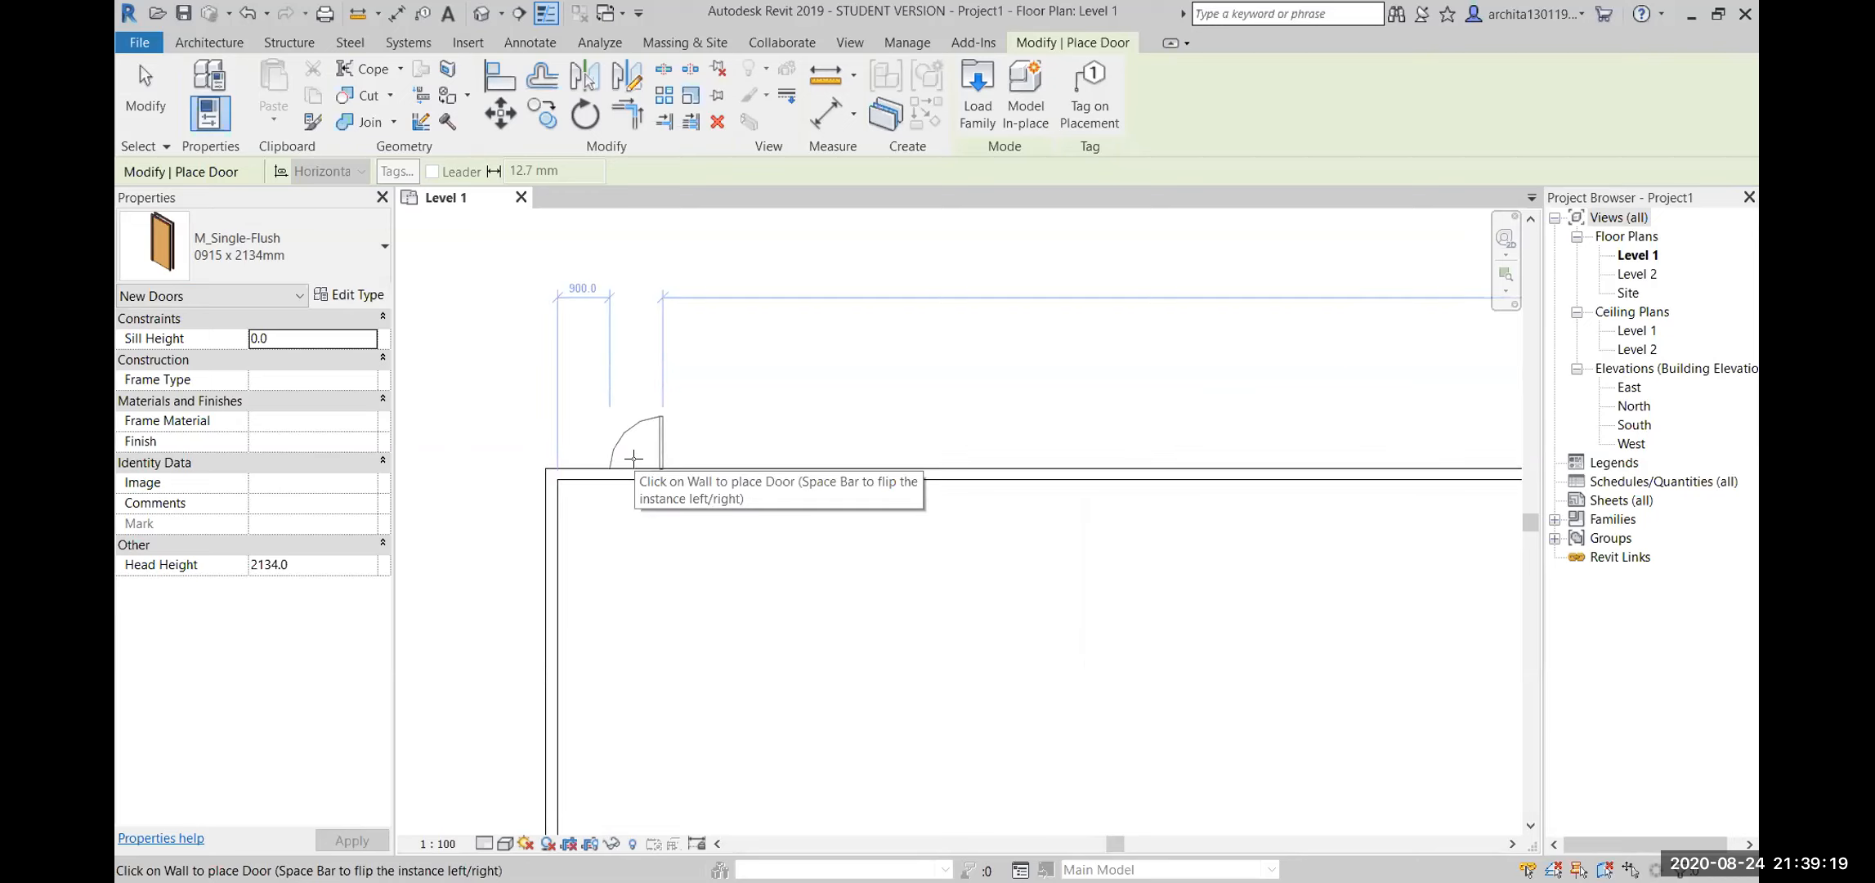
{"action": "scroll", "coordinate": [697, 485], "scroll_direction": "down", "scroll_amount": 4}
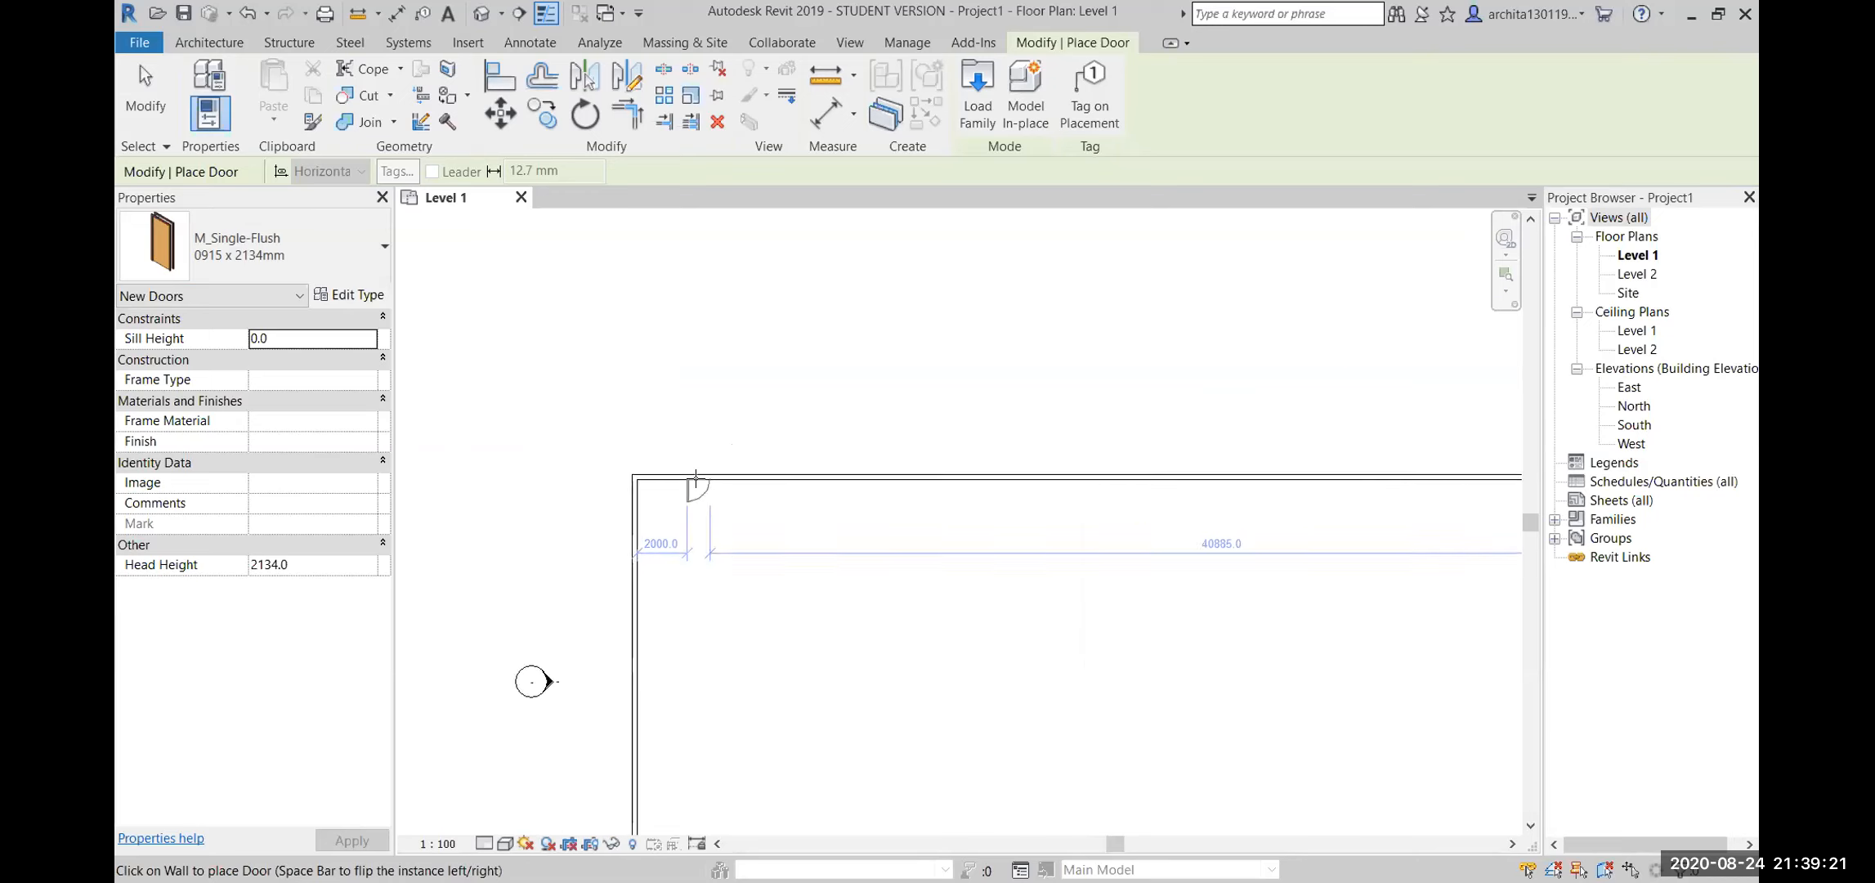
{"action": "middle_click_drag", "start_coordinate": [958, 573], "coordinate": [849, 585]}
{"action": "scroll", "coordinate": [658, 523], "scroll_direction": "up", "scroll_amount": 1}
{"action": "scroll", "coordinate": [505, 481], "scroll_direction": "up", "scroll_amount": 1}
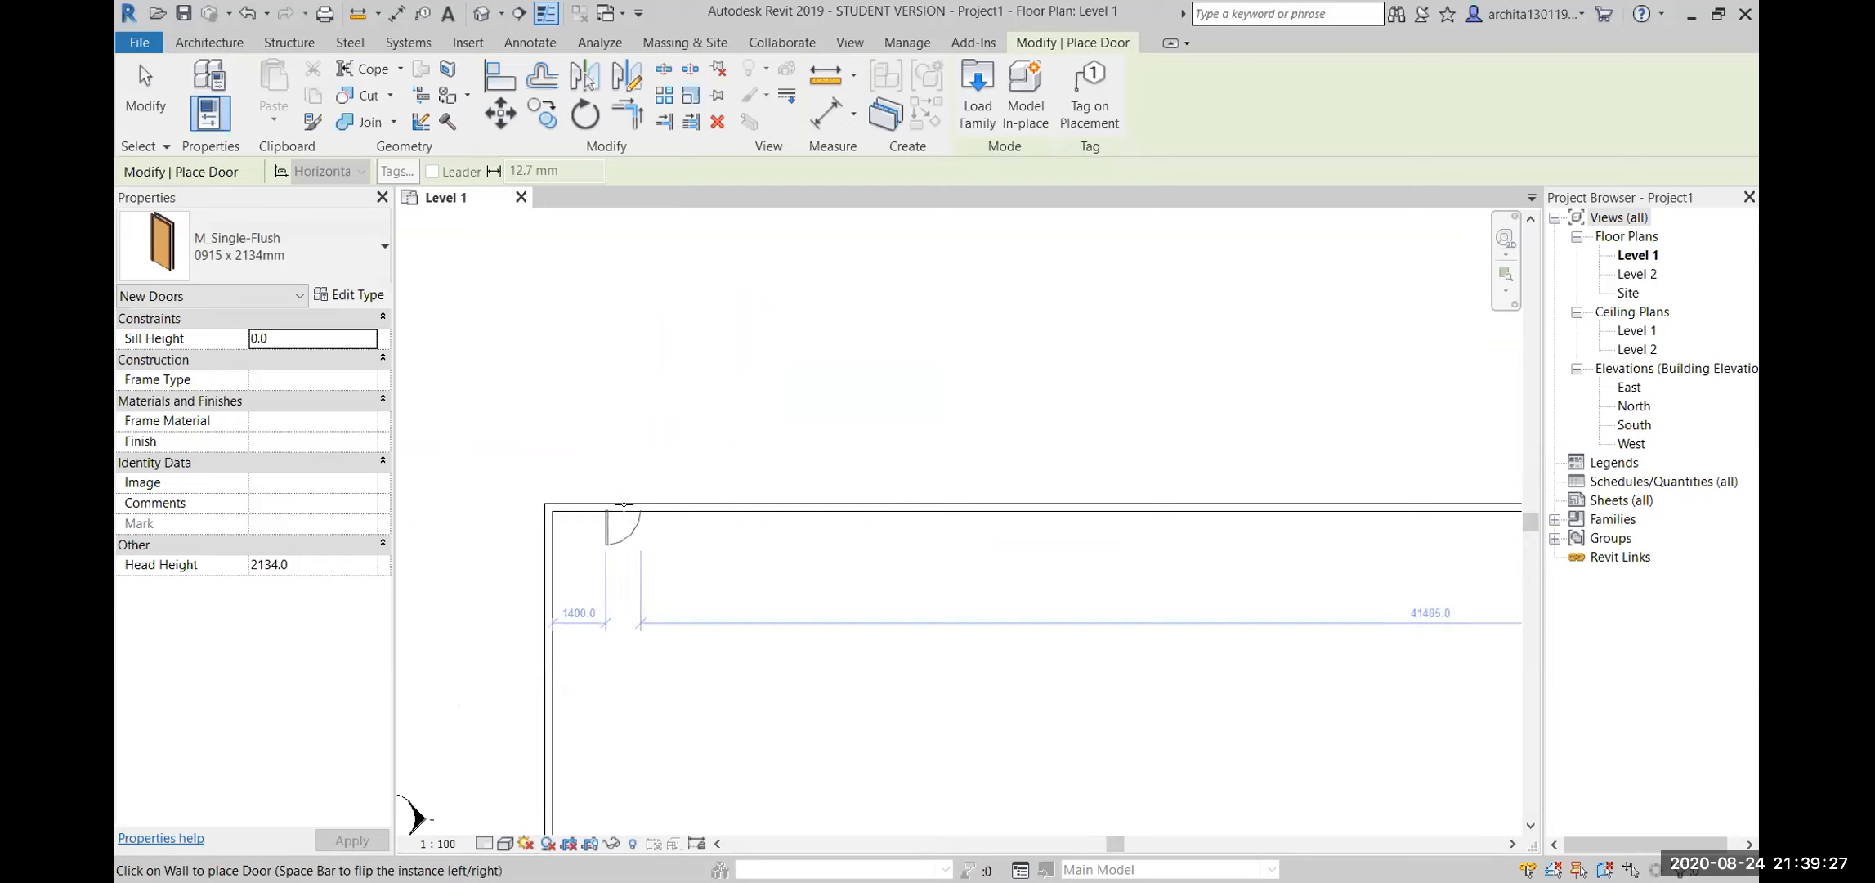
{"action": "left_click", "coordinate": [642, 499]}
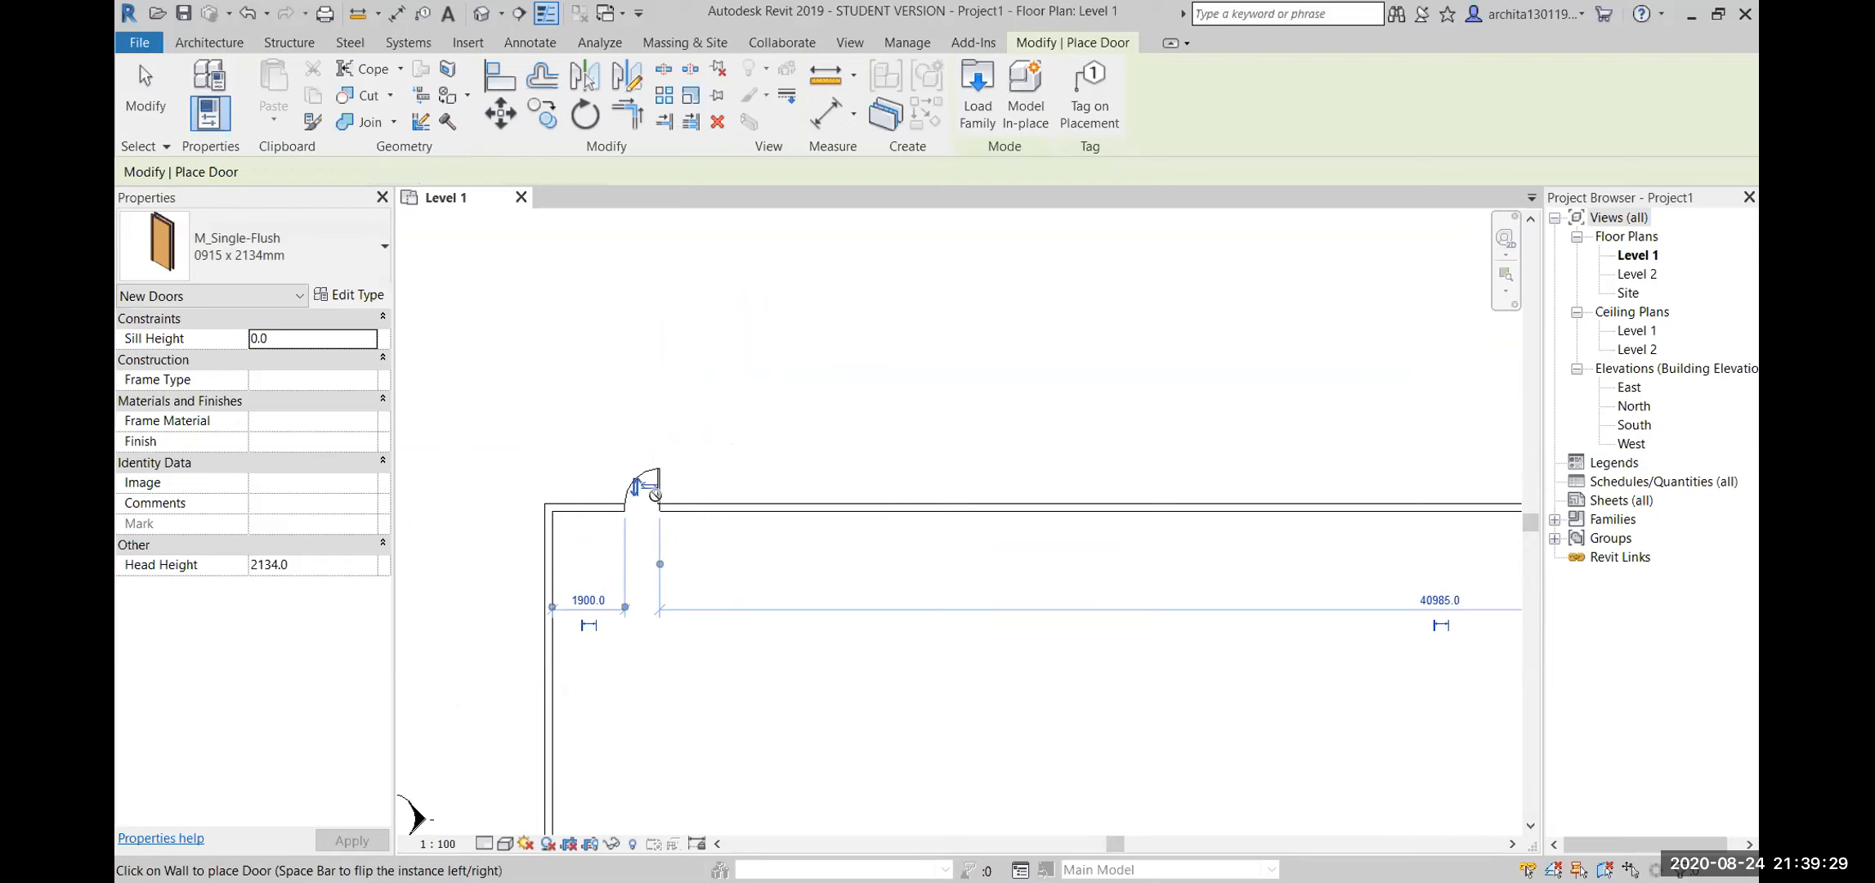
Place three more outward-swinging doors to the right along the upper wall, roughly 3500 to 4200 mm apart, and finish door placement
{"action": "scroll", "coordinate": [814, 543], "scroll_direction": "down", "scroll_amount": 1}
{"action": "middle_click_drag", "start_coordinate": [816, 550], "coordinate": [747, 557]}
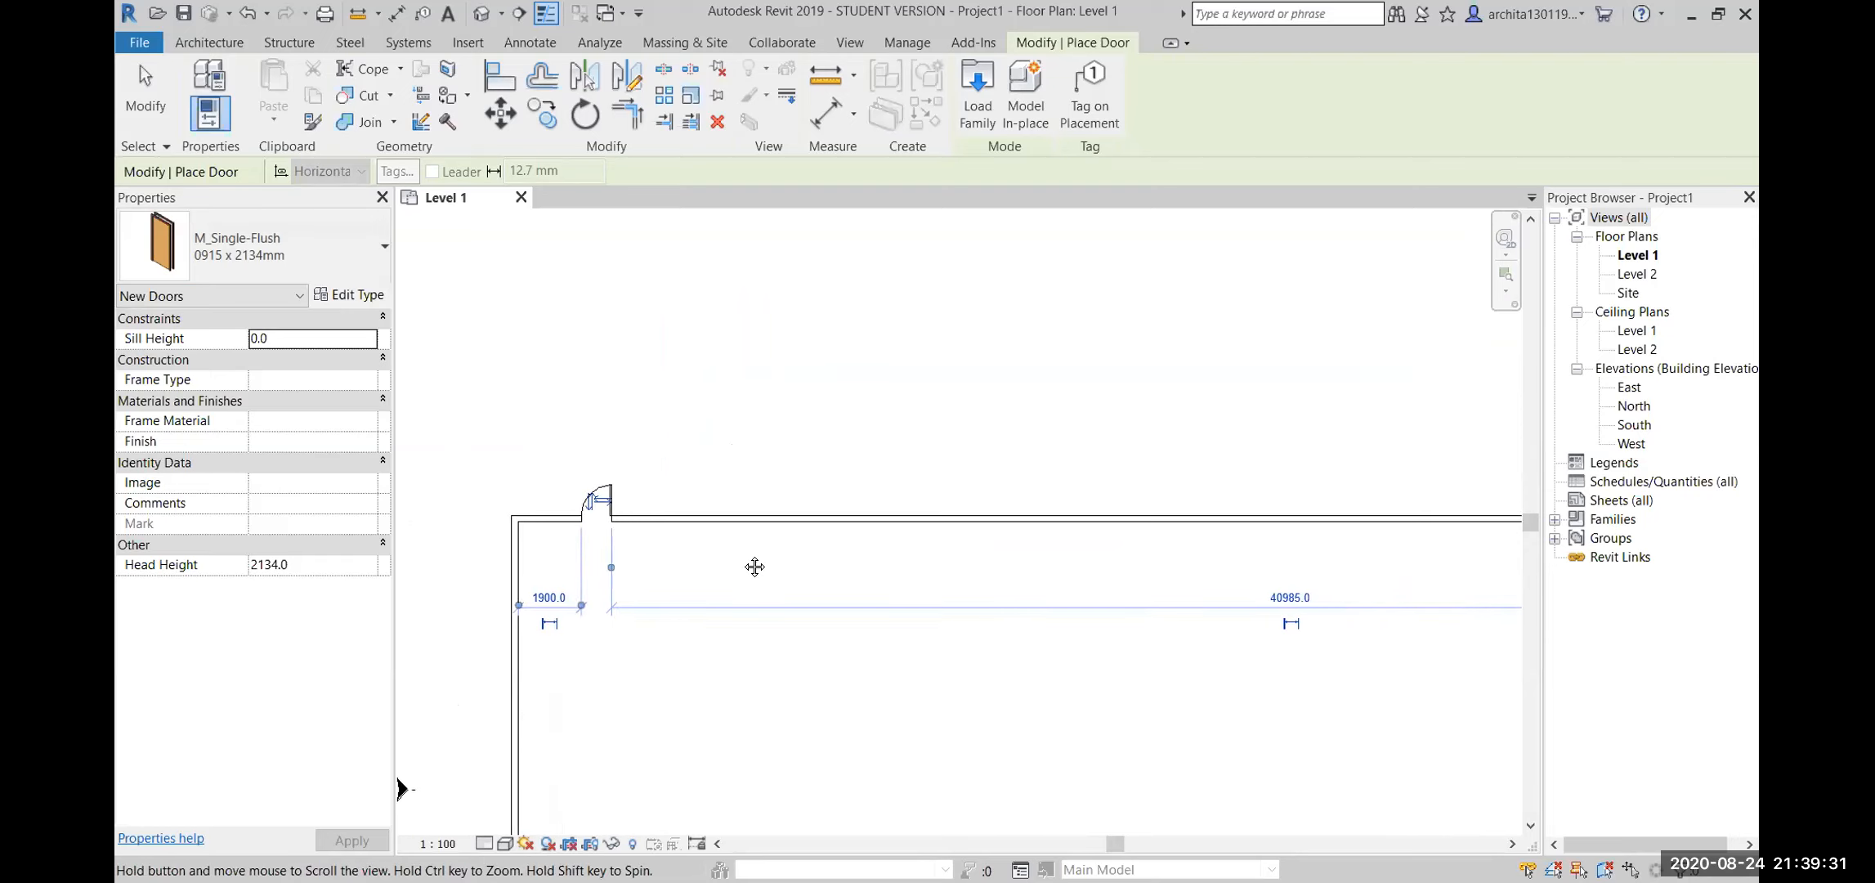
{"action": "left_click", "coordinate": [766, 516]}
{"action": "scroll", "coordinate": [858, 563], "scroll_direction": "down", "scroll_amount": 1}
{"action": "middle_click_drag", "start_coordinate": [891, 582], "coordinate": [797, 593]}
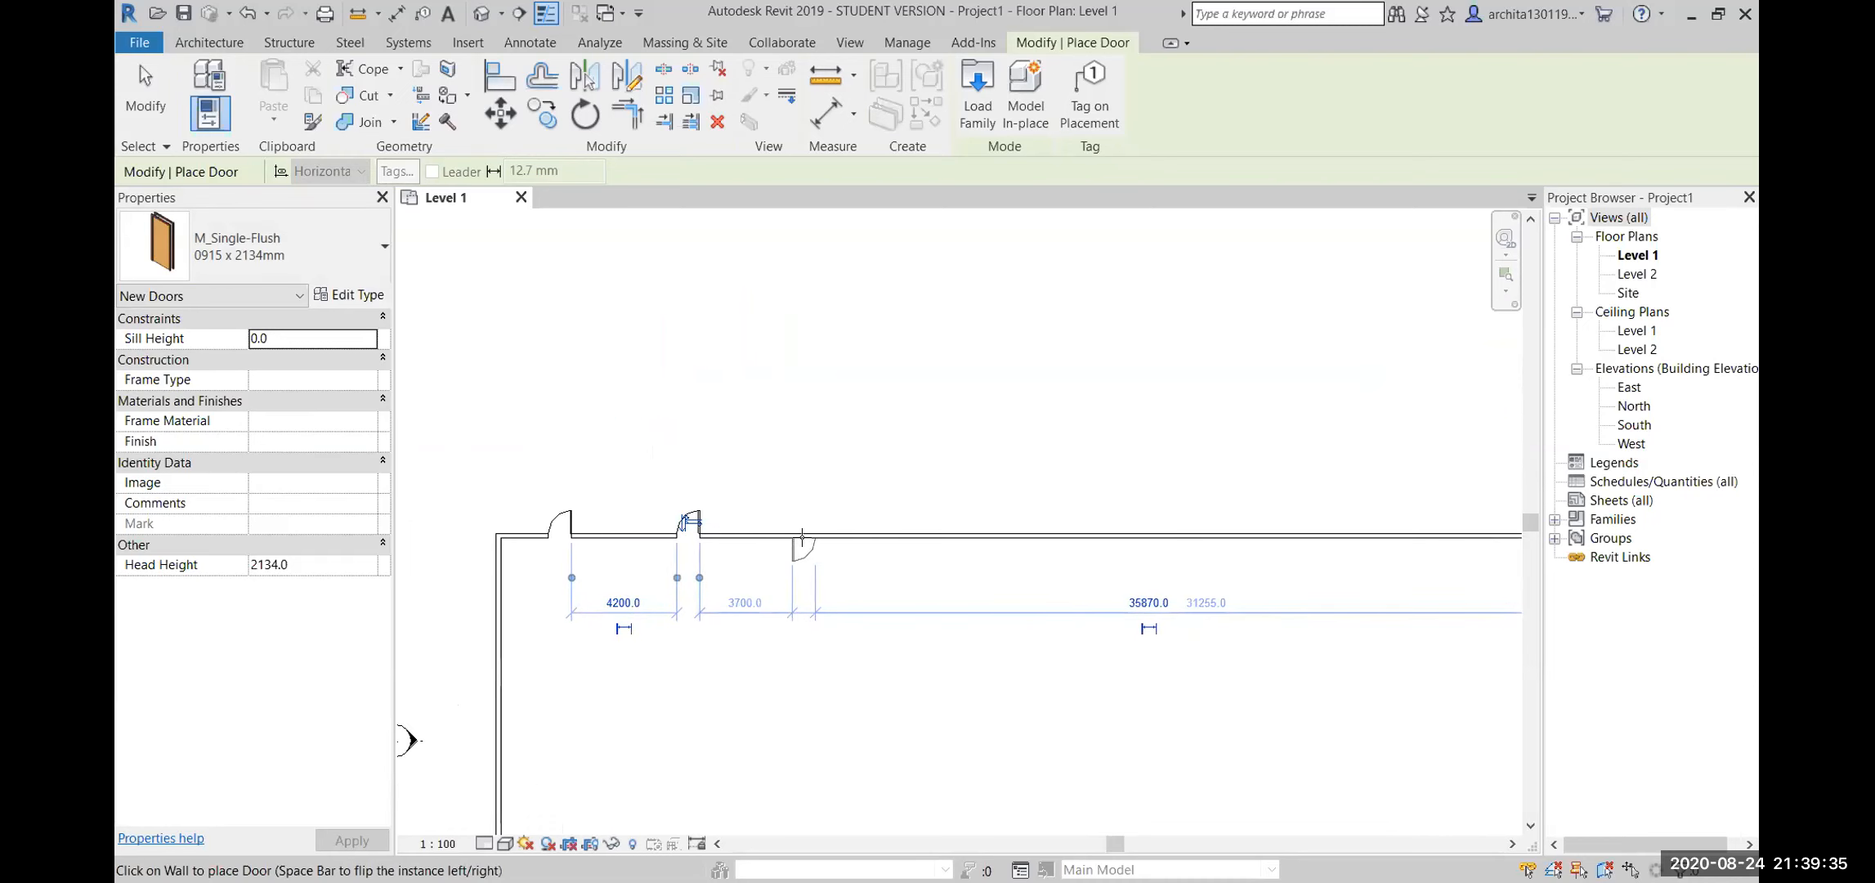
{"action": "left_click", "coordinate": [801, 533]}
{"action": "scroll", "coordinate": [802, 536], "scroll_direction": "down", "scroll_amount": 1}
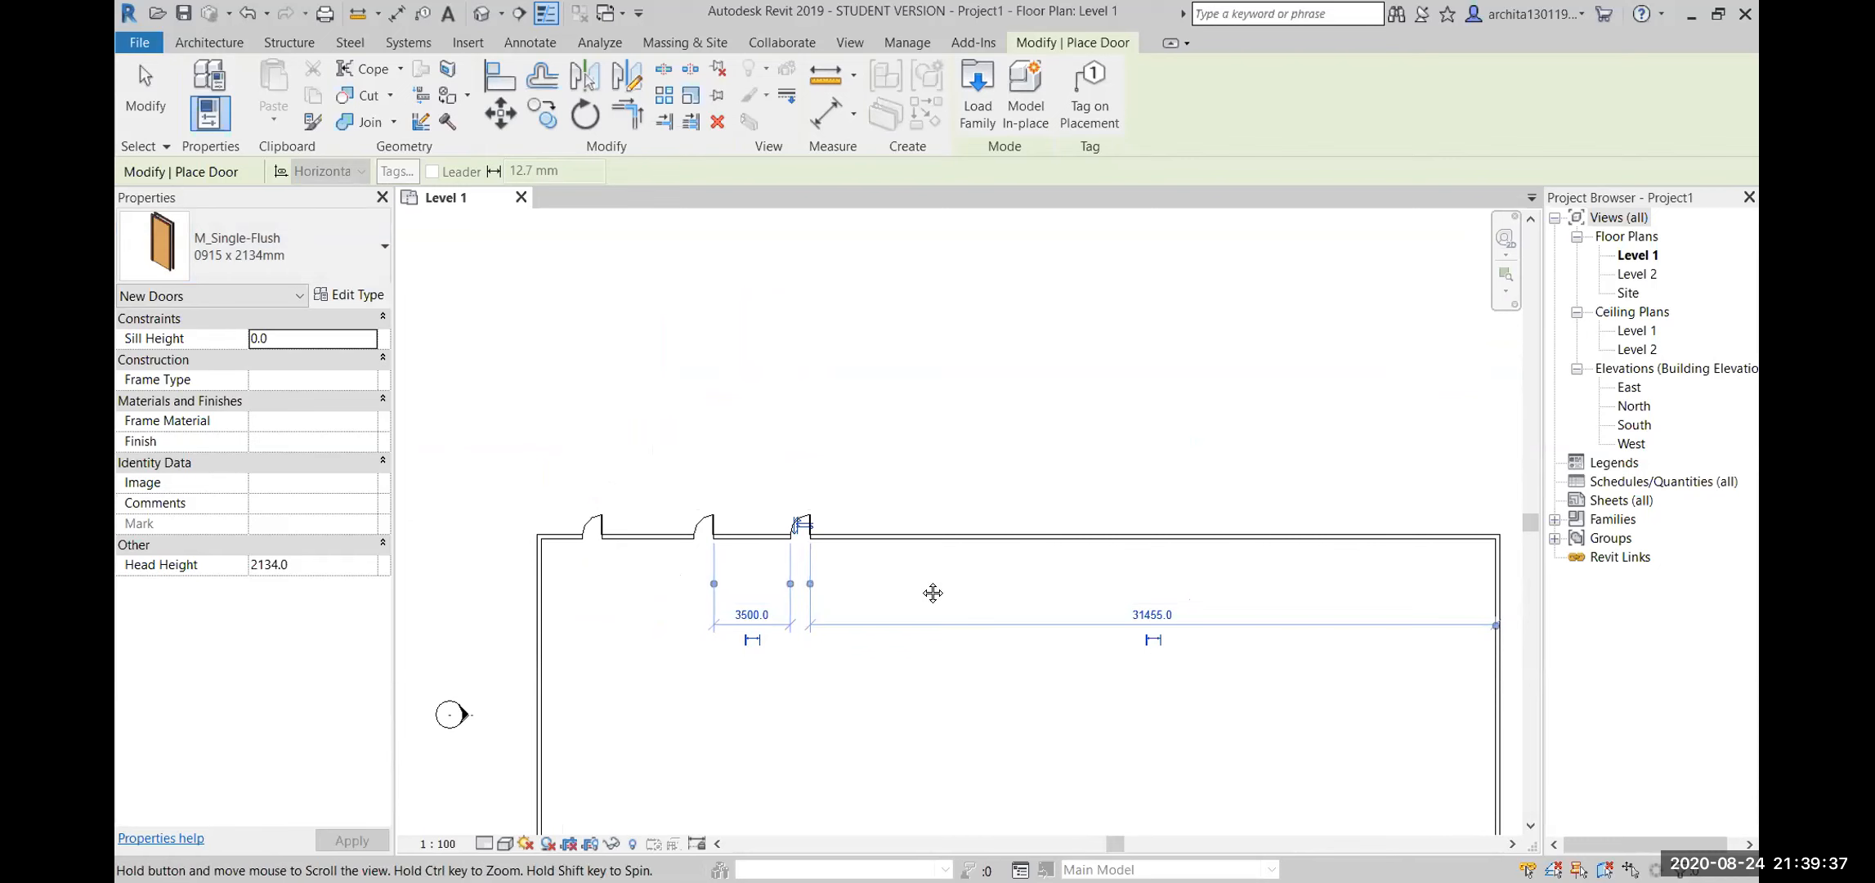
{"action": "middle_click_drag", "start_coordinate": [932, 593], "coordinate": [865, 600]}
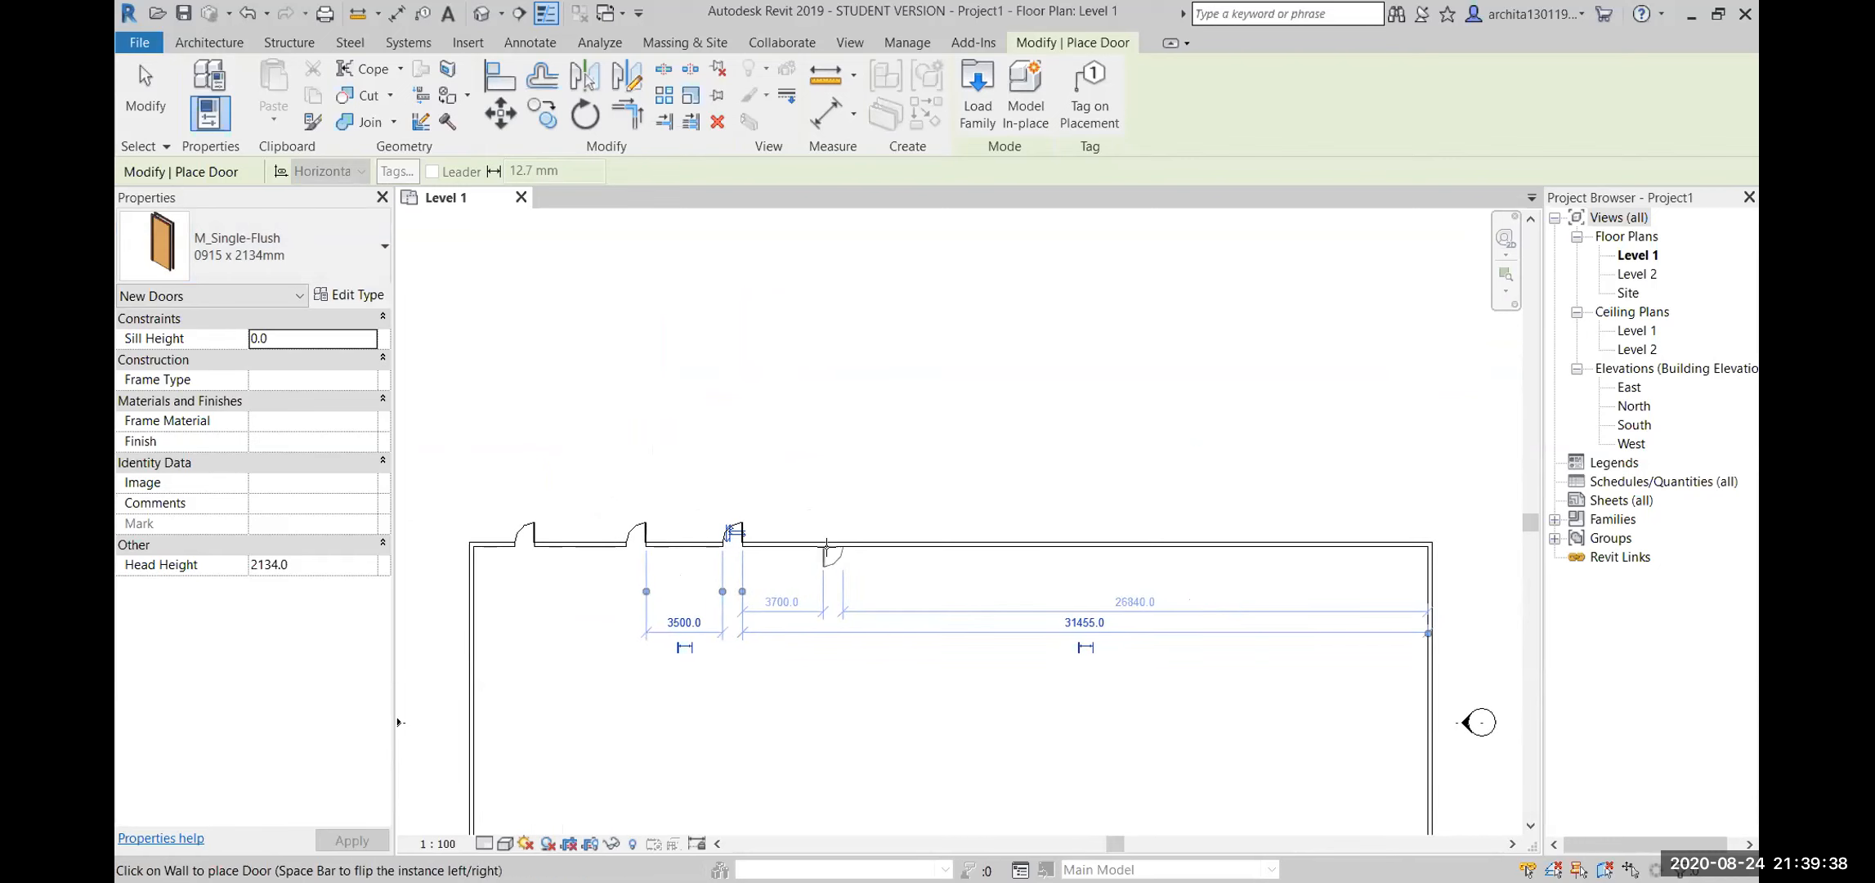
{"action": "left_click", "coordinate": [858, 586]}
{"action": "key", "text": "Escape"}
{"action": "key", "text": "Escape"}
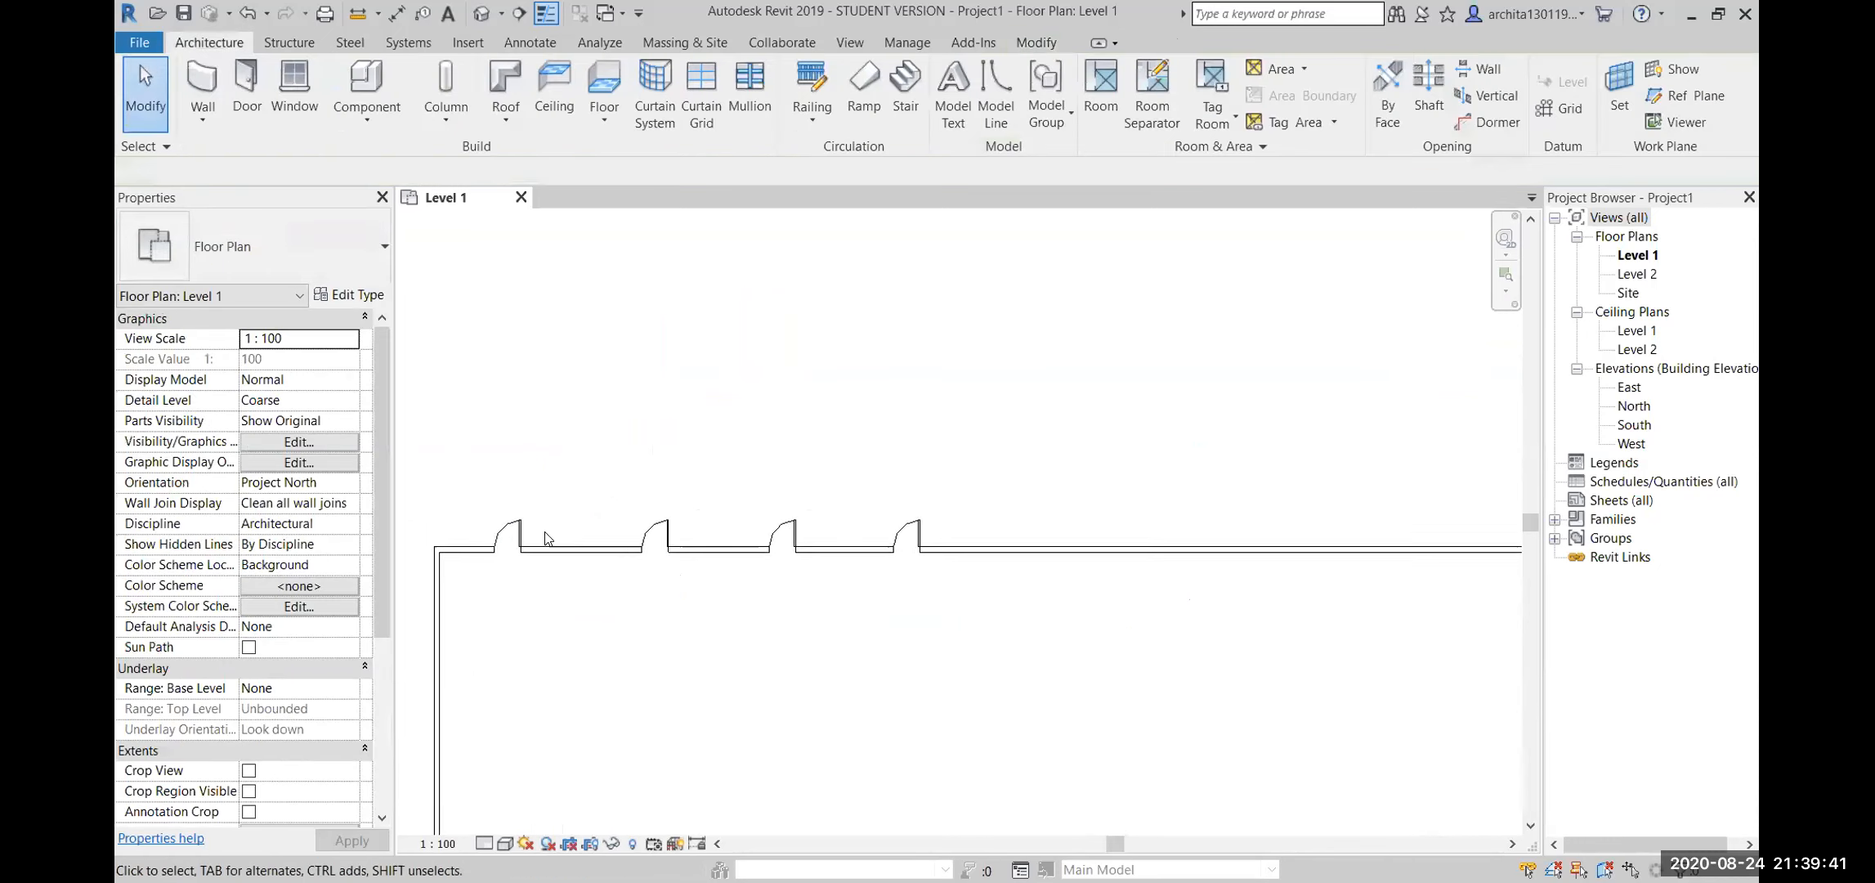
Examine the four doors and their swings along the upper wall in the Level 1 plan
{"action": "scroll", "coordinate": [693, 511], "scroll_direction": "up", "scroll_amount": 2}
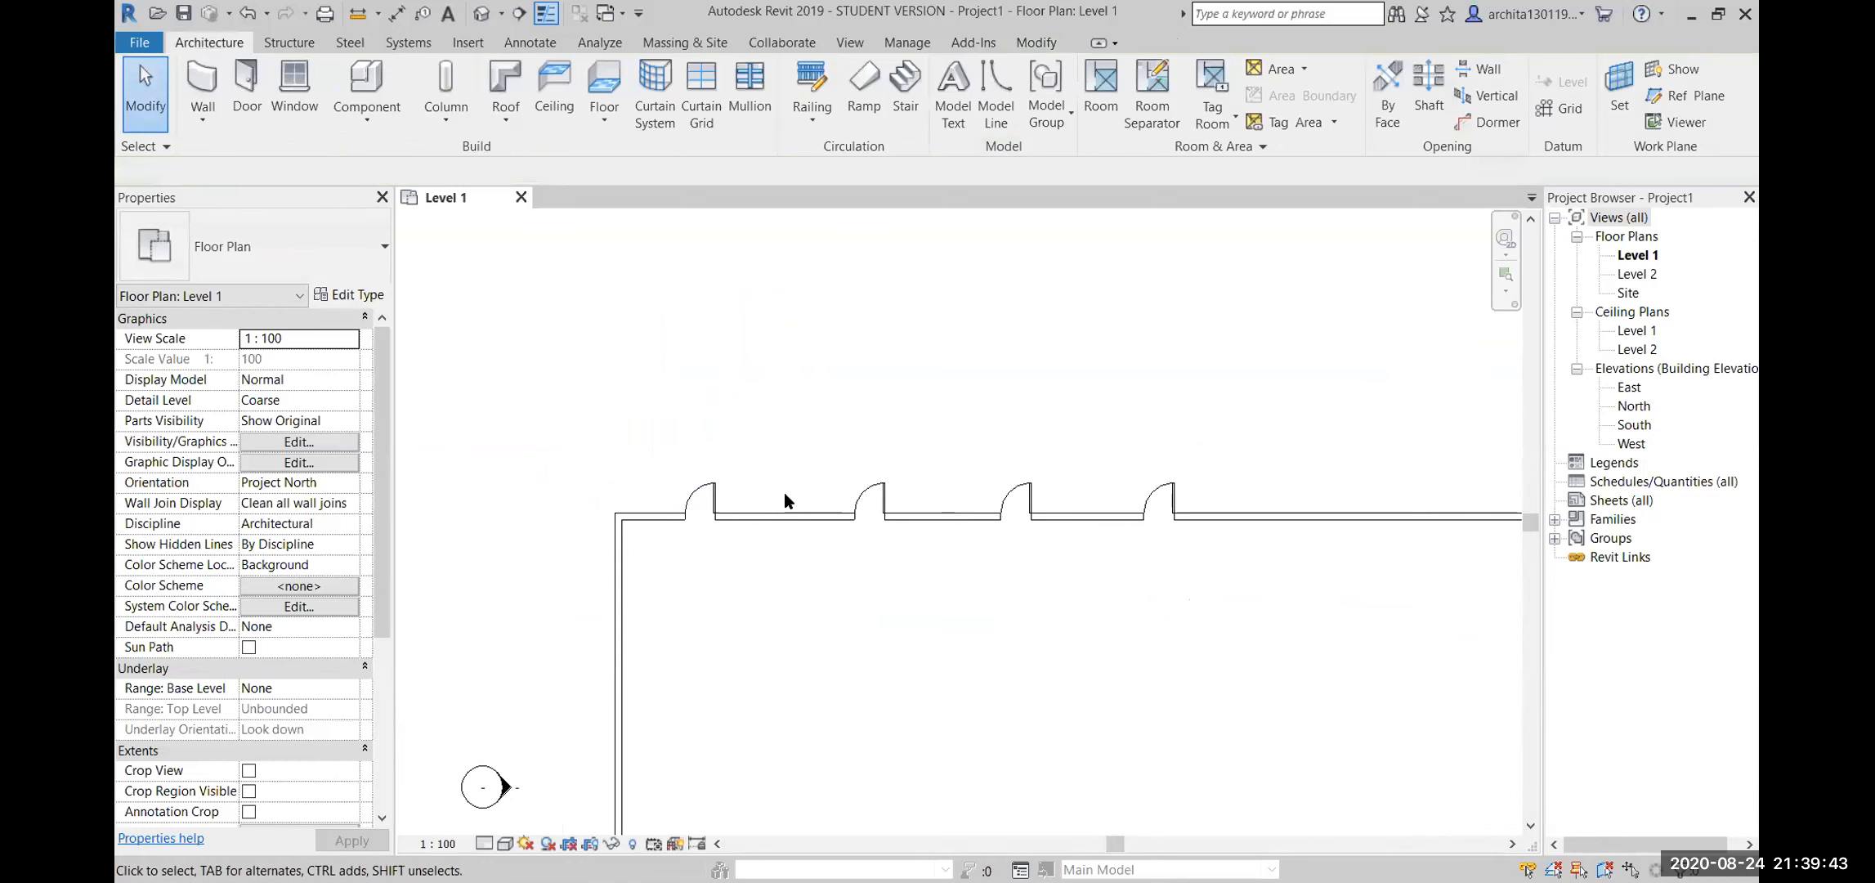
{"action": "middle_click_drag", "start_coordinate": [1004, 585], "coordinate": [967, 628]}
{"action": "scroll", "coordinate": [623, 472], "scroll_direction": "up", "scroll_amount": 2}
{"action": "scroll", "coordinate": [760, 548], "scroll_direction": "up", "scroll_amount": 1}
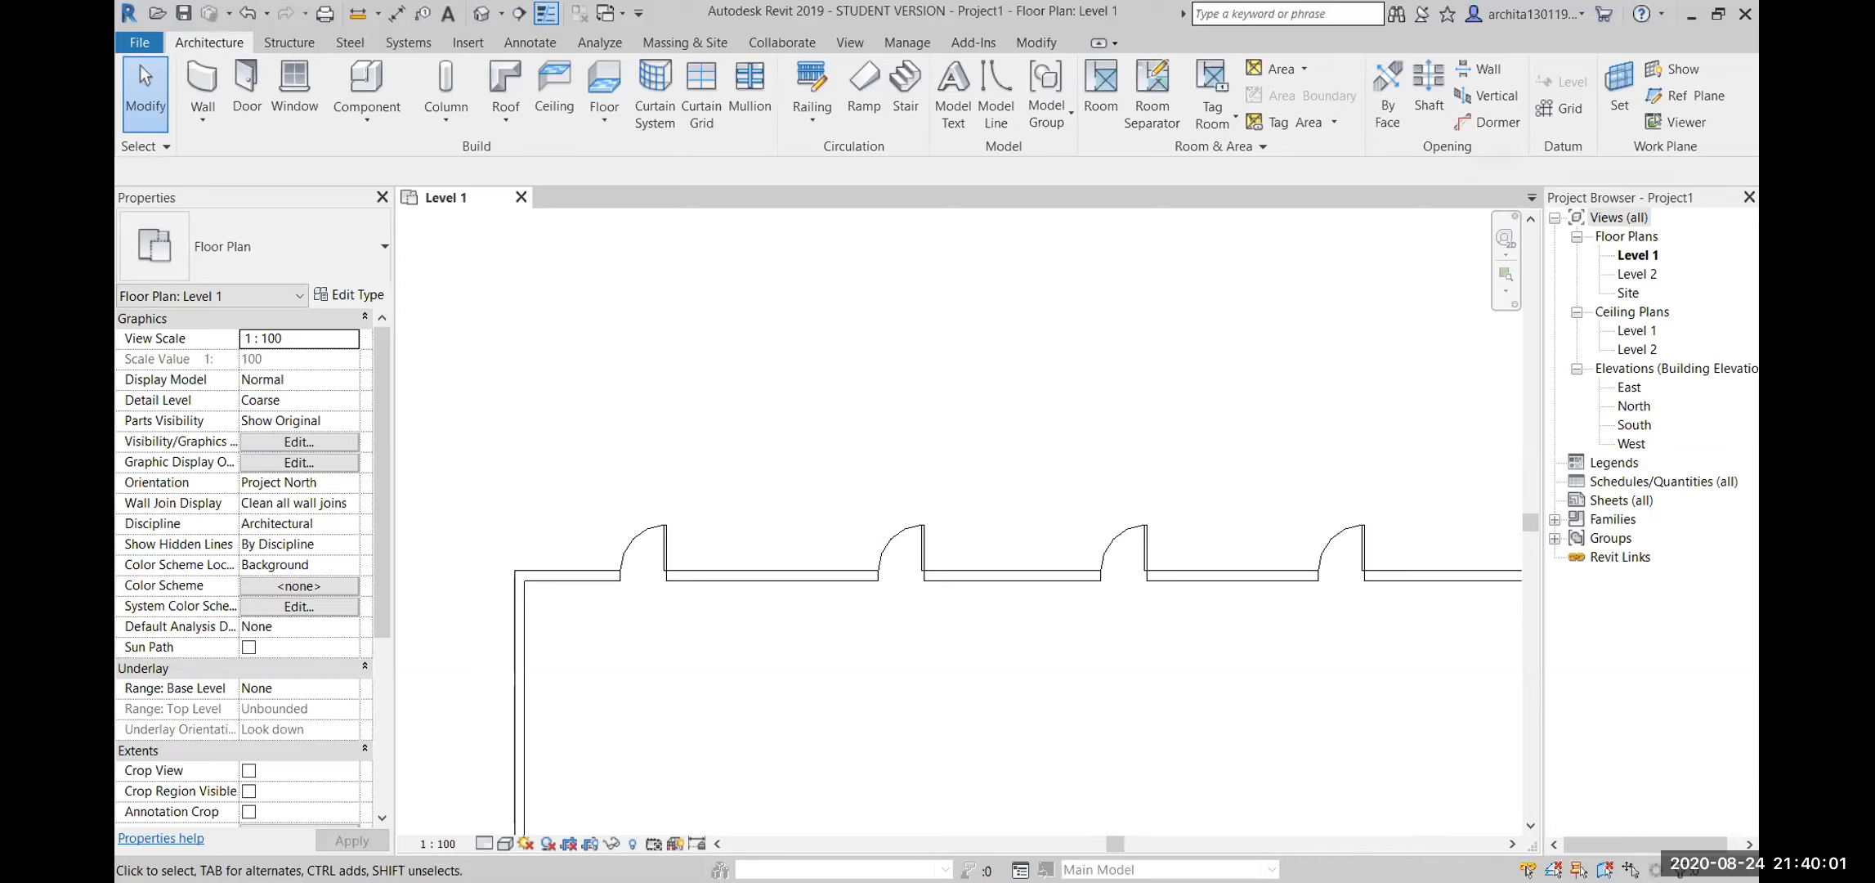
{"action": "middle_click_drag", "start_coordinate": [670, 764], "coordinate": [648, 587]}
{"action": "scroll", "coordinate": [648, 587], "scroll_direction": "up", "scroll_amount": 1}
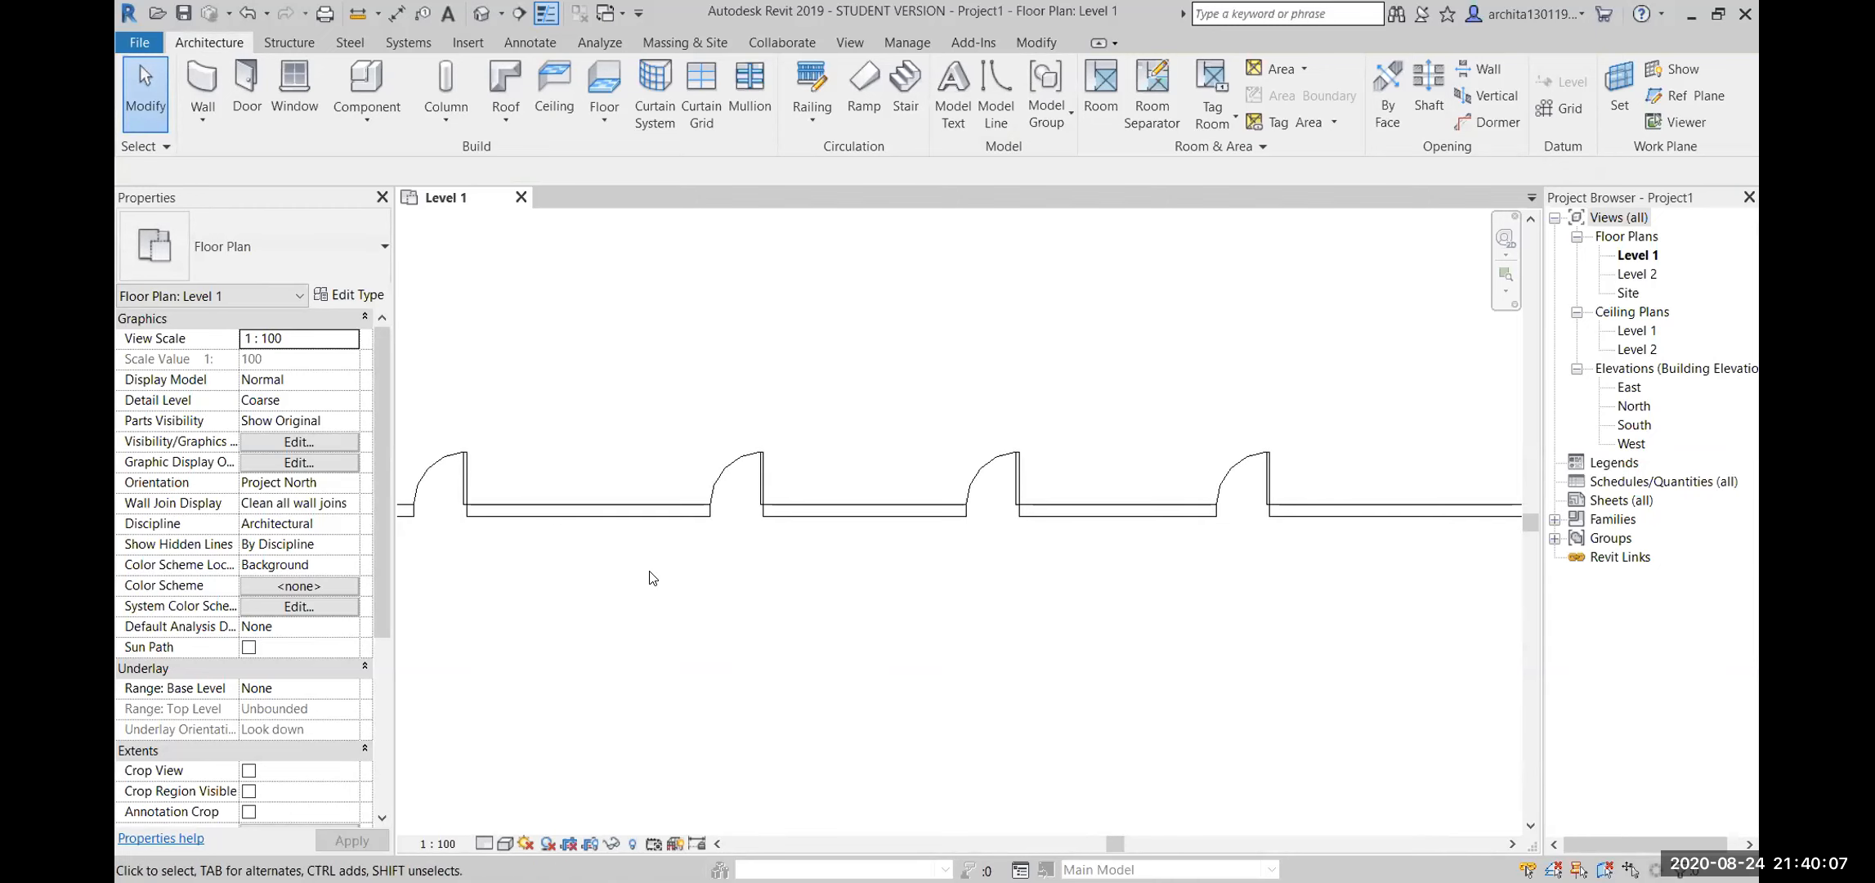
{"action": "scroll", "coordinate": [728, 528], "scroll_direction": "down", "scroll_amount": 3}
{"action": "middle_click_drag", "start_coordinate": [588, 582], "coordinate": [558, 612]}
{"action": "scroll", "coordinate": [661, 458], "scroll_direction": "up", "scroll_amount": 2}
{"action": "scroll", "coordinate": [658, 516], "scroll_direction": "up", "scroll_amount": 1}
{"action": "scroll", "coordinate": [558, 611], "scroll_direction": "down", "scroll_amount": 2}
{"action": "middle_click_drag", "start_coordinate": [835, 752], "coordinate": [804, 725]}
{"action": "middle_click_drag", "start_coordinate": [622, 636], "coordinate": [693, 612]}
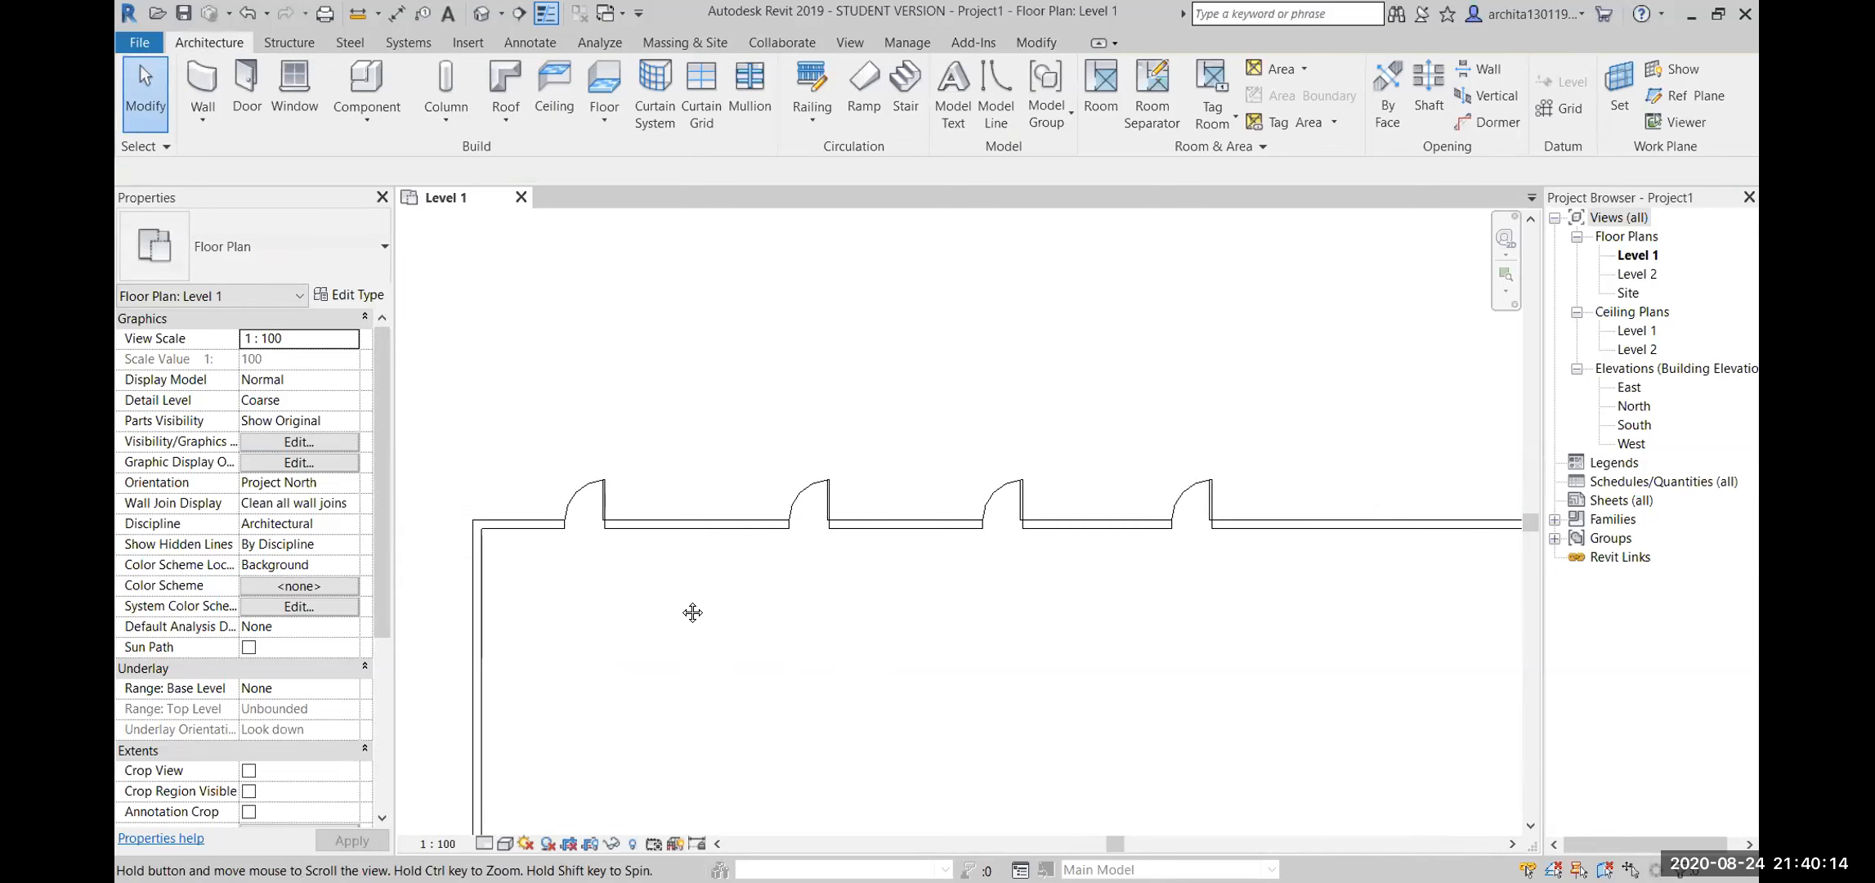
Open the default 3D view and show the wall with the four doors up close from outside
{"action": "left_click", "coordinate": [484, 11]}
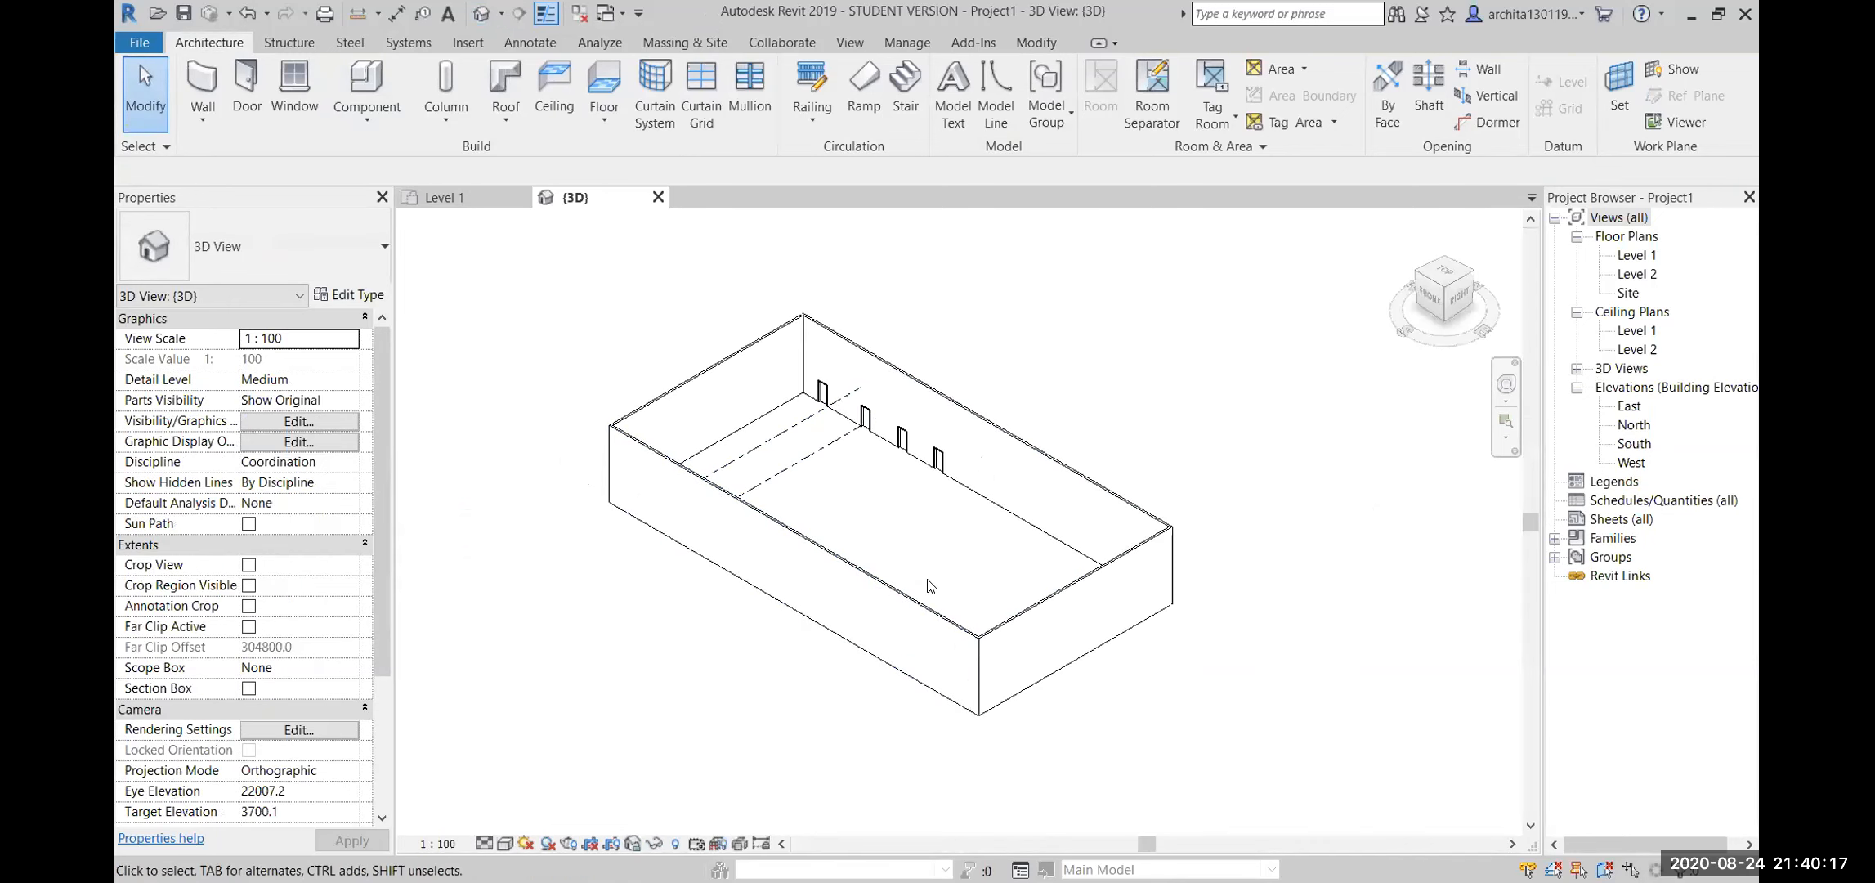
{"action": "middle_click_drag", "start_coordinate": [1155, 699], "coordinate": [834, 683], "text": "shift"}
{"action": "scroll", "coordinate": [834, 684], "scroll_direction": "up", "scroll_amount": 6}
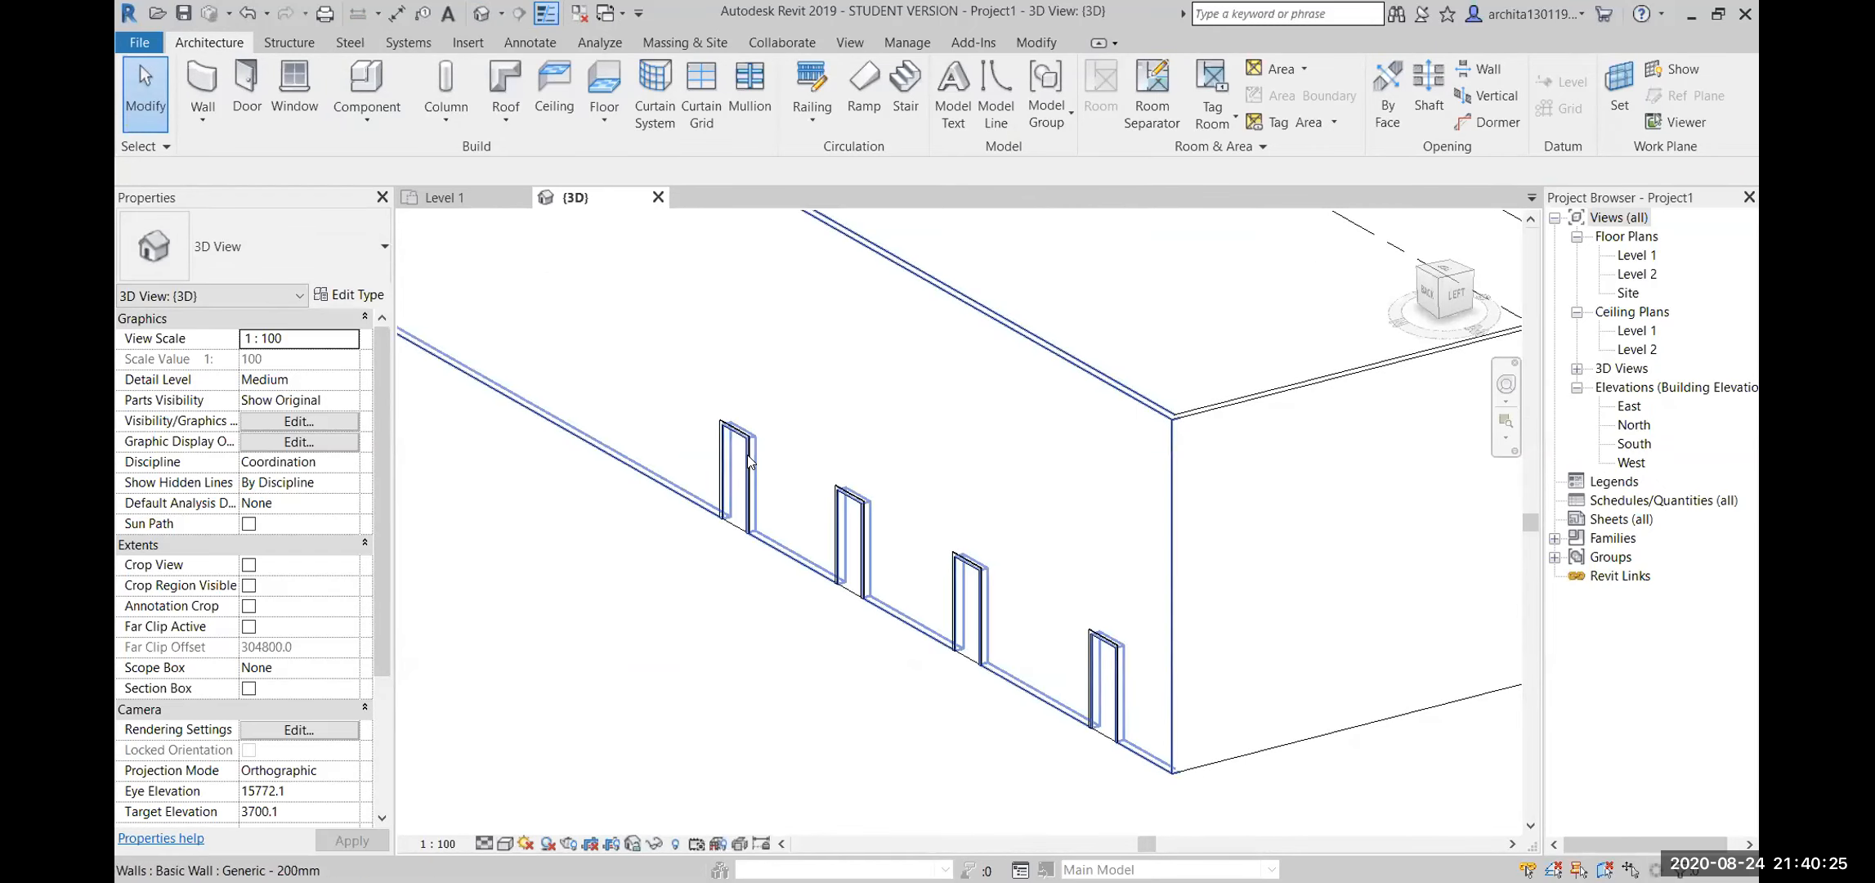
Set the 3D view's visual style to Shaded and inspect the door wall from several angles
{"action": "left_click", "coordinate": [504, 844]}
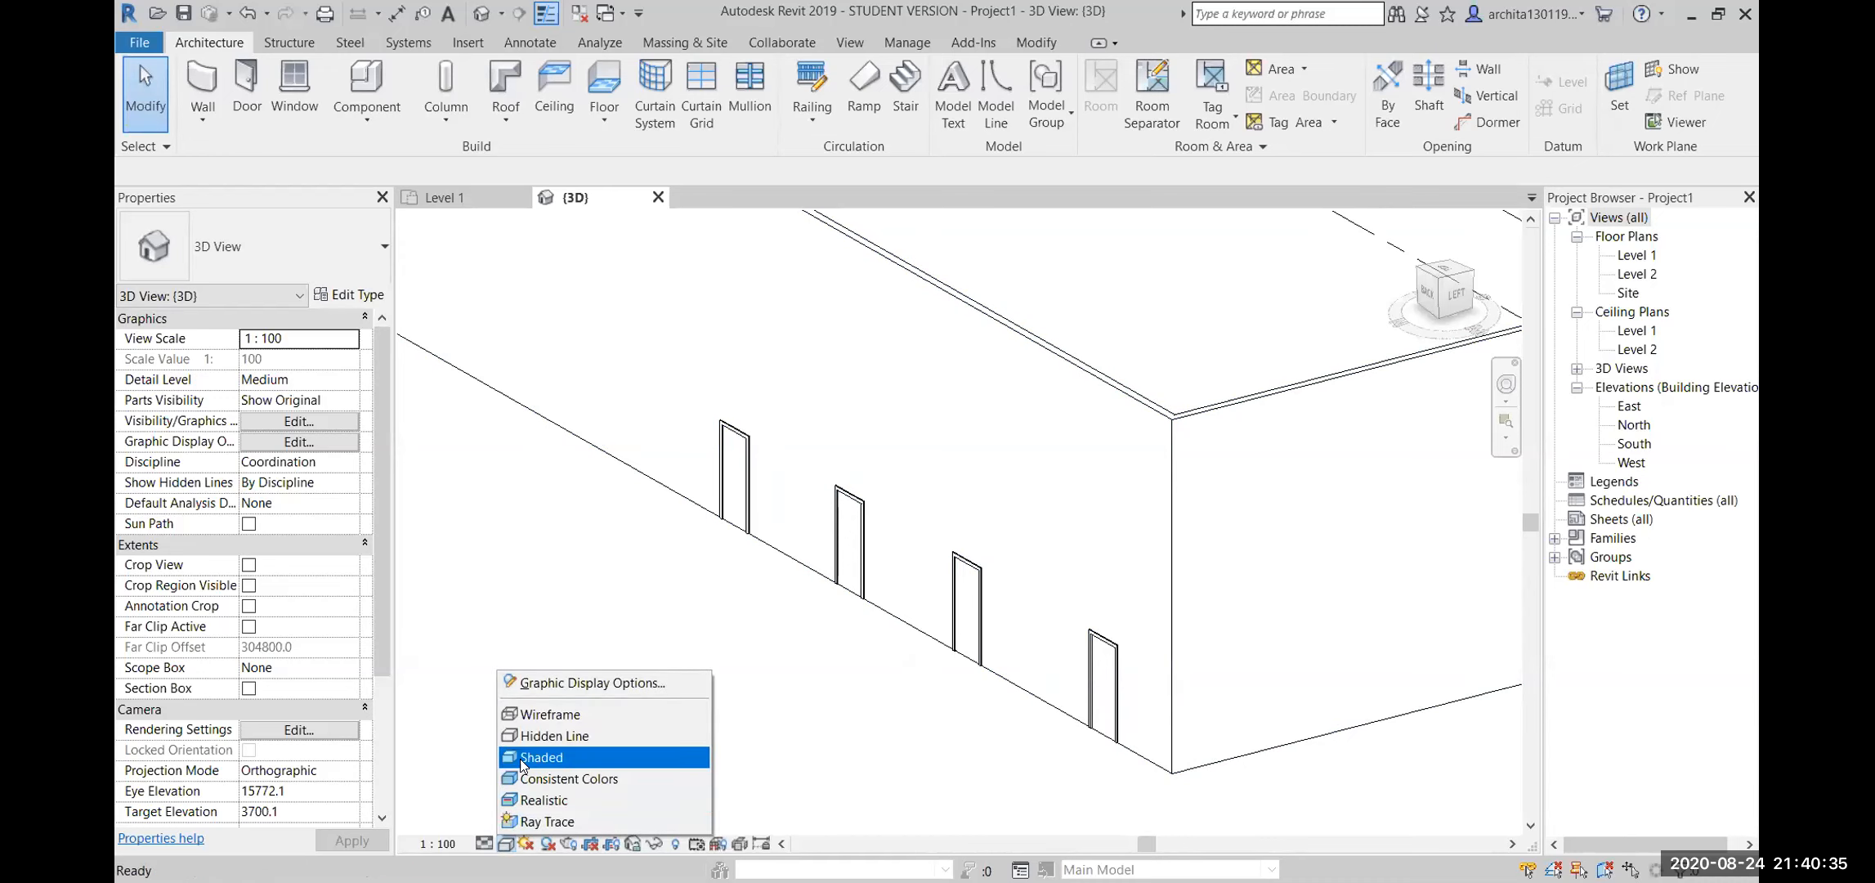
{"action": "left_click", "coordinate": [523, 756]}
{"action": "mouse_move", "coordinate": [762, 776]}
{"action": "middle_mouse_down", "text": "shift"}
{"action": "mouse_move", "coordinate": [912, 778]}
{"action": "mouse_move", "coordinate": [849, 774]}
{"action": "mouse_move", "coordinate": [987, 627]}
{"action": "mouse_move", "coordinate": [888, 609]}
{"action": "middle_mouse_up", "text": "shift"}
{"action": "left_click", "coordinate": [1031, 497]}
{"action": "middle_click_drag", "start_coordinate": [624, 693], "coordinate": [533, 655], "text": "shift"}
{"action": "left_click", "coordinate": [745, 683]}
{"action": "middle_click_drag", "start_coordinate": [745, 683], "coordinate": [1050, 711], "text": "shift"}
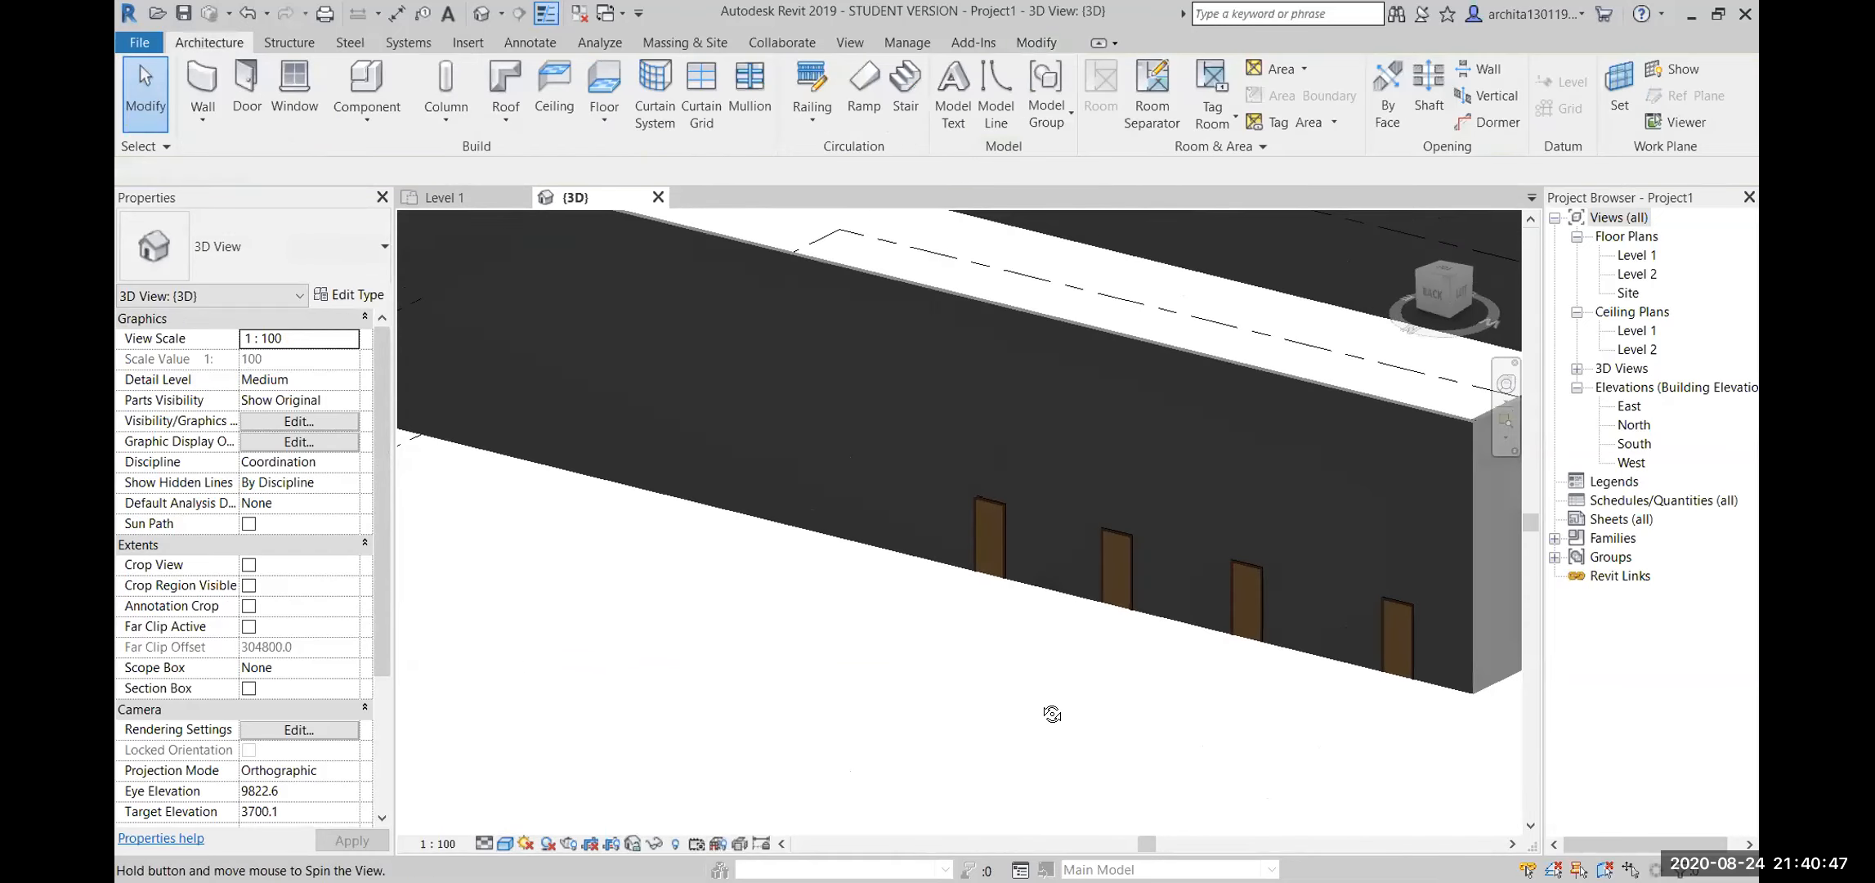
Duplicate the single-flush type of the door farthest from the wall corner under the name 900x2100
{"action": "left_click", "coordinate": [1001, 513]}
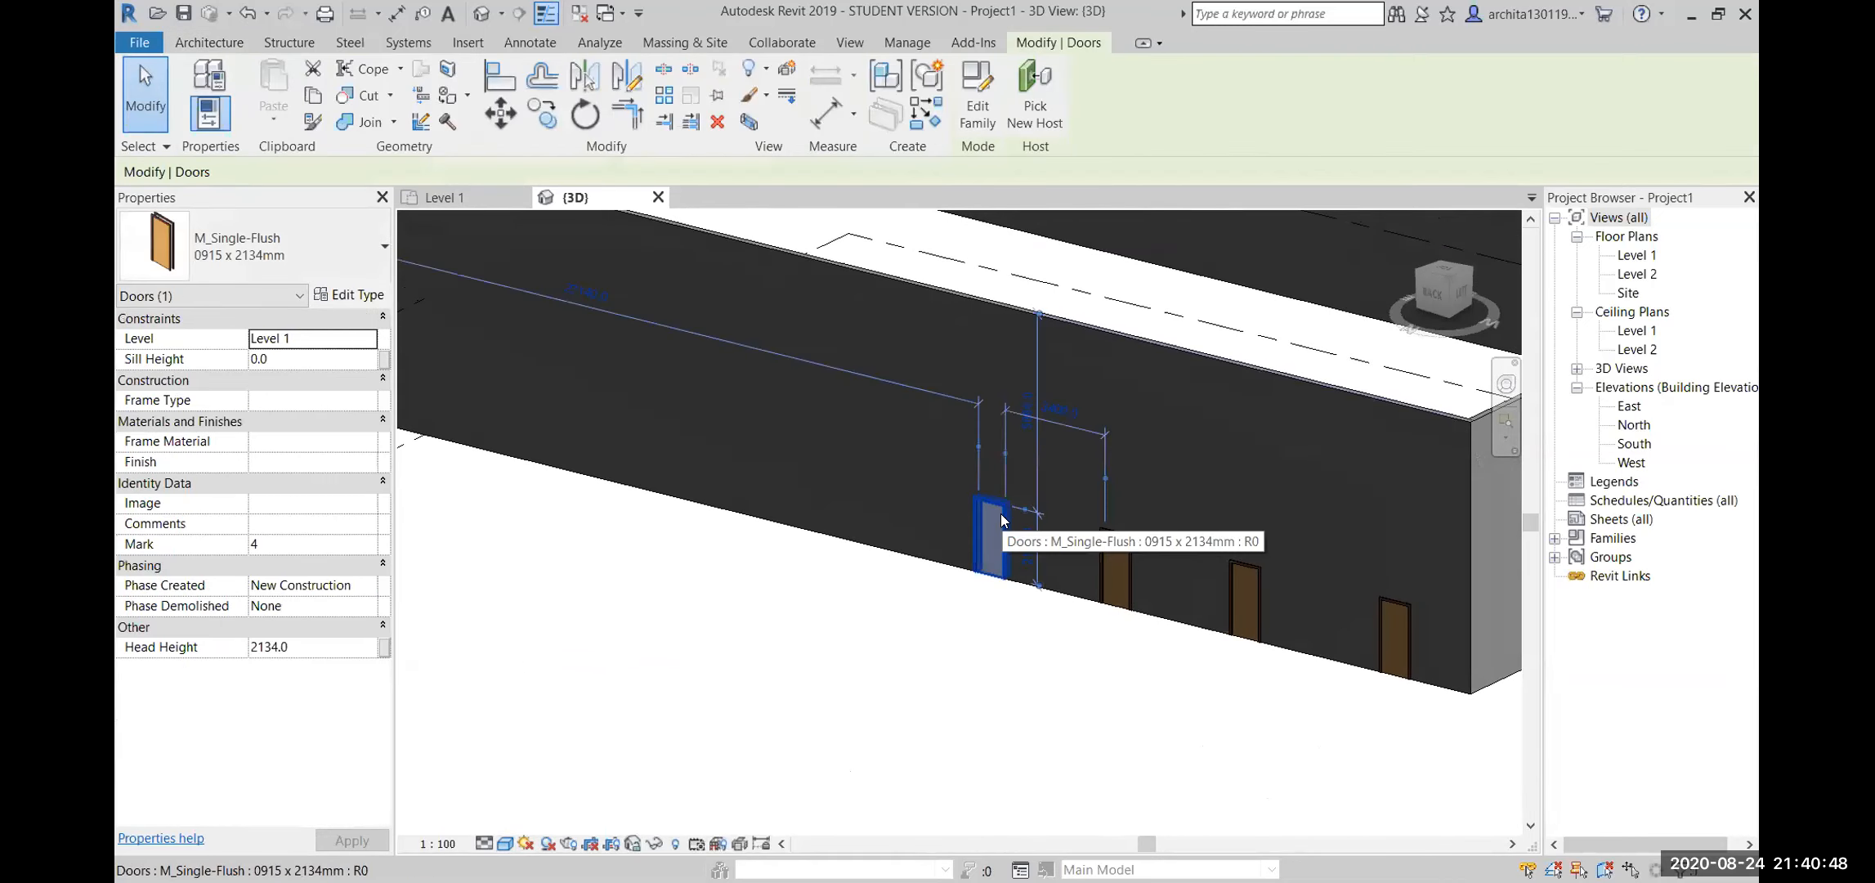
{"action": "left_click", "coordinate": [353, 296]}
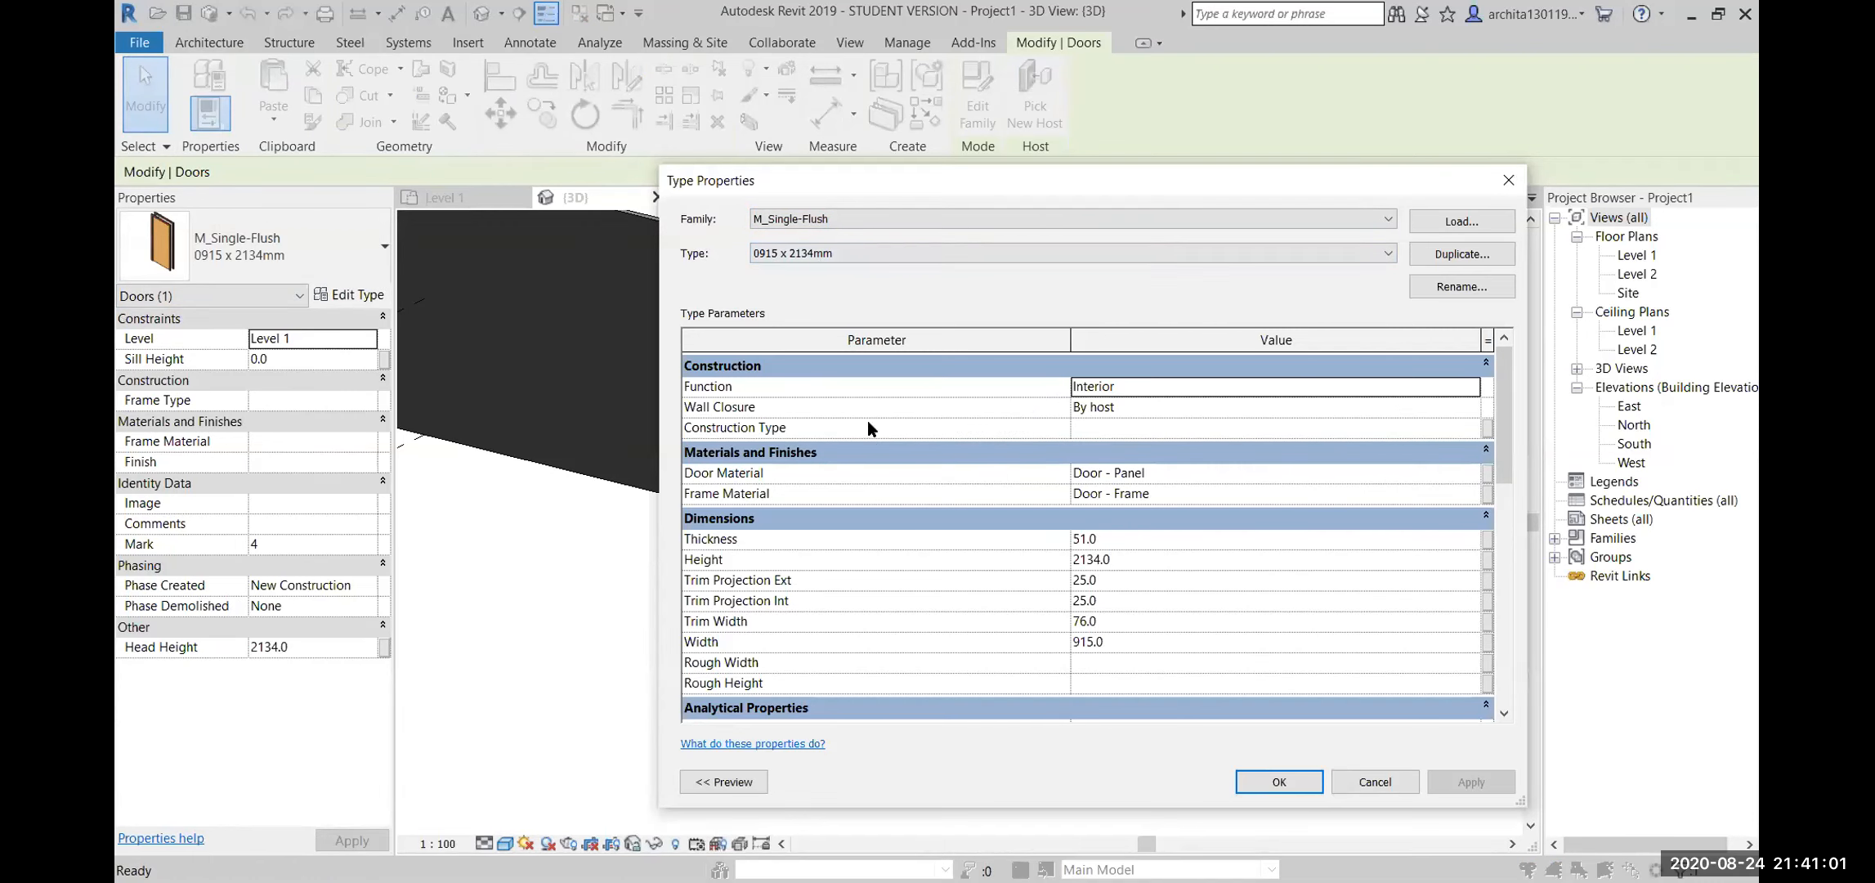
{"action": "scroll", "coordinate": [1240, 429], "scroll_direction": "down", "scroll_amount": 1}
{"action": "scroll", "coordinate": [907, 374], "scroll_direction": "down", "scroll_amount": 2}
{"action": "scroll", "coordinate": [963, 478], "scroll_direction": "up", "scroll_amount": 3}
{"action": "scroll", "coordinate": [1054, 507], "scroll_direction": "down", "scroll_amount": 2}
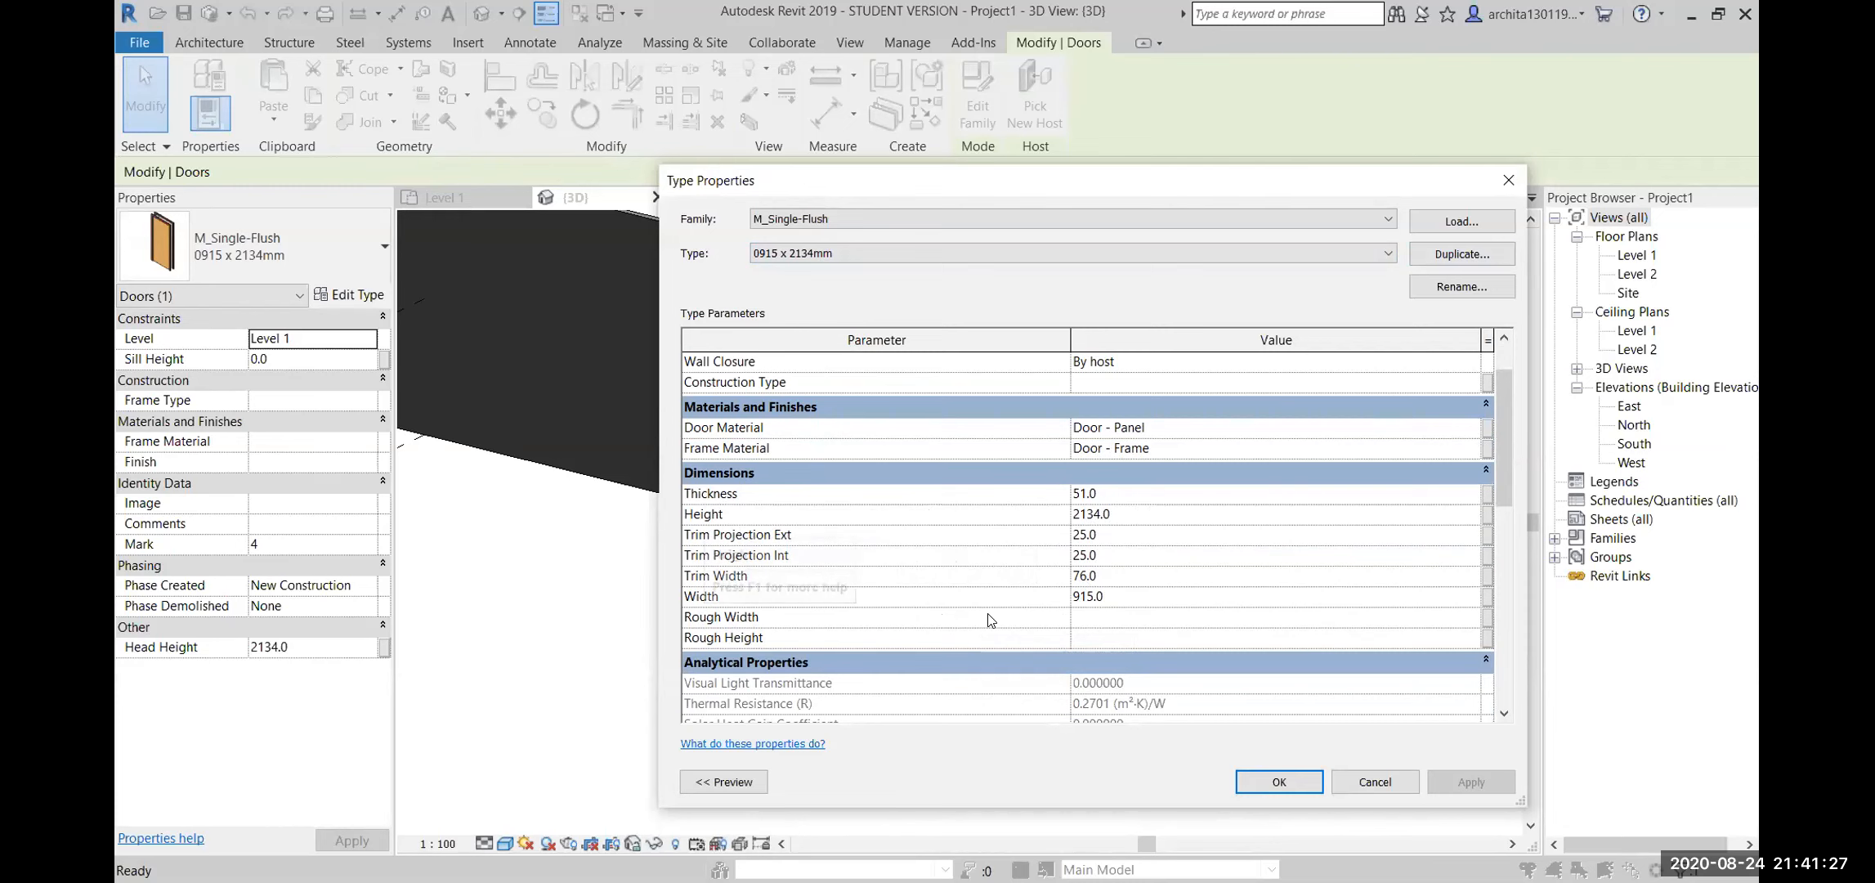
{"action": "scroll", "coordinate": [997, 547], "scroll_direction": "up", "scroll_amount": 1}
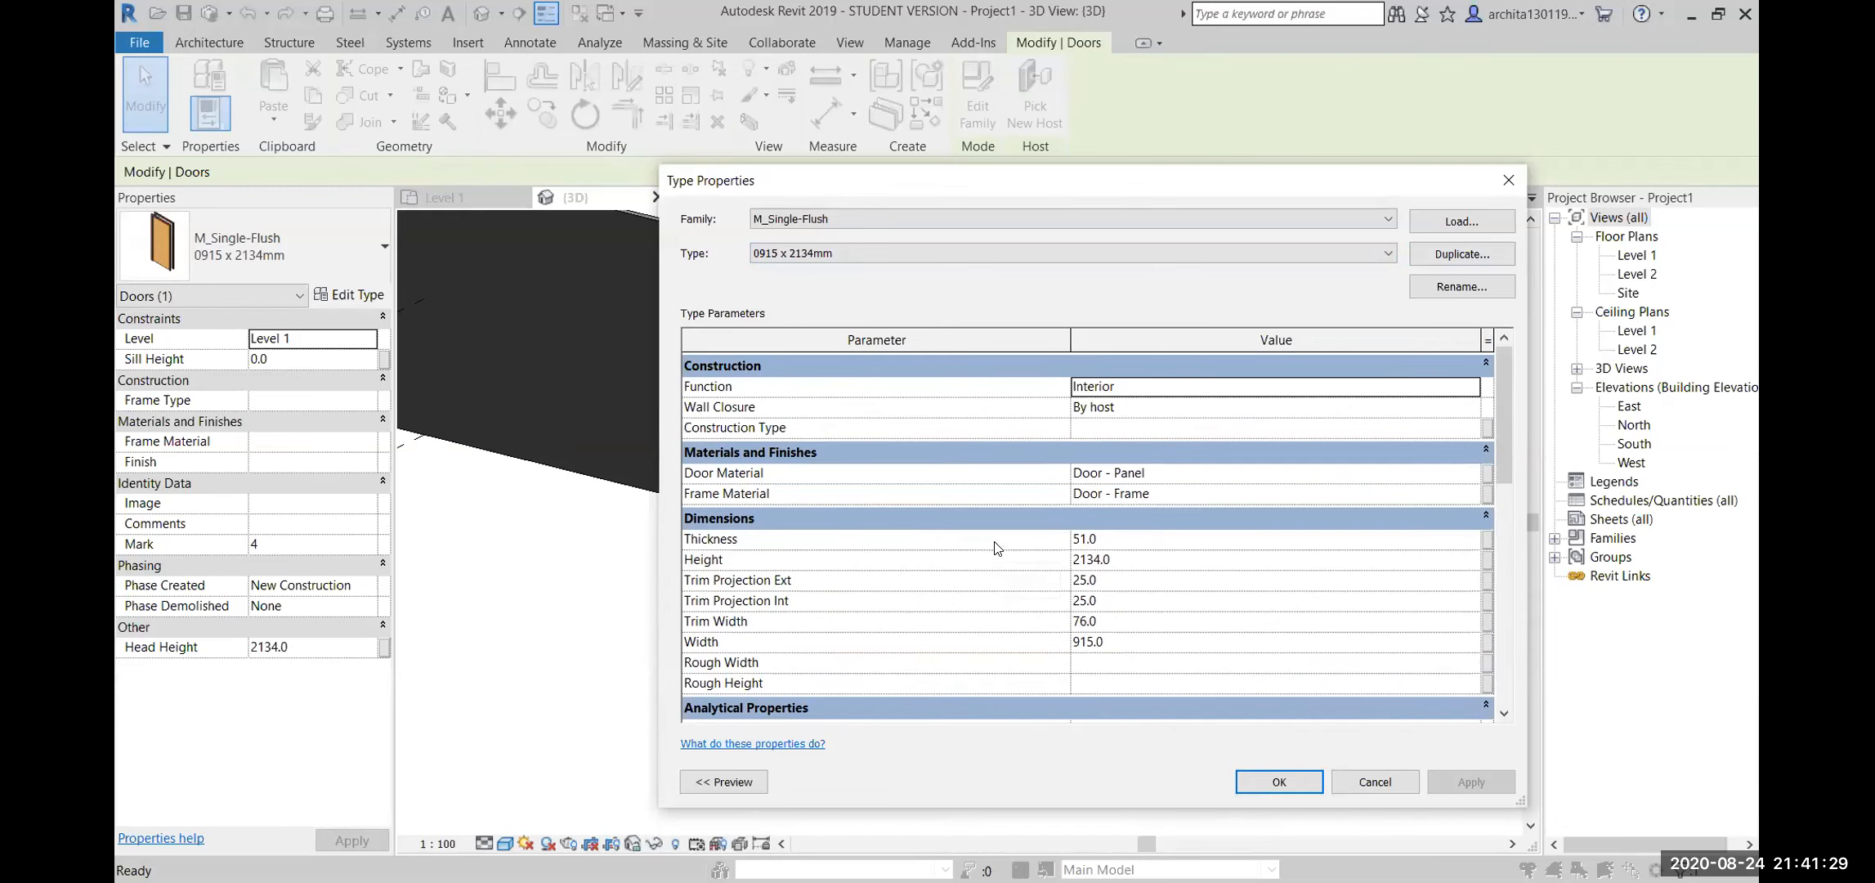
{"action": "scroll", "coordinate": [1145, 588], "scroll_direction": "down", "scroll_amount": 1}
{"action": "scroll", "coordinate": [1144, 645], "scroll_direction": "up", "scroll_amount": 1}
{"action": "left_click", "coordinate": [1461, 253]}
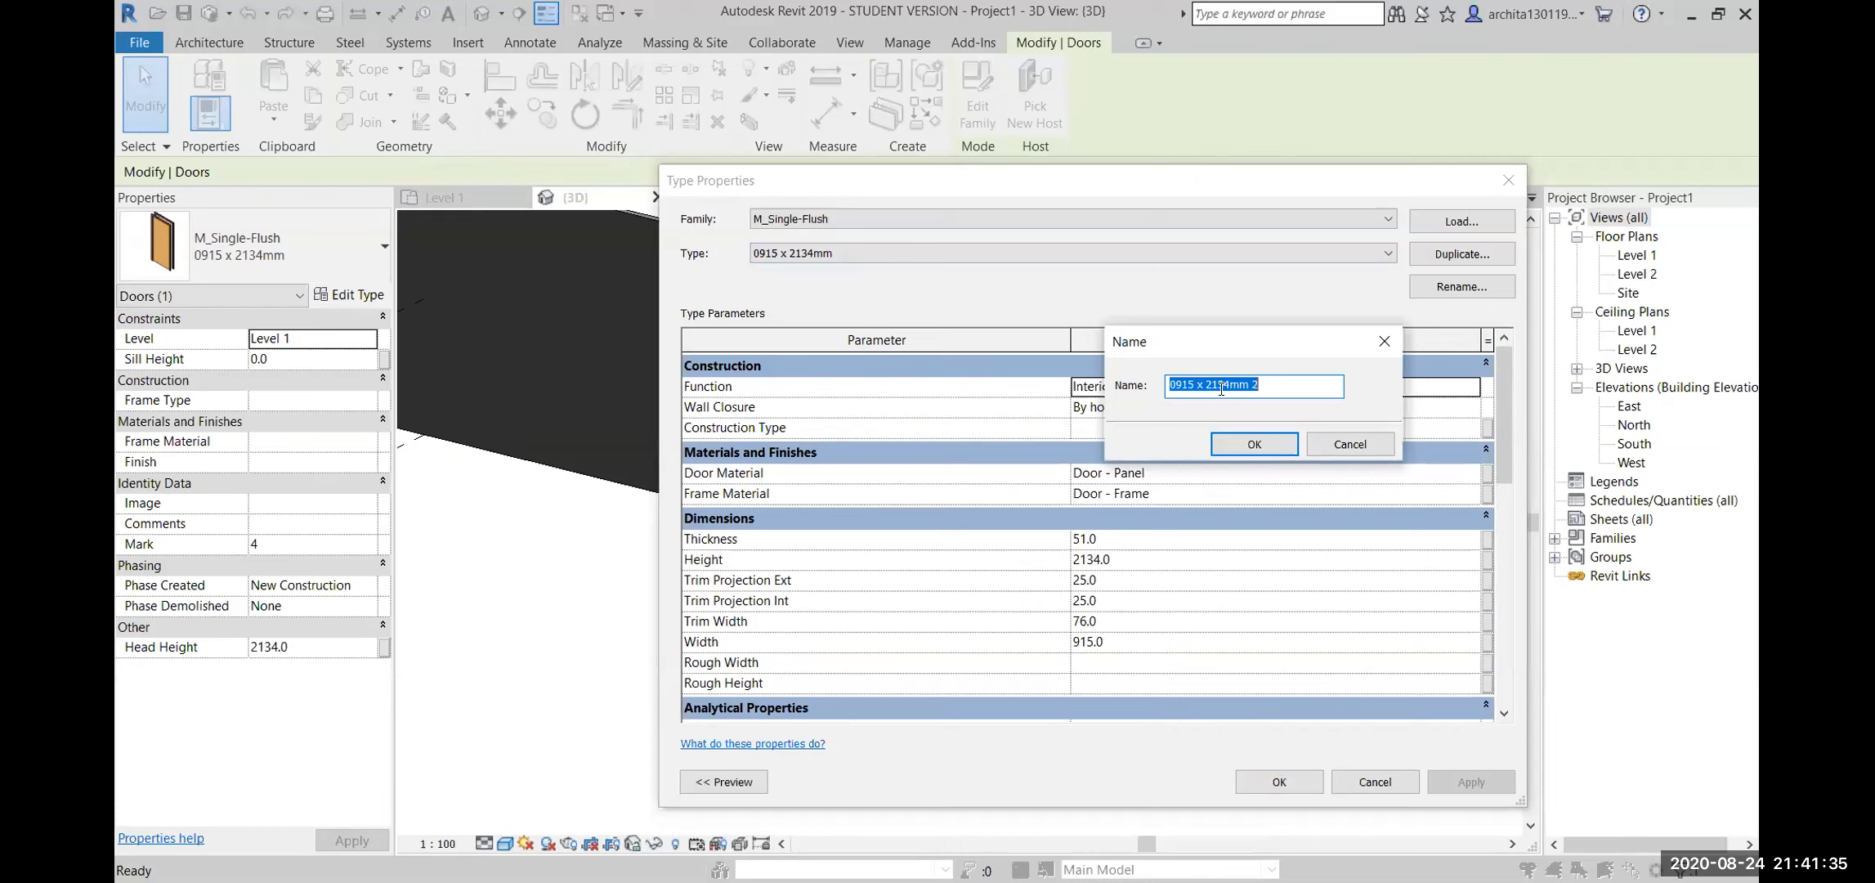
{"action": "type", "text": "900x2100"}
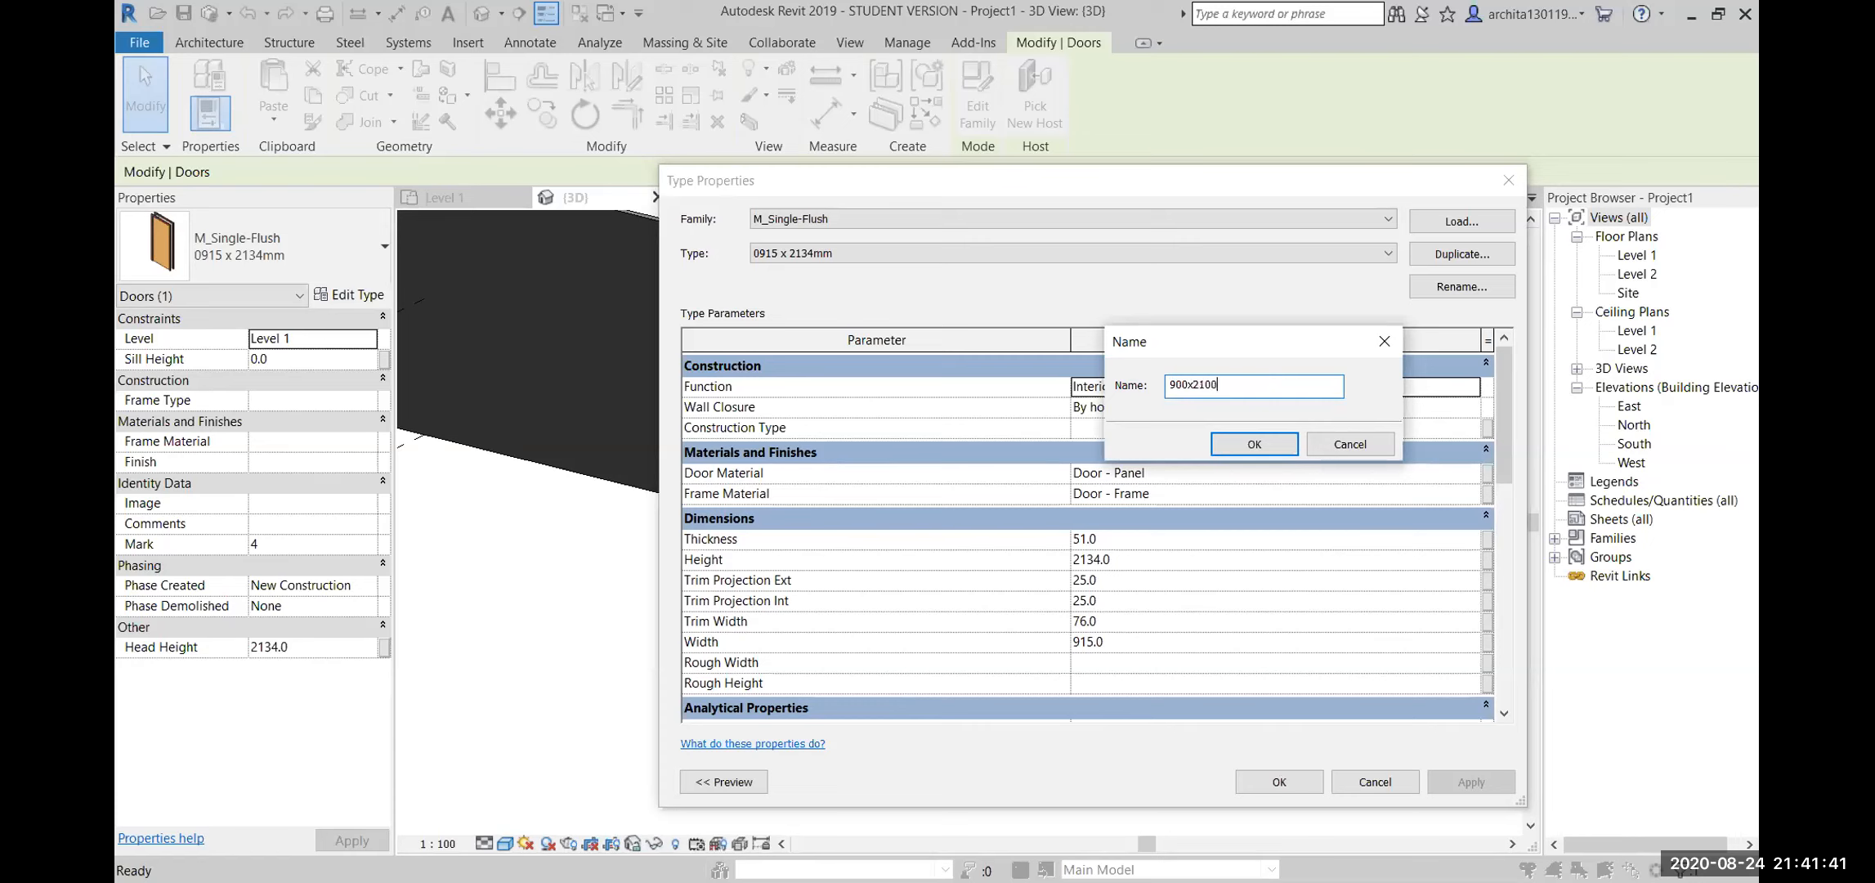
{"action": "left_click", "coordinate": [1254, 444]}
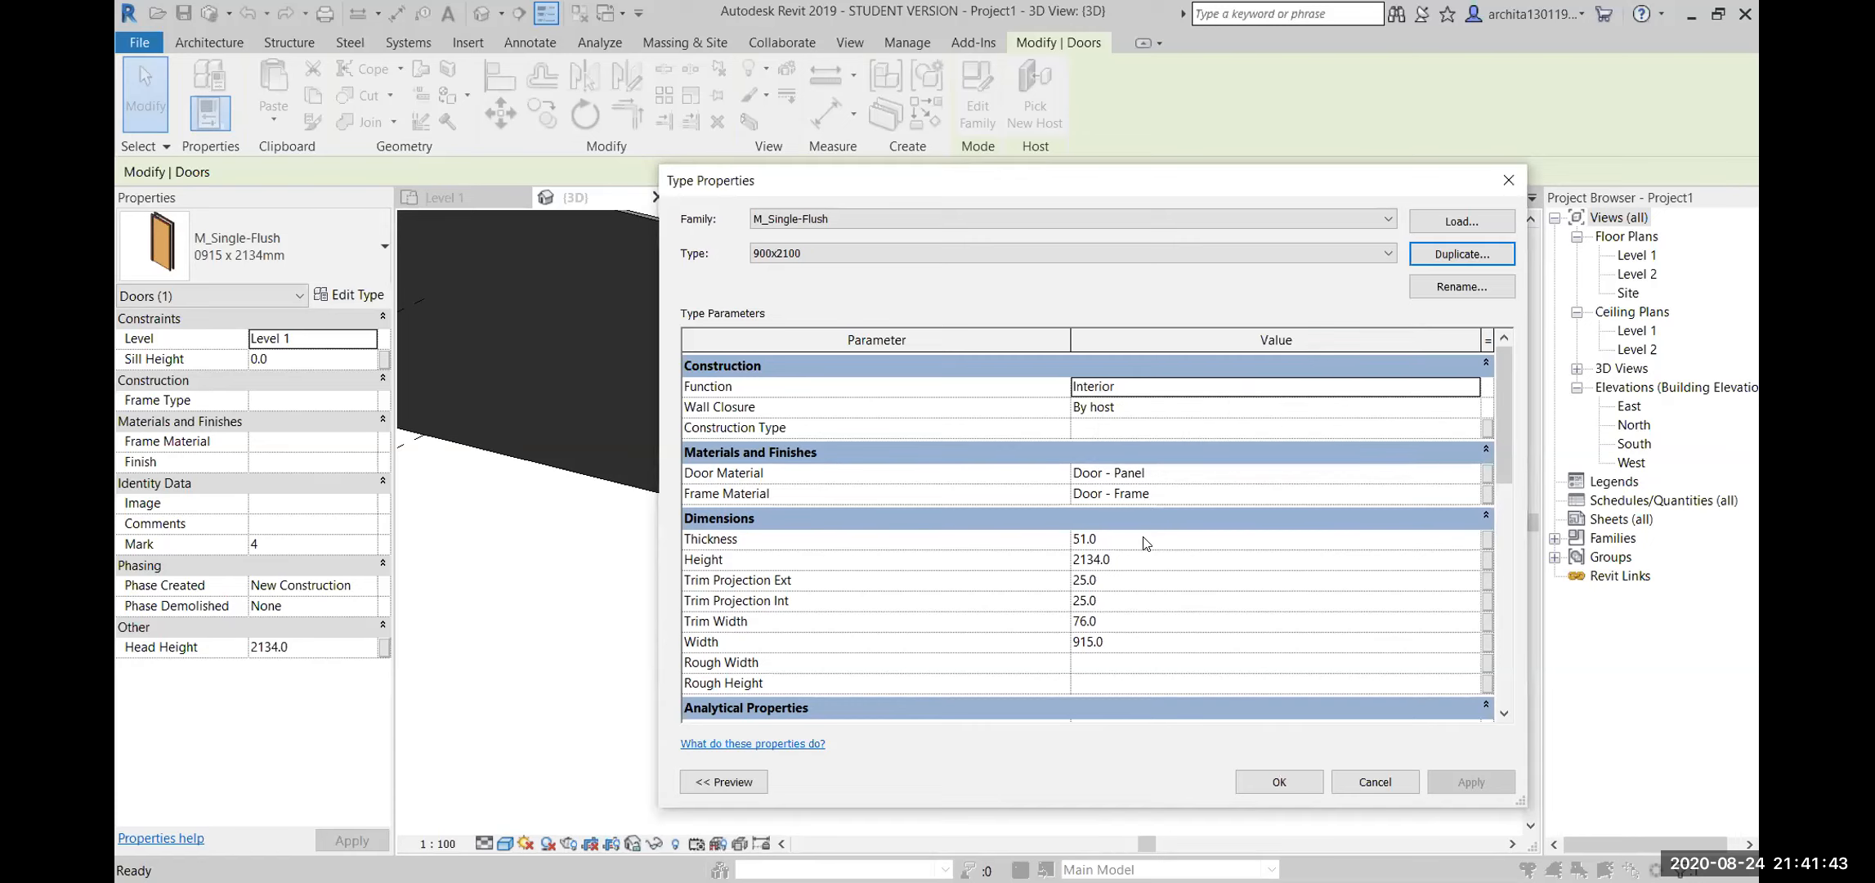
{"action": "left_click", "coordinate": [1136, 552]}
{"action": "type", "text": "900"}
{"action": "left_click", "coordinate": [1110, 638]}
{"action": "left_click", "coordinate": [1110, 633]}
Set the 900x2100 door type's height to 2100 and width to 900, apply it and deselect the door
{"action": "left_click", "coordinate": [1116, 559]}
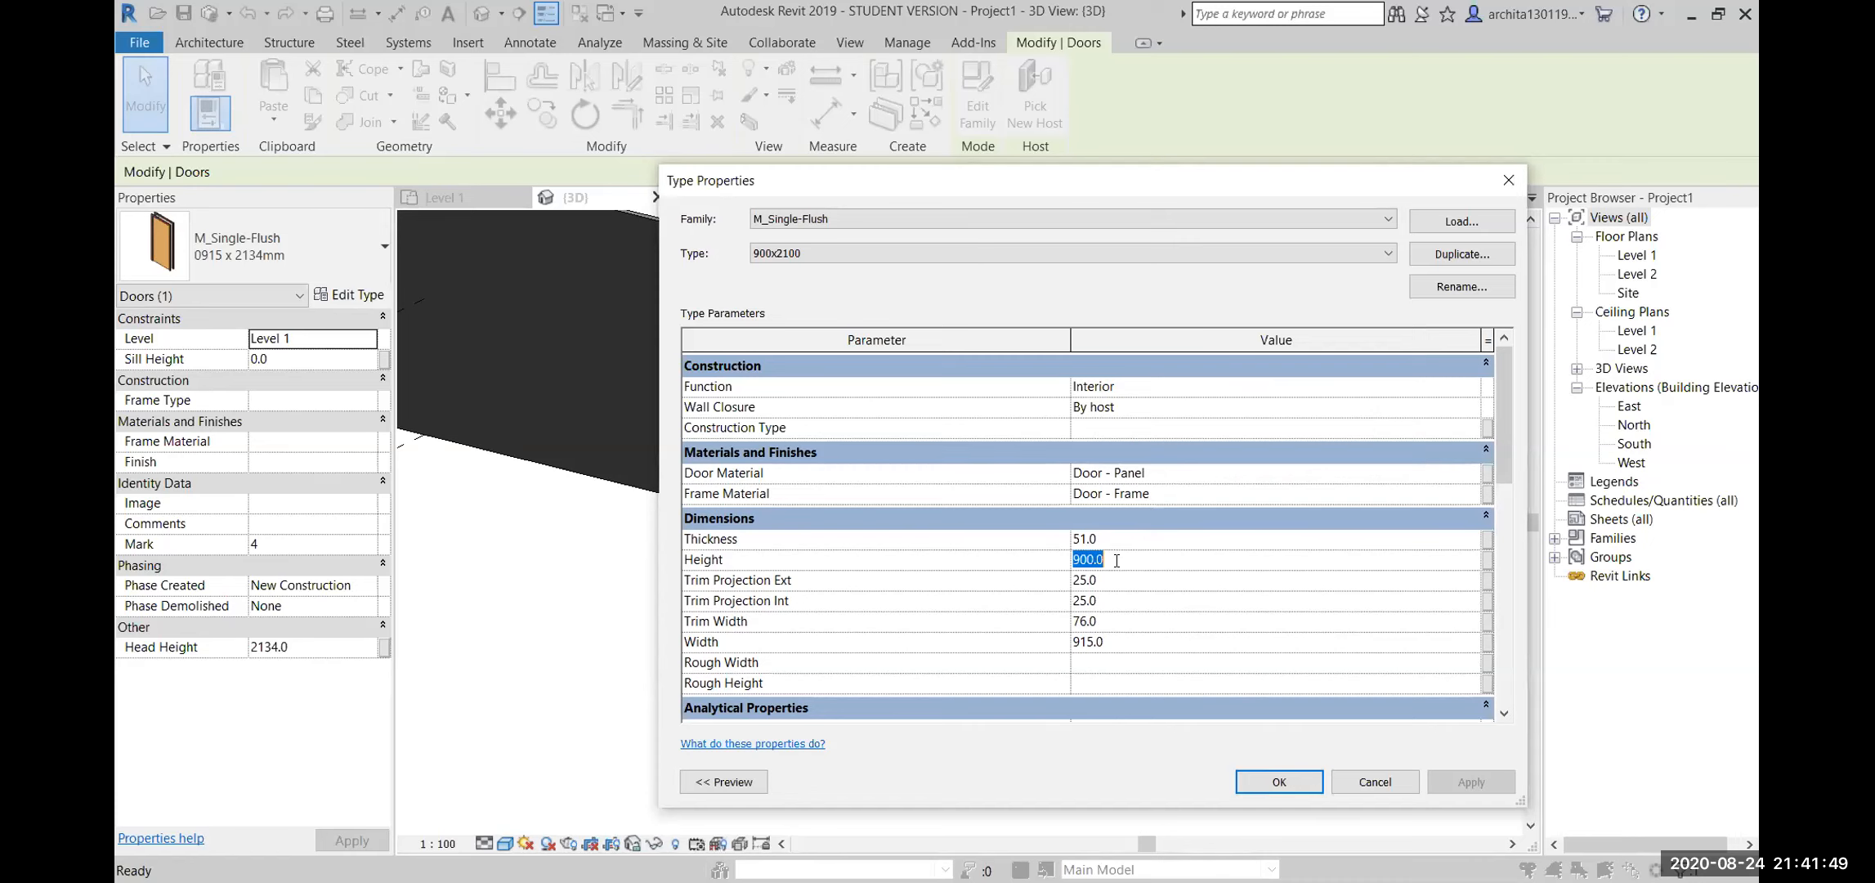
{"action": "type", "text": "2100"}
{"action": "left_click", "coordinate": [1120, 643]}
{"action": "type", "text": "900"}
{"action": "left_click", "coordinate": [1279, 781]}
{"action": "key", "text": "Escape"}
Inspect the resized door up close beside its neighbours from different angles in the 3D view
{"action": "scroll", "coordinate": [1021, 547], "scroll_direction": "up", "scroll_amount": 4}
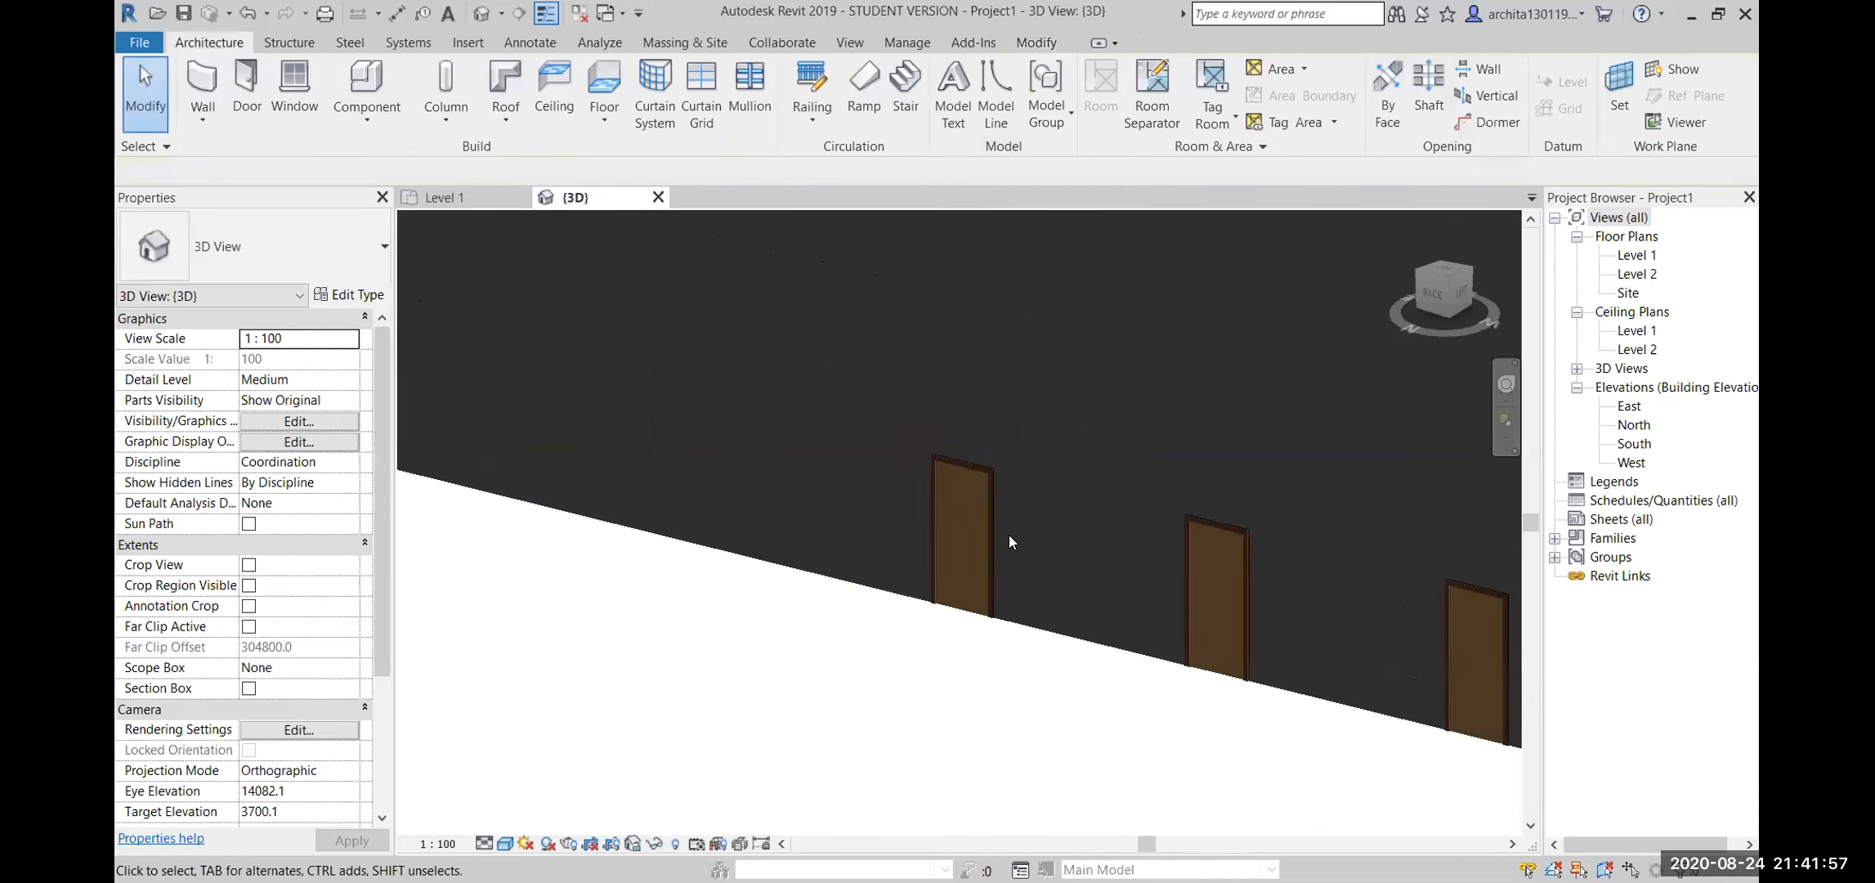
{"action": "left_click", "coordinate": [984, 537]}
{"action": "middle_click_drag", "start_coordinate": [948, 658], "coordinate": [791, 724], "text": "shift"}
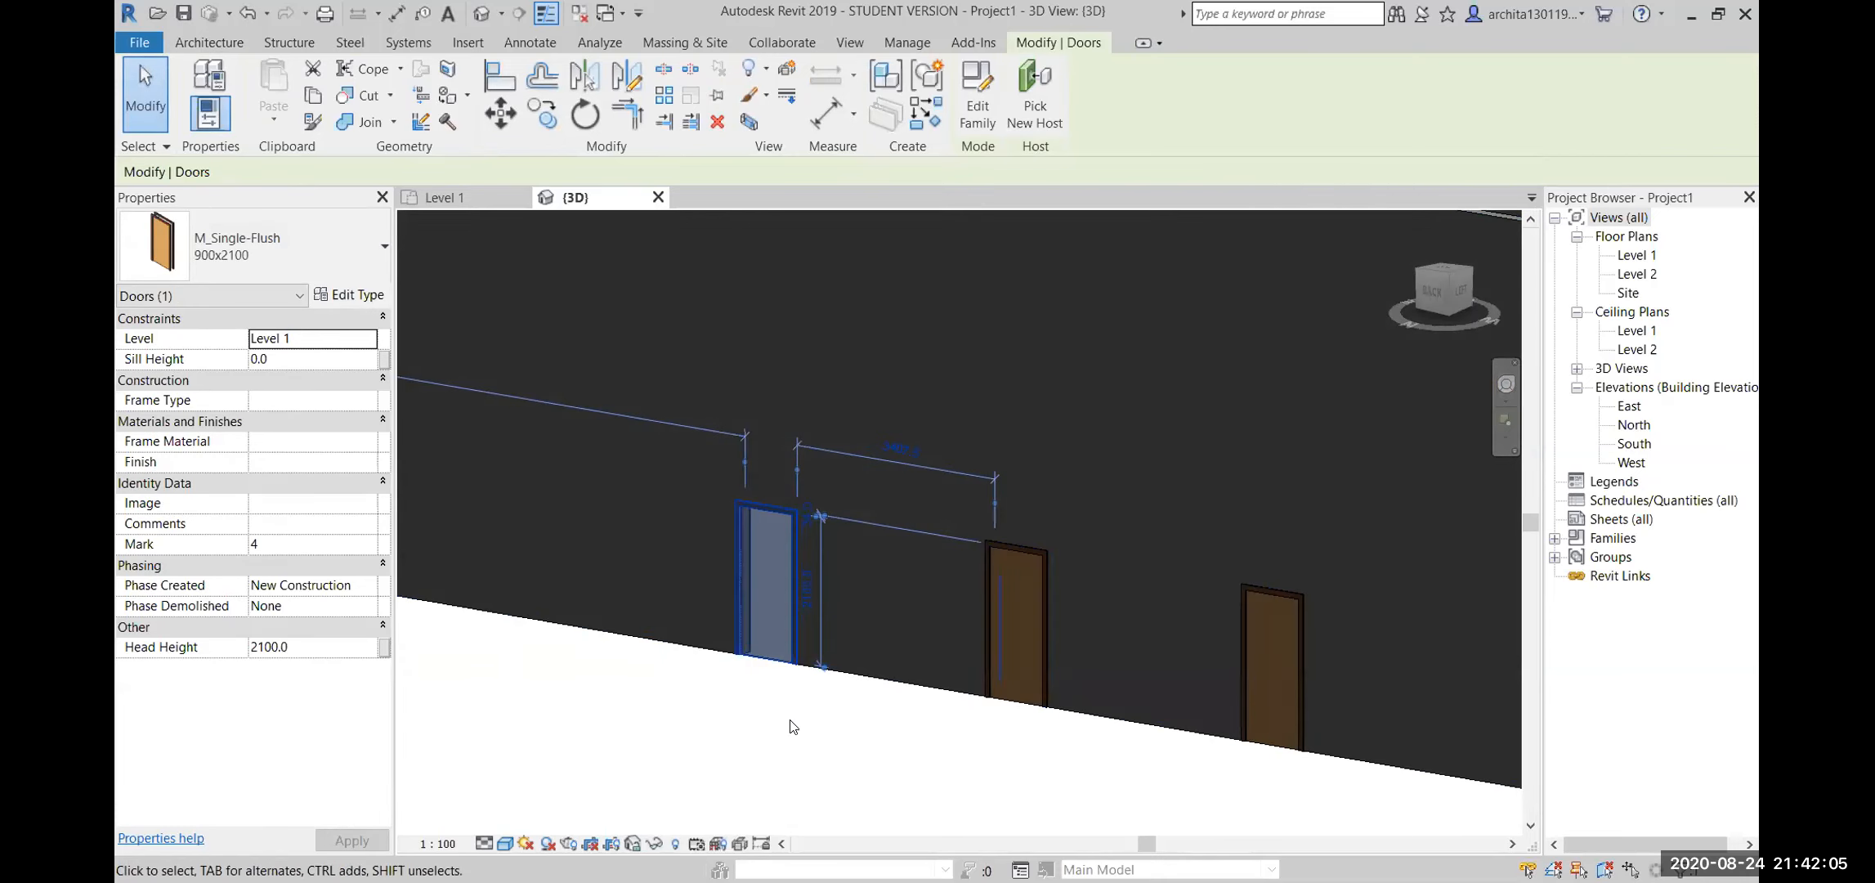
{"action": "key", "text": "Escape"}
{"action": "middle_click_drag", "start_coordinate": [915, 610], "coordinate": [877, 609], "text": "shift"}
Review the type parameters of the resized 900x2100 door without changing them
{"action": "left_click", "coordinate": [727, 532]}
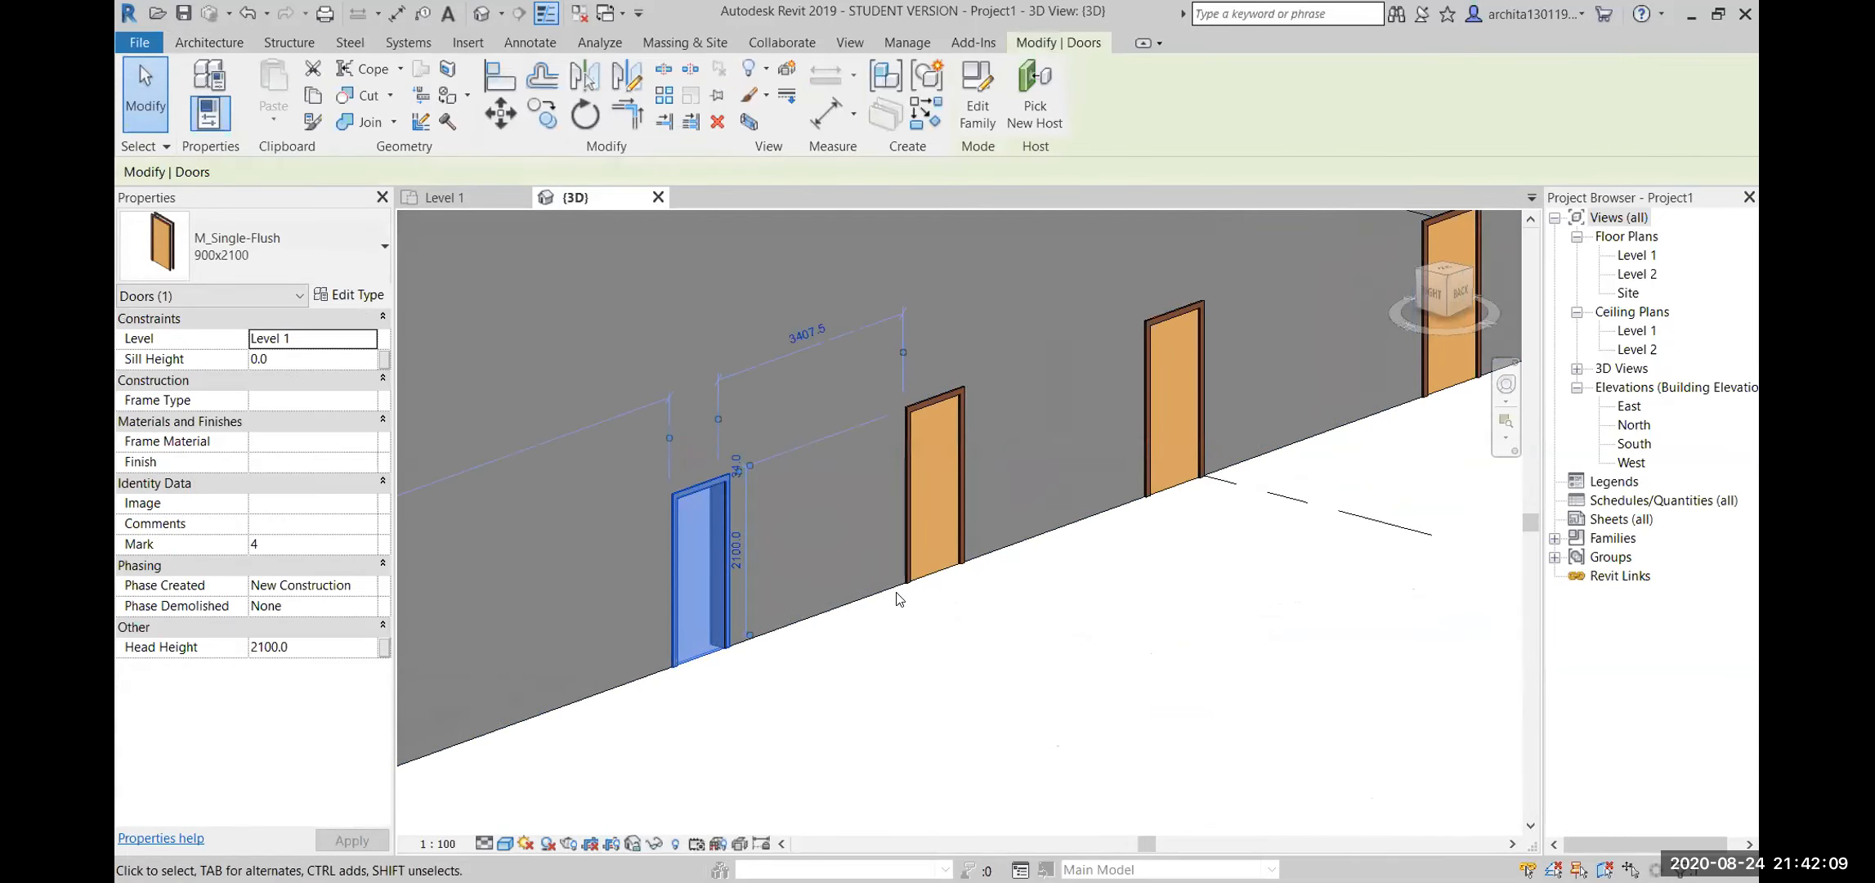
{"action": "left_click", "coordinate": [349, 296]}
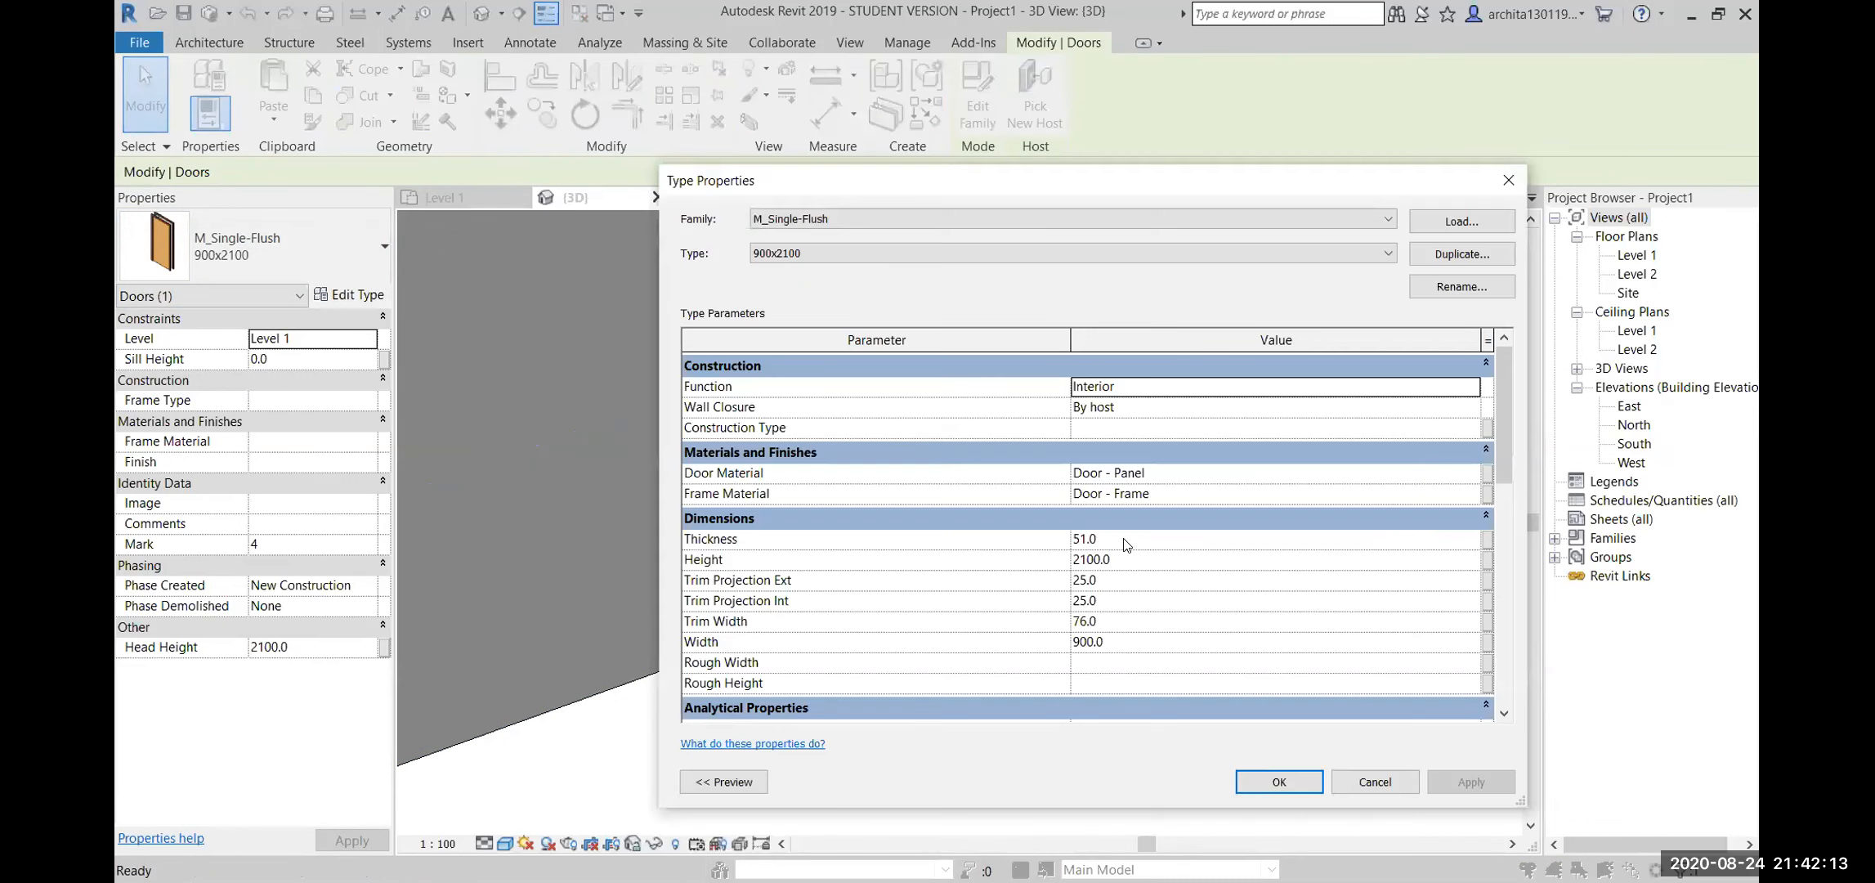
{"action": "scroll", "coordinate": [1126, 544], "scroll_direction": "down", "scroll_amount": 3}
{"action": "scroll", "coordinate": [1130, 575], "scroll_direction": "up", "scroll_amount": 1}
{"action": "left_click", "coordinate": [1509, 179]}
{"action": "left_click", "coordinate": [983, 680]}
Examine the door nearest the wall corner and compare its type and size with the other doors from several angles
{"action": "middle_click_drag", "start_coordinate": [1071, 670], "coordinate": [1034, 546], "text": "shift"}
{"action": "middle_click_drag", "start_coordinate": [1021, 640], "coordinate": [1290, 599], "text": "shift"}
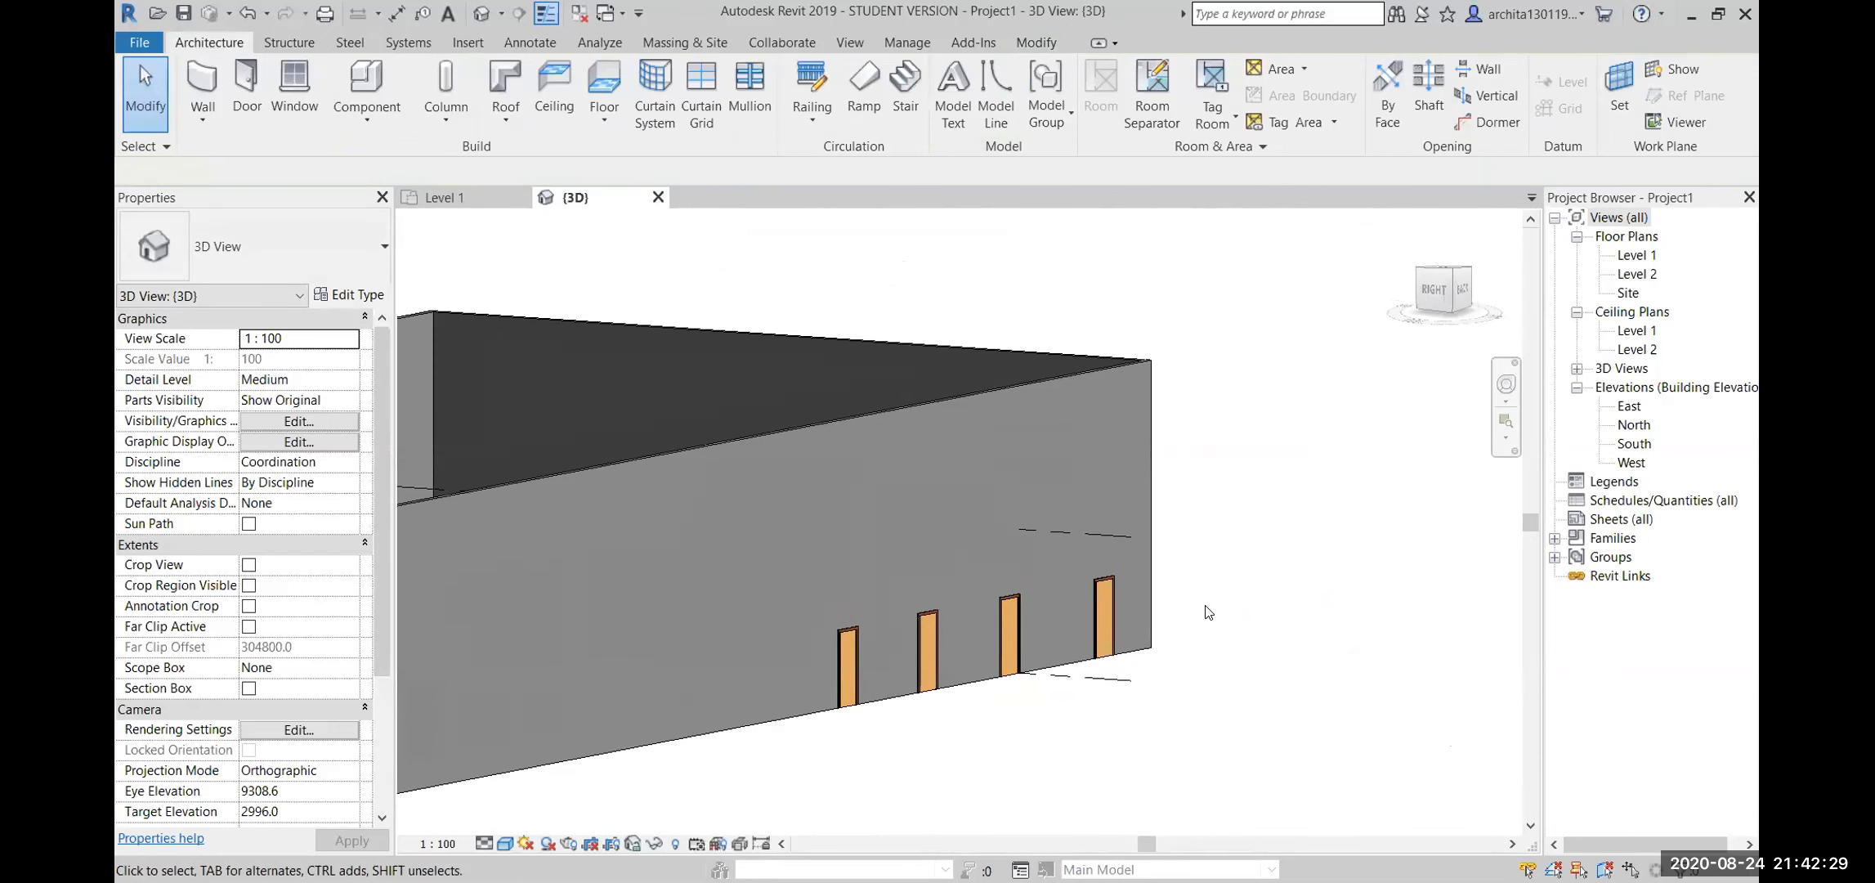
{"action": "left_click", "coordinate": [1102, 604]}
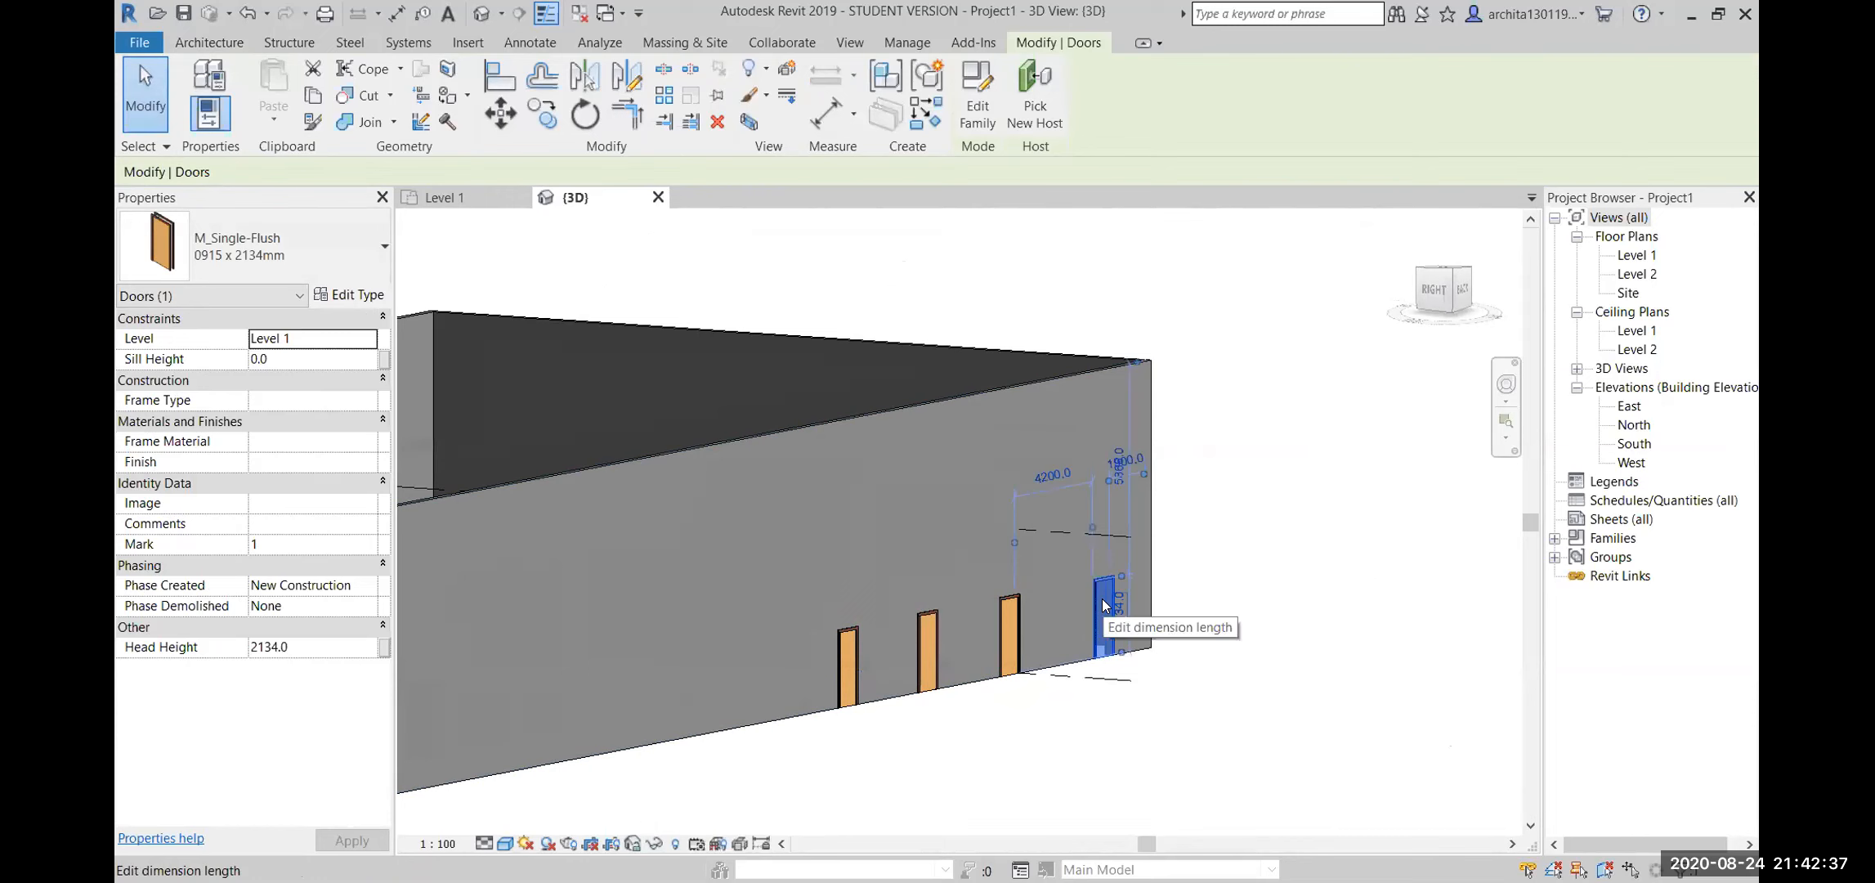
{"action": "scroll", "coordinate": [1102, 603], "scroll_direction": "up", "scroll_amount": 4}
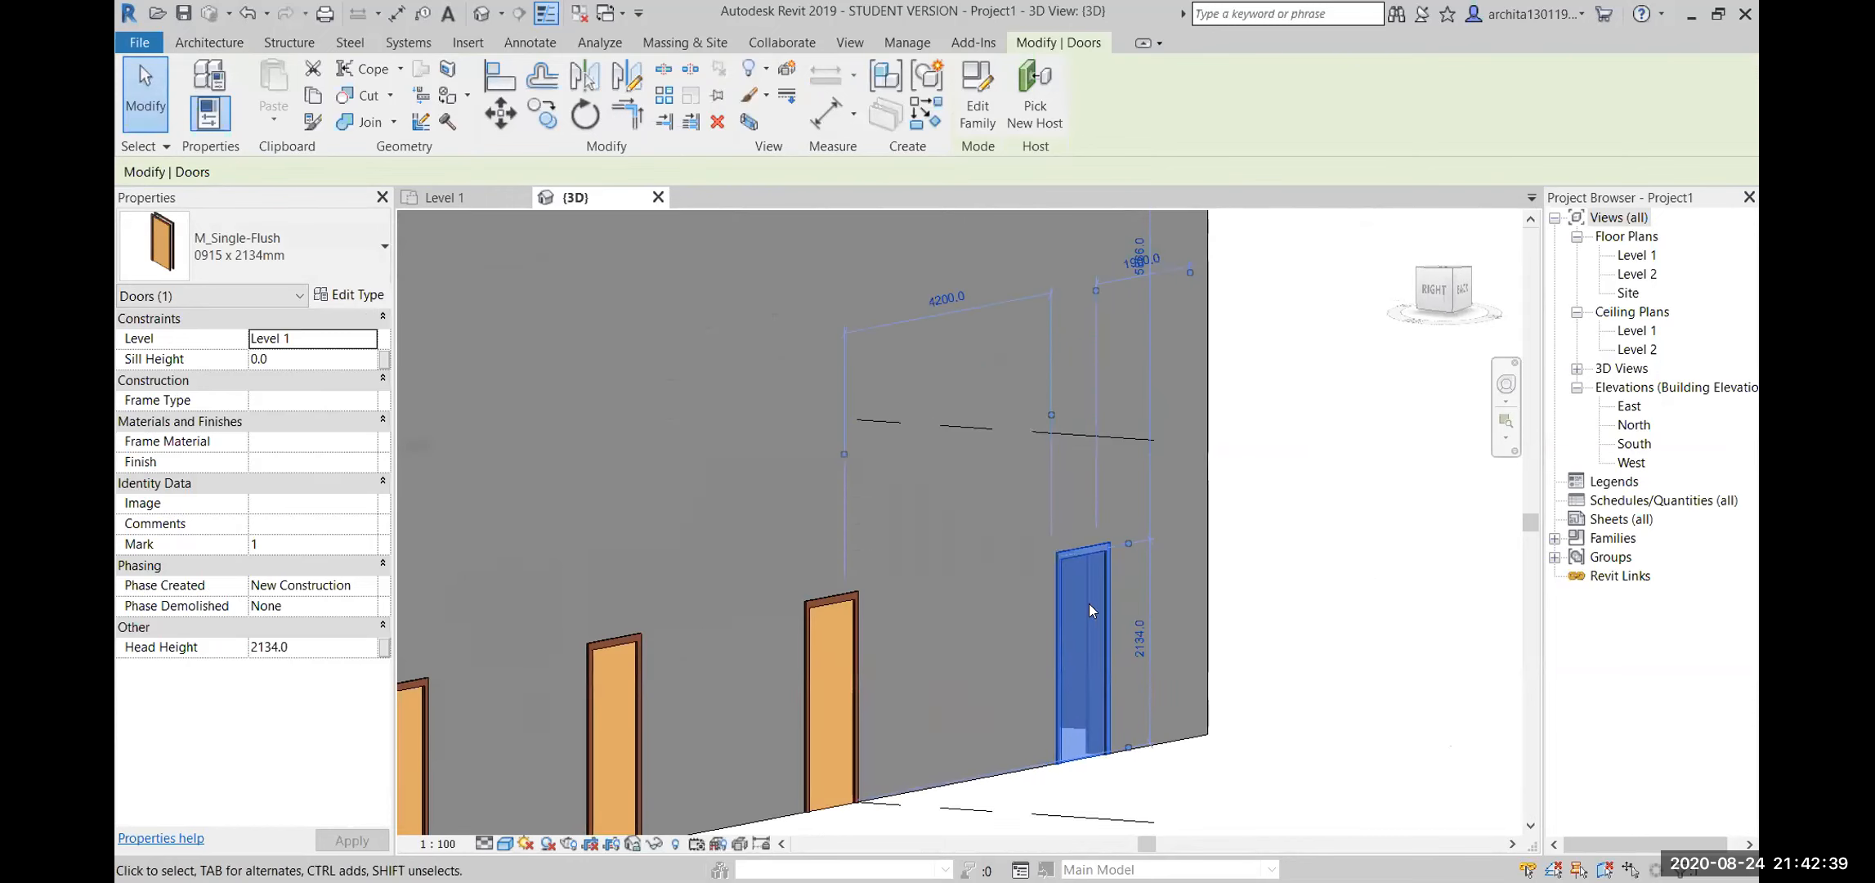
{"action": "key", "text": "Escape"}
{"action": "left_click", "coordinate": [1099, 563]}
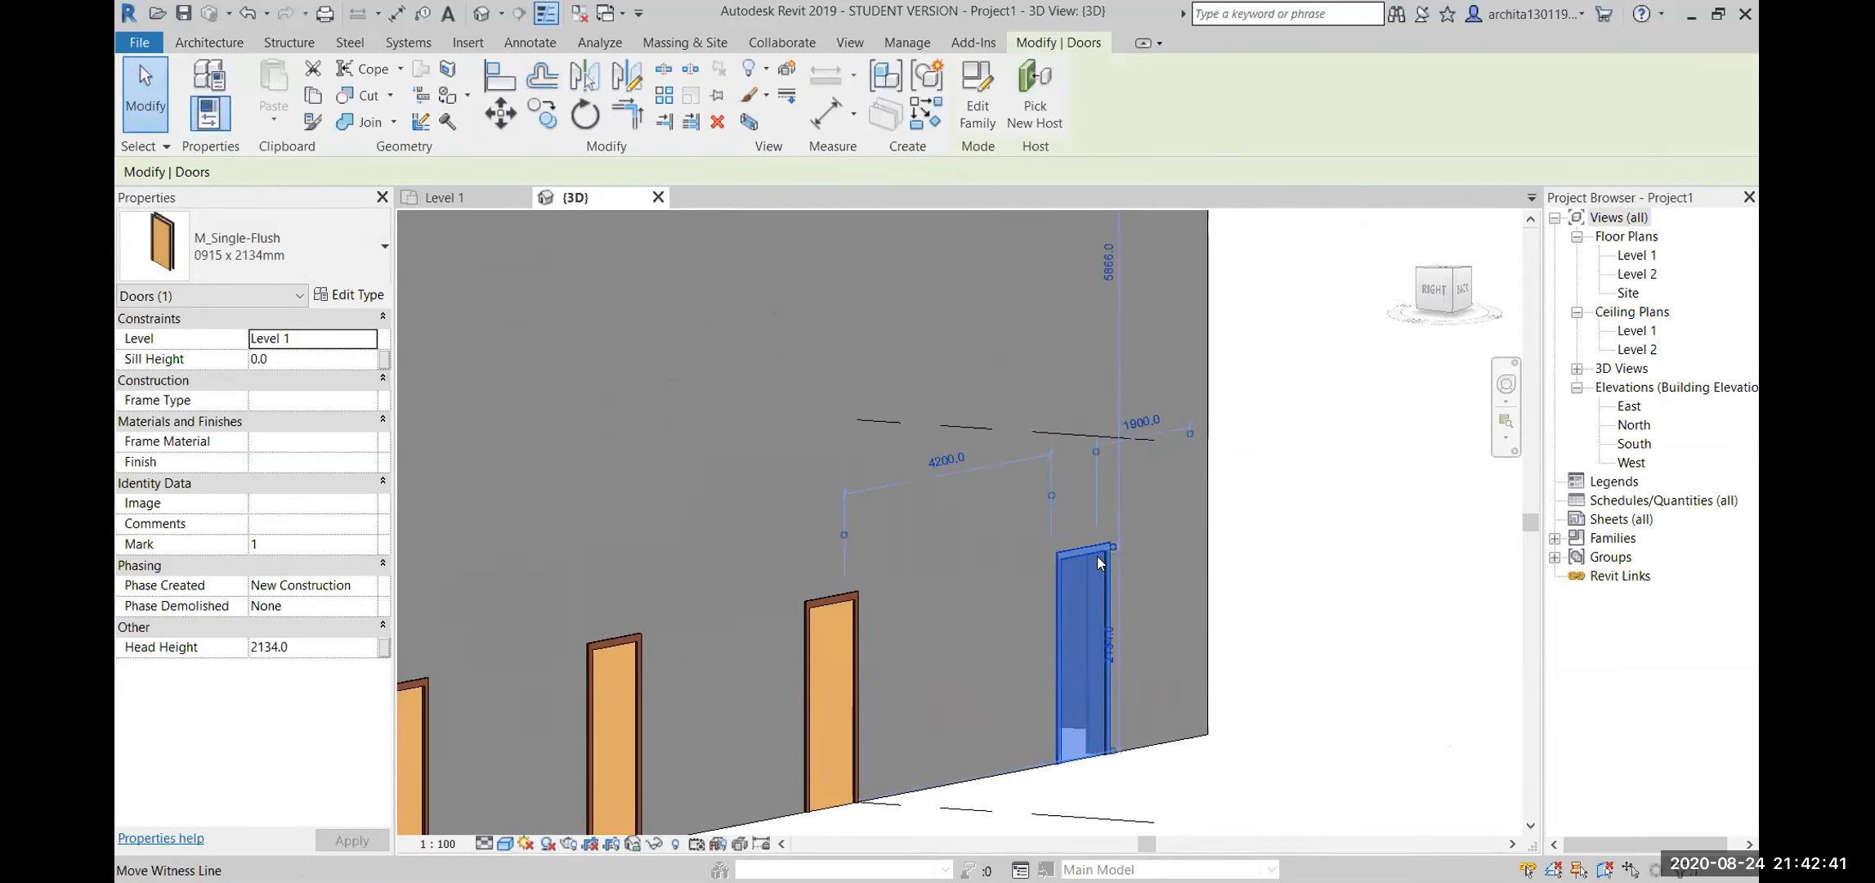
{"action": "key", "text": "Escape"}
{"action": "left_click", "coordinate": [1079, 561]}
{"action": "scroll", "coordinate": [1159, 488], "scroll_direction": "down", "scroll_amount": 3}
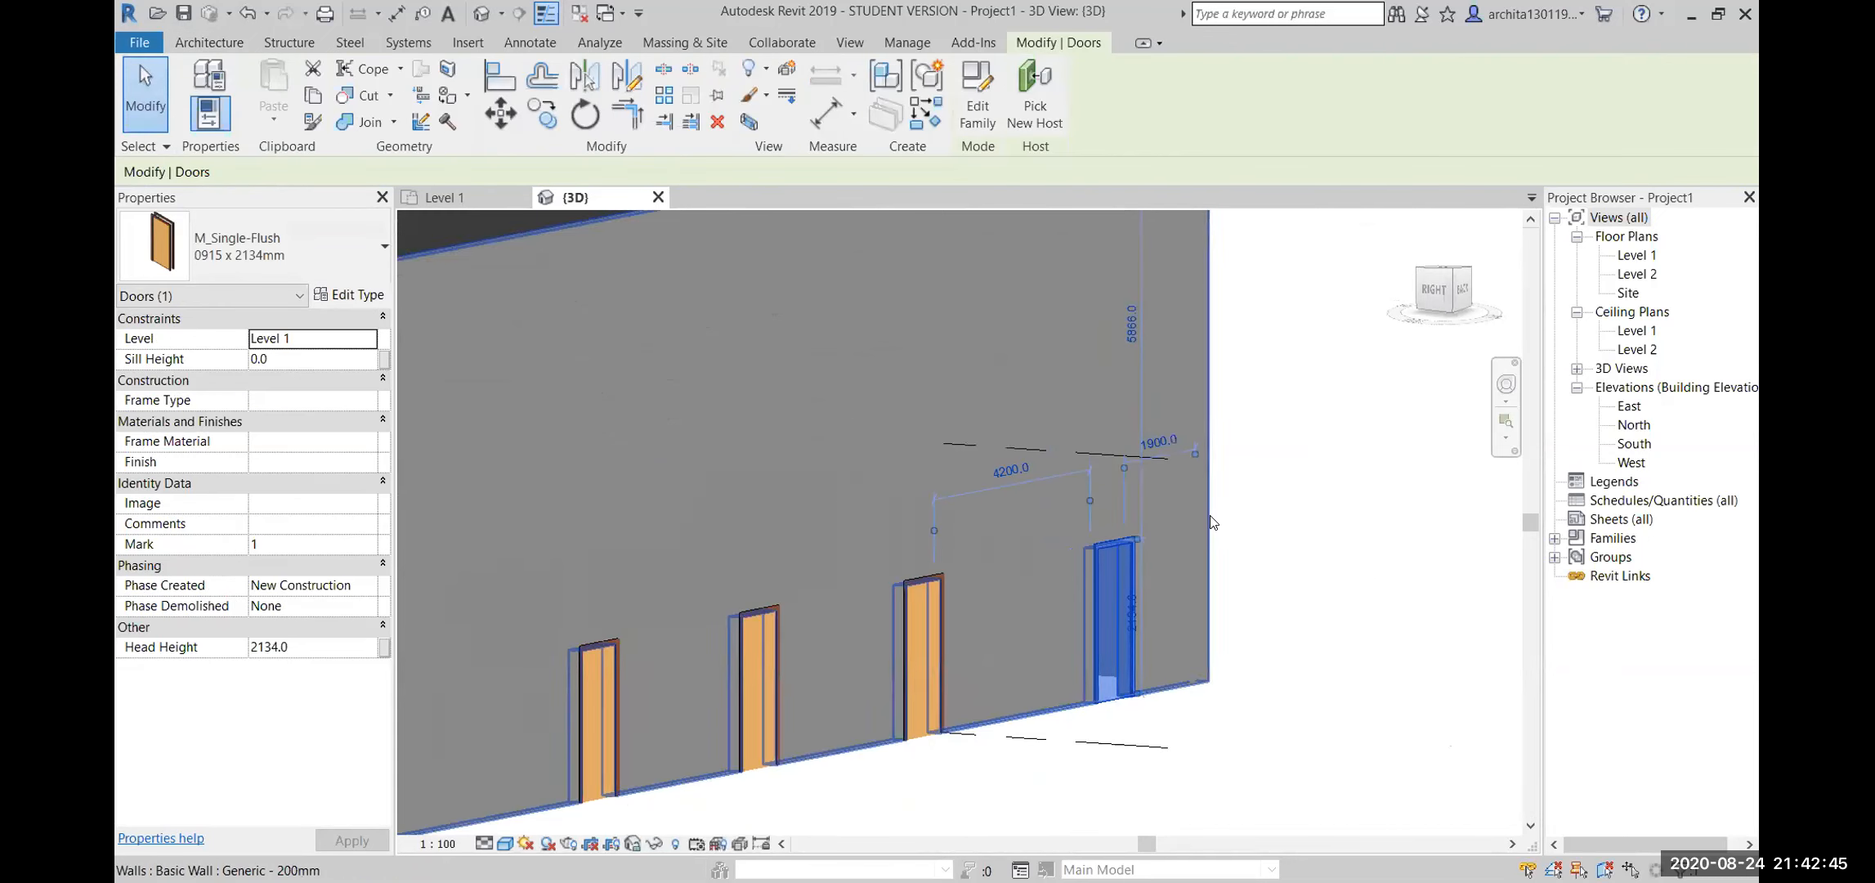
{"action": "mouse_move", "coordinate": [1340, 629]}
{"action": "middle_mouse_down", "text": "shift"}
{"action": "mouse_move", "coordinate": [1214, 679]}
{"action": "mouse_move", "coordinate": [921, 699]}
{"action": "mouse_move", "coordinate": [1151, 783]}
{"action": "mouse_move", "coordinate": [1356, 762]}
{"action": "mouse_move", "coordinate": [1251, 695]}
{"action": "middle_mouse_up", "text": "shift"}
{"action": "middle_click_drag", "start_coordinate": [1120, 634], "coordinate": [1155, 716], "text": "shift"}
{"action": "left_click", "coordinate": [1045, 703]}
{"action": "middle_click_drag", "start_coordinate": [1043, 703], "coordinate": [768, 570], "text": "shift"}
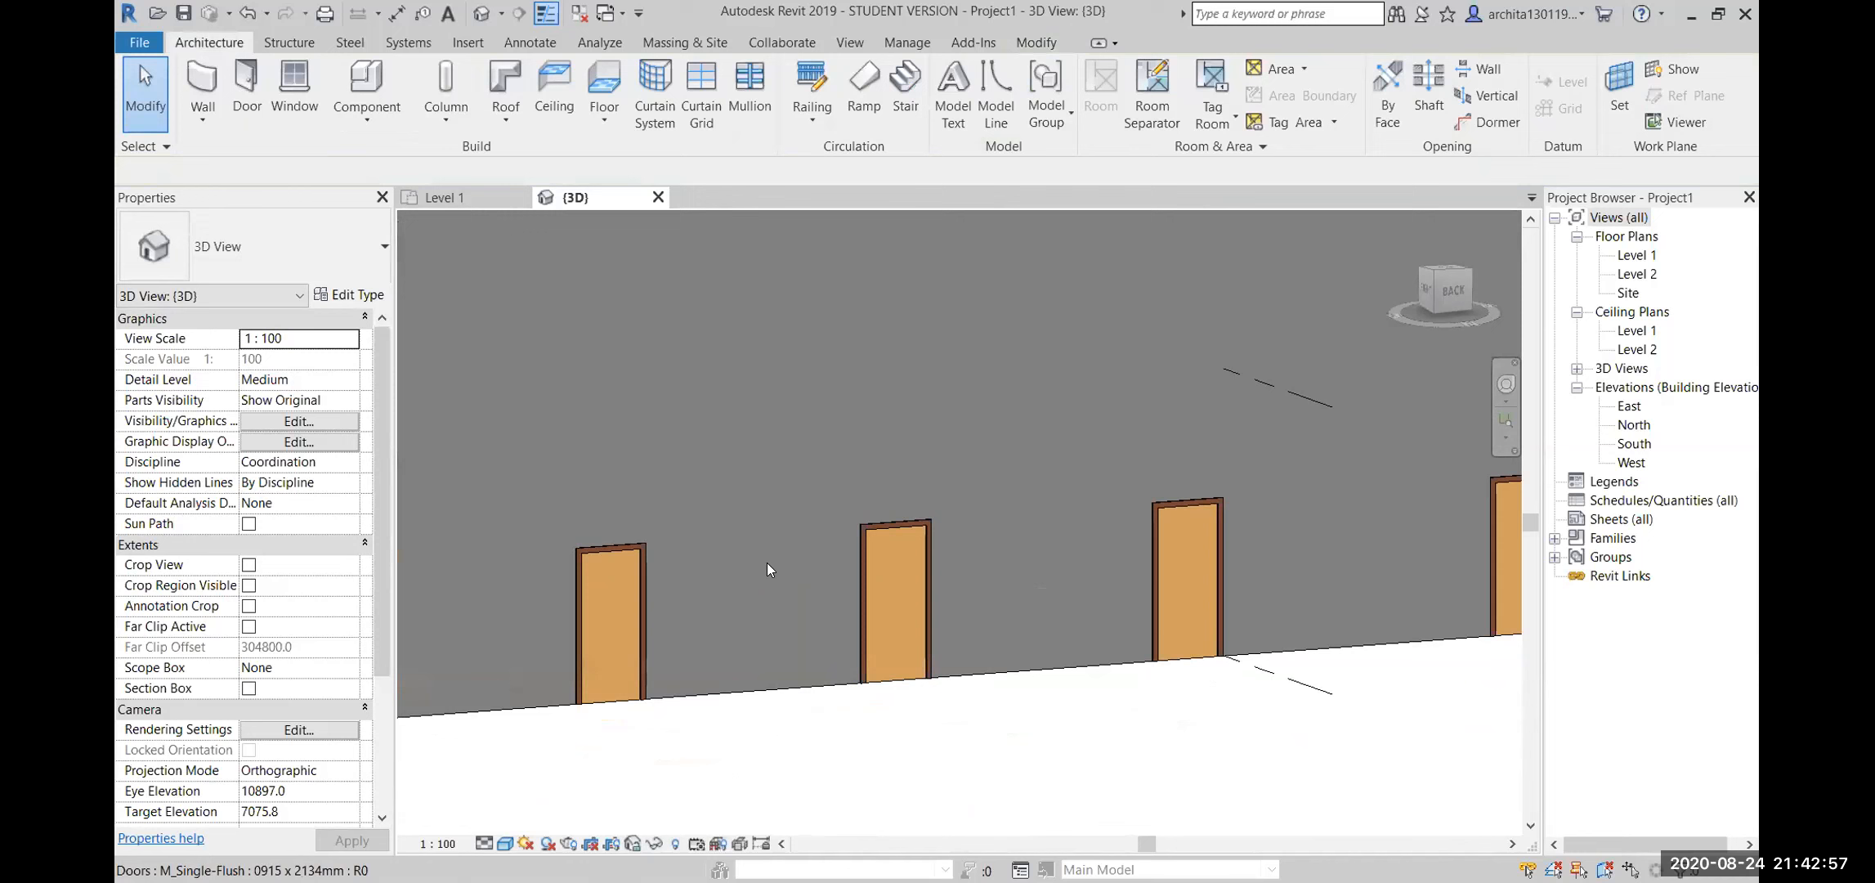
Examine the 900x2100 door type's construction, material, dimension, analytical and identity parameters, leaving them unedited
{"action": "left_click", "coordinate": [638, 560]}
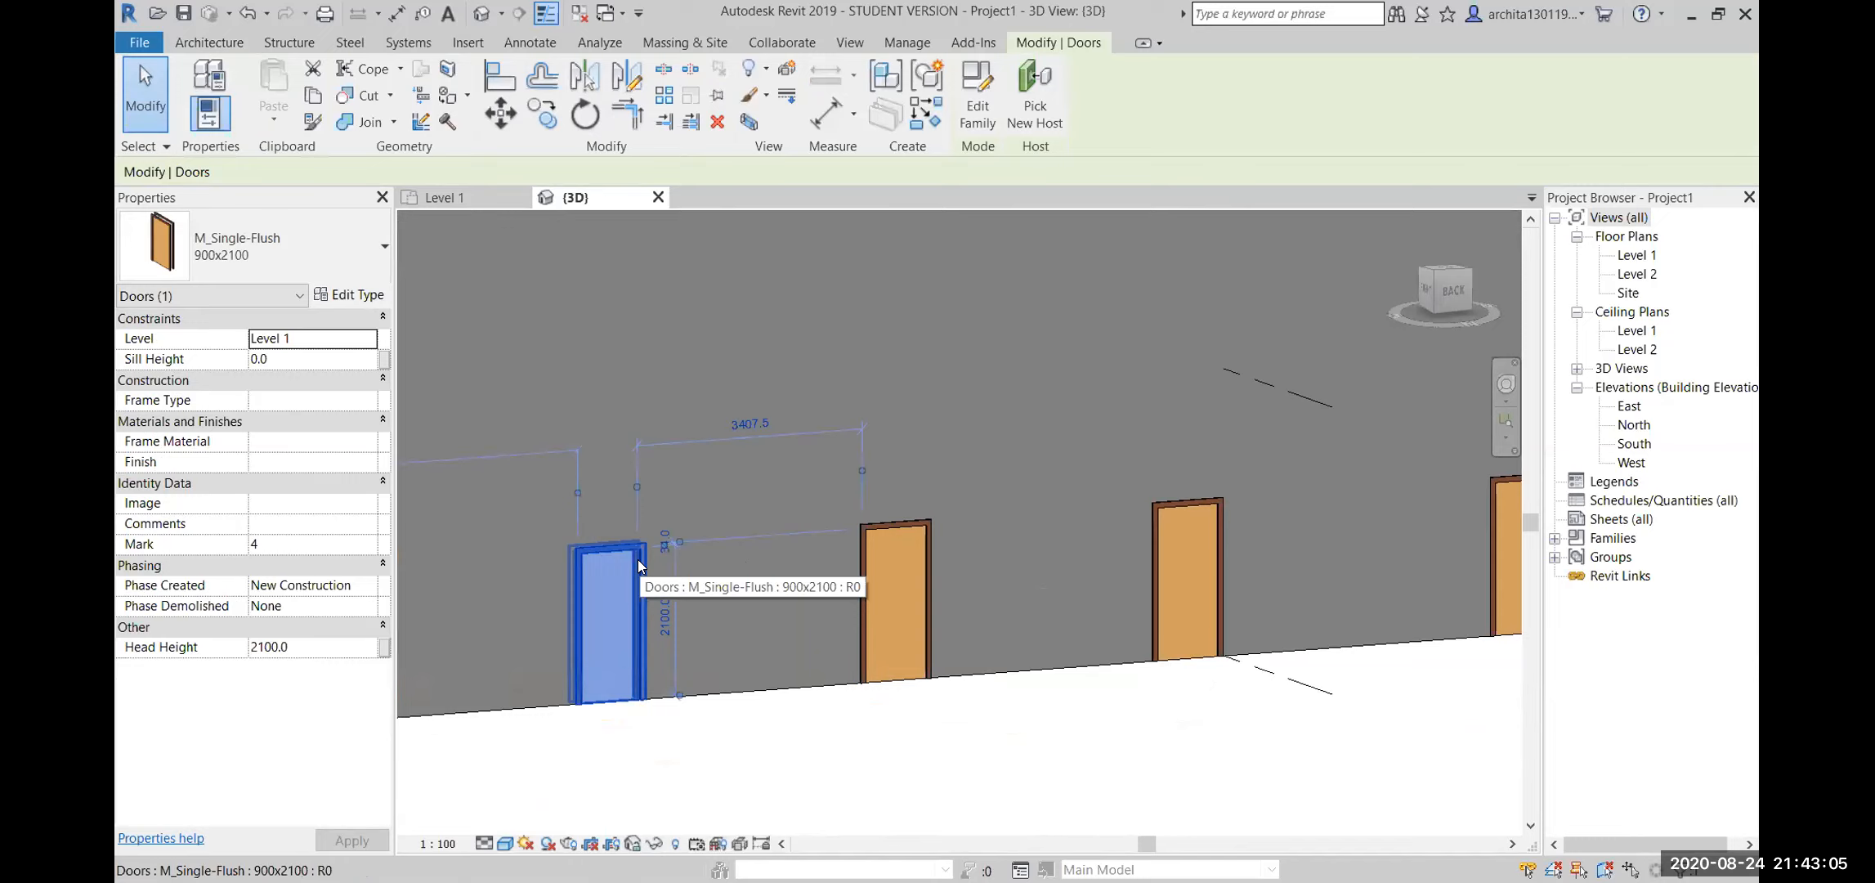
{"action": "left_click", "coordinate": [337, 296]}
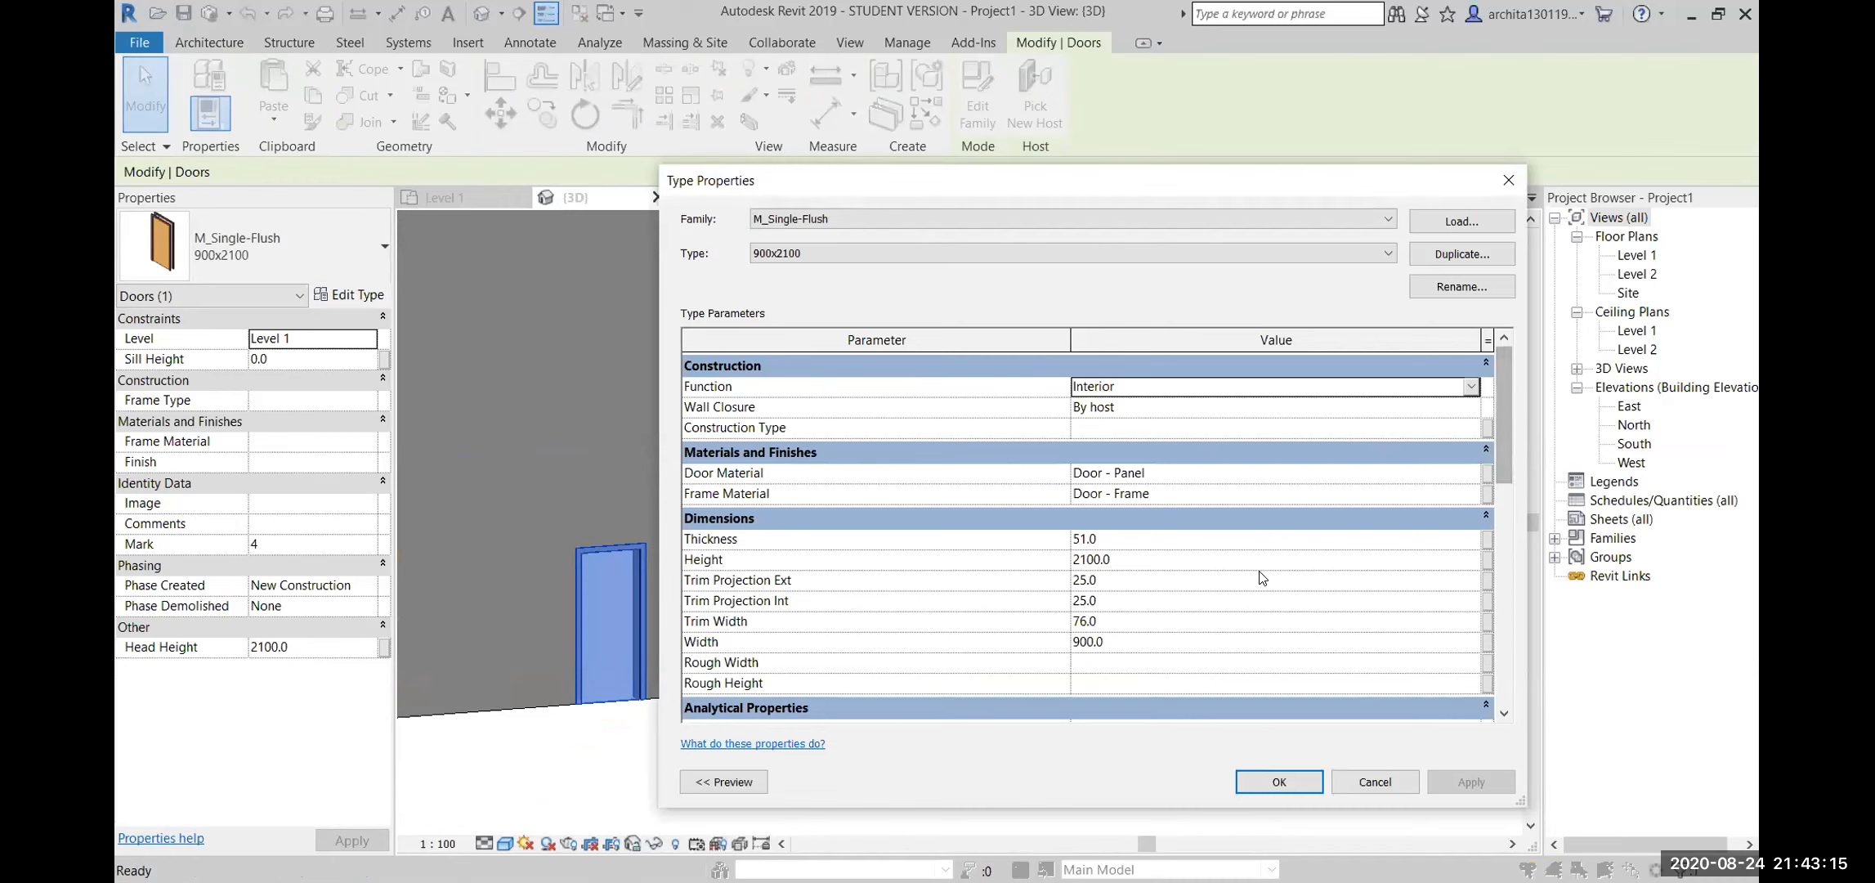
{"action": "scroll", "coordinate": [1261, 578], "scroll_direction": "down", "scroll_amount": 3}
{"action": "scroll", "coordinate": [932, 532], "scroll_direction": "up", "scroll_amount": 1}
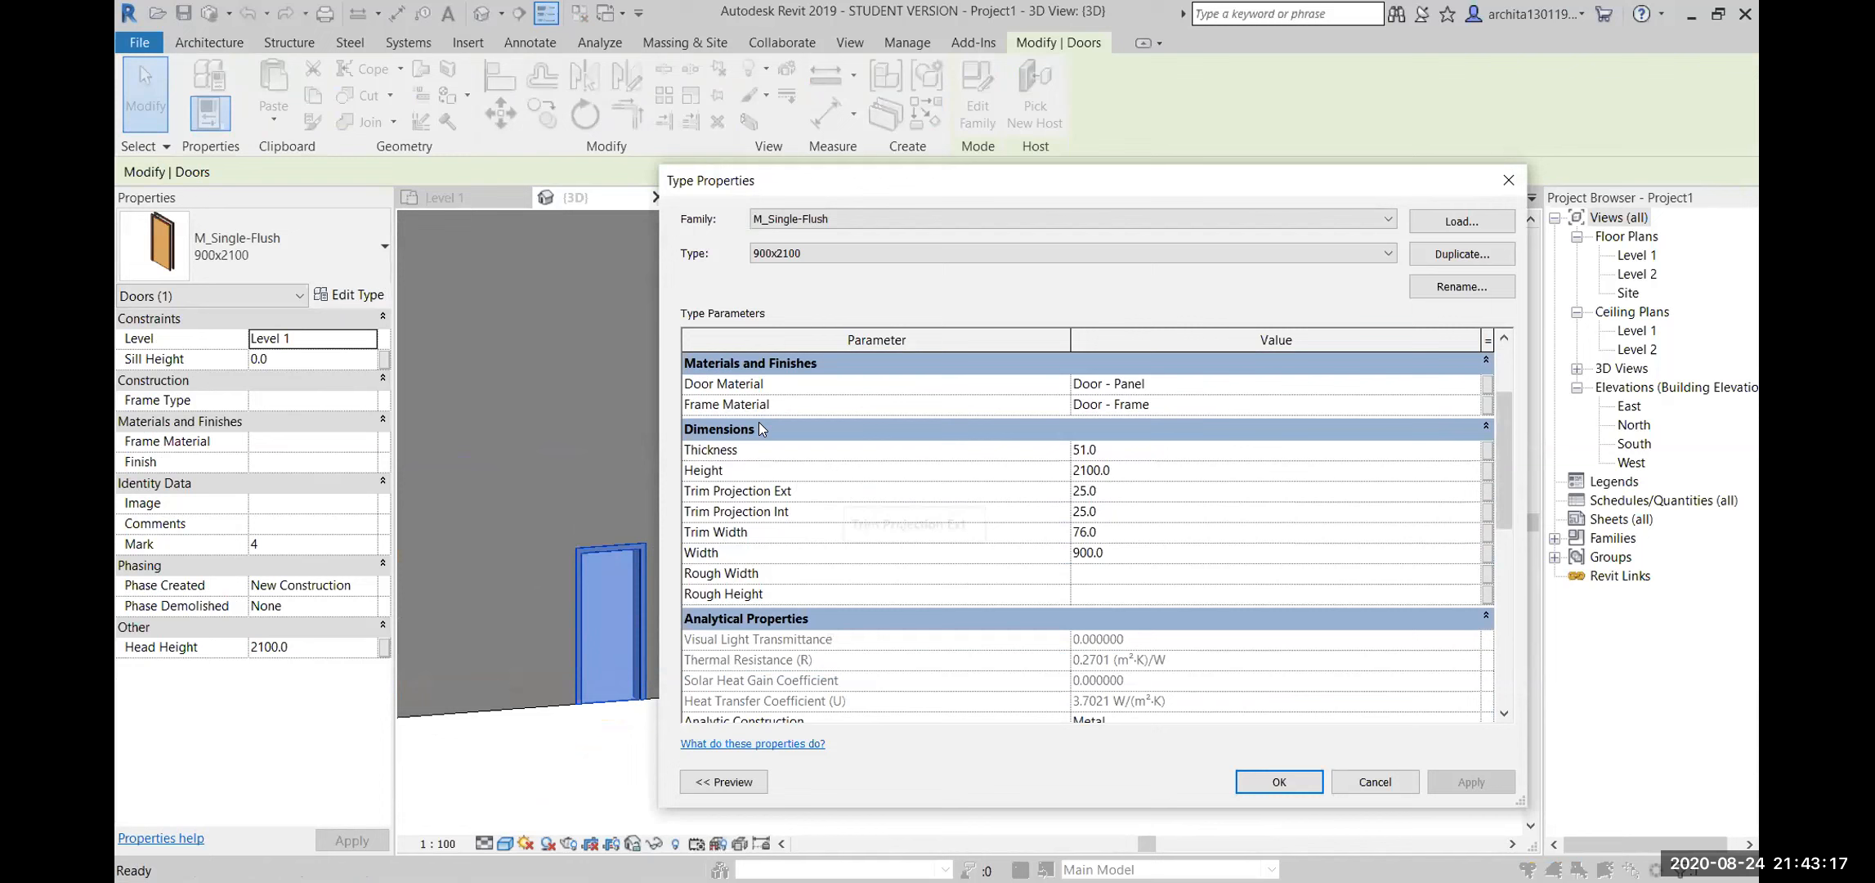
{"action": "scroll", "coordinate": [1001, 539], "scroll_direction": "up", "scroll_amount": 2}
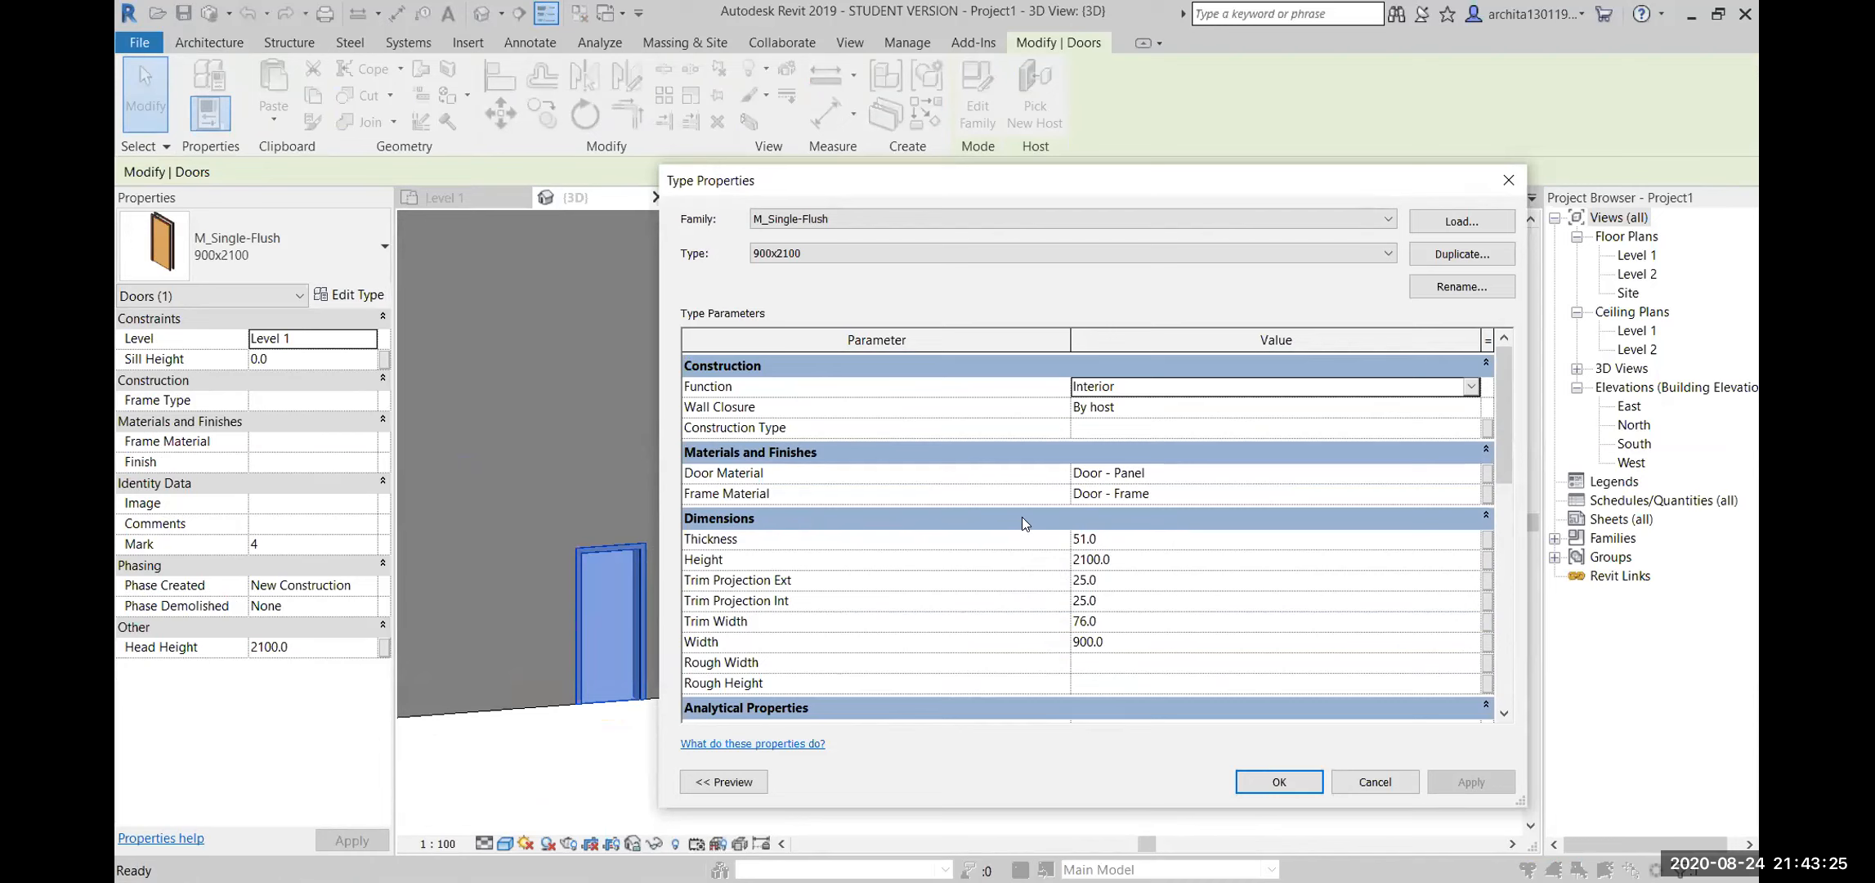
{"action": "scroll", "coordinate": [1021, 517], "scroll_direction": "down", "scroll_amount": 3}
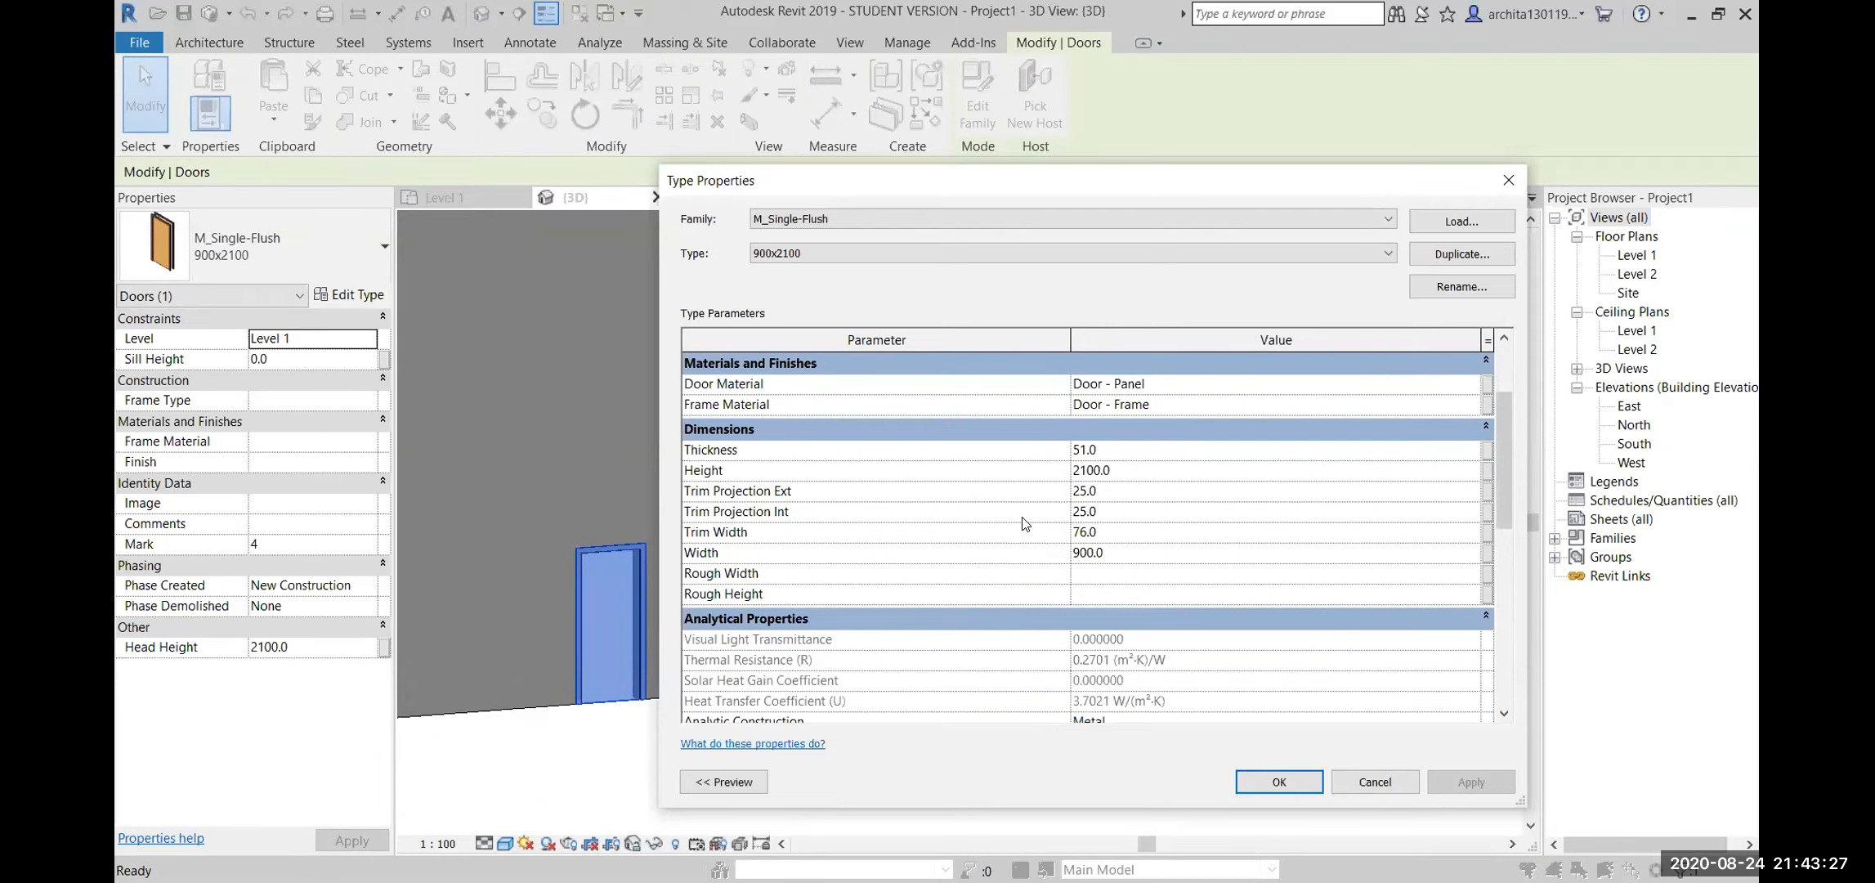
{"action": "scroll", "coordinate": [1021, 518], "scroll_direction": "up", "scroll_amount": 3}
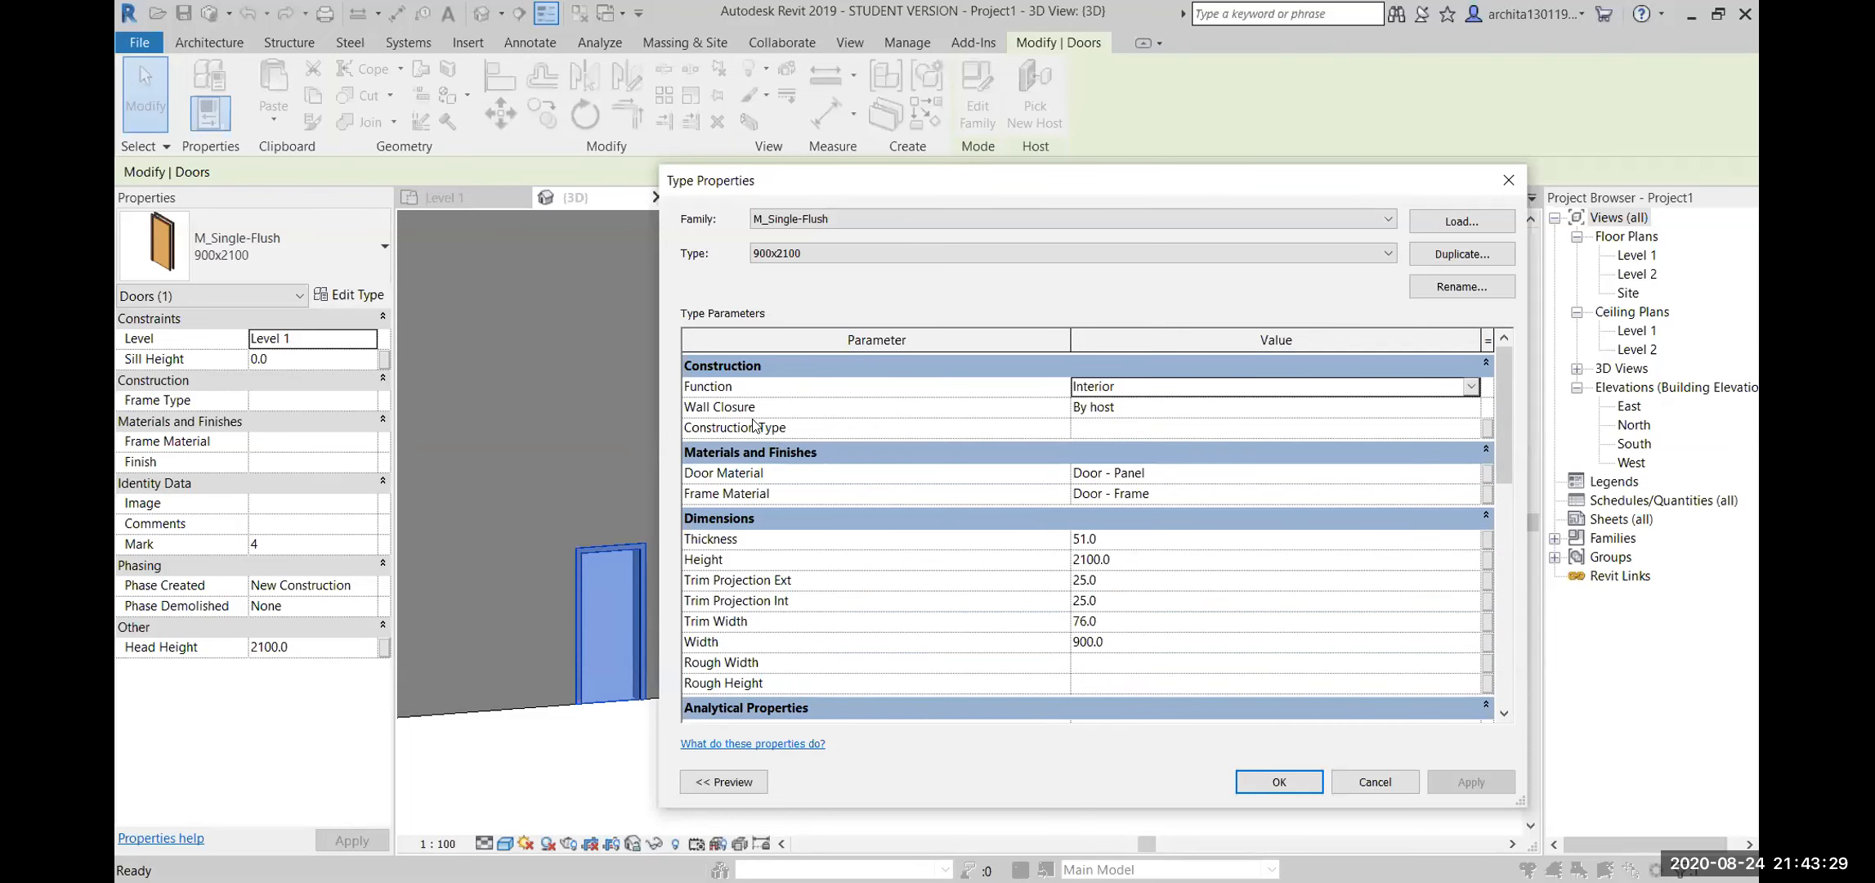
{"action": "scroll", "coordinate": [839, 683], "scroll_direction": "down", "scroll_amount": 5}
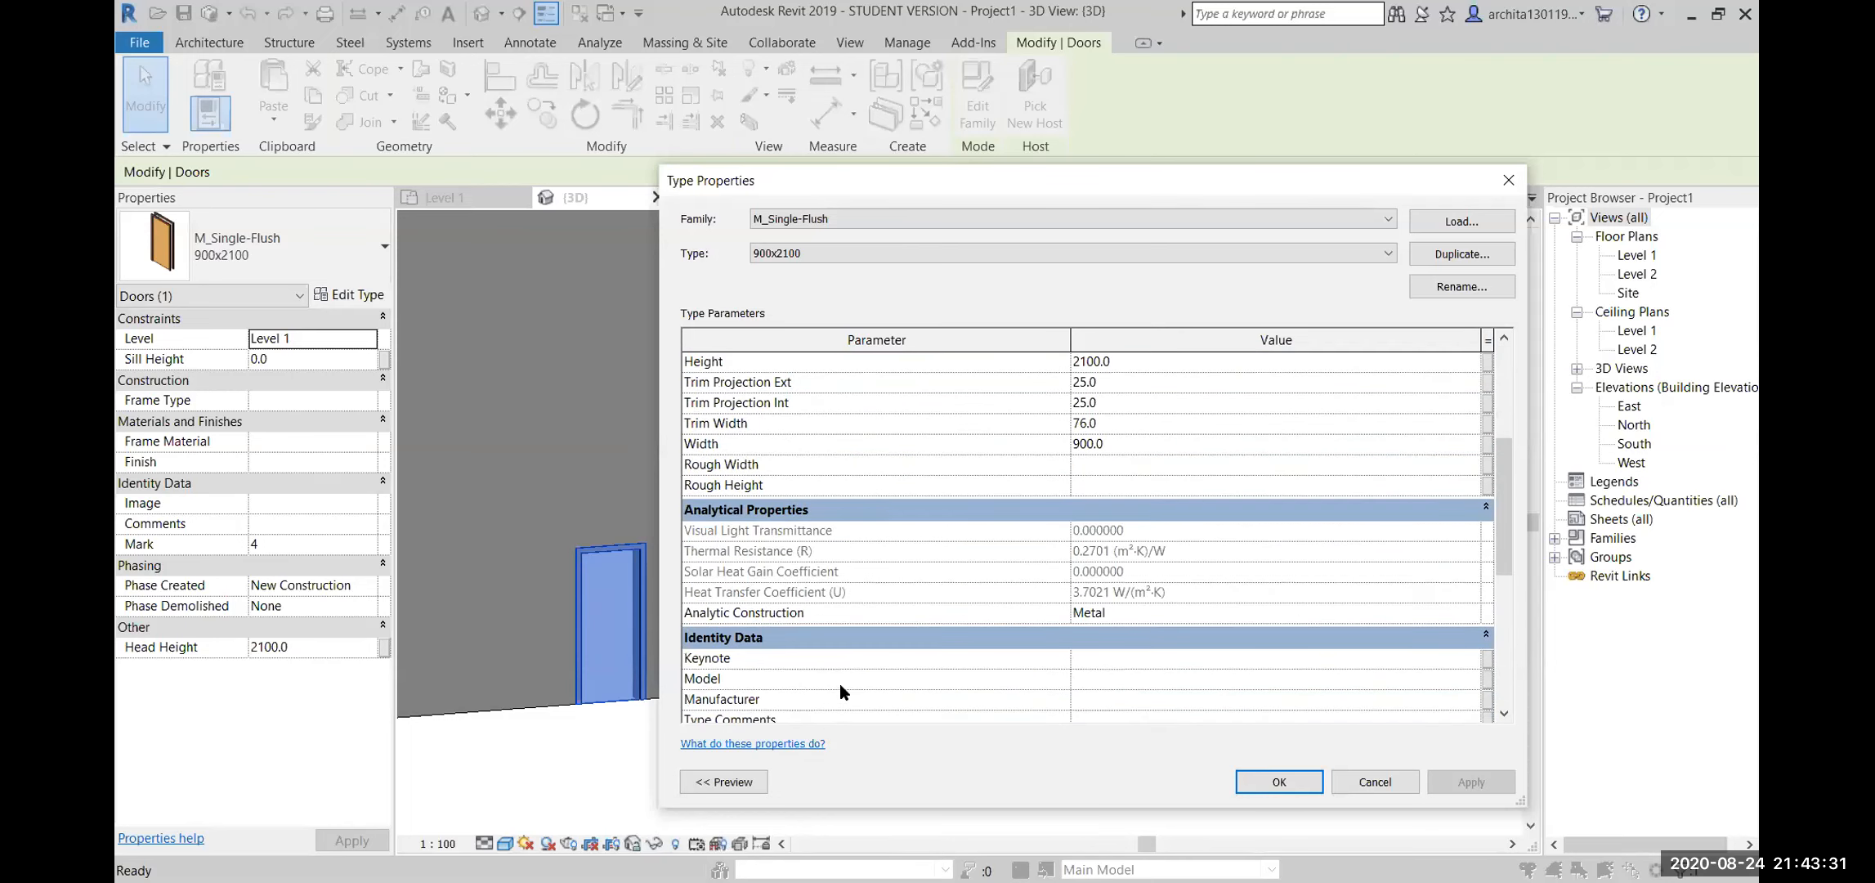
{"action": "scroll", "coordinate": [840, 684], "scroll_direction": "up", "scroll_amount": 5}
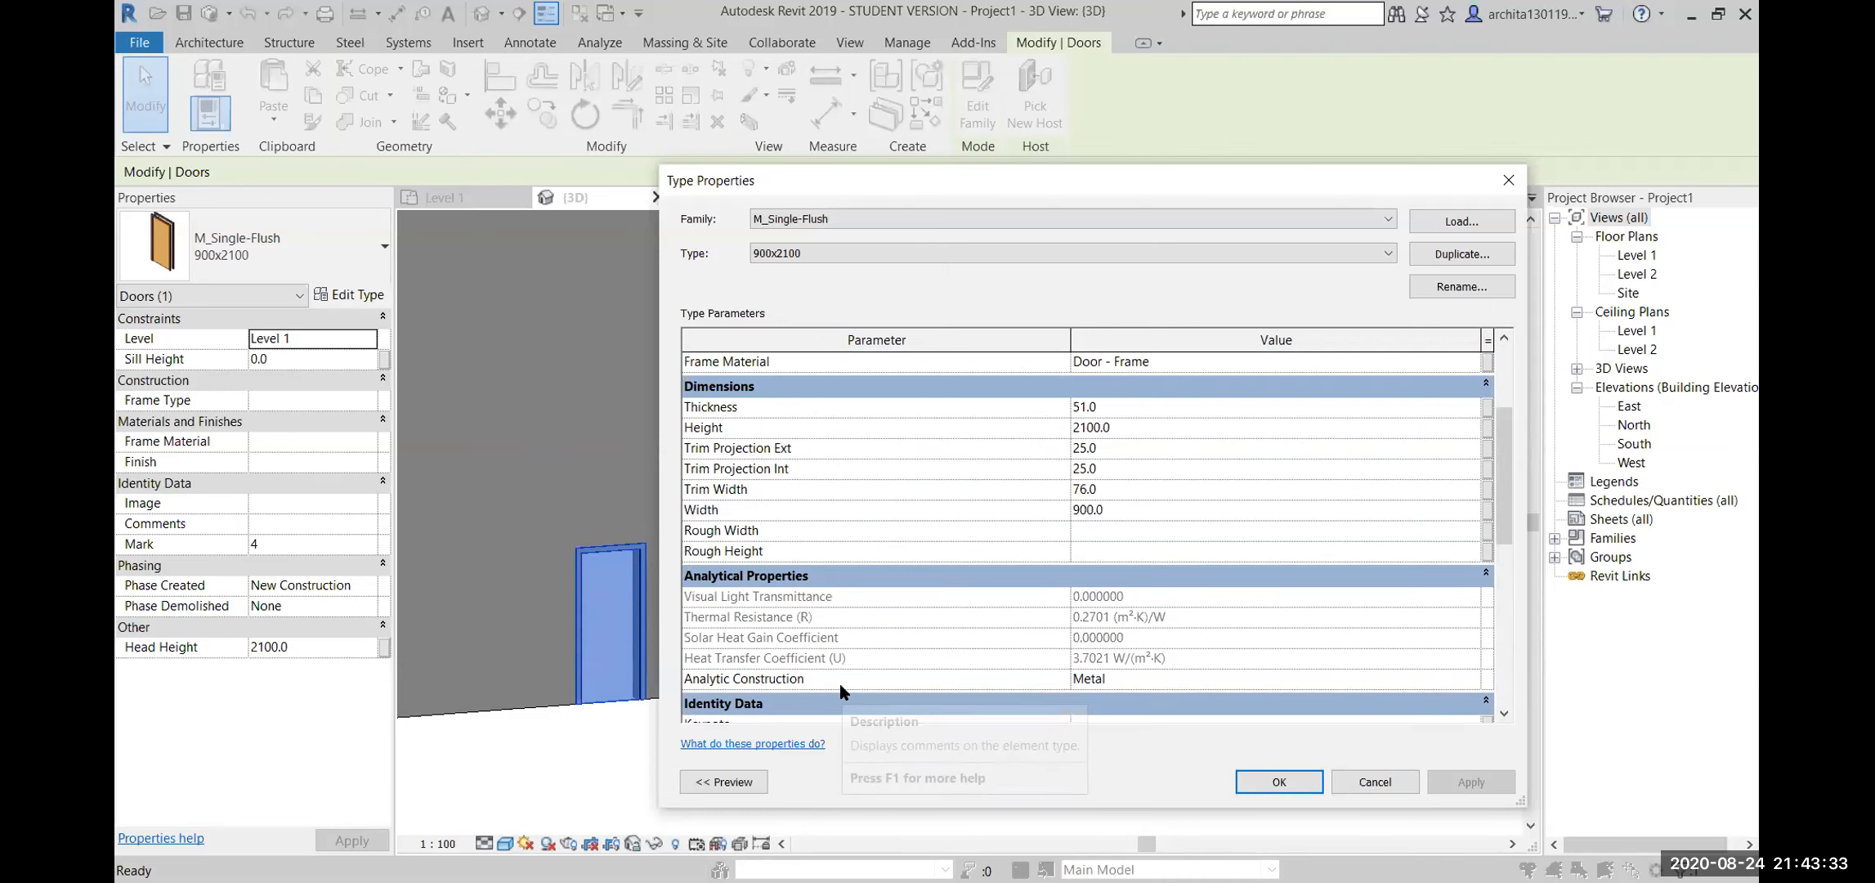
{"action": "left_click", "coordinate": [1509, 180]}
{"action": "key", "text": "Escape"}
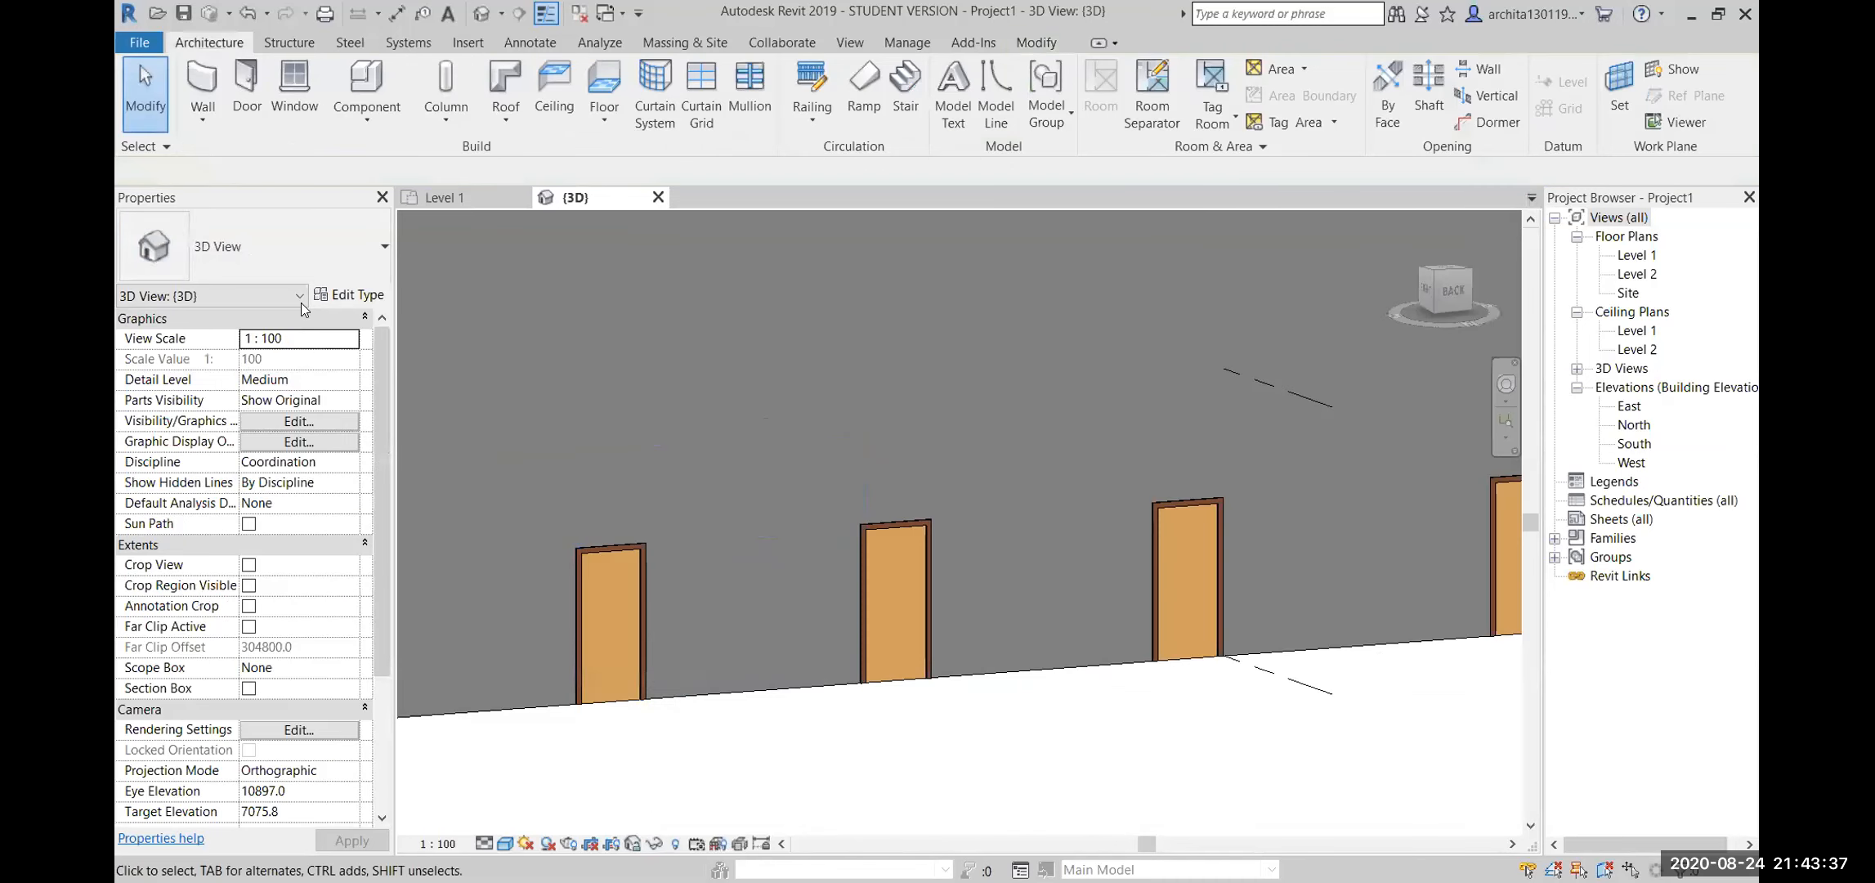
Check the type properties of the 3D view with nothing selected, and compare by selecting the resized door
{"action": "left_click", "coordinate": [350, 295]}
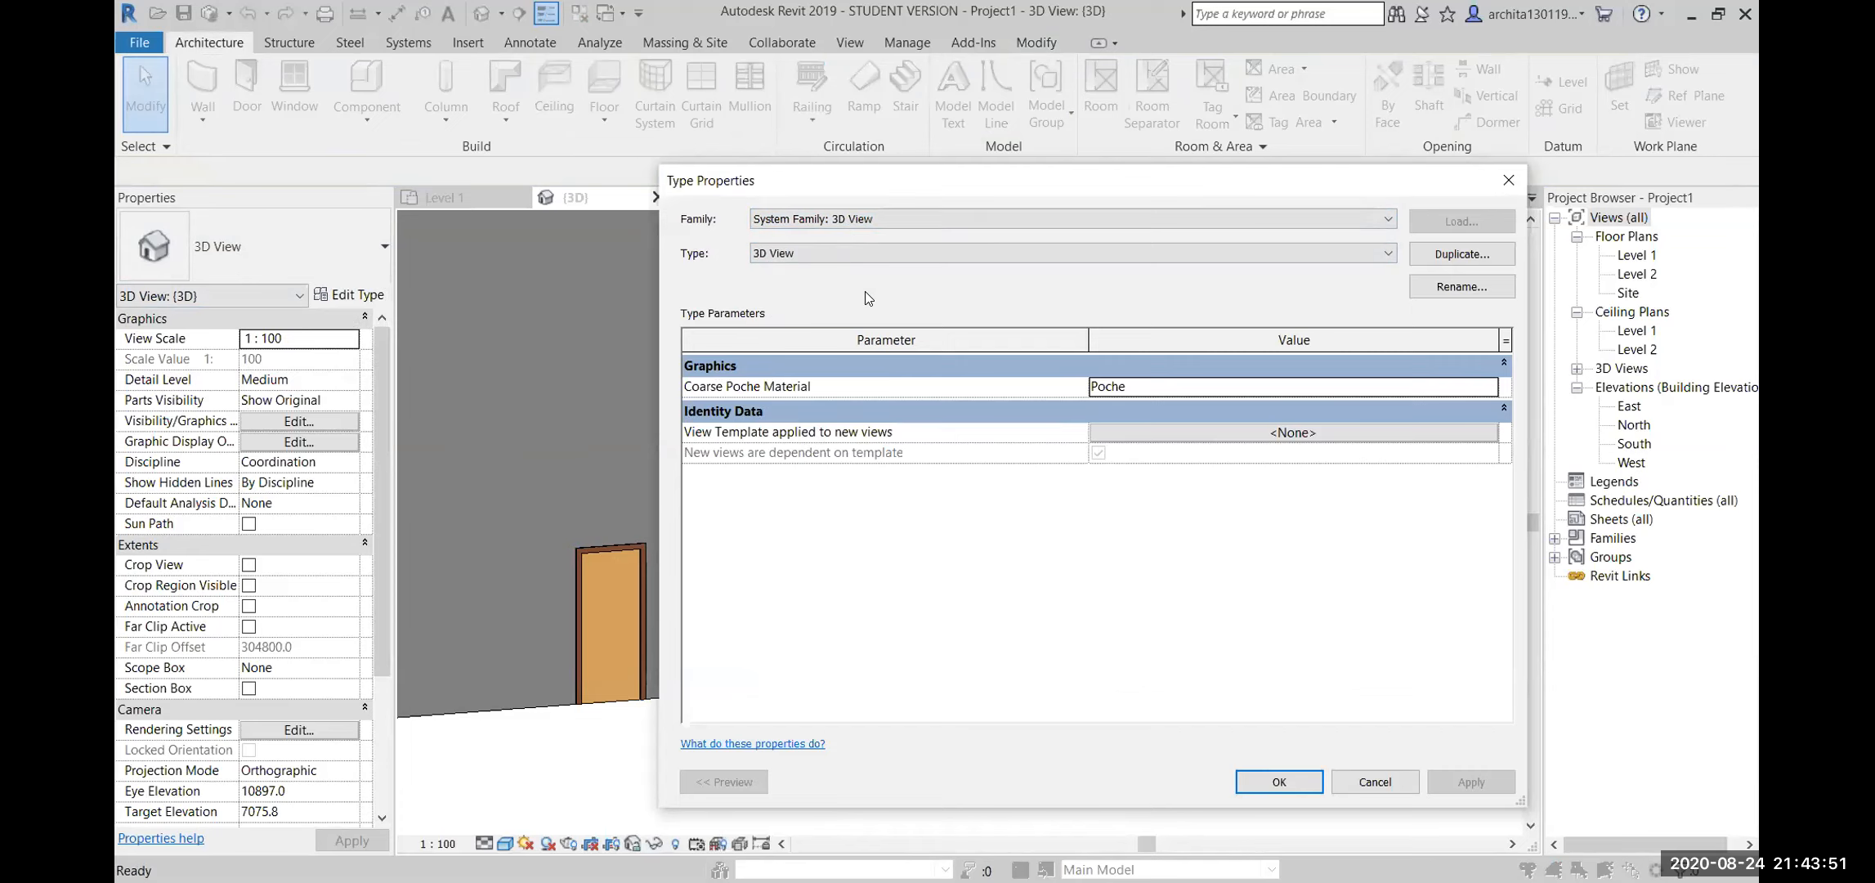
{"action": "left_click", "coordinate": [1507, 180]}
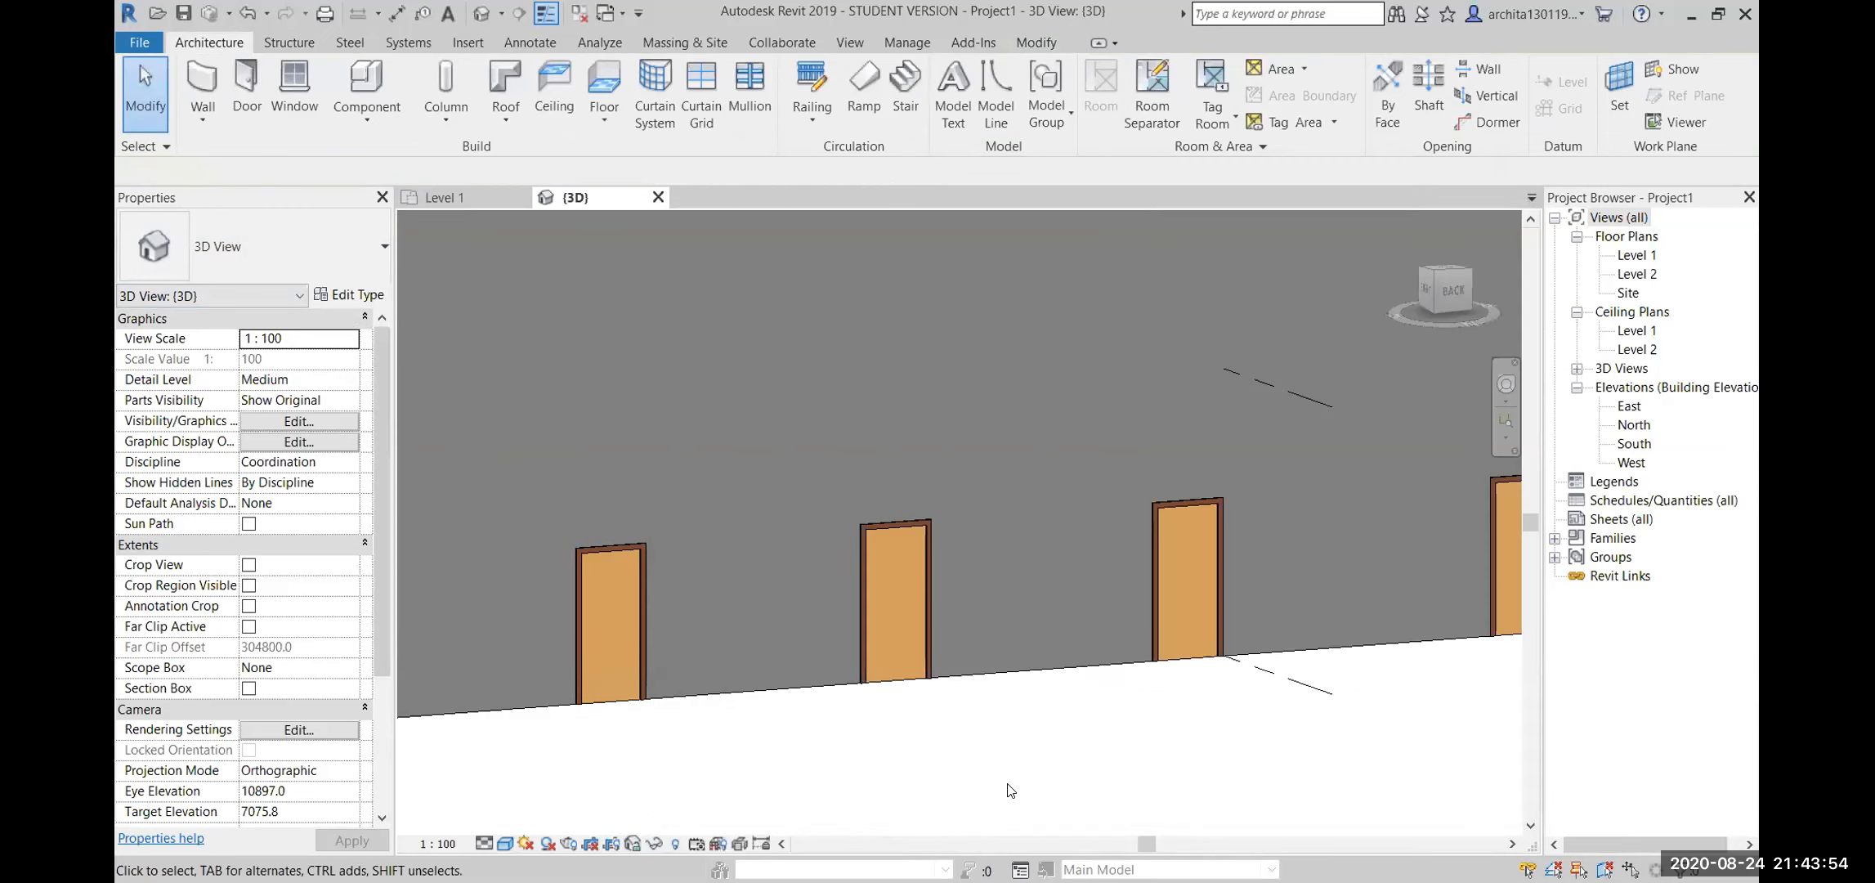
{"action": "left_click", "coordinate": [634, 562]}
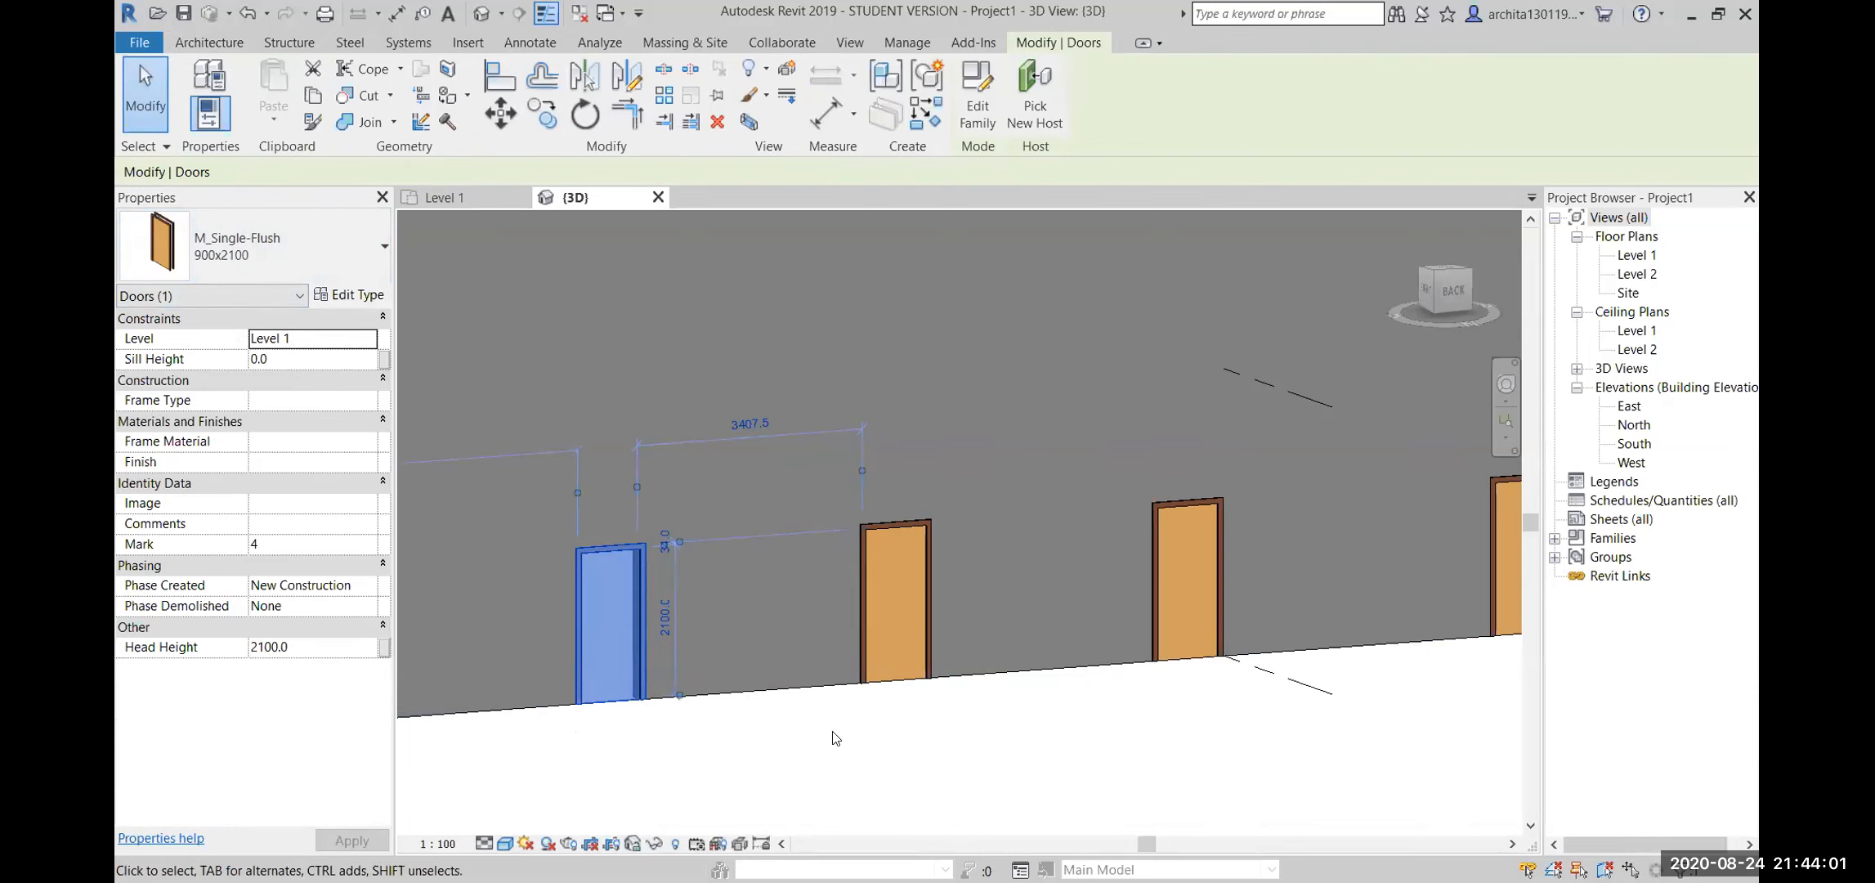
{"action": "left_click", "coordinate": [971, 750]}
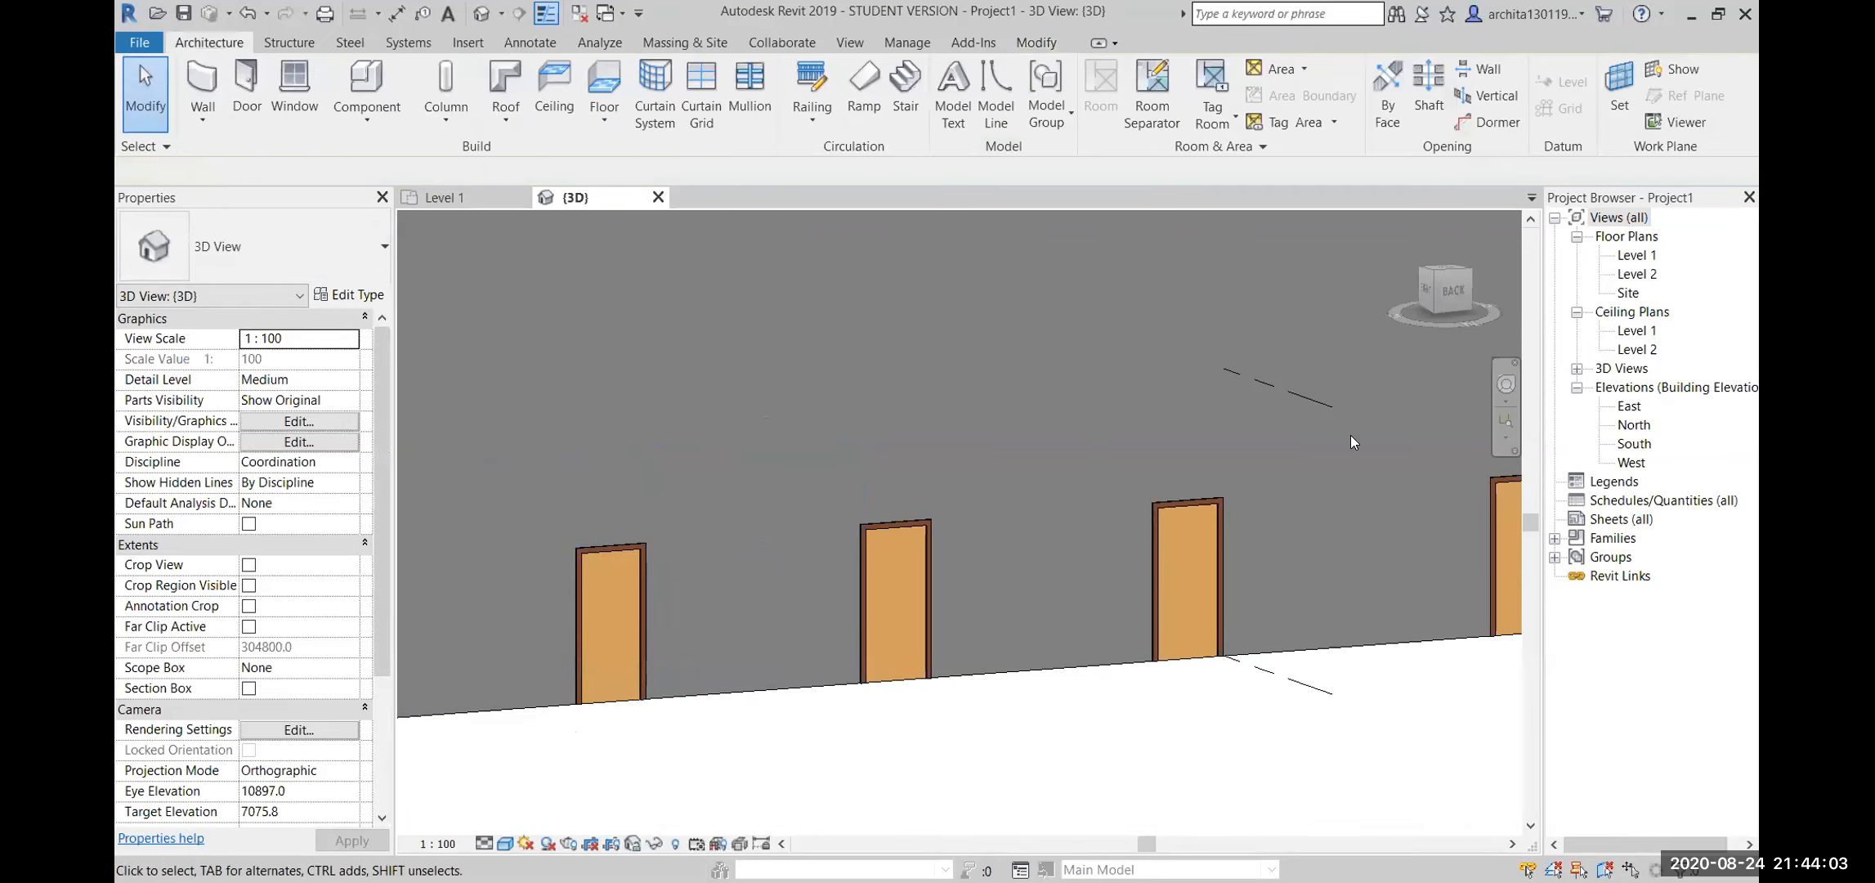
Return to the Level 1 floor plan, check the plan view's type properties and select the door nearest the upper-left wall corner
{"action": "double_click", "coordinate": [1638, 256]}
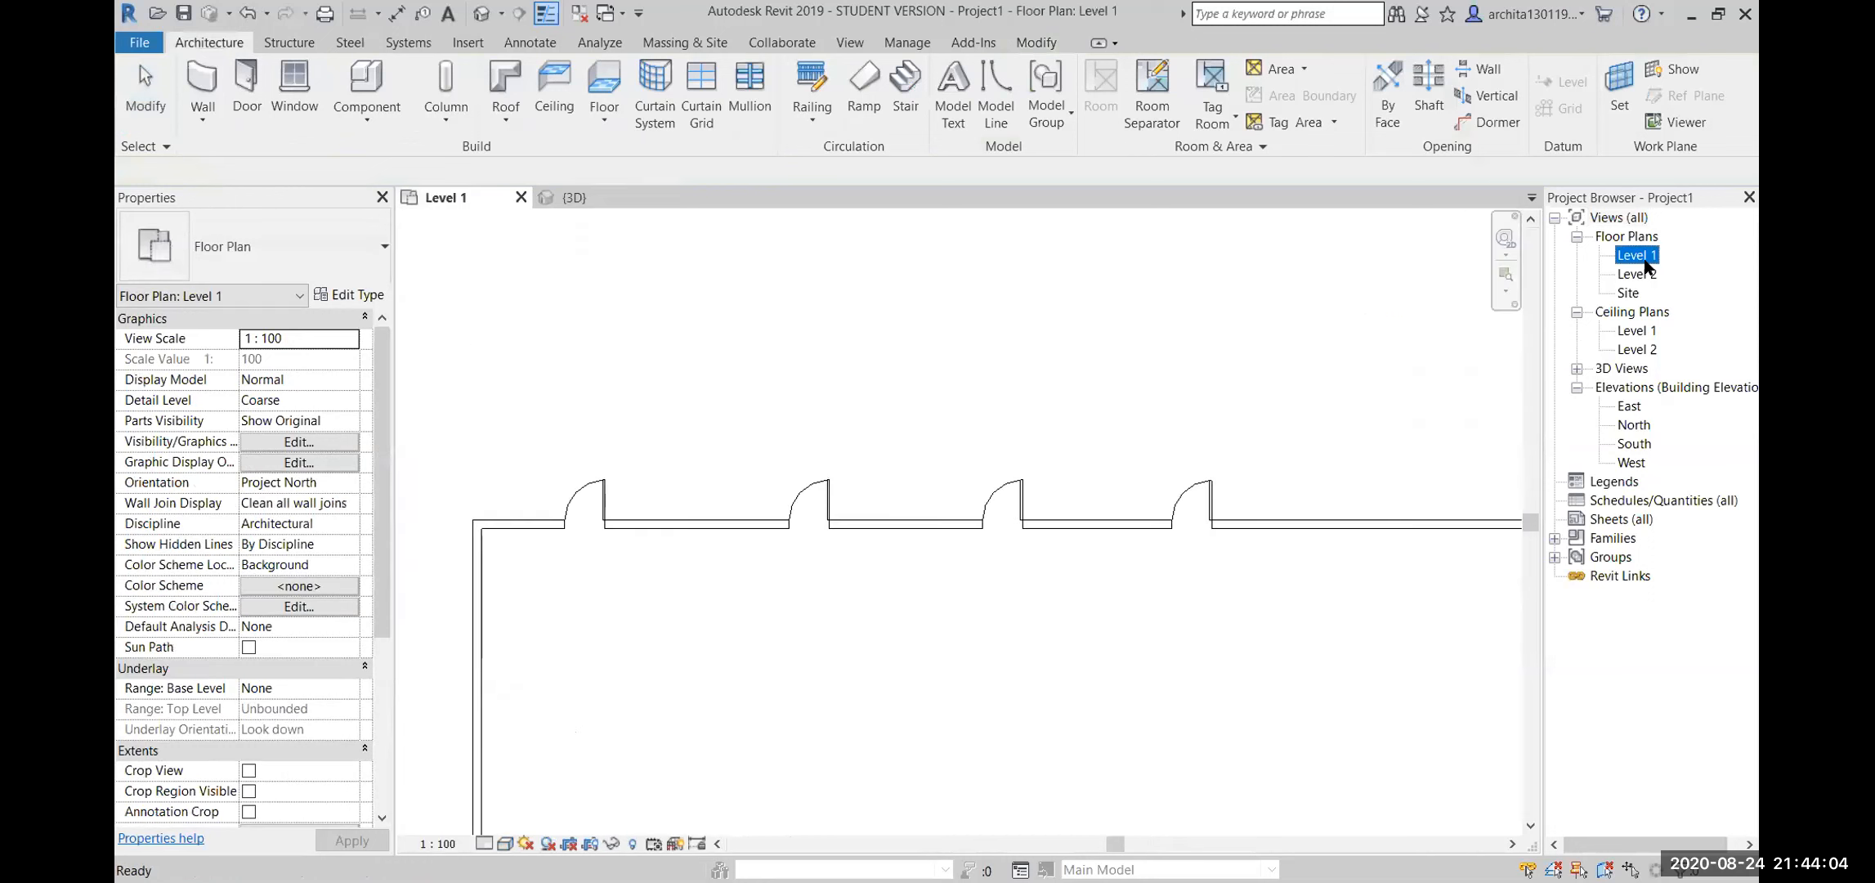
{"action": "left_click", "coordinate": [582, 489]}
{"action": "left_click", "coordinate": [524, 346]}
{"action": "left_click", "coordinate": [351, 294]}
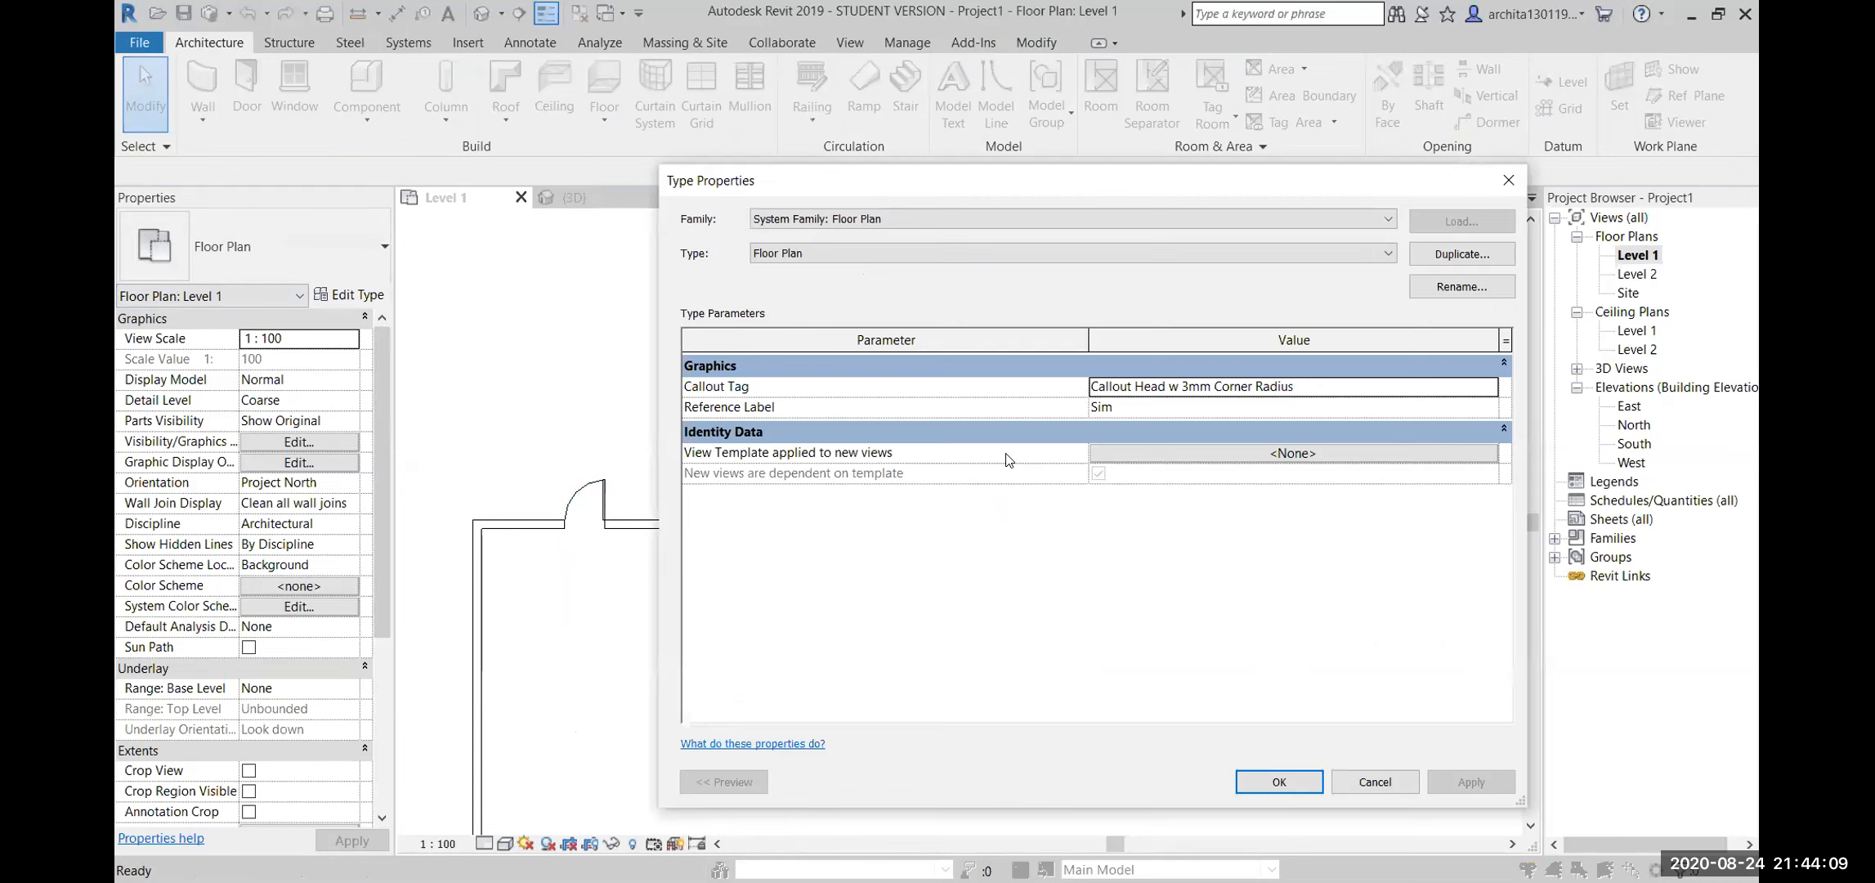
{"action": "left_click", "coordinate": [1509, 180]}
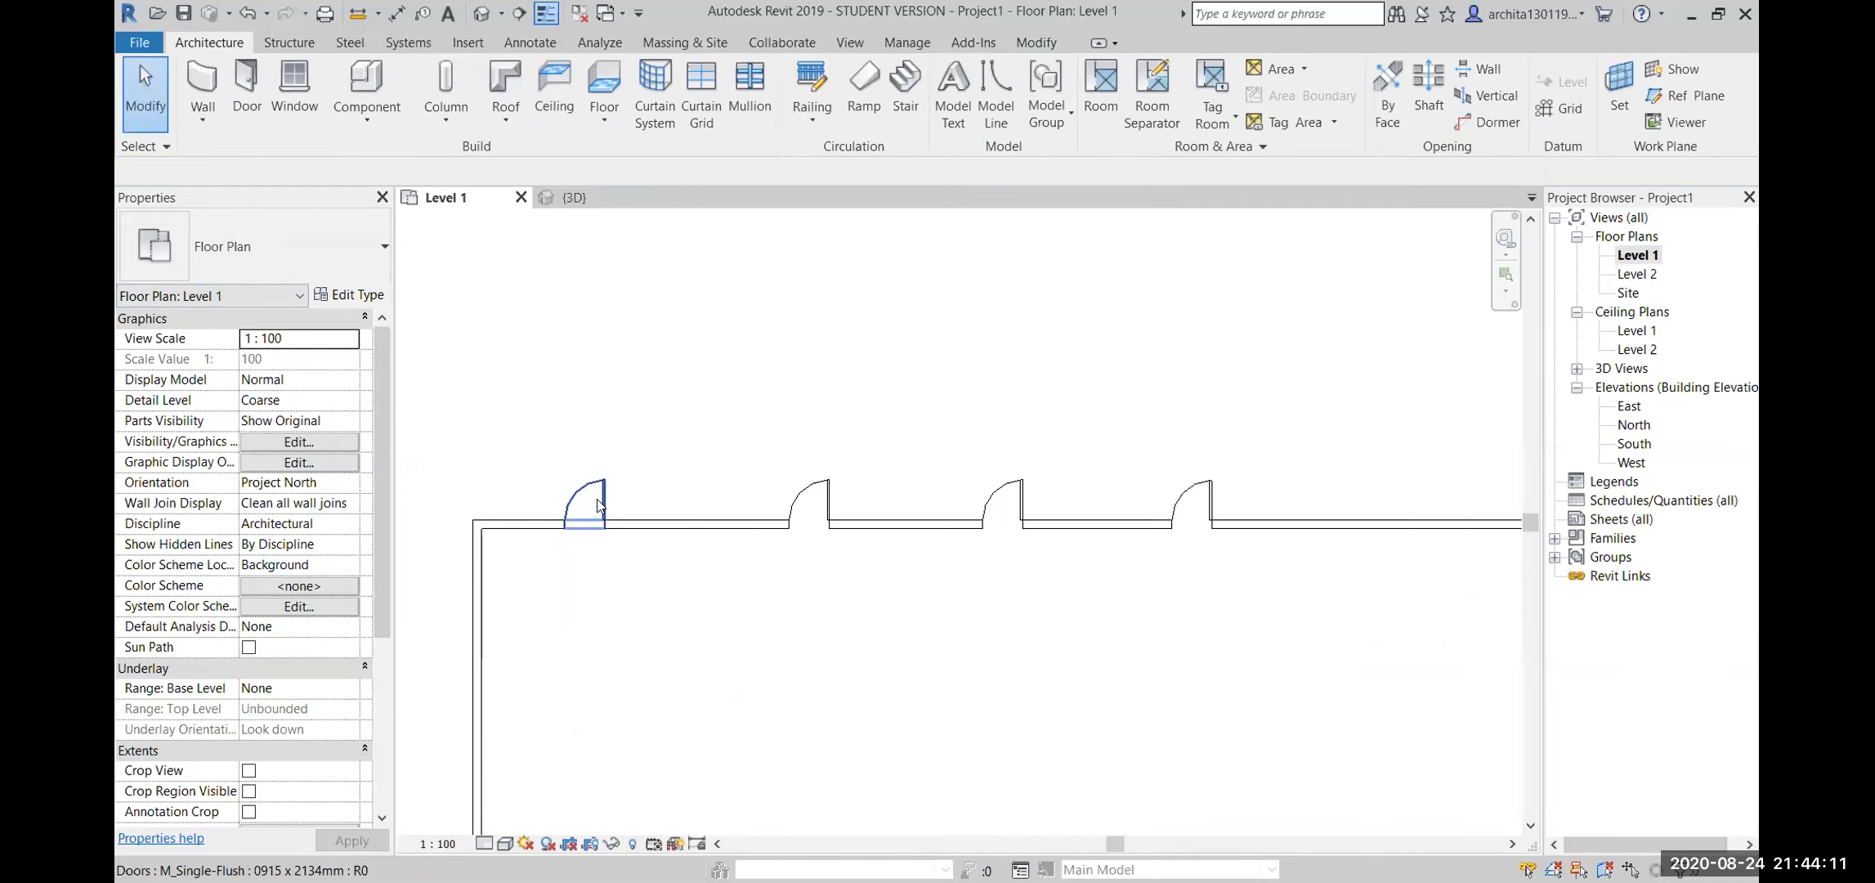
{"action": "left_click", "coordinate": [597, 504]}
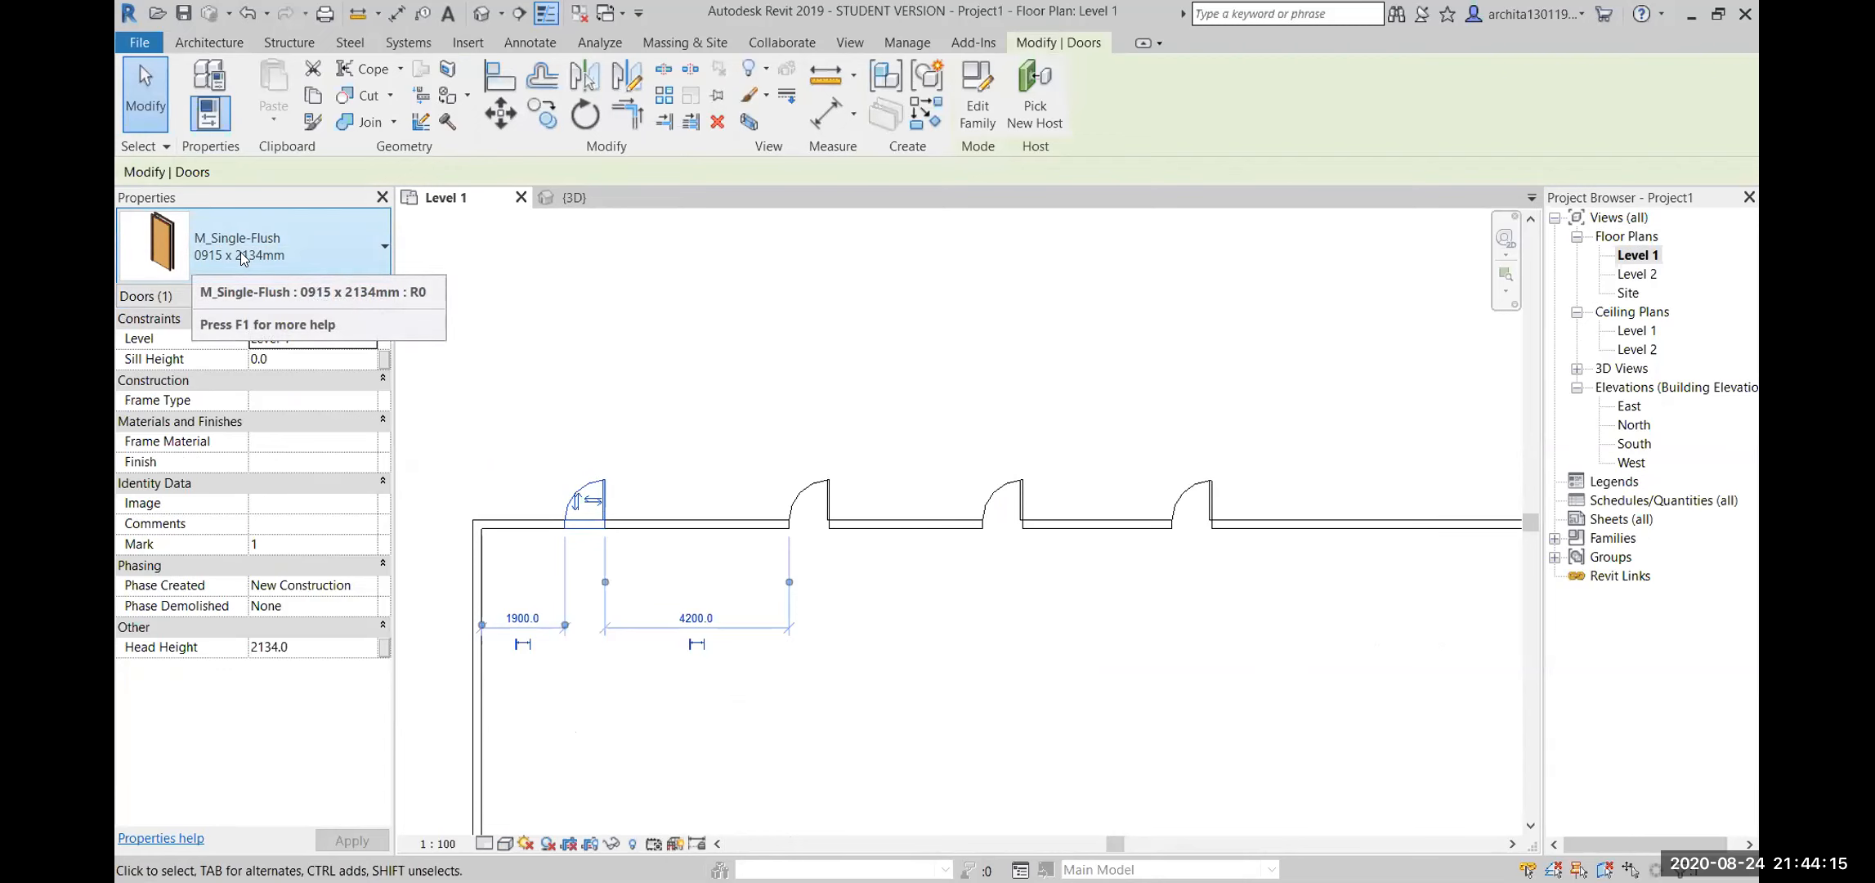
Return to the 3D view and compare the 900x2100 door with the door nearest the wall corner
{"action": "left_click", "coordinate": [643, 316]}
{"action": "left_click", "coordinate": [570, 192]}
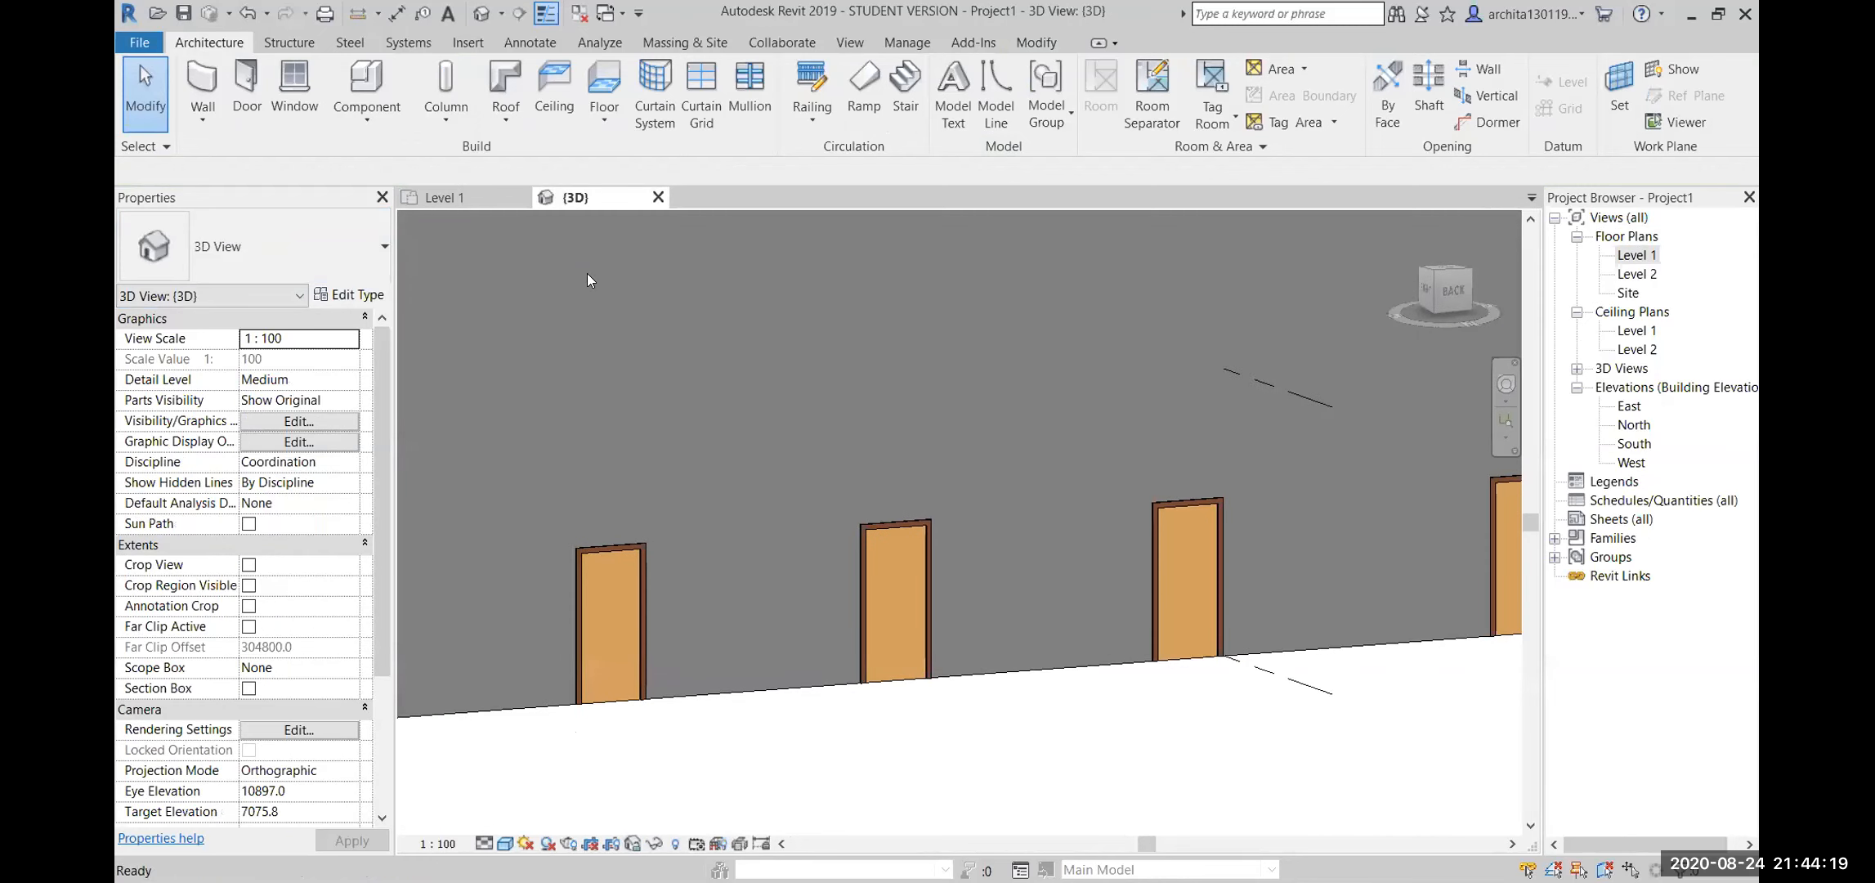
{"action": "left_click", "coordinate": [636, 566]}
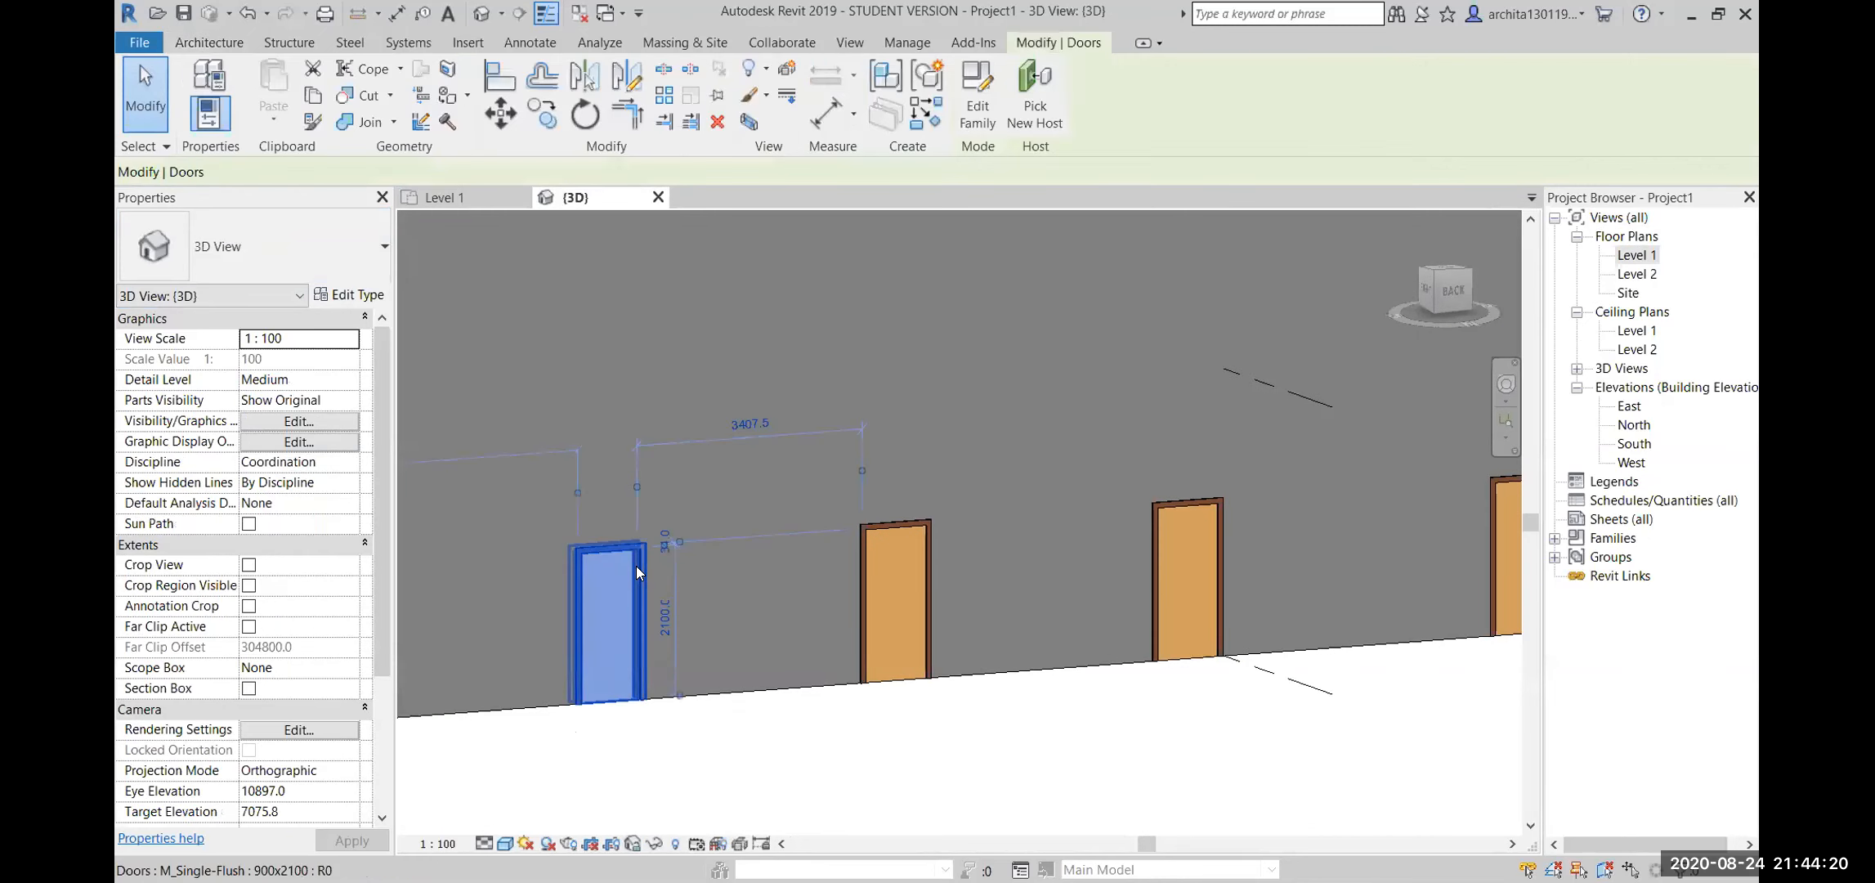
{"action": "left_click", "coordinate": [764, 711]}
{"action": "scroll", "coordinate": [636, 577], "scroll_direction": "down", "scroll_amount": 3}
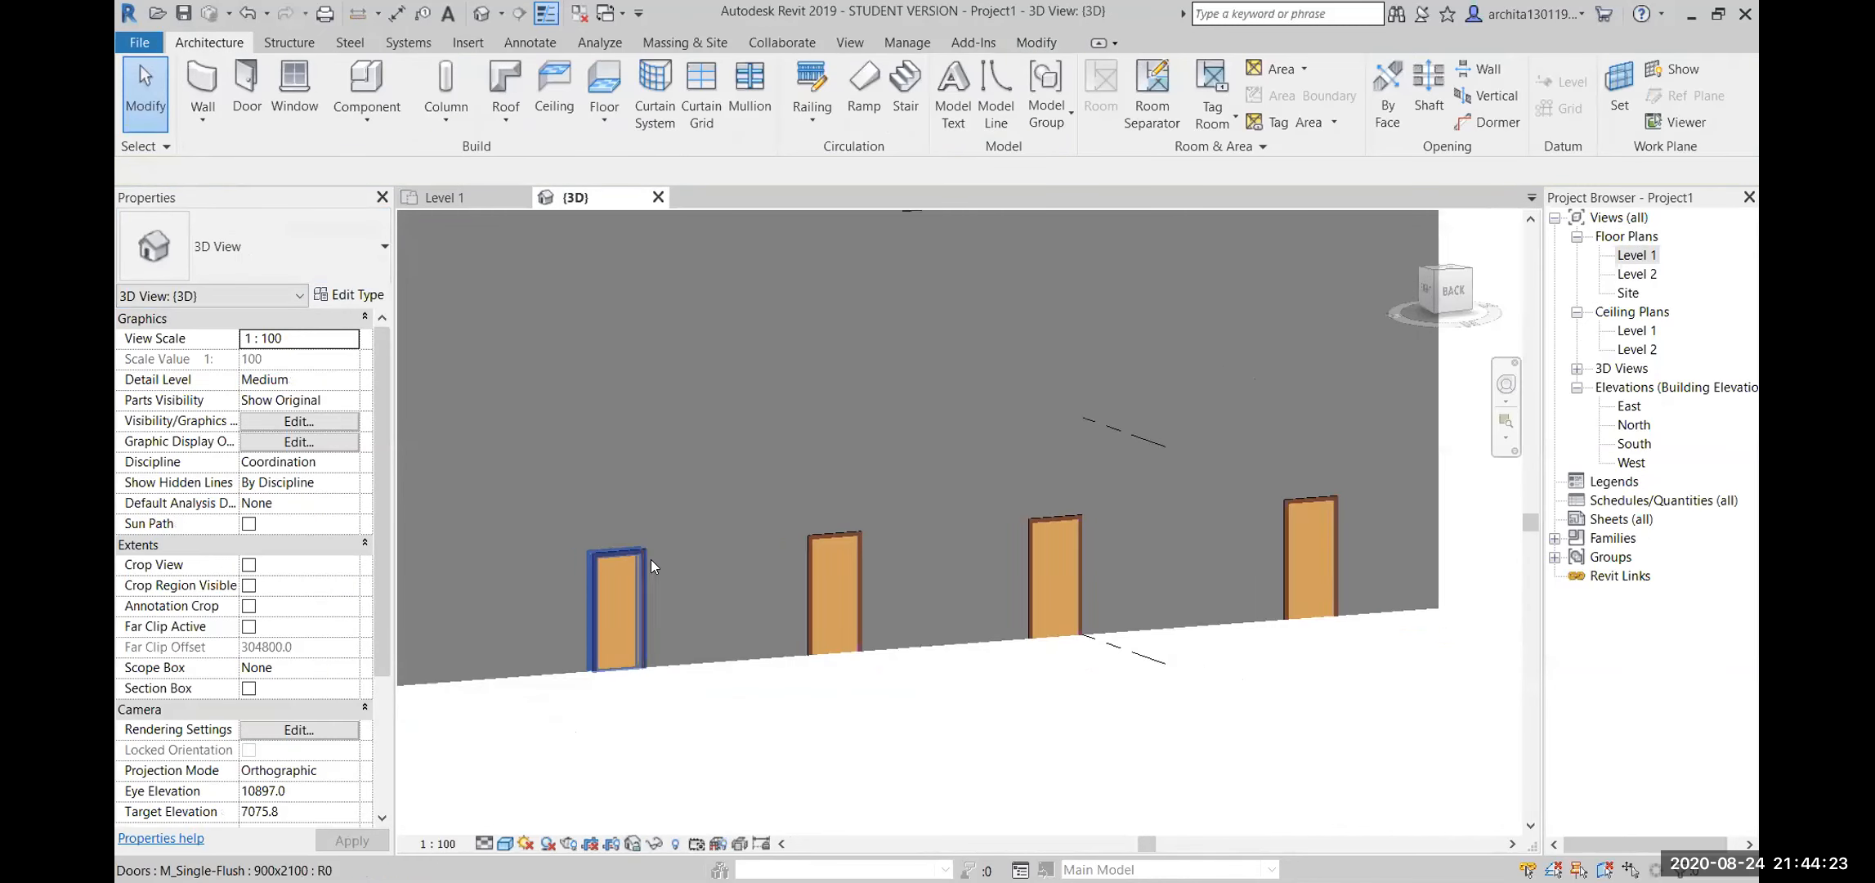
{"action": "middle_click_drag", "start_coordinate": [672, 550], "coordinate": [1232, 475], "text": "shift"}
{"action": "left_click", "coordinate": [1231, 475]}
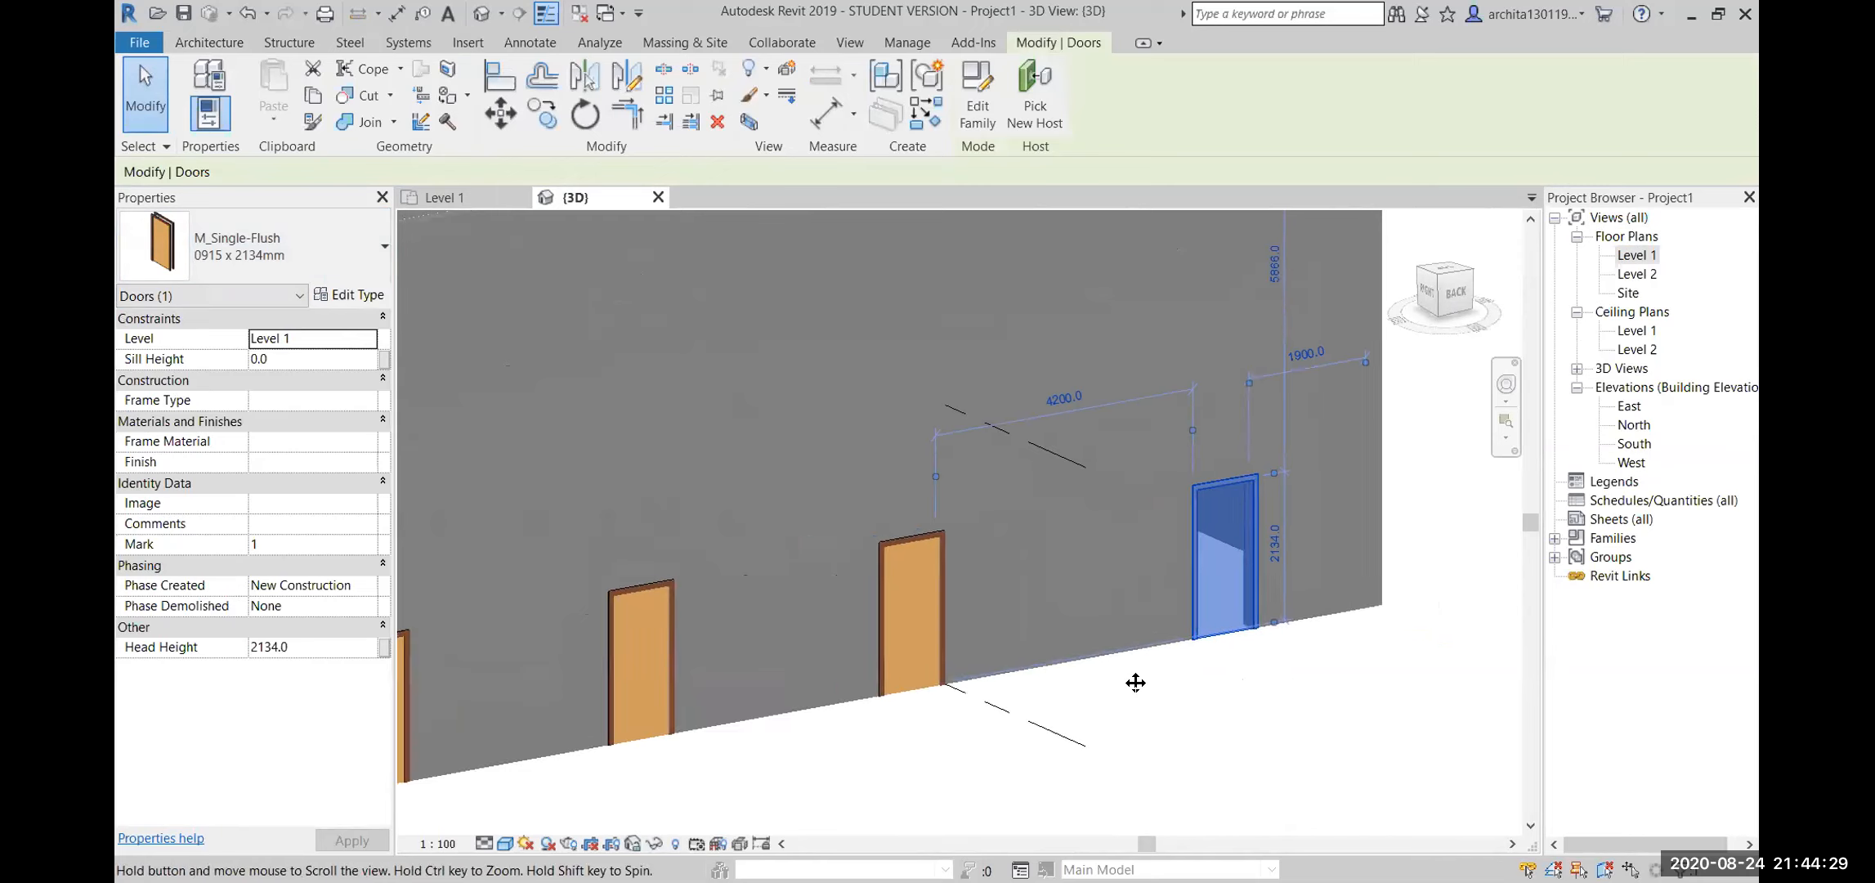
Inspect the corner door up close, deselect it and bring all four doors on the wall into view
{"action": "middle_click_drag", "start_coordinate": [1134, 679], "coordinate": [821, 648]}
{"action": "scroll", "coordinate": [820, 649], "scroll_direction": "up", "scroll_amount": 2}
{"action": "middle_click_drag", "start_coordinate": [914, 439], "coordinate": [778, 497]}
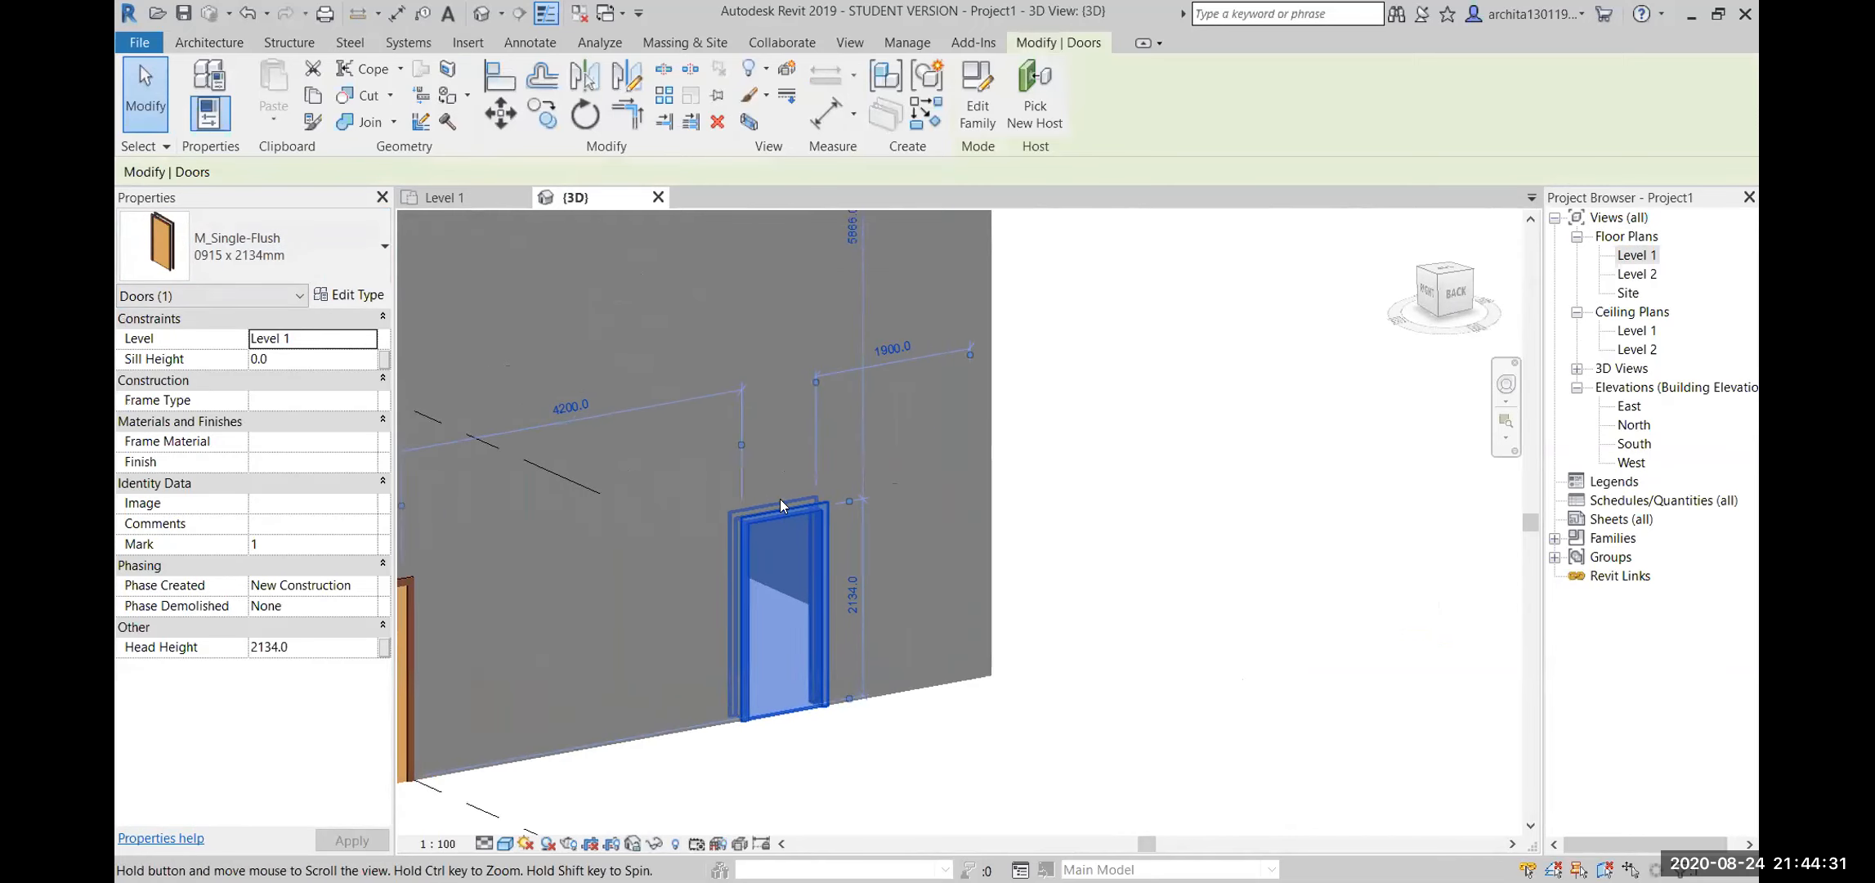
{"action": "scroll", "coordinate": [779, 497], "scroll_direction": "up", "scroll_amount": 1}
{"action": "middle_click_drag", "start_coordinate": [1169, 635], "coordinate": [1124, 573]}
{"action": "scroll", "coordinate": [583, 568], "scroll_direction": "up", "scroll_amount": 1}
{"action": "middle_click_drag", "start_coordinate": [583, 568], "coordinate": [612, 574]}
{"action": "scroll", "coordinate": [612, 575], "scroll_direction": "down", "scroll_amount": 2}
{"action": "left_click", "coordinate": [1226, 527]}
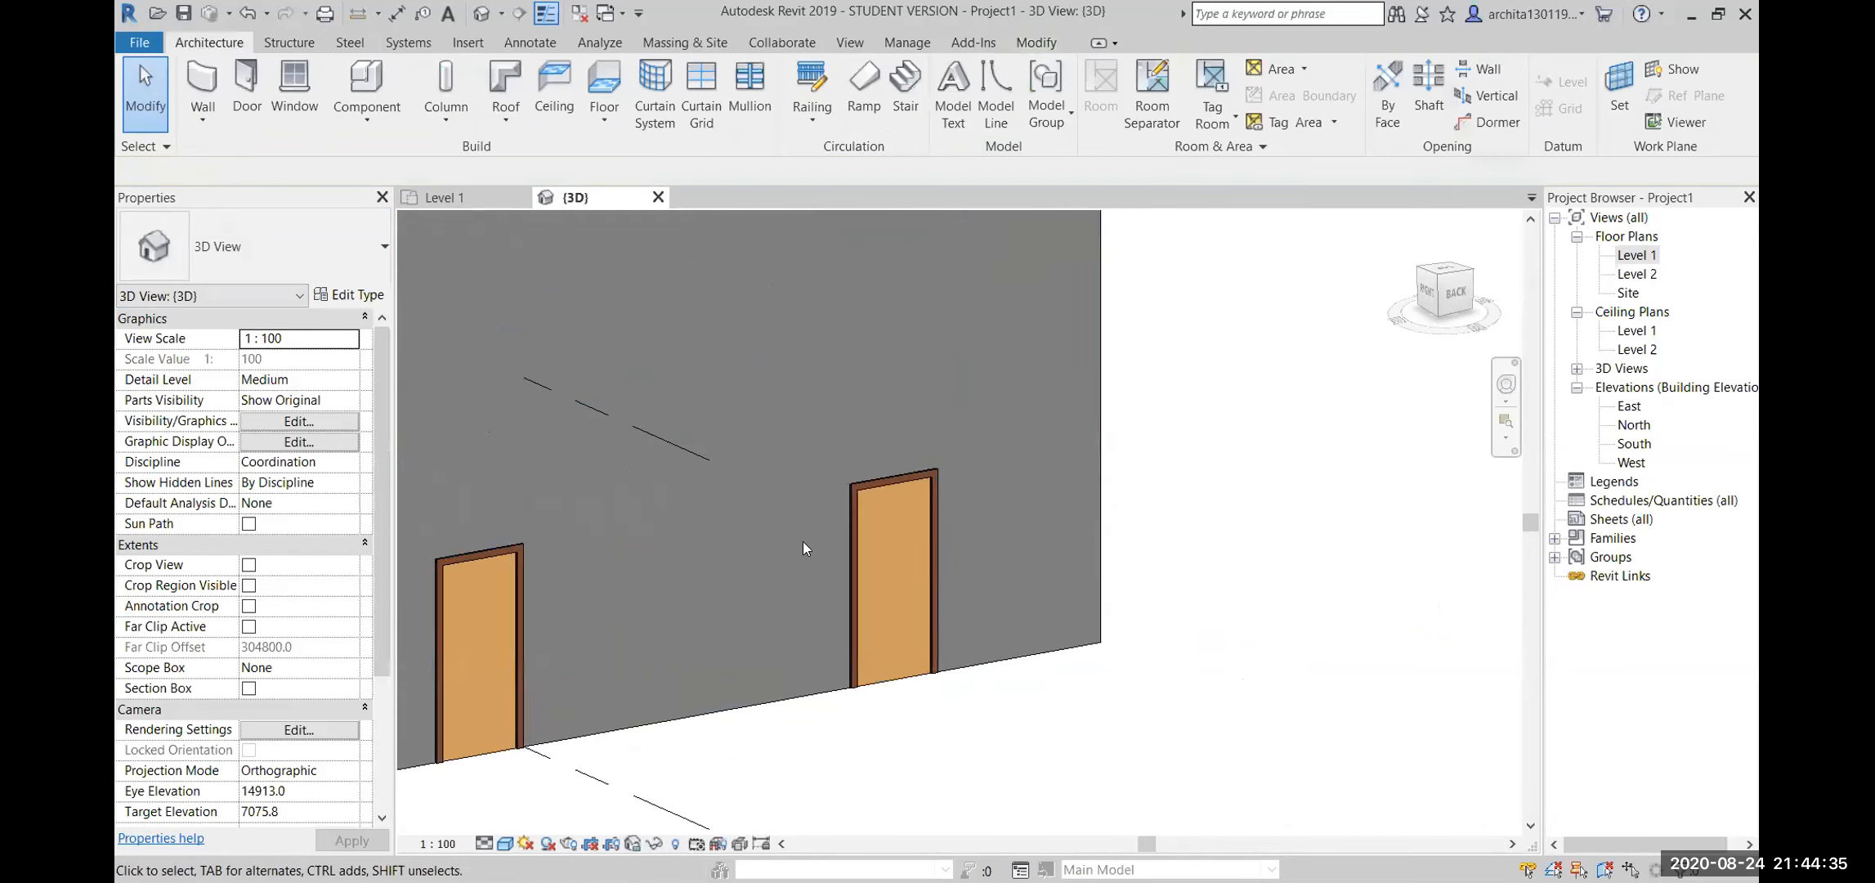
{"action": "scroll", "coordinate": [803, 545], "scroll_direction": "down", "scroll_amount": 1}
{"action": "scroll", "coordinate": [1148, 582], "scroll_direction": "up", "scroll_amount": 2}
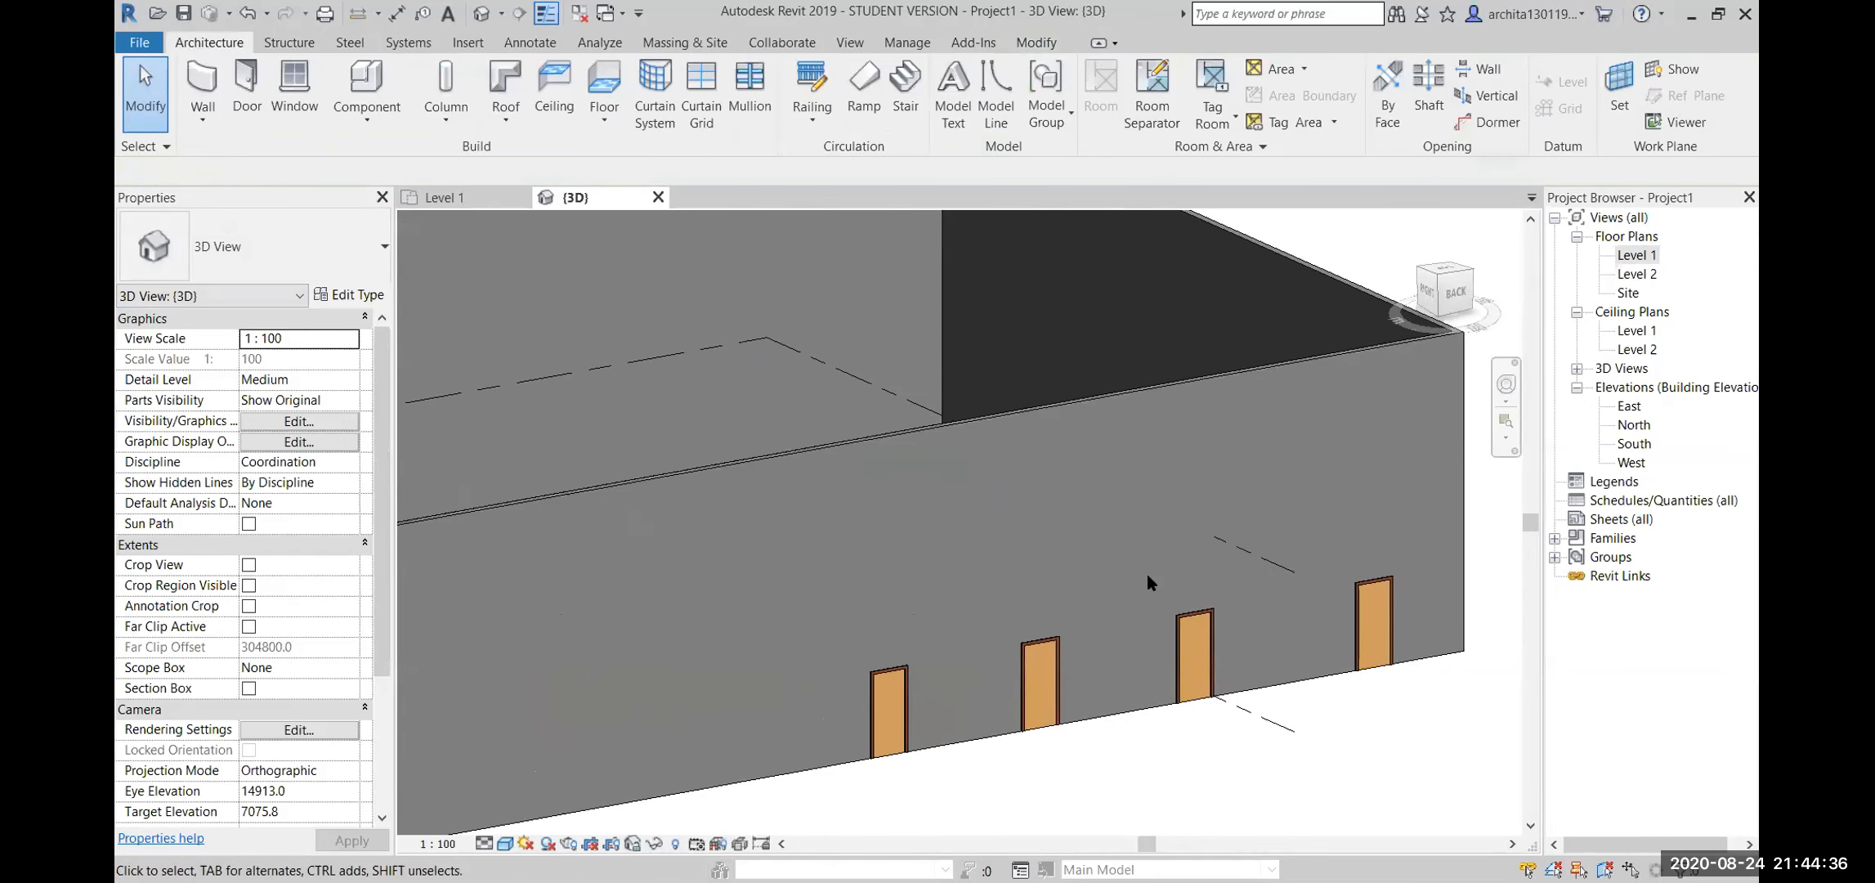
Place an M_Single-Flush 0762 x 2032mm door on the same wall, about 4600 mm beyond the 900x2100 door
{"action": "left_click", "coordinate": [236, 85]}
{"action": "left_click", "coordinate": [242, 264]}
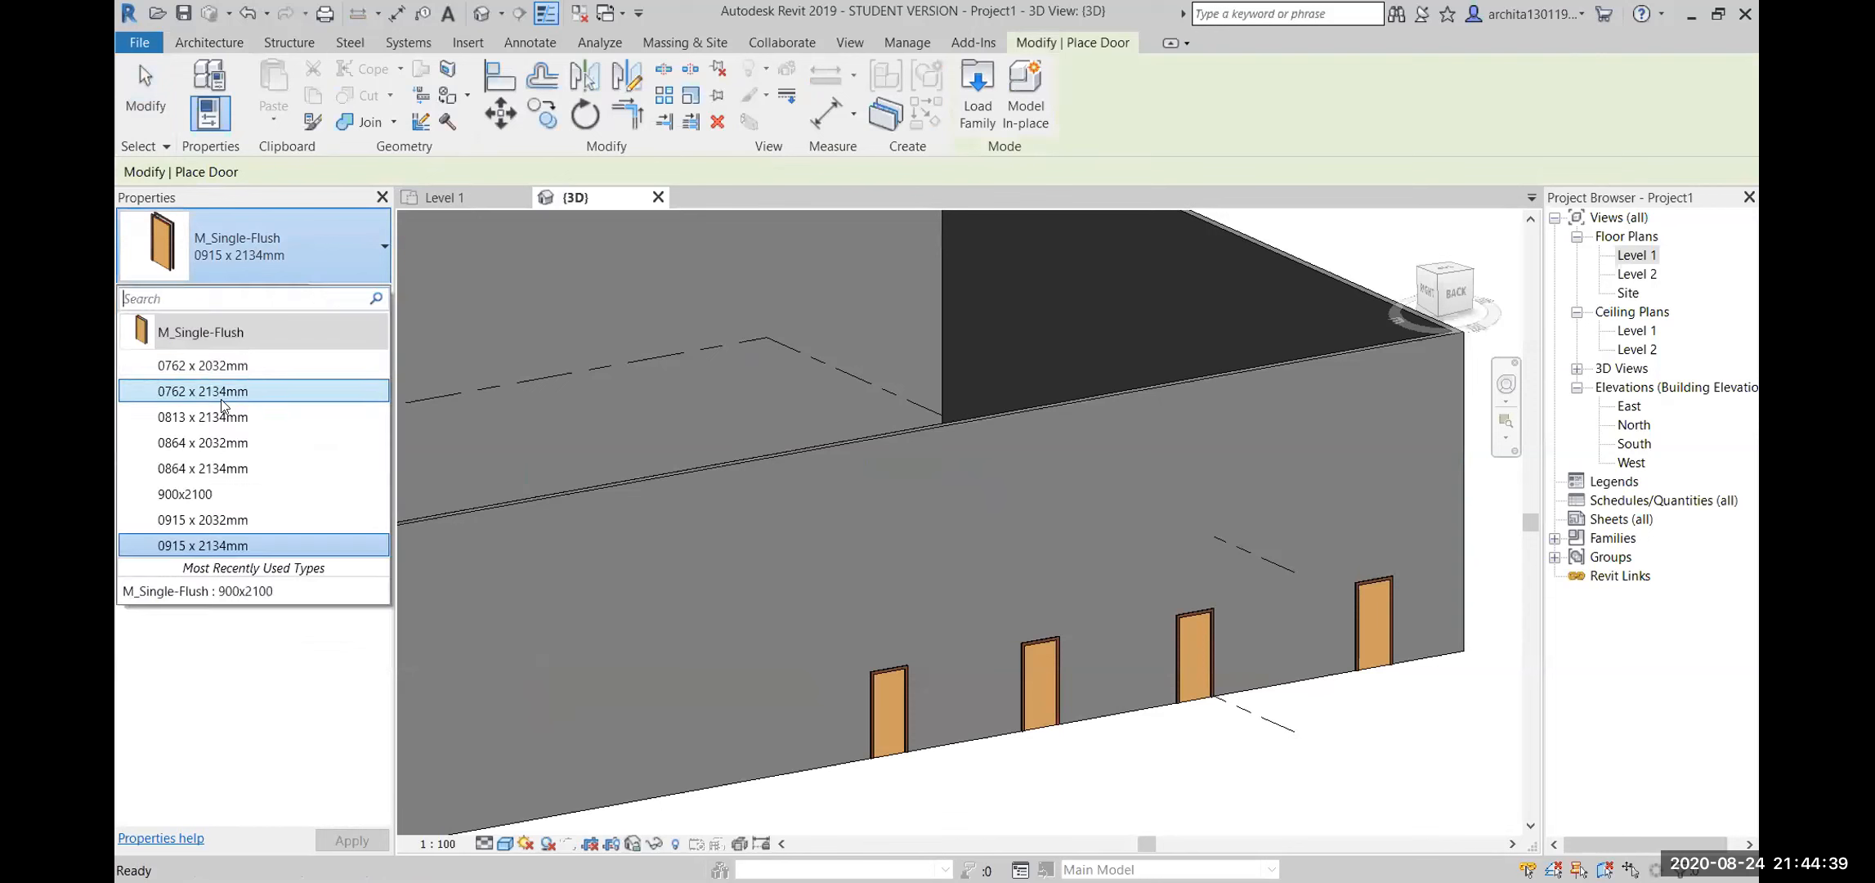
{"action": "left_click", "coordinate": [211, 365]}
{"action": "scroll", "coordinate": [717, 663], "scroll_direction": "down", "scroll_amount": 2}
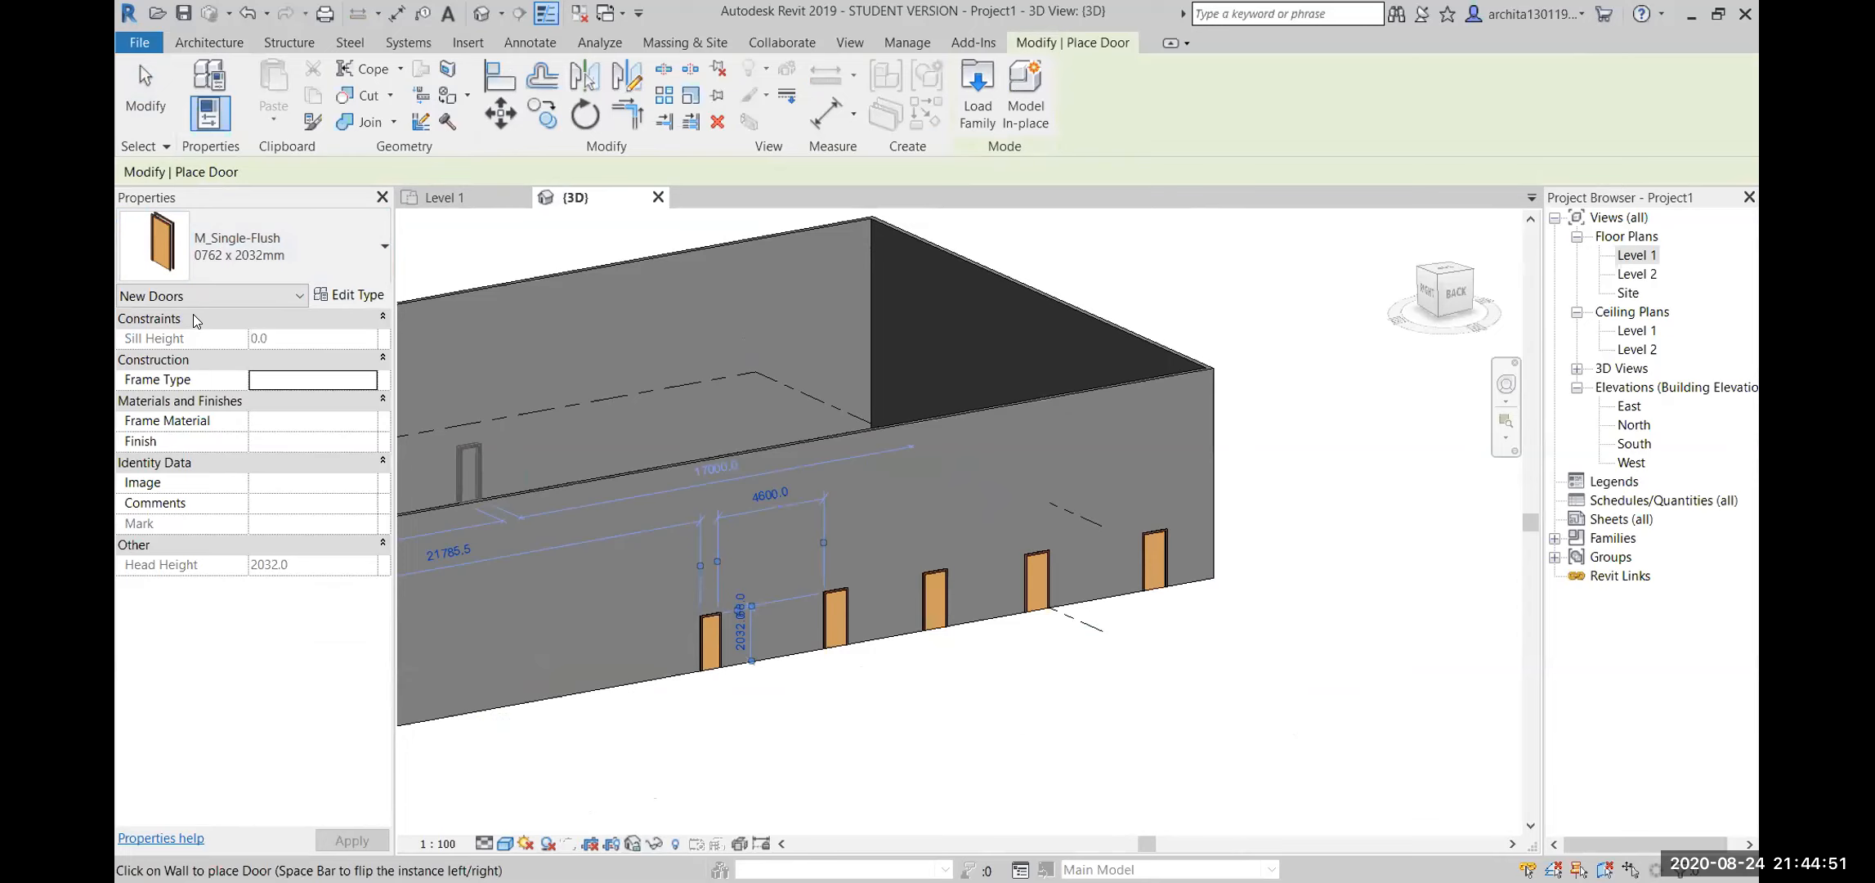
Review the type properties of the 0762 x 2032mm door and close them unedited
{"action": "left_click", "coordinate": [351, 297]}
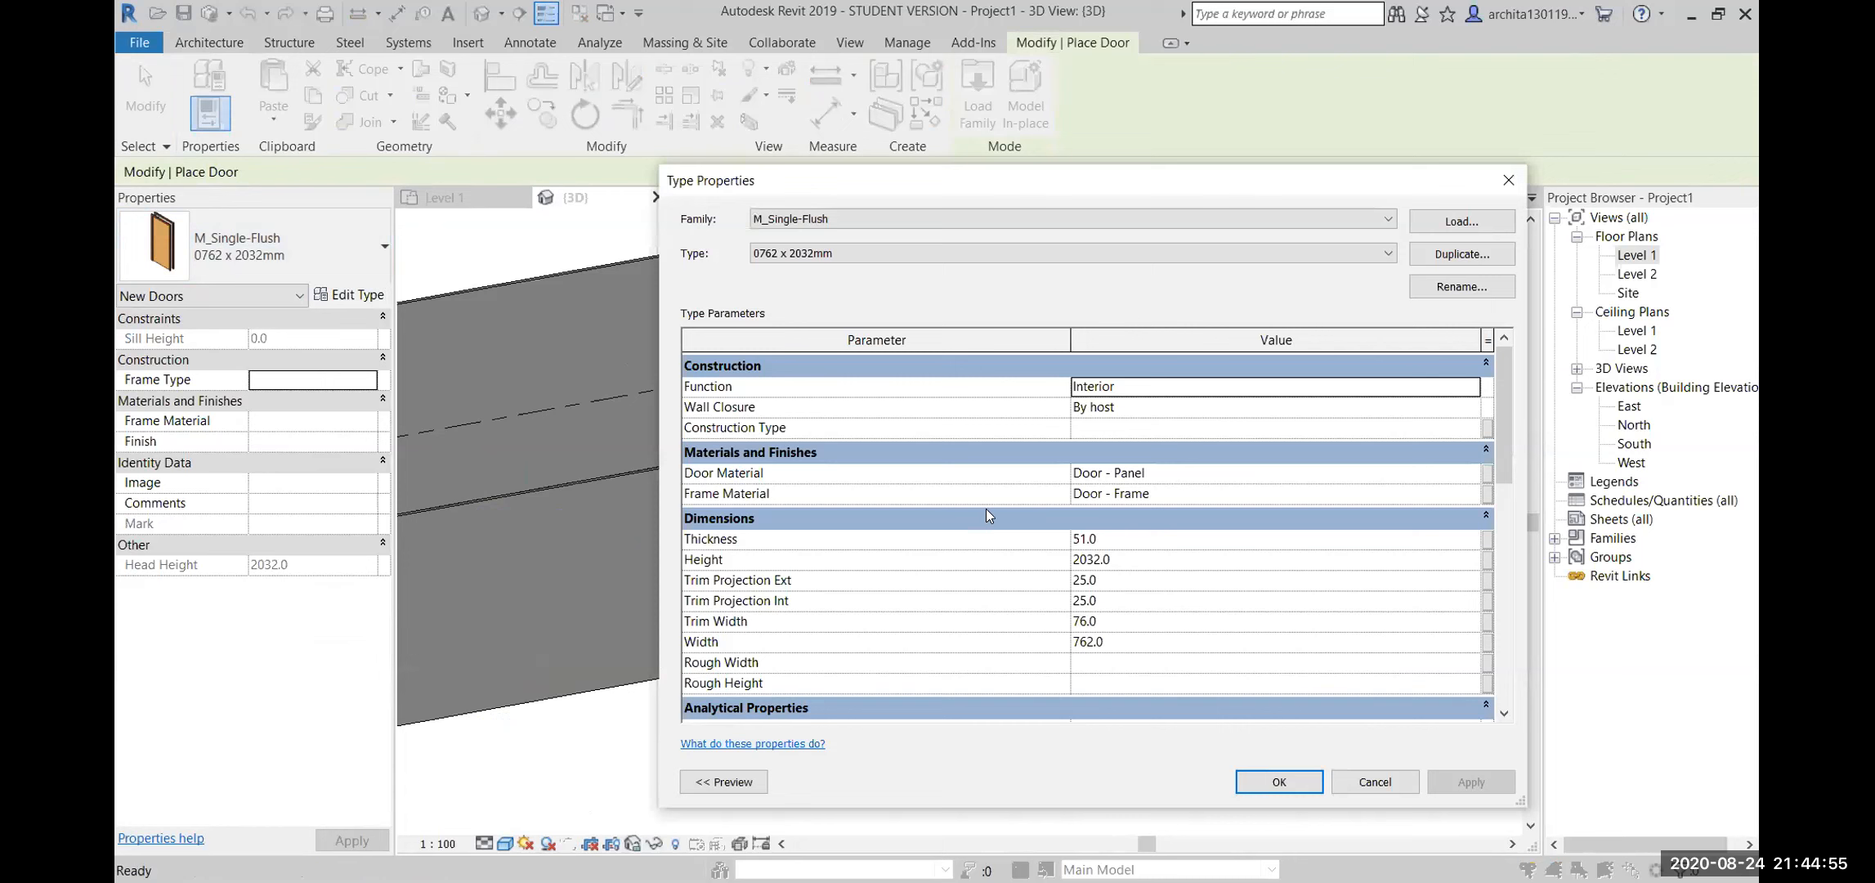
{"action": "scroll", "coordinate": [1105, 494], "scroll_direction": "down", "scroll_amount": 1}
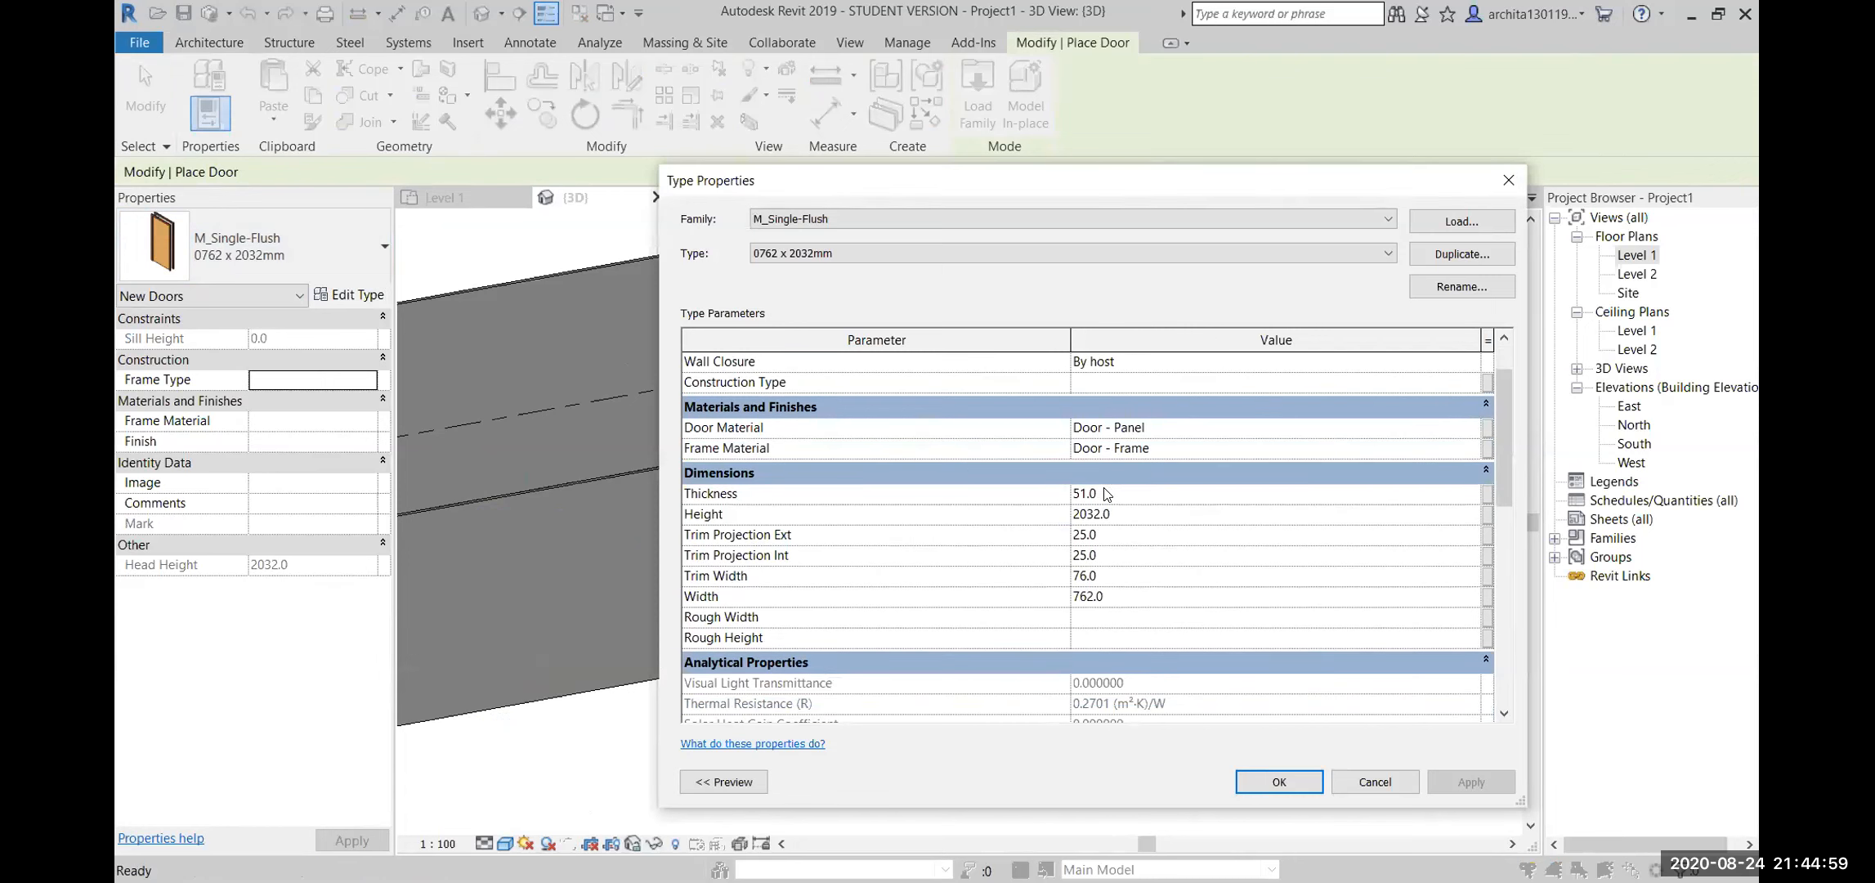
{"action": "scroll", "coordinate": [1105, 494], "scroll_direction": "up", "scroll_amount": 1}
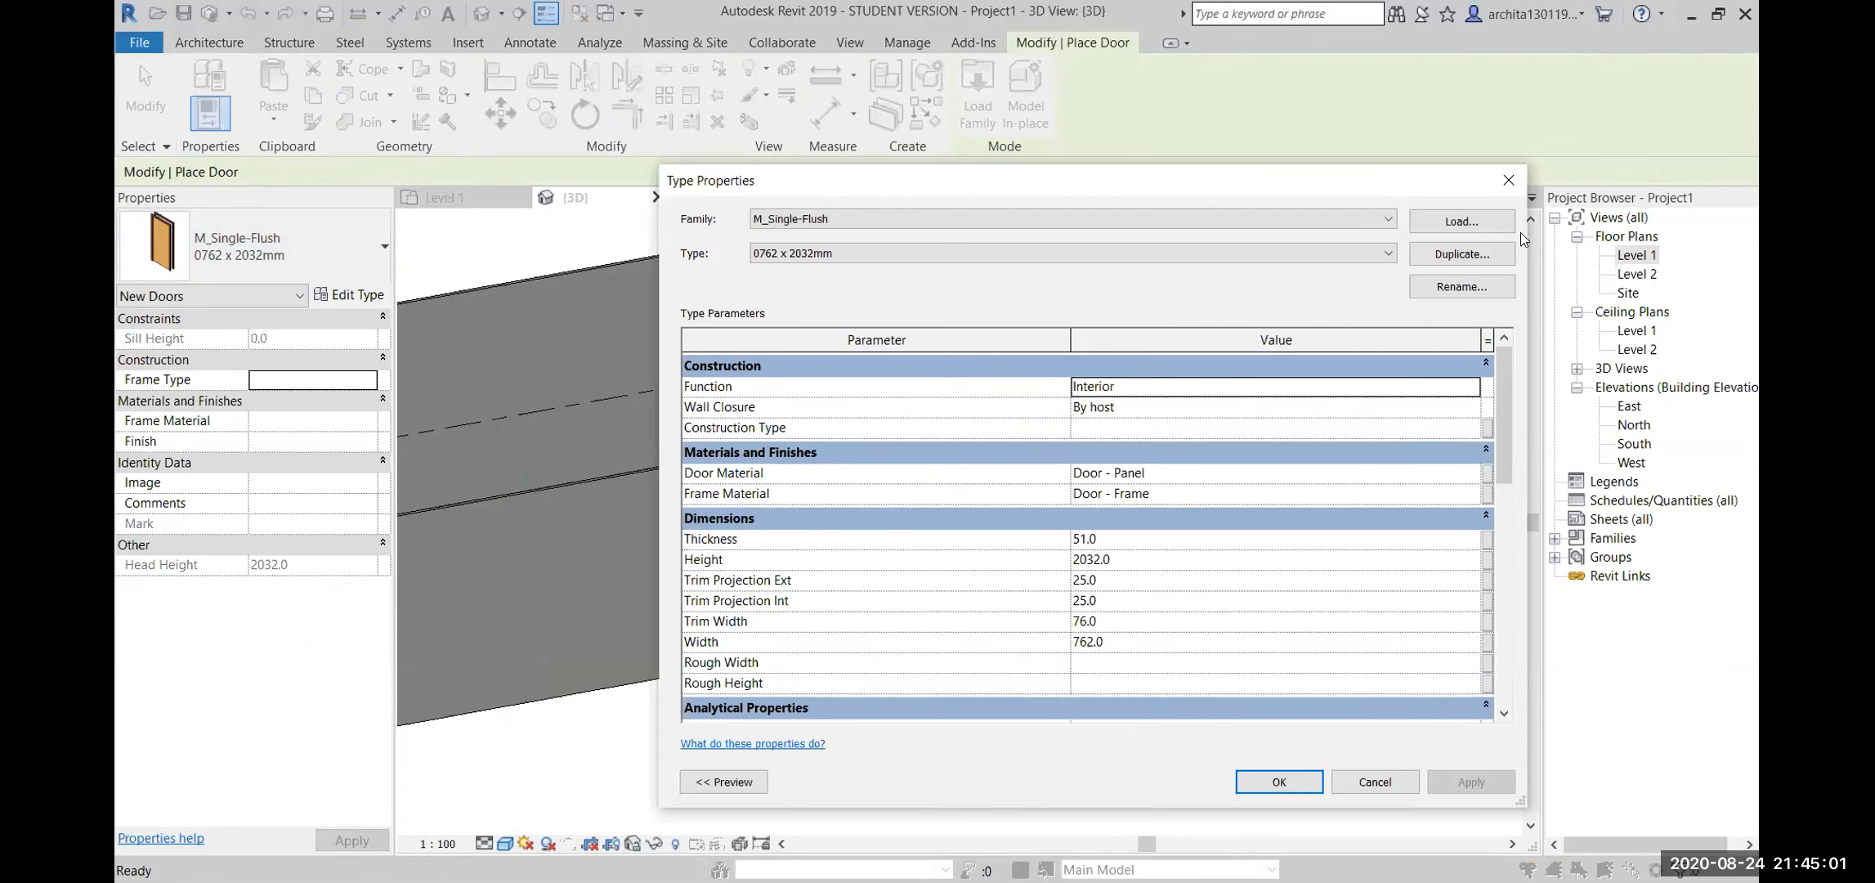
{"action": "left_click", "coordinate": [1508, 181]}
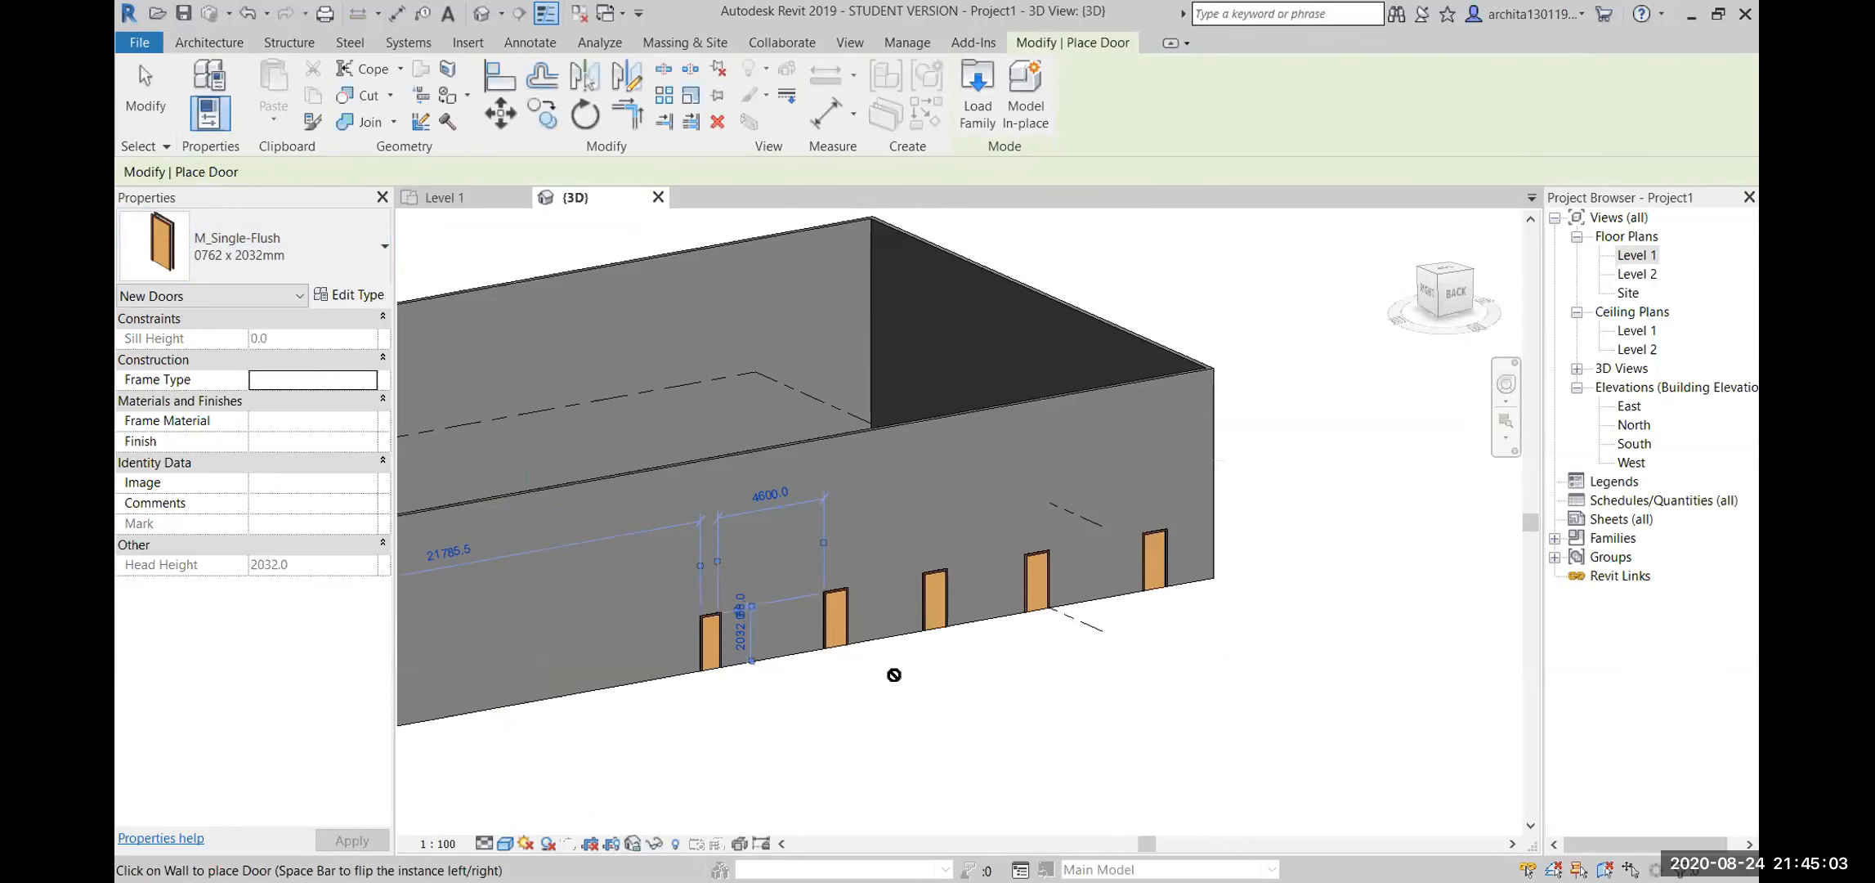
Place another 0762 x 2032mm door about 2600 mm beyond the last one and finish placing doors
{"action": "left_click", "coordinate": [636, 658]}
{"action": "key", "text": "Escape"}
{"action": "key", "text": "Escape"}
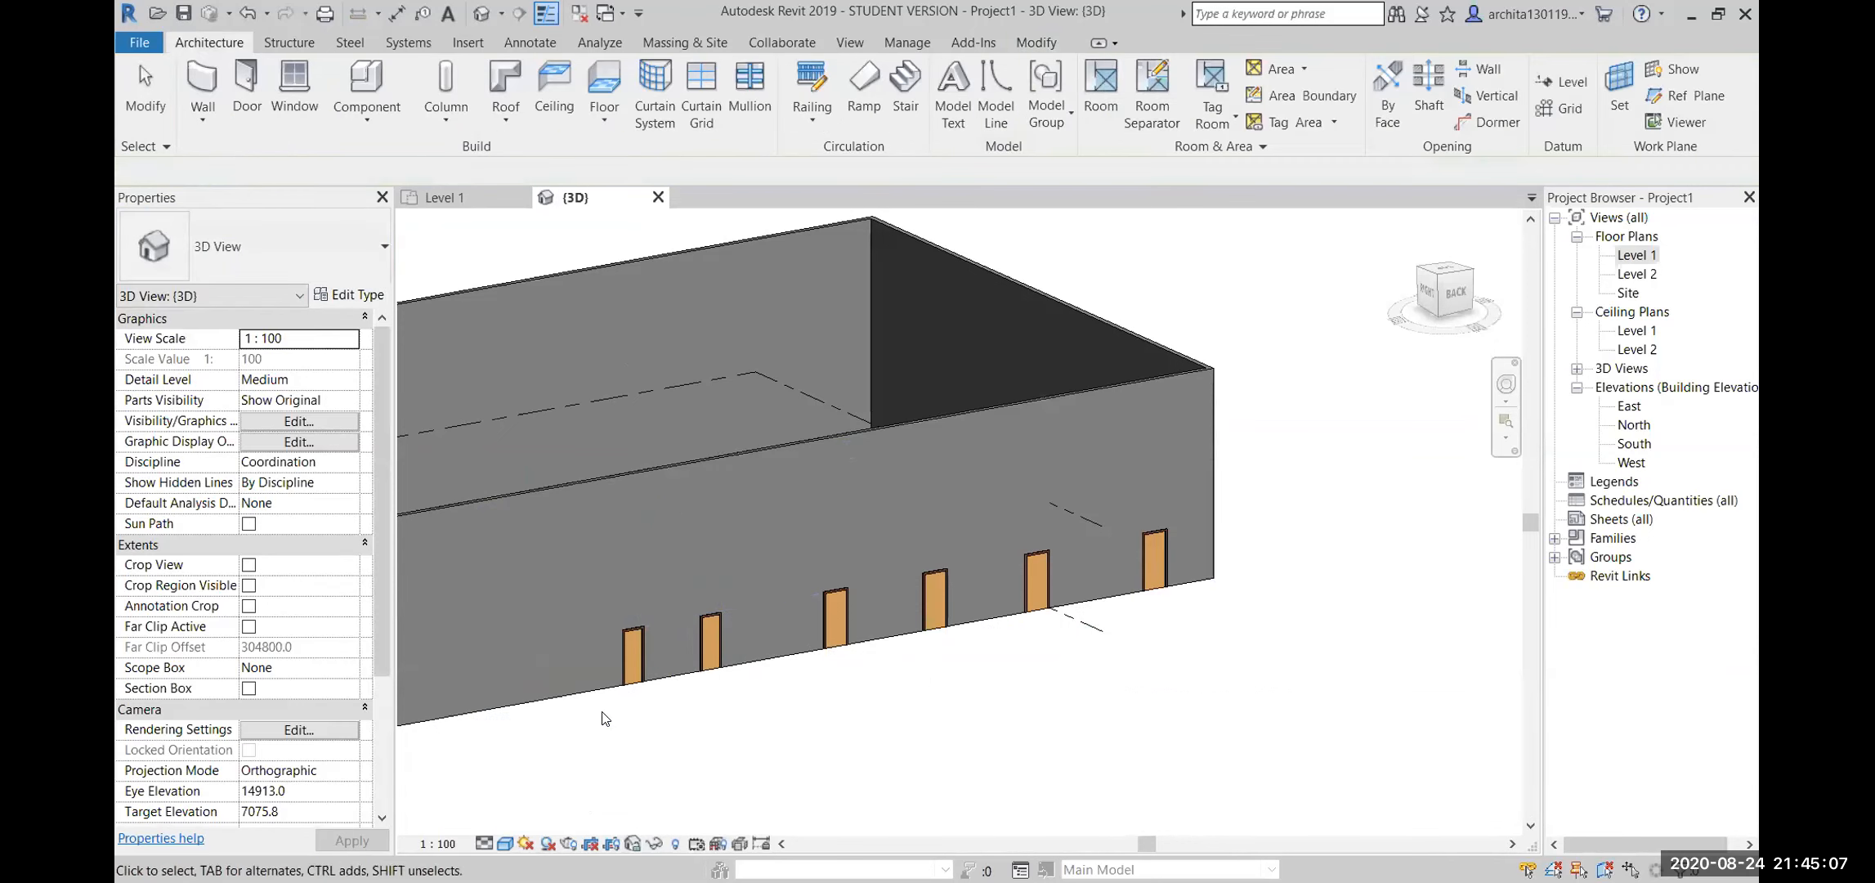
Select the newest door at the far end of the row and inspect its type and size up close
{"action": "left_click", "coordinate": [632, 653]}
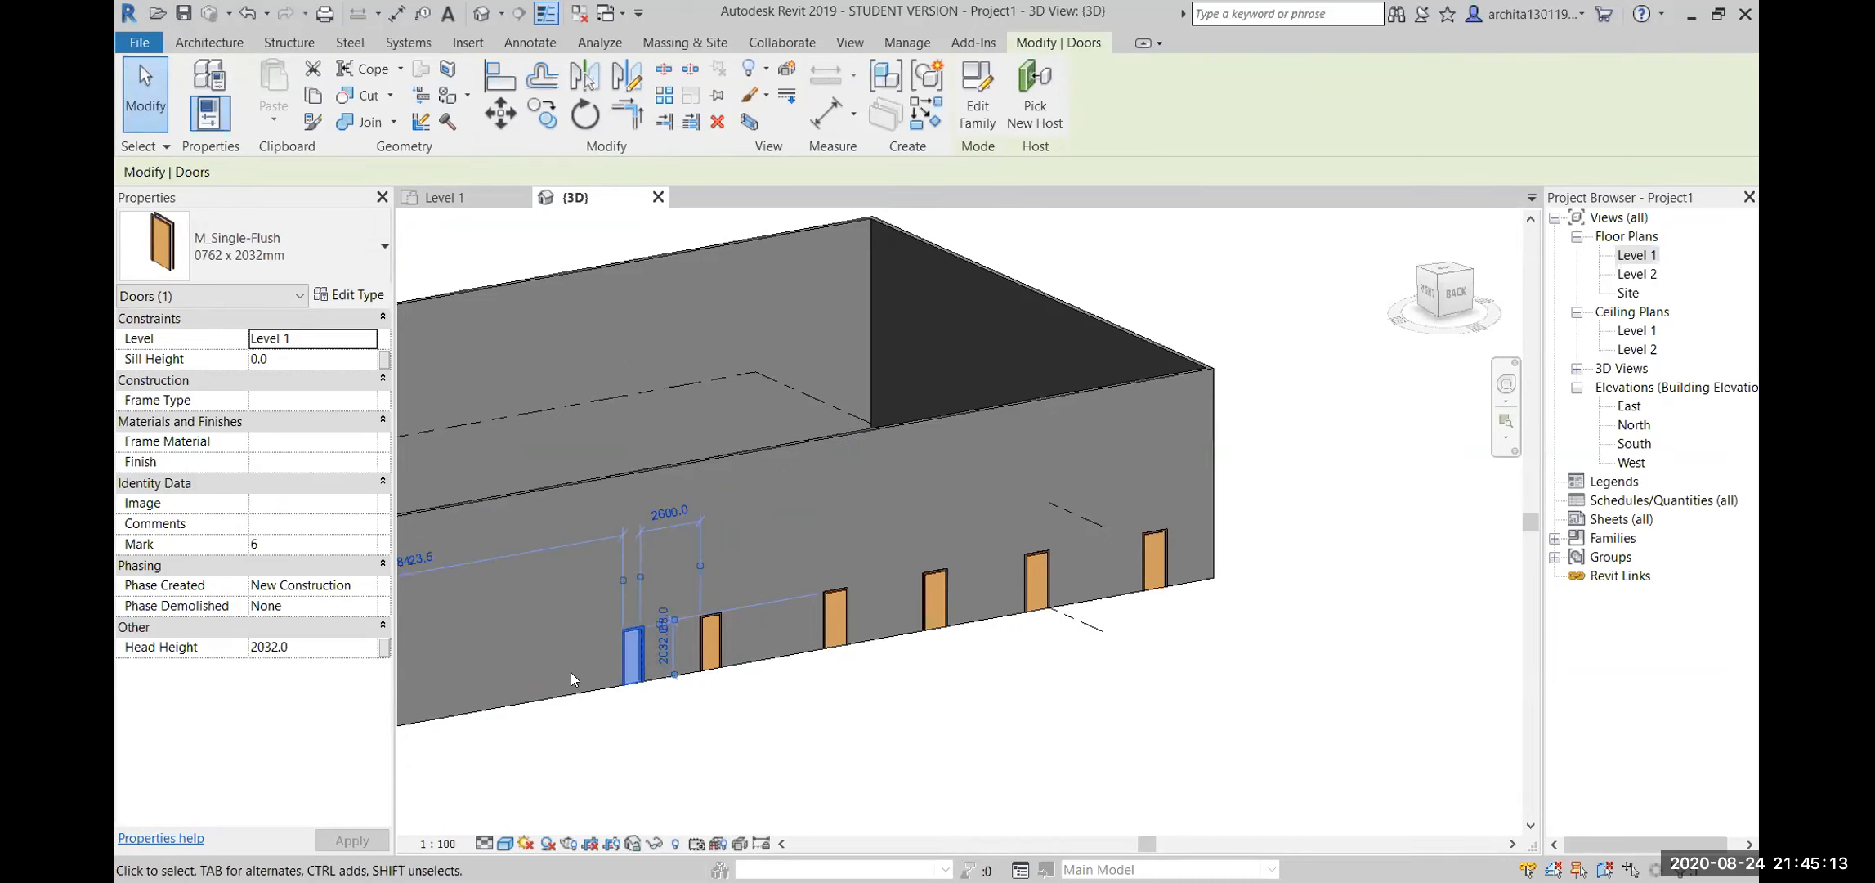
{"action": "scroll", "coordinate": [570, 673], "scroll_direction": "up", "scroll_amount": 5}
{"action": "scroll", "coordinate": [569, 673], "scroll_direction": "up", "scroll_amount": 5}
{"action": "scroll", "coordinate": [570, 673], "scroll_direction": "down", "scroll_amount": 6}
{"action": "scroll", "coordinate": [570, 673], "scroll_direction": "down", "scroll_amount": 2}
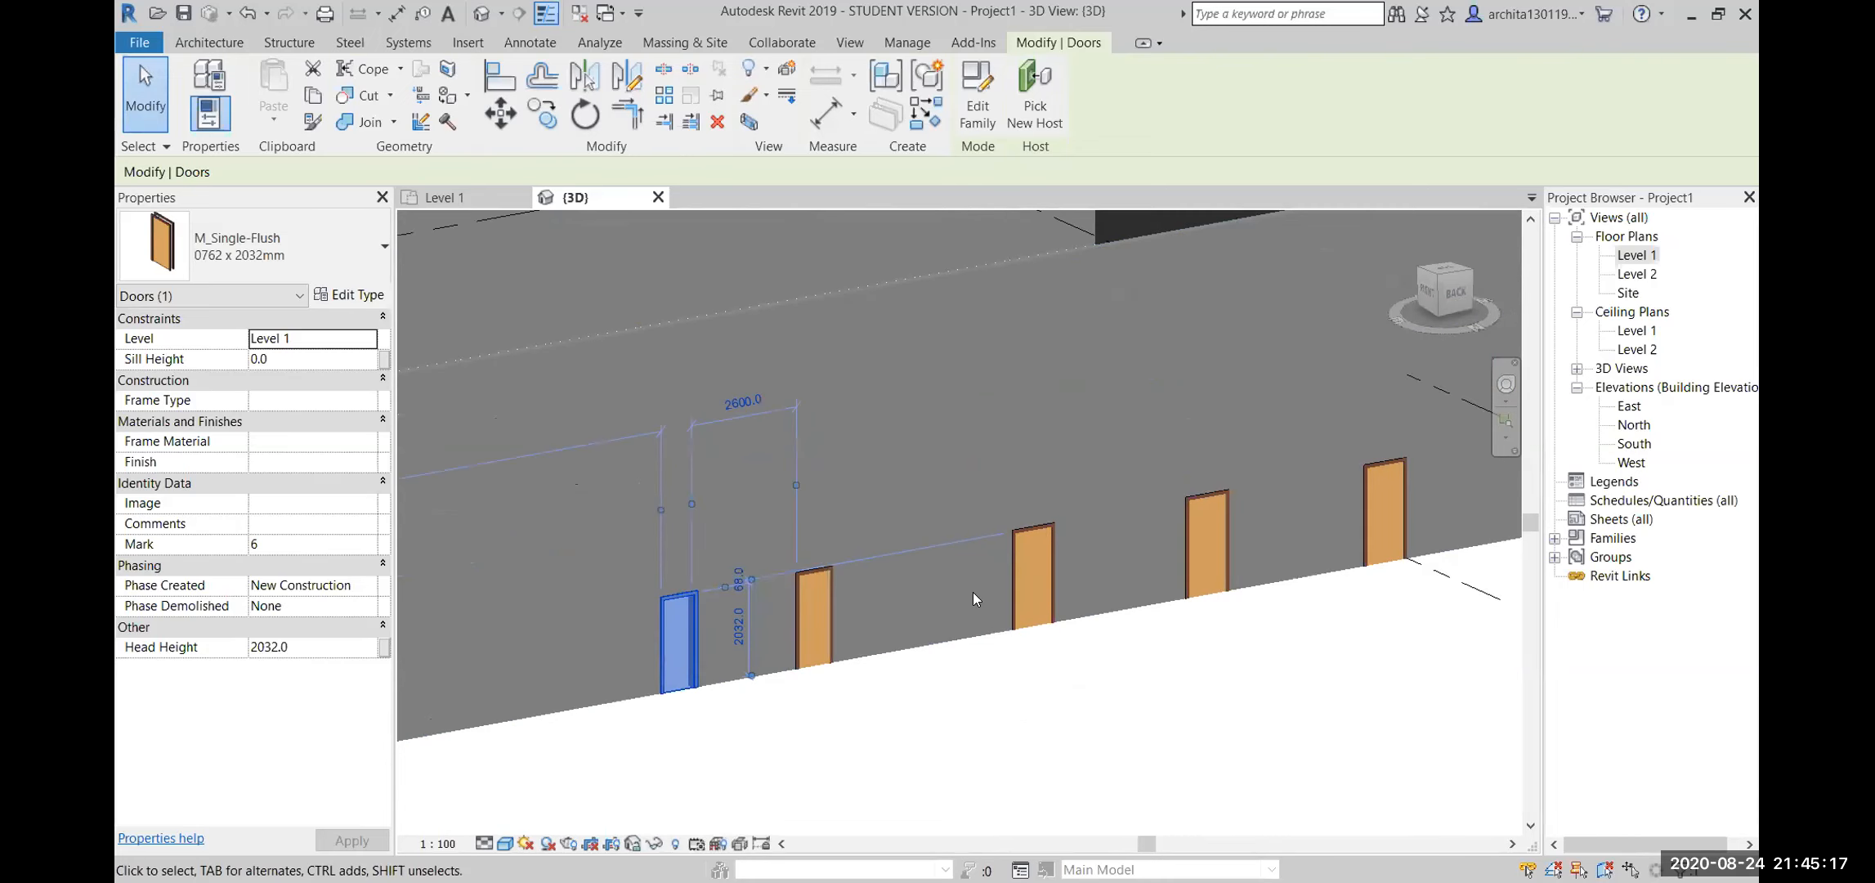
Select the 900x2100 door and compare its size with the neighbouring doors
{"action": "key", "text": "Escape"}
{"action": "left_click", "coordinate": [1032, 535]}
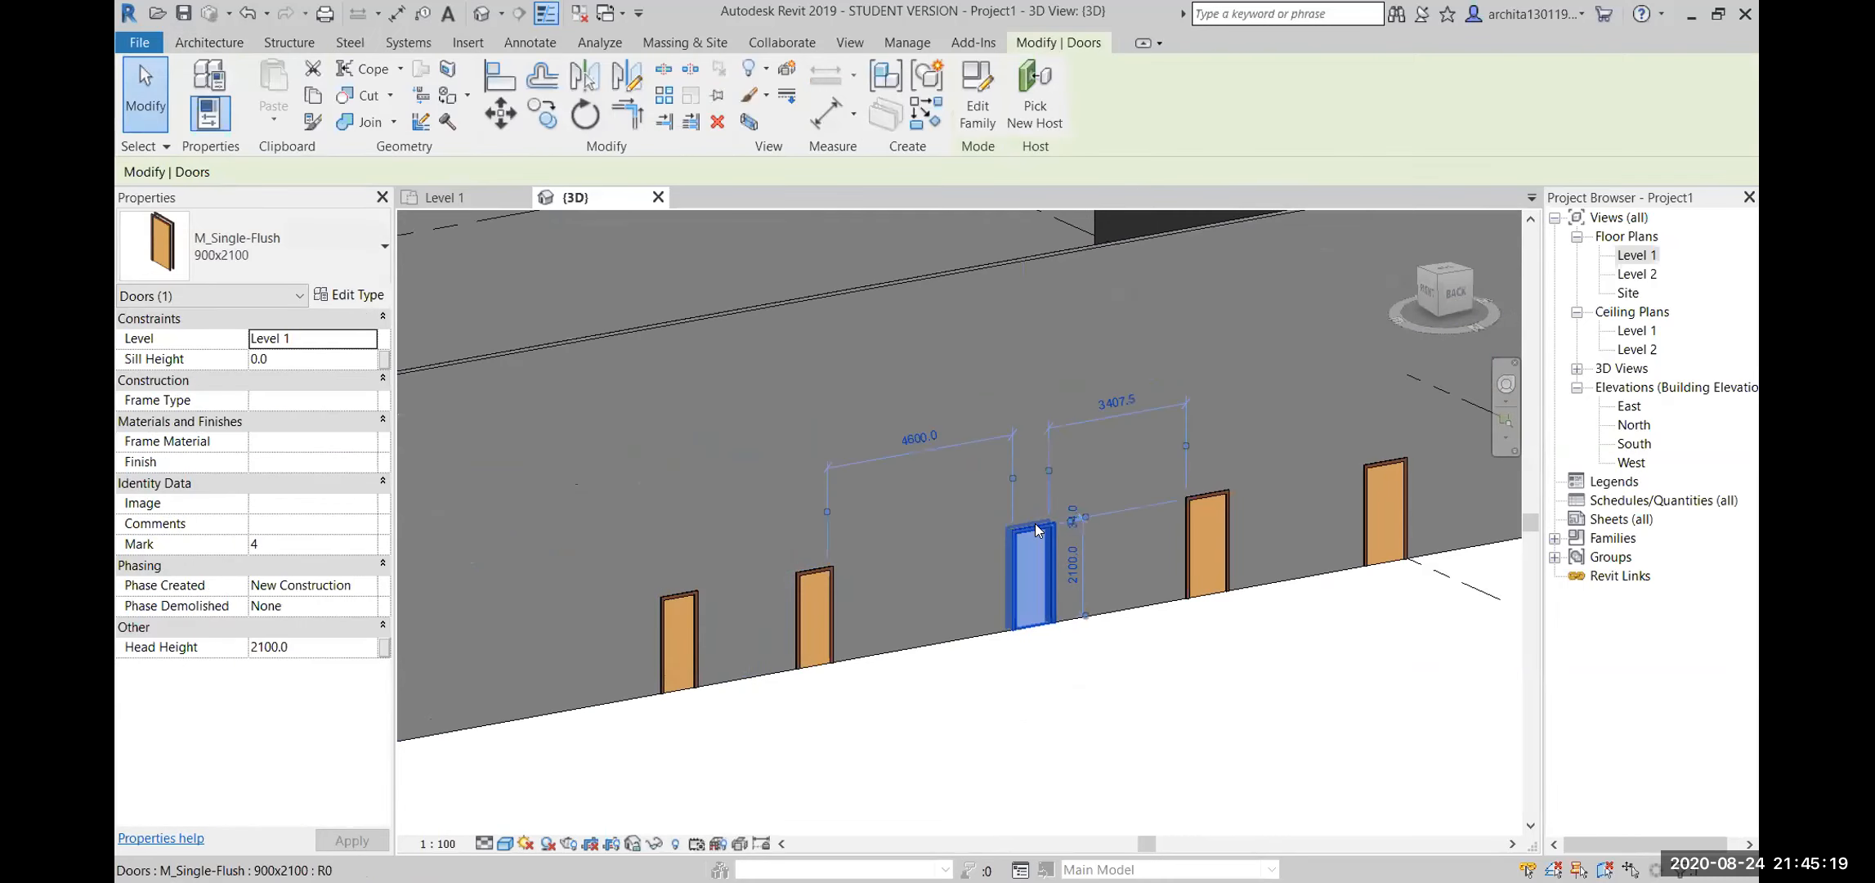
{"action": "key", "text": "Escape"}
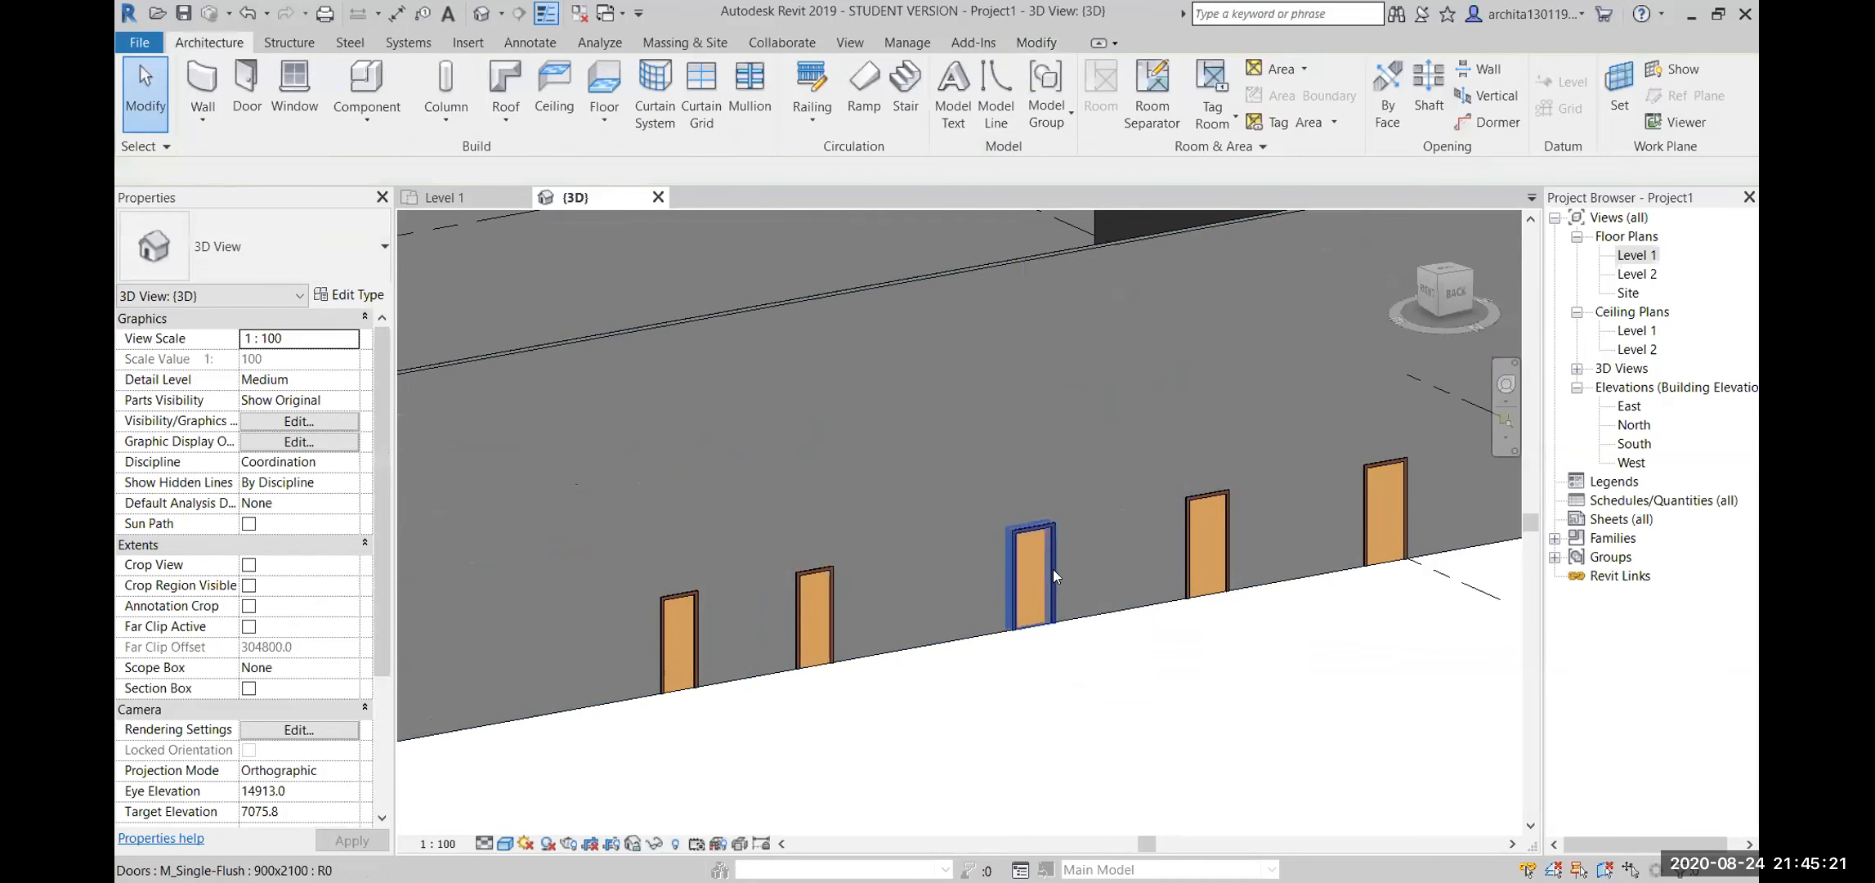
{"action": "scroll", "coordinate": [884, 638], "scroll_direction": "up", "scroll_amount": 3}
{"action": "left_click", "coordinate": [877, 629]}
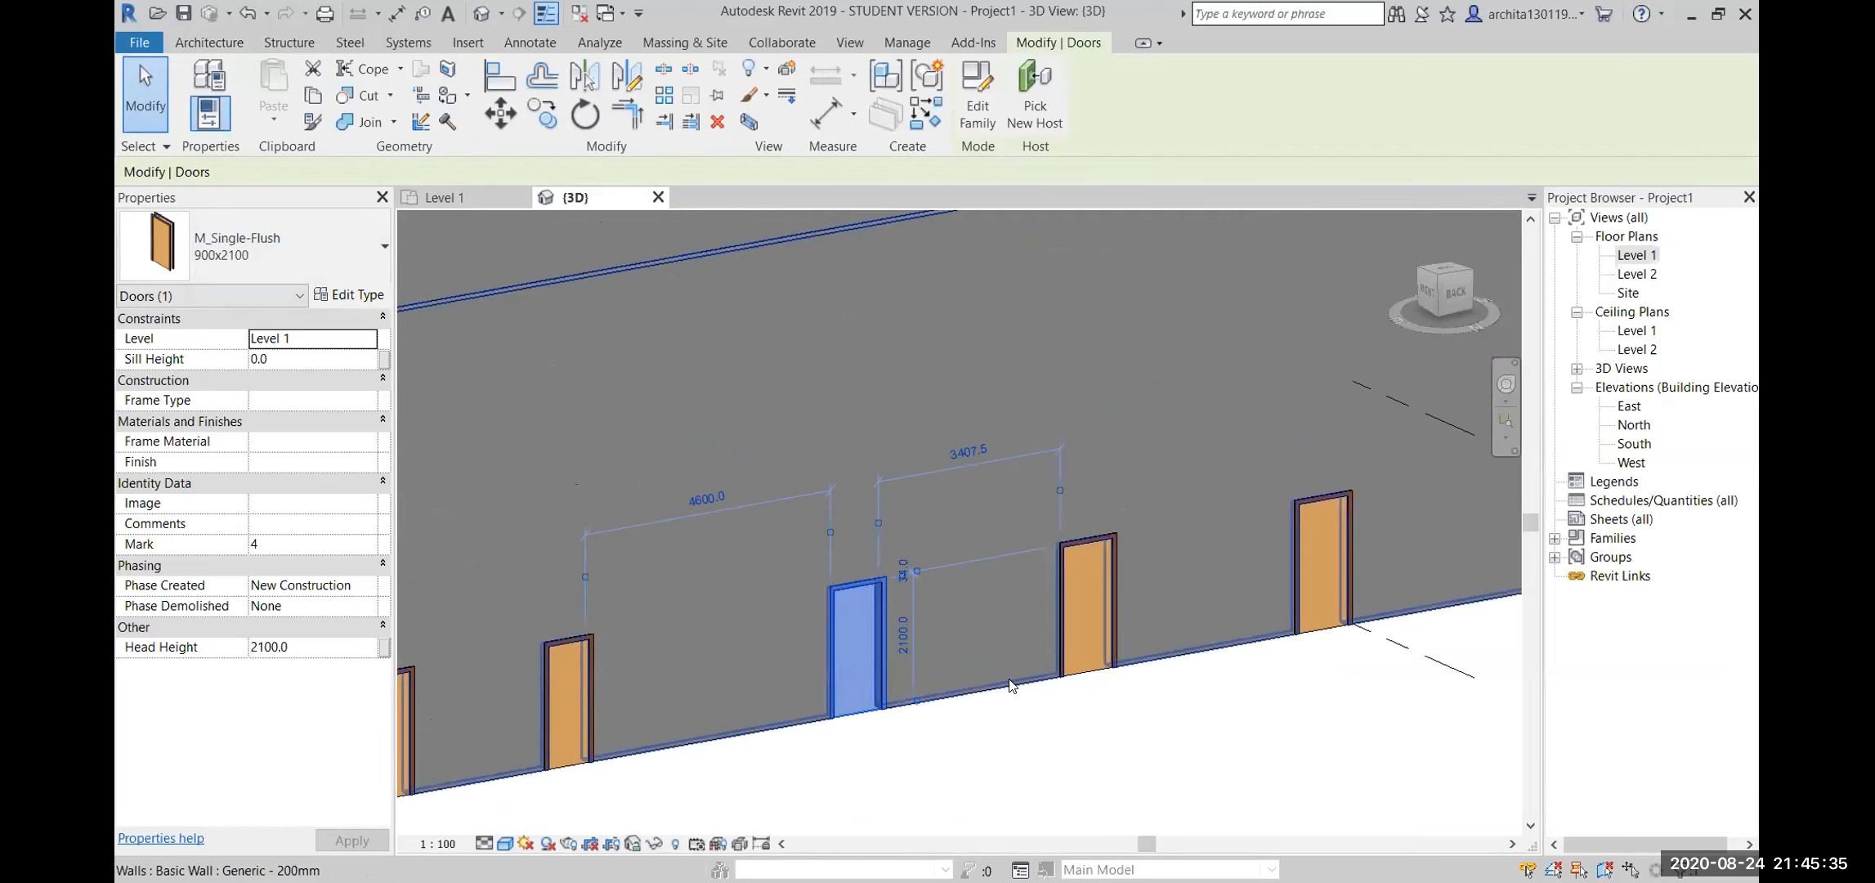
{"action": "scroll", "coordinate": [539, 532], "scroll_direction": "down", "scroll_amount": 4}
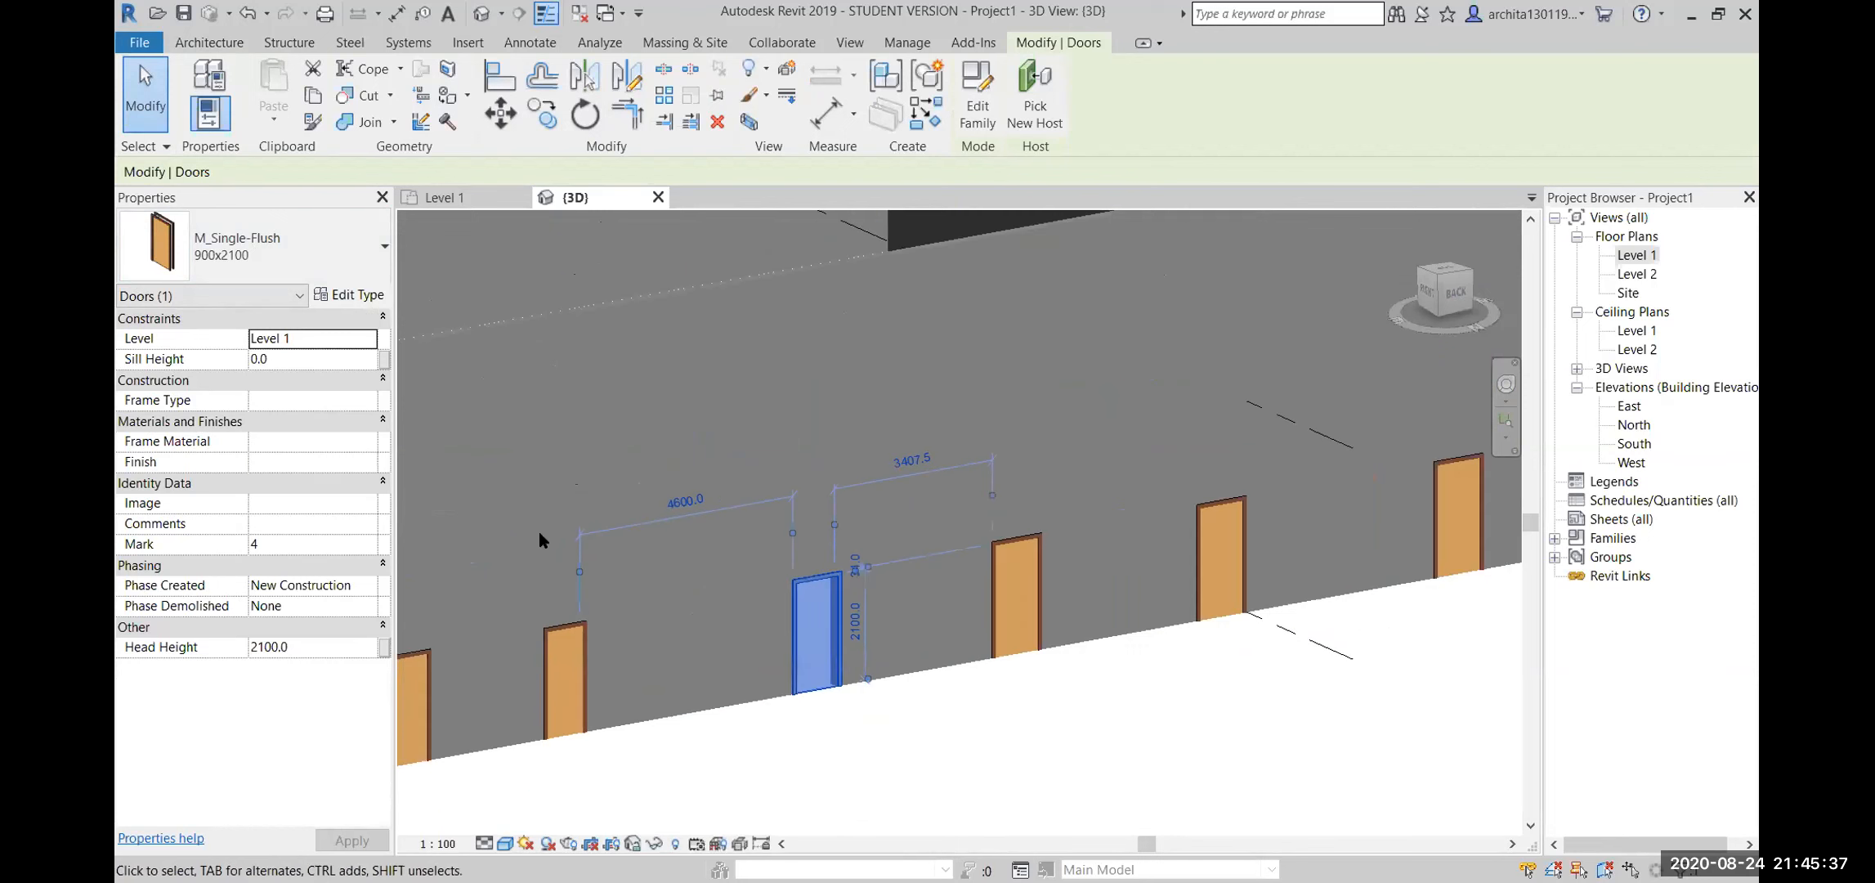
Open the family of the 0915 x 2134mm door nearest the wall corner for editing
{"action": "left_click", "coordinate": [1038, 640]}
{"action": "scroll", "coordinate": [1094, 634], "scroll_direction": "down", "scroll_amount": 1}
{"action": "middle_click_drag", "start_coordinate": [1113, 639], "coordinate": [869, 720]}
{"action": "scroll", "coordinate": [1177, 601], "scroll_direction": "up", "scroll_amount": 4}
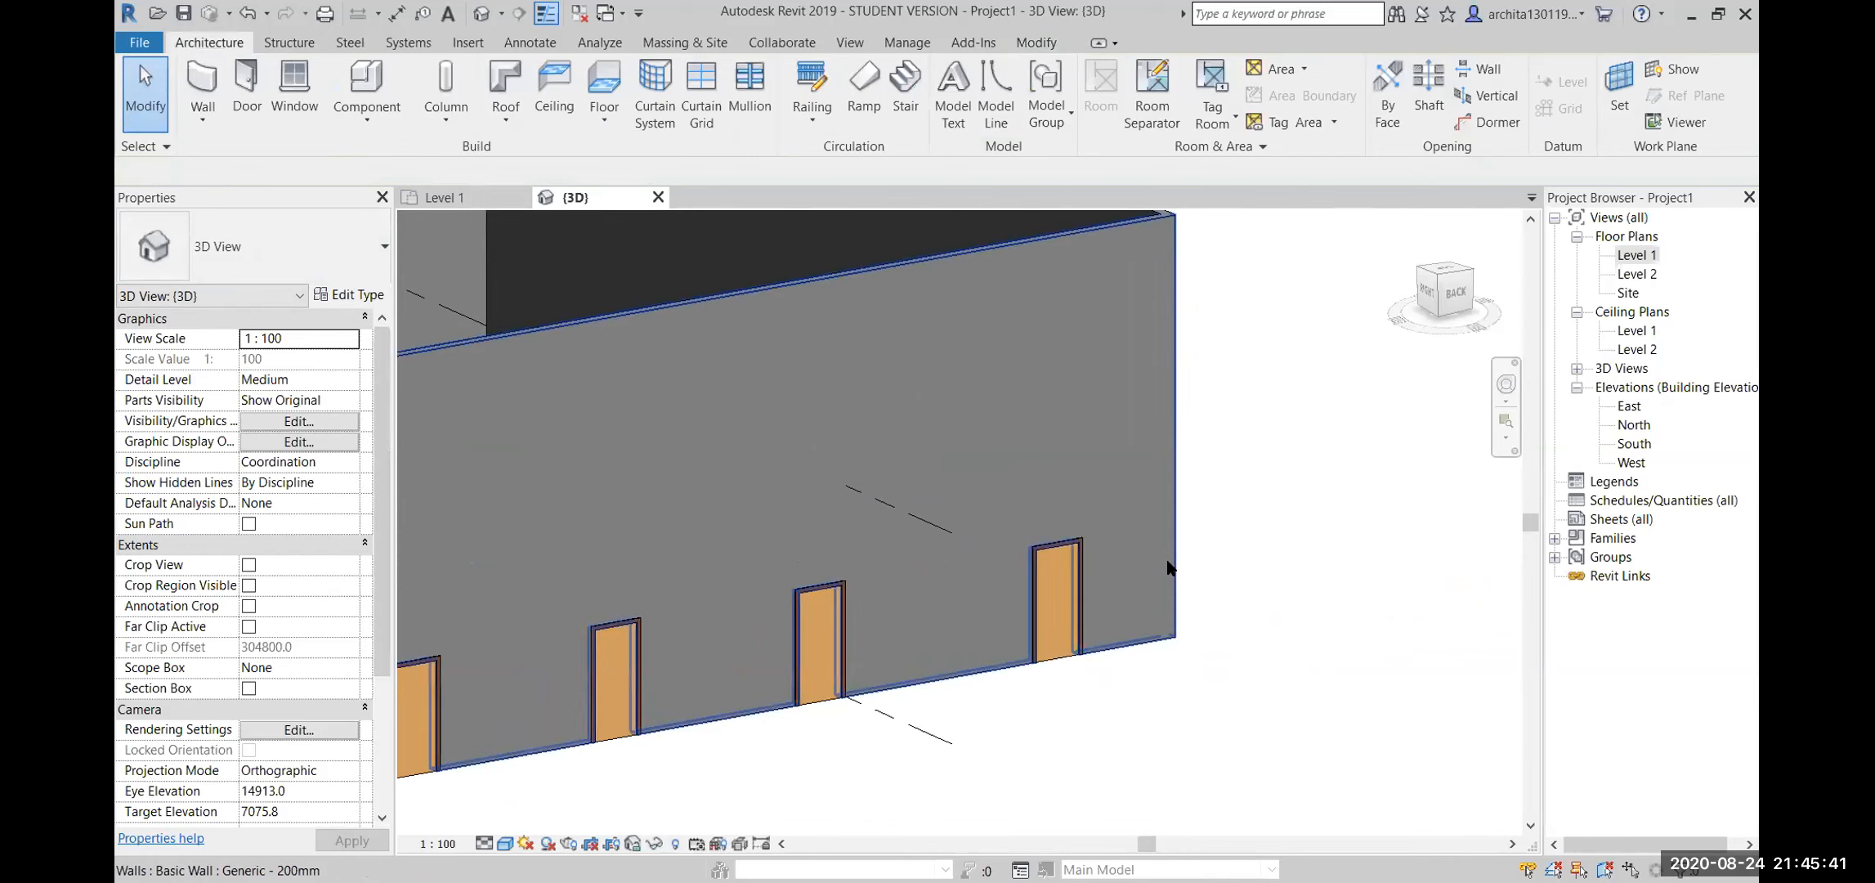
{"action": "middle_click_drag", "start_coordinate": [1280, 559], "coordinate": [1260, 566]}
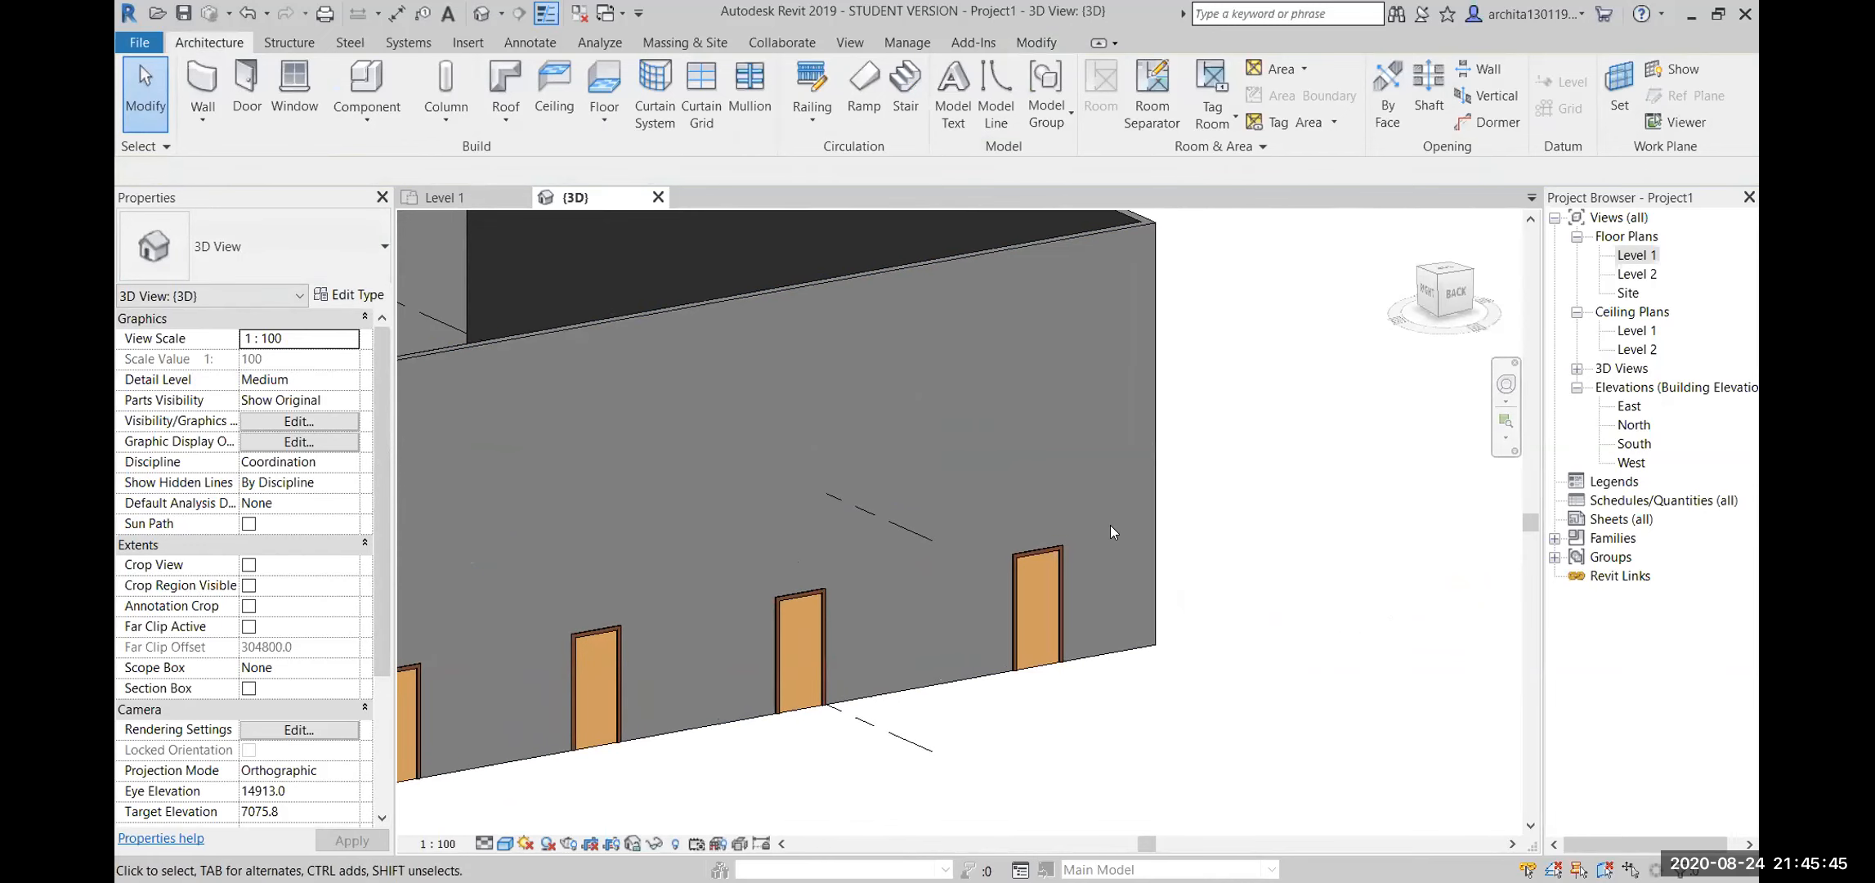
{"action": "left_click", "coordinate": [1047, 550]}
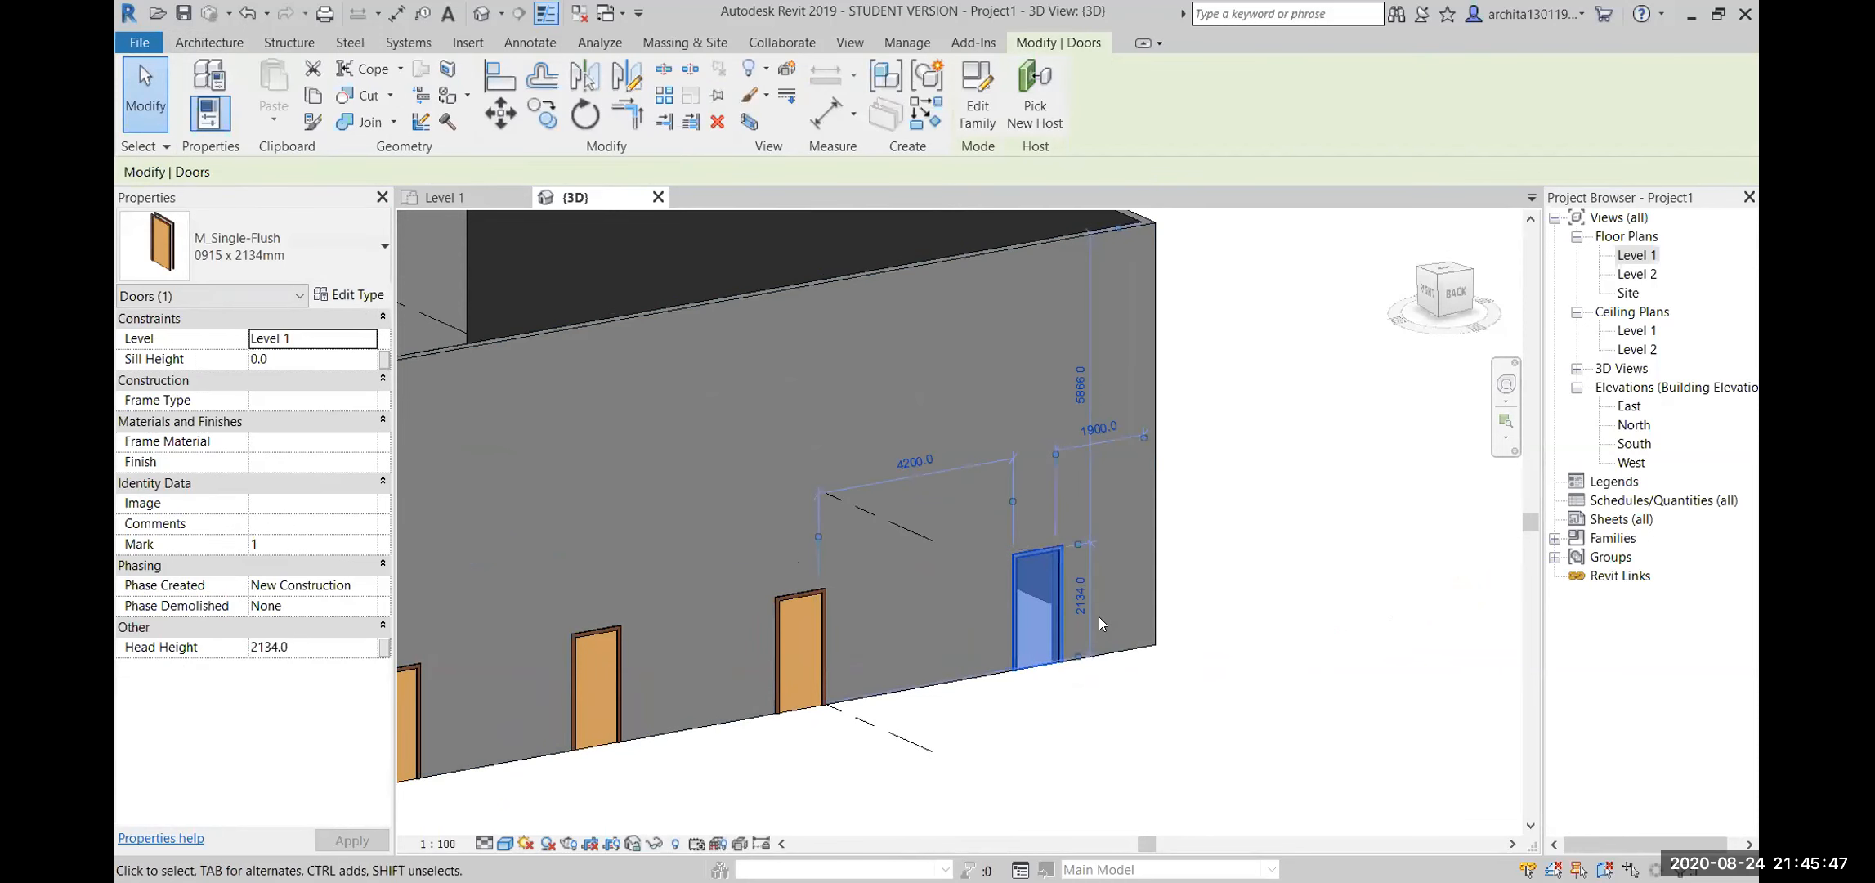
{"action": "left_click", "coordinate": [971, 85]}
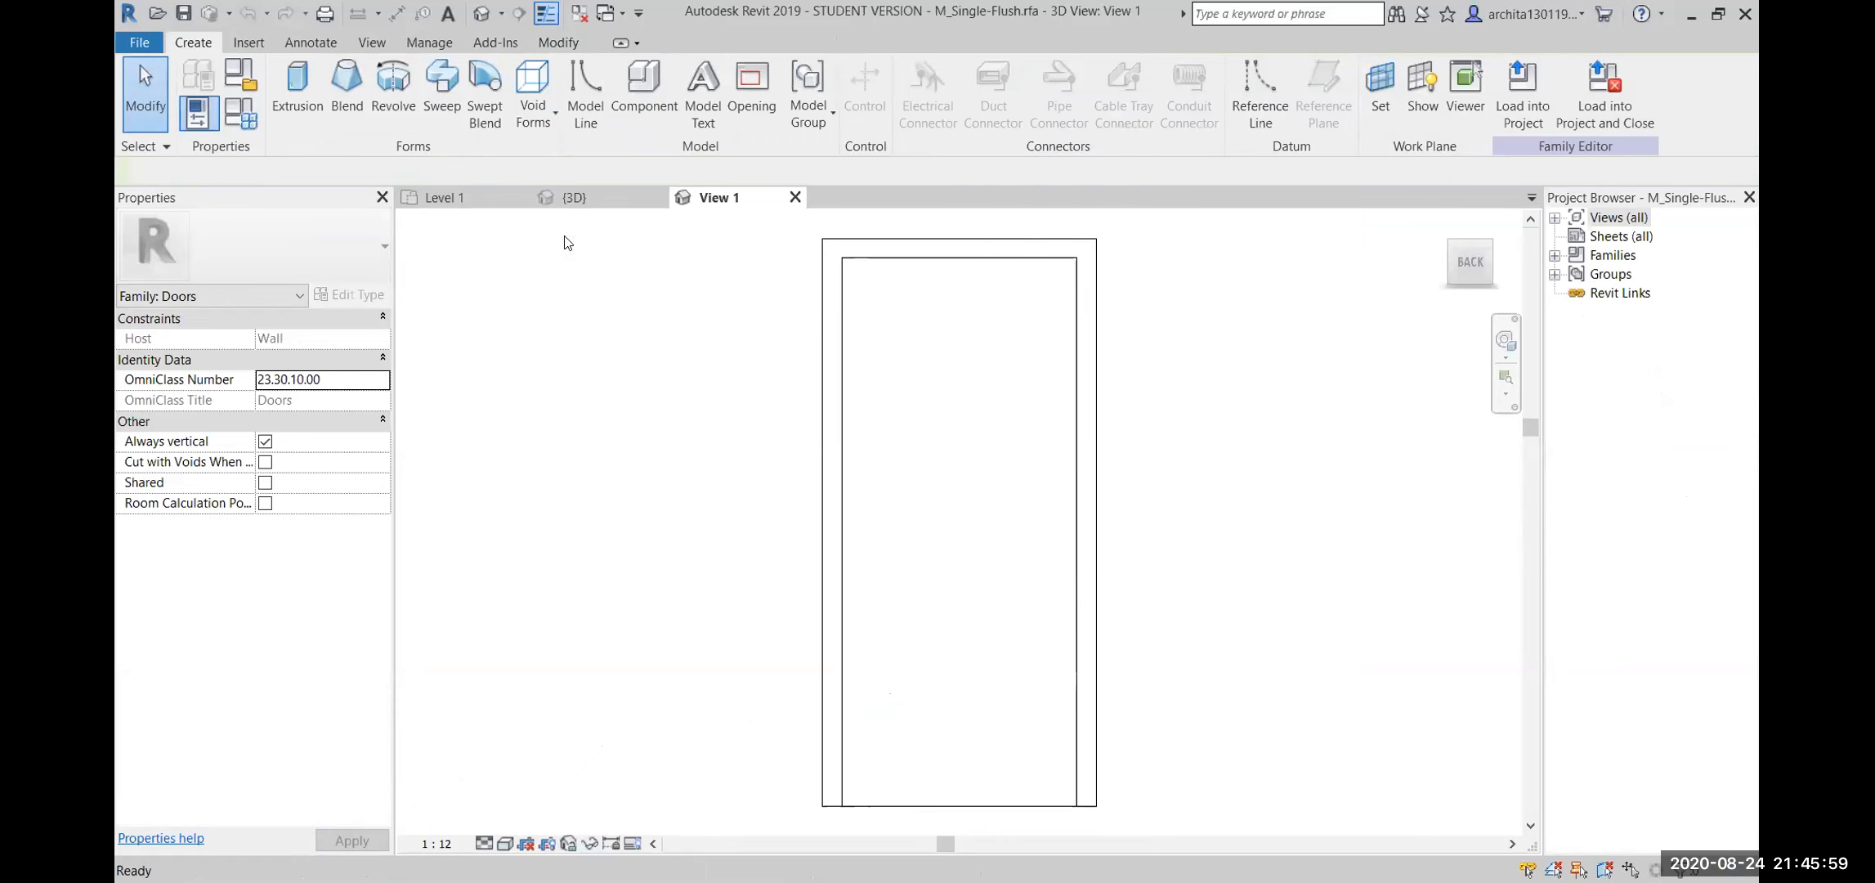
Display the door family's 3D view in the Shaded visual style and turn it to an angled front view
{"action": "scroll", "coordinate": [716, 368], "scroll_direction": "down", "scroll_amount": 4}
{"action": "scroll", "coordinate": [811, 464], "scroll_direction": "up", "scroll_amount": 1}
{"action": "left_click", "coordinate": [502, 843]}
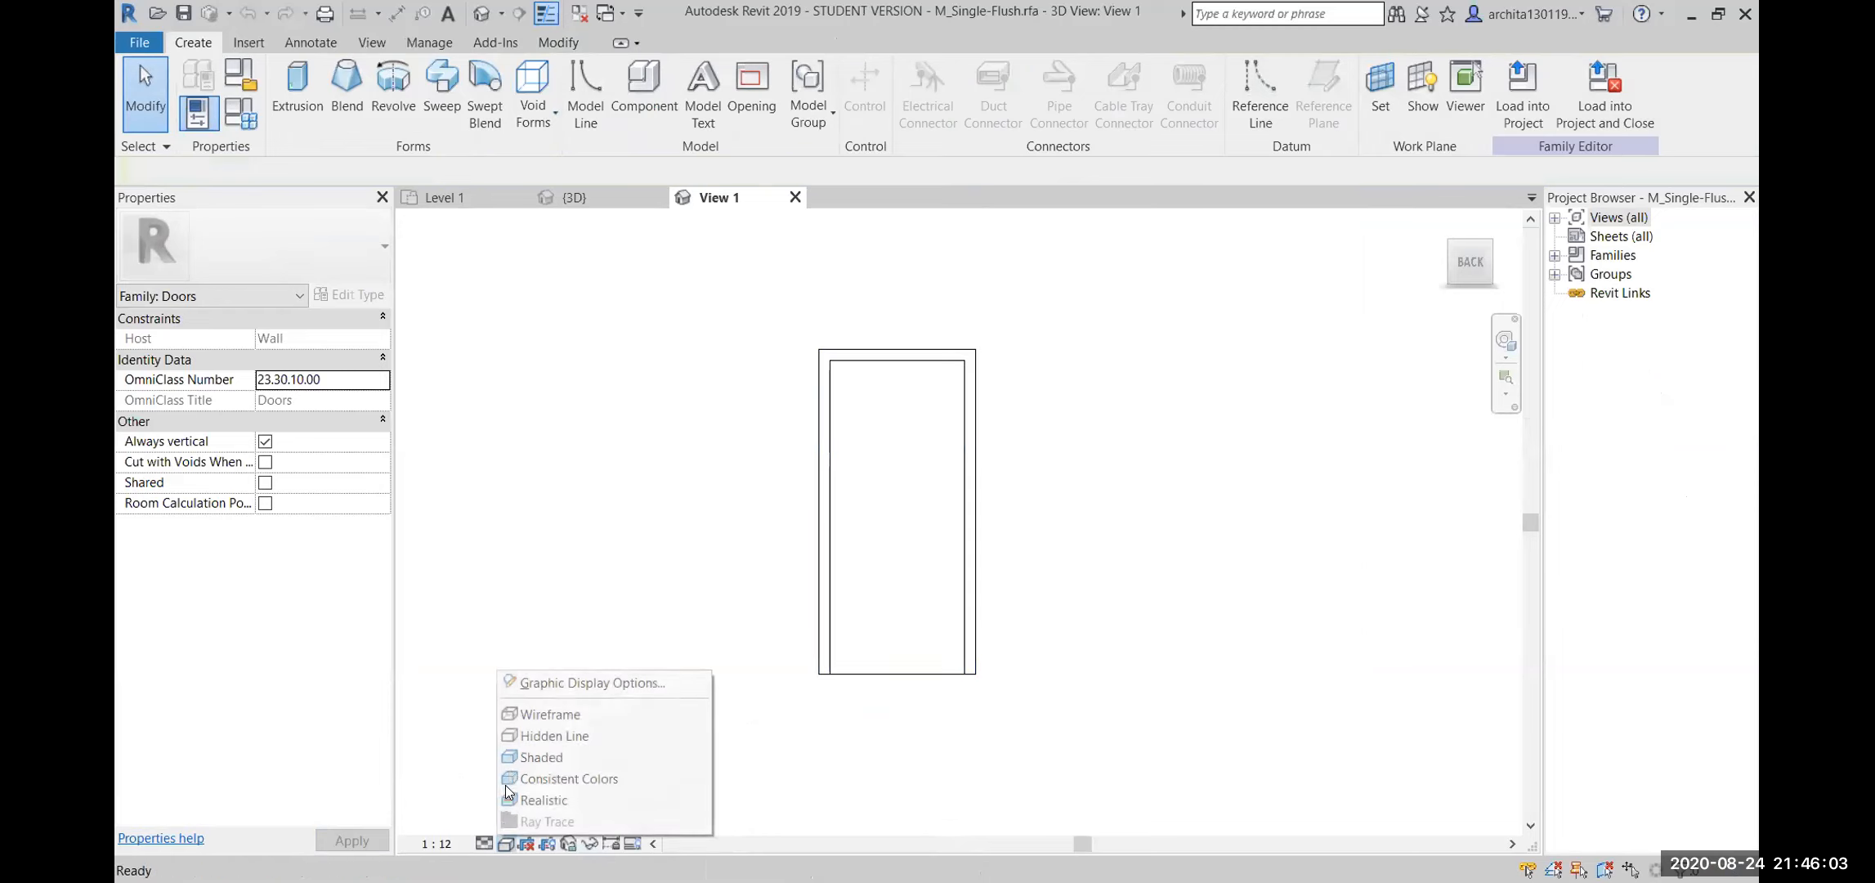
{"action": "left_click", "coordinate": [540, 757]}
{"action": "middle_click_drag", "start_coordinate": [1038, 444], "coordinate": [1185, 603], "text": "shift"}
Inspect the family's opening cut and door panel by selecting each in turn, leaving both unedited
{"action": "left_click", "coordinate": [947, 695]}
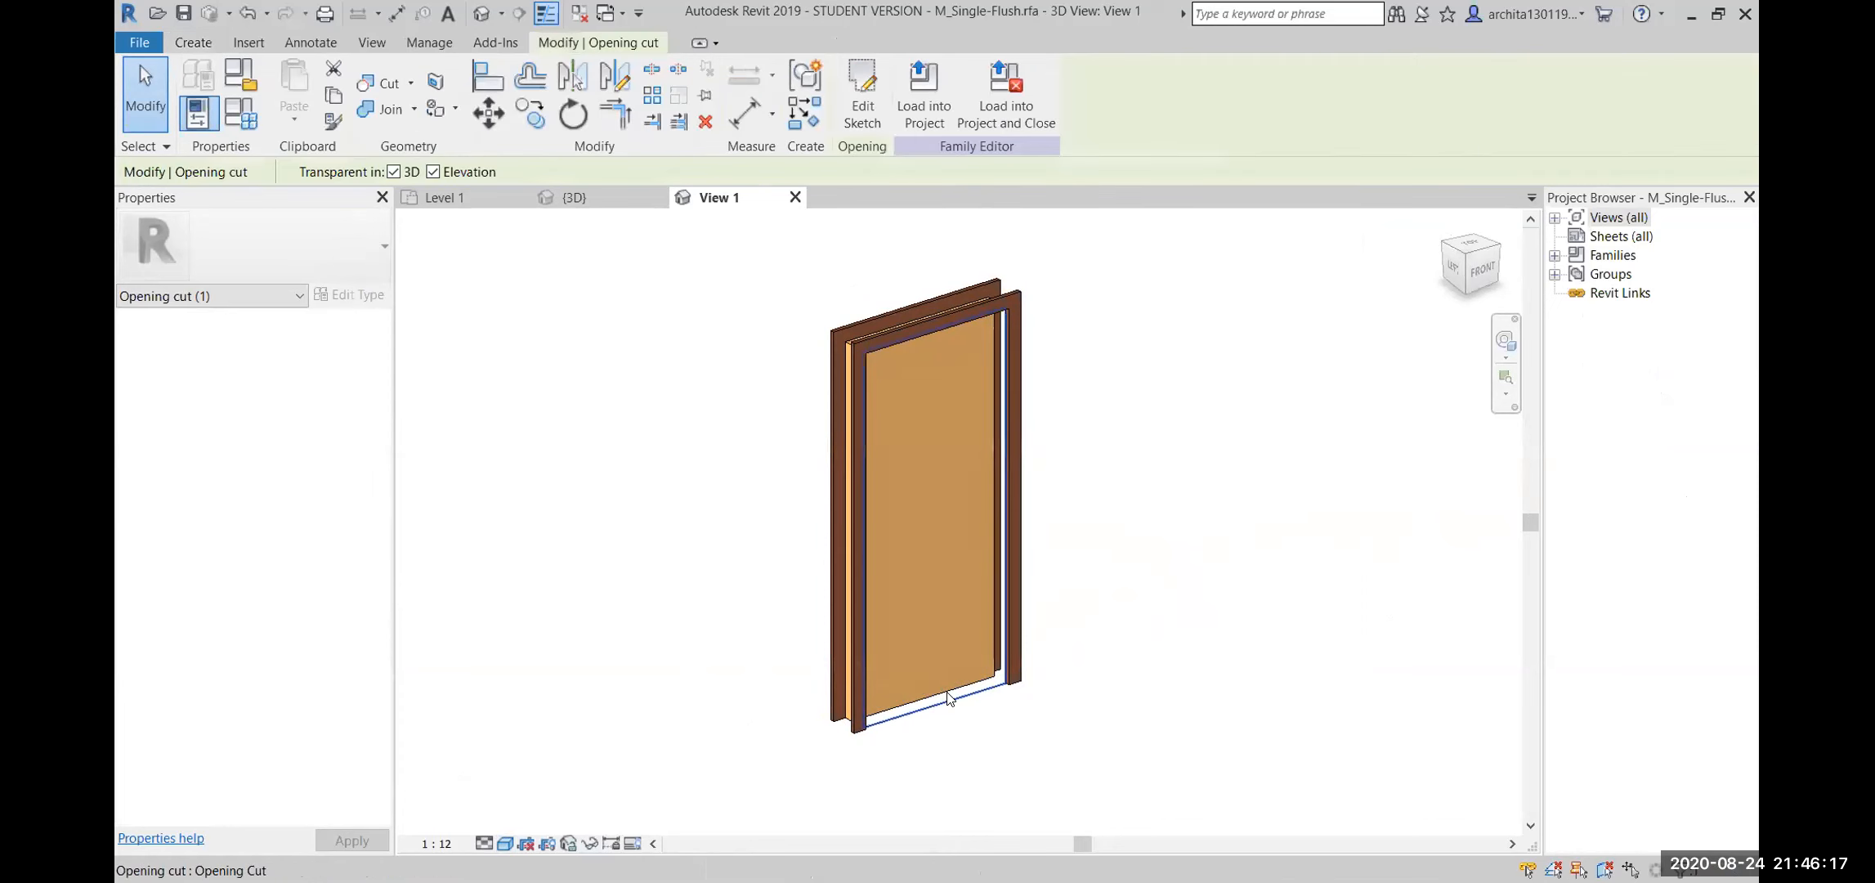
{"action": "left_click", "coordinate": [1172, 699]}
{"action": "left_click", "coordinate": [978, 681]}
{"action": "middle_click_drag", "start_coordinate": [1101, 682], "coordinate": [1163, 636], "text": "shift"}
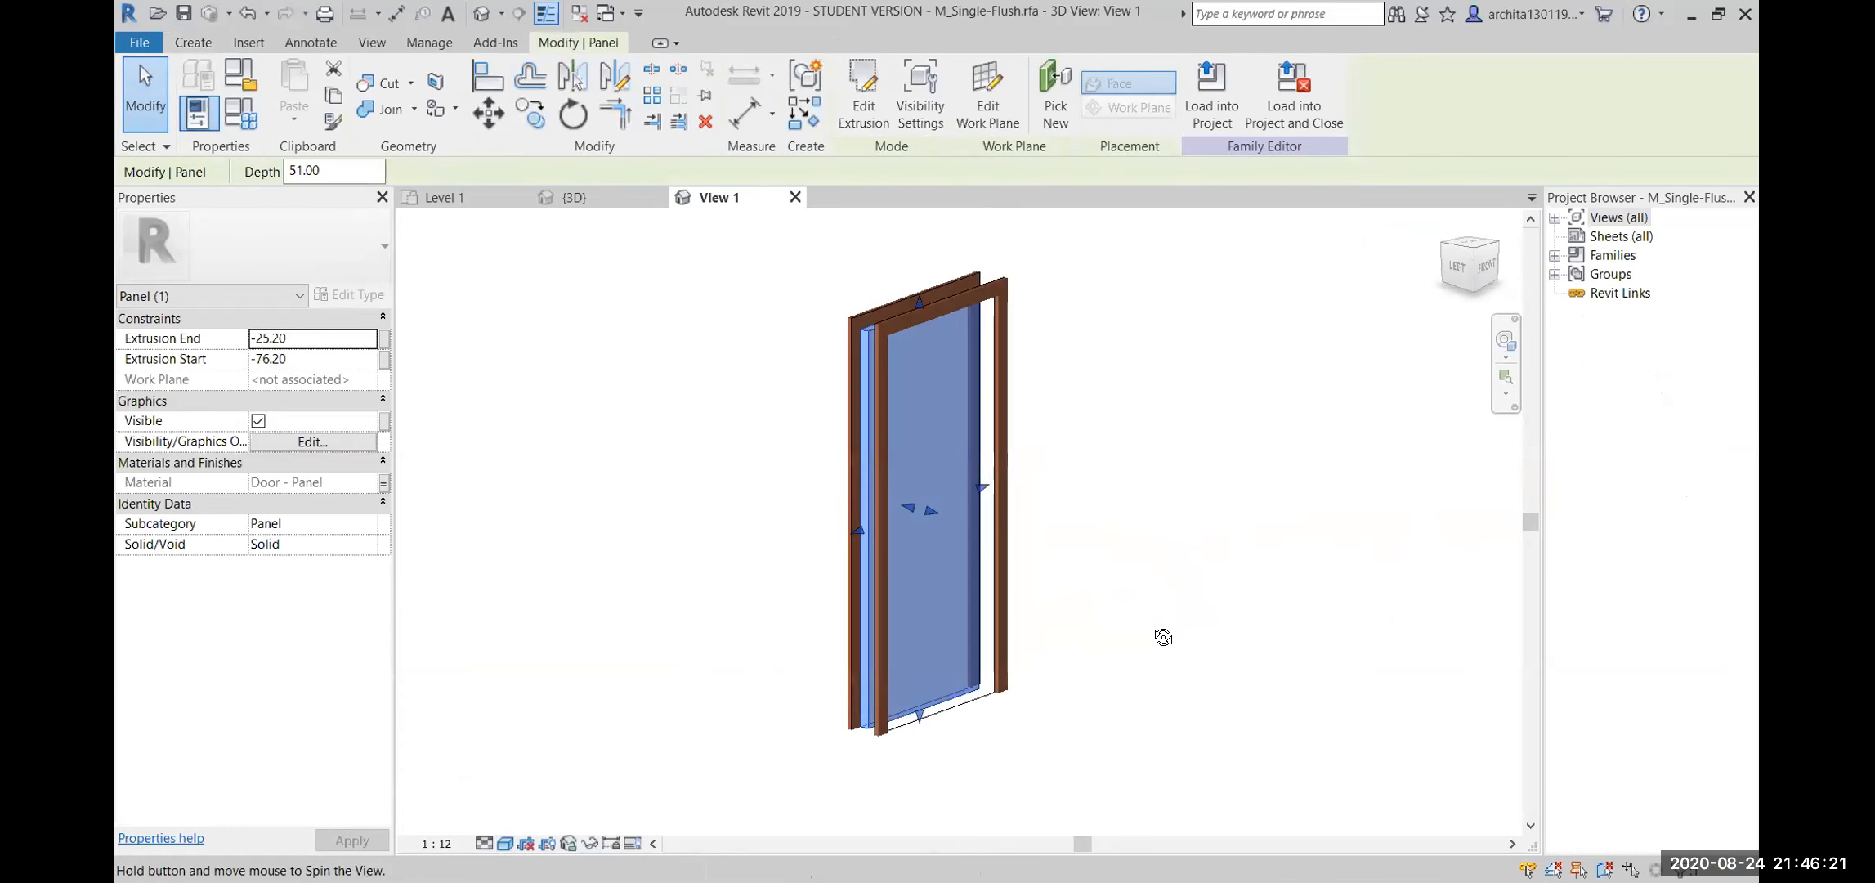
{"action": "left_click", "coordinate": [1176, 628]}
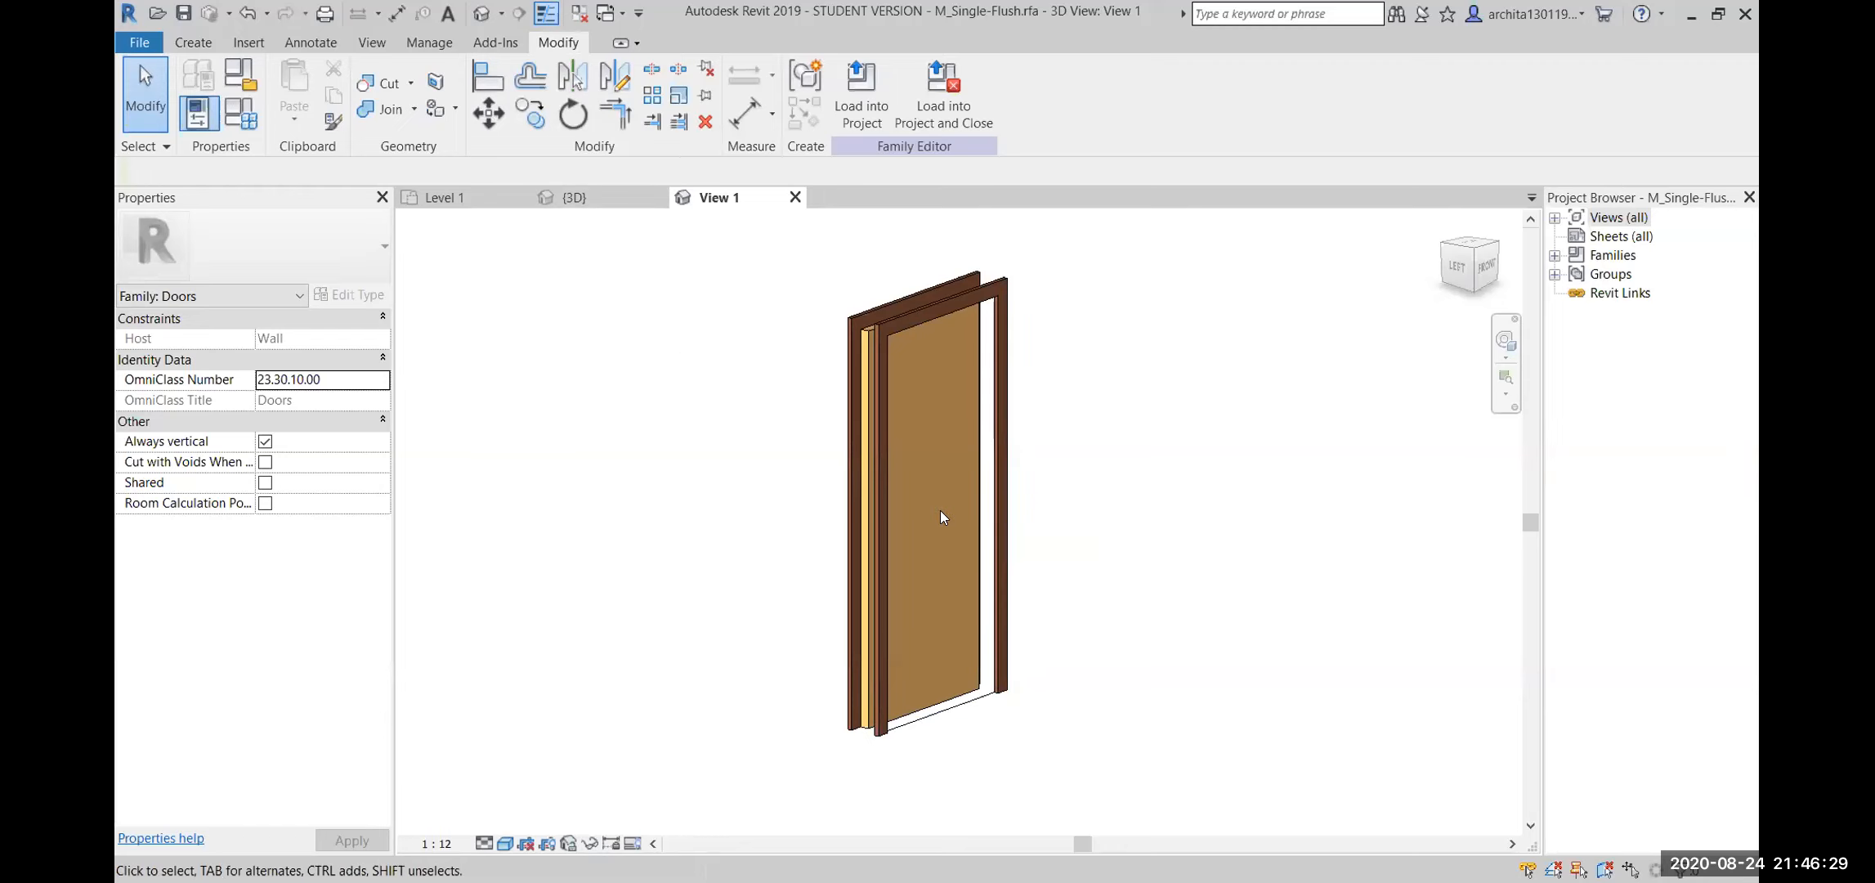
Check the door family's Ground floor plan and return to its 3D view in the Shaded style
{"action": "double_click", "coordinate": [1561, 217]}
{"action": "left_click", "coordinate": [1578, 237]}
{"action": "double_click", "coordinate": [1637, 255]}
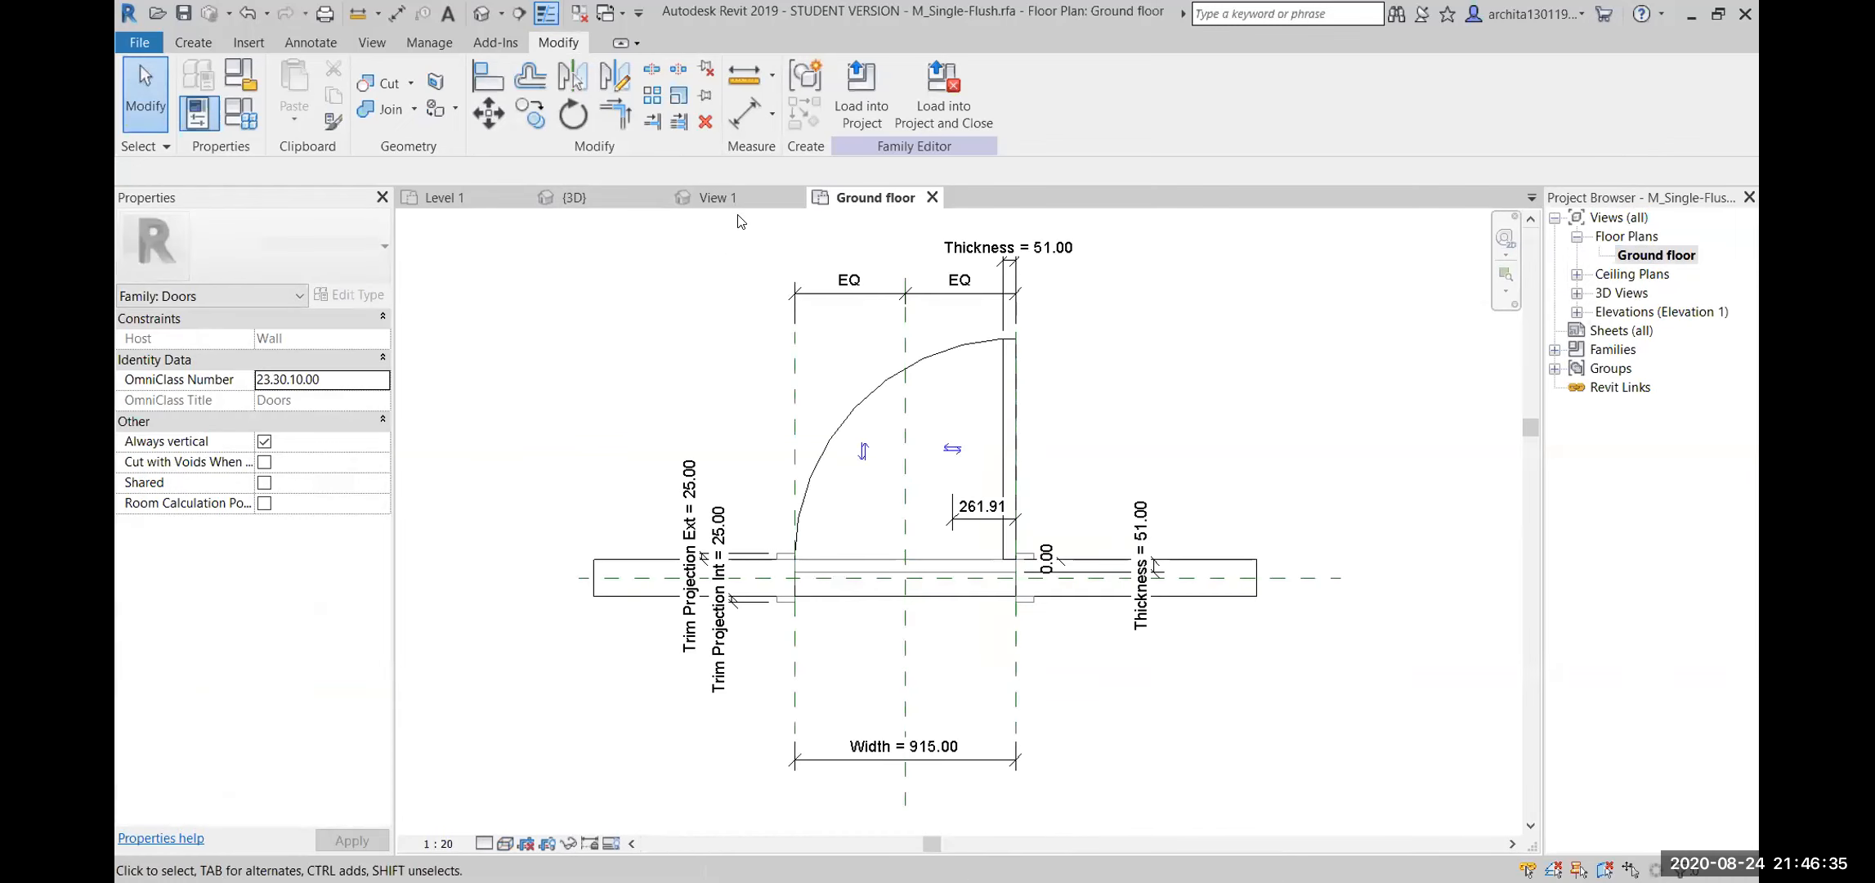
{"action": "left_click", "coordinate": [718, 197]}
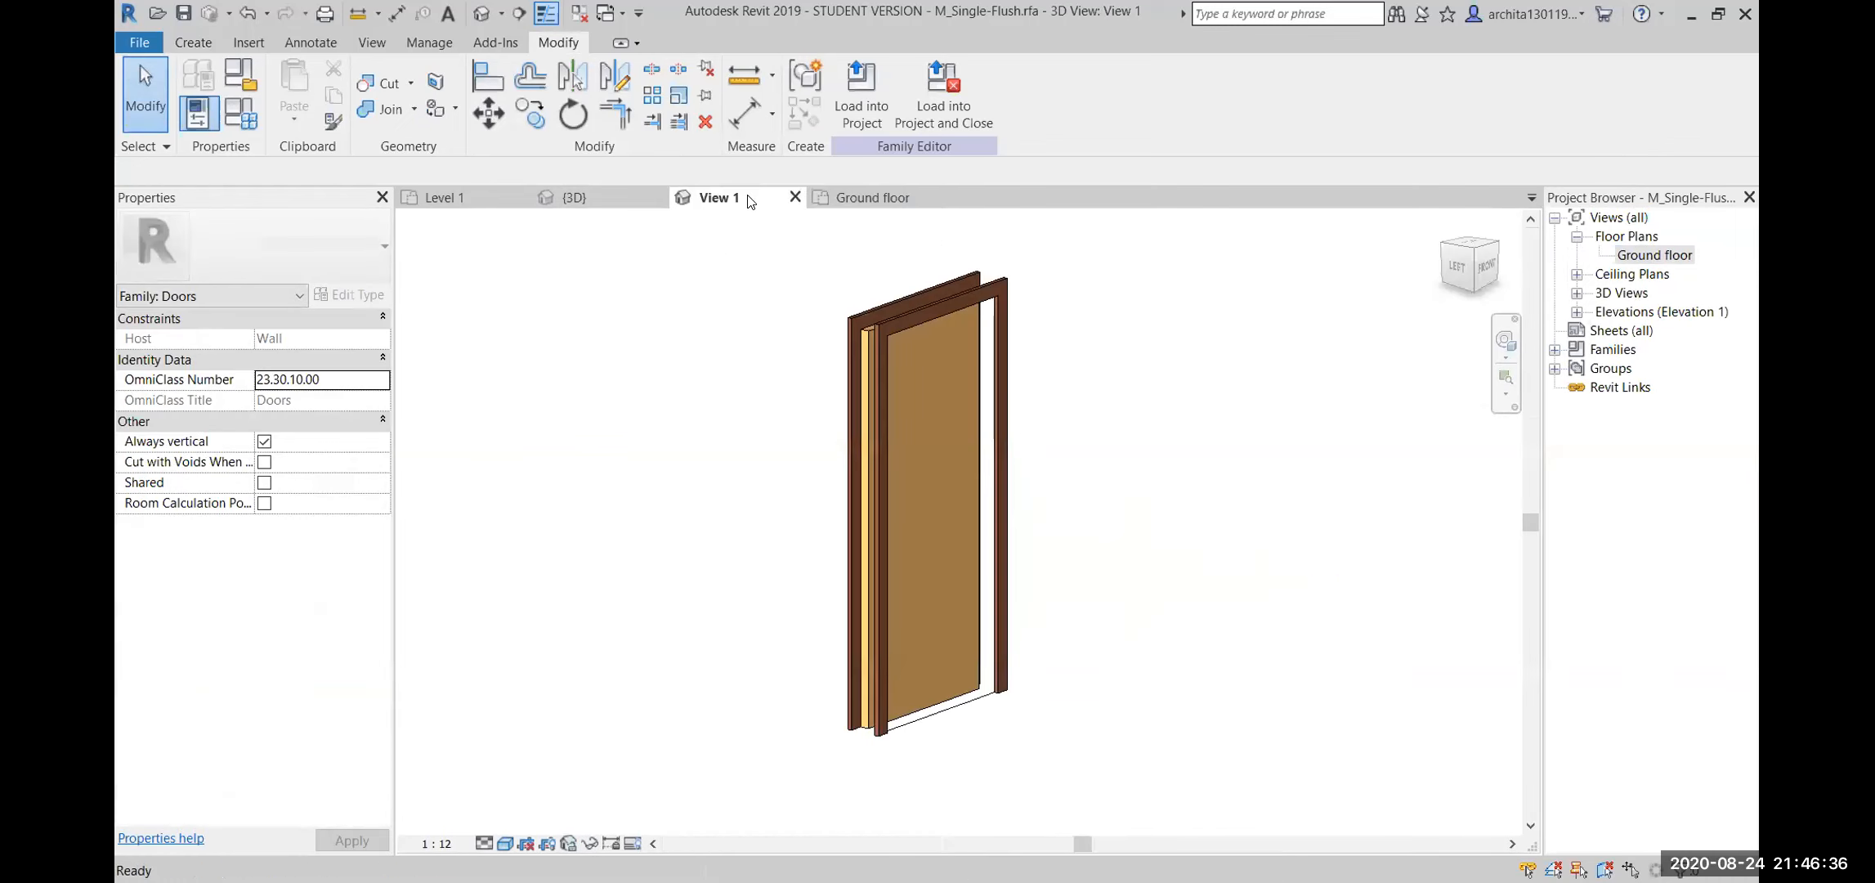
{"action": "left_click", "coordinate": [505, 843]}
{"action": "left_click", "coordinate": [547, 755]}
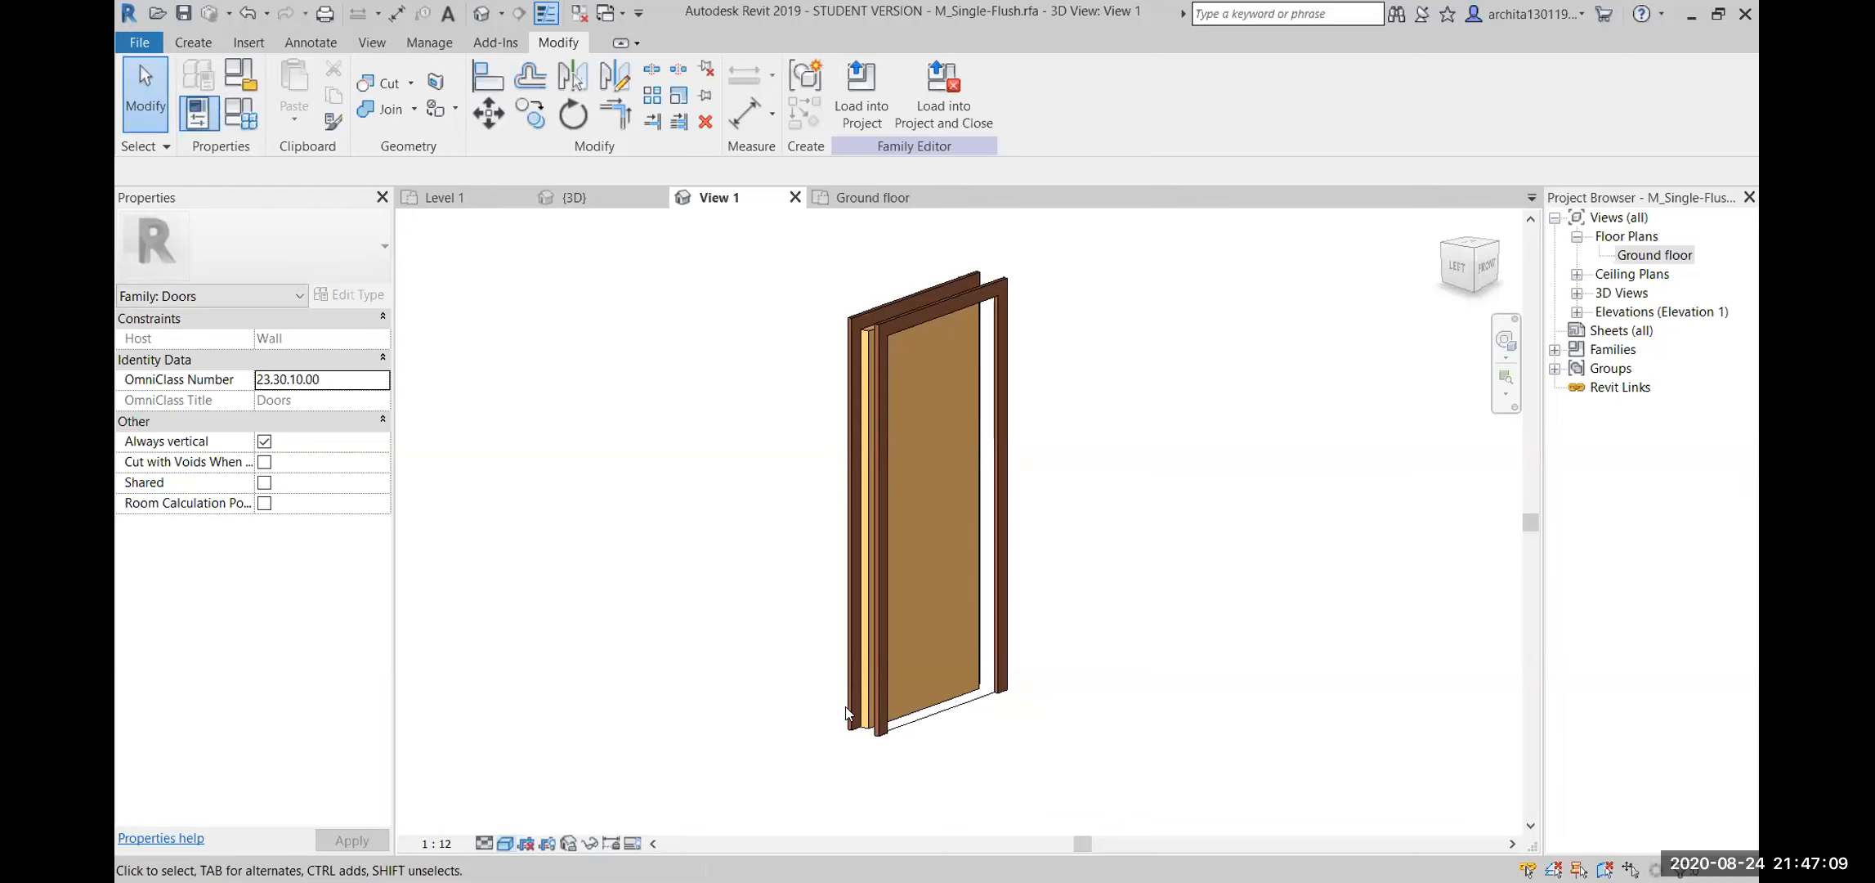
Examine the door family from several angles, select its panel, and return to the project's Level 1 floor plan
{"action": "scroll", "coordinate": [926, 520], "scroll_direction": "down", "scroll_amount": 3}
{"action": "middle_click_drag", "start_coordinate": [1072, 606], "coordinate": [1118, 553], "text": "shift"}
{"action": "middle_click_drag", "start_coordinate": [1016, 594], "coordinate": [854, 572], "text": "shift"}
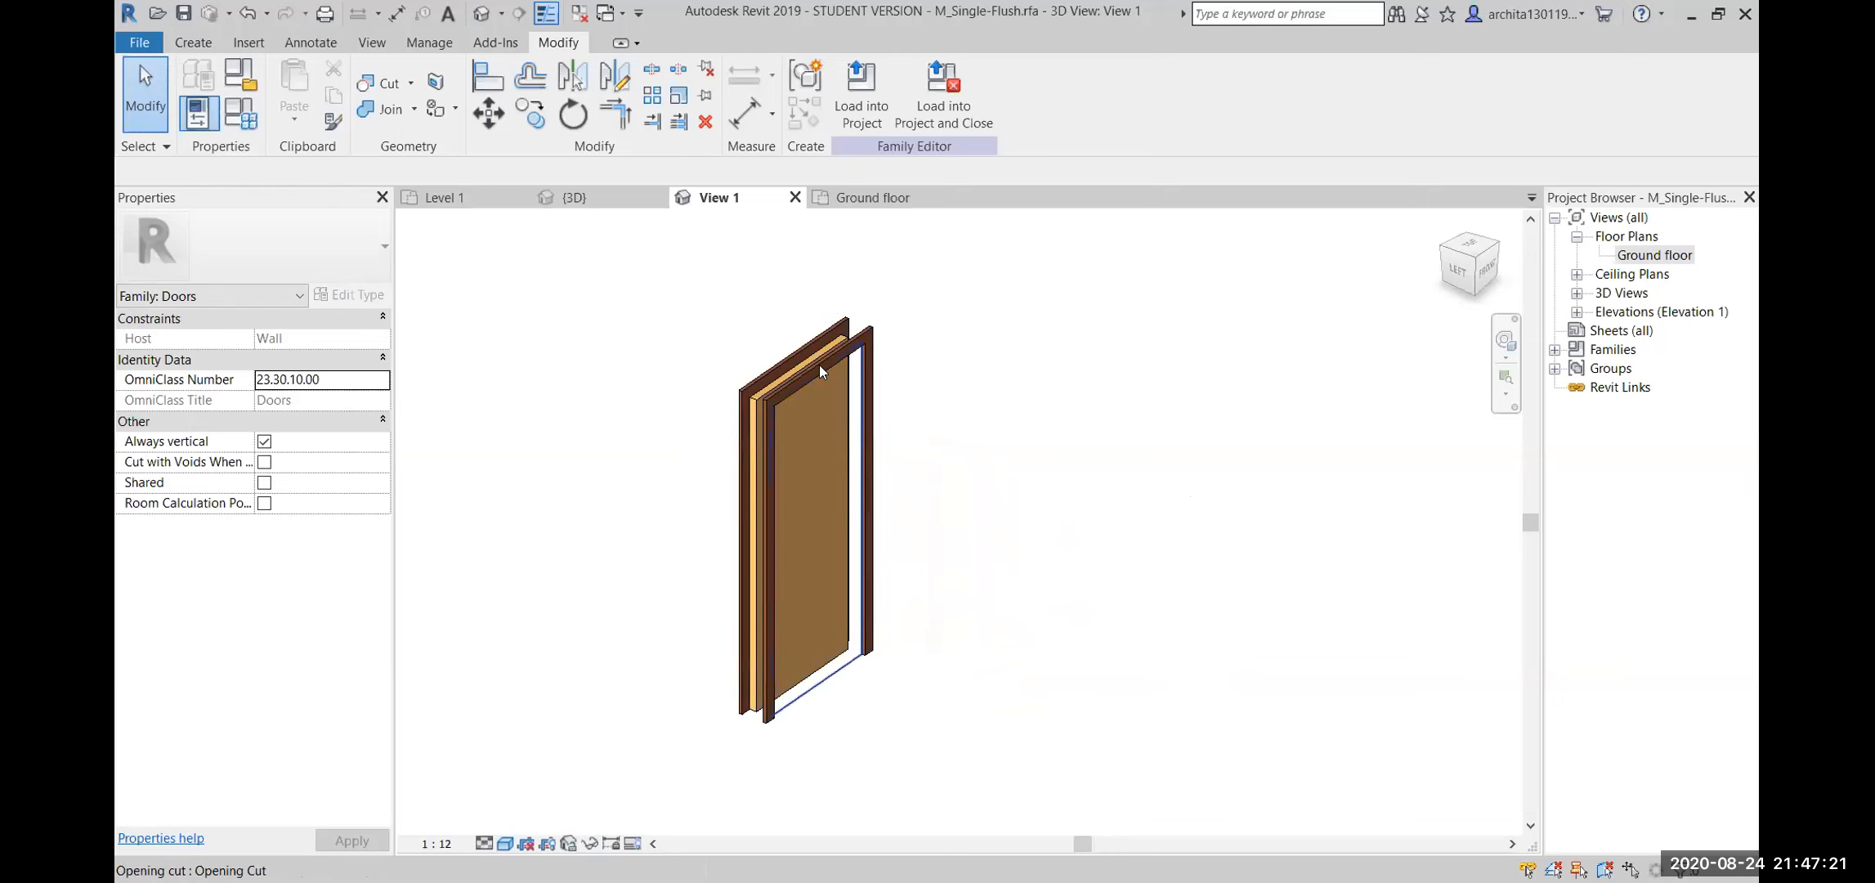
{"action": "middle_click_drag", "start_coordinate": [879, 629], "coordinate": [586, 594], "text": "shift"}
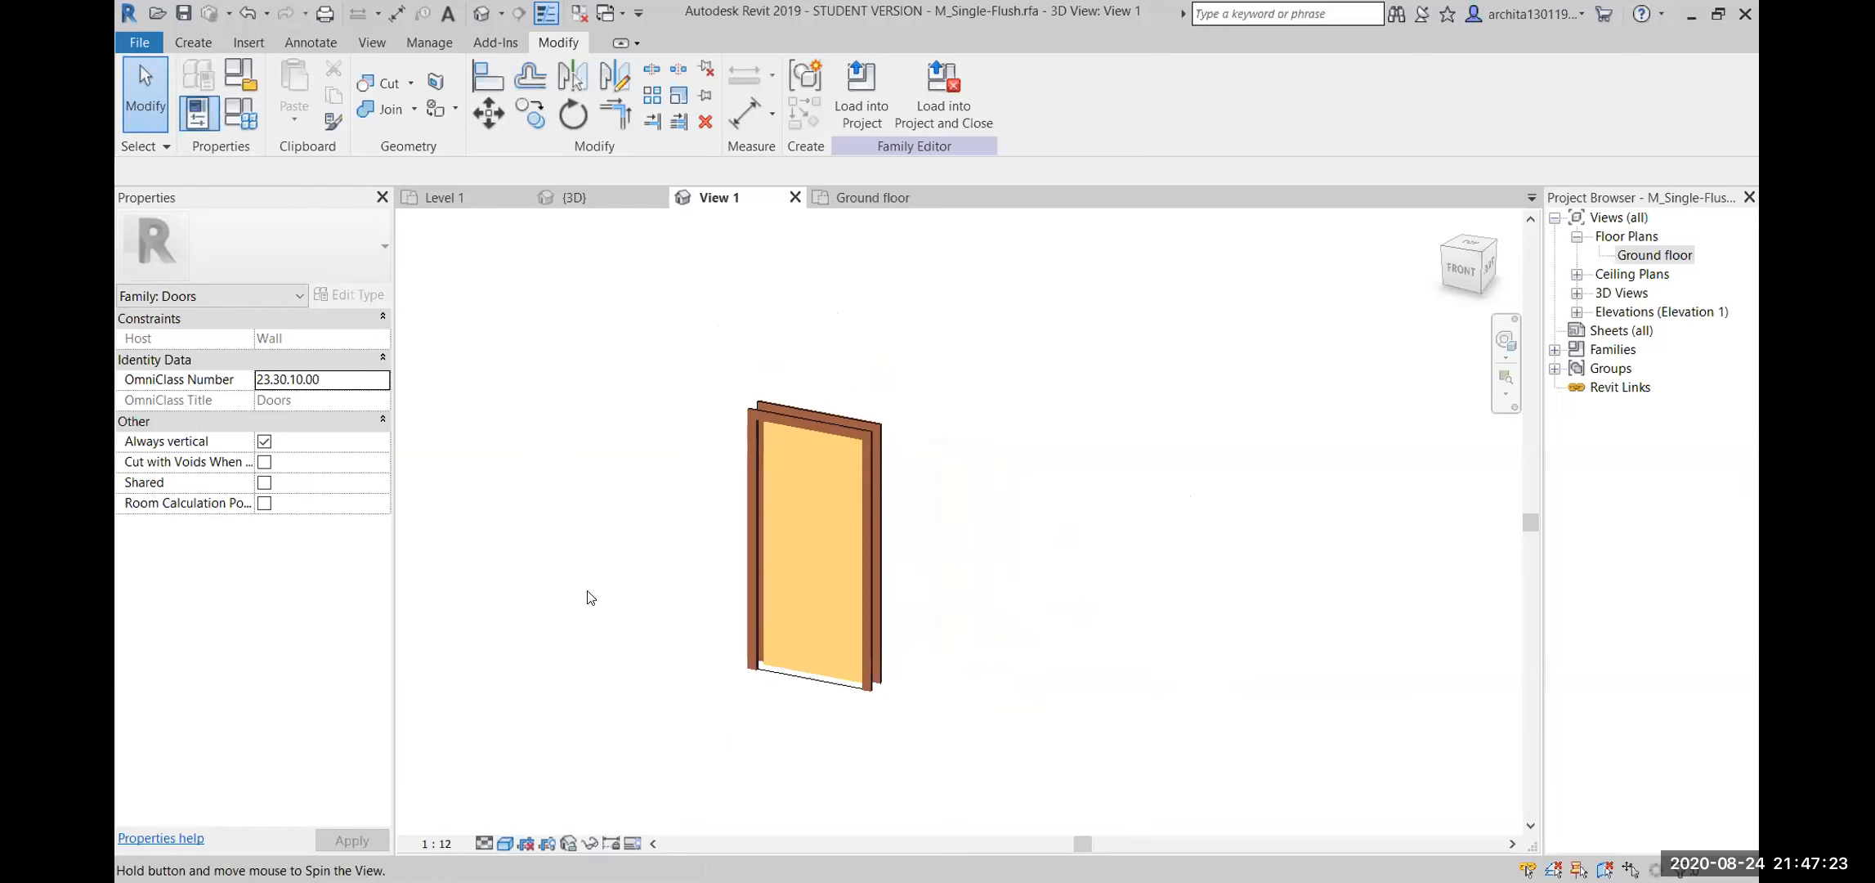
{"action": "left_click", "coordinate": [805, 681]}
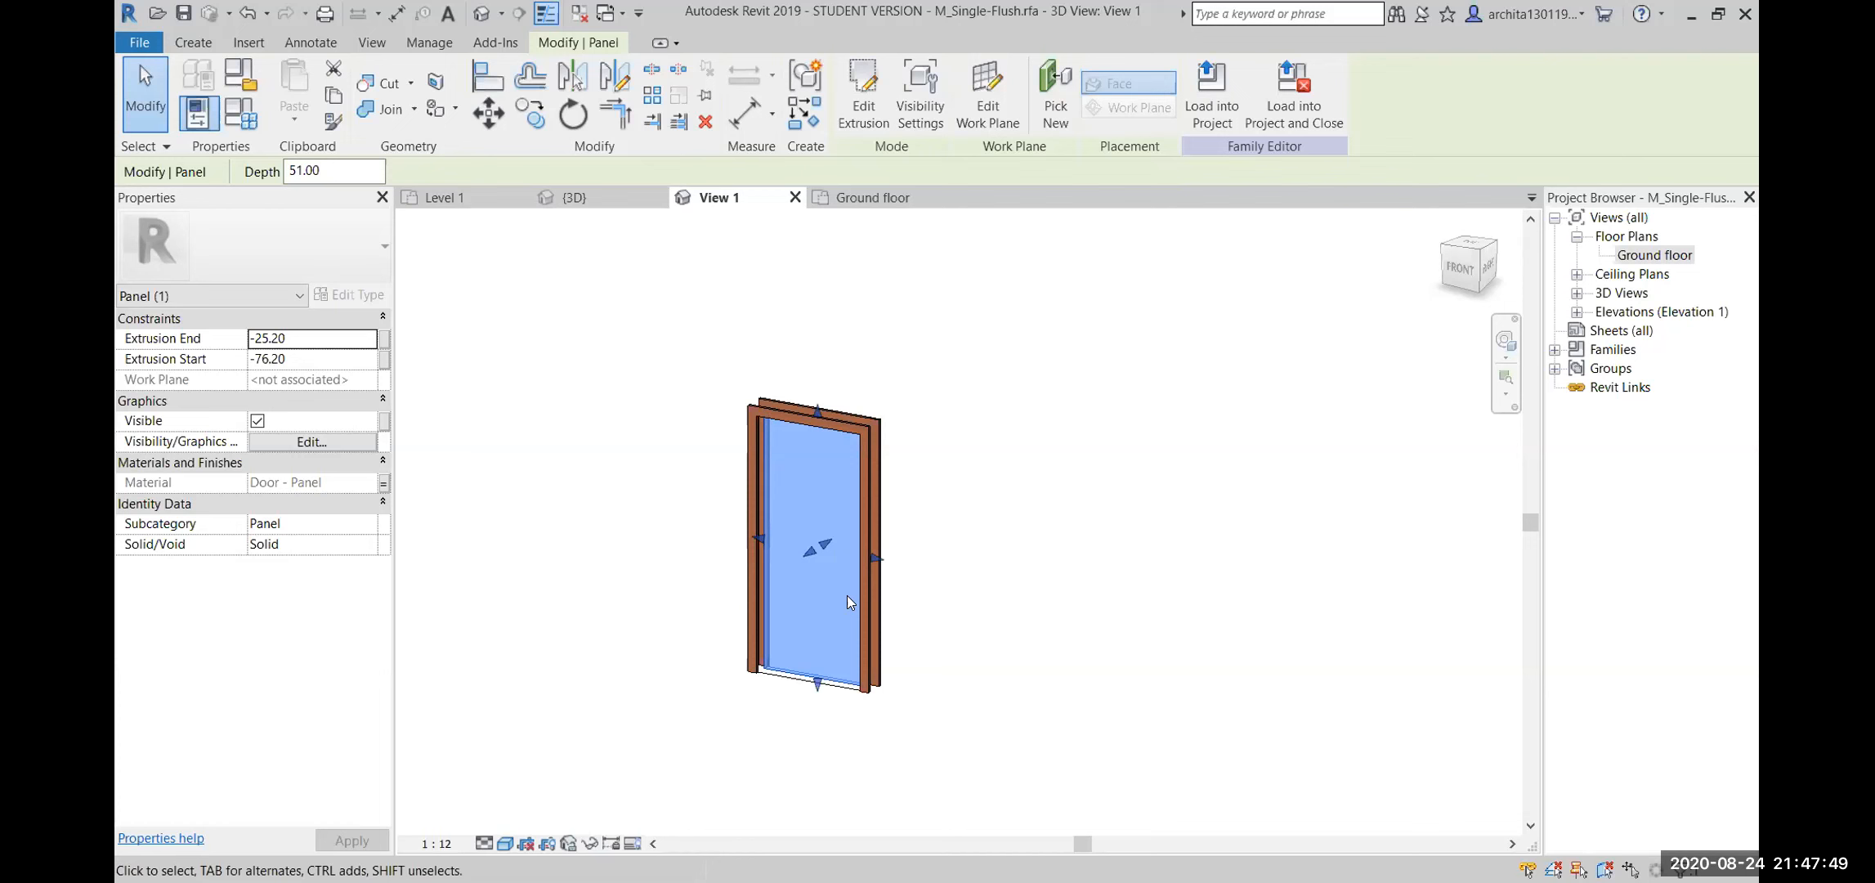
{"action": "left_click", "coordinate": [452, 197]}
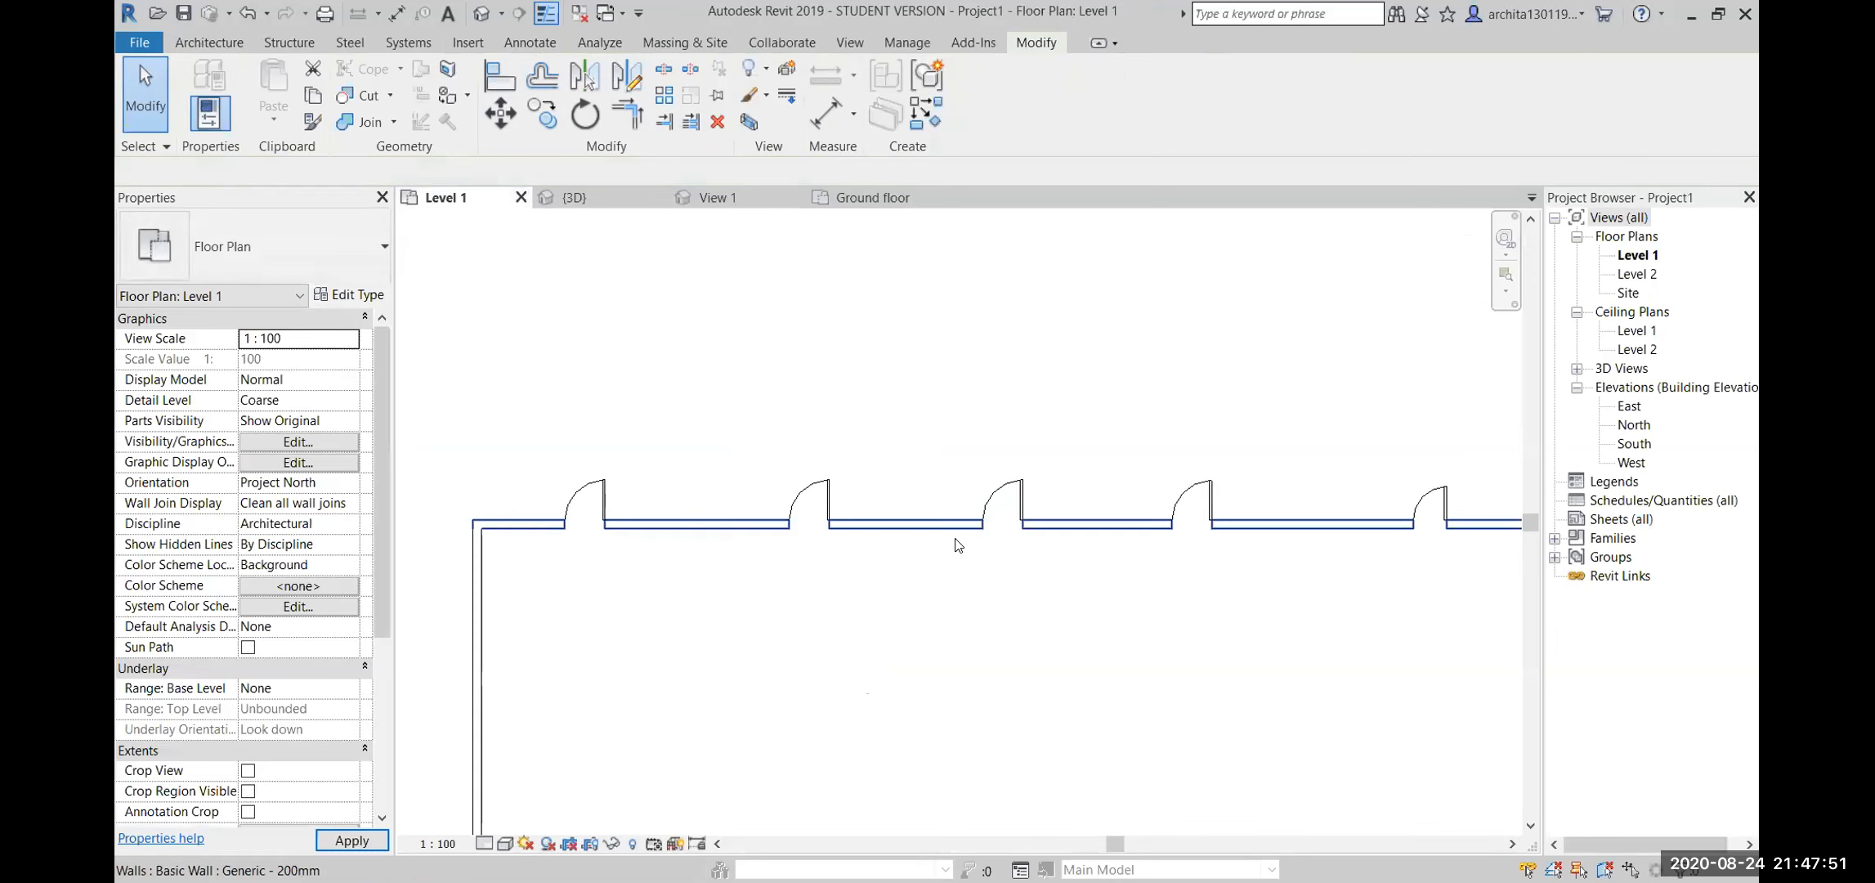
Switch to the door family's 3D view, open the door panel's extrusion sketch for editing, and face it from the front
{"action": "left_click", "coordinate": [1001, 510]}
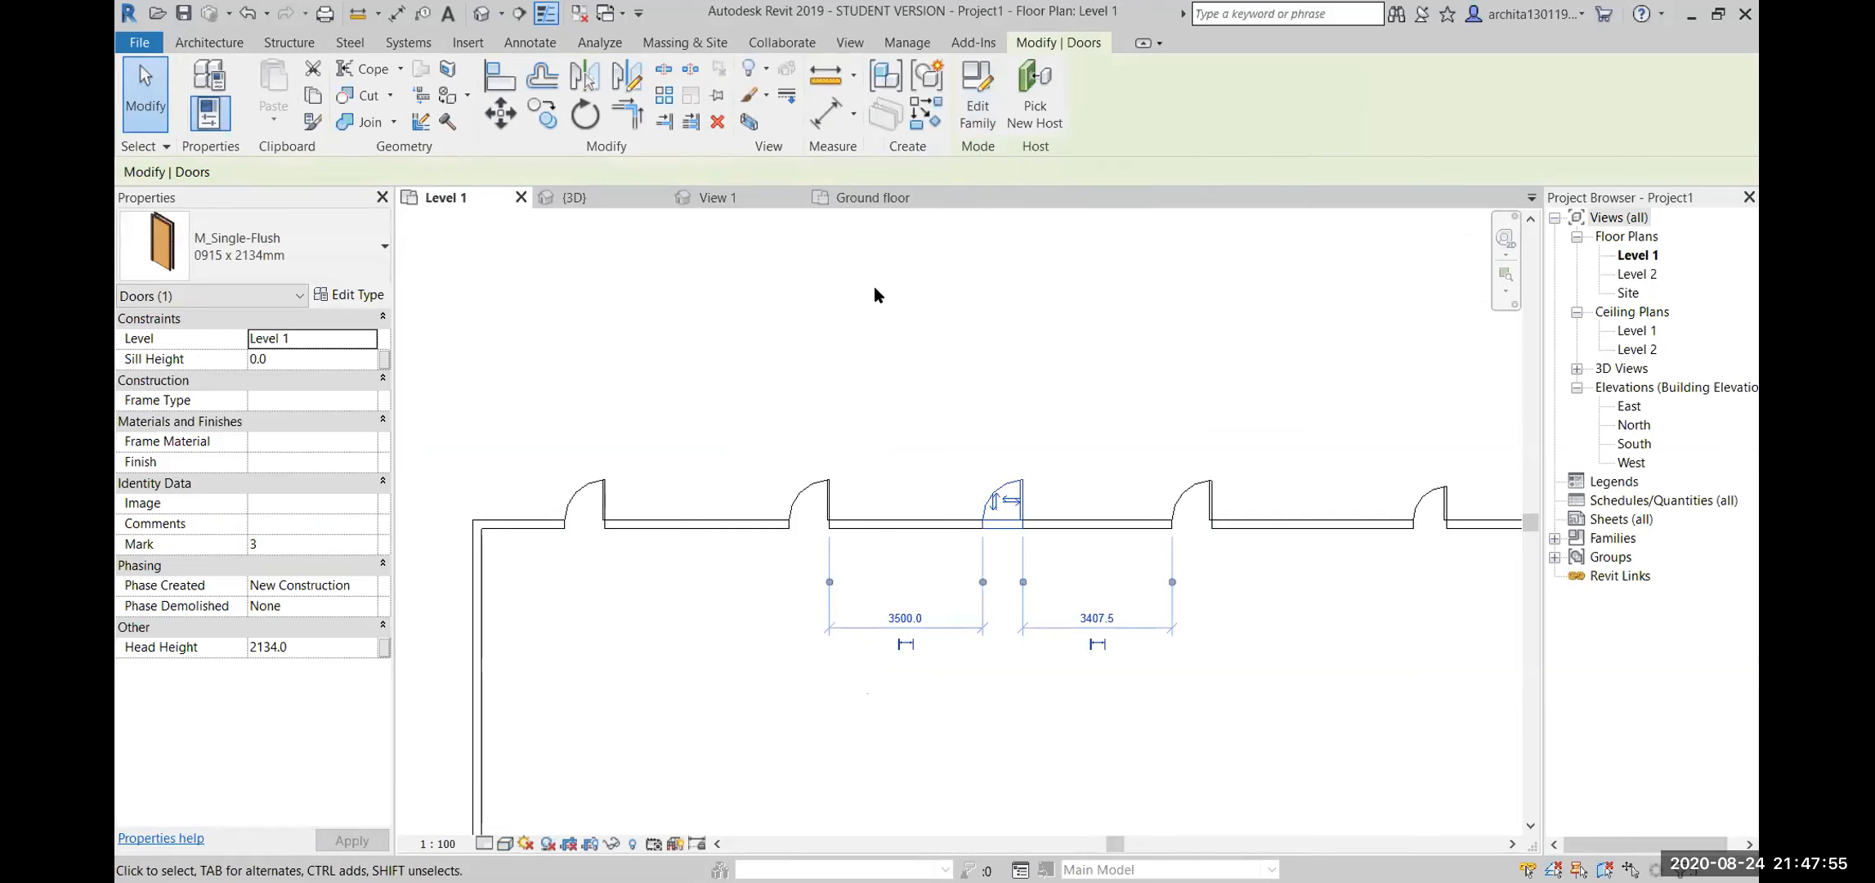
{"action": "left_click", "coordinate": [743, 198]}
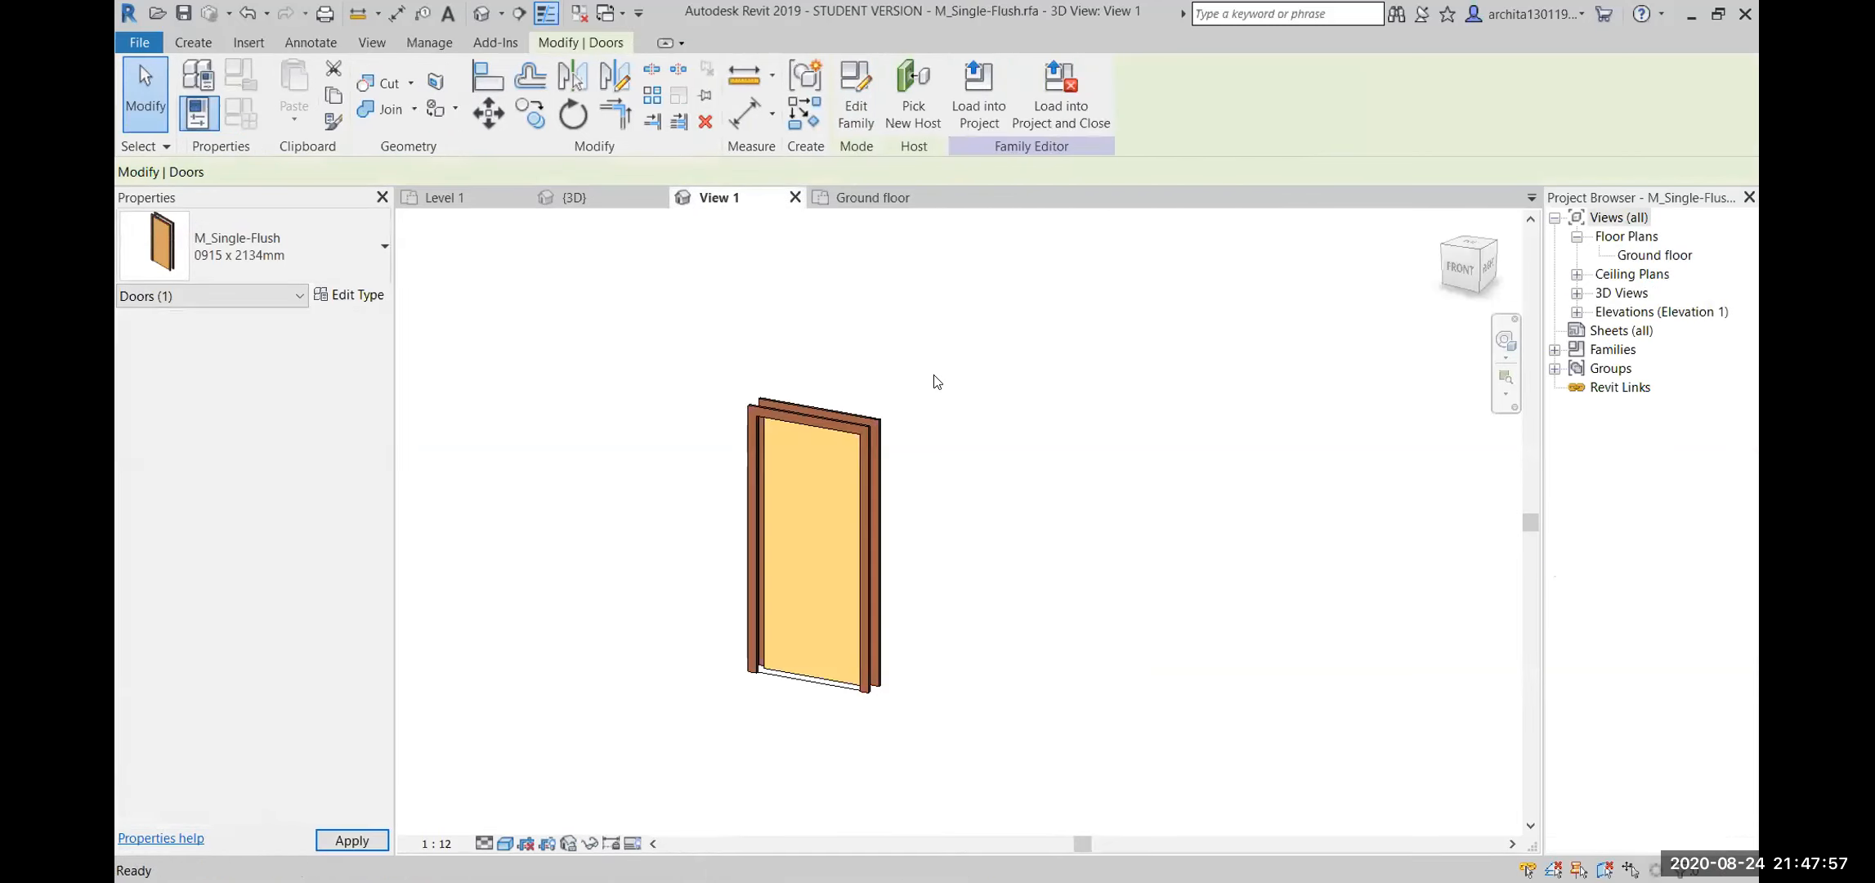
{"action": "scroll", "coordinate": [801, 675], "scroll_direction": "up", "scroll_amount": 4}
{"action": "left_click", "coordinate": [805, 666]}
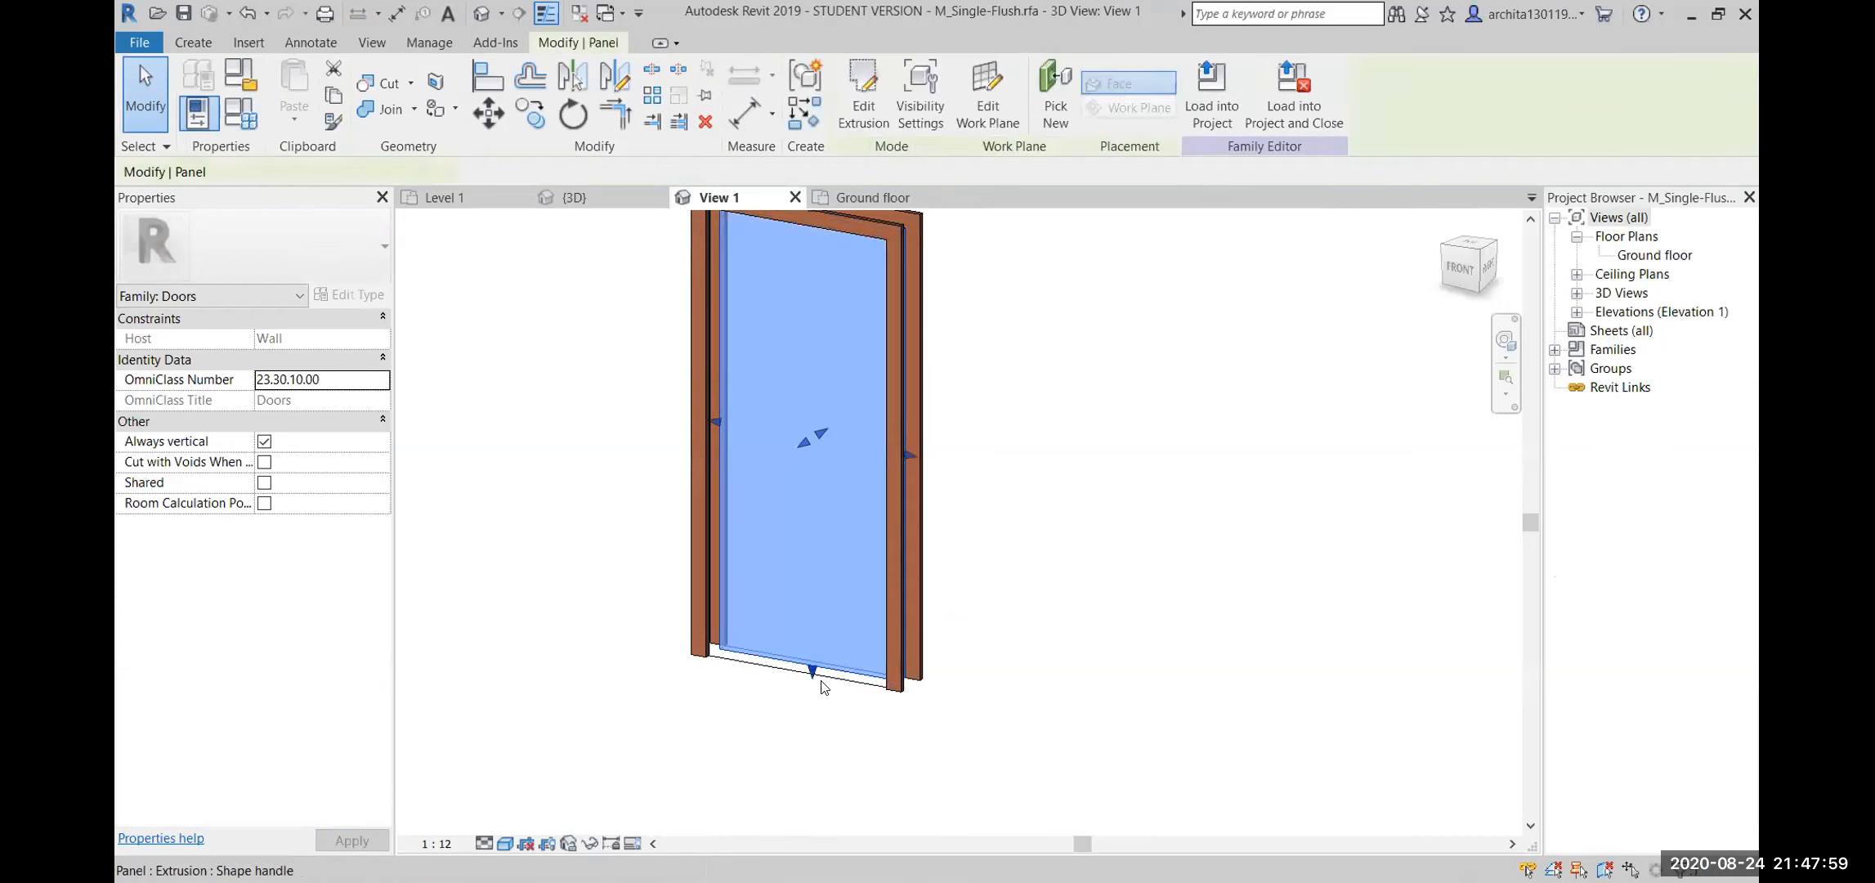
{"action": "scroll", "coordinate": [819, 683], "scroll_direction": "down", "scroll_amount": 1}
{"action": "middle_click_drag", "start_coordinate": [908, 769], "coordinate": [1071, 732], "text": "shift"}
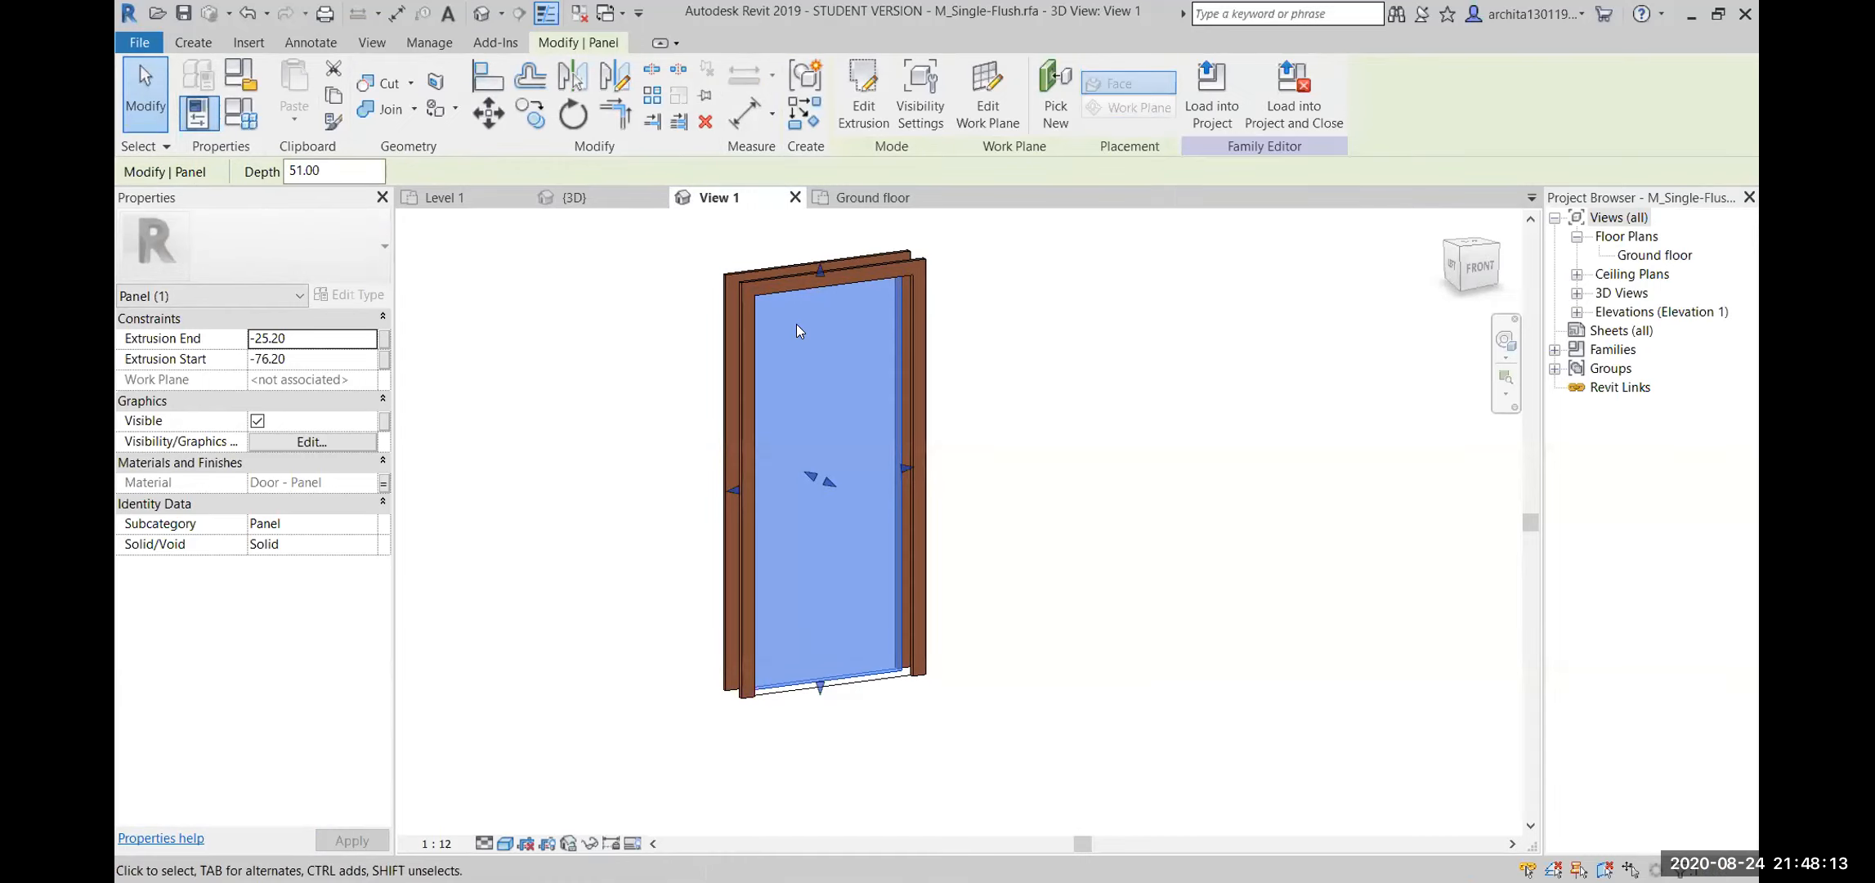
{"action": "double_click", "coordinate": [871, 611]}
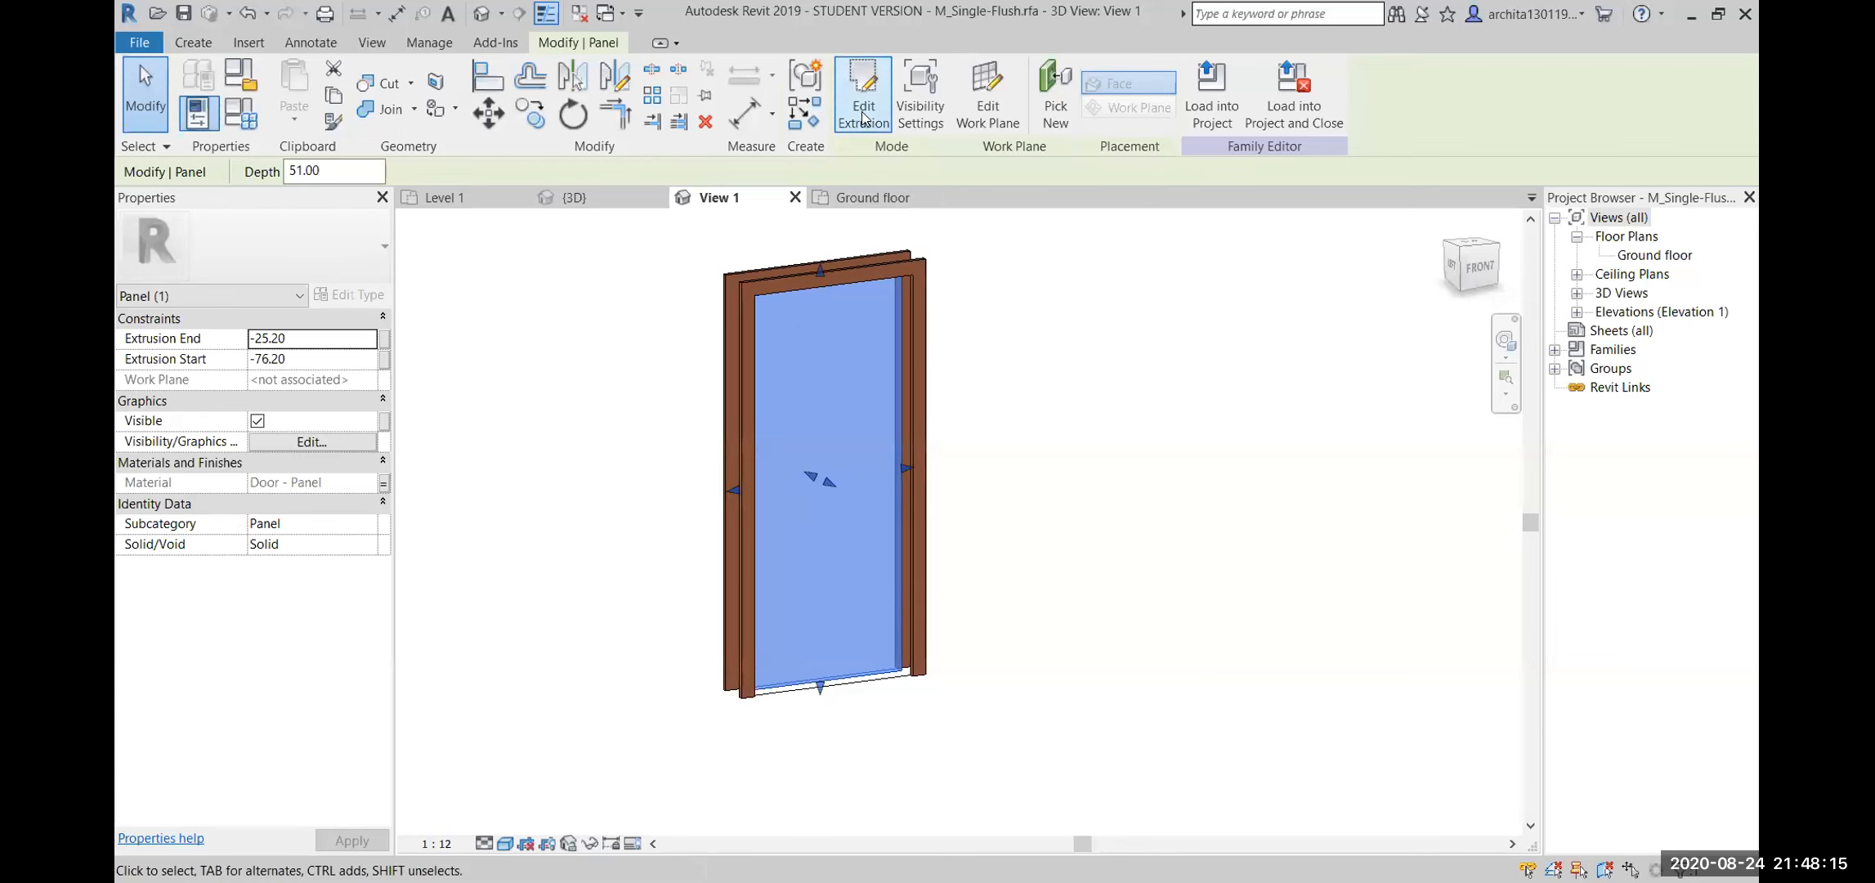
{"action": "left_click", "coordinate": [1483, 268]}
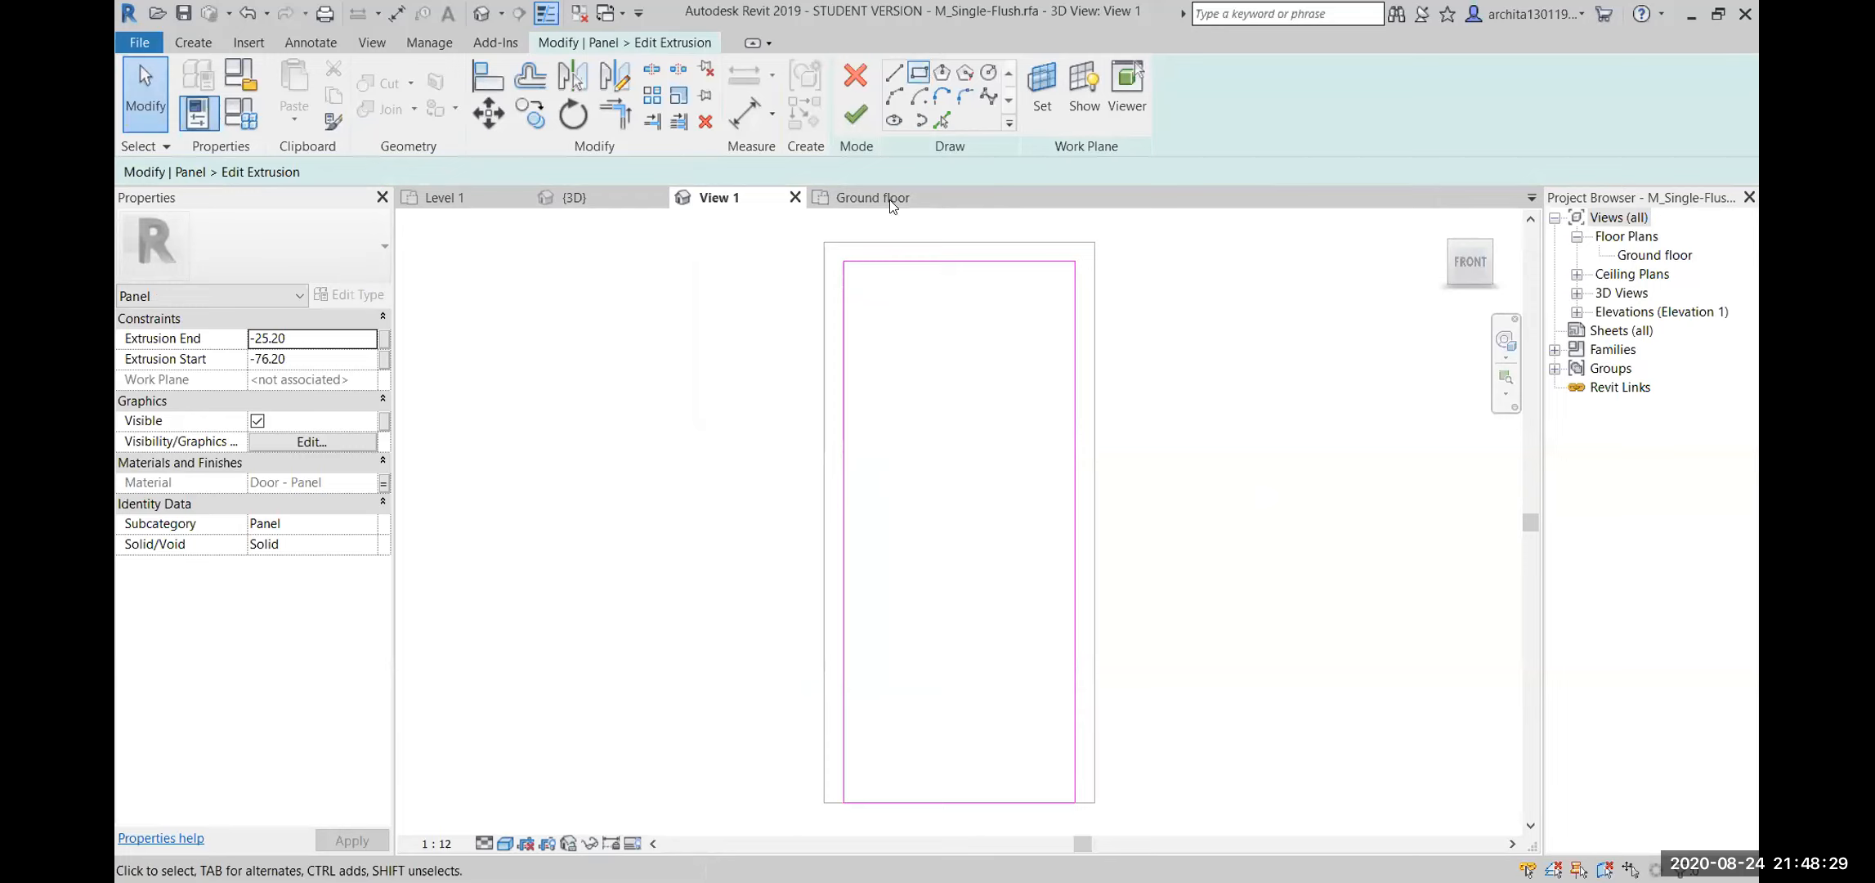
Sketch a rectangle about 220 mm wide and 480 mm tall in the upper-left part of the door panel
{"action": "left_click", "coordinate": [919, 72]}
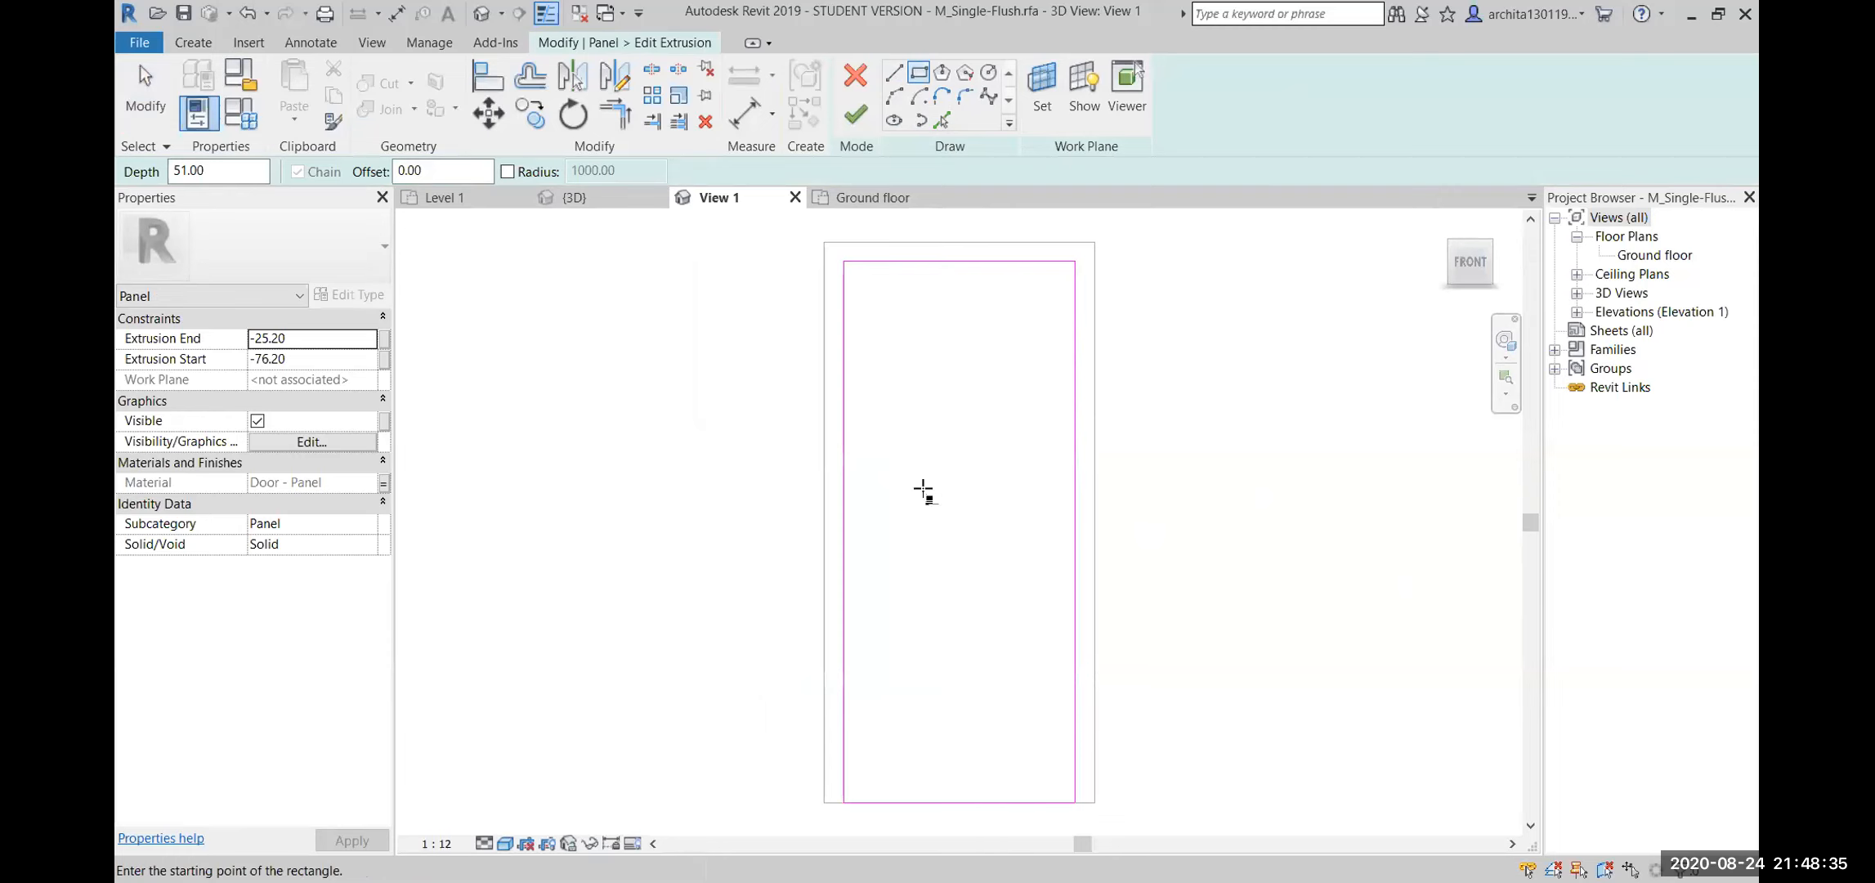
{"action": "left_click", "coordinate": [875, 305]}
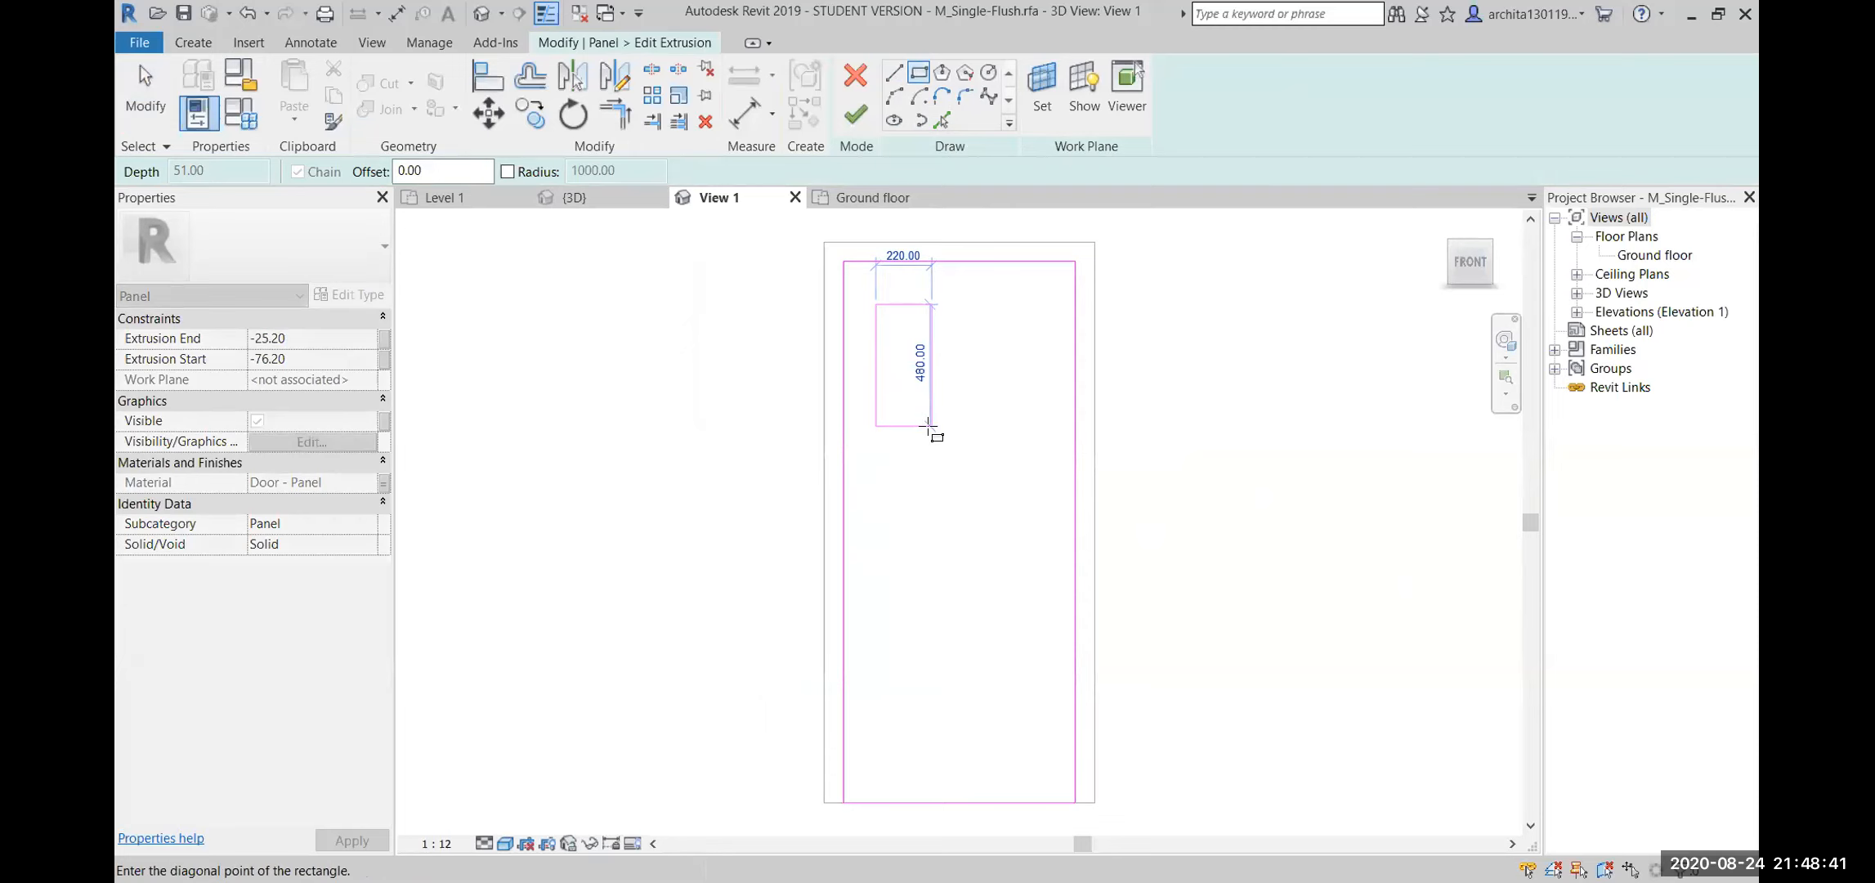
{"action": "left_click", "coordinate": [928, 426]}
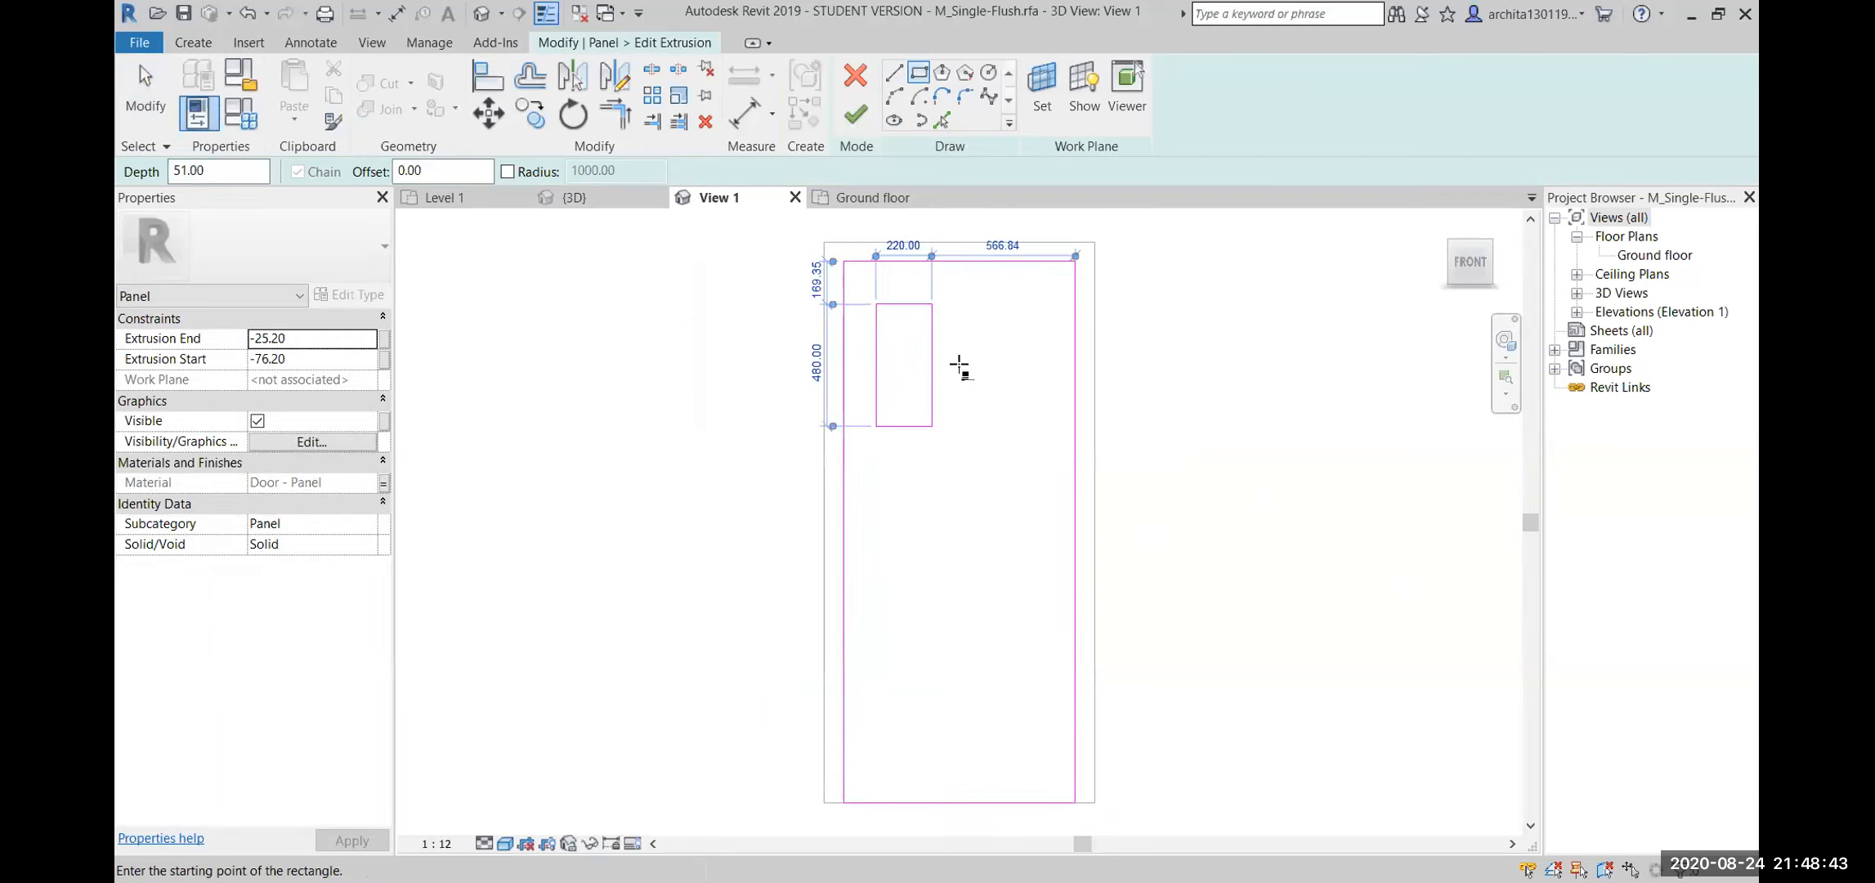
{"action": "key", "text": "Escape"}
{"action": "key", "text": "Escape"}
Copy the small rectangle horizontally to the panel's upper-right part, level with the original
{"action": "left_click_drag", "start_coordinate": [859, 281], "coordinate": [985, 488]}
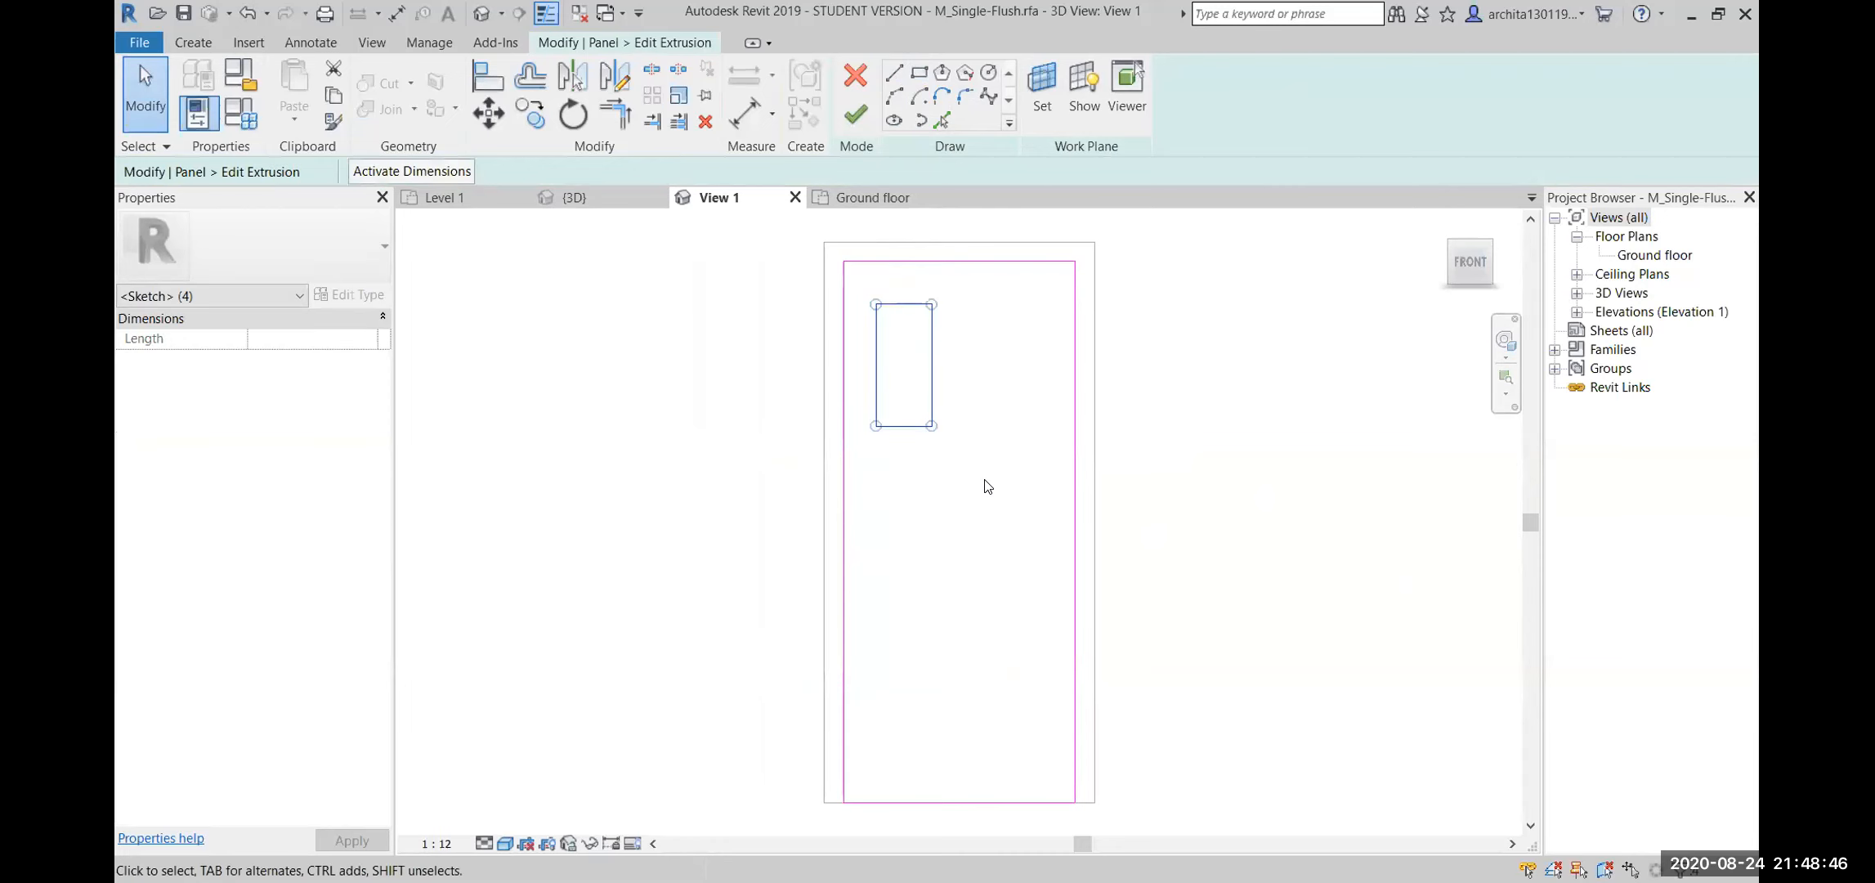
{"action": "left_click", "coordinate": [539, 121]}
{"action": "left_click", "coordinate": [876, 305]}
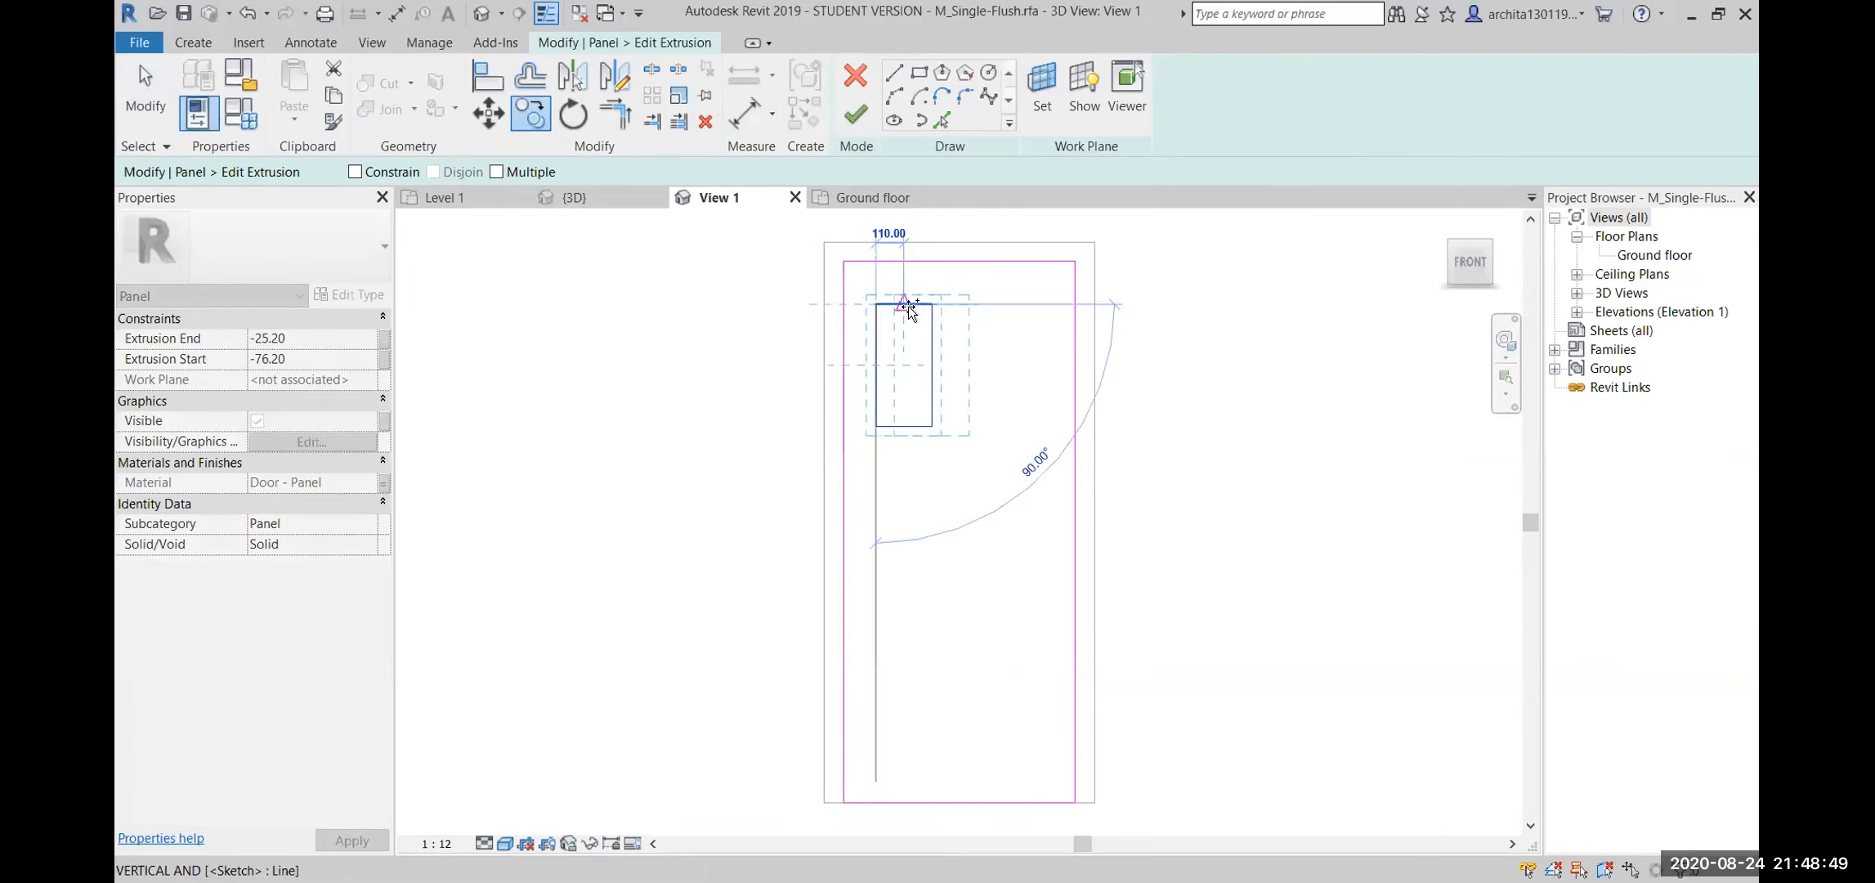
{"action": "left_click", "coordinate": [983, 305]}
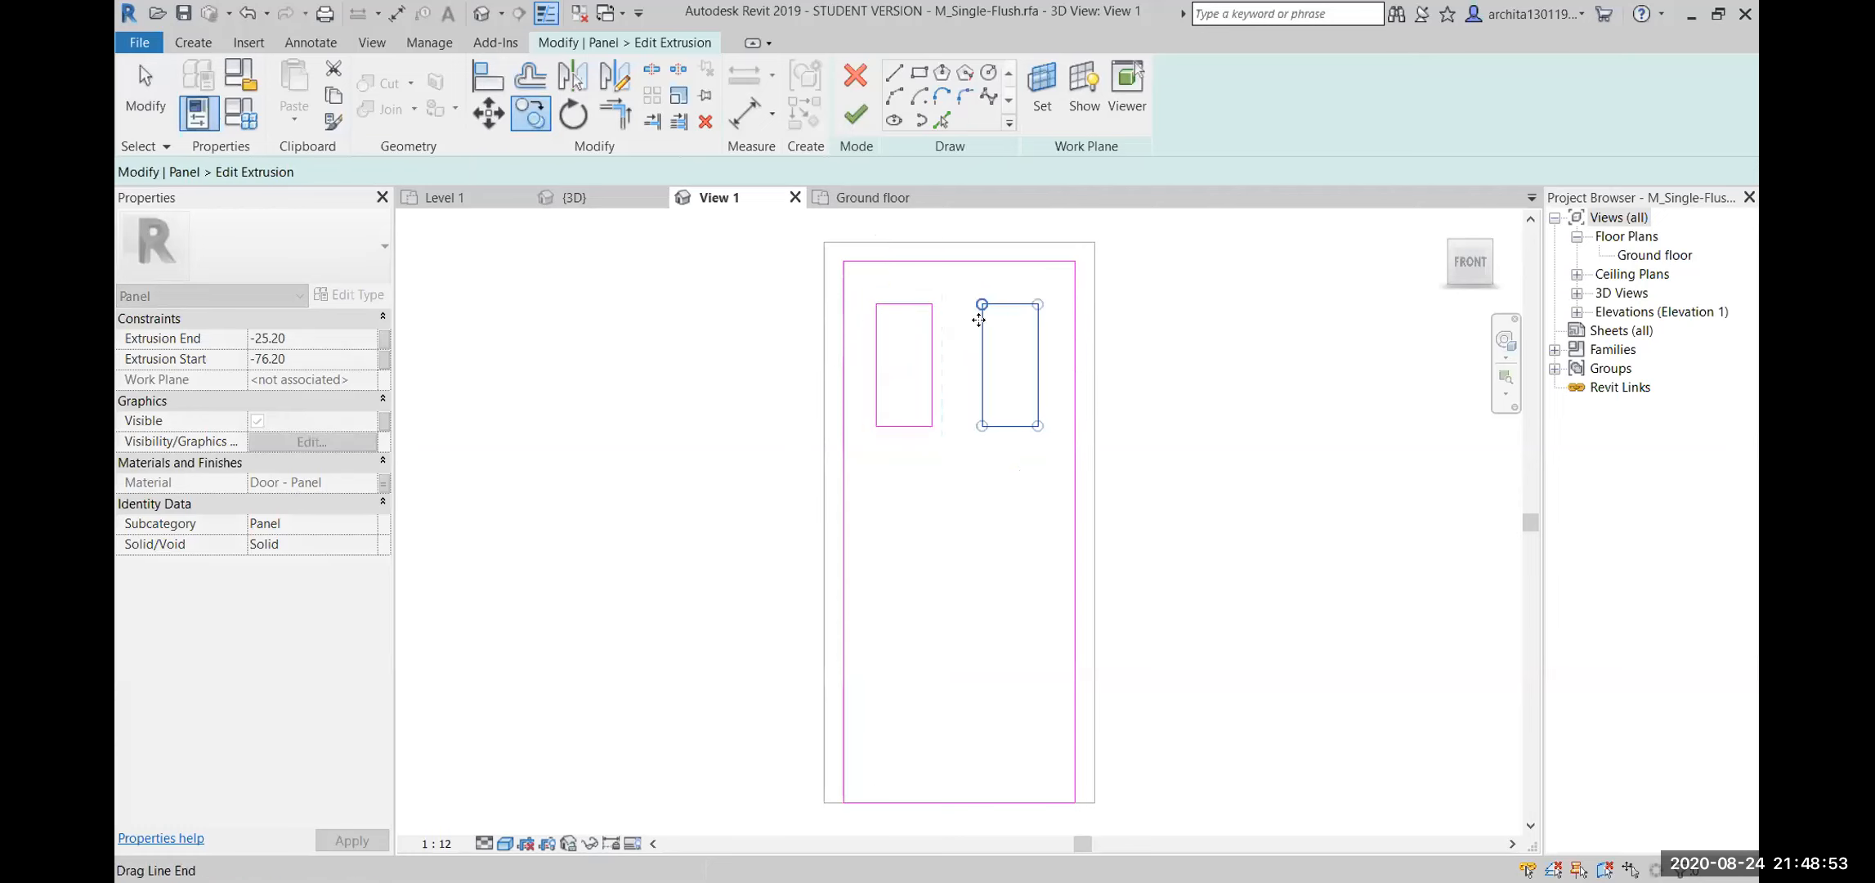
{"action": "left_click", "coordinate": [968, 437]}
Copy both upper rectangles straight down to form a second row around the middle of the panel
{"action": "mouse_move", "coordinate": [957, 473]}
{"action": "middle_mouse_down"}
{"action": "mouse_move", "coordinate": [887, 460]}
{"action": "mouse_move", "coordinate": [875, 413]}
{"action": "middle_mouse_up"}
{"action": "left_click_drag", "start_coordinate": [768, 242], "coordinate": [942, 413]}
{"action": "left_click_drag", "start_coordinate": [961, 428], "coordinate": [960, 426]}
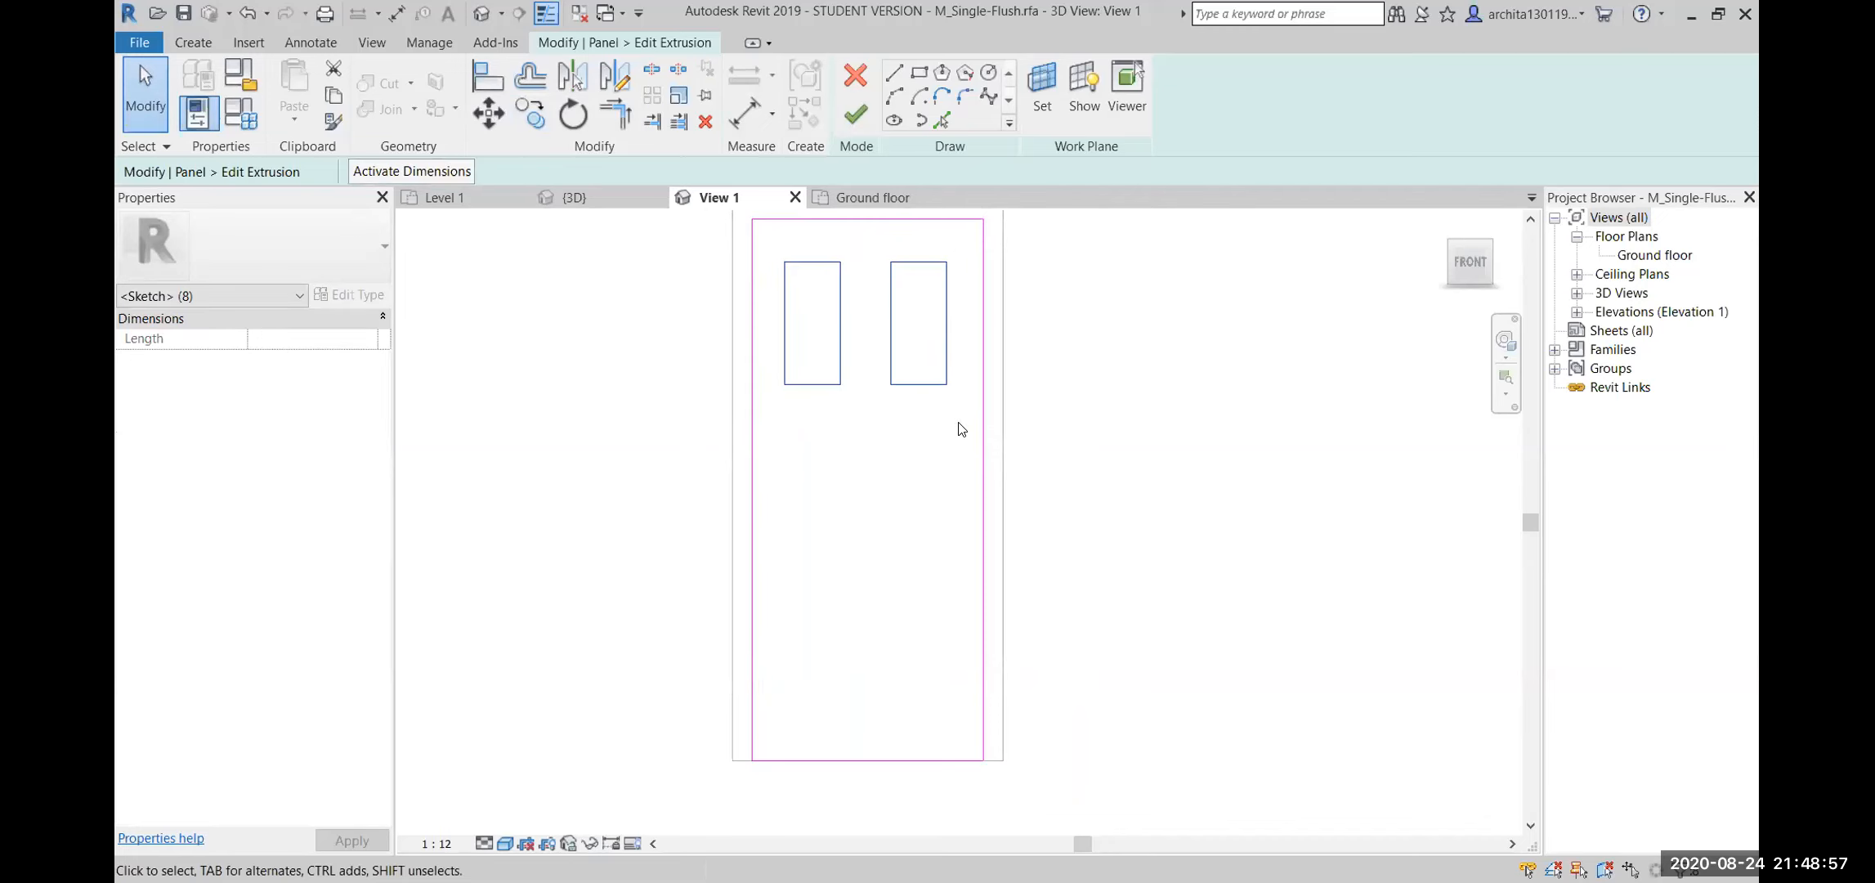
{"action": "key", "text": "c"}
{"action": "key", "text": "o"}
{"action": "left_click", "coordinate": [783, 261]}
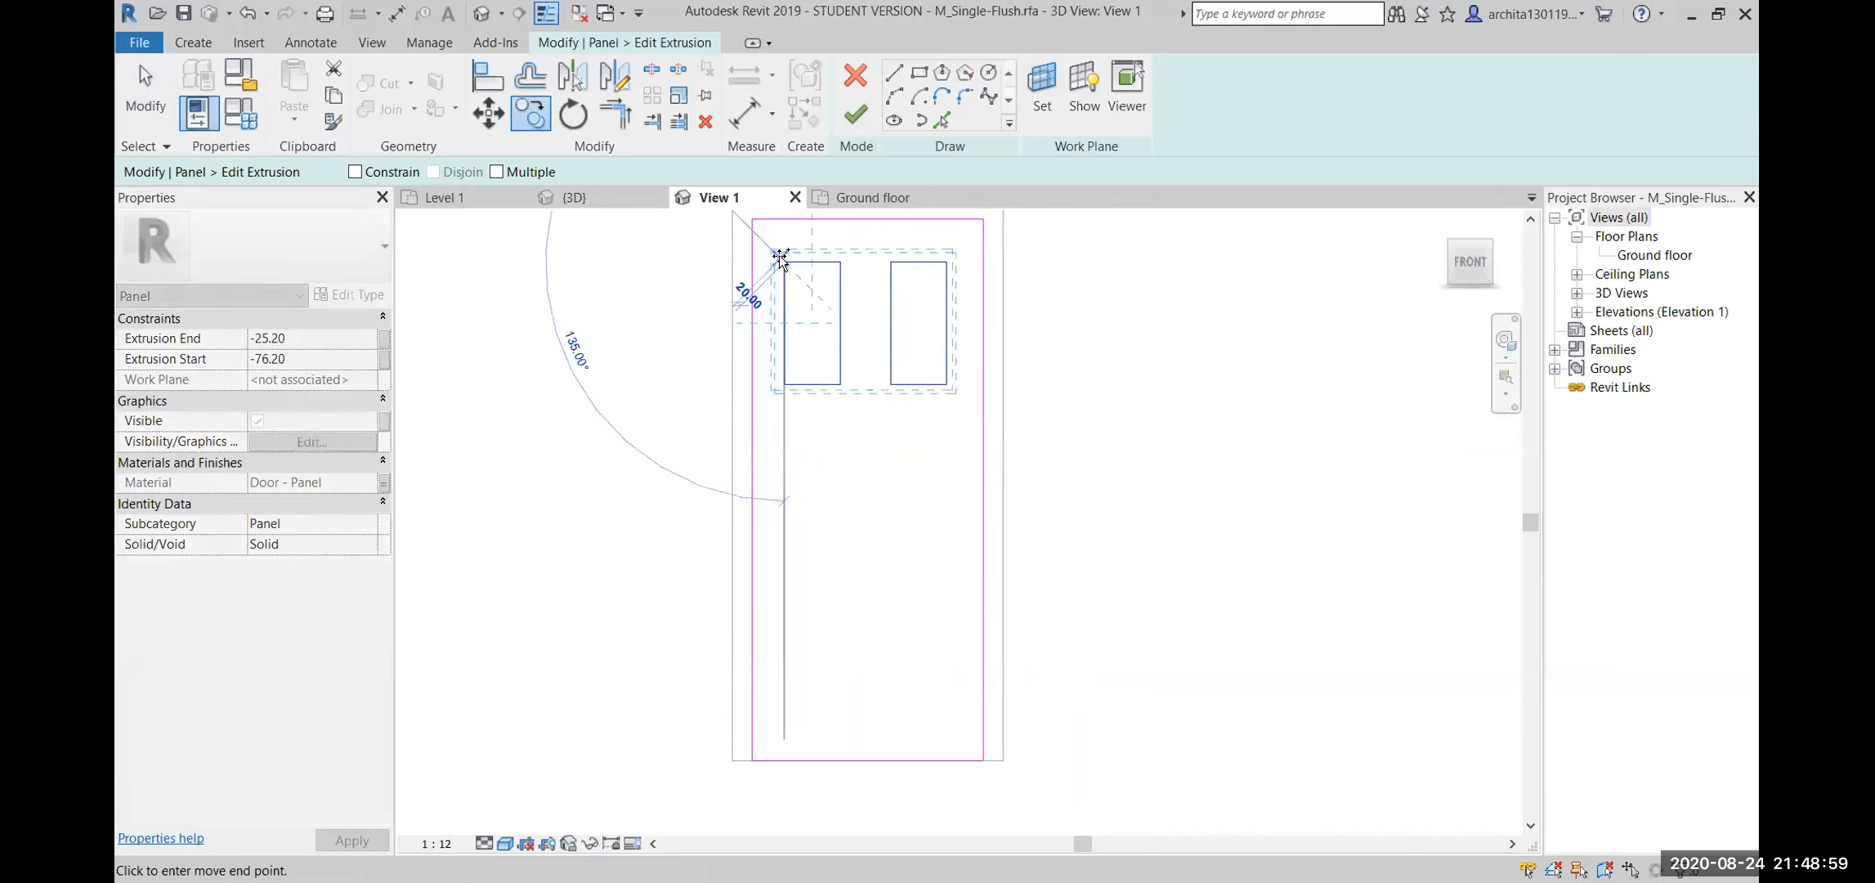
{"action": "left_click", "coordinate": [784, 451]}
{"action": "key", "text": "Escape"}
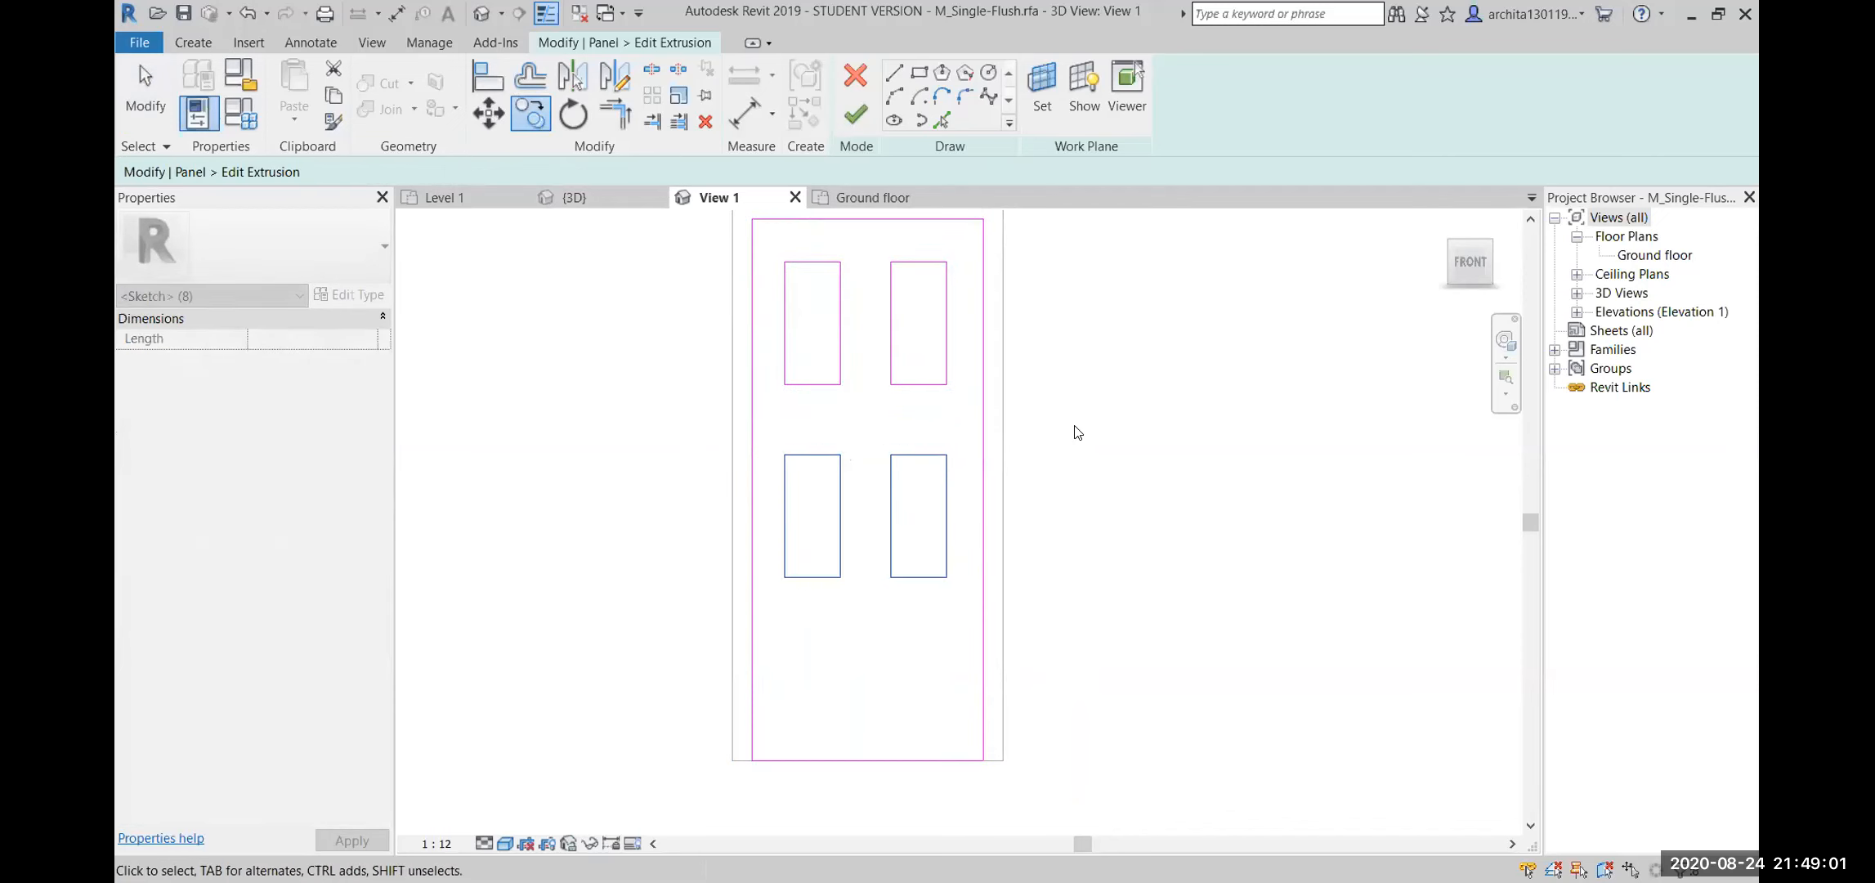
Finish the panel's extrusion edit with the four cut-outs and turn the door to an angled front view
{"action": "scroll", "coordinate": [1065, 565], "scroll_direction": "down", "scroll_amount": 1}
{"action": "middle_click_drag", "start_coordinate": [1064, 566], "coordinate": [1074, 594]}
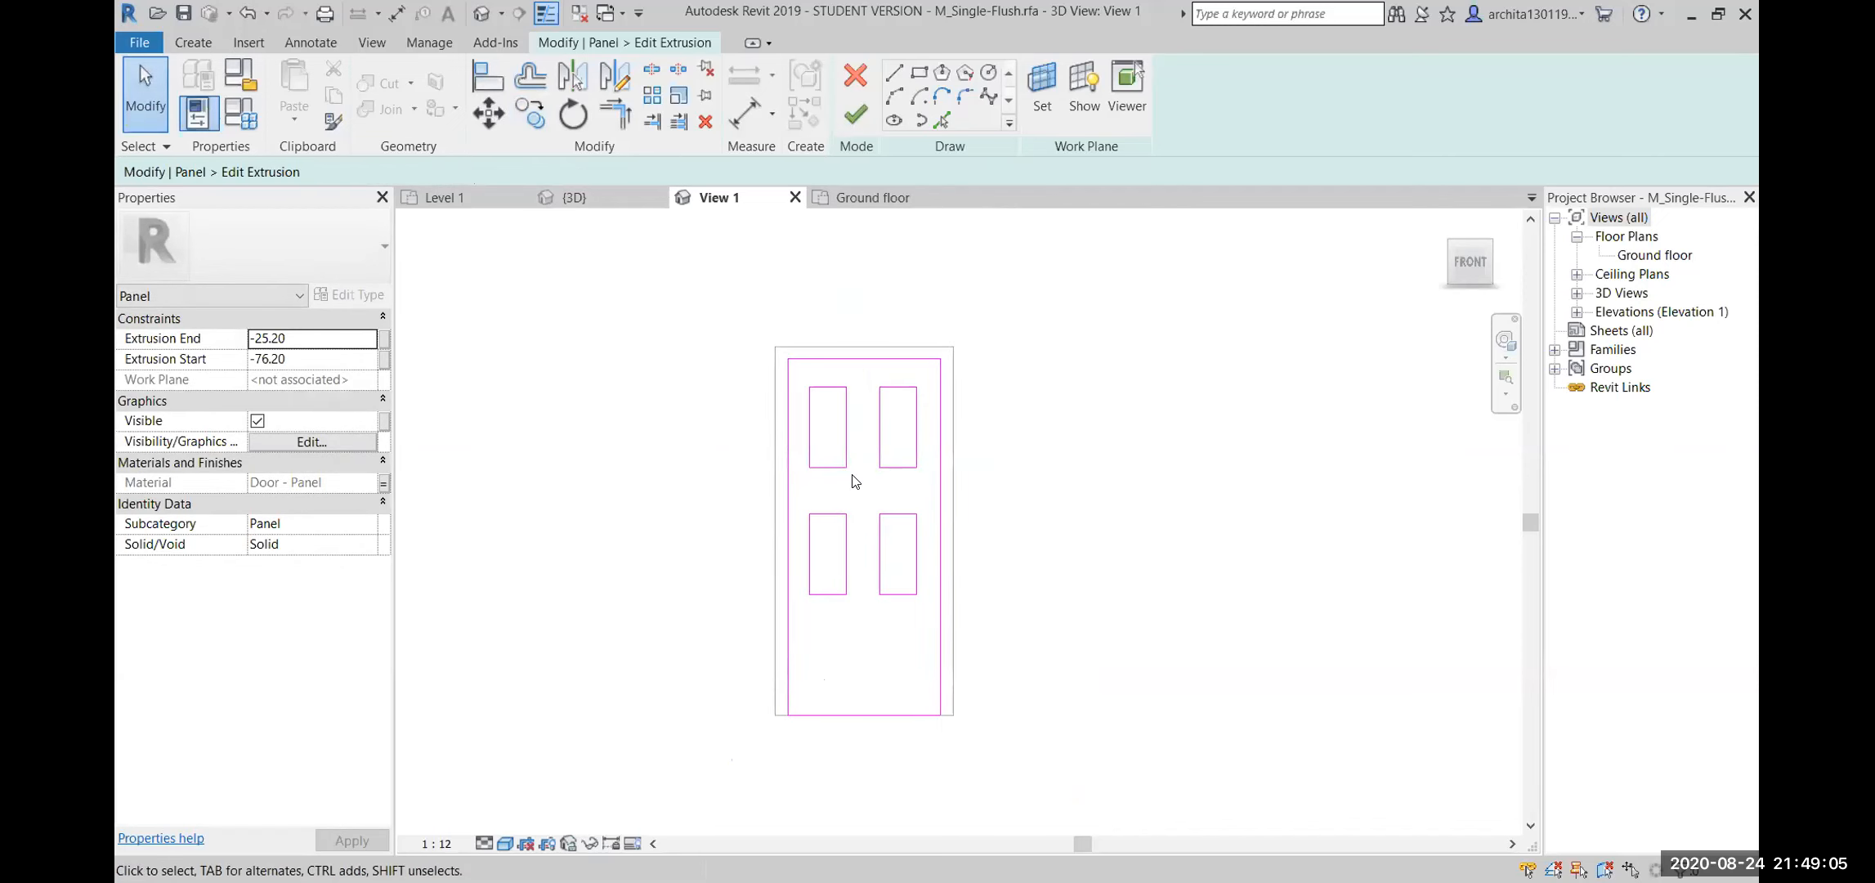
{"action": "left_click", "coordinate": [857, 121]}
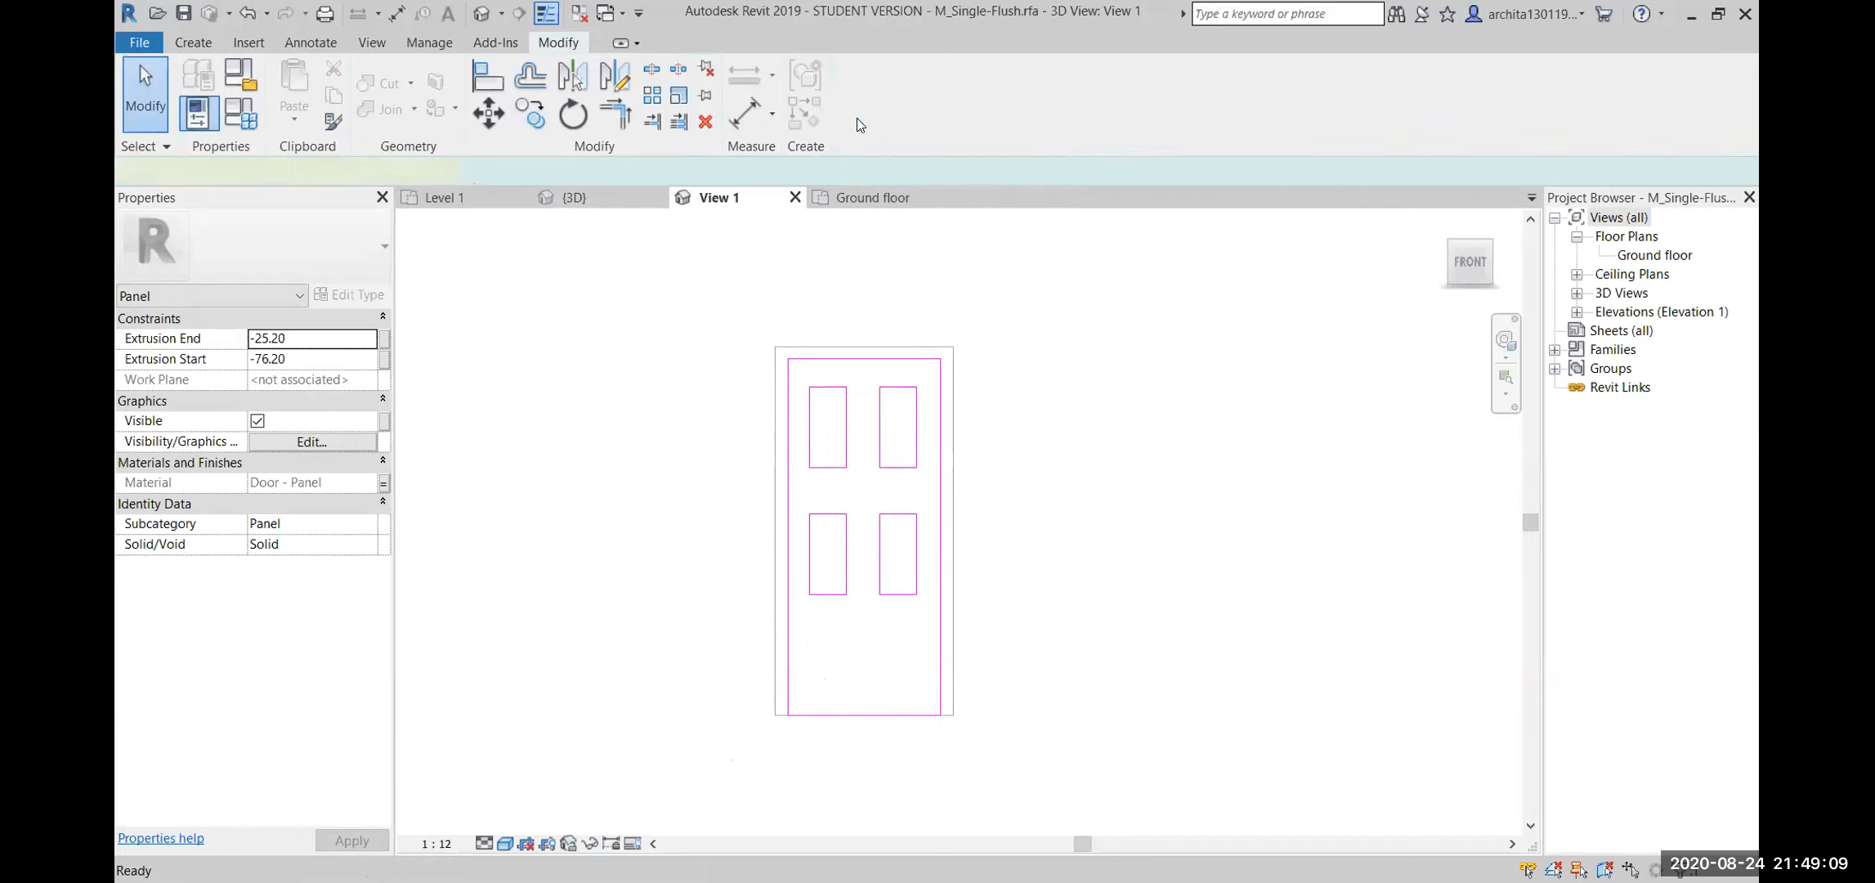
{"action": "left_click", "coordinate": [1076, 507]}
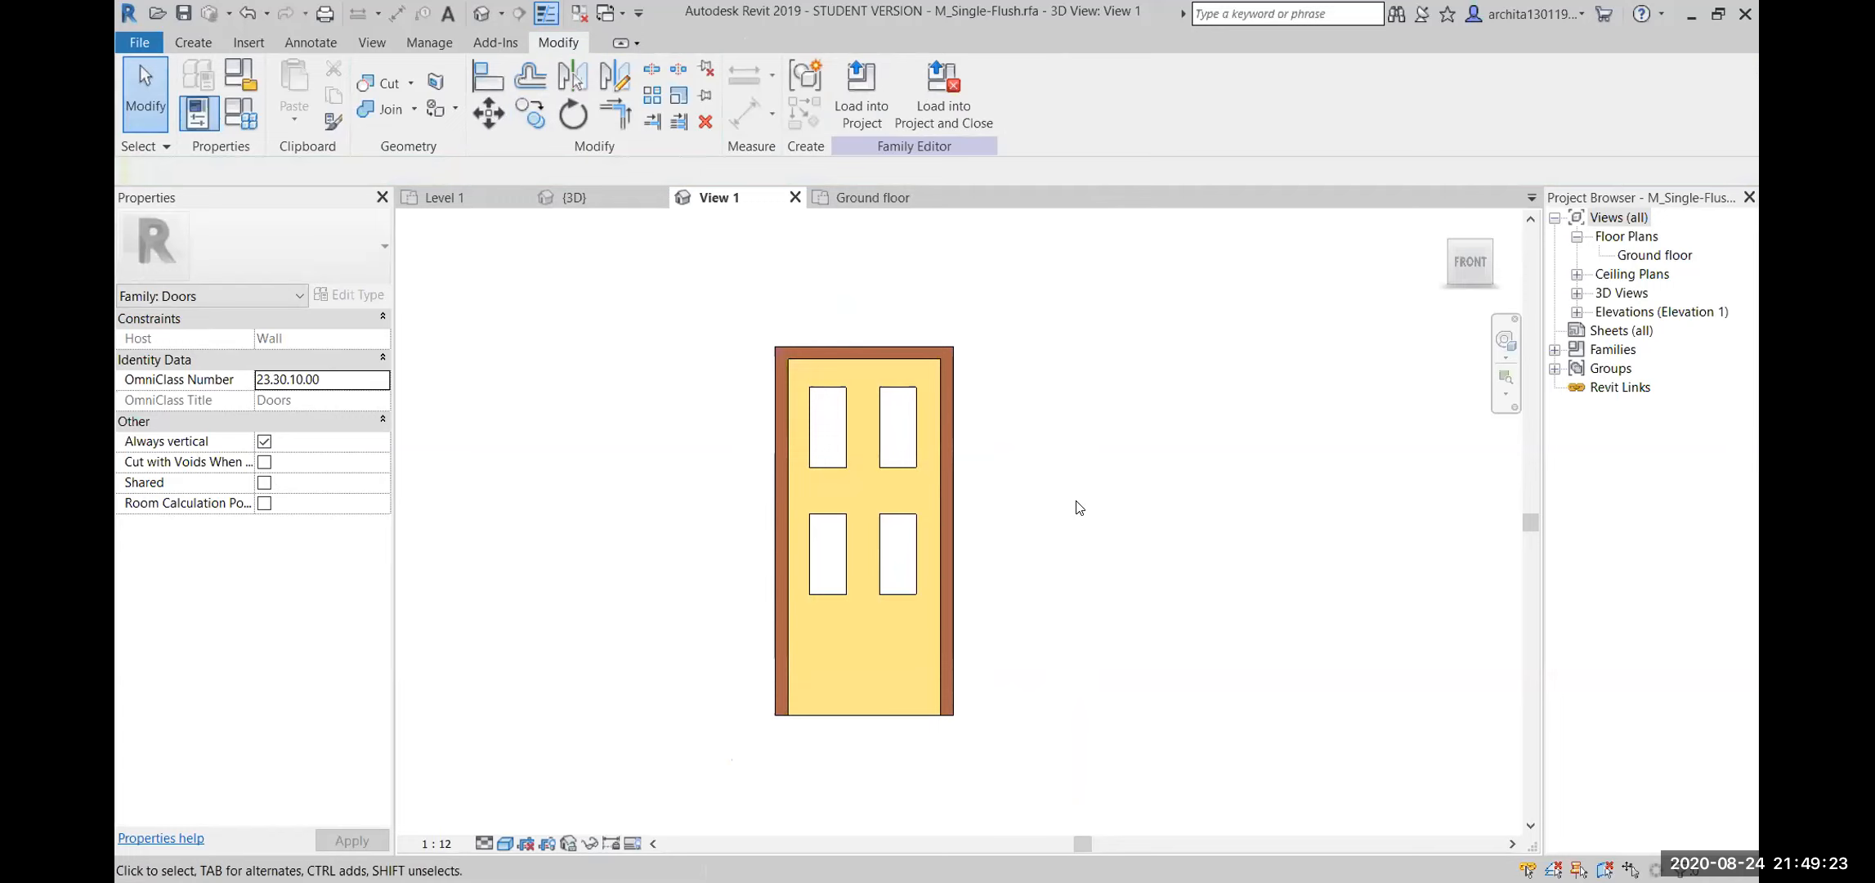
{"action": "mouse_move", "coordinate": [904, 475]}
{"action": "middle_mouse_down", "text": "shift"}
{"action": "mouse_move", "coordinate": [816, 548]}
{"action": "mouse_move", "coordinate": [879, 462]}
{"action": "middle_mouse_up", "text": "shift"}
{"action": "left_click", "coordinate": [879, 462]}
{"action": "middle_click_drag", "start_coordinate": [929, 575], "coordinate": [1021, 549], "text": "shift"}
{"action": "left_click", "coordinate": [1180, 520]}
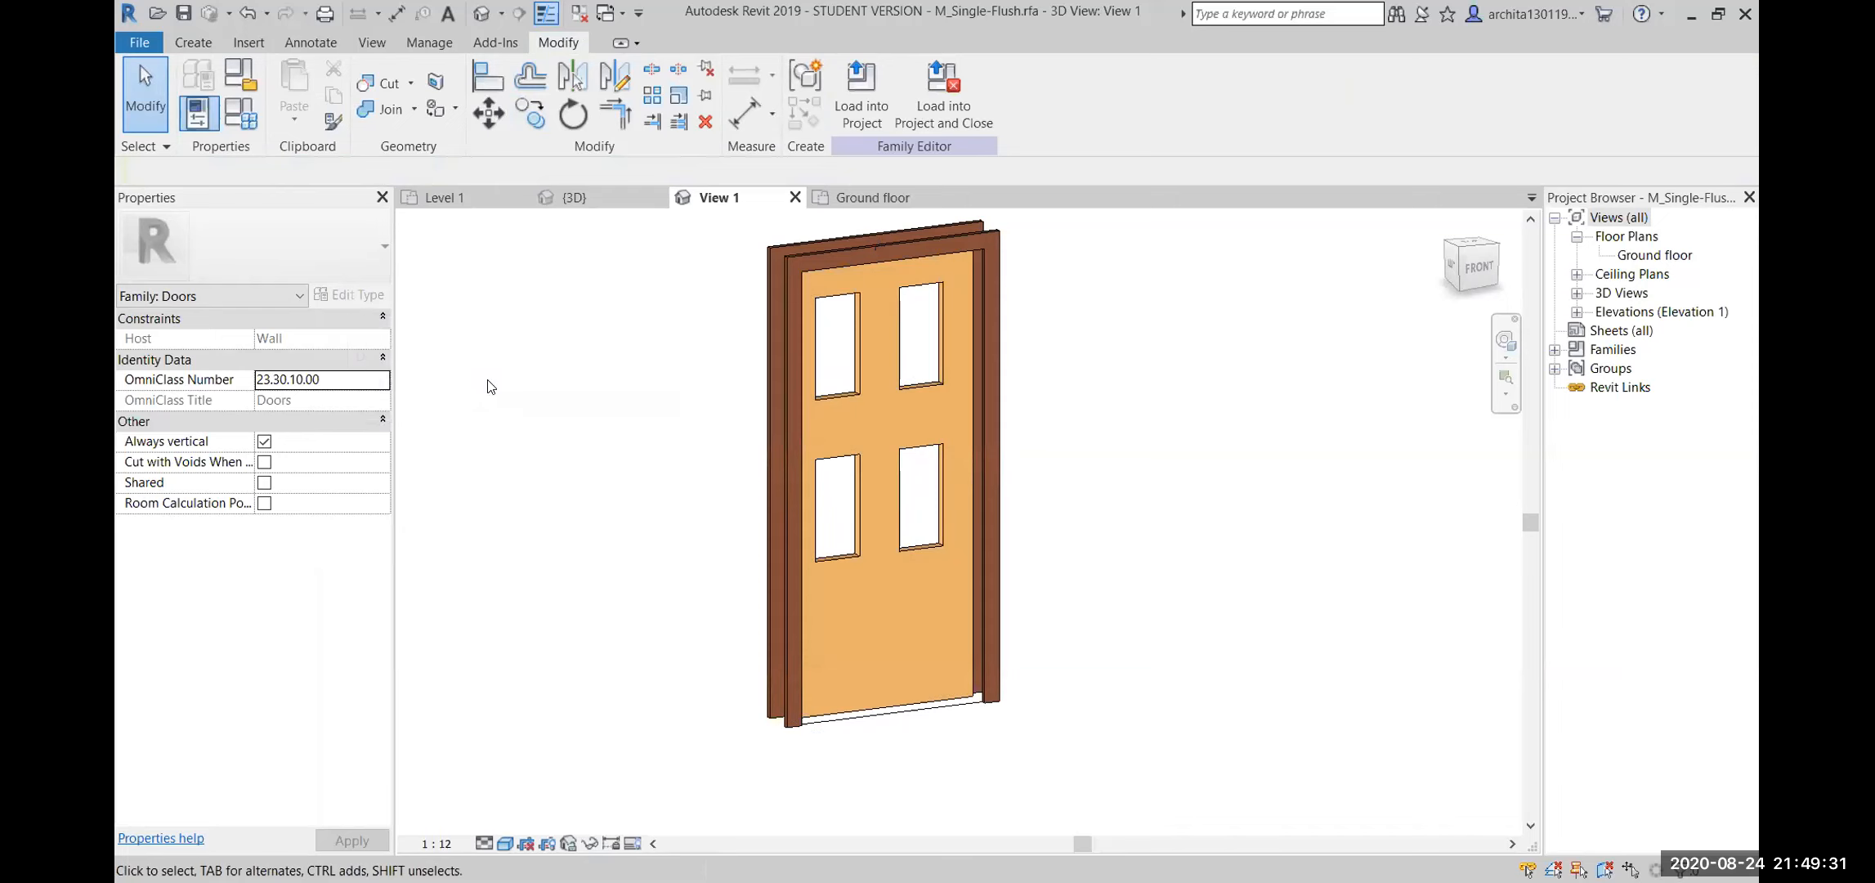
Examine the panel's cut-outs and their inner edges up close from several angles
{"action": "scroll", "coordinate": [875, 344], "scroll_direction": "up", "scroll_amount": 1}
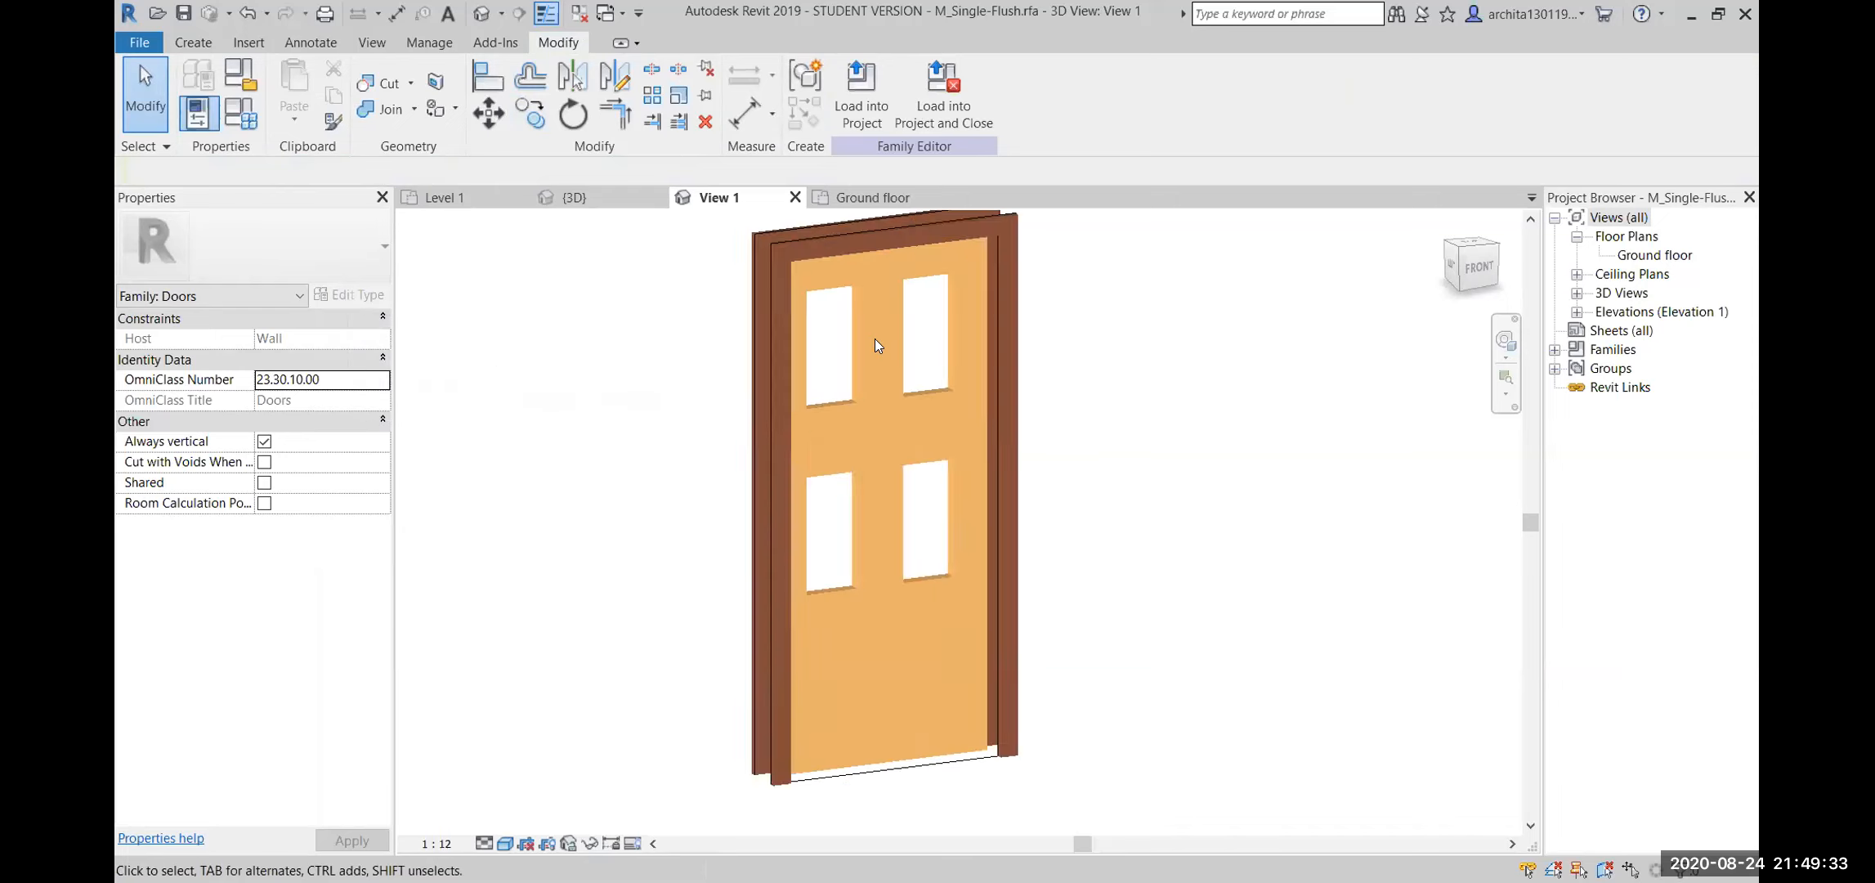
{"action": "scroll", "coordinate": [874, 339], "scroll_direction": "up", "scroll_amount": 6}
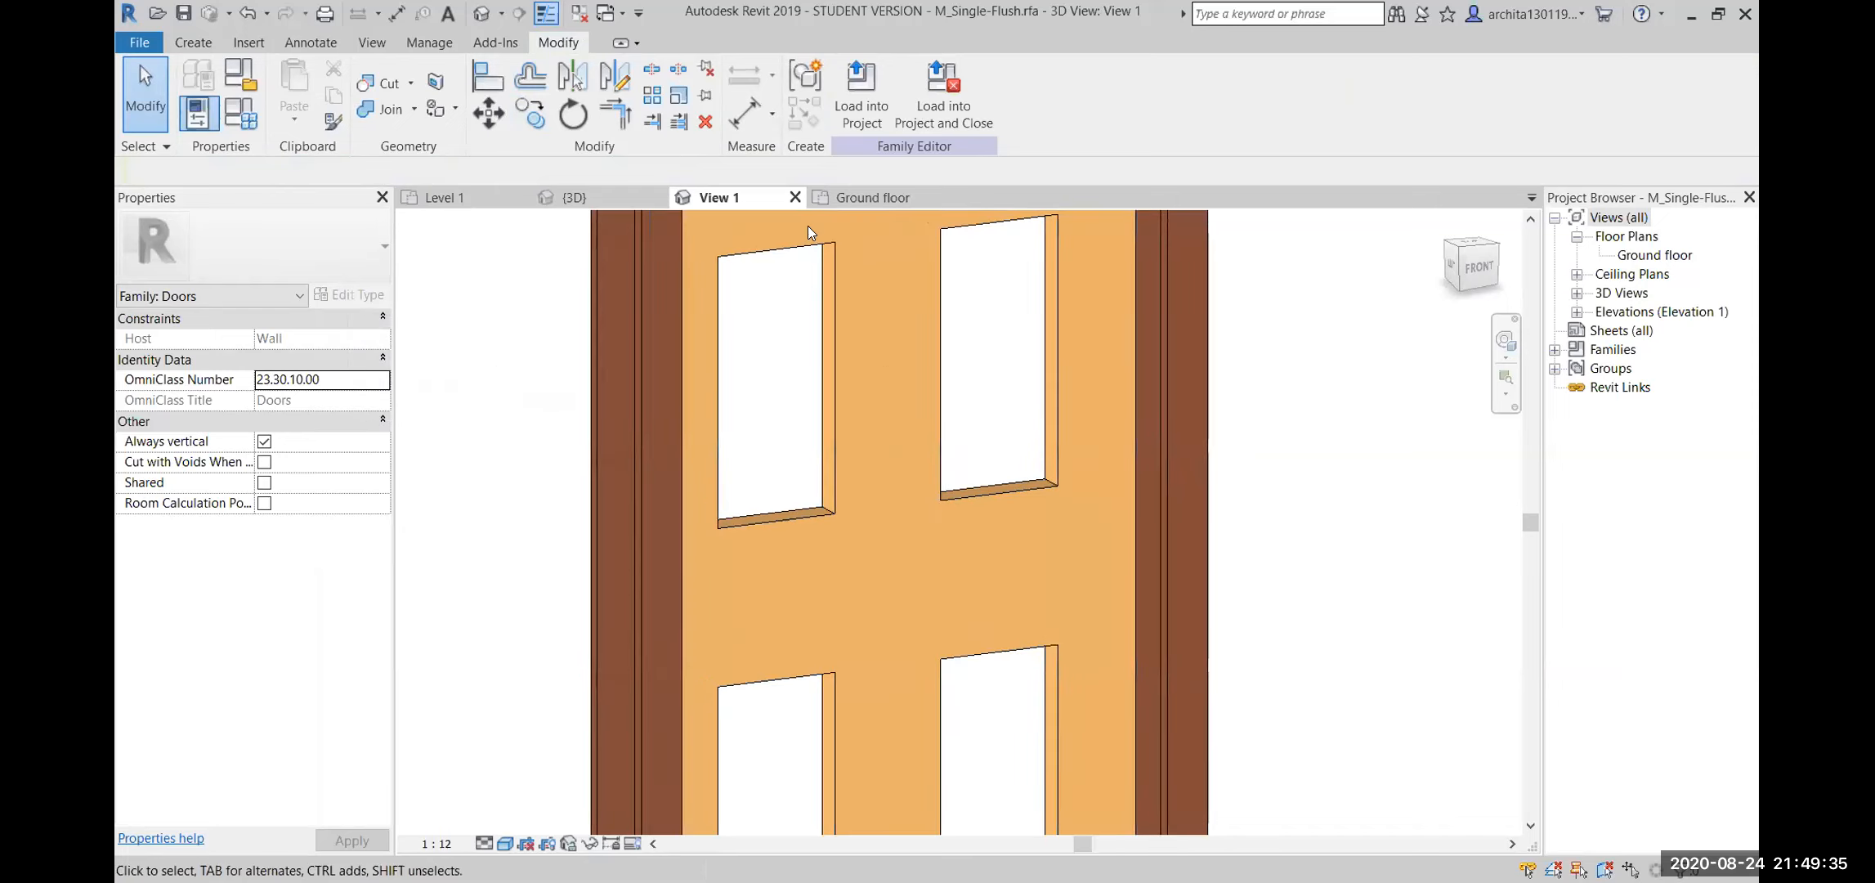
{"action": "middle_click_drag", "start_coordinate": [962, 279], "coordinate": [929, 501], "text": "shift"}
{"action": "scroll", "coordinate": [929, 506], "scroll_direction": "down", "scroll_amount": 4}
{"action": "middle_click_drag", "start_coordinate": [856, 563], "coordinate": [841, 678], "text": "shift"}
{"action": "scroll", "coordinate": [883, 568], "scroll_direction": "up", "scroll_amount": 3}
{"action": "middle_click_drag", "start_coordinate": [883, 567], "coordinate": [869, 309], "text": "shift"}
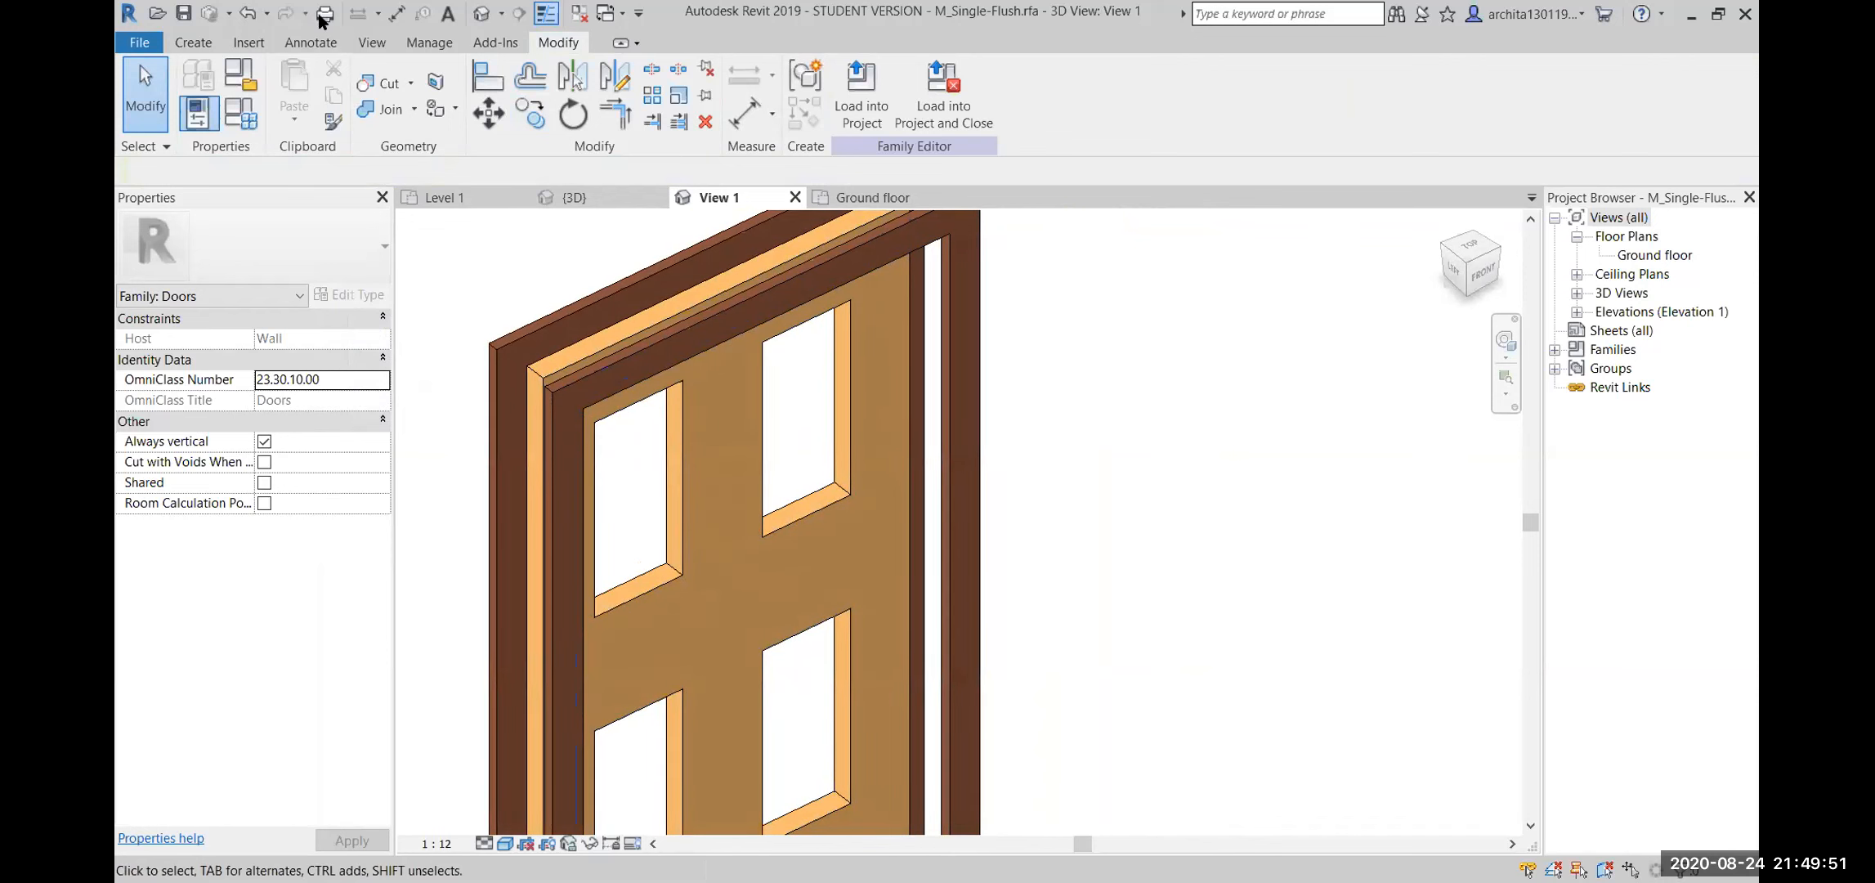
Switch to the blank whiteboard and draw a tall upright rectangle outline
{"action": "left_click", "coordinate": [188, 43]}
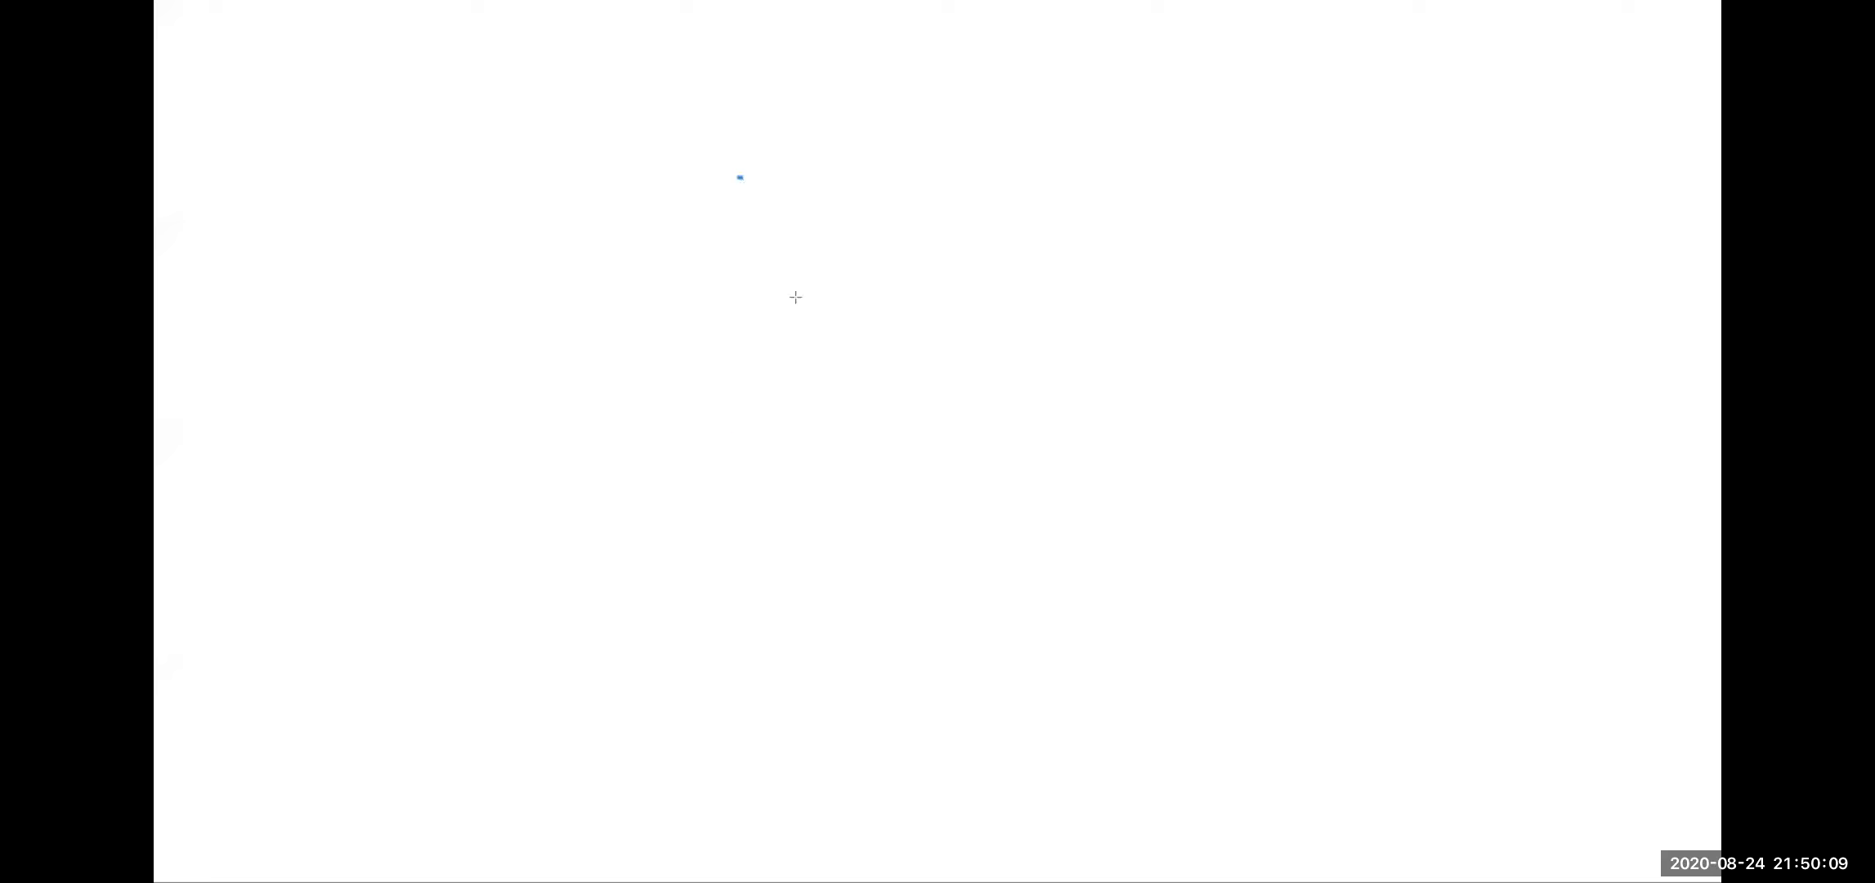
{"action": "left_click_drag", "start_coordinate": [795, 297], "coordinate": [1049, 756]}
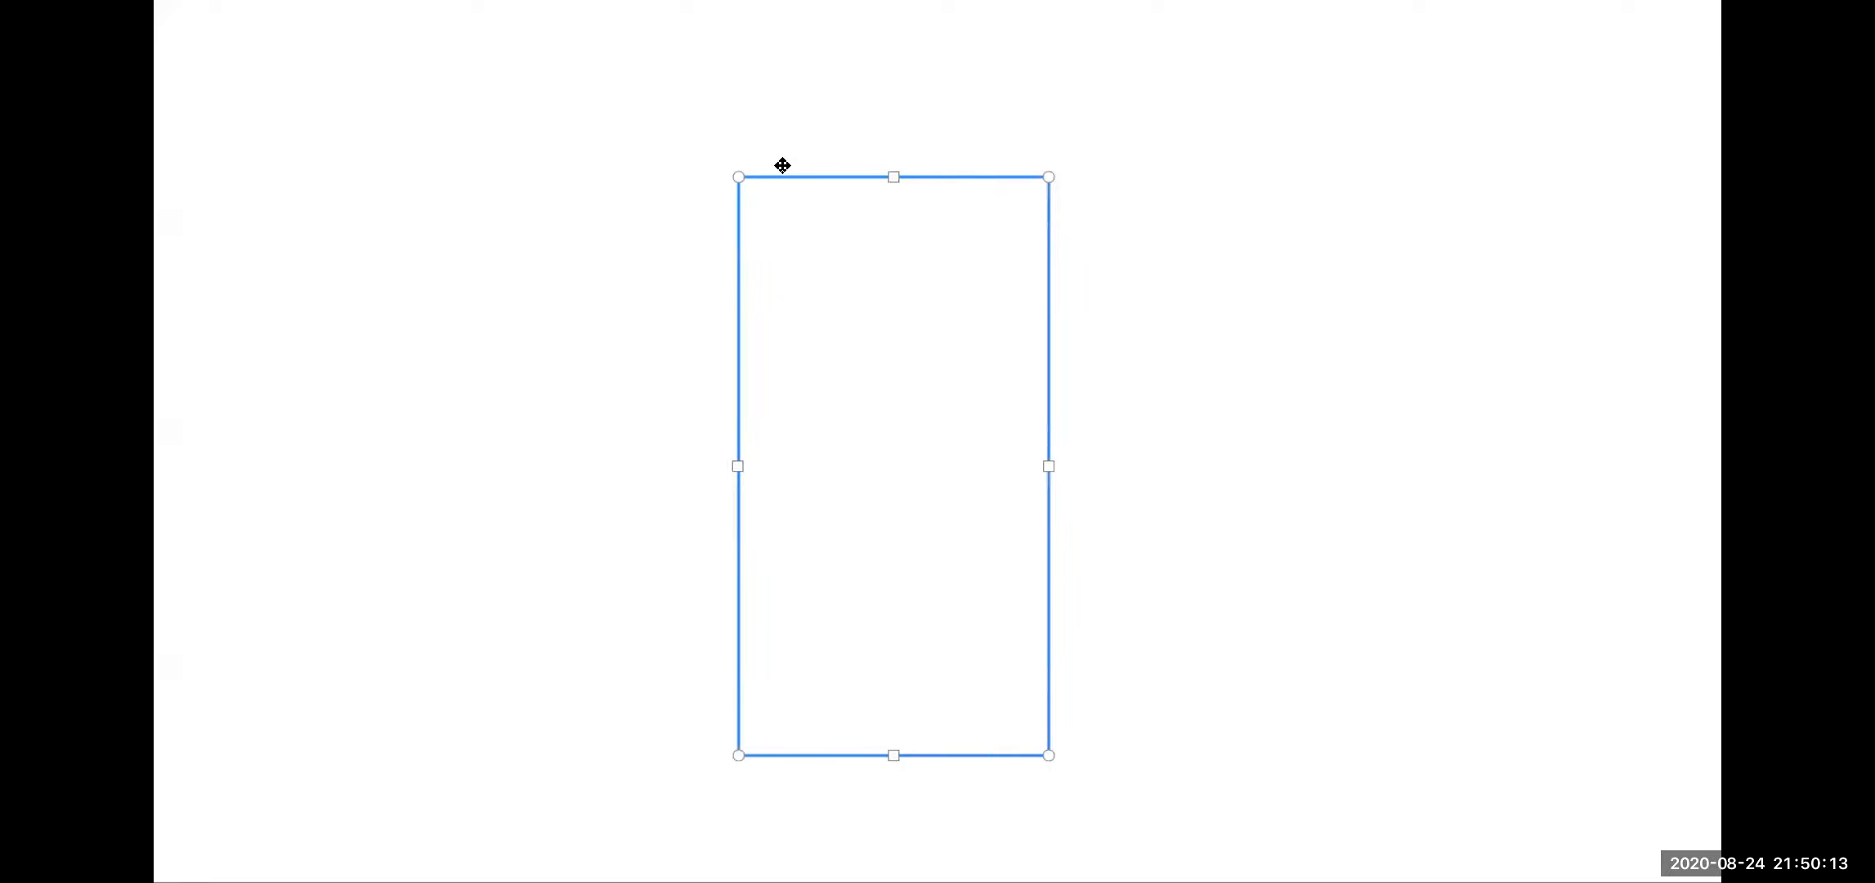
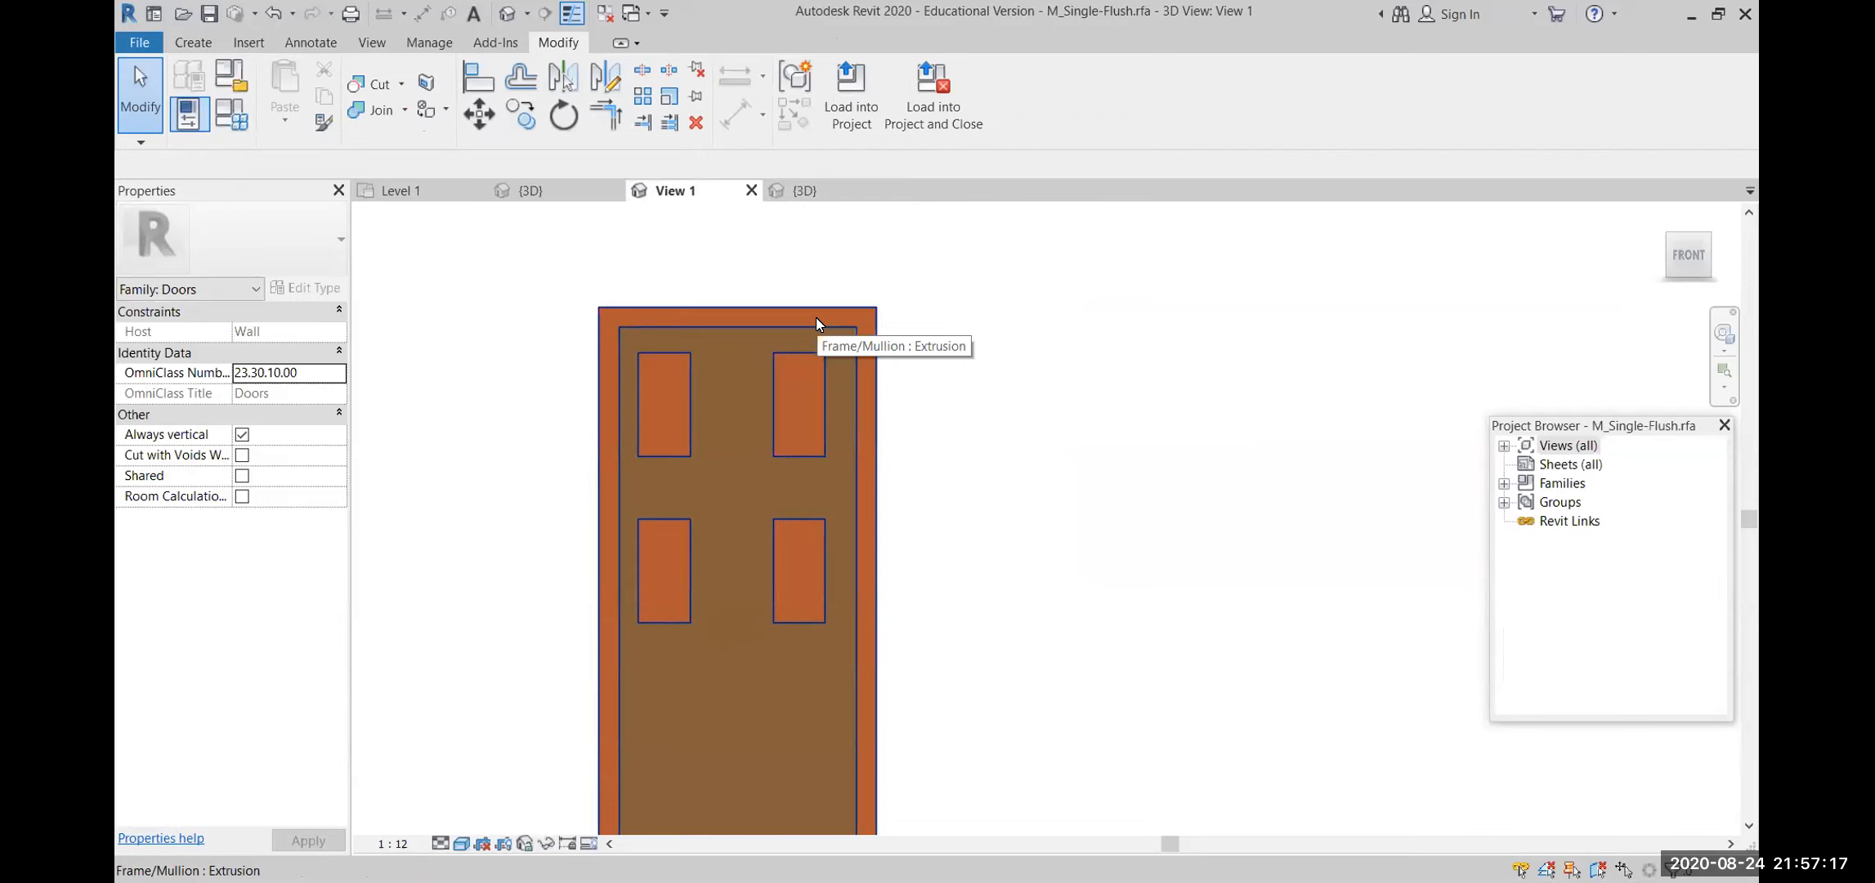
Inspect the placed door in the project's 3D view and the frame extrusion in its family view
{"action": "left_click", "coordinate": [545, 196]}
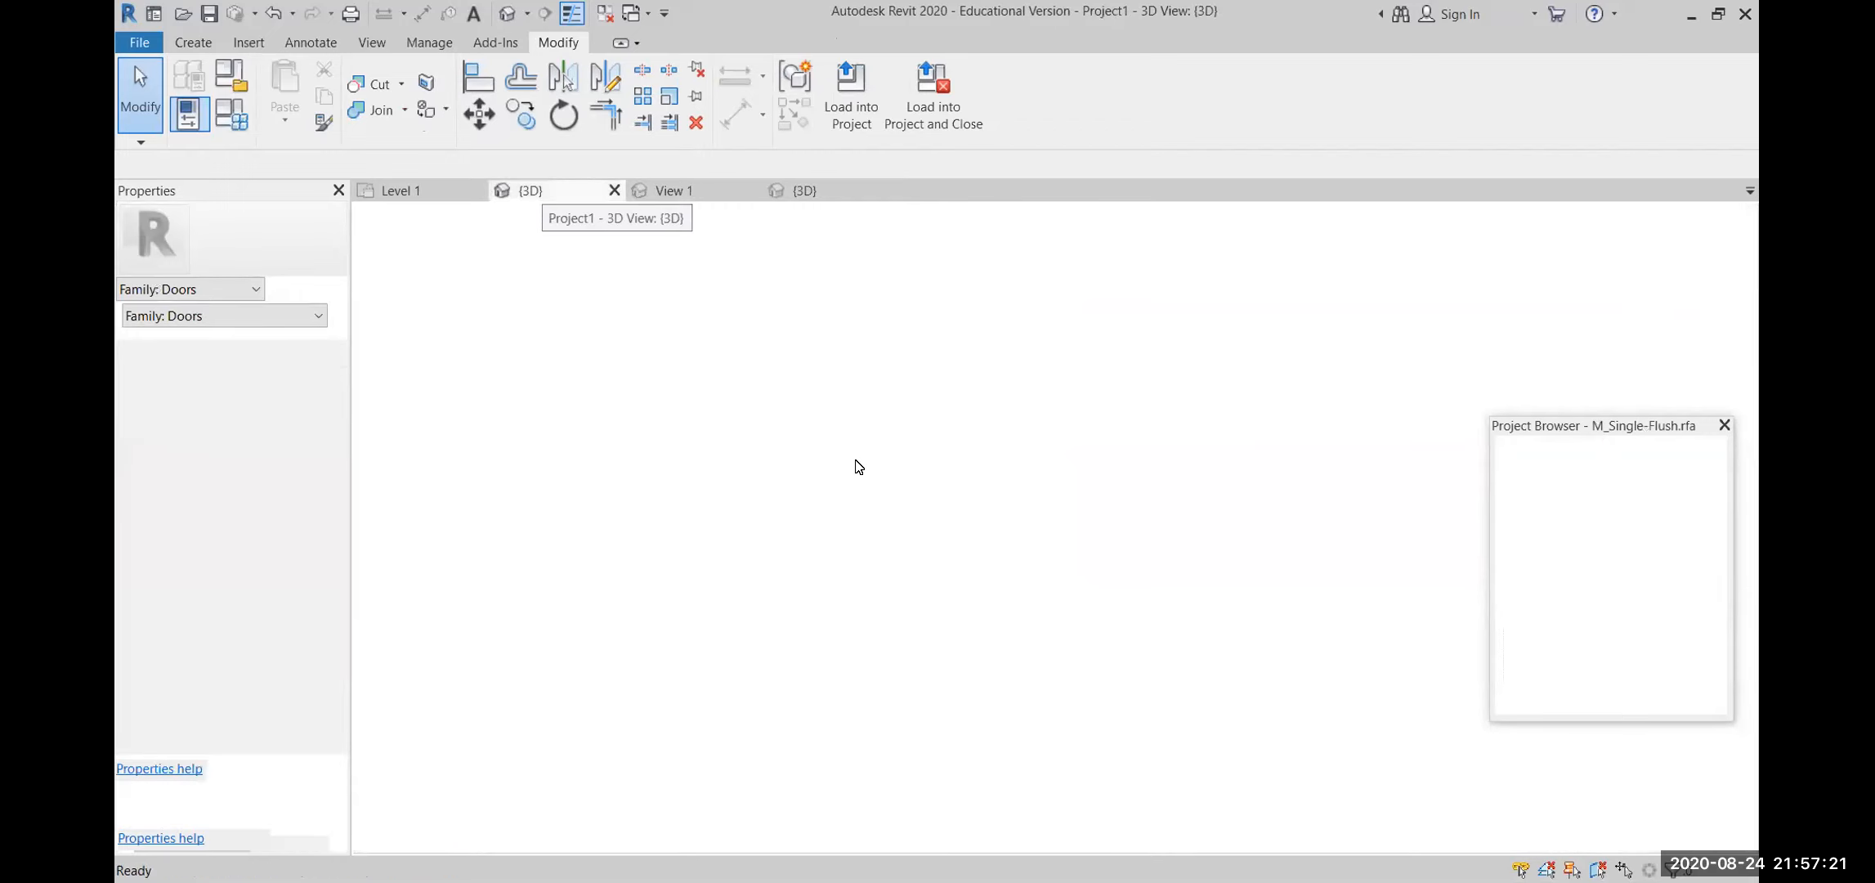
{"action": "scroll", "coordinate": [650, 555], "scroll_direction": "up", "scroll_amount": 5}
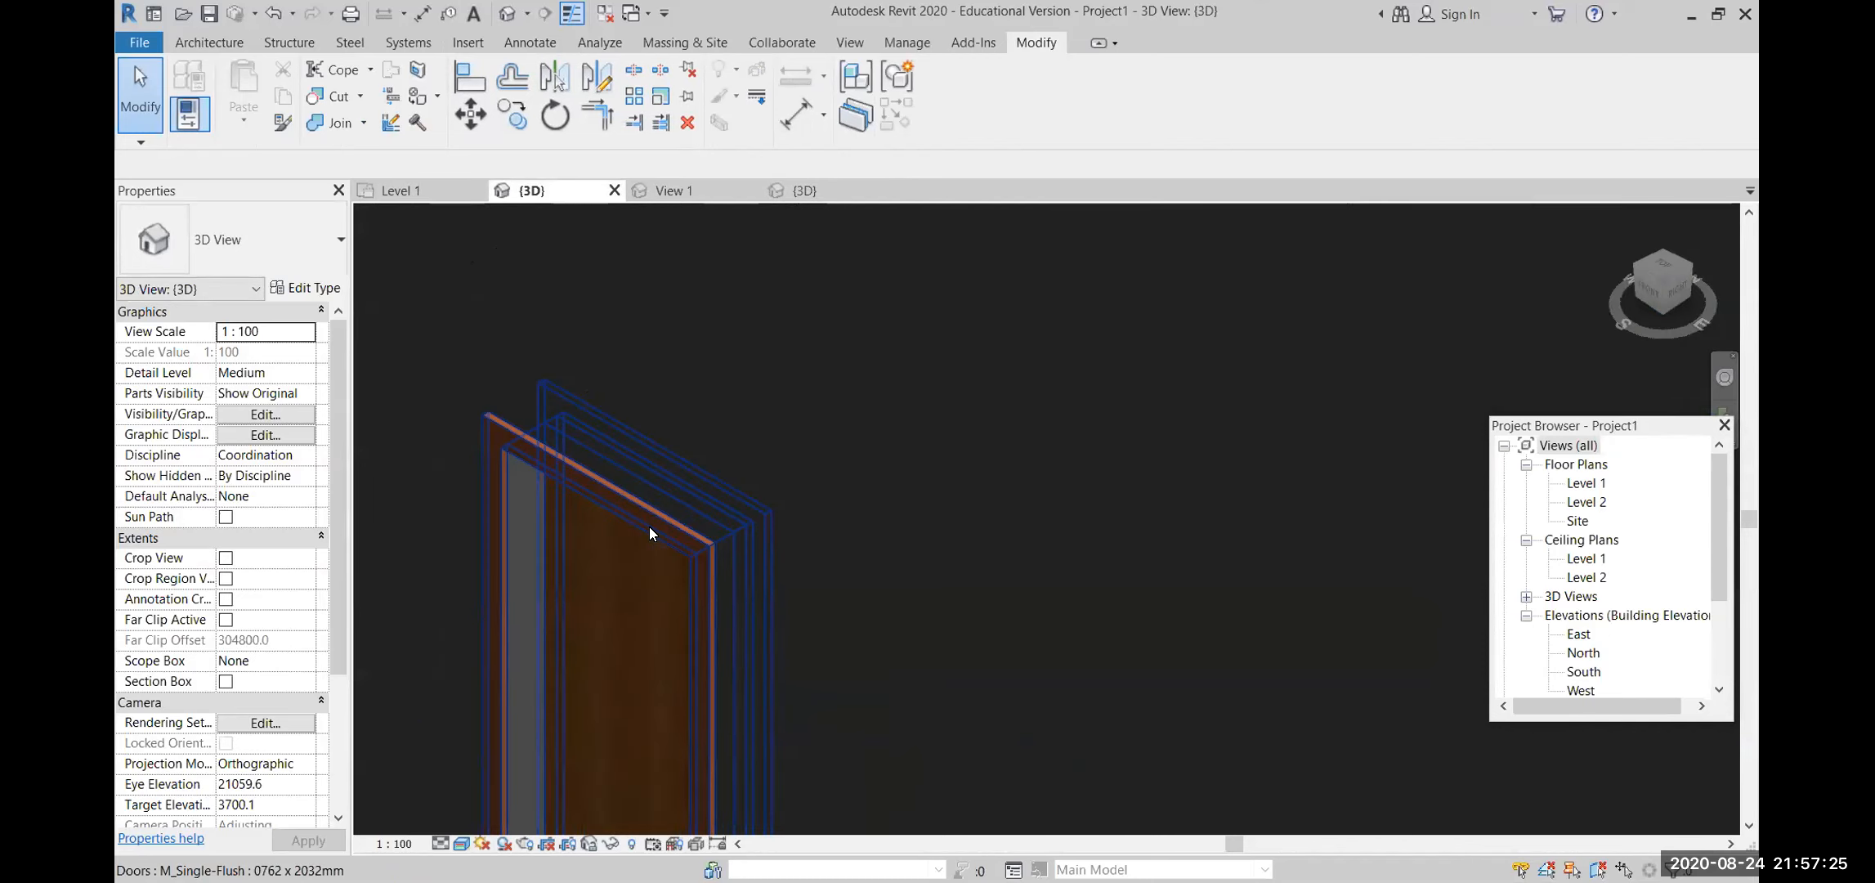
{"action": "scroll", "coordinate": [682, 558], "scroll_direction": "down", "scroll_amount": 5}
{"action": "double_click", "coordinate": [653, 567]}
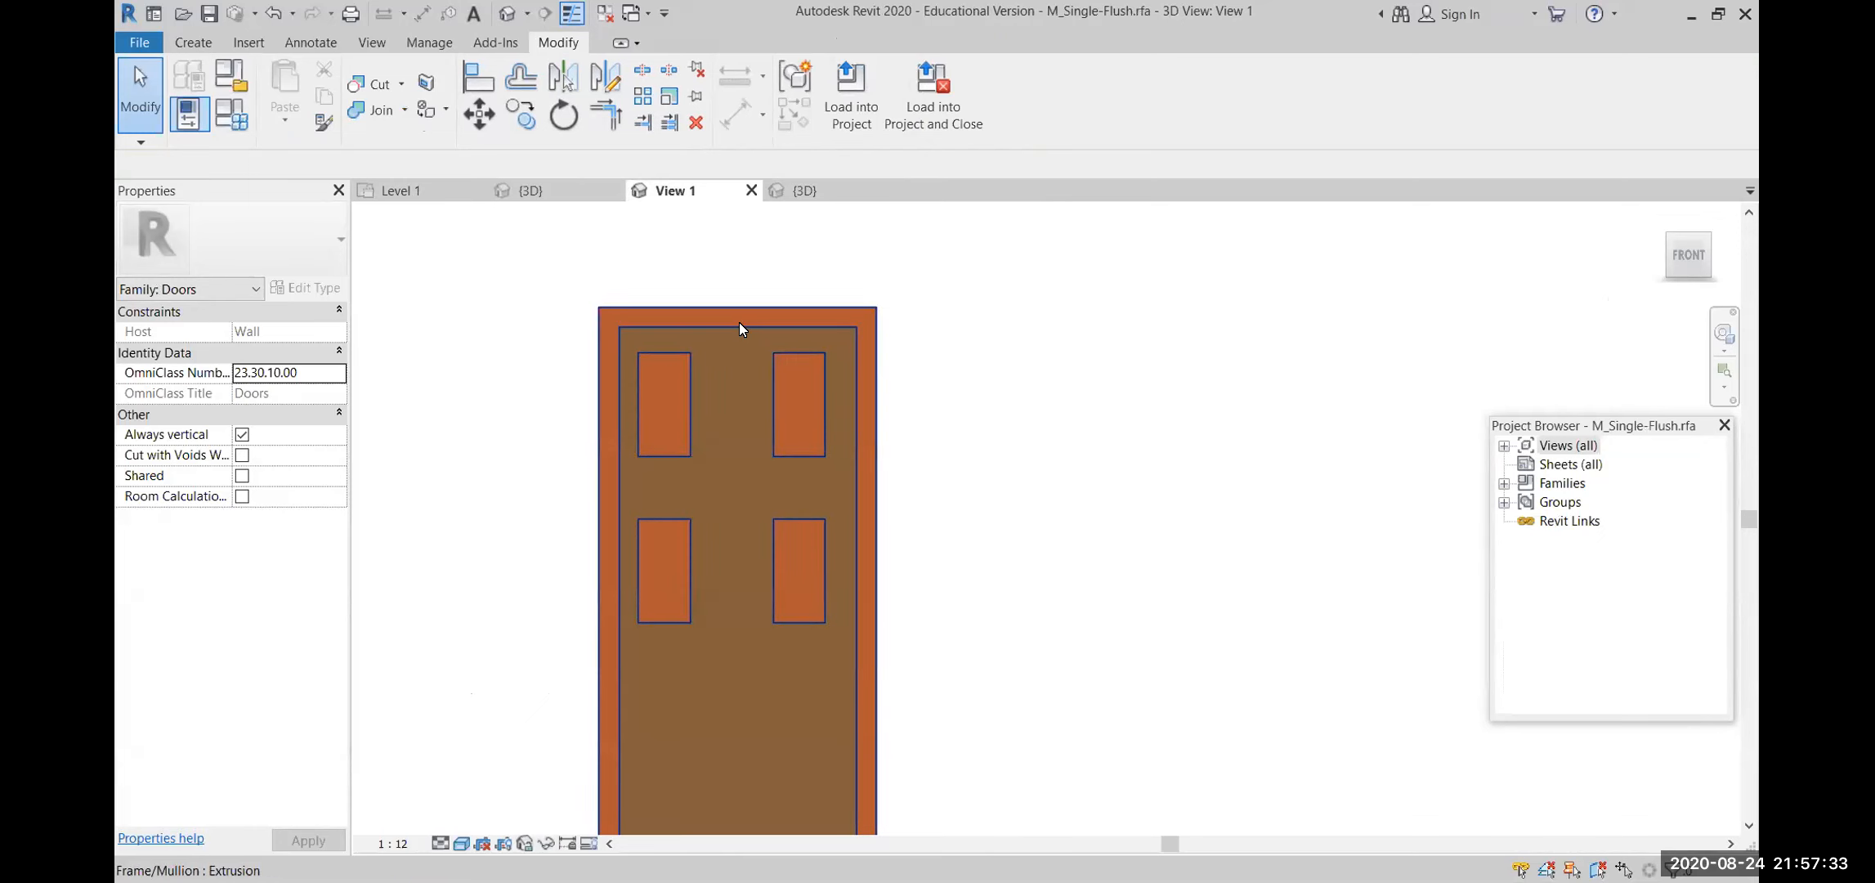
{"action": "left_click", "coordinate": [739, 322]}
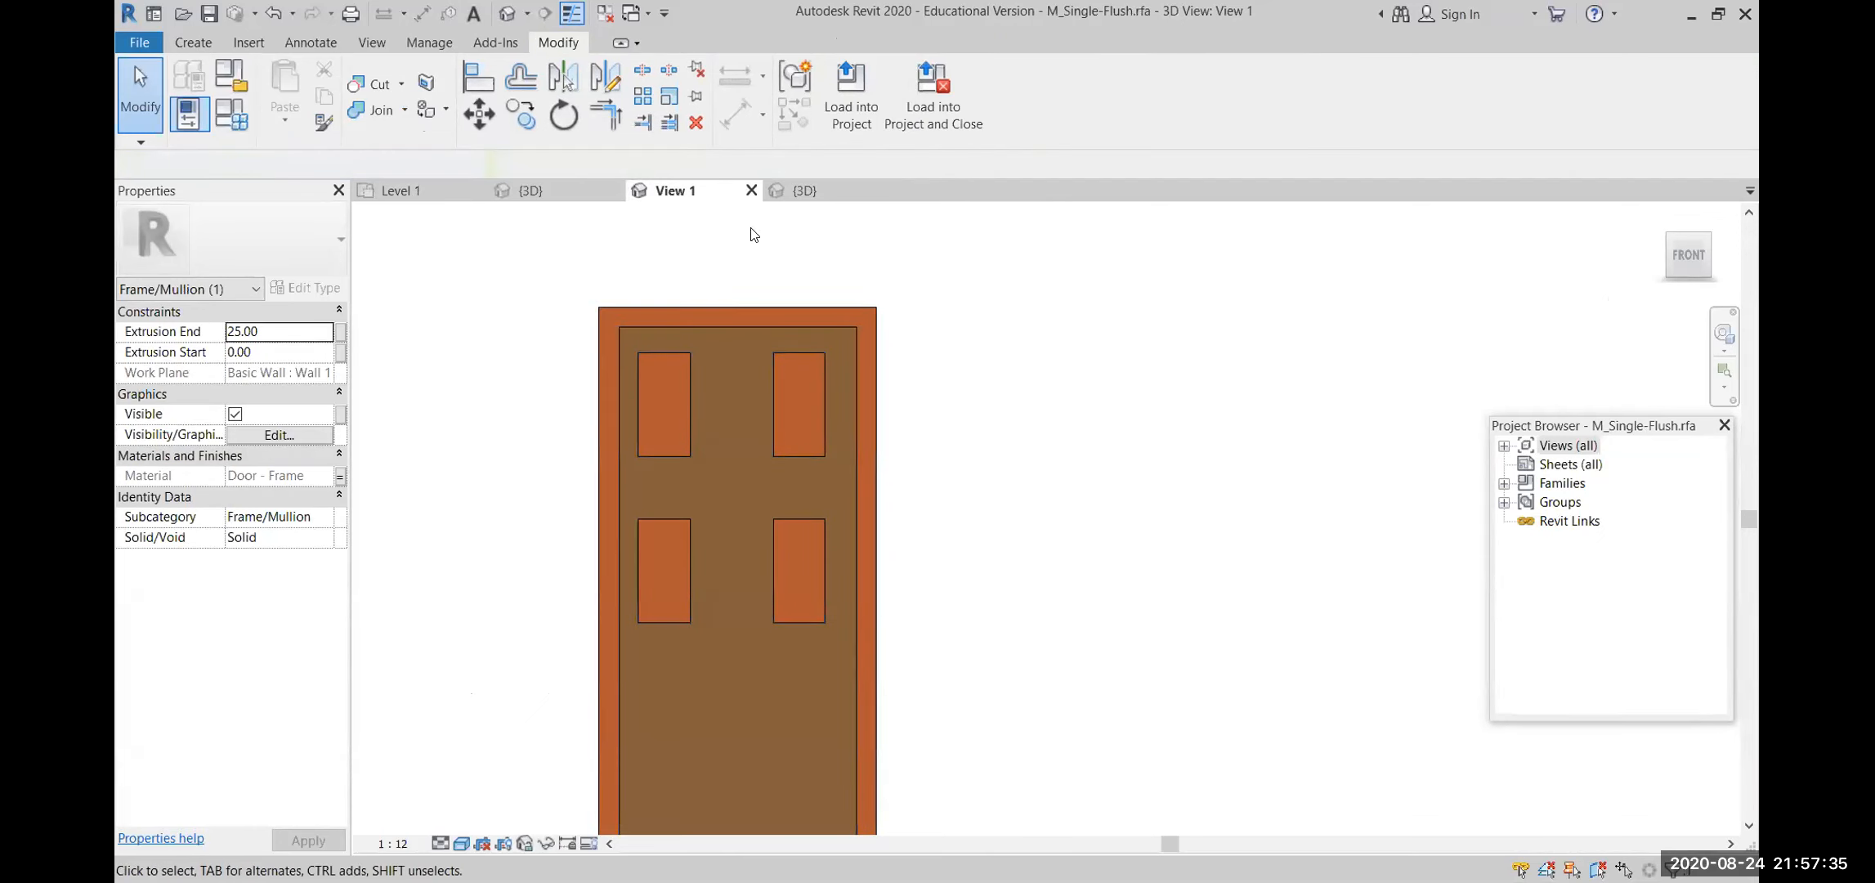
Close the door family's open views without saving the changes to M_Single-Flush.rfa
{"action": "left_click", "coordinate": [751, 190]}
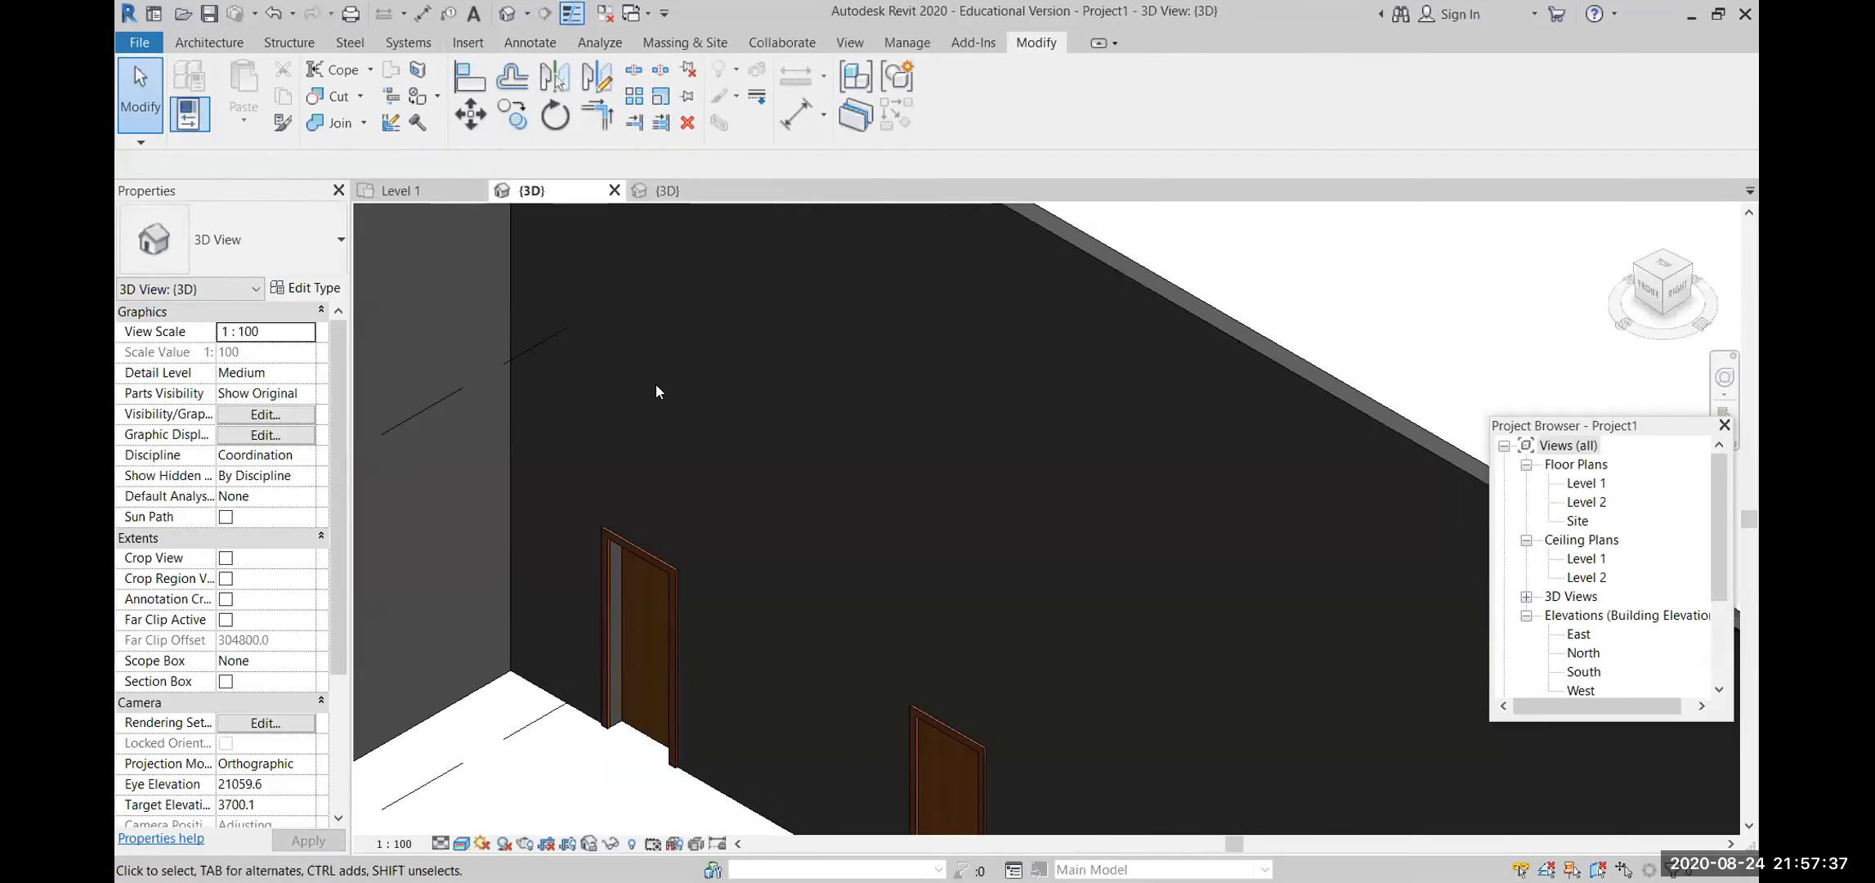
{"action": "left_click", "coordinate": [746, 190]}
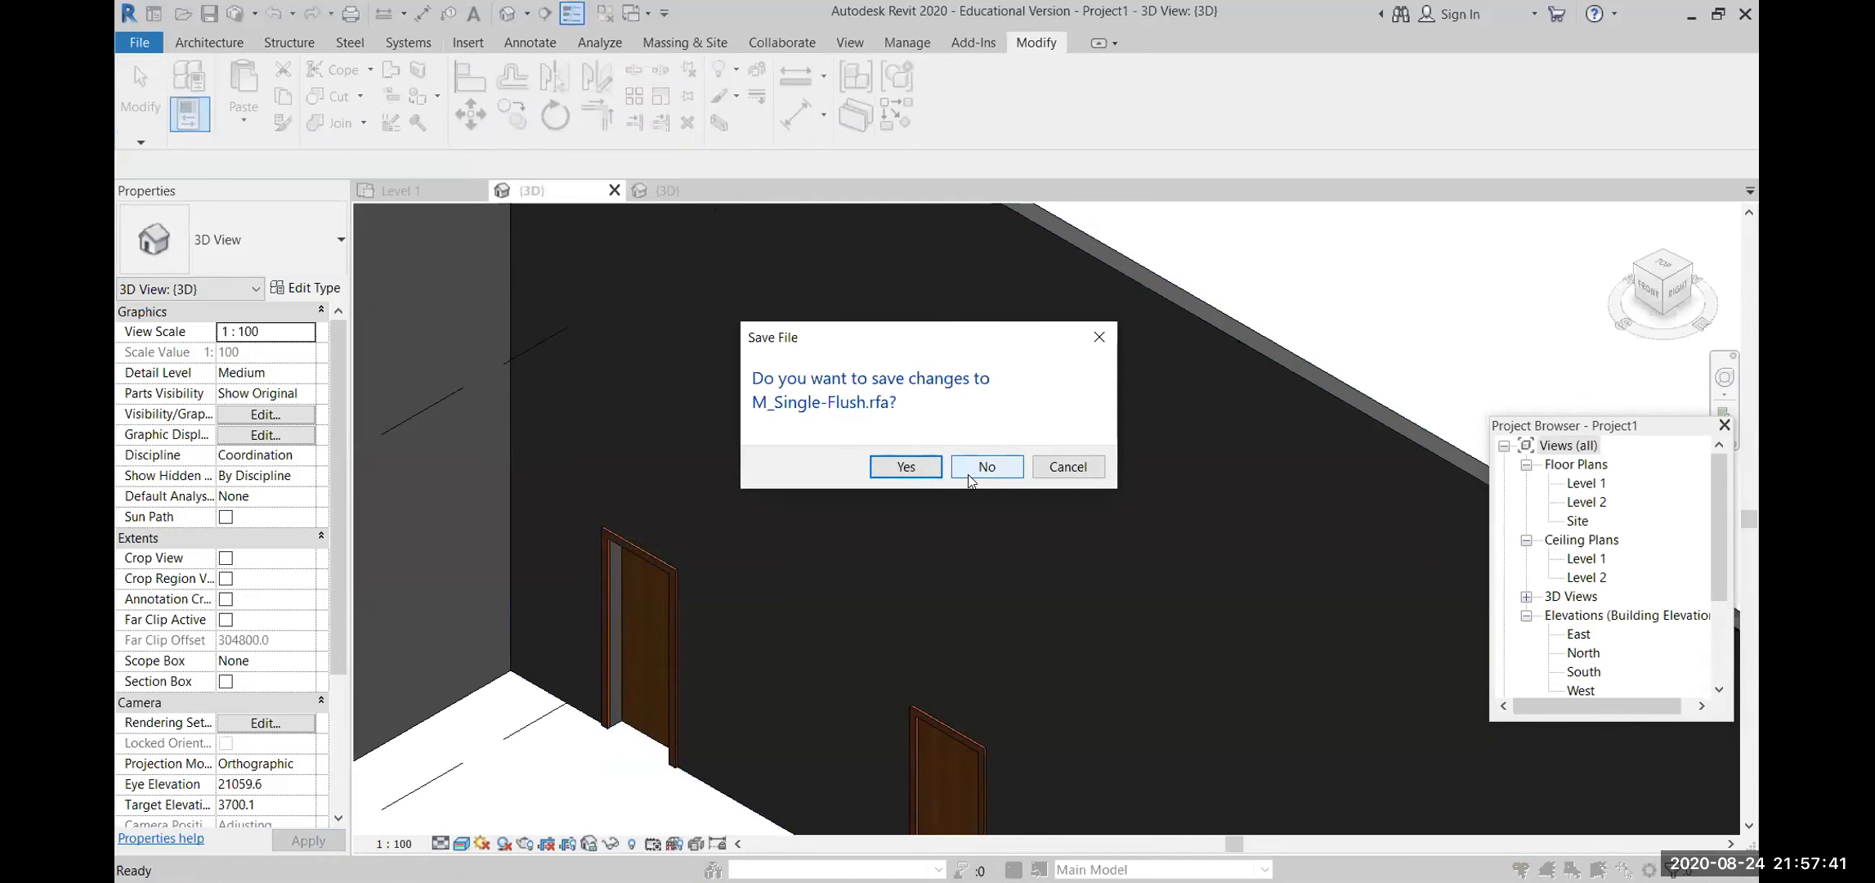
{"action": "left_click", "coordinate": [987, 466]}
Reopen the M_Single-Flush family from the door in the project's 3D view and select its opening cut
{"action": "left_click", "coordinate": [640, 553]}
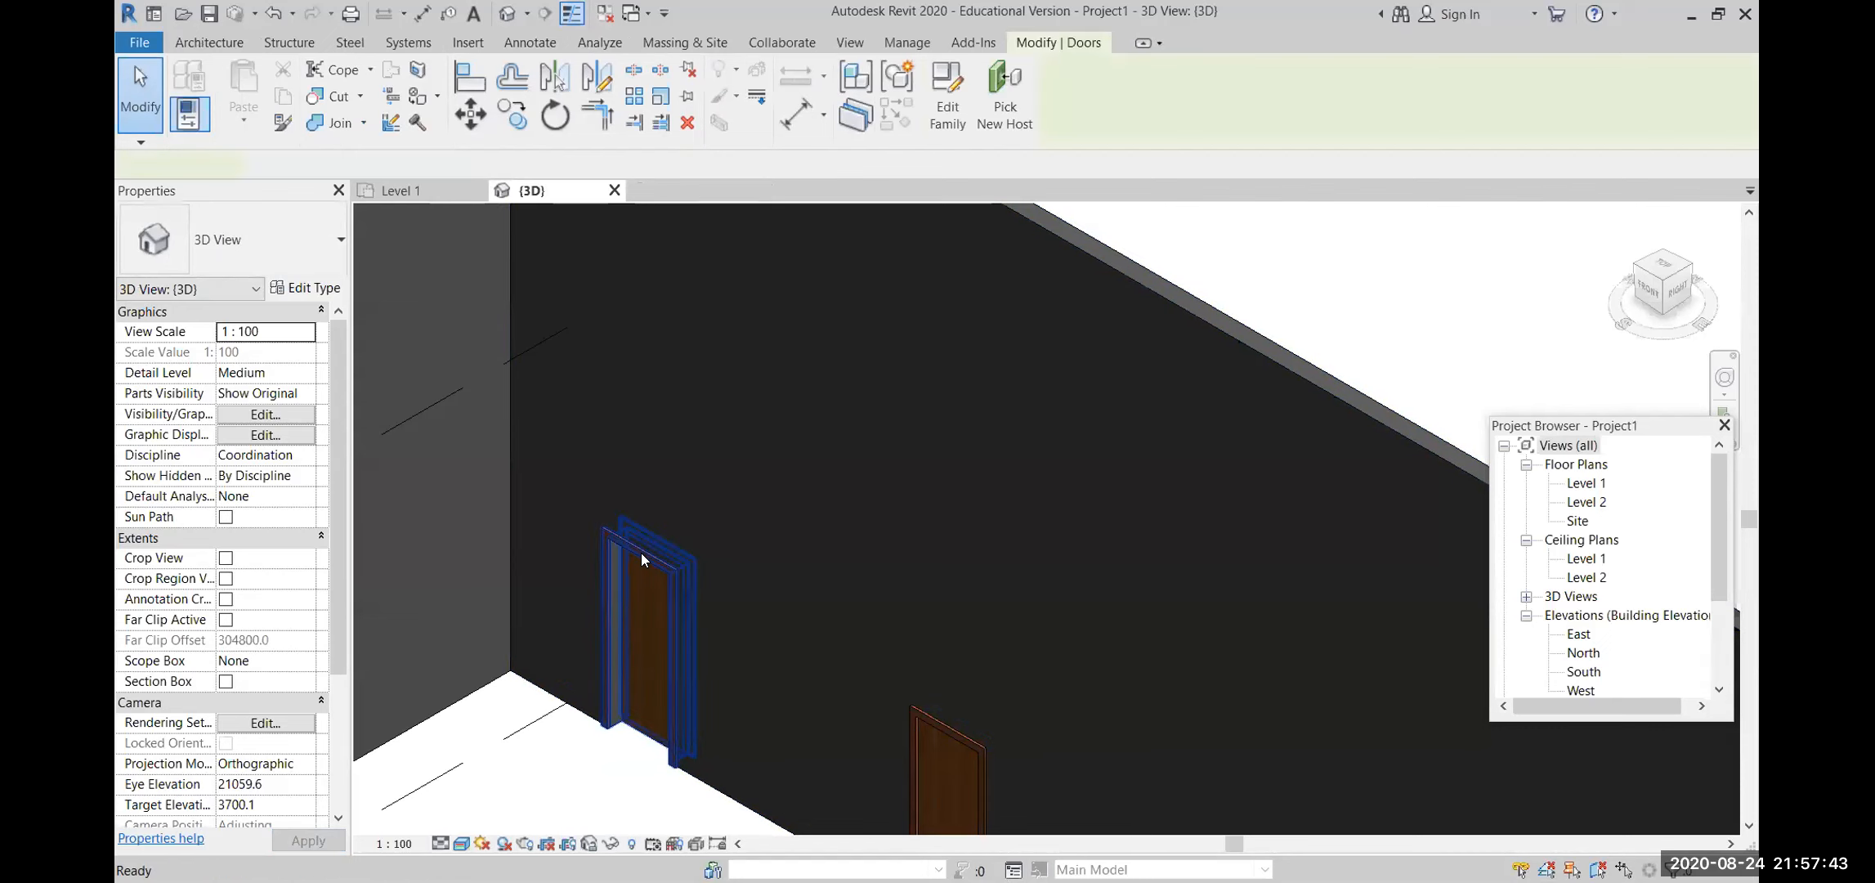
{"action": "double_click", "coordinate": [640, 553]}
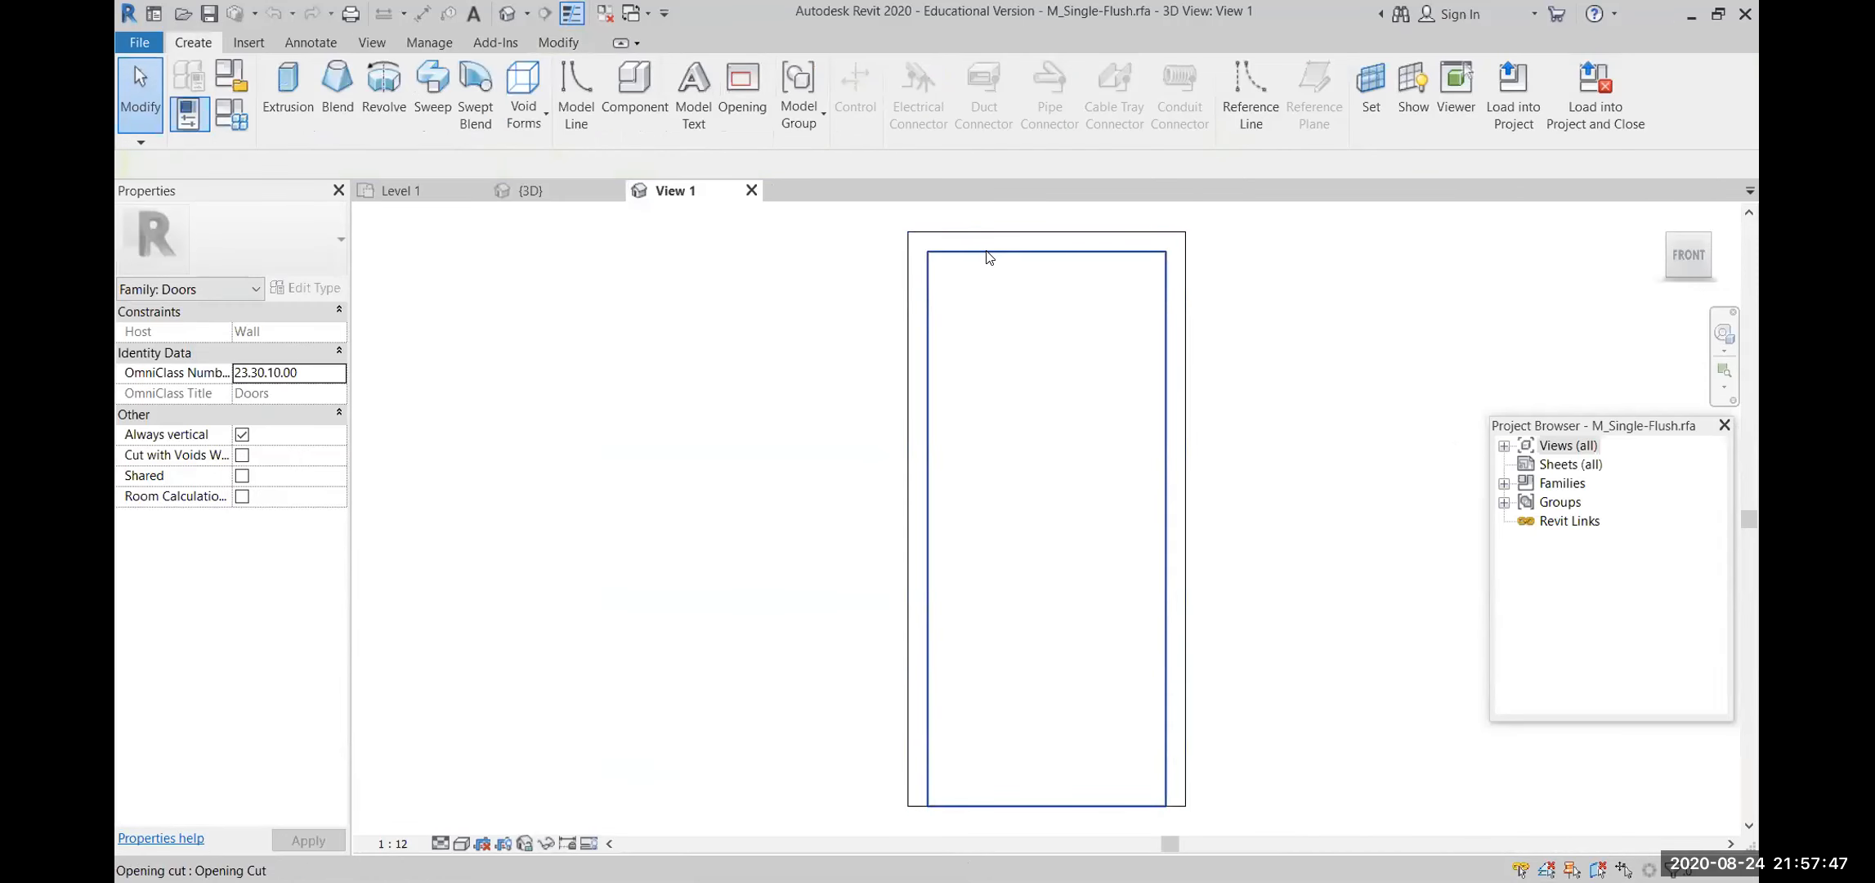
{"action": "left_click", "coordinate": [989, 258]}
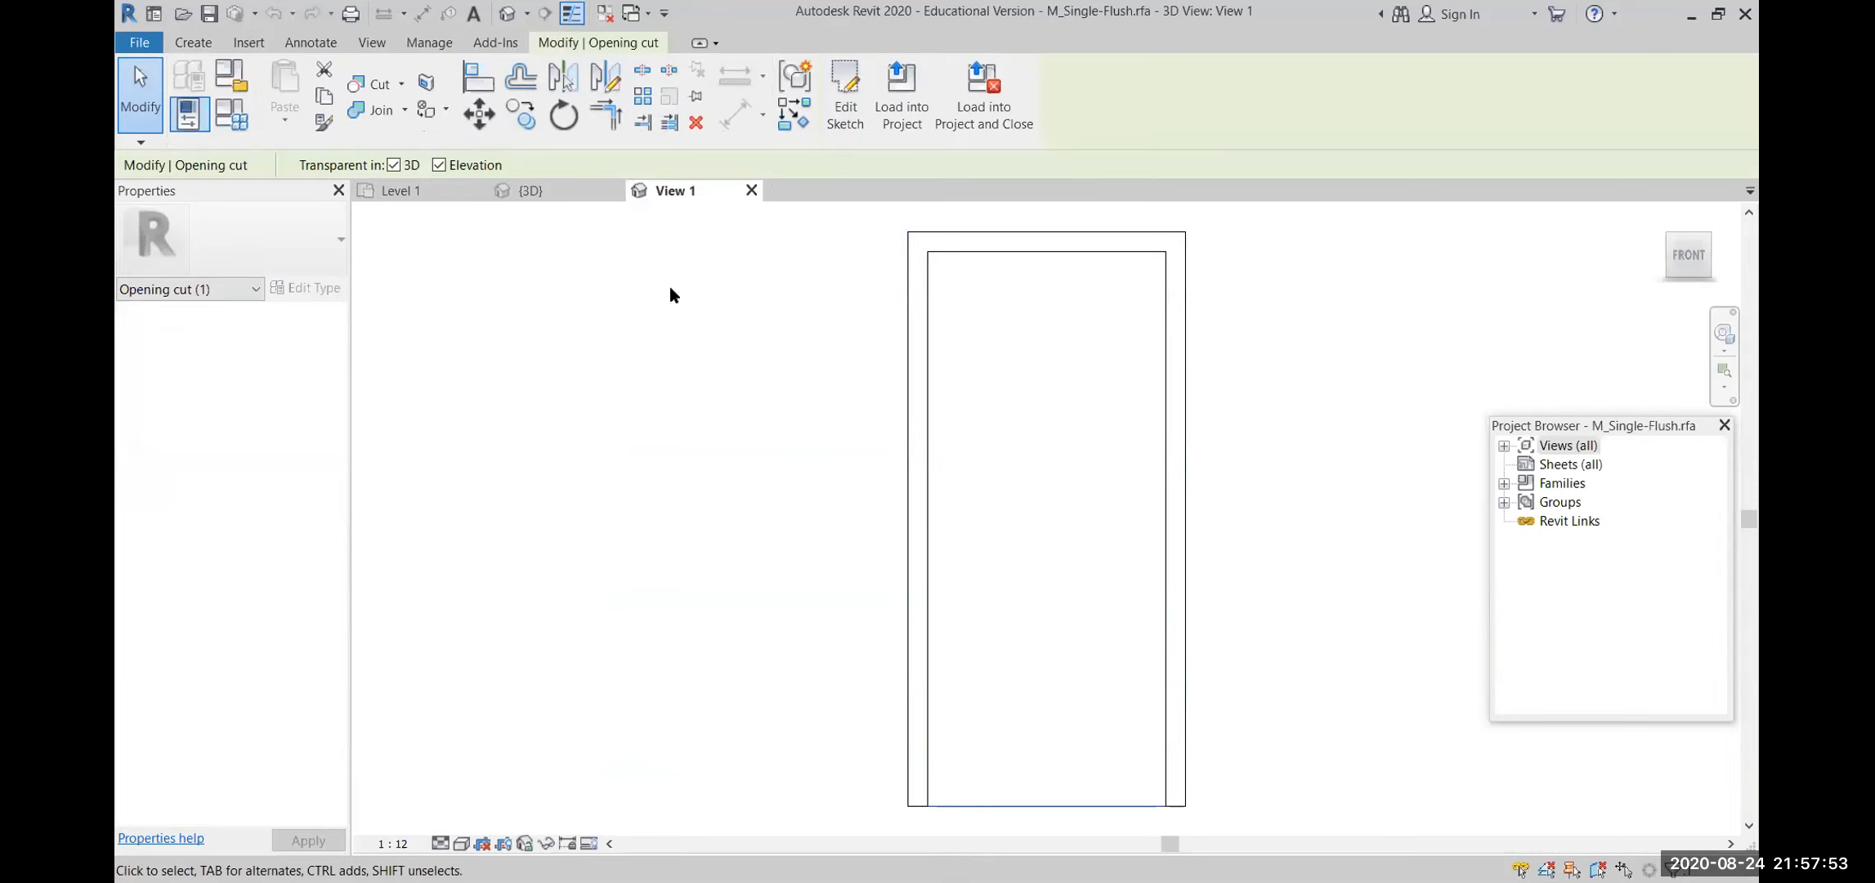
{"action": "scroll", "coordinate": [688, 408], "scroll_direction": "down", "scroll_amount": 4}
{"action": "scroll", "coordinate": [868, 339], "scroll_direction": "up", "scroll_amount": 4}
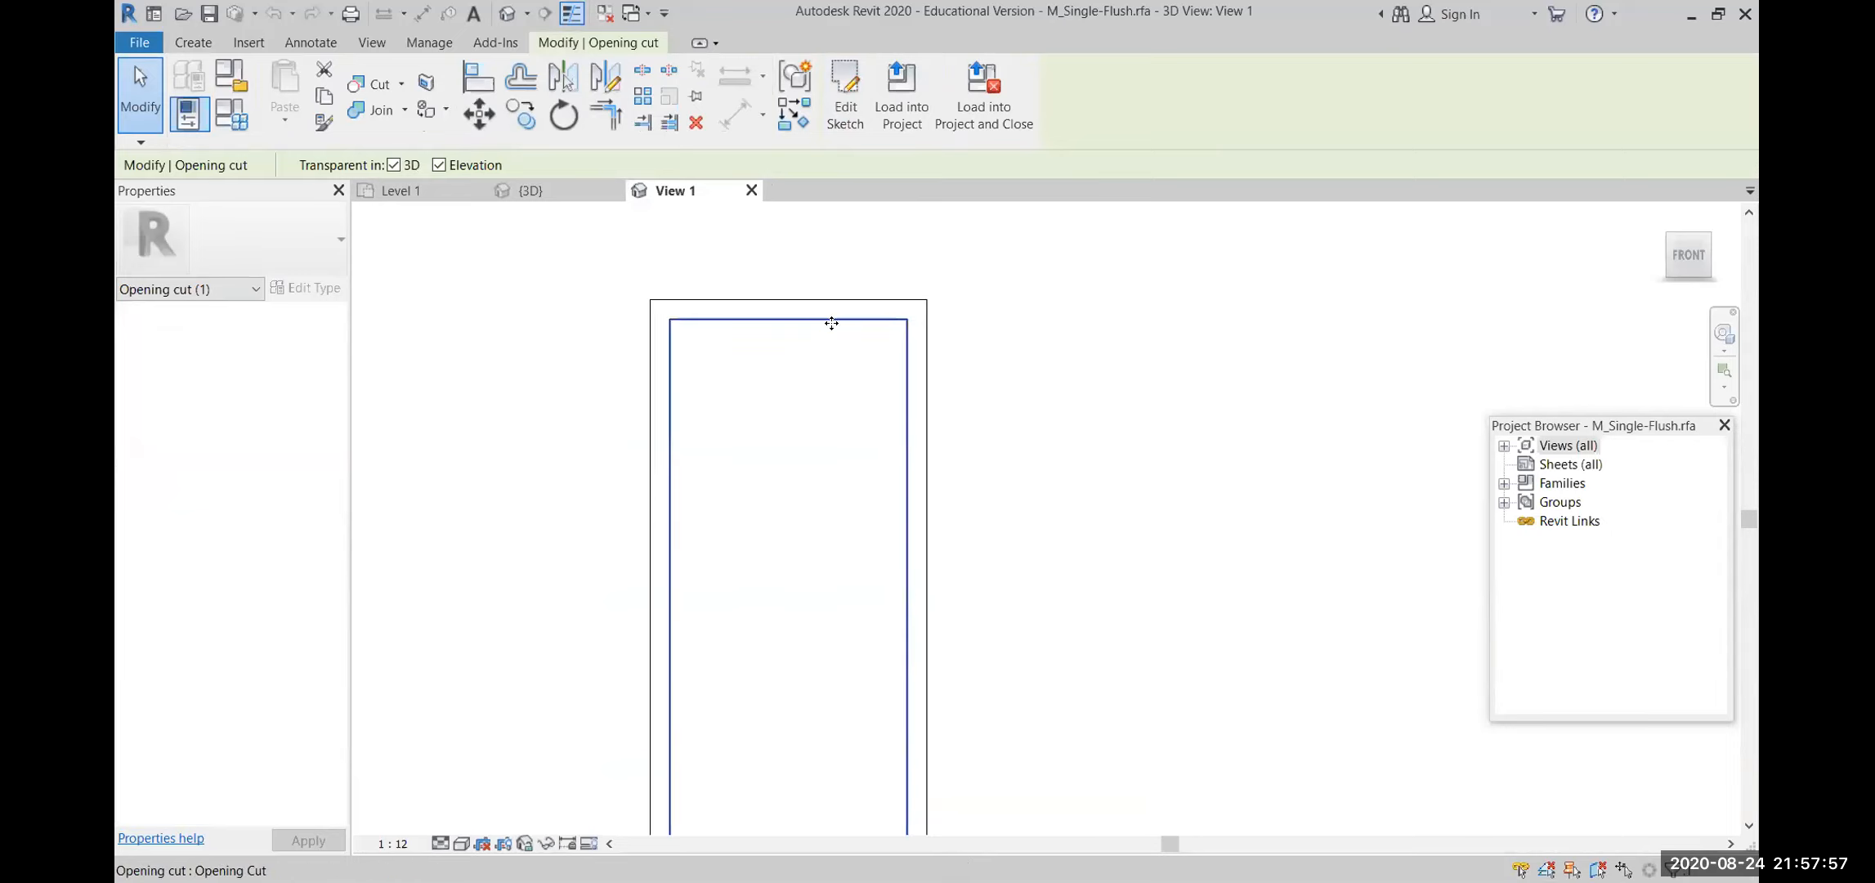
Inspect the door family in a tilted 3D view and identify its frame extrusion, leaving nothing selected
{"action": "middle_click_drag", "start_coordinate": [851, 350], "coordinate": [707, 454], "text": "shift"}
{"action": "scroll", "coordinate": [813, 331], "scroll_direction": "down", "scroll_amount": 4}
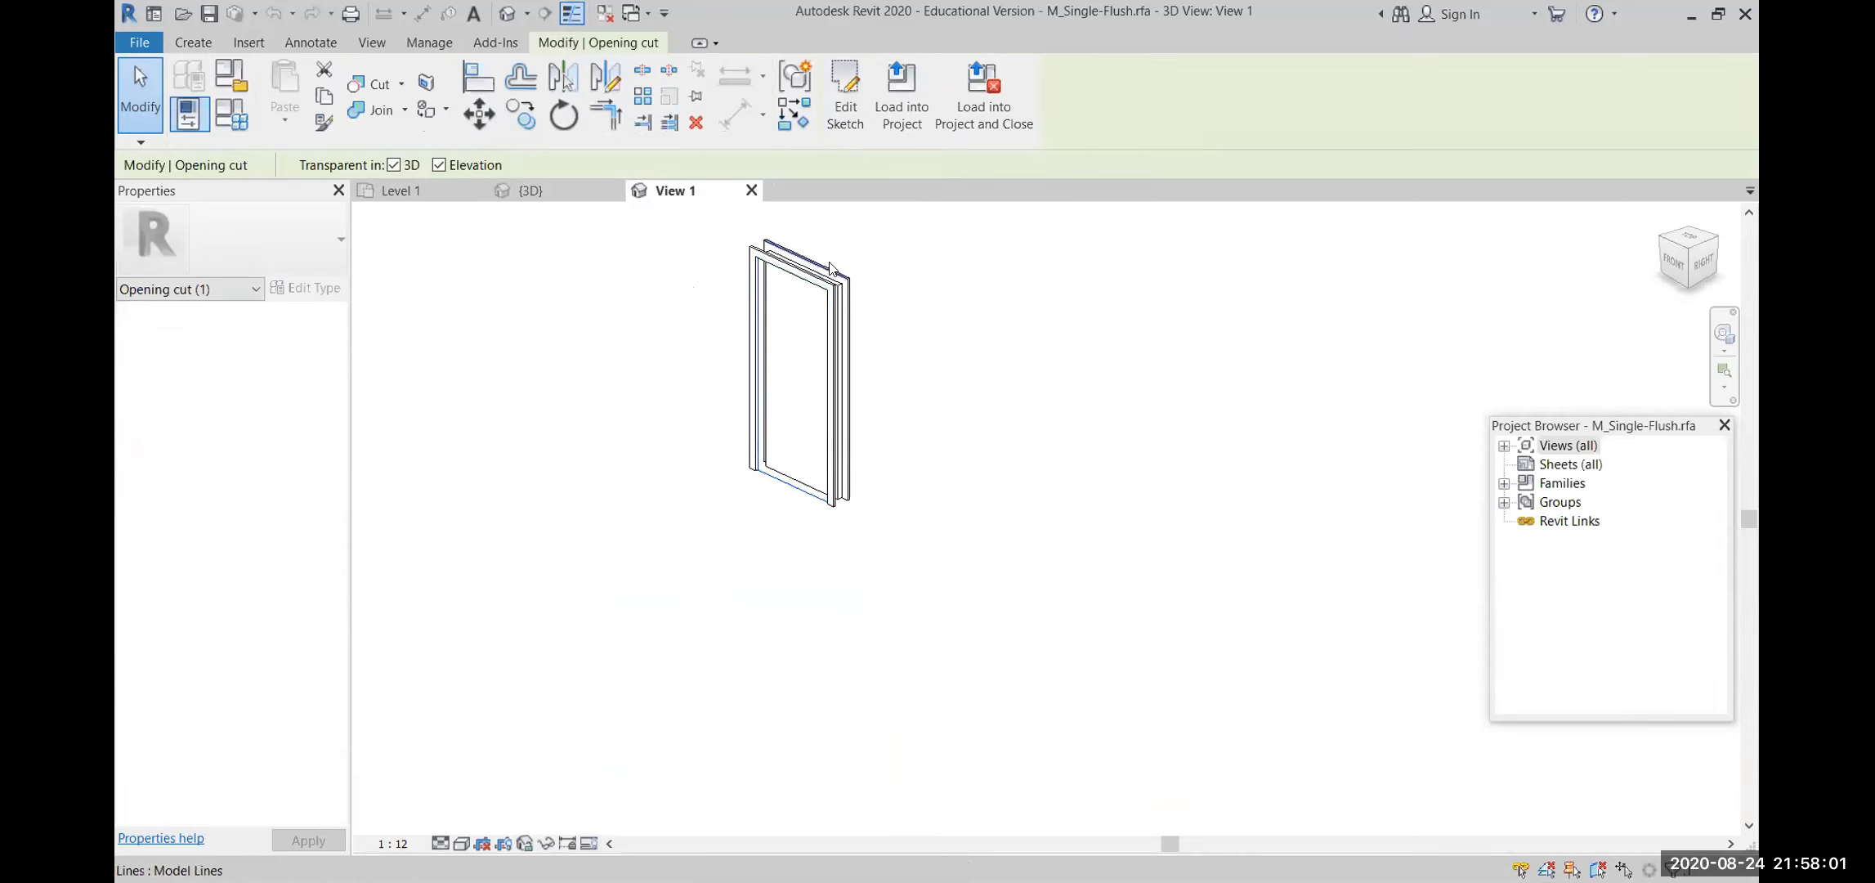
{"action": "scroll", "coordinate": [809, 345], "scroll_direction": "up", "scroll_amount": 5}
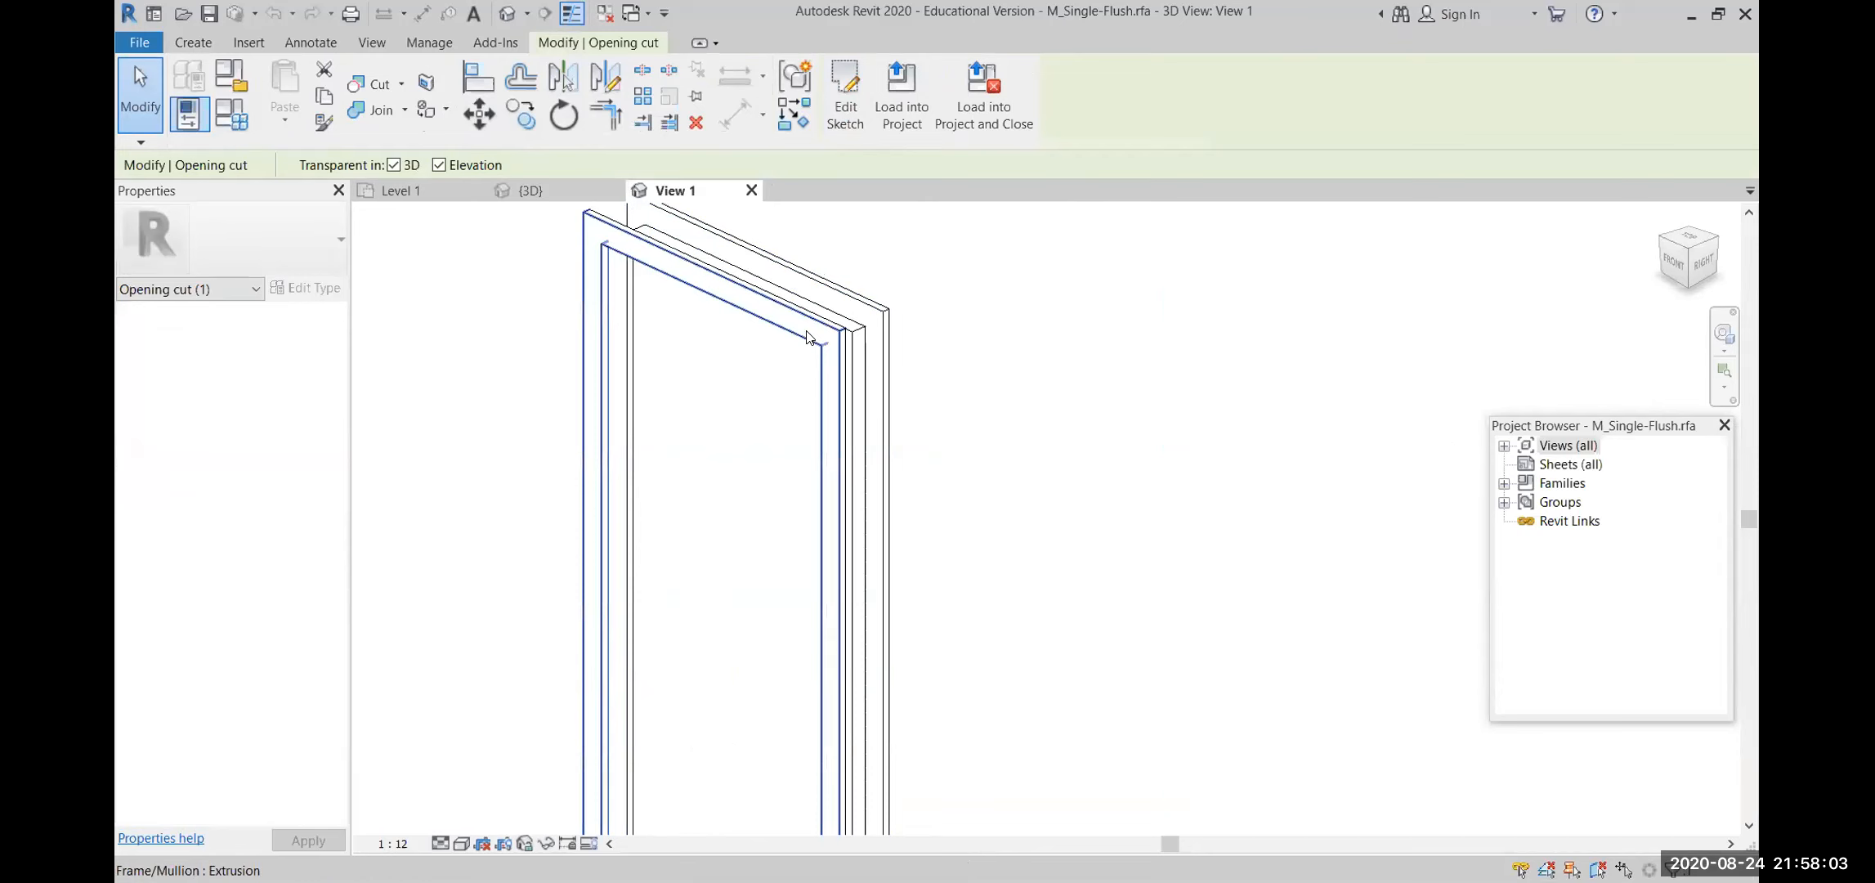
{"action": "key", "text": "Escape"}
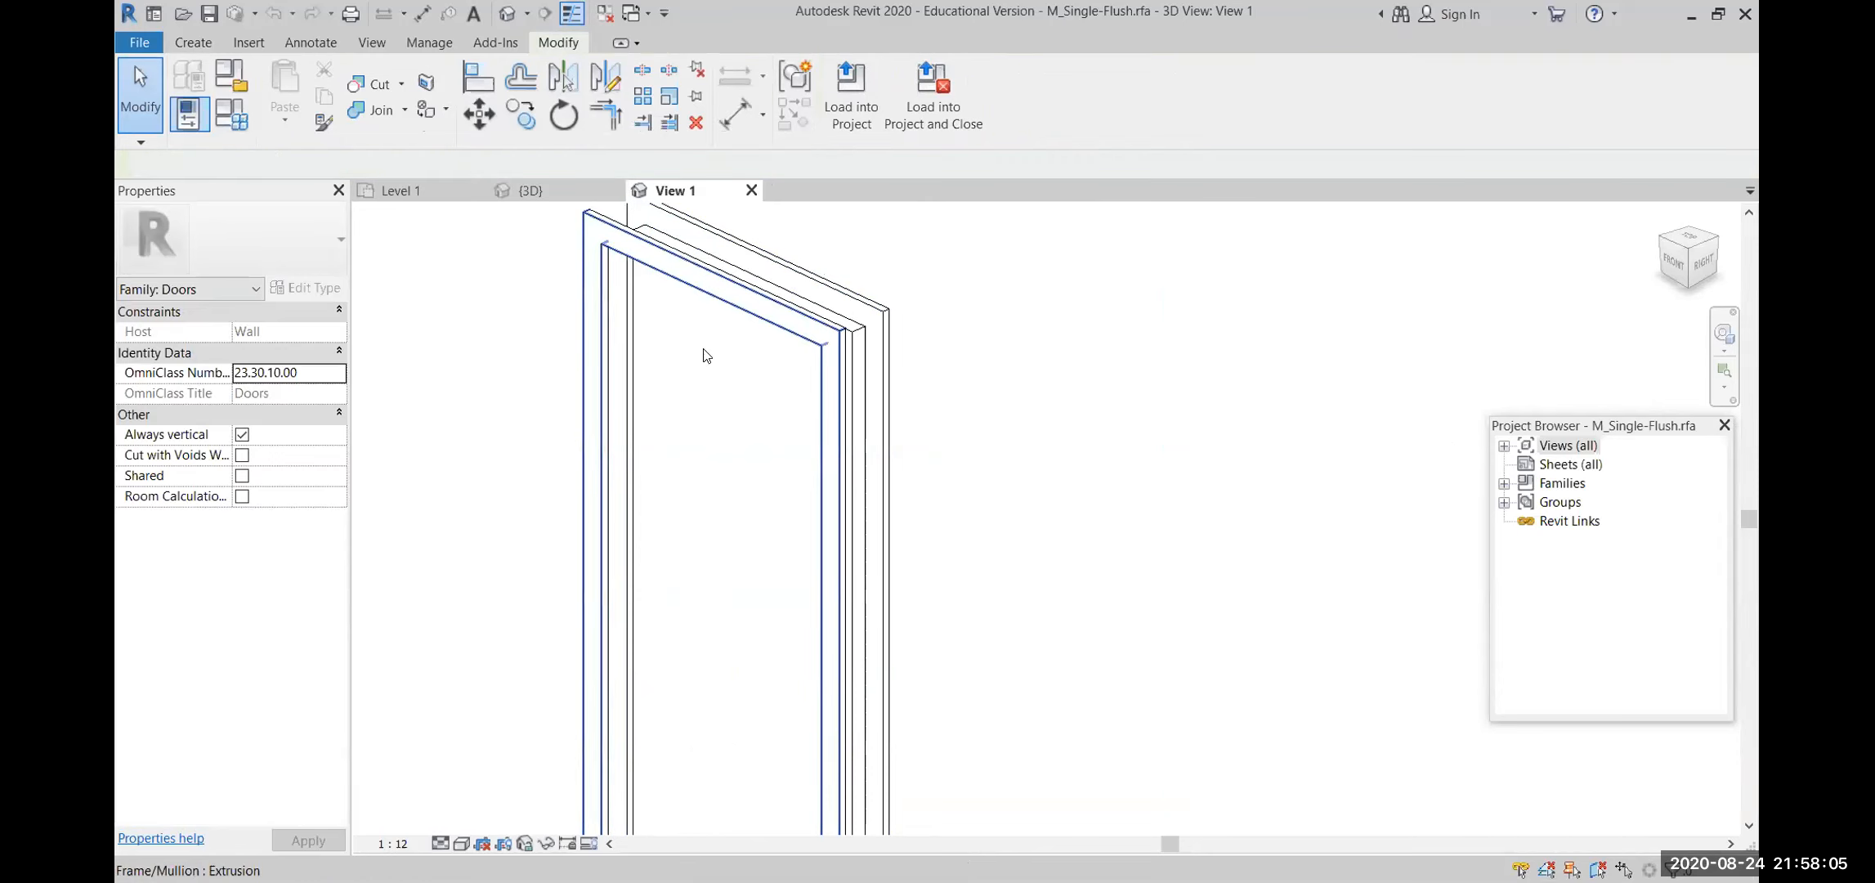
{"action": "left_click", "coordinate": [627, 314]}
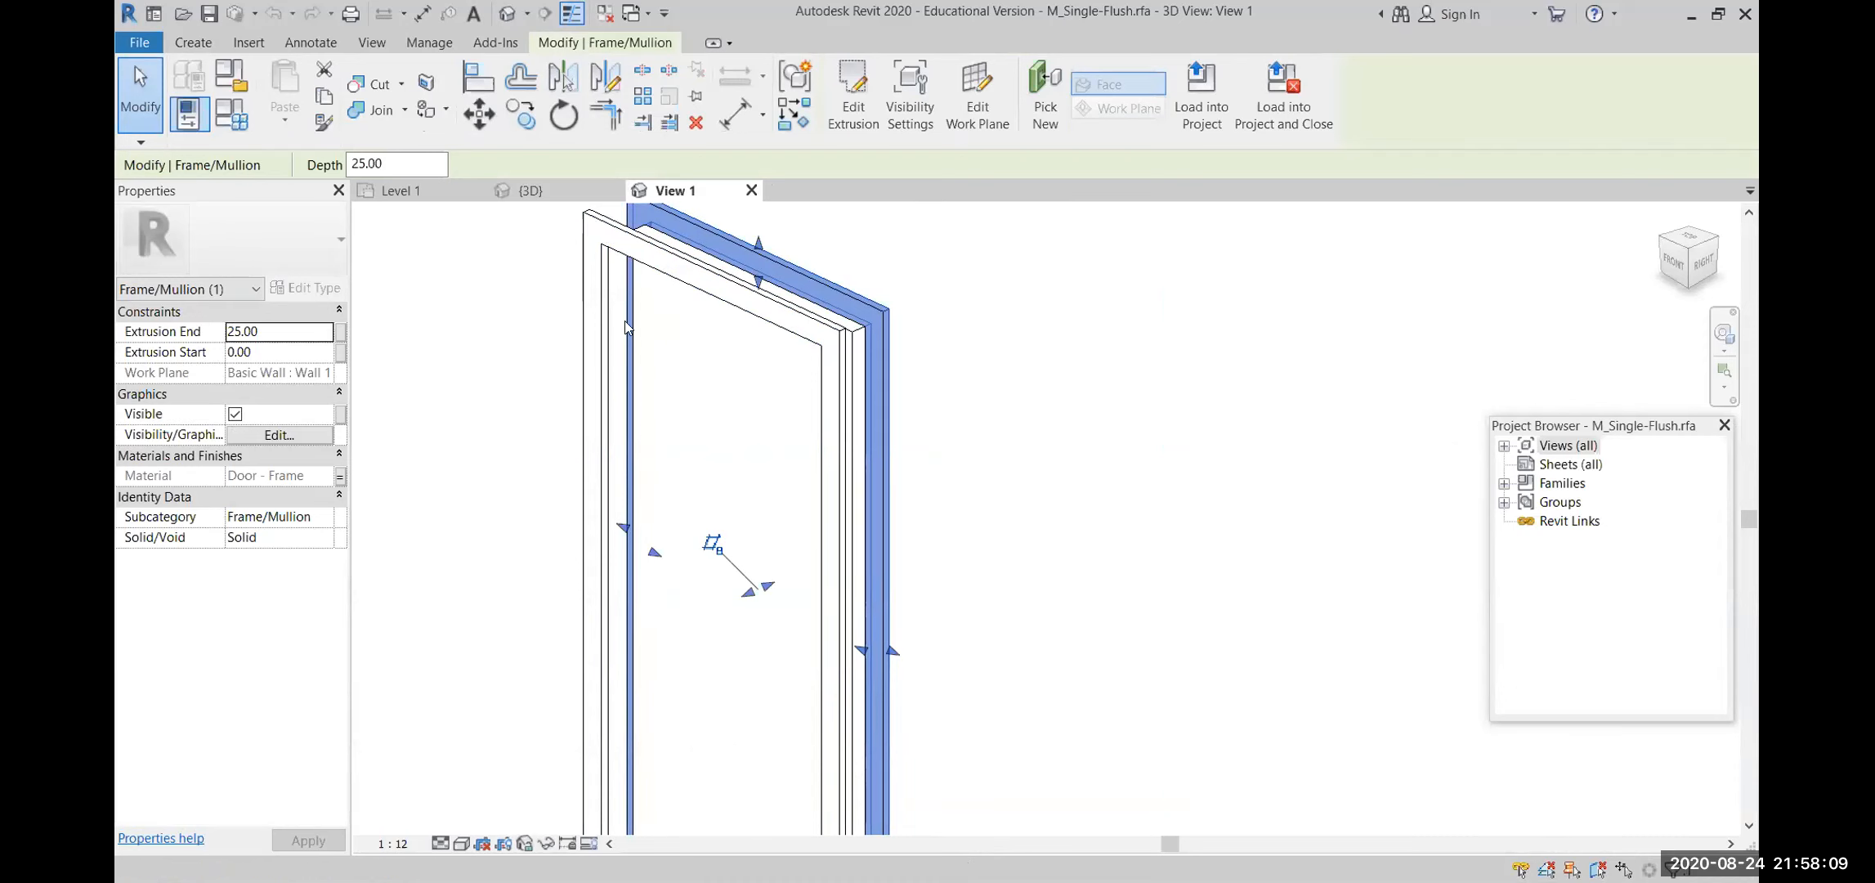
{"action": "key", "text": "Escape"}
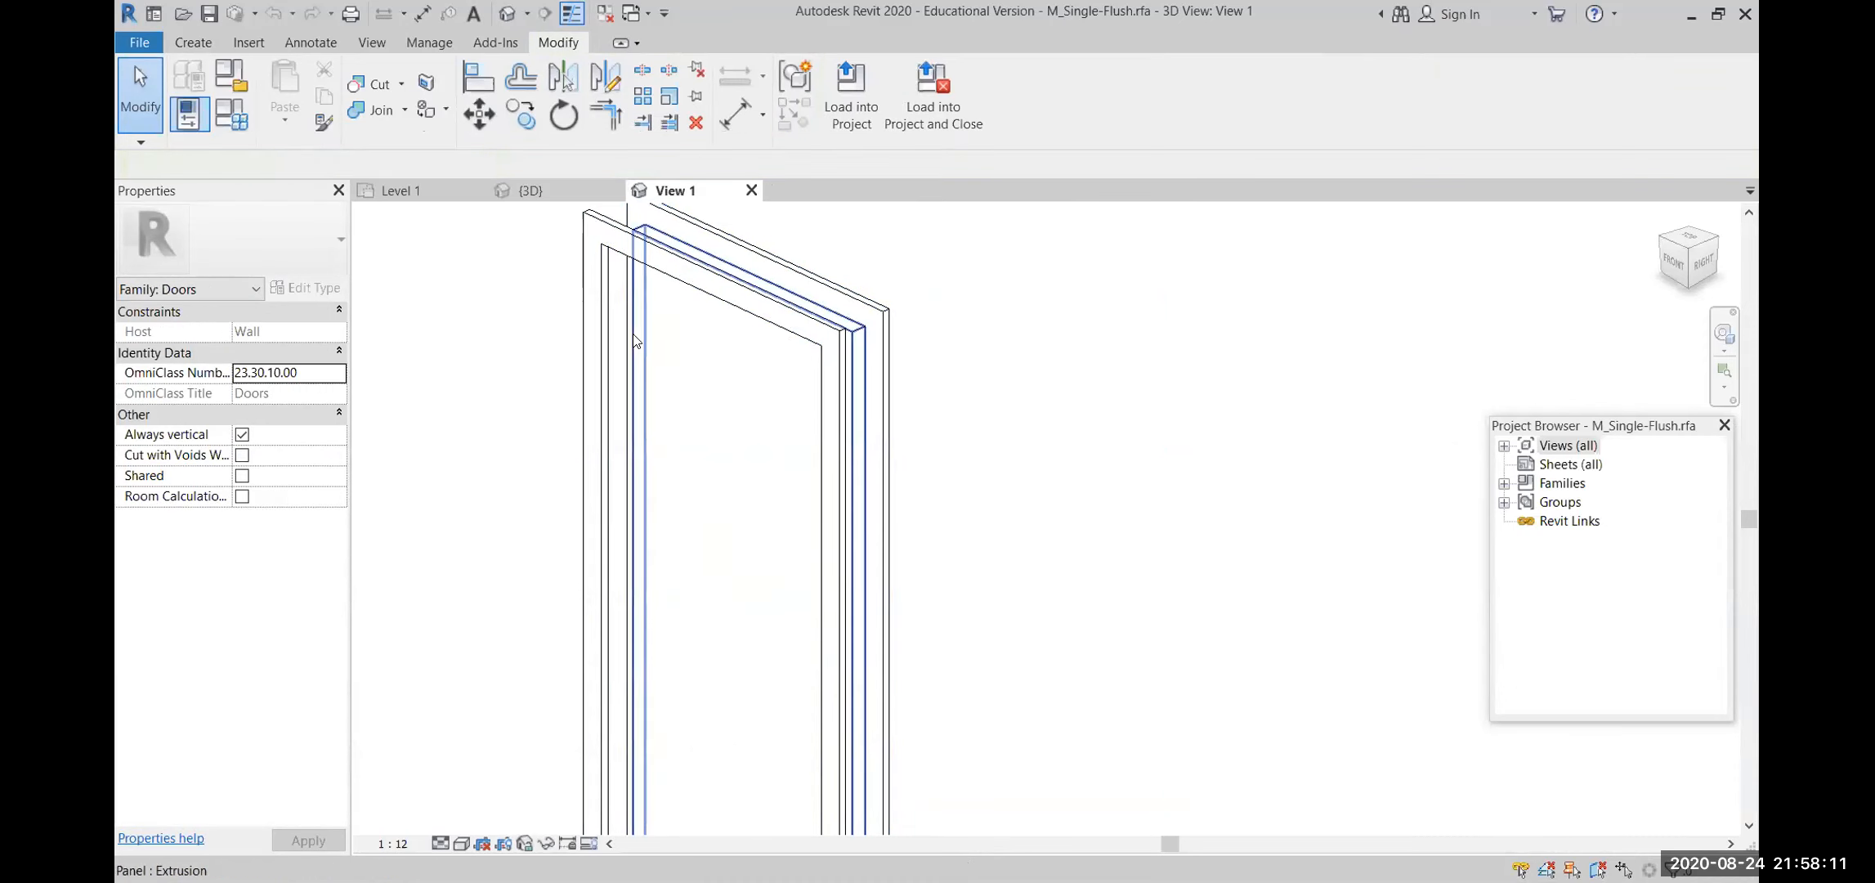
Select the door panel extrusion and open its sketch for editing
{"action": "key", "text": "Tab"}
{"action": "left_click", "coordinate": [634, 320]}
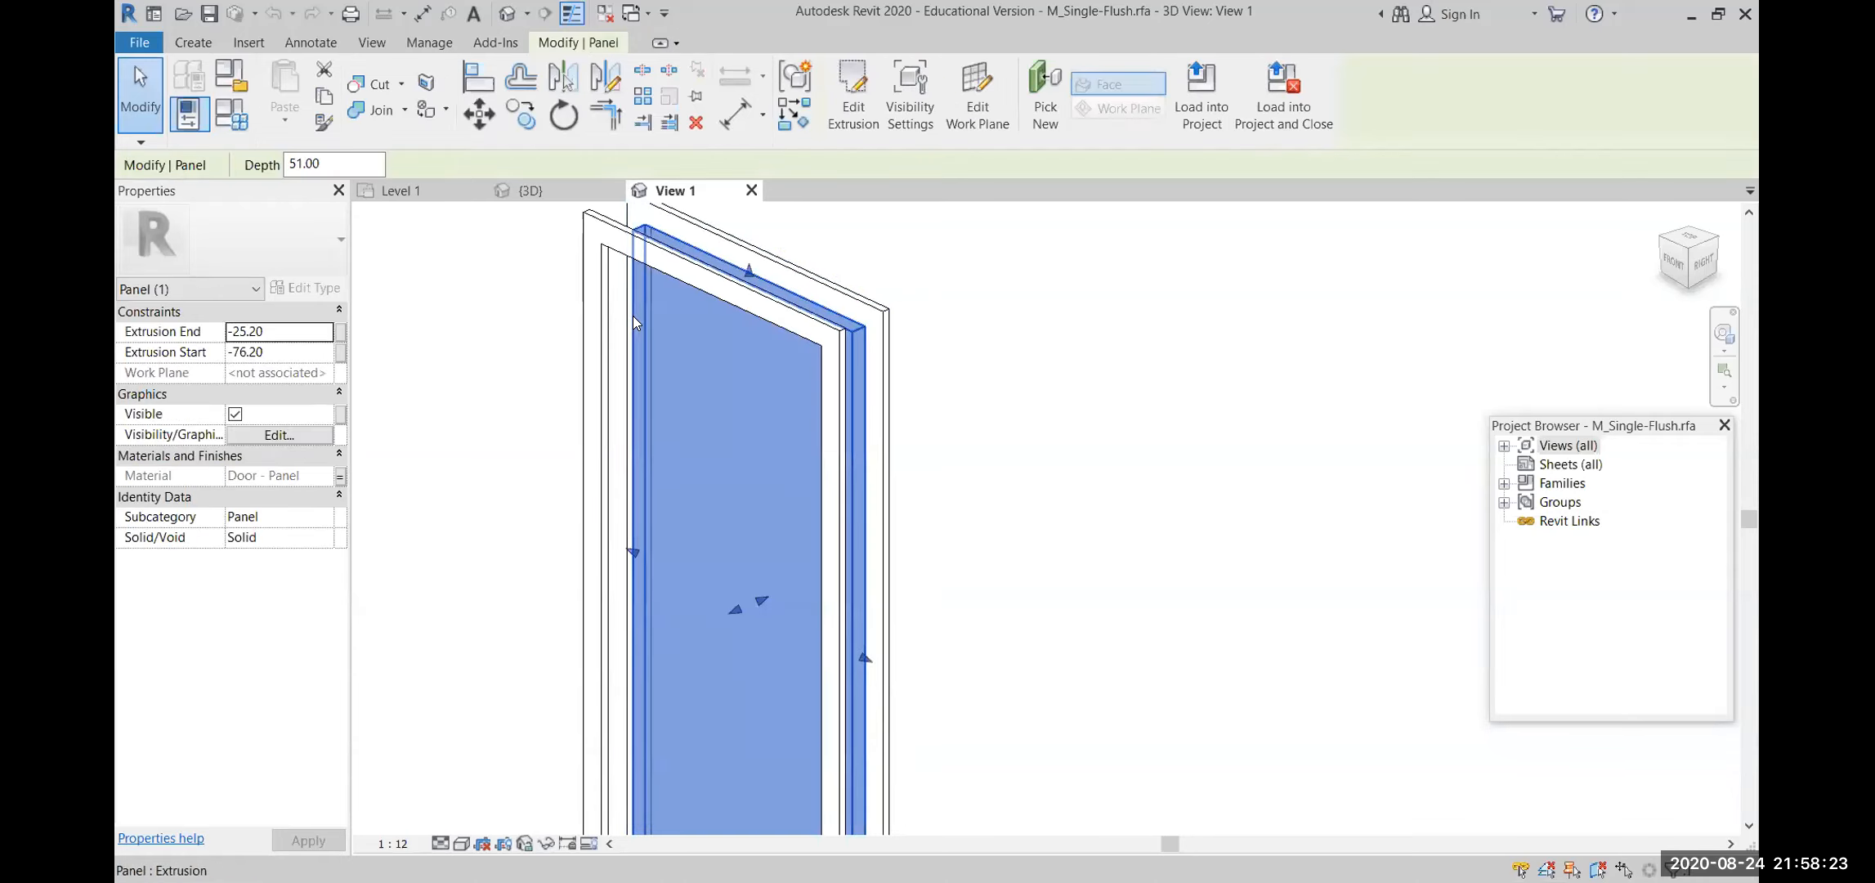
{"action": "scroll", "coordinate": [735, 237], "scroll_direction": "down", "scroll_amount": 3}
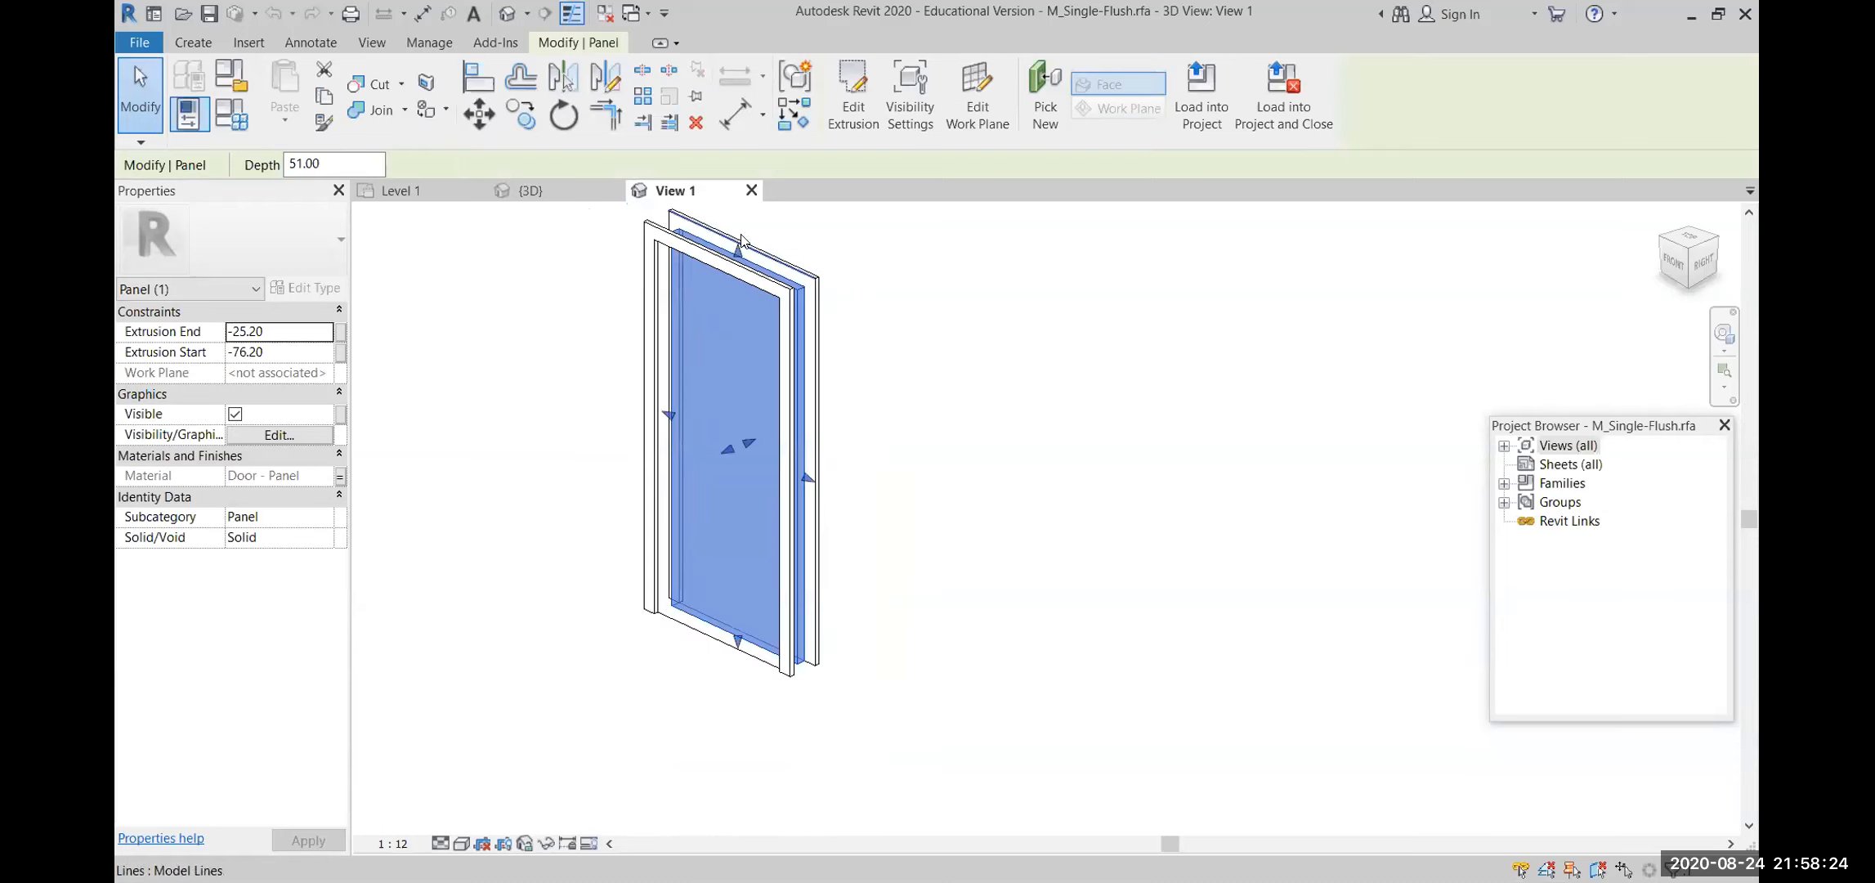
{"action": "left_click", "coordinate": [850, 118]}
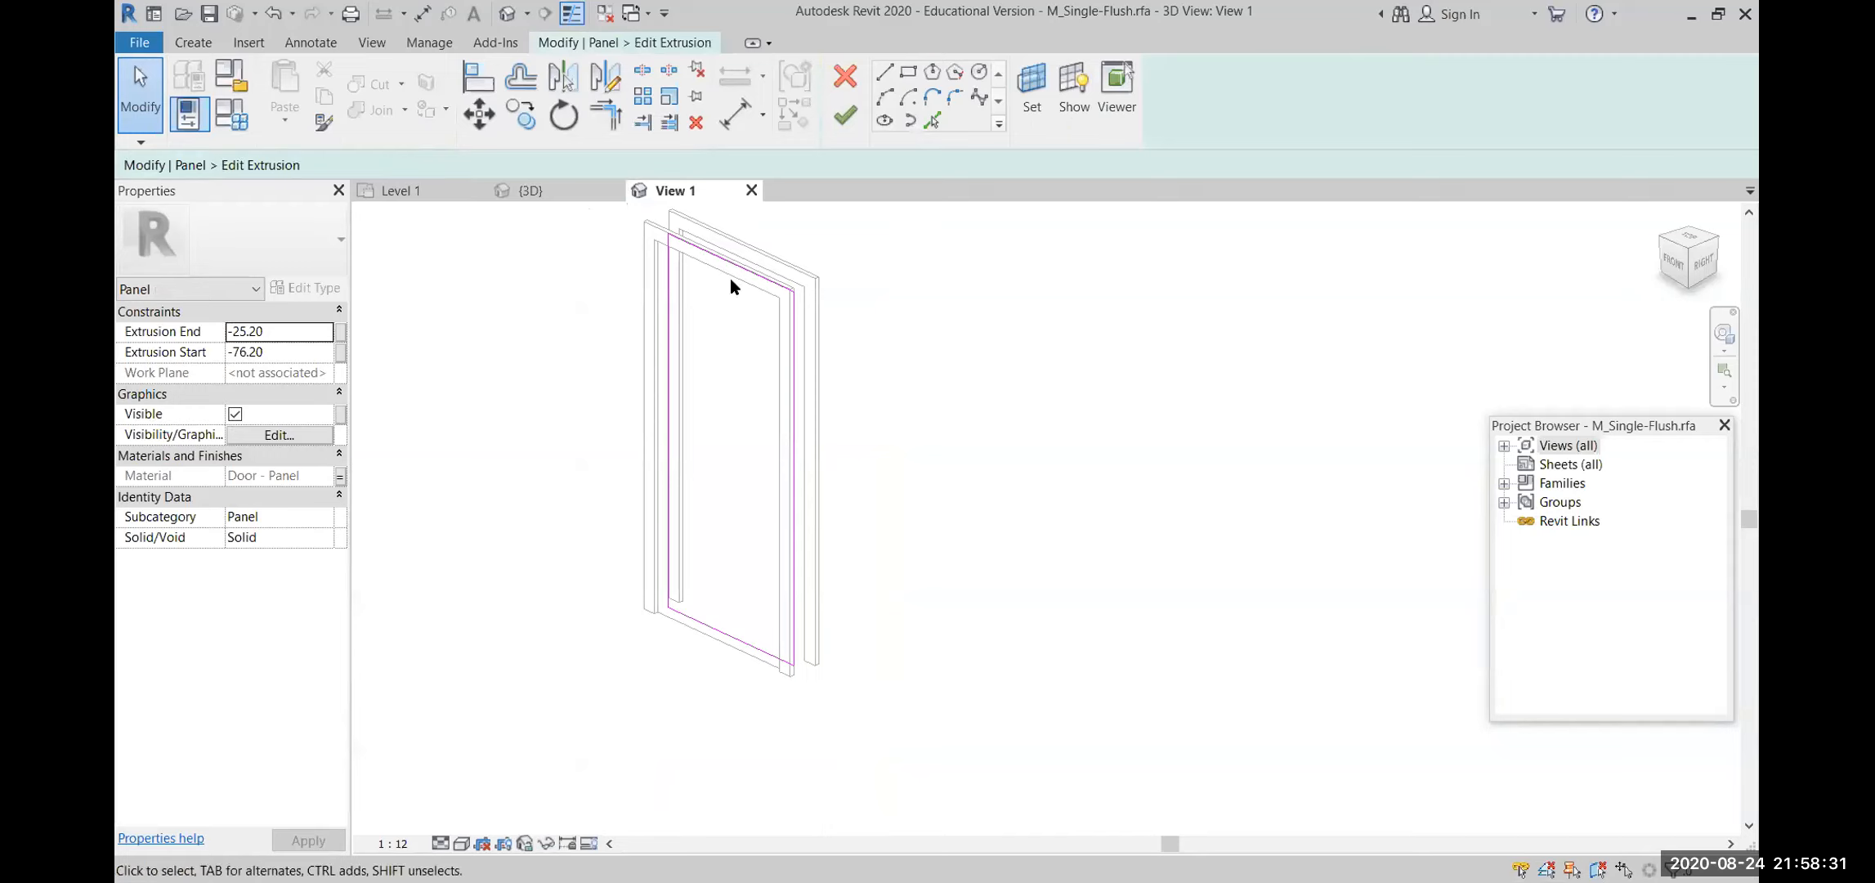
{"action": "scroll", "coordinate": [678, 384], "scroll_direction": "down", "scroll_amount": 1}
{"action": "scroll", "coordinate": [694, 384], "scroll_direction": "up", "scroll_amount": 2}
{"action": "scroll", "coordinate": [777, 307], "scroll_direction": "down", "scroll_amount": 2}
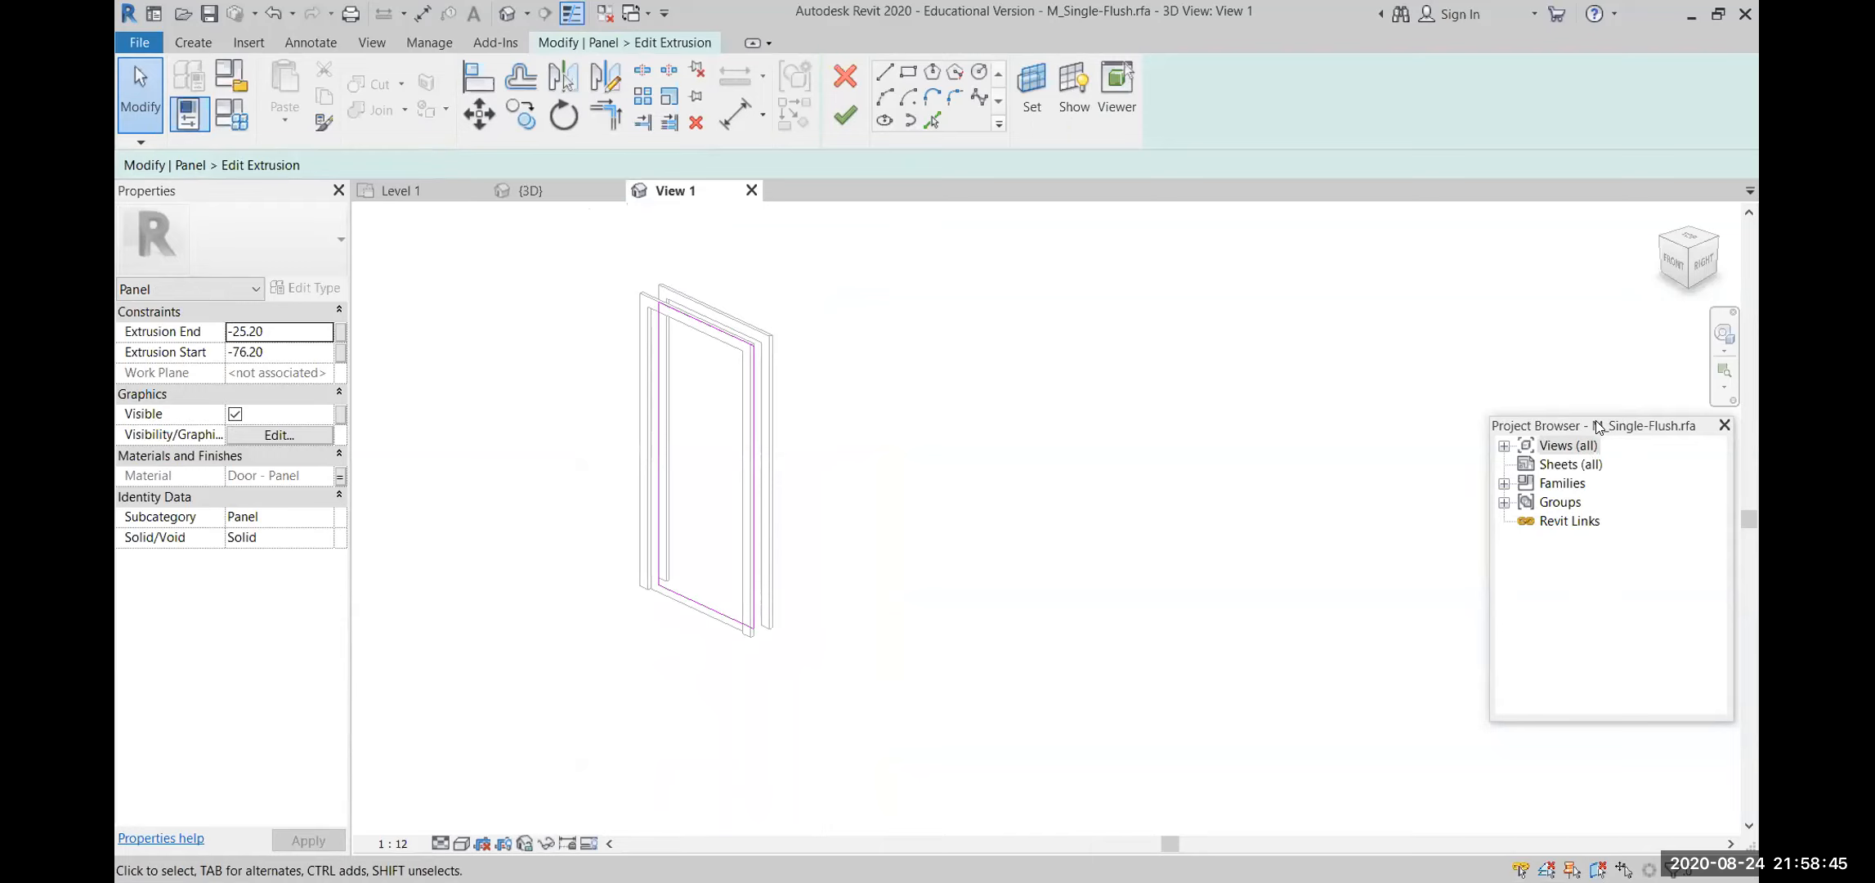
Try to redock the floating Project Browser and close it
{"action": "left_click_drag", "start_coordinate": [1598, 426], "coordinate": [200, 556]}
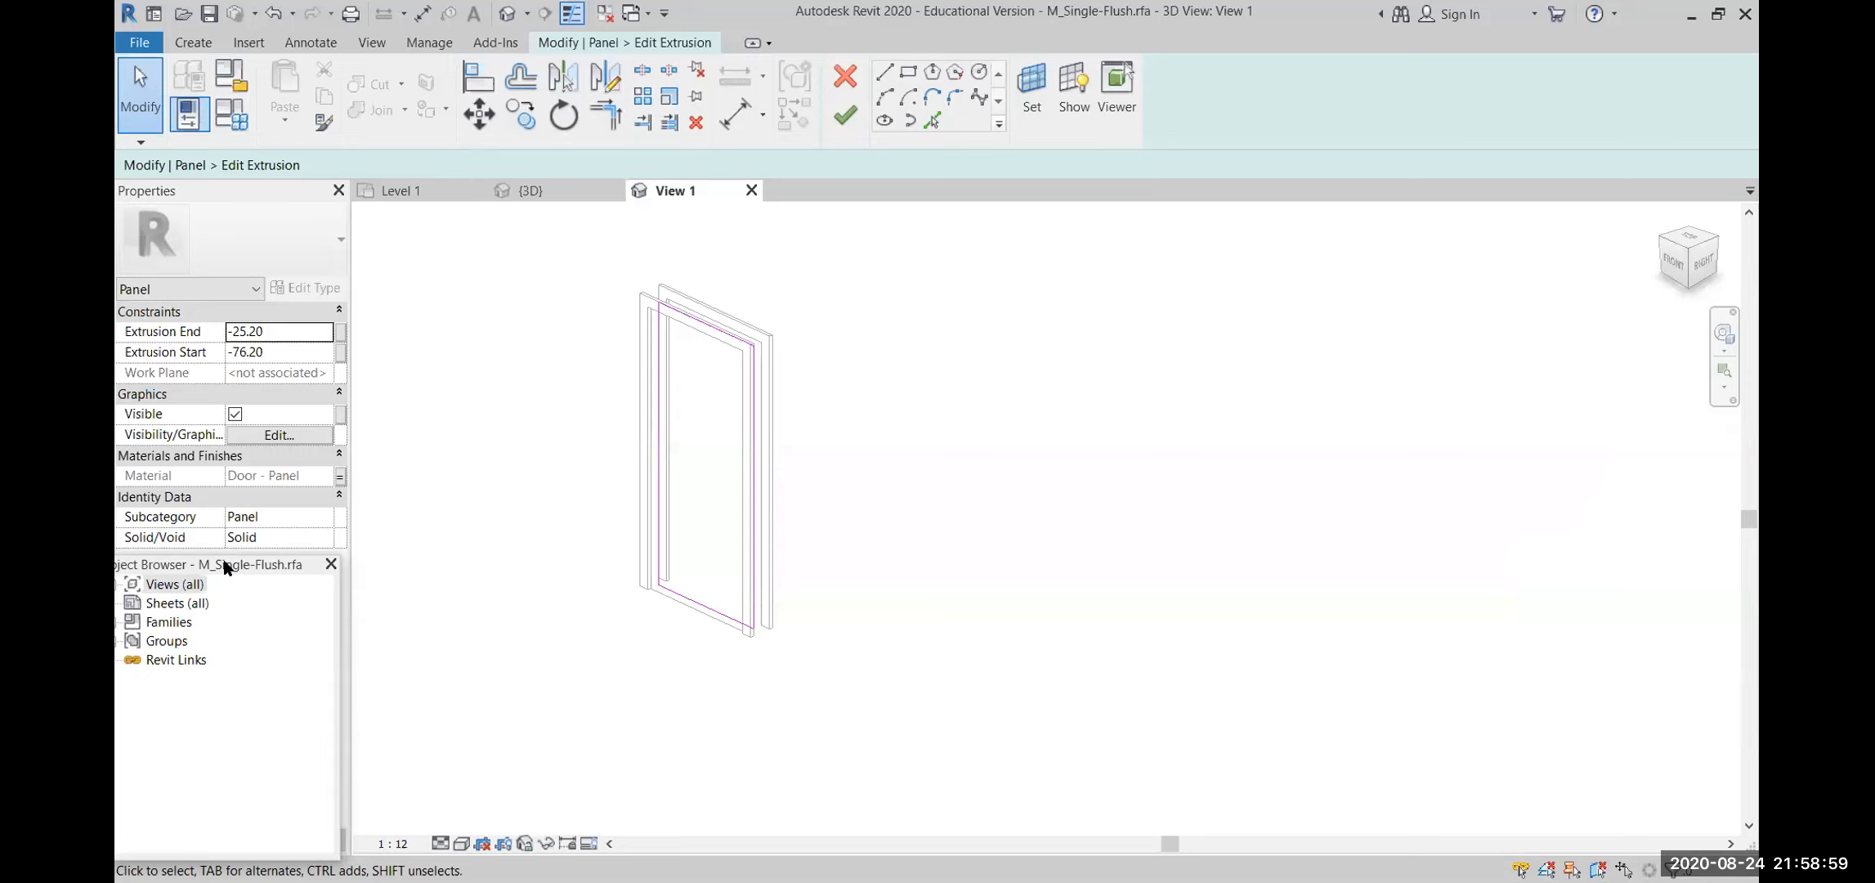
{"action": "left_click_drag", "start_coordinate": [225, 566], "coordinate": [1568, 424]}
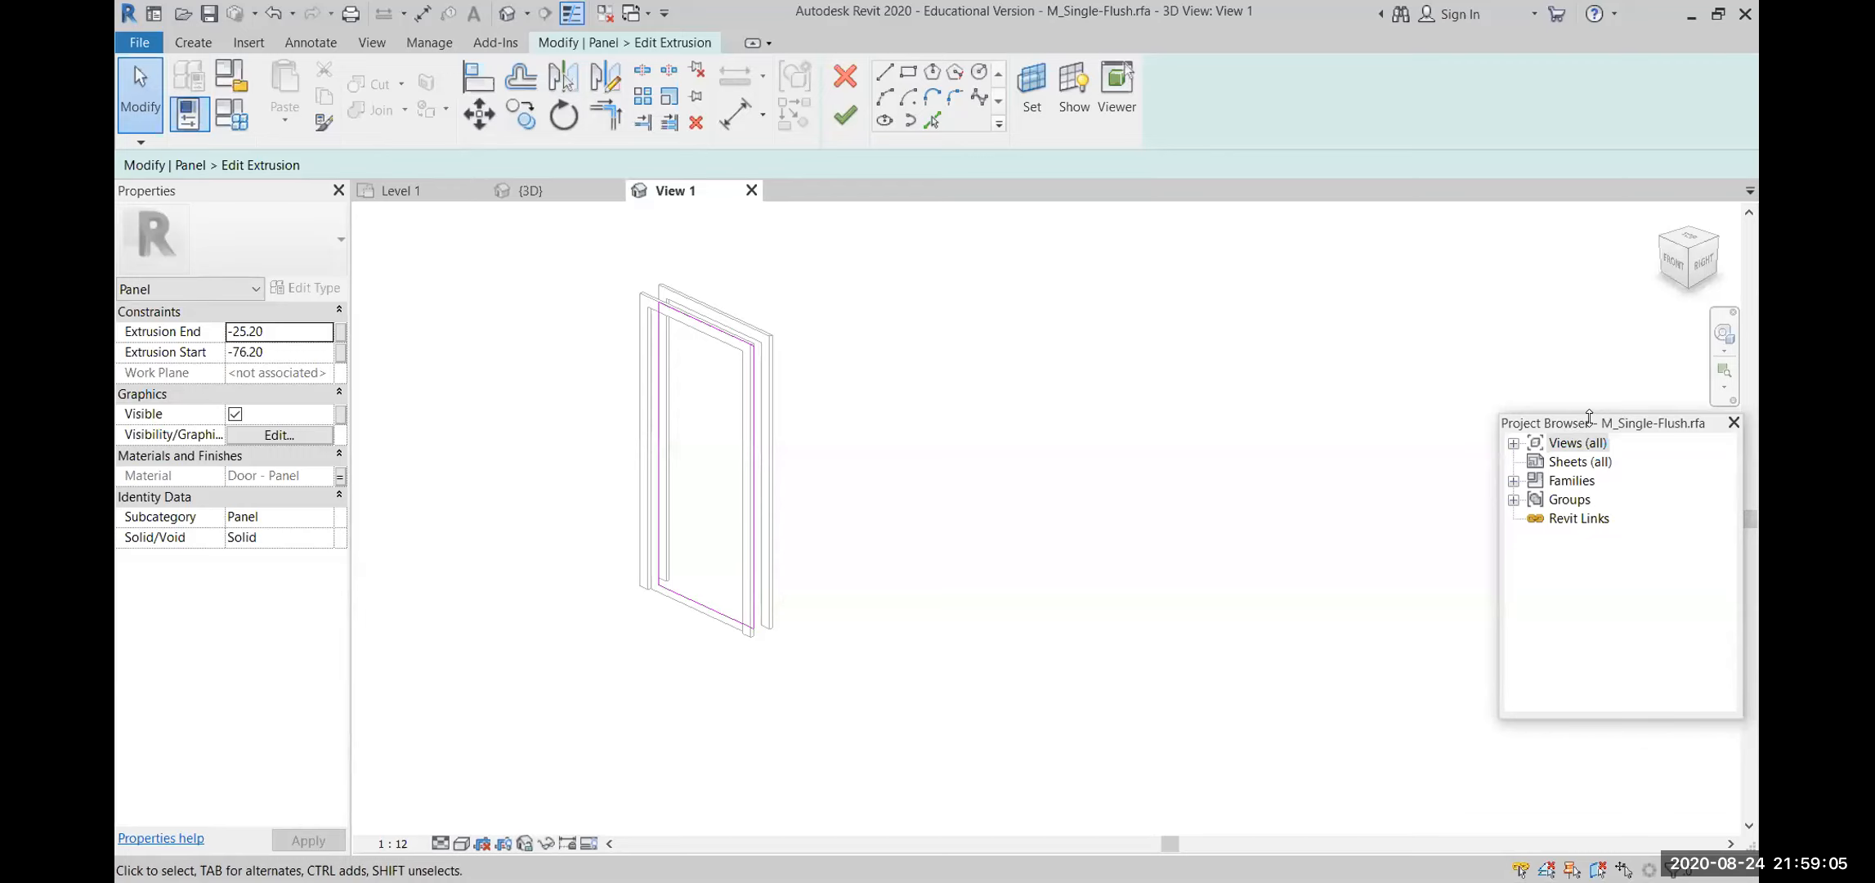
{"action": "left_click_drag", "start_coordinate": [1589, 416], "coordinate": [1582, 466]}
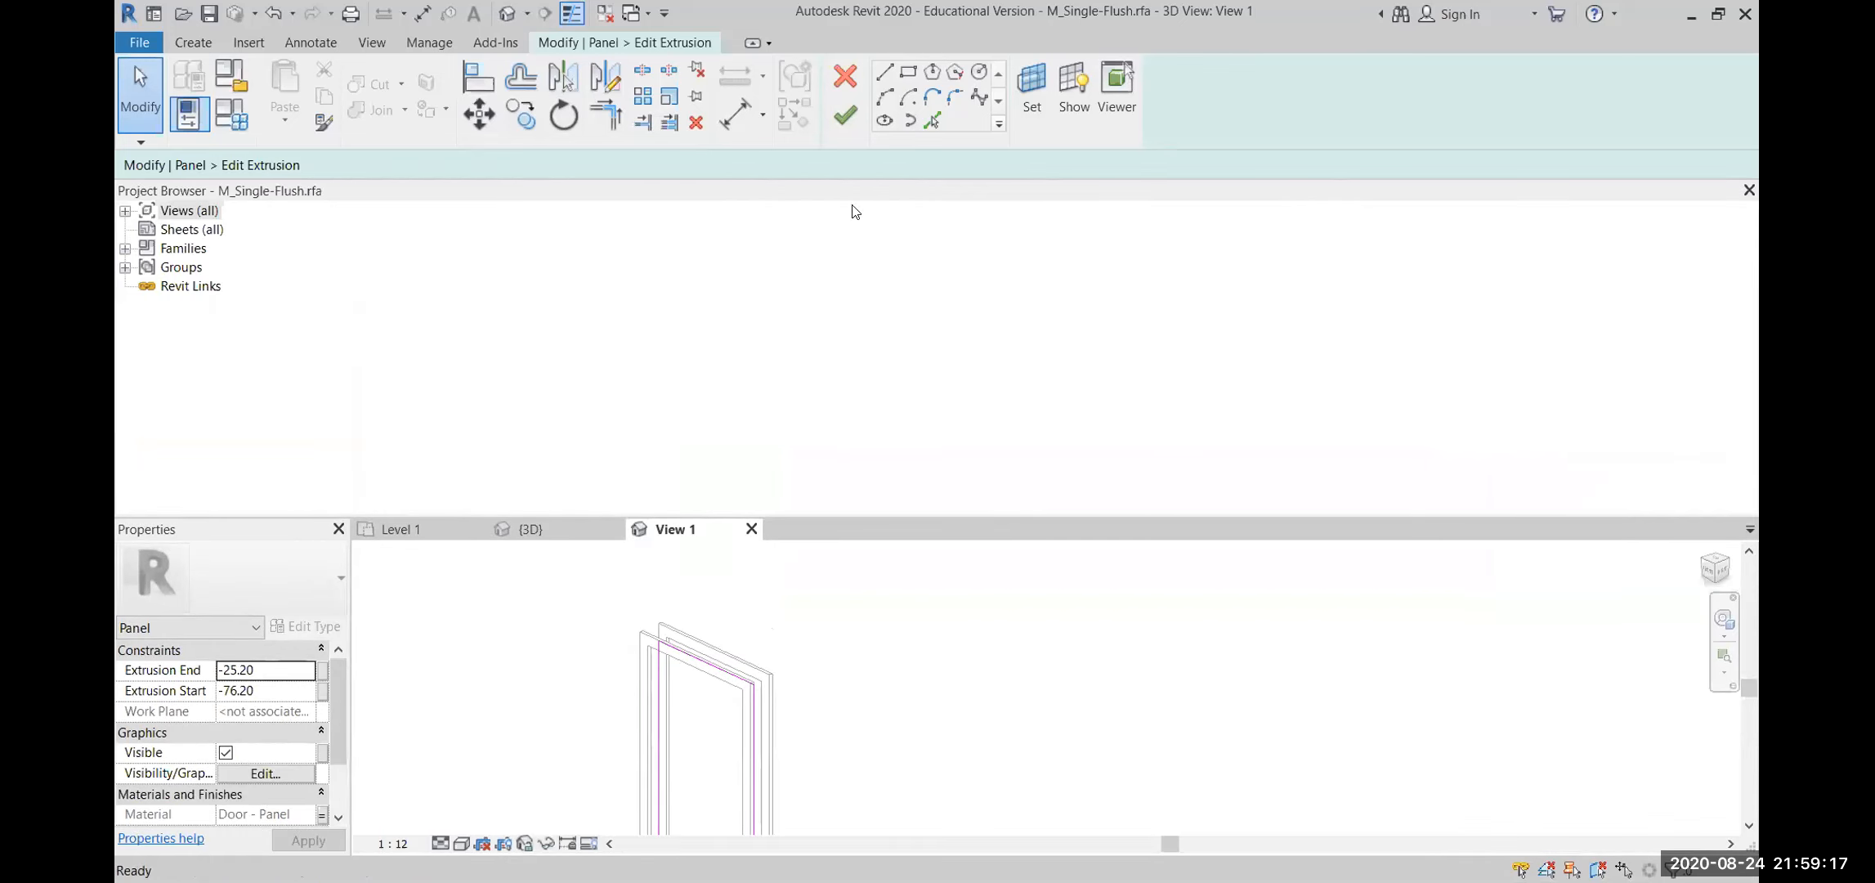
{"action": "left_click", "coordinate": [1746, 190]}
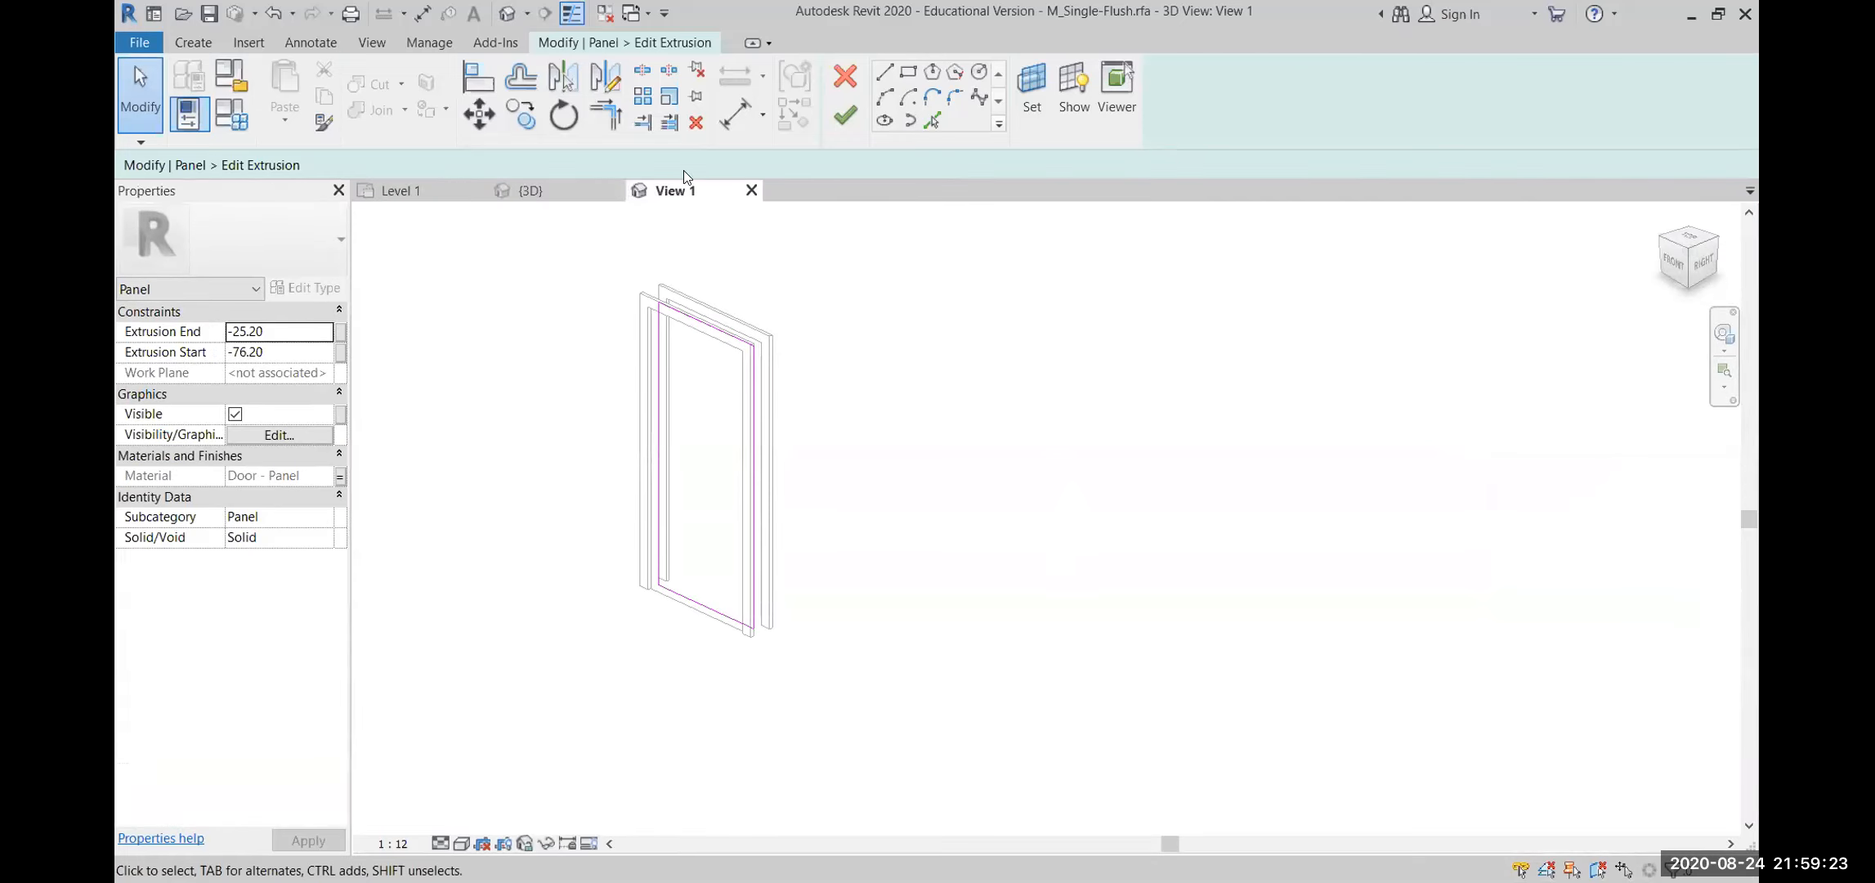
Show the Project Browser again and dock it as a narrow column beside the drawing area
{"action": "left_click", "coordinate": [373, 44]}
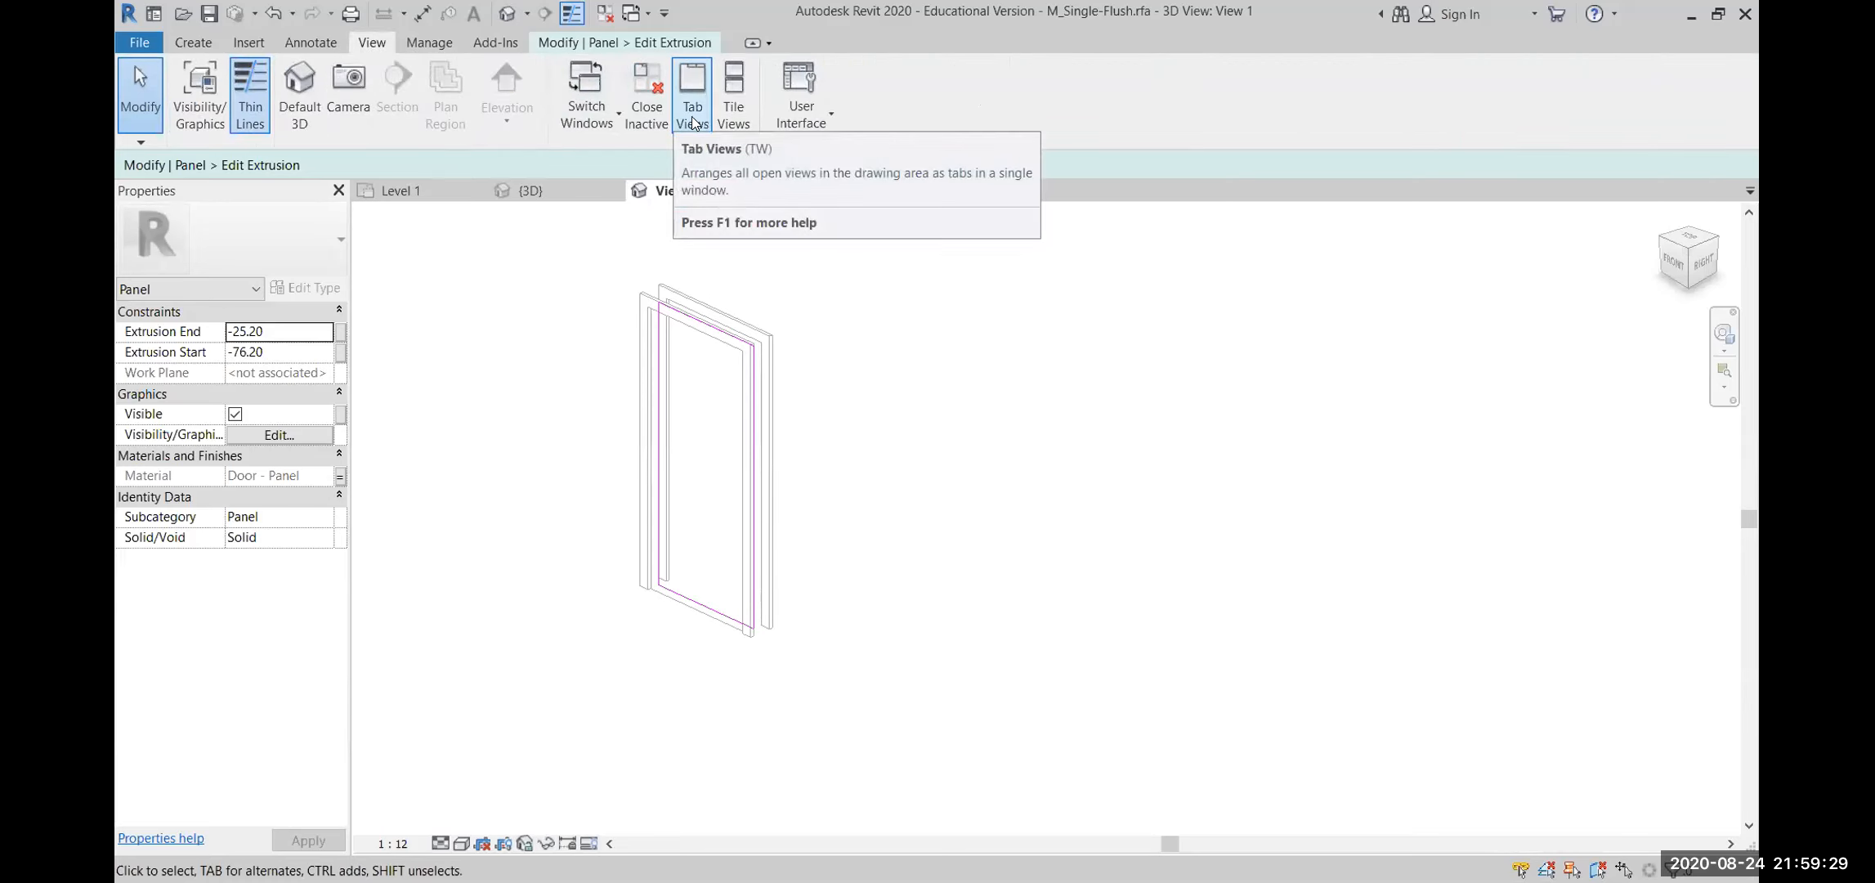
{"action": "left_click", "coordinate": [829, 116]}
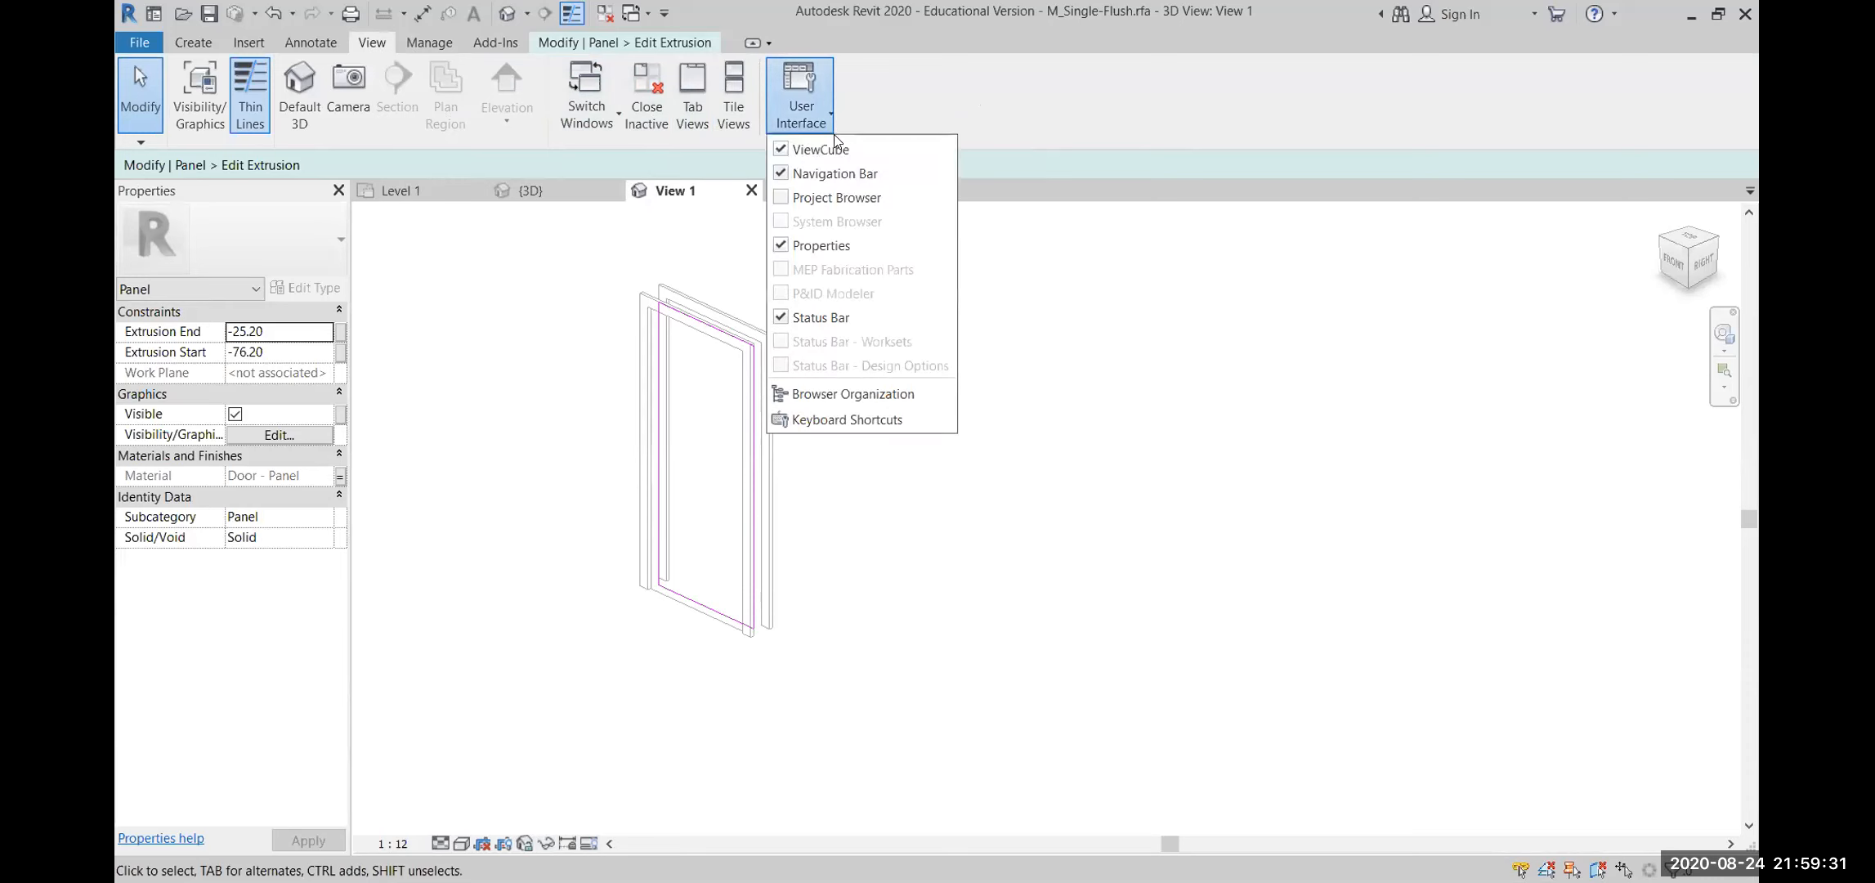
{"action": "left_click", "coordinate": [782, 198]}
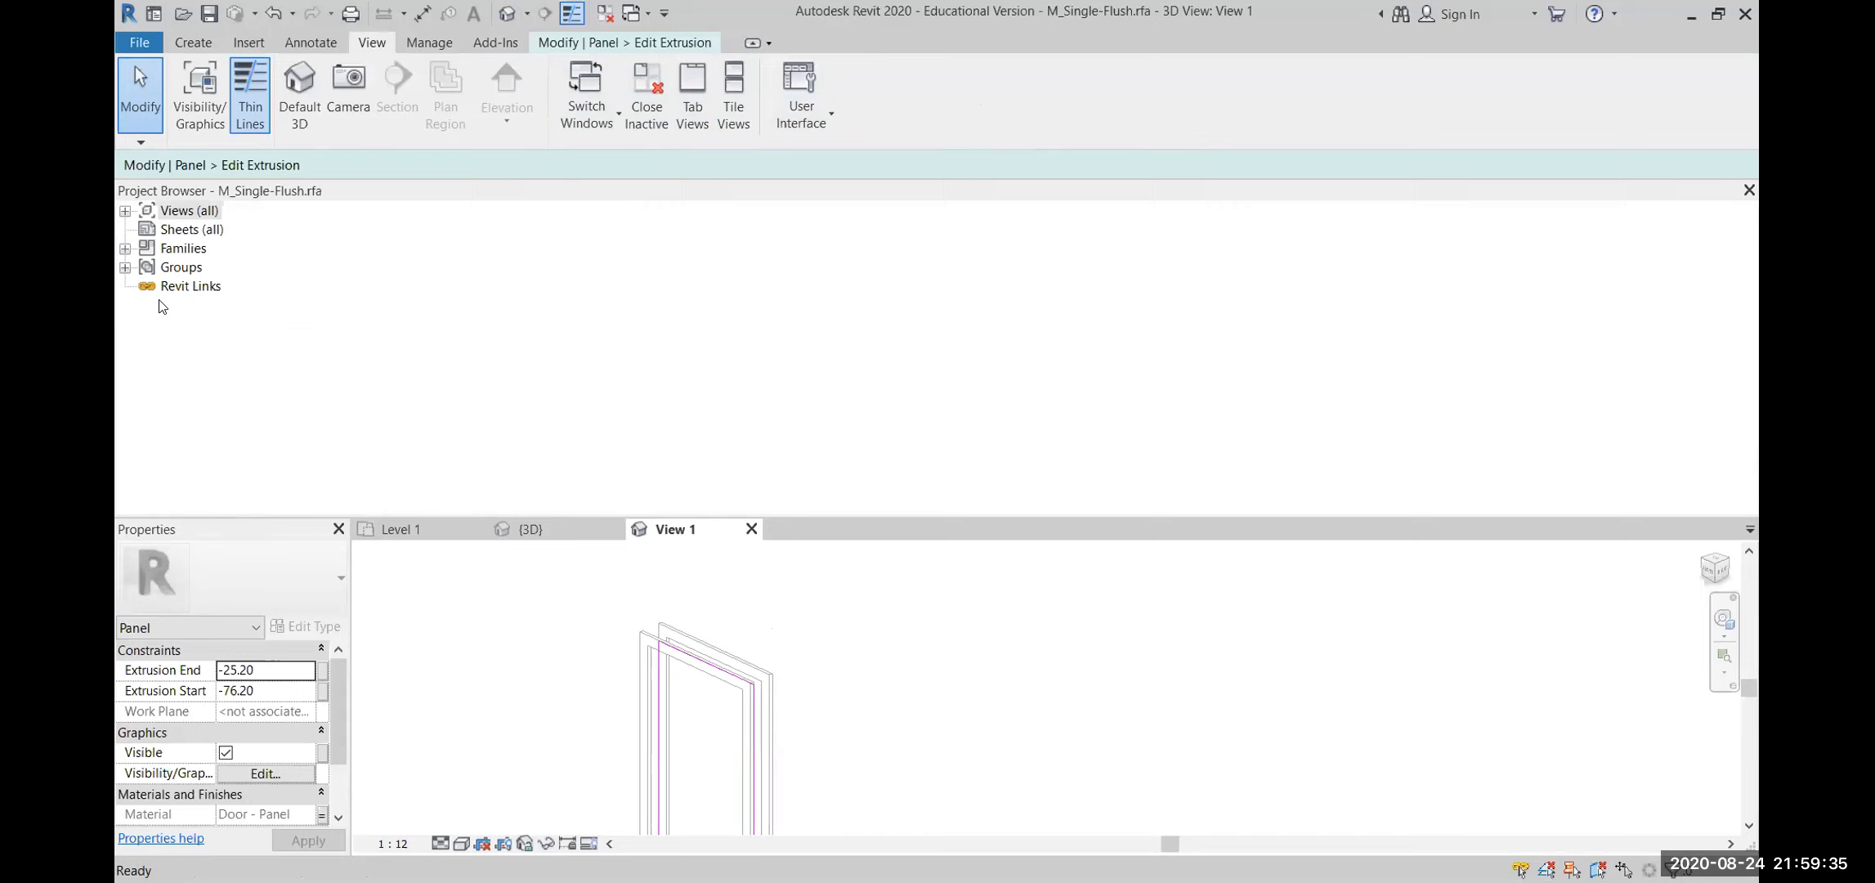
{"action": "left_click_drag", "start_coordinate": [342, 187], "coordinate": [1031, 217]}
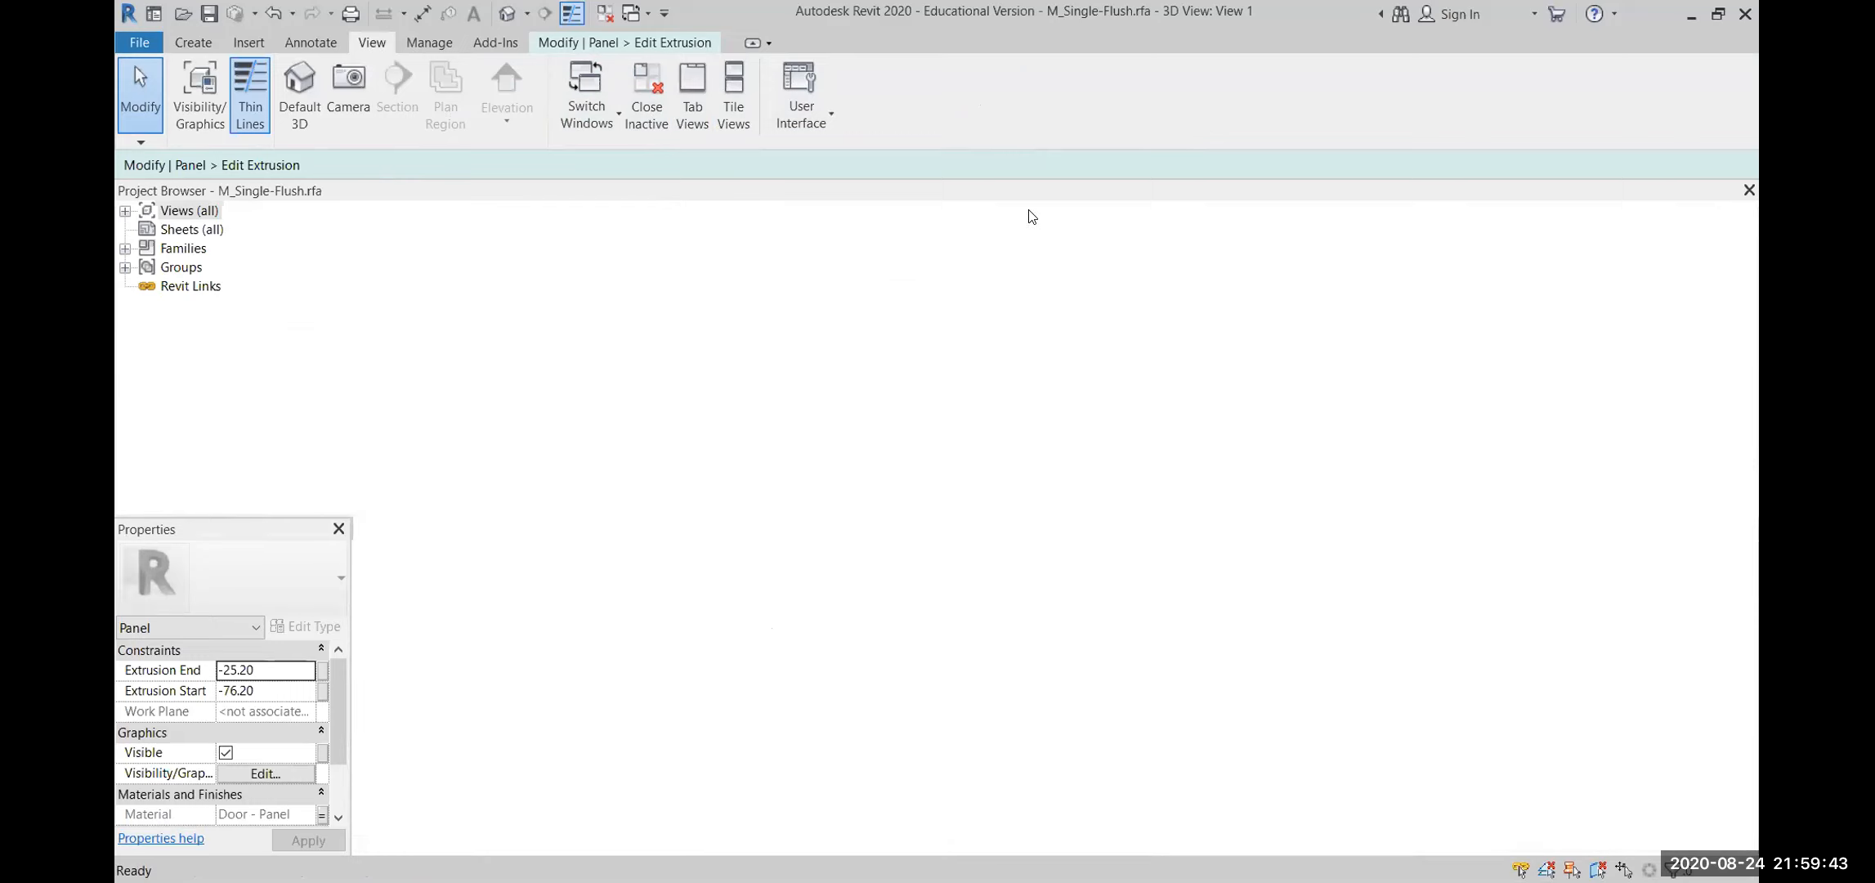
{"action": "left_click_drag", "start_coordinate": [1031, 216], "coordinate": [923, 295]}
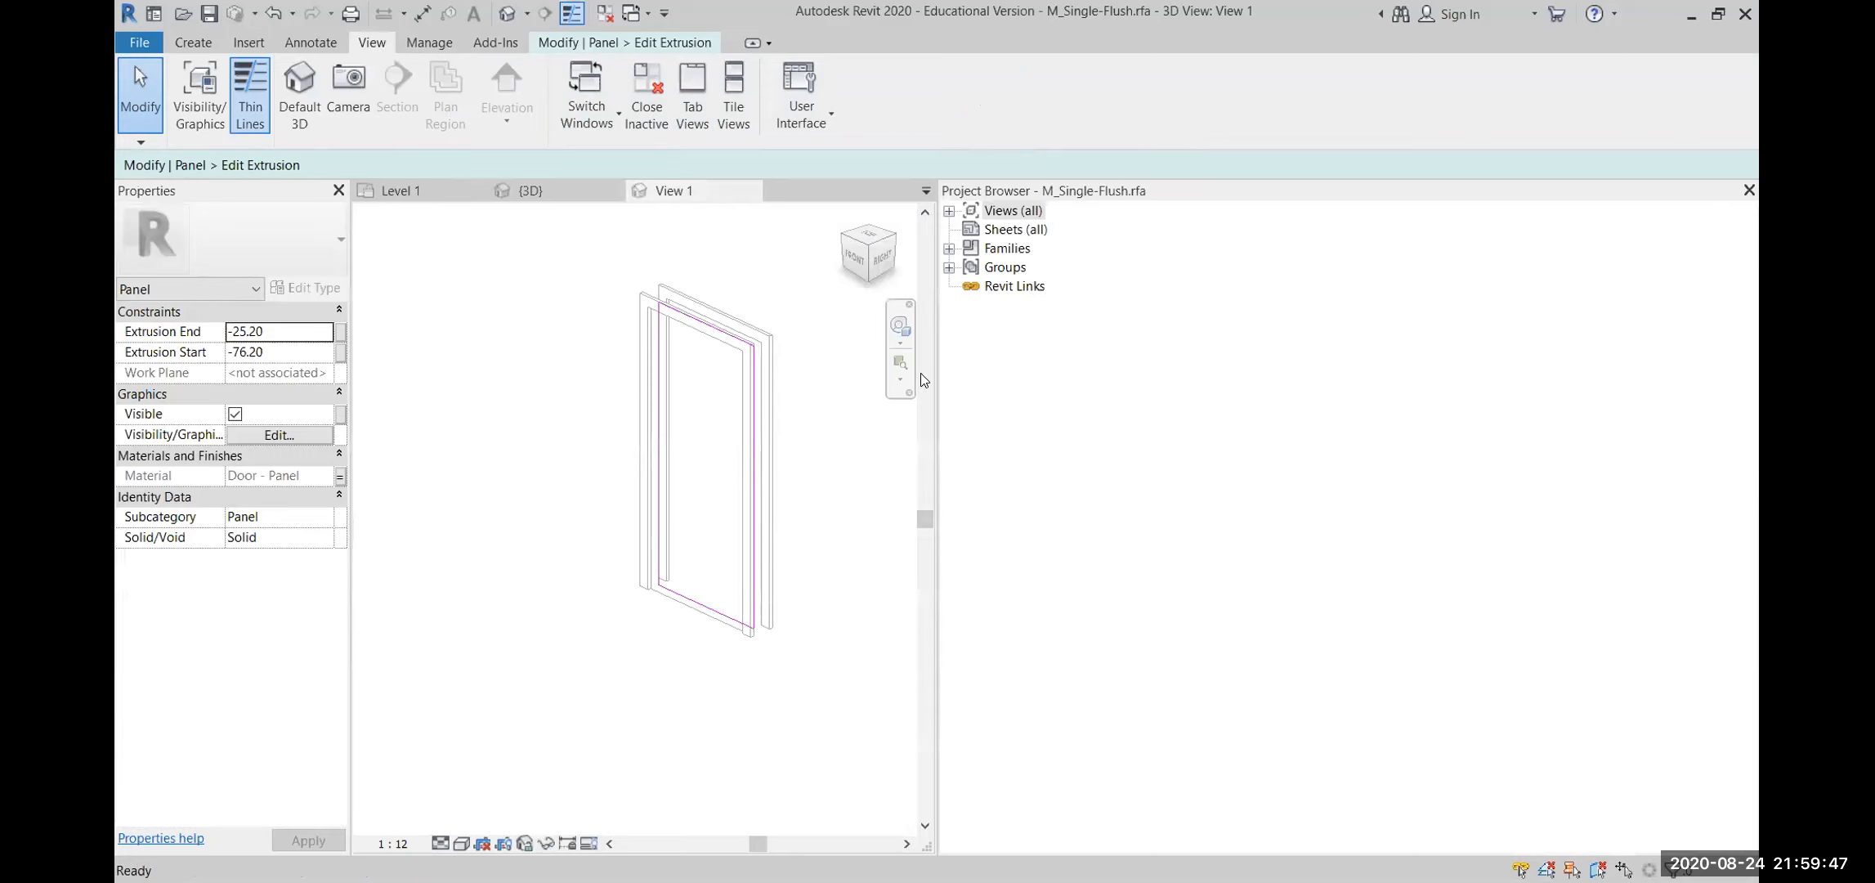
{"action": "left_click_drag", "start_coordinate": [938, 353], "coordinate": [1563, 373]}
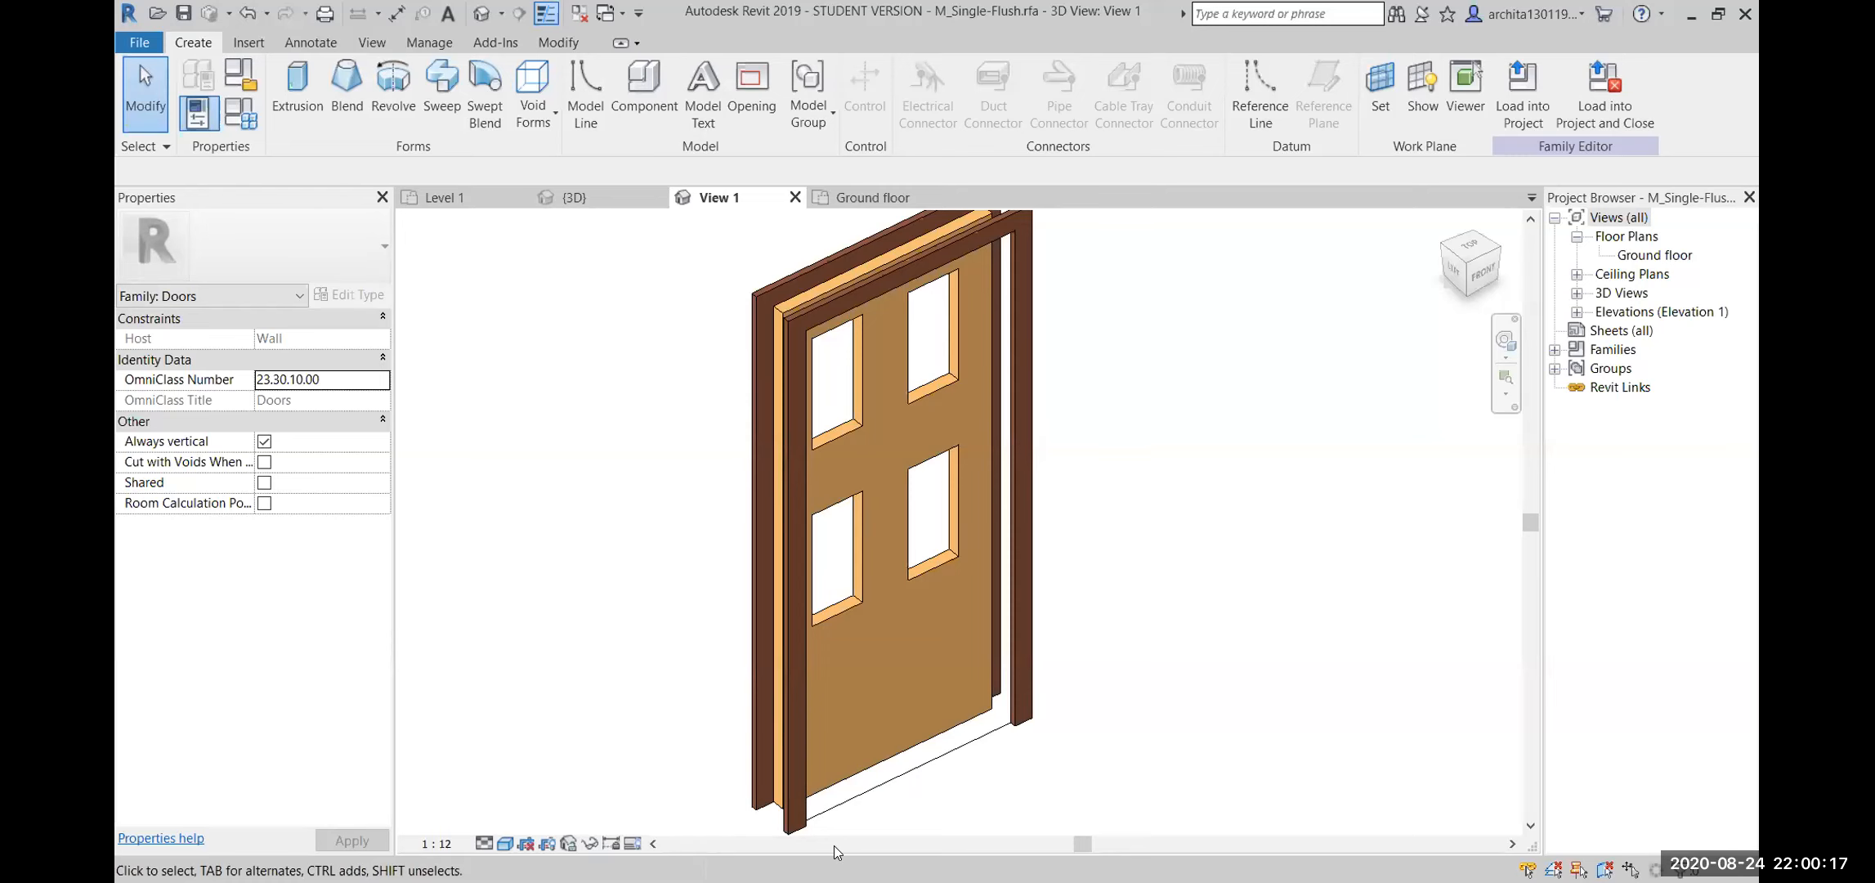
Examine the door panel's four rectangular openings and its frame from several angles in the 3D view
{"action": "scroll", "coordinate": [1122, 558], "scroll_direction": "up", "scroll_amount": 5}
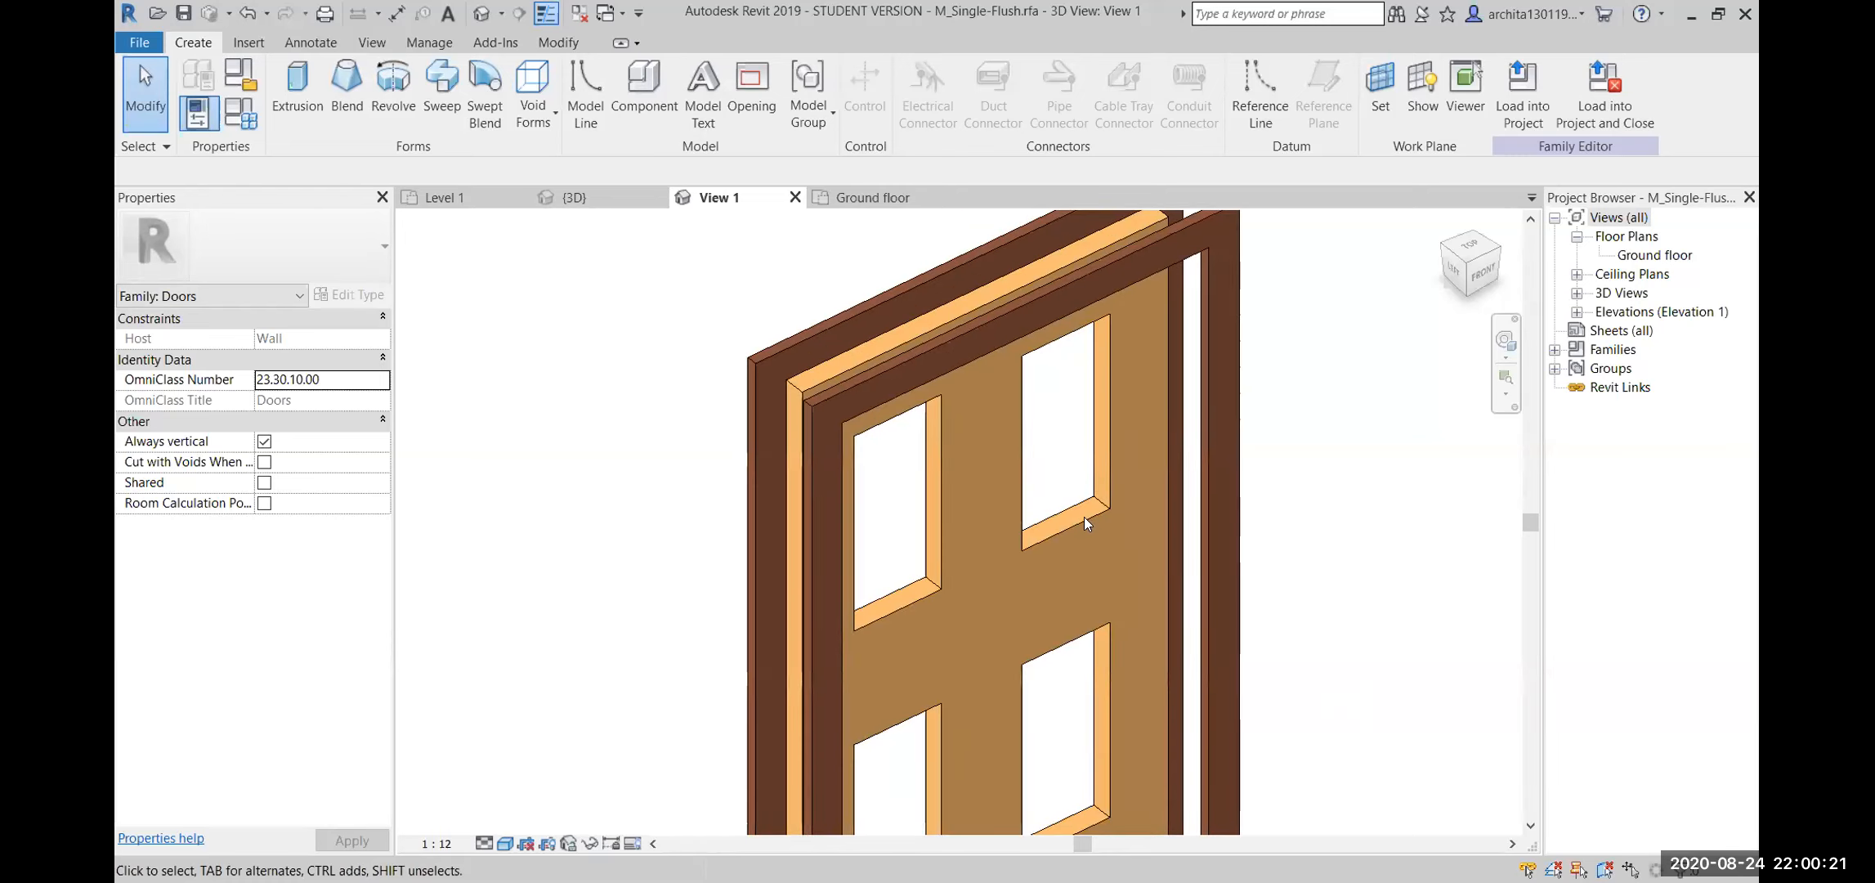
{"action": "scroll", "coordinate": [902, 505], "scroll_direction": "down", "scroll_amount": 3}
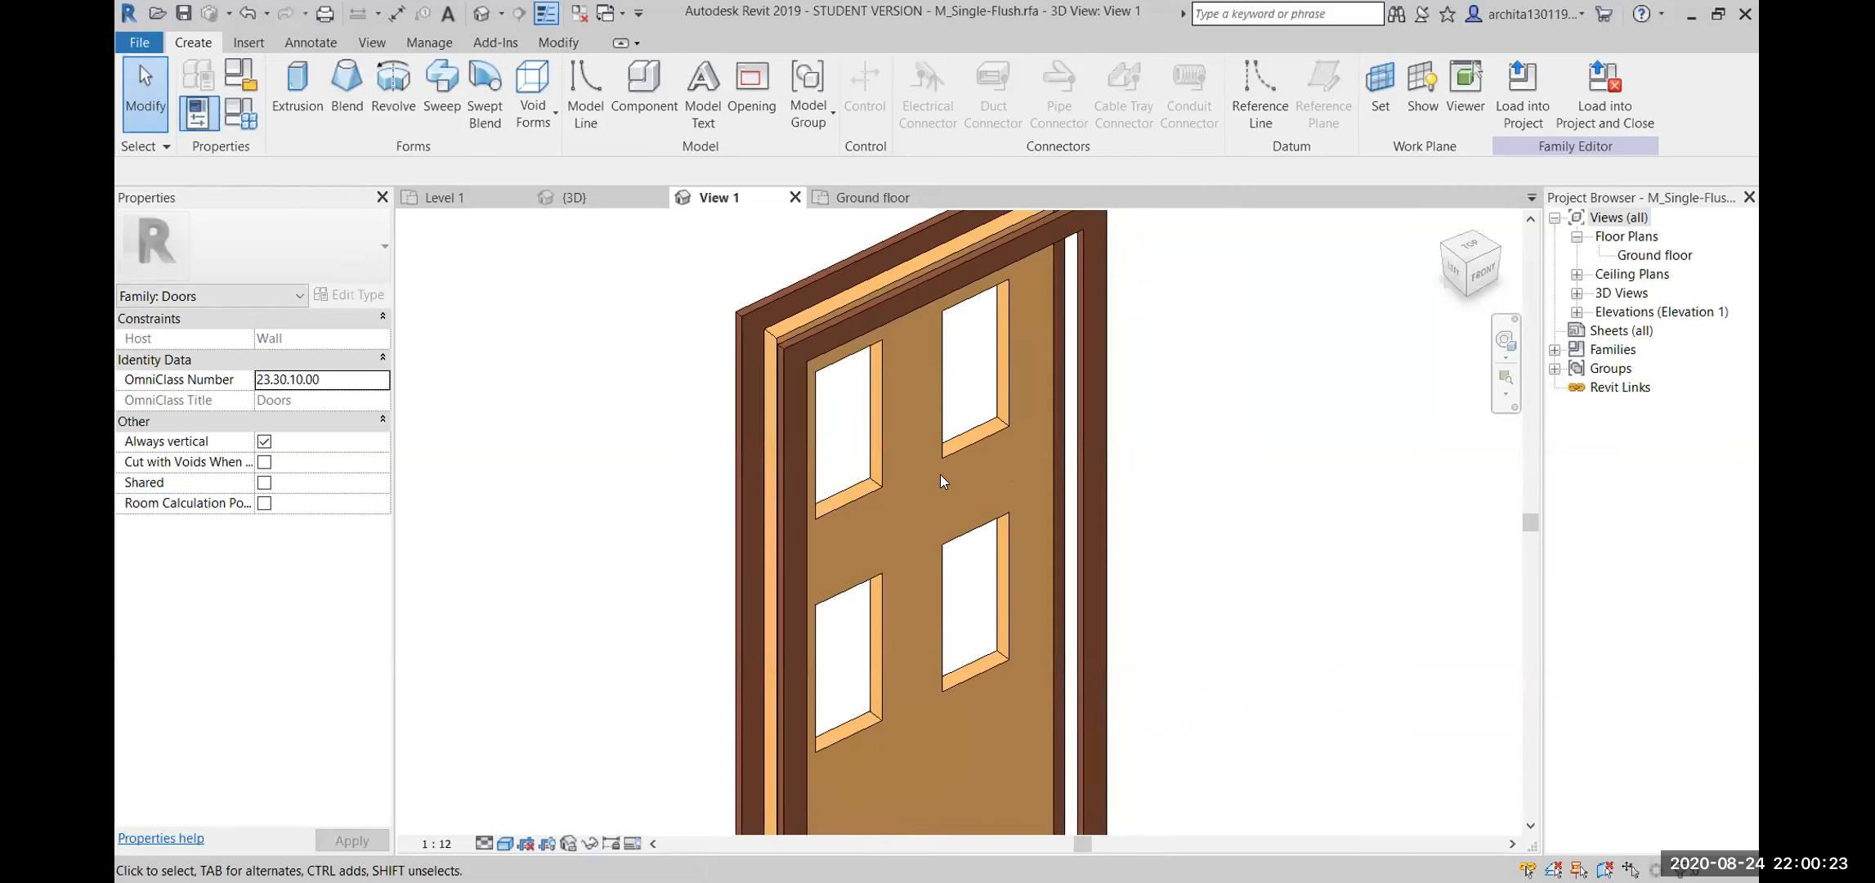
{"action": "middle_click_drag", "start_coordinate": [941, 473], "coordinate": [760, 613], "text": "shift"}
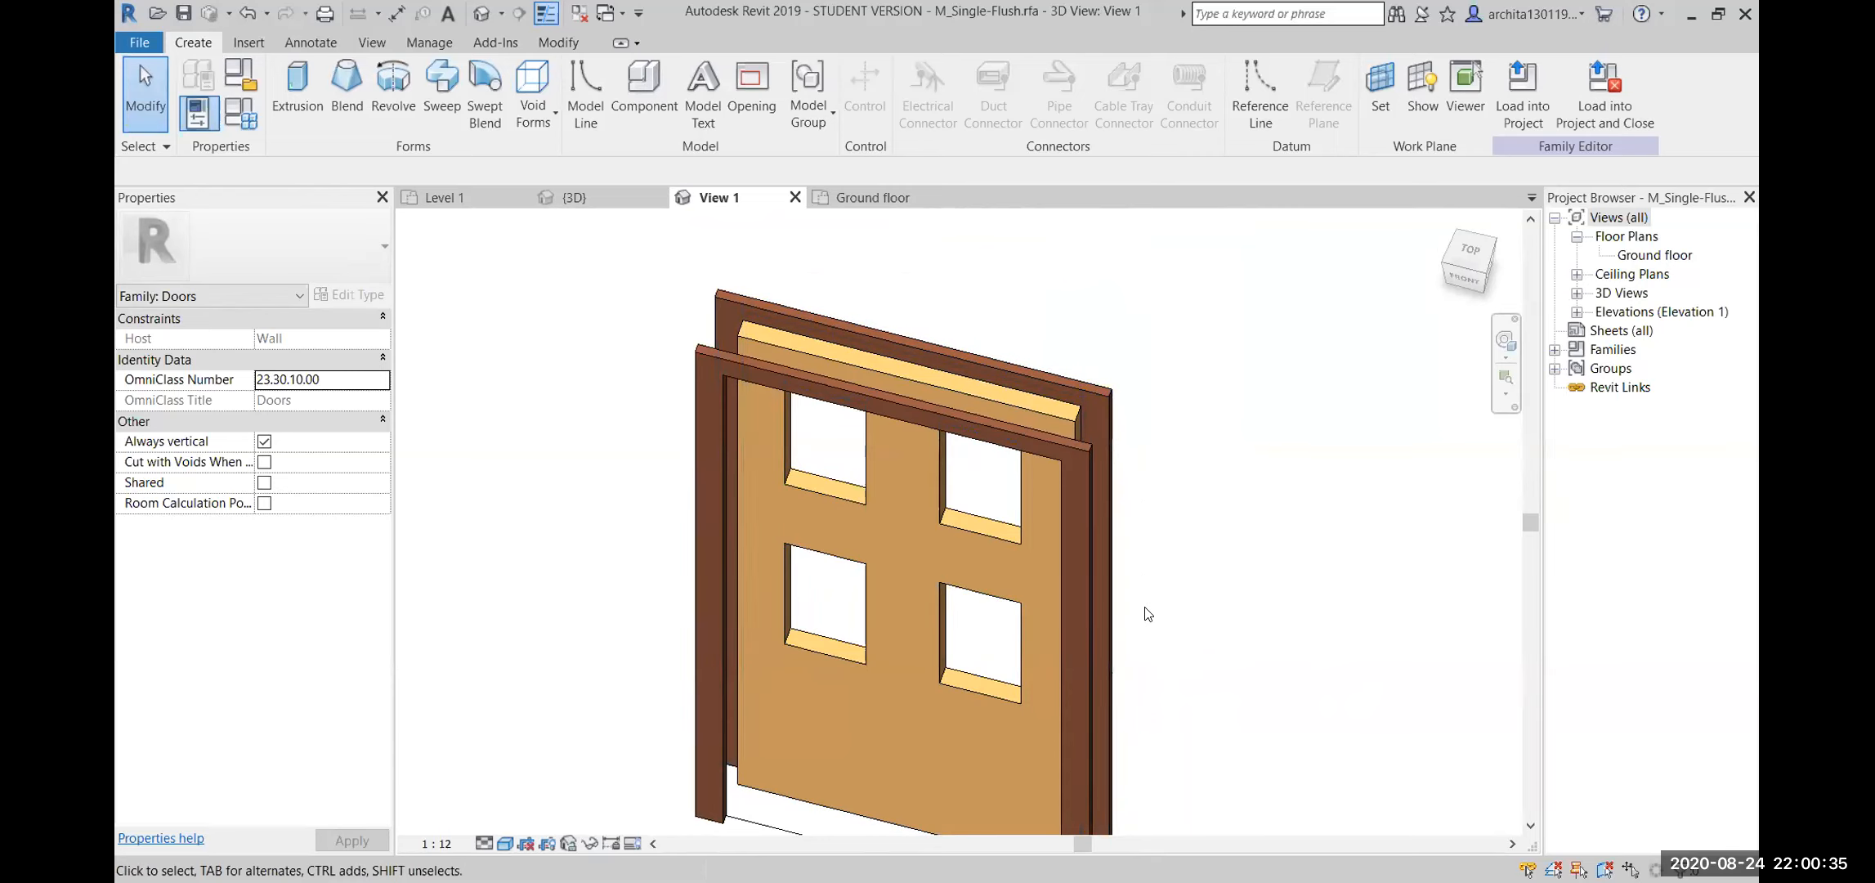
{"action": "scroll", "coordinate": [906, 651], "scroll_direction": "up", "scroll_amount": 4}
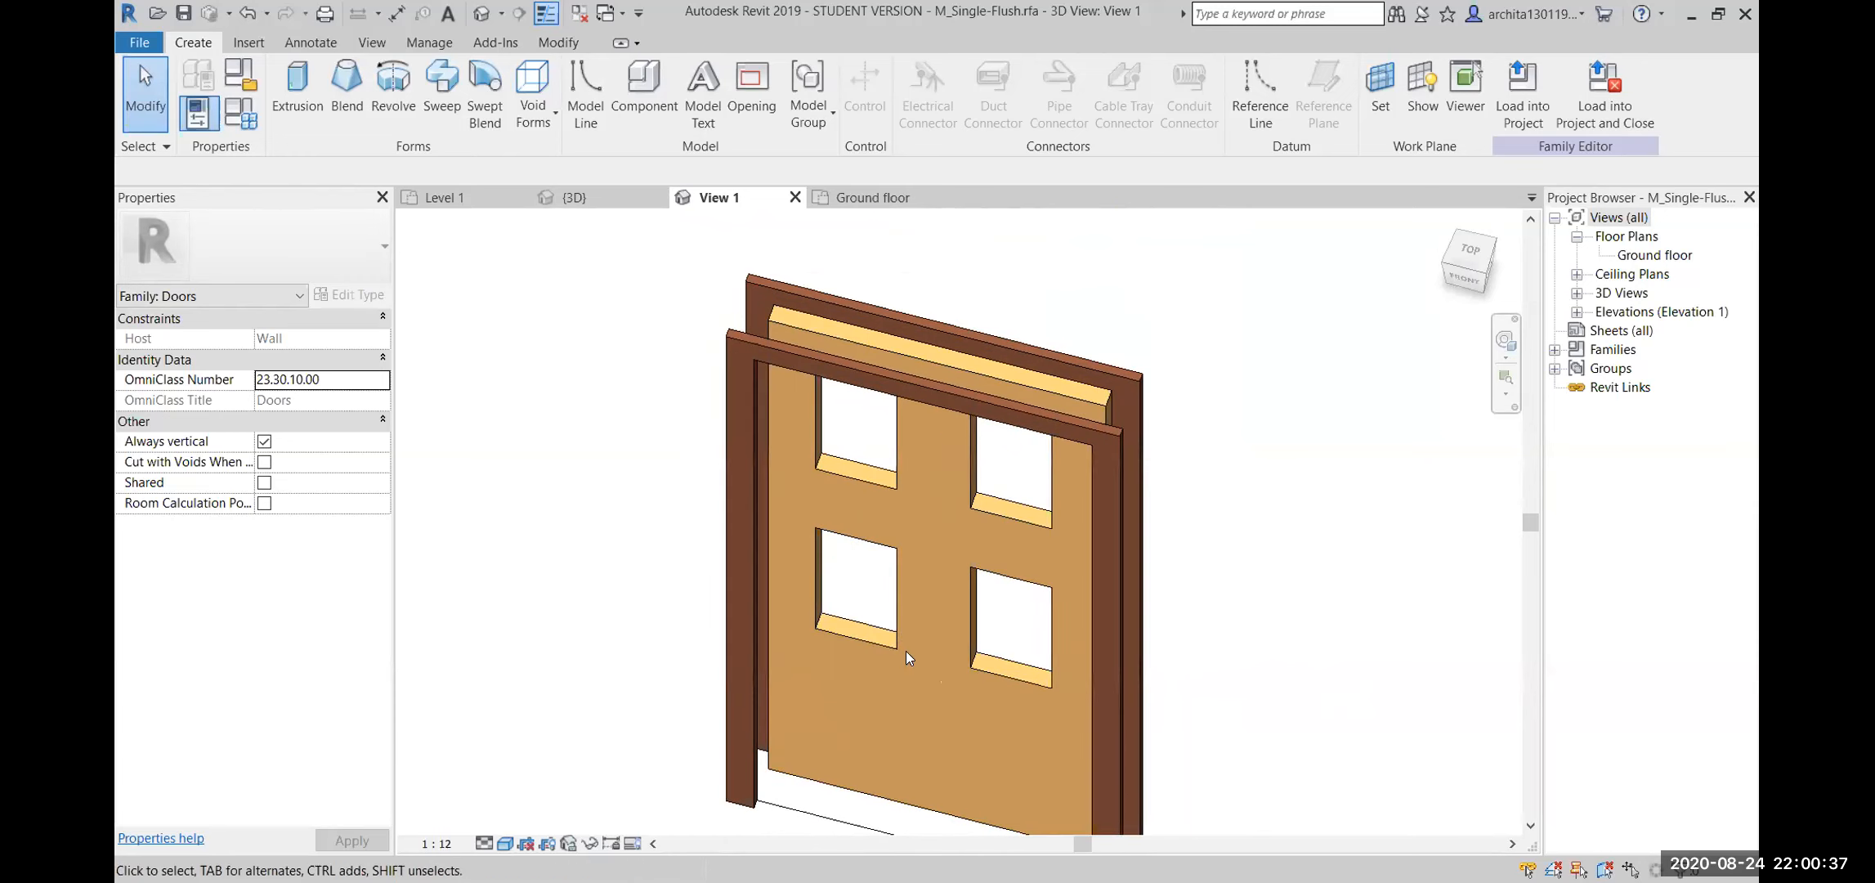
{"action": "scroll", "coordinate": [834, 605], "scroll_direction": "up", "scroll_amount": 3}
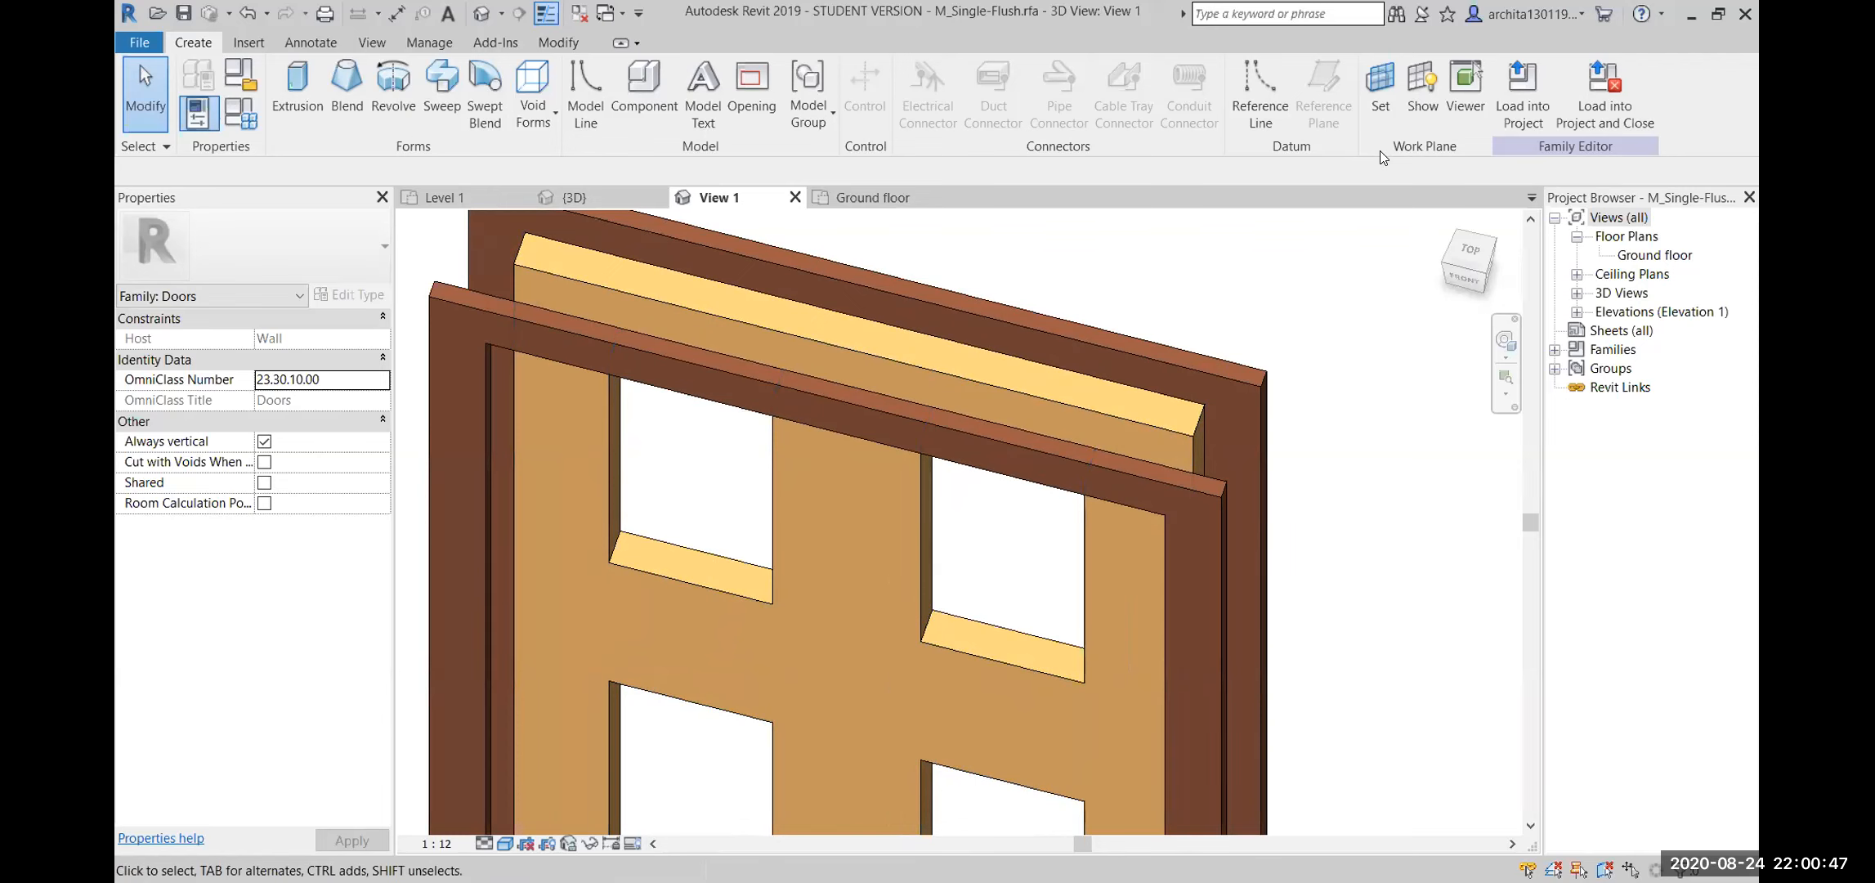
{"action": "left_click", "coordinate": [917, 533]}
{"action": "scroll", "coordinate": [845, 500], "scroll_direction": "down", "scroll_amount": 2}
{"action": "left_click", "coordinate": [1189, 558]}
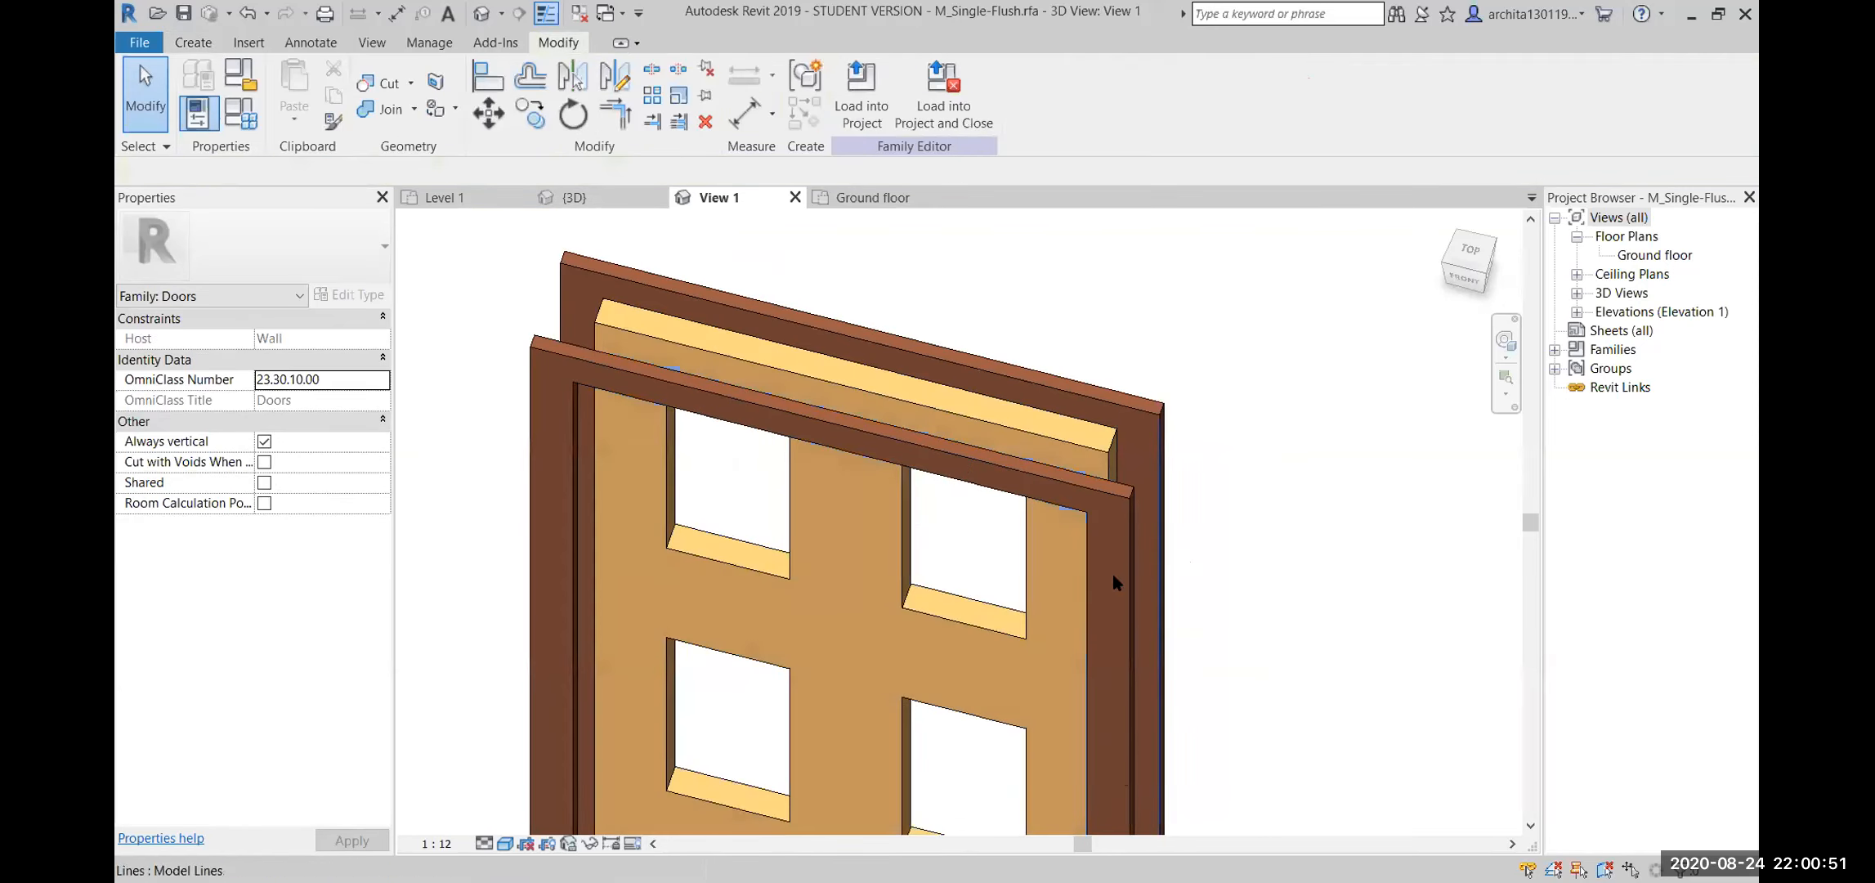
{"action": "middle_click_drag", "start_coordinate": [853, 627], "coordinate": [804, 379], "text": "shift"}
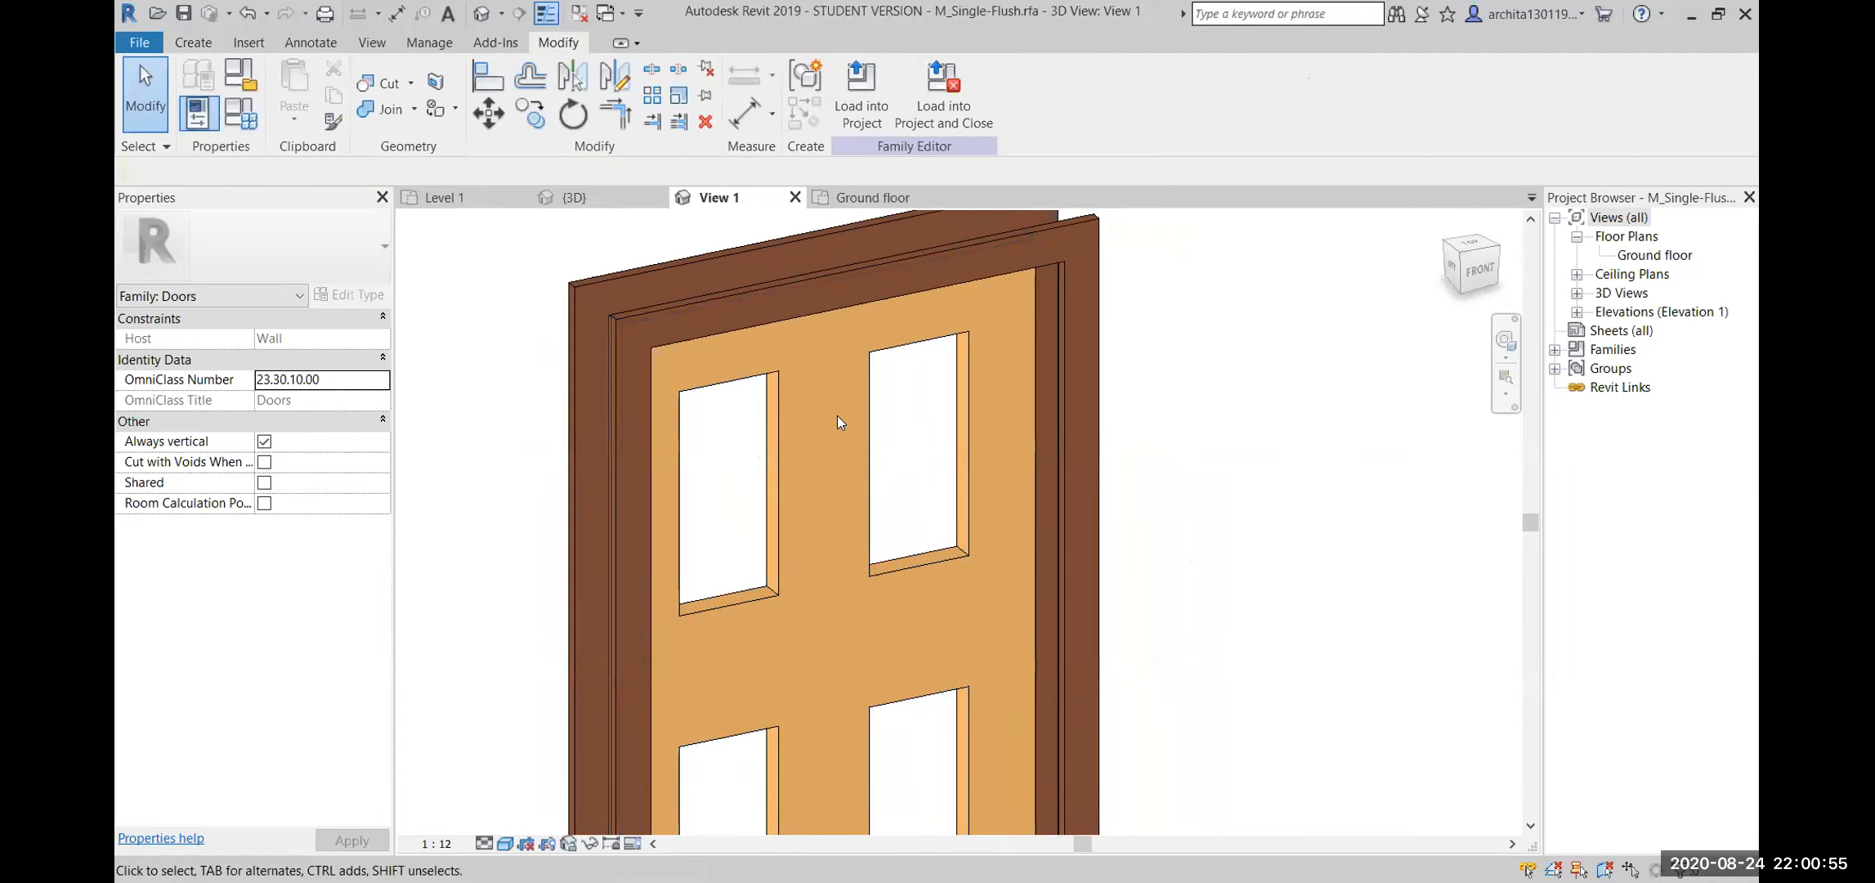
Check the panel extrusion and the inner edges of its openings up close
{"action": "left_click", "coordinate": [773, 398]}
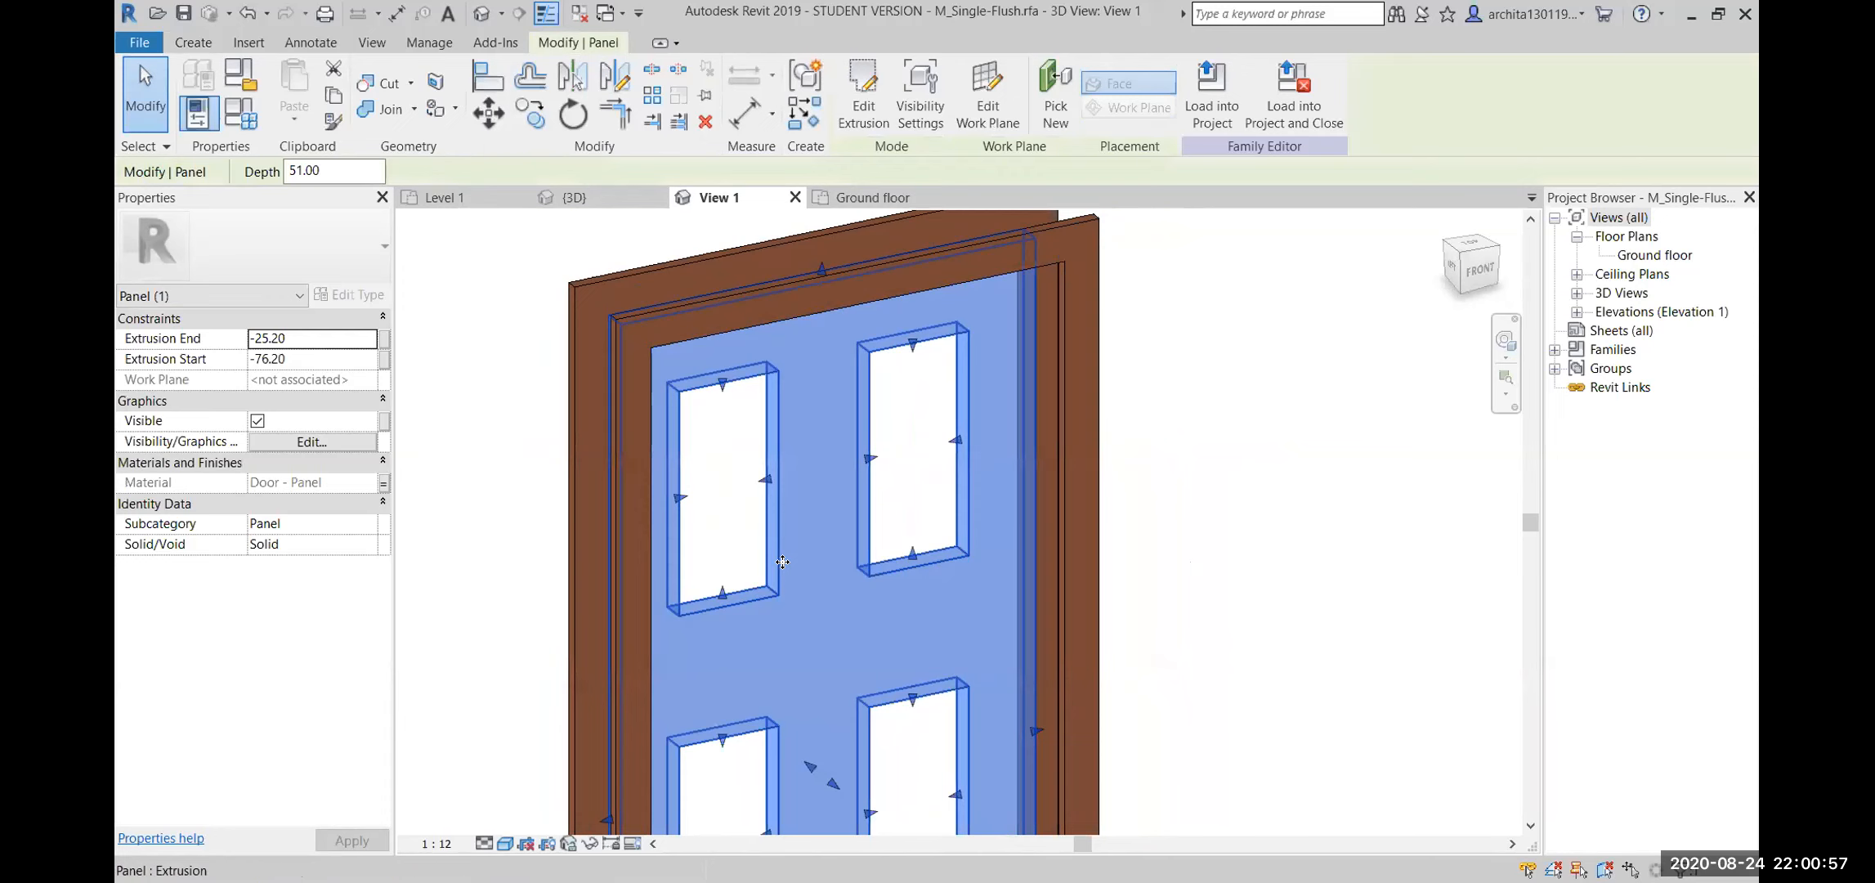
{"action": "left_click", "coordinate": [1059, 611]}
{"action": "middle_click_drag", "start_coordinate": [942, 573], "coordinate": [708, 643], "text": "shift"}
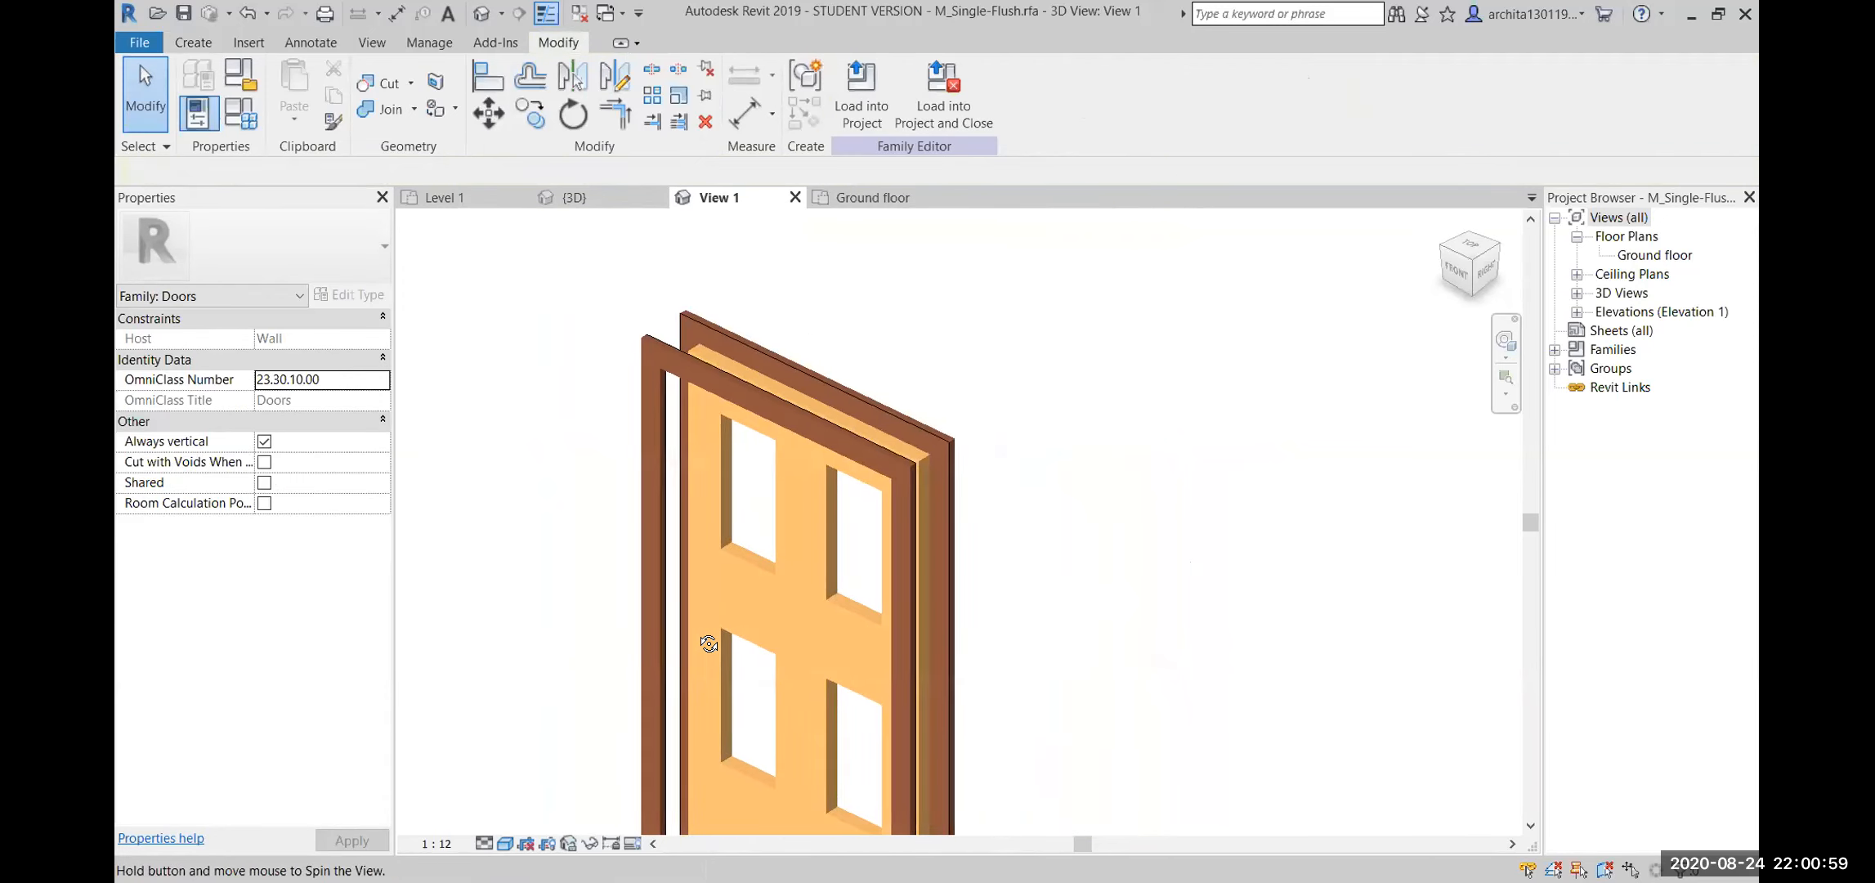
{"action": "scroll", "coordinate": [754, 598], "scroll_direction": "up", "scroll_amount": 5}
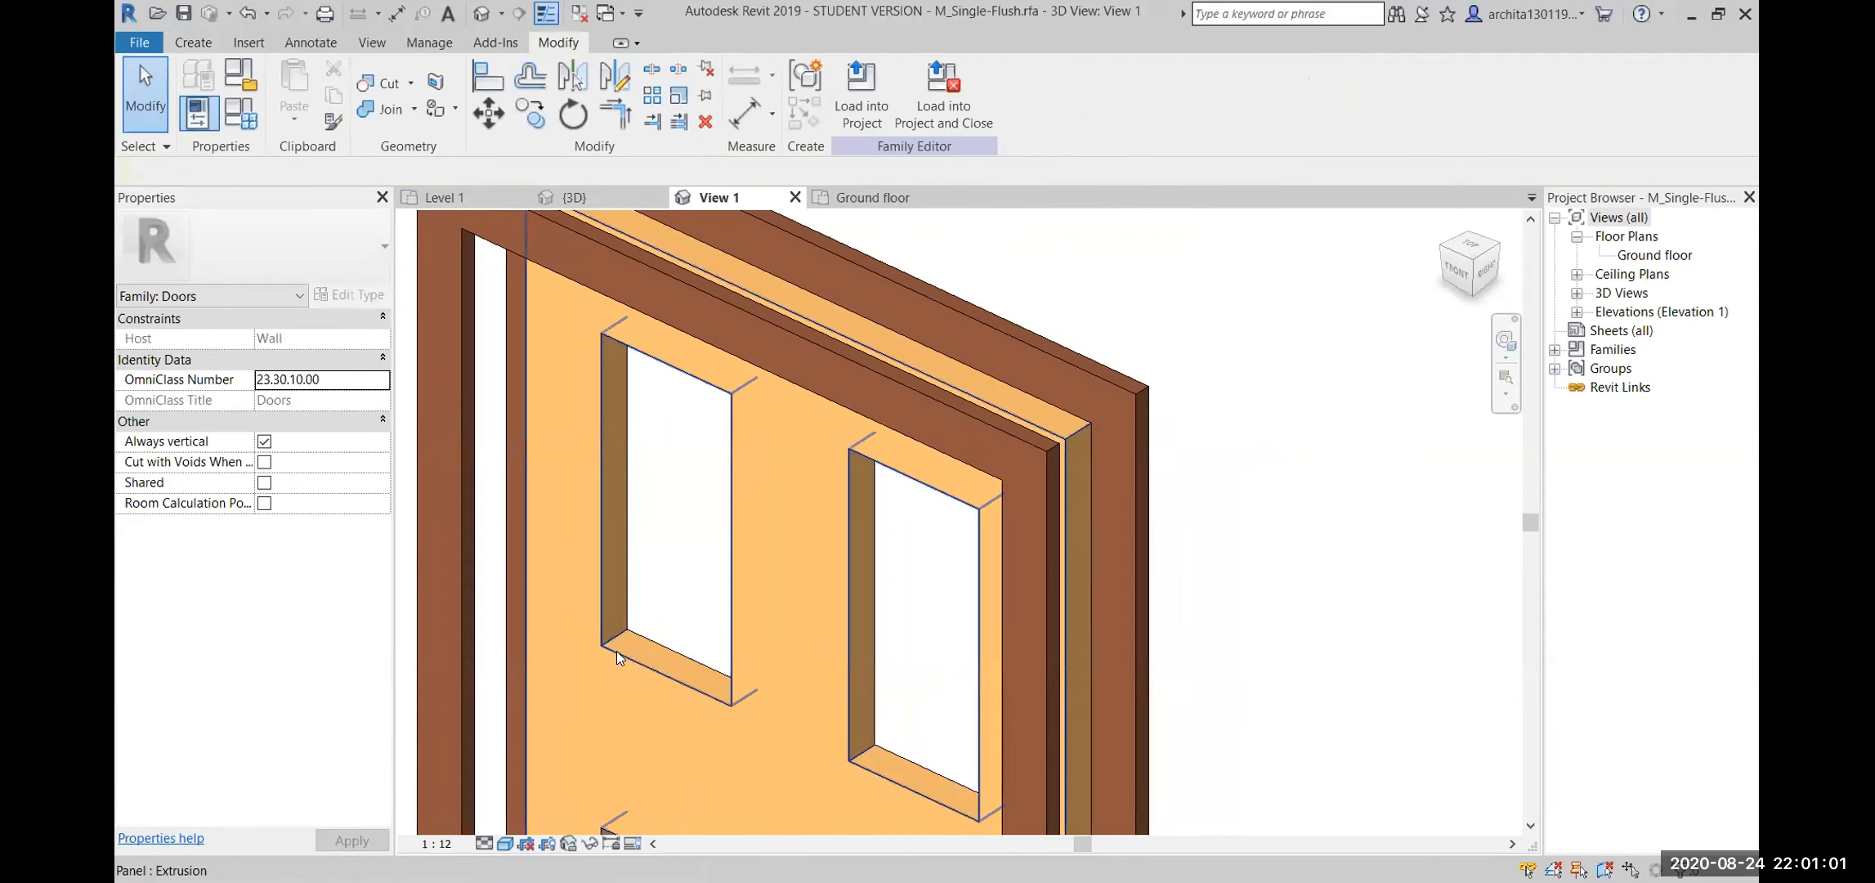
{"action": "left_click", "coordinate": [617, 651]}
{"action": "left_click", "coordinate": [1272, 431]}
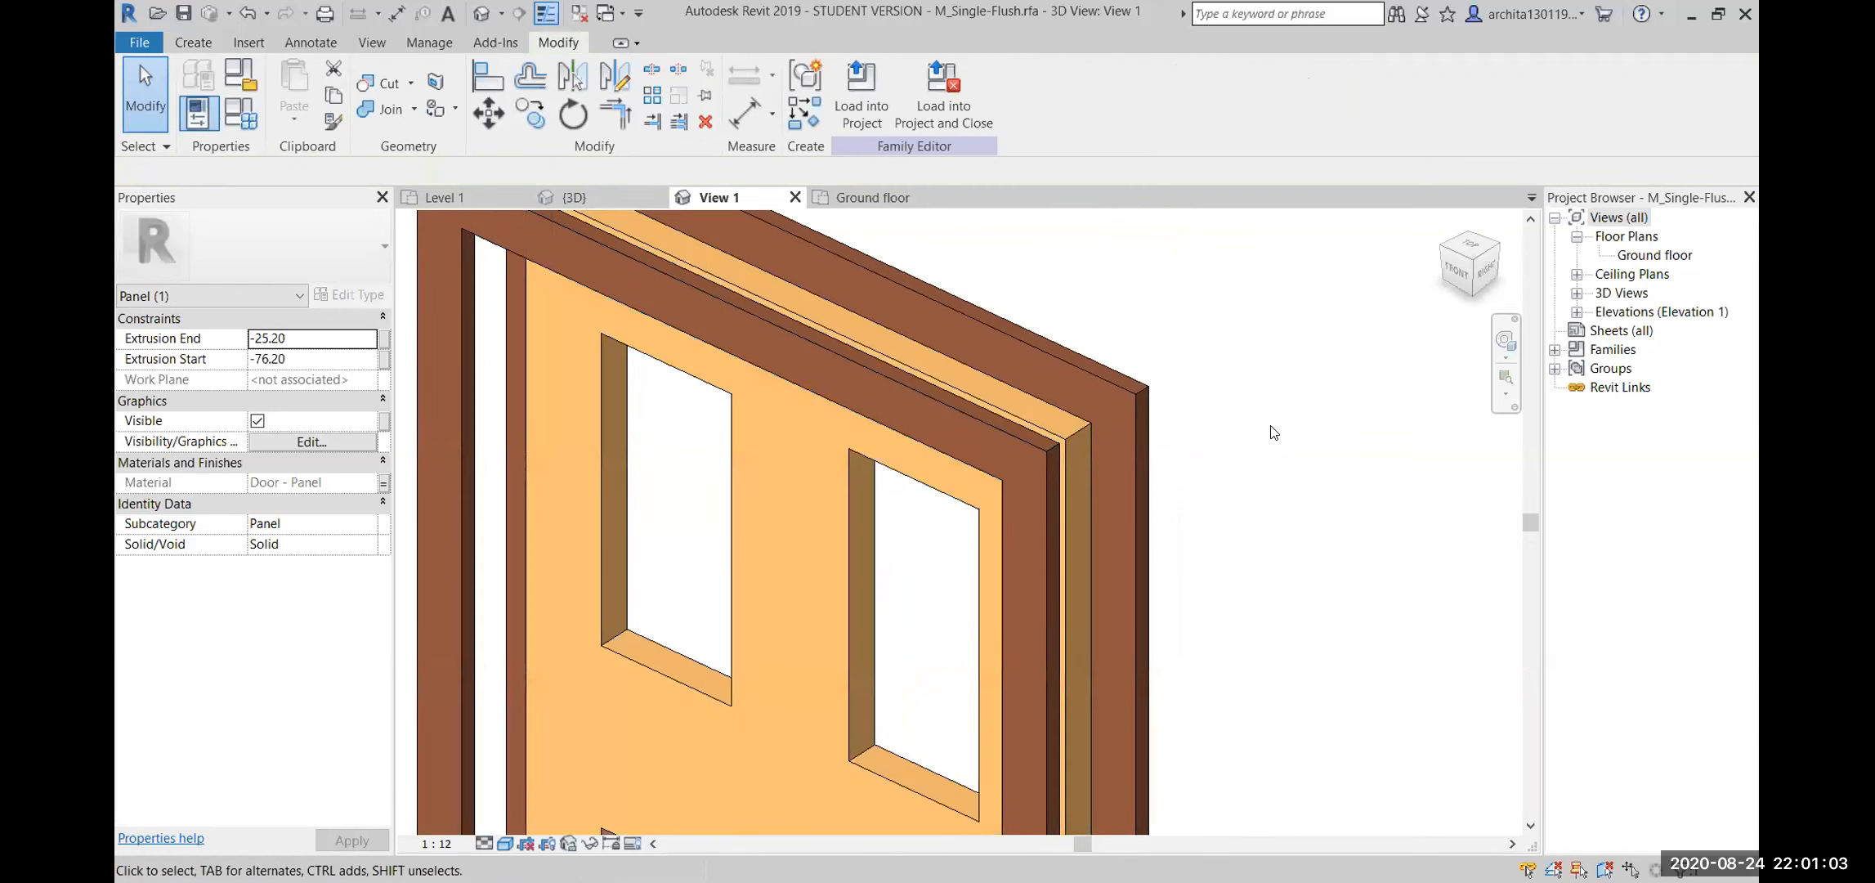
Try to set a new work plane with the Pick a plane option
{"action": "scroll", "coordinate": [1161, 503], "scroll_direction": "down", "scroll_amount": 2}
{"action": "middle_click_drag", "start_coordinate": [1141, 511], "coordinate": [1310, 560], "text": "shift"}
{"action": "left_click", "coordinate": [194, 44]}
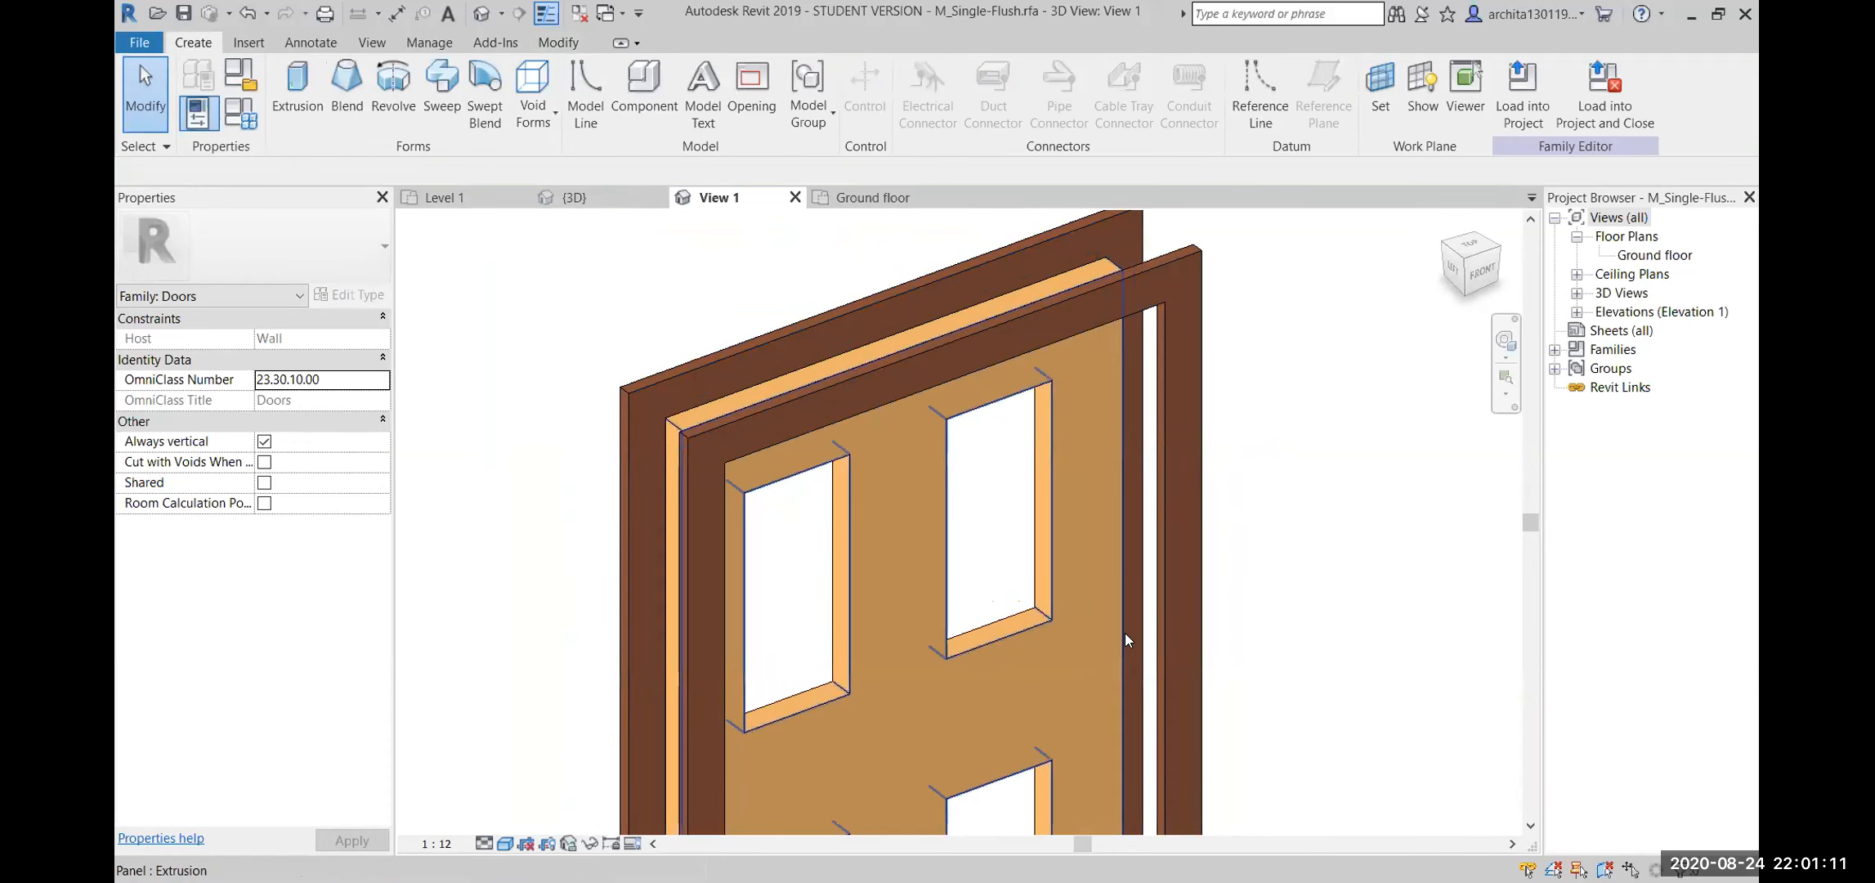
{"action": "left_click", "coordinate": [1380, 94]}
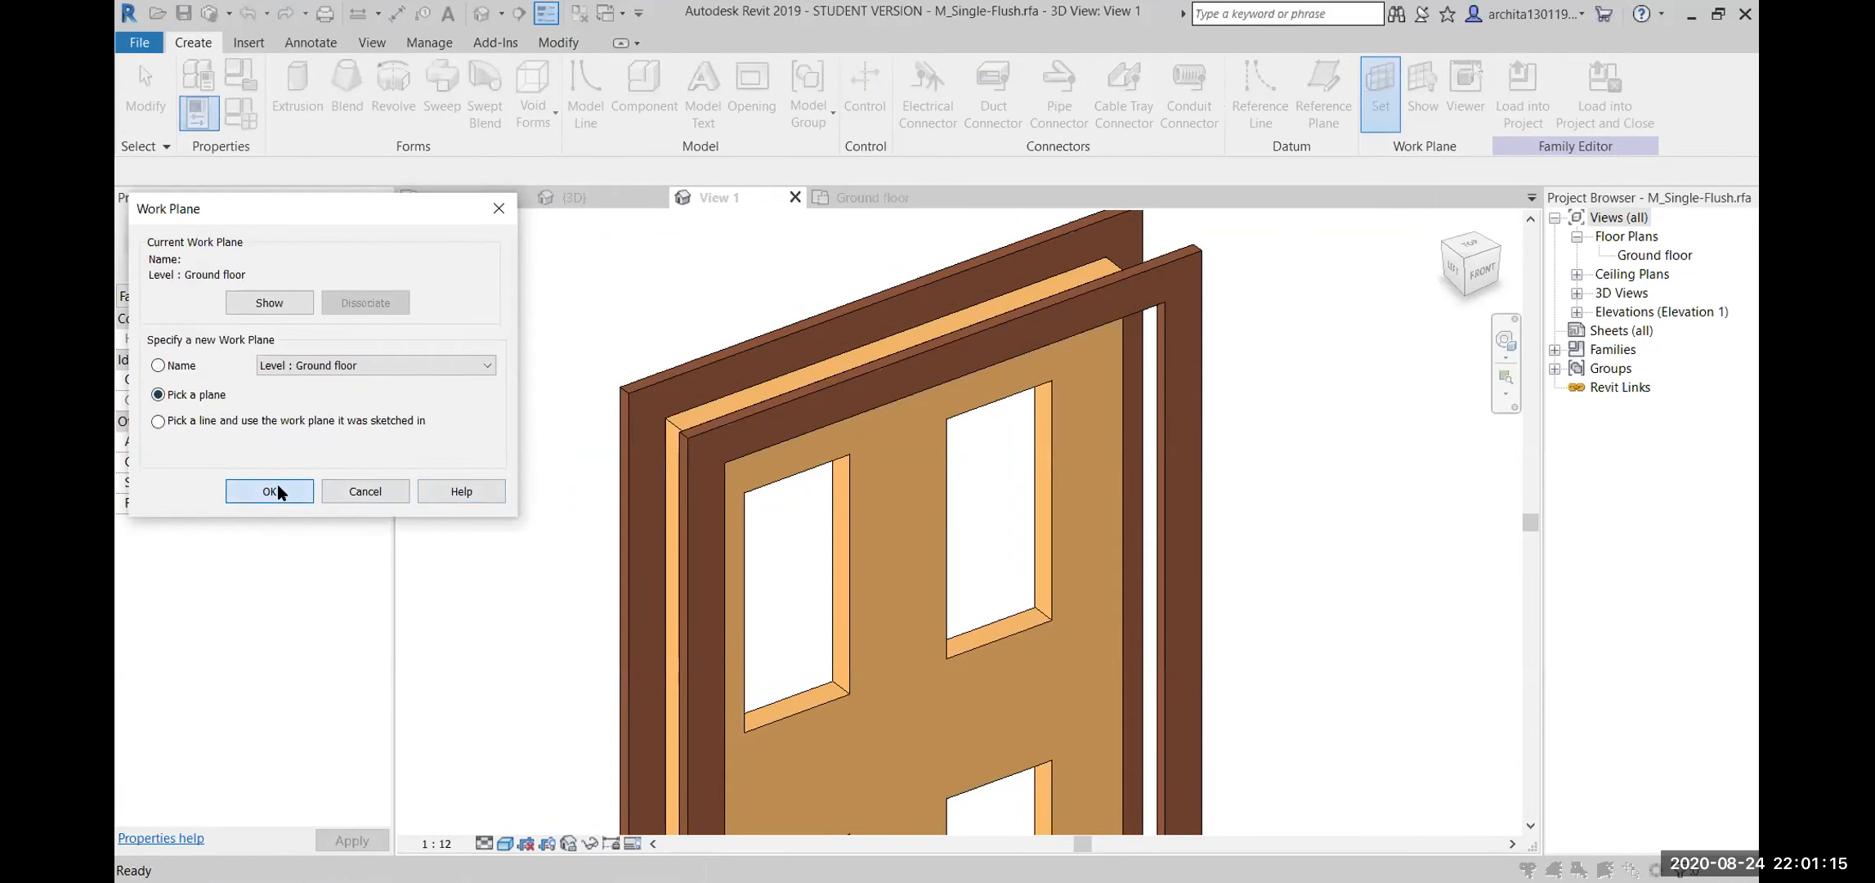
Examine the inner faces of the door panel's openings from several angles as candidates for the work plane
{"action": "scroll", "coordinate": [893, 537], "scroll_direction": "down", "scroll_amount": 3}
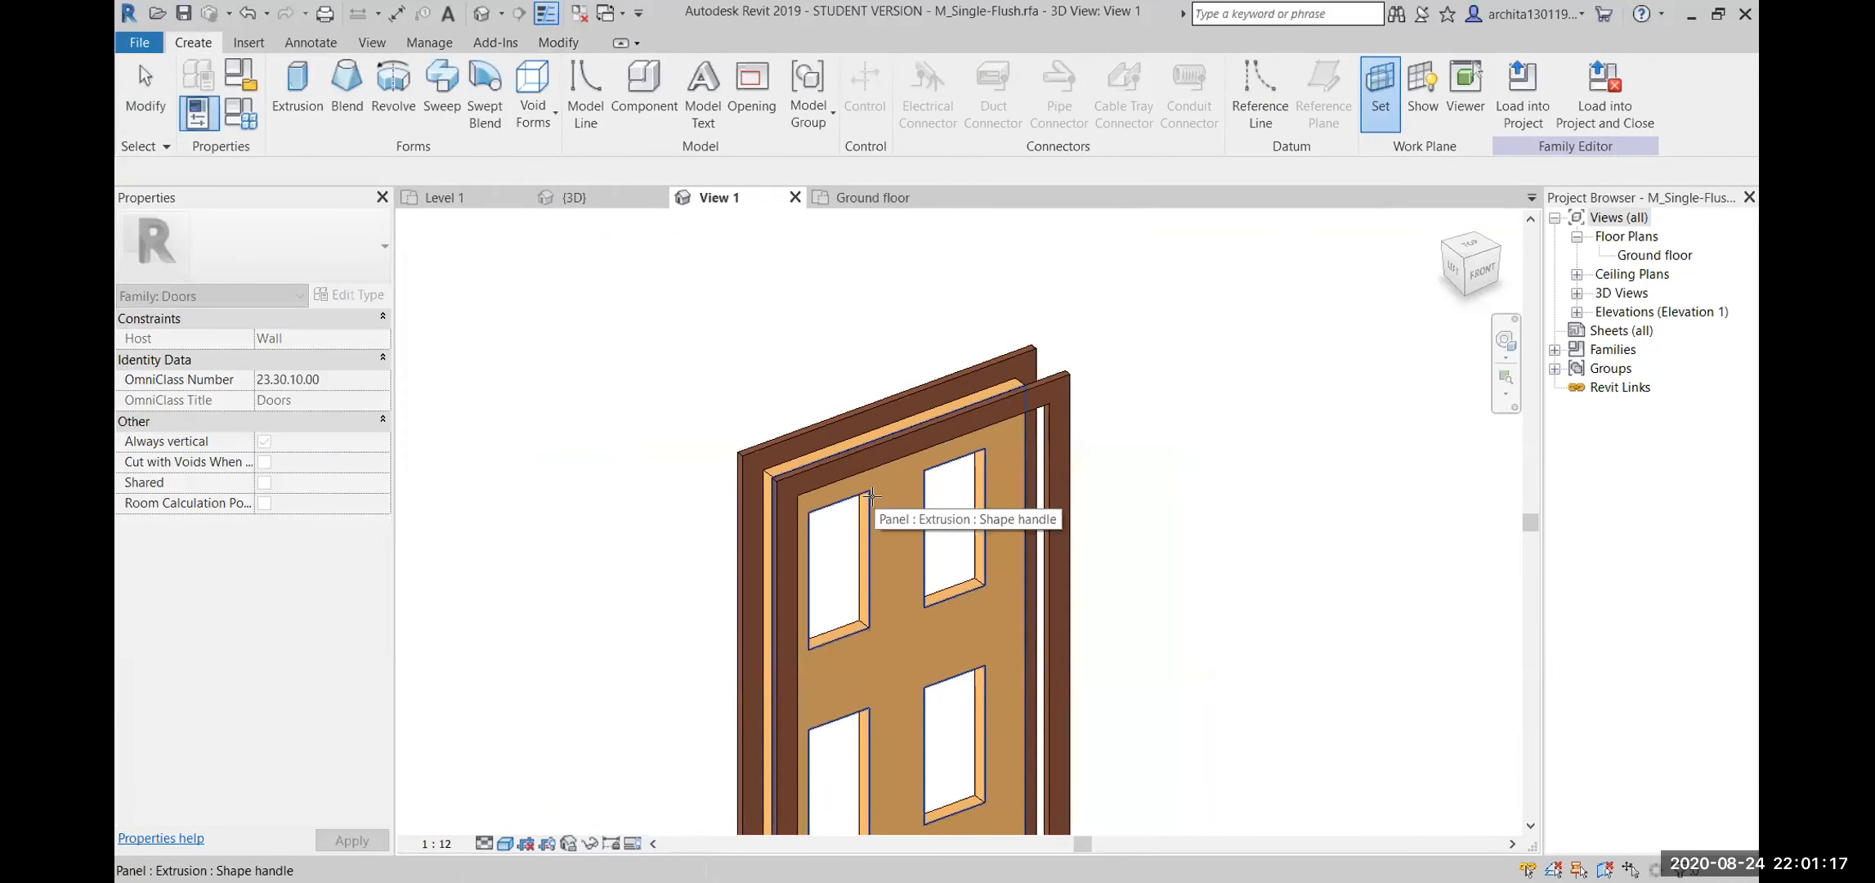
{"action": "scroll", "coordinate": [872, 496], "scroll_direction": "up", "scroll_amount": 2}
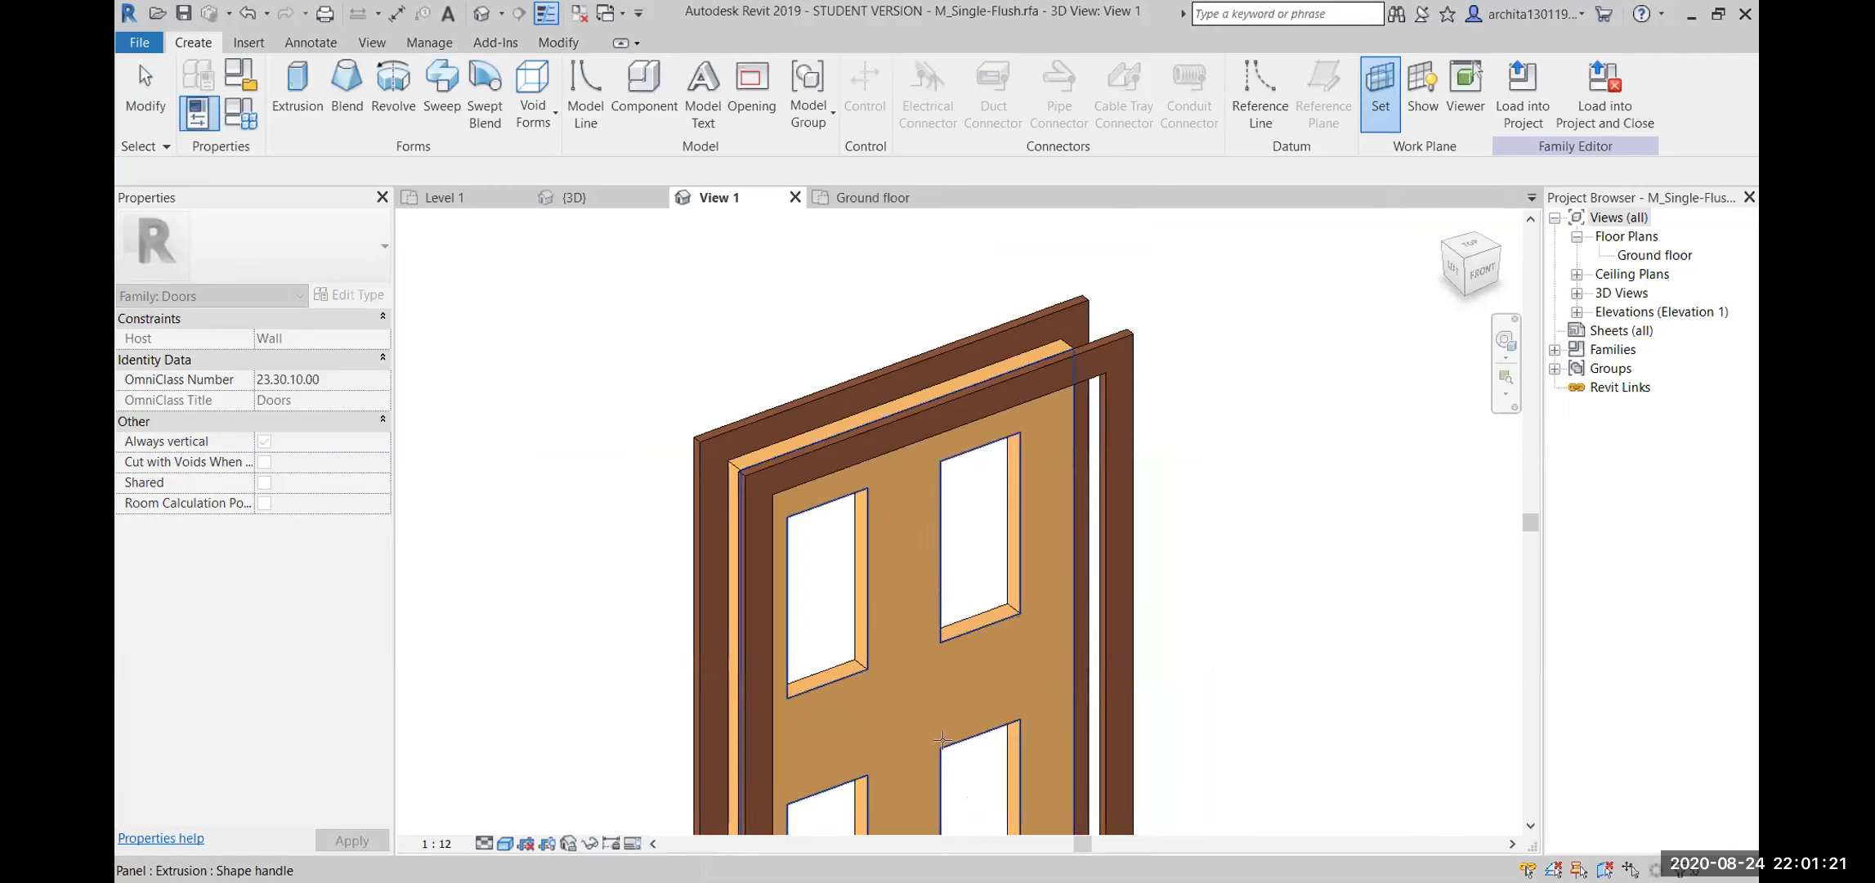
{"action": "scroll", "coordinate": [951, 748], "scroll_direction": "up", "scroll_amount": 2}
{"action": "scroll", "coordinate": [787, 645], "scroll_direction": "down", "scroll_amount": 2}
{"action": "middle_click_drag", "start_coordinate": [801, 694], "coordinate": [689, 465]}
{"action": "scroll", "coordinate": [721, 659], "scroll_direction": "down", "scroll_amount": 1}
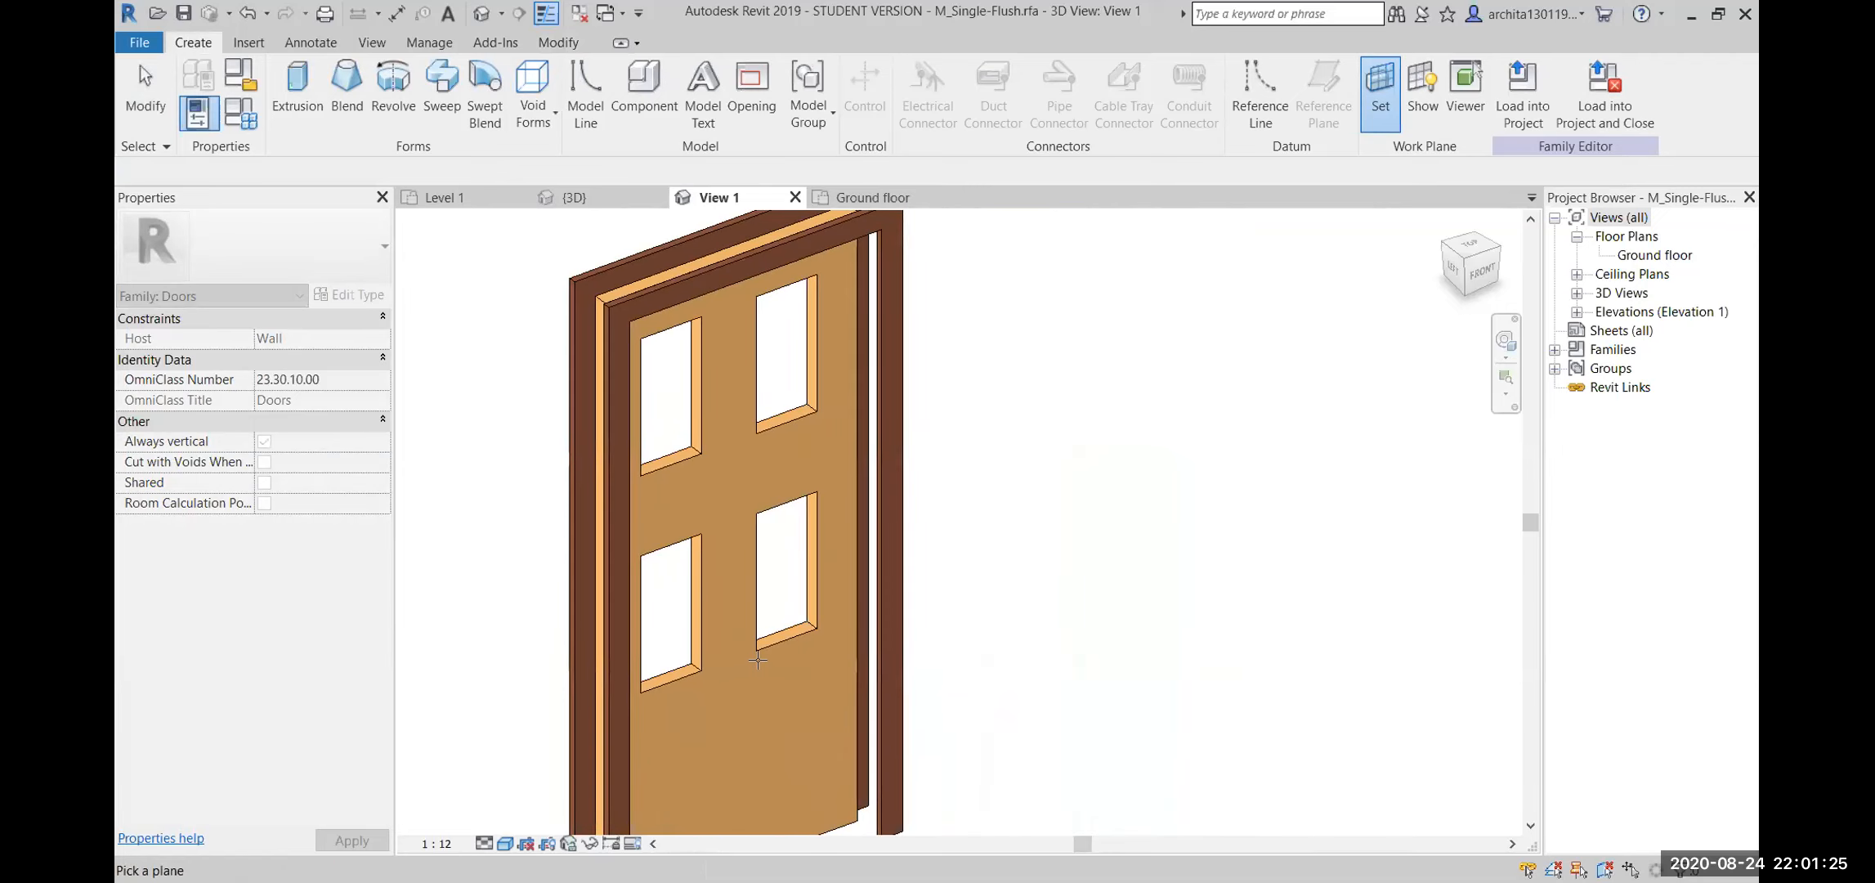
{"action": "middle_click_drag", "start_coordinate": [872, 458], "coordinate": [1010, 603]}
{"action": "scroll", "coordinate": [825, 402], "scroll_direction": "up", "scroll_amount": 1}
{"action": "middle_click_drag", "start_coordinate": [937, 522], "coordinate": [747, 420]}
{"action": "scroll", "coordinate": [747, 420], "scroll_direction": "down", "scroll_amount": 1}
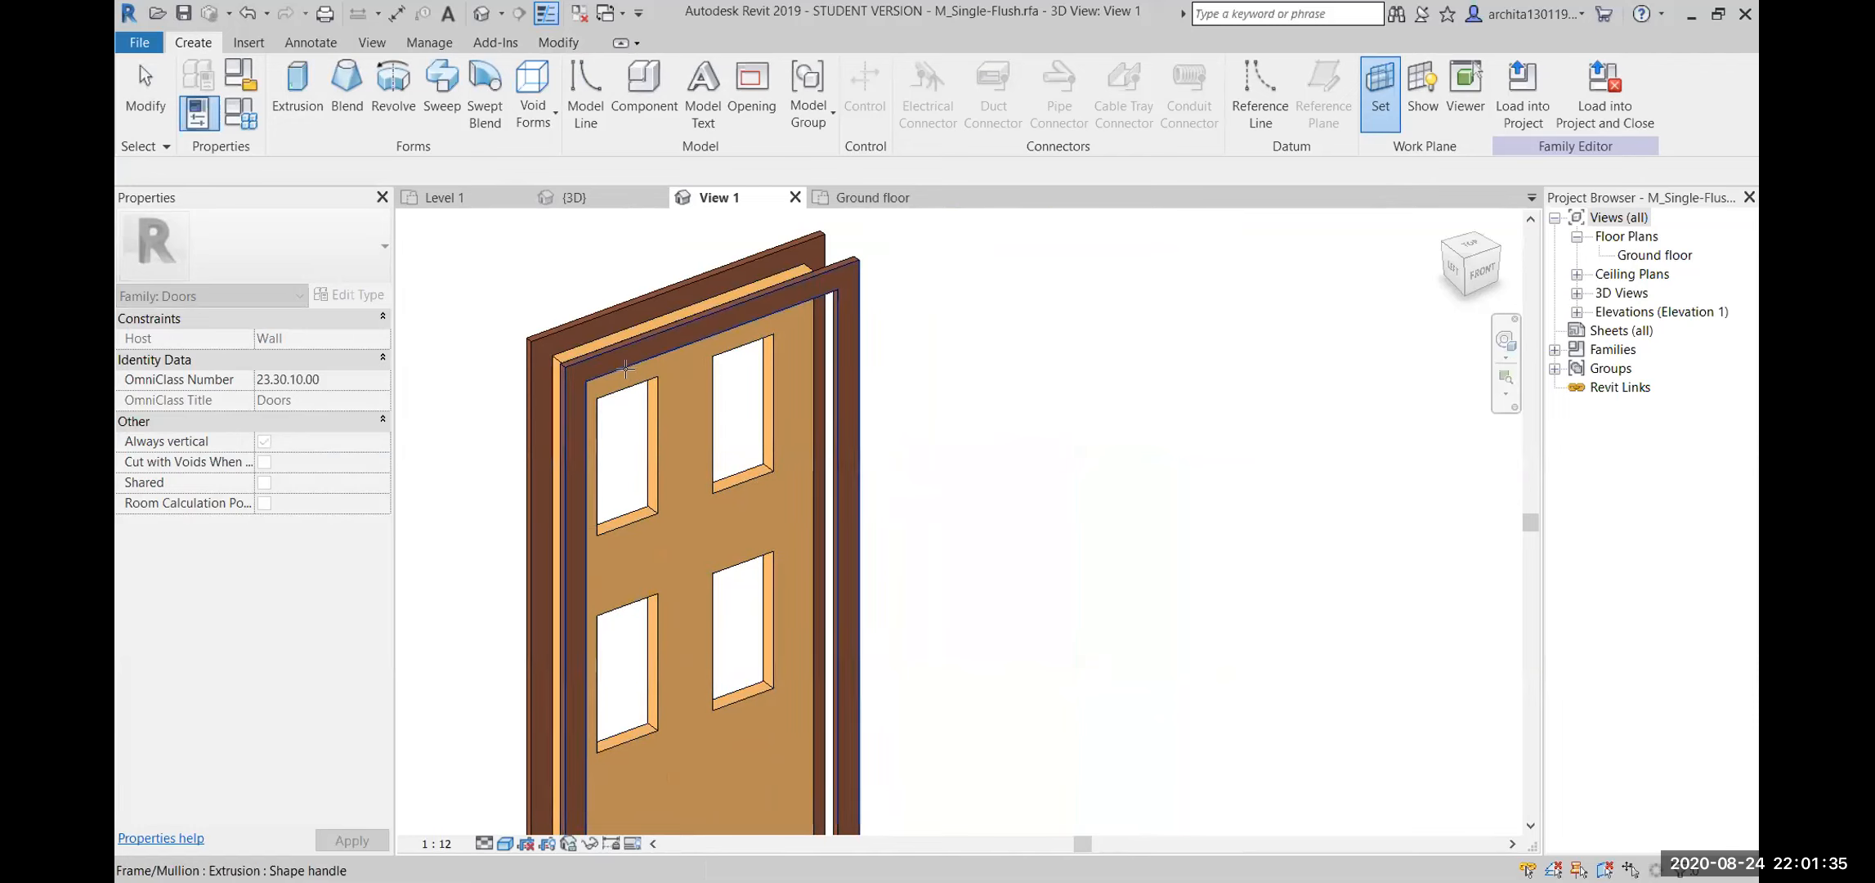
{"action": "scroll", "coordinate": [646, 511], "scroll_direction": "up", "scroll_amount": 5}
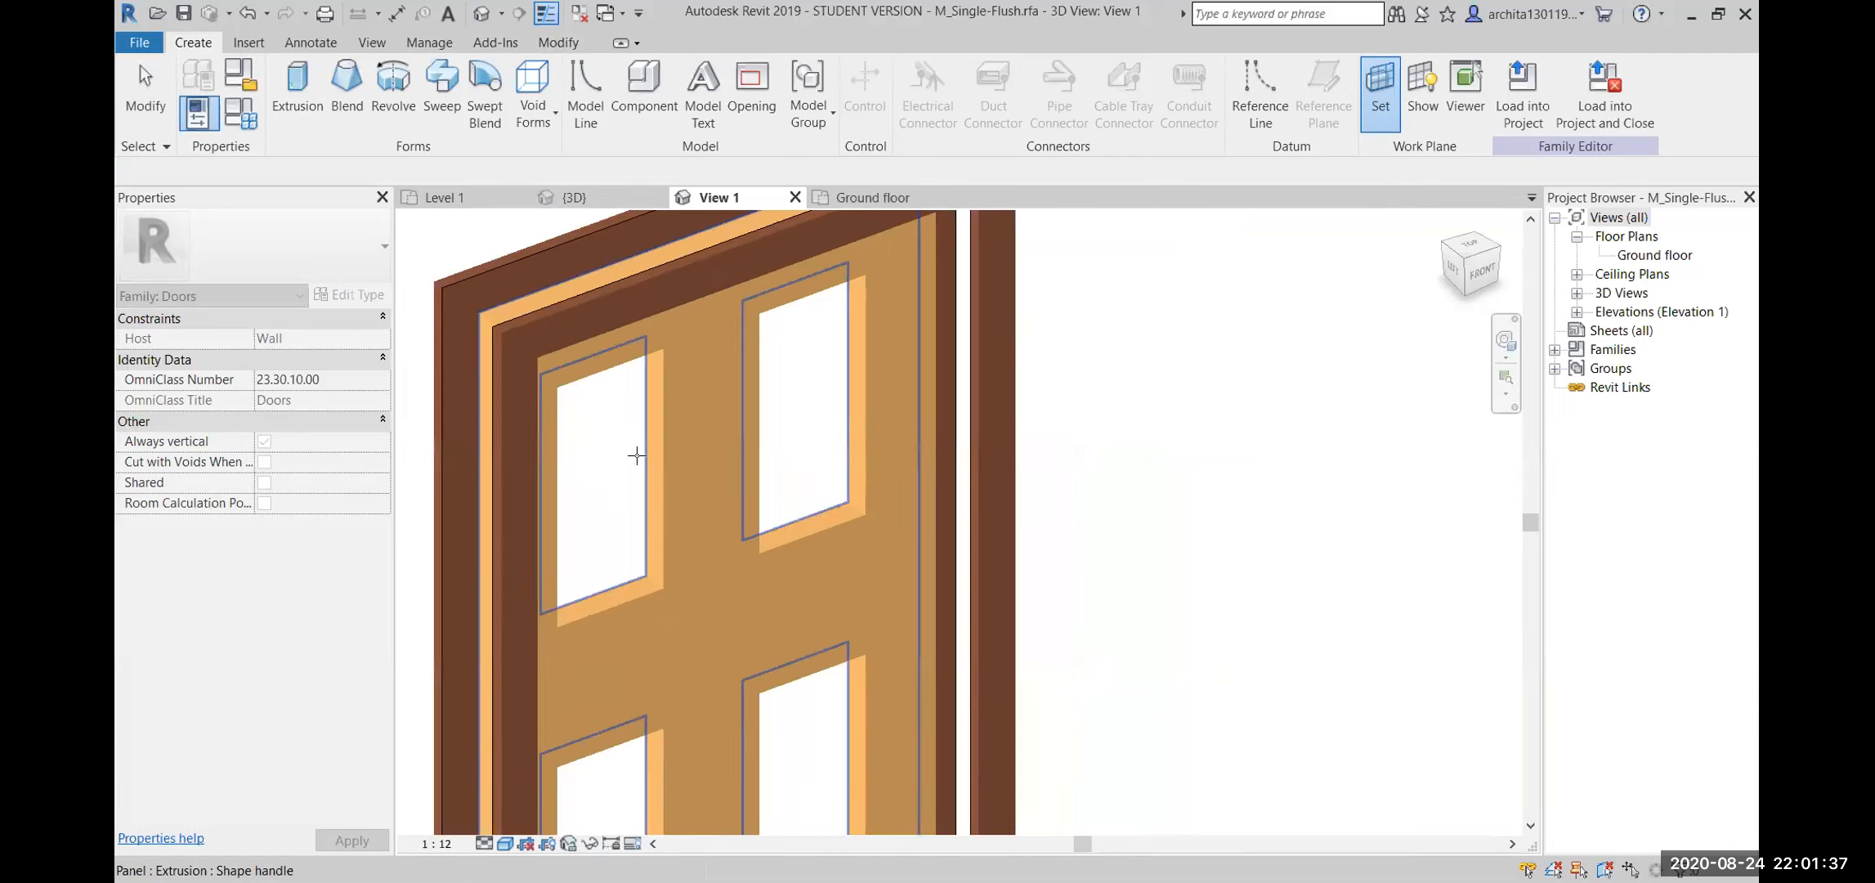
{"action": "scroll", "coordinate": [648, 568], "scroll_direction": "up", "scroll_amount": 2}
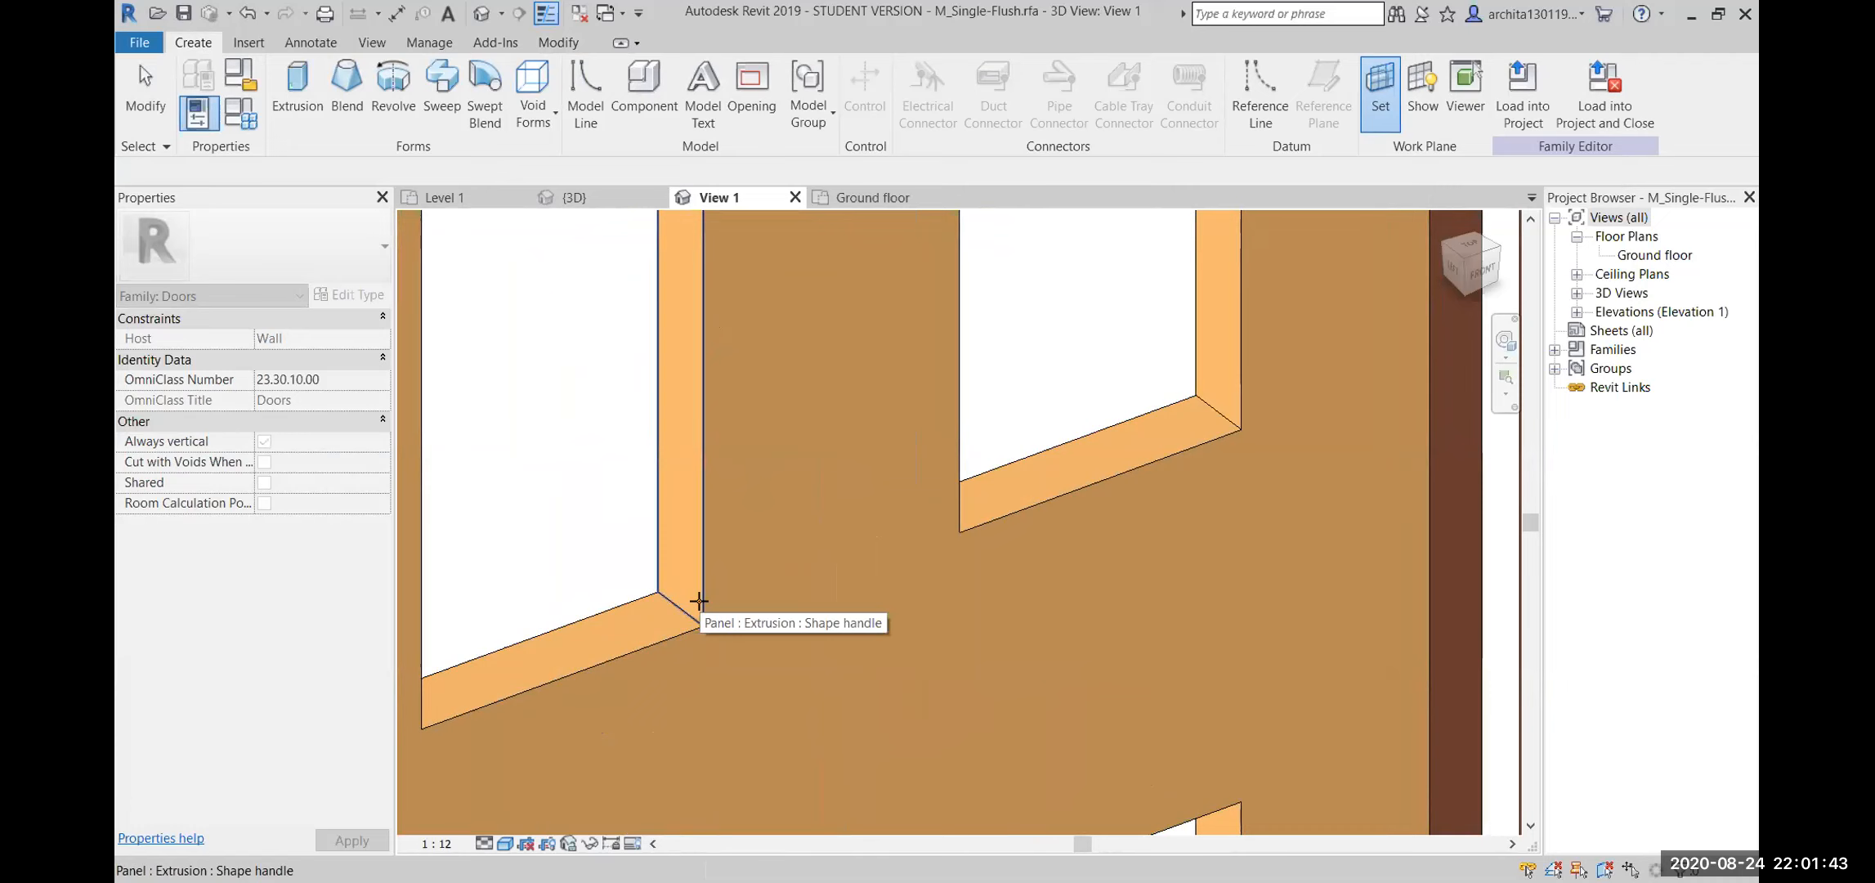
{"action": "scroll", "coordinate": [698, 601], "scroll_direction": "down", "scroll_amount": 4}
{"action": "middle_click_drag", "start_coordinate": [1104, 533], "coordinate": [1176, 565], "text": "shift"}
{"action": "middle_click_drag", "start_coordinate": [940, 583], "coordinate": [970, 653], "text": "shift"}
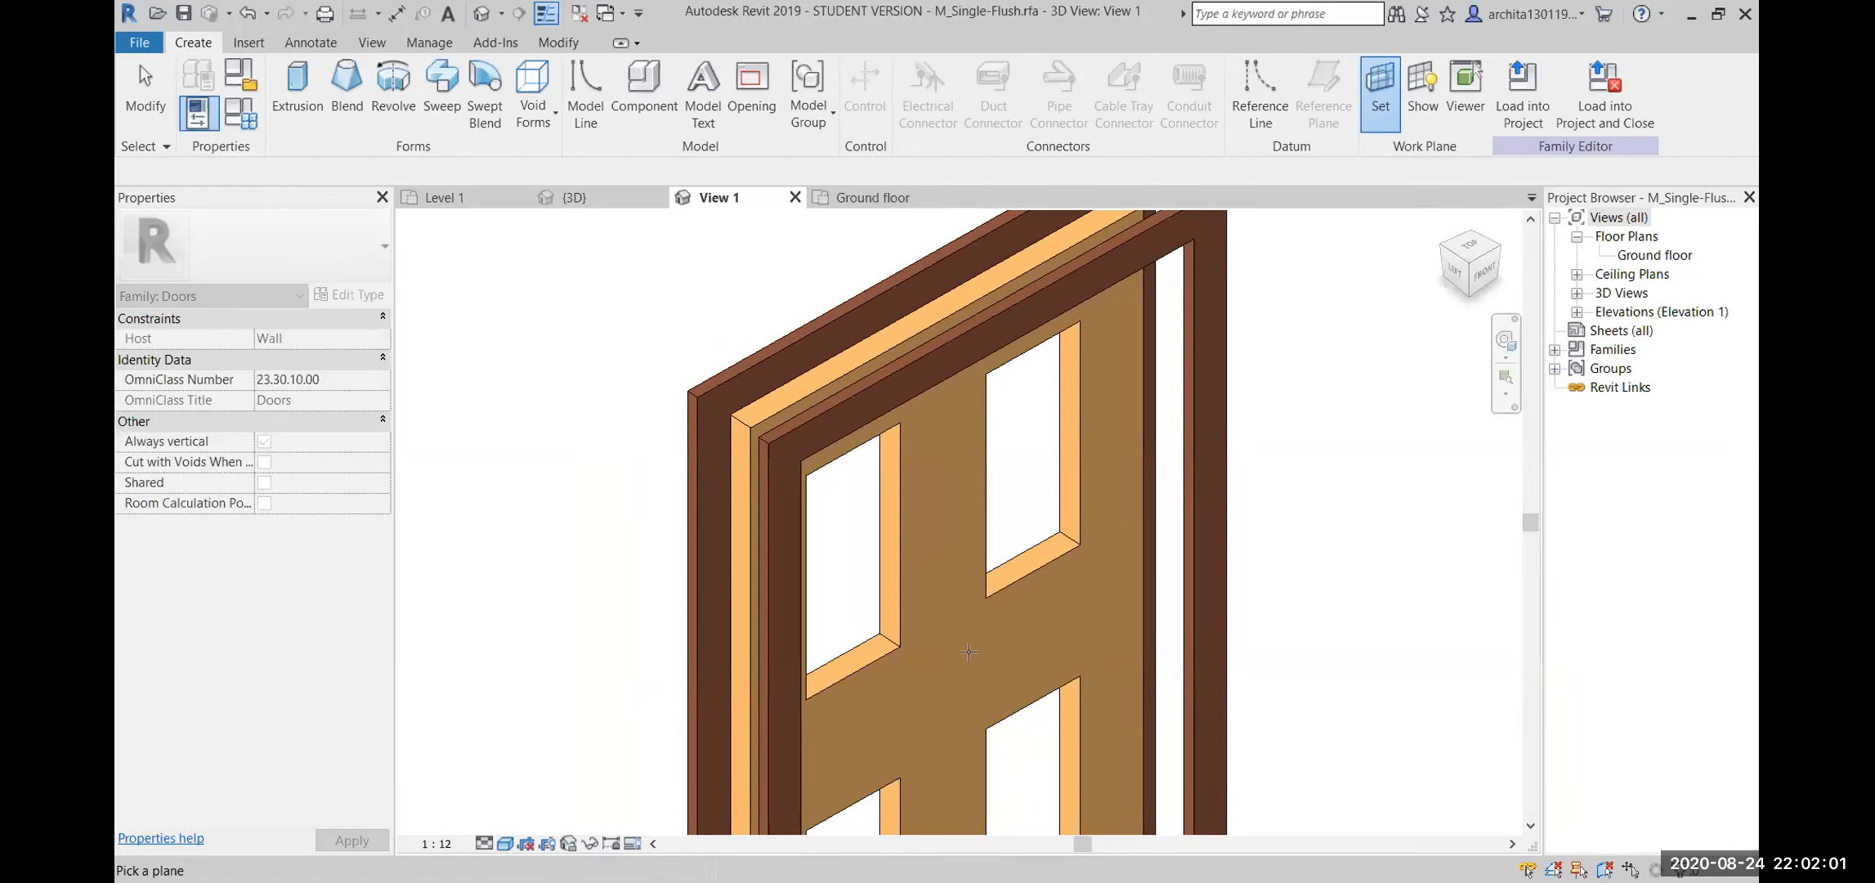
{"action": "middle_click_drag", "start_coordinate": [943, 630], "coordinate": [1008, 560], "text": "shift"}
{"action": "scroll", "coordinate": [980, 613], "scroll_direction": "down", "scroll_amount": 1}
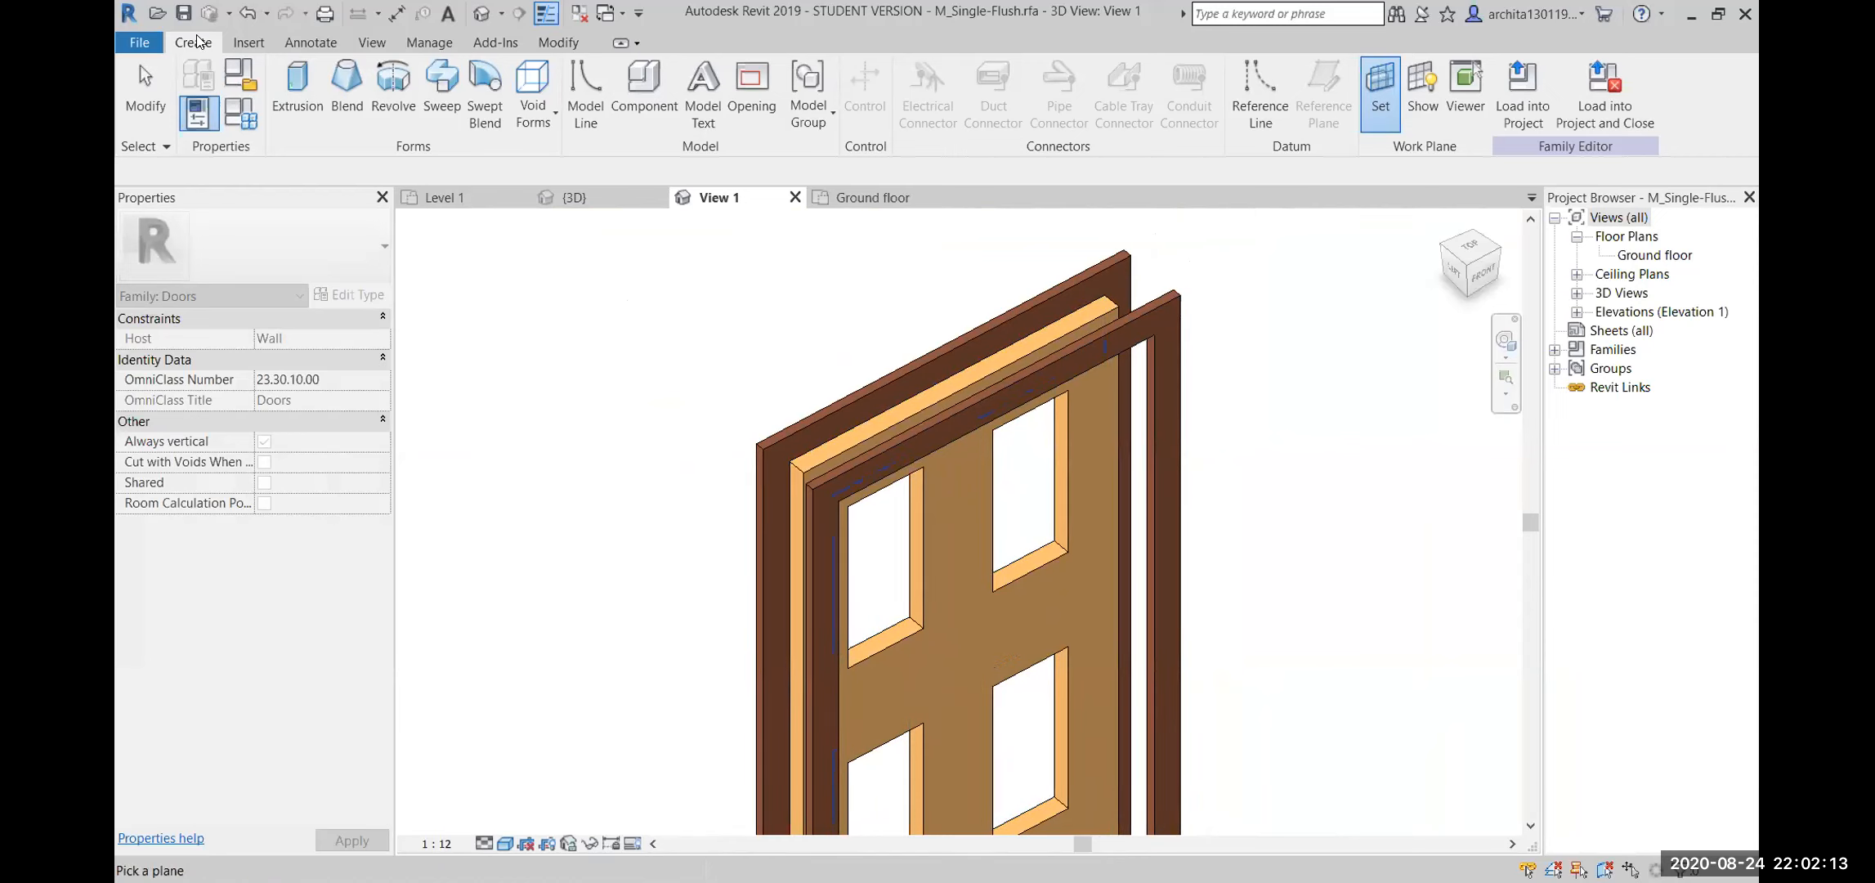
Set the work plane by picking the bottom inner face of the upper-right panel opening, and show the plane
{"action": "left_click", "coordinate": [1380, 99]}
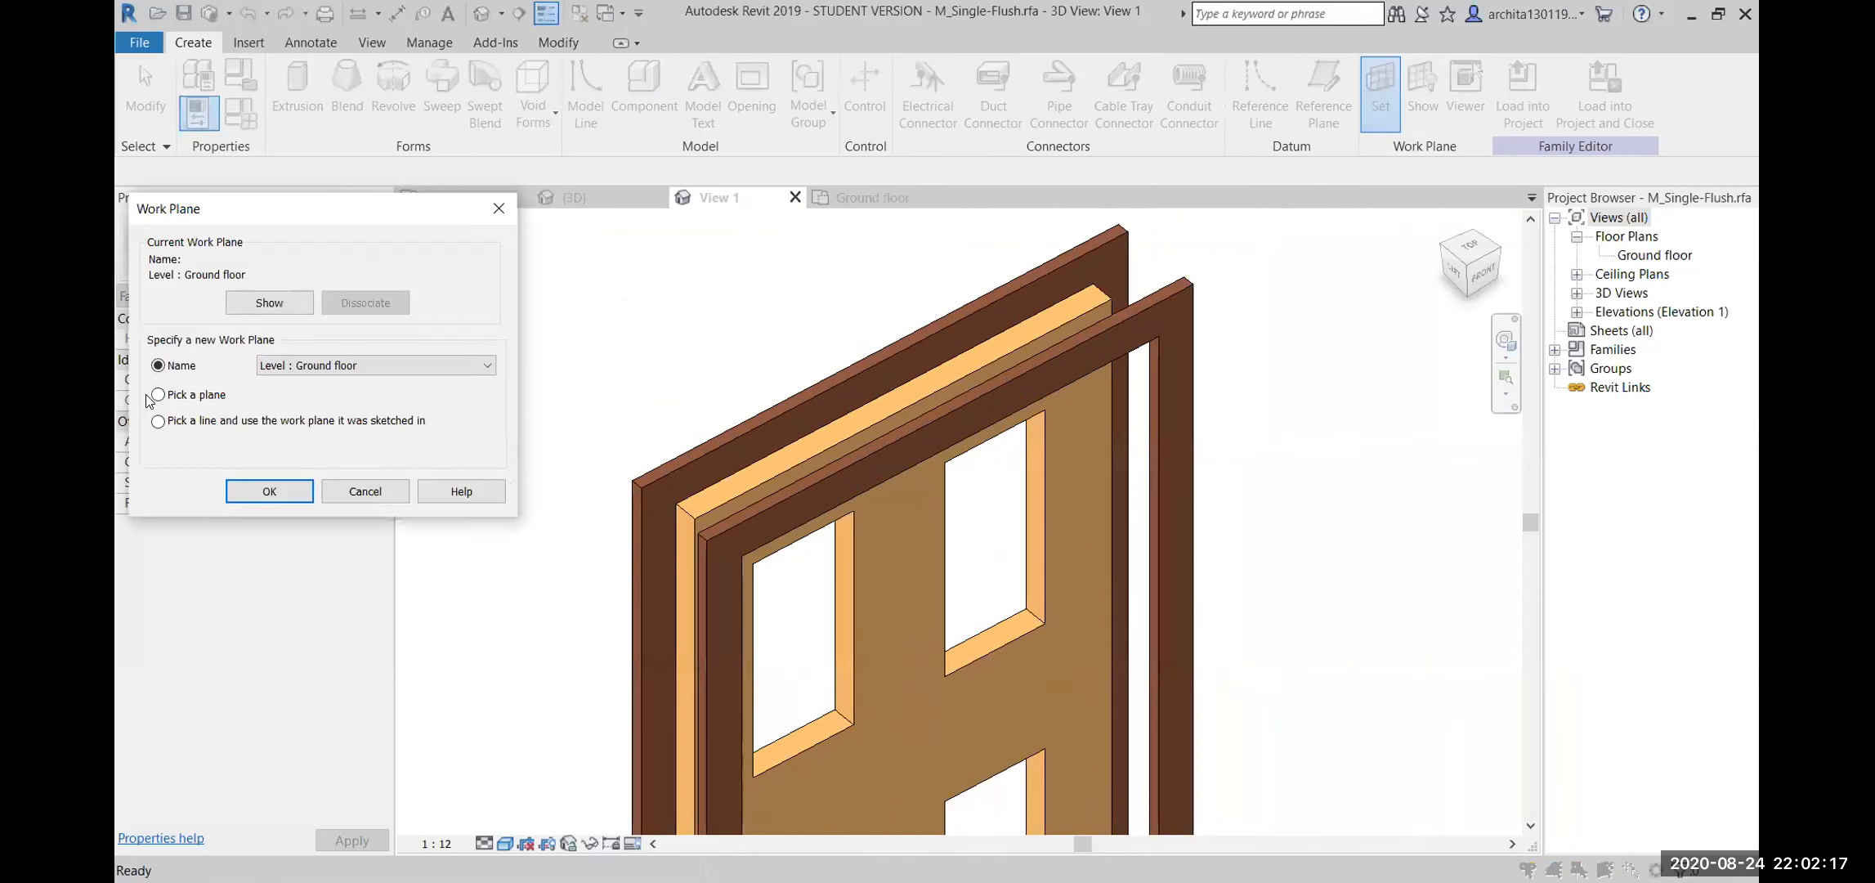
{"action": "left_click", "coordinate": [300, 490]}
{"action": "scroll", "coordinate": [976, 658], "scroll_direction": "up", "scroll_amount": 3}
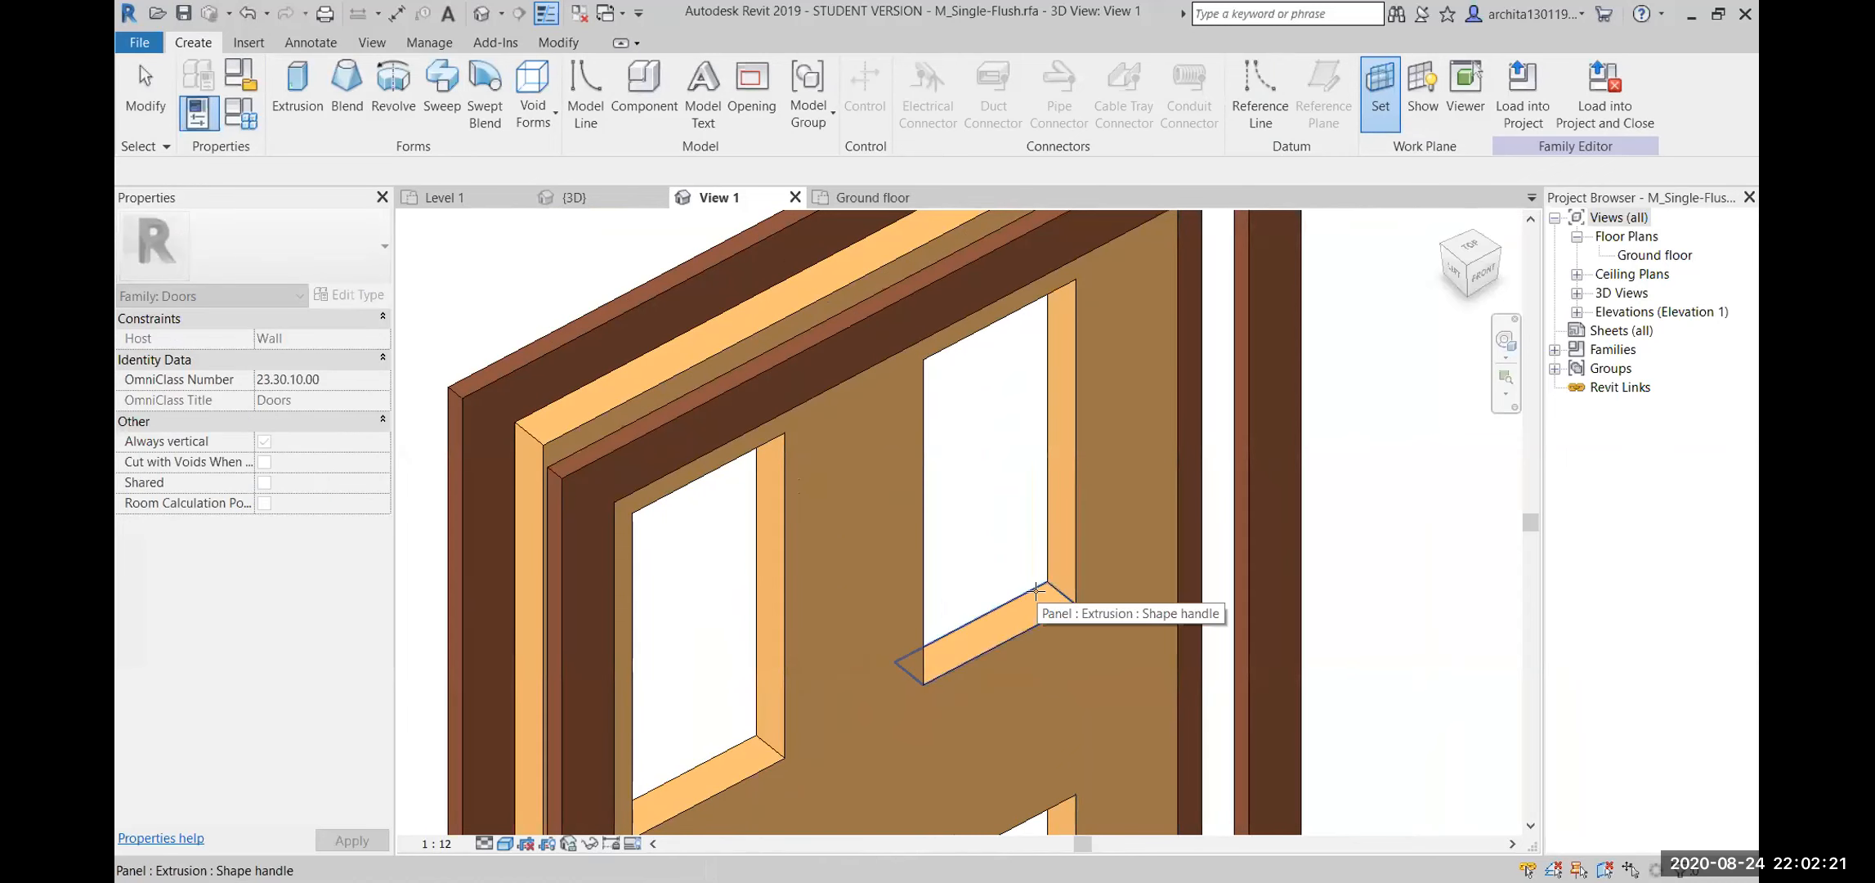
{"action": "scroll", "coordinate": [1034, 592], "scroll_direction": "down", "scroll_amount": 3}
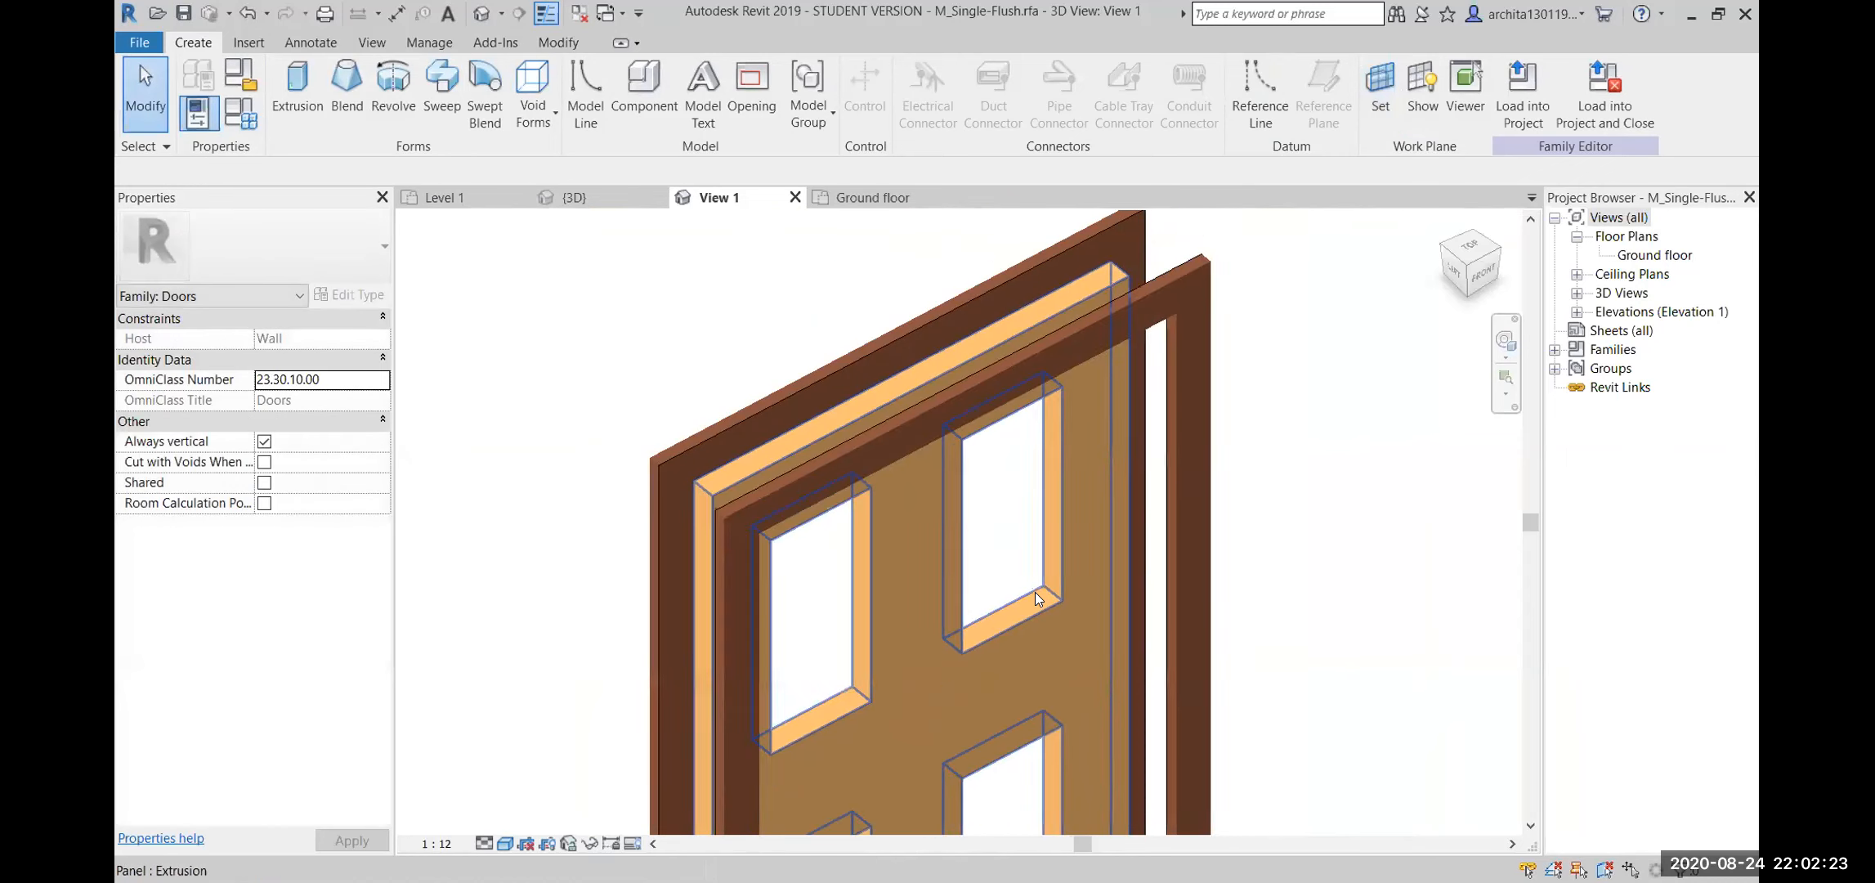
{"action": "left_click", "coordinate": [1426, 94]}
Start an extrusion and sketch a thin rectangle about 220 by 11 mm along the sill of the upper-left opening
{"action": "middle_click_drag", "start_coordinate": [1224, 674], "coordinate": [786, 569], "text": "shift"}
{"action": "scroll", "coordinate": [786, 570], "scroll_direction": "up", "scroll_amount": 3}
{"action": "left_click", "coordinate": [297, 90]}
{"action": "left_click", "coordinate": [919, 72]}
{"action": "scroll", "coordinate": [913, 544], "scroll_direction": "up", "scroll_amount": 4}
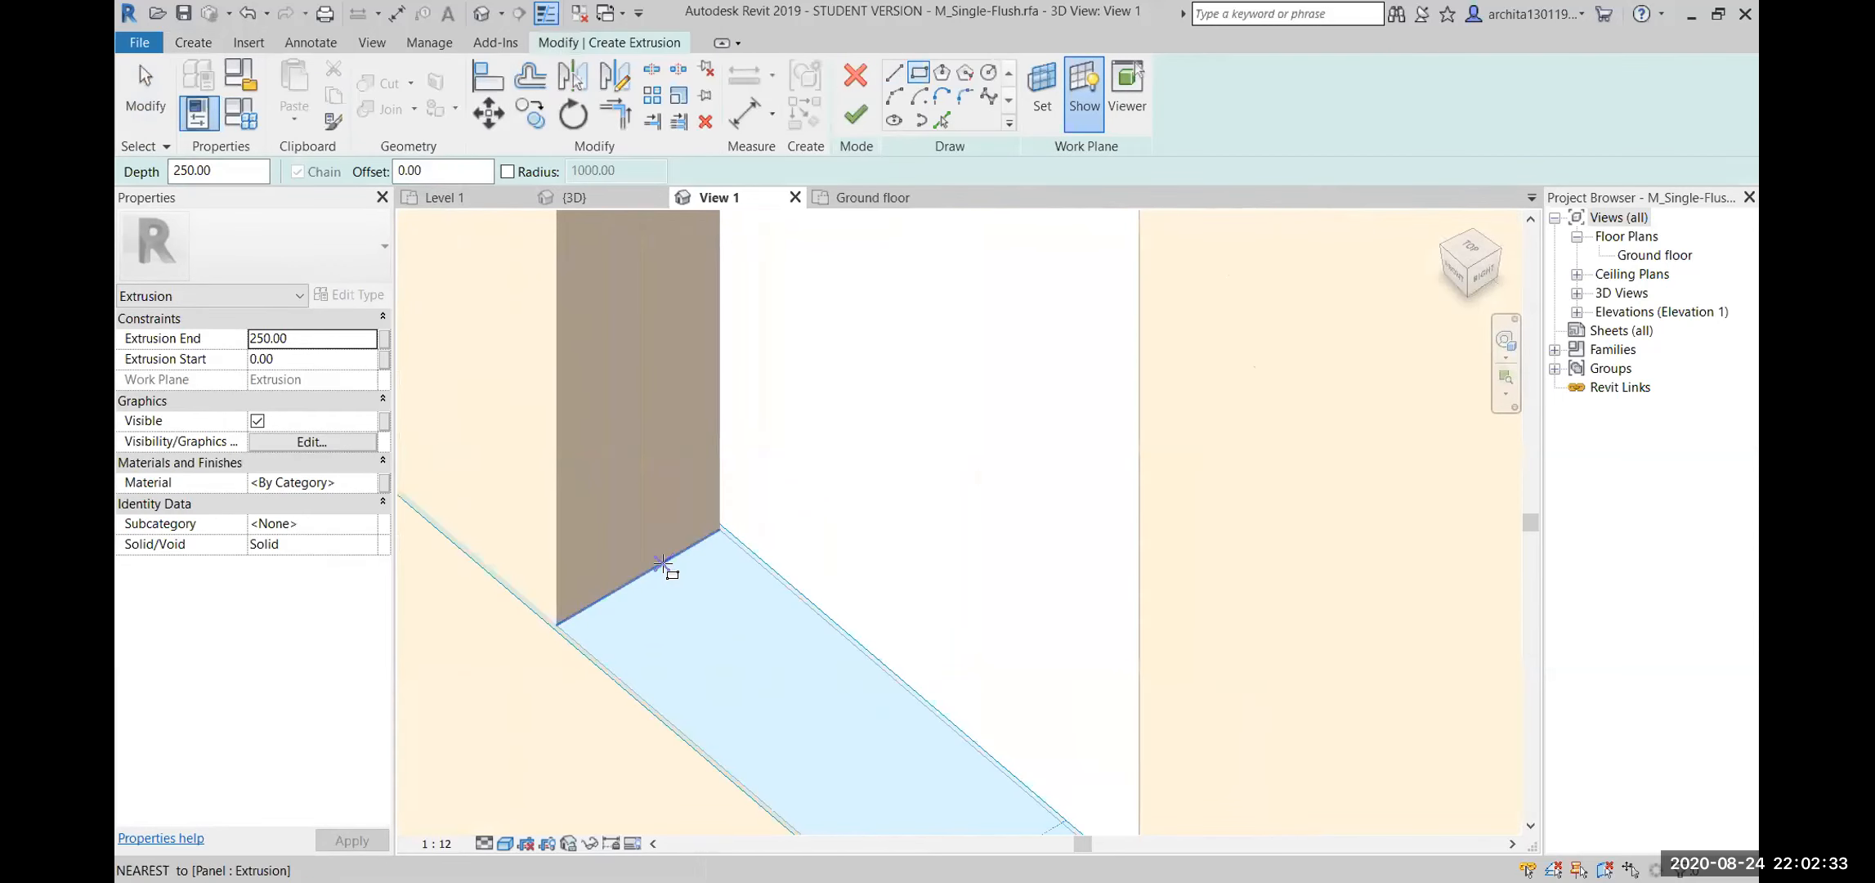
{"action": "left_click", "coordinate": [643, 575]}
{"action": "middle_click_drag", "start_coordinate": [643, 575], "coordinate": [1080, 753], "text": "shift"}
{"action": "scroll", "coordinate": [1085, 746], "scroll_direction": "down", "scroll_amount": 1}
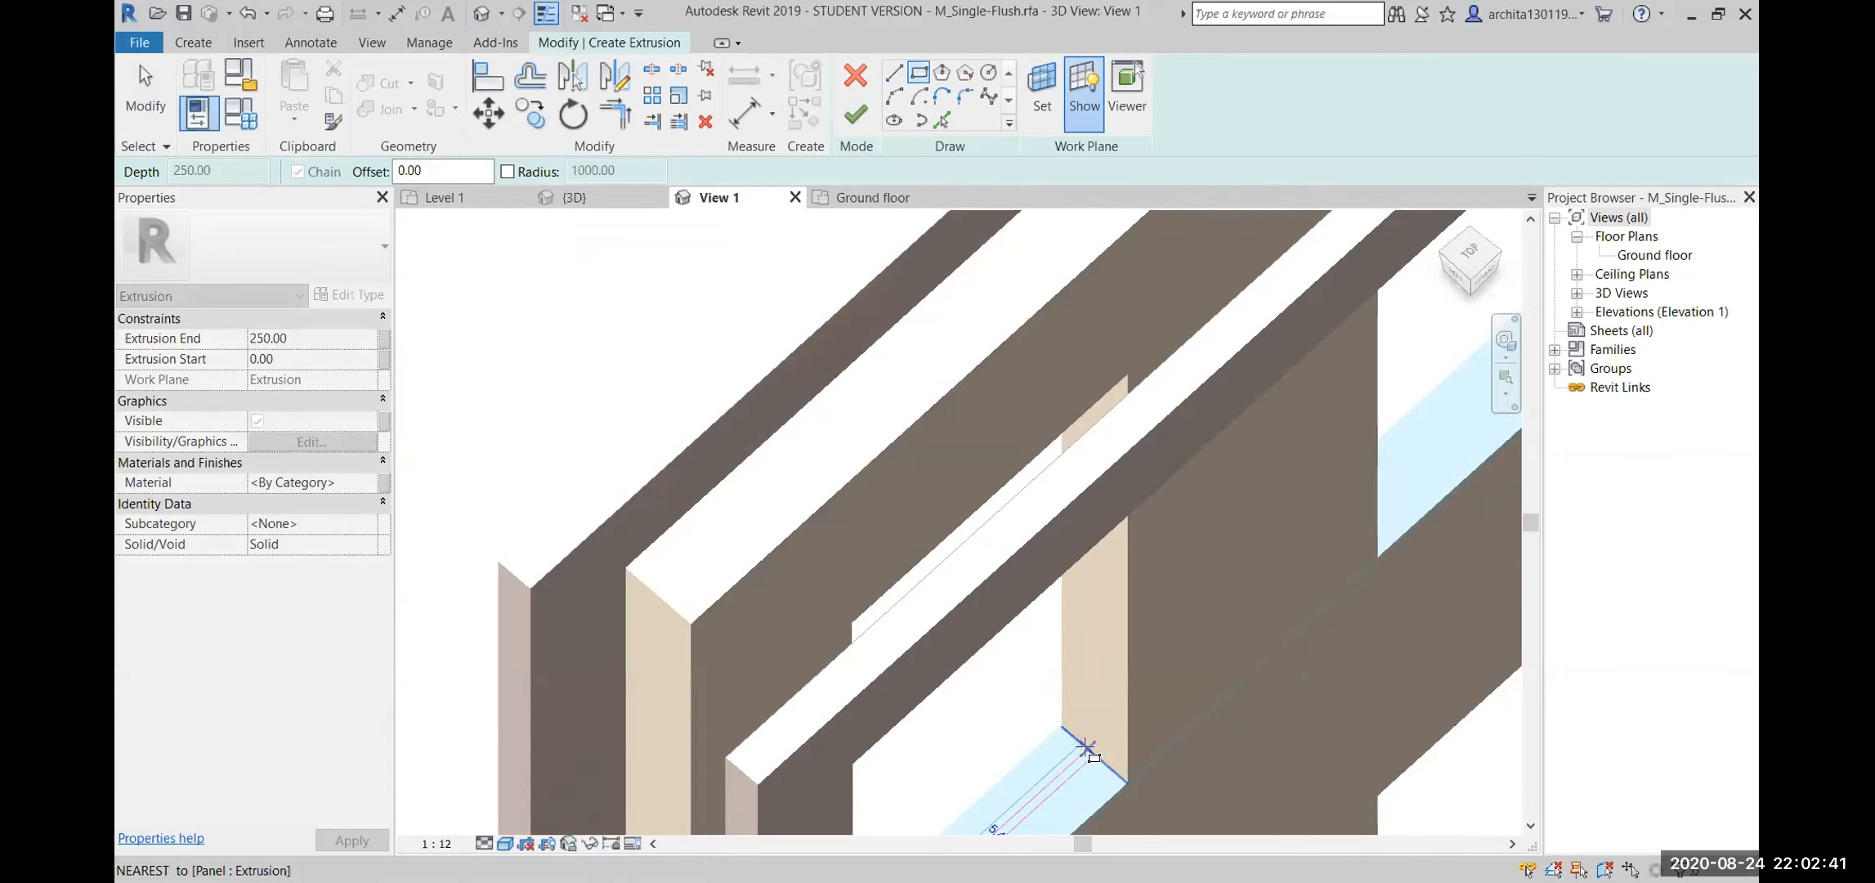
{"action": "scroll", "coordinate": [1082, 741], "scroll_direction": "down", "scroll_amount": 1}
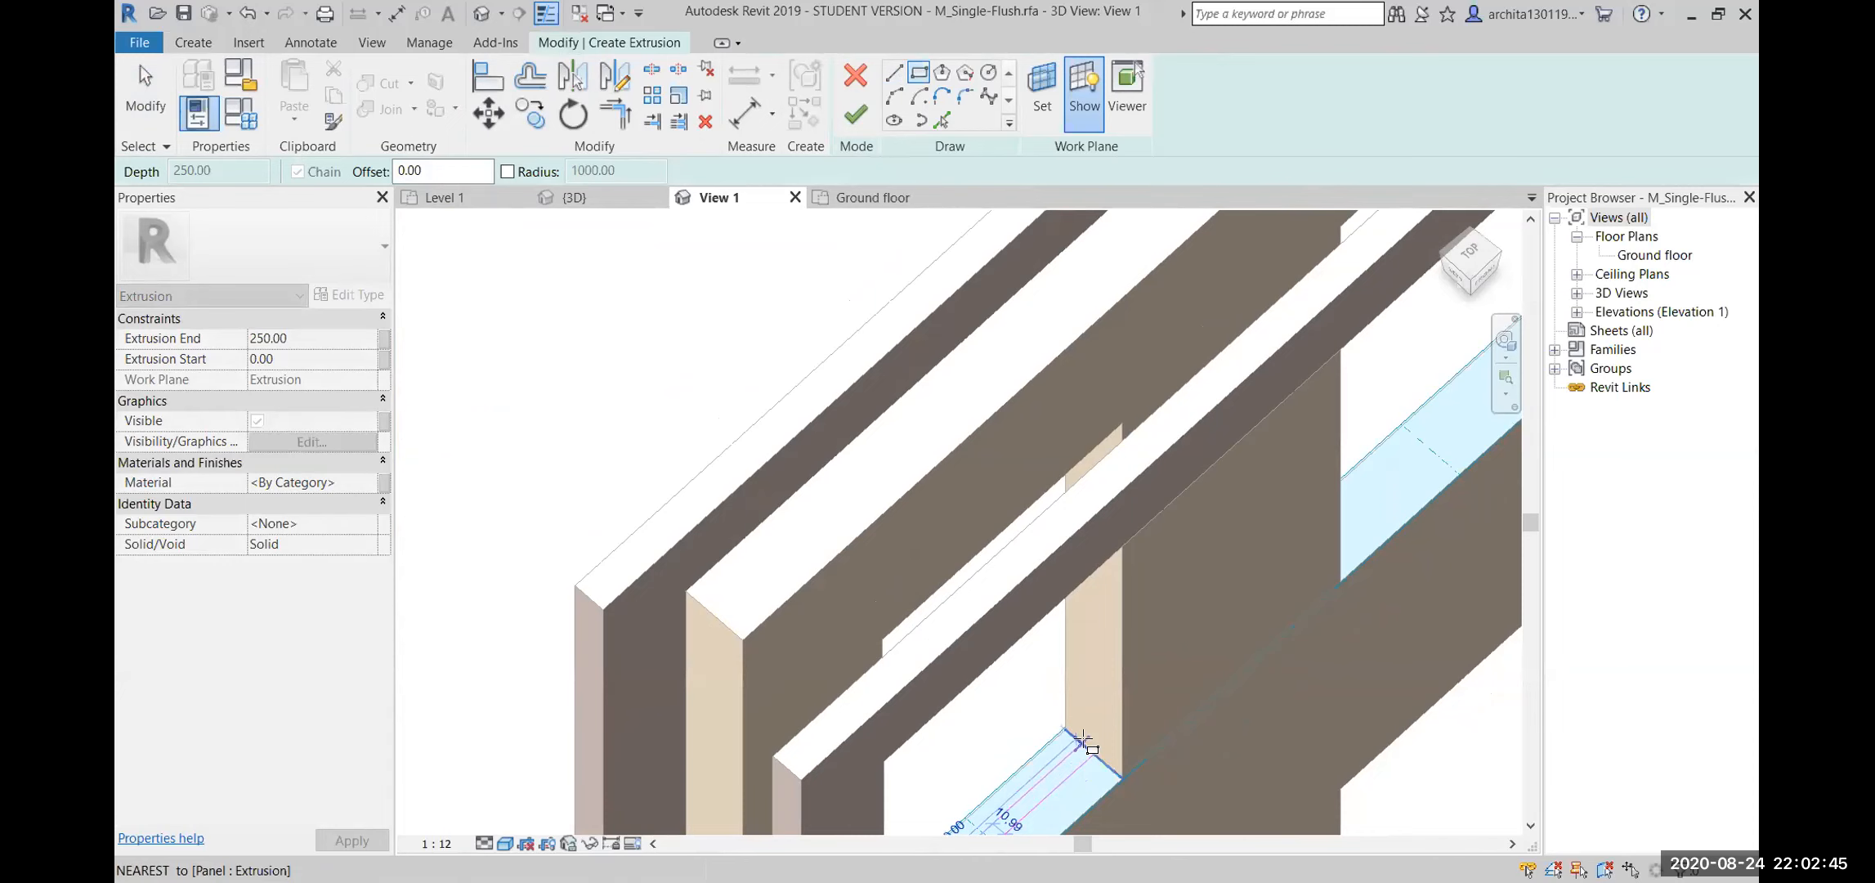
{"action": "left_click", "coordinate": [1083, 742]}
{"action": "middle_click_drag", "start_coordinate": [1082, 741], "coordinate": [938, 751], "text": "shift"}
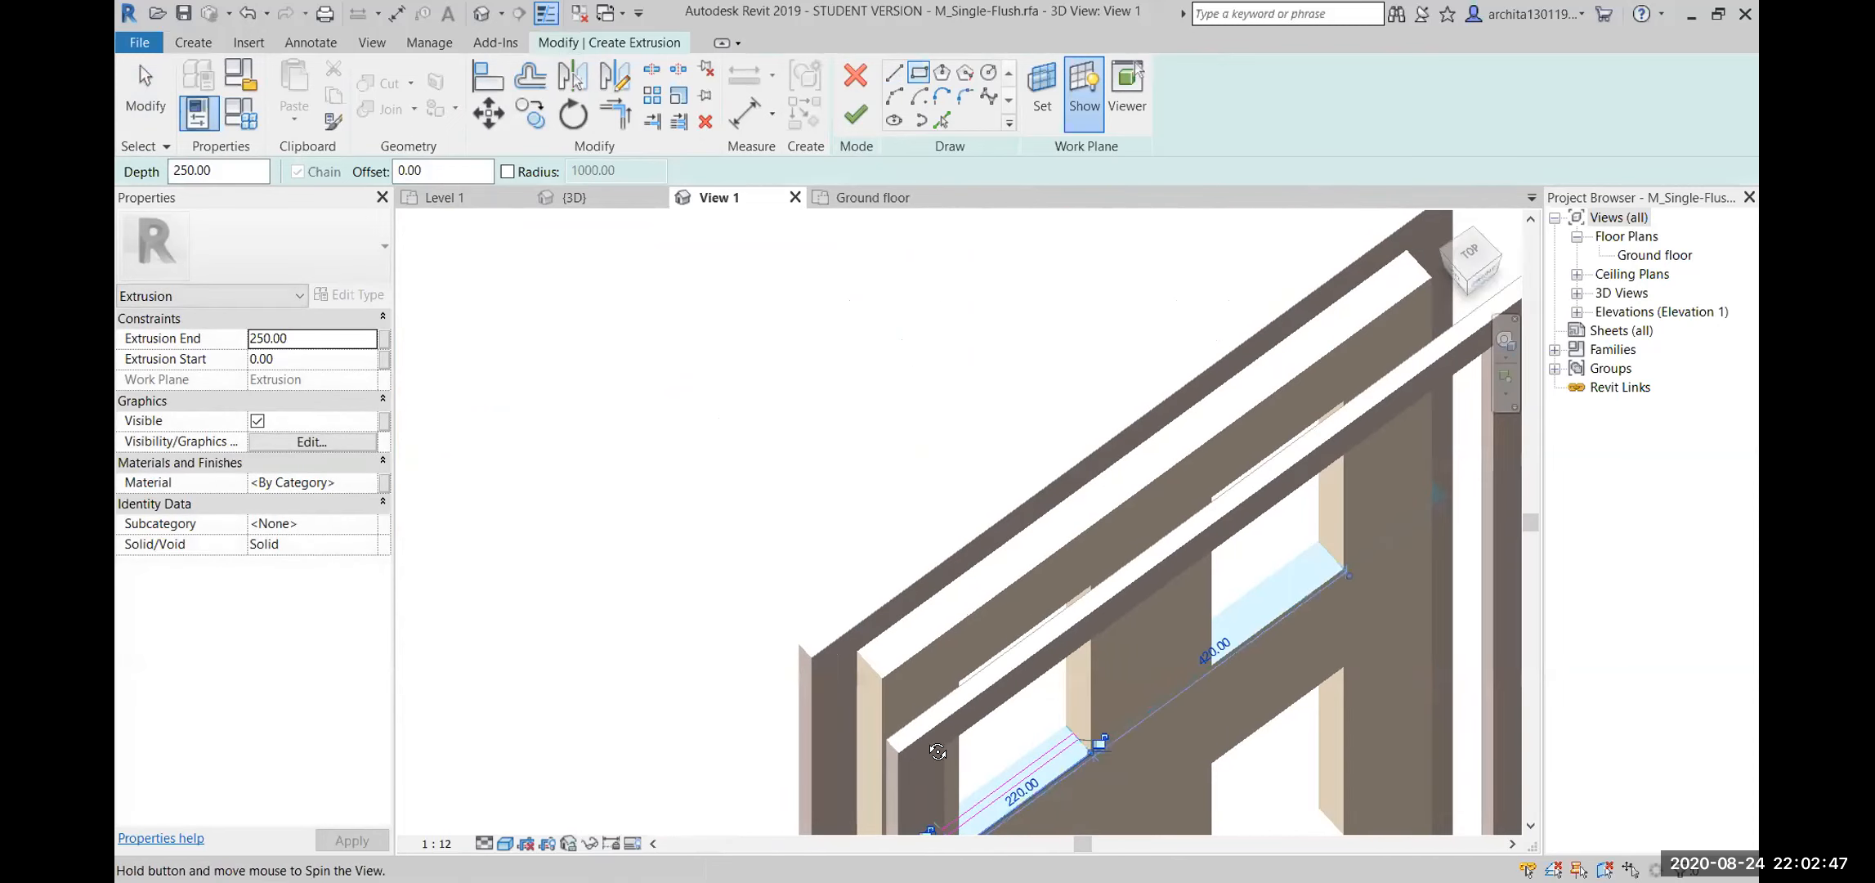
Set the sketched rectangle's thickness to 20 mm and finish the extrusion with a depth of 250 mm
{"action": "scroll", "coordinate": [899, 732], "scroll_direction": "up", "scroll_amount": 6}
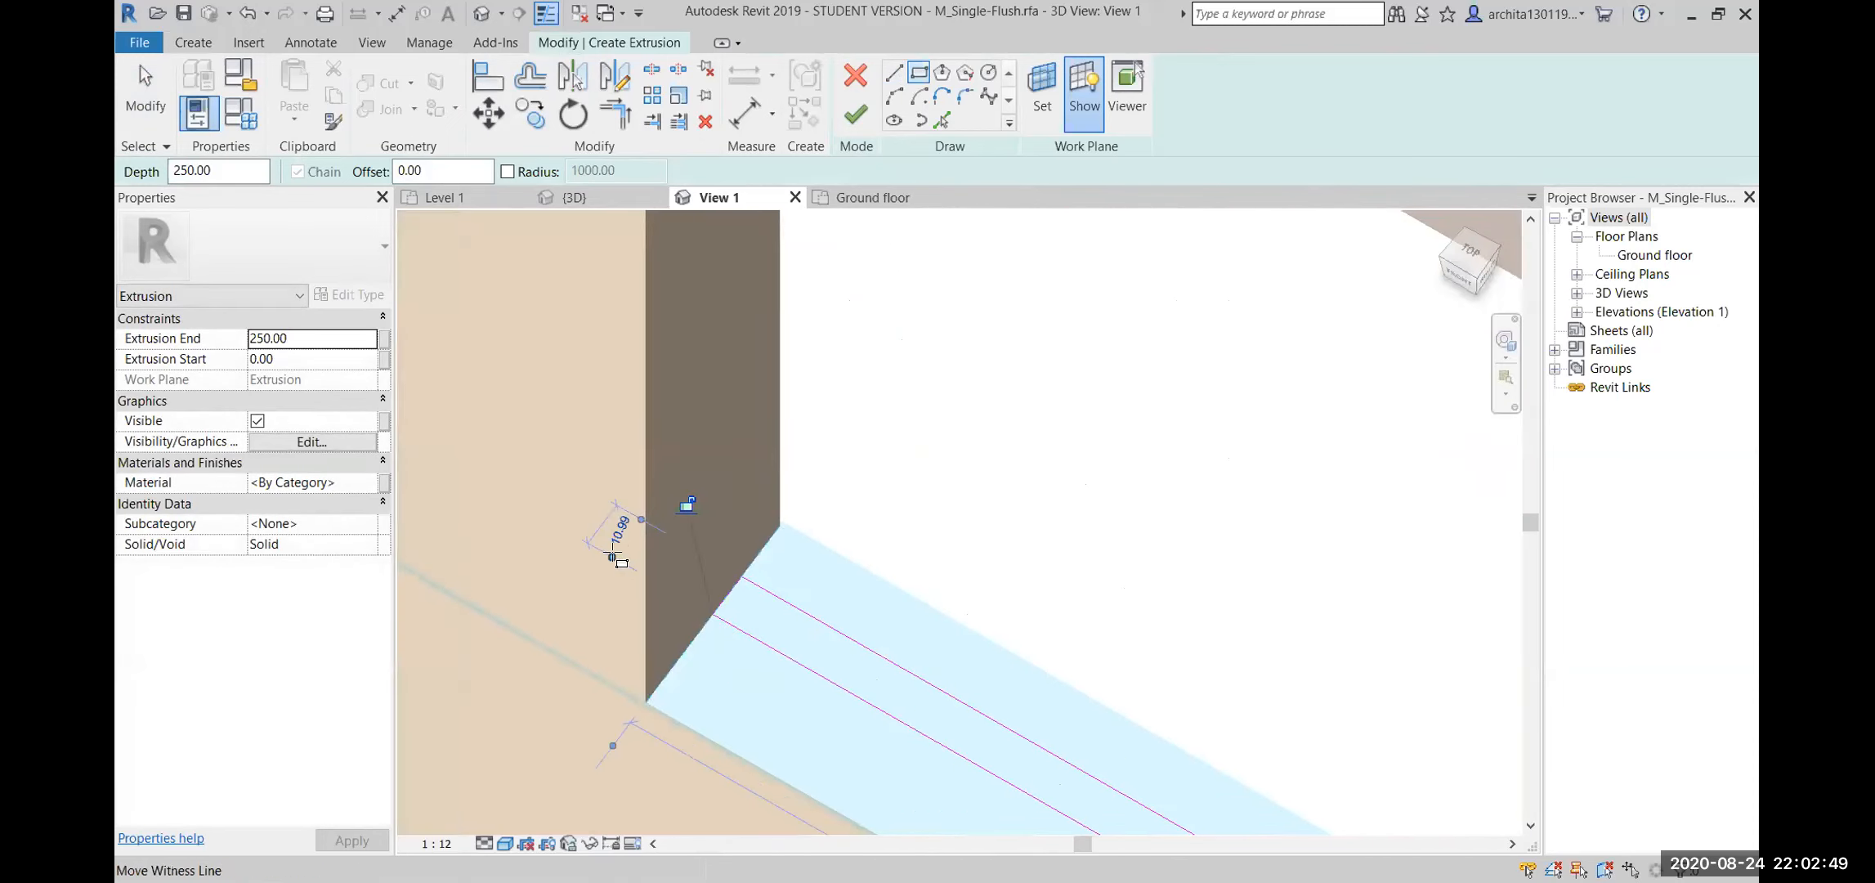
{"action": "left_click", "coordinate": [620, 537]}
{"action": "type", "text": "20"}
{"action": "key", "text": "Return"}
{"action": "scroll", "coordinate": [719, 533], "scroll_direction": "down", "scroll_amount": 3}
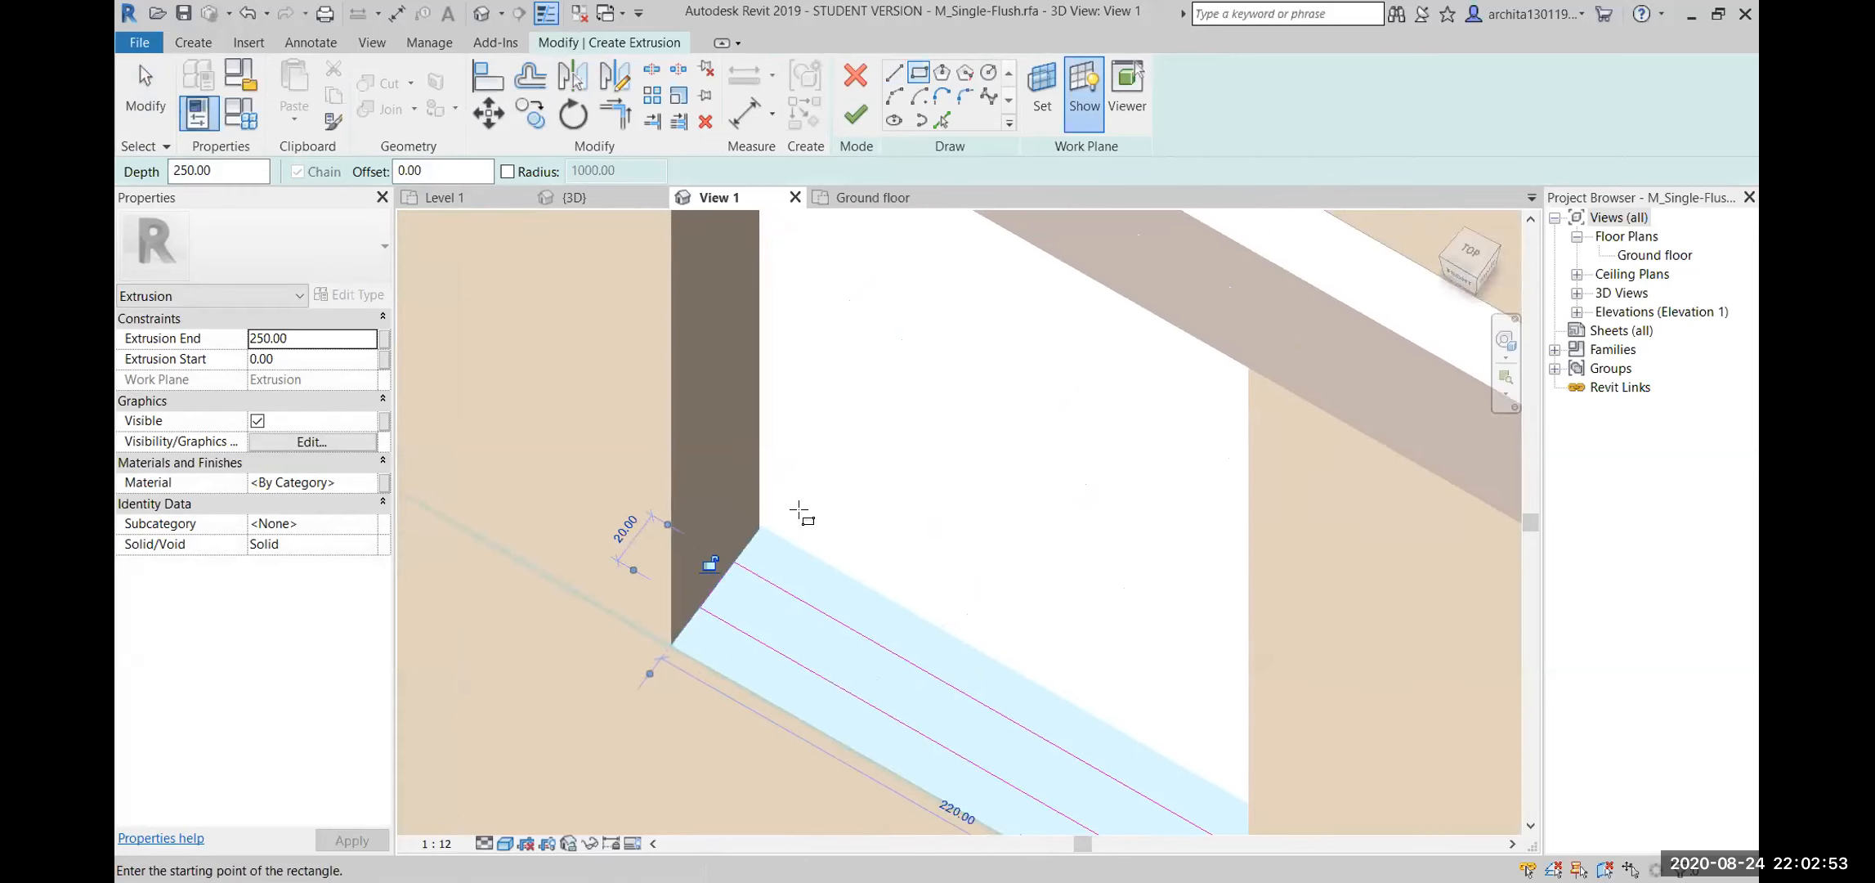
{"action": "scroll", "coordinate": [796, 513], "scroll_direction": "down", "scroll_amount": 3}
{"action": "left_click", "coordinate": [855, 114]}
{"action": "scroll", "coordinate": [819, 612], "scroll_direction": "down", "scroll_amount": 5}
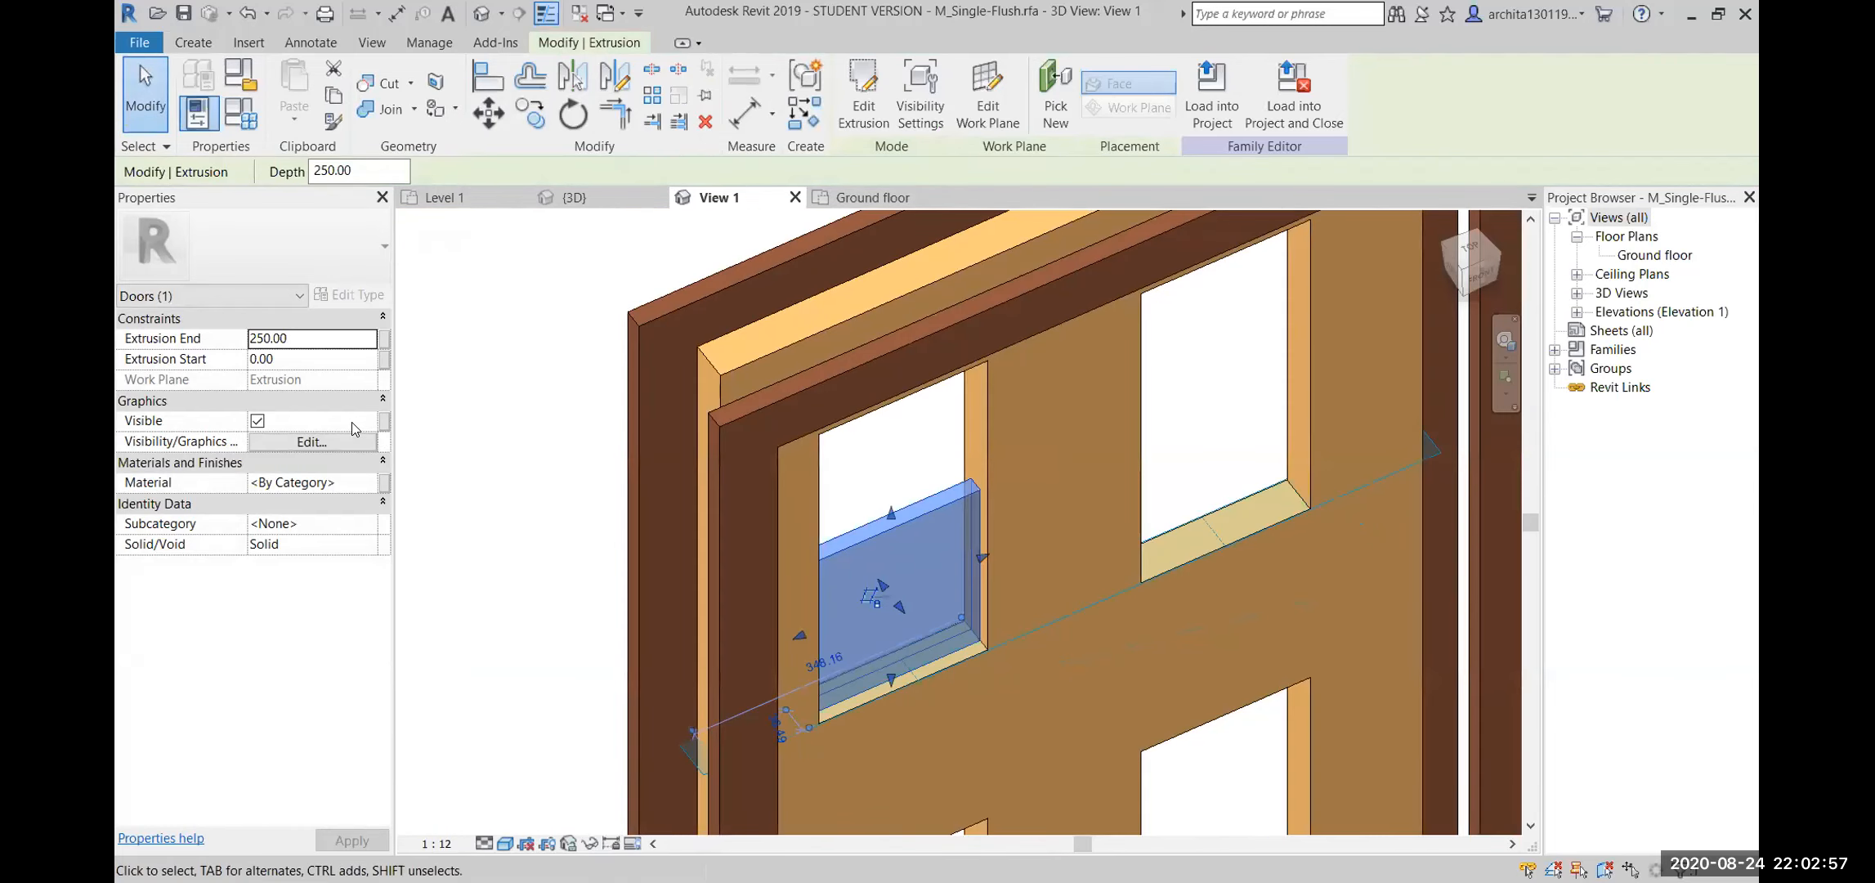
Undo the new extrusion in the upper-left opening
{"action": "double_click", "coordinate": [847, 569]}
{"action": "scroll", "coordinate": [902, 584], "scroll_direction": "up", "scroll_amount": 3}
{"action": "key", "text": "ctrl+z"}
{"action": "key", "text": "ctrl+z"}
{"action": "key", "text": "ctrl+z"}
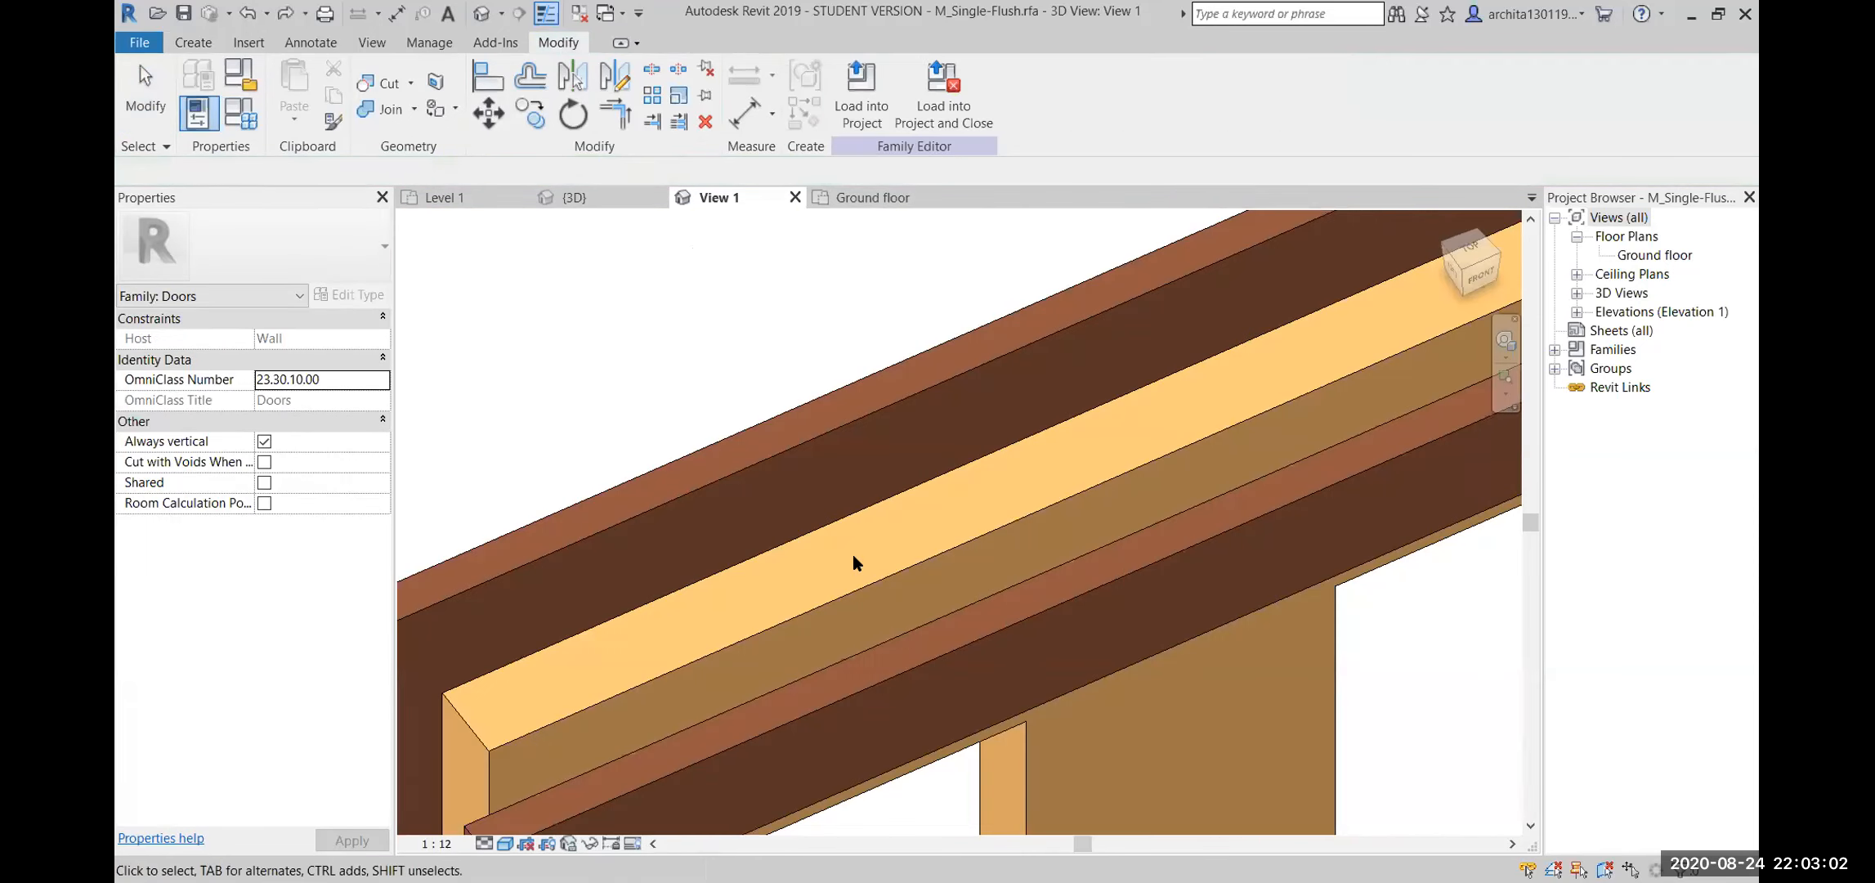
{"action": "scroll", "coordinate": [856, 551], "scroll_direction": "down", "scroll_amount": 5}
{"action": "middle_click_drag", "start_coordinate": [1151, 636], "coordinate": [660, 303], "text": "shift"}
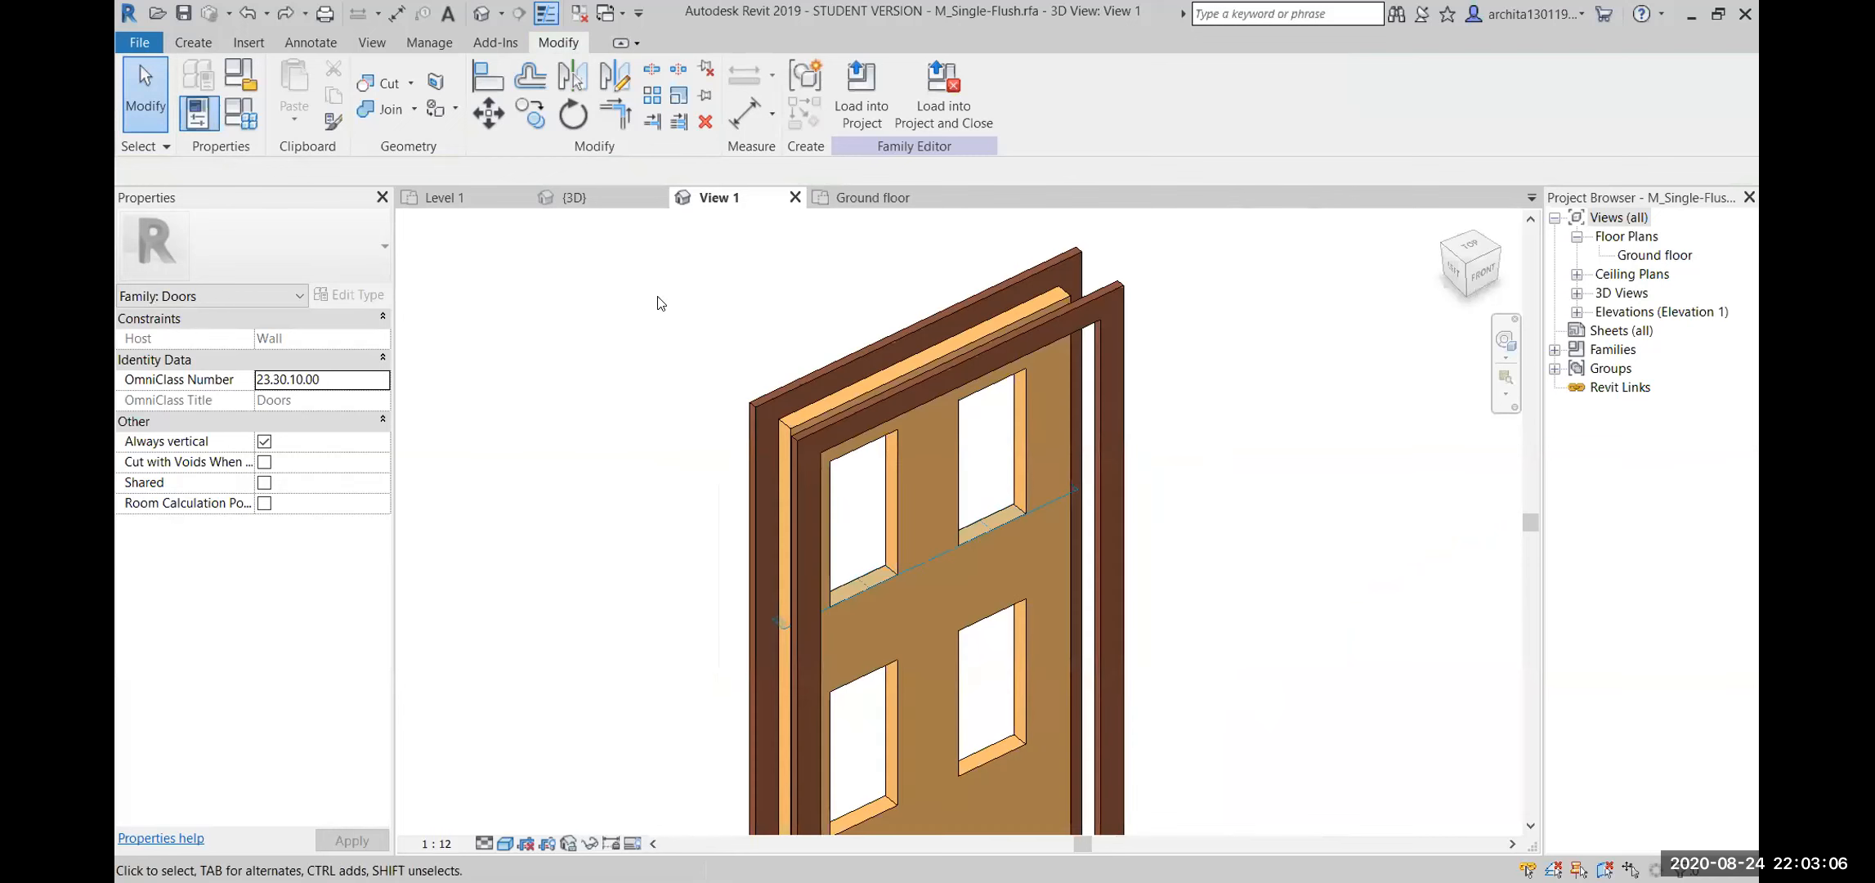
Start a new extrusion and pick the bottom inner face of the upper-left opening as its work plane
{"action": "left_click", "coordinate": [195, 45]}
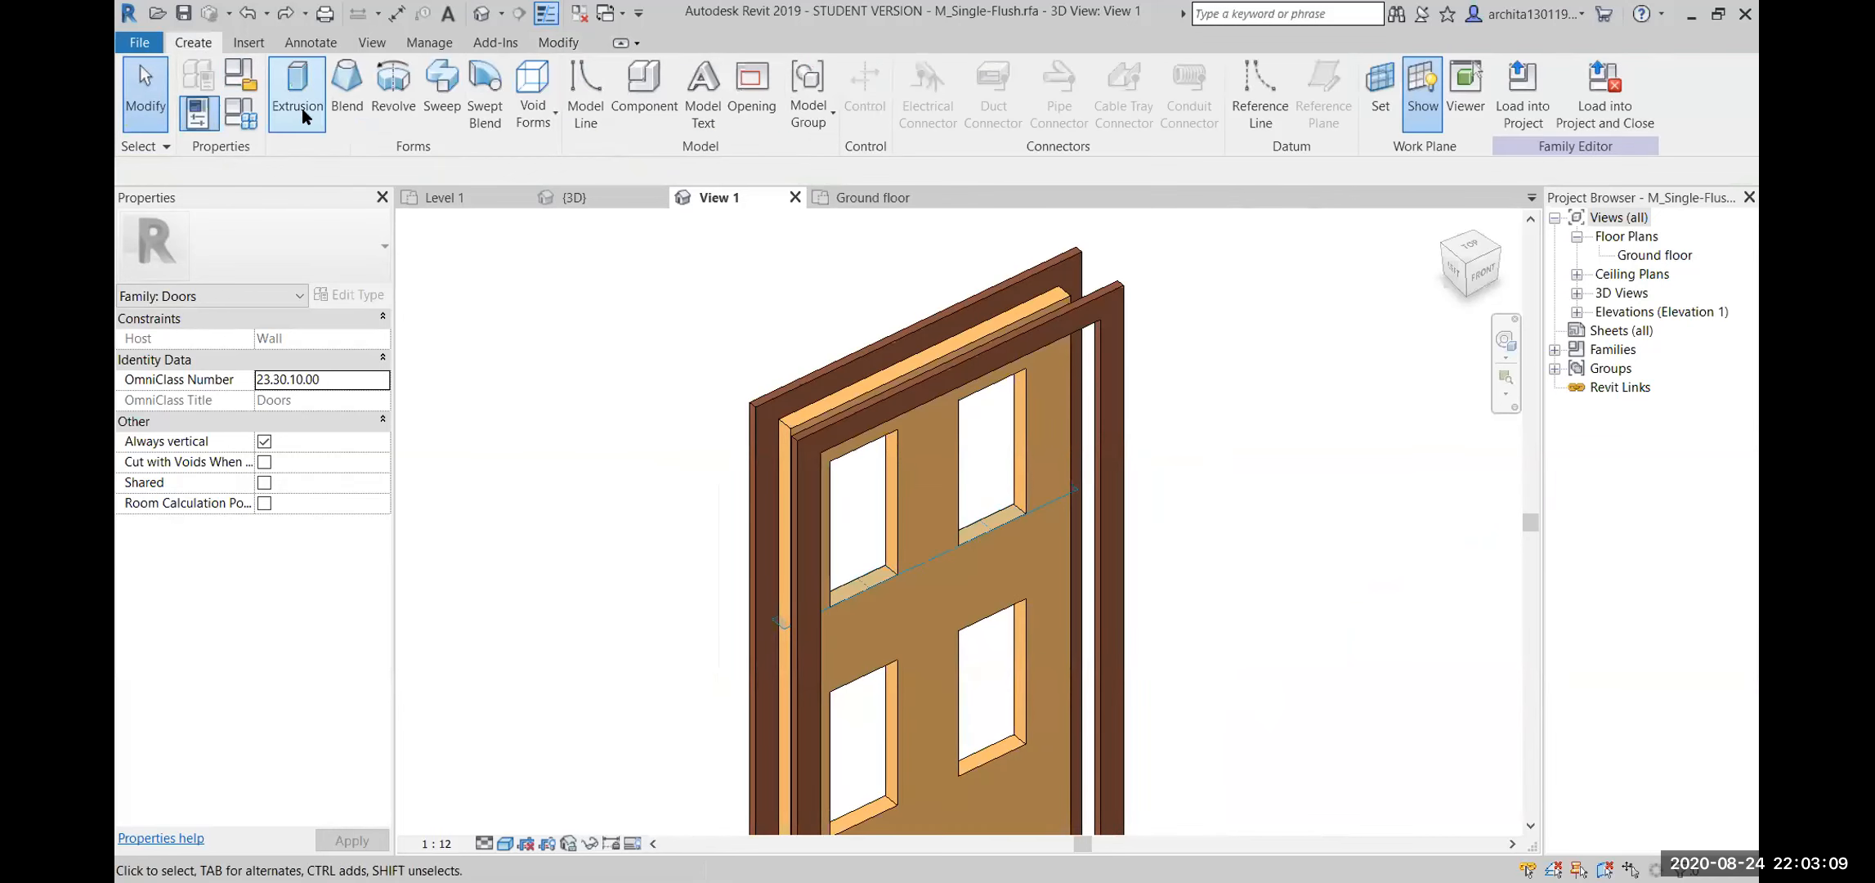
{"action": "left_click", "coordinate": [301, 83]}
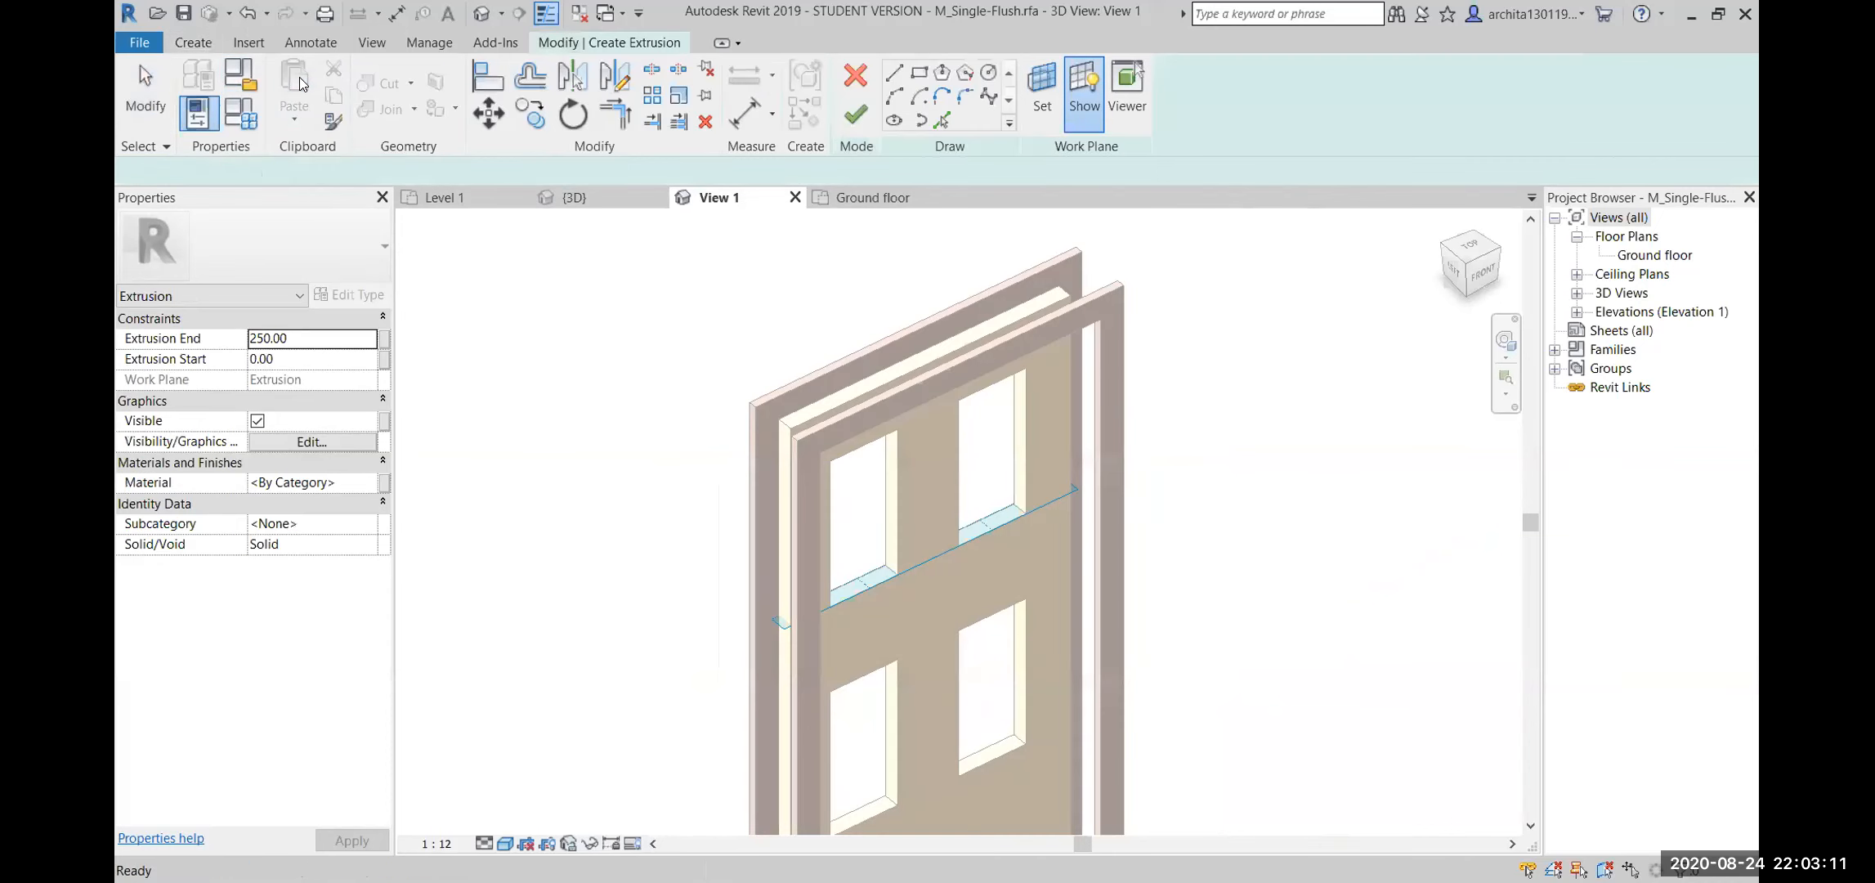
{"action": "left_click", "coordinate": [1040, 94]}
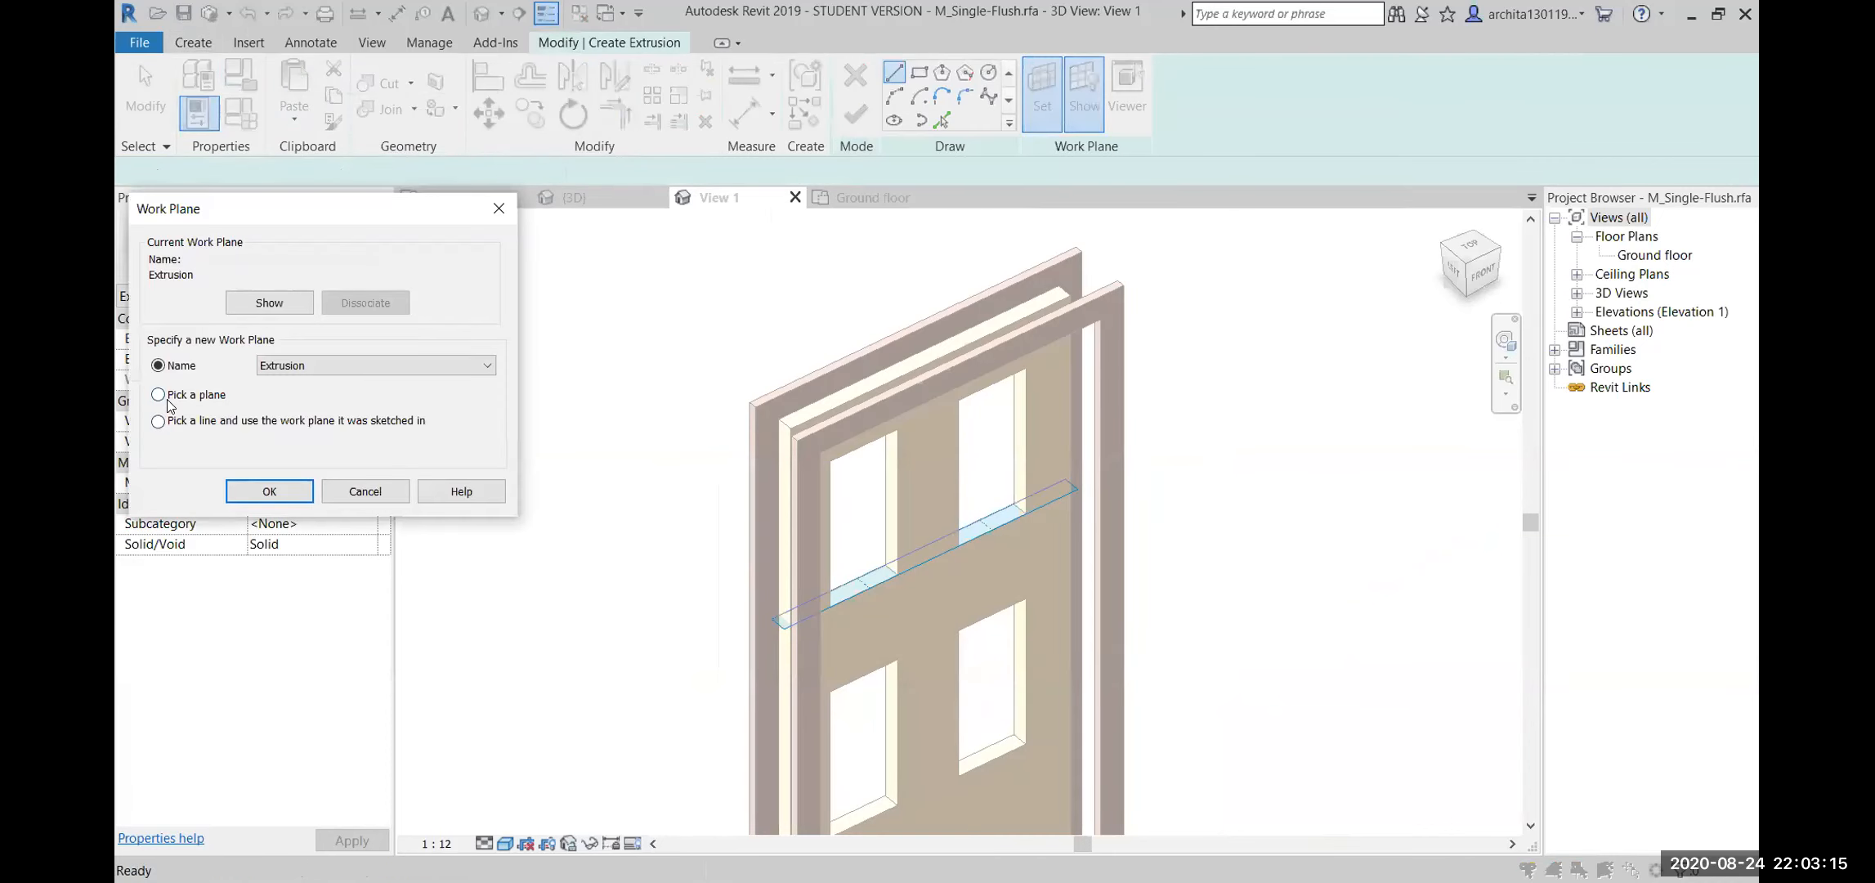
{"action": "left_click", "coordinate": [269, 489]}
{"action": "scroll", "coordinate": [899, 593], "scroll_direction": "up", "scroll_amount": 3}
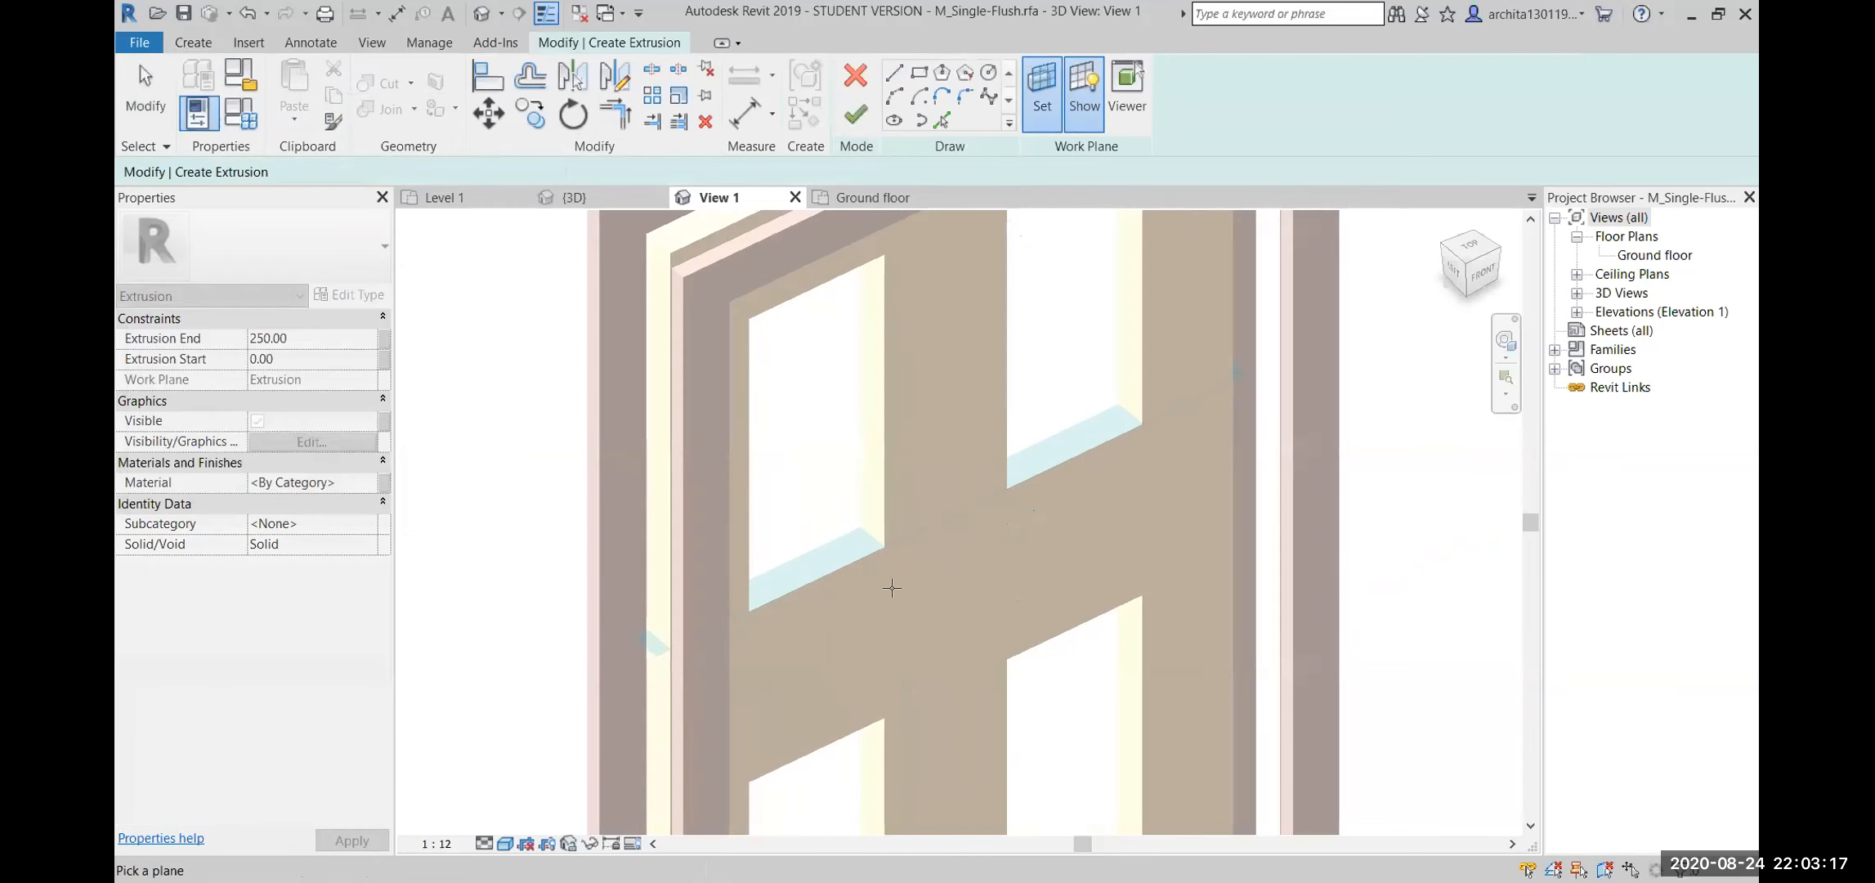
{"action": "left_click", "coordinate": [838, 543]}
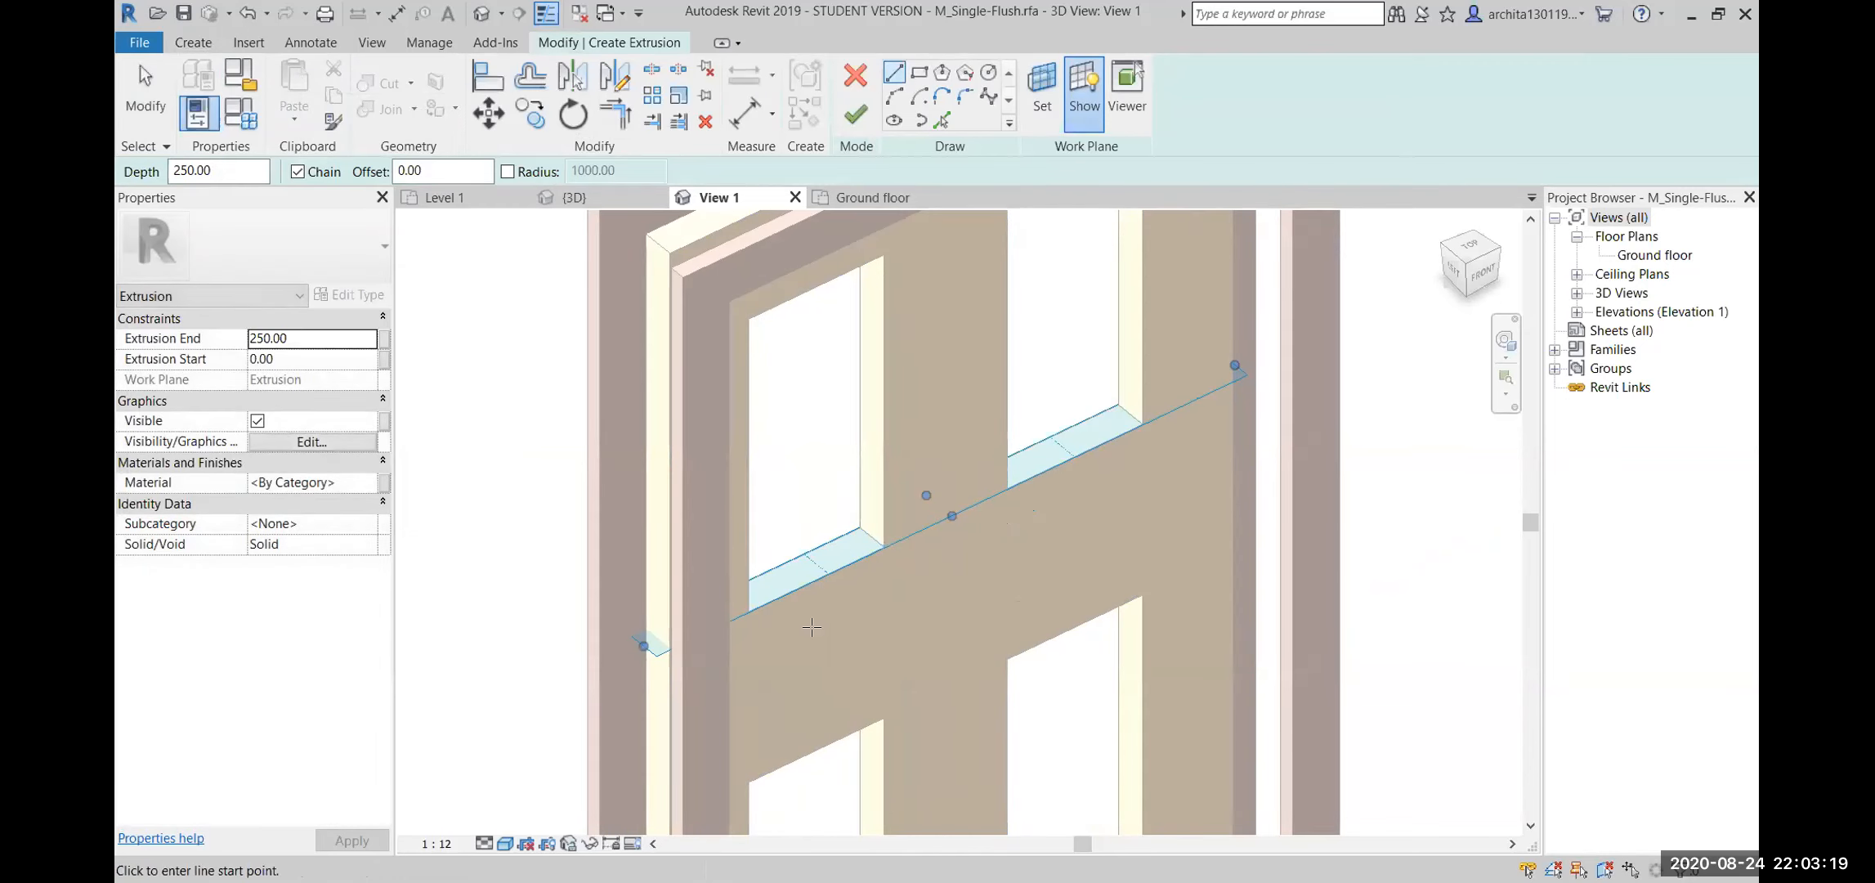
{"action": "scroll", "coordinate": [813, 629], "scroll_direction": "down", "scroll_amount": 3}
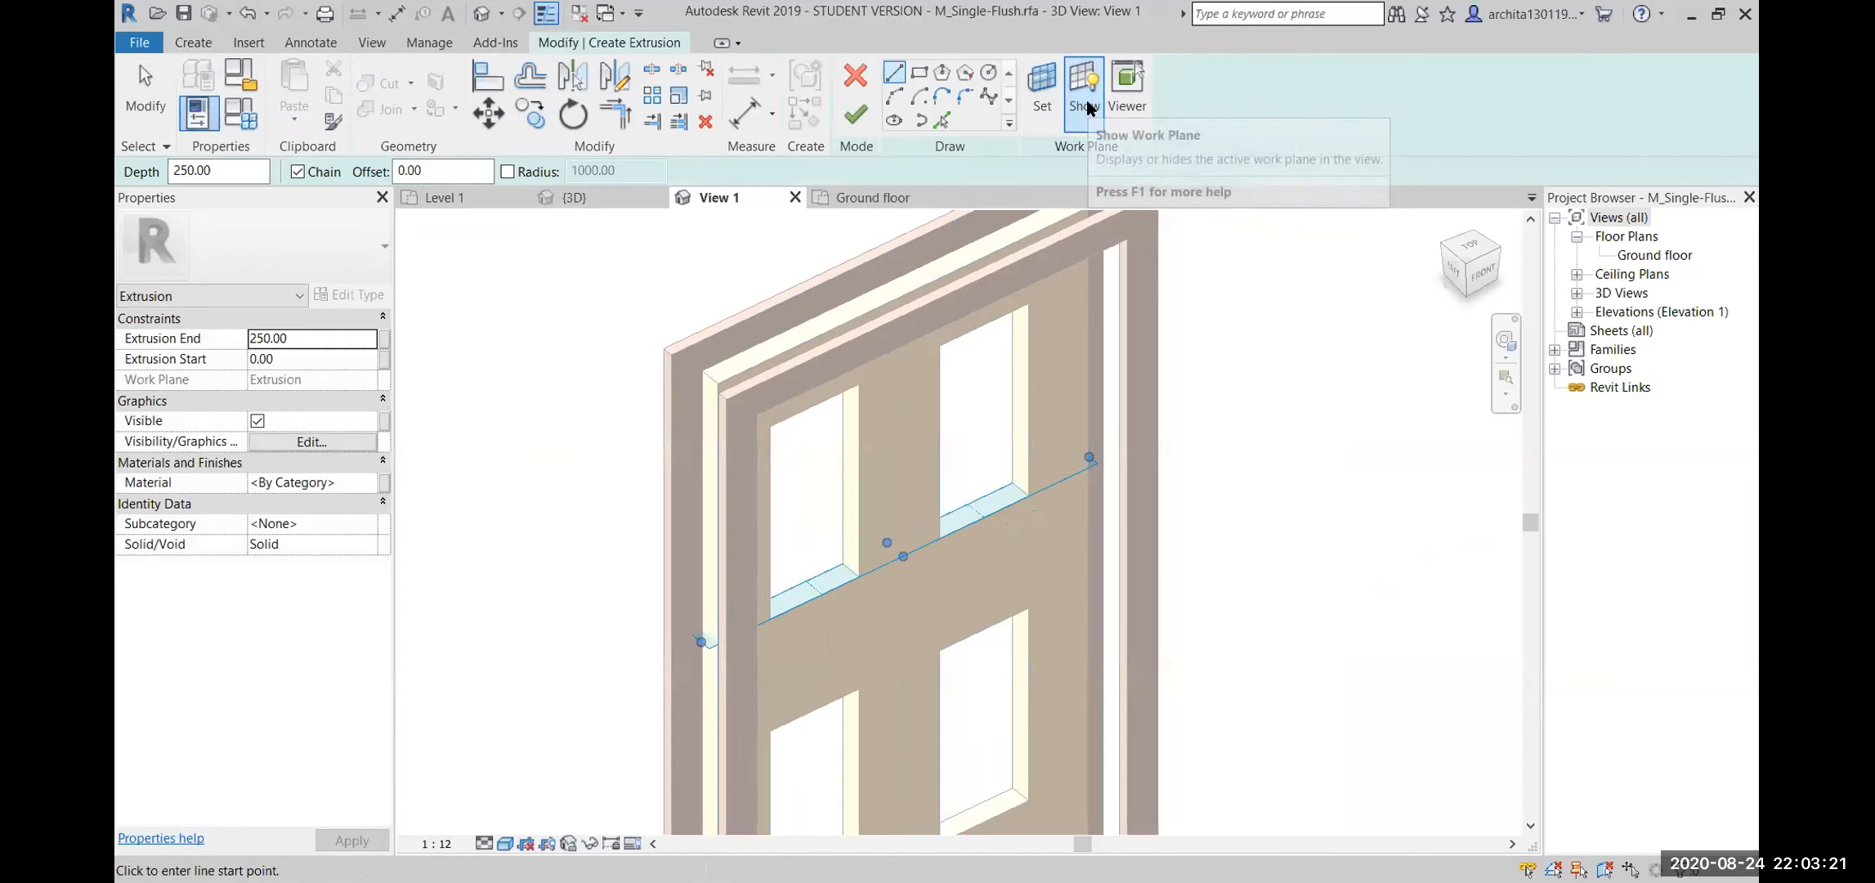
Sketch a thin rectangle about 220 by 10 mm between the side faces of the upper-left opening, along its sill
{"action": "mouse_move", "coordinate": [1334, 475]}
{"action": "middle_mouse_down", "text": "shift"}
{"action": "mouse_move", "coordinate": [1348, 520]}
{"action": "mouse_move", "coordinate": [1280, 566]}
{"action": "mouse_move", "coordinate": [1091, 599]}
{"action": "mouse_move", "coordinate": [940, 555]}
{"action": "mouse_move", "coordinate": [929, 499]}
{"action": "middle_mouse_up", "text": "shift"}
{"action": "scroll", "coordinate": [874, 512], "scroll_direction": "up", "scroll_amount": 4}
{"action": "middle_click_drag", "start_coordinate": [557, 270], "coordinate": [570, 337]}
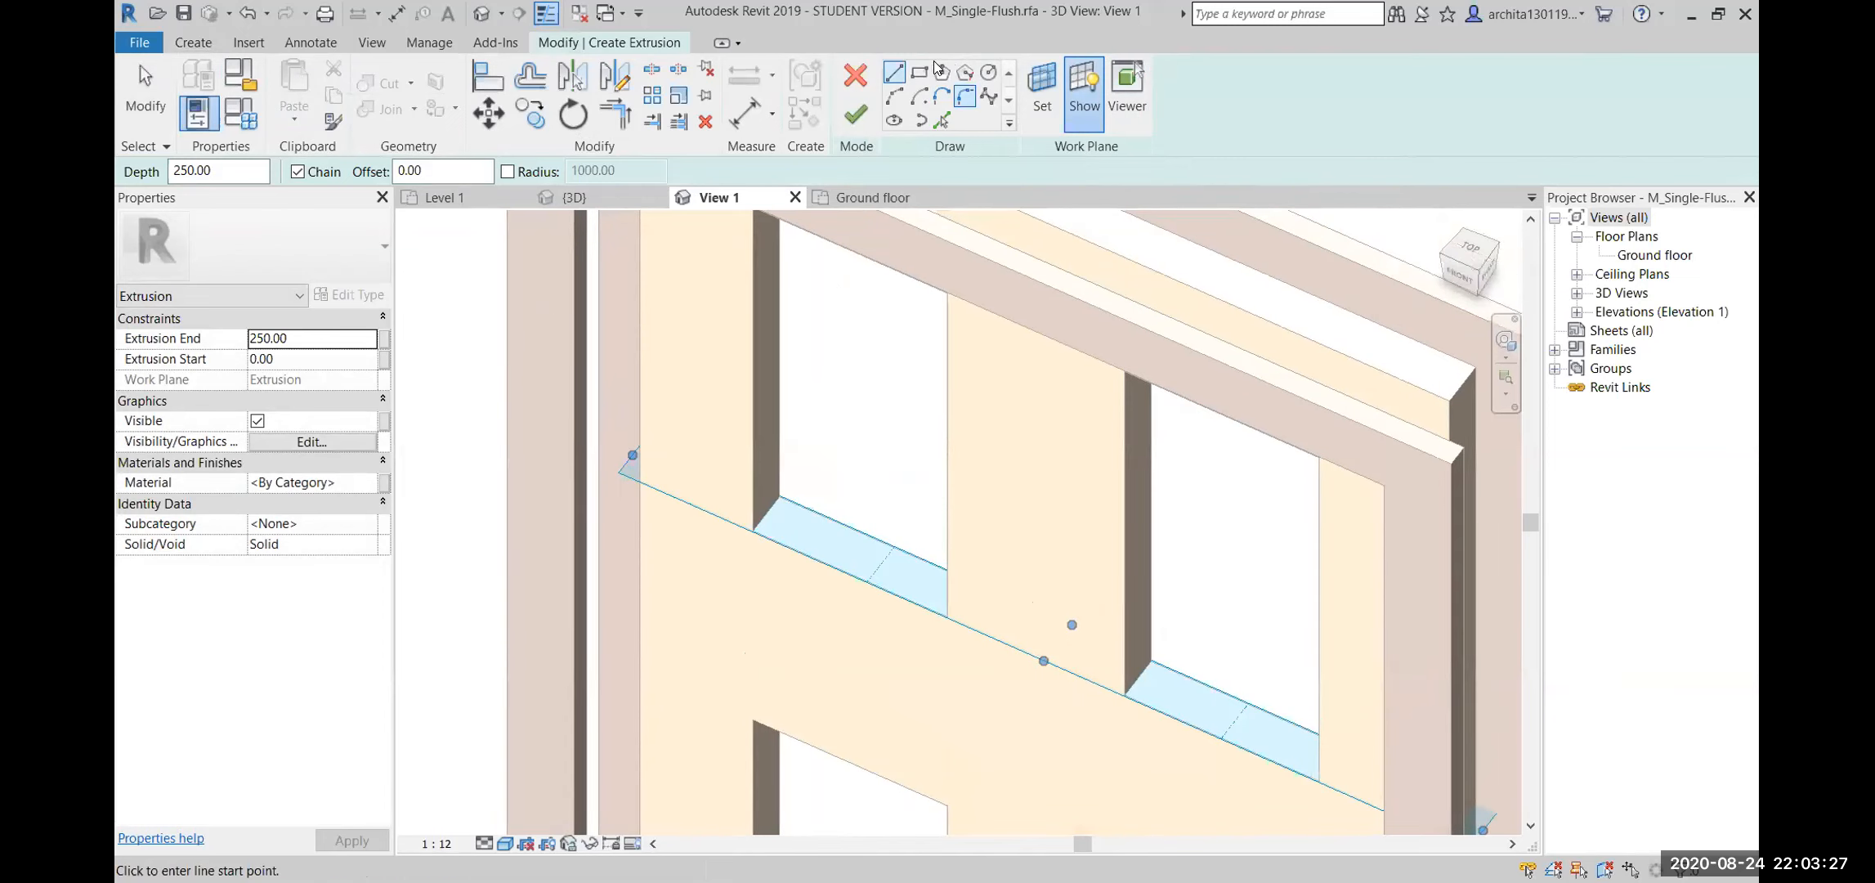
{"action": "left_click", "coordinate": [920, 74]}
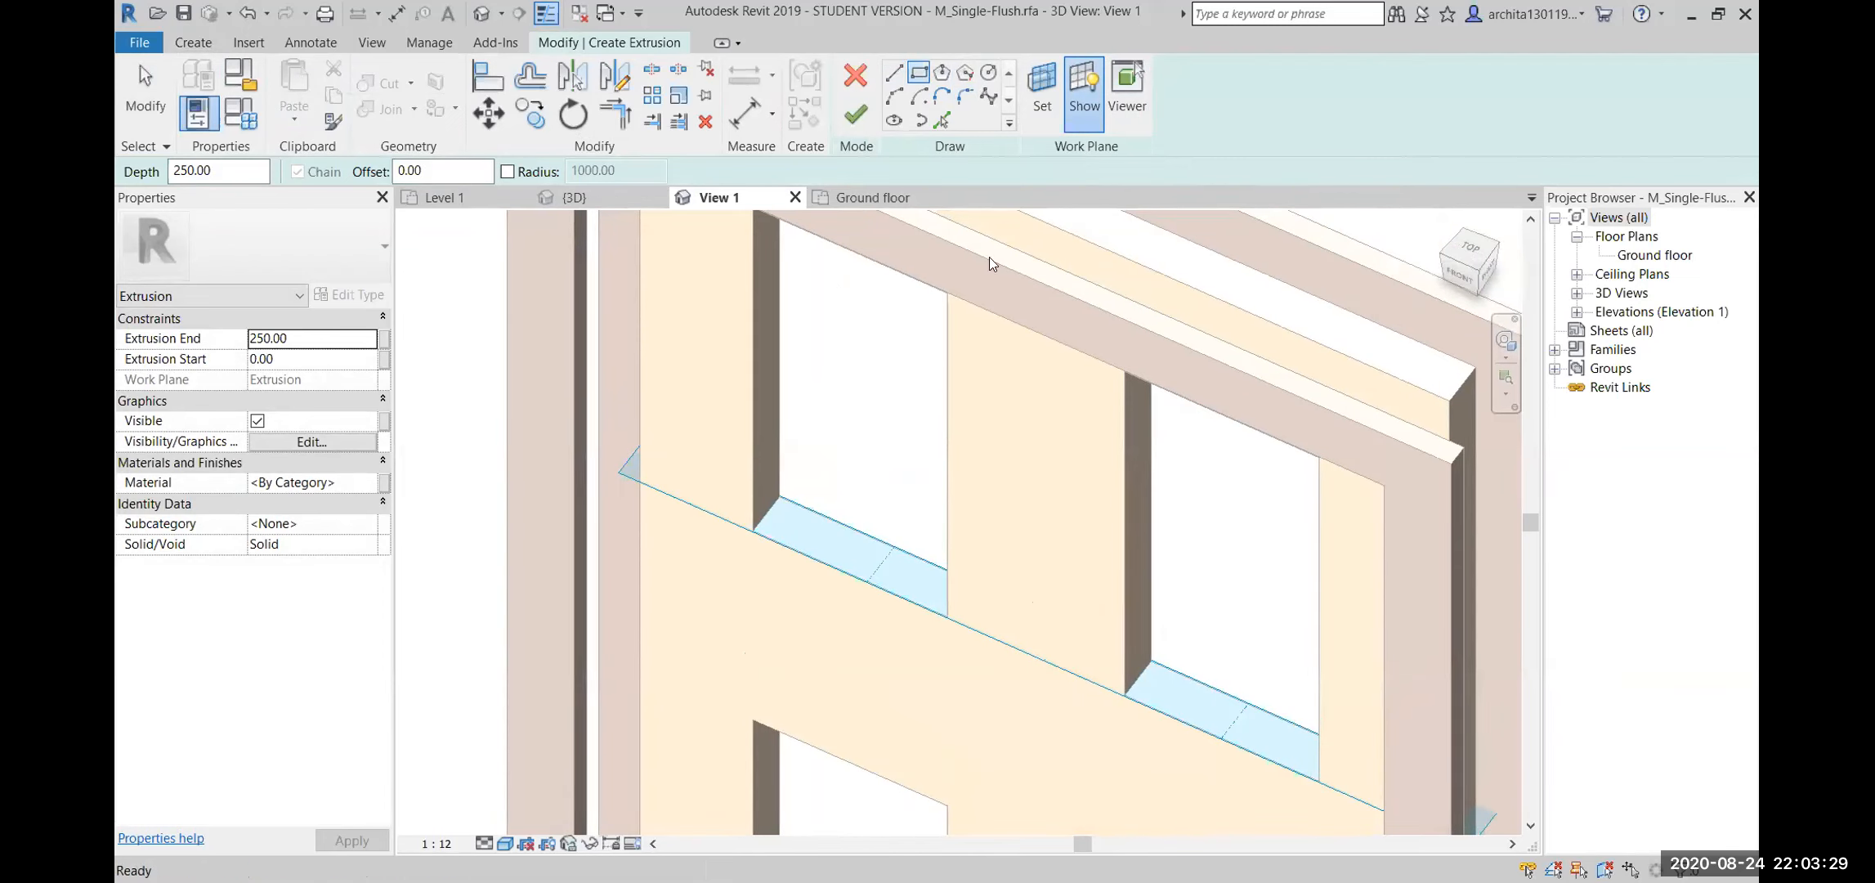
{"action": "mouse_move", "coordinate": [1006, 615]}
{"action": "middle_mouse_down", "text": "shift"}
{"action": "mouse_move", "coordinate": [1158, 610]}
{"action": "mouse_move", "coordinate": [857, 644]}
{"action": "middle_mouse_up", "text": "shift"}
{"action": "scroll", "coordinate": [881, 476], "scroll_direction": "up", "scroll_amount": 2}
{"action": "scroll", "coordinate": [758, 415], "scroll_direction": "up", "scroll_amount": 2}
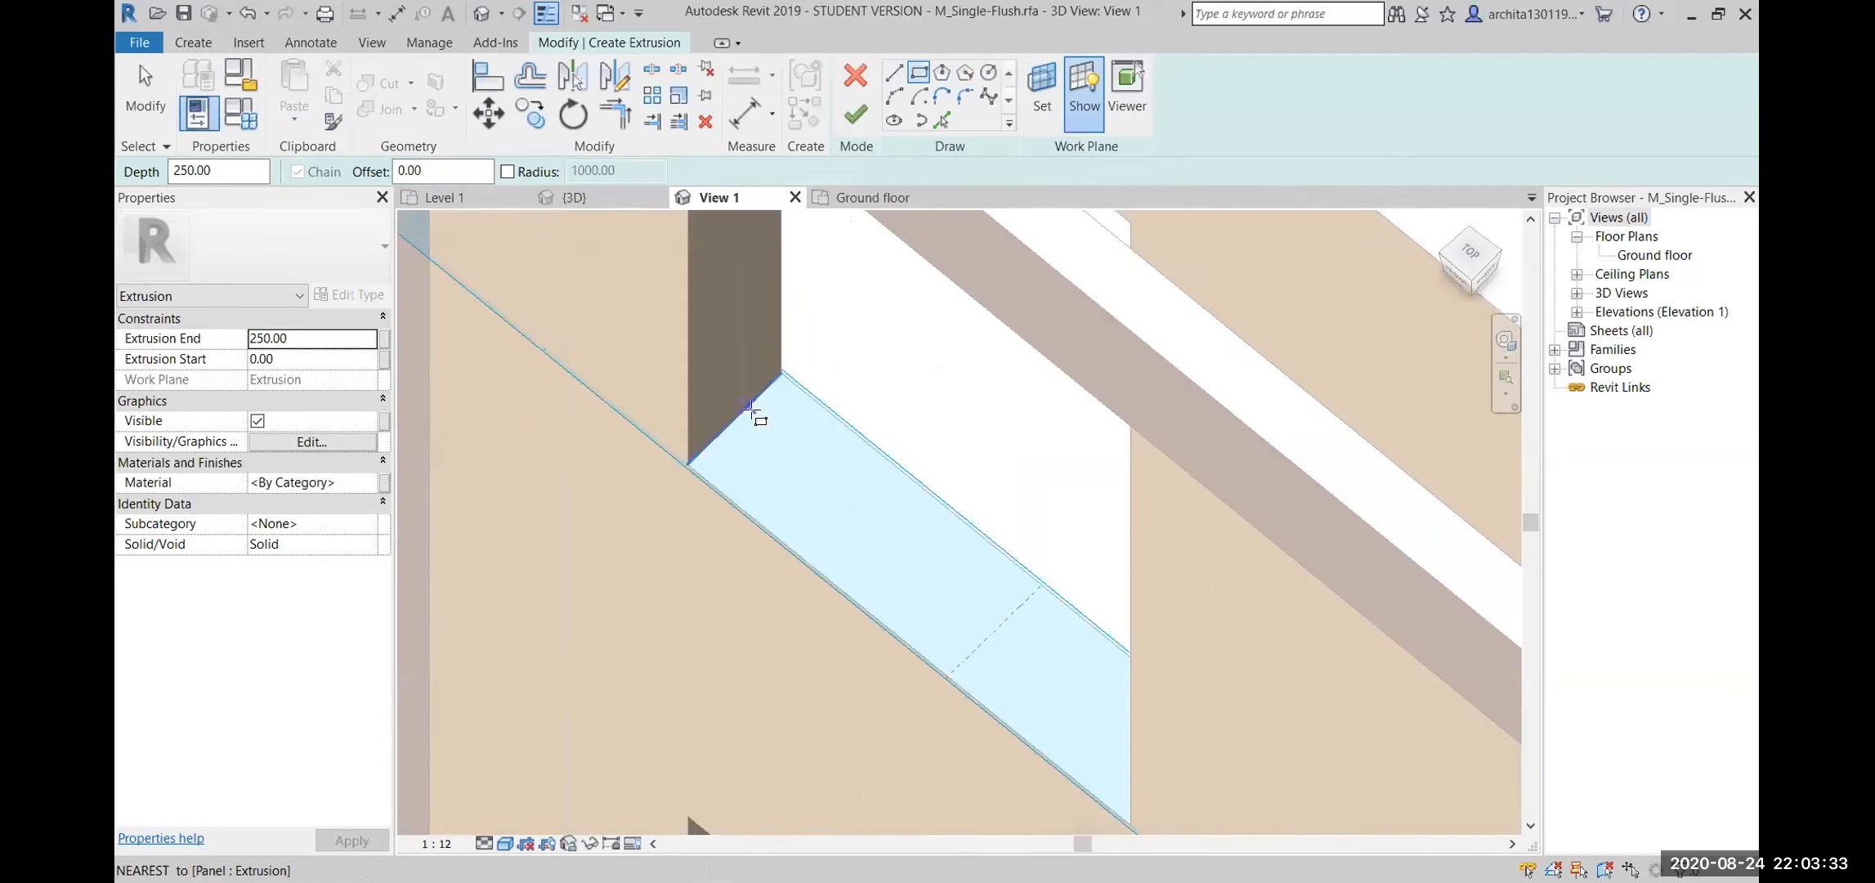
{"action": "left_click", "coordinate": [756, 413]}
{"action": "scroll", "coordinate": [899, 551], "scroll_direction": "down", "scroll_amount": 2}
{"action": "middle_click_drag", "start_coordinate": [1008, 610], "coordinate": [1108, 667], "text": "shift"}
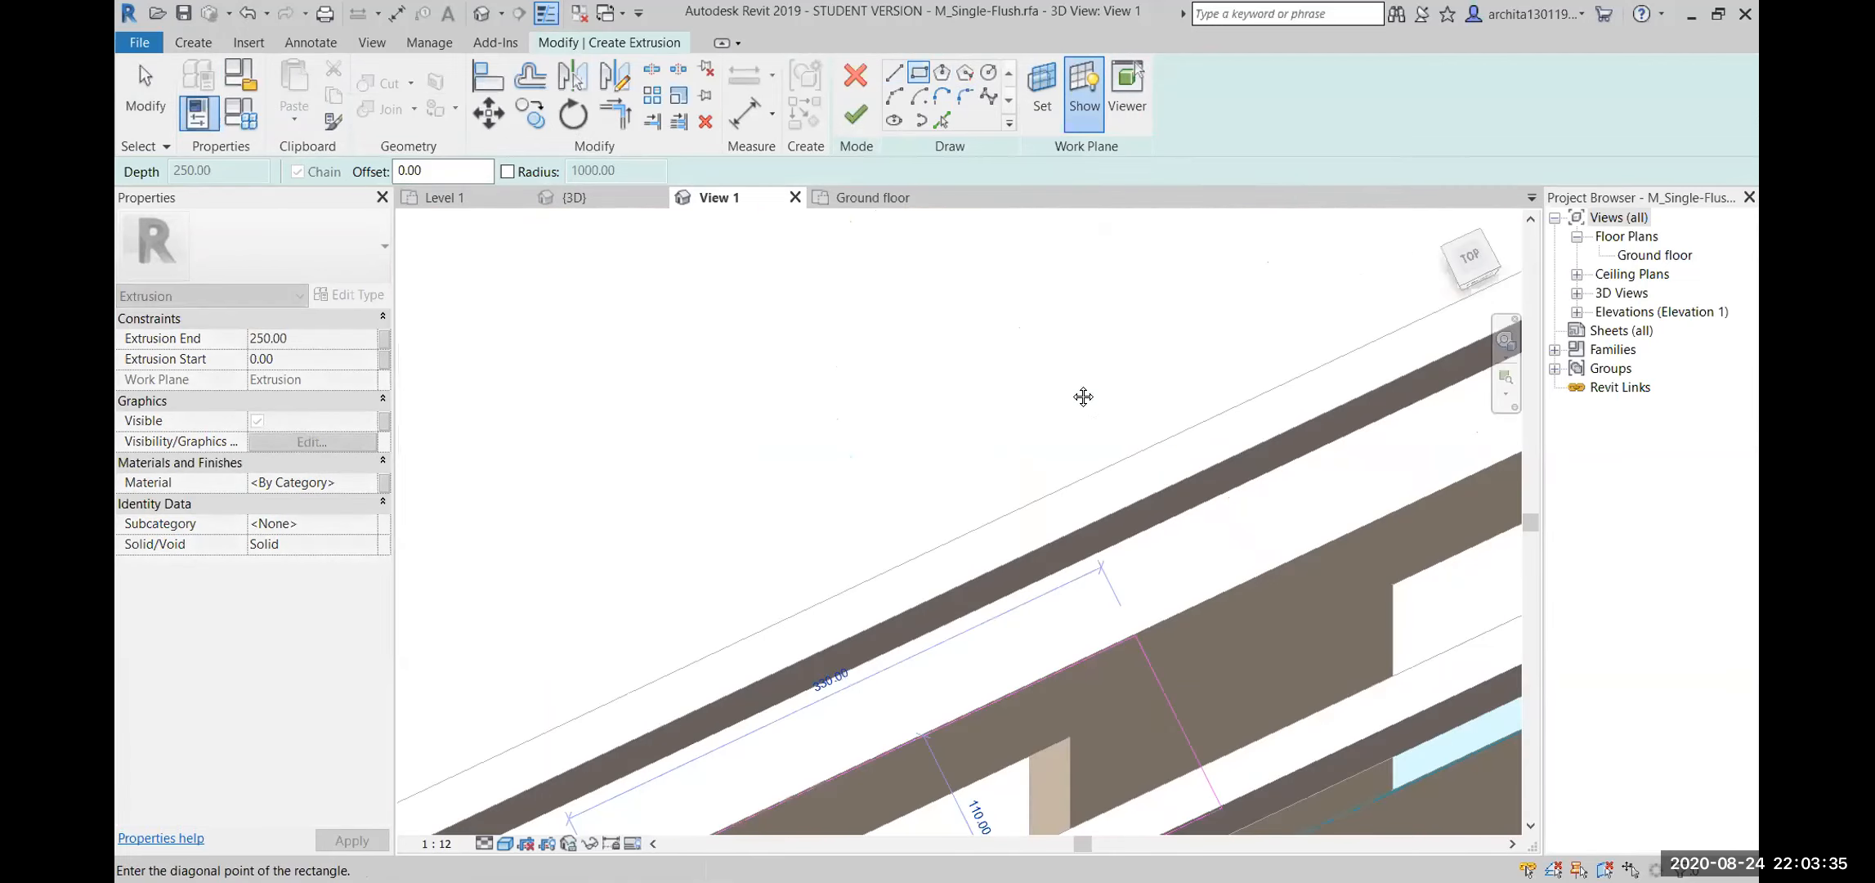
{"action": "scroll", "coordinate": [1050, 434], "scroll_direction": "down", "scroll_amount": 3}
{"action": "scroll", "coordinate": [1047, 605], "scroll_direction": "up", "scroll_amount": 3}
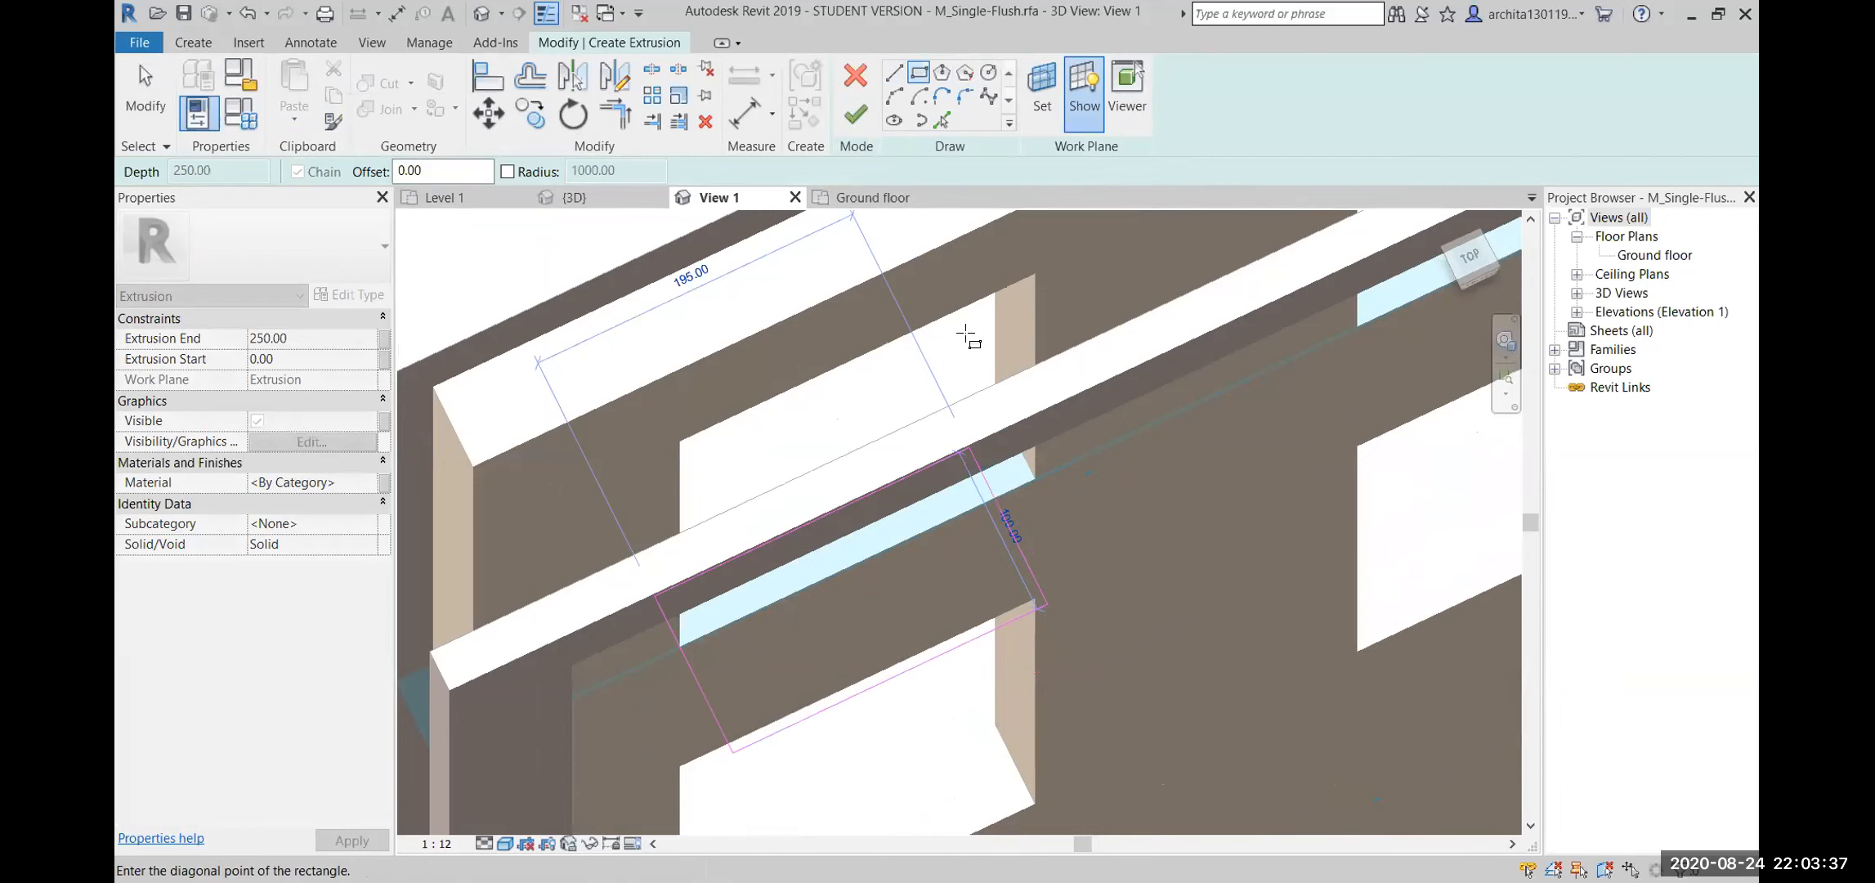
{"action": "scroll", "coordinate": [967, 335], "scroll_direction": "up", "scroll_amount": 4}
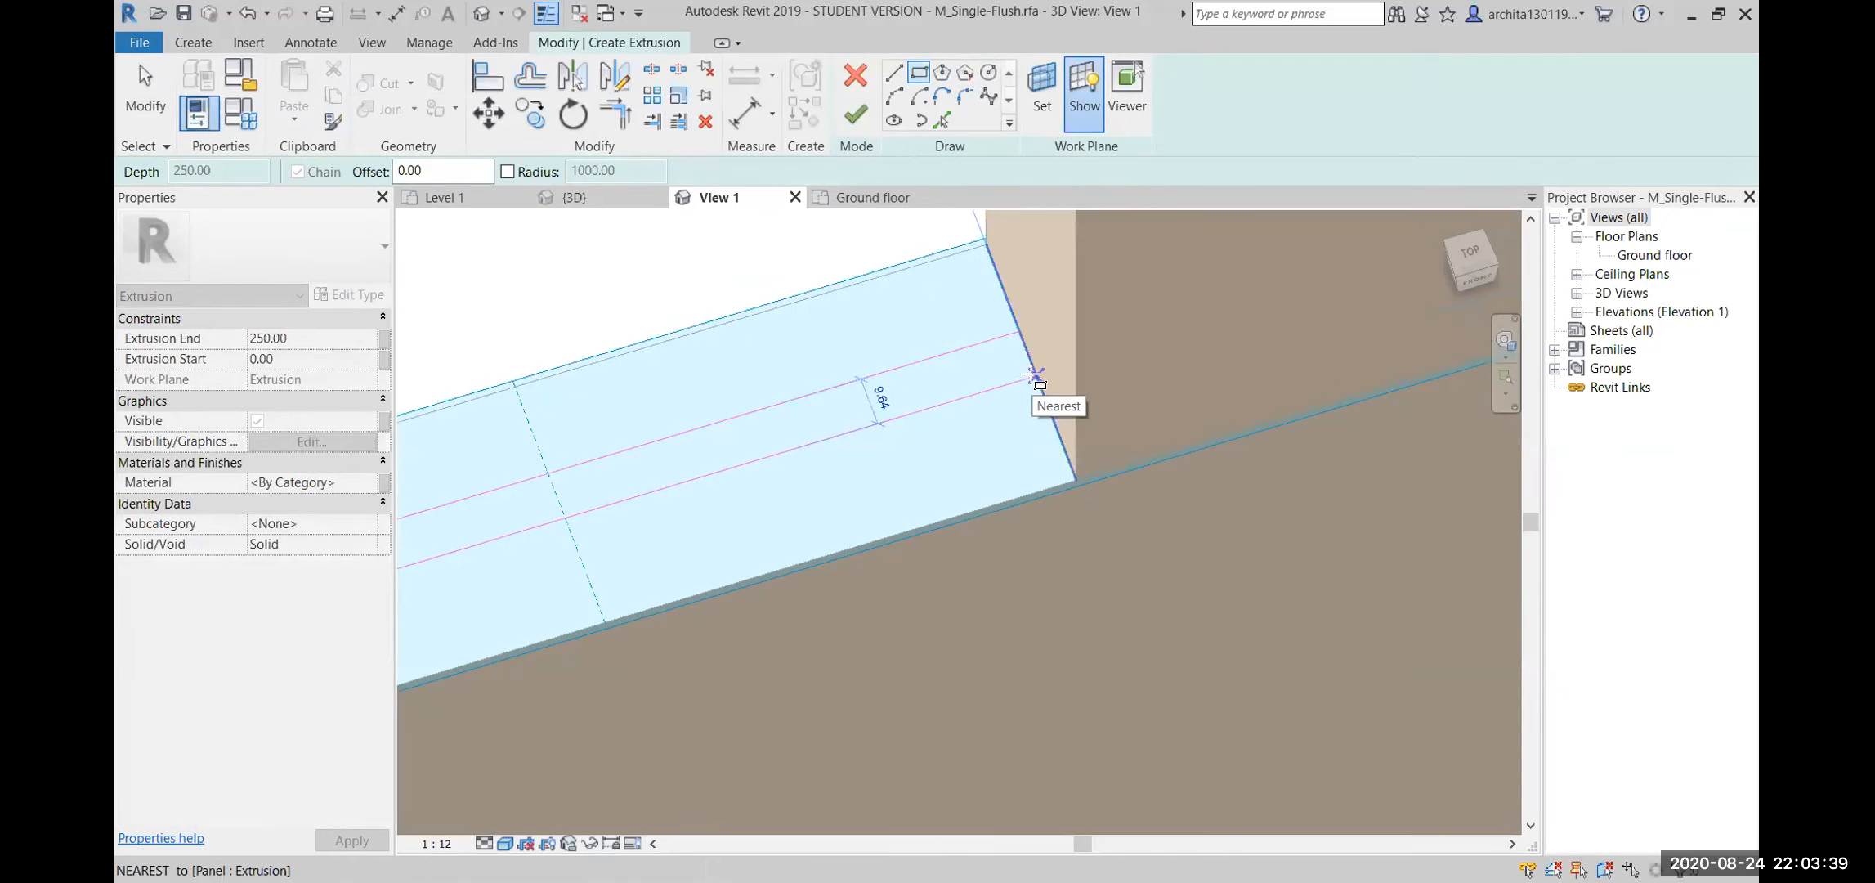
{"action": "left_click", "coordinate": [1033, 375]}
{"action": "scroll", "coordinate": [1006, 396], "scroll_direction": "down", "scroll_amount": 3}
{"action": "middle_click_drag", "start_coordinate": [981, 496], "coordinate": [687, 458], "text": "shift"}
{"action": "scroll", "coordinate": [681, 393], "scroll_direction": "up", "scroll_amount": 3}
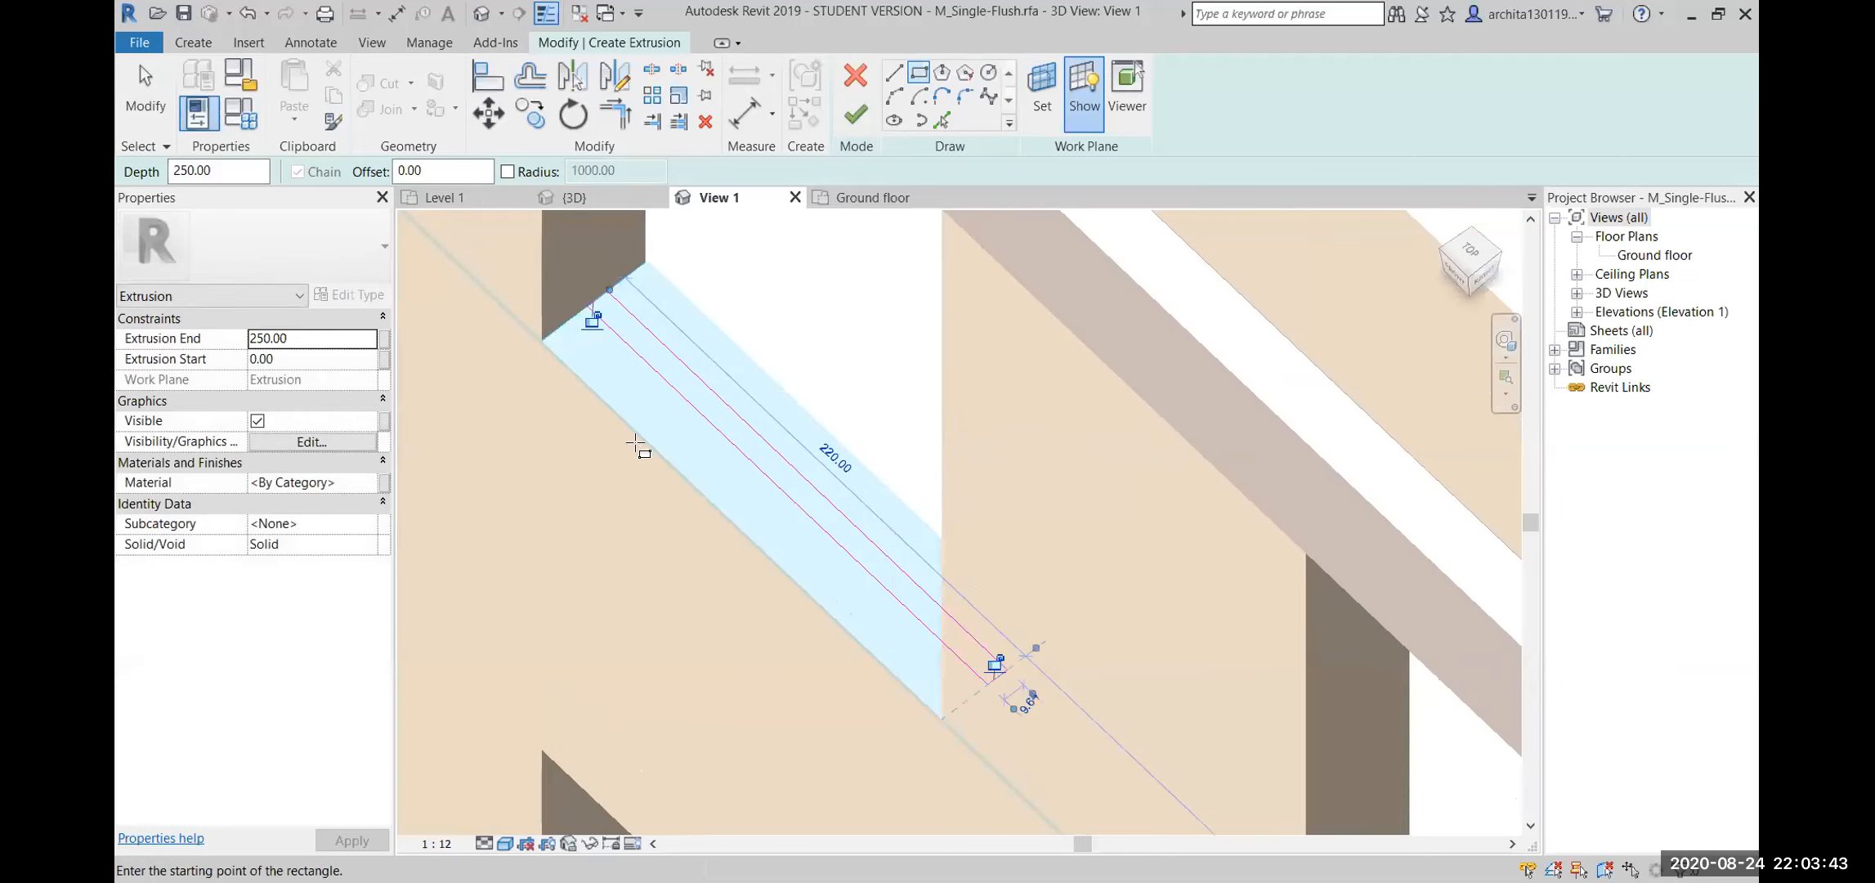
Set the thickness of the sketched rectangle in the upper-left opening to 20 mm
{"action": "mouse_move", "coordinate": [680, 394]}
{"action": "middle_mouse_down", "text": "shift"}
{"action": "mouse_move", "coordinate": [1014, 423]}
{"action": "mouse_move", "coordinate": [1138, 340]}
{"action": "middle_mouse_up", "text": "shift"}
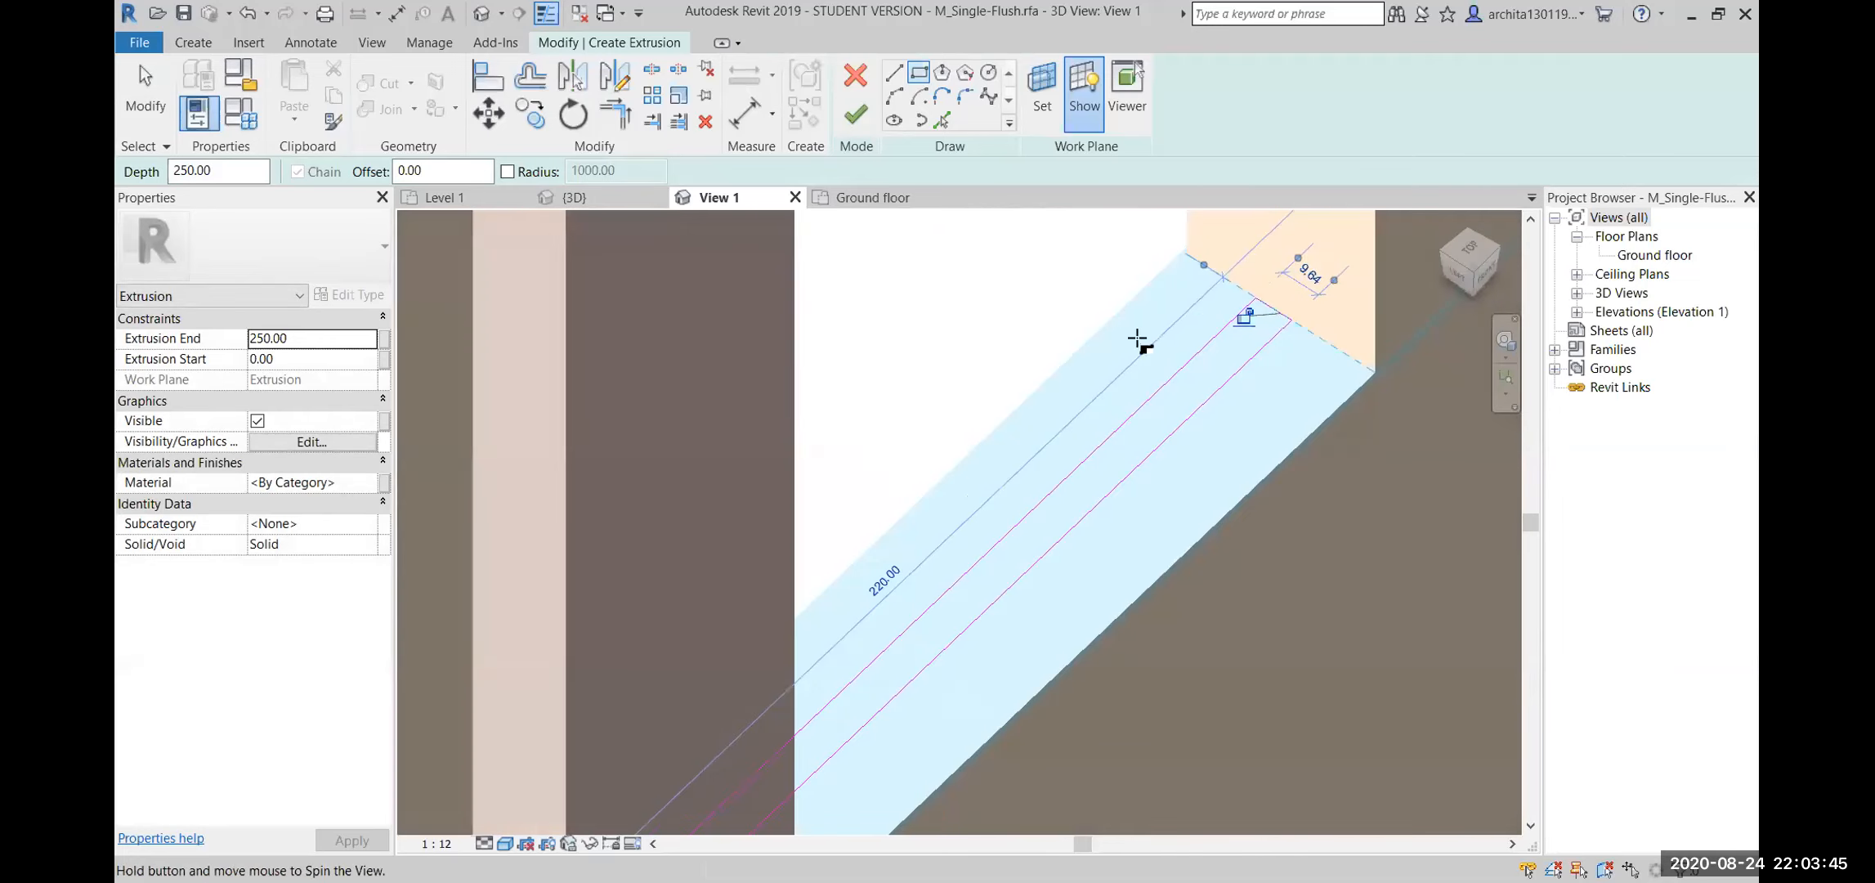
{"action": "middle_click_drag", "start_coordinate": [1306, 282], "coordinate": [1313, 286], "text": "shift"}
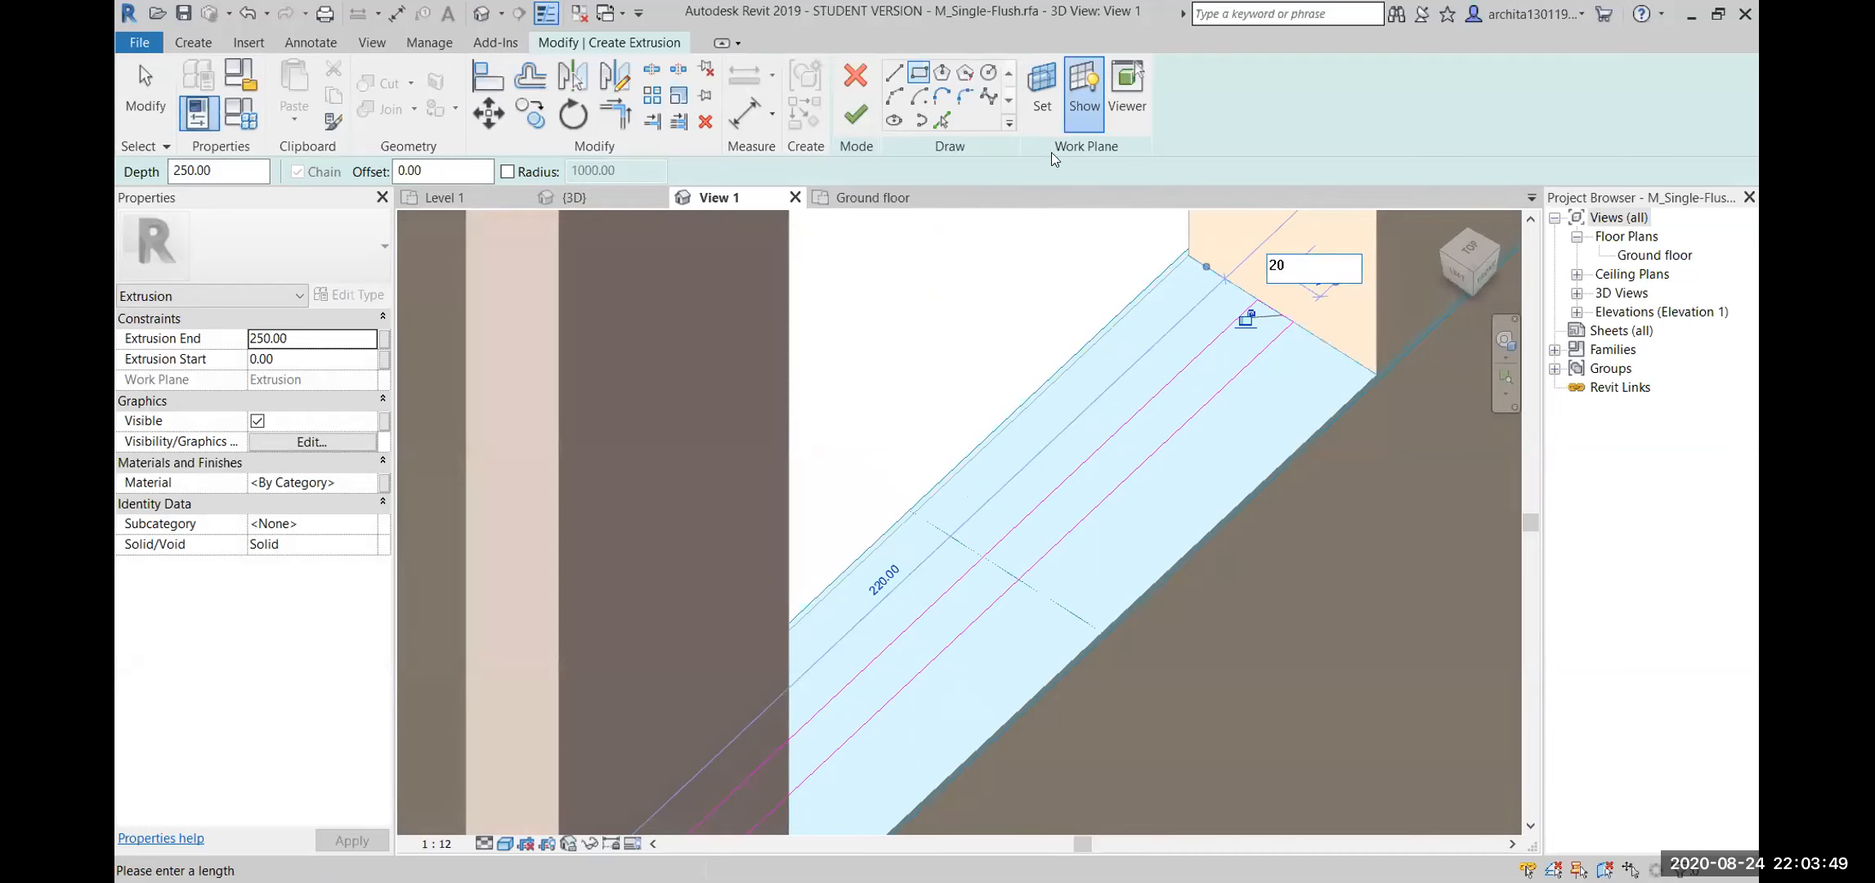
{"action": "key", "text": "Return"}
{"action": "scroll", "coordinate": [774, 777], "scroll_direction": "down", "scroll_amount": 5}
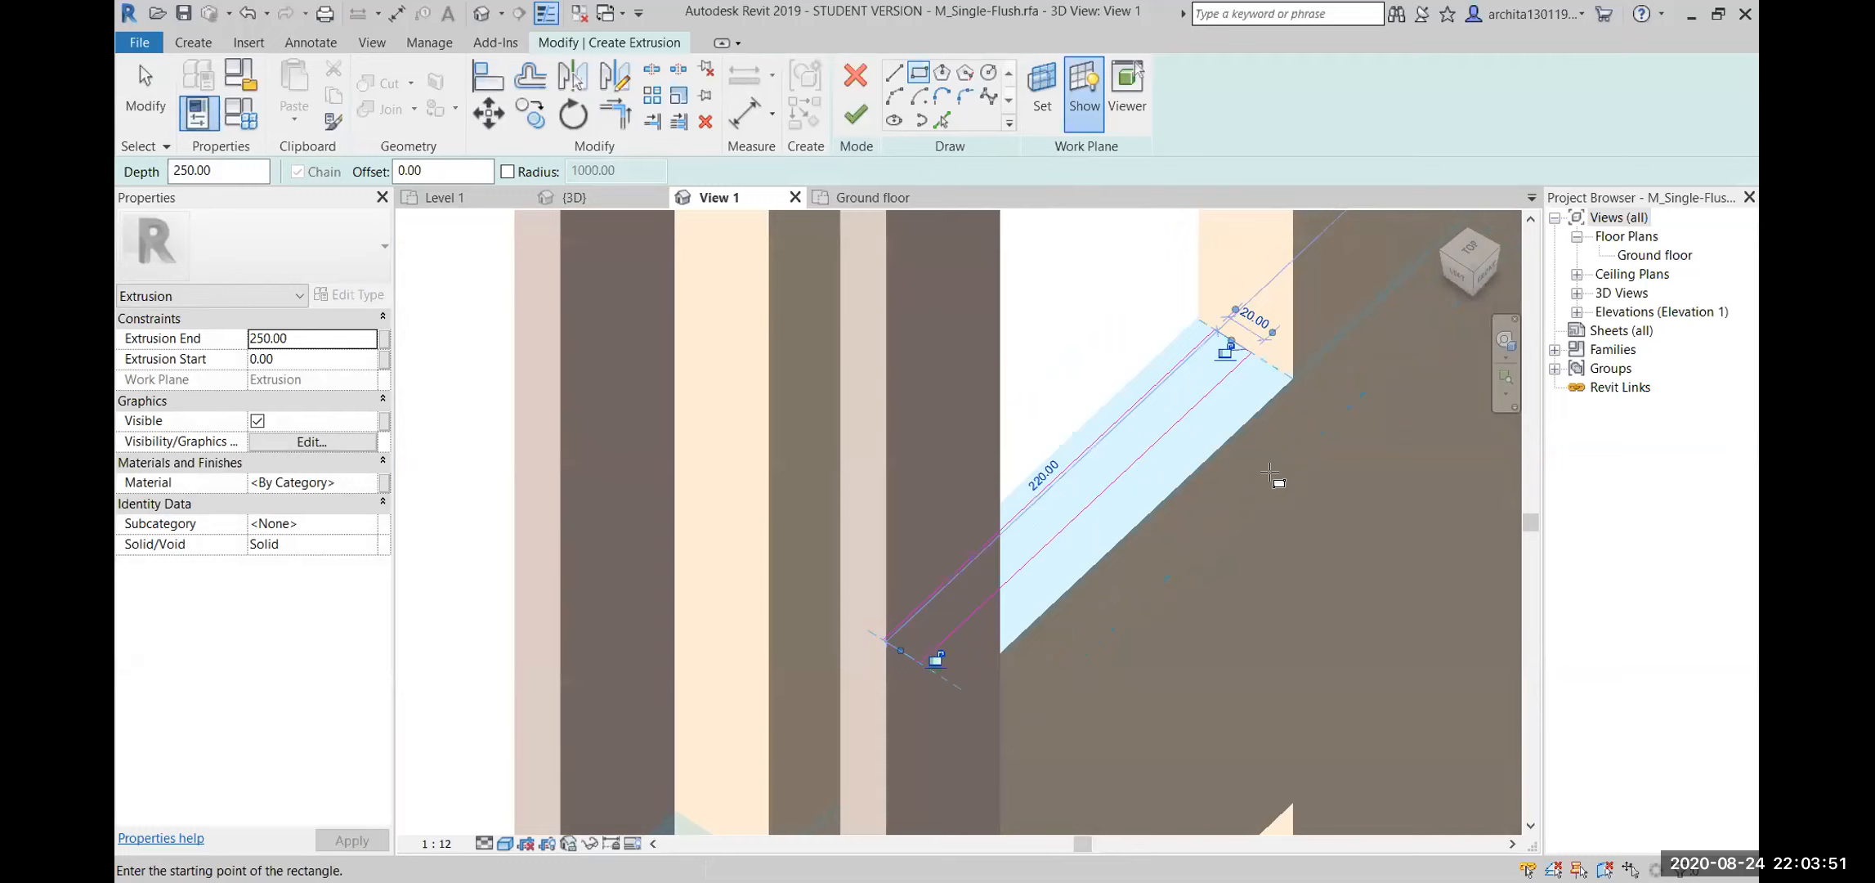
{"action": "scroll", "coordinate": [1251, 527], "scroll_direction": "down", "scroll_amount": 5}
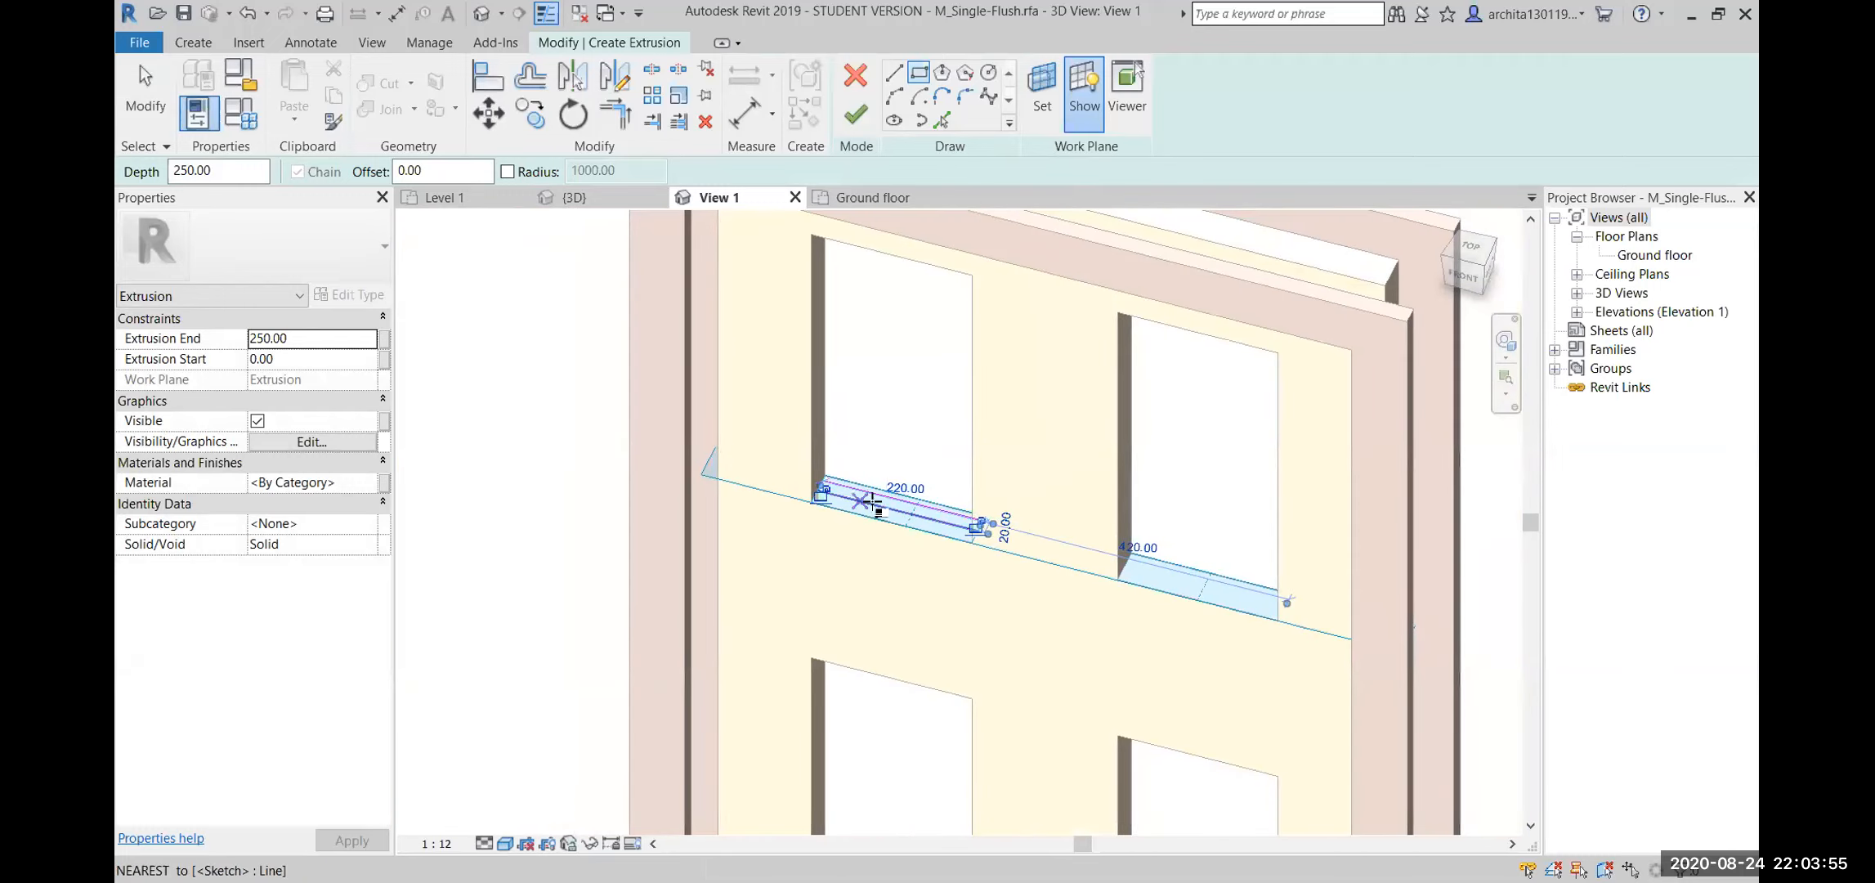
Sketch a second thin rectangle about 220 by 10 mm along the sill of the upper-right opening, between its side faces
{"action": "scroll", "coordinate": [803, 492], "scroll_direction": "up", "scroll_amount": 2}
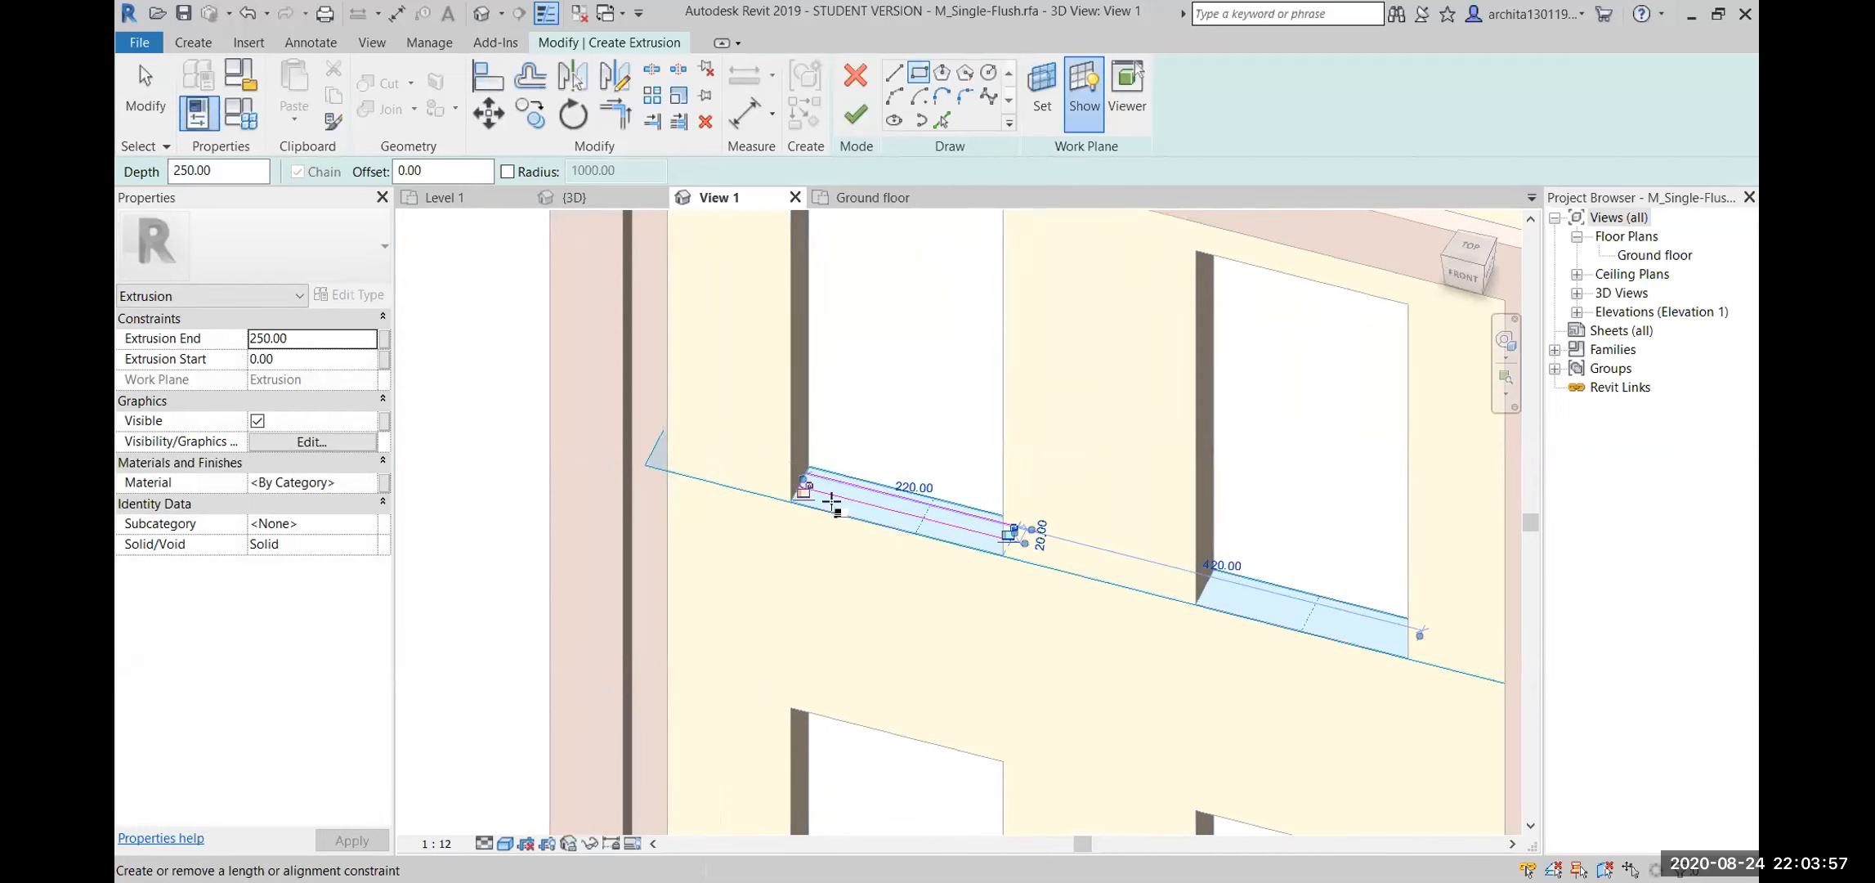
{"action": "scroll", "coordinate": [699, 573], "scroll_direction": "down", "scroll_amount": 3}
{"action": "scroll", "coordinate": [735, 523], "scroll_direction": "up", "scroll_amount": 3}
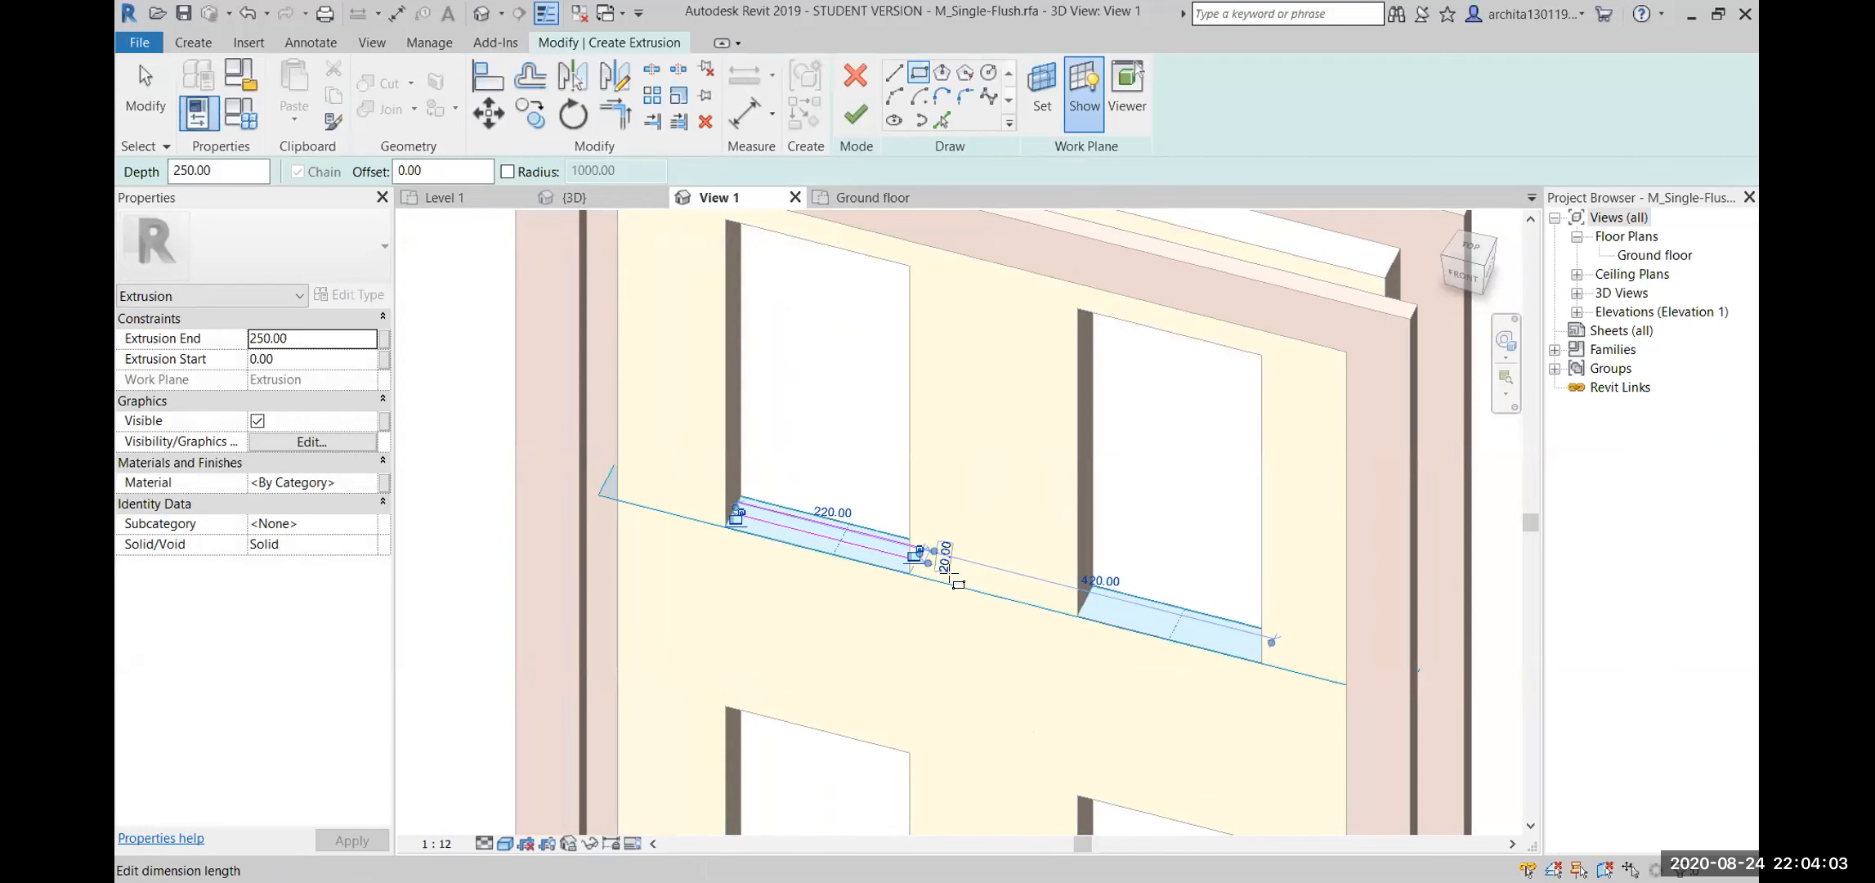
{"action": "scroll", "coordinate": [1017, 609], "scroll_direction": "down", "scroll_amount": 1}
{"action": "middle_click_drag", "start_coordinate": [1018, 610], "coordinate": [926, 598], "text": "shift"}
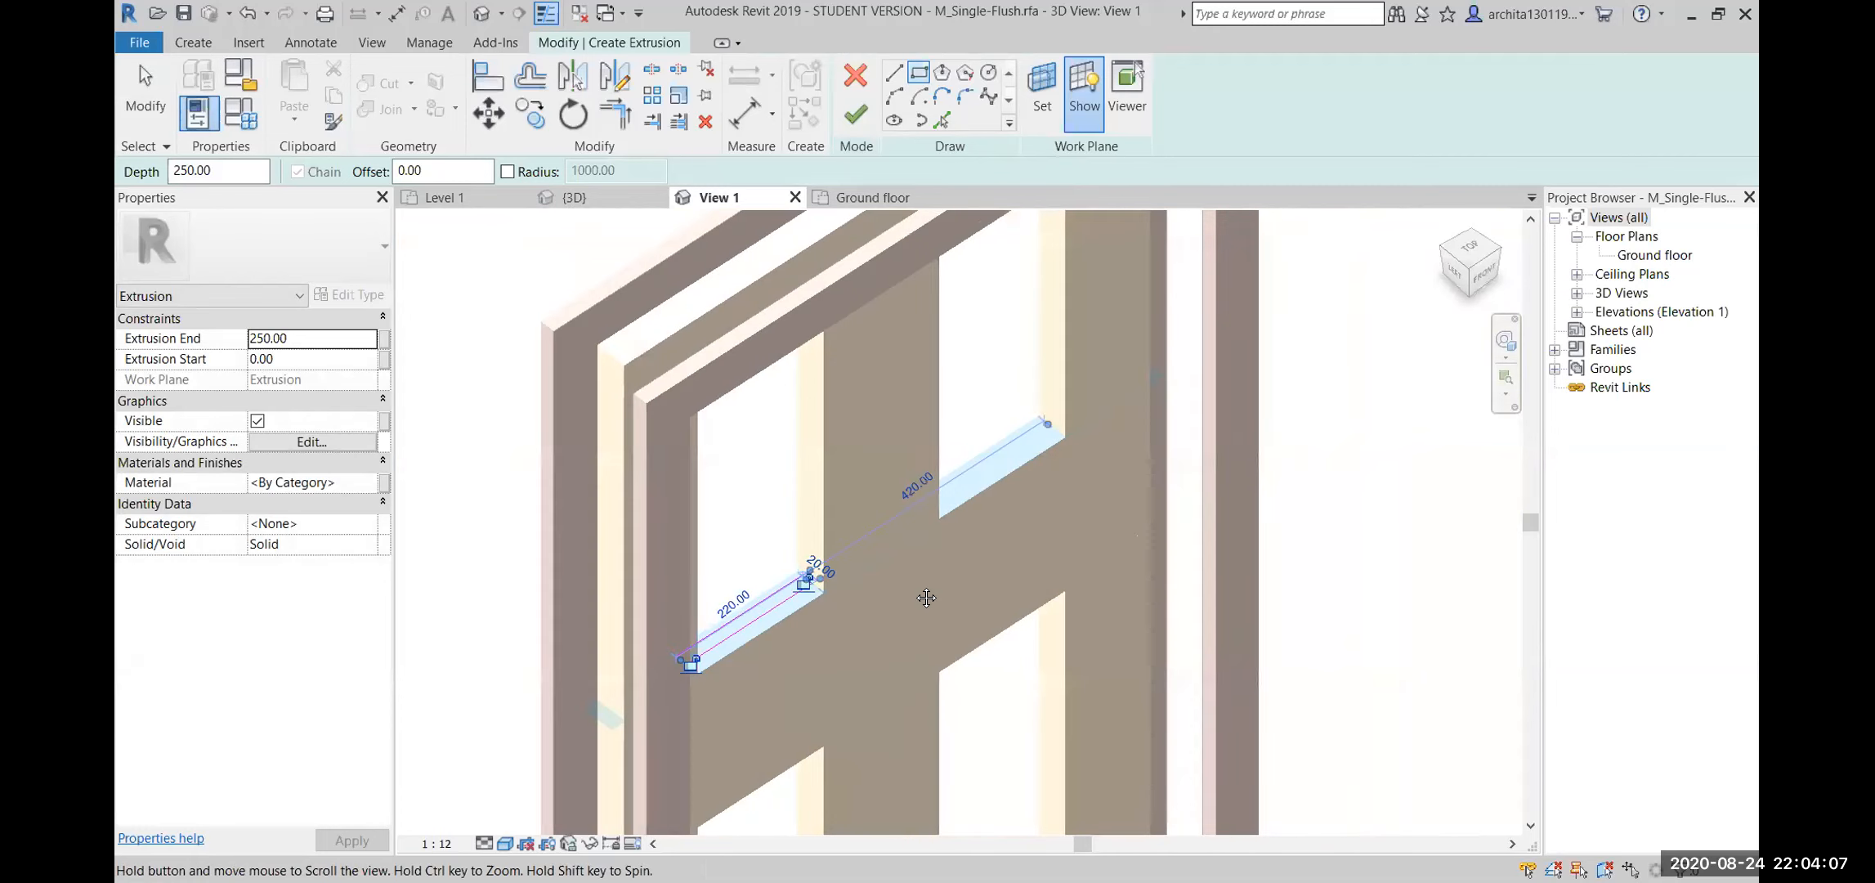
{"action": "scroll", "coordinate": [922, 569], "scroll_direction": "up", "scroll_amount": 3}
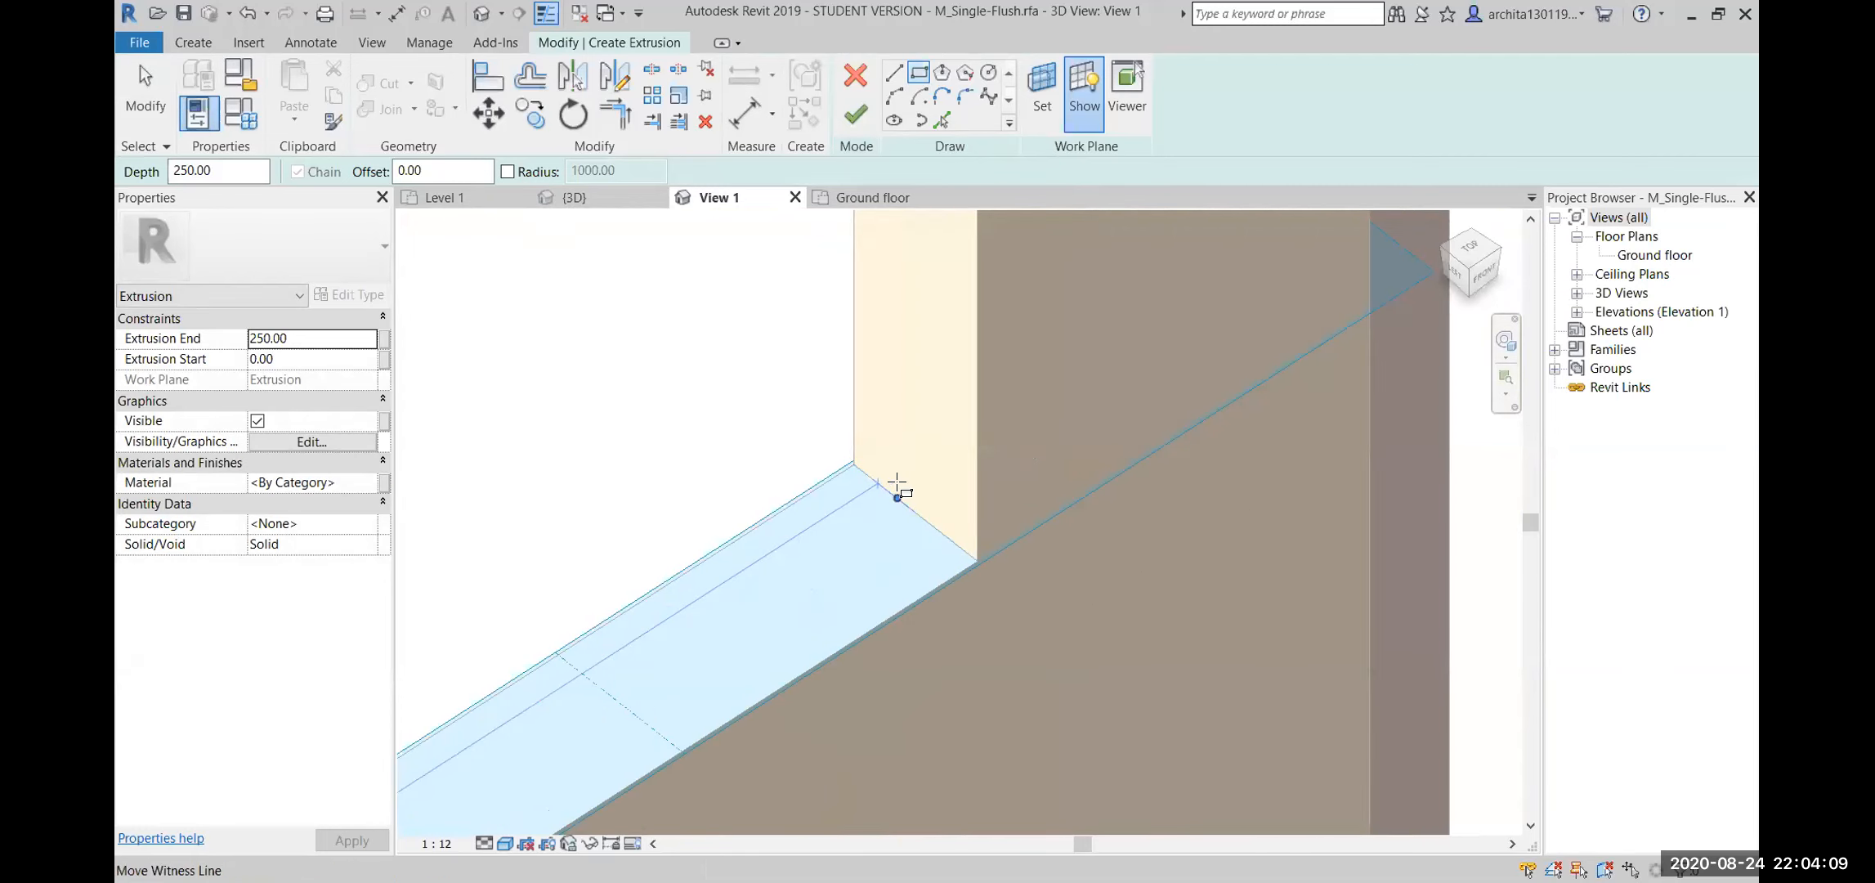
{"action": "left_click", "coordinate": [915, 513]}
{"action": "scroll", "coordinate": [904, 630], "scroll_direction": "down", "scroll_amount": 2}
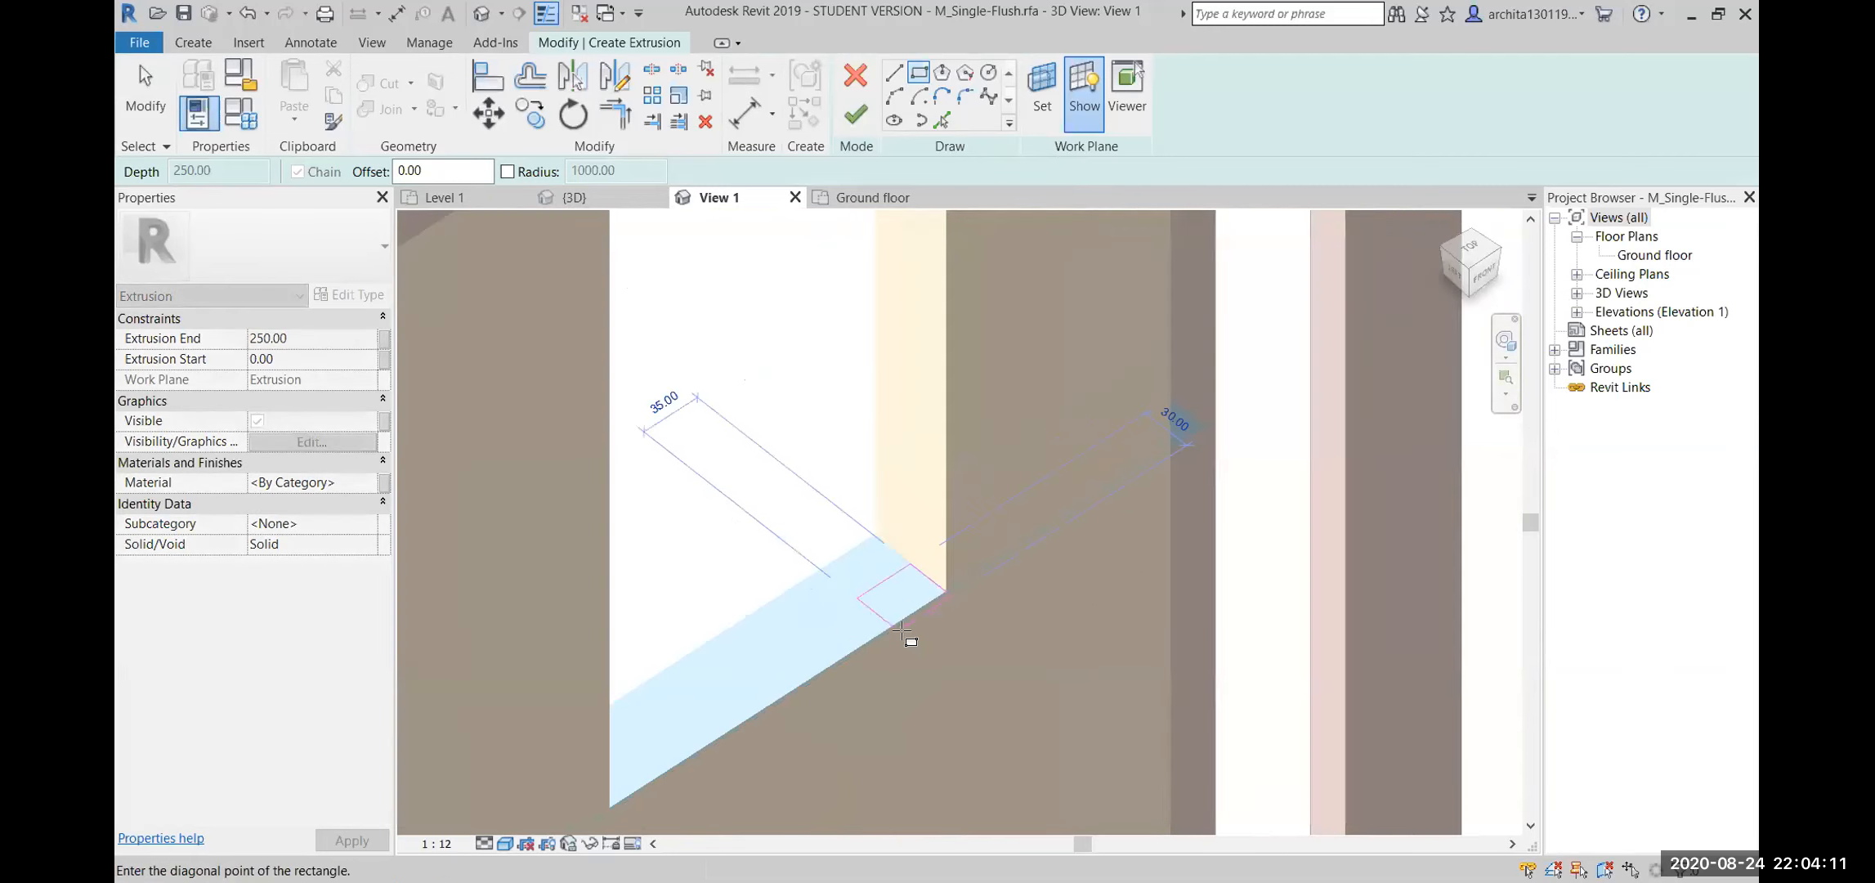
{"action": "middle_click_drag", "start_coordinate": [790, 619], "coordinate": [777, 609], "text": "shift"}
{"action": "scroll", "coordinate": [850, 633], "scroll_direction": "down", "scroll_amount": 5}
{"action": "middle_click_drag", "start_coordinate": [911, 710], "coordinate": [854, 781], "text": "shift"}
{"action": "scroll", "coordinate": [899, 769], "scroll_direction": "up", "scroll_amount": 5}
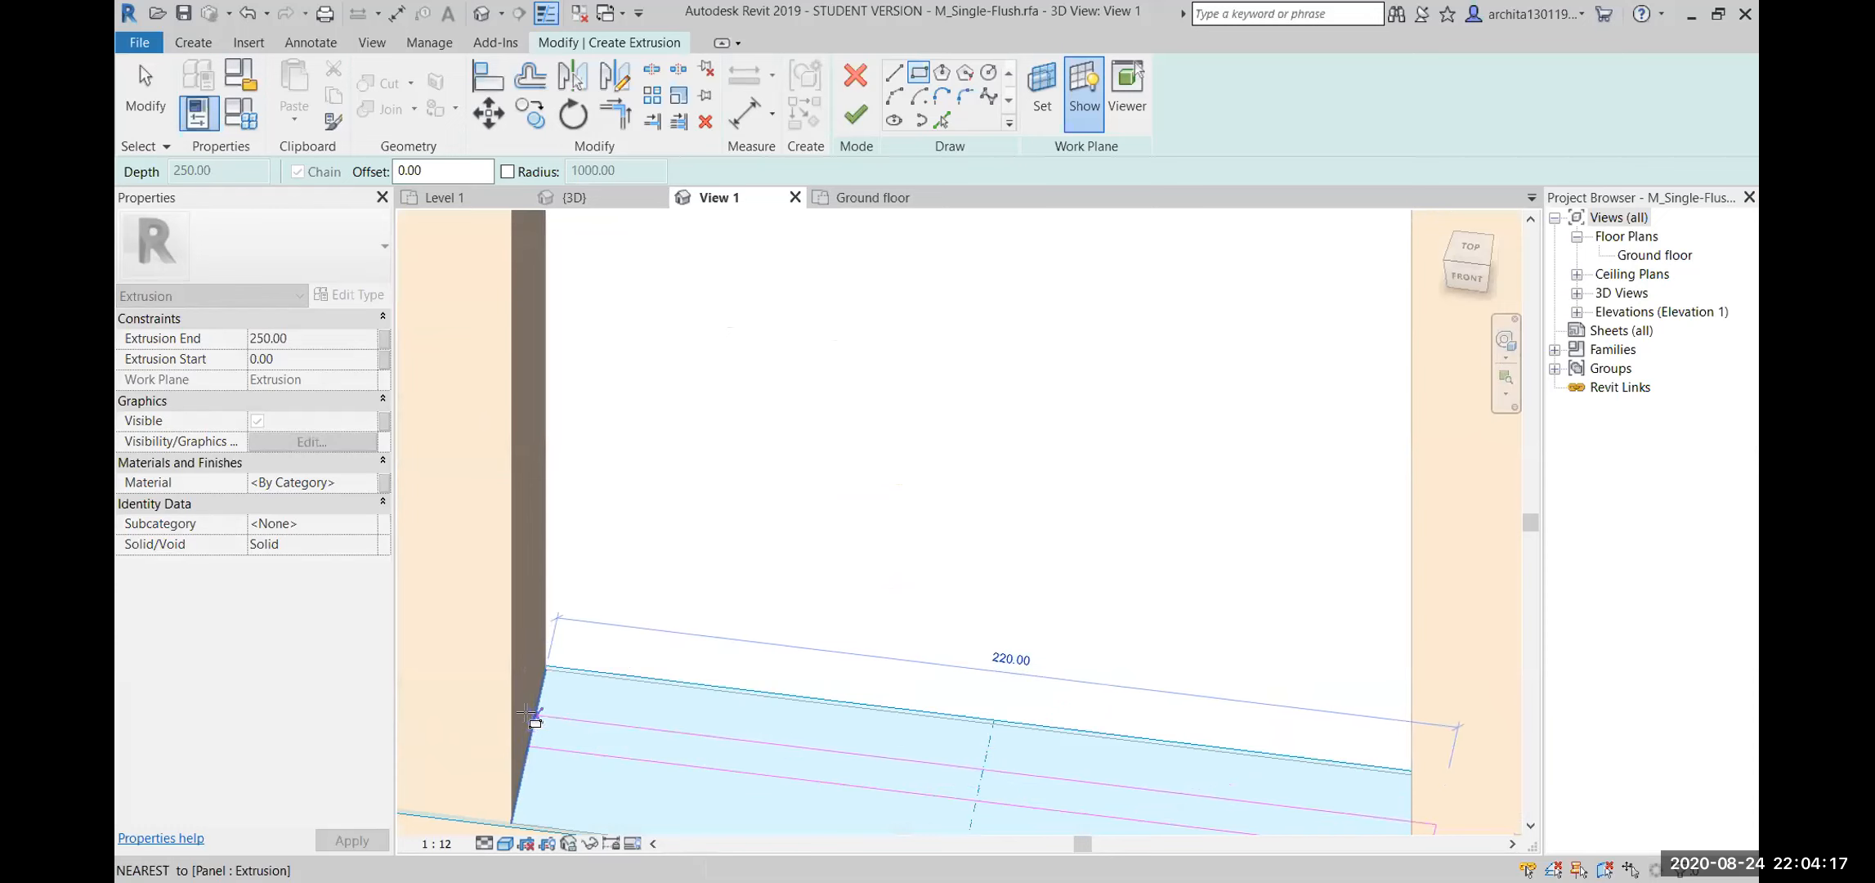
{"action": "left_click", "coordinate": [533, 740]}
{"action": "scroll", "coordinate": [686, 733], "scroll_direction": "down", "scroll_amount": 1}
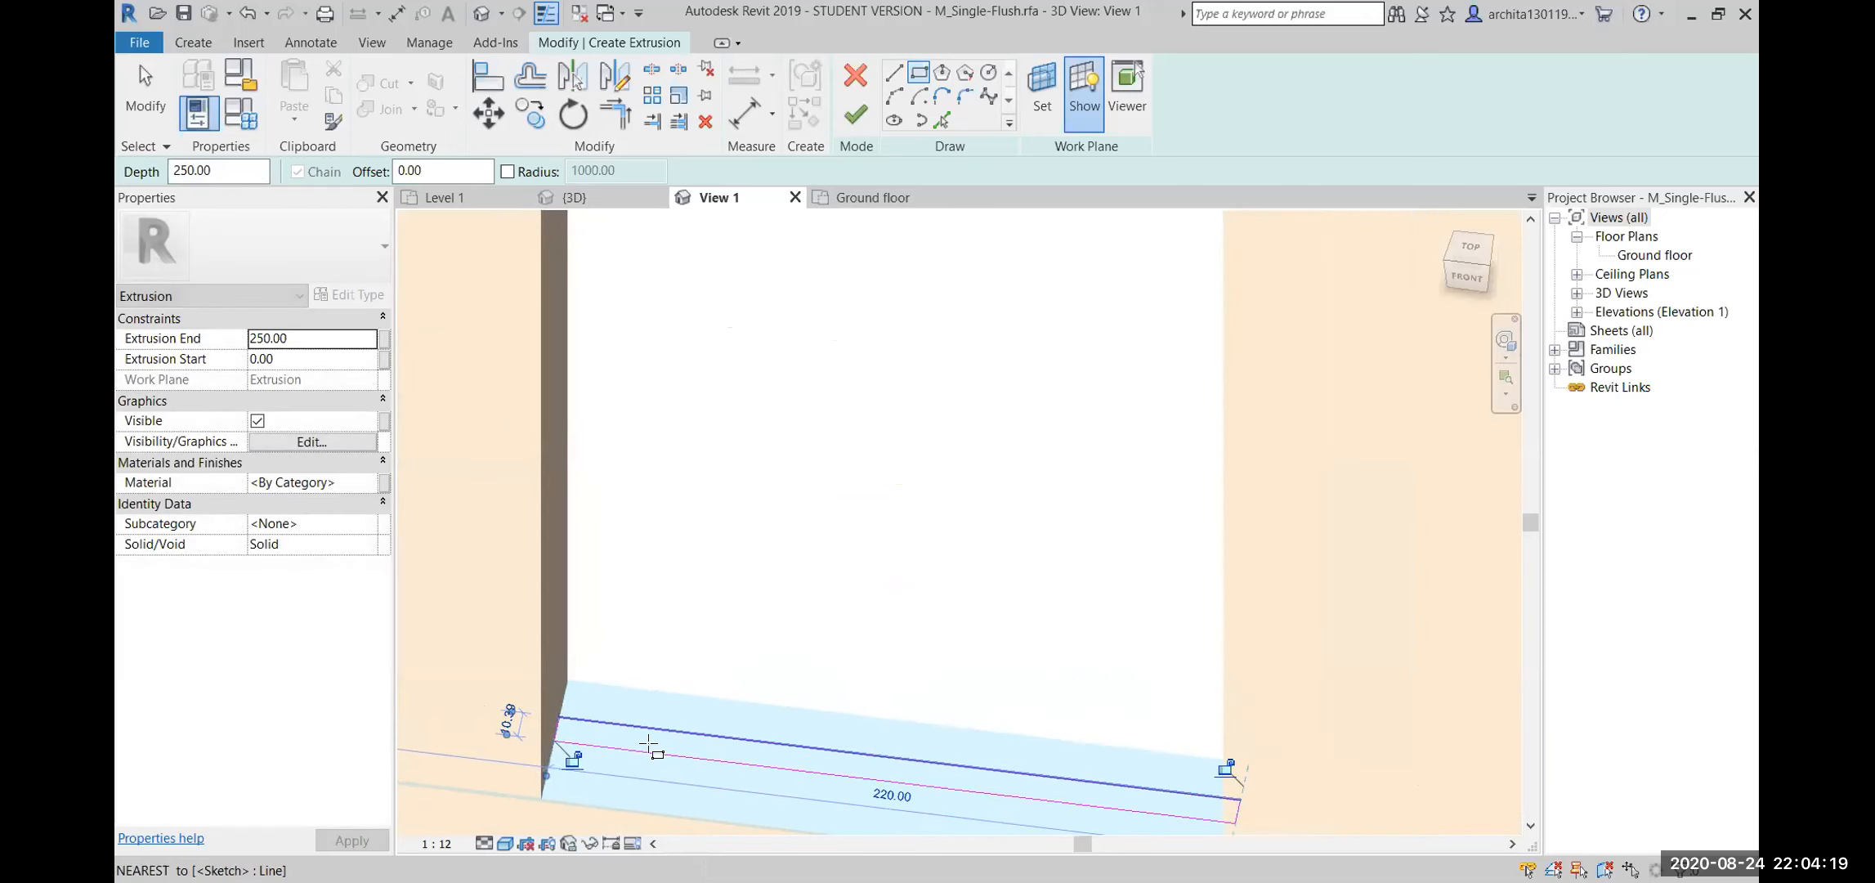
{"action": "key", "text": "Escape"}
{"action": "key", "text": "Escape"}
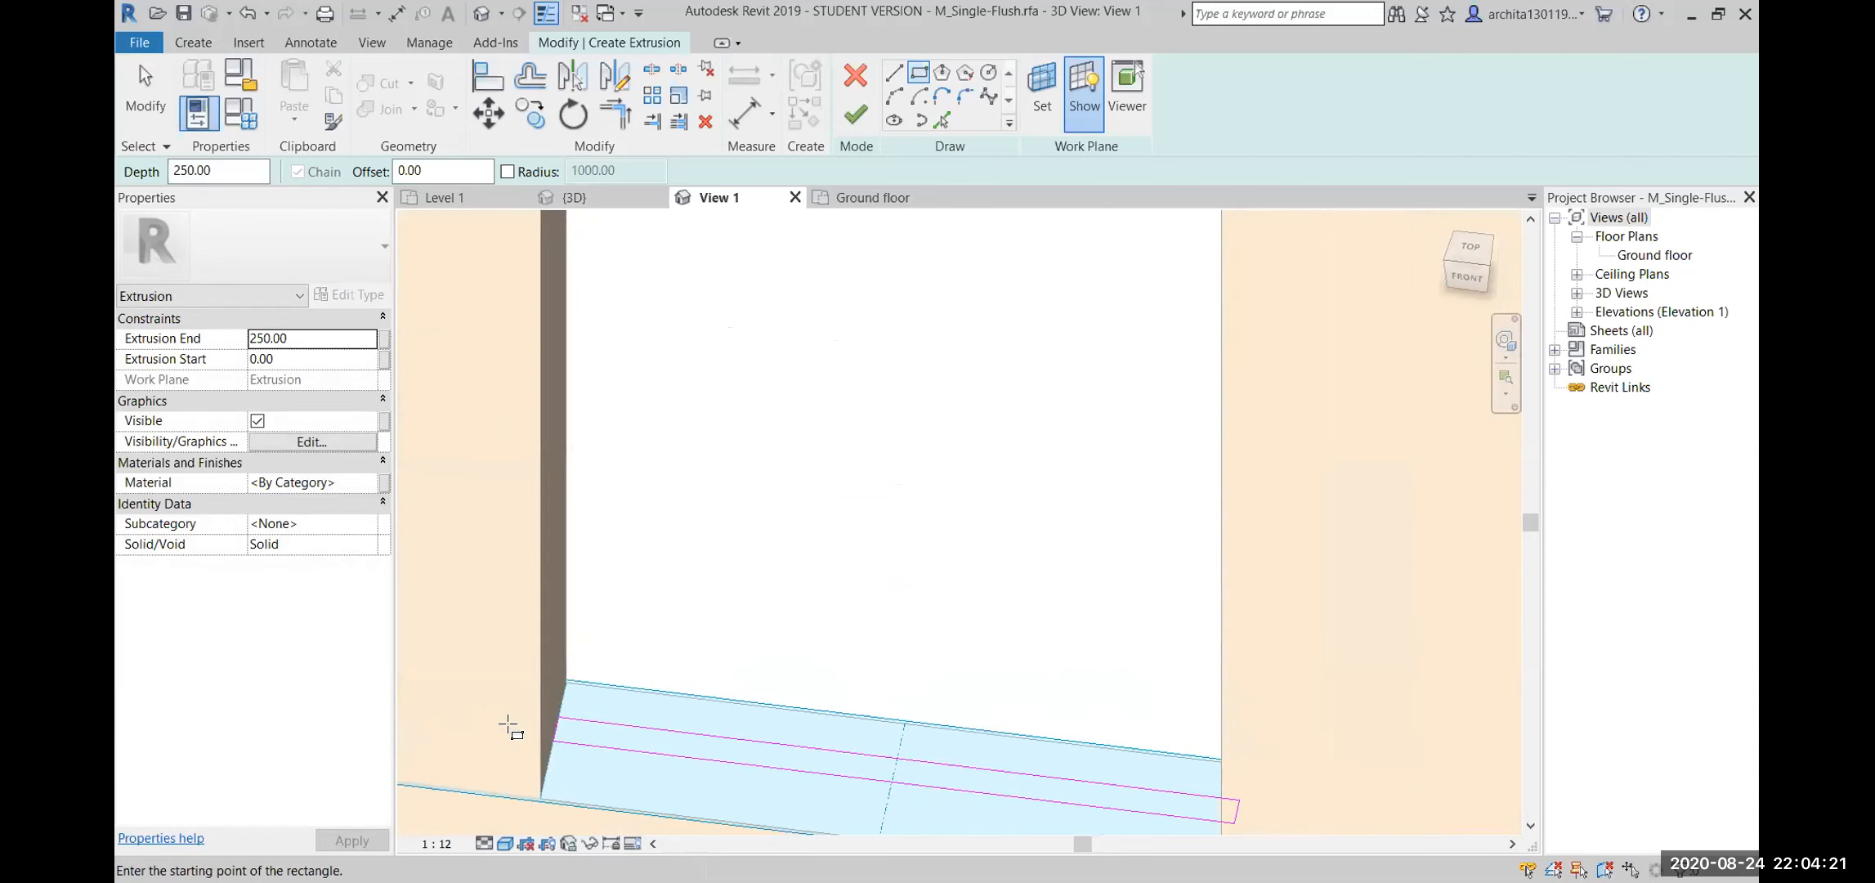
Set the thickness of the rectangle in the upper-right opening to 20 mm
{"action": "left_click", "coordinate": [603, 744]}
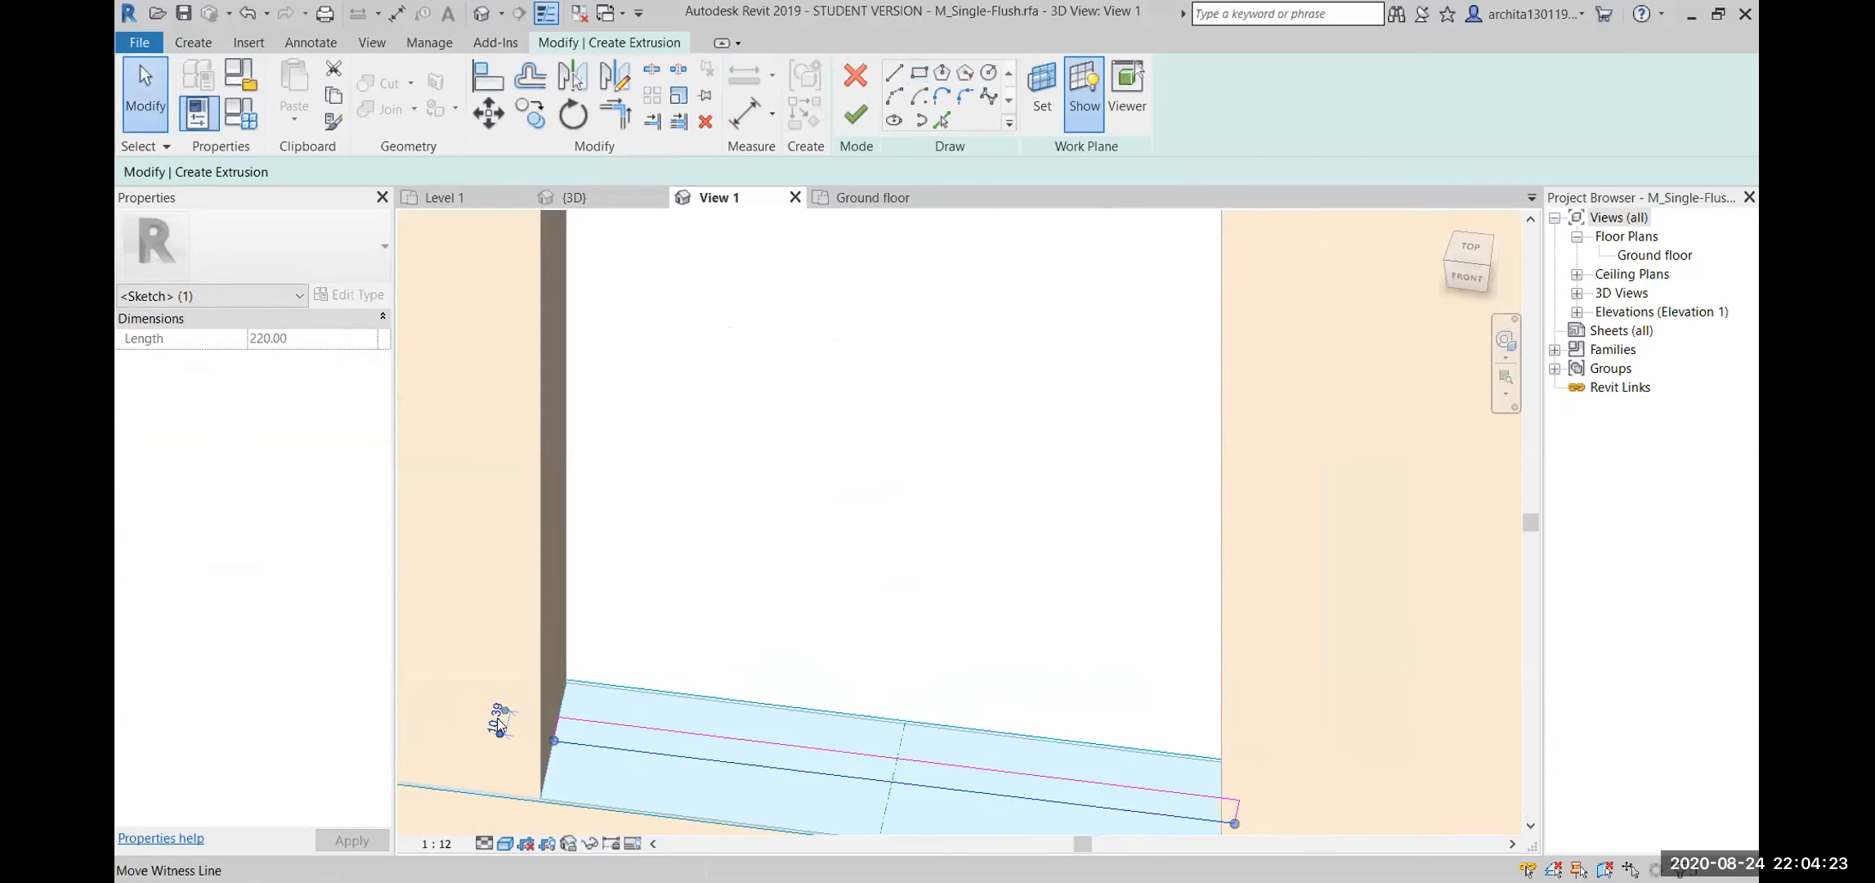
{"action": "left_click", "coordinate": [494, 714]}
{"action": "type", "text": "2"}
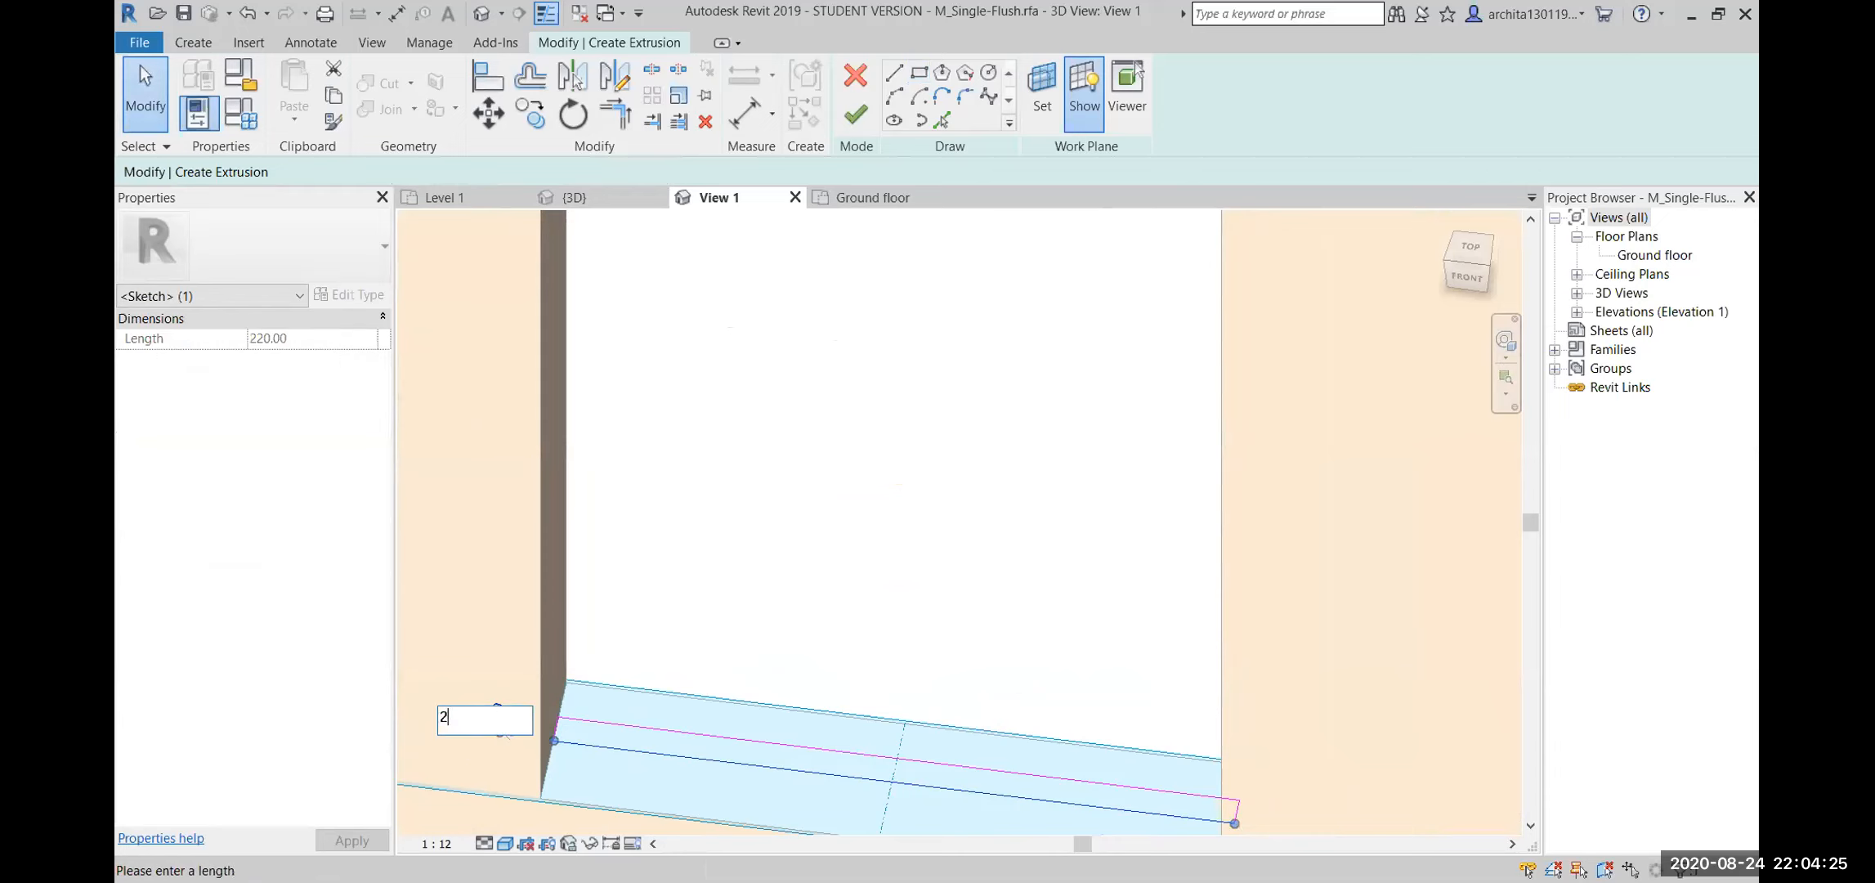
{"action": "type", "text": "0"}
{"action": "key", "text": "Return"}
{"action": "scroll", "coordinate": [966, 662], "scroll_direction": "down", "scroll_amount": 5}
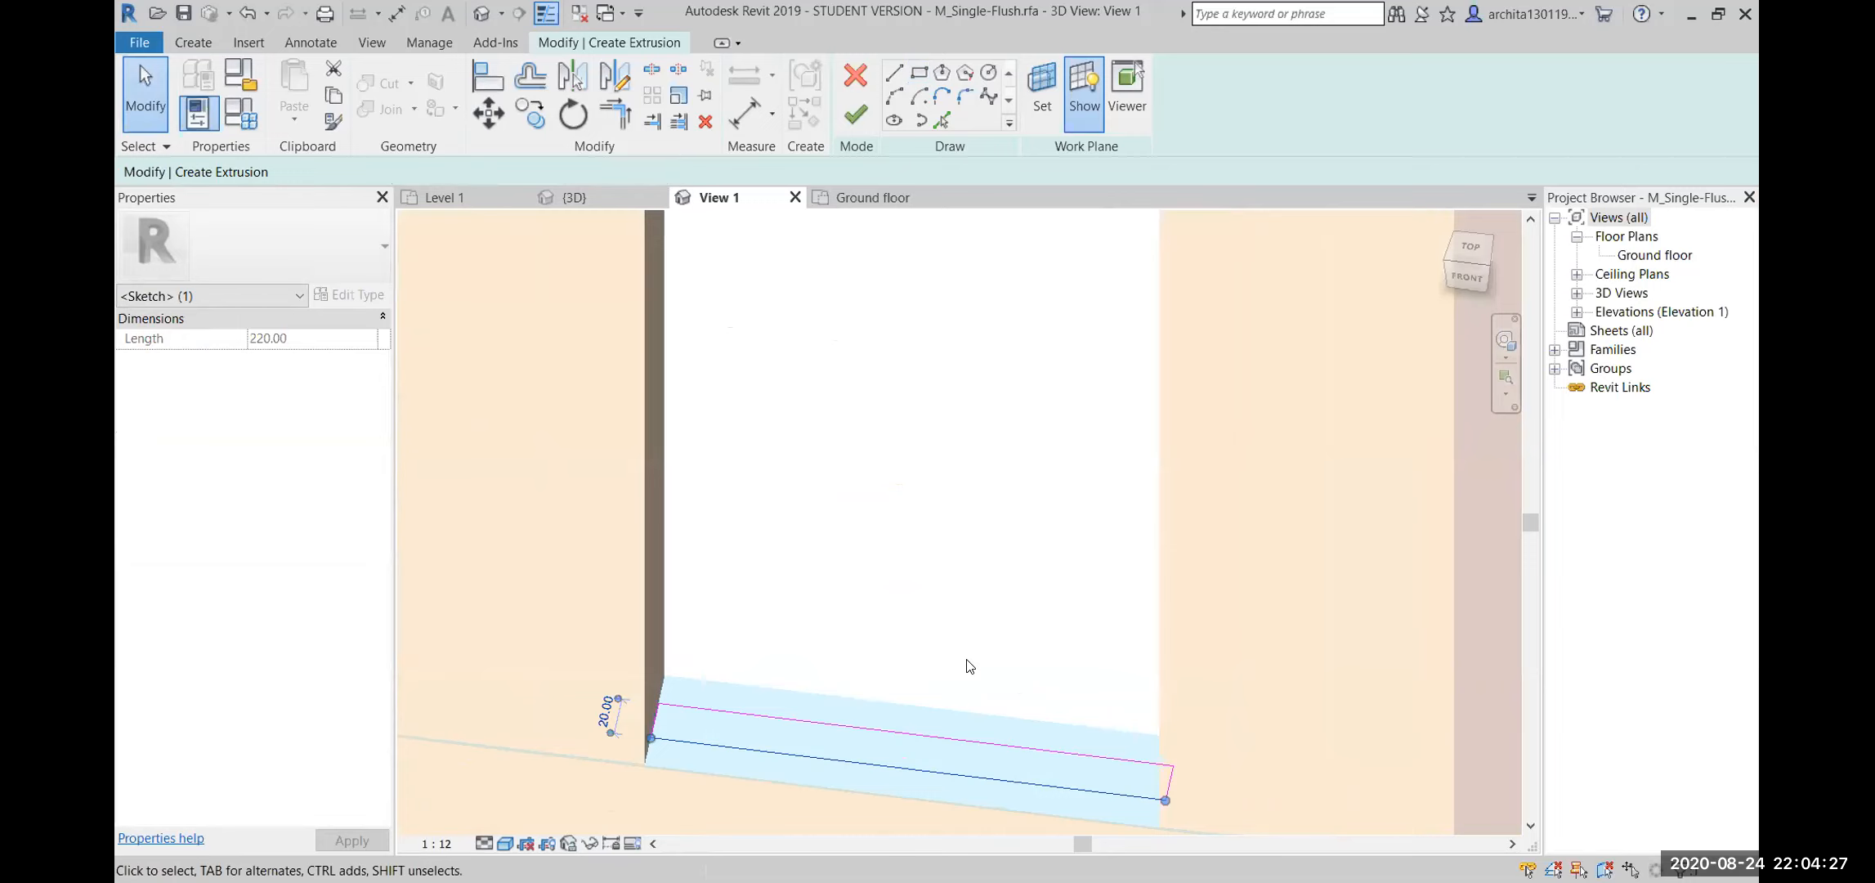
{"action": "middle_click_drag", "start_coordinate": [699, 677], "coordinate": [816, 681], "text": "shift"}
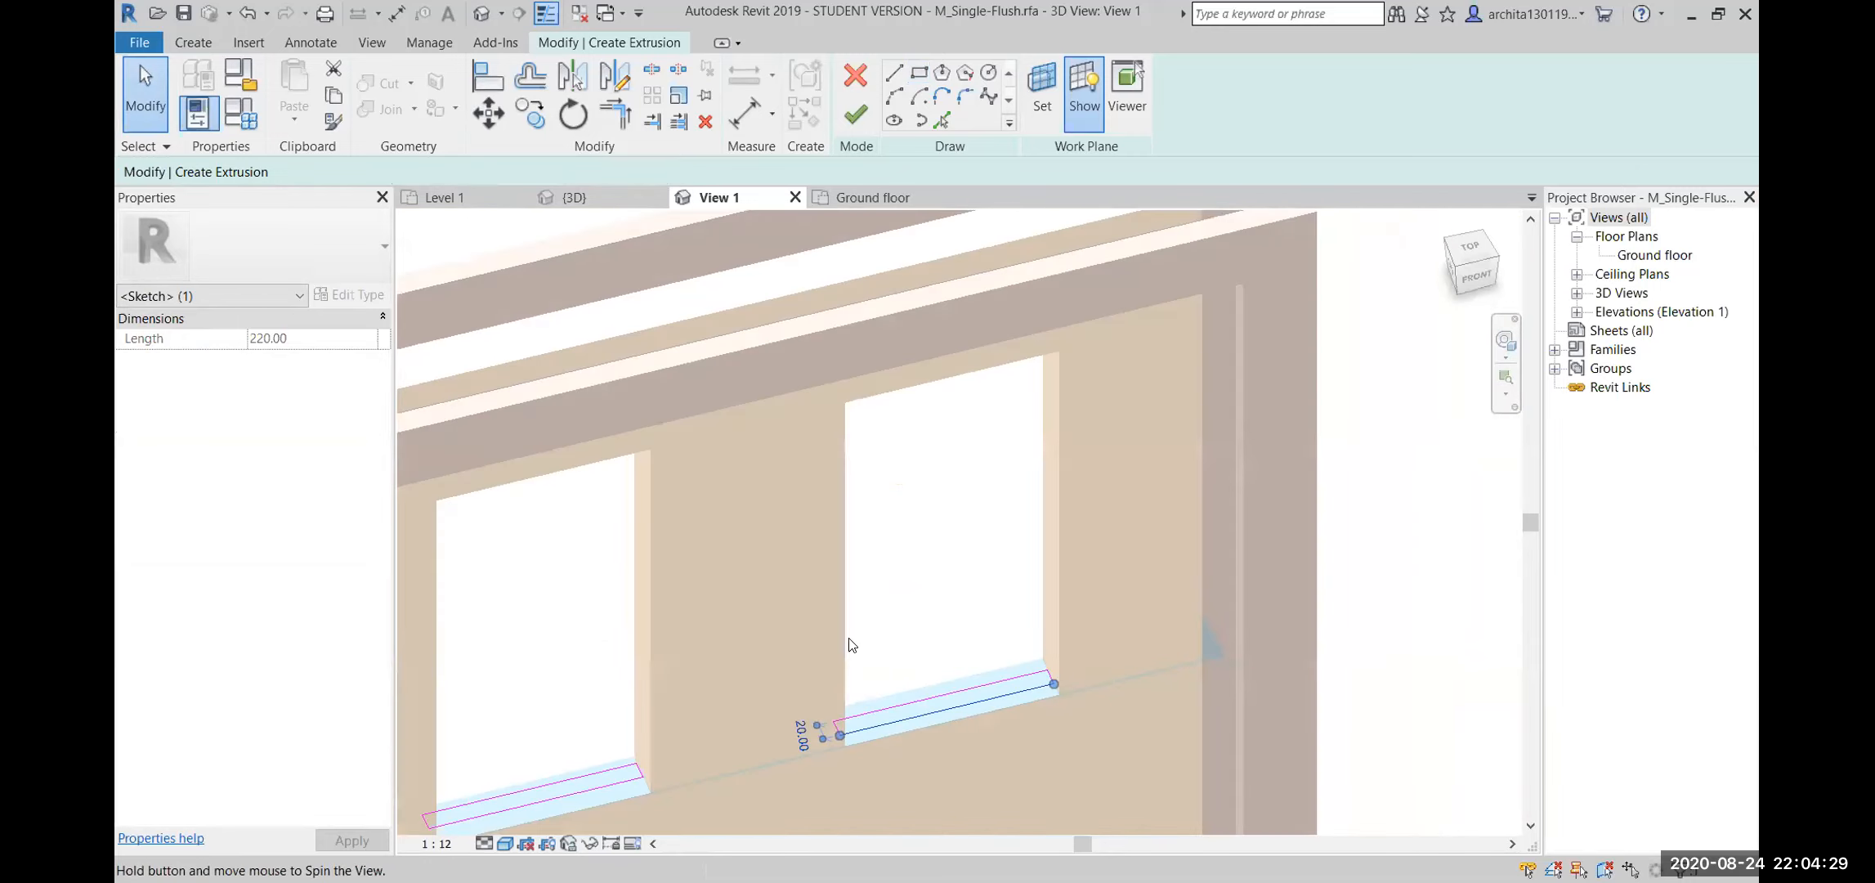
{"action": "scroll", "coordinate": [894, 427], "scroll_direction": "down", "scroll_amount": 2}
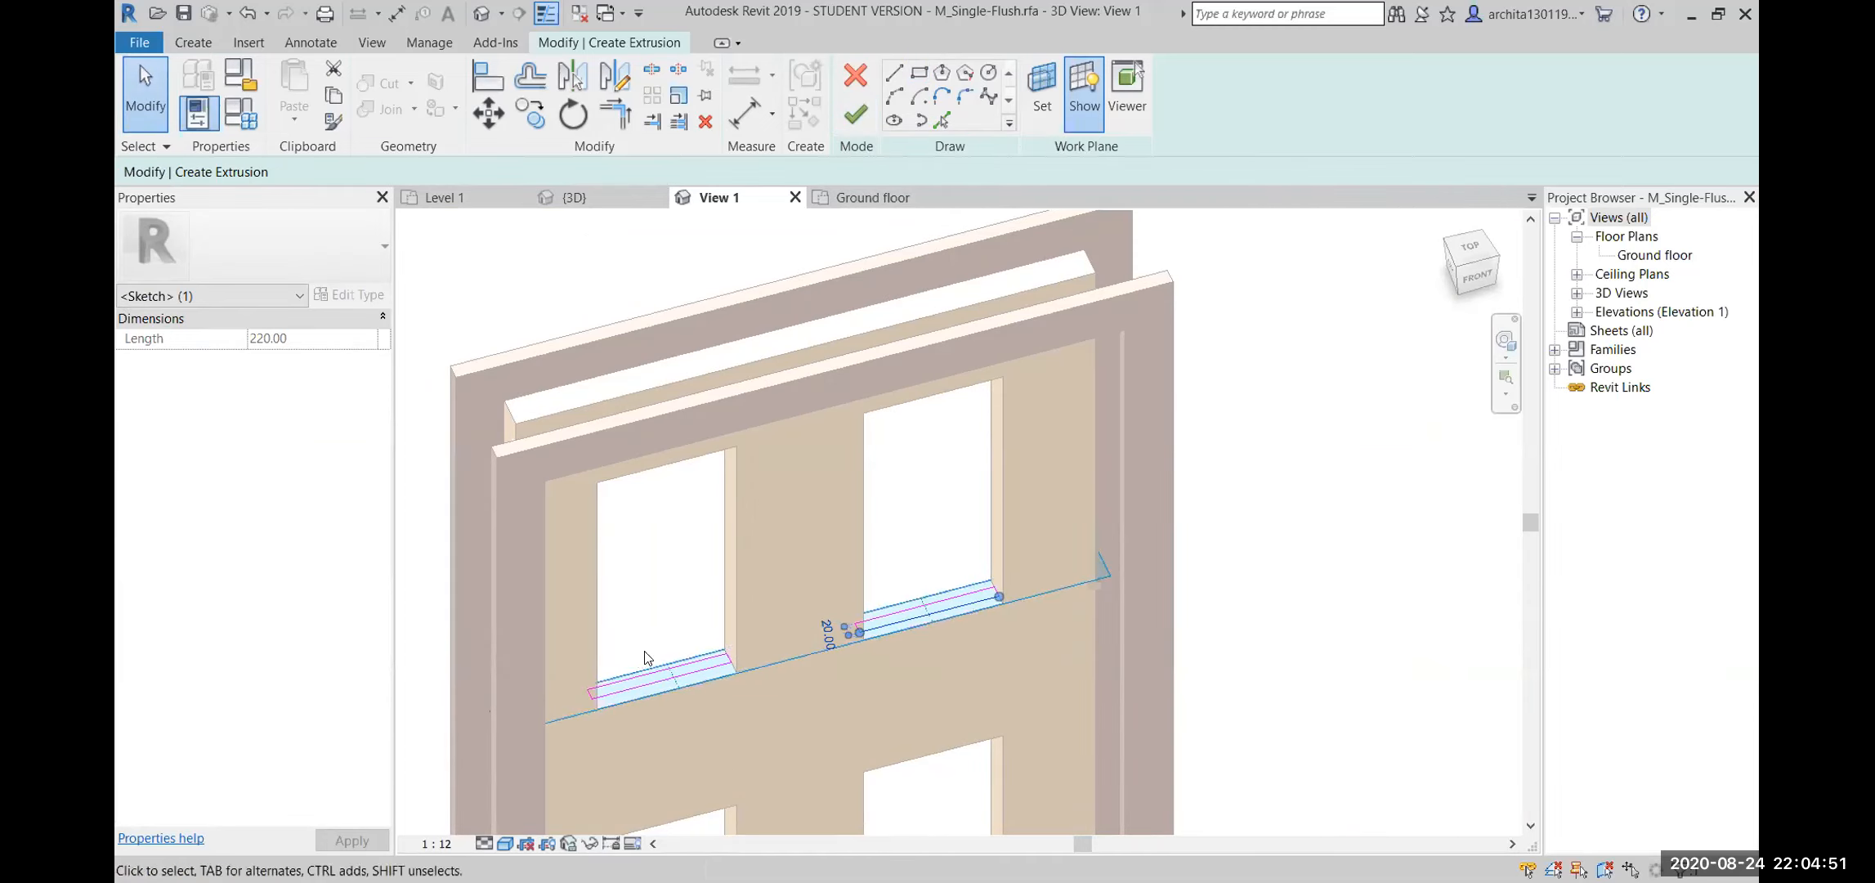
Finish the extrusion of both rectangles and stretch it up to the top of the upper openings, to a depth of 480 mm
{"action": "left_click", "coordinate": [856, 124]}
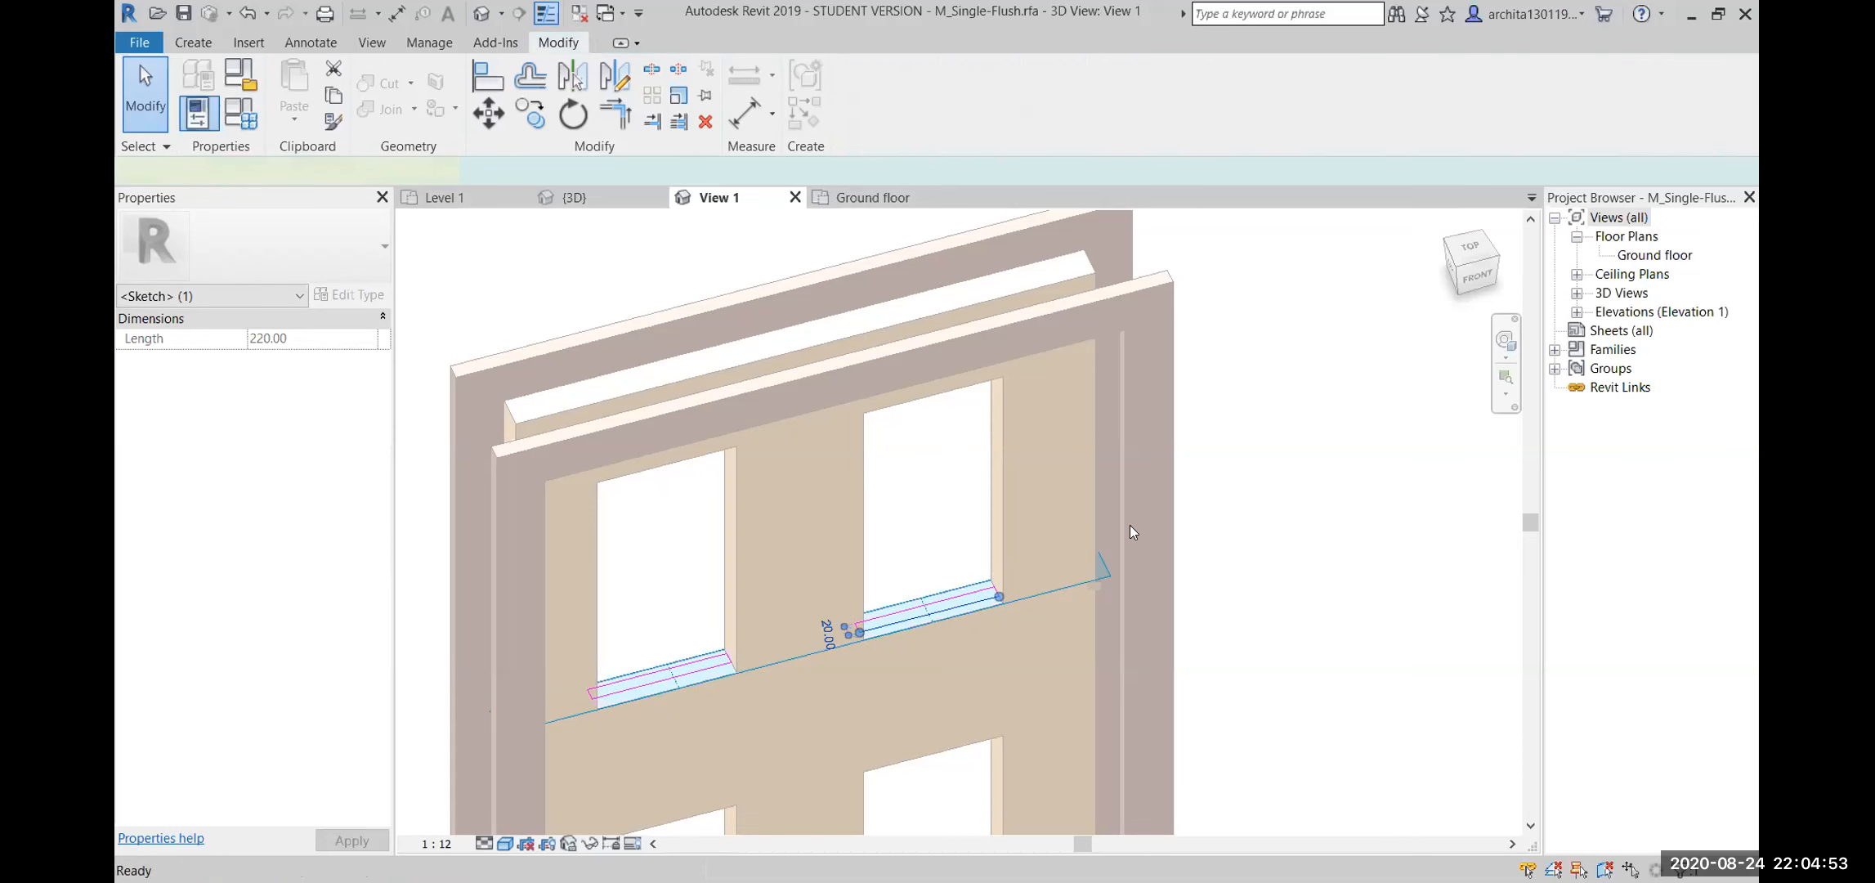
{"action": "middle_click_drag", "start_coordinate": [1131, 532], "coordinate": [883, 634], "text": "shift"}
{"action": "middle_click_drag", "start_coordinate": [1015, 569], "coordinate": [848, 545], "text": "shift"}
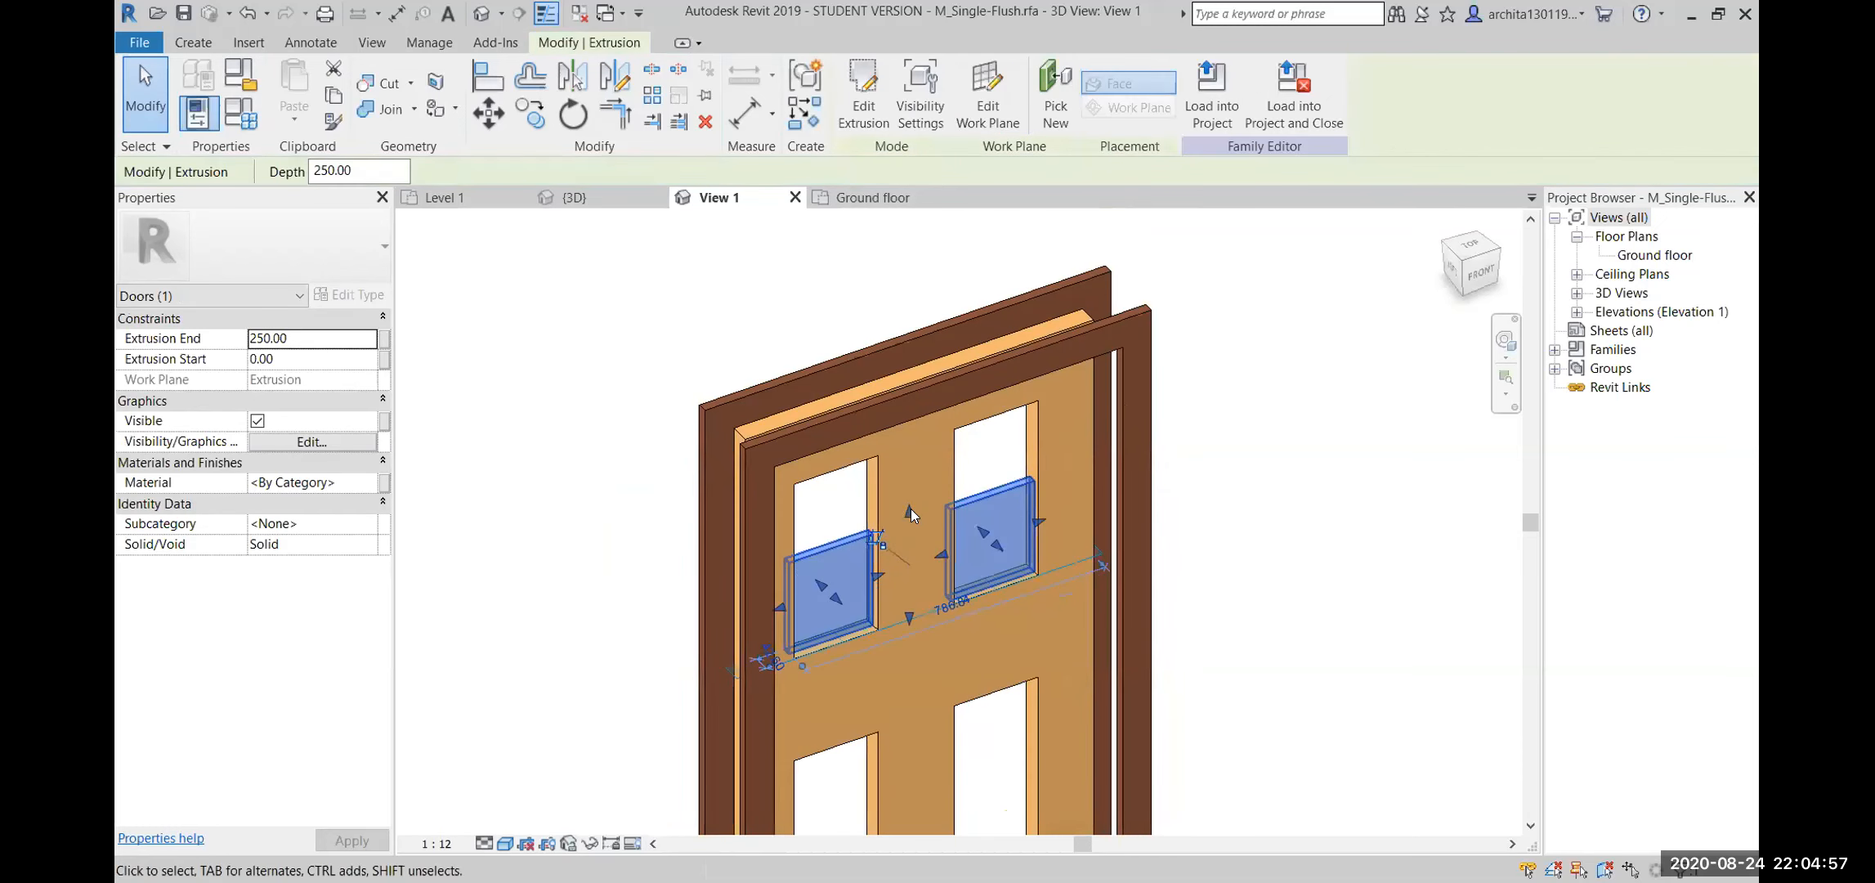
{"action": "left_click_drag", "start_coordinate": [905, 510], "coordinate": [871, 419]}
{"action": "middle_click_drag", "start_coordinate": [870, 419], "coordinate": [731, 494], "text": "shift"}
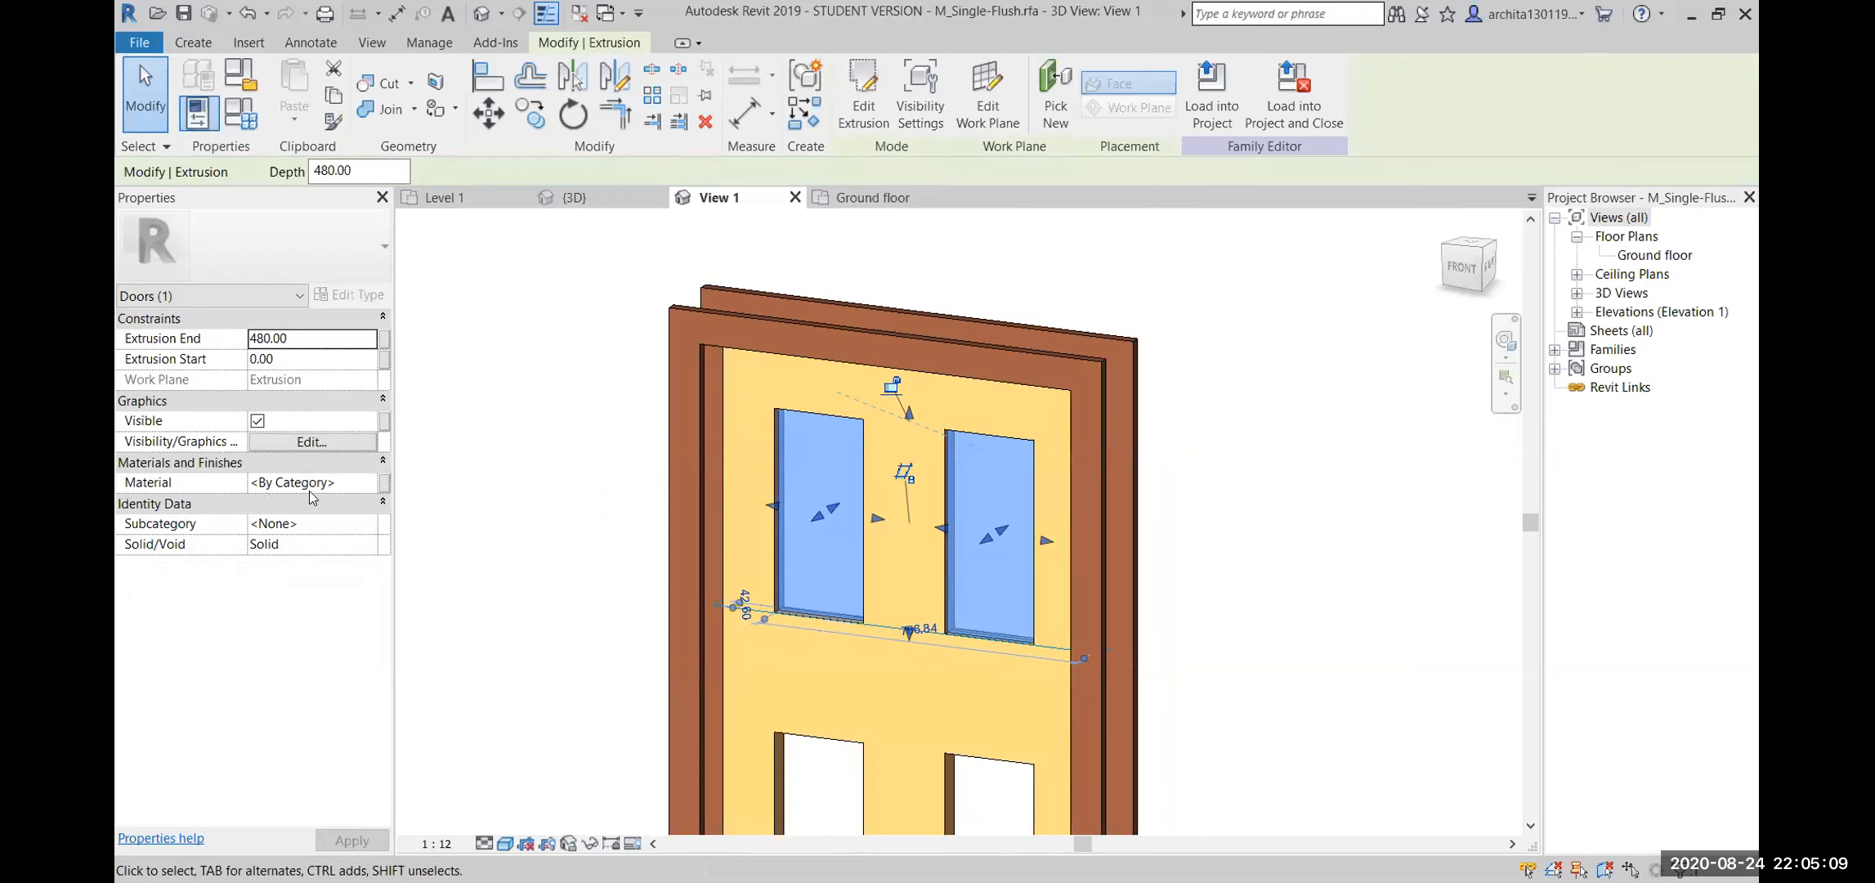
Assign the Glass material to the infill extrusion in the two upper openings
{"action": "left_click", "coordinate": [368, 485]}
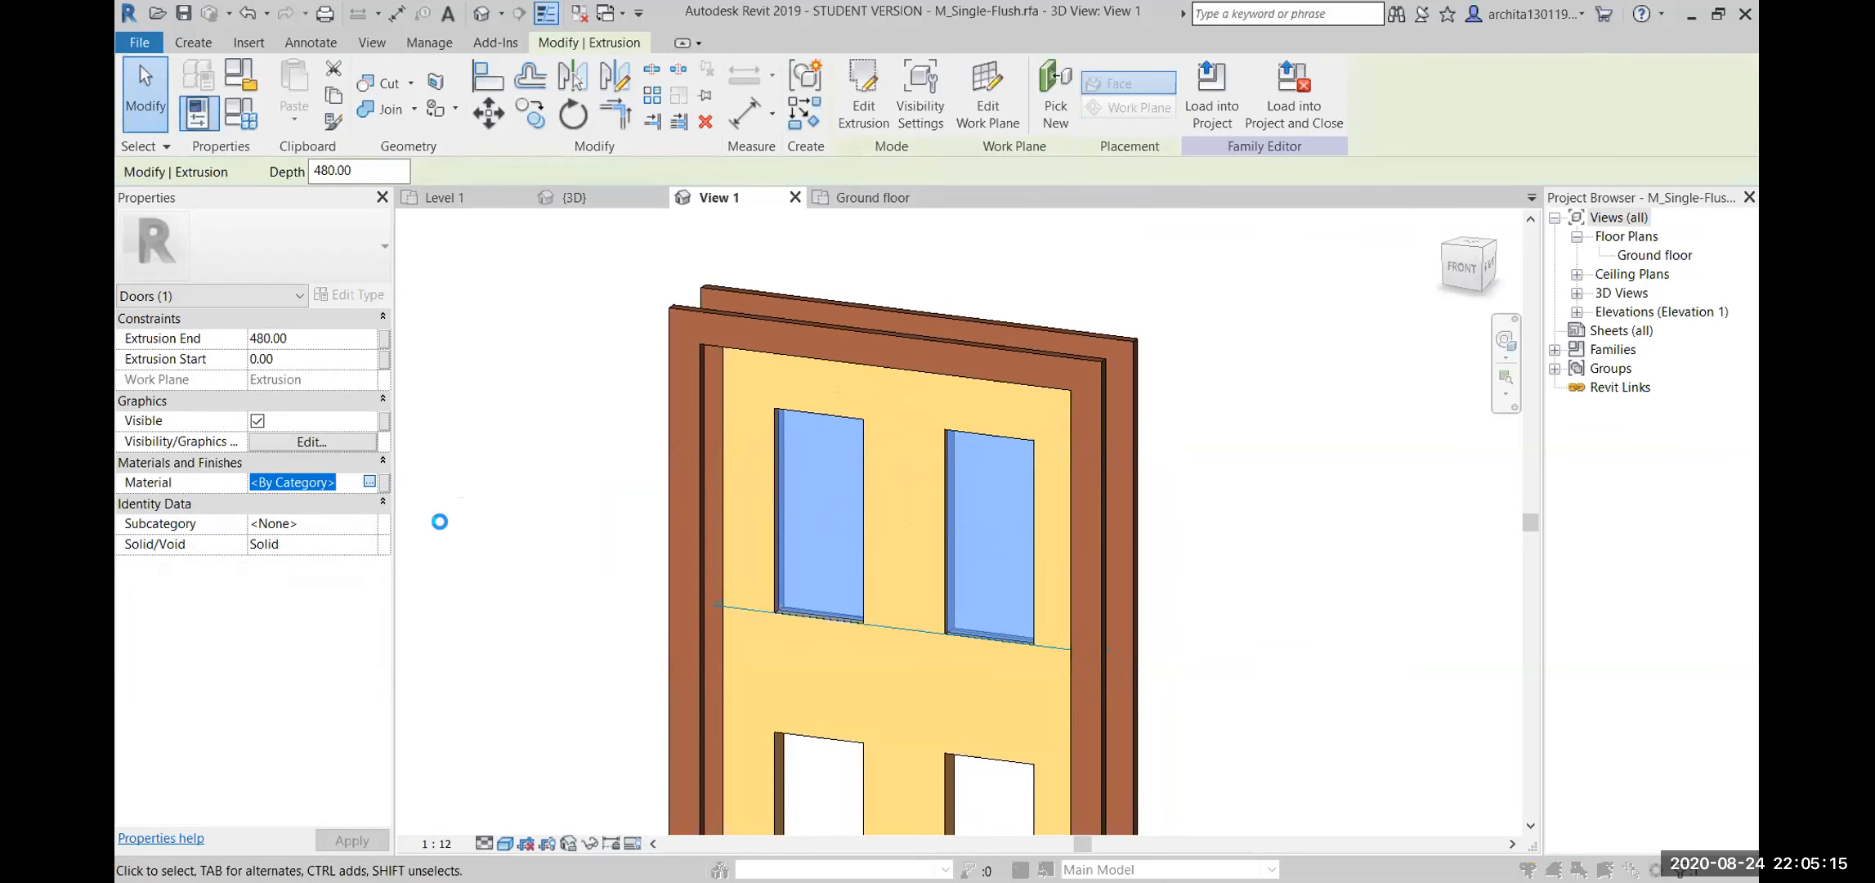
{"action": "scroll", "coordinate": [497, 360], "scroll_direction": "down", "scroll_amount": 3}
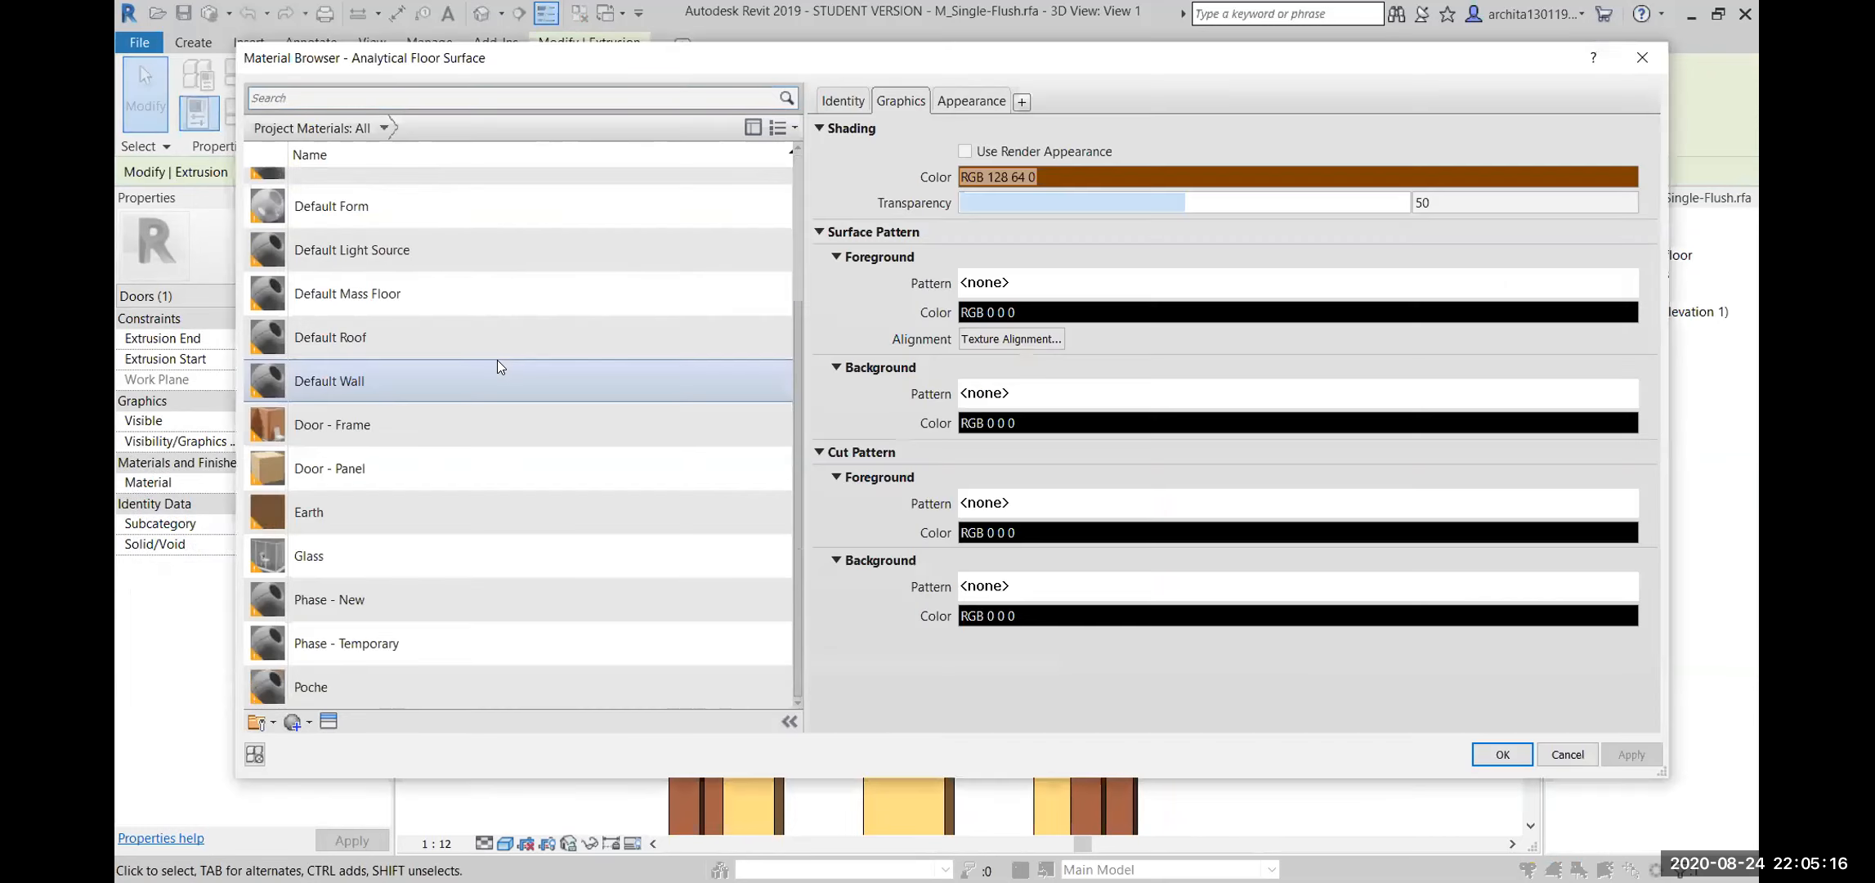
{"action": "left_click", "coordinate": [357, 546]}
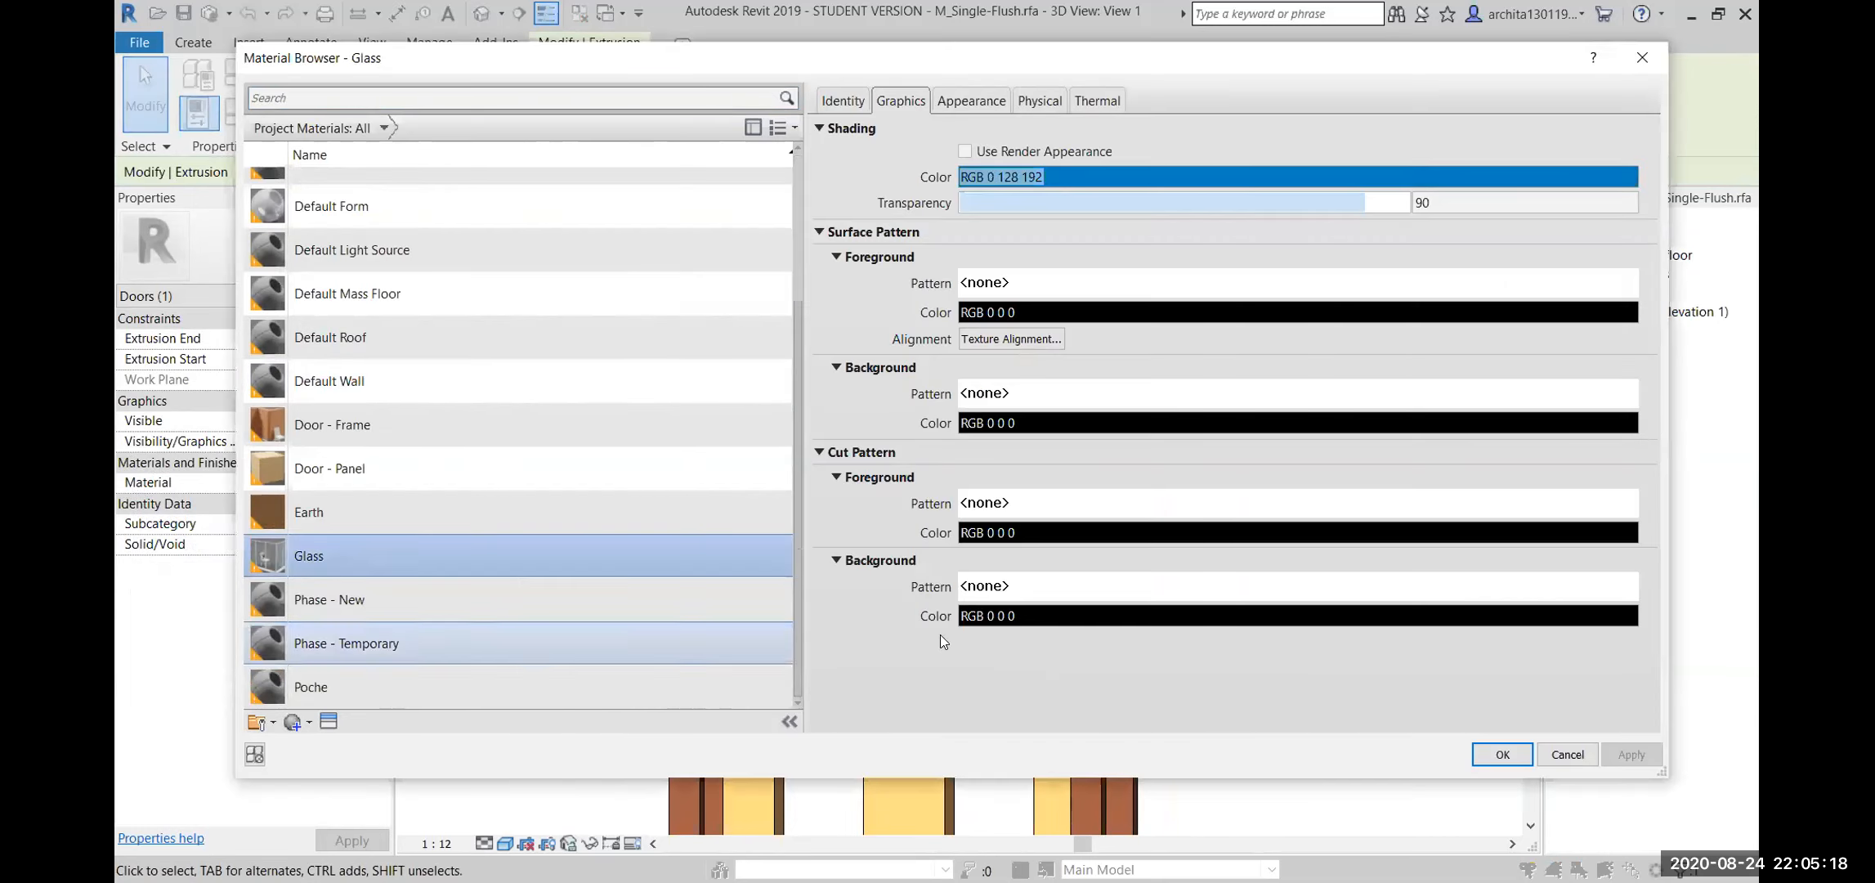
{"action": "left_click", "coordinate": [1502, 754]}
{"action": "left_click", "coordinate": [1270, 560]}
{"action": "middle_click_drag", "start_coordinate": [1226, 568], "coordinate": [827, 685], "text": "shift"}
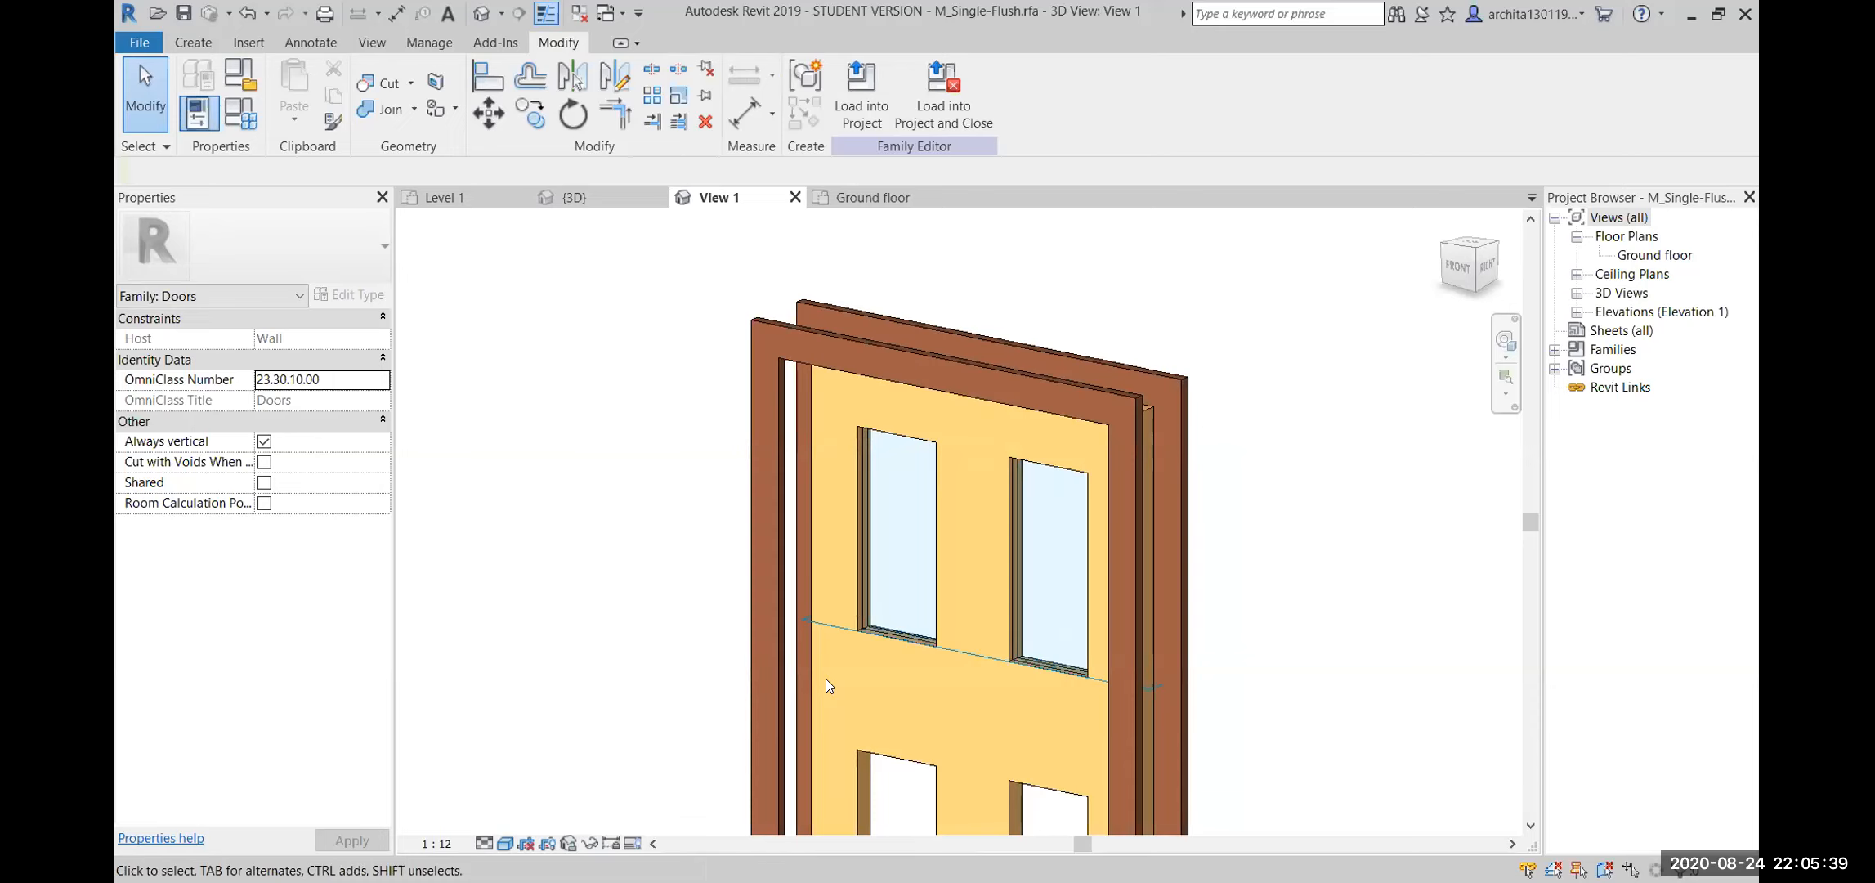
Start a new extrusion and pick the bottom inner face of the lower-left opening as its work plane
{"action": "scroll", "coordinate": [826, 679], "scroll_direction": "down", "scroll_amount": 3}
{"action": "scroll", "coordinate": [915, 666], "scroll_direction": "up", "scroll_amount": 3}
{"action": "middle_click_drag", "start_coordinate": [916, 666], "coordinate": [638, 490]}
{"action": "left_click", "coordinate": [176, 45]}
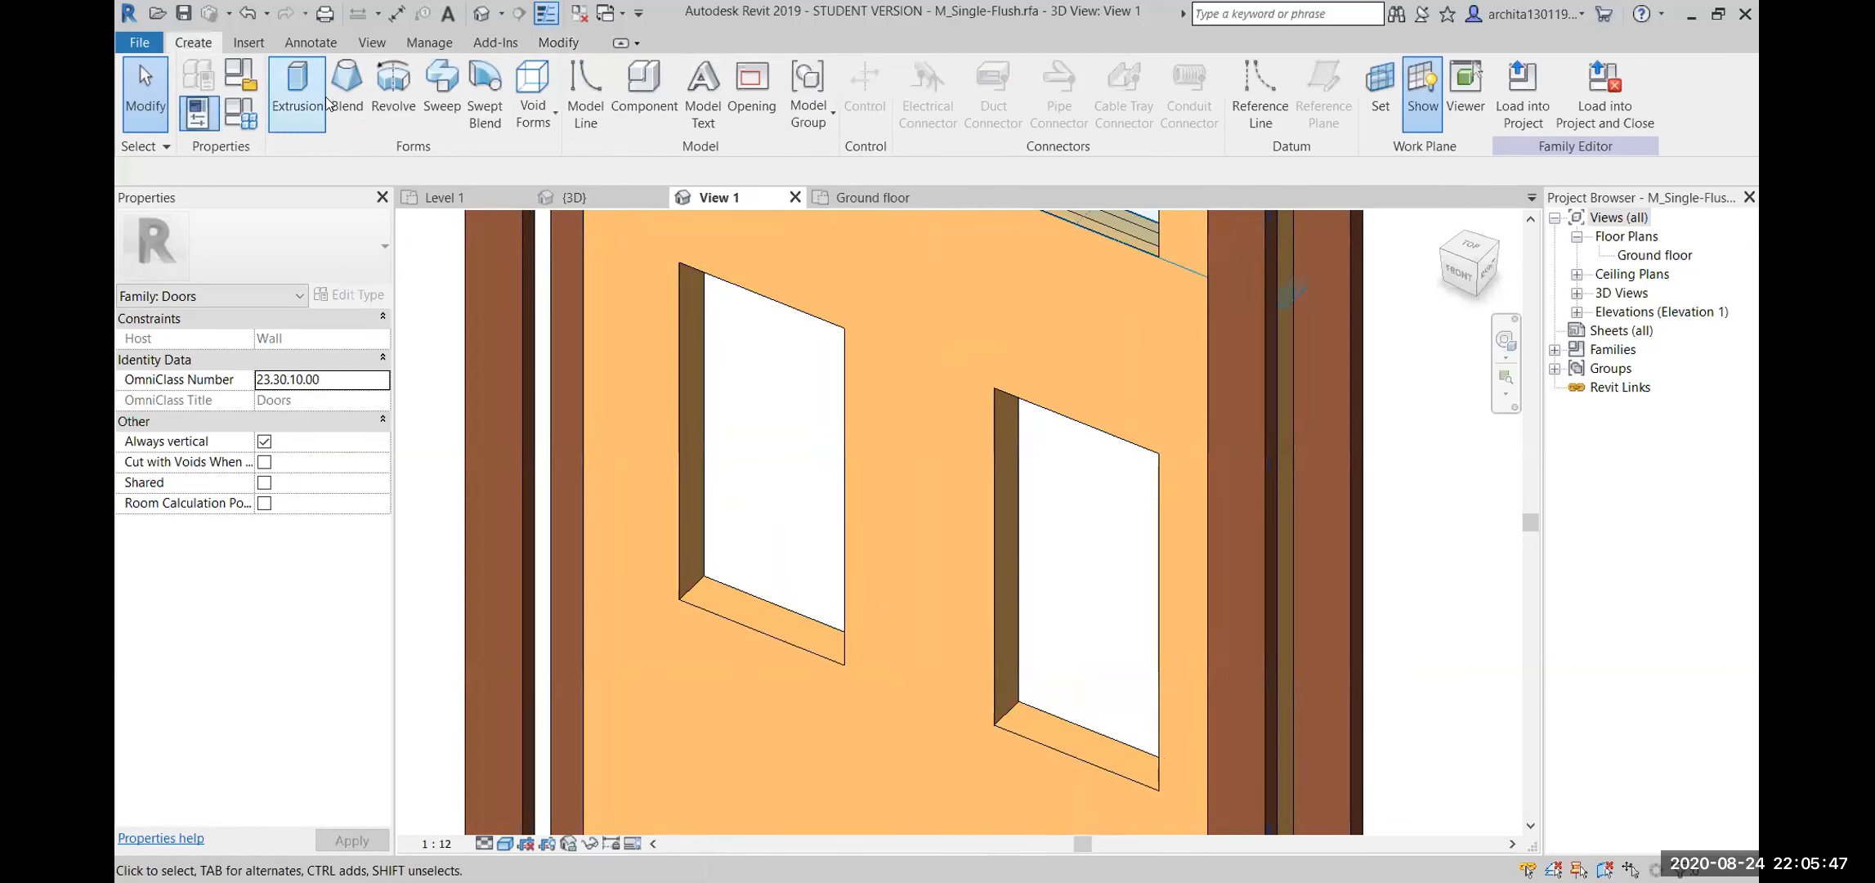
{"action": "left_click", "coordinate": [310, 94]}
{"action": "left_click", "coordinate": [1046, 100]}
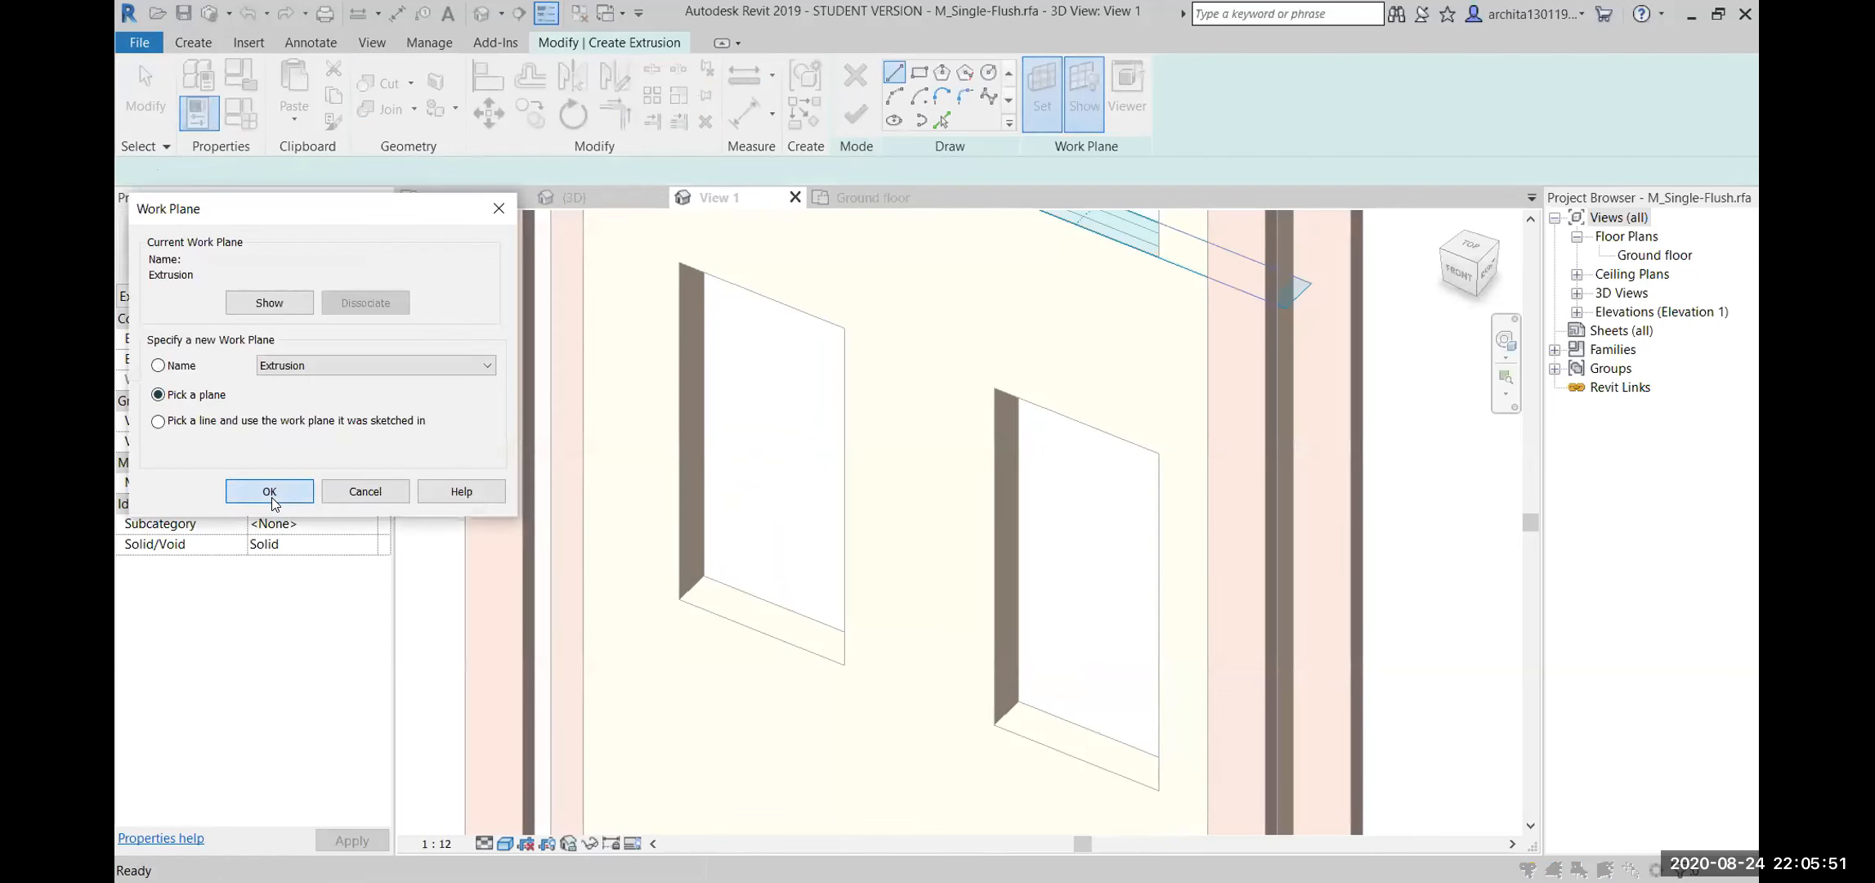
{"action": "left_click", "coordinate": [270, 491]}
{"action": "left_click", "coordinate": [776, 621]}
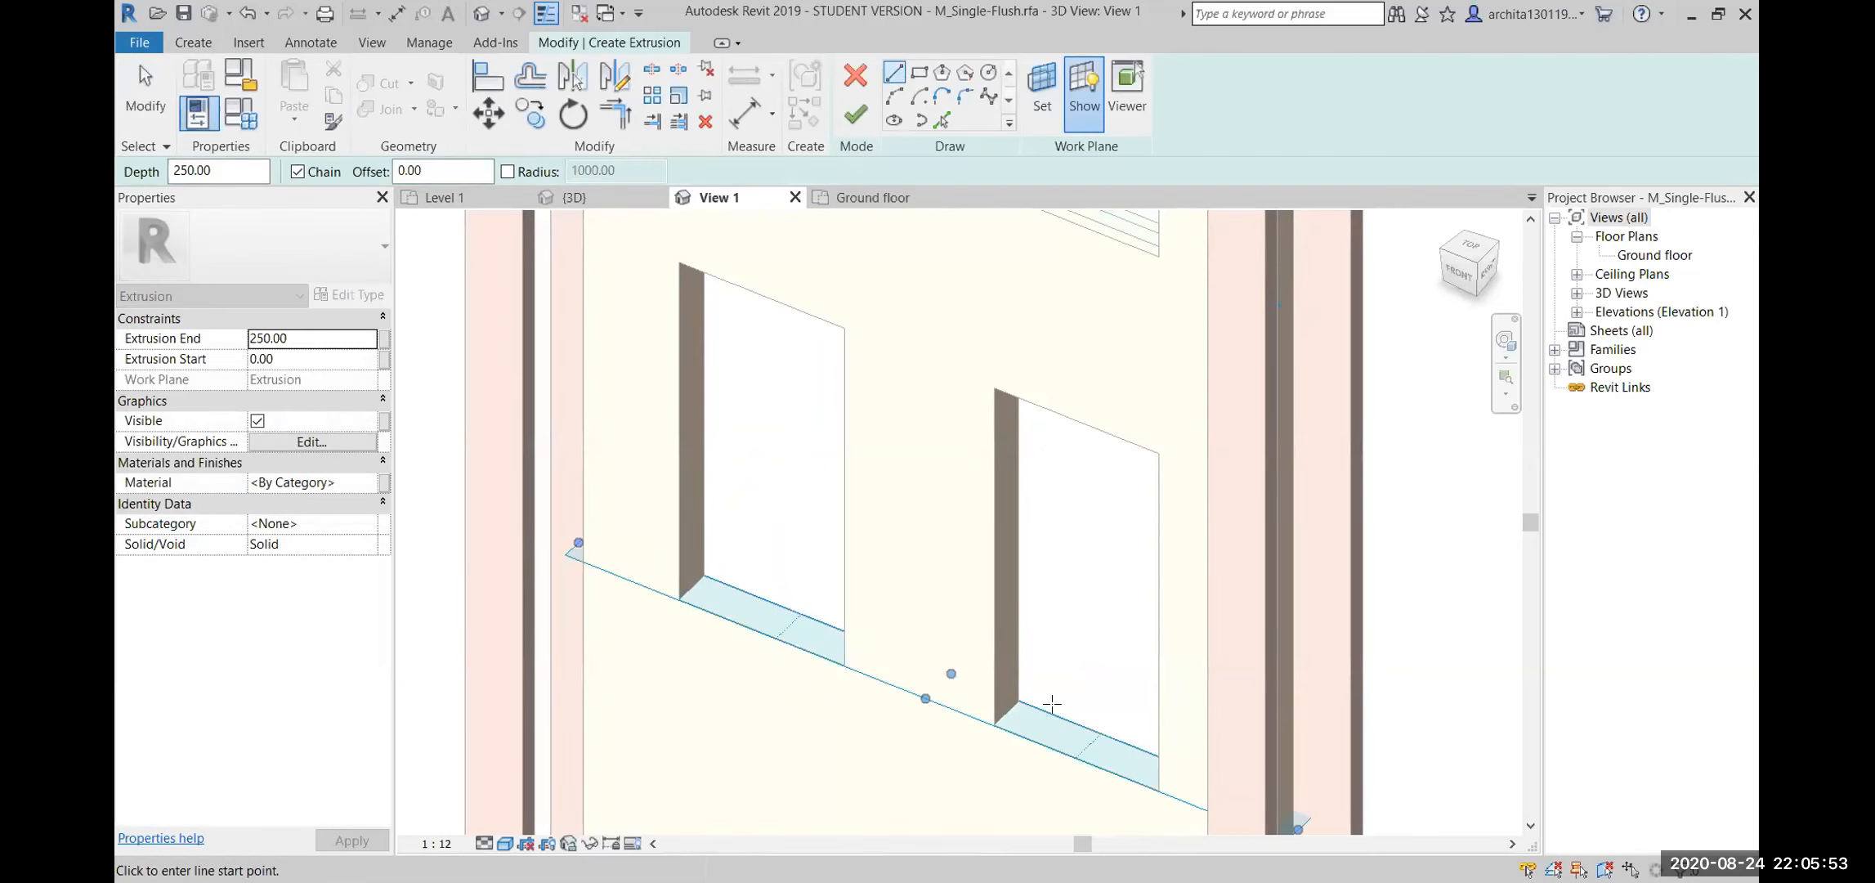
Sketch a 220 mm long rectangle along the sill of the lower-left opening and set its thickness to 20 mm
{"action": "left_click", "coordinate": [918, 72]}
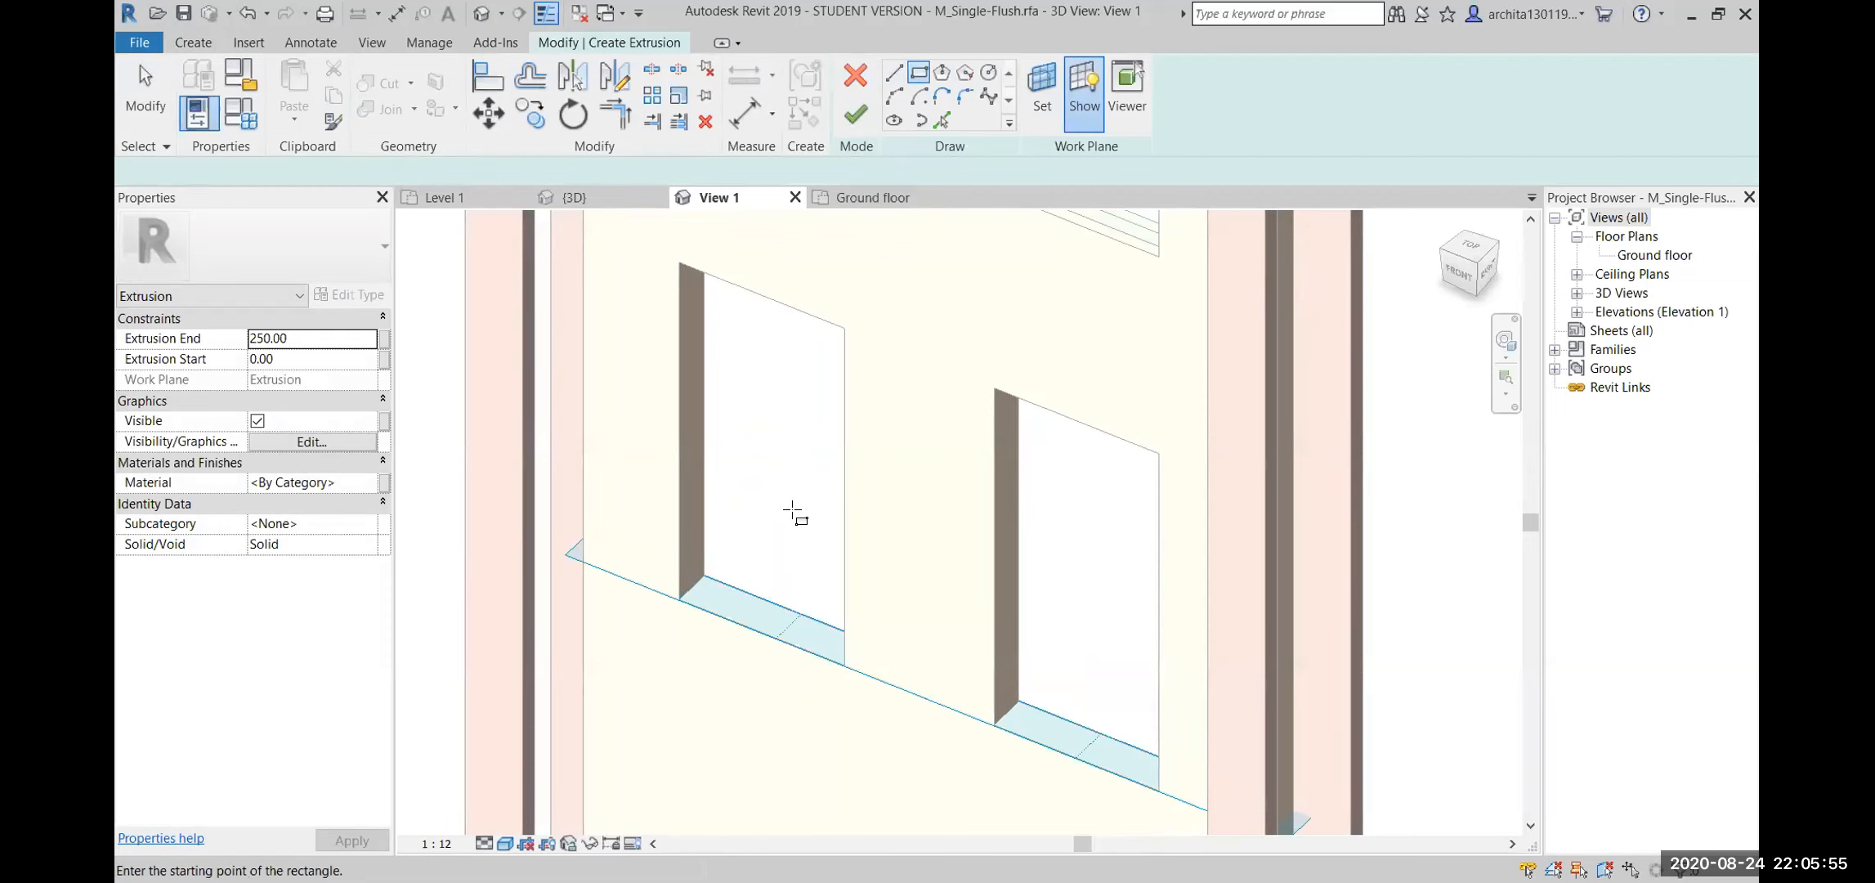
{"action": "scroll", "coordinate": [760, 548], "scroll_direction": "up", "scroll_amount": 4}
{"action": "left_click", "coordinate": [624, 621]}
{"action": "scroll", "coordinate": [649, 640], "scroll_direction": "down", "scroll_amount": 4}
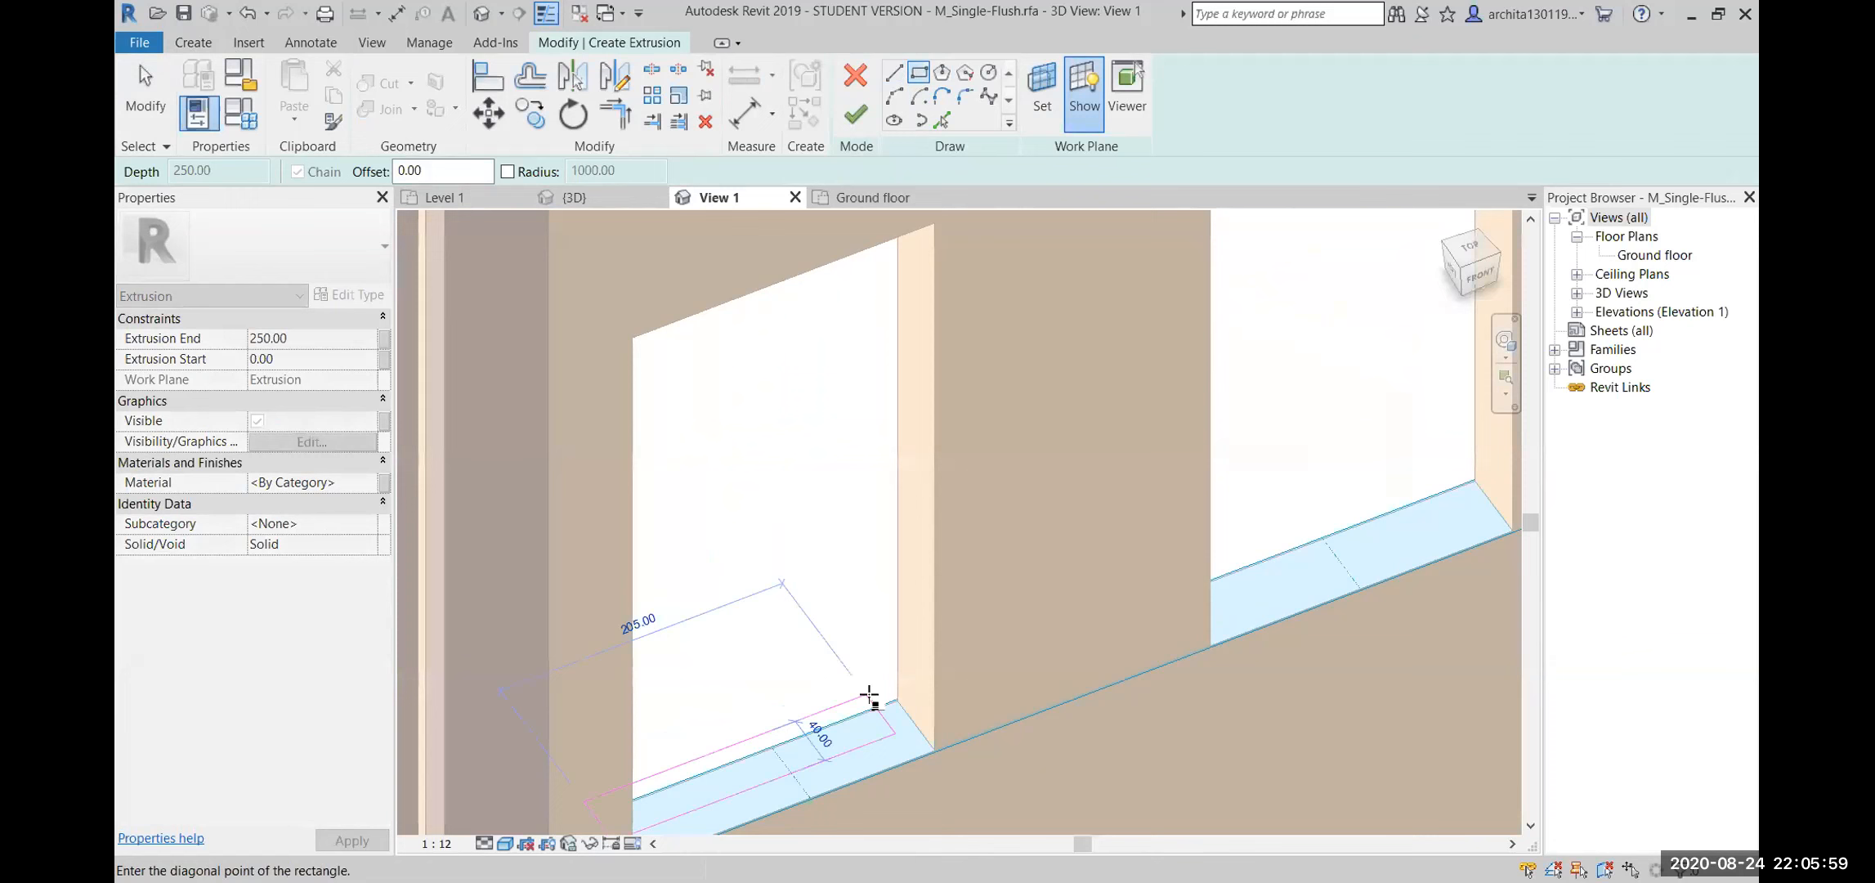
{"action": "left_click", "coordinate": [923, 738]}
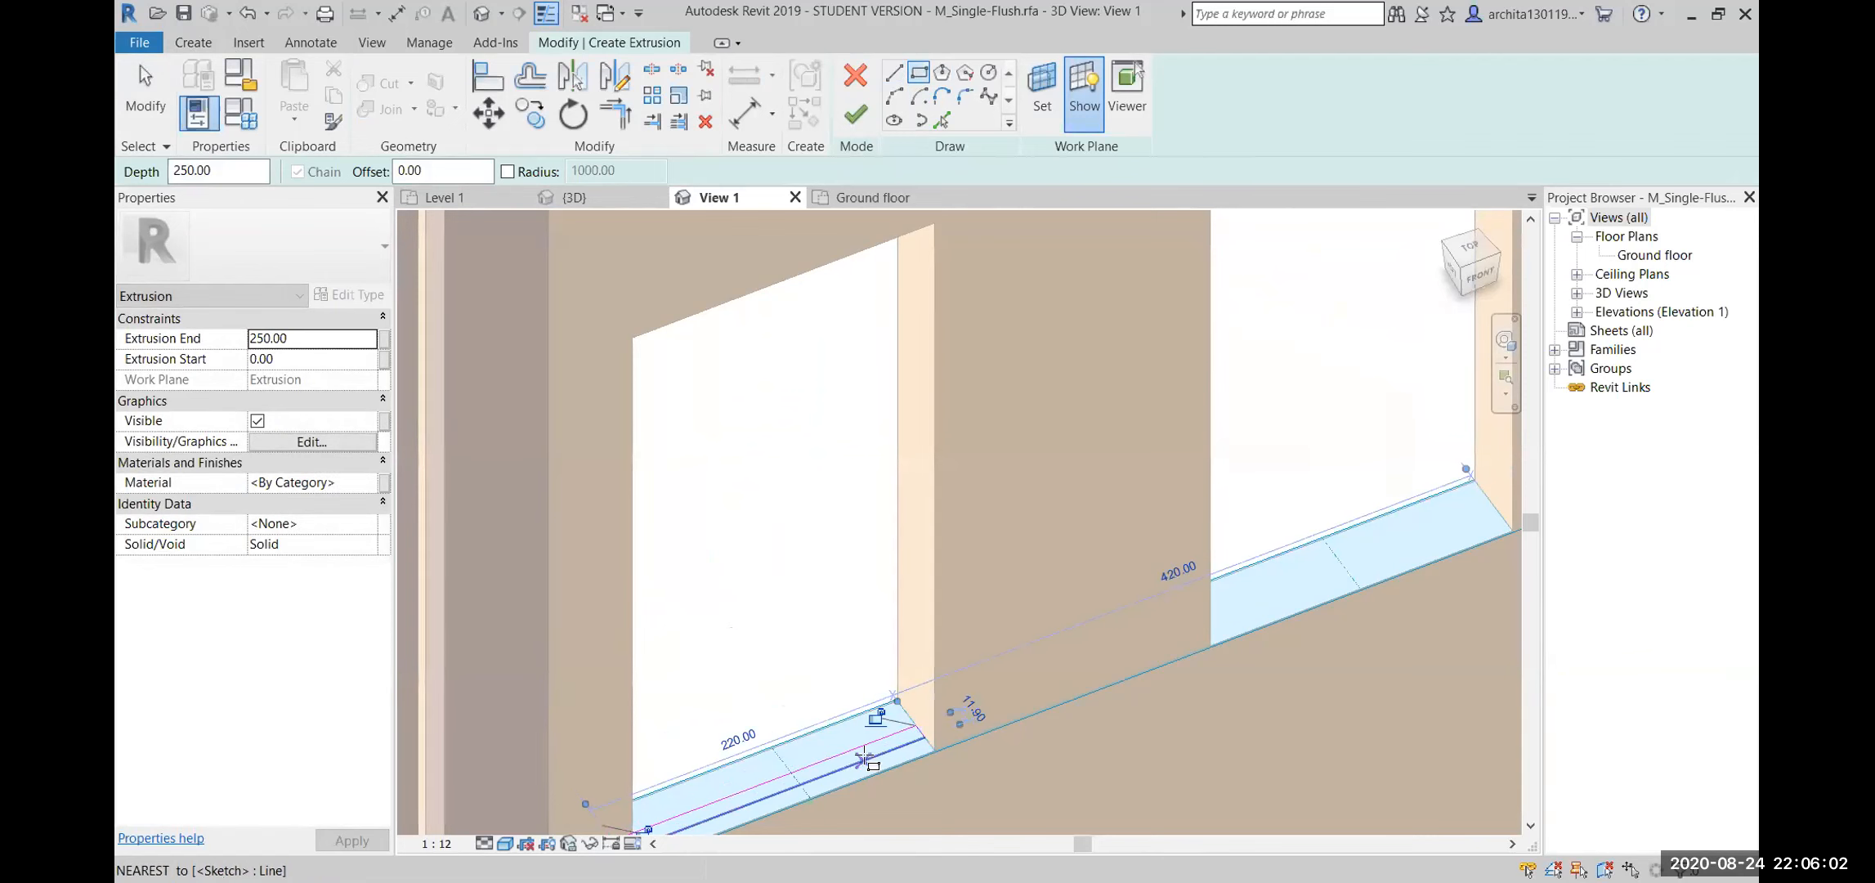
{"action": "left_click", "coordinate": [979, 705]}
{"action": "type", "text": "20"}
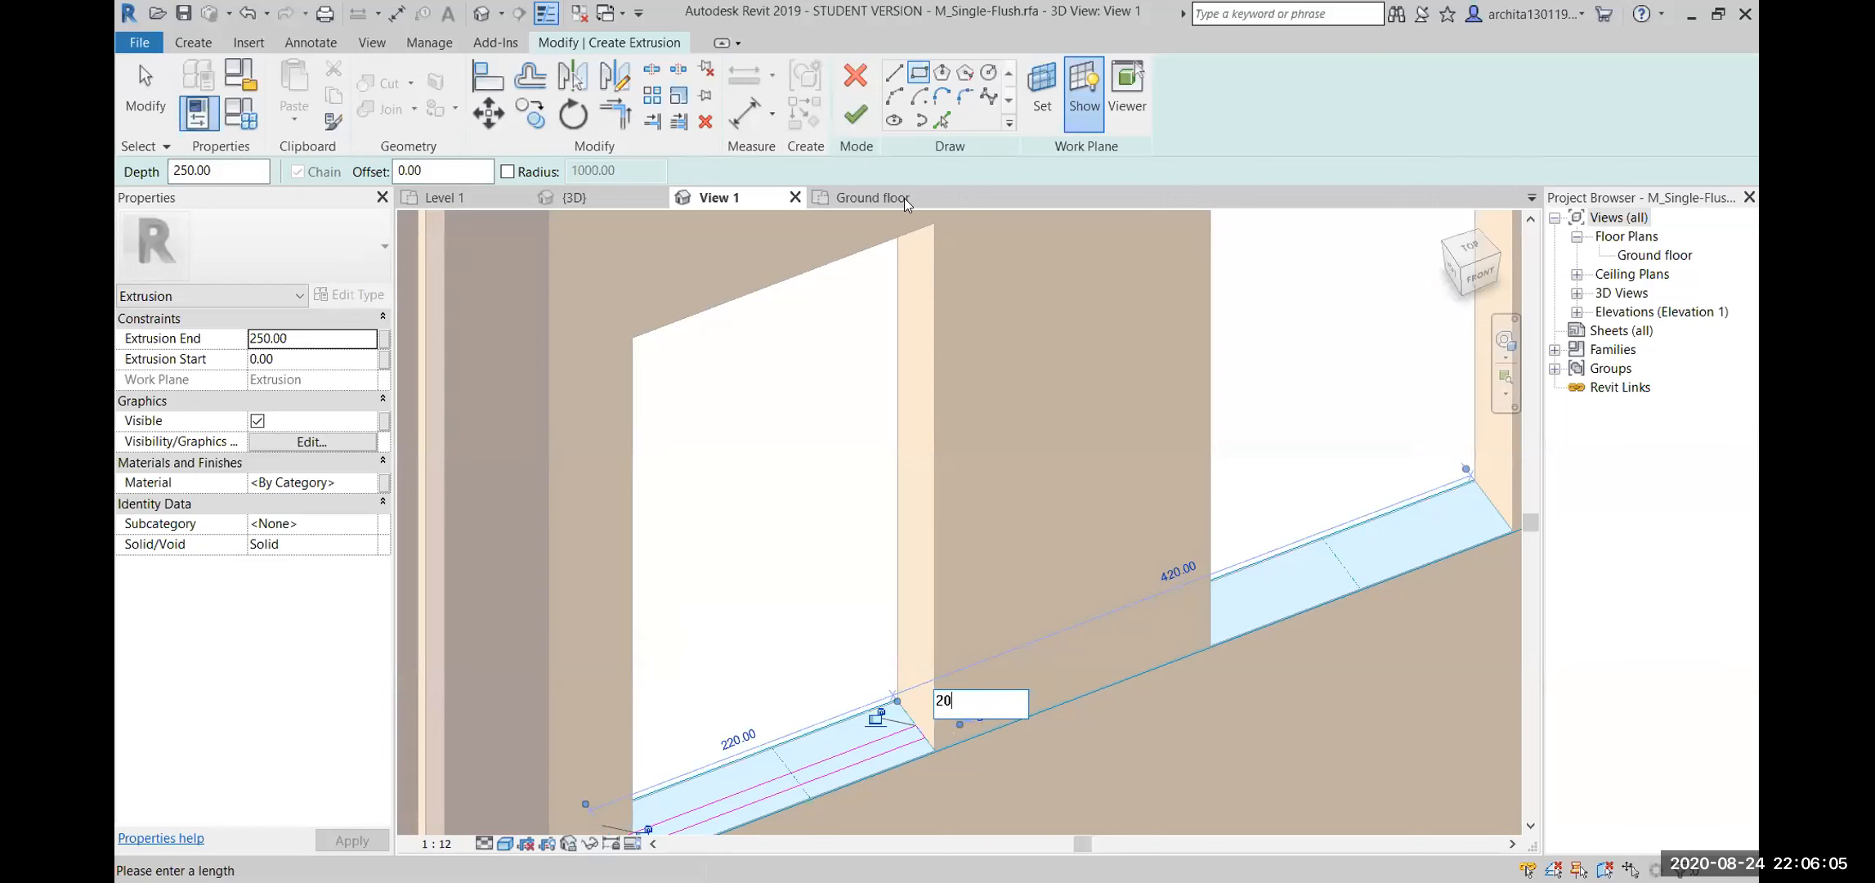
Finish the extrusion and stretch it up to the top of the lower-left opening, to a depth of 480 mm
{"action": "left_click", "coordinate": [855, 115]}
{"action": "scroll", "coordinate": [797, 500], "scroll_direction": "down", "scroll_amount": 3}
{"action": "left_click", "coordinate": [797, 500]}
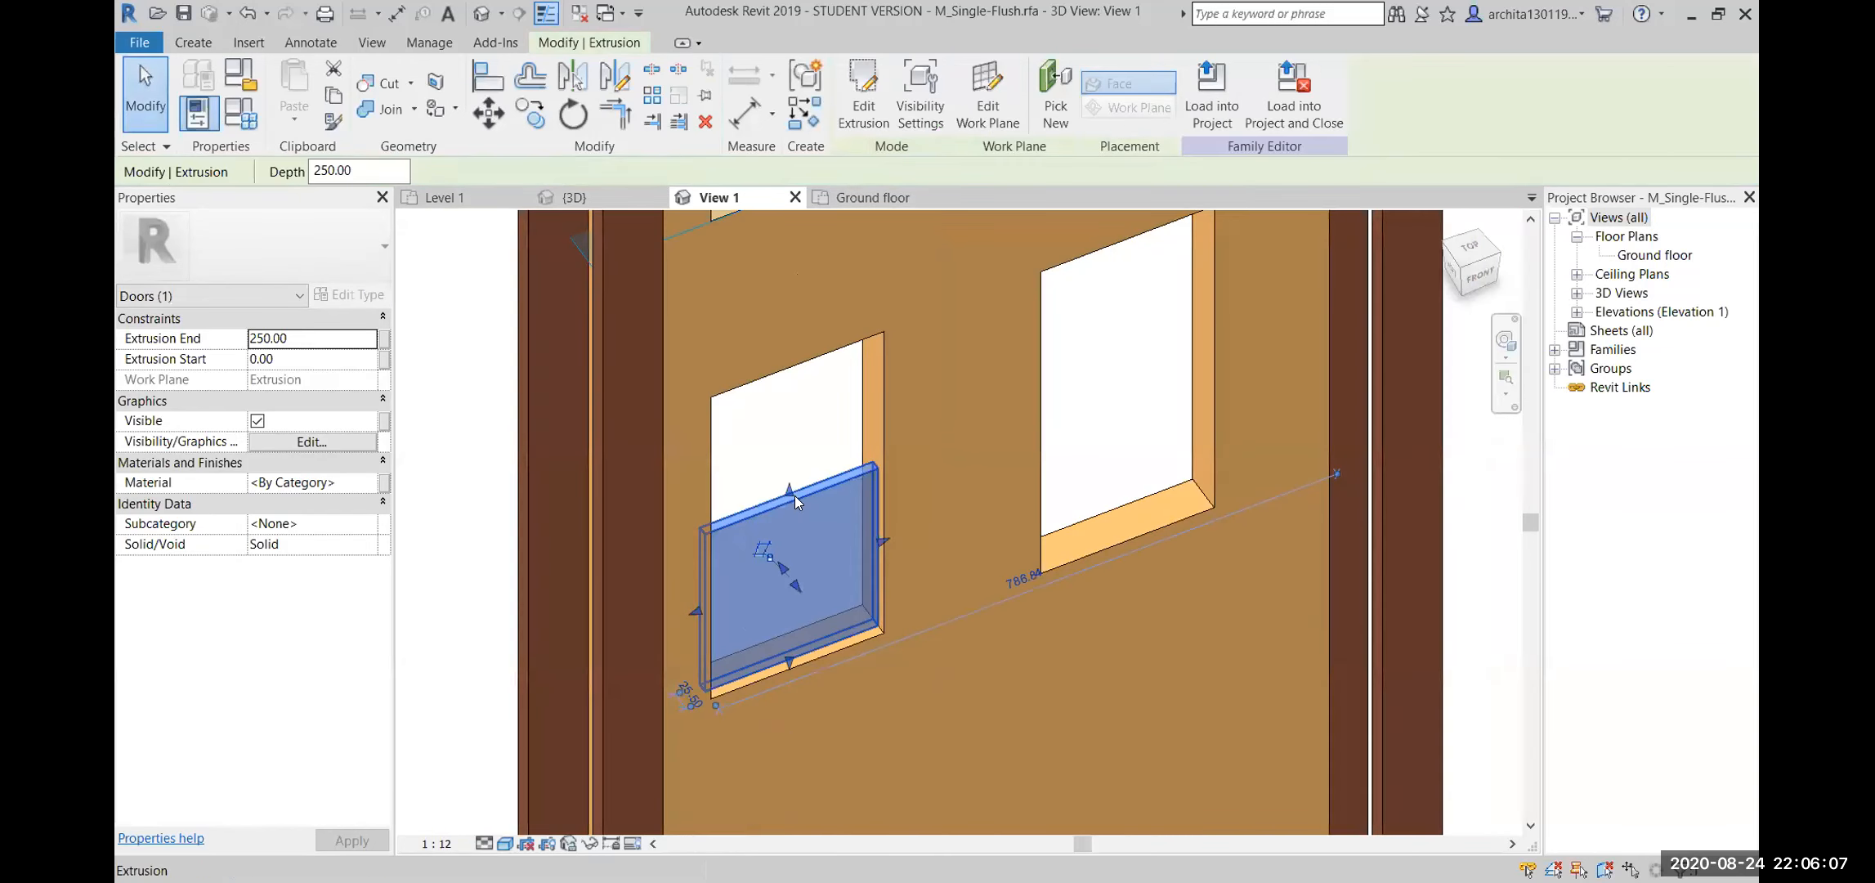
{"action": "left_click_drag", "start_coordinate": [797, 501], "coordinate": [790, 348]}
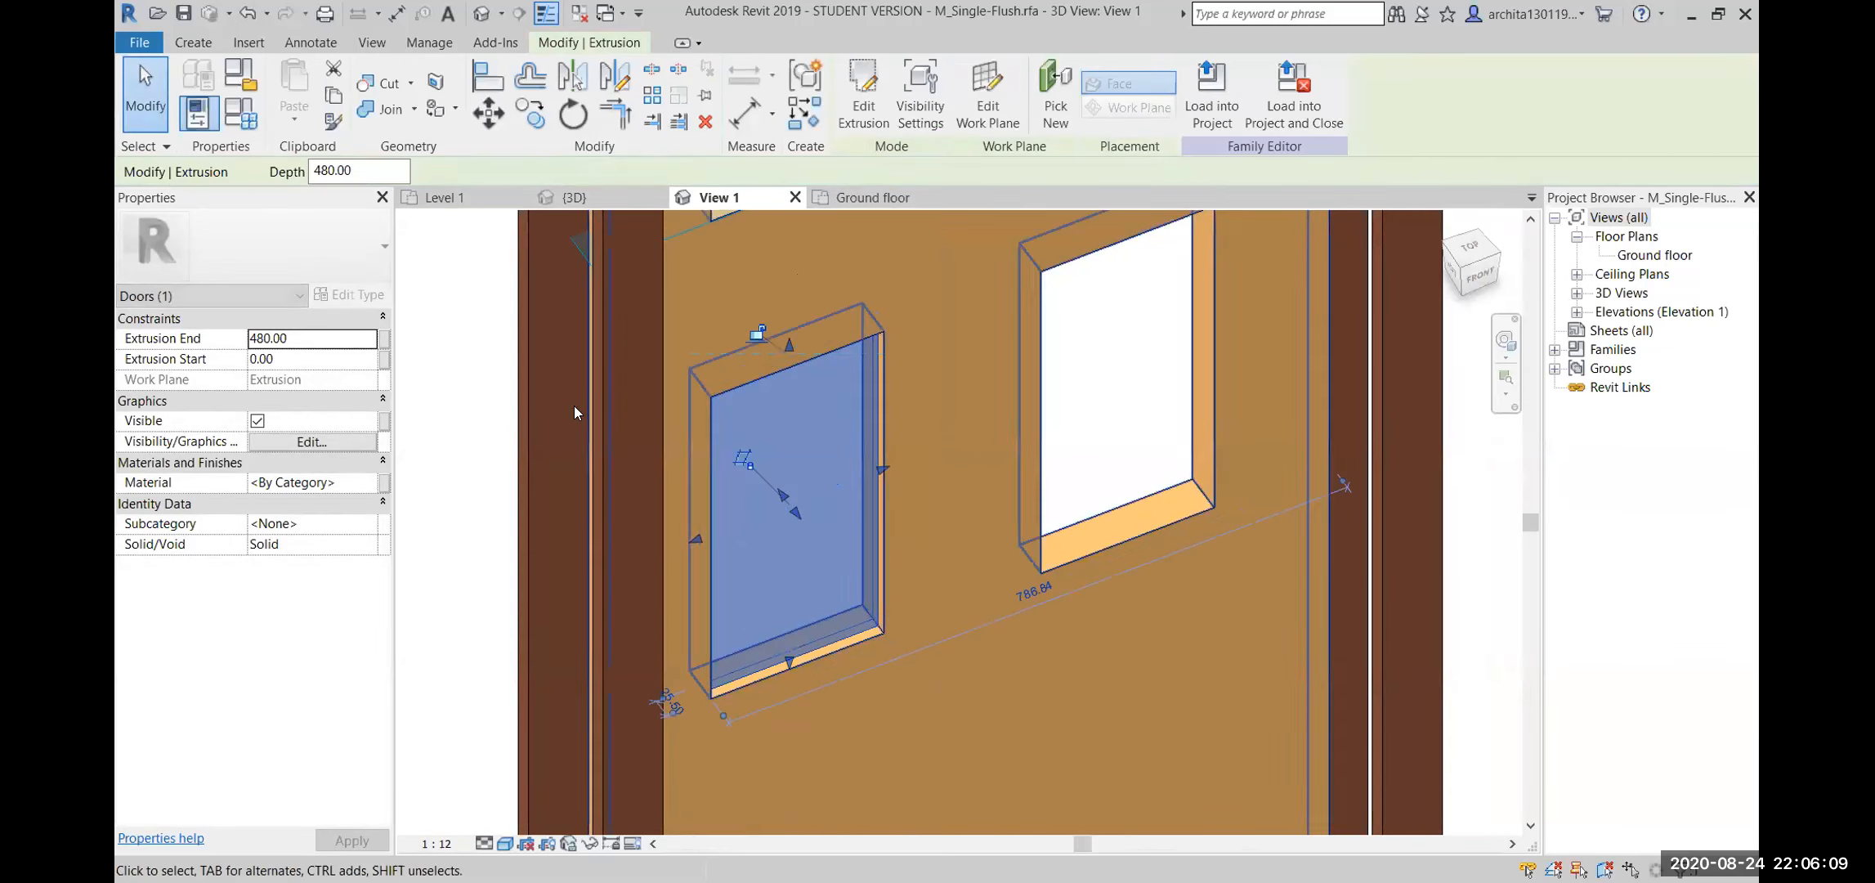
Assign the Glass material to the infill extrusion in the lower-left opening
{"action": "left_click", "coordinate": [356, 483]}
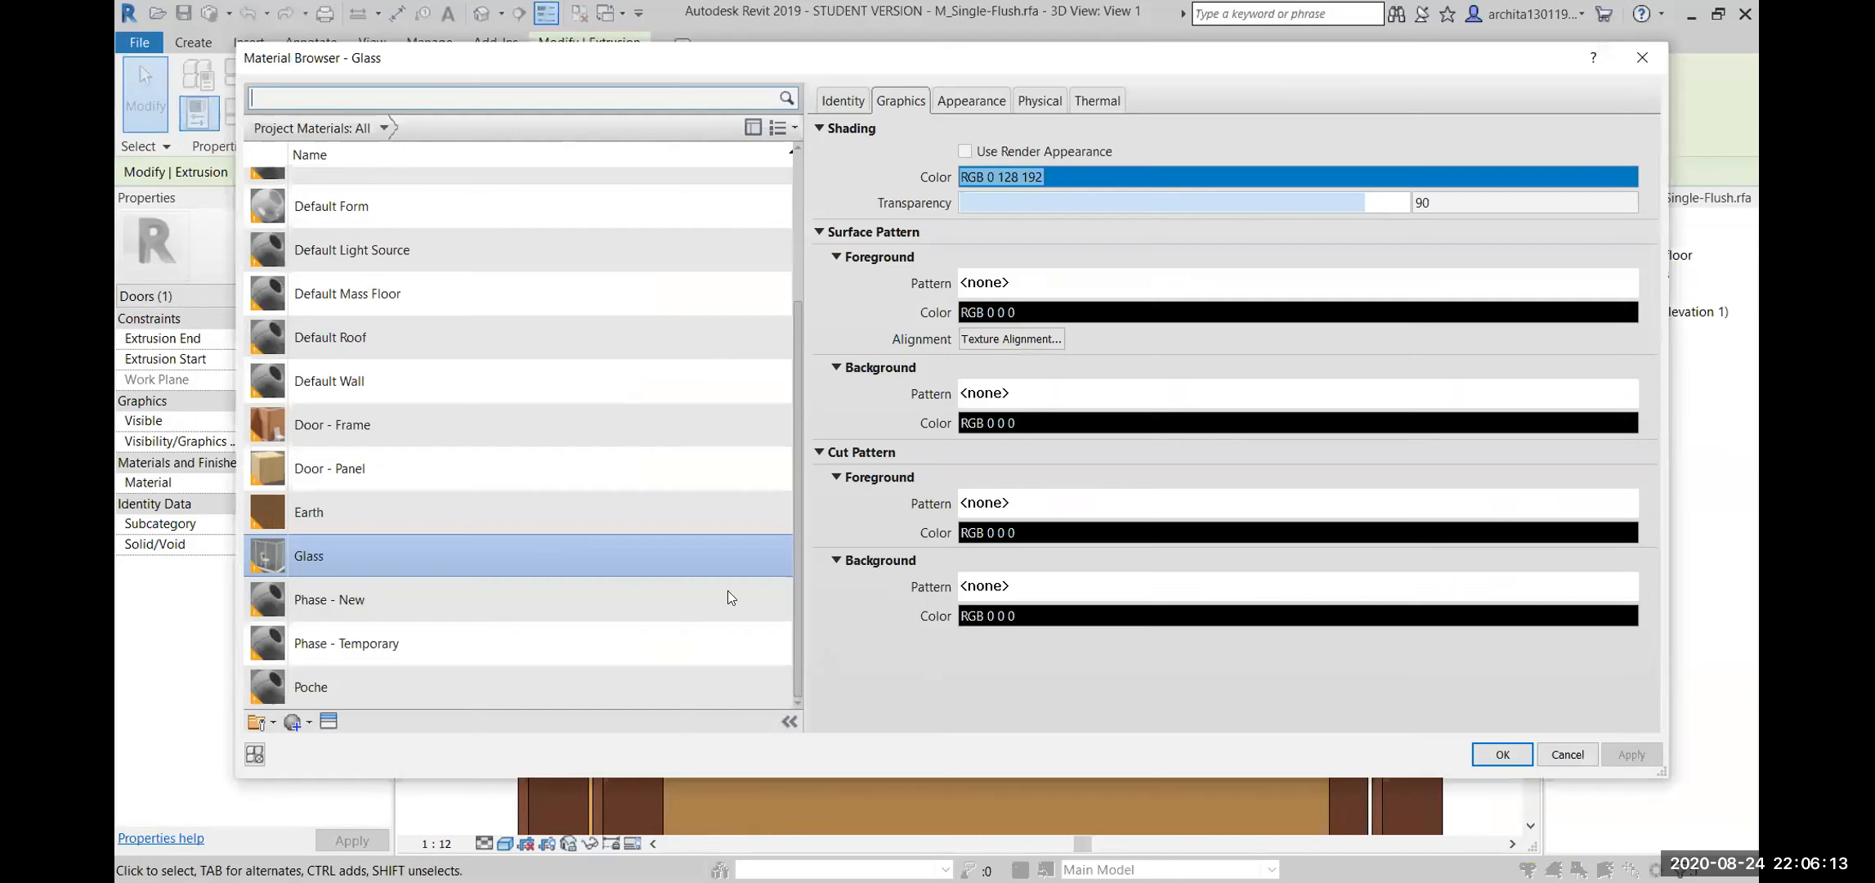
{"action": "left_click", "coordinate": [1516, 750]}
{"action": "scroll", "coordinate": [1032, 645], "scroll_direction": "down", "scroll_amount": 5}
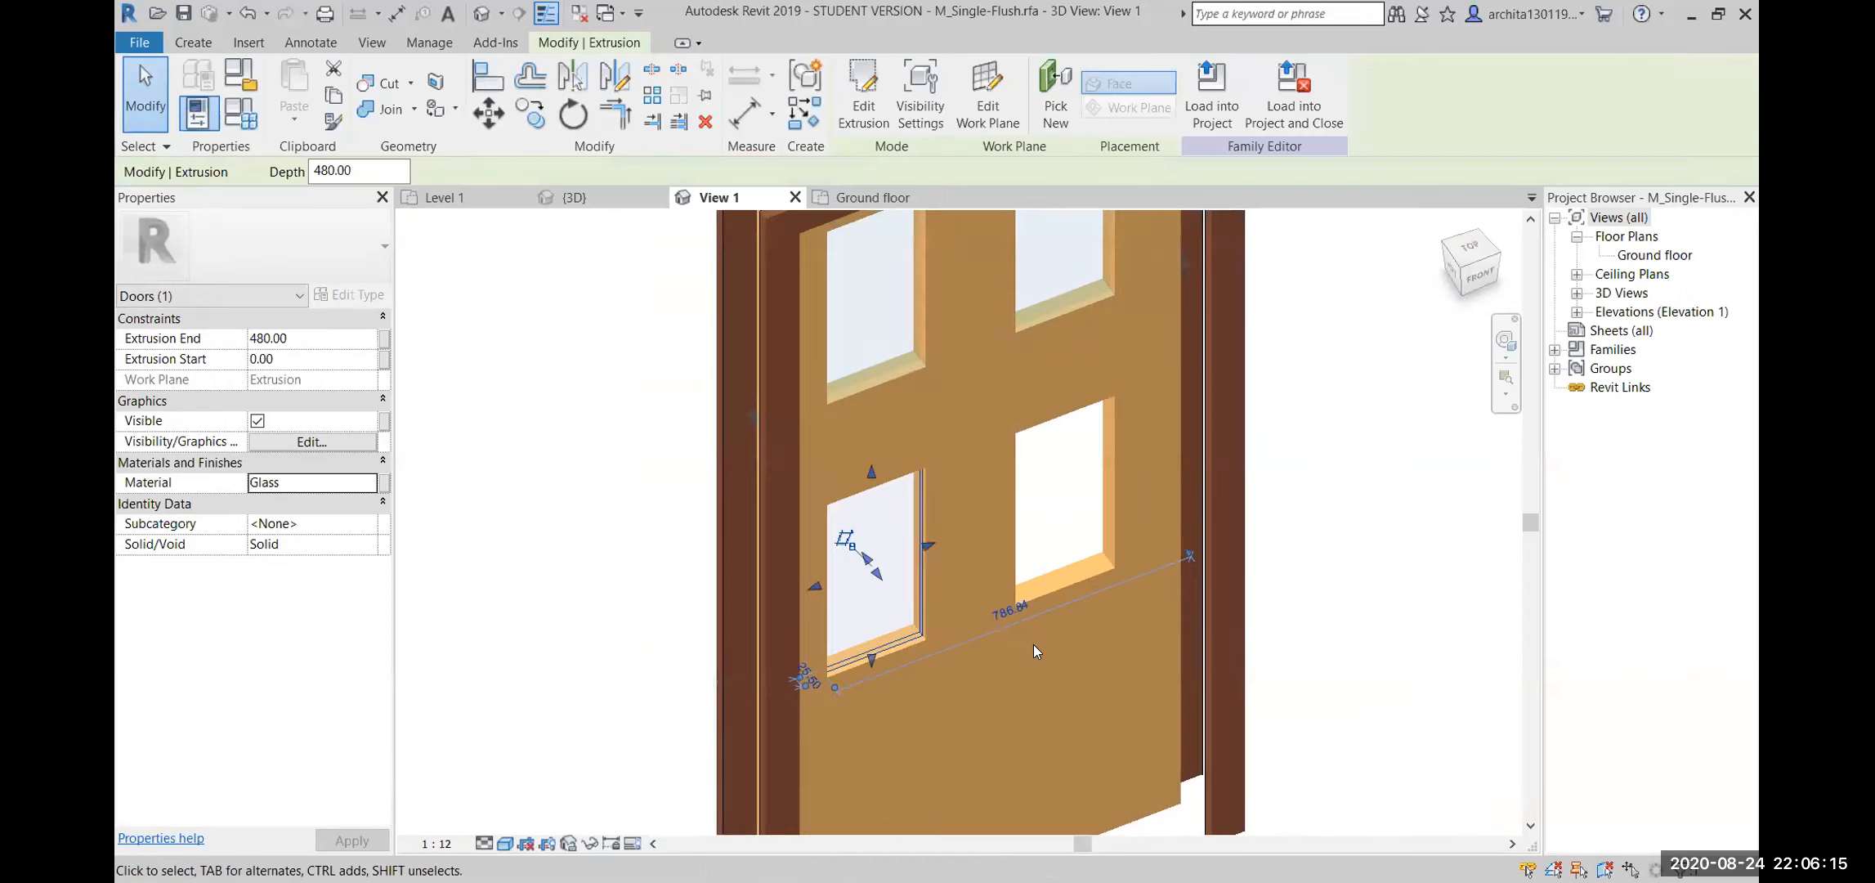
Try to copy the glass extrusion from the lower-left opening across to the lower-right opening
{"action": "left_click", "coordinate": [1301, 585]}
{"action": "scroll", "coordinate": [1095, 610], "scroll_direction": "up", "scroll_amount": 2}
{"action": "scroll", "coordinate": [940, 645], "scroll_direction": "up", "scroll_amount": 2}
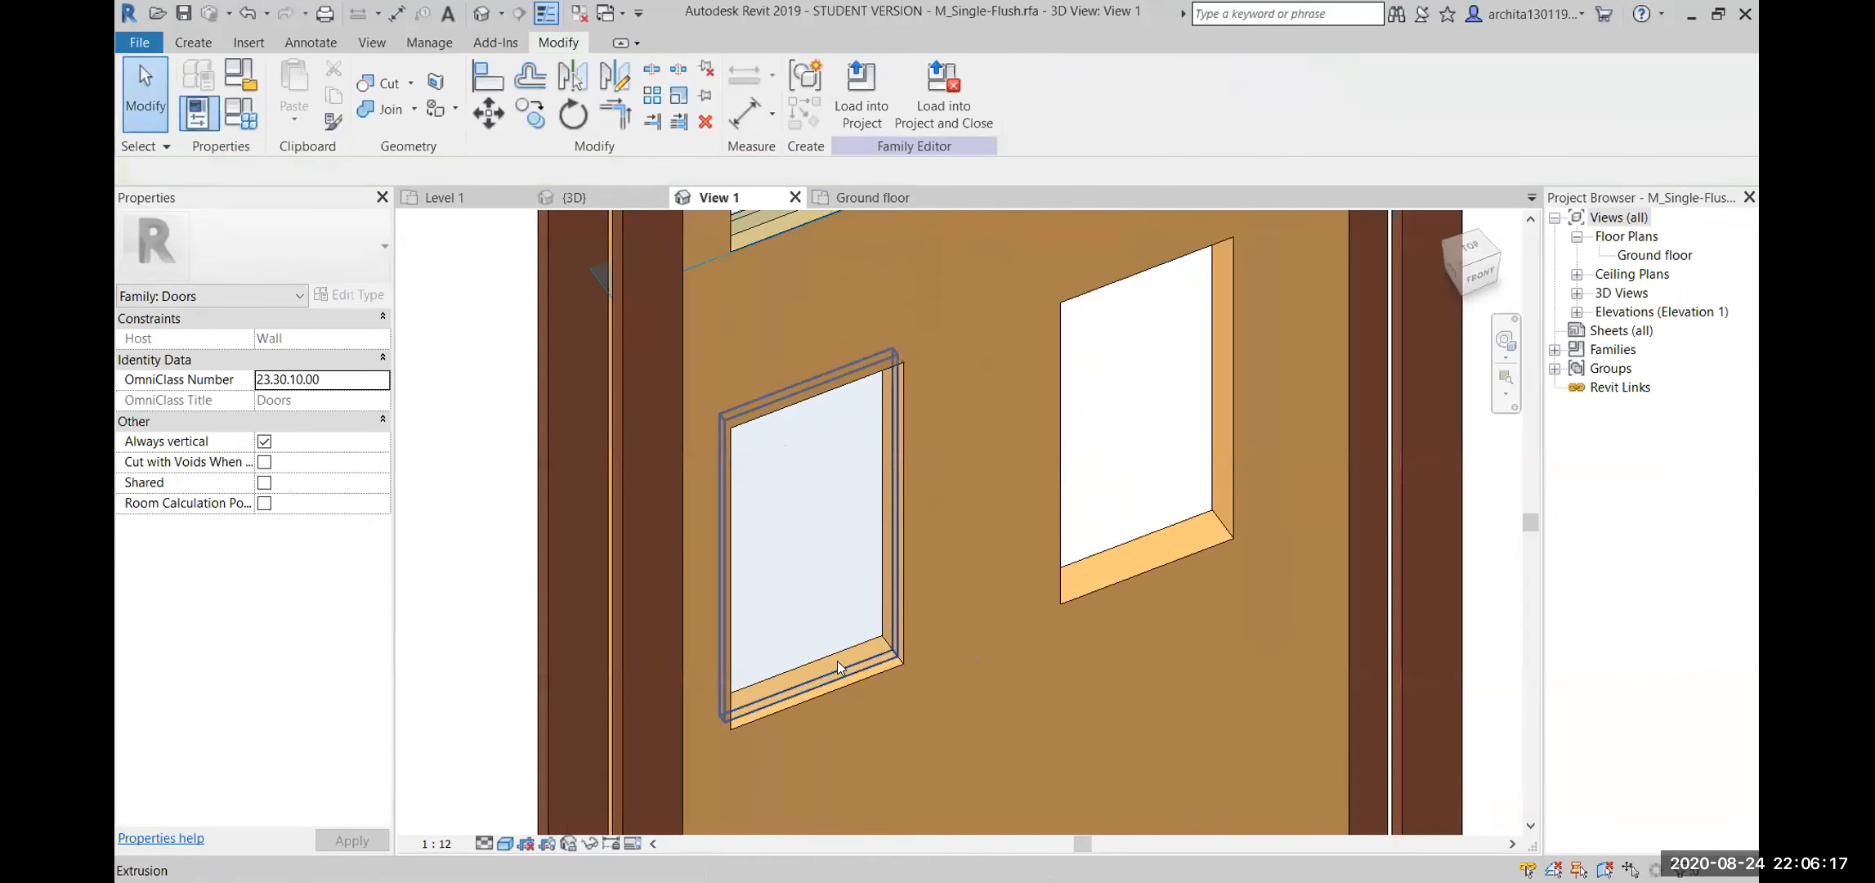
{"action": "left_click", "coordinate": [836, 661]}
{"action": "middle_click_drag", "start_coordinate": [892, 602], "coordinate": [911, 603], "text": "shift"}
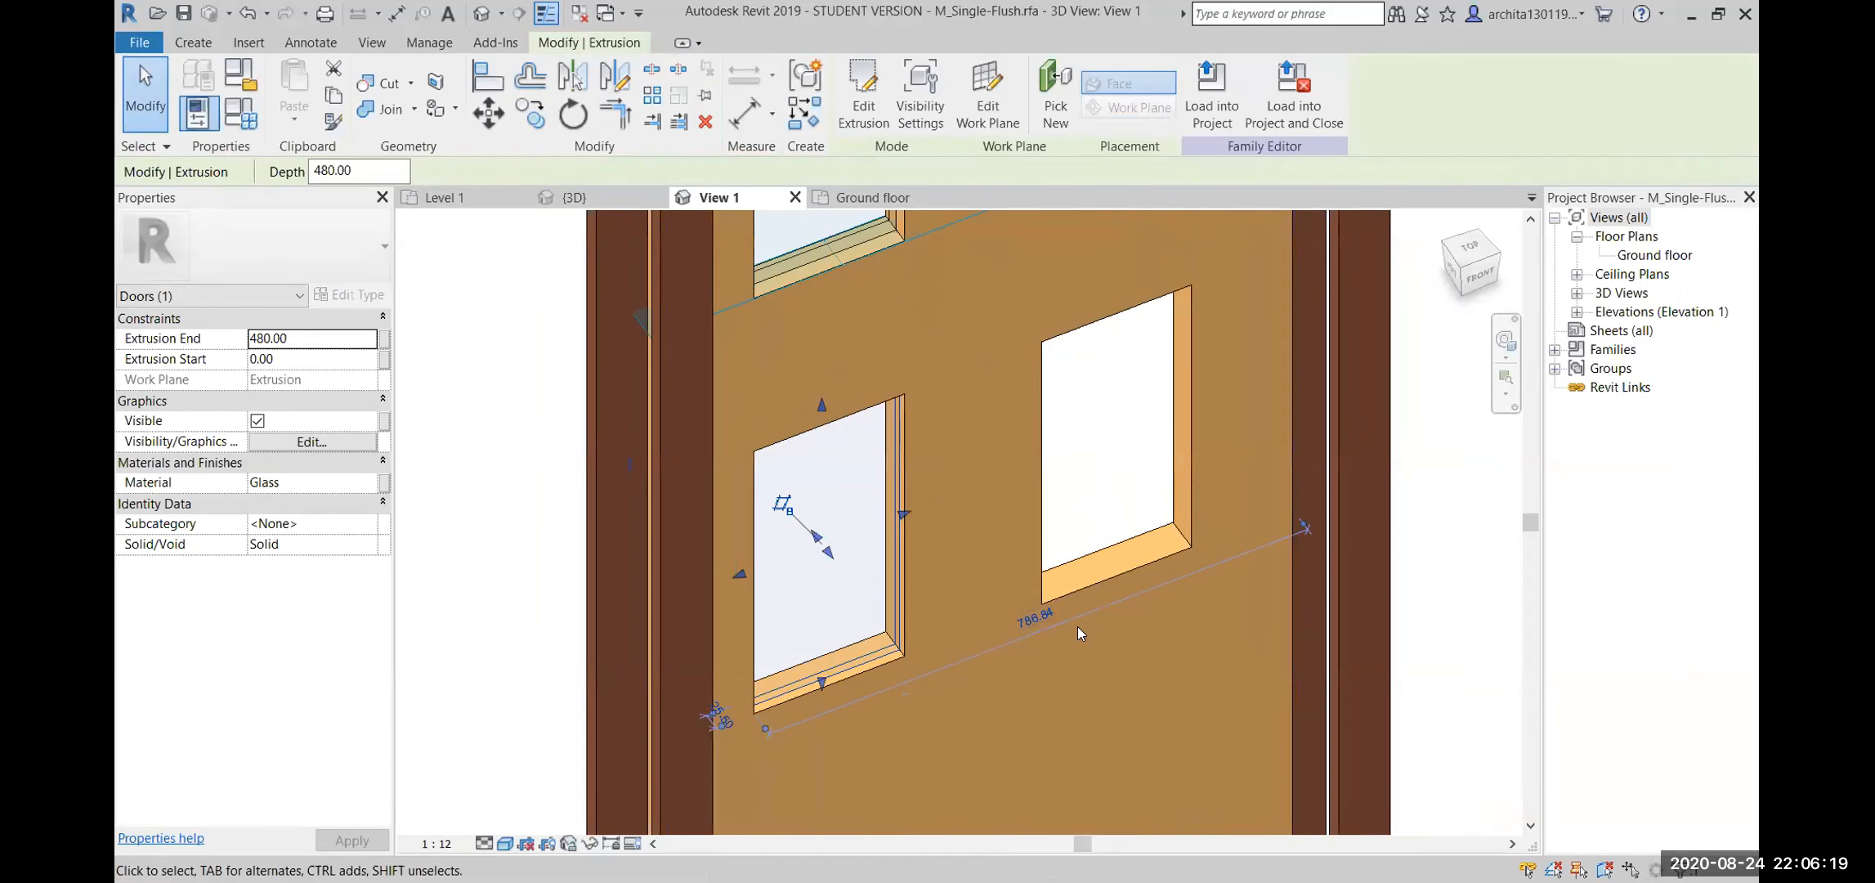
{"action": "middle_click_drag", "start_coordinate": [1076, 625], "coordinate": [1112, 601], "text": "shift"}
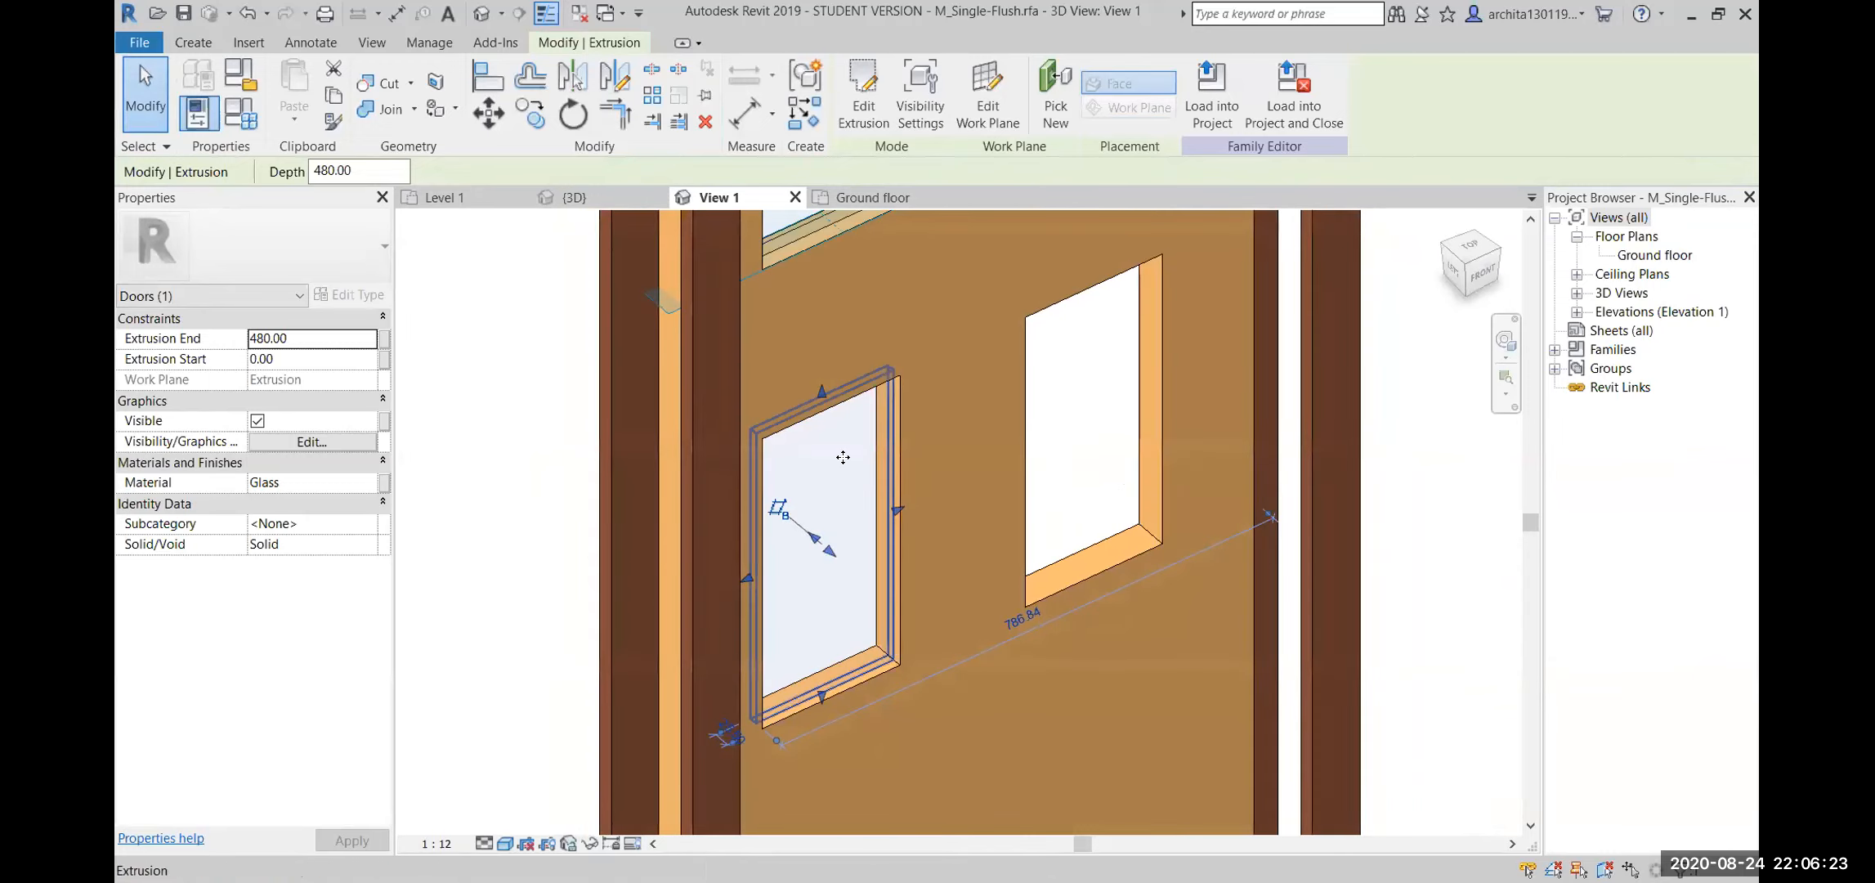
{"action": "left_click", "coordinate": [517, 122]}
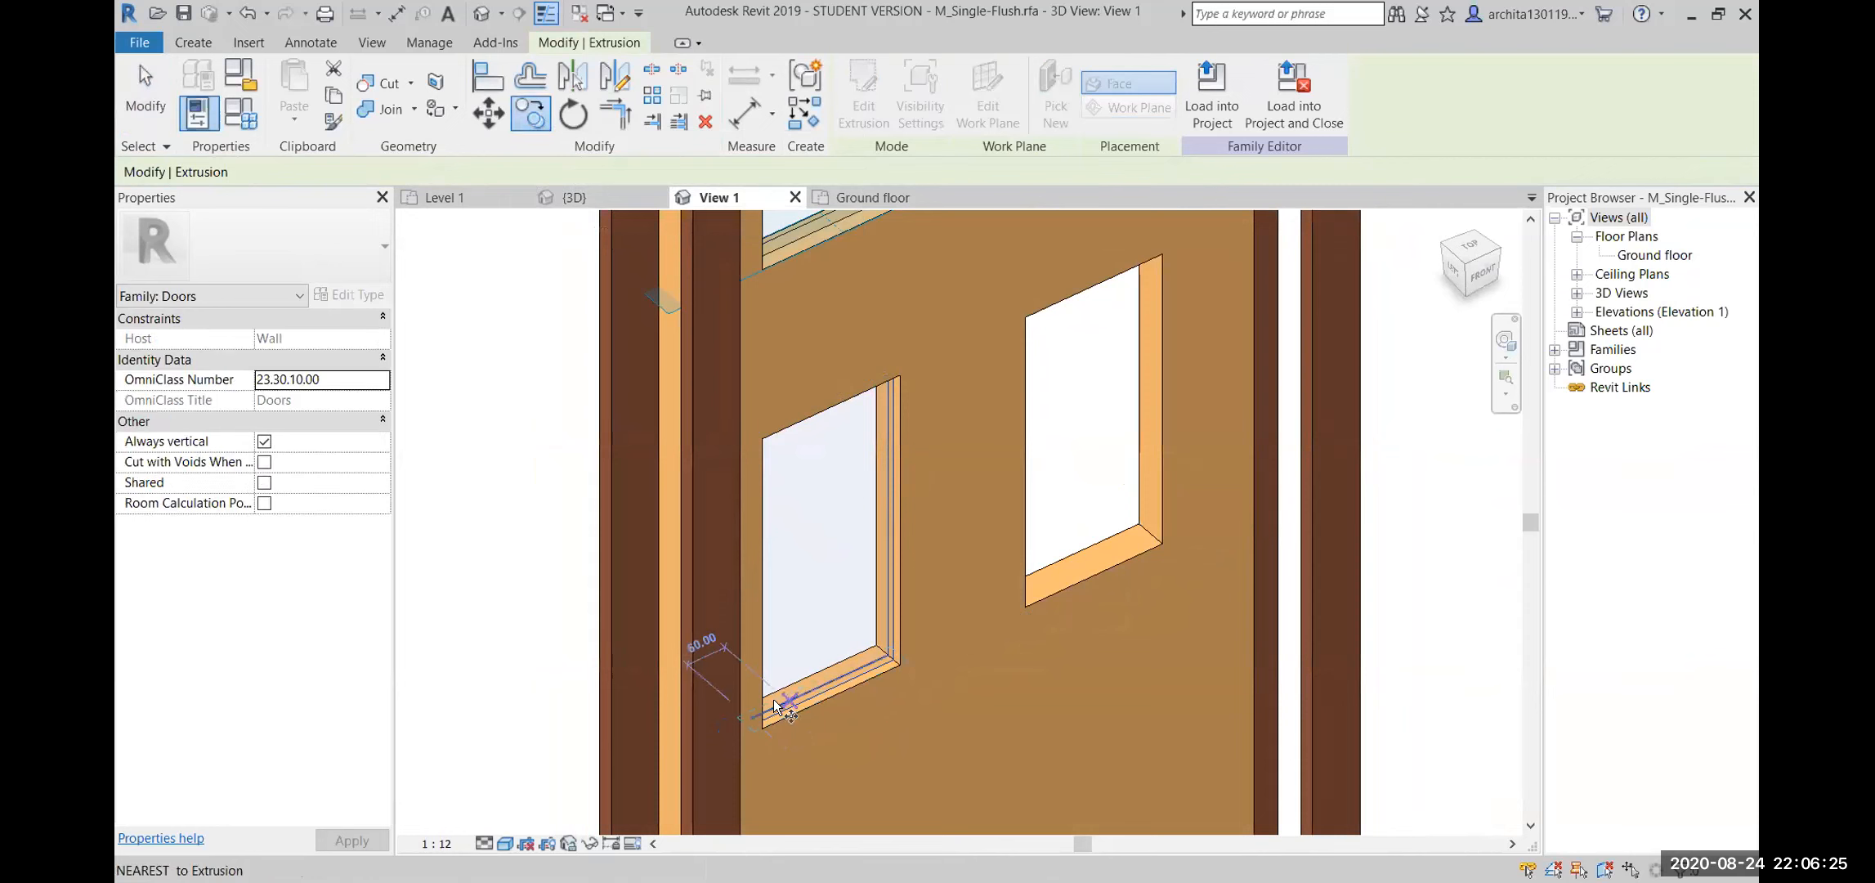
{"action": "left_click", "coordinate": [759, 721]}
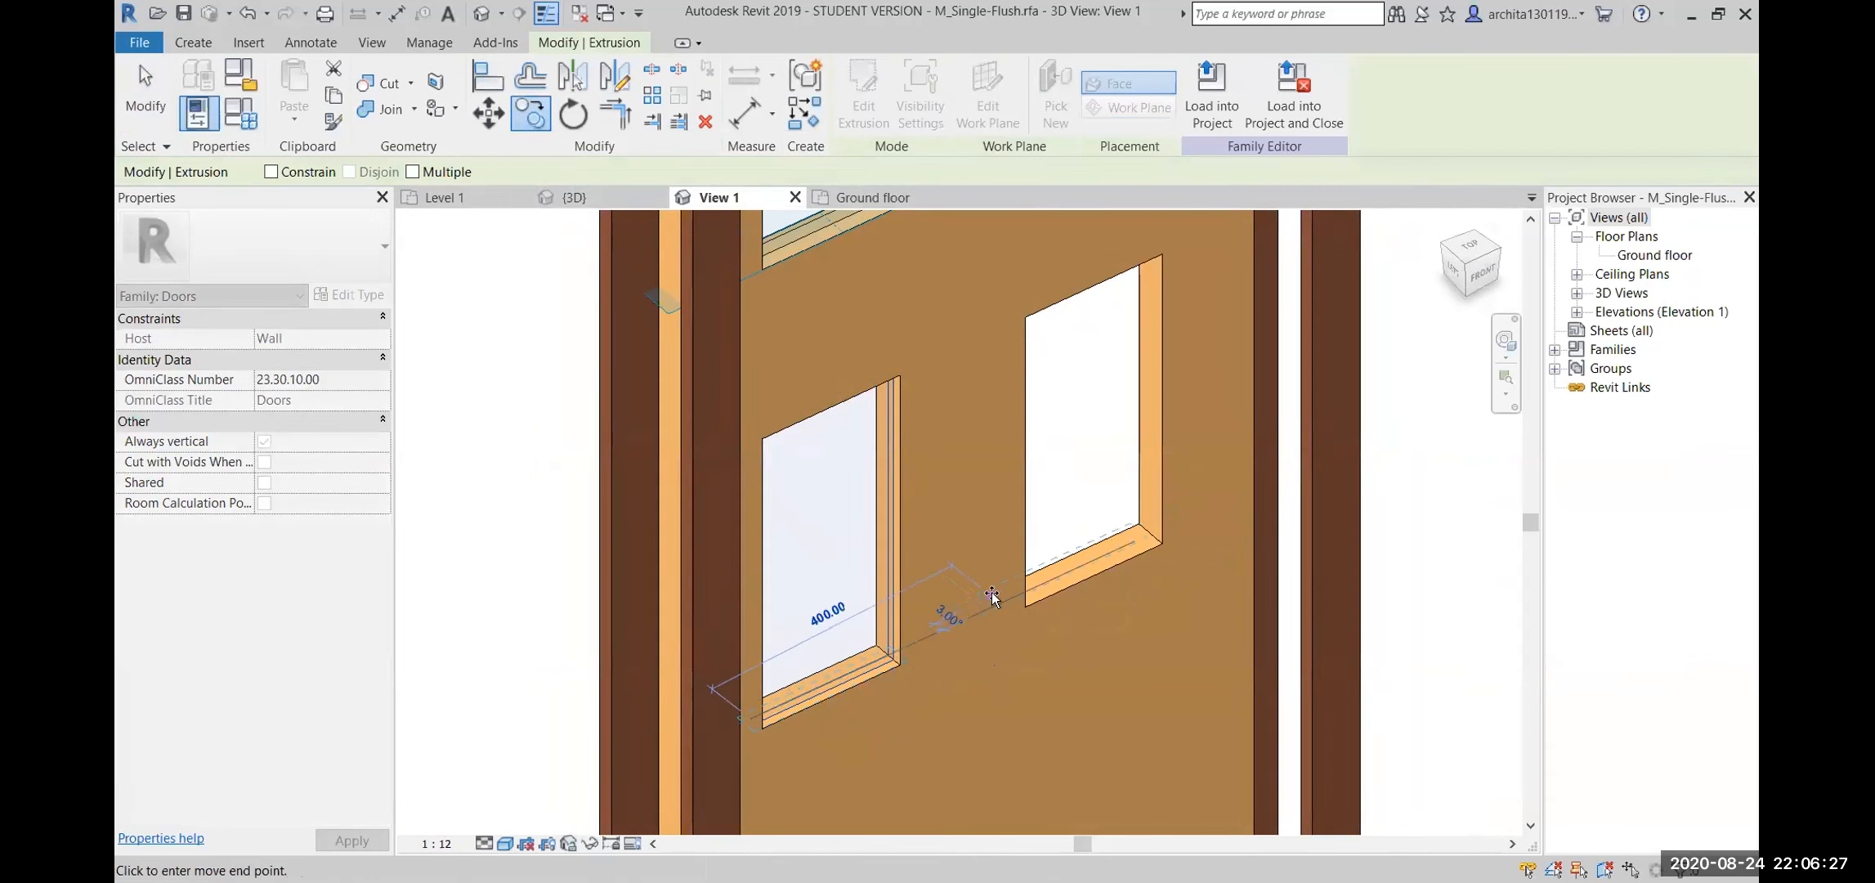
{"action": "left_click", "coordinate": [1018, 596]}
{"action": "scroll", "coordinate": [1130, 600], "scroll_direction": "down", "scroll_amount": 1}
{"action": "middle_click_drag", "start_coordinate": [1129, 601], "coordinate": [830, 681]}
{"action": "left_click", "coordinate": [1084, 580]}
Copy the lower-left glass extrusion about 420 mm horizontally into the lower-right opening, using the opening's bottom corner as the end point
{"action": "left_click", "coordinate": [831, 680]}
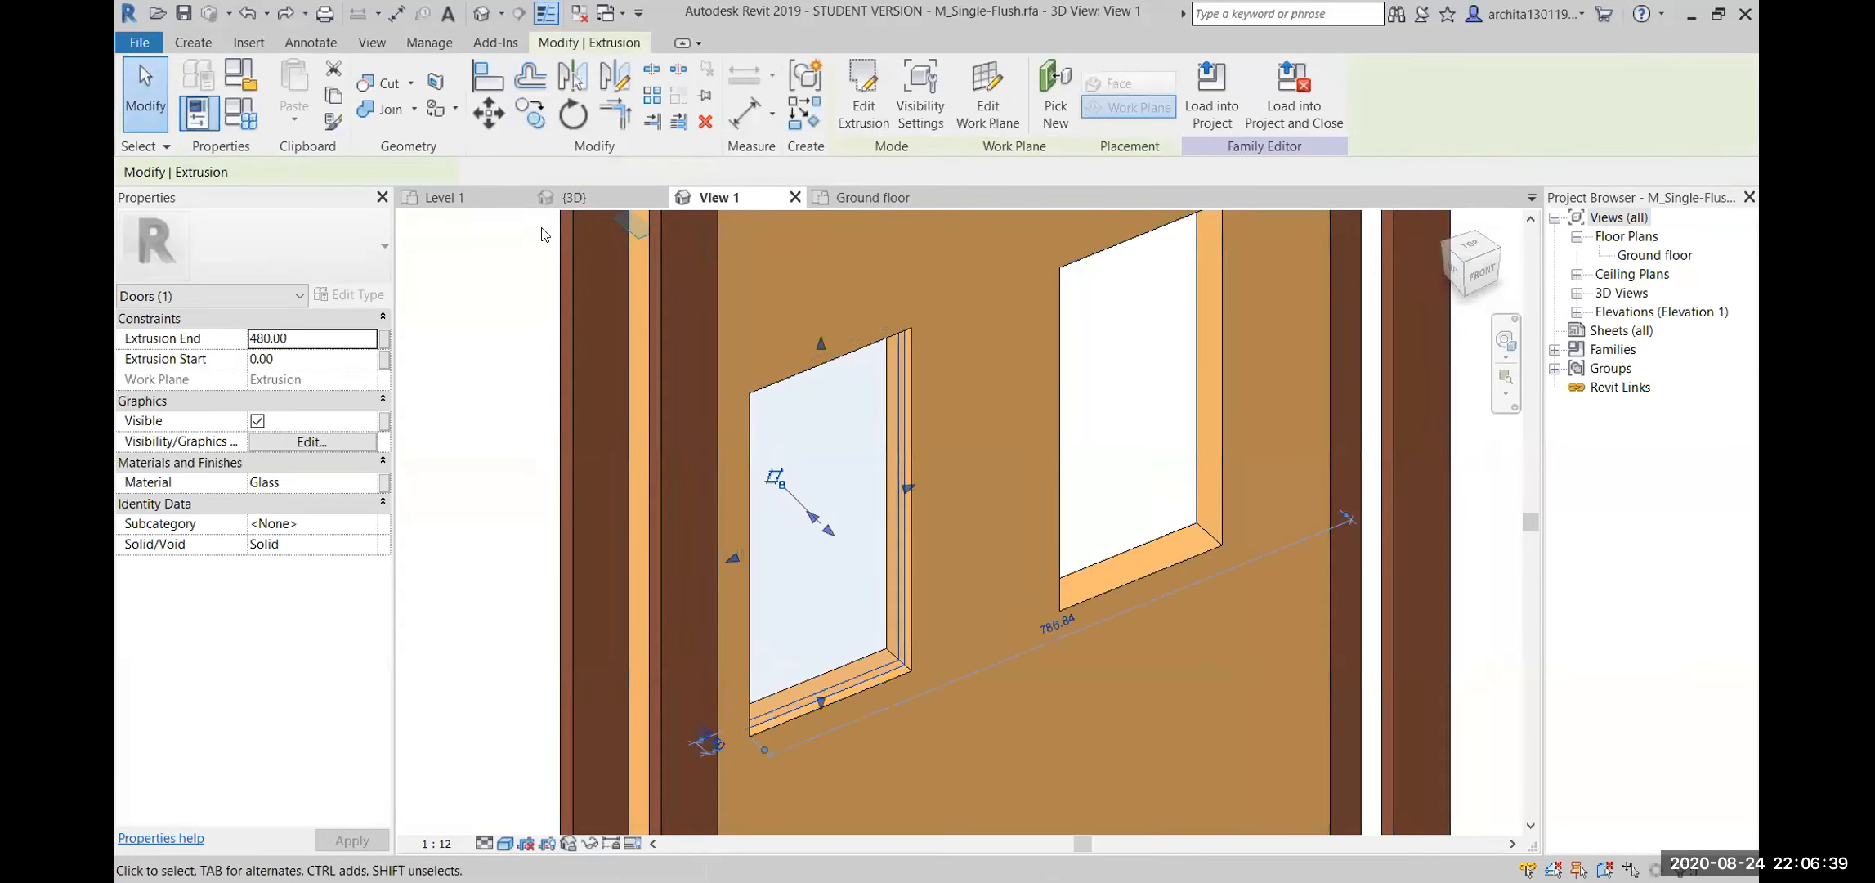
{"action": "left_click", "coordinate": [489, 113]}
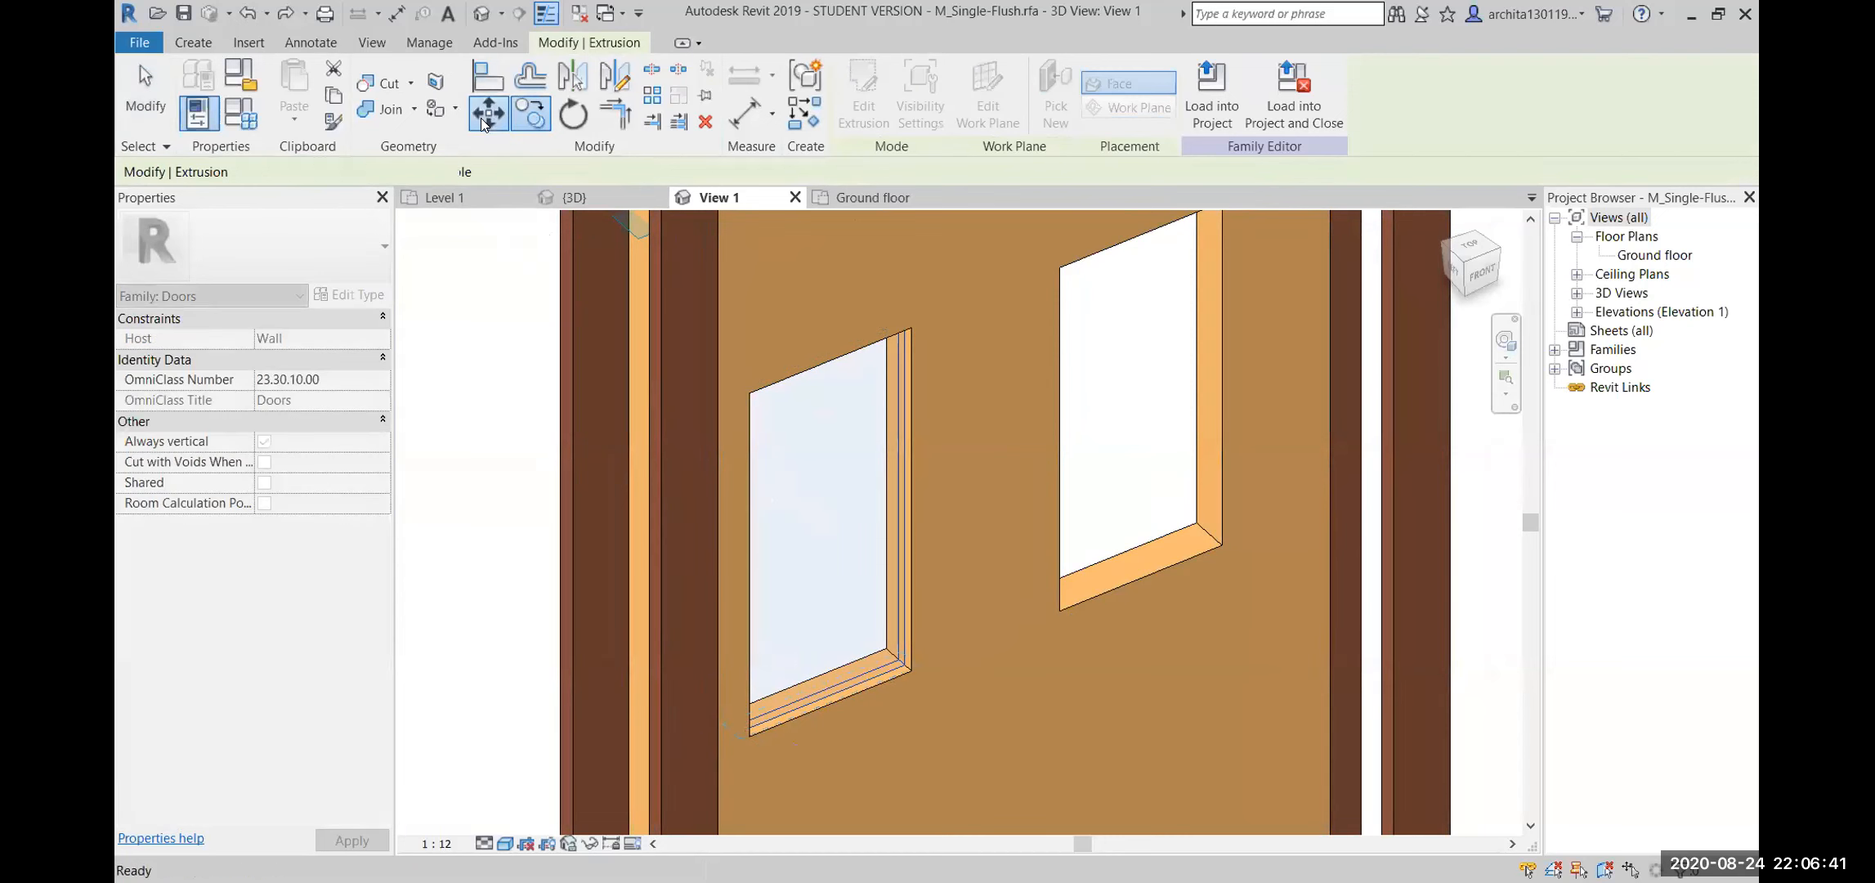
{"action": "left_click", "coordinate": [747, 734]}
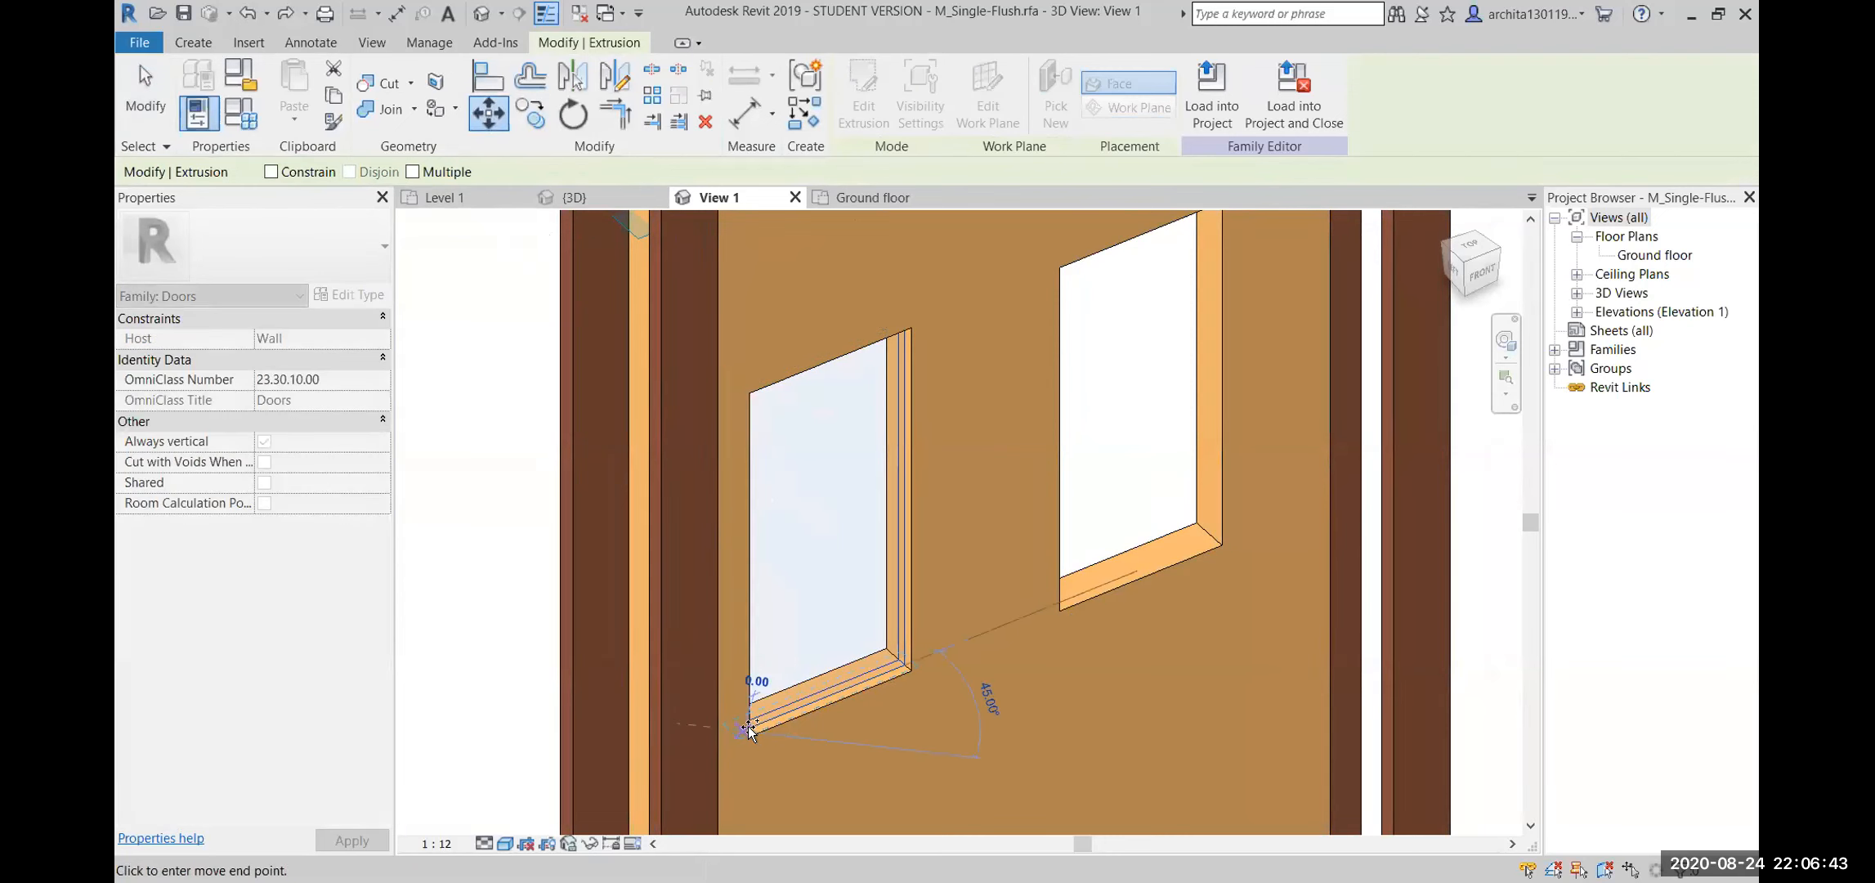
{"action": "left_click", "coordinate": [1051, 599]}
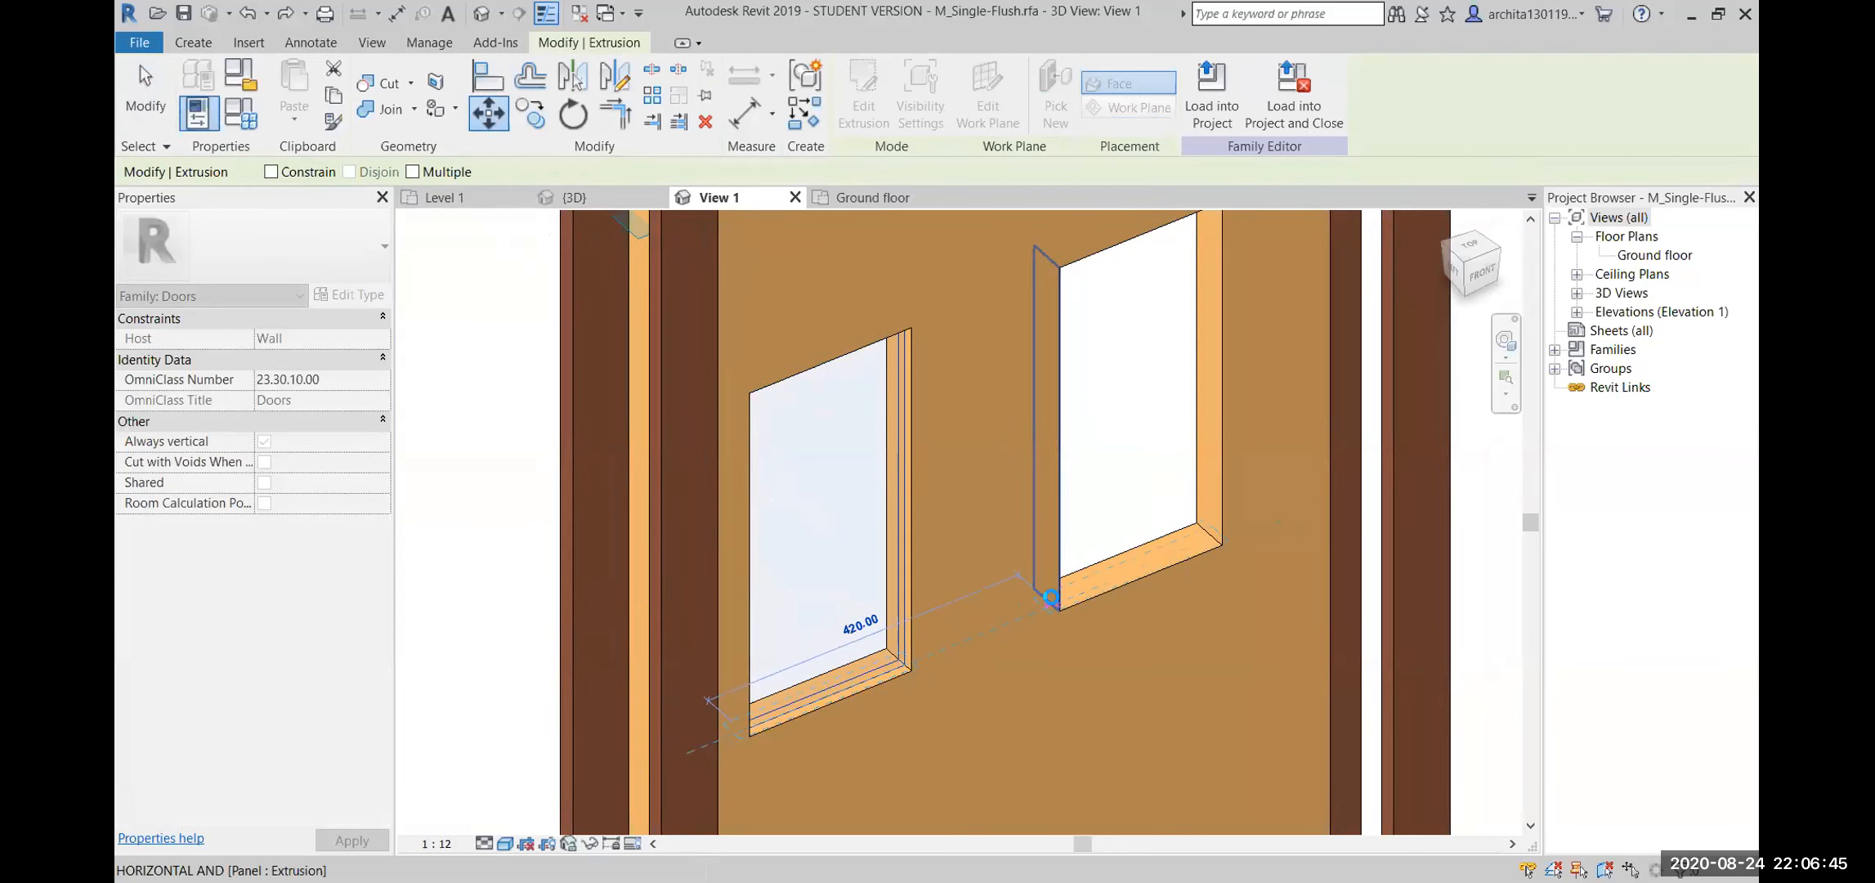
{"action": "scroll", "coordinate": [969, 632], "scroll_direction": "down", "scroll_amount": 2}
{"action": "left_click", "coordinate": [1381, 533]}
{"action": "middle_click_drag", "start_coordinate": [1411, 560], "coordinate": [969, 665], "text": "shift"}
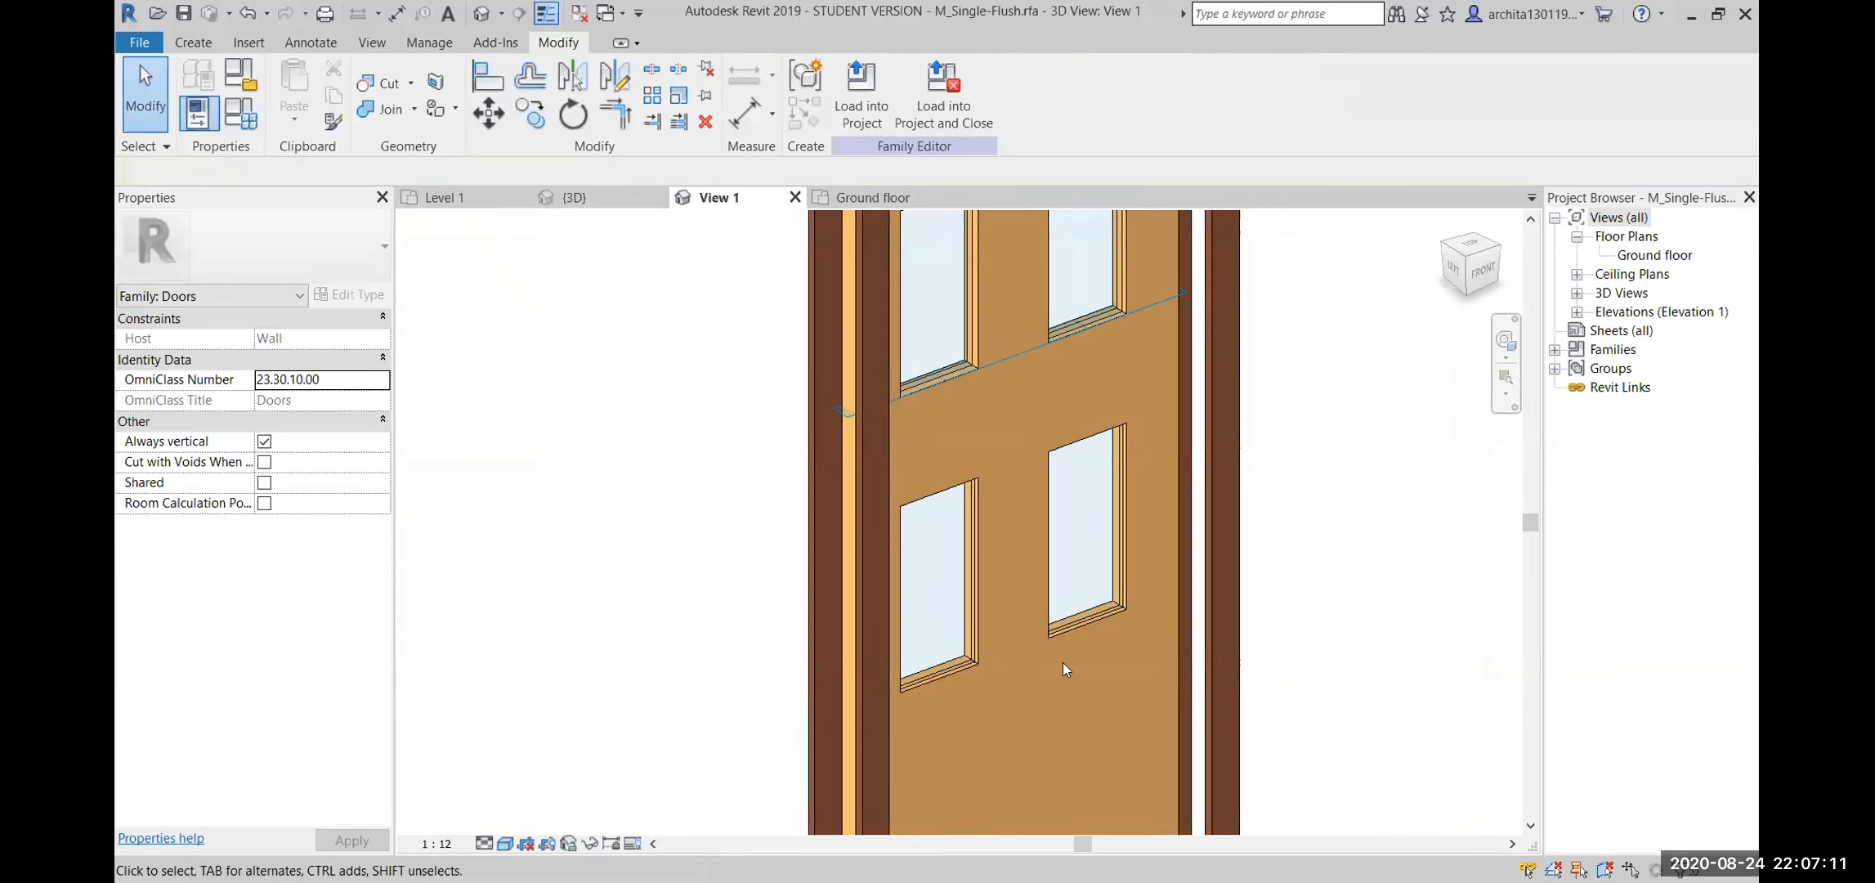
Review the four glazed openings and examine the extrusion properties of the glass infill in the upper pair
{"action": "scroll", "coordinate": [1062, 662], "scroll_direction": "down", "scroll_amount": 2}
{"action": "middle_click_drag", "start_coordinate": [1311, 603], "coordinate": [1277, 594]}
{"action": "scroll", "coordinate": [1139, 608], "scroll_direction": "up", "scroll_amount": 2}
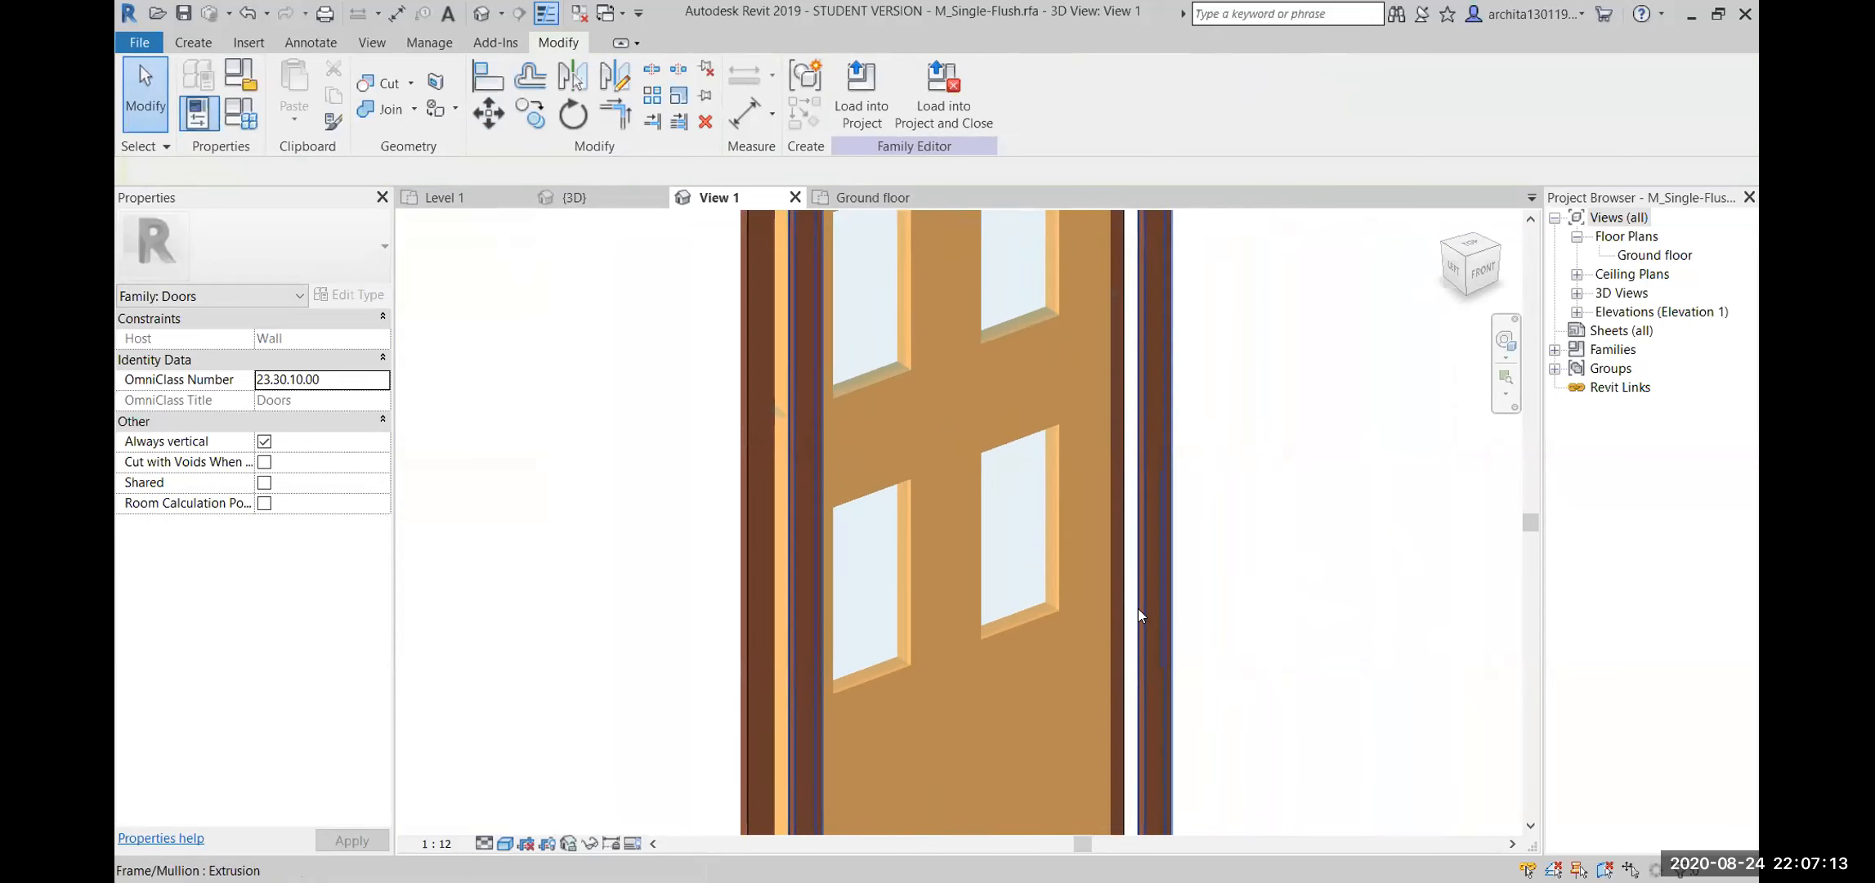
{"action": "middle_click_drag", "start_coordinate": [1165, 632], "coordinate": [1180, 653]}
{"action": "scroll", "coordinate": [1165, 623], "scroll_direction": "down", "scroll_amount": 1}
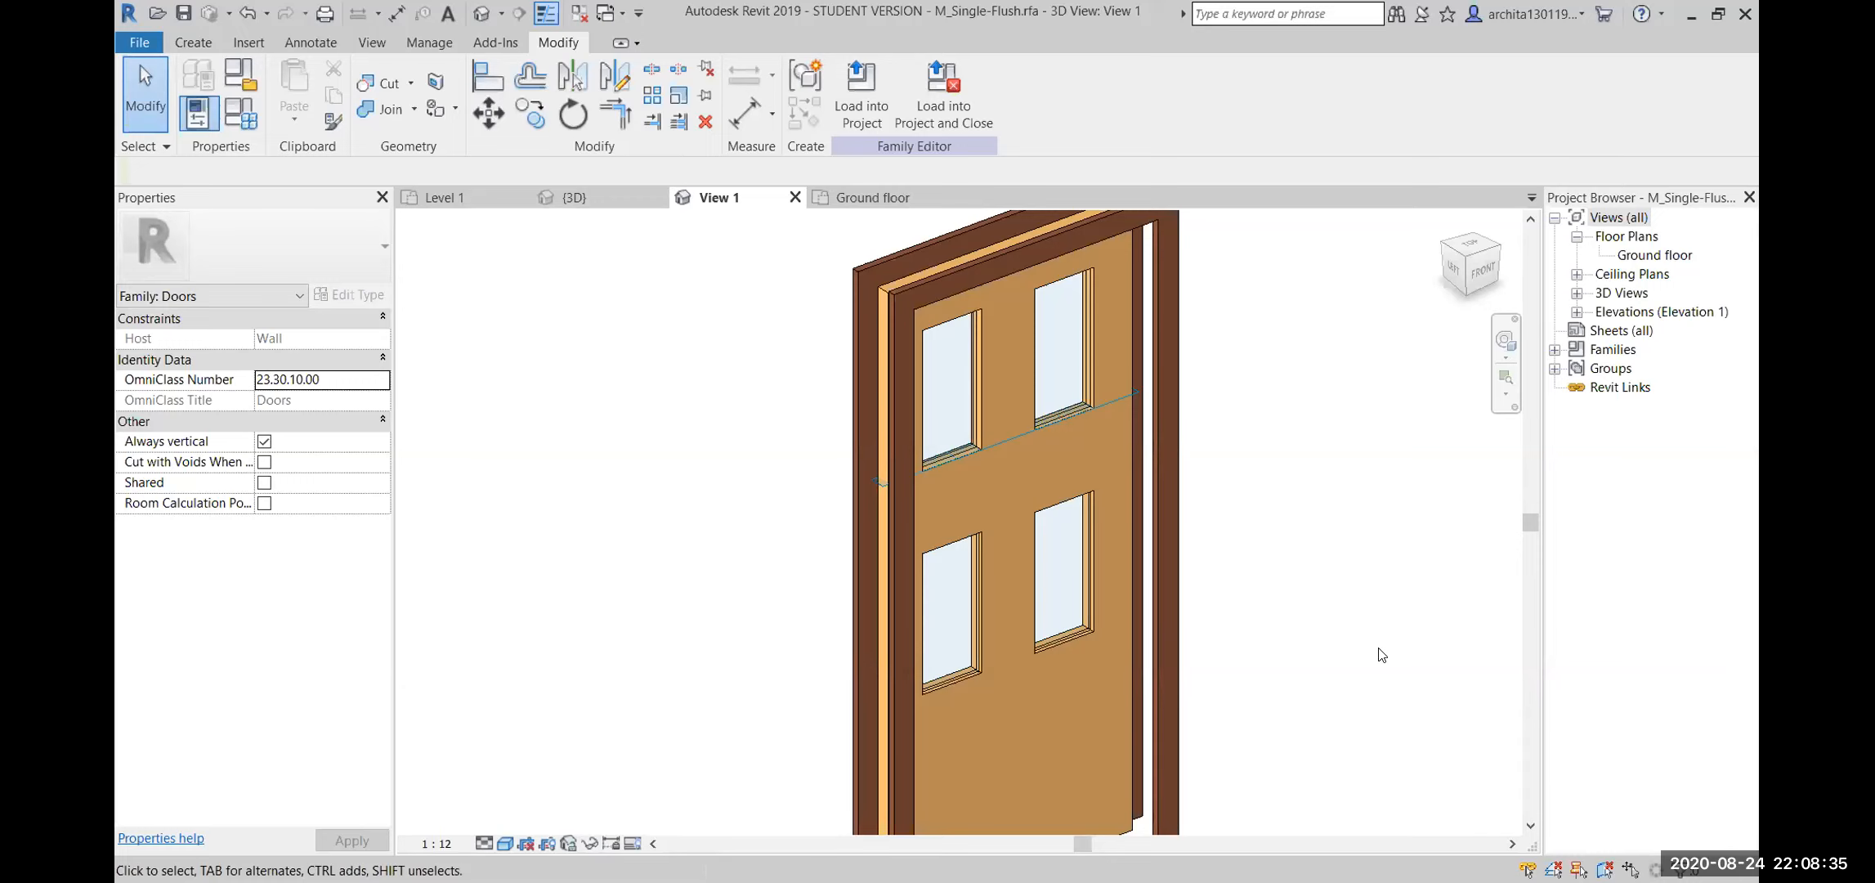
{"action": "scroll", "coordinate": [902, 377], "scroll_direction": "up", "scroll_amount": 3}
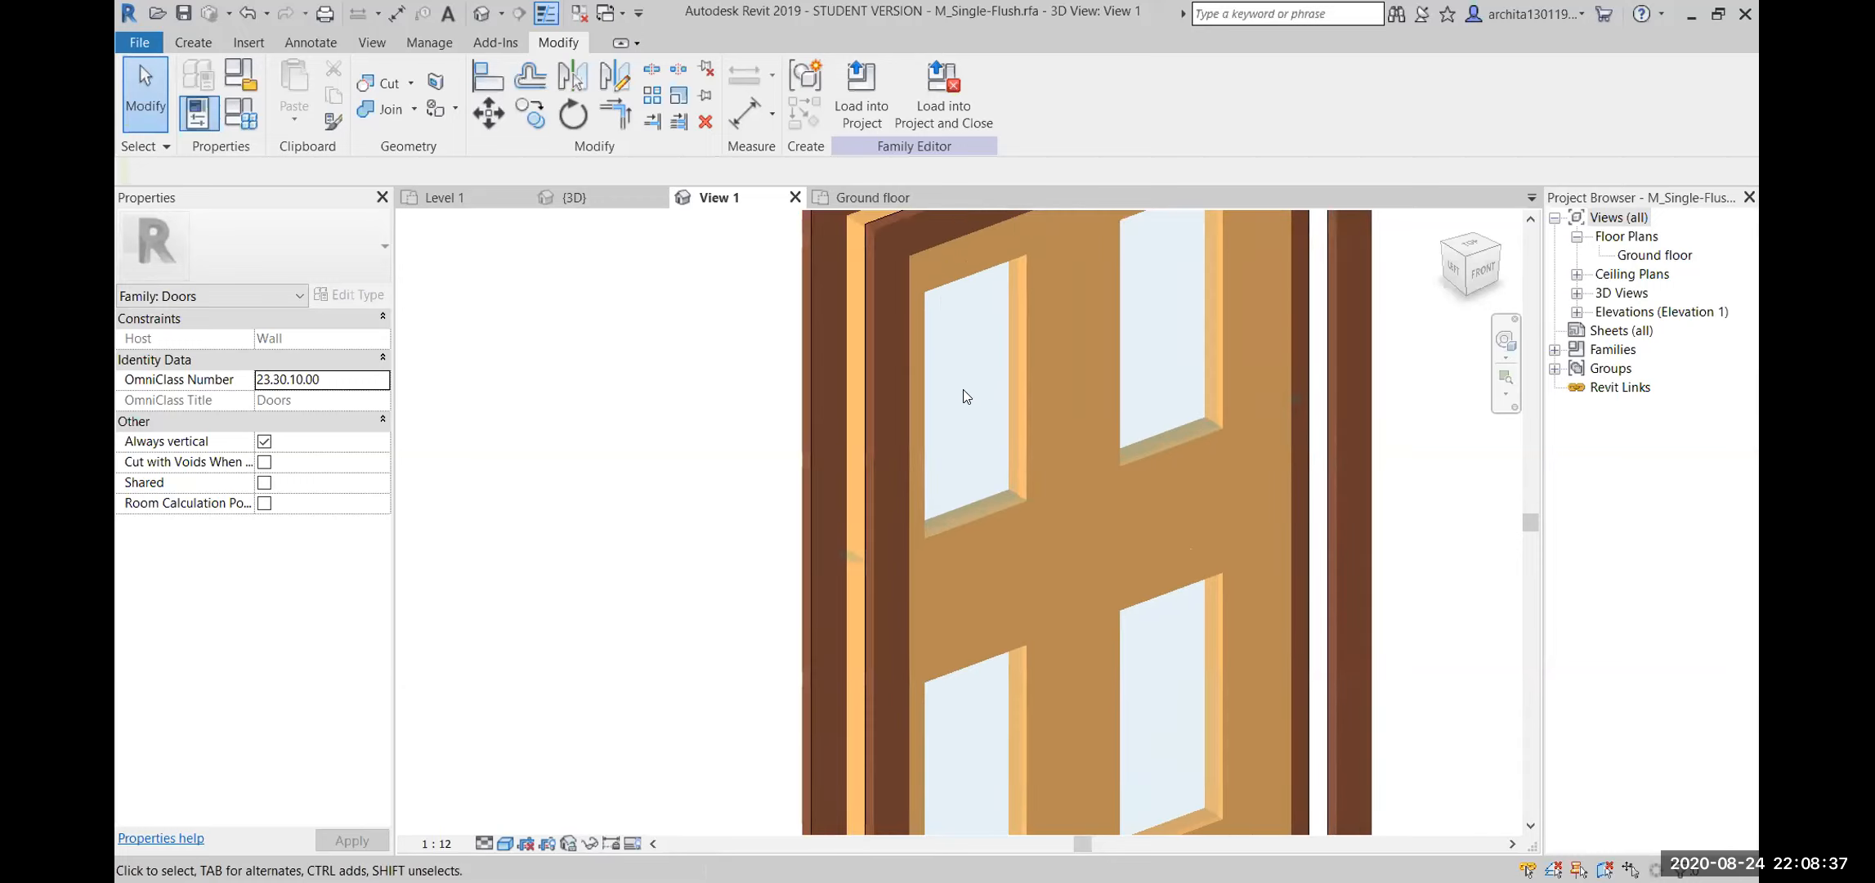
{"action": "left_click", "coordinate": [993, 541]}
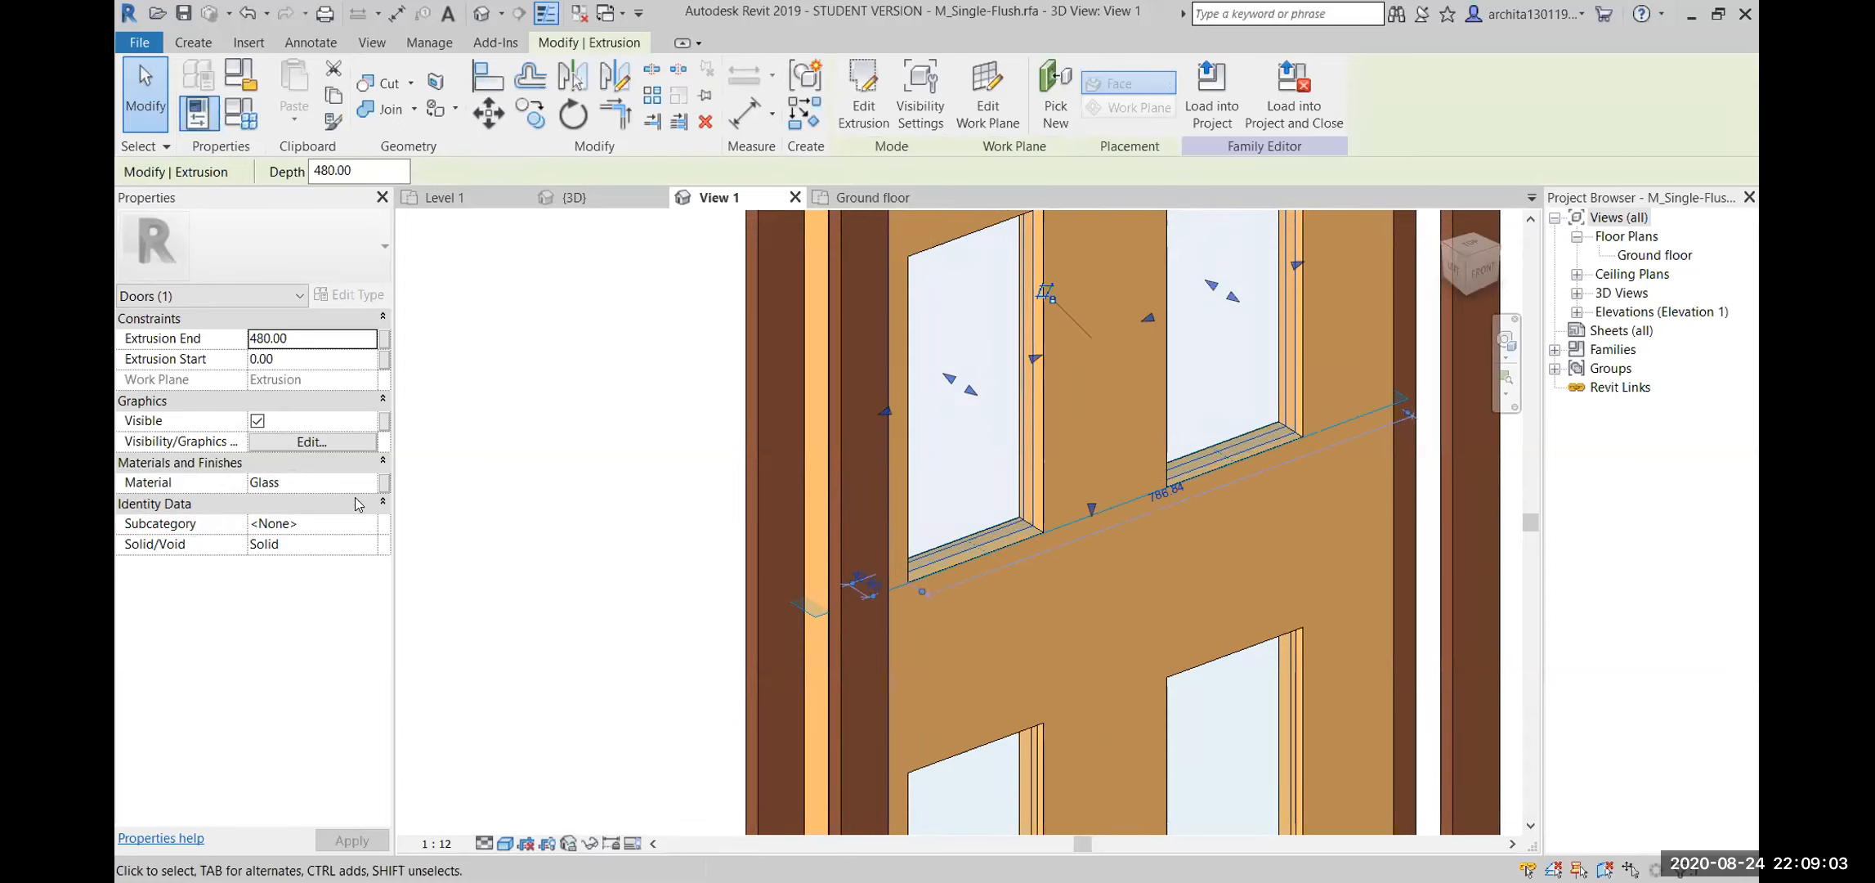
{"action": "scroll", "coordinate": [749, 497], "scroll_direction": "down", "scroll_amount": 3}
{"action": "left_click", "coordinate": [603, 502]}
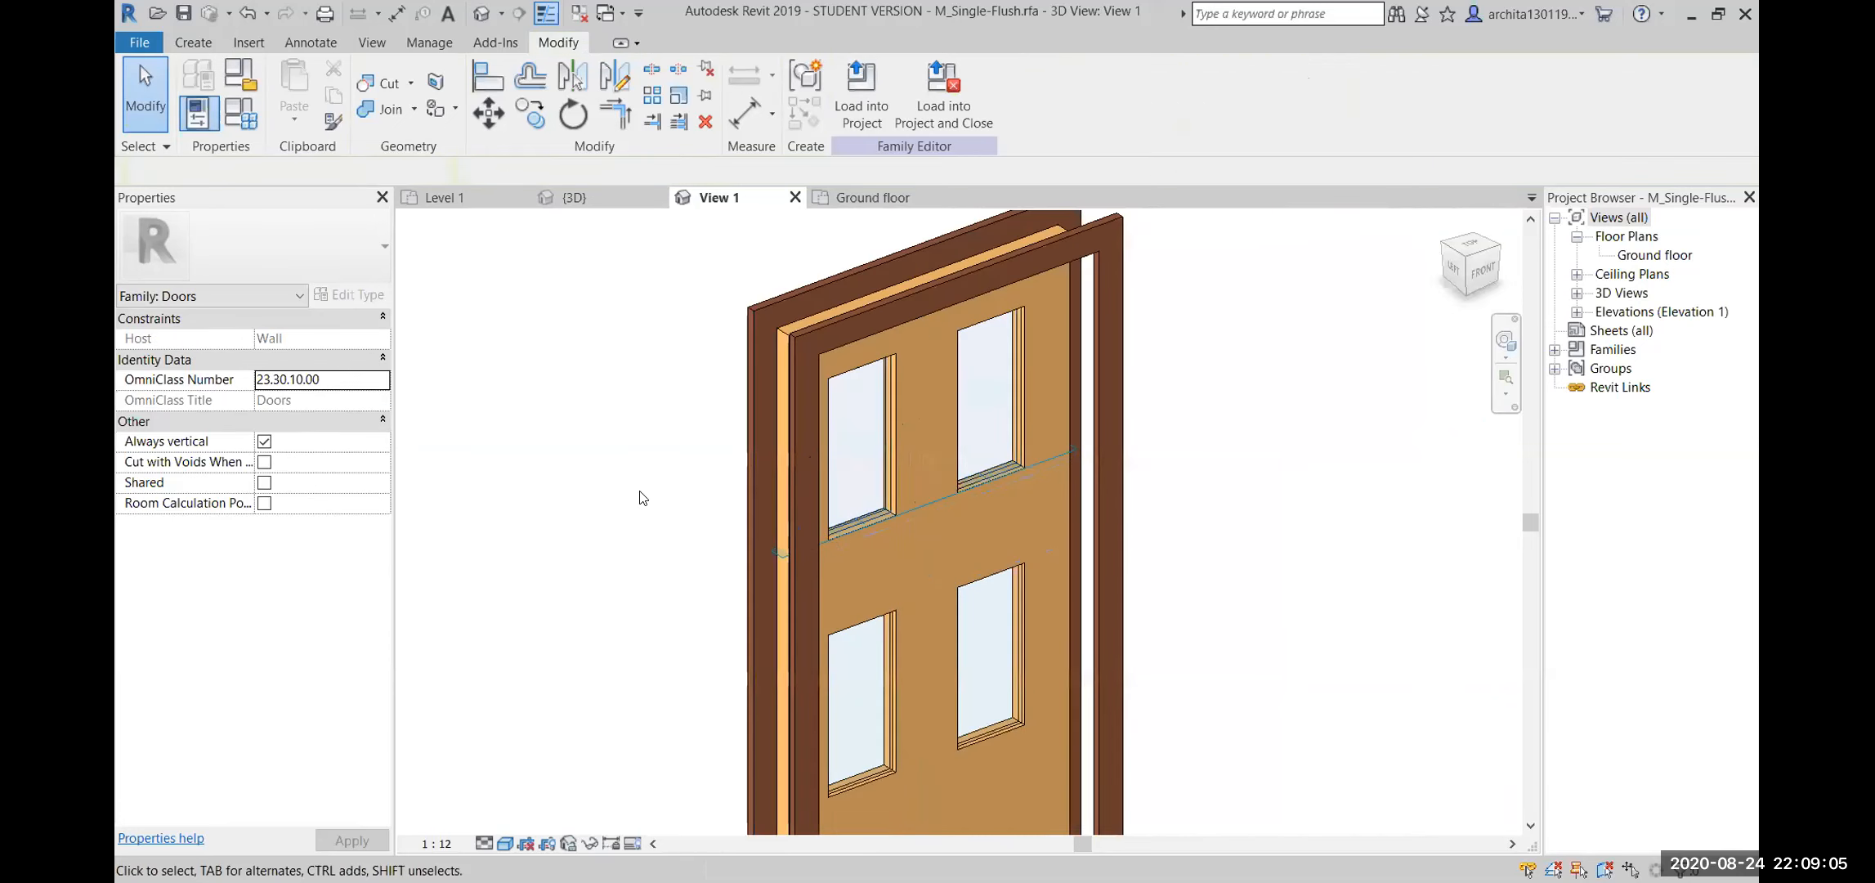
{"action": "left_click", "coordinate": [869, 518]}
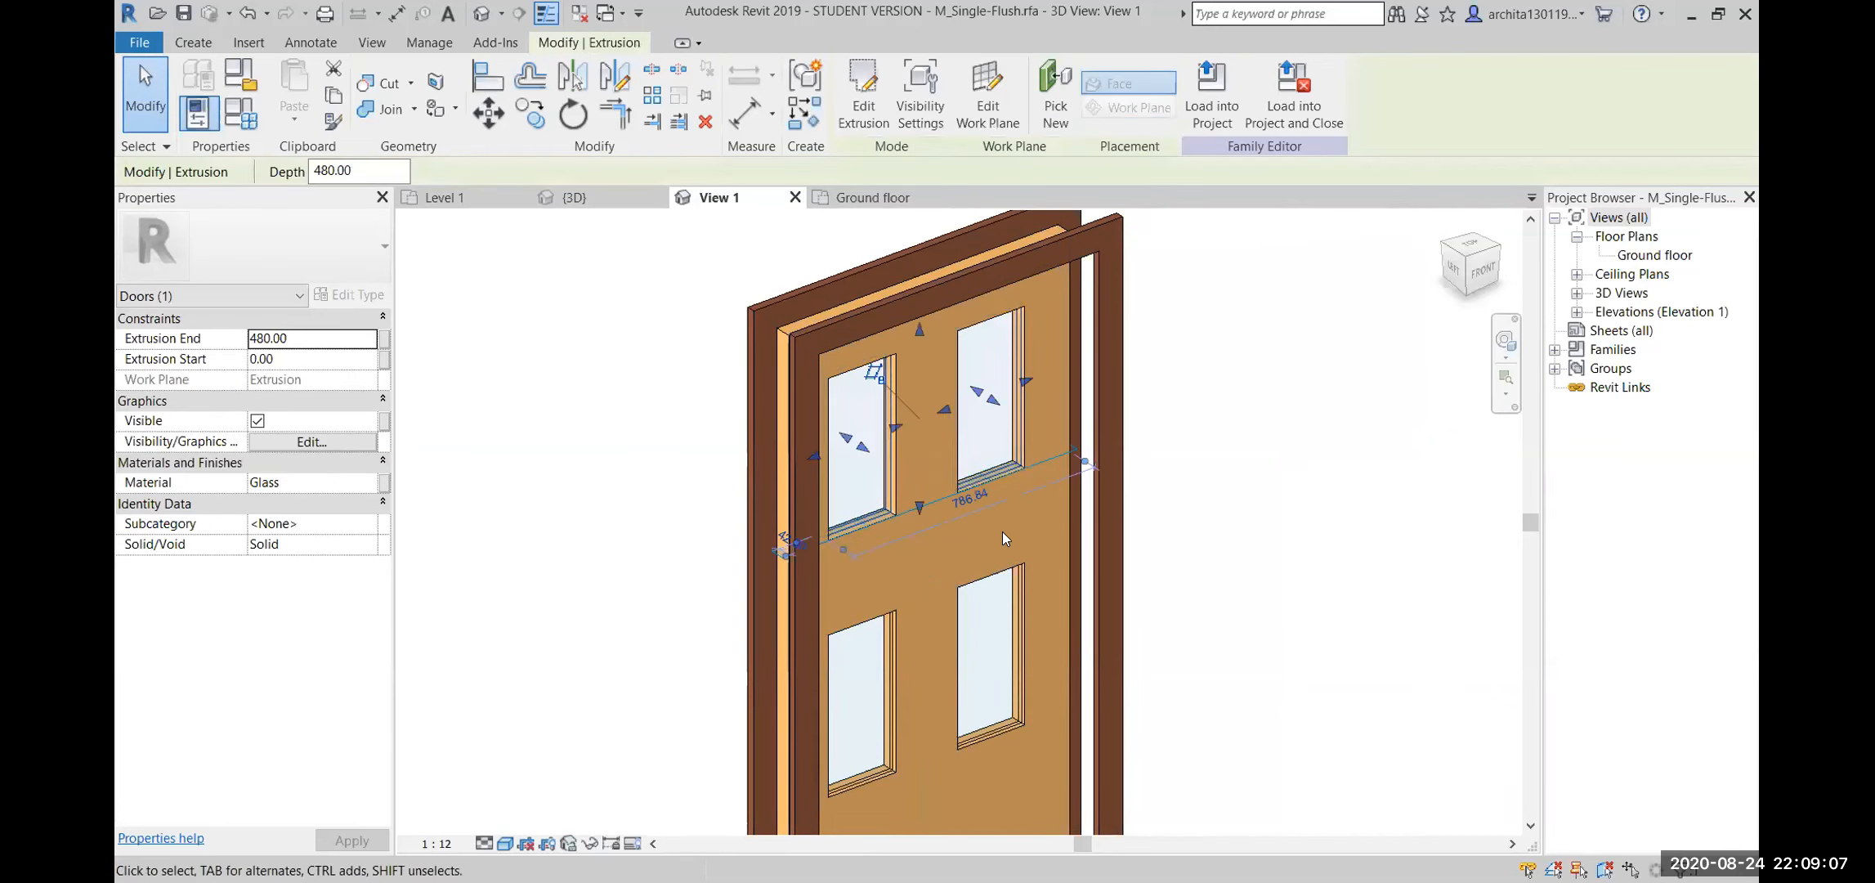
{"action": "key", "text": "Escape"}
{"action": "left_click", "coordinate": [1059, 401]}
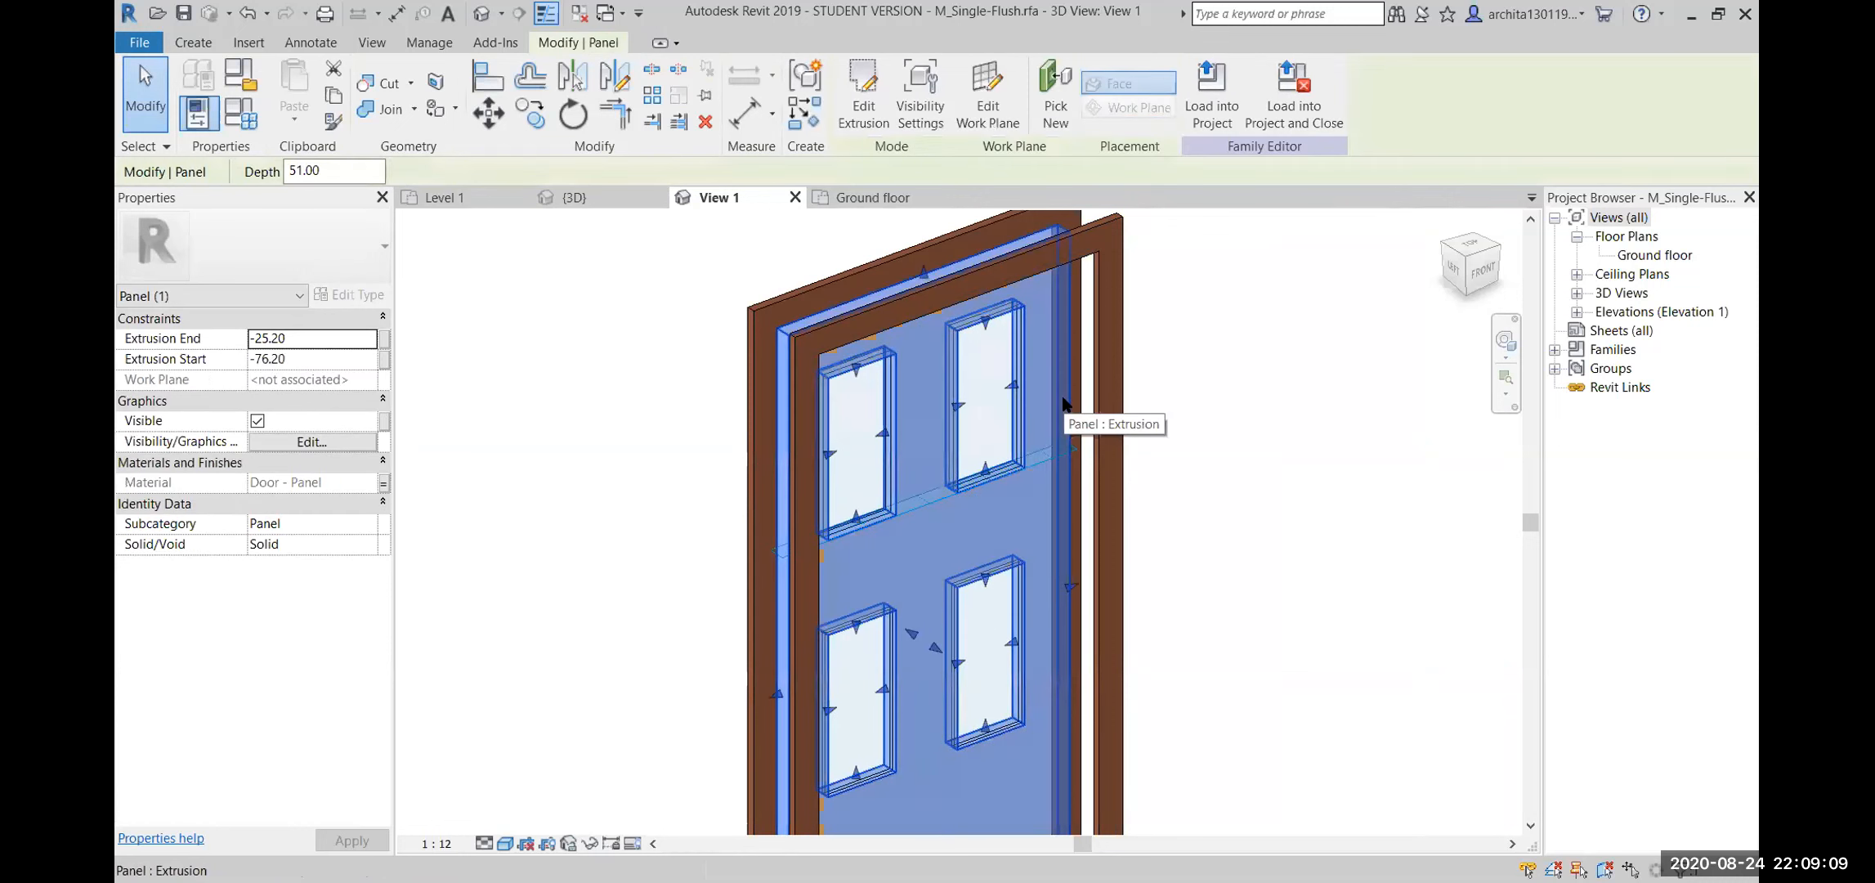
{"action": "left_click", "coordinate": [575, 474]}
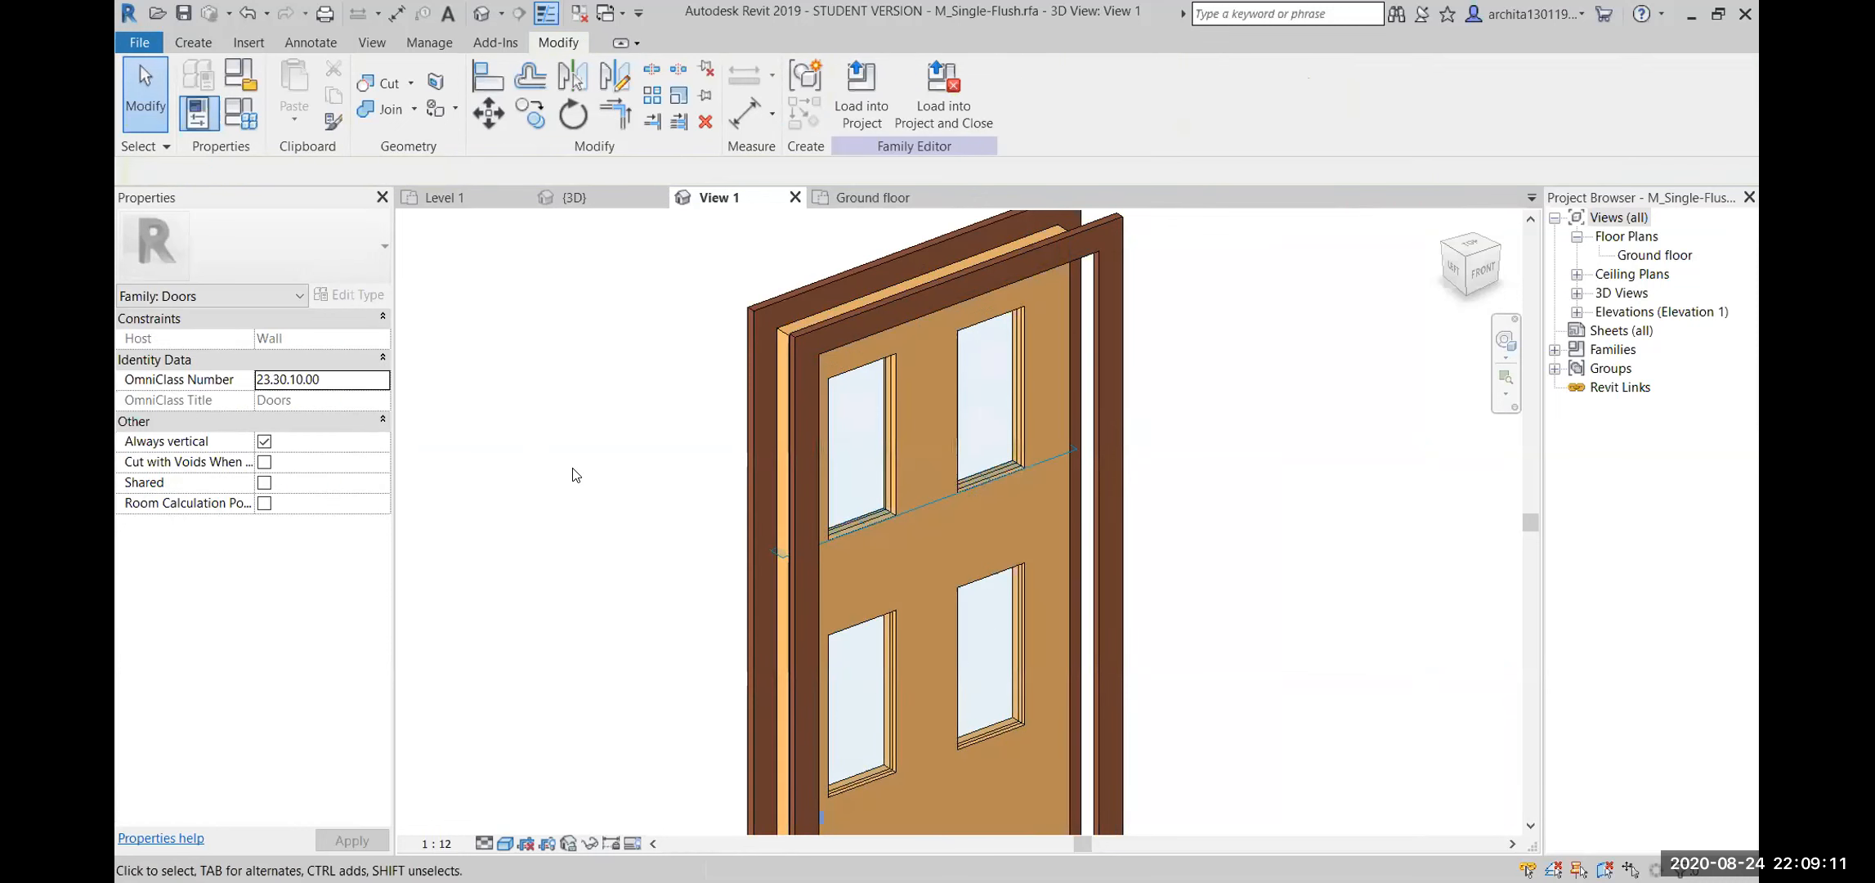
{"action": "scroll", "coordinate": [857, 408], "scroll_direction": "up", "scroll_amount": 5}
{"action": "scroll", "coordinate": [889, 620], "scroll_direction": "up", "scroll_amount": 3}
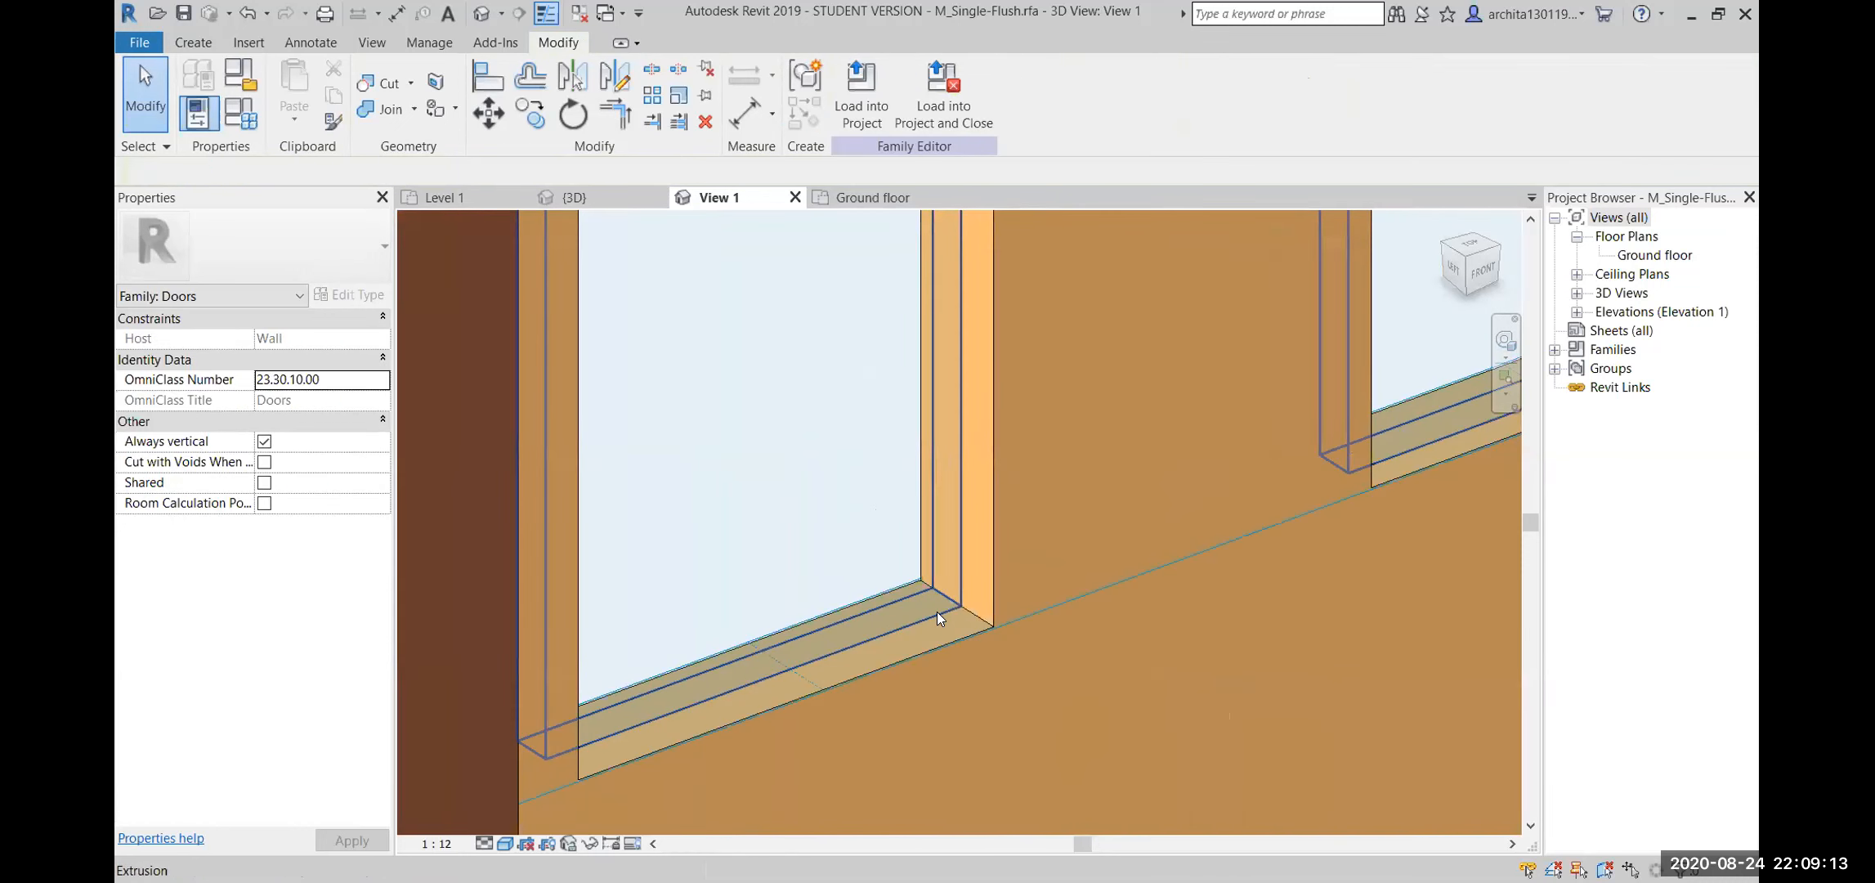
{"action": "left_click", "coordinate": [947, 606]}
{"action": "scroll", "coordinate": [946, 607], "scroll_direction": "down", "scroll_amount": 5}
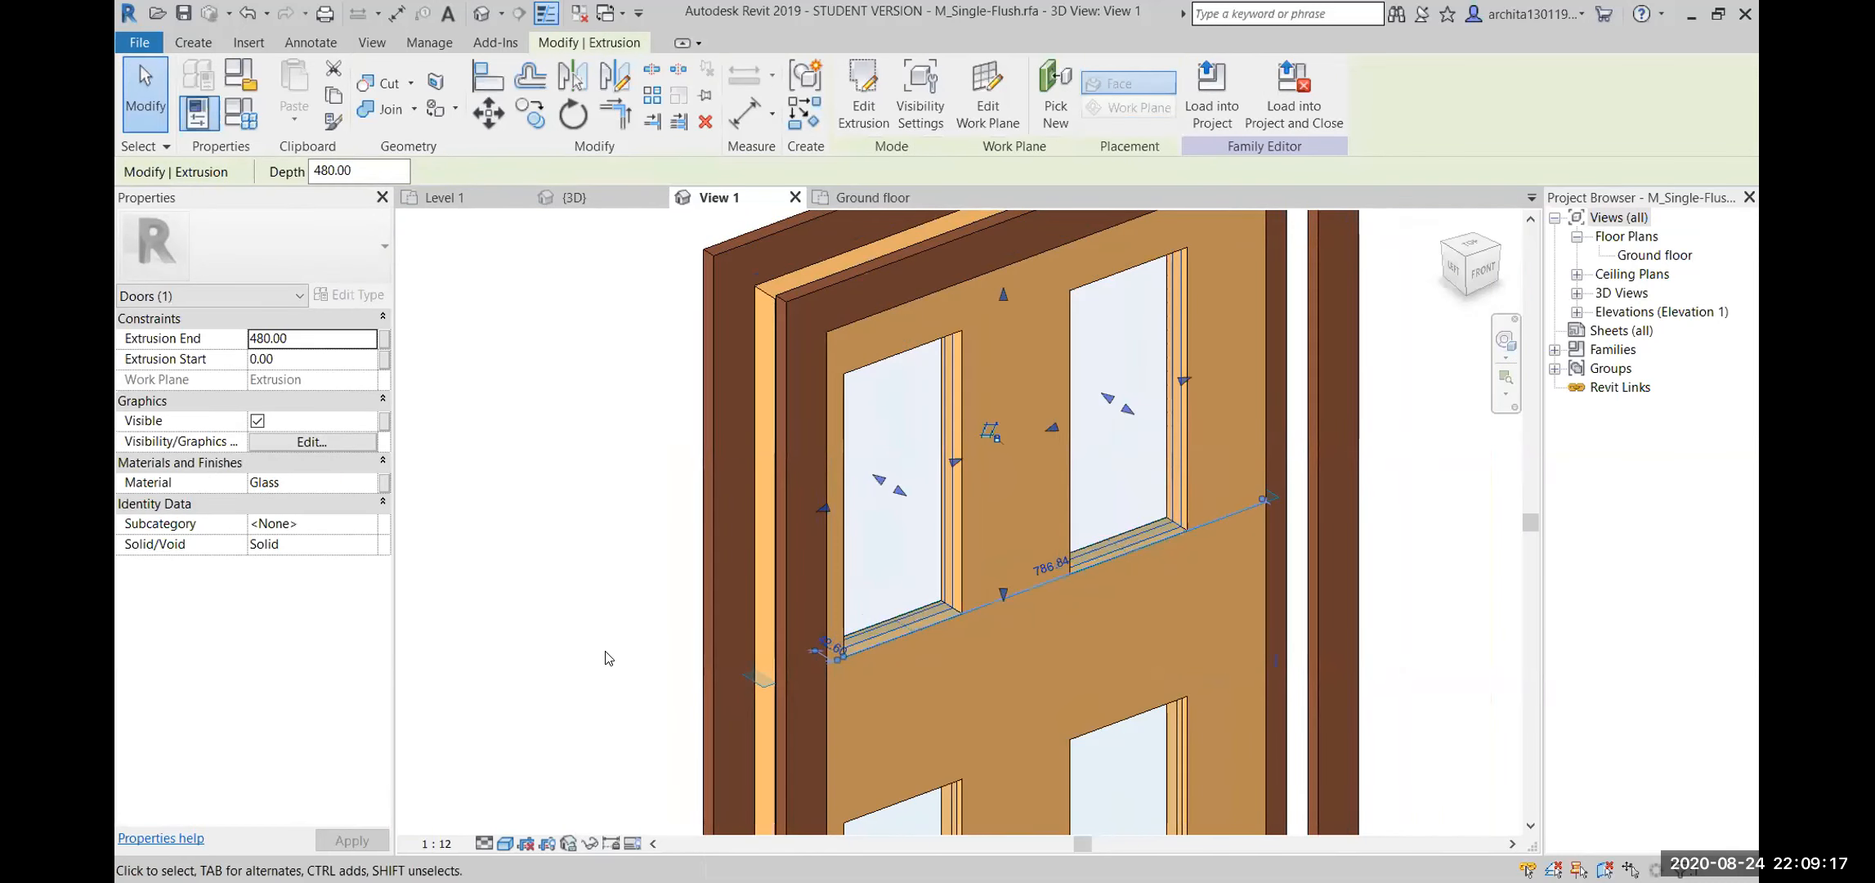
{"action": "left_click", "coordinate": [575, 658]}
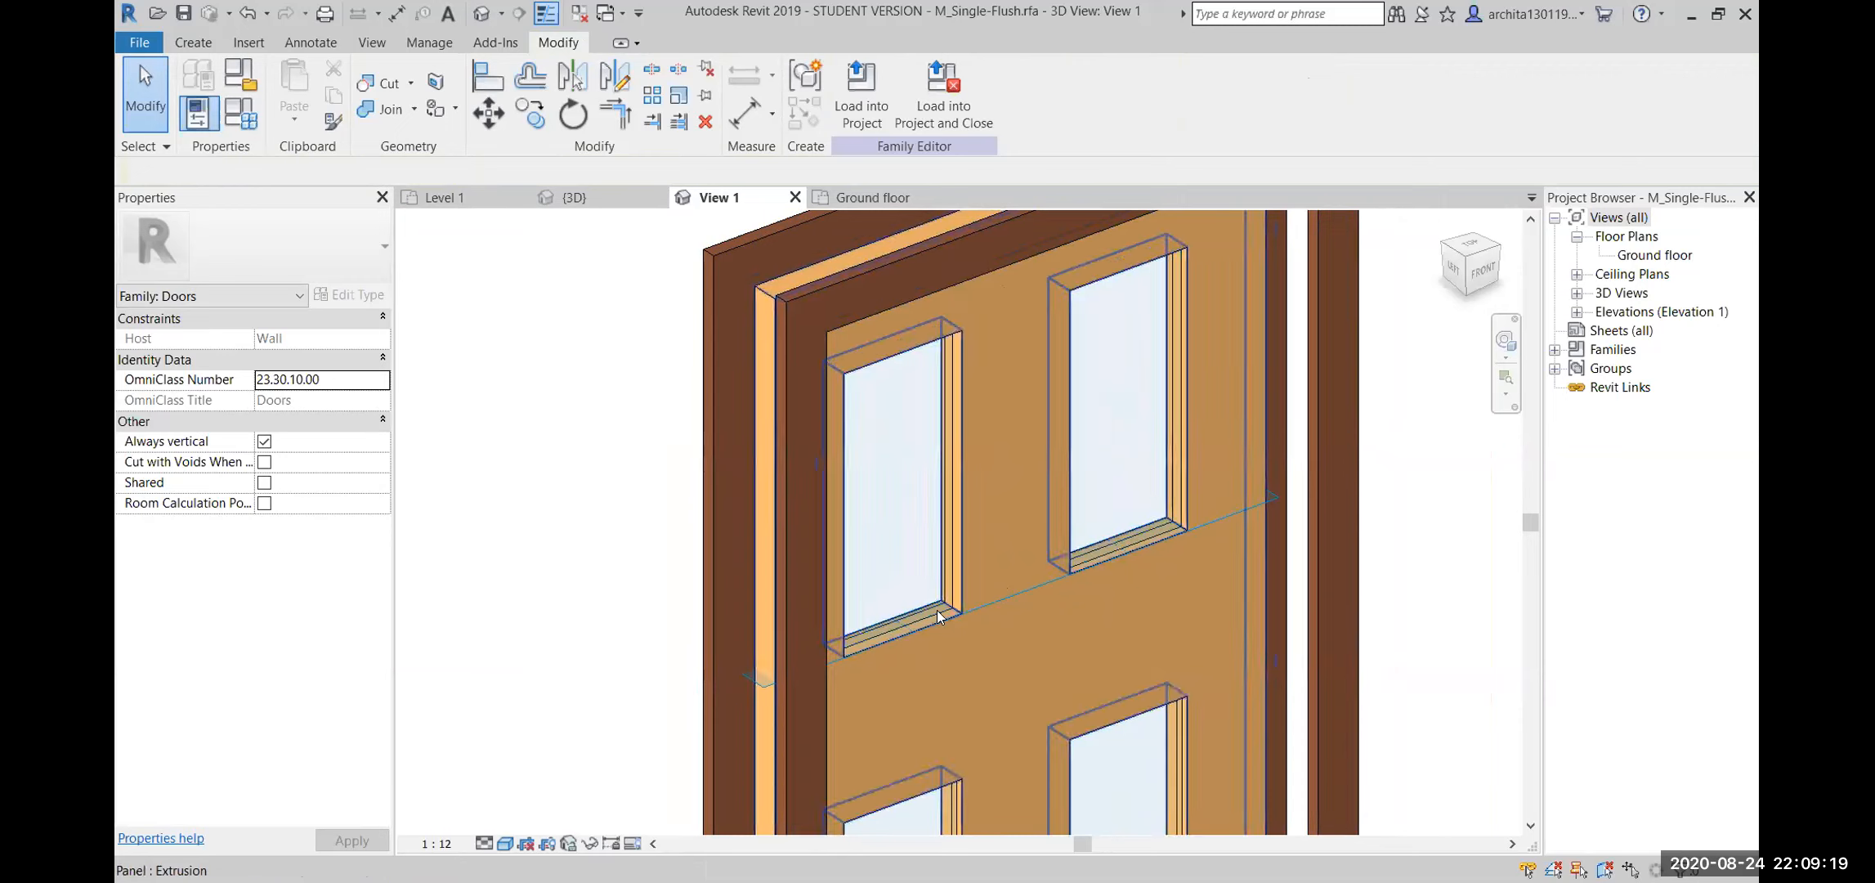
Examine the extrusion properties of the door panel and the surrounding frame
{"action": "scroll", "coordinate": [937, 615], "scroll_direction": "down", "scroll_amount": 3}
{"action": "scroll", "coordinate": [963, 649], "scroll_direction": "up", "scroll_amount": 2}
{"action": "scroll", "coordinate": [743, 427], "scroll_direction": "down", "scroll_amount": 1}
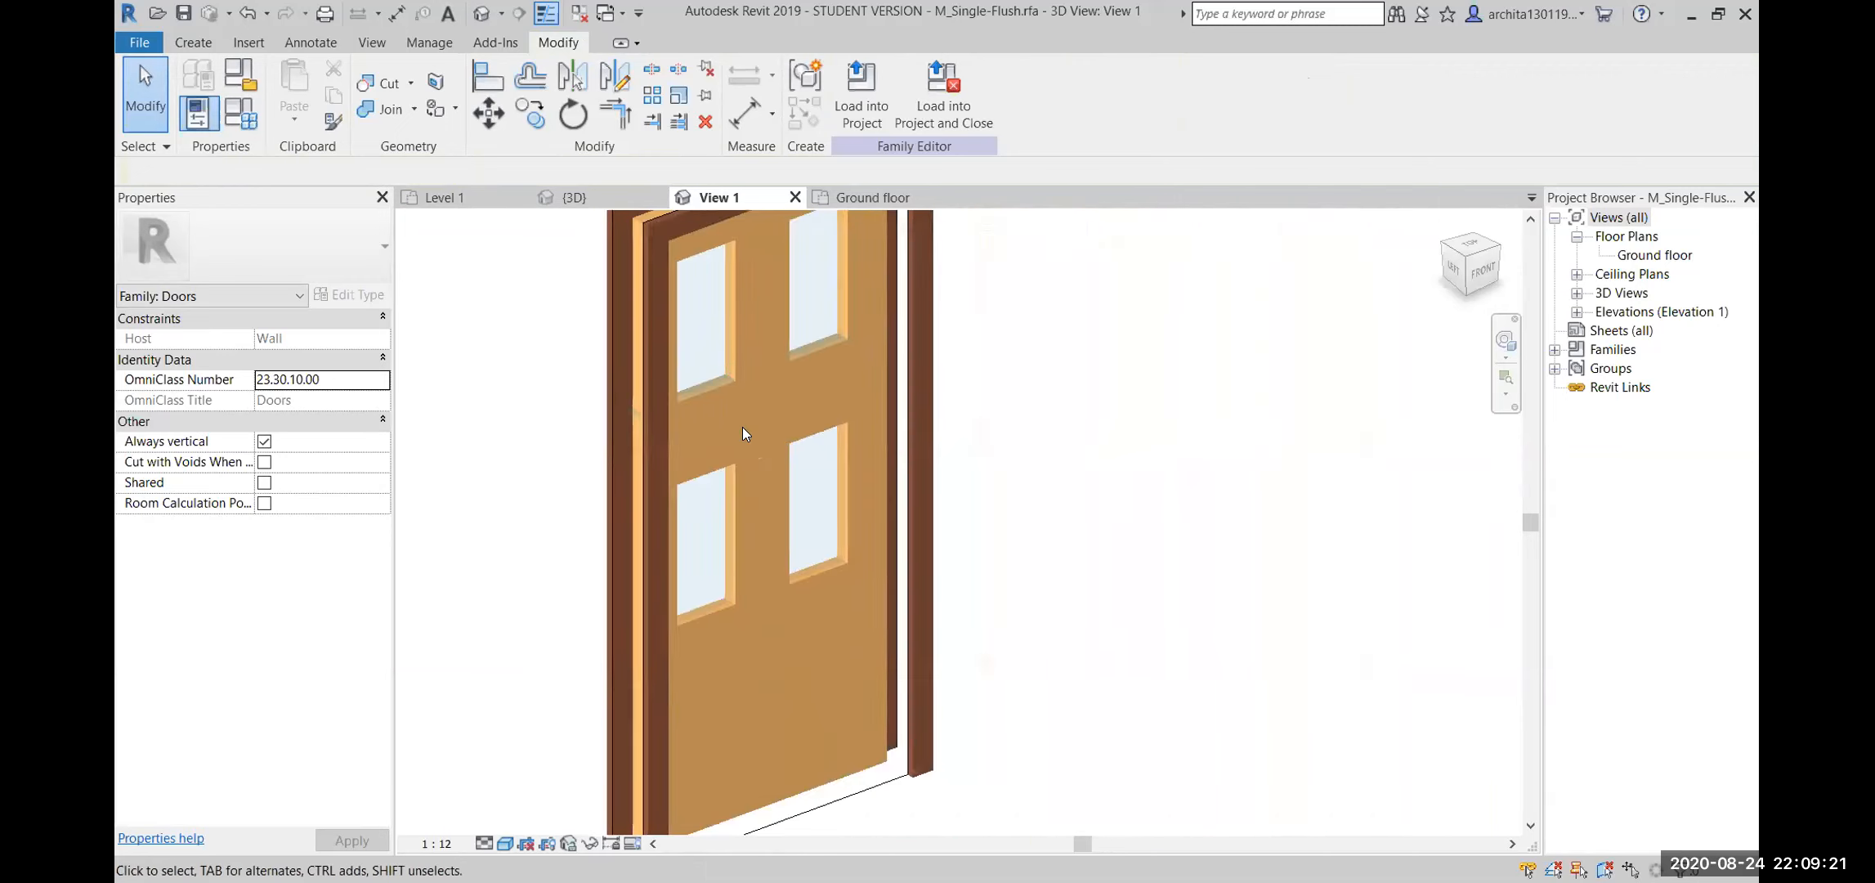
{"action": "middle_click_drag", "start_coordinate": [809, 492], "coordinate": [771, 586]}
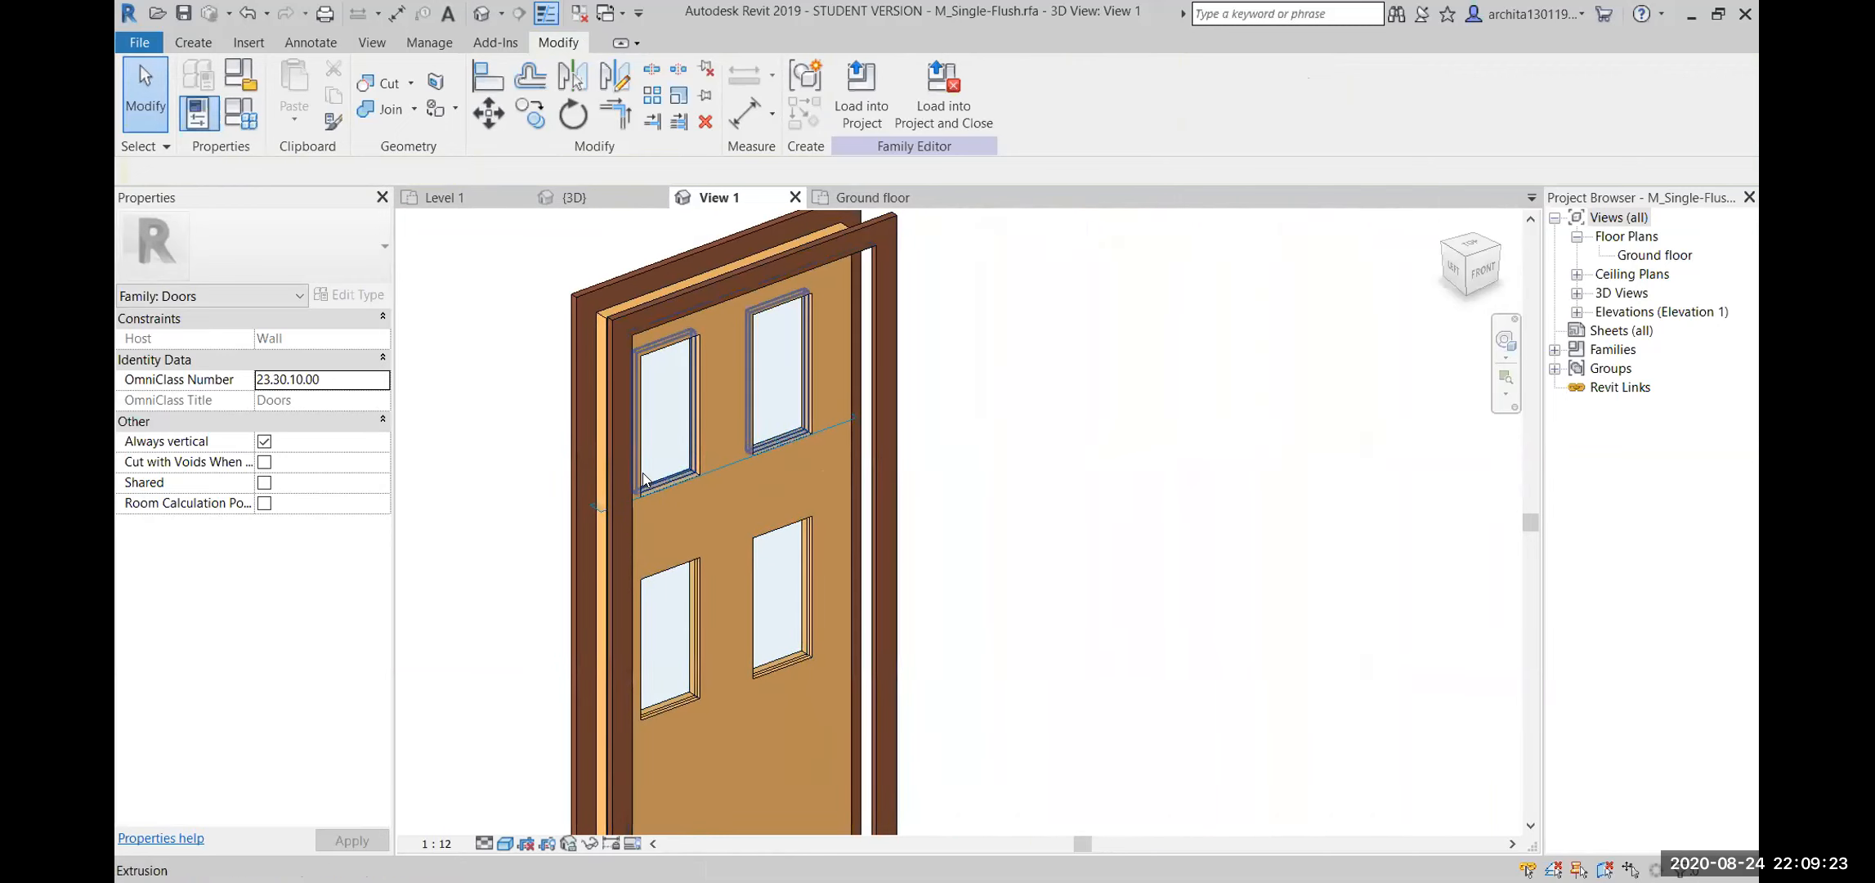
{"action": "scroll", "coordinate": [643, 478], "scroll_direction": "up", "scroll_amount": 2}
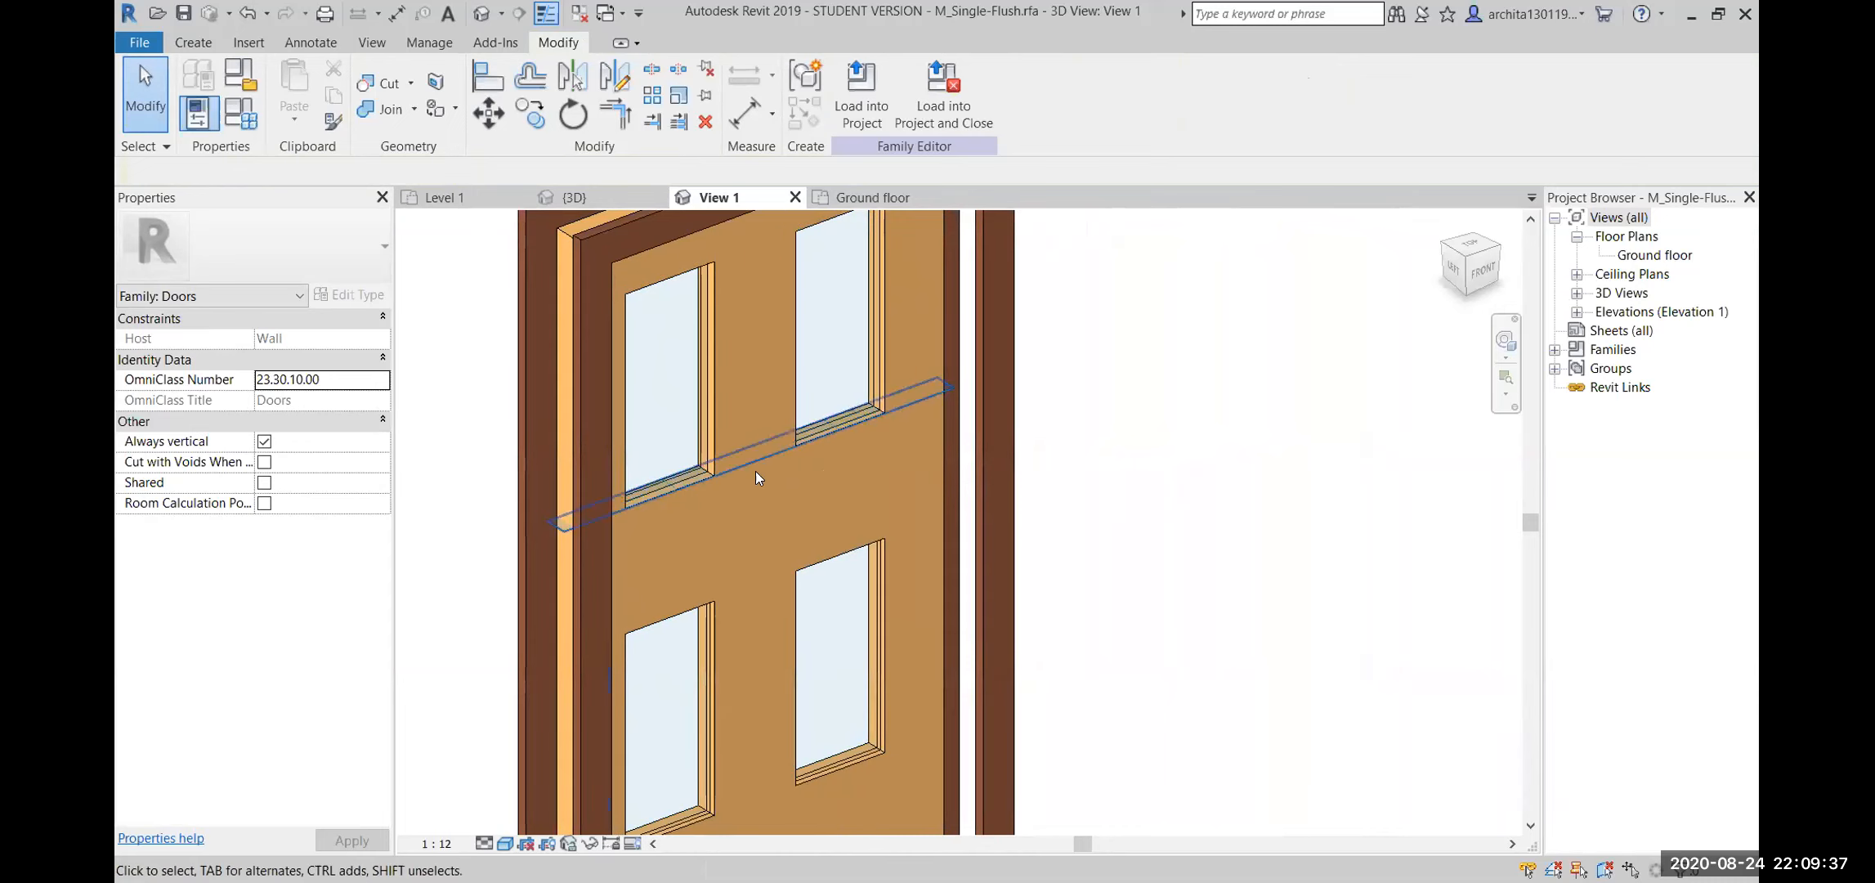
{"action": "left_click", "coordinate": [793, 405]}
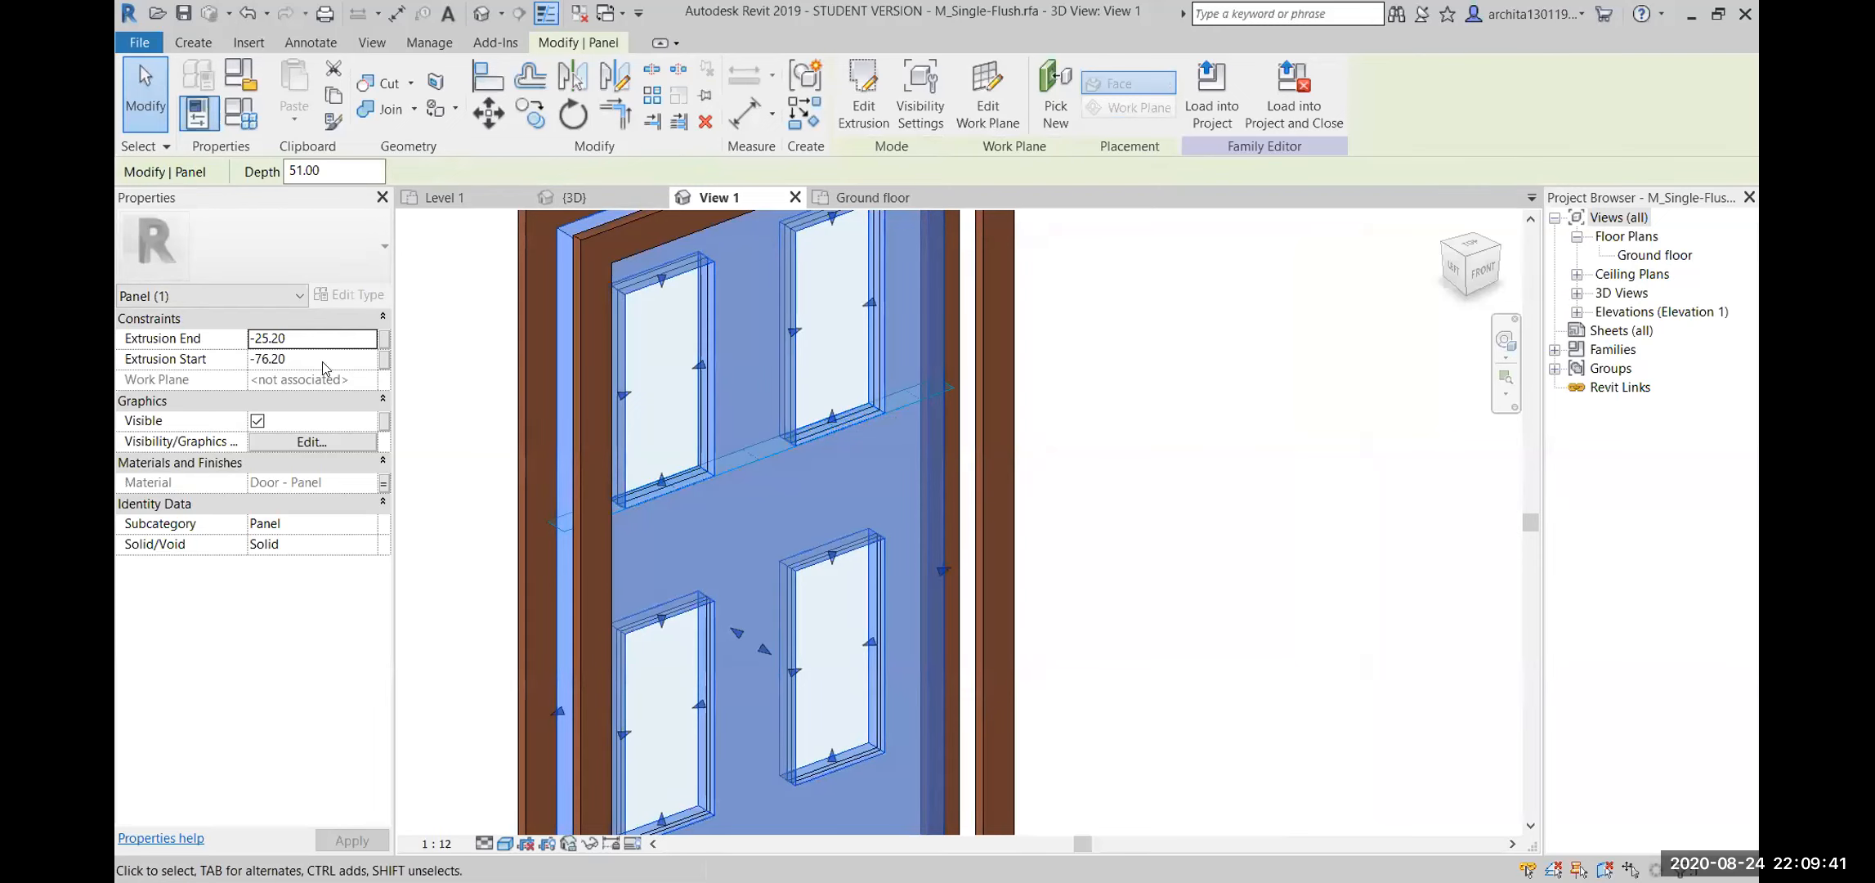
{"action": "scroll", "coordinate": [696, 419], "scroll_direction": "down", "scroll_amount": 3}
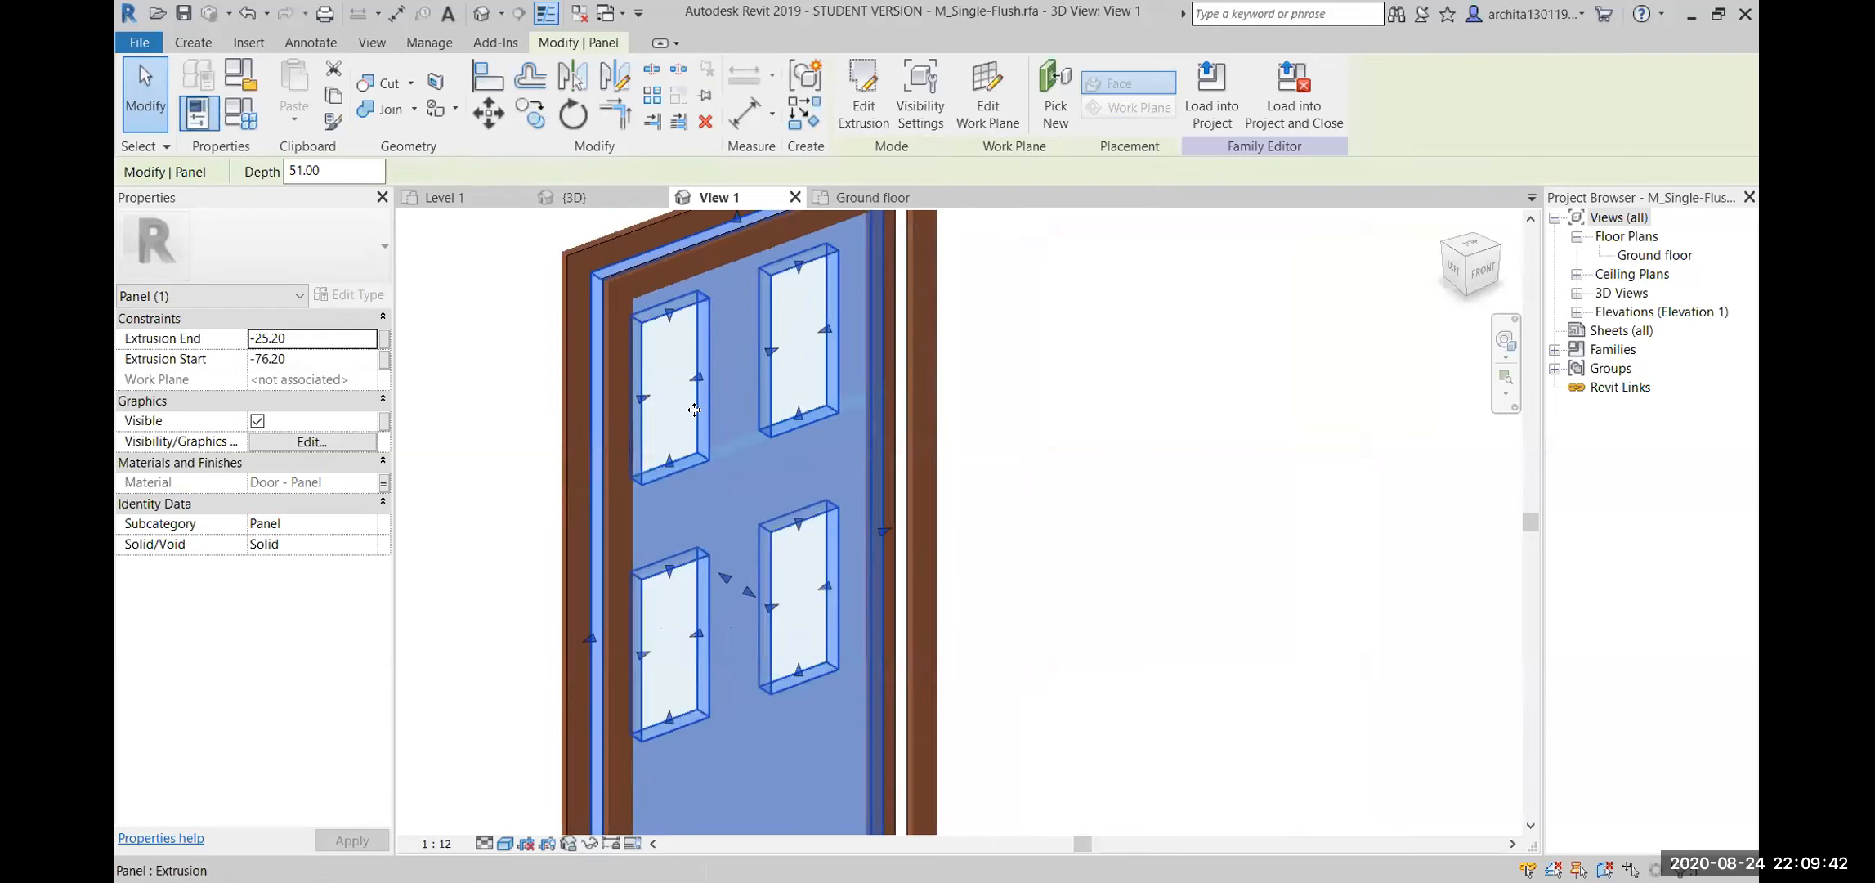
{"action": "left_click", "coordinate": [890, 294]}
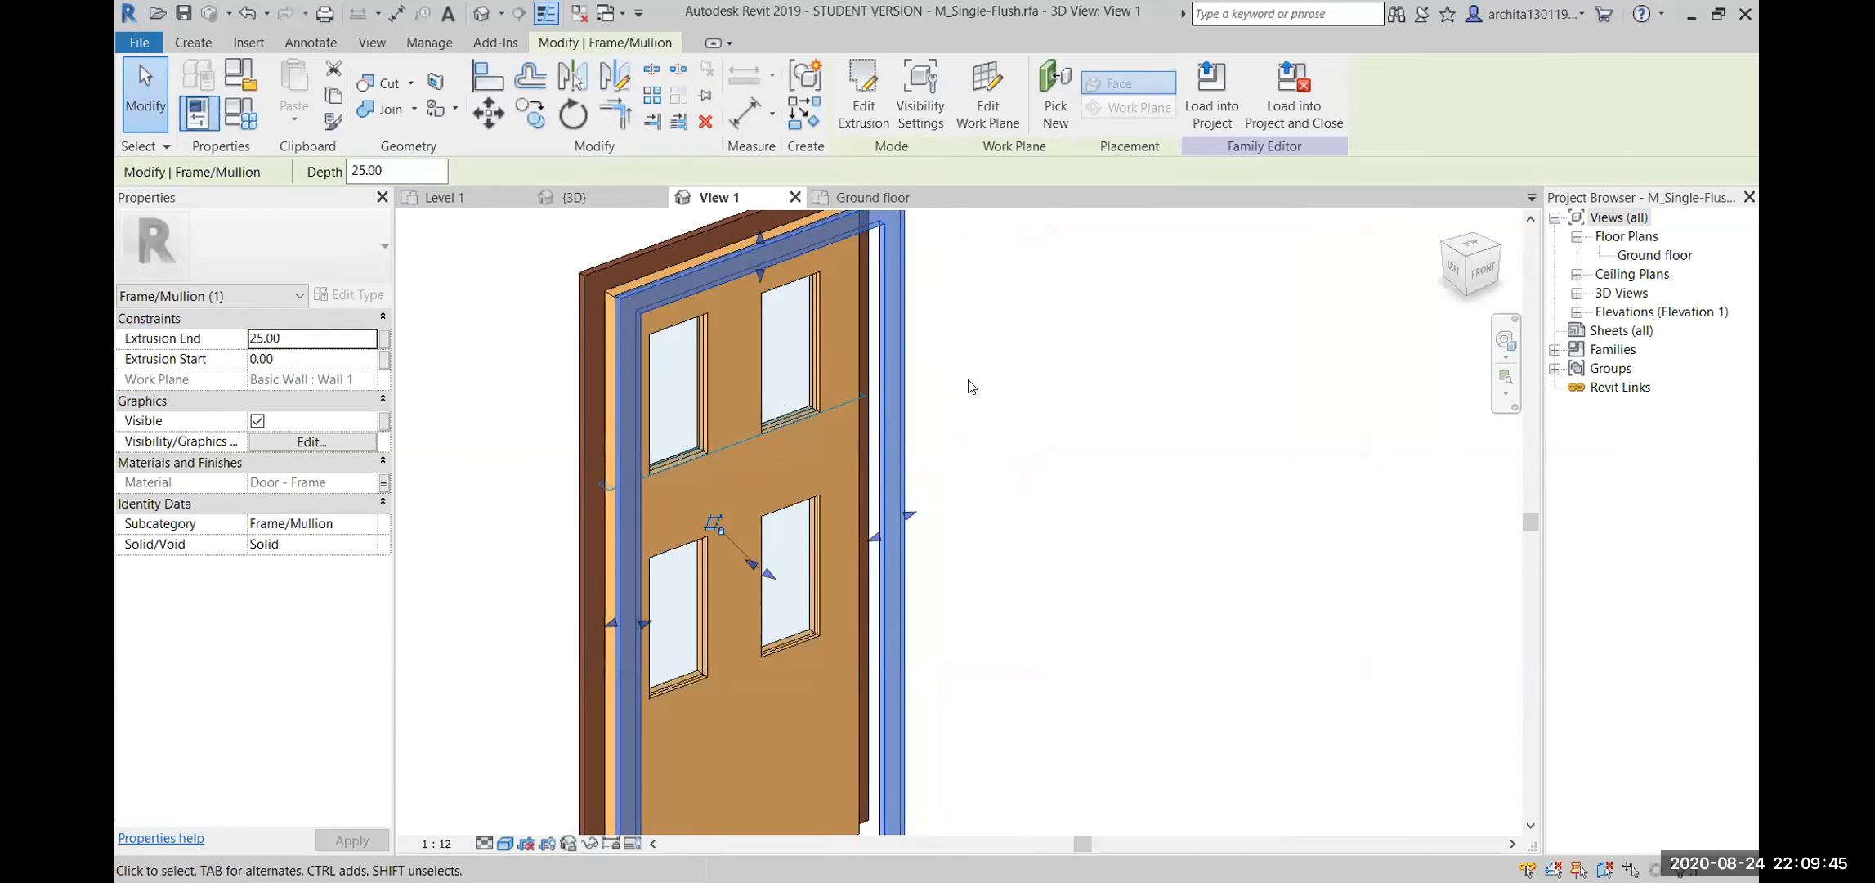
{"action": "left_click", "coordinate": [977, 458]}
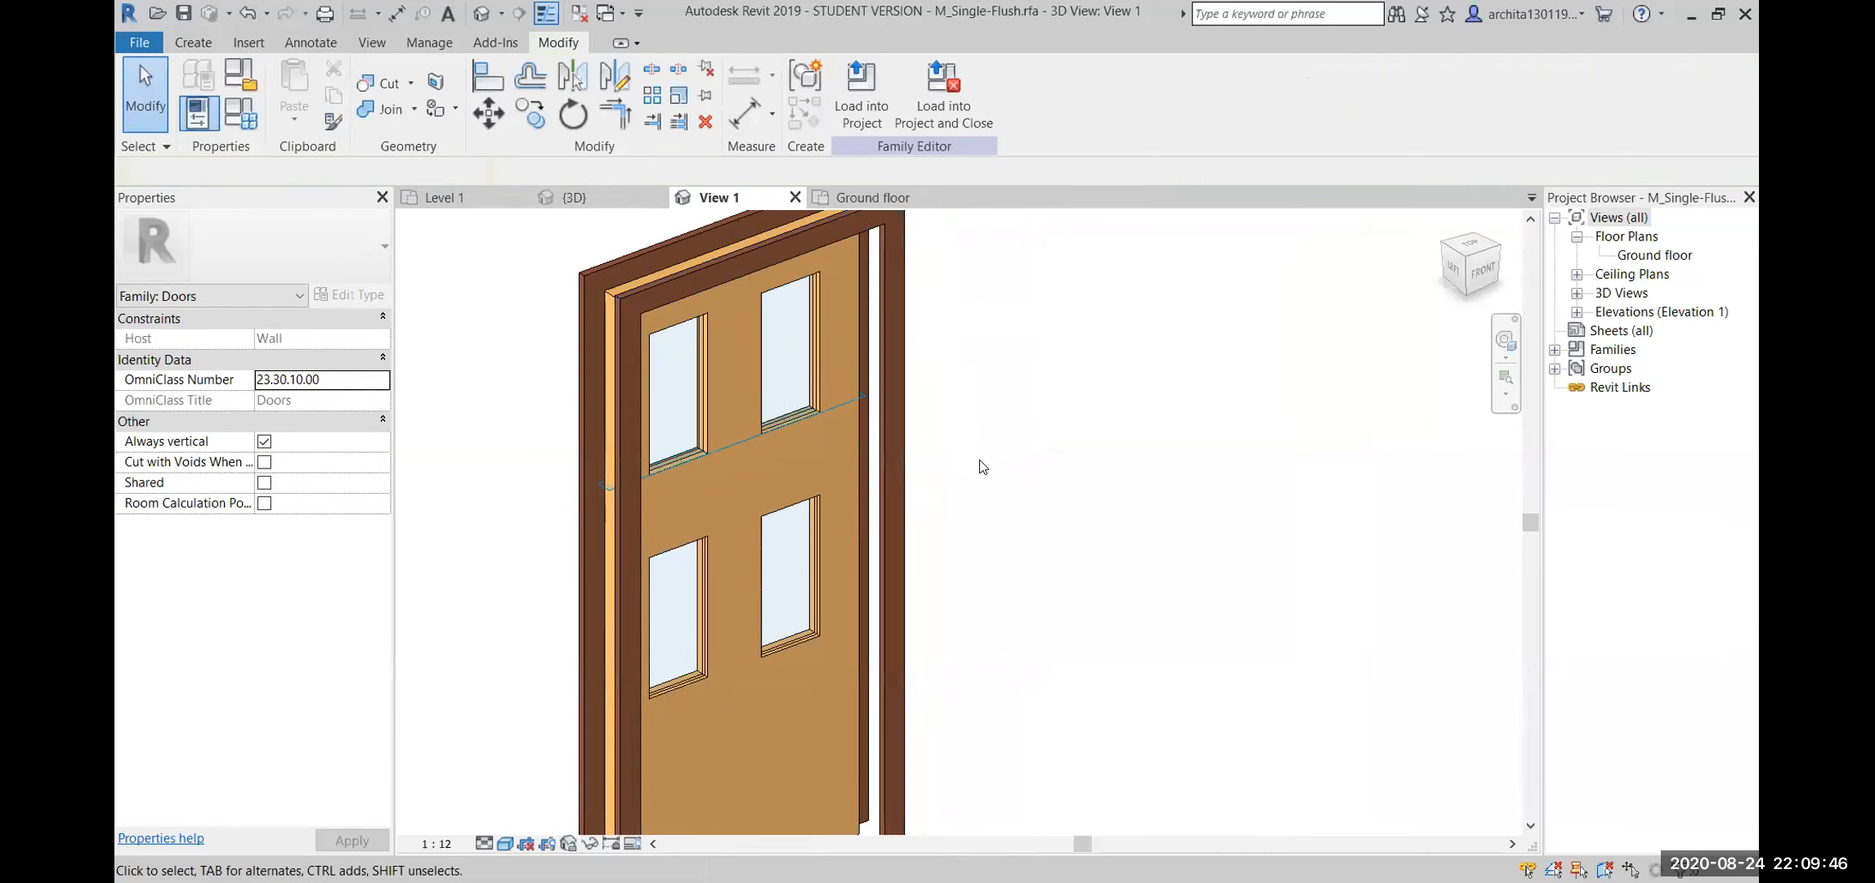
{"action": "left_click", "coordinate": [858, 353]}
{"action": "left_click", "coordinate": [1005, 385]}
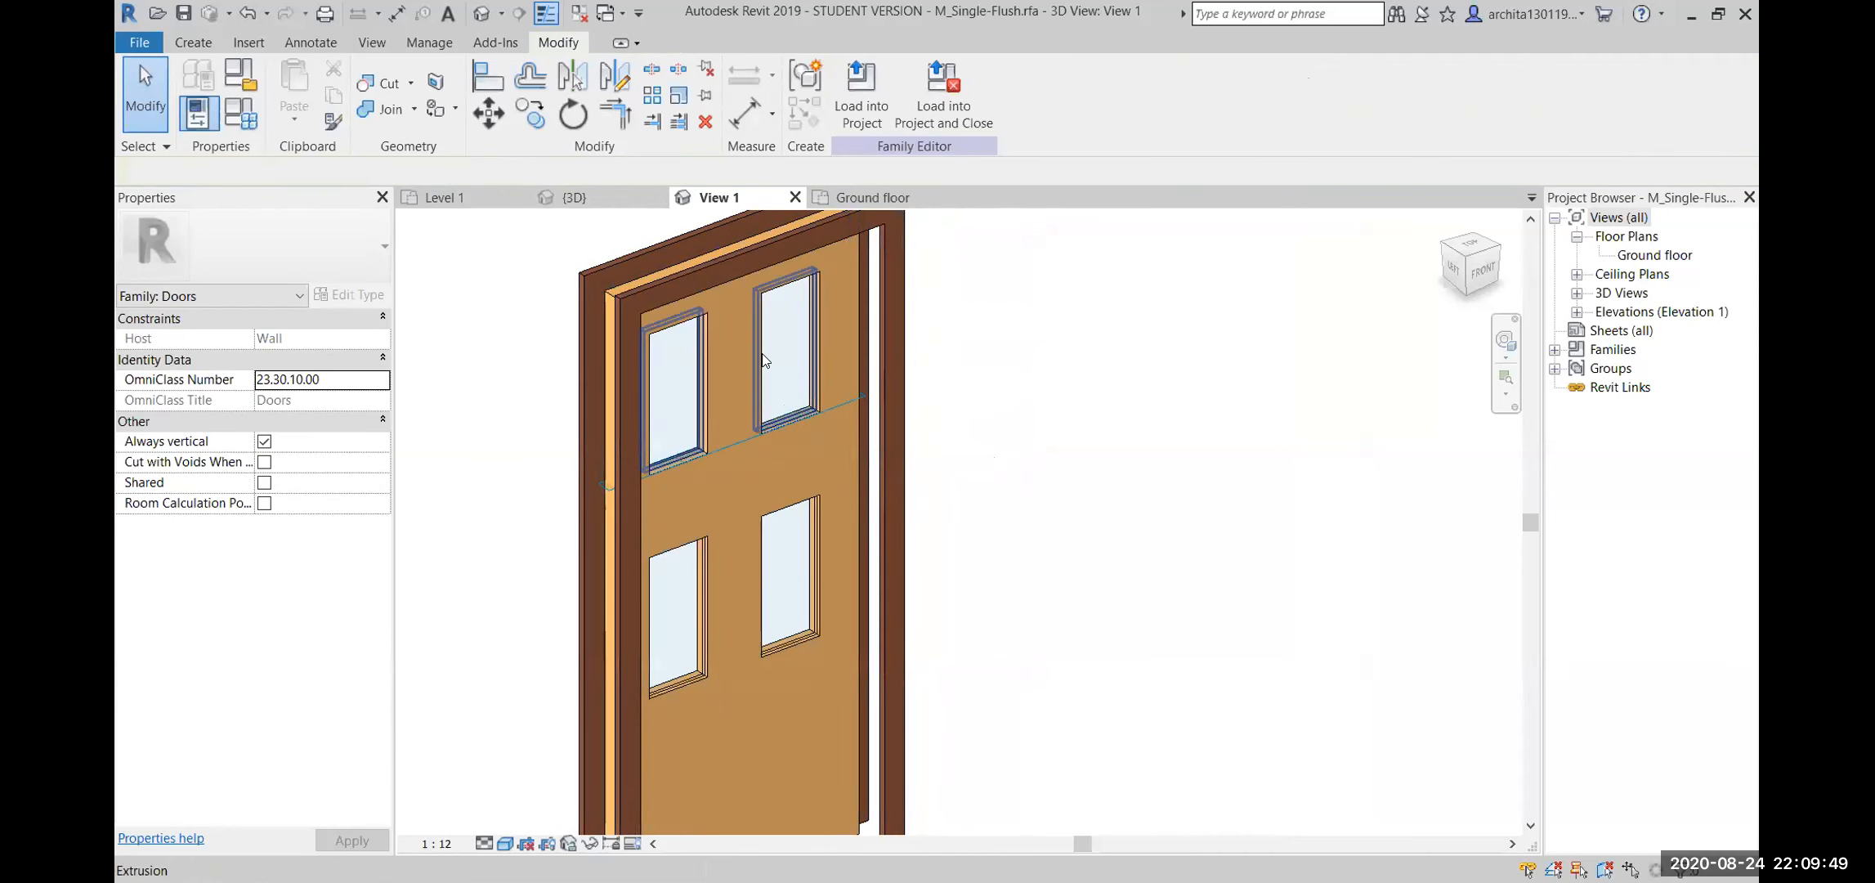
Examine the graphics settings of the Glass material assigned to the upper infill extrusion
{"action": "left_click", "coordinate": [764, 360]}
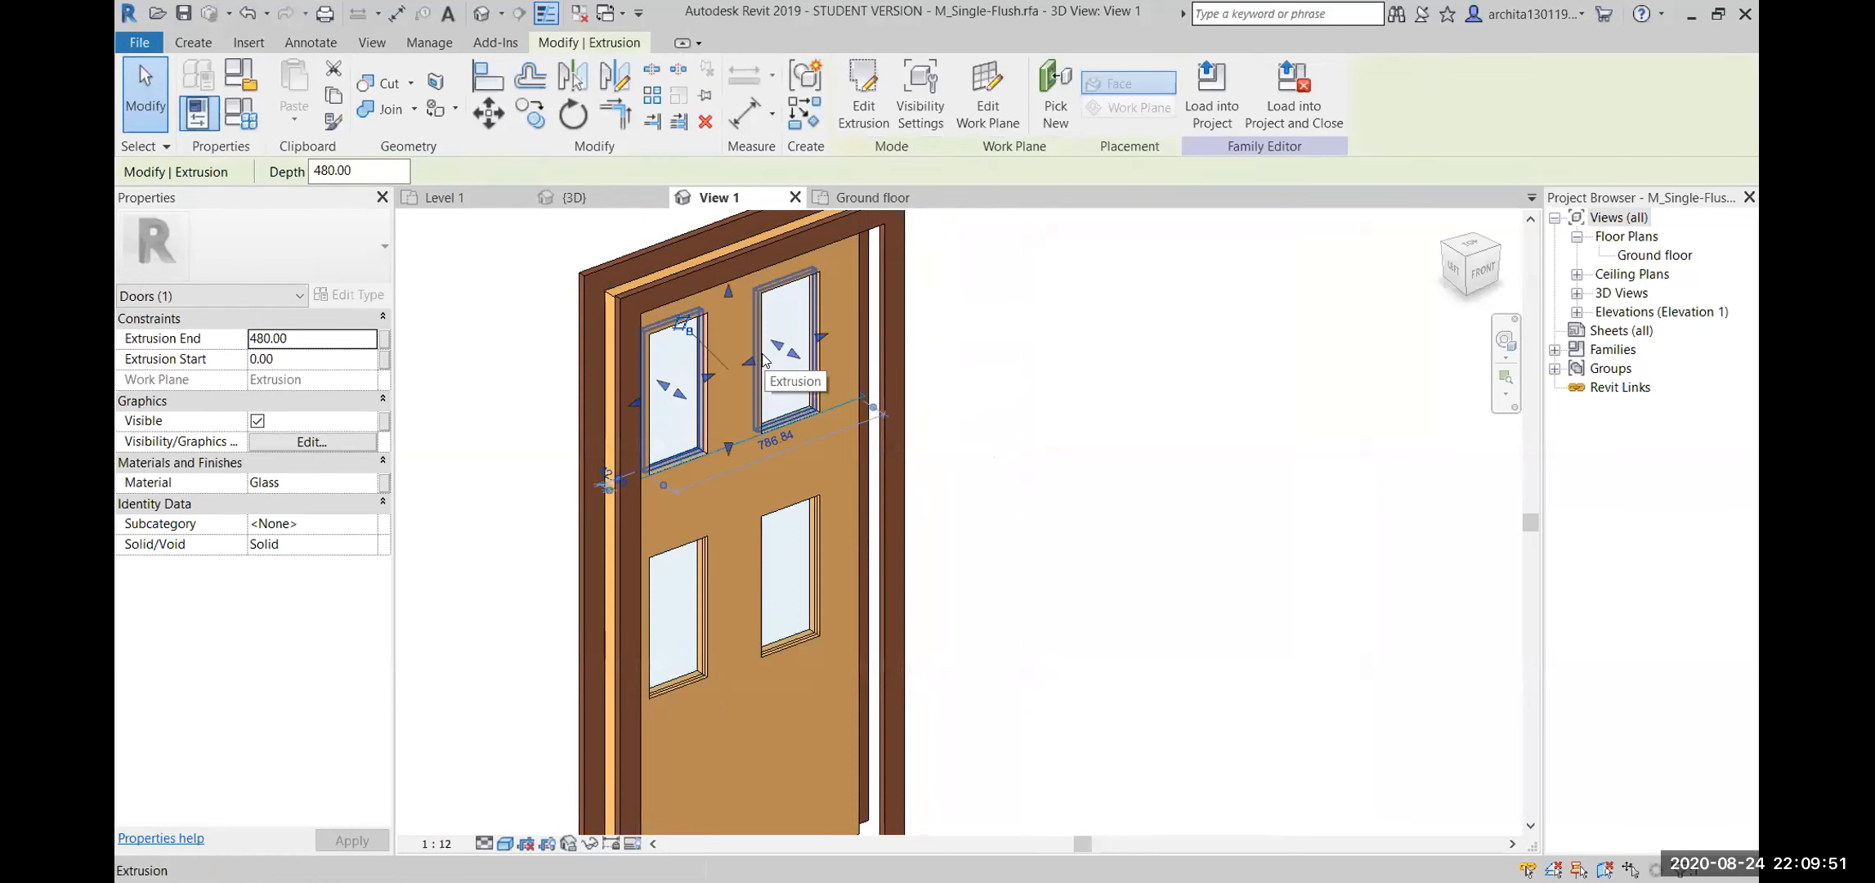
{"action": "left_click", "coordinate": [355, 480]}
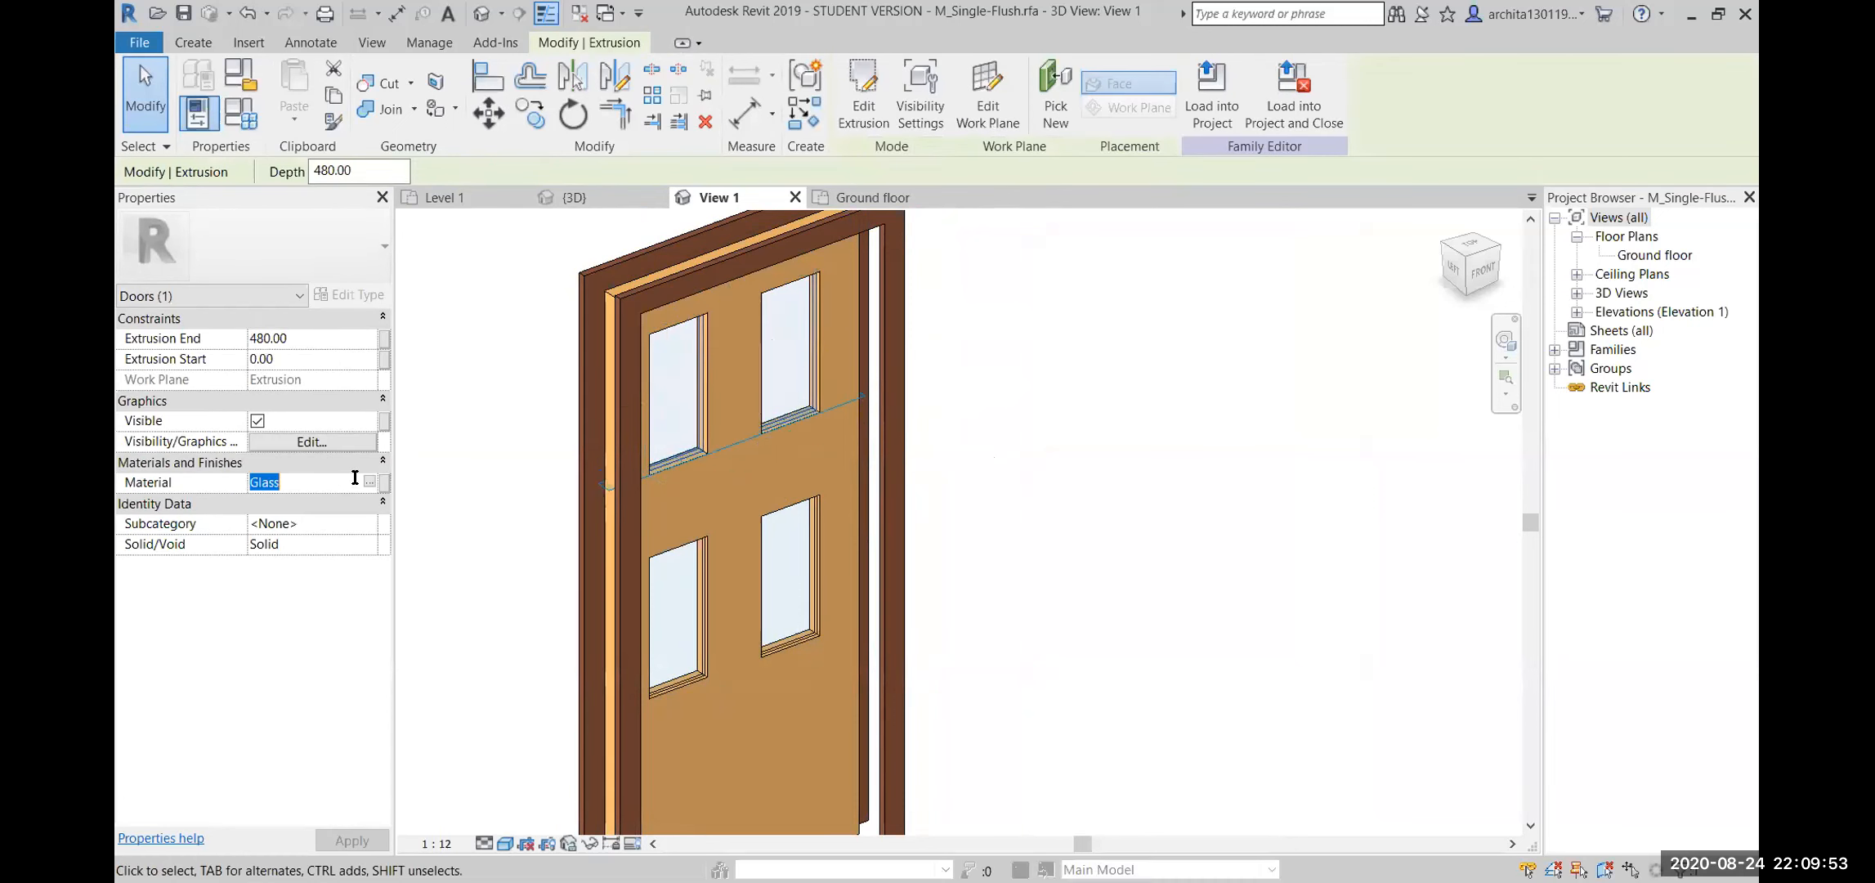
{"action": "left_click", "coordinate": [369, 482]}
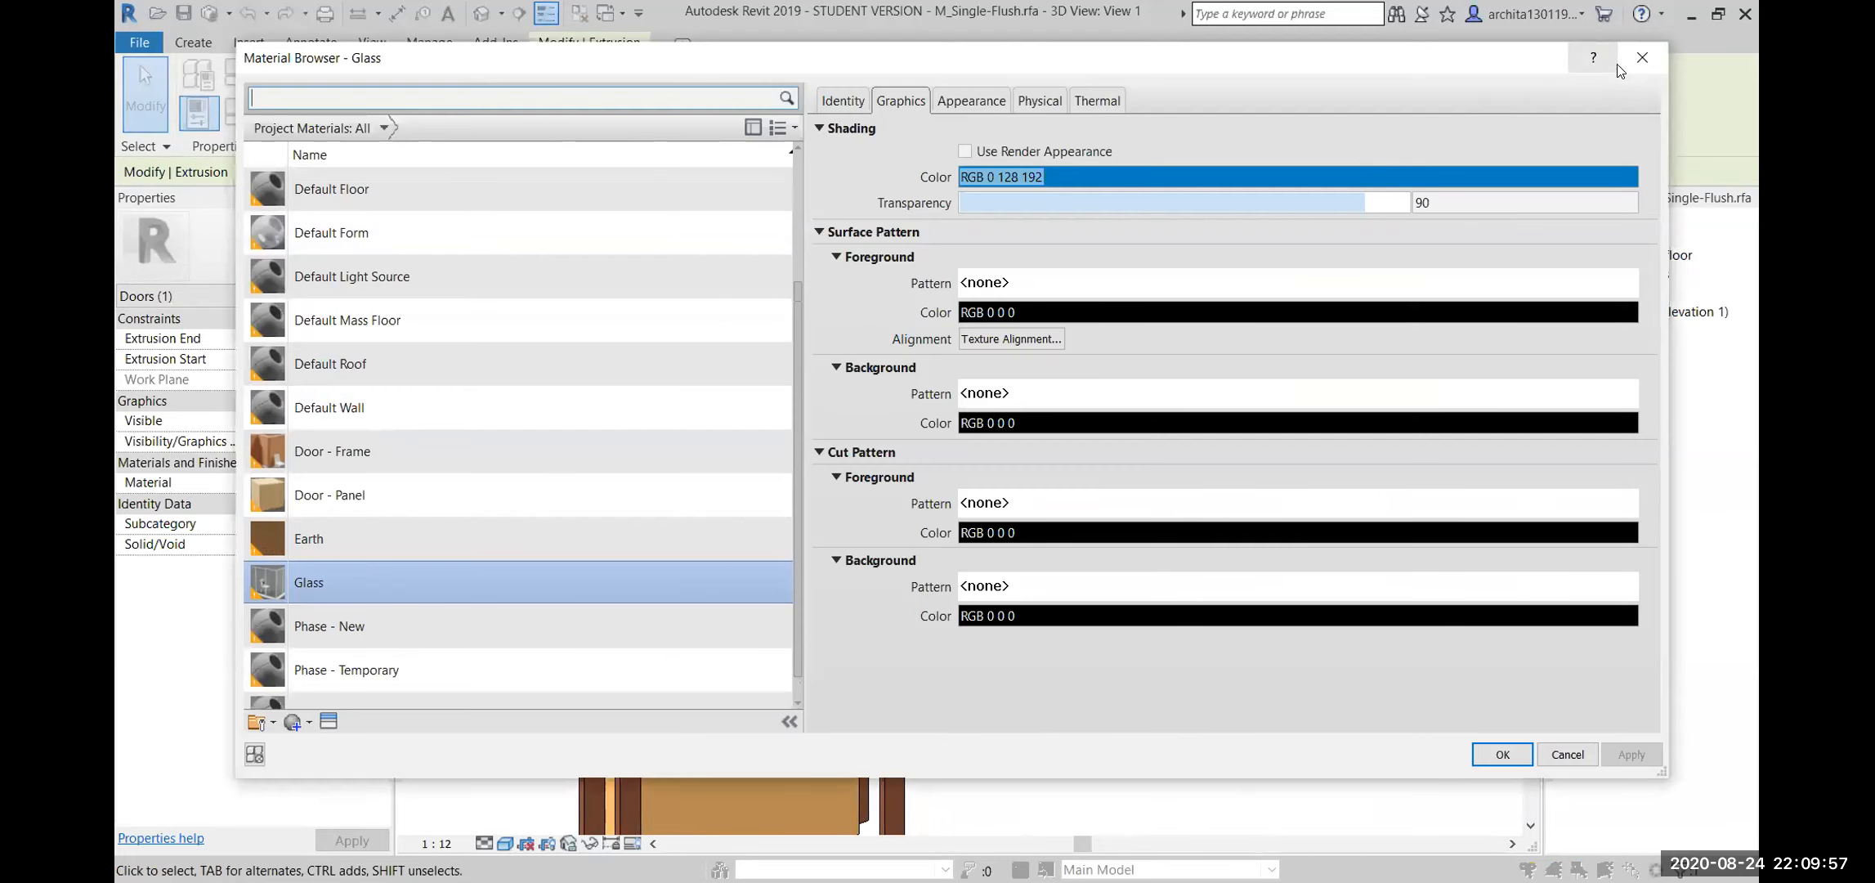
{"action": "left_click", "coordinate": [1644, 59]}
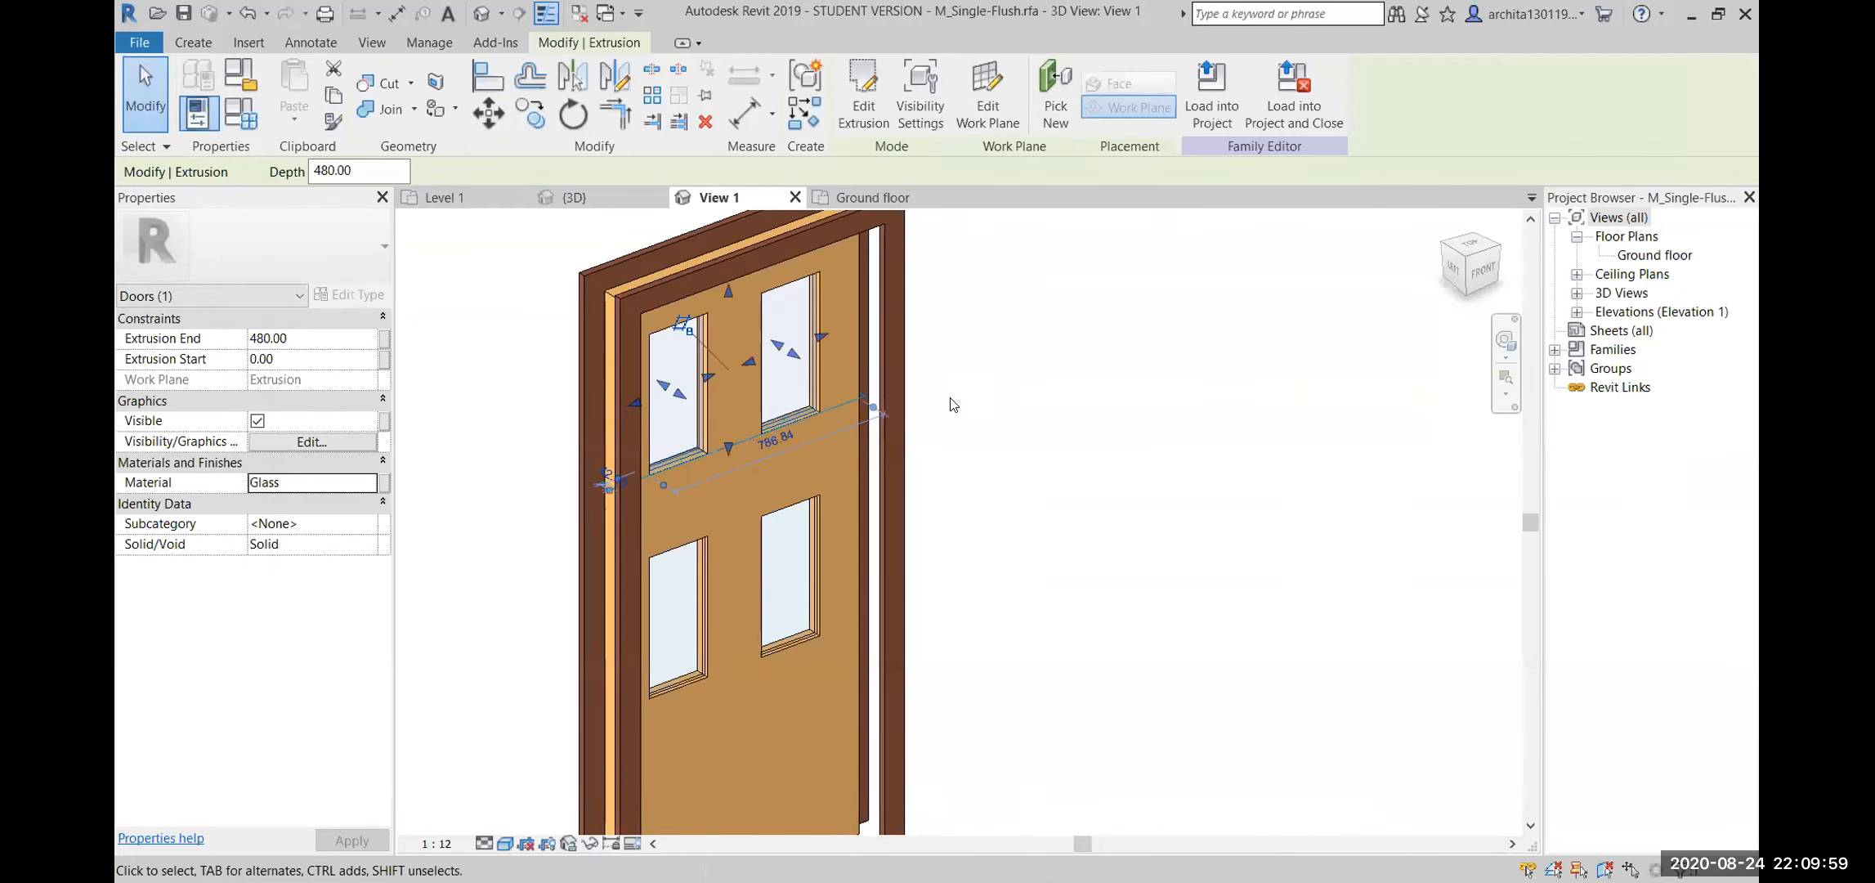
{"action": "left_click", "coordinate": [953, 404]}
{"action": "middle_click_drag", "start_coordinate": [783, 358], "coordinate": [786, 378]}
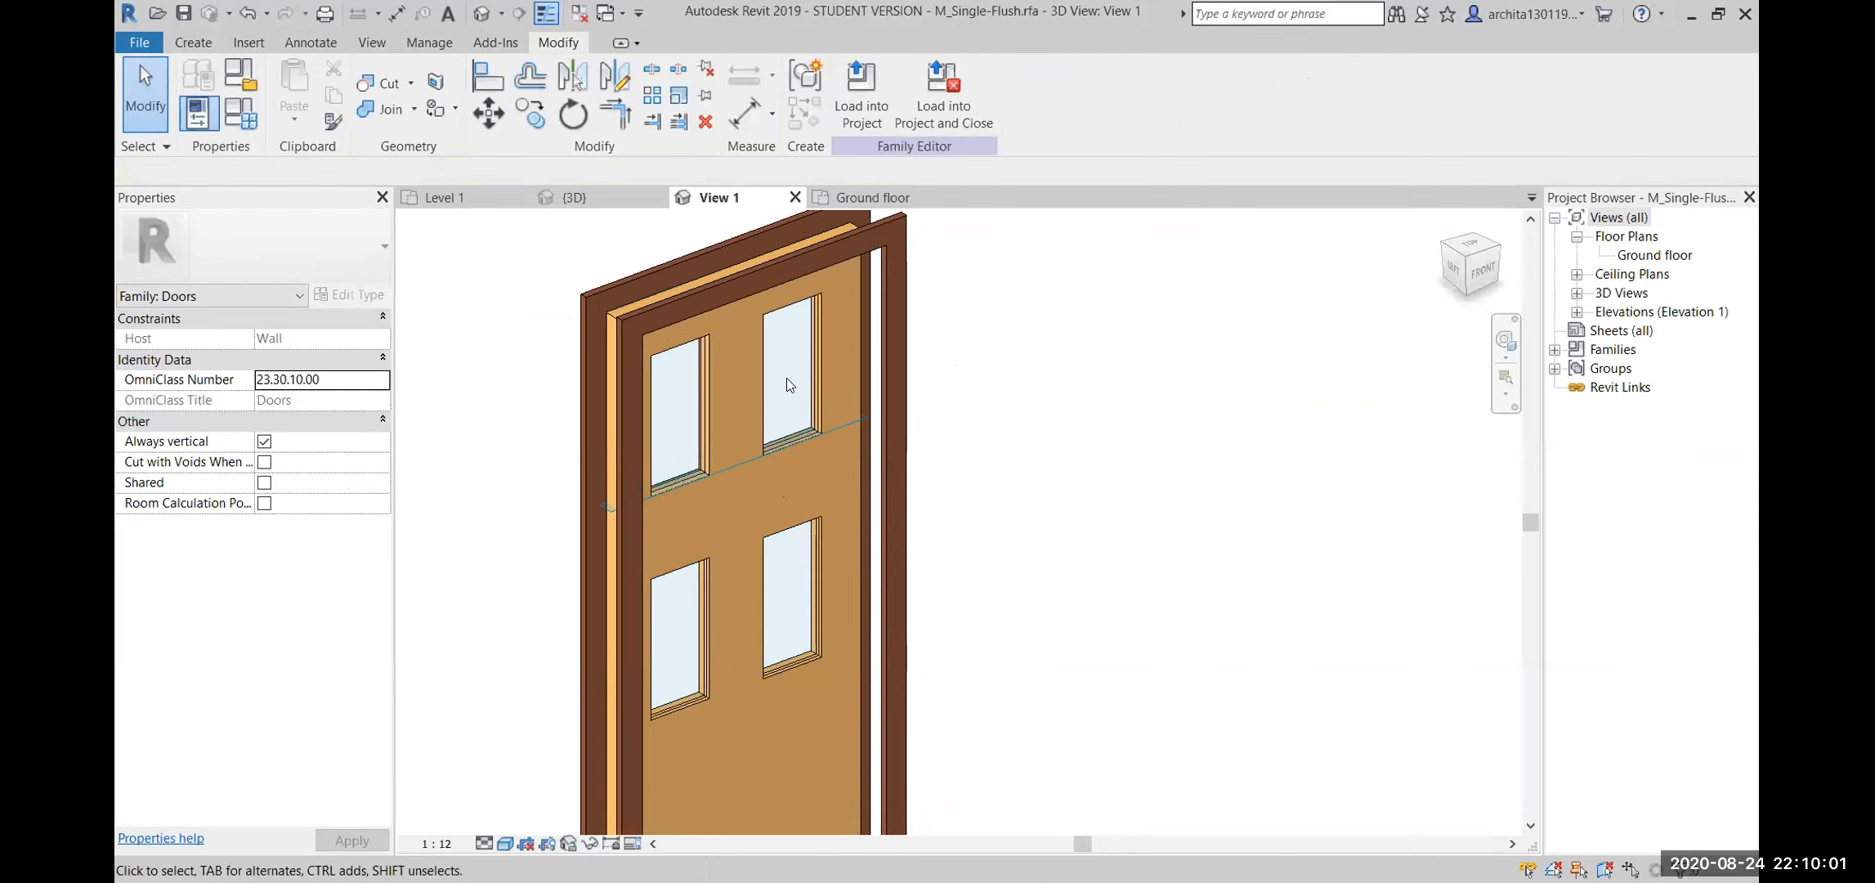
{"action": "scroll", "coordinate": [633, 470], "scroll_direction": "up", "scroll_amount": 2}
{"action": "middle_click_drag", "start_coordinate": [728, 442], "coordinate": [690, 535]}
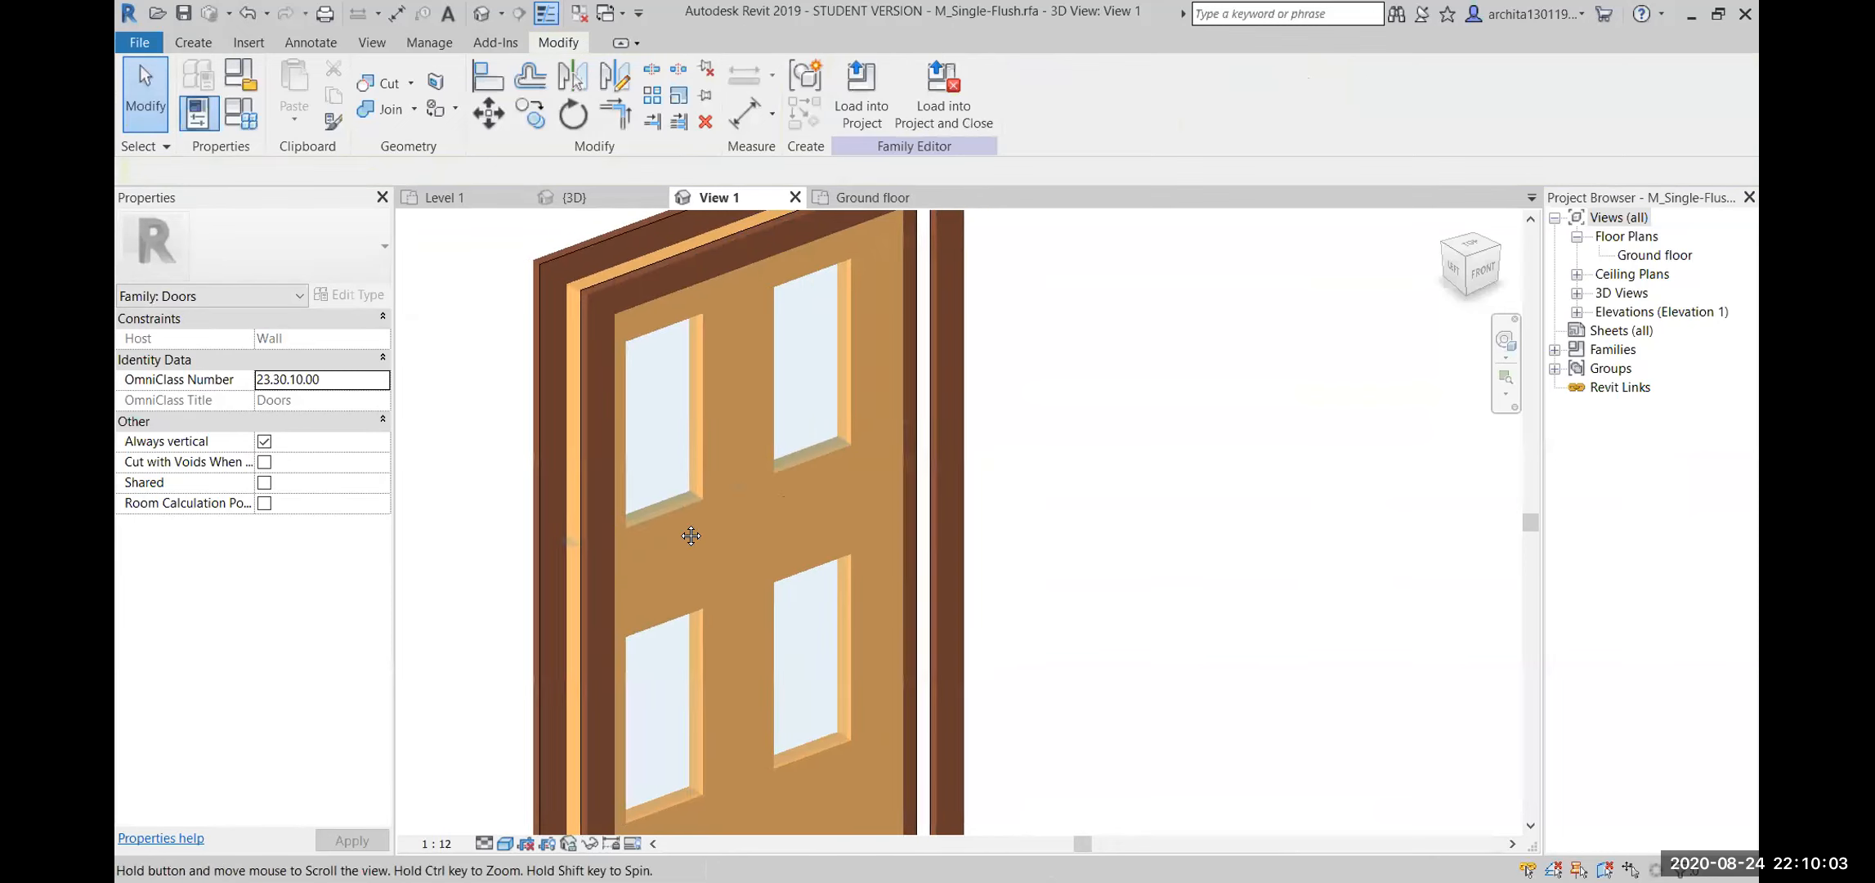
Examine the upper glass extrusion's properties and inspect the four glazed openings from both sides of the door
{"action": "scroll", "coordinate": [723, 422], "scroll_direction": "down", "scroll_amount": 1}
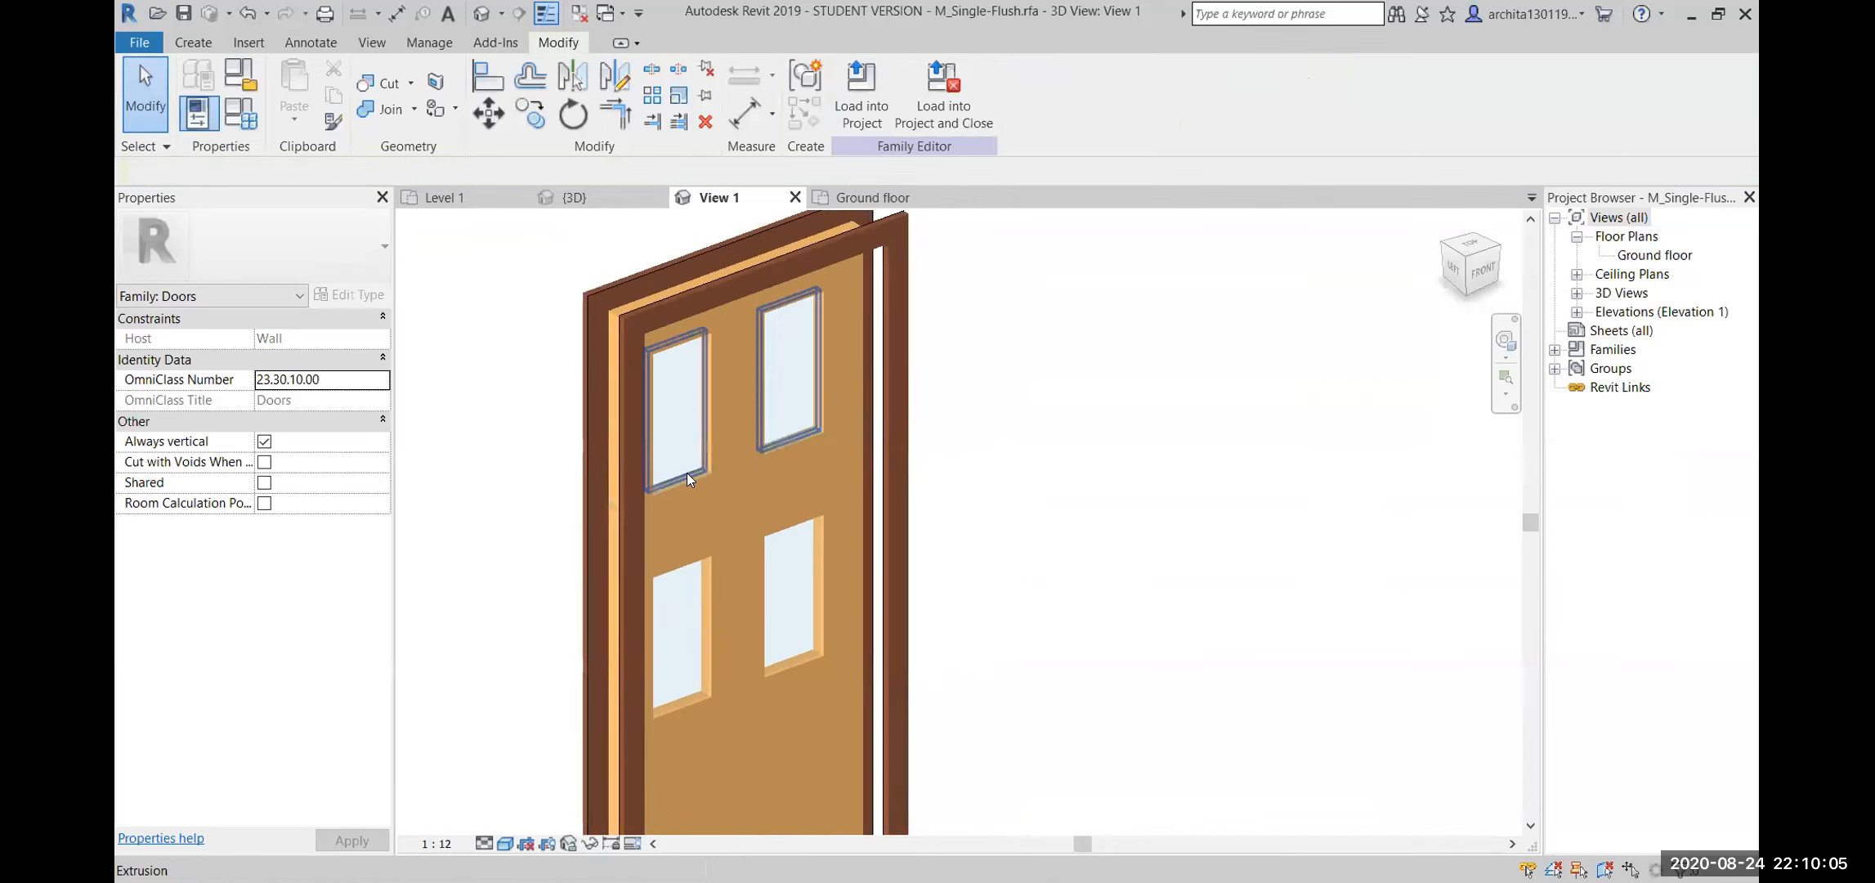
{"action": "scroll", "coordinate": [687, 473], "scroll_direction": "up", "scroll_amount": 1}
{"action": "left_click", "coordinate": [688, 473]}
{"action": "scroll", "coordinate": [686, 473], "scroll_direction": "down", "scroll_amount": 2}
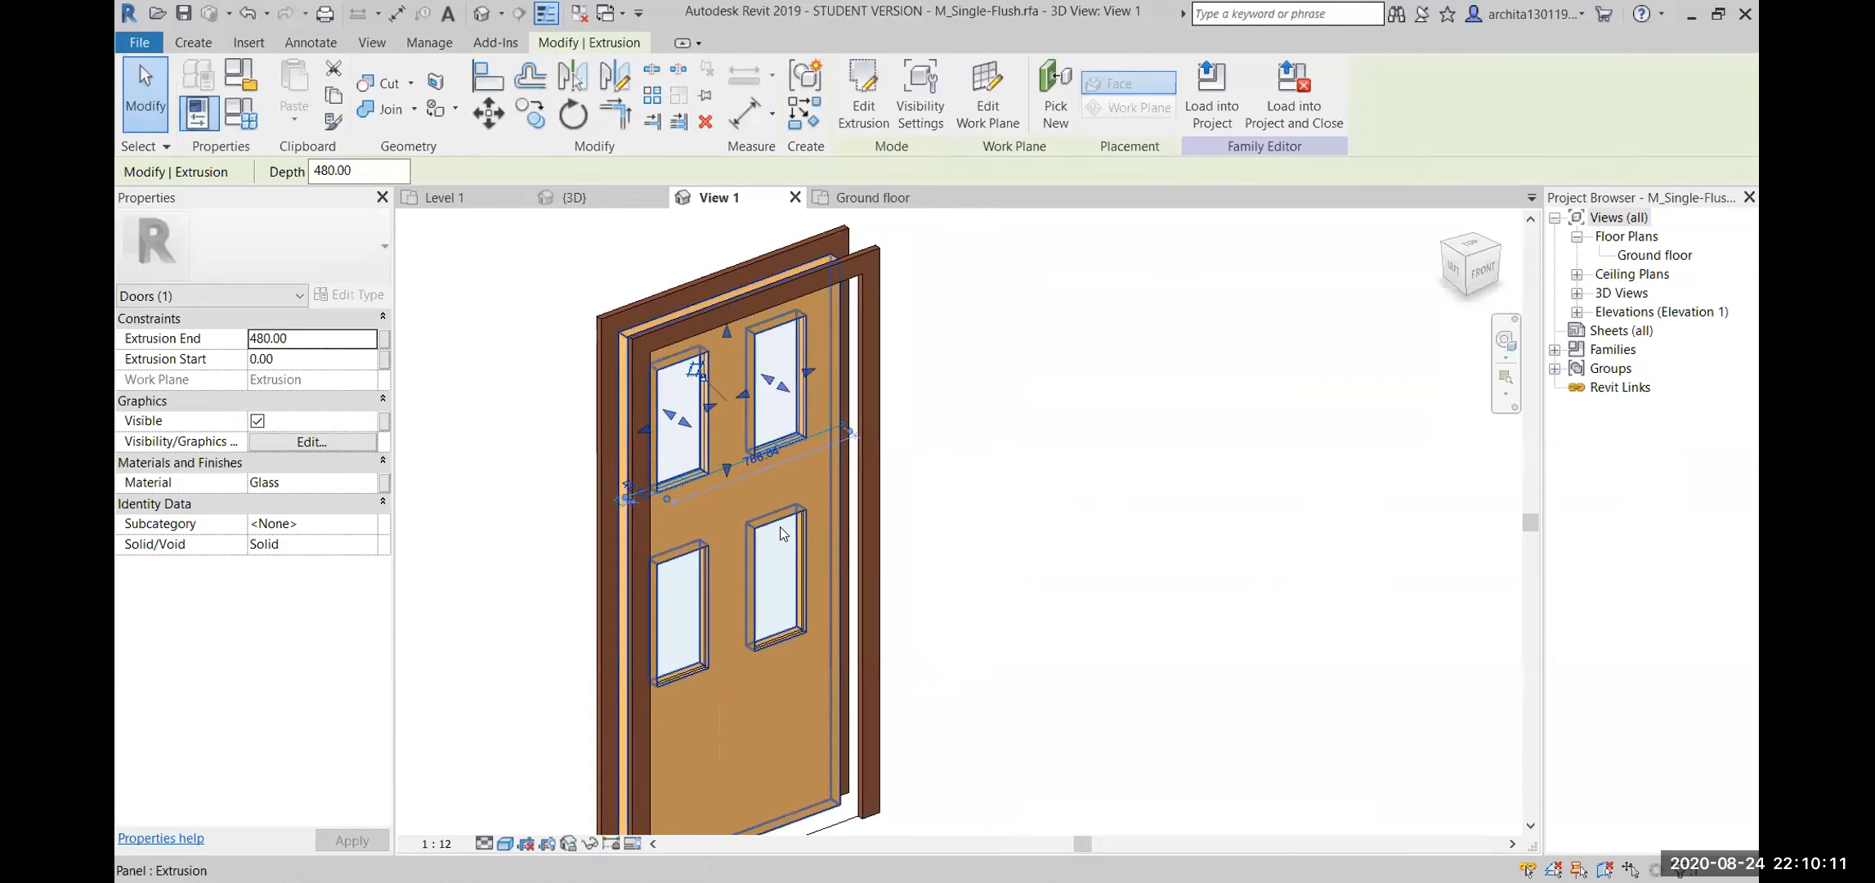
{"action": "left_click", "coordinate": [990, 449]}
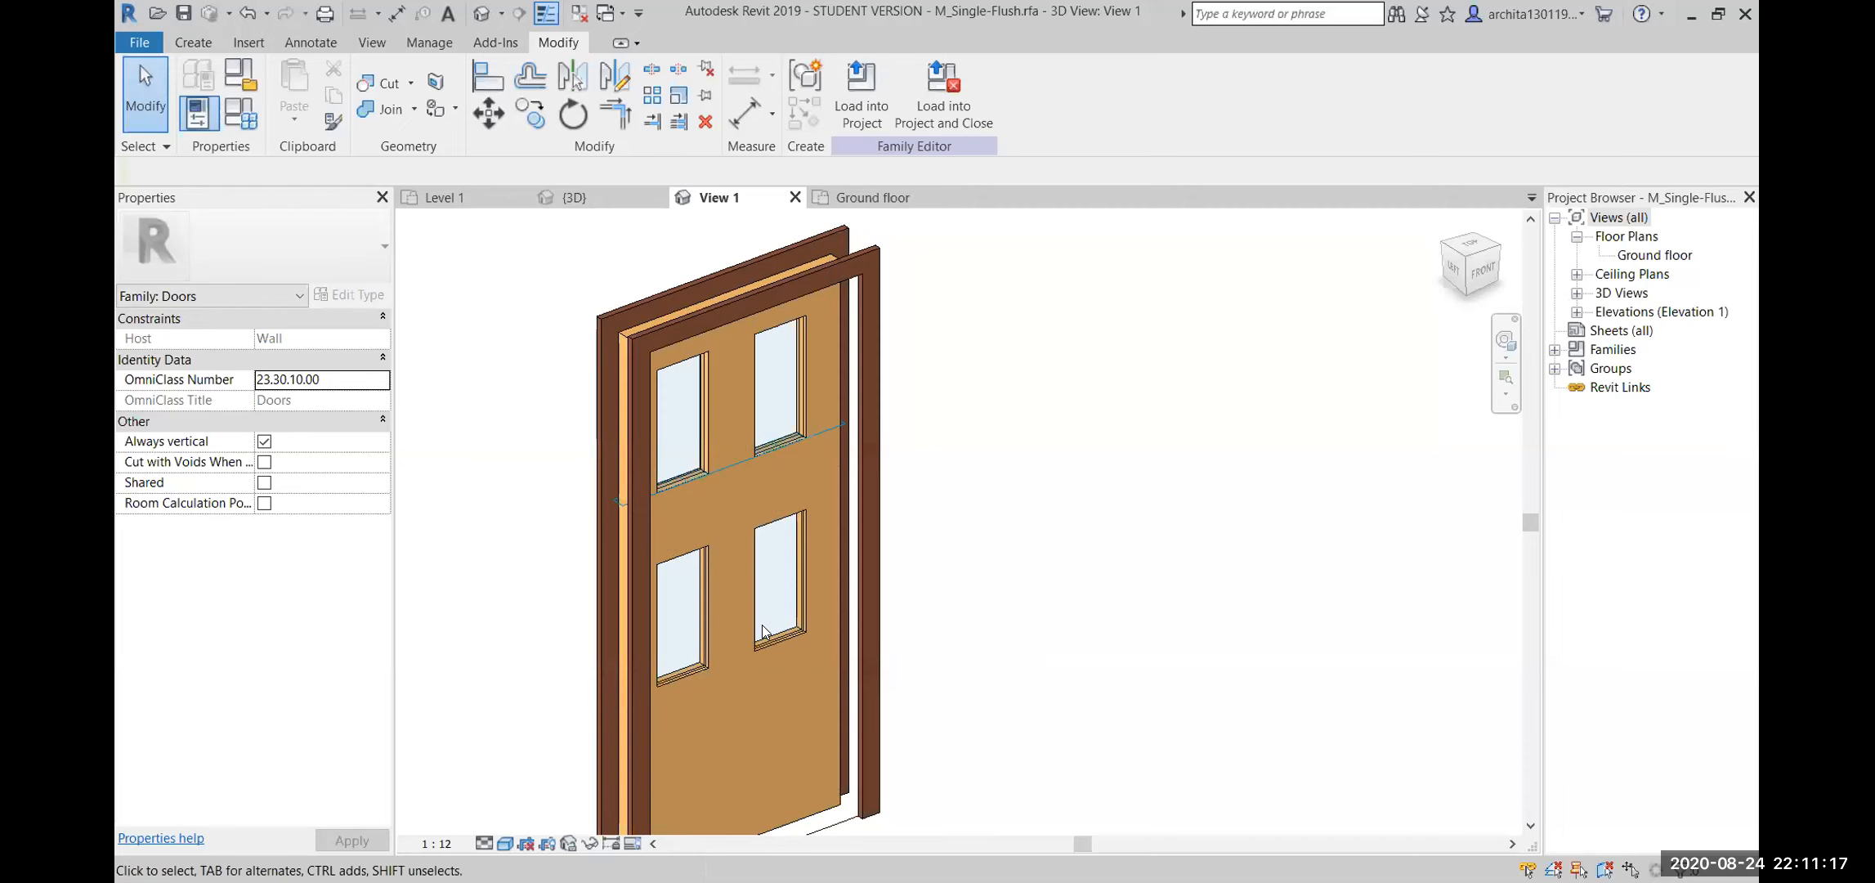
{"action": "scroll", "coordinate": [1052, 519], "scroll_direction": "down", "scroll_amount": 2}
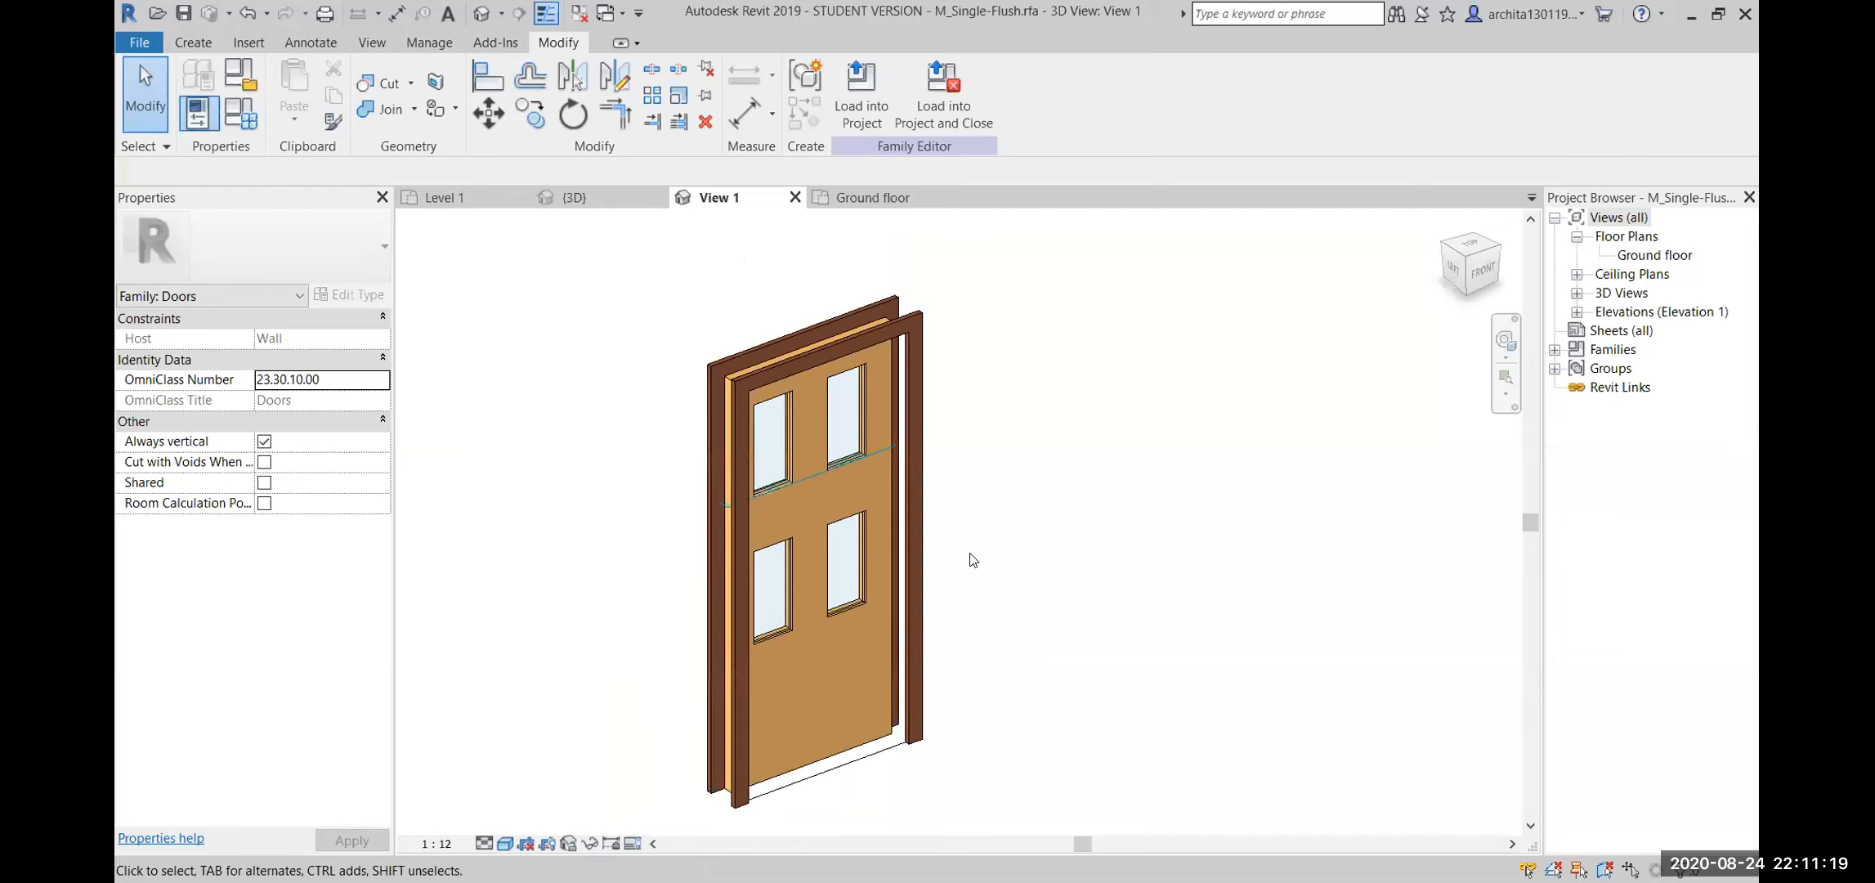
{"action": "middle_click_drag", "start_coordinate": [992, 606], "coordinate": [913, 636], "text": "shift"}
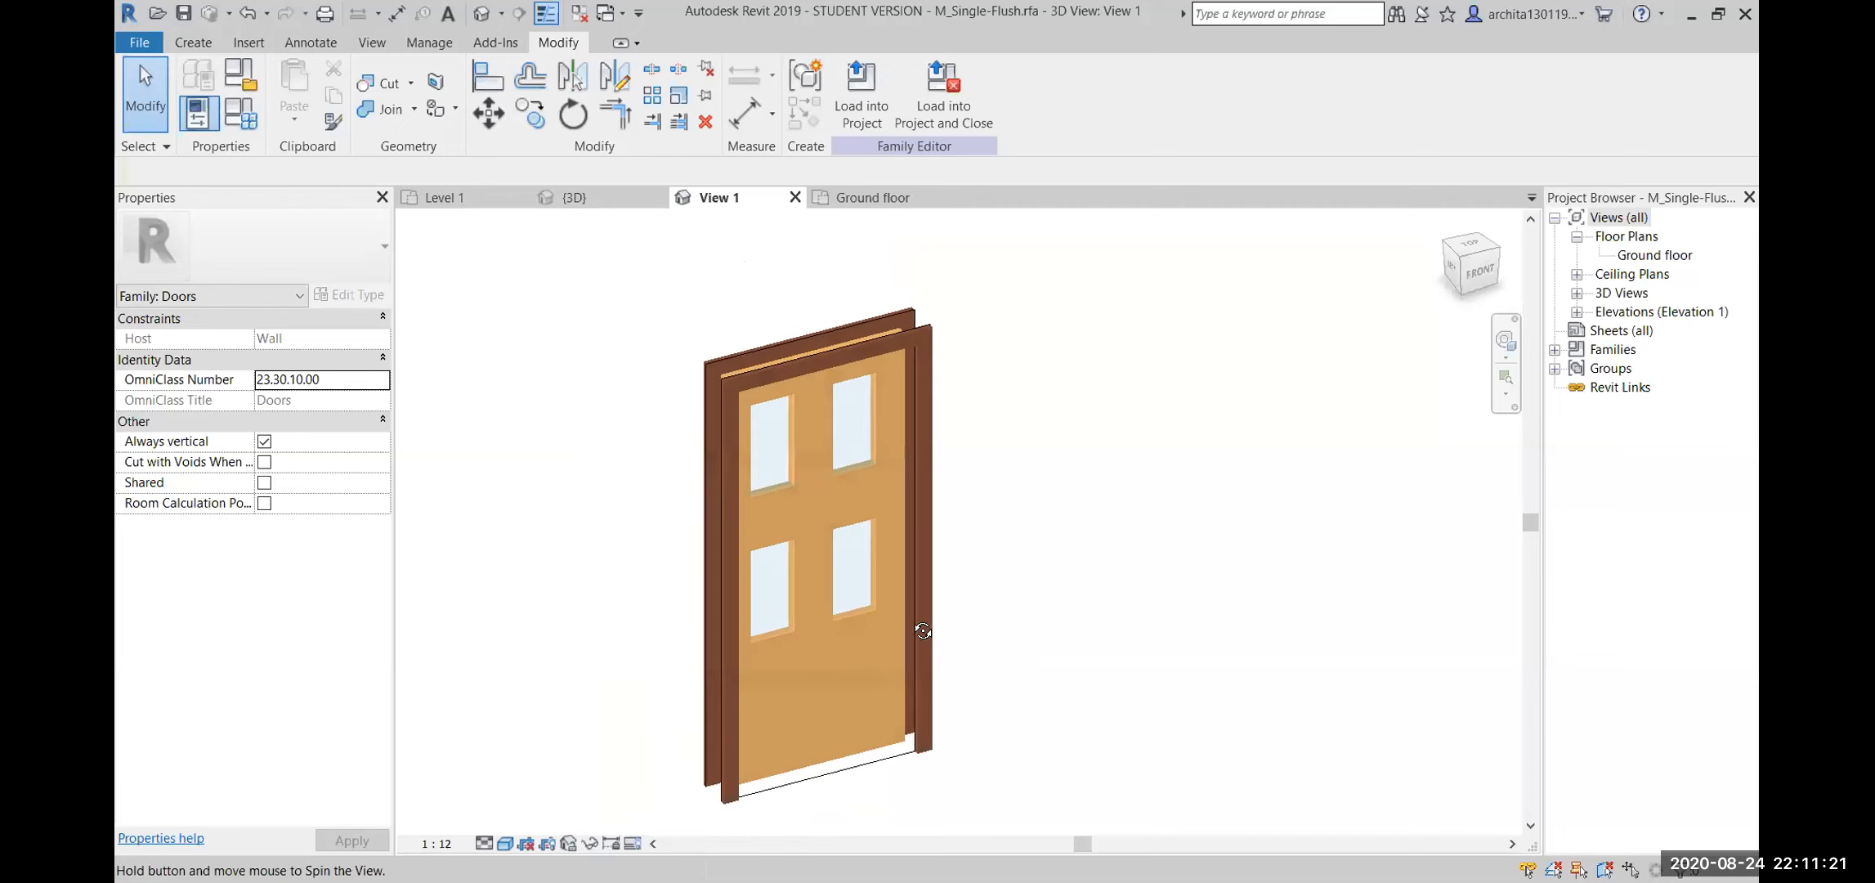
{"action": "middle_click_drag", "start_coordinate": [767, 637], "coordinate": [956, 408], "text": "shift"}
{"action": "scroll", "coordinate": [789, 469], "scroll_direction": "up", "scroll_amount": 3}
{"action": "middle_click_drag", "start_coordinate": [972, 509], "coordinate": [891, 629], "text": "shift"}
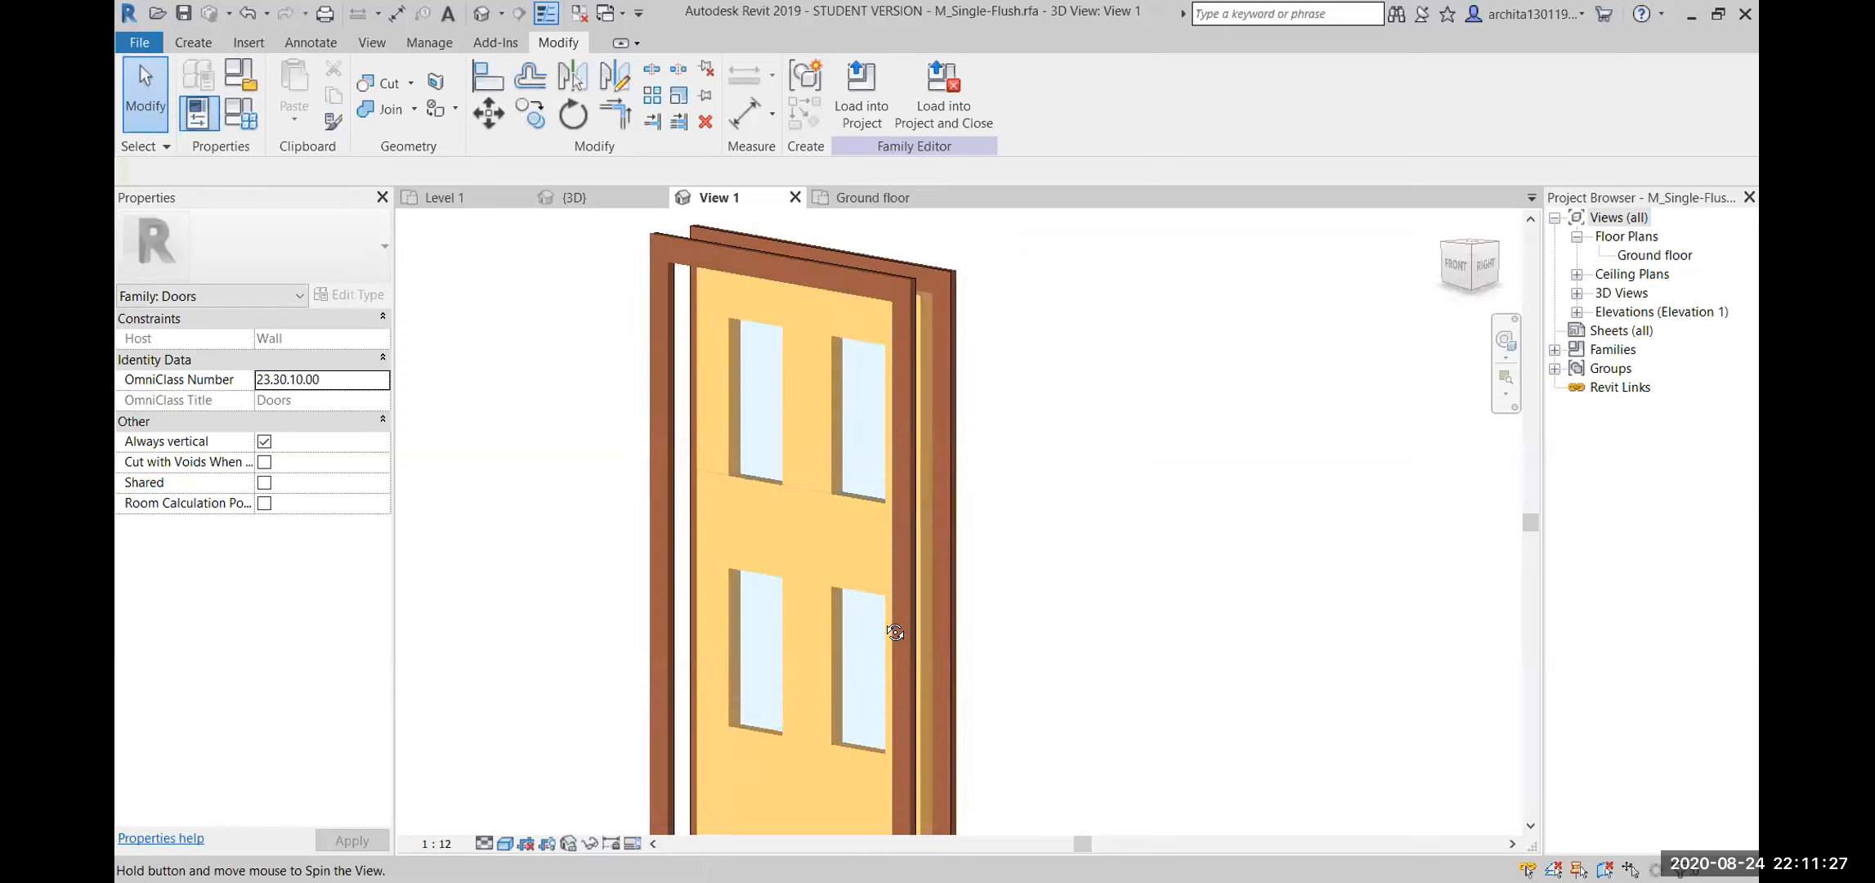
{"action": "middle_click_drag", "start_coordinate": [970, 699], "coordinate": [1031, 643], "text": "shift"}
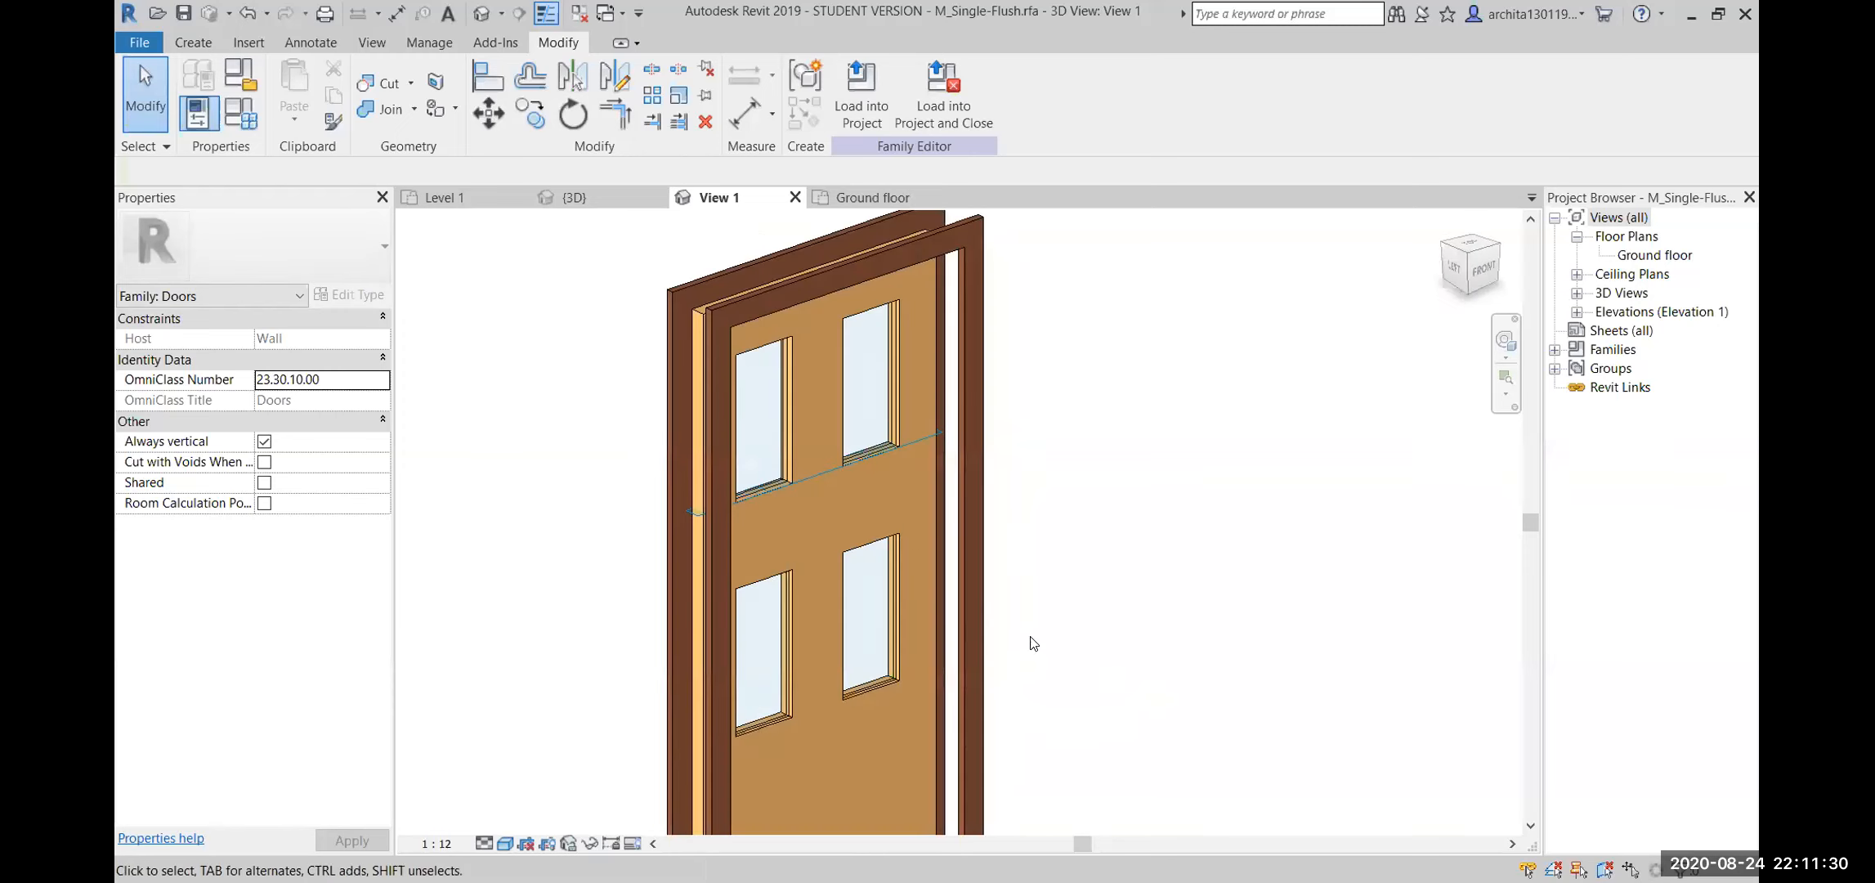
Open the door panel's extrusion sketch to inspect its outline and four openings, and finish the sketch
{"action": "left_click", "coordinate": [932, 341]}
{"action": "key", "text": "Escape"}
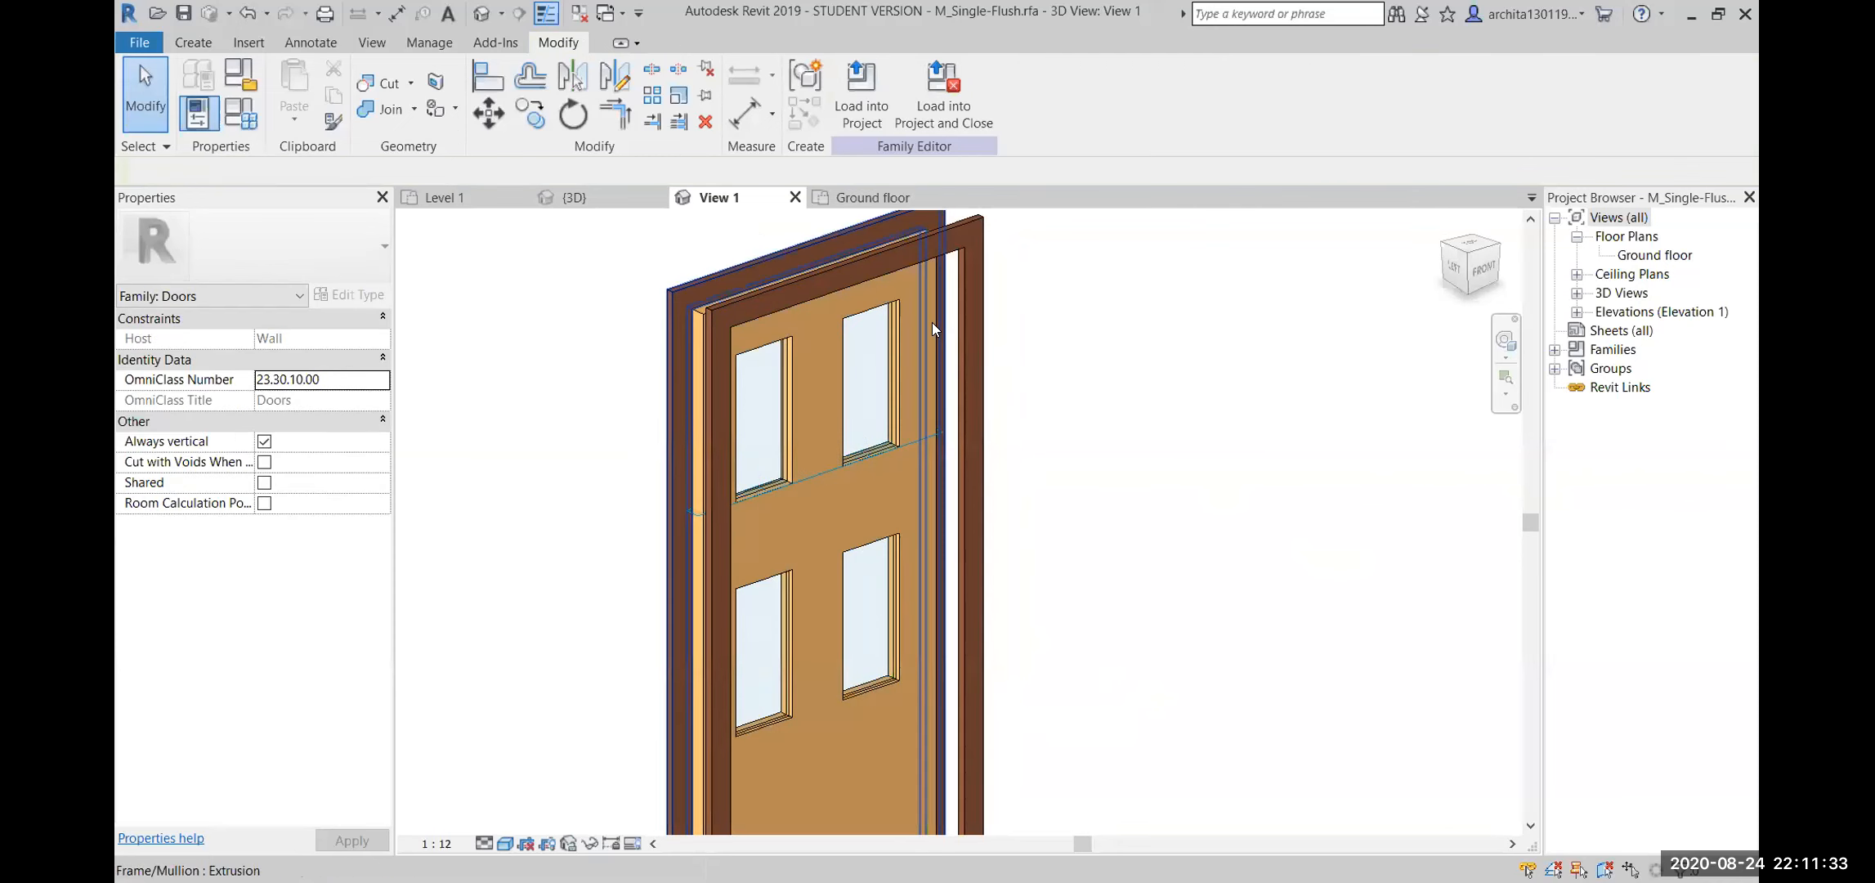
{"action": "left_click", "coordinate": [934, 328]}
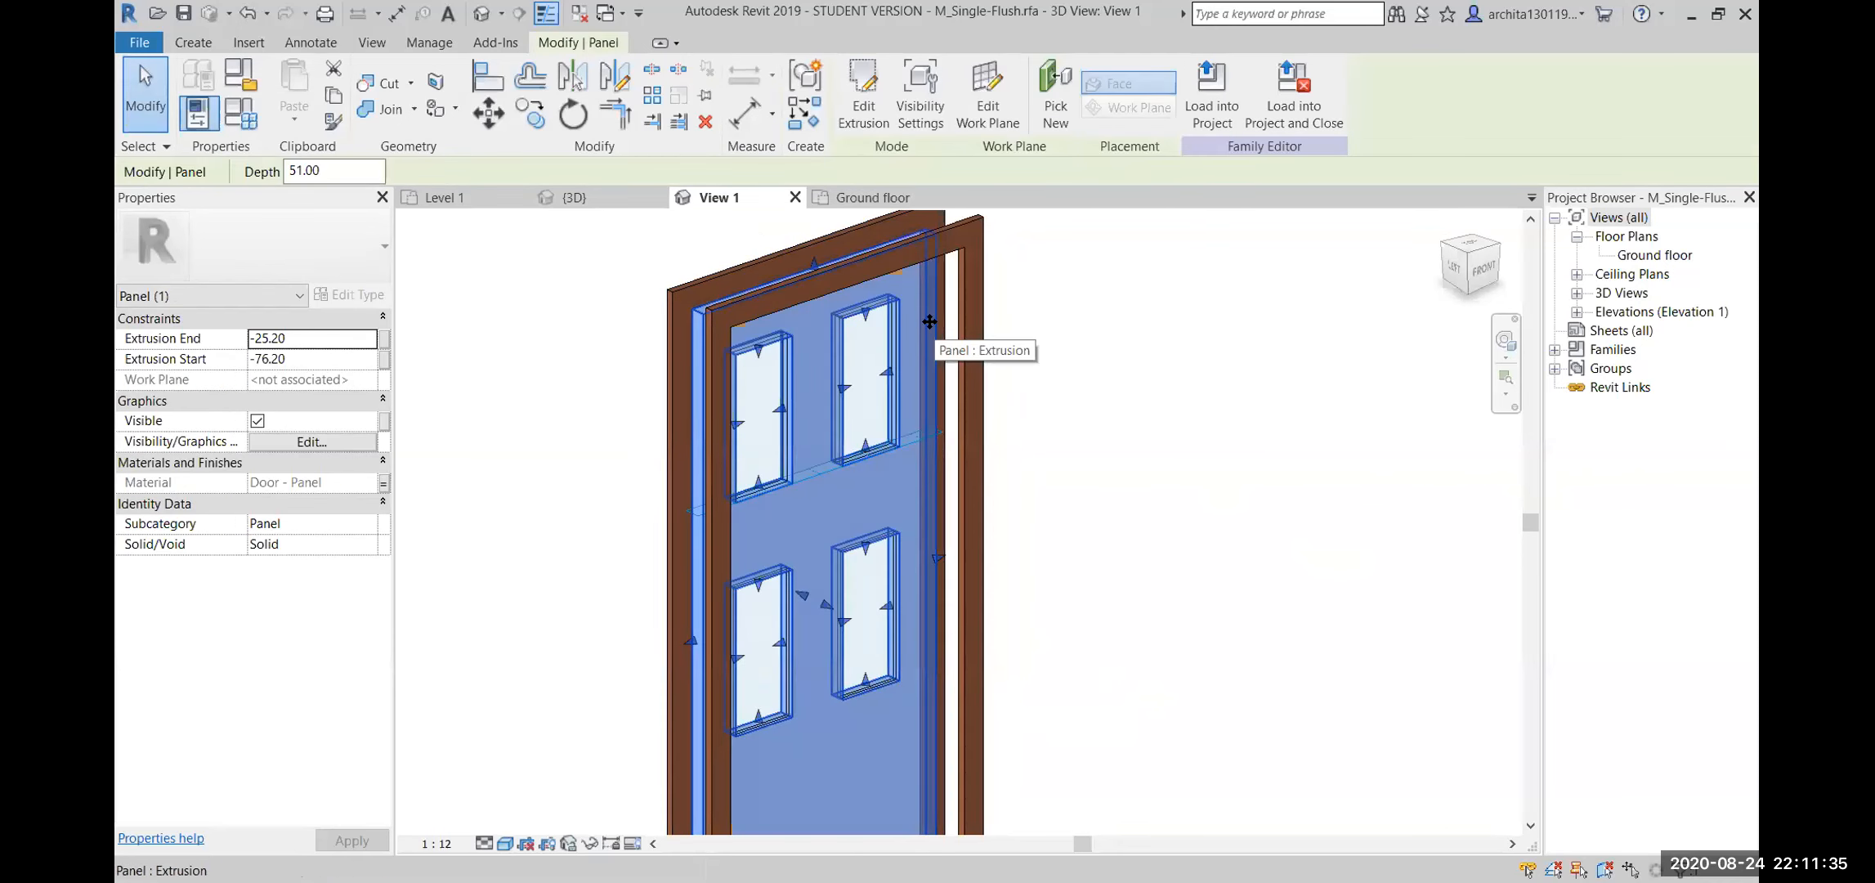
{"action": "double_click", "coordinate": [929, 322]}
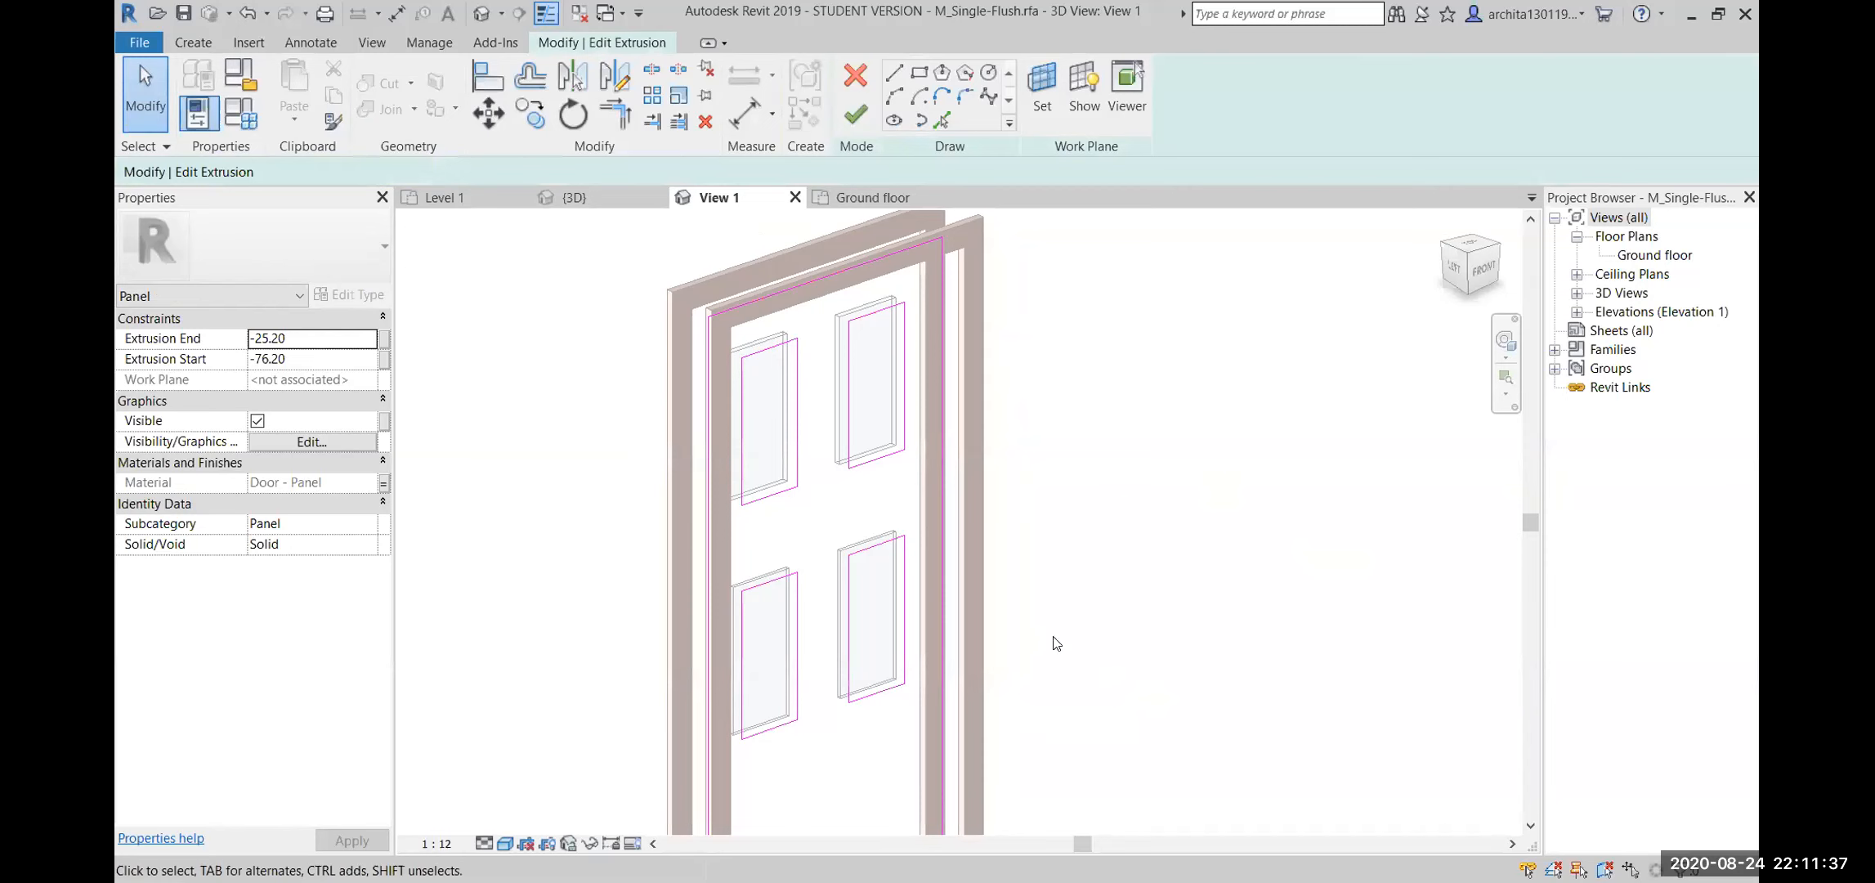
{"action": "left_click", "coordinate": [865, 112]}
{"action": "left_click", "coordinate": [1209, 523]}
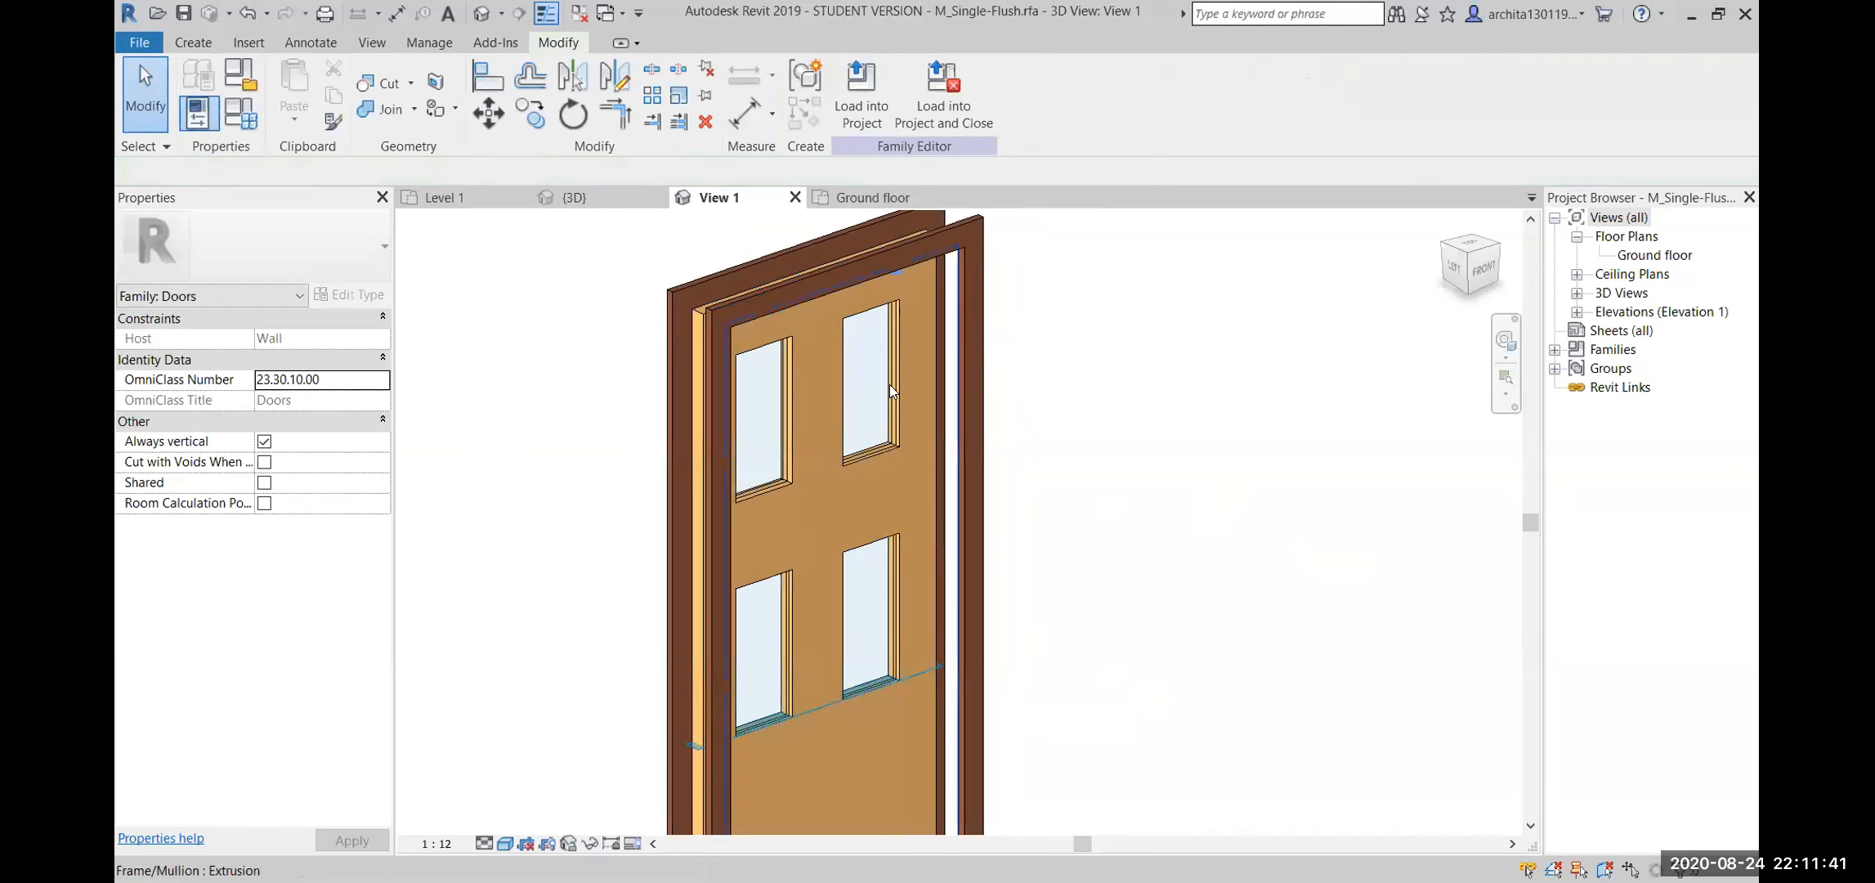
Compare the door's Ground floor plan with its front and angled 3D views
{"action": "middle_click_drag", "start_coordinate": [1124, 544], "coordinate": [960, 486], "text": "shift"}
{"action": "left_click", "coordinate": [1660, 256]}
{"action": "double_click", "coordinate": [1659, 255]}
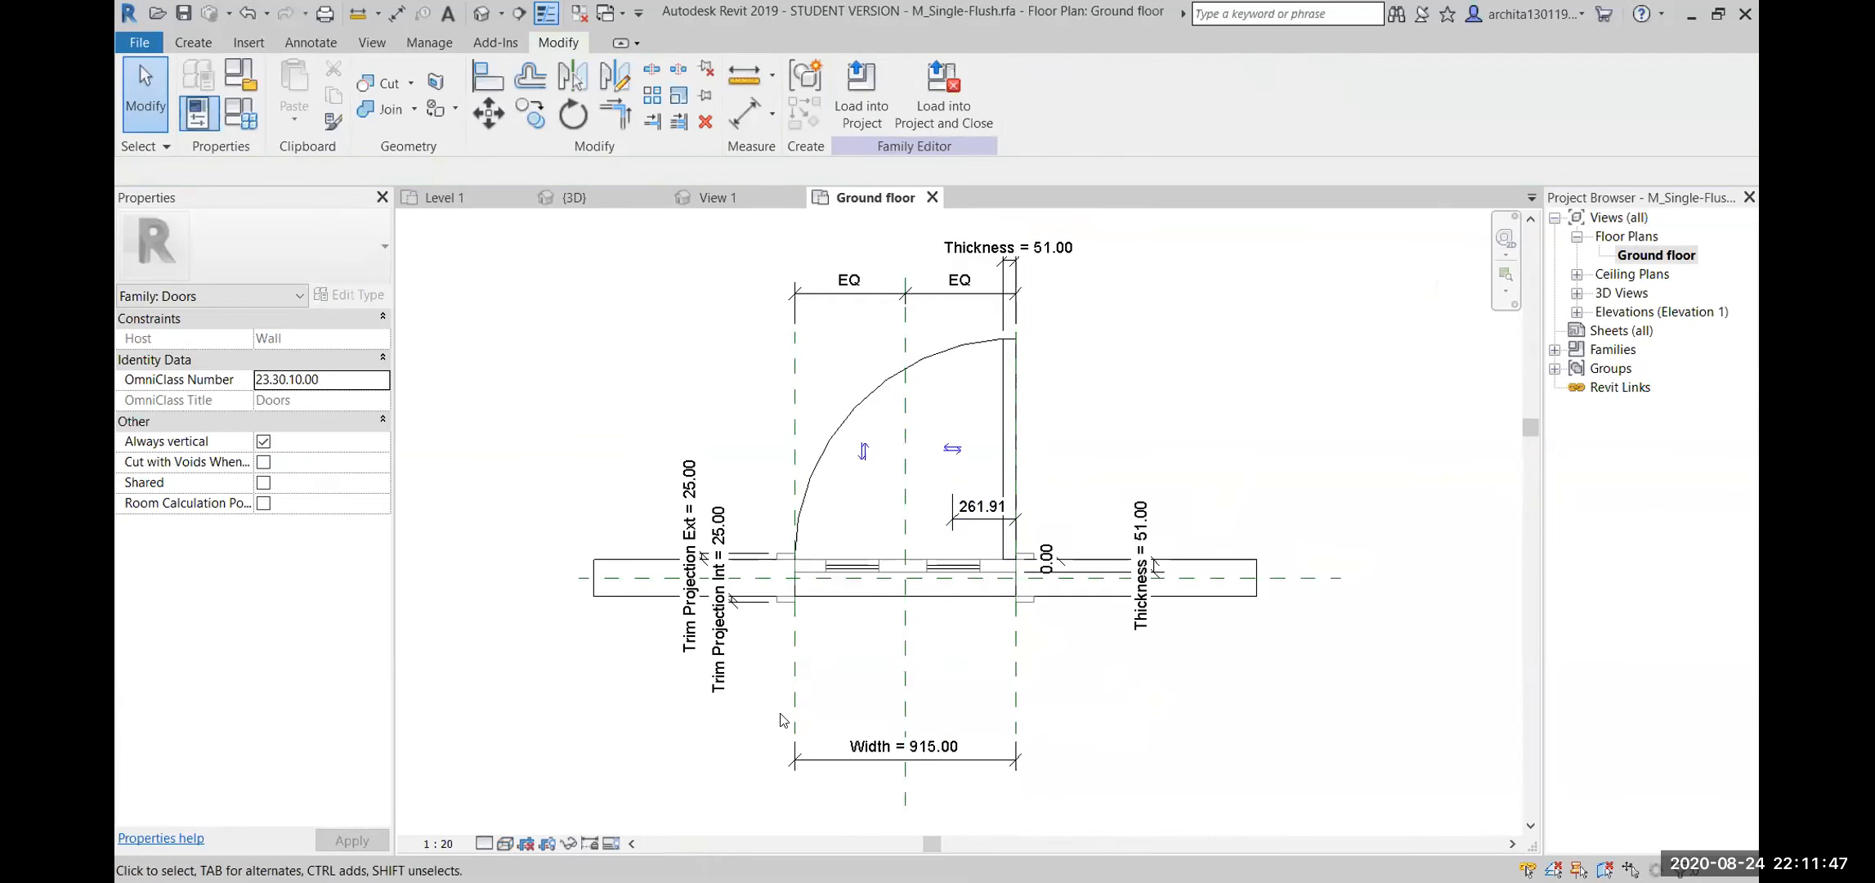
{"action": "left_click", "coordinate": [747, 198]}
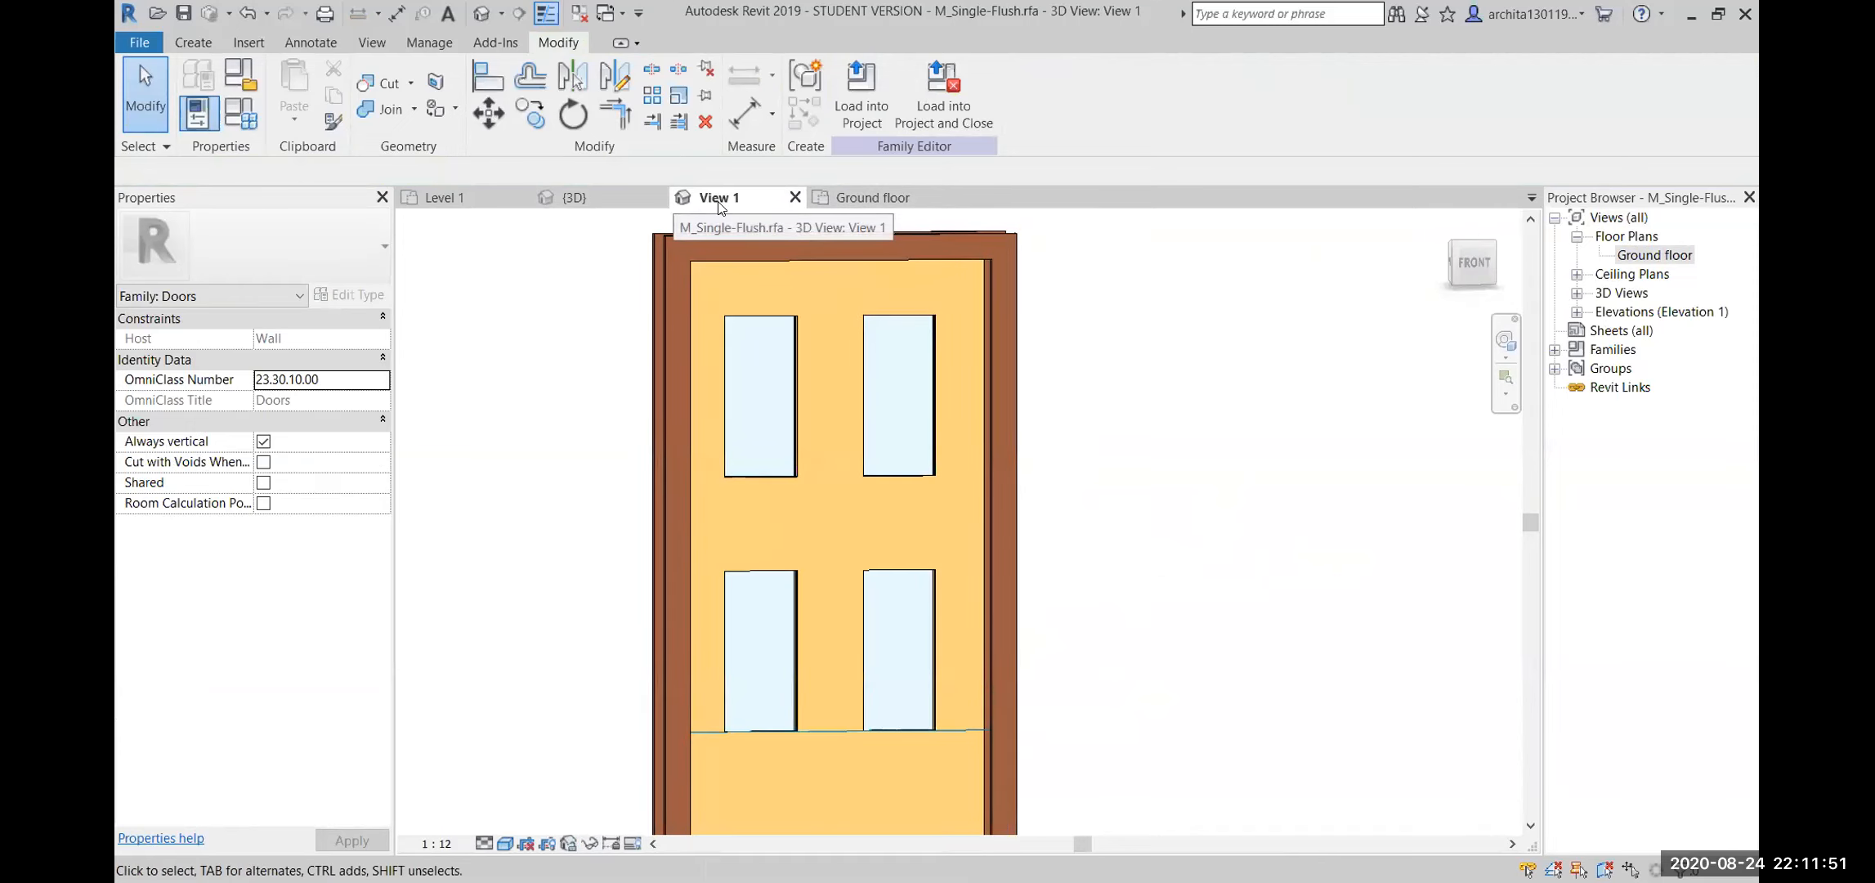
{"action": "middle_click_drag", "start_coordinate": [942, 433], "coordinate": [885, 442], "text": "shift"}
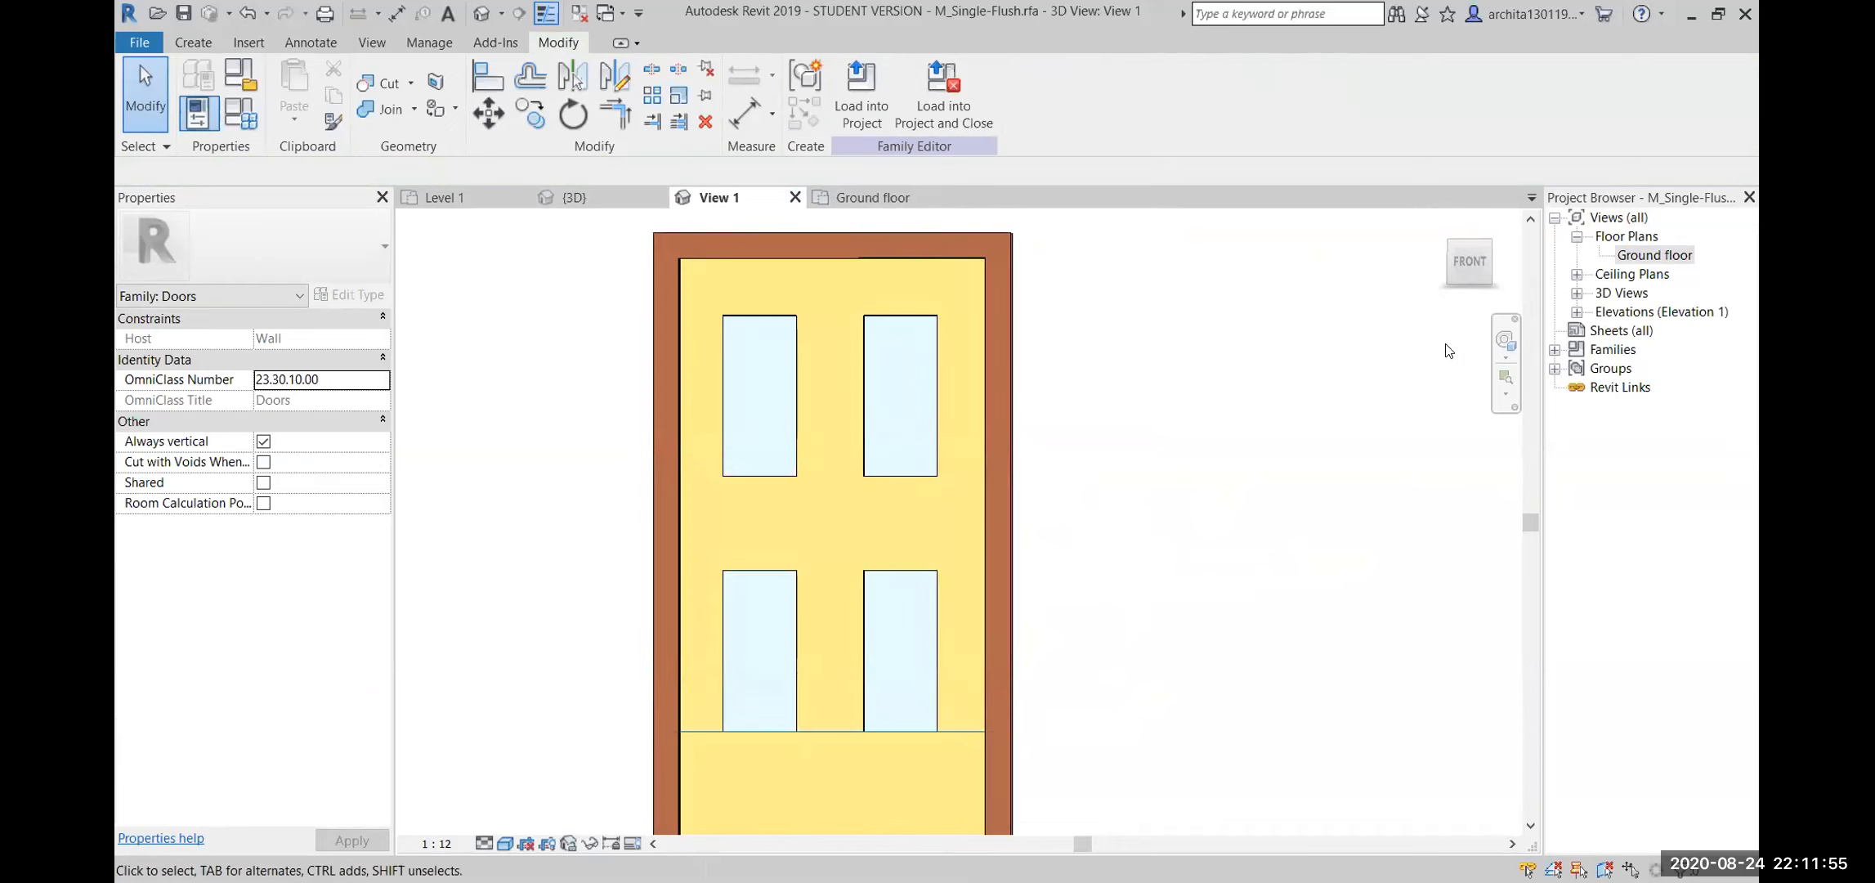
{"action": "left_click", "coordinate": [1468, 266]}
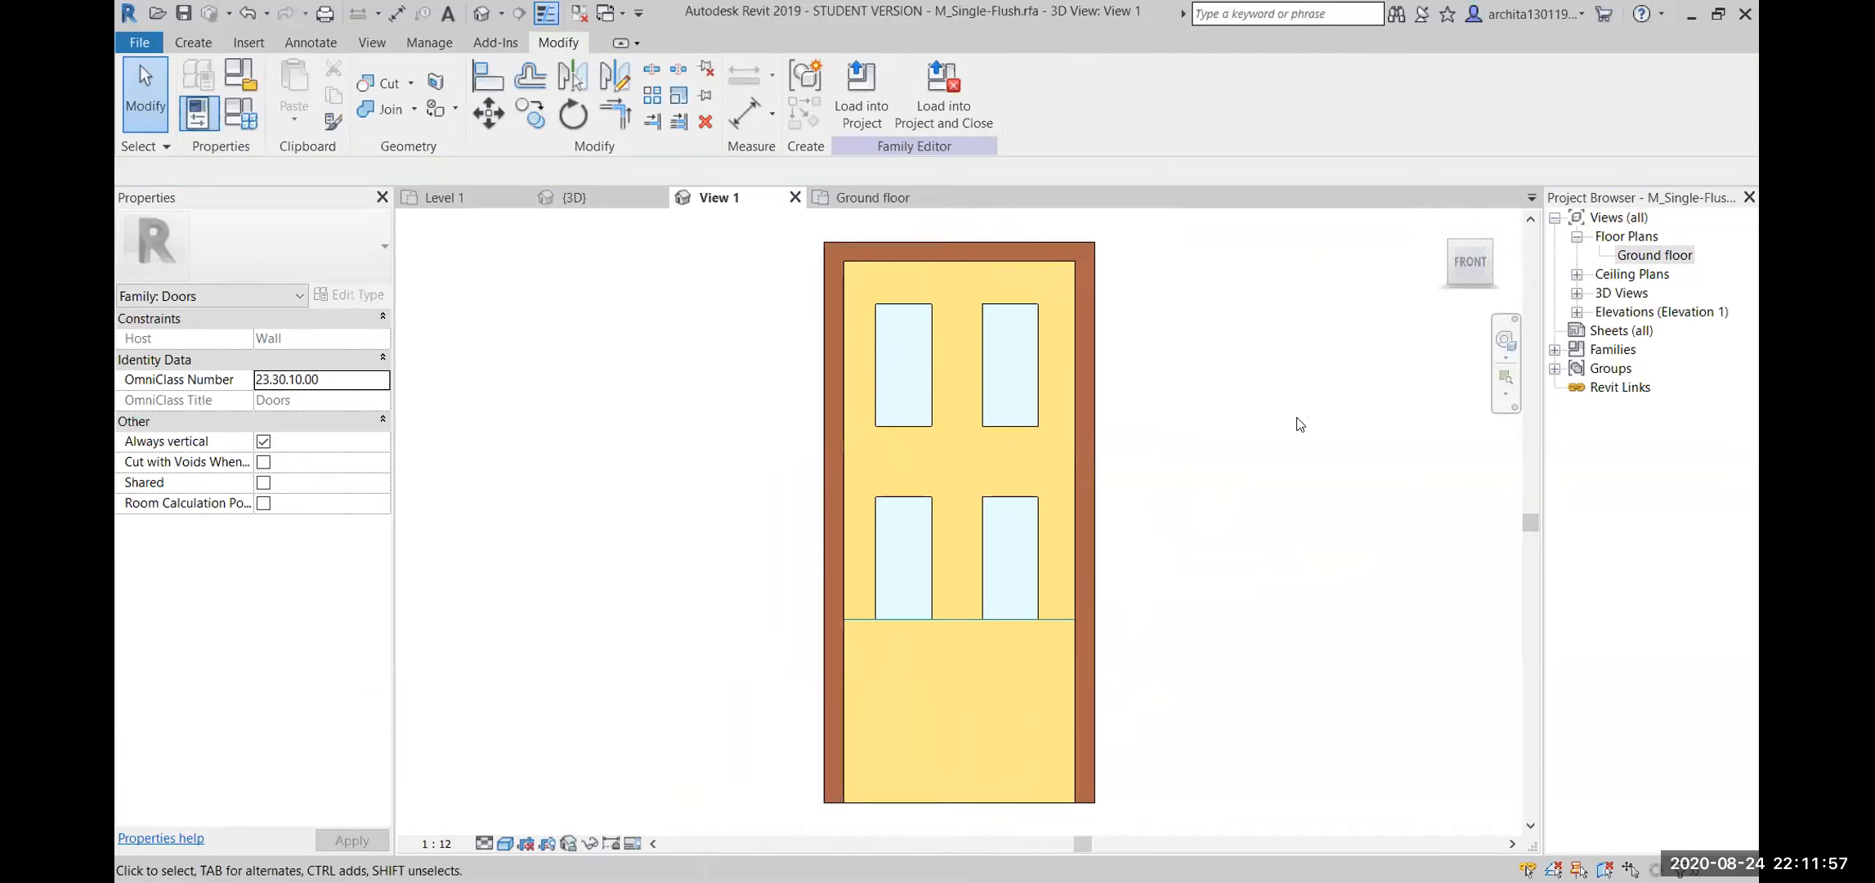
{"action": "middle_click_drag", "start_coordinate": [958, 595], "coordinate": [877, 842], "text": "shift"}
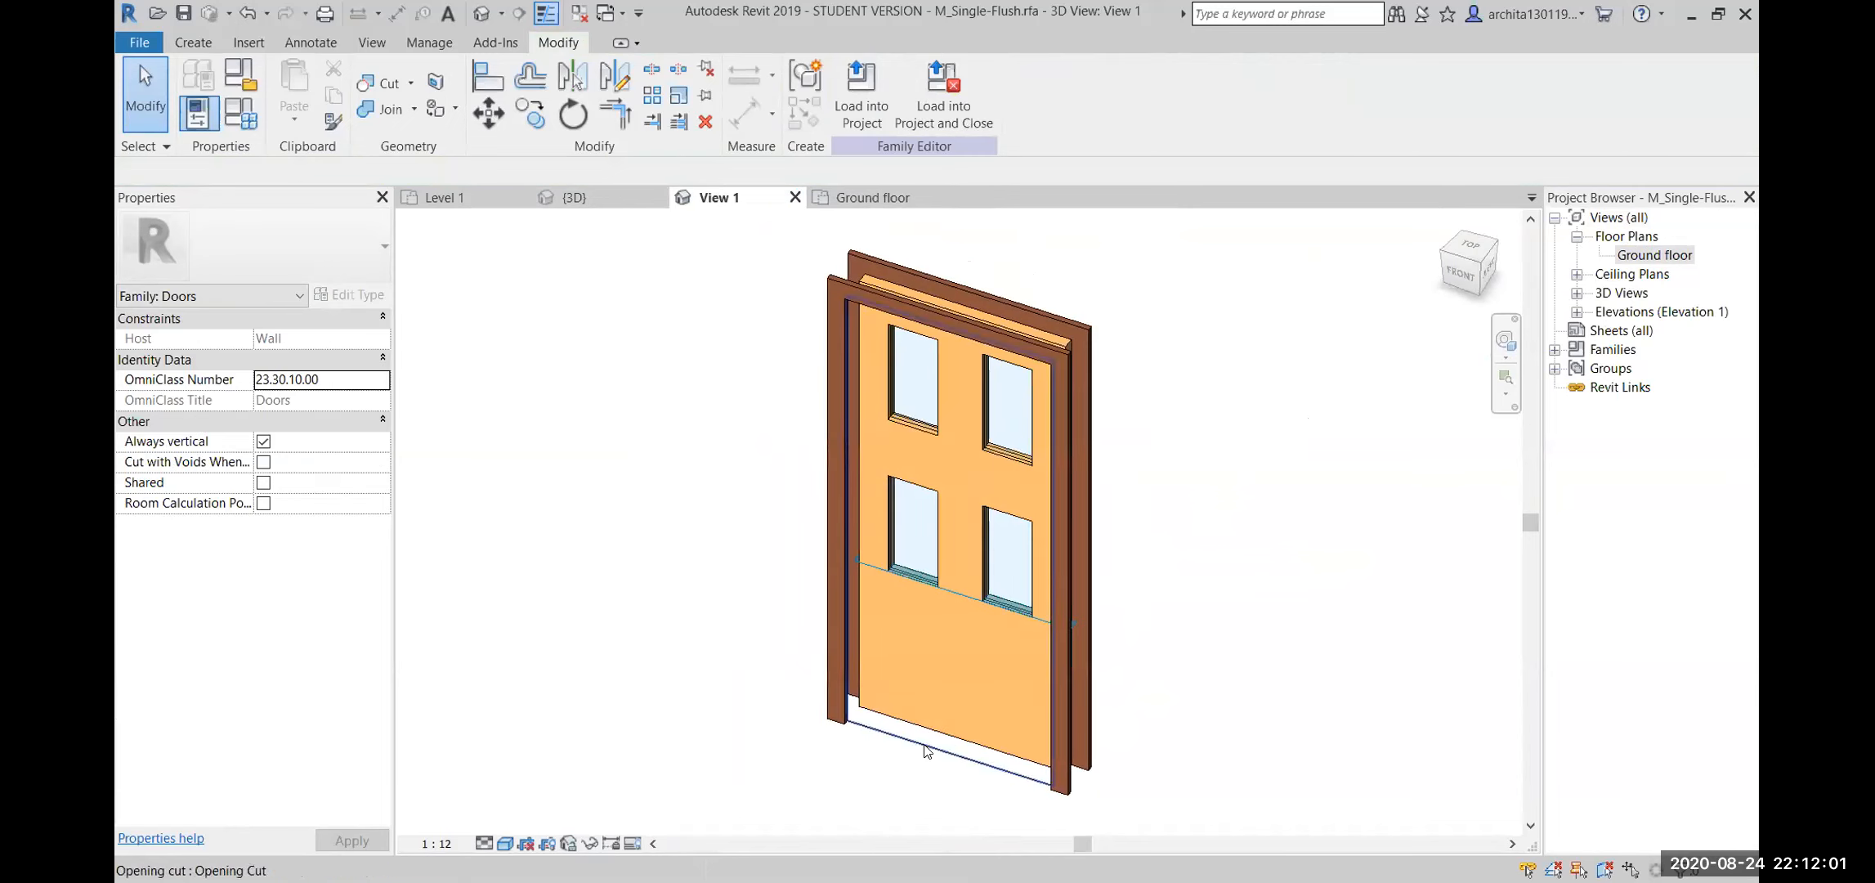
Review the panel's sketch boundary from the front and exit the sketch without saving changes
{"action": "left_click", "coordinate": [949, 741]}
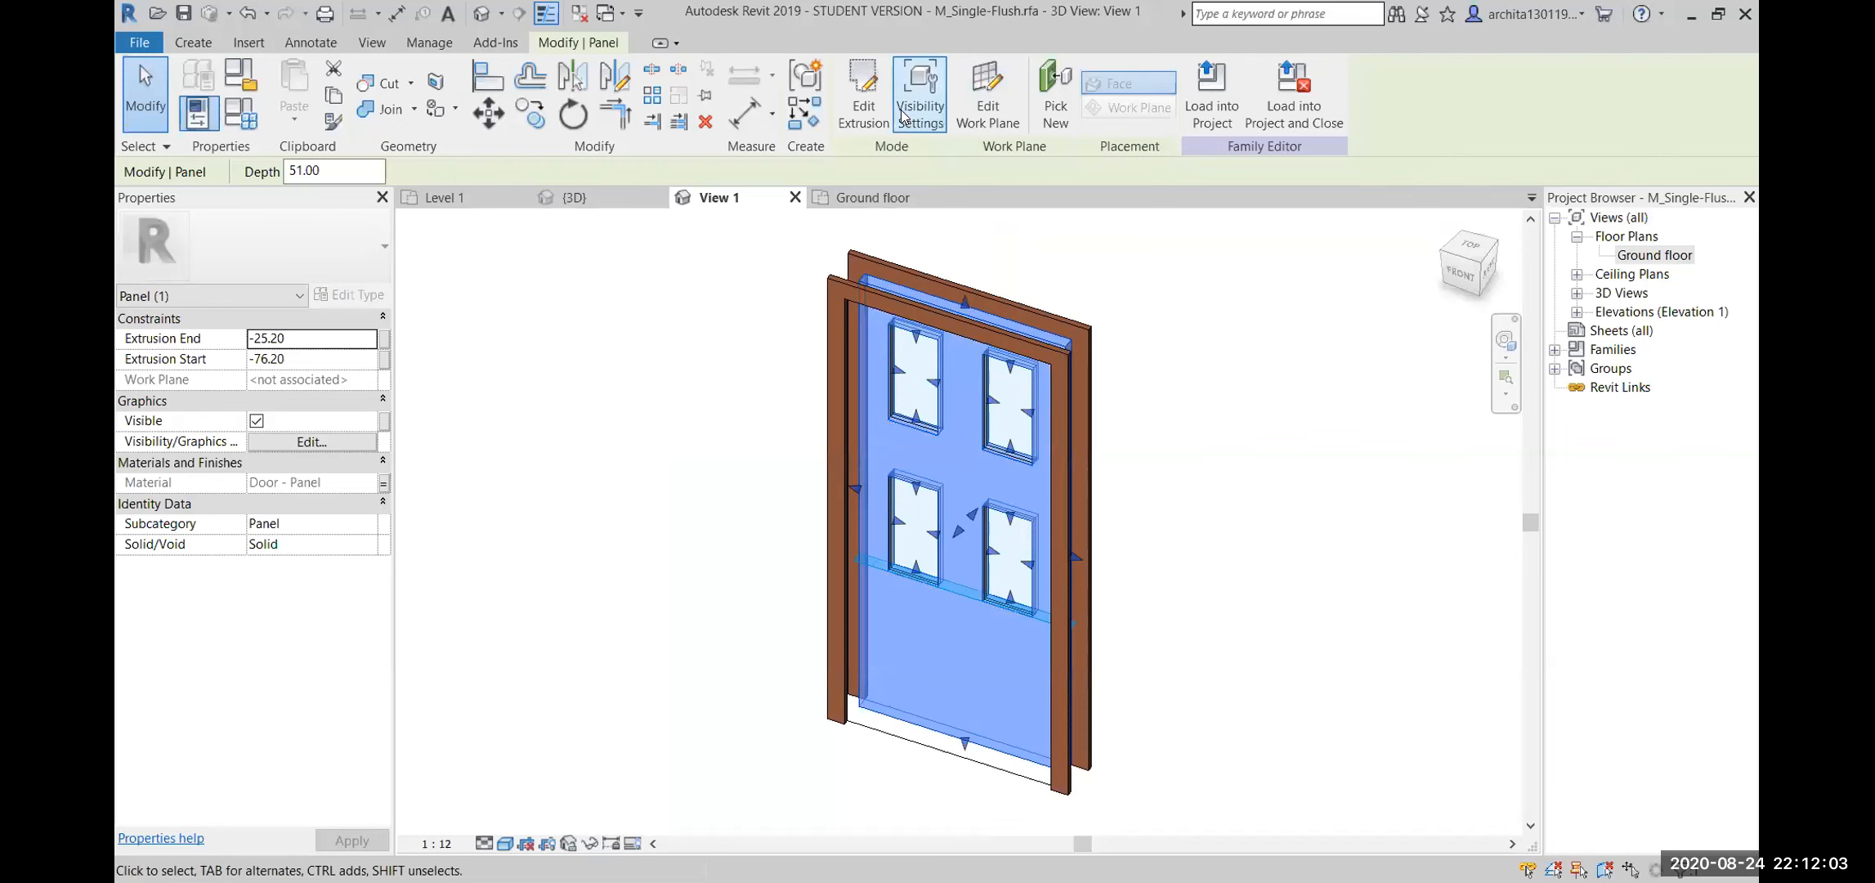
{"action": "left_click", "coordinate": [864, 94]}
{"action": "middle_click_drag", "start_coordinate": [960, 455], "coordinate": [1059, 360], "text": "shift"}
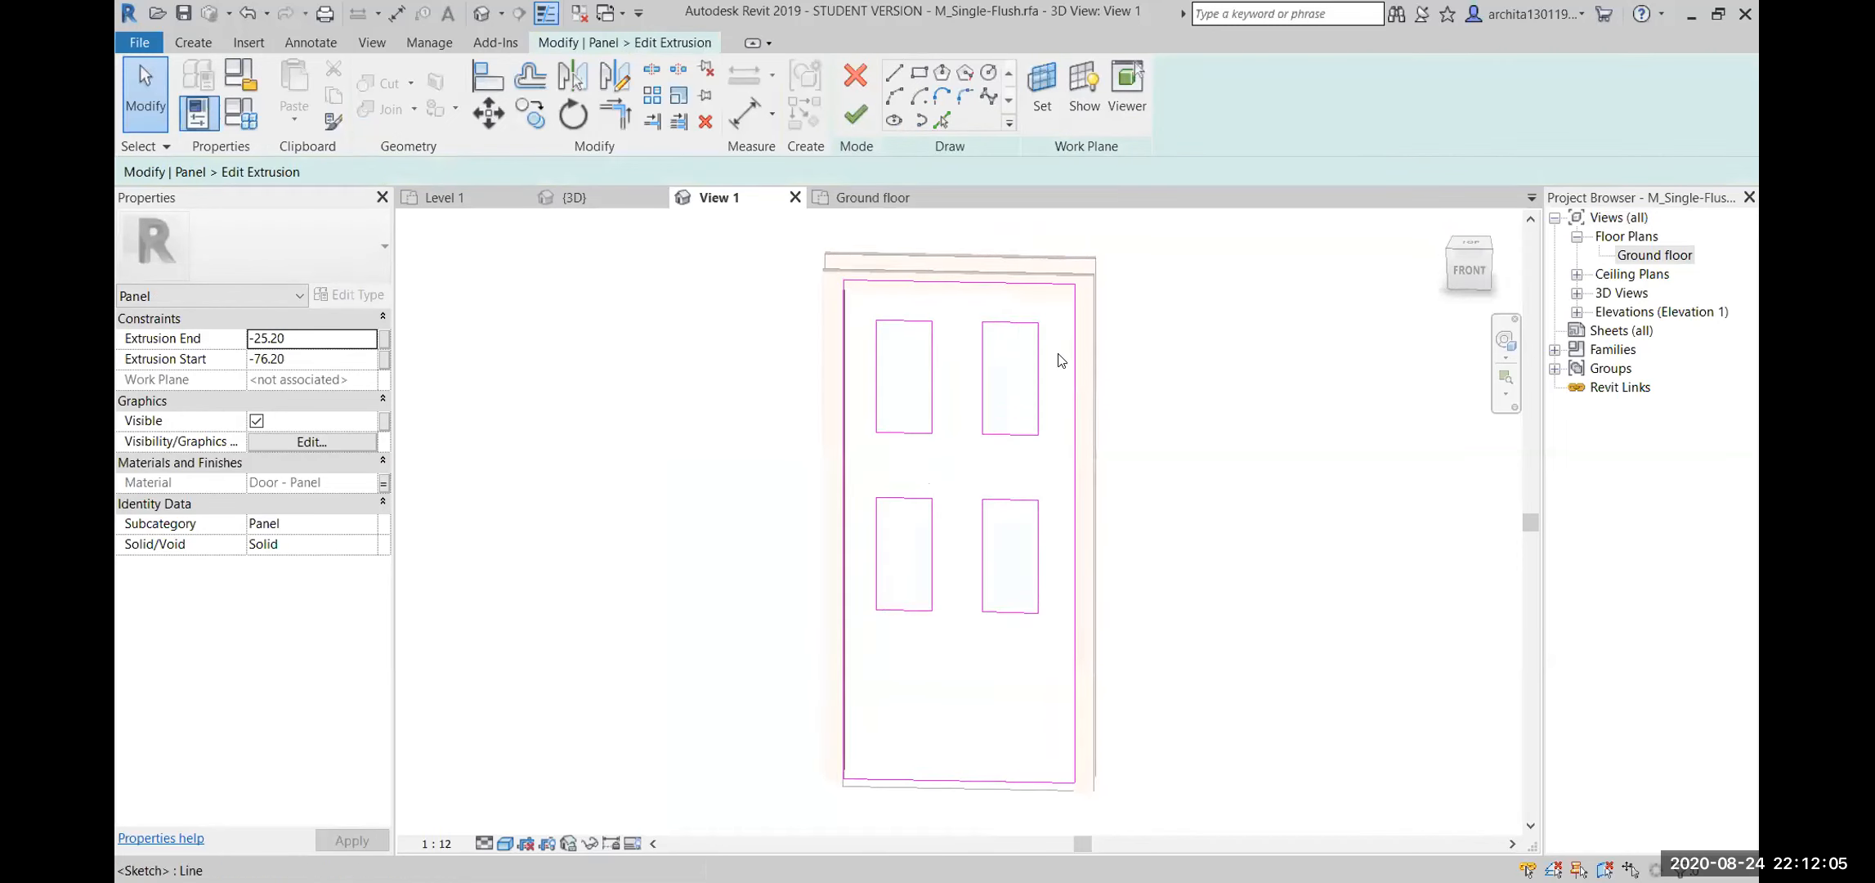
{"action": "left_click", "coordinate": [855, 76]}
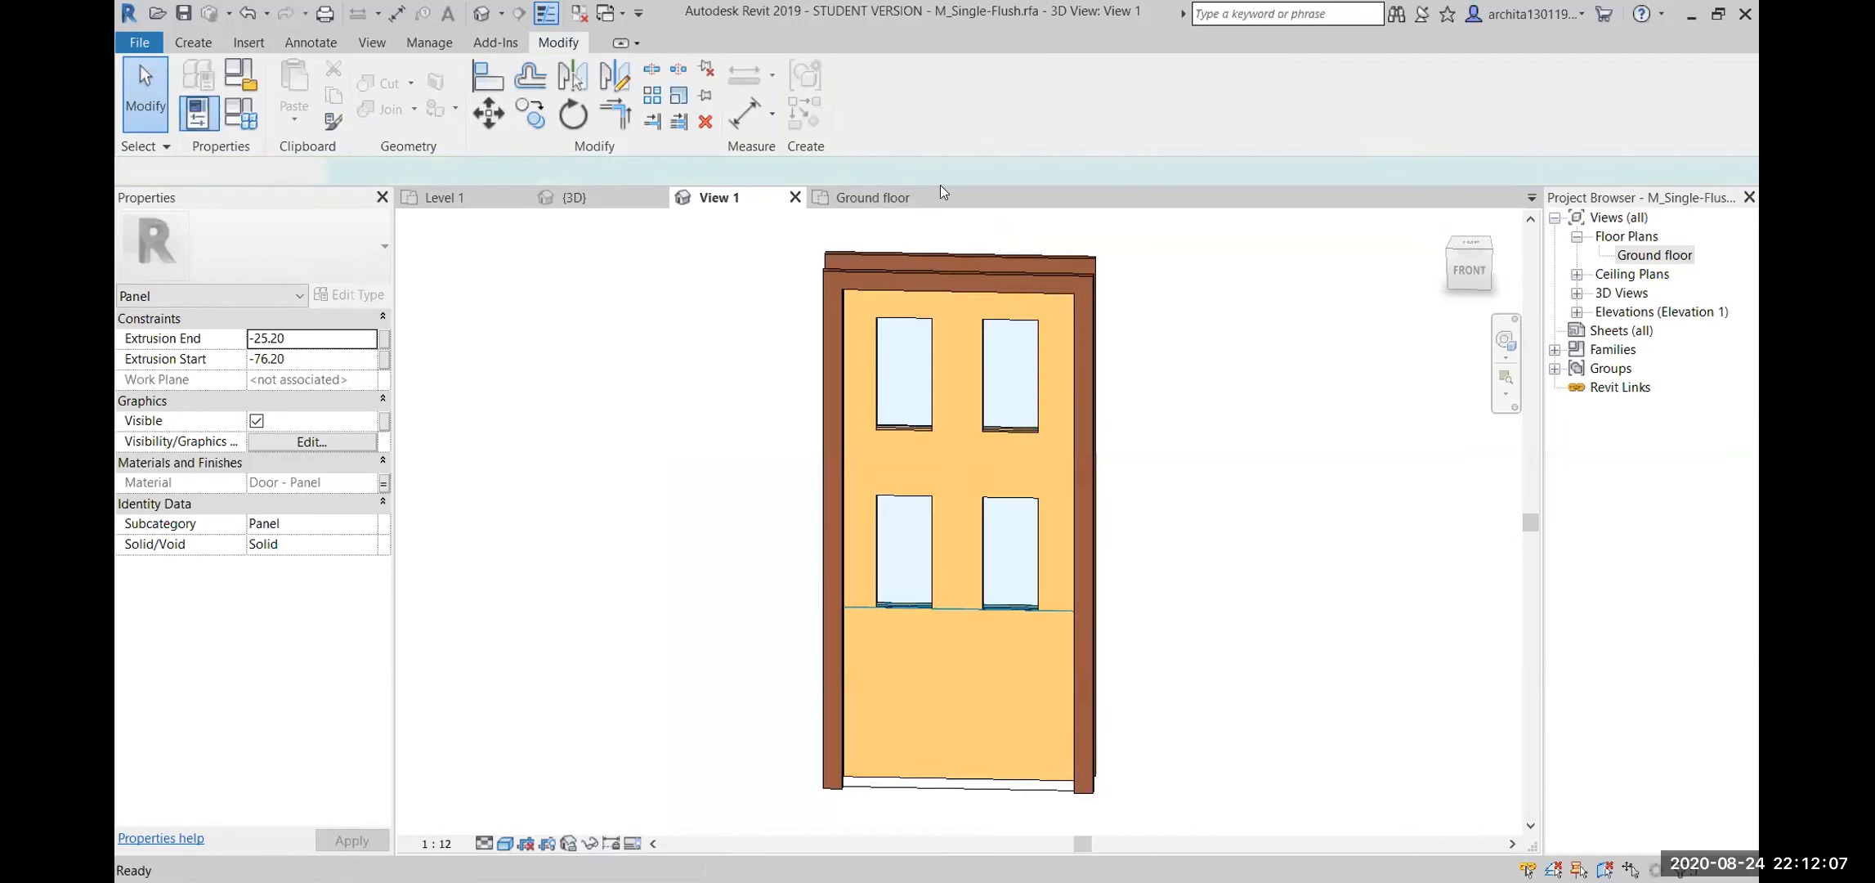
{"action": "left_click", "coordinate": [1193, 464]}
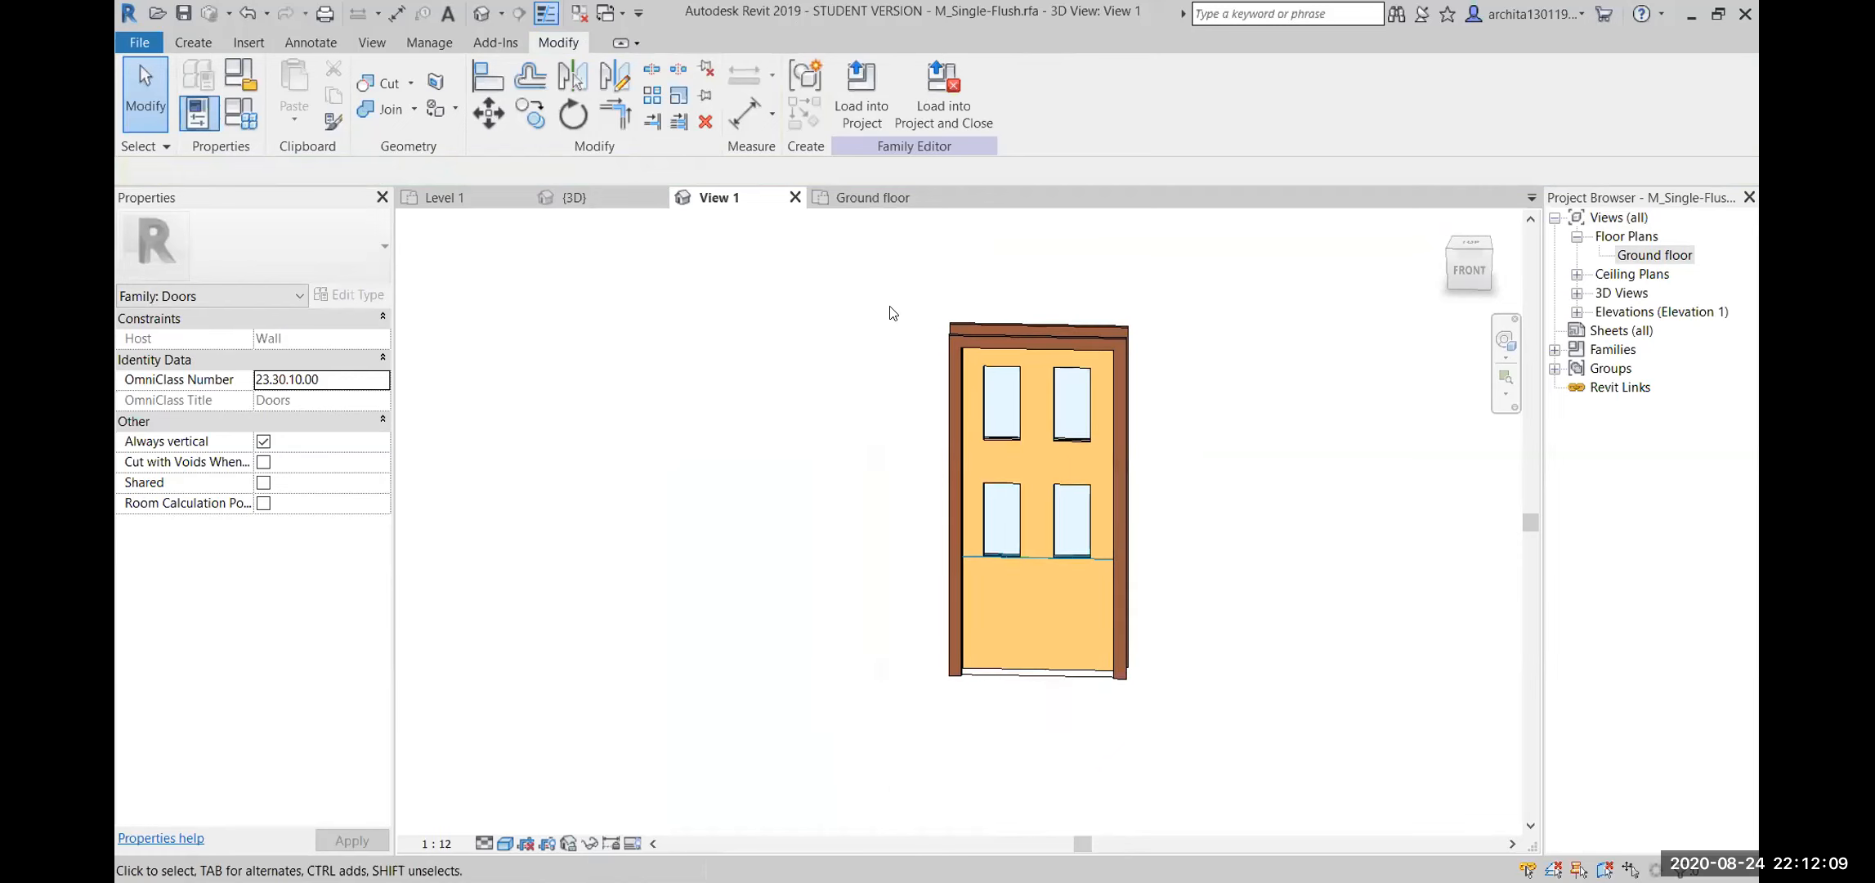
Inspect the open door leaf line and the closed panel in the Ground floor plan
{"action": "left_click", "coordinate": [883, 205]}
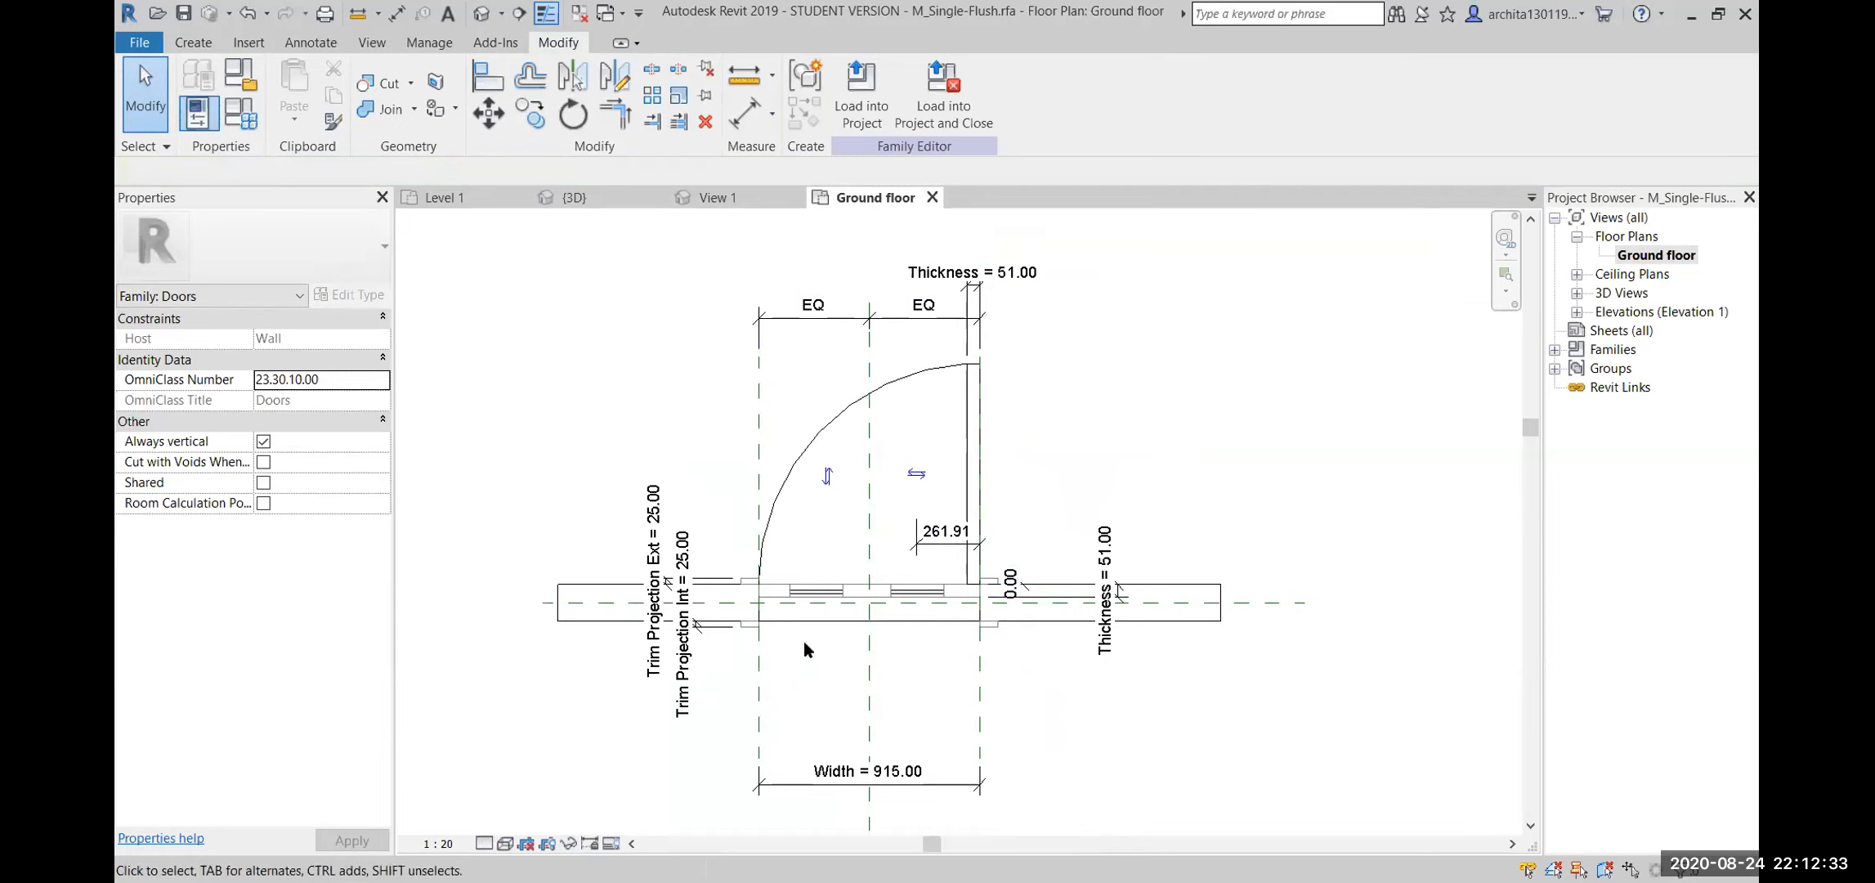
{"action": "scroll", "coordinate": [821, 520], "scroll_direction": "up", "scroll_amount": 2}
{"action": "middle_click_drag", "start_coordinate": [821, 520], "coordinate": [743, 555]}
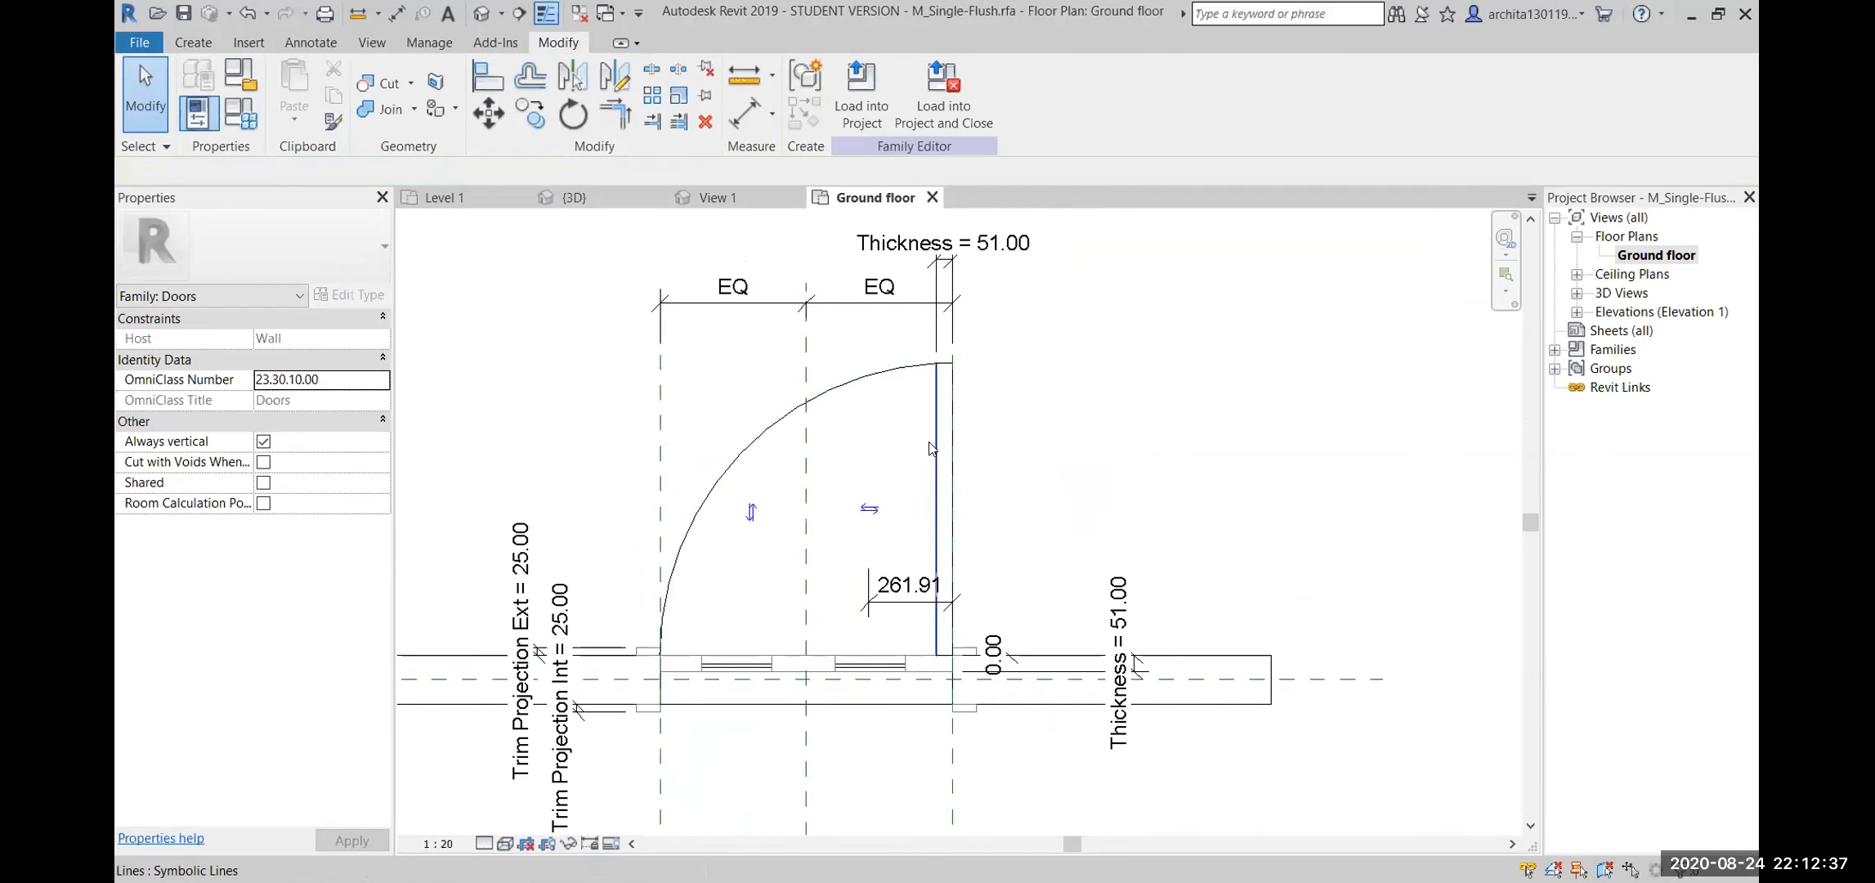
{"action": "left_click", "coordinate": [940, 415]}
{"action": "key", "text": "Escape"}
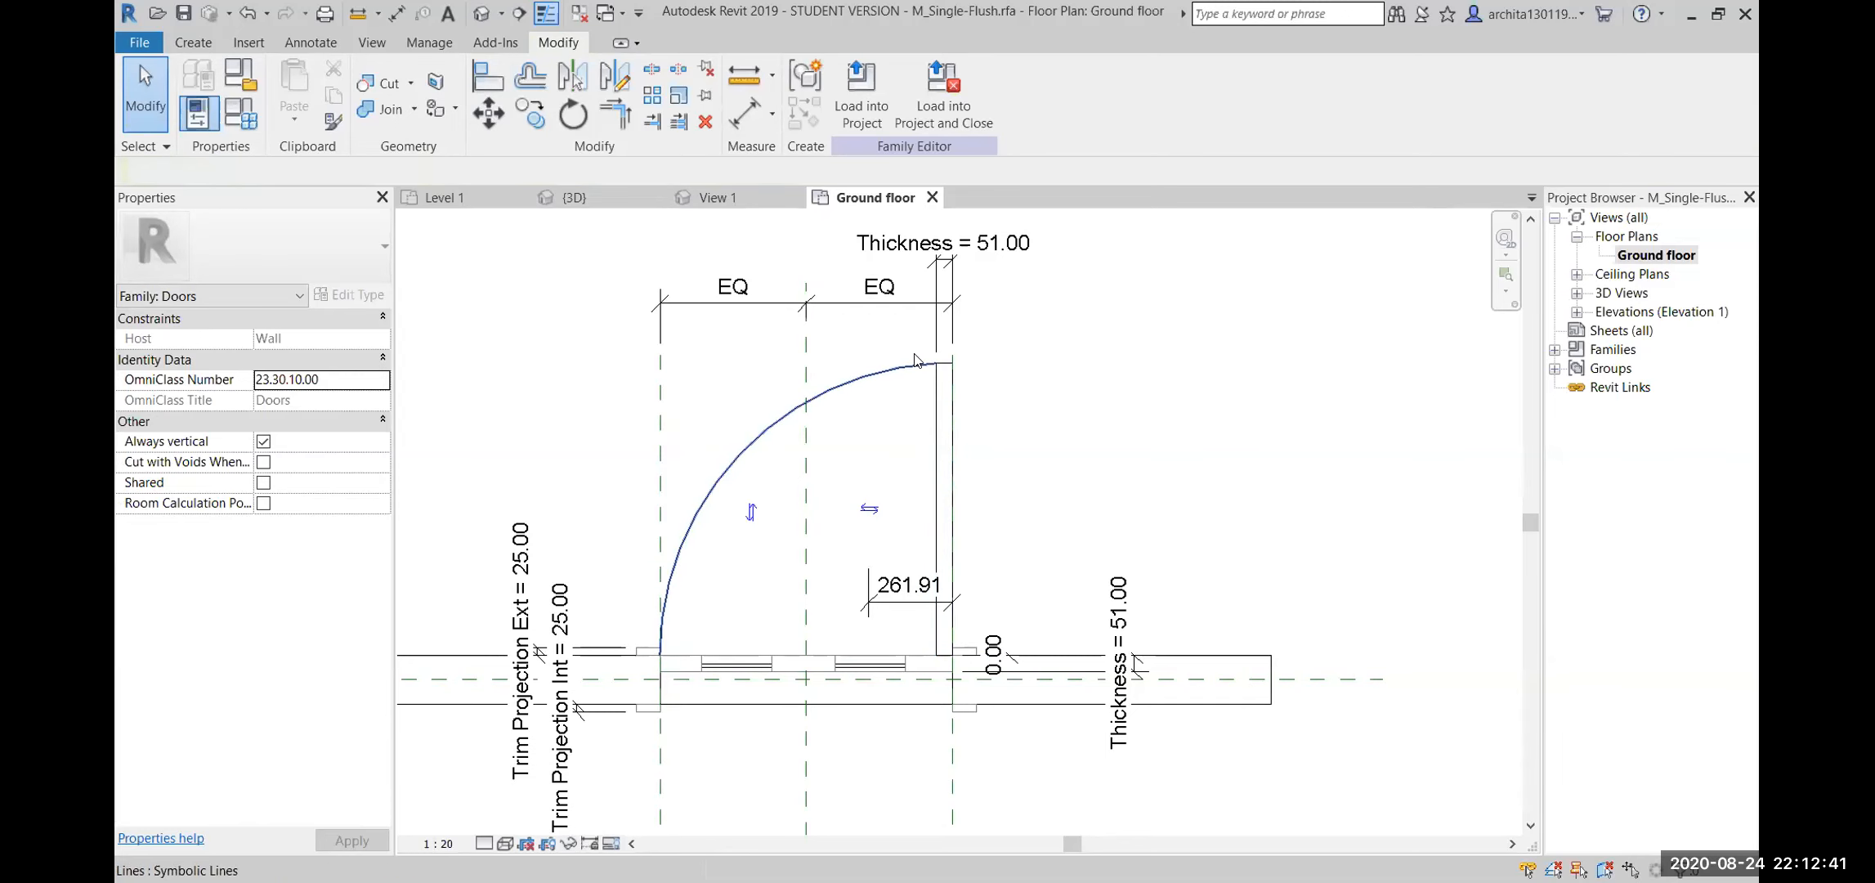
{"action": "left_click", "coordinate": [810, 675]}
{"action": "key", "text": "Escape"}
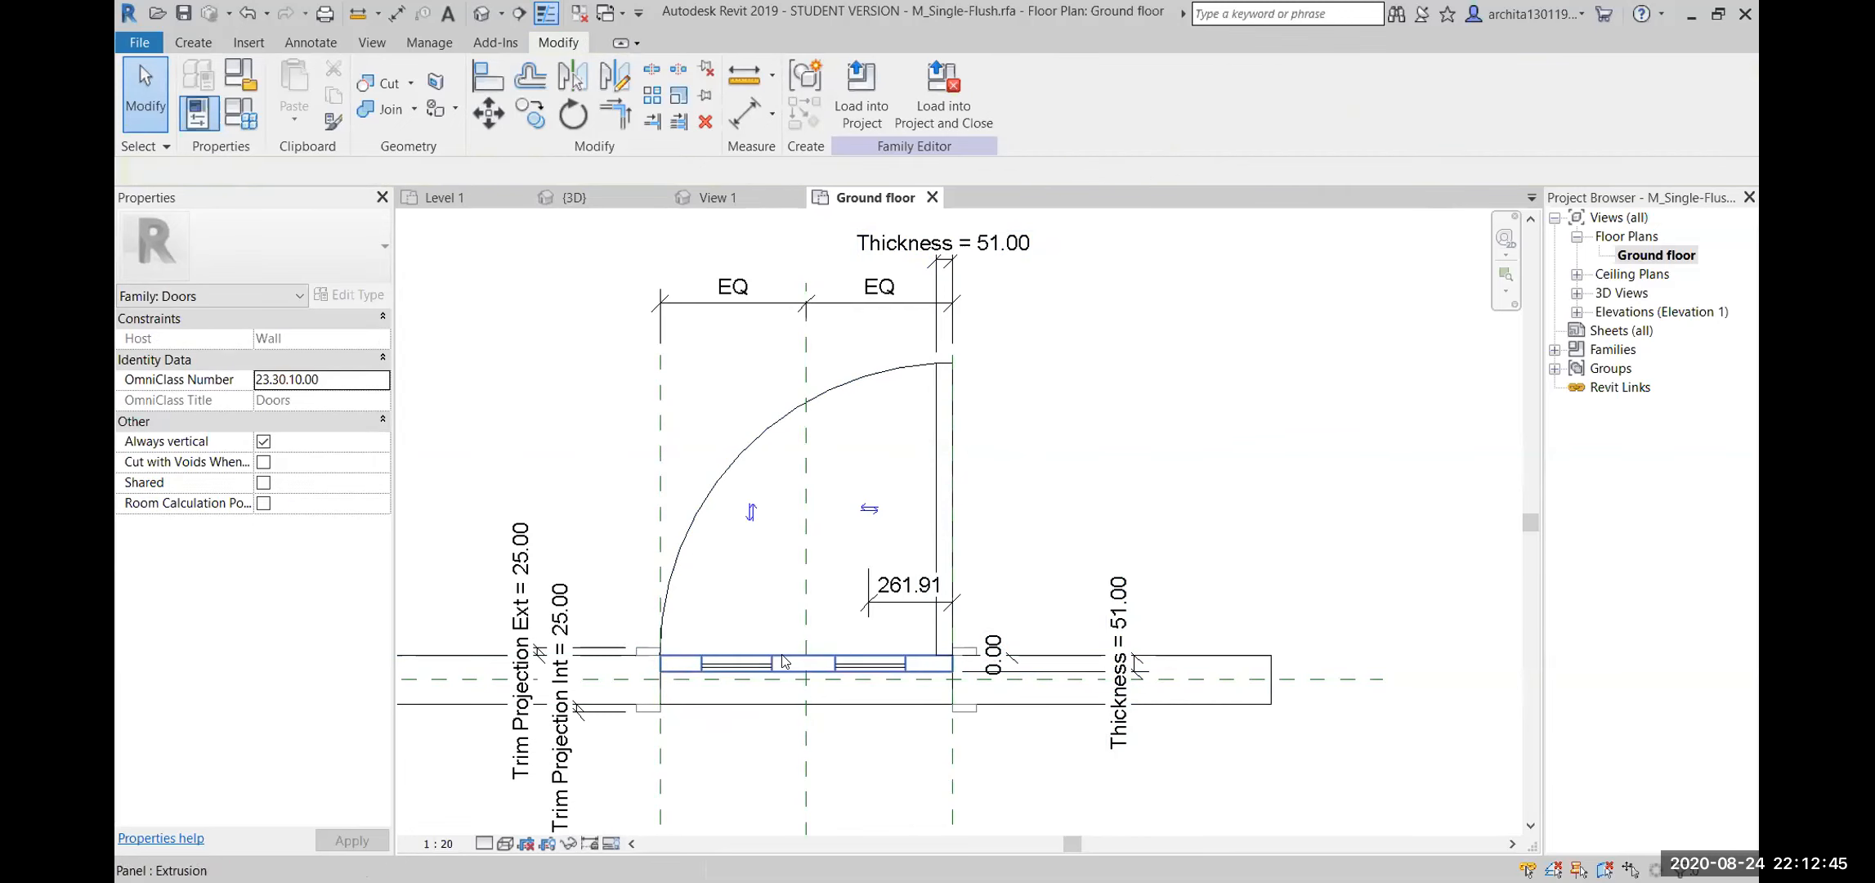
Examine the subcategory and properties of the door's swing arc and leaf line in the plan
{"action": "left_click", "coordinate": [854, 377]}
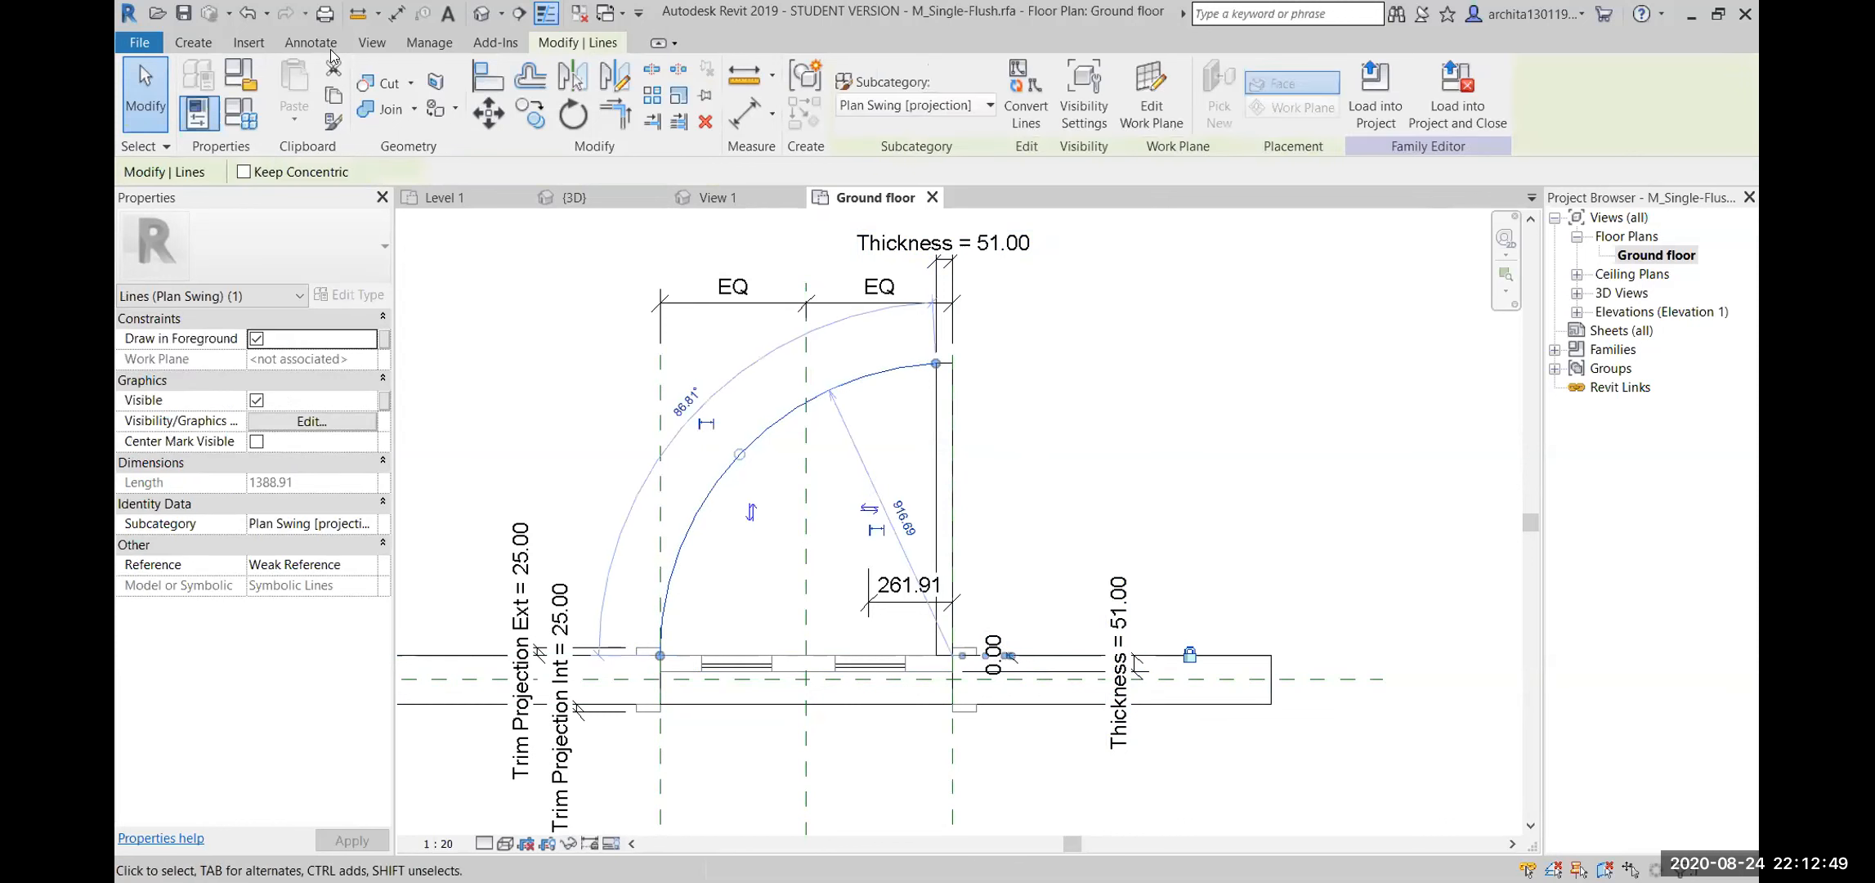
{"action": "left_click", "coordinate": [201, 42]}
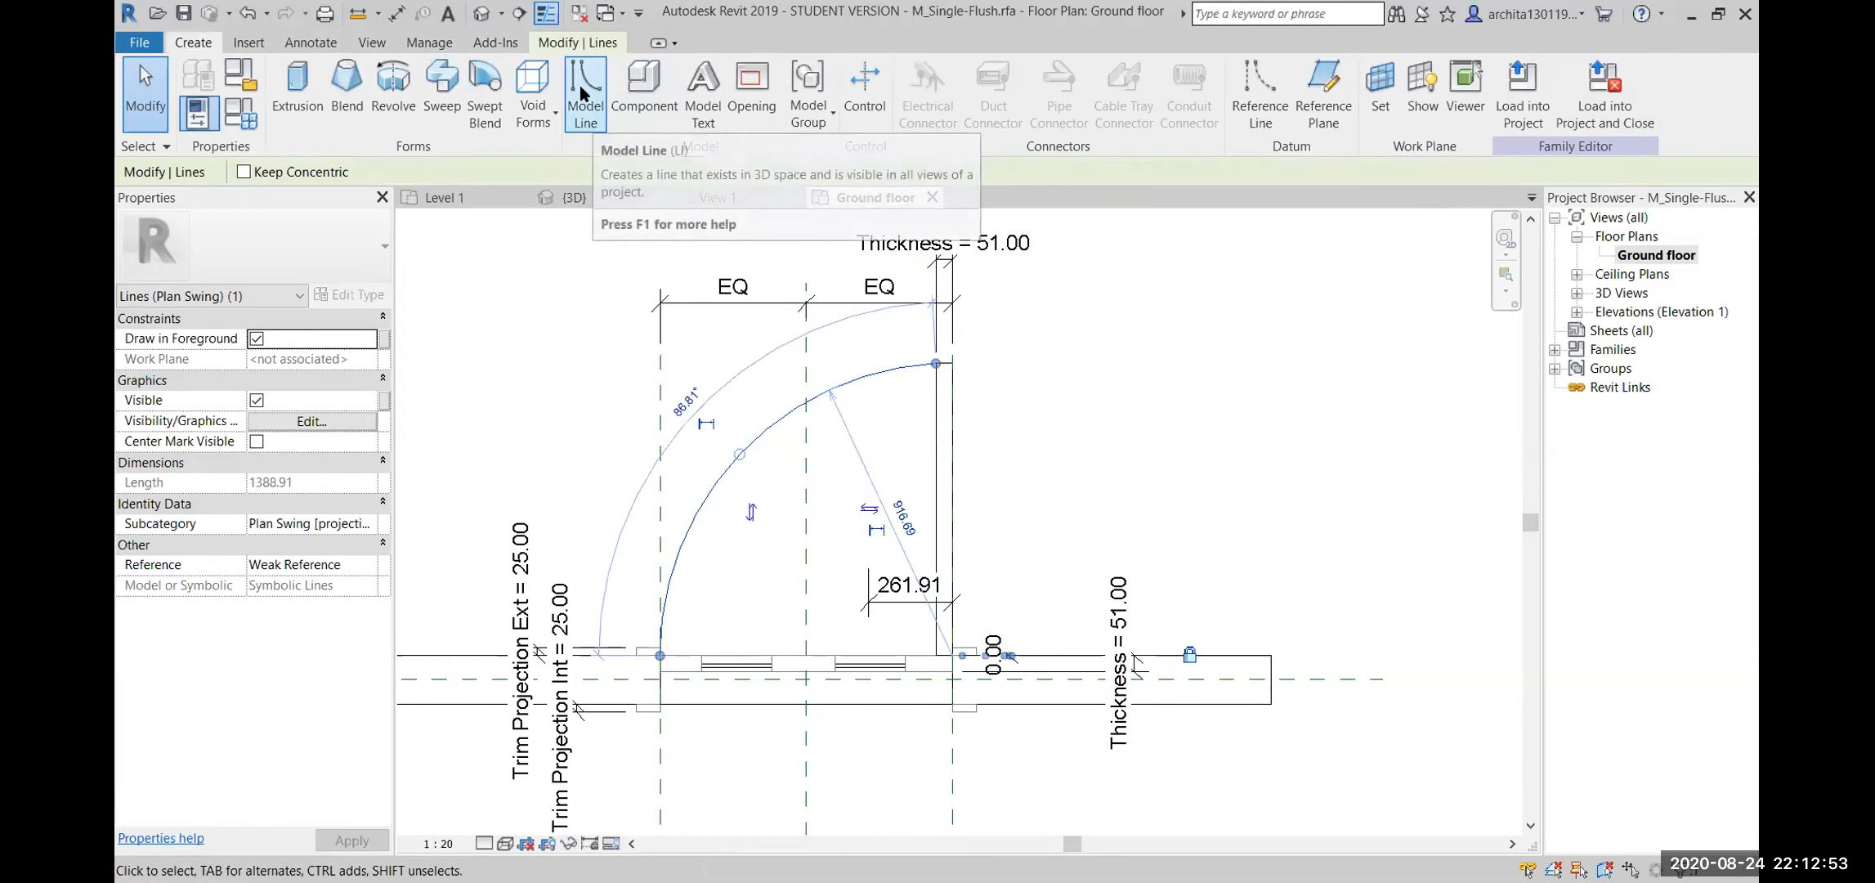
{"action": "key", "text": "Escape"}
{"action": "left_click", "coordinate": [836, 384]}
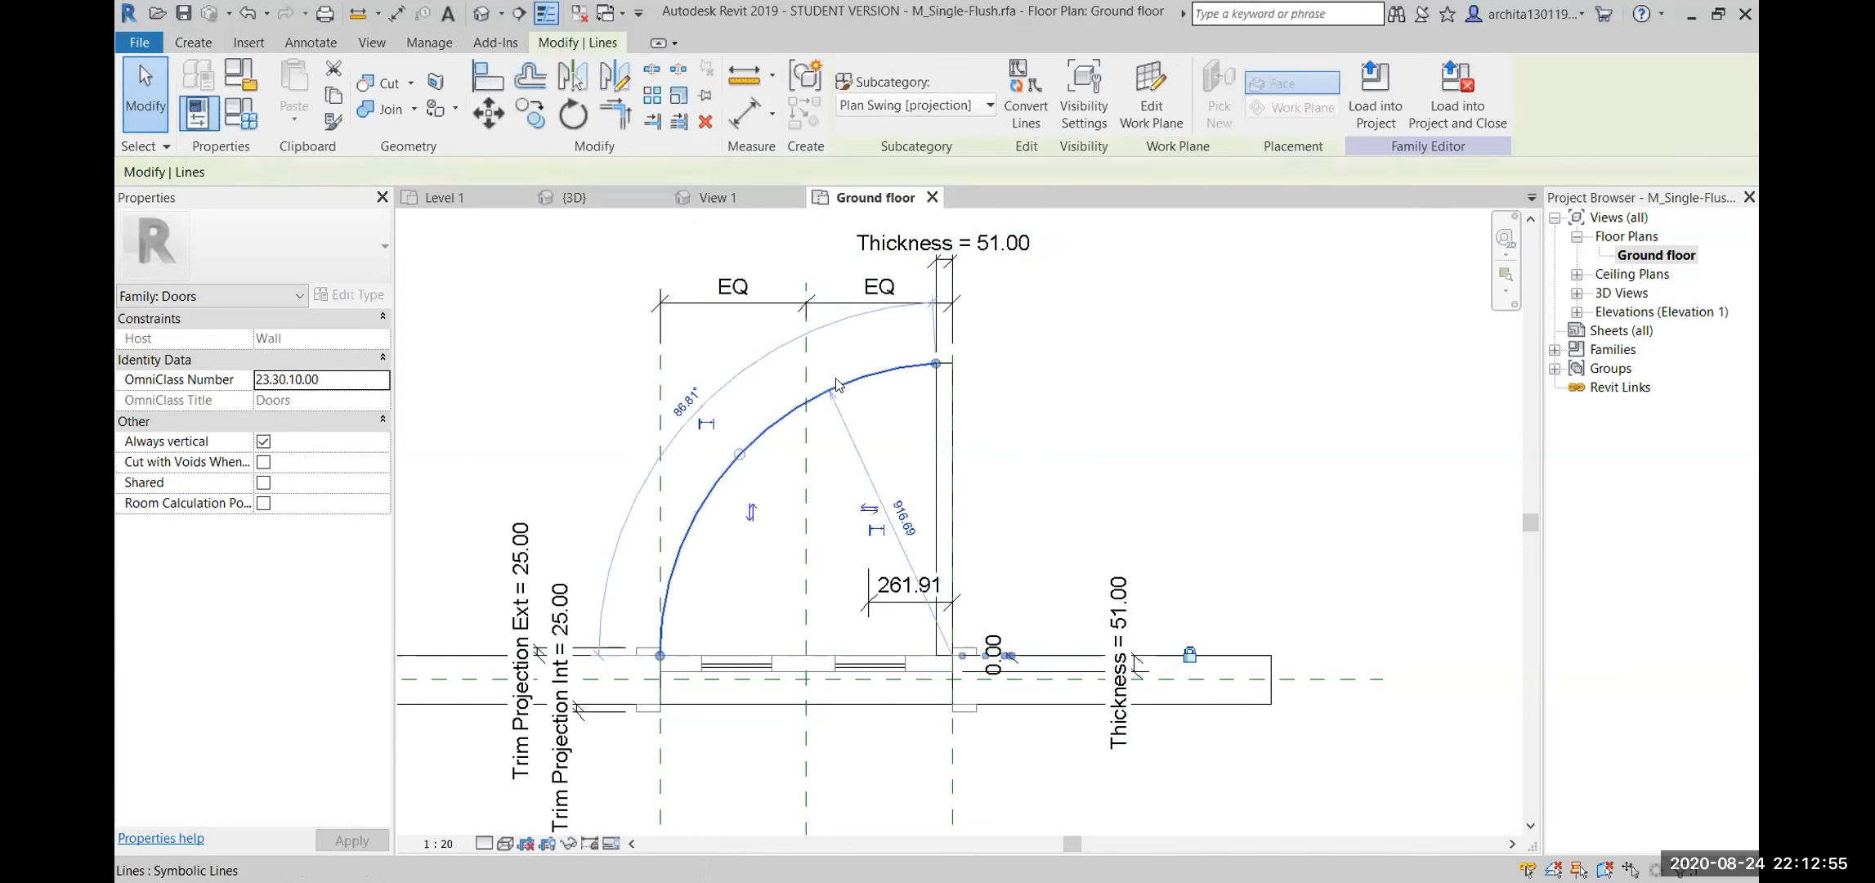
{"action": "left_click", "coordinate": [1075, 459]}
{"action": "left_click", "coordinate": [894, 374]}
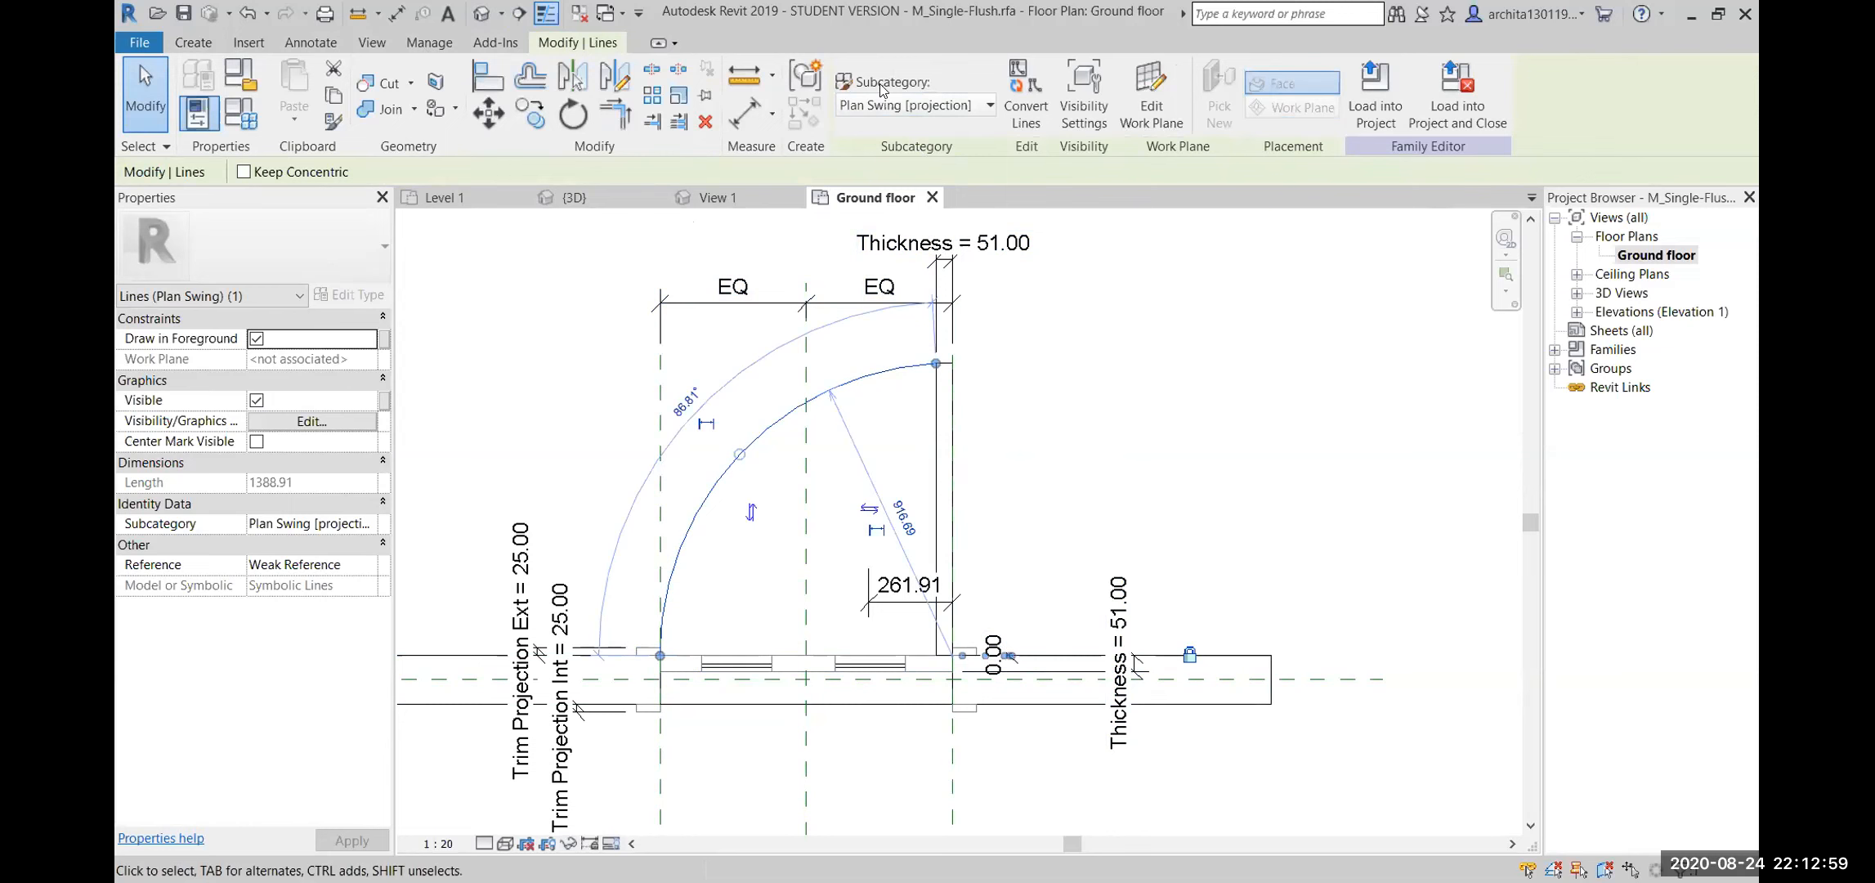
{"action": "left_click", "coordinate": [891, 421]}
{"action": "left_click", "coordinate": [866, 378]}
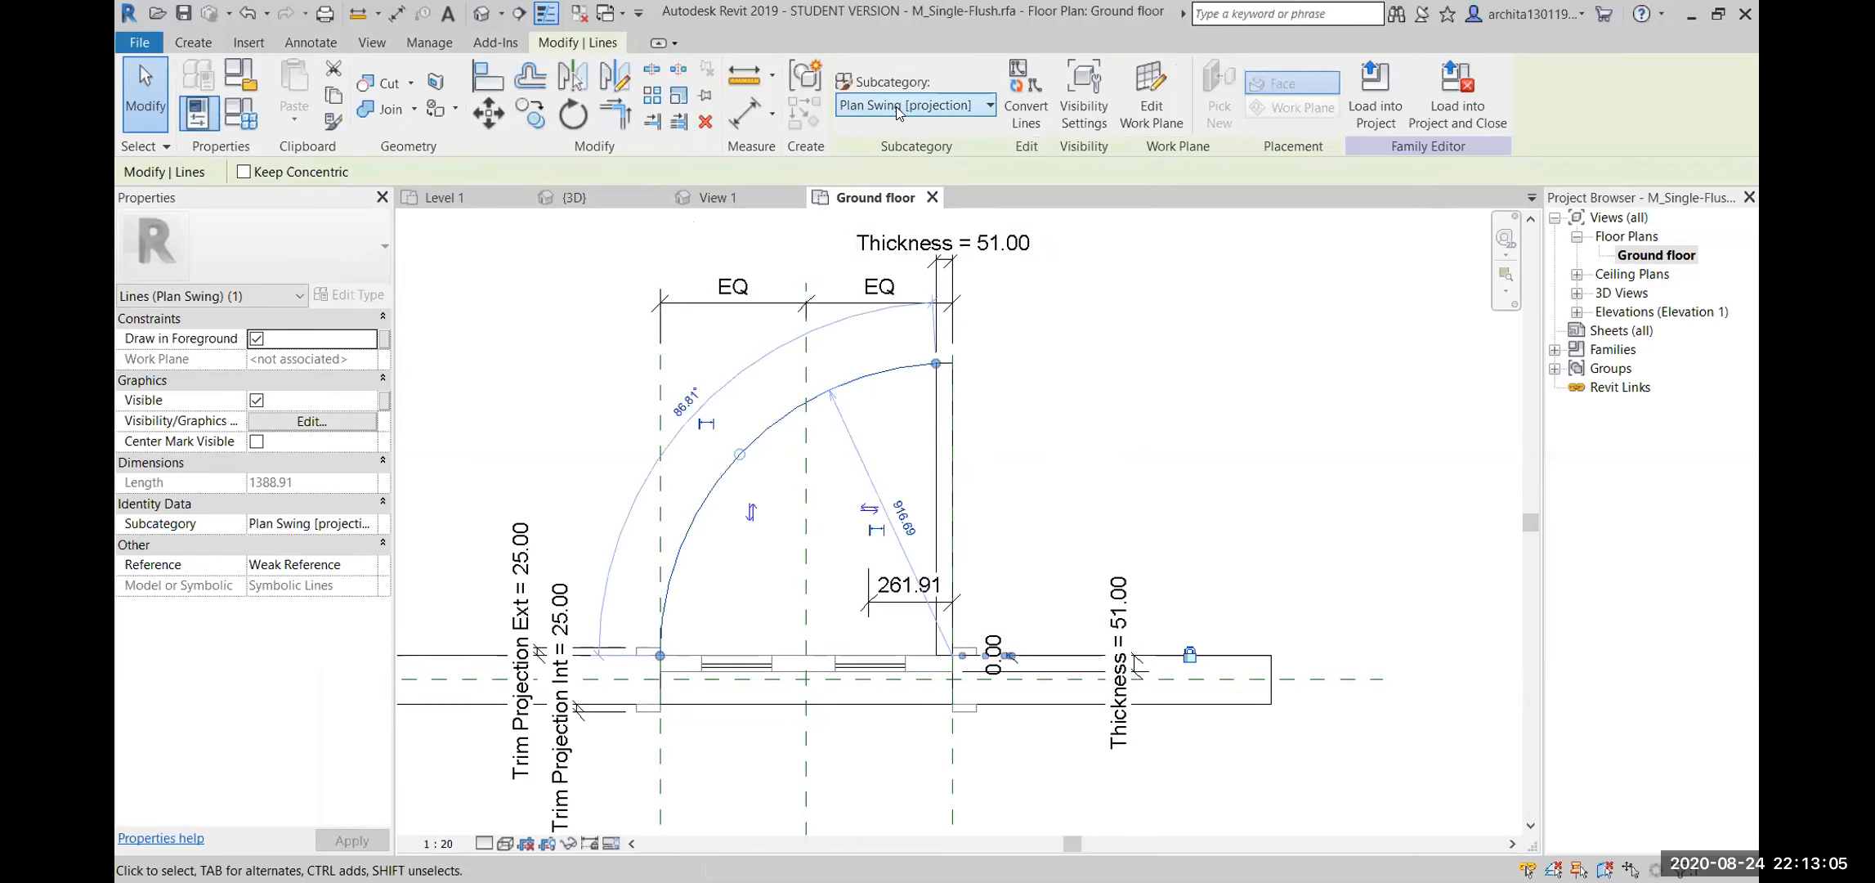
{"action": "left_click", "coordinate": [1181, 434]}
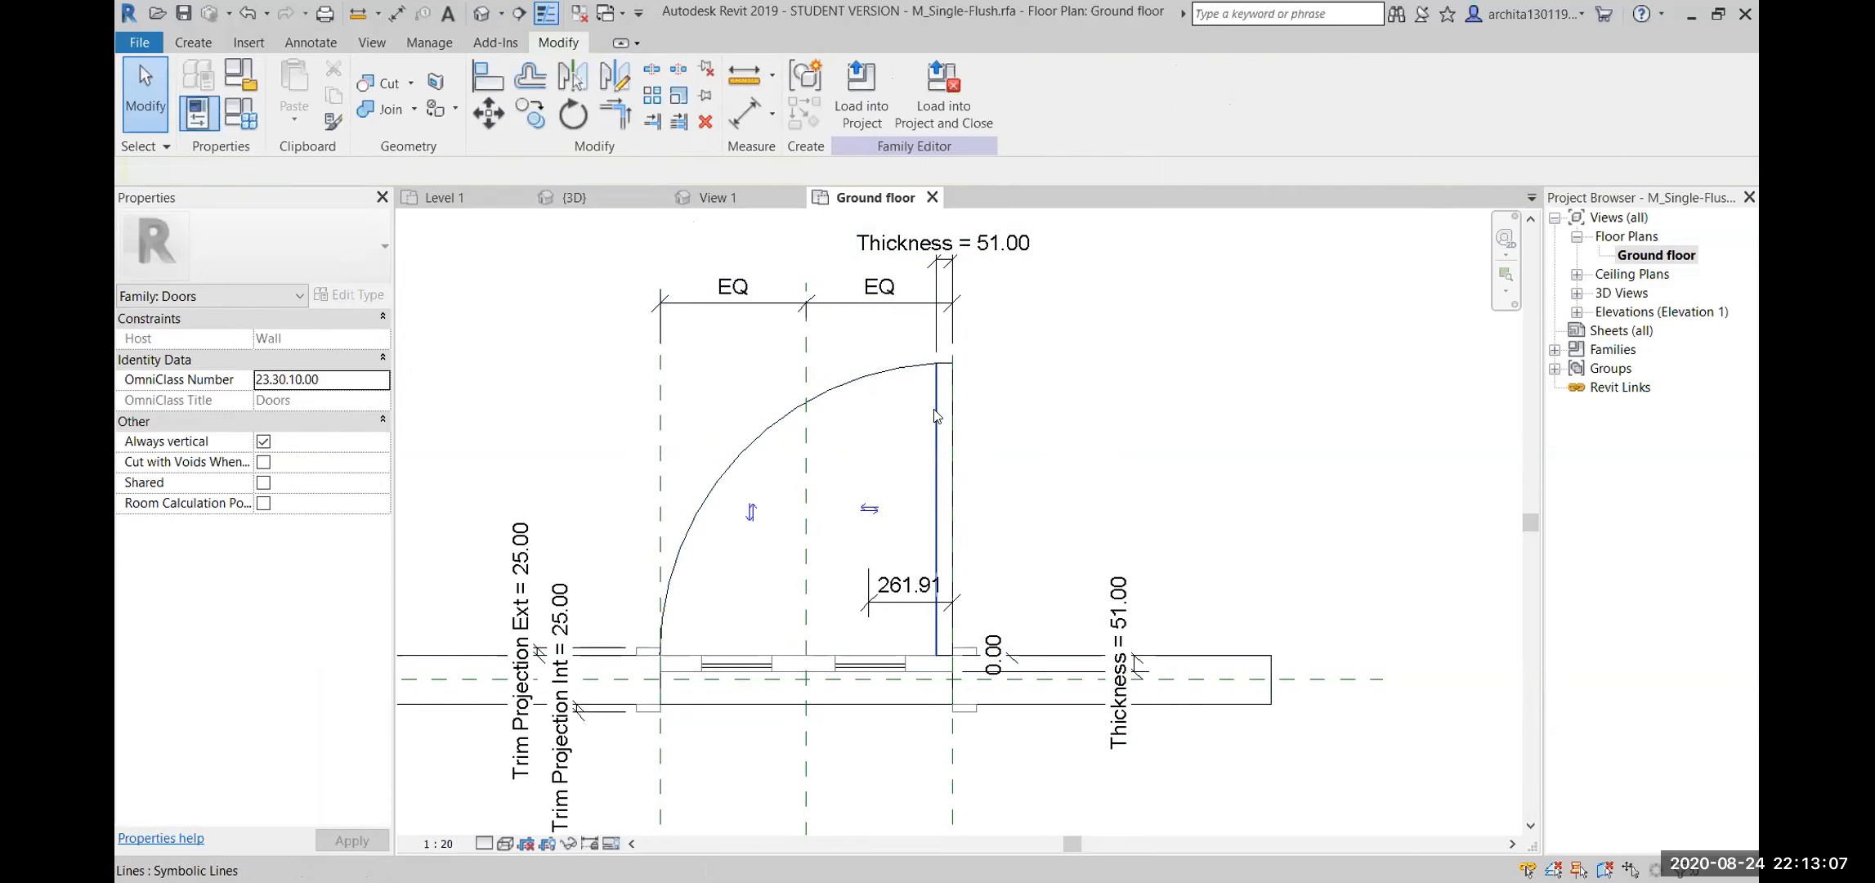
{"action": "left_click", "coordinate": [935, 410]}
{"action": "left_click", "coordinate": [1003, 458]}
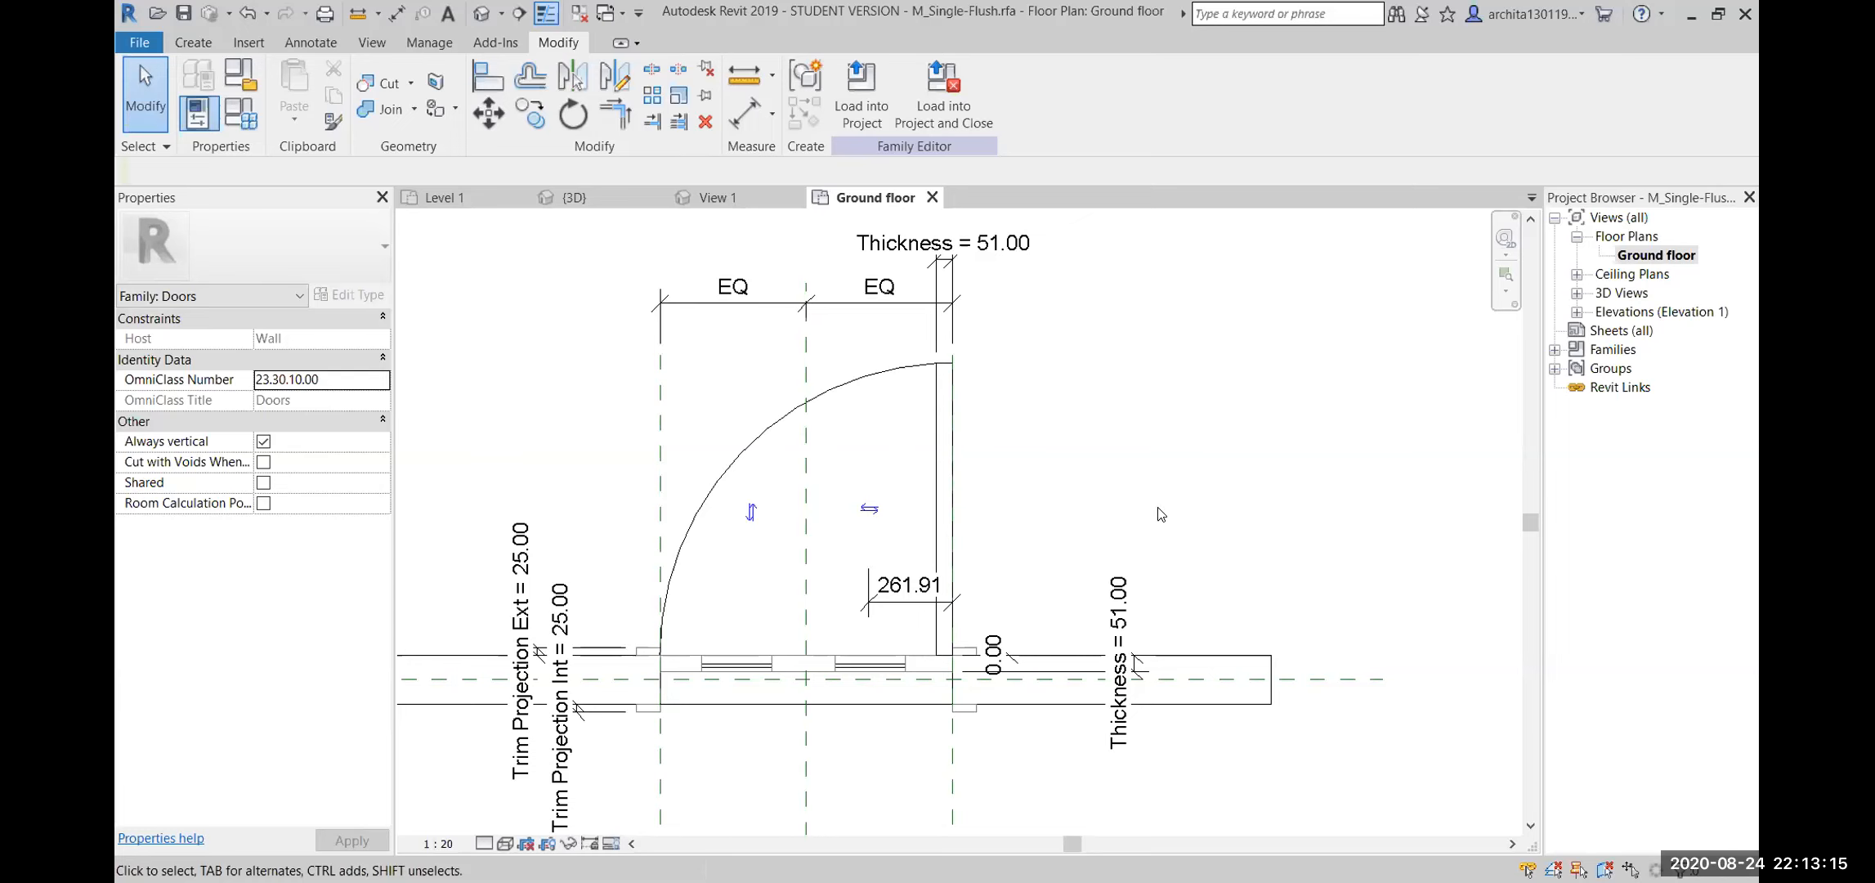
{"action": "scroll", "coordinate": [923, 637], "scroll_direction": "up", "scroll_amount": 3}
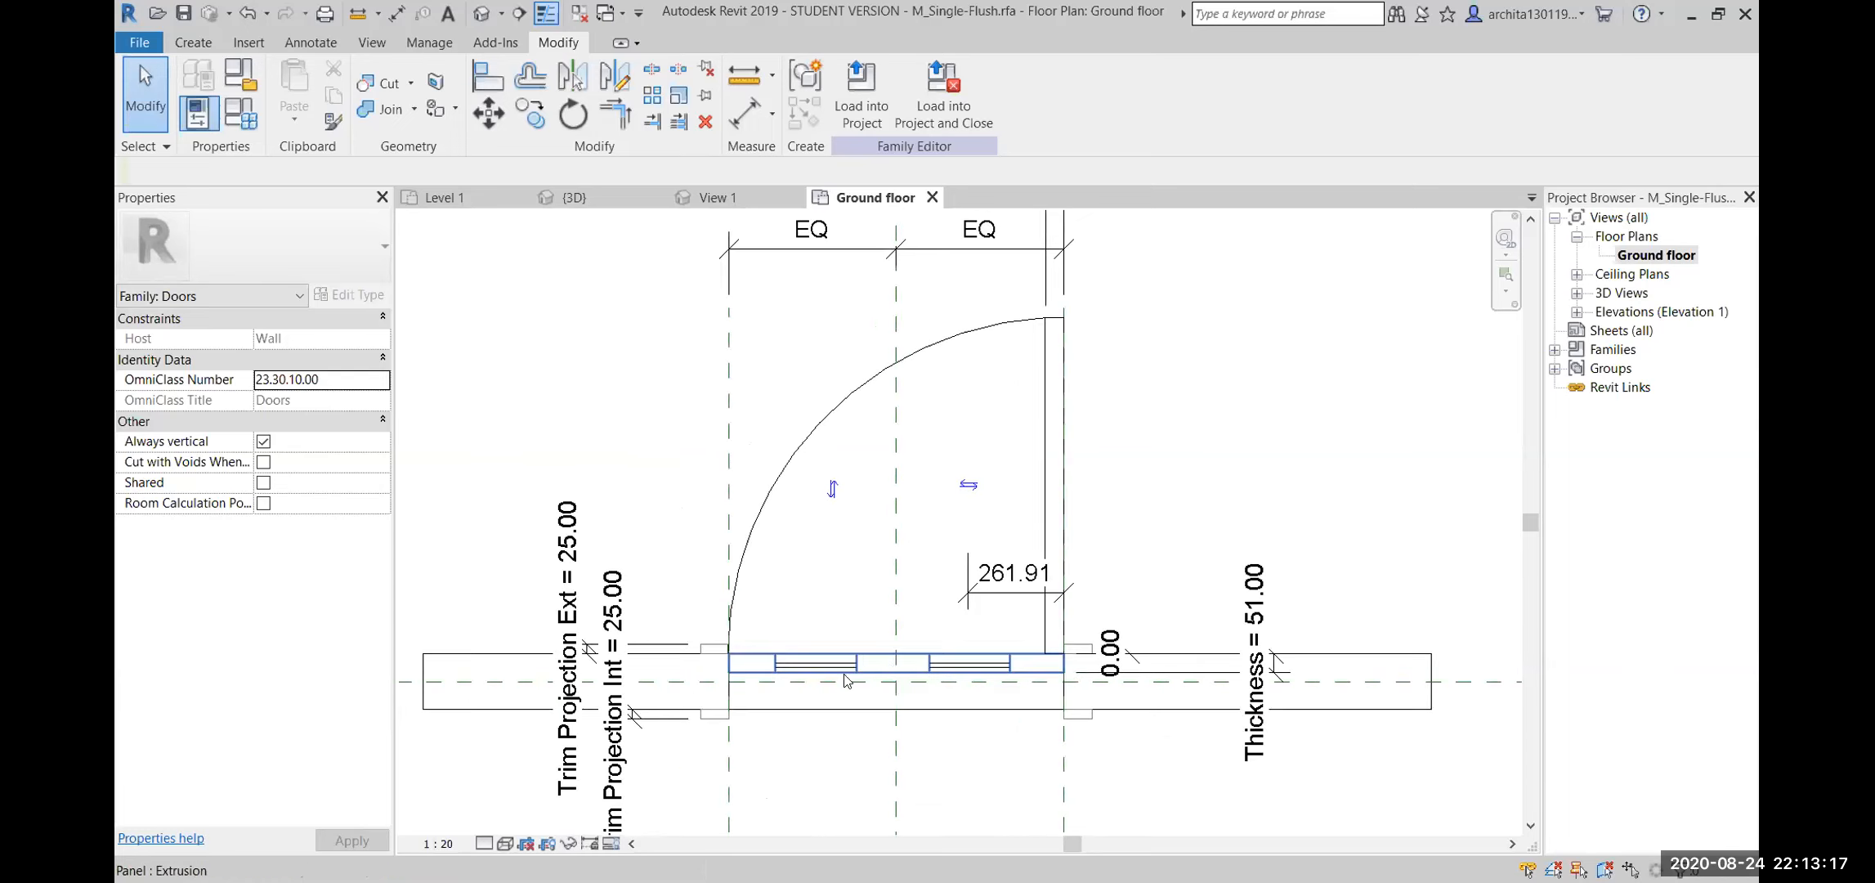
Close the Ground floor plan and show the whole glazed door at an angle in the 3D view
{"action": "left_click", "coordinate": [932, 197]}
{"action": "scroll", "coordinate": [871, 512], "scroll_direction": "down", "scroll_amount": 2}
{"action": "scroll", "coordinate": [1058, 521], "scroll_direction": "down", "scroll_amount": 1}
{"action": "middle_click_drag", "start_coordinate": [1058, 521], "coordinate": [943, 519]}
{"action": "scroll", "coordinate": [927, 609], "scroll_direction": "up", "scroll_amount": 3}
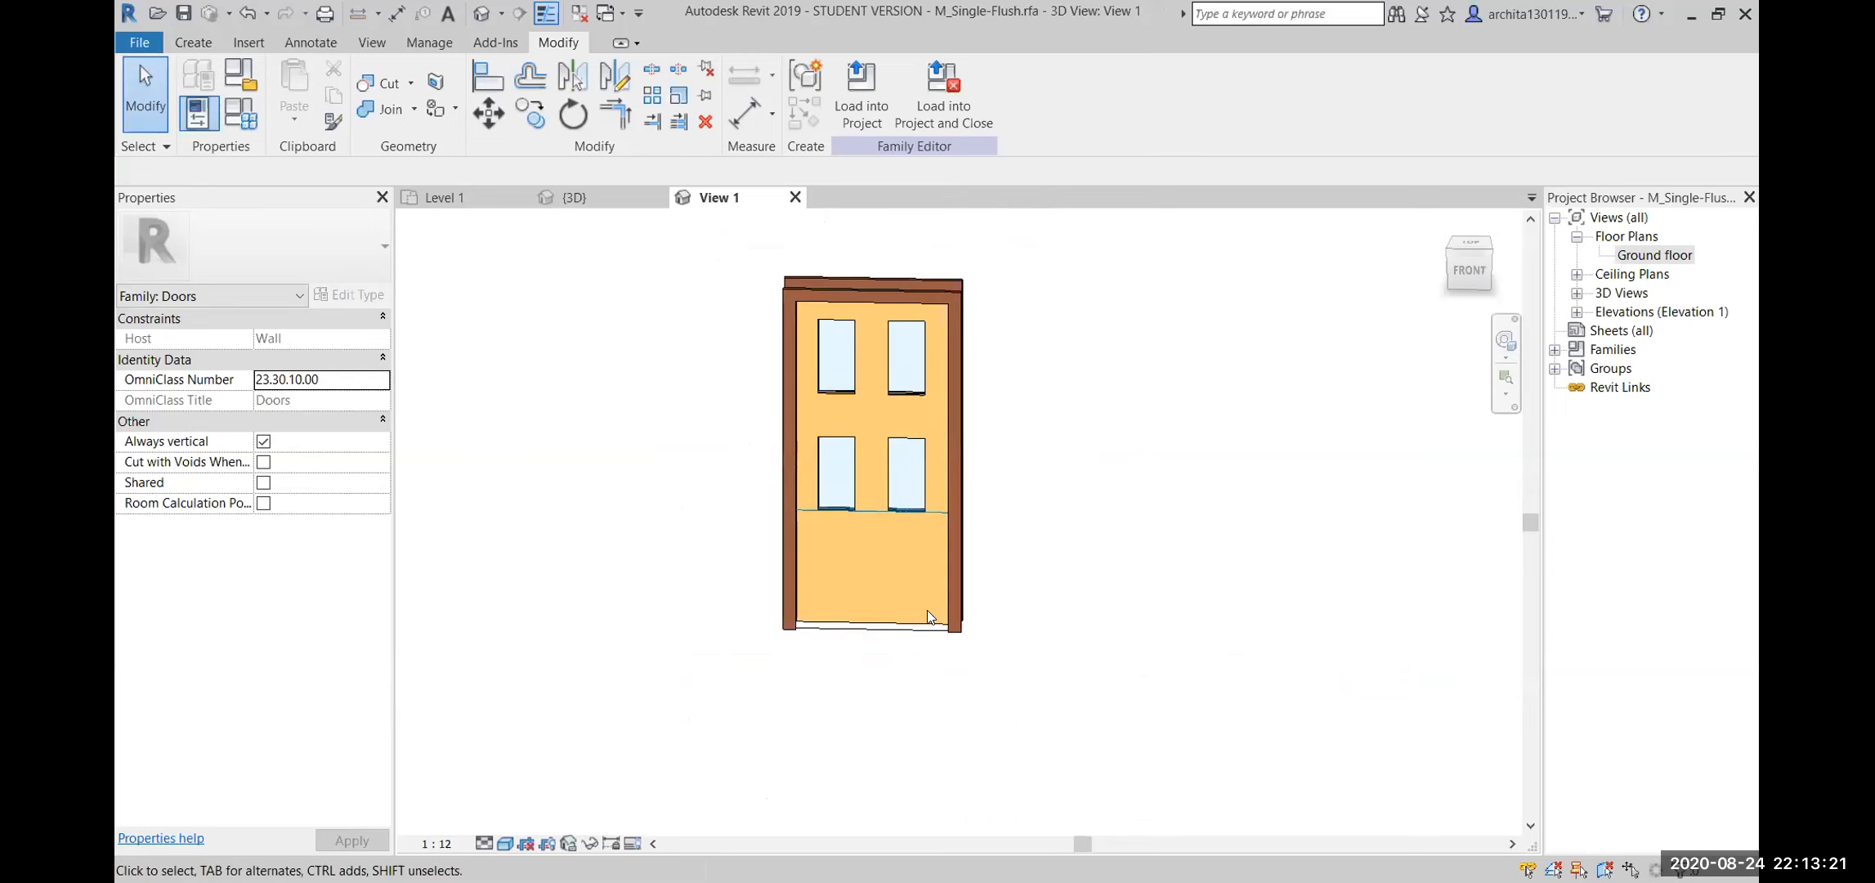
{"action": "middle_click_drag", "start_coordinate": [927, 609], "coordinate": [868, 639], "text": "shift"}
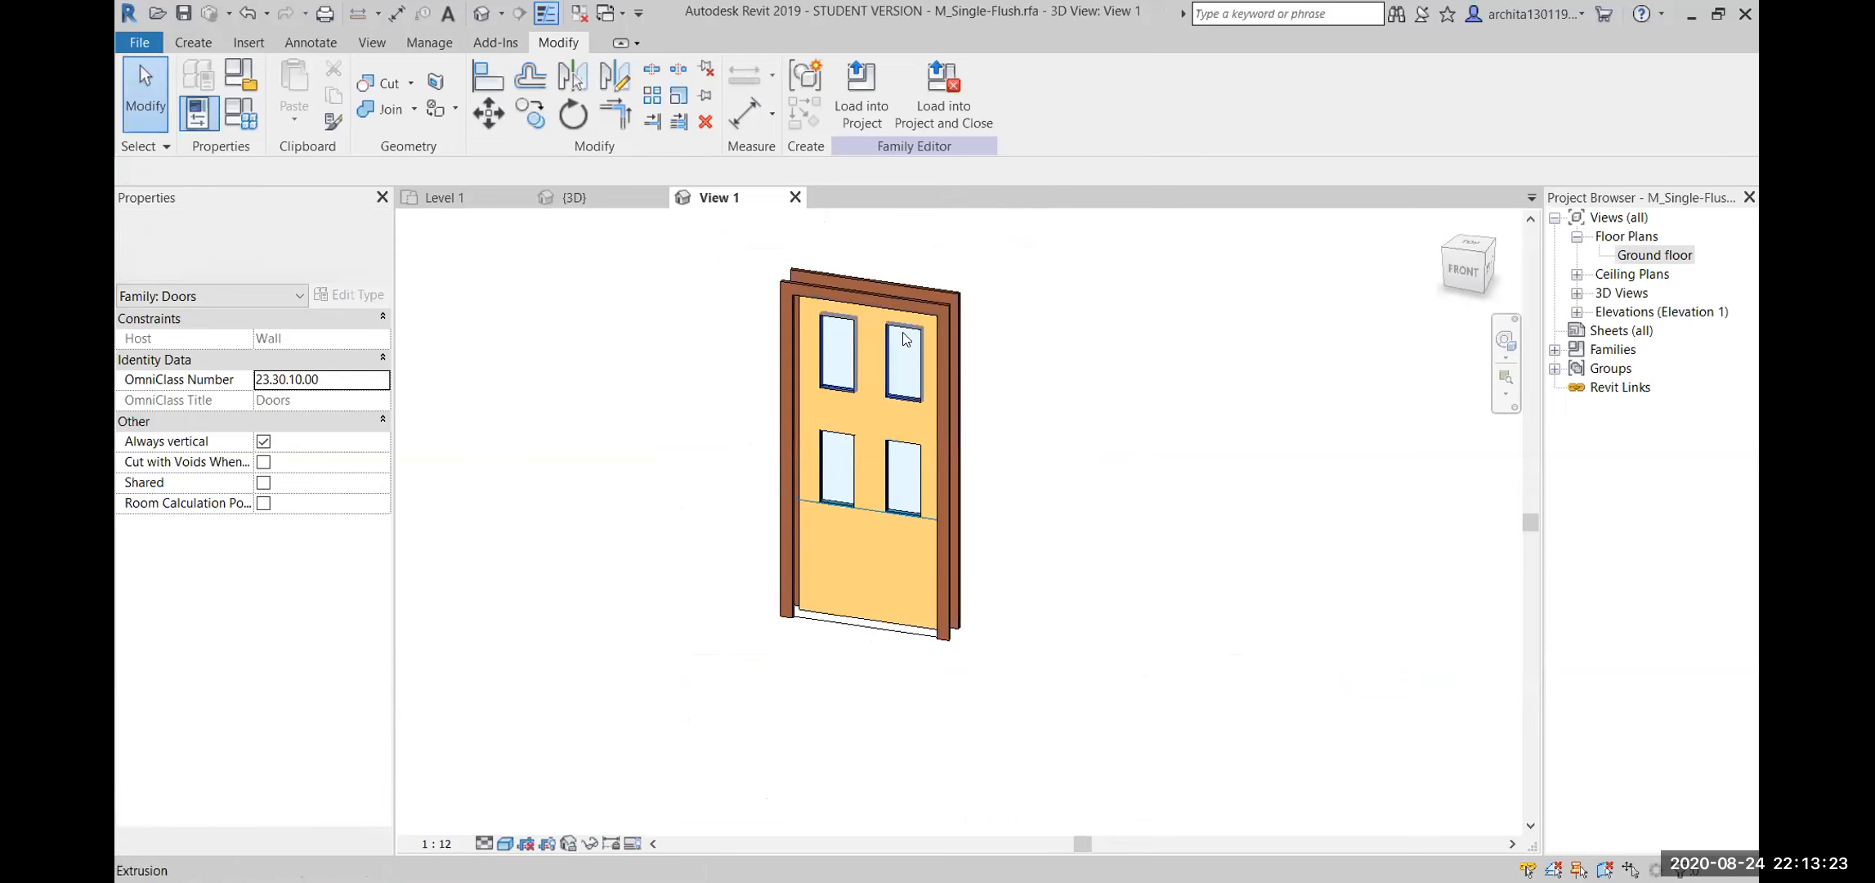
{"action": "middle_click_drag", "start_coordinate": [889, 422], "coordinate": [896, 488]}
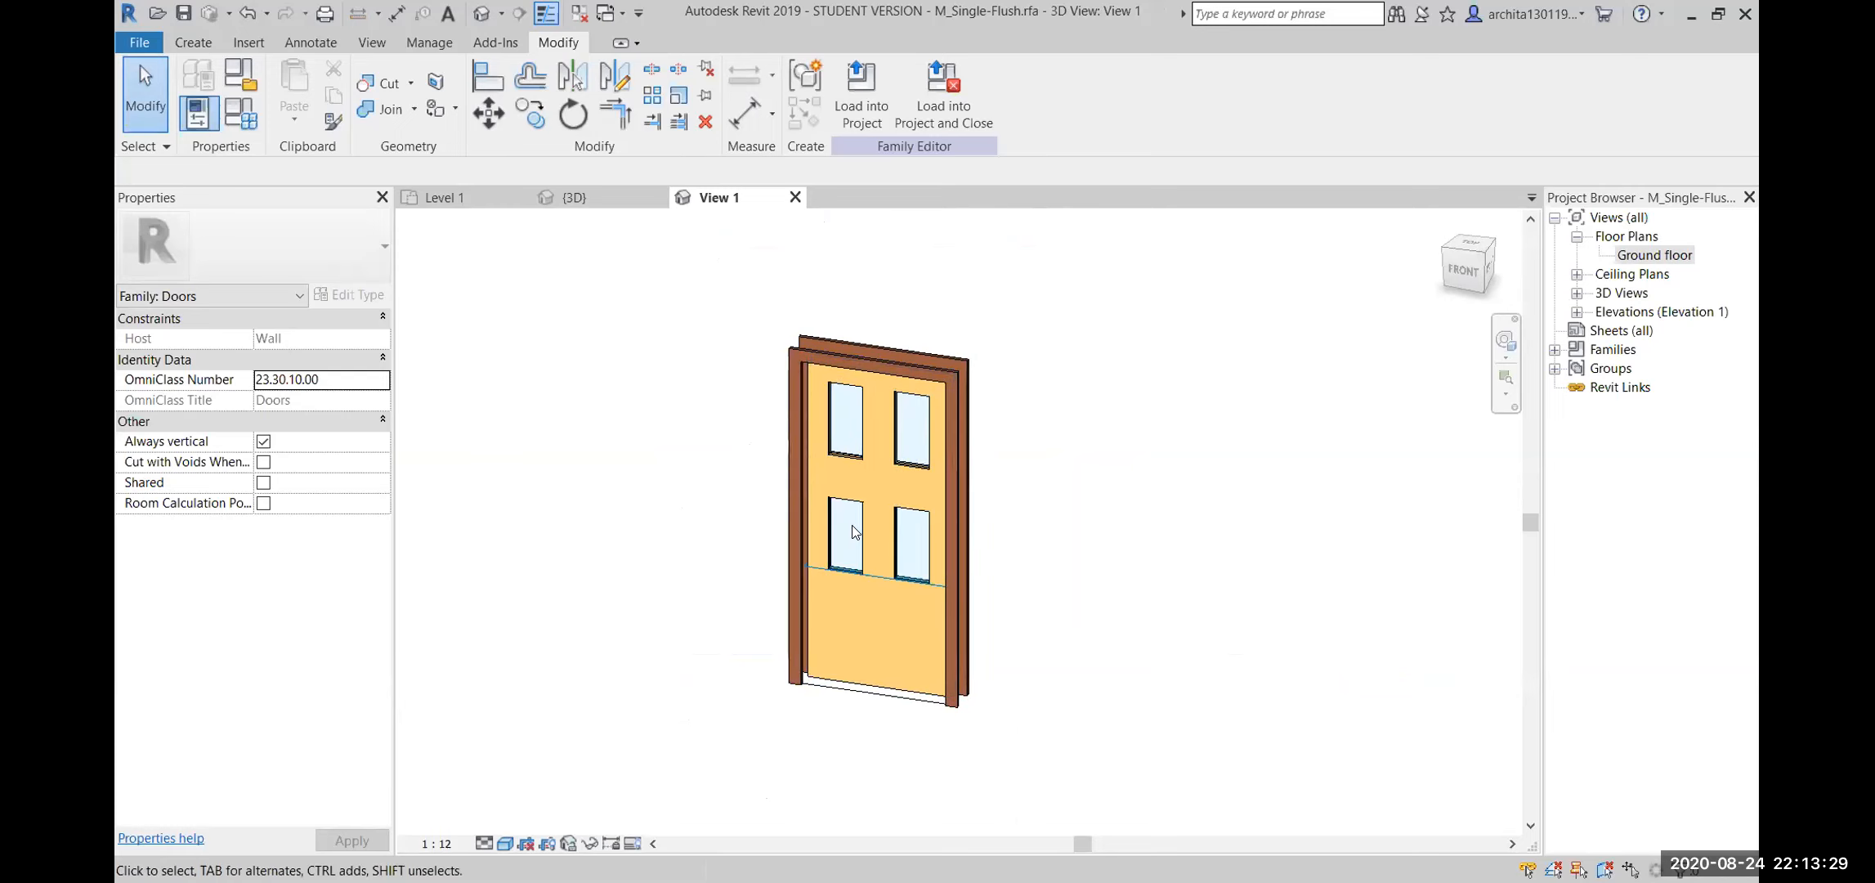
Load the glazed door family into the project, overwriting the existing version and its parameter values, and show the updated doors
{"action": "left_click", "coordinate": [871, 119]}
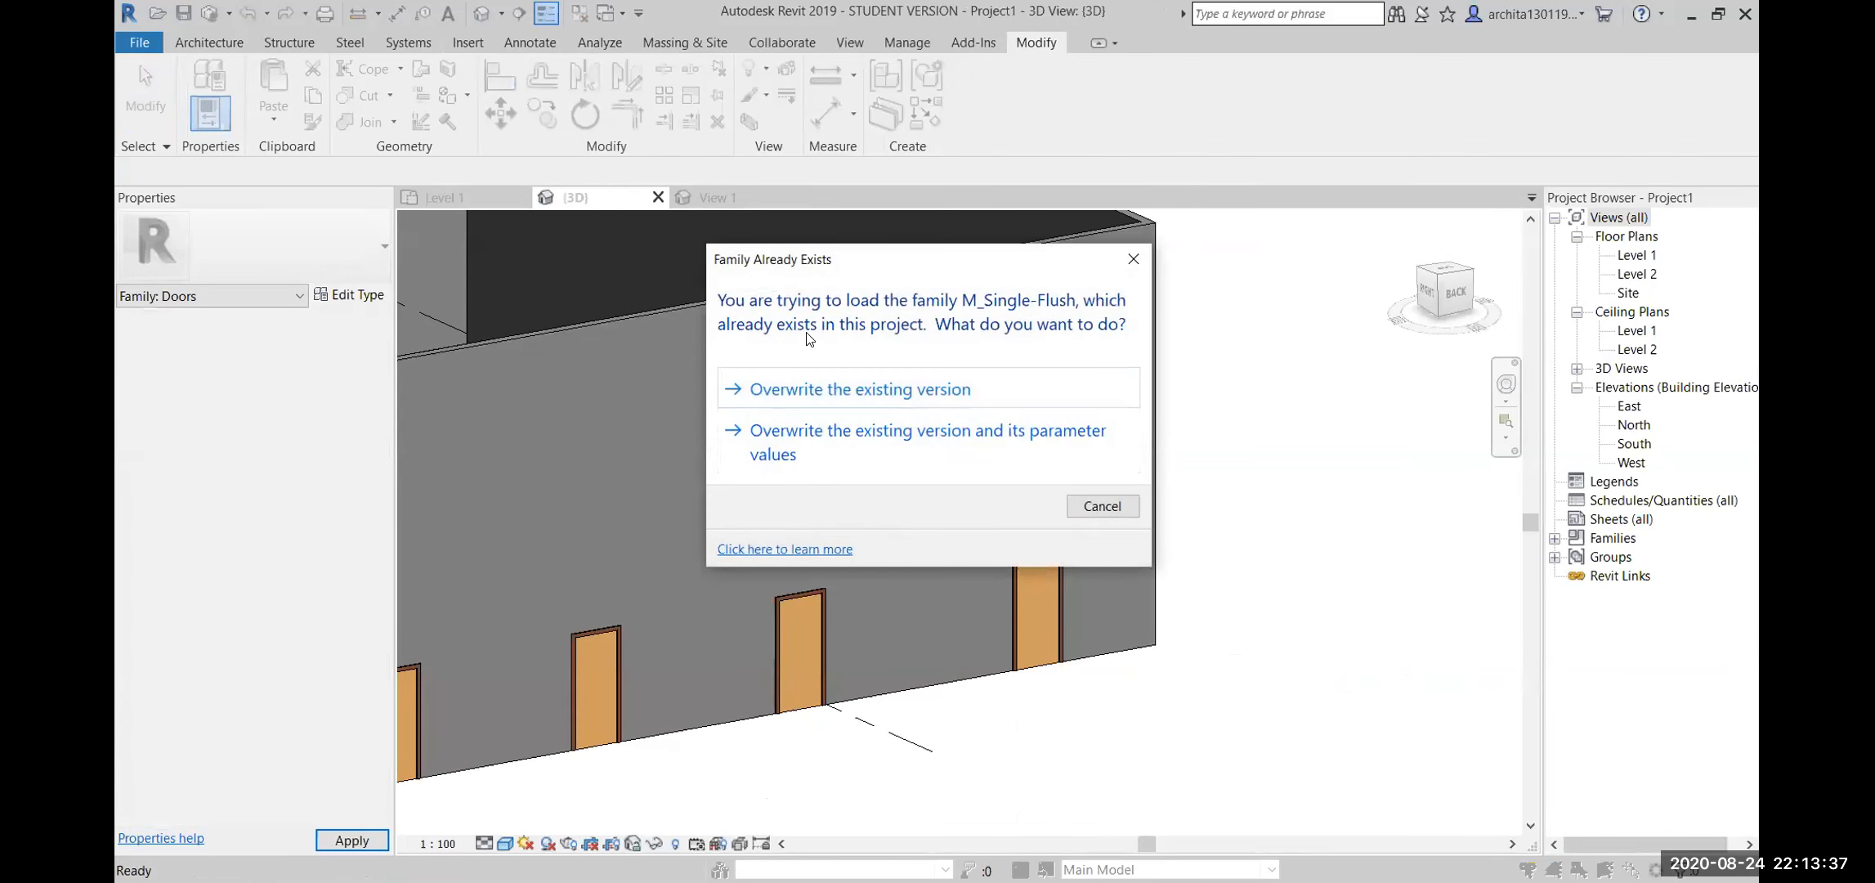
{"action": "left_click", "coordinate": [939, 443]}
{"action": "scroll", "coordinate": [939, 440], "scroll_direction": "down", "scroll_amount": 4}
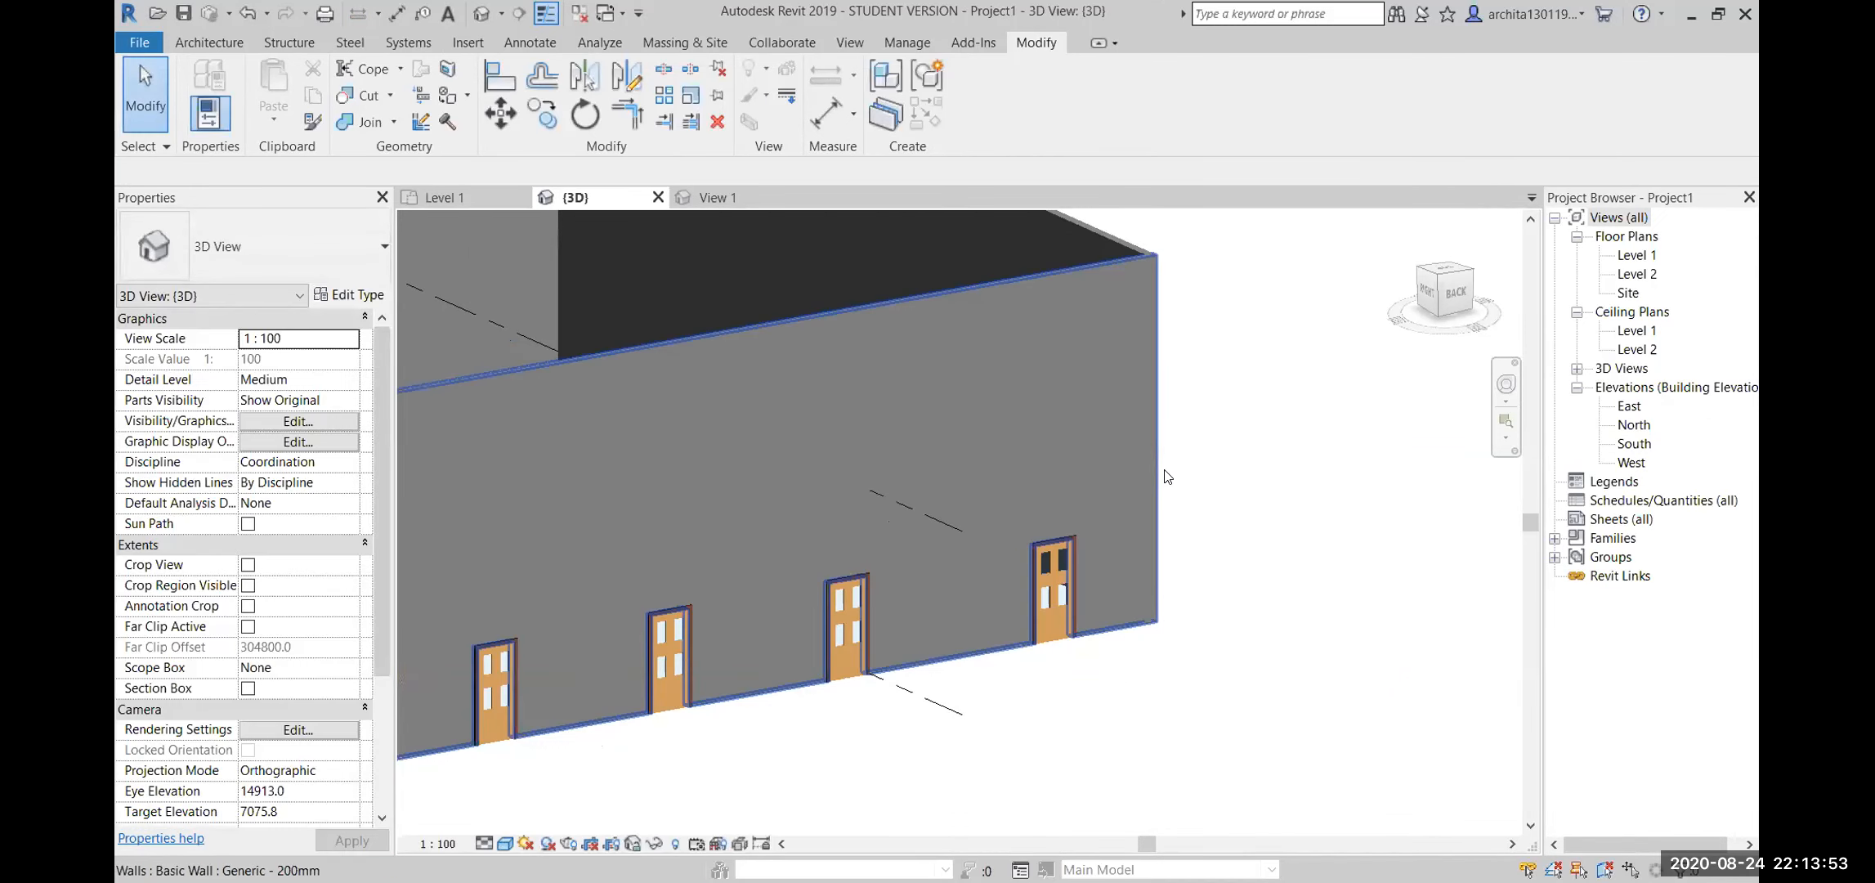
{"action": "middle_click_drag", "start_coordinate": [737, 657], "coordinate": [911, 699]}
{"action": "scroll", "coordinate": [910, 696], "scroll_direction": "down", "scroll_amount": 1}
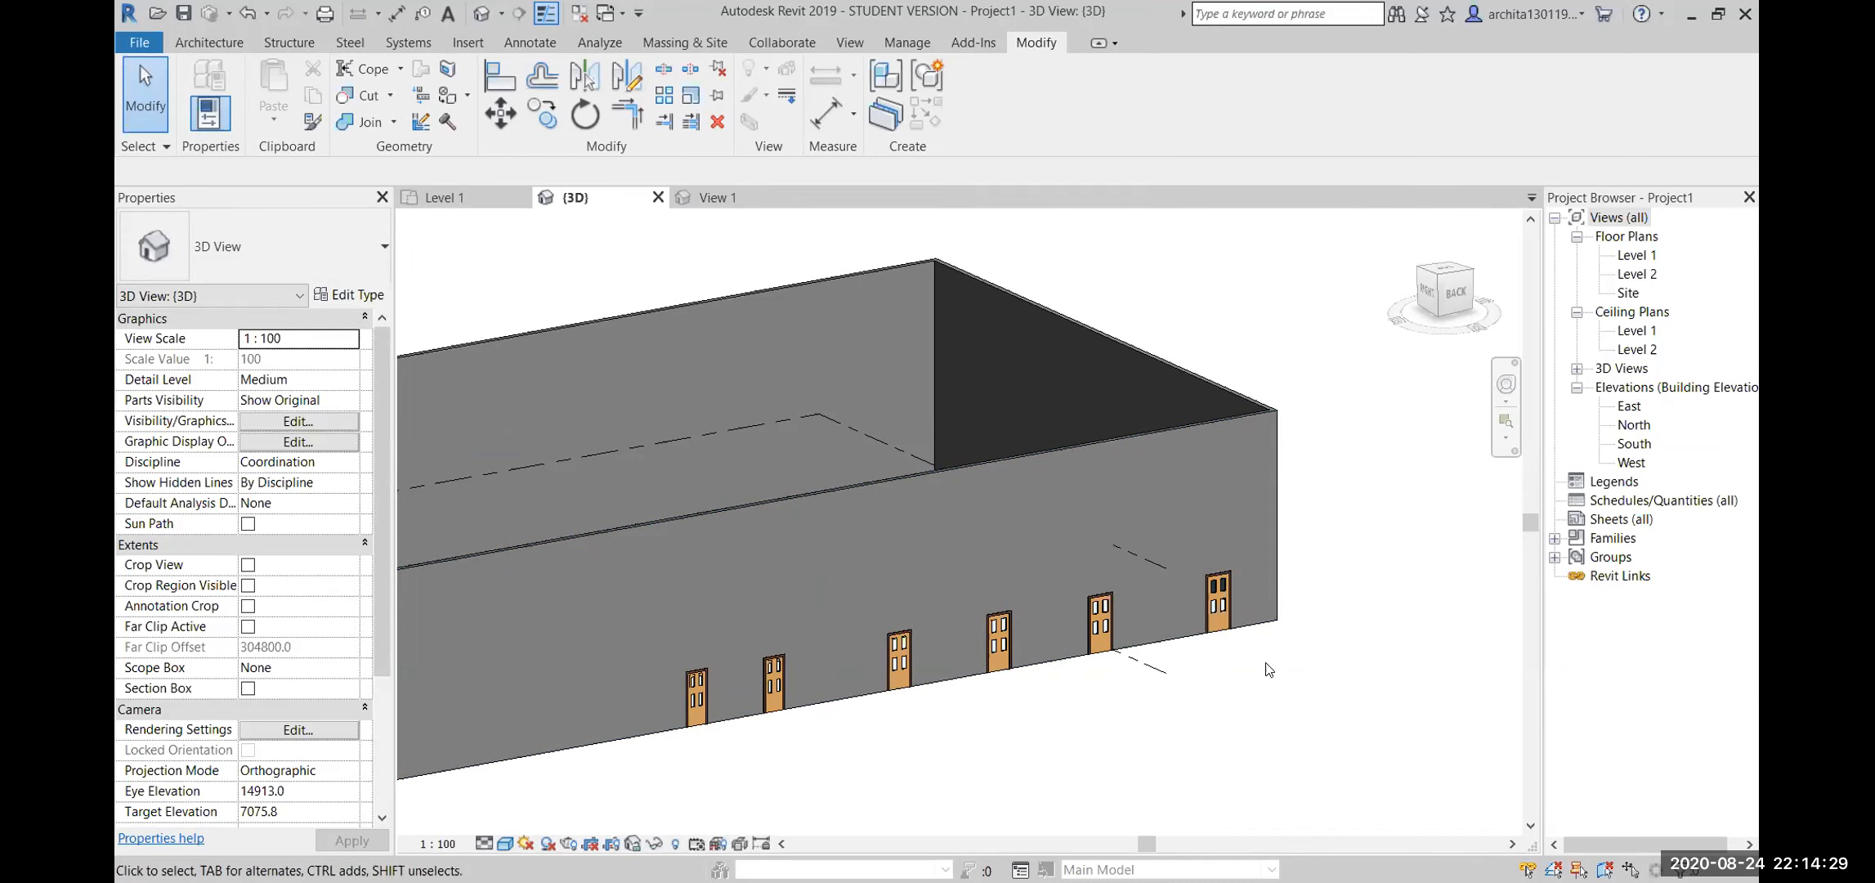
Open the glazed door family for editing and save it as a family named 123 on the Desktop
{"action": "double_click", "coordinate": [701, 690]}
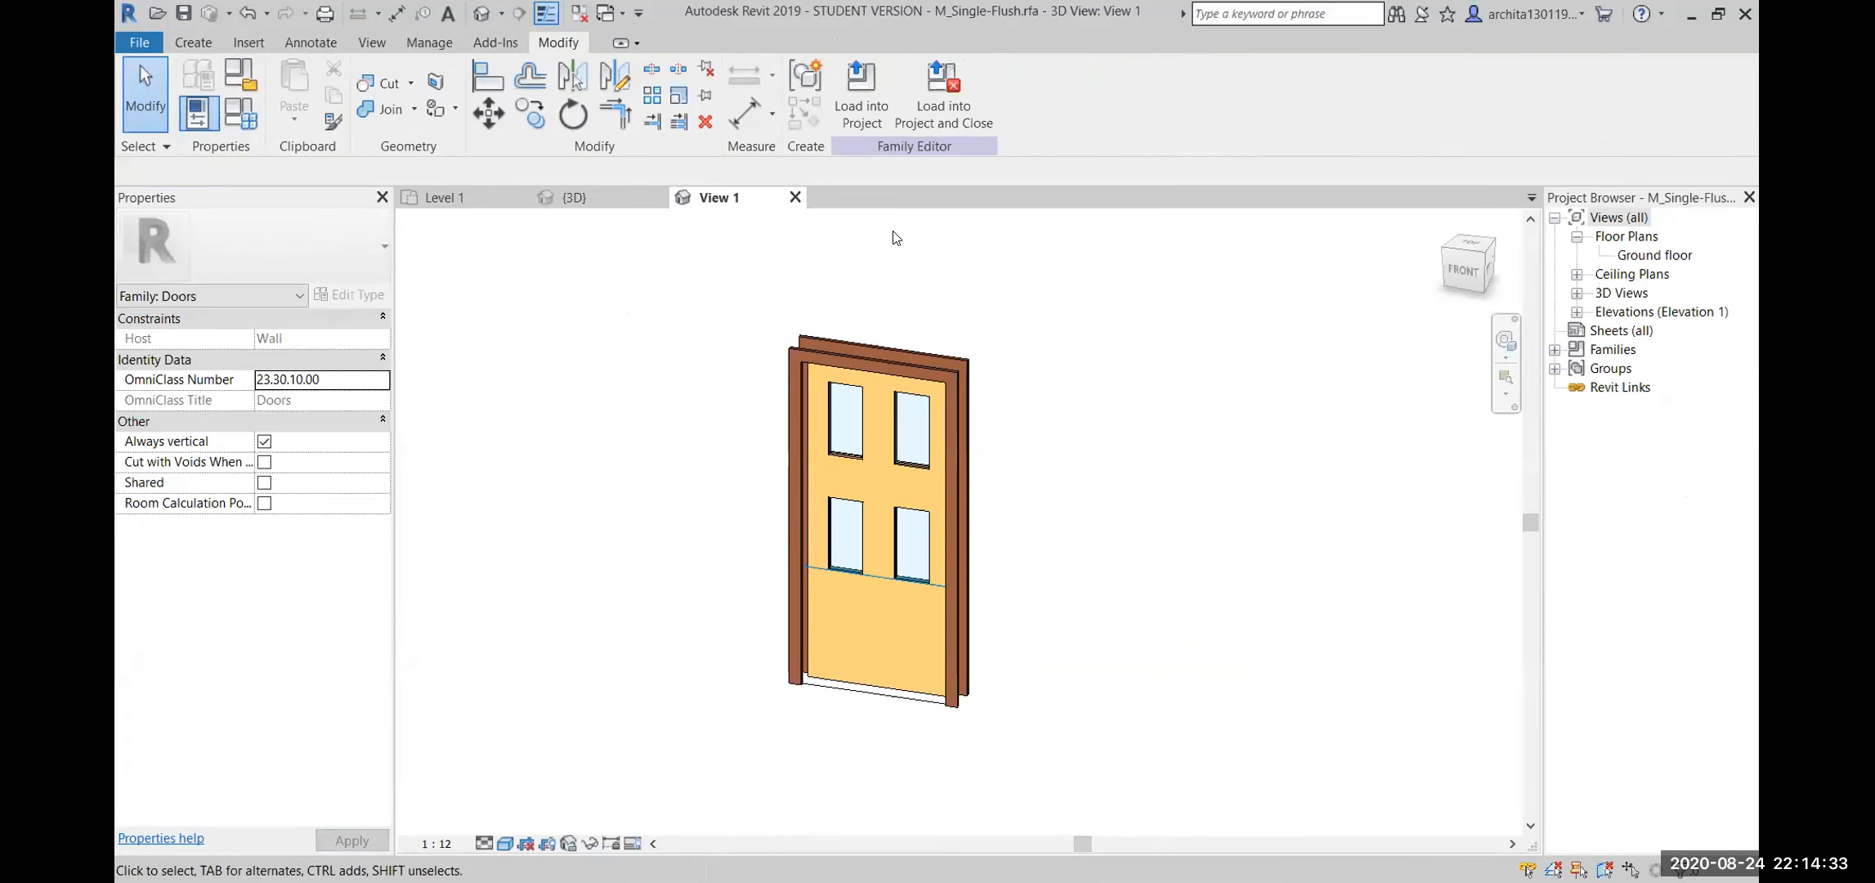
{"action": "scroll", "coordinate": [811, 603], "scroll_direction": "down", "scroll_amount": 1}
{"action": "middle_click_drag", "start_coordinate": [916, 682], "coordinate": [1013, 572], "text": "shift"}
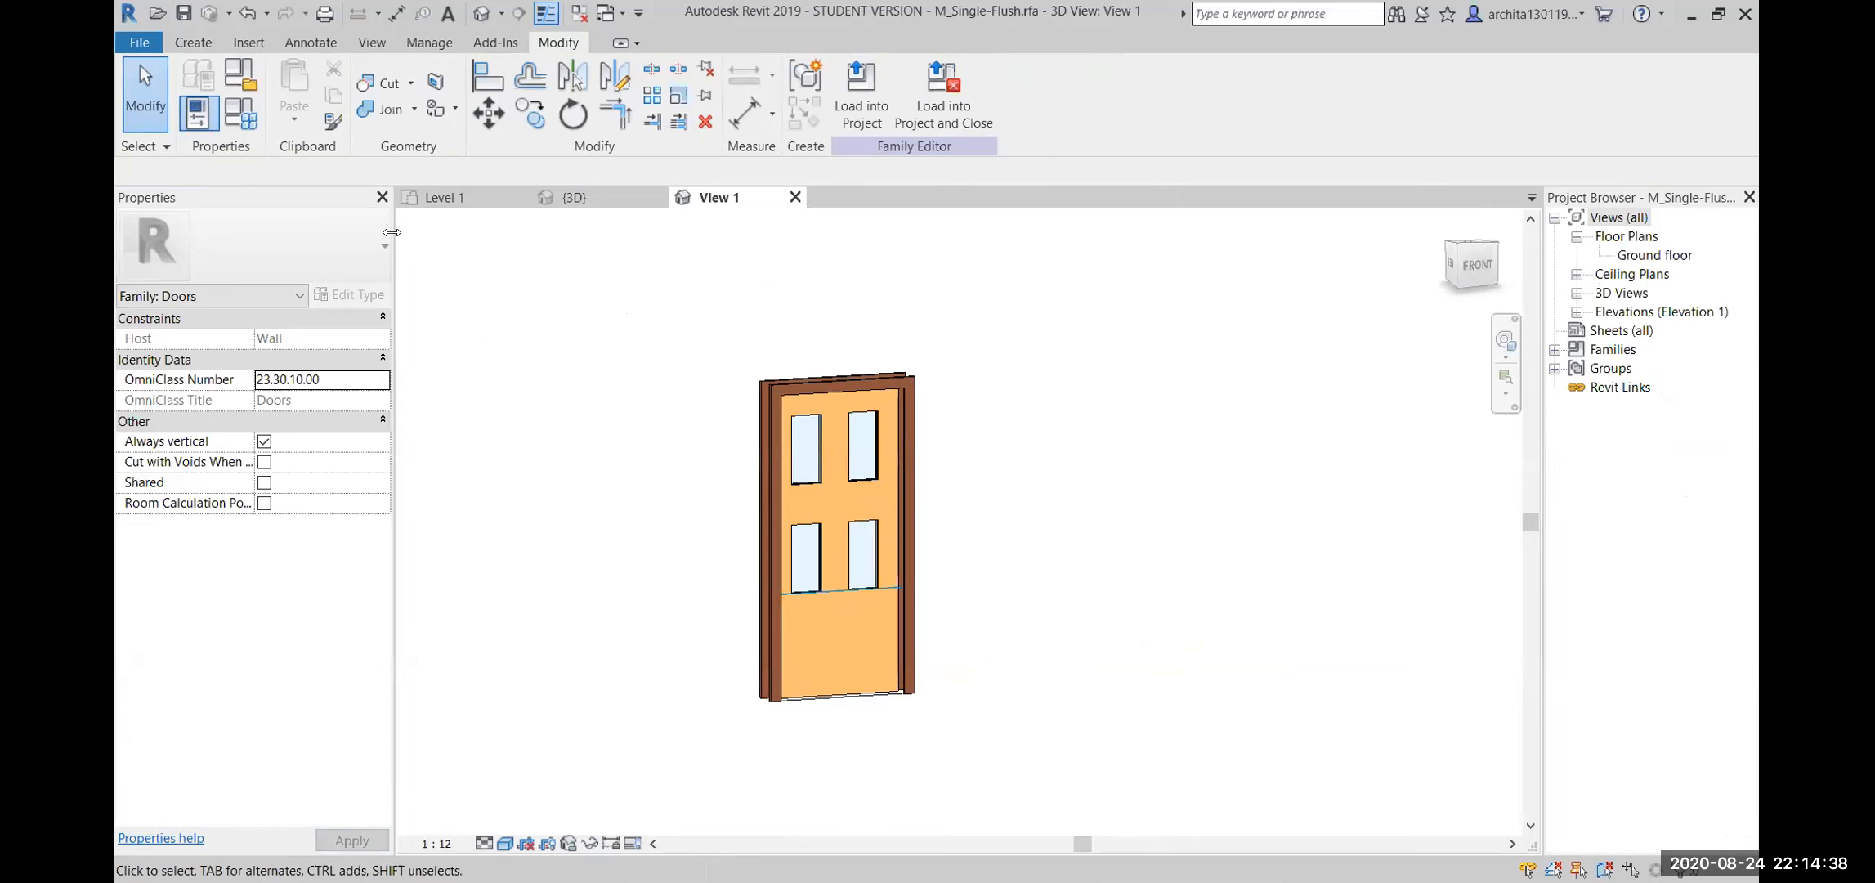
{"action": "left_click", "coordinate": [139, 42]}
{"action": "mouse_move", "coordinate": [255, 325]}
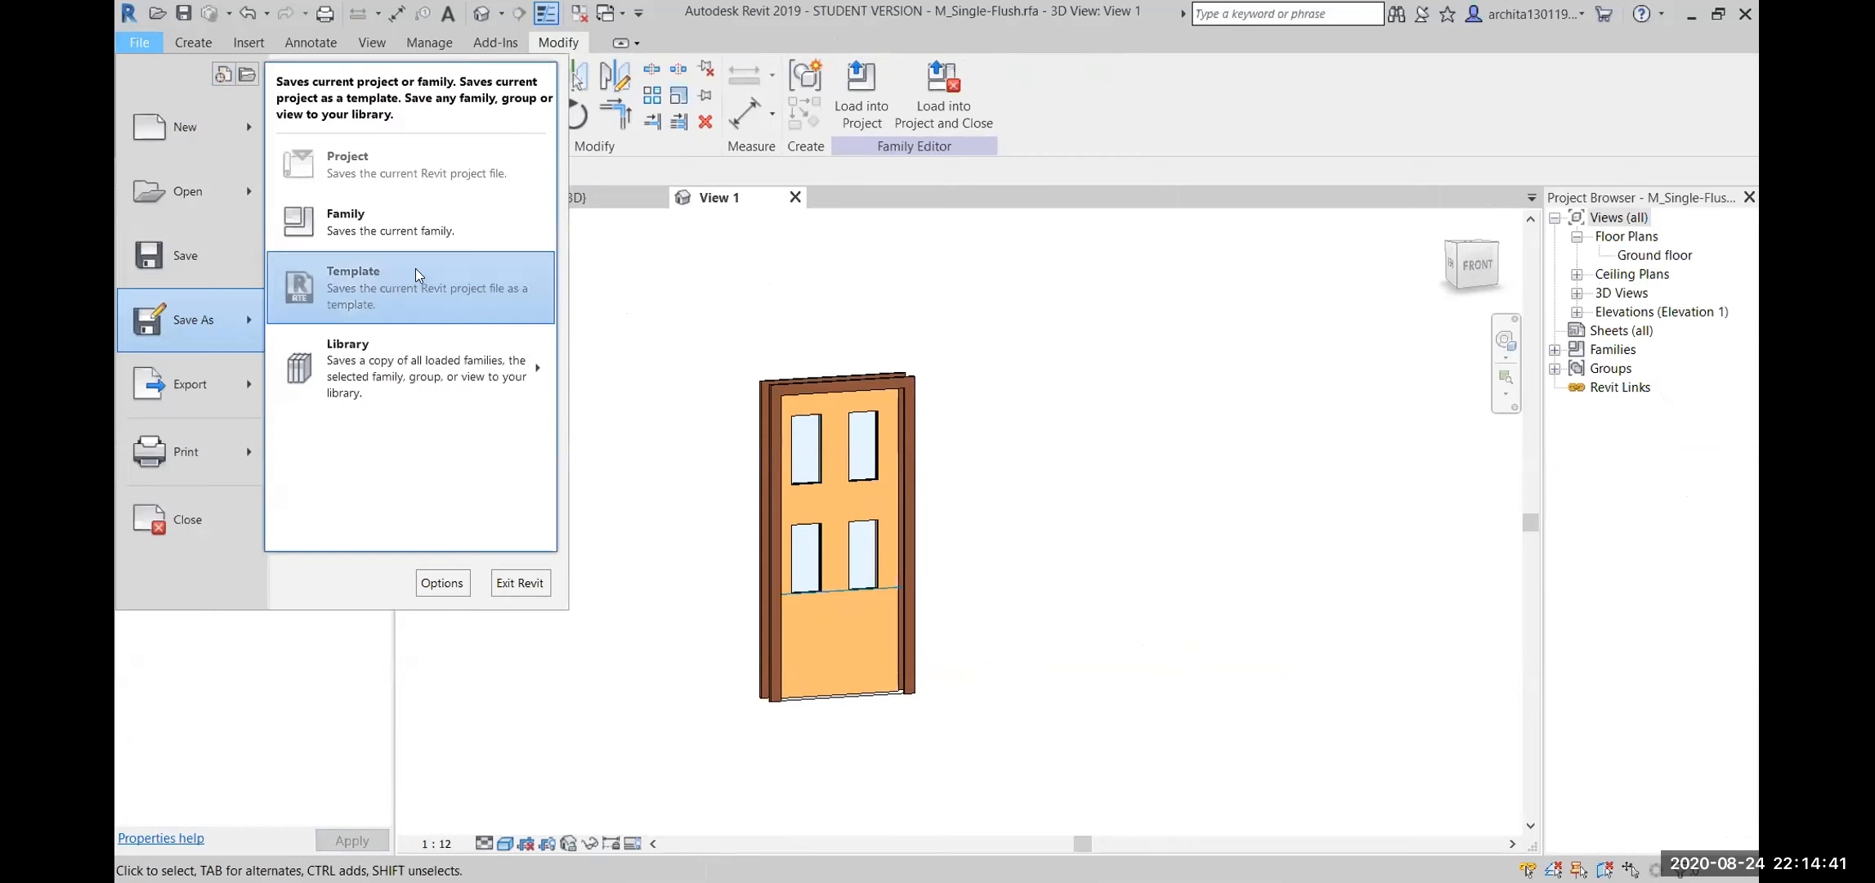
{"action": "left_click", "coordinate": [422, 214]}
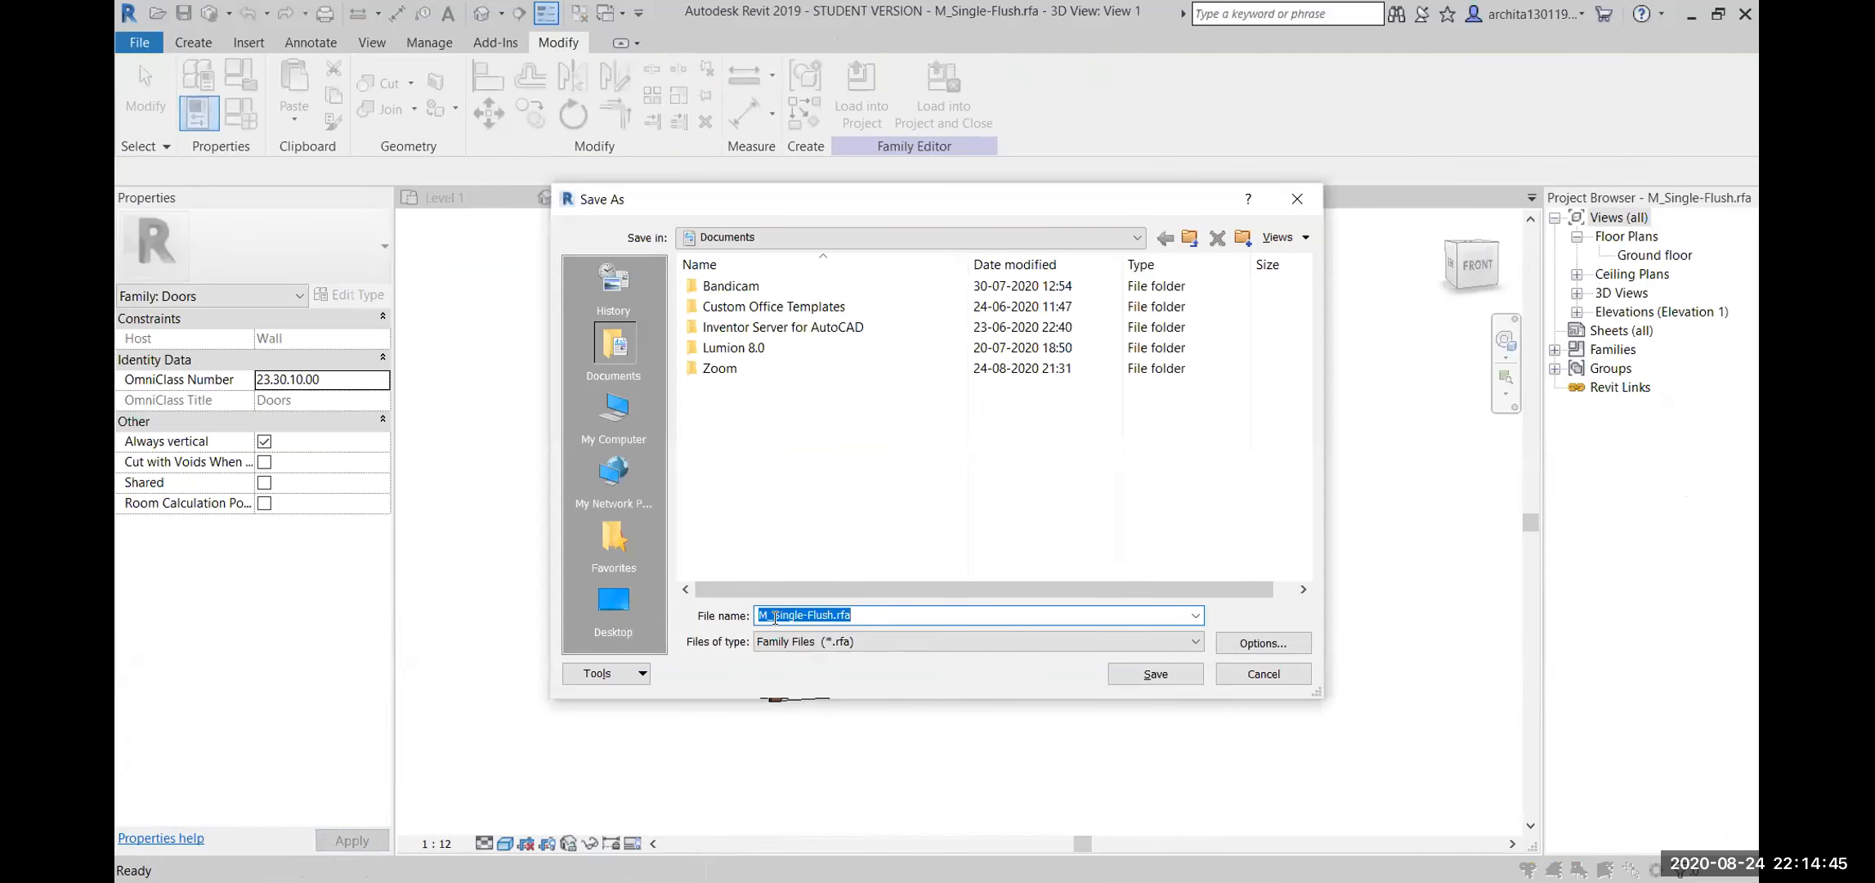
{"action": "type", "text": "123"}
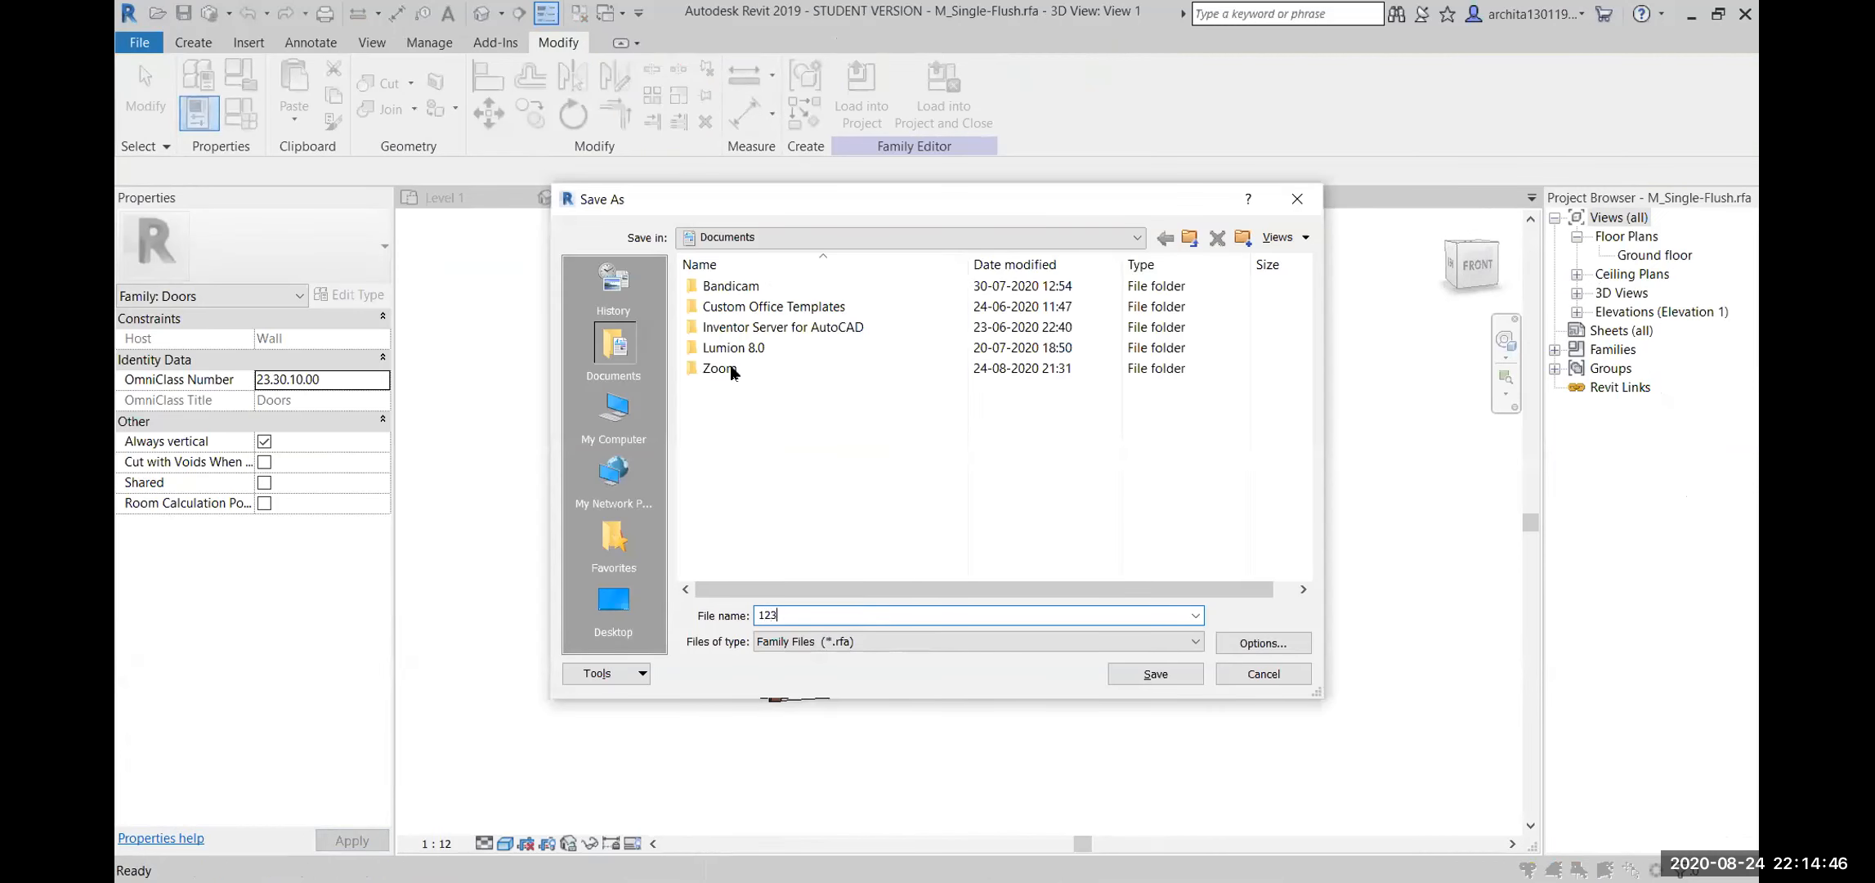
{"action": "left_click", "coordinate": [612, 611]}
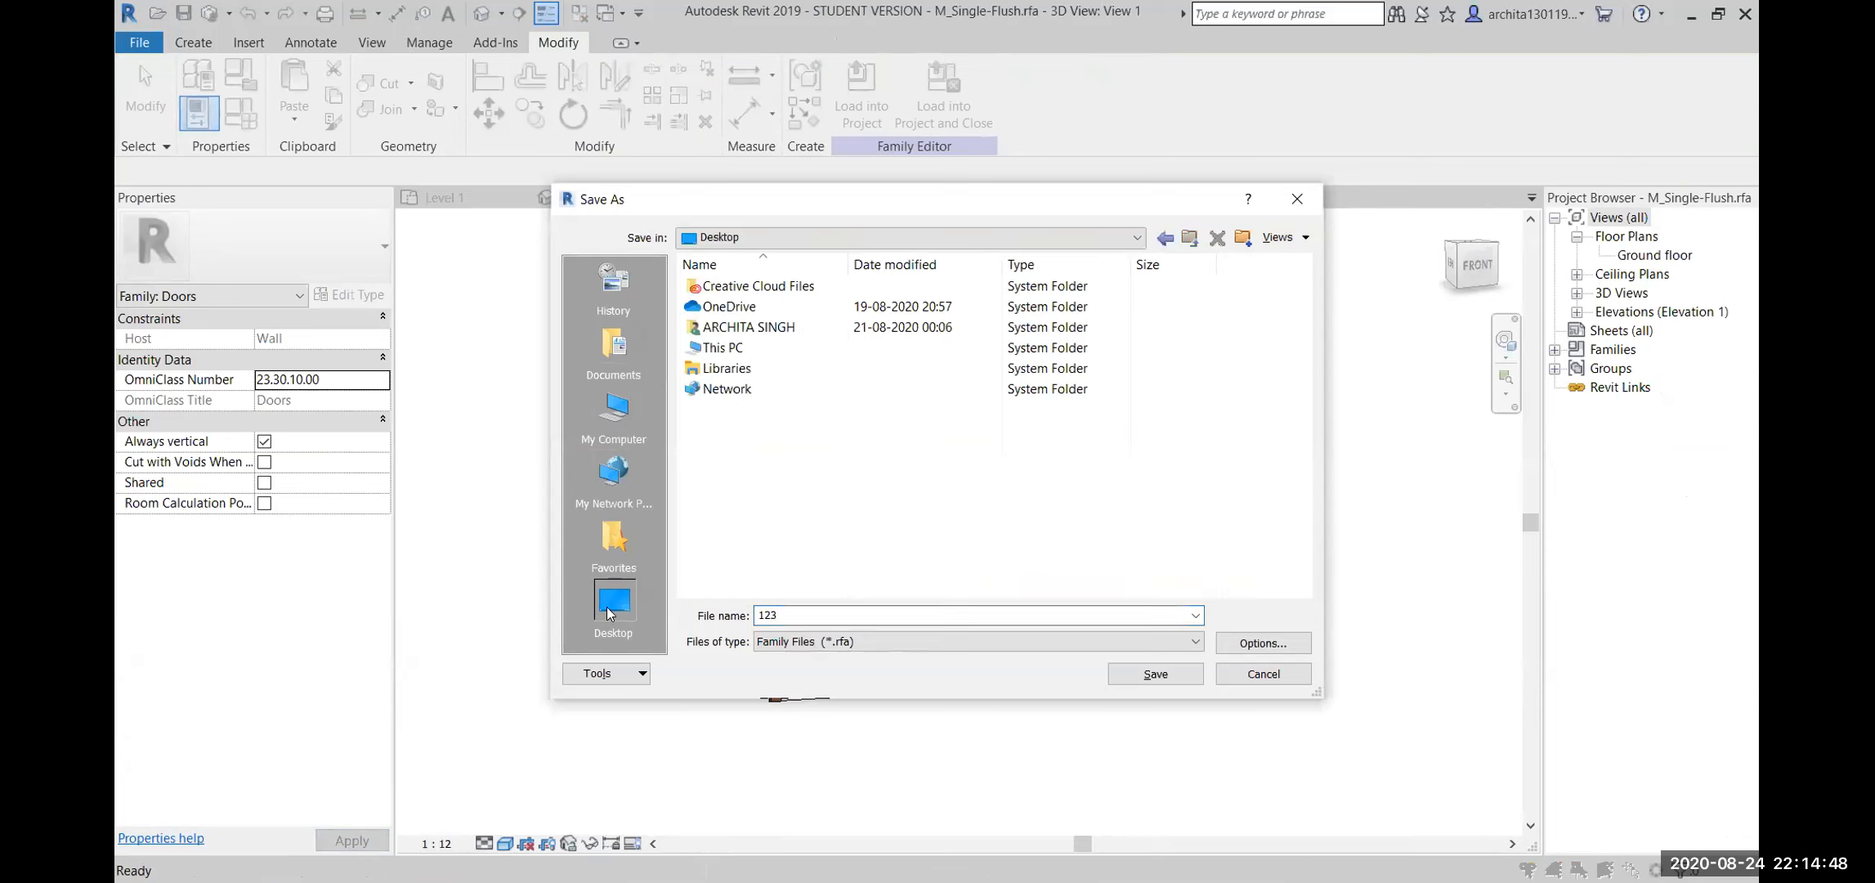
{"action": "left_click", "coordinate": [1170, 674]}
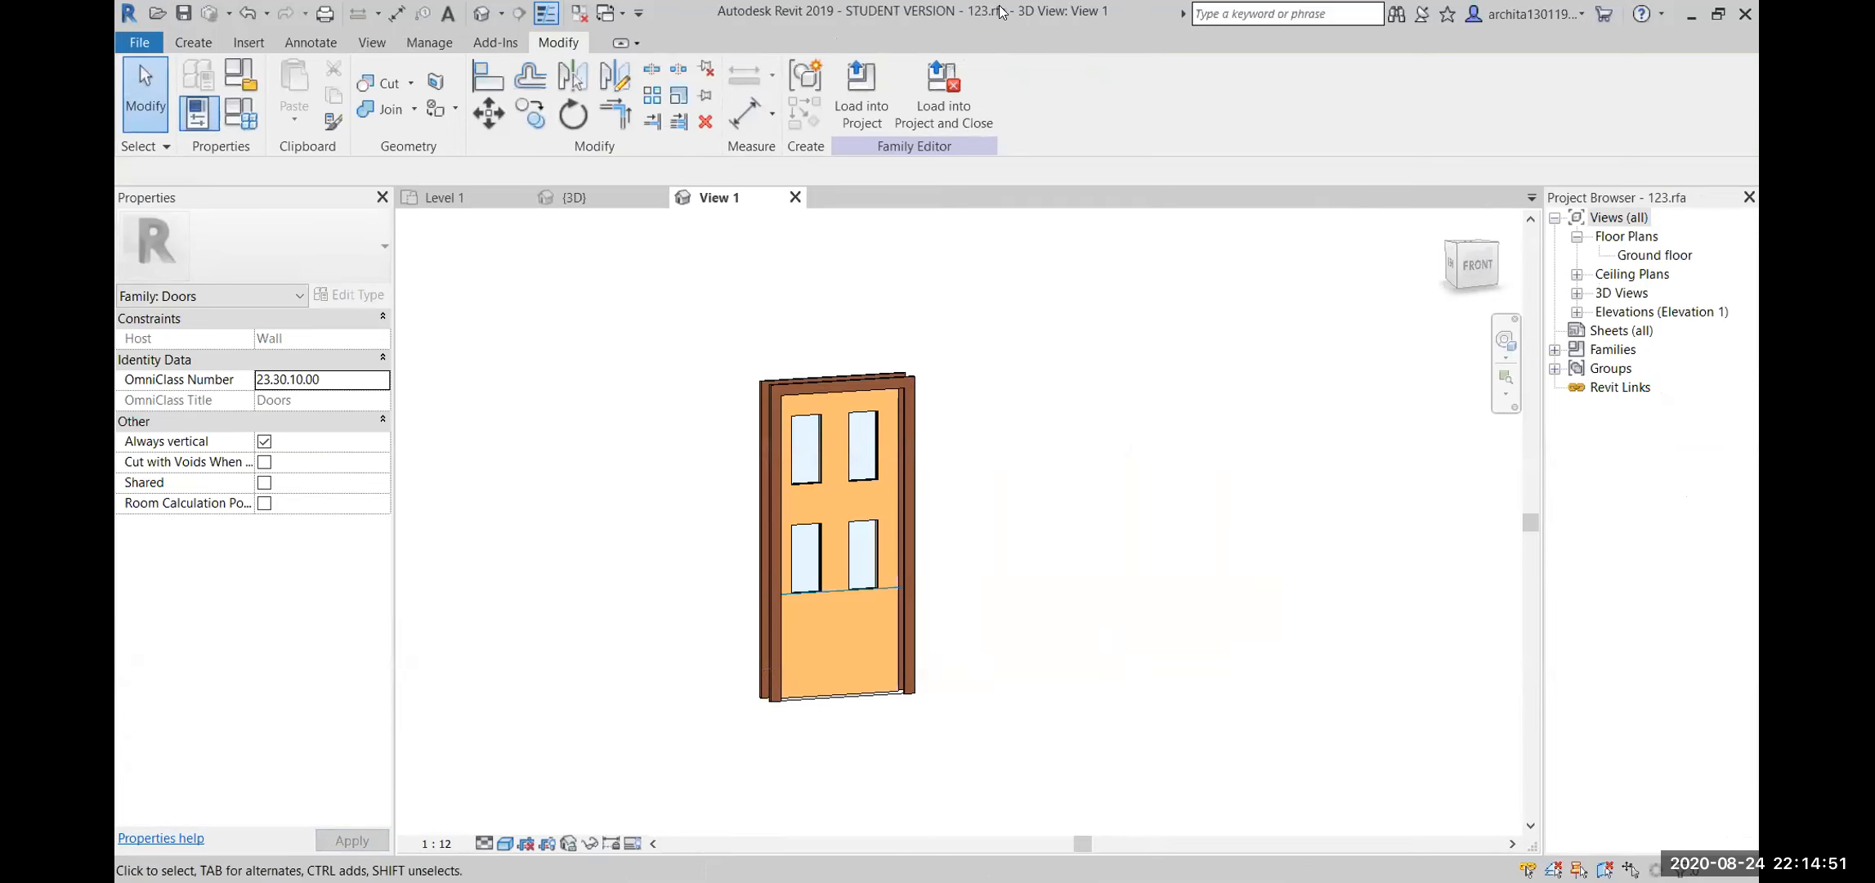
Return to the project's 3D view and open the original M_Single-Flush family for editing from one of the wall's doors
{"action": "left_click", "coordinate": [441, 199]}
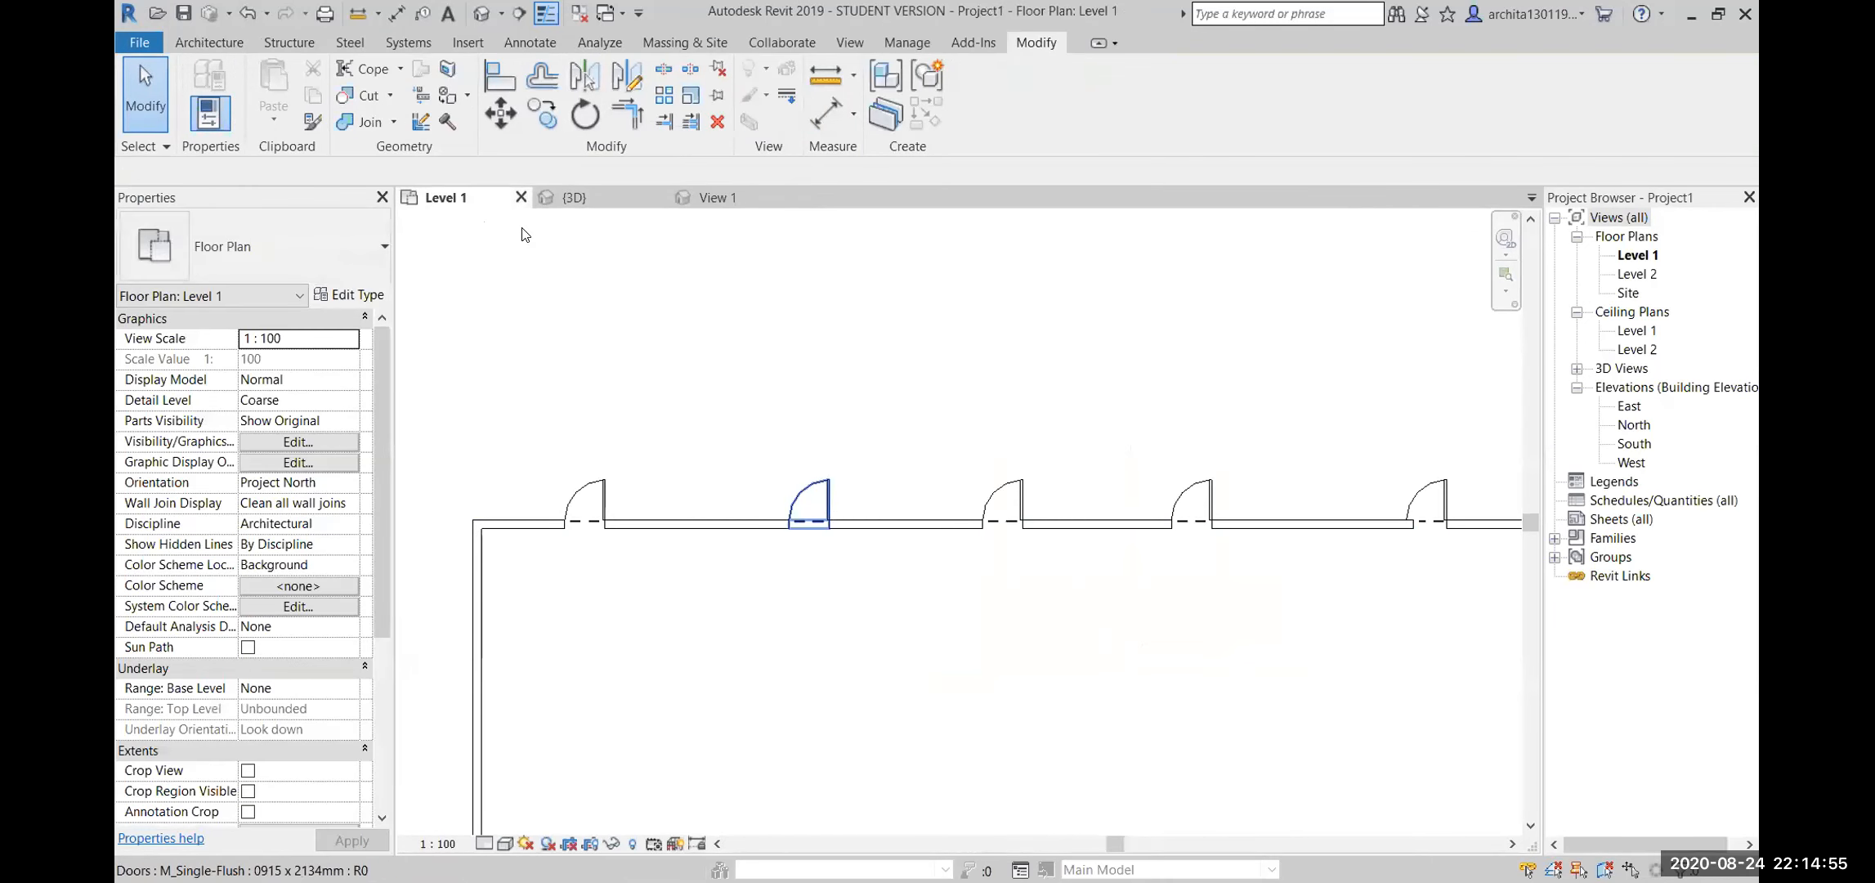
{"action": "key", "text": "ctrl+Tab"}
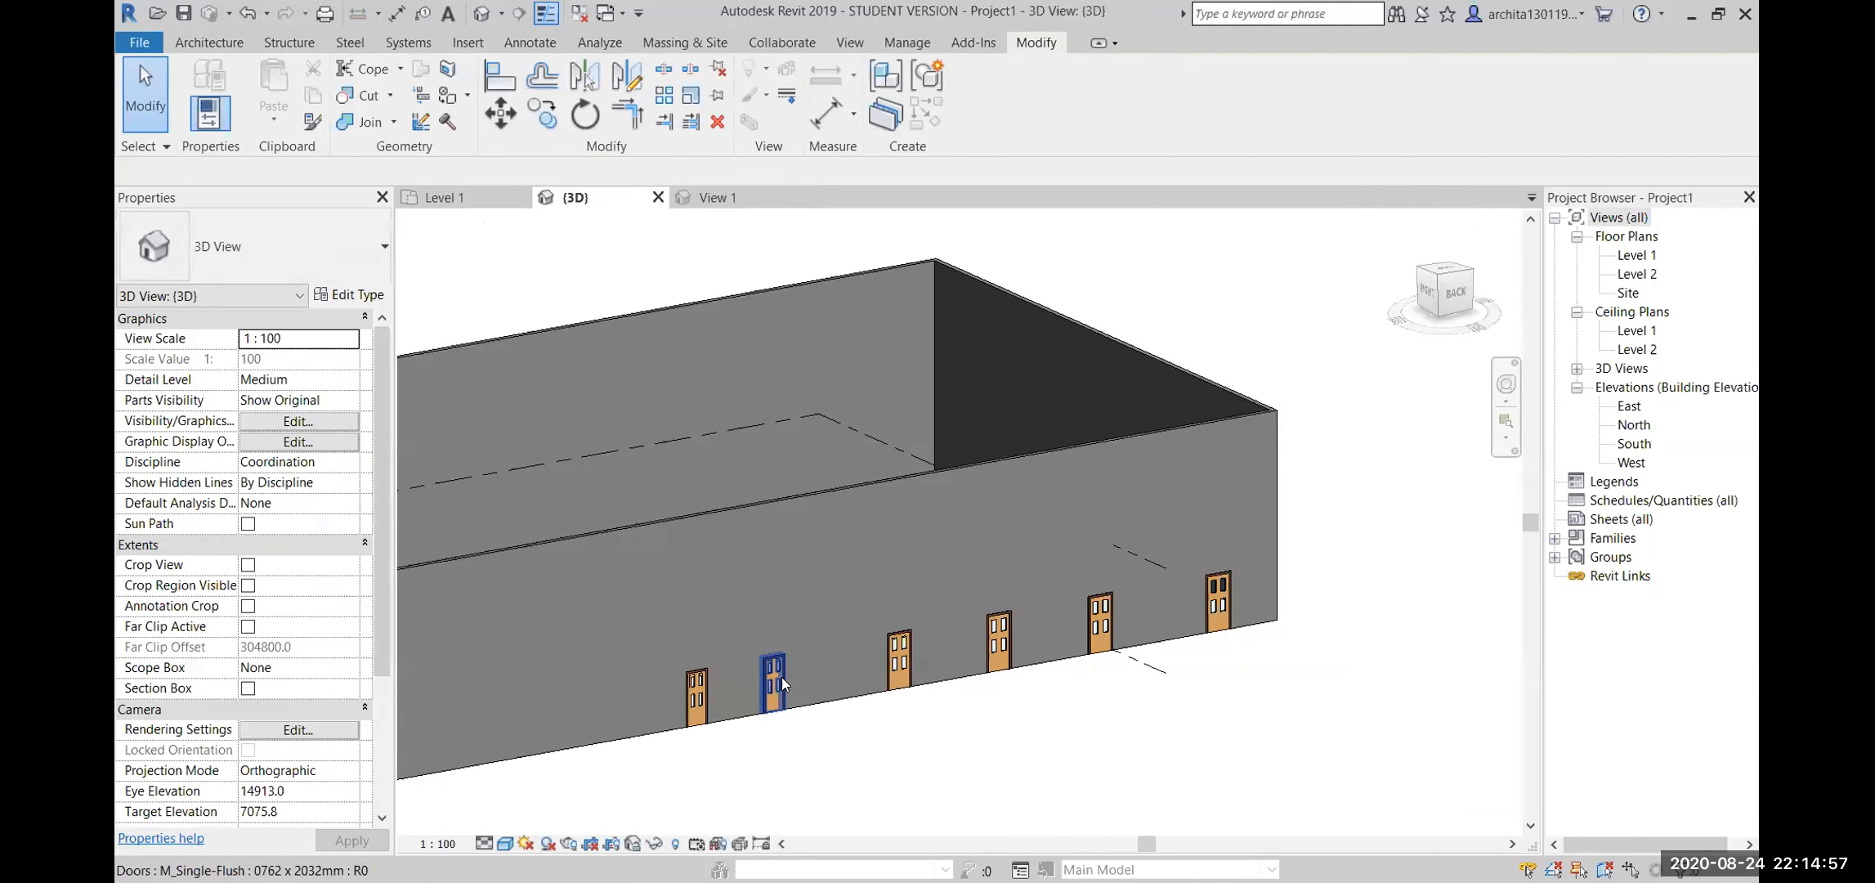
{"action": "left_click", "coordinate": [773, 682]}
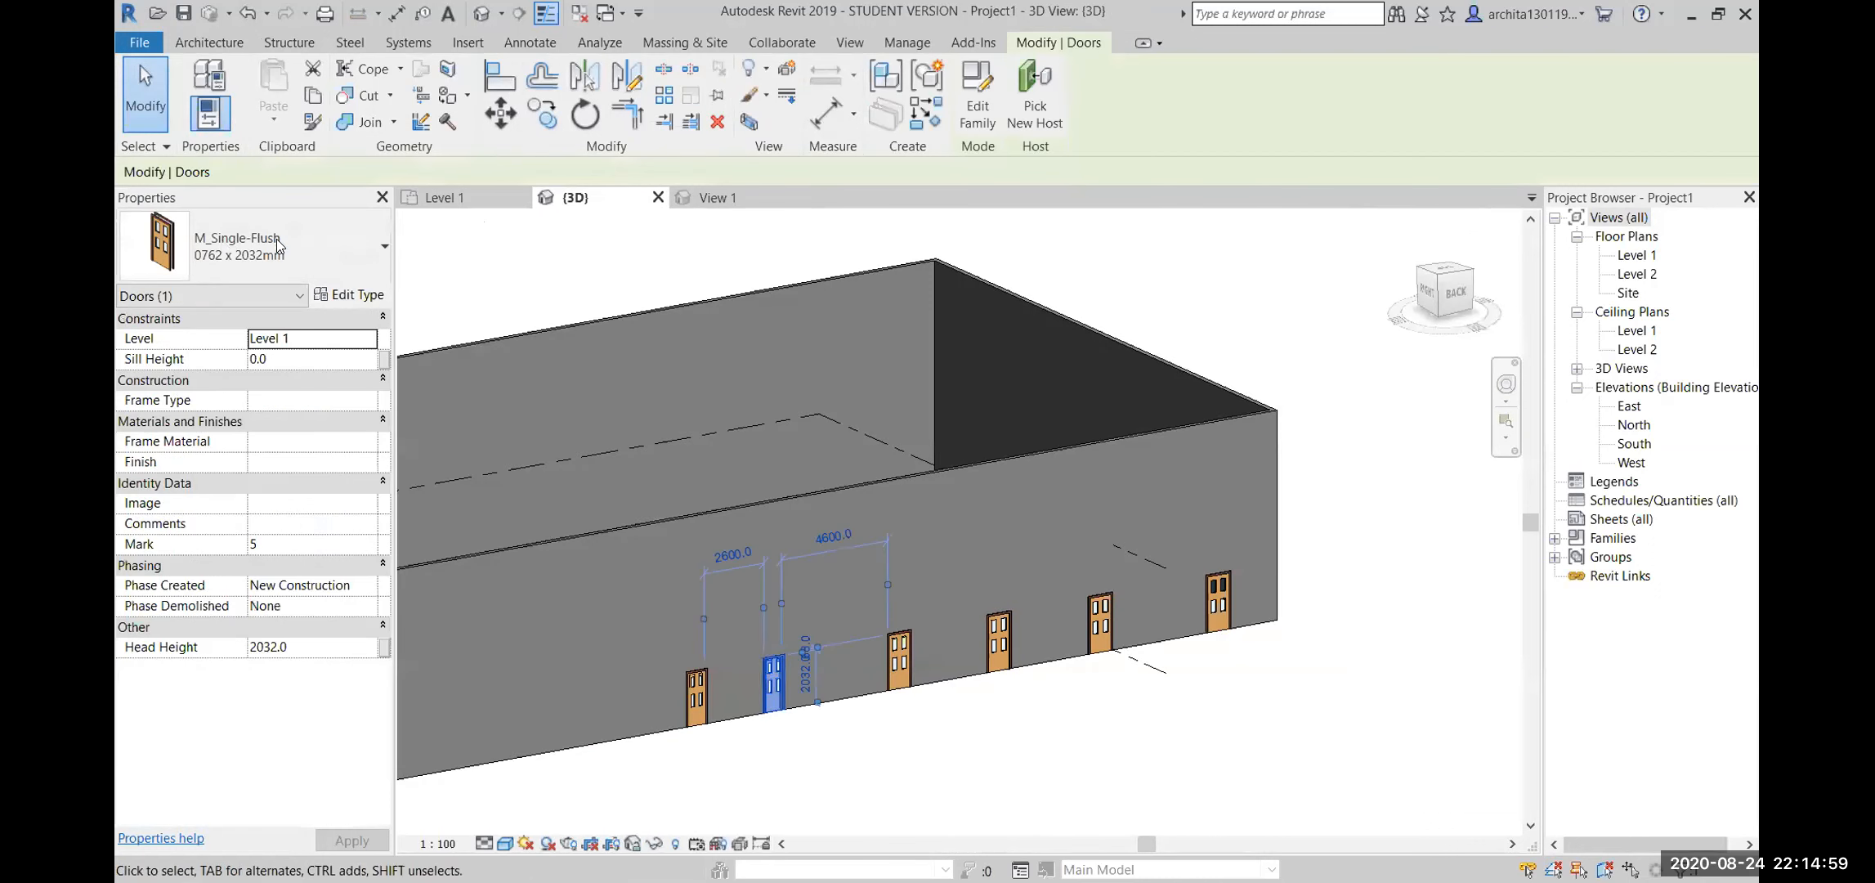
{"action": "double_click", "coordinate": [768, 682]}
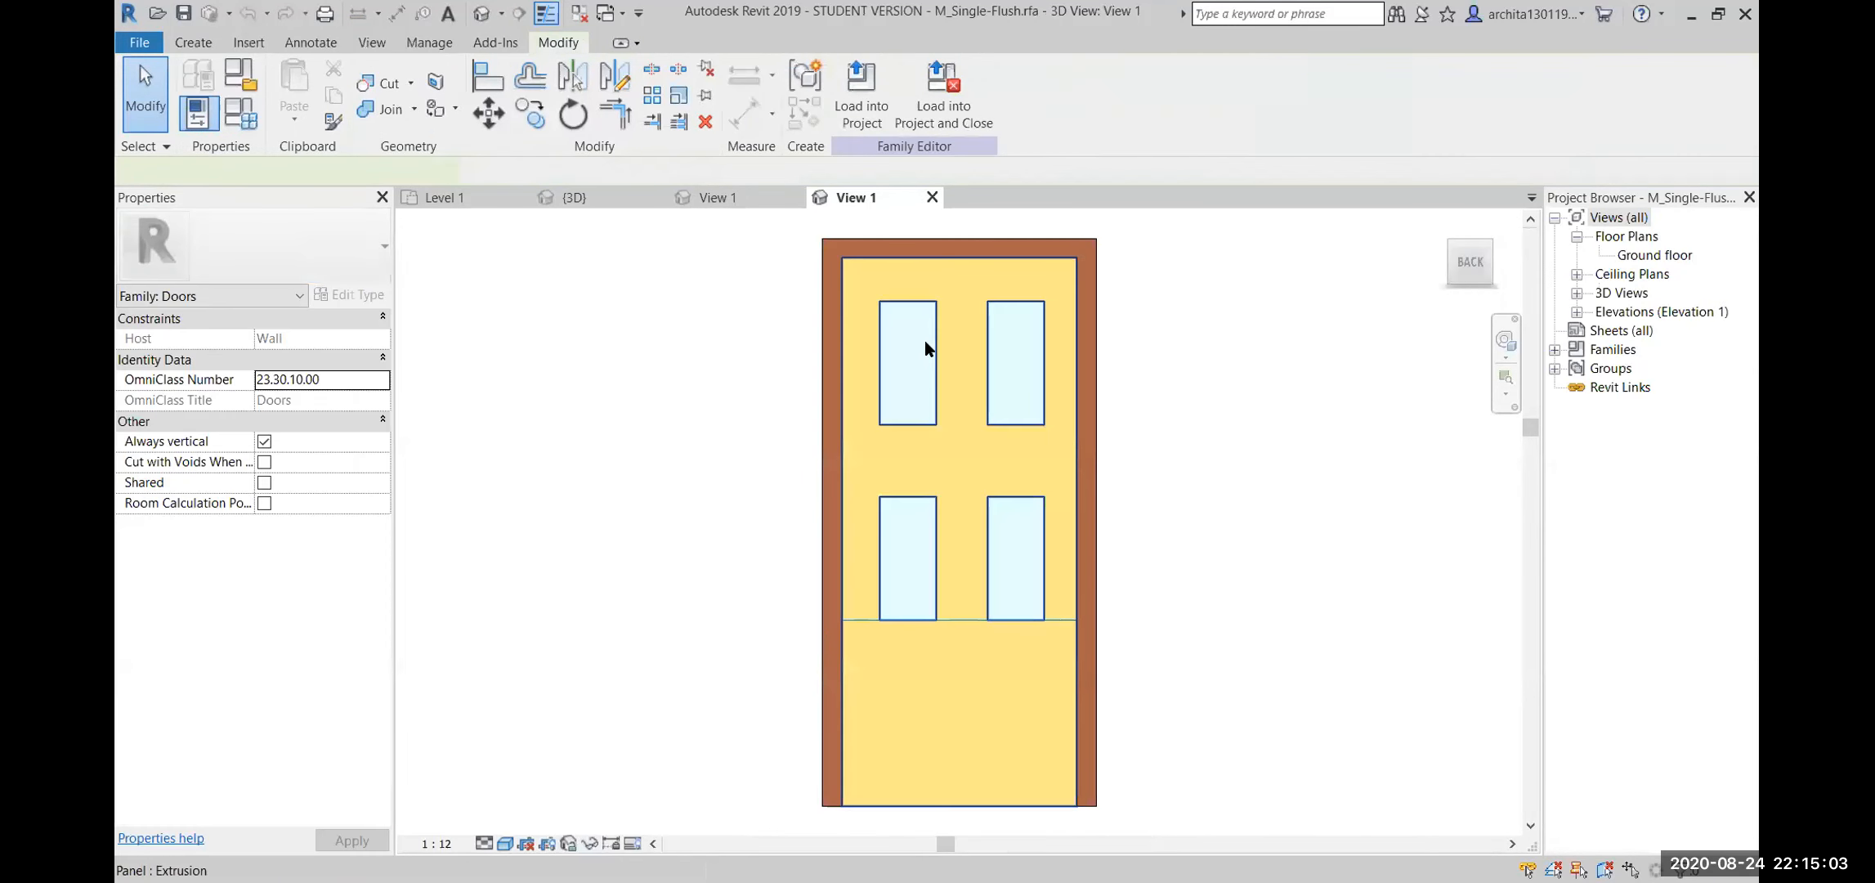
Delete the four rectangular openings from the door panel's extrusion sketch and finish the sketch
{"action": "left_click", "coordinate": [939, 430]}
{"action": "middle_click_drag", "start_coordinate": [940, 430], "coordinate": [918, 429], "text": "shift"}
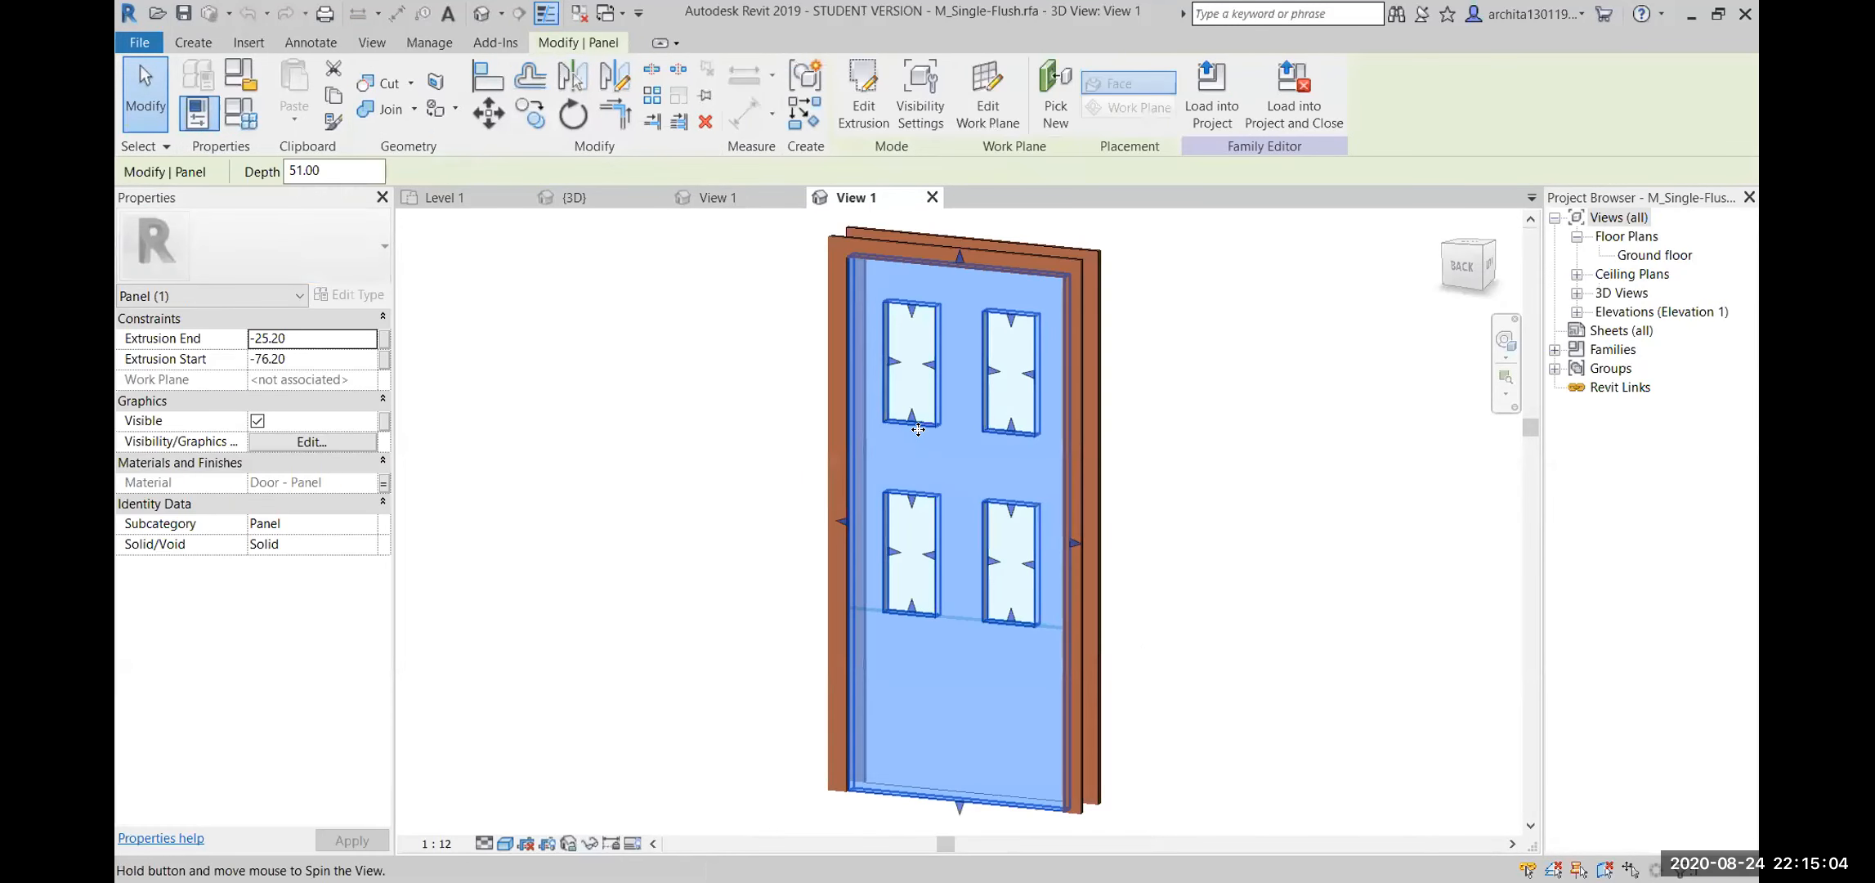
{"action": "double_click", "coordinate": [878, 306]}
{"action": "left_click", "coordinate": [1056, 704]}
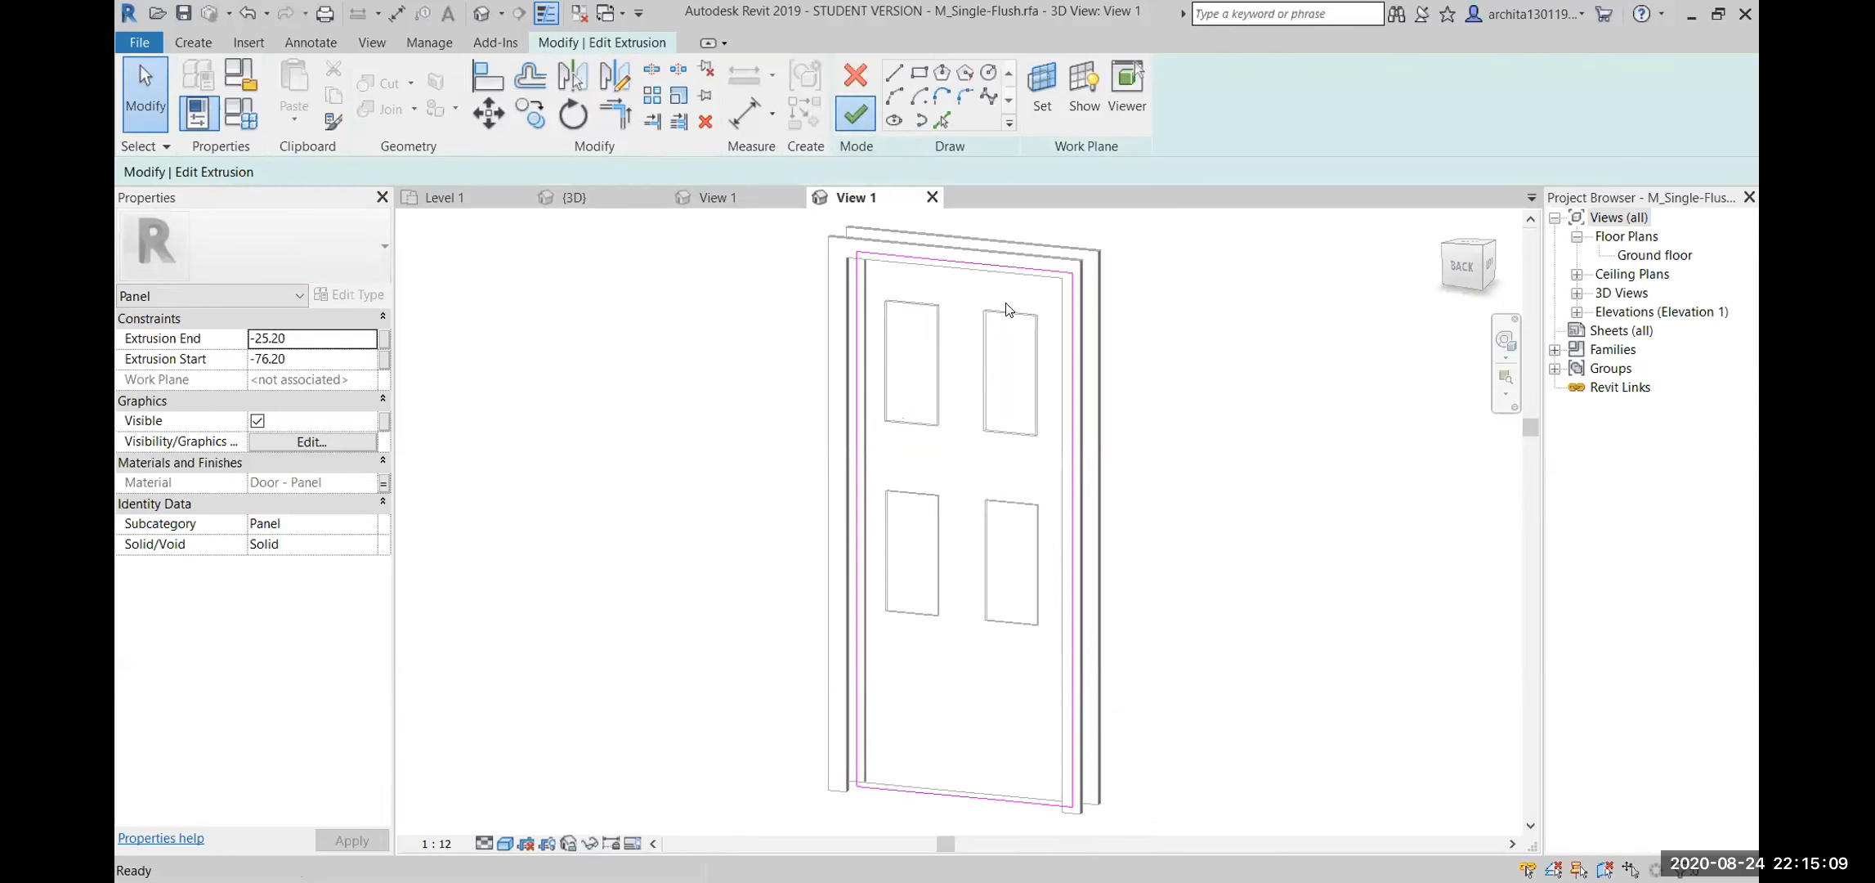
{"action": "left_click", "coordinate": [1359, 711]}
Delete the glass extrusions from the door so that only the frame and solid panel remain
{"action": "mouse_move", "coordinate": [1218, 683]}
{"action": "middle_mouse_down", "text": "shift"}
{"action": "mouse_move", "coordinate": [862, 728]}
{"action": "mouse_move", "coordinate": [1310, 749]}
{"action": "mouse_move", "coordinate": [1024, 620]}
{"action": "middle_mouse_up", "text": "shift"}
{"action": "left_click", "coordinate": [1022, 619]}
{"action": "left_click_drag", "start_coordinate": [897, 247], "coordinate": [1099, 699]}
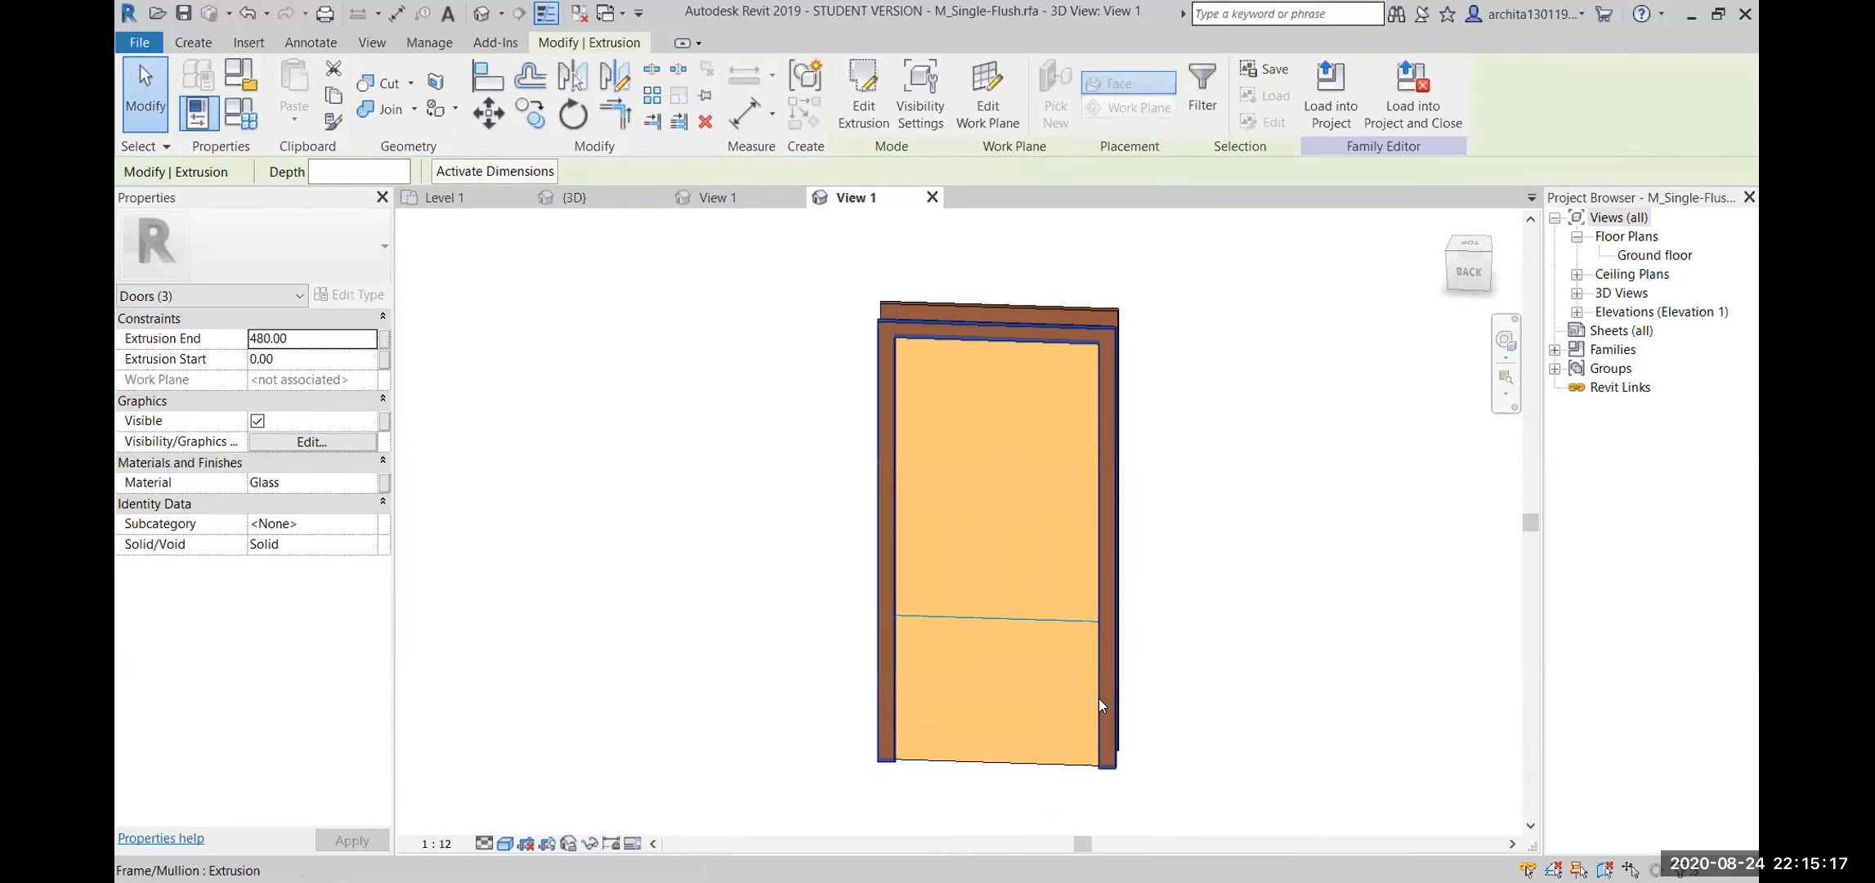
{"action": "left_click", "coordinate": [1289, 619]}
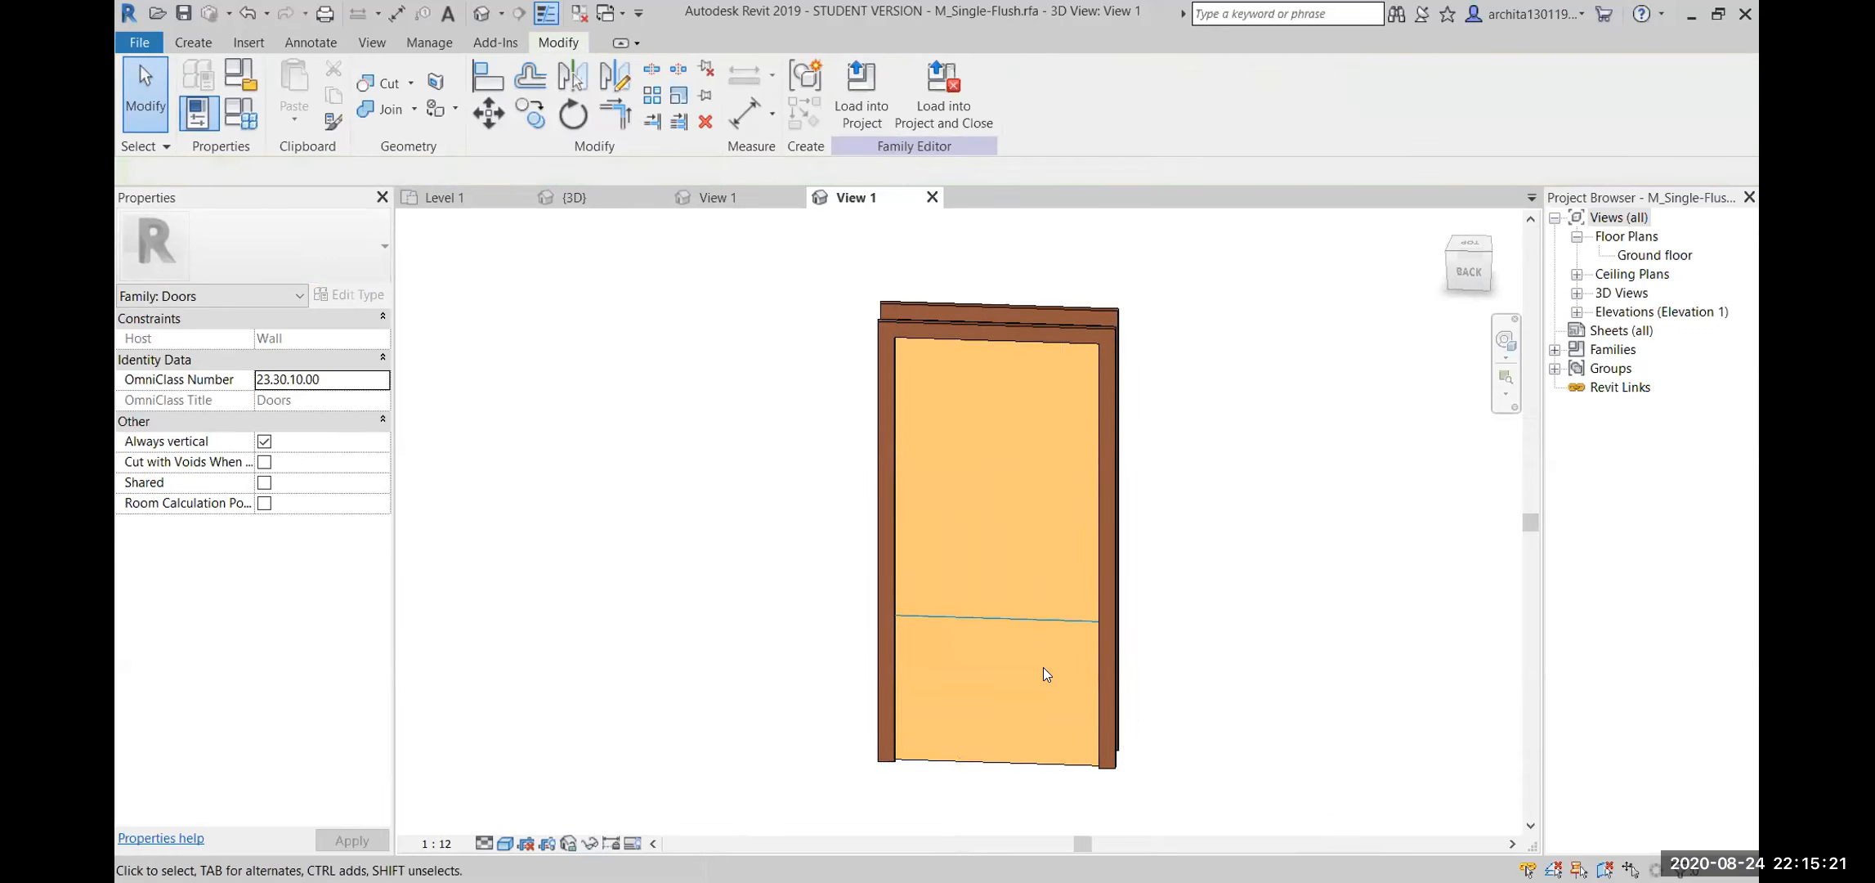
Load the plain M_Single-Flush door into Project1, overwriting the existing version and its parameter values, and view the wall's doors
{"action": "scroll", "coordinate": [1043, 666], "scroll_direction": "down", "scroll_amount": 1}
{"action": "left_click", "coordinate": [873, 102]}
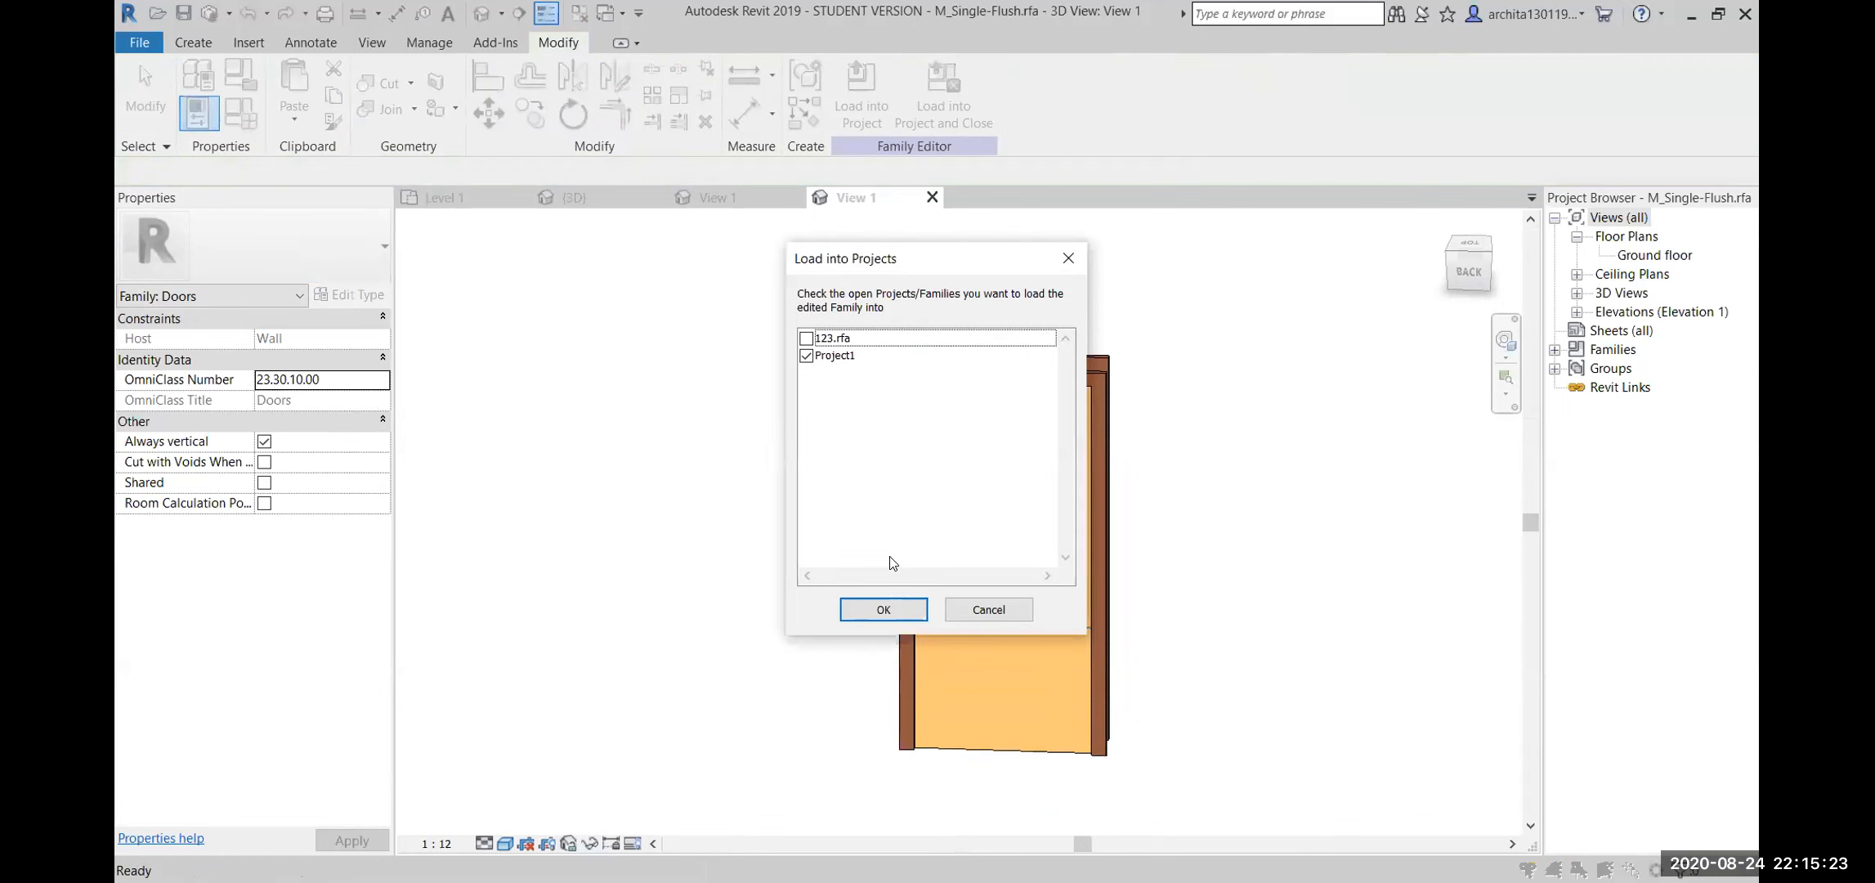
{"action": "left_click", "coordinate": [883, 610]}
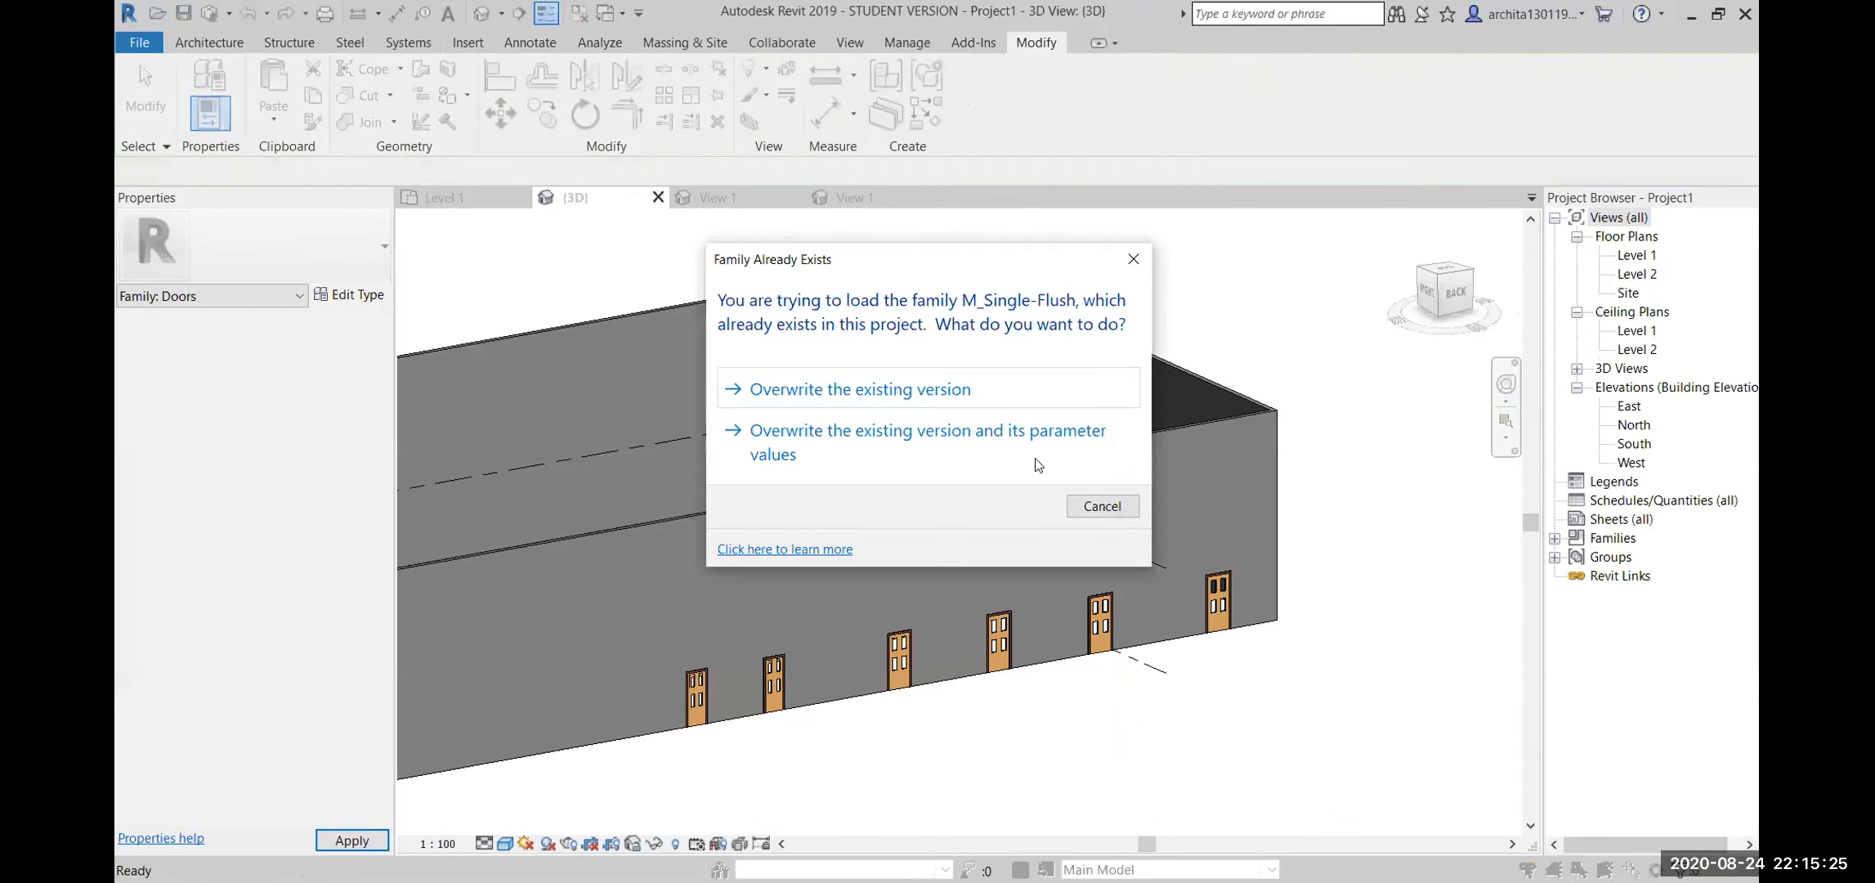
{"action": "left_click", "coordinate": [1035, 454]}
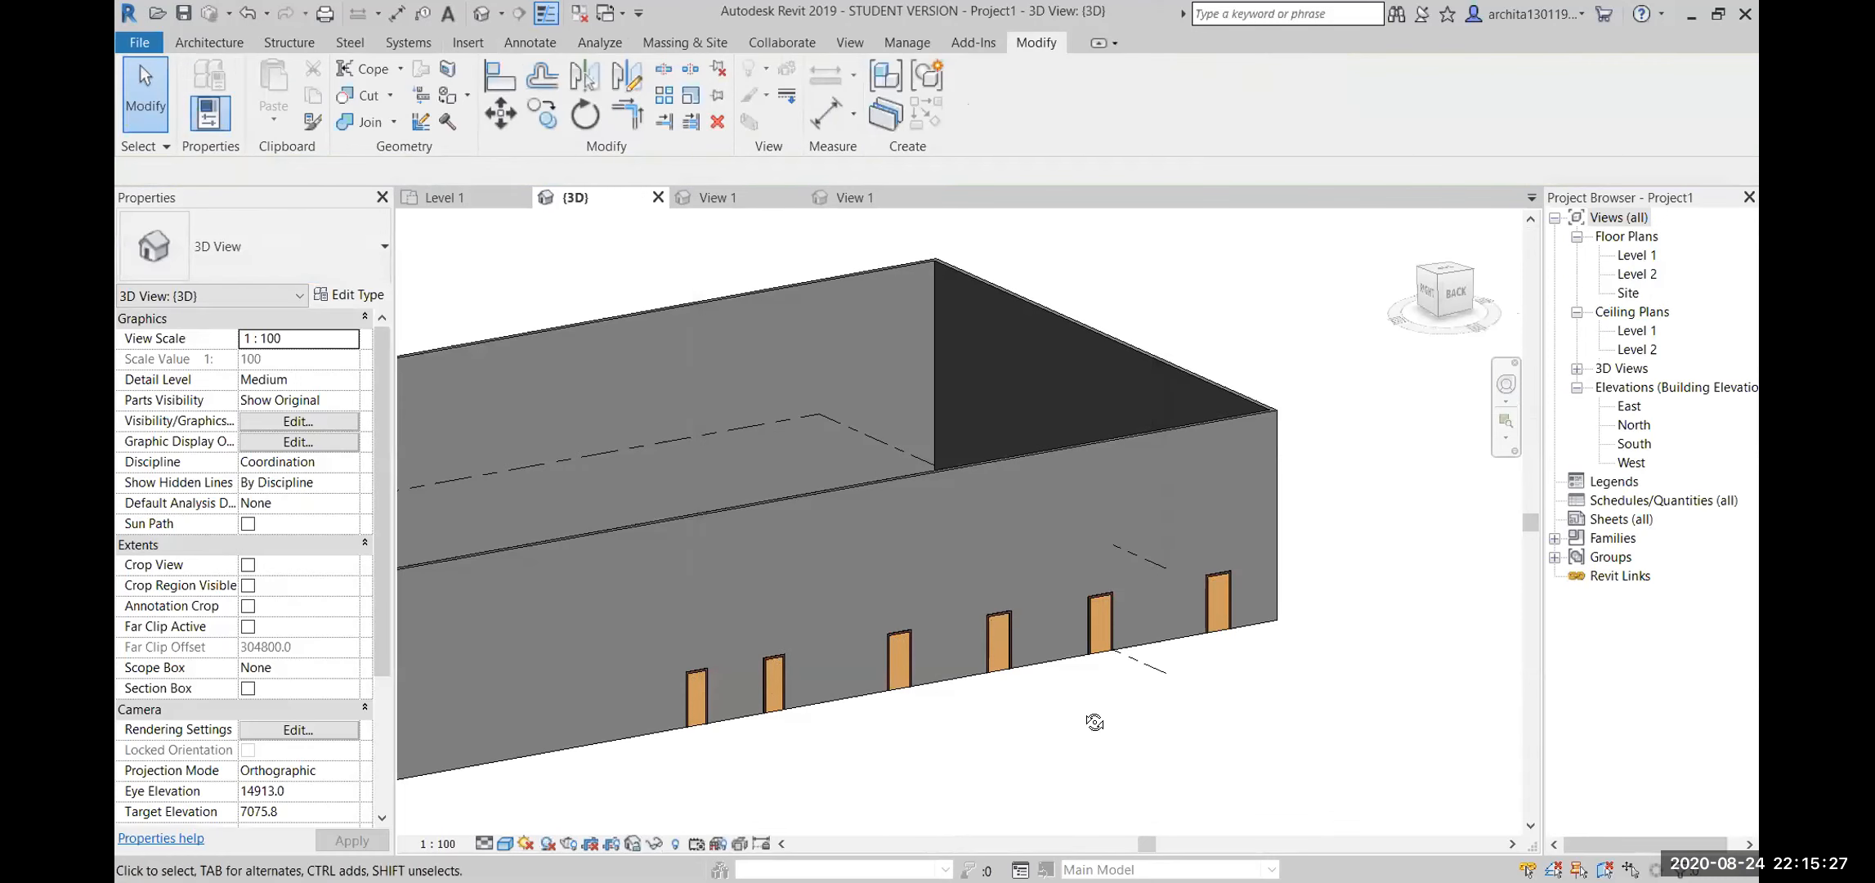
{"action": "middle_click_drag", "start_coordinate": [788, 674], "coordinate": [682, 673], "text": "shift"}
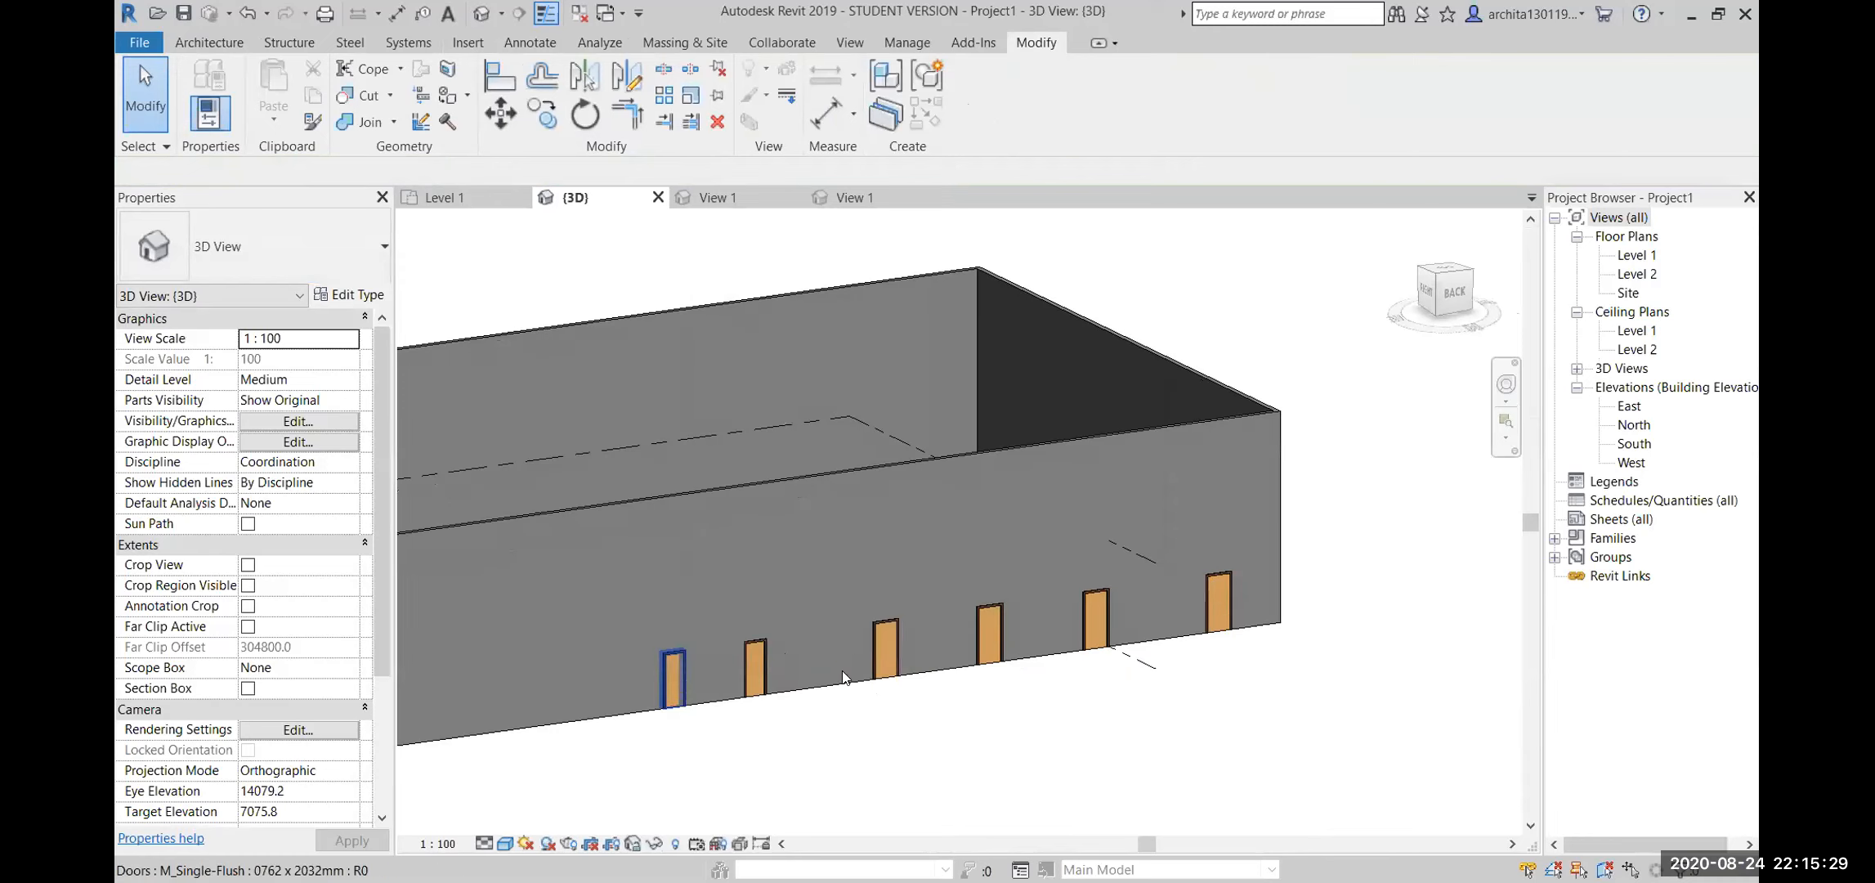
{"action": "scroll", "coordinate": [818, 571], "scroll_direction": "down", "scroll_amount": 2}
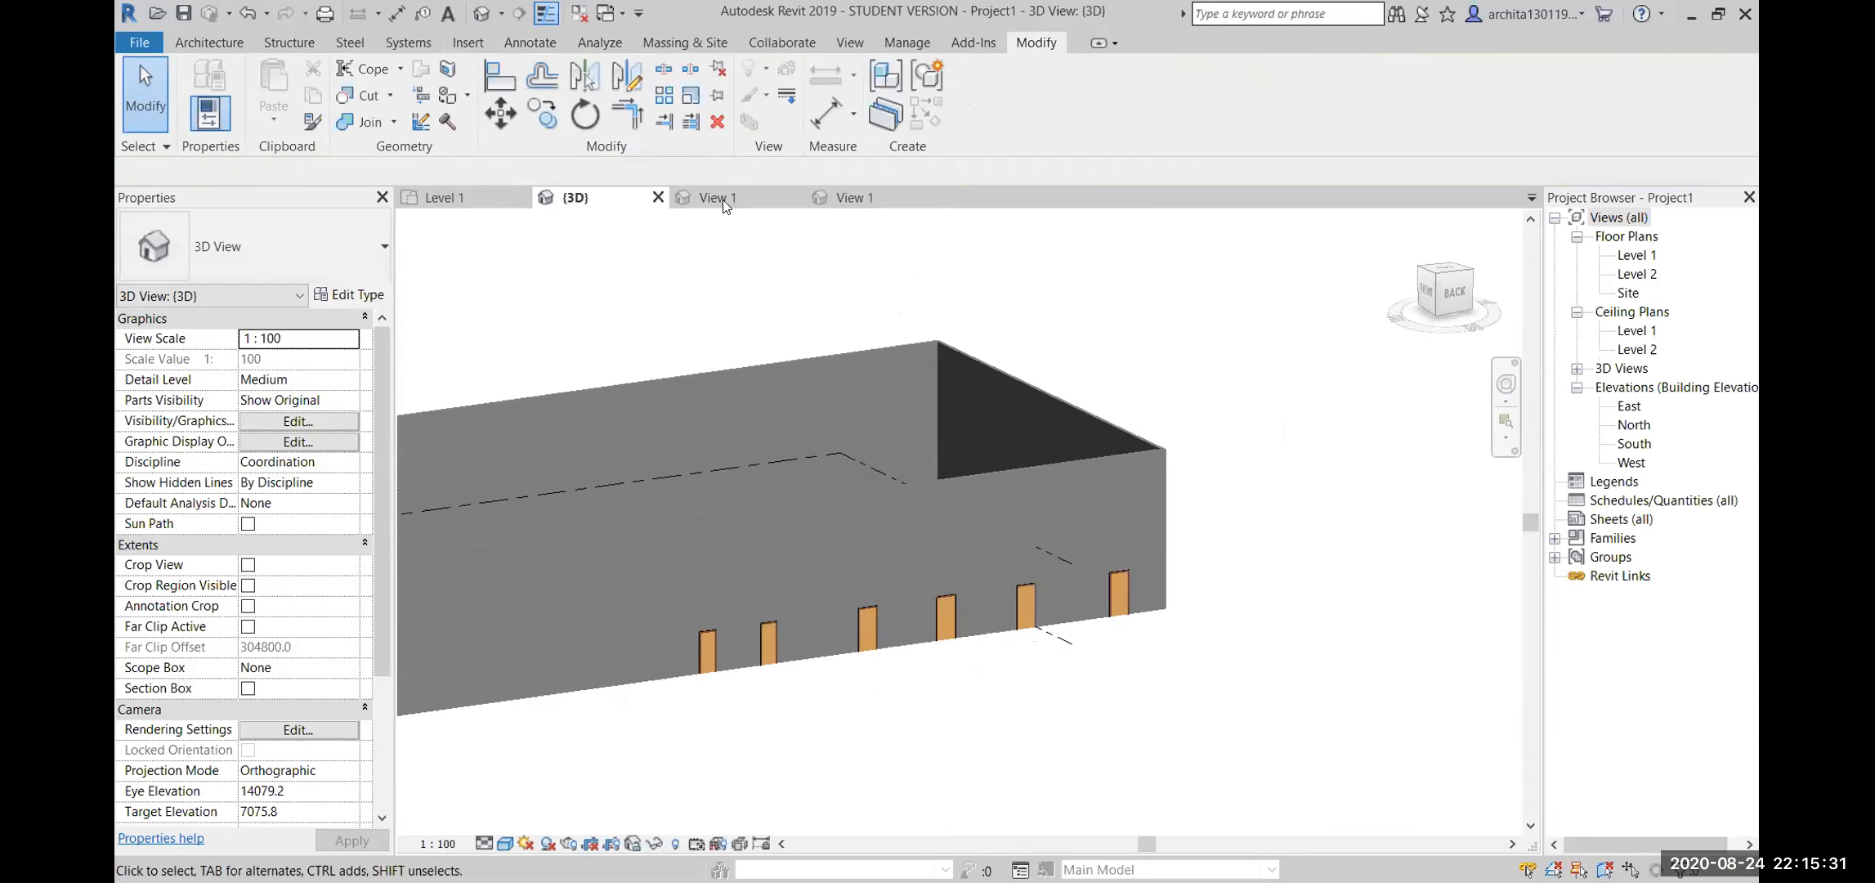
Load the glazed 123 door family into the project and place two of its doors along the wall beside the plain ones
{"action": "key", "text": "ctrl+Tab"}
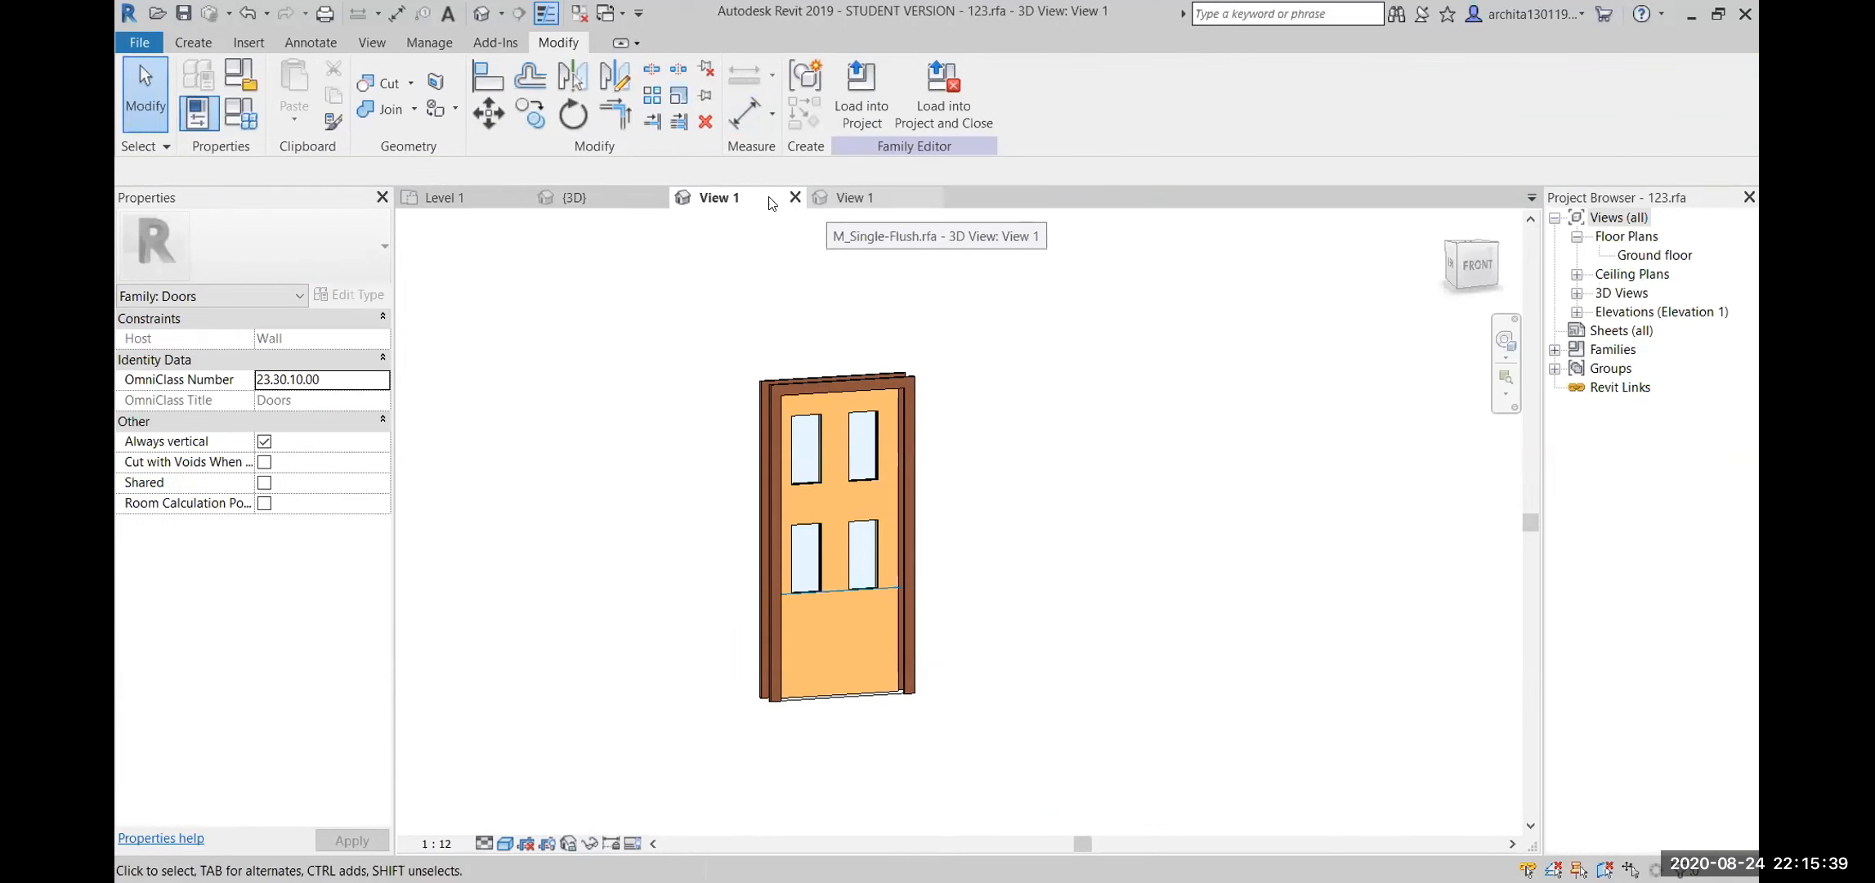
{"action": "left_click", "coordinate": [836, 197]}
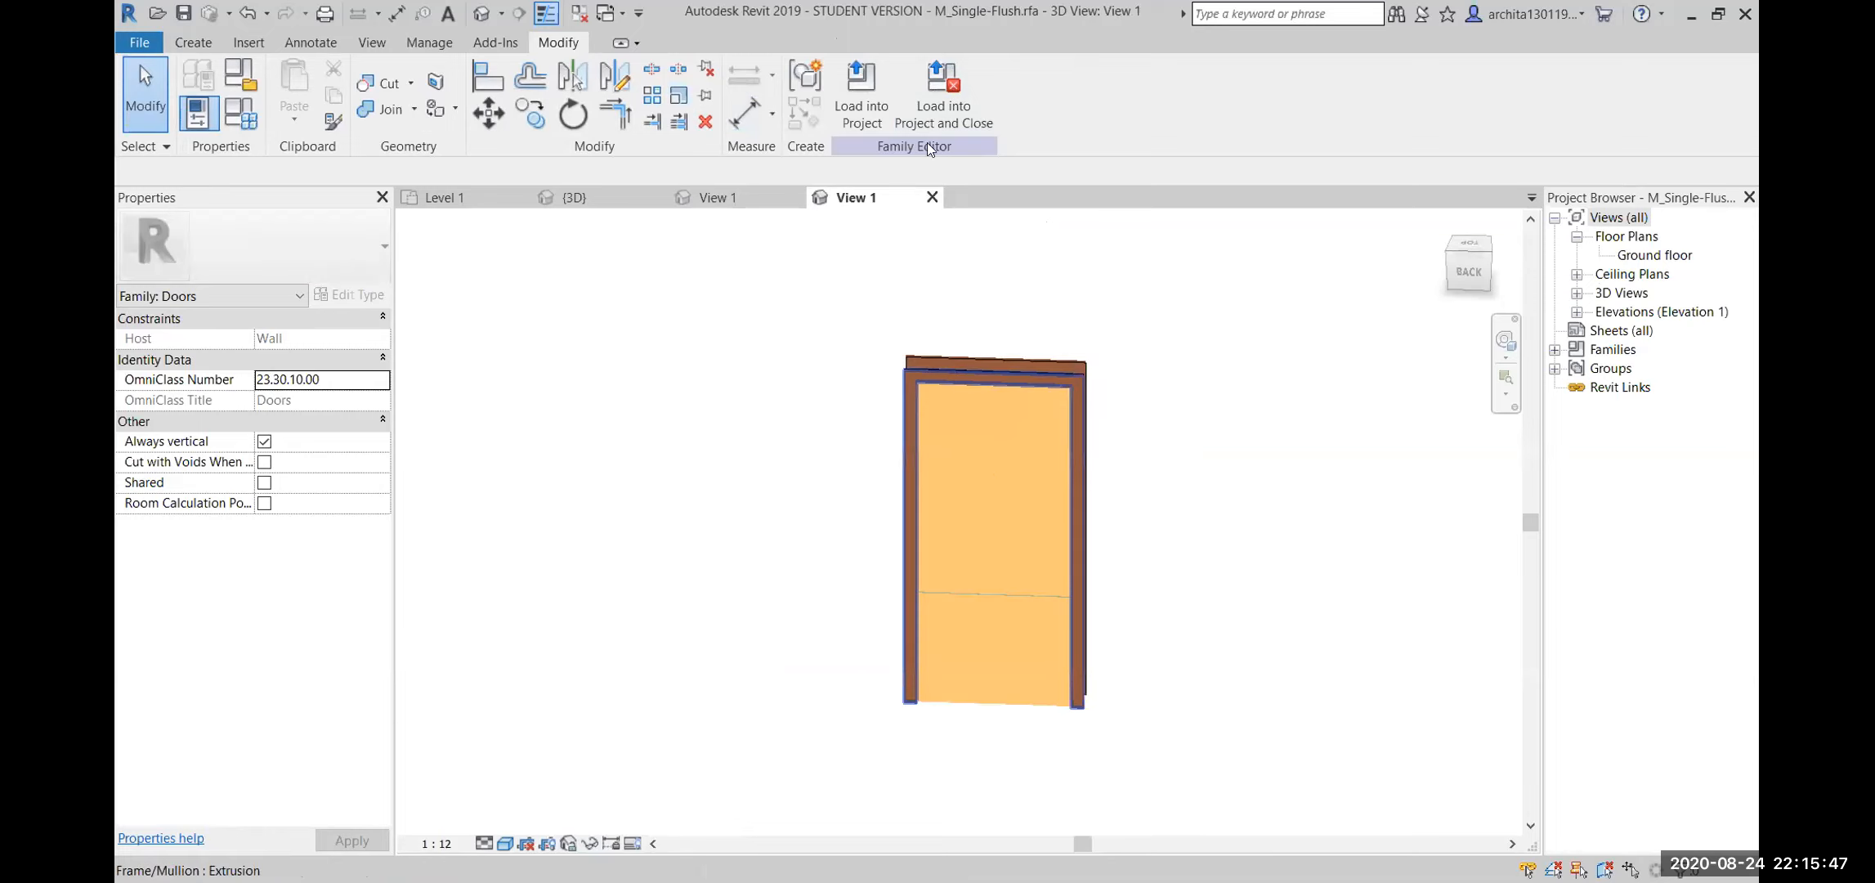
{"action": "left_click", "coordinate": [723, 196]}
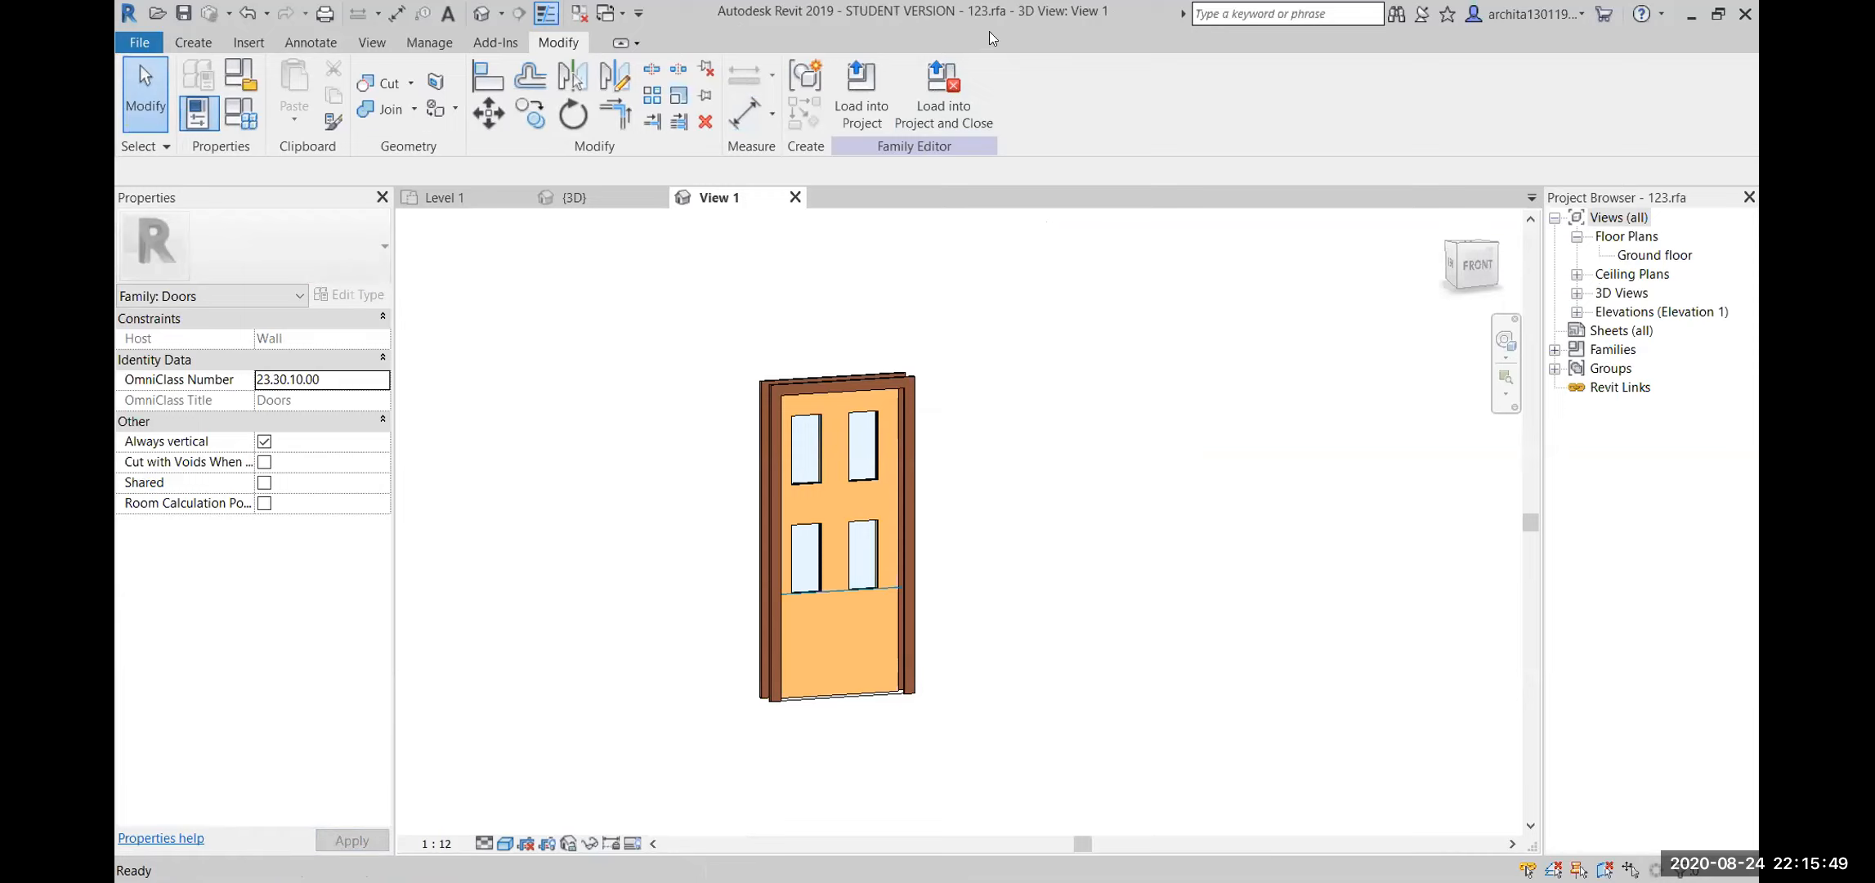
{"action": "left_click", "coordinate": [868, 104]}
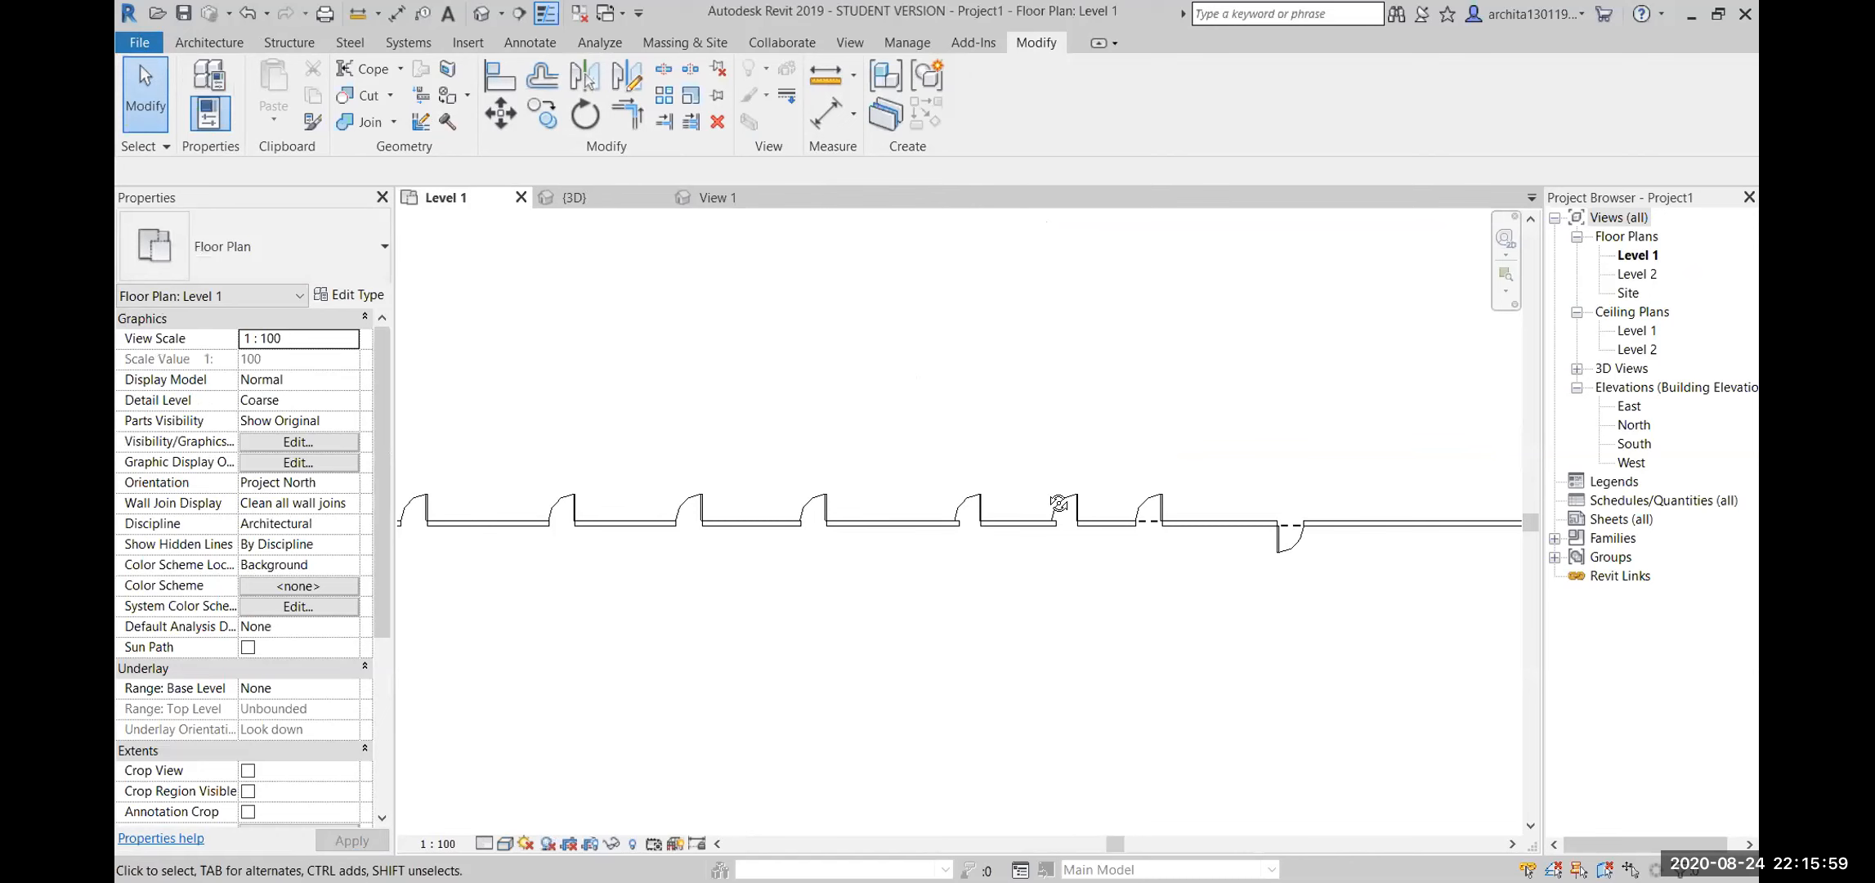
{"action": "key", "text": "ctrl+Tab"}
{"action": "middle_click_drag", "start_coordinate": [941, 687], "coordinate": [506, 560], "text": "shift"}
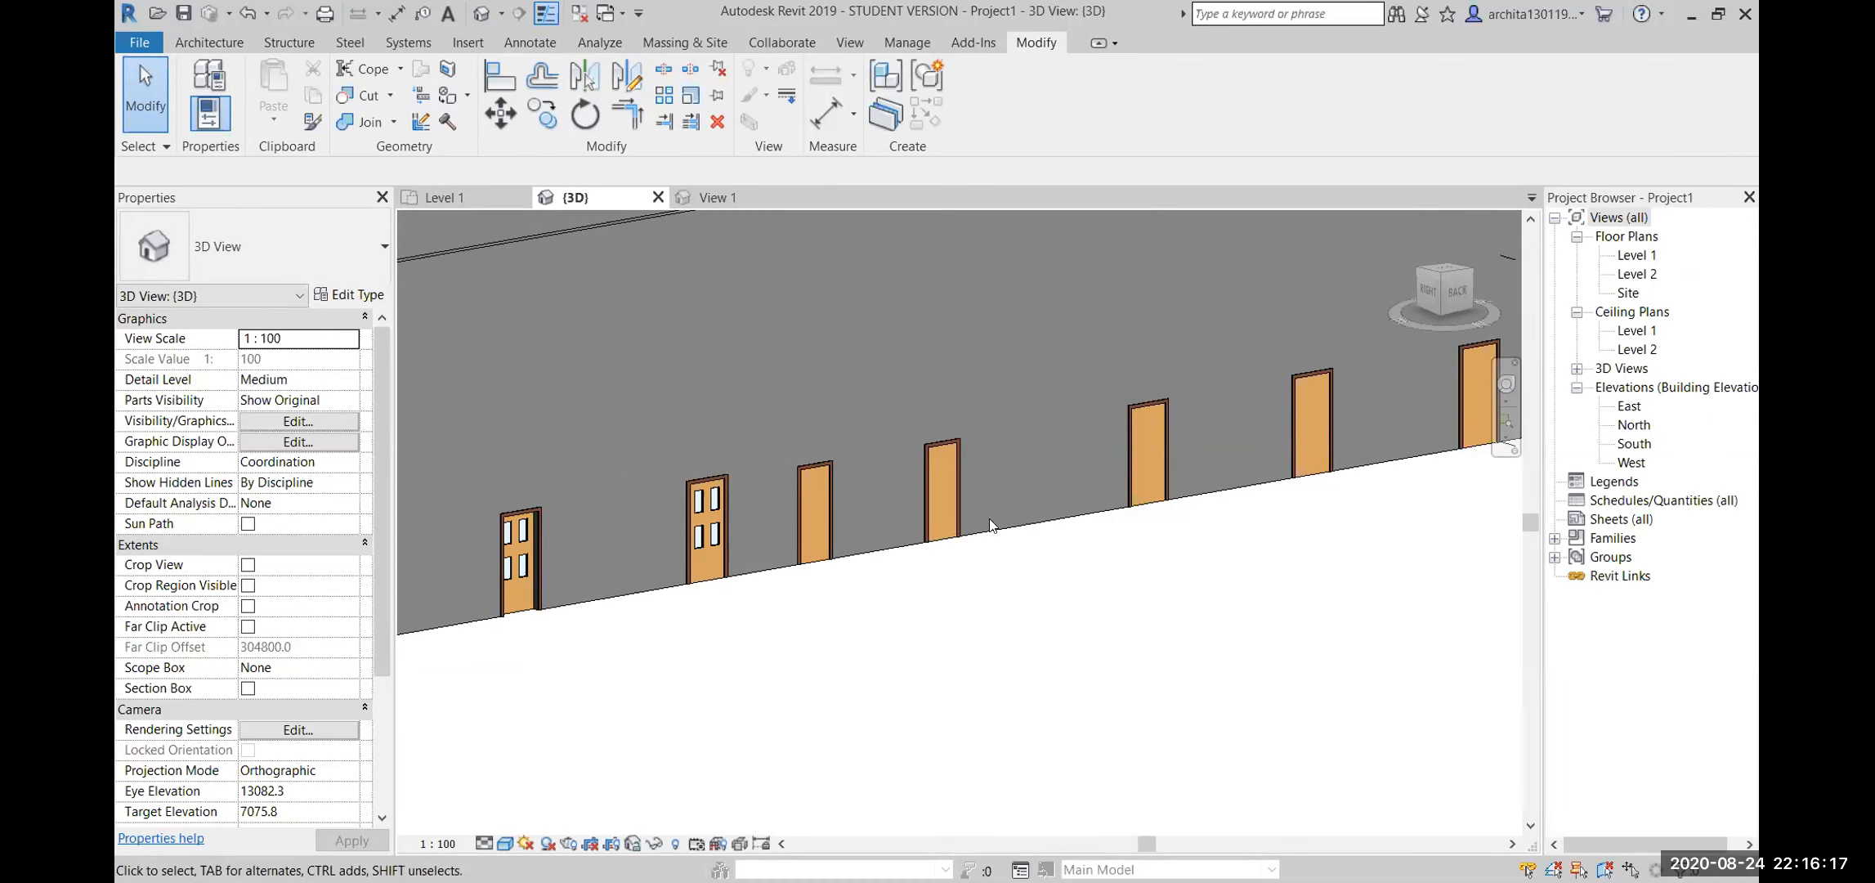
{"action": "scroll", "coordinate": [844, 516], "scroll_direction": "down", "scroll_amount": 1}
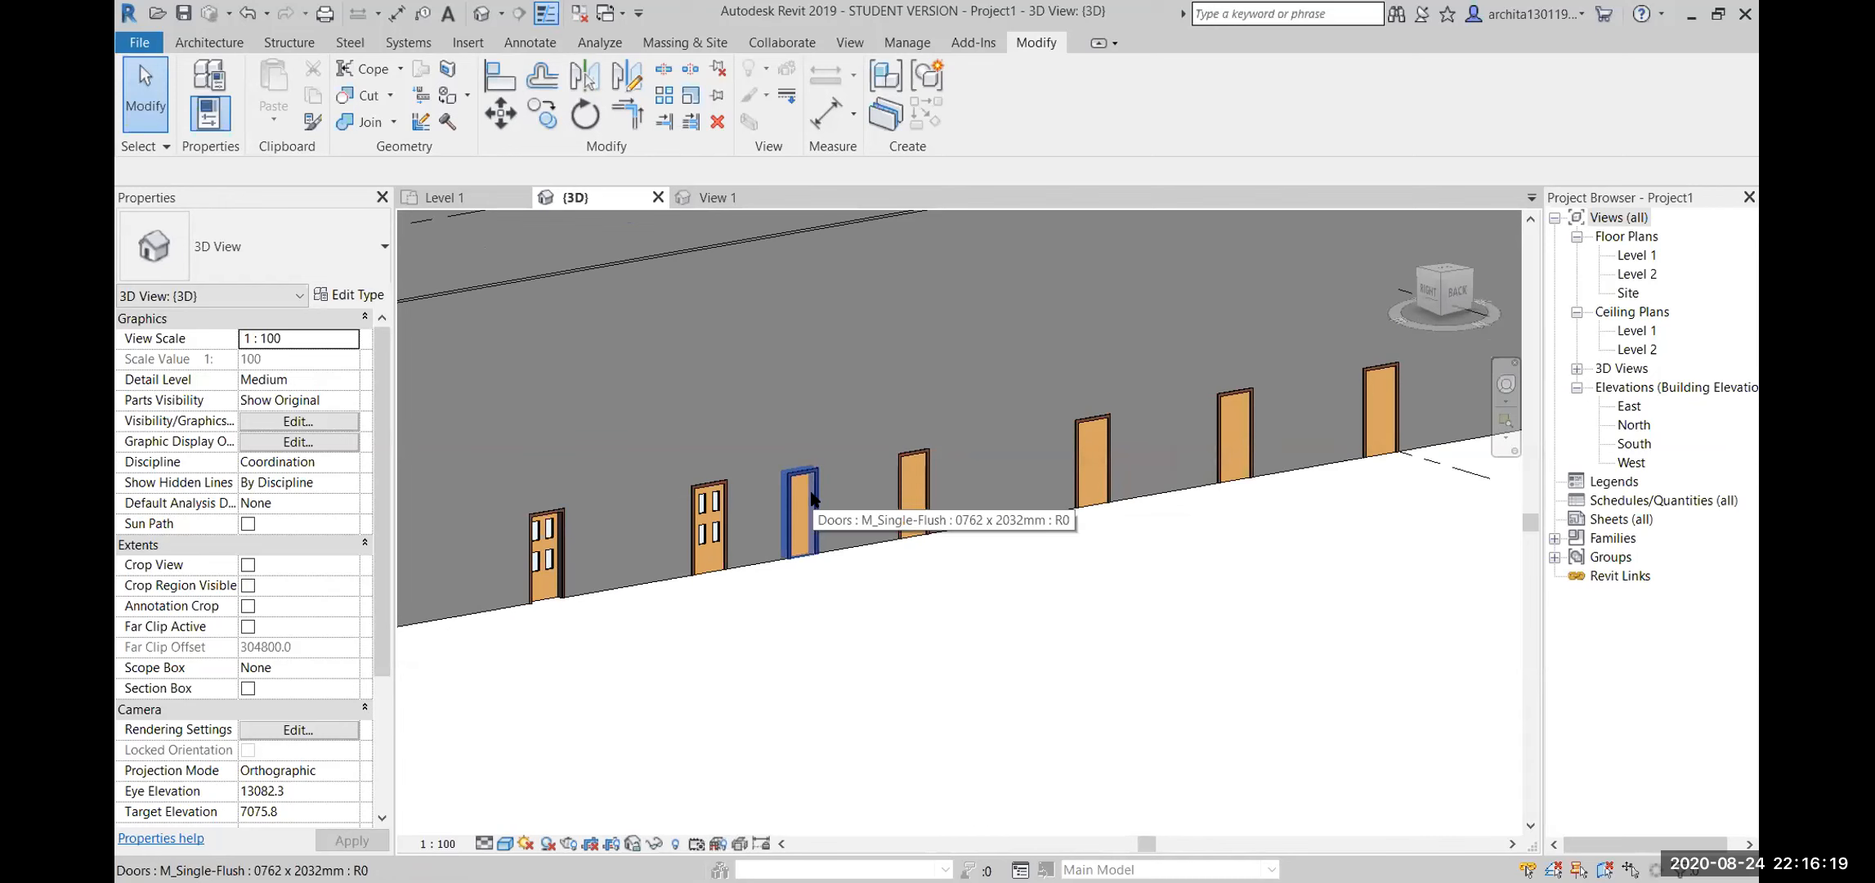
Open the plain M_Single-Flush door family from the project and edit the extrusion sketch of its panel
{"action": "double_click", "coordinate": [808, 498]}
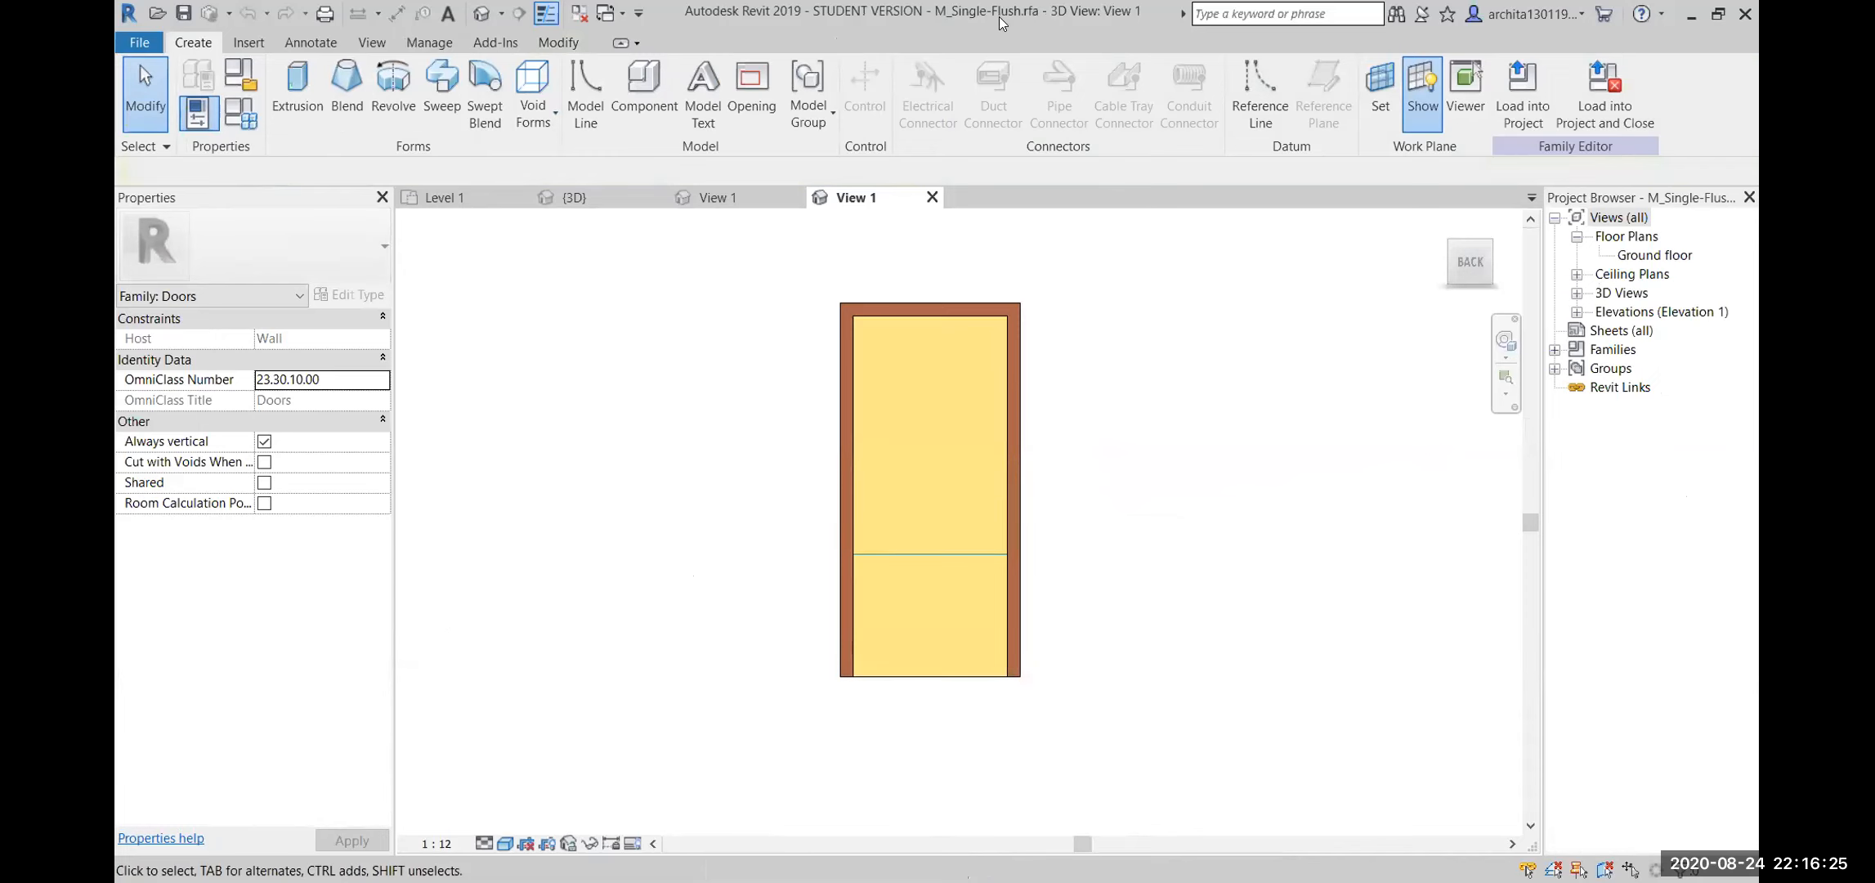
{"action": "scroll", "coordinate": [1068, 498], "scroll_direction": "down", "scroll_amount": 2}
{"action": "middle_click_drag", "start_coordinate": [1096, 489], "coordinate": [973, 617], "text": "shift"}
{"action": "left_click", "coordinate": [973, 617]}
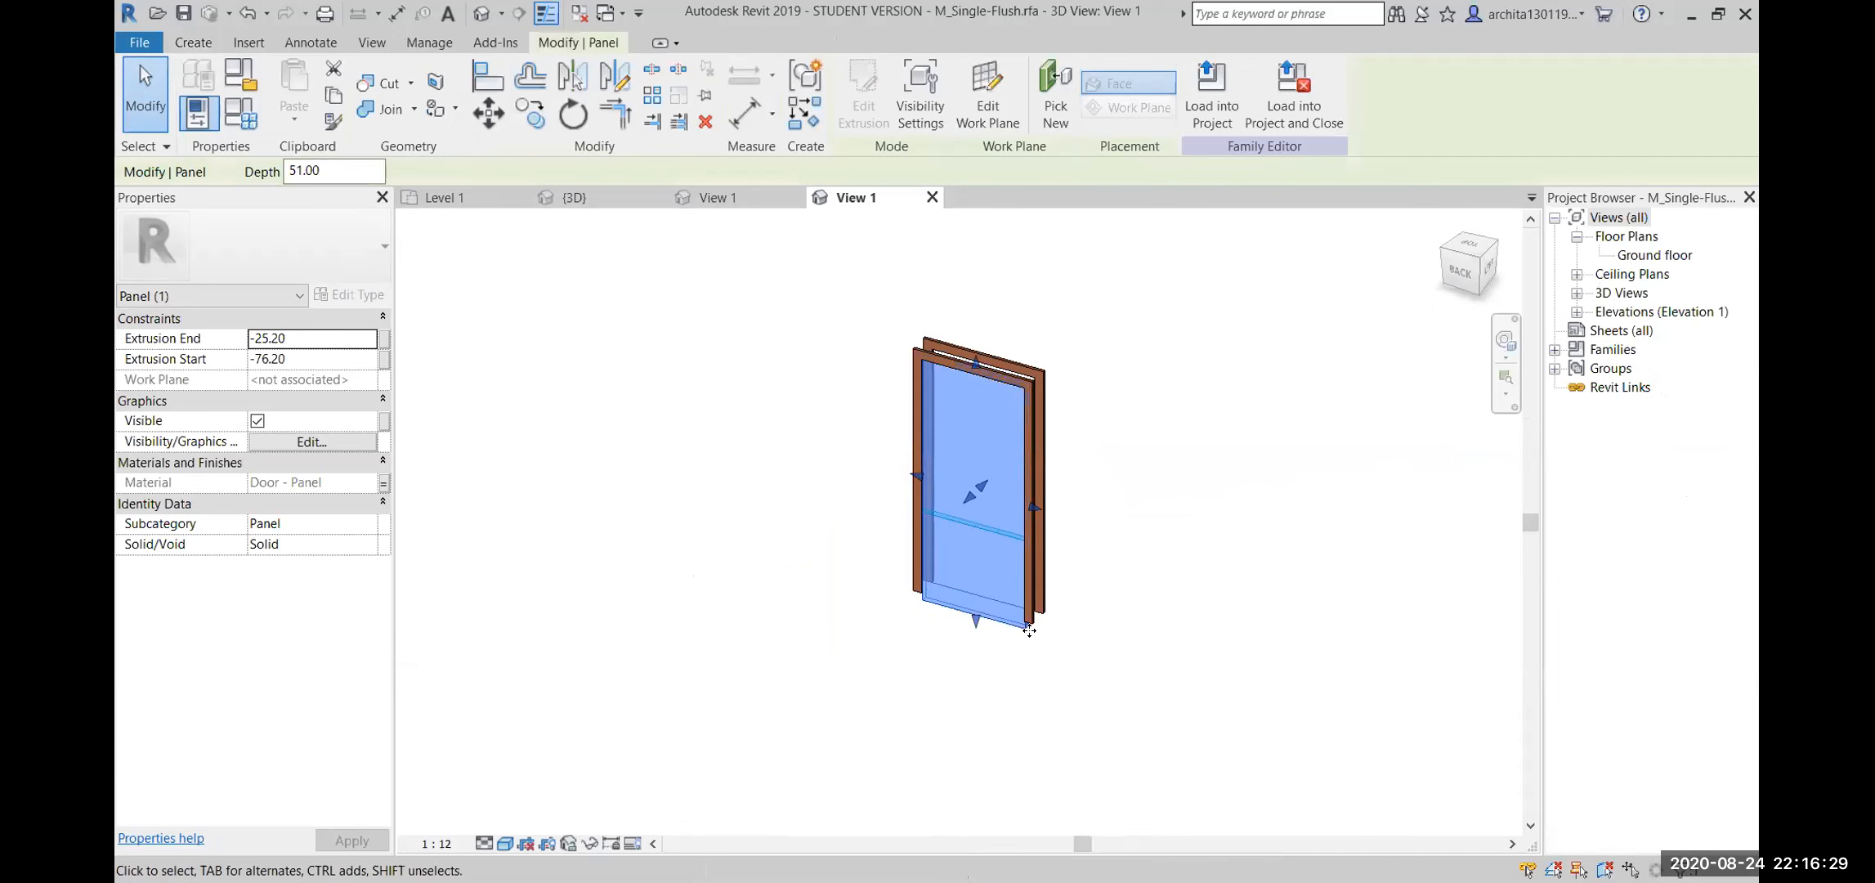
{"action": "left_click", "coordinate": [1028, 631]}
{"action": "left_click", "coordinate": [970, 605]}
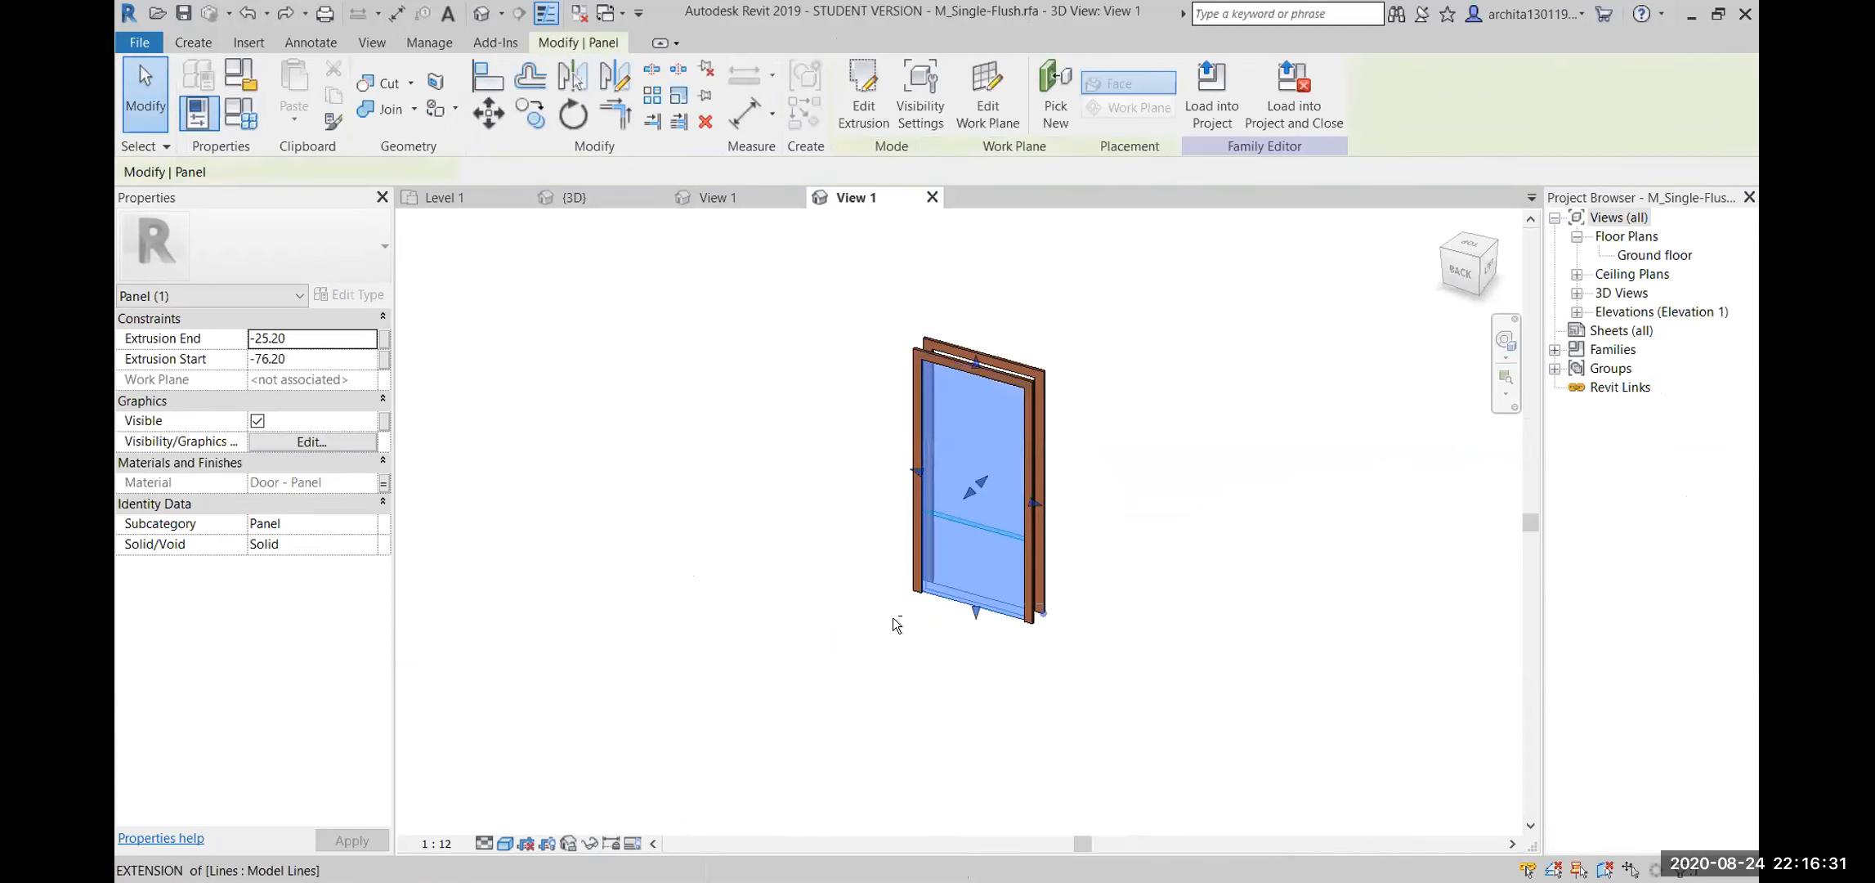
{"action": "double_click", "coordinate": [944, 598]}
{"action": "middle_click_drag", "start_coordinate": [946, 601], "coordinate": [1018, 604], "text": "shift"}
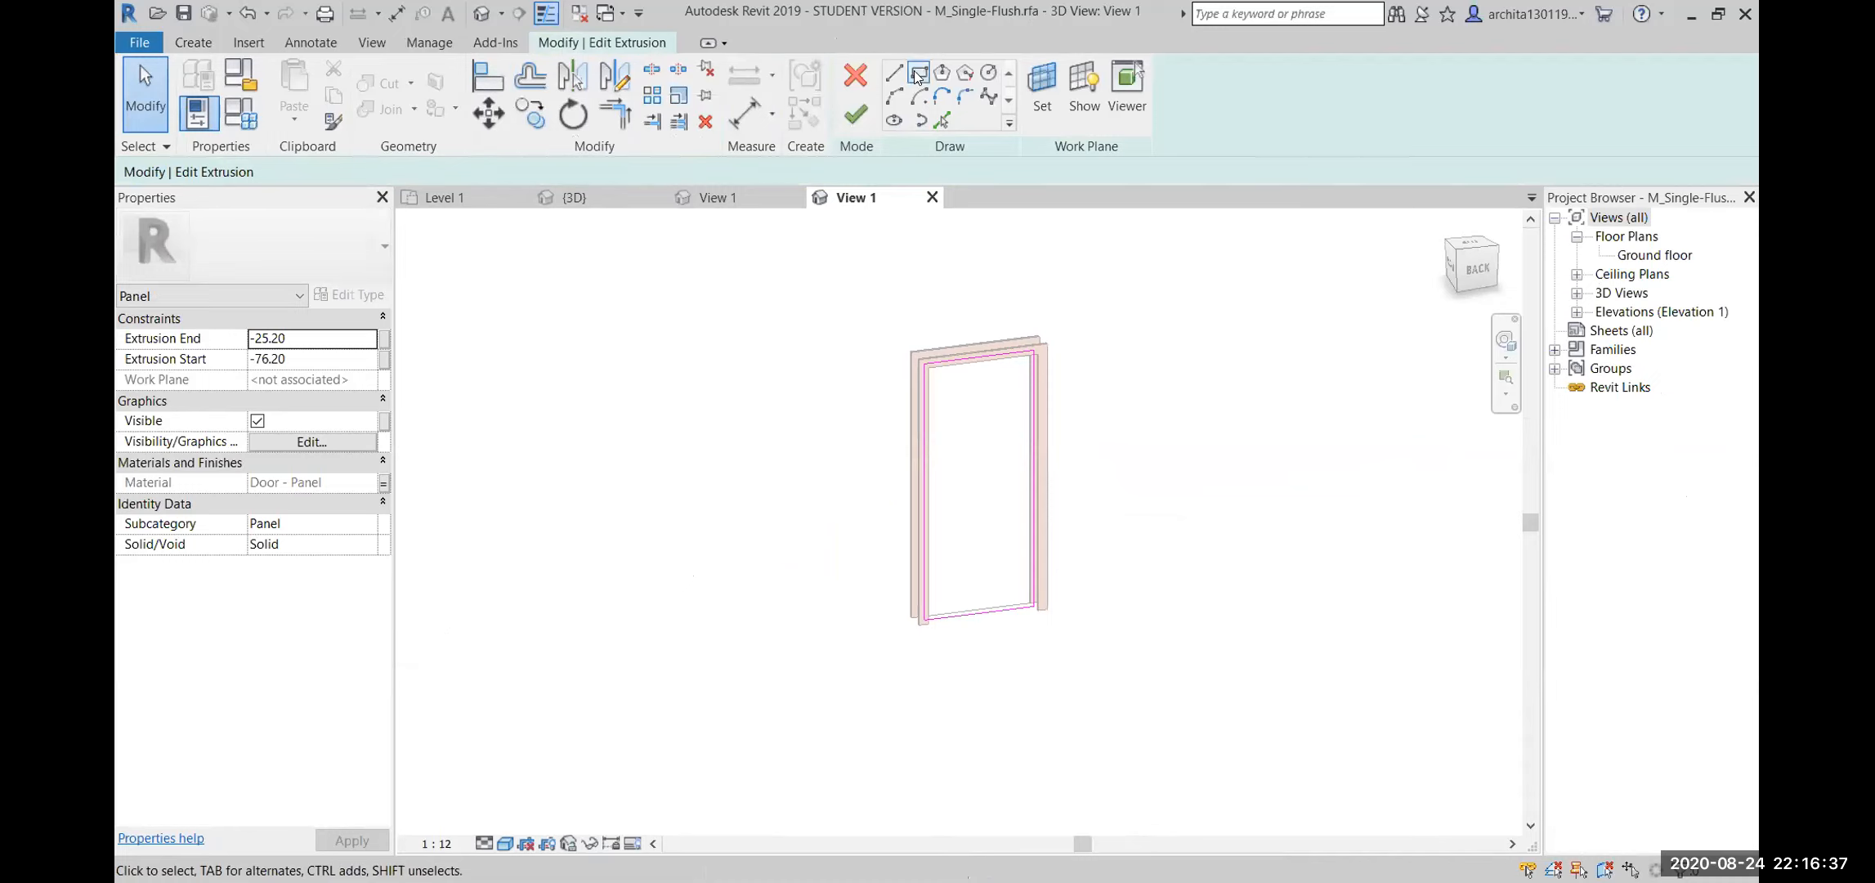
Sketch a rectangular opening about 300 by 1180 mm in the upper part of the door panel and finish the extrusion edit
{"action": "left_click", "coordinate": [1479, 274]}
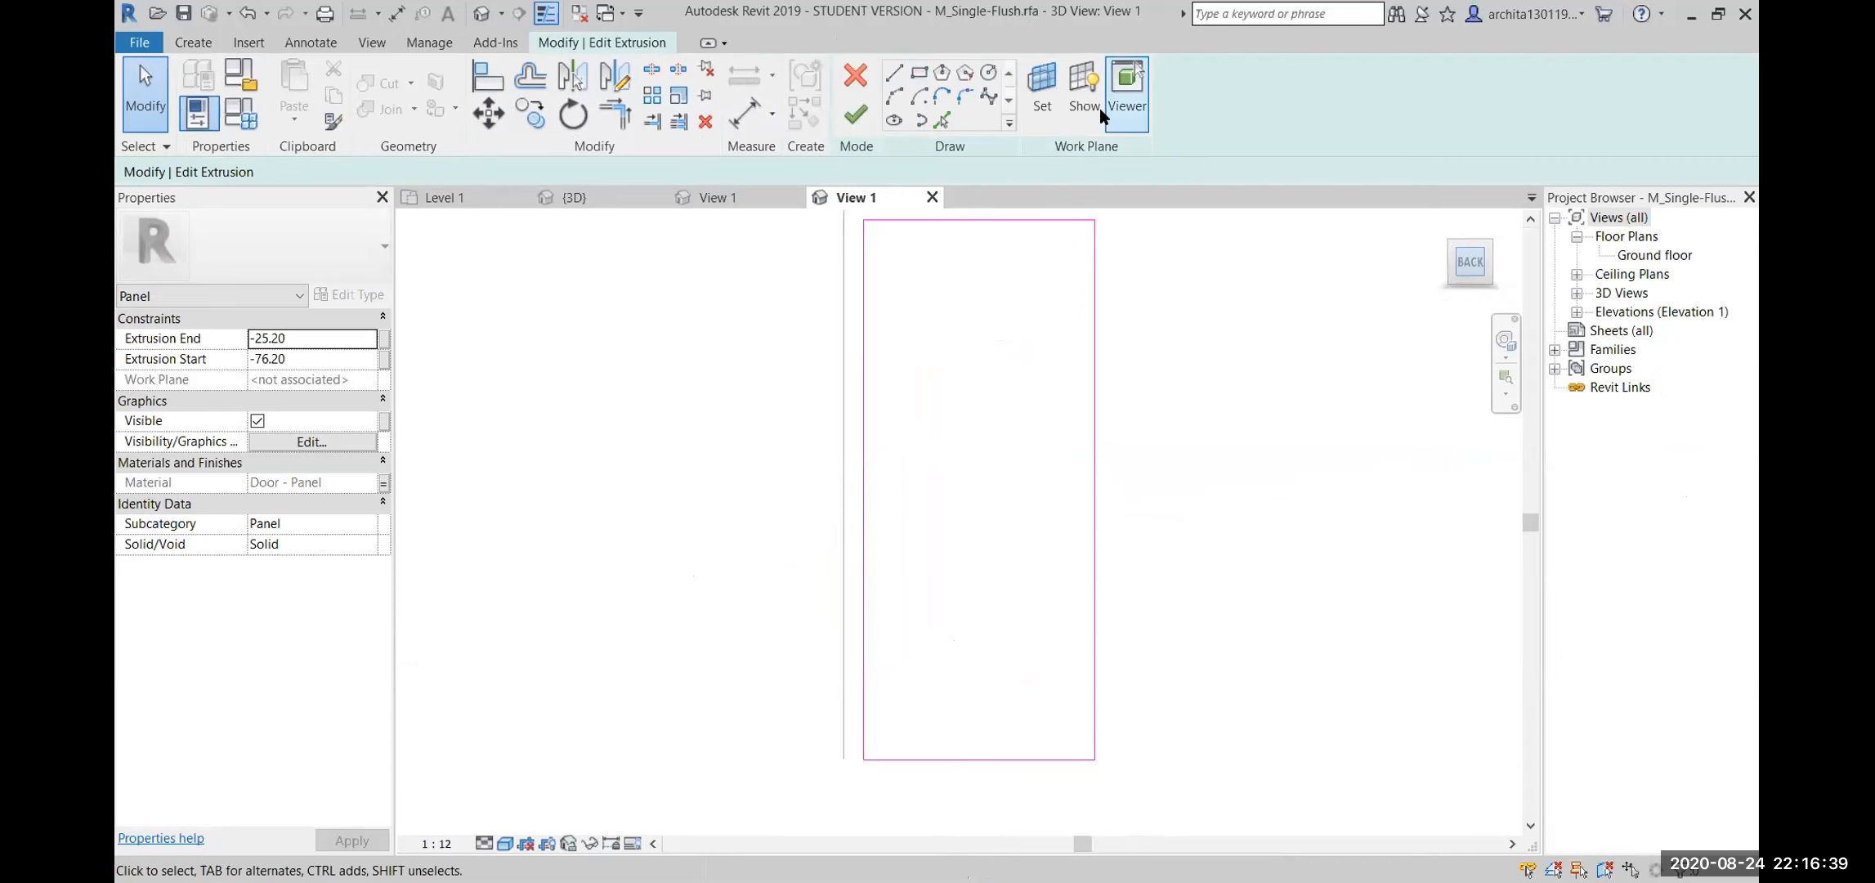
{"action": "left_click", "coordinate": [919, 73]}
{"action": "left_click", "coordinate": [975, 300]}
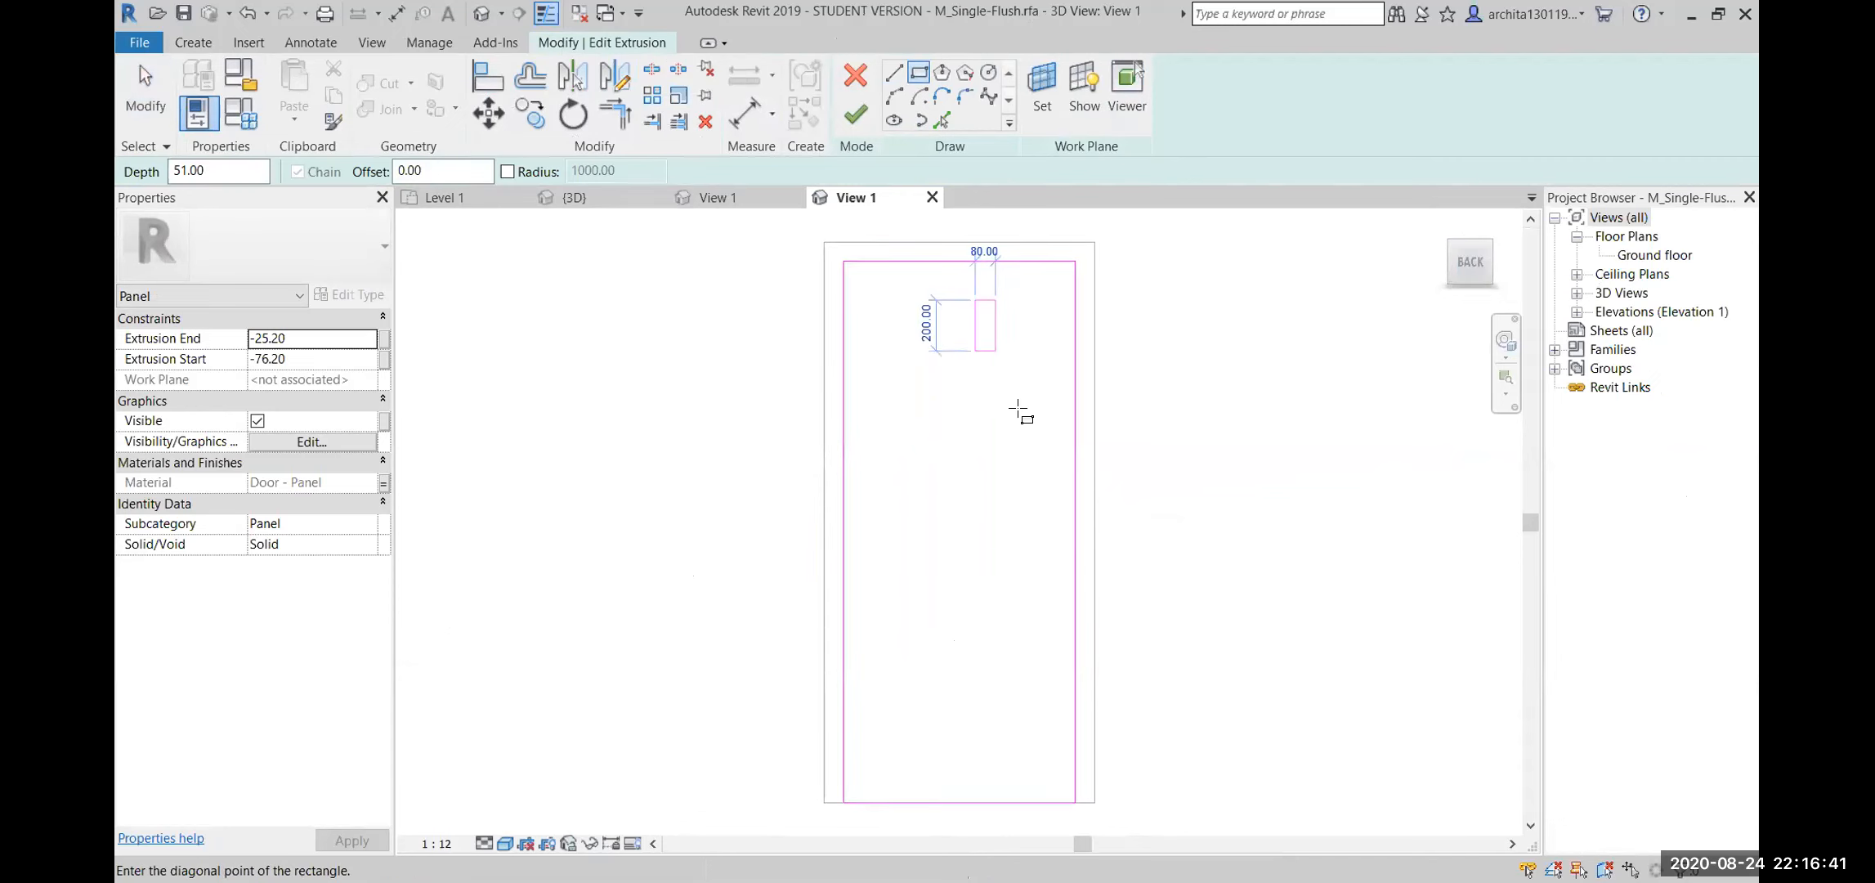
{"action": "left_click", "coordinate": [1051, 599]}
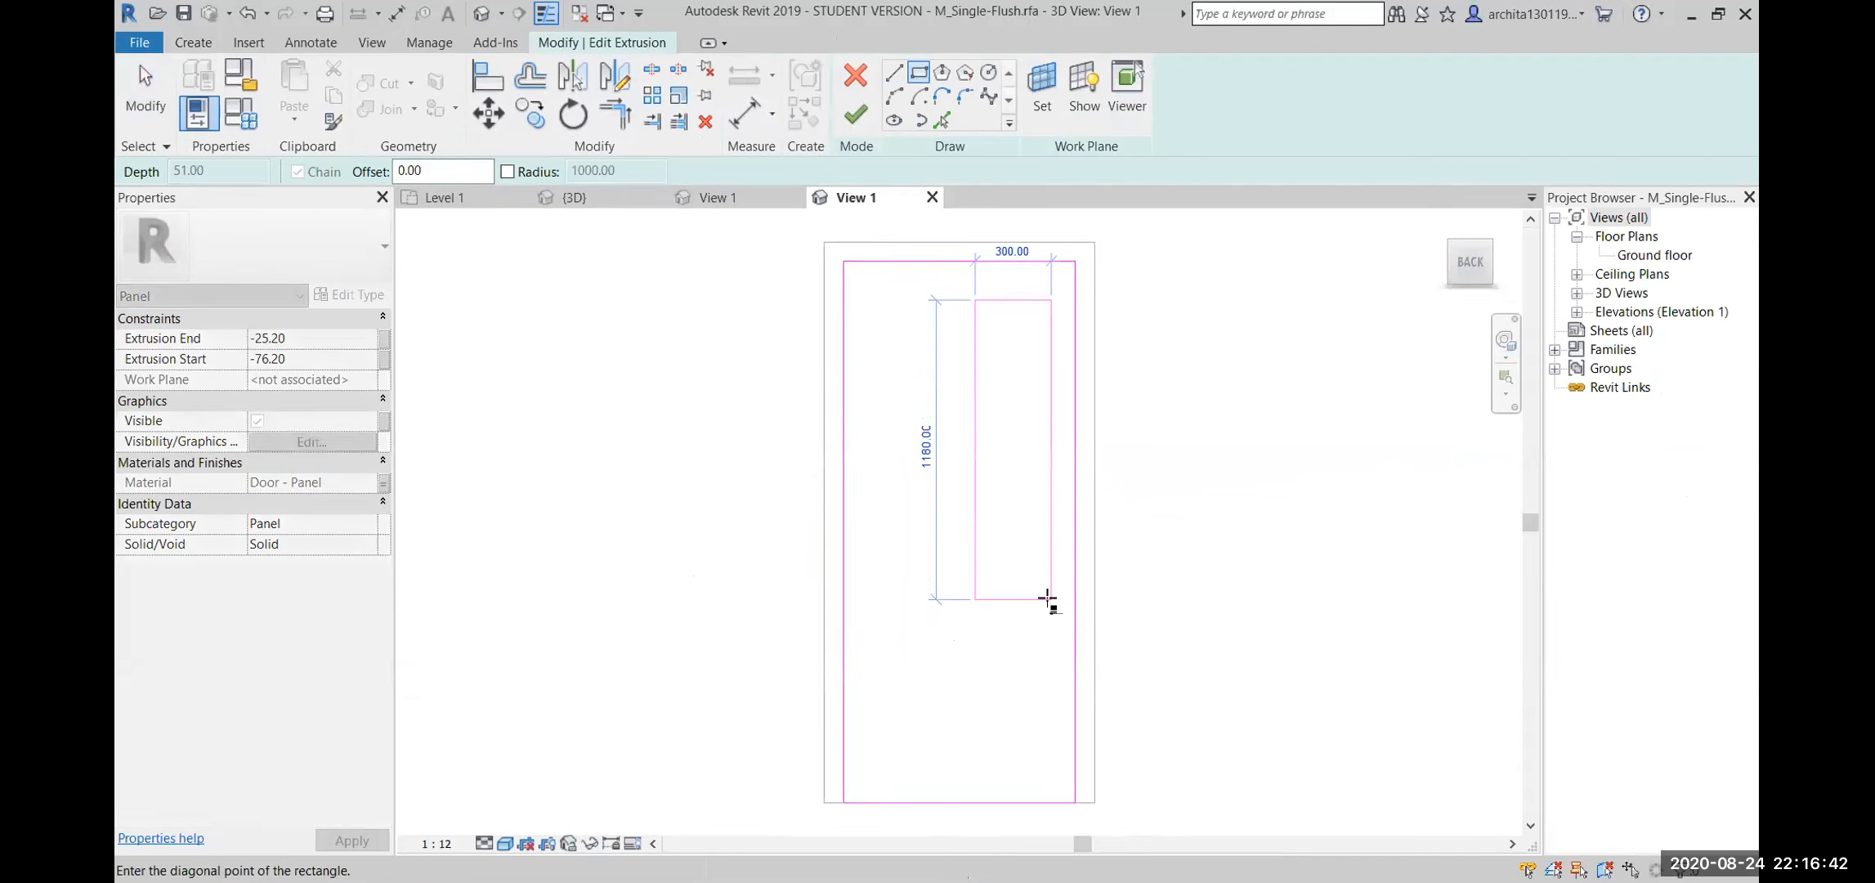
{"action": "left_click", "coordinate": [855, 115]}
{"action": "left_click", "coordinate": [1142, 444]}
Start a new extrusion and set its work plane by picking the bottom face of the panel's opening
{"action": "middle_click_drag", "start_coordinate": [891, 483], "coordinate": [1068, 363], "text": "shift"}
{"action": "scroll", "coordinate": [987, 523], "scroll_direction": "up", "scroll_amount": 3}
{"action": "middle_click_drag", "start_coordinate": [988, 523], "coordinate": [666, 587]}
{"action": "scroll", "coordinate": [887, 716], "scroll_direction": "up", "scroll_amount": 2}
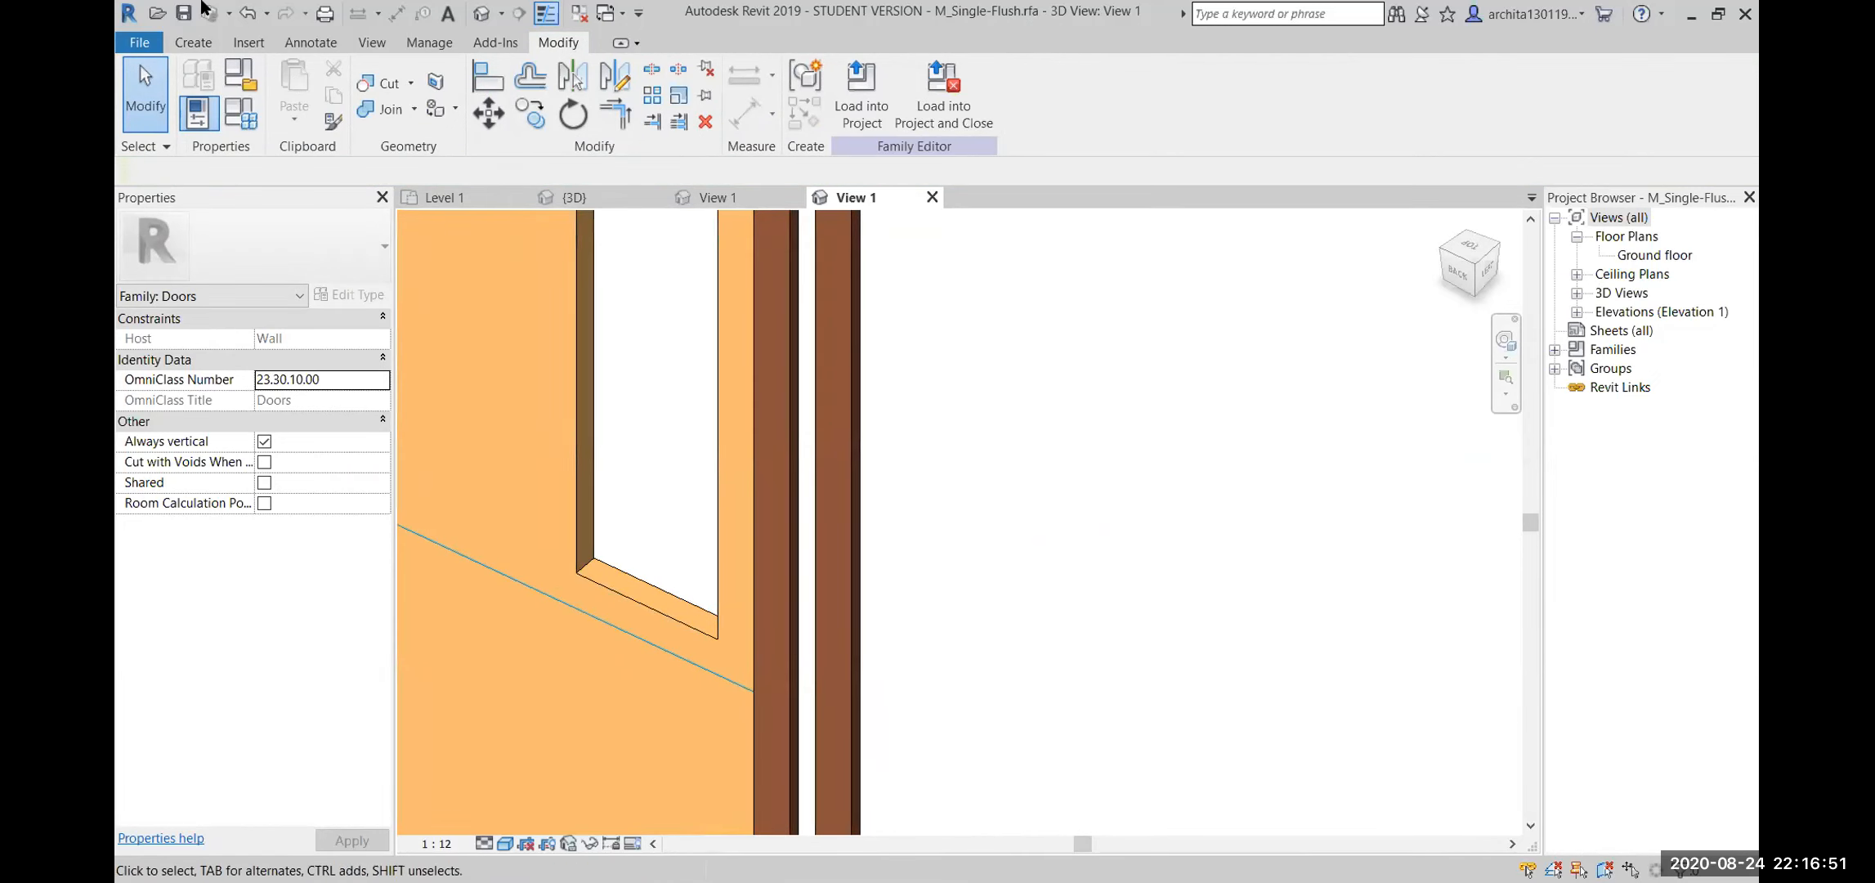
{"action": "left_click", "coordinate": [193, 42]}
{"action": "left_click", "coordinate": [298, 89]}
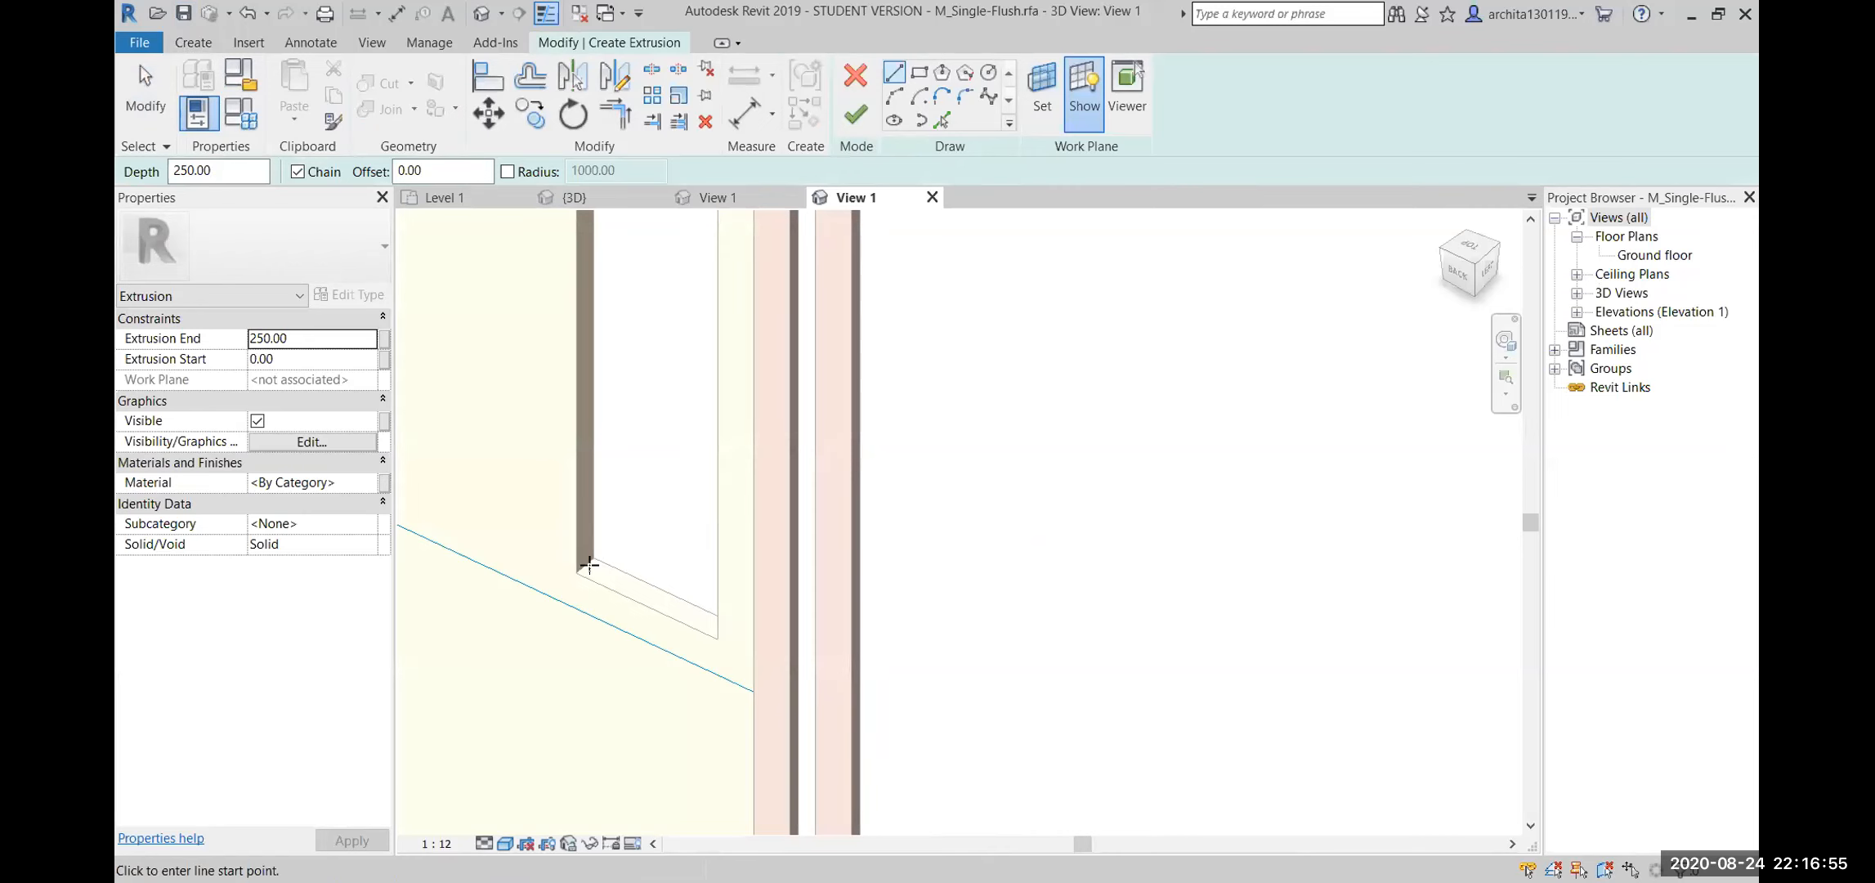
{"action": "scroll", "coordinate": [589, 565], "scroll_direction": "down", "scroll_amount": 2}
{"action": "left_click", "coordinate": [1050, 90]}
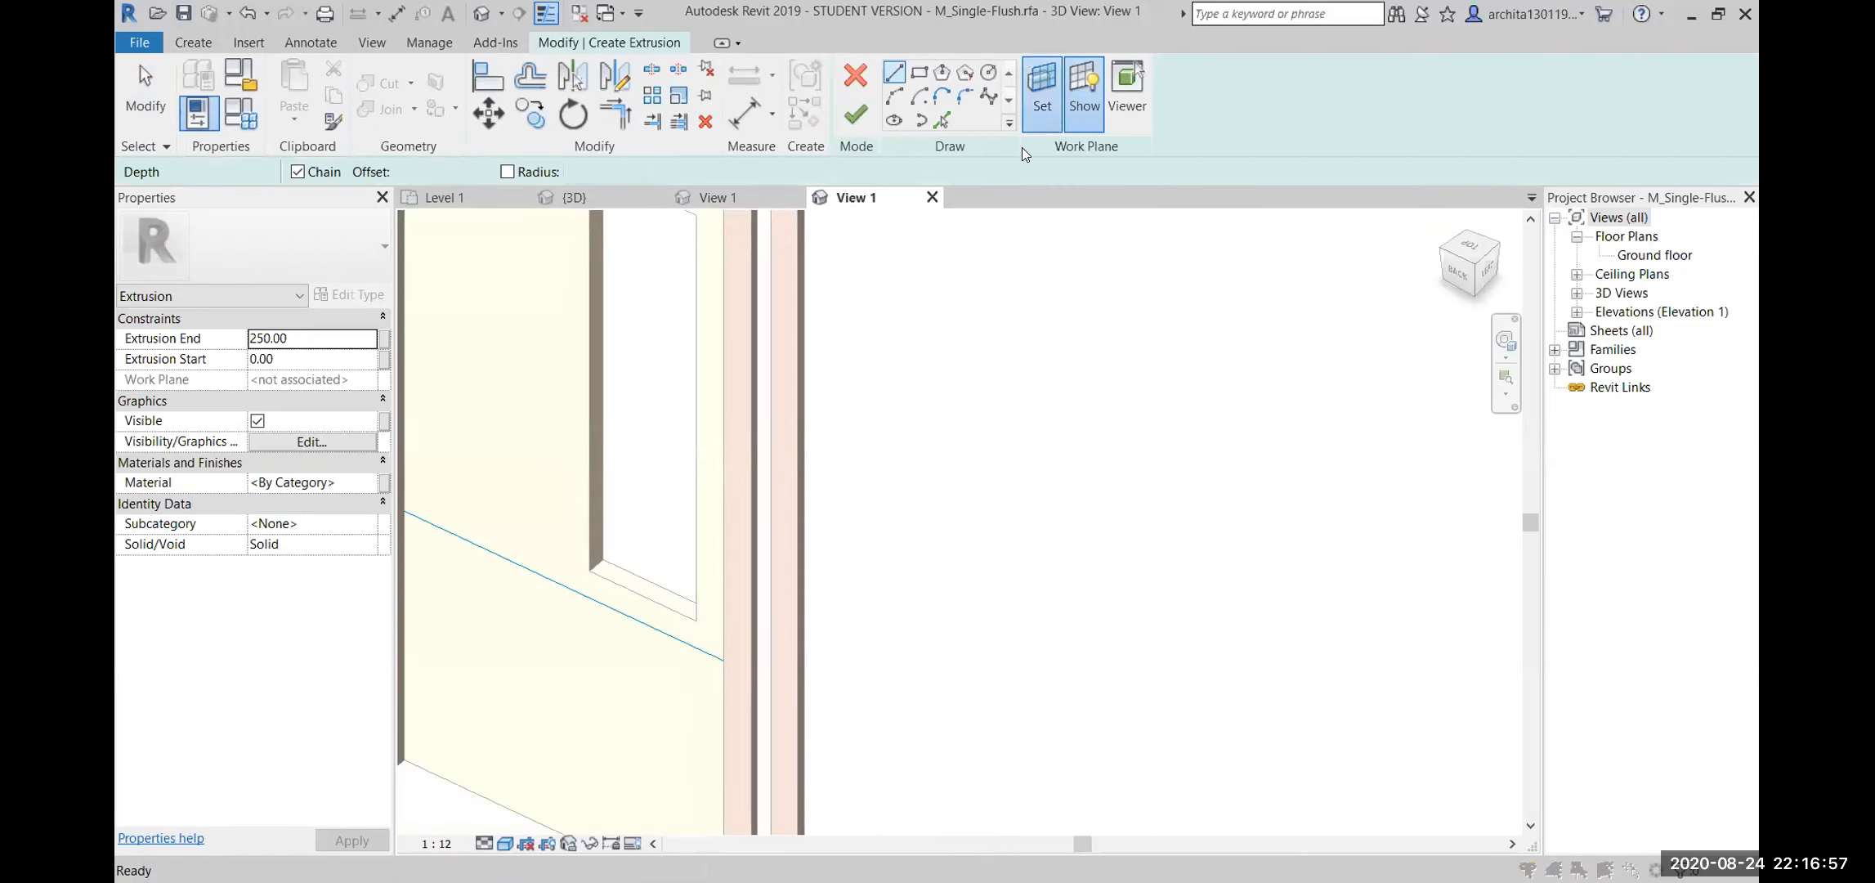
{"action": "left_click", "coordinate": [158, 395]}
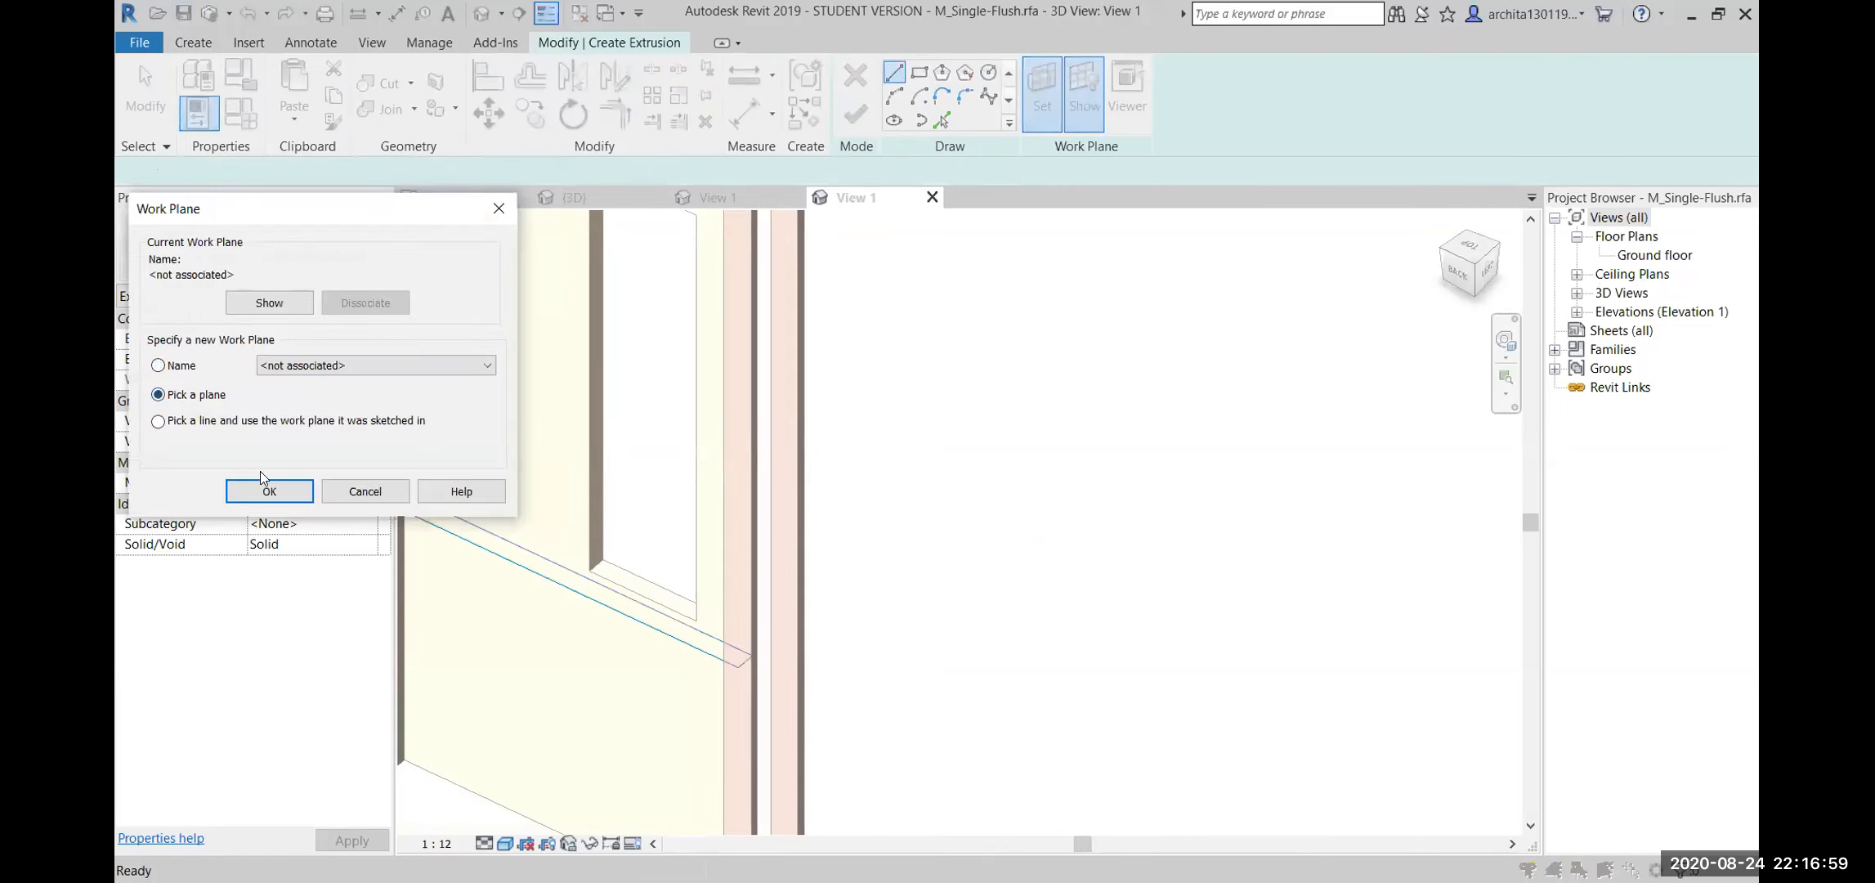
{"action": "left_click", "coordinate": [296, 496]}
{"action": "left_click", "coordinate": [605, 566]}
Sketch a thin rectangle 300 mm long across the opening's bottom face and finish the extrusion with a depth of 250 mm
{"action": "scroll", "coordinate": [890, 549], "scroll_direction": "down", "scroll_amount": 2}
{"action": "middle_click_drag", "start_coordinate": [896, 552], "coordinate": [1192, 590], "text": "shift"}
{"action": "left_click", "coordinate": [919, 72]}
{"action": "middle_click_drag", "start_coordinate": [870, 436], "coordinate": [496, 500], "text": "shift"}
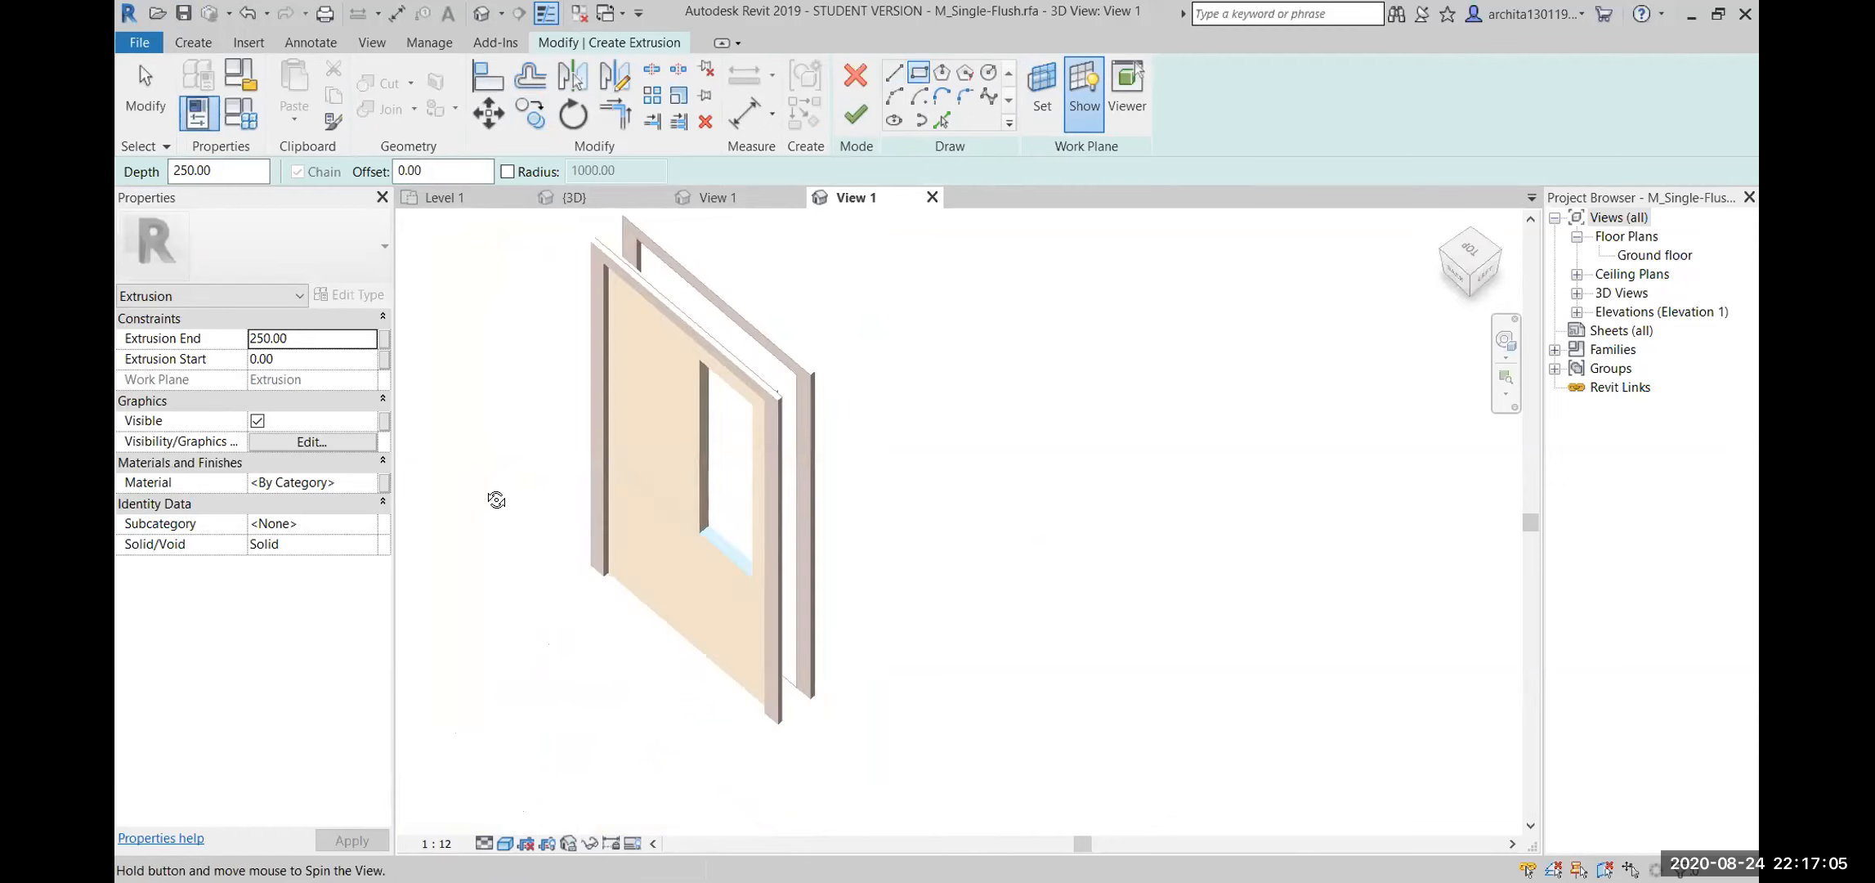
{"action": "scroll", "coordinate": [649, 599], "scroll_direction": "up", "scroll_amount": 5}
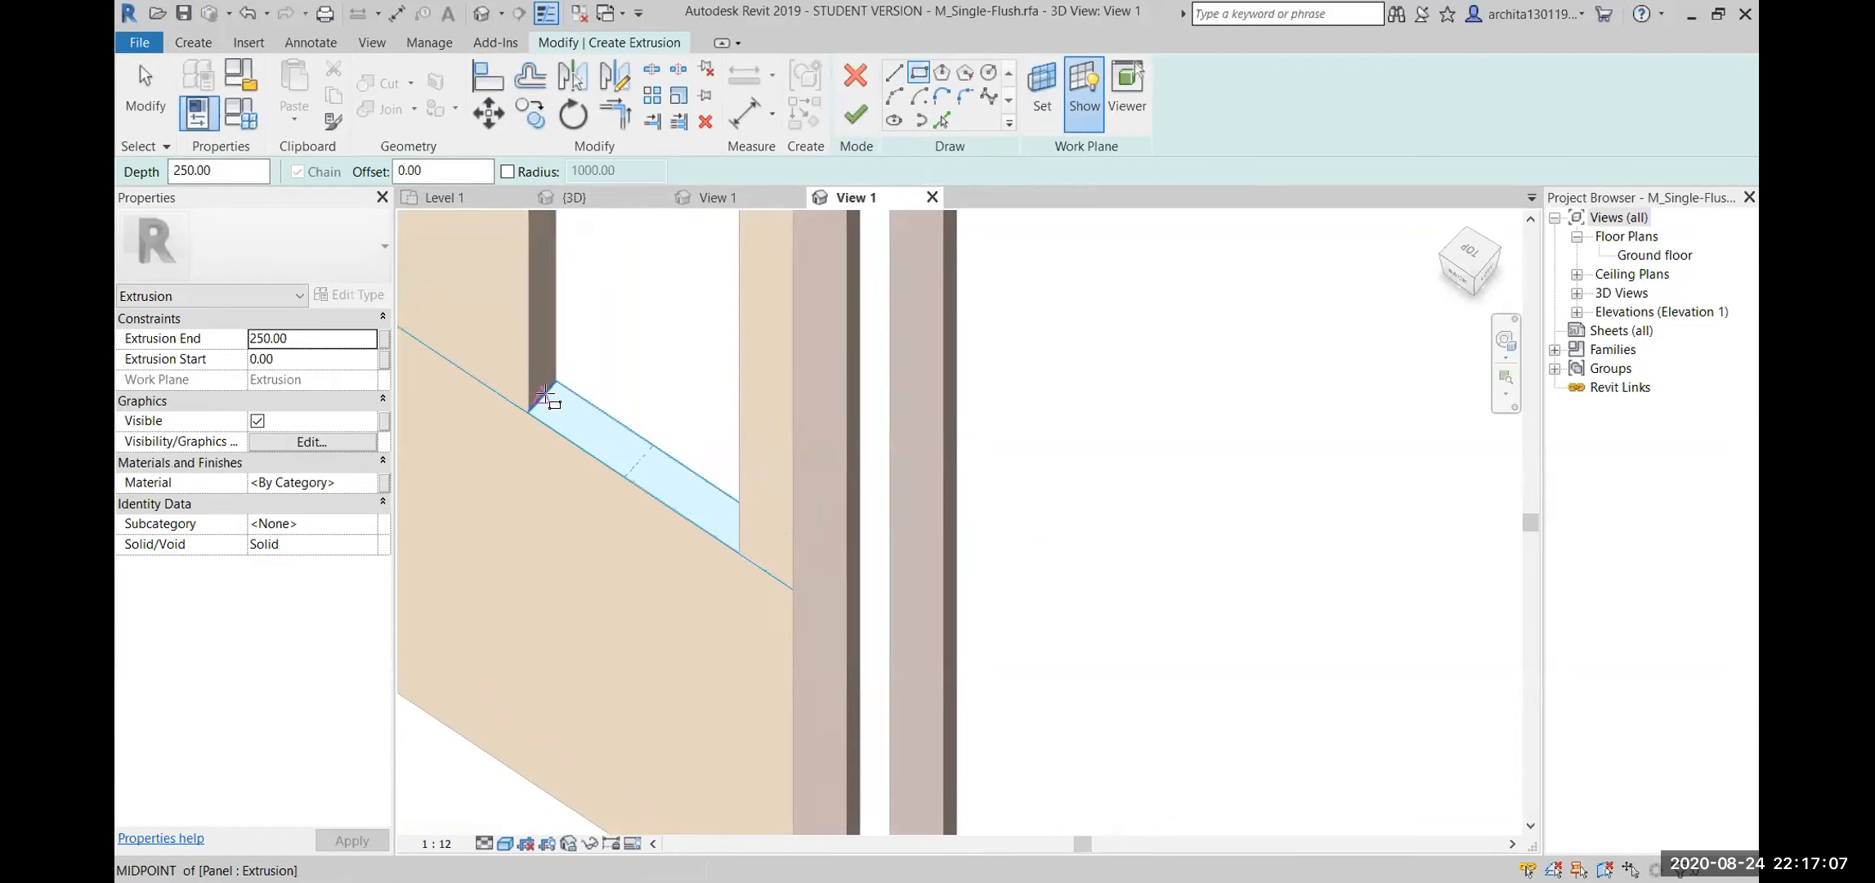
{"action": "scroll", "coordinate": [549, 374], "scroll_direction": "up", "scroll_amount": 4}
{"action": "left_click", "coordinate": [527, 380]}
{"action": "middle_click_drag", "start_coordinate": [707, 502], "coordinate": [807, 578], "text": "shift"}
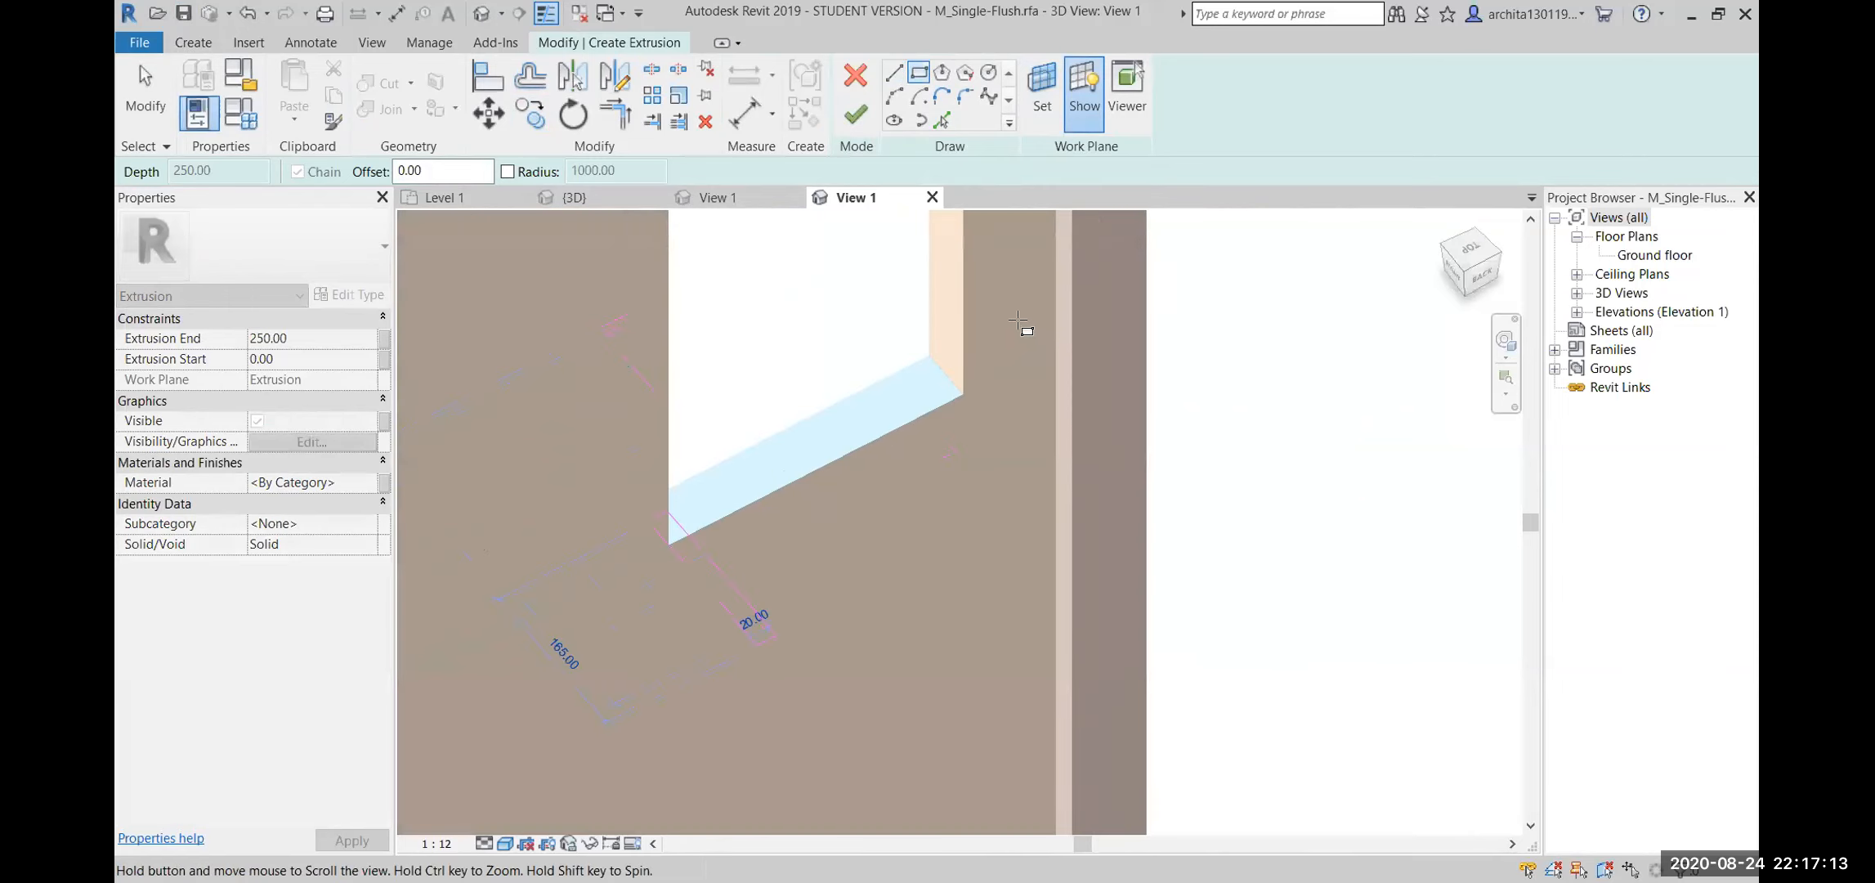
{"action": "scroll", "coordinate": [887, 423], "scroll_direction": "up", "scroll_amount": 6}
{"action": "left_click", "coordinate": [1010, 368]}
{"action": "scroll", "coordinate": [1002, 485], "scroll_direction": "down", "scroll_amount": 6}
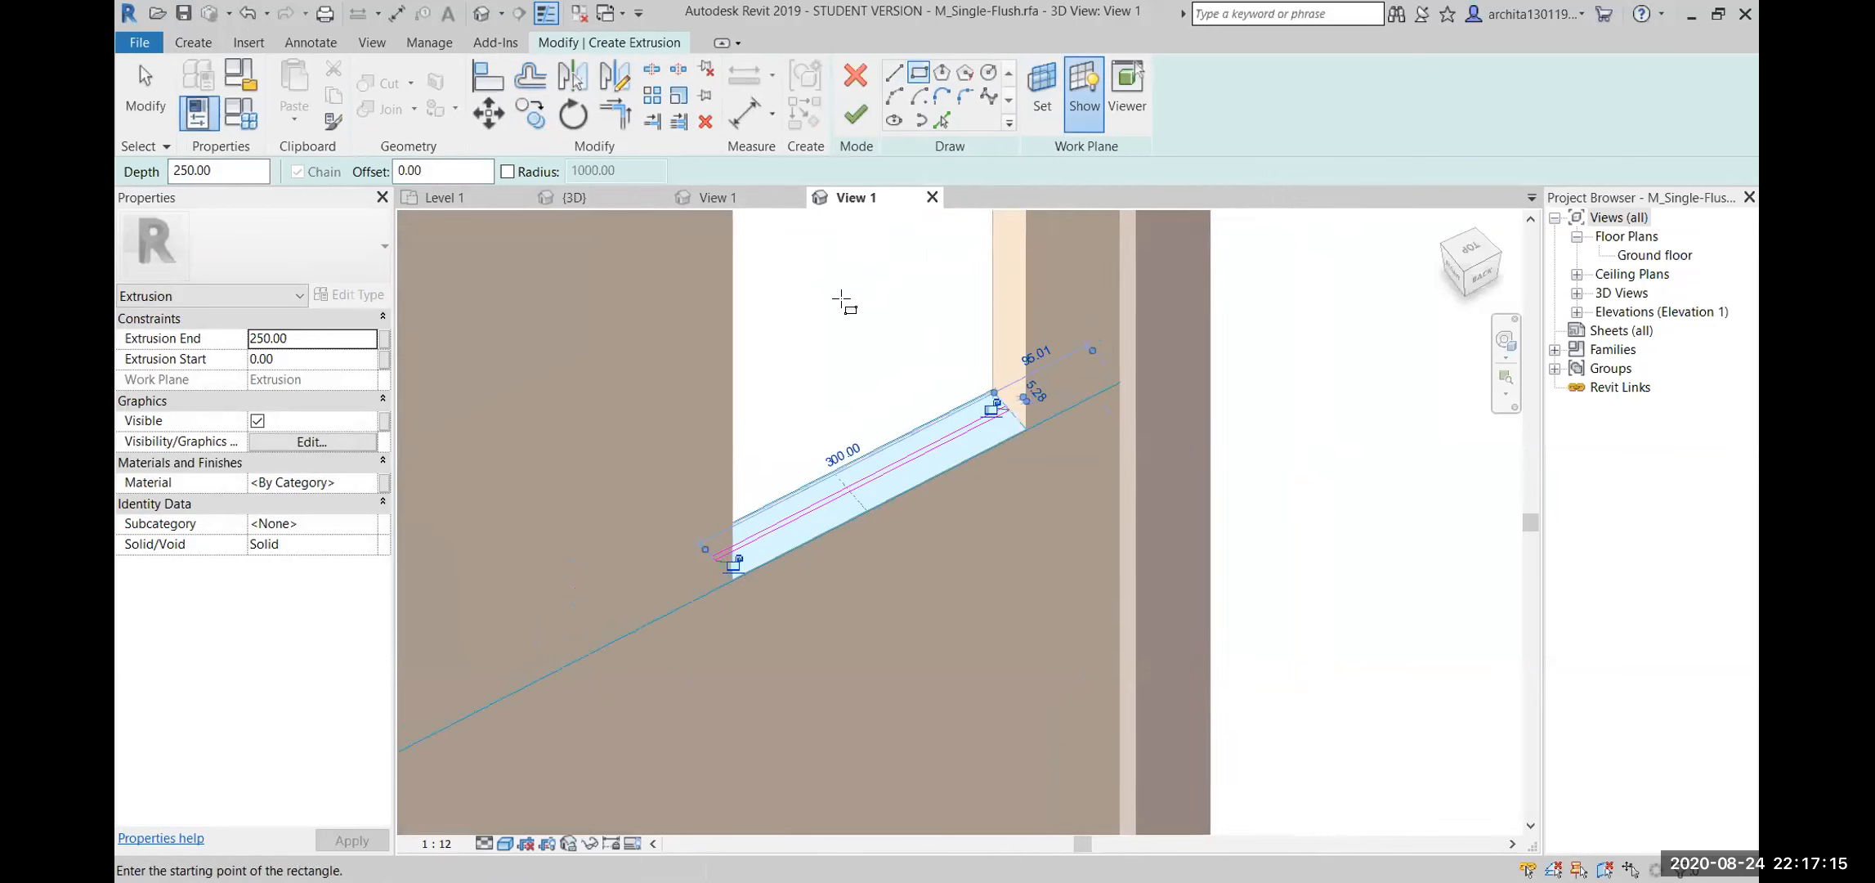
{"action": "left_click", "coordinate": [855, 116]}
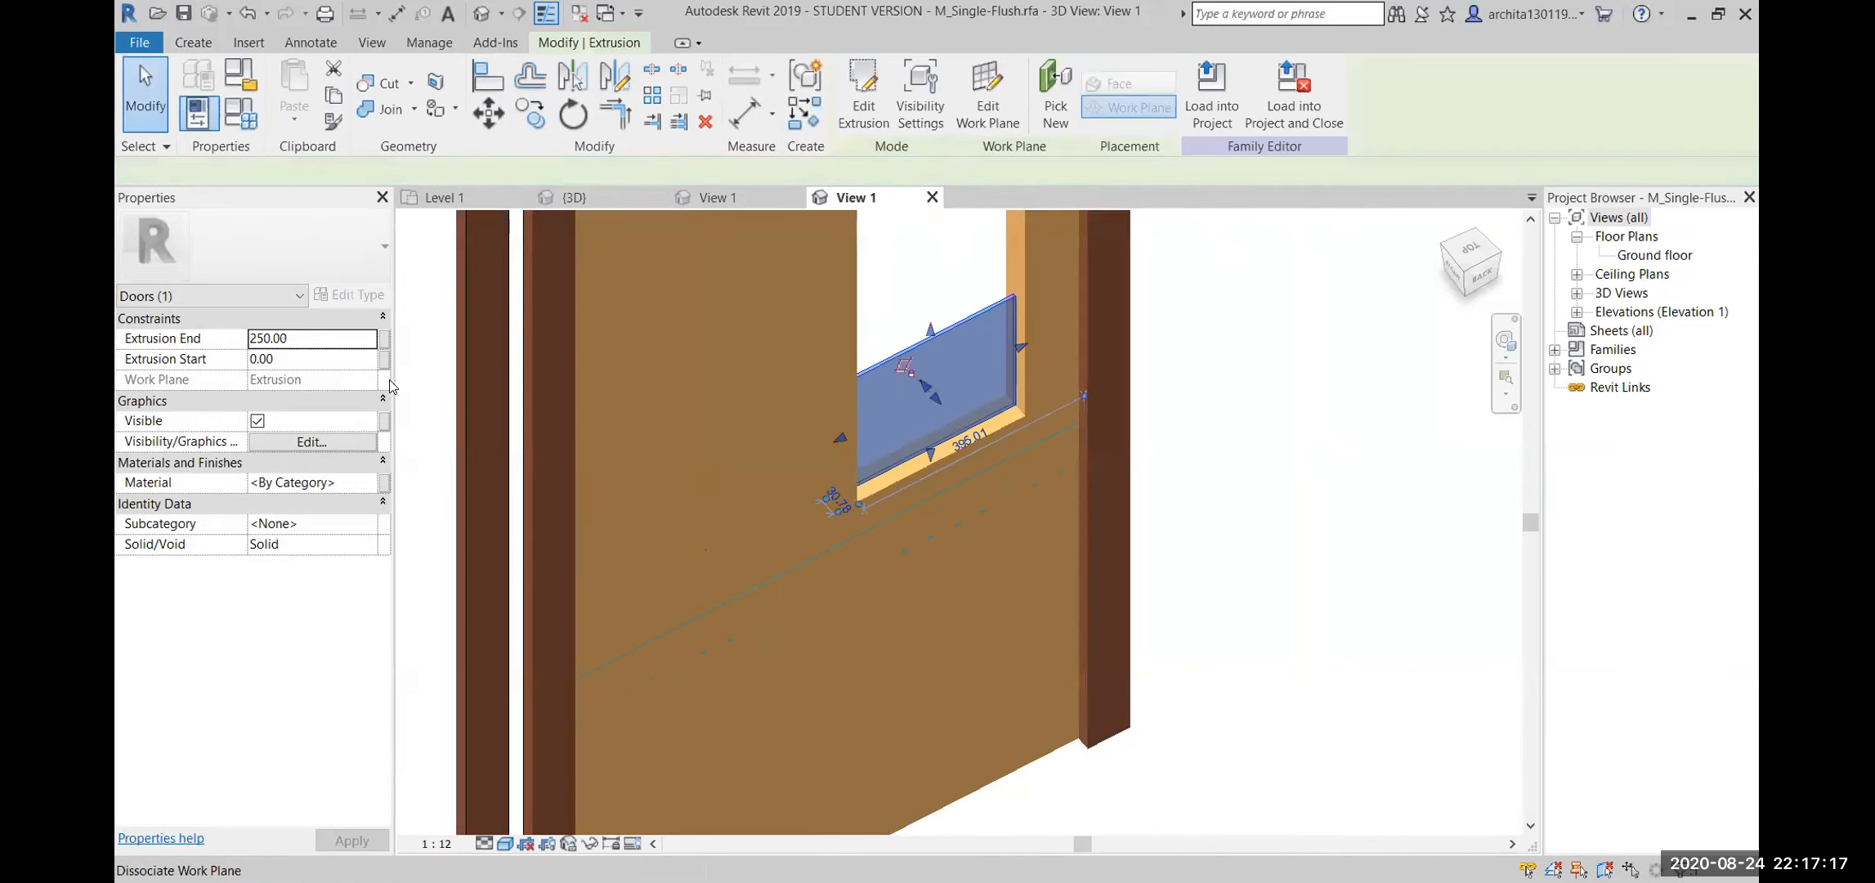
Assign the Glass material to the new pane extrusion
{"action": "left_click", "coordinate": [361, 483]}
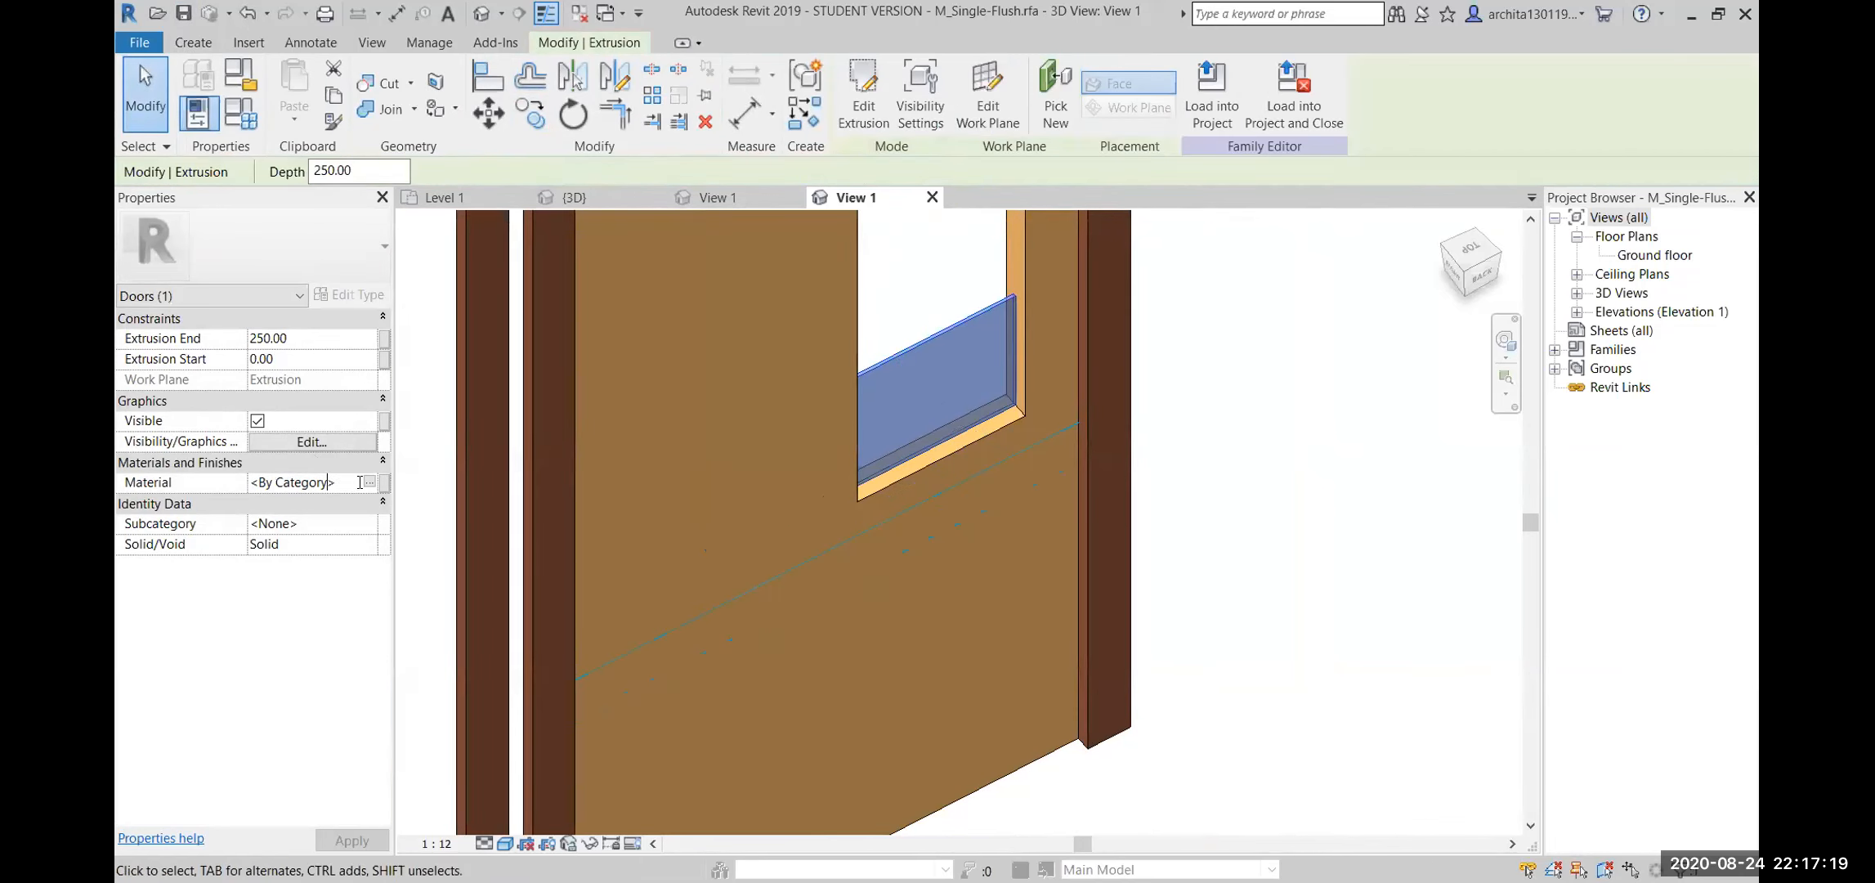
{"action": "left_click", "coordinate": [369, 483]}
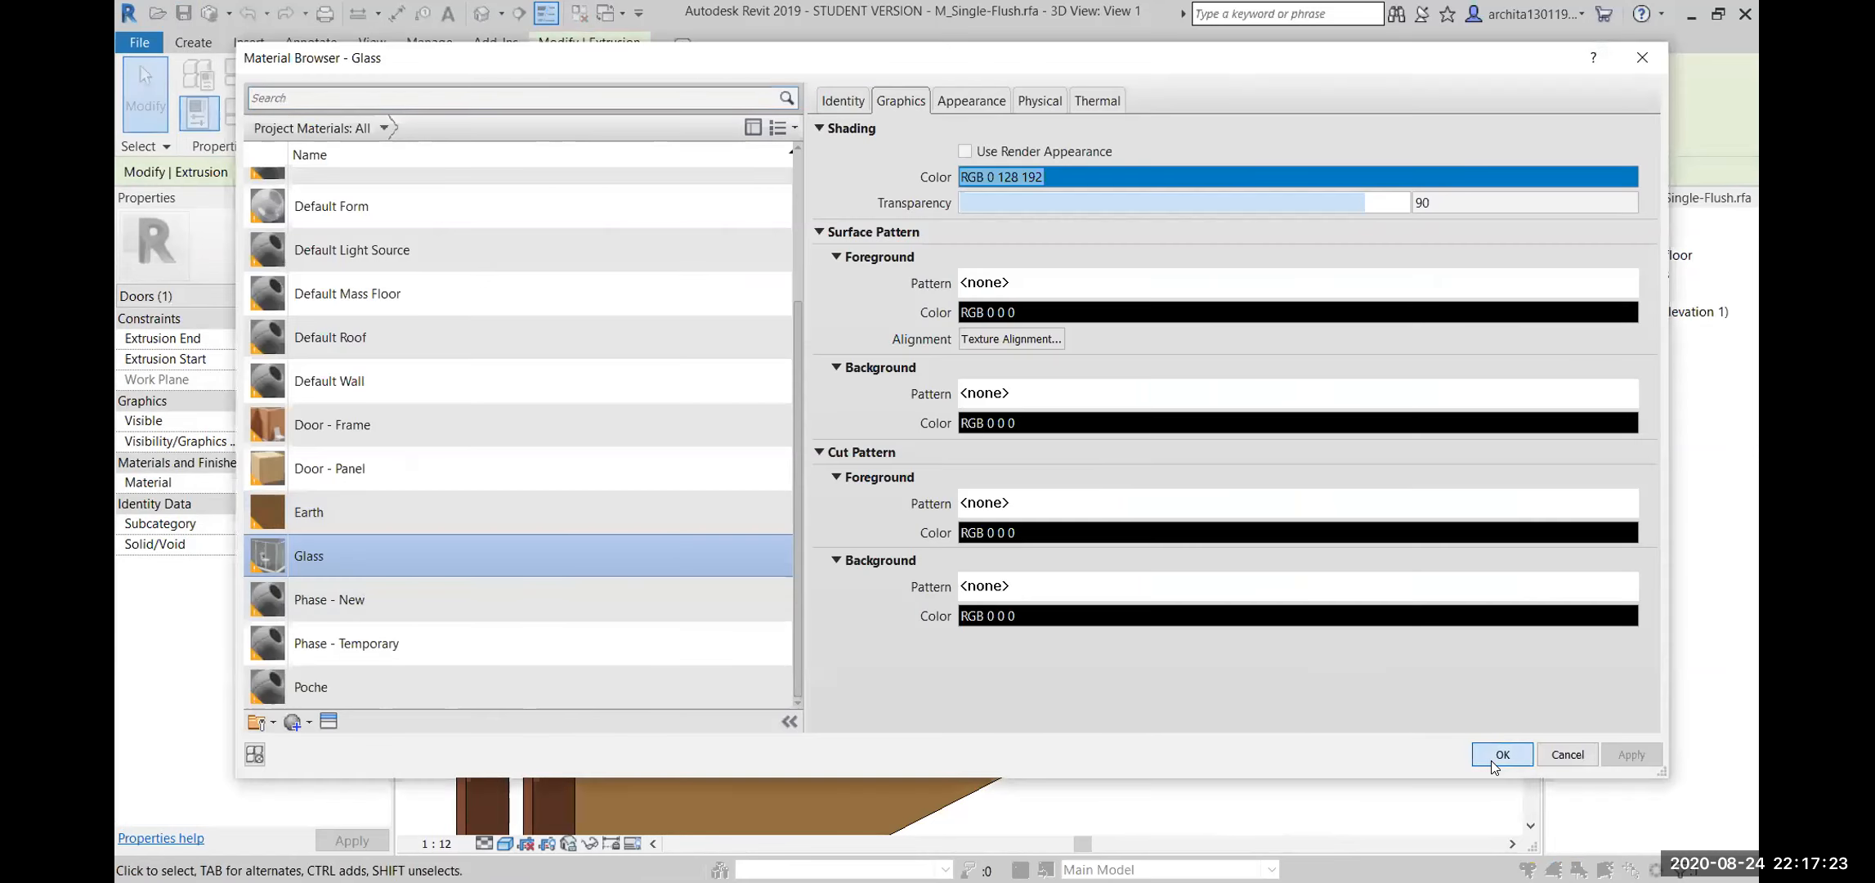
{"action": "left_click", "coordinate": [1501, 753]}
Stretch the glass pane up to the top of the panel's opening
{"action": "left_click_drag", "start_coordinate": [1003, 573], "coordinate": [995, 333]}
{"action": "left_click", "coordinate": [1148, 441]}
{"action": "scroll", "coordinate": [1176, 490], "scroll_direction": "down", "scroll_amount": 3}
{"action": "middle_click_drag", "start_coordinate": [1193, 506], "coordinate": [1059, 586], "text": "shift"}
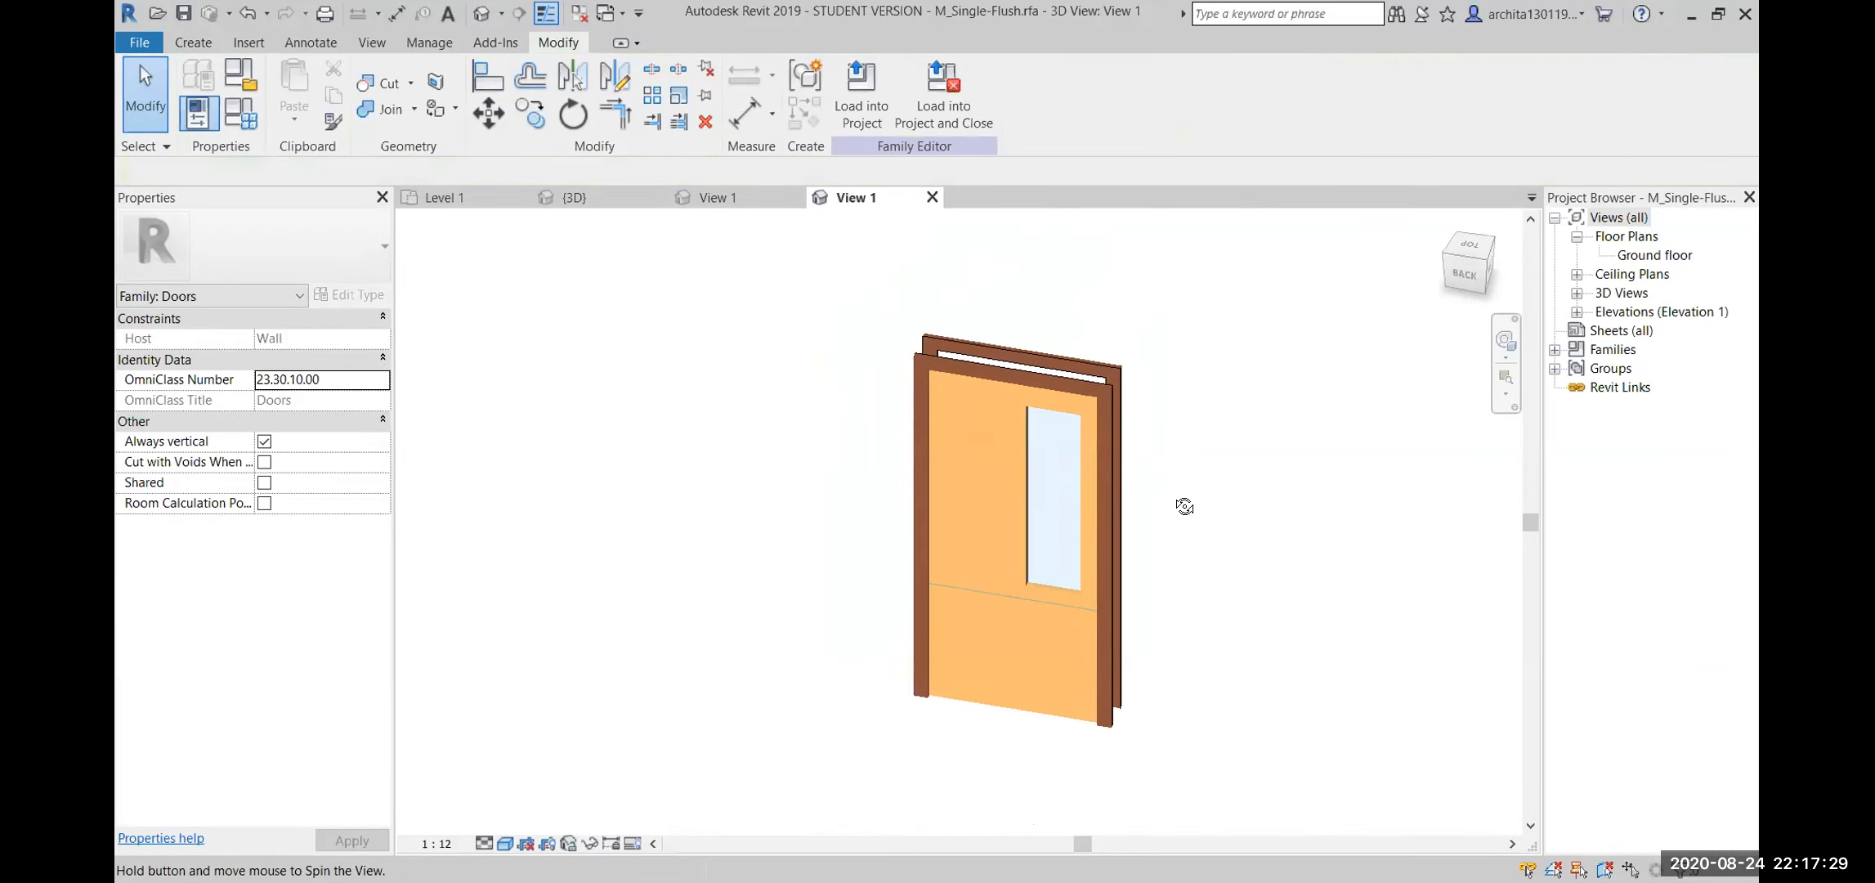
{"action": "middle_click_drag", "start_coordinate": [703, 415], "coordinate": [546, 400]}
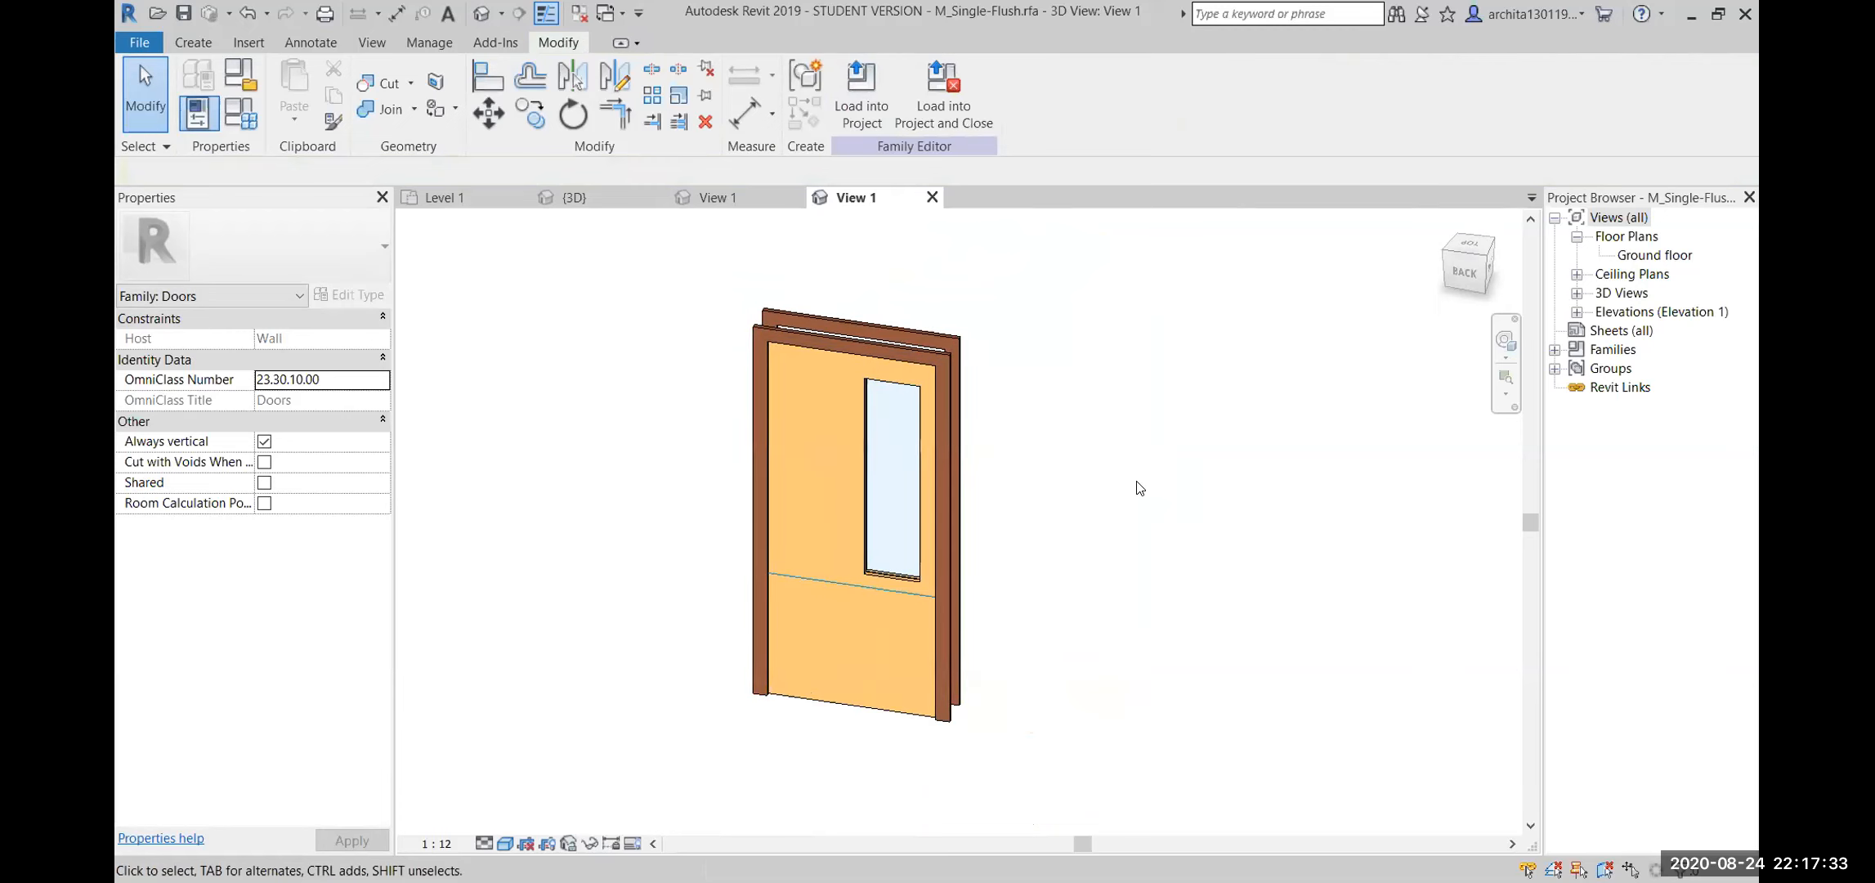
Save the edited door as a new family file named Door Single Glass Panel on the Desktop
{"action": "left_click", "coordinate": [139, 42]}
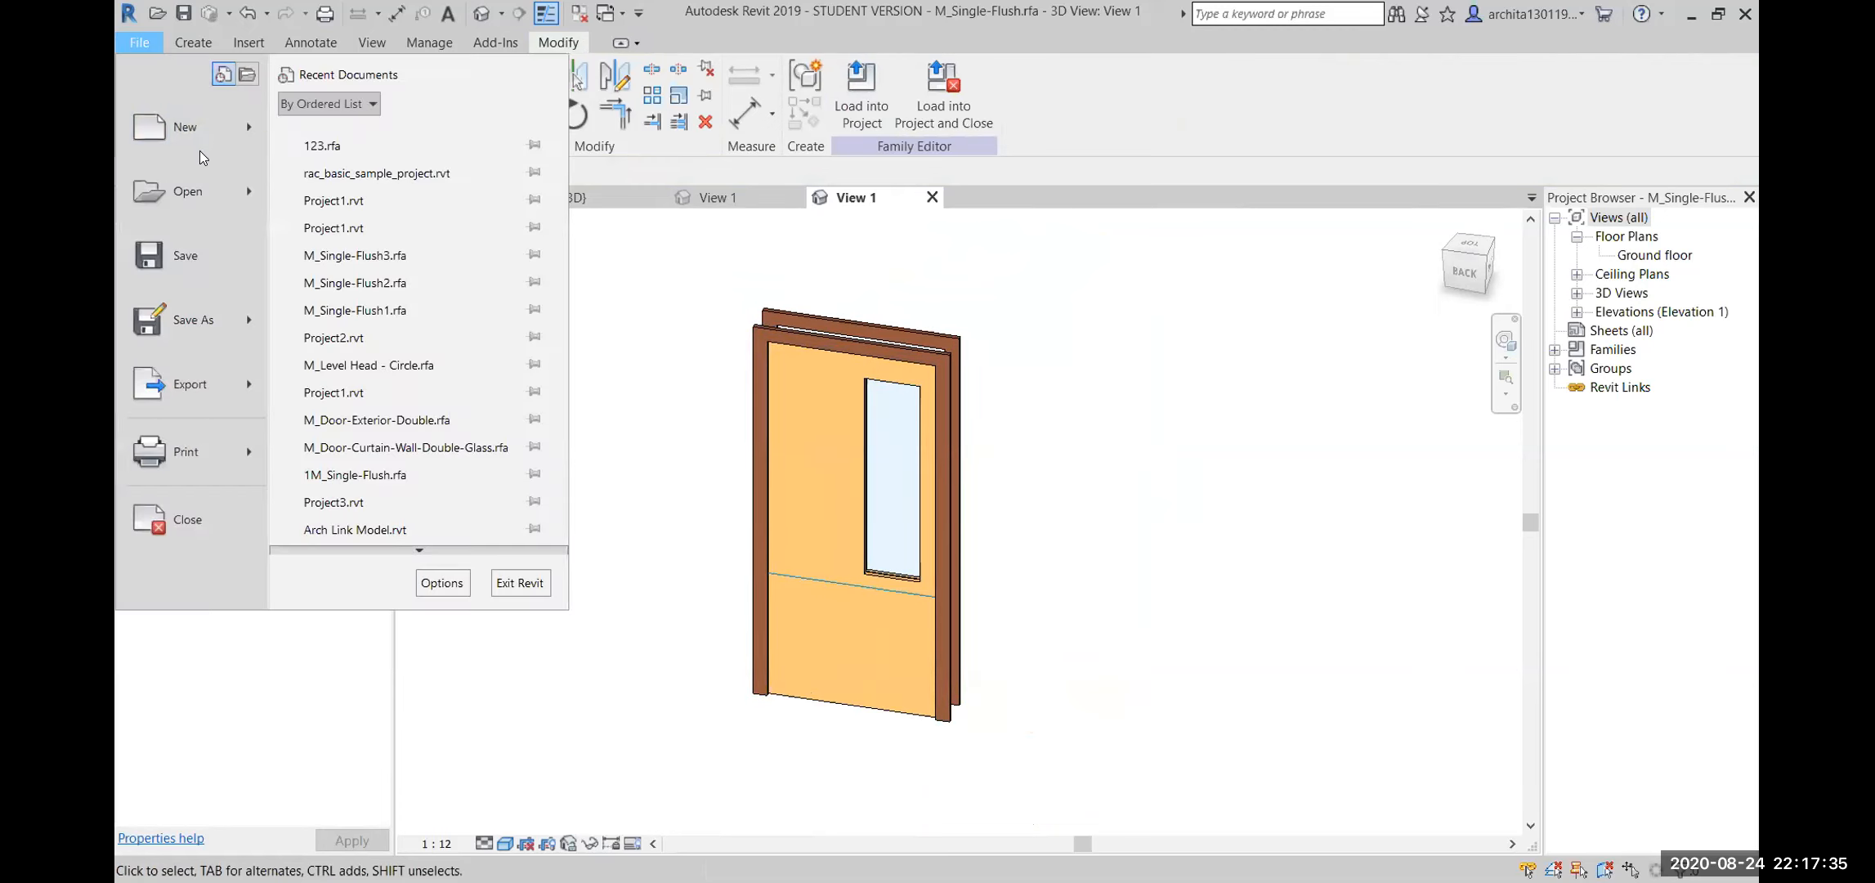
{"action": "mouse_move", "coordinate": [236, 318]}
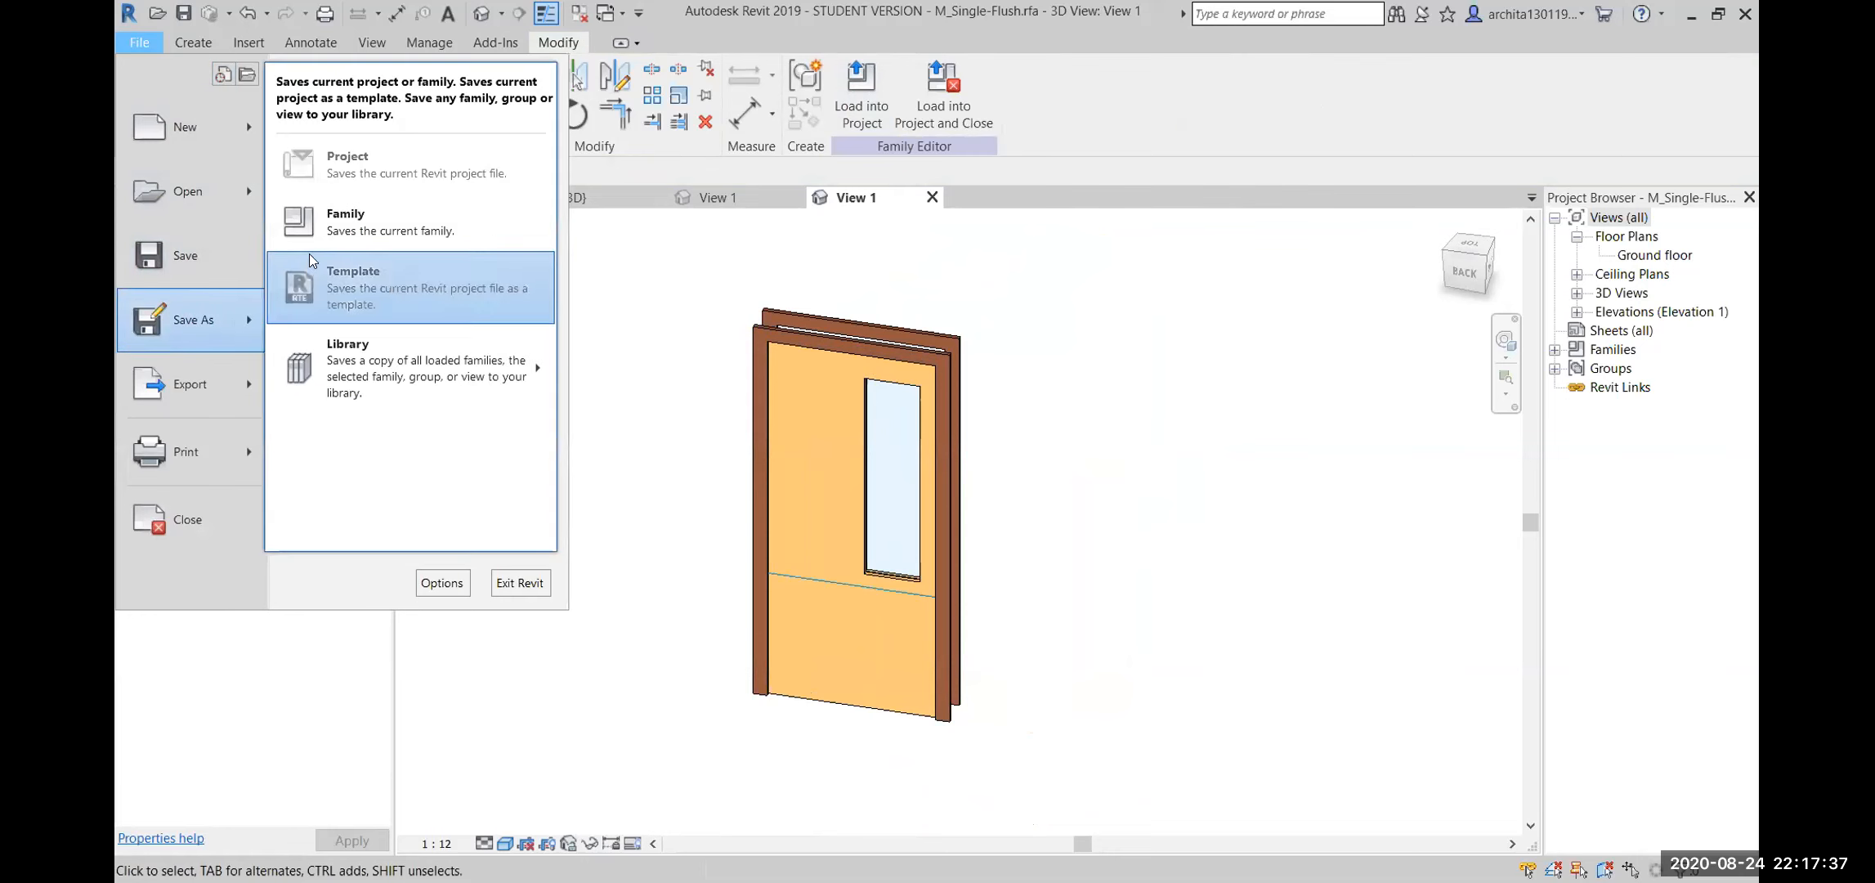
{"action": "left_click", "coordinate": [383, 229]}
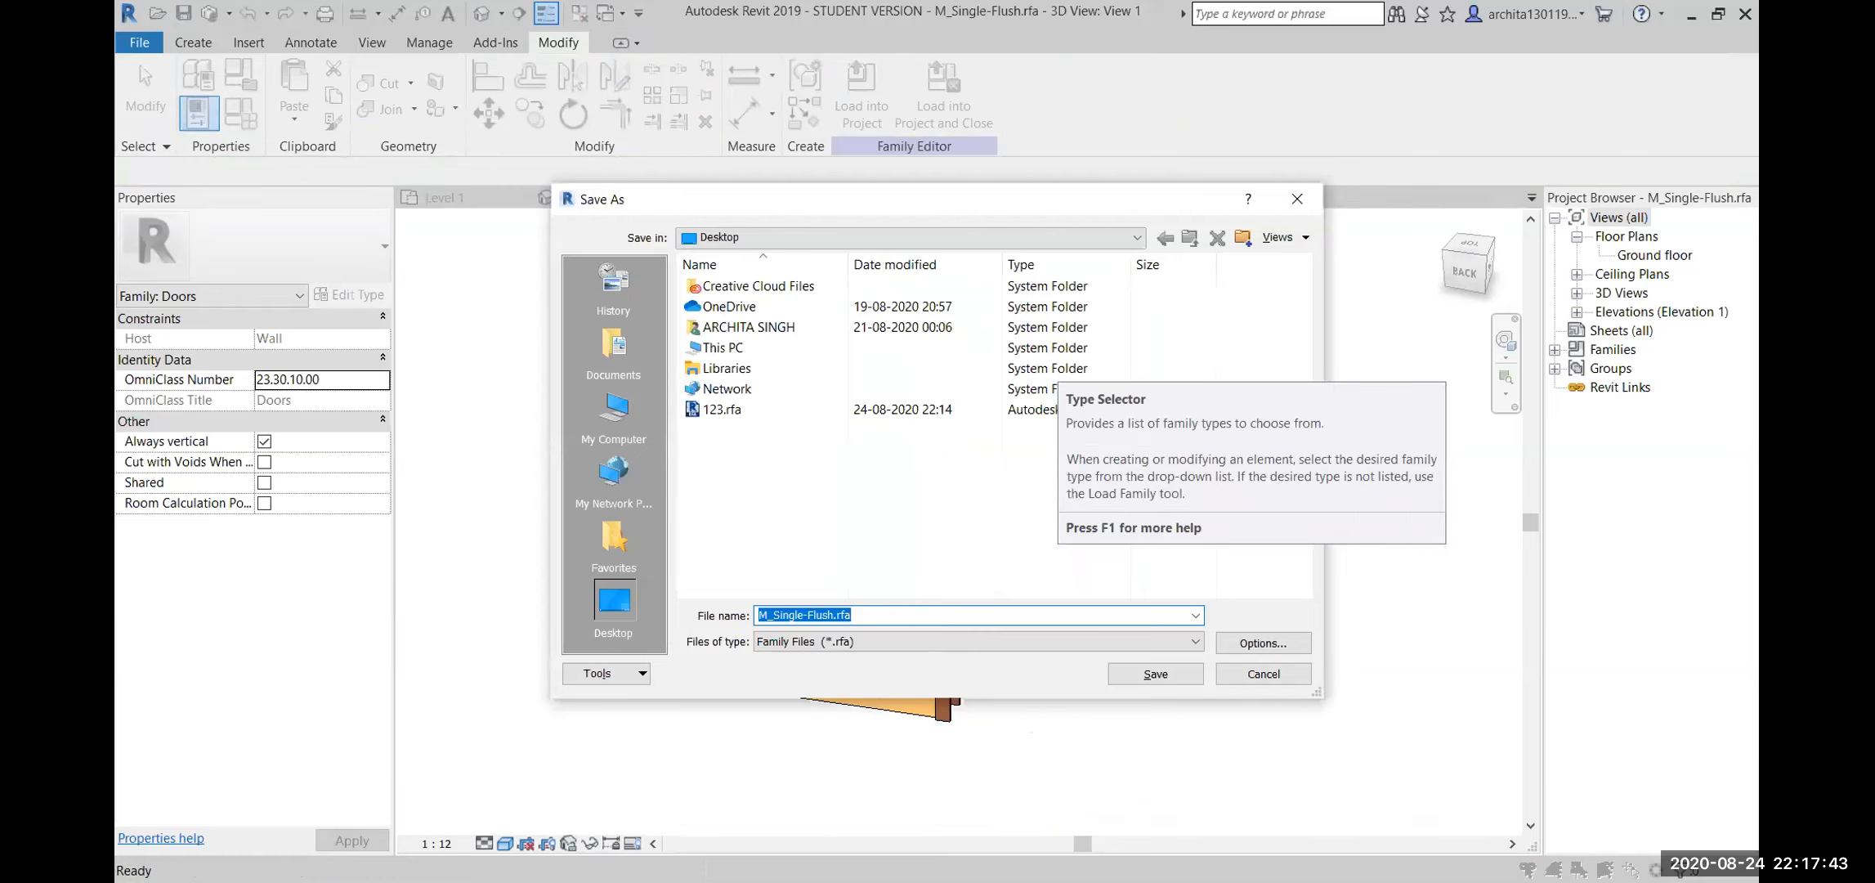
{"action": "type", "text": "Door Single Glass Panle"}
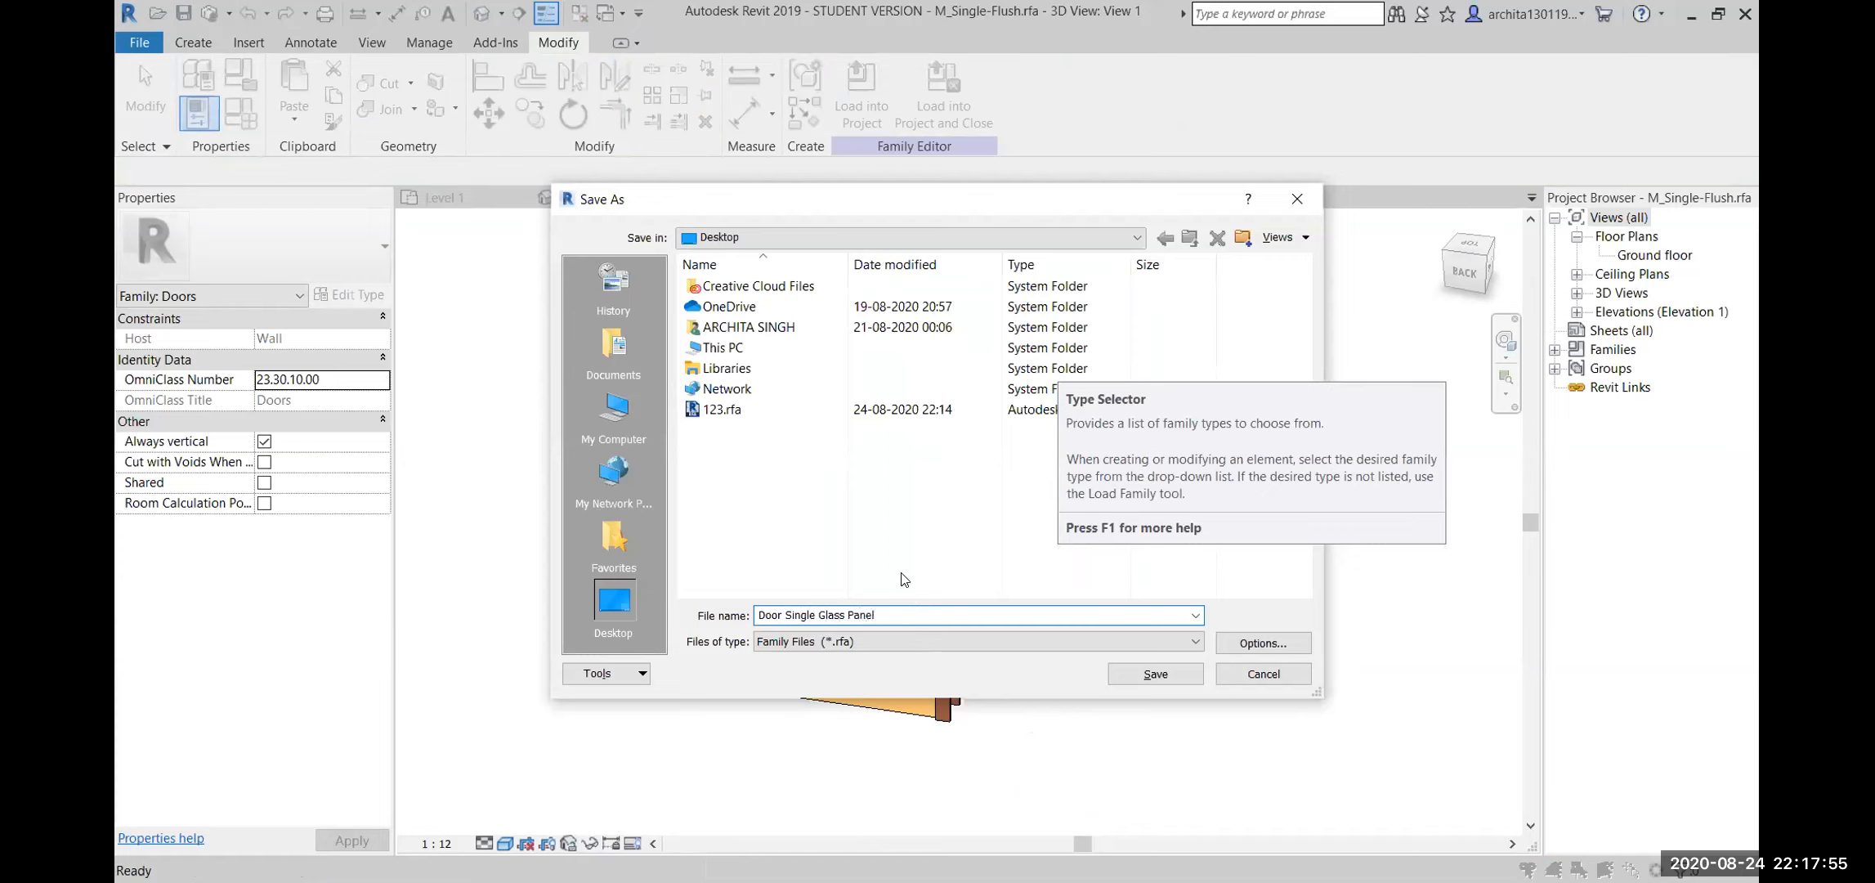
{"action": "left_click", "coordinate": [1162, 672]}
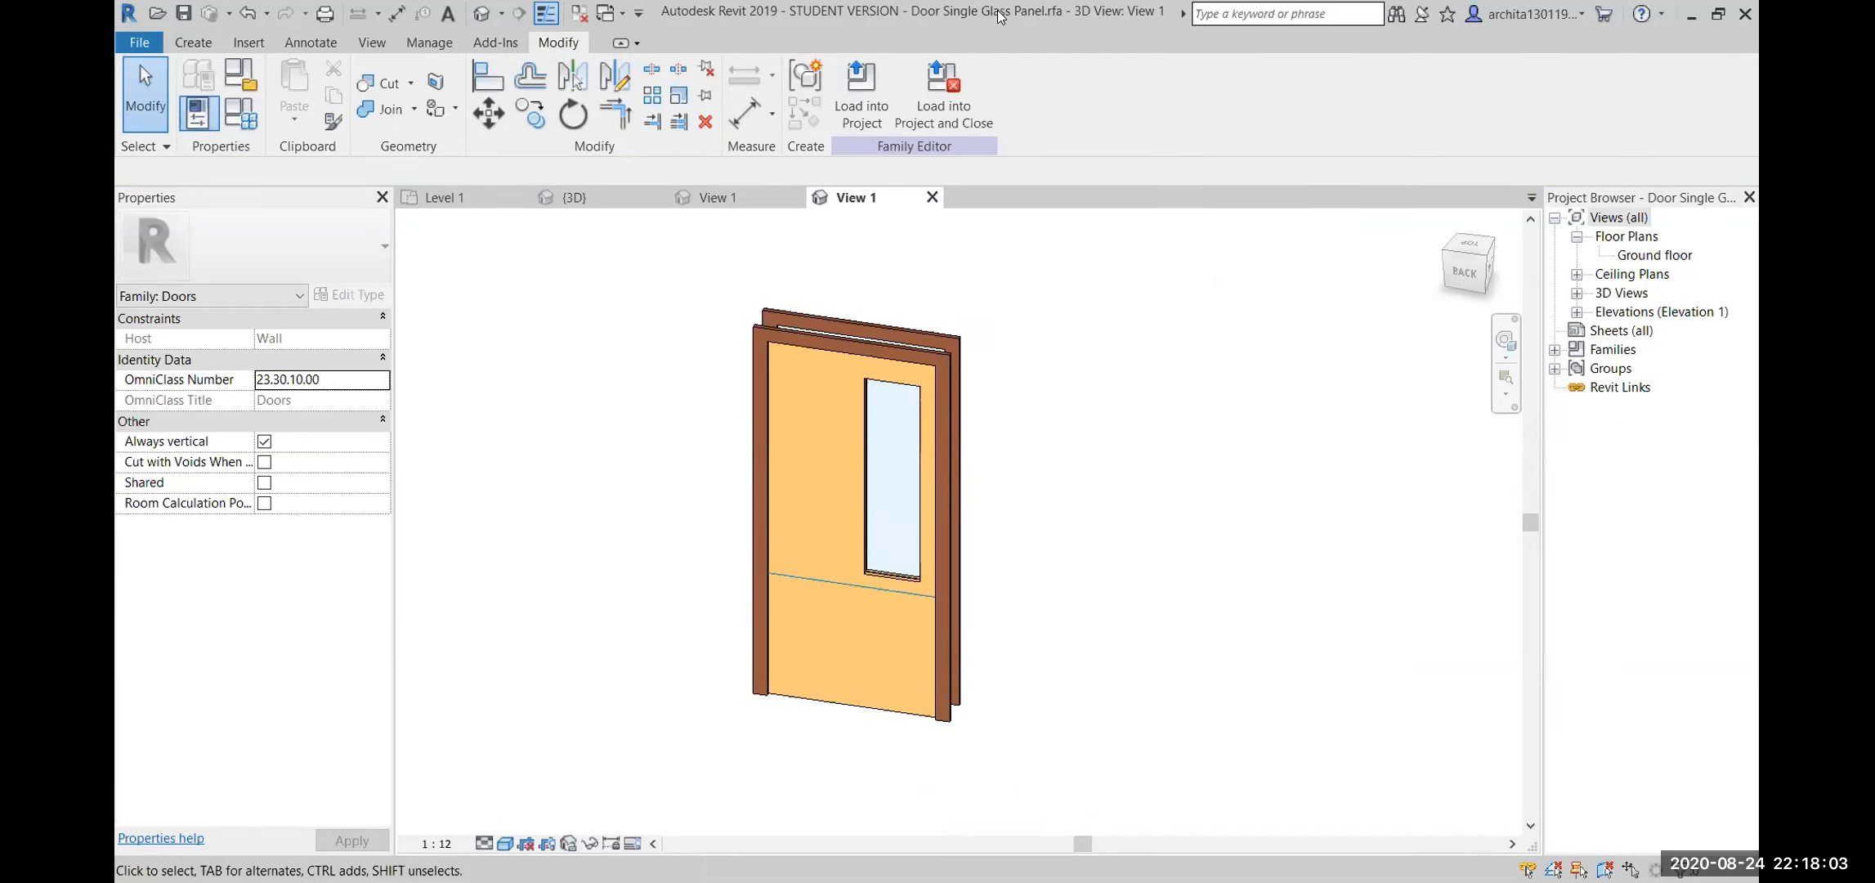
Load the Door Single Glass Panel family into Project1 and place three of its doors near the right end of the upper wall
{"action": "left_click", "coordinate": [863, 121]}
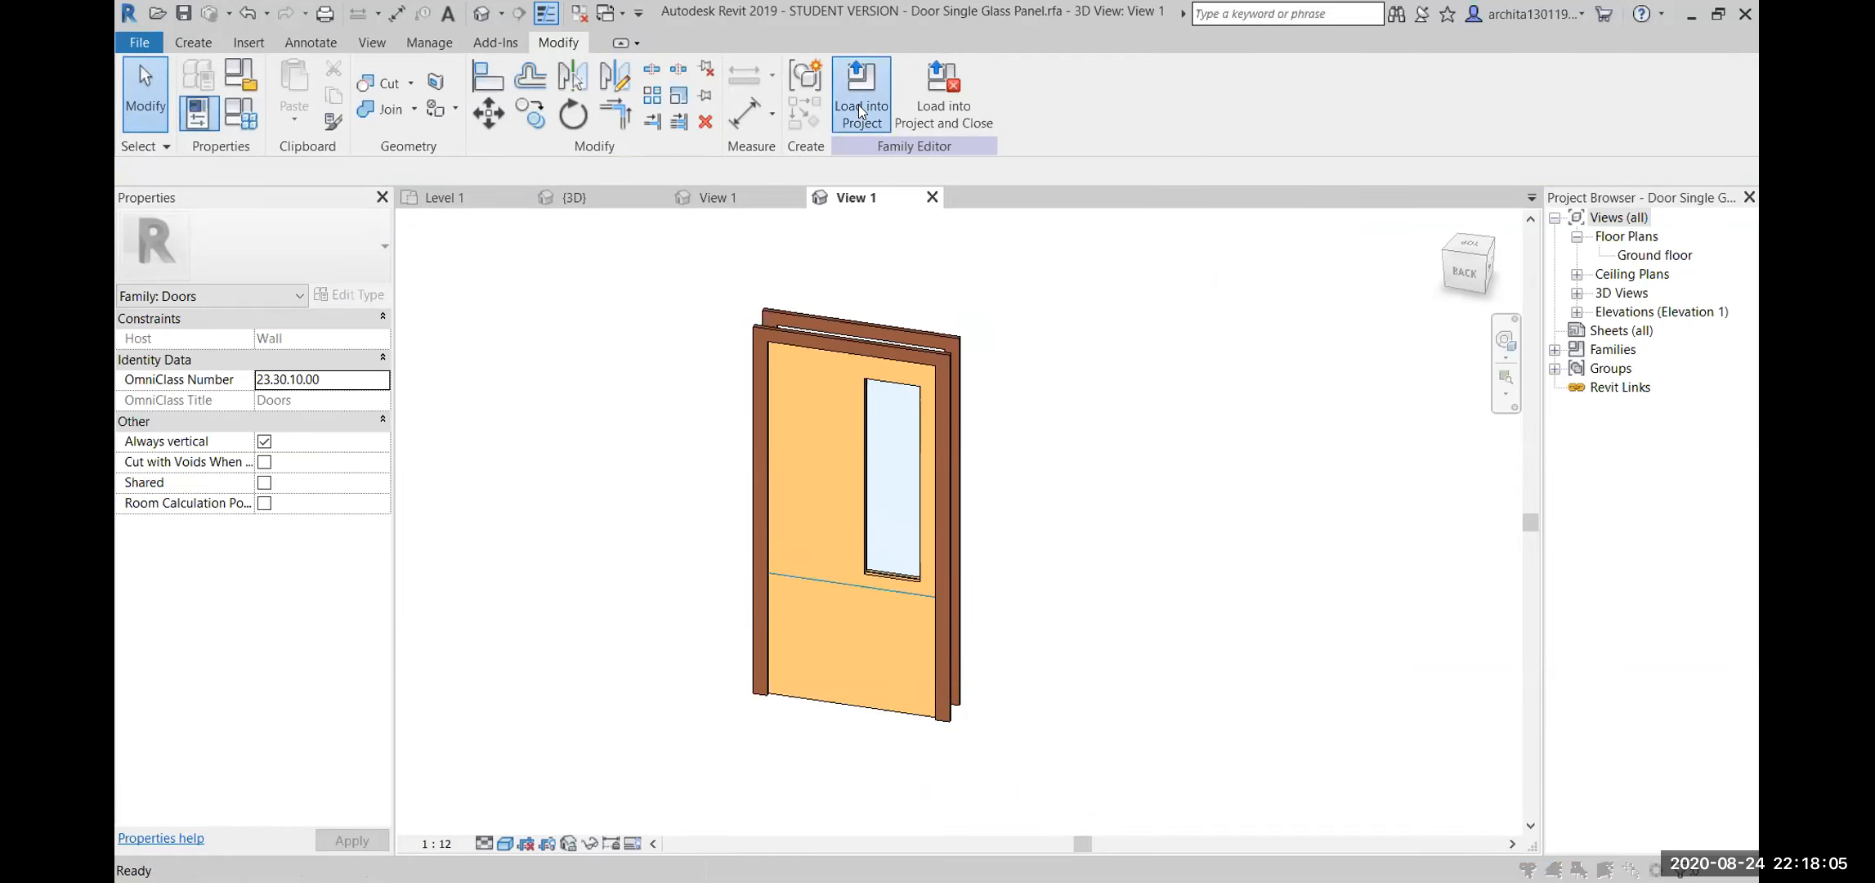
{"action": "left_click", "coordinate": [889, 609]}
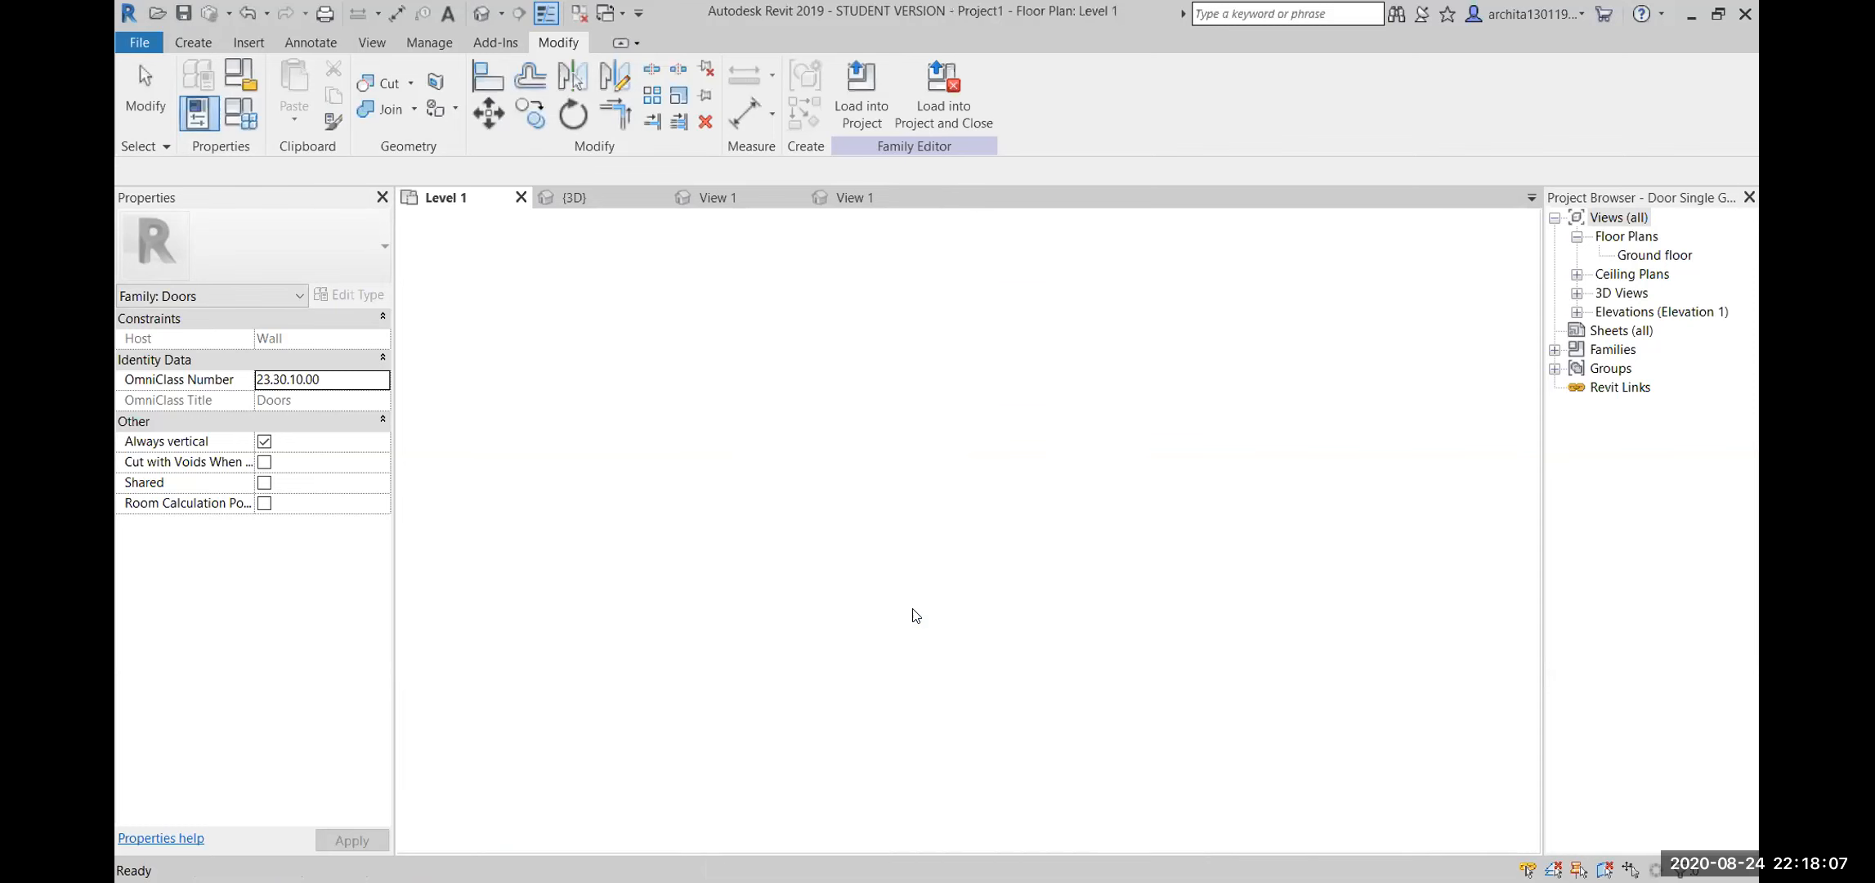
{"action": "scroll", "coordinate": [955, 535], "scroll_direction": "down", "scroll_amount": 2}
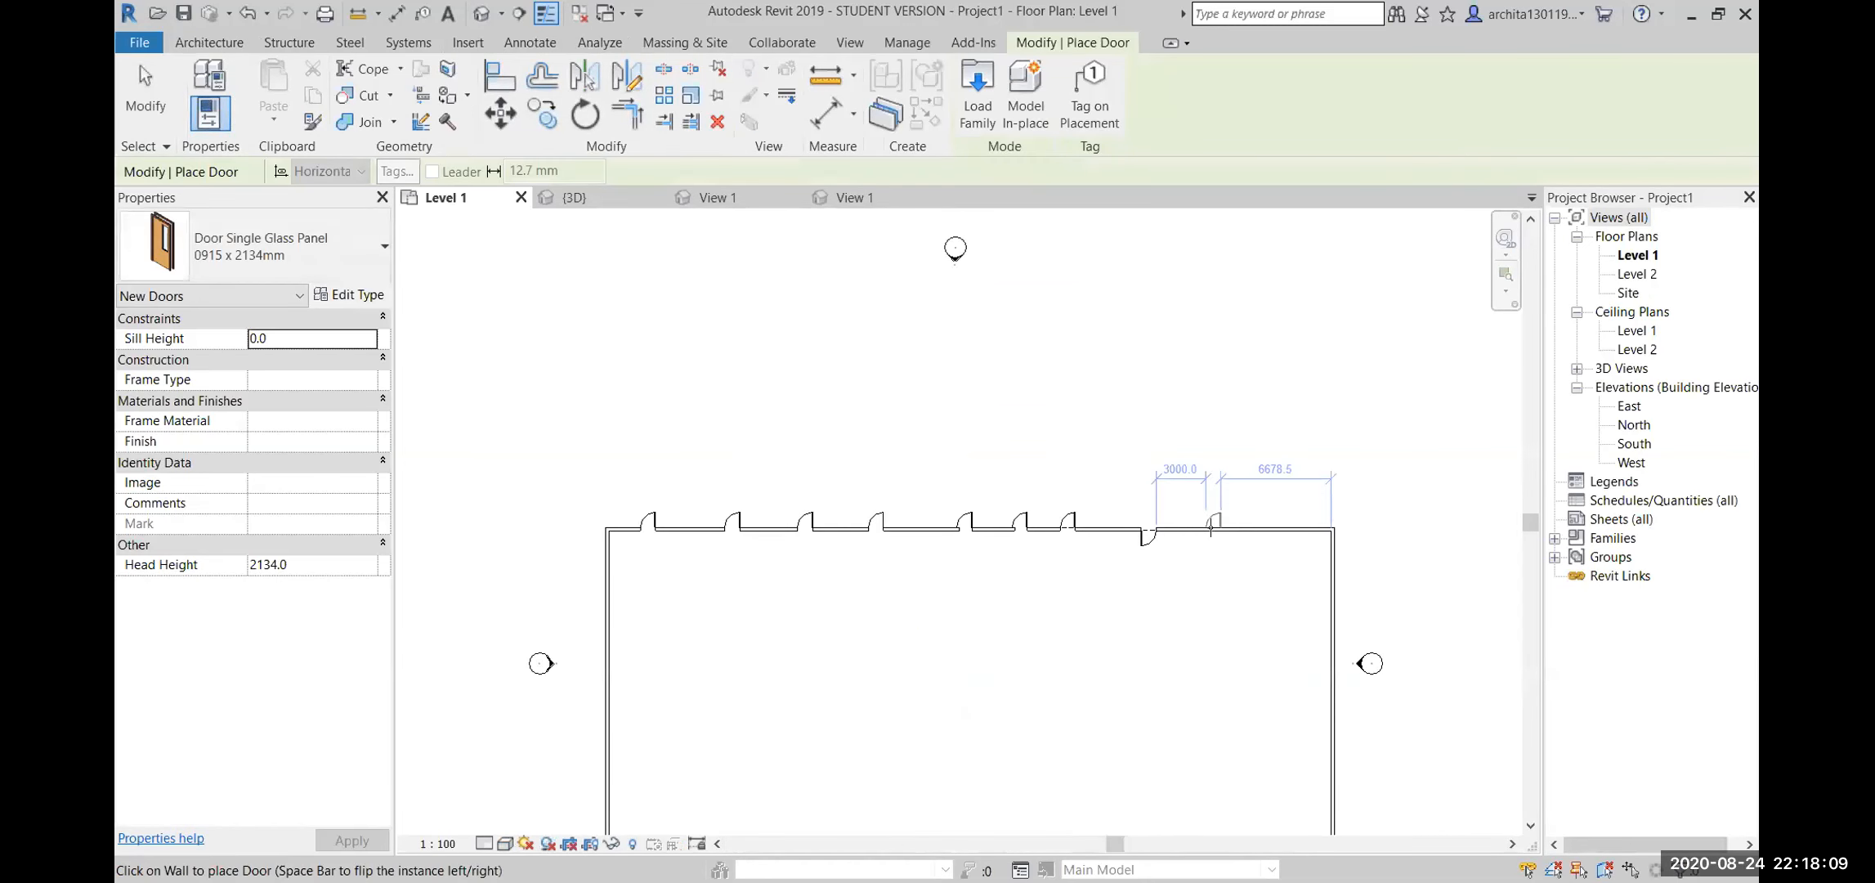
{"action": "left_click", "coordinate": [1238, 525]}
{"action": "left_click", "coordinate": [1244, 534]}
{"action": "left_click", "coordinate": [1275, 535]}
{"action": "key", "text": "Escape"}
{"action": "key", "text": "Escape"}
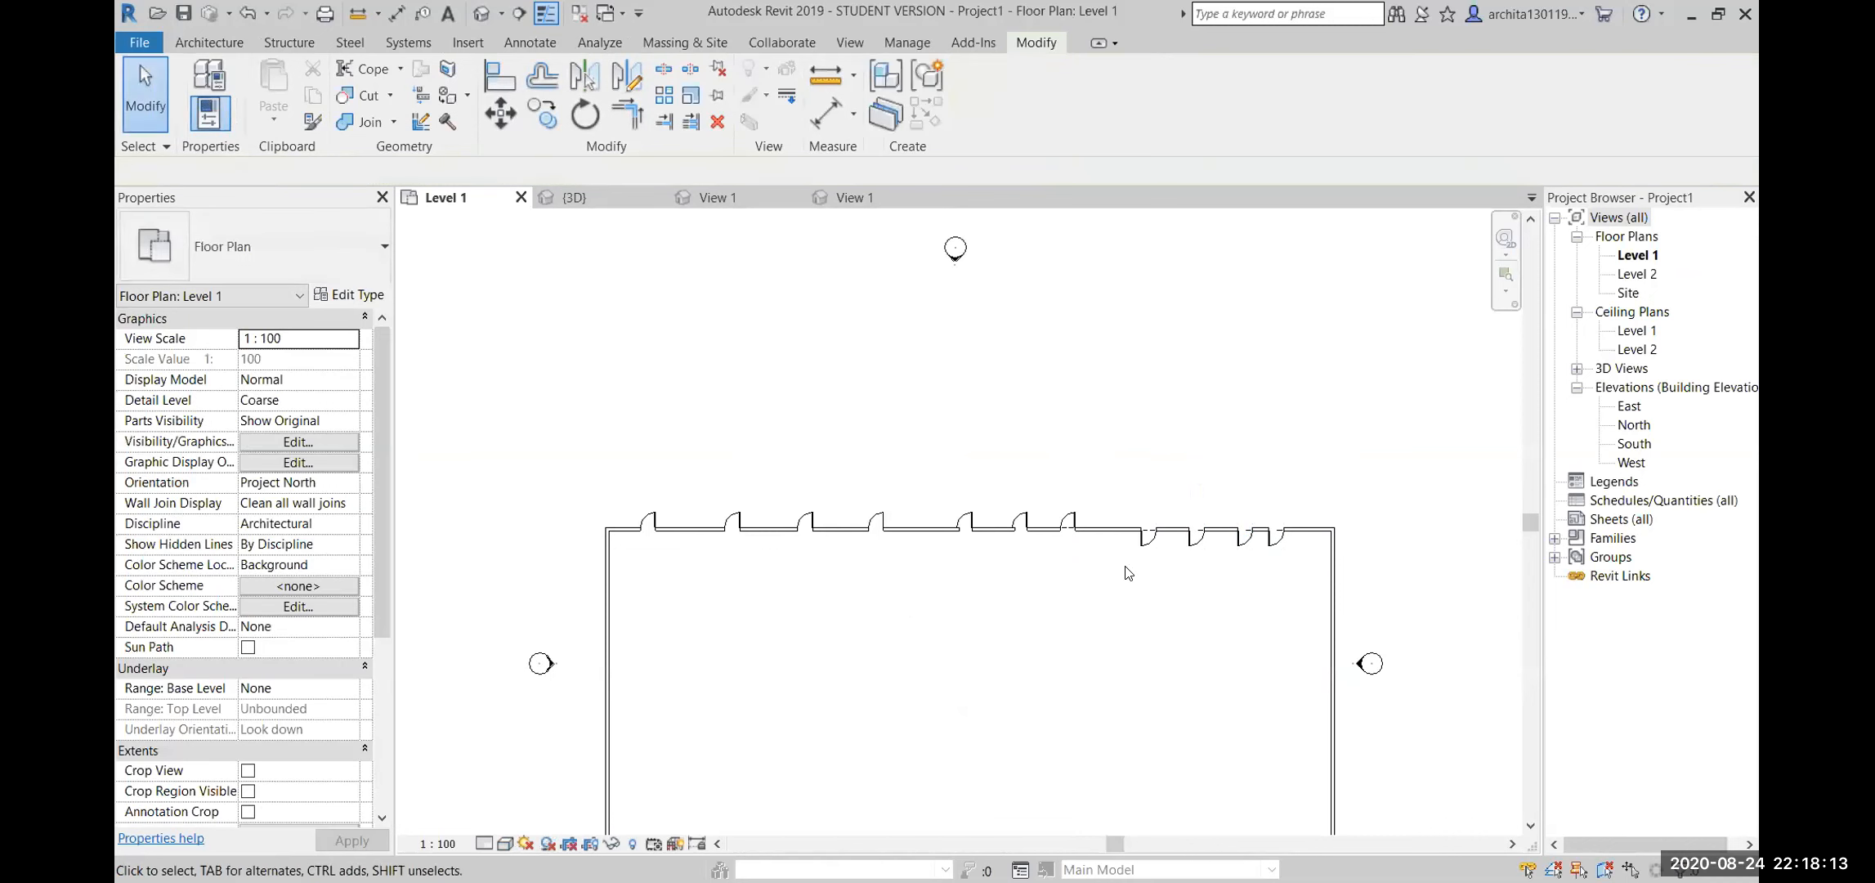
Examine the wall's doors in the 3D view and in the Level 1 floor plan
{"action": "left_click", "coordinate": [575, 197]}
{"action": "middle_click_drag", "start_coordinate": [1079, 514], "coordinate": [678, 562], "text": "shift"}
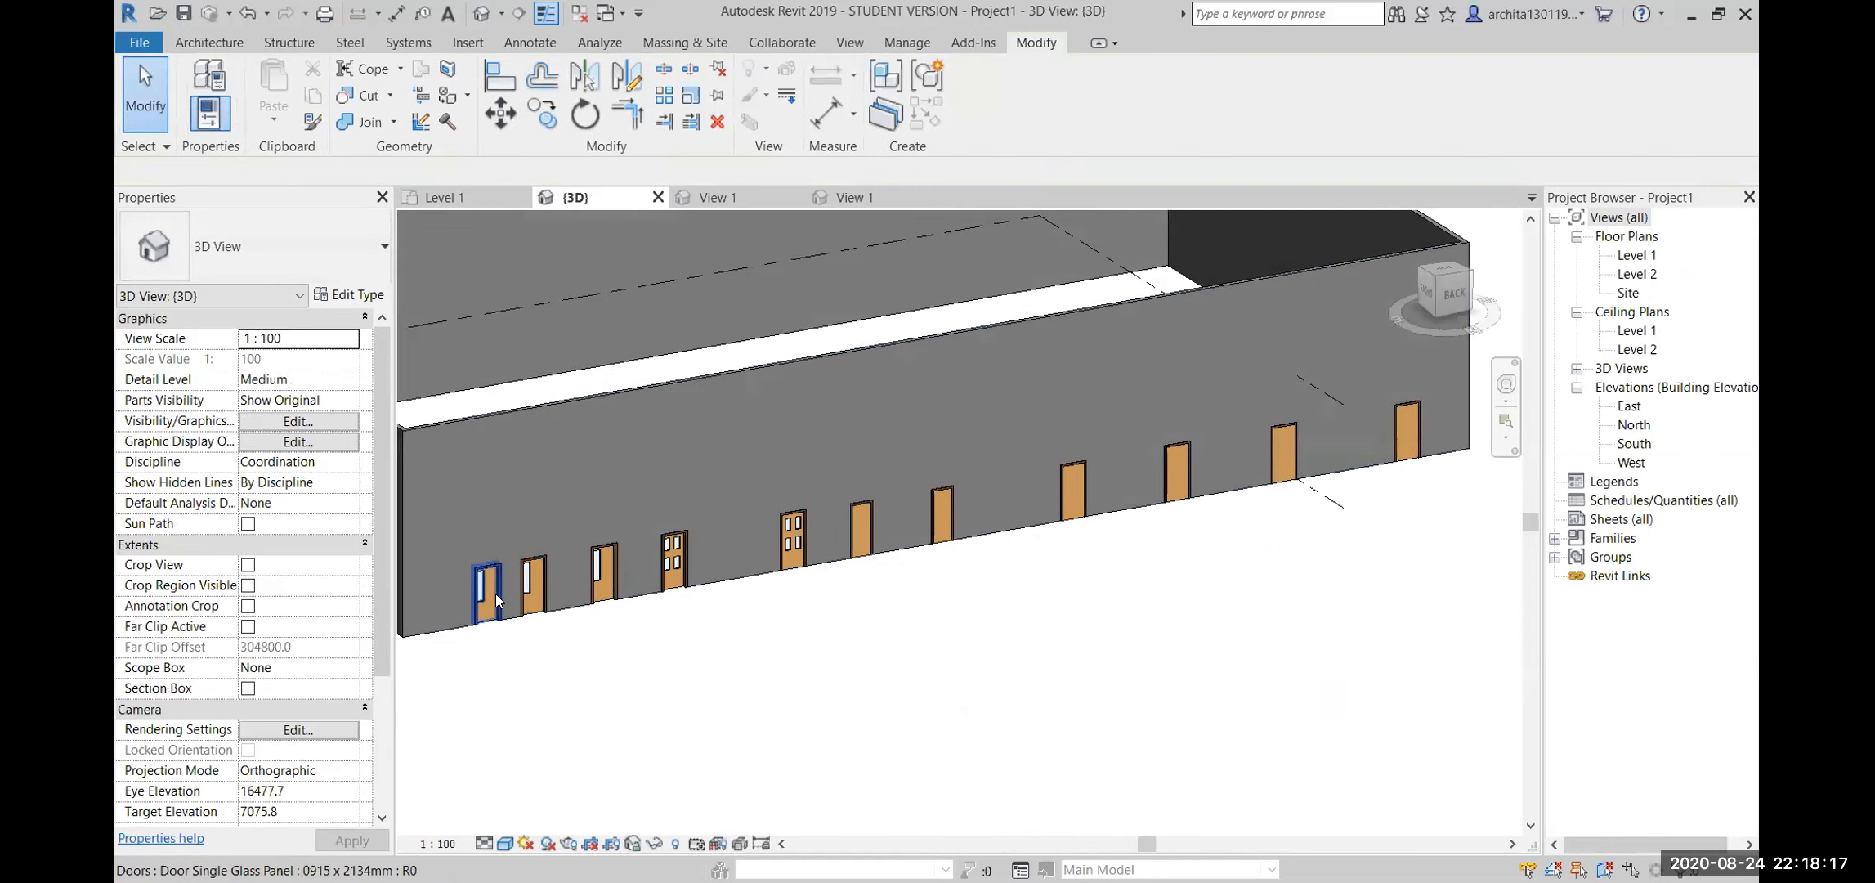
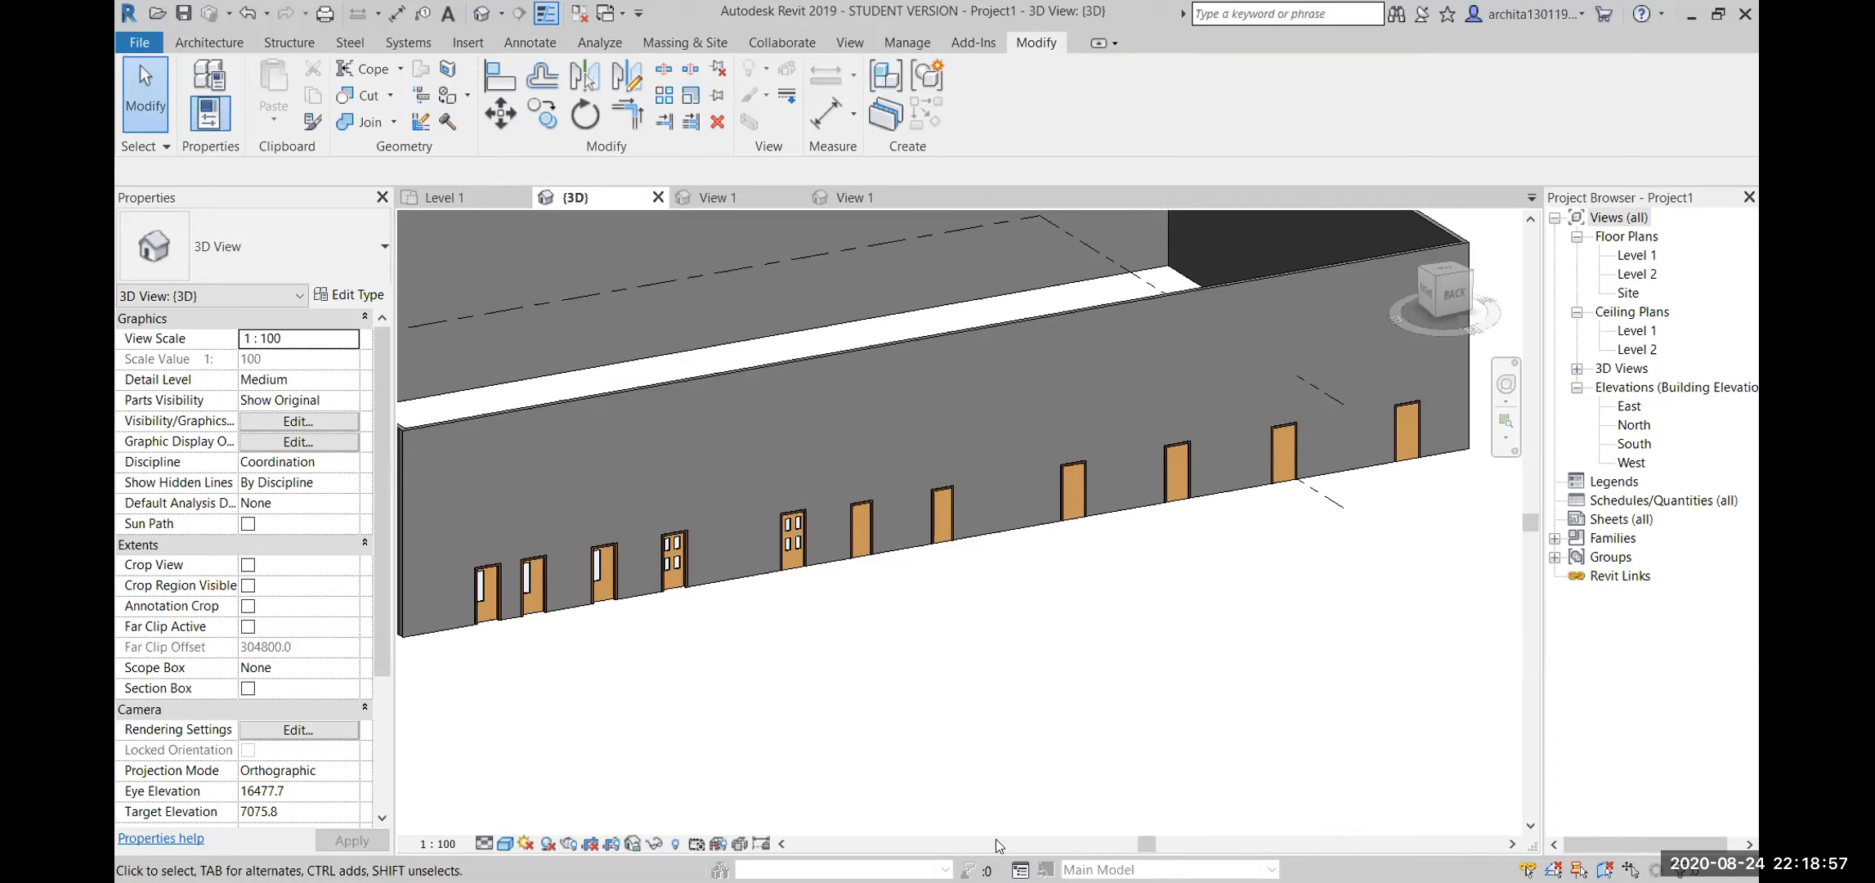
{"action": "double_click", "coordinate": [1636, 257]}
{"action": "scroll", "coordinate": [646, 523], "scroll_direction": "up", "scroll_amount": 4}
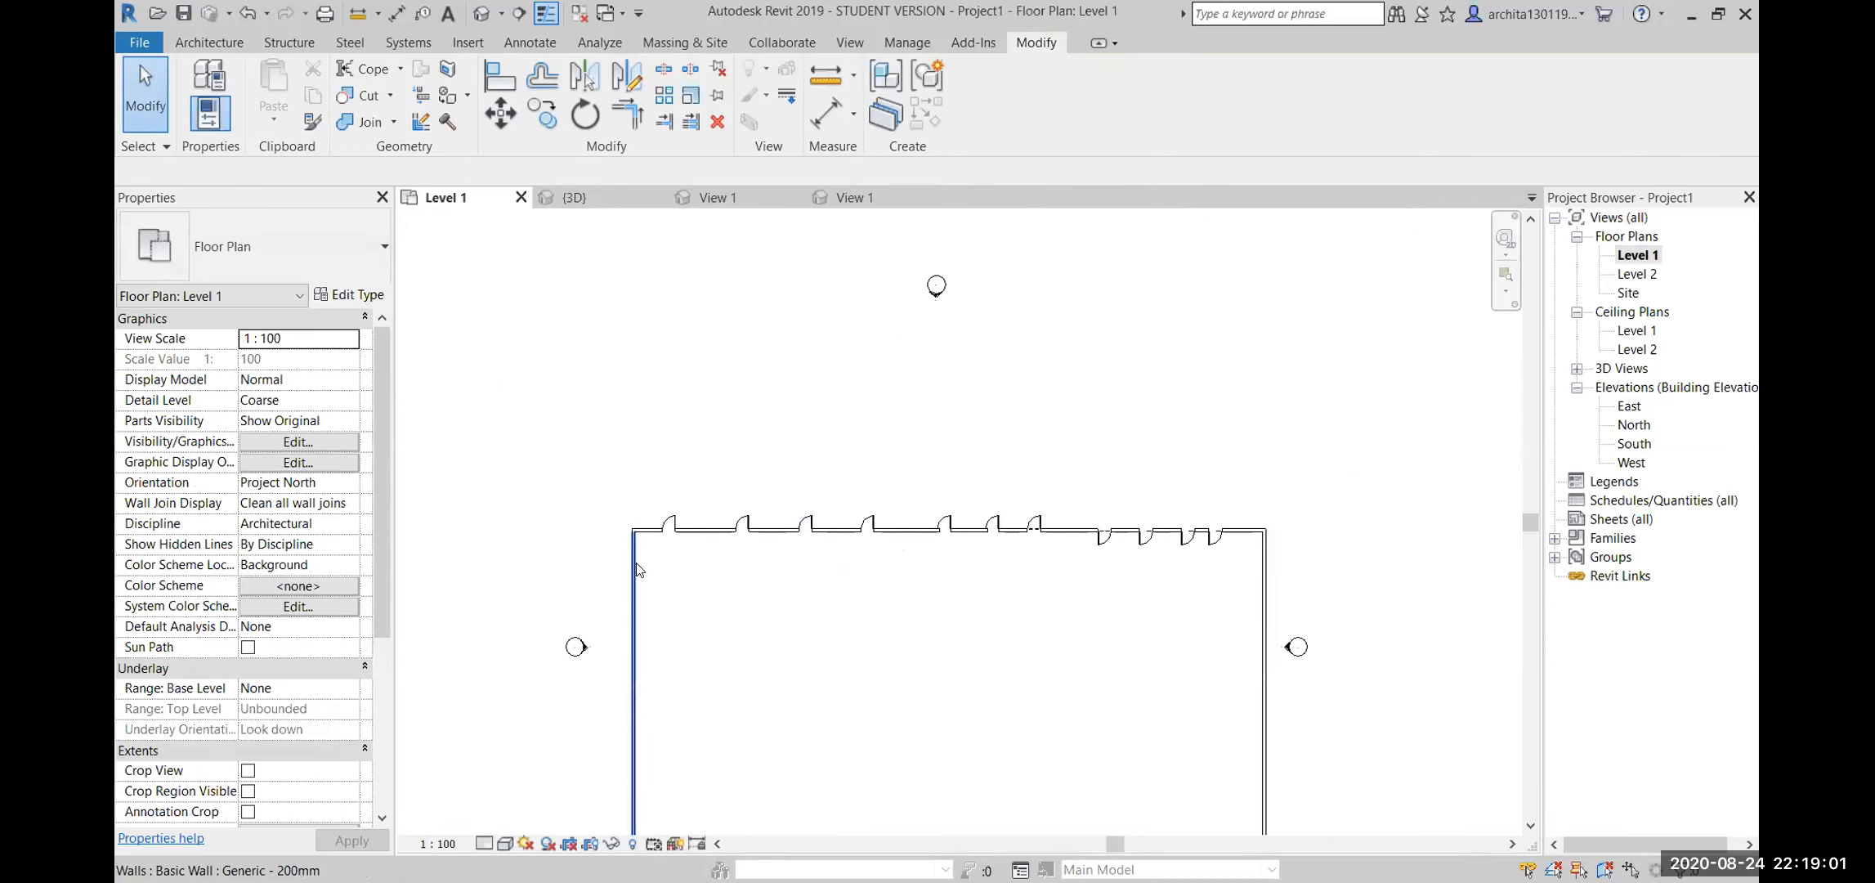
{"action": "scroll", "coordinate": [688, 530], "scroll_direction": "down", "scroll_amount": 2}
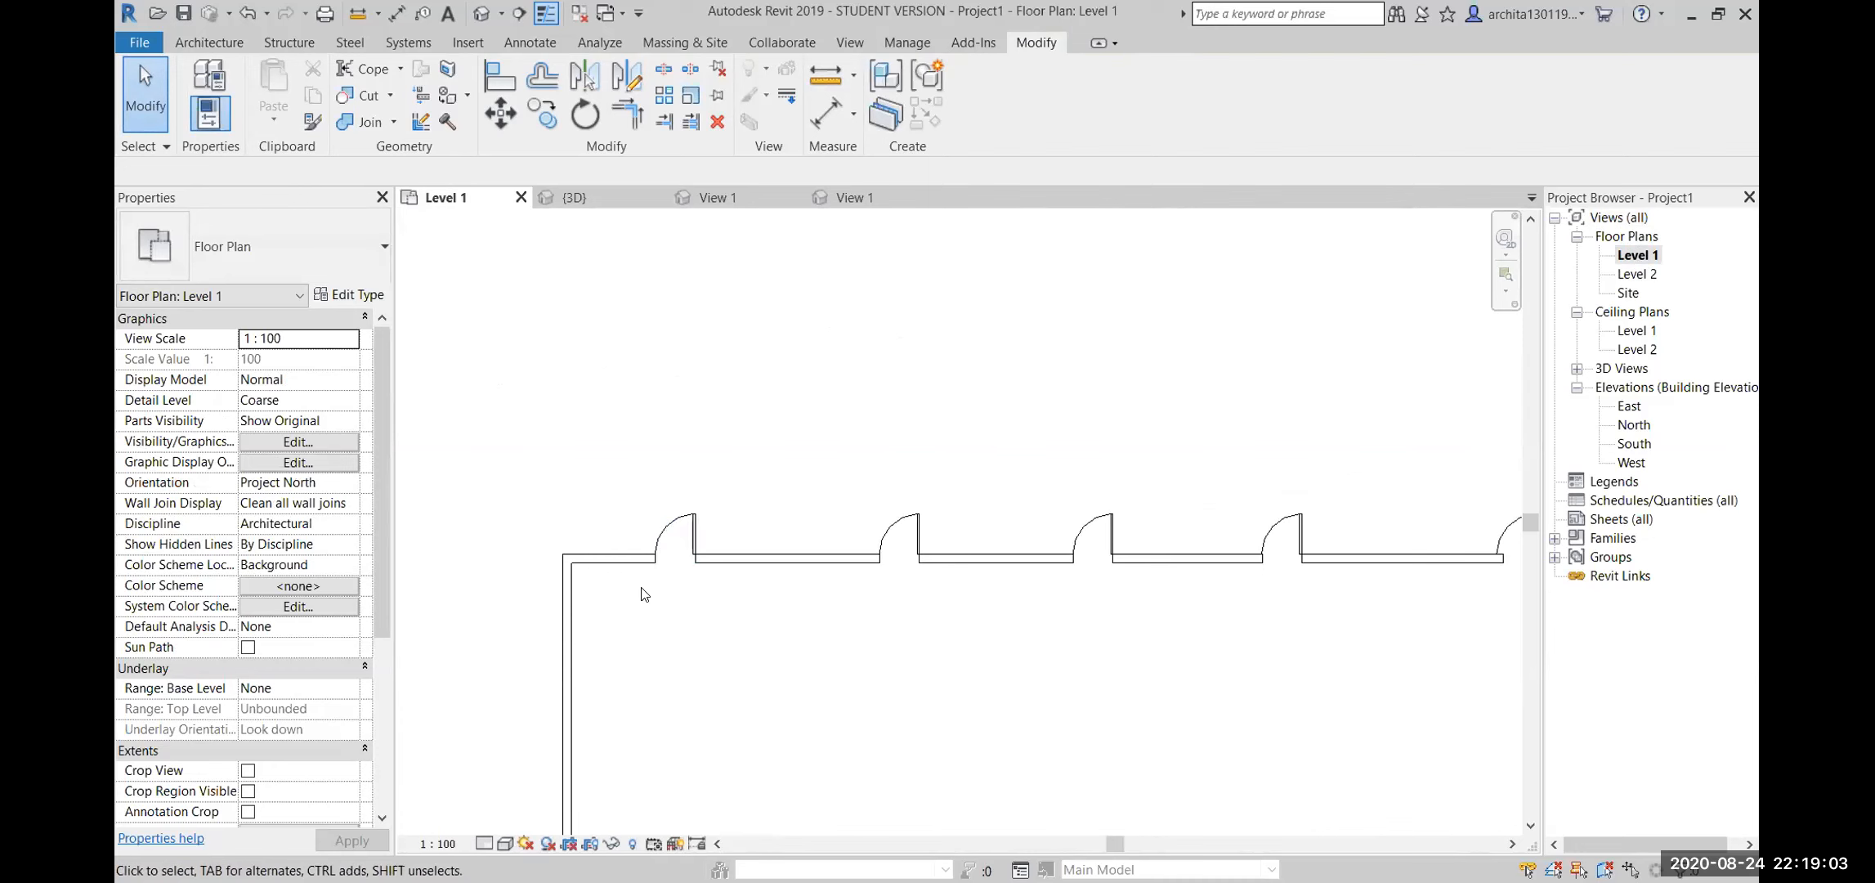
{"action": "middle_click_drag", "start_coordinate": [1024, 613], "coordinate": [769, 507]}
{"action": "scroll", "coordinate": [776, 502], "scroll_direction": "down", "scroll_amount": 1}
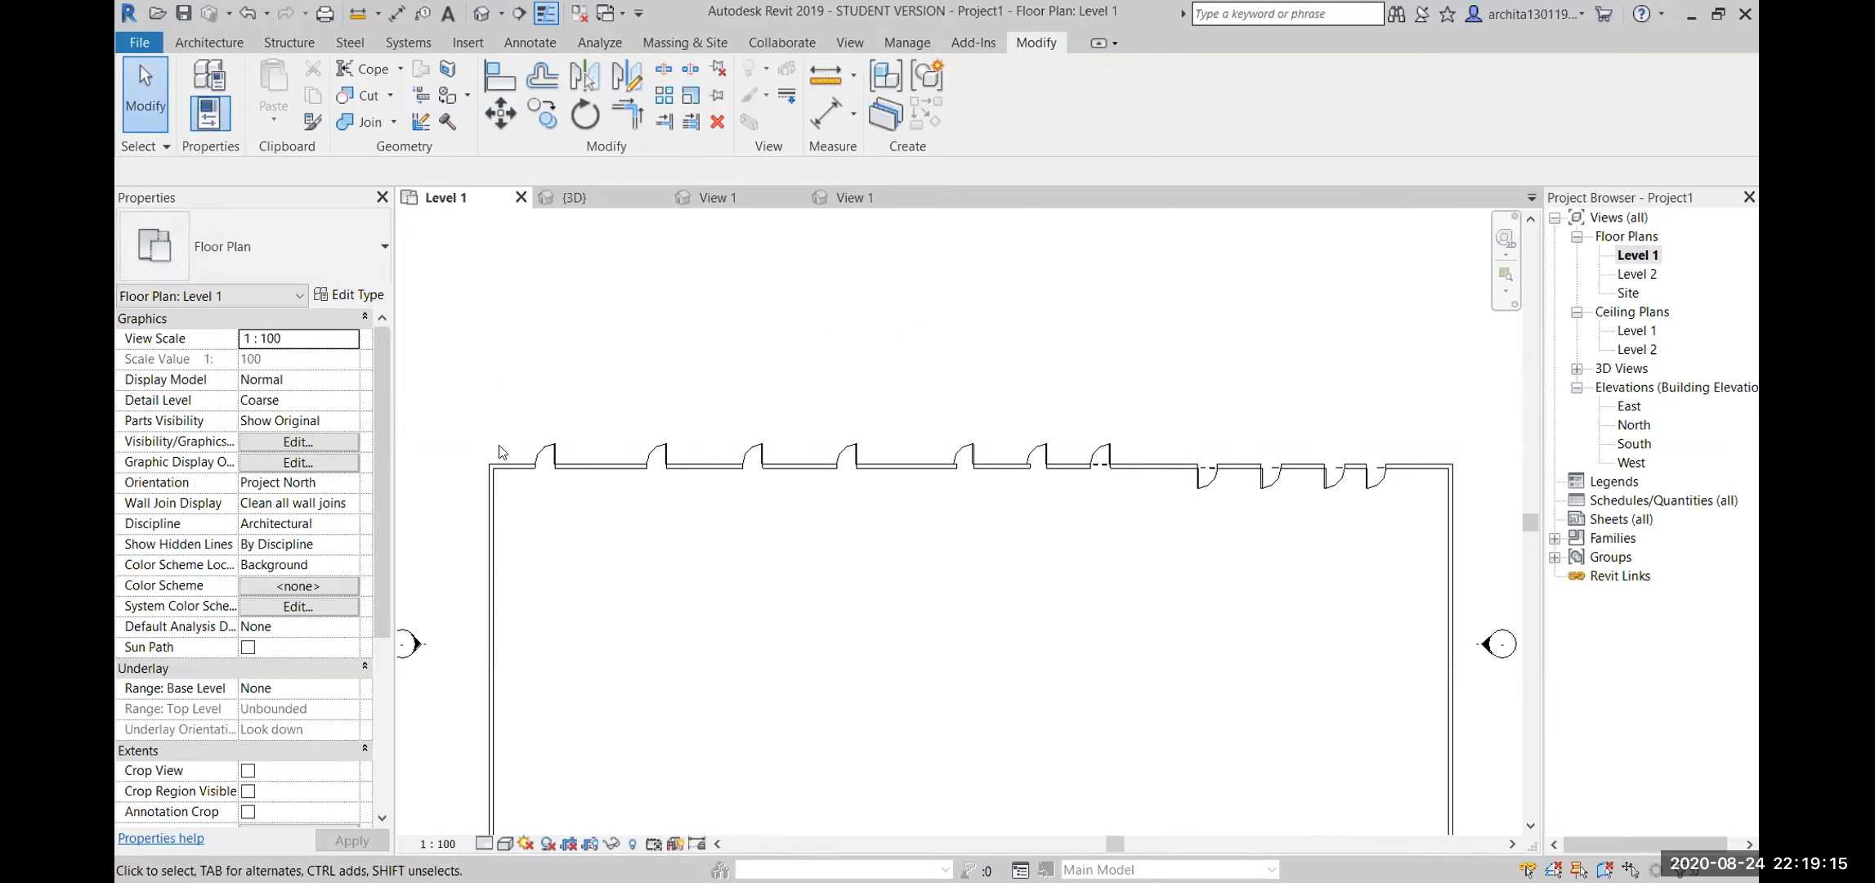
{"action": "left_click", "coordinate": [212, 43]}
{"action": "left_click", "coordinate": [244, 114]}
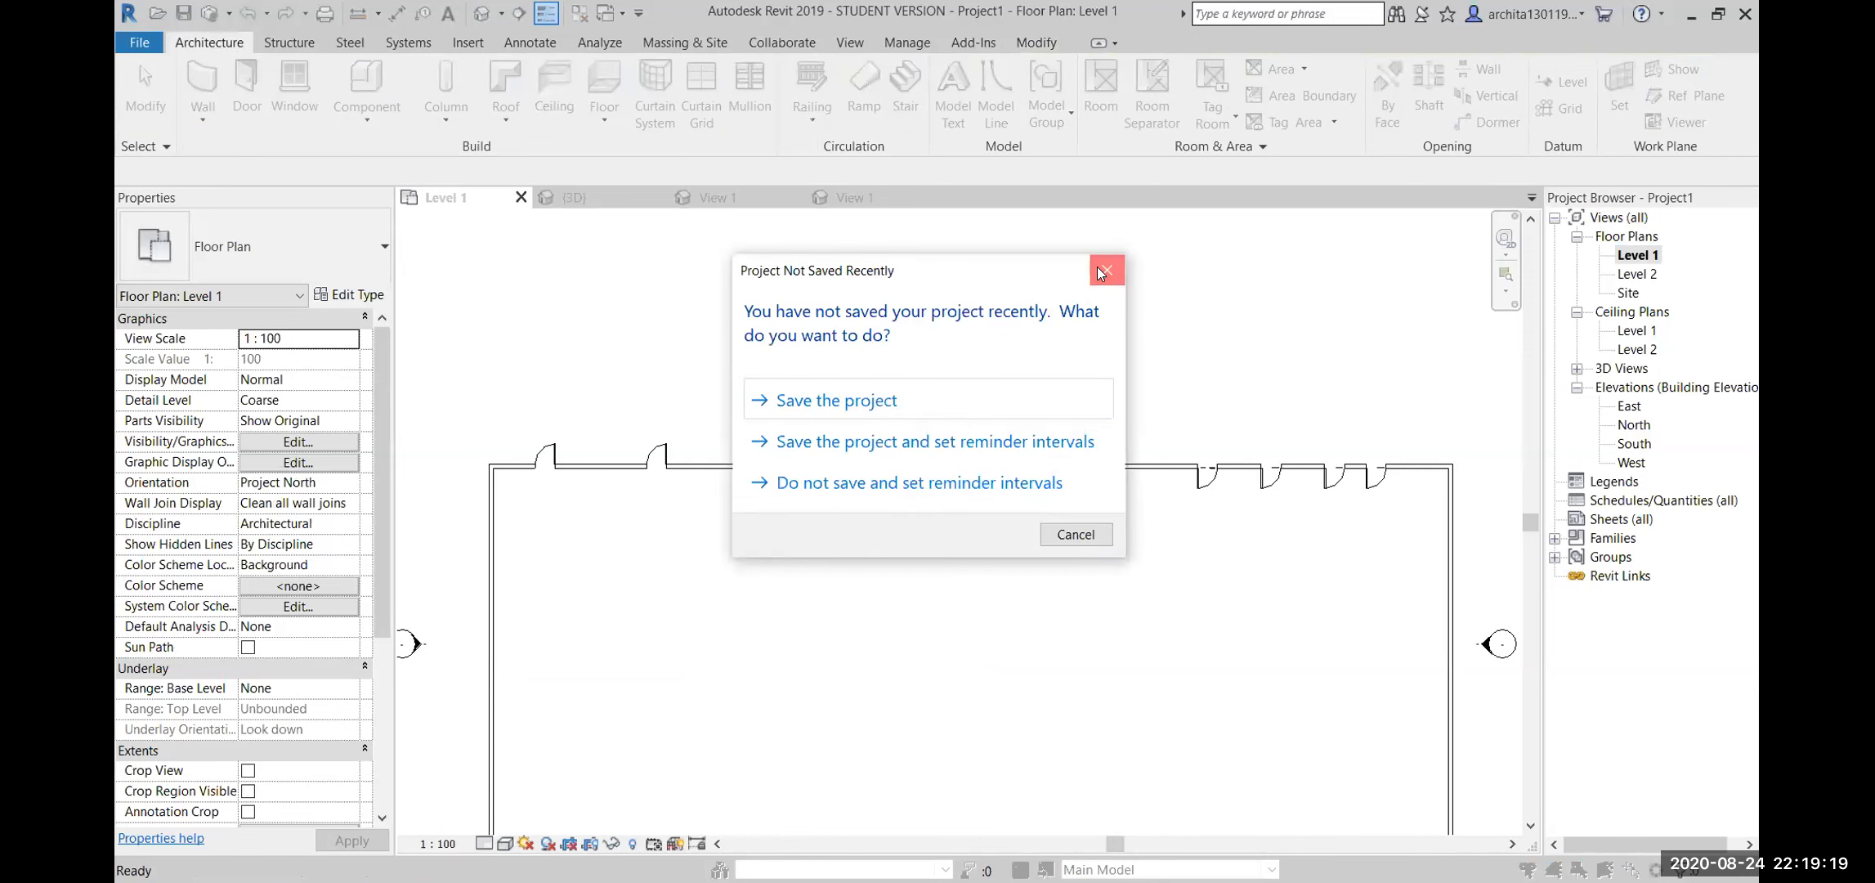
{"action": "left_click", "coordinate": [1126, 255]}
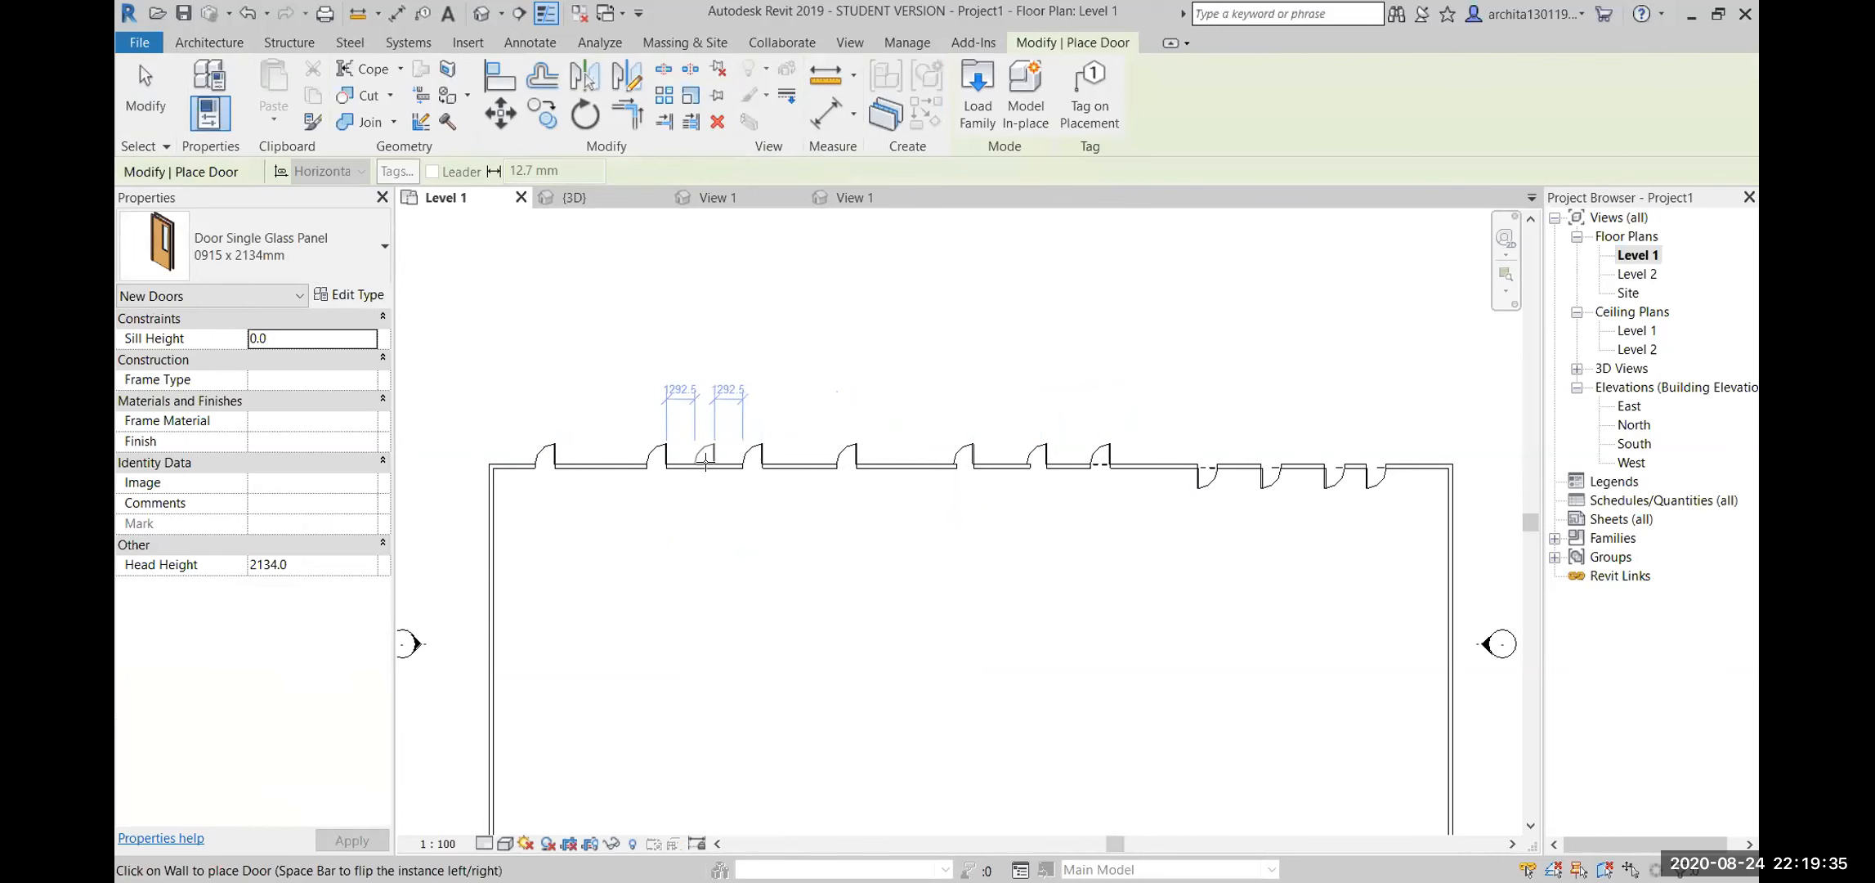
{"action": "key", "text": "Escape"}
{"action": "key", "text": "Escape"}
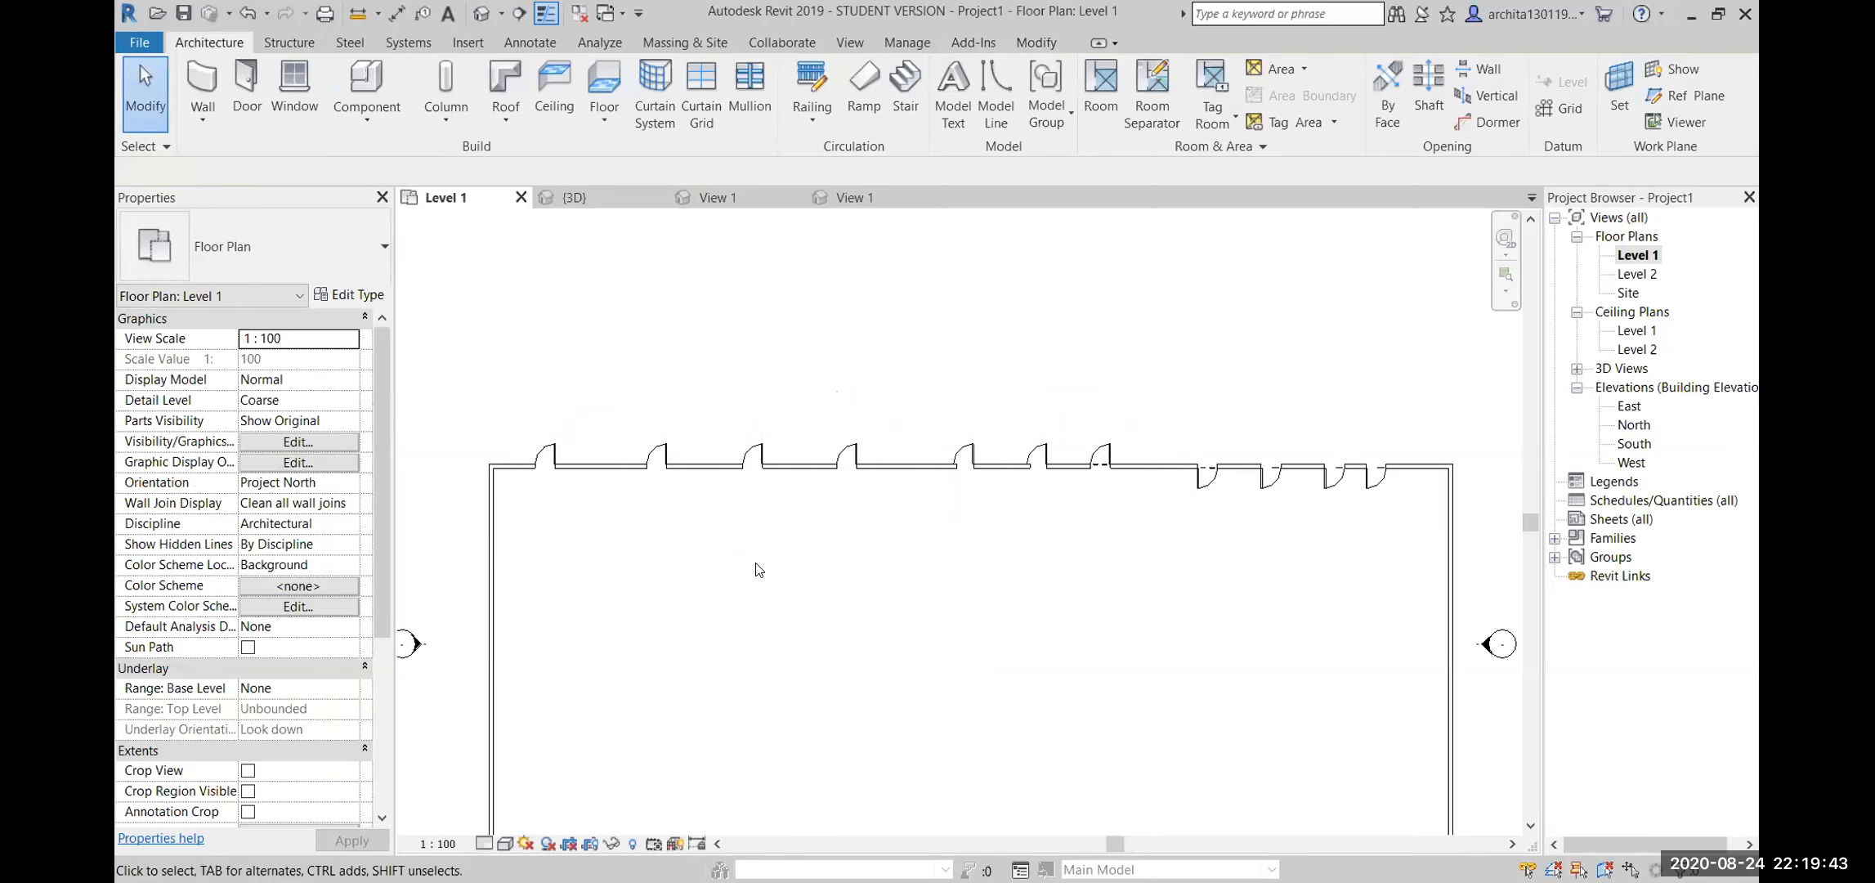
Return to the Door Single Glass Panel family and open its Ground floor plan
{"action": "scroll", "coordinate": [948, 482], "scroll_direction": "down", "scroll_amount": 3}
{"action": "middle_click_drag", "start_coordinate": [920, 508], "coordinate": [1097, 584]}
{"action": "left_click", "coordinate": [850, 199]}
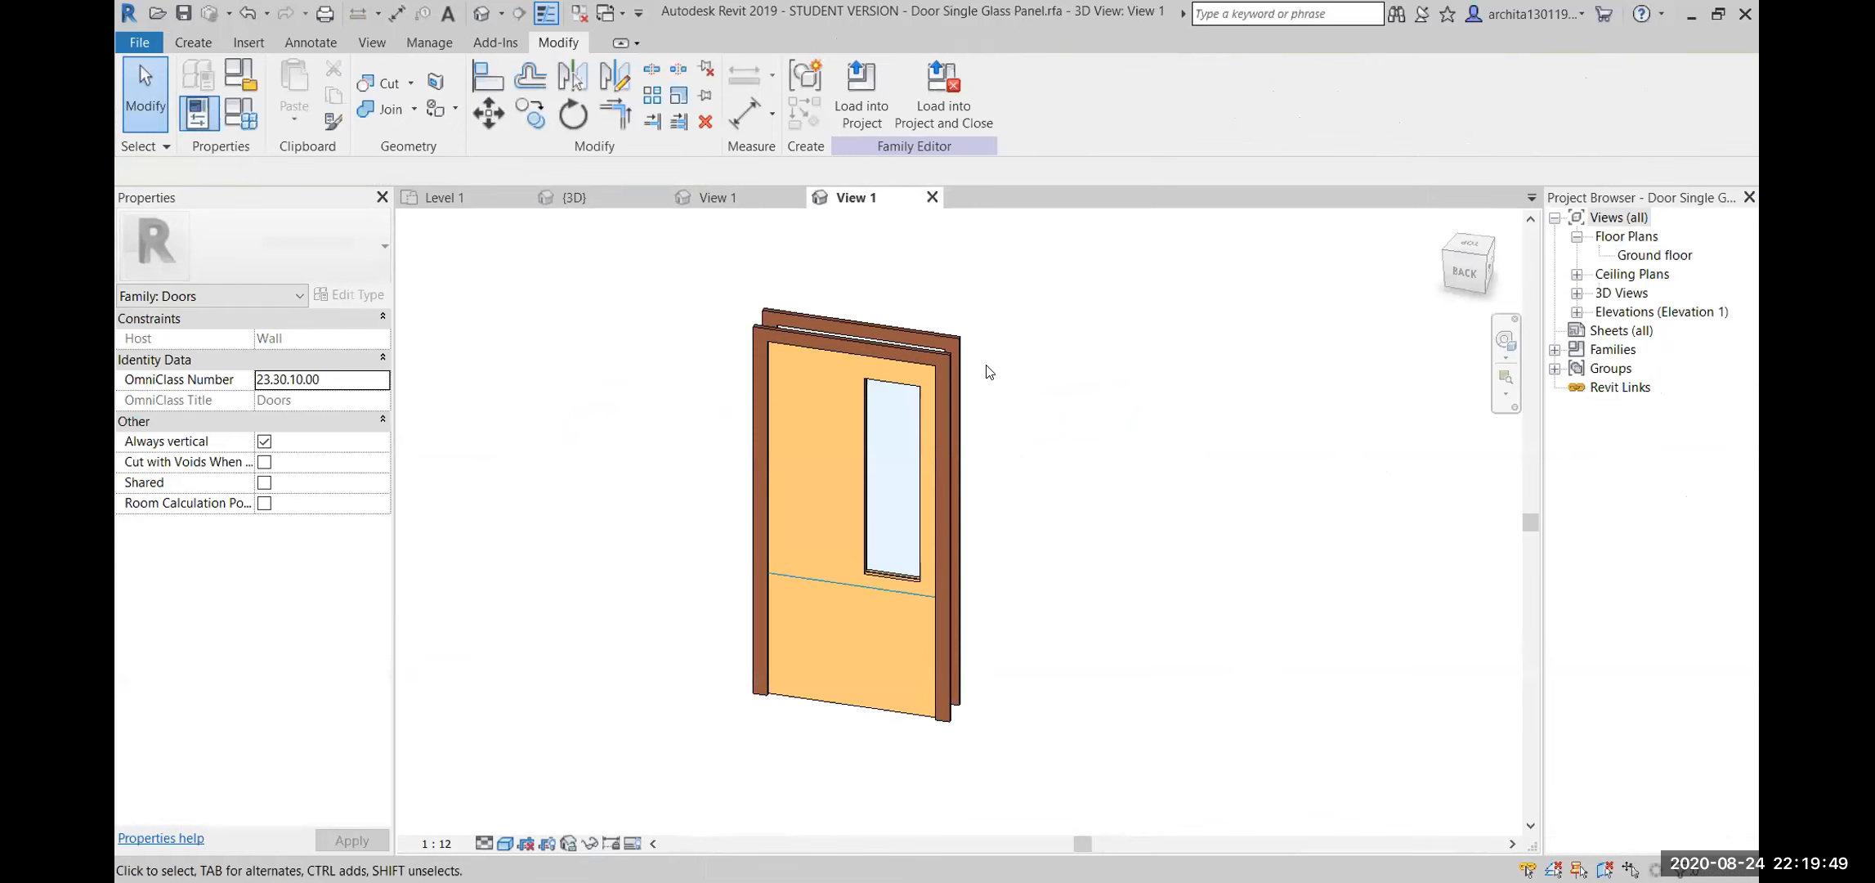
{"action": "left_click", "coordinate": [1677, 255]}
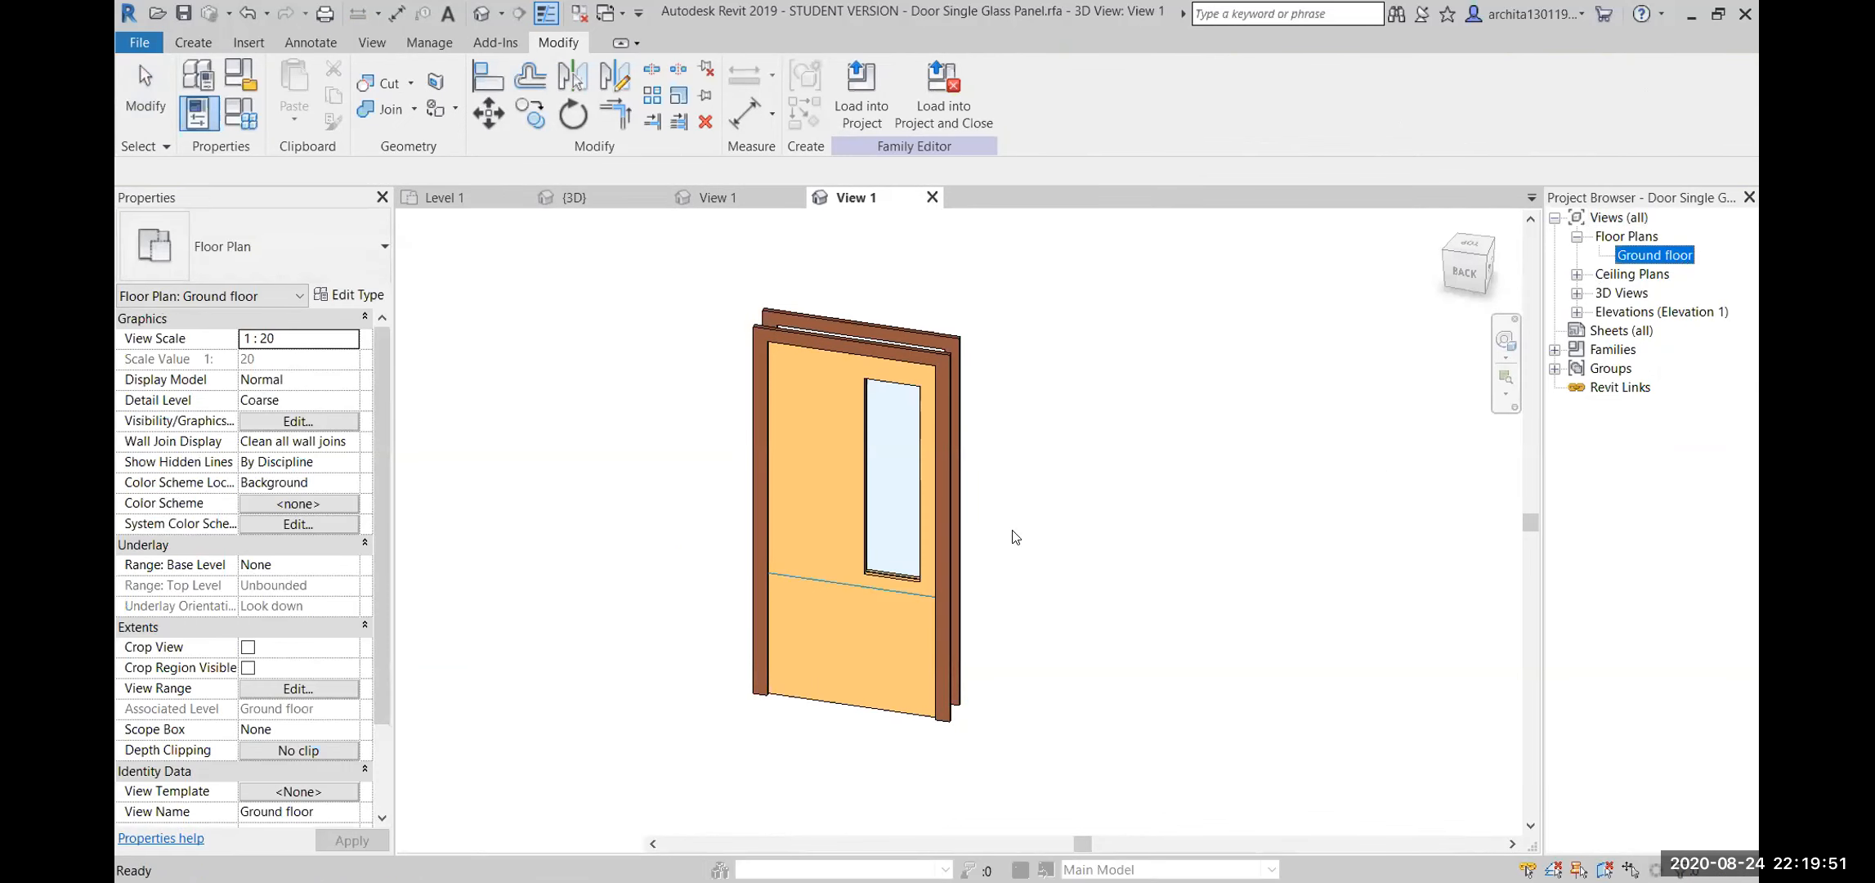
Examine the door's plan representation in the family's Ground floor plan and compare it with the placed doors in Project1's Level 1 plan
{"action": "left_click", "coordinate": [1202, 562]}
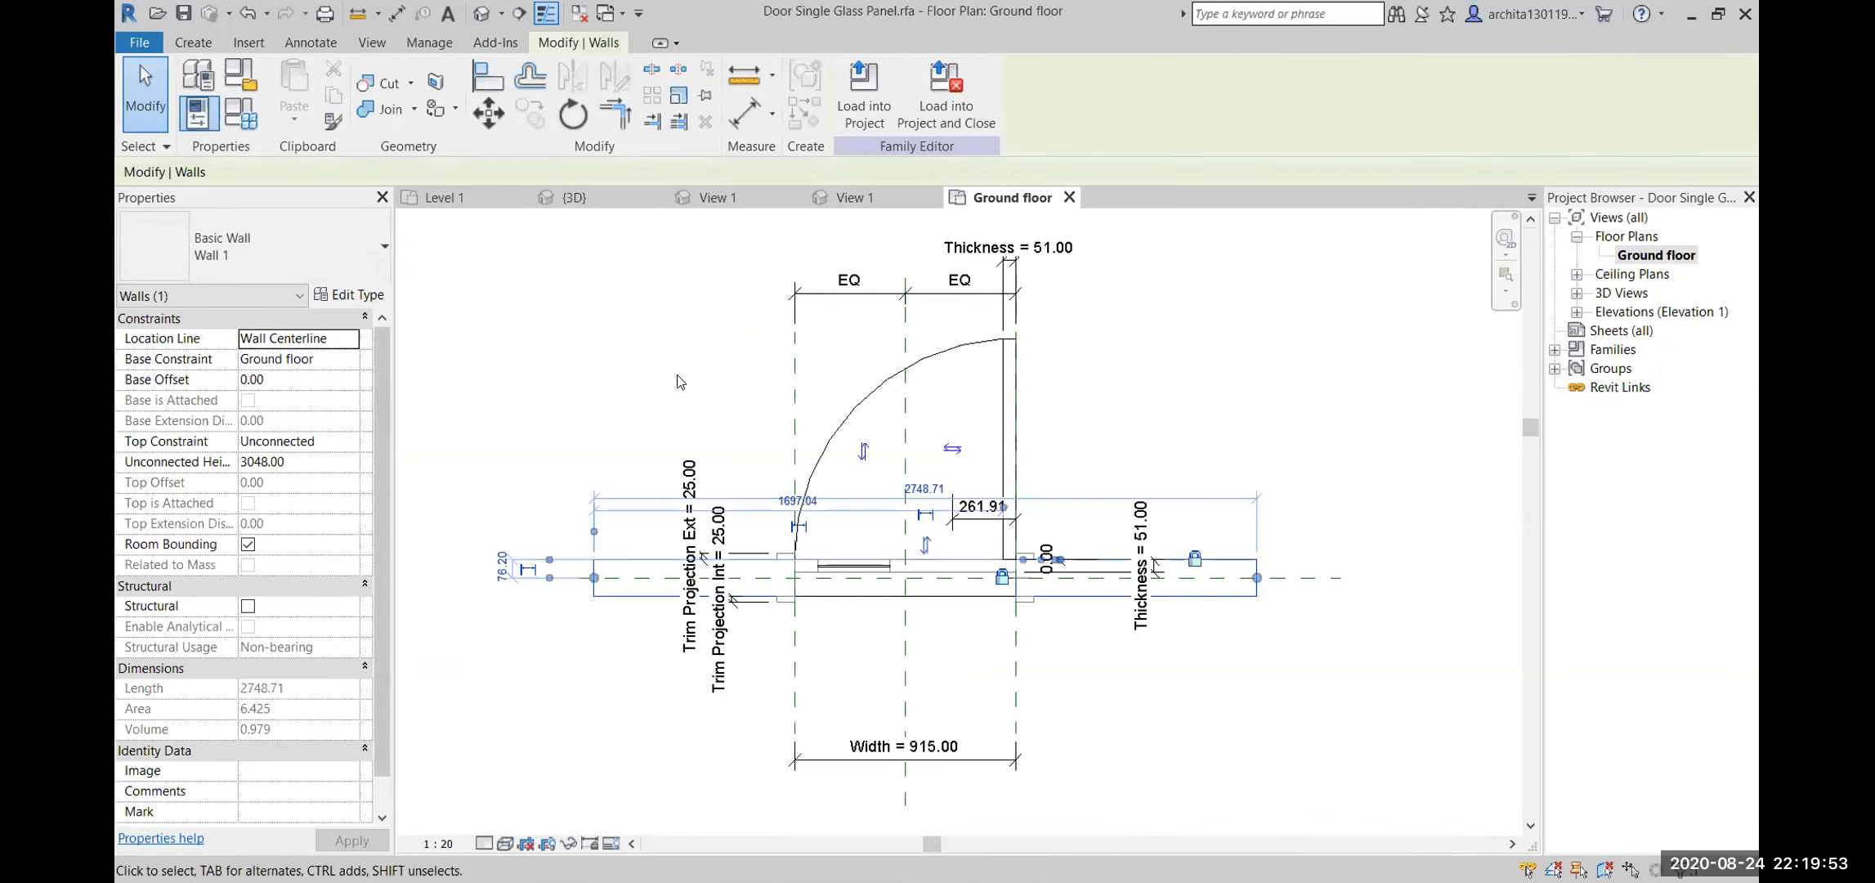
{"action": "left_click", "coordinate": [217, 47]}
{"action": "left_click", "coordinate": [1172, 363]}
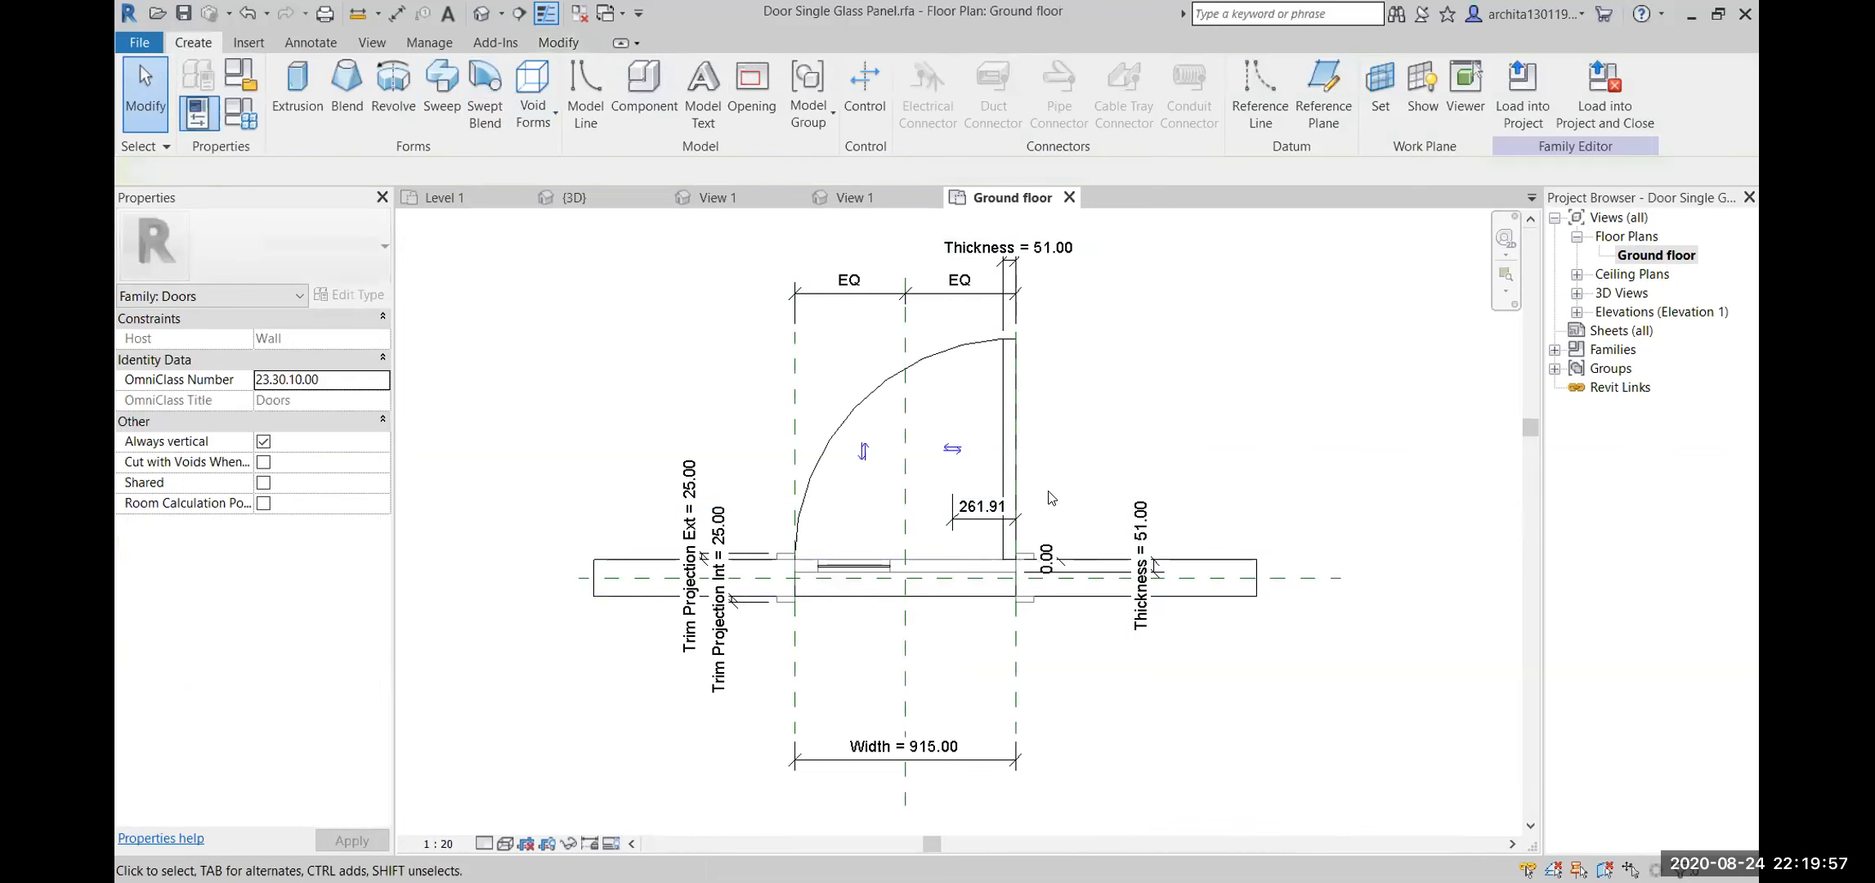
{"action": "scroll", "coordinate": [1134, 423], "scroll_direction": "down", "scroll_amount": 2}
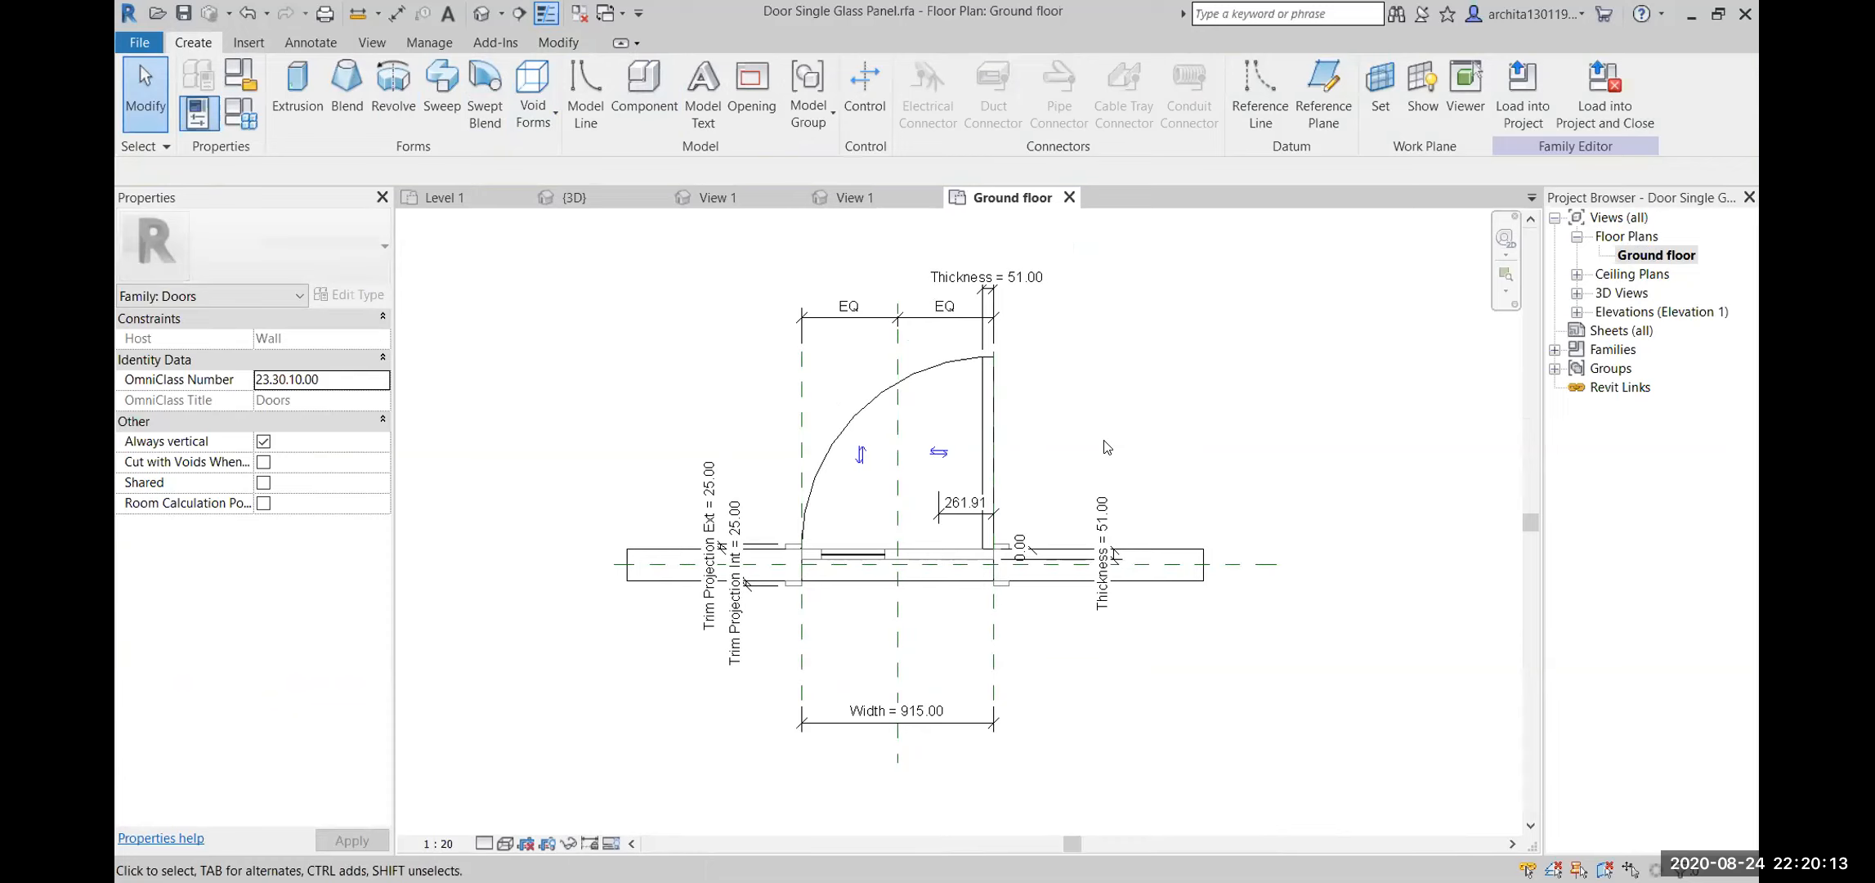
{"action": "left_click", "coordinate": [455, 195]}
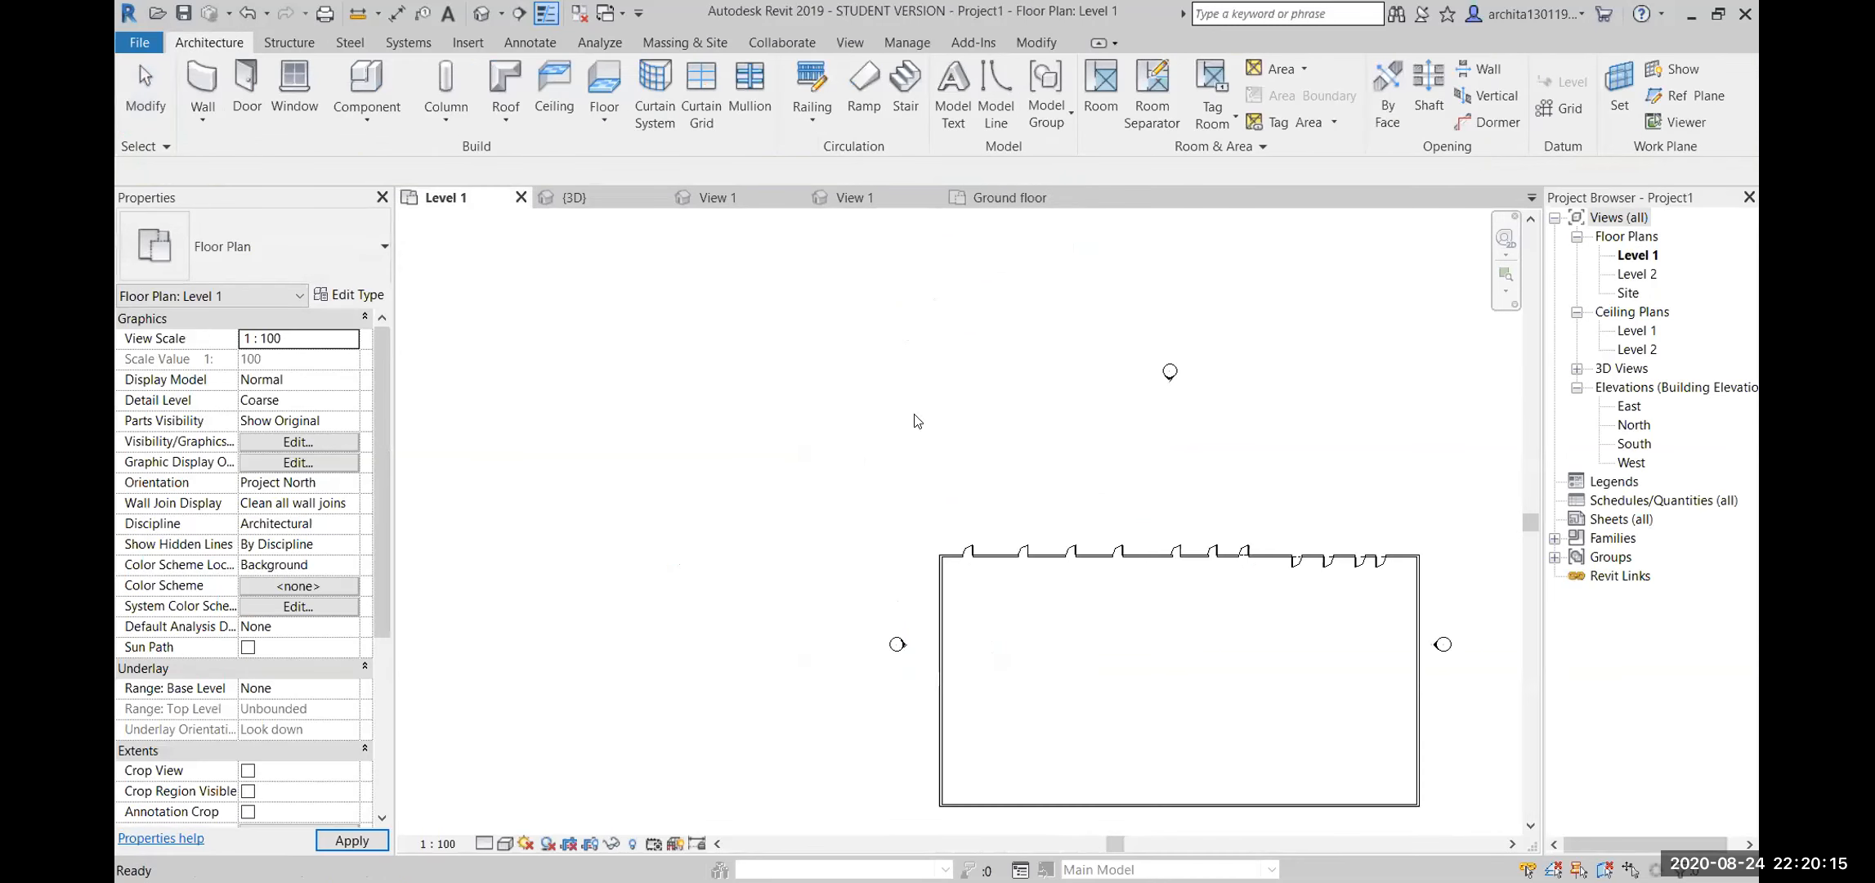
{"action": "scroll", "coordinate": [1349, 564], "scroll_direction": "up", "scroll_amount": 5}
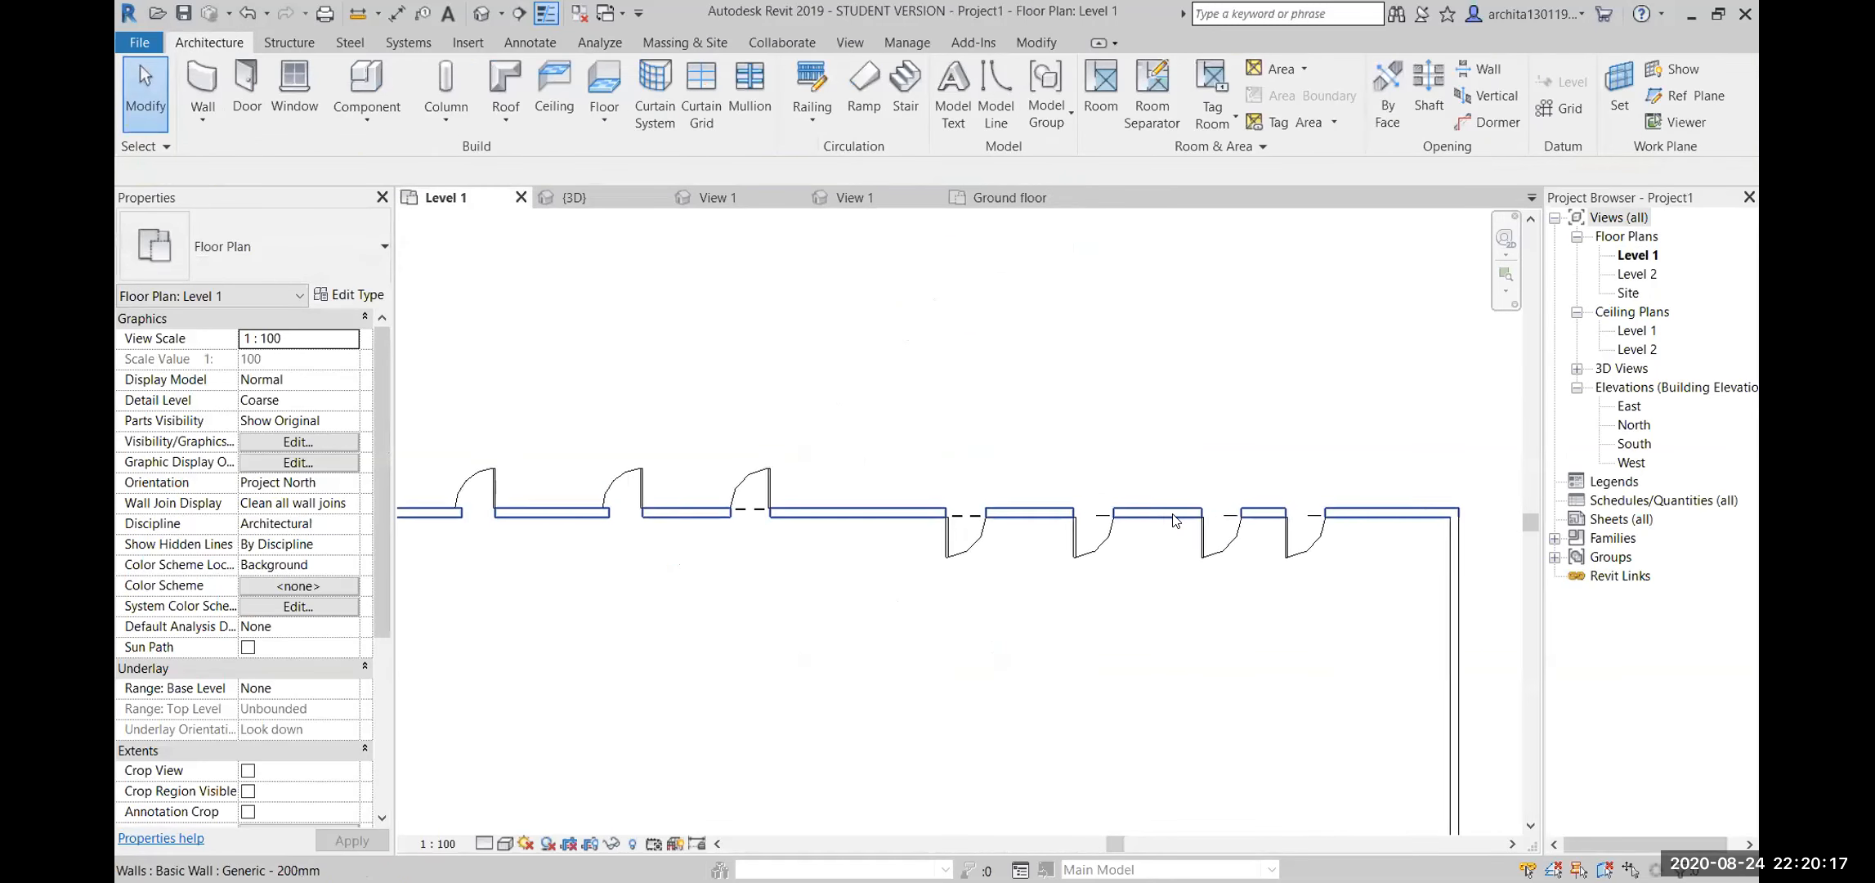
{"action": "scroll", "coordinate": [981, 556], "scroll_direction": "up", "scroll_amount": 4}
{"action": "middle_click_drag", "start_coordinate": [985, 559], "coordinate": [900, 568]}
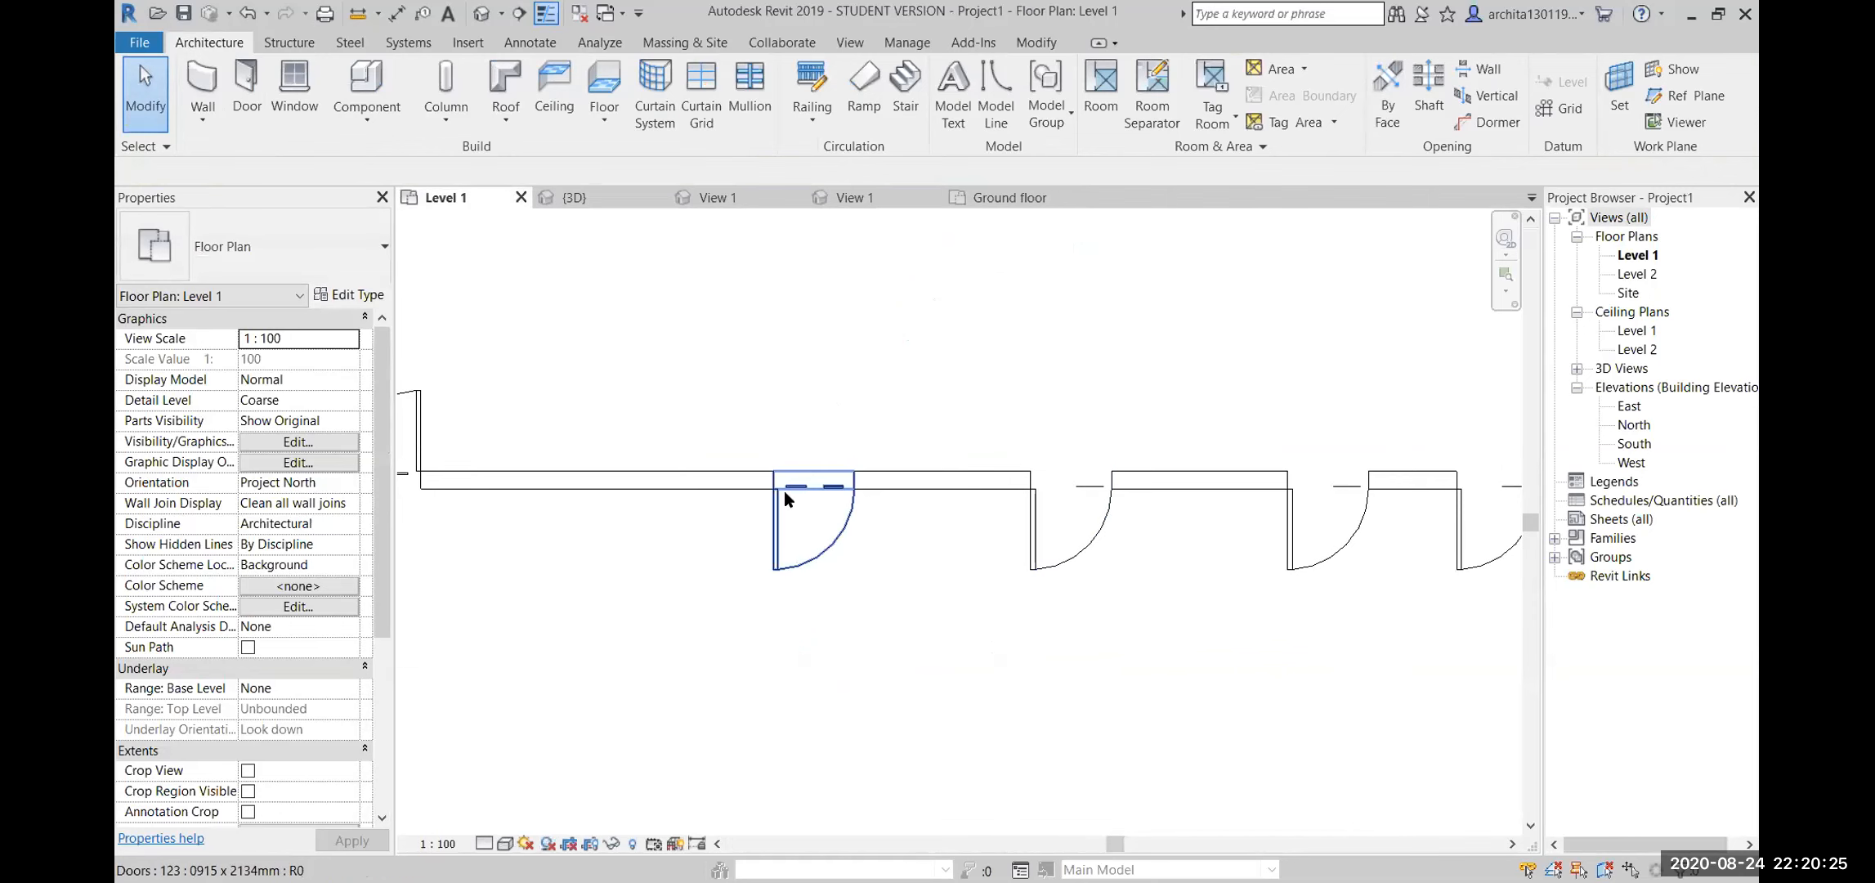
{"action": "middle_click_drag", "start_coordinate": [1219, 562], "coordinate": [1158, 571]}
{"action": "middle_click_drag", "start_coordinate": [1102, 567], "coordinate": [1118, 564]}
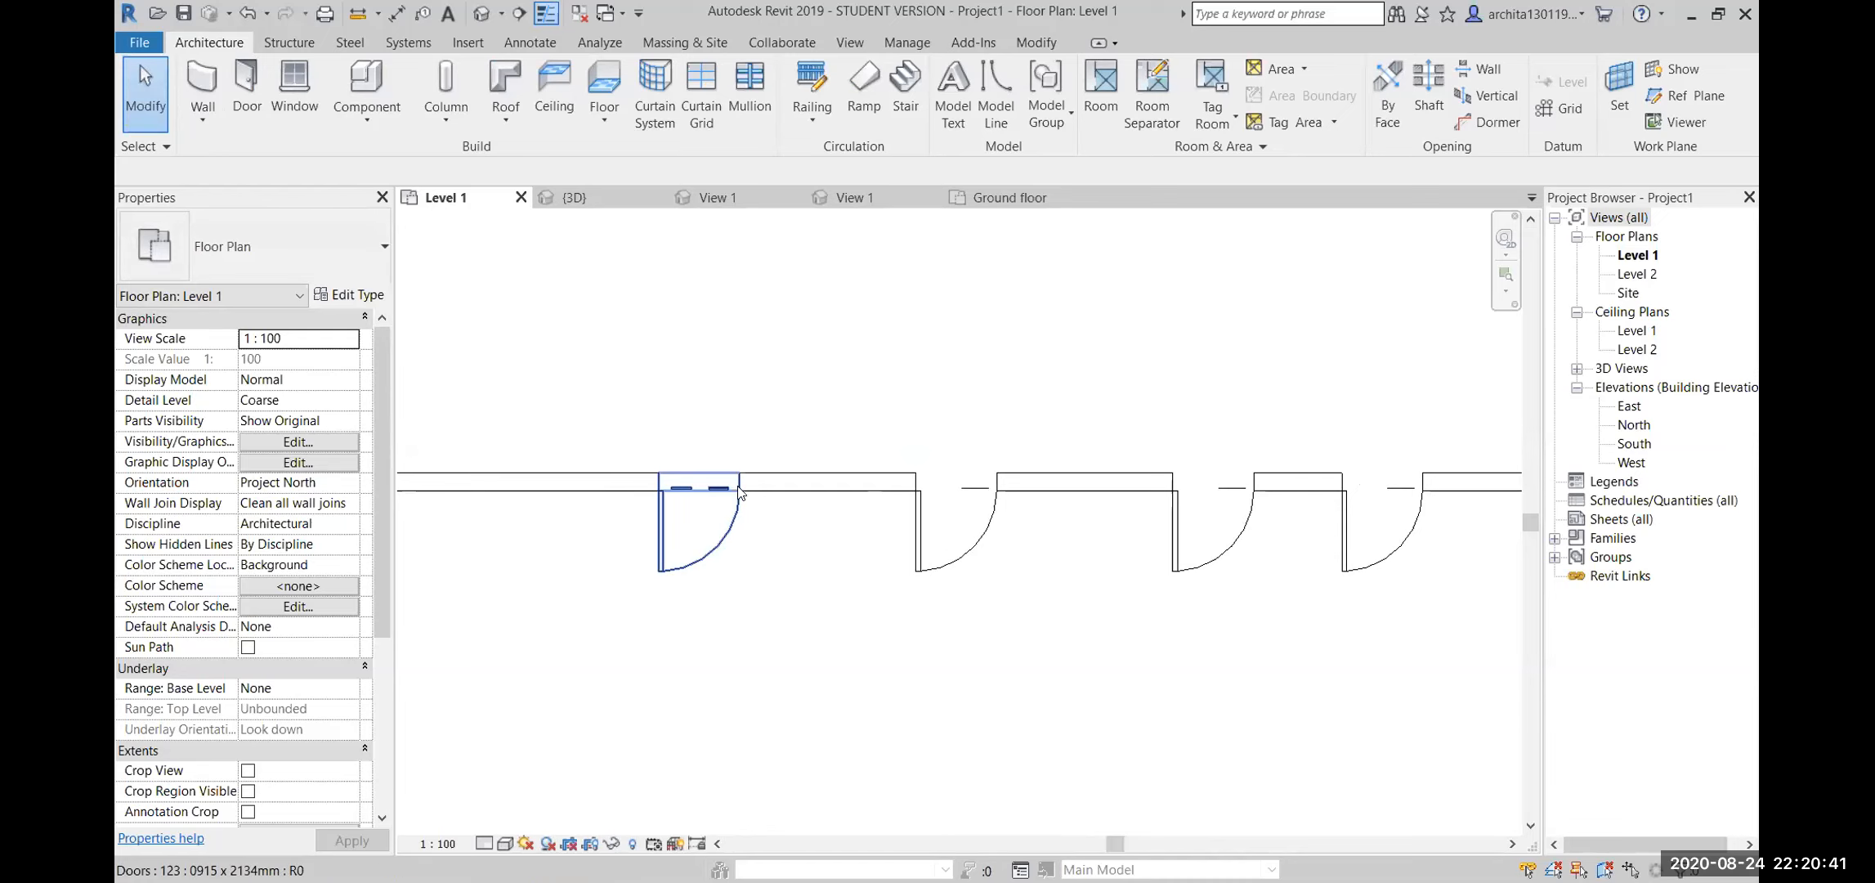
Delete all the doors along the building's upper wall in the Level 1 floor plan
{"action": "scroll", "coordinate": [1117, 519], "scroll_direction": "down", "scroll_amount": 3}
{"action": "scroll", "coordinate": [1251, 557], "scroll_direction": "up", "scroll_amount": 5}
{"action": "scroll", "coordinate": [858, 552], "scroll_direction": "down", "scroll_amount": 7}
{"action": "scroll", "coordinate": [1322, 492], "scroll_direction": "down", "scroll_amount": 3}
{"action": "left_click_drag", "start_coordinate": [654, 406], "coordinate": [1239, 575]}
{"action": "key", "text": "Delete"}
Place a Door Single Glass Panel door of type 0915 x 2134mm near the left end of the upper wall, swinging outward
{"action": "scroll", "coordinate": [799, 452], "scroll_direction": "up", "scroll_amount": 2}
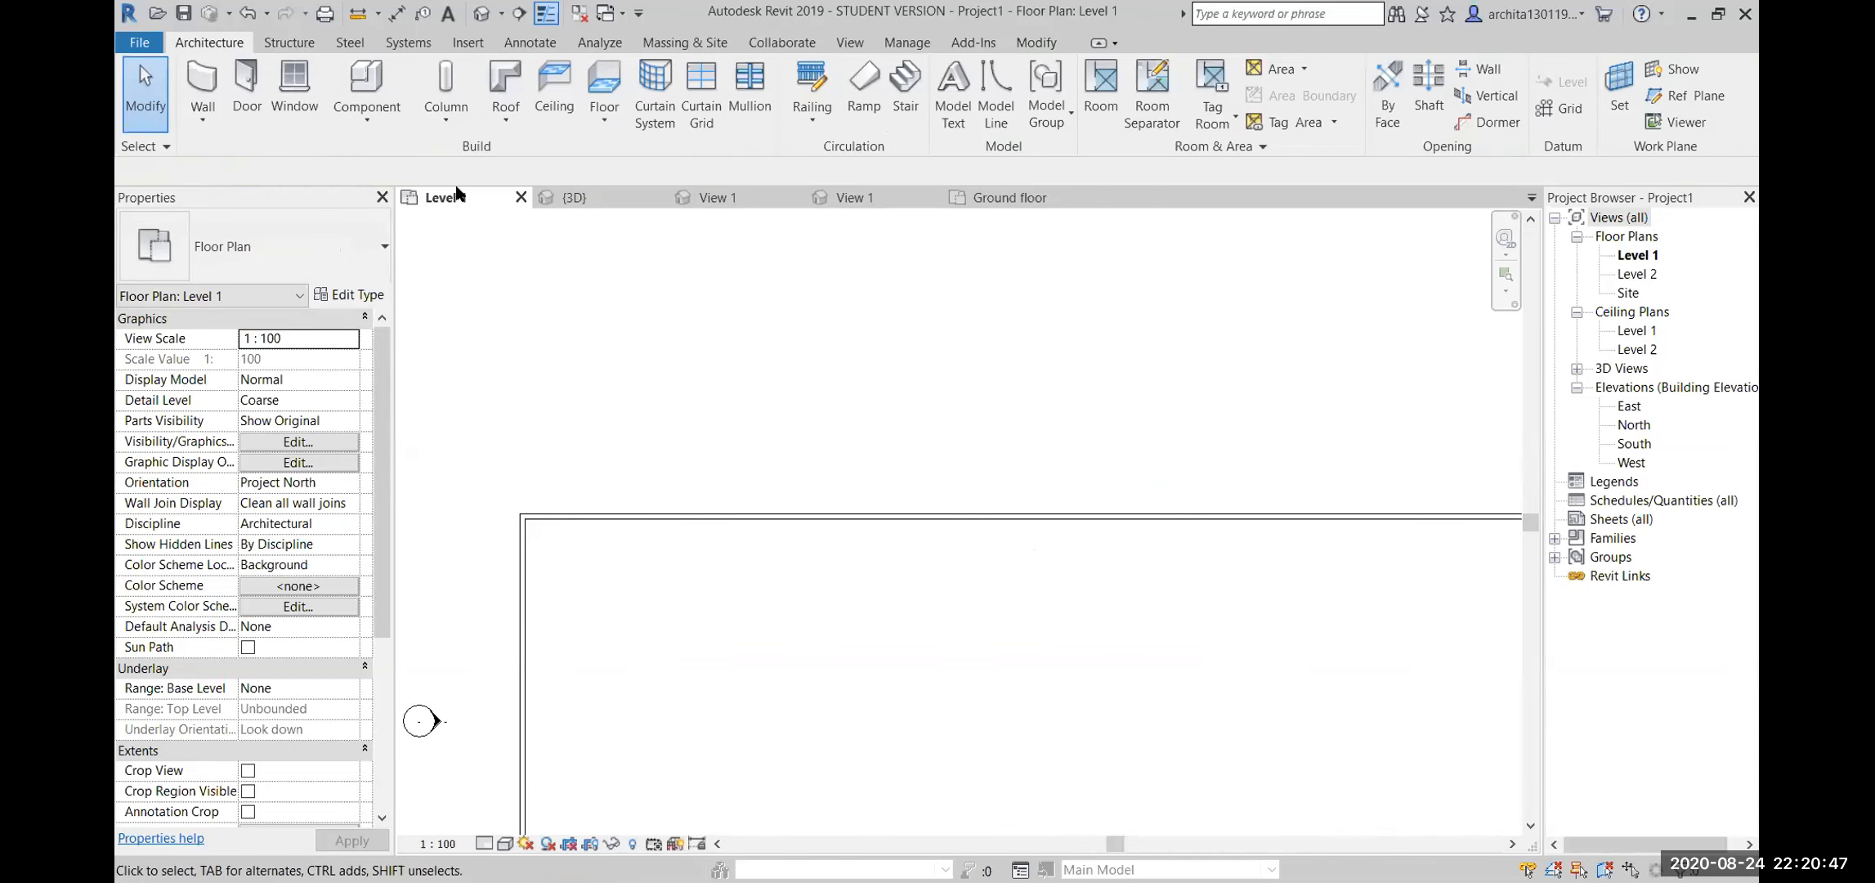
{"action": "left_click", "coordinate": [245, 76]}
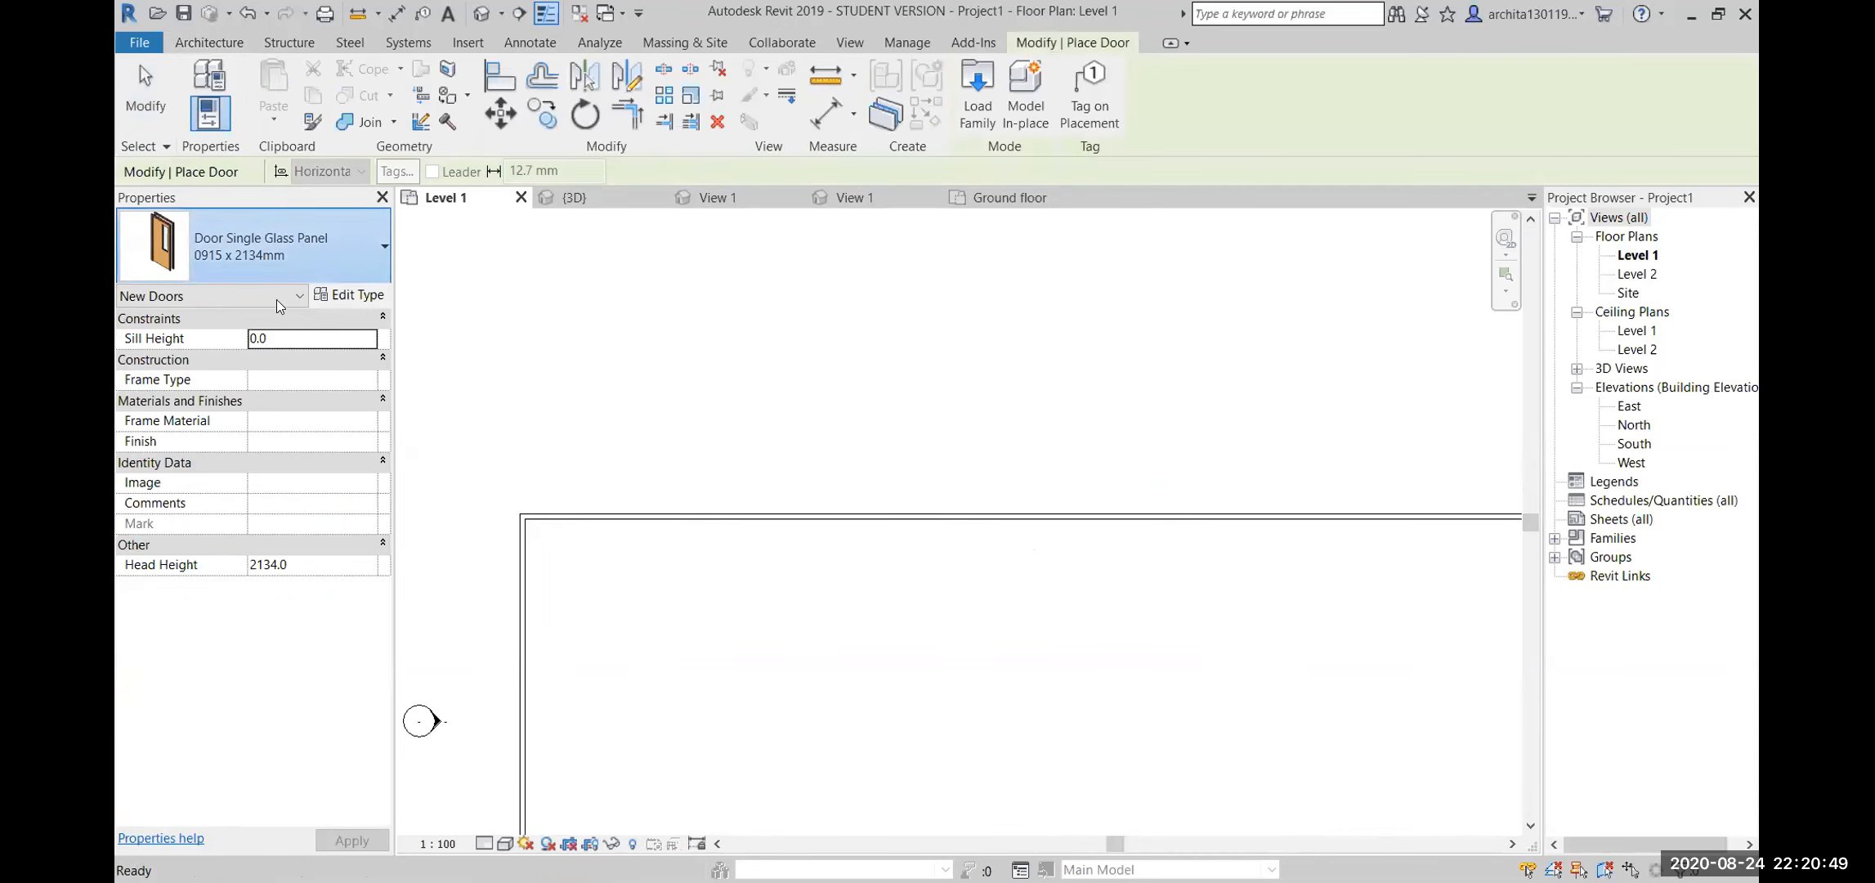
{"action": "left_click", "coordinate": [245, 245]}
{"action": "scroll", "coordinate": [229, 370], "scroll_direction": "up", "scroll_amount": 3}
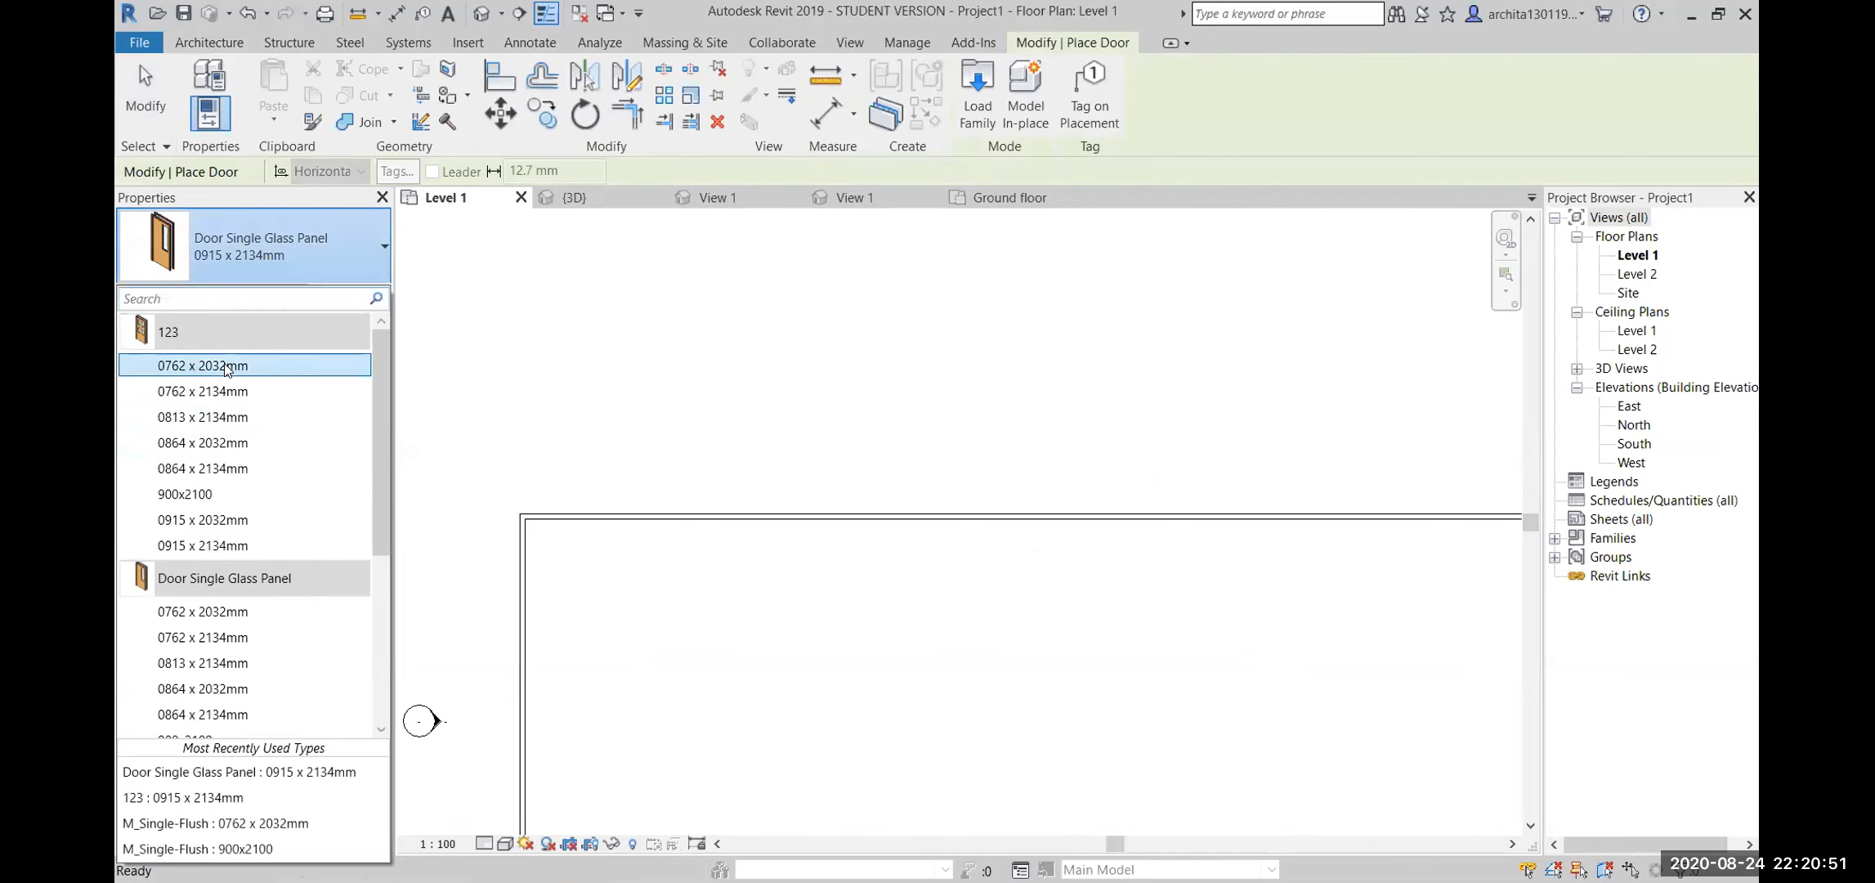
{"action": "scroll", "coordinate": [231, 491], "scroll_direction": "down", "scroll_amount": 3}
{"action": "left_click", "coordinate": [627, 511]}
{"action": "scroll", "coordinate": [627, 510], "scroll_direction": "up", "scroll_amount": 5}
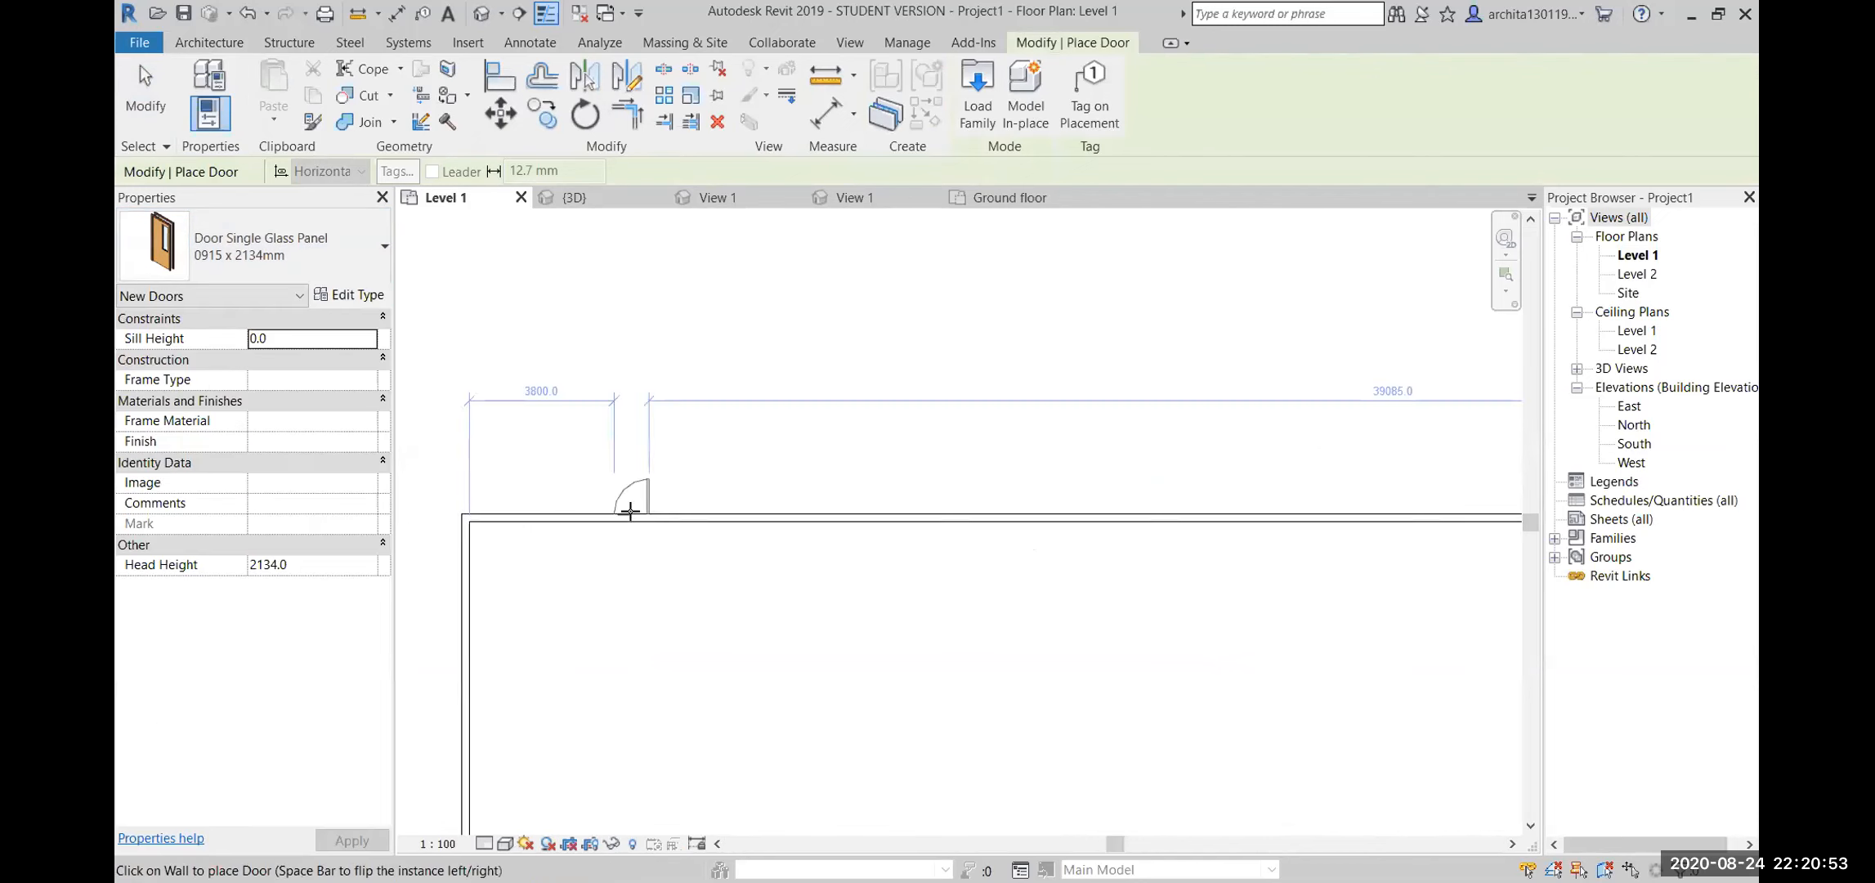
{"action": "left_click", "coordinate": [602, 508]}
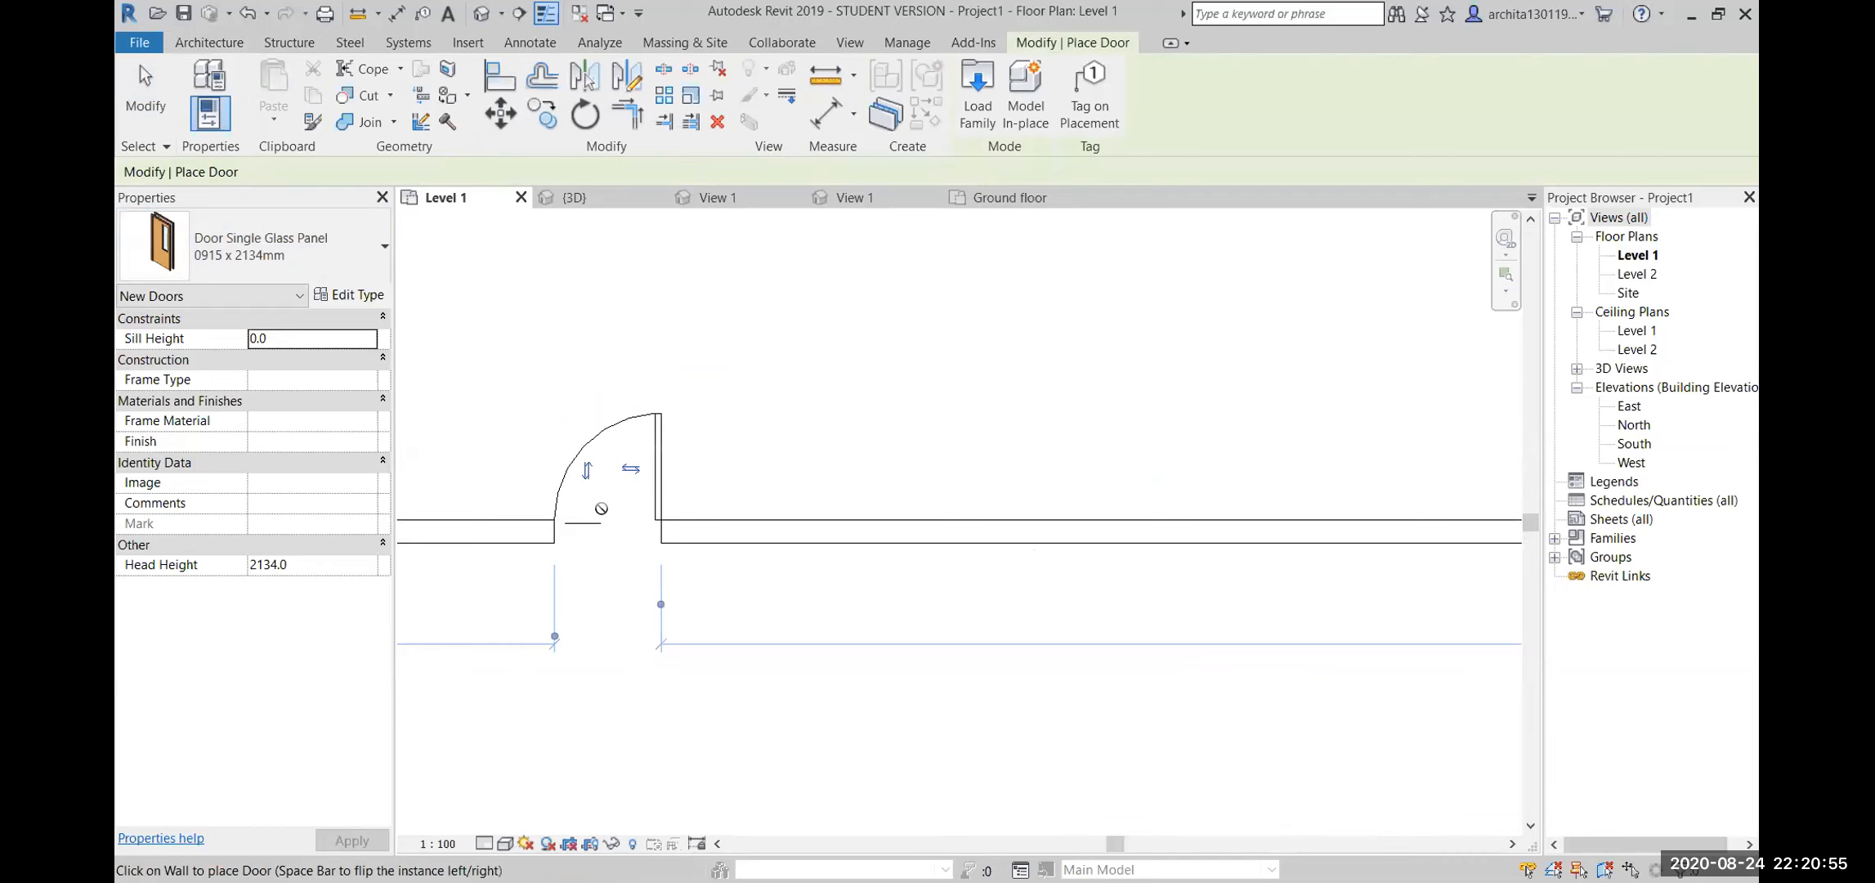
Flip the placed door's facing and hand until its hinge is on the left jamb with the leaf opening upward, and end door placement
{"action": "scroll", "coordinate": [589, 470], "scroll_direction": "up", "scroll_amount": 4}
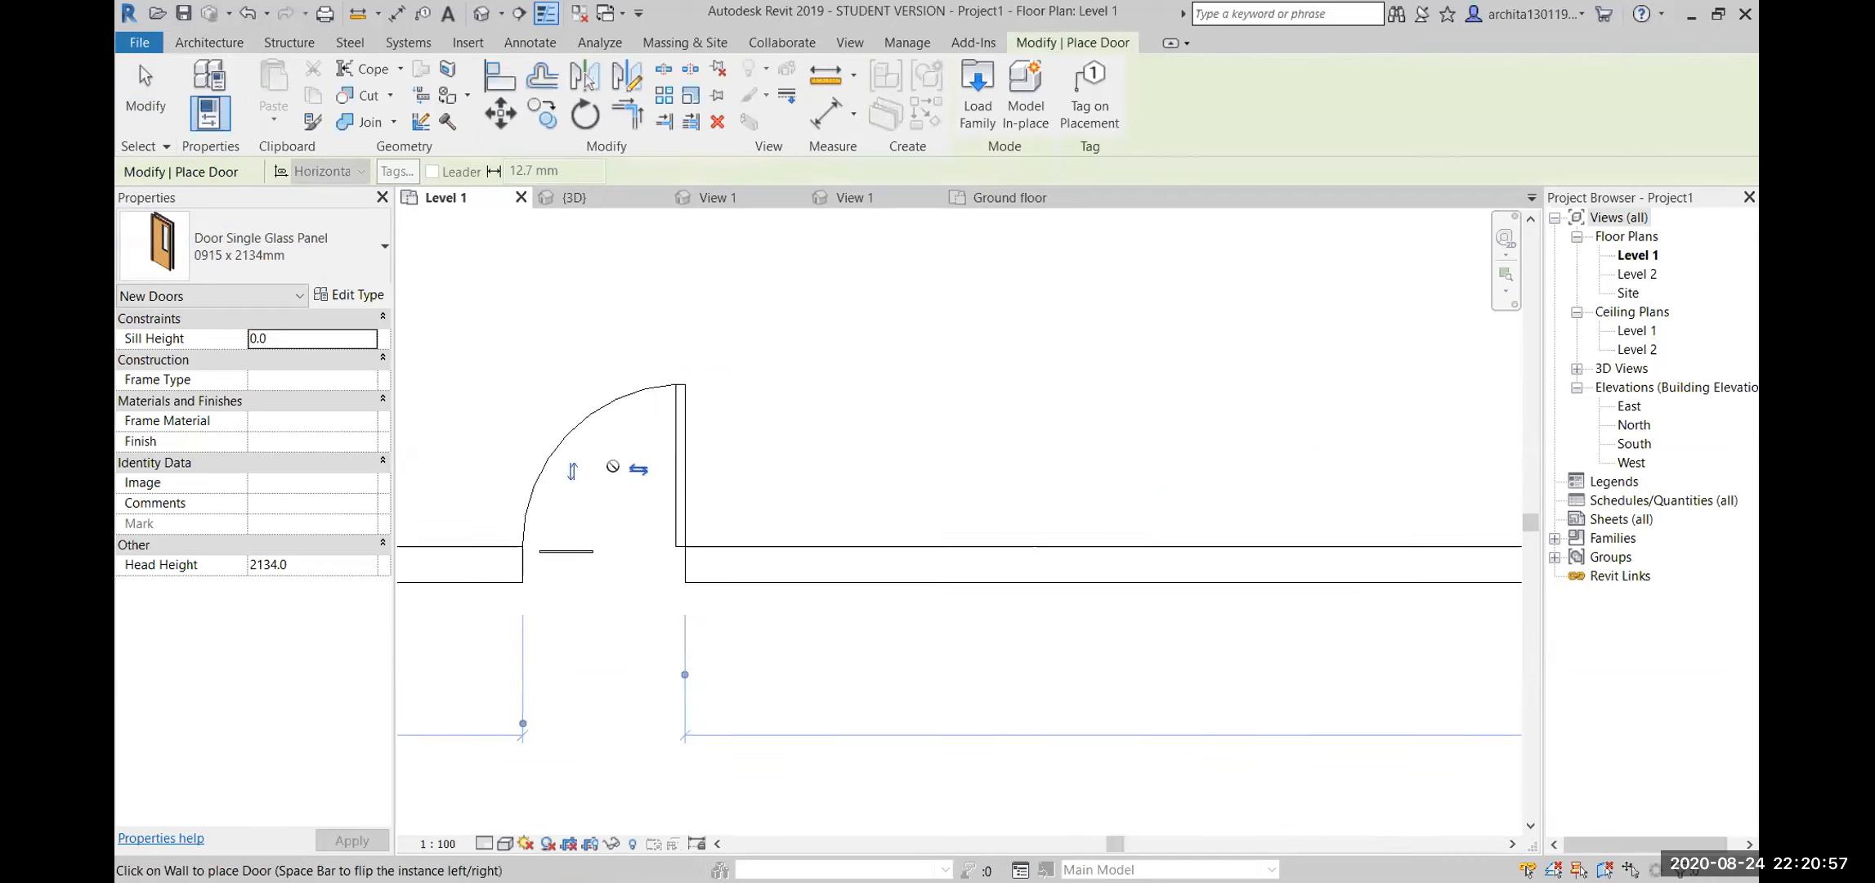
{"action": "left_click", "coordinate": [688, 459]}
{"action": "left_click", "coordinate": [586, 461]}
{"action": "left_click", "coordinate": [588, 462]}
{"action": "left_click", "coordinate": [585, 744]}
{"action": "left_click", "coordinate": [688, 460]}
{"action": "left_click", "coordinate": [586, 461]}
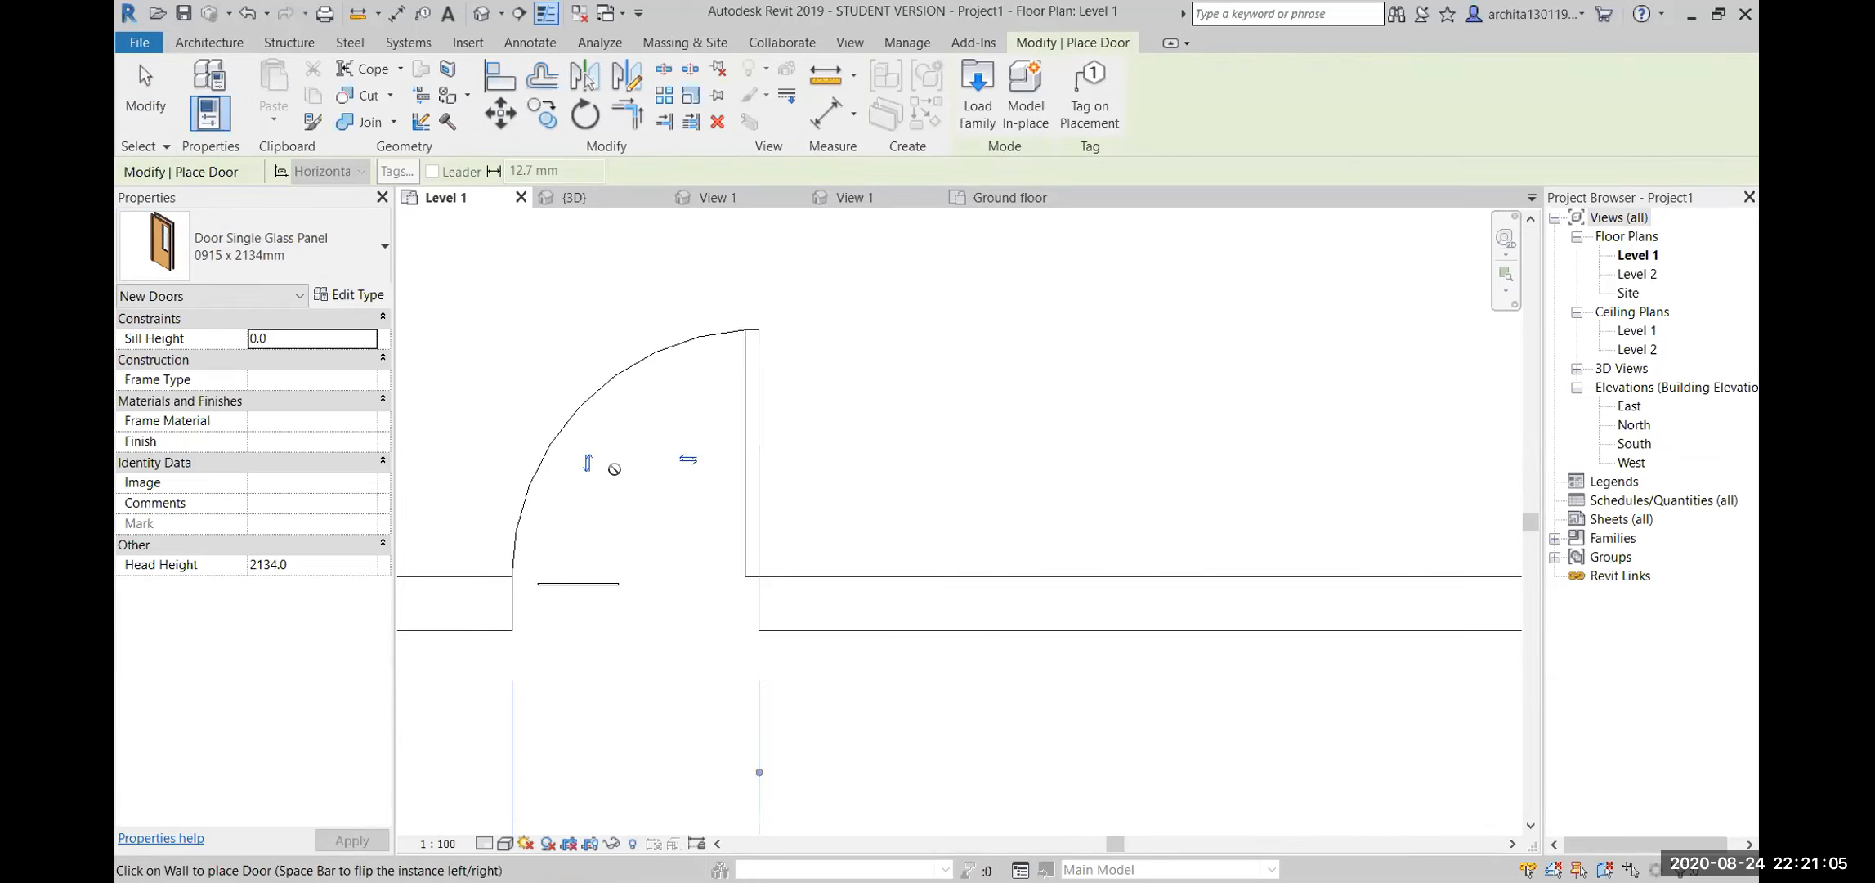
{"action": "left_click", "coordinate": [587, 462]}
{"action": "left_click", "coordinate": [585, 744]}
{"action": "left_click", "coordinate": [688, 459]}
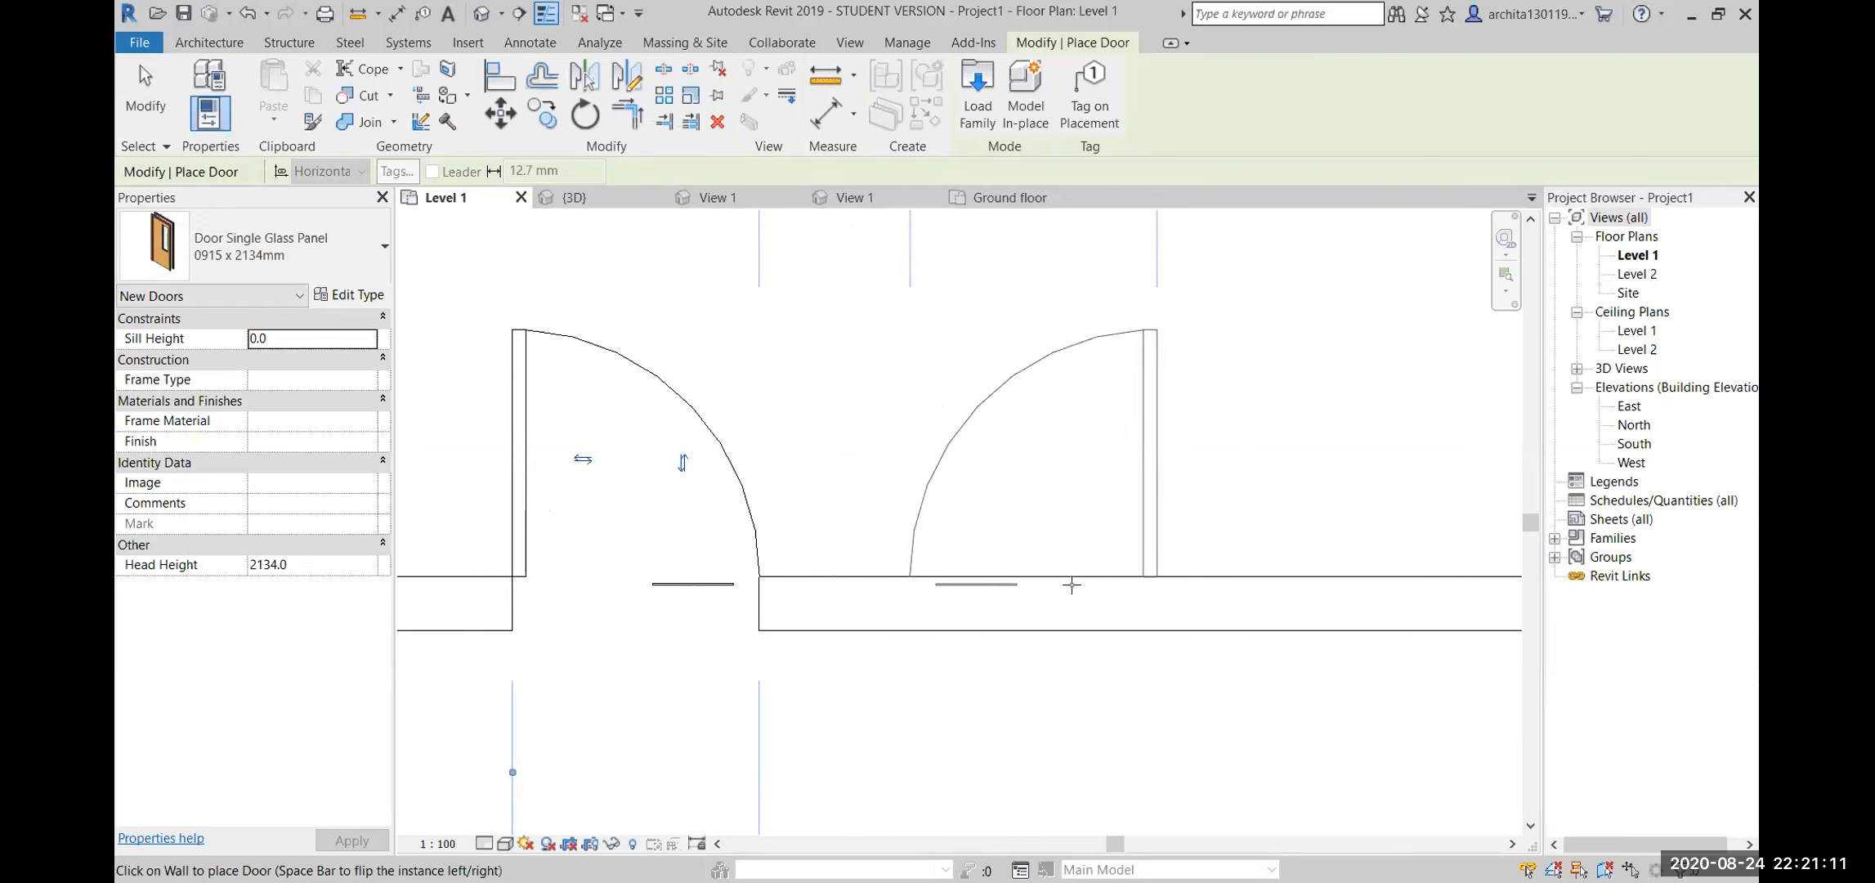
{"action": "key", "text": "Escape"}
{"action": "key", "text": "Escape"}
{"action": "scroll", "coordinate": [764, 574], "scroll_direction": "down", "scroll_amount": 1}
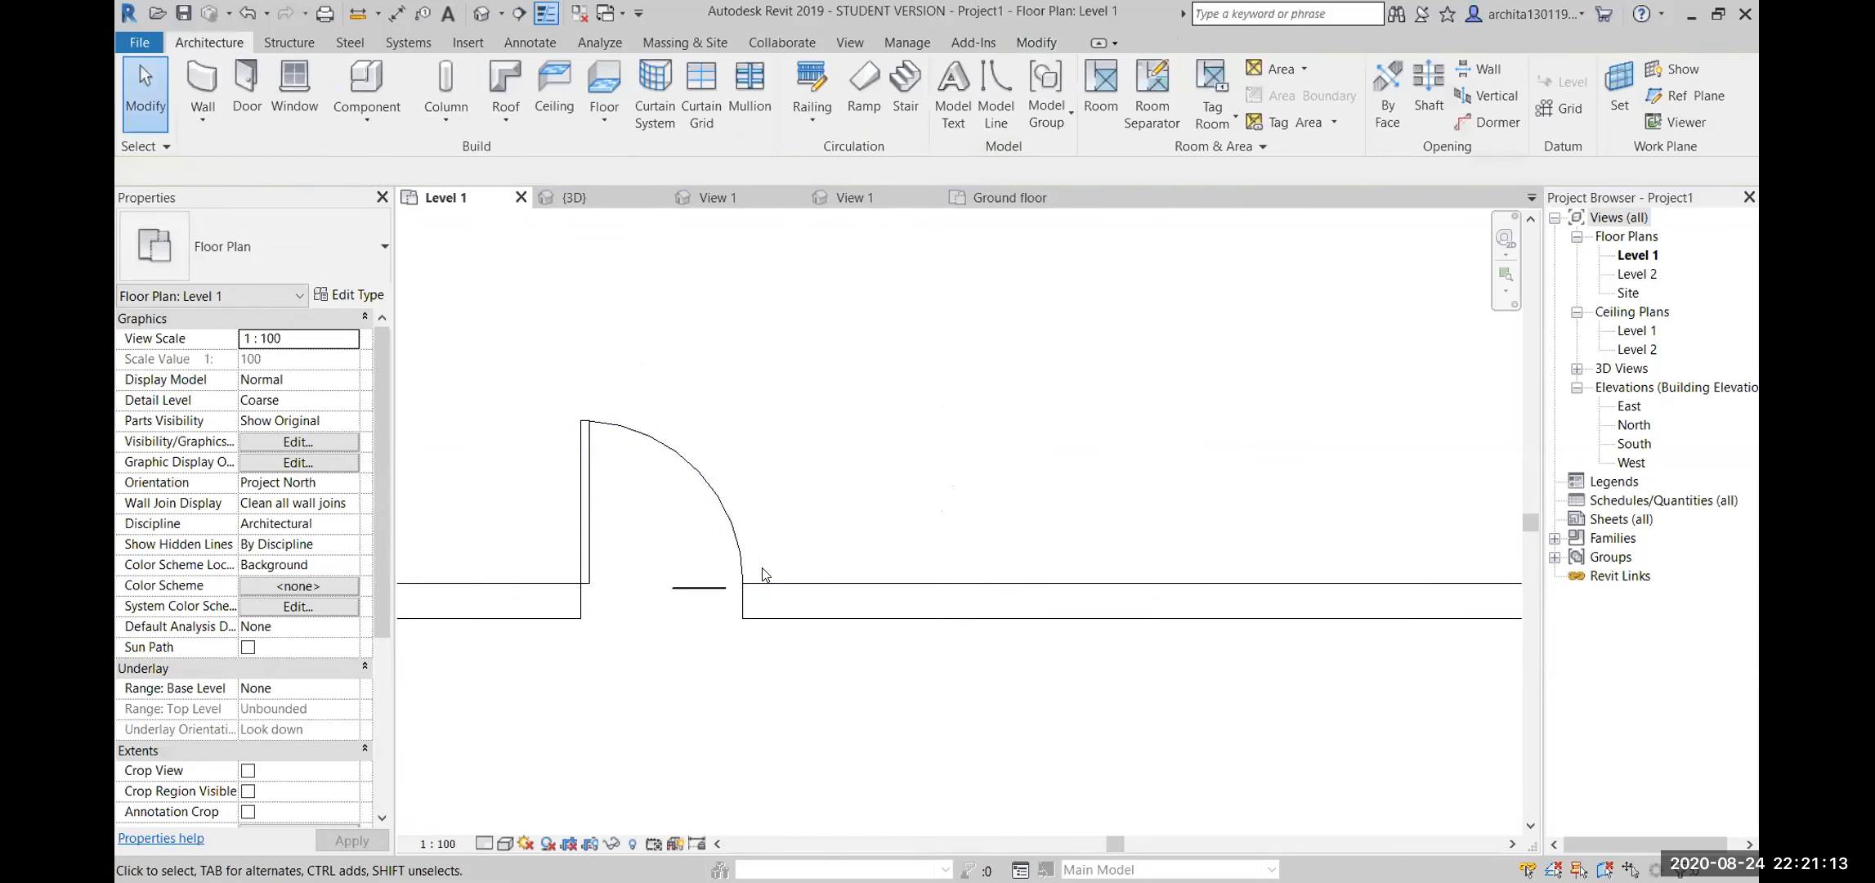
Check the door in the project's 3D view and examine the glass extrusion in the Door Single Glass Panel family view
{"action": "left_click", "coordinate": [596, 199]}
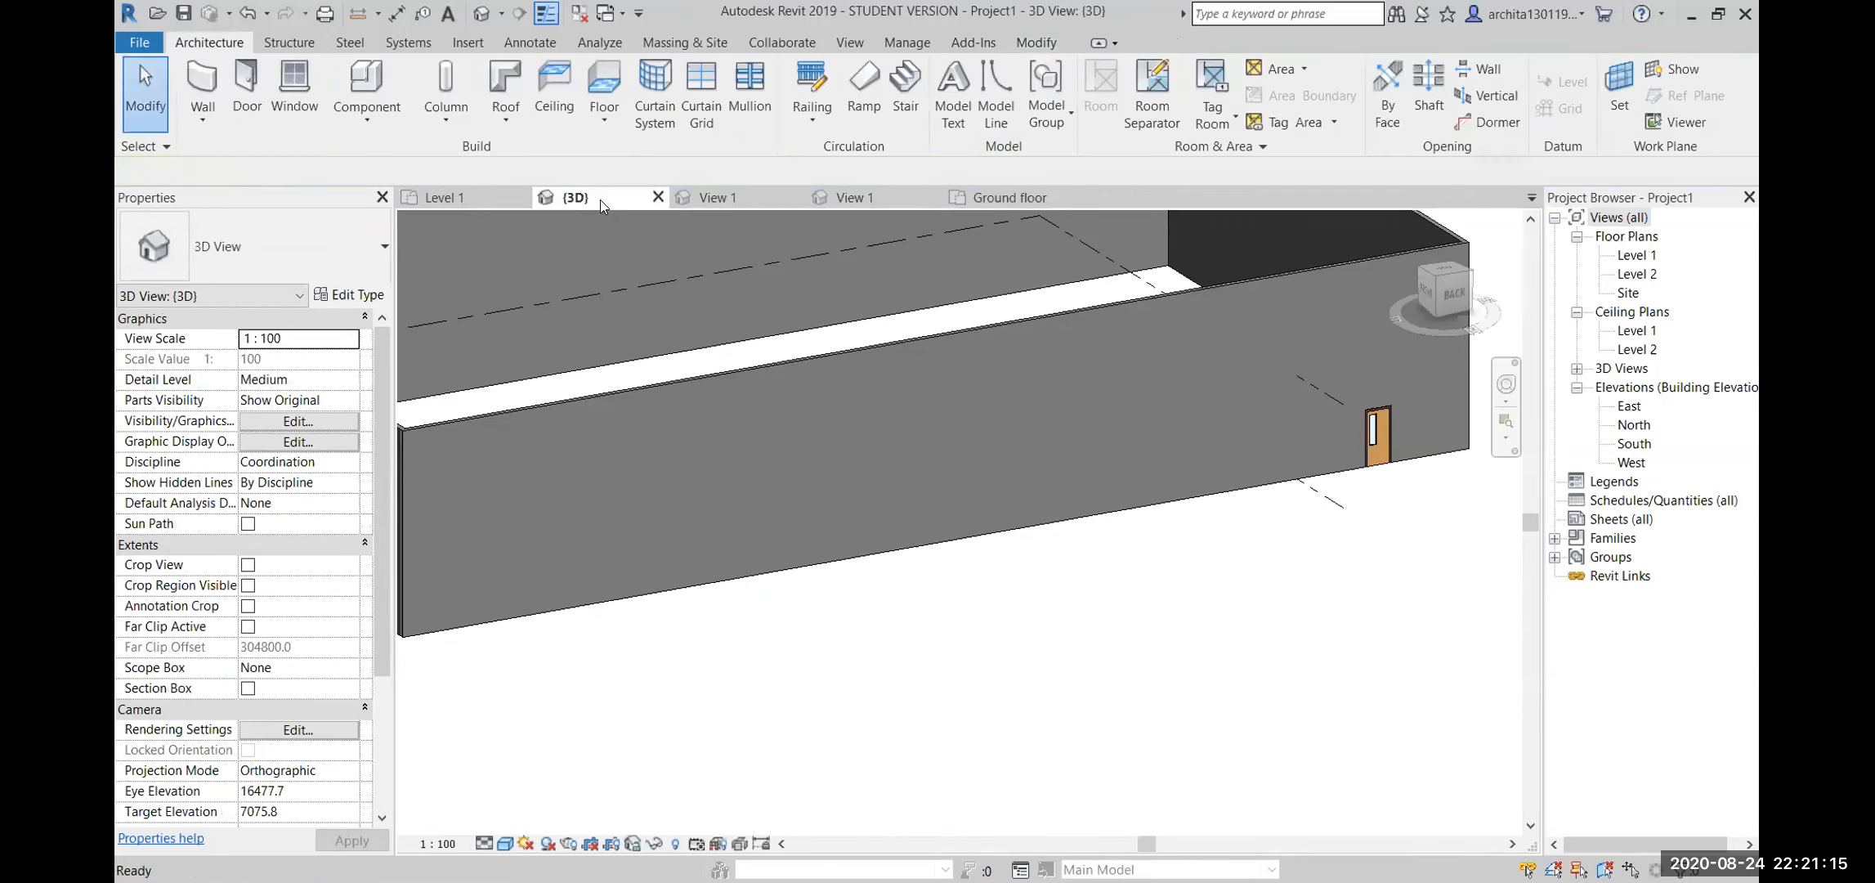
{"action": "left_click", "coordinate": [736, 197]}
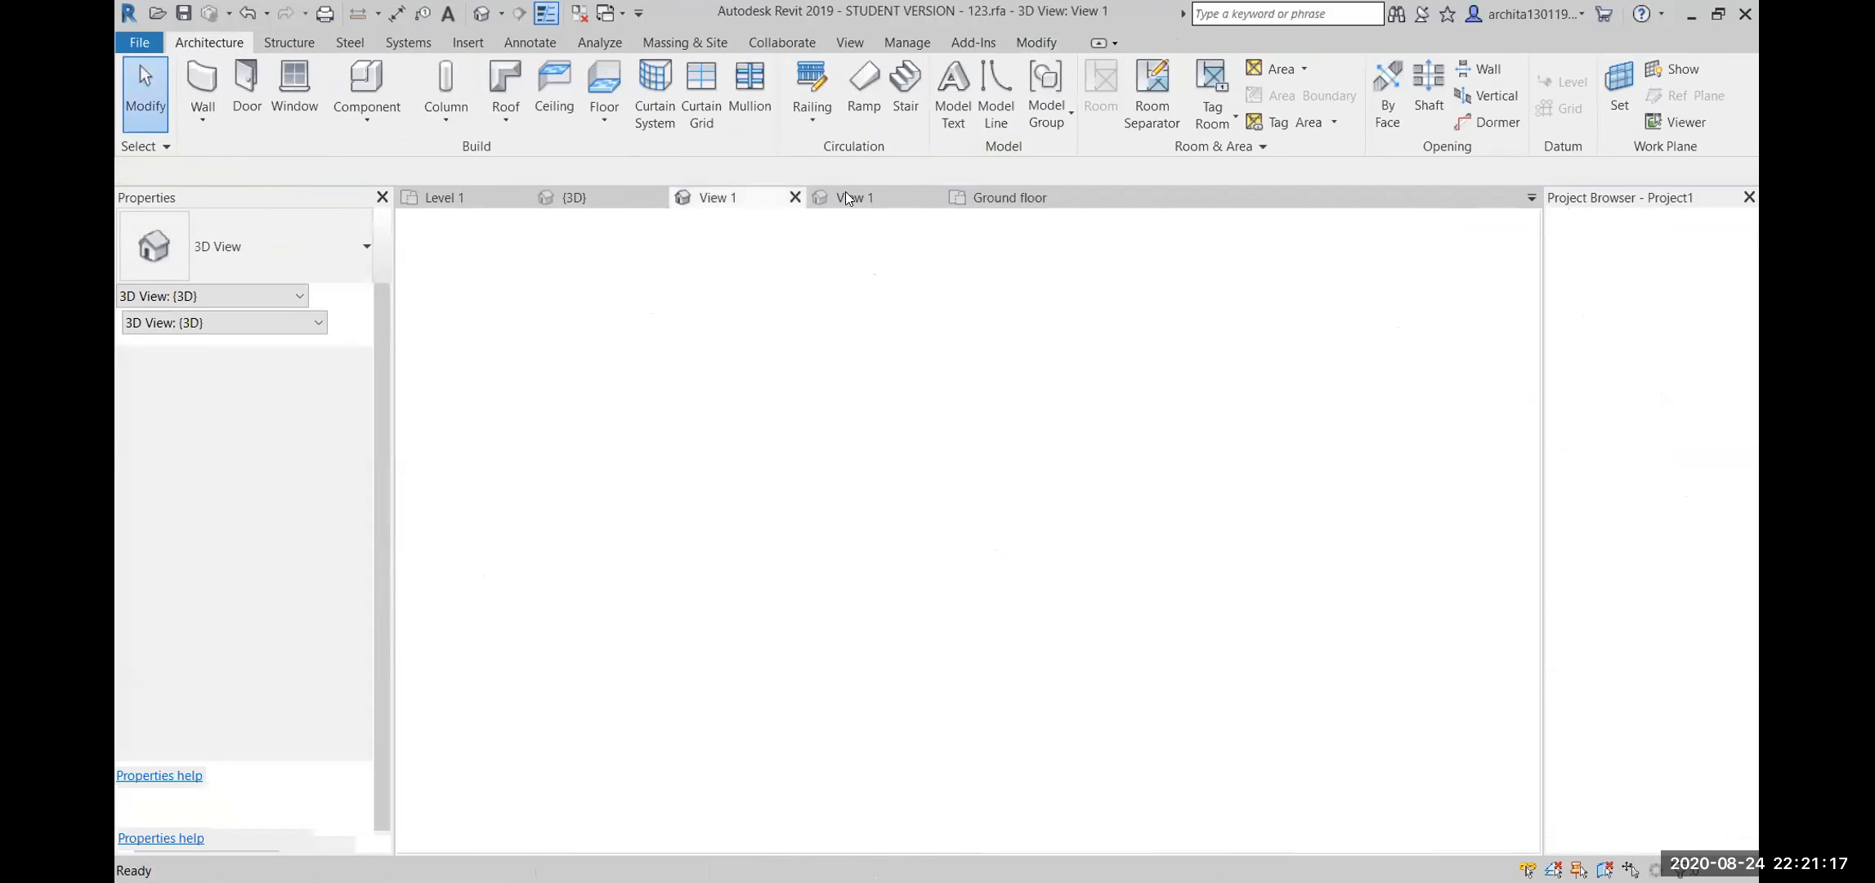
{"action": "left_click", "coordinate": [870, 197]}
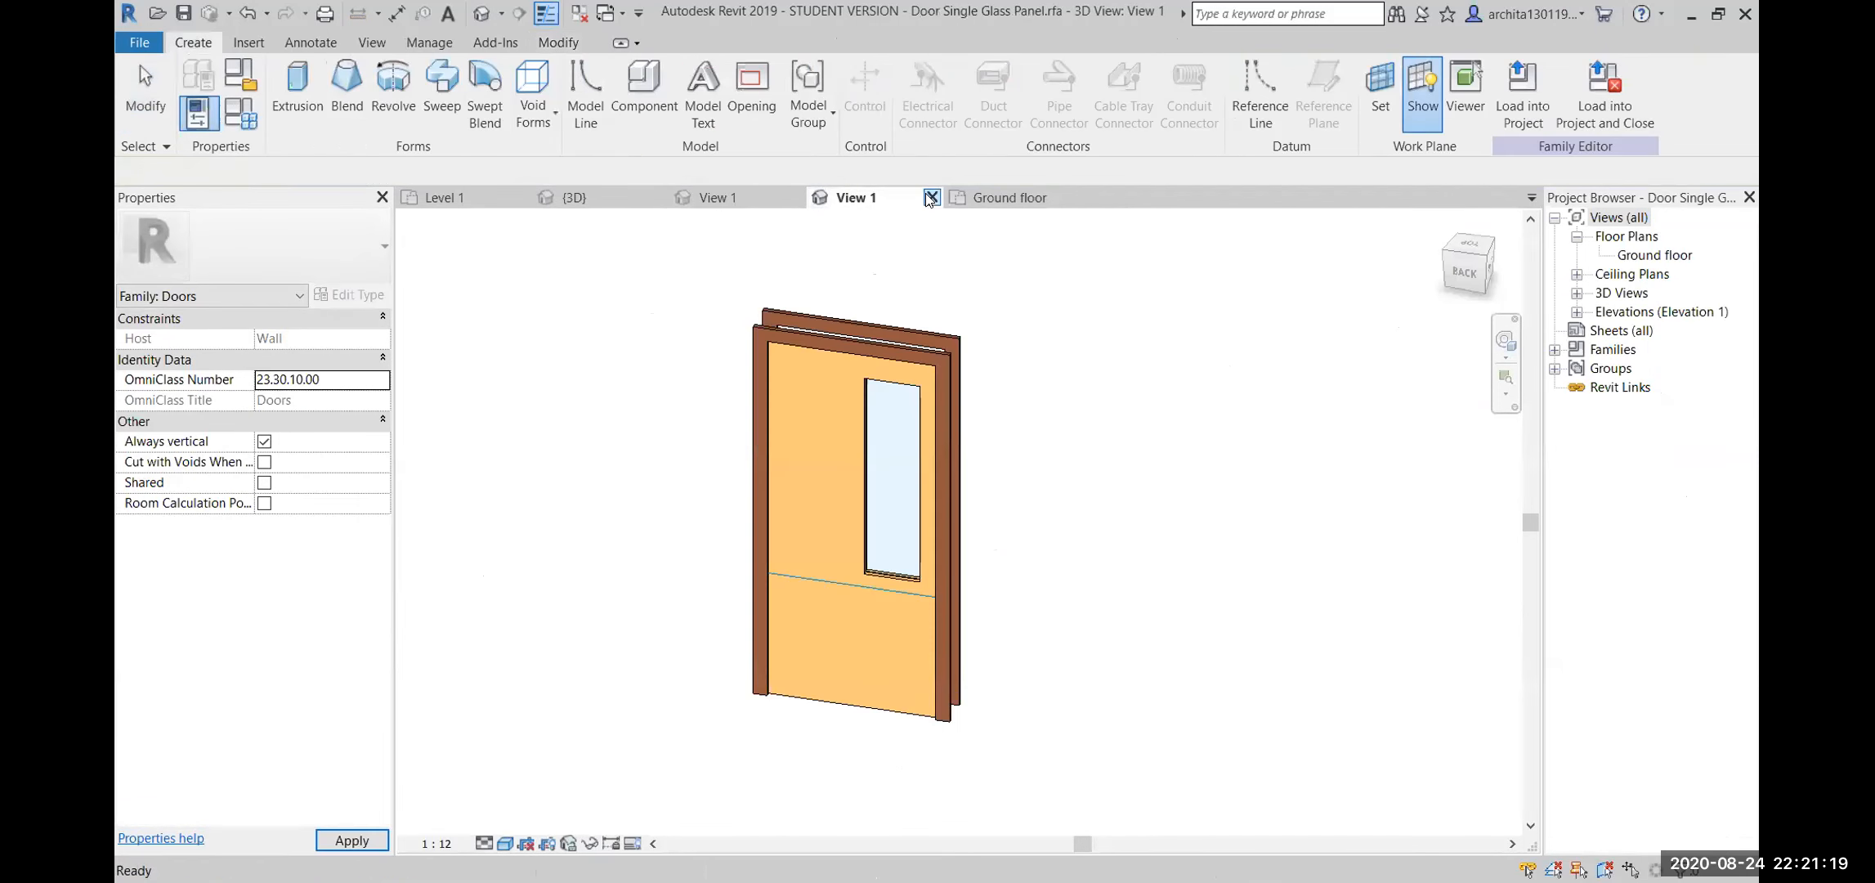
{"action": "scroll", "coordinate": [875, 605], "scroll_direction": "up", "scroll_amount": 3}
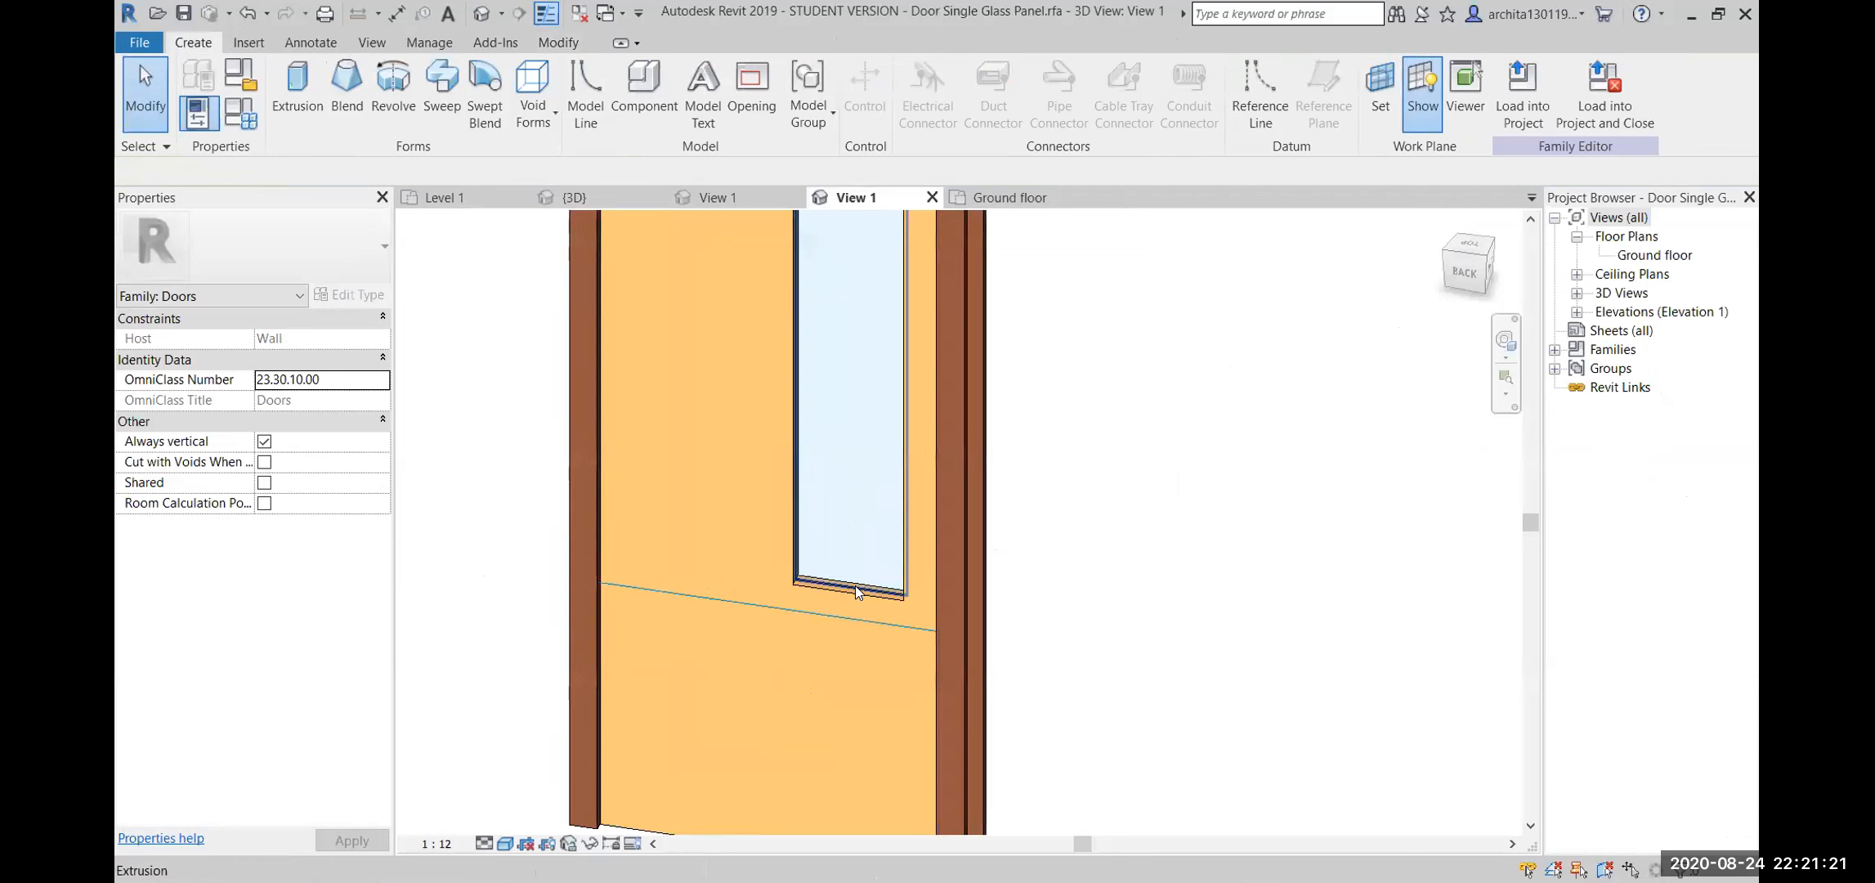
{"action": "left_click", "coordinate": [856, 582]}
{"action": "scroll", "coordinate": [856, 583], "scroll_direction": "down", "scroll_amount": 5}
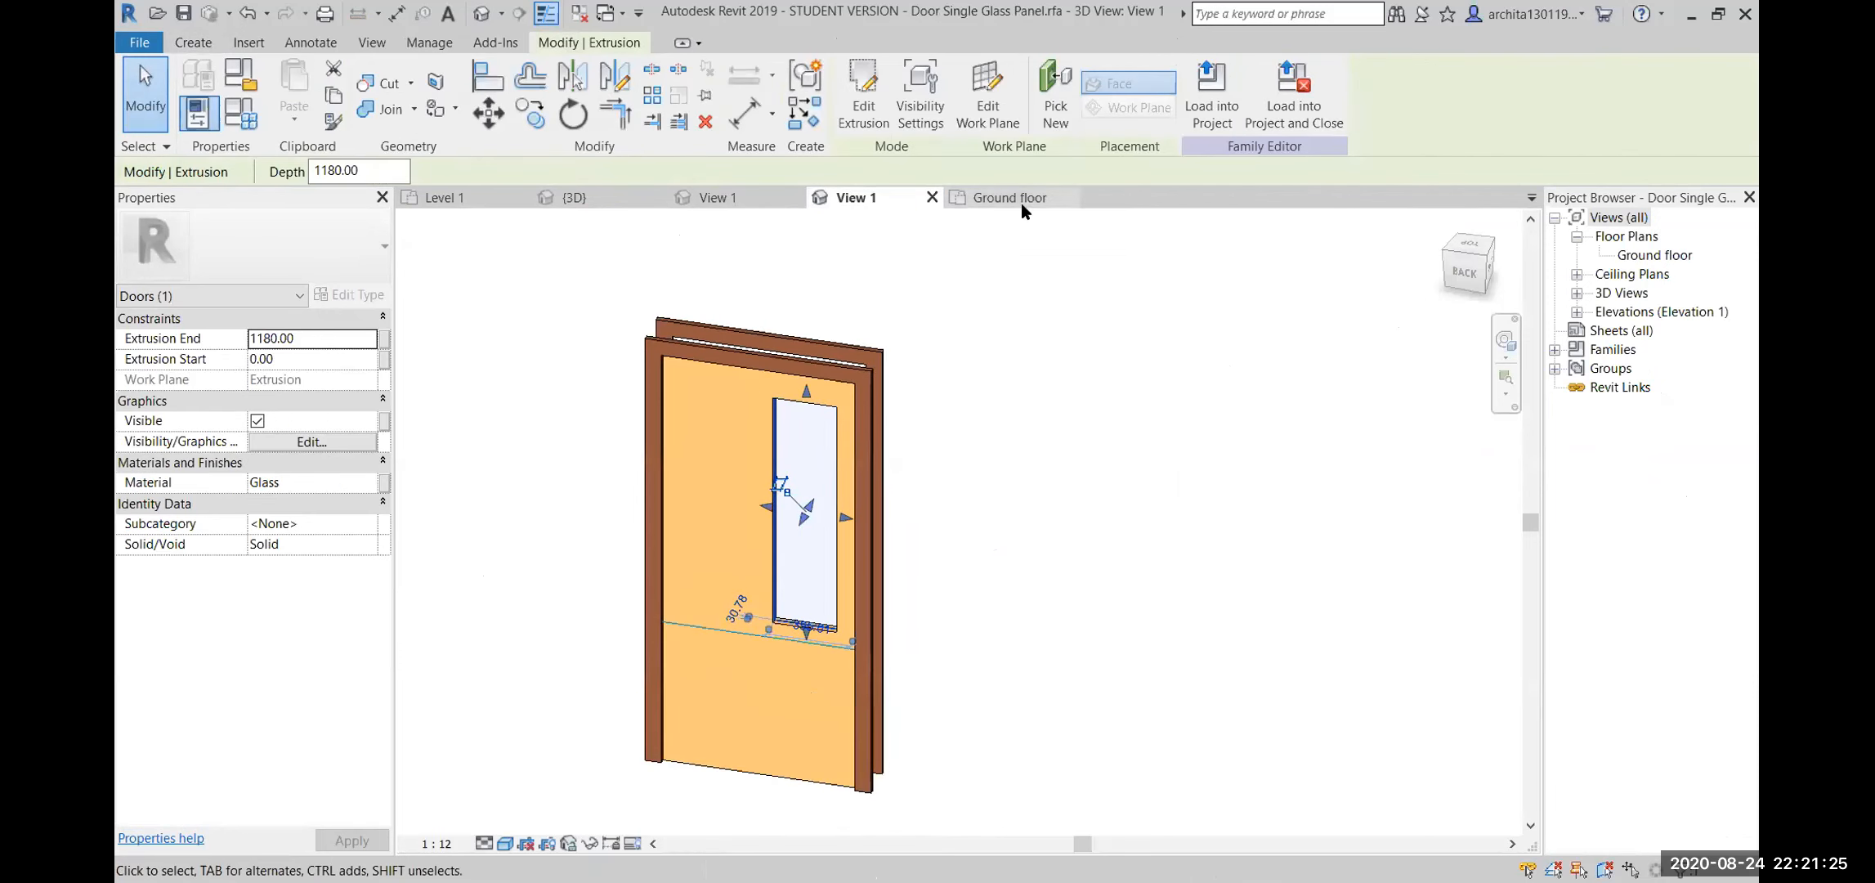
{"action": "left_click", "coordinate": [607, 239]}
Close the project's 3D view and all open door family views, keeping only the Level 1 floor plan open
{"action": "left_click", "coordinate": [601, 197]}
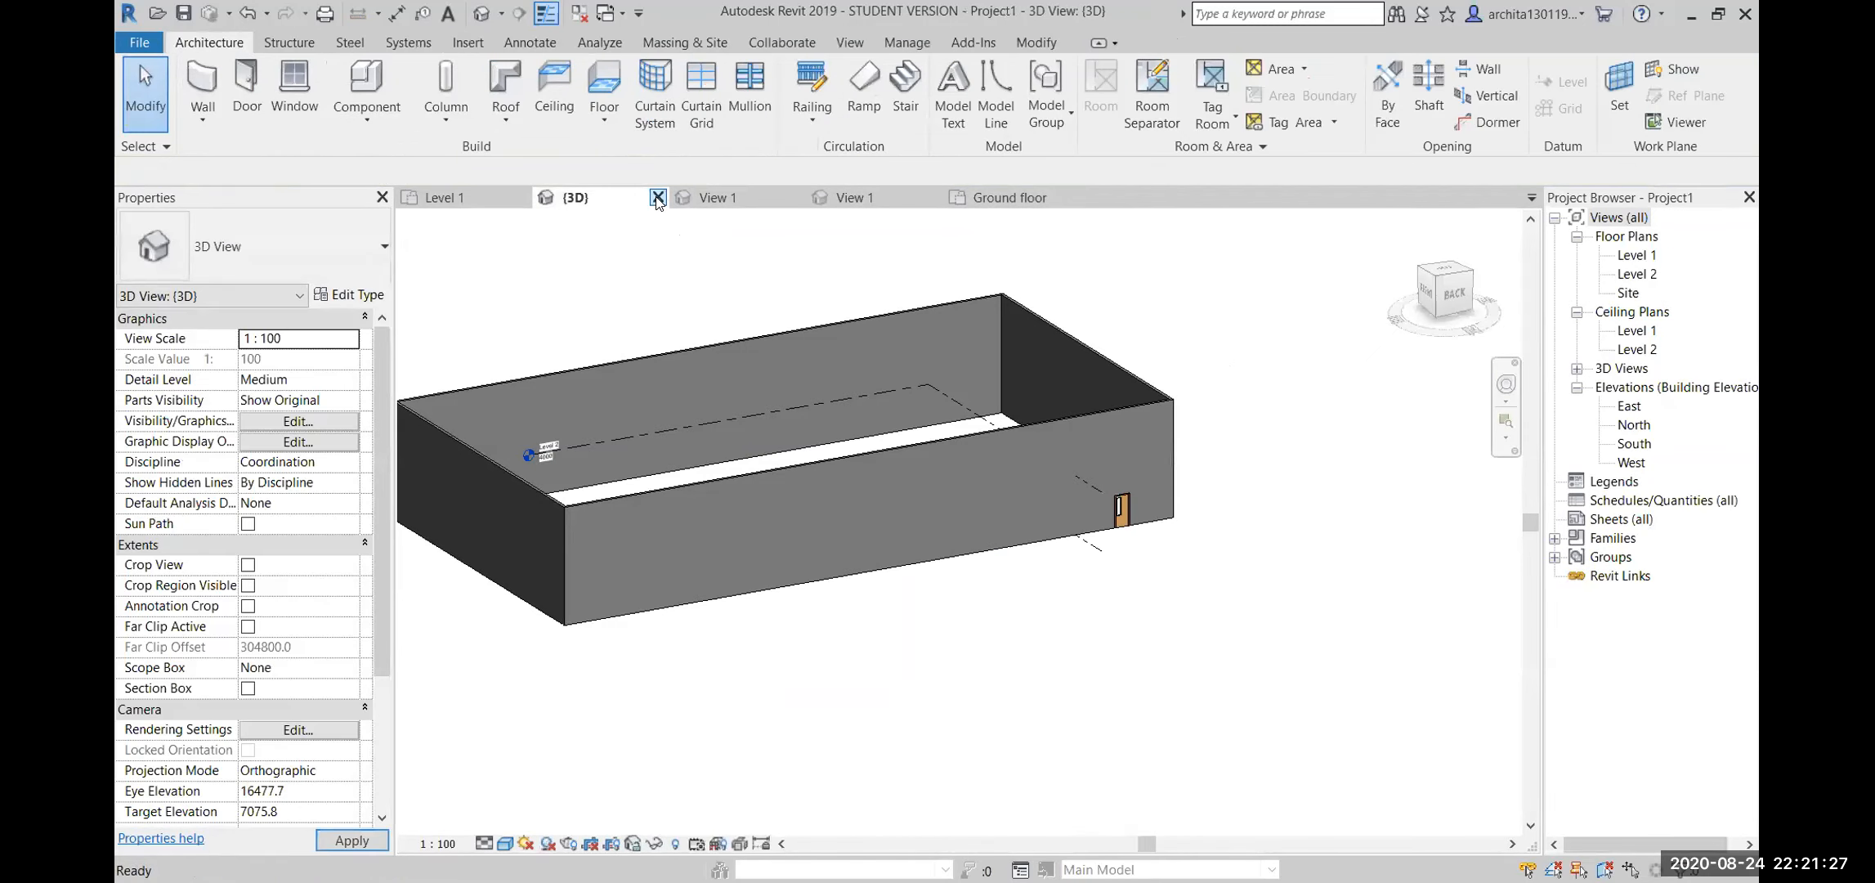
{"action": "left_click", "coordinate": [658, 197]}
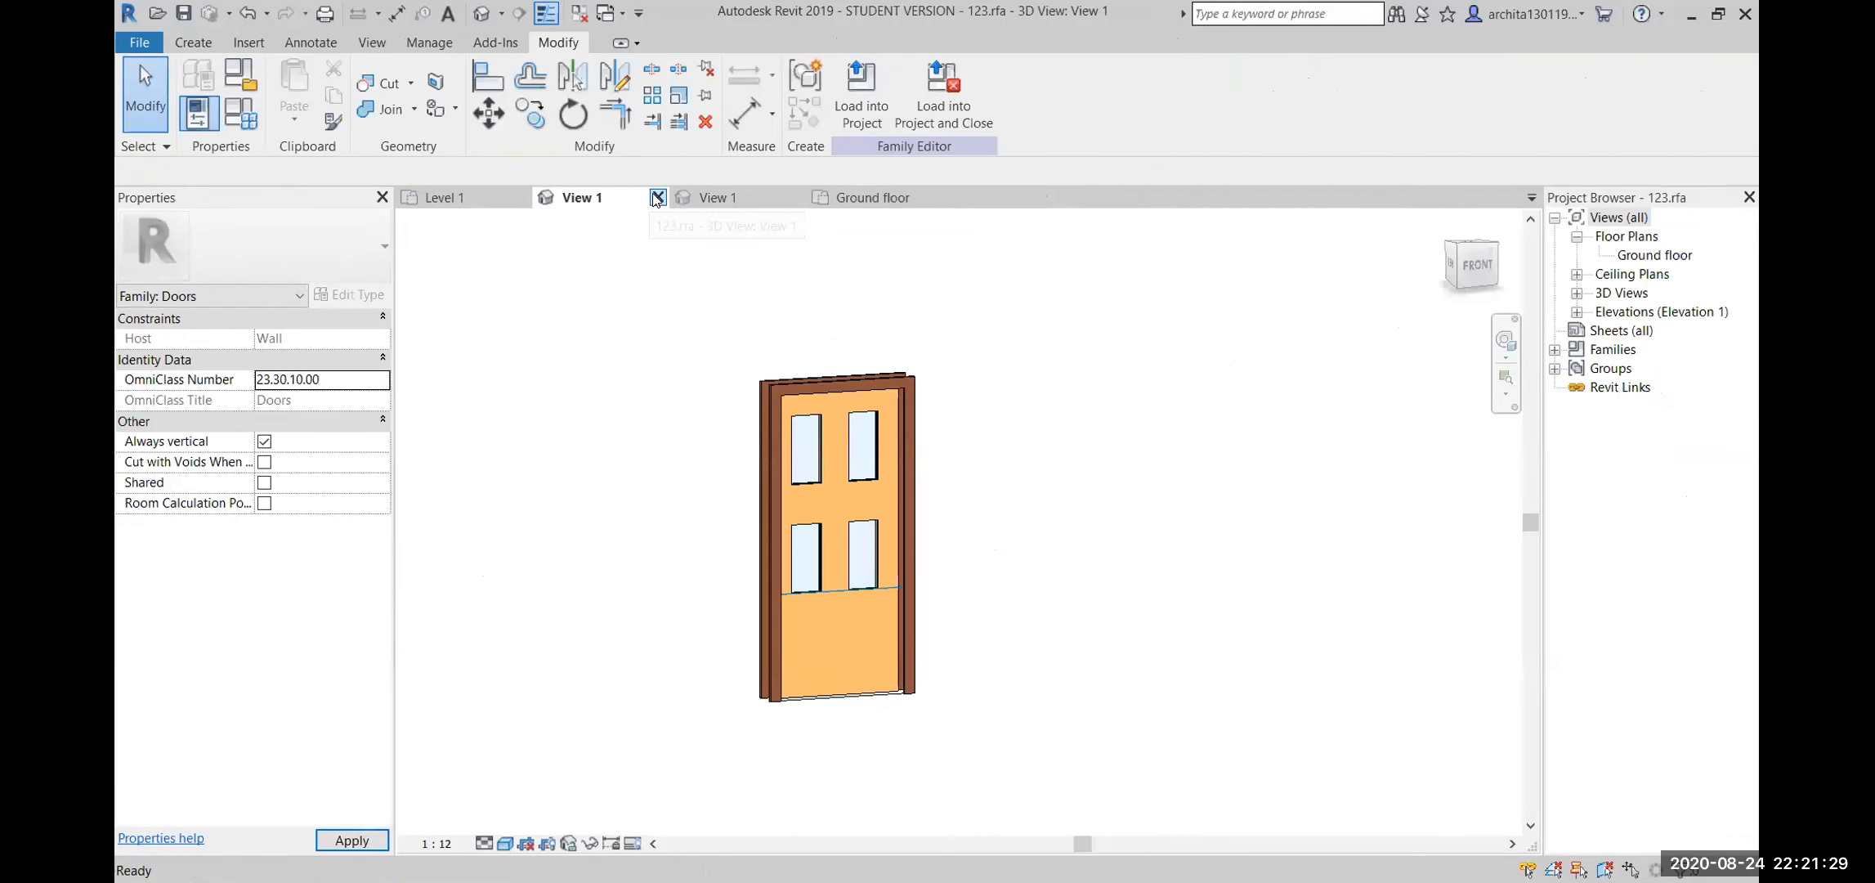
{"action": "left_click", "coordinate": [658, 196]}
{"action": "left_click", "coordinate": [658, 197]}
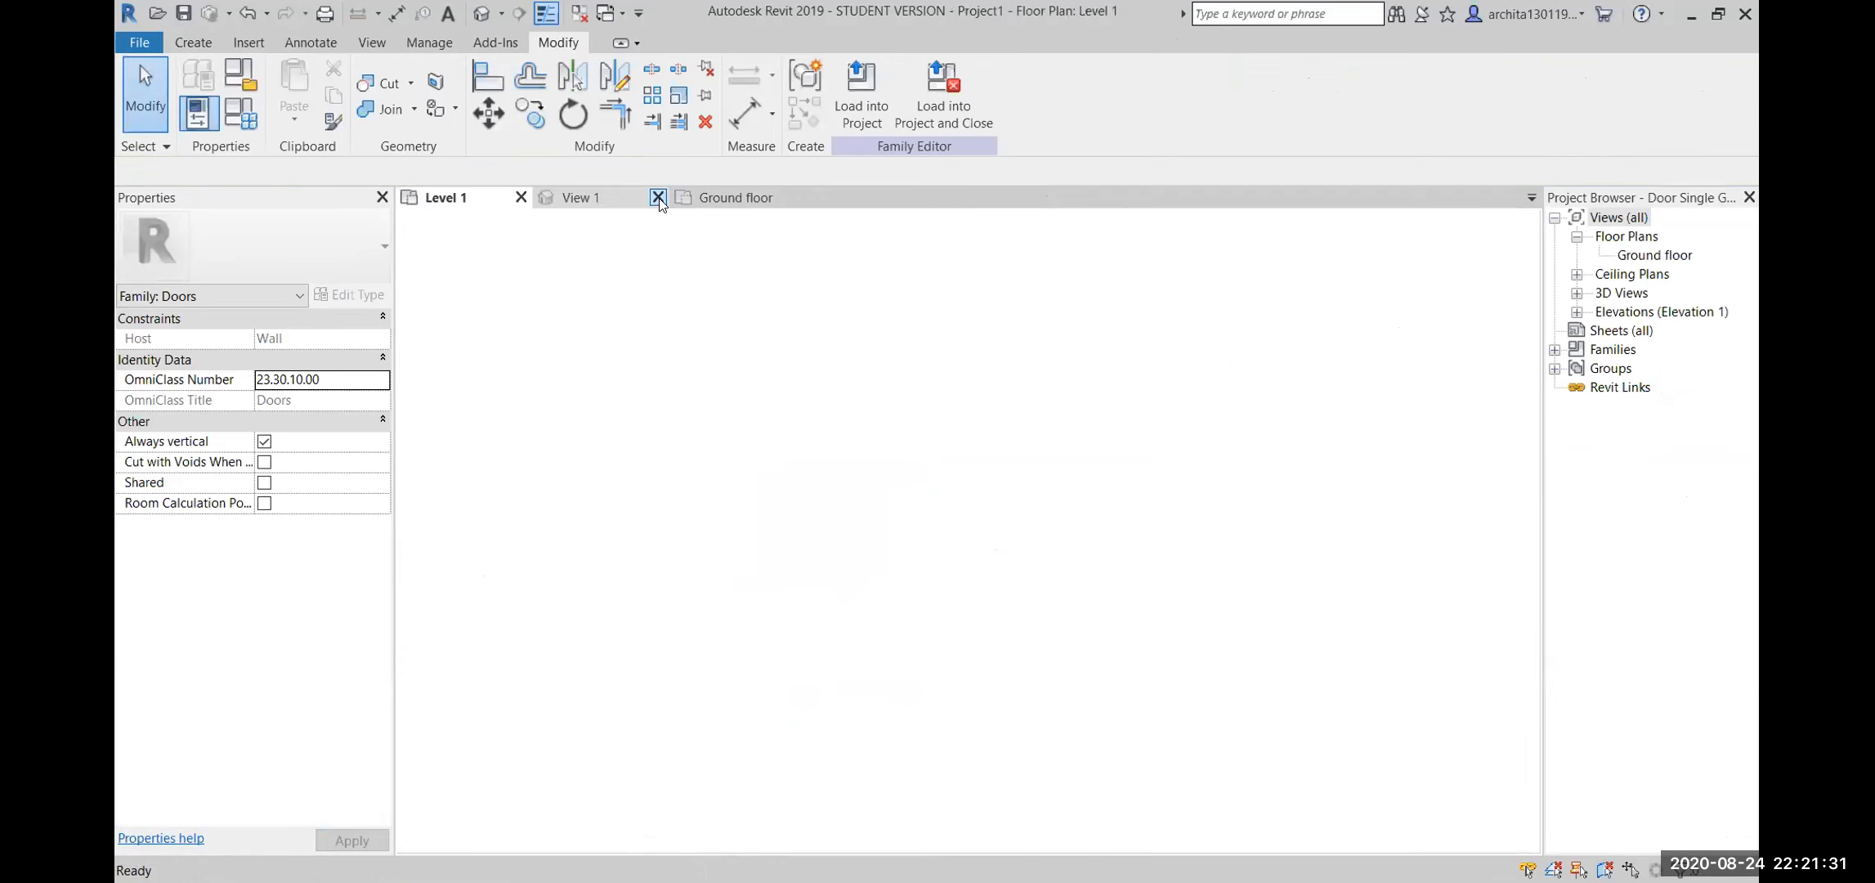
{"action": "left_click", "coordinate": [658, 197]}
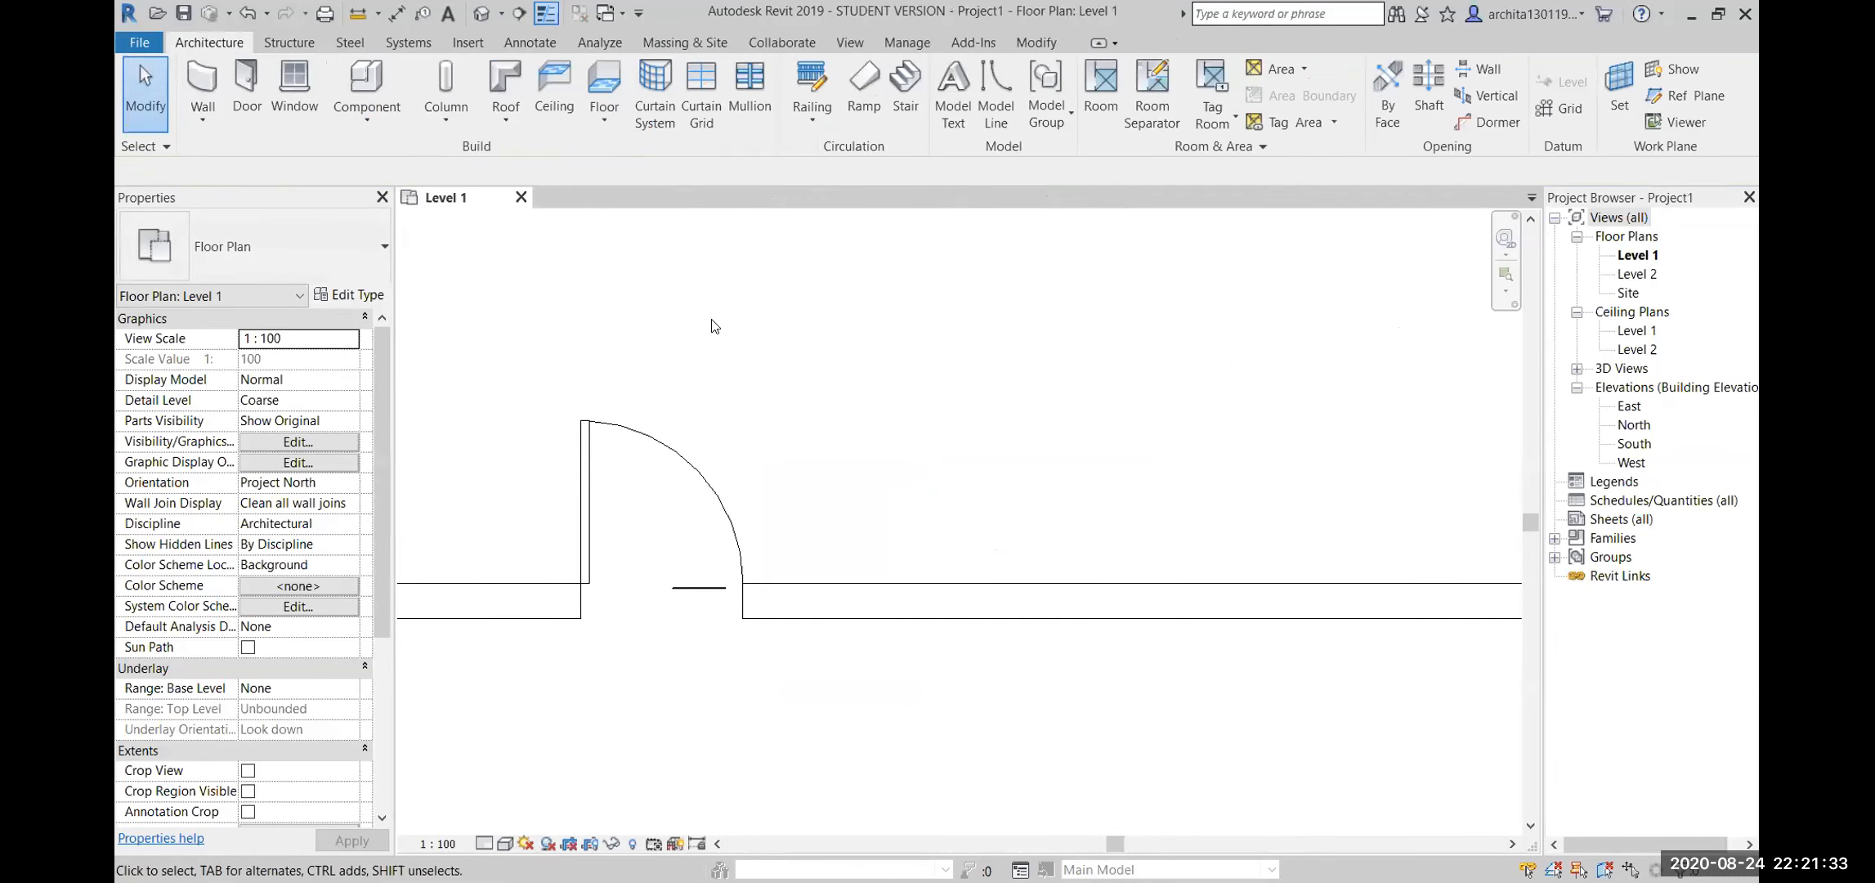
Open the family of the Door Single Glass Panel door placed in the Level 1 wall for editing
{"action": "scroll", "coordinate": [622, 370], "scroll_direction": "down", "scroll_amount": 2}
{"action": "scroll", "coordinate": [669, 415], "scroll_direction": "up", "scroll_amount": 2}
{"action": "left_click", "coordinate": [637, 452]}
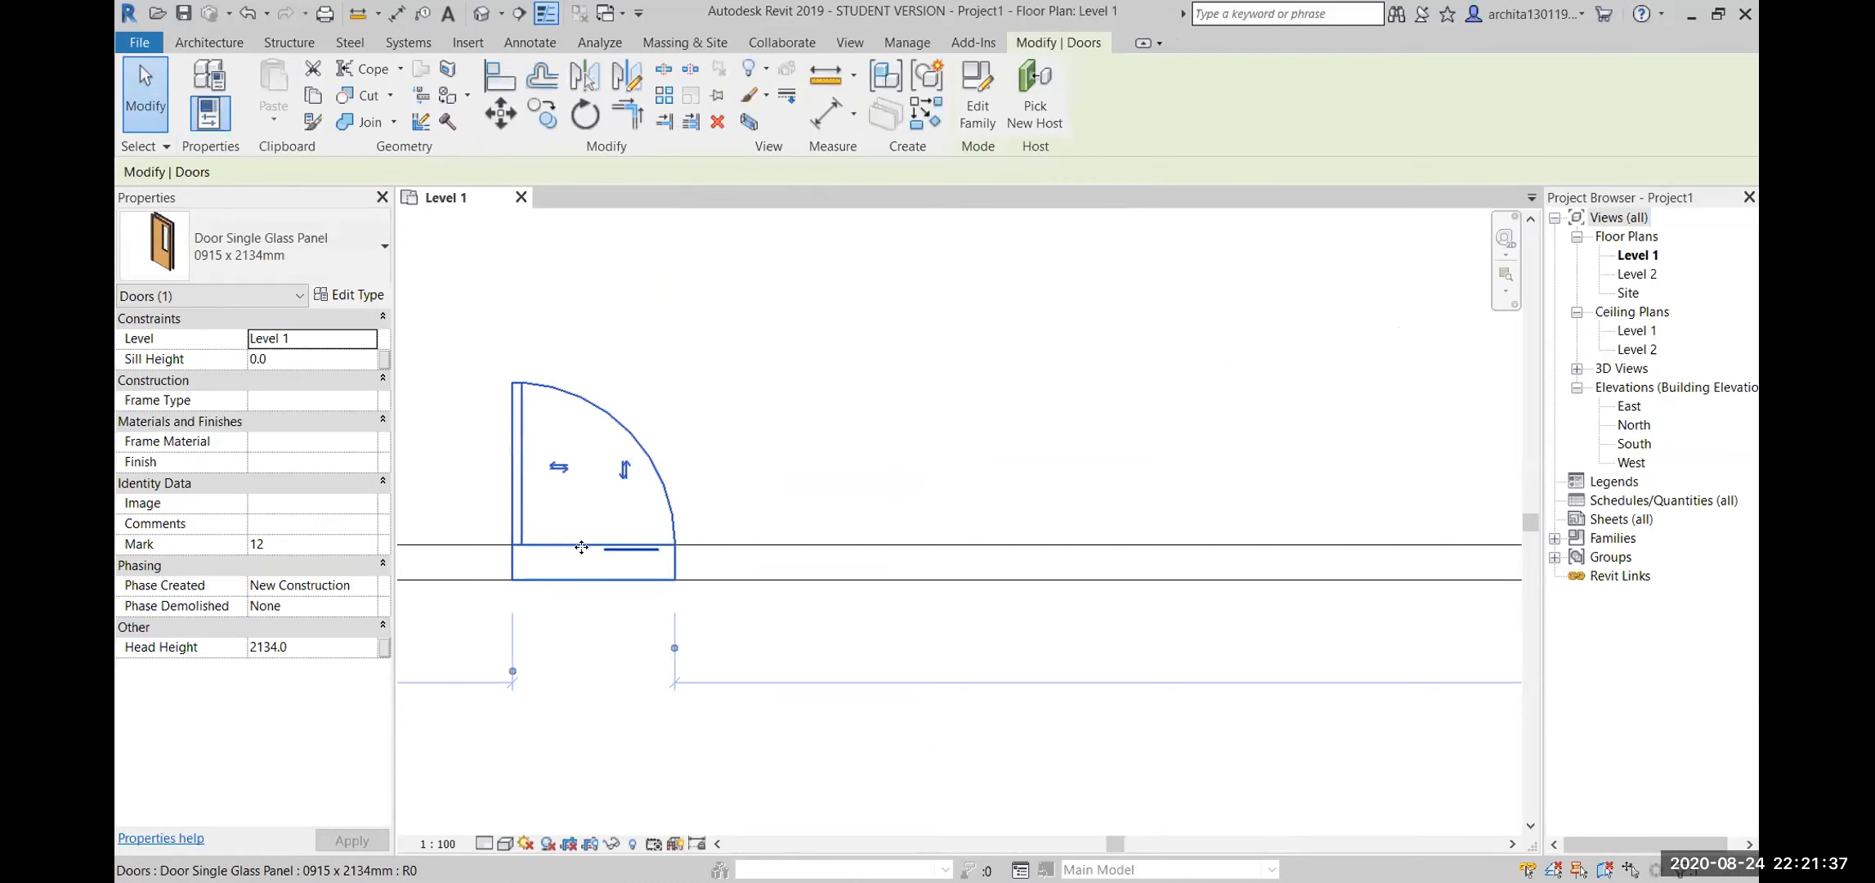
{"action": "left_click", "coordinate": [978, 94]}
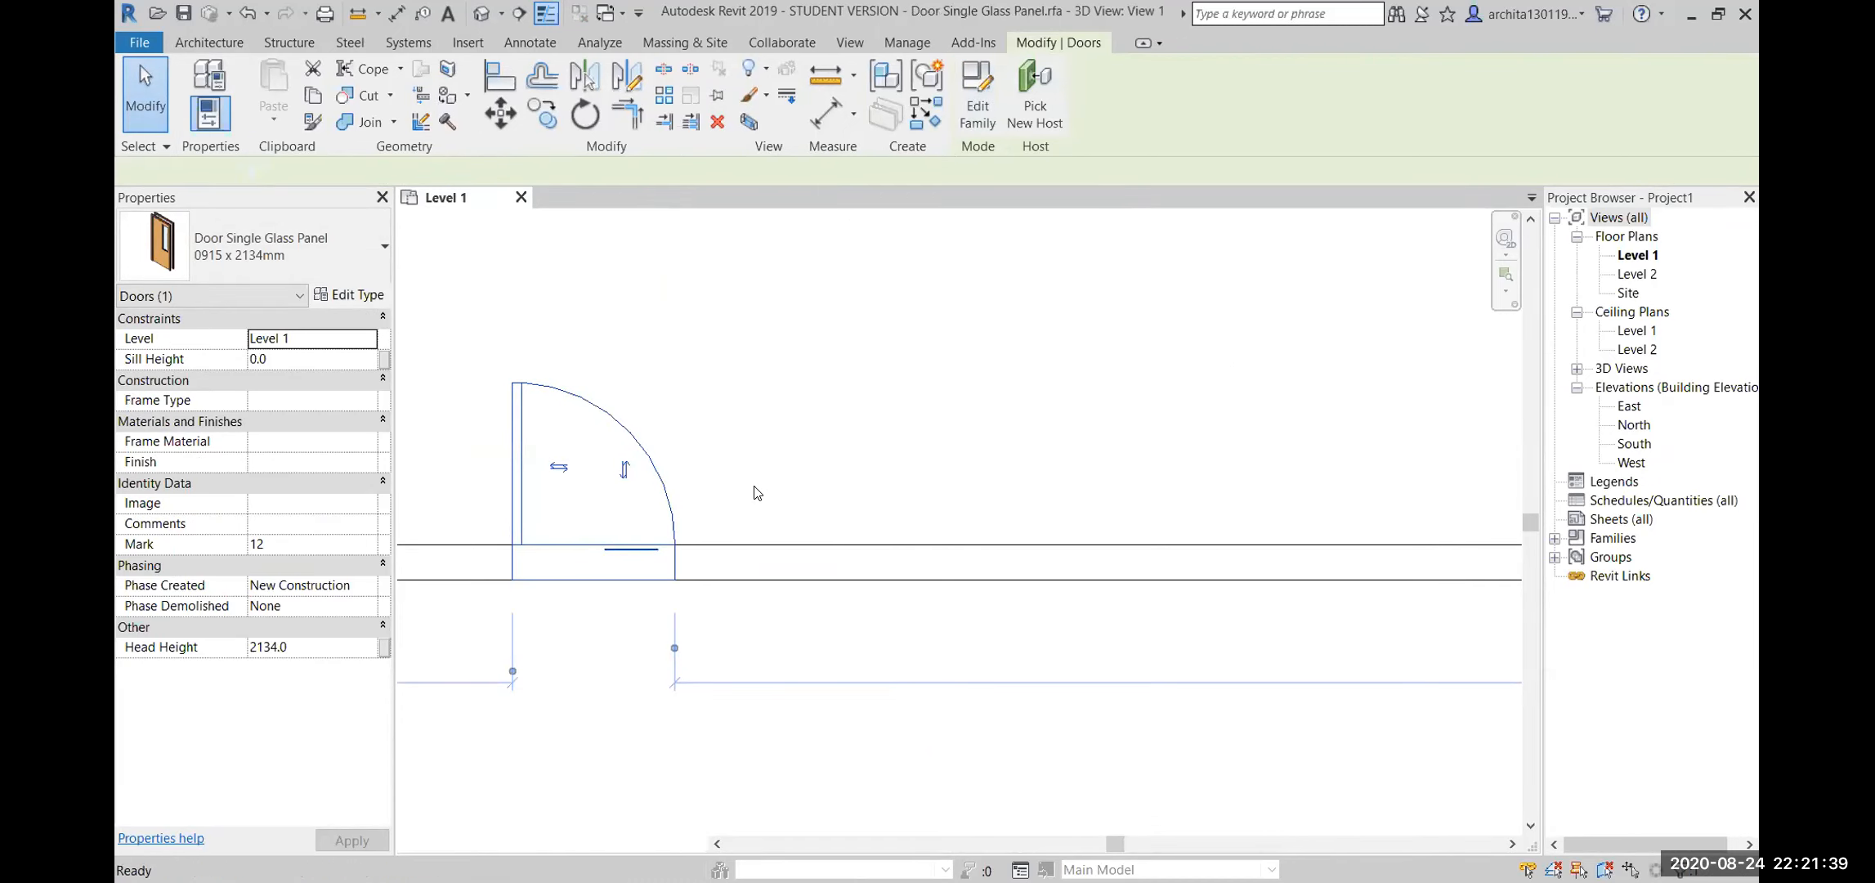
Examine the door family in 3D, including the glass extrusion set in the door panel
{"action": "scroll", "coordinate": [1112, 468], "scroll_direction": "down", "scroll_amount": 2}
{"action": "middle_click_drag", "start_coordinate": [1203, 521], "coordinate": [1394, 602], "text": "shift"}
{"action": "scroll", "coordinate": [1108, 613], "scroll_direction": "up", "scroll_amount": 4}
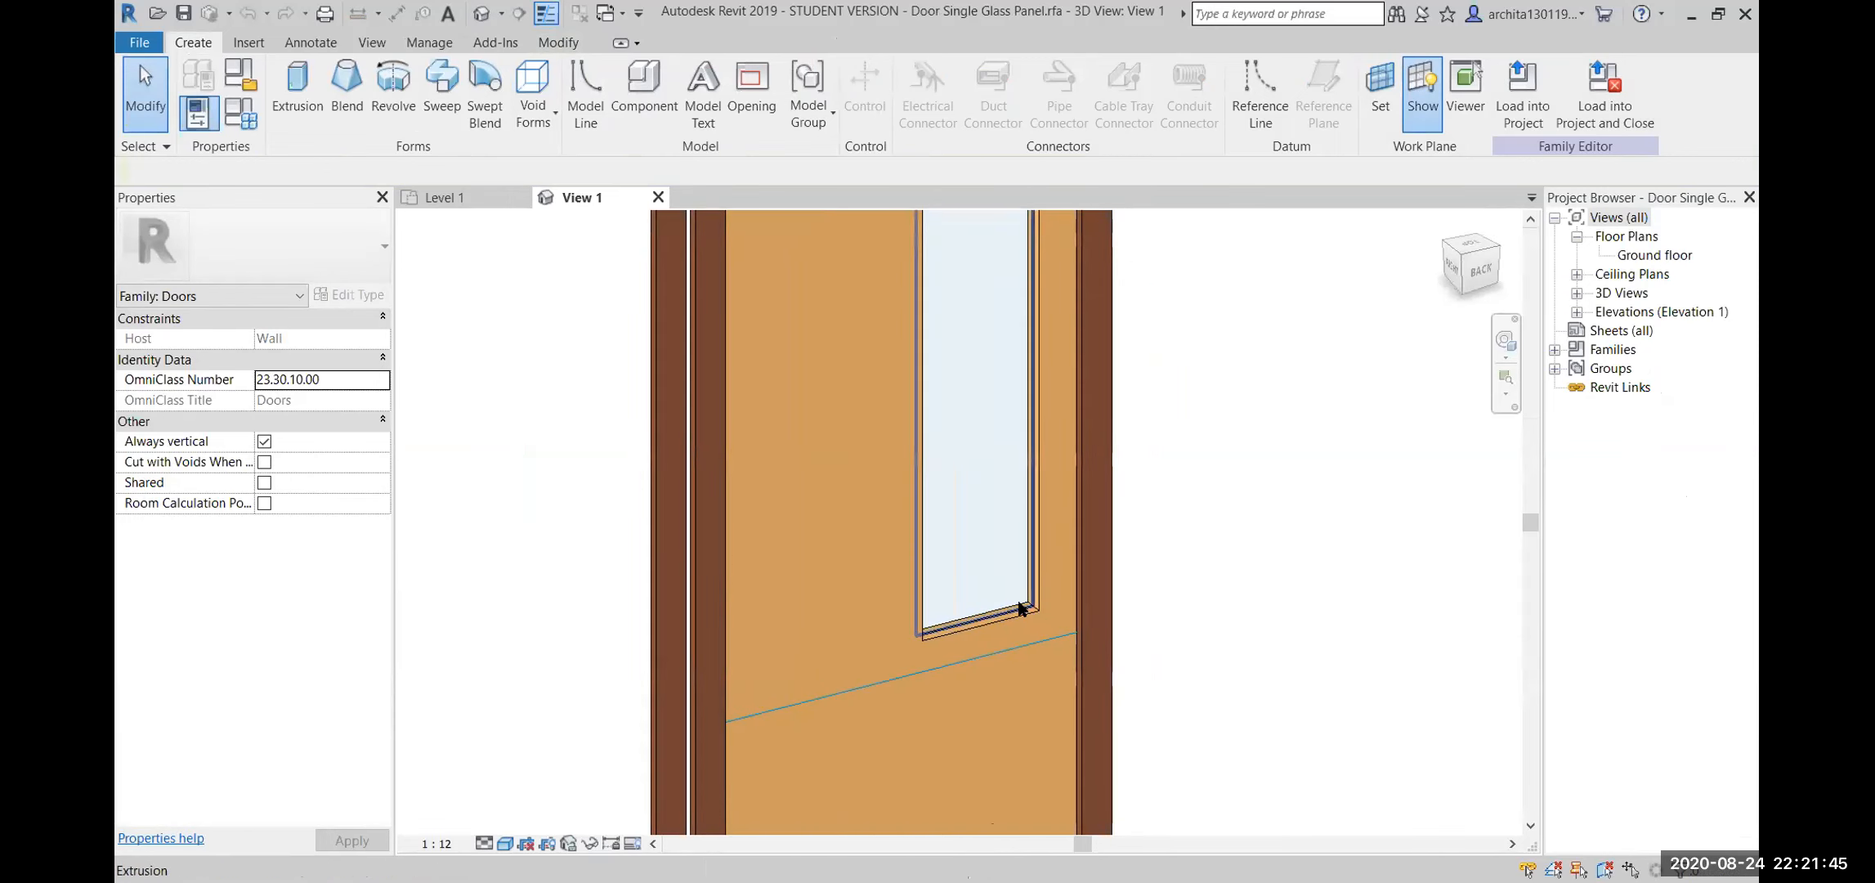
{"action": "left_click", "coordinate": [1021, 609]}
{"action": "scroll", "coordinate": [1021, 609], "scroll_direction": "down", "scroll_amount": 3}
{"action": "scroll", "coordinate": [954, 640], "scroll_direction": "up", "scroll_amount": 2}
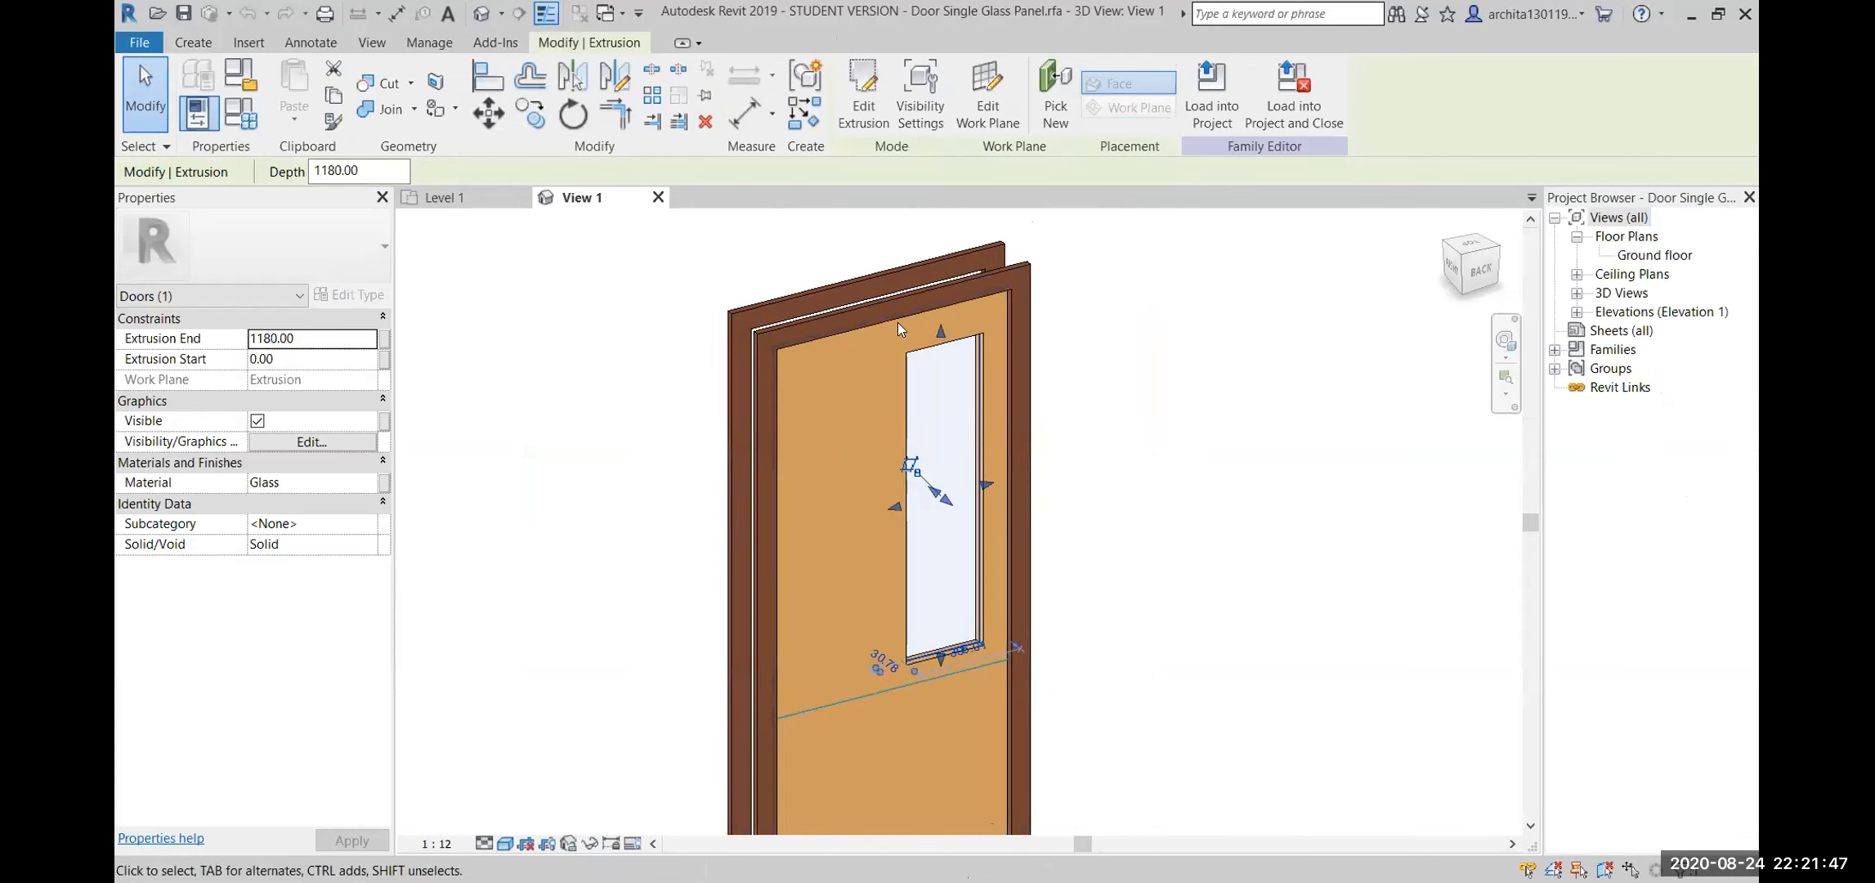
{"action": "scroll", "coordinate": [1054, 494], "scroll_direction": "down", "scroll_amount": 2}
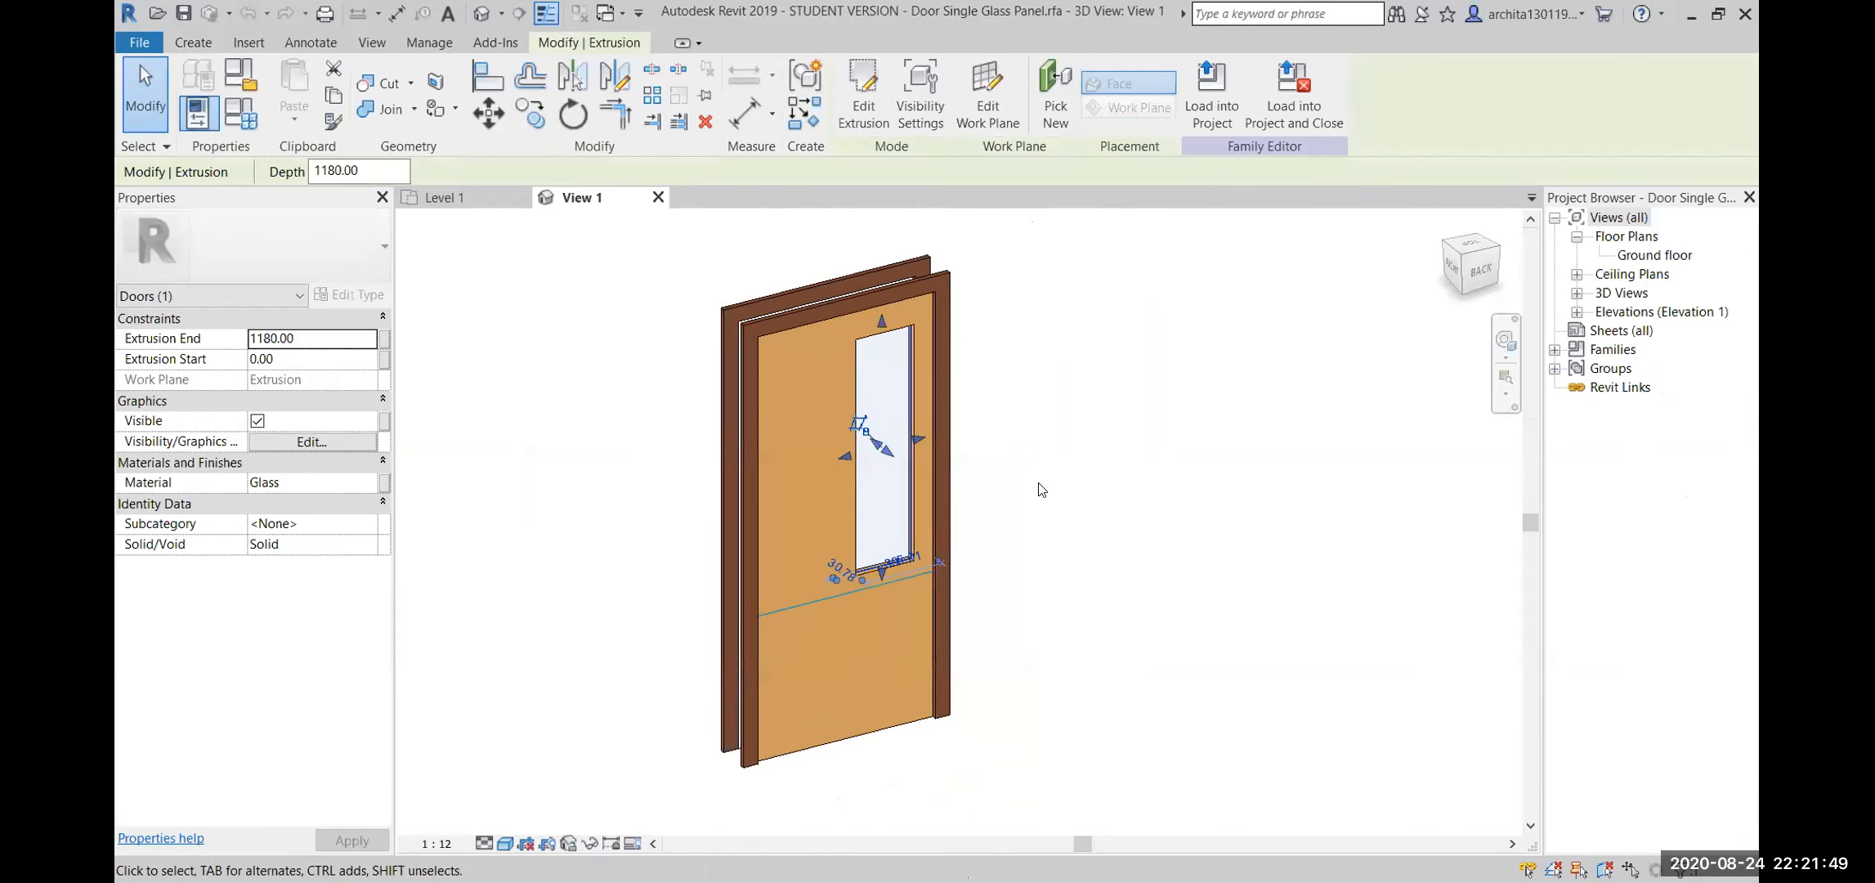
{"action": "left_click", "coordinate": [1117, 588]}
{"action": "middle_click_drag", "start_coordinate": [1117, 588], "coordinate": [1147, 640]}
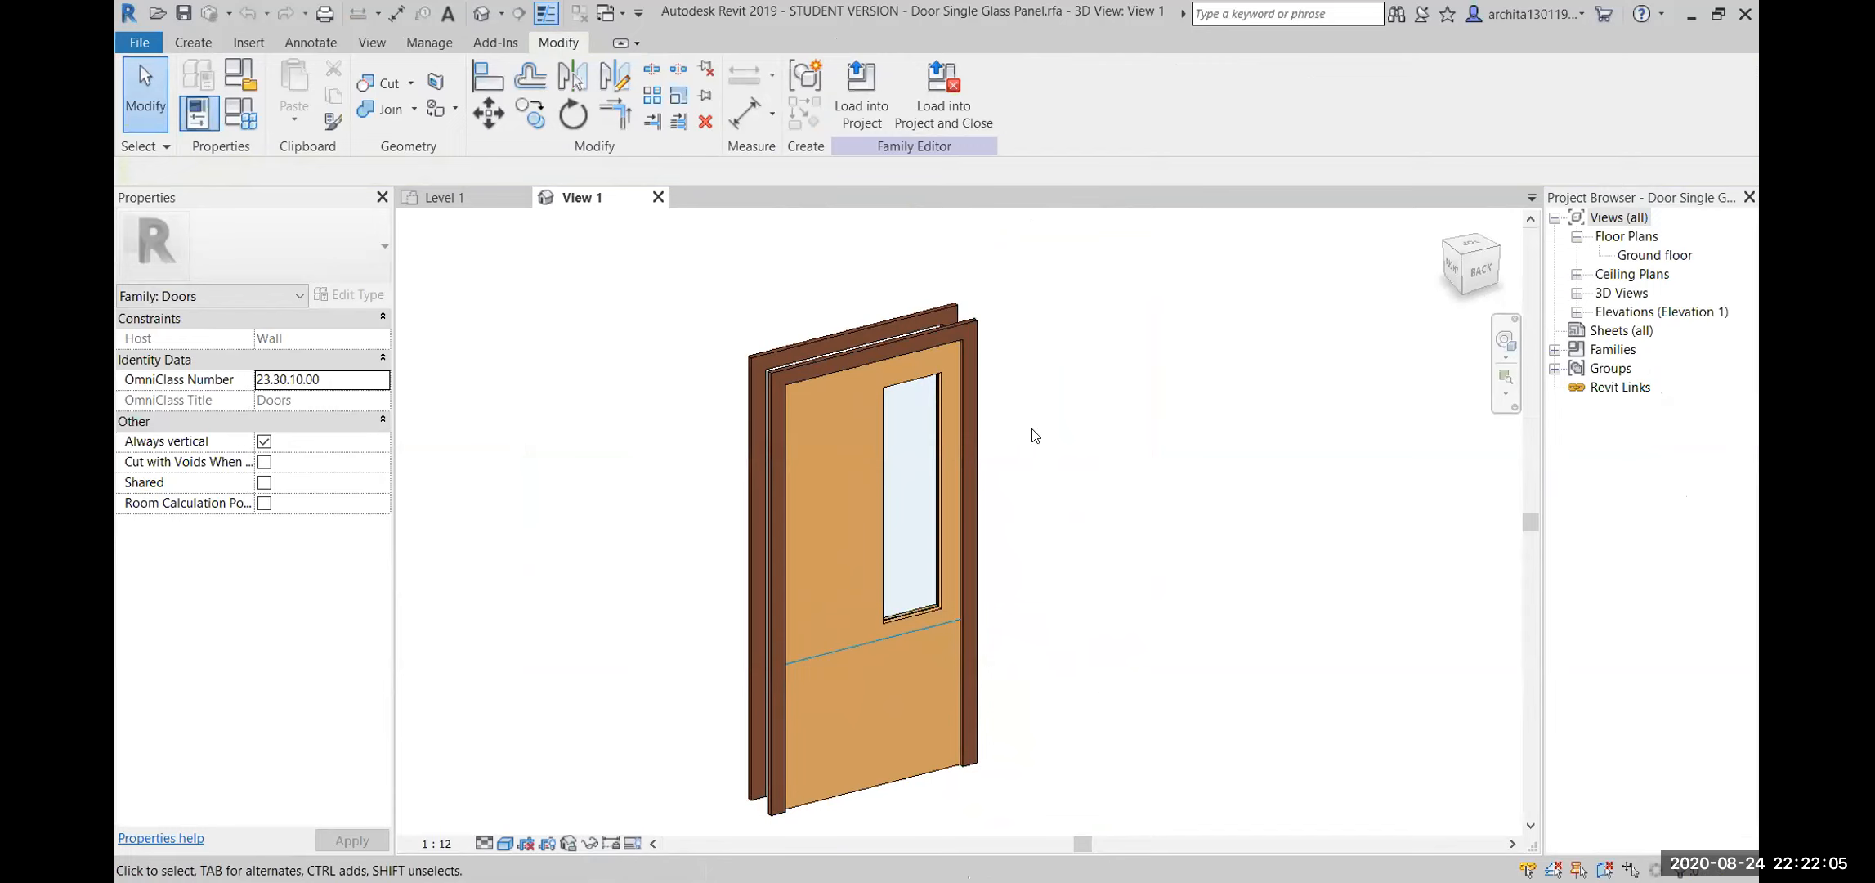
Review the door panel's family element visibility settings without changing them
{"action": "left_click", "coordinate": [921, 775]}
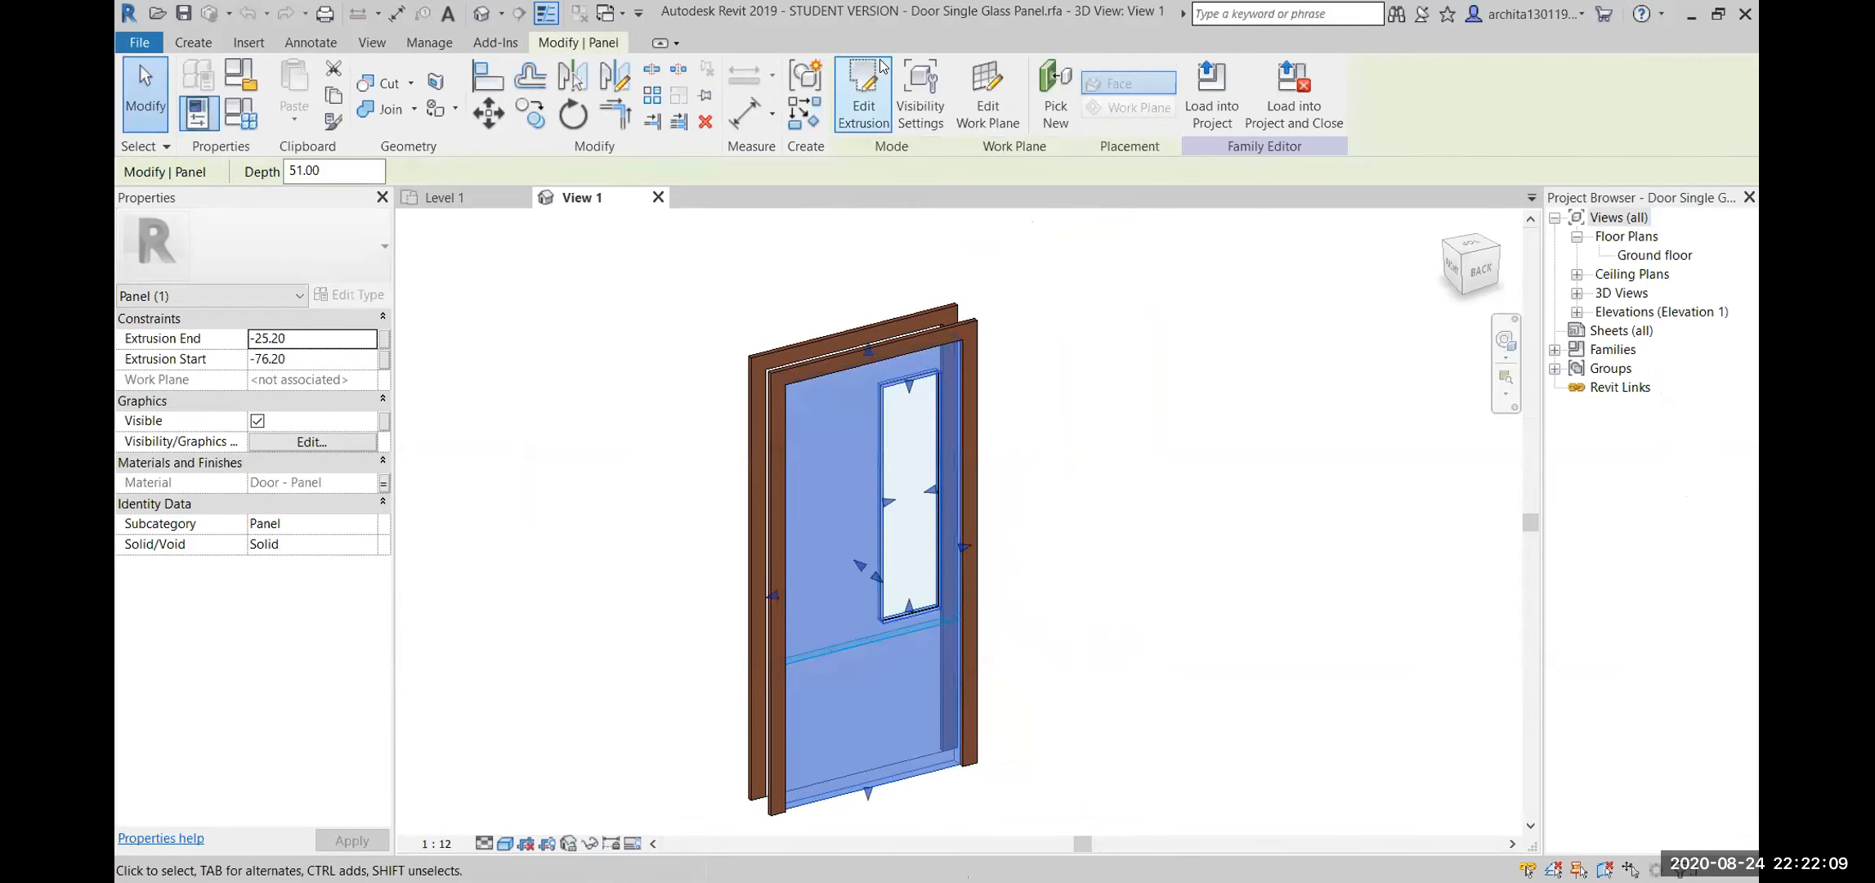
{"action": "left_click", "coordinate": [922, 110]}
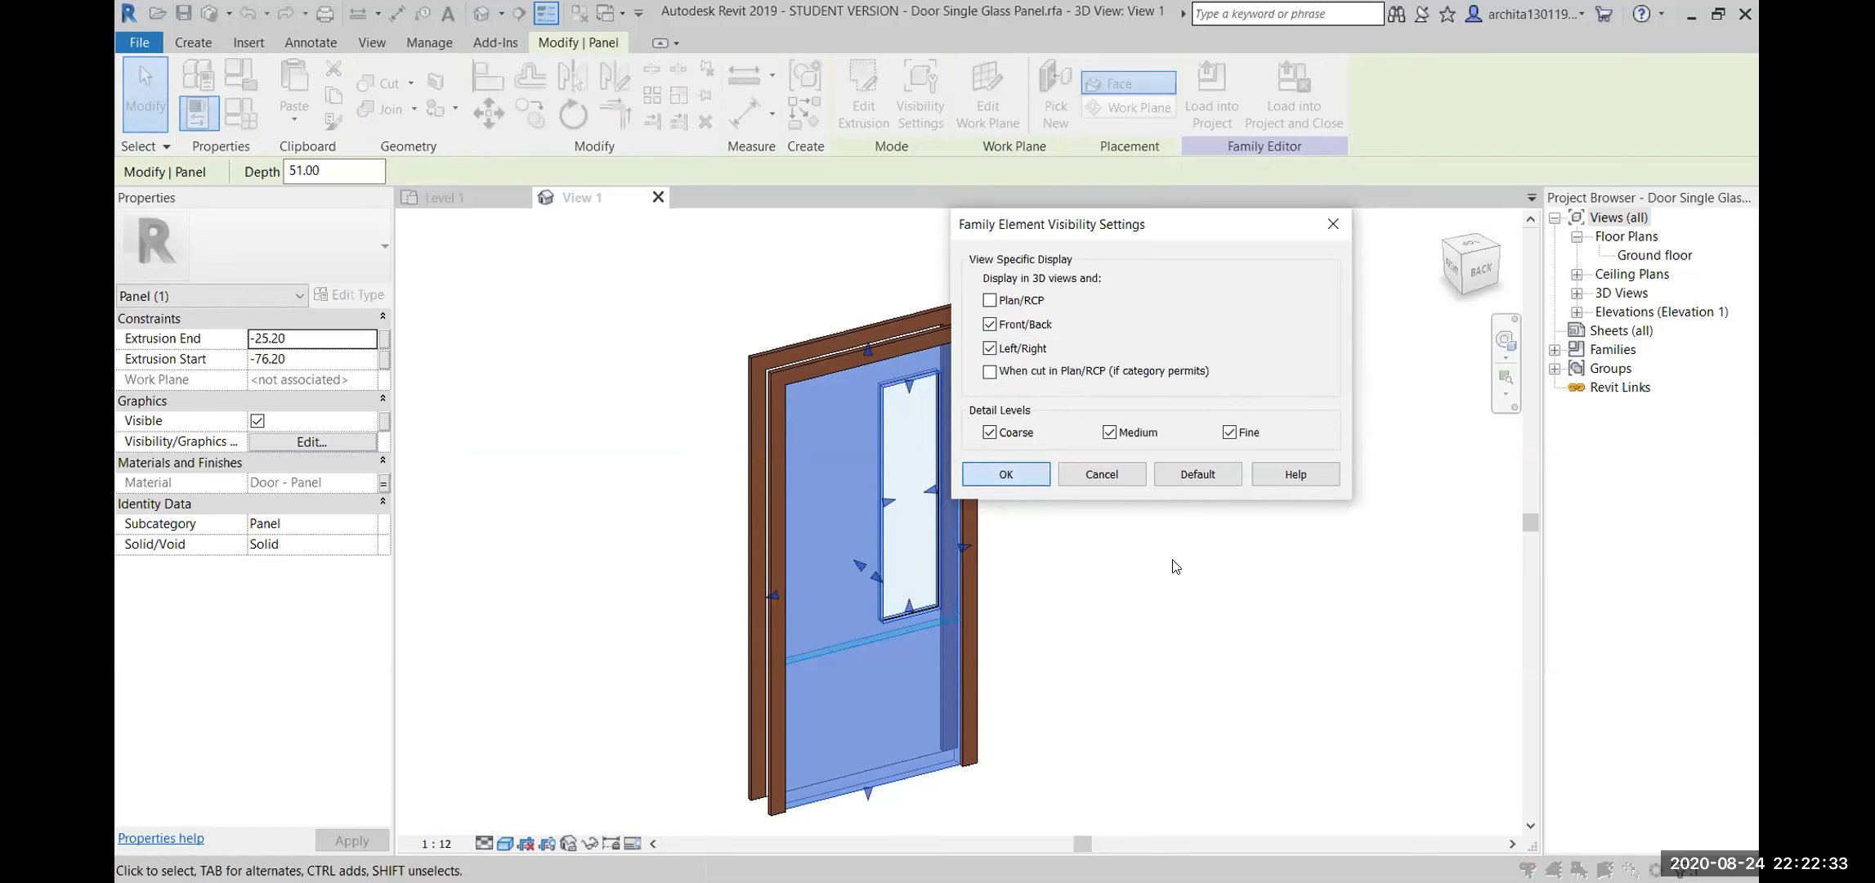
{"action": "key", "text": "Return"}
{"action": "left_click", "coordinate": [1181, 528]}
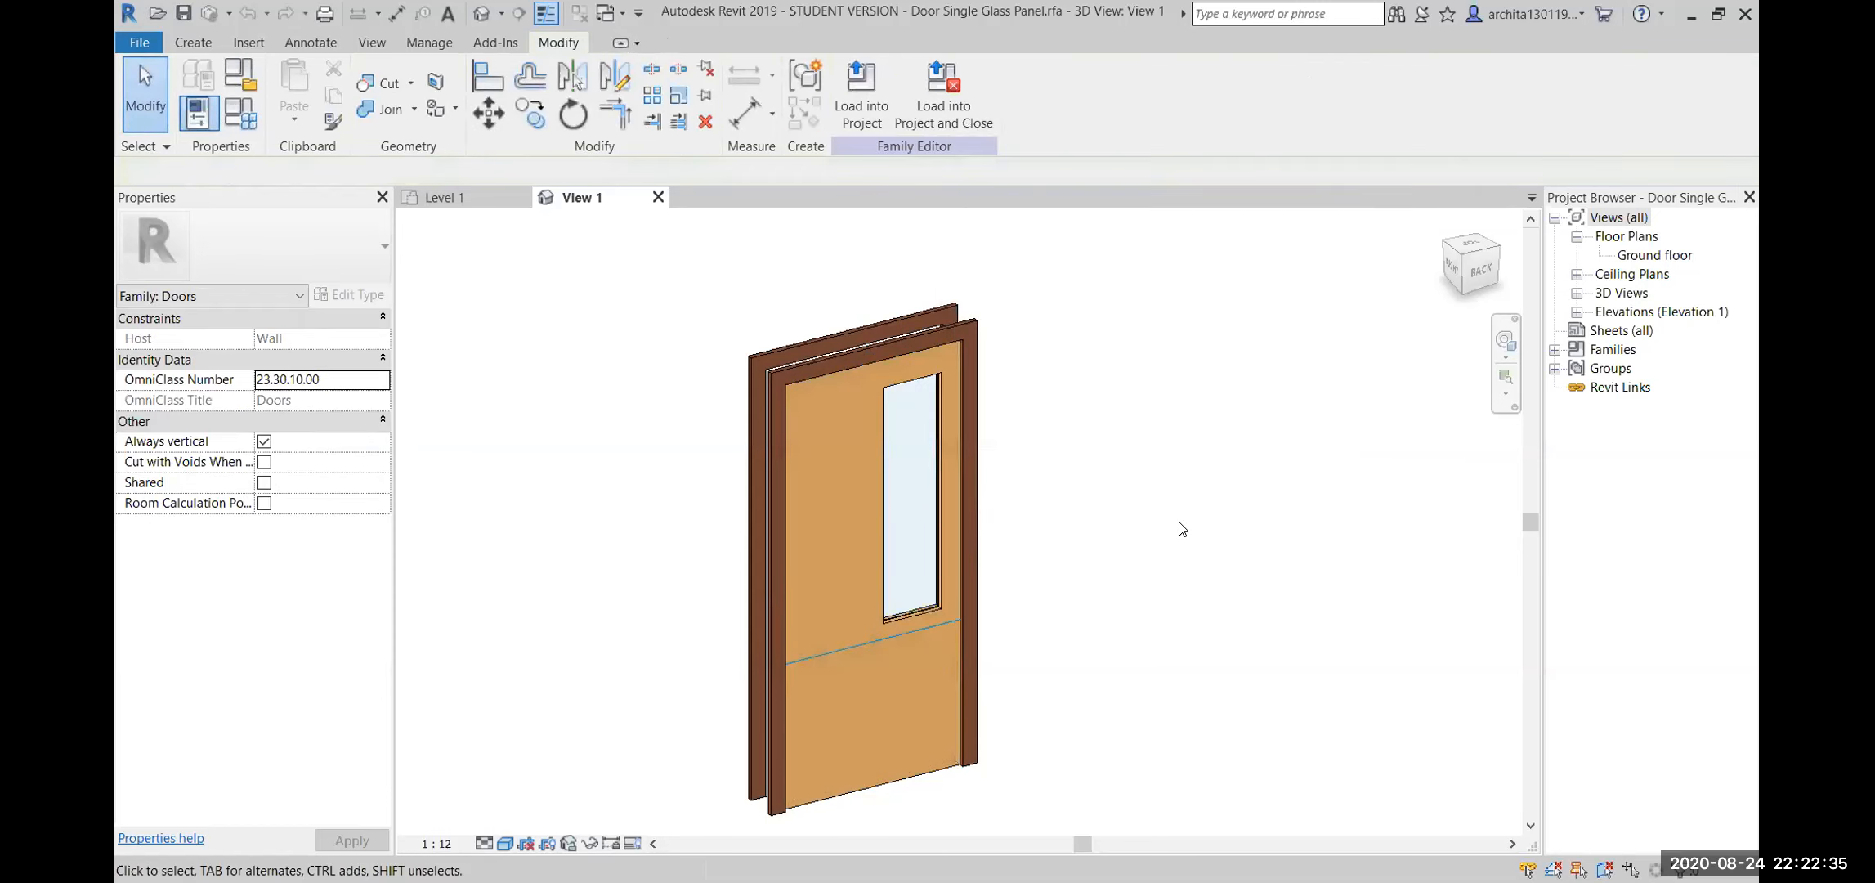
{"action": "left_click", "coordinate": [943, 347]}
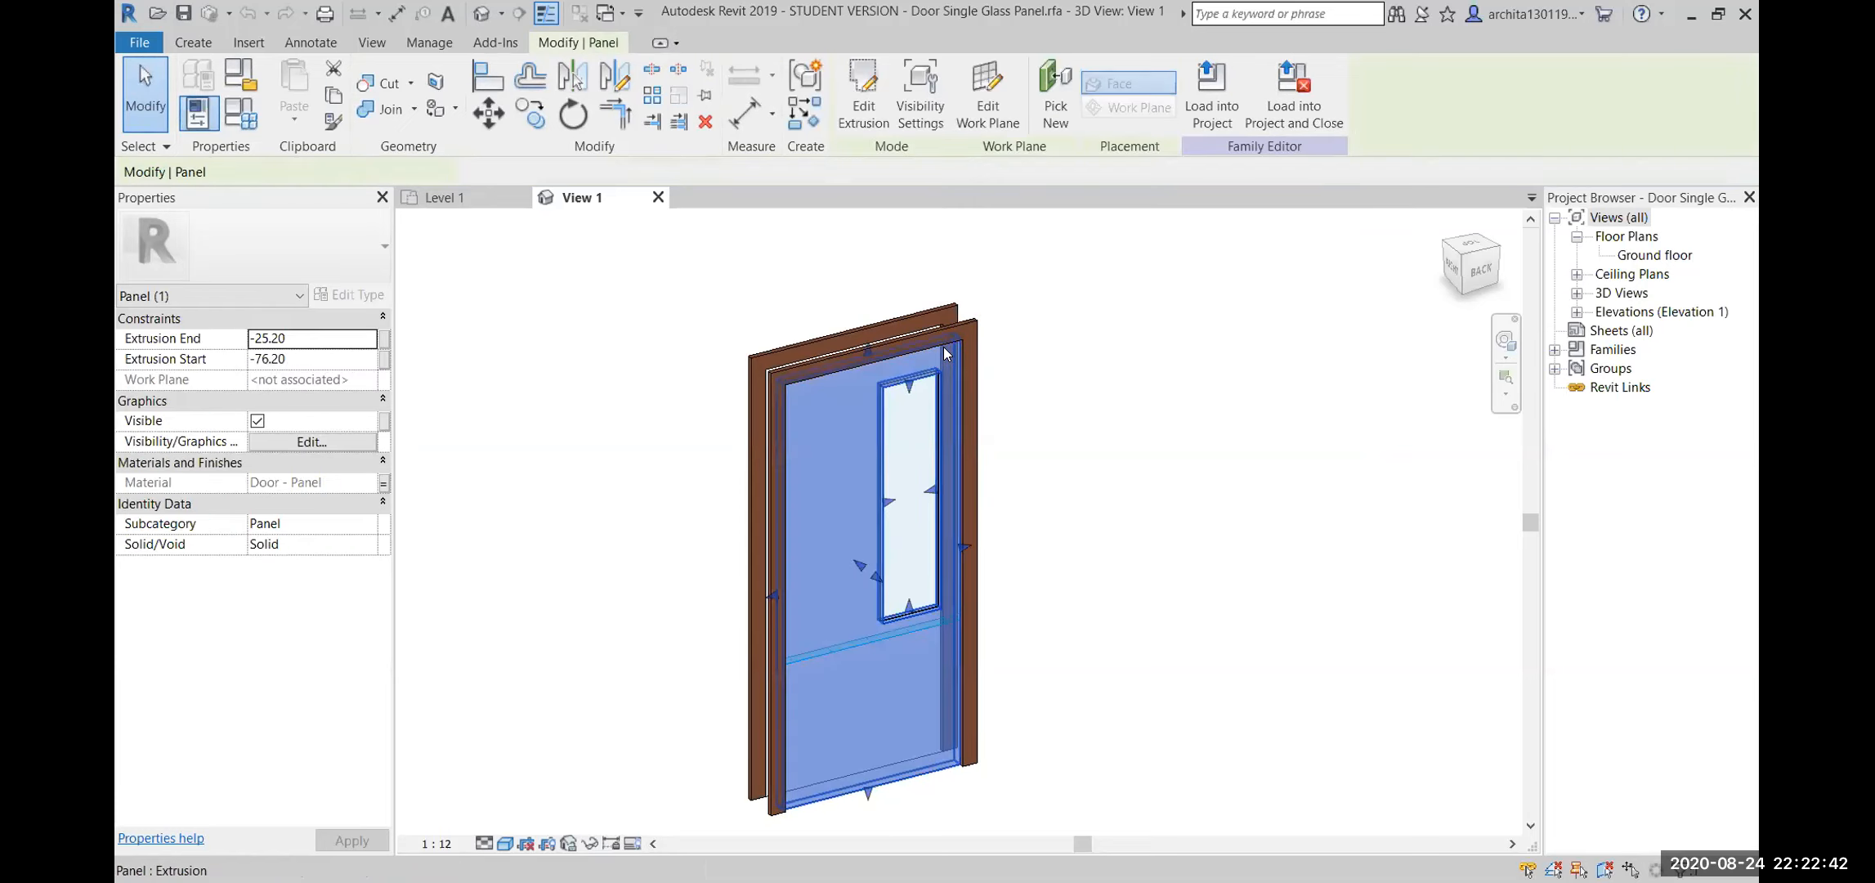
{"action": "left_click", "coordinate": [921, 91]}
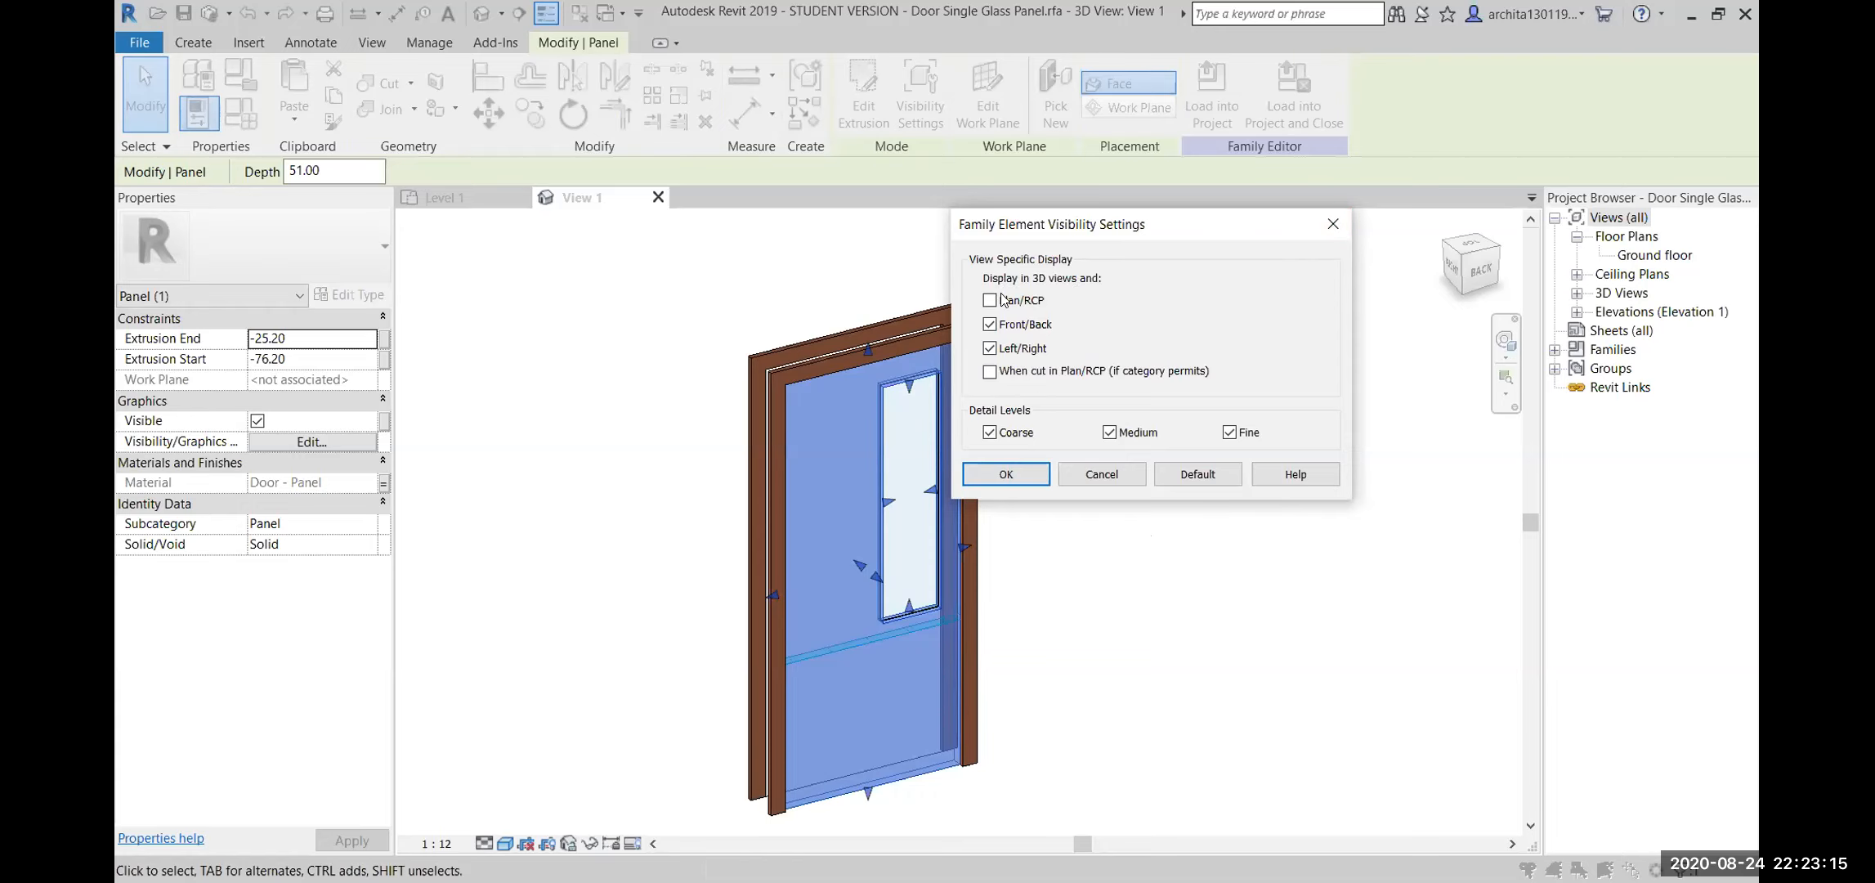
{"action": "left_click", "coordinate": [1334, 224]}
Compare the glass extrusion's family element visibility settings with those of the door panel
{"action": "left_click", "coordinate": [921, 609]}
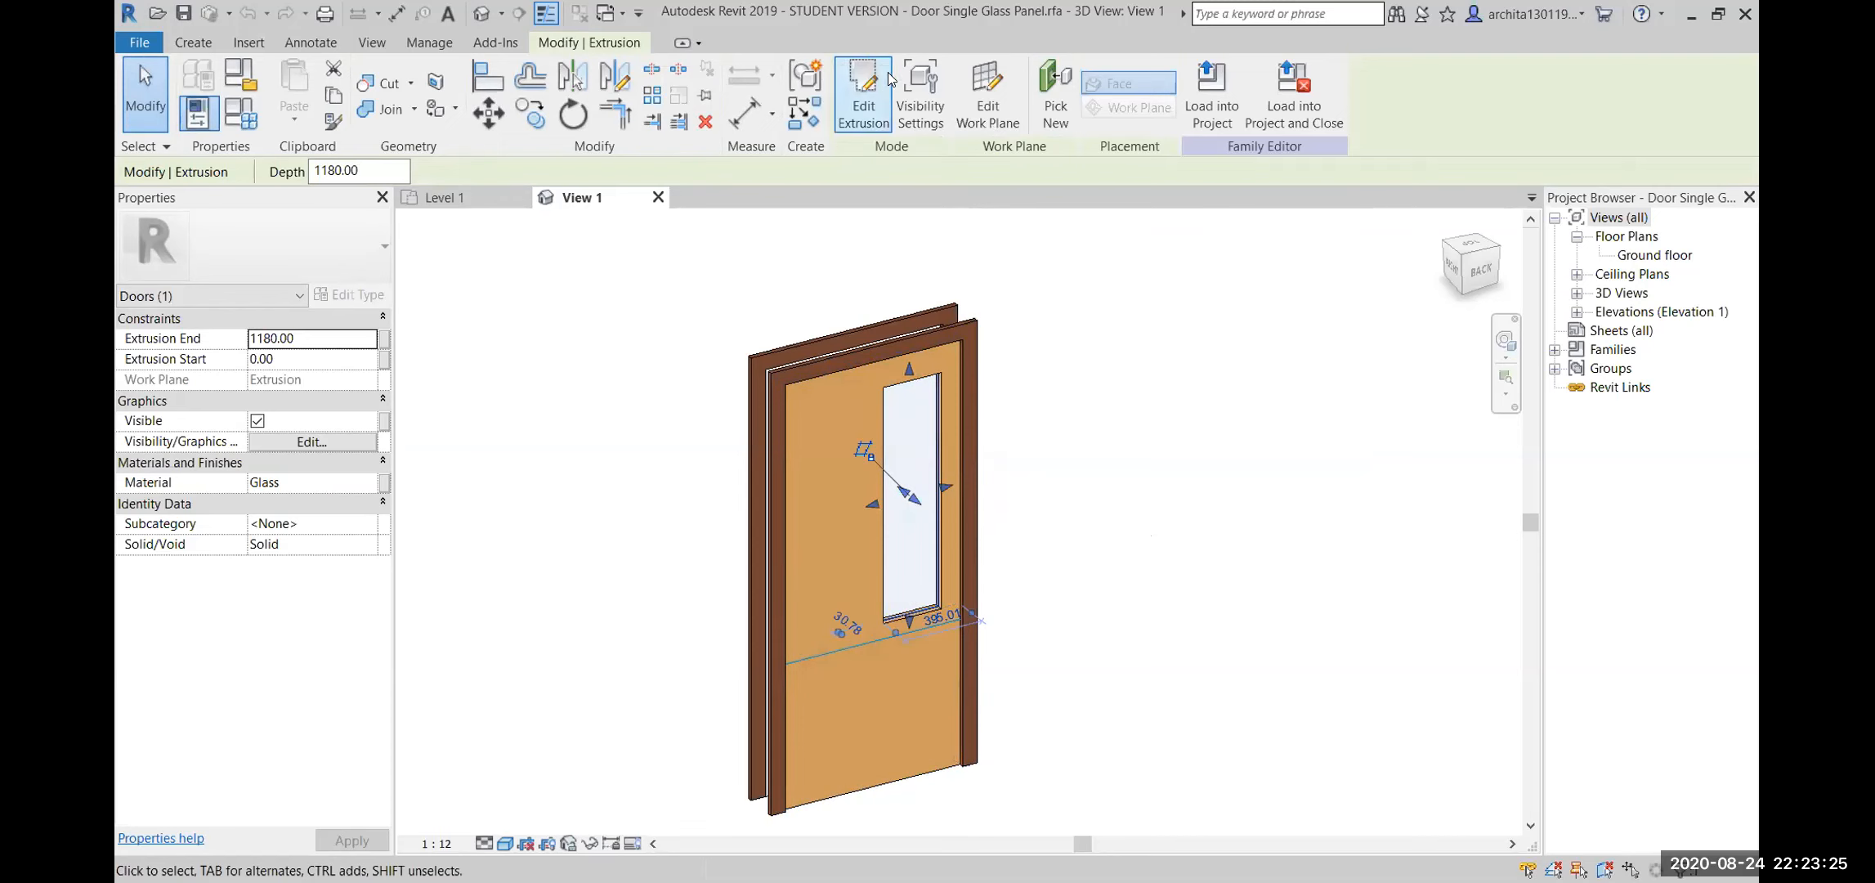
{"action": "left_click", "coordinate": [919, 92]}
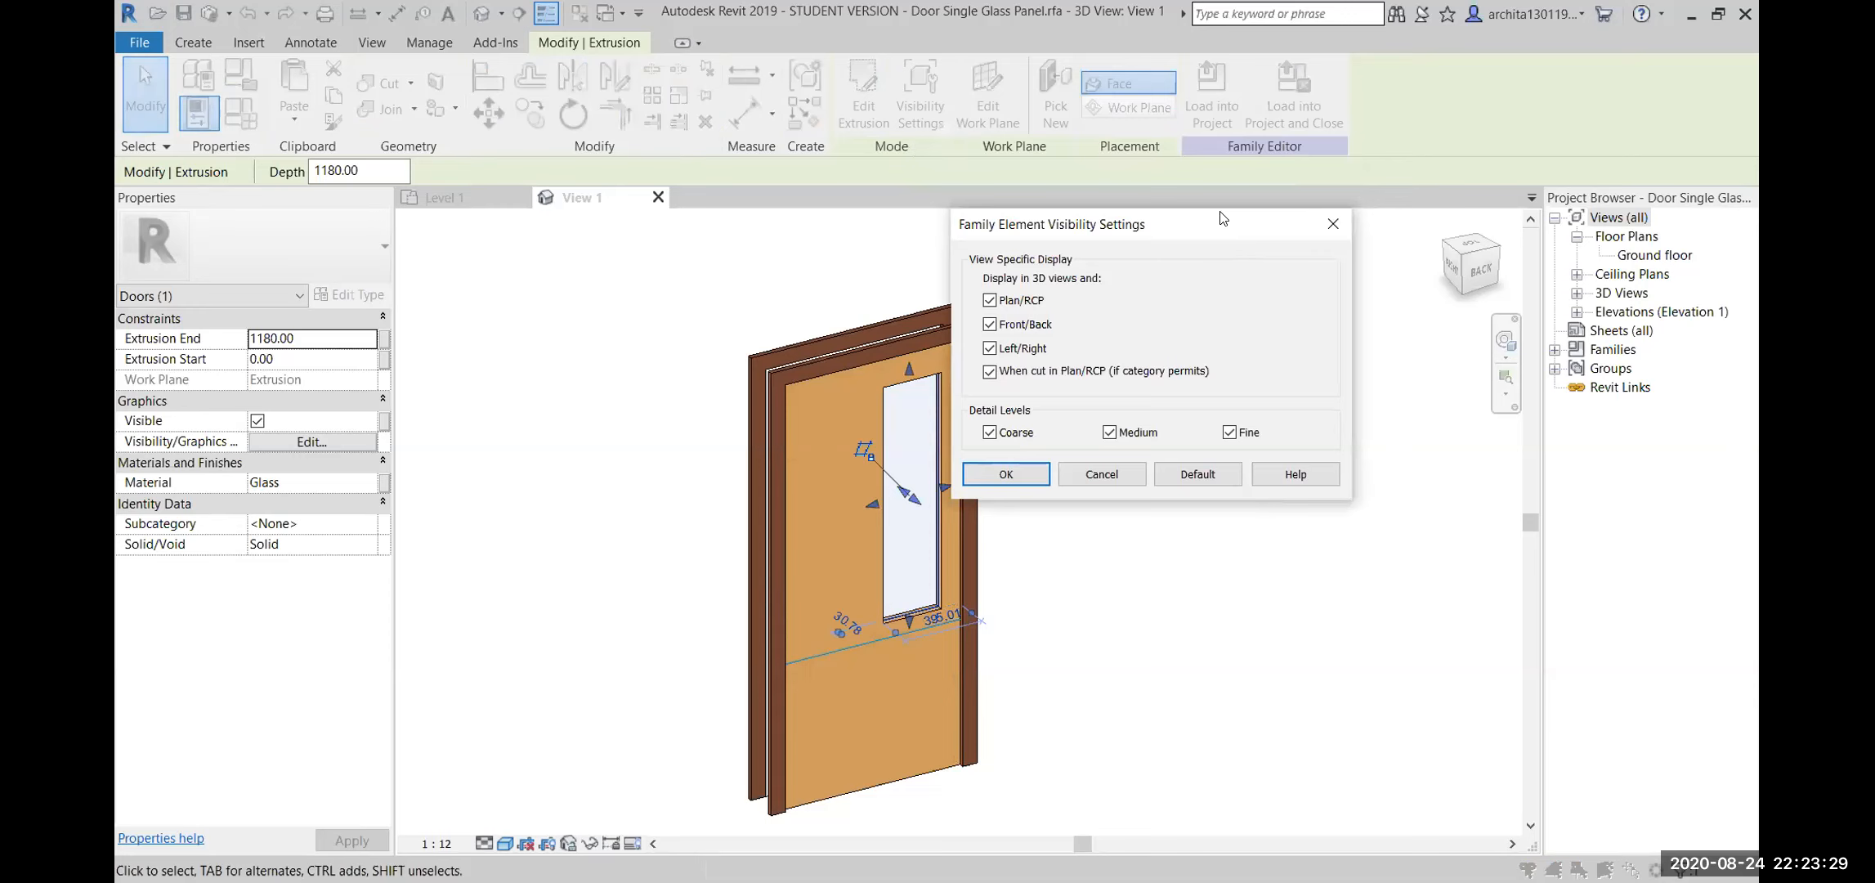
{"action": "left_click_drag", "start_coordinate": [1223, 218], "coordinate": [1320, 263]}
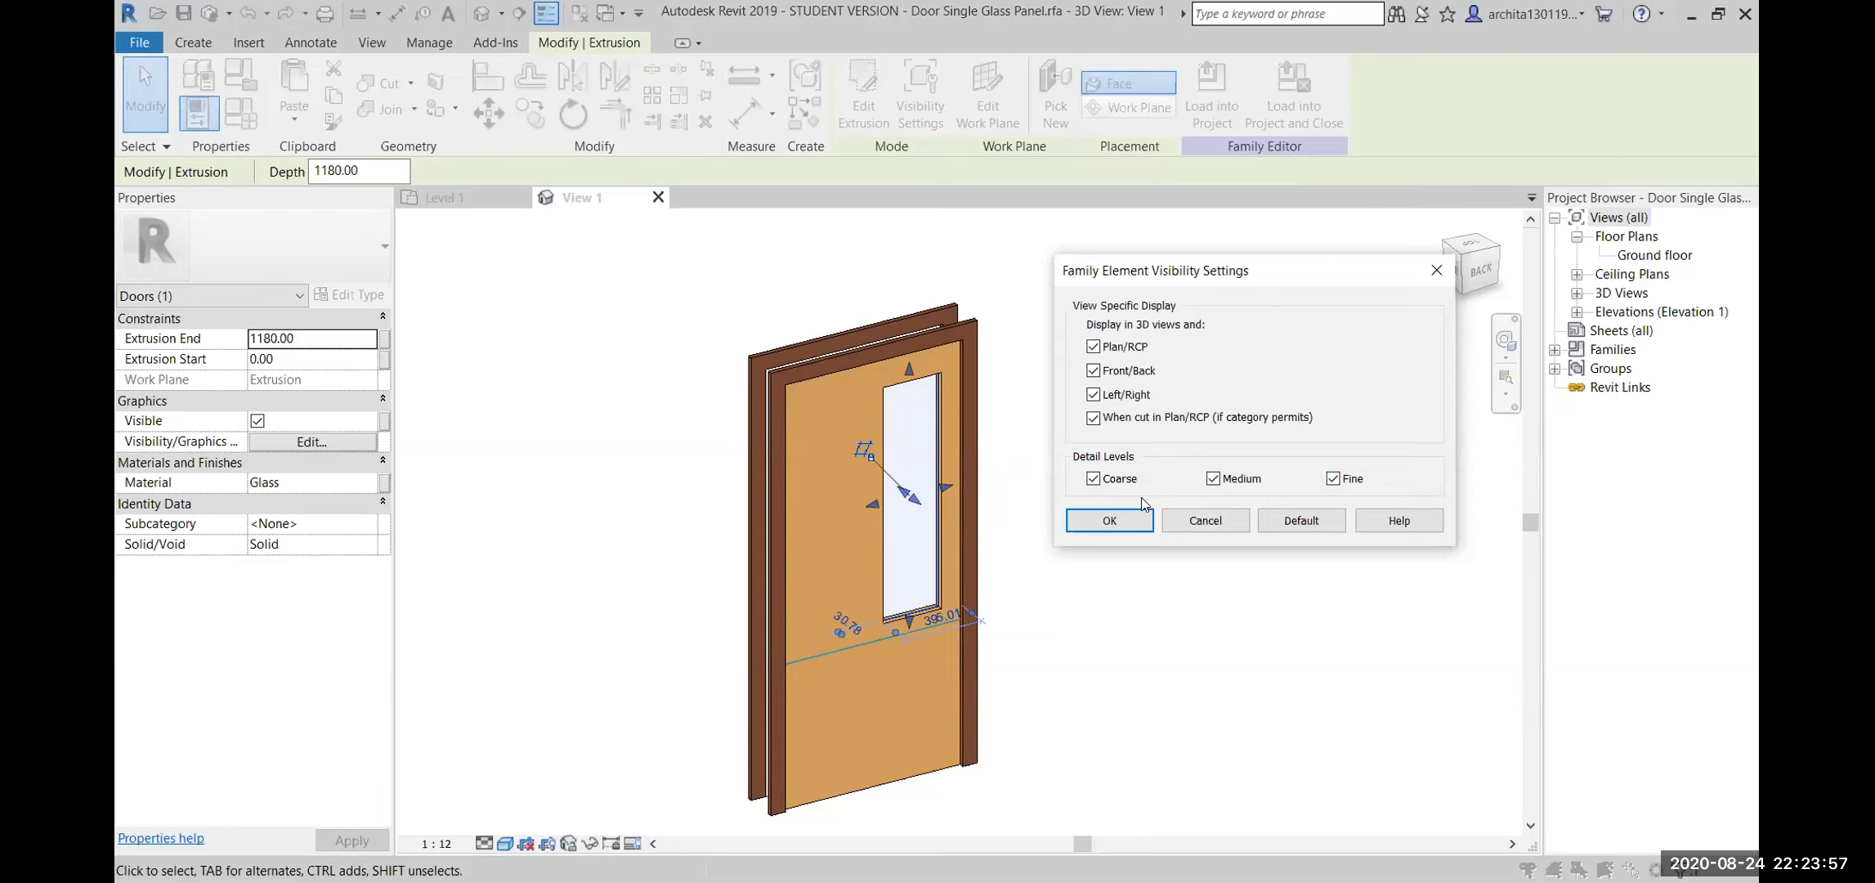
{"action": "left_click", "coordinate": [1437, 271]}
{"action": "left_click", "coordinate": [890, 785]}
{"action": "left_click", "coordinate": [914, 123]}
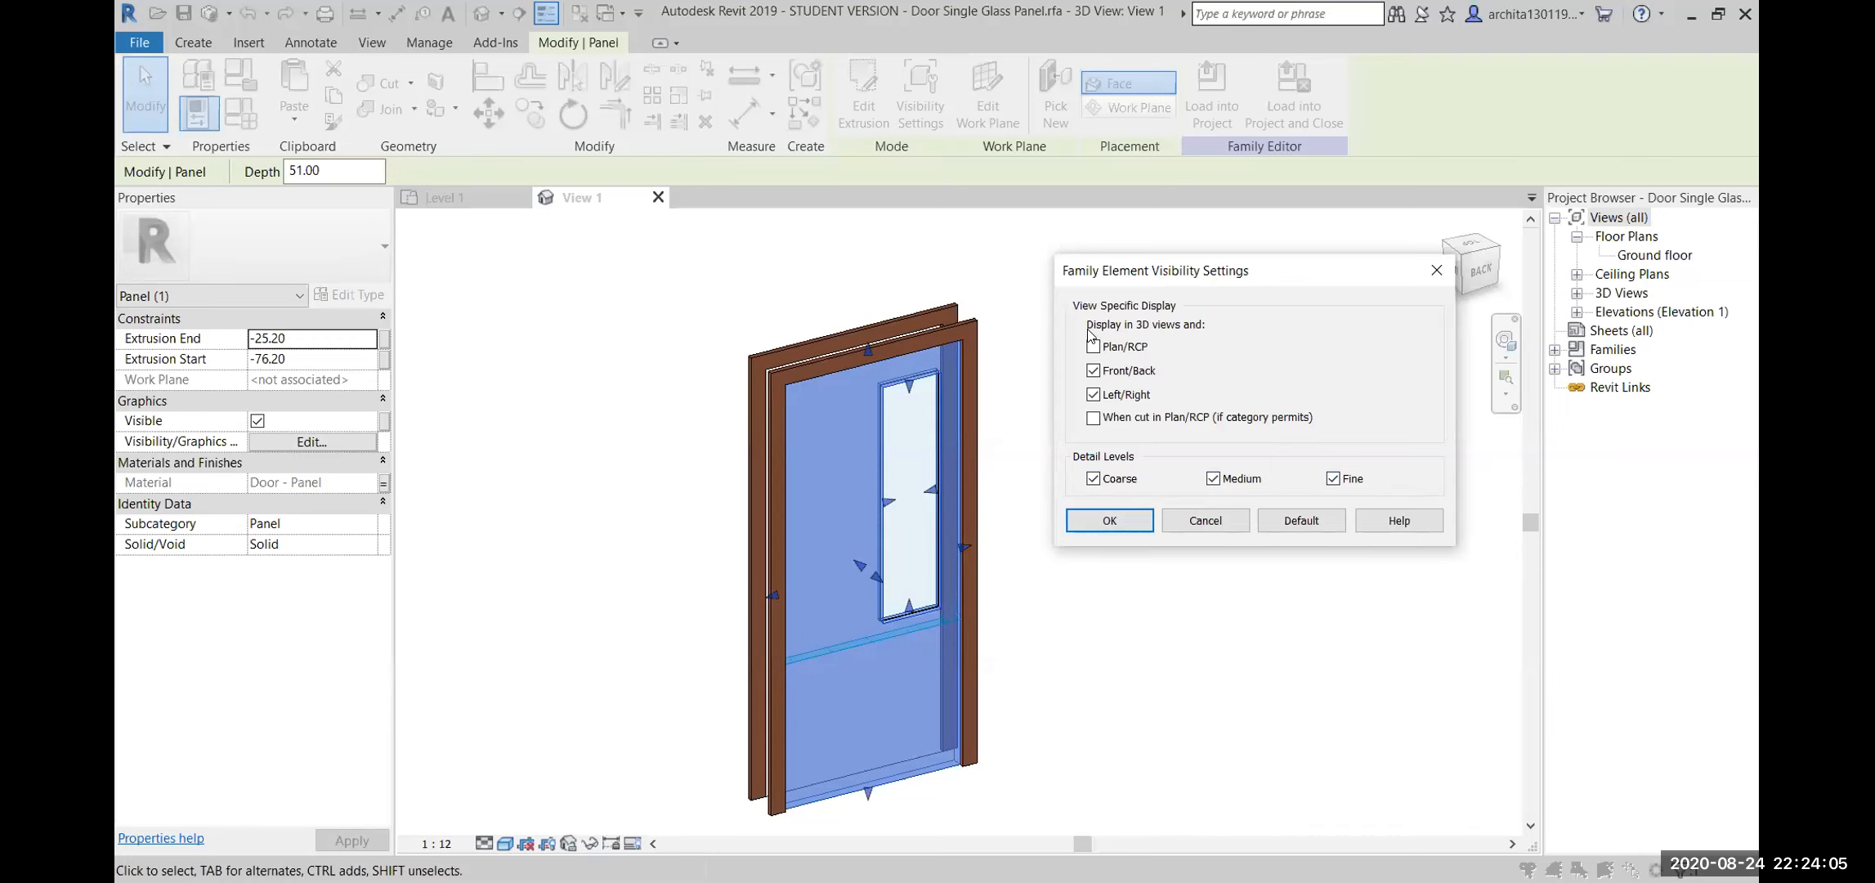
{"action": "left_click", "coordinate": [1436, 270]}
Turn off Plan/RCP and When cut in Plan/RCP display in the glass extrusion's visibility settings
{"action": "scroll", "coordinate": [894, 606], "scroll_direction": "up", "scroll_amount": 2}
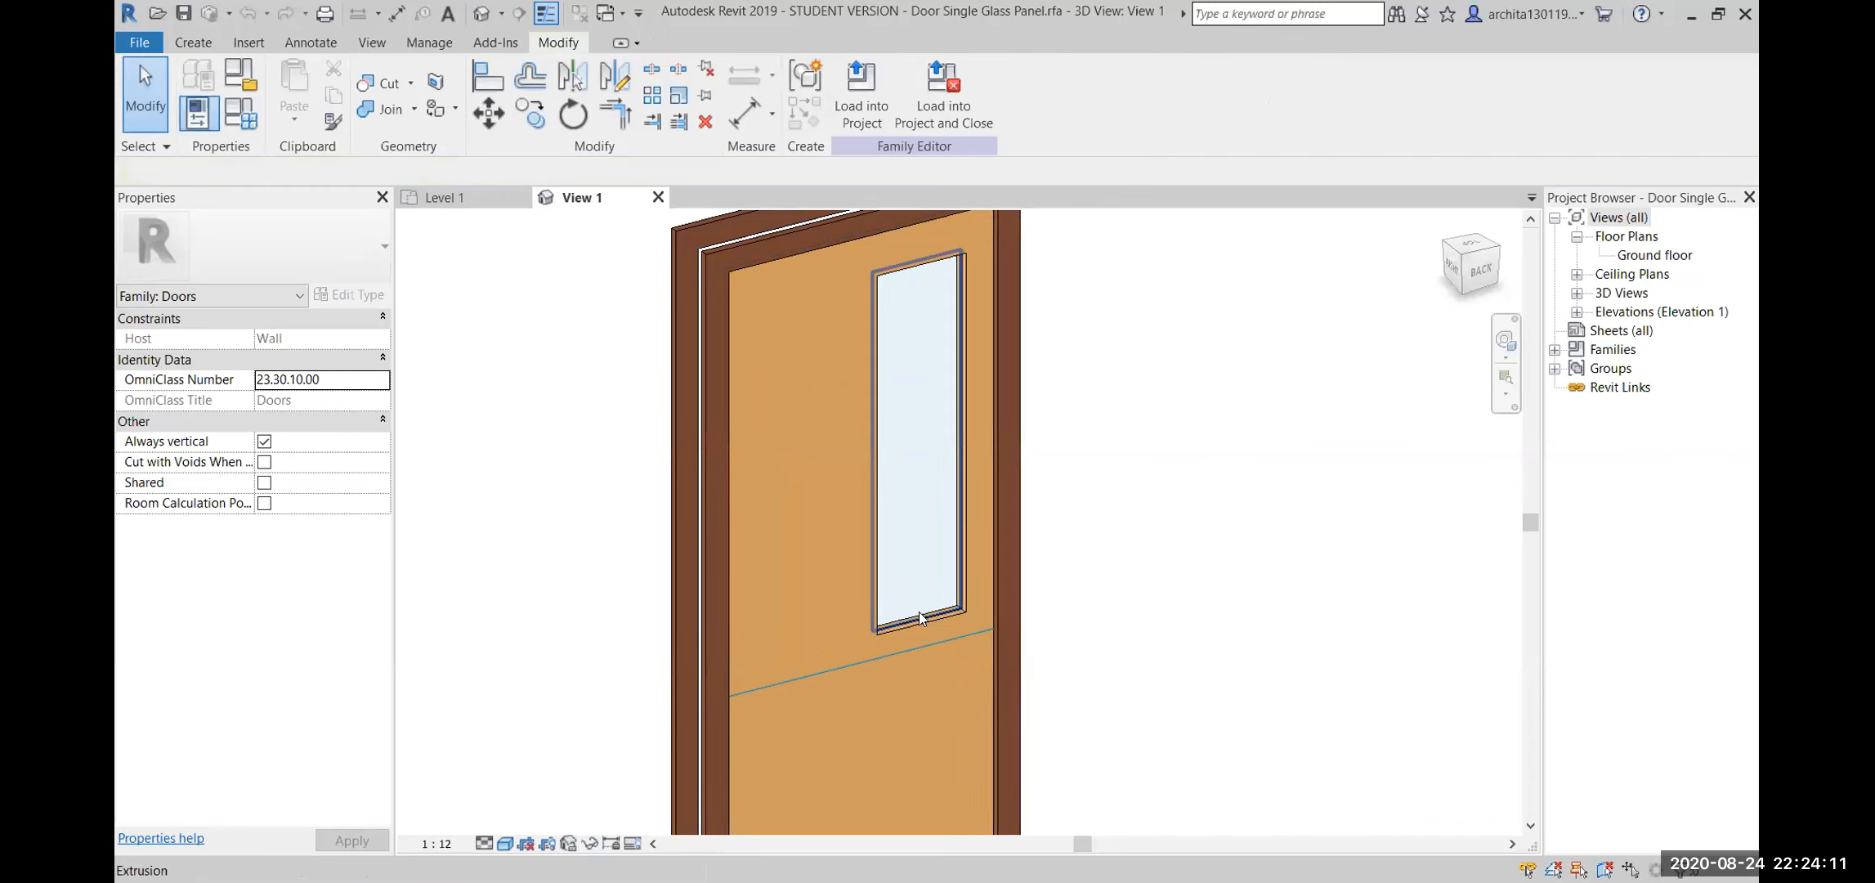
{"action": "left_click", "coordinate": [919, 611]}
{"action": "scroll", "coordinate": [1103, 630], "scroll_direction": "down", "scroll_amount": 2}
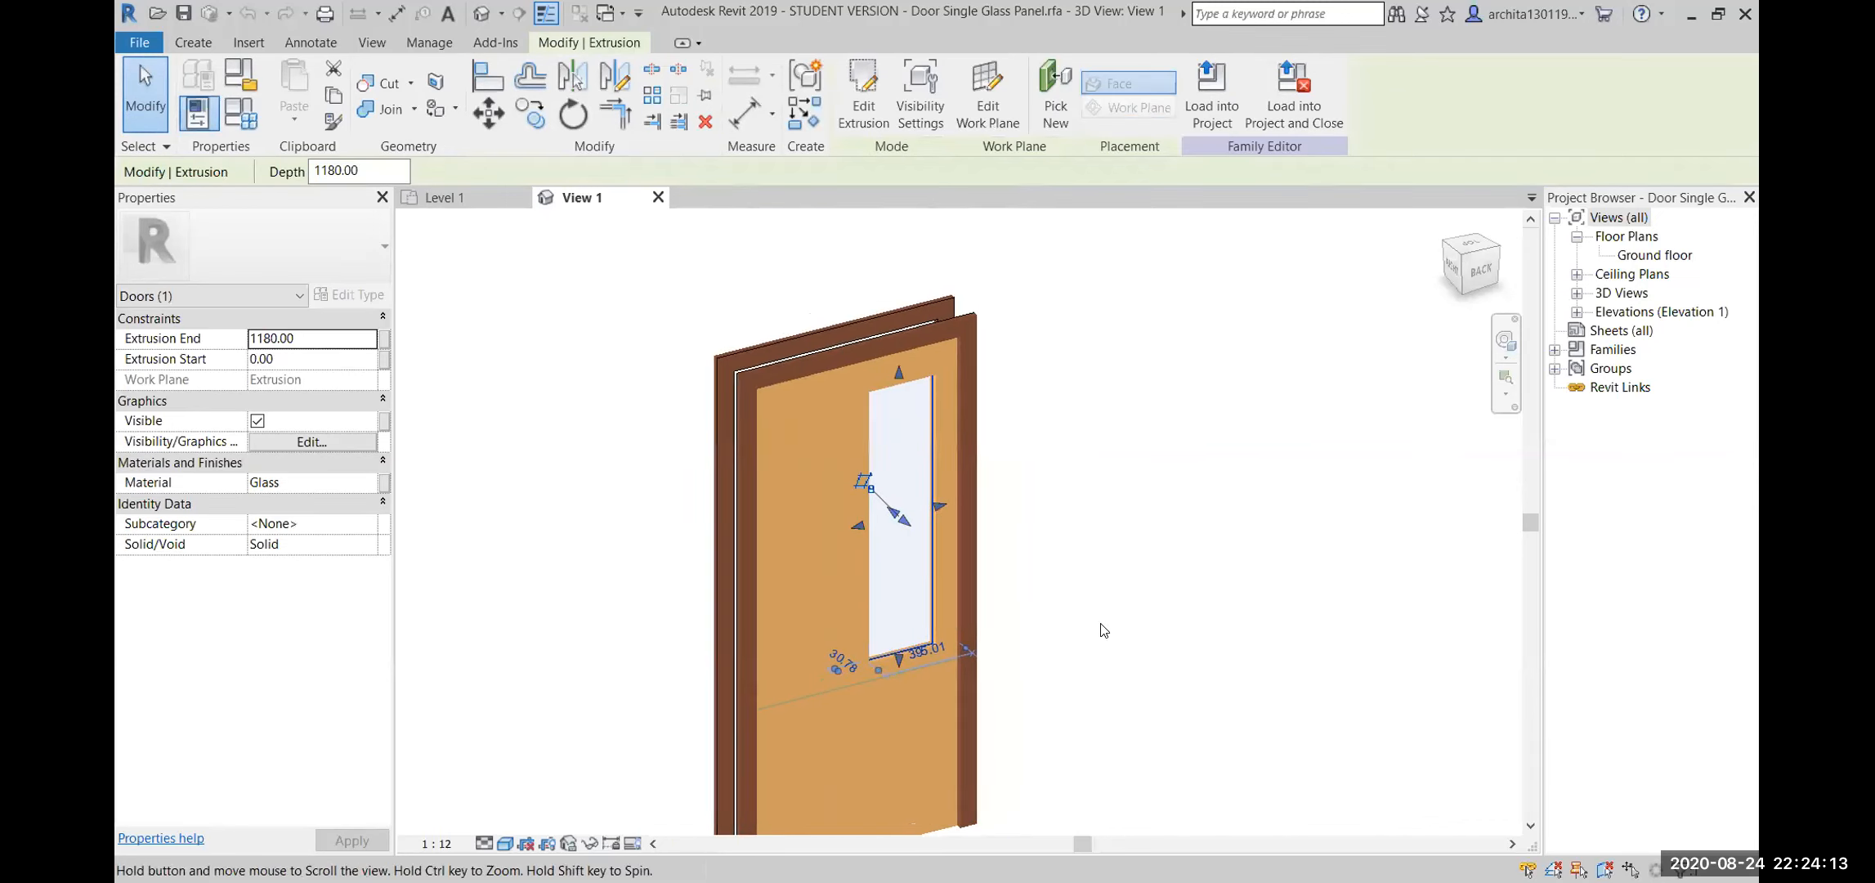
{"action": "left_click", "coordinate": [920, 94]}
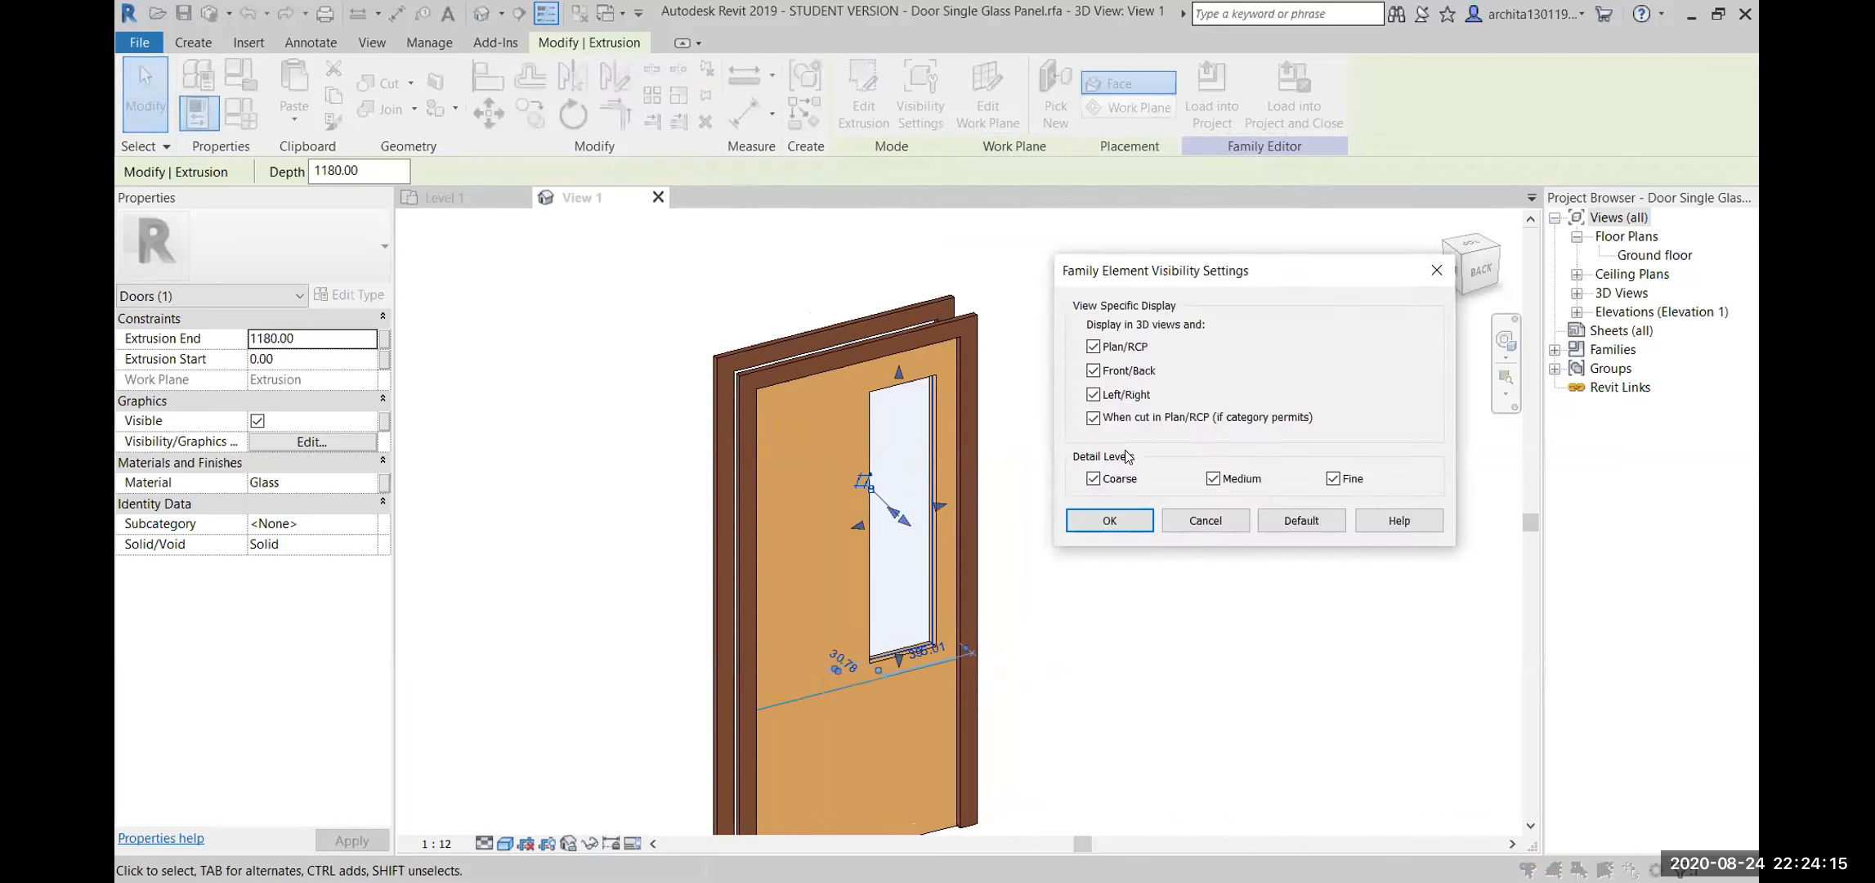
{"action": "left_click", "coordinate": [1094, 347]}
{"action": "left_click", "coordinate": [1093, 419]}
{"action": "left_click", "coordinate": [1105, 521]}
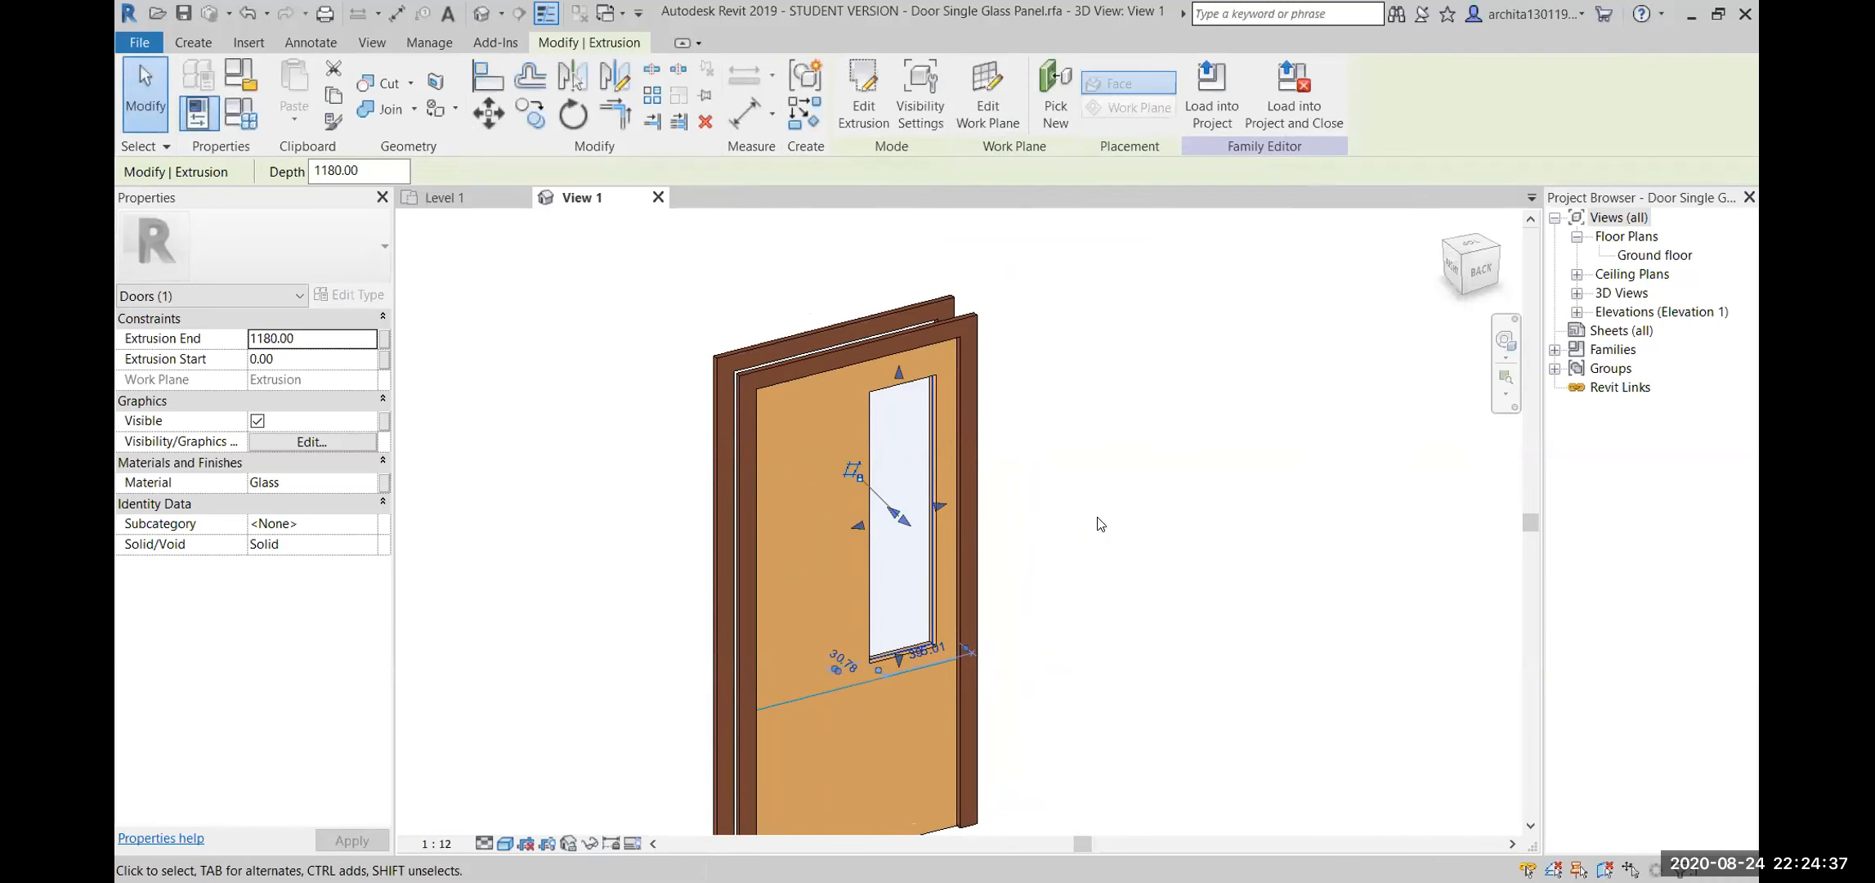
{"action": "left_click", "coordinate": [1100, 521]}
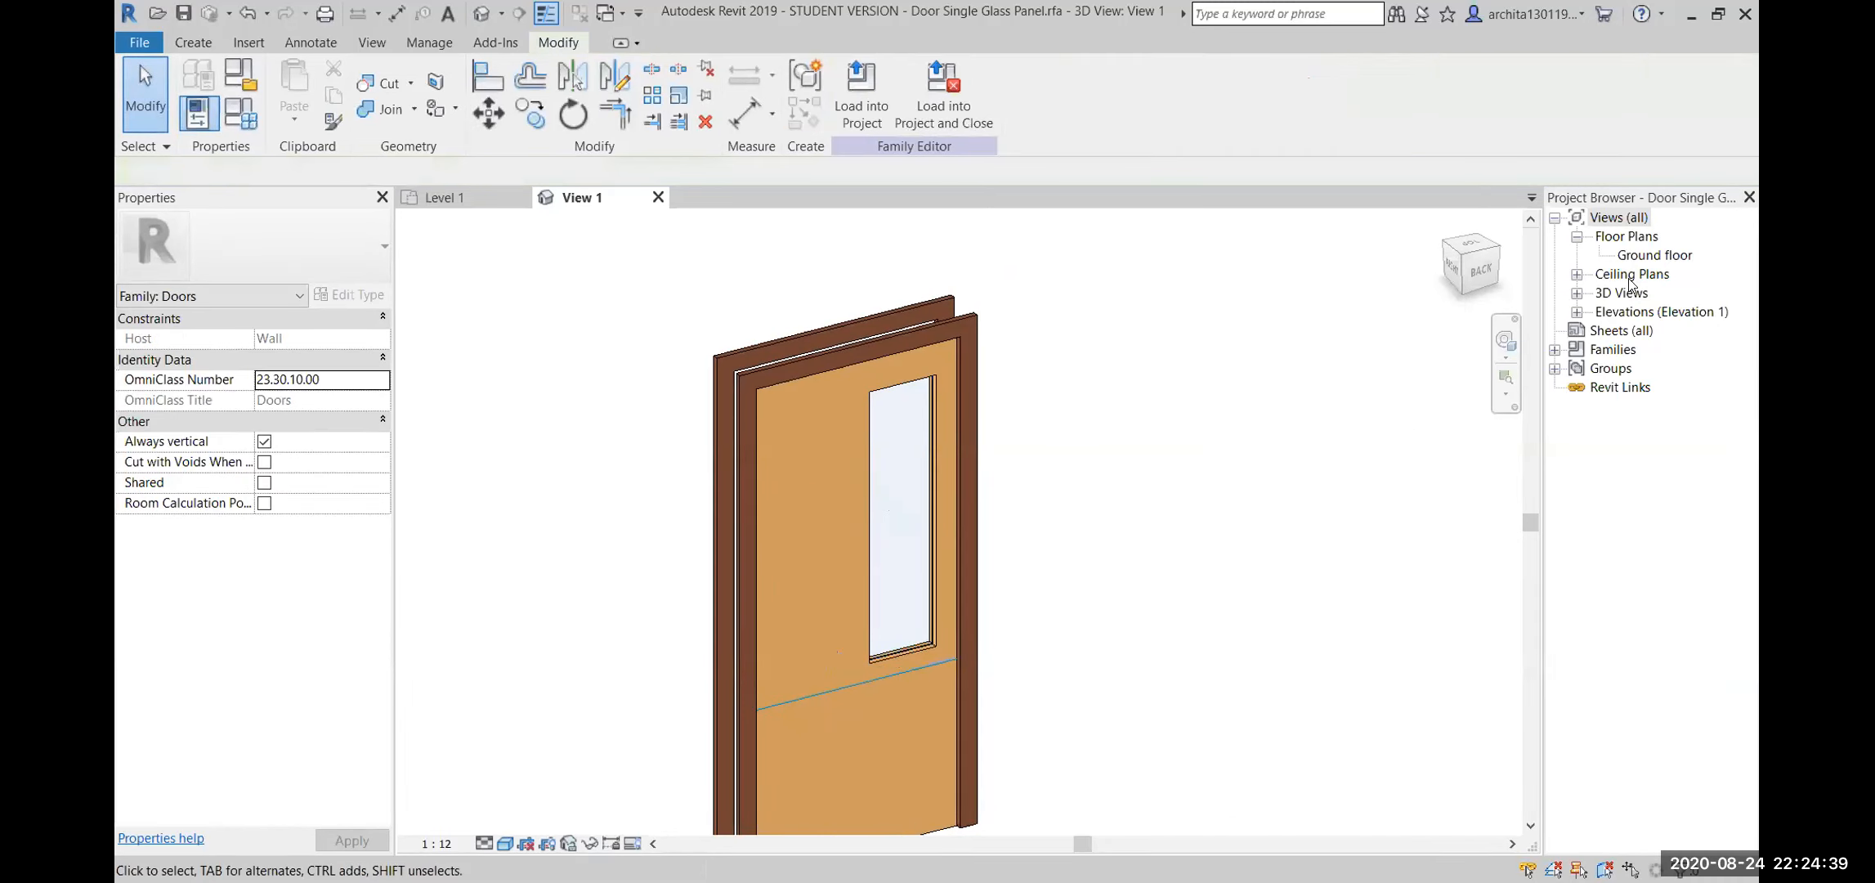
Open the door family's Ground floor plan and inspect the glass extrusion inside the door opening
{"action": "double_click", "coordinate": [1630, 257]}
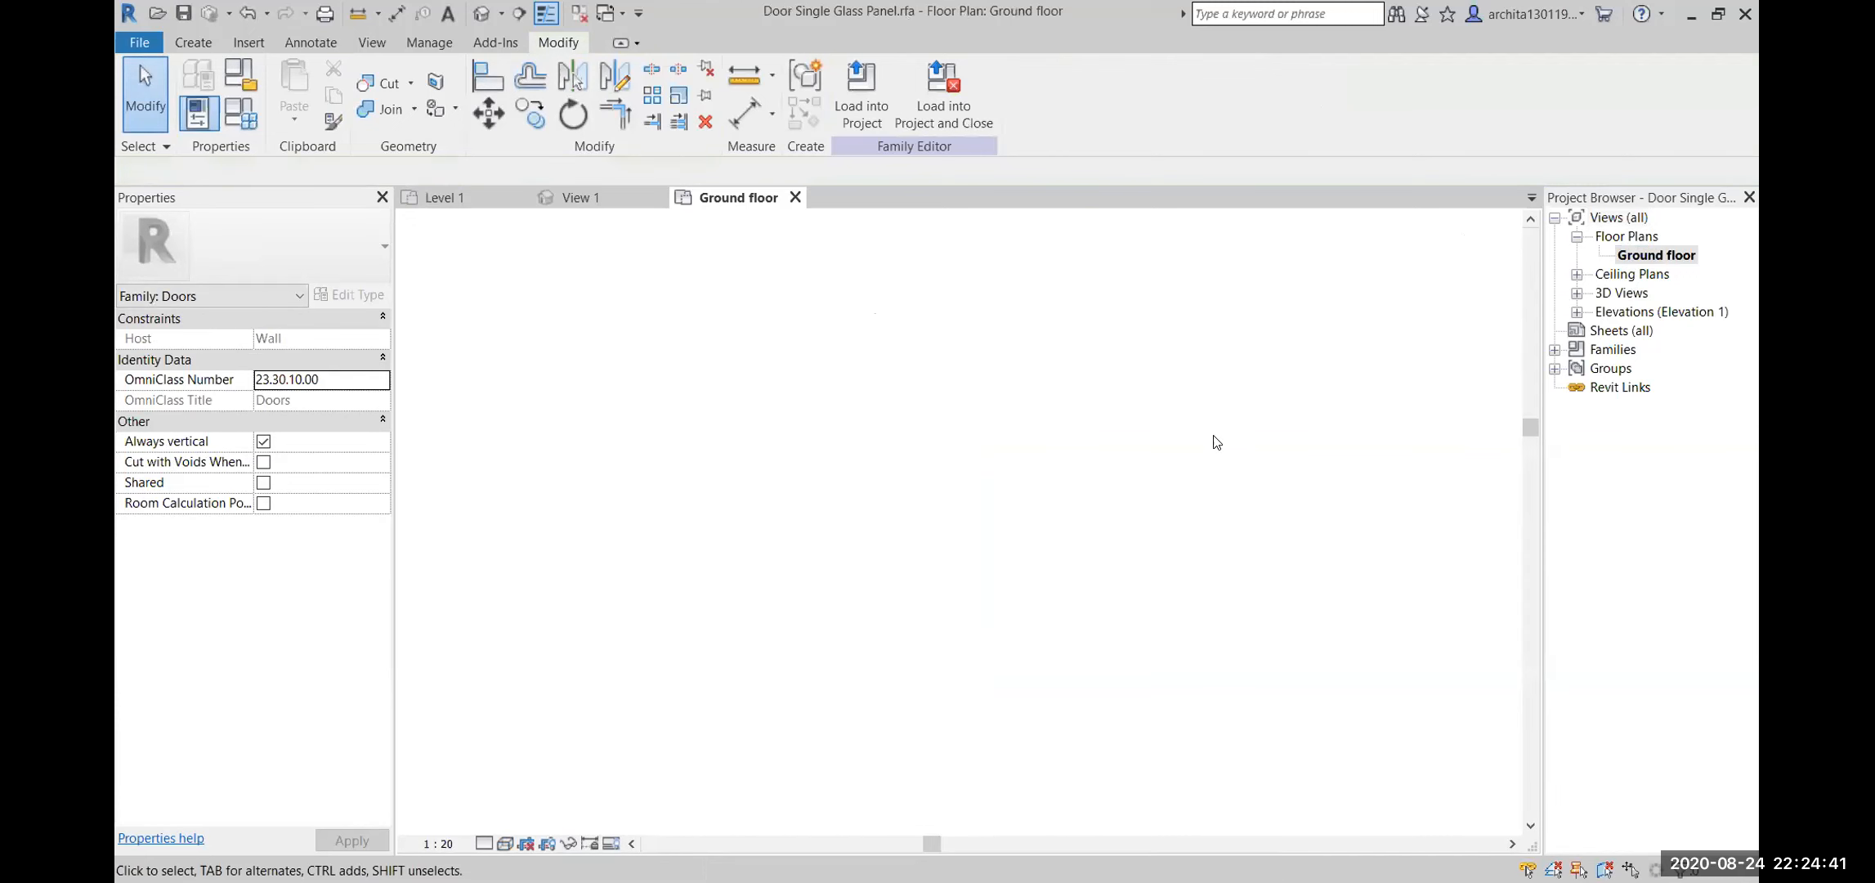
{"action": "scroll", "coordinate": [848, 572], "scroll_direction": "up", "scroll_amount": 3}
{"action": "scroll", "coordinate": [842, 568], "scroll_direction": "up", "scroll_amount": 1}
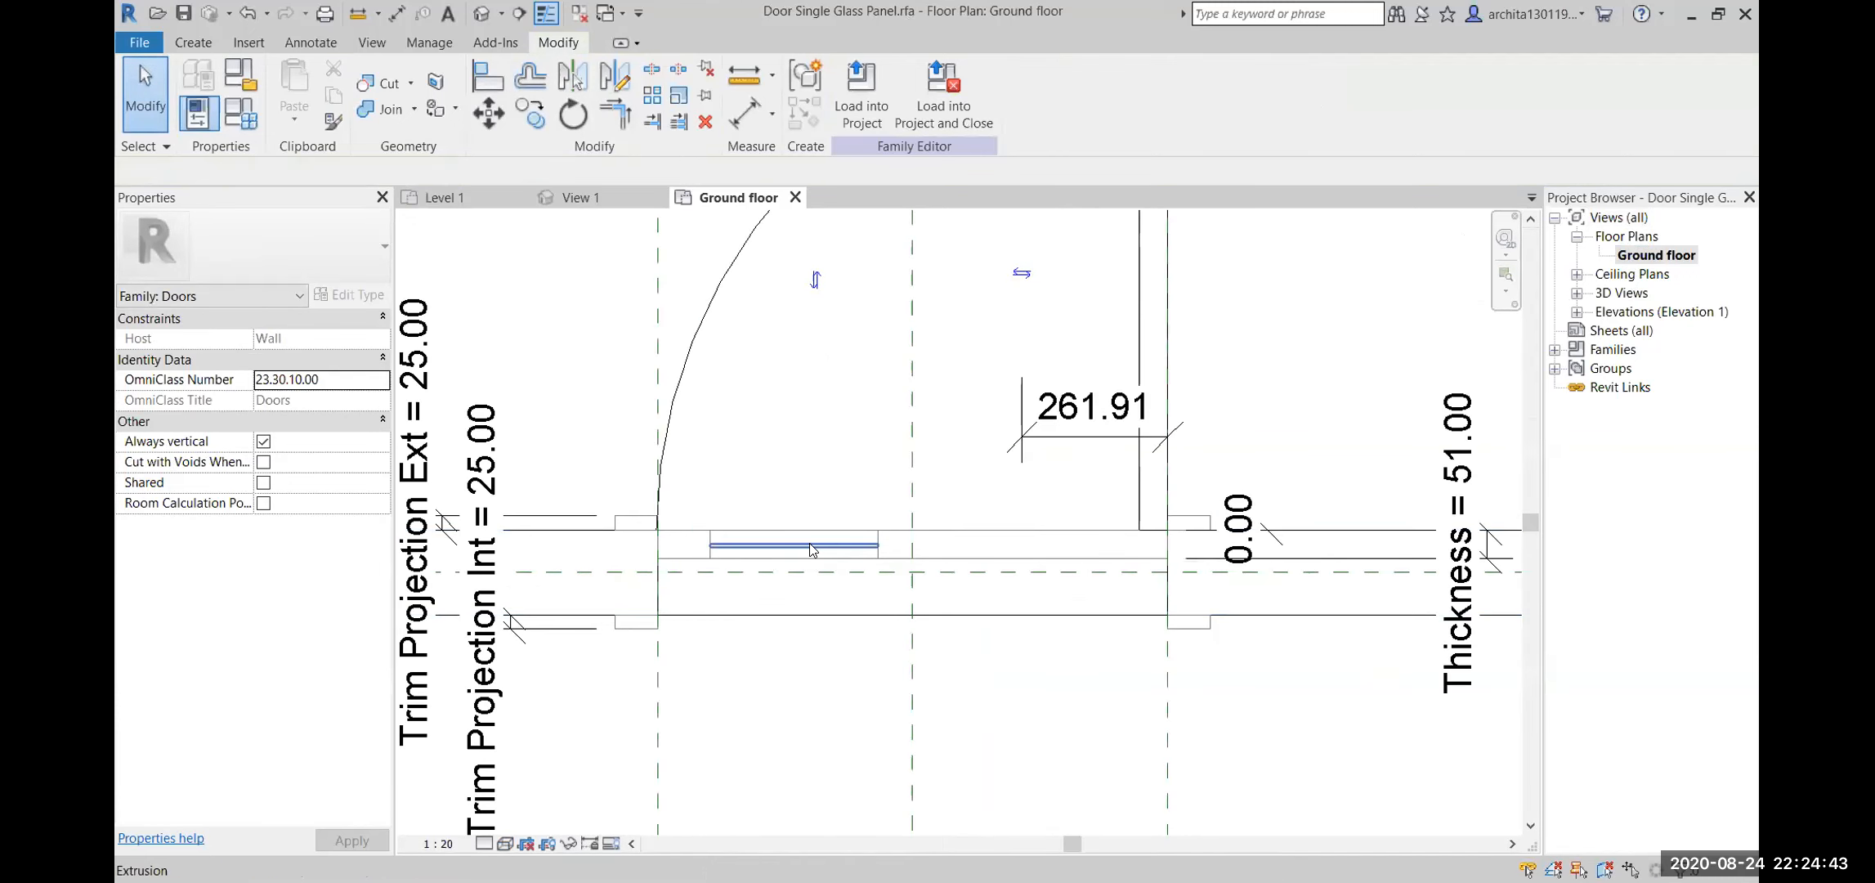
Examine the glass extrusion within the closed door panel in the family's Ground floor plan
{"action": "left_click", "coordinate": [842, 549]}
{"action": "left_click", "coordinate": [829, 462]}
{"action": "scroll", "coordinate": [797, 566], "scroll_direction": "down", "scroll_amount": 2}
{"action": "scroll", "coordinate": [977, 594], "scroll_direction": "down", "scroll_amount": 1}
{"action": "middle_click_drag", "start_coordinate": [798, 605], "coordinate": [848, 619]}
{"action": "scroll", "coordinate": [752, 354], "scroll_direction": "down", "scroll_amount": 1}
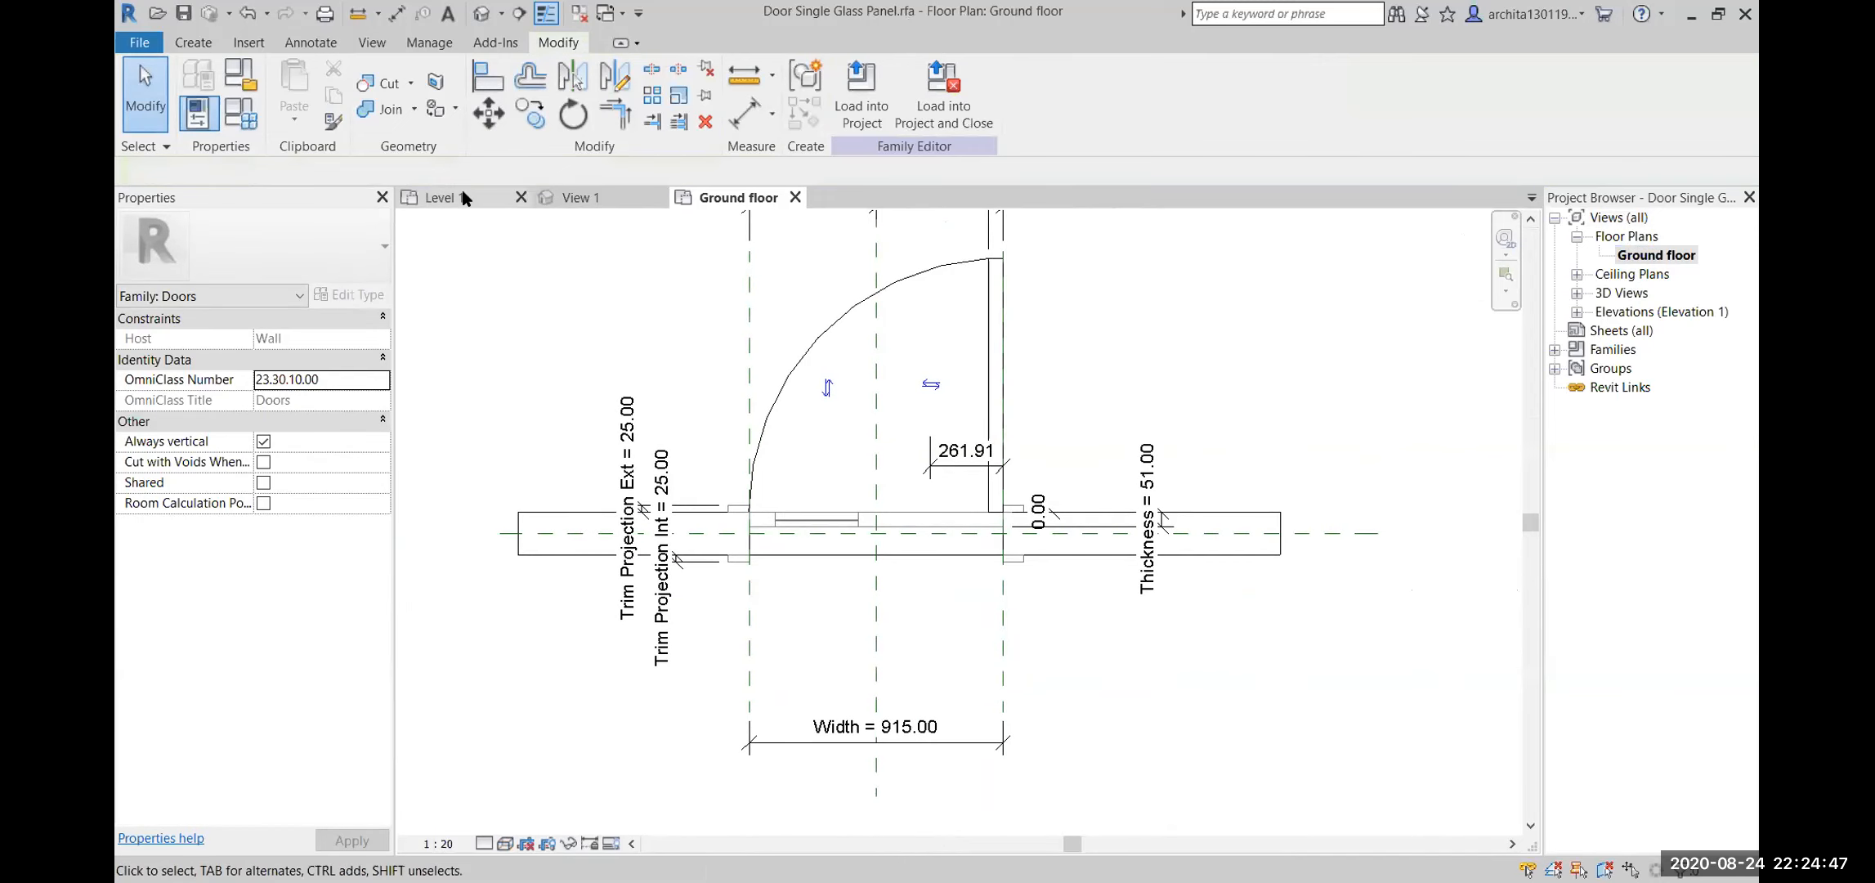
Recheck the glass extrusion's family element visibility settings in the family's 3D view, keeping them as they are
{"action": "left_click", "coordinate": [578, 197]}
{"action": "scroll", "coordinate": [1032, 443], "scroll_direction": "down", "scroll_amount": 2}
{"action": "middle_click_drag", "start_coordinate": [1034, 515], "coordinate": [987, 547]}
{"action": "scroll", "coordinate": [885, 565], "scroll_direction": "up", "scroll_amount": 2}
{"action": "middle_click_drag", "start_coordinate": [949, 717], "coordinate": [903, 755]}
{"action": "scroll", "coordinate": [882, 666], "scroll_direction": "up", "scroll_amount": 1}
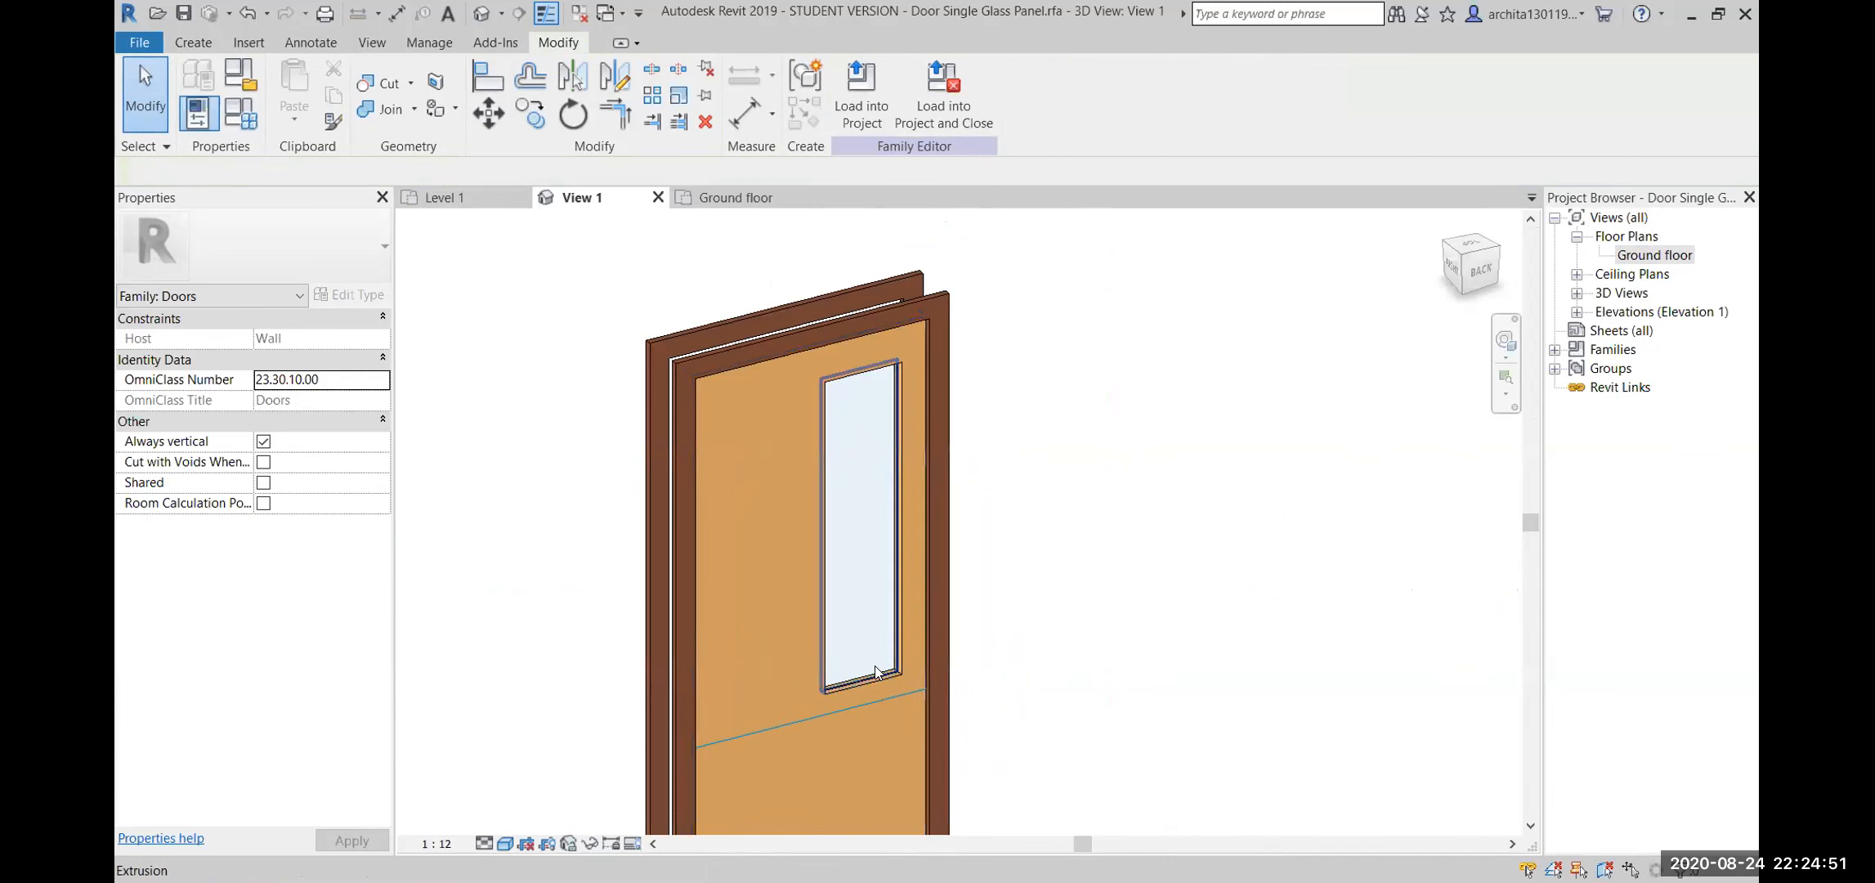
{"action": "left_click", "coordinate": [870, 654]}
{"action": "left_click", "coordinate": [926, 114]}
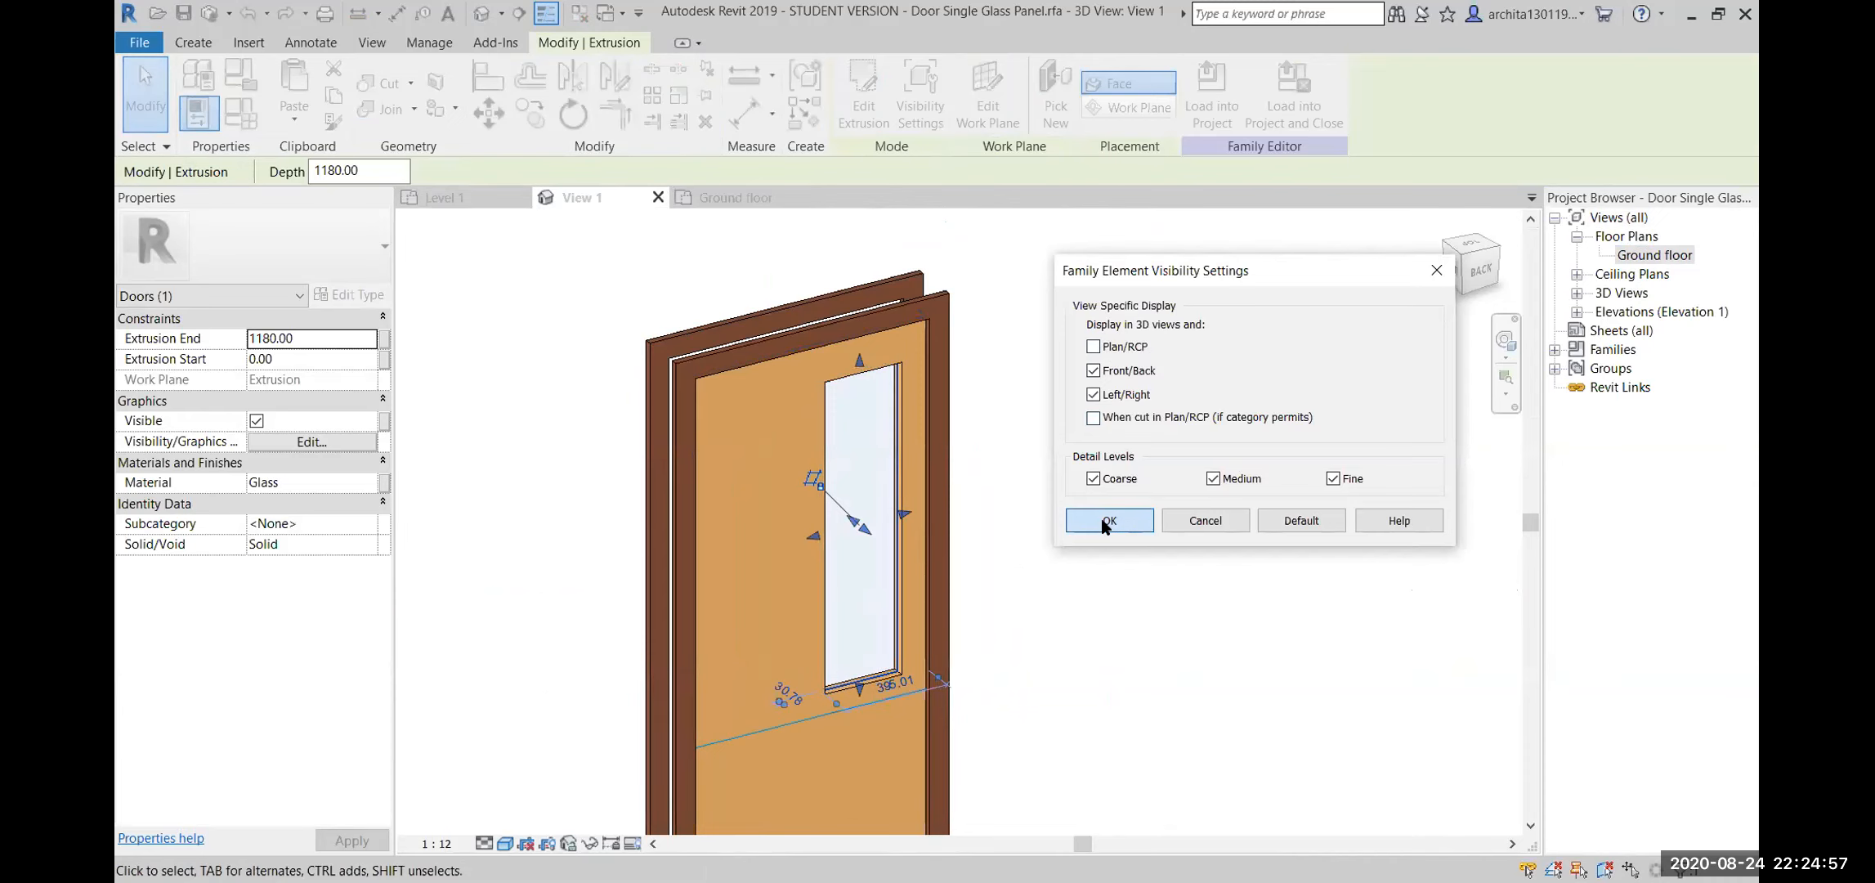
{"action": "left_click", "coordinate": [1105, 522]}
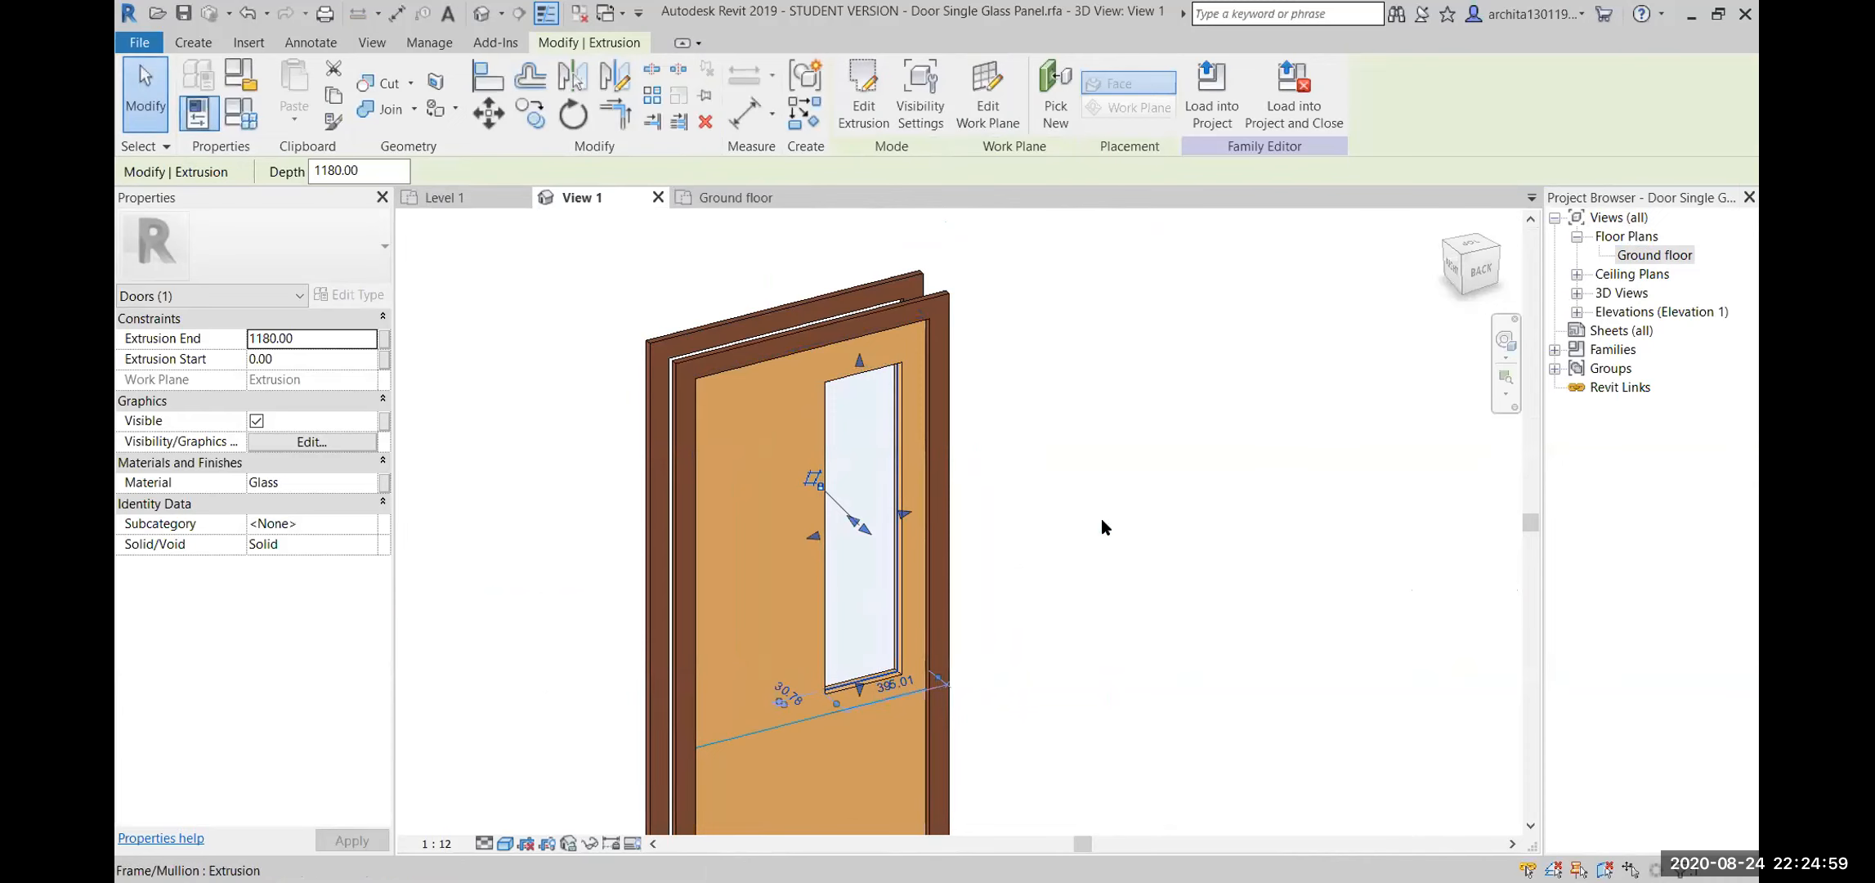
Load the edited door family into the project, overwriting the existing version and its parameter values
{"action": "scroll", "coordinate": [989, 456], "scroll_direction": "down", "scroll_amount": 3}
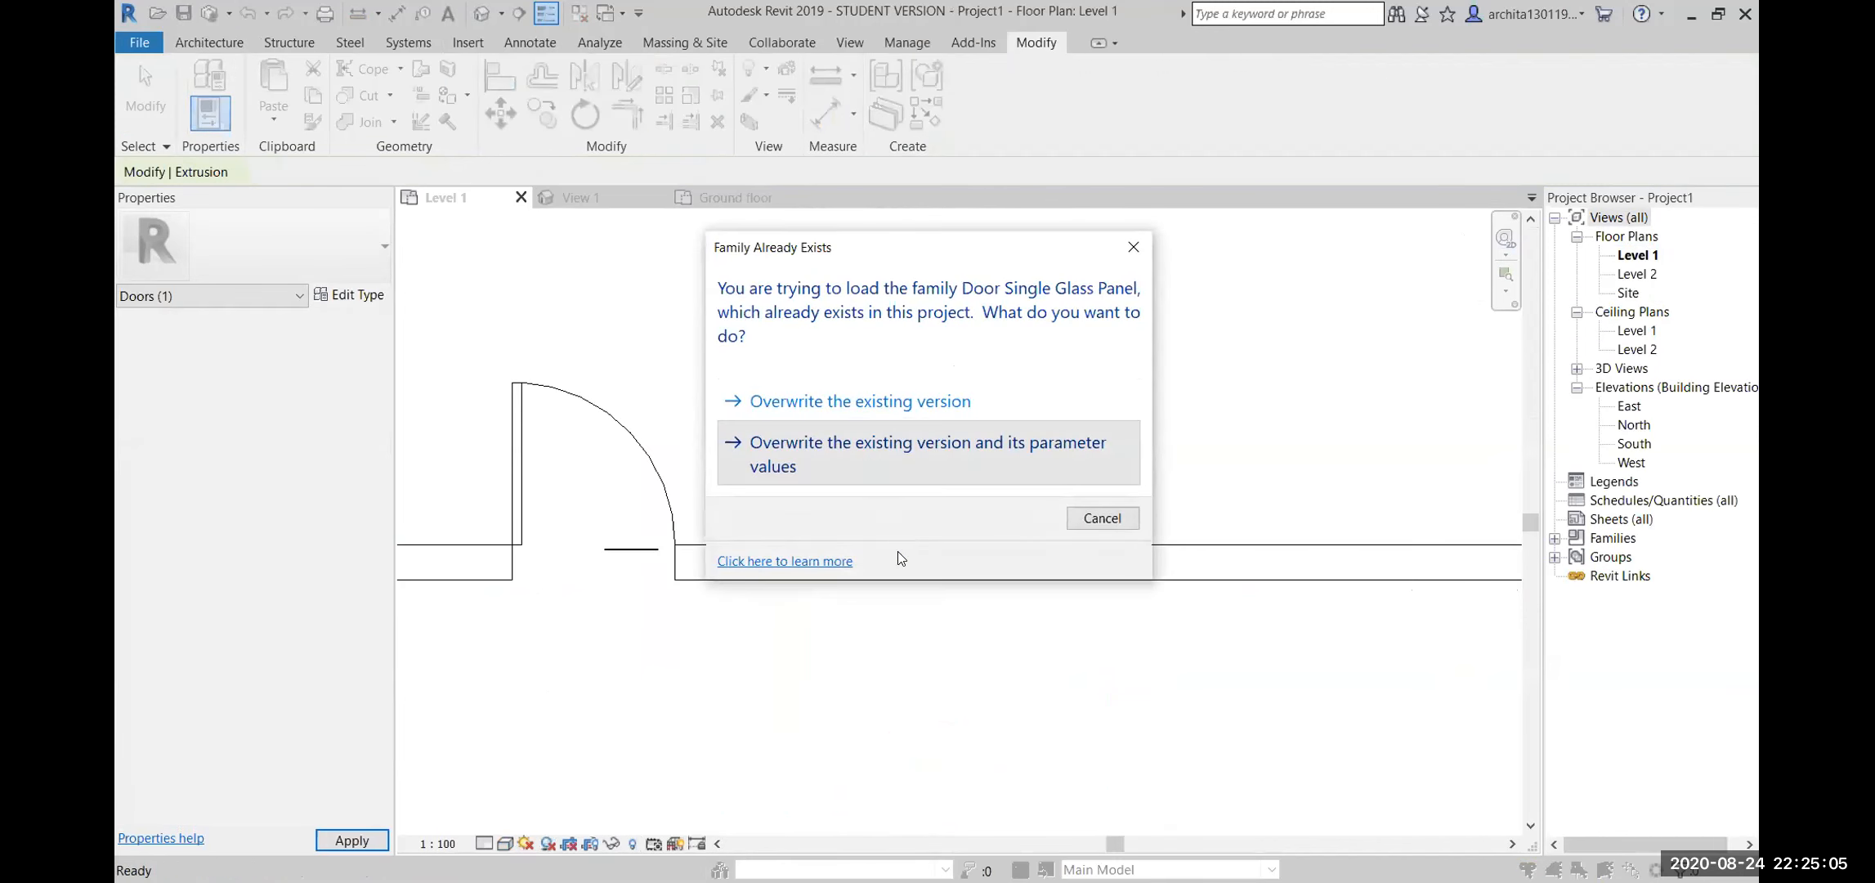
{"action": "left_click", "coordinate": [871, 458]}
{"action": "scroll", "coordinate": [899, 588], "scroll_direction": "up", "scroll_amount": 4}
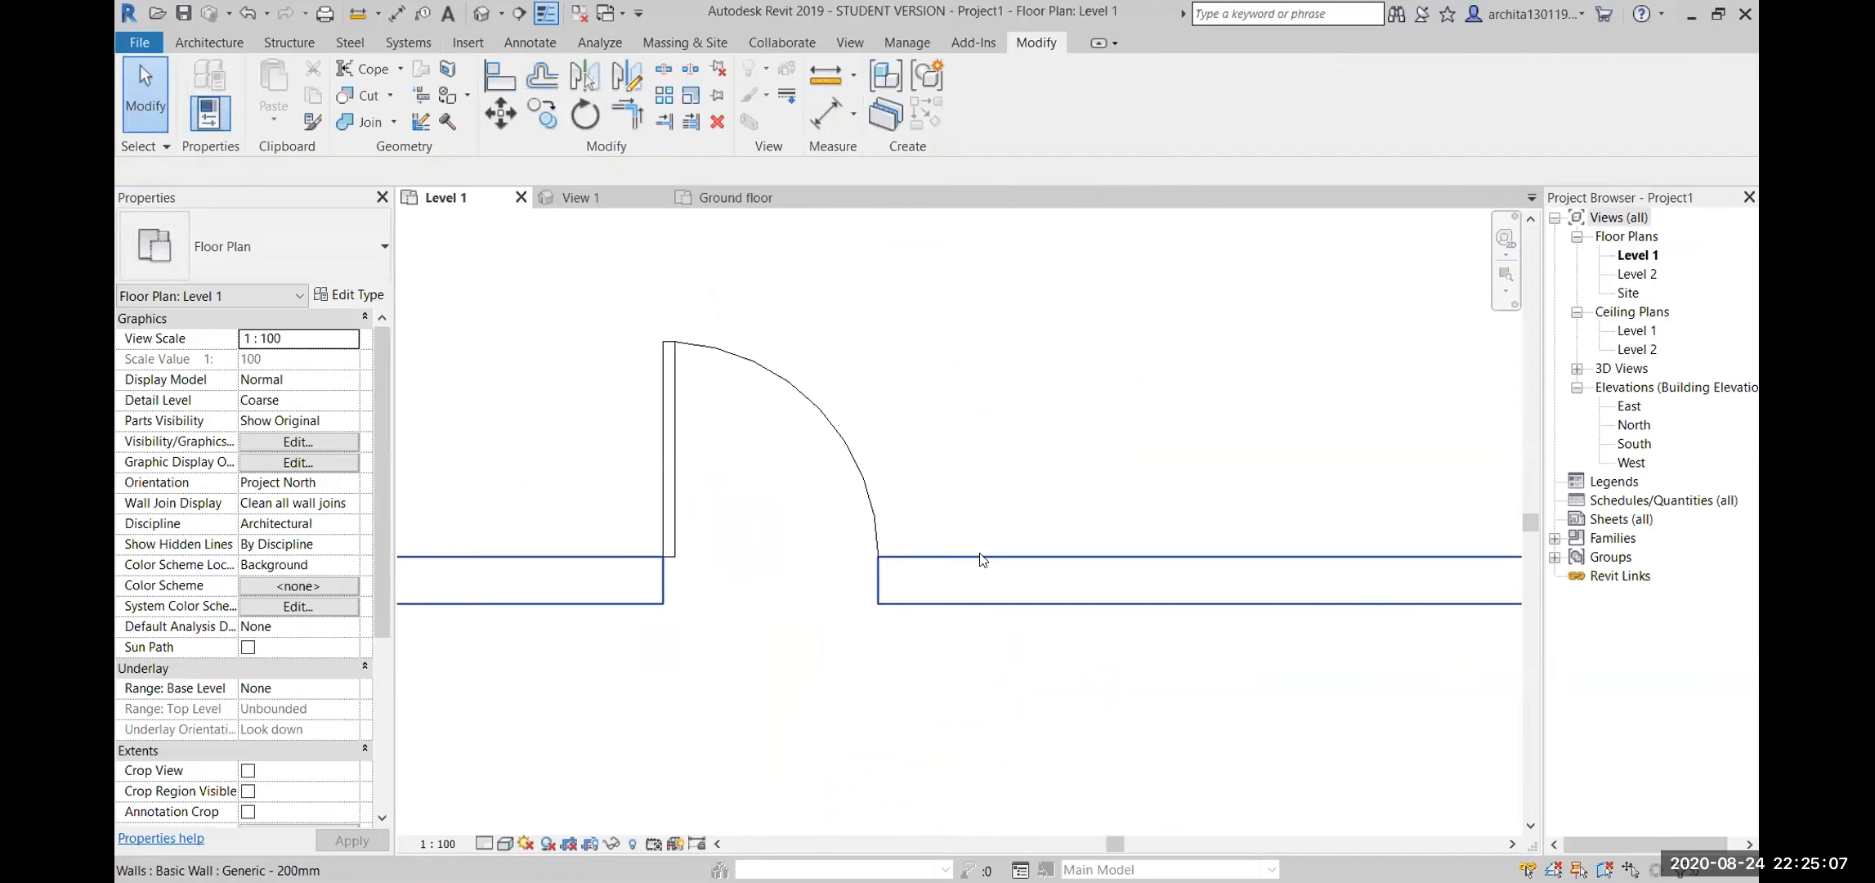
{"action": "scroll", "coordinate": [944, 693], "scroll_direction": "down", "scroll_amount": 2}
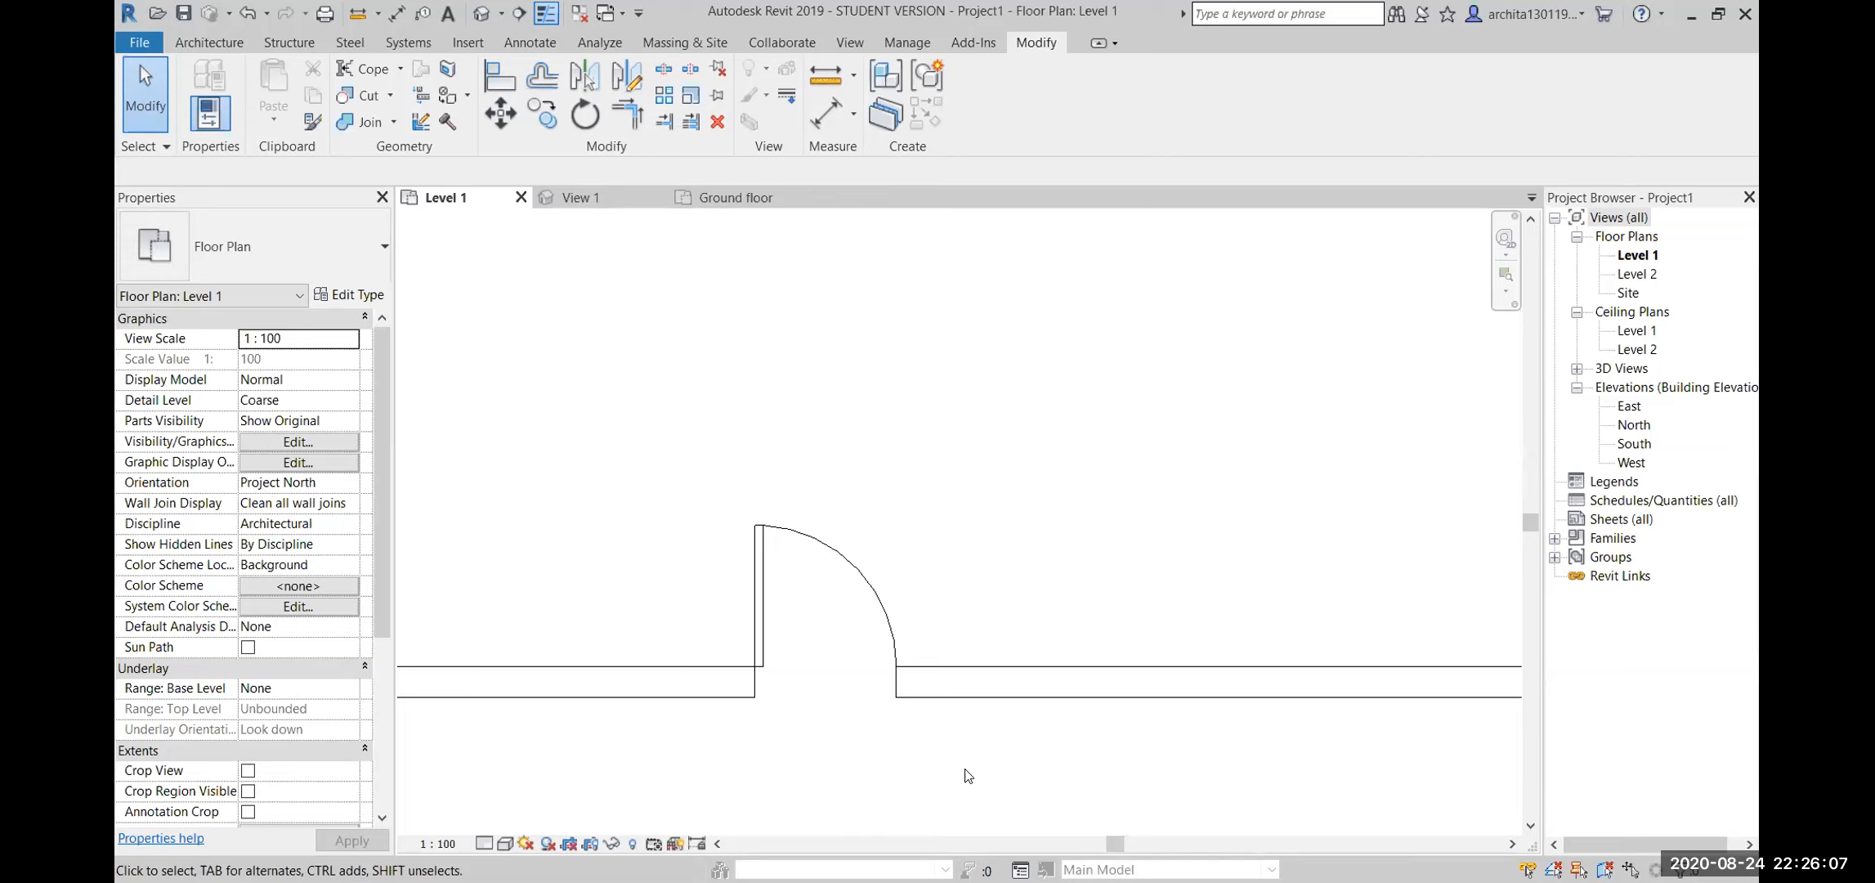
Close the family's Ground floor view and select the placed glass panel door in the project's Level 1 plan
{"action": "left_click", "coordinate": [441, 199]}
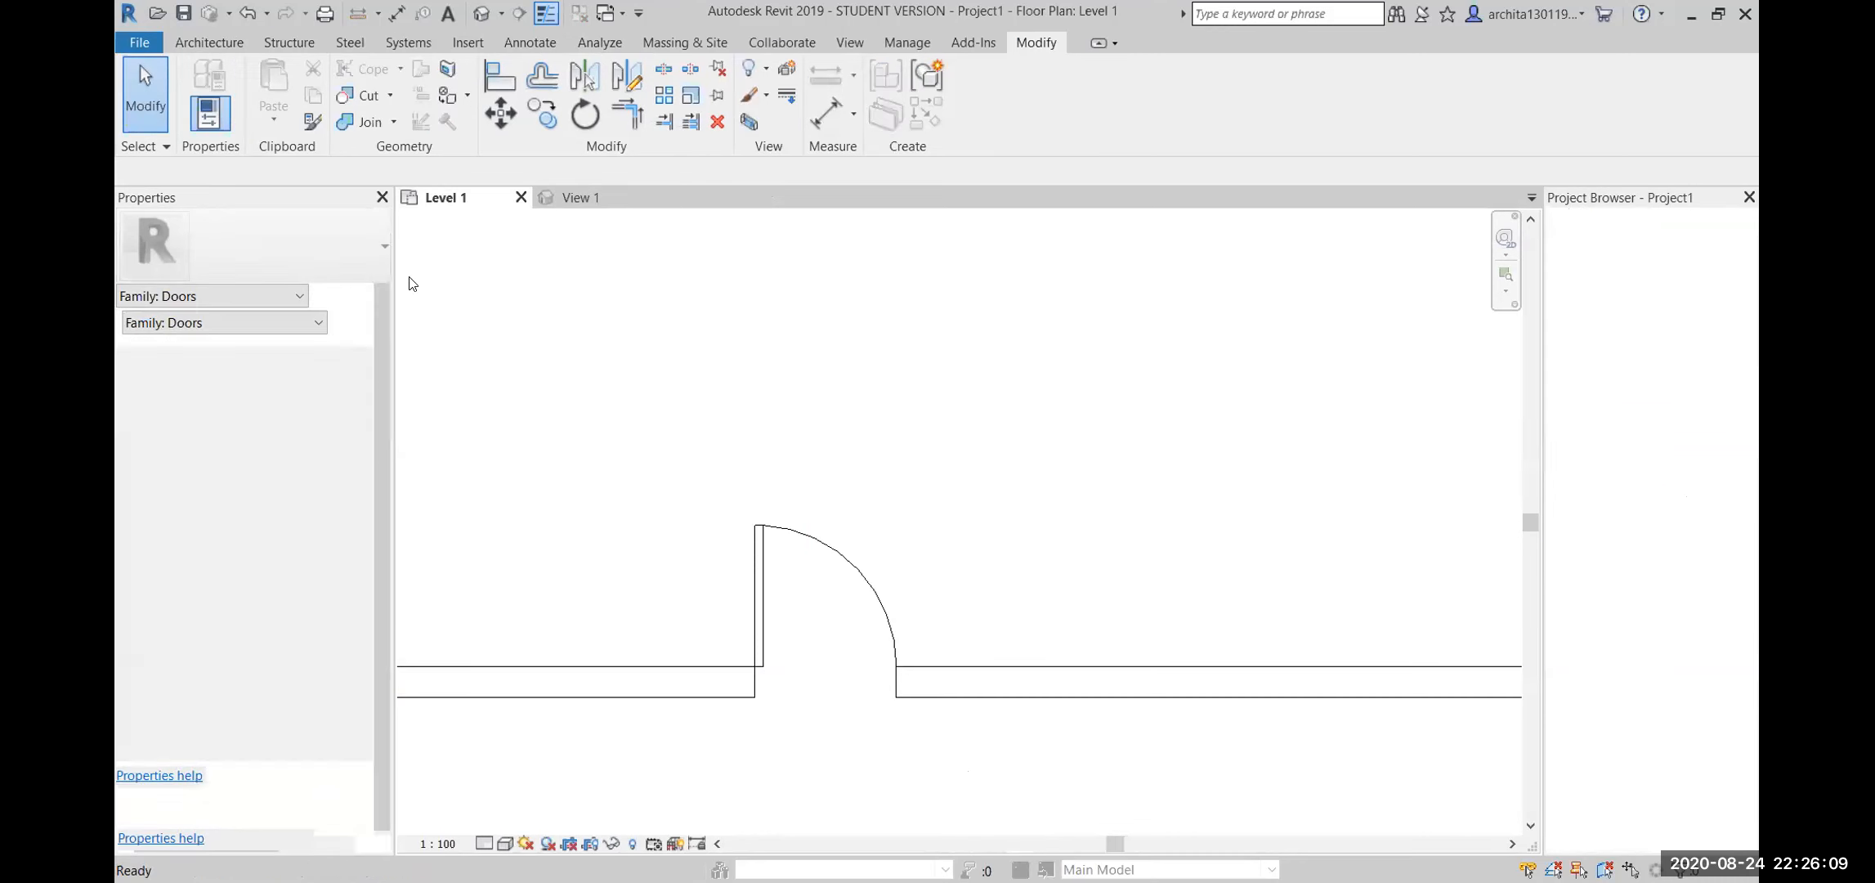
{"action": "scroll", "coordinate": [899, 602], "scroll_direction": "down", "scroll_amount": 3}
{"action": "middle_click_drag", "start_coordinate": [1096, 659], "coordinate": [908, 542]}
{"action": "scroll", "coordinate": [908, 542], "scroll_direction": "up", "scroll_amount": 2}
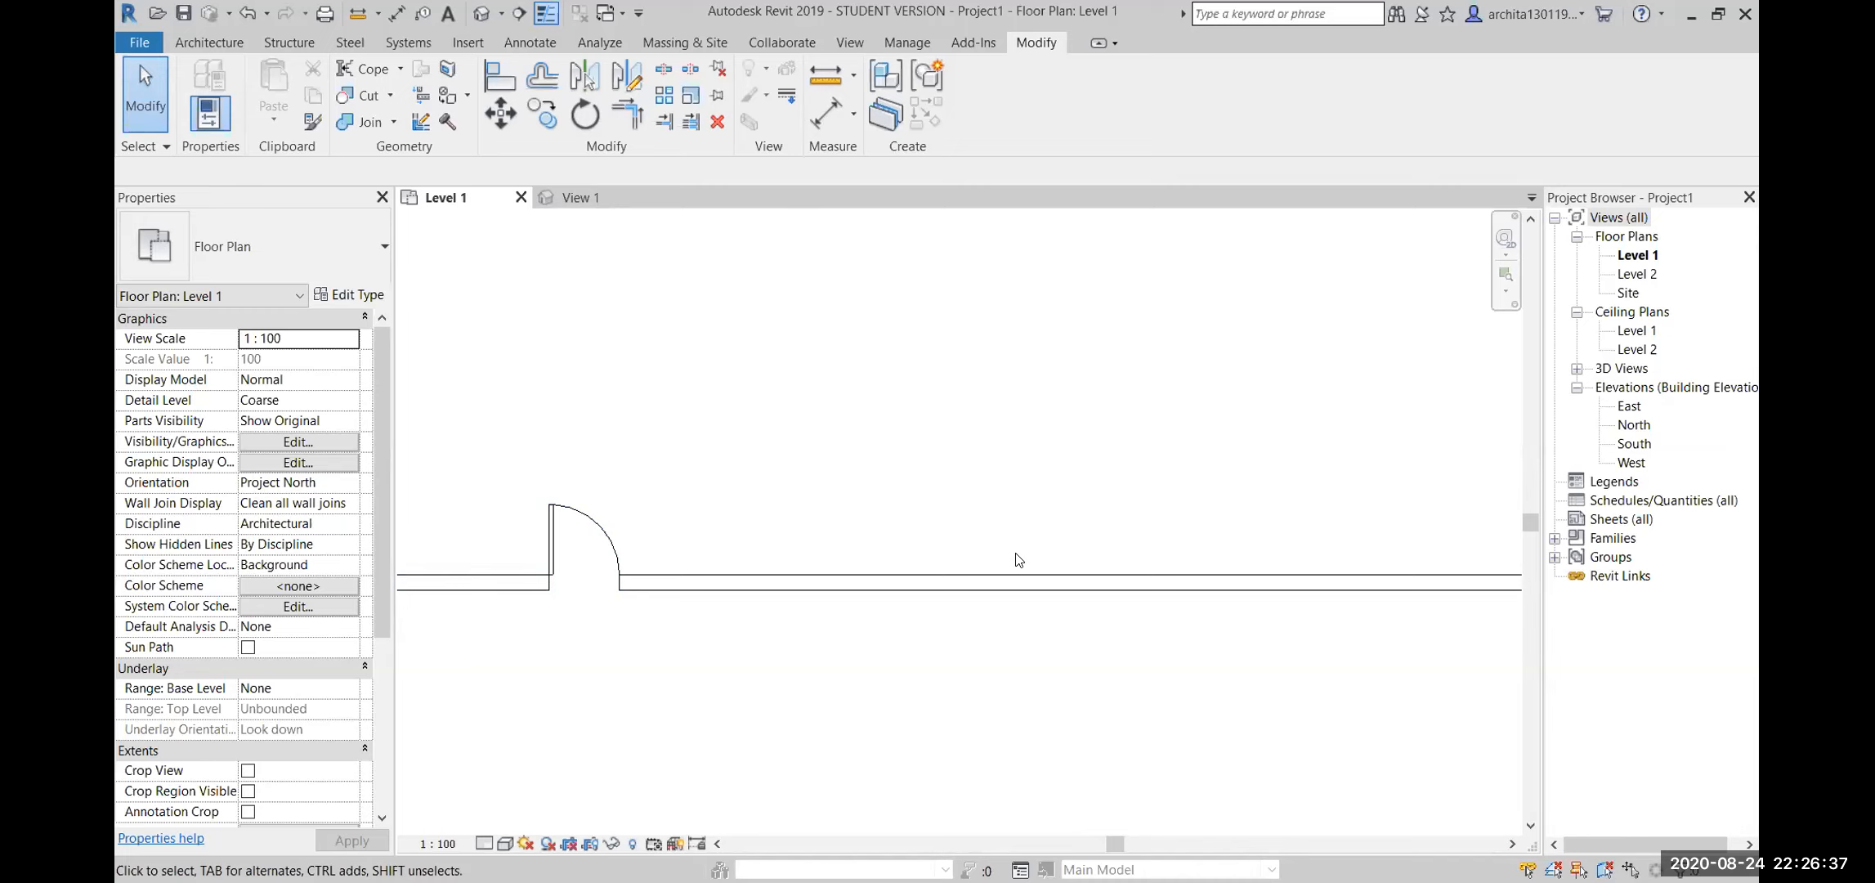
{"action": "left_click", "coordinate": [582, 541]}
{"action": "scroll", "coordinate": [636, 512], "scroll_direction": "down", "scroll_amount": 2}
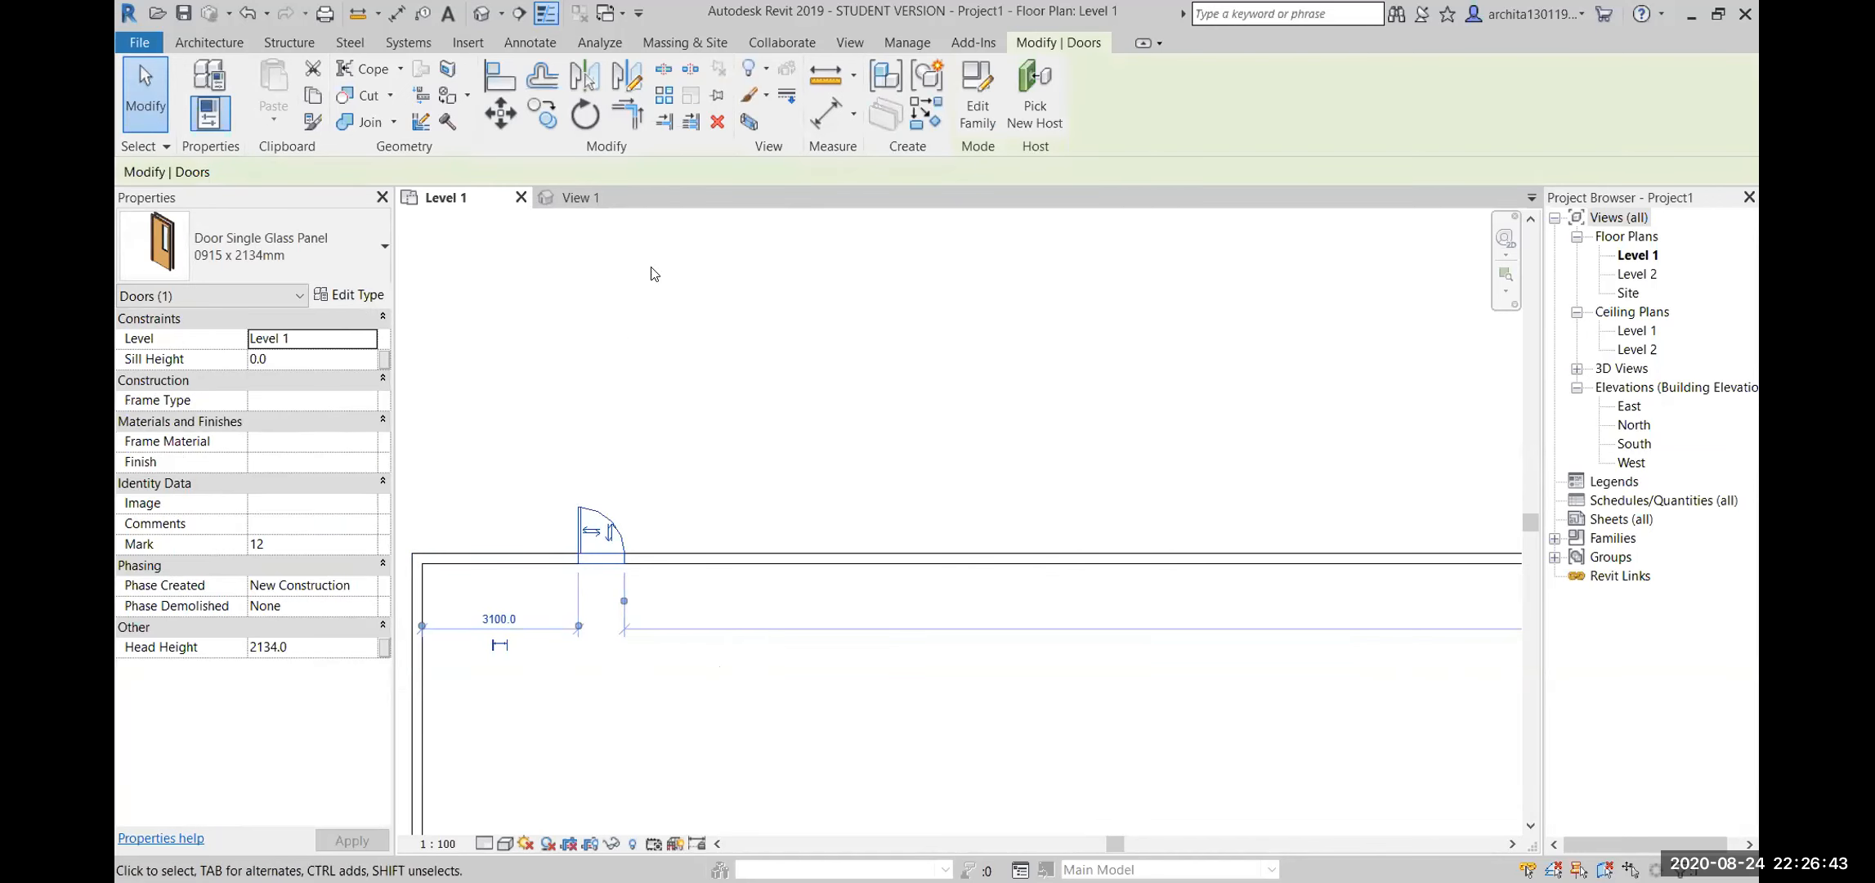
Open the project's default 3D view and select the glass panel door in the wall
{"action": "left_click", "coordinate": [482, 14]}
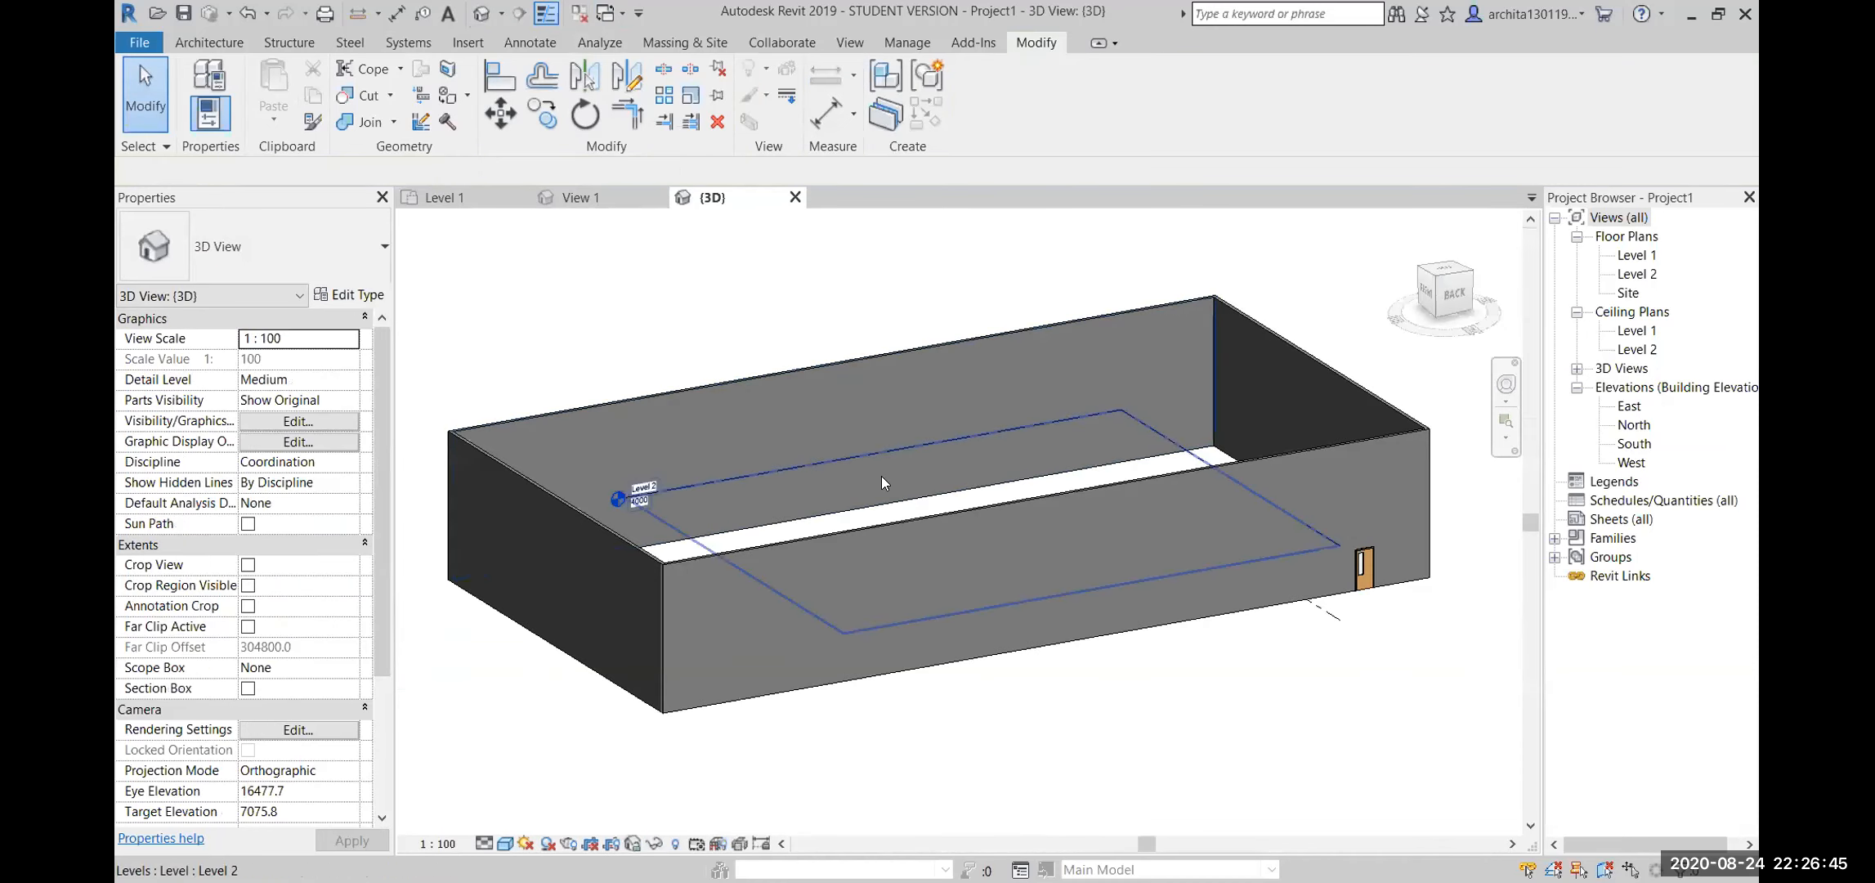
{"action": "scroll", "coordinate": [1181, 568], "scroll_direction": "up", "scroll_amount": 3}
{"action": "scroll", "coordinate": [1054, 490], "scroll_direction": "up", "scroll_amount": 2}
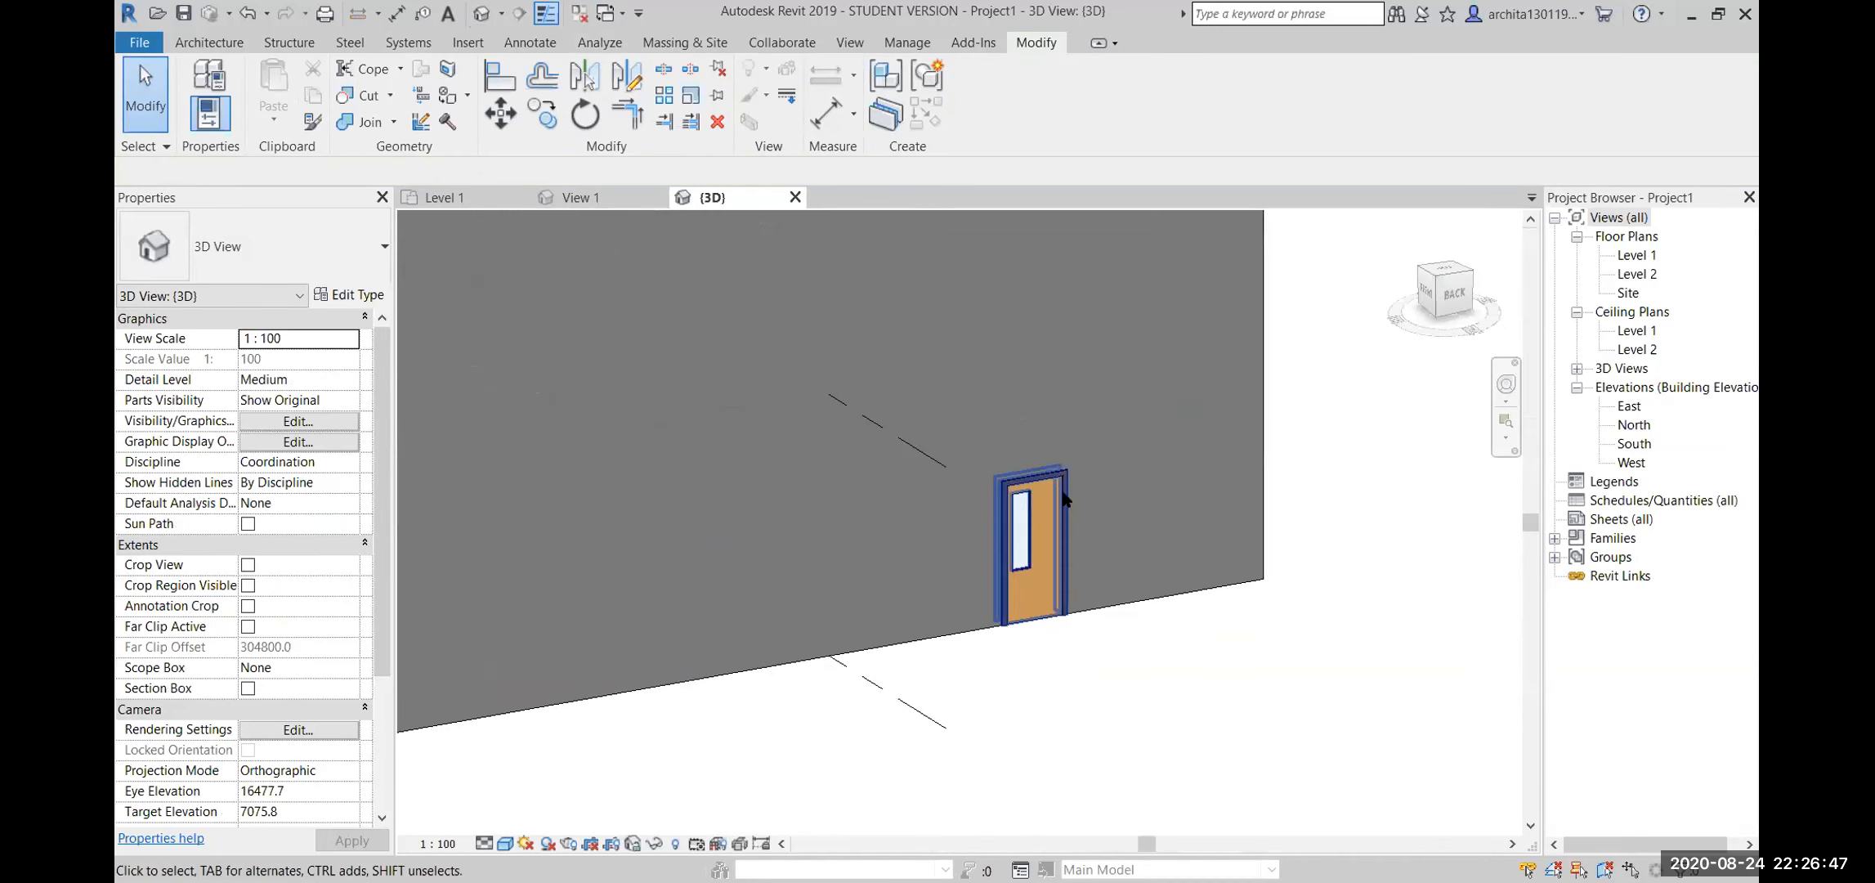
{"action": "left_click", "coordinate": [1054, 488]}
{"action": "middle_click_drag", "start_coordinate": [733, 609], "coordinate": [673, 663]}
{"action": "scroll", "coordinate": [1084, 573], "scroll_direction": "up", "scroll_amount": 1}
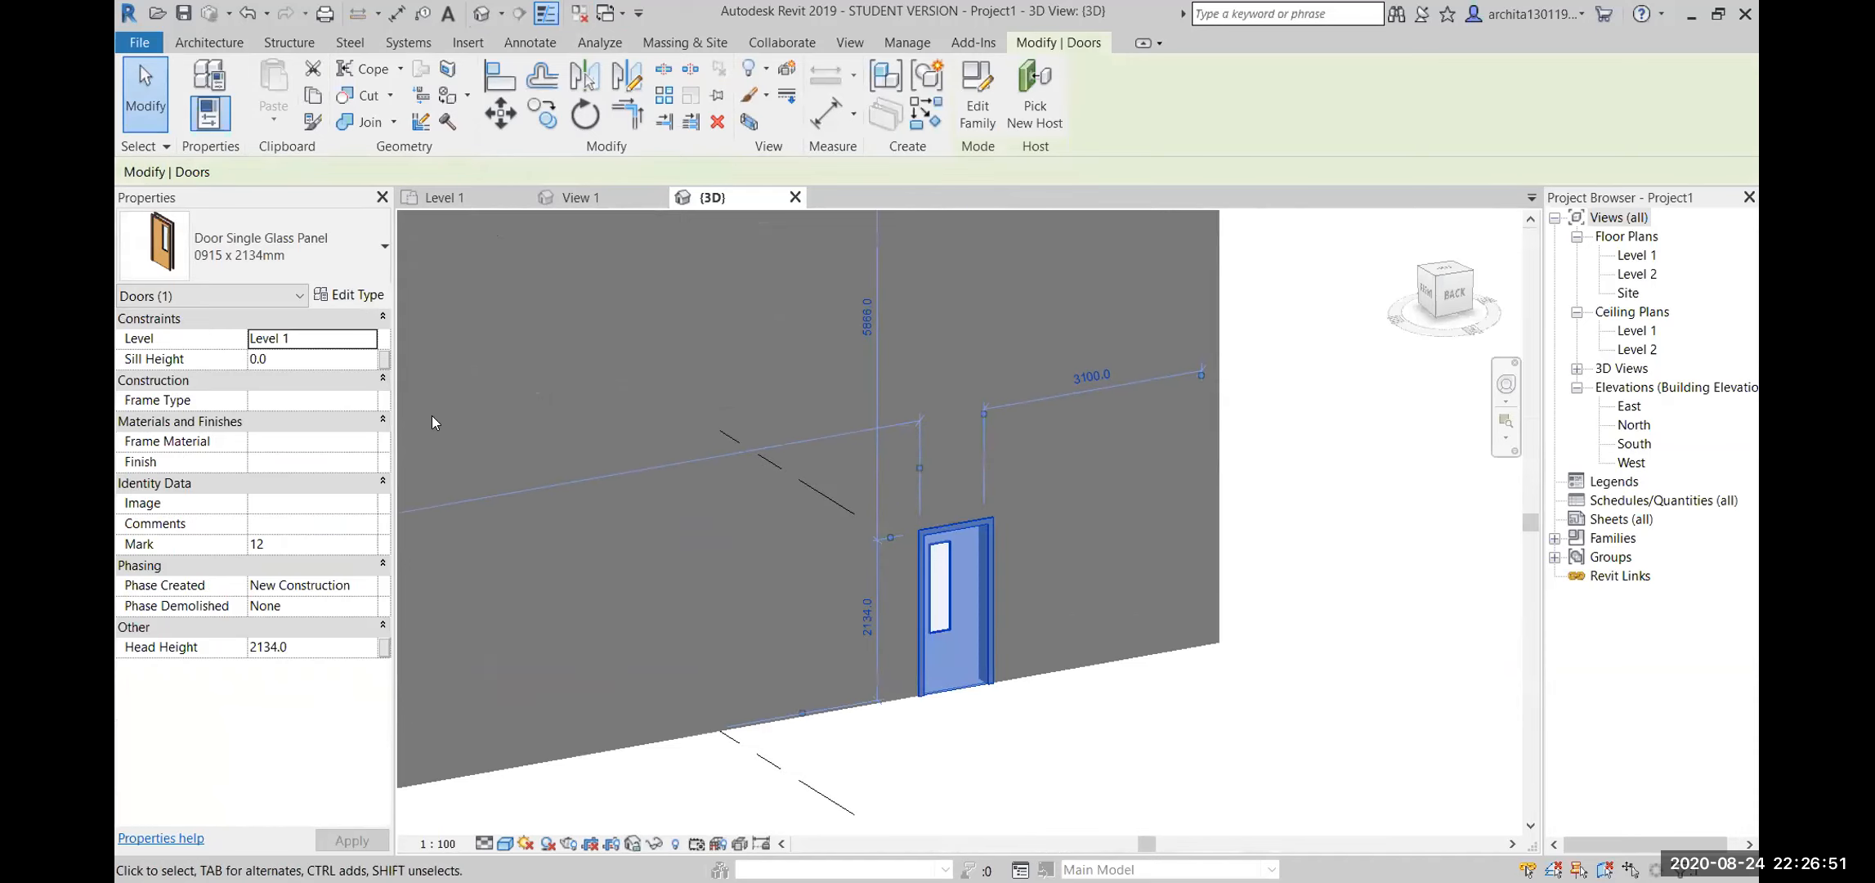
Set the selected door's sill height to 50
{"action": "left_click", "coordinate": [286, 360]}
{"action": "left_click_drag", "start_coordinate": [291, 358], "coordinate": [229, 356]}
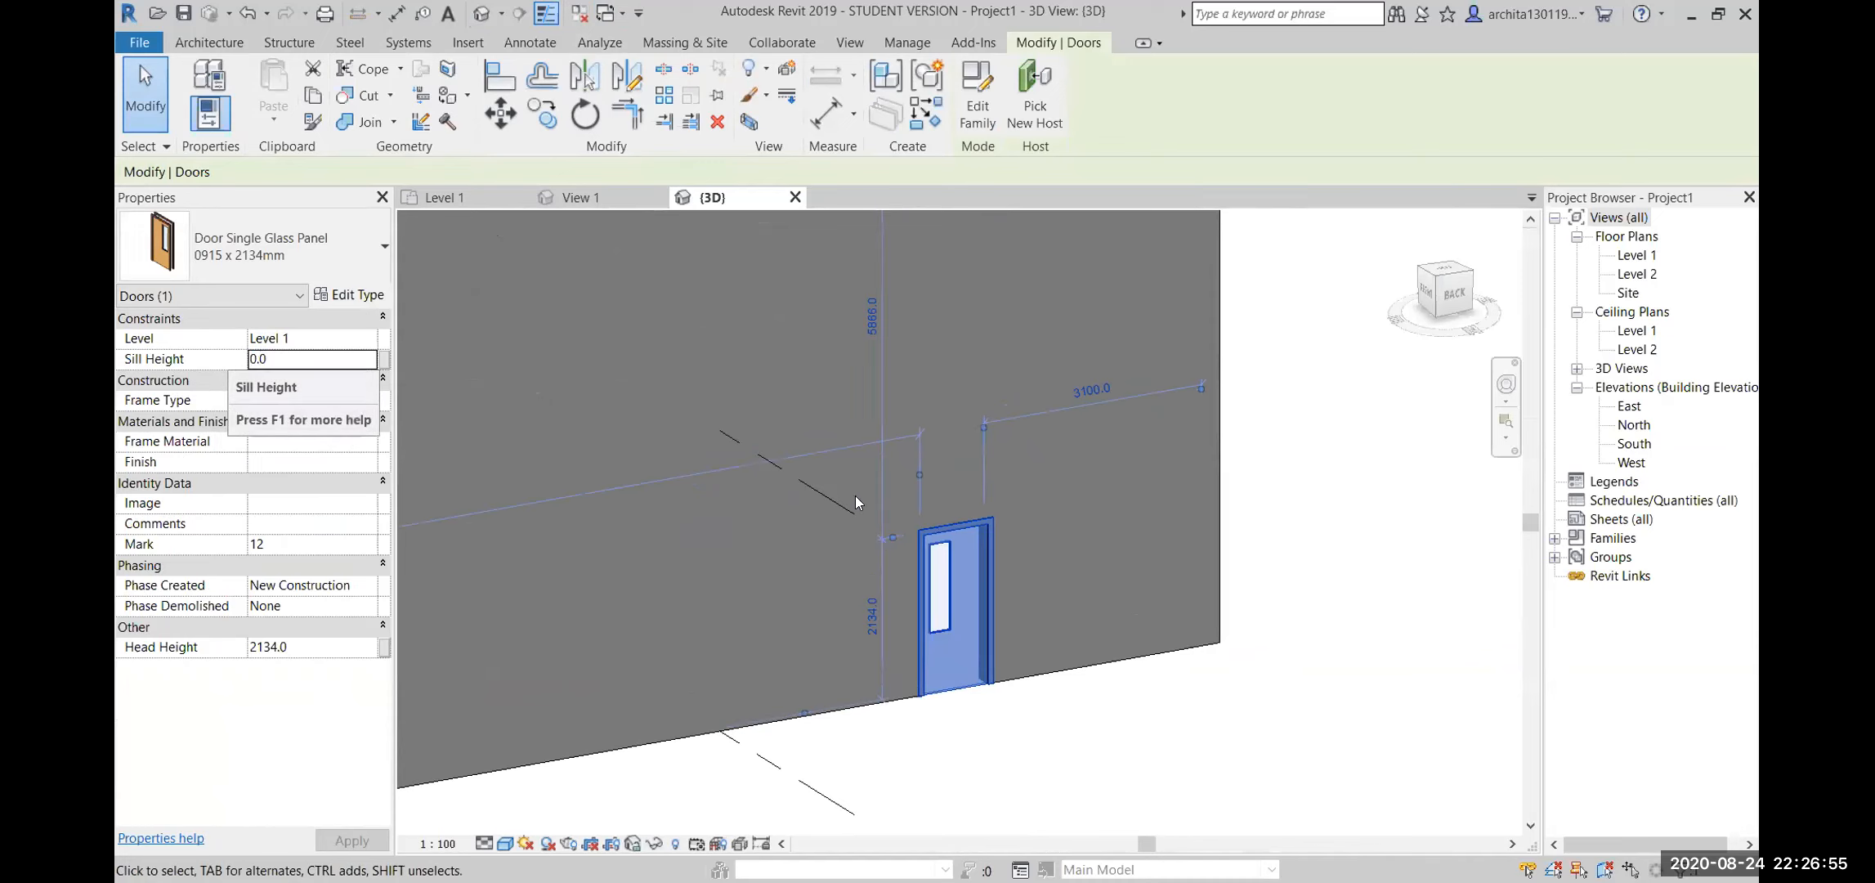
{"action": "double_click", "coordinate": [321, 358]}
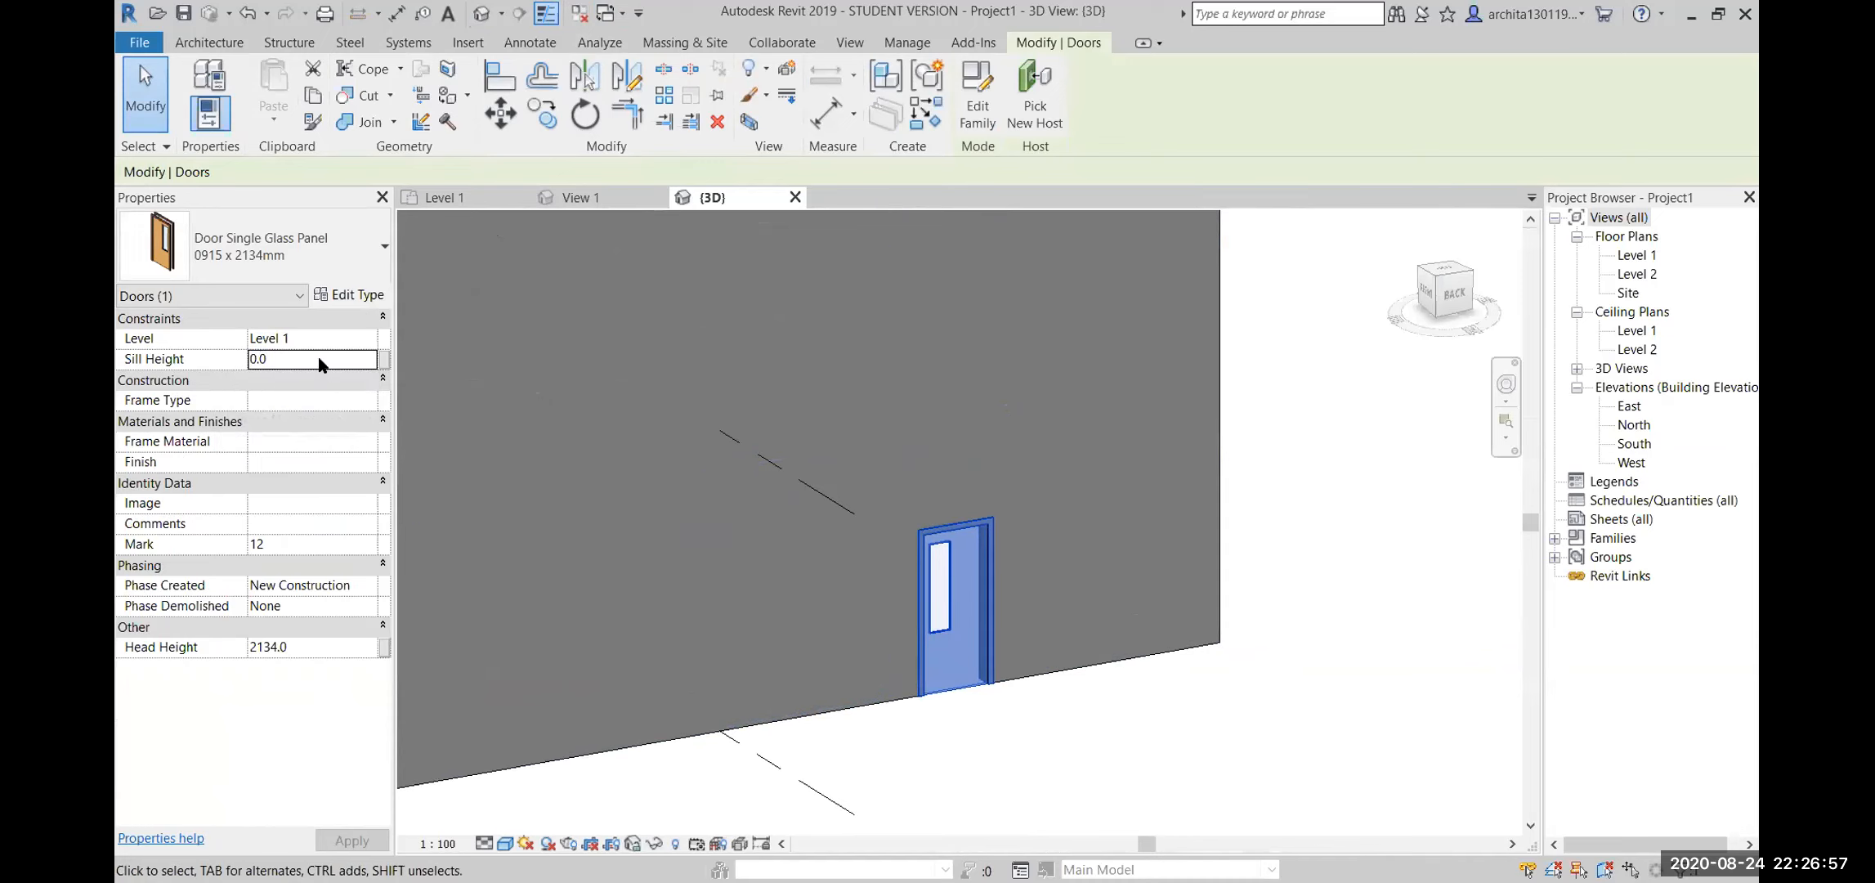
{"action": "type", "text": "50"}
{"action": "key", "text": "Return"}
{"action": "left_click", "coordinate": [1124, 776]}
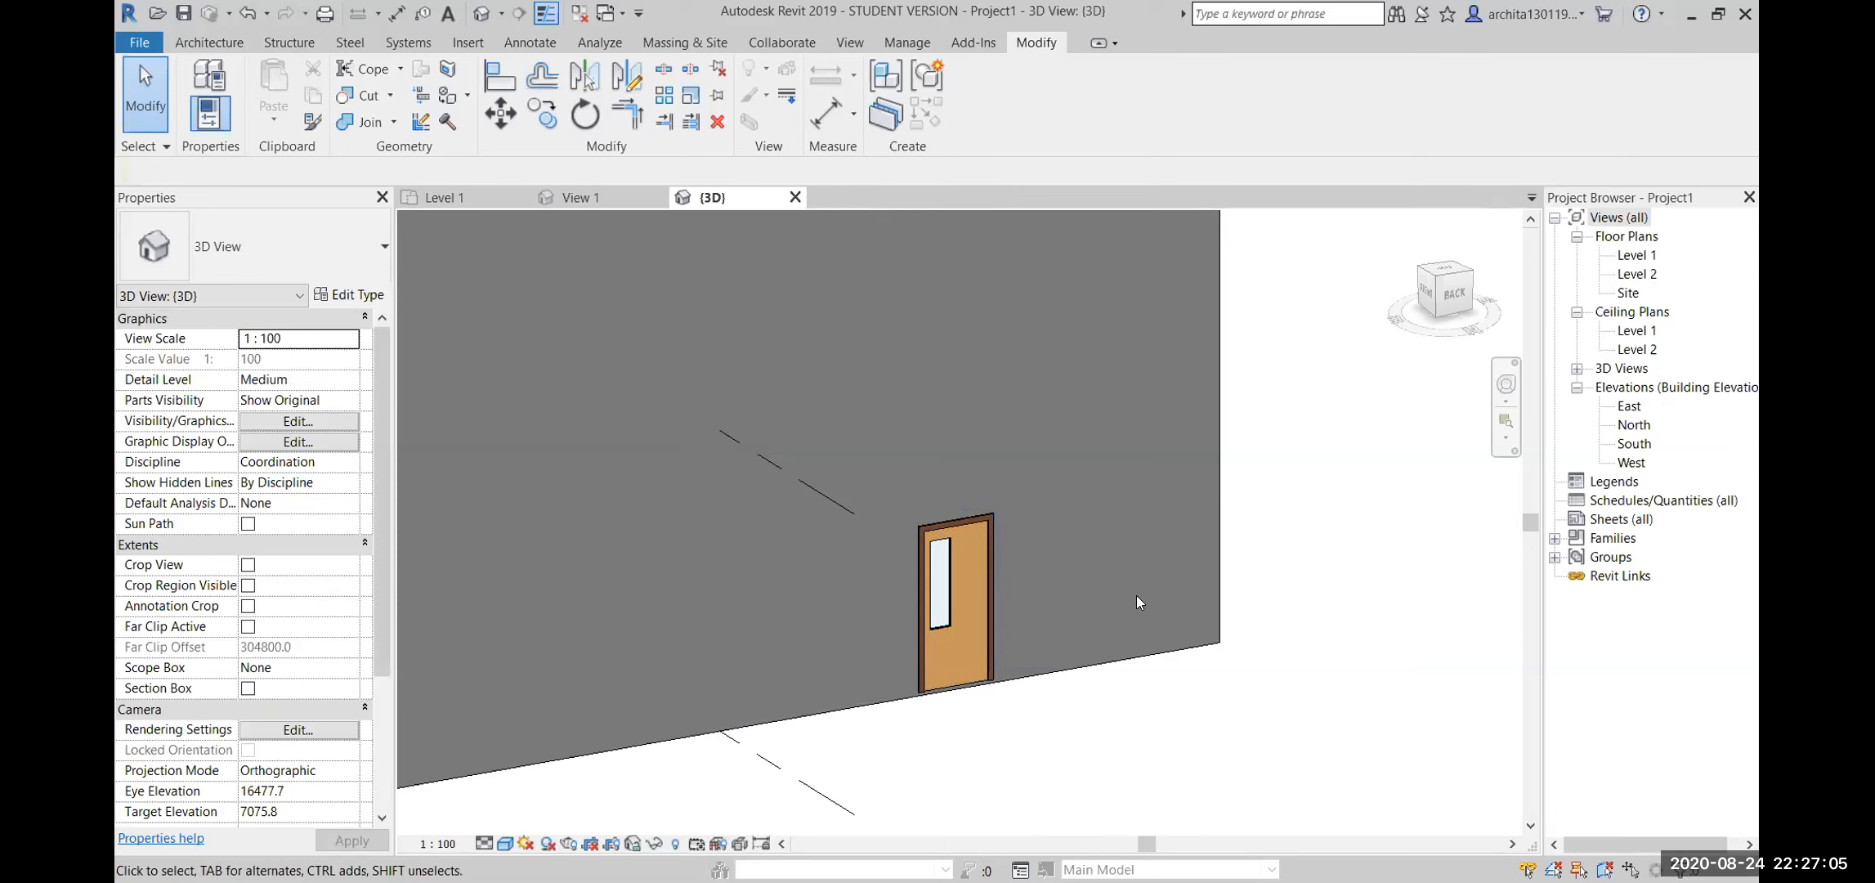
Reselect the door in the wall and set its sill height back to 0
{"action": "left_click", "coordinate": [958, 566]}
{"action": "left_click", "coordinate": [1052, 720]}
{"action": "left_click", "coordinate": [984, 670]}
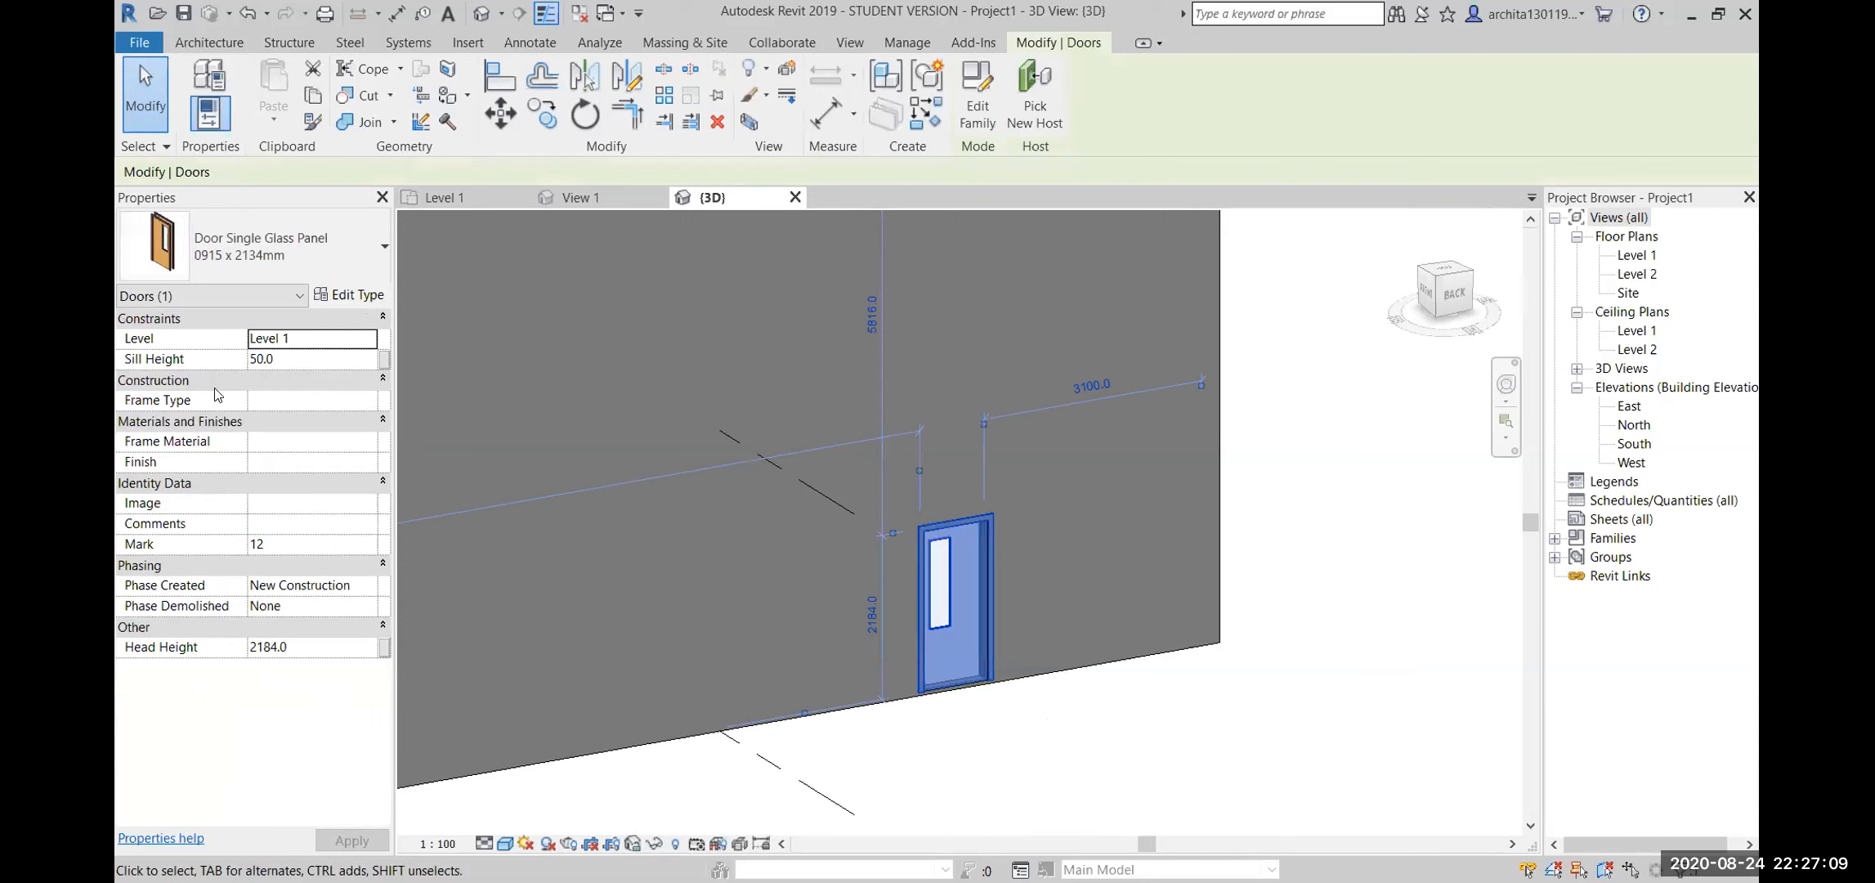
{"action": "left_click", "coordinate": [211, 362]}
{"action": "type", "text": "0"}
{"action": "left_click", "coordinate": [1269, 643]}
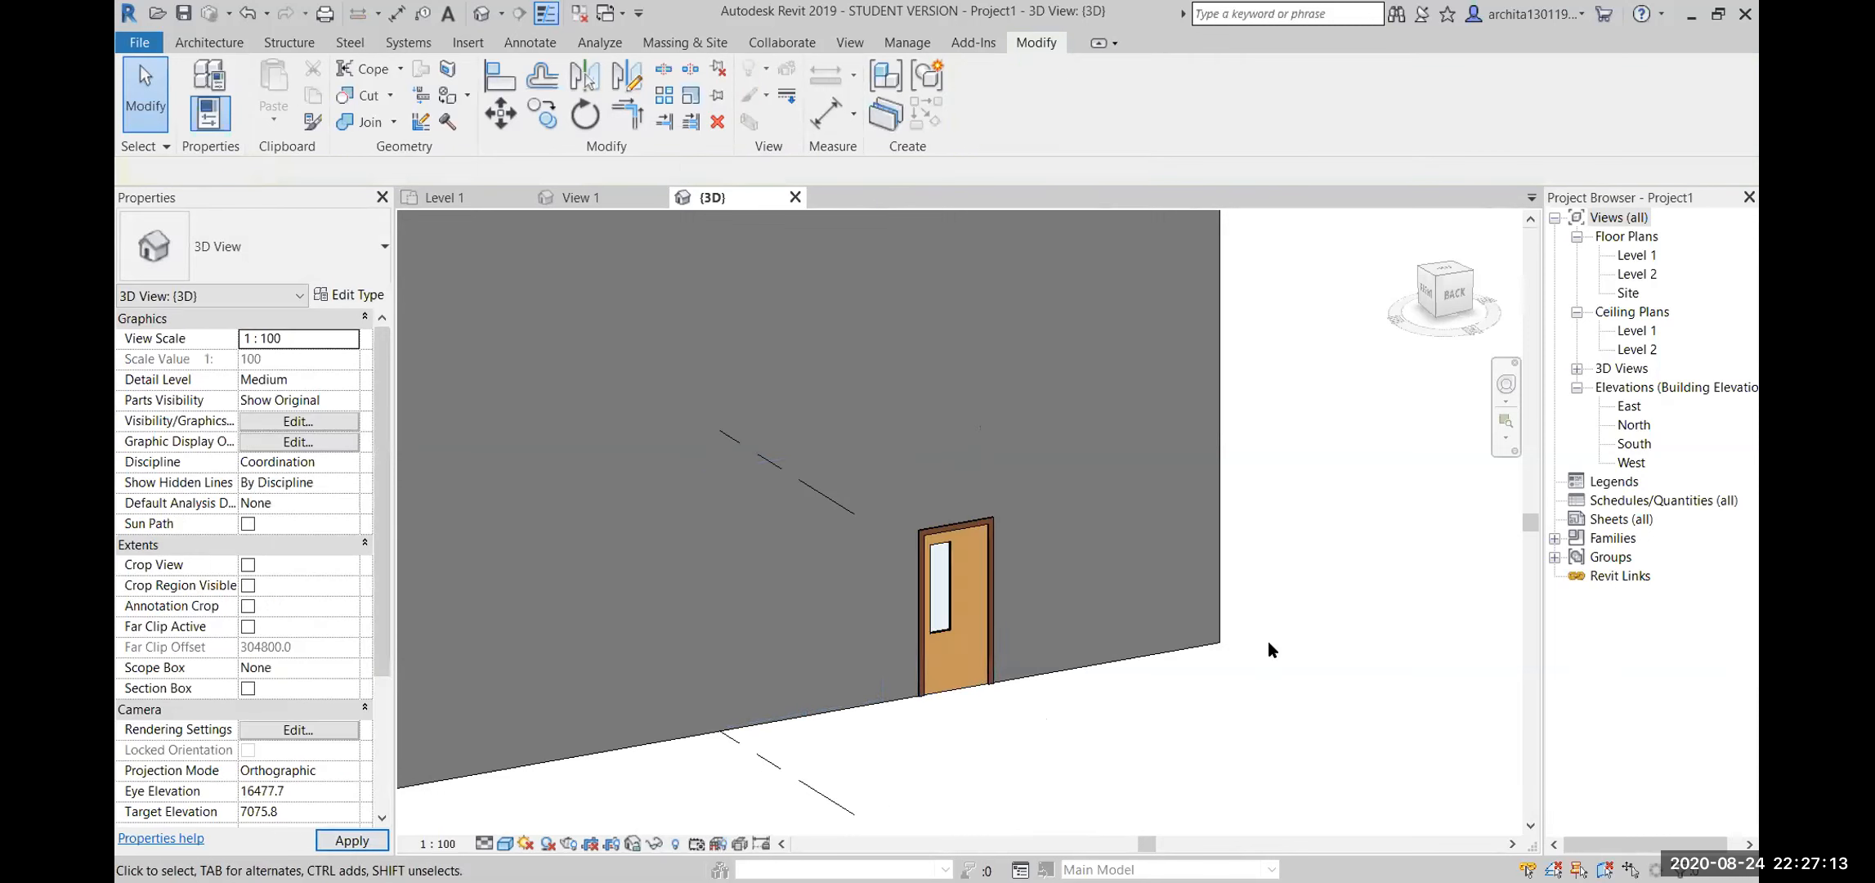
Open the Level 1 floor plan and delete the glass panel door from the wall
{"action": "scroll", "coordinate": [1267, 639], "scroll_direction": "down", "scroll_amount": 3}
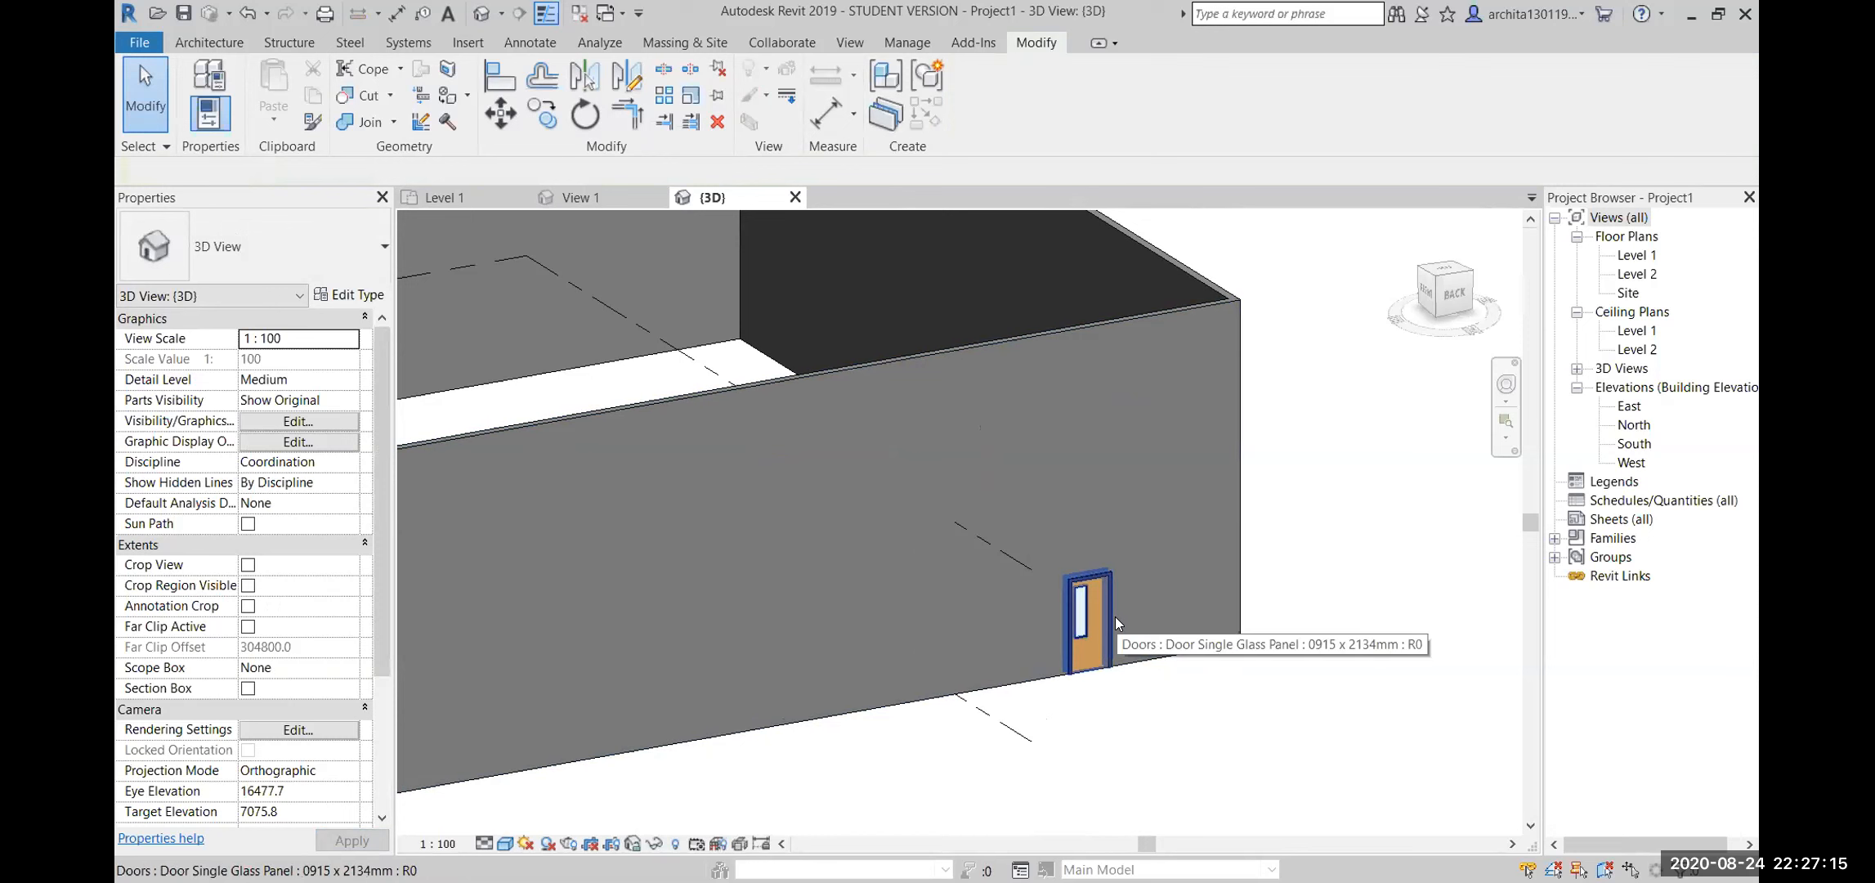
{"action": "middle_click_drag", "start_coordinate": [1115, 617], "coordinate": [1226, 609], "text": "shift"}
{"action": "double_click", "coordinate": [1636, 255]}
{"action": "left_click_drag", "start_coordinate": [706, 419], "coordinate": [882, 631]}
{"action": "key", "text": "Delete"}
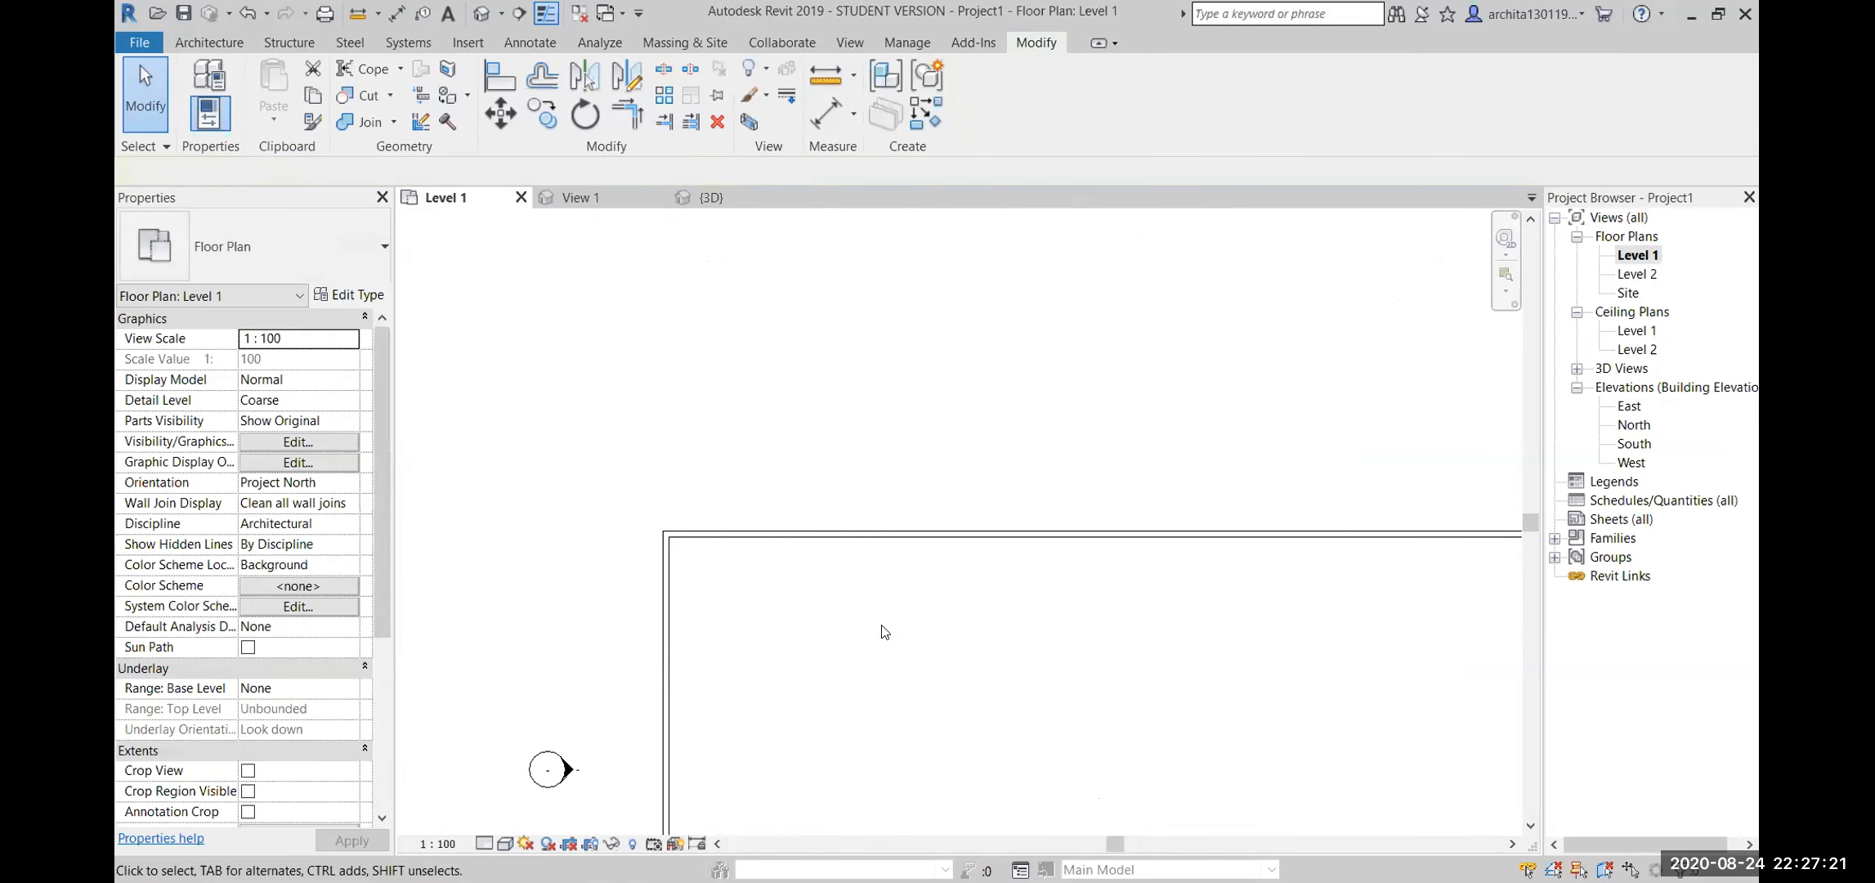
{"action": "scroll", "coordinate": [884, 632], "scroll_direction": "down", "scroll_amount": 2}
{"action": "middle_click_drag", "start_coordinate": [952, 591], "coordinate": [611, 456]}
{"action": "scroll", "coordinate": [772, 434], "scroll_direction": "down", "scroll_amount": 1}
{"action": "scroll", "coordinate": [768, 427], "scroll_direction": "up", "scroll_amount": 1}
{"action": "mouse_move", "coordinate": [772, 433]}
{"action": "middle_mouse_down"}
{"action": "mouse_move", "coordinate": [886, 395]}
{"action": "mouse_move", "coordinate": [872, 427]}
{"action": "mouse_move", "coordinate": [758, 424]}
{"action": "middle_mouse_up"}
{"action": "scroll", "coordinate": [765, 427], "scroll_direction": "up", "scroll_amount": 1}
{"action": "scroll", "coordinate": [750, 411], "scroll_direction": "down", "scroll_amount": 1}
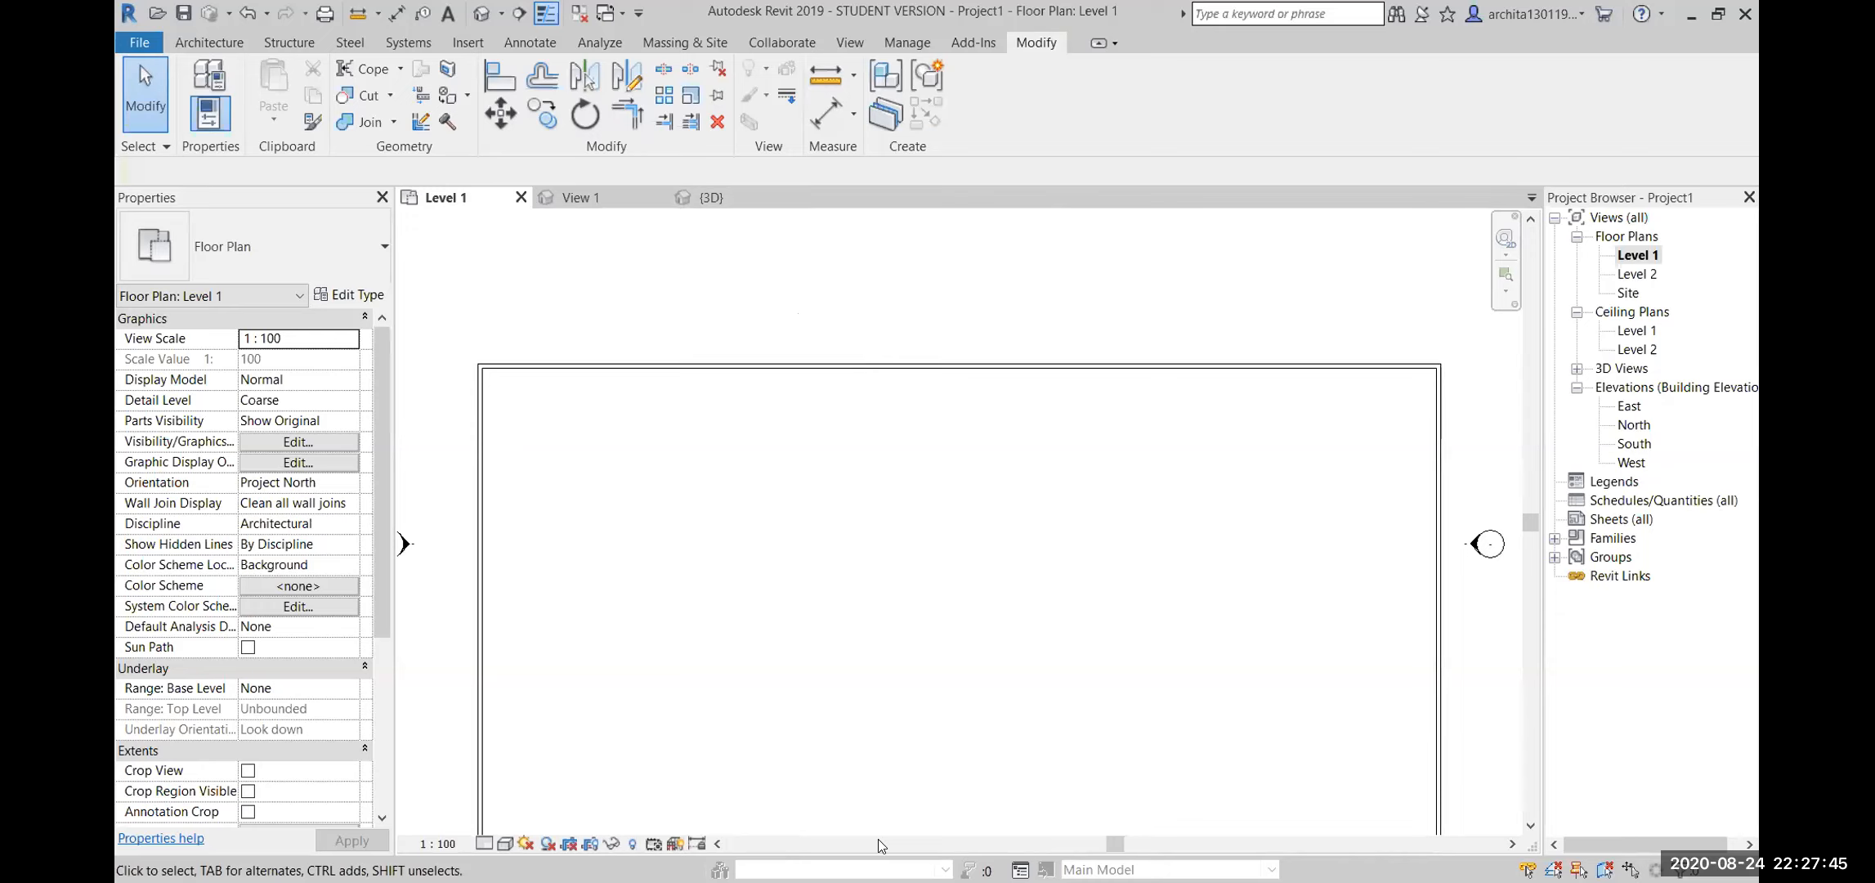
{"action": "scroll", "coordinate": [1177, 282], "scroll_direction": "down", "scroll_amount": 1}
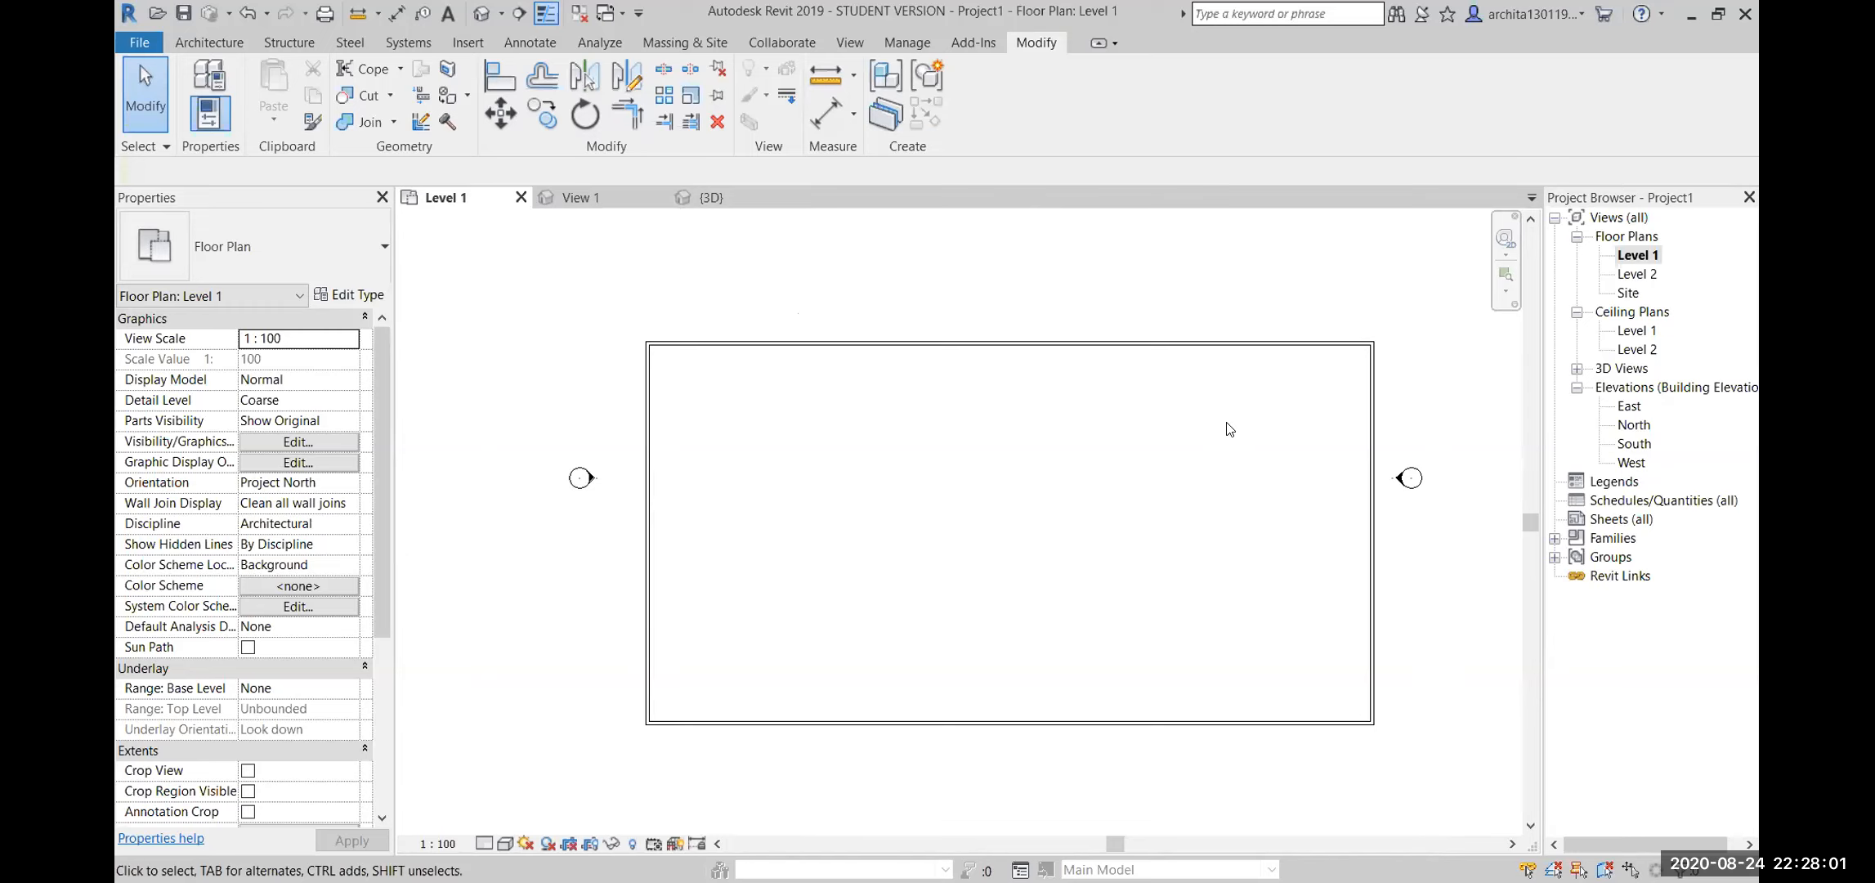
{"action": "scroll", "coordinate": [940, 439], "scroll_direction": "down", "scroll_amount": 1}
{"action": "scroll", "coordinate": [893, 444], "scroll_direction": "up", "scroll_amount": 1}
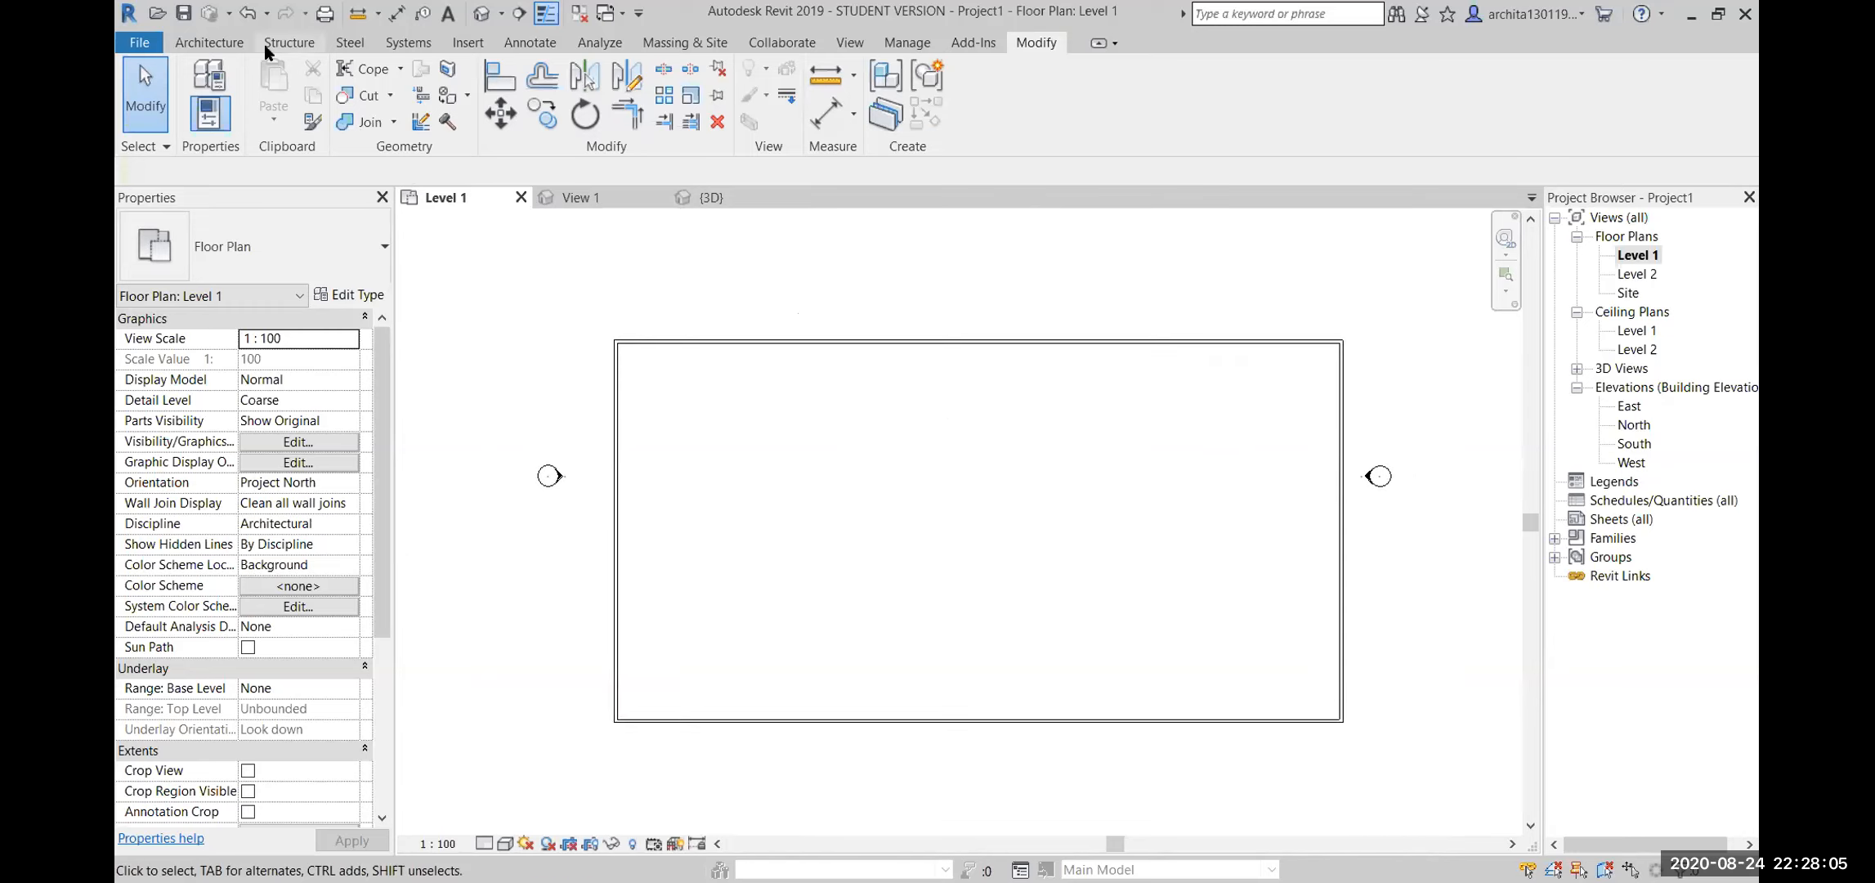
Start placing a door and browse for a loadable family in the Residential folder of the Doors library
{"action": "left_click", "coordinate": [209, 42]}
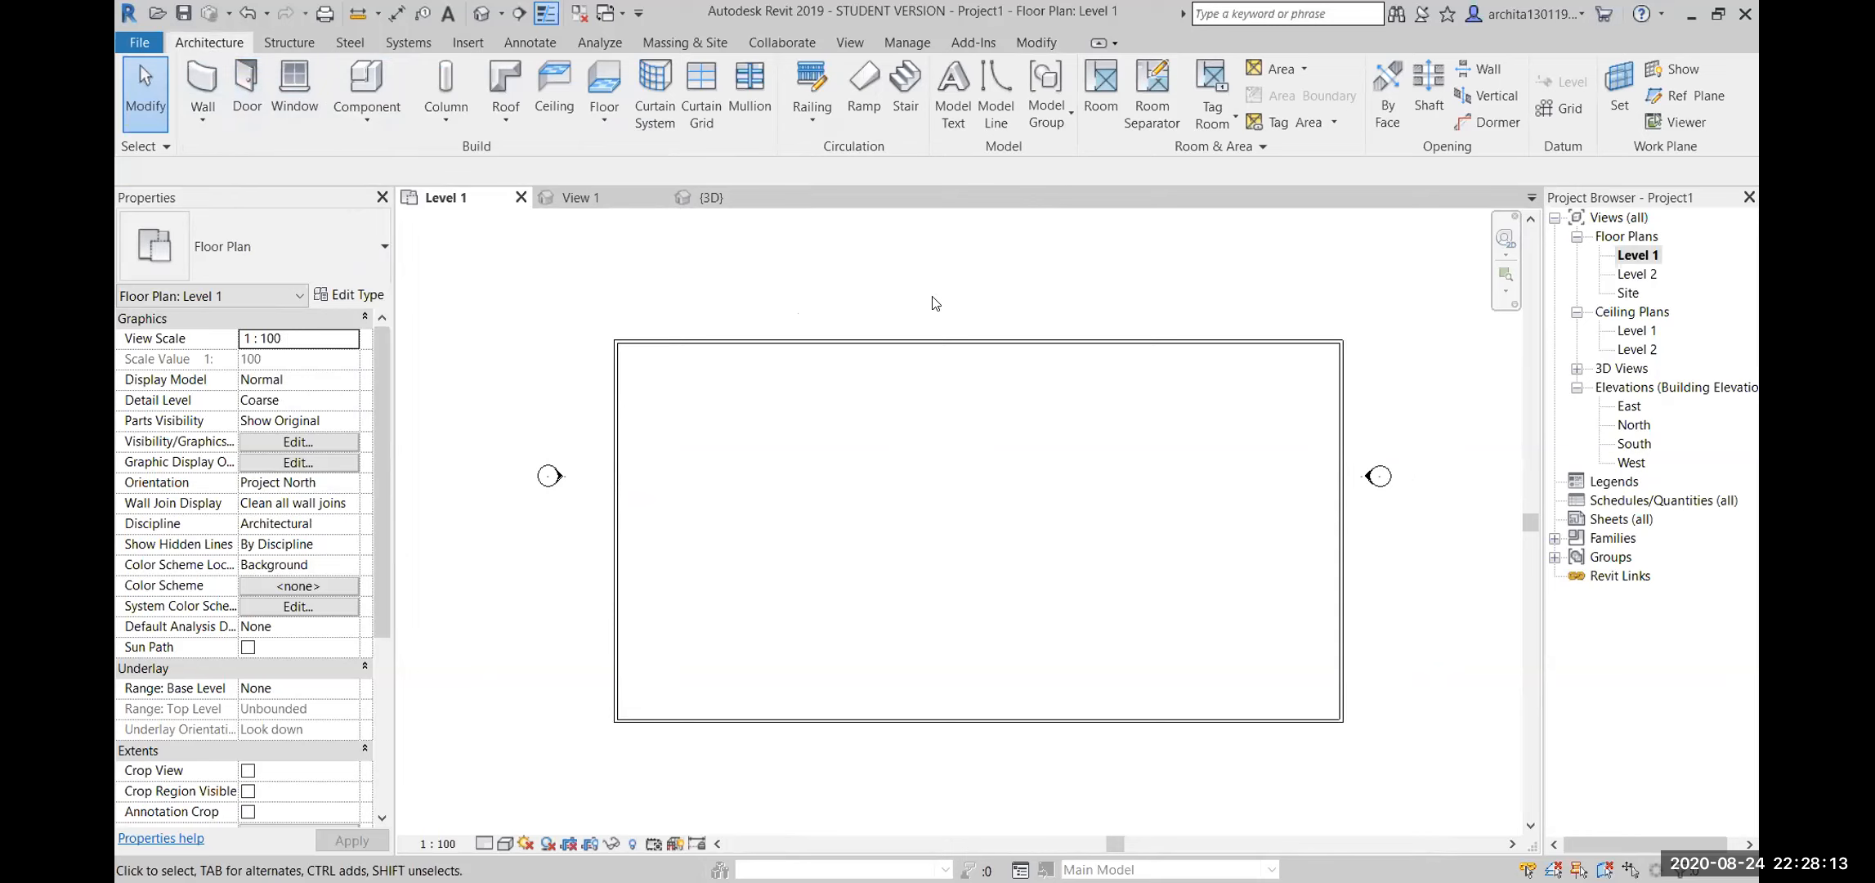
{"action": "left_click", "coordinate": [245, 82]}
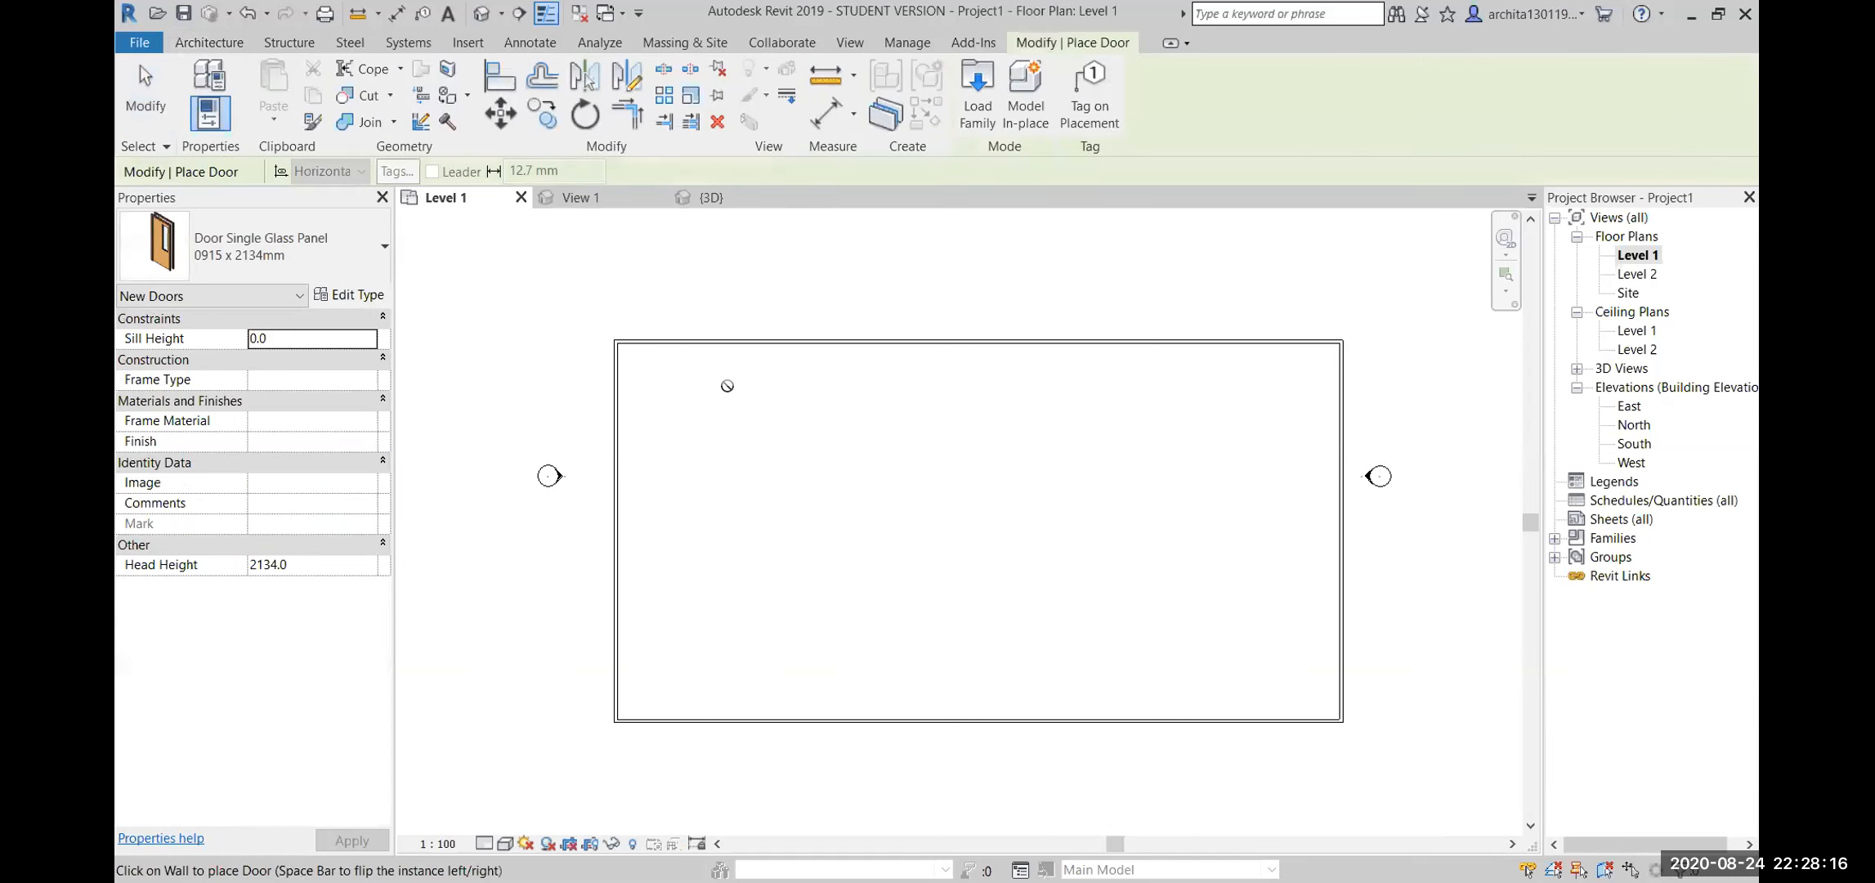
{"action": "left_click", "coordinate": [974, 92]}
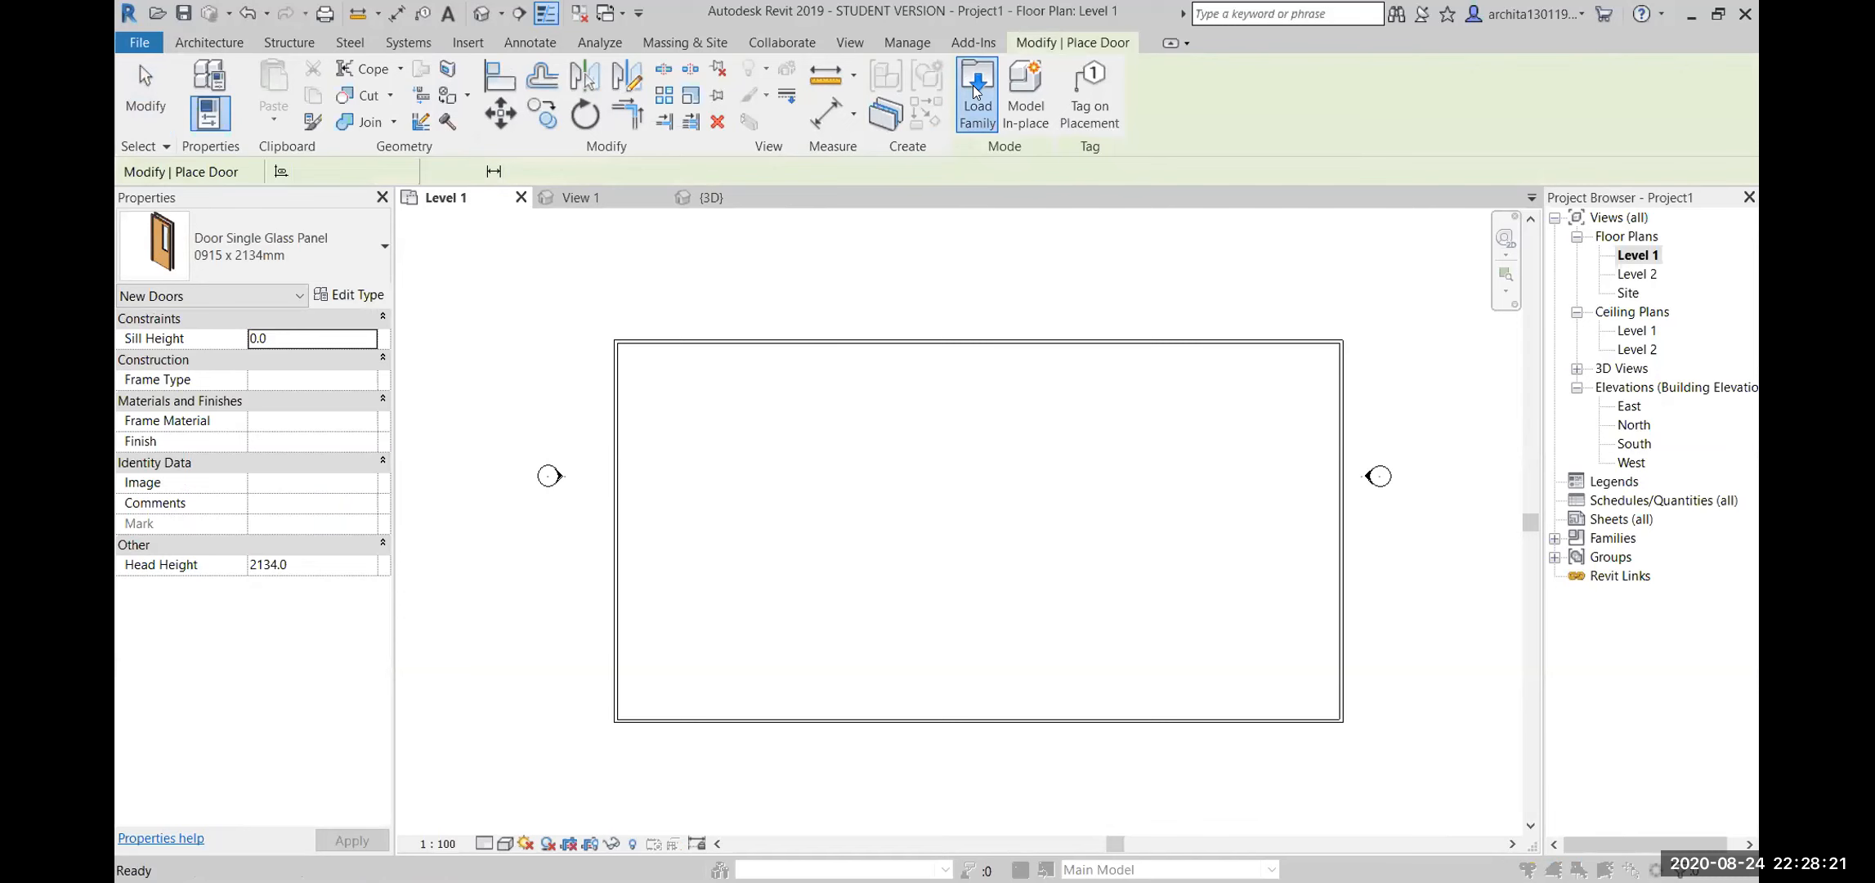
{"action": "left_click_drag", "start_coordinate": [1007, 266], "coordinate": [1256, 196]}
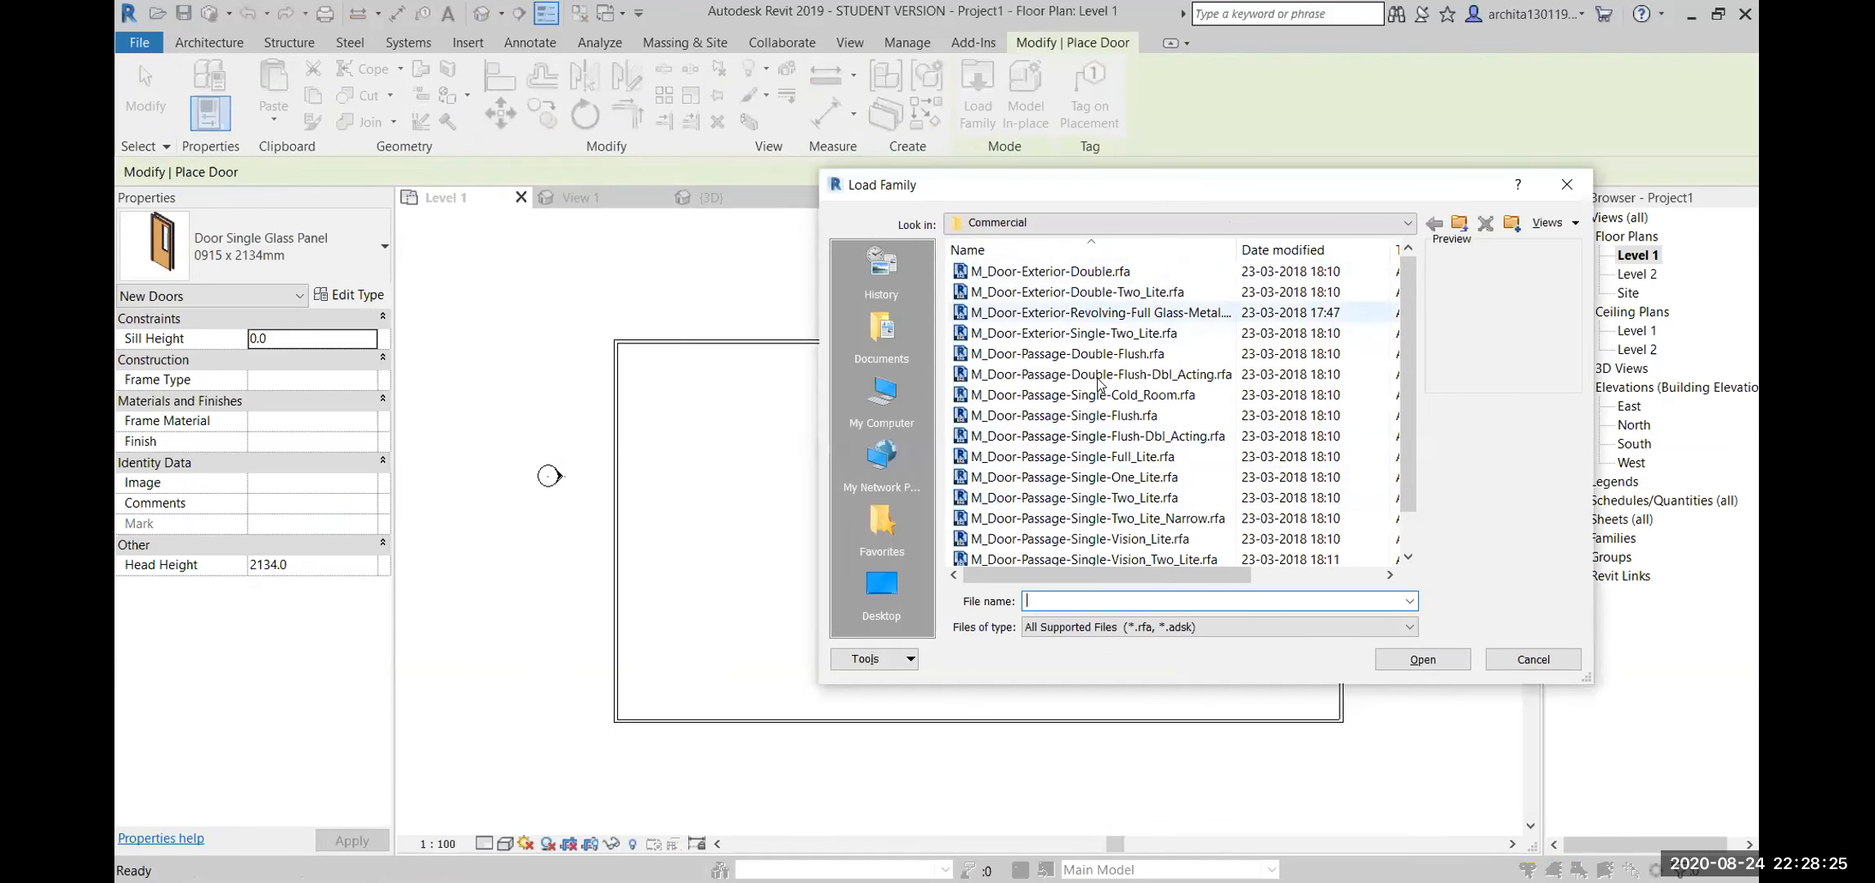
{"action": "scroll", "coordinate": [1150, 419], "scroll_direction": "down", "scroll_amount": 1}
{"action": "scroll", "coordinate": [1149, 419], "scroll_direction": "up", "scroll_amount": 1}
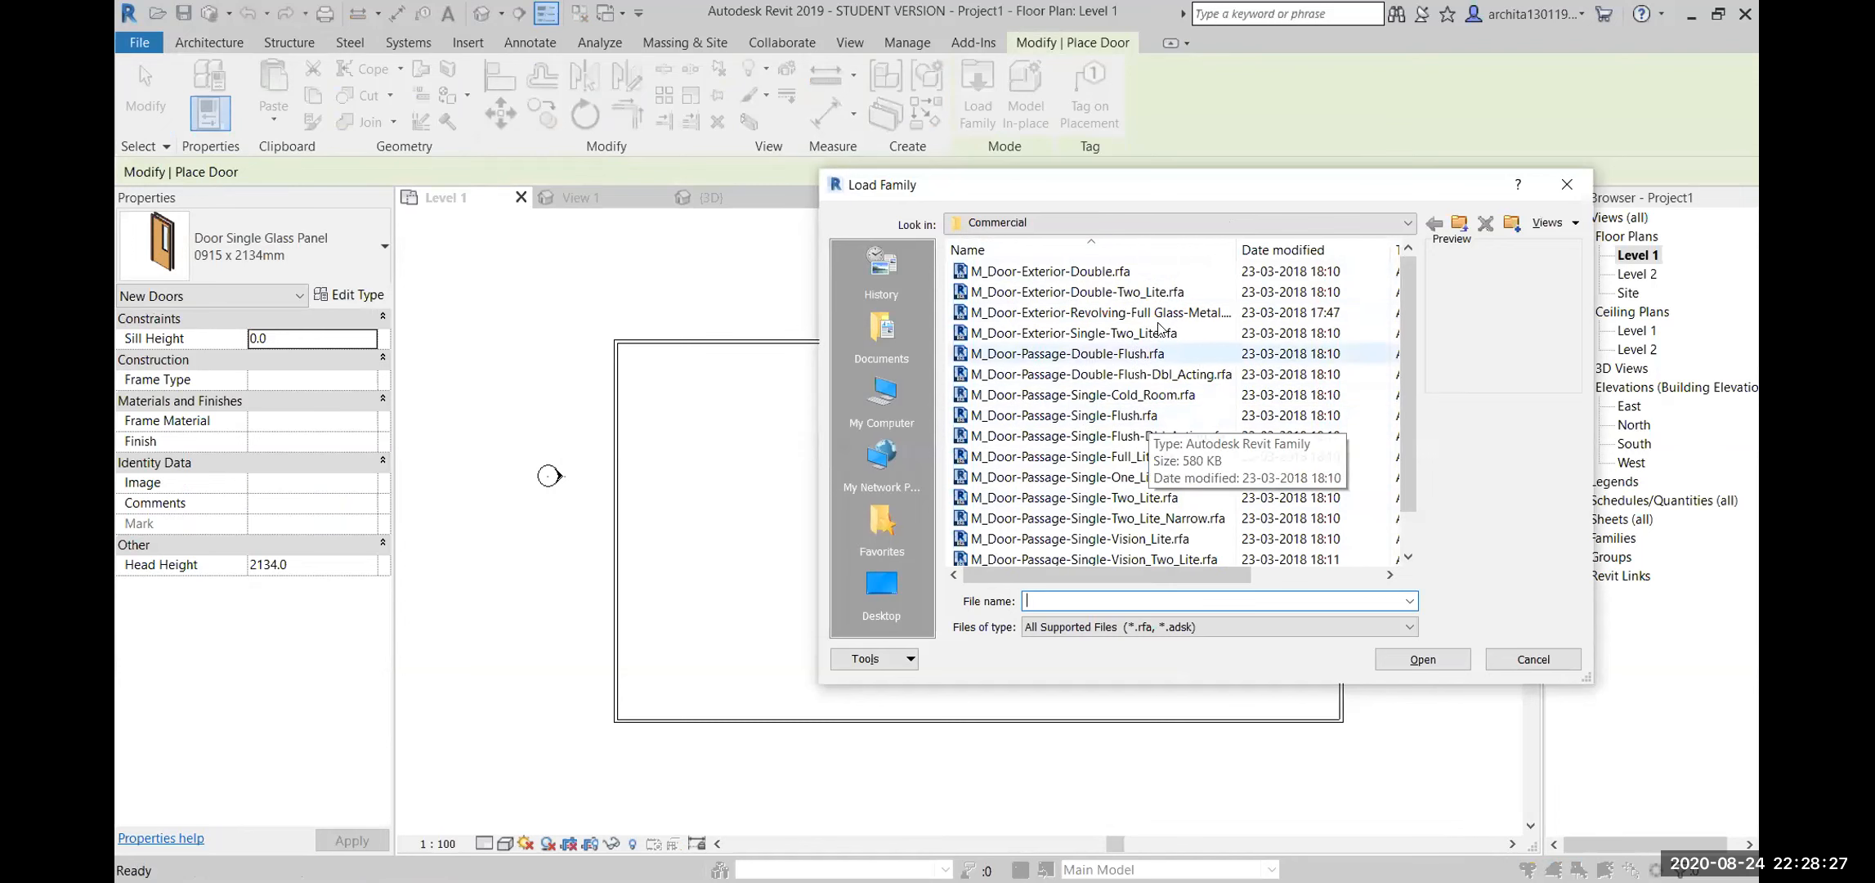
{"action": "left_click", "coordinate": [1221, 226]}
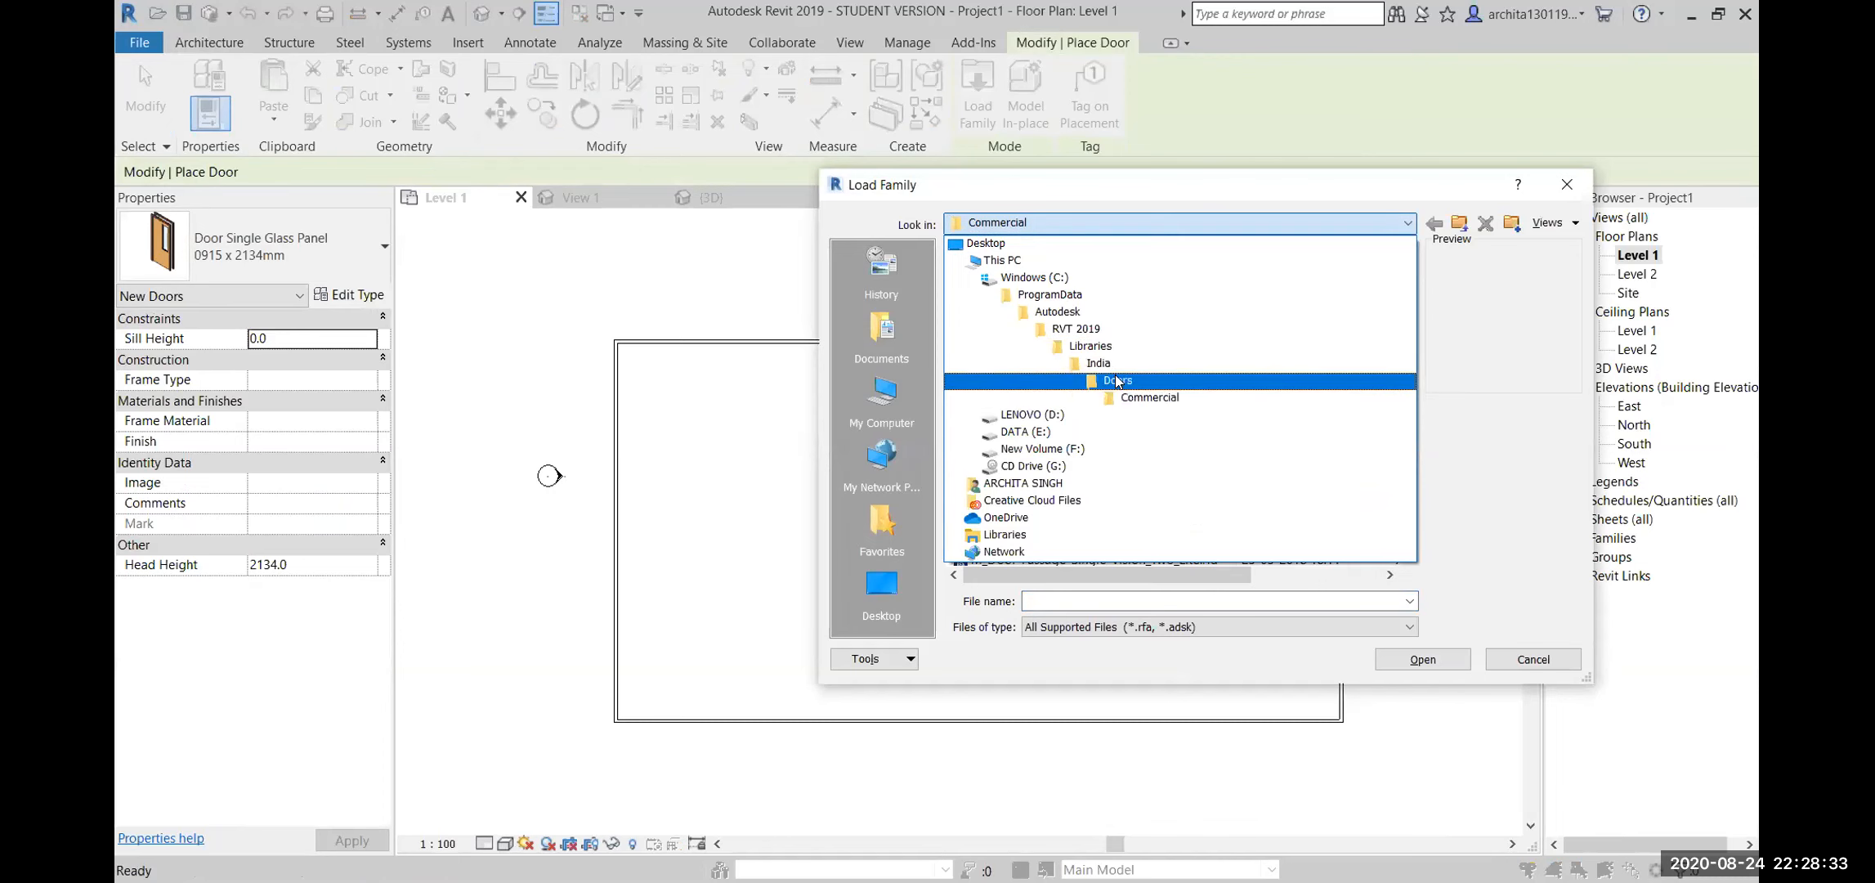
{"action": "left_click", "coordinate": [1111, 381]}
{"action": "double_click", "coordinate": [1021, 311]}
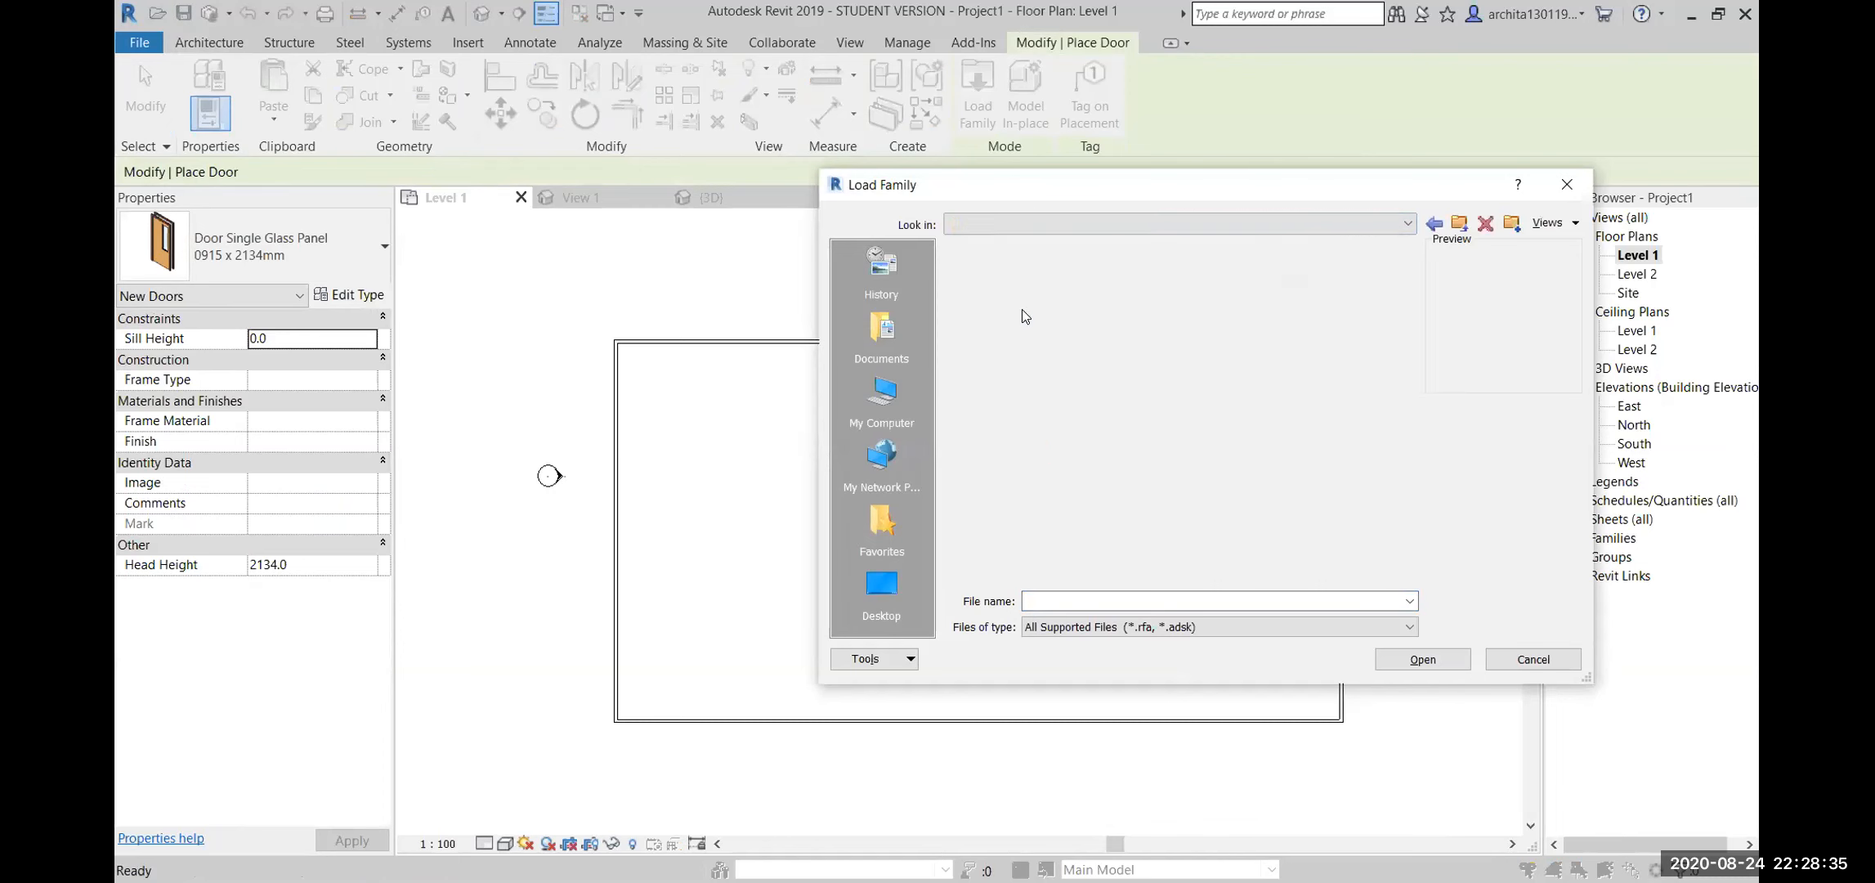
Preview several residential door families and open M_Door-Exterior-Single-Entry-Half Flat Glass-Wood_Clad.rfa for loading
{"action": "left_click", "coordinate": [1124, 272]}
{"action": "left_click", "coordinate": [1120, 333]}
{"action": "left_click", "coordinate": [1112, 374]}
{"action": "left_click", "coordinate": [1119, 333]}
{"action": "left_click", "coordinate": [1124, 354]}
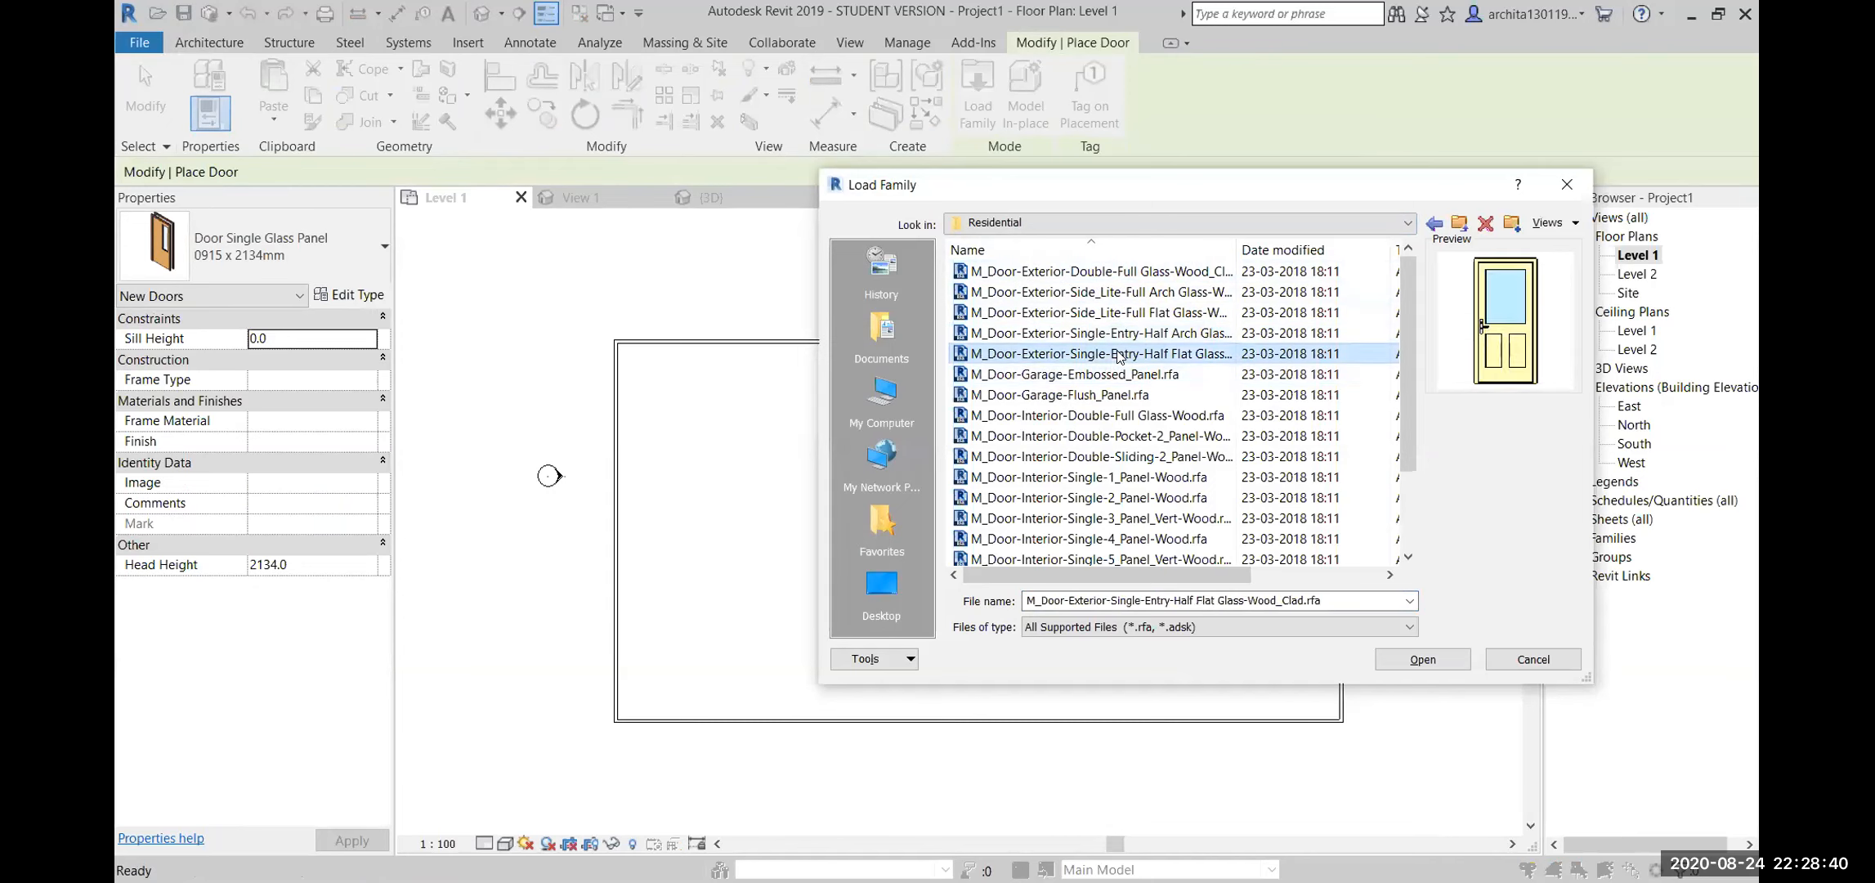
{"action": "left_click", "coordinate": [1400, 661]}
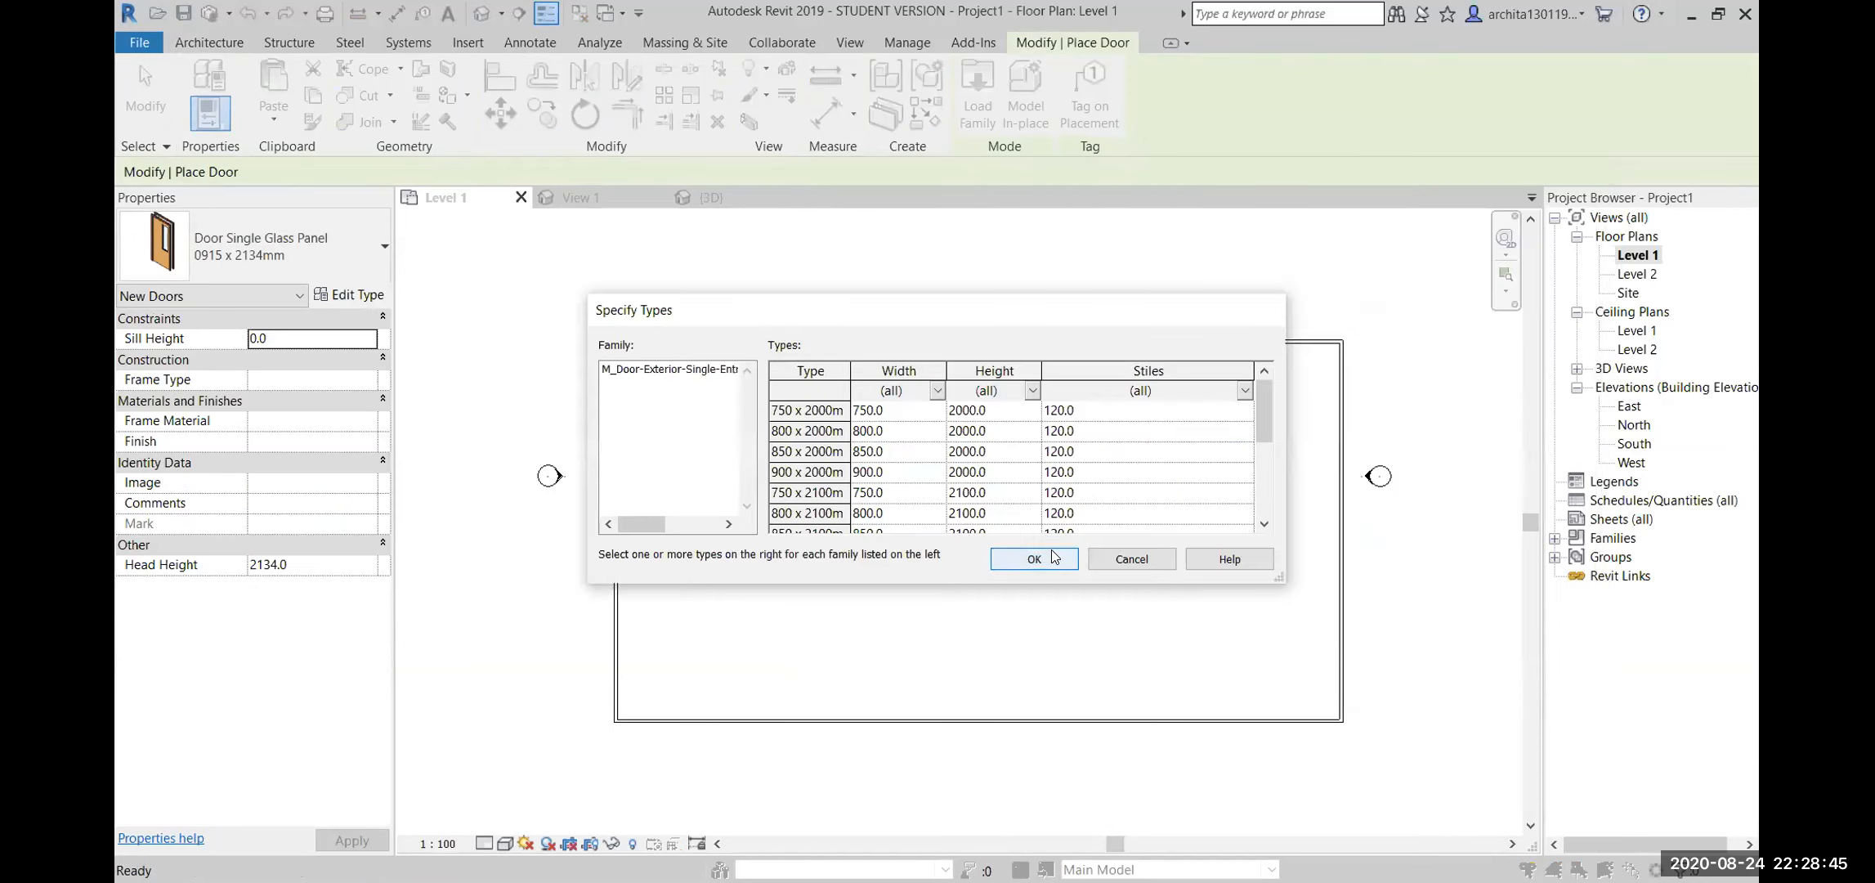
Review the available sizes of the exterior half flat glass door family and load the 750 x 2000mm type
{"action": "scroll", "coordinate": [885, 475], "scroll_direction": "down", "scroll_amount": 3}
{"action": "scroll", "coordinate": [885, 474], "scroll_direction": "up", "scroll_amount": 3}
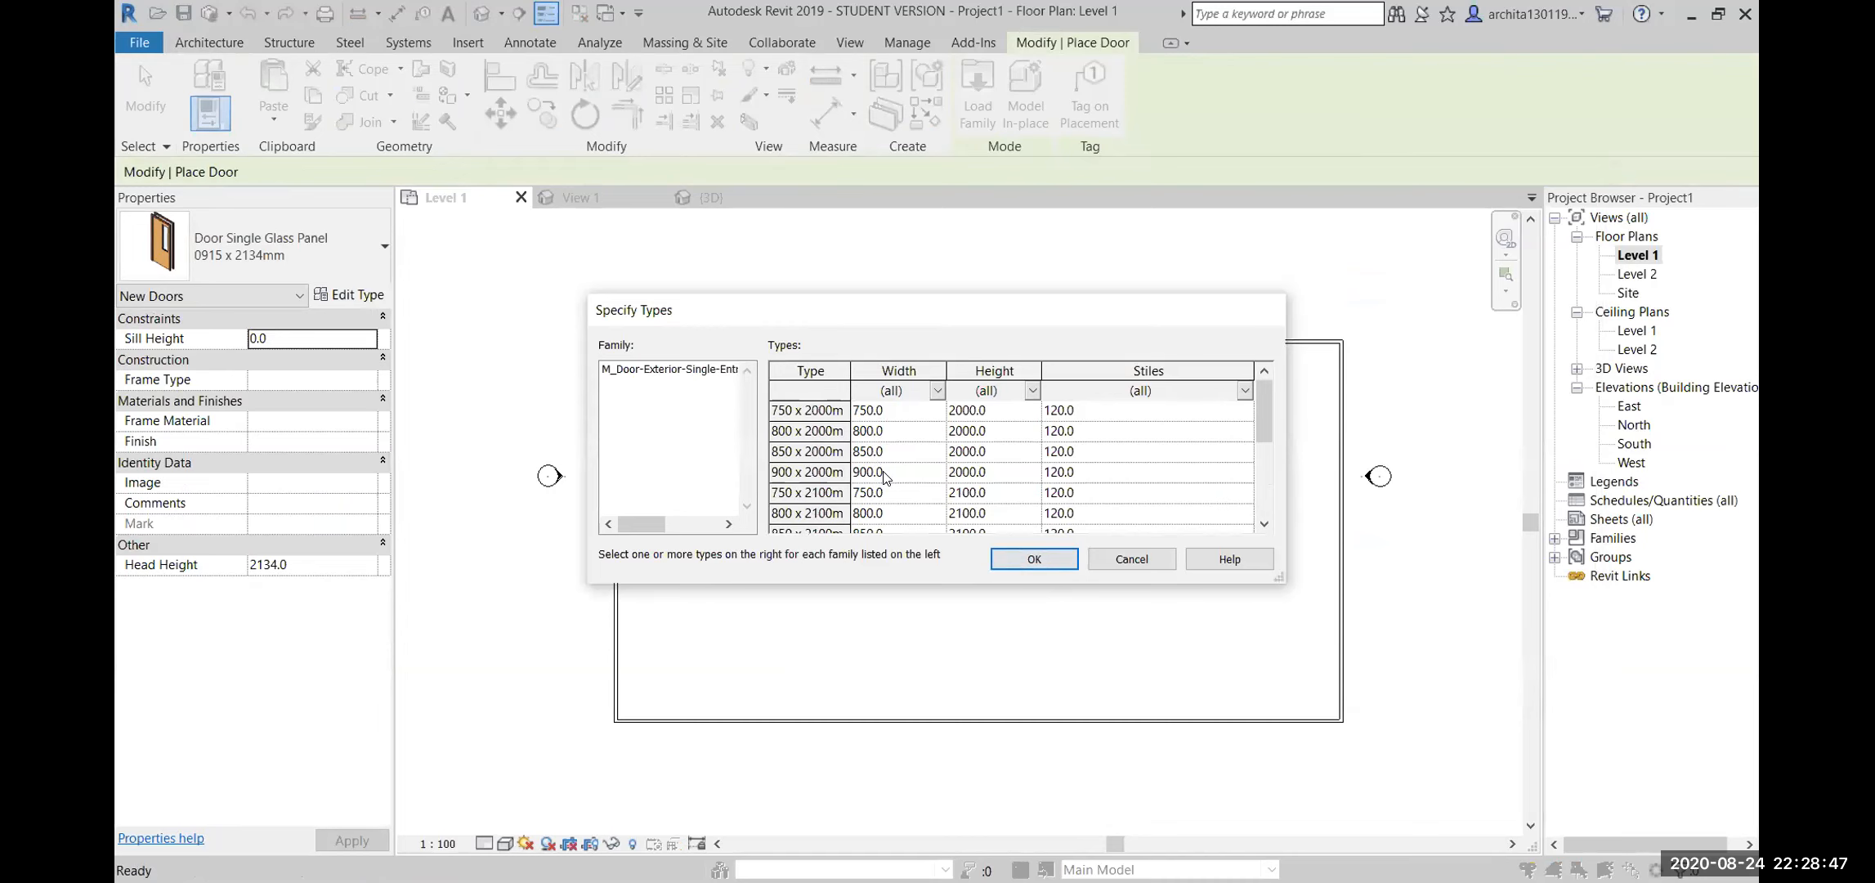
{"action": "left_click", "coordinate": [800, 409]}
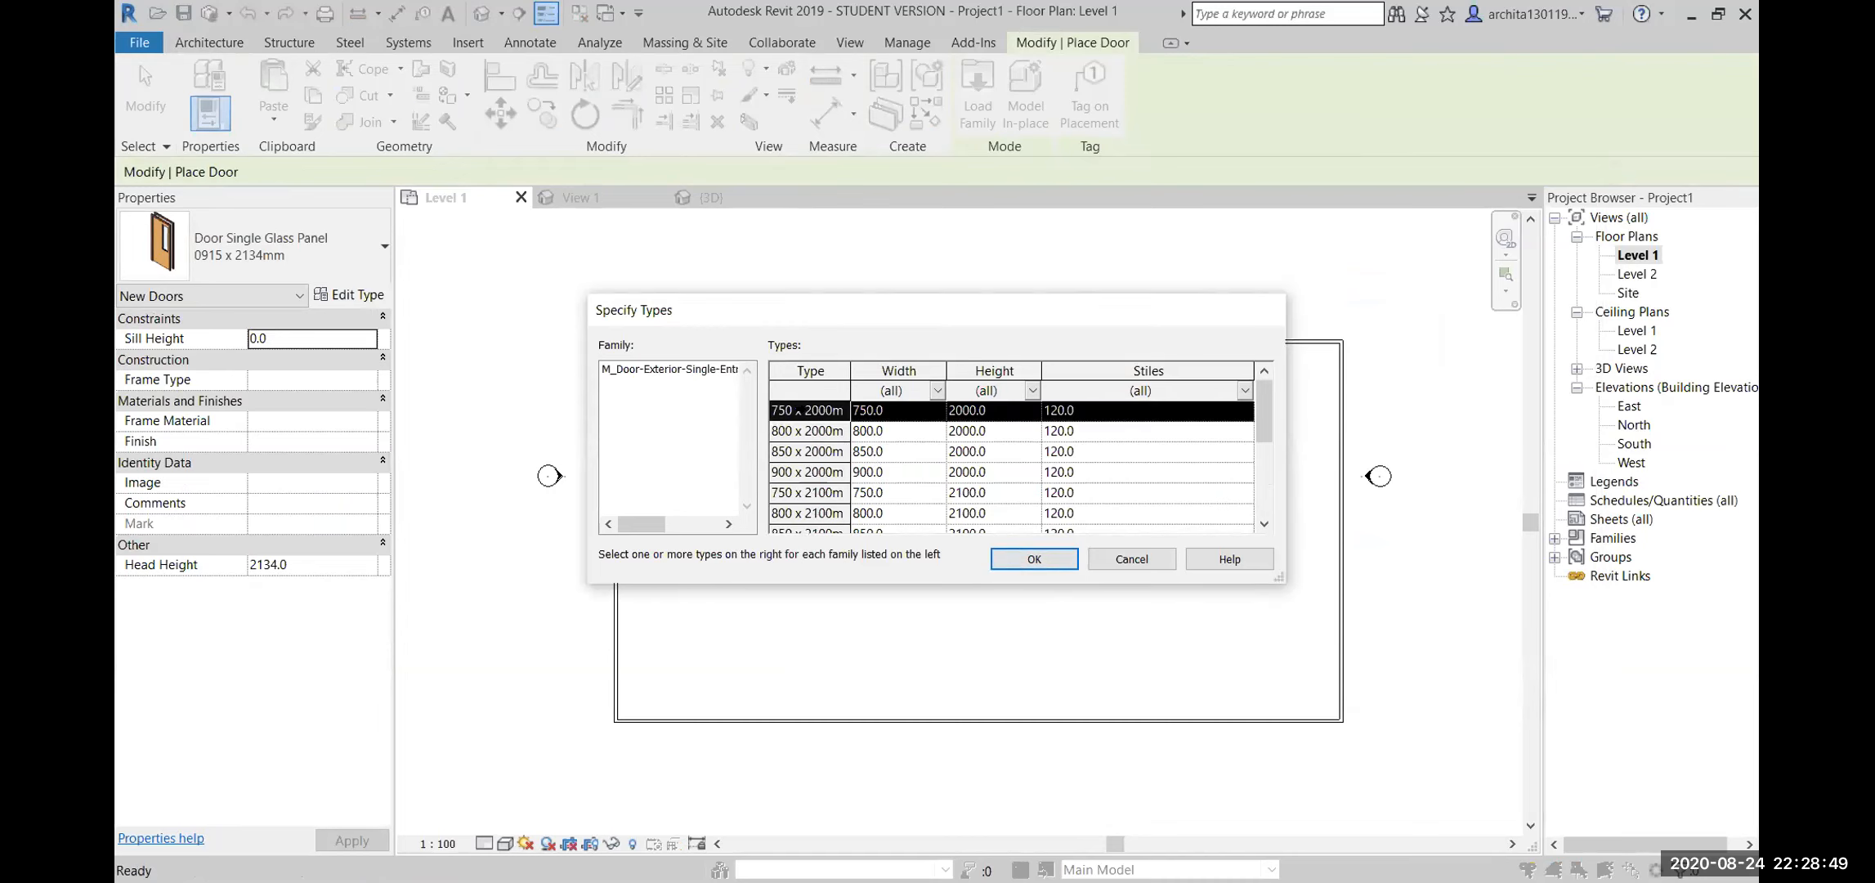
{"action": "left_click", "coordinate": [842, 427]}
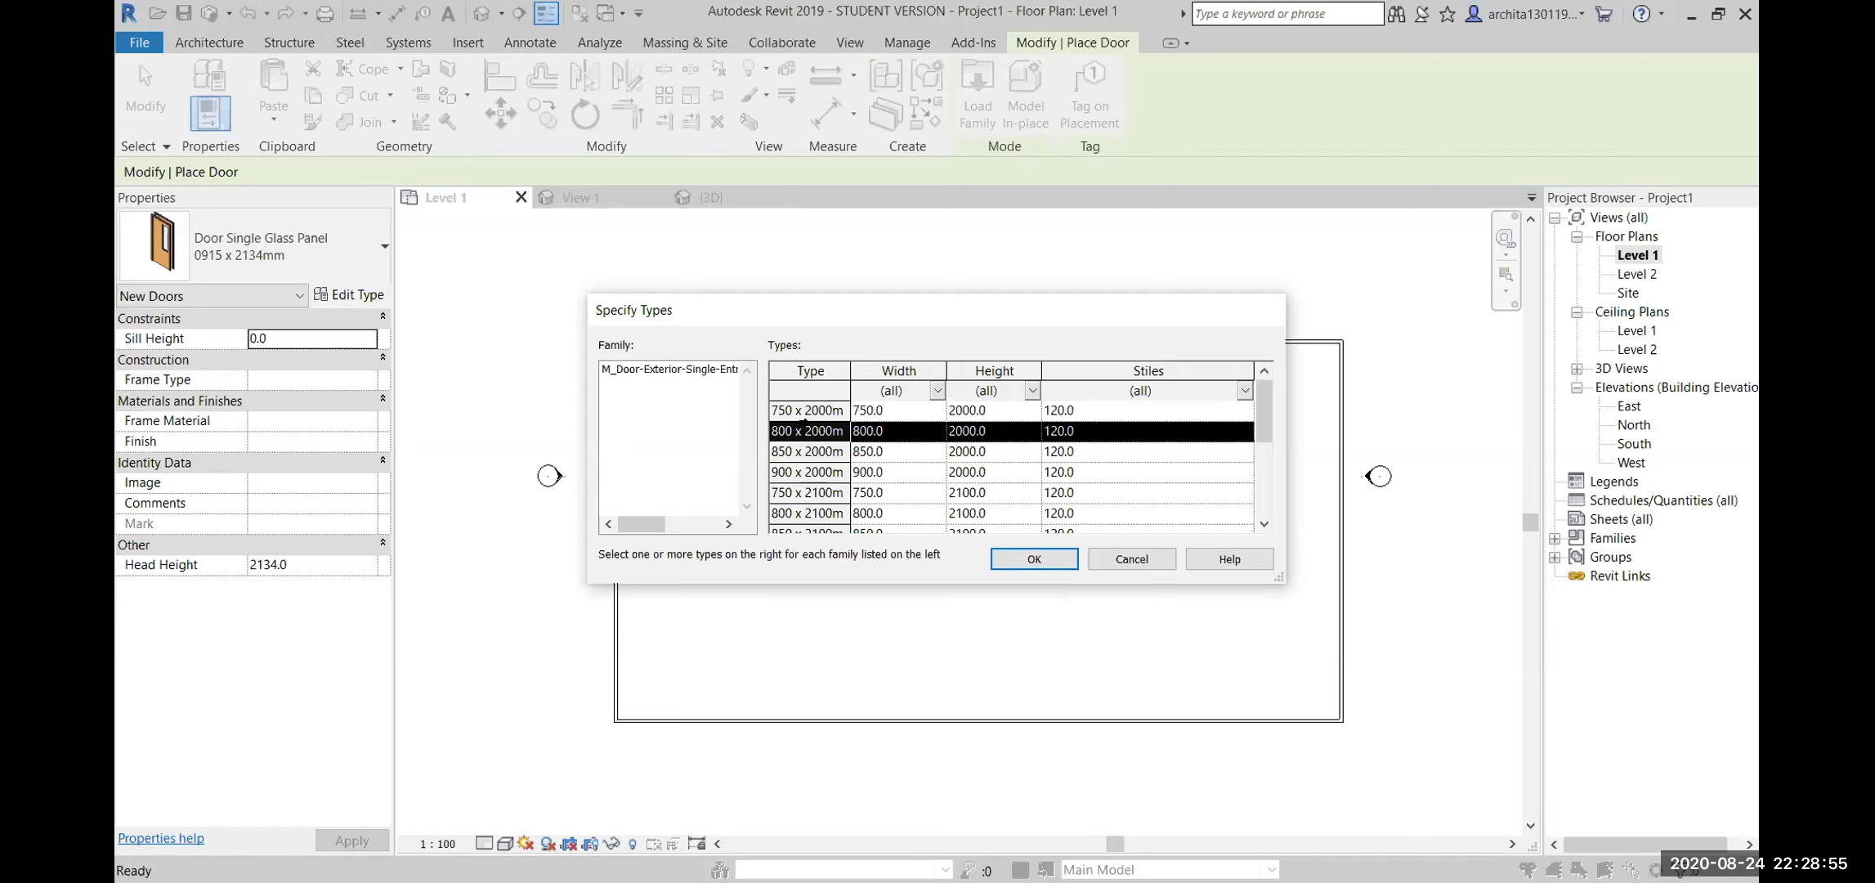
{"action": "left_click", "coordinate": [908, 448]}
{"action": "scroll", "coordinate": [908, 448], "scroll_direction": "down", "scroll_amount": 3}
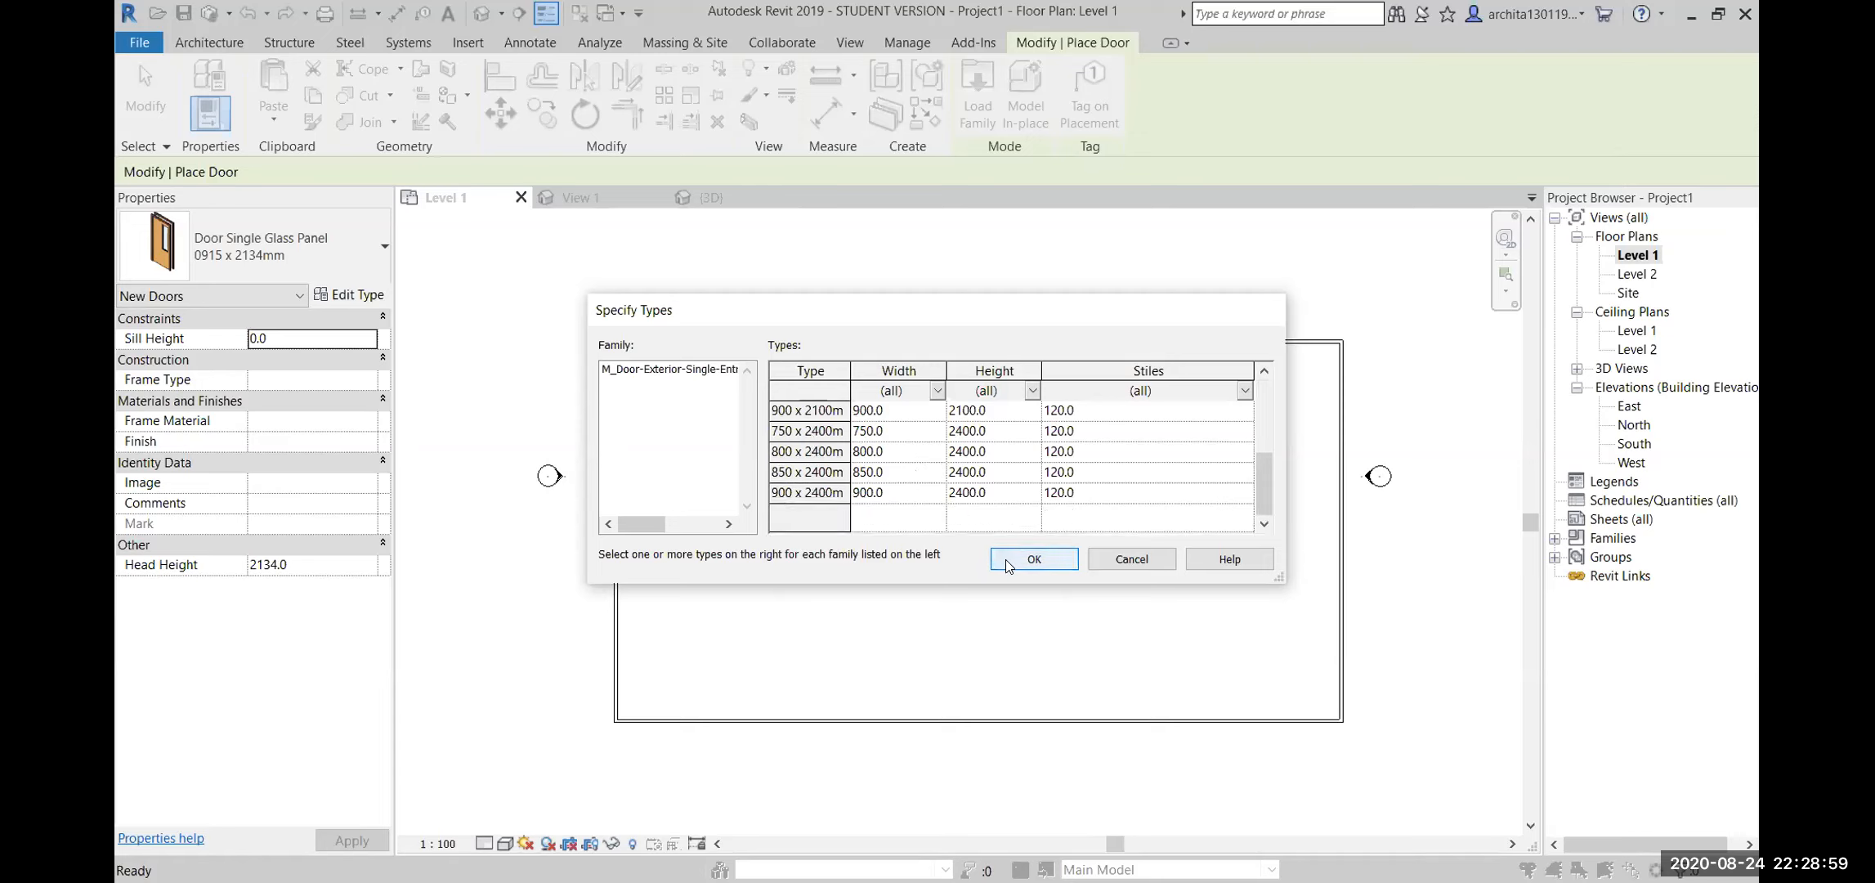
{"action": "left_click", "coordinate": [1037, 559]}
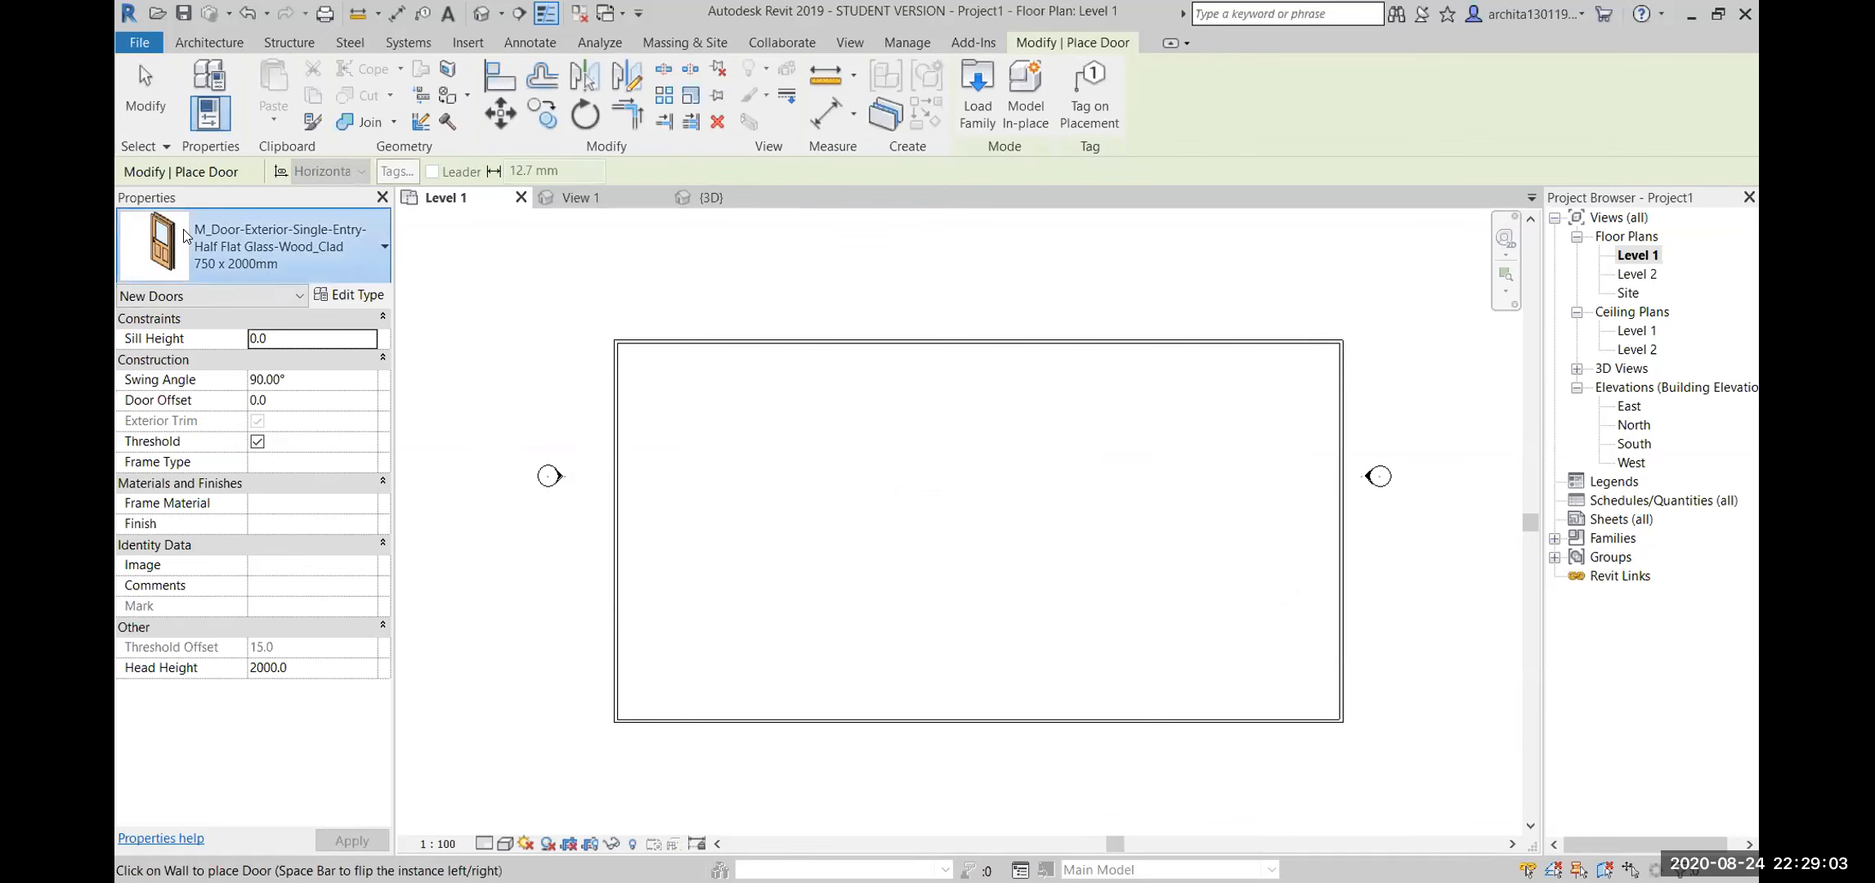
Place three 750 x 2000mm half flat glass doors near the left end of the upper wall in the Level 1 plan
{"action": "left_click", "coordinate": [155, 258]}
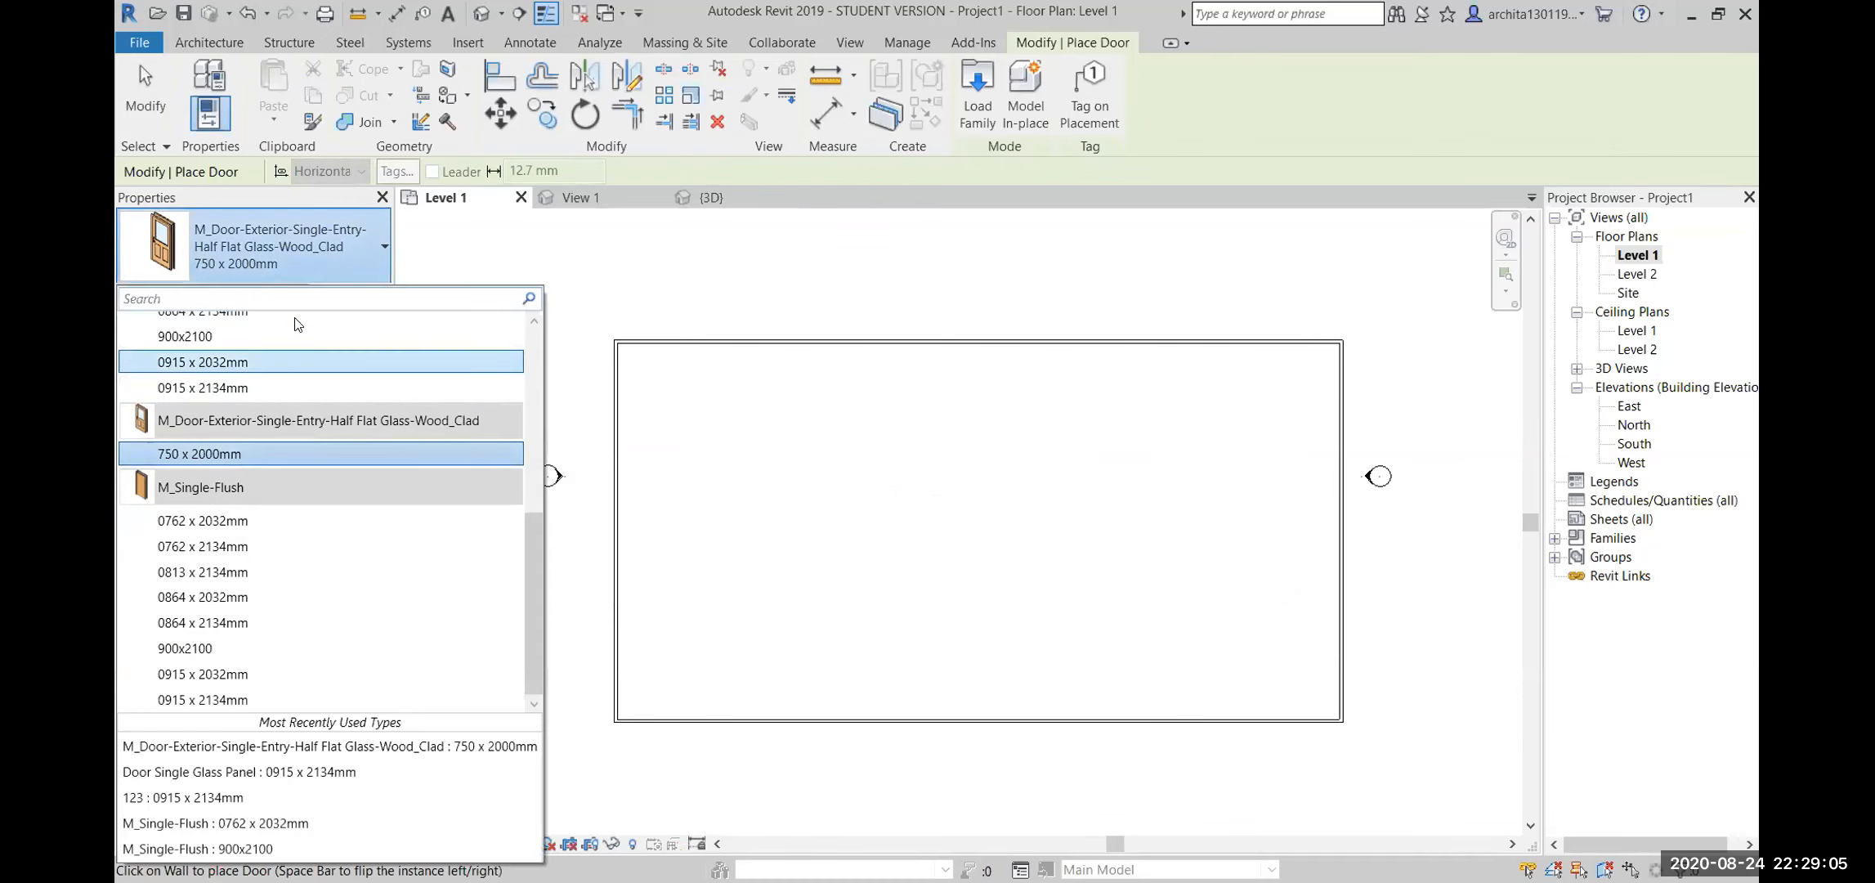
{"action": "left_click", "coordinate": [652, 323]}
{"action": "left_click", "coordinate": [654, 337]}
{"action": "scroll", "coordinate": [690, 335], "scroll_direction": "up", "scroll_amount": 5}
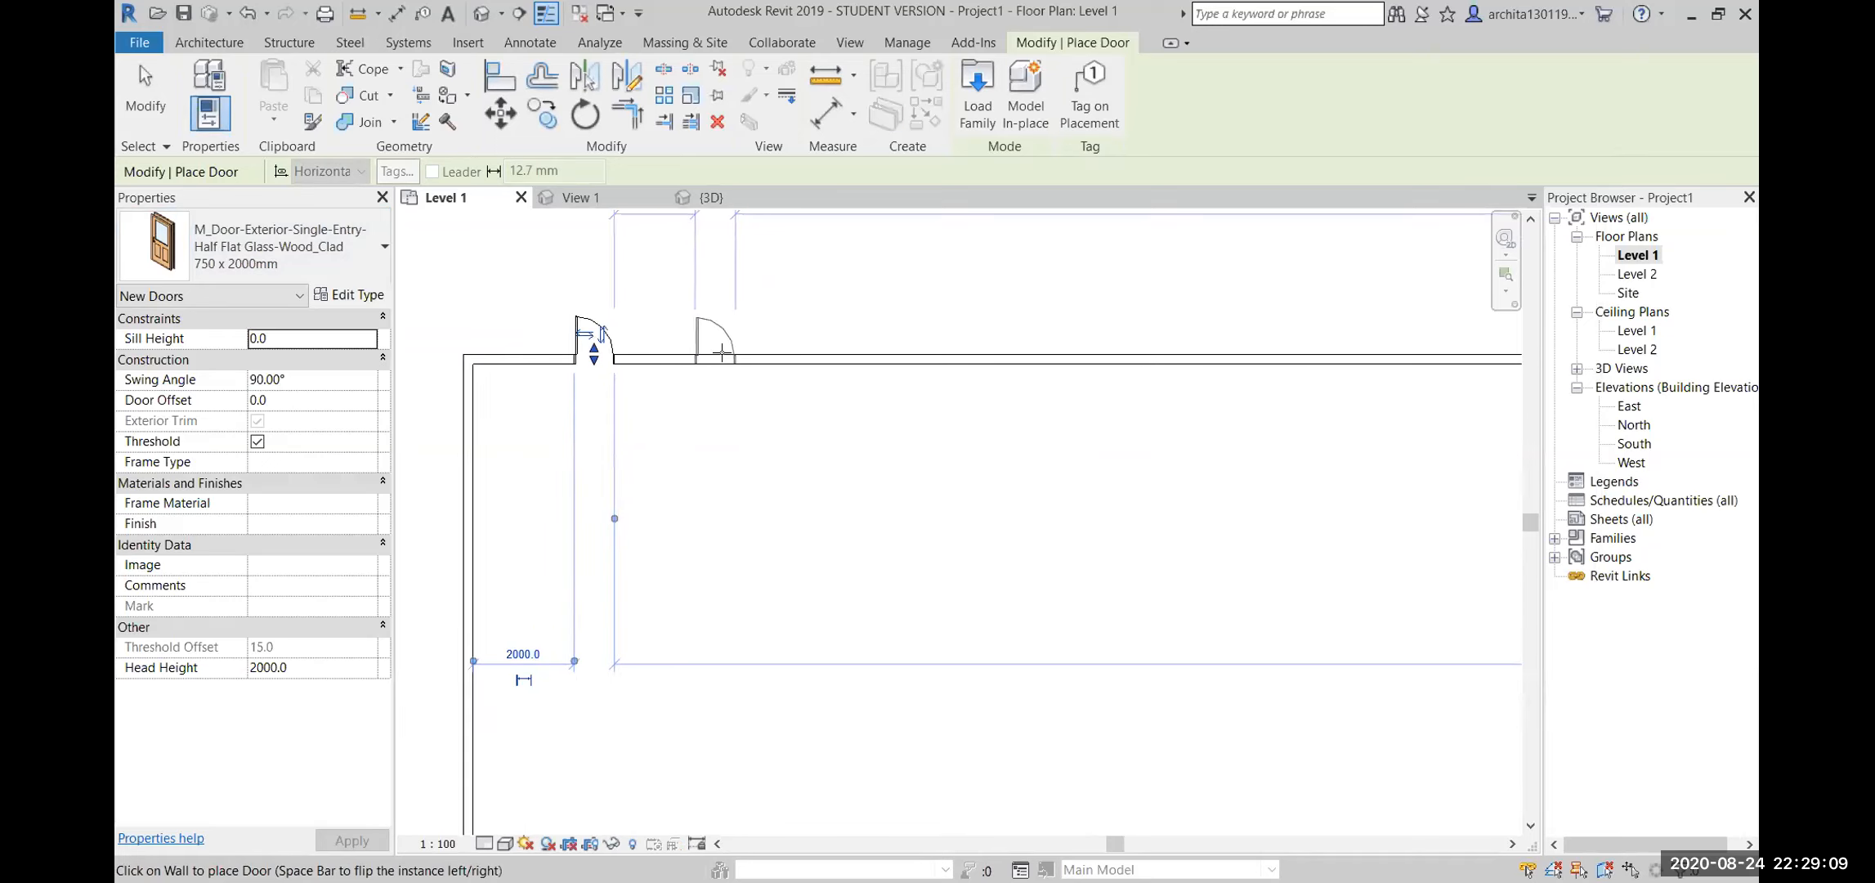
{"action": "left_click", "coordinate": [723, 353]}
{"action": "scroll", "coordinate": [776, 425], "scroll_direction": "down", "scroll_amount": 2}
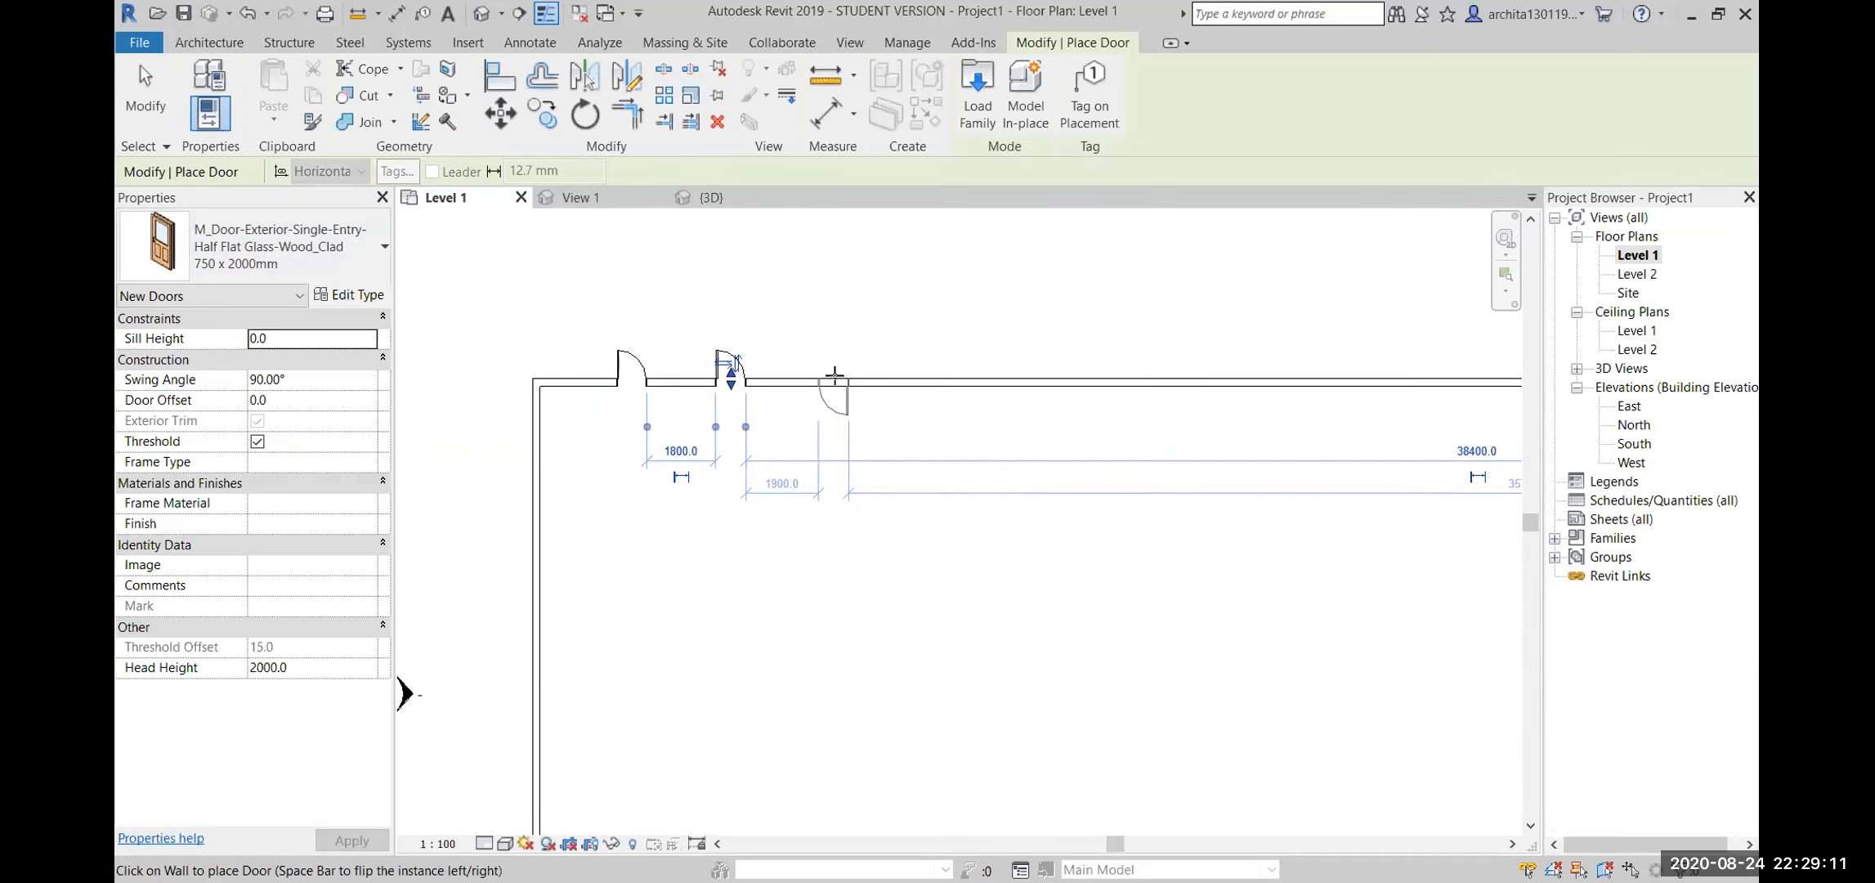
{"action": "left_click", "coordinate": [834, 375]}
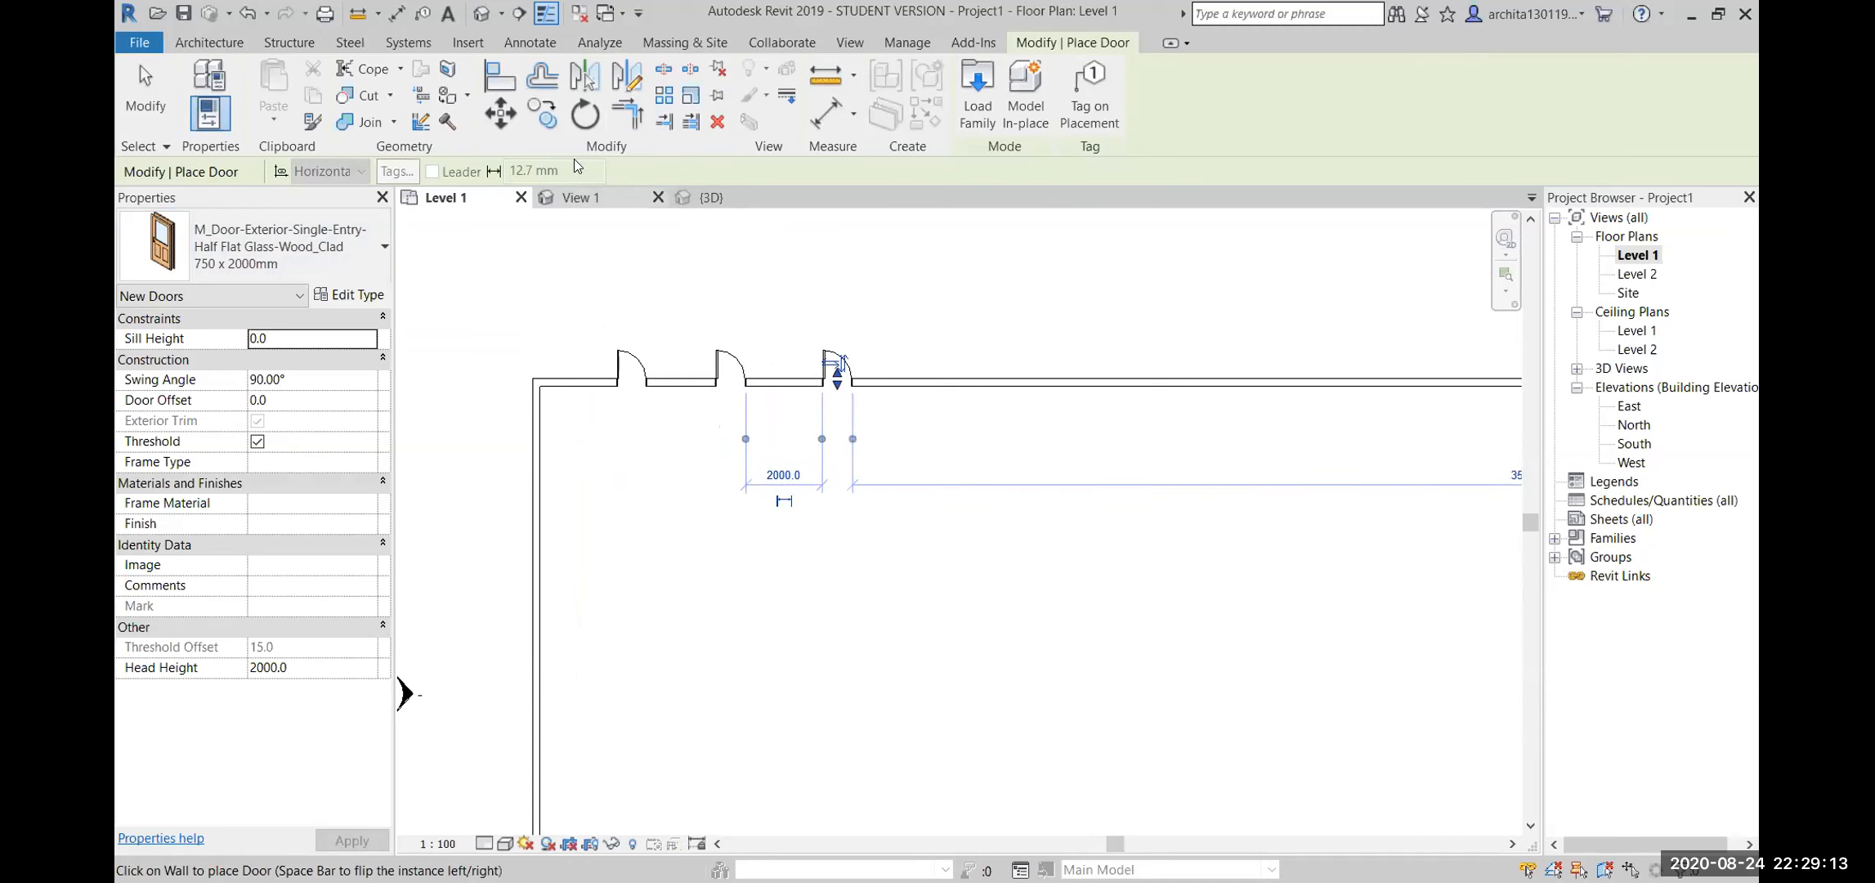
Switch to the default 3D view and place a fourth door in the same wall beside the existing three
{"action": "left_click", "coordinate": [482, 13]}
{"action": "scroll", "coordinate": [845, 604], "scroll_direction": "up", "scroll_amount": 4}
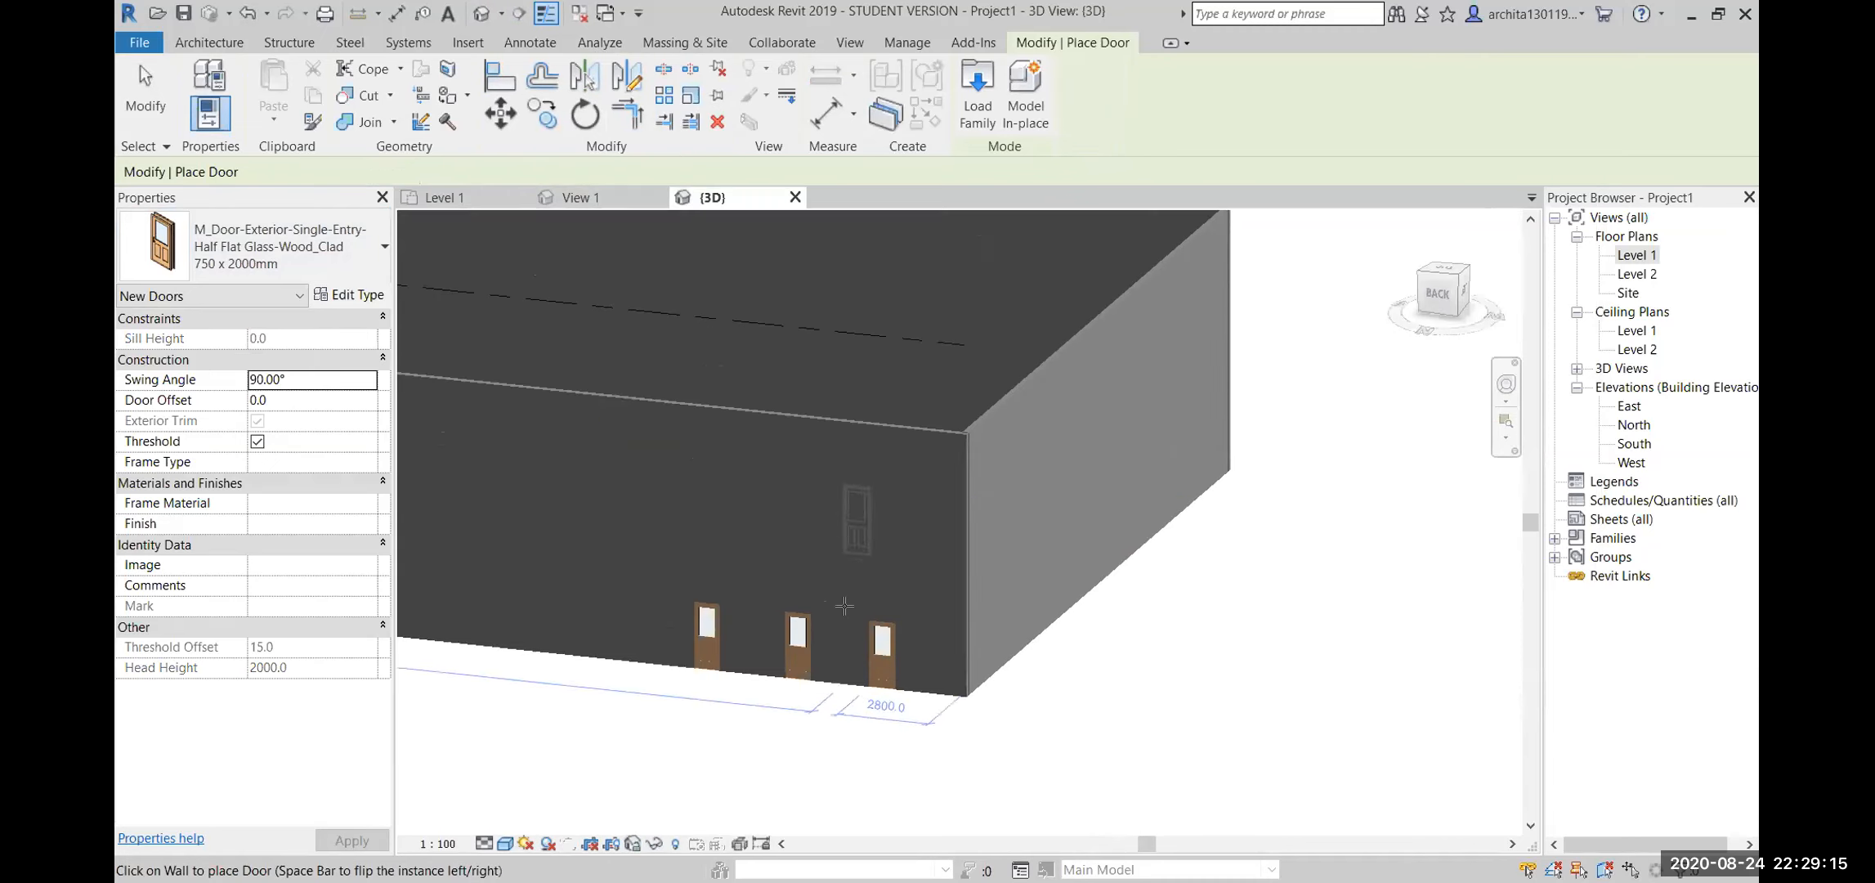
{"action": "scroll", "coordinate": [862, 646], "scroll_direction": "up", "scroll_amount": 3}
{"action": "scroll", "coordinate": [874, 605], "scroll_direction": "down", "scroll_amount": 1}
{"action": "left_click", "coordinate": [524, 514]}
{"action": "scroll", "coordinate": [868, 665], "scroll_direction": "down", "scroll_amount": 2}
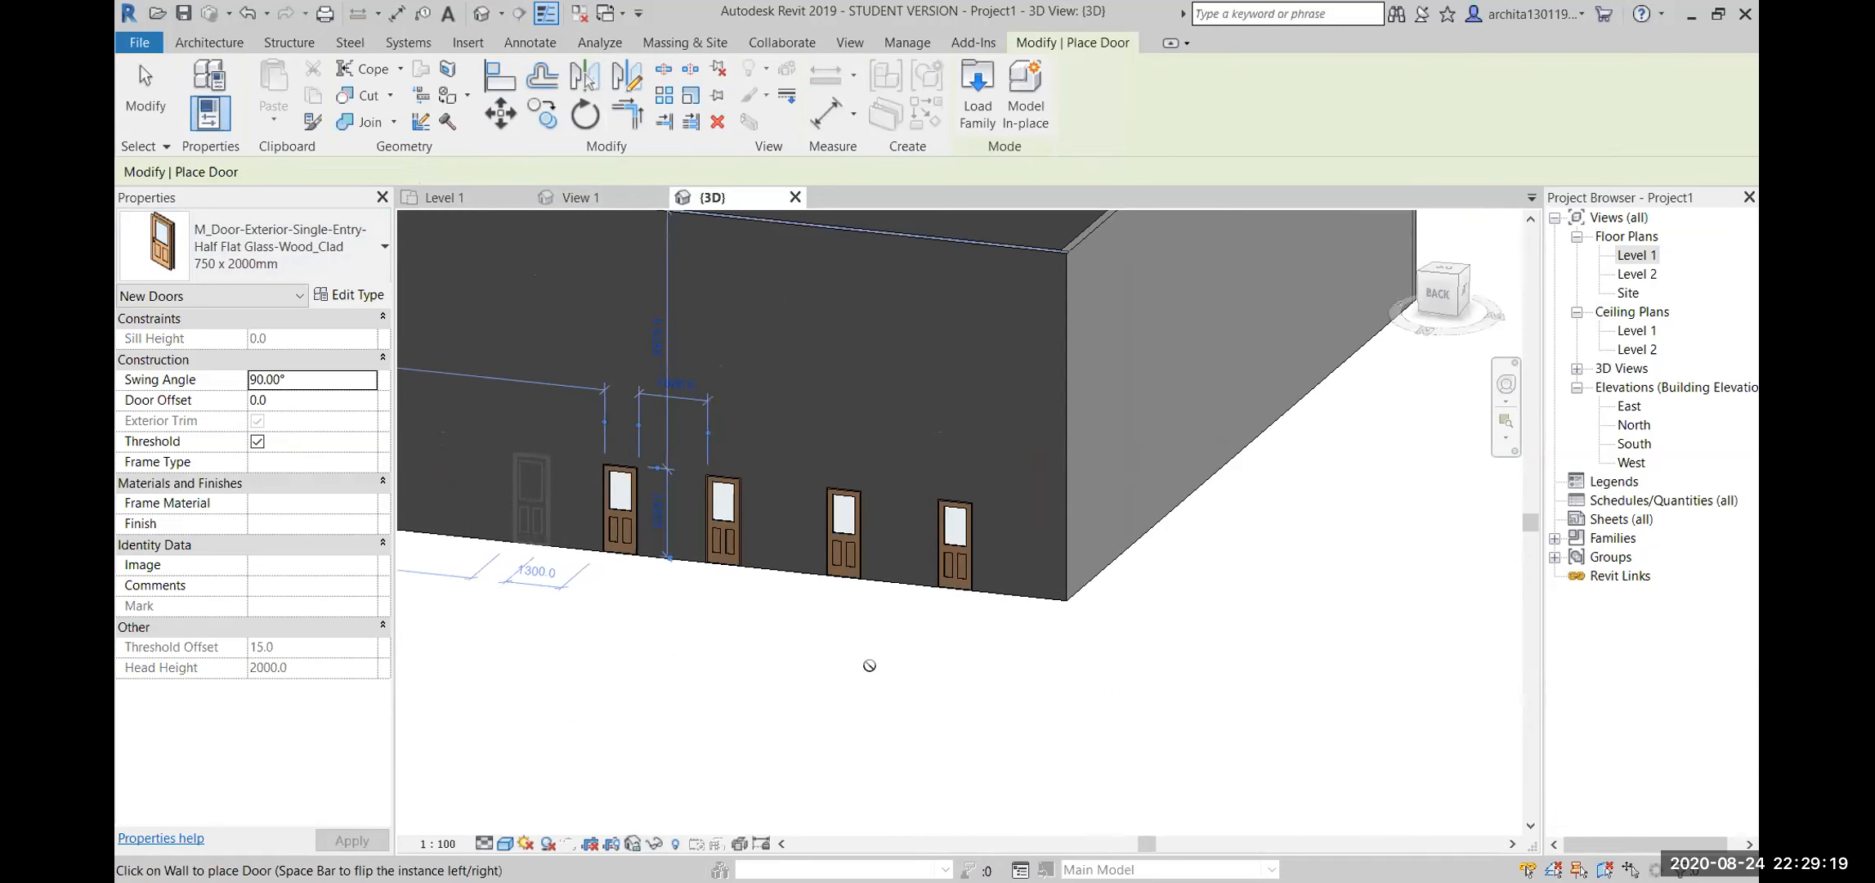
Place eight more half flat glass doors in a row along the base of the same wall
{"action": "scroll", "coordinate": [1058, 702], "scroll_direction": "down", "scroll_amount": 2}
{"action": "left_click", "coordinate": [664, 562]}
{"action": "left_click", "coordinate": [609, 554]}
{"action": "left_click", "coordinate": [521, 542]}
{"action": "left_click", "coordinate": [436, 530]}
{"action": "scroll", "coordinate": [634, 597], "scroll_direction": "down", "scroll_amount": 1}
{"action": "middle_click_drag", "start_coordinate": [647, 615], "coordinate": [808, 674]}
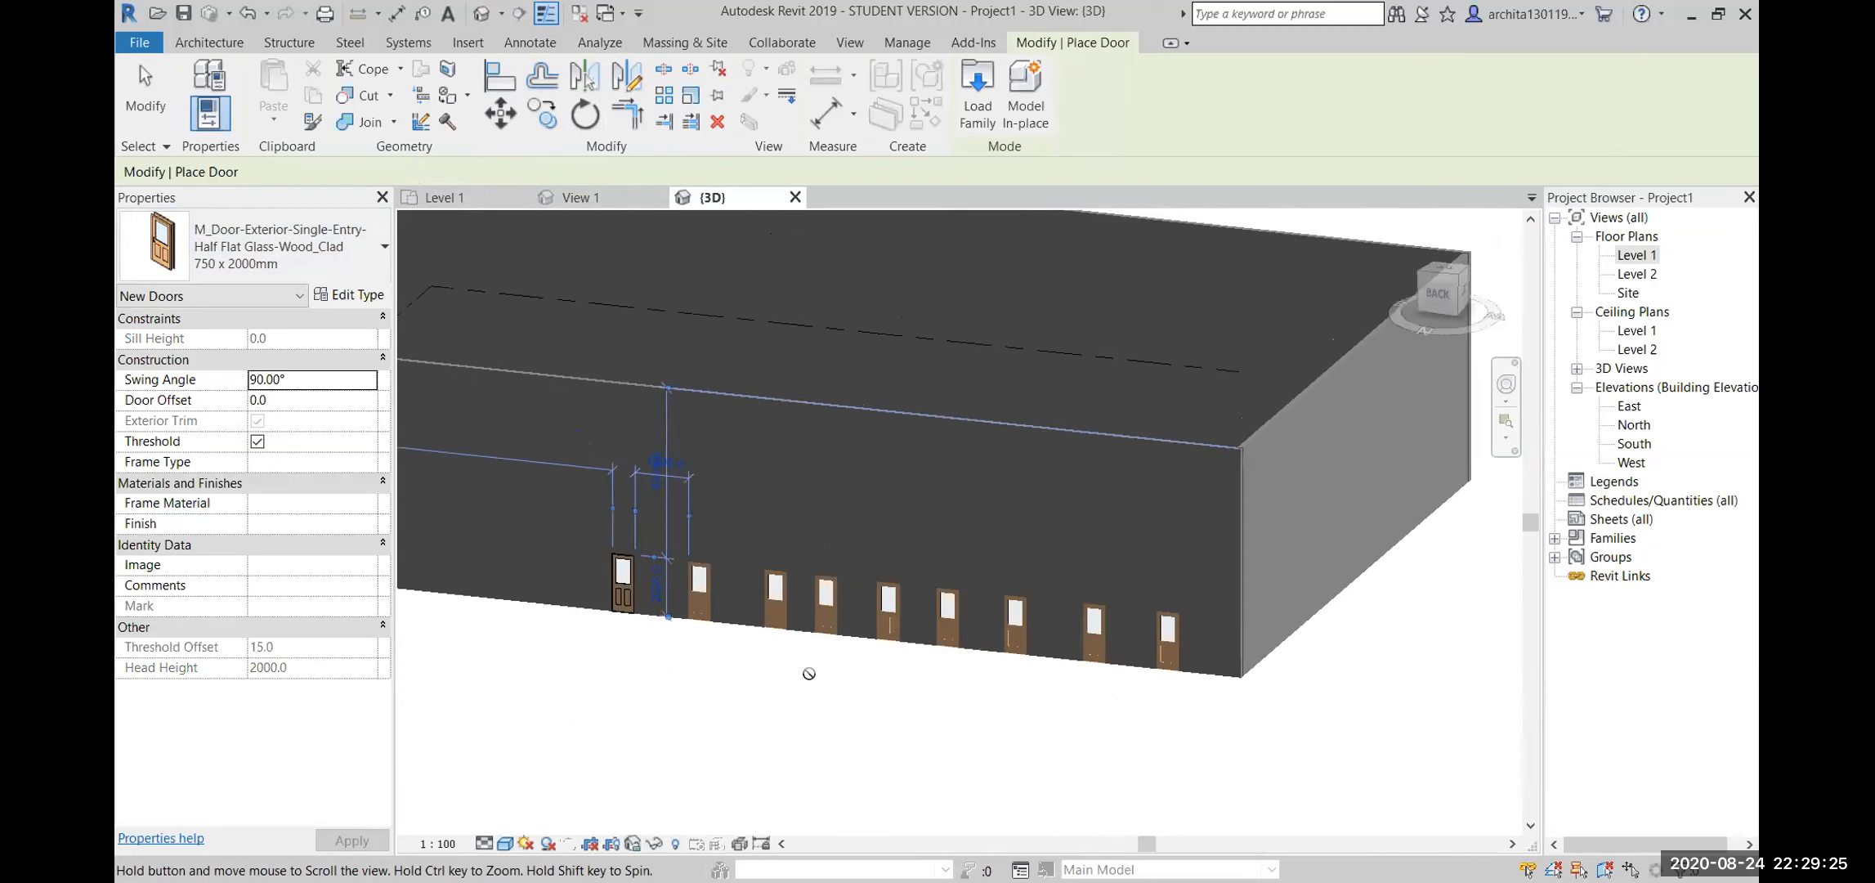
{"action": "left_click", "coordinate": [564, 565]}
{"action": "left_click", "coordinate": [499, 558]}
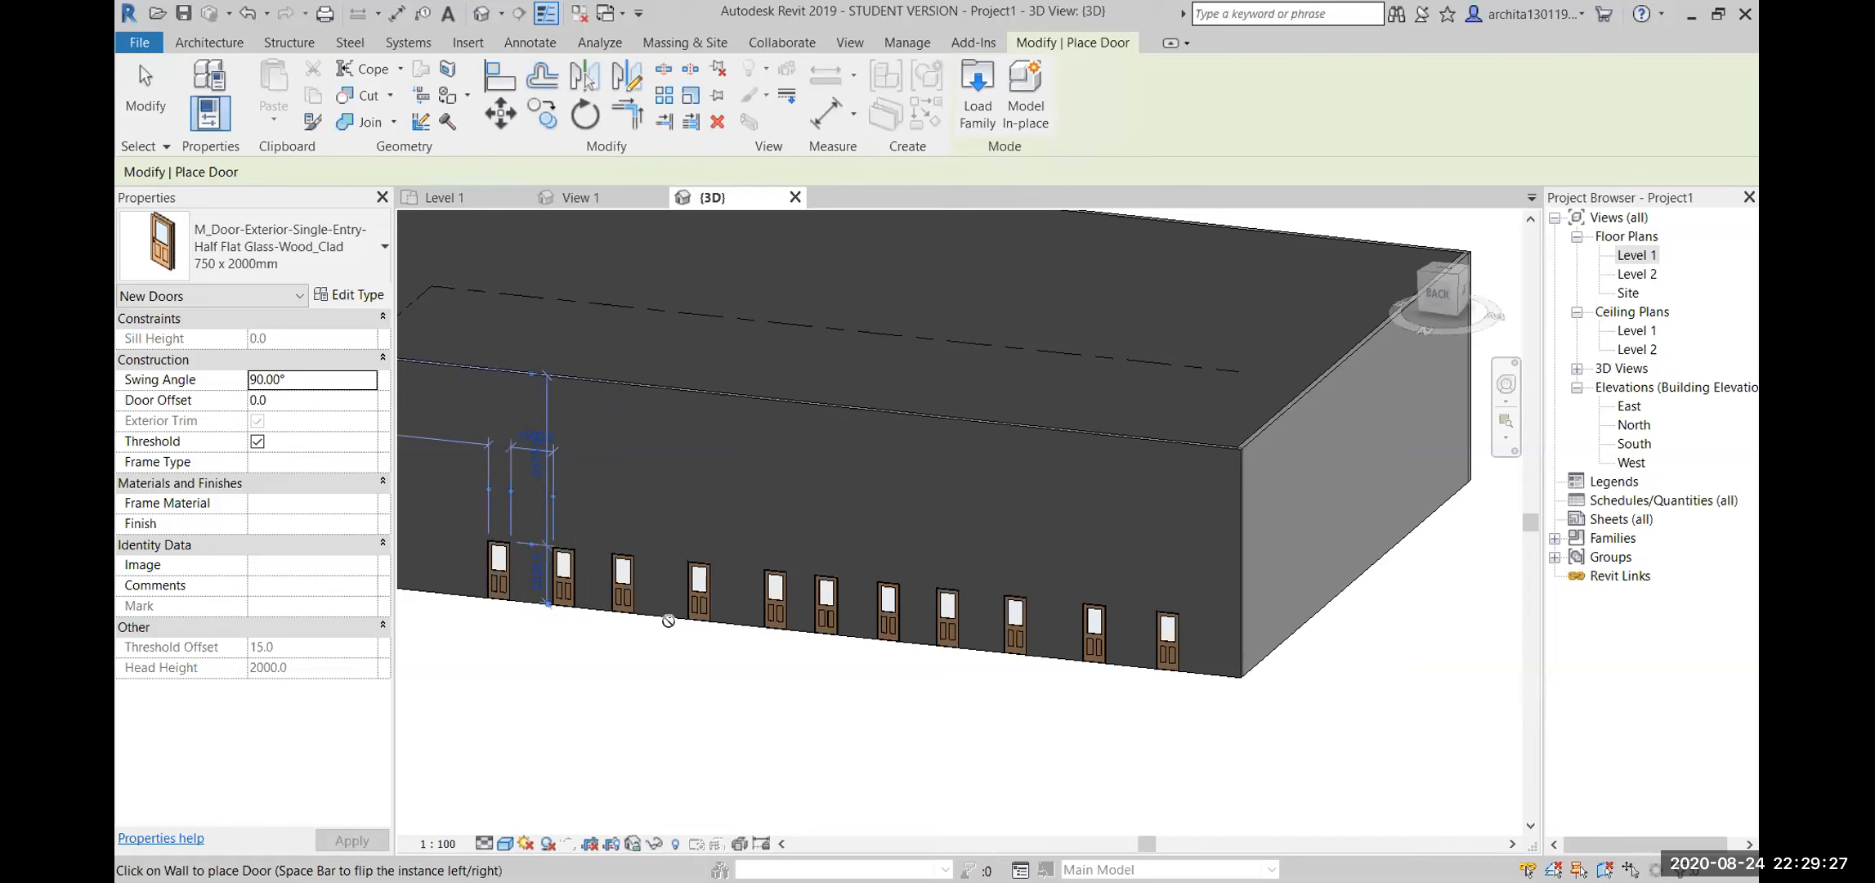
{"action": "scroll", "coordinate": [419, 646], "scroll_direction": "down", "scroll_amount": 1}
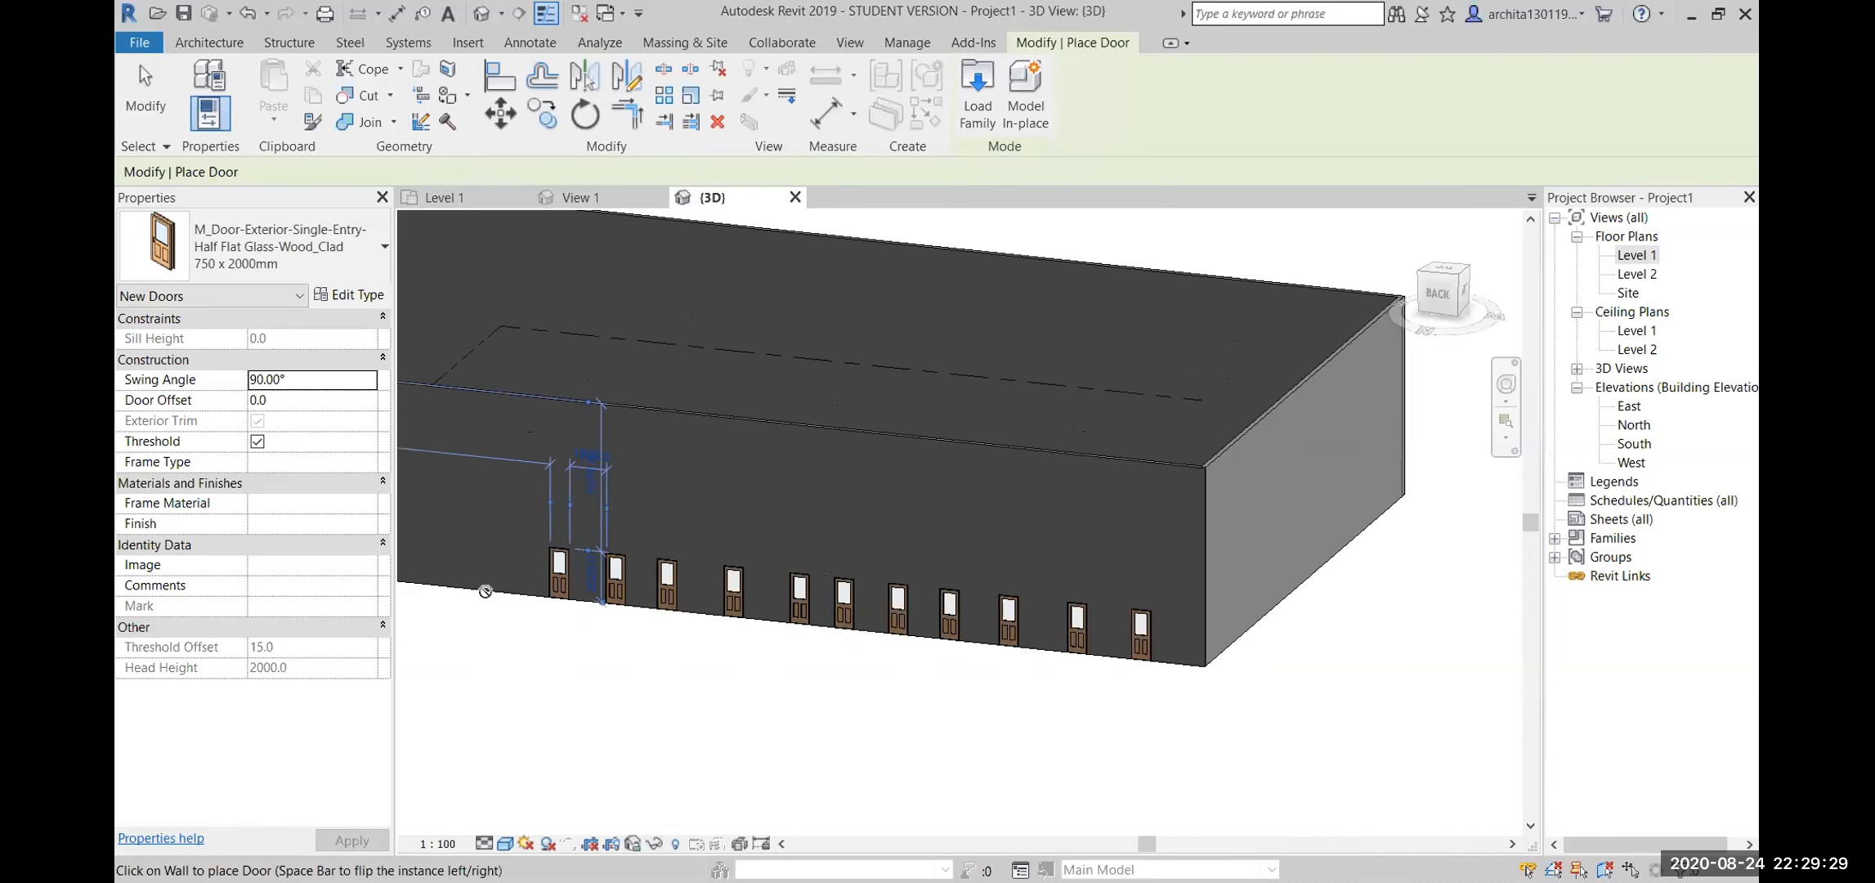
{"action": "left_click", "coordinate": [476, 568]}
{"action": "scroll", "coordinate": [621, 654], "scroll_direction": "down", "scroll_amount": 1}
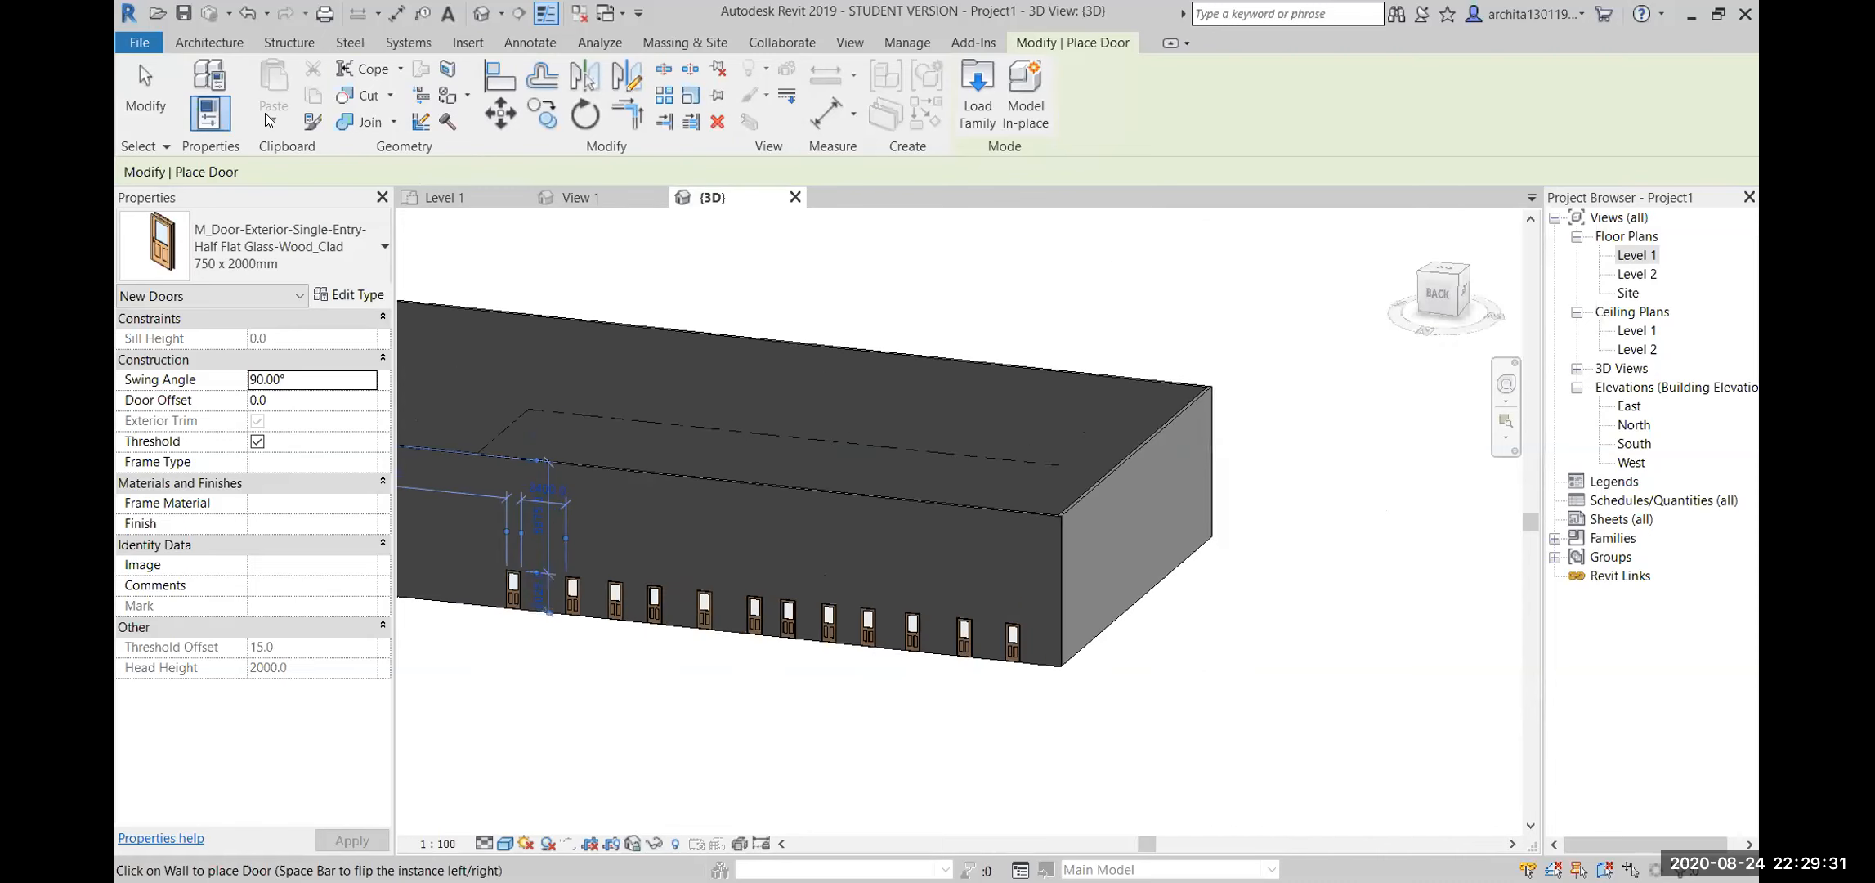
{"action": "left_click", "coordinate": [203, 48]}
{"action": "left_click", "coordinate": [244, 94]}
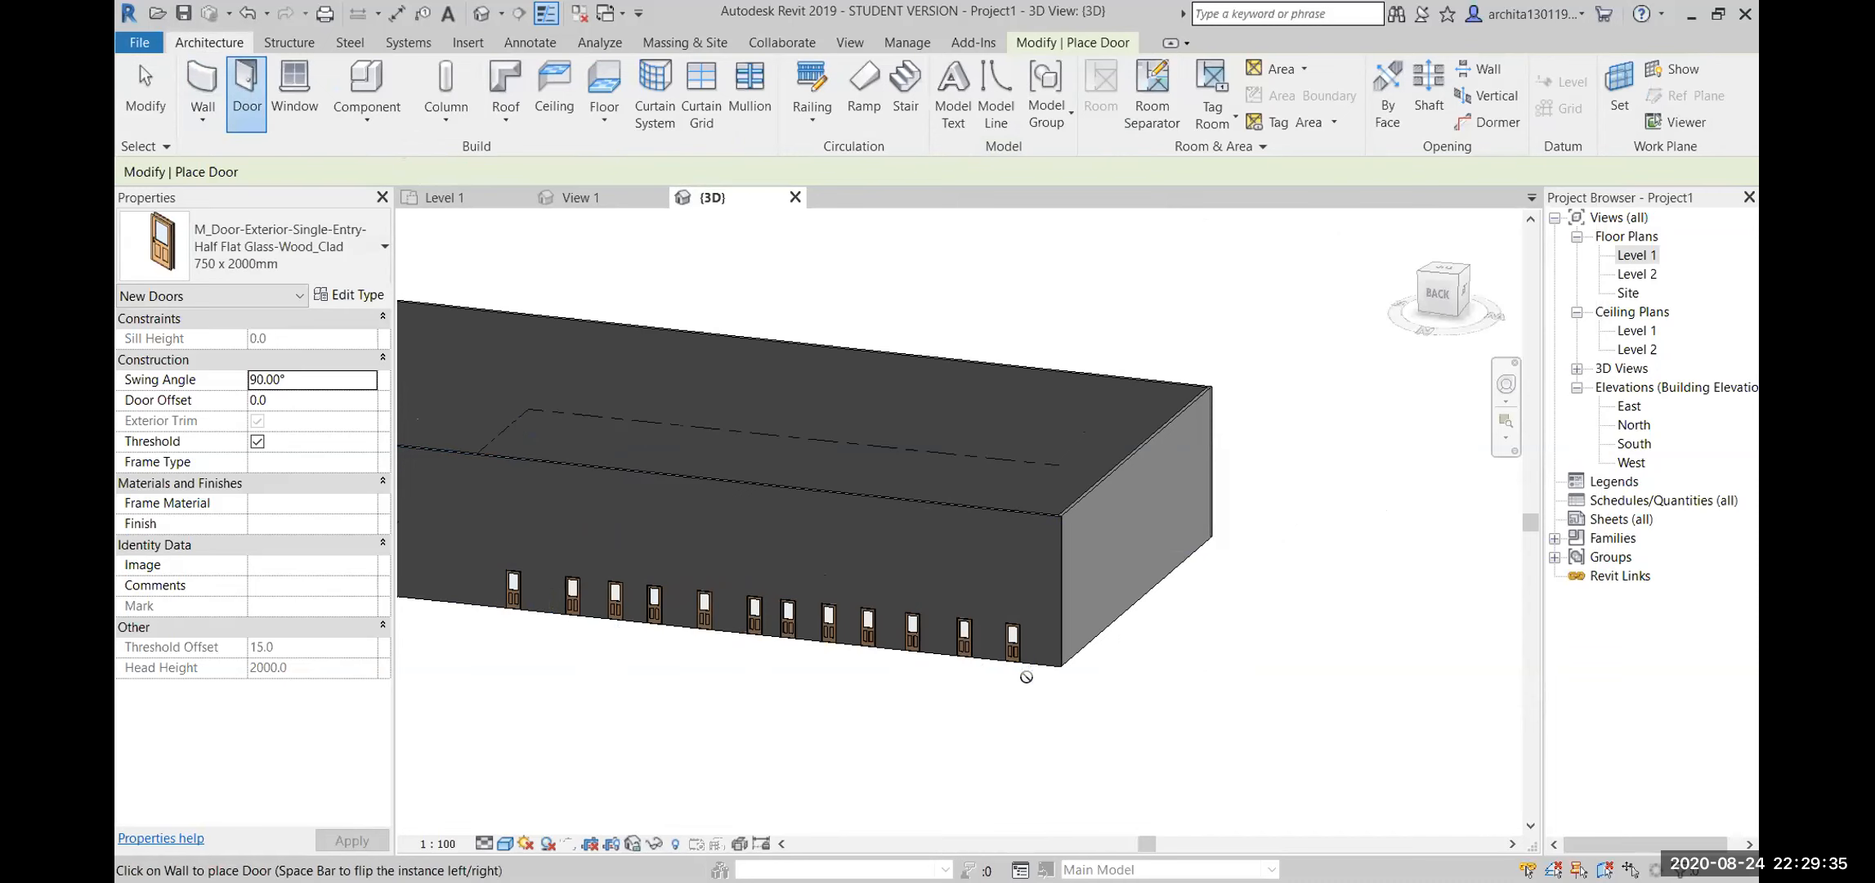
{"action": "key", "text": "Escape"}
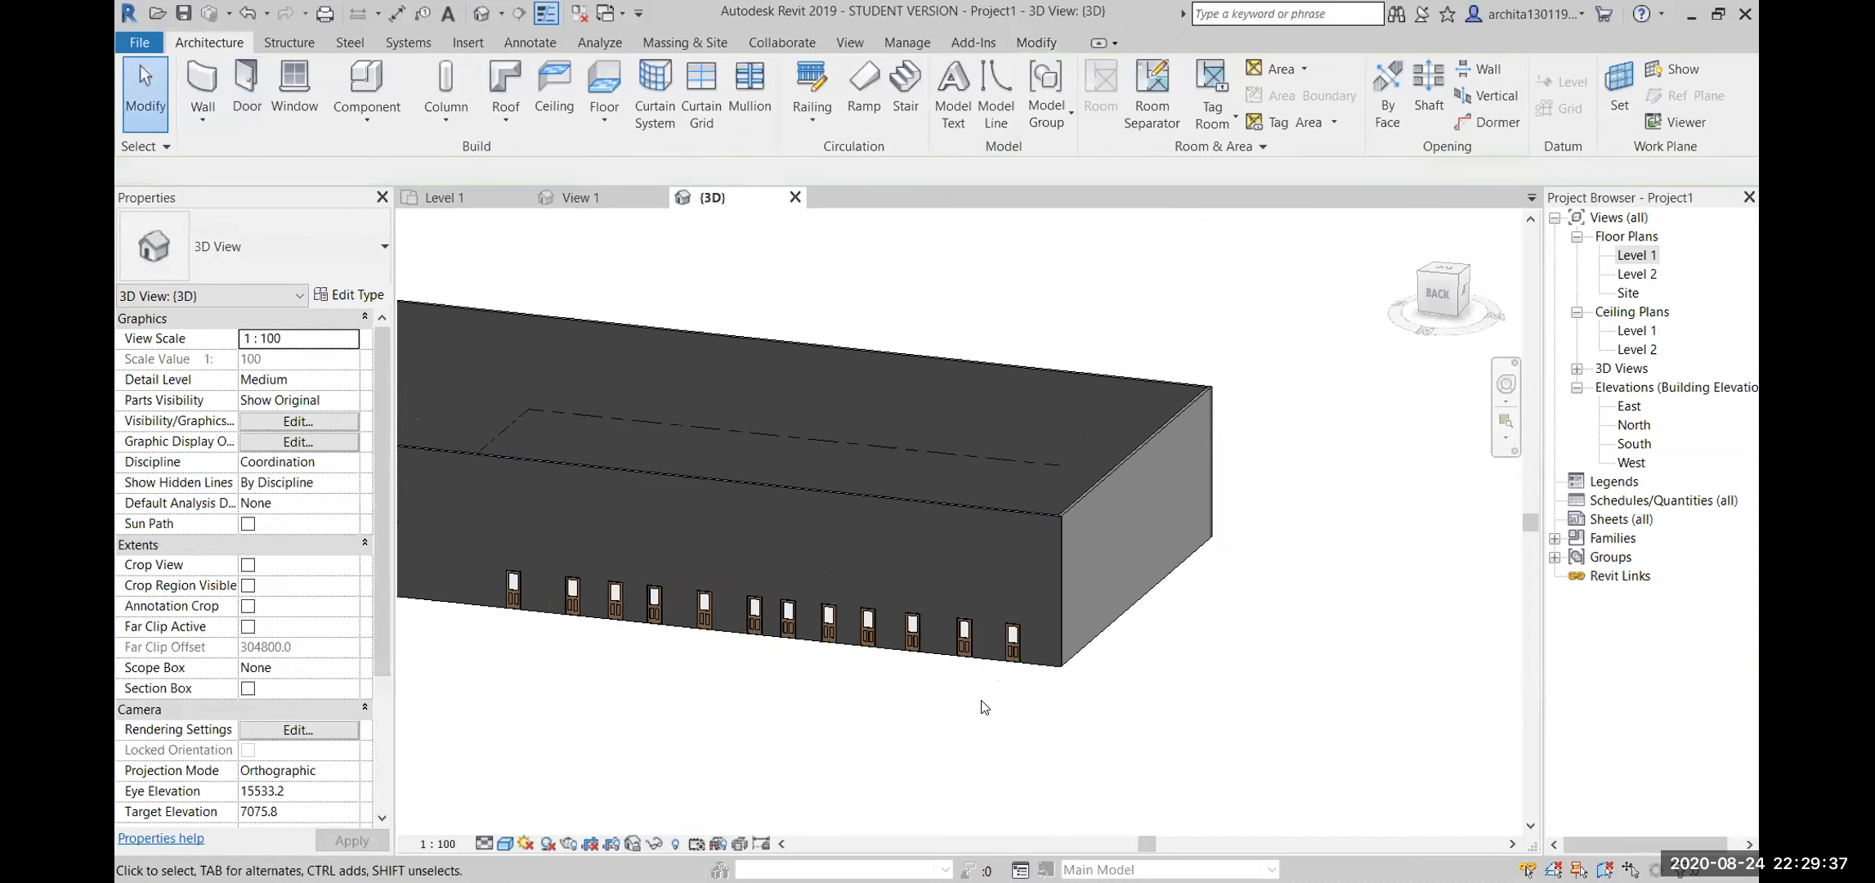
{"action": "left_click", "coordinate": [238, 85]}
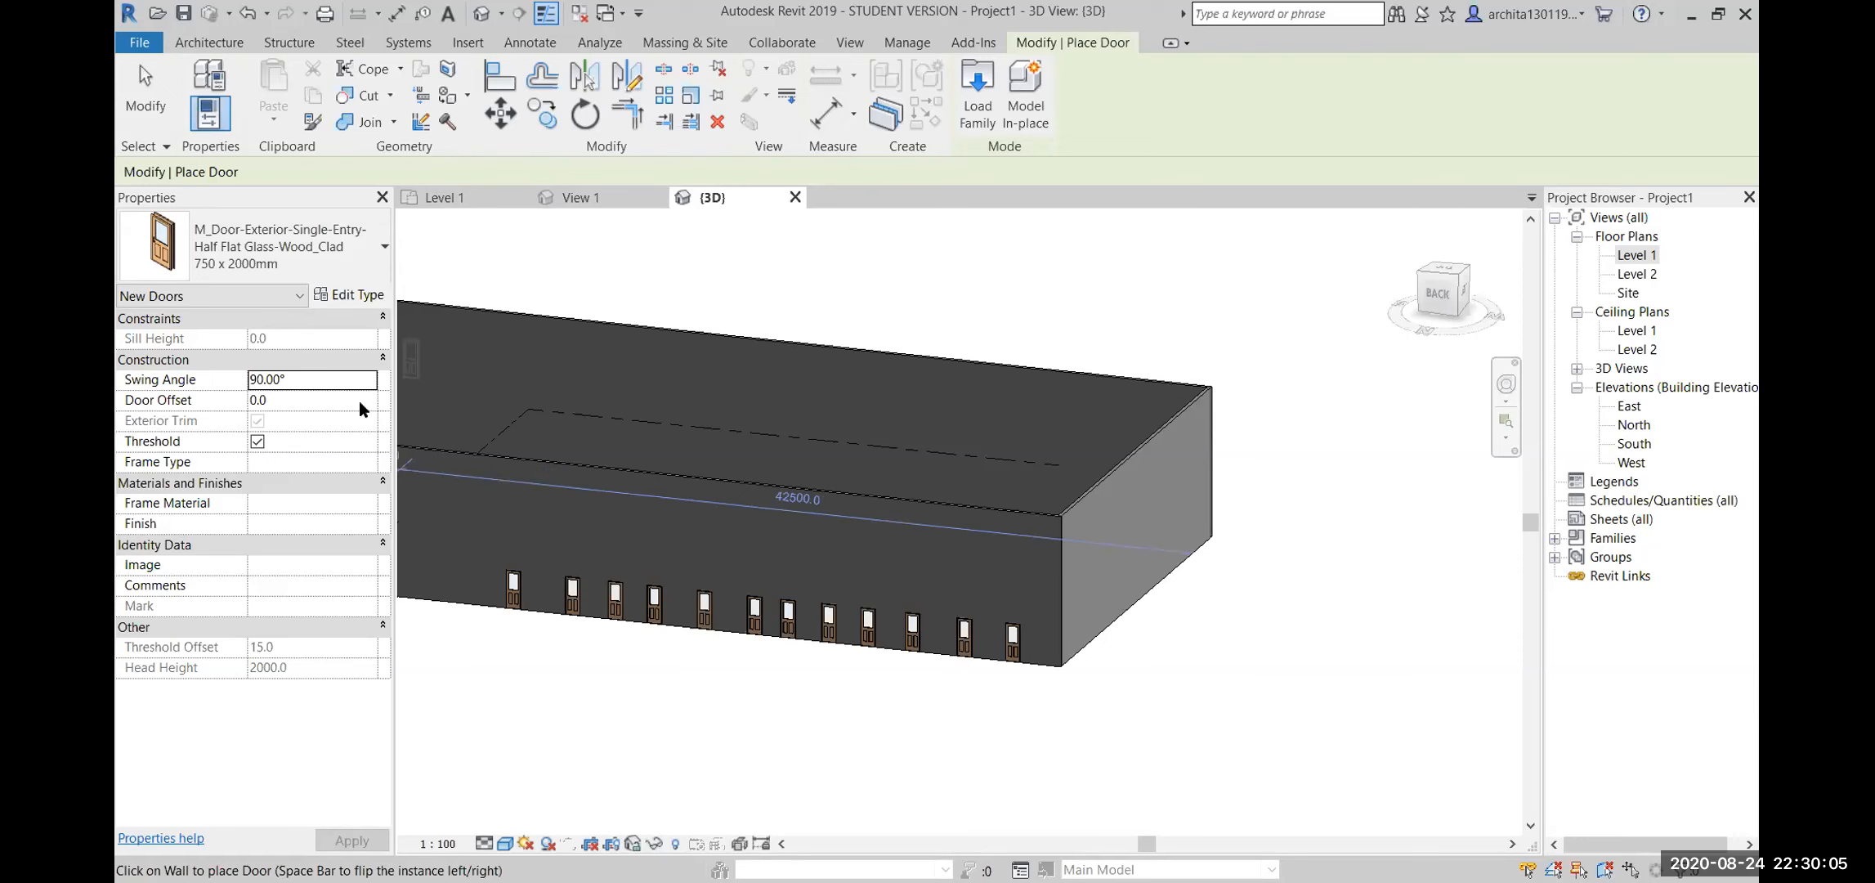
{"action": "key", "text": "Escape"}
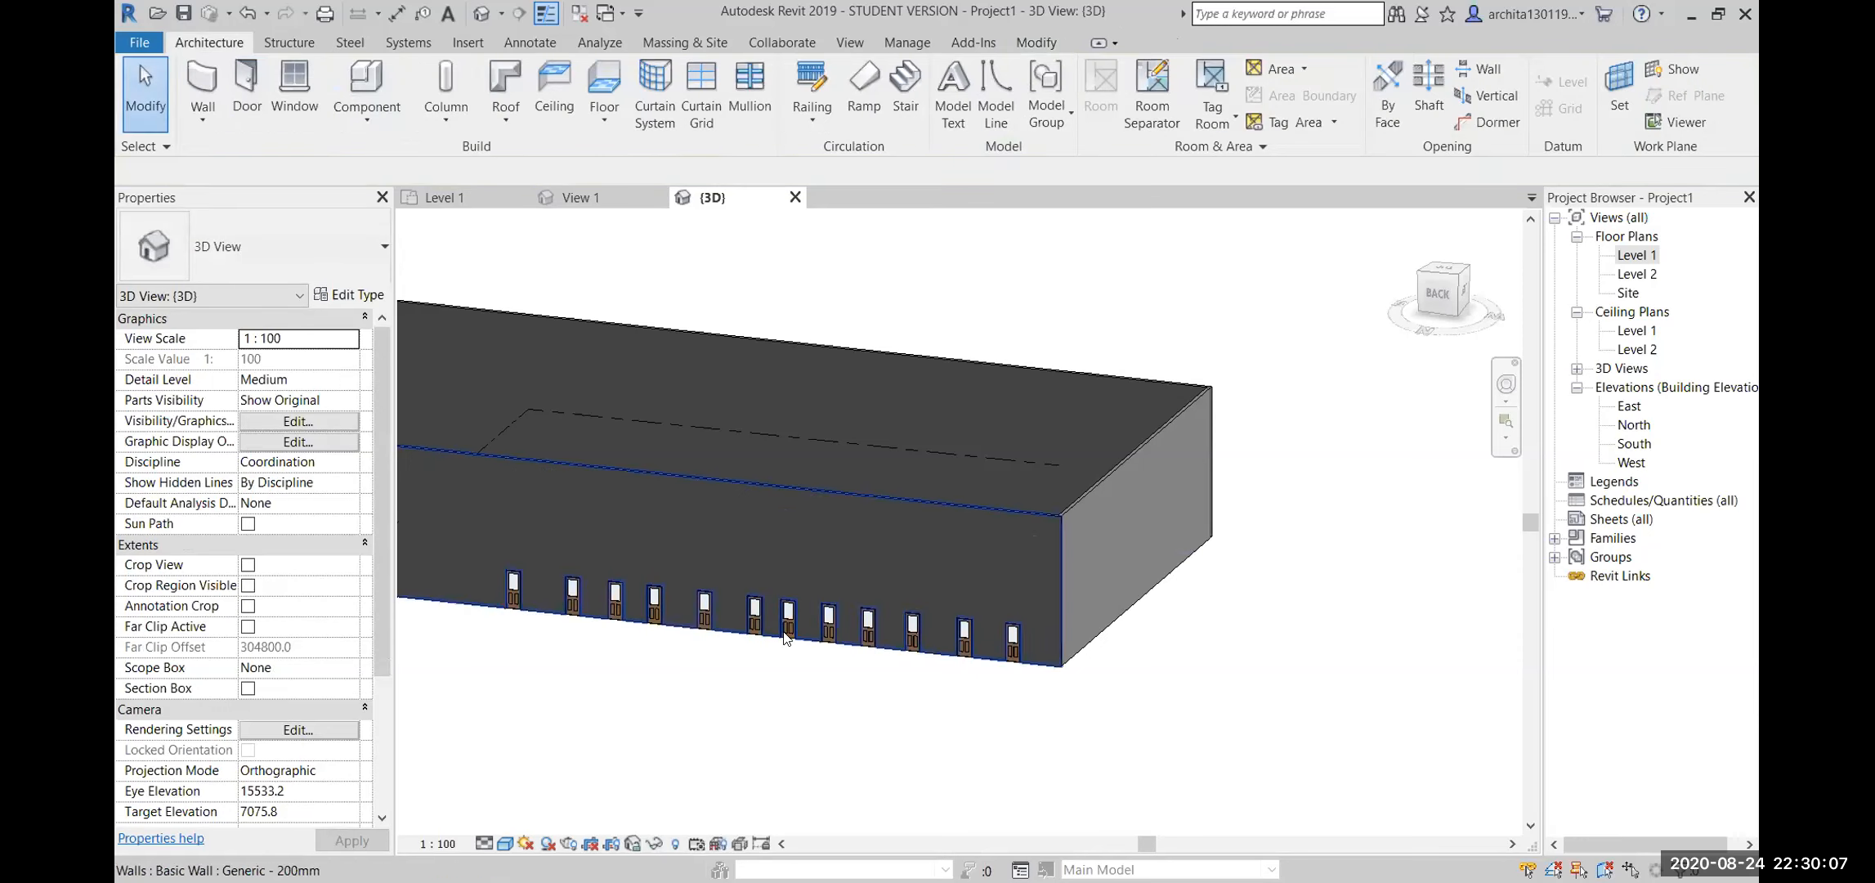
Select the last door in the row and review its type materials and dimensions, leaving them as they are
{"action": "middle_click_drag", "start_coordinate": [946, 754], "coordinate": [1031, 766]}
{"action": "scroll", "coordinate": [1032, 765], "scroll_direction": "up", "scroll_amount": 2}
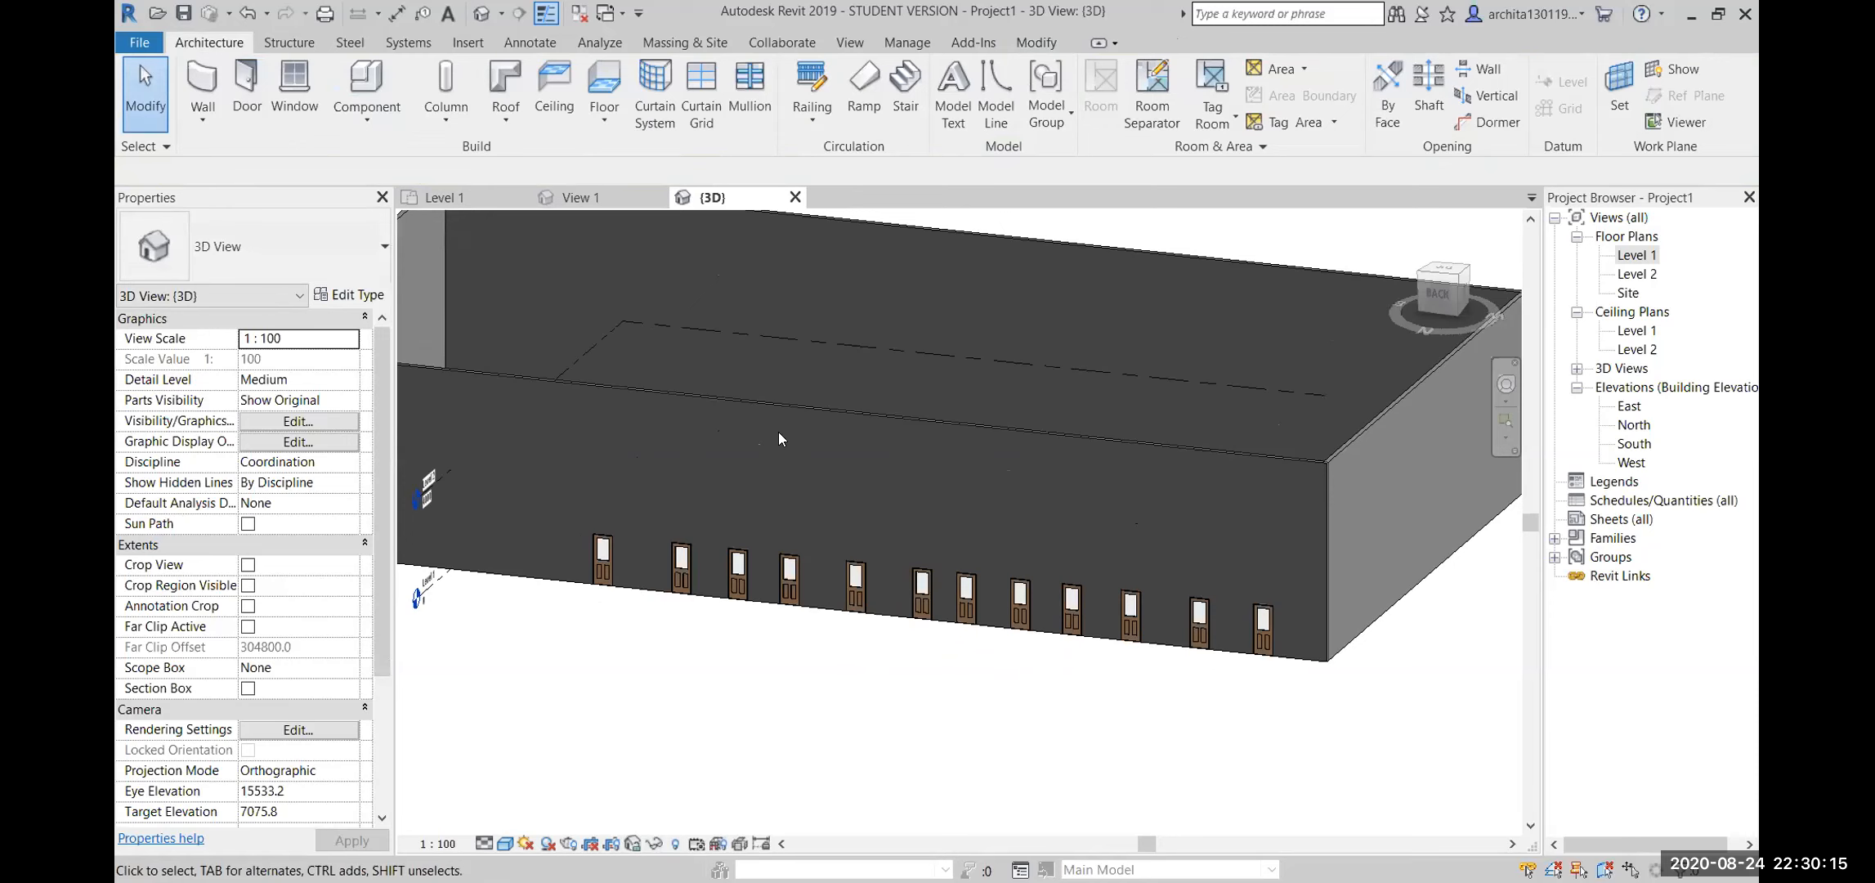
{"action": "scroll", "coordinate": [605, 655], "scroll_direction": "up", "scroll_amount": 2}
{"action": "middle_click_drag", "start_coordinate": [604, 655], "coordinate": [830, 685]}
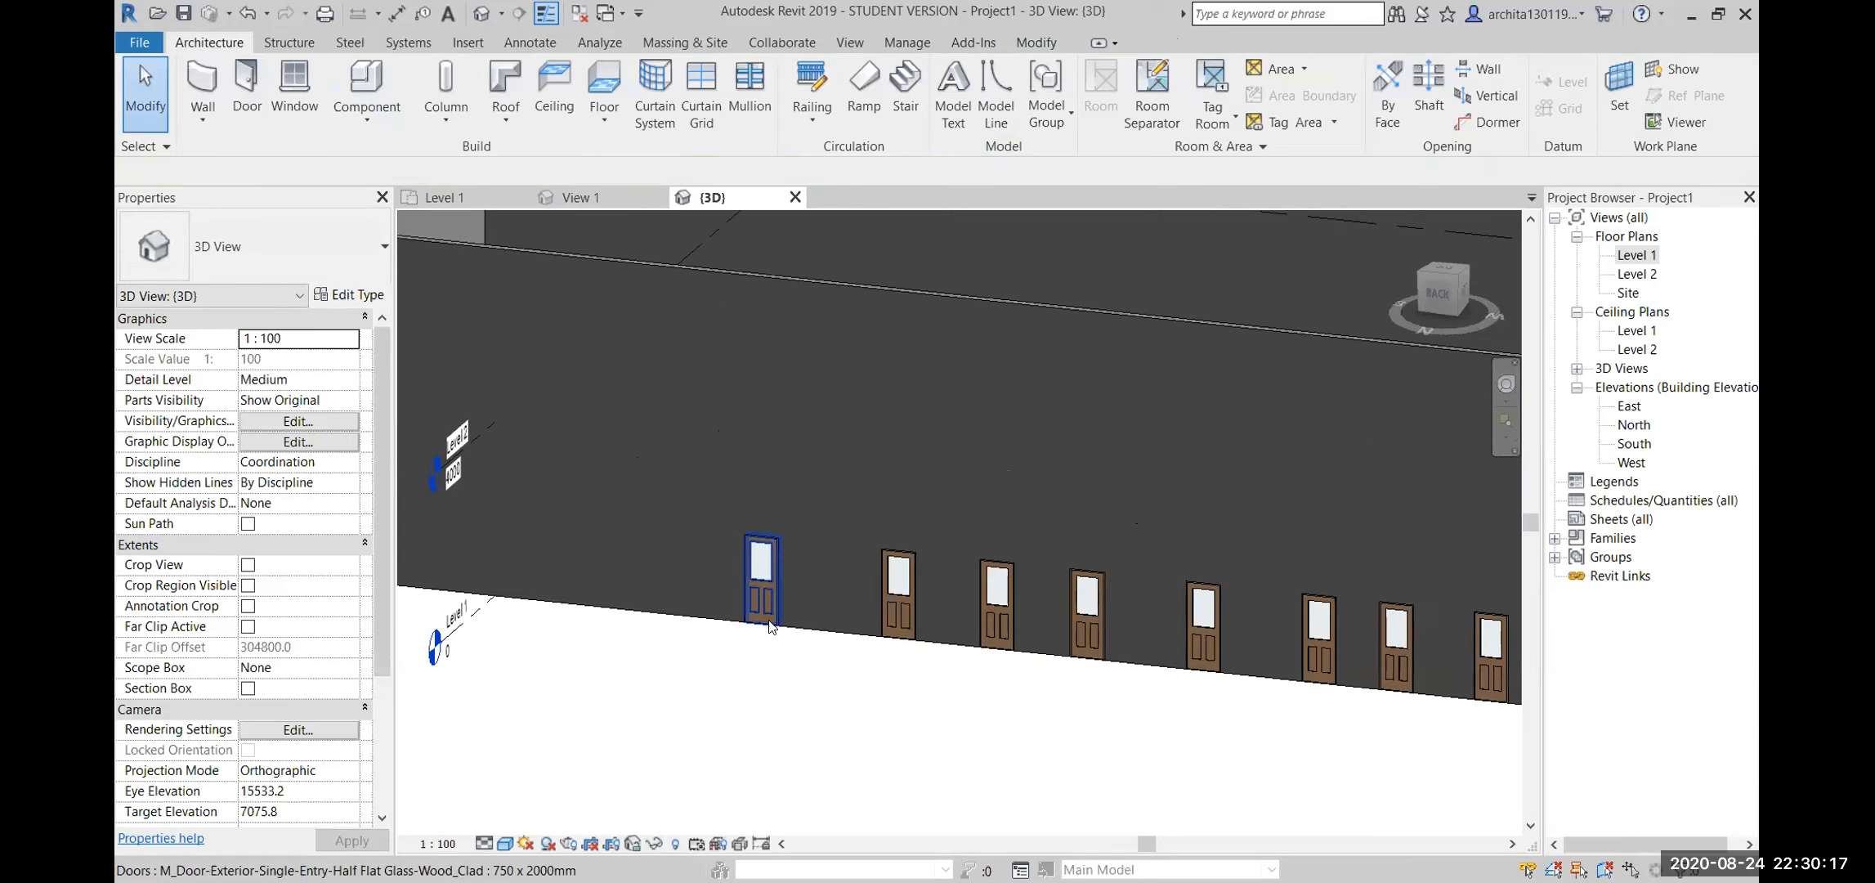
{"action": "left_click", "coordinate": [766, 590]}
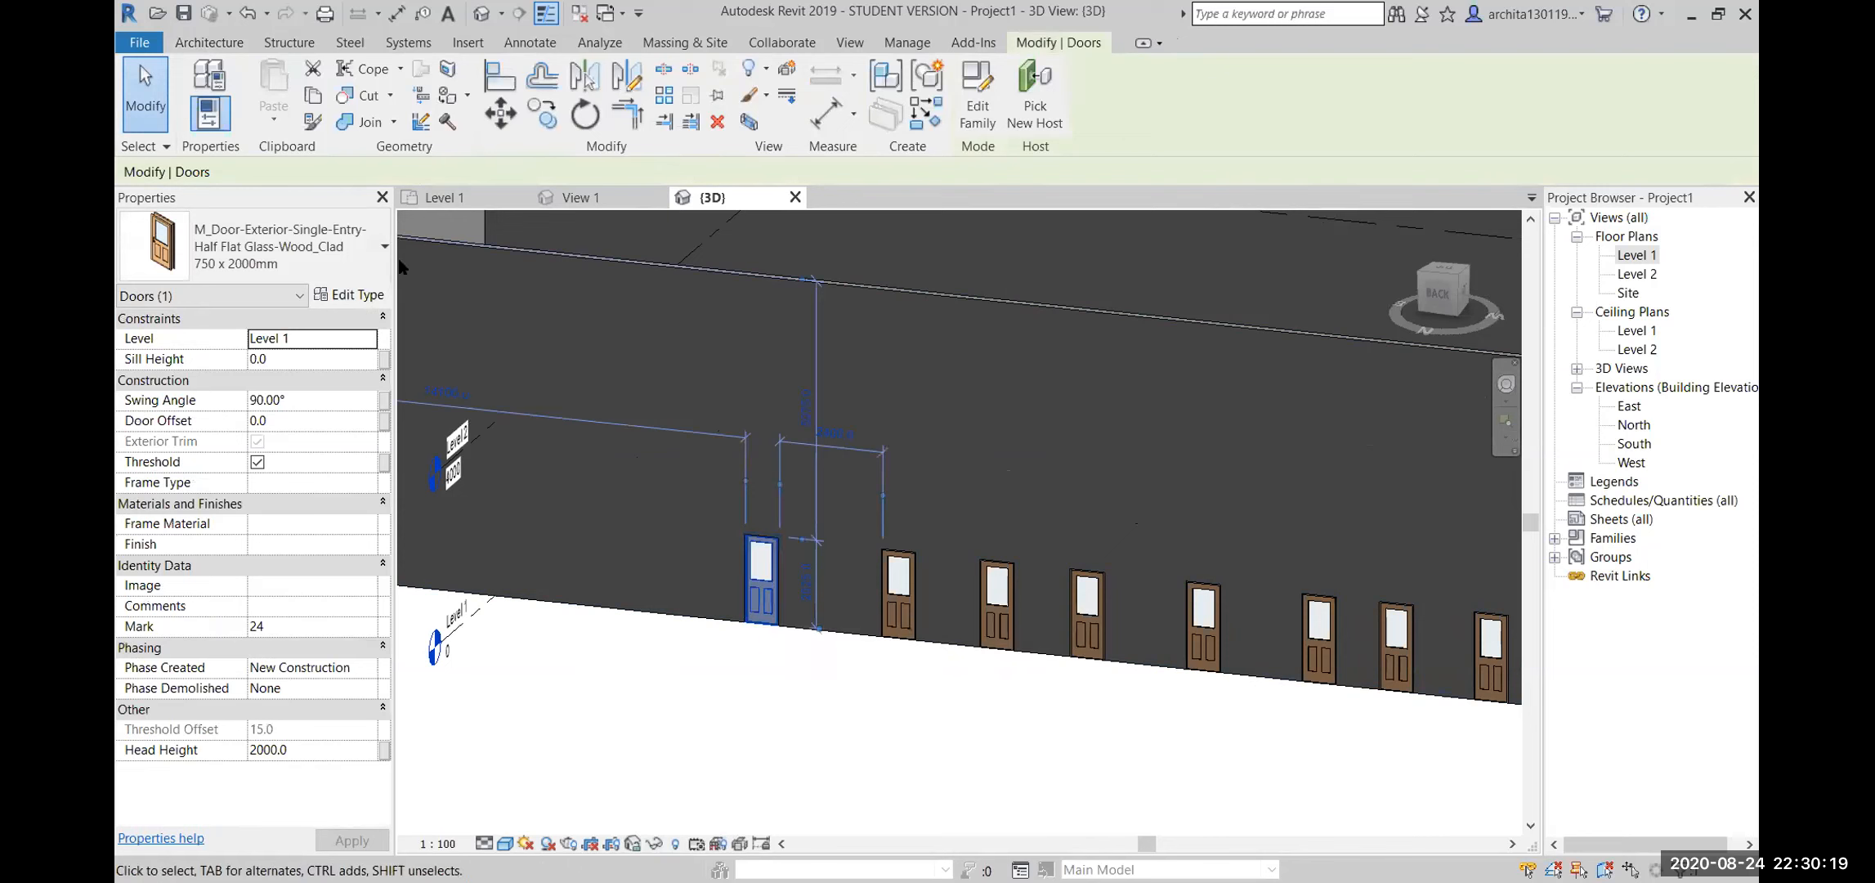
{"action": "left_click", "coordinate": [351, 295]}
{"action": "scroll", "coordinate": [1110, 550], "scroll_direction": "down", "scroll_amount": 5}
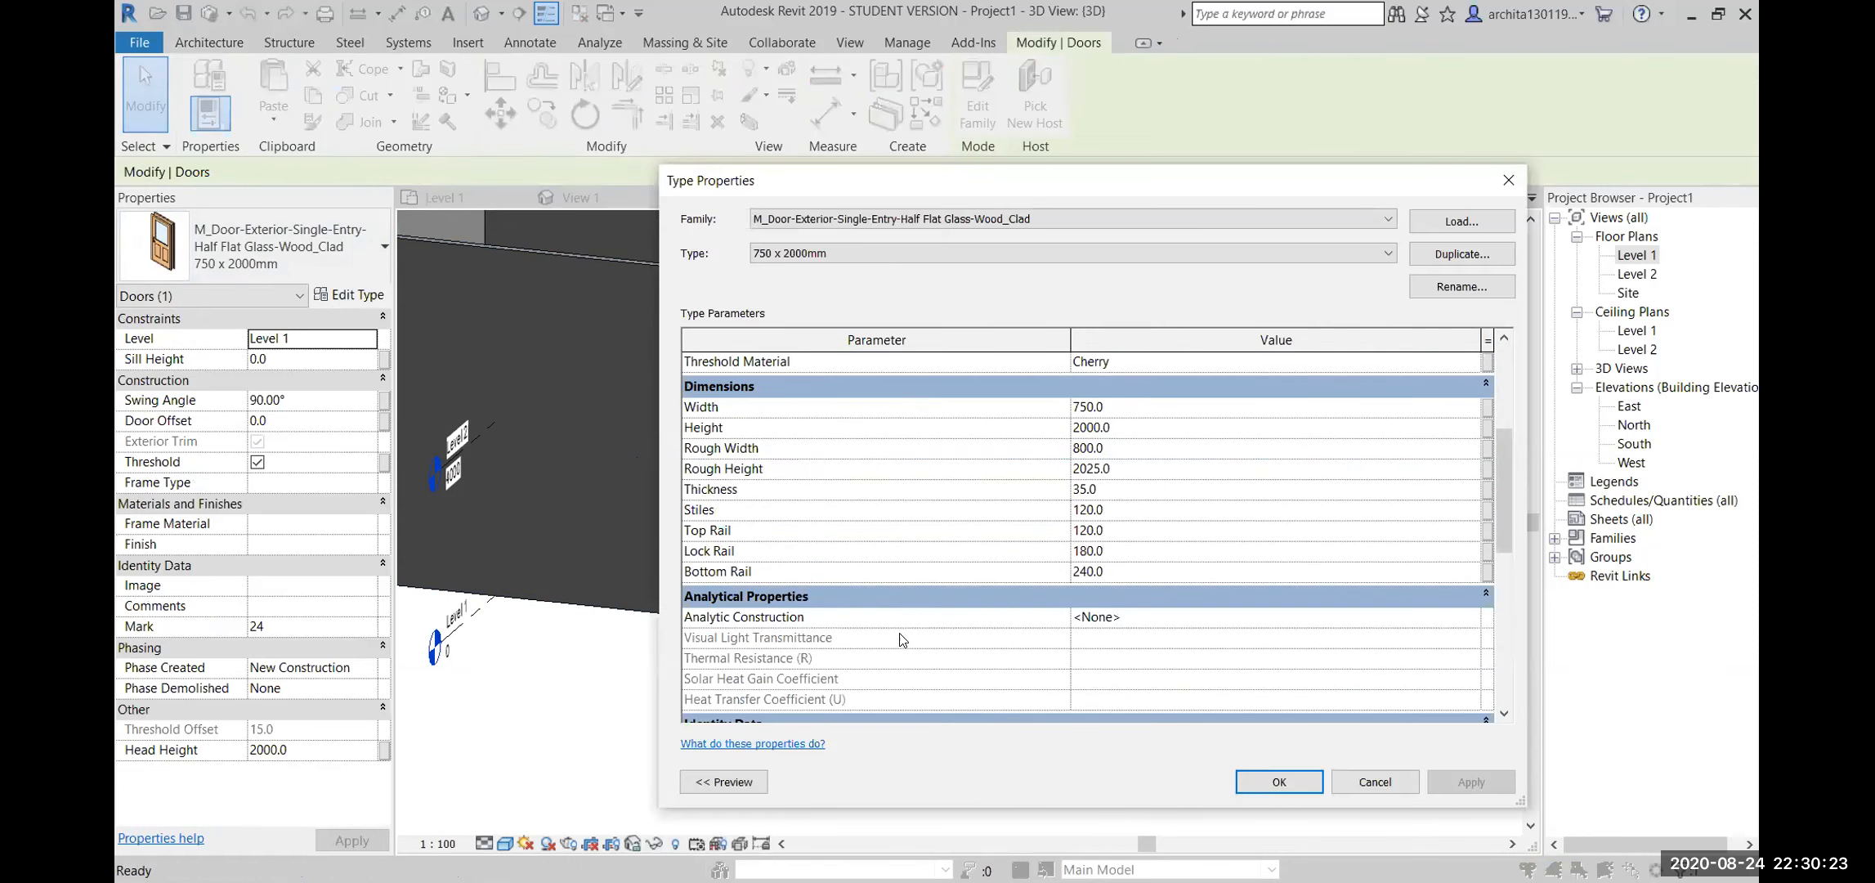
{"action": "scroll", "coordinate": [901, 639], "scroll_direction": "up", "scroll_amount": 4}
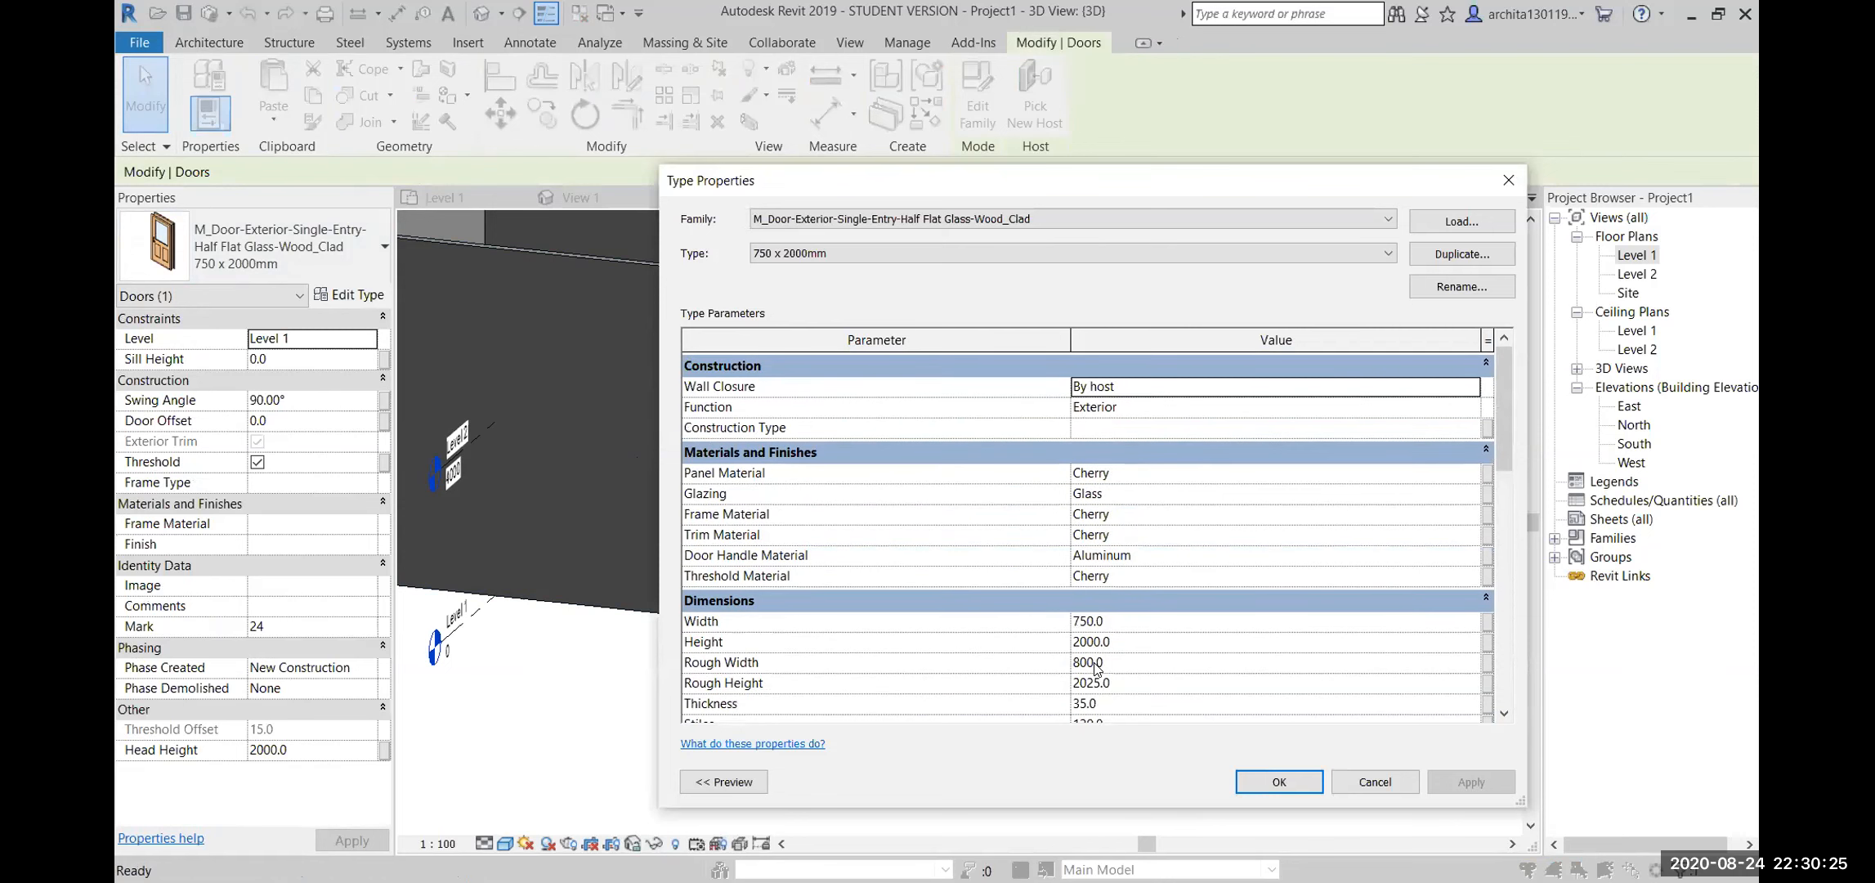
{"action": "left_click", "coordinate": [1279, 782]}
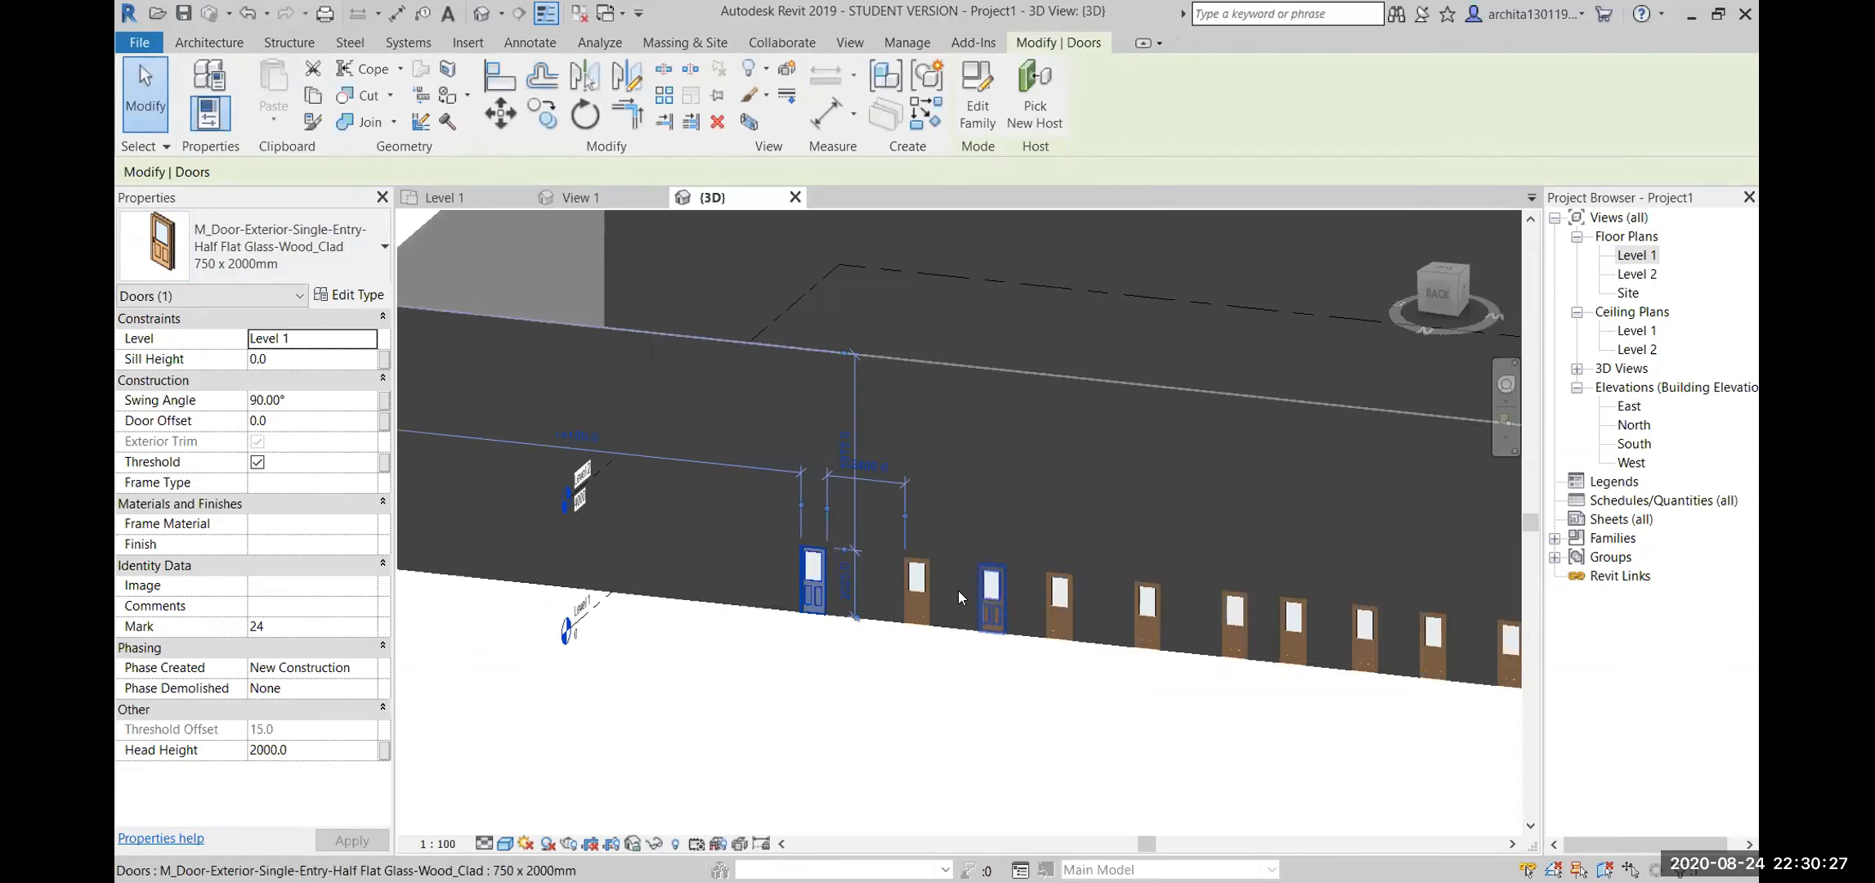
{"action": "key", "text": "Escape"}
Inspect one door's panels and glazing up close, then view the full row of doors along the wall
{"action": "scroll", "coordinate": [804, 593], "scroll_direction": "up", "scroll_amount": 5}
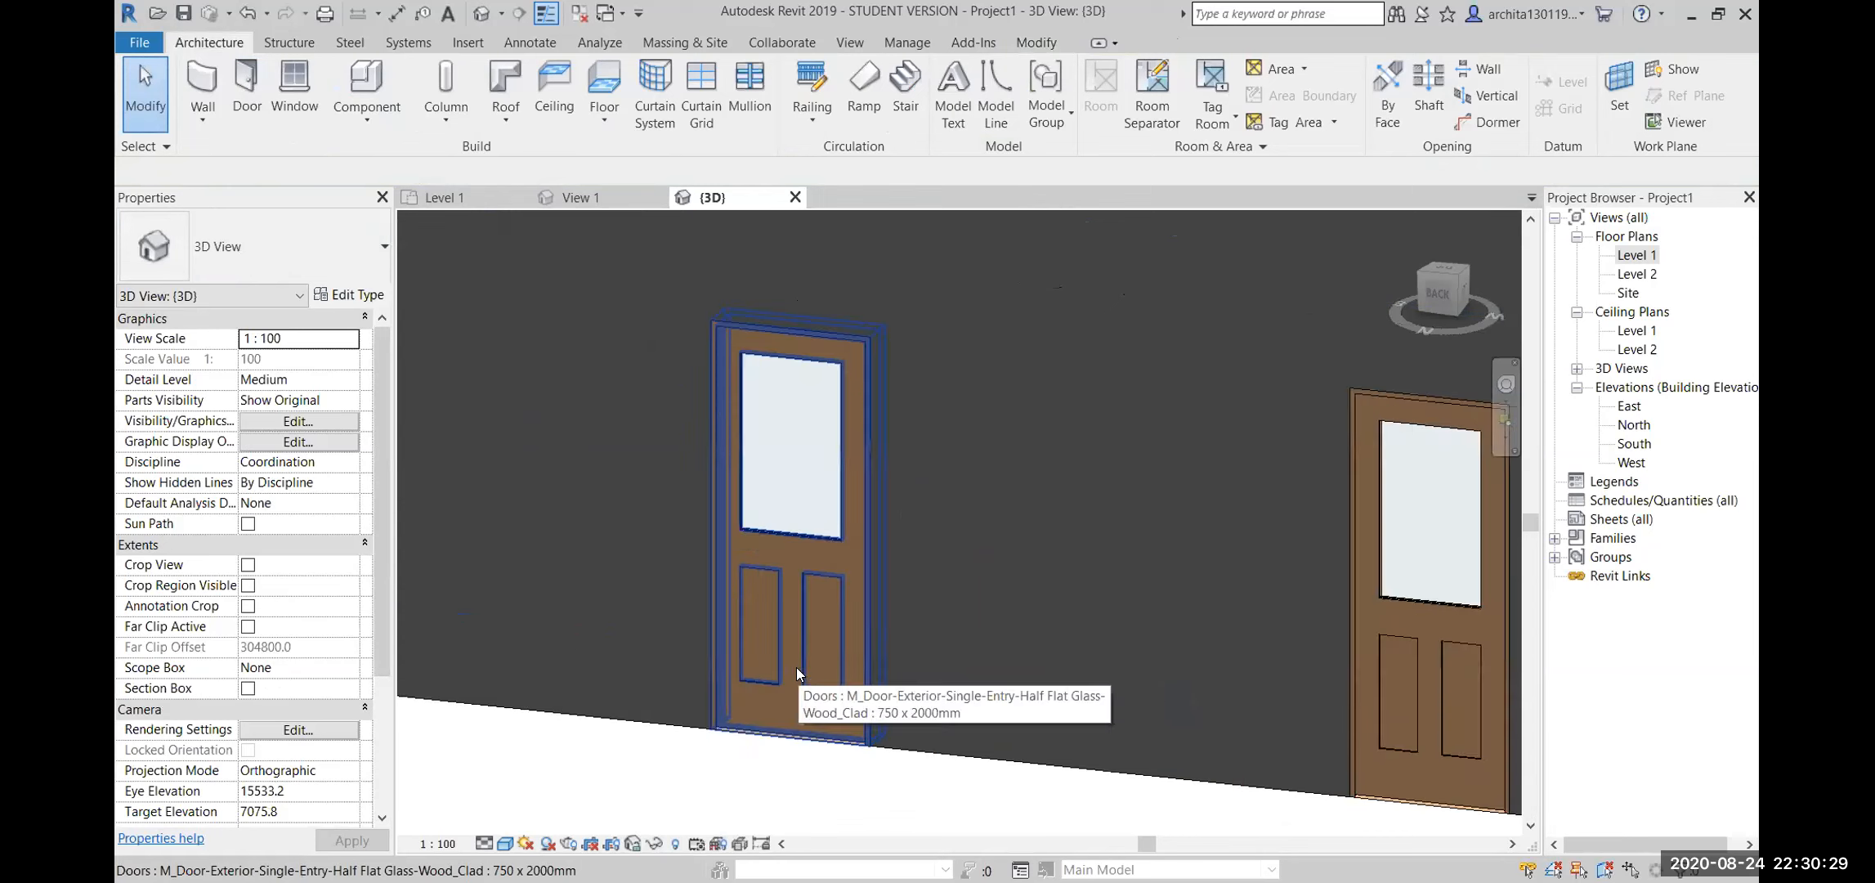
{"action": "scroll", "coordinate": [797, 672], "scroll_direction": "up", "scroll_amount": 4}
{"action": "scroll", "coordinate": [797, 672], "scroll_direction": "down", "scroll_amount": 2}
{"action": "scroll", "coordinate": [796, 668], "scroll_direction": "down", "scroll_amount": 10}
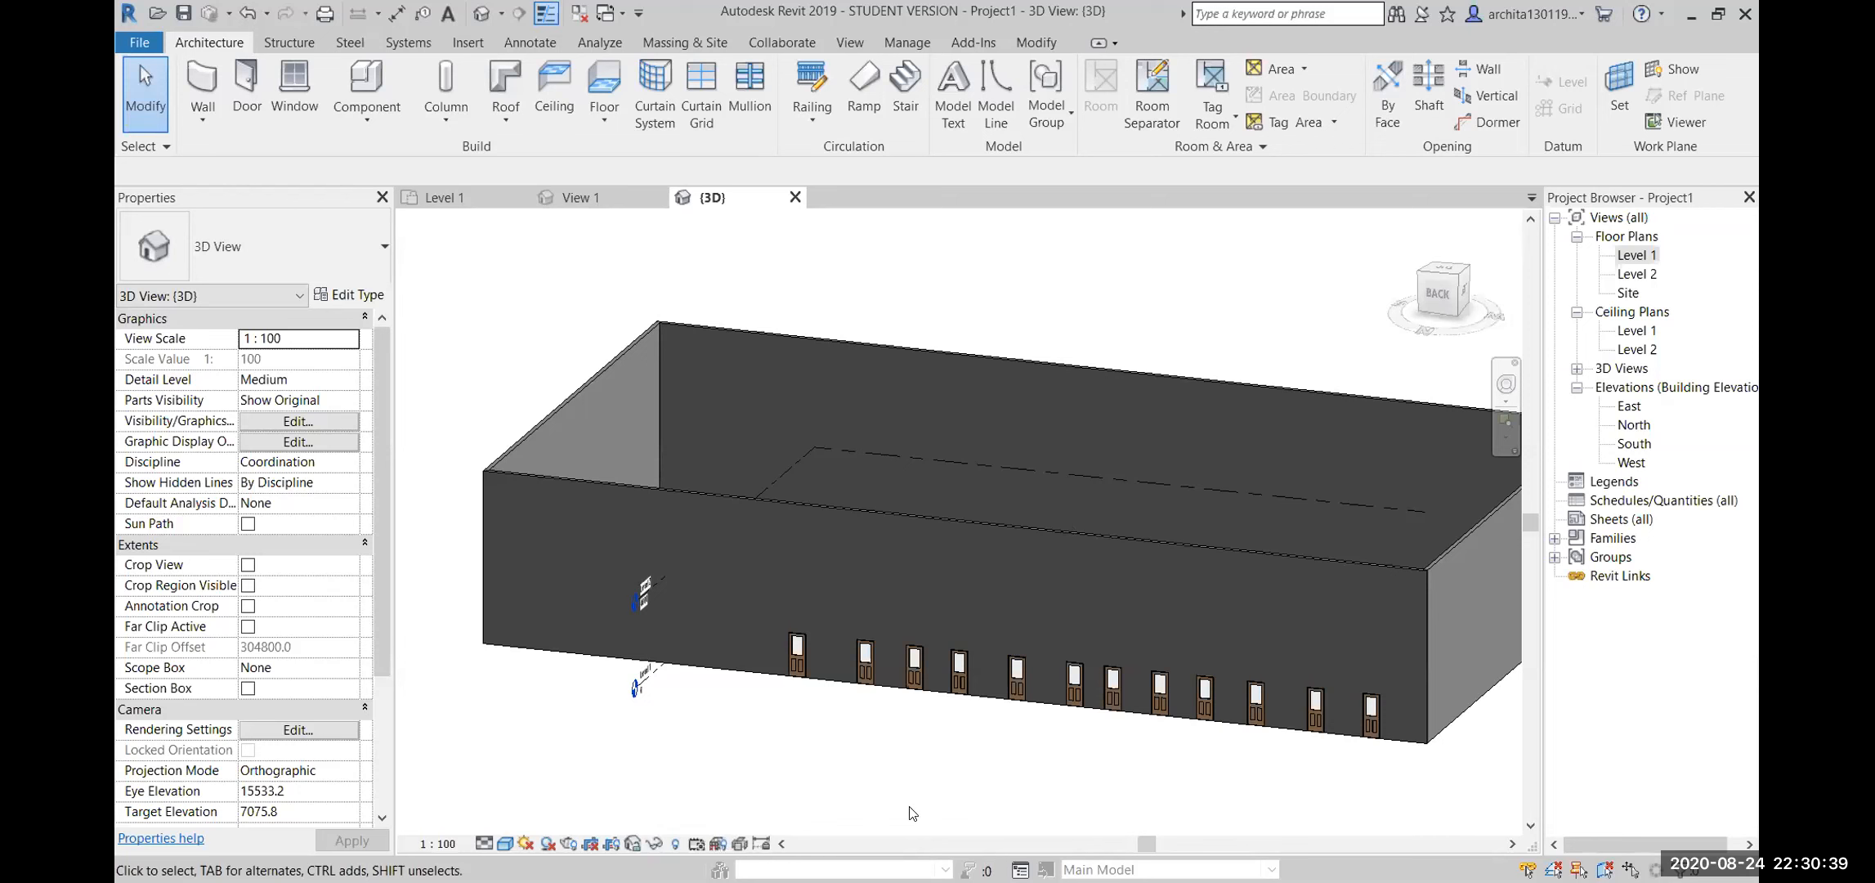
{"action": "middle_click_drag", "start_coordinate": [922, 776], "coordinate": [896, 778]}
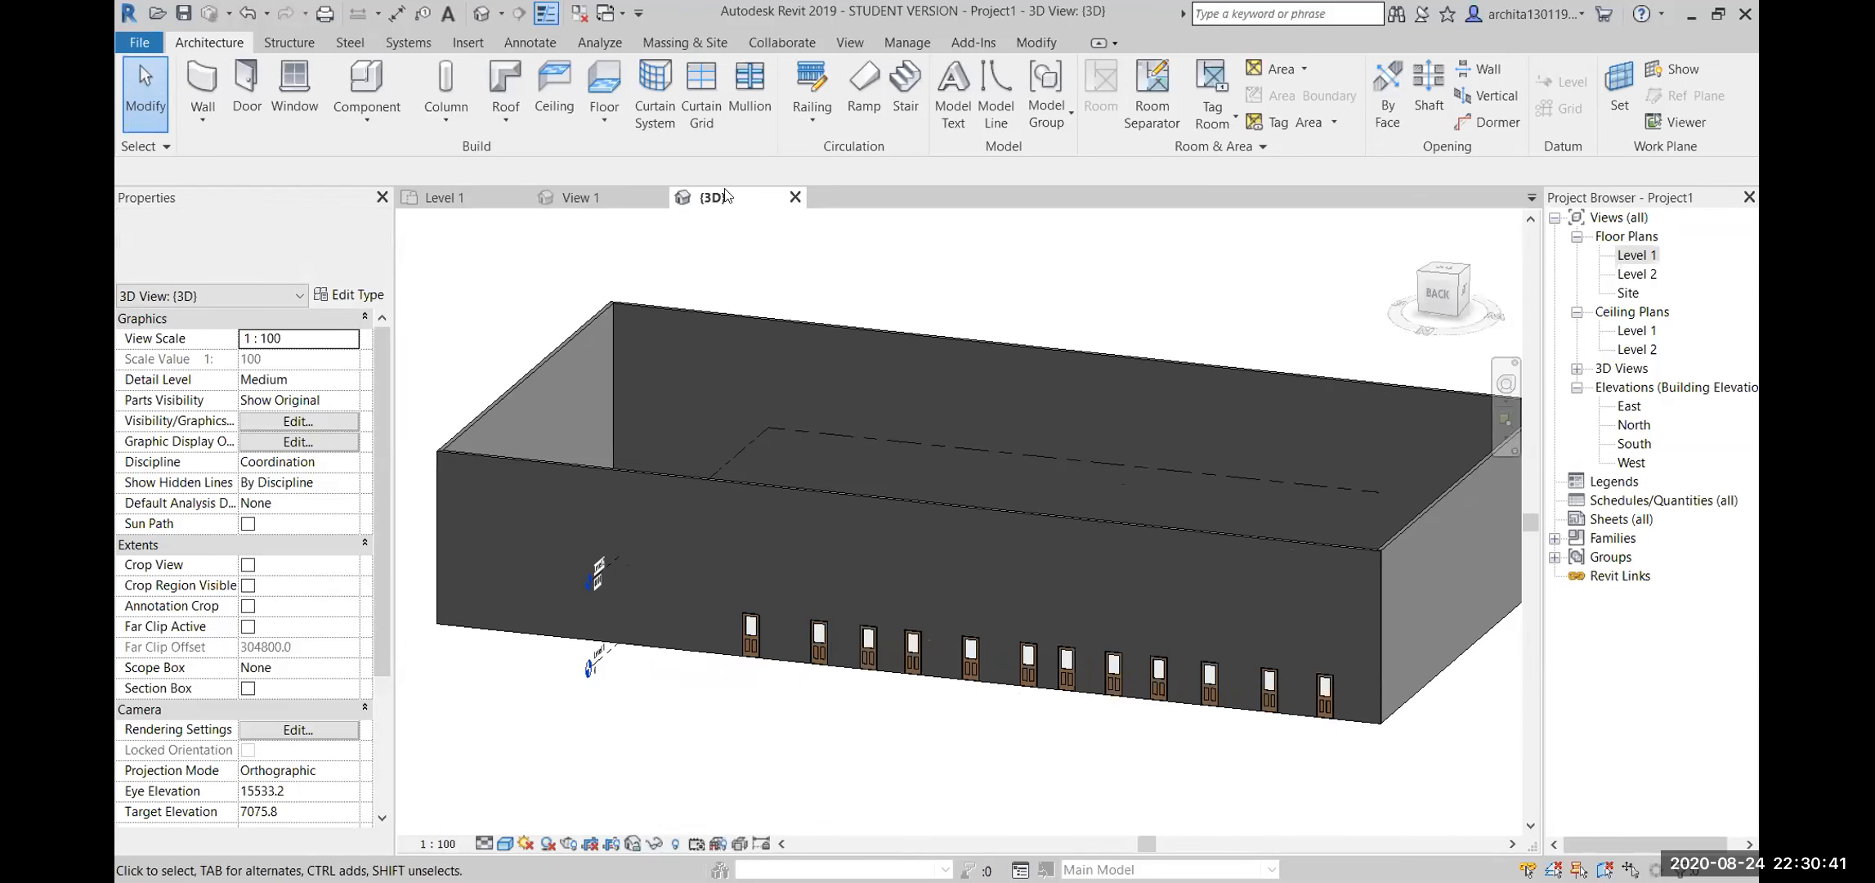
{"action": "middle_click_drag", "start_coordinate": [704, 432], "coordinate": [778, 427]}
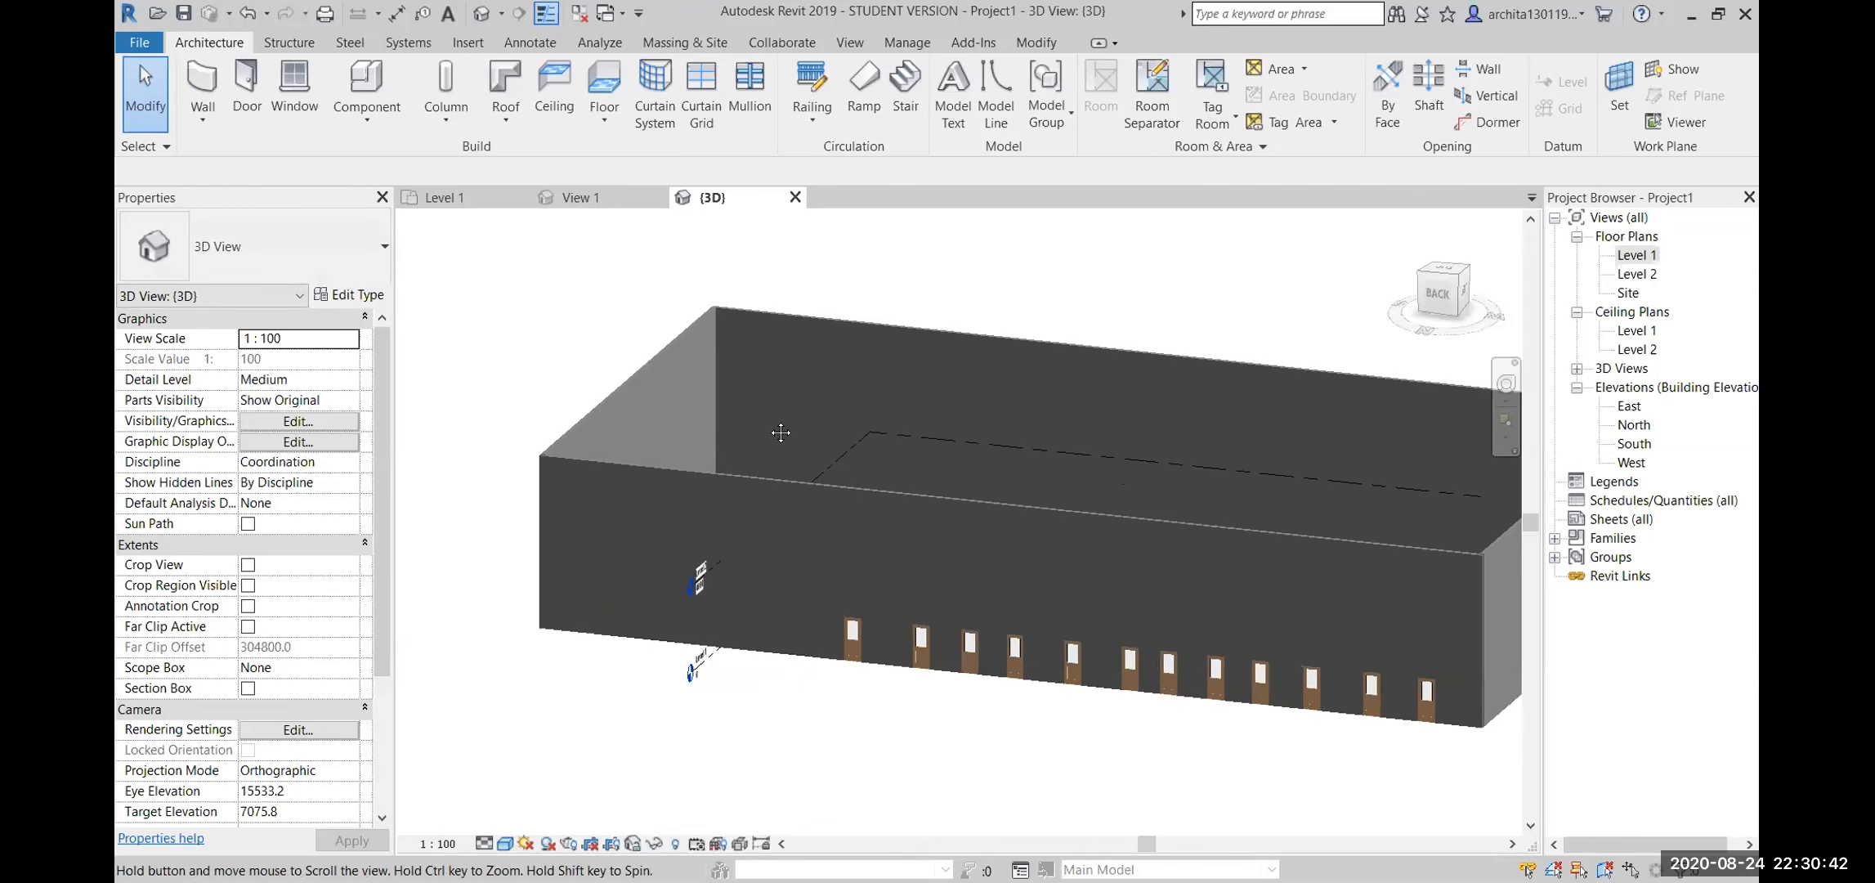
Start loading another door family and show the folder path leading to the India library under RVT 2019
{"action": "left_click", "coordinate": [252, 99]}
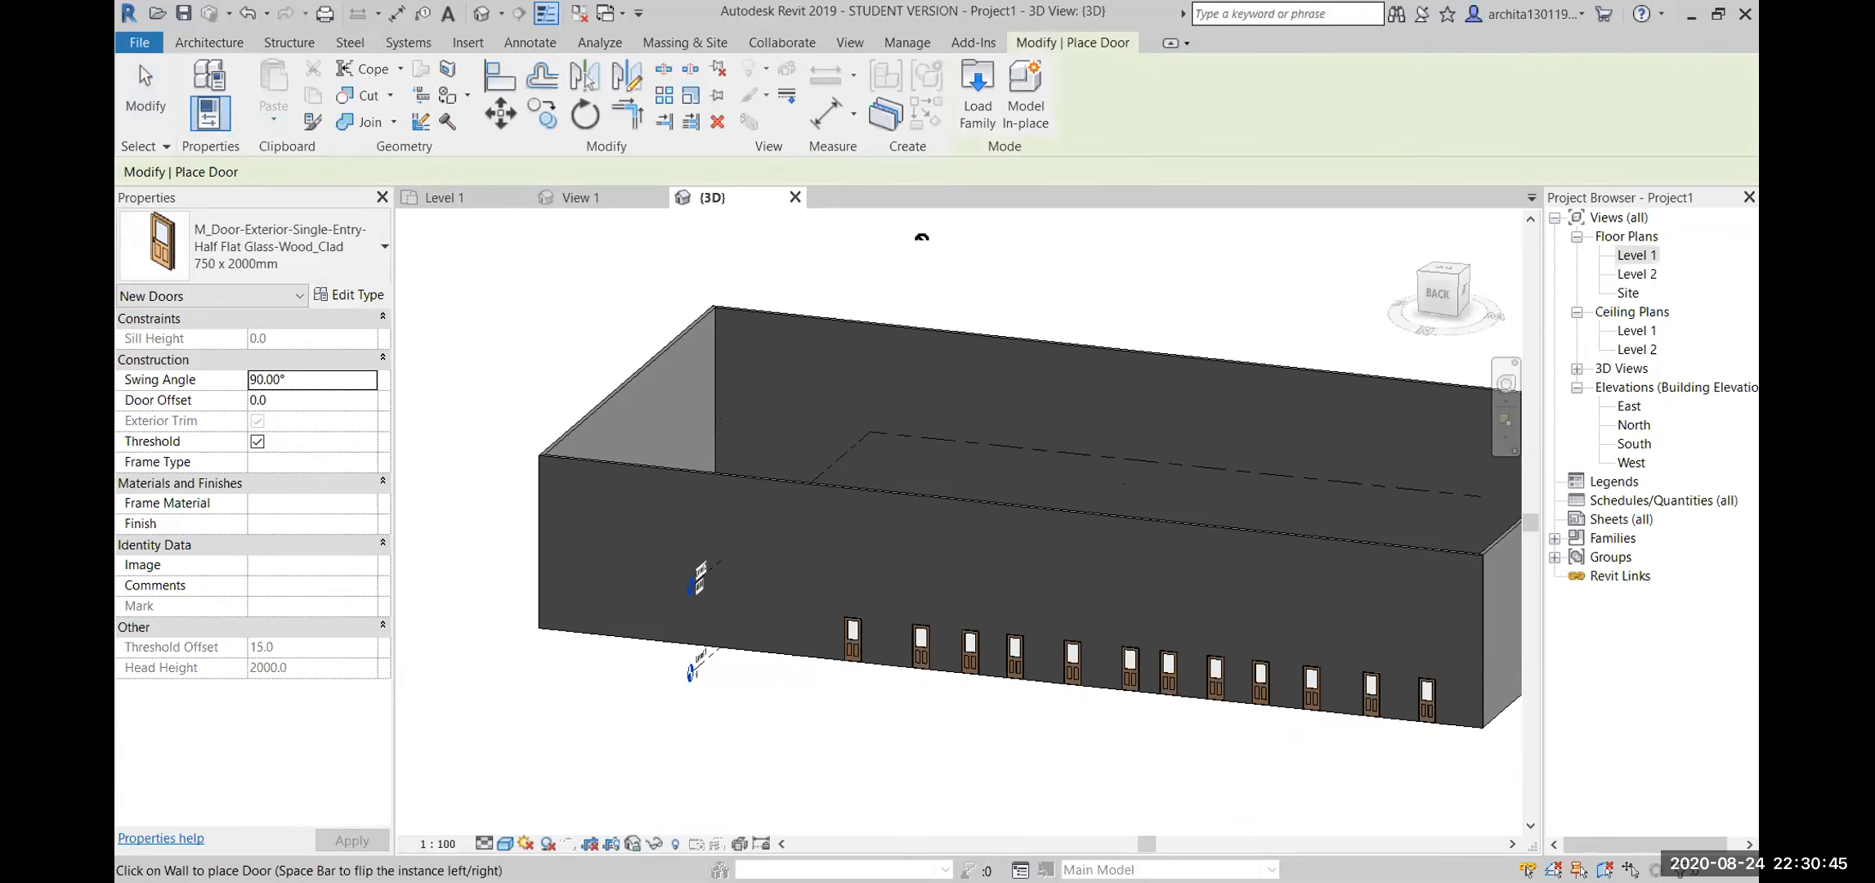
{"action": "left_click", "coordinate": [977, 86]}
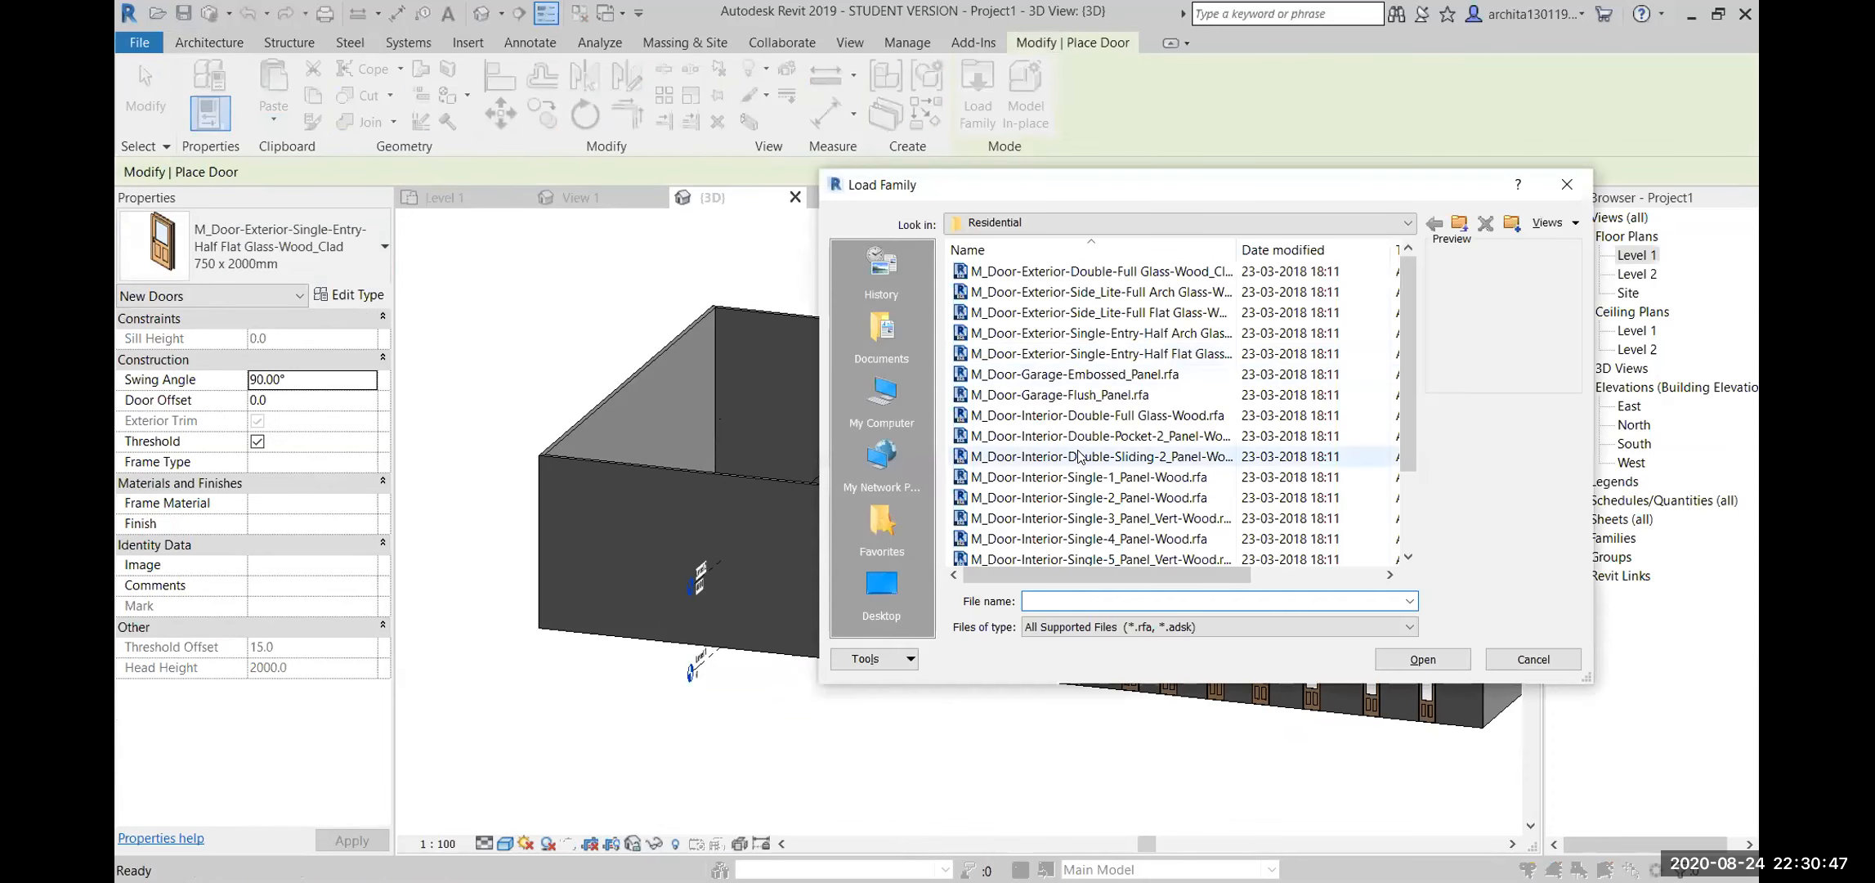
{"action": "left_click", "coordinate": [1053, 222]}
{"action": "left_click", "coordinate": [1100, 362]}
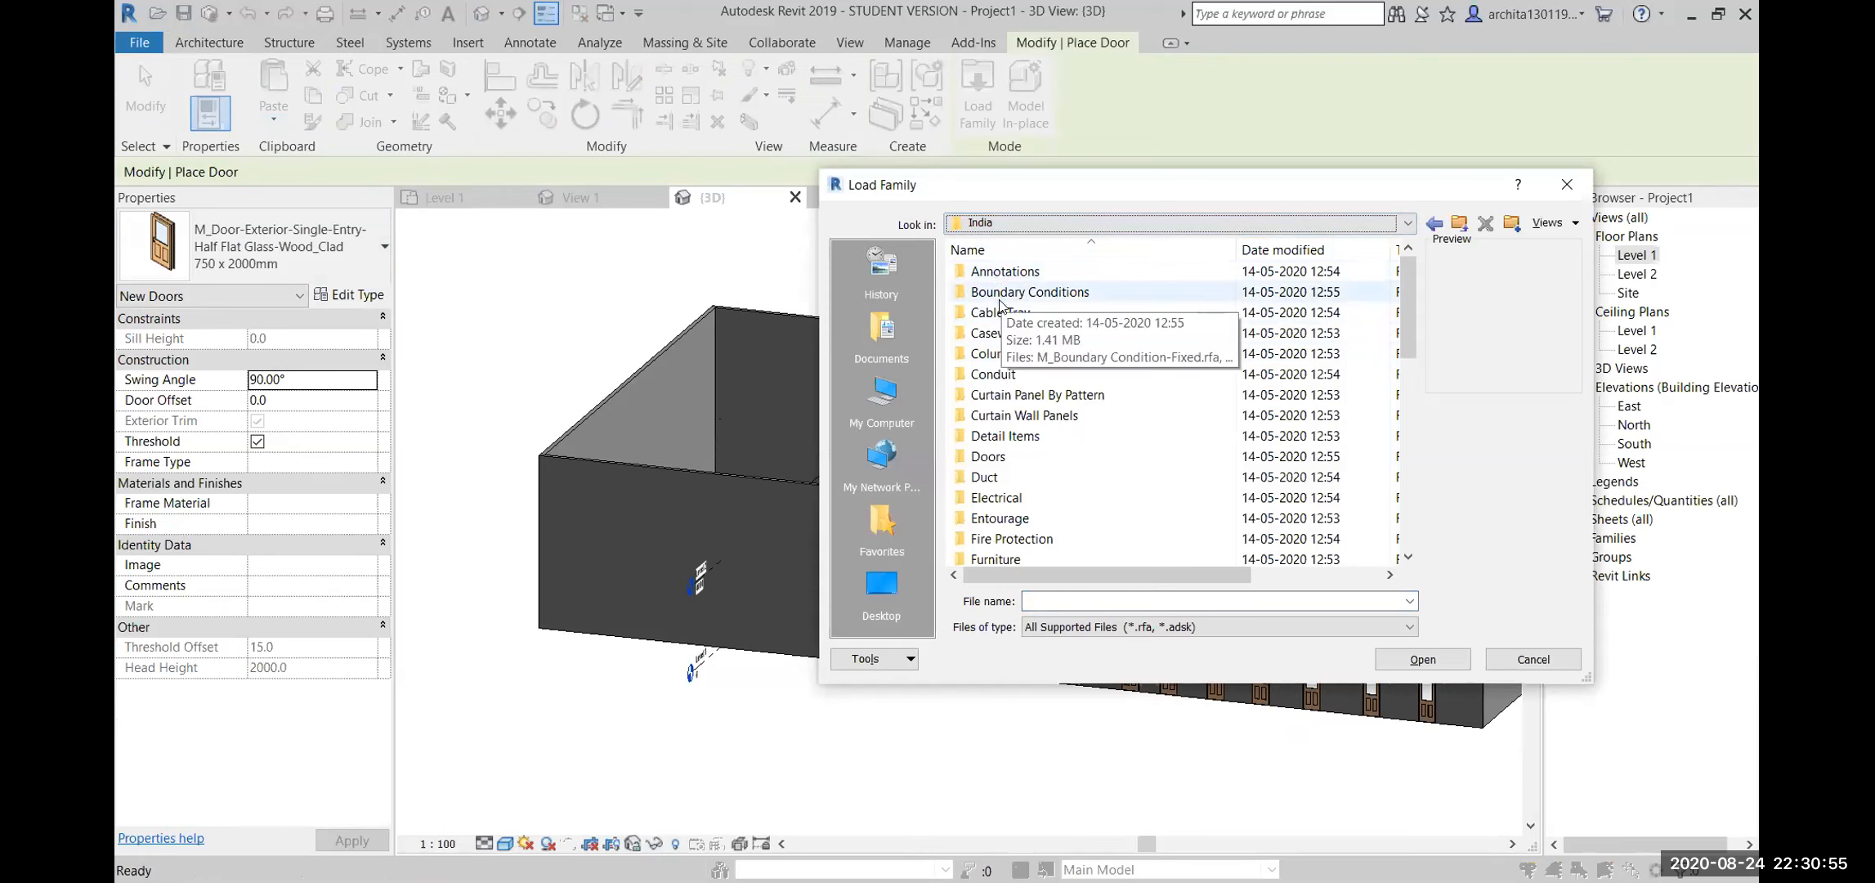
{"action": "left_click", "coordinate": [1067, 223]}
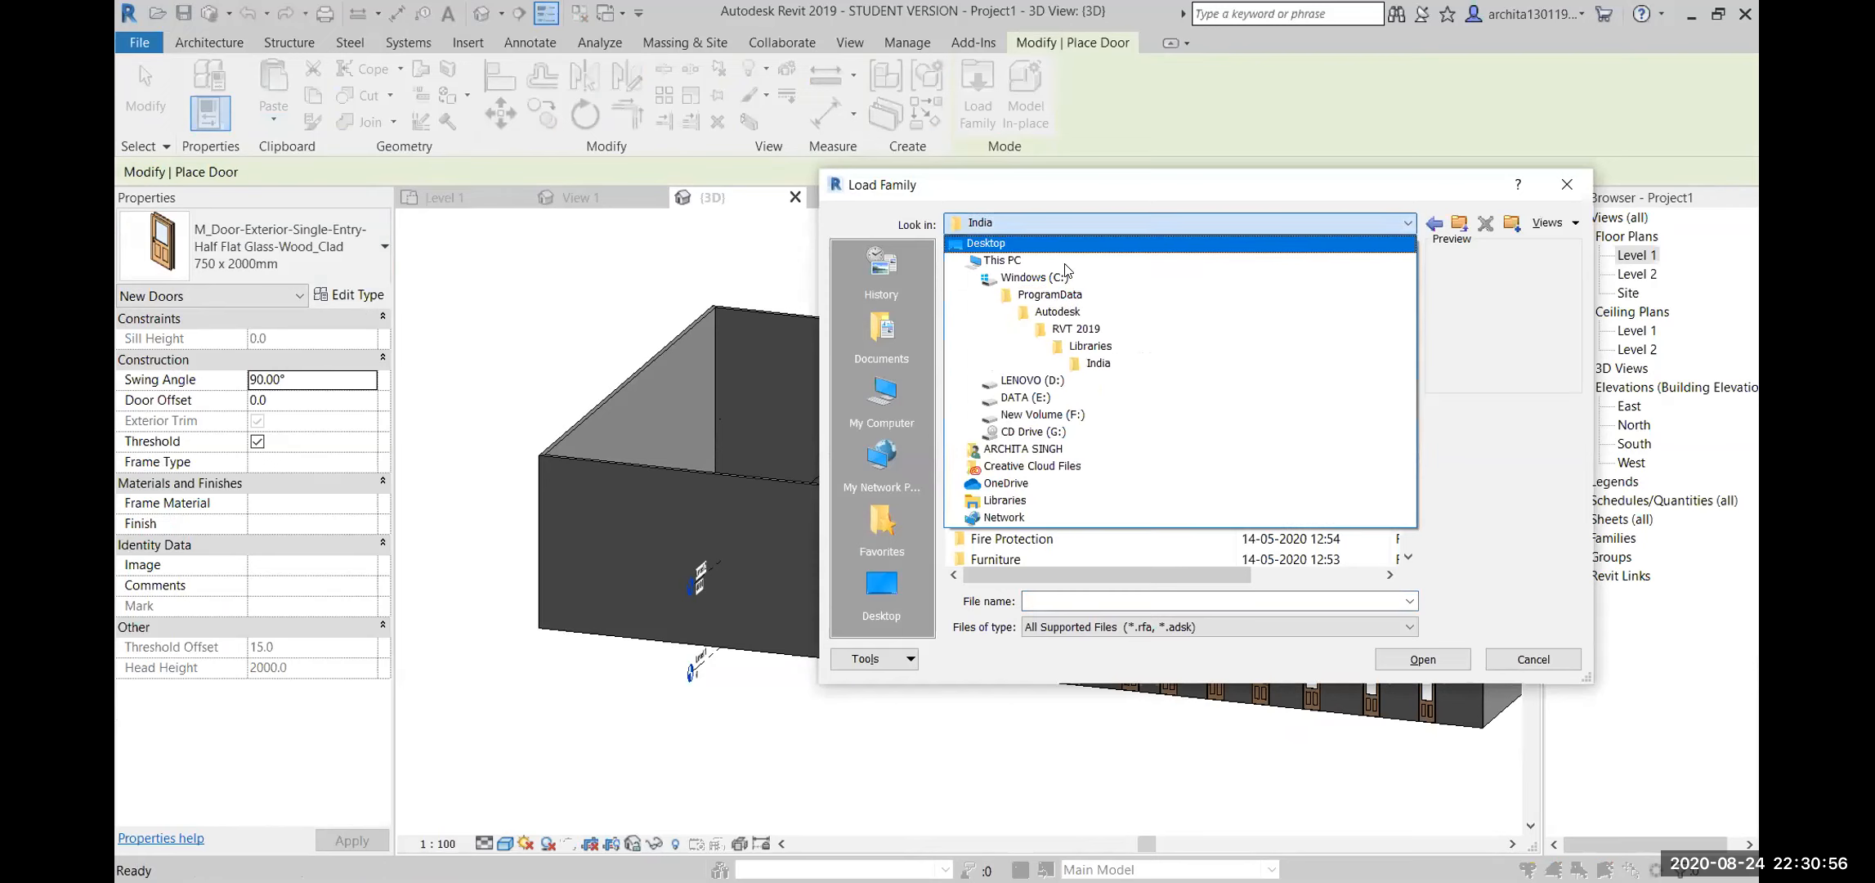
{"action": "left_click", "coordinate": [1090, 347]}
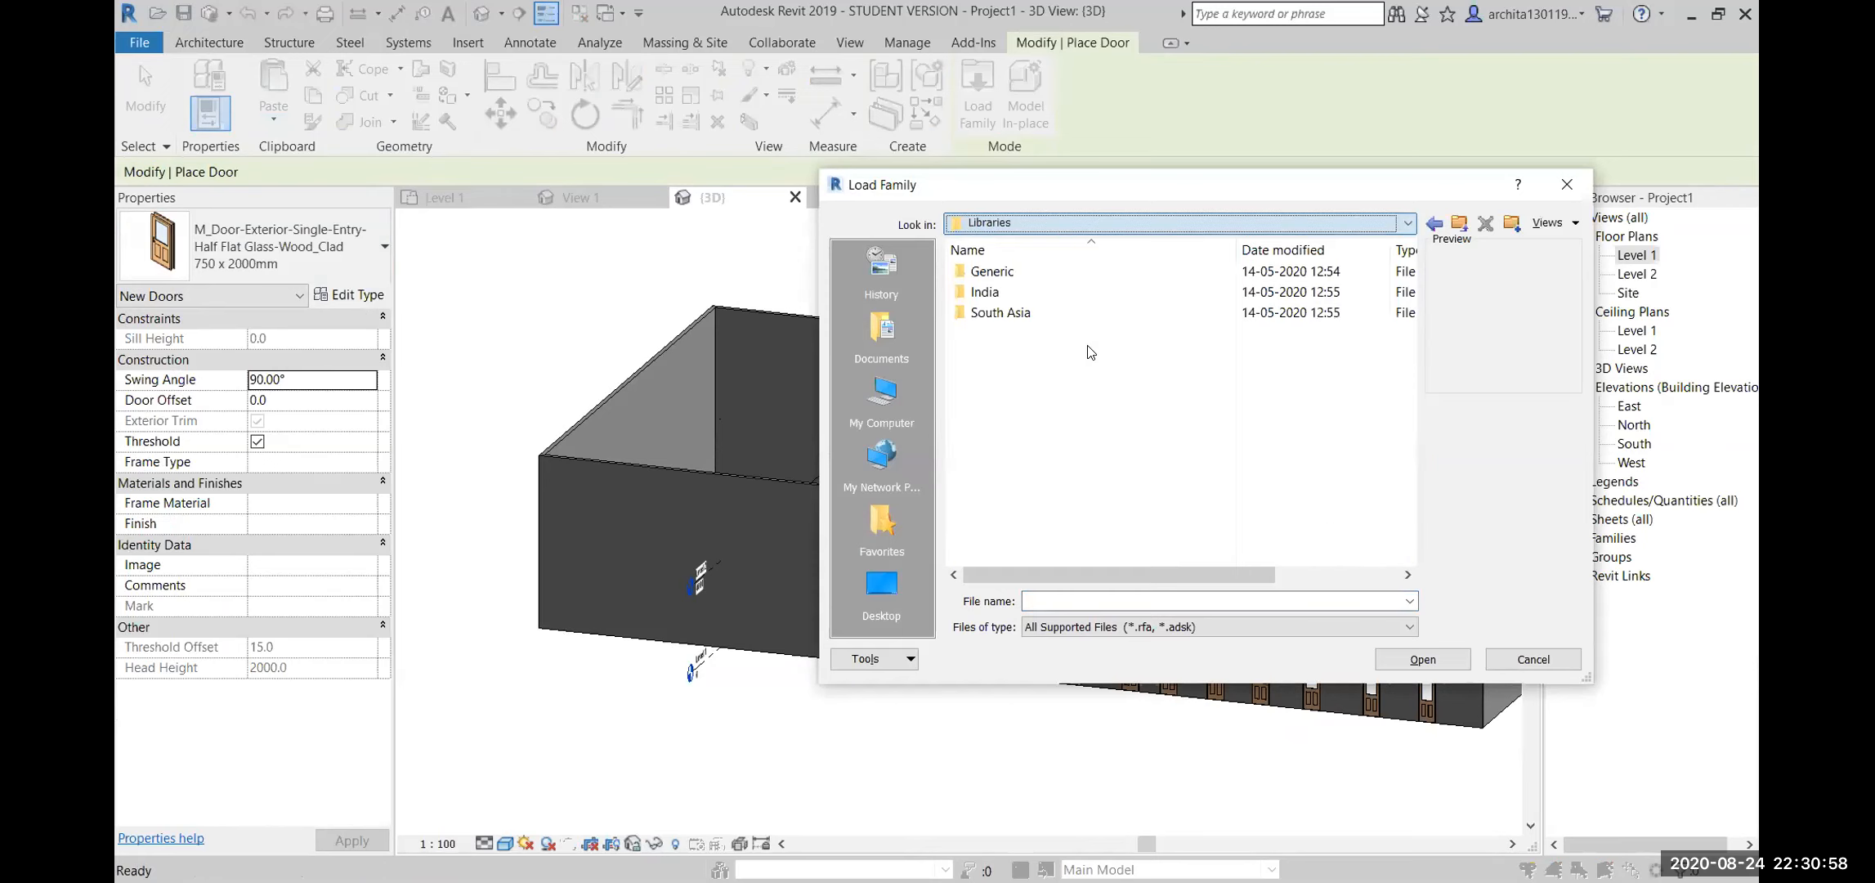
{"action": "double_click", "coordinate": [1005, 292]}
{"action": "left_click", "coordinate": [1130, 219]}
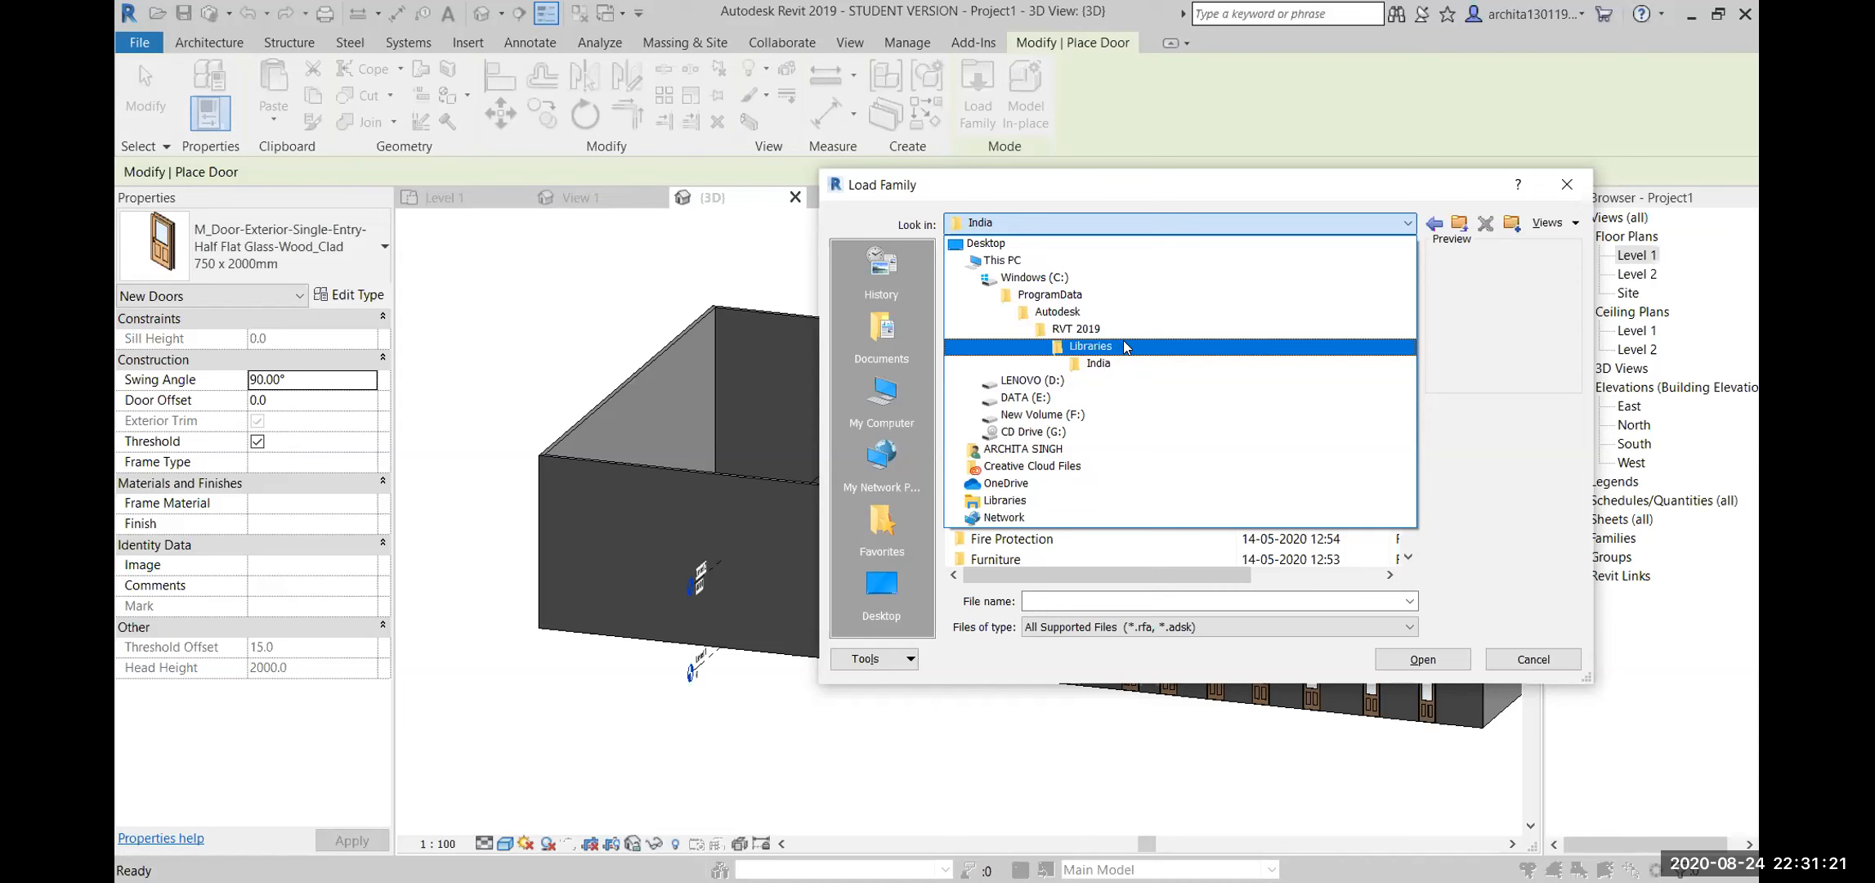
{"action": "left_click", "coordinate": [1368, 229]}
Look through the family category folders in the India library, from Annotations down to Windows
{"action": "scroll", "coordinate": [1058, 249], "scroll_direction": "down", "scroll_amount": 5}
{"action": "scroll", "coordinate": [1001, 527], "scroll_direction": "down", "scroll_amount": 4}
{"action": "scroll", "coordinate": [1018, 527], "scroll_direction": "up", "scroll_amount": 4}
{"action": "scroll", "coordinate": [1022, 530], "scroll_direction": "down", "scroll_amount": 4}
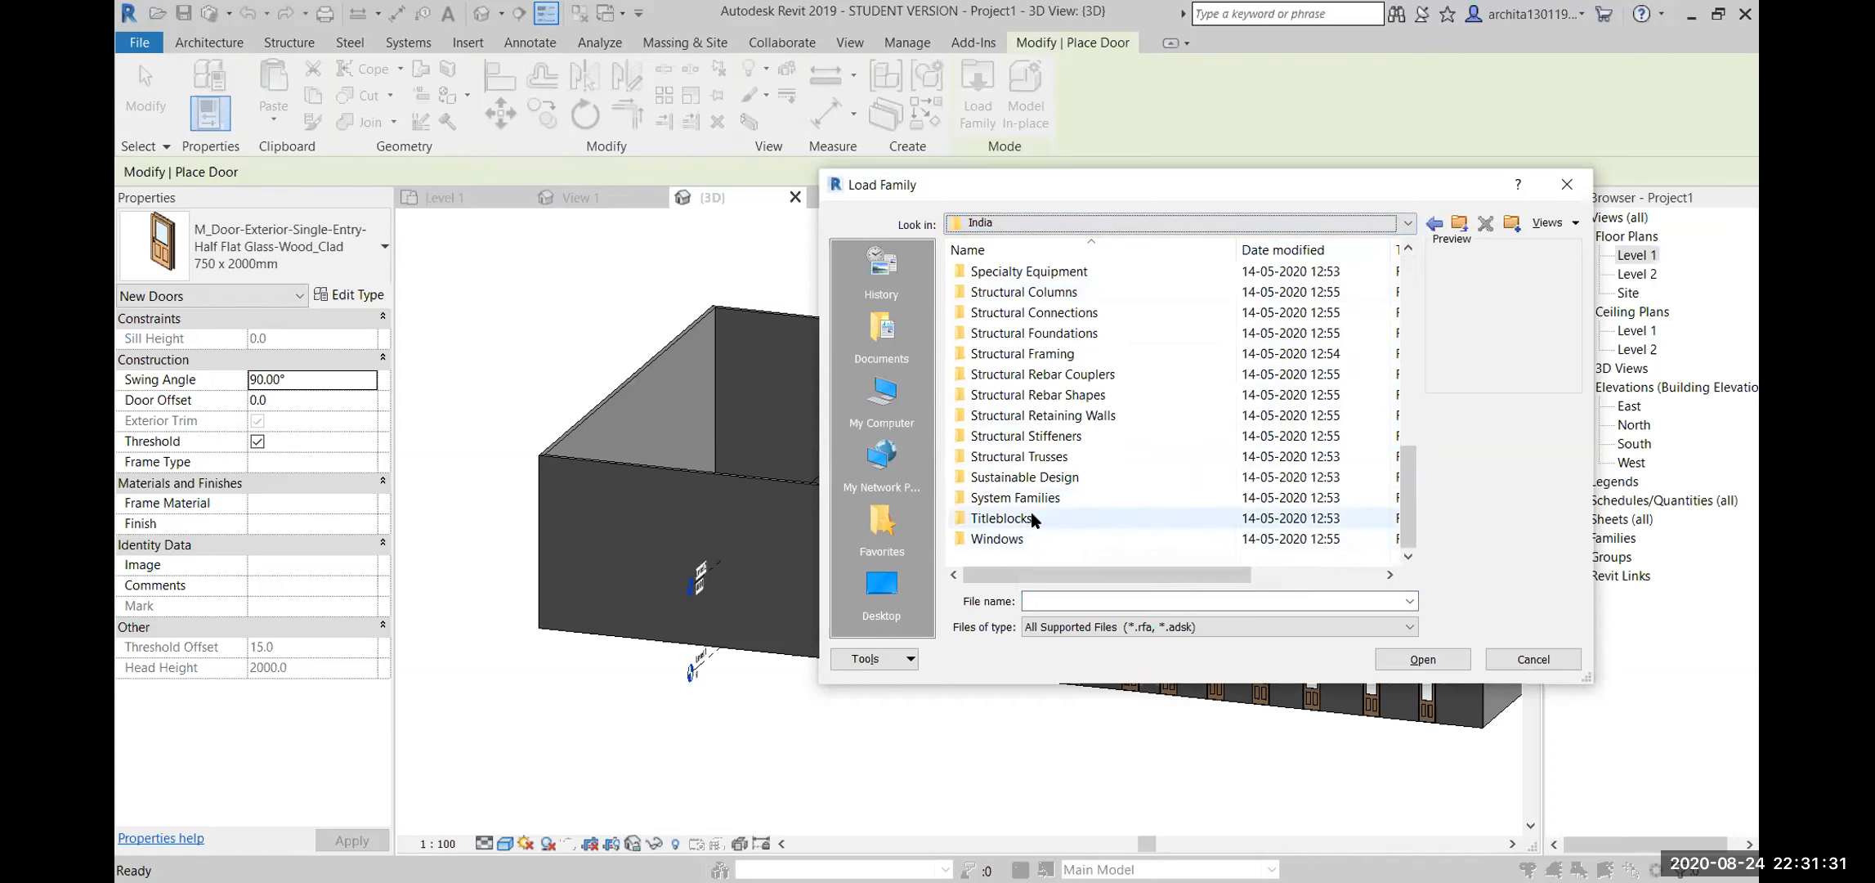
{"action": "left_click", "coordinate": [1032, 520]}
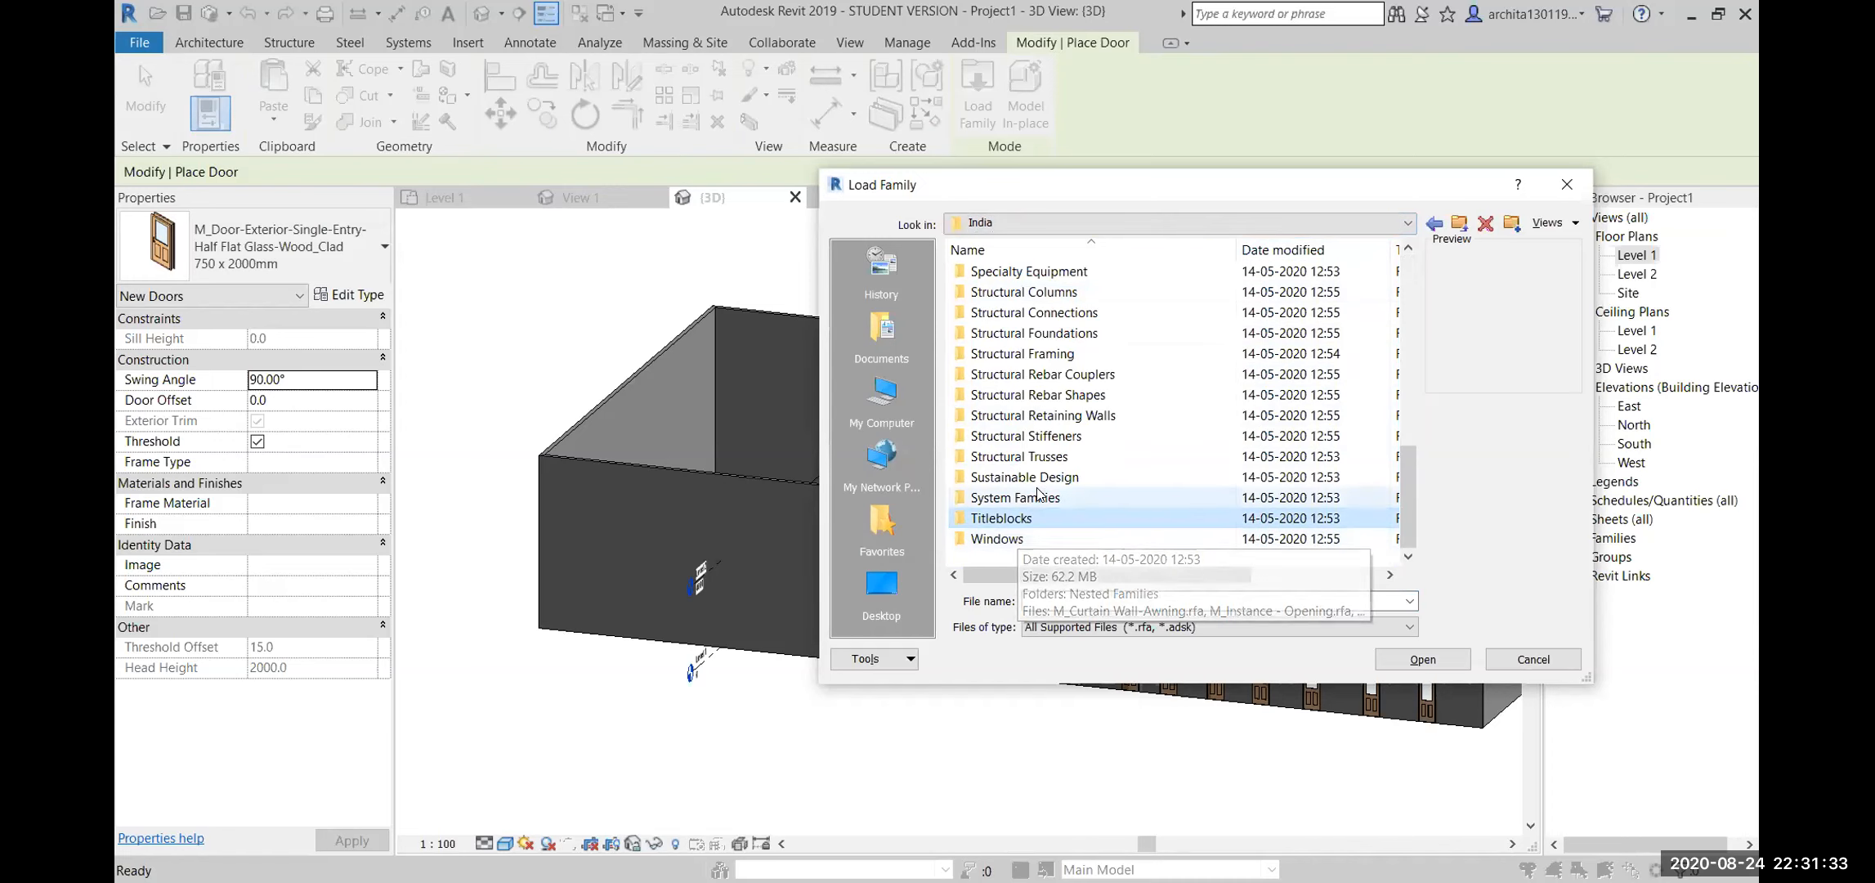
{"action": "scroll", "coordinate": [1021, 523], "scroll_direction": "up", "scroll_amount": 3}
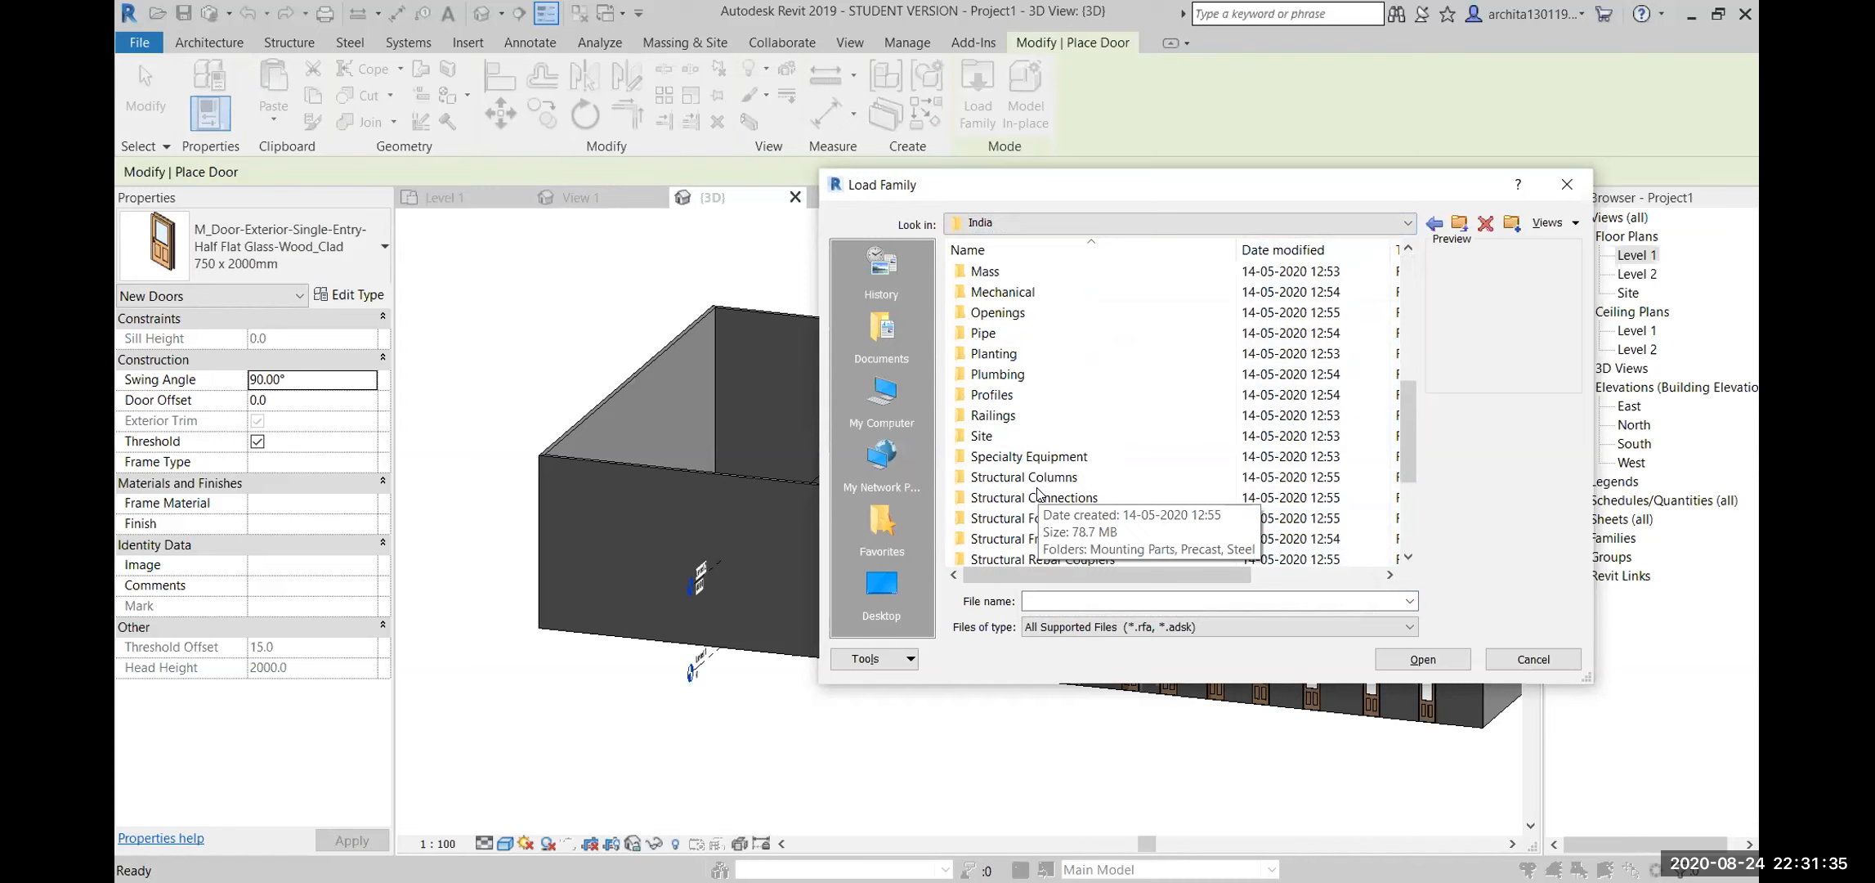
{"action": "scroll", "coordinate": [1038, 492], "scroll_direction": "up", "scroll_amount": 1}
{"action": "scroll", "coordinate": [1038, 493], "scroll_direction": "up", "scroll_amount": 5}
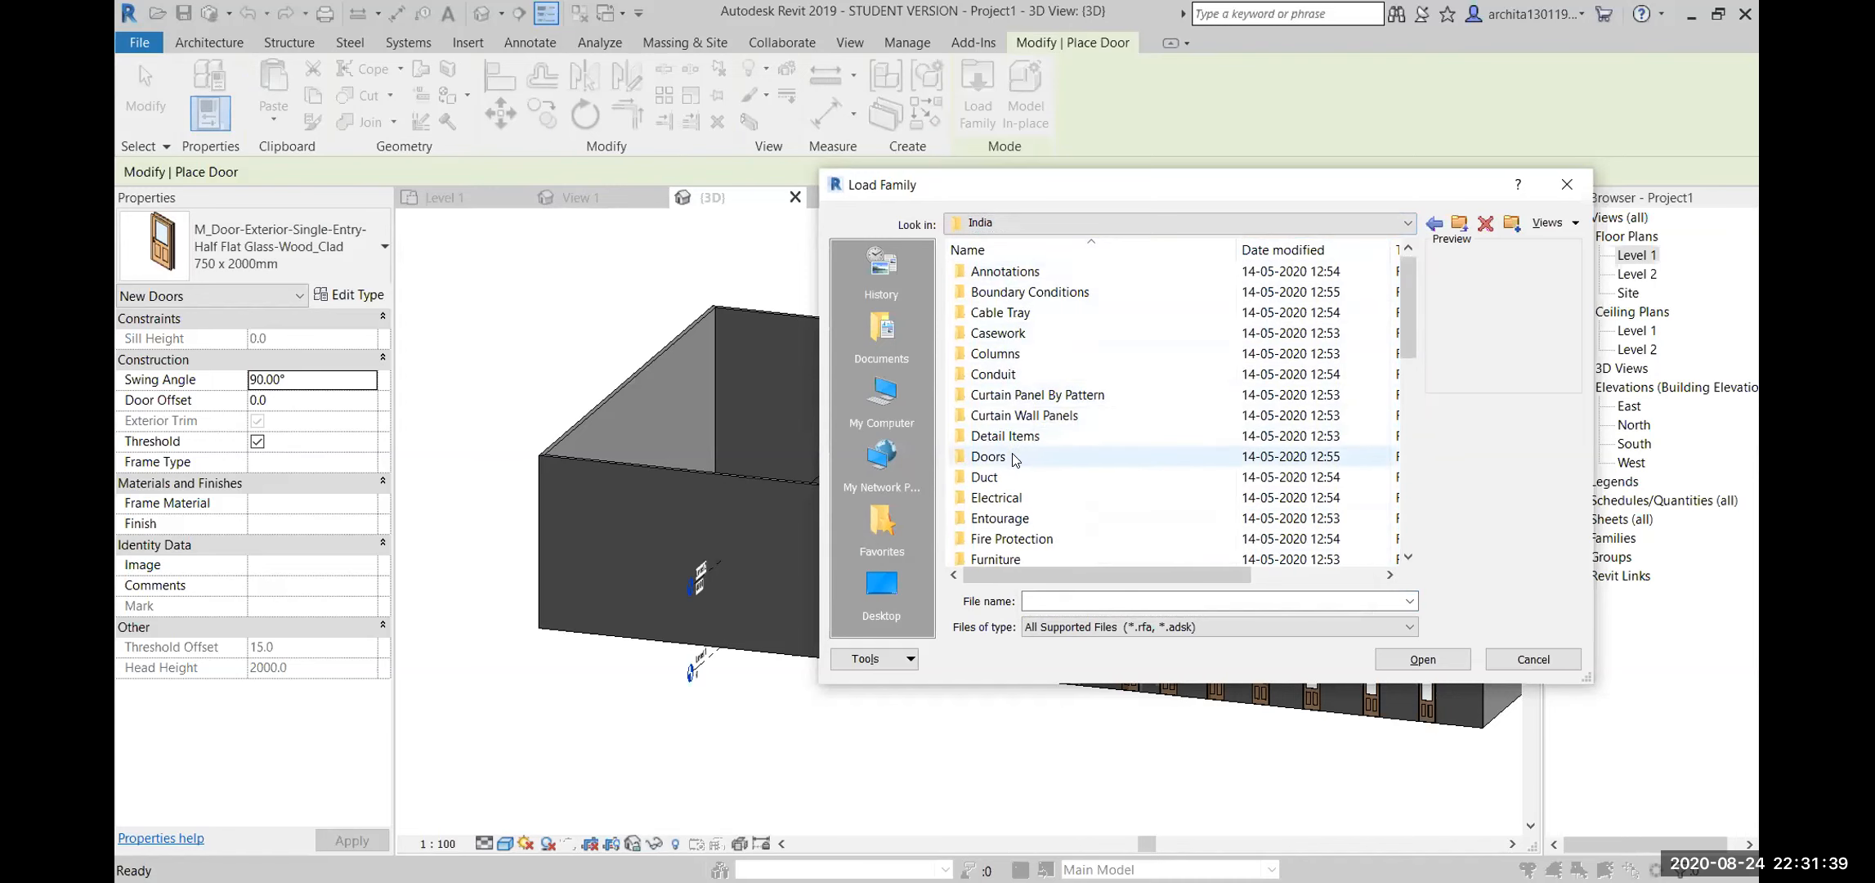
Trace the library location from ProgramData through Autodesk and RVT 2019 to the Libraries folder
{"action": "left_click", "coordinate": [1245, 222]}
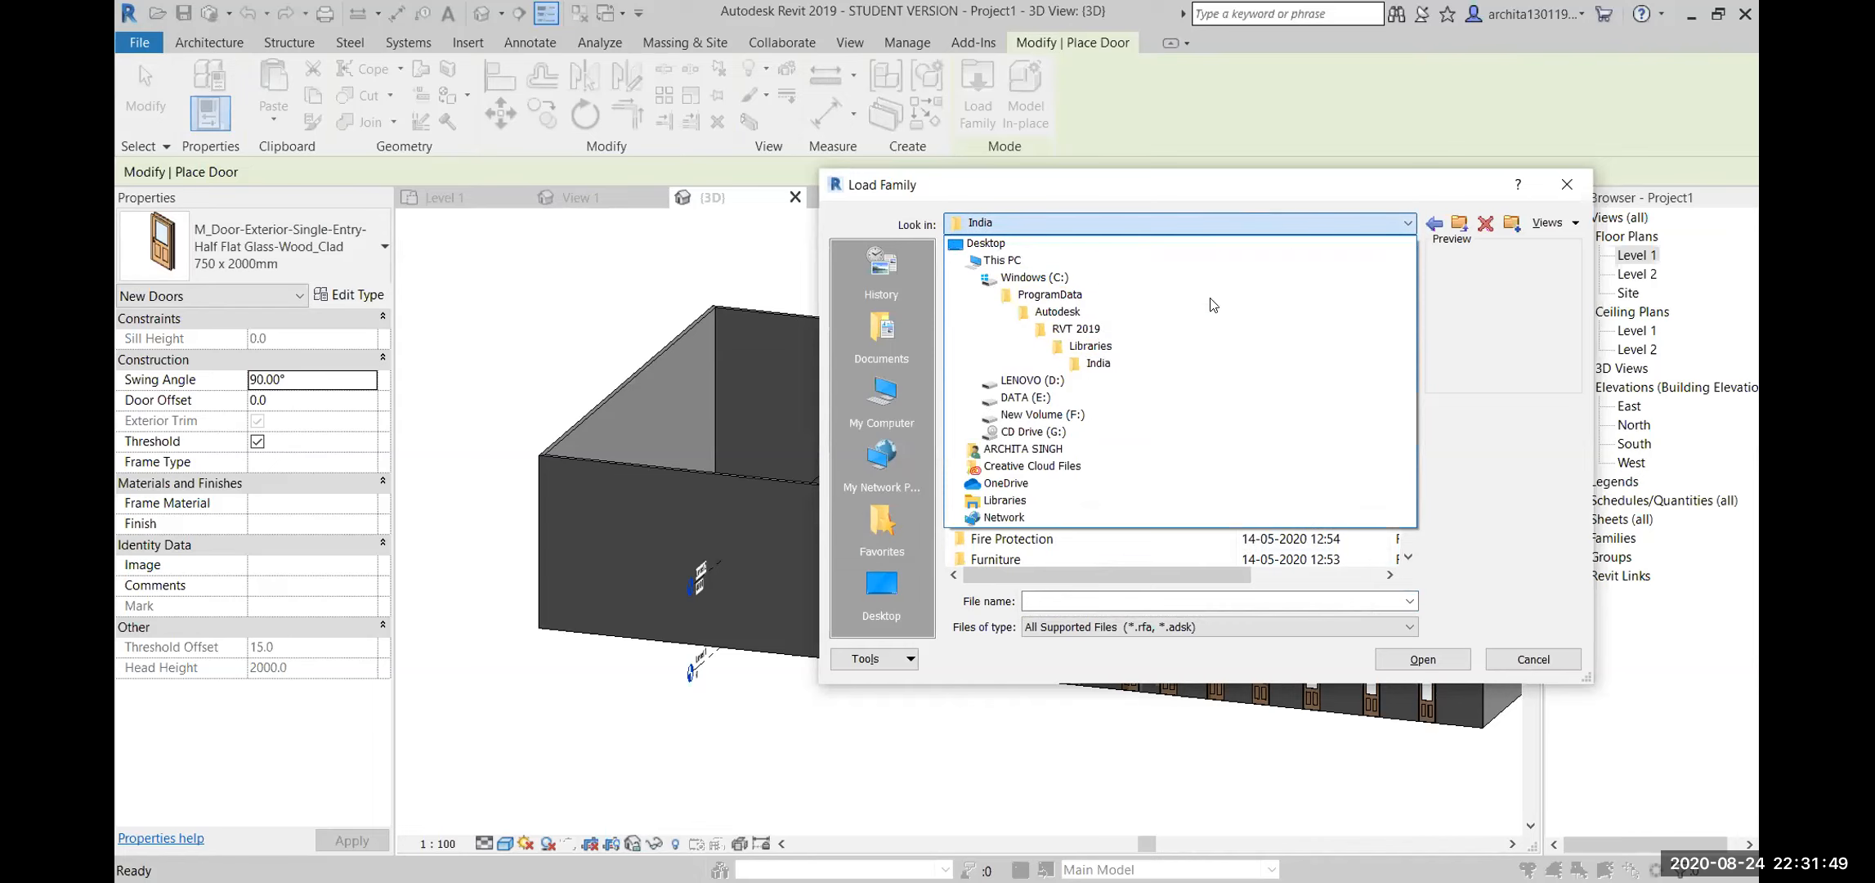
{"action": "left_click", "coordinate": [1077, 295]}
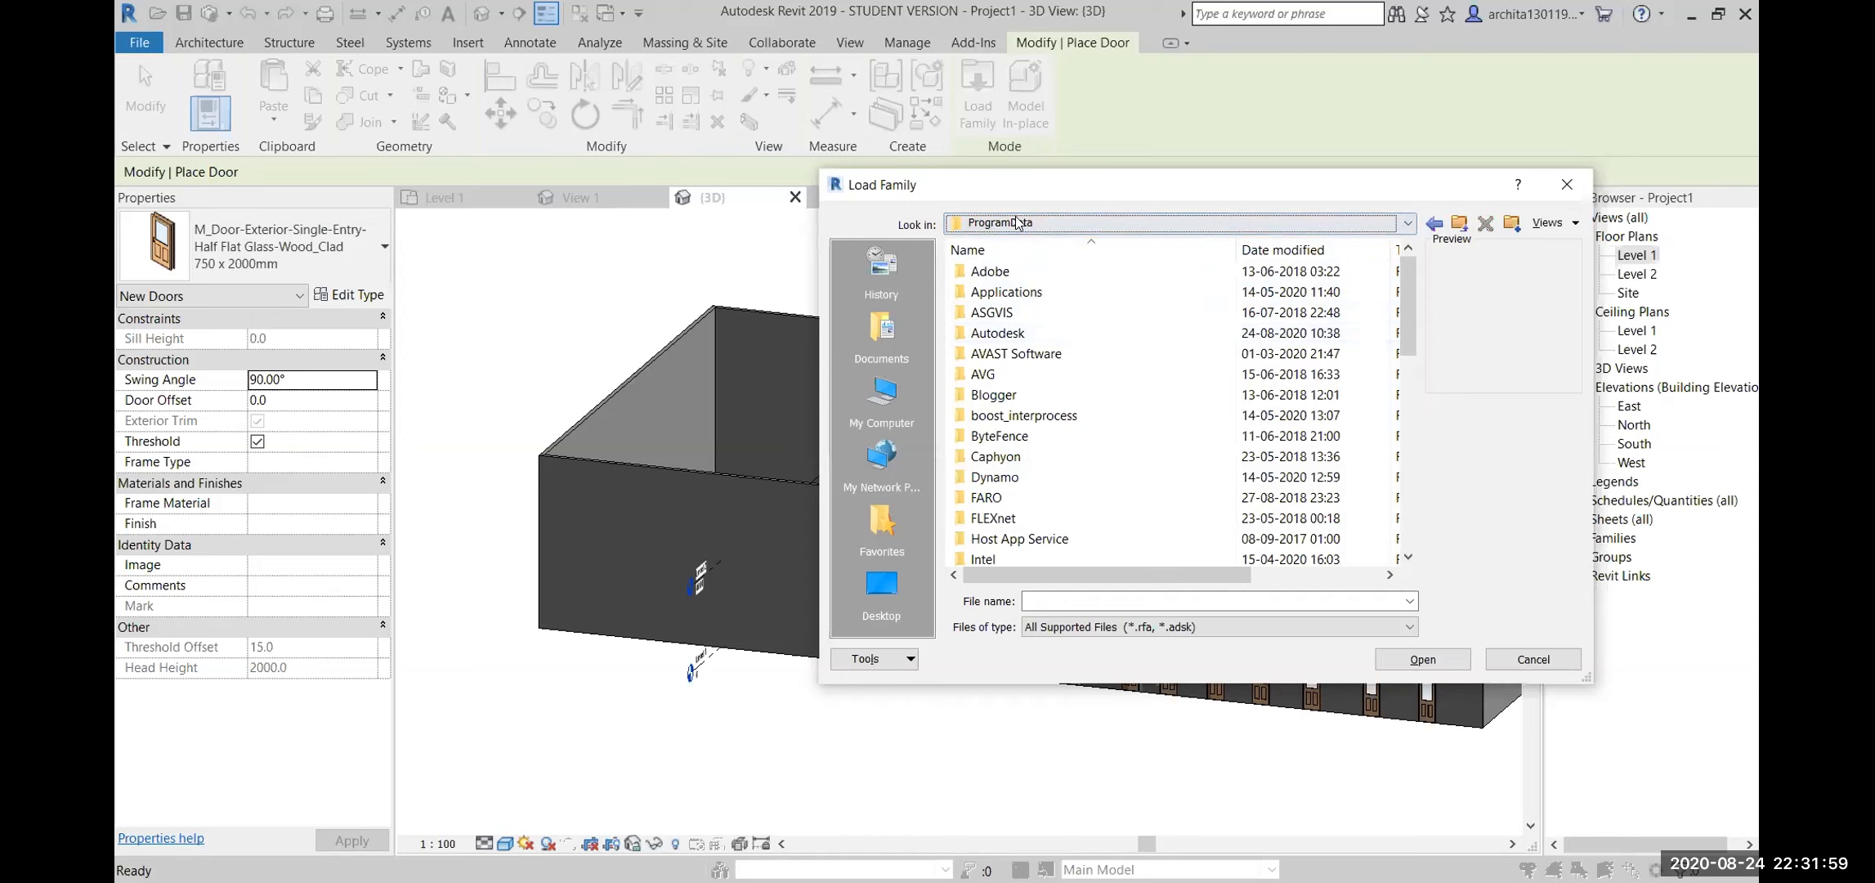
{"action": "double_click", "coordinate": [999, 333]}
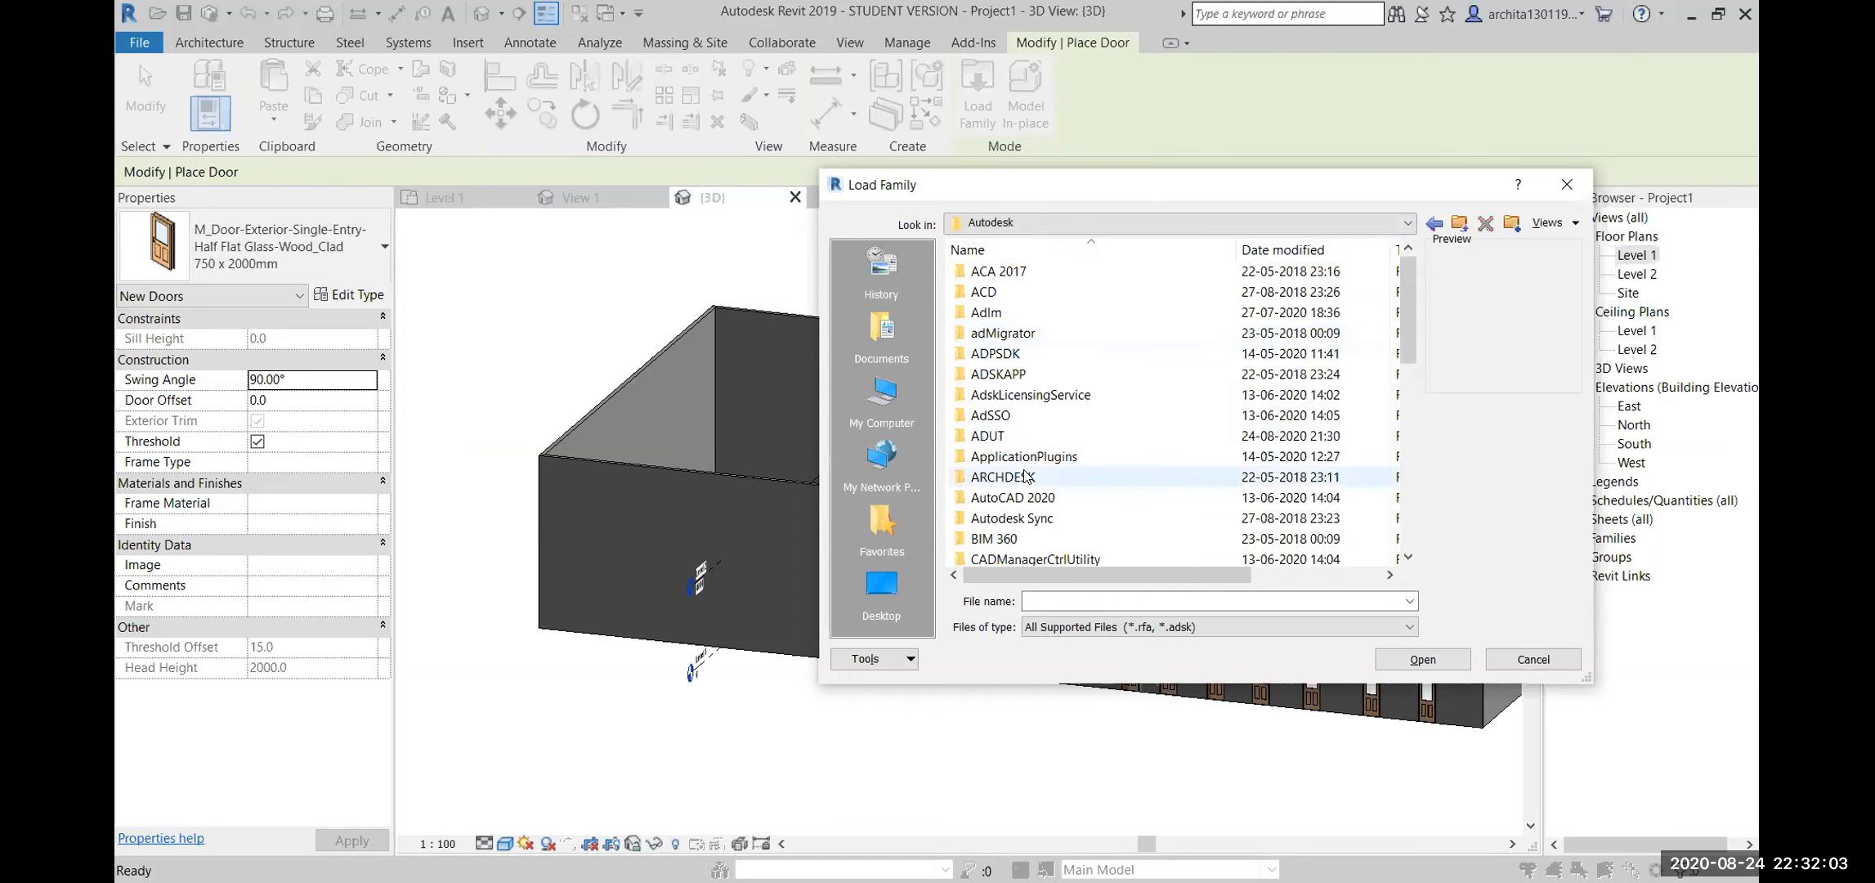
{"action": "scroll", "coordinate": [1047, 437], "scroll_direction": "down", "scroll_amount": 3}
{"action": "scroll", "coordinate": [1046, 438], "scroll_direction": "down", "scroll_amount": 2}
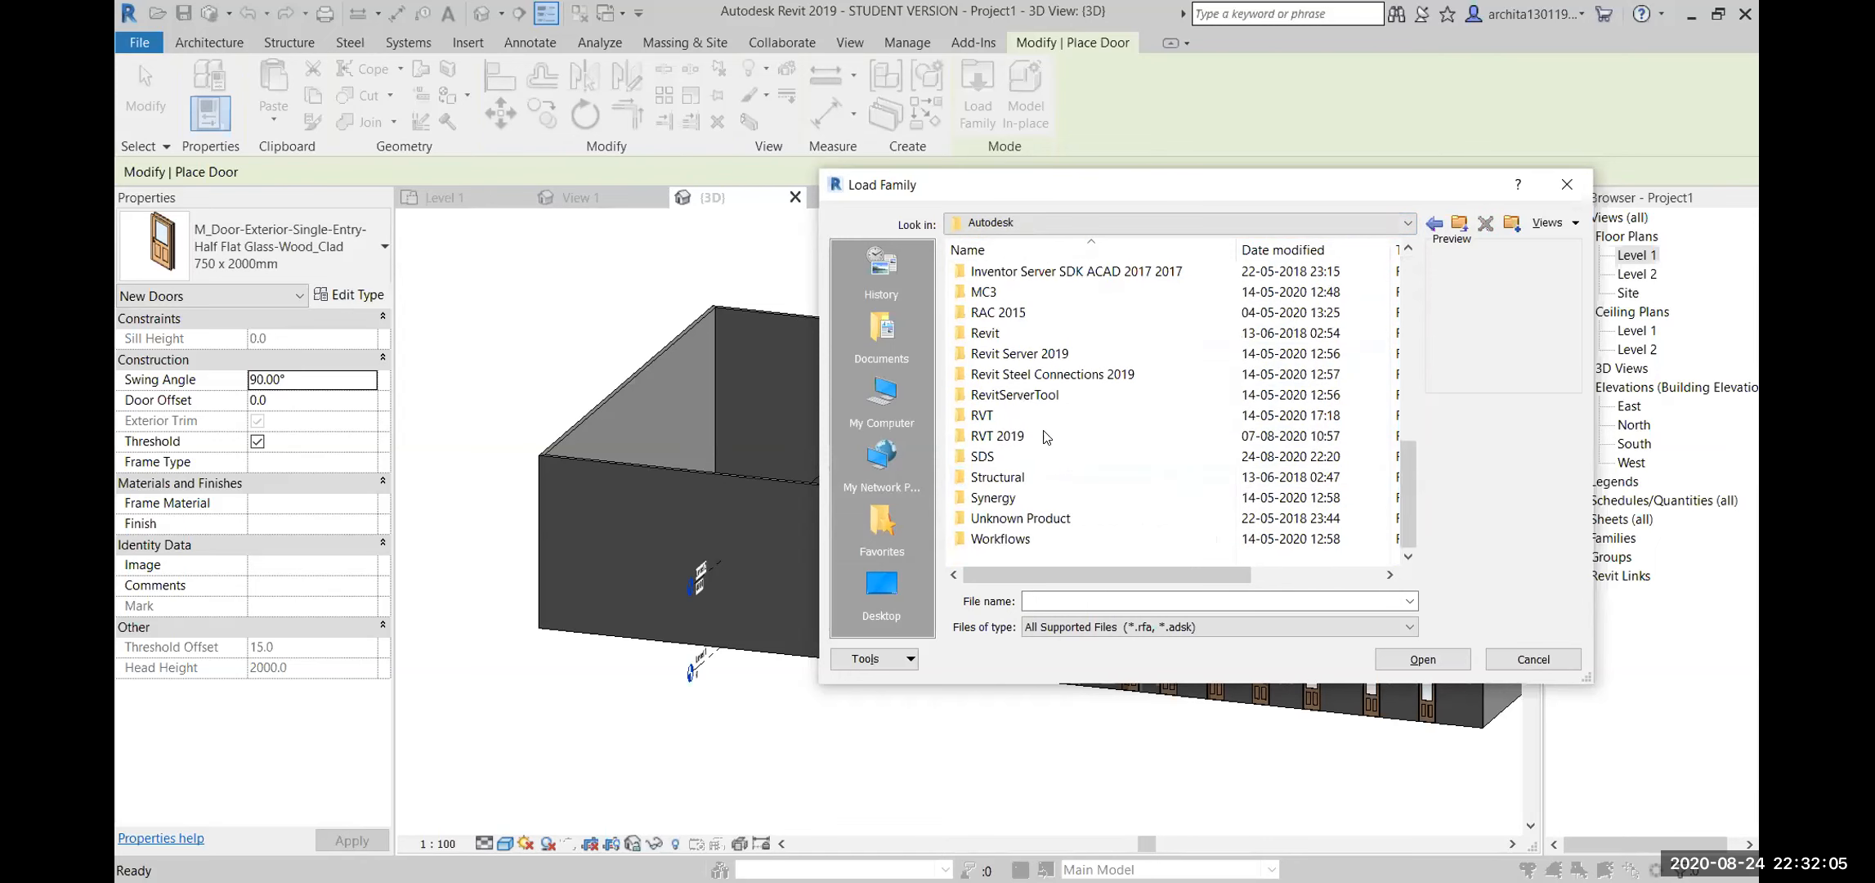
{"action": "double_click", "coordinate": [999, 435]}
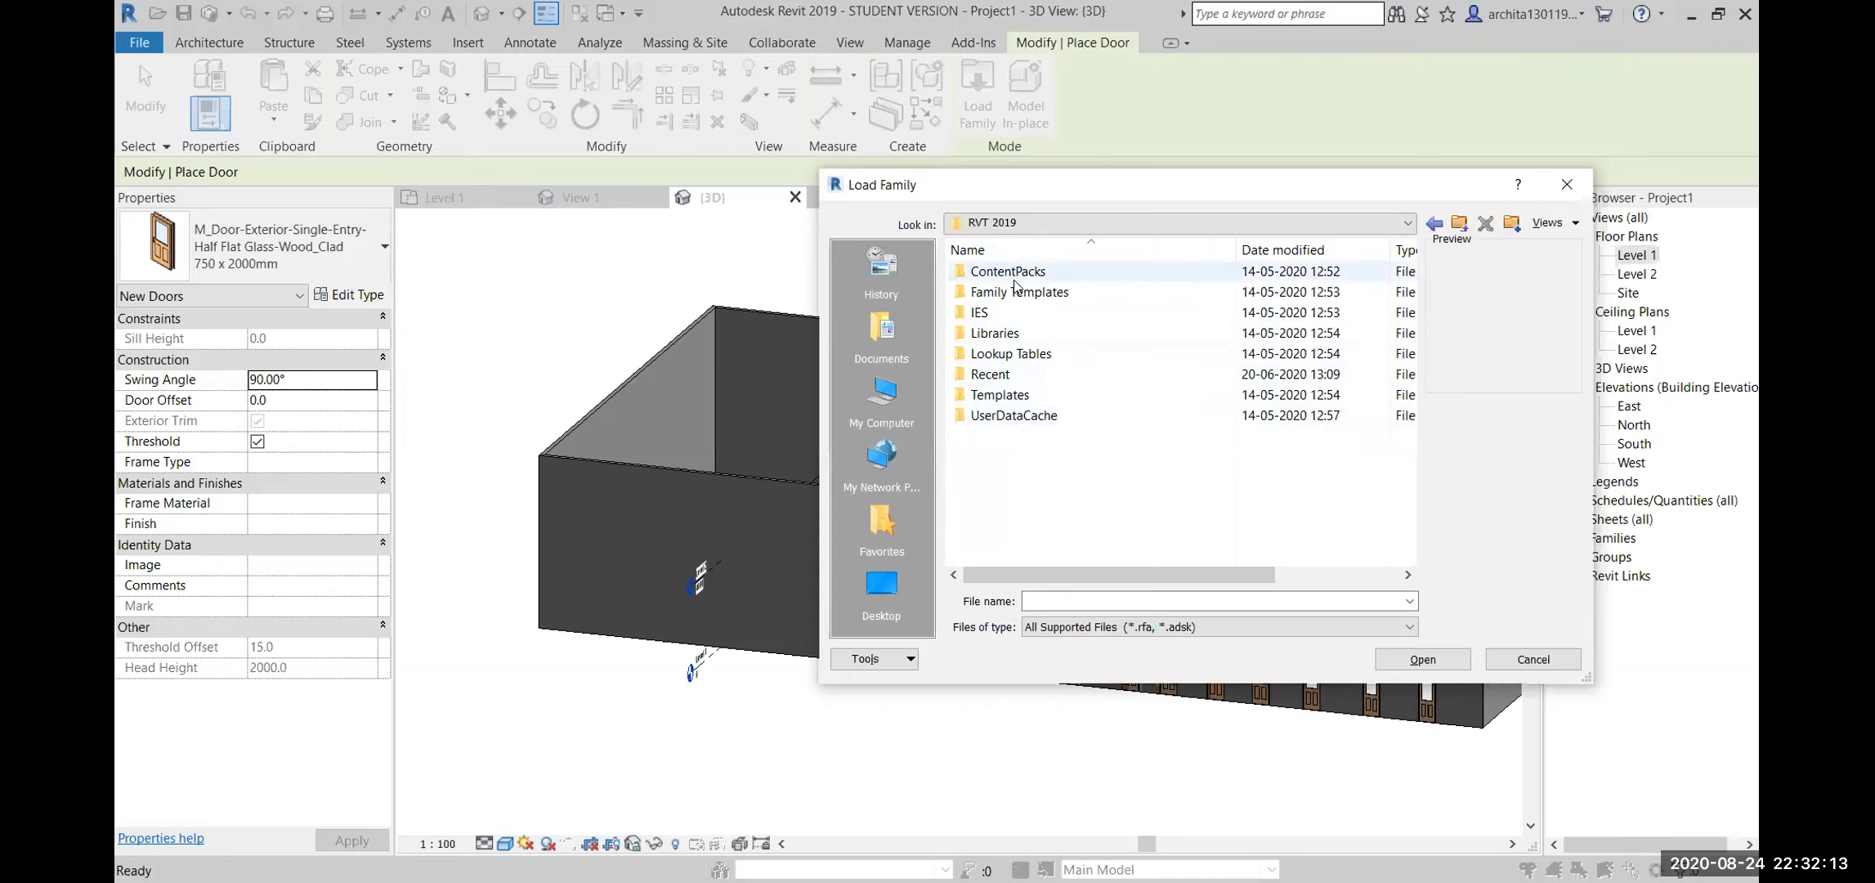
{"action": "double_click", "coordinate": [1016, 335]}
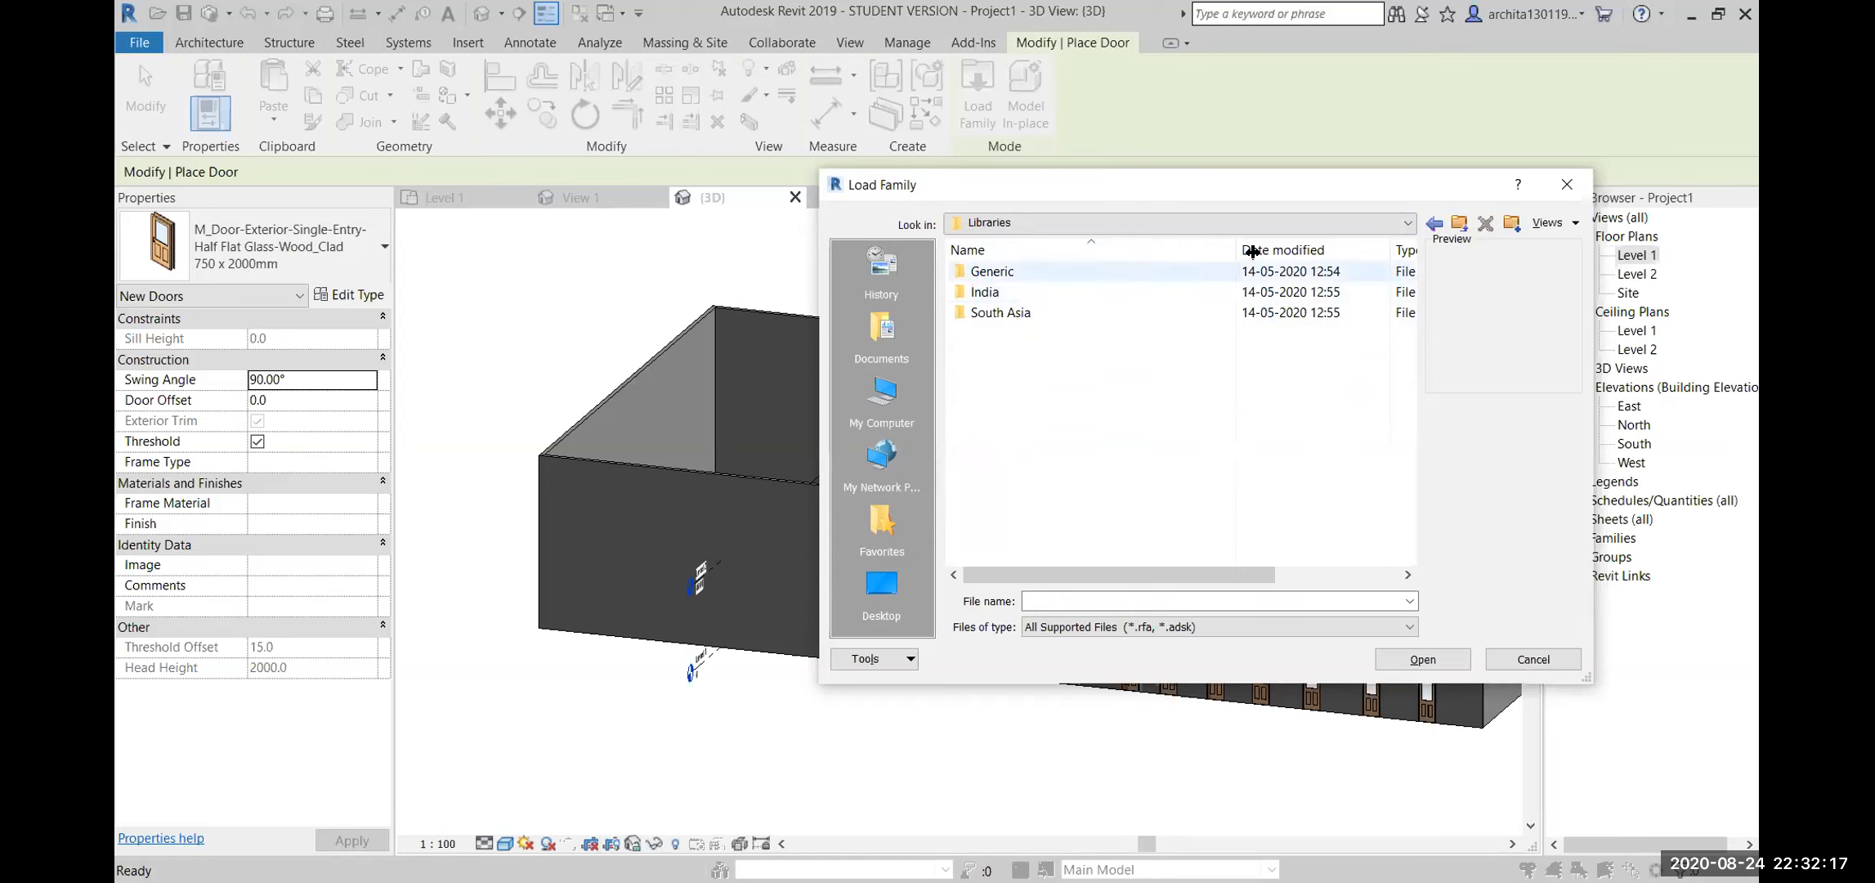
Check the Family Templates folder briefly, return to the India folder under Libraries and look over its categories
{"action": "left_click", "coordinate": [1432, 224]}
{"action": "double_click", "coordinate": [1084, 294]}
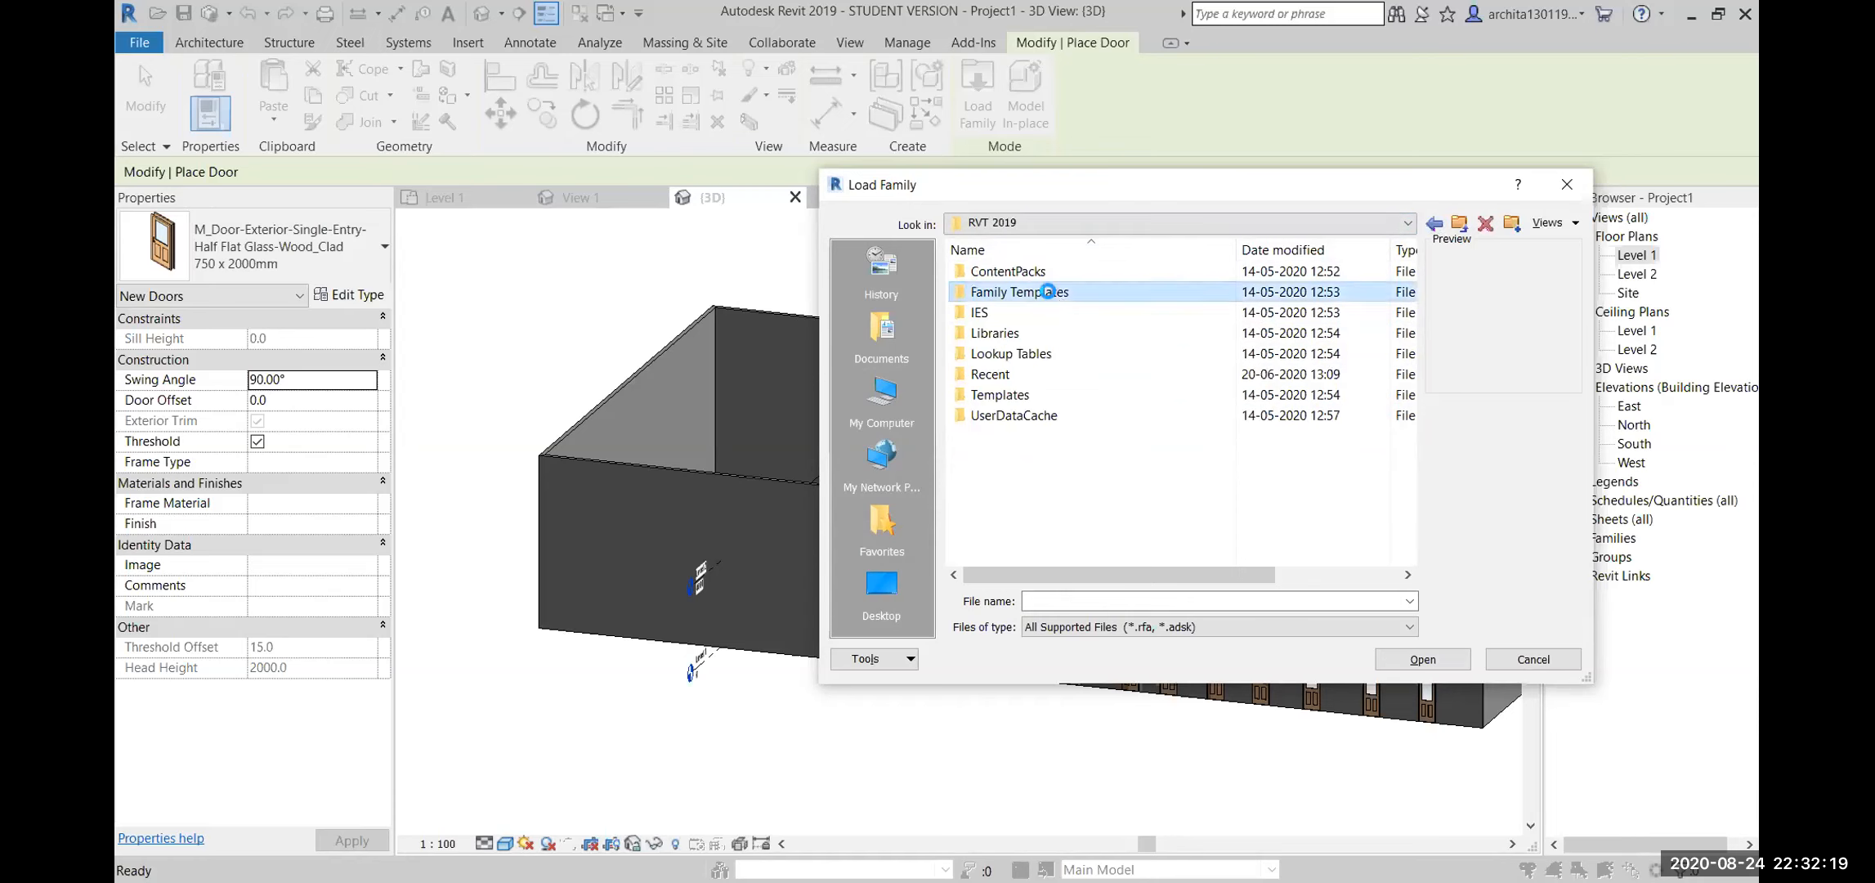
{"action": "left_click", "coordinate": [1435, 226]}
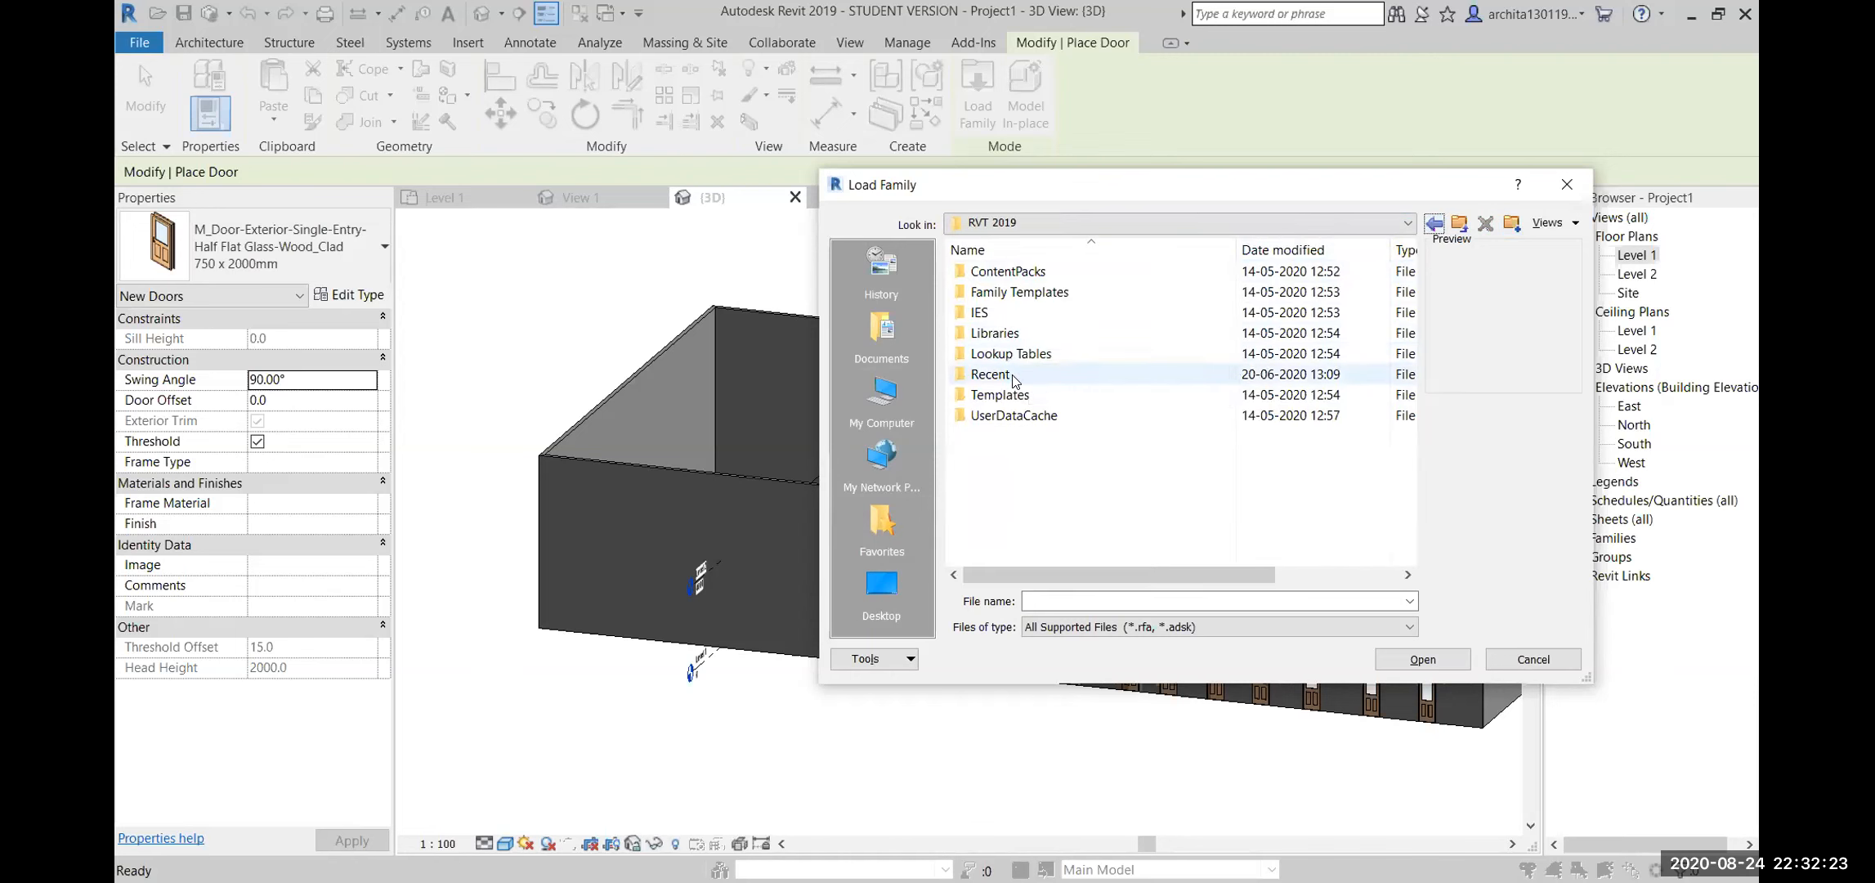
{"action": "left_click", "coordinate": [1024, 335]}
{"action": "double_click", "coordinate": [1024, 335]}
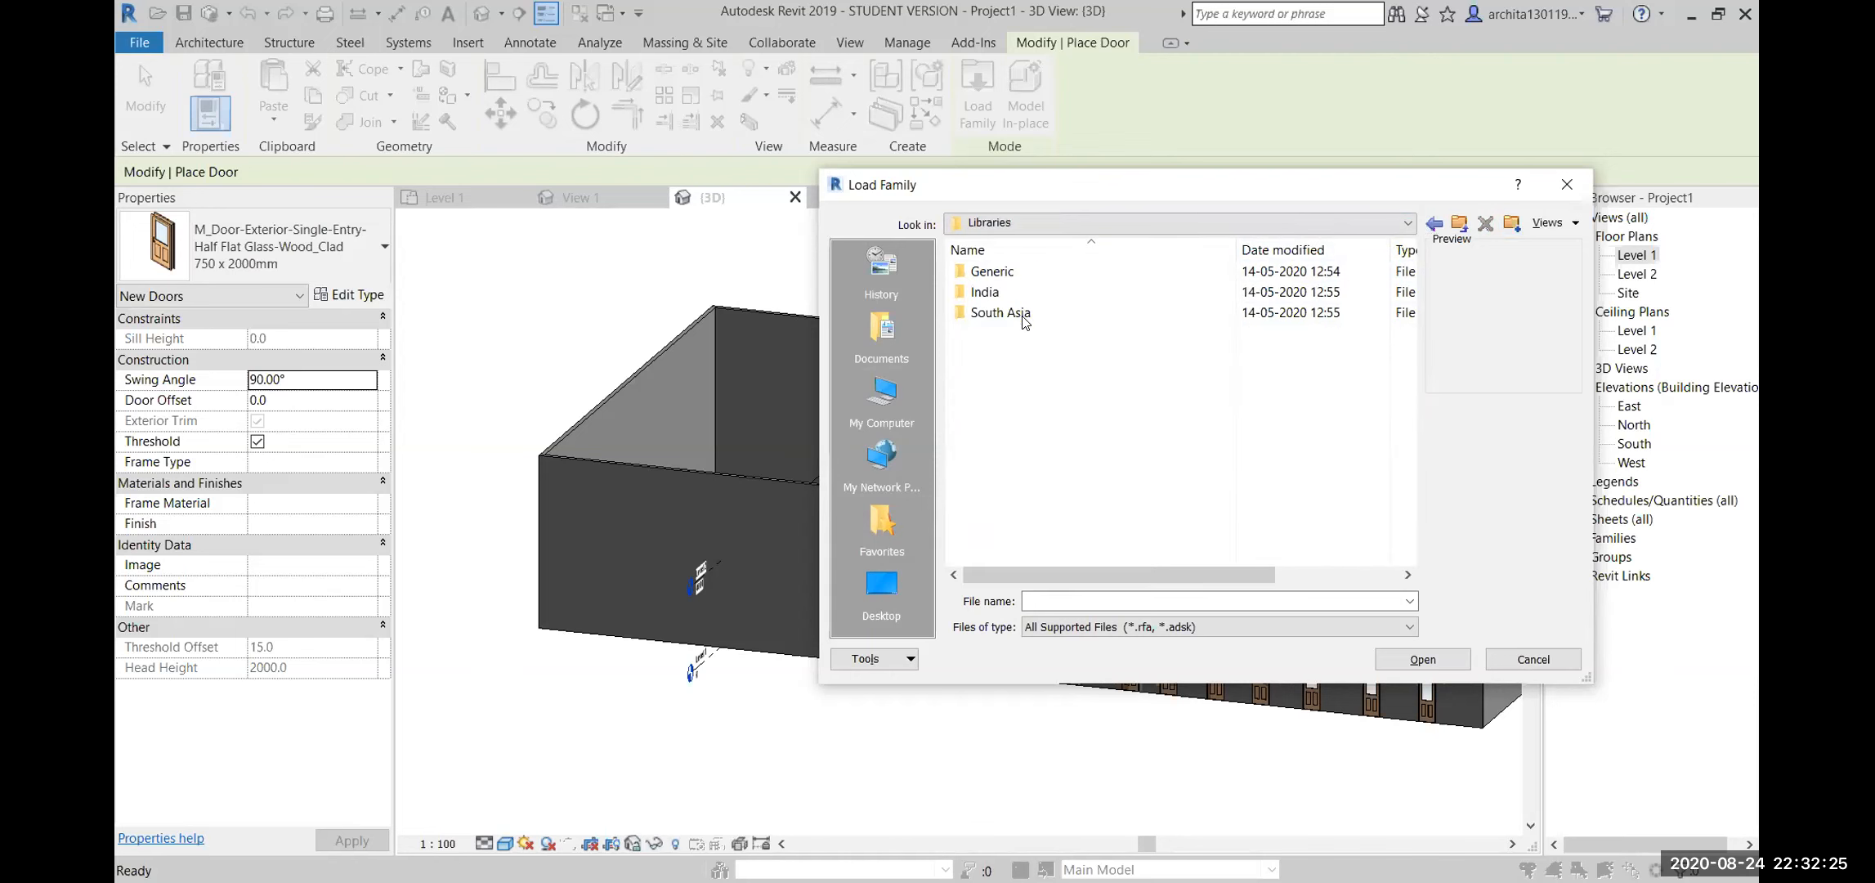
{"action": "double_click", "coordinate": [1013, 293]}
{"action": "scroll", "coordinate": [1056, 353], "scroll_direction": "down", "scroll_amount": 10}
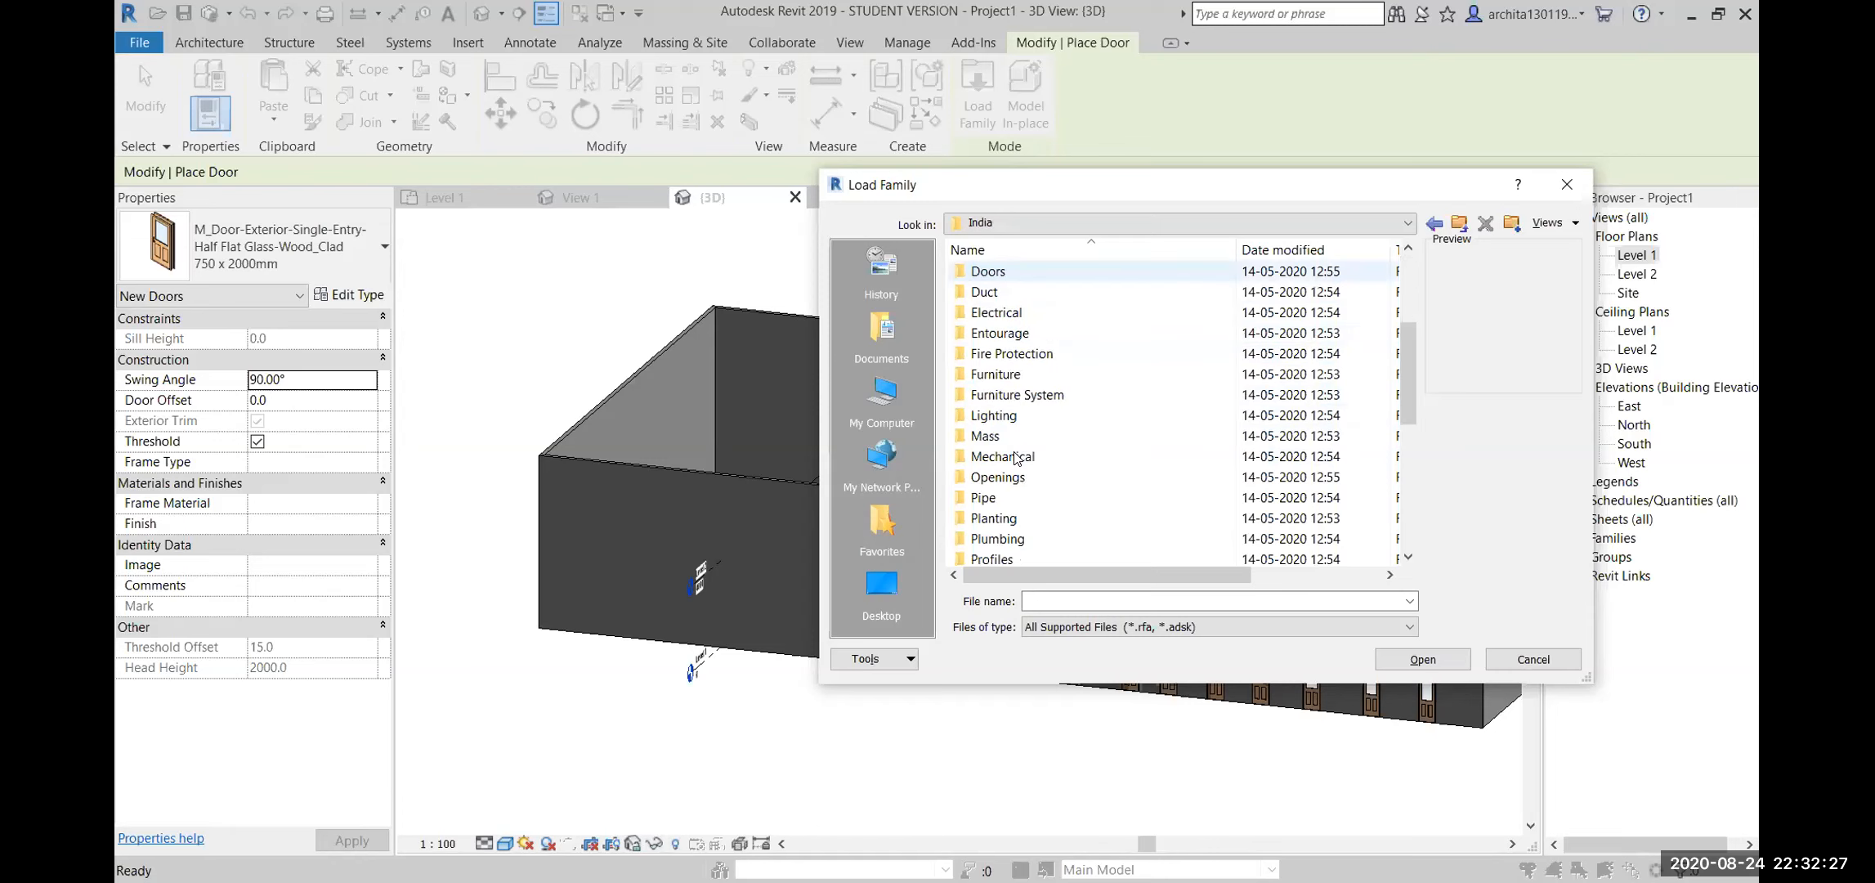
{"action": "scroll", "coordinate": [1120, 393], "scroll_direction": "up", "scroll_amount": 8}
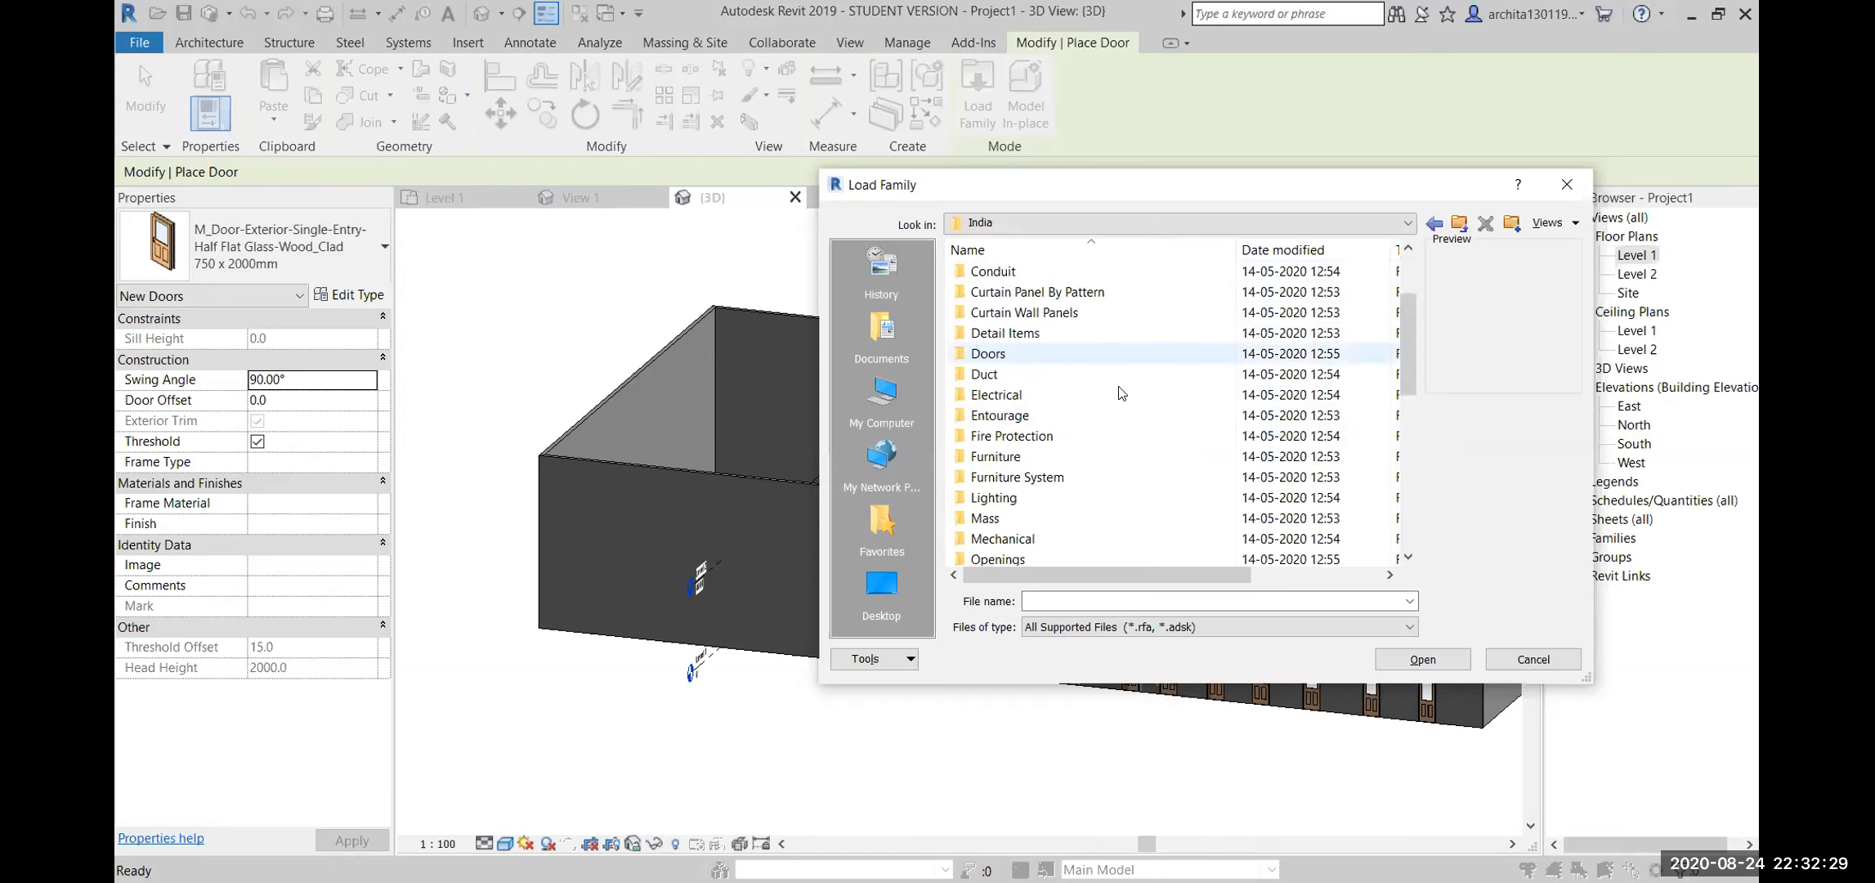
Examine the English and English_I folders within Family Templates, and return to the RVT 2019 folder
{"action": "left_click", "coordinate": [1433, 224]}
{"action": "left_click", "coordinate": [1434, 223]}
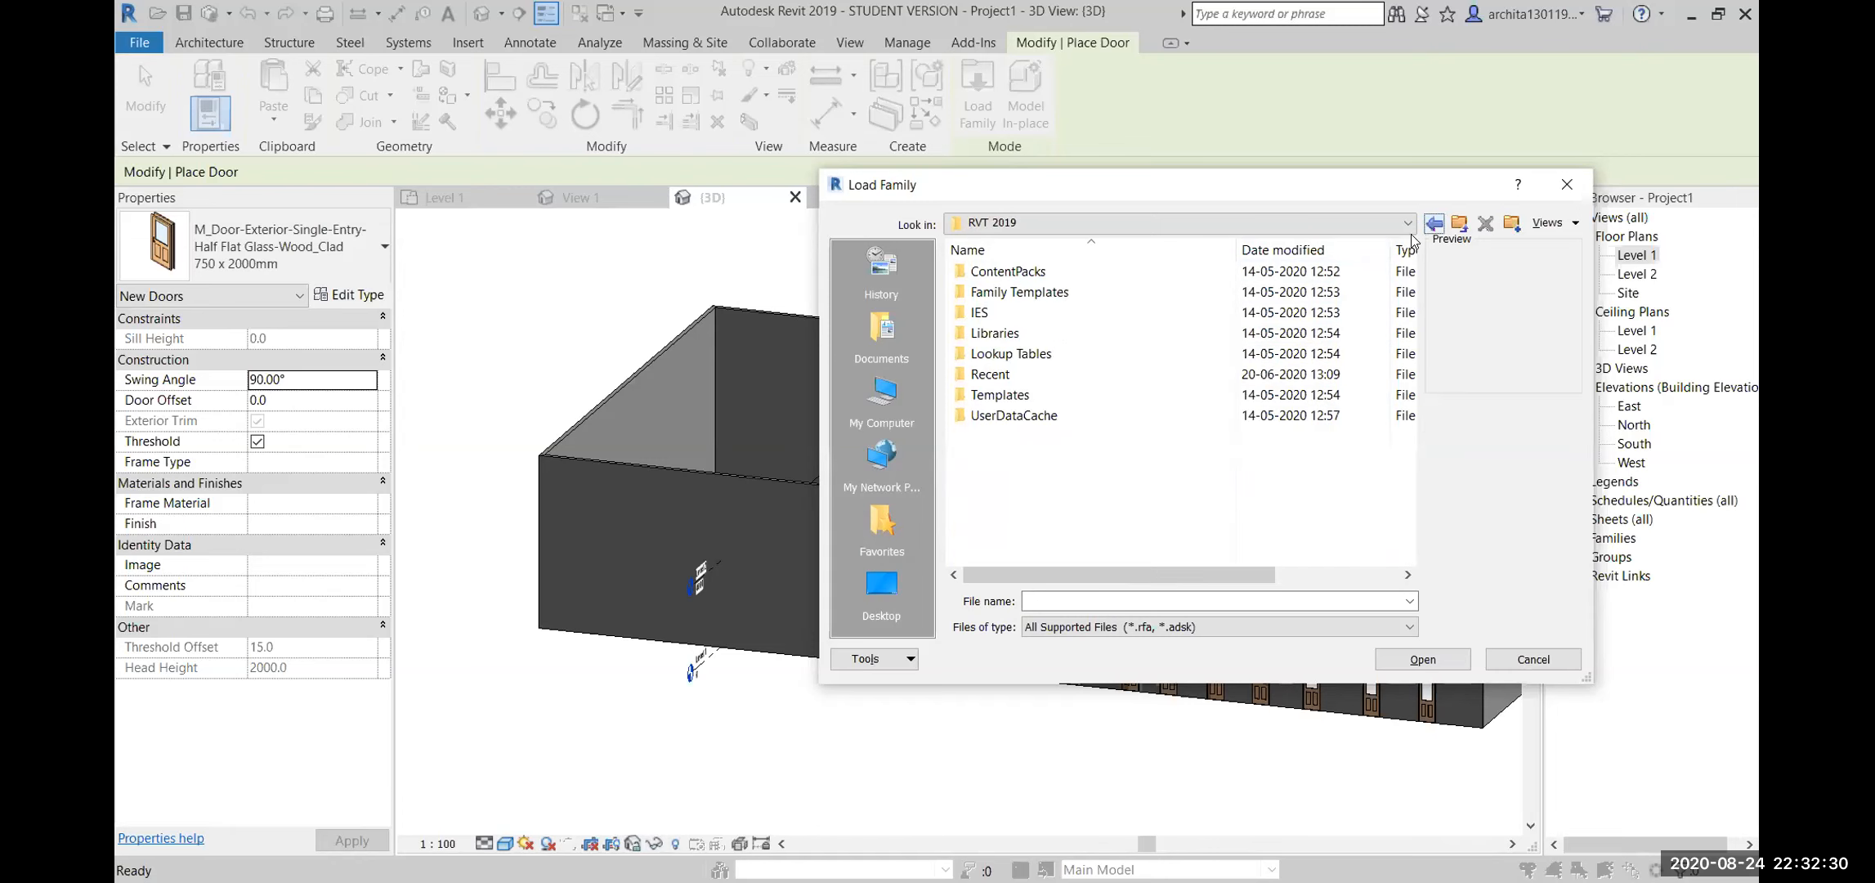
{"action": "double_click", "coordinate": [1054, 293]}
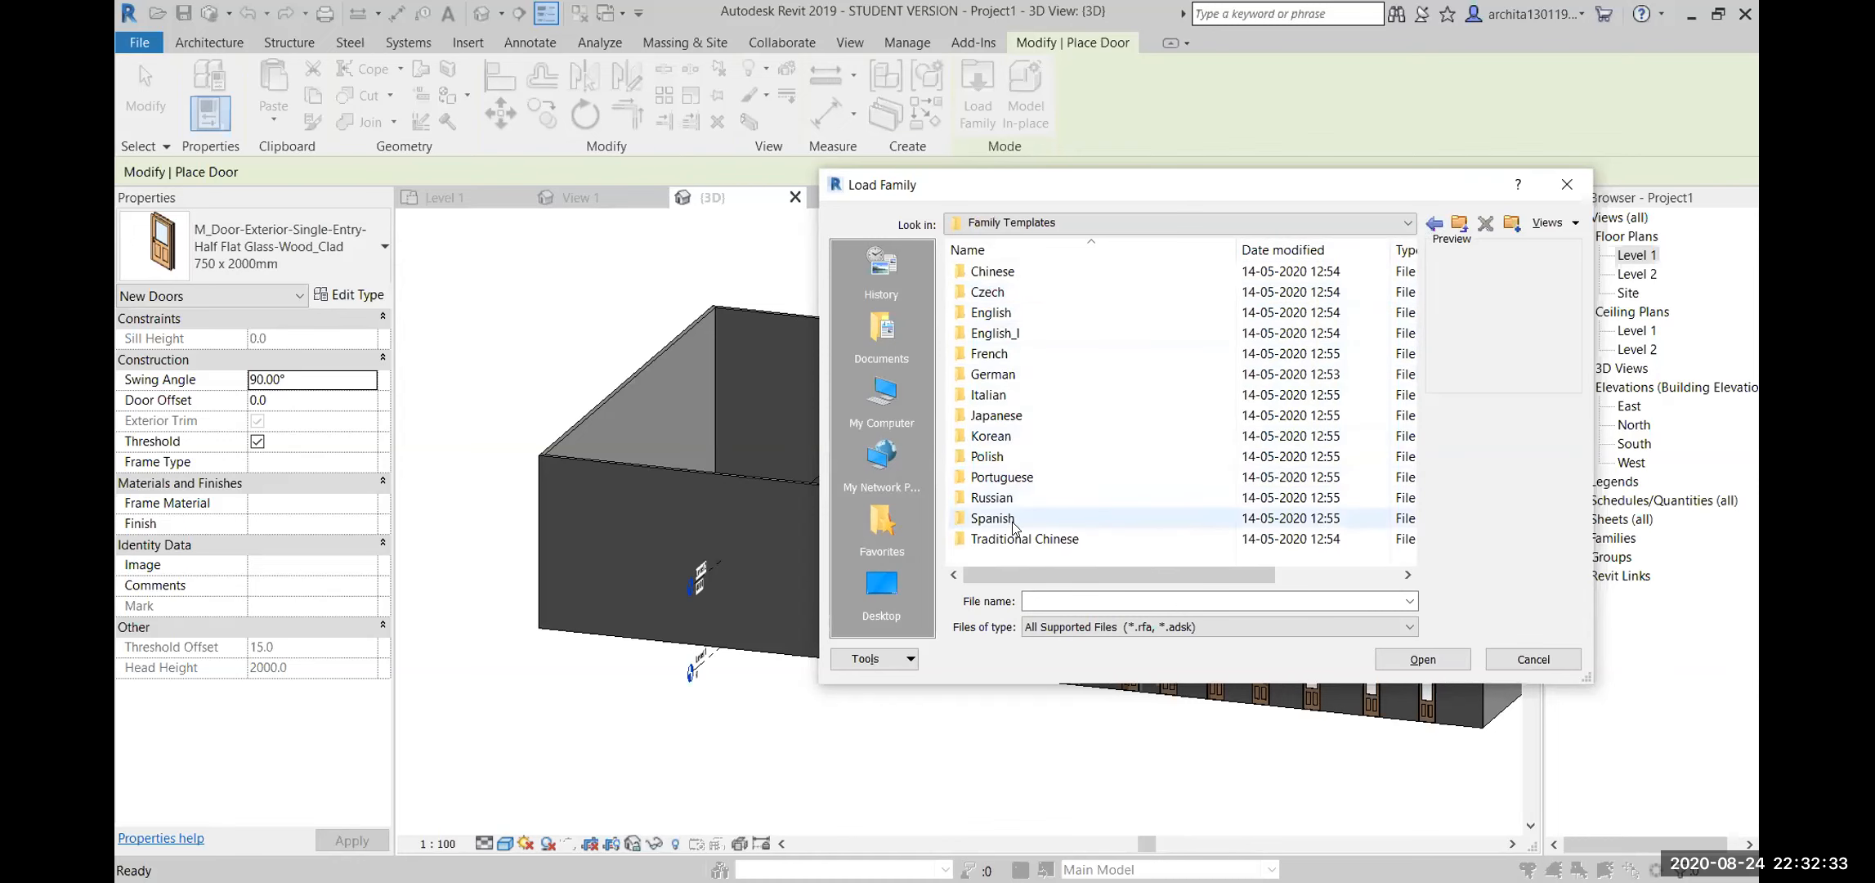
{"action": "double_click", "coordinate": [1054, 311]}
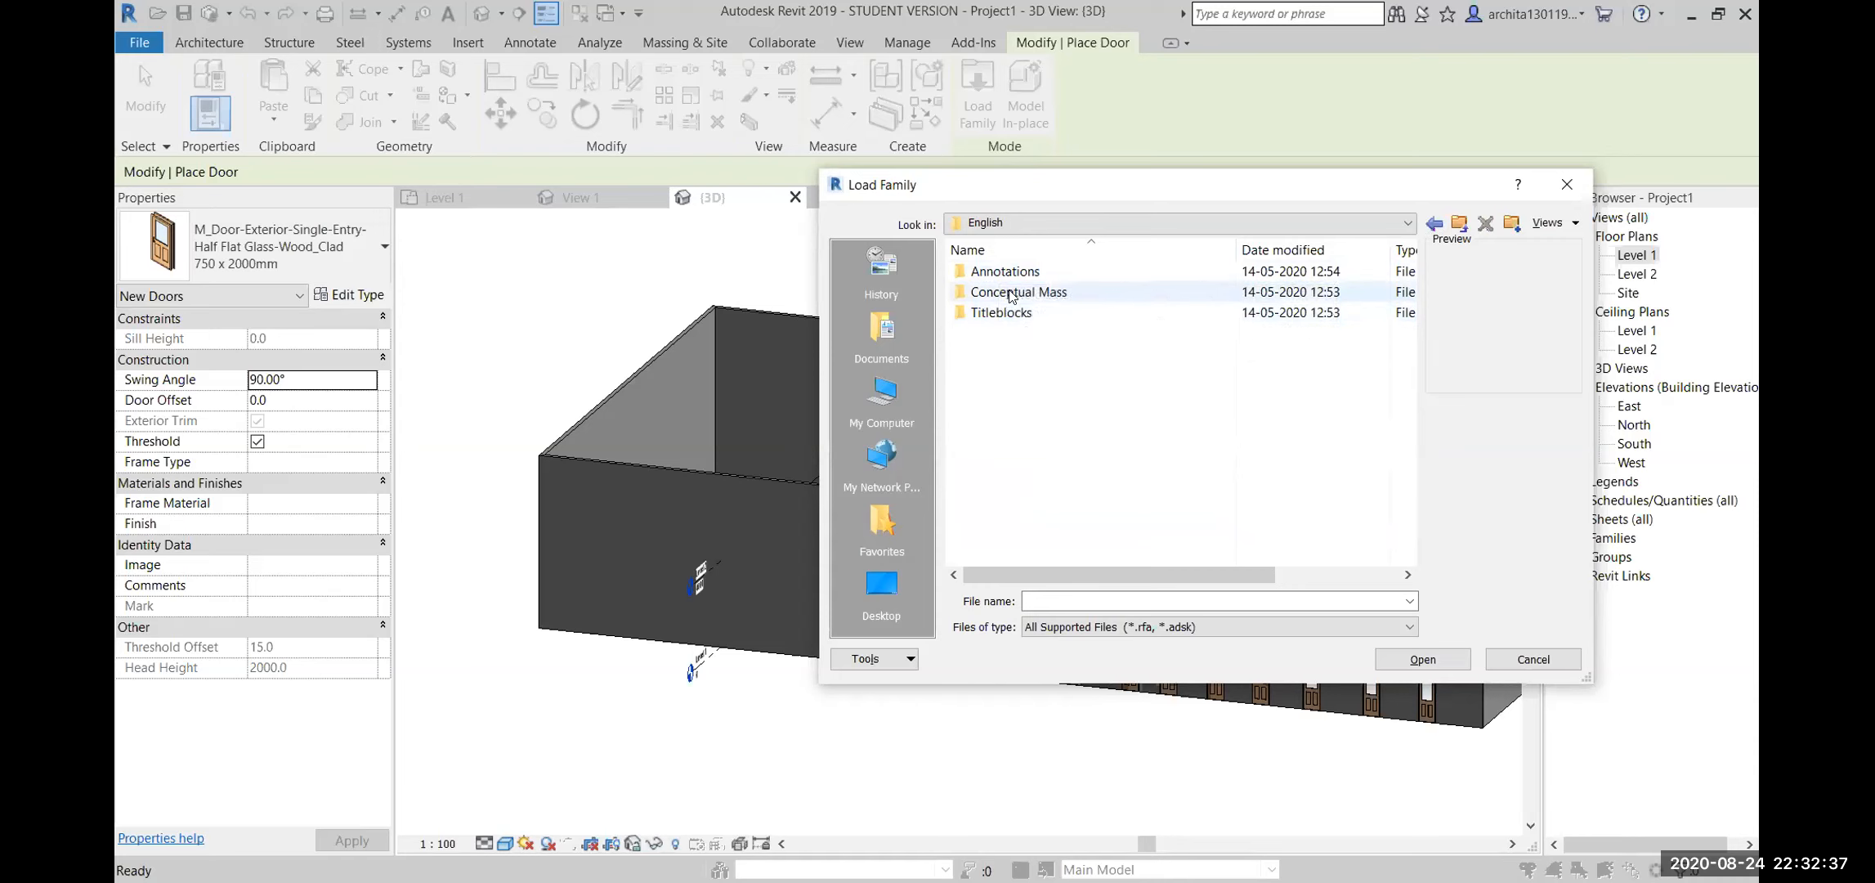
{"action": "left_click", "coordinate": [1435, 224]}
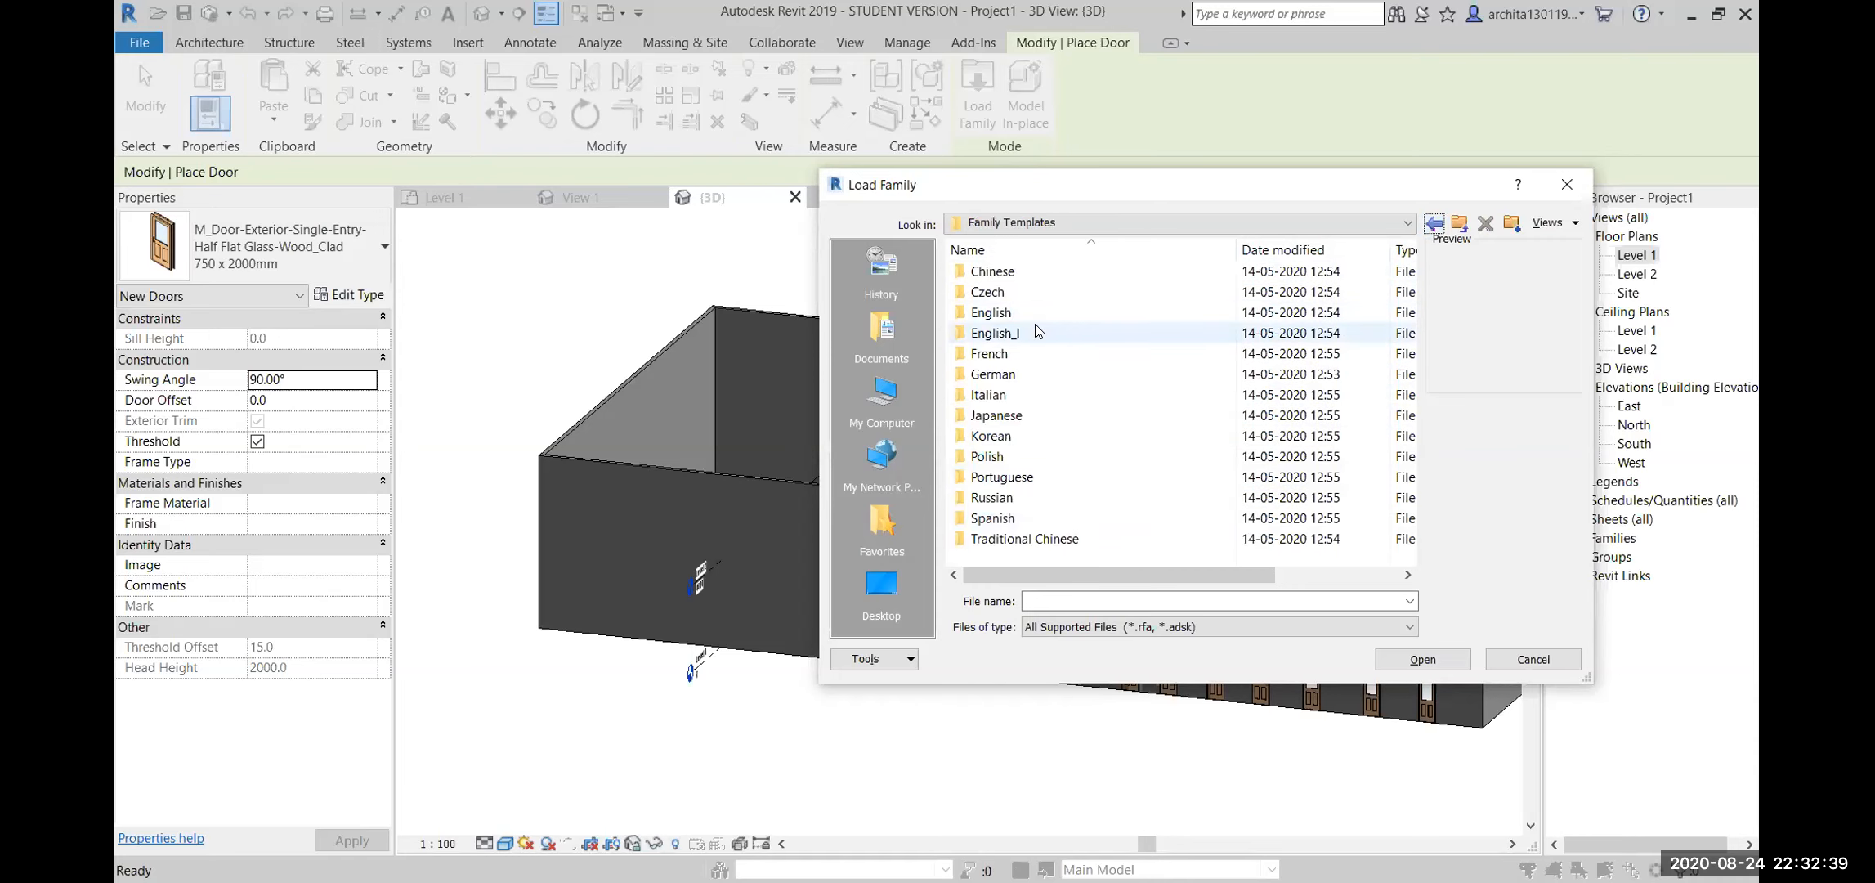
{"action": "double_click", "coordinate": [1055, 334]}
{"action": "left_click", "coordinate": [1432, 225]}
{"action": "left_click", "coordinate": [1432, 225]}
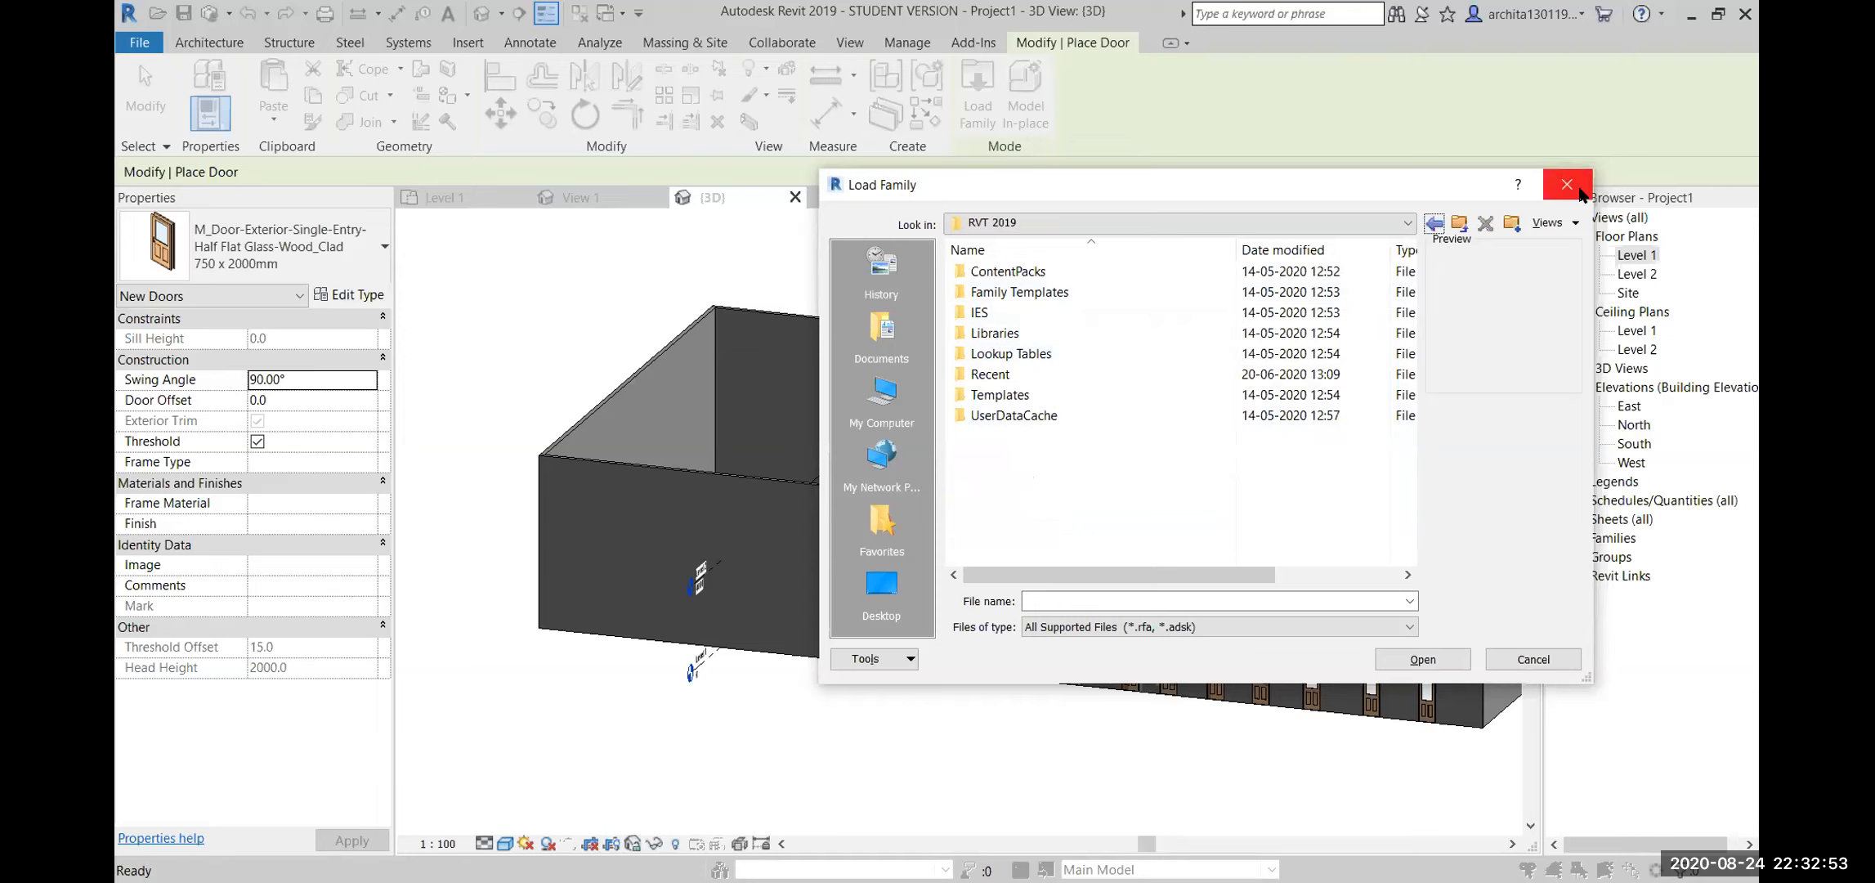
Reopen the India library from the Libraries folder and review its family categories once more
{"action": "double_click", "coordinate": [1054, 332]}
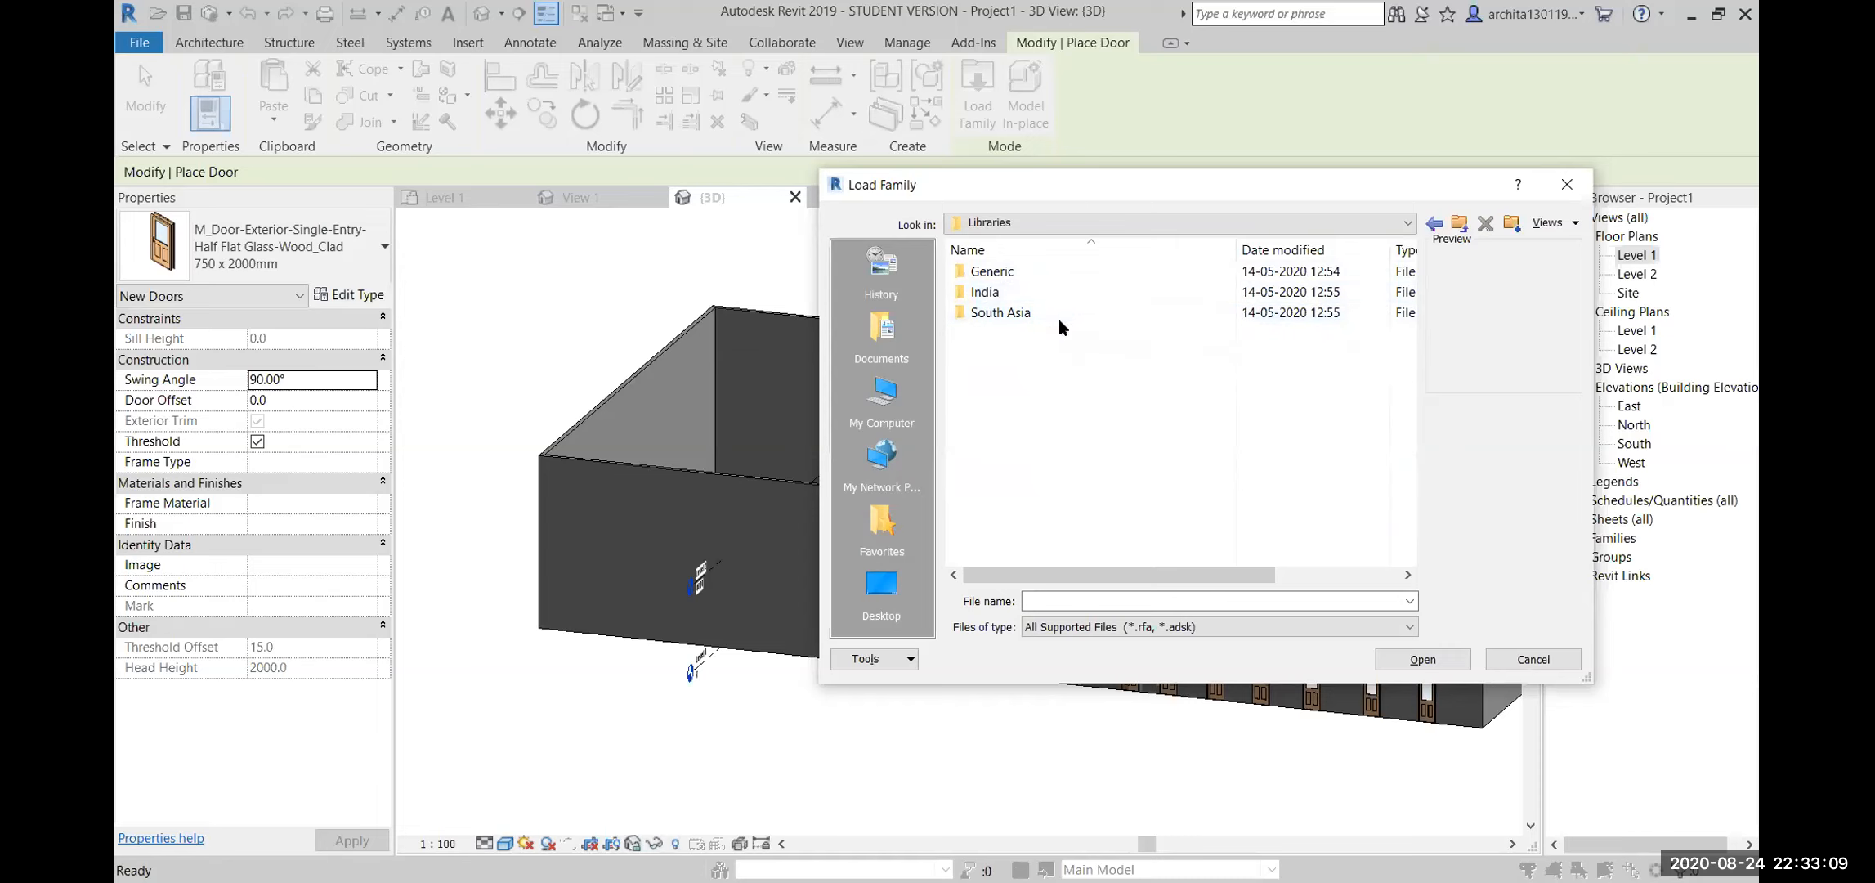
{"action": "double_click", "coordinate": [1118, 304]}
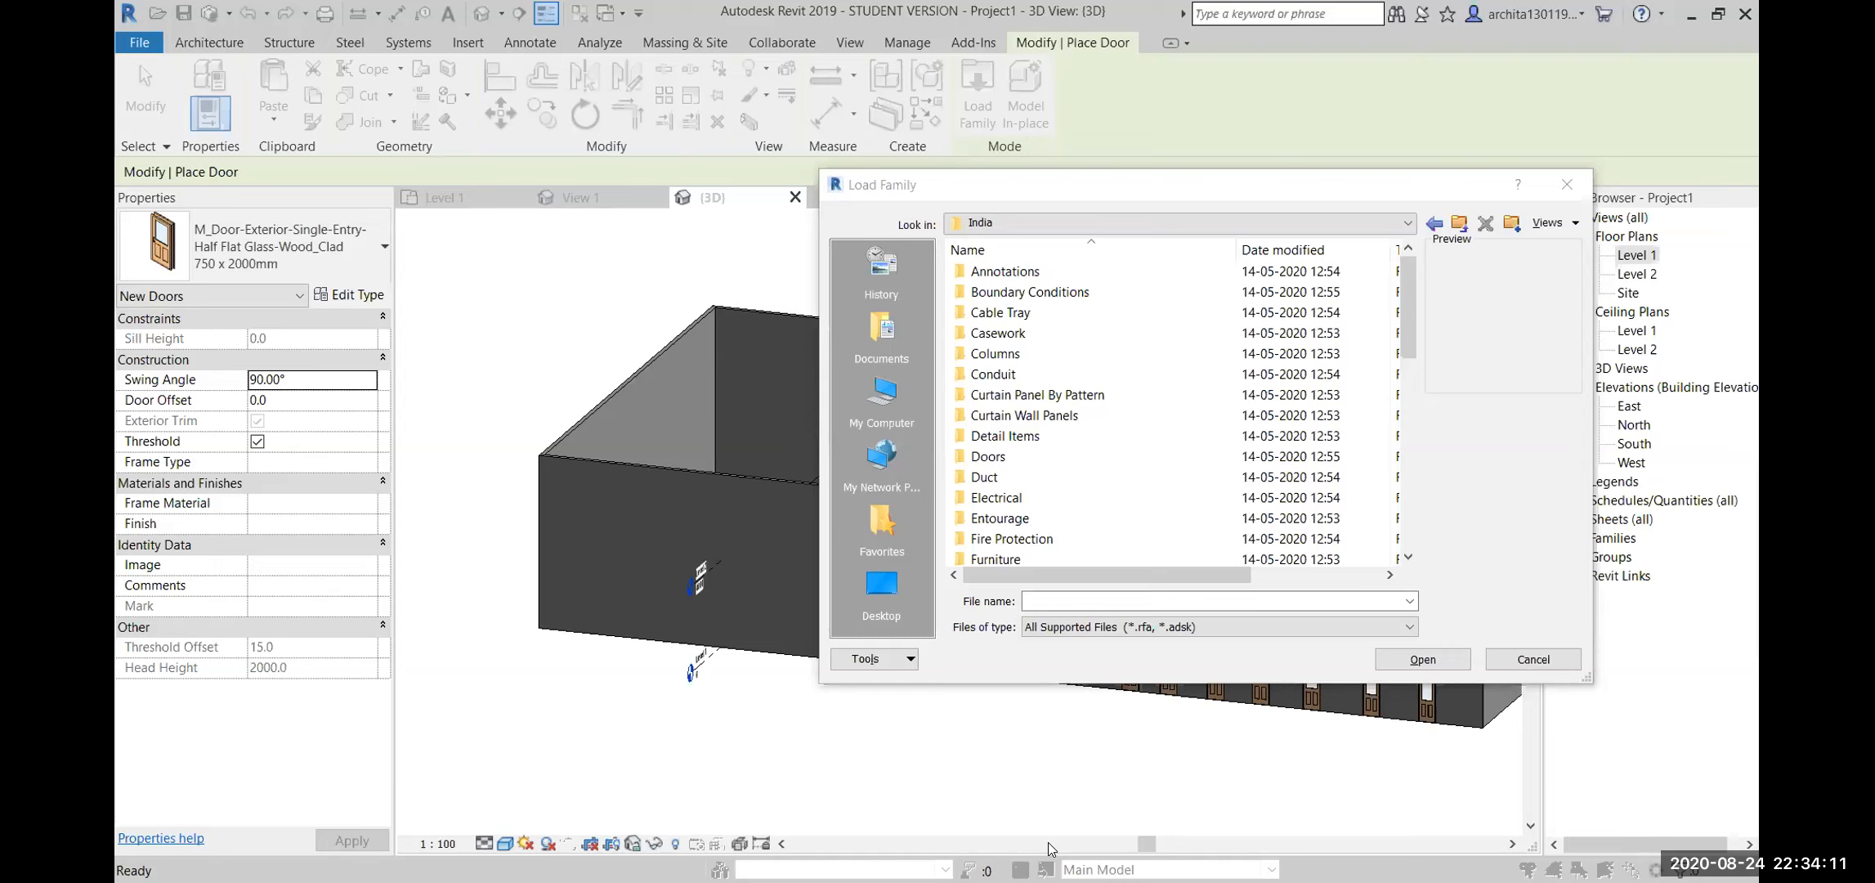
{"action": "left_click", "coordinate": [1046, 222]}
{"action": "left_click", "coordinate": [1090, 347]}
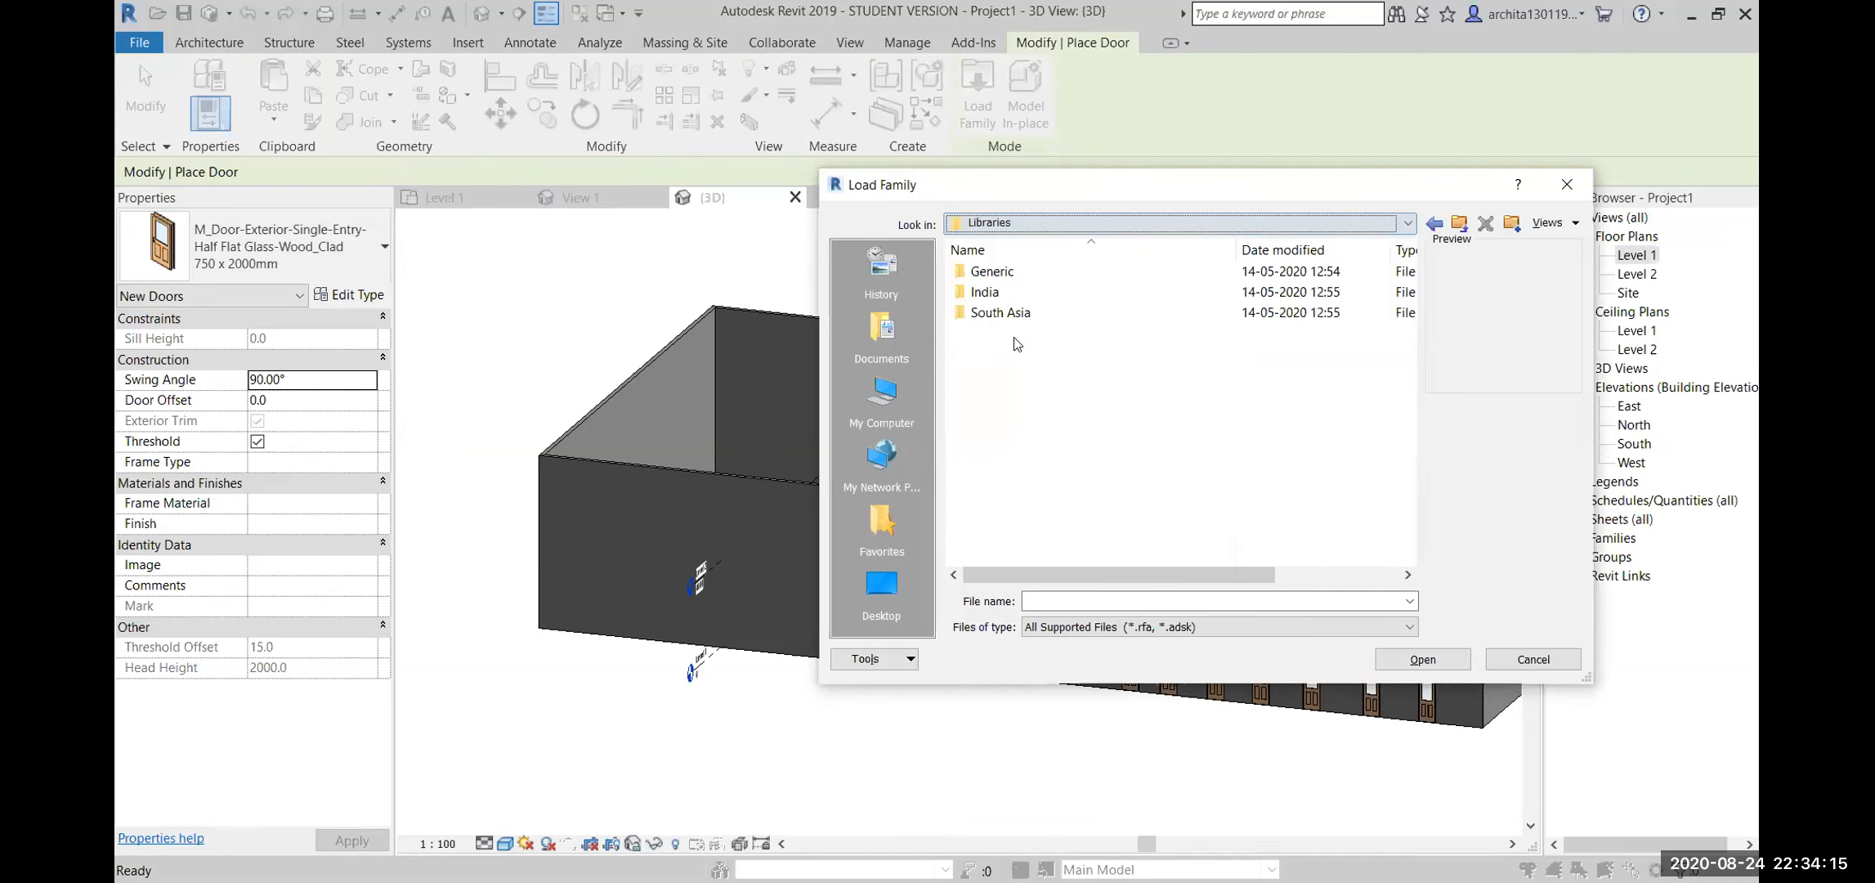
{"action": "left_click", "coordinate": [1005, 294]}
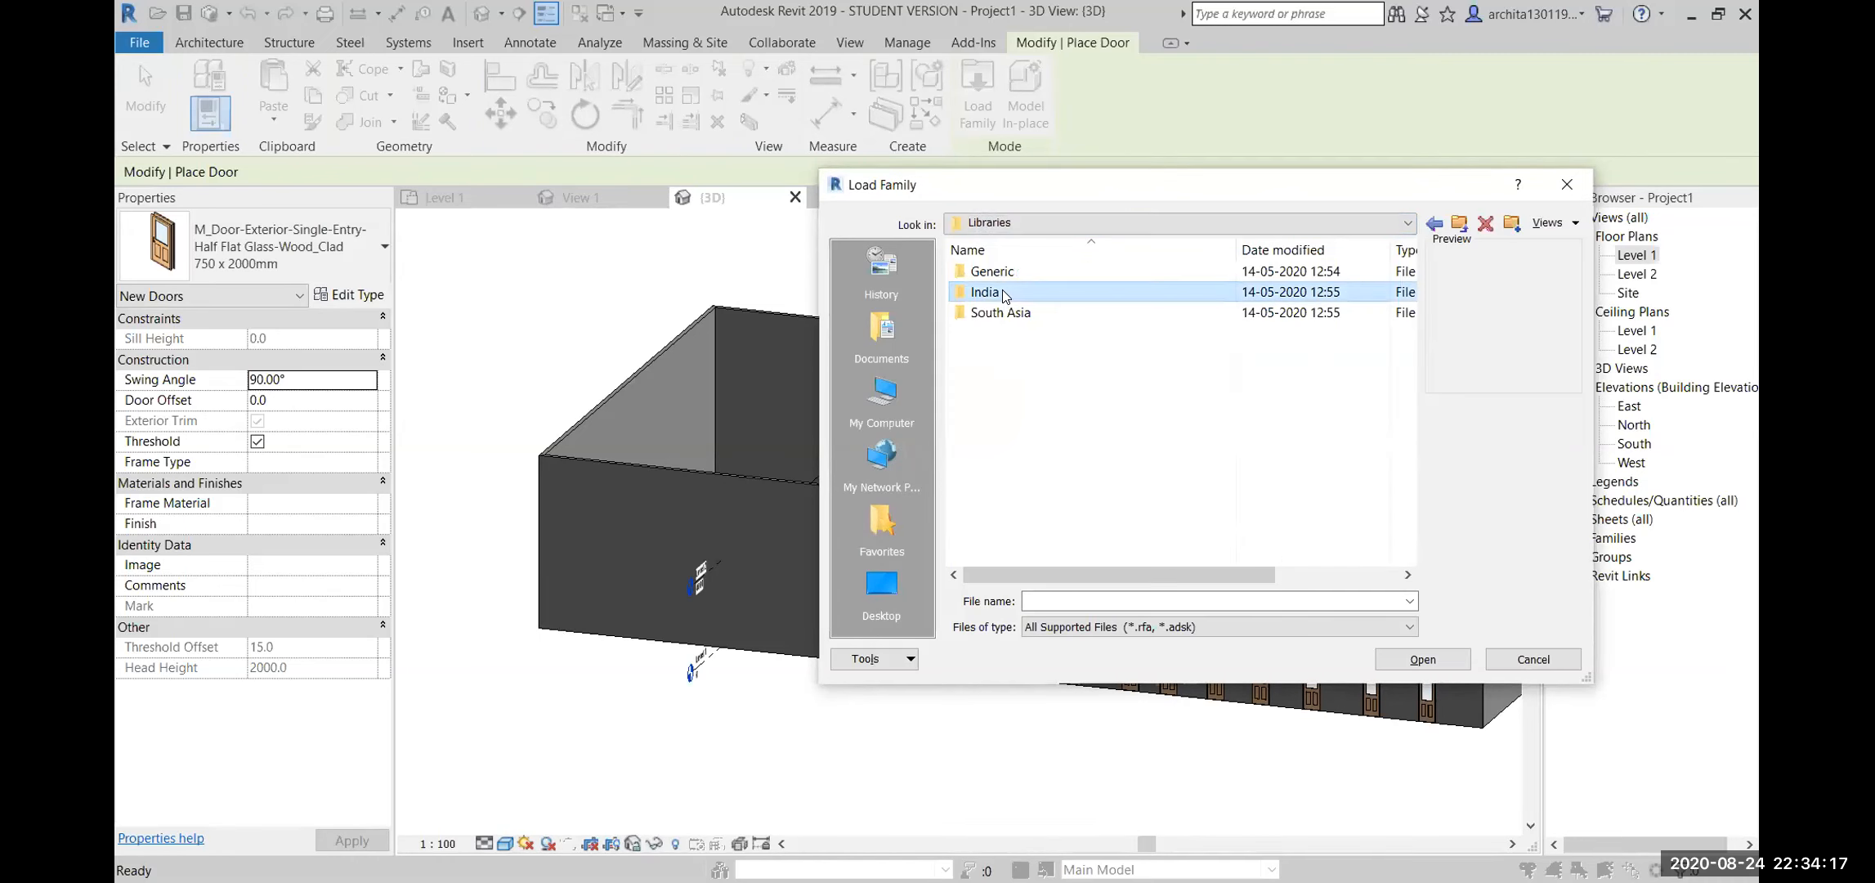
{"action": "double_click", "coordinate": [1005, 295]}
{"action": "scroll", "coordinate": [1075, 440], "scroll_direction": "down", "scroll_amount": 7}
{"action": "scroll", "coordinate": [1050, 532], "scroll_direction": "up", "scroll_amount": 7}
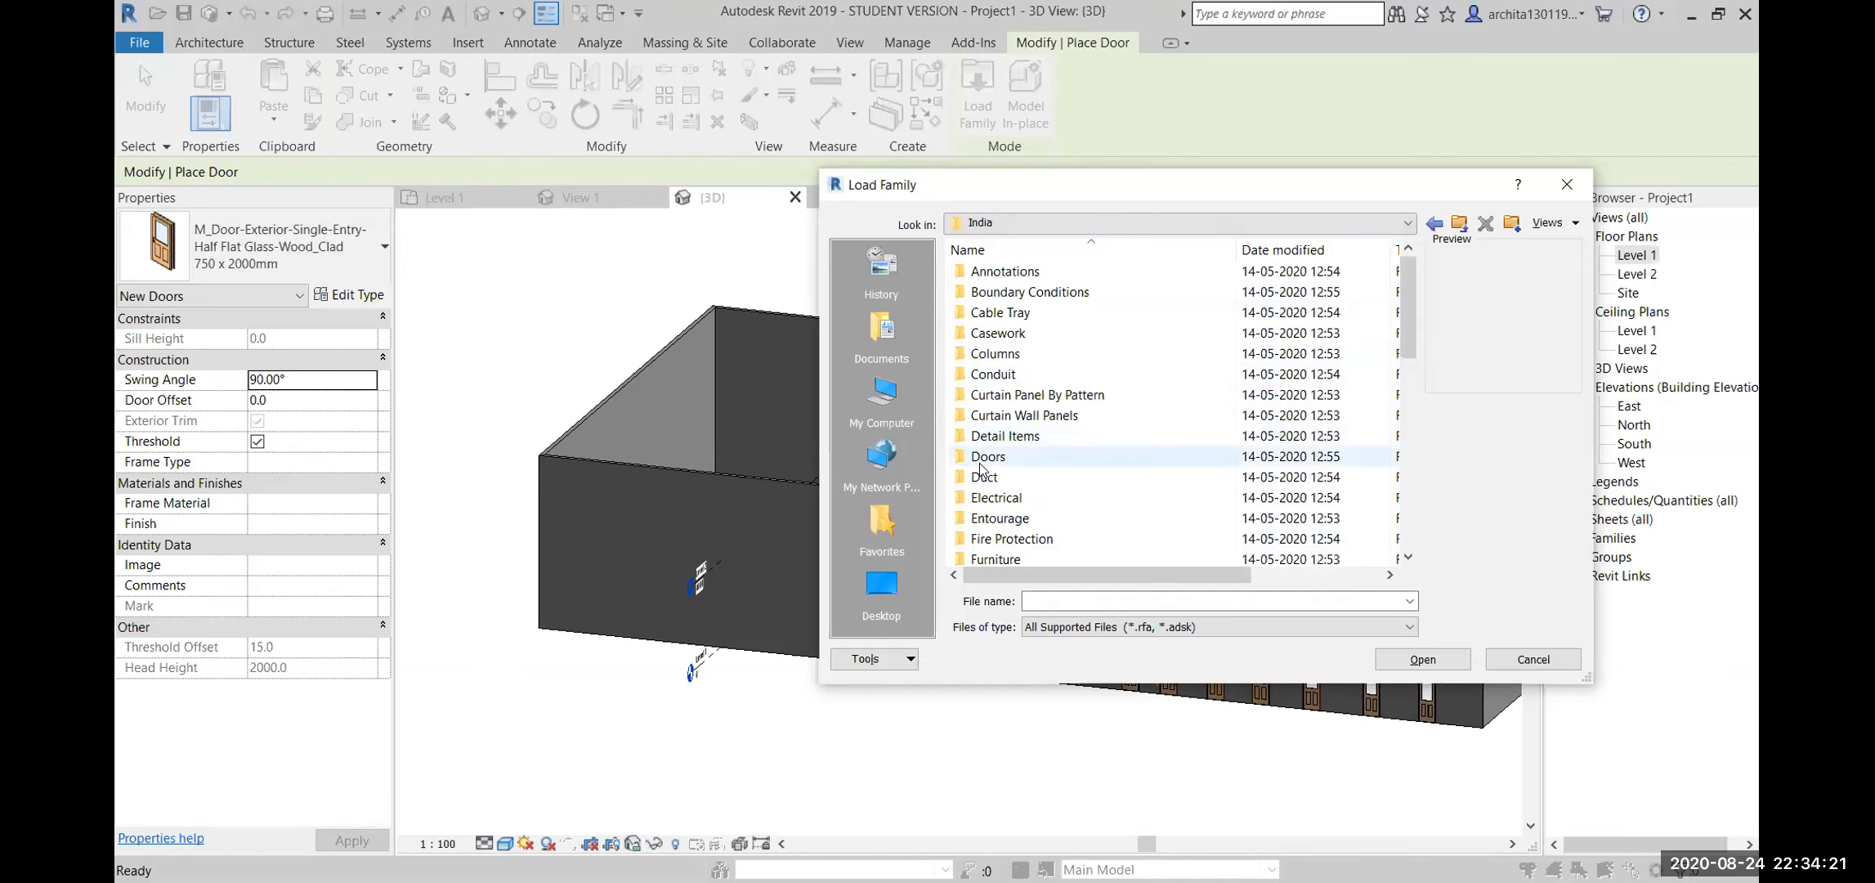
View the door families in the India library's Doors folder and close the loader without loading anything
{"action": "double_click", "coordinate": [985, 458]}
{"action": "scroll", "coordinate": [1079, 361], "scroll_direction": "down", "scroll_amount": 1}
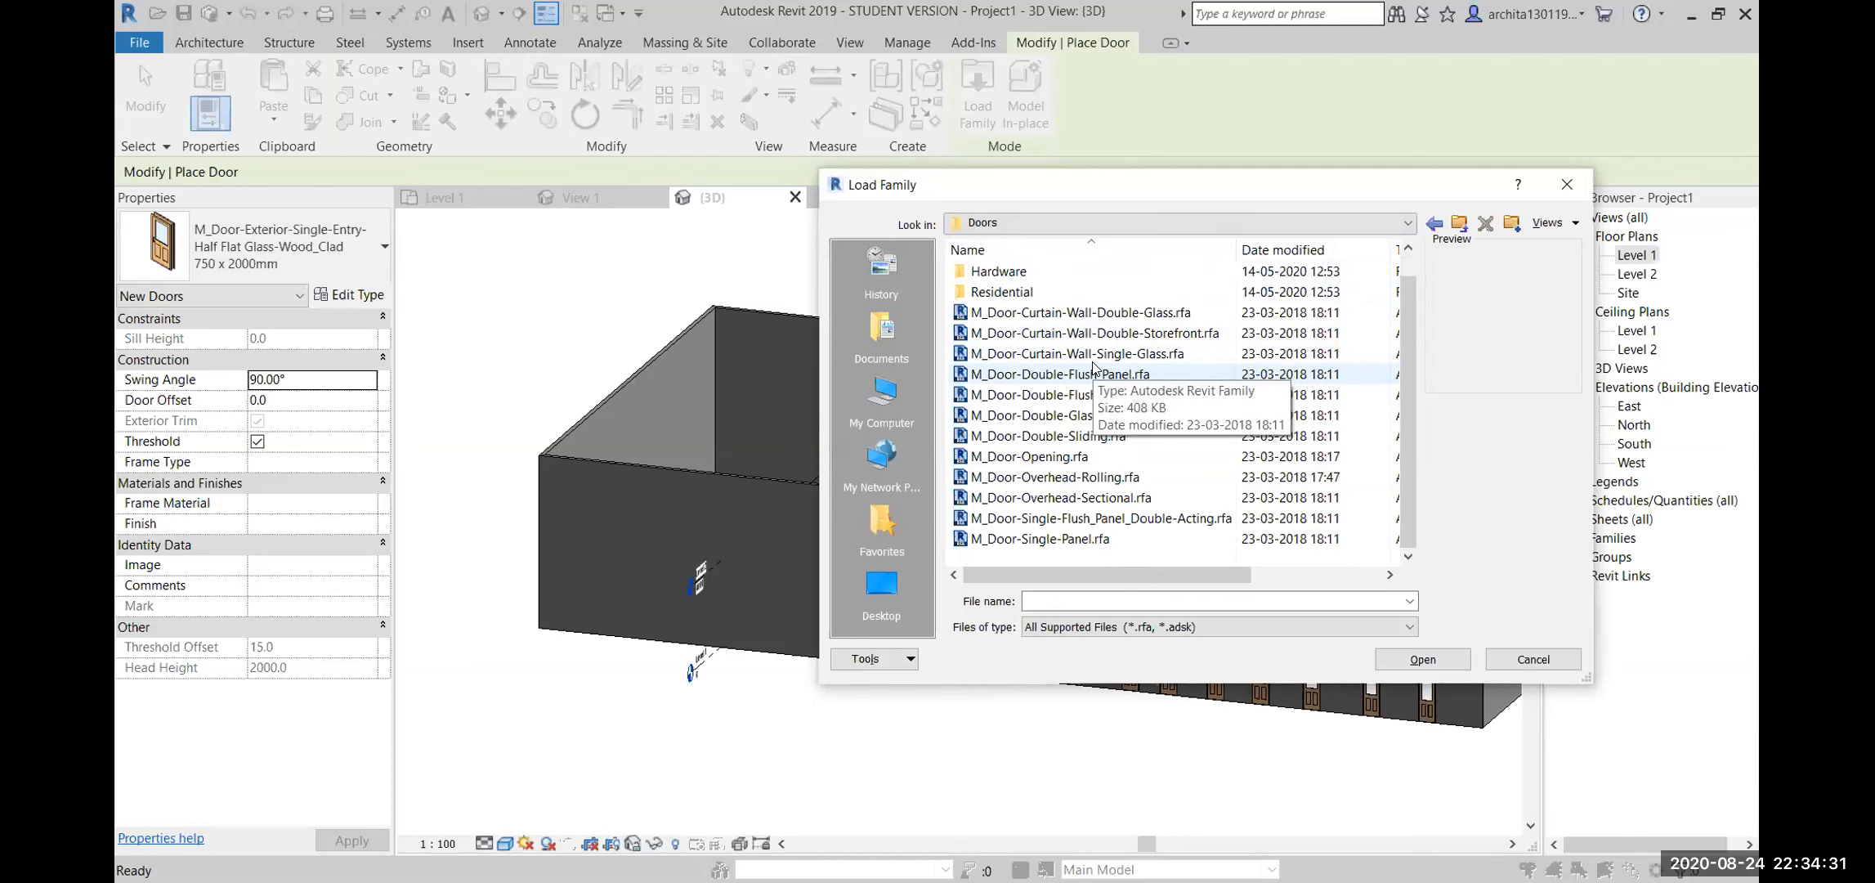
{"action": "left_click", "coordinate": [1565, 184]}
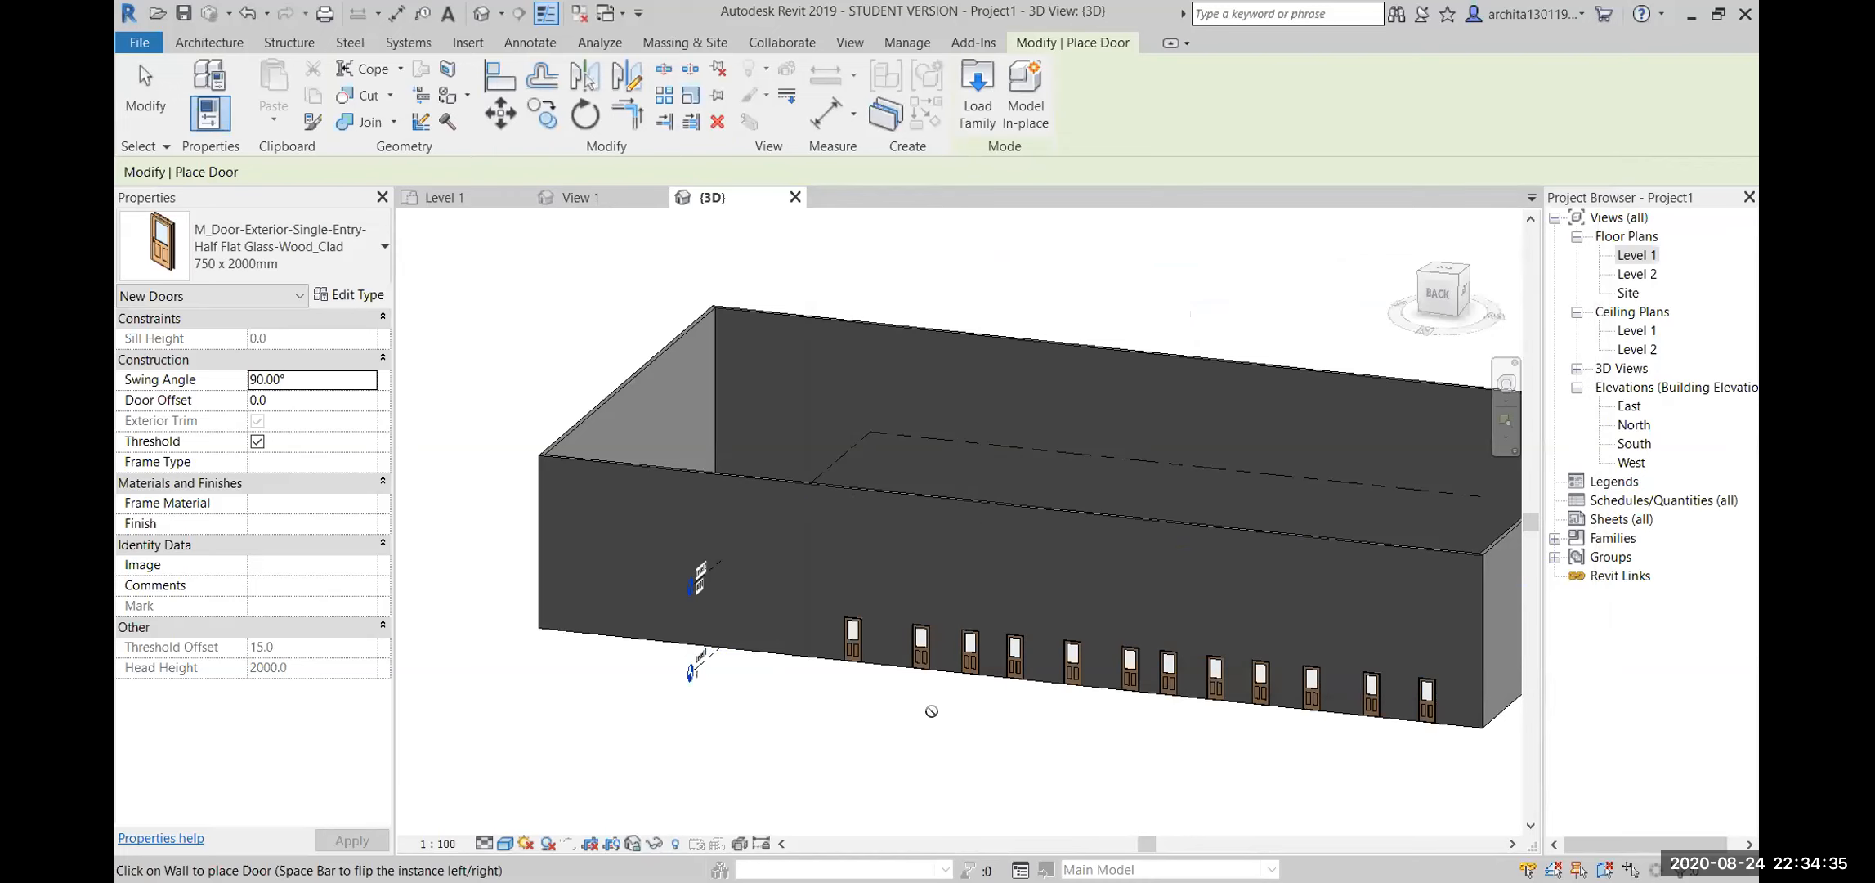
Place more 750 x 2000mm half flat glass doors along the empty end of the same wall and end door placement
{"action": "left_click", "coordinate": [759, 634]}
{"action": "left_click", "coordinate": [619, 618]}
{"action": "left_click", "coordinate": [577, 614]}
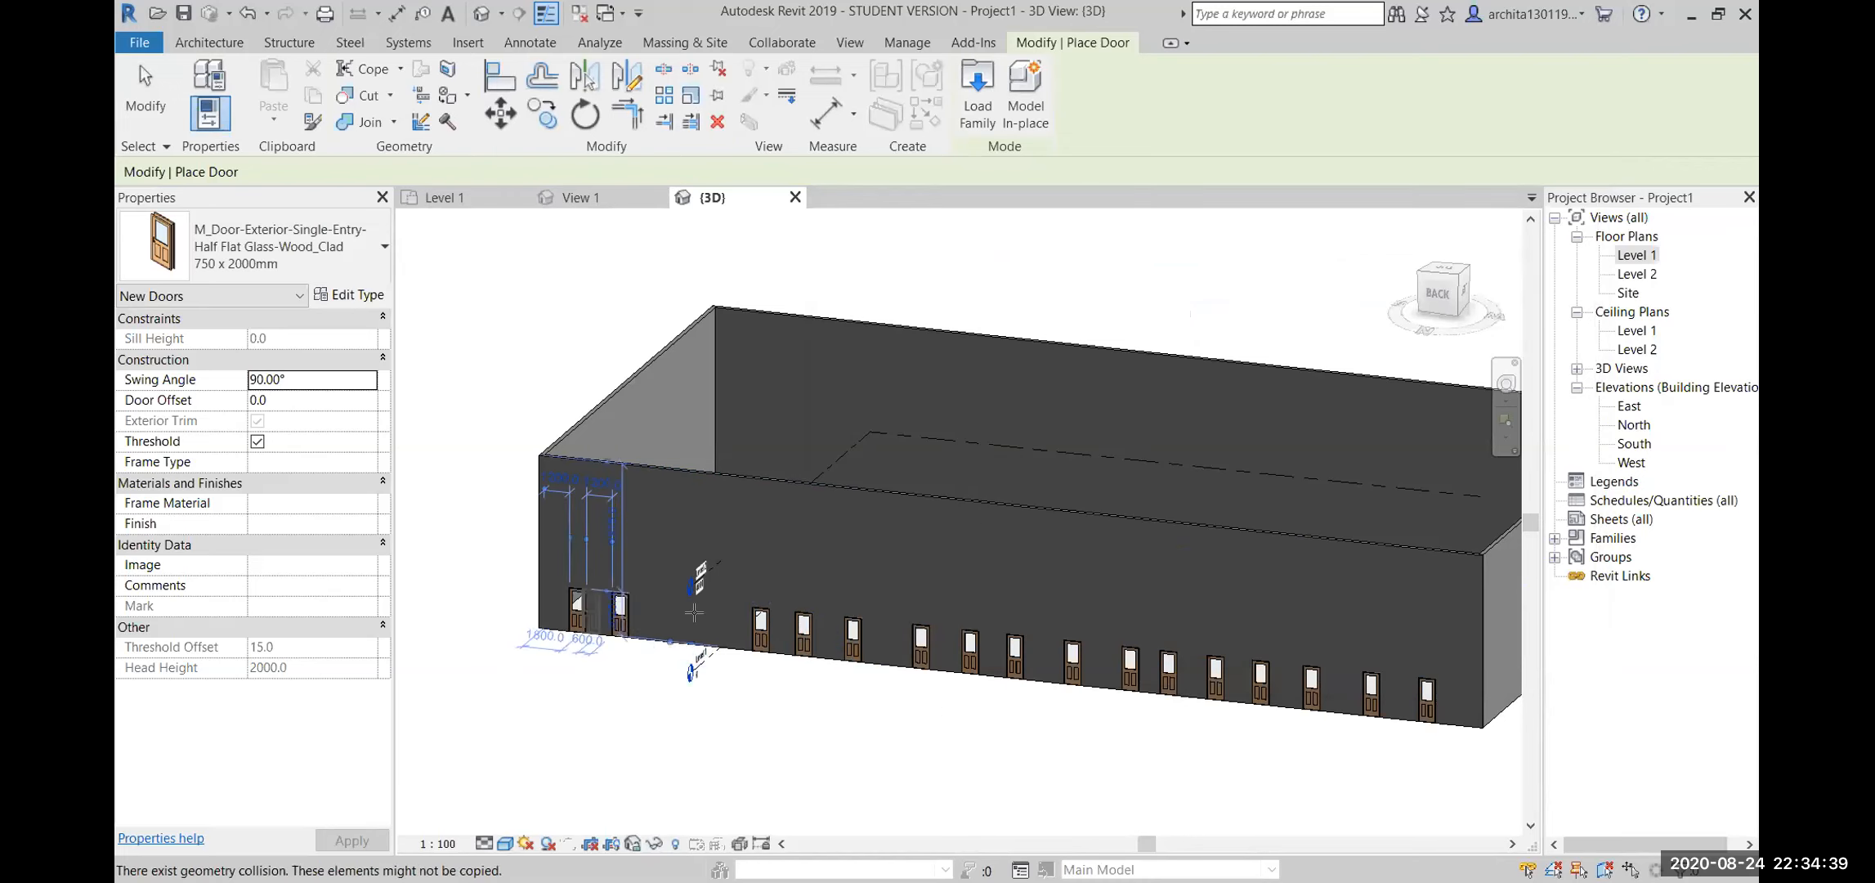
{"action": "left_click", "coordinate": [659, 619]}
{"action": "key", "text": "Escape"}
{"action": "key", "text": "Escape"}
{"action": "middle_click_drag", "start_coordinate": [743, 594], "coordinate": [1002, 580], "text": "shift"}
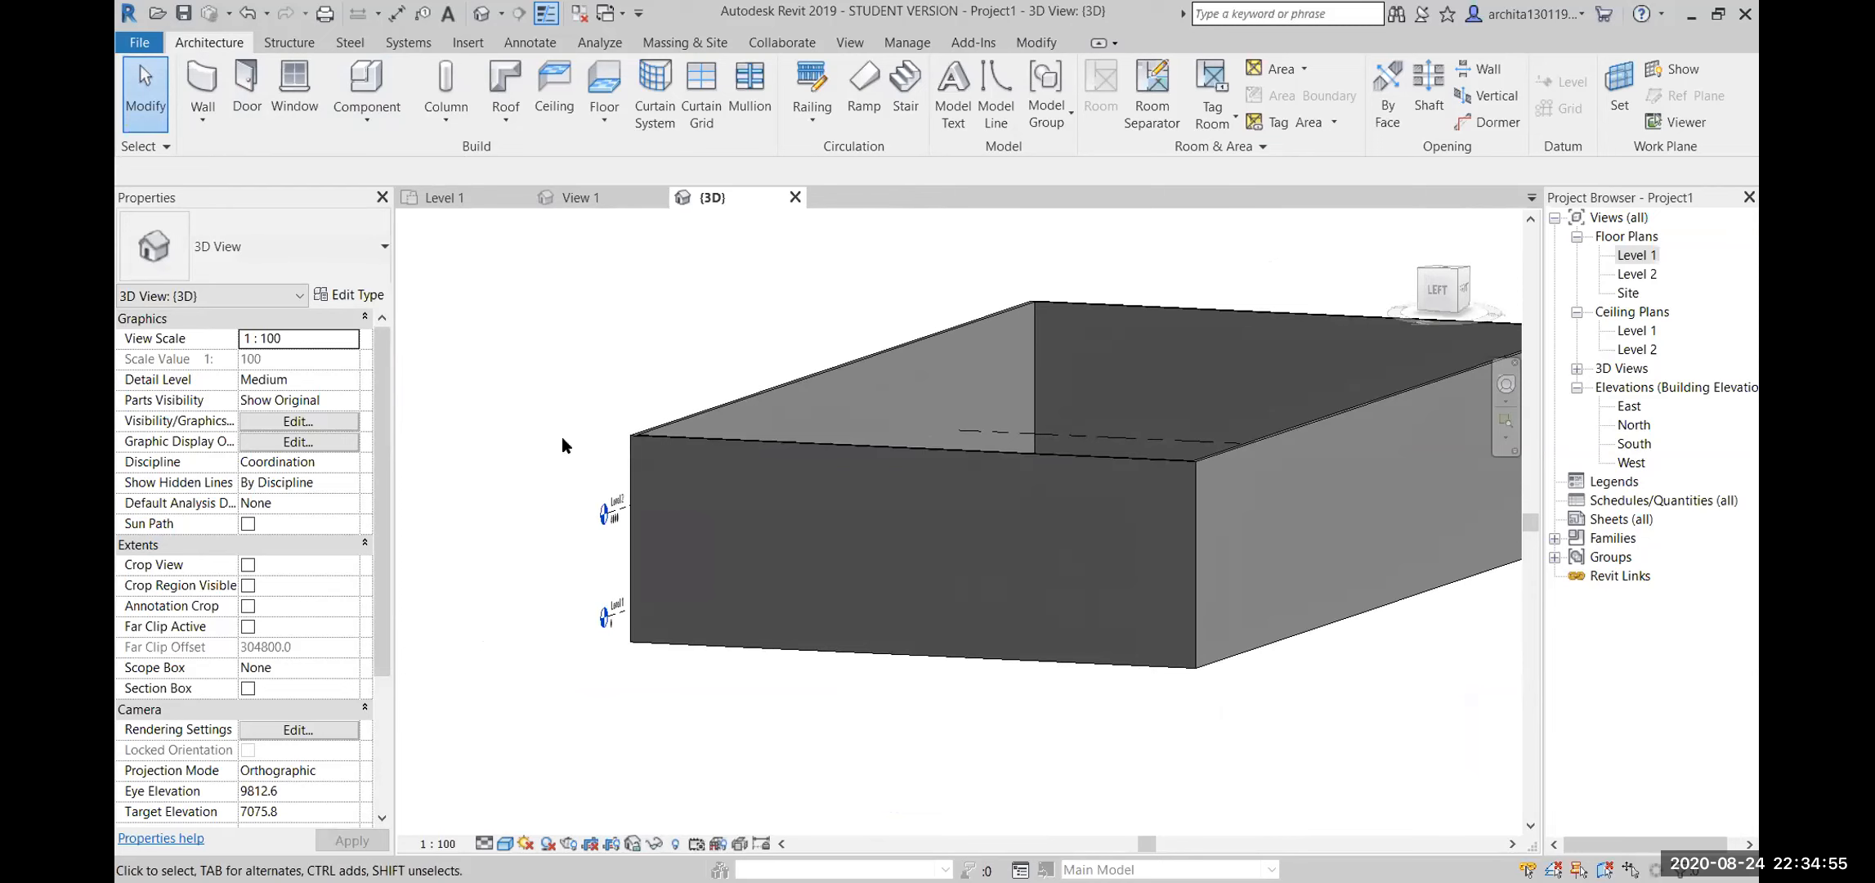
Place one M_Window-Casement-Double window of type 1400 x 1800mm on the long front wall and end window placement
{"action": "left_click", "coordinate": [296, 79]}
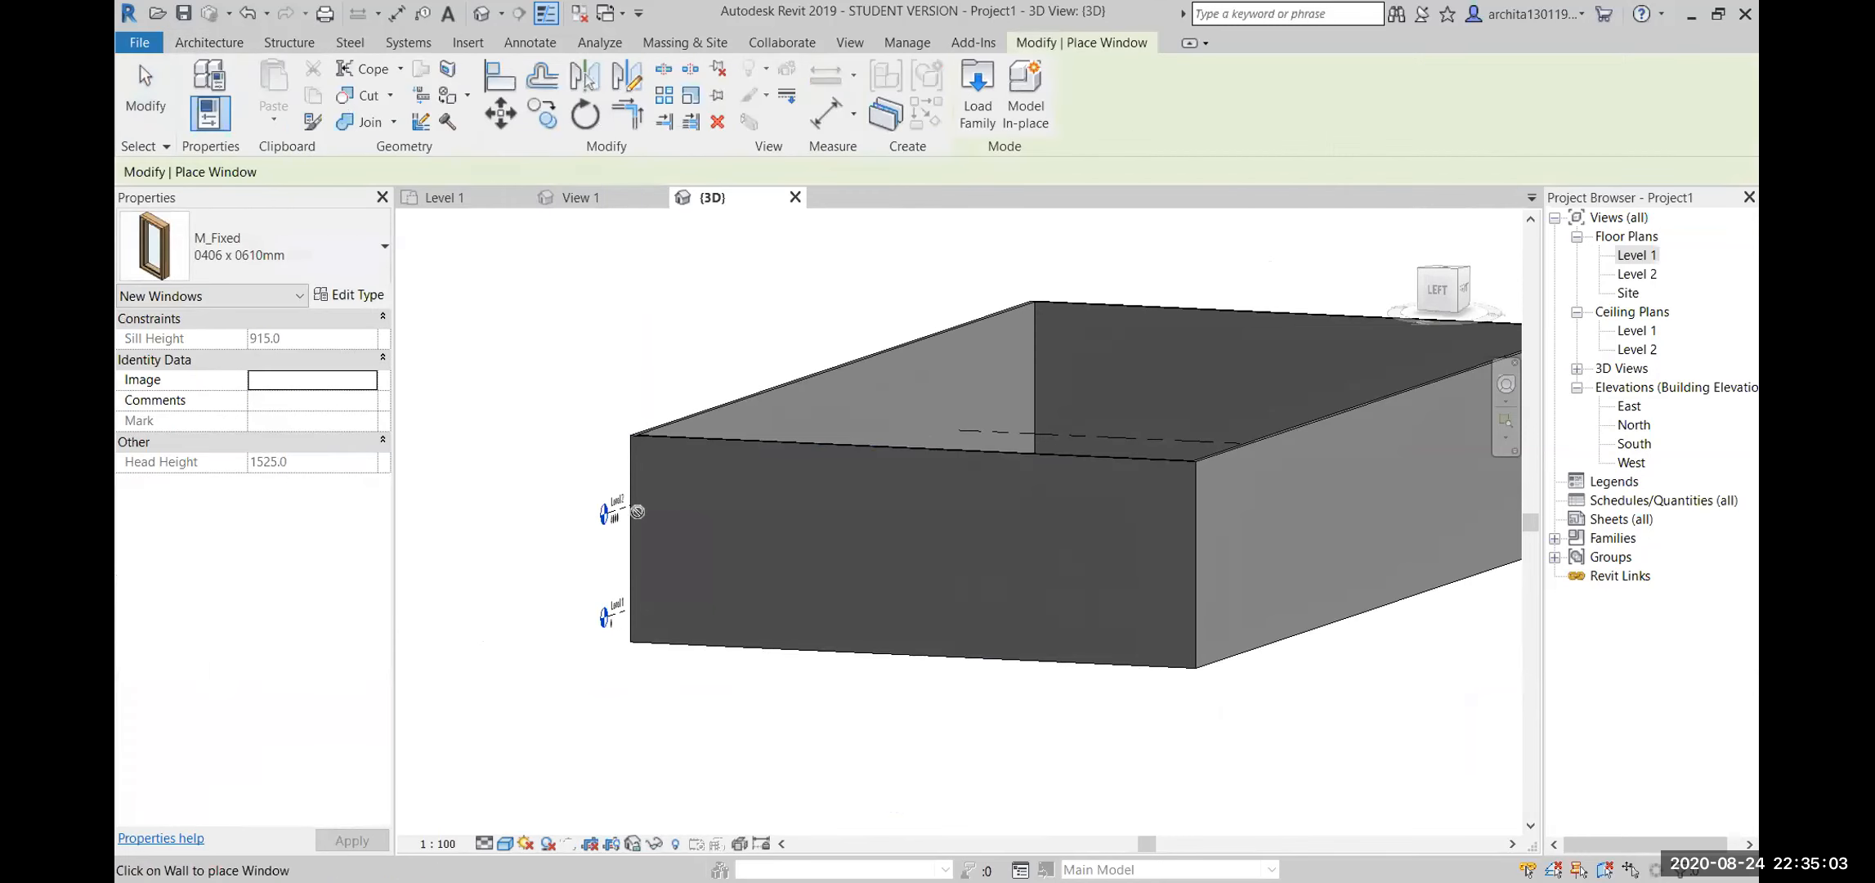
{"action": "left_click", "coordinate": [318, 264]}
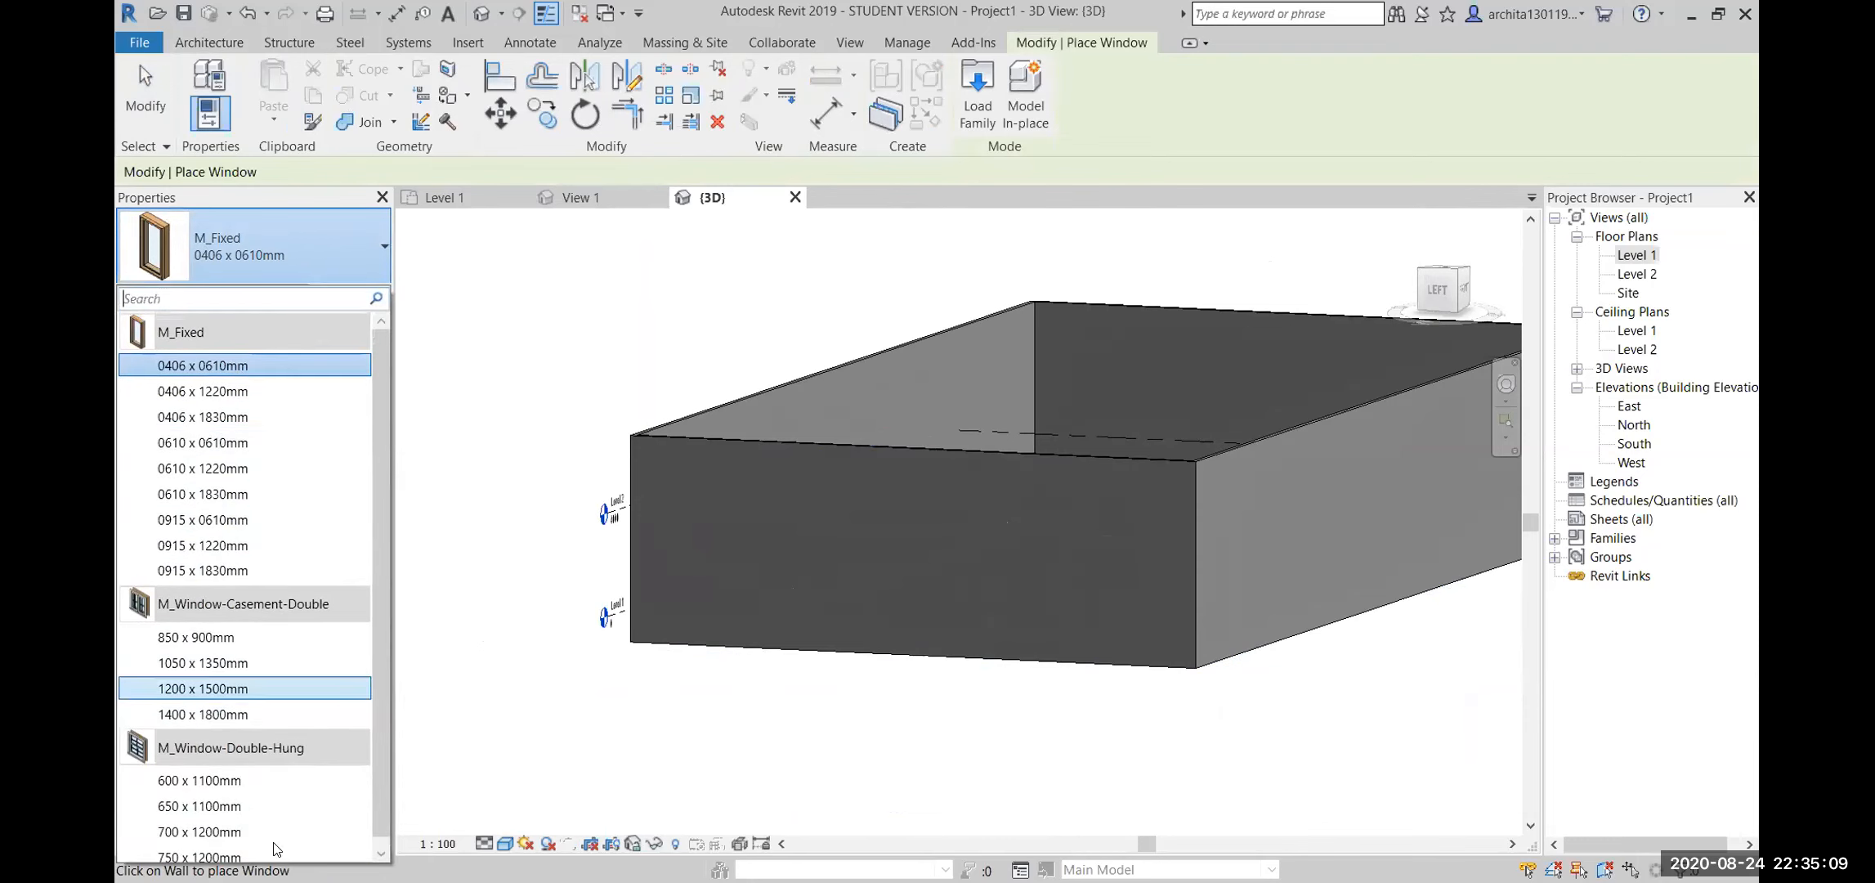
{"action": "left_click", "coordinate": [234, 705]}
{"action": "scroll", "coordinate": [1076, 470], "scroll_direction": "up", "scroll_amount": 2}
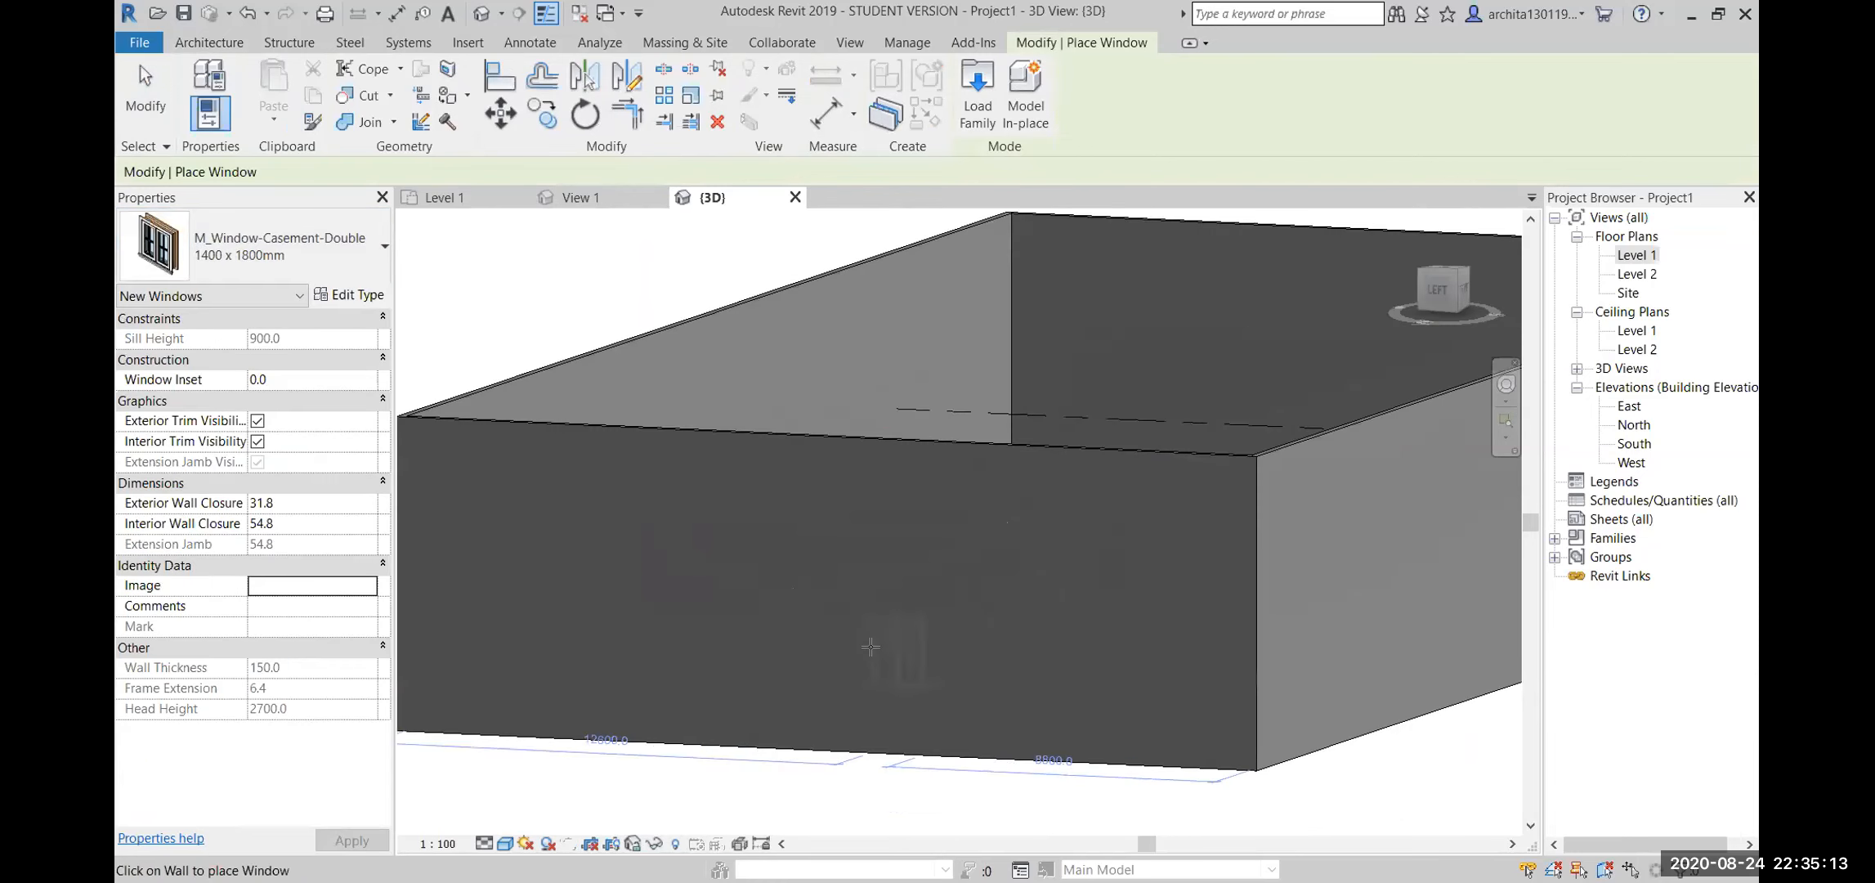
{"action": "scroll", "coordinate": [891, 652], "scroll_direction": "down", "scroll_amount": 2}
{"action": "middle_click_drag", "start_coordinate": [1209, 666], "coordinate": [1053, 670], "text": "shift"}
{"action": "left_click", "coordinate": [1132, 600]}
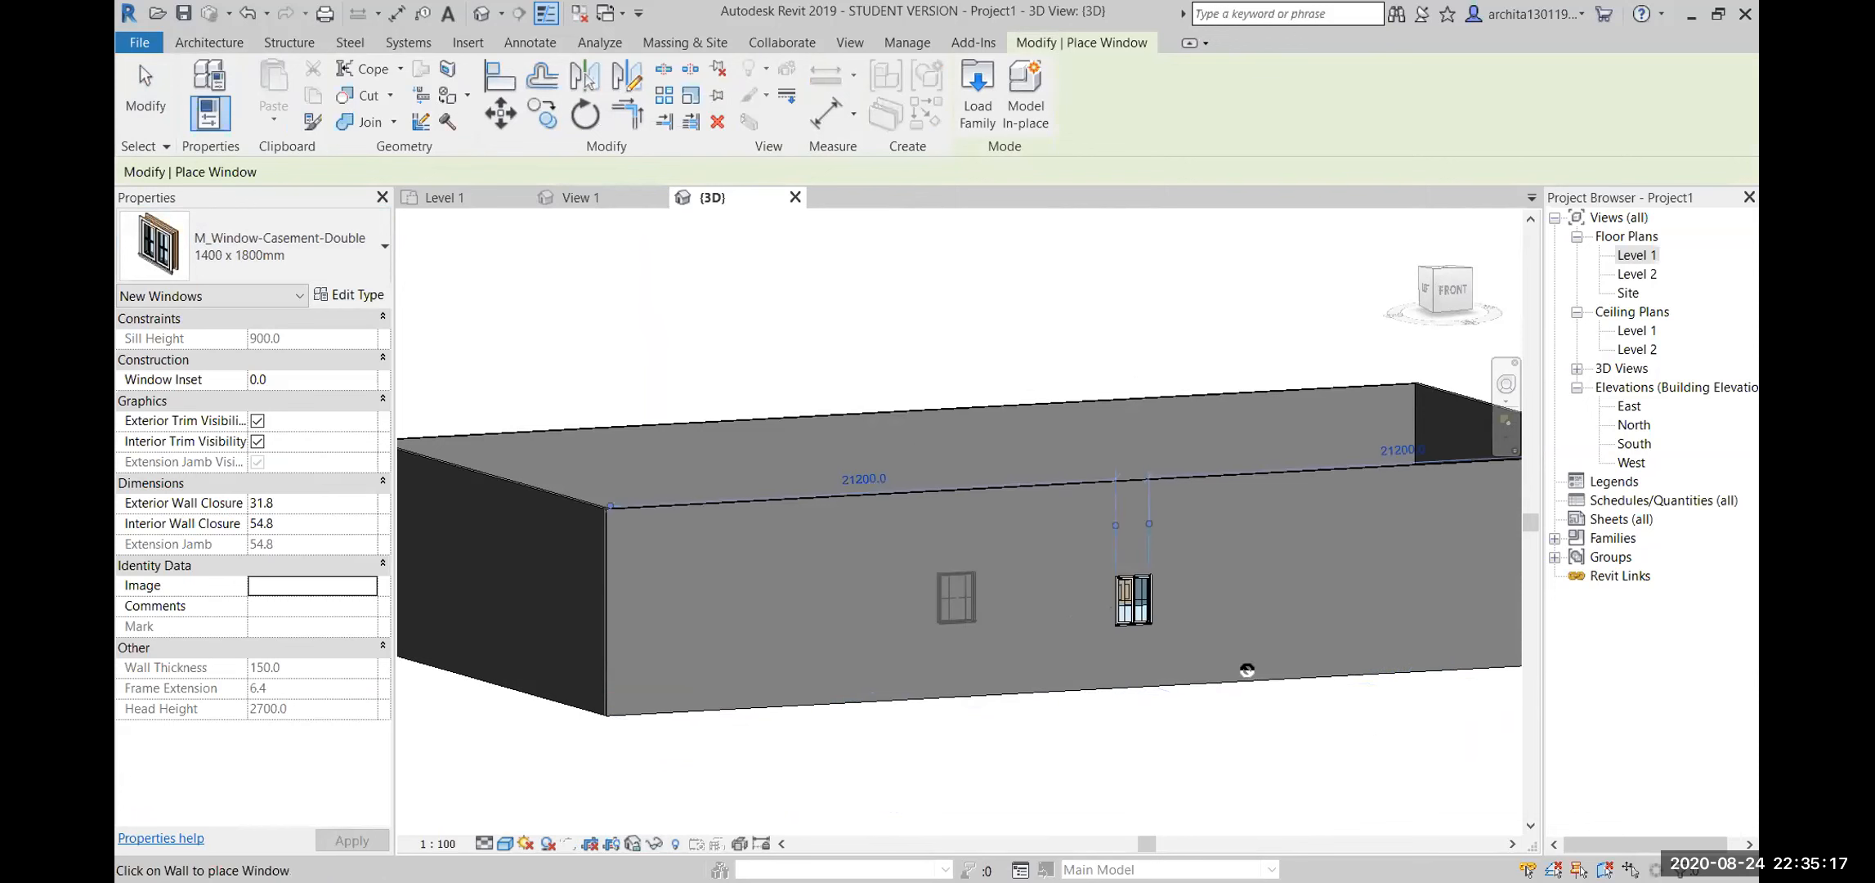
{"action": "key", "text": "Escape"}
Set the sill height of the casement window on the front wall to 1200 mm
{"action": "middle_click_drag", "start_coordinate": [1208, 710], "coordinate": [1001, 639], "text": "shift"}
{"action": "scroll", "coordinate": [1082, 522], "scroll_direction": "up", "scroll_amount": 2}
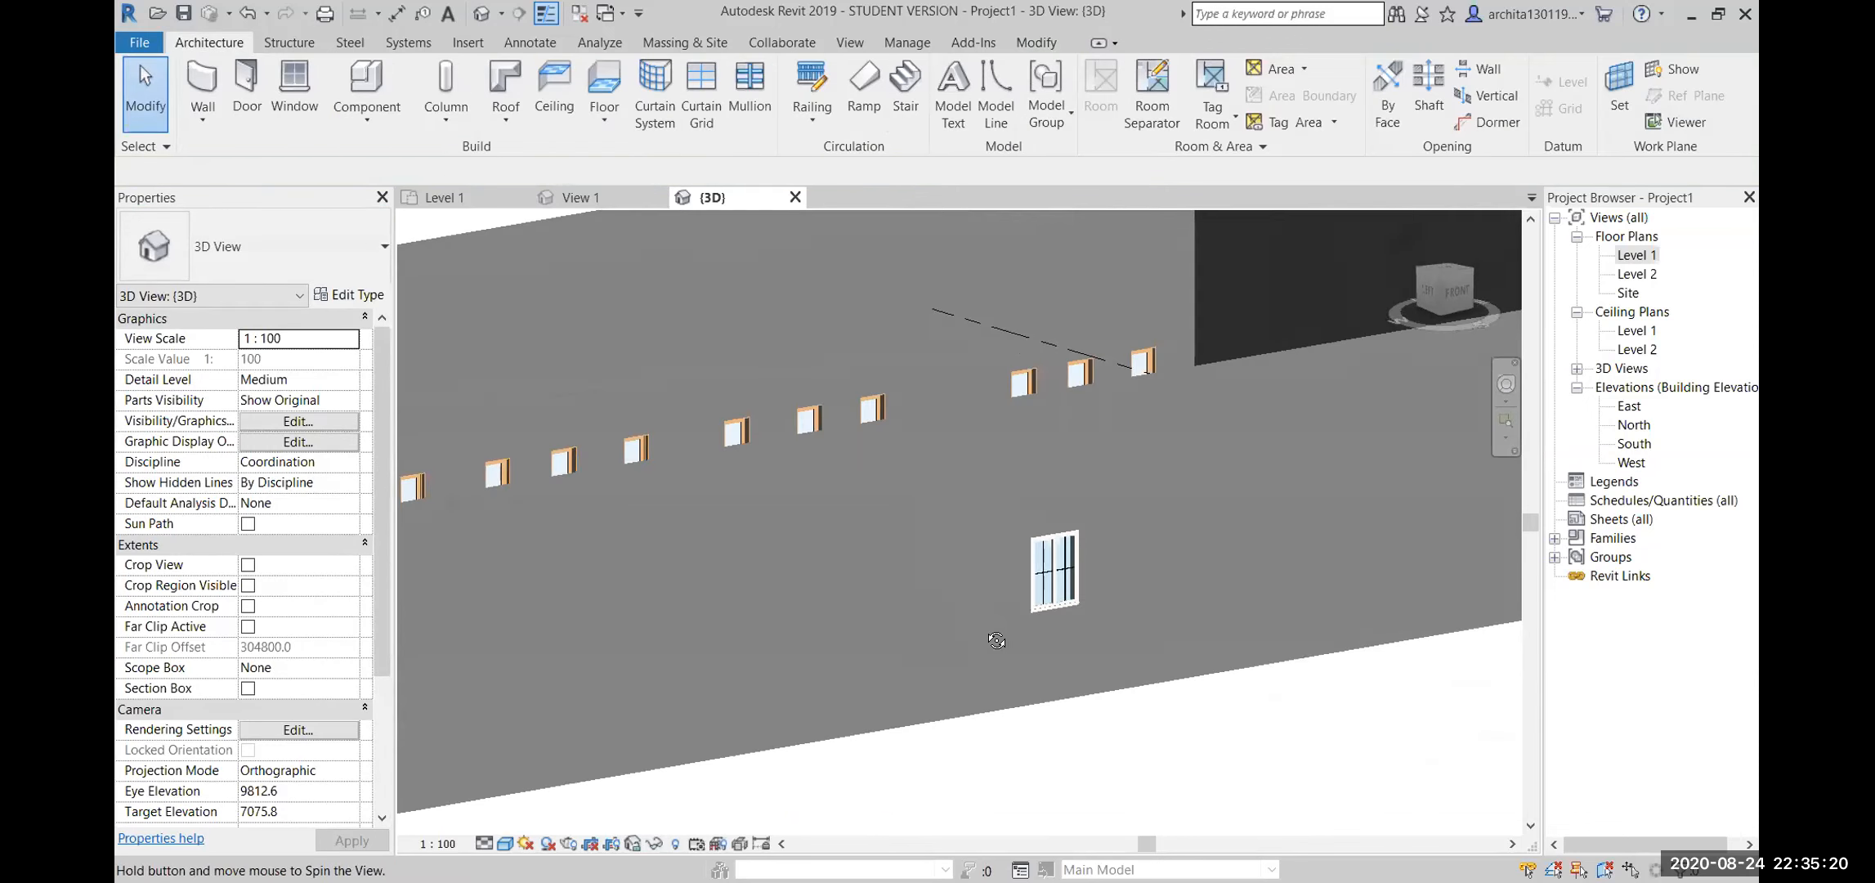
{"action": "left_click", "coordinate": [1067, 589]}
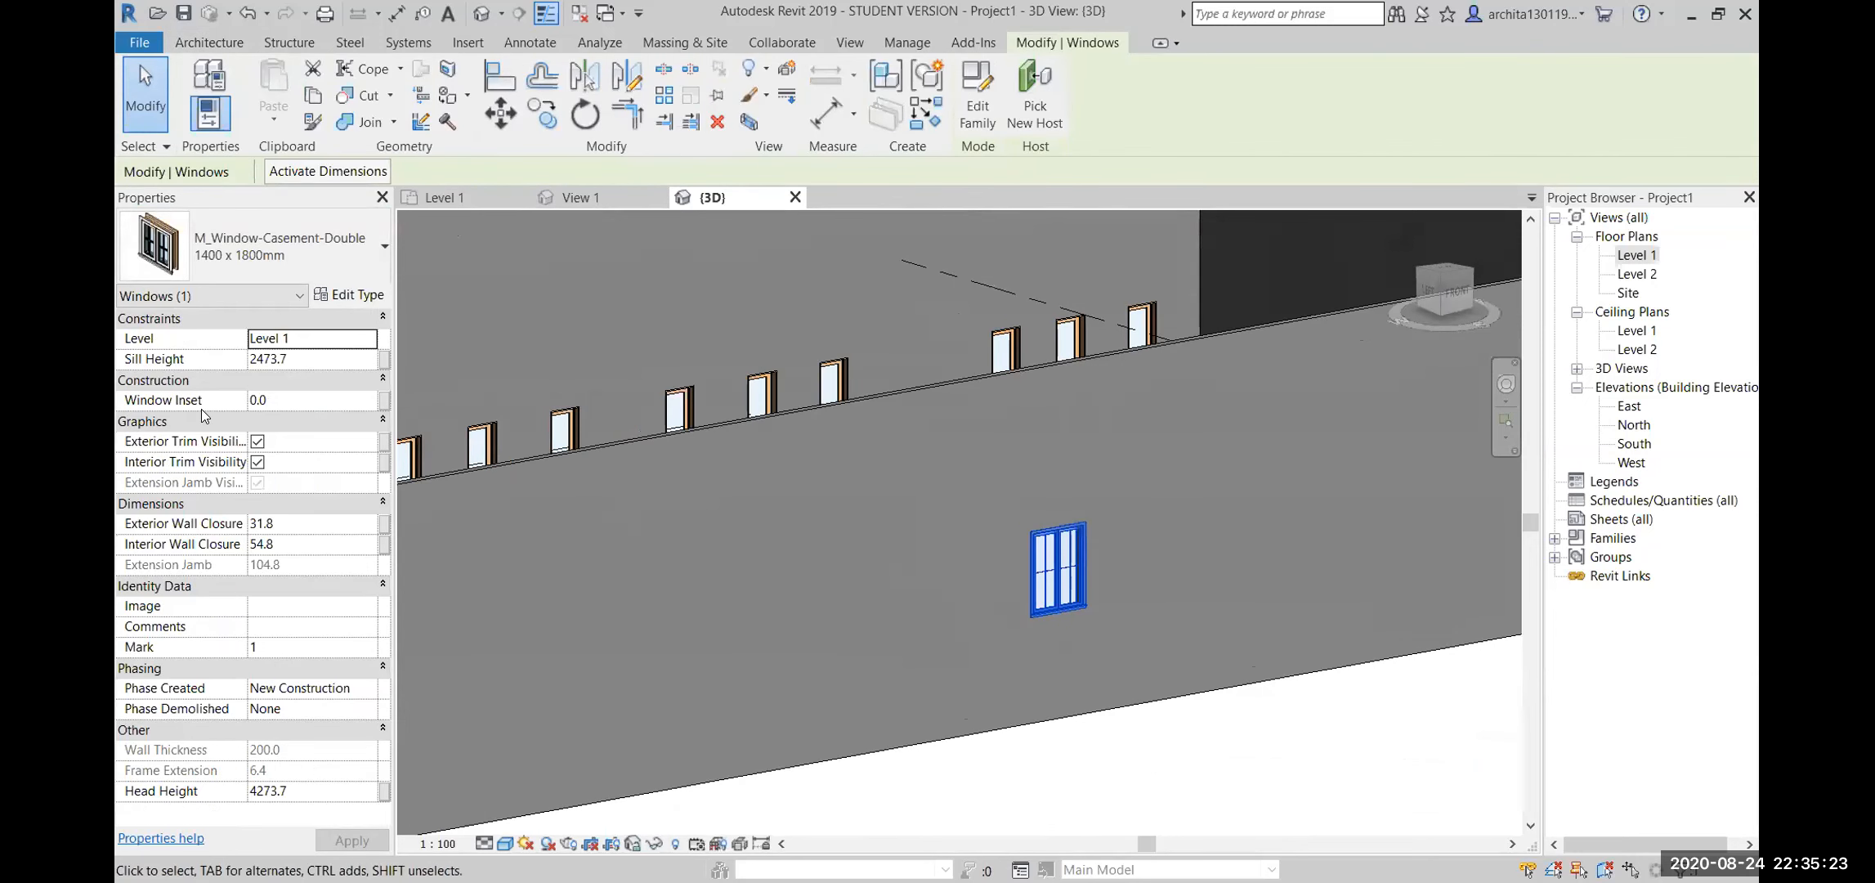
{"action": "left_click", "coordinate": [181, 364]}
{"action": "type", "text": "2"}
{"action": "key", "text": "BackSpace"}
{"action": "type", "text": "120"}
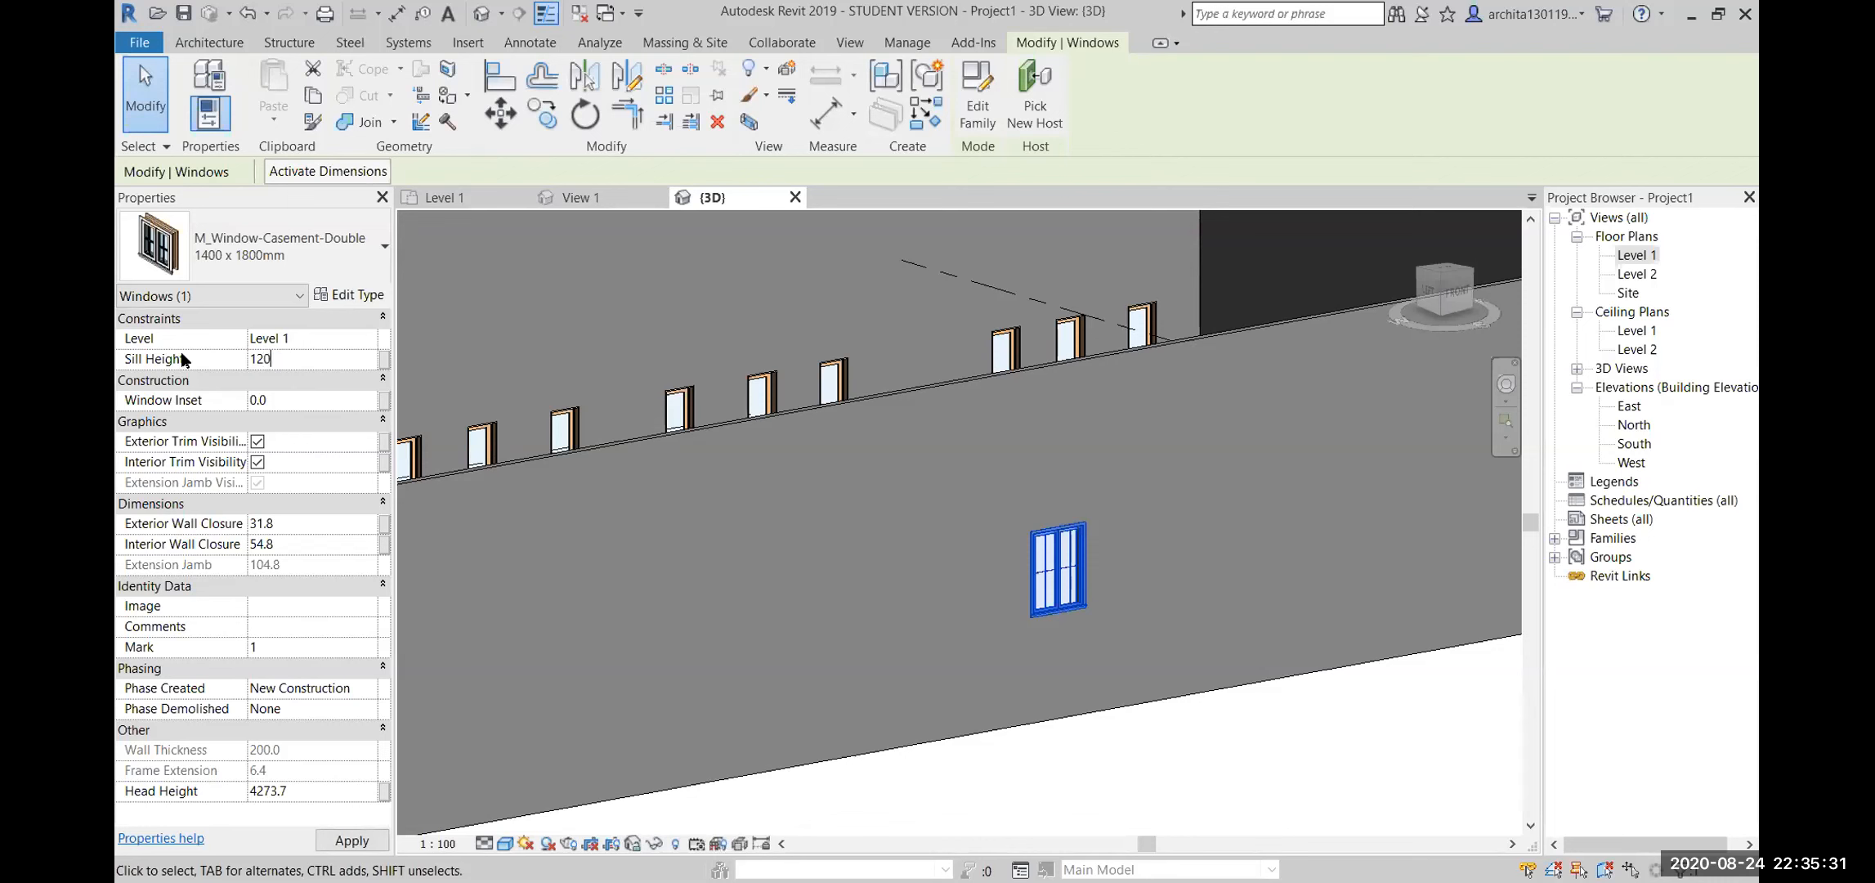
{"action": "left_click", "coordinate": [1181, 778]}
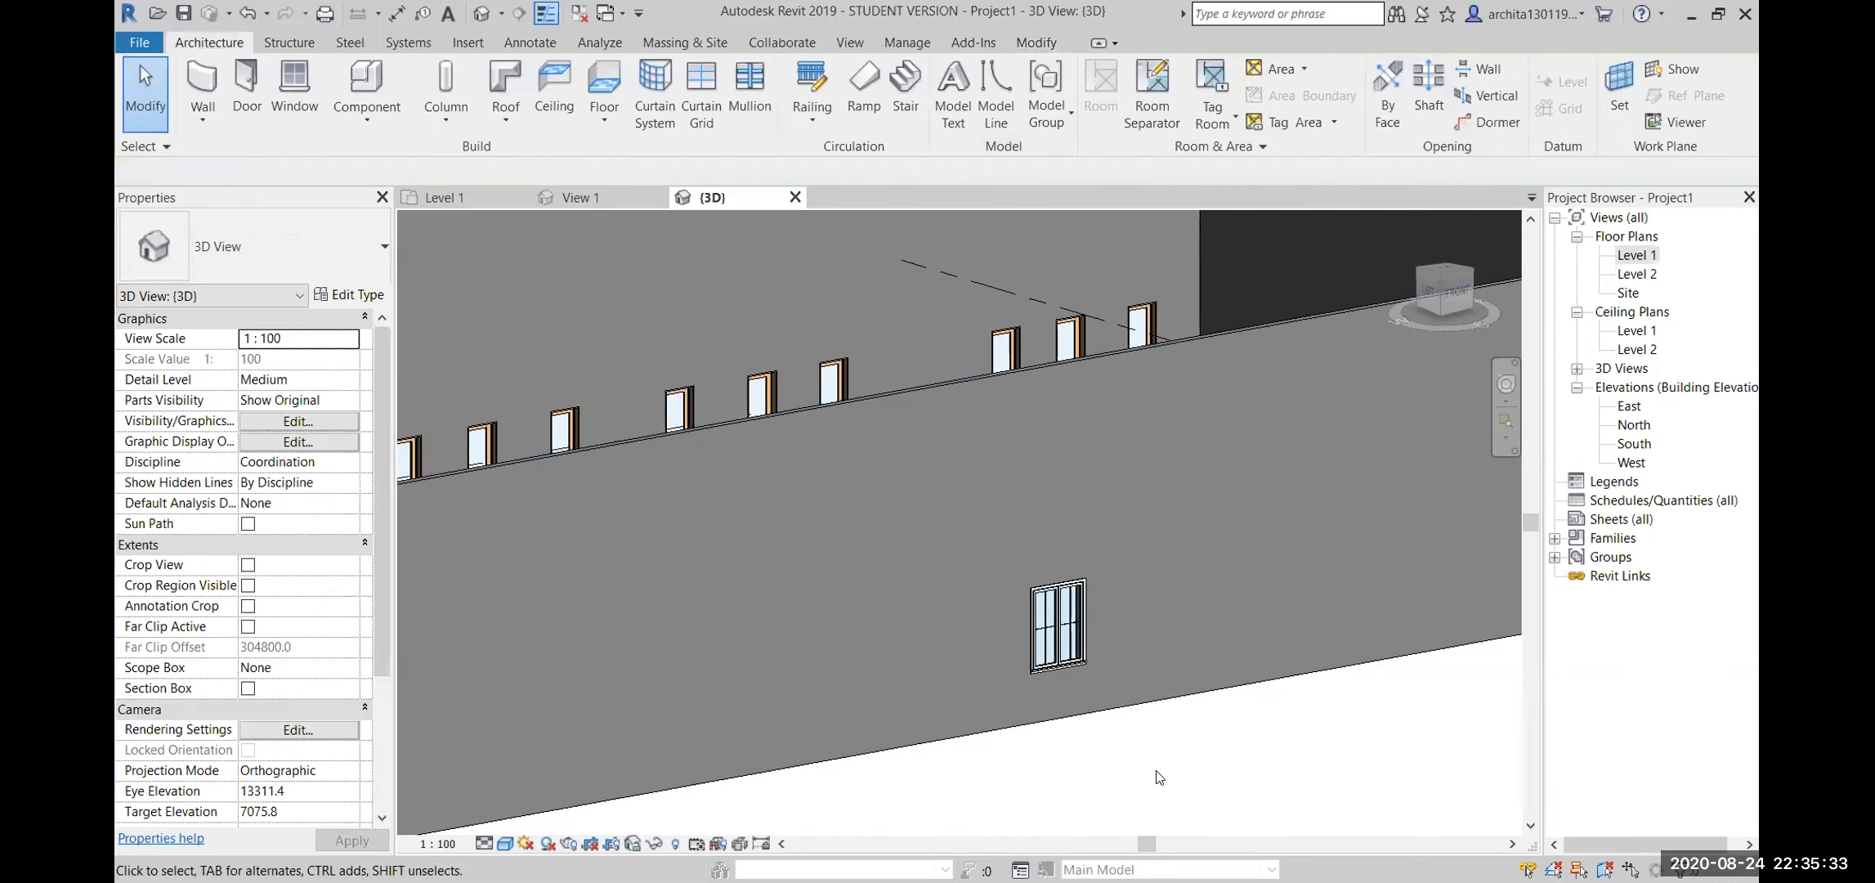
Review the casement window's type properties, including its construction, materials, dimensions and identity data, and close them without changes
{"action": "scroll", "coordinate": [774, 474], "scroll_direction": "down", "scroll_amount": 2}
{"action": "left_click", "coordinate": [784, 609]}
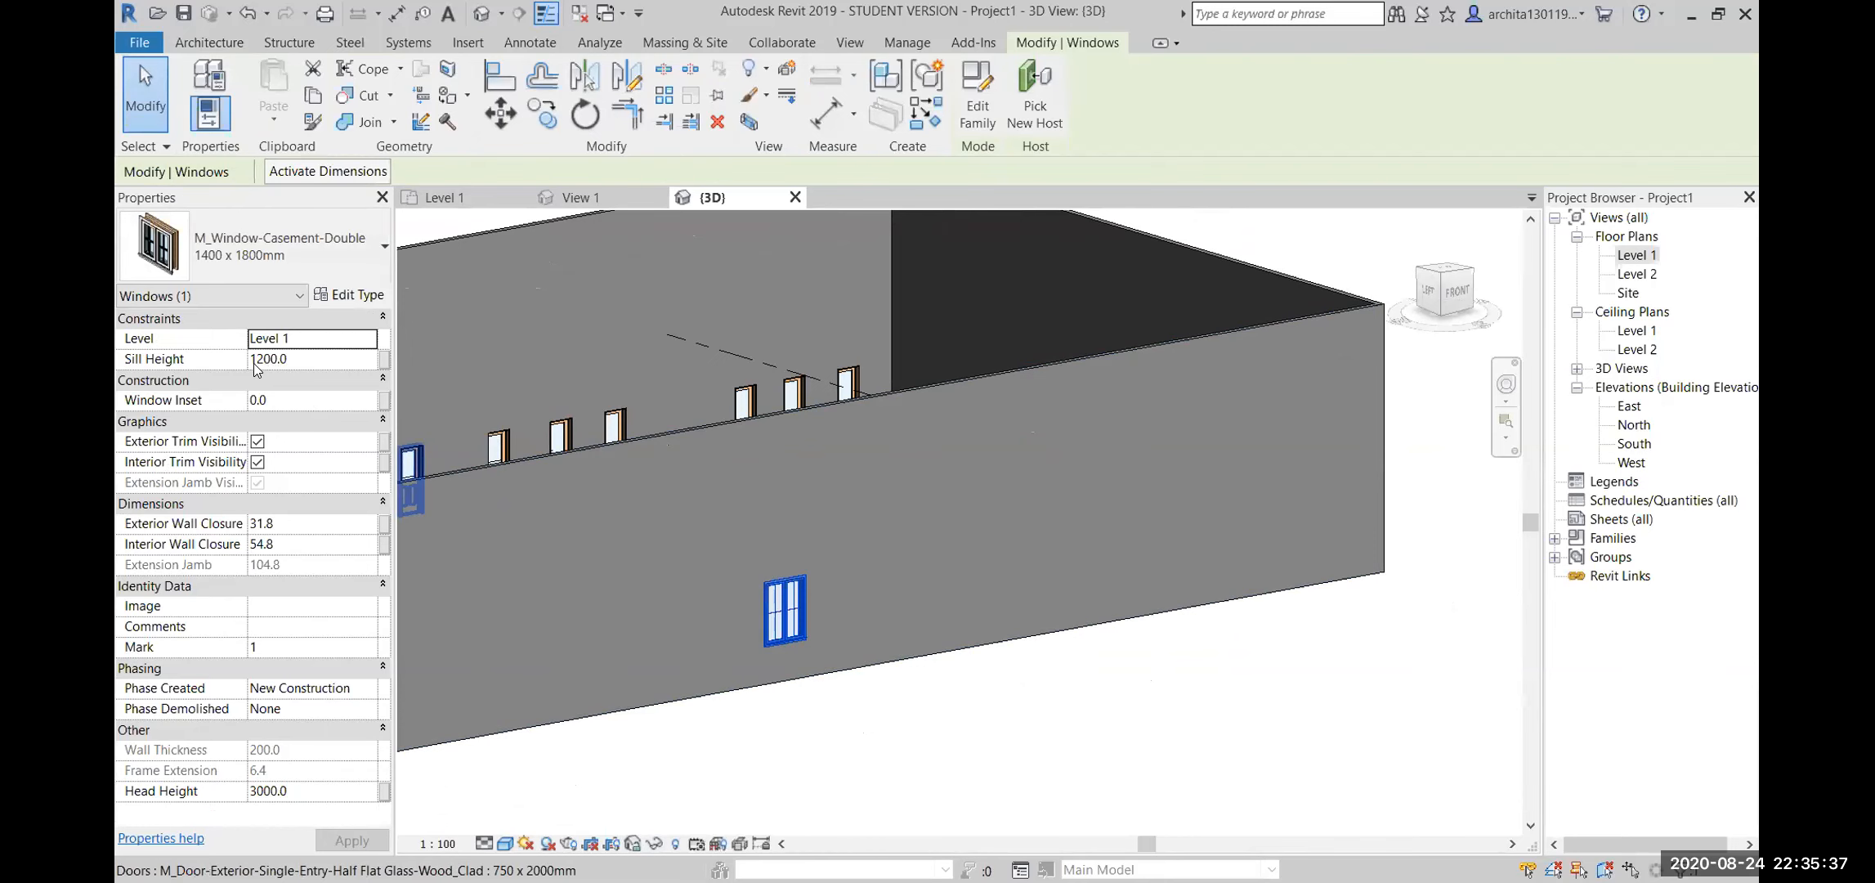
{"action": "left_click", "coordinate": [349, 294]}
{"action": "scroll", "coordinate": [897, 548], "scroll_direction": "down", "scroll_amount": 2}
{"action": "scroll", "coordinate": [897, 548], "scroll_direction": "down", "scroll_amount": 2}
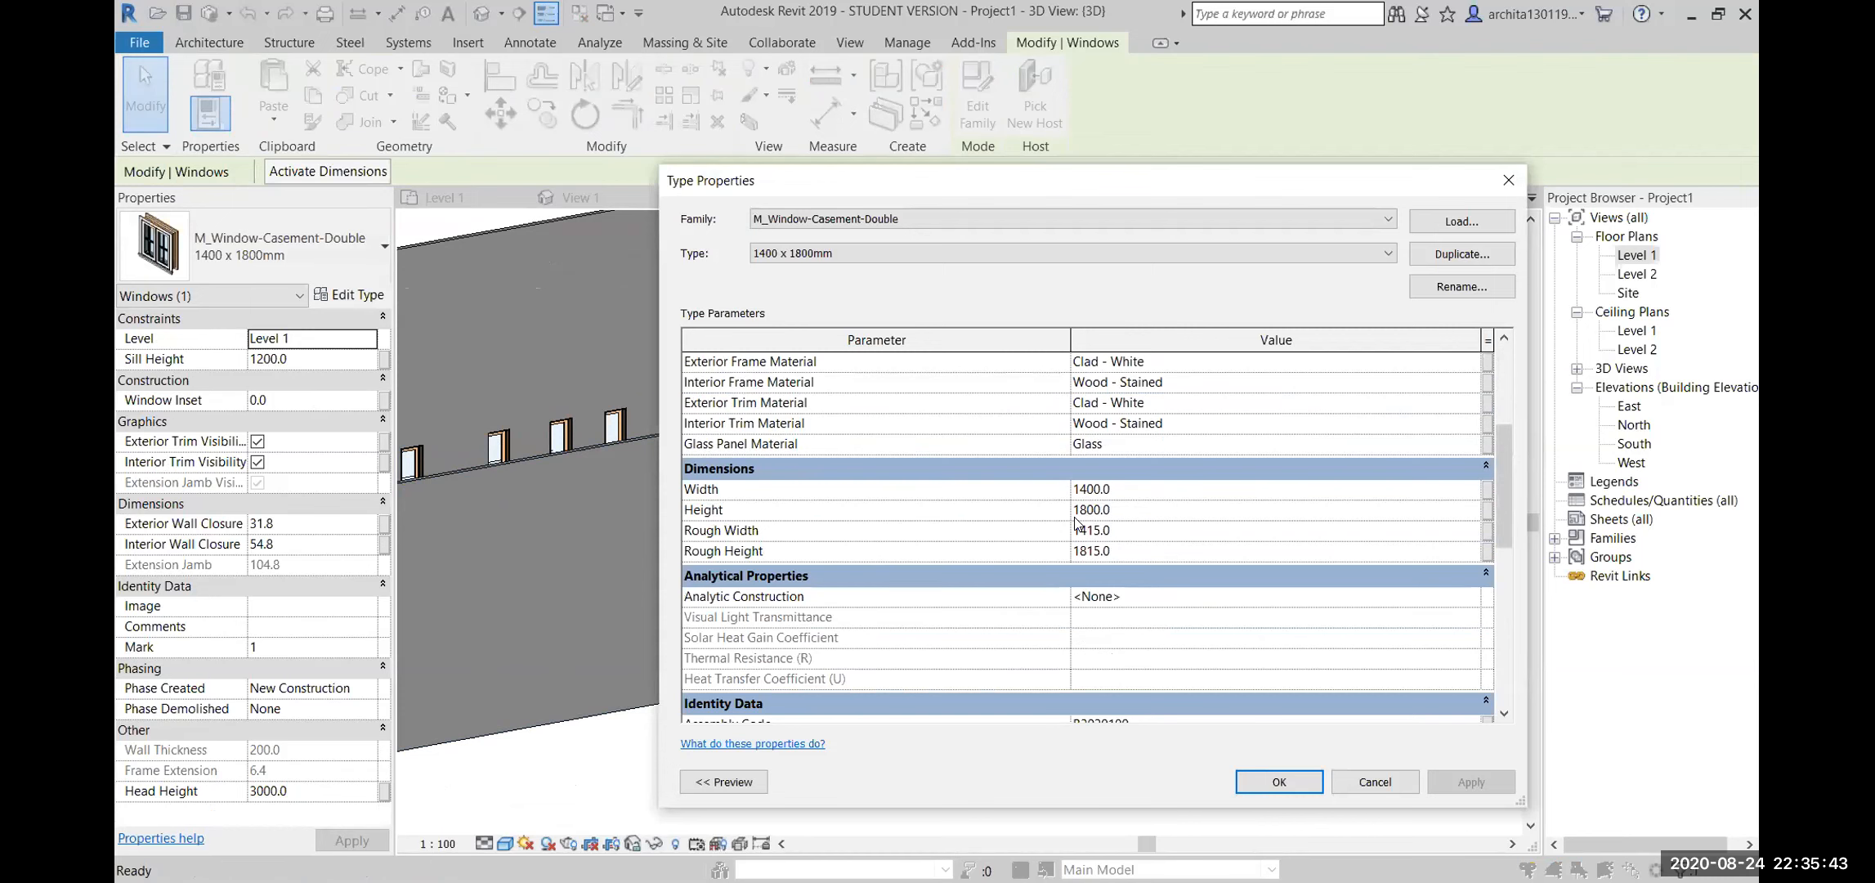
{"action": "scroll", "coordinate": [1074, 523], "scroll_direction": "up", "scroll_amount": 1}
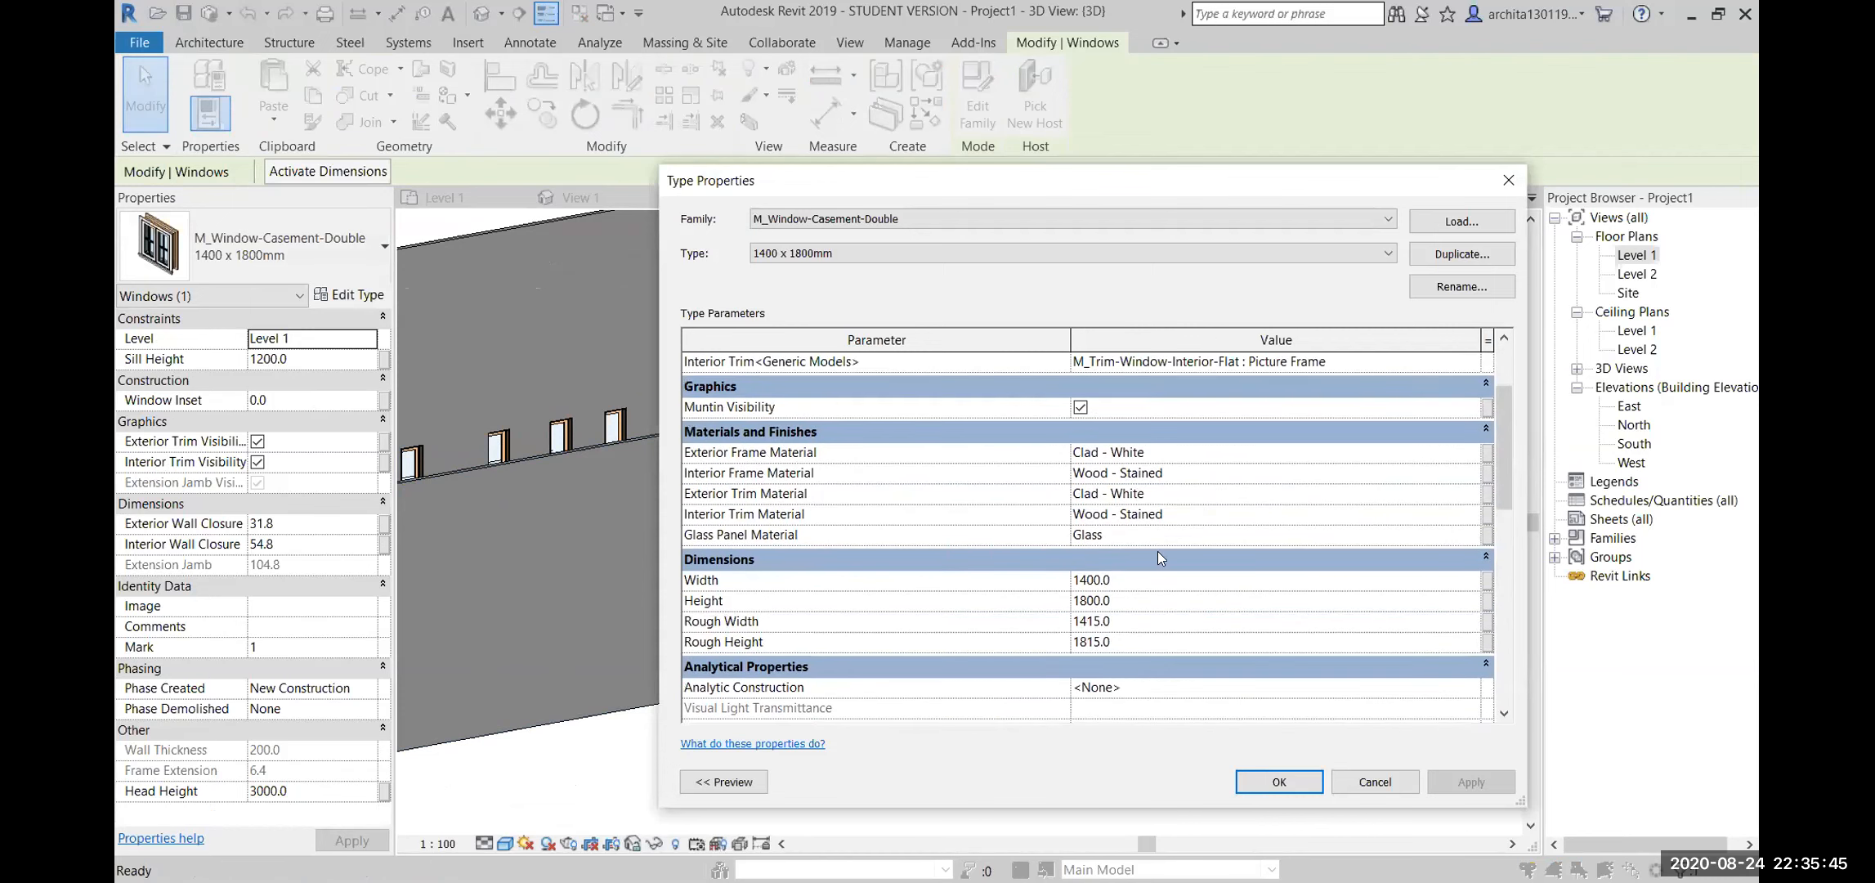
{"action": "scroll", "coordinate": [1157, 551], "scroll_direction": "up", "scroll_amount": 1}
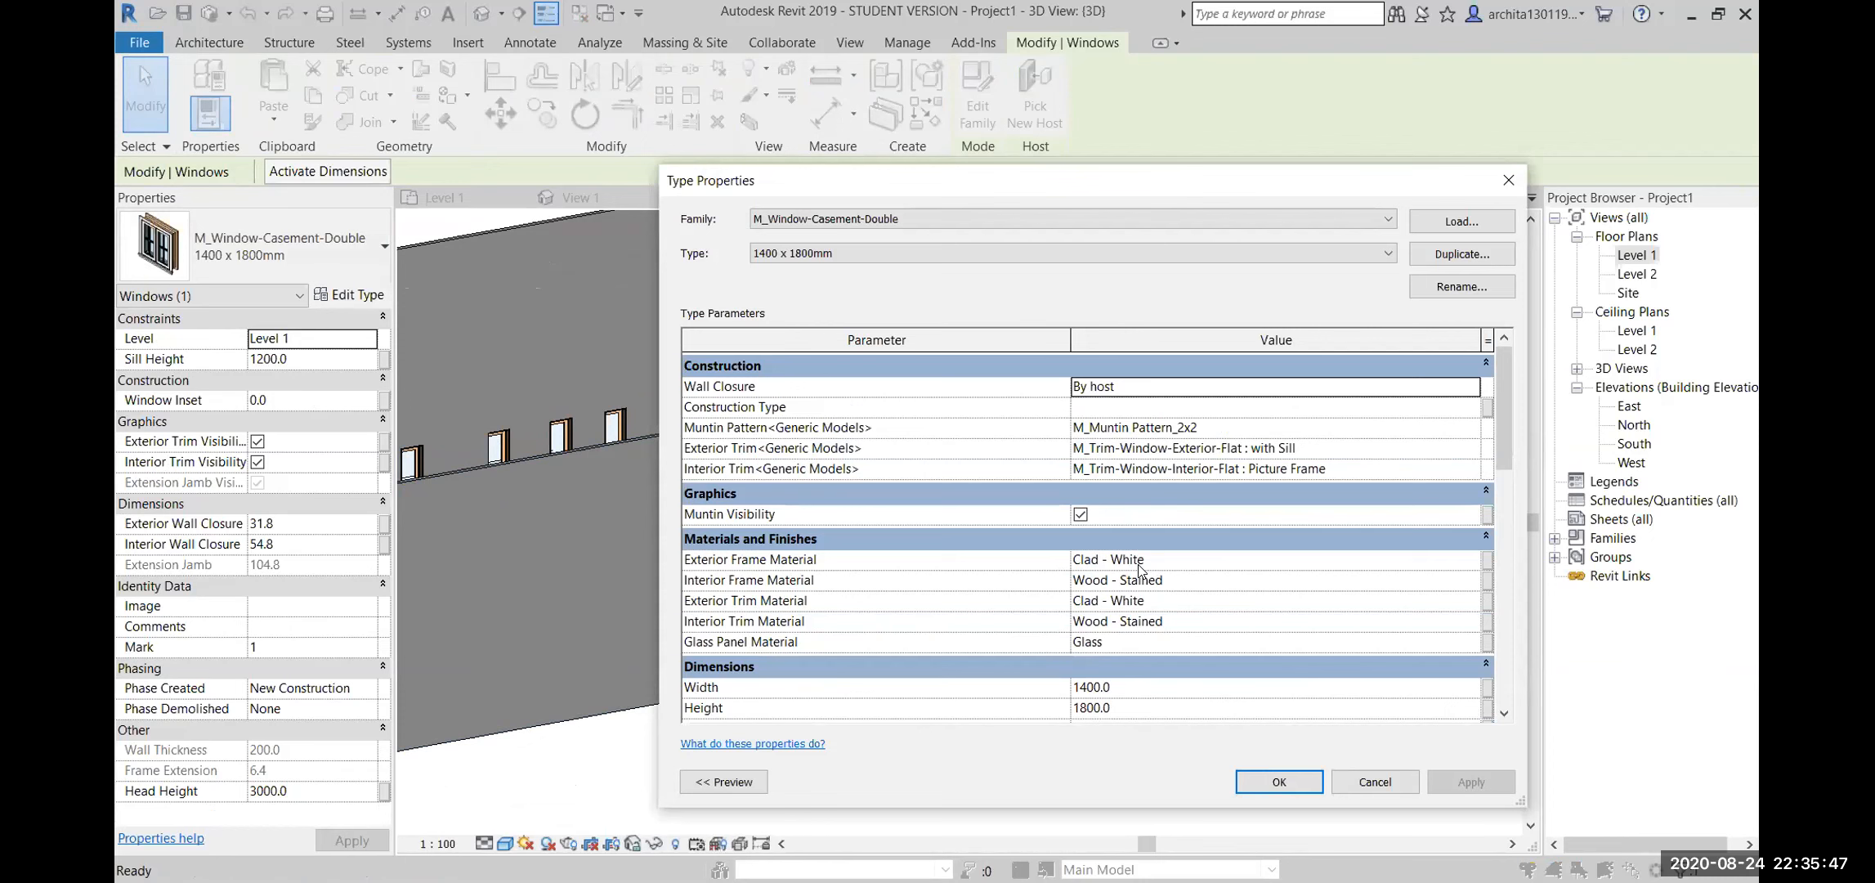
{"action": "scroll", "coordinate": [1141, 569], "scroll_direction": "down", "scroll_amount": 3}
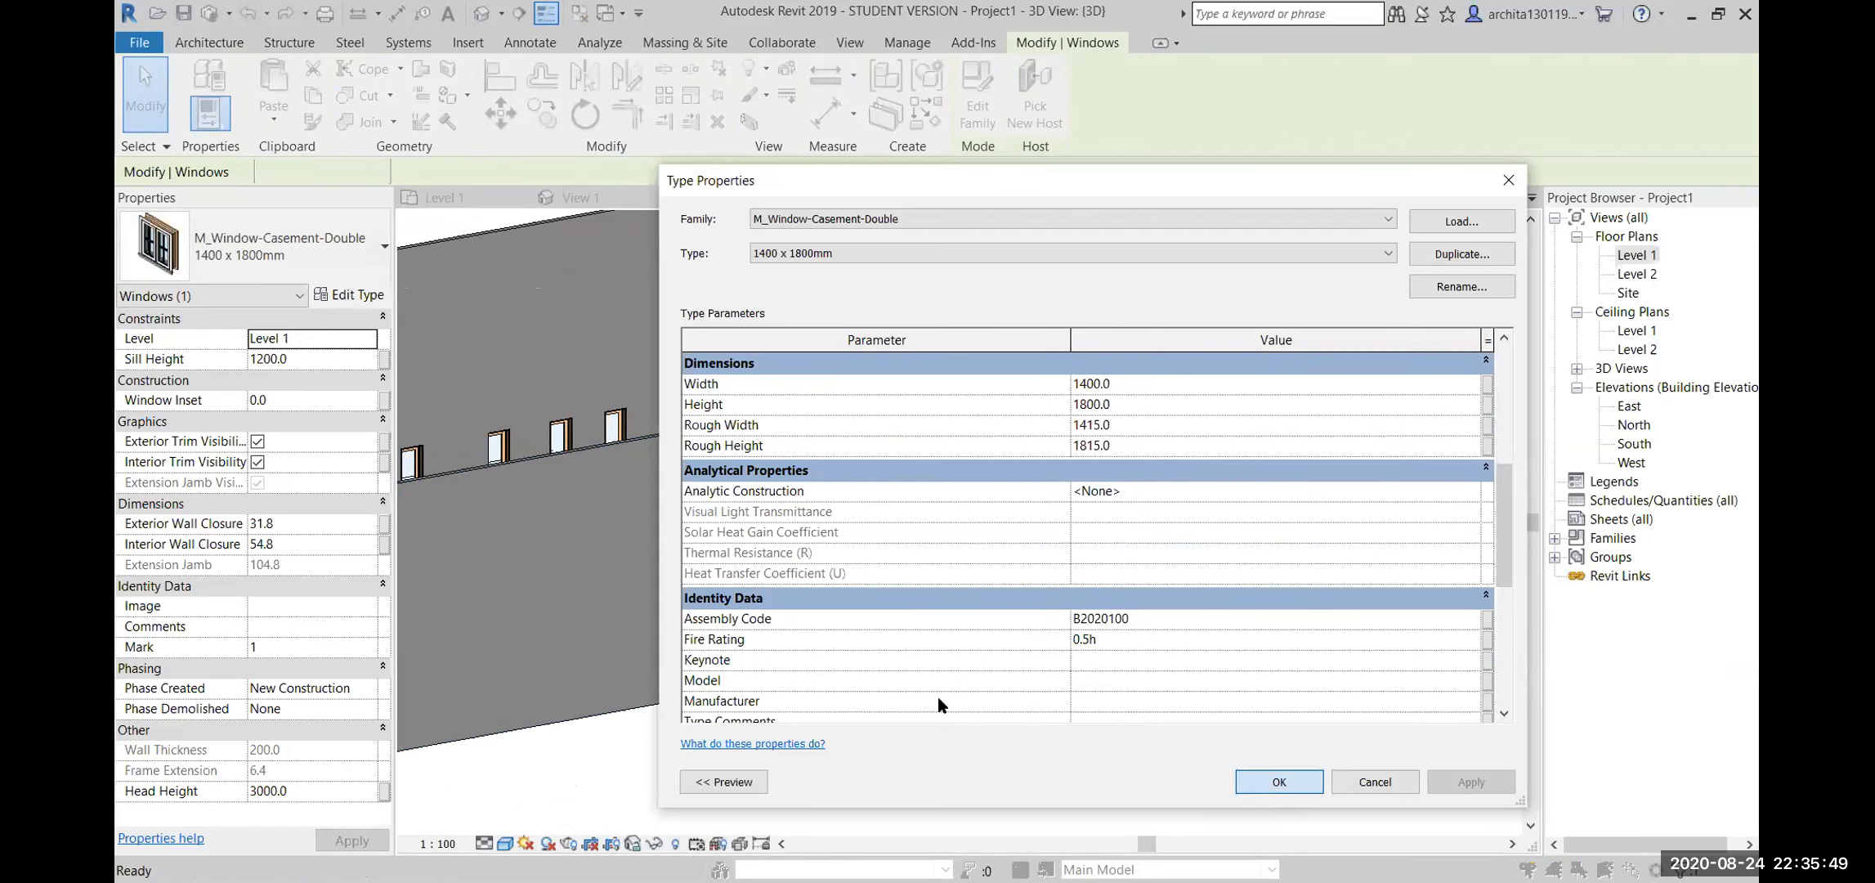
{"action": "key", "text": "Escape"}
{"action": "key", "text": "Escape"}
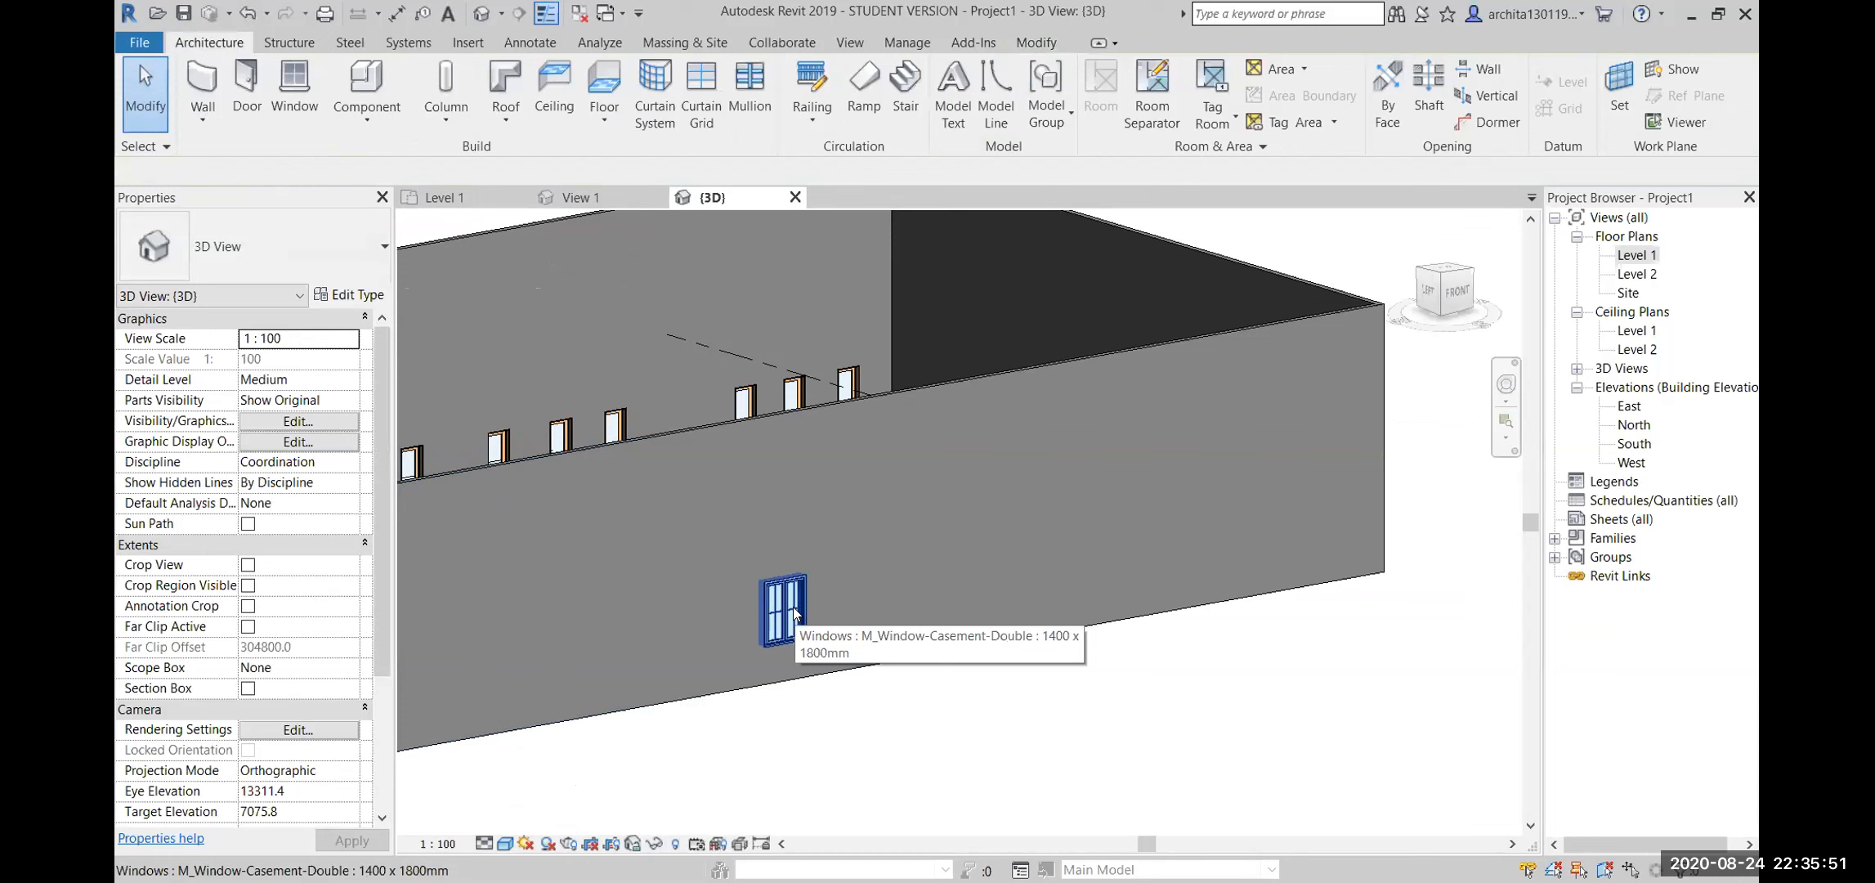
Open the casement window's family for editing, view its model, and close the family to return to the project
{"action": "left_click", "coordinate": [794, 609]}
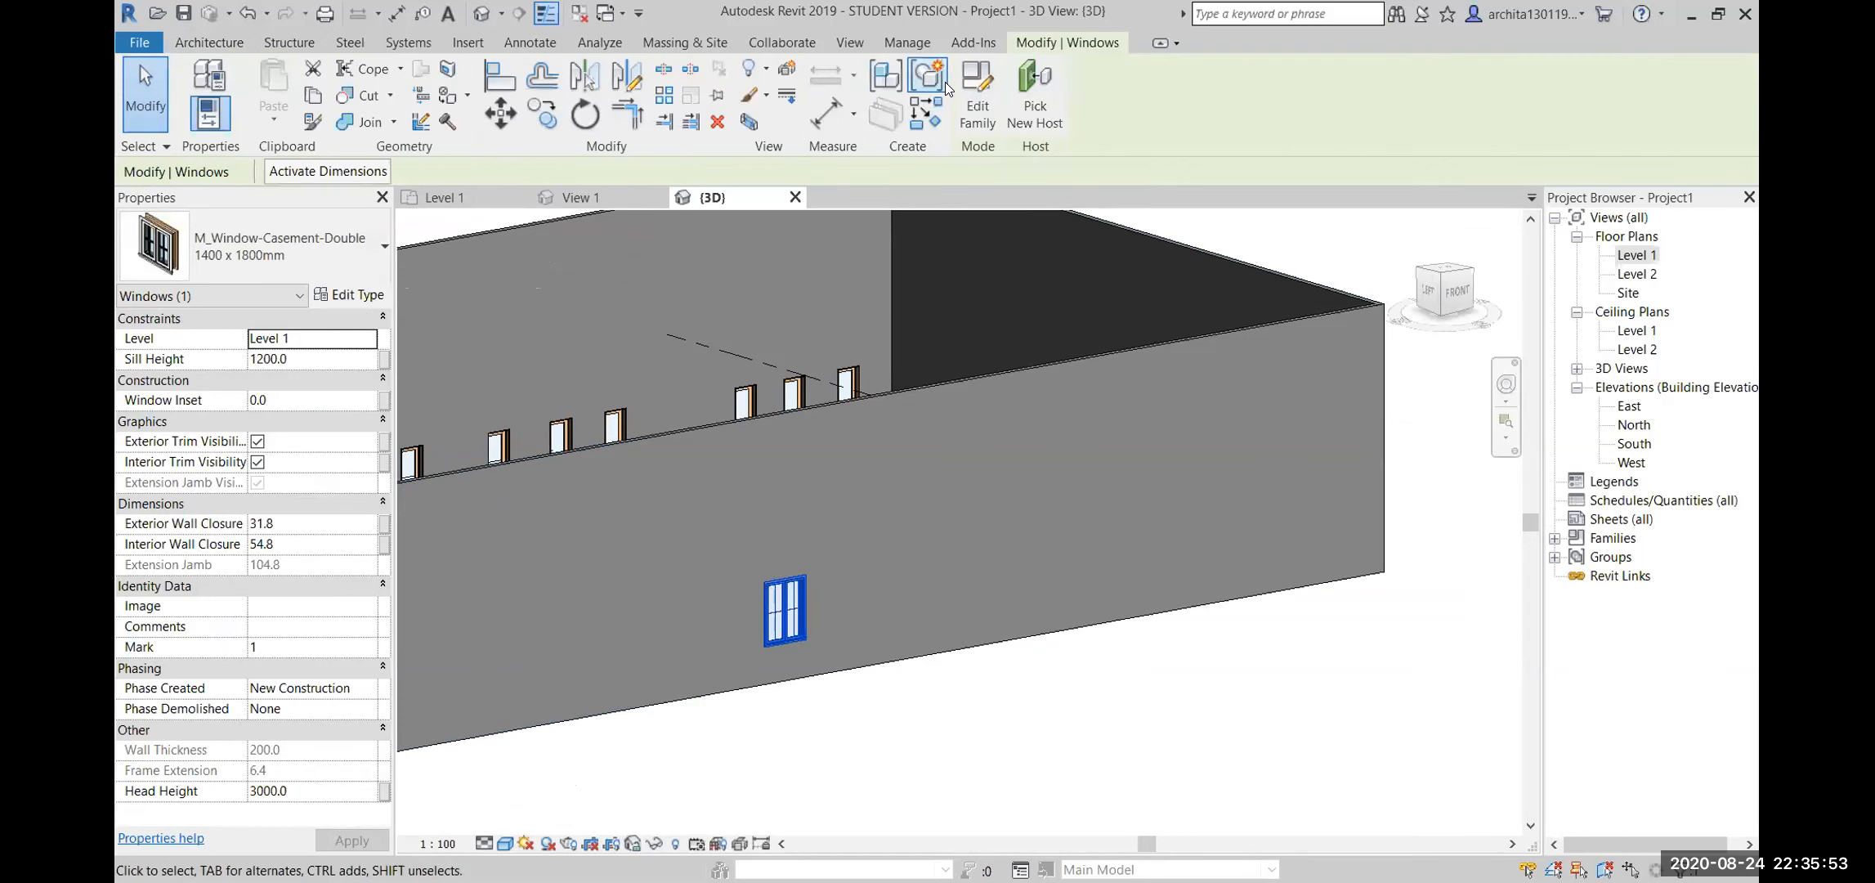
{"action": "left_click", "coordinate": [978, 94]}
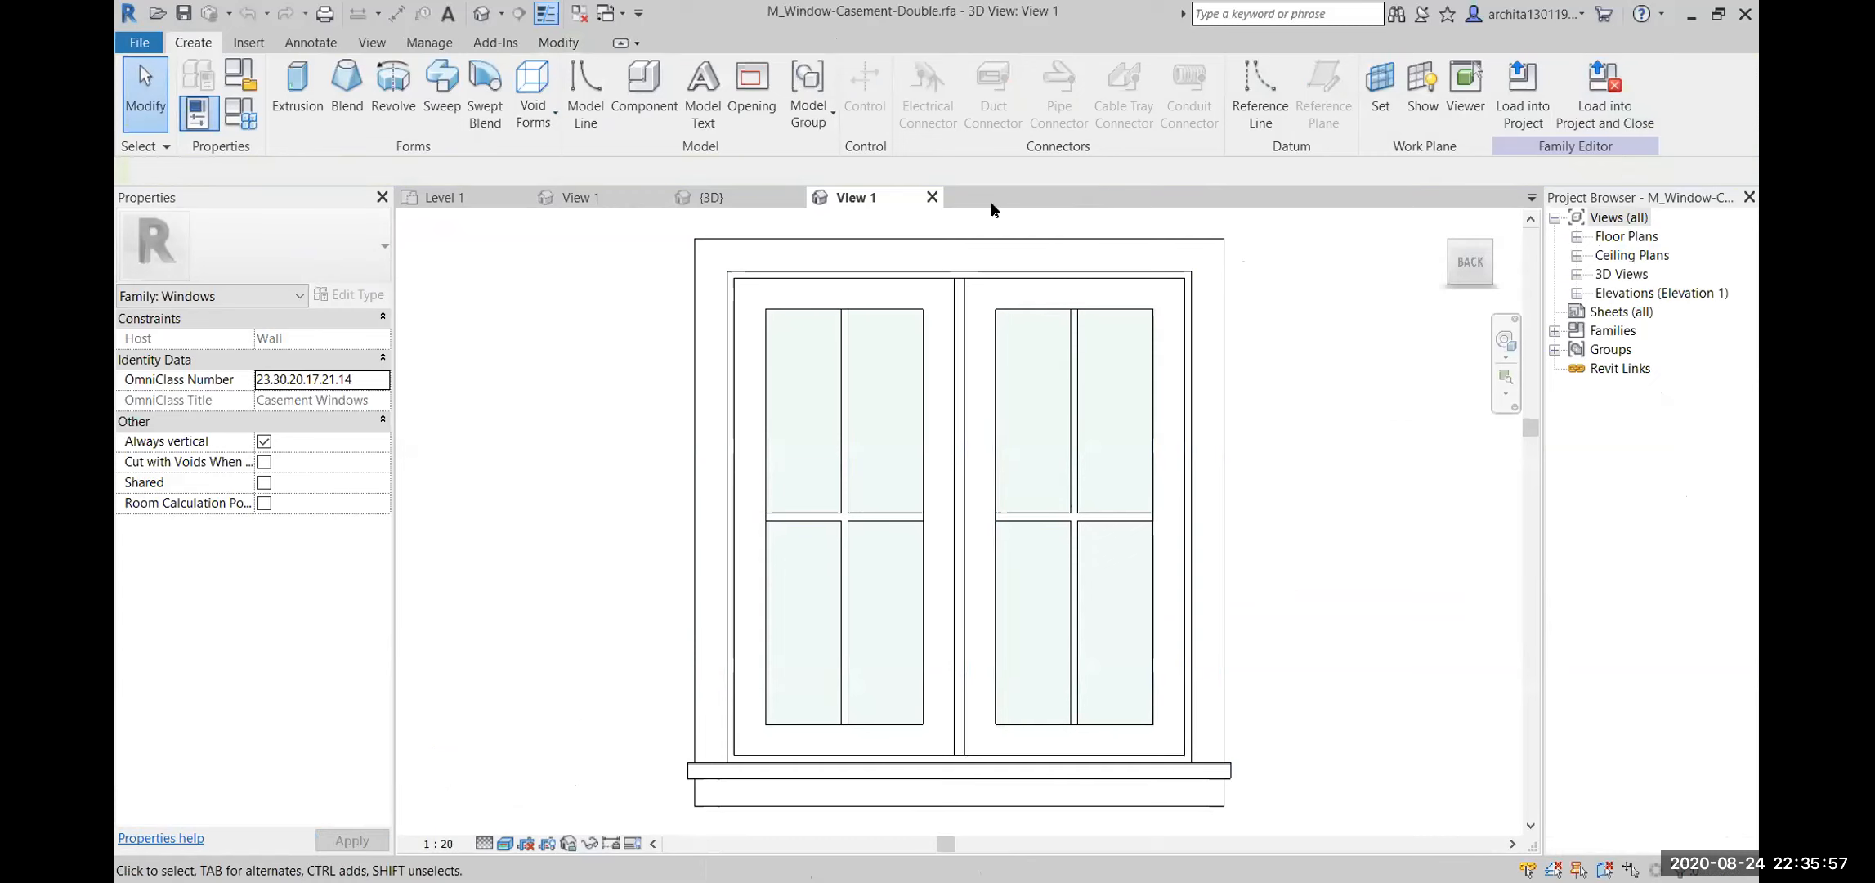
{"action": "left_click", "coordinate": [931, 197]}
{"action": "left_click", "coordinate": [984, 466]}
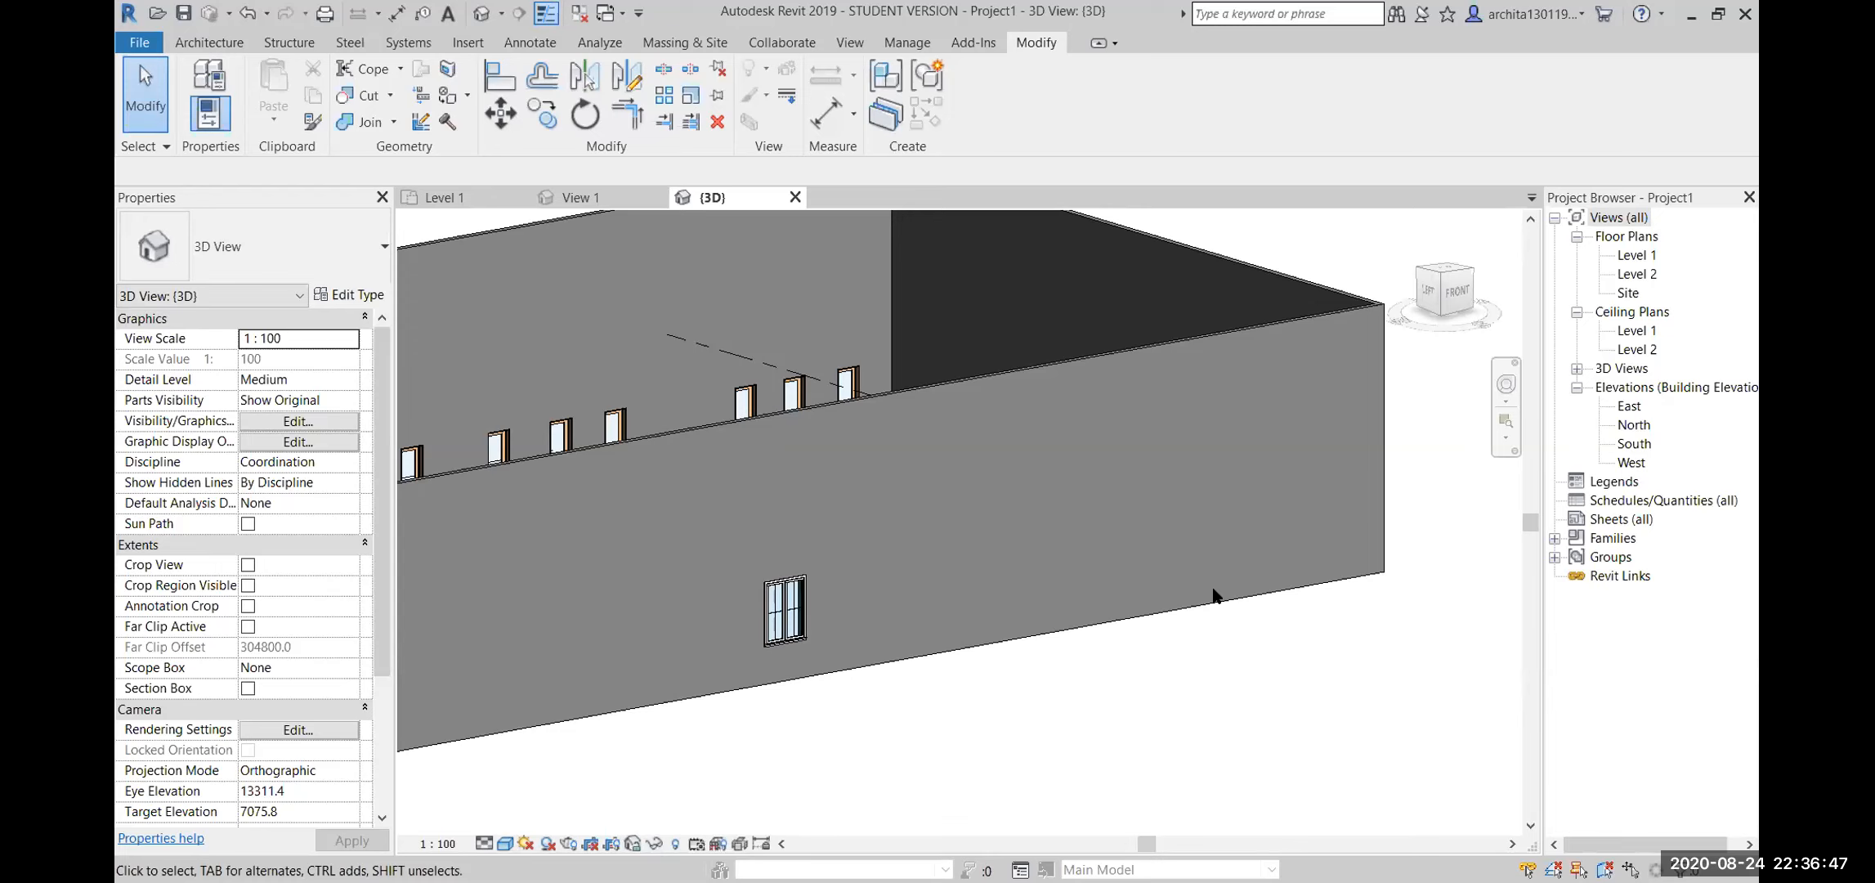
Examine the hosted window and the row of doors on the opposite wall from several sides of the 3D model
{"action": "scroll", "coordinate": [984, 578], "scroll_direction": "down", "scroll_amount": 2}
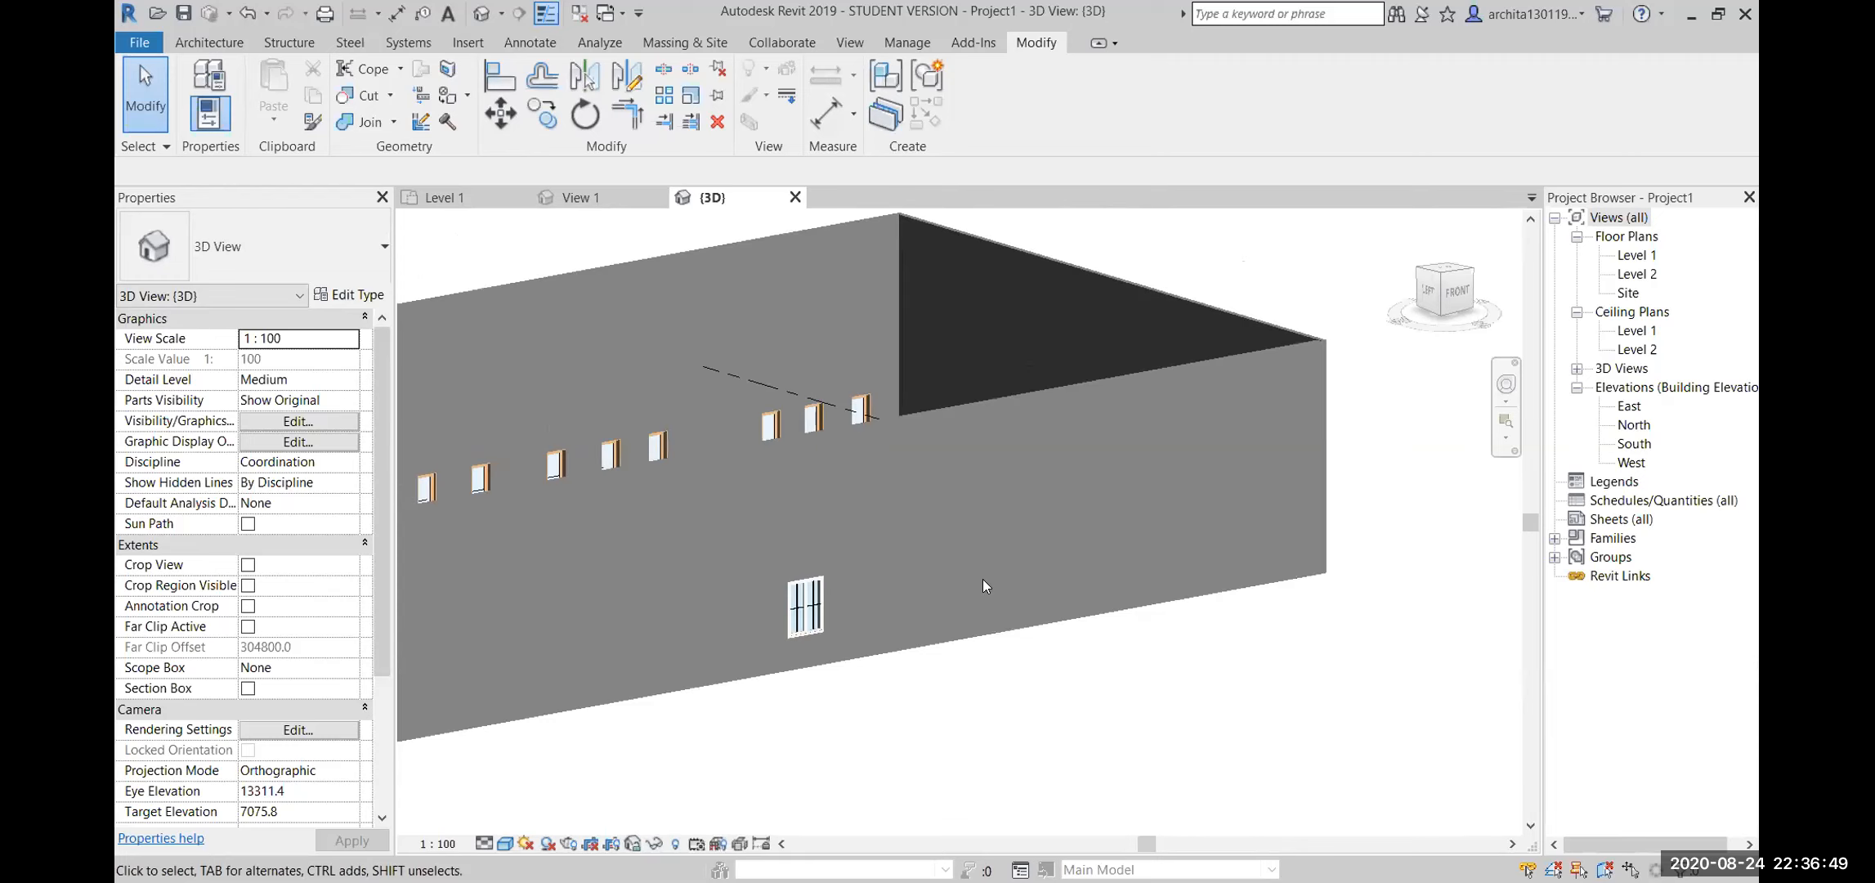
{"action": "scroll", "coordinate": [823, 646], "scroll_direction": "up", "scroll_amount": 1}
{"action": "scroll", "coordinate": [1046, 631], "scroll_direction": "down", "scroll_amount": 1}
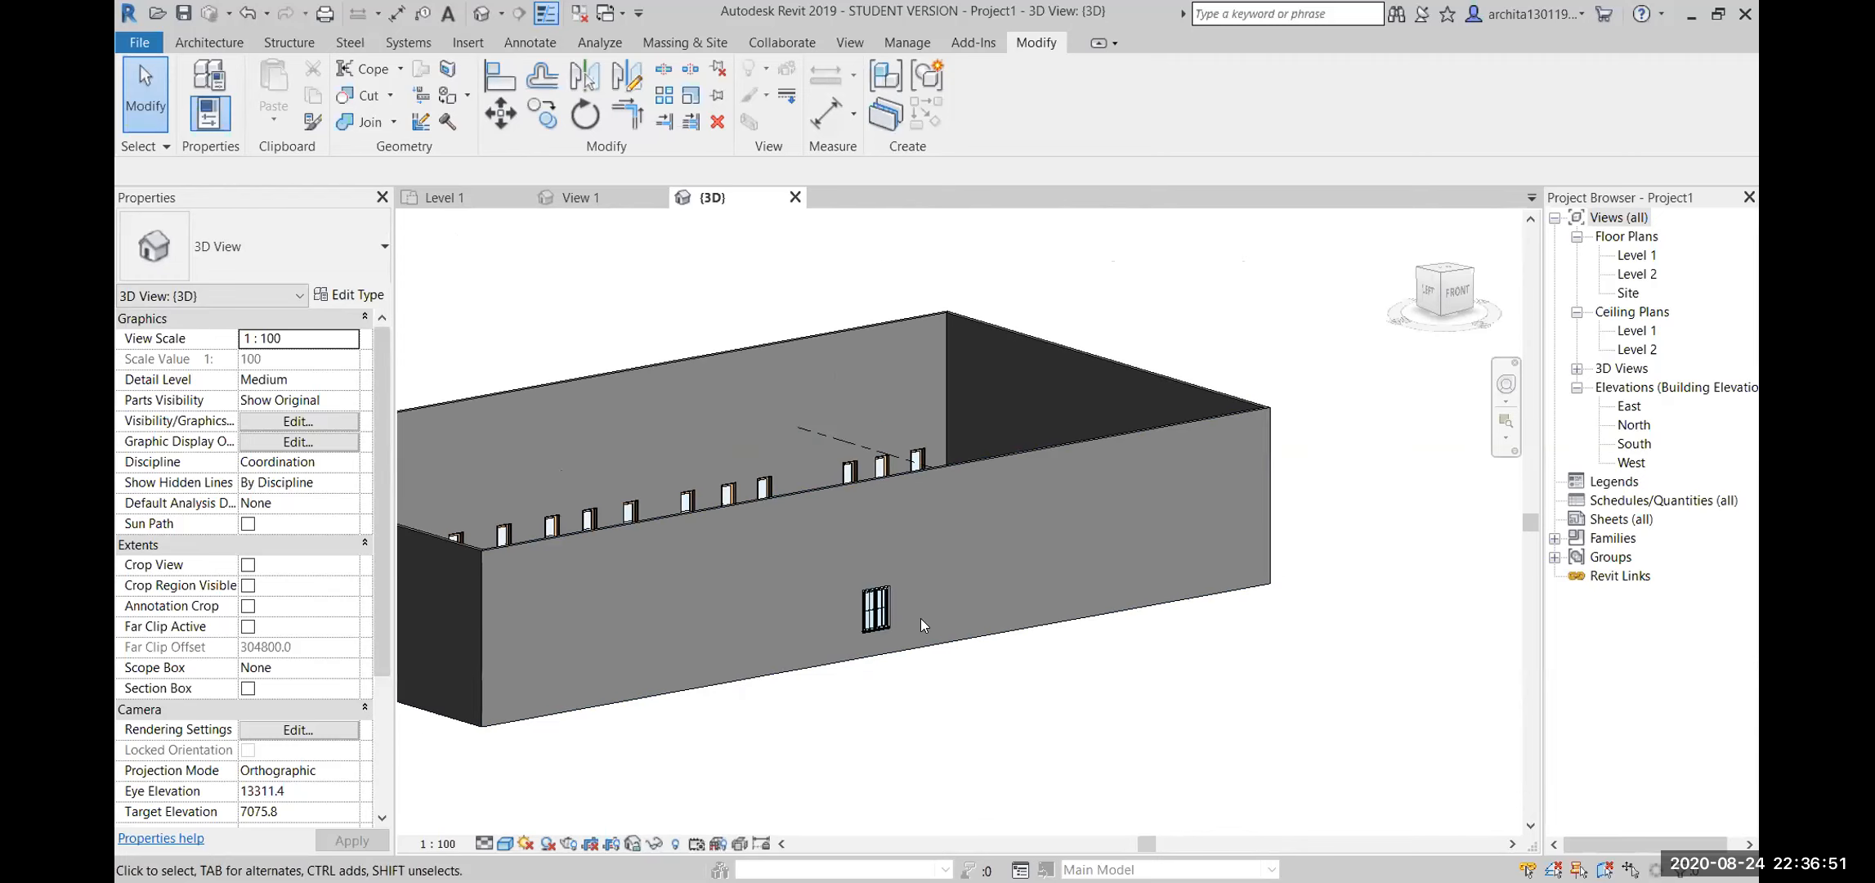
{"action": "middle_click_drag", "start_coordinate": [1052, 621], "coordinate": [943, 641], "text": "shift"}
{"action": "scroll", "coordinate": [902, 593], "scroll_direction": "down", "scroll_amount": 2}
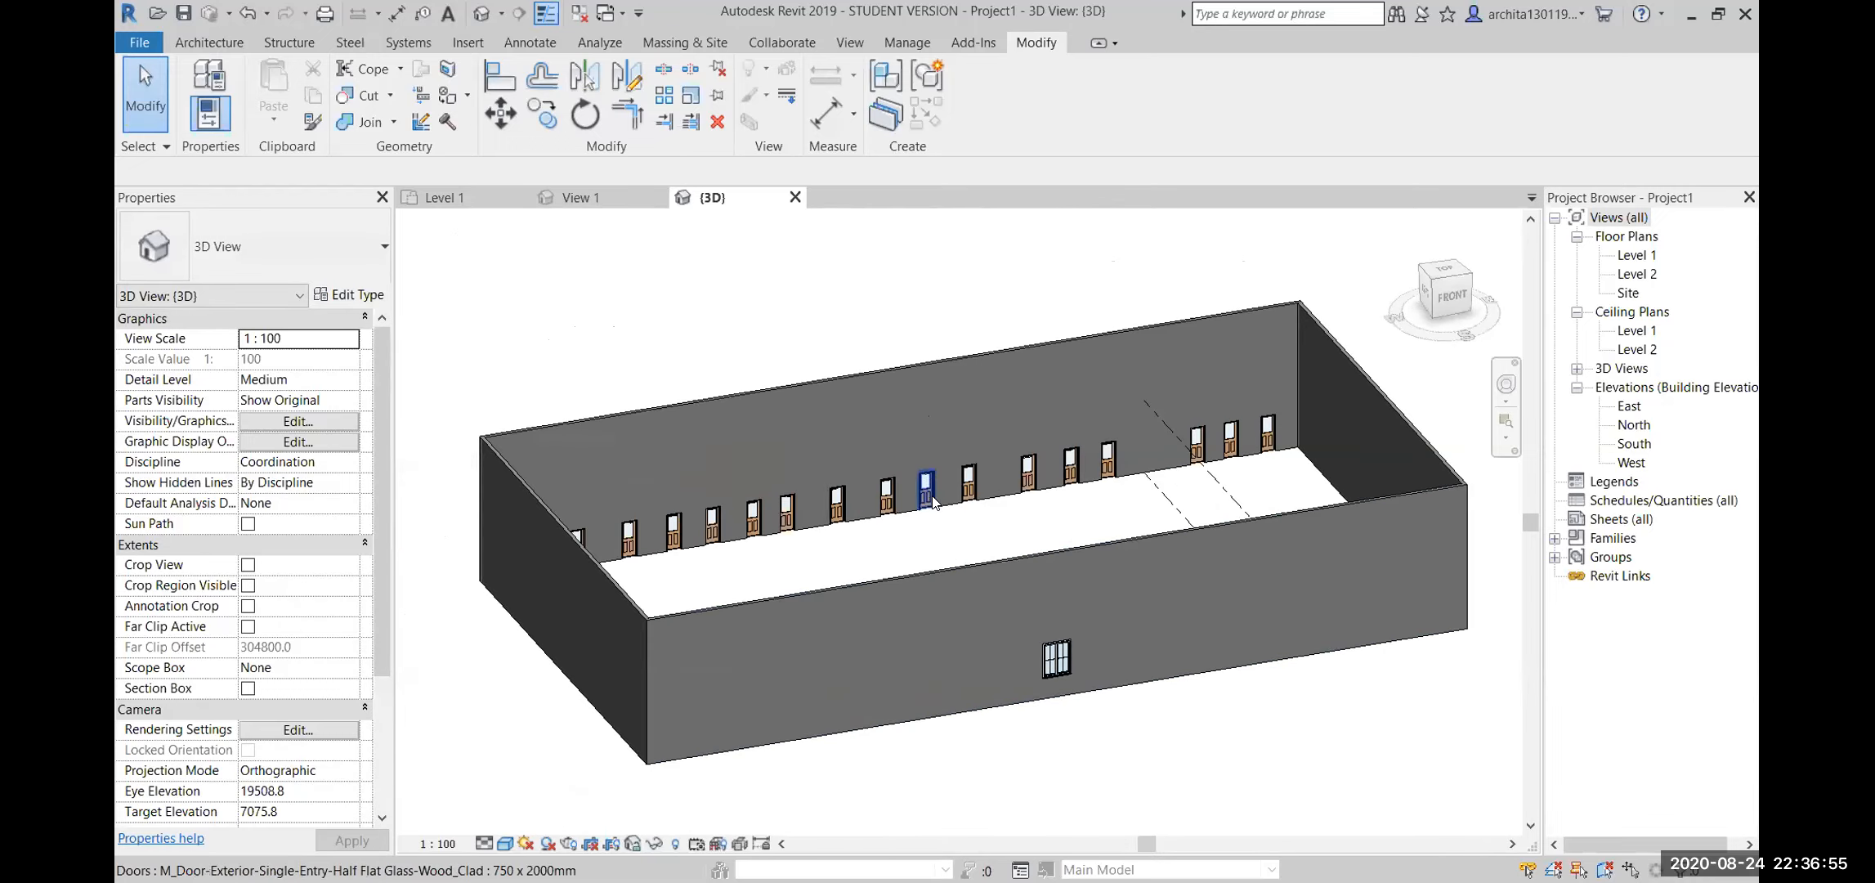
{"action": "middle_click_drag", "start_coordinate": [1229, 582], "coordinate": [1041, 541], "text": "shift"}
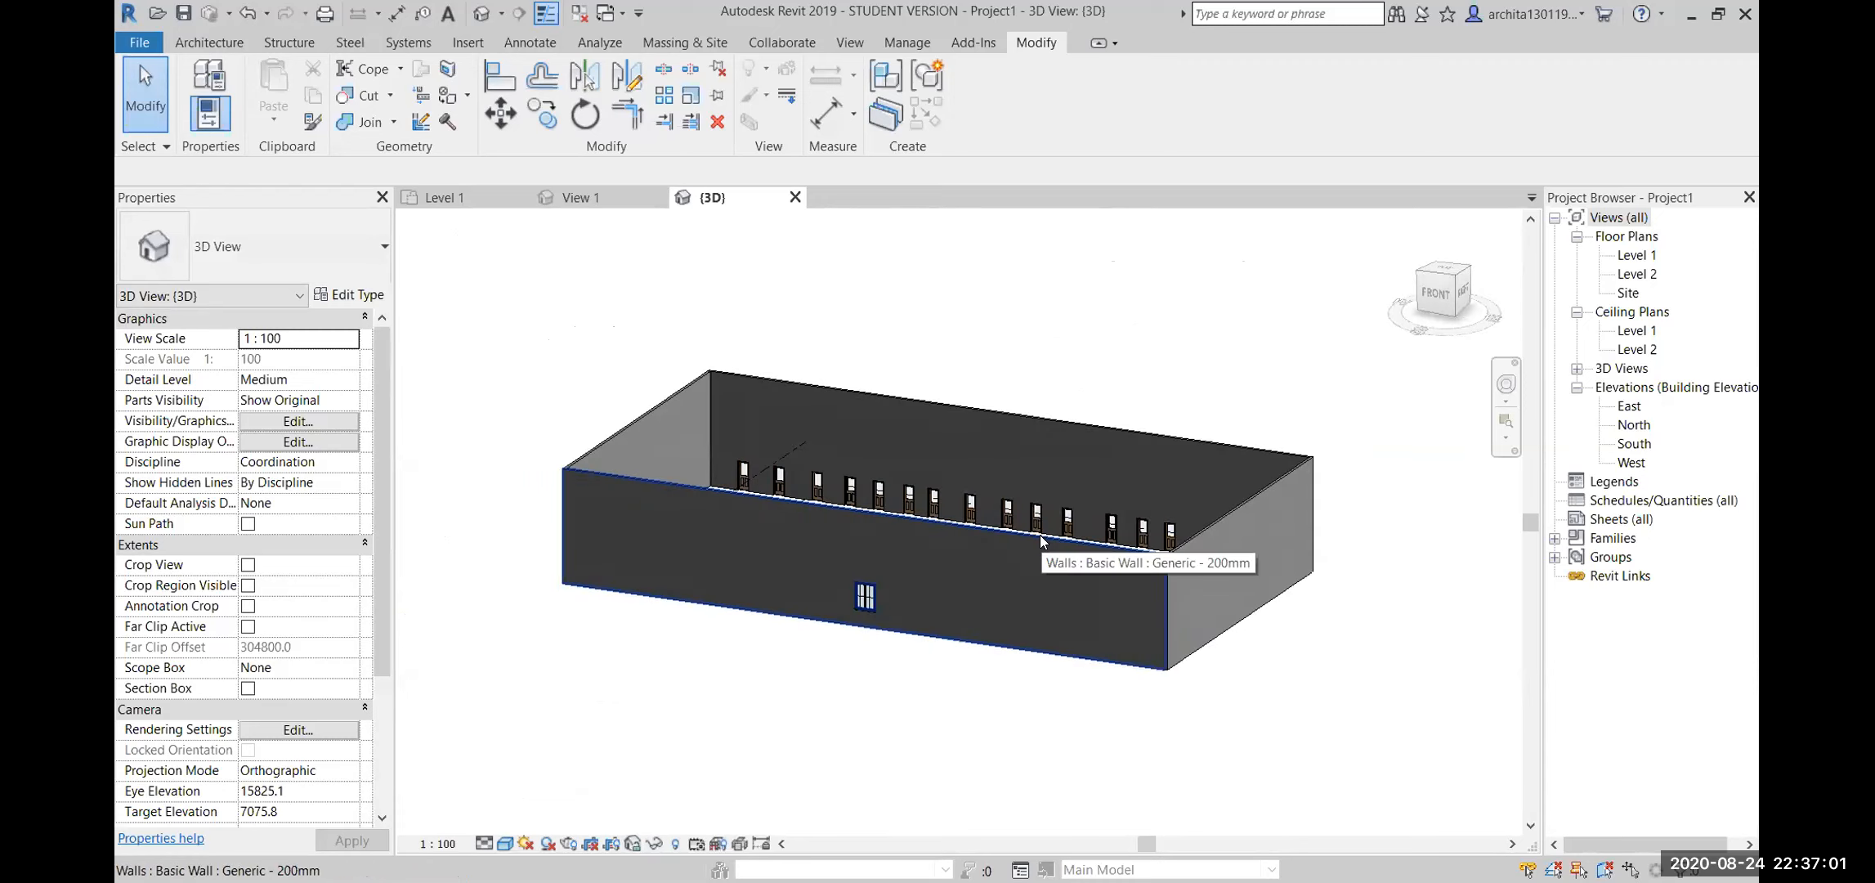
{"action": "middle_click_drag", "start_coordinate": [1041, 541], "coordinate": [752, 581], "text": "shift"}
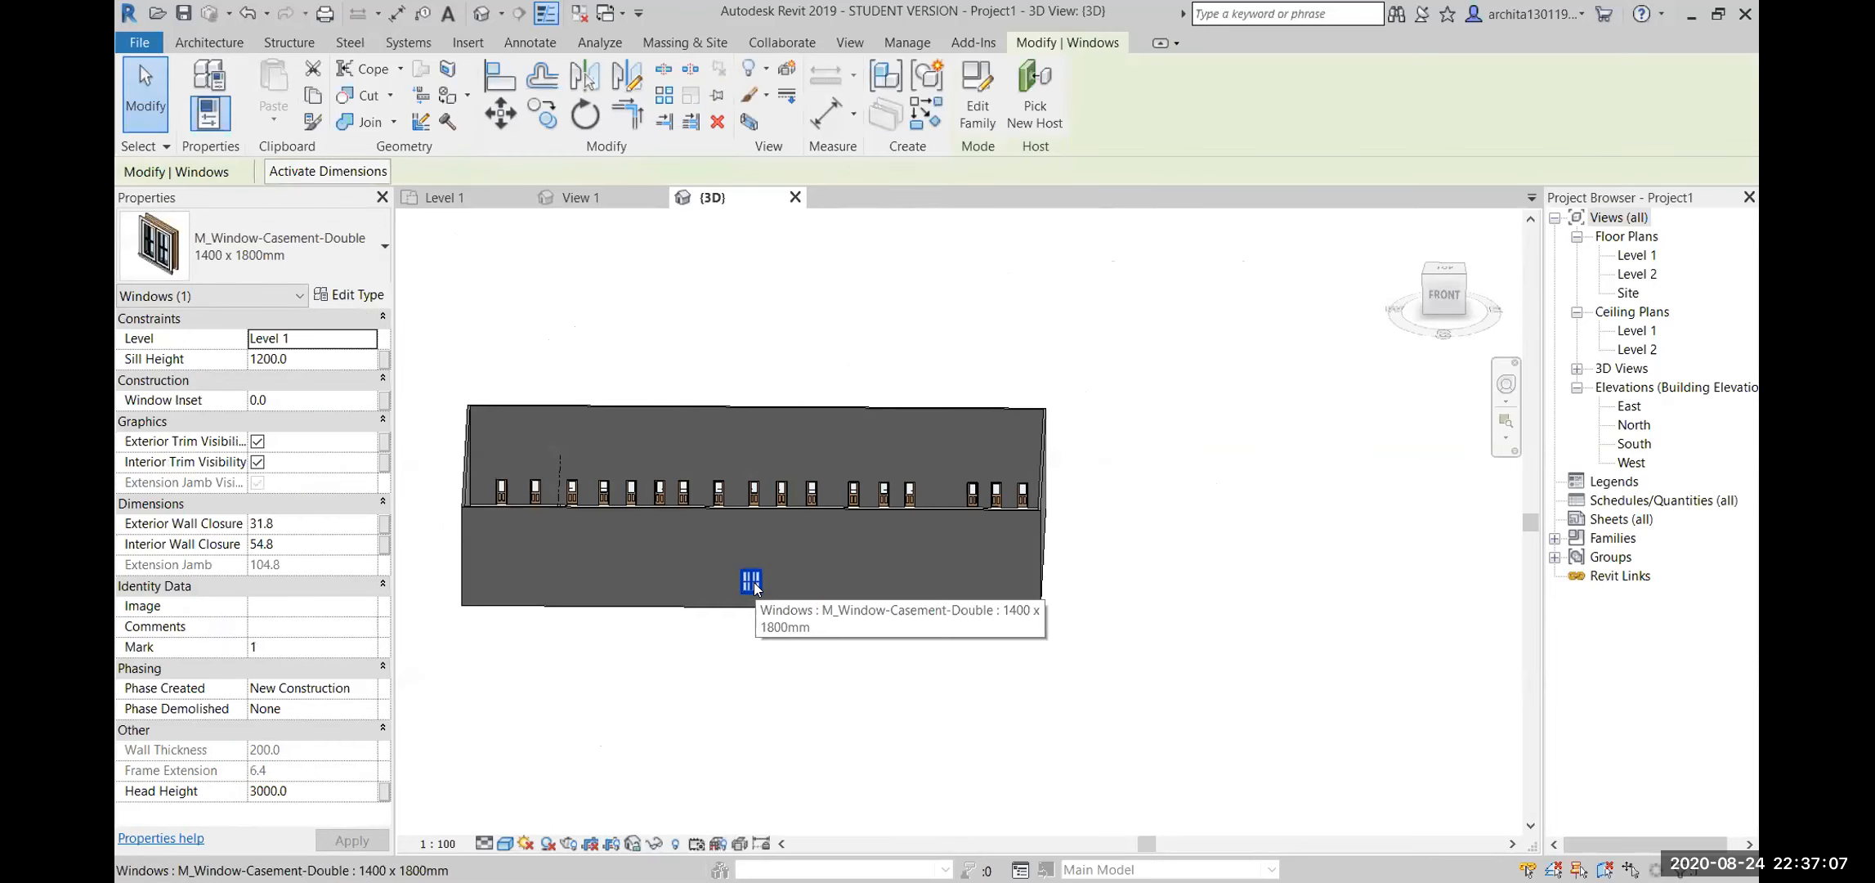
{"action": "key", "text": "Escape"}
{"action": "left_click_drag", "start_coordinate": [539, 493], "coordinate": [962, 355]}
{"action": "middle_click_drag", "start_coordinate": [962, 355], "coordinate": [877, 654], "text": "shift"}
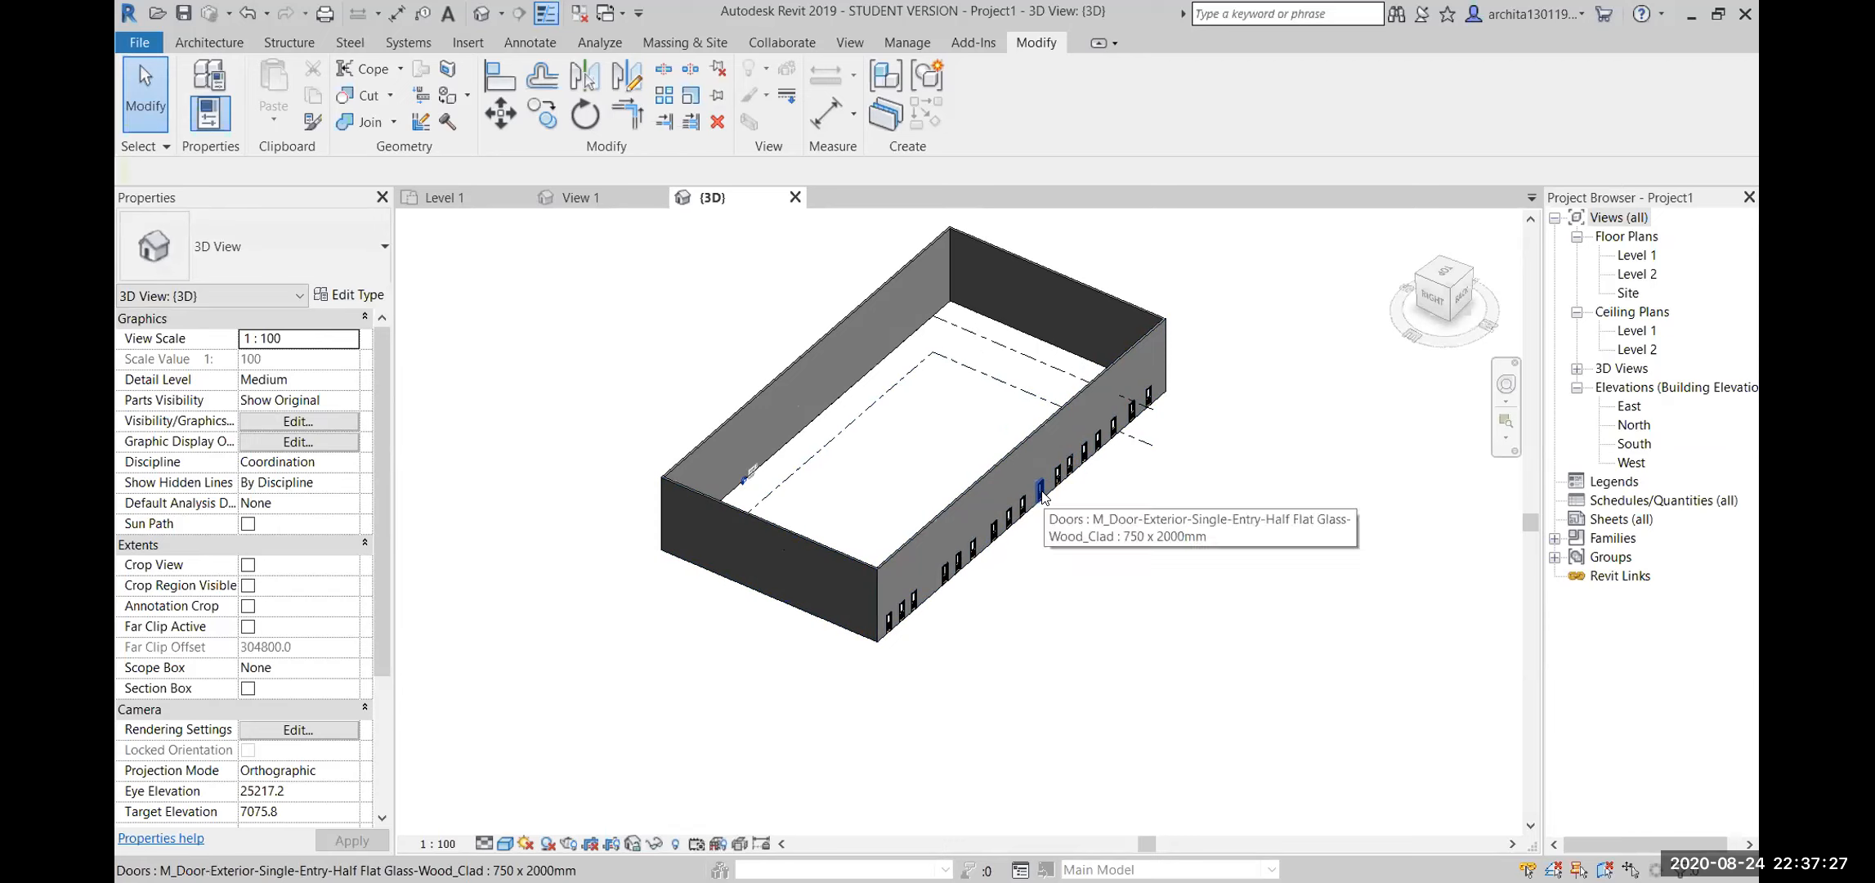
Start placing components and put a first M_Desk of type 1525 x 762mm on Level 1 inside the walls
{"action": "left_click", "coordinate": [226, 44]}
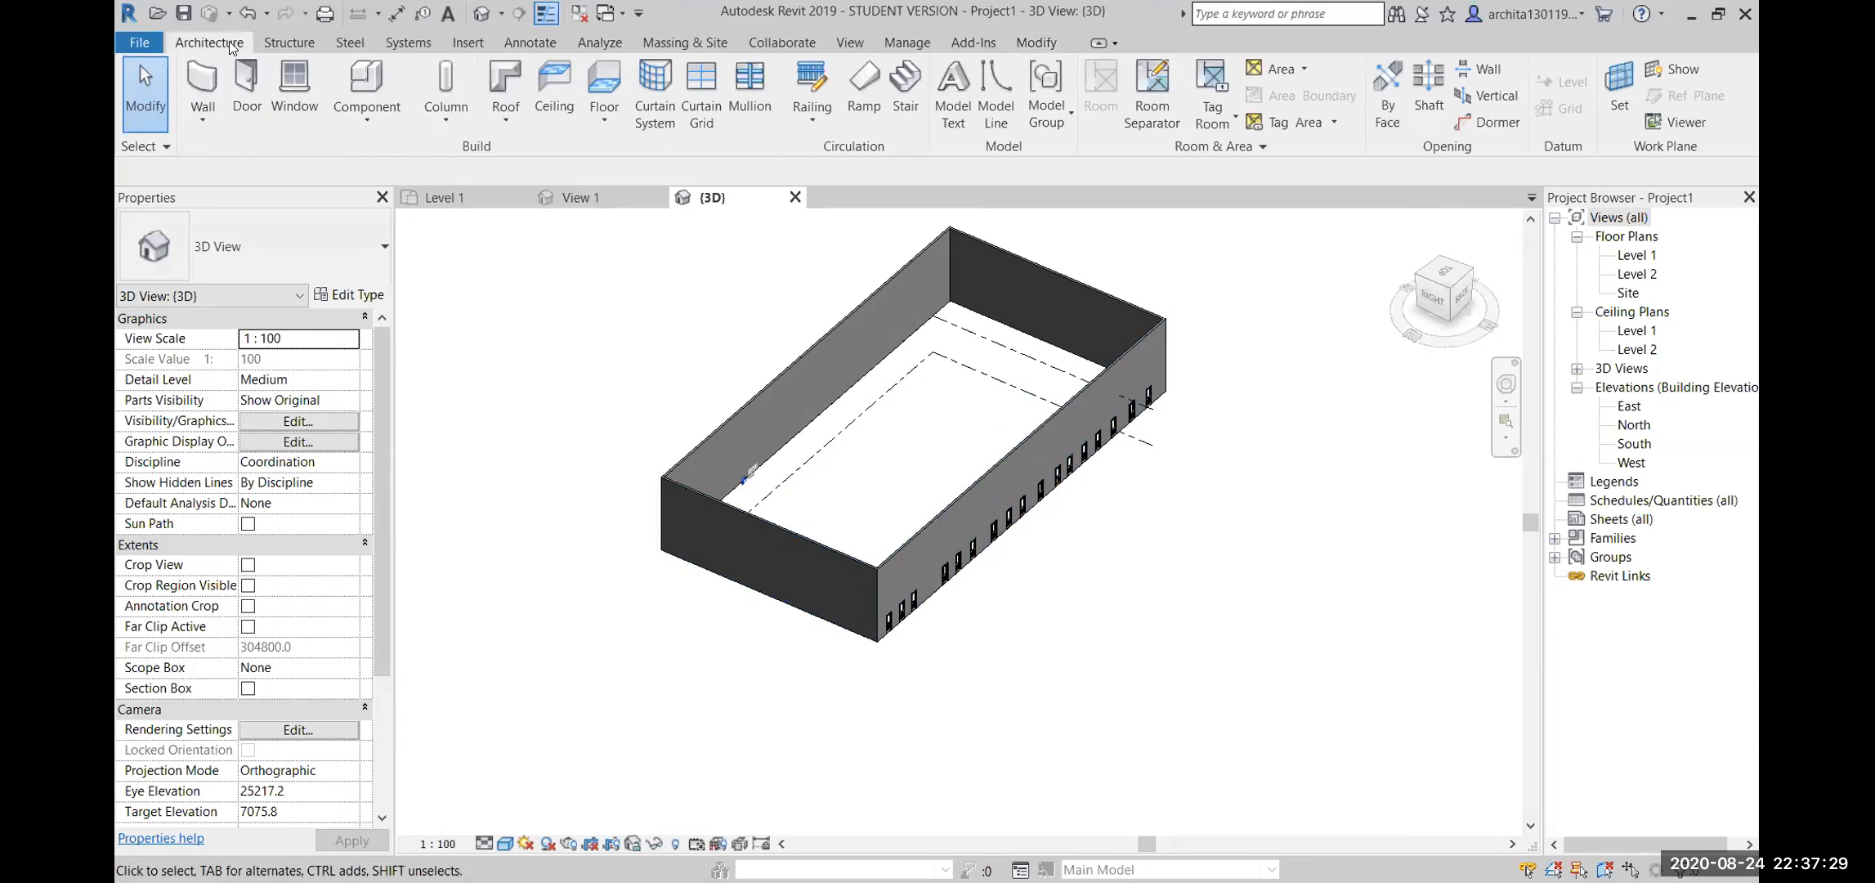
{"action": "left_click", "coordinate": [382, 116]}
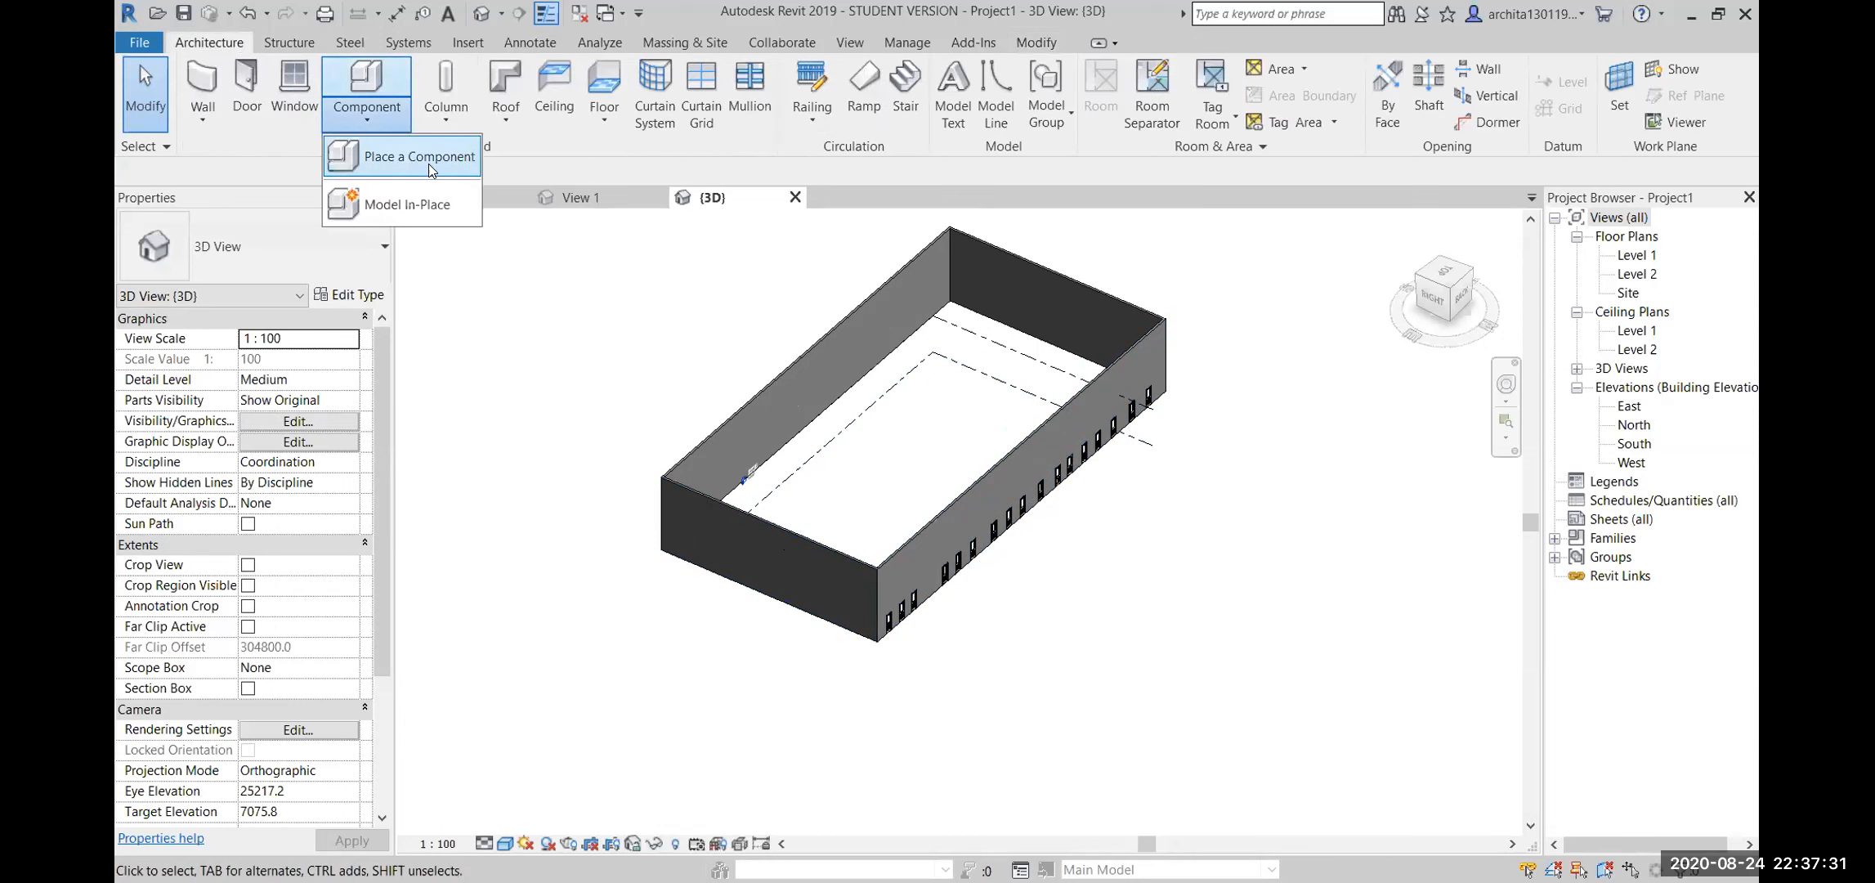
{"action": "left_click", "coordinate": [409, 161]}
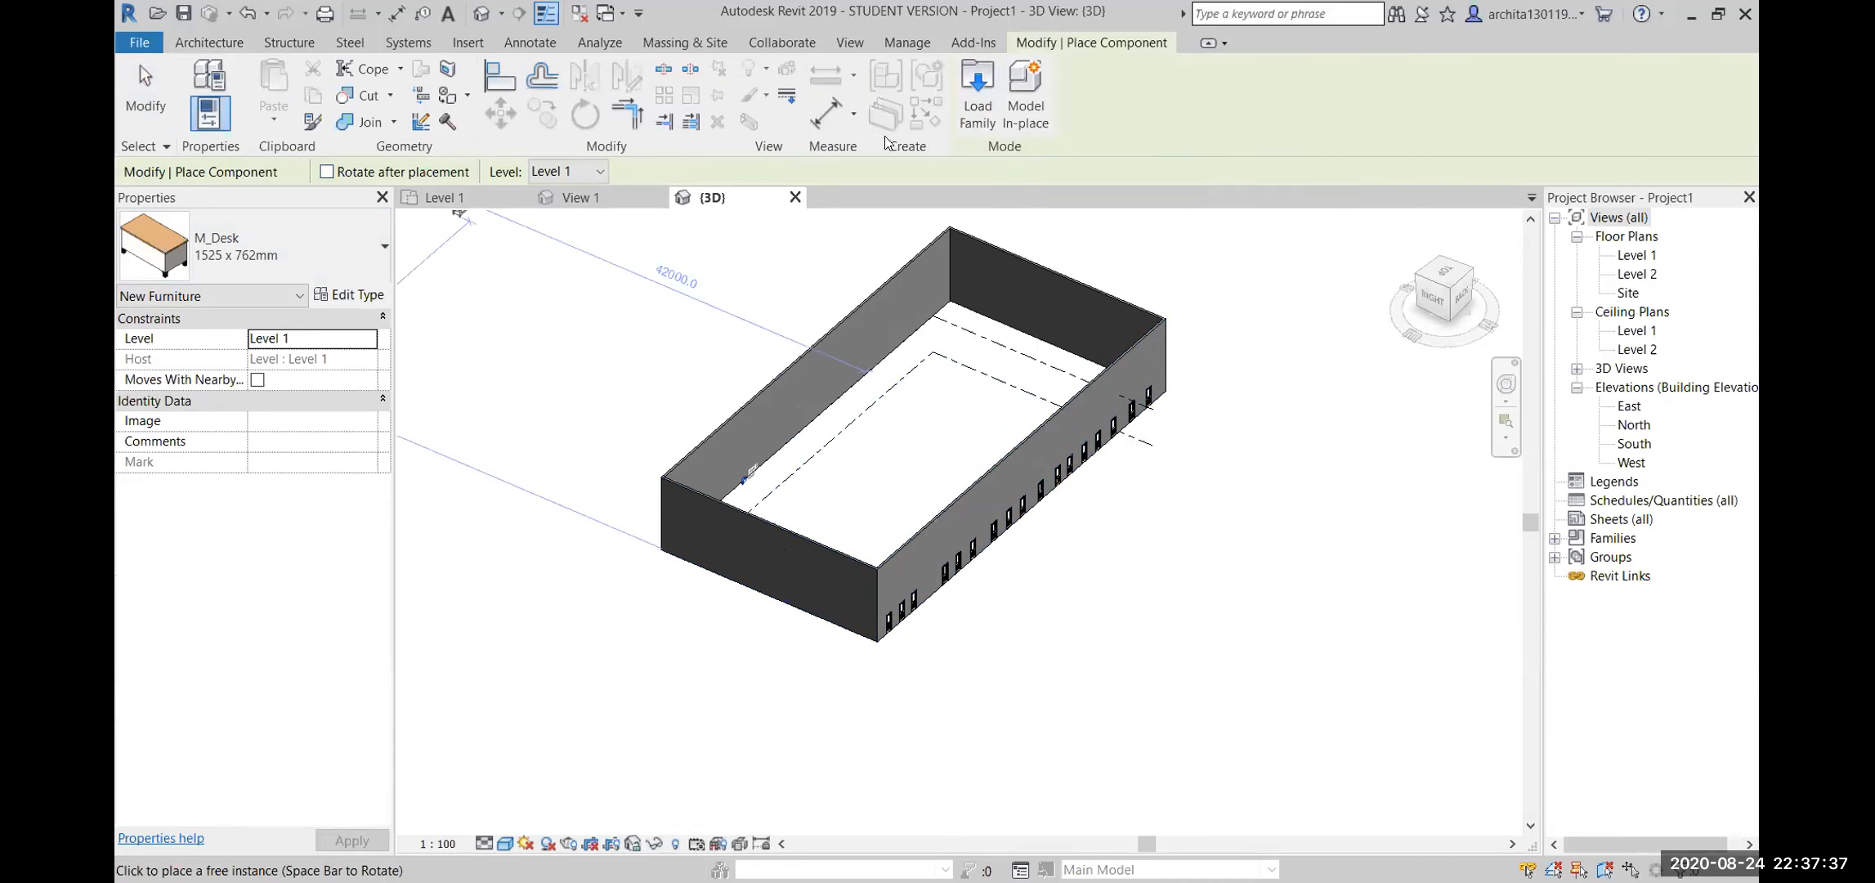
{"action": "scroll", "coordinate": [900, 456], "scroll_direction": "up", "scroll_amount": 5}
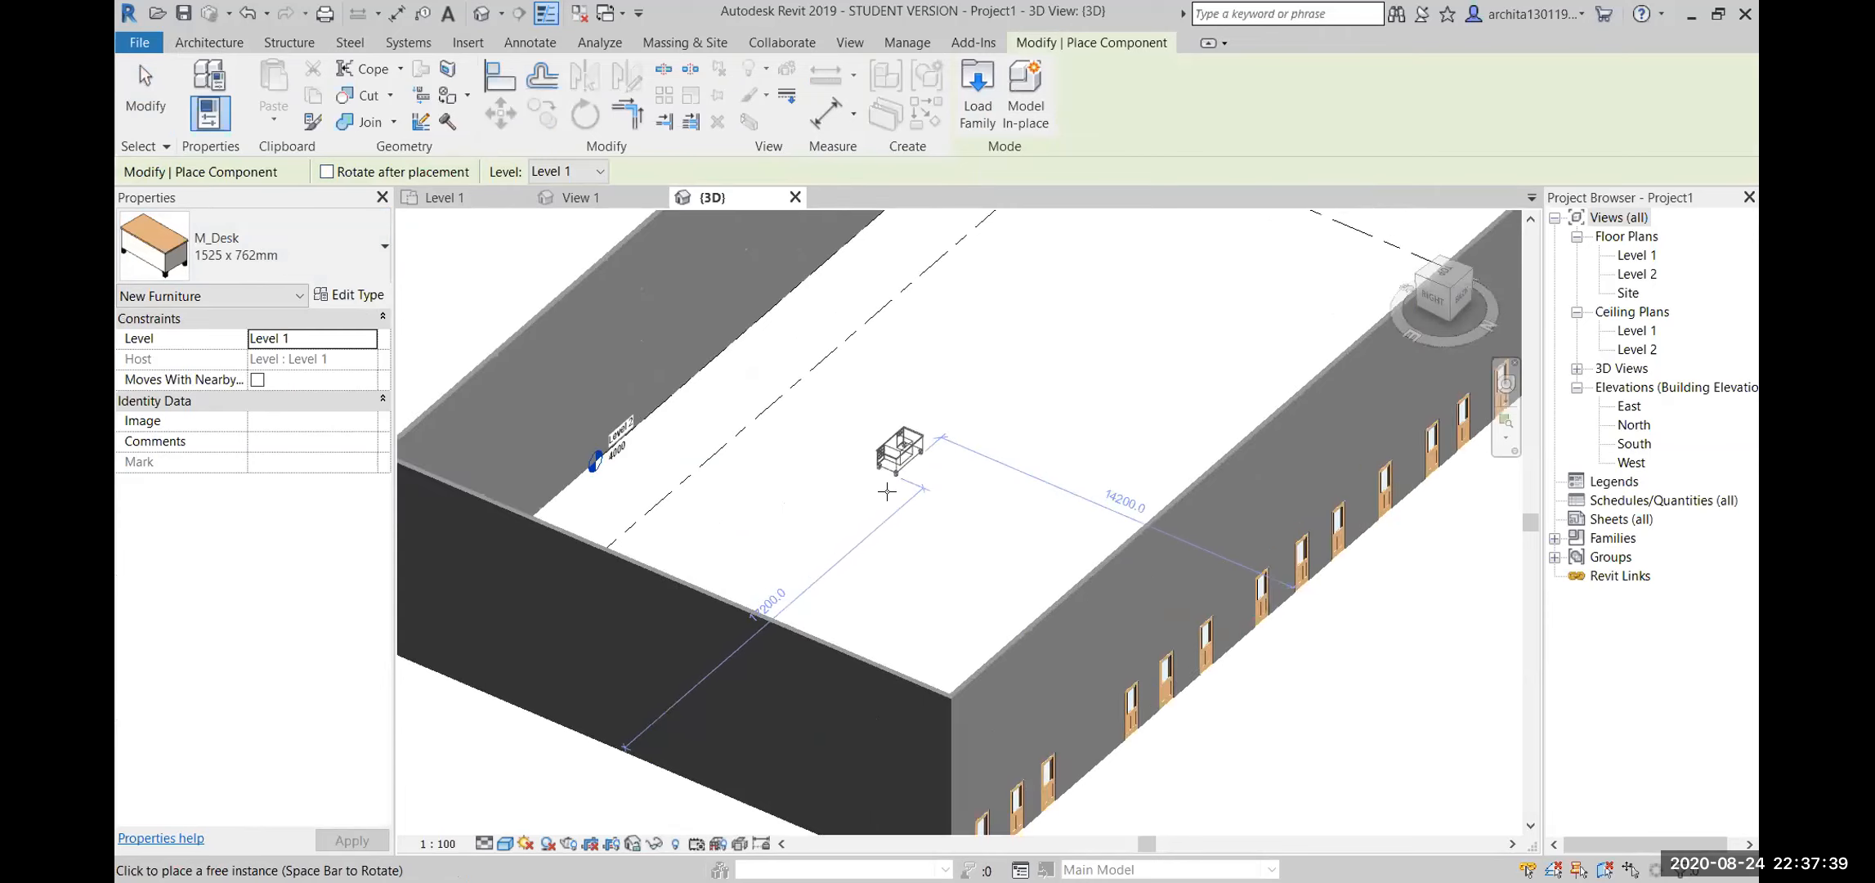
{"action": "left_click", "coordinate": [793, 536]}
{"action": "scroll", "coordinate": [905, 510], "scroll_direction": "down", "scroll_amount": 2}
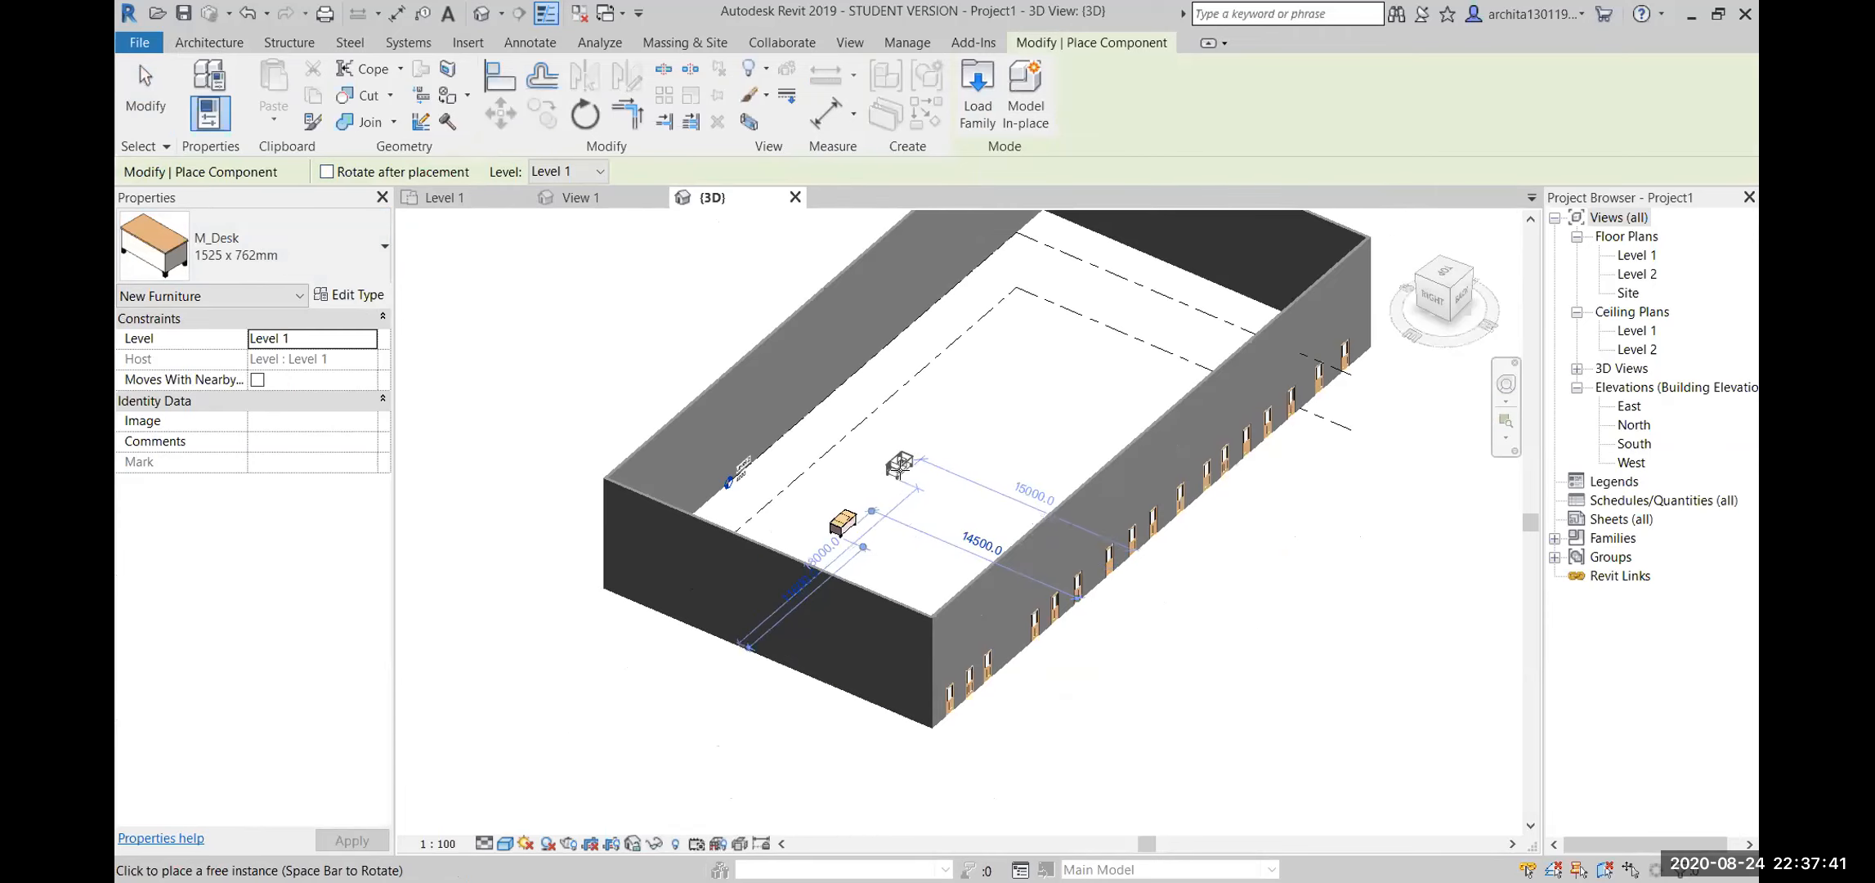
Place six more 1525 x 762mm desks spread along the length of the enclosed floor area and end component placement
{"action": "left_click", "coordinate": [892, 456]}
{"action": "left_click", "coordinate": [1002, 448]}
{"action": "left_click", "coordinate": [965, 352]}
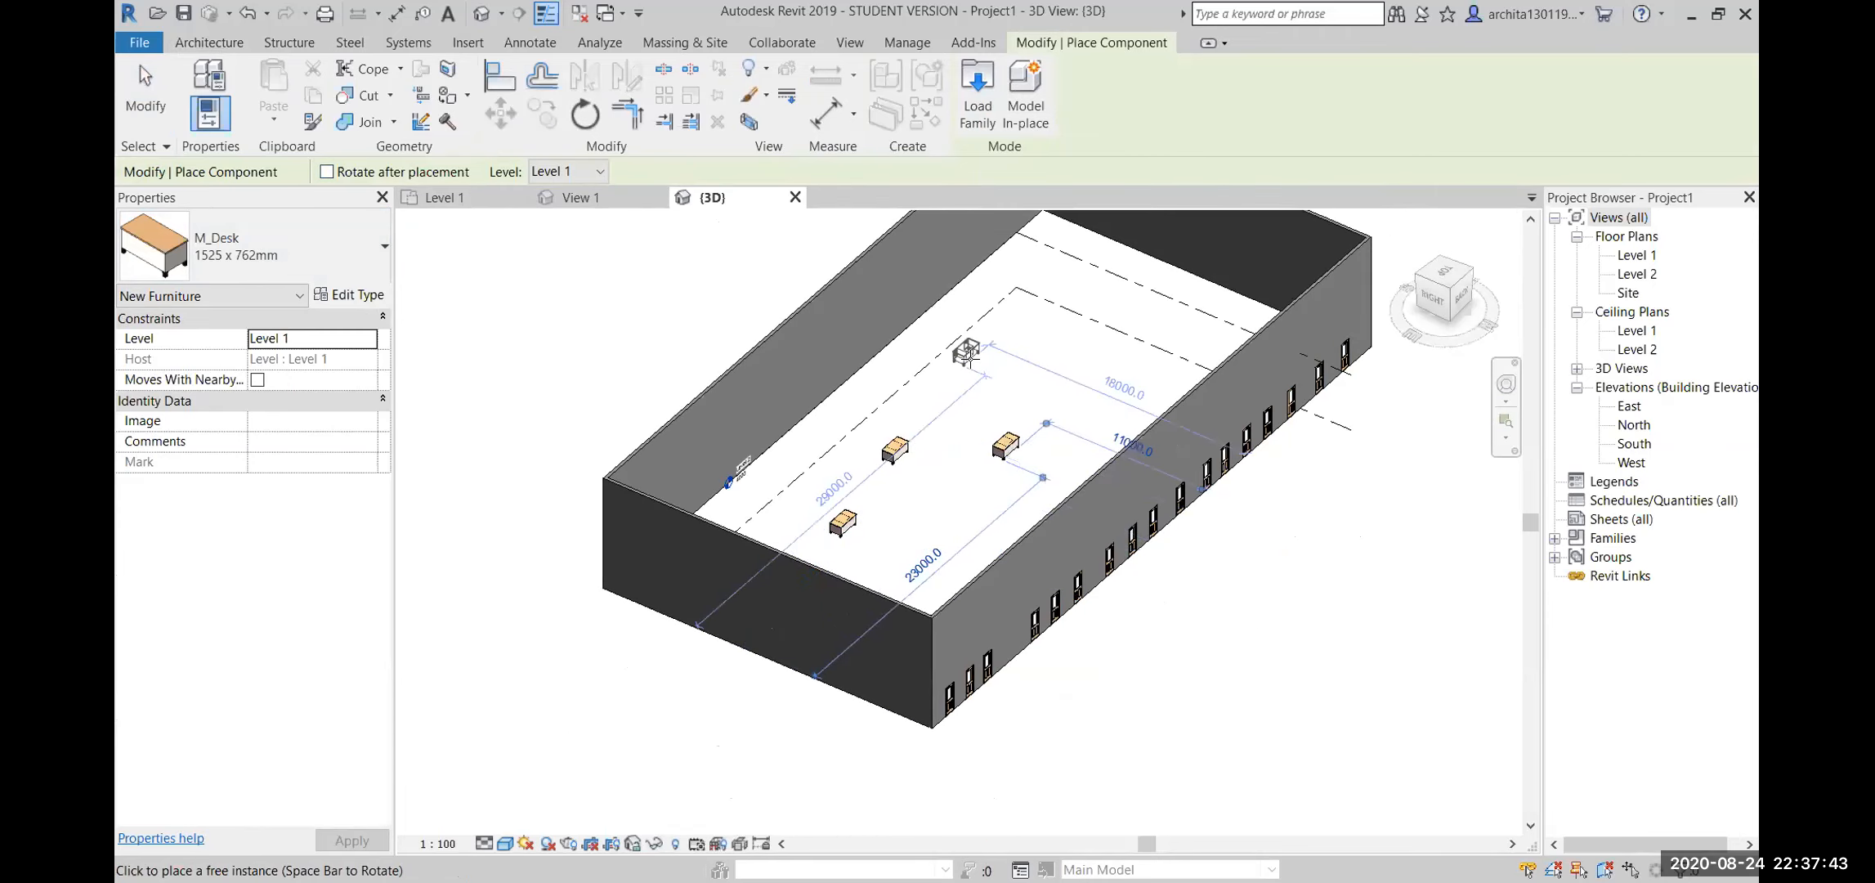
{"action": "left_click", "coordinate": [1065, 354]}
{"action": "left_click", "coordinate": [1050, 260]}
{"action": "left_click", "coordinate": [1143, 326]}
{"action": "key", "text": "Escape"}
{"action": "key", "text": "Escape"}
Start door placement, view the loadable families in the Residential folder, and close the loader without loading any
{"action": "scroll", "coordinate": [1087, 507], "scroll_direction": "down", "scroll_amount": 2}
{"action": "scroll", "coordinate": [987, 586], "scroll_direction": "up", "scroll_amount": 2}
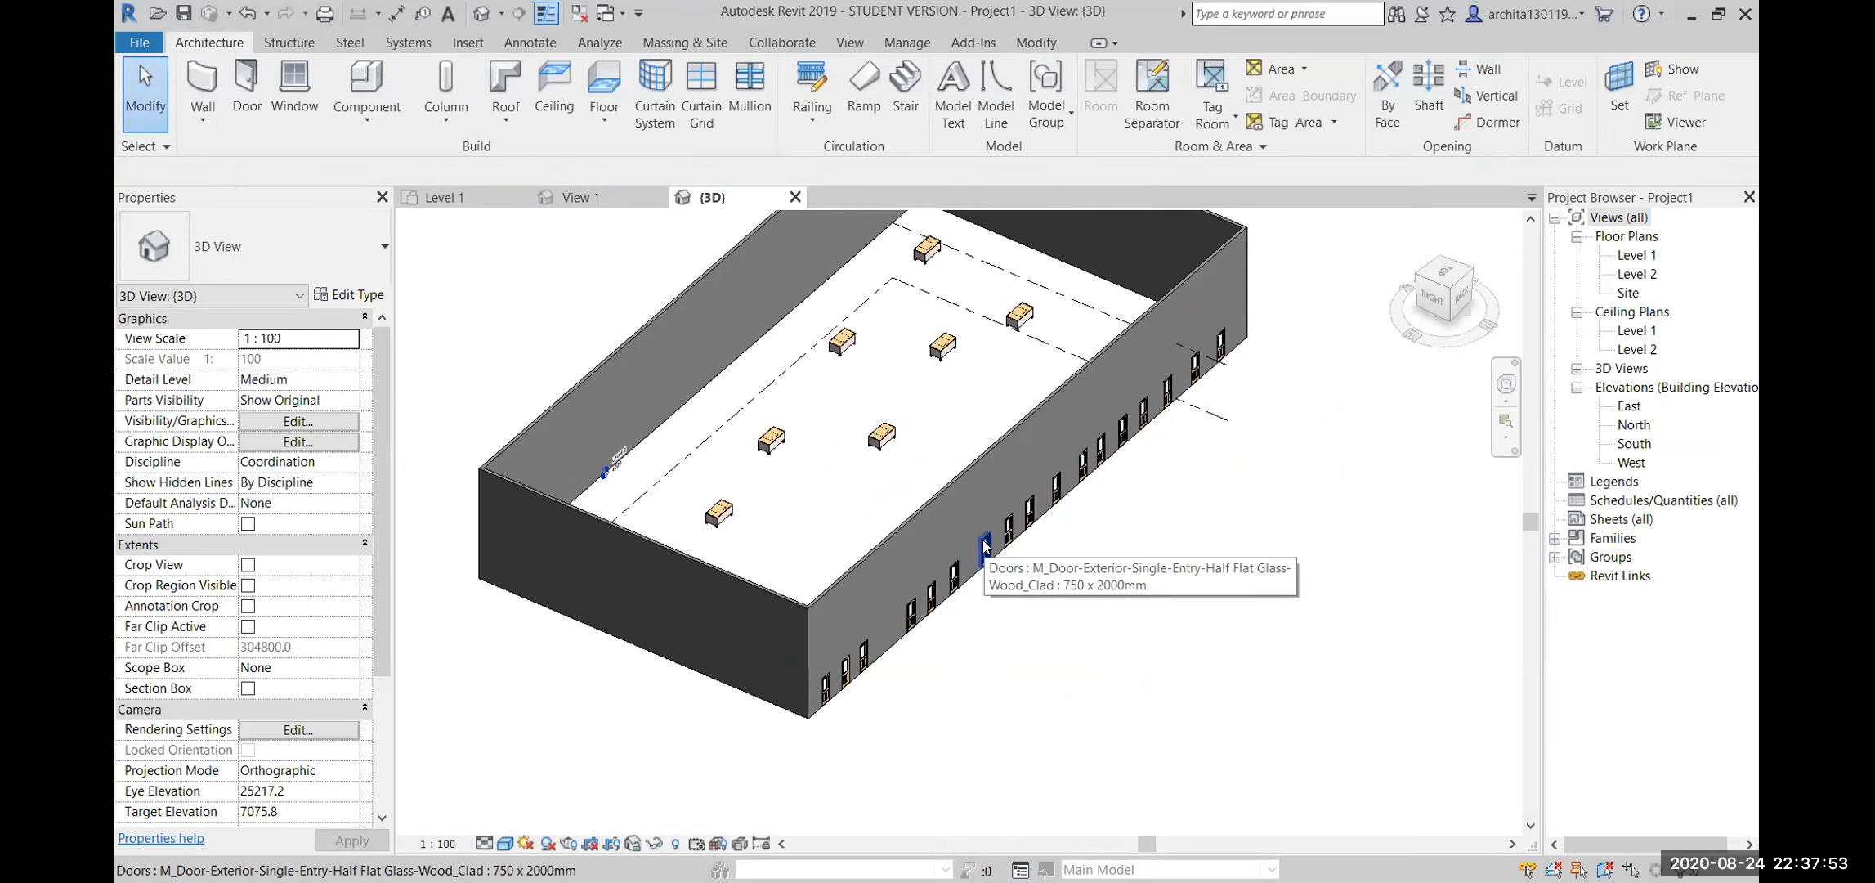
{"action": "scroll", "coordinate": [985, 636], "scroll_direction": "down", "scroll_amount": 1}
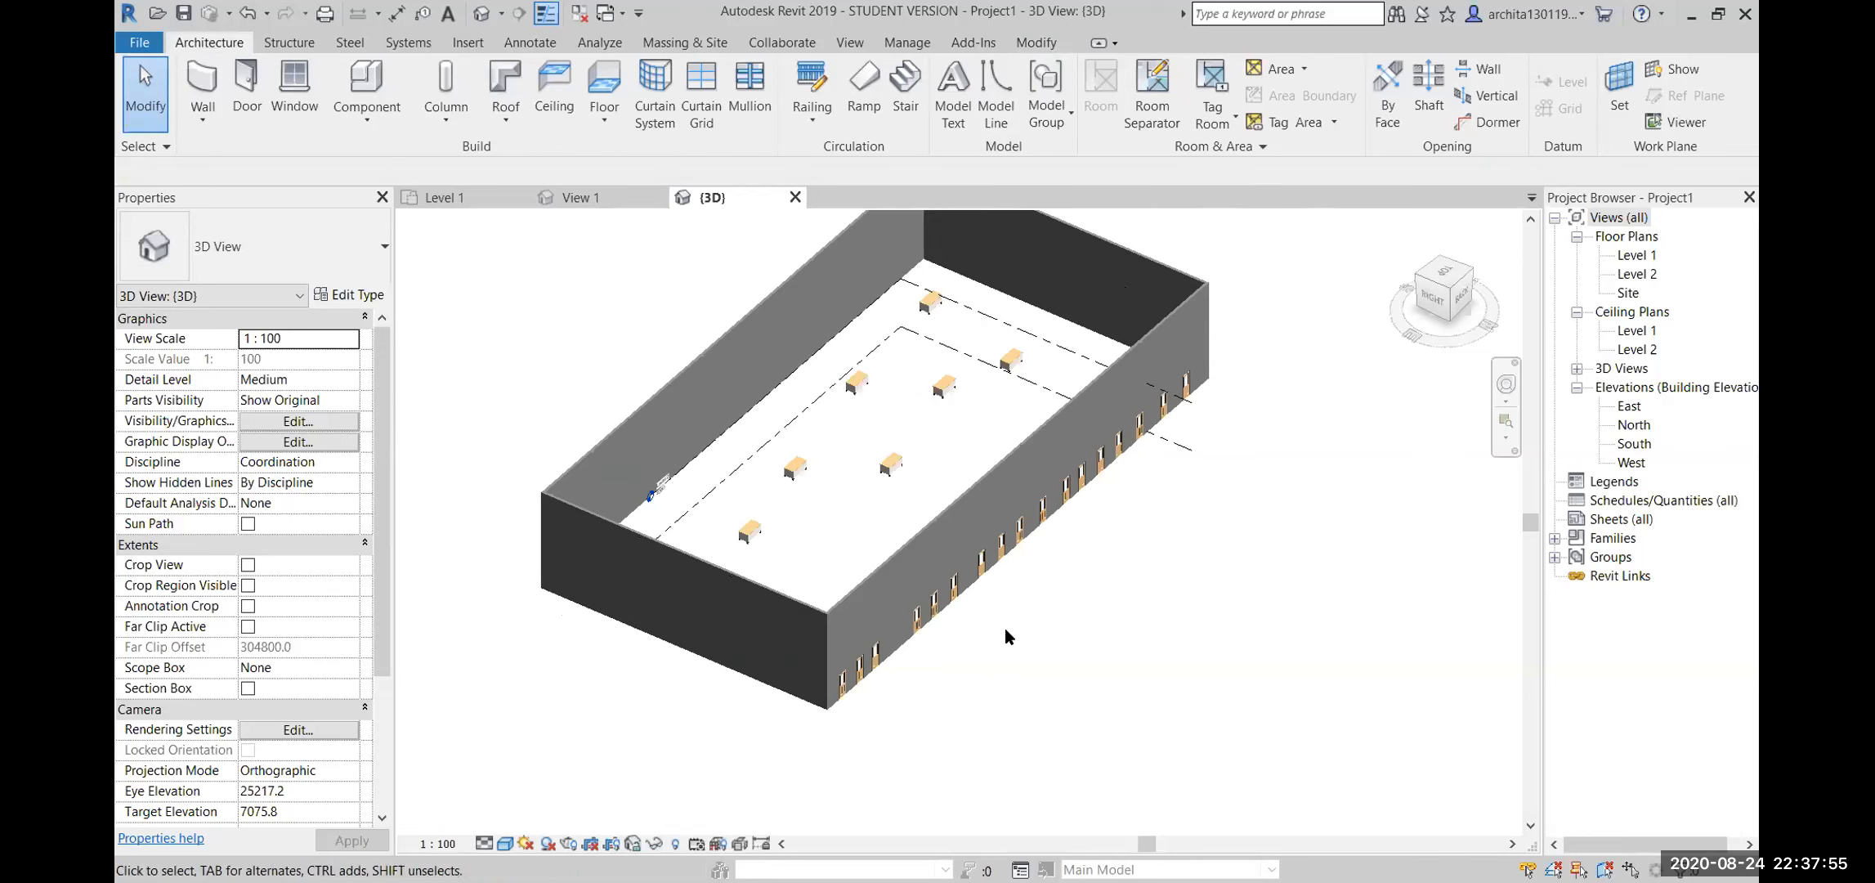
{"action": "middle_click_drag", "start_coordinate": [1006, 629], "coordinate": [927, 668]}
{"action": "left_click", "coordinate": [246, 82]}
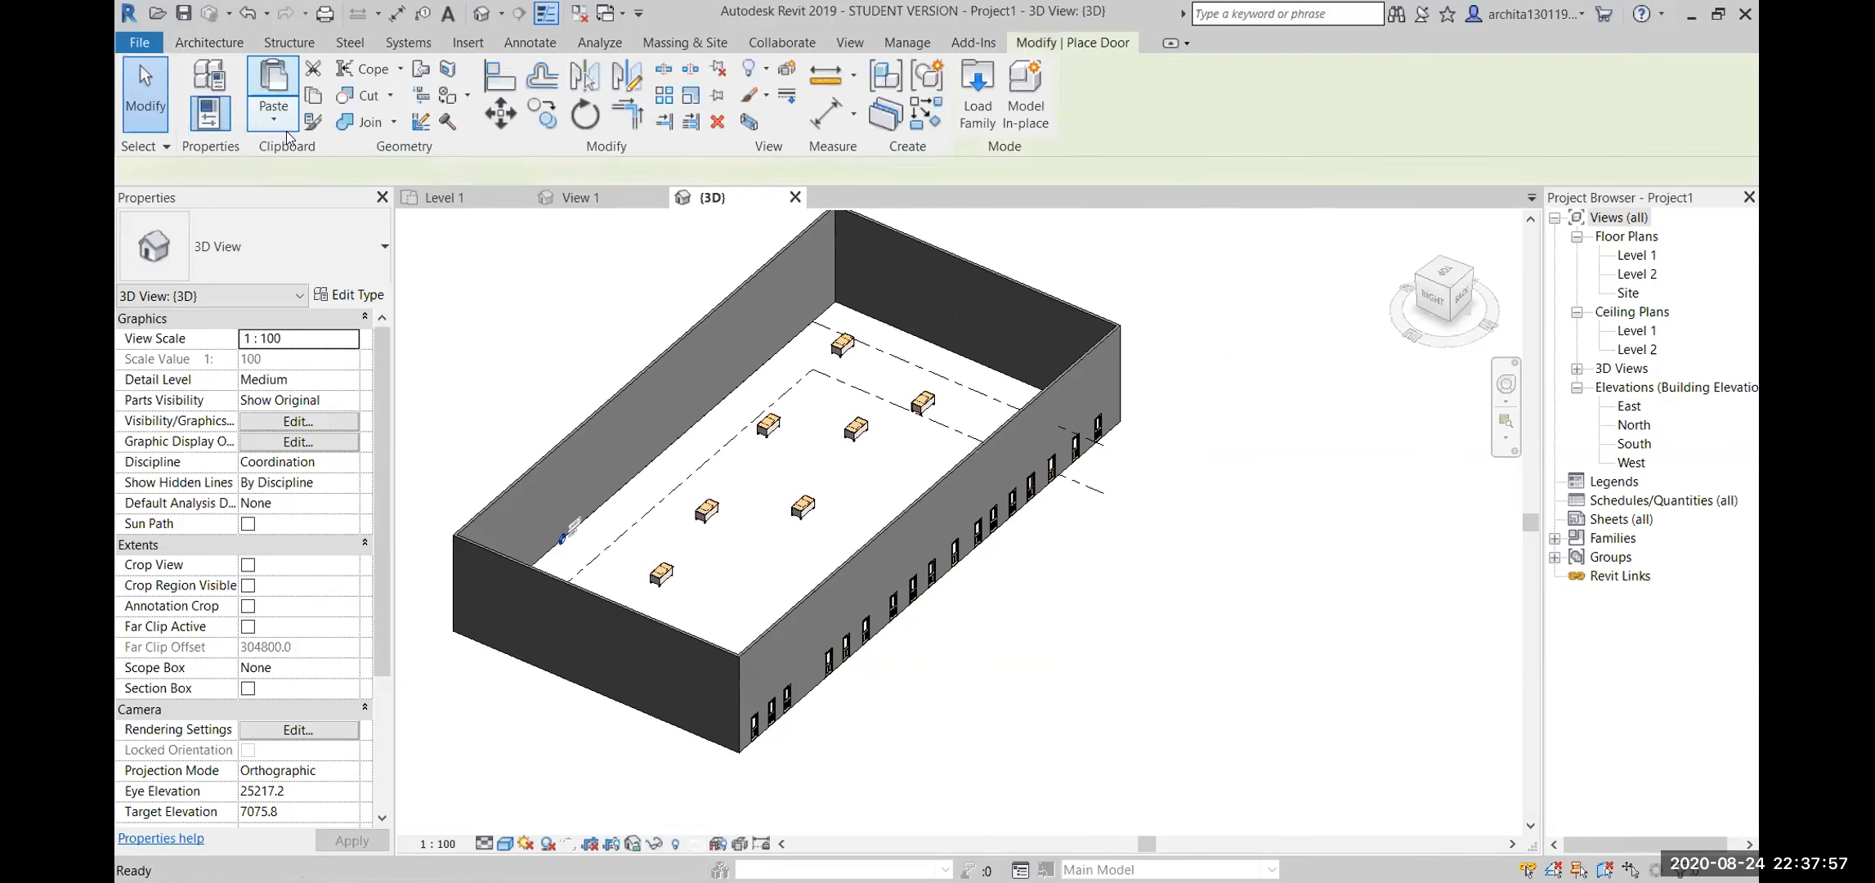
{"action": "left_click", "coordinate": [975, 96]}
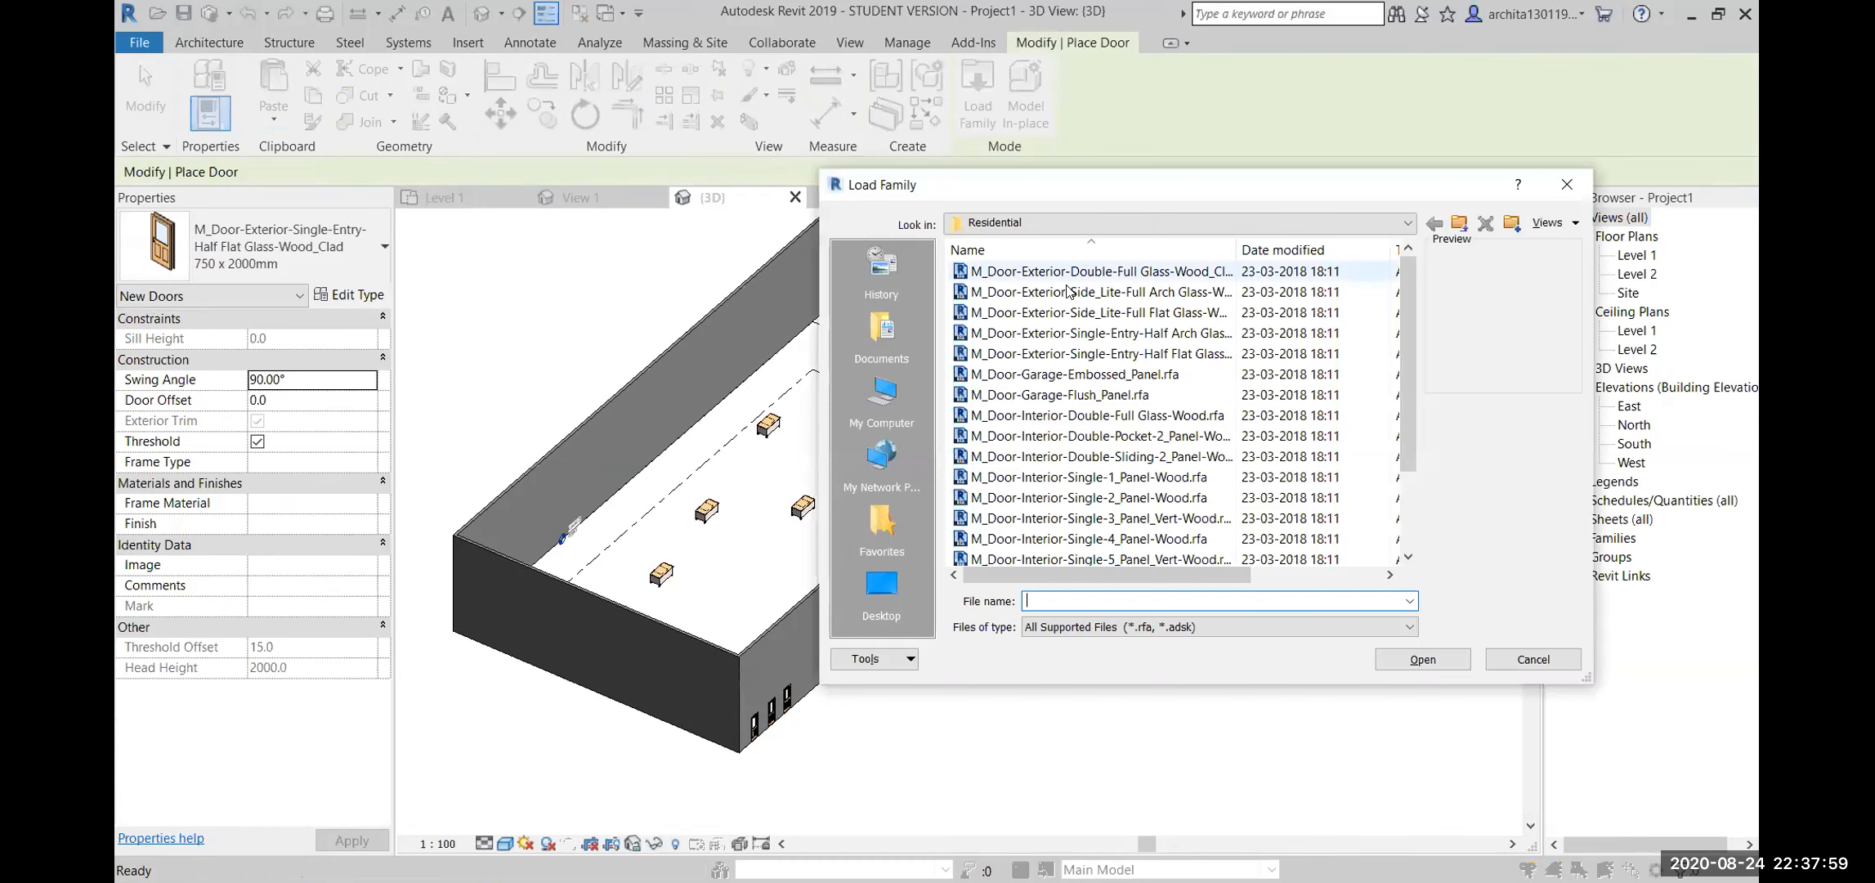
{"action": "left_click", "coordinate": [1567, 184]}
{"action": "scroll", "coordinate": [920, 627], "scroll_direction": "down", "scroll_amount": 2}
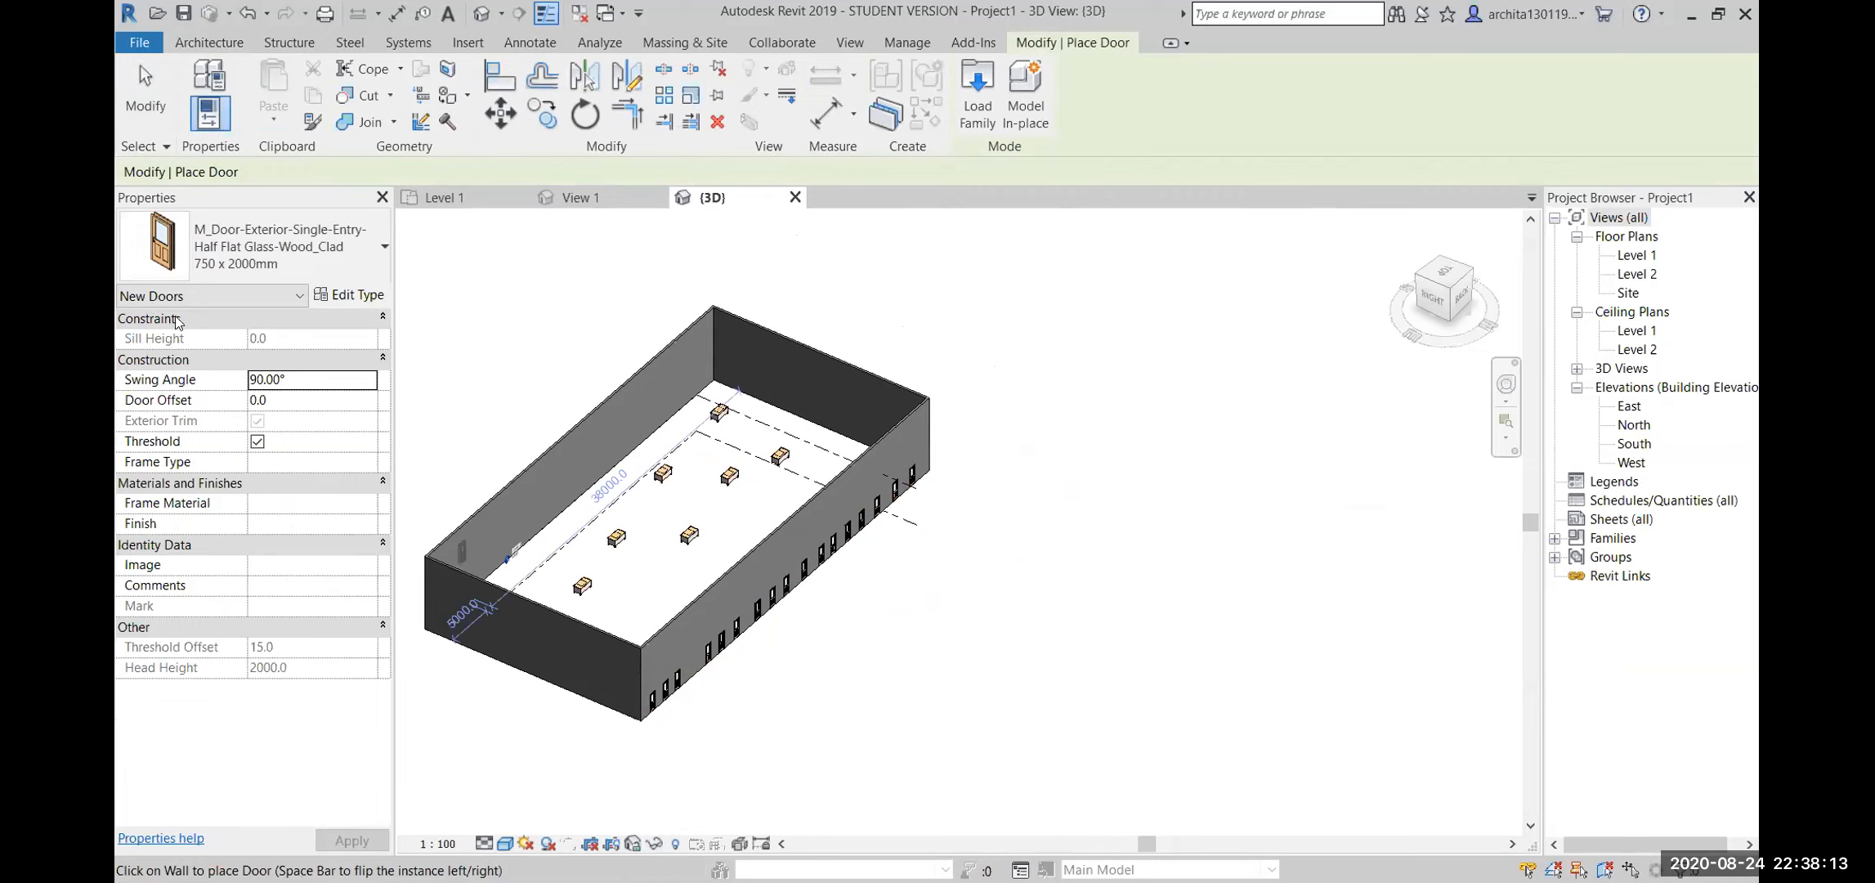
{"action": "left_click", "coordinate": [211, 44]}
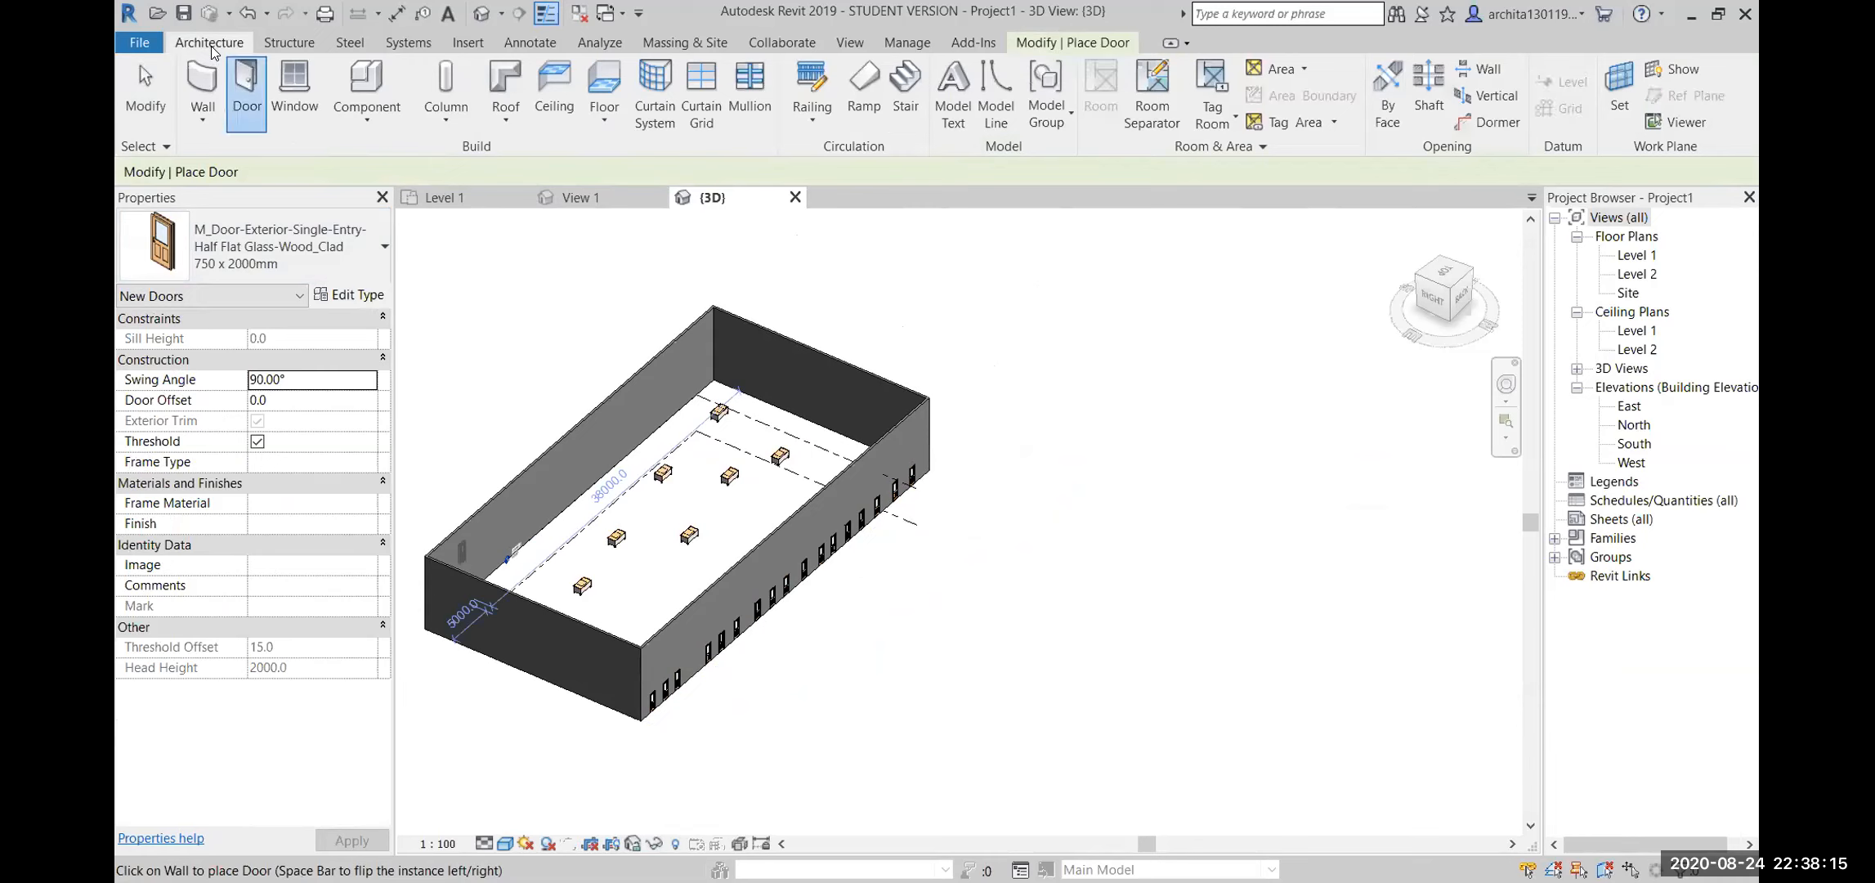
Start placing a component, view the family loader, close it without loading anything, and end component placement
{"action": "left_click", "coordinate": [367, 115]}
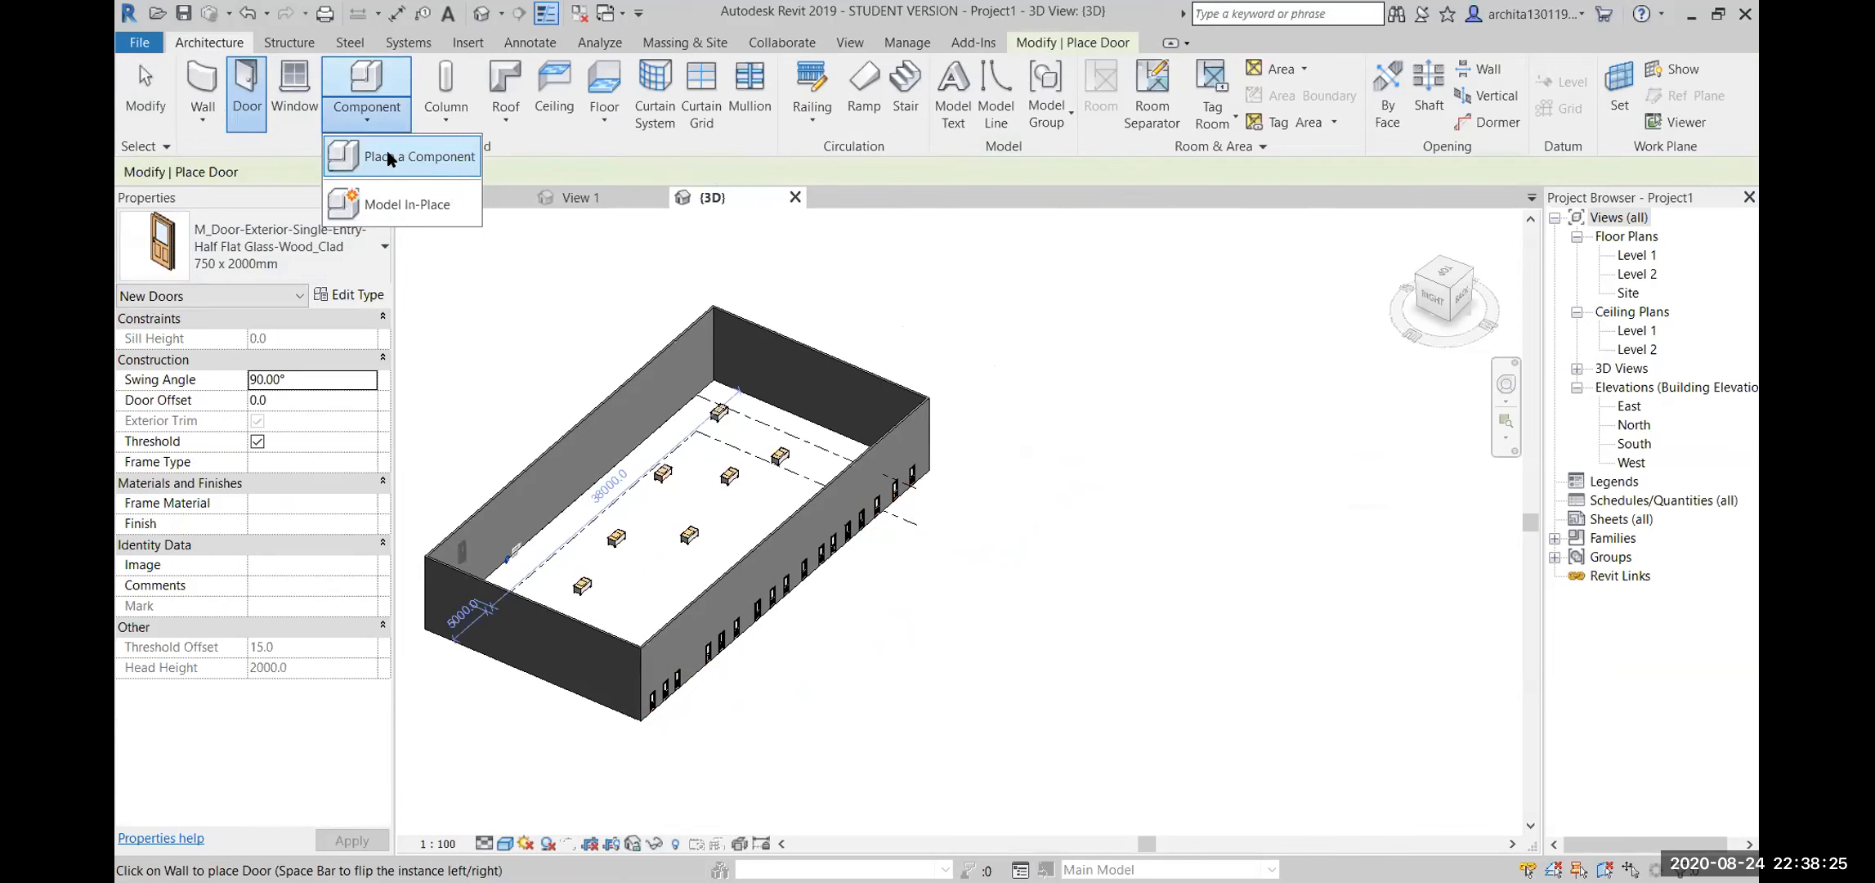
{"action": "left_click", "coordinate": [388, 158]}
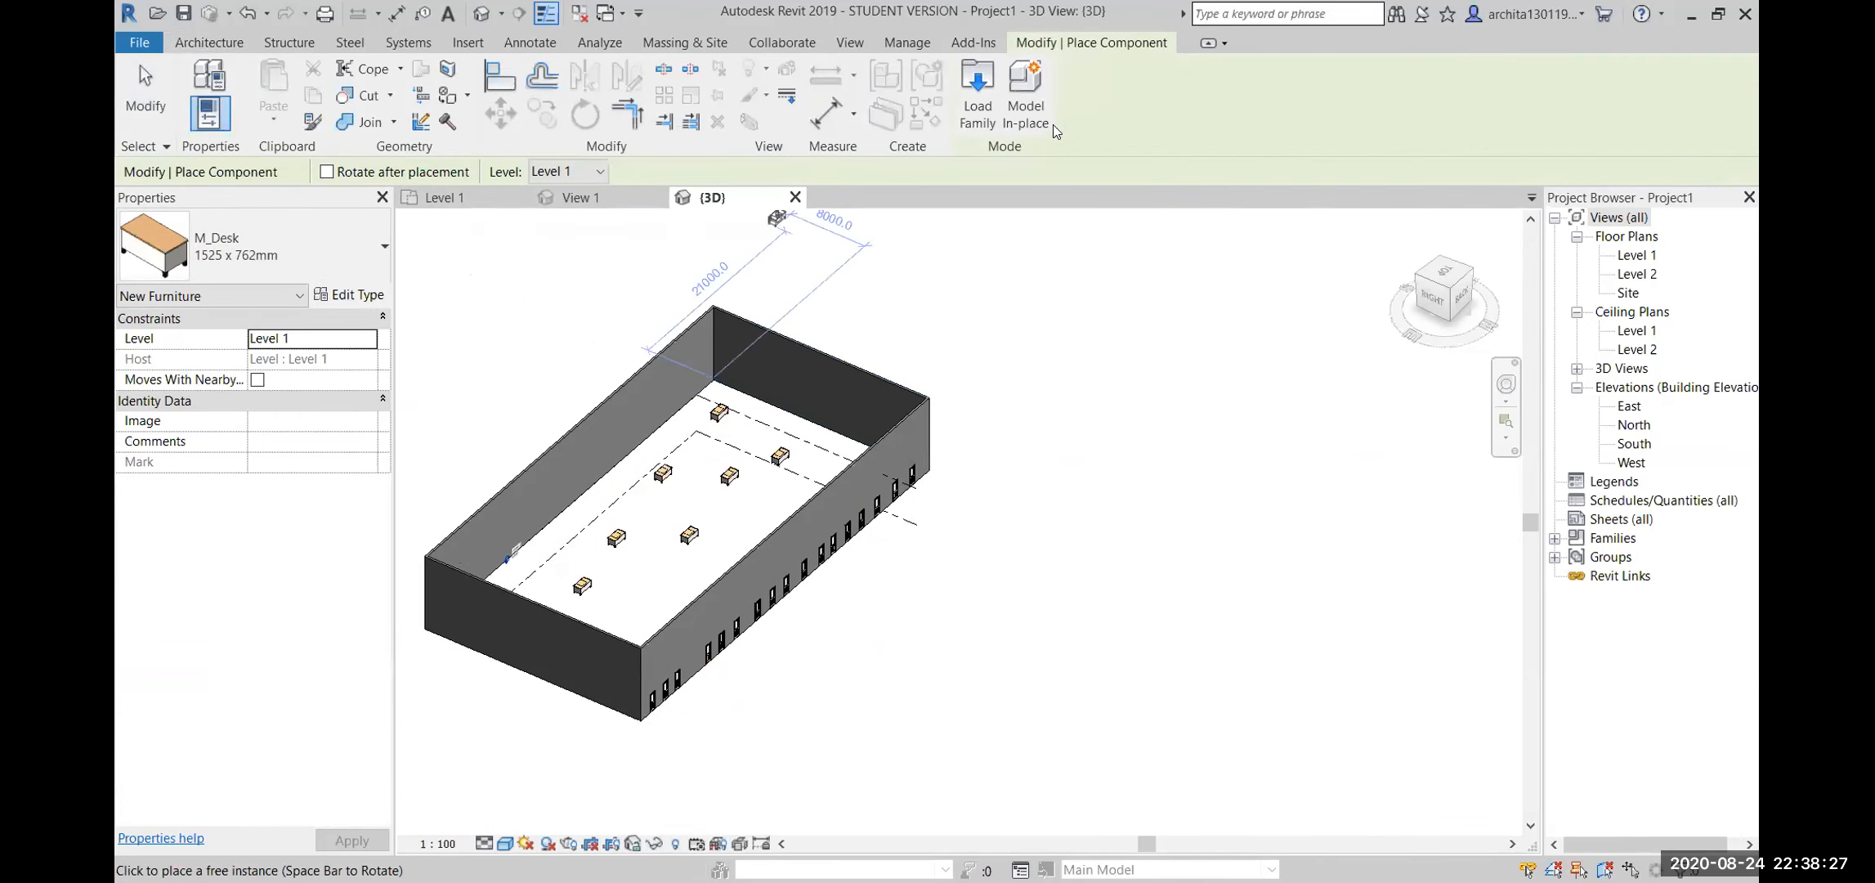
{"action": "left_click", "coordinate": [978, 96]}
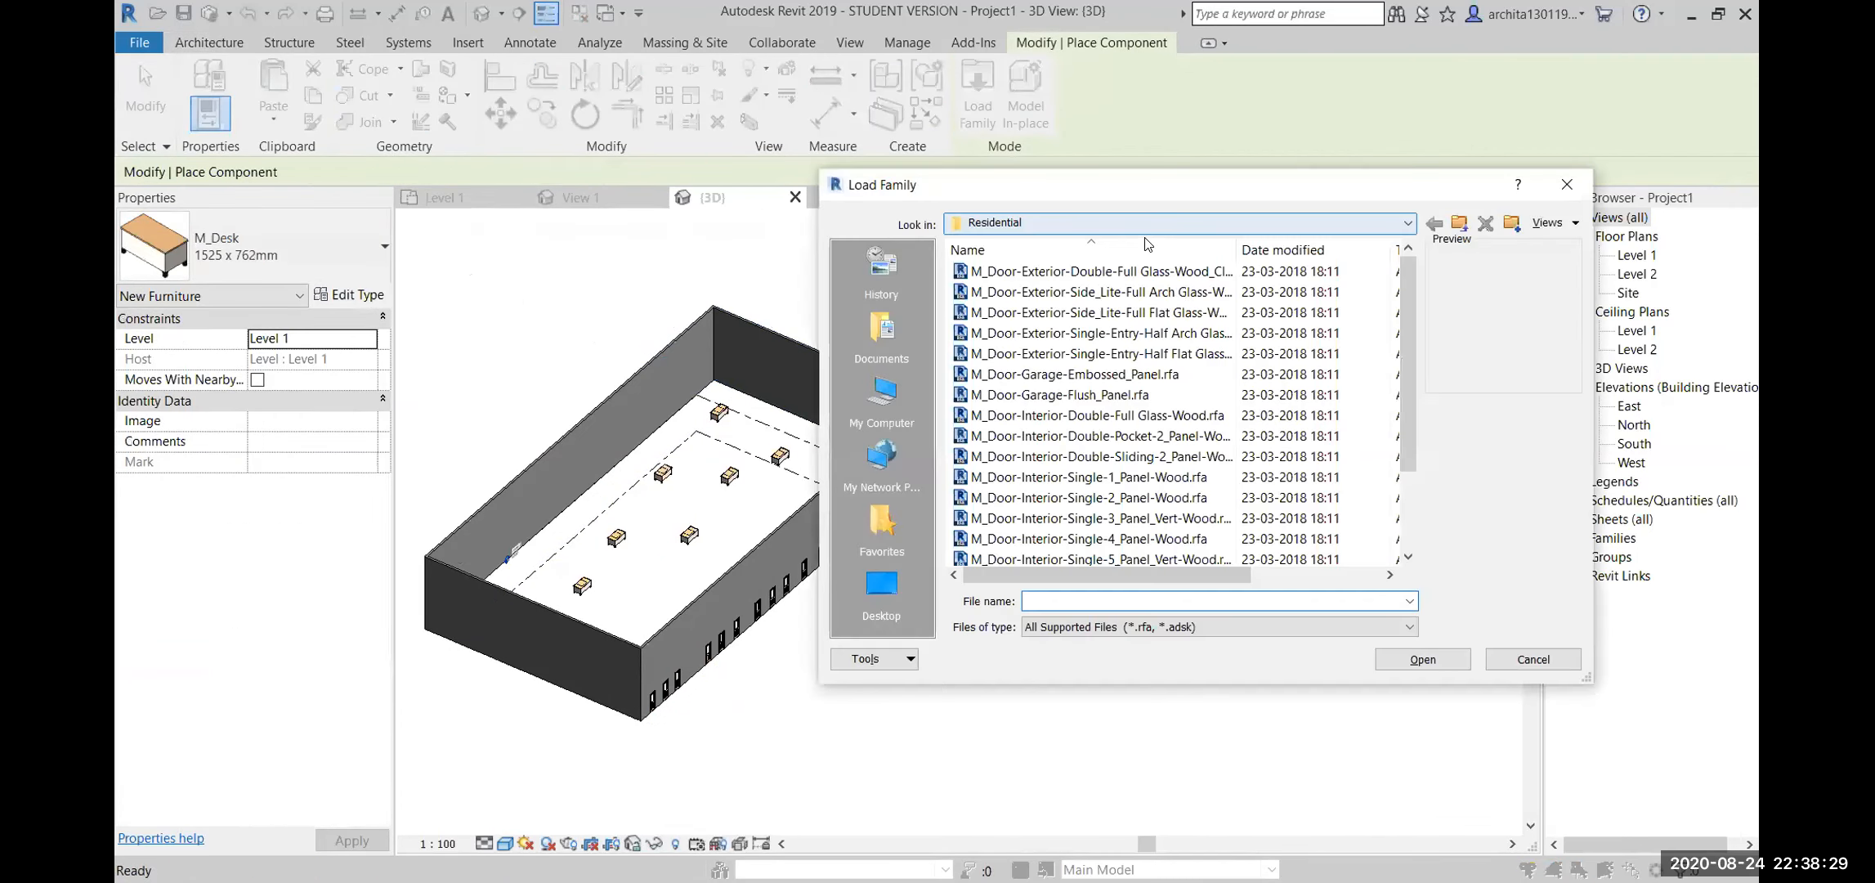
{"action": "left_click", "coordinate": [1566, 184]}
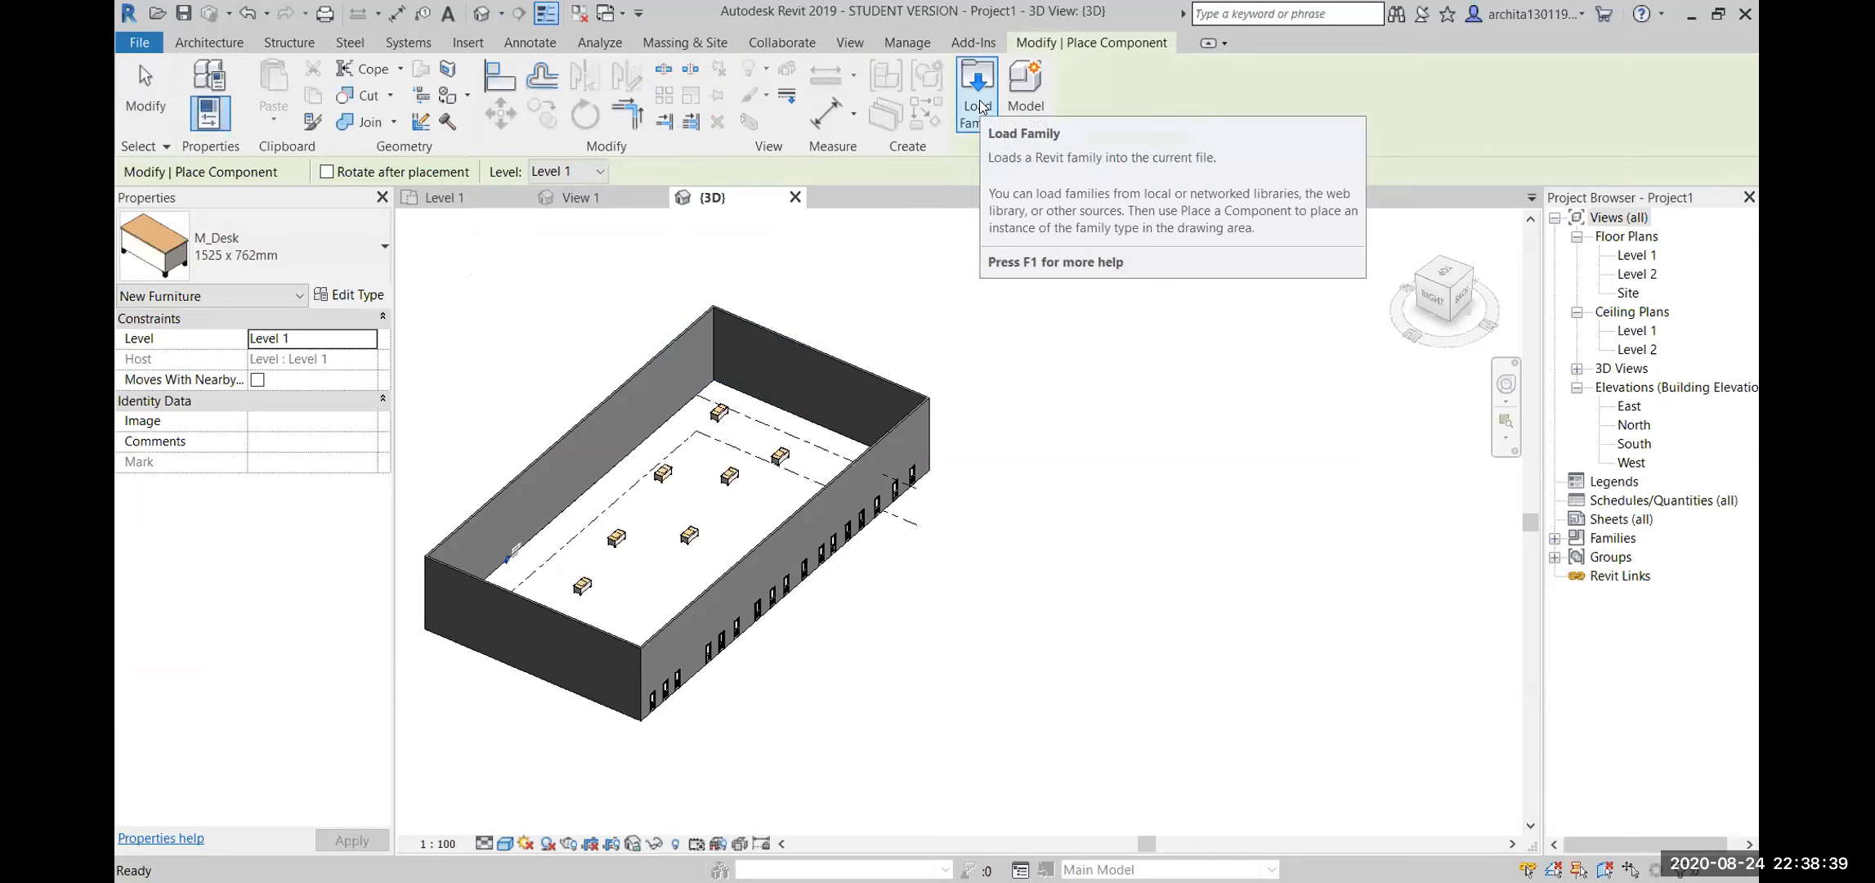
{"action": "scroll", "coordinate": [1001, 418], "scroll_direction": "down", "scroll_amount": 3}
{"action": "middle_click_drag", "start_coordinate": [776, 423], "coordinate": [897, 484]}
{"action": "scroll", "coordinate": [890, 478], "scroll_direction": "up", "scroll_amount": 3}
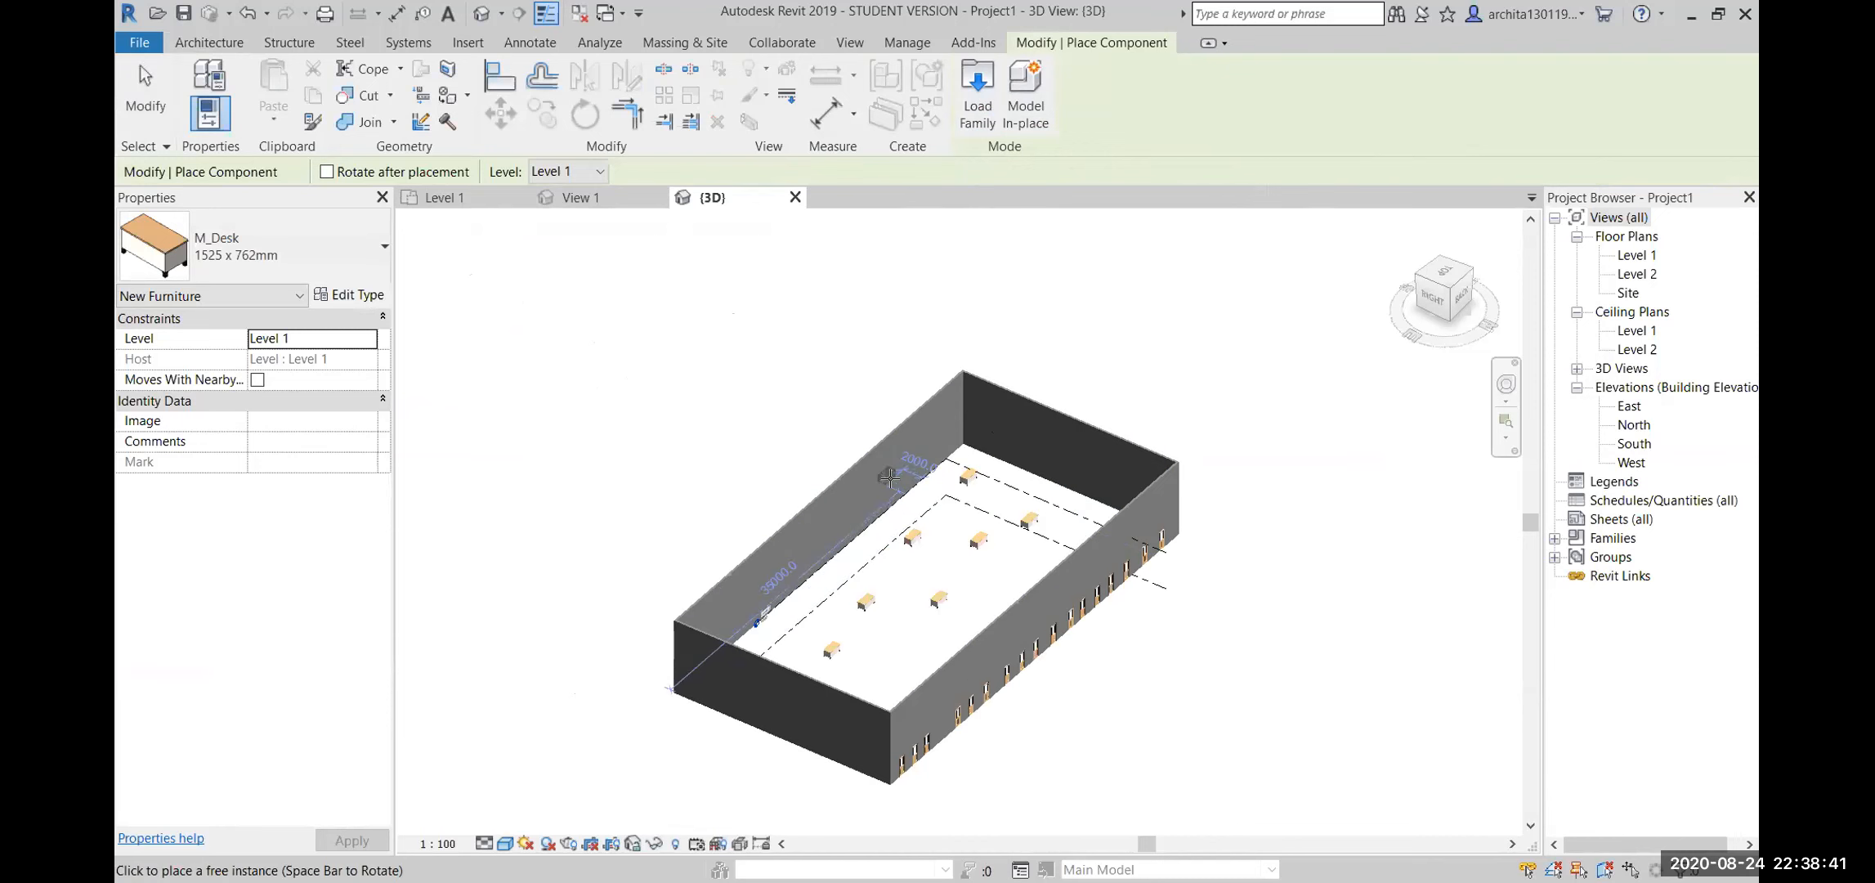
{"action": "key", "text": "Escape"}
{"action": "key", "text": "Escape"}
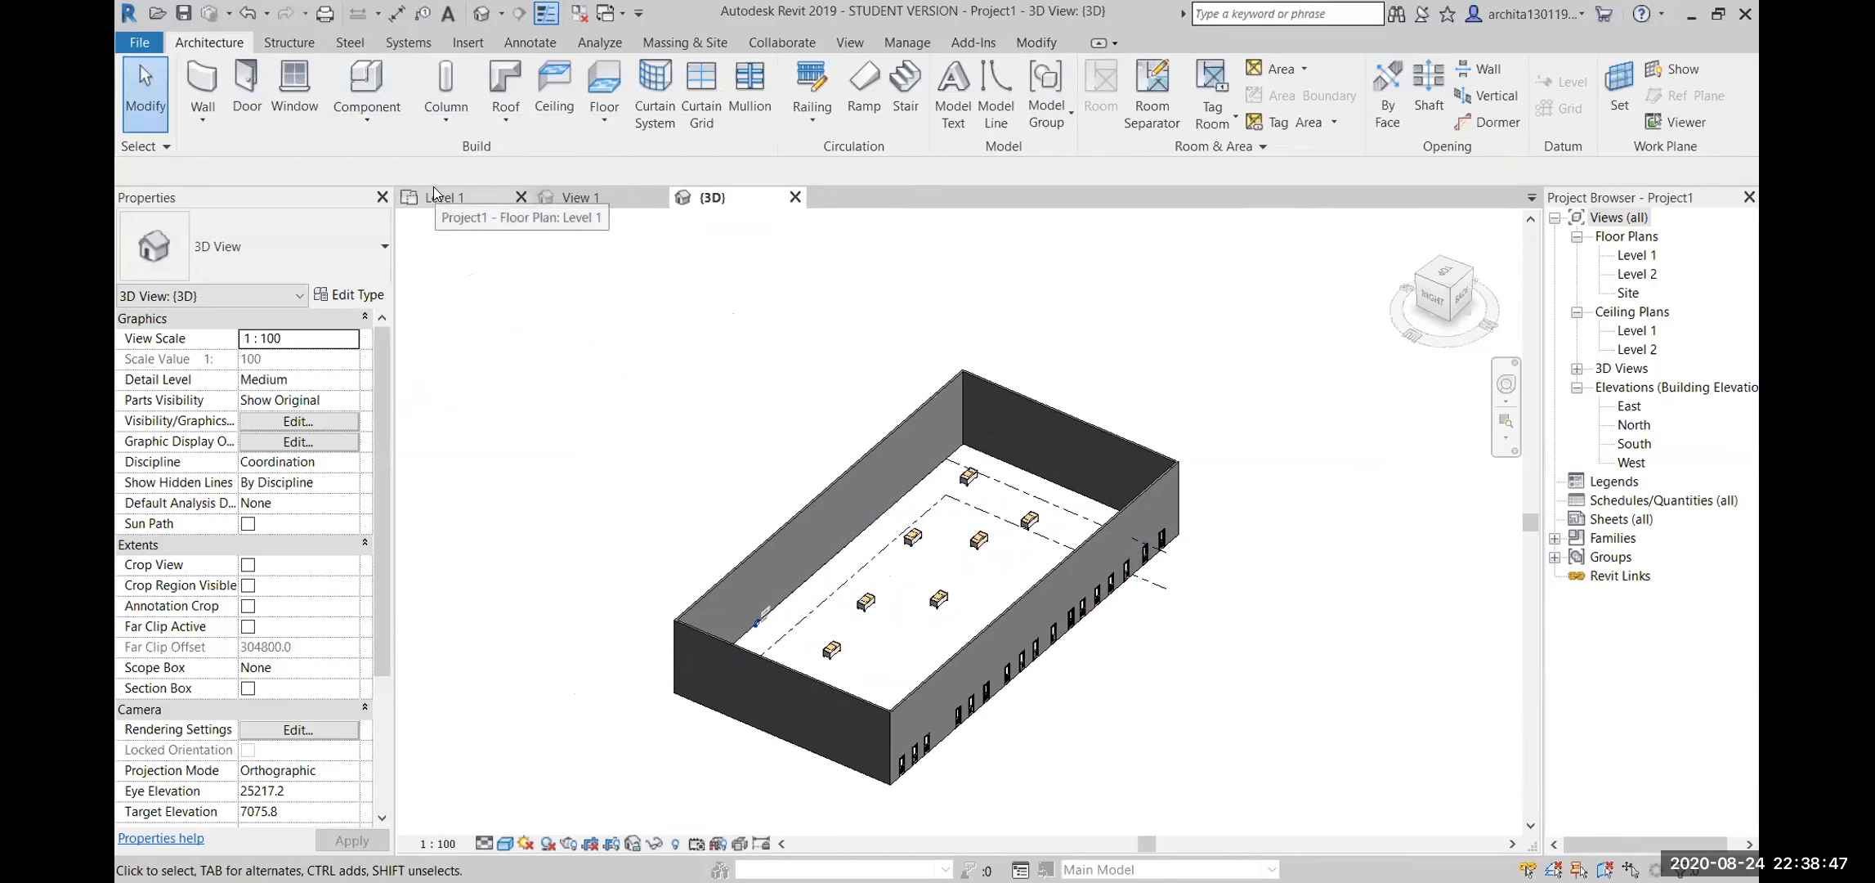
{"action": "left_click", "coordinate": [367, 117]}
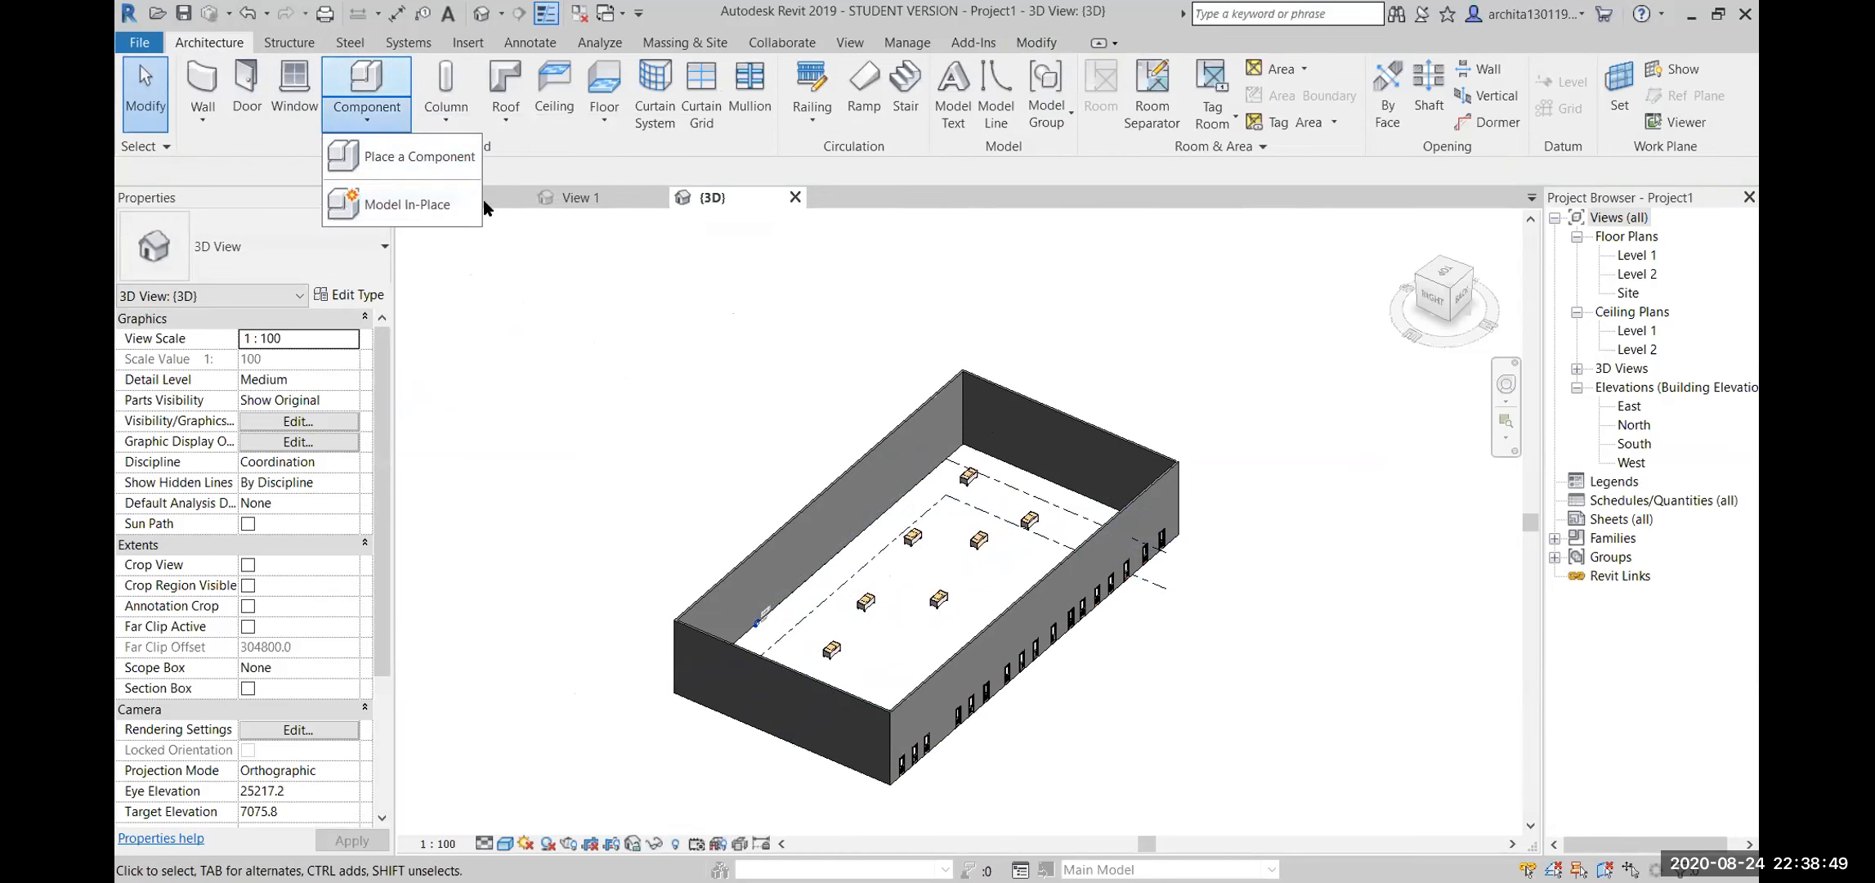
{"action": "scroll", "coordinate": [1263, 603], "scroll_direction": "down", "scroll_amount": 4}
{"action": "middle_click_drag", "start_coordinate": [1167, 588], "coordinate": [928, 608], "text": "shift"}
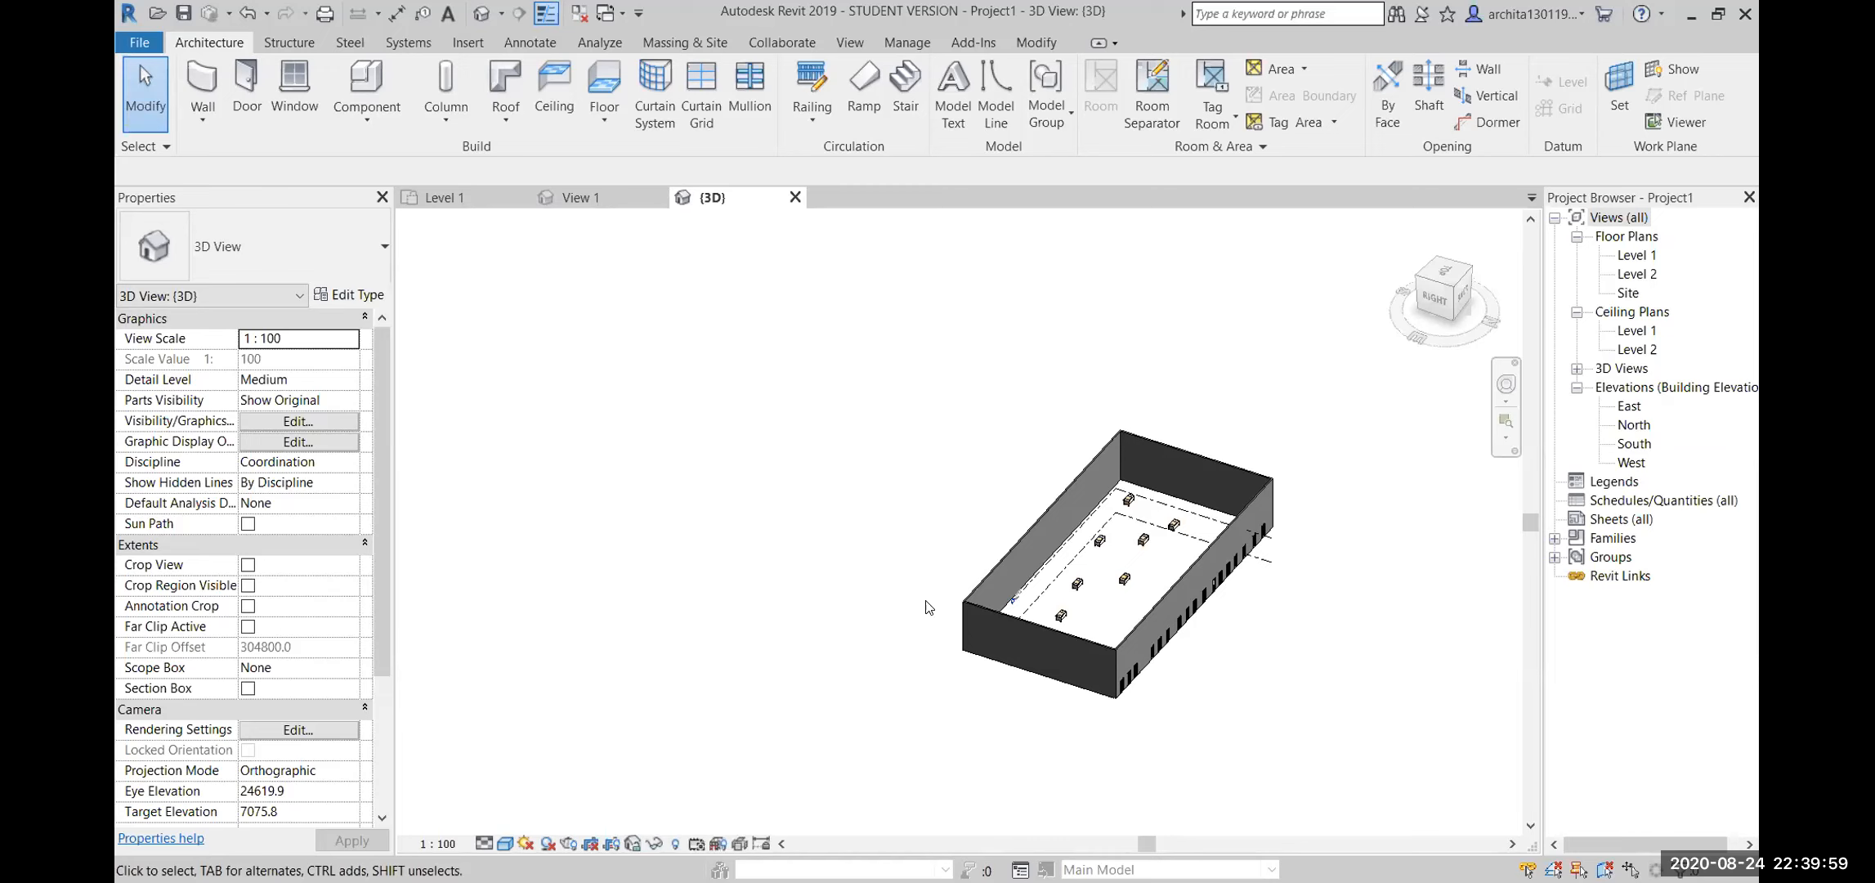
{"action": "scroll", "coordinate": [1190, 495], "scroll_direction": "down", "scroll_amount": 2}
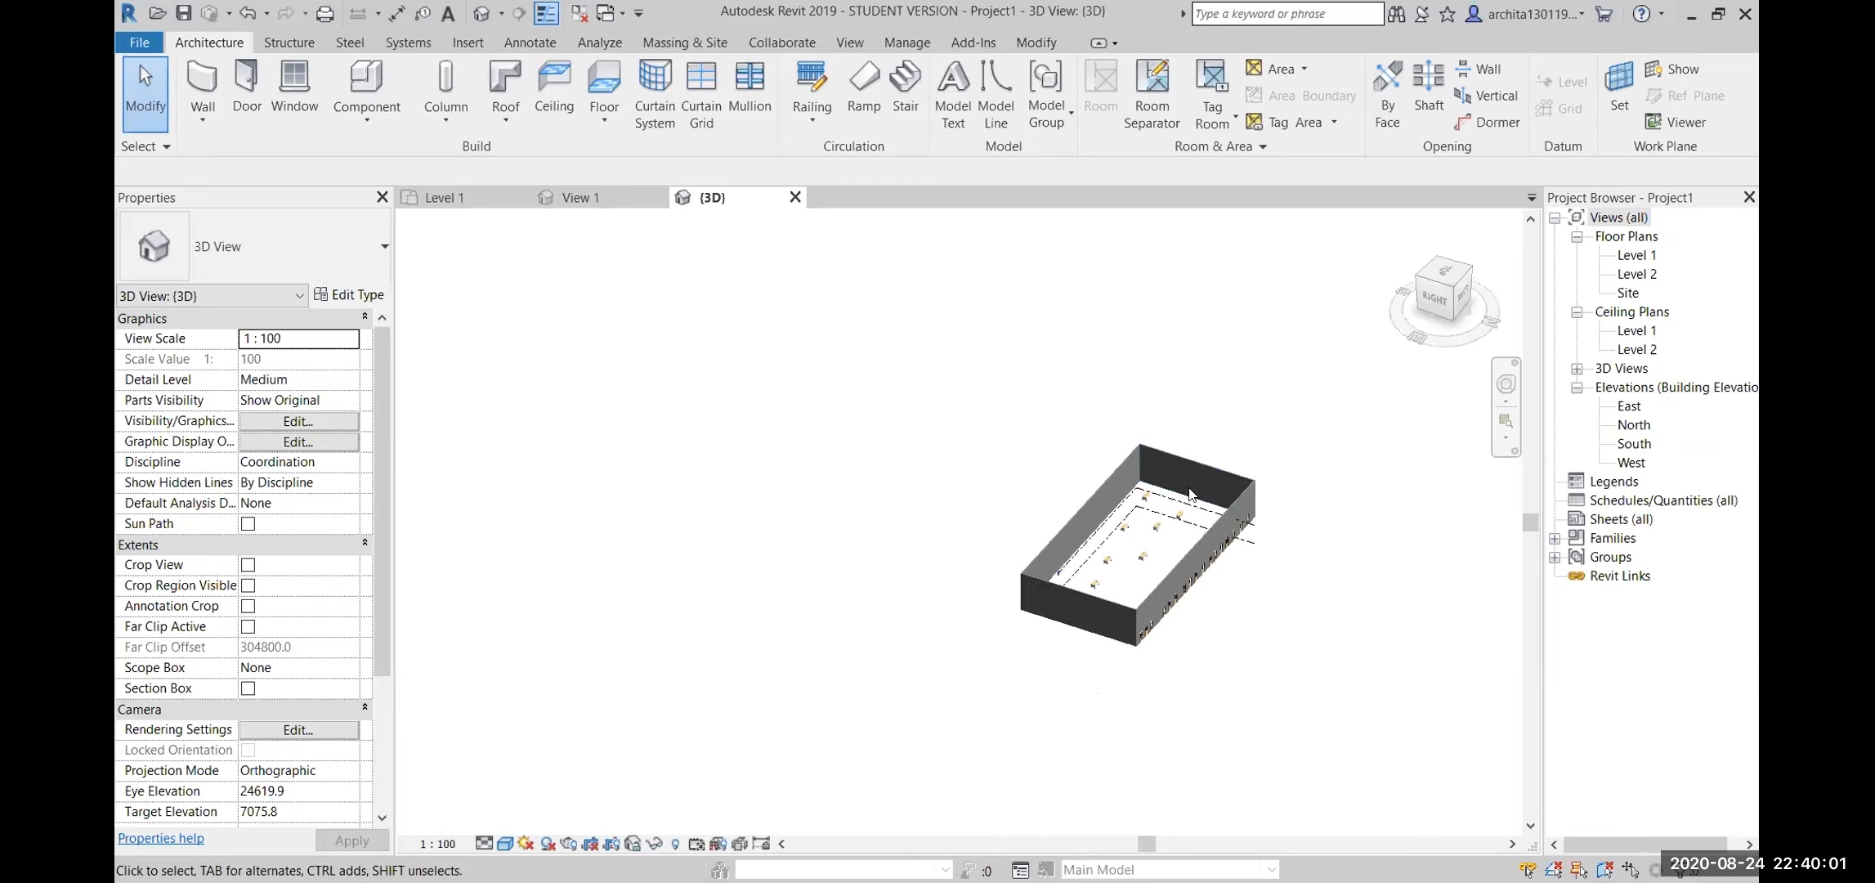
{"action": "scroll", "coordinate": [1144, 540], "scroll_direction": "up", "scroll_amount": 4}
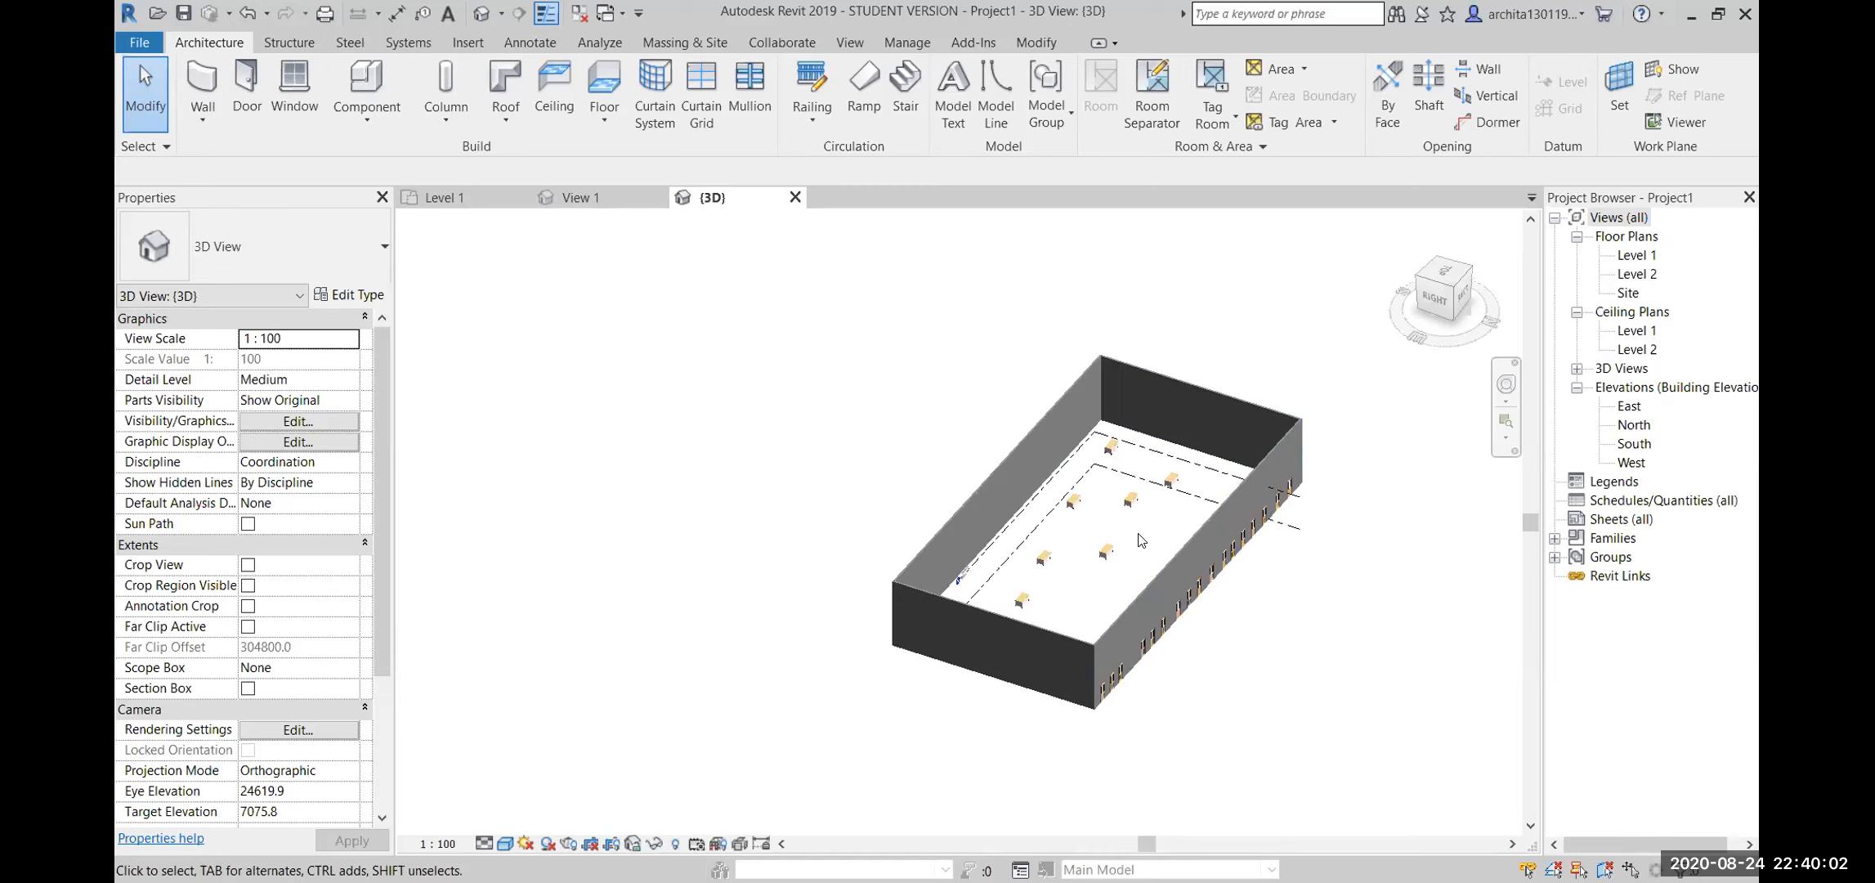
Open the Level 1 floor plan, select the easternmost desk, and clear the selection
{"action": "double_click", "coordinate": [1637, 255]}
{"action": "scroll", "coordinate": [912, 456], "scroll_direction": "down", "scroll_amount": 3}
{"action": "scroll", "coordinate": [1050, 469], "scroll_direction": "up", "scroll_amount": 2}
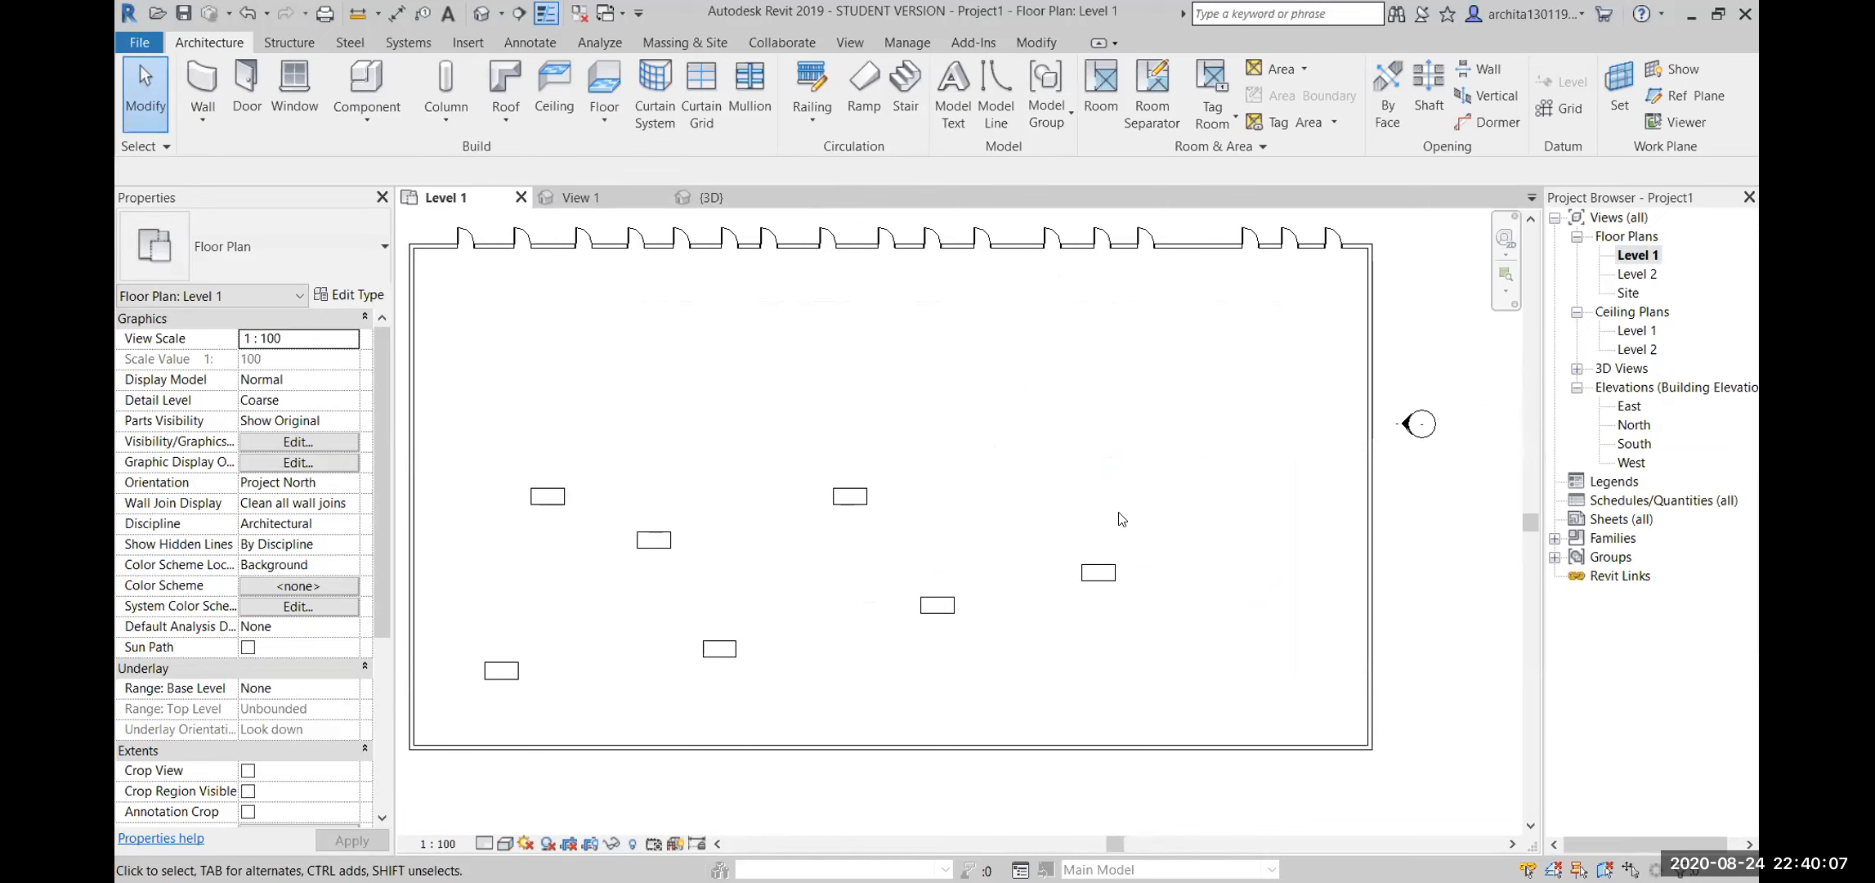
{"action": "left_click", "coordinate": [1098, 575]}
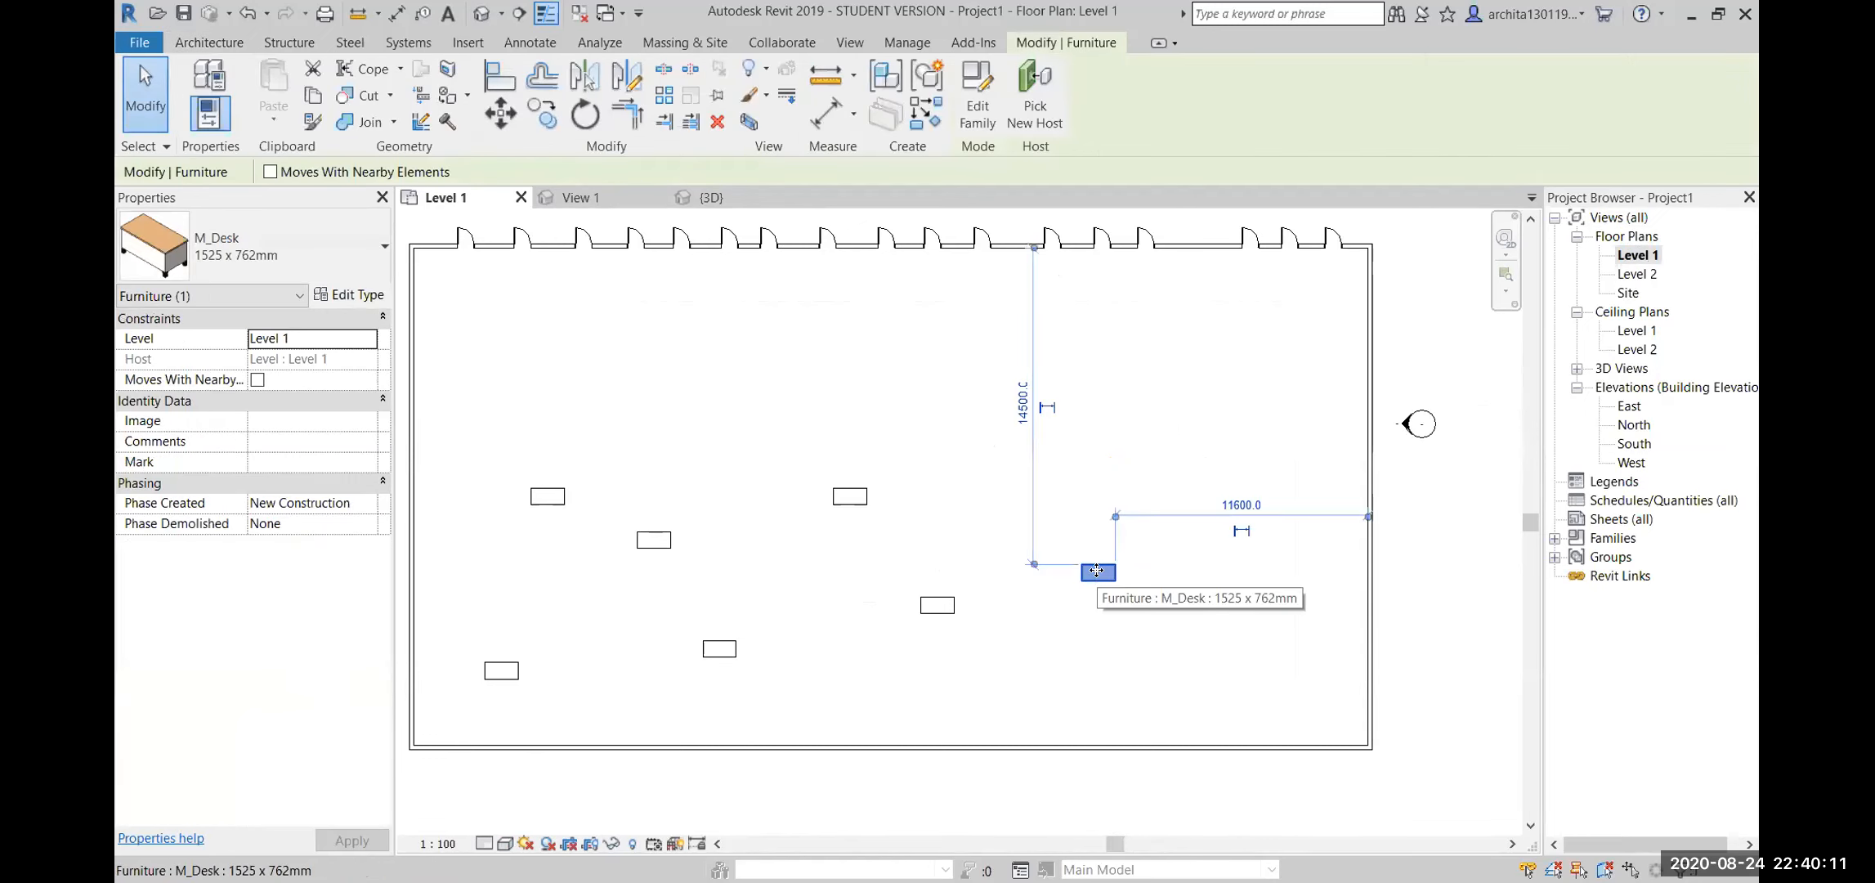
{"action": "left_click", "coordinate": [1122, 642]}
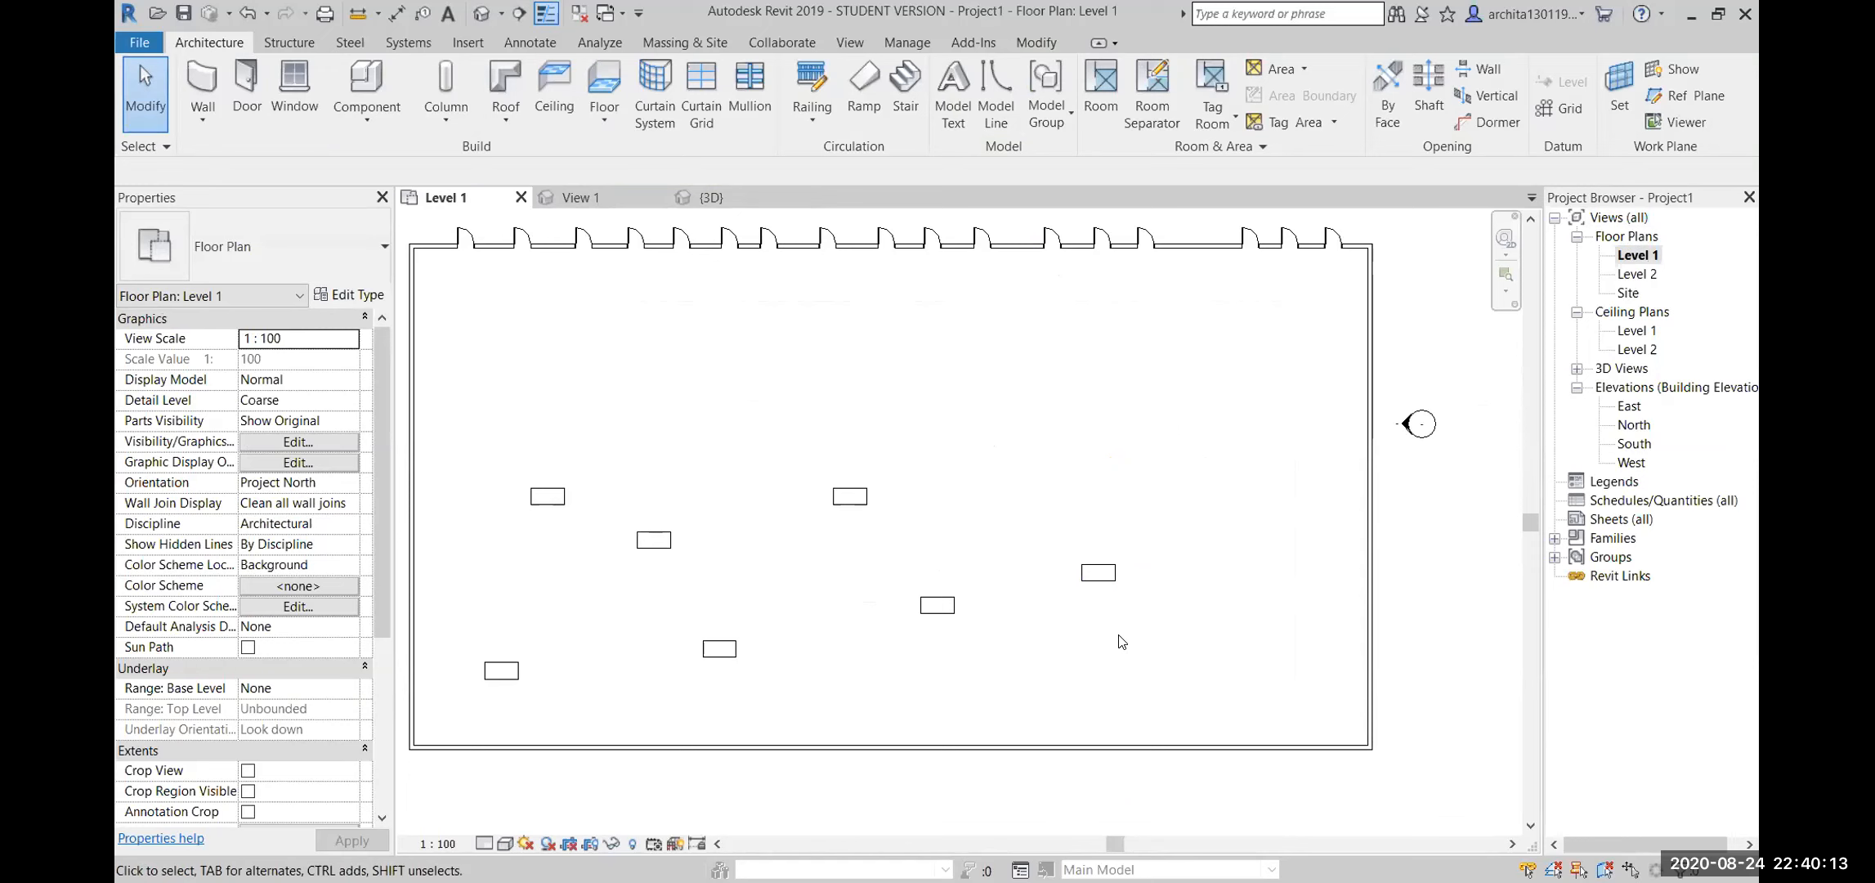
Select the three desks in the eastern half of the plan and create a model group from them with the default name
{"action": "left_click_drag", "start_coordinate": [812, 436], "coordinate": [1179, 675]}
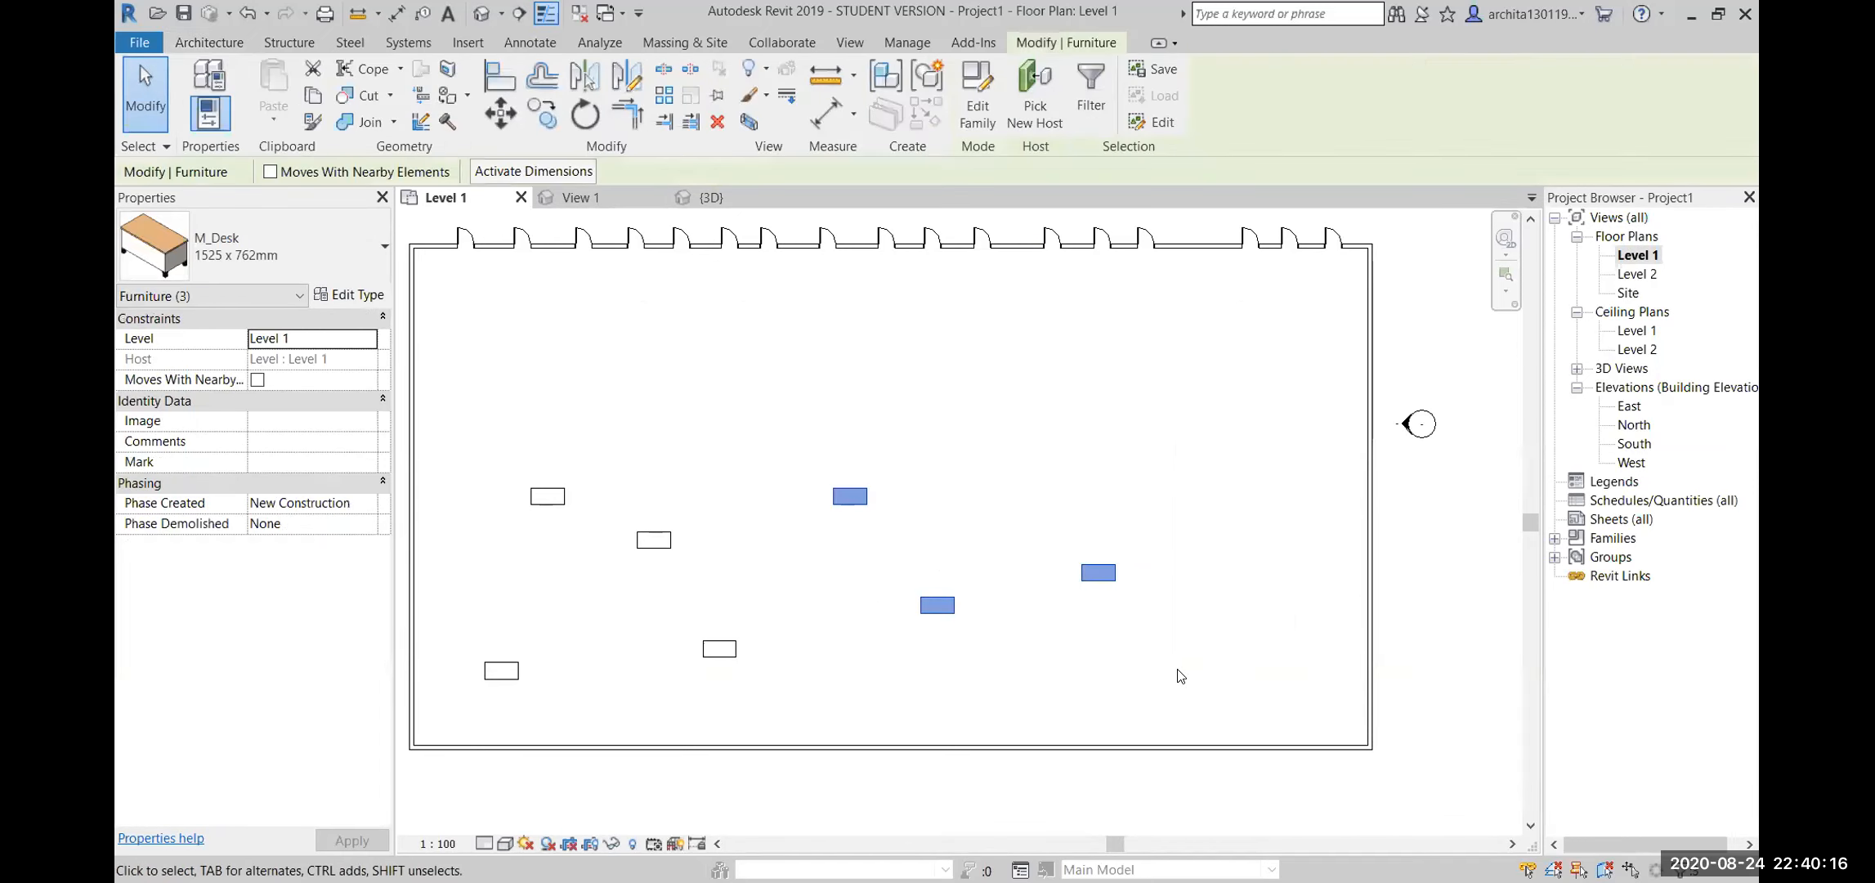
{"action": "left_click", "coordinate": [187, 43]}
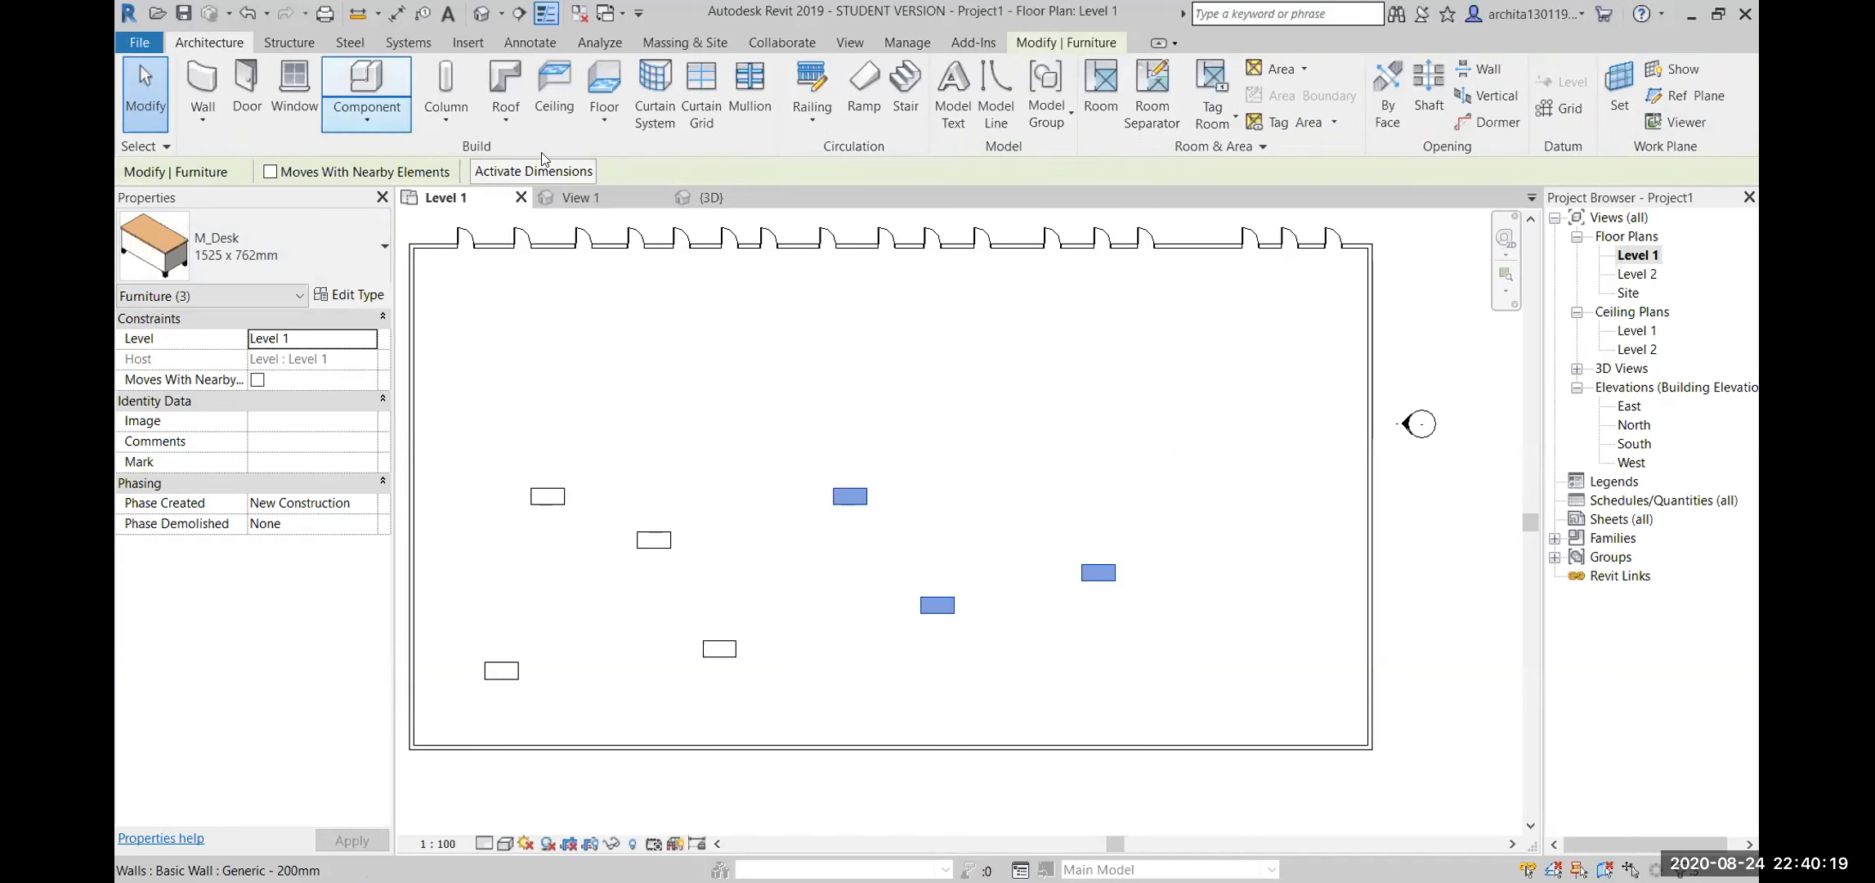
{"action": "left_click", "coordinate": [1052, 123]}
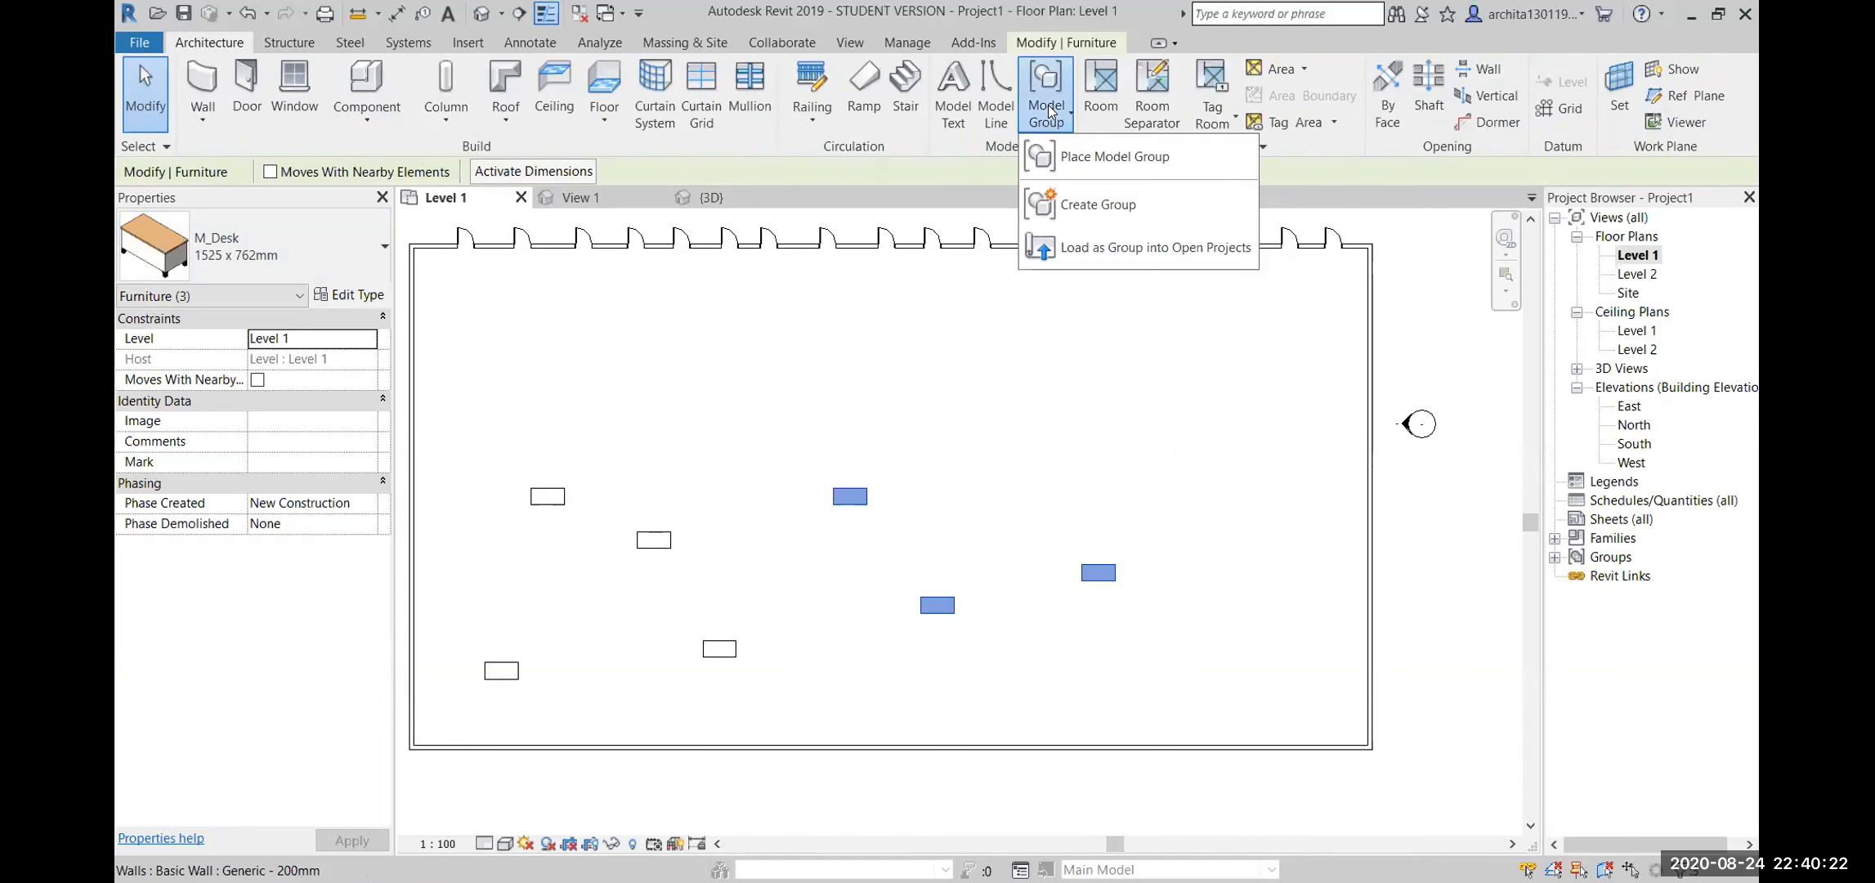
{"action": "left_click", "coordinate": [1090, 197]}
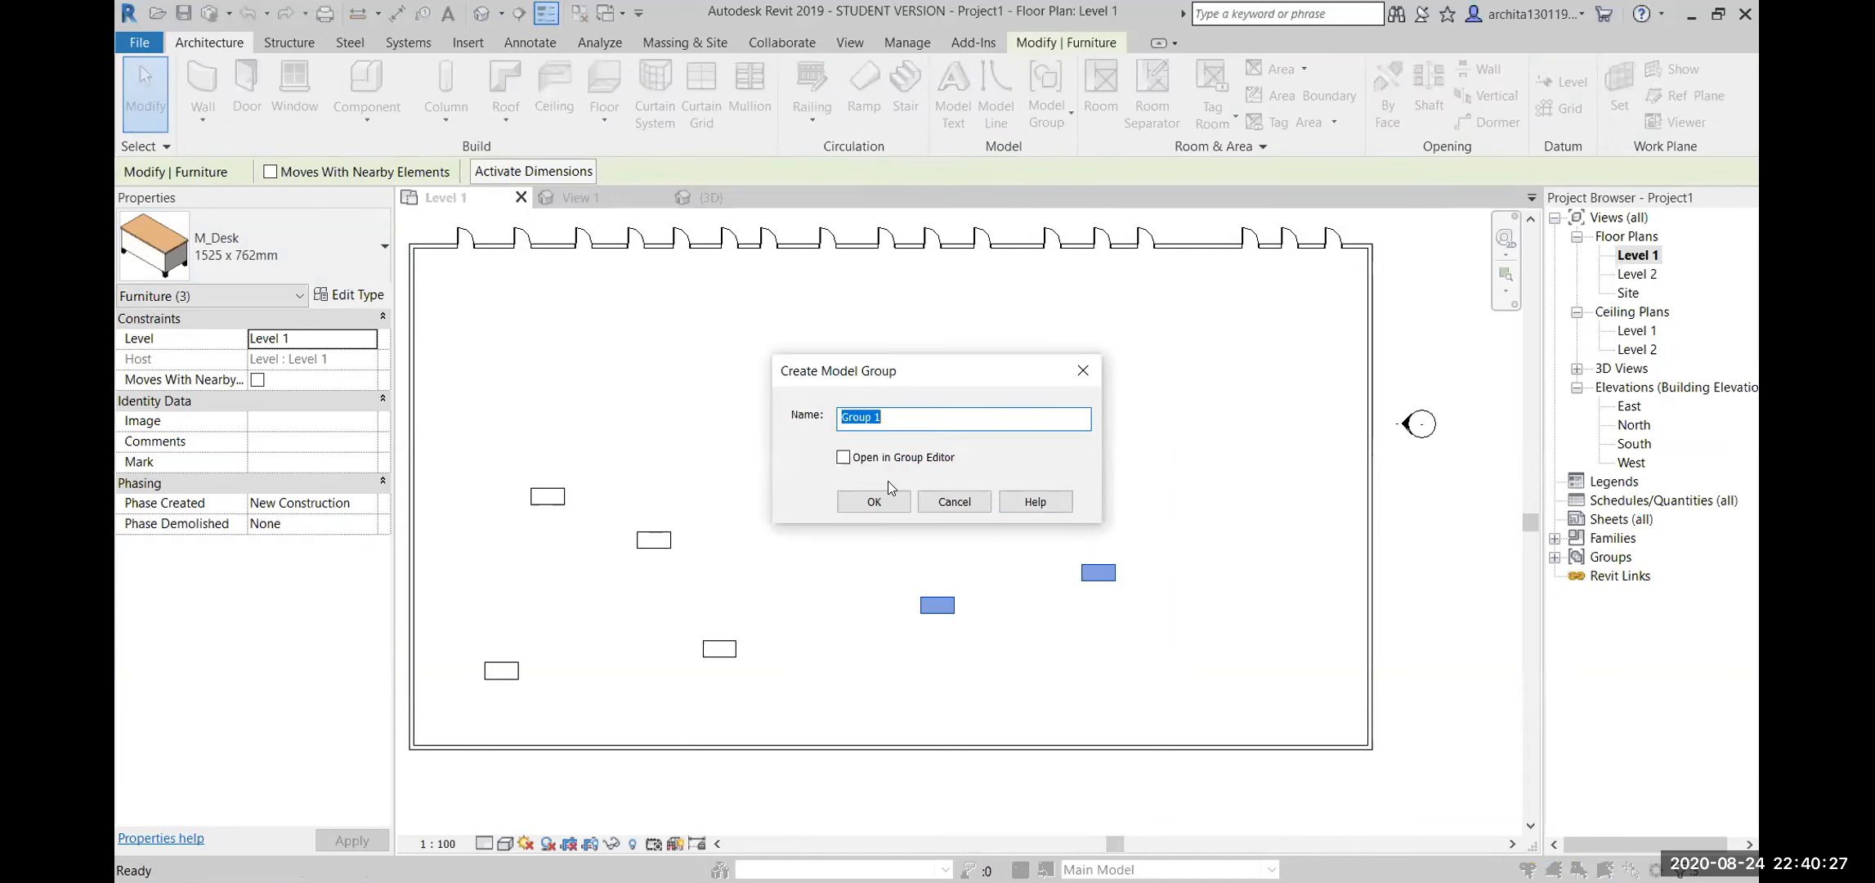
{"action": "left_click", "coordinate": [878, 500]}
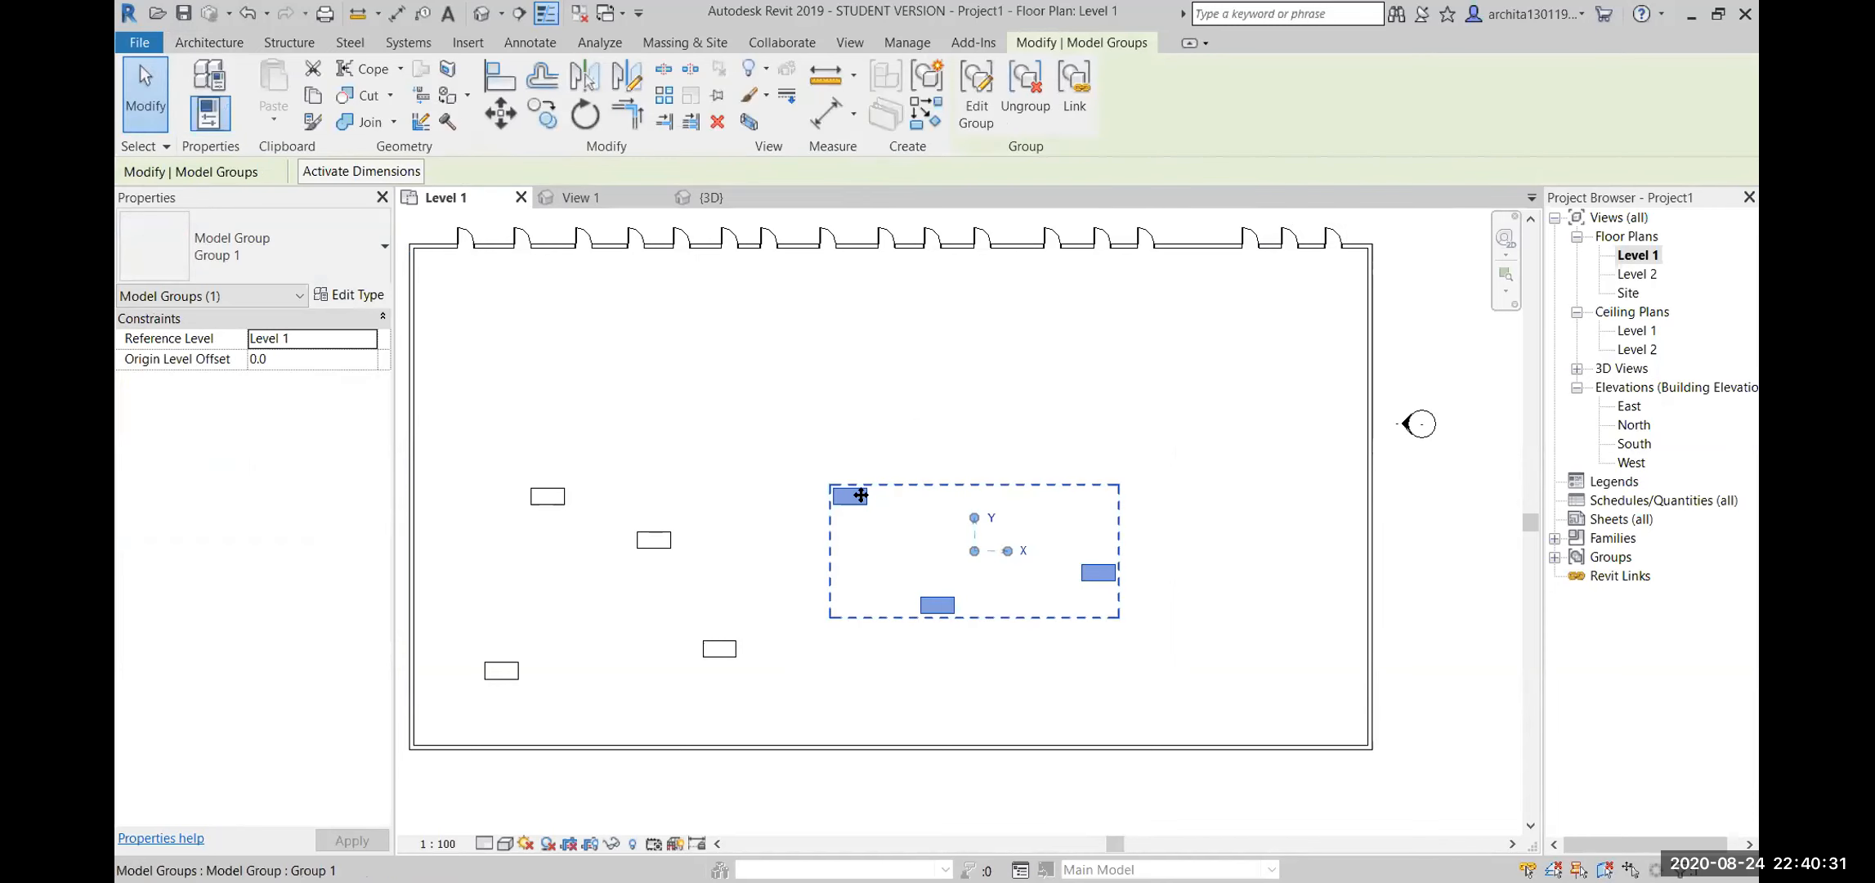
View the model group options, select two ungrouped desks in the western half, and clear the selection without grouping them
{"action": "left_click", "coordinate": [209, 42]}
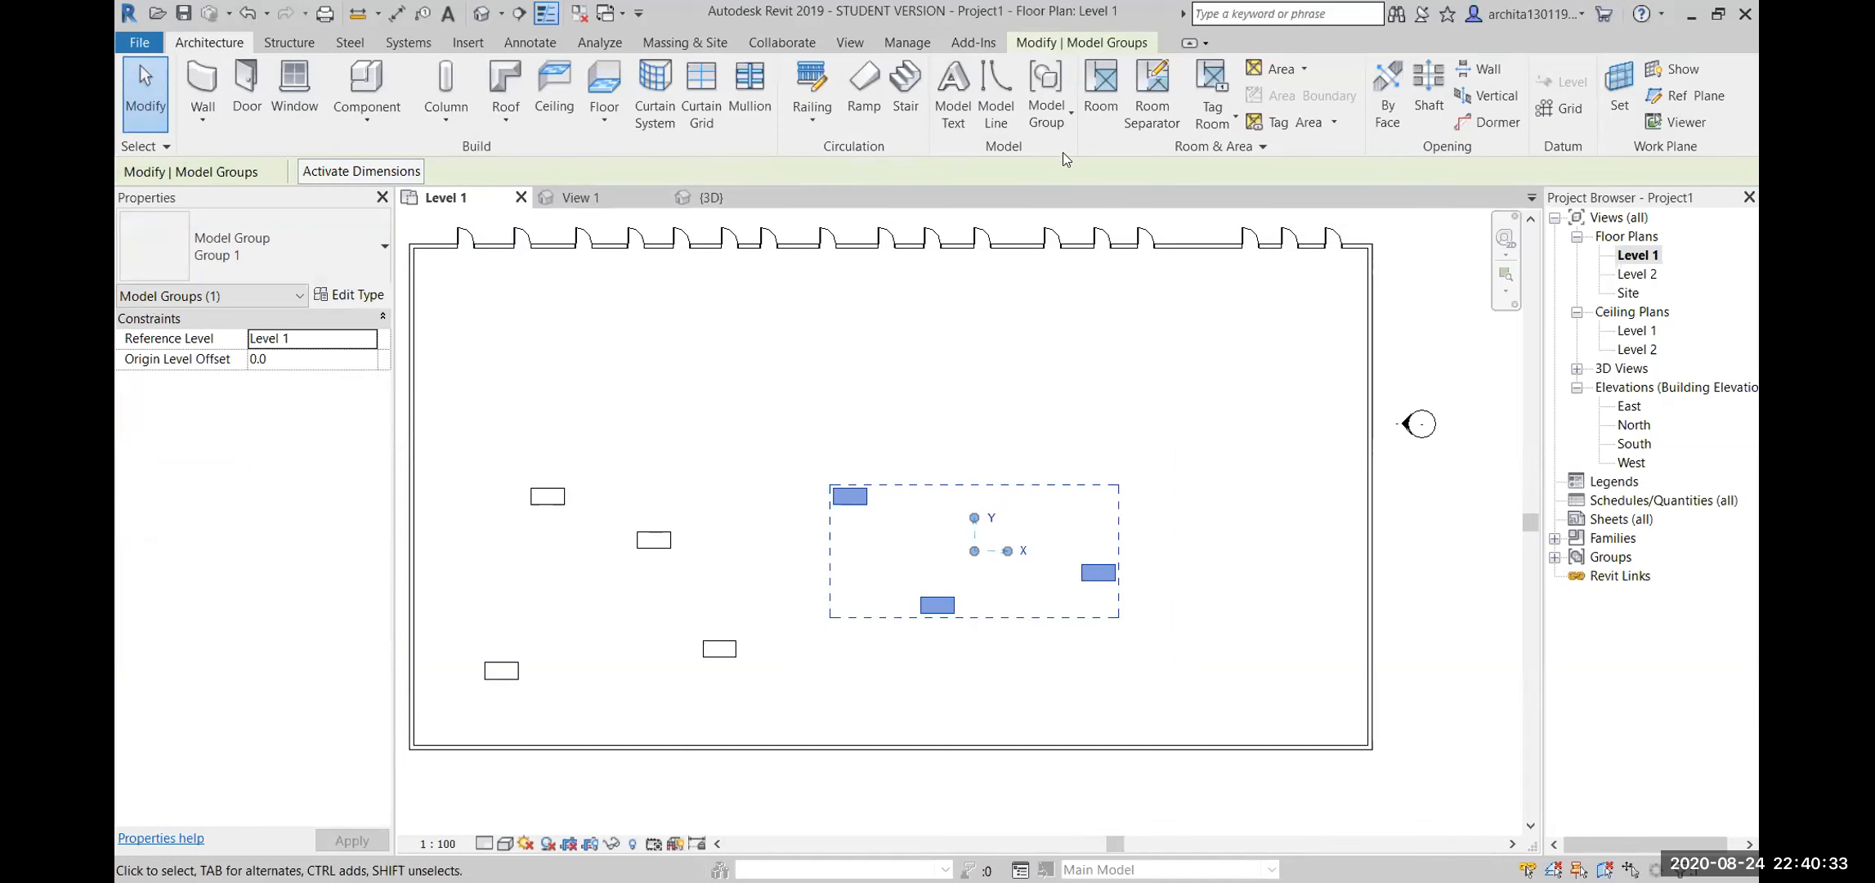
{"action": "left_click", "coordinate": [1046, 106]}
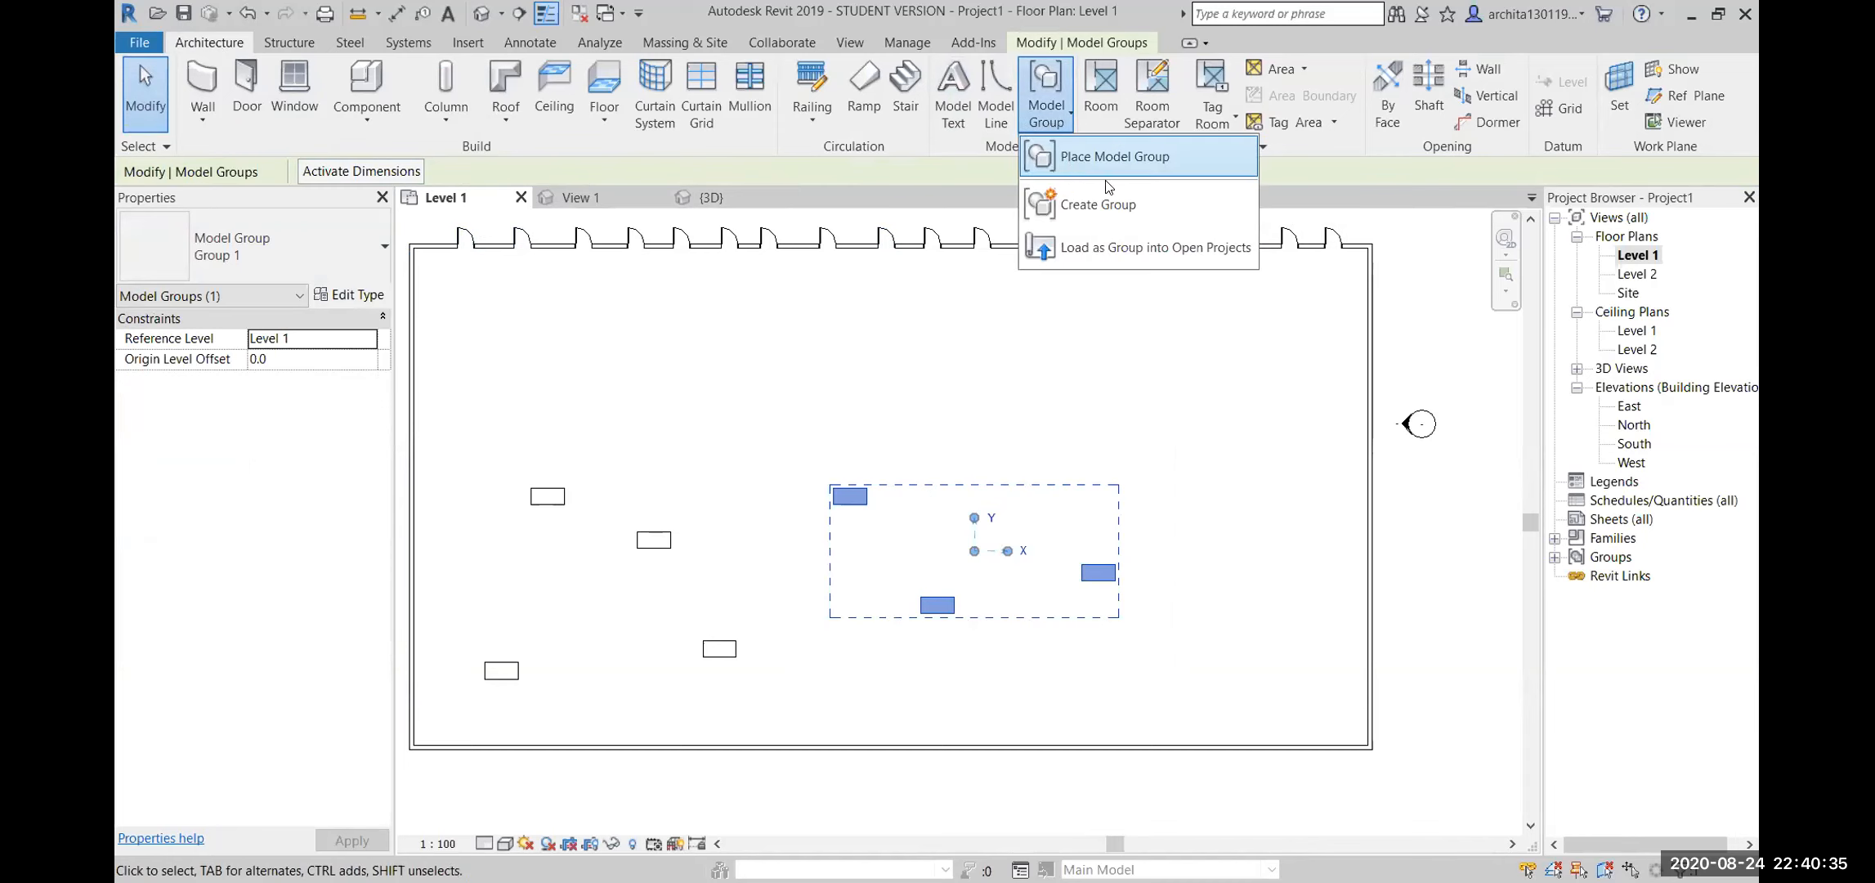
{"action": "left_click", "coordinate": [1234, 433]}
{"action": "left_click", "coordinate": [1217, 449]}
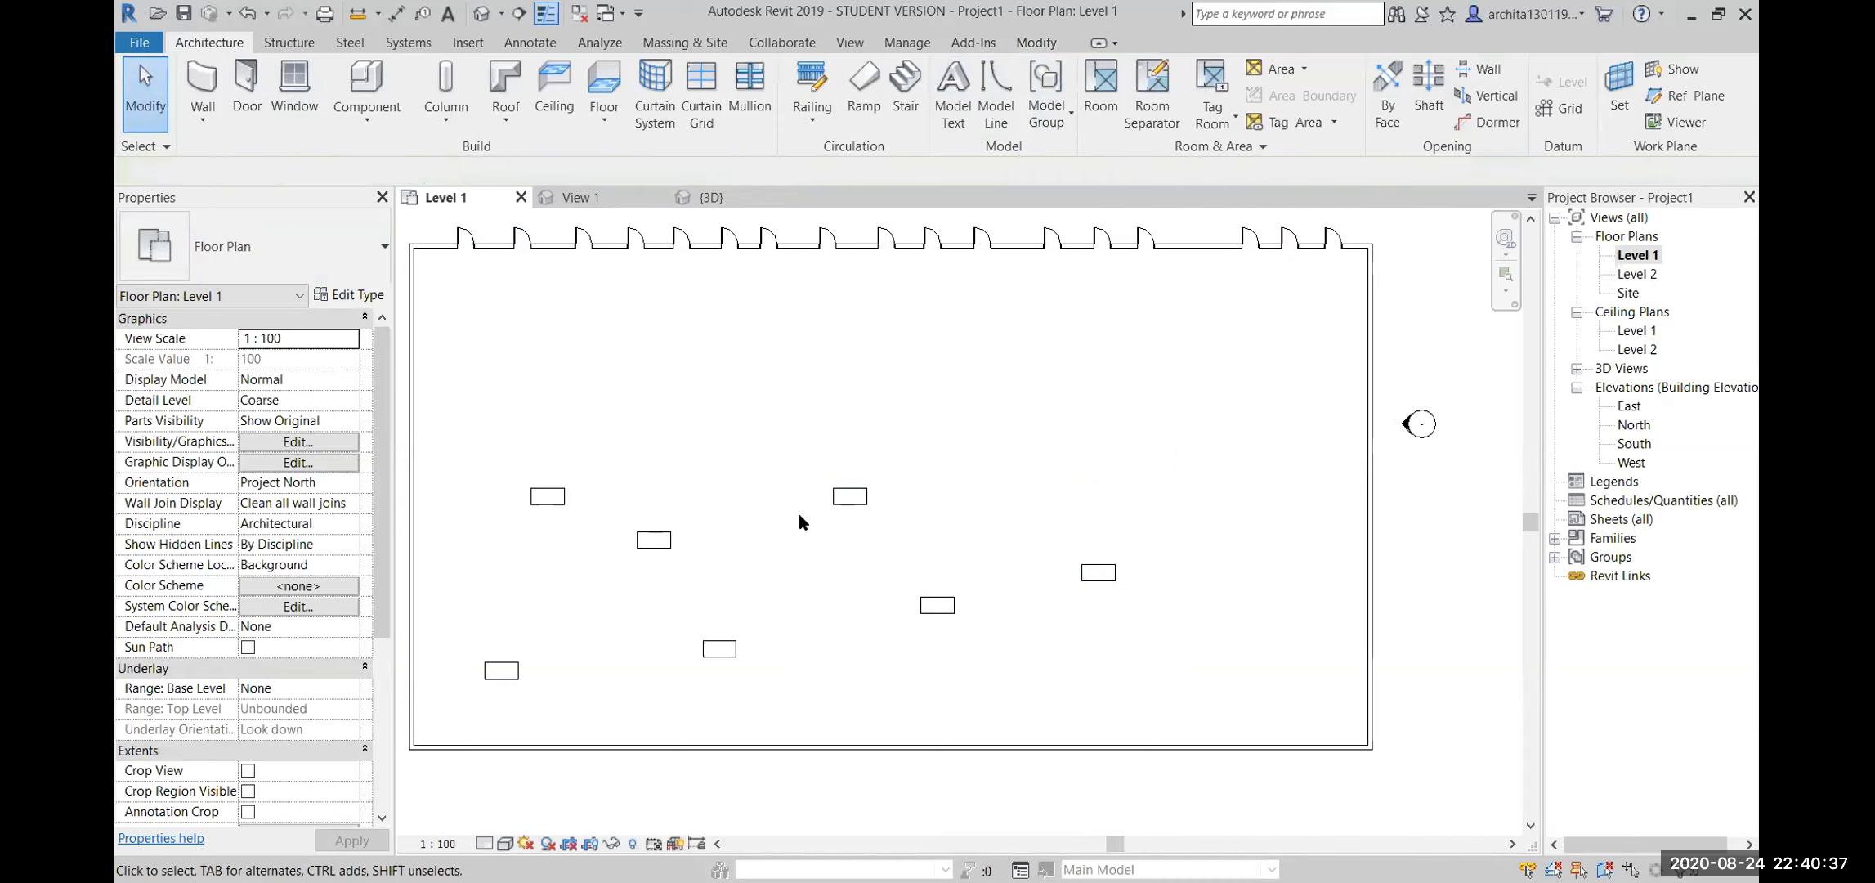
{"action": "left_click", "coordinate": [646, 537]}
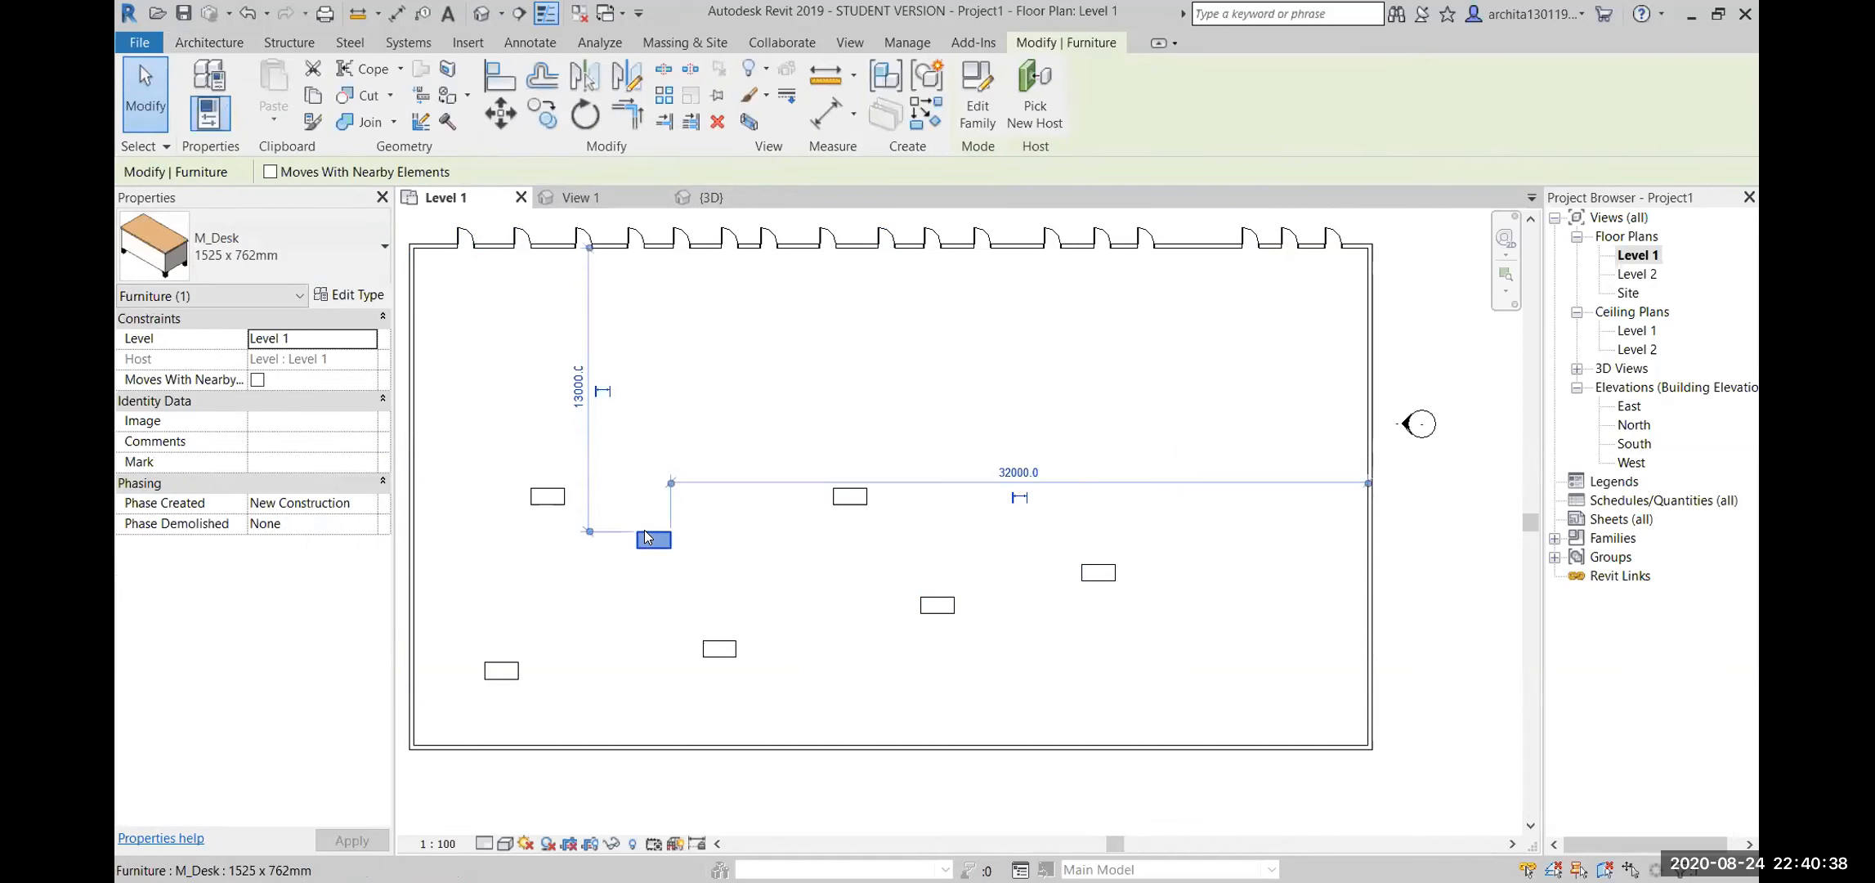
{"action": "left_click", "coordinate": [723, 644], "text": "ctrl"}
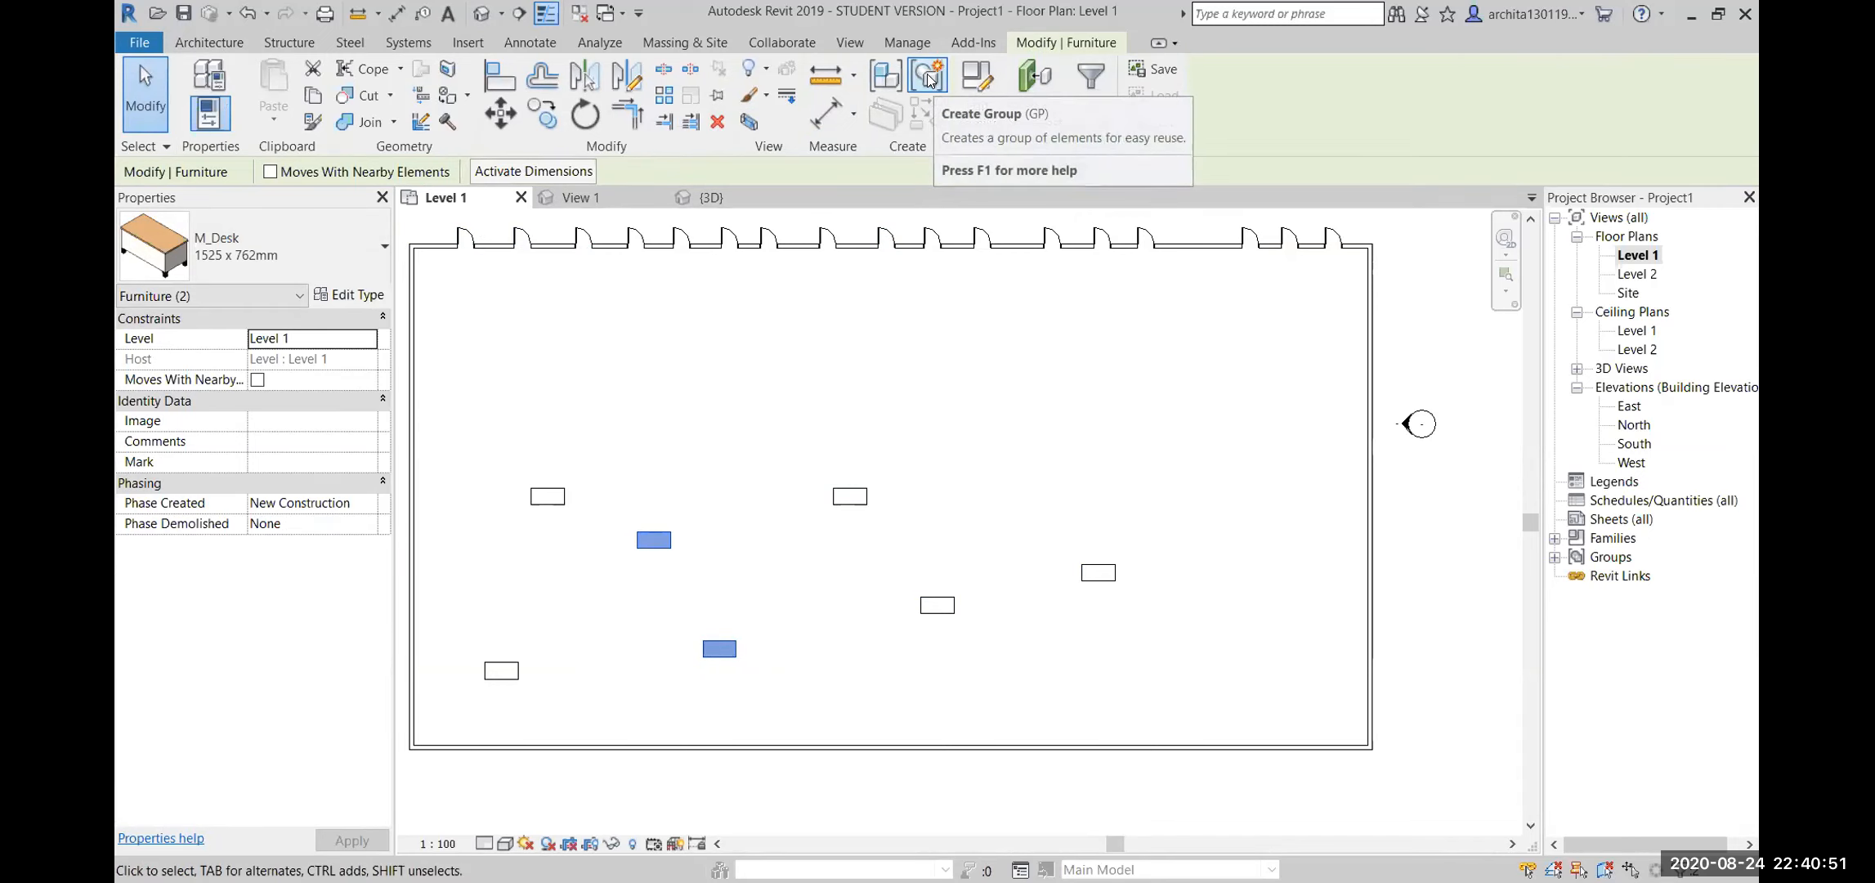
{"action": "left_click", "coordinate": [1039, 483]}
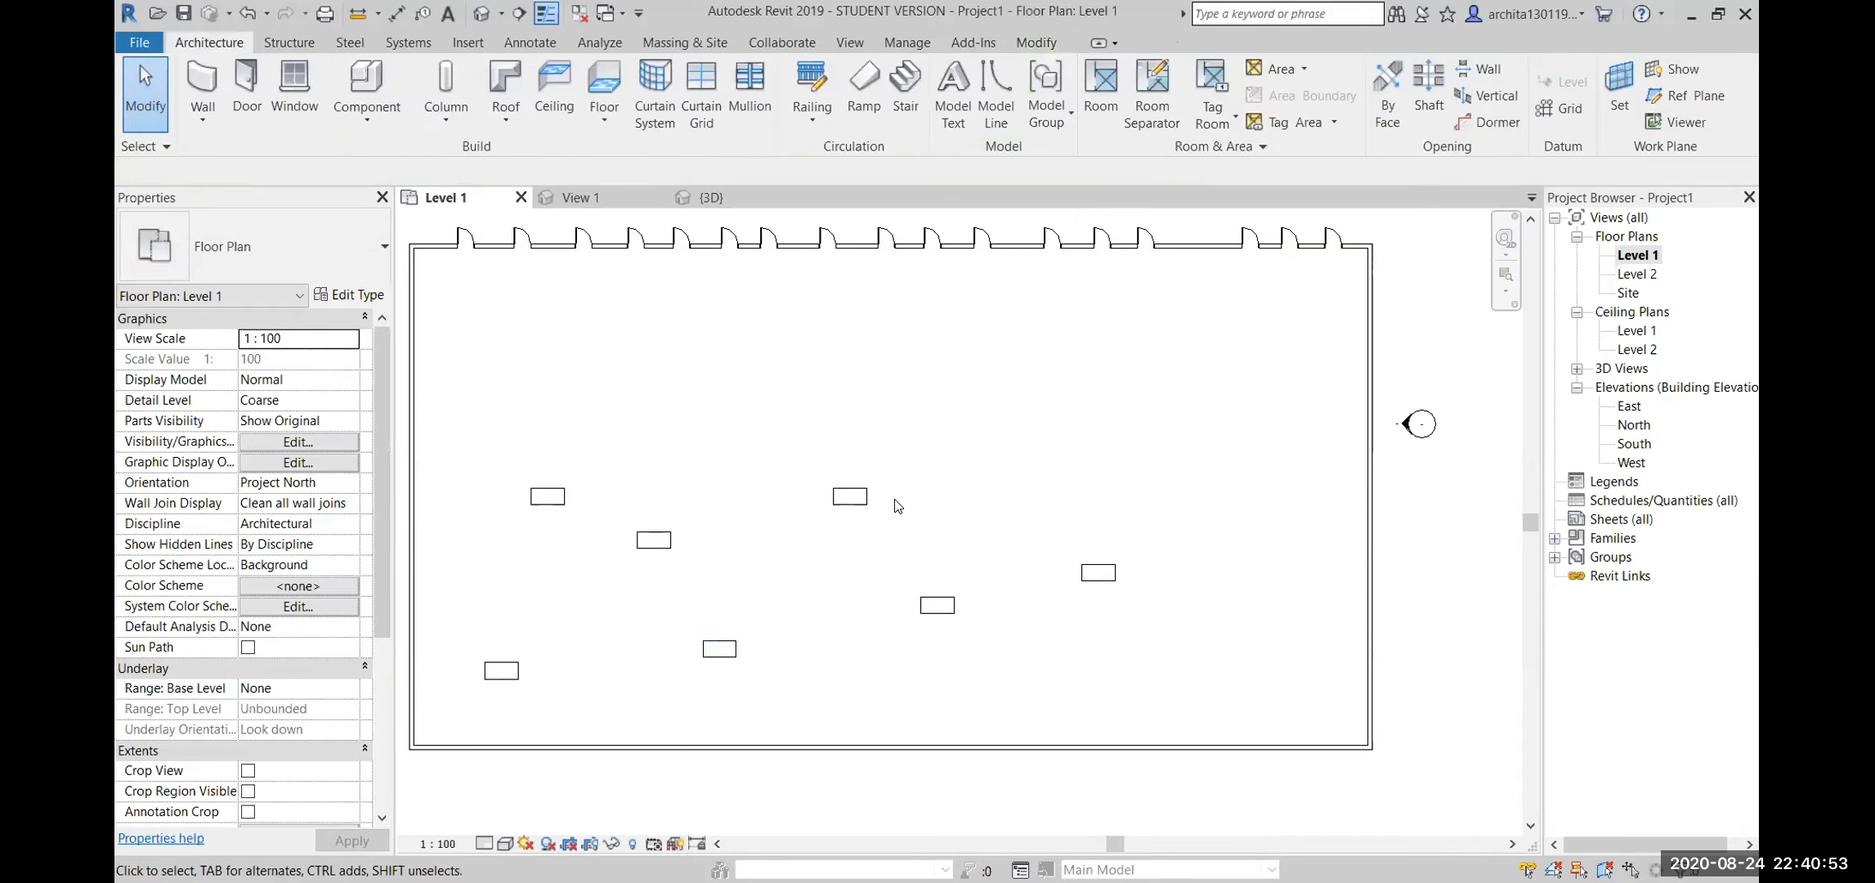
{"action": "left_click_drag", "start_coordinate": [745, 423], "coordinate": [1210, 648]}
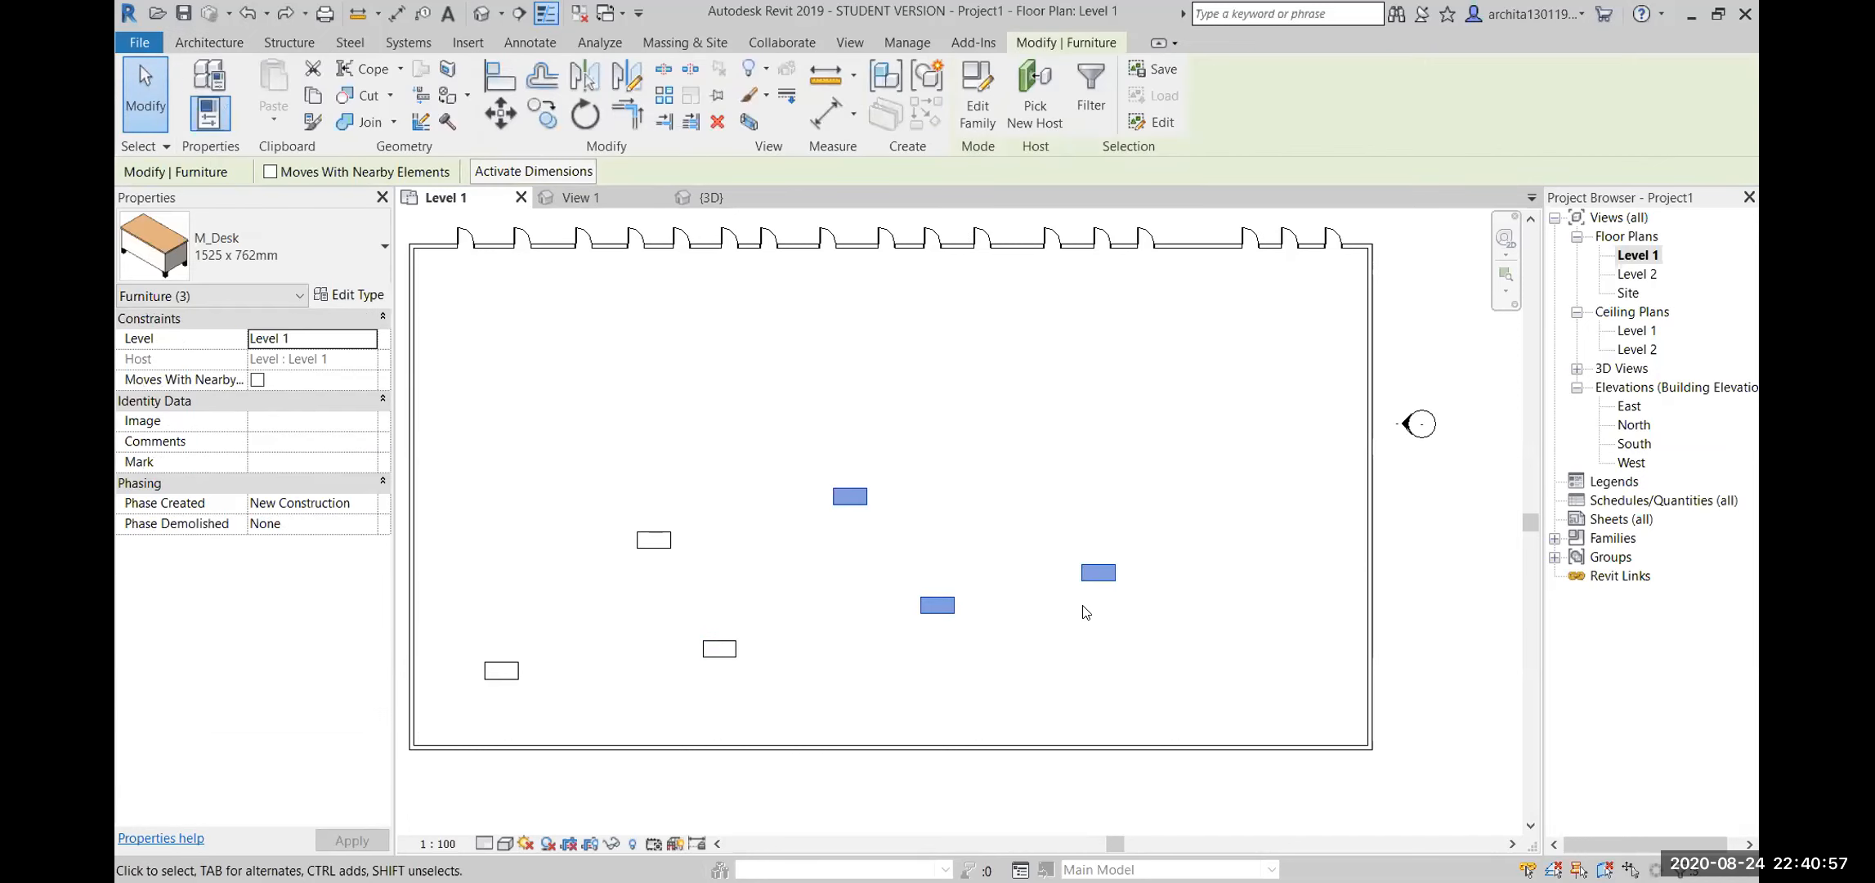
{"action": "left_click", "coordinate": [214, 43]}
{"action": "left_click", "coordinate": [1053, 119]}
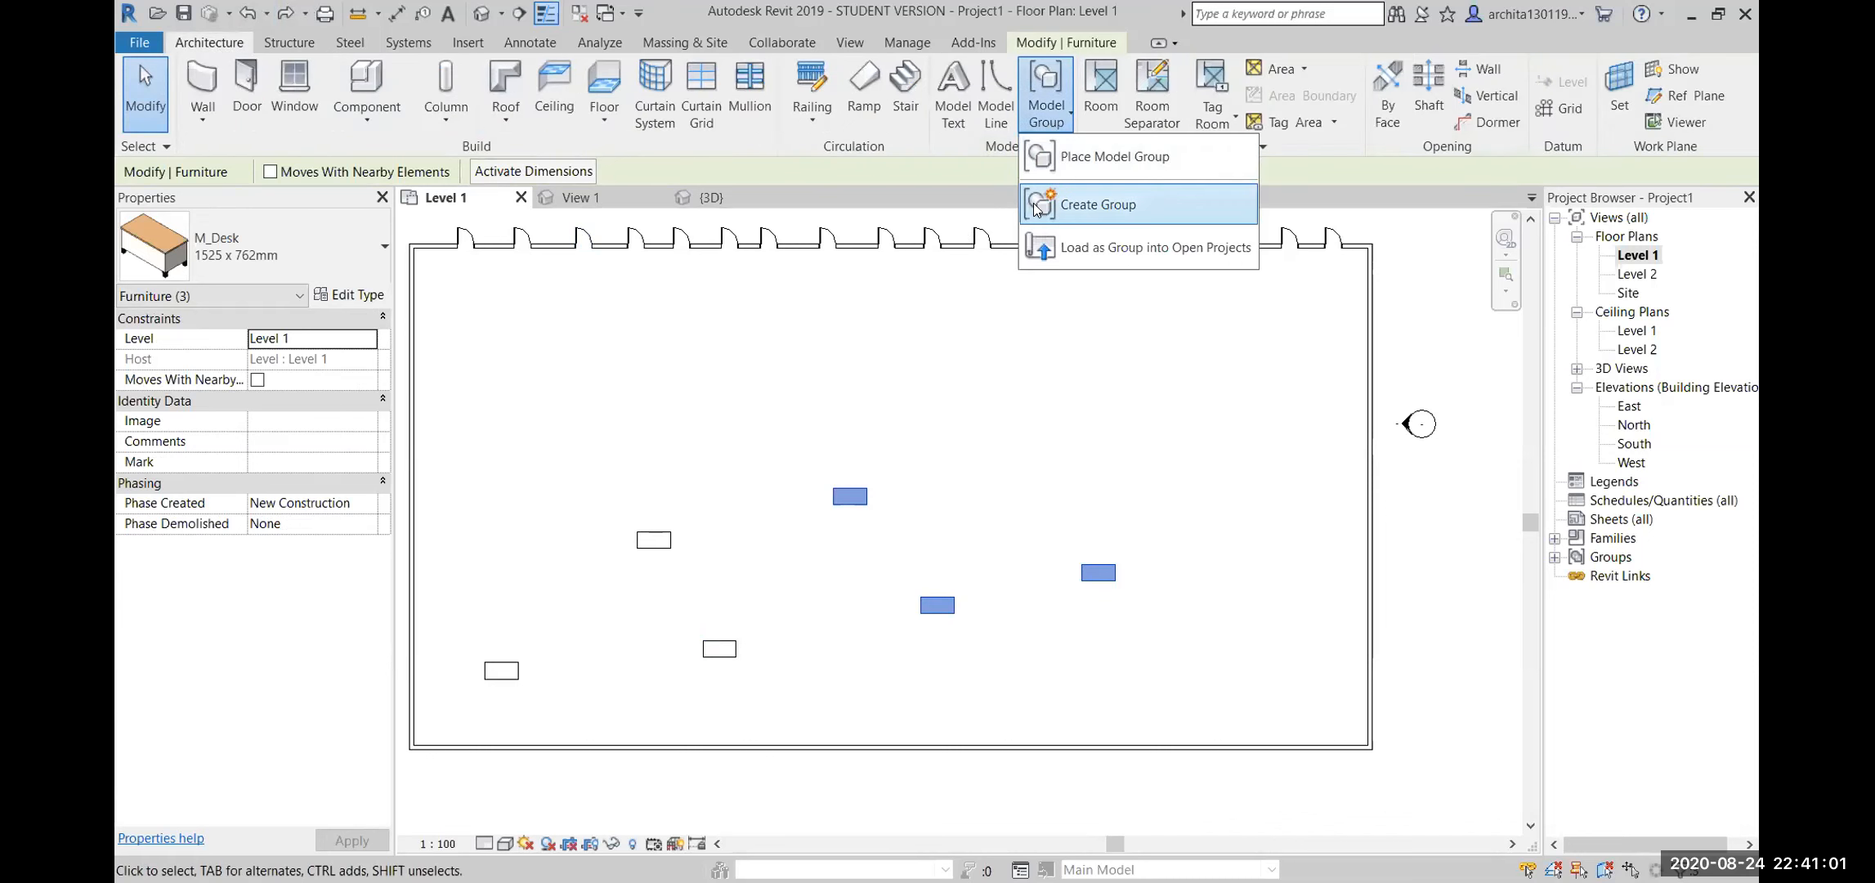
{"action": "left_click", "coordinate": [1120, 423]}
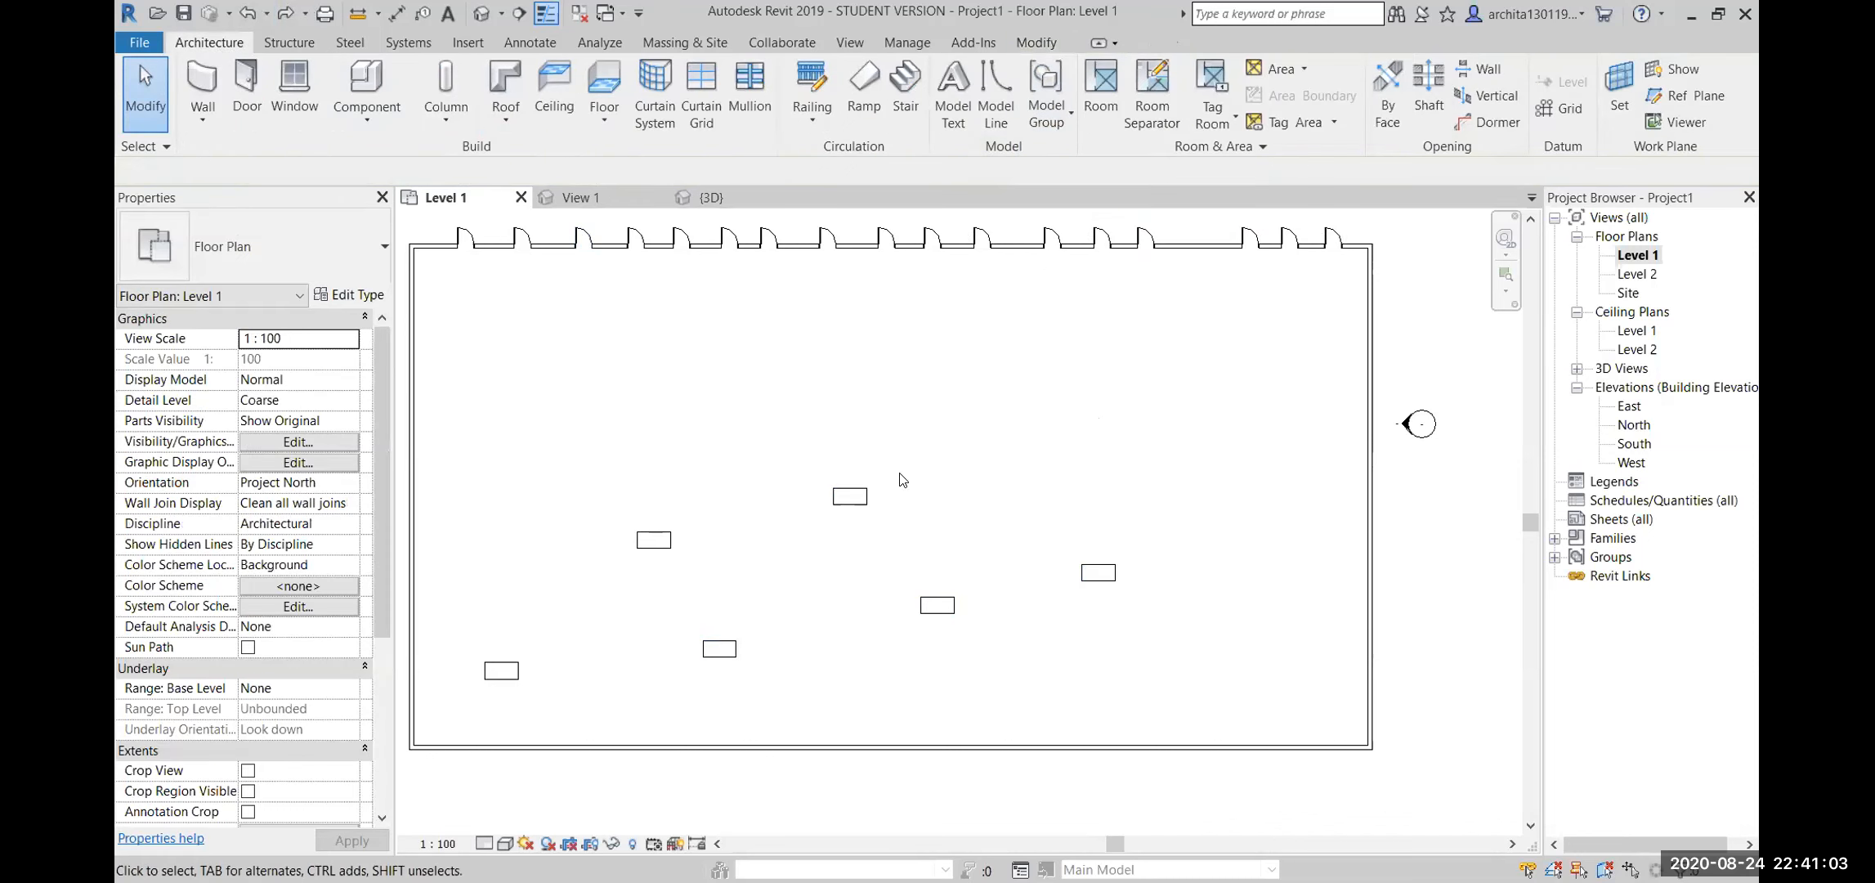
Group the three desks in the eastern half of the plan as a model group, keeping the name Group 1
{"action": "left_click_drag", "start_coordinate": [799, 438], "coordinate": [1167, 658]}
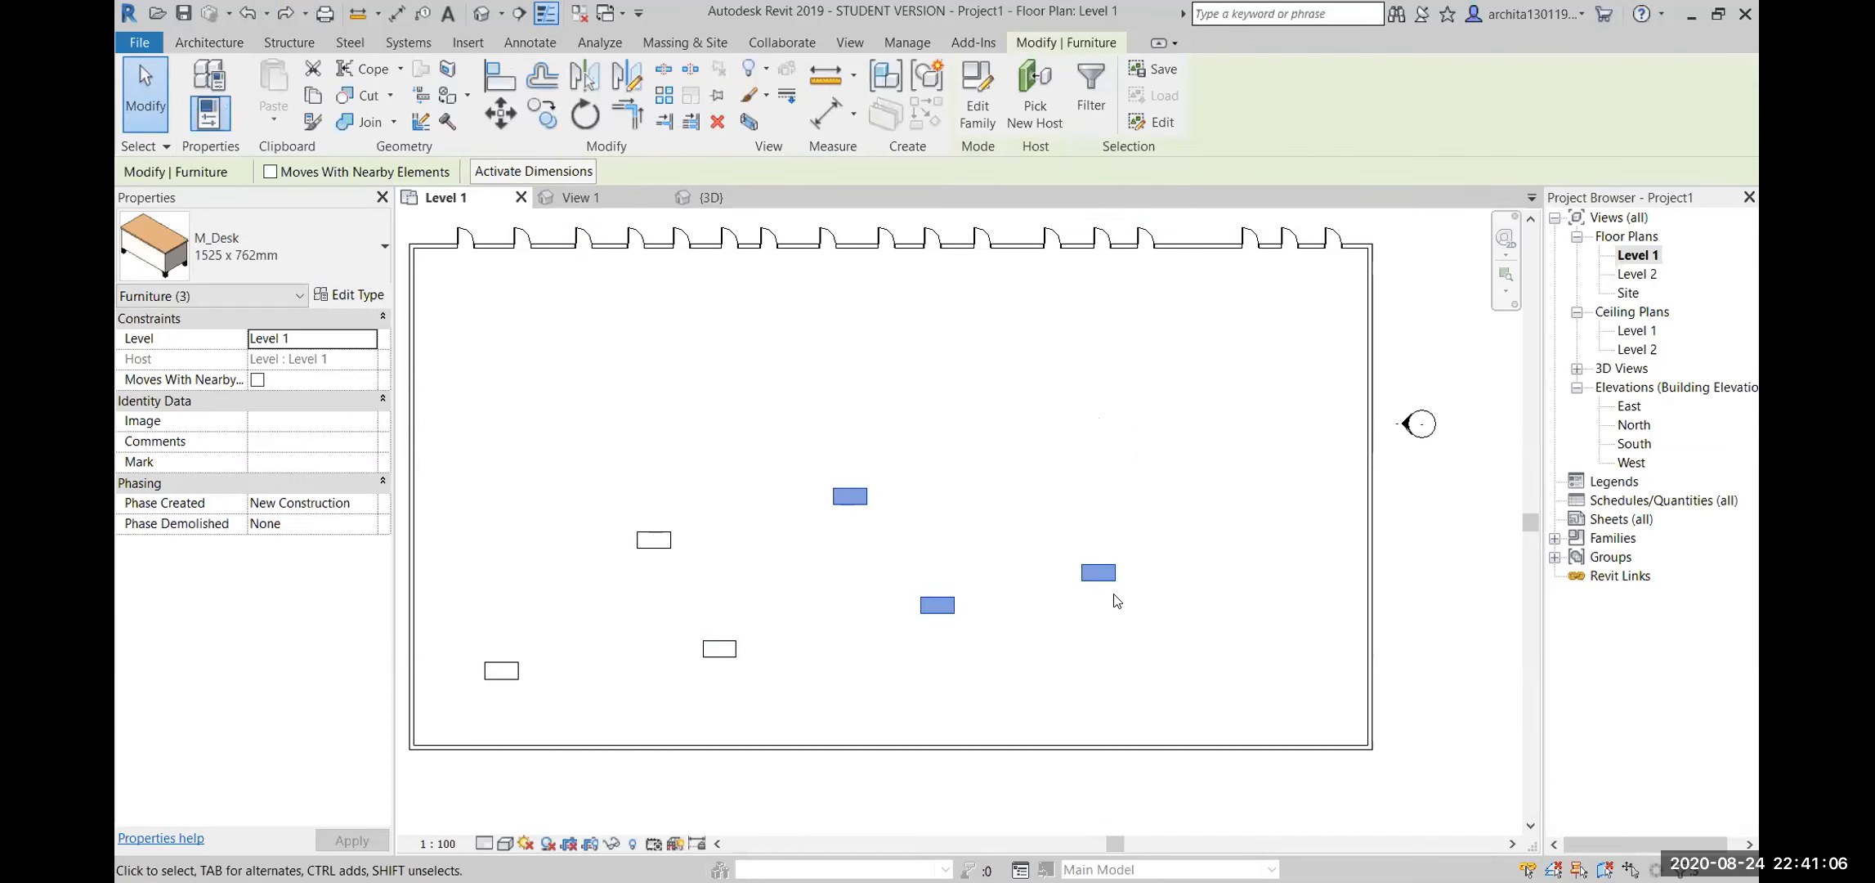
{"action": "left_click", "coordinate": [924, 78]}
{"action": "left_click", "coordinate": [885, 501]}
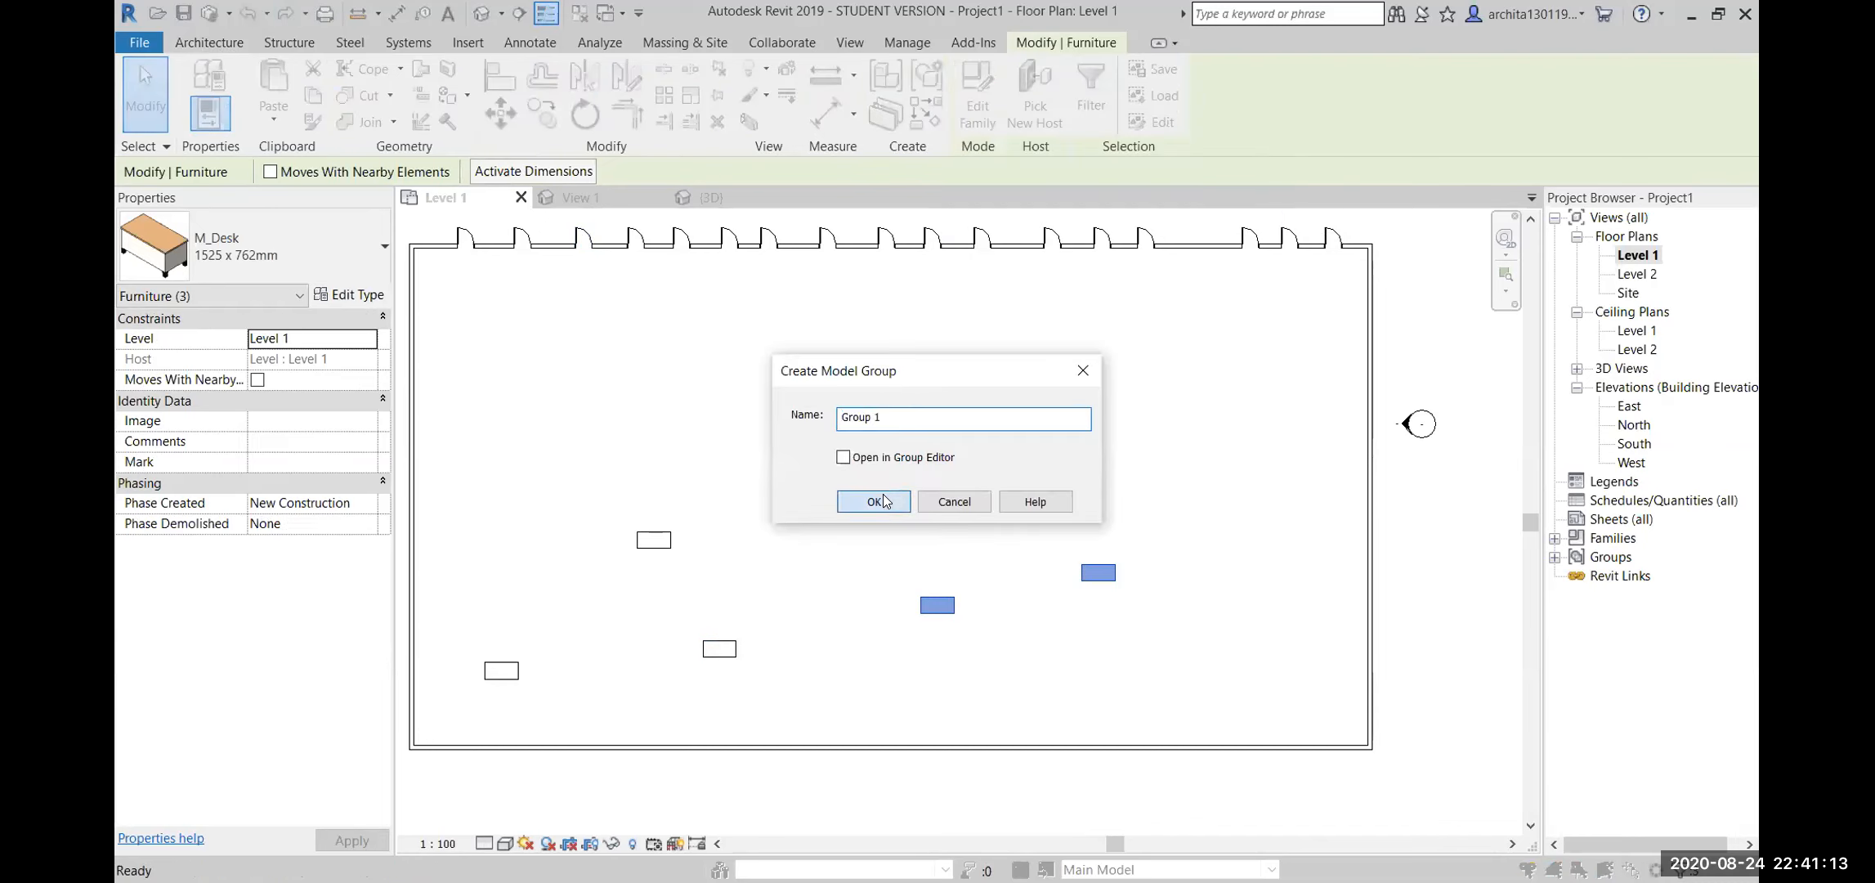
Open the model group of three desks for editing in the Level 1 plan
{"action": "scroll", "coordinate": [1167, 533], "scroll_direction": "down", "scroll_amount": 2}
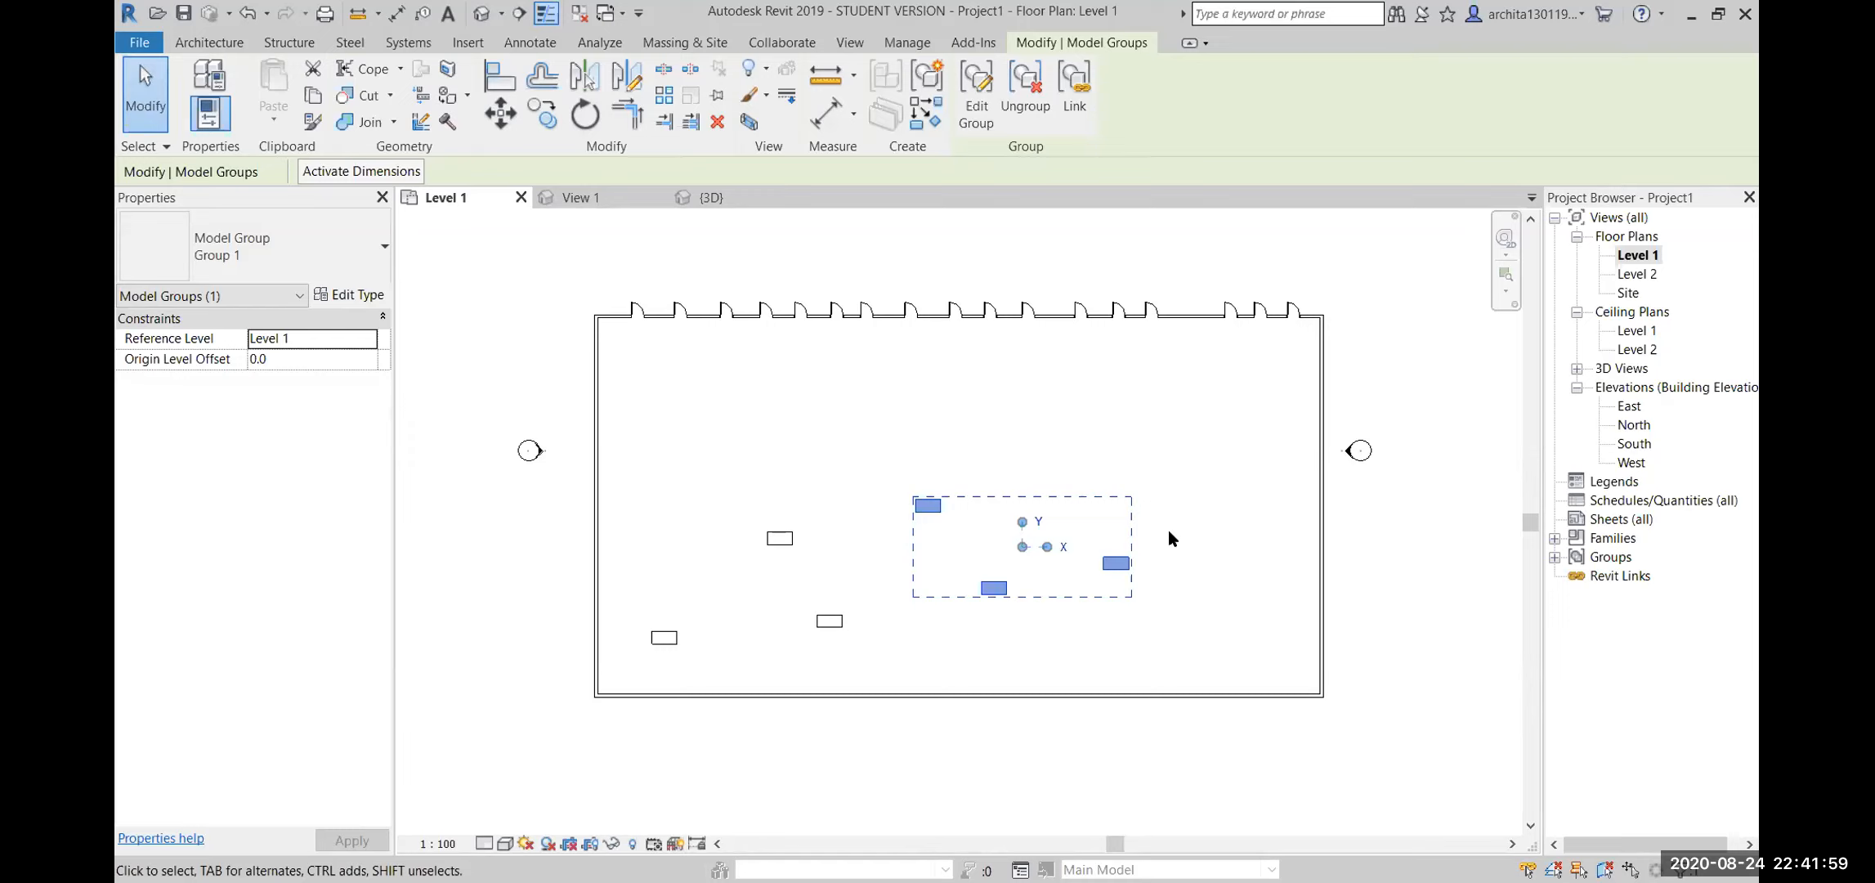
{"action": "scroll", "coordinate": [1080, 576], "scroll_direction": "up", "scroll_amount": 1}
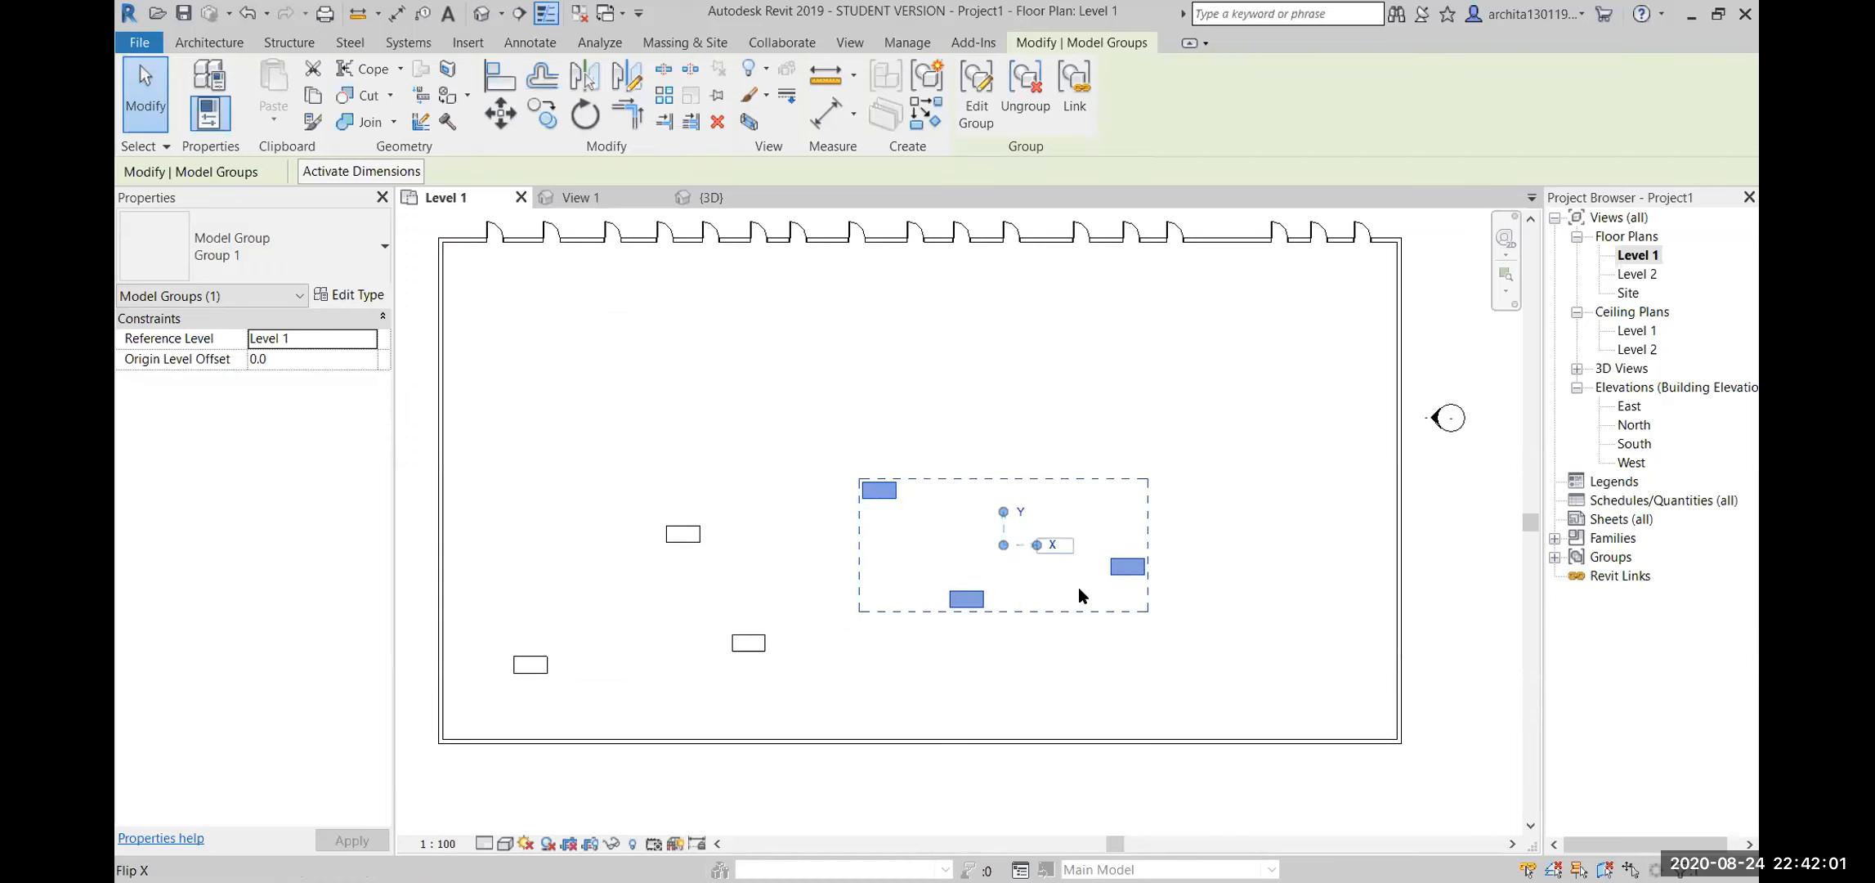
{"action": "scroll", "coordinate": [1208, 616], "scroll_direction": "down", "scroll_amount": 1}
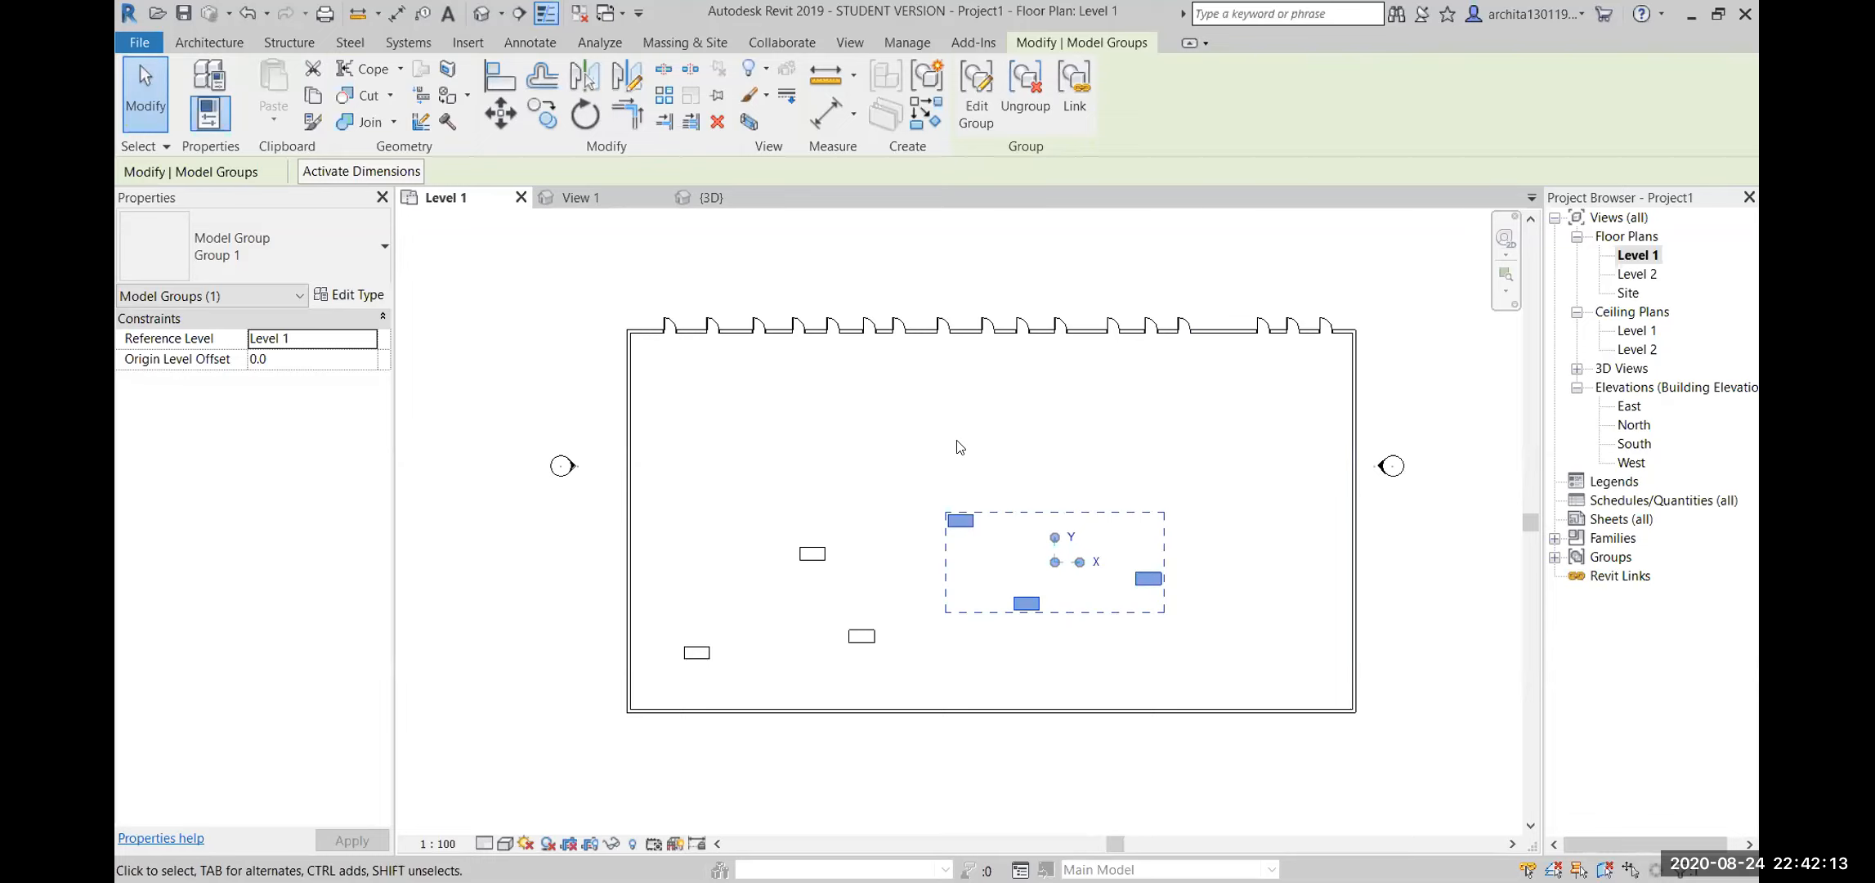
{"action": "scroll", "coordinate": [1110, 585], "scroll_direction": "up", "scroll_amount": 2}
{"action": "middle_click_drag", "start_coordinate": [1203, 574], "coordinate": [1180, 565]}
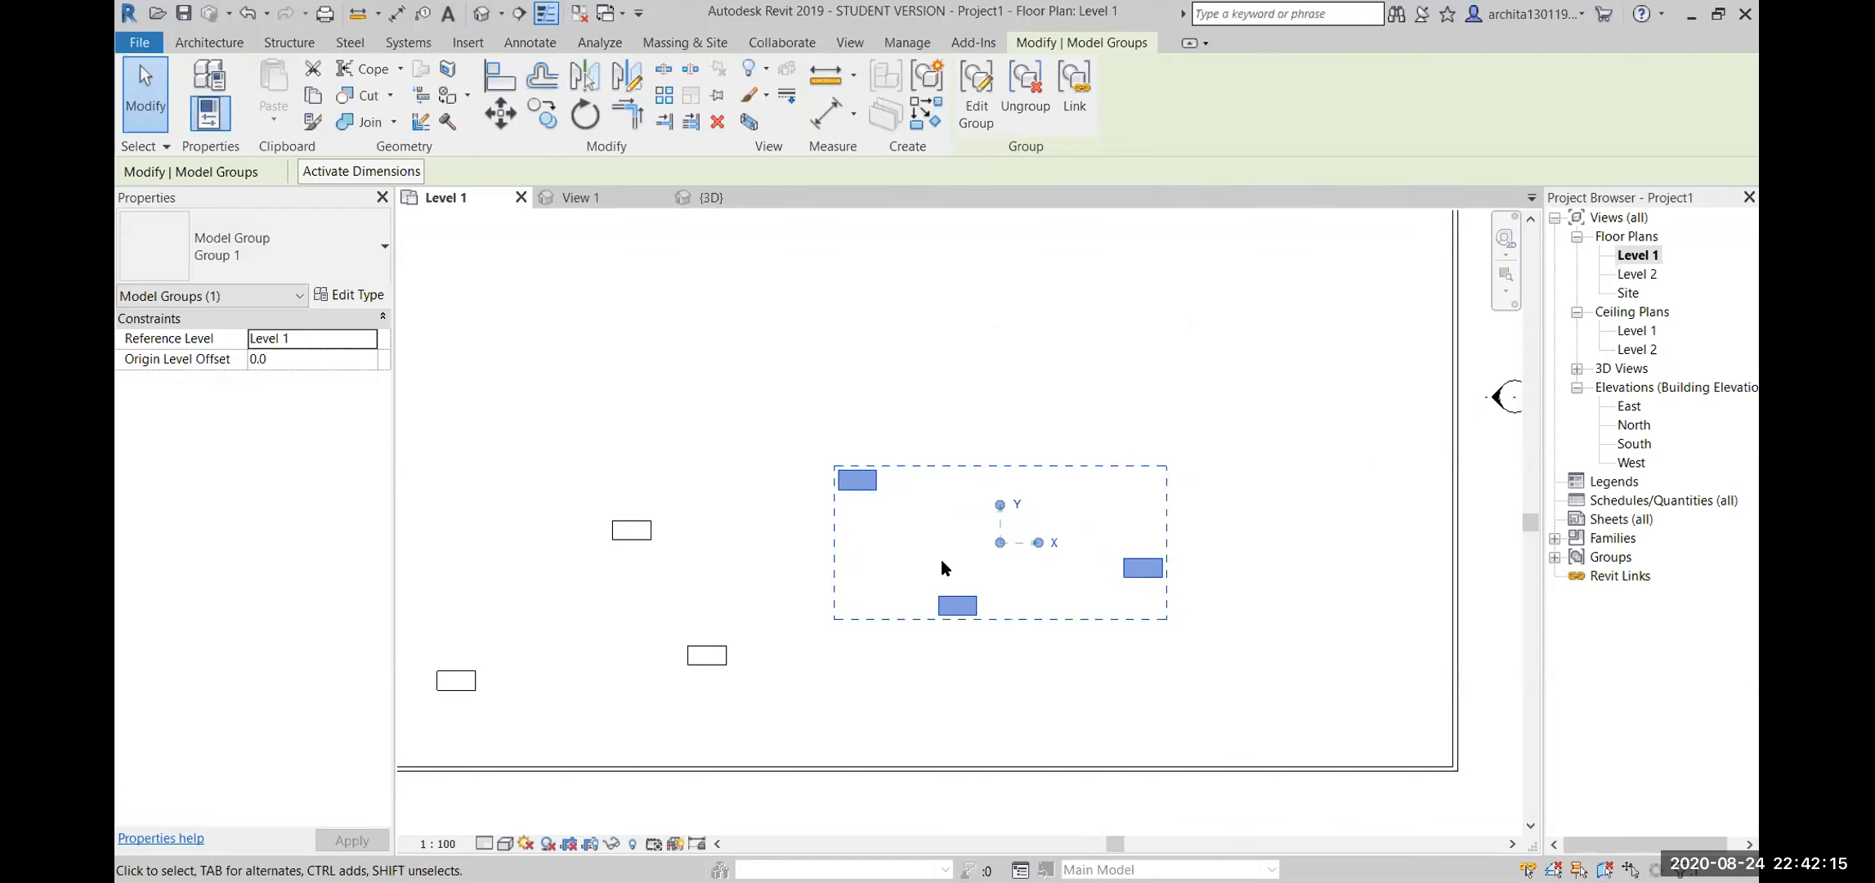
{"action": "scroll", "coordinate": [941, 561], "scroll_direction": "down", "scroll_amount": 1}
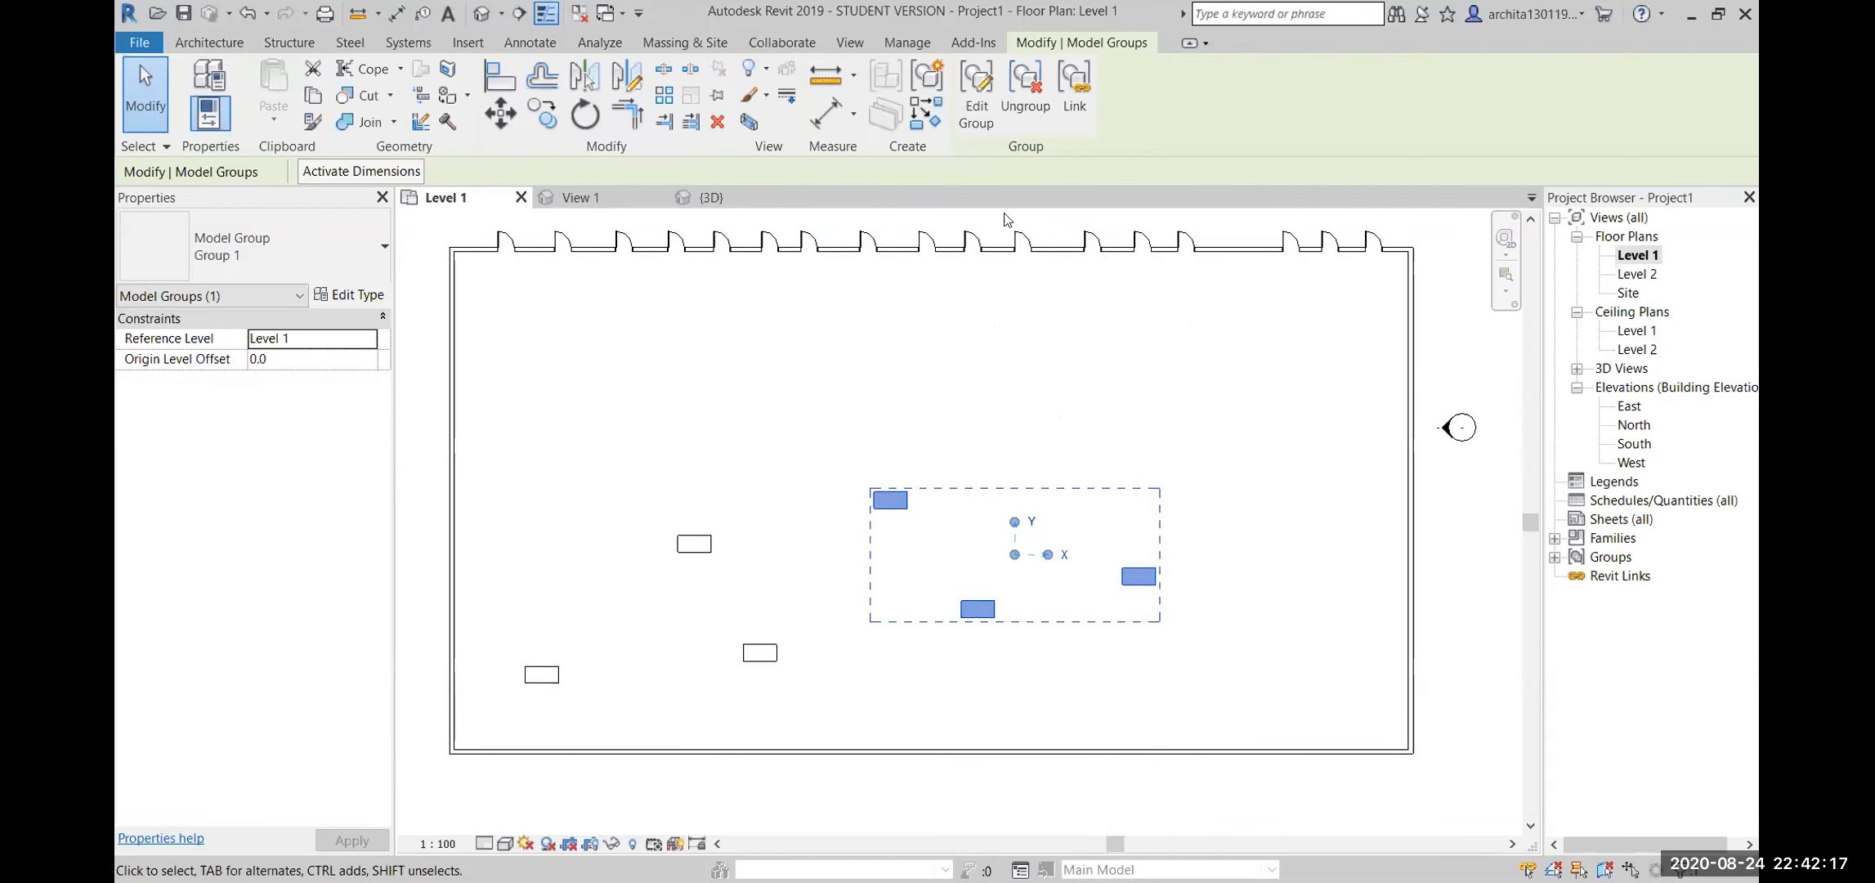
{"action": "left_click", "coordinate": [977, 94]}
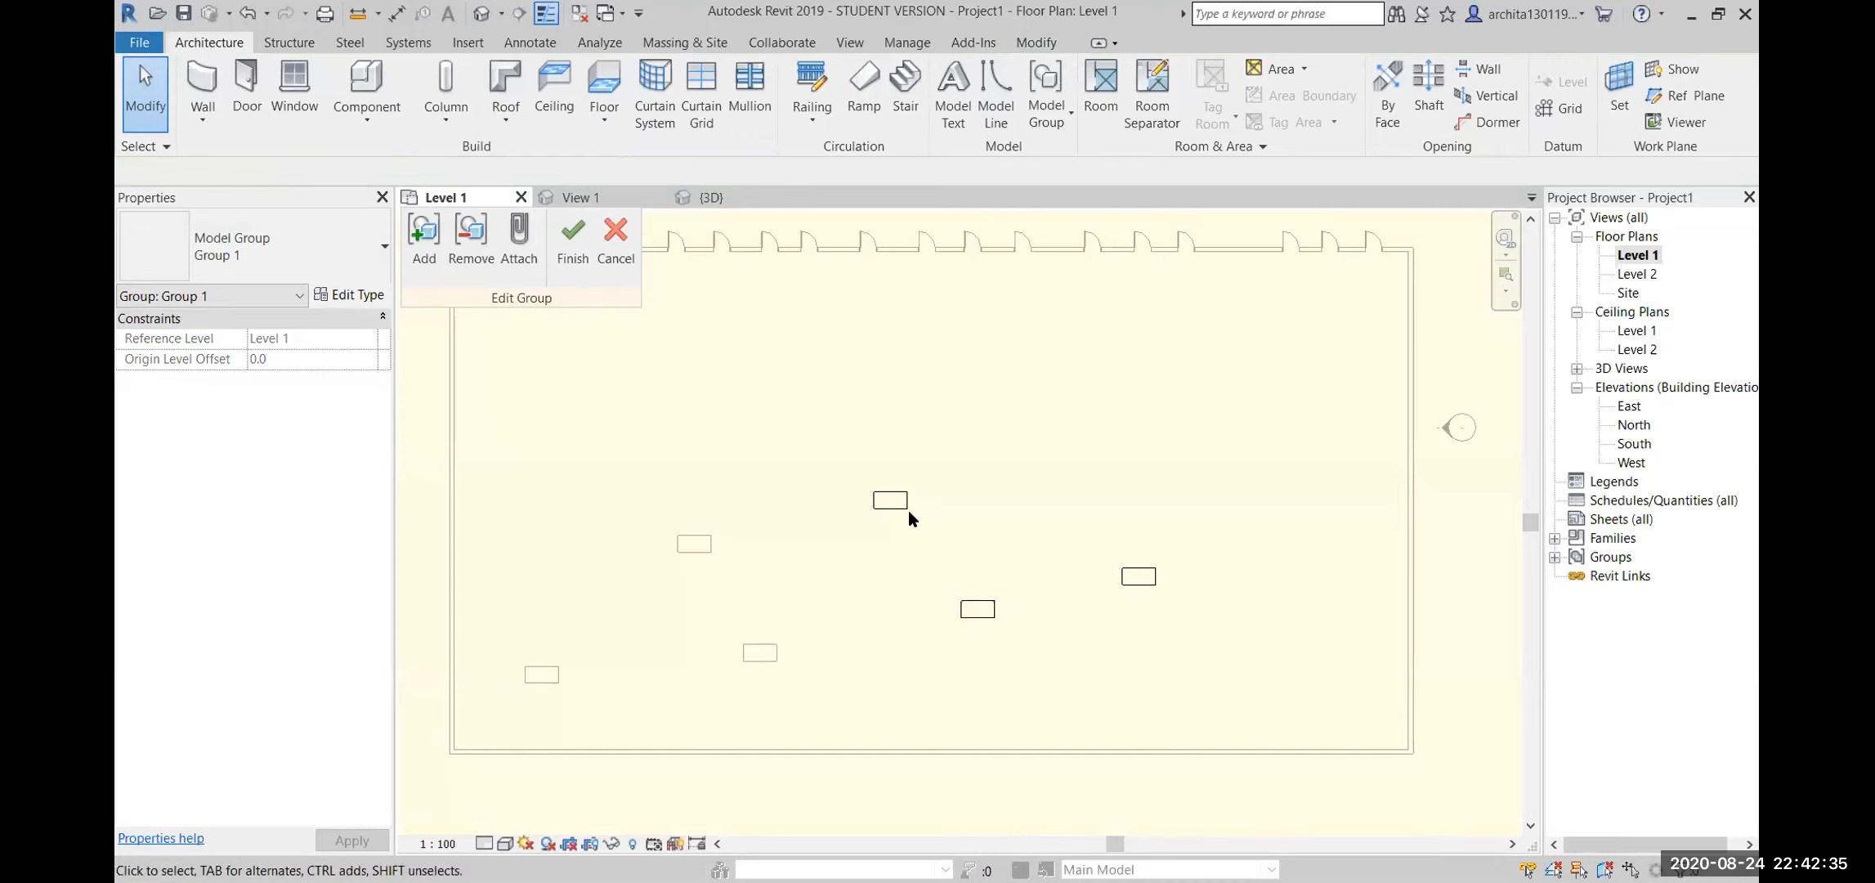
{"action": "left_click", "coordinate": [615, 245]}
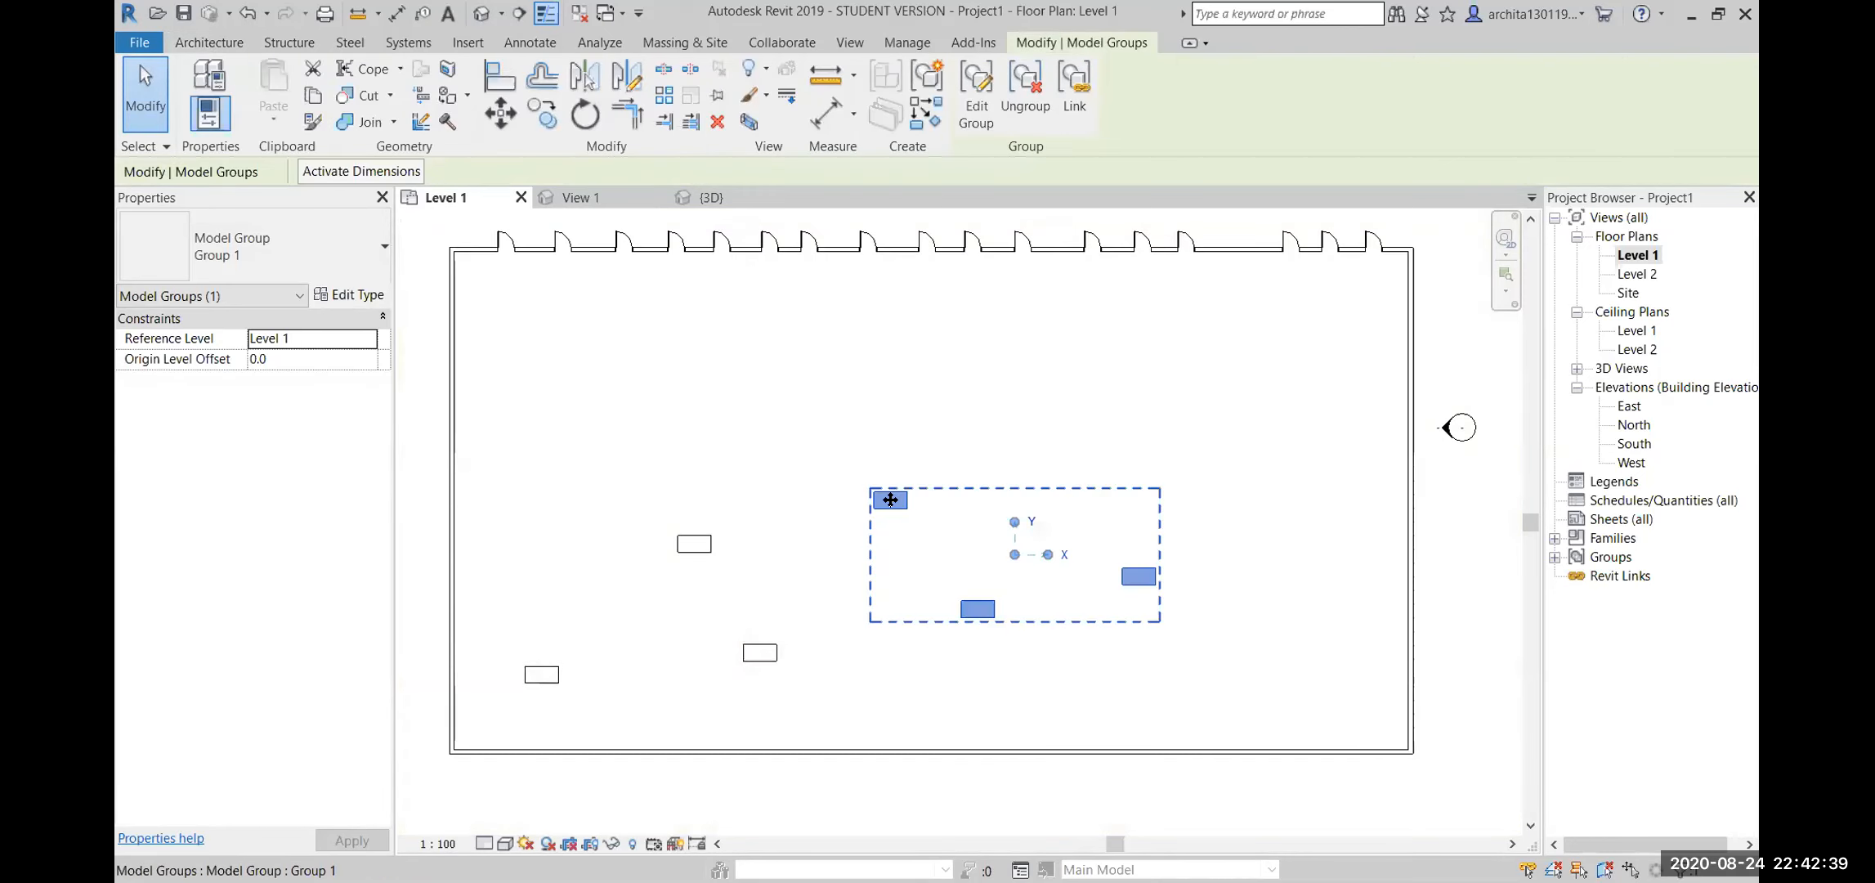
{"action": "double_click", "coordinate": [890, 494]}
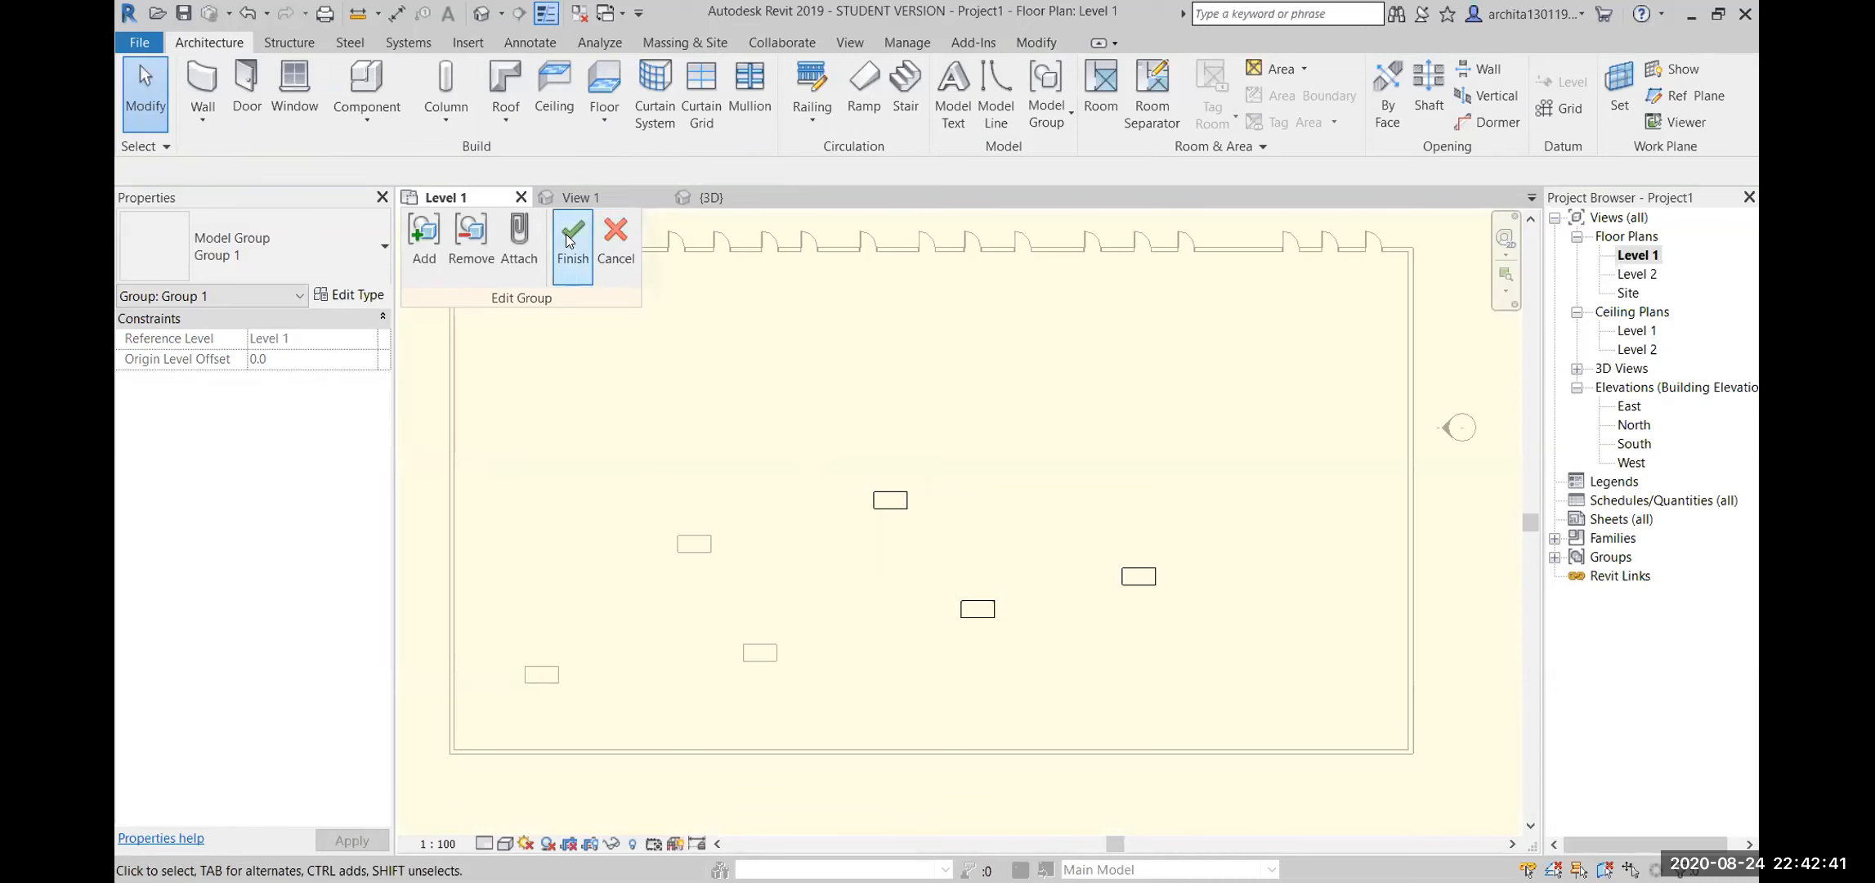
{"action": "left_click", "coordinate": [614, 245]}
{"action": "left_click", "coordinate": [976, 90]}
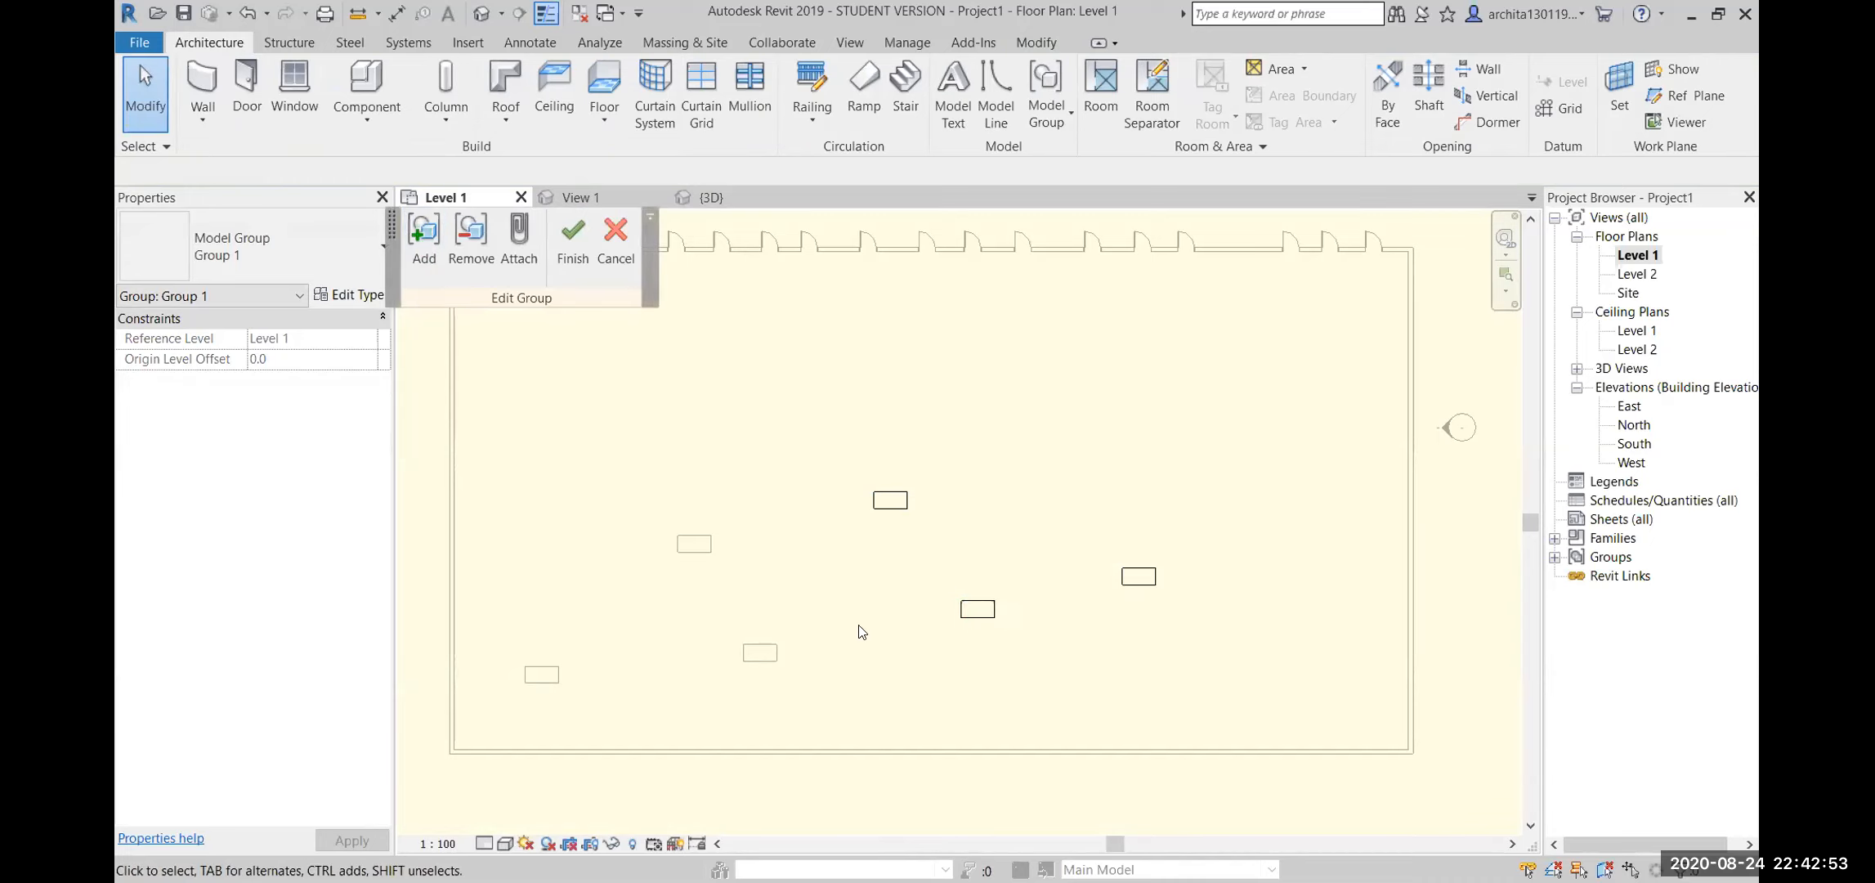
Add two nearby western desks, the west, south and east walls, and the easternmost door to the desk group, and finish the edit
{"action": "left_click", "coordinate": [425, 235]}
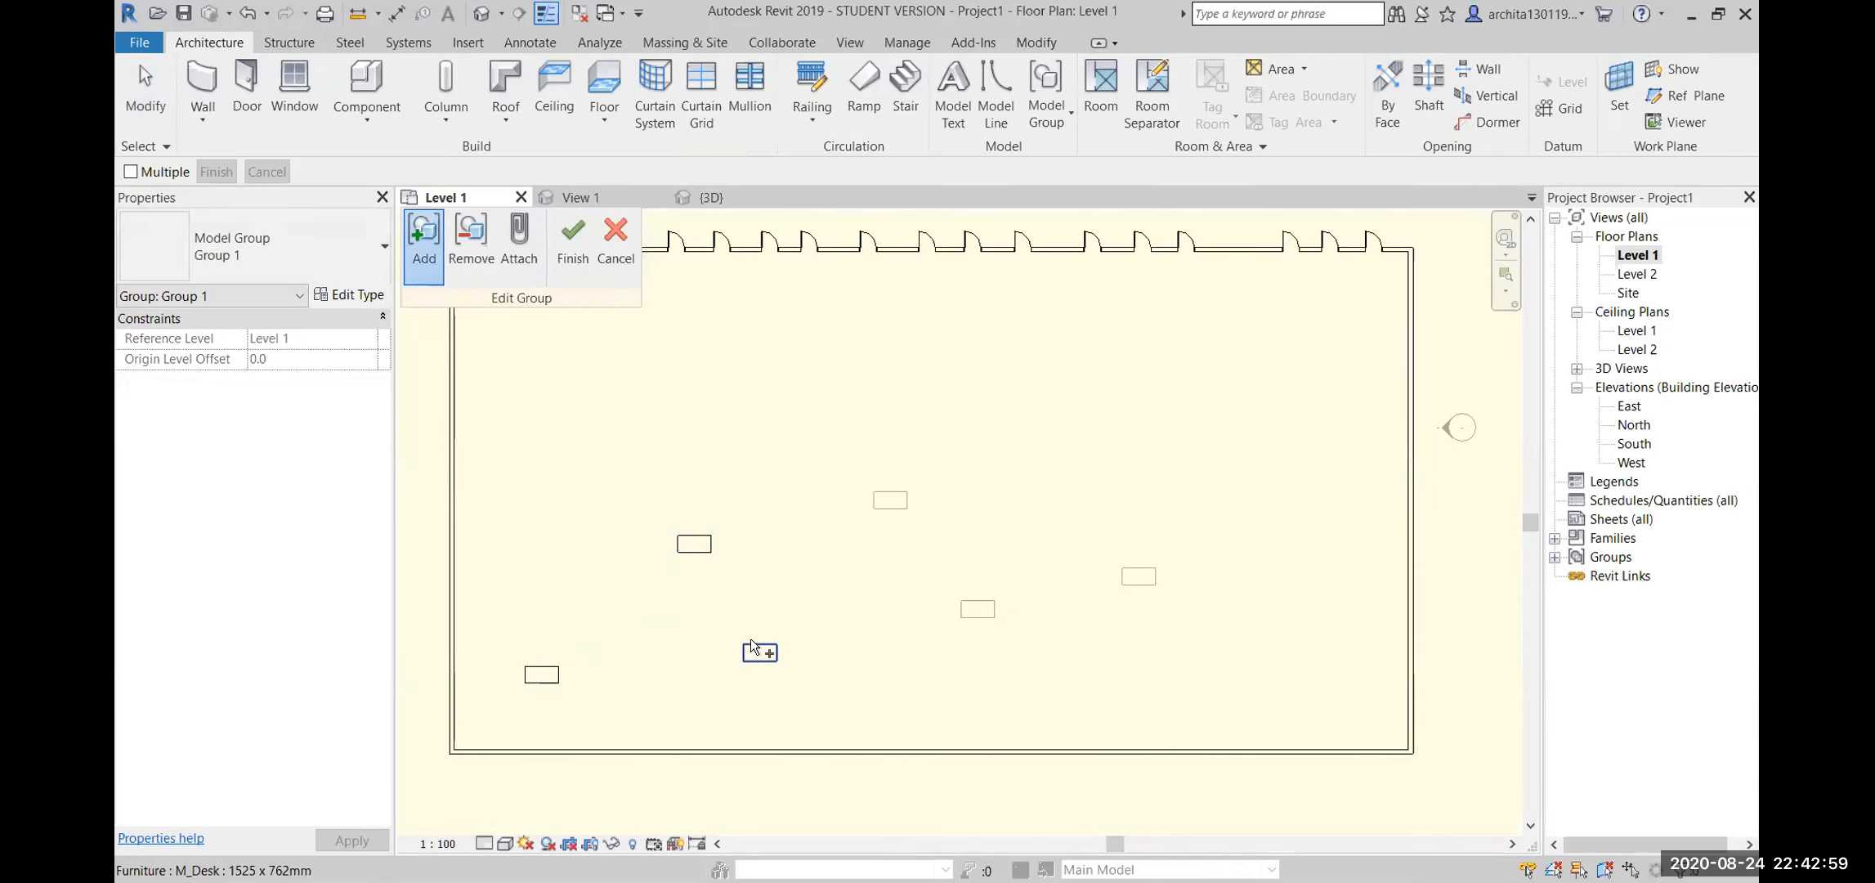
{"action": "scroll", "coordinate": [958, 558], "scroll_direction": "down", "scroll_amount": 2}
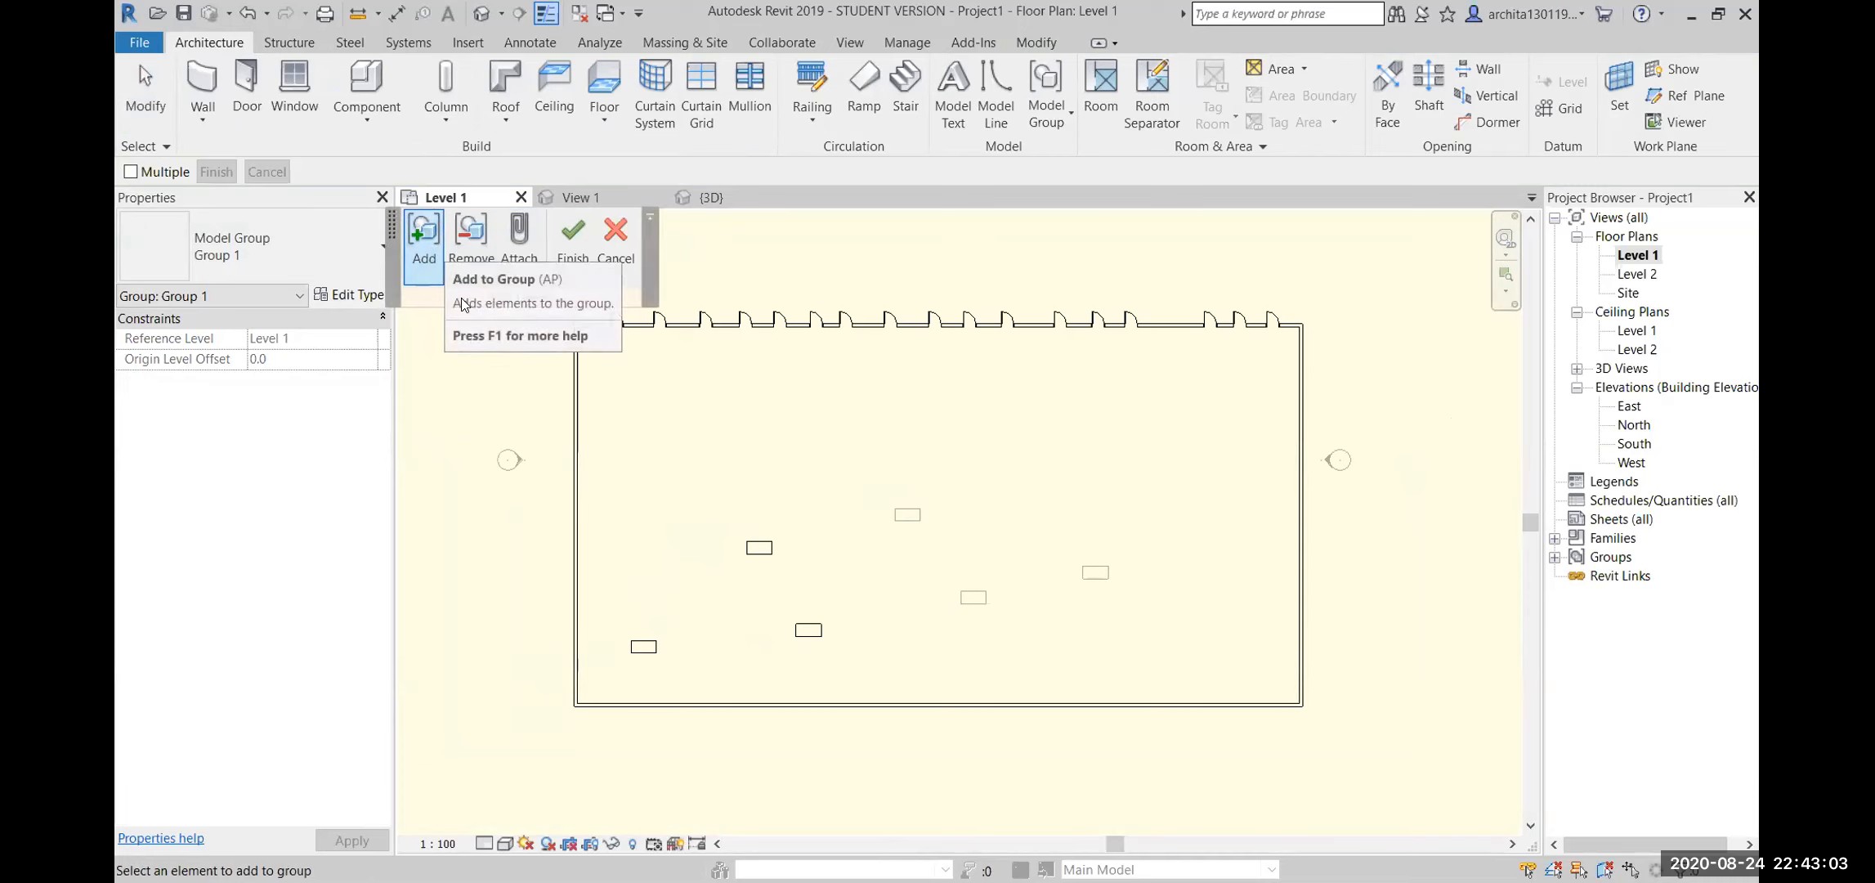
{"action": "scroll", "coordinate": [944, 535], "scroll_direction": "down", "scroll_amount": 1}
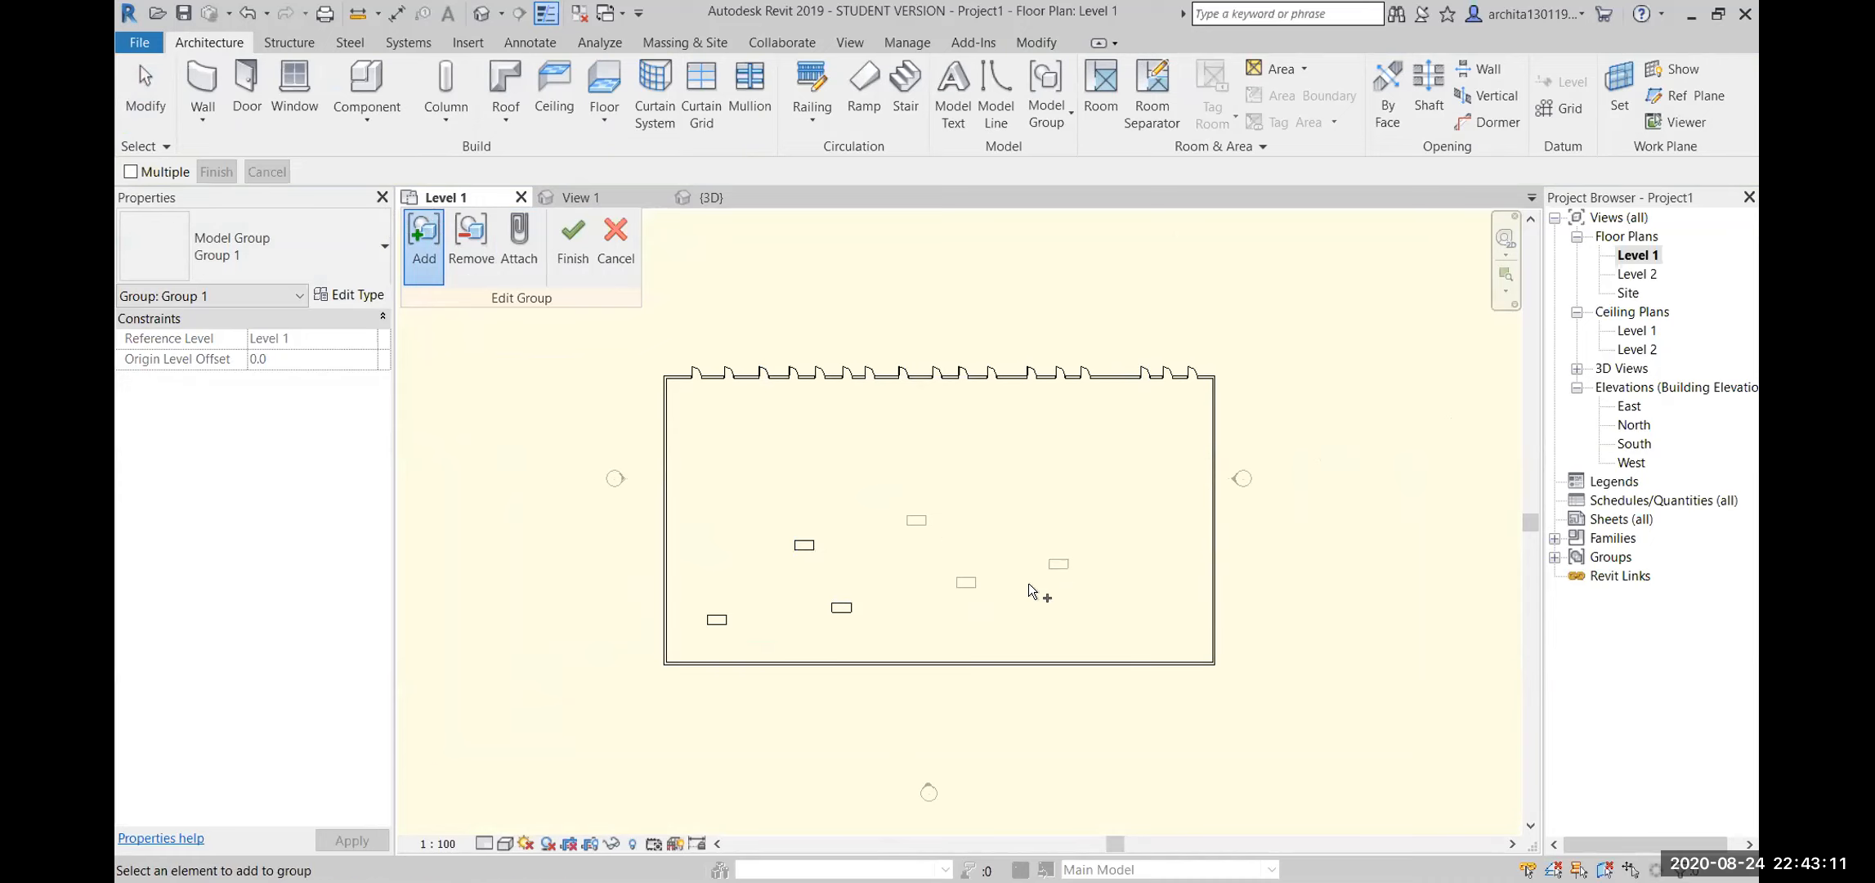
{"action": "scroll", "coordinate": [736, 557], "scroll_direction": "up", "scroll_amount": 4}
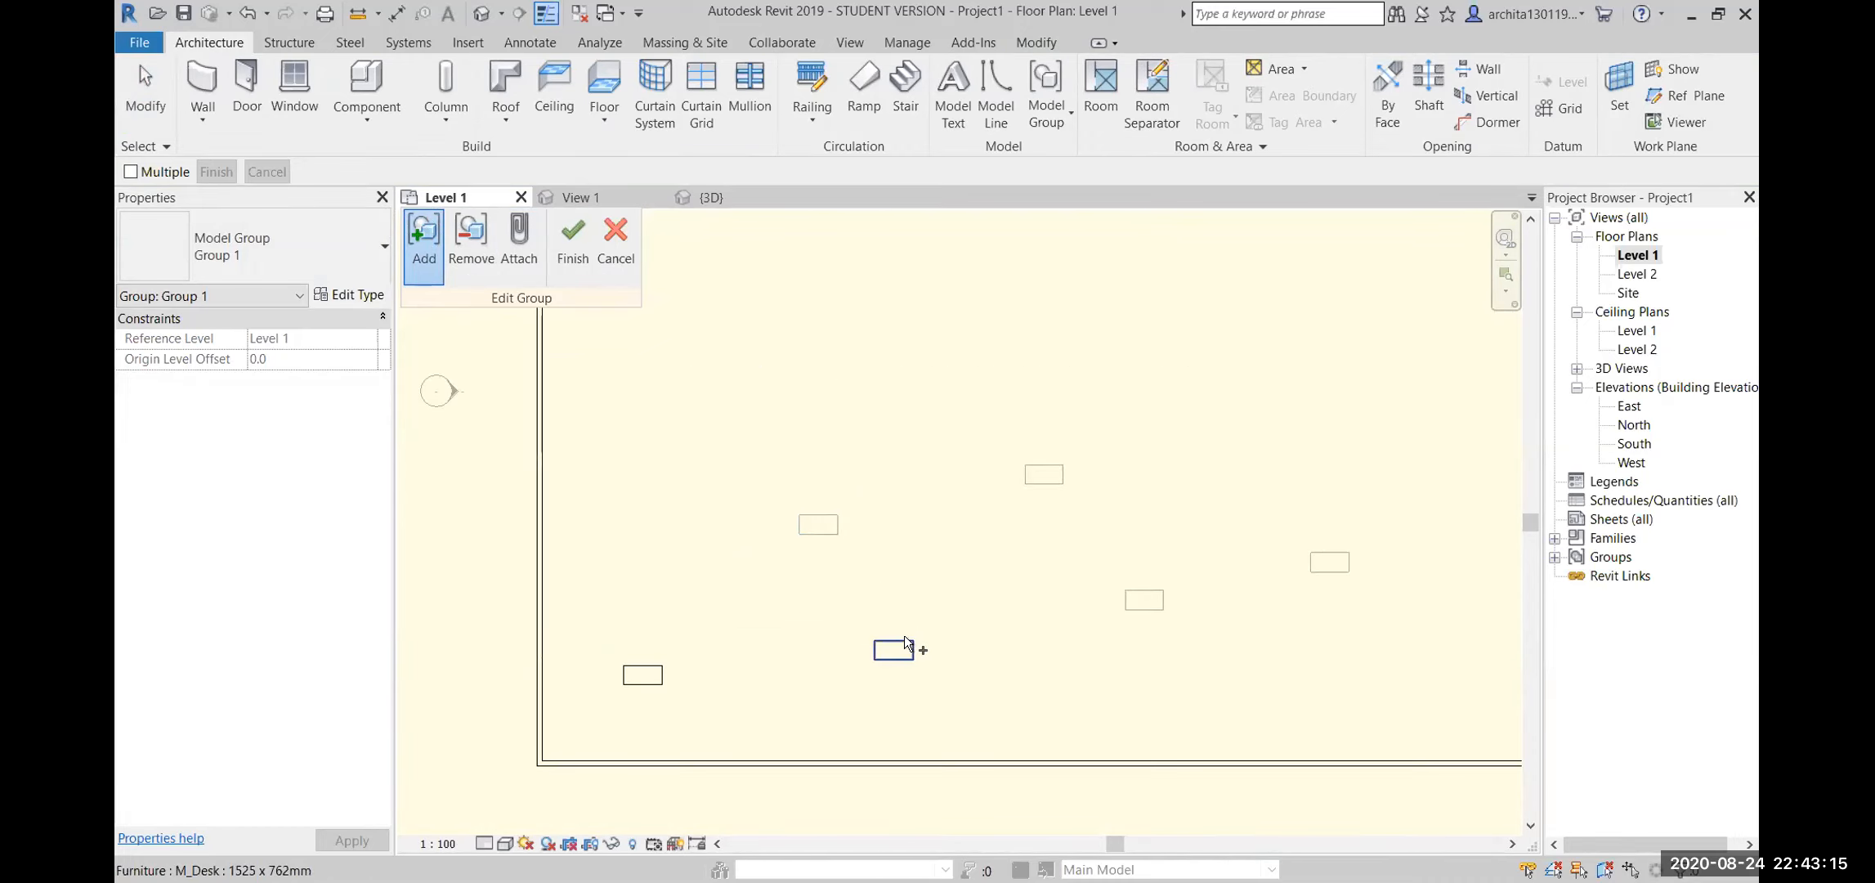
{"action": "scroll", "coordinate": [904, 635], "scroll_direction": "down", "scroll_amount": 3}
{"action": "middle_click_drag", "start_coordinate": [1014, 641], "coordinate": [926, 672]}
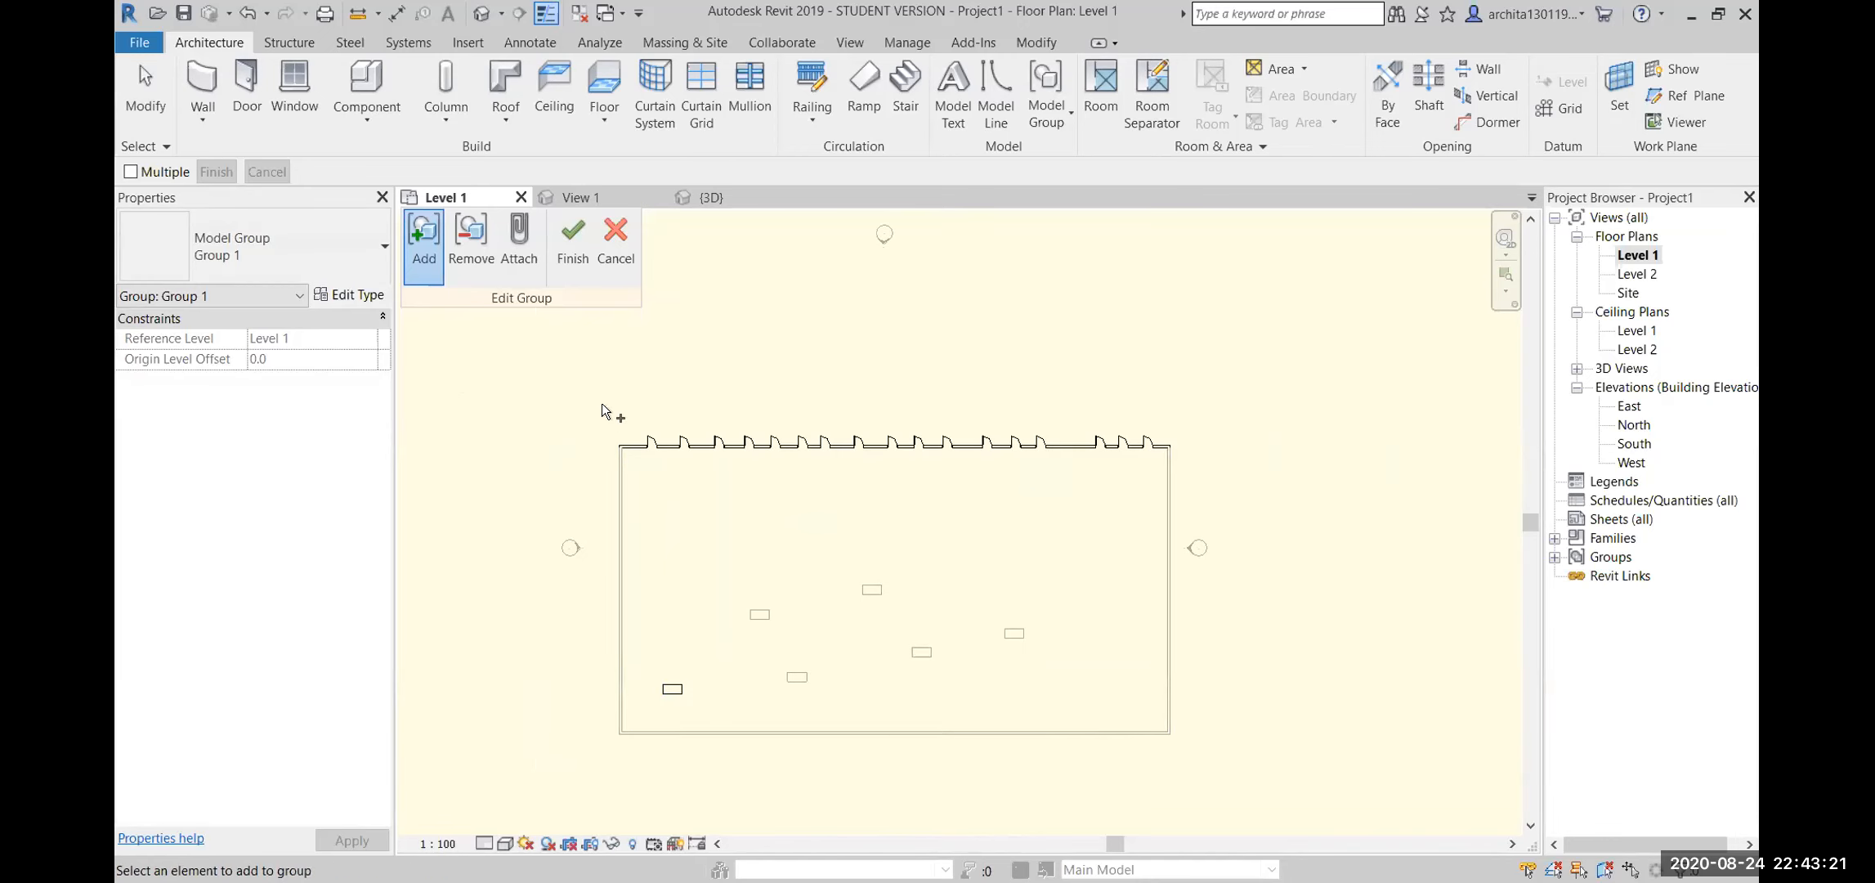
{"action": "left_click", "coordinate": [1160, 447]}
{"action": "scroll", "coordinate": [807, 665], "scroll_direction": "up", "scroll_amount": 2}
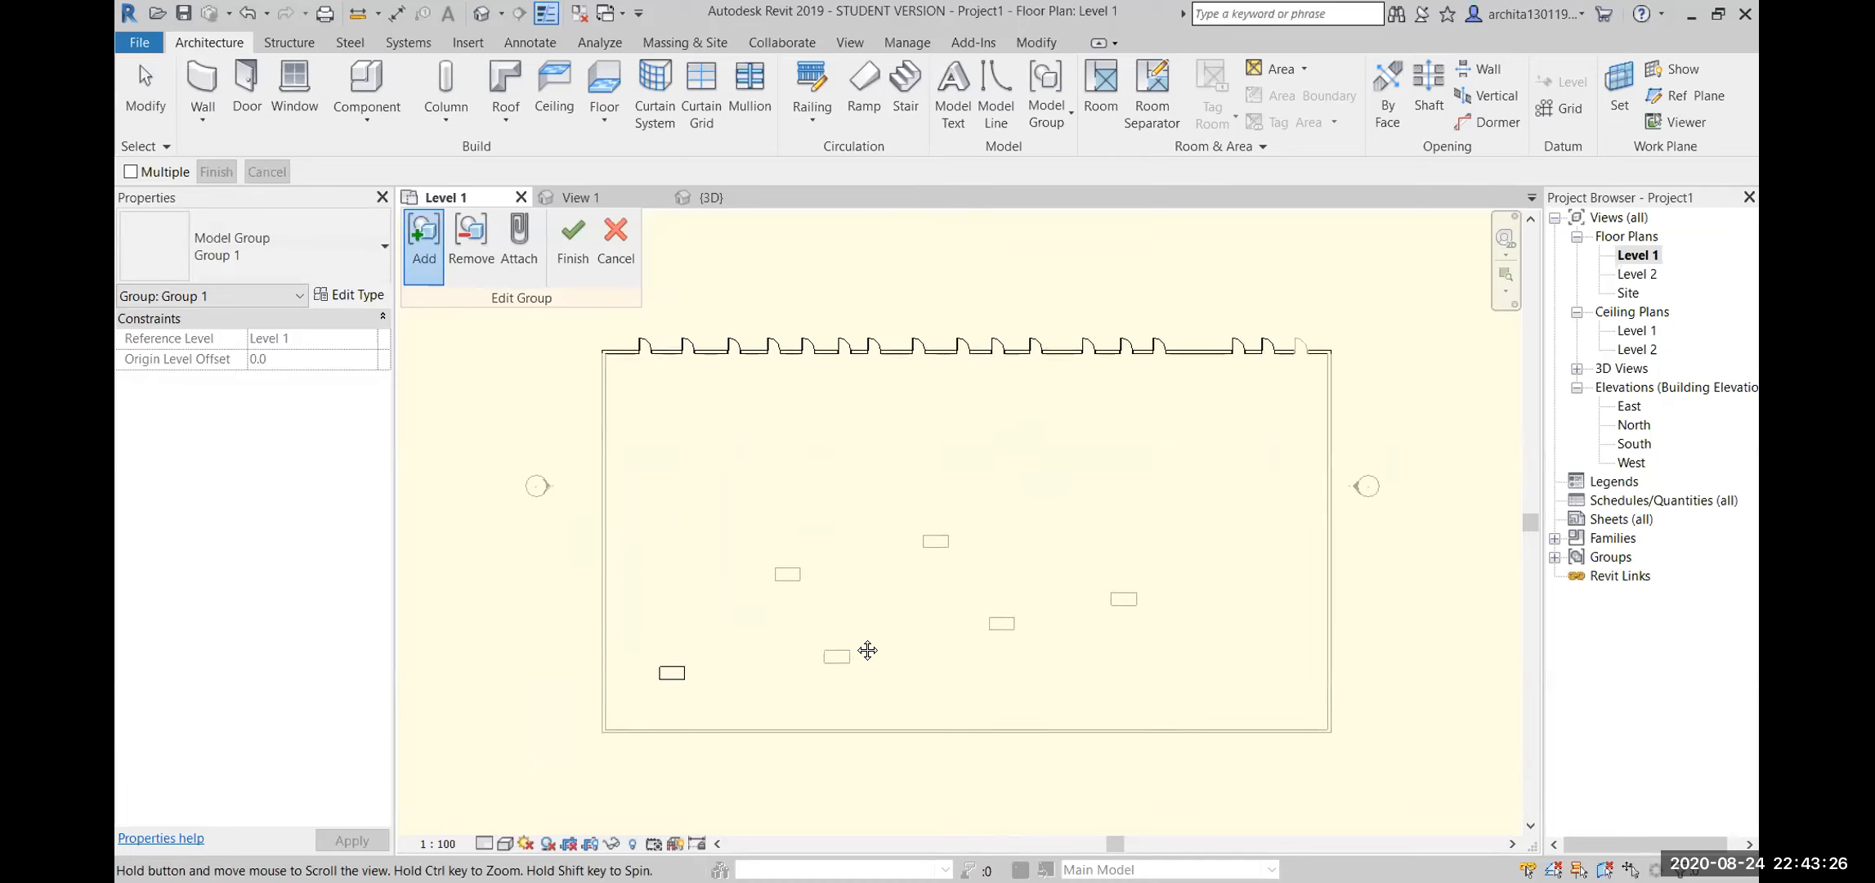
{"action": "left_click", "coordinate": [565, 239]}
Select the remaining ungrouped desk and the model group in turn to check which elements belong to the group
{"action": "scroll", "coordinate": [523, 507], "scroll_direction": "down", "scroll_amount": 1}
{"action": "left_click", "coordinate": [657, 648]}
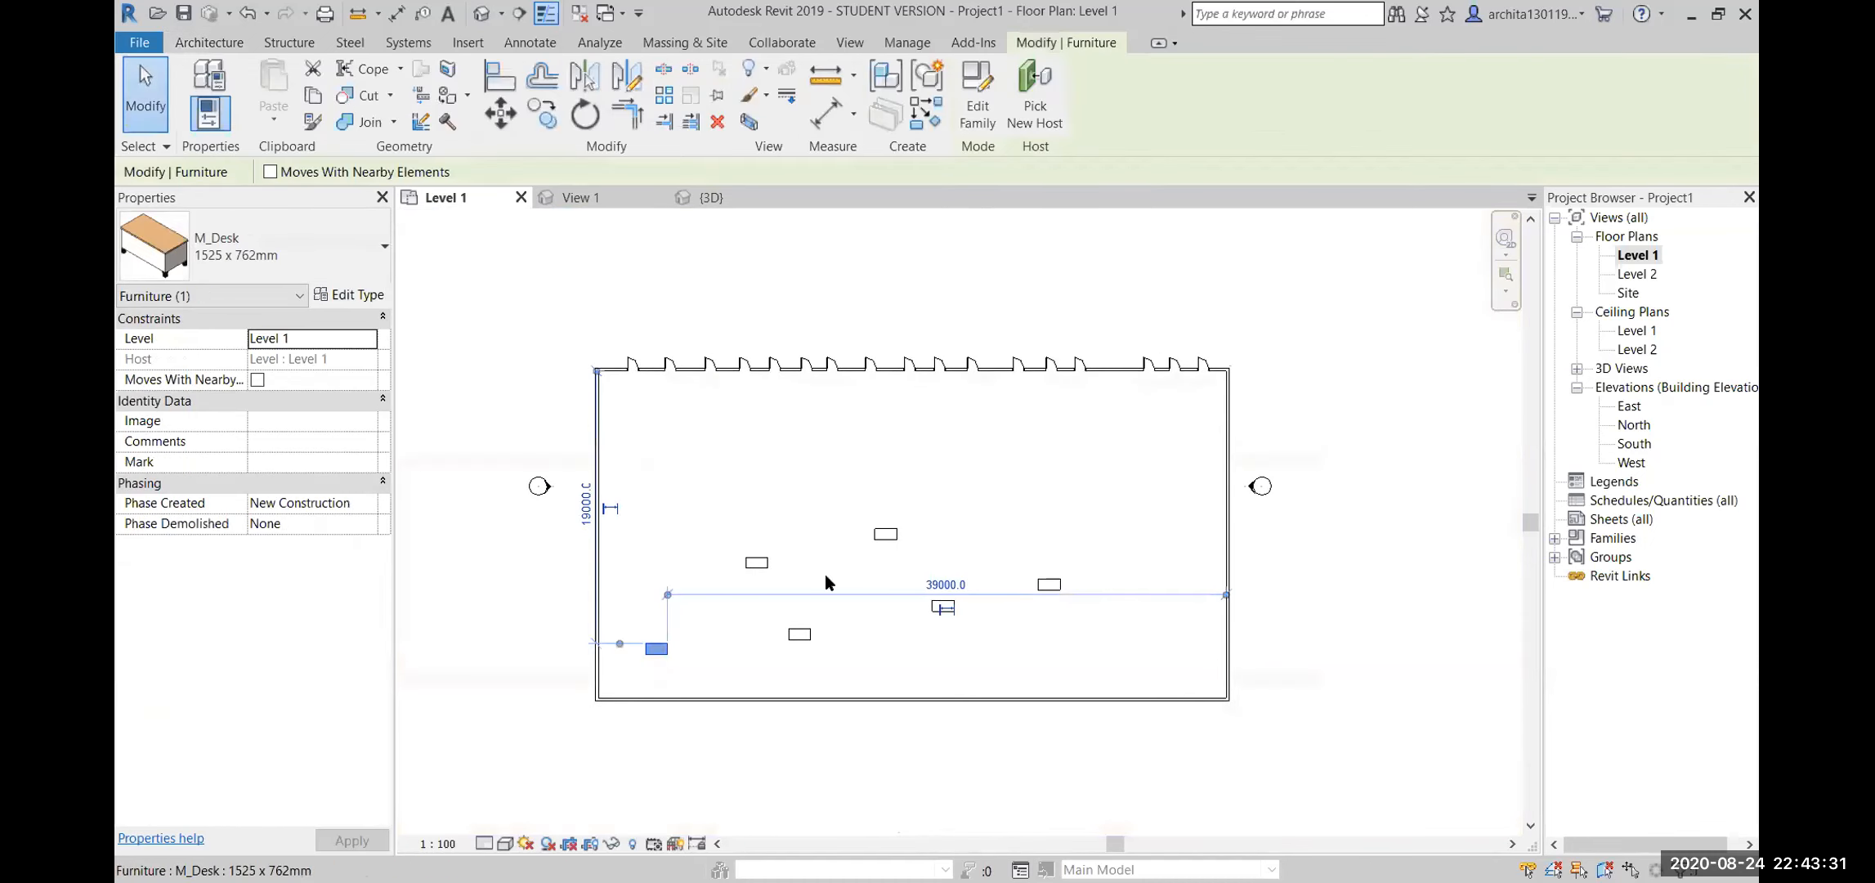
{"action": "left_click", "coordinate": [879, 528]}
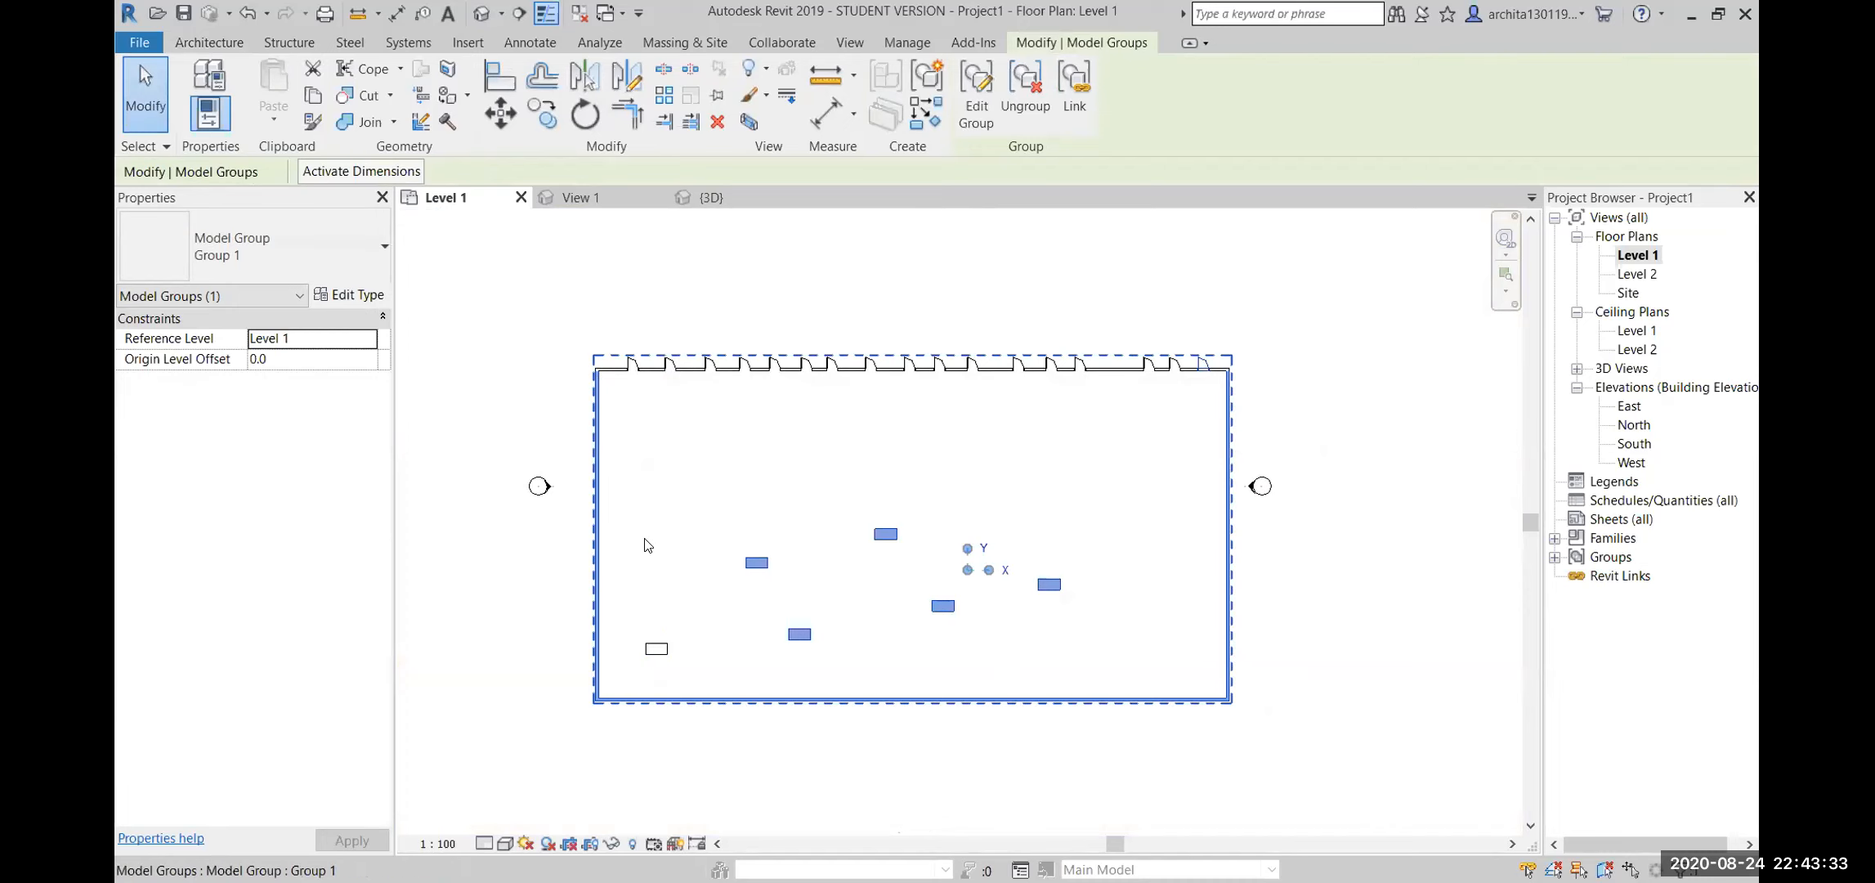
{"action": "scroll", "coordinate": [1215, 352], "scroll_direction": "up", "scroll_amount": 1}
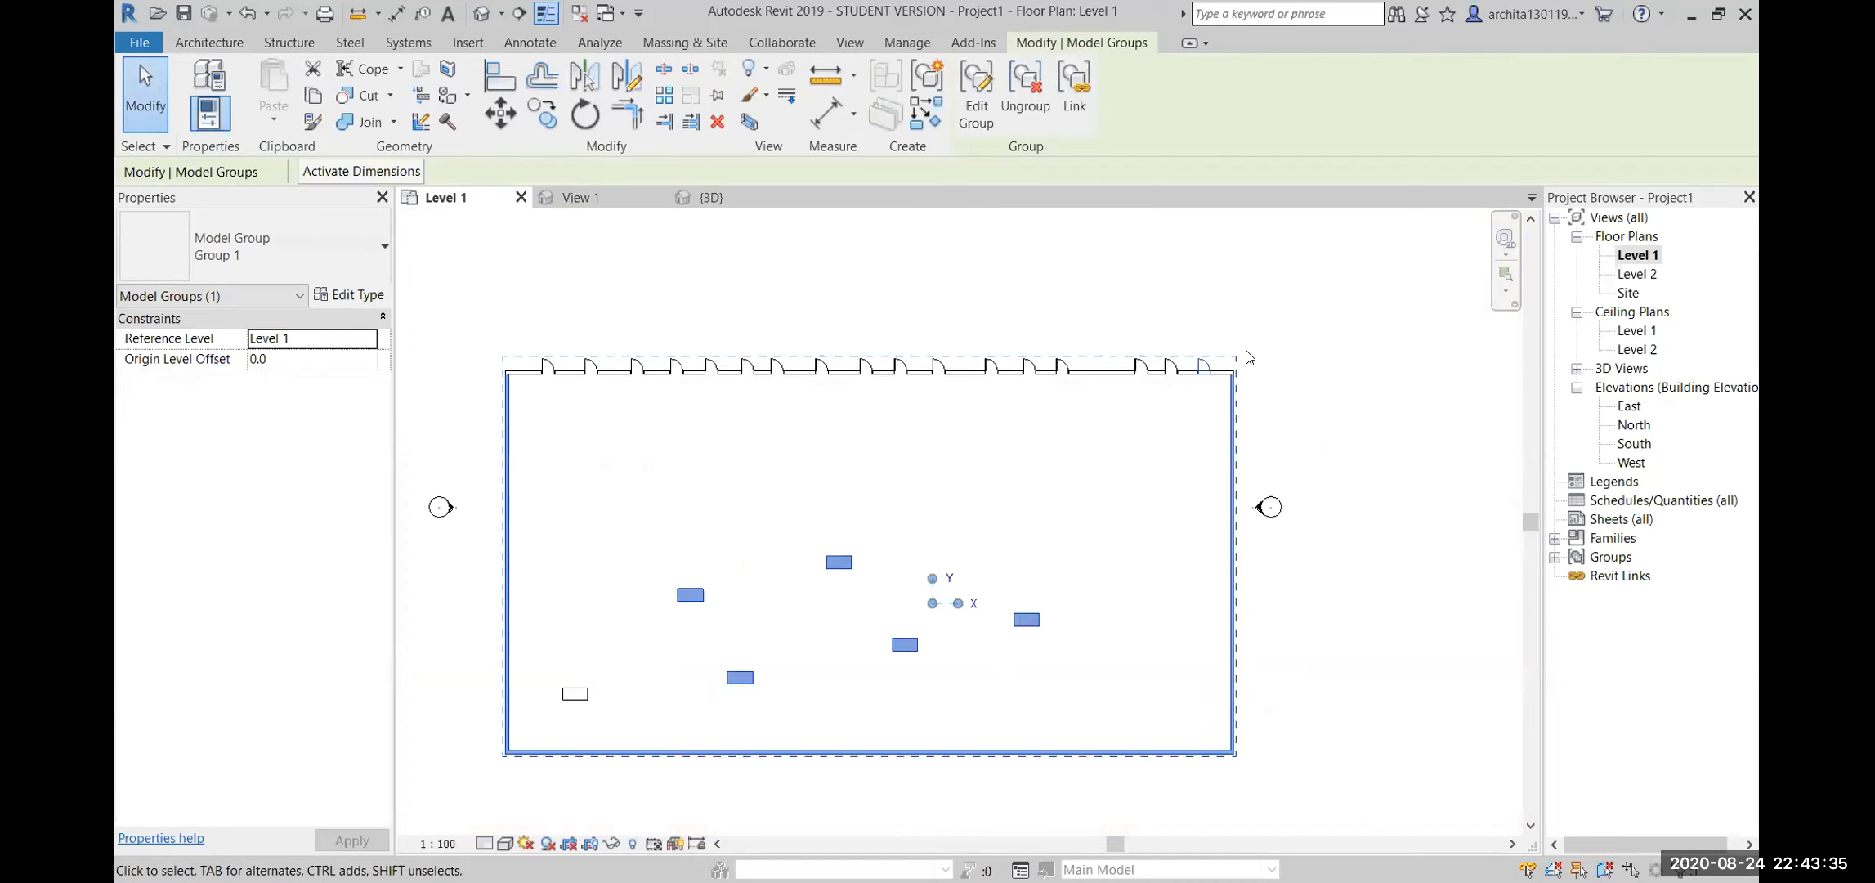
{"action": "scroll", "coordinate": [805, 690], "scroll_direction": "down", "scroll_amount": 1}
{"action": "middle_click_drag", "start_coordinate": [772, 689], "coordinate": [790, 605]}
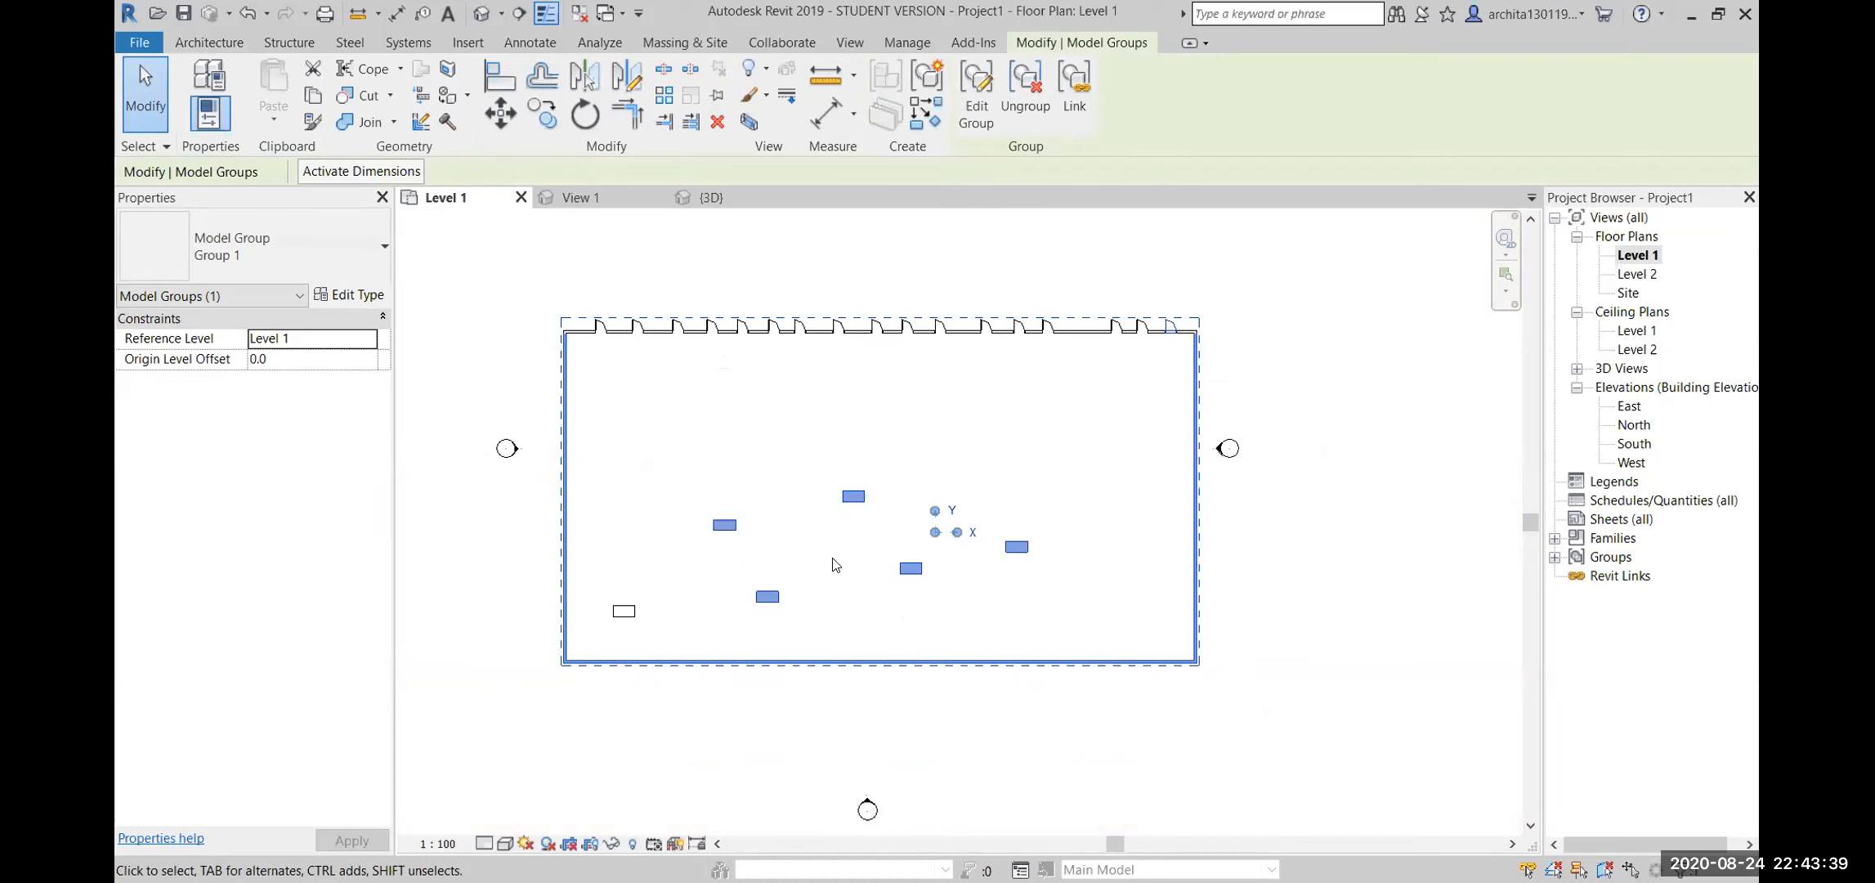
Edit the model group to remove the two western desks, the three walls and the easternmost door, and finish the edit
{"action": "double_click", "coordinate": [854, 496]}
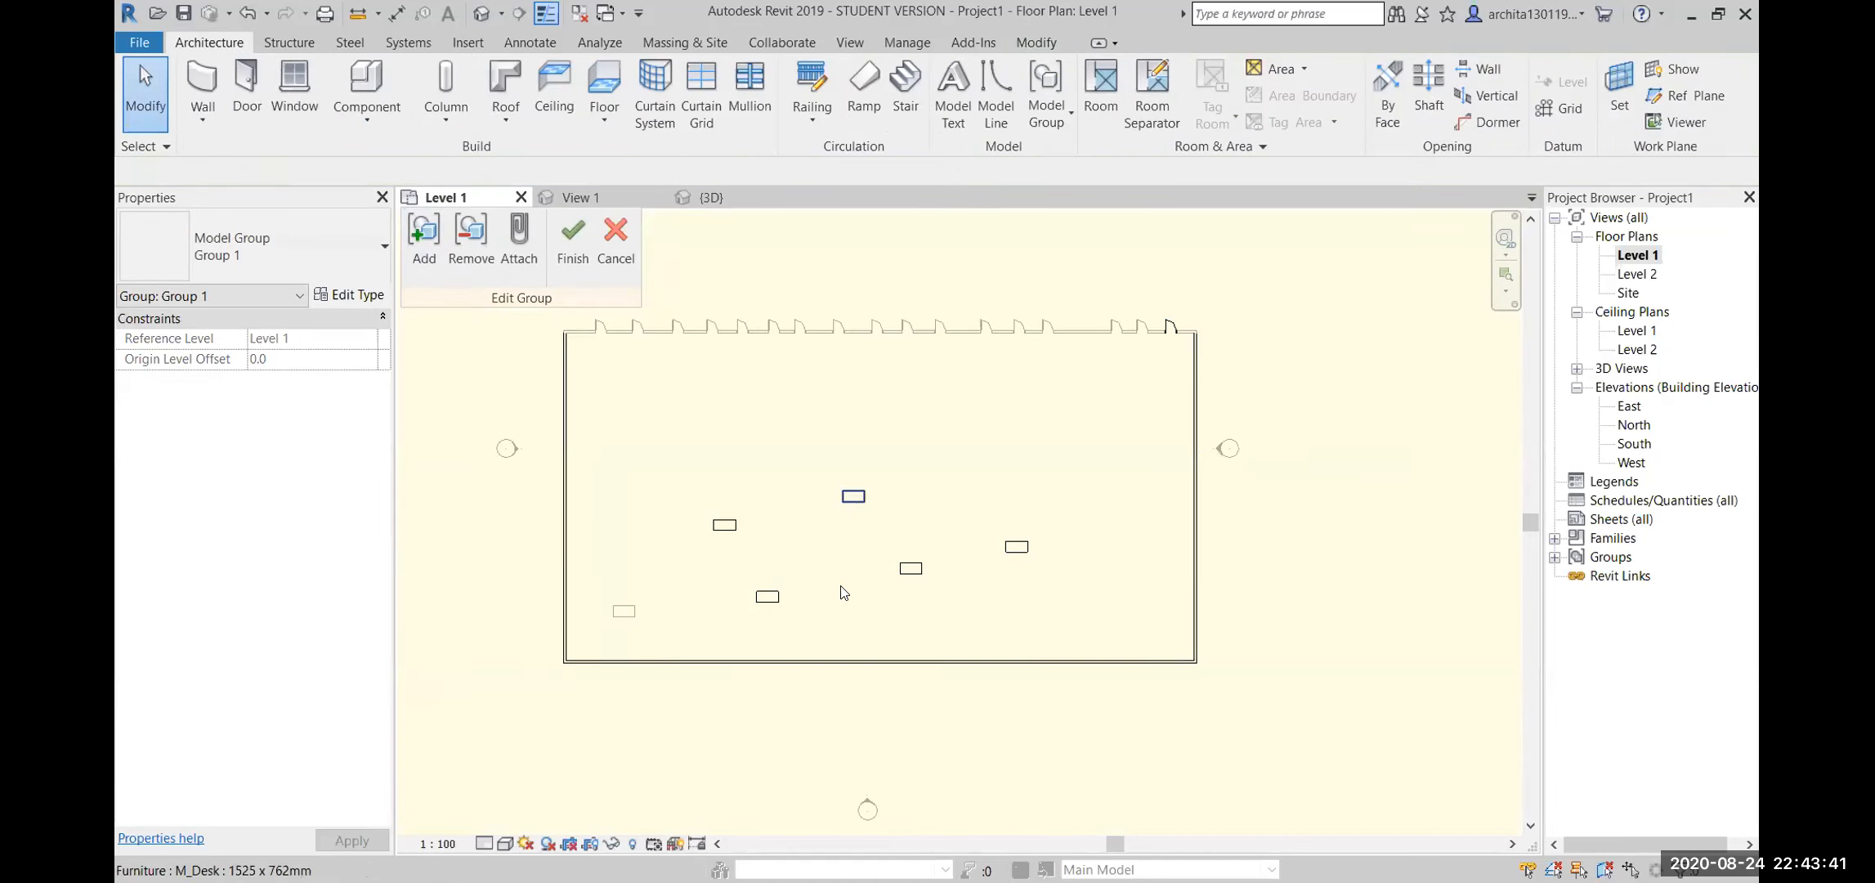
{"action": "middle_click_drag", "start_coordinate": [792, 578], "coordinate": [818, 588]}
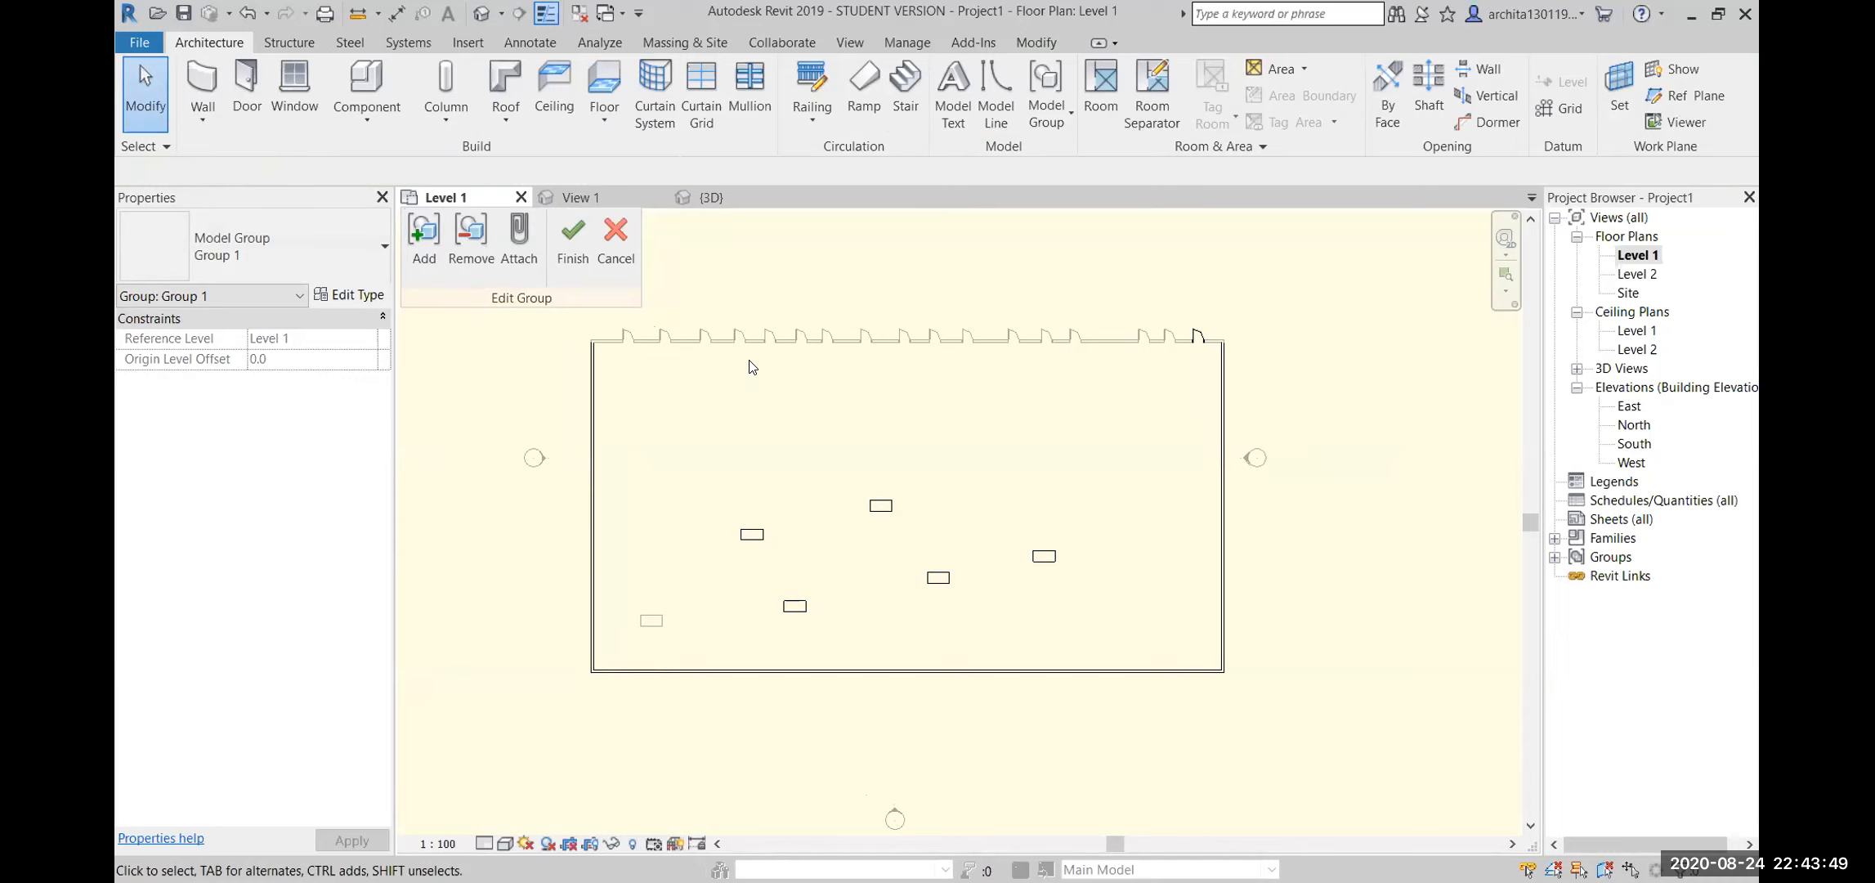
{"action": "left_click", "coordinate": [465, 237]}
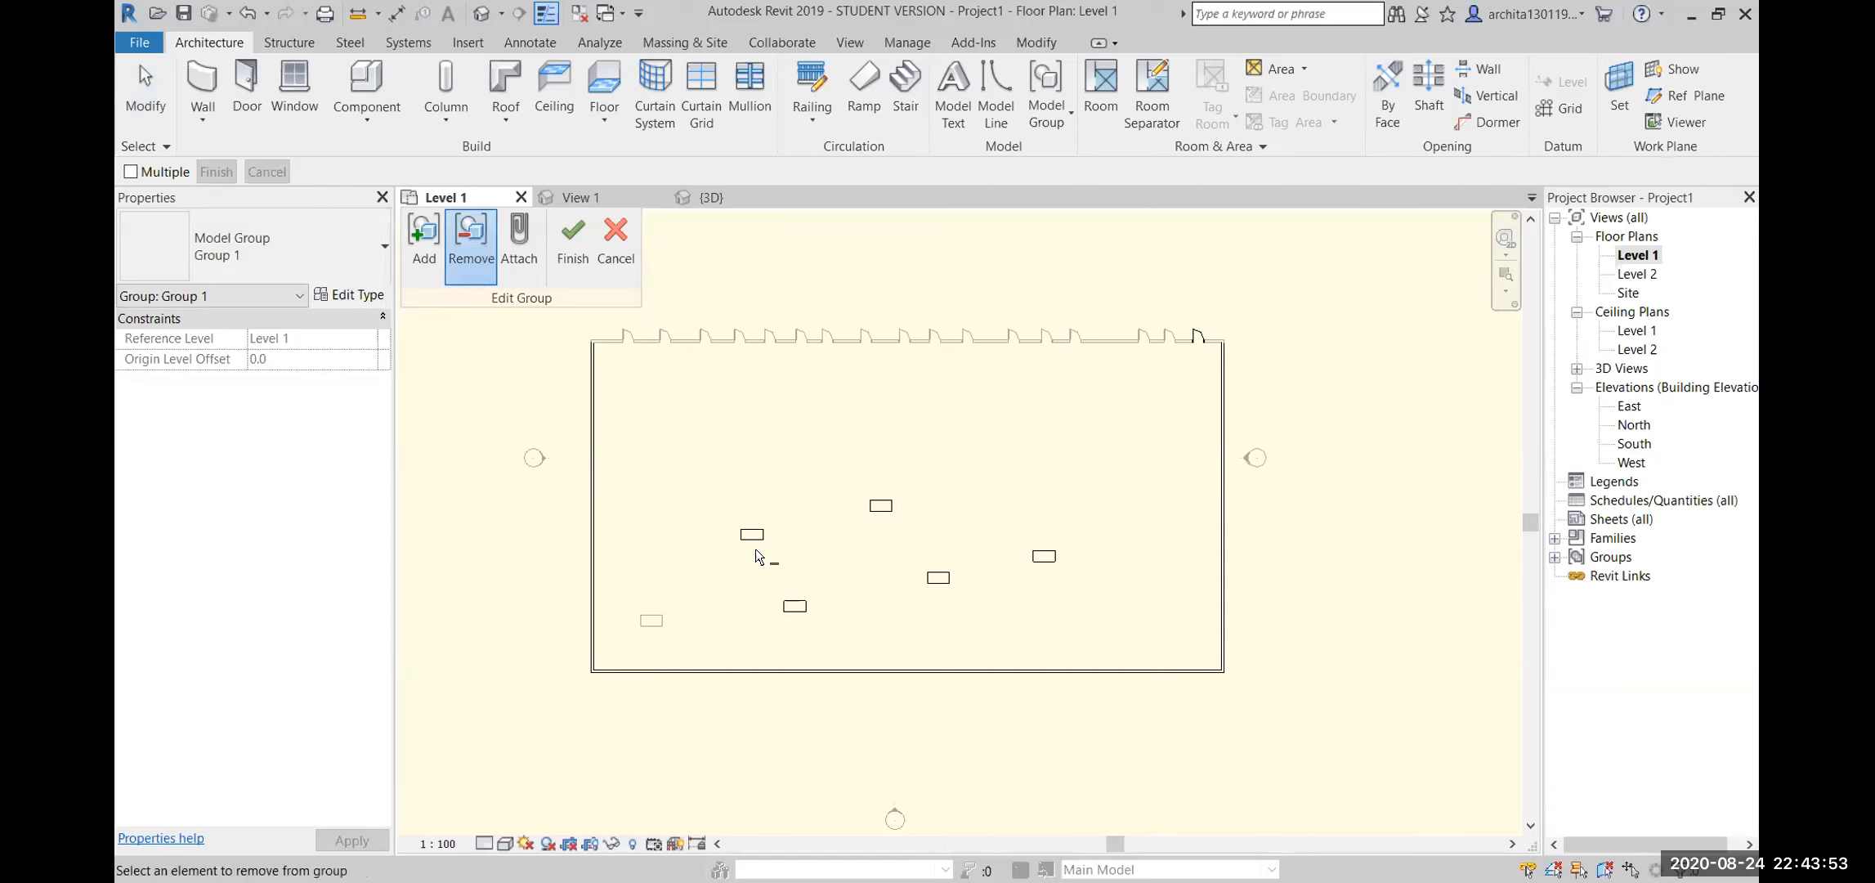
{"action": "left_click", "coordinate": [752, 545]}
{"action": "left_click", "coordinate": [793, 599]}
{"action": "left_click", "coordinate": [590, 483]}
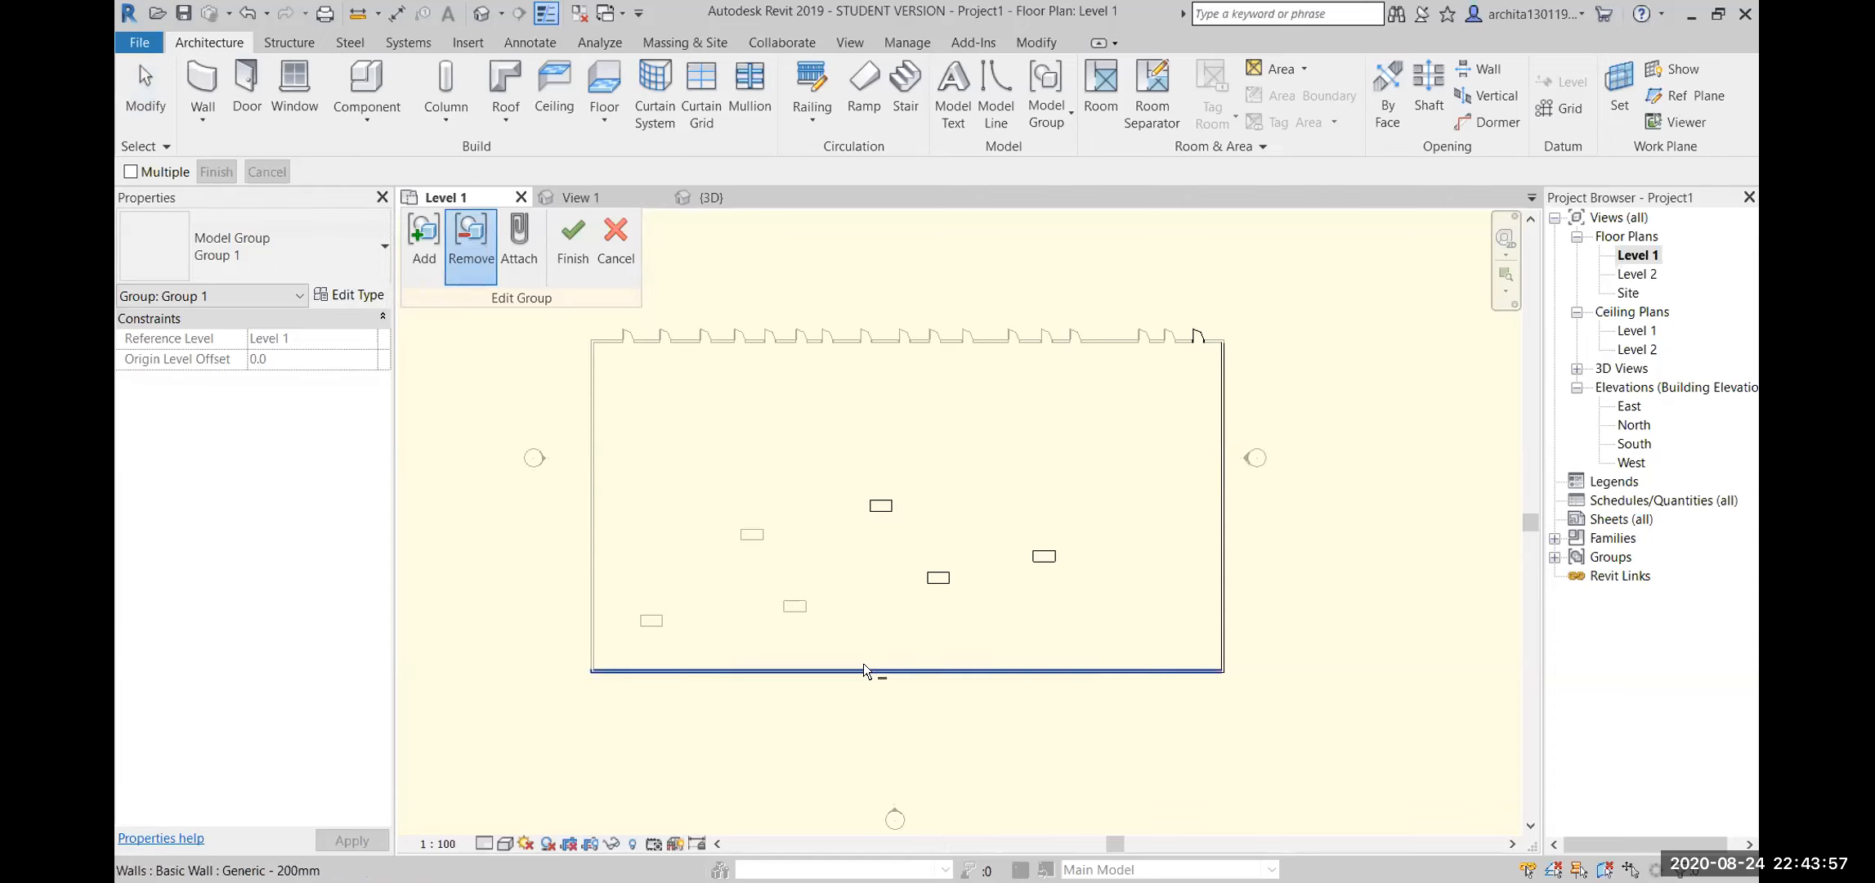
{"action": "left_click", "coordinate": [1211, 501]}
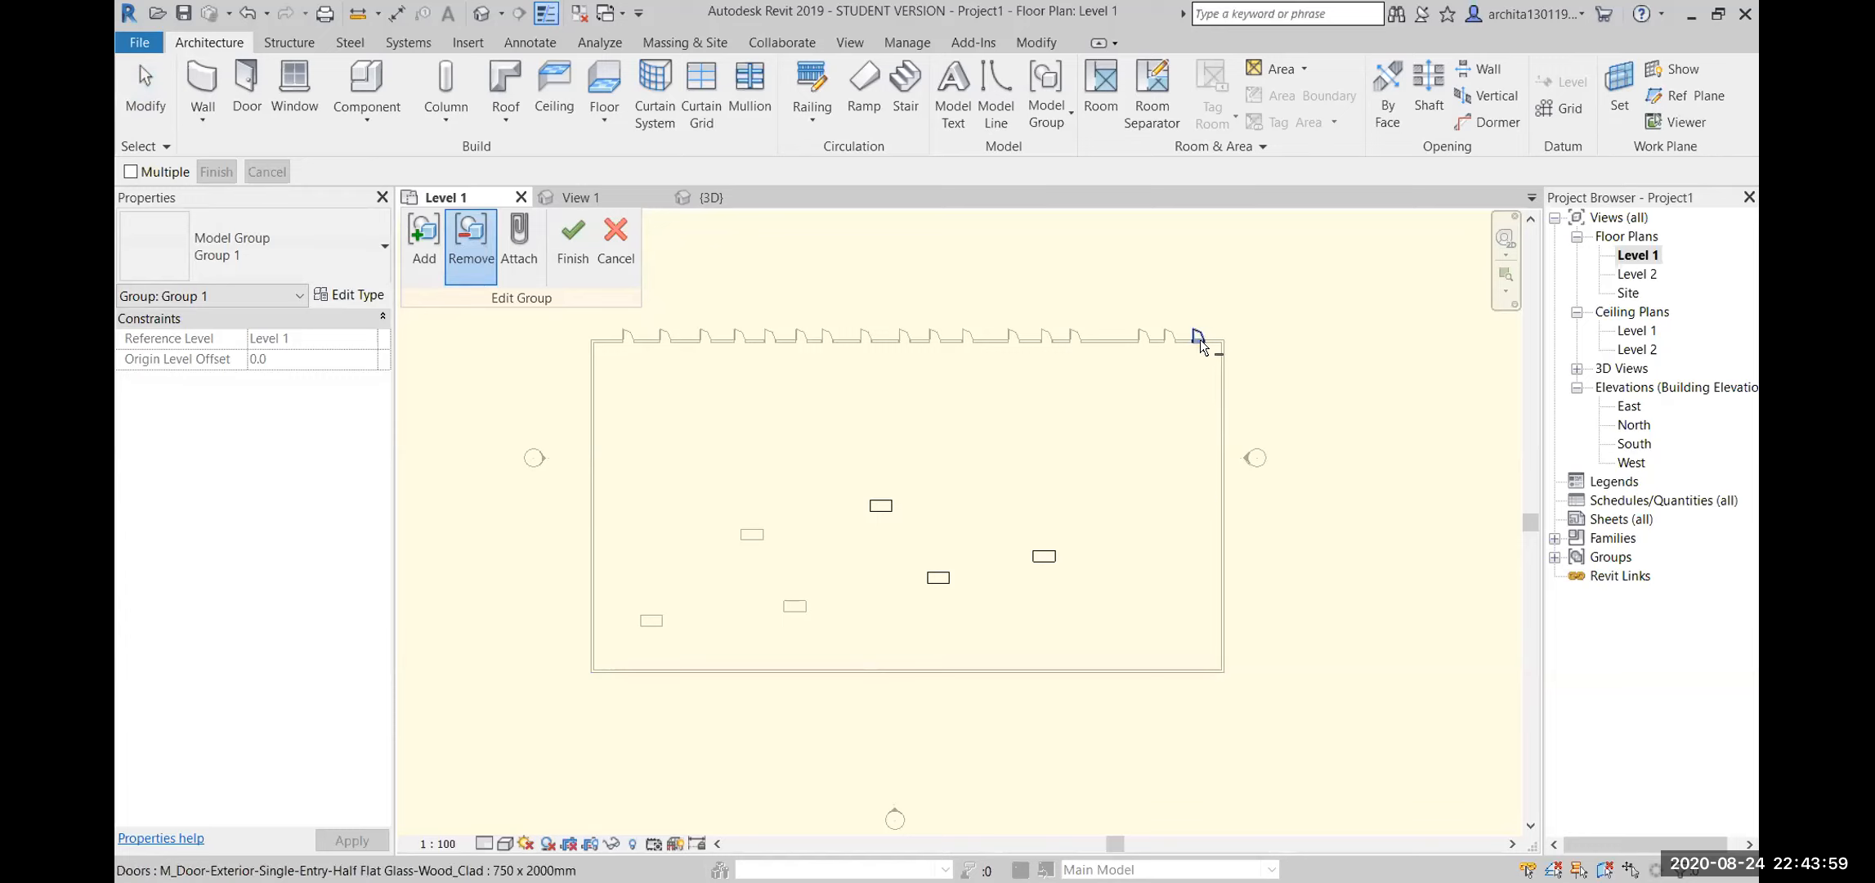
{"action": "left_click", "coordinate": [585, 257]}
Edit the desk group, move its northern desk east to about 18000 mm from the east wall, and finish the edit
{"action": "scroll", "coordinate": [932, 716], "scroll_direction": "down", "scroll_amount": 1}
{"action": "middle_click_drag", "start_coordinate": [1124, 725], "coordinate": [1037, 698]}
{"action": "scroll", "coordinate": [953, 720], "scroll_direction": "down", "scroll_amount": 1}
{"action": "scroll", "coordinate": [1029, 693], "scroll_direction": "up", "scroll_amount": 1}
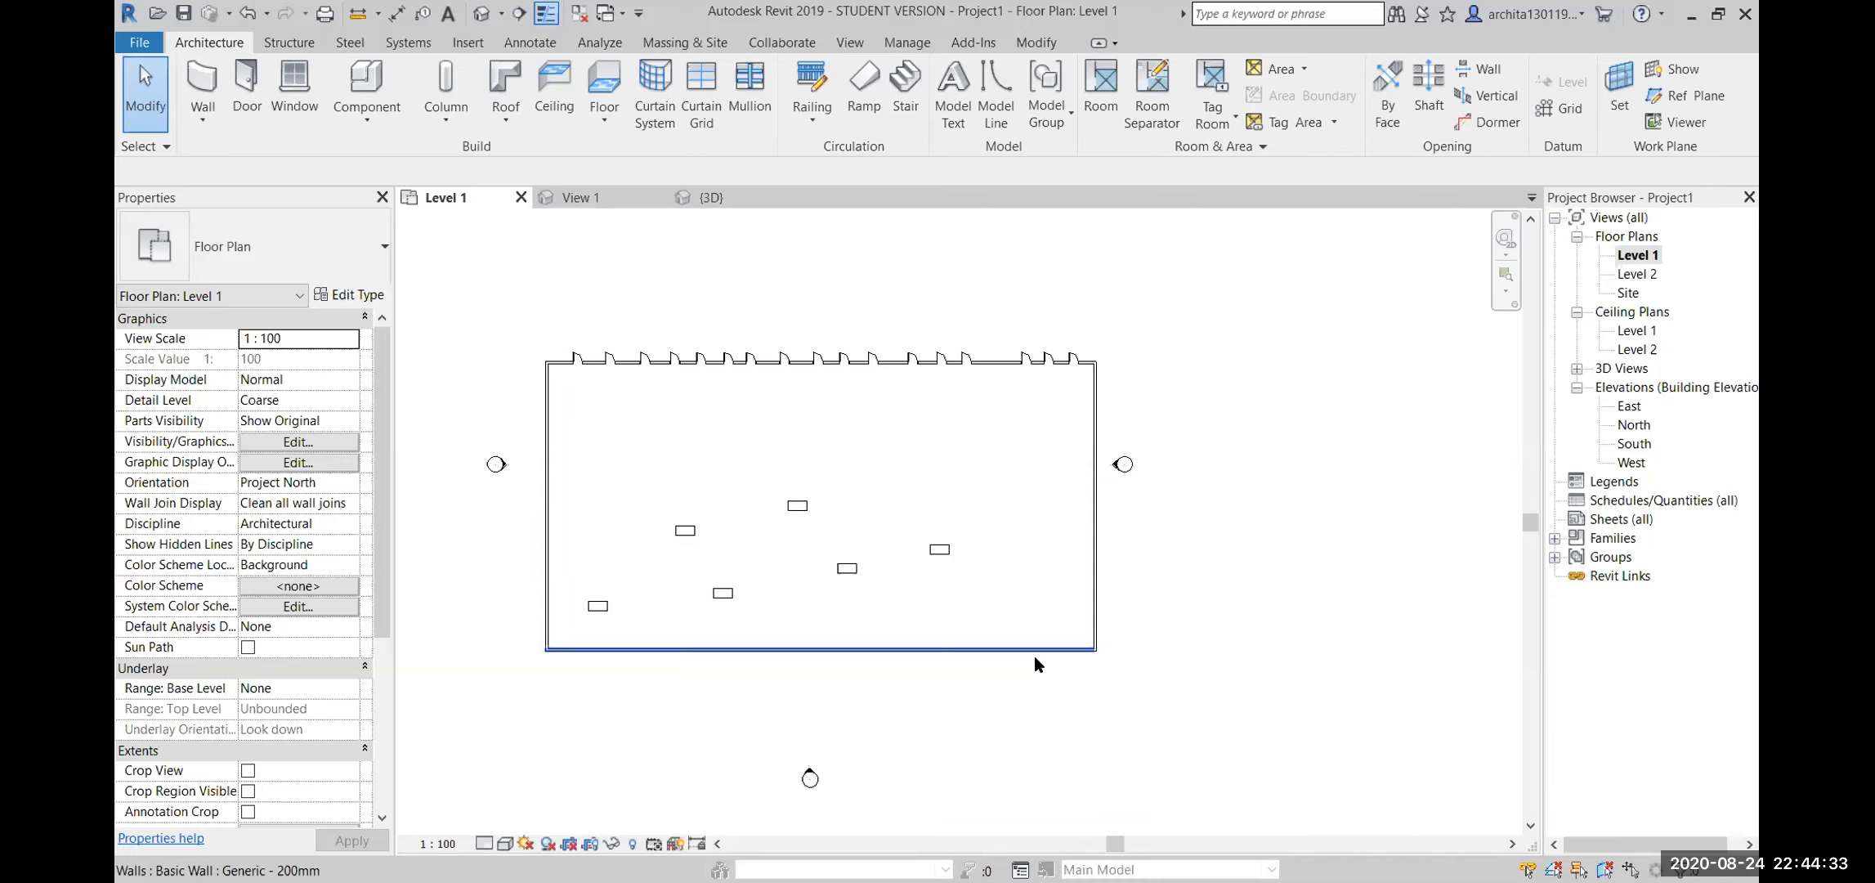
{"action": "left_click", "coordinate": [948, 577]}
{"action": "scroll", "coordinate": [947, 577], "scroll_direction": "up", "scroll_amount": 1}
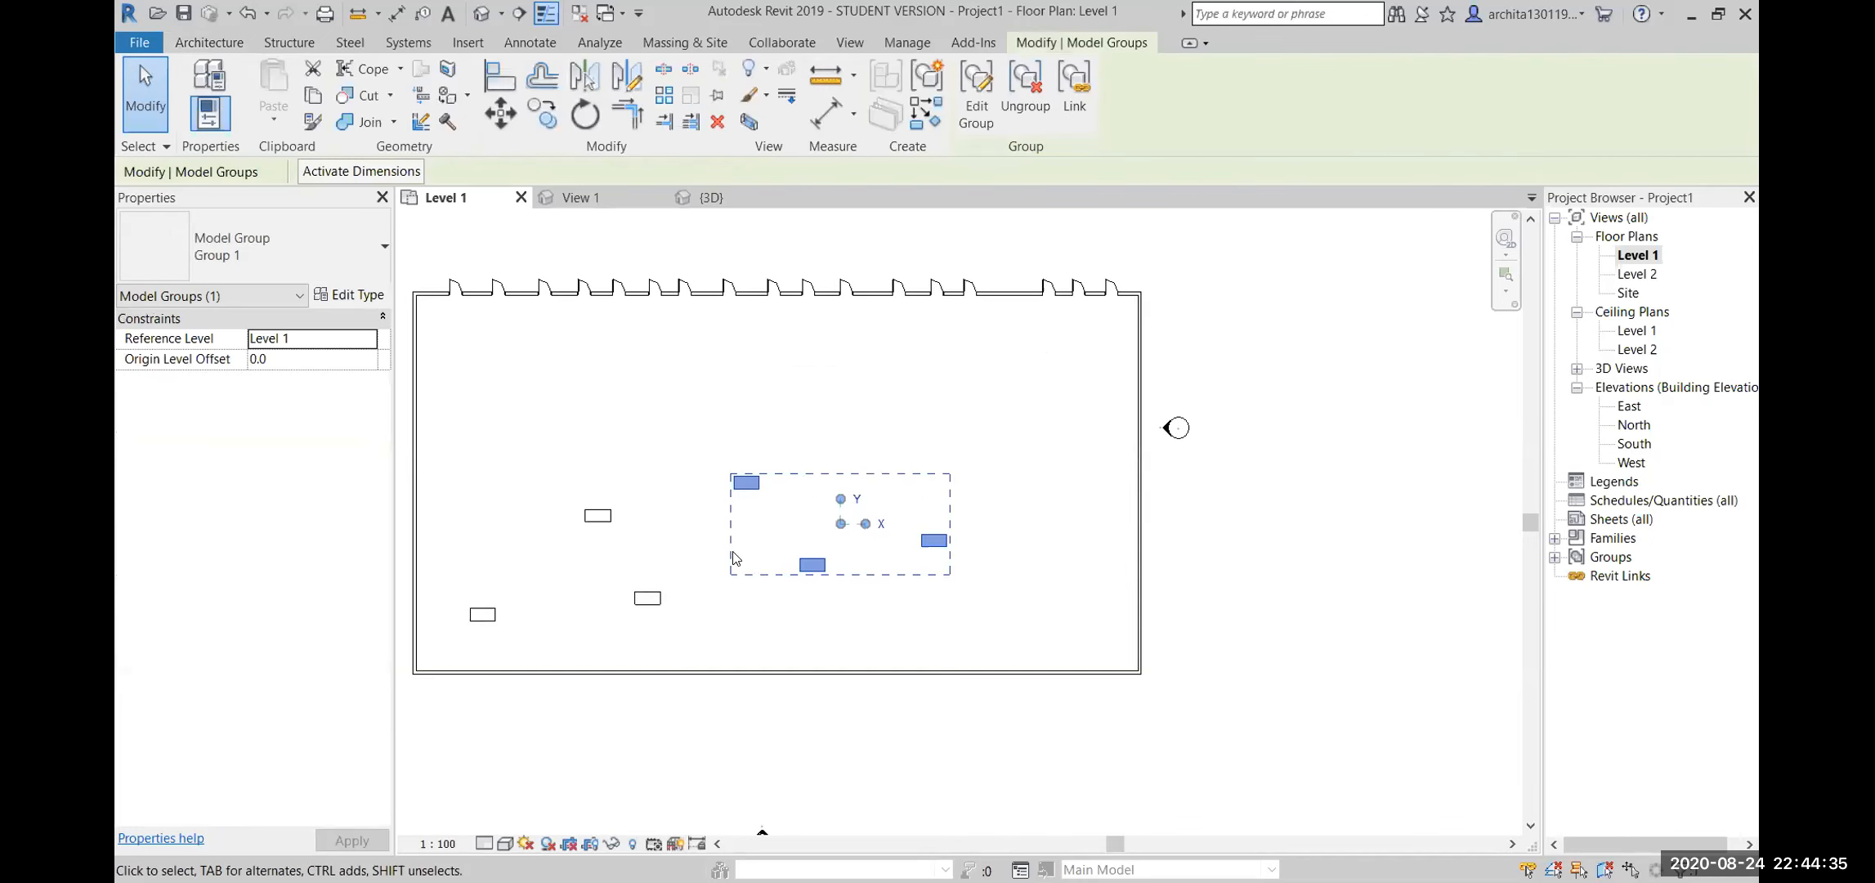
{"action": "scroll", "coordinate": [738, 539], "scroll_direction": "up", "scroll_amount": 1}
{"action": "double_click", "coordinate": [763, 454]}
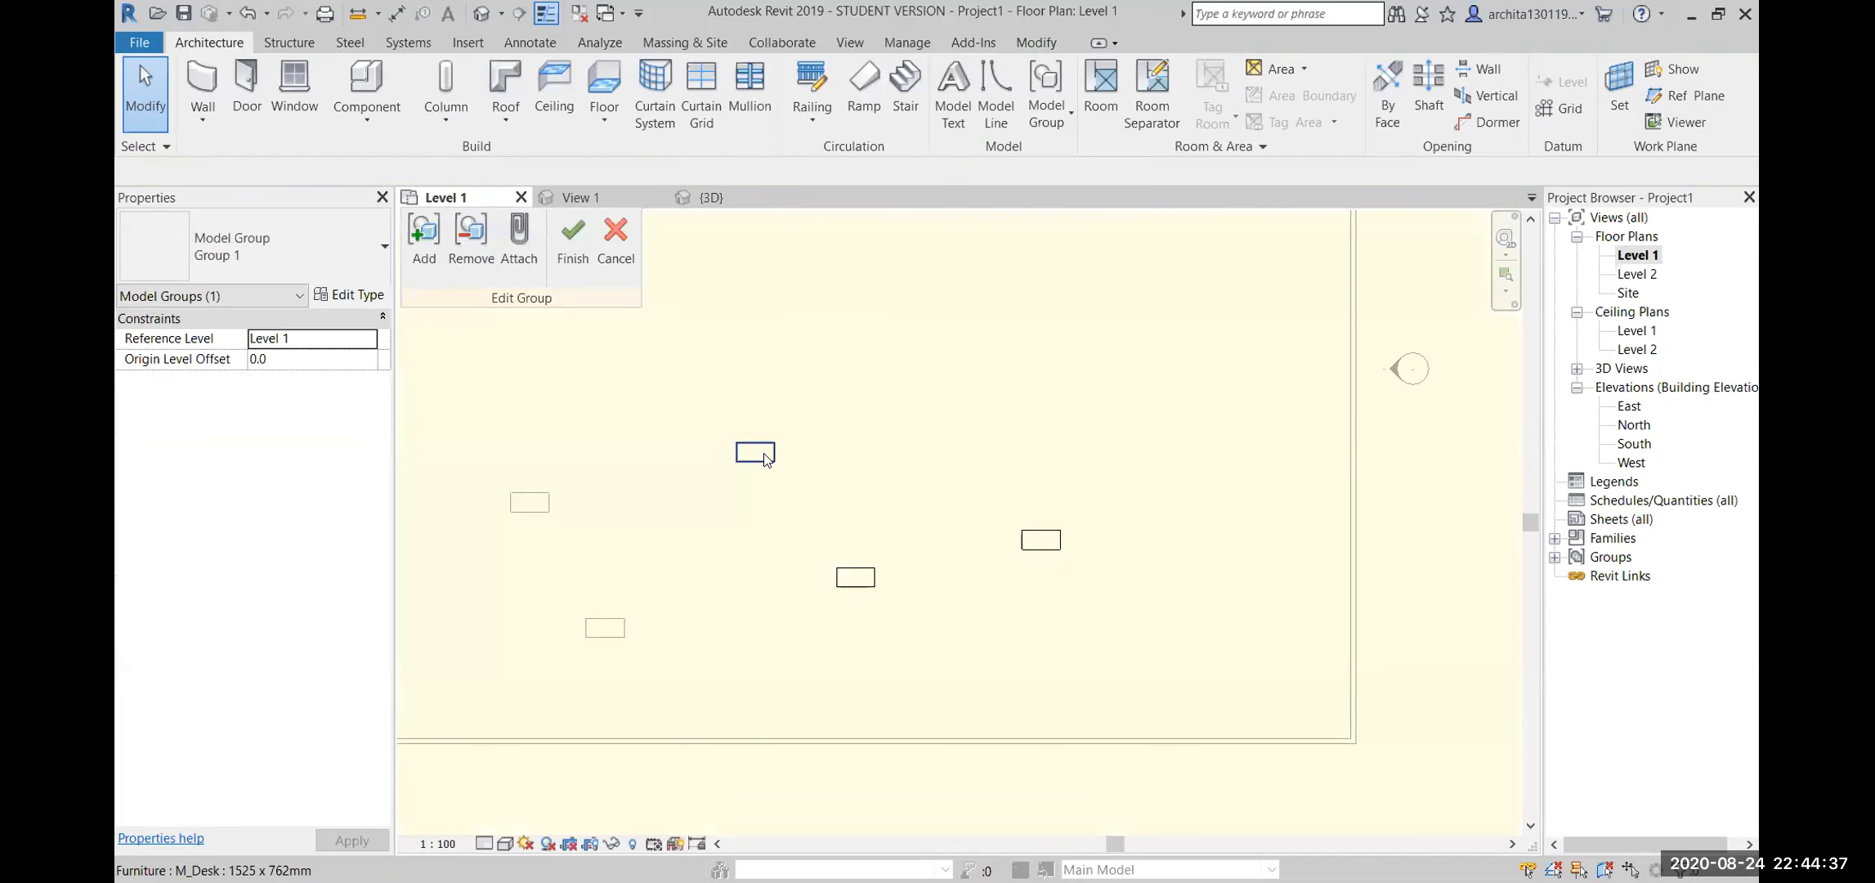
{"action": "left_click", "coordinate": [763, 454]}
{"action": "left_click_drag", "start_coordinate": [763, 454], "coordinate": [890, 456]}
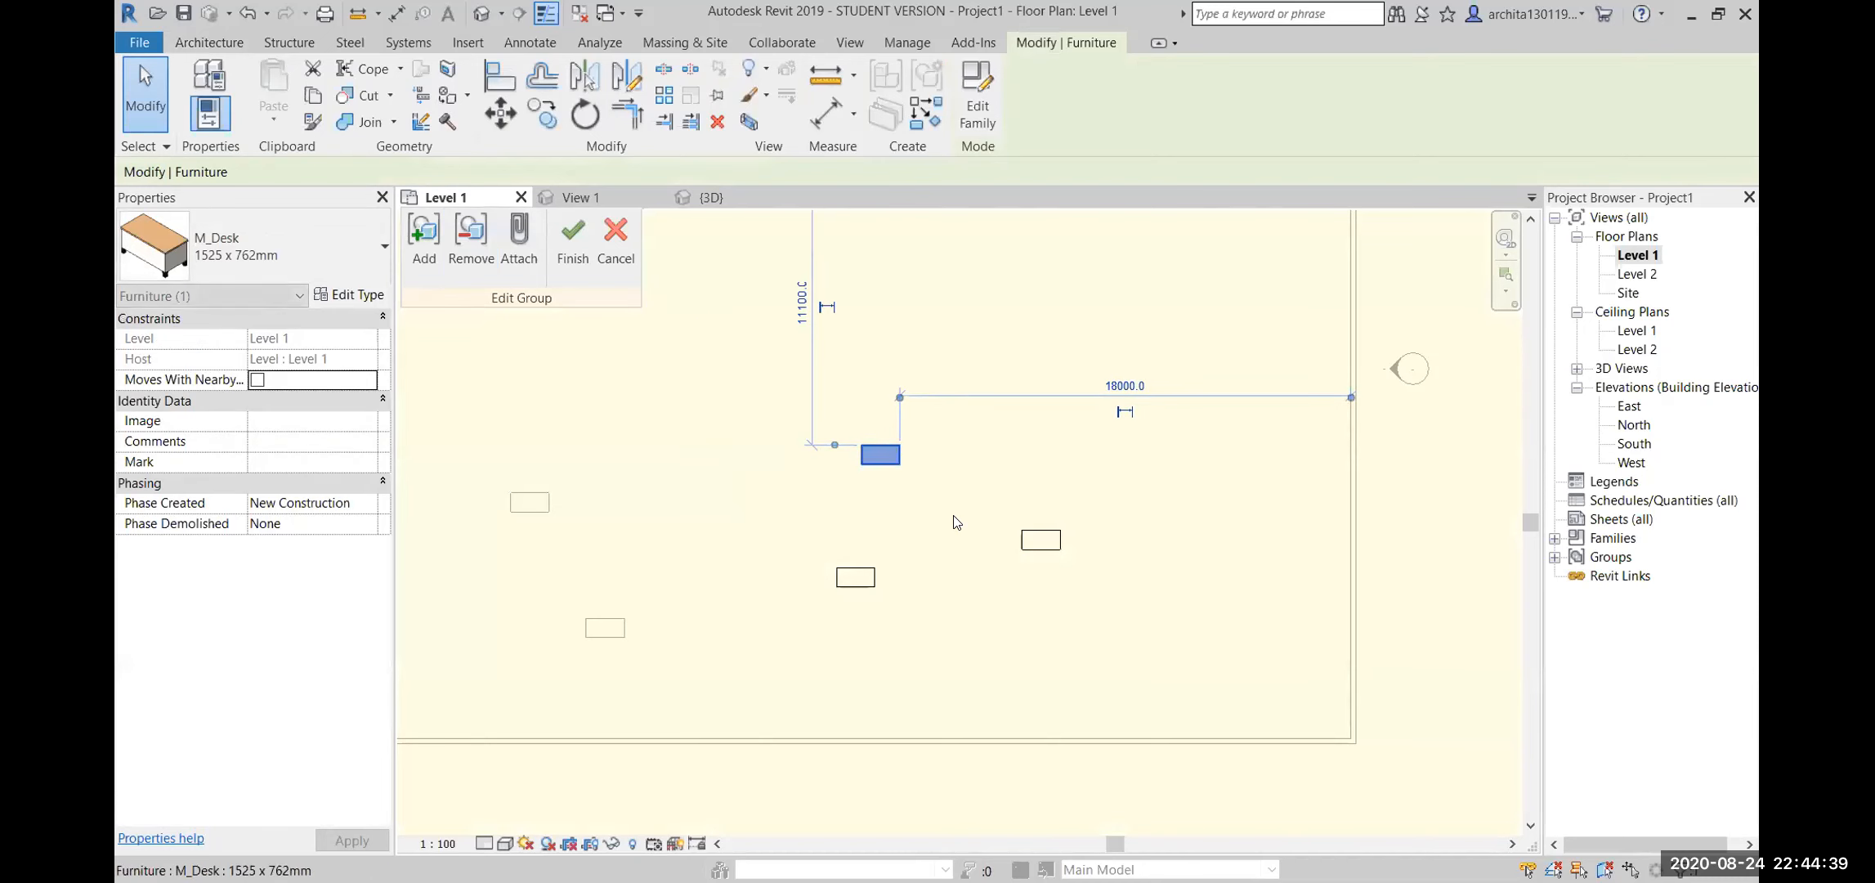
{"action": "left_click", "coordinate": [964, 546]}
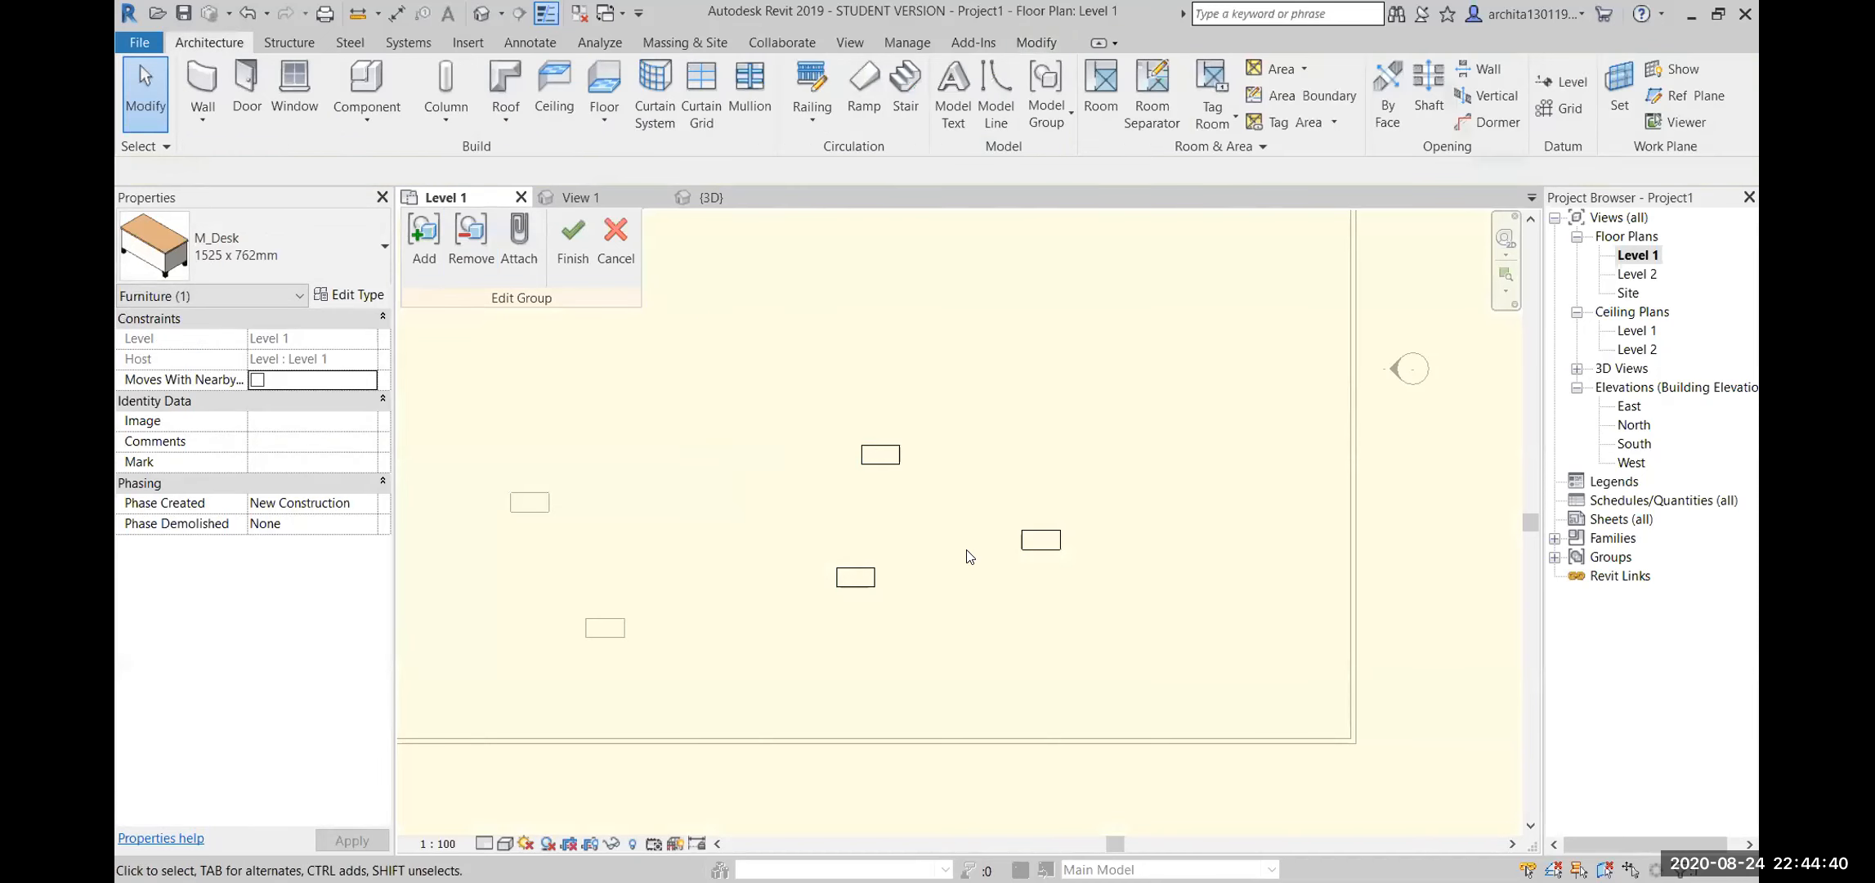
{"action": "left_click", "coordinate": [581, 254]}
{"action": "left_click", "coordinate": [996, 636]}
{"action": "scroll", "coordinate": [996, 636], "scroll_direction": "down", "scroll_amount": 2}
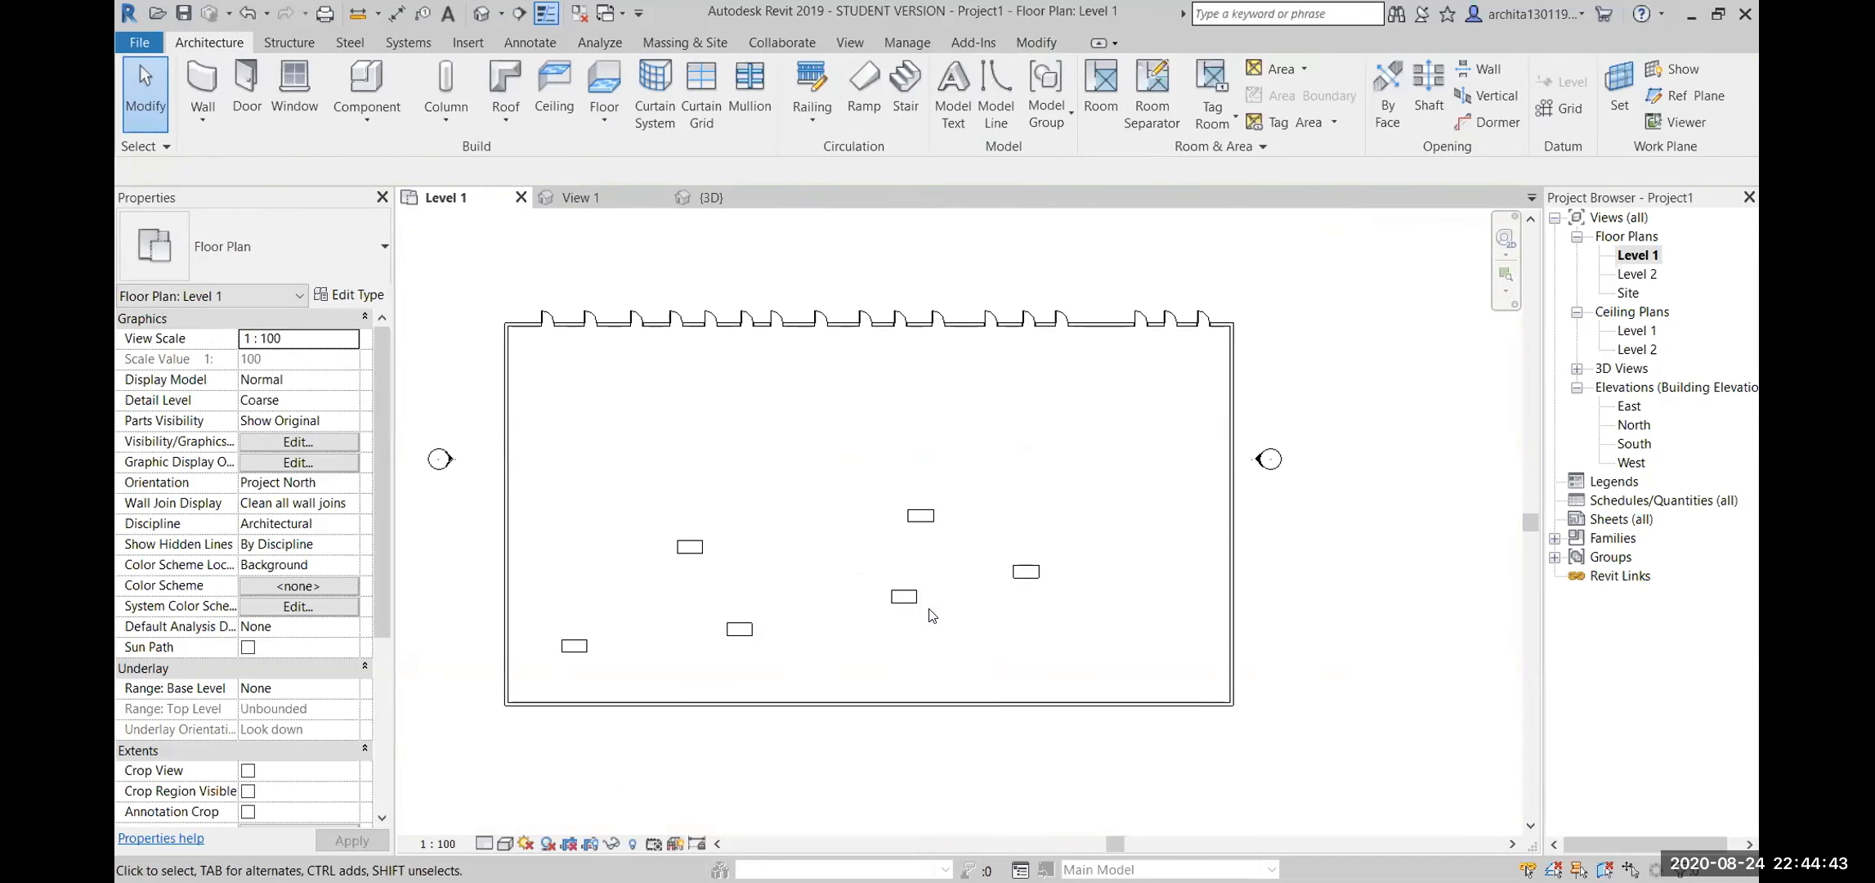
Move the northernmost ungrouped desk in the western half straight west and clear the selection
{"action": "scroll", "coordinate": [913, 591], "scroll_direction": "up", "scroll_amount": 1}
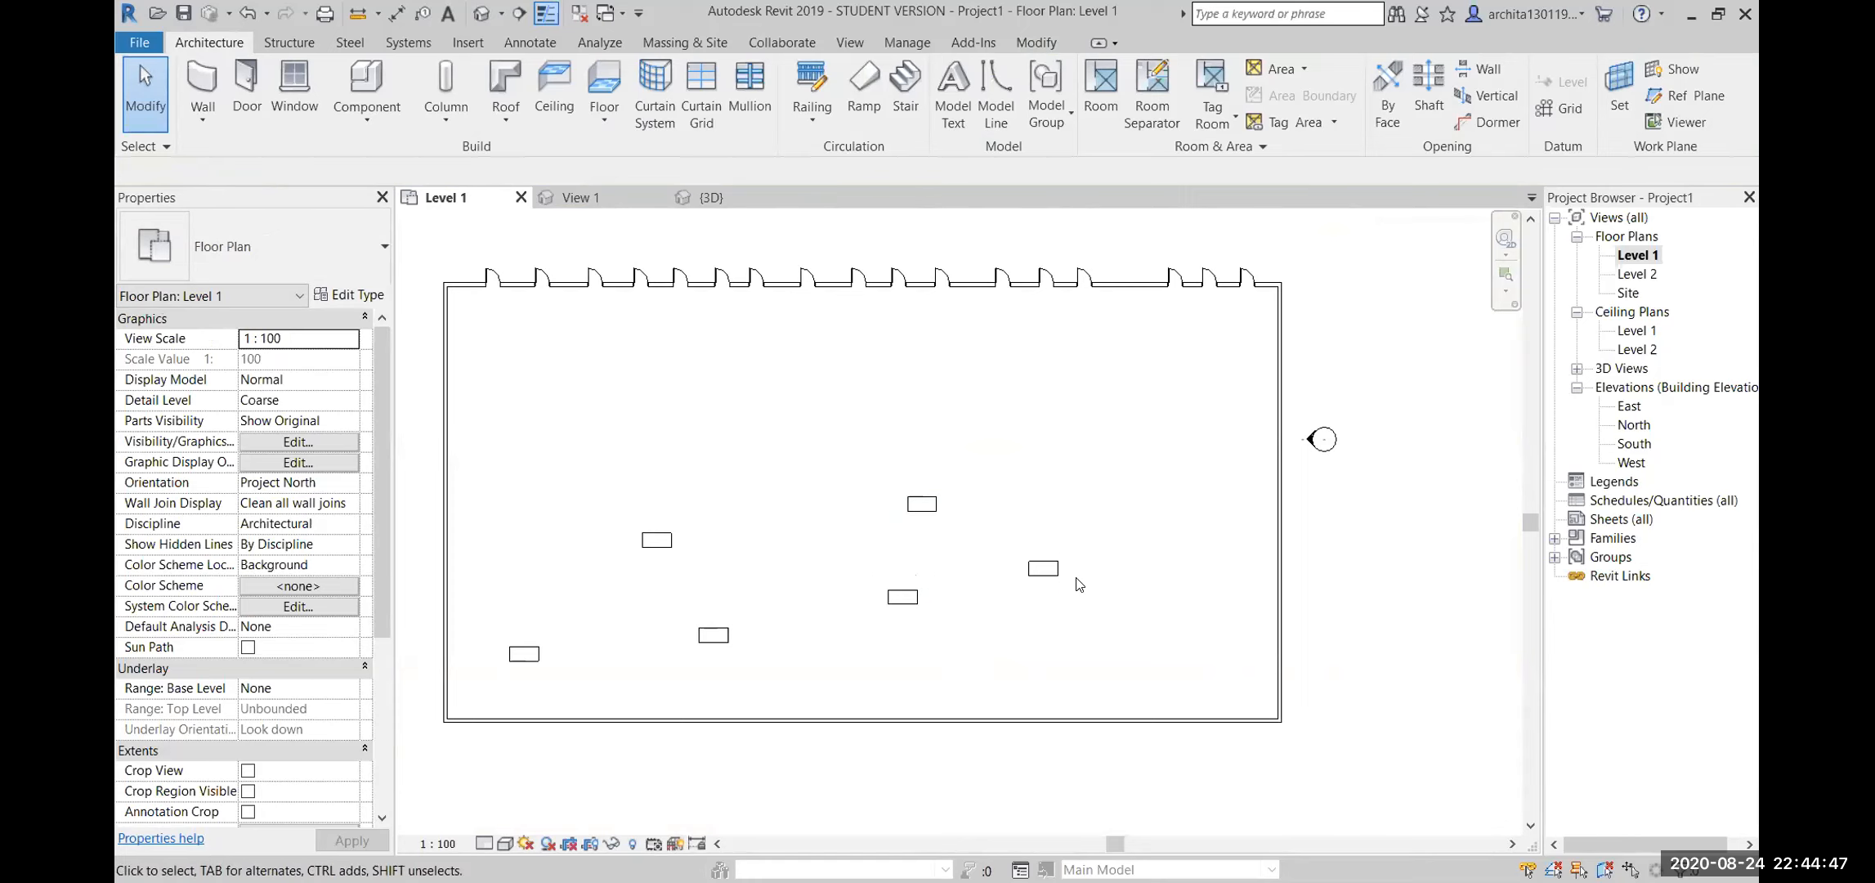
{"action": "left_click_drag", "start_coordinate": [658, 539], "coordinate": [545, 539]}
{"action": "key", "text": "Escape"}
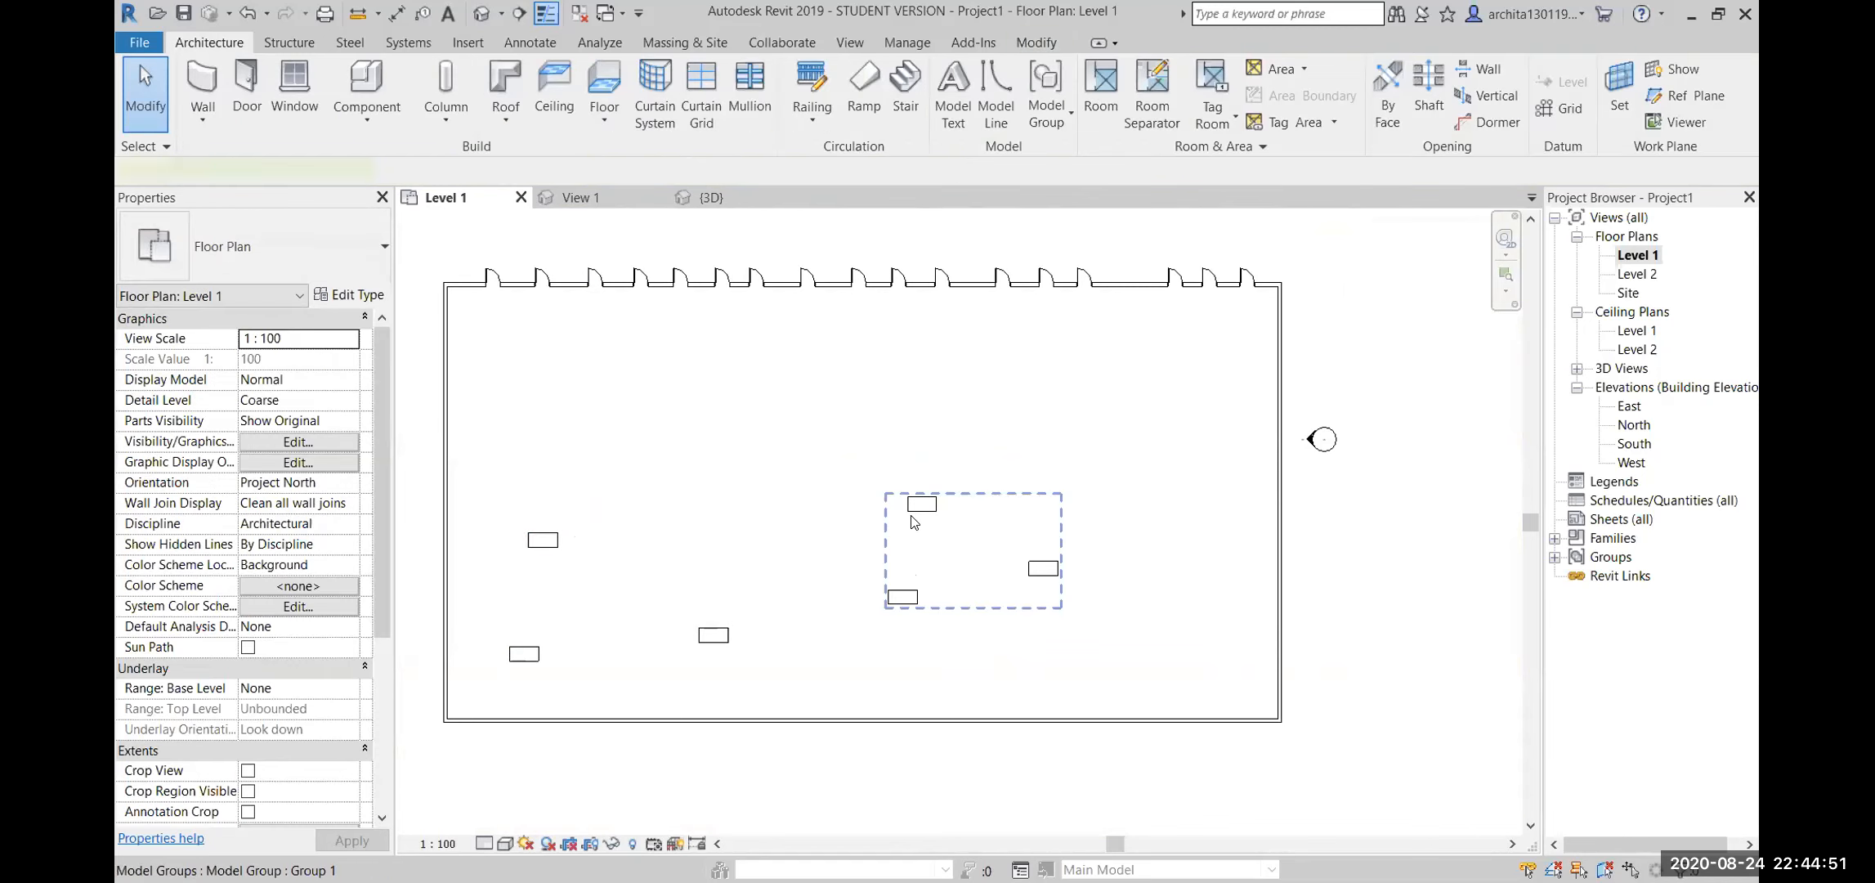
Edit the desk group, move its northern desk west into line with the desk directly south of it, and finish the edit
{"action": "left_click", "coordinate": [913, 523]}
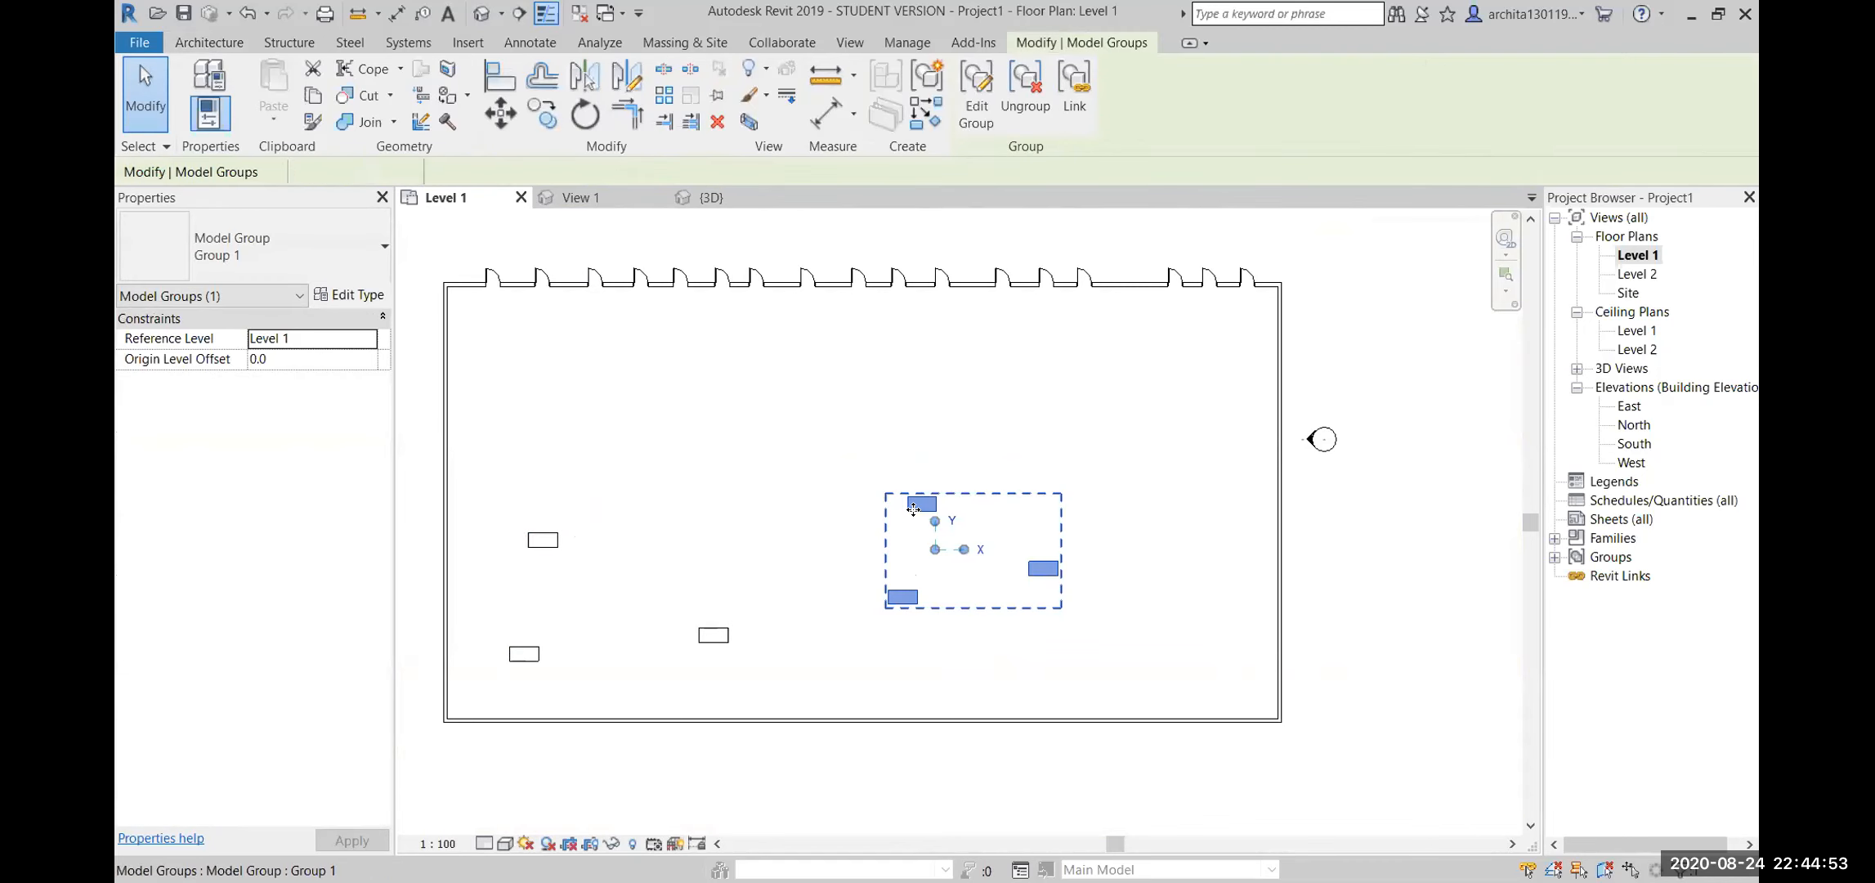
{"action": "double_click", "coordinate": [914, 508]}
{"action": "left_click", "coordinate": [918, 506]}
{"action": "left_click_drag", "start_coordinate": [897, 508], "coordinate": [877, 505]}
{"action": "left_click", "coordinate": [928, 646]}
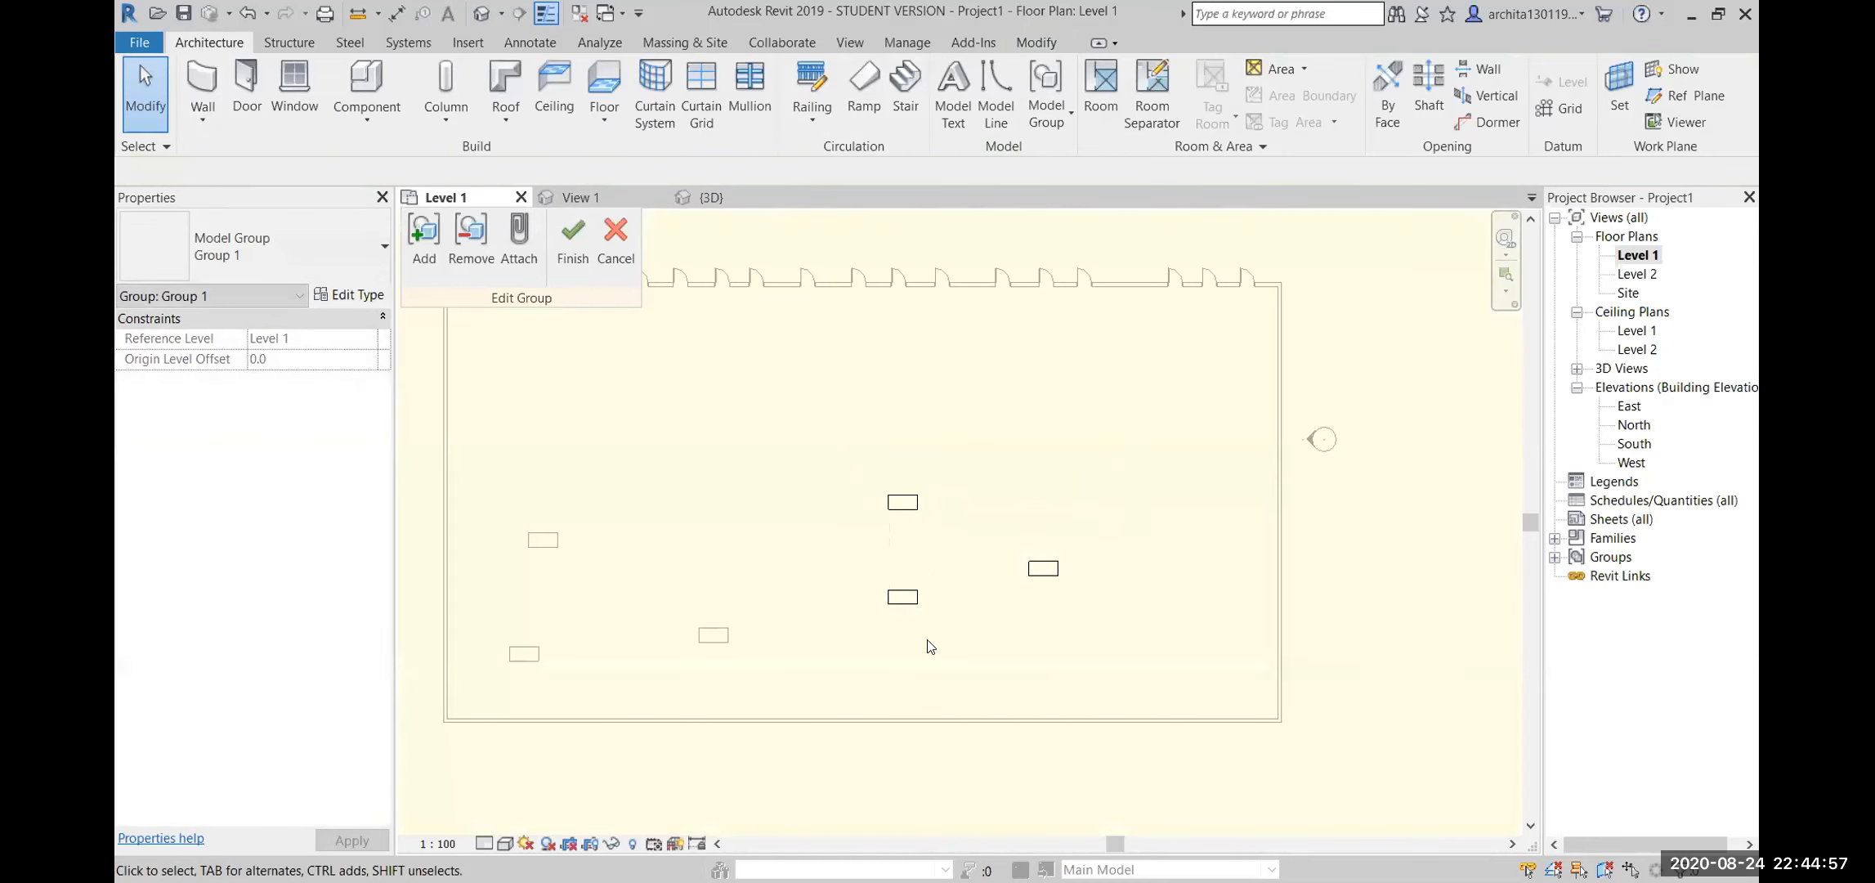
{"action": "left_click", "coordinate": [573, 239]}
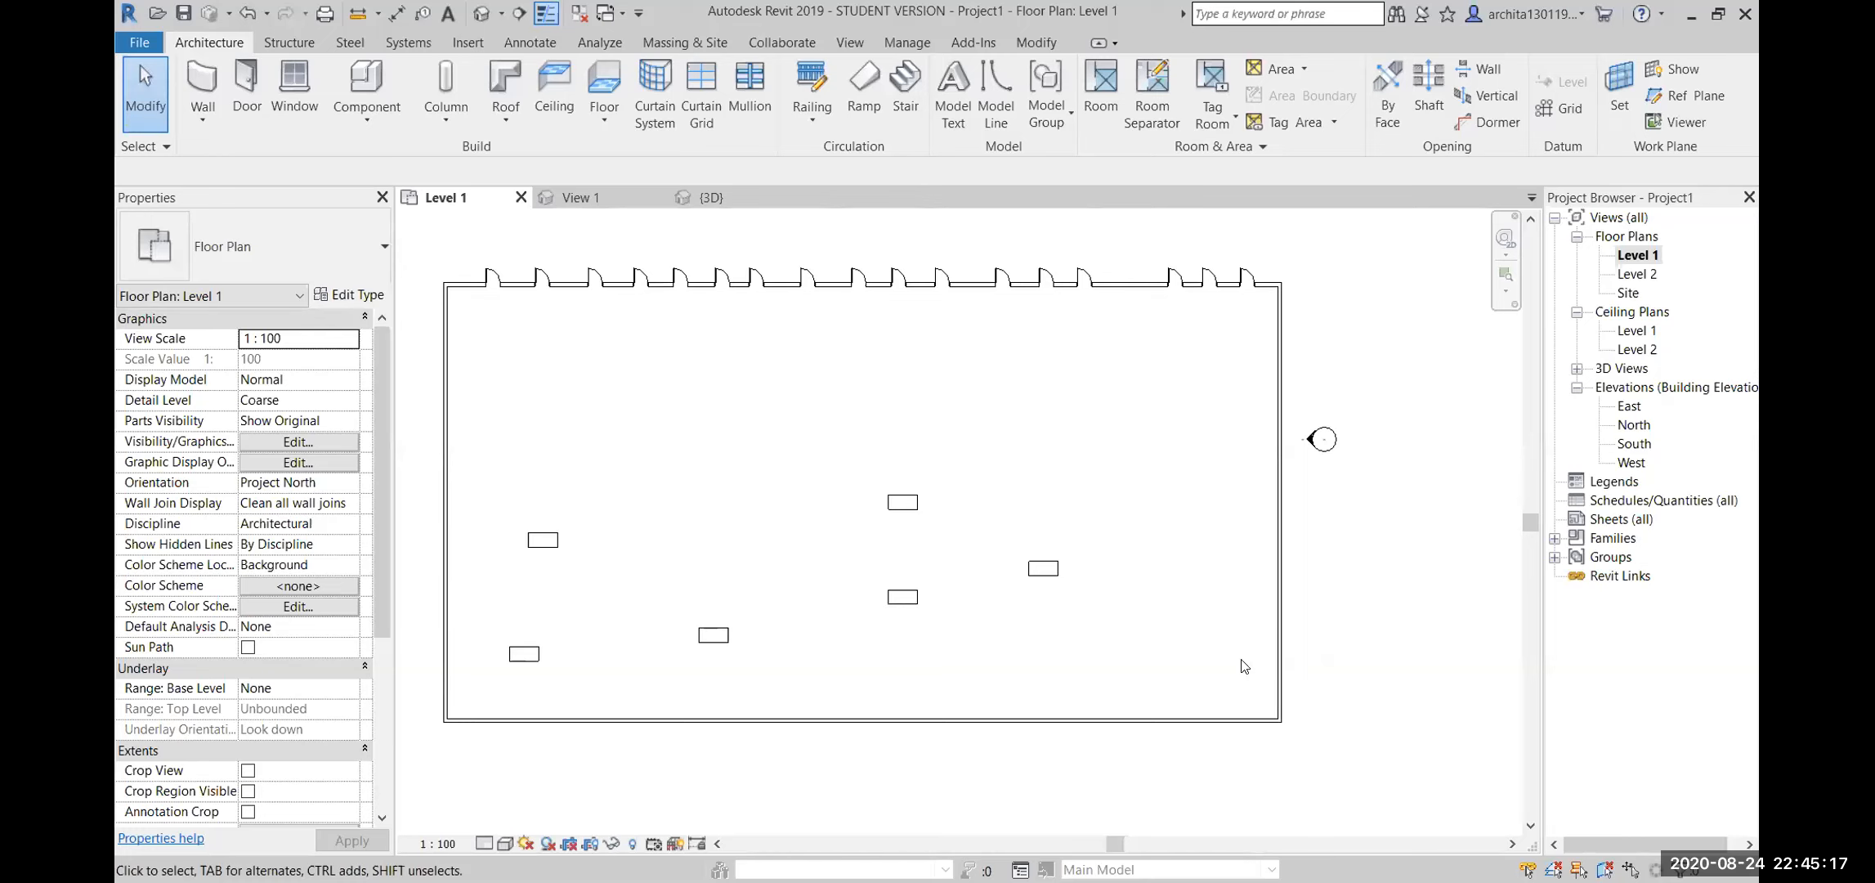
Move the desk group northwest, level with the southern ungrouped desk's left edge, and copy it straight east near the east wall
{"action": "left_click_drag", "start_coordinate": [899, 501], "coordinate": [745, 370]}
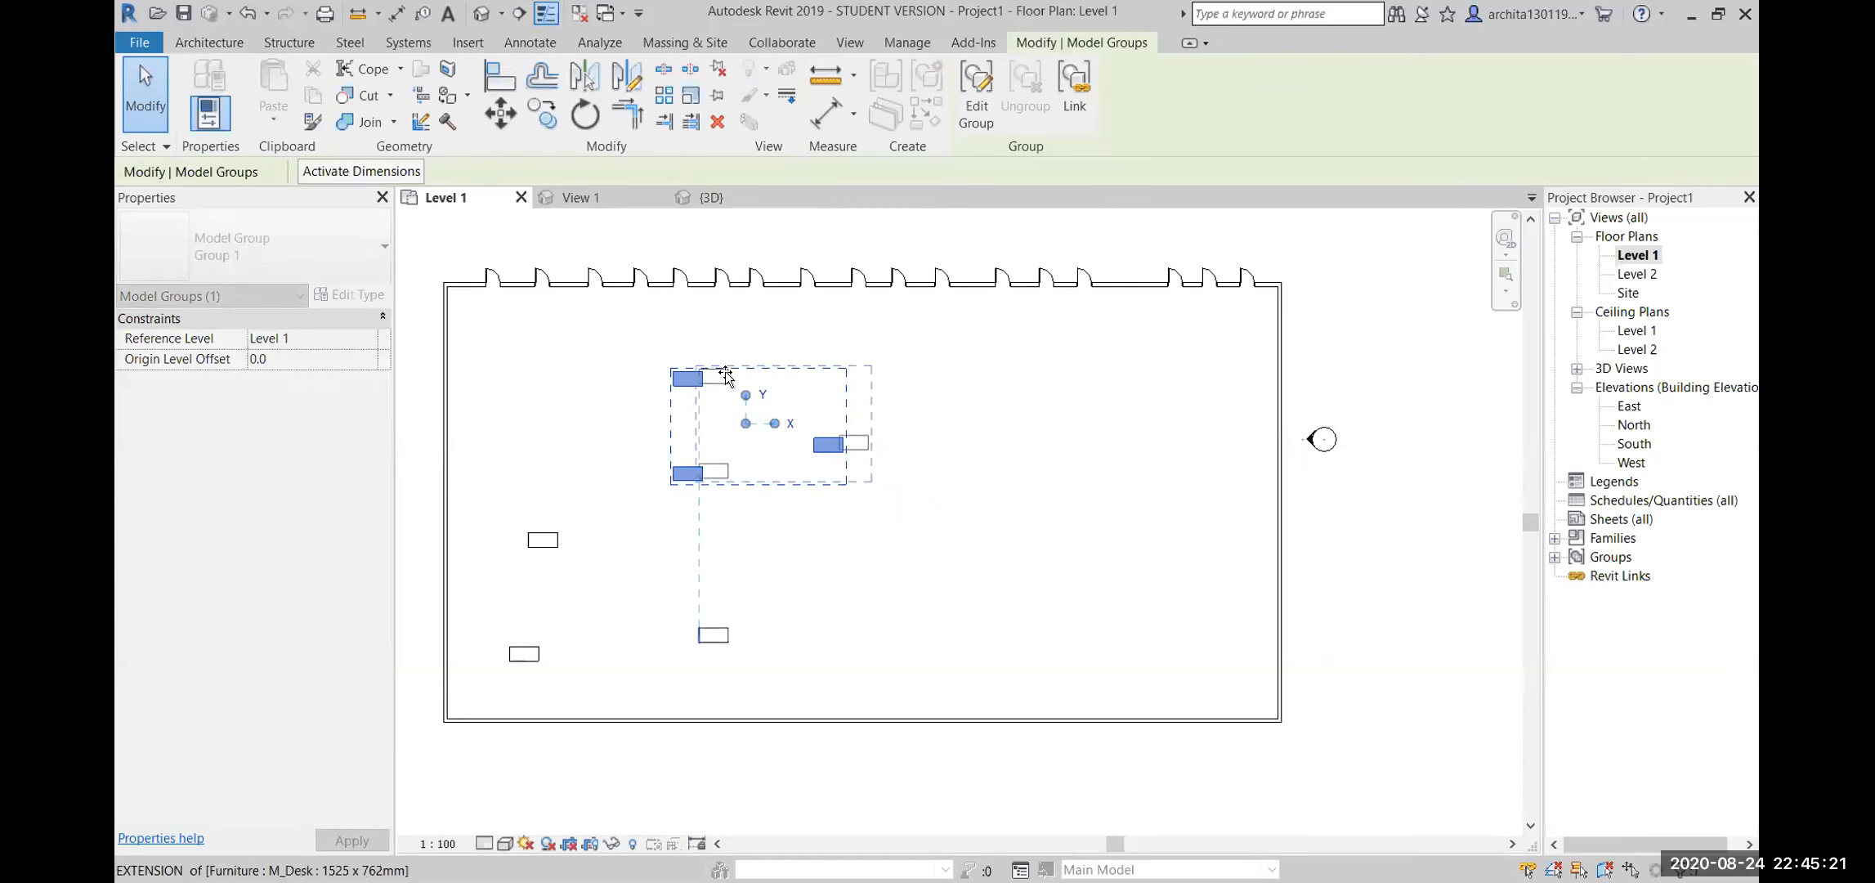
{"action": "left_click", "coordinate": [746, 460]}
{"action": "left_click", "coordinate": [718, 377]}
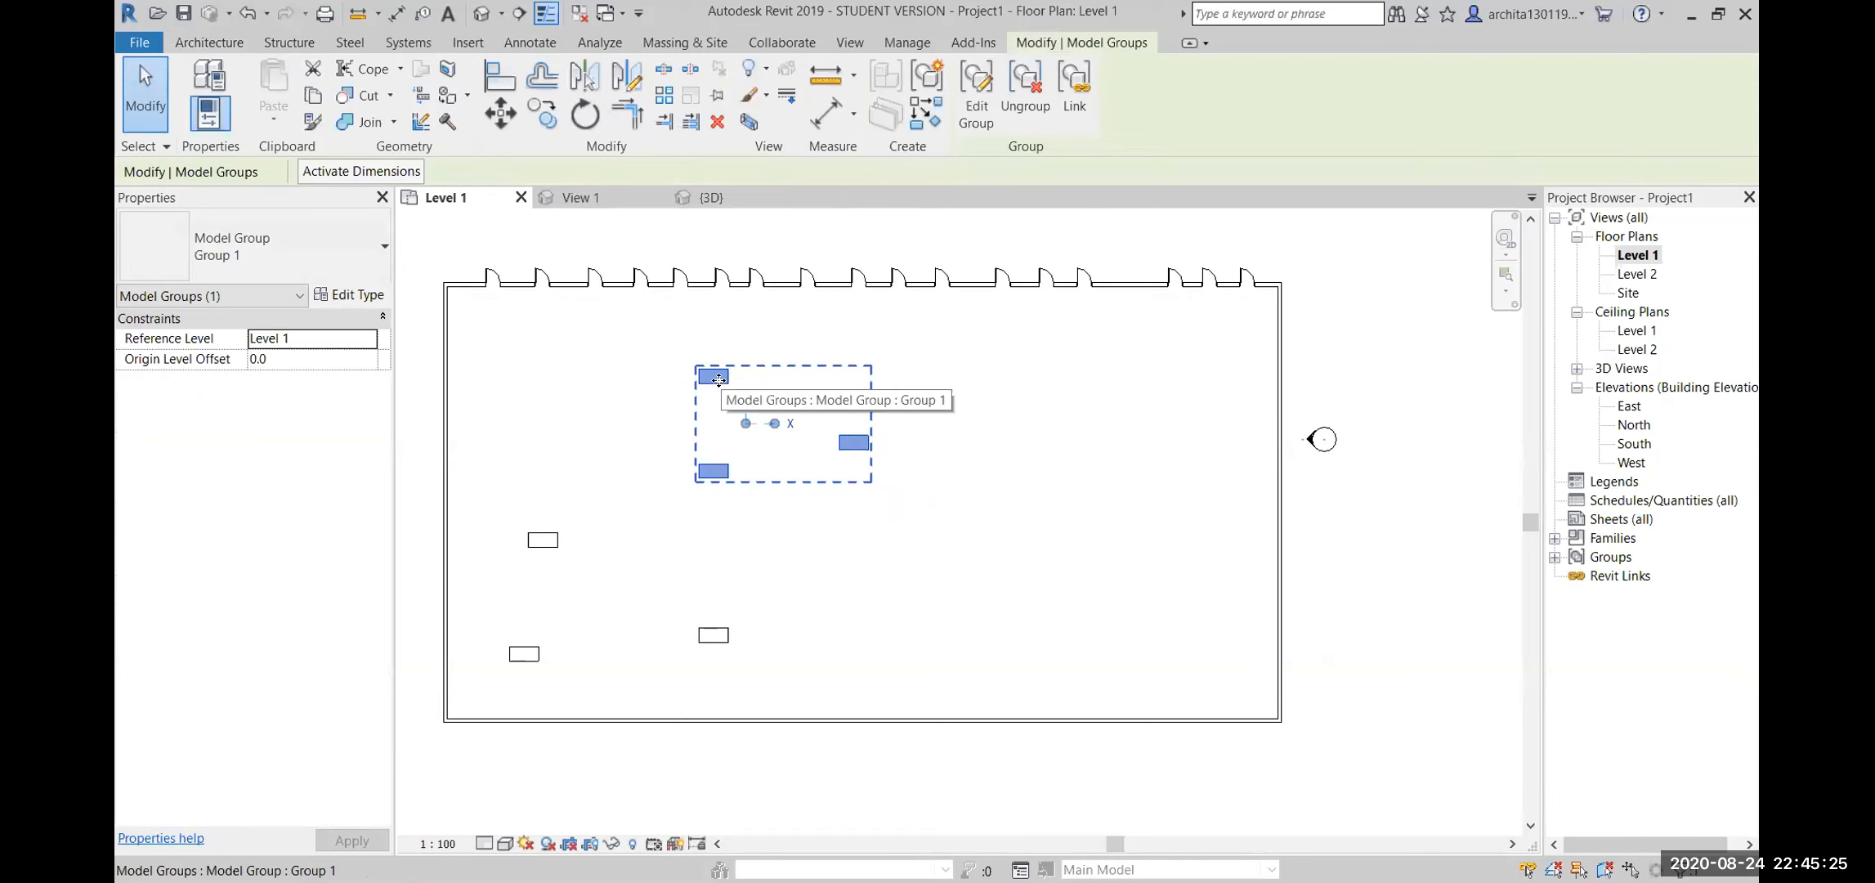
{"action": "left_click_drag", "start_coordinate": [718, 378], "coordinate": [1059, 377]}
{"action": "key", "text": "Escape"}
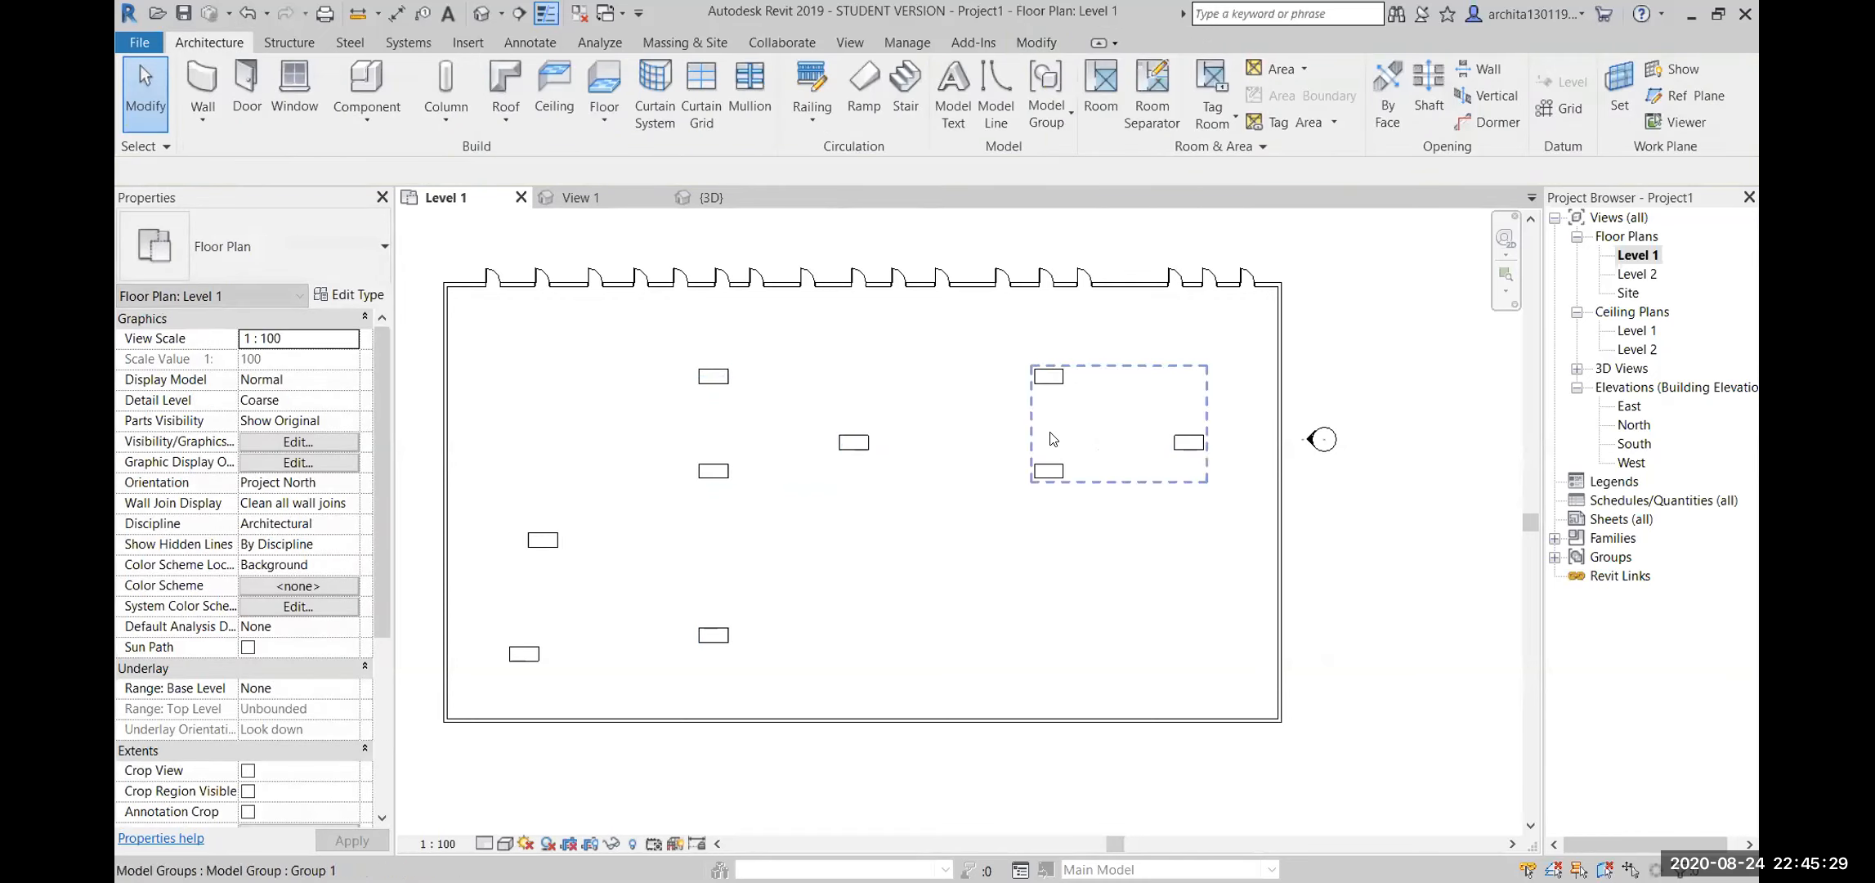
Edit the eastern copy of the desk group, delete its northern desk, finish the edit, and select the western group to compare
{"action": "double_click", "coordinate": [1053, 439]}
{"action": "left_click", "coordinate": [1053, 378]}
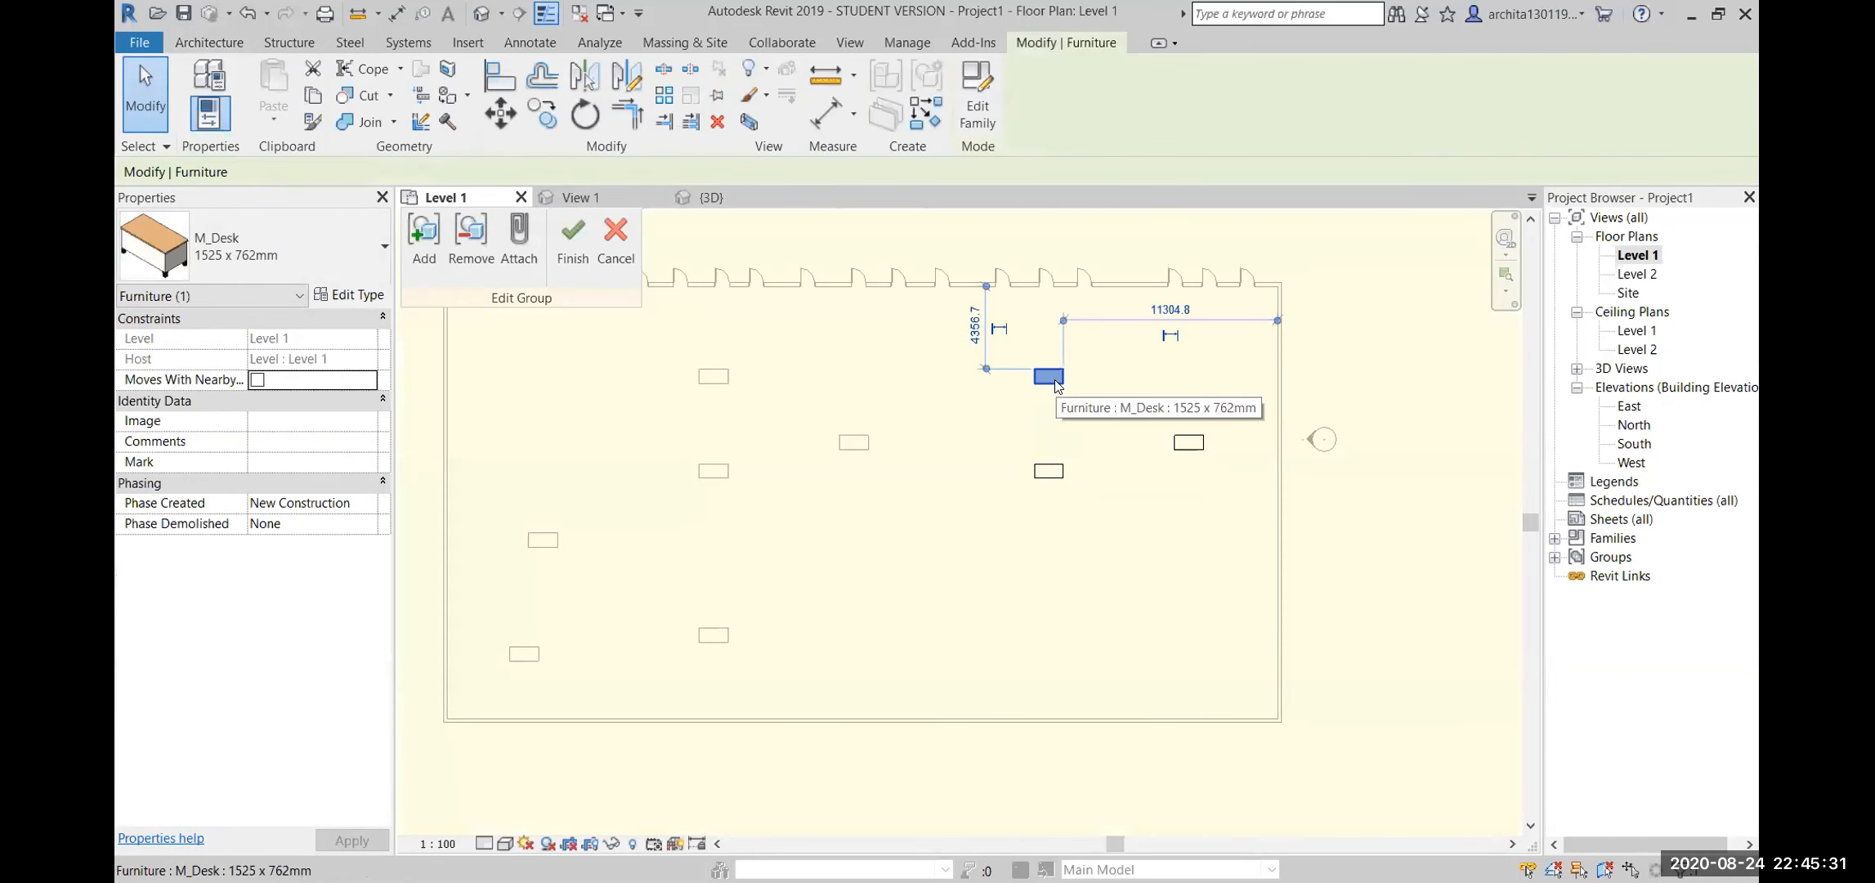
{"action": "key", "text": "Escape"}
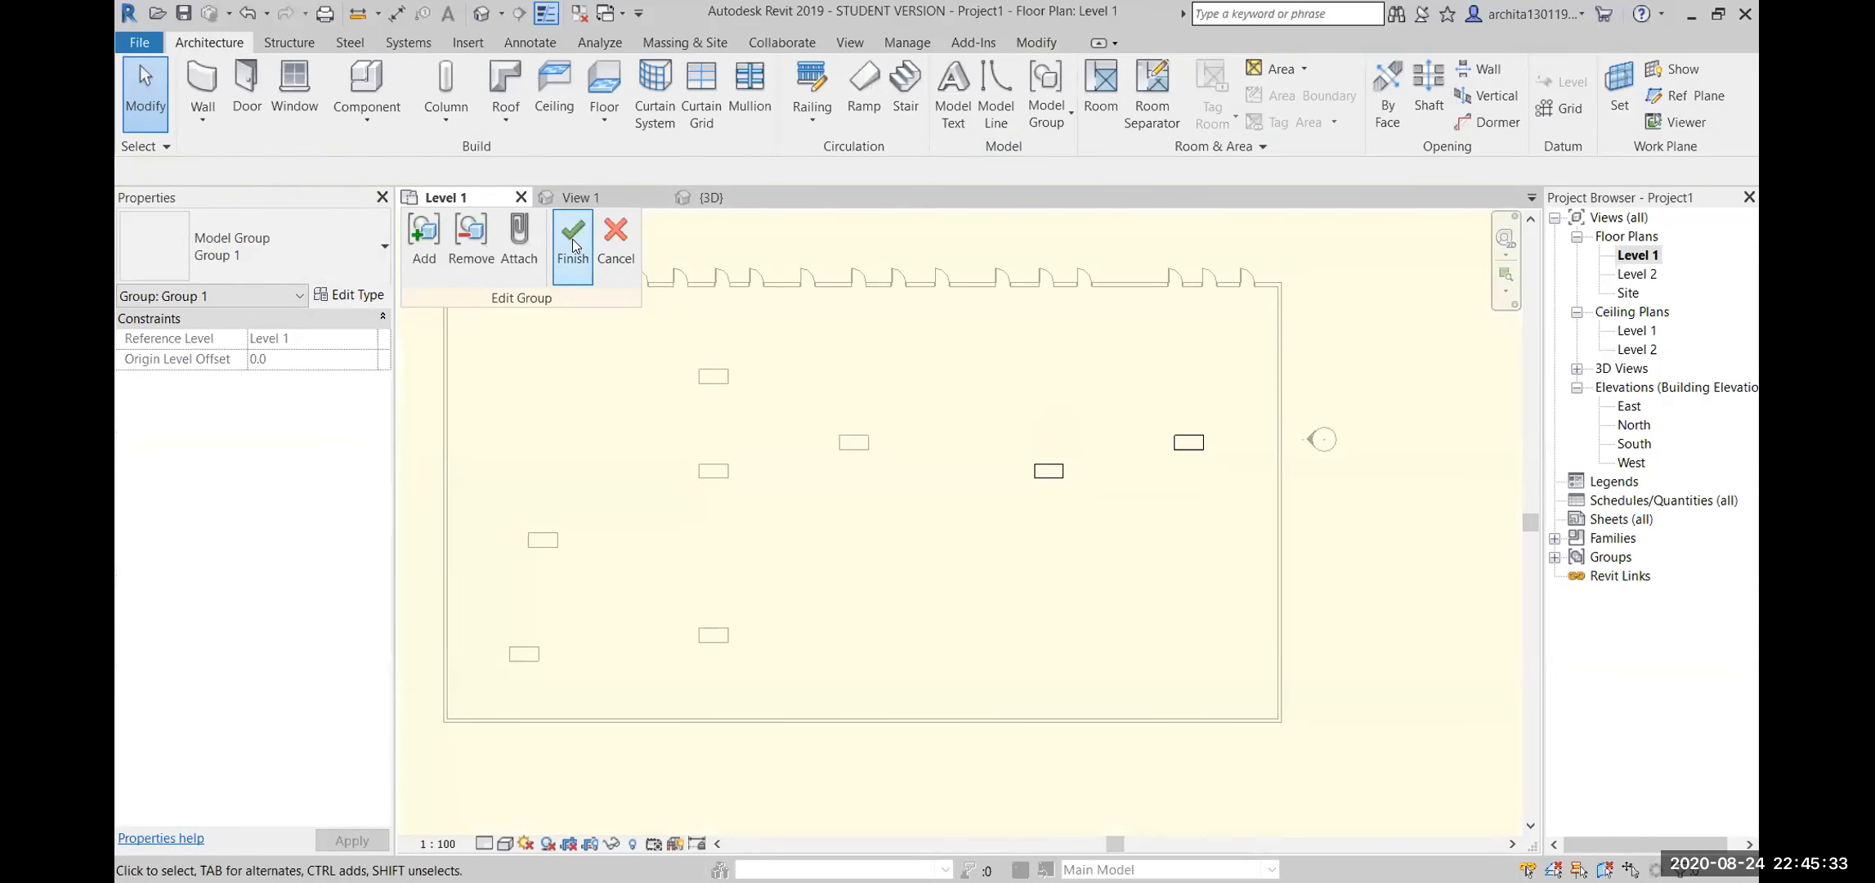
{"action": "left_click", "coordinate": [573, 245]}
{"action": "left_click", "coordinate": [723, 478]}
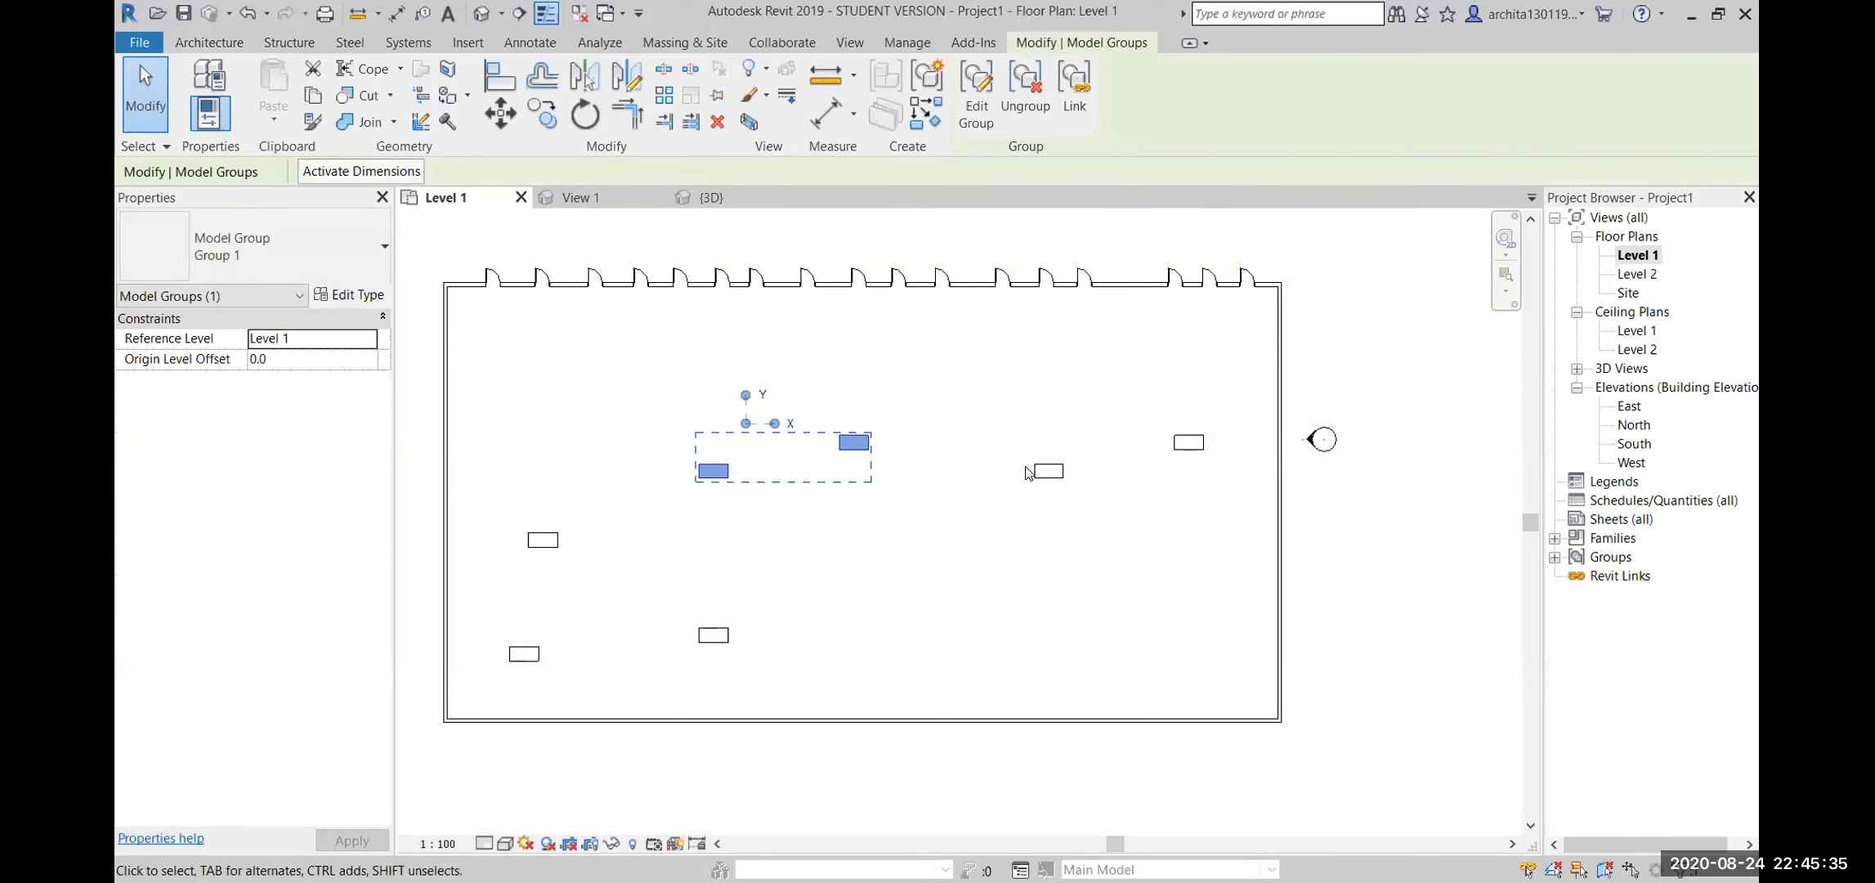
Delete the eastern copy of the desk group from the floor plan
{"action": "key", "text": "Escape"}
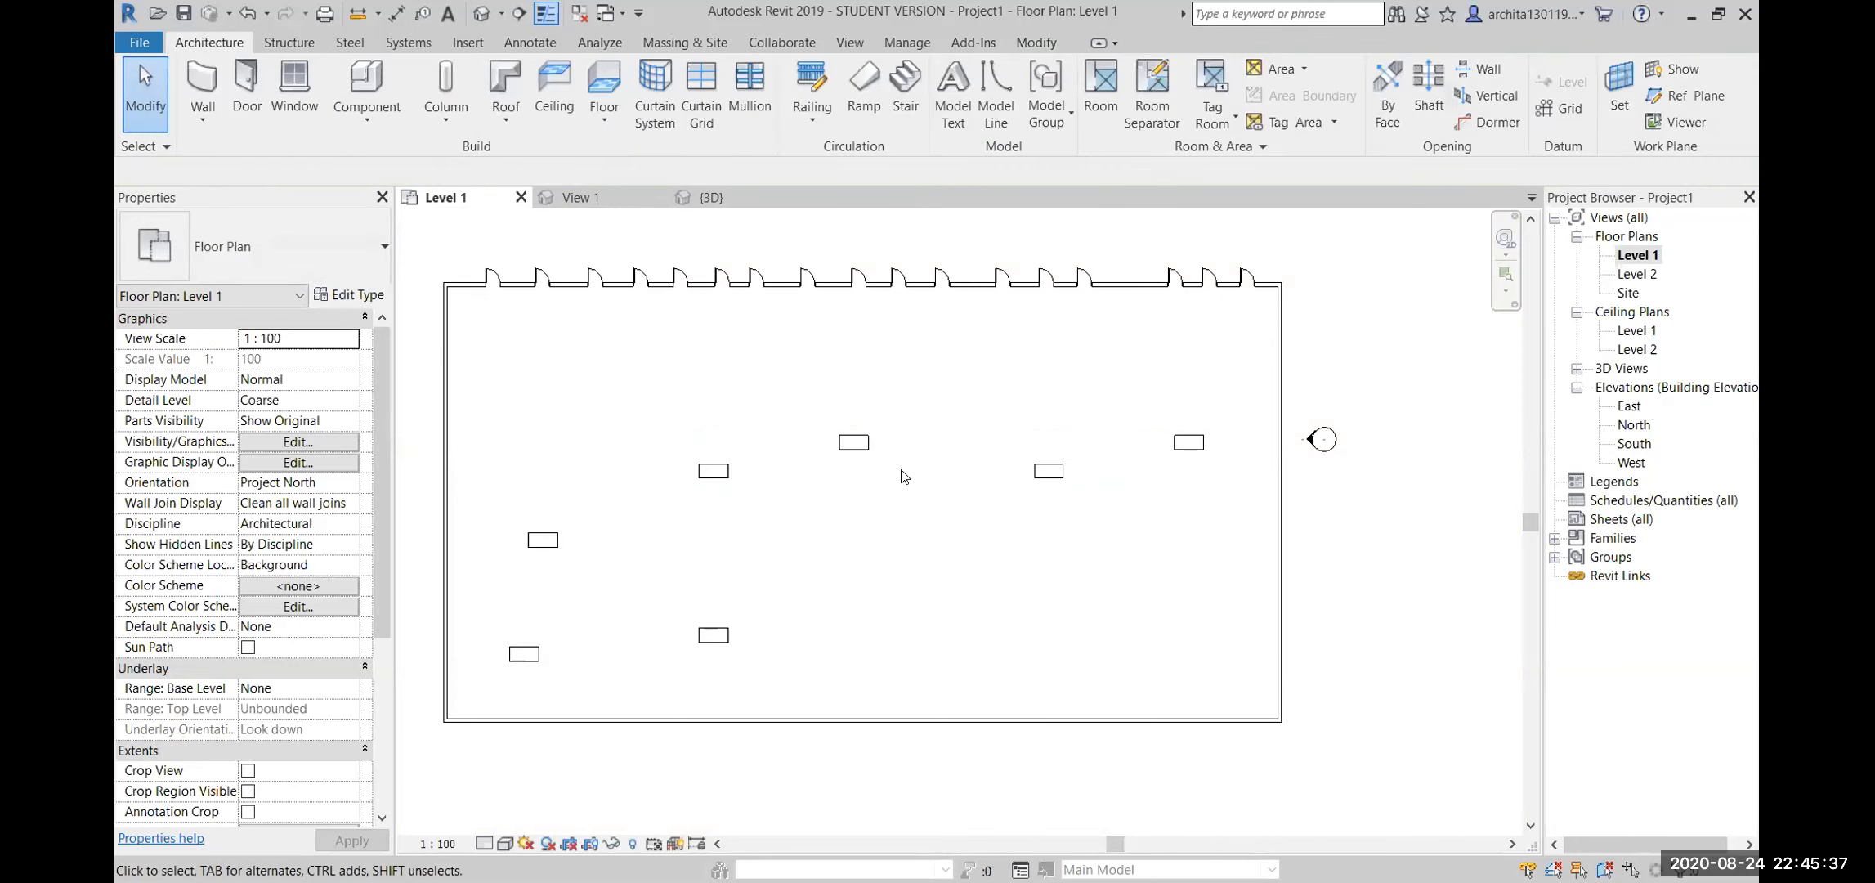
{"action": "left_click", "coordinate": [832, 453]}
{"action": "left_click", "coordinate": [1053, 474]}
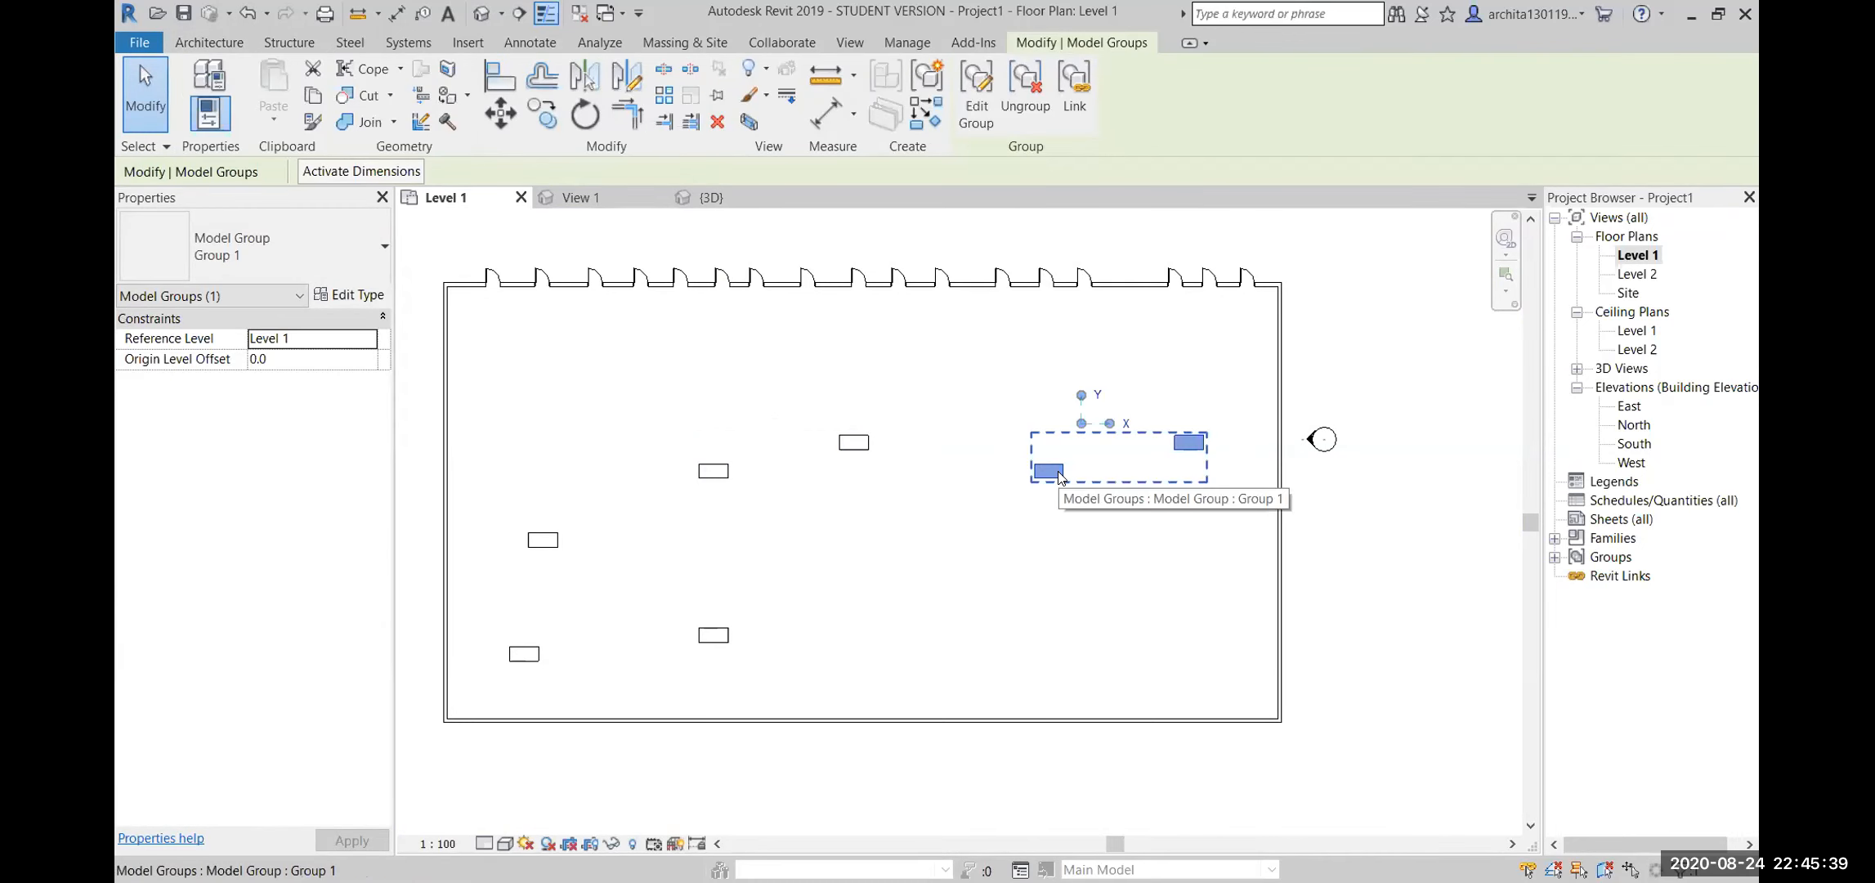
{"action": "key", "text": "Escape"}
{"action": "scroll", "coordinate": [719, 478], "scroll_direction": "up", "scroll_amount": 2}
{"action": "scroll", "coordinate": [914, 445], "scroll_direction": "down", "scroll_amount": 3}
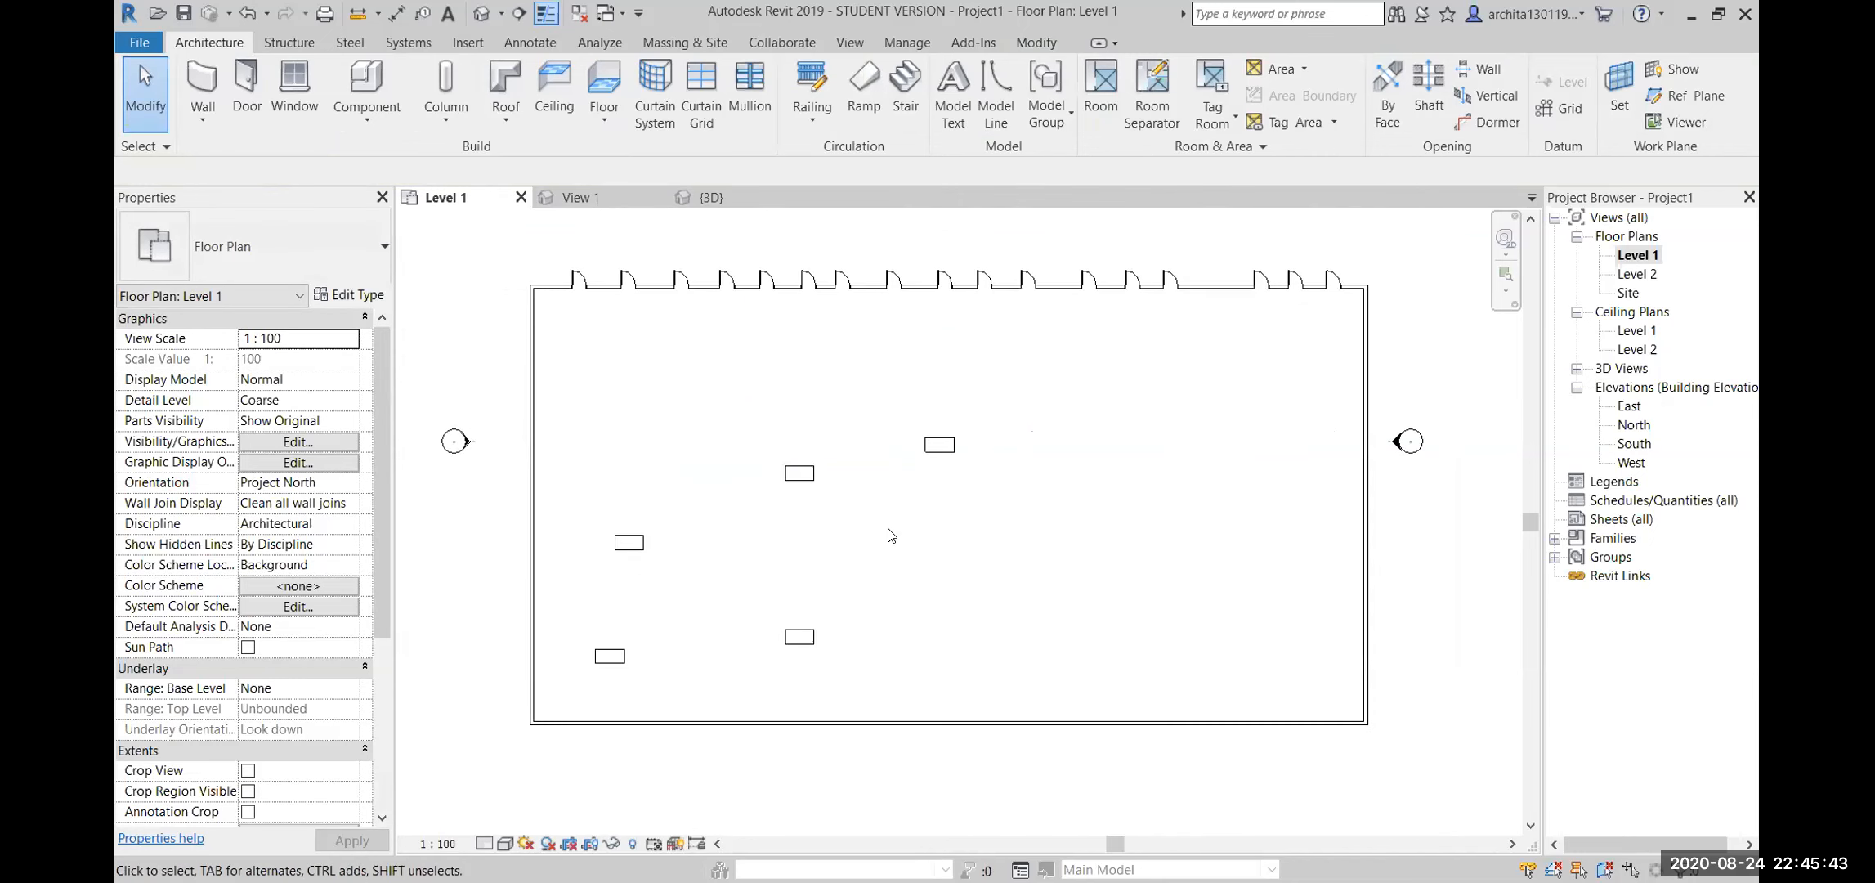
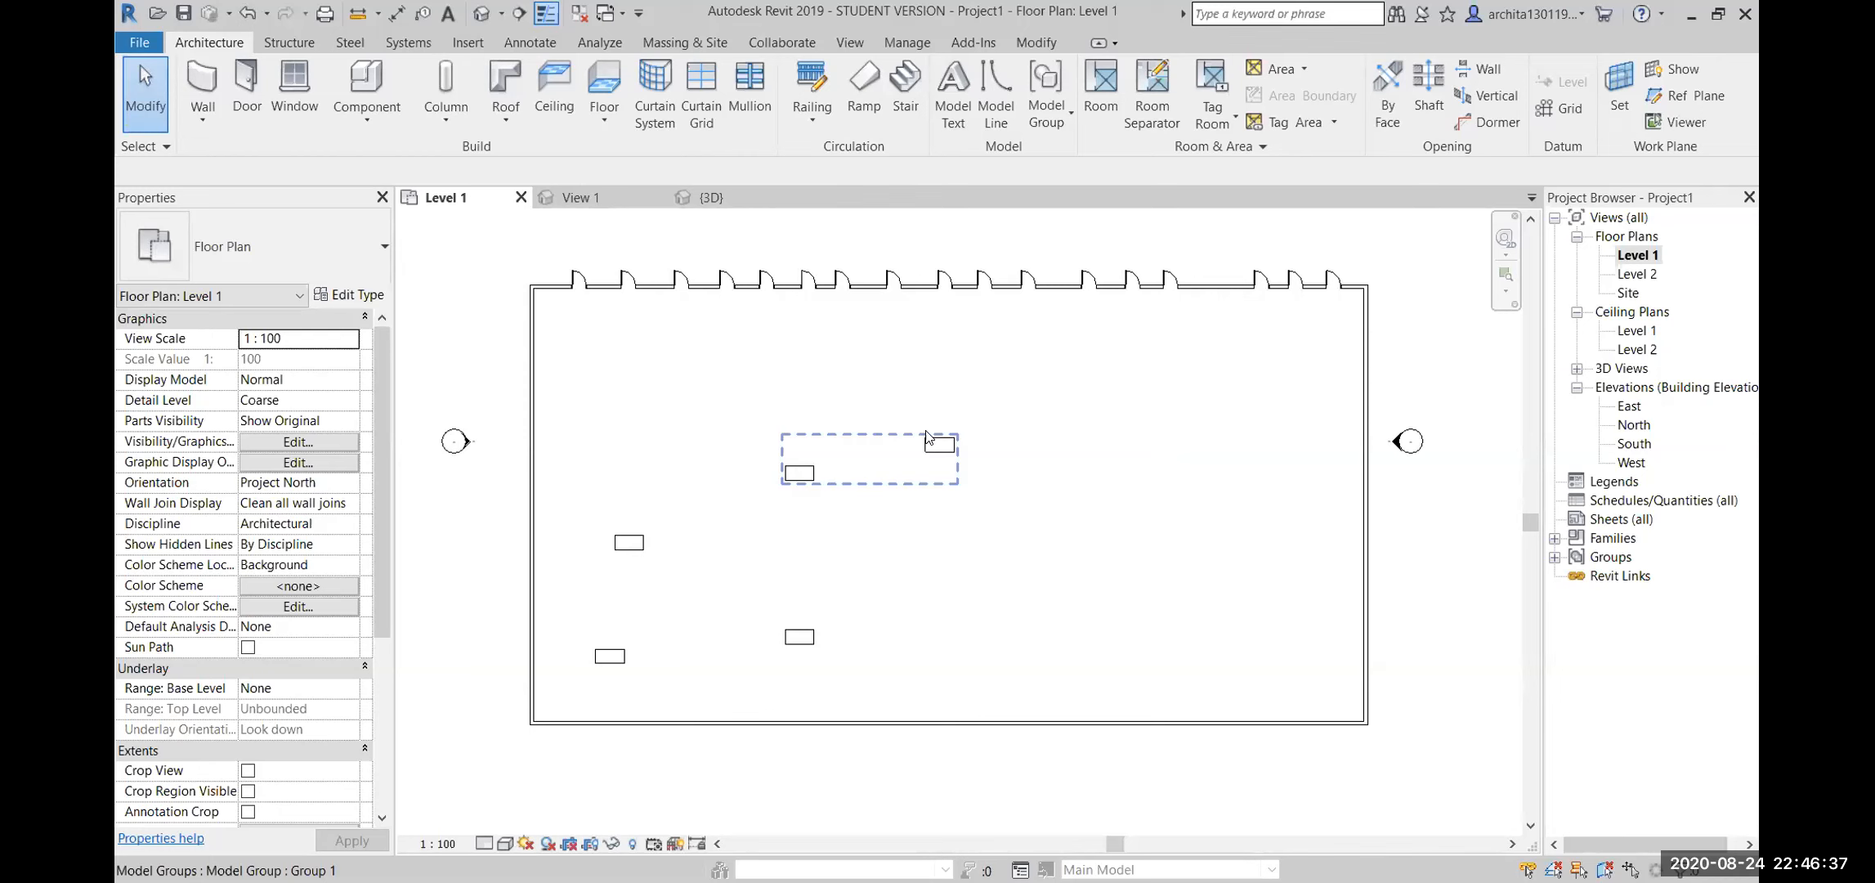
Delete the remaining desks, including the western desk group, from inside the room
{"action": "left_click", "coordinate": [931, 441]}
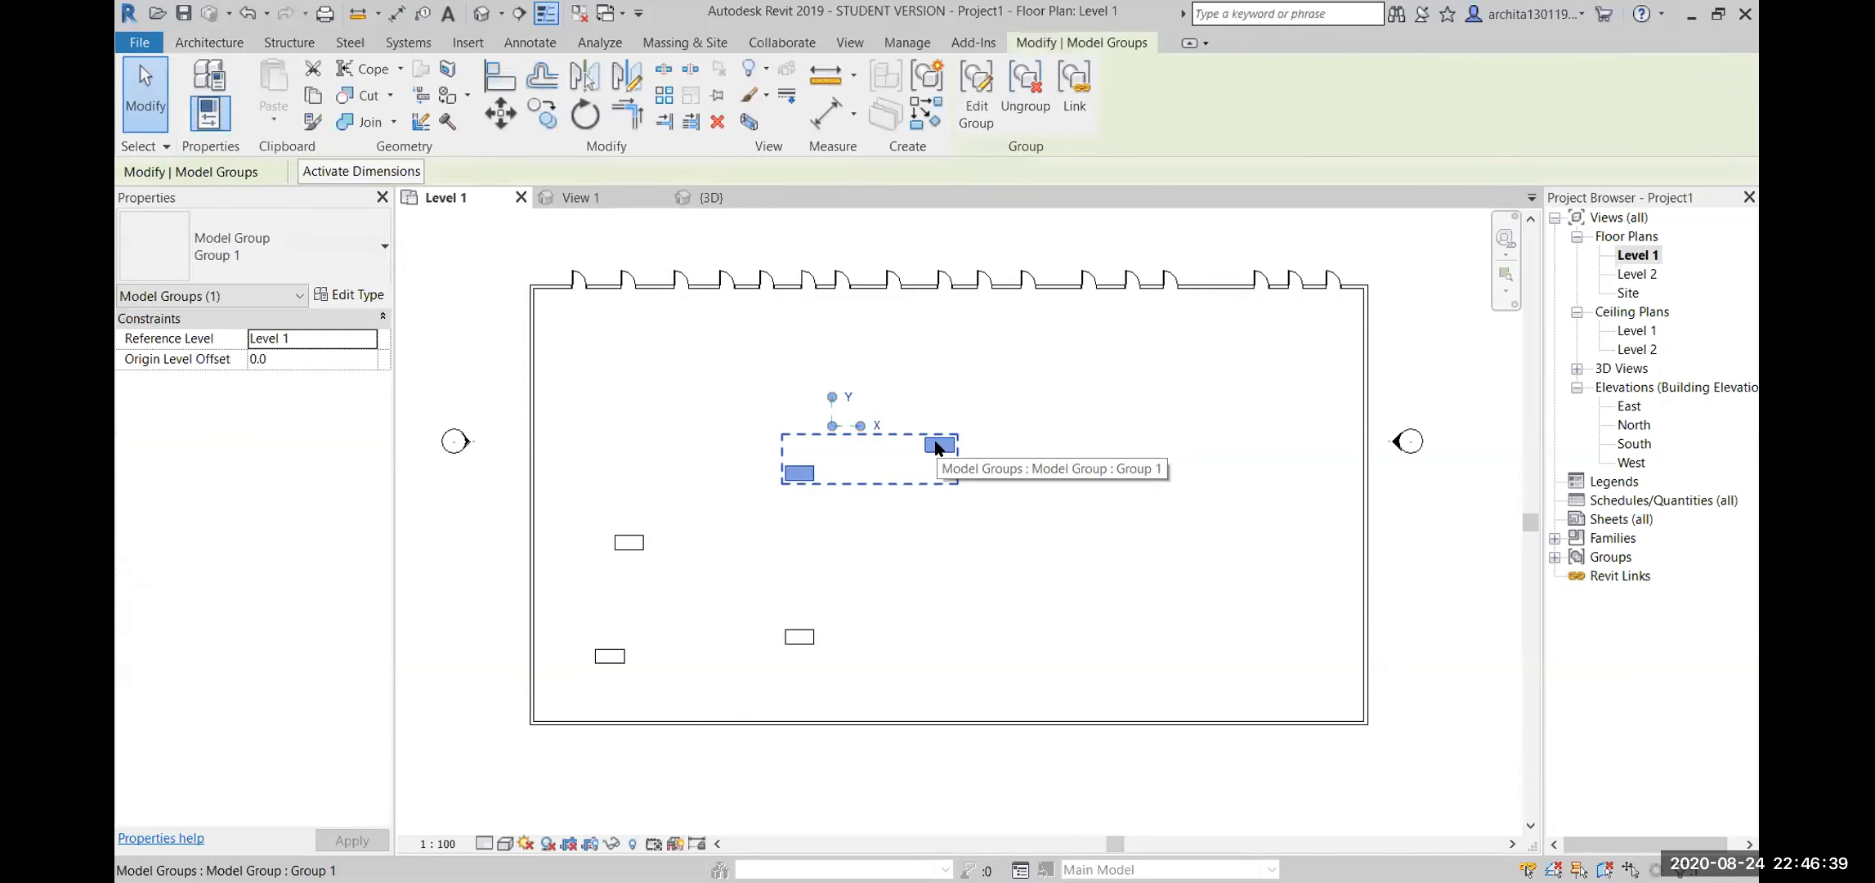
{"action": "key", "text": "Escape"}
{"action": "left_click_drag", "start_coordinate": [572, 467], "coordinate": [828, 695]}
{"action": "key", "text": "Delete"}
Delete all the doors along the north wall, leaving only the rectangular wall enclosure
{"action": "scroll", "coordinate": [597, 352], "scroll_direction": "down", "scroll_amount": 2}
{"action": "middle_click_drag", "start_coordinate": [597, 352], "coordinate": [499, 379]}
{"action": "left_click_drag", "start_coordinate": [461, 285], "coordinate": [1075, 387]}
{"action": "key", "text": "Delete"}
{"action": "scroll", "coordinate": [1236, 455], "scroll_direction": "down", "scroll_amount": 3}
{"action": "mouse_move", "coordinate": [928, 500]}
{"action": "middle_mouse_down"}
{"action": "mouse_move", "coordinate": [856, 487]}
{"action": "mouse_move", "coordinate": [931, 519]}
{"action": "middle_mouse_up"}
{"action": "scroll", "coordinate": [871, 481], "scroll_direction": "up", "scroll_amount": 2}
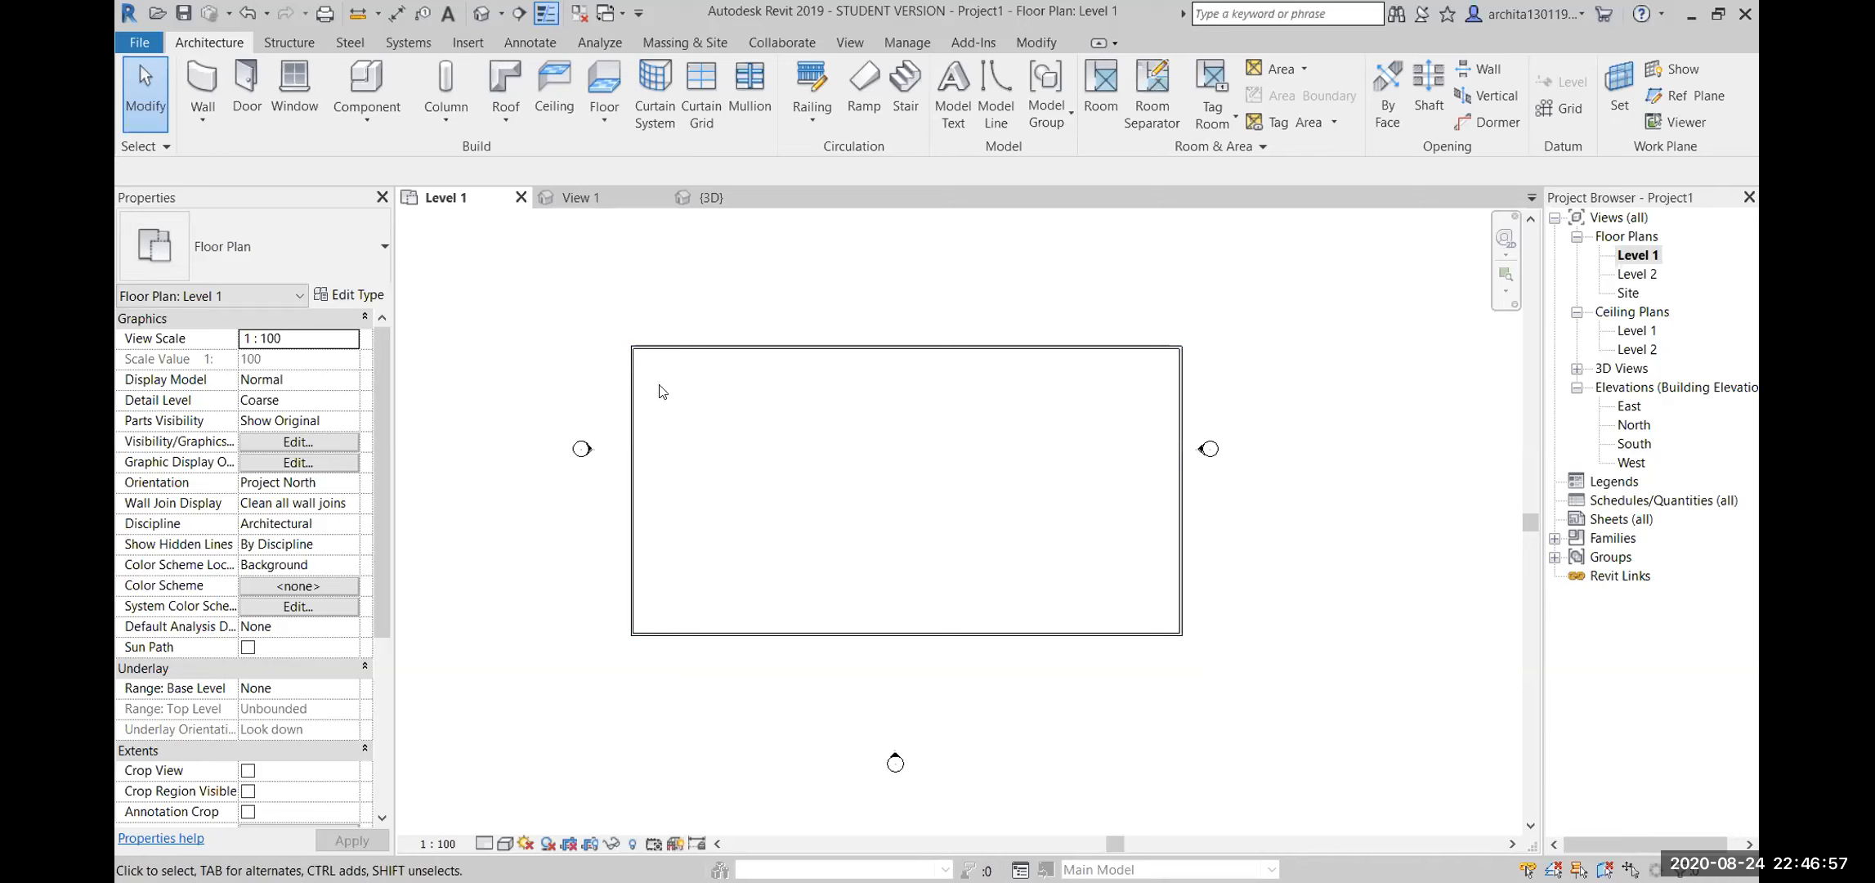
{"action": "scroll", "coordinate": [932, 551], "scroll_direction": "up", "scroll_amount": 3}
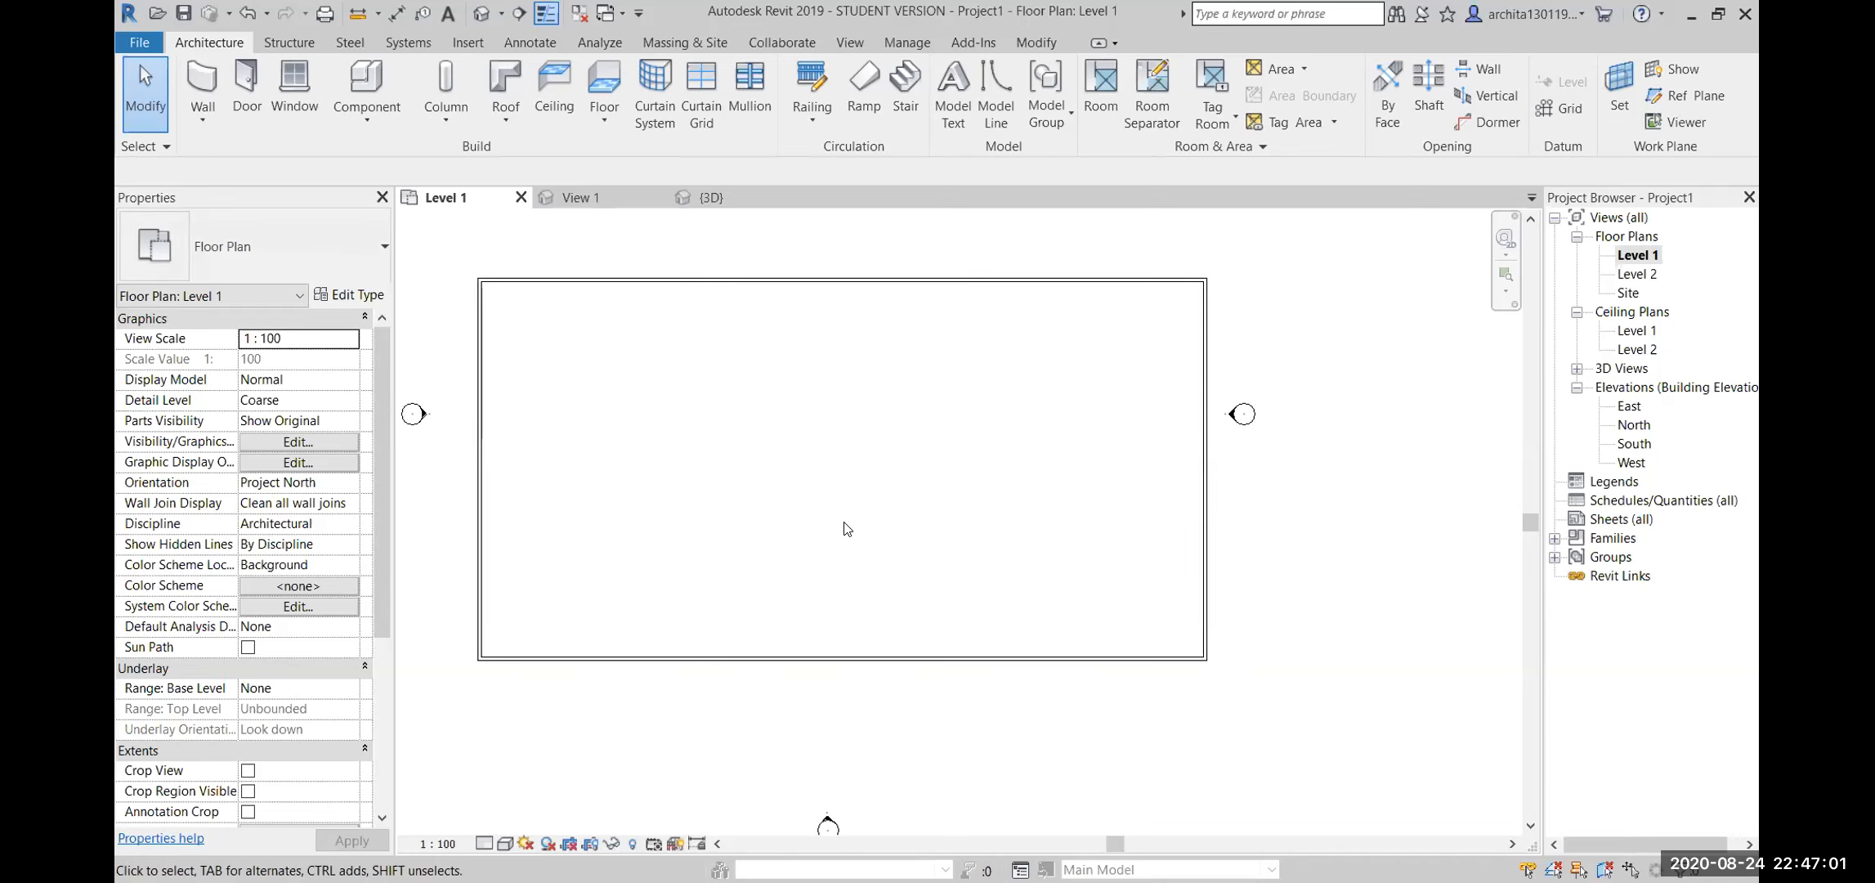
Start a Roof by Footprint sketch and move the roof's base to Level 2
{"action": "left_click", "coordinate": [495, 121]}
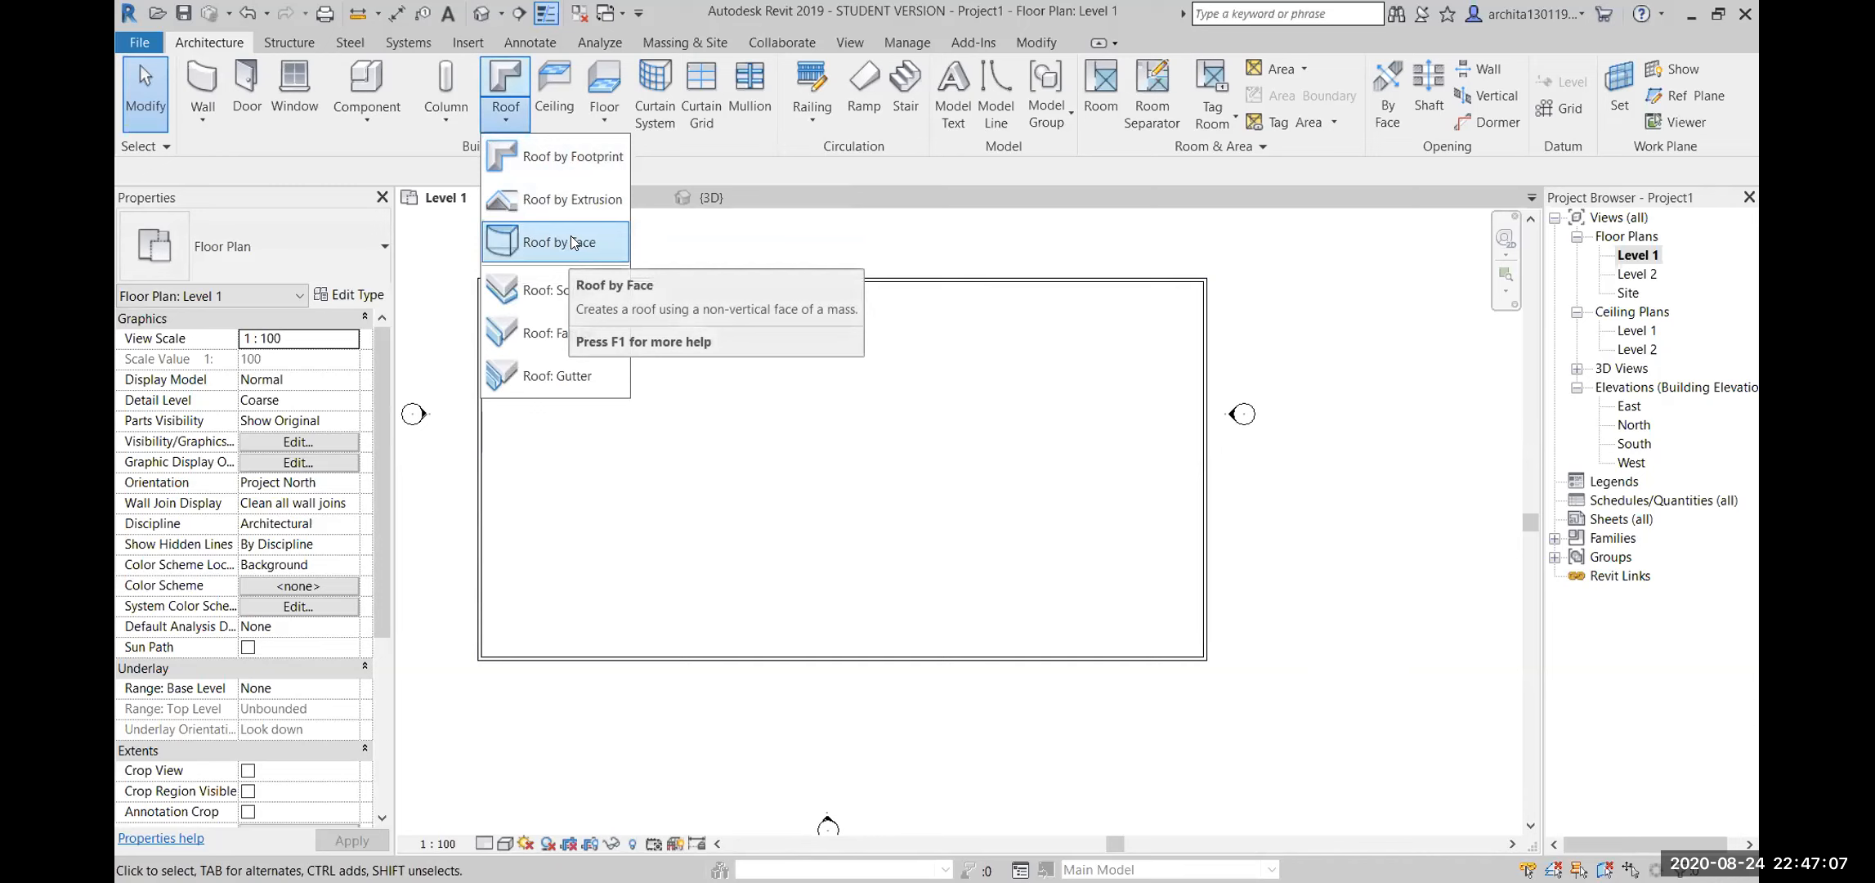
{"action": "left_click", "coordinate": [554, 149]}
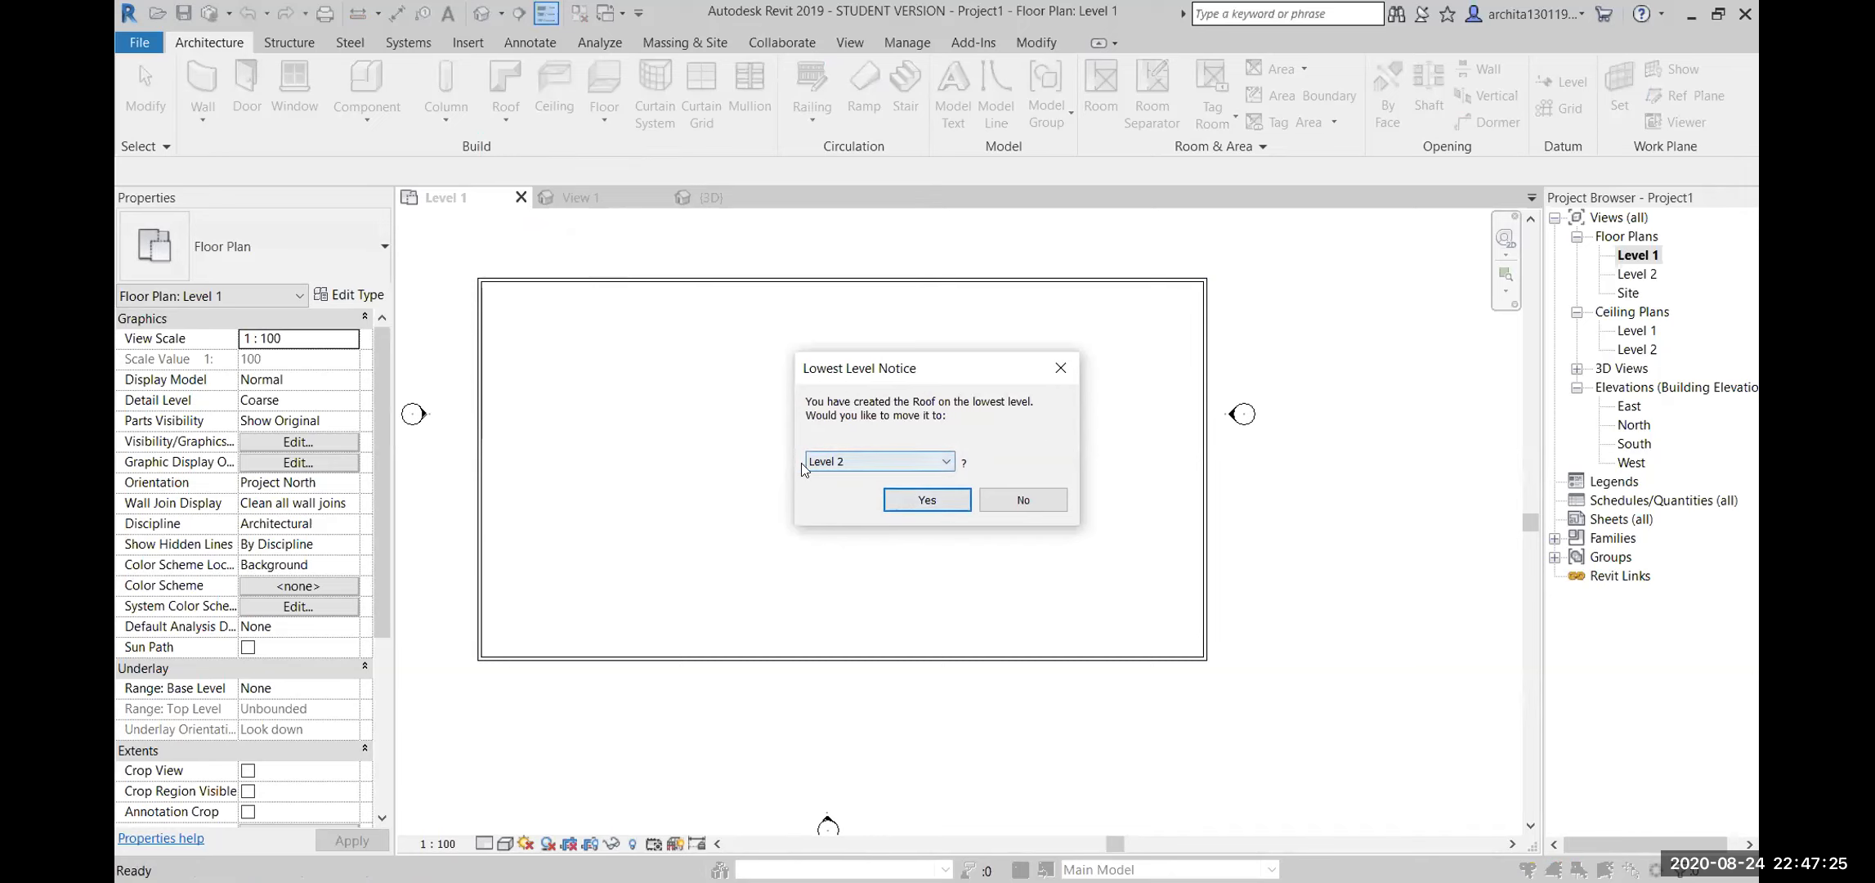
{"action": "left_click", "coordinate": [871, 462]}
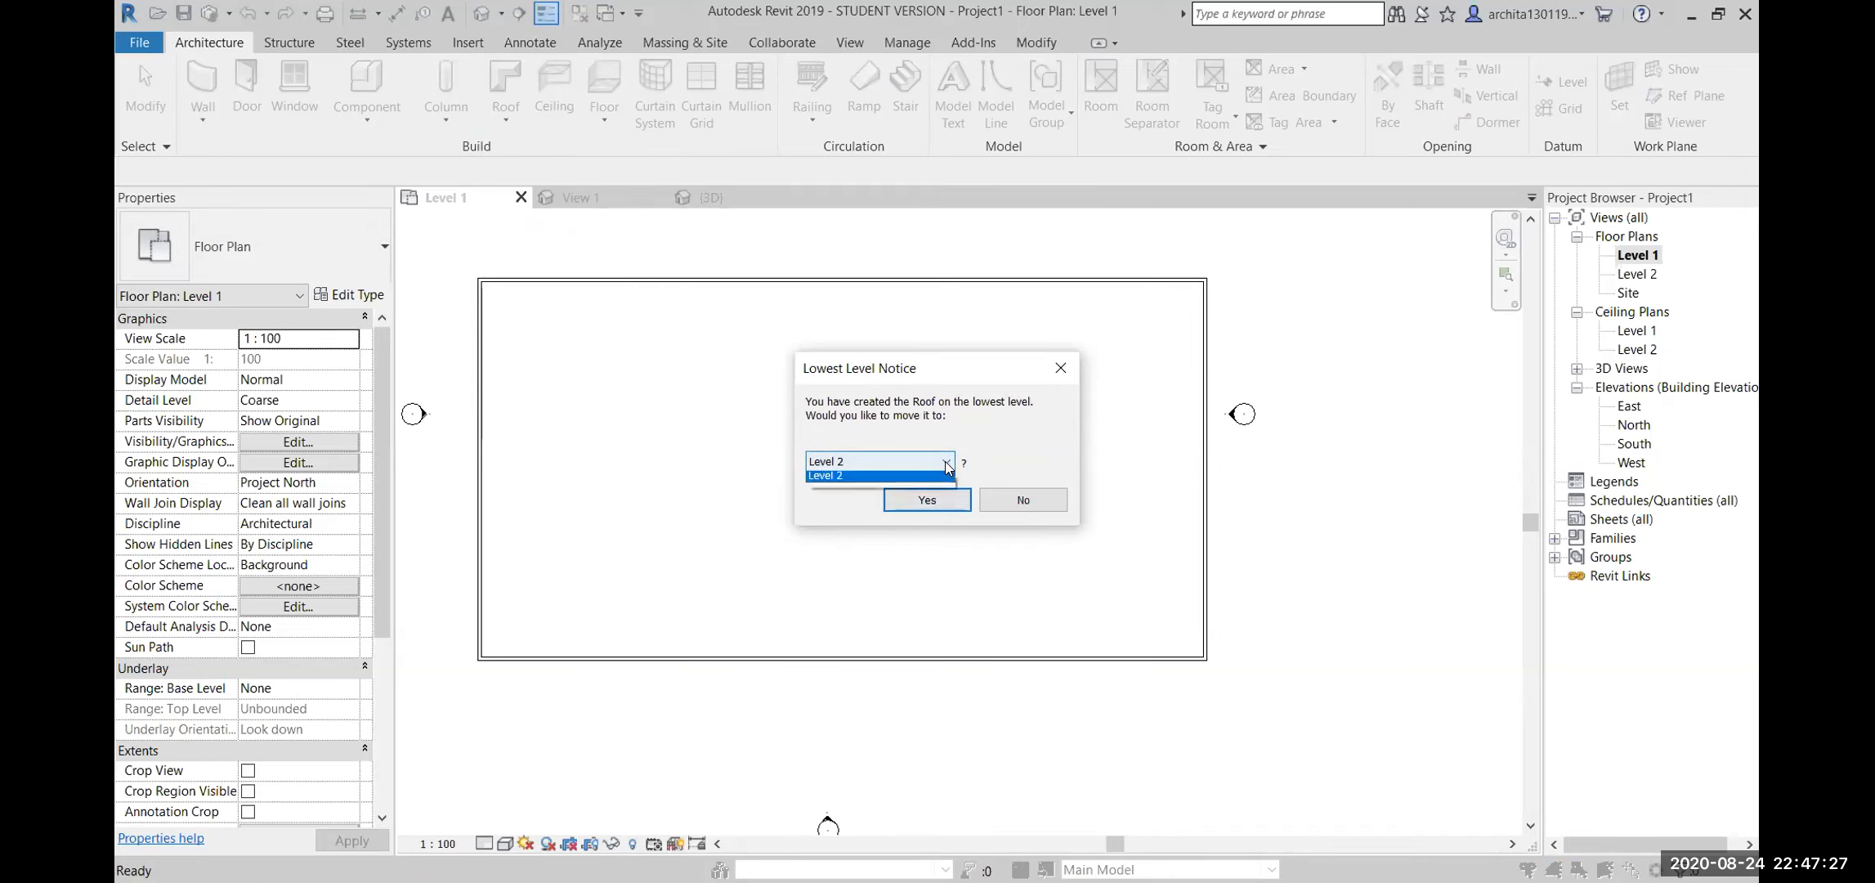
{"action": "left_click", "coordinate": [921, 433]}
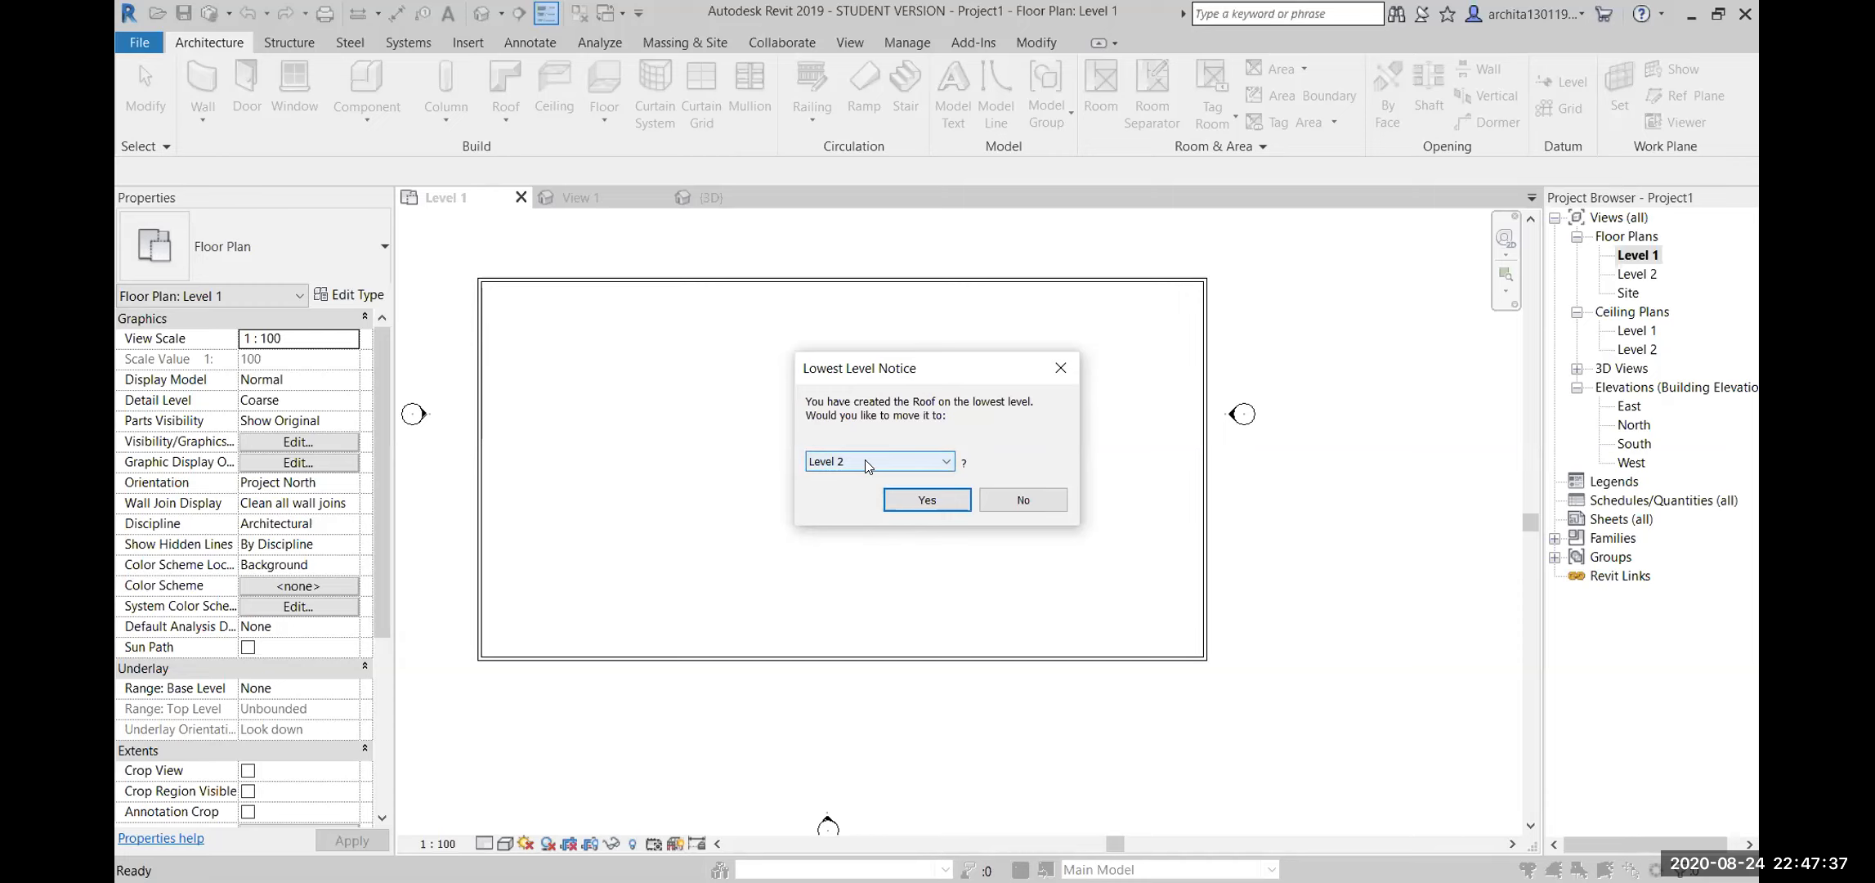
{"action": "left_click", "coordinate": [902, 502]}
{"action": "scroll", "coordinate": [599, 523], "scroll_direction": "down", "scroll_amount": 2}
{"action": "scroll", "coordinate": [417, 370], "scroll_direction": "up", "scroll_amount": 2}
{"action": "middle_click_drag", "start_coordinate": [683, 431], "coordinate": [855, 485]}
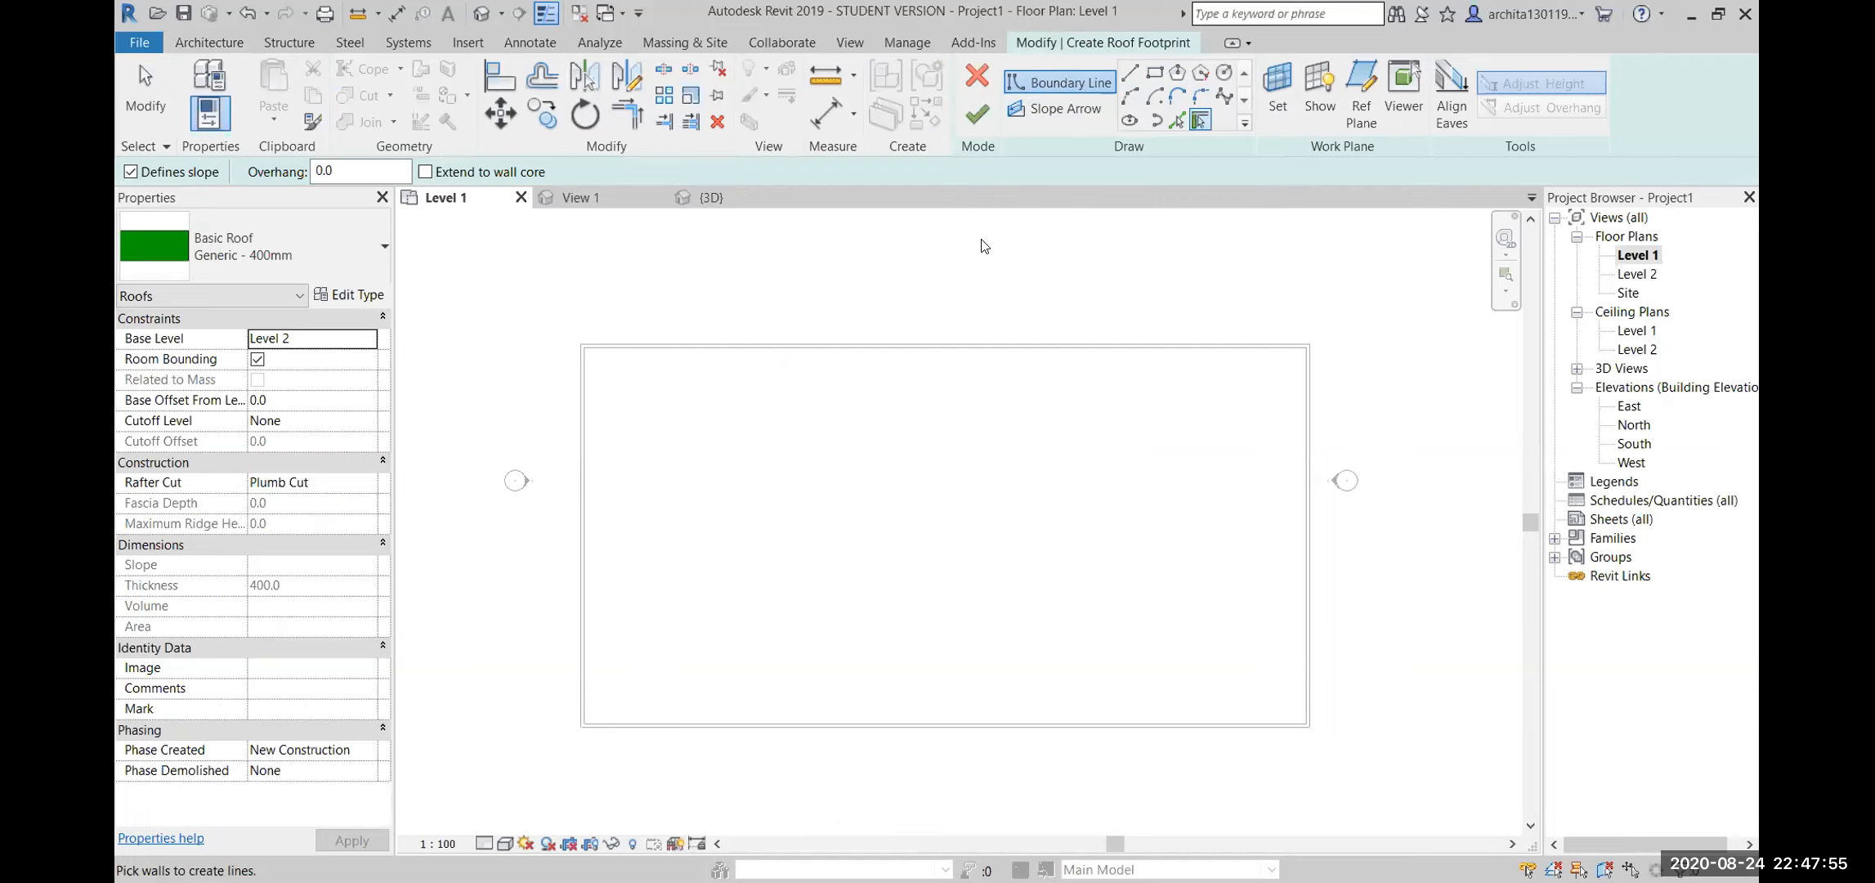
Sketch a rectangular slope-defining roof boundary of about 47000 by 26000 mm with straight lines slightly outside the walls
{"action": "left_click", "coordinate": [1129, 72]}
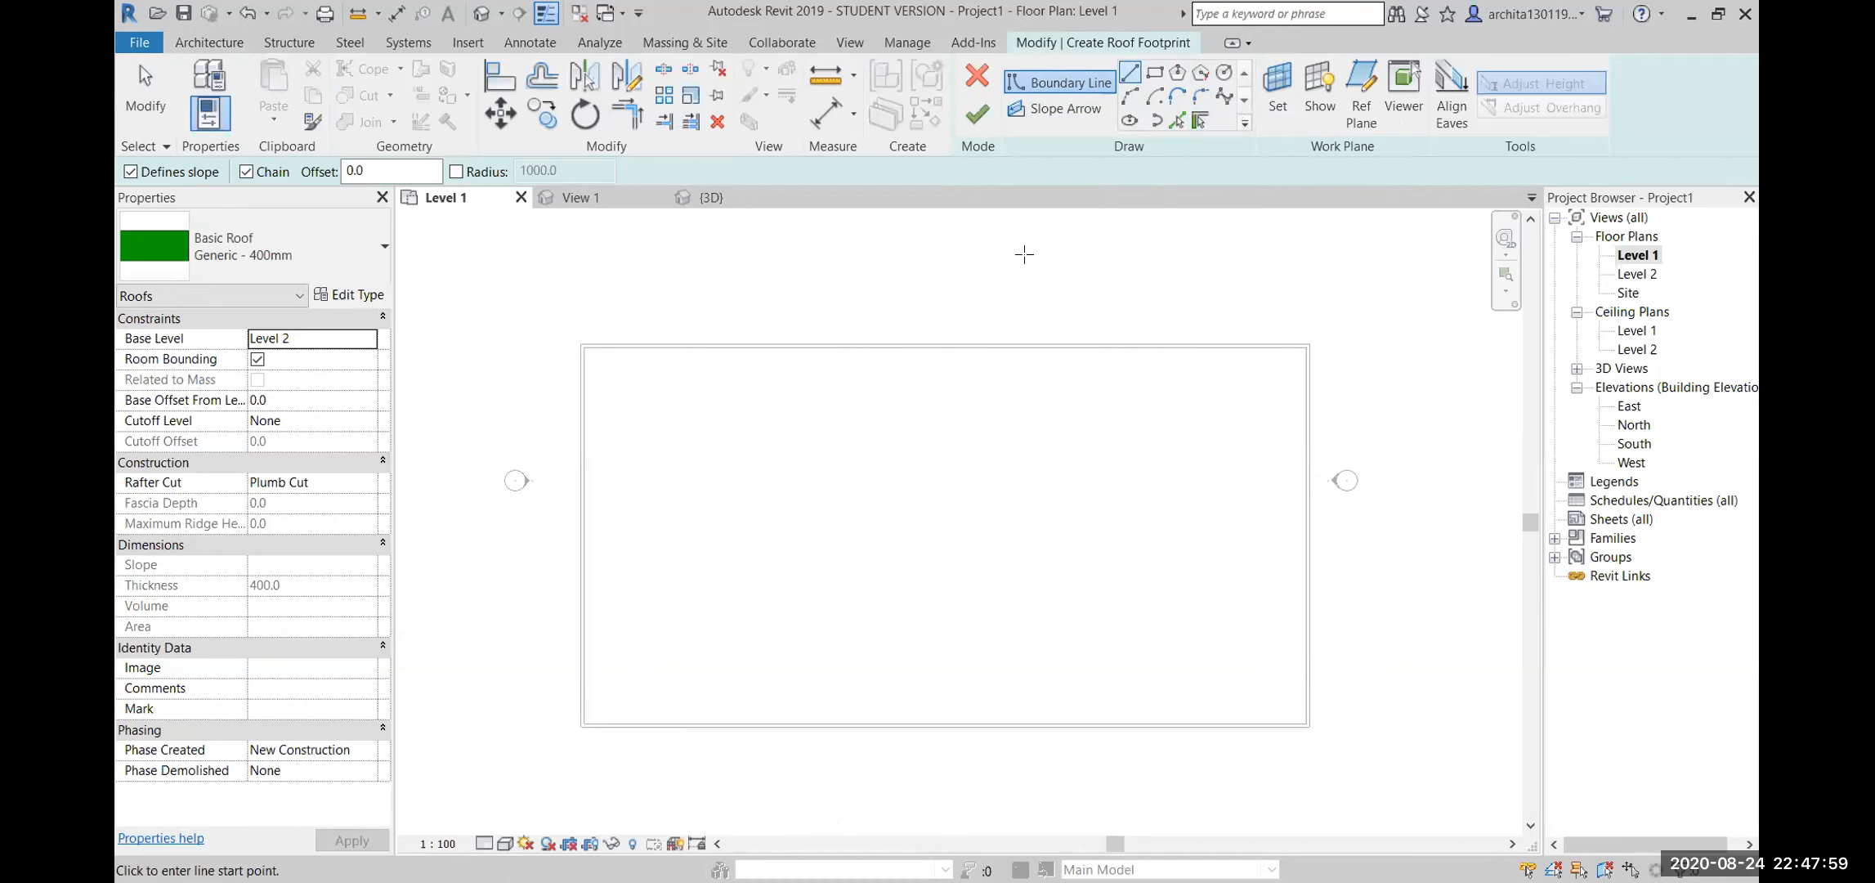
{"action": "left_click", "coordinate": [558, 324]}
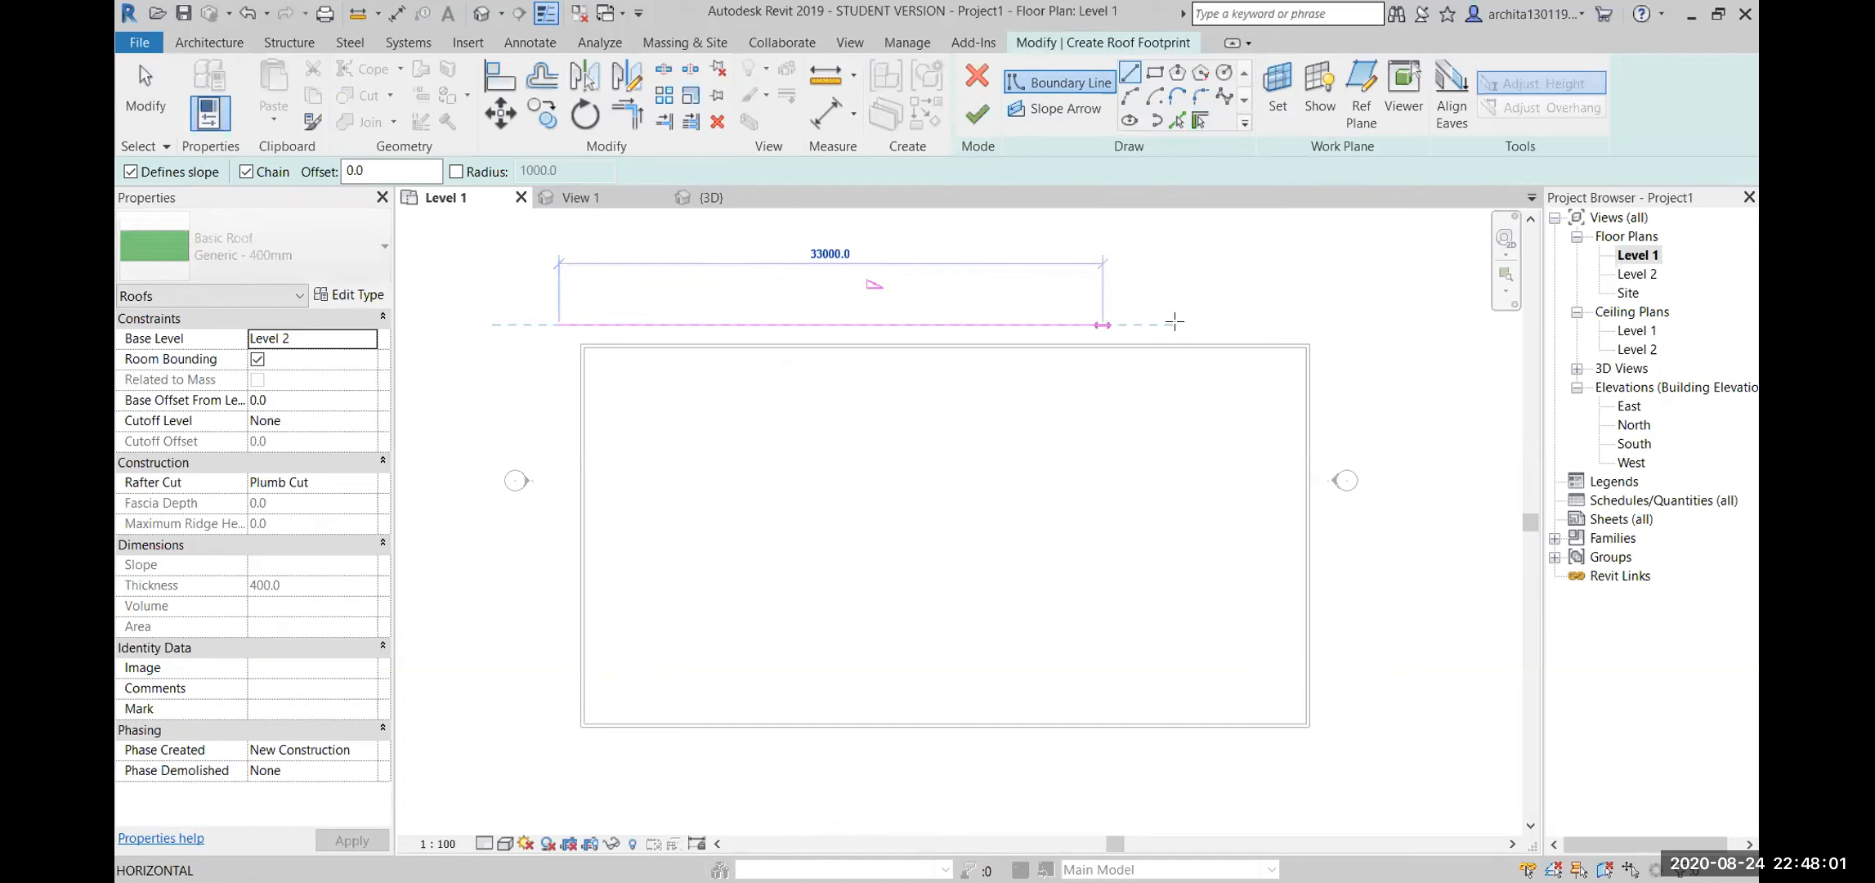
{"action": "left_click", "coordinate": [1334, 323]}
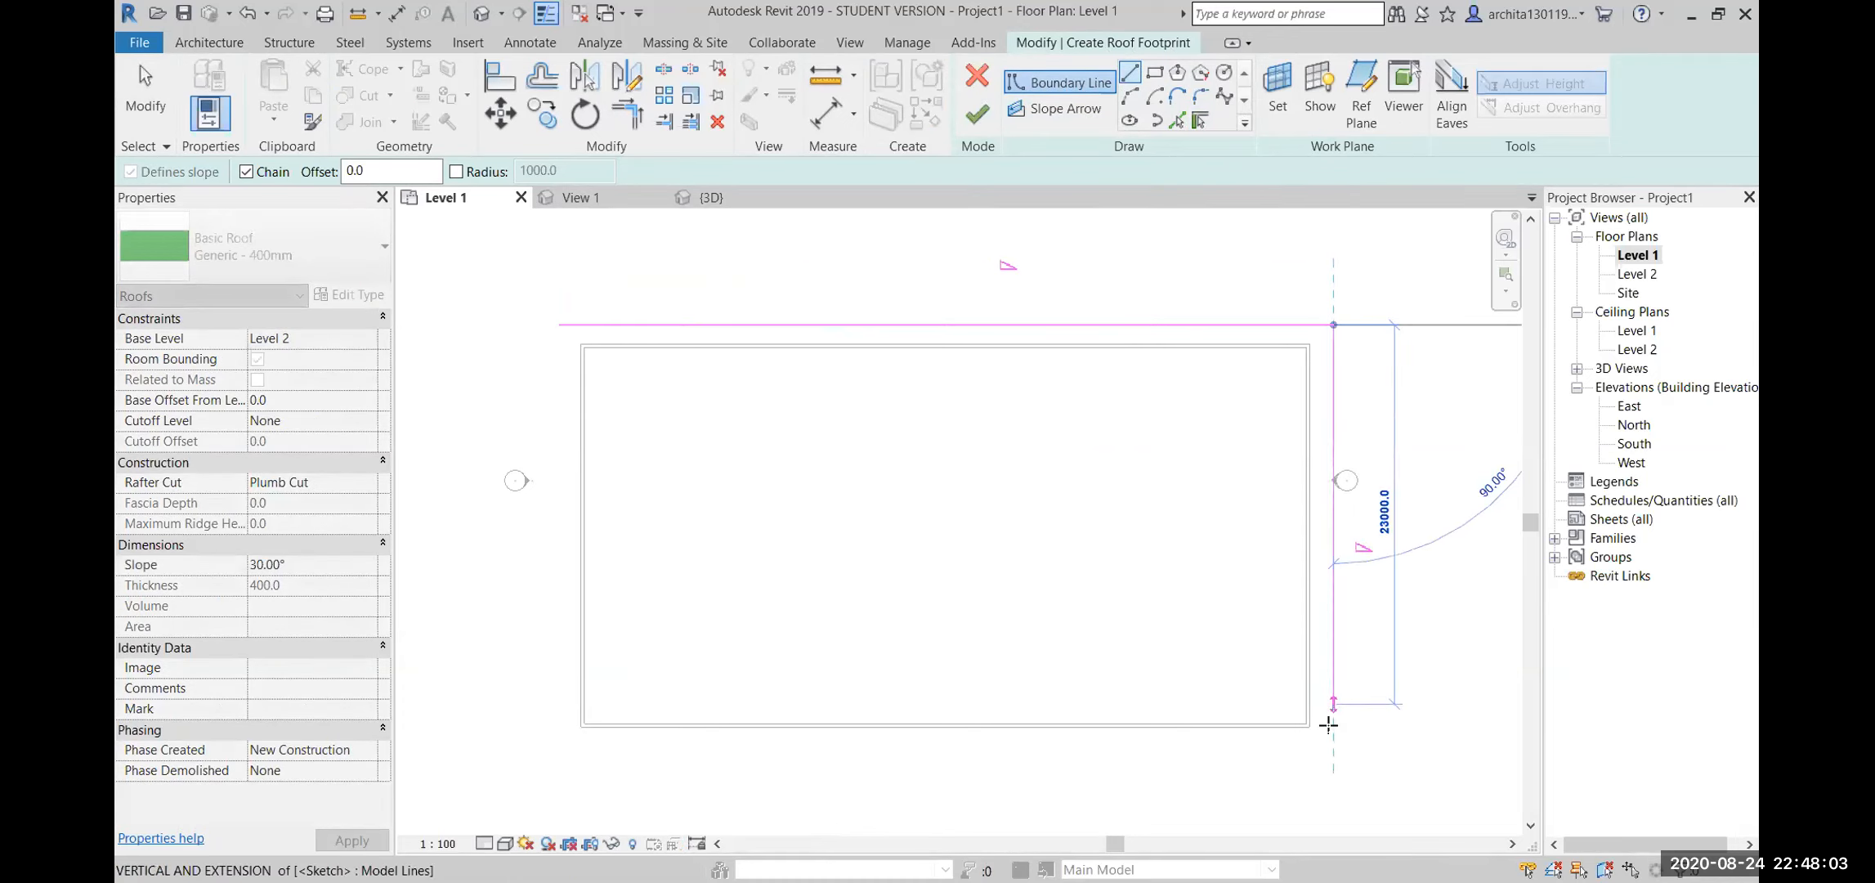
{"action": "left_click", "coordinate": [1334, 752]}
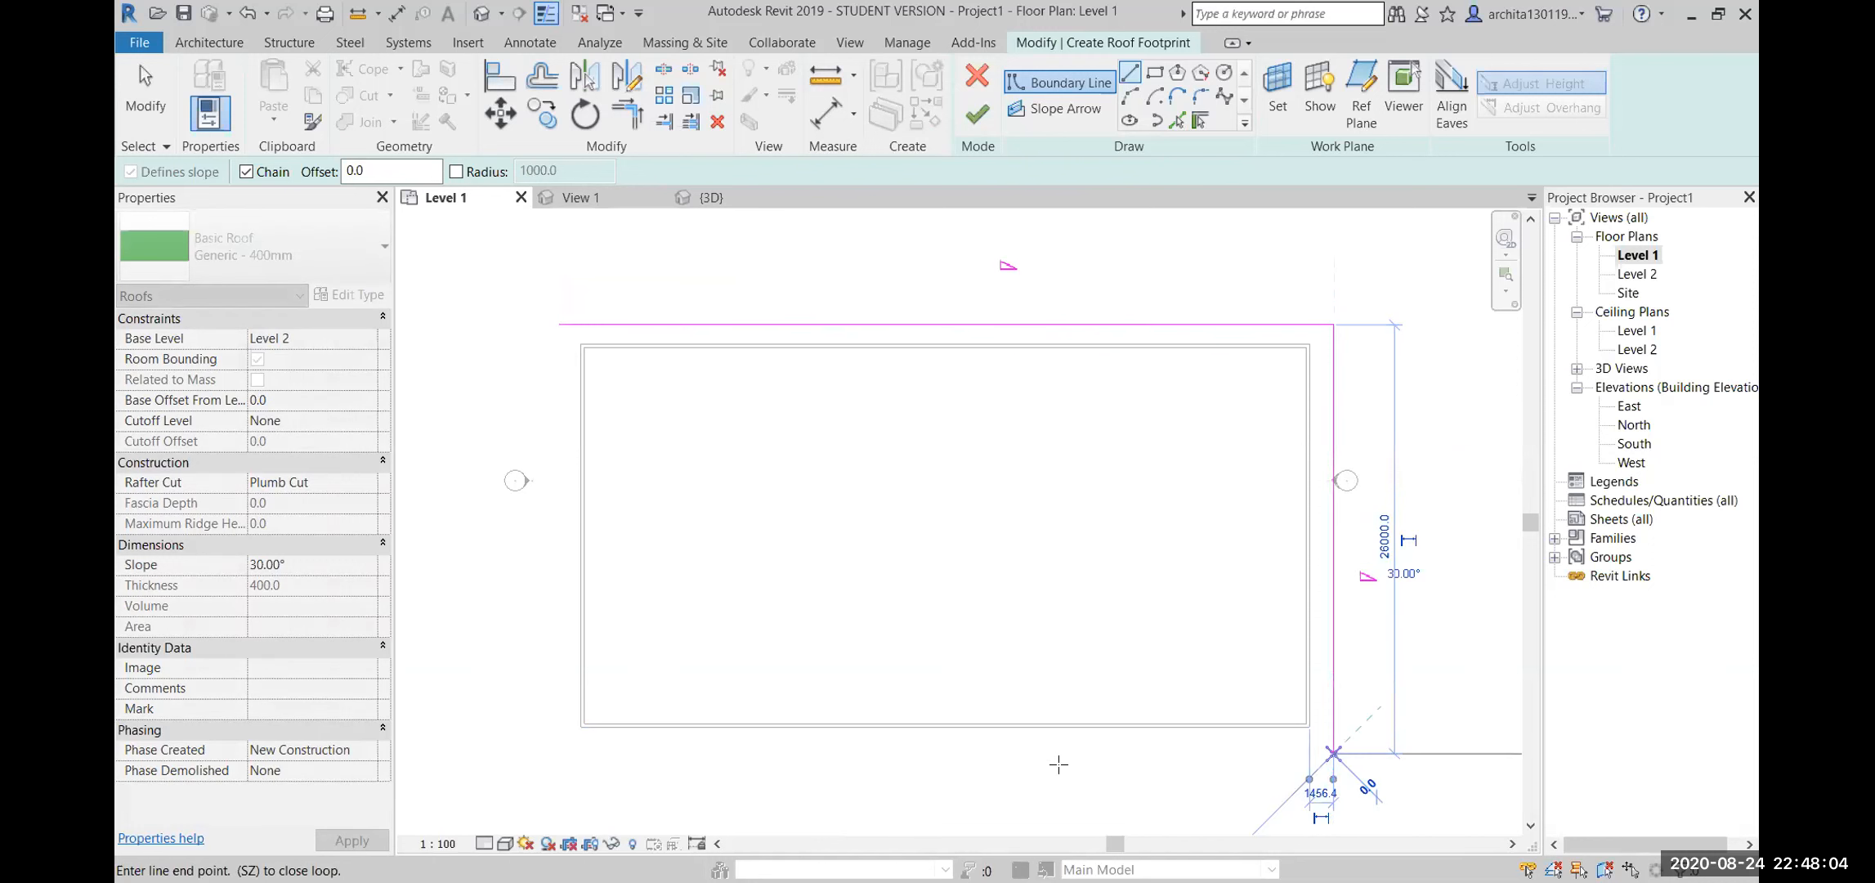
{"action": "left_click", "coordinate": [558, 752]}
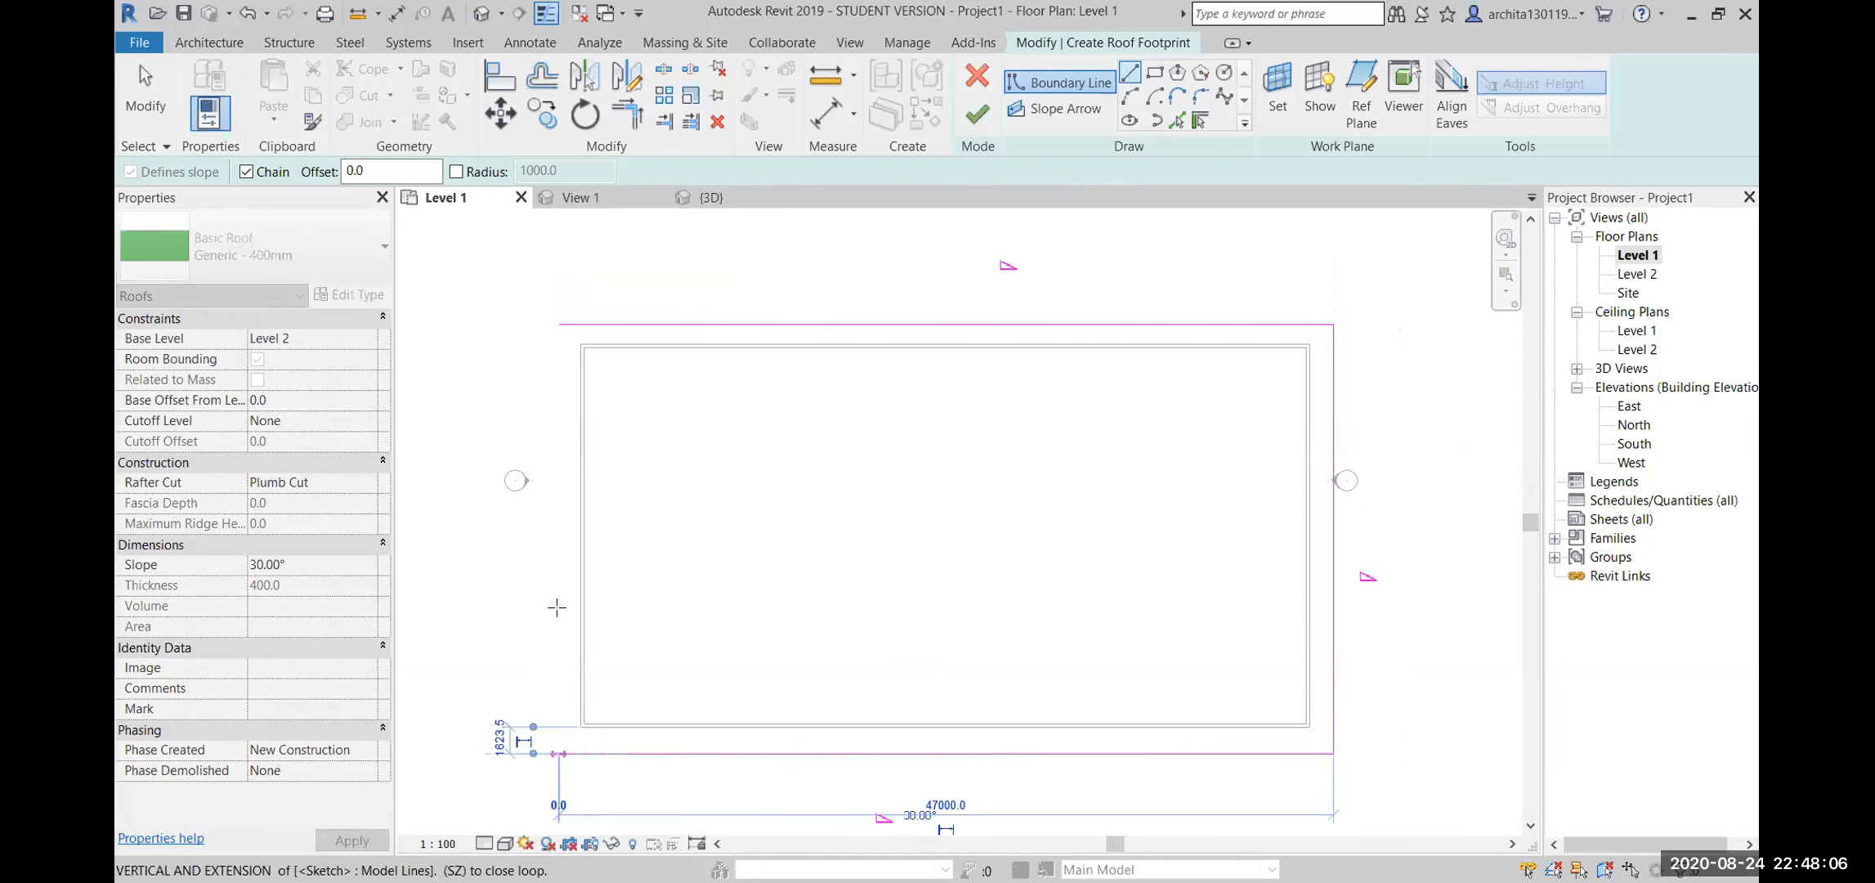
{"action": "left_click", "coordinate": [558, 324]}
{"action": "scroll", "coordinate": [928, 548], "scroll_direction": "down", "scroll_amount": 1}
{"action": "scroll", "coordinate": [1056, 570], "scroll_direction": "up", "scroll_amount": 1}
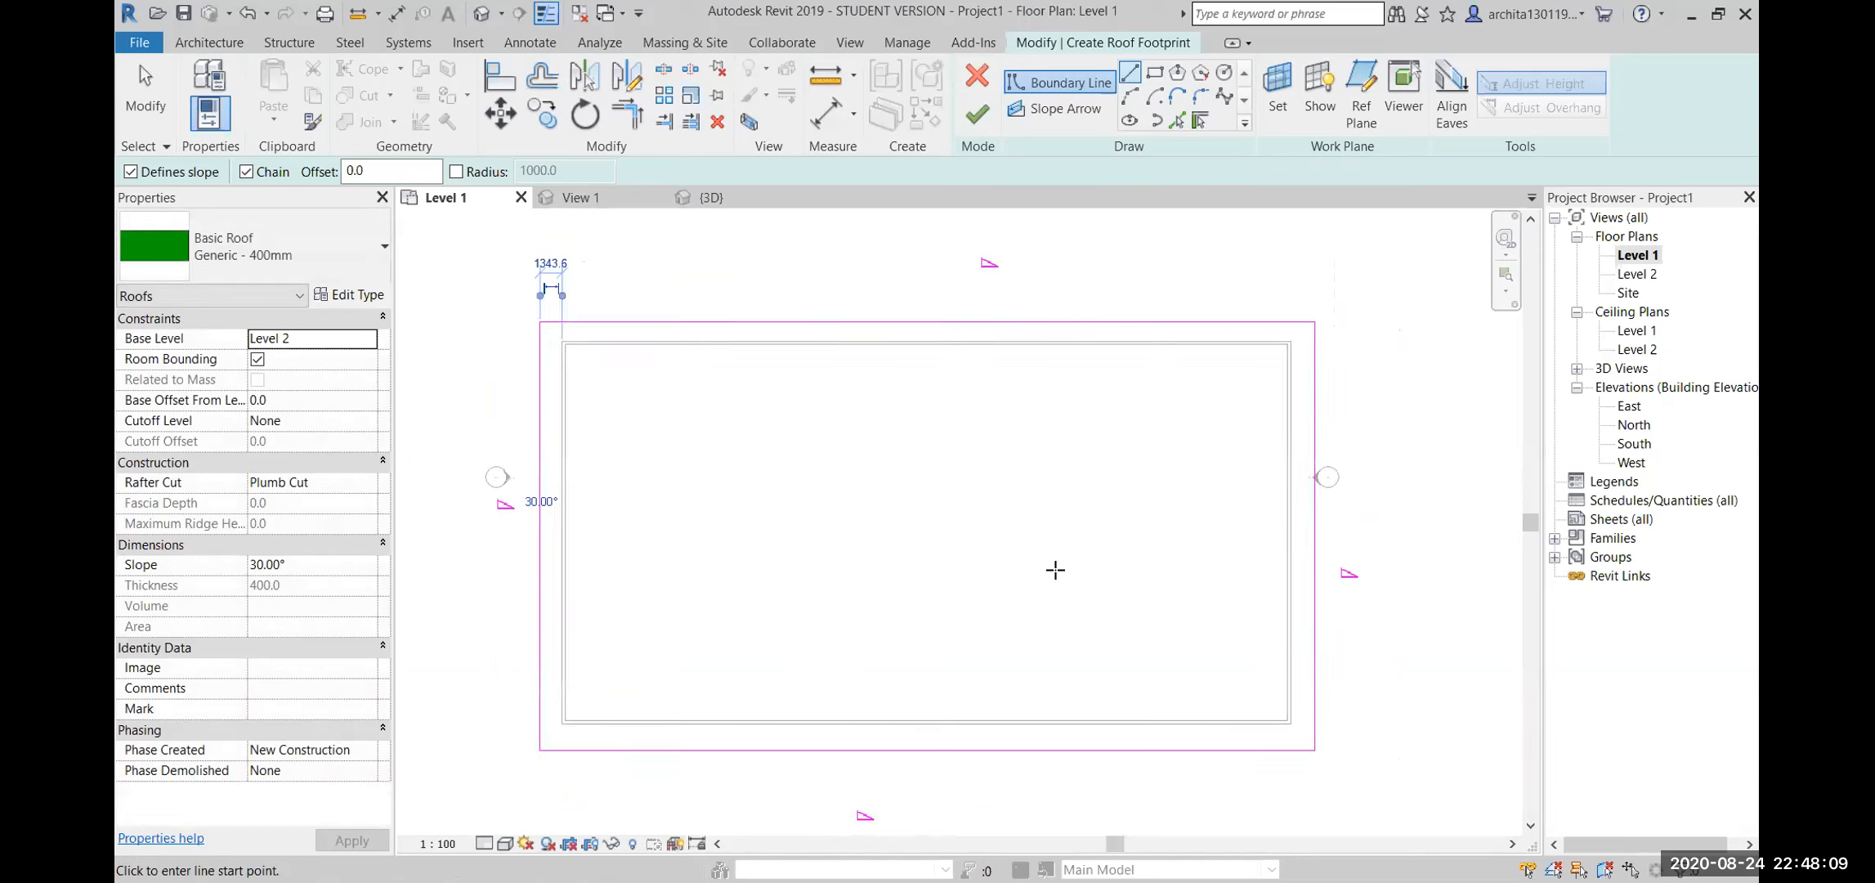
{"action": "scroll", "coordinate": [1055, 570], "scroll_direction": "down", "scroll_amount": 1}
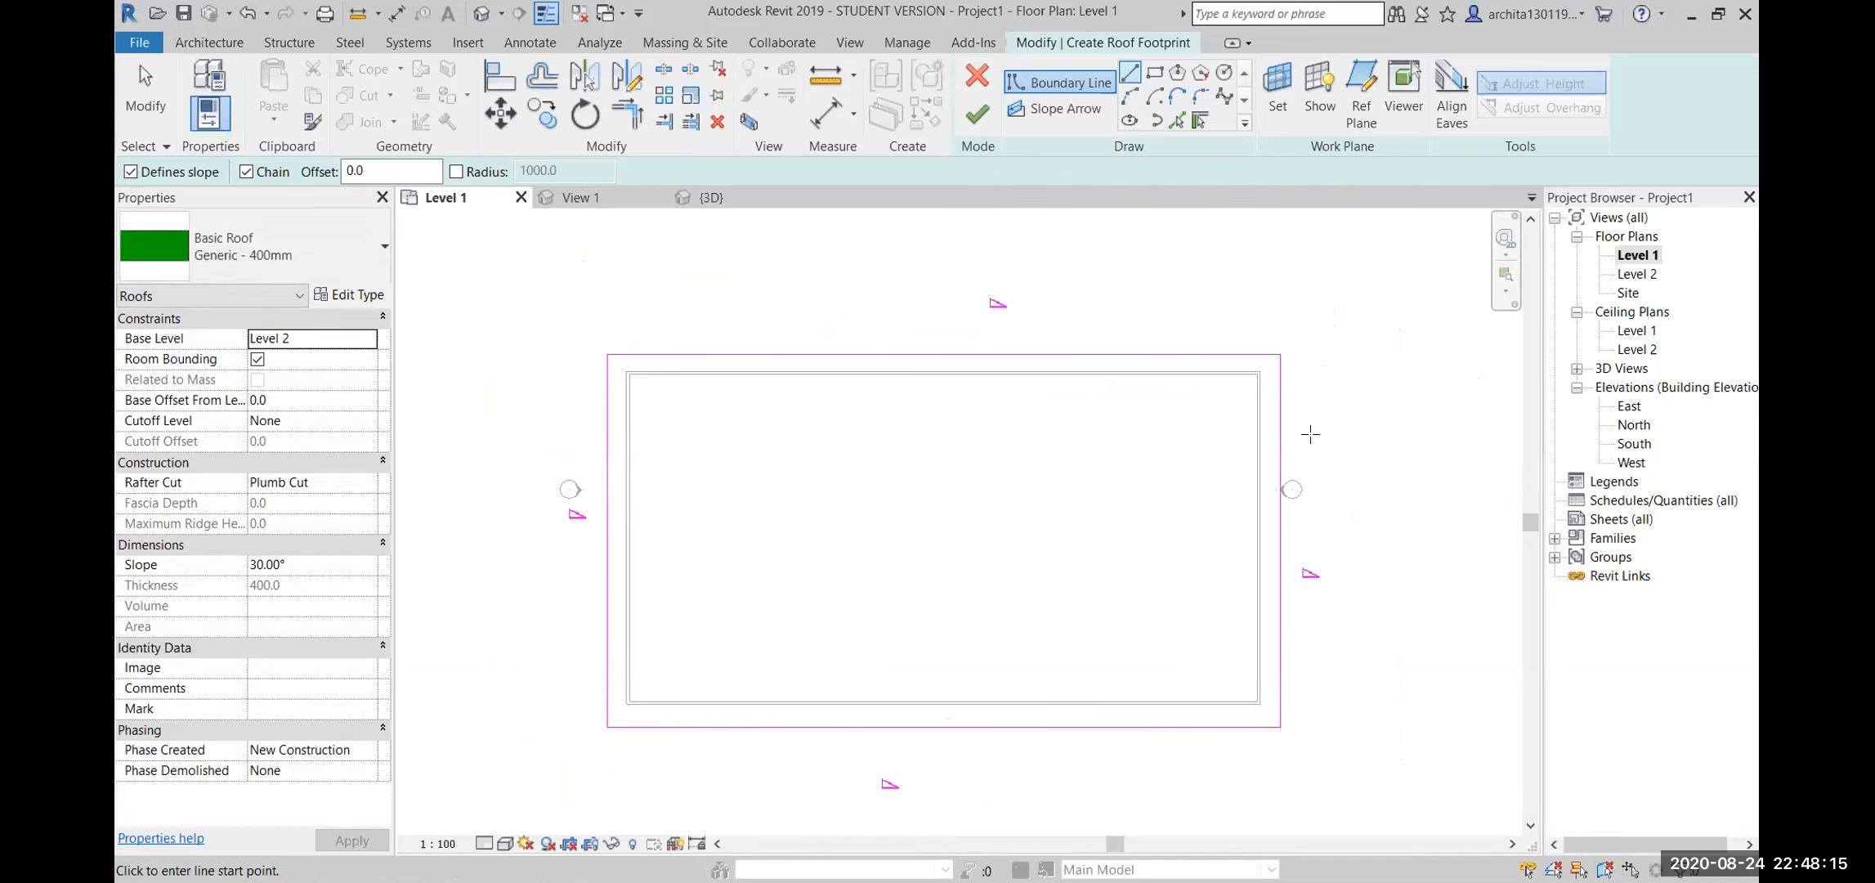
{"action": "key", "text": "Escape"}
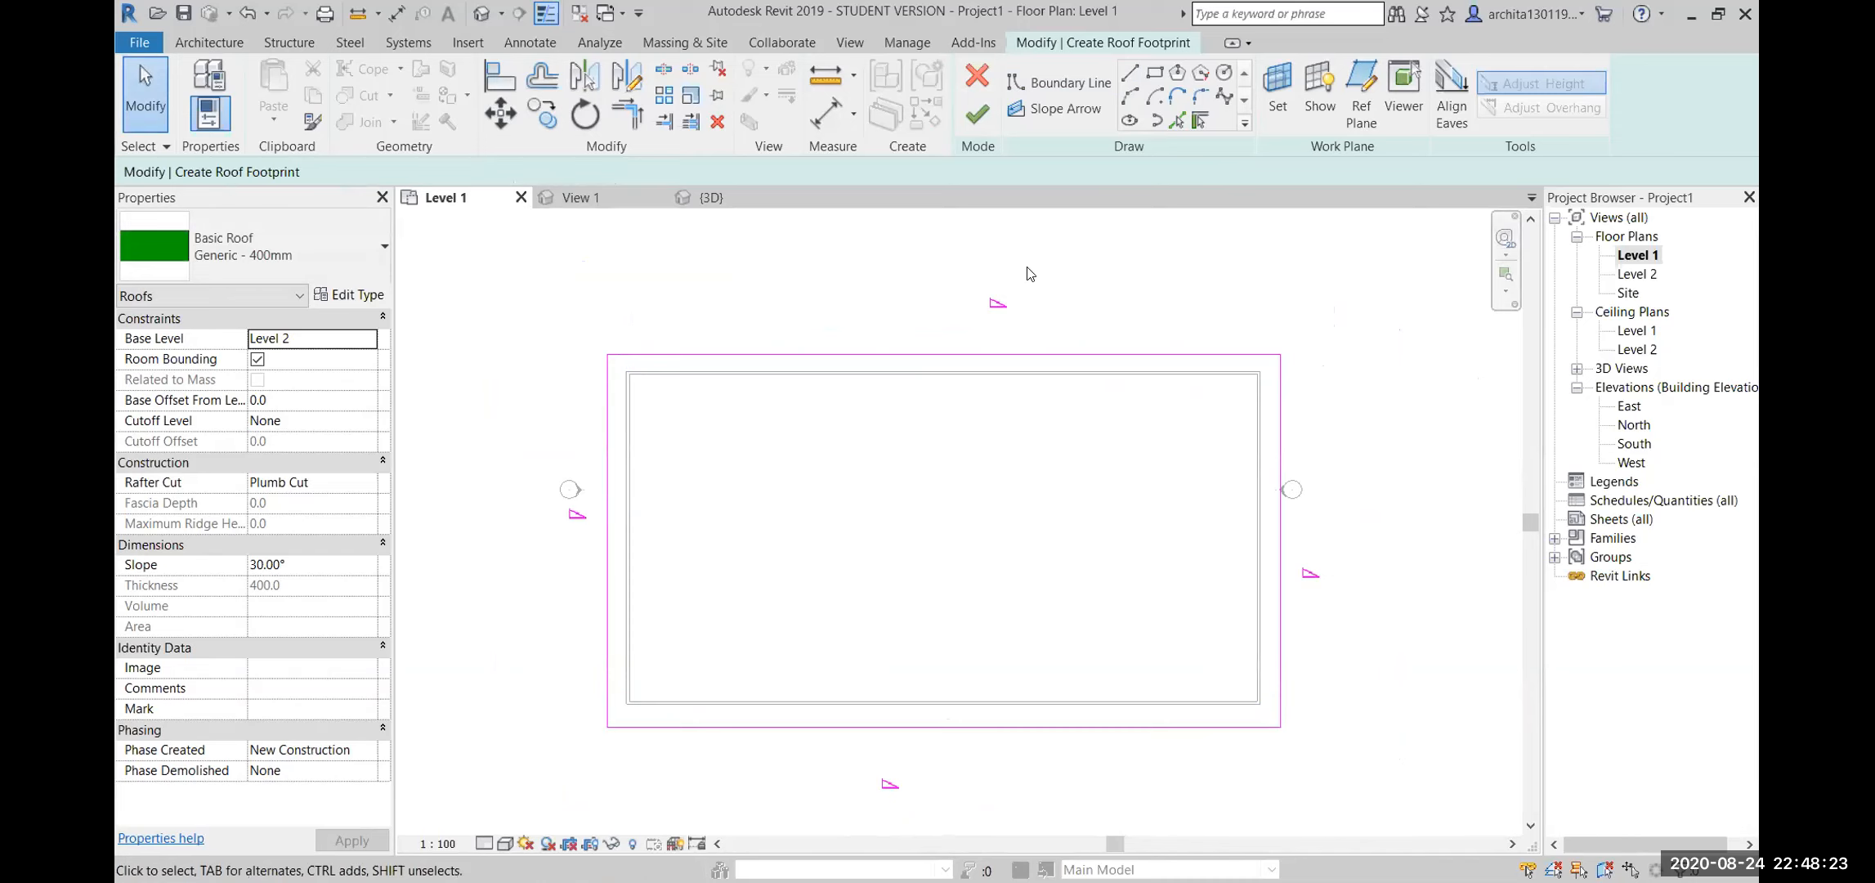
Check the north boundary line's slope properties, finish the roof footprint and attach the highlighted walls to the roof
{"action": "left_click", "coordinate": [960, 353]}
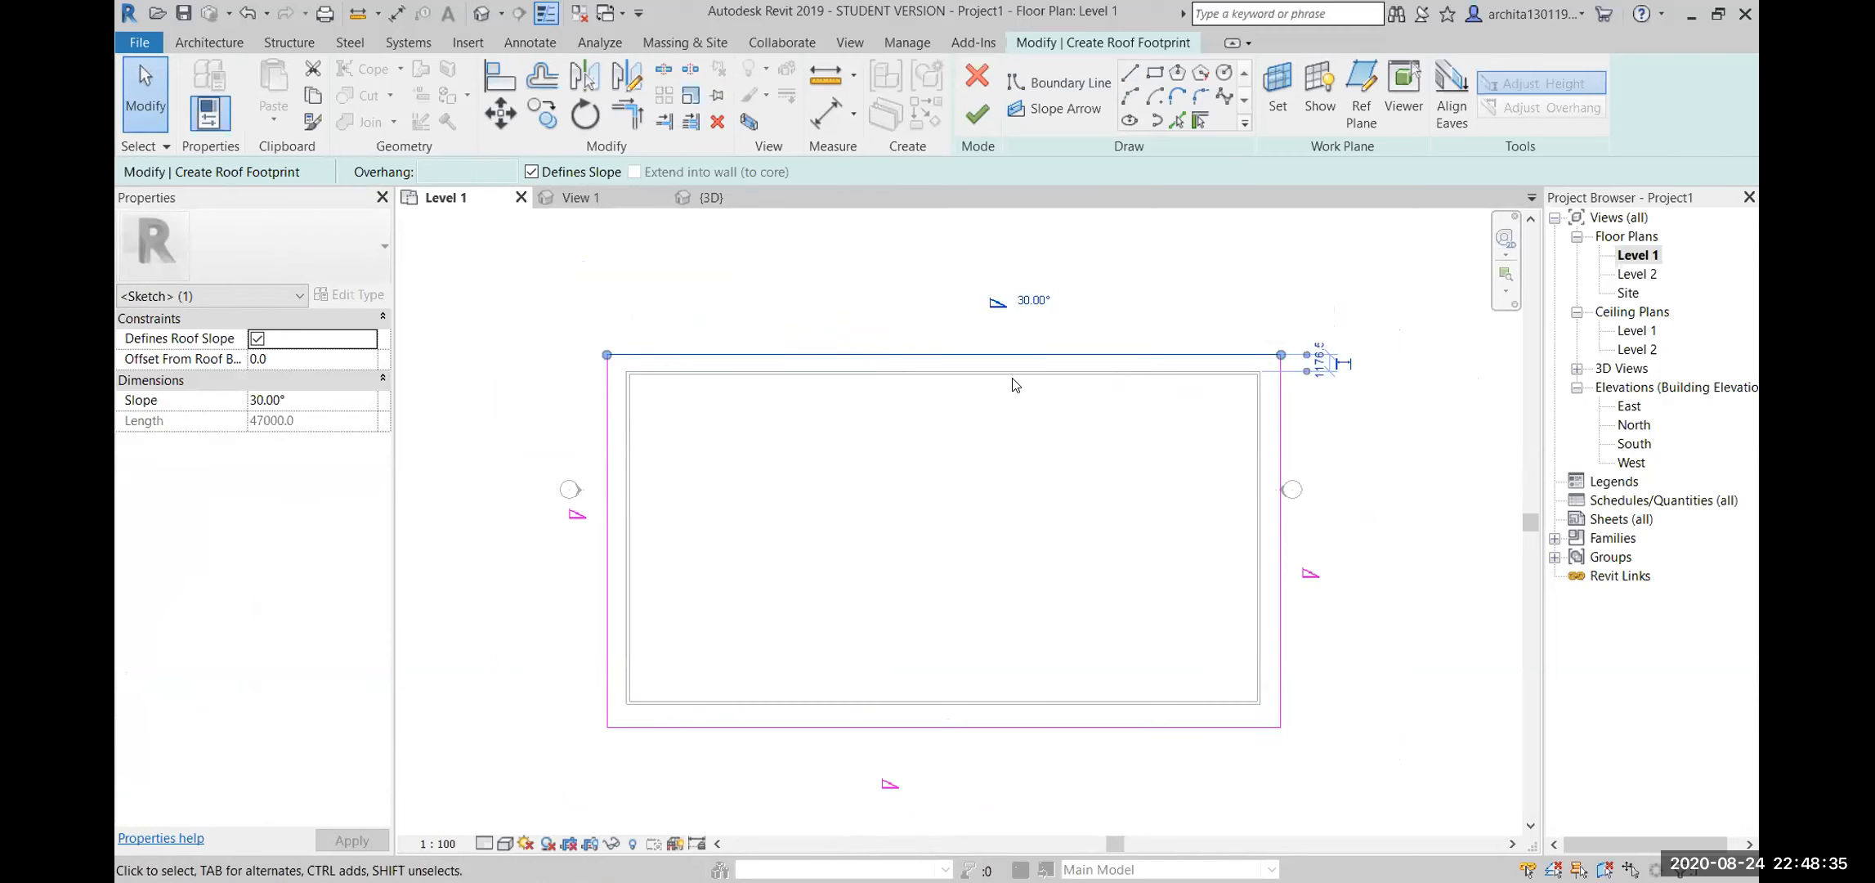
{"action": "left_click", "coordinate": [989, 480]}
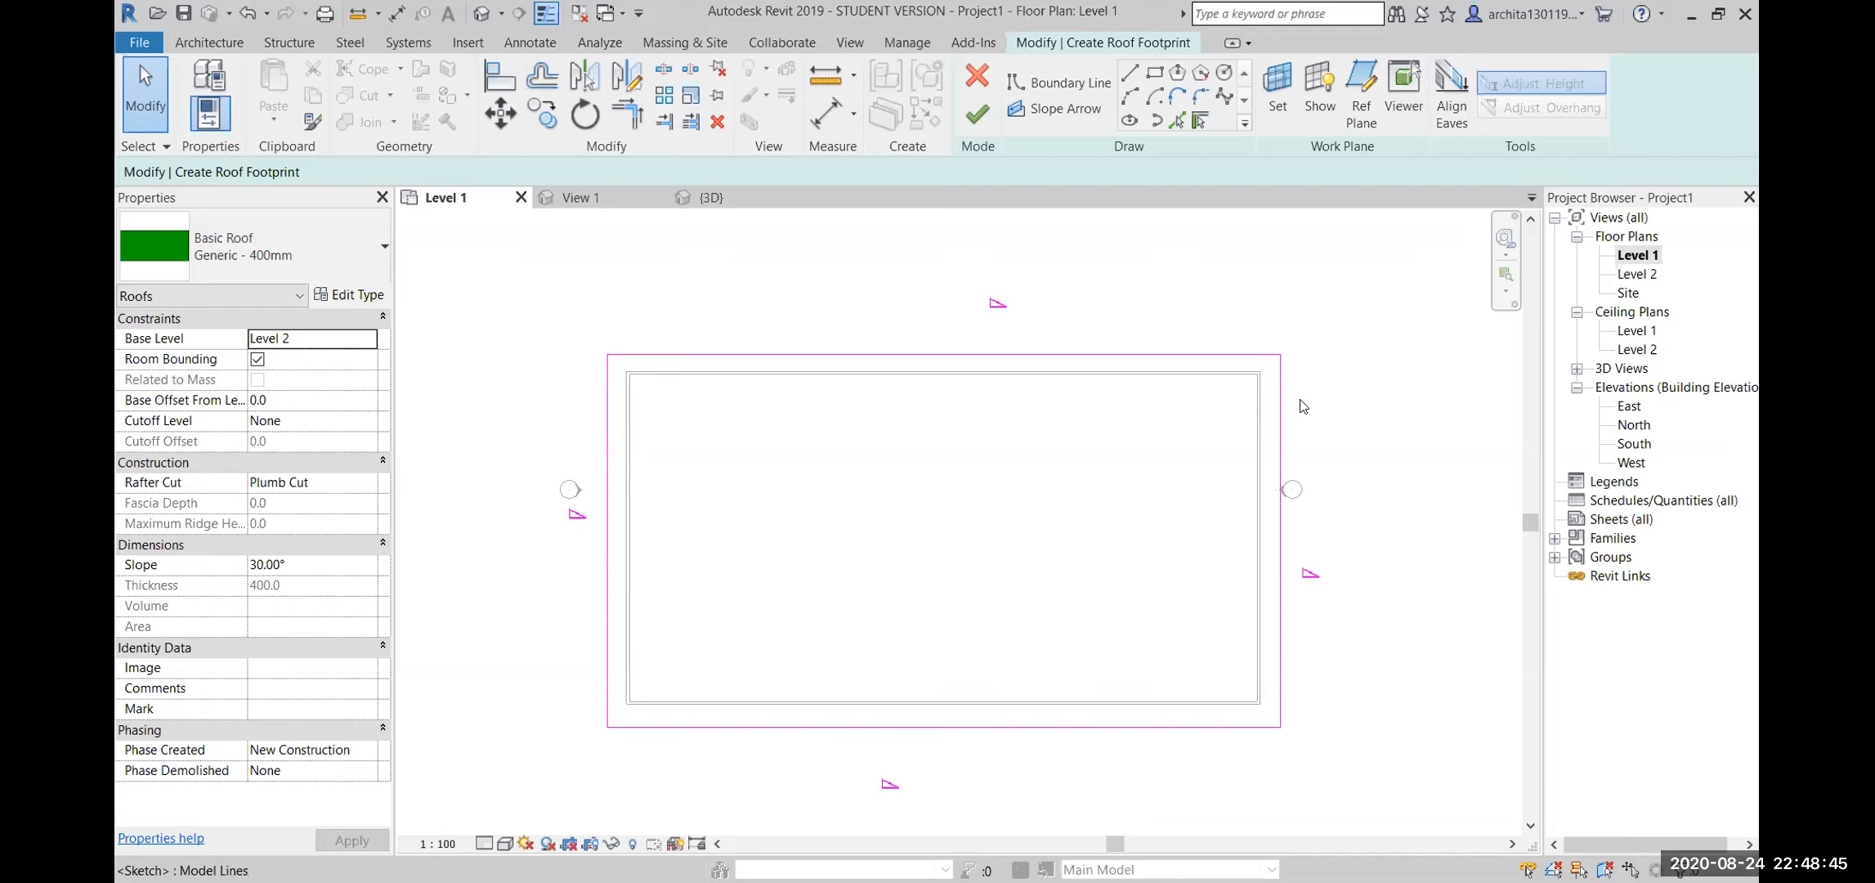
{"action": "left_click", "coordinate": [976, 127]}
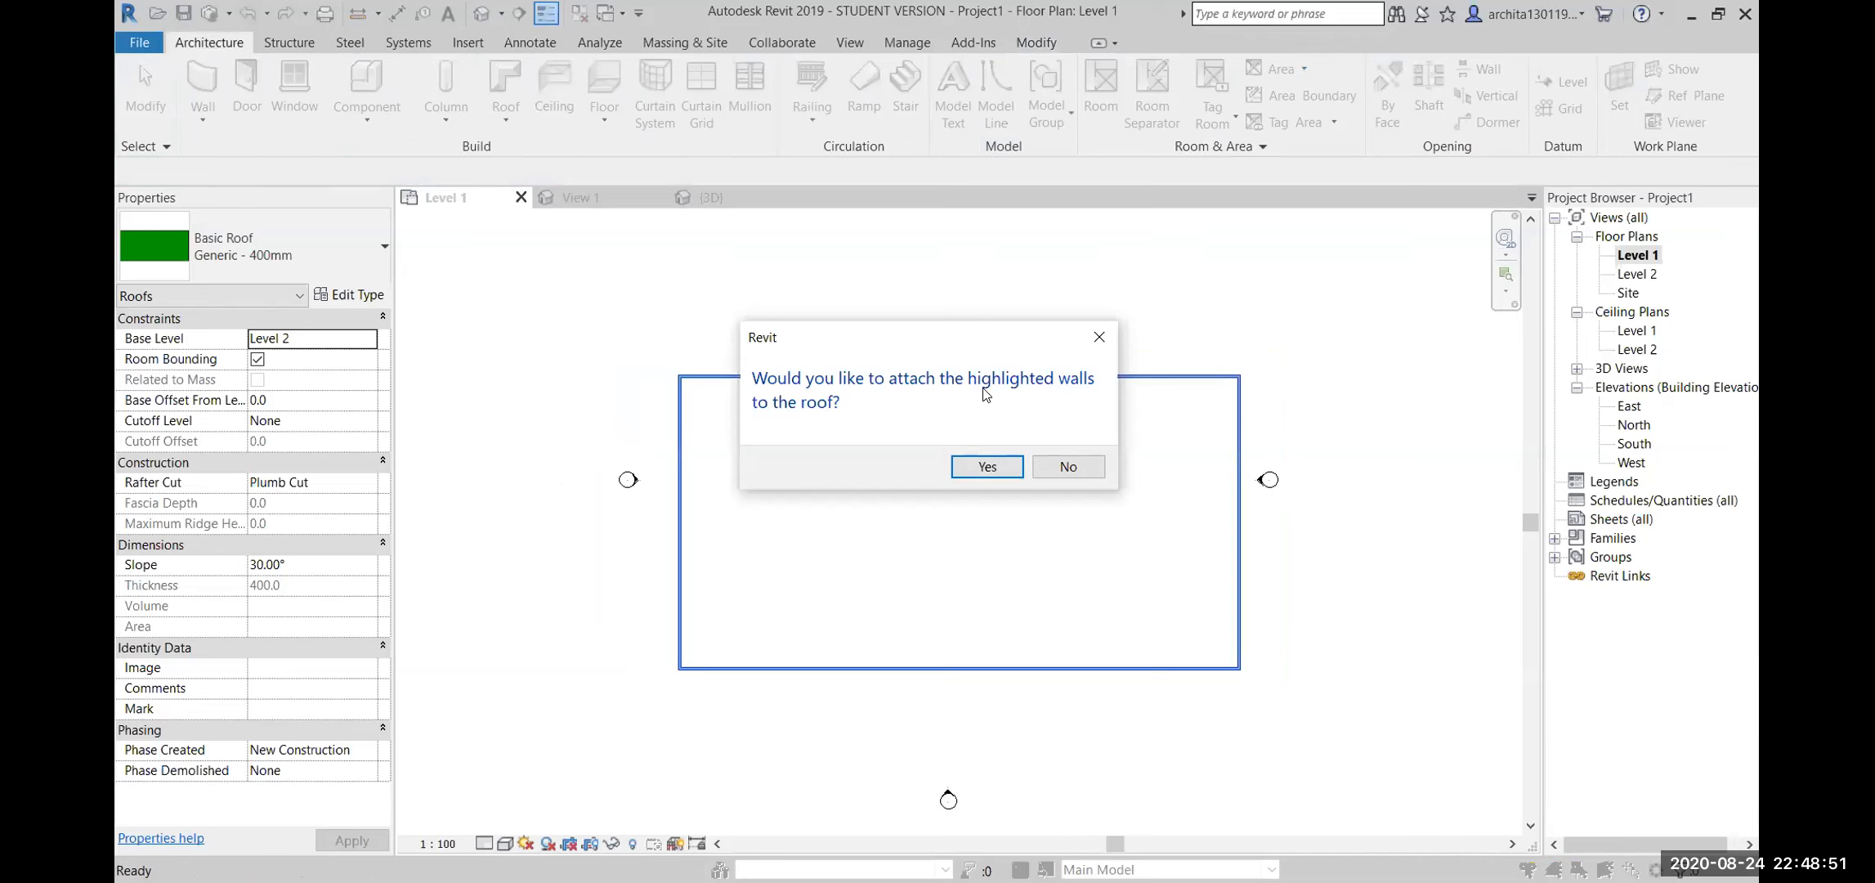
{"action": "left_click", "coordinate": [987, 466]}
{"action": "left_click", "coordinate": [1318, 656]}
{"action": "scroll", "coordinate": [863, 511], "scroll_direction": "down", "scroll_amount": 1}
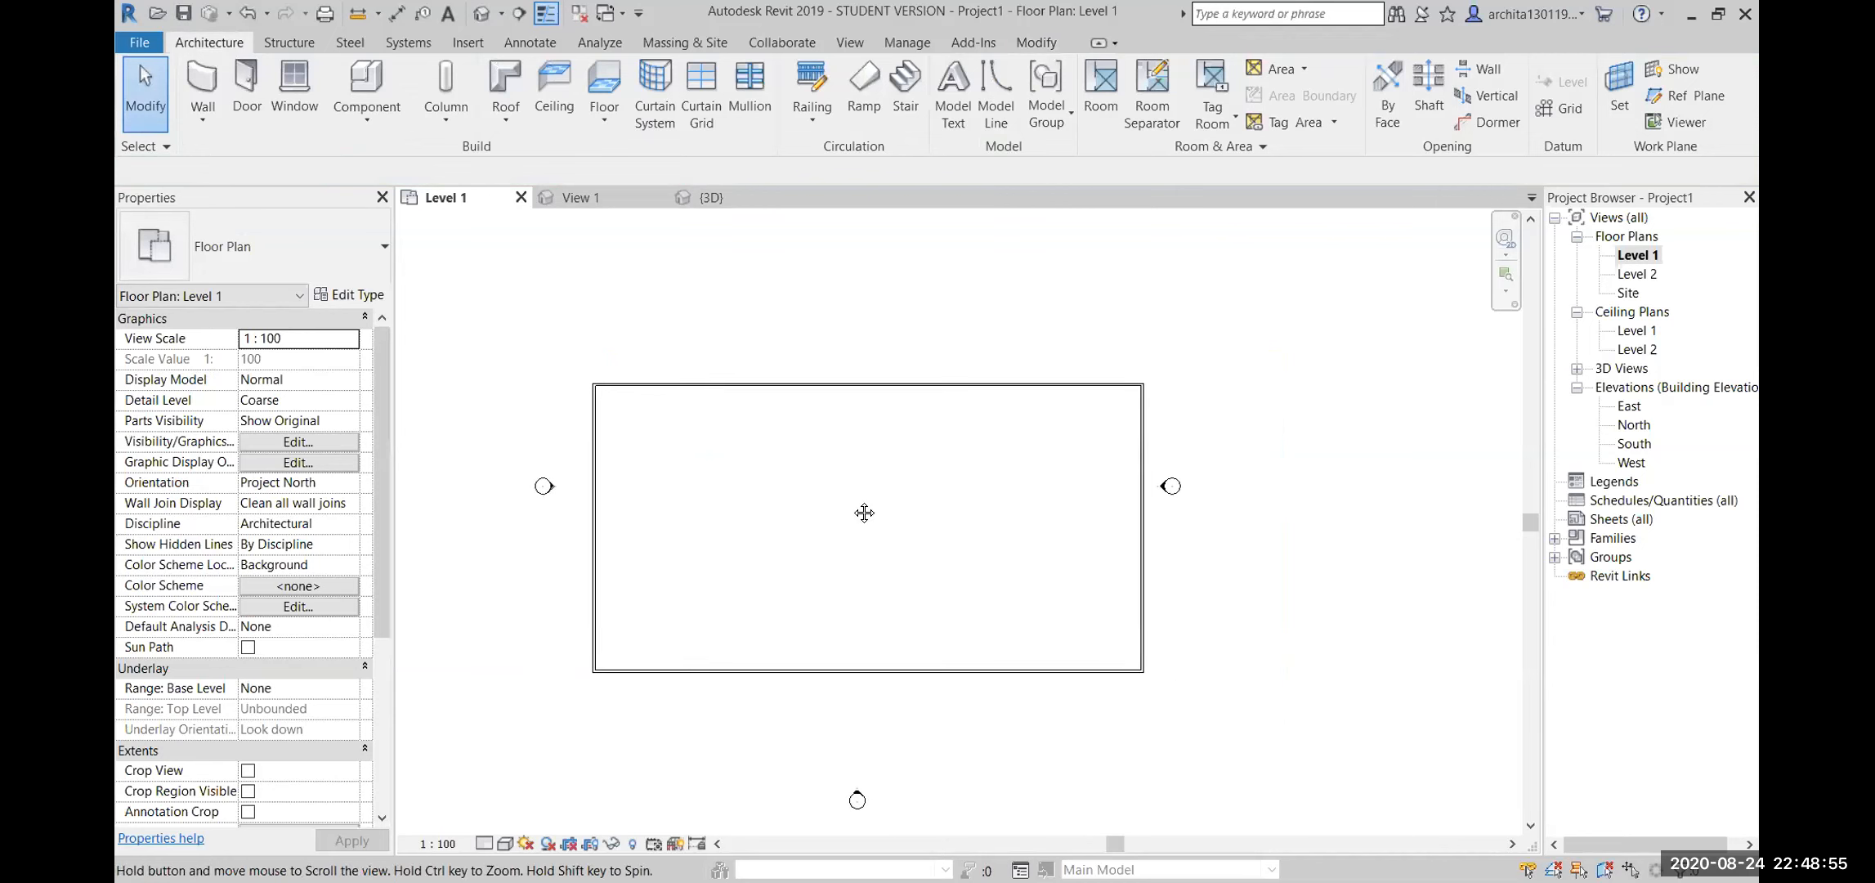
Open the 3D view, examine the hip roof from several sides and its properties, and dismiss the save reminder
{"action": "left_click", "coordinate": [481, 14]}
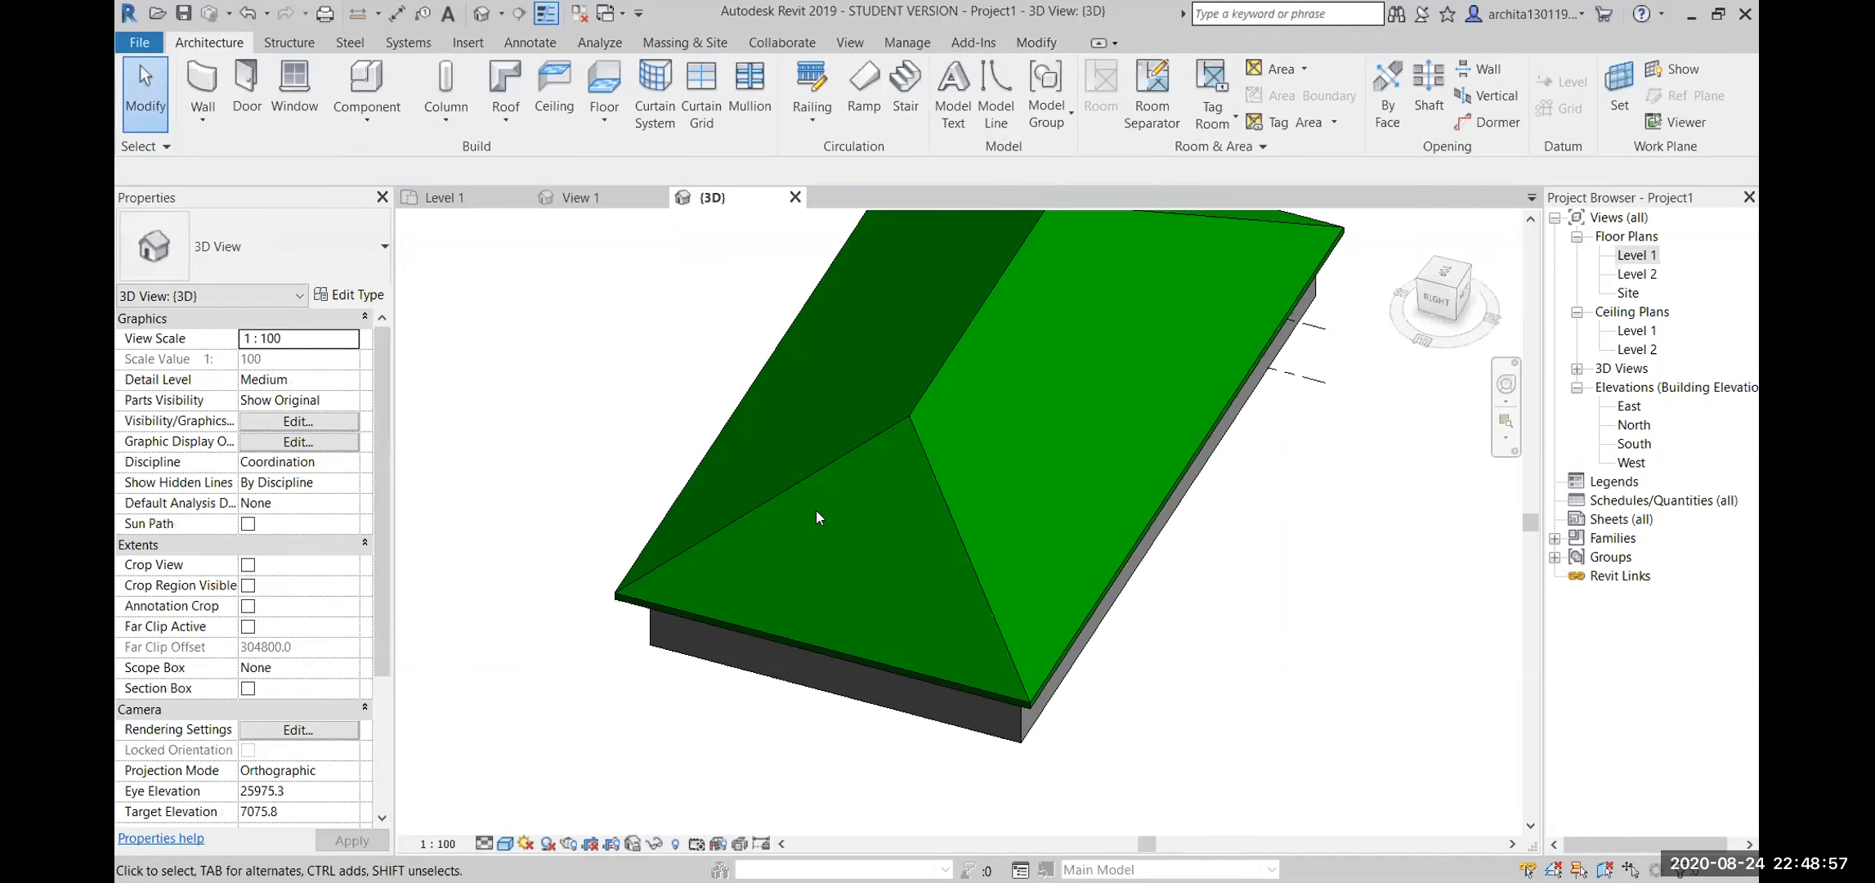
{"action": "middle_click_drag", "start_coordinate": [954, 628], "coordinate": [550, 477], "text": "shift"}
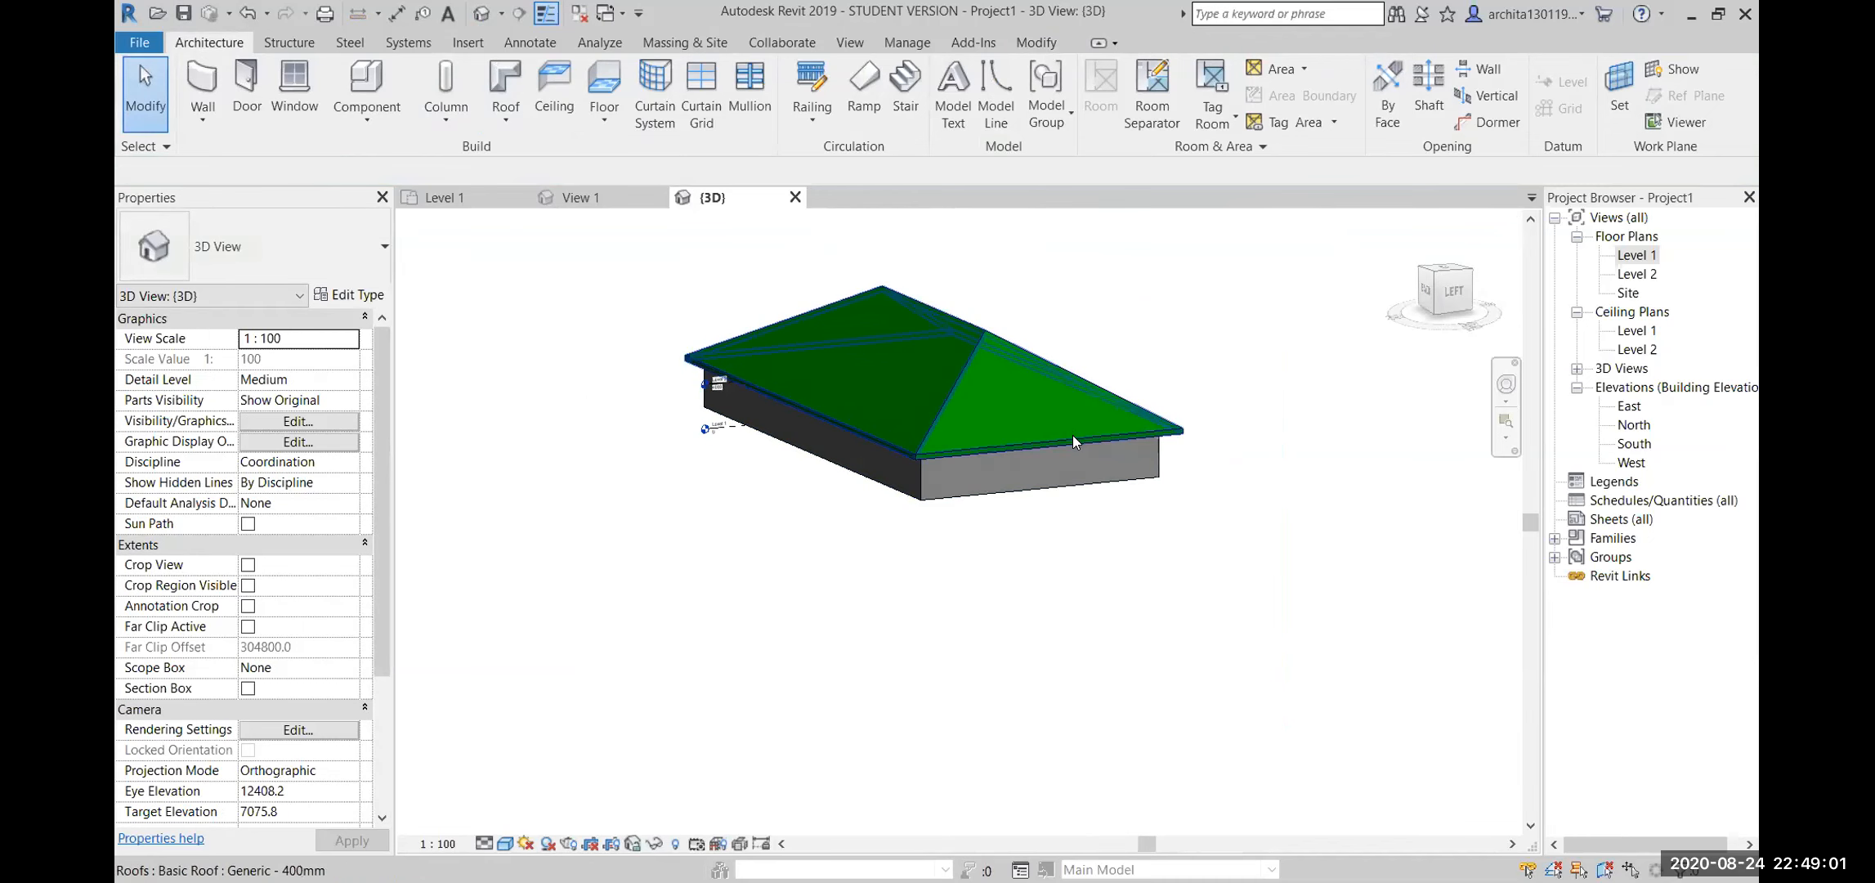
{"action": "middle_click_drag", "start_coordinate": [867, 391], "coordinate": [1210, 568], "text": "shift"}
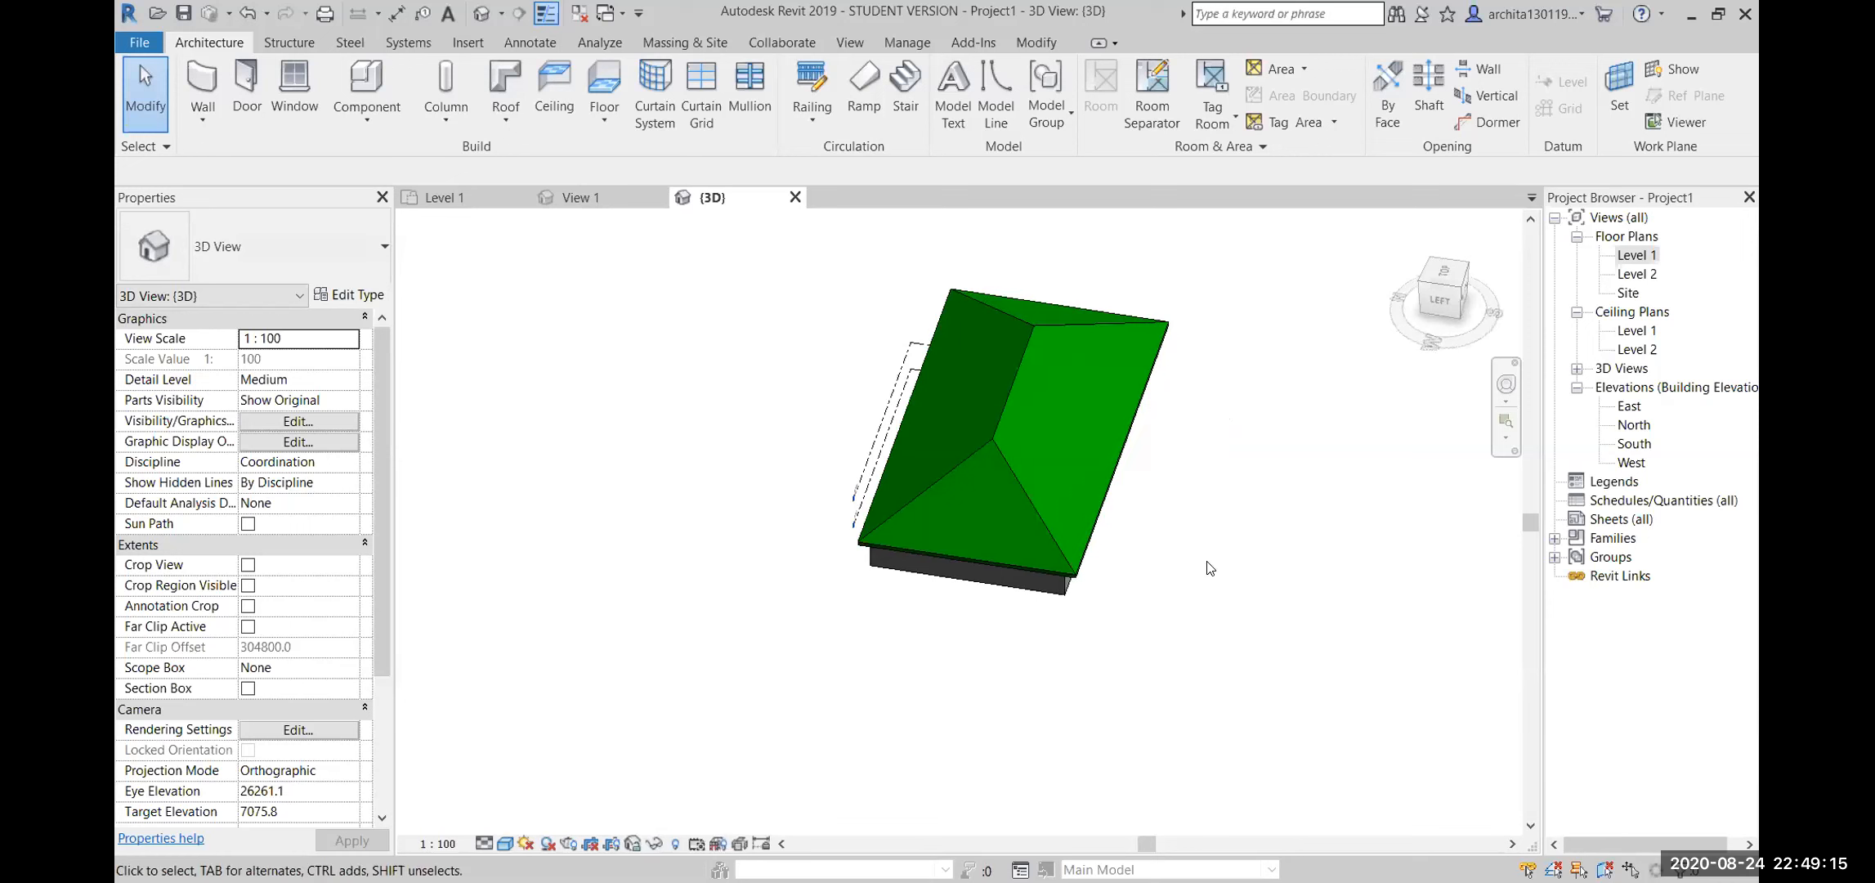
{"action": "middle_click_drag", "start_coordinate": [1282, 482], "coordinate": [951, 551], "text": "shift"}
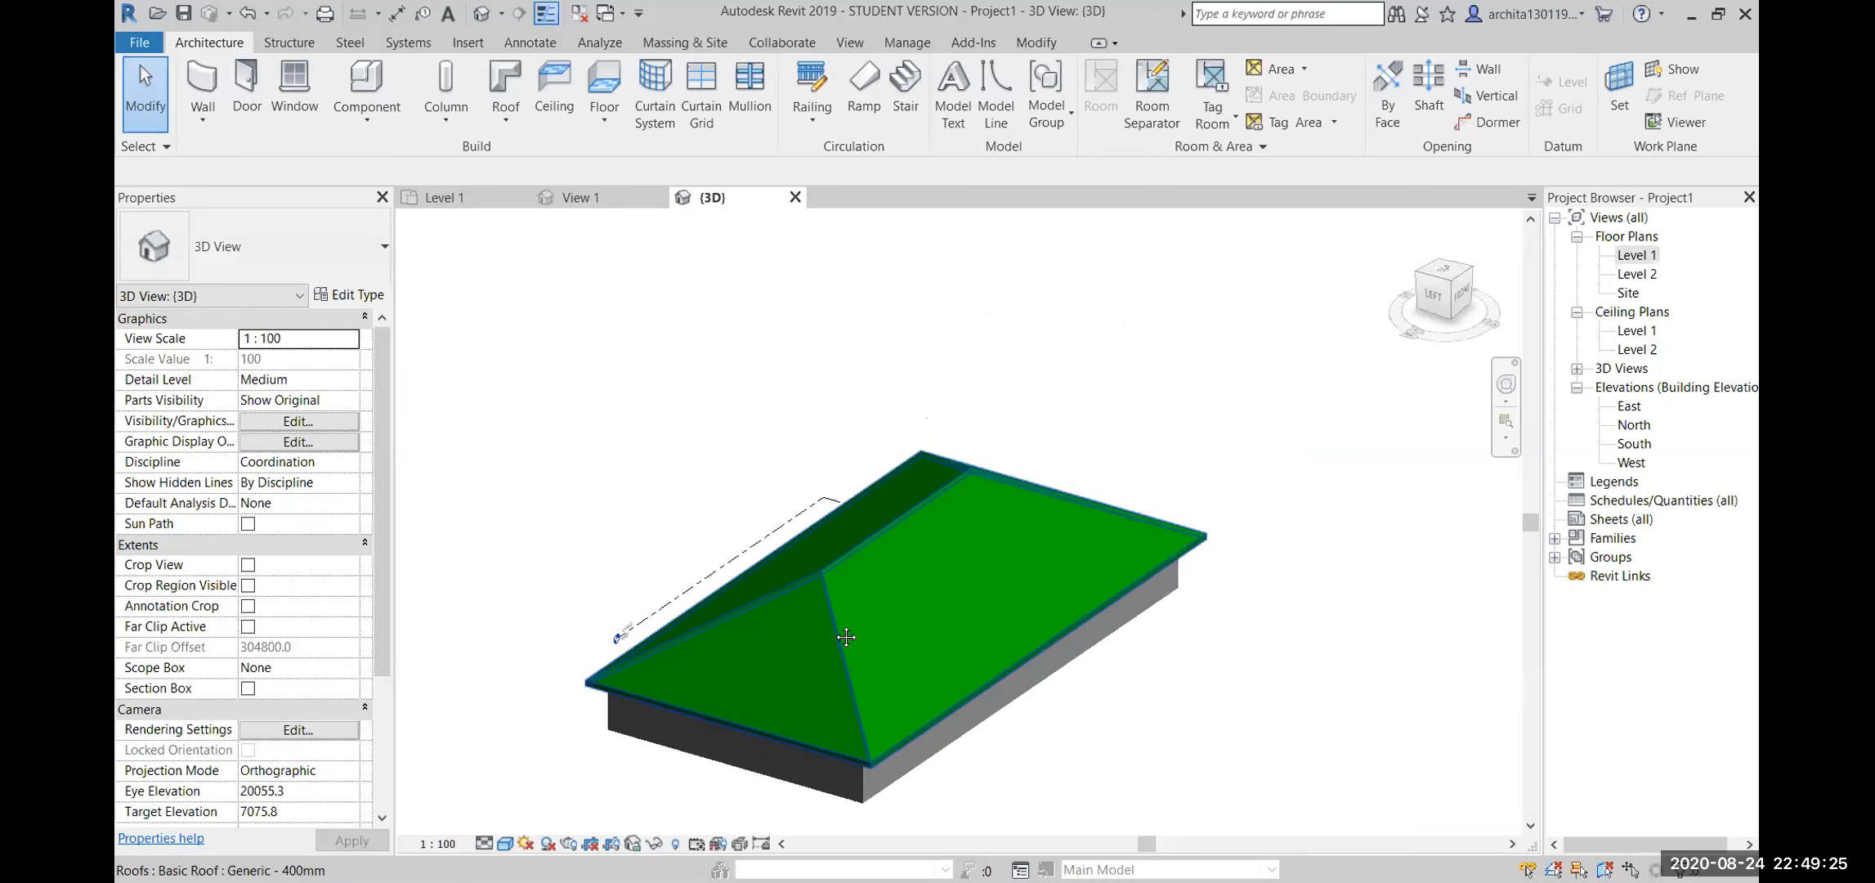
{"action": "middle_click_drag", "start_coordinate": [846, 636], "coordinate": [917, 563]}
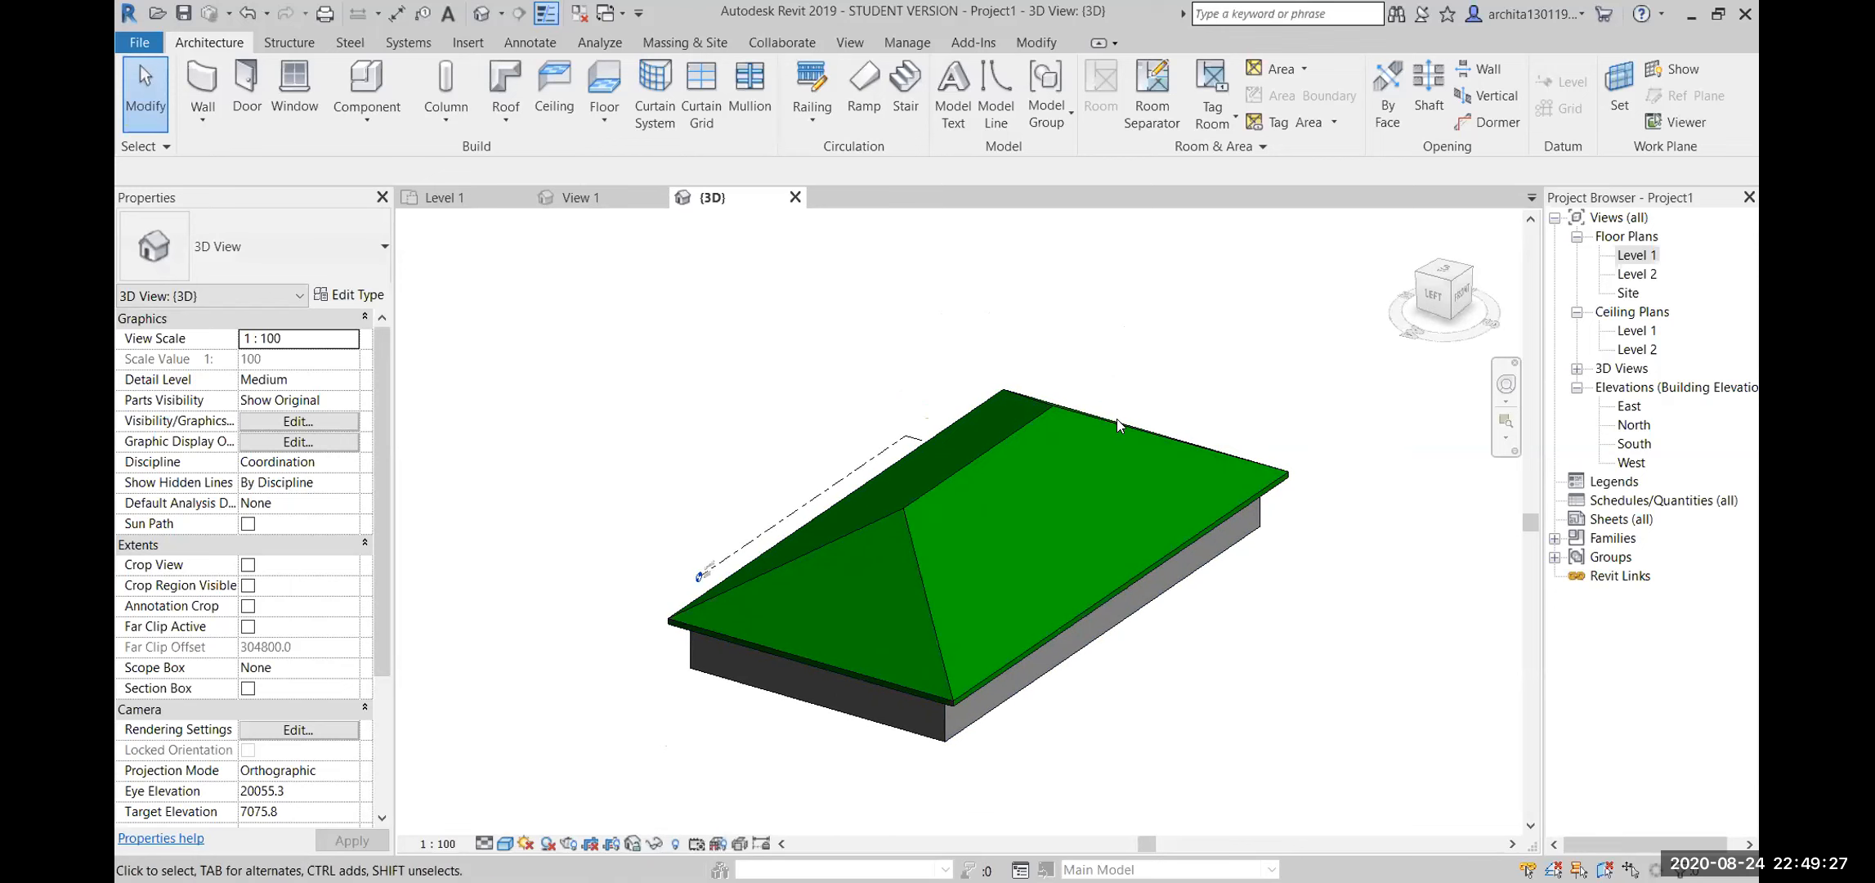
{"action": "left_click", "coordinate": [1079, 420]}
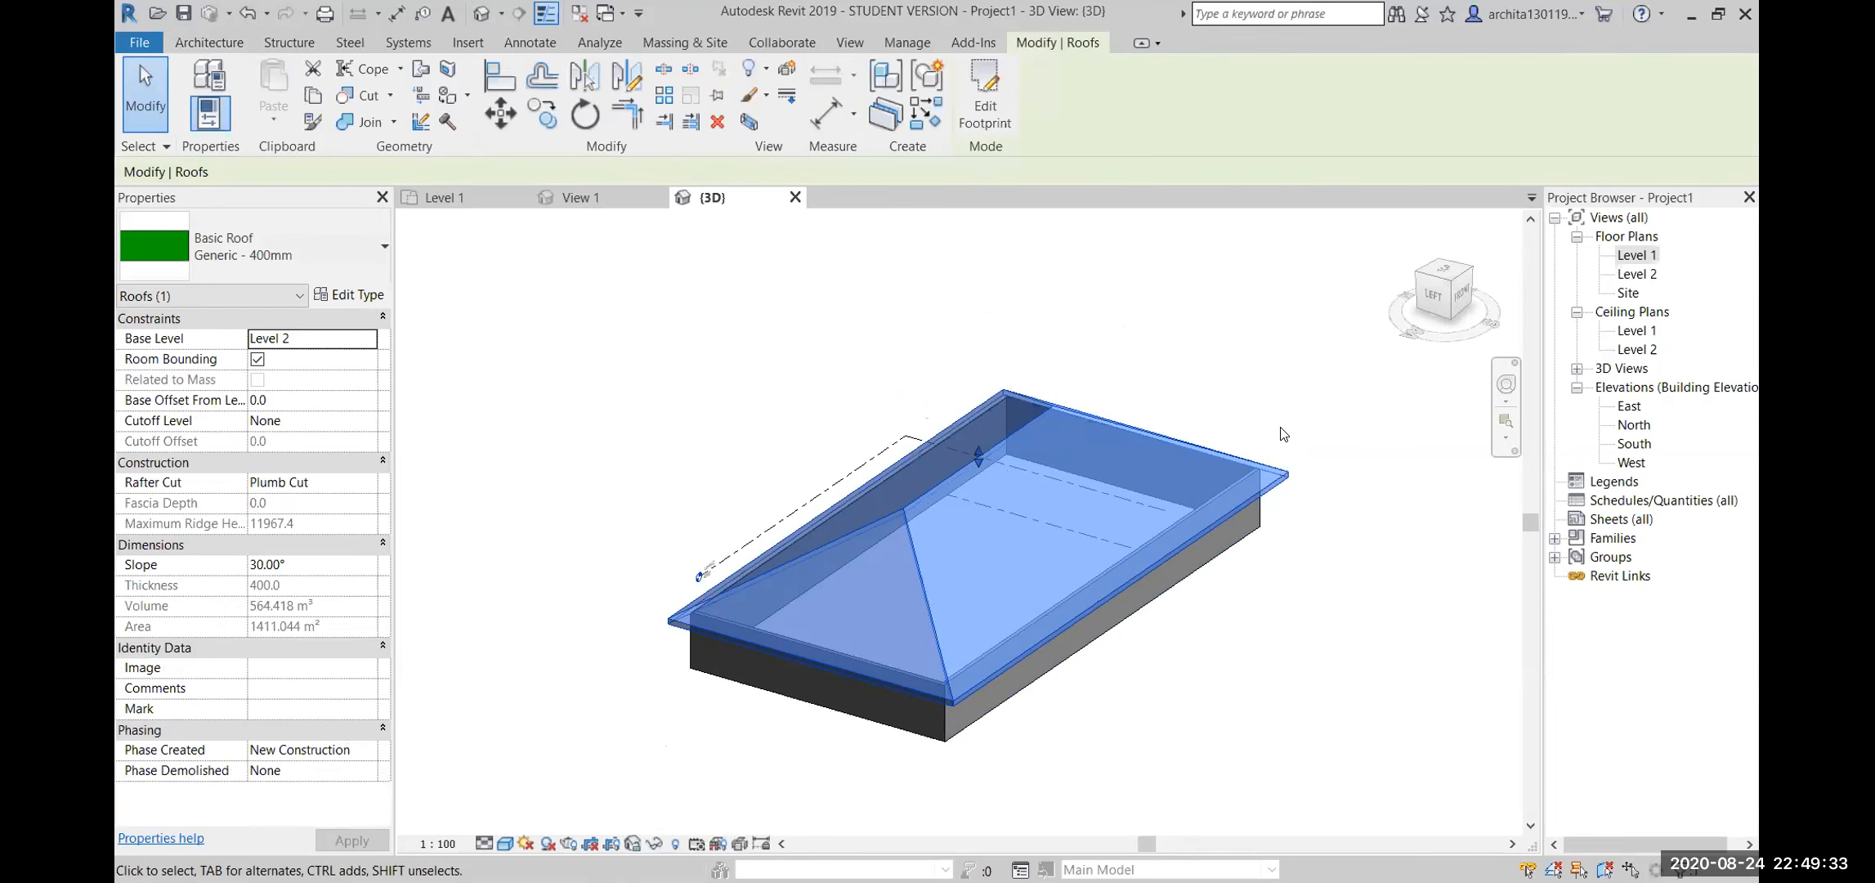
{"action": "key", "text": "Escape"}
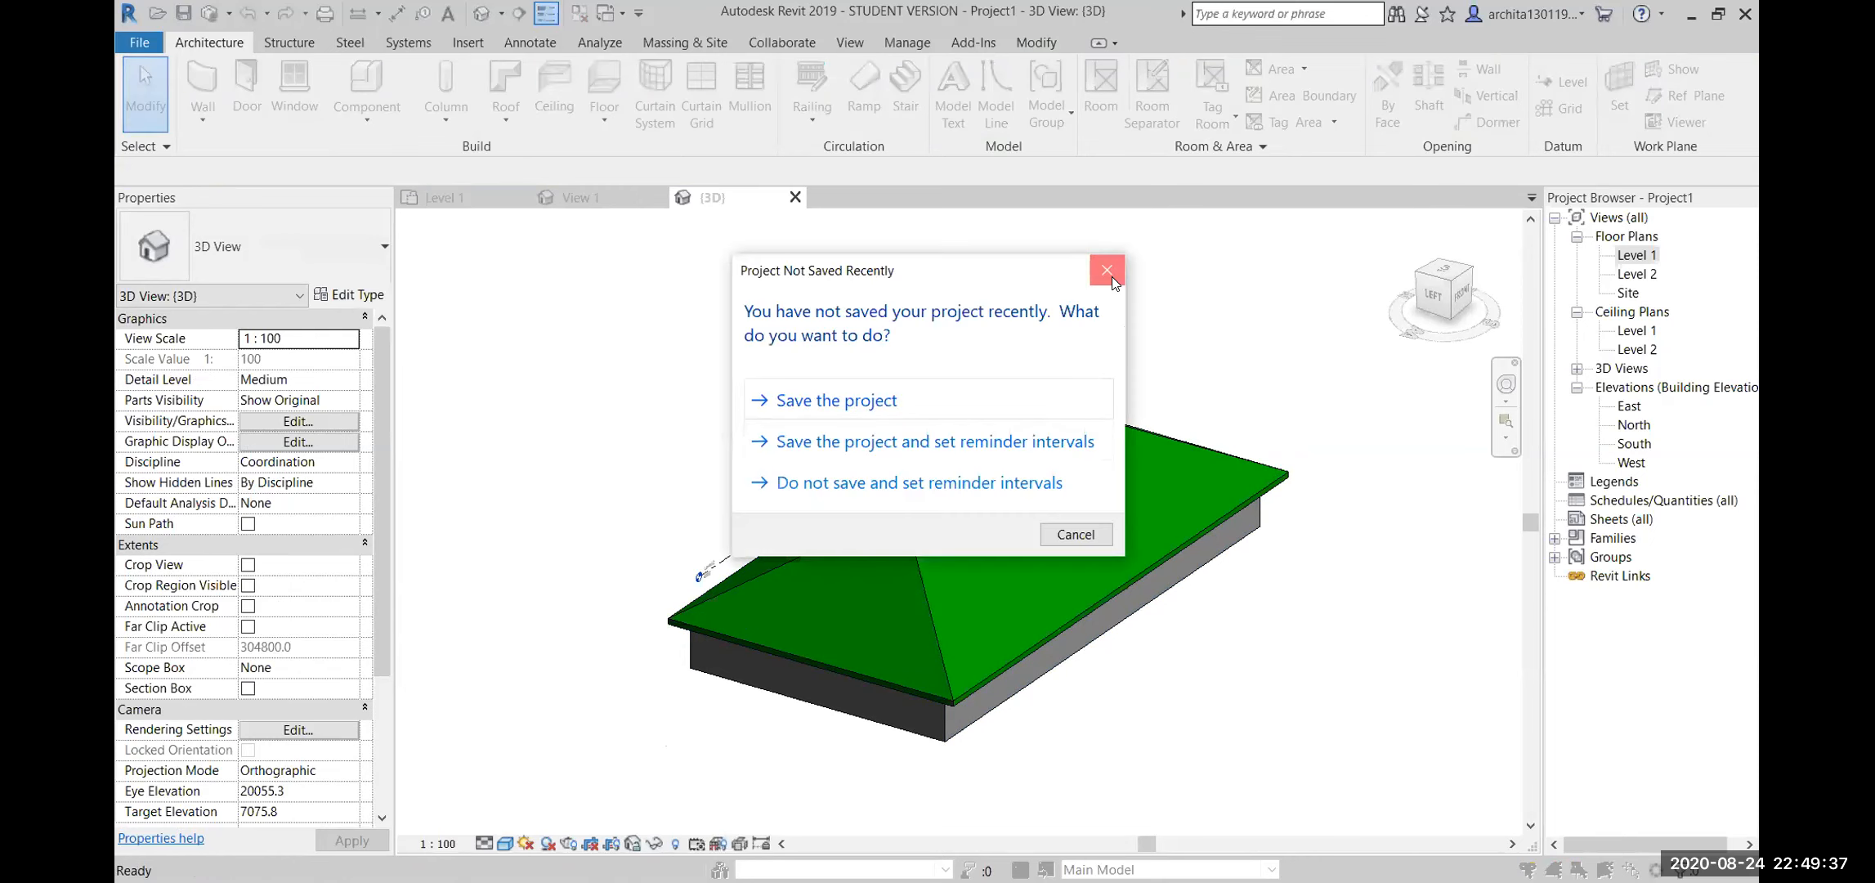
{"action": "left_click", "coordinate": [1109, 271]}
{"action": "left_click", "coordinate": [1064, 422]}
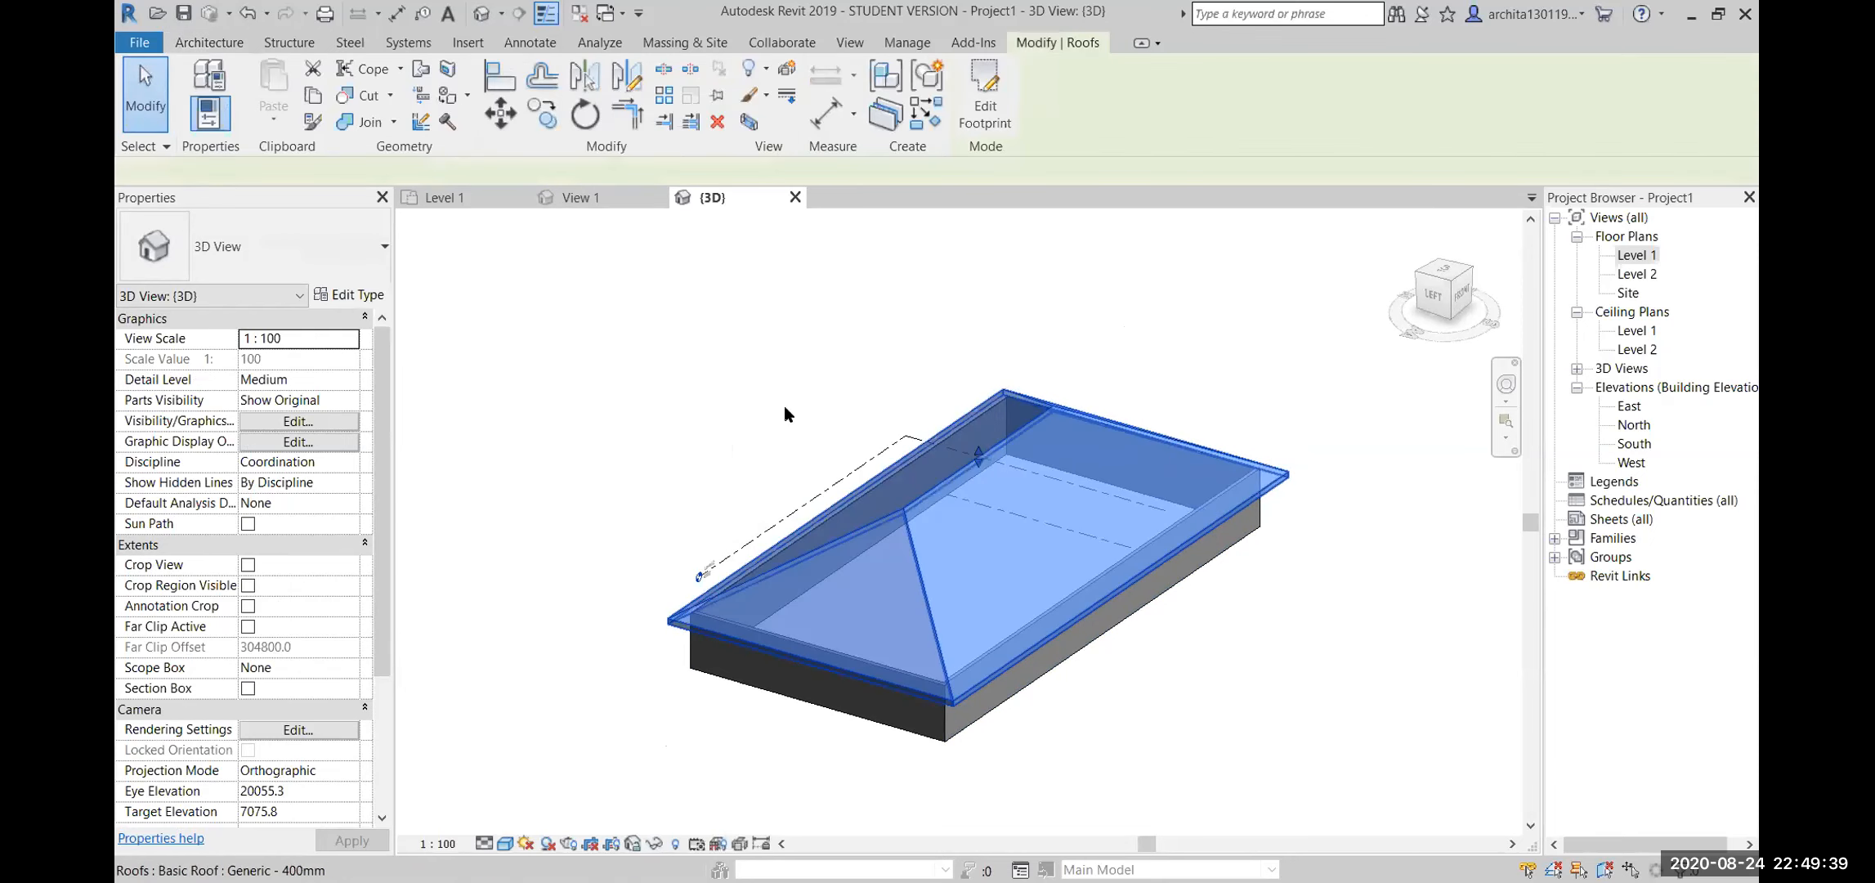
{"action": "key", "text": "Escape"}
Delete the roof and return to the Level 1 floor plan
{"action": "middle_click_drag", "start_coordinate": [1088, 556], "coordinate": [1082, 460], "text": "shift"}
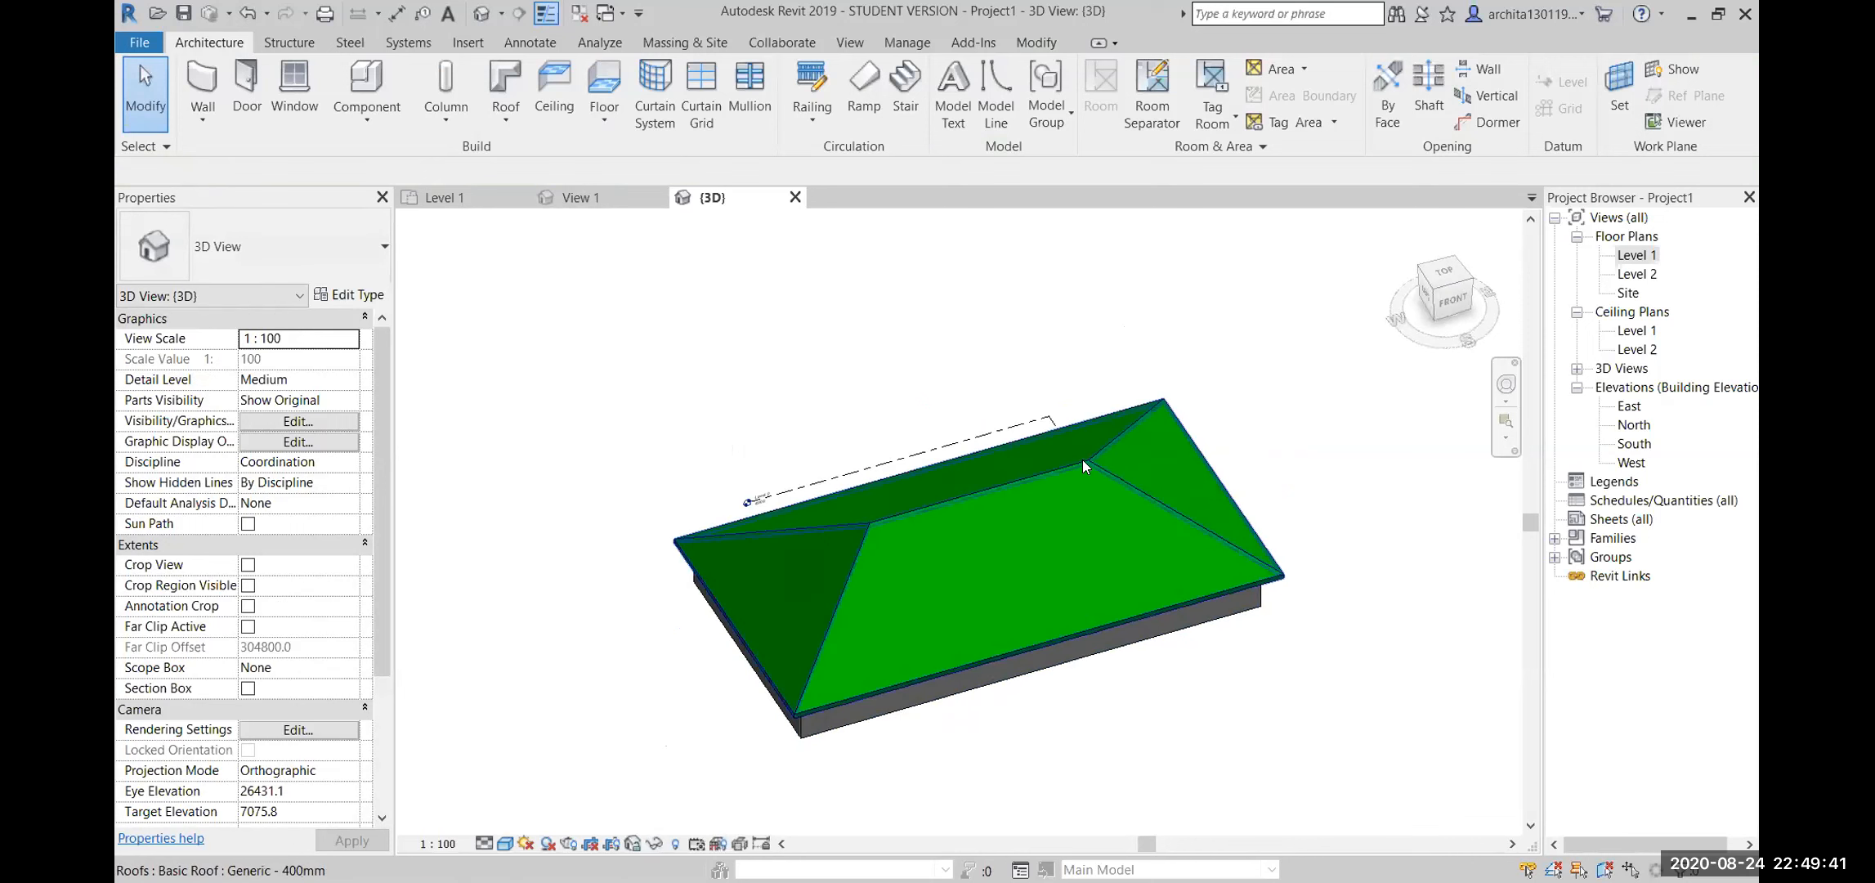
{"action": "left_click", "coordinate": [1082, 460]}
{"action": "key", "text": "Delete"}
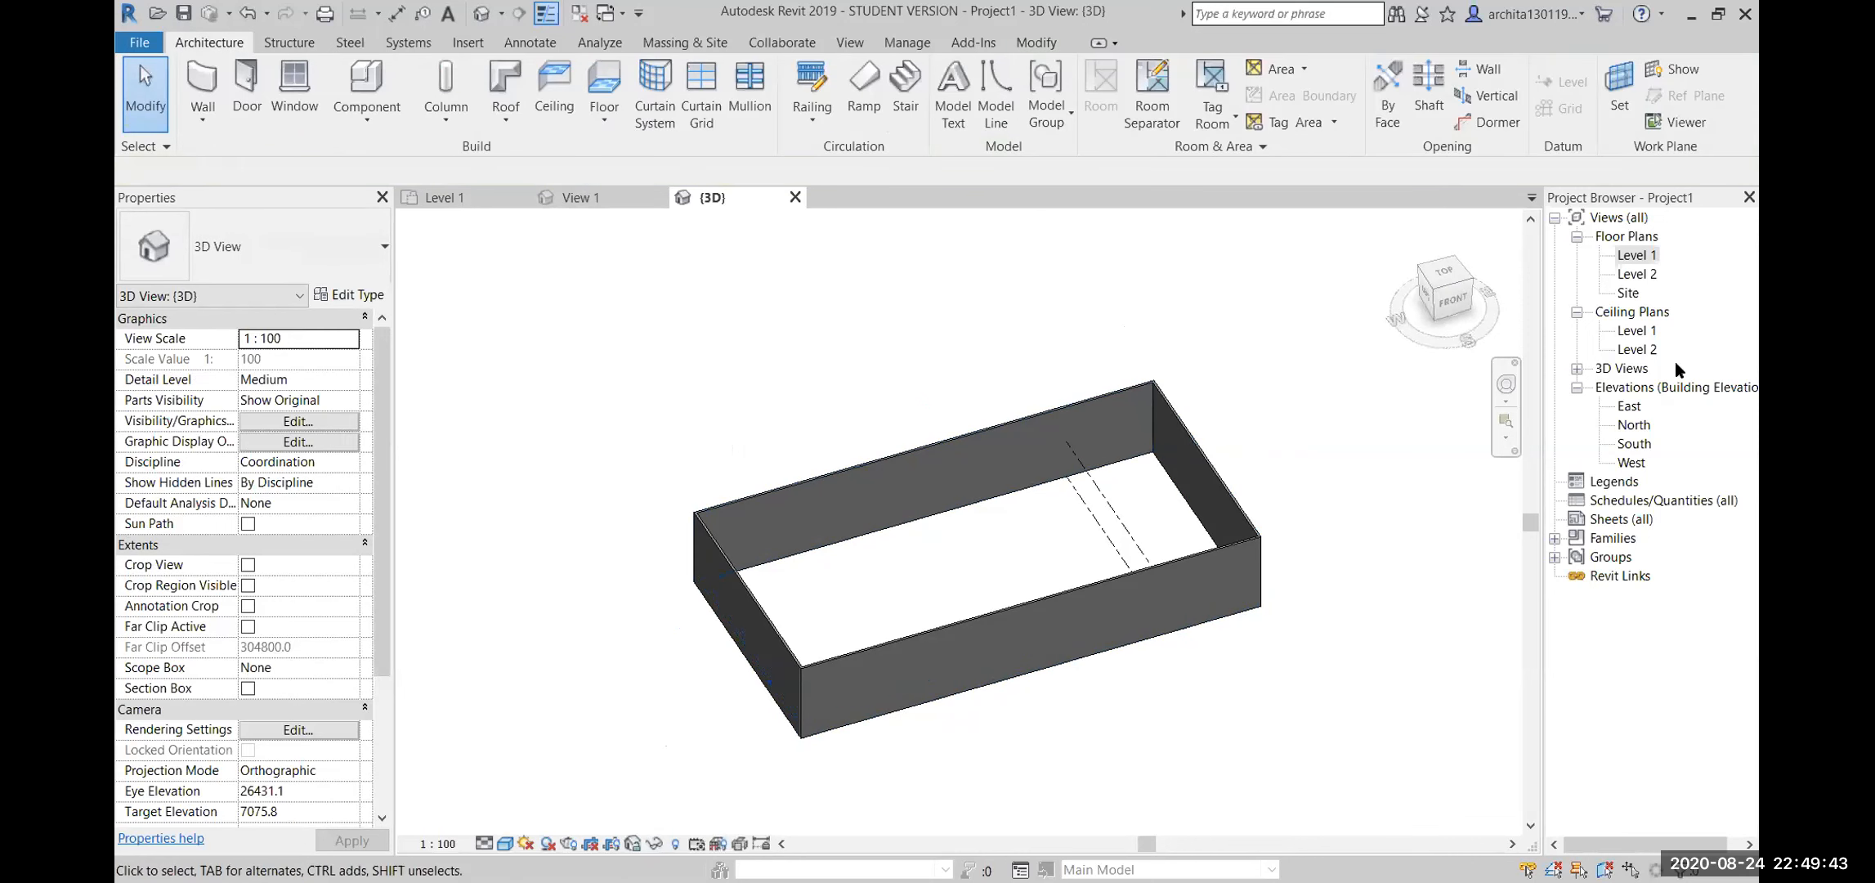
{"action": "double_click", "coordinate": [1636, 256]}
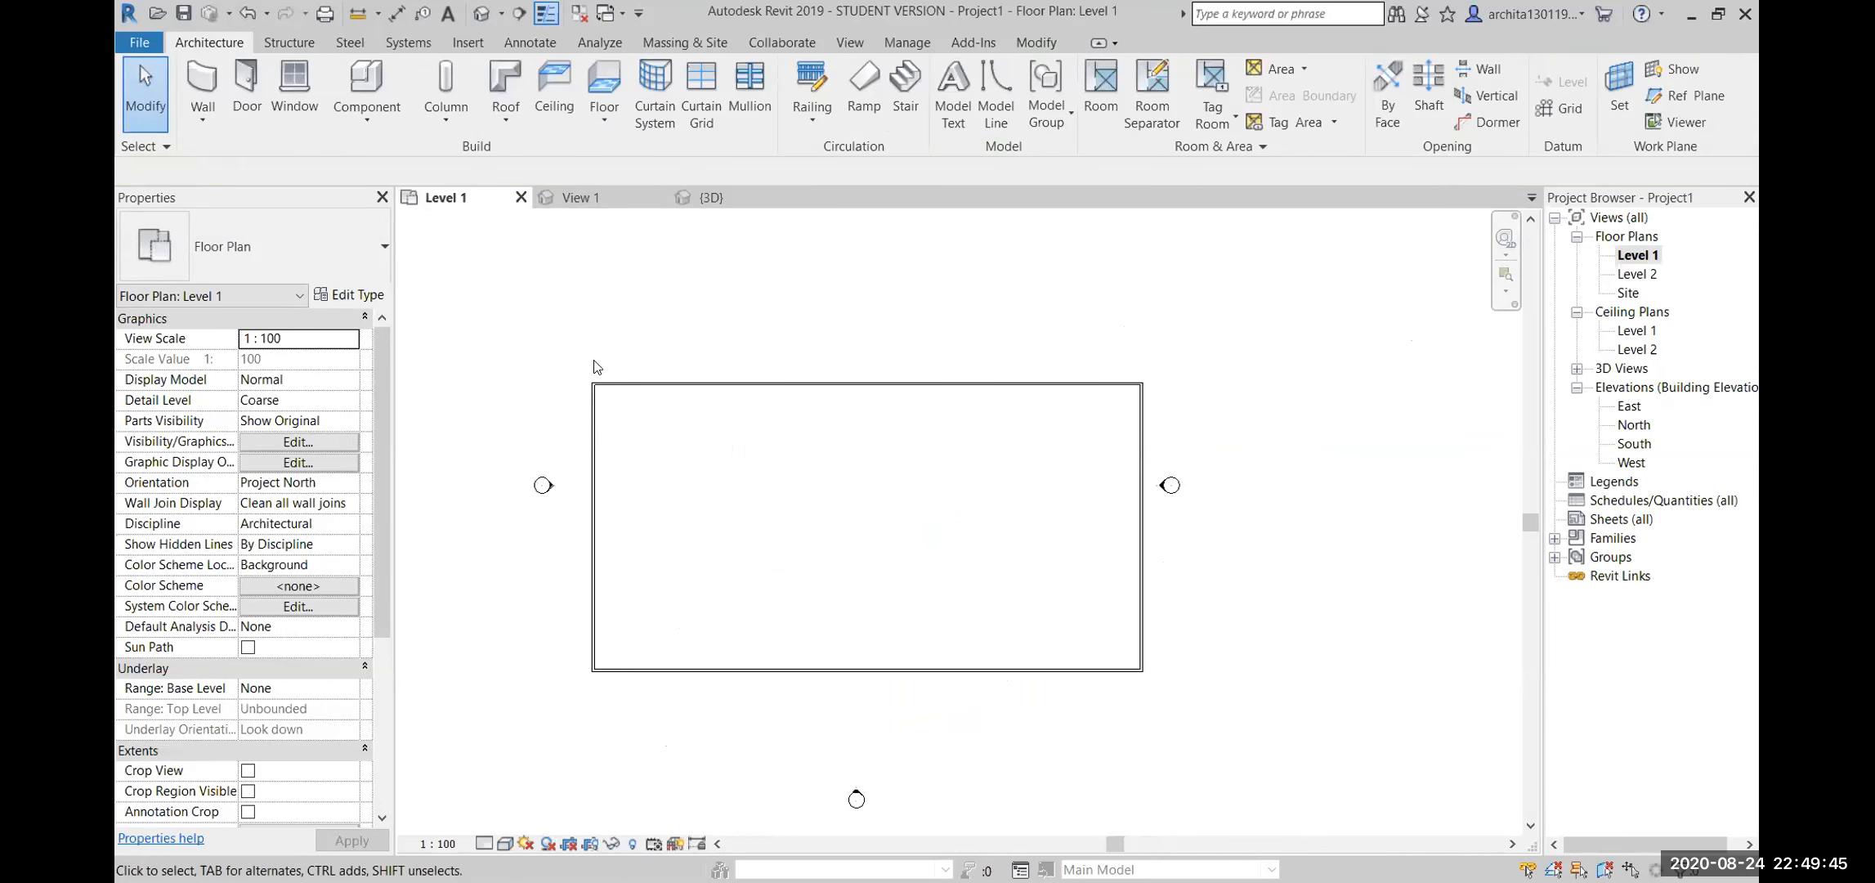
Start a roof by footprint on Level 2 and sketch a slope-defining rectangle about 48000 by 28000 mm around the walls
{"action": "left_click", "coordinate": [499, 114]}
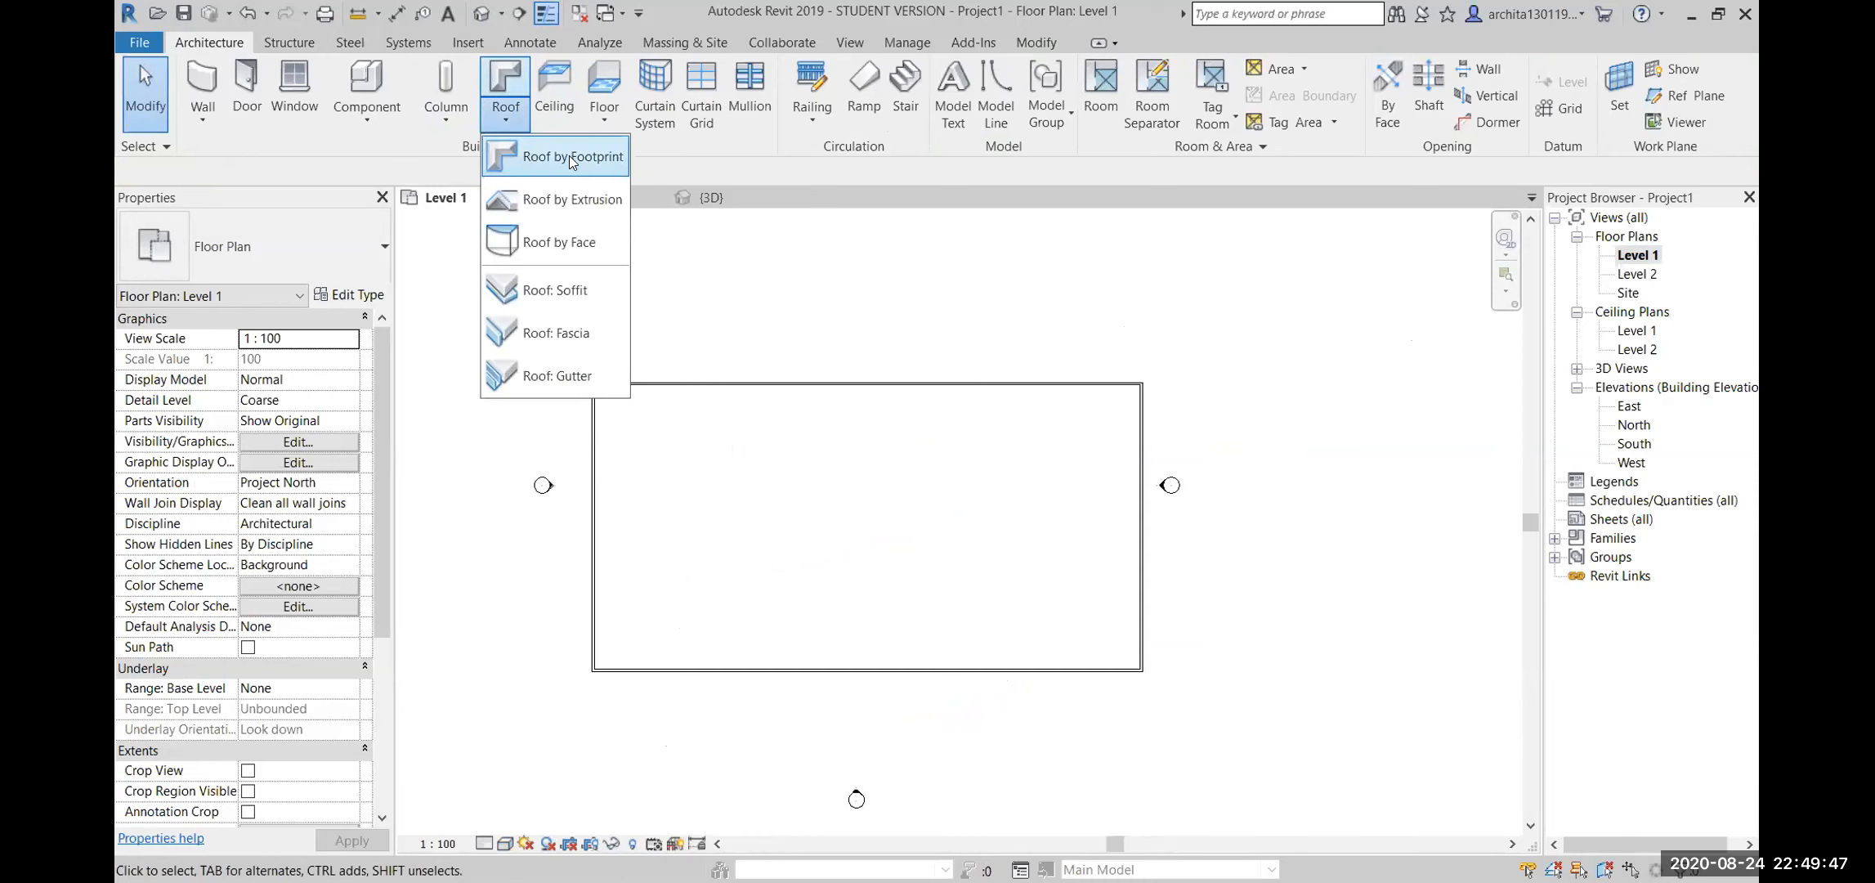
{"action": "left_click", "coordinate": [574, 157]}
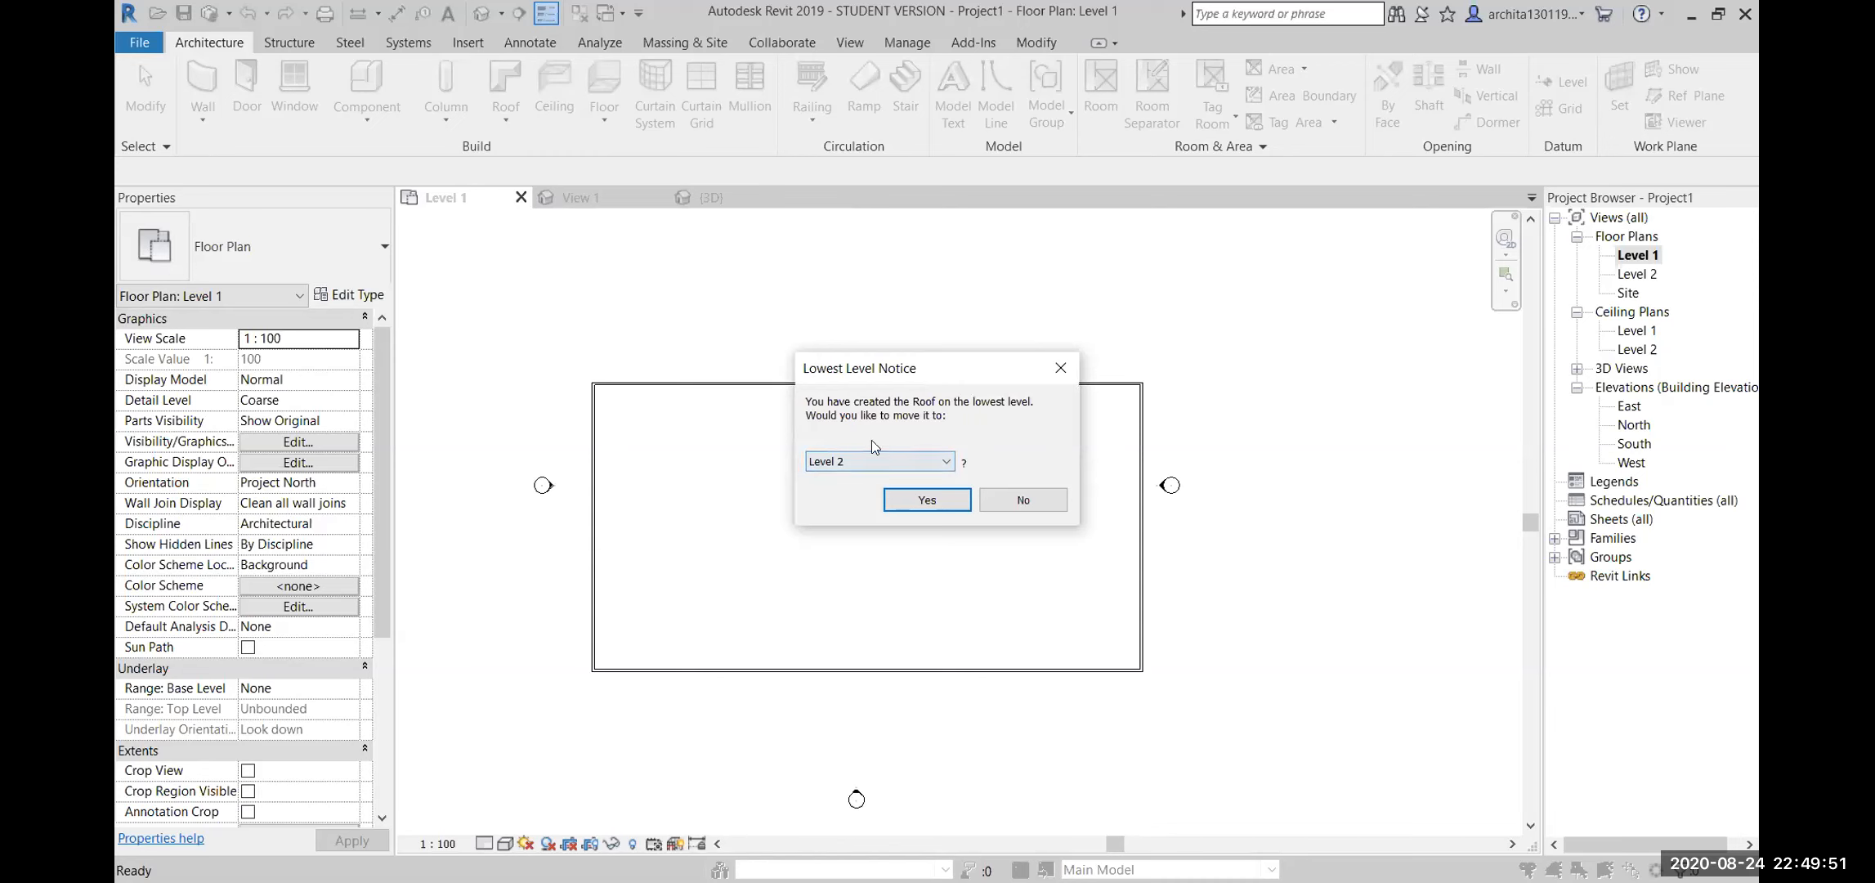
{"action": "left_click", "coordinate": [941, 502]}
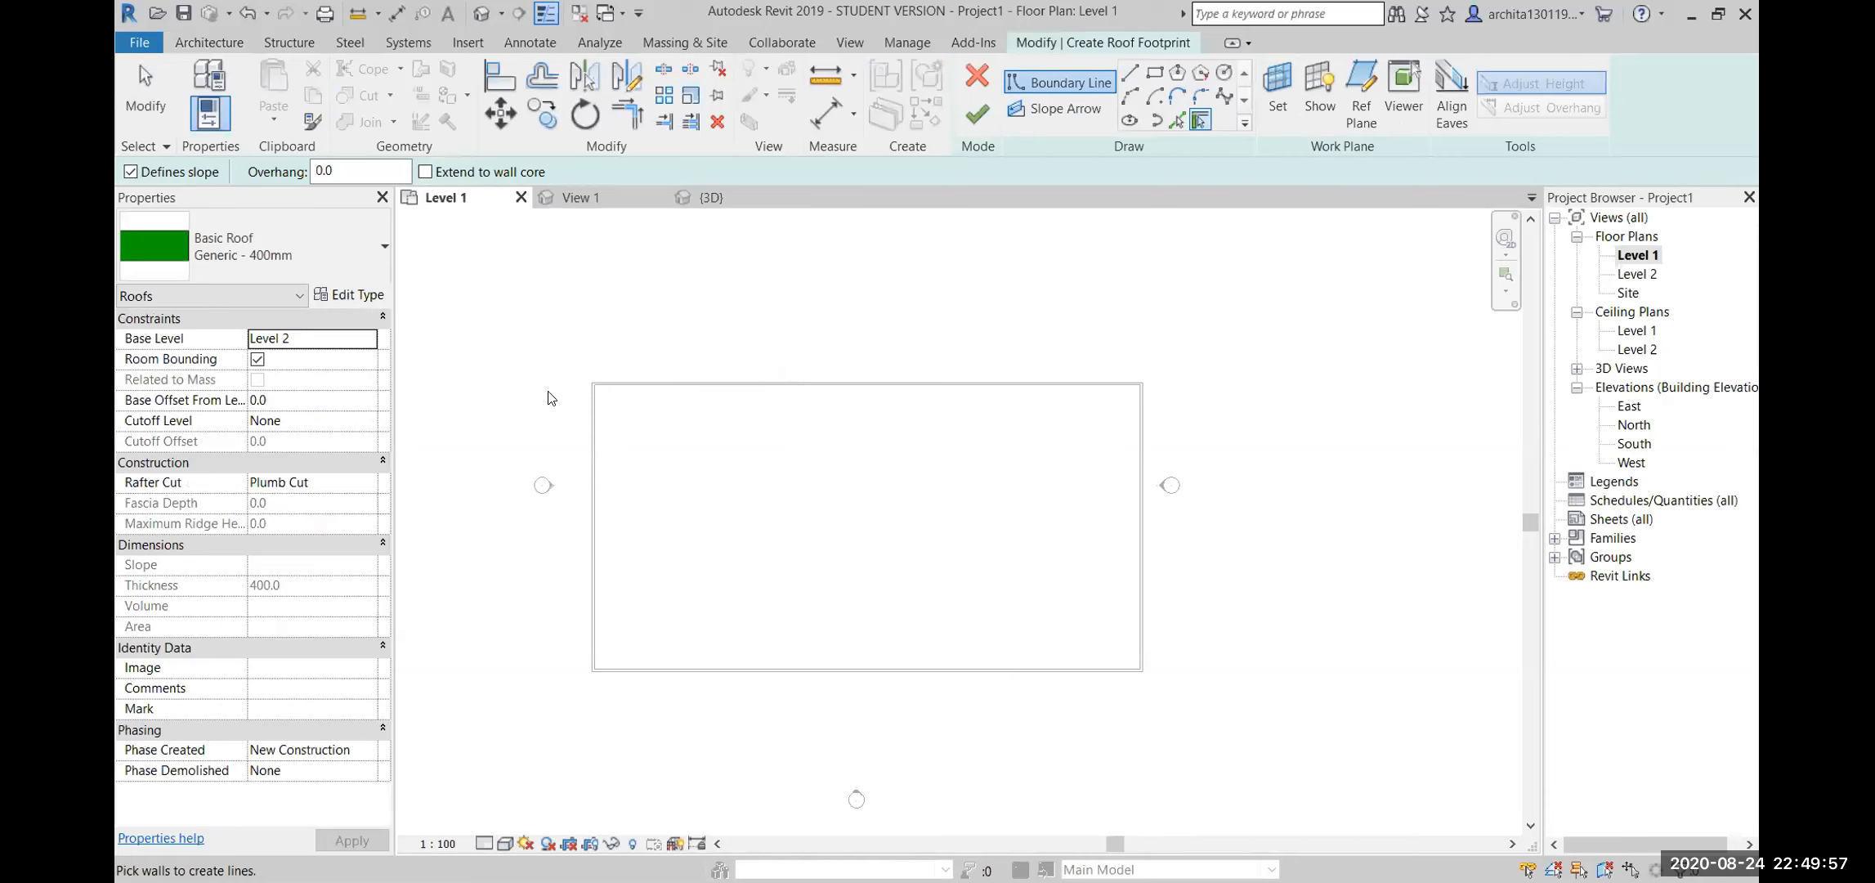
{"action": "left_click", "coordinate": [1176, 70]}
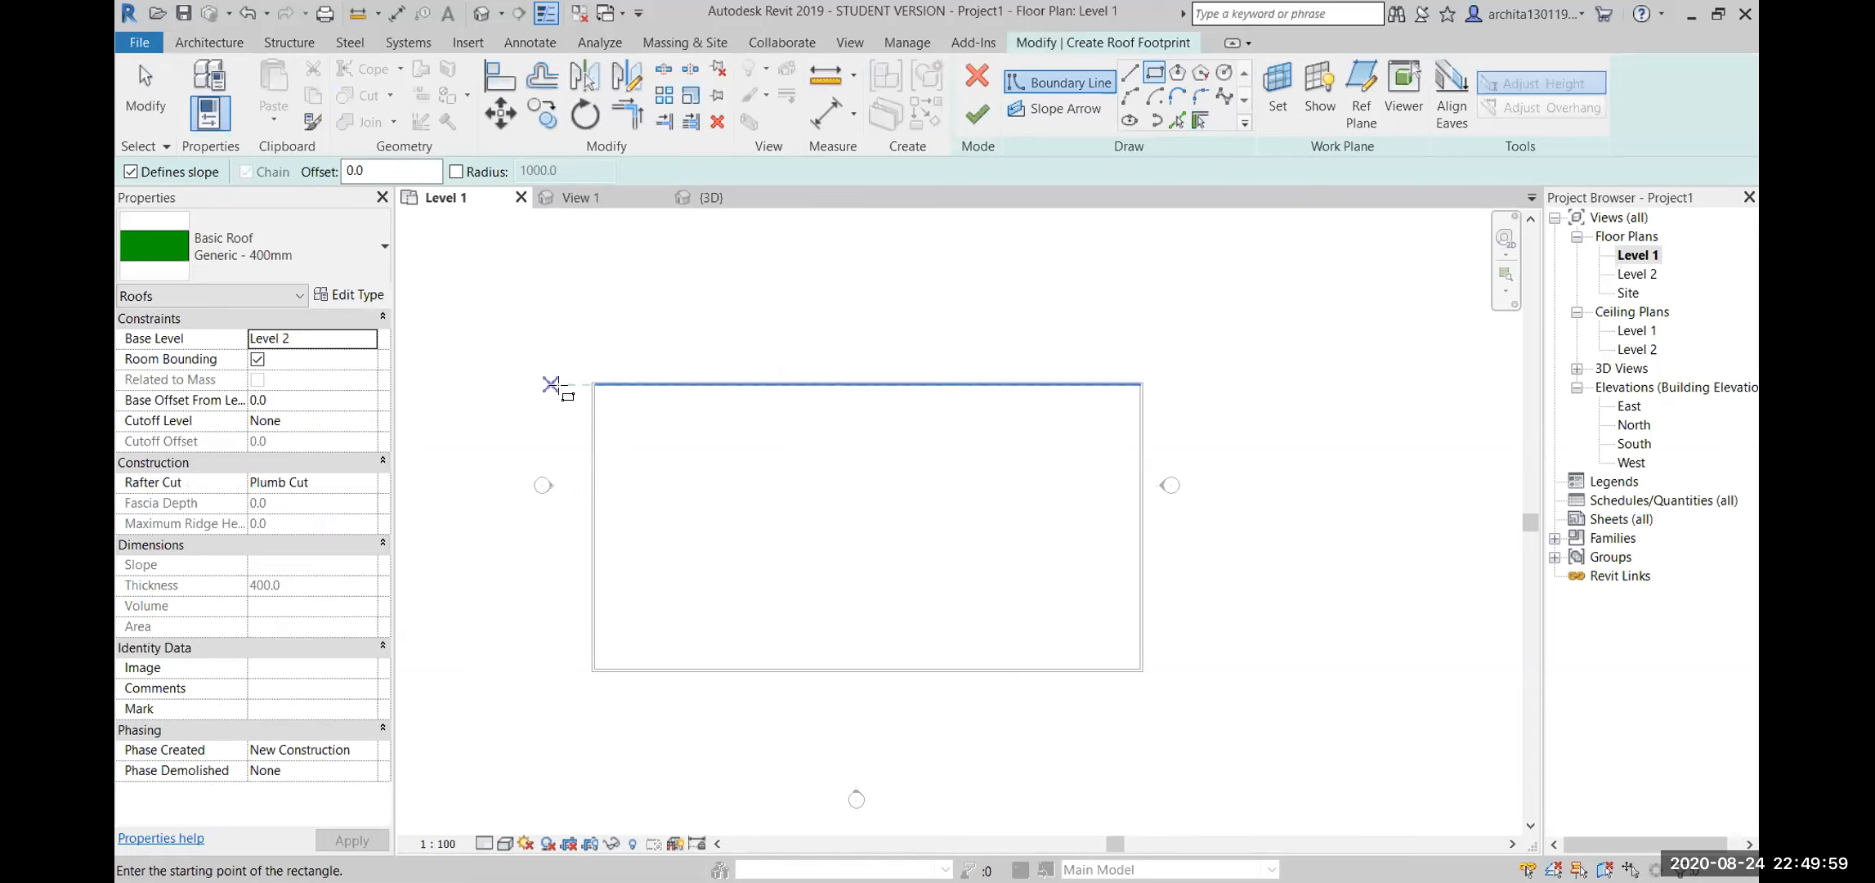
{"action": "left_click", "coordinate": [570, 357]}
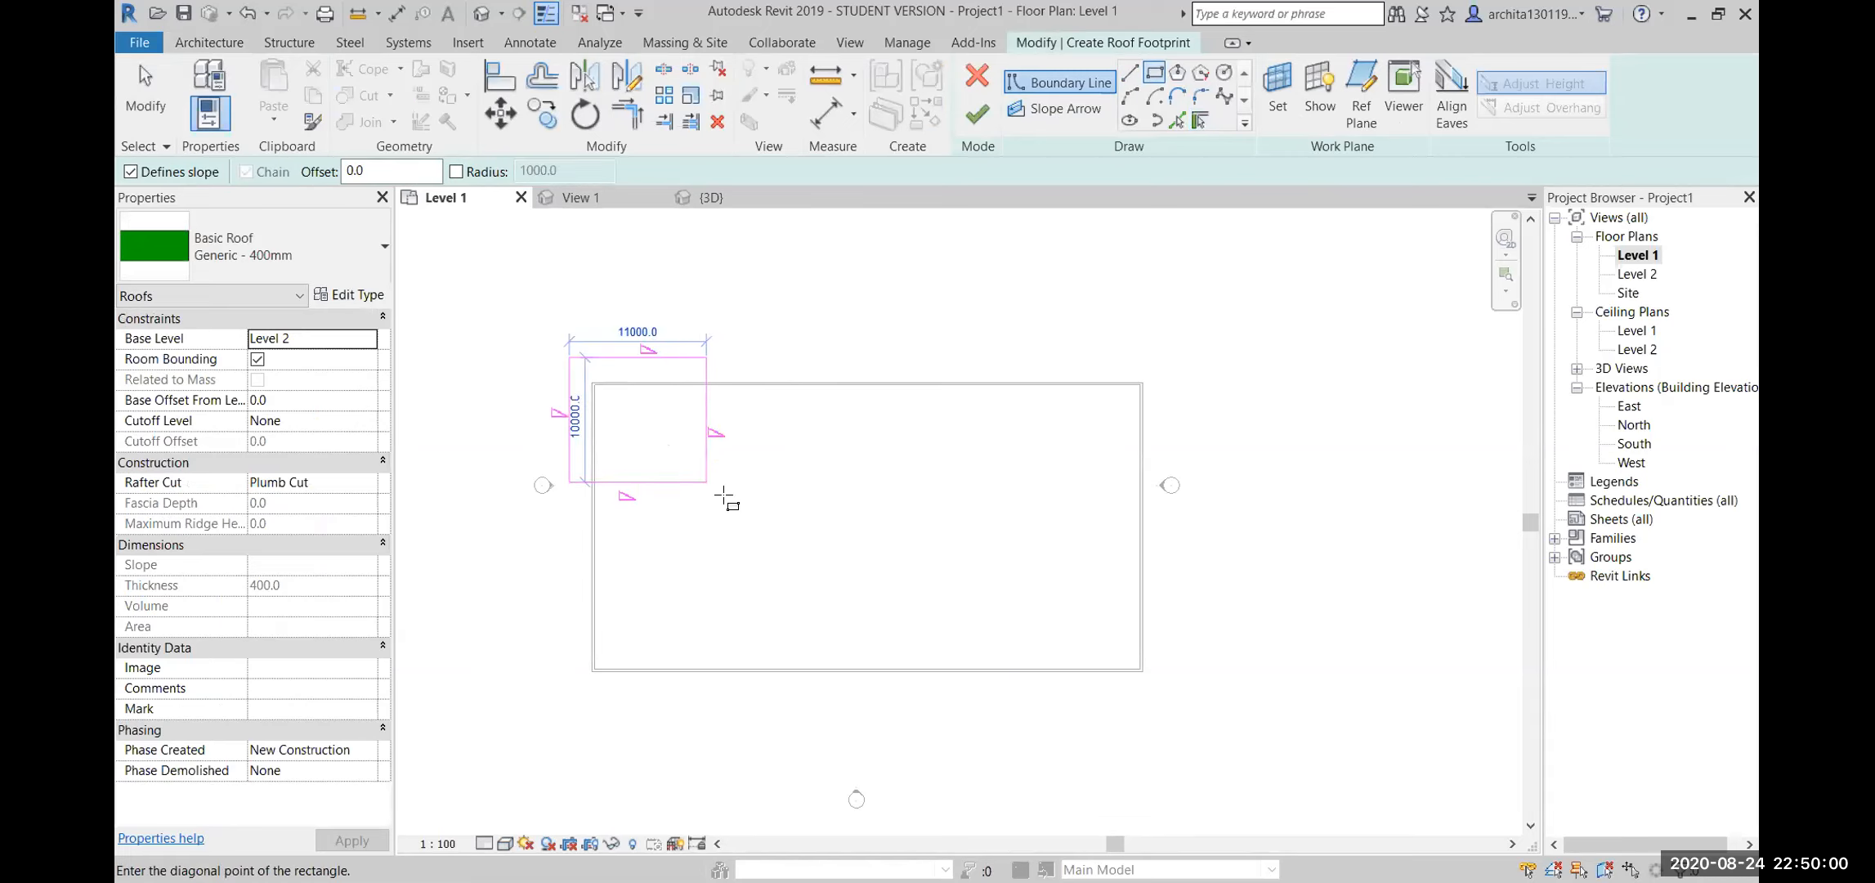
{"action": "left_click", "coordinate": [1167, 708]}
{"action": "left_click", "coordinate": [1168, 707]}
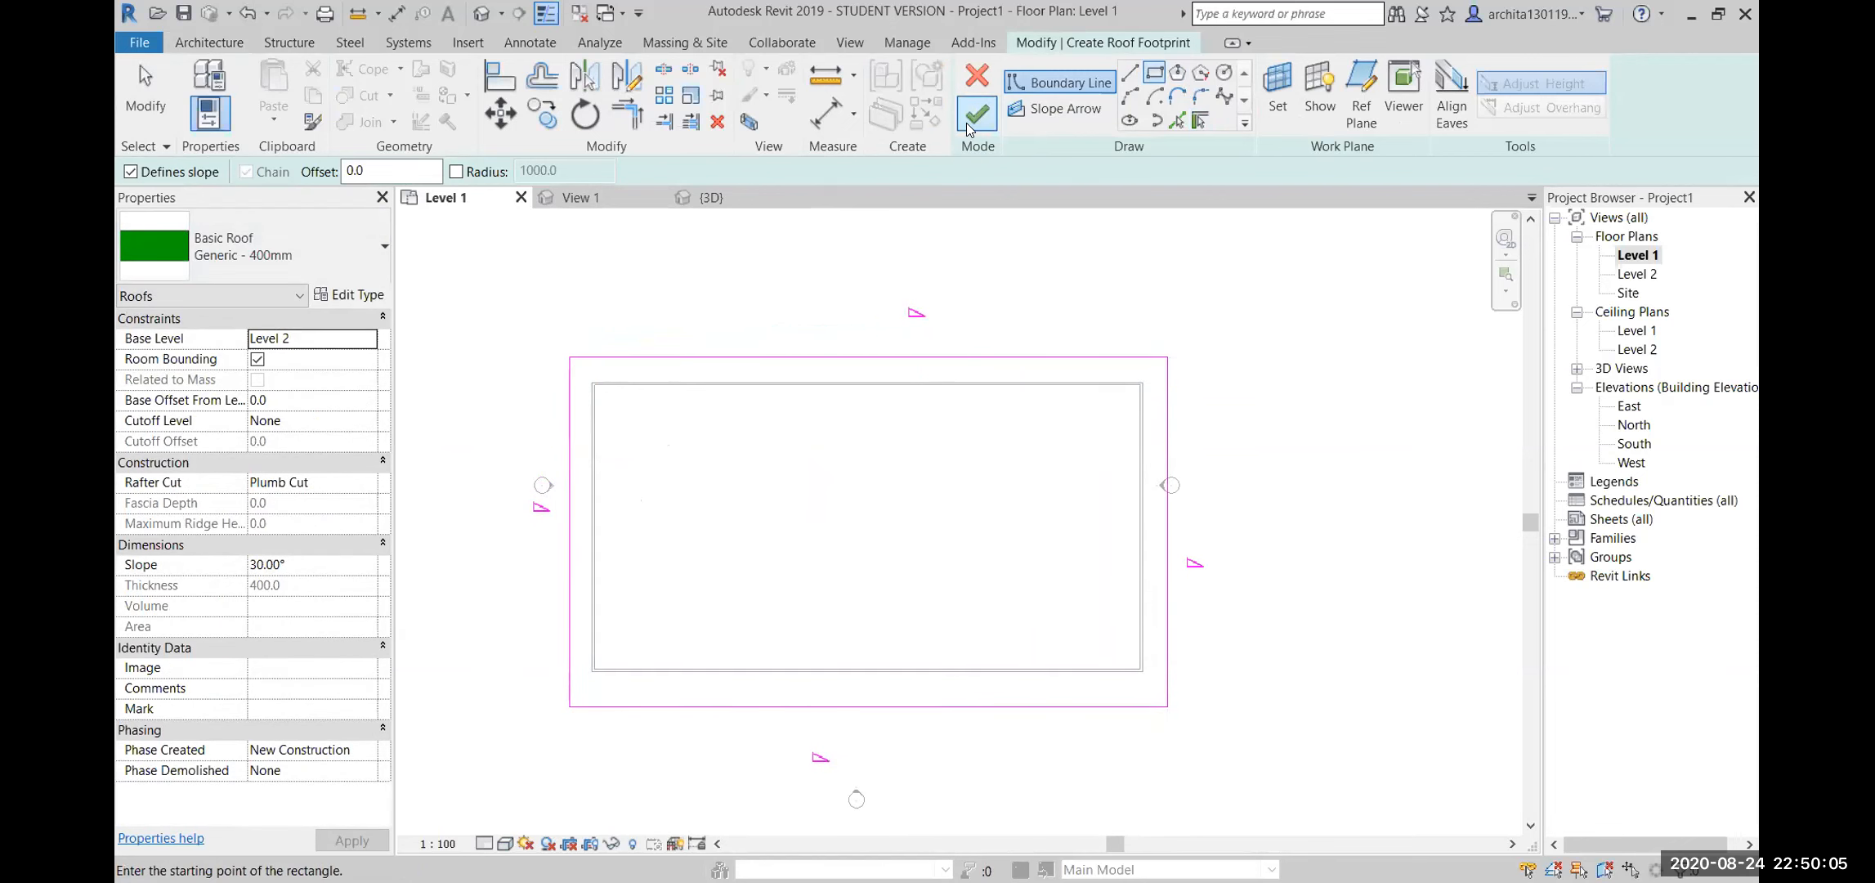
{"action": "key", "text": "Escape"}
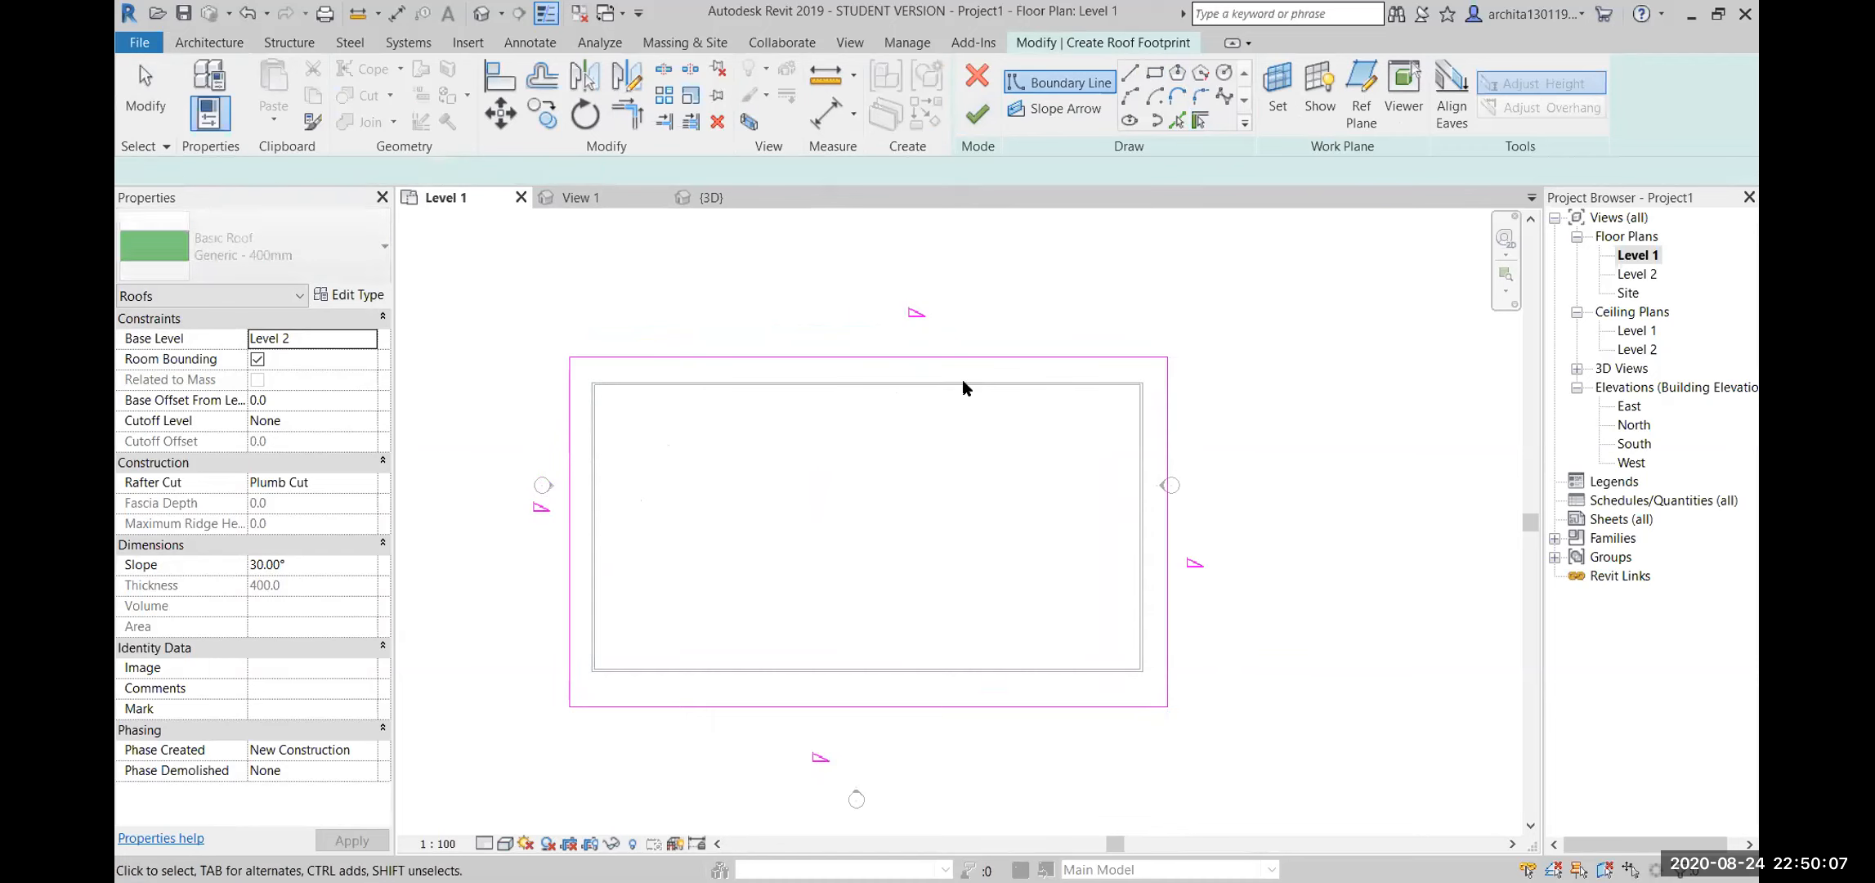
Check the north boundary line's slope properties and turn off slope definition for the east and west boundary lines
{"action": "left_click", "coordinate": [1005, 357]}
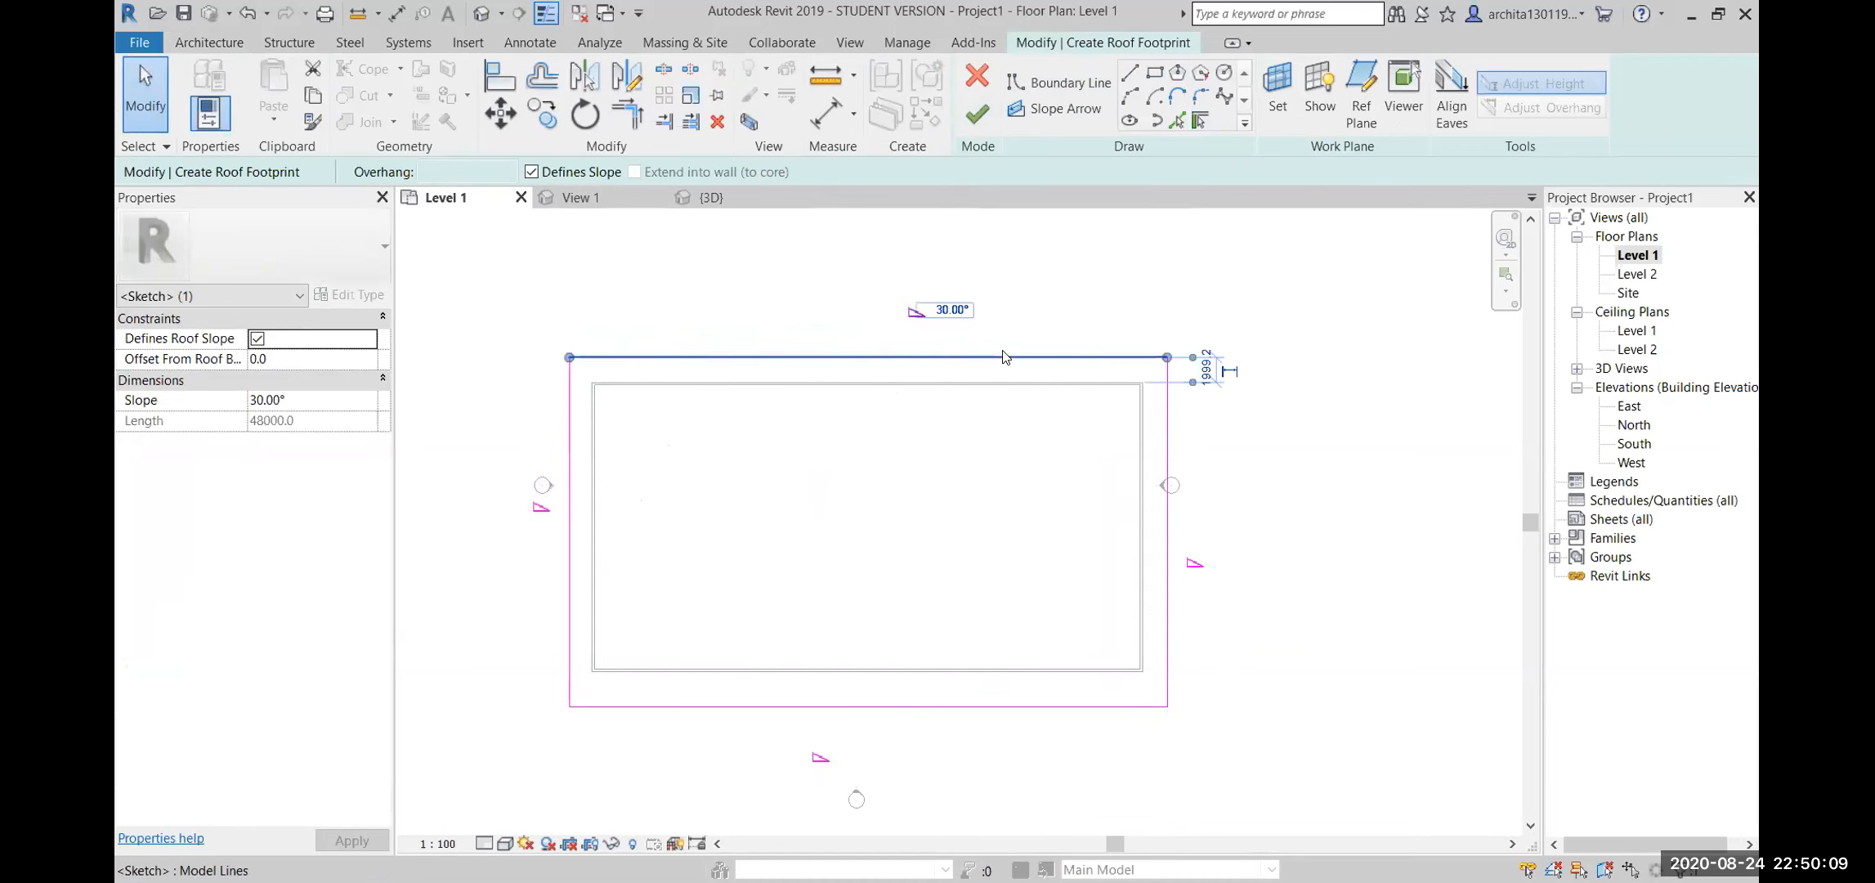
{"action": "left_click", "coordinate": [914, 579]}
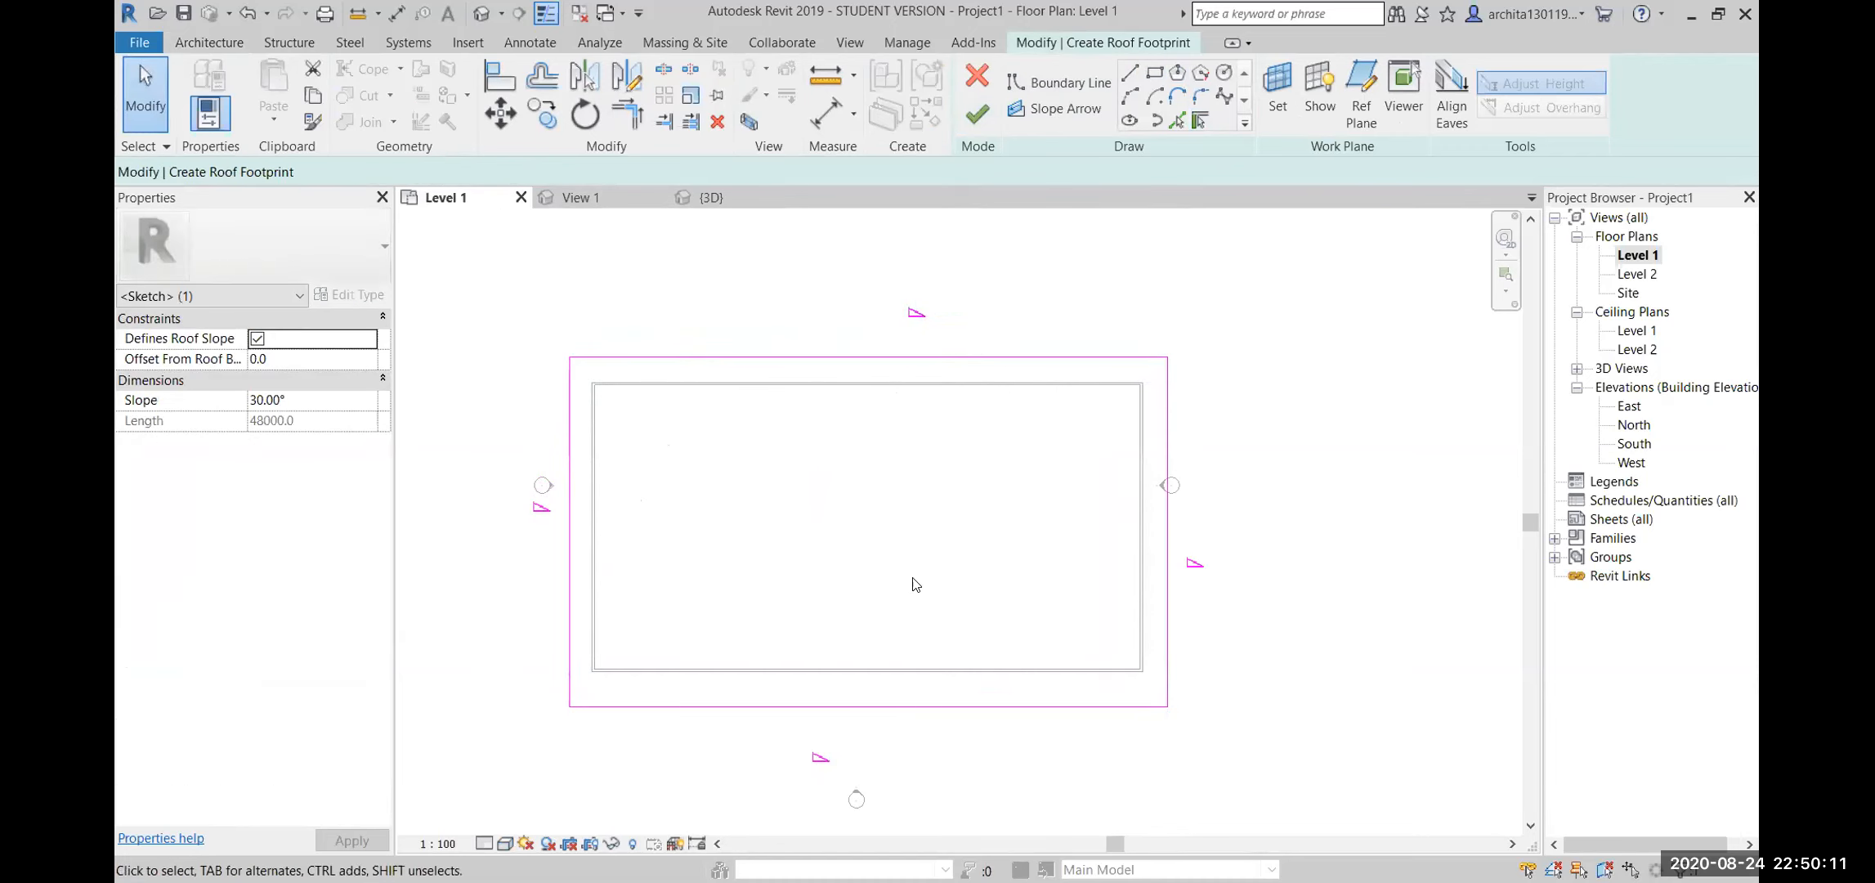
{"action": "left_click", "coordinate": [1174, 560]}
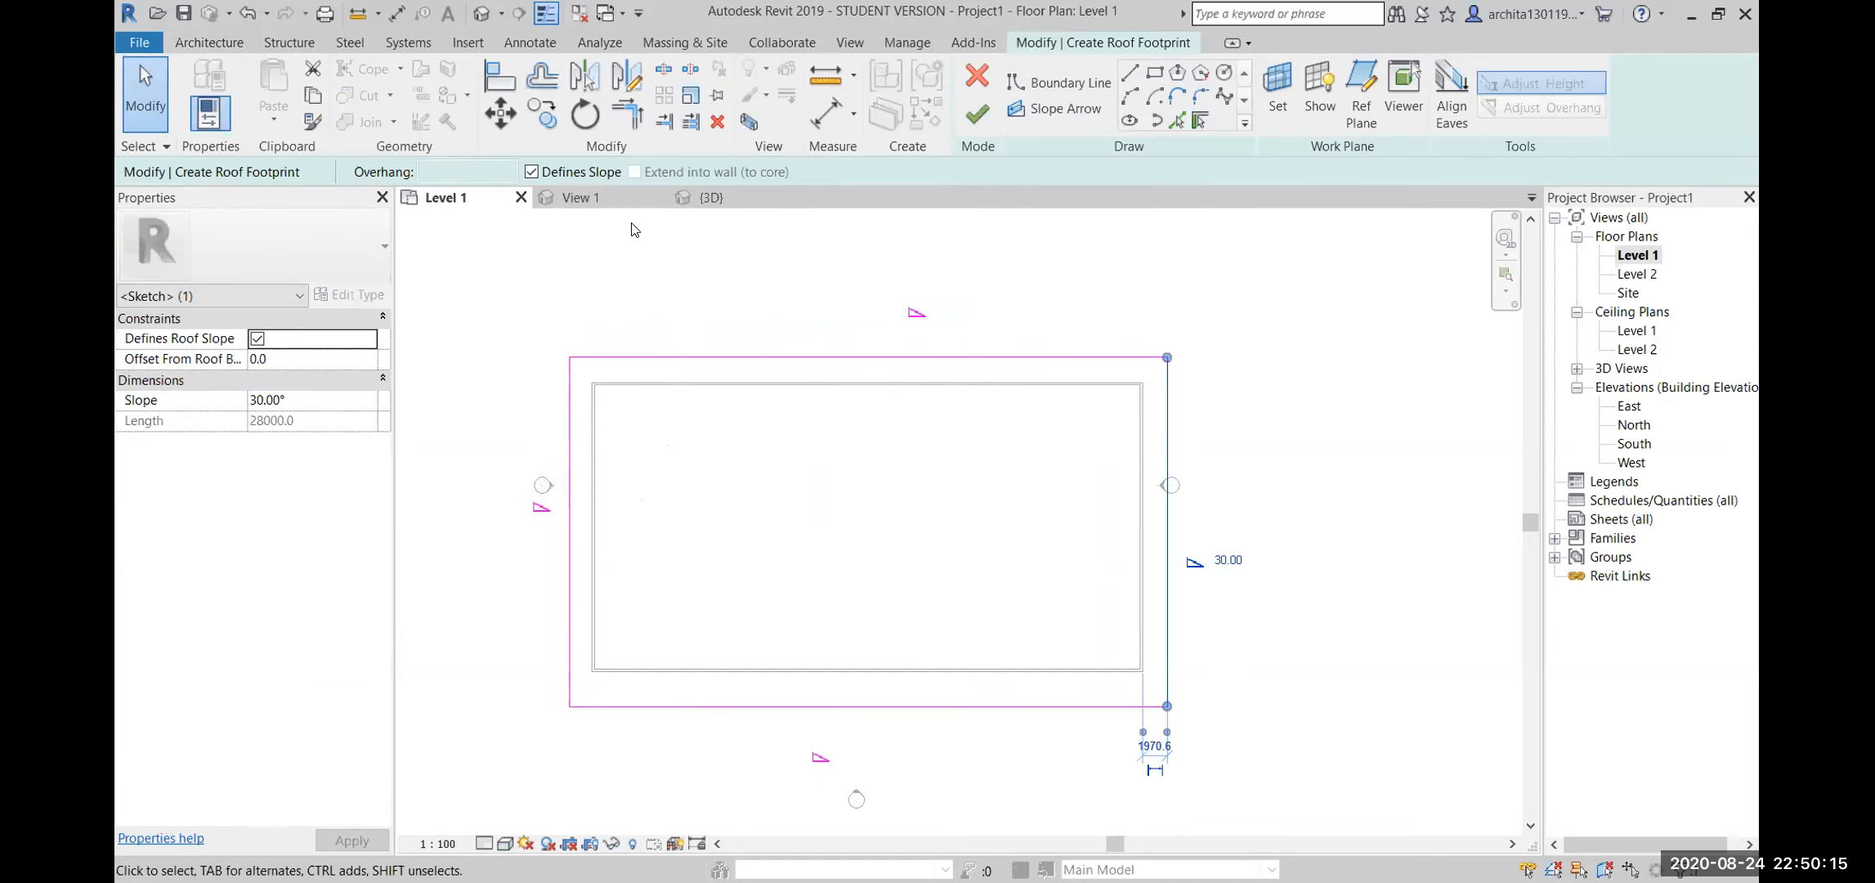
{"action": "left_click", "coordinate": [535, 175]}
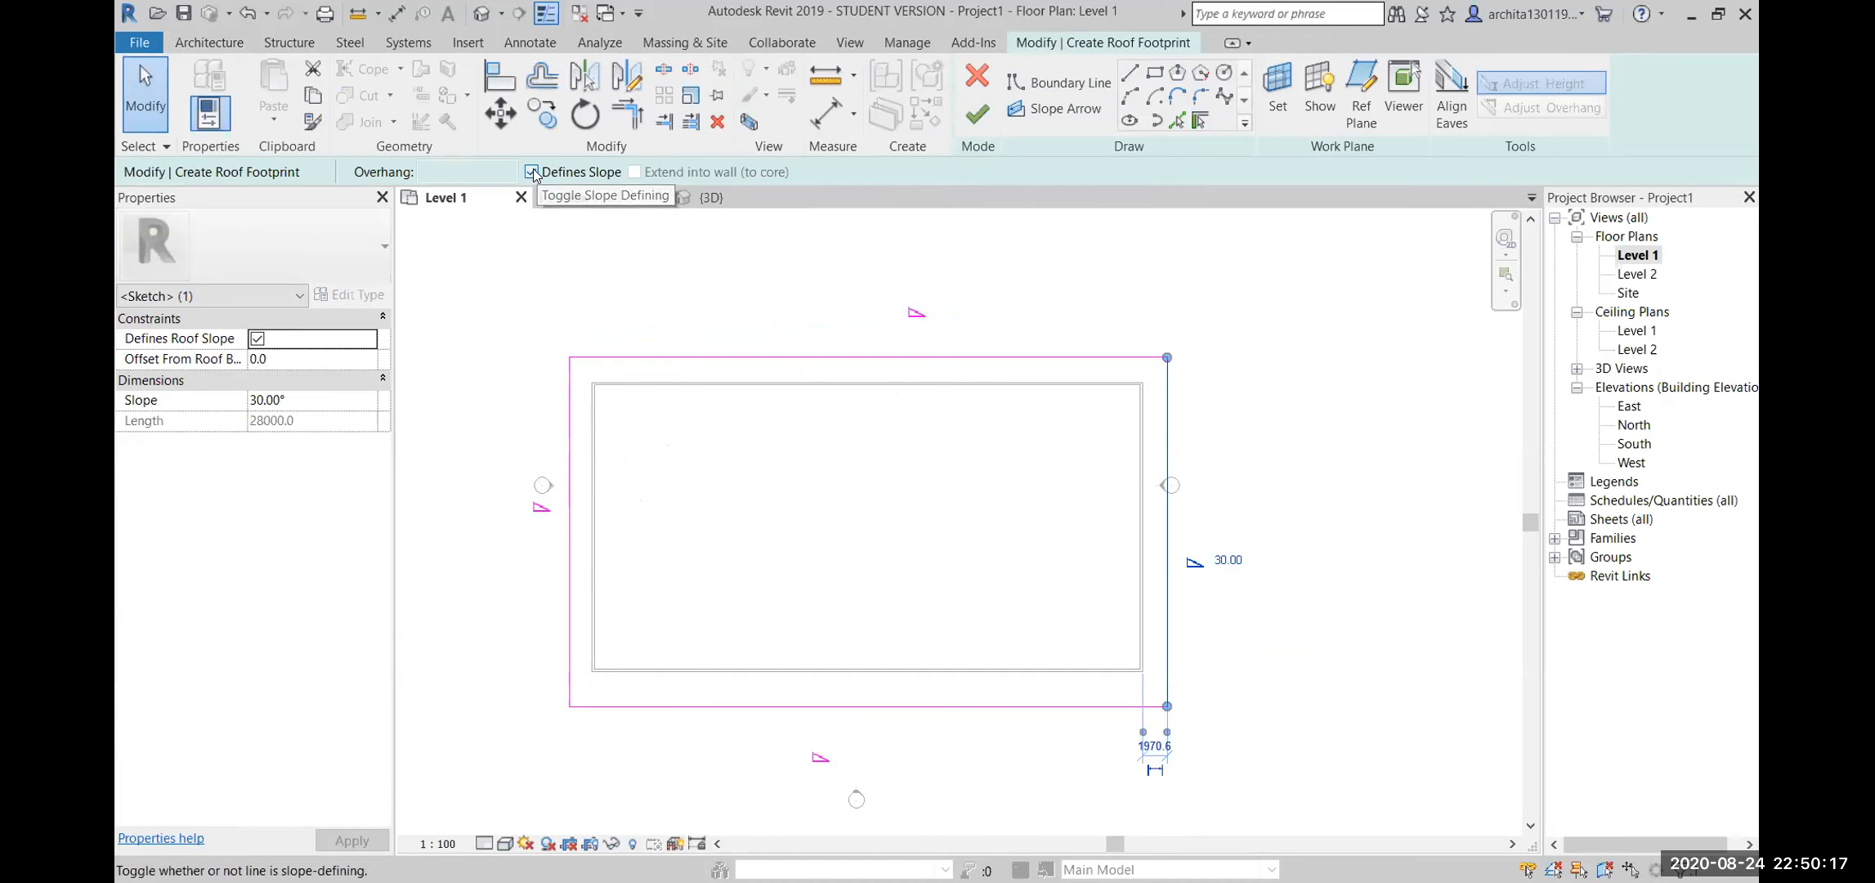
{"action": "left_click", "coordinate": [1276, 613]}
{"action": "left_click", "coordinate": [572, 501]}
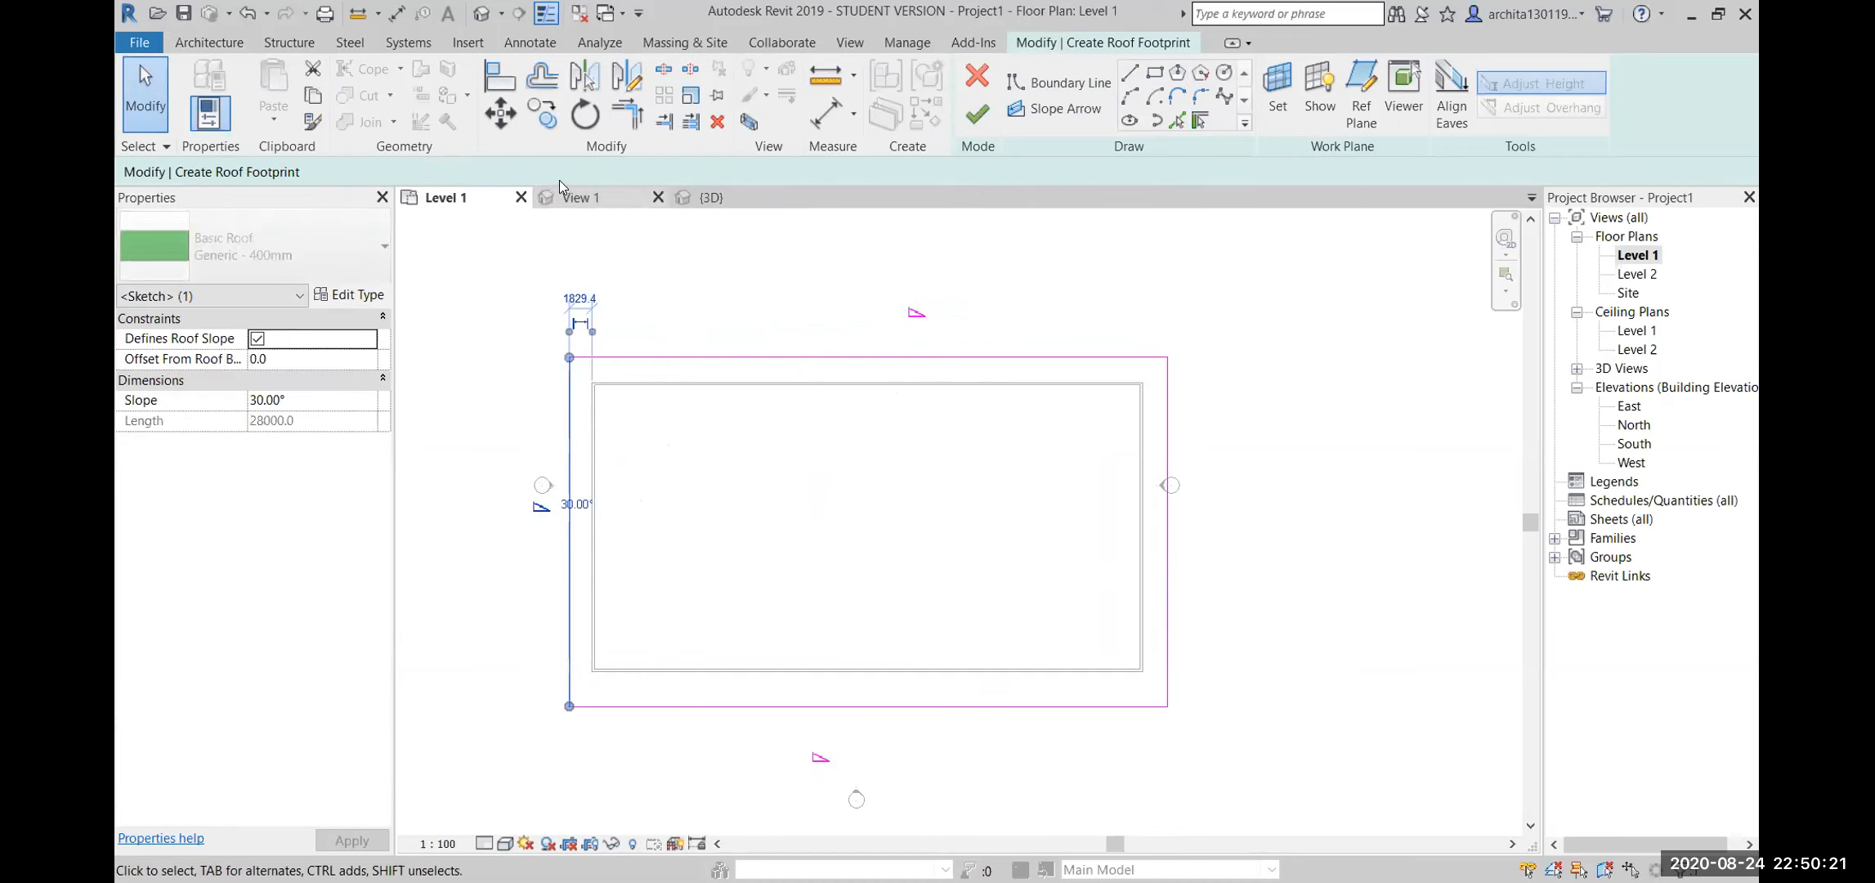
{"action": "left_click", "coordinate": [684, 546]}
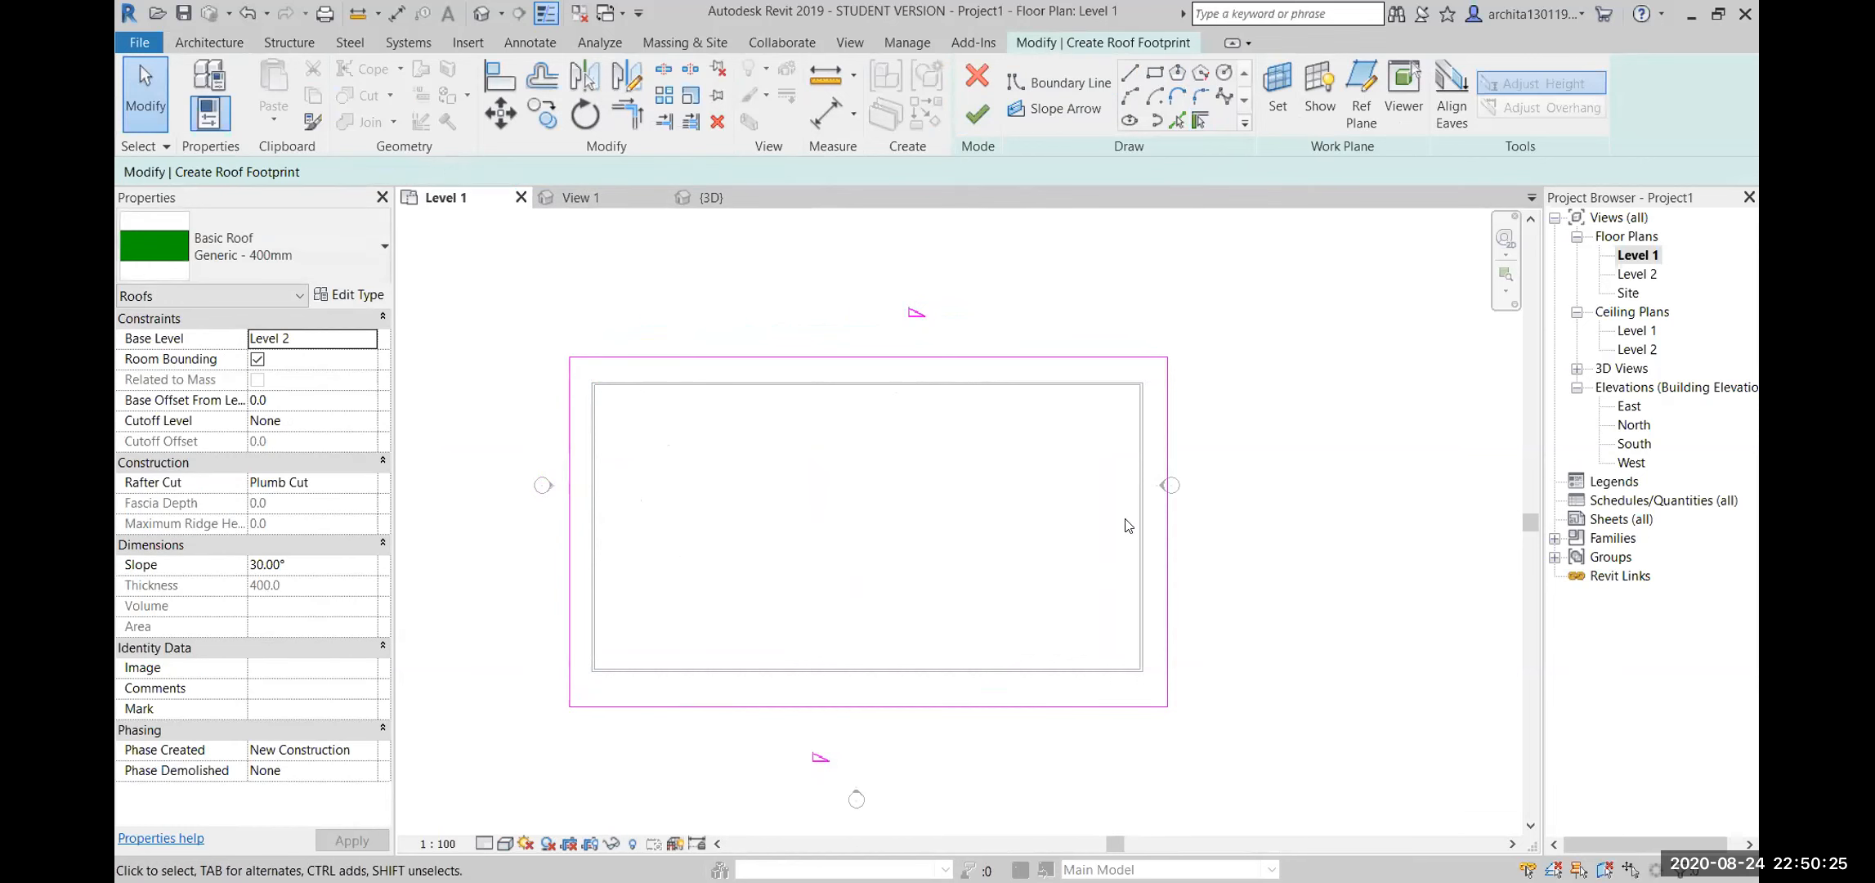
Finish the roof footprint with the highlighted walls attached, and examine the gable roof from its end in the 3D view
{"action": "left_click", "coordinate": [977, 114]}
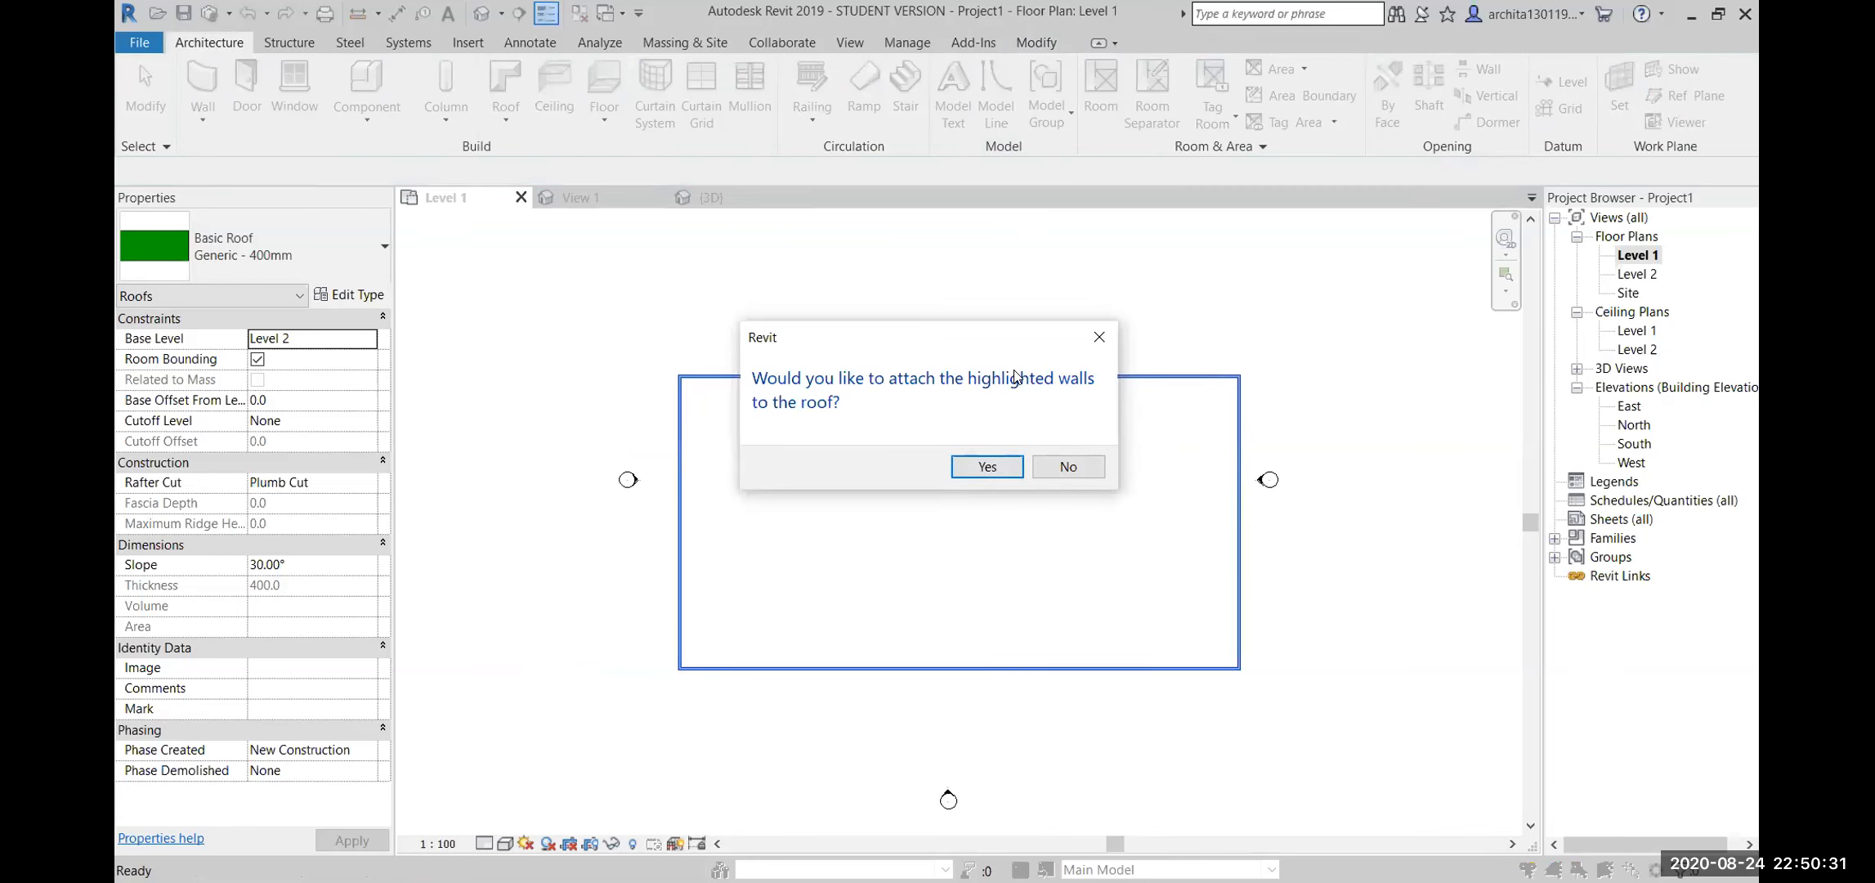
{"action": "left_click", "coordinate": [977, 467]}
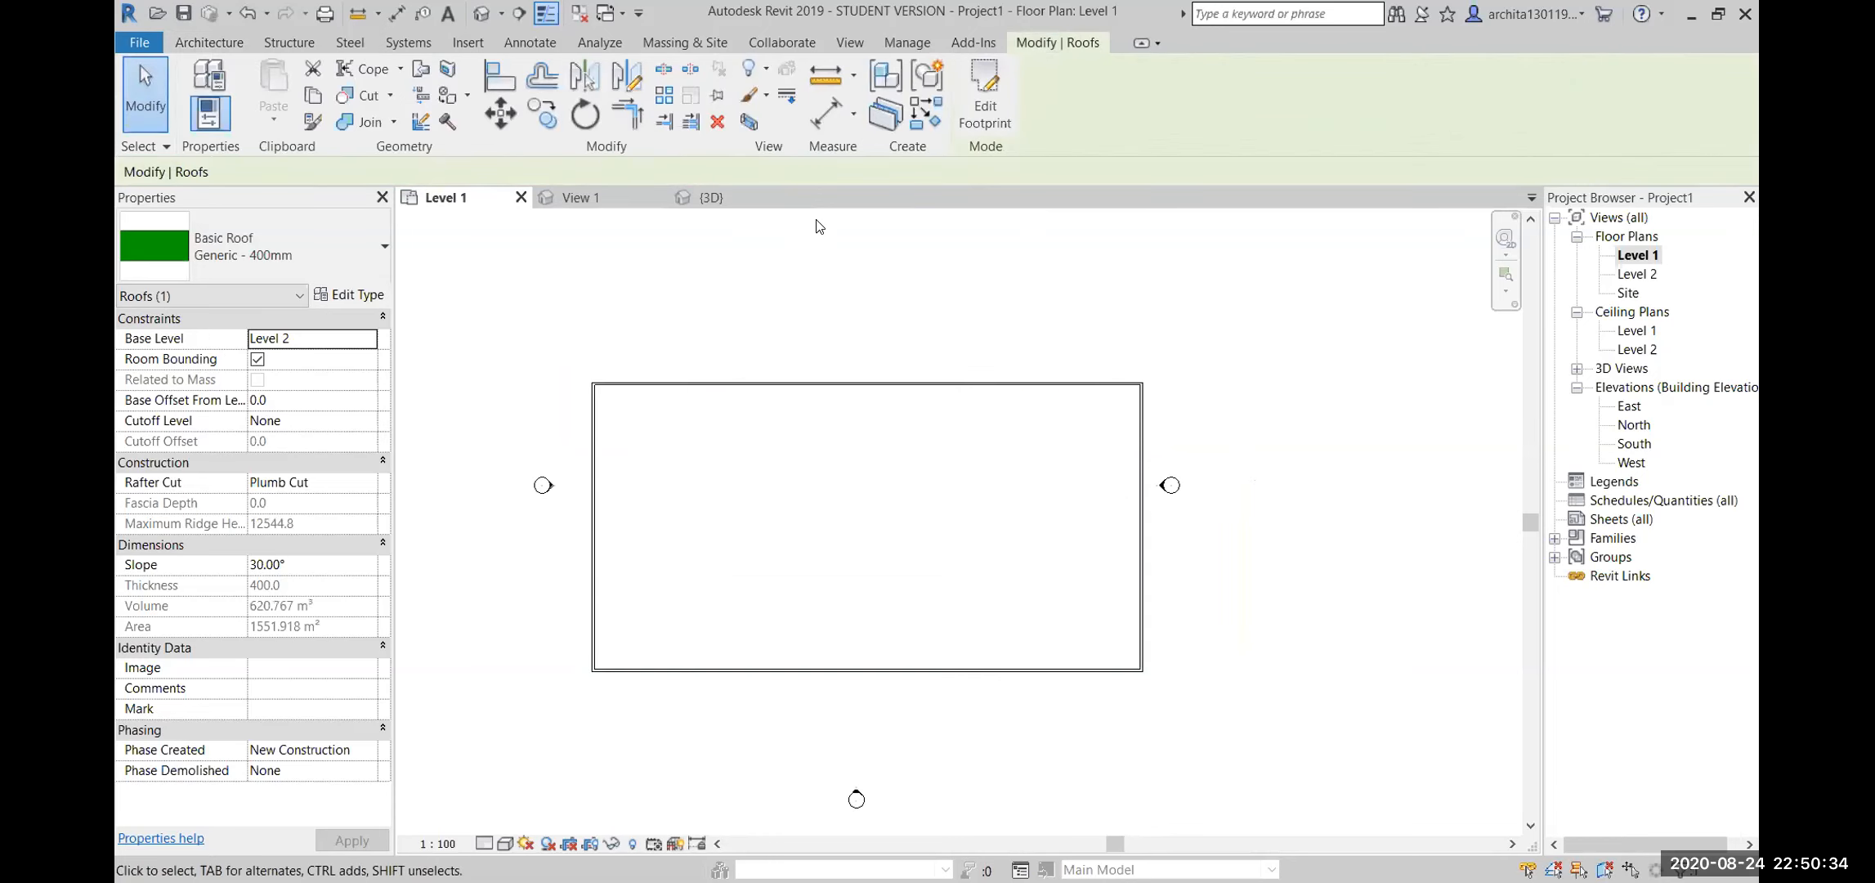
{"action": "left_click", "coordinate": [711, 198]}
{"action": "scroll", "coordinate": [799, 587], "scroll_direction": "down", "scroll_amount": 2}
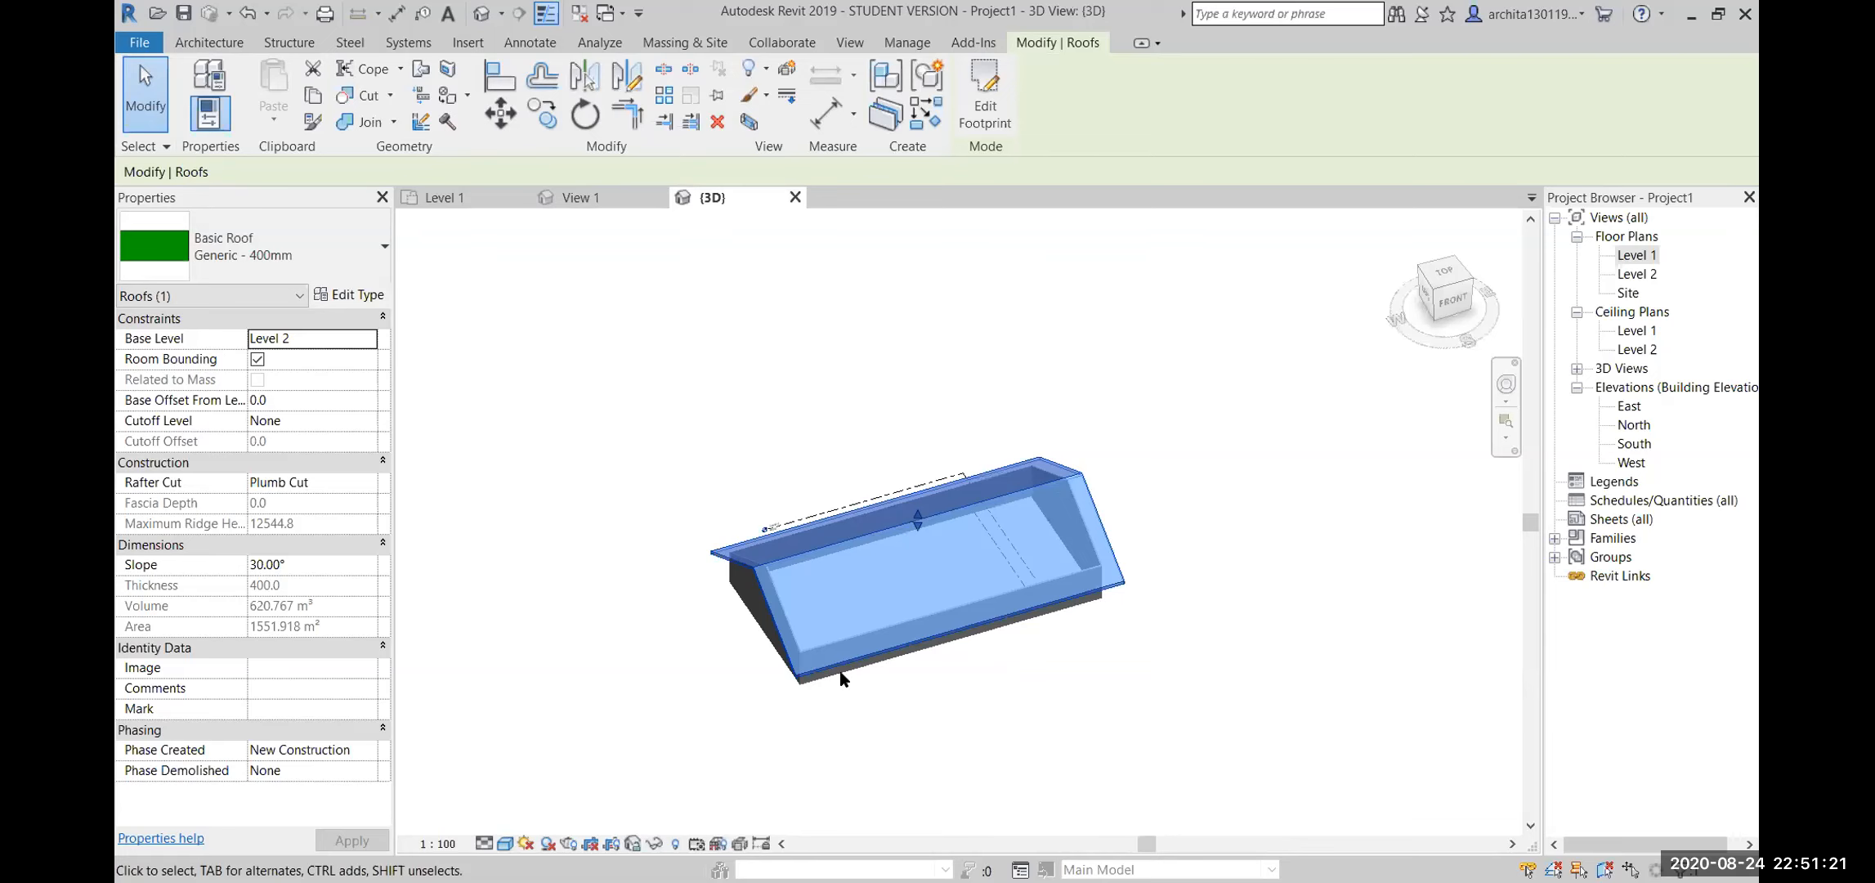
{"action": "middle_click_drag", "start_coordinate": [840, 672], "coordinate": [1145, 748], "text": "shift"}
{"action": "left_click", "coordinate": [1145, 747]}
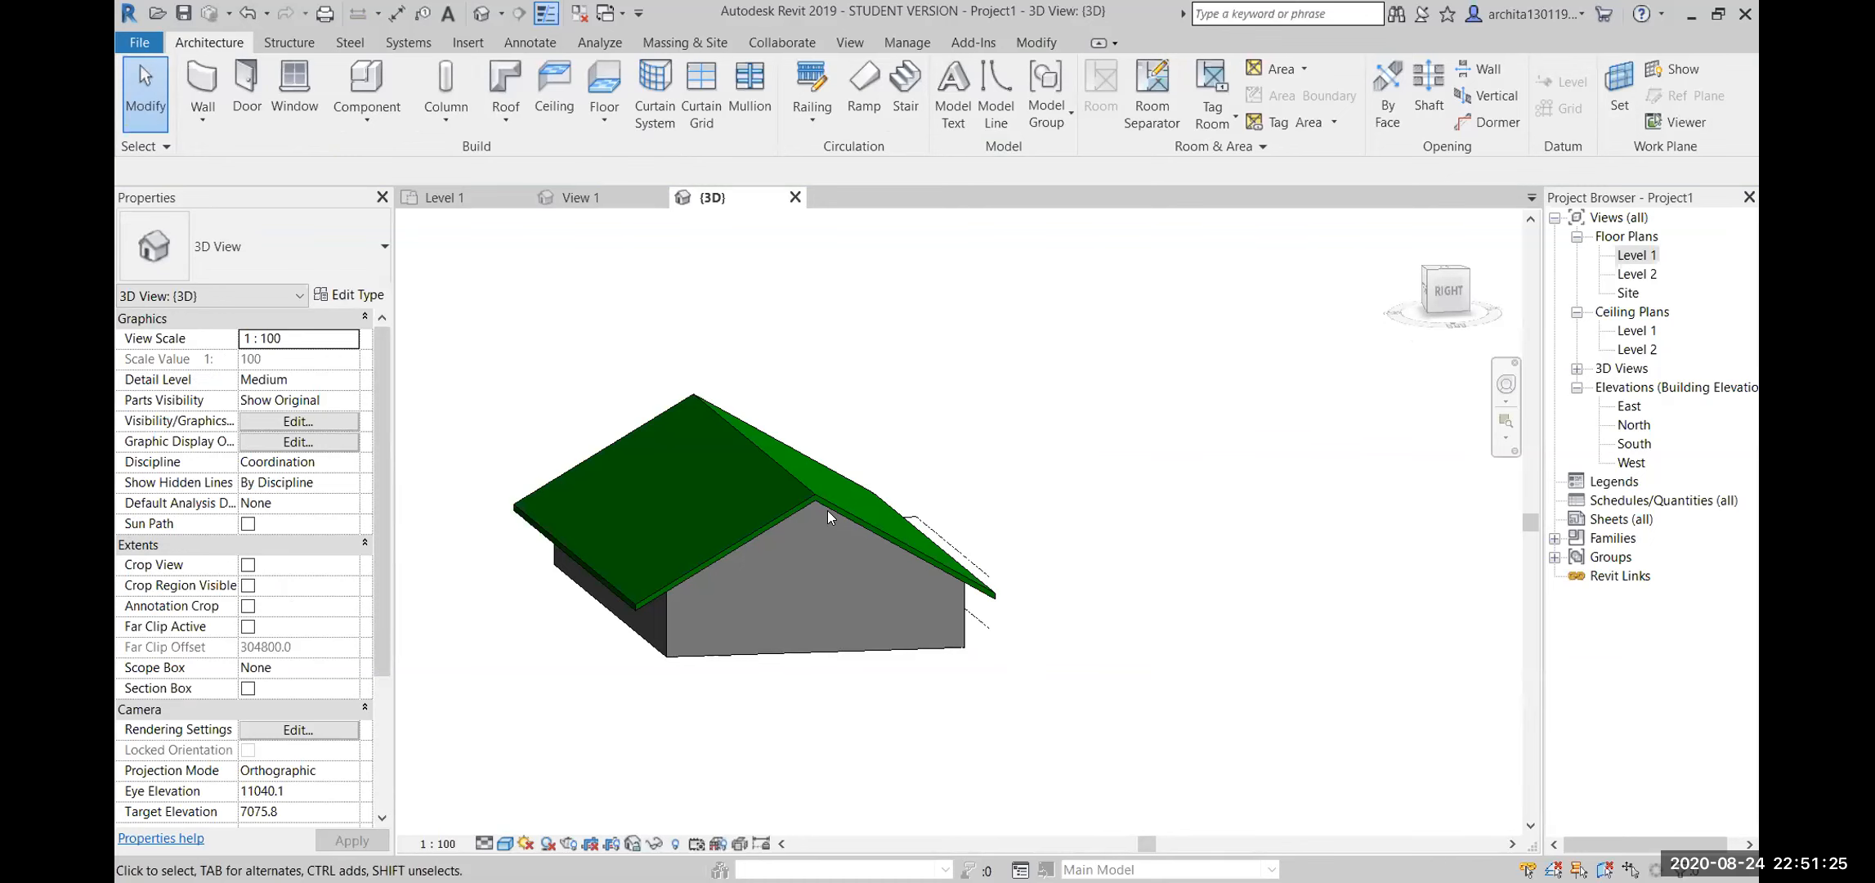
{"action": "left_click", "coordinate": [812, 487]}
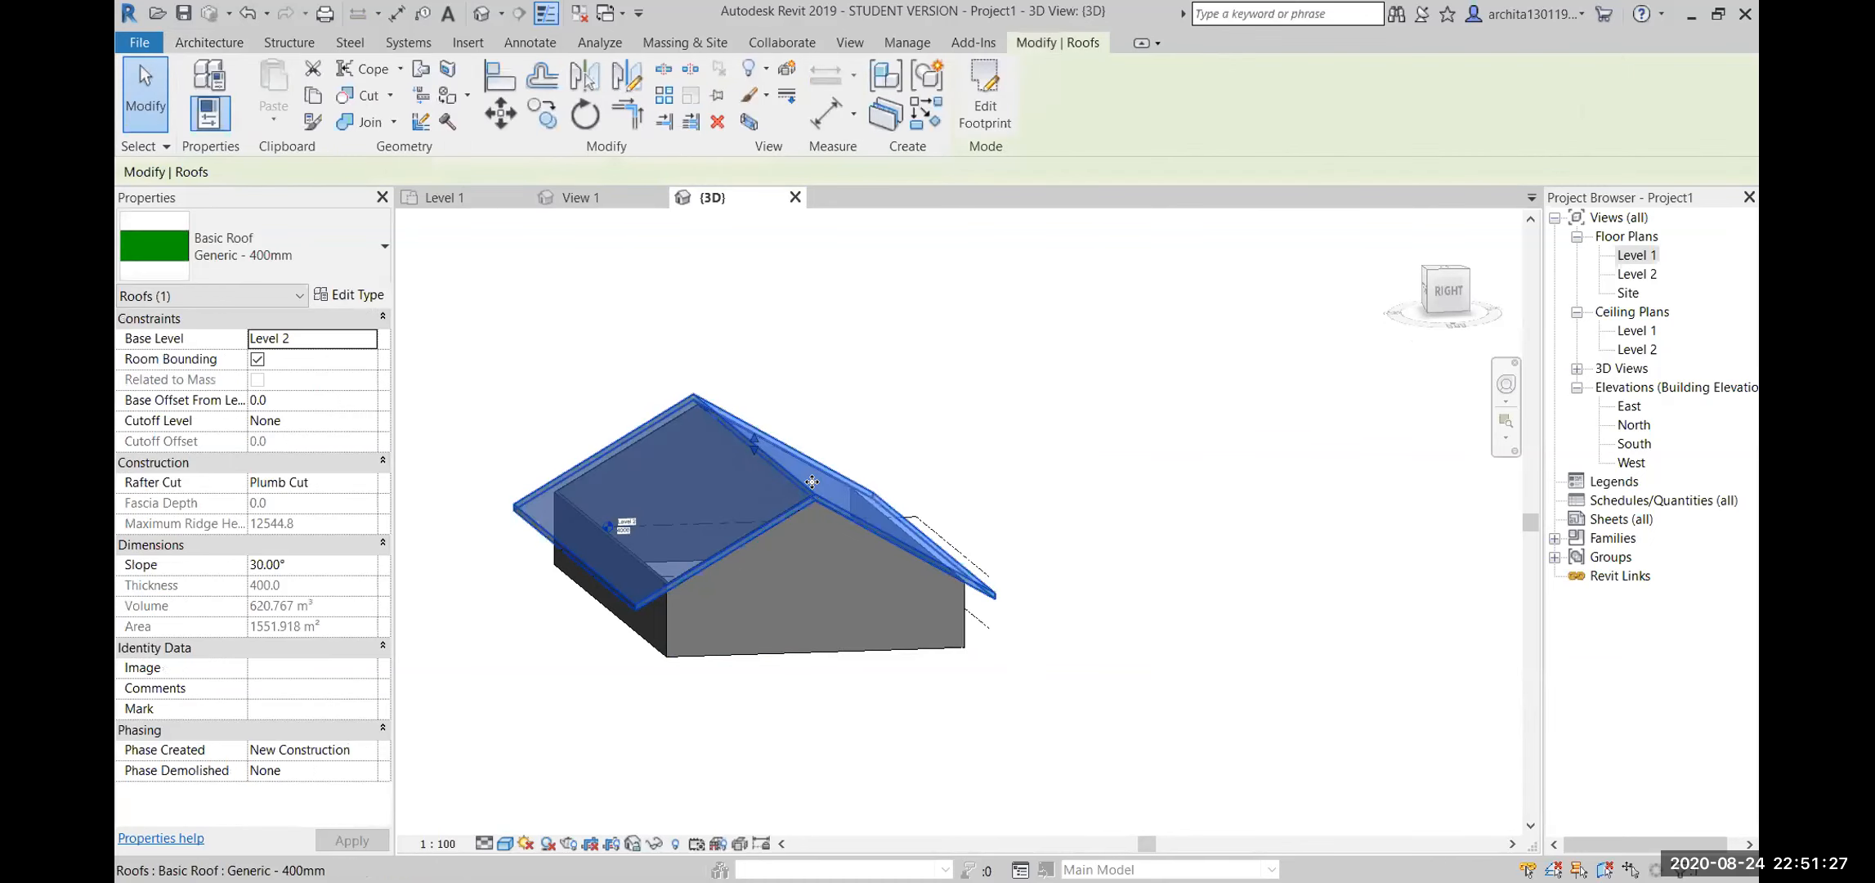
{"action": "left_click", "coordinate": [1027, 486]}
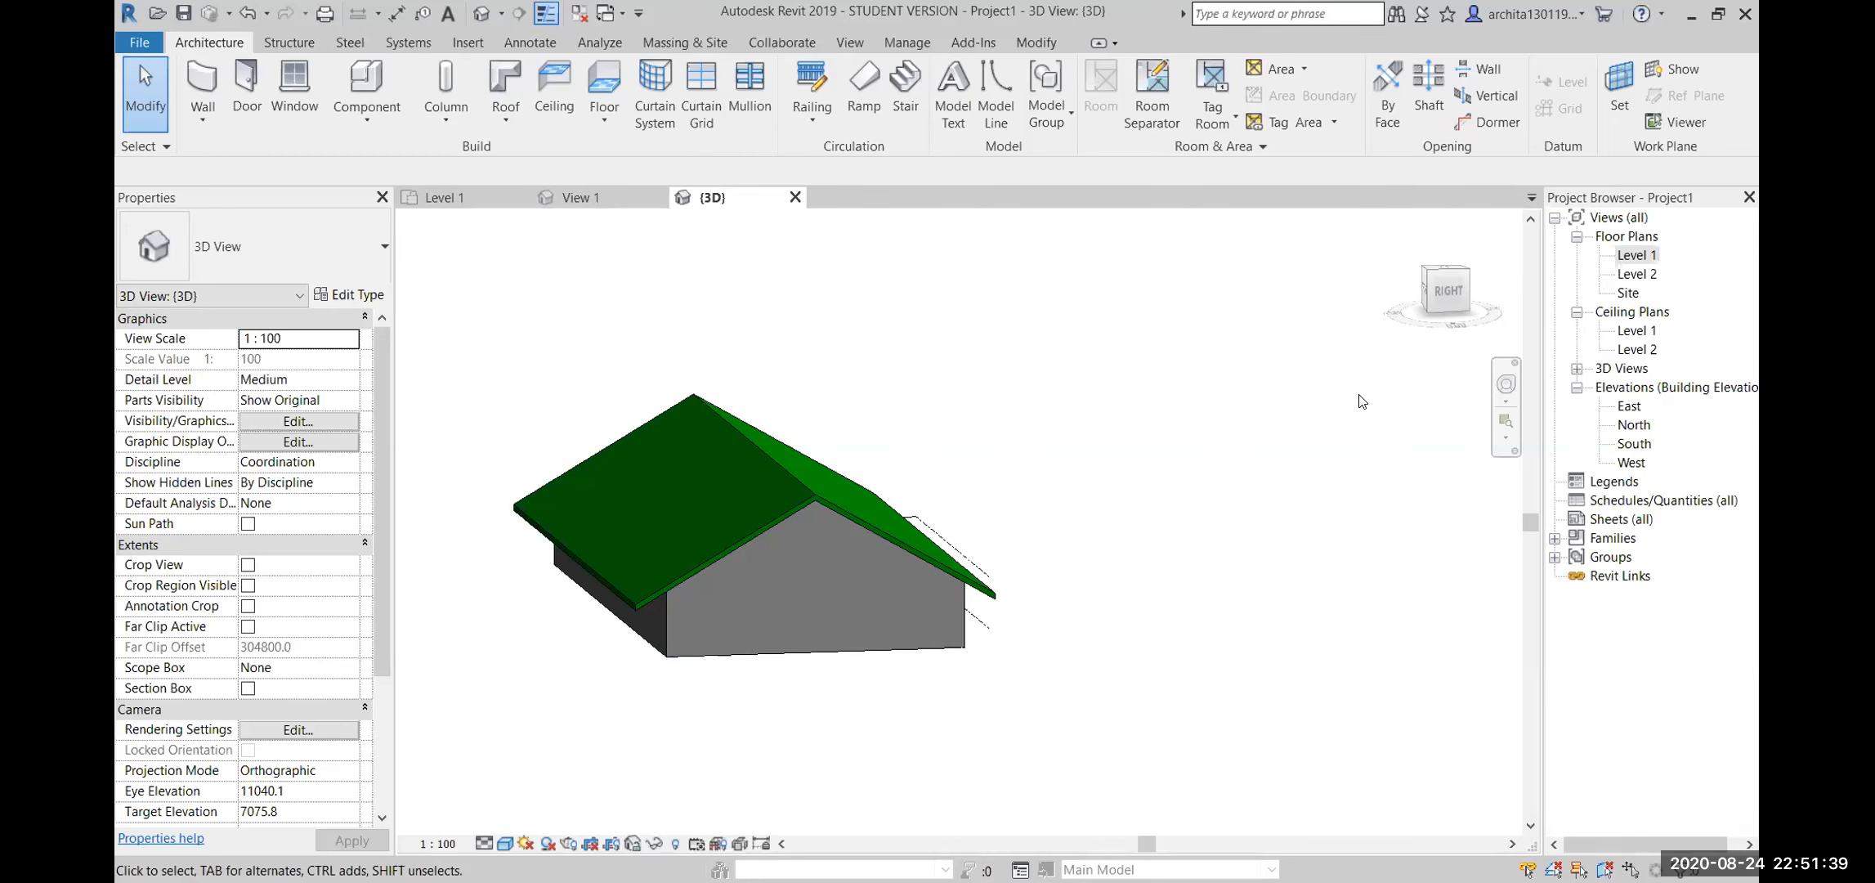
Open the Site plan, edit the roof's footprint and check the west boundary line's slope properties
{"action": "double_click", "coordinate": [1628, 293]}
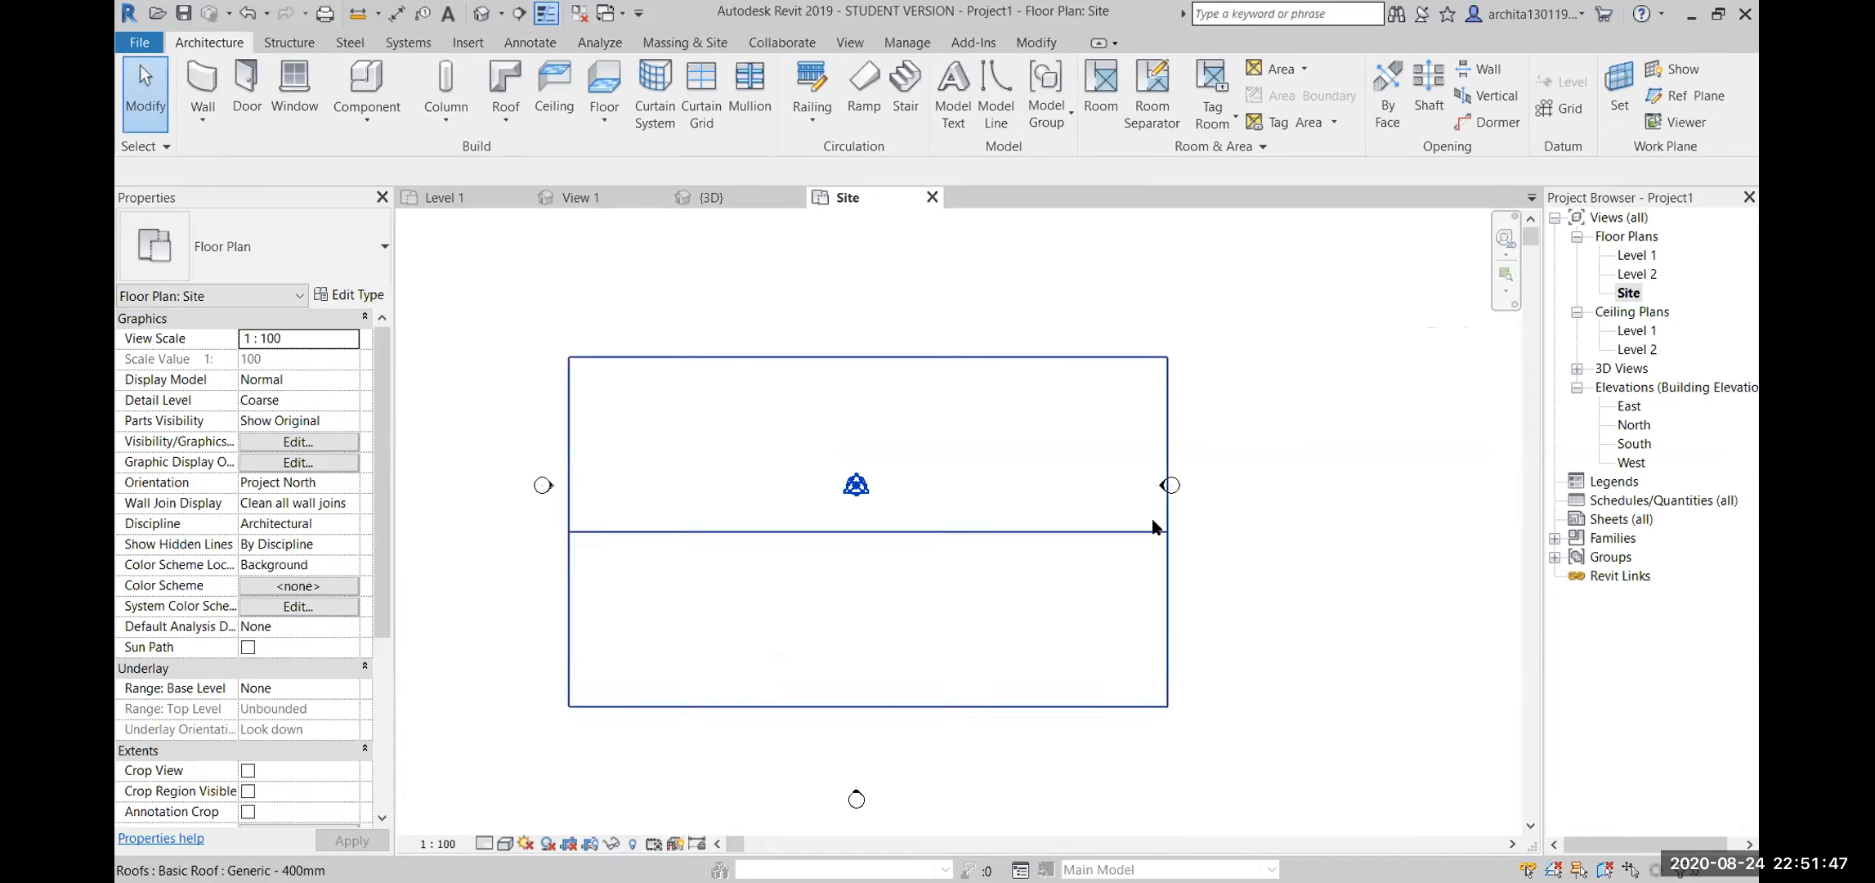
{"action": "left_click", "coordinate": [1107, 362]}
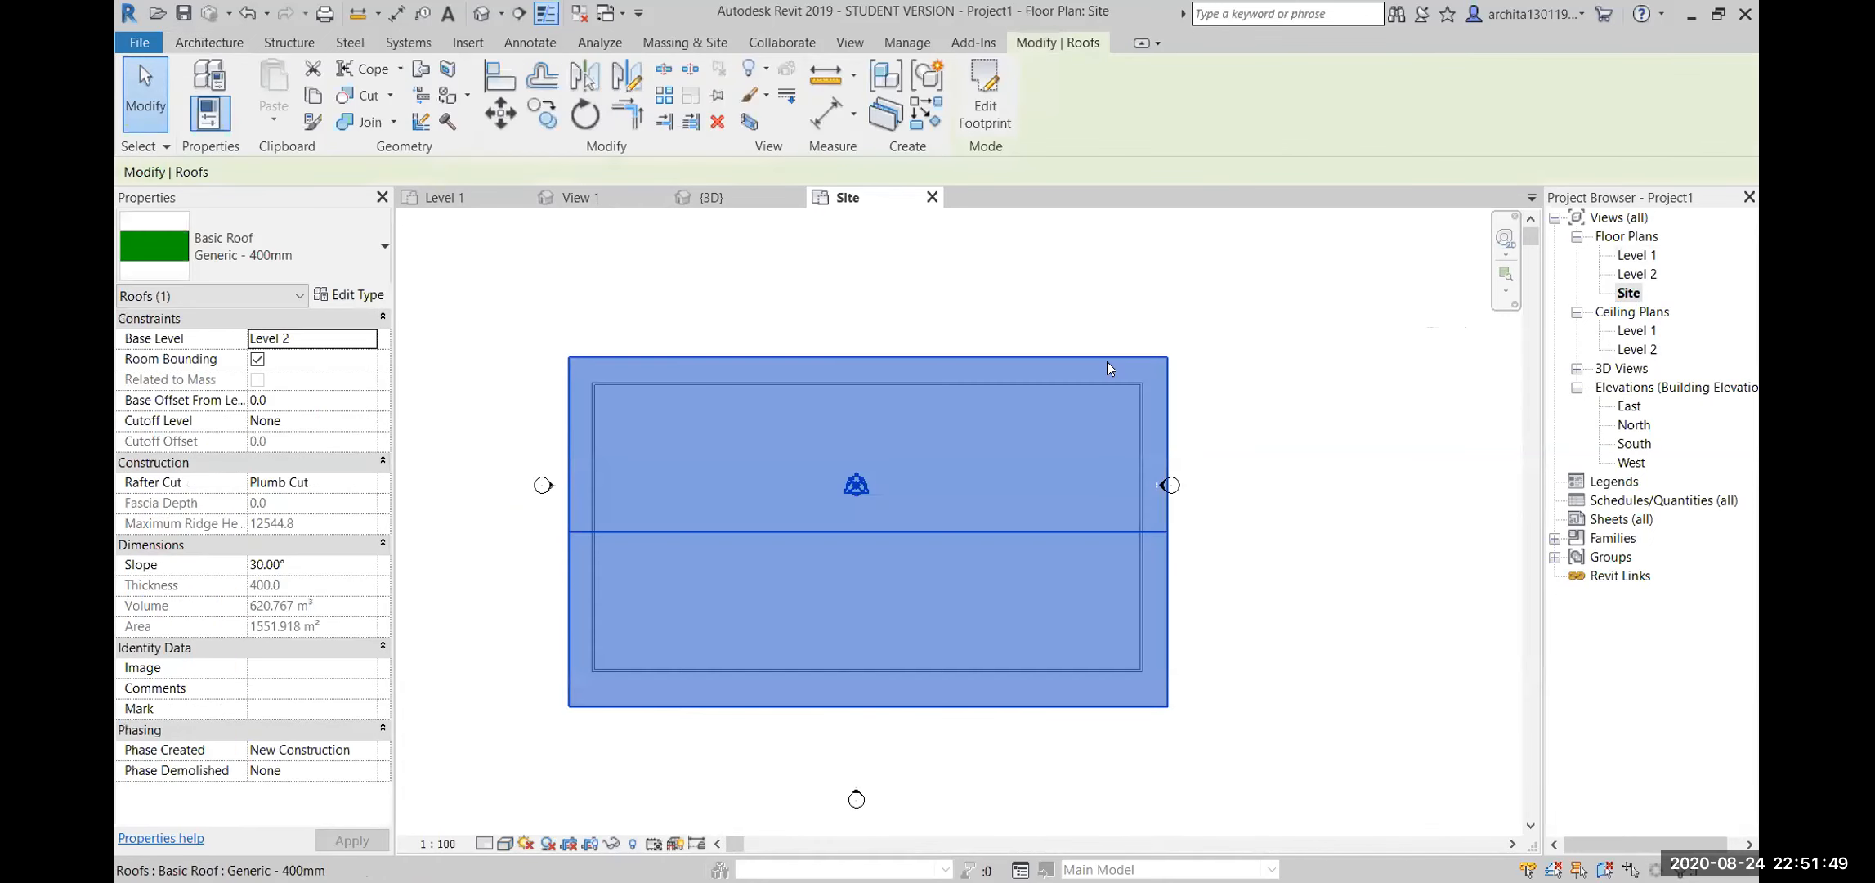
{"action": "double_click", "coordinate": [1108, 362]}
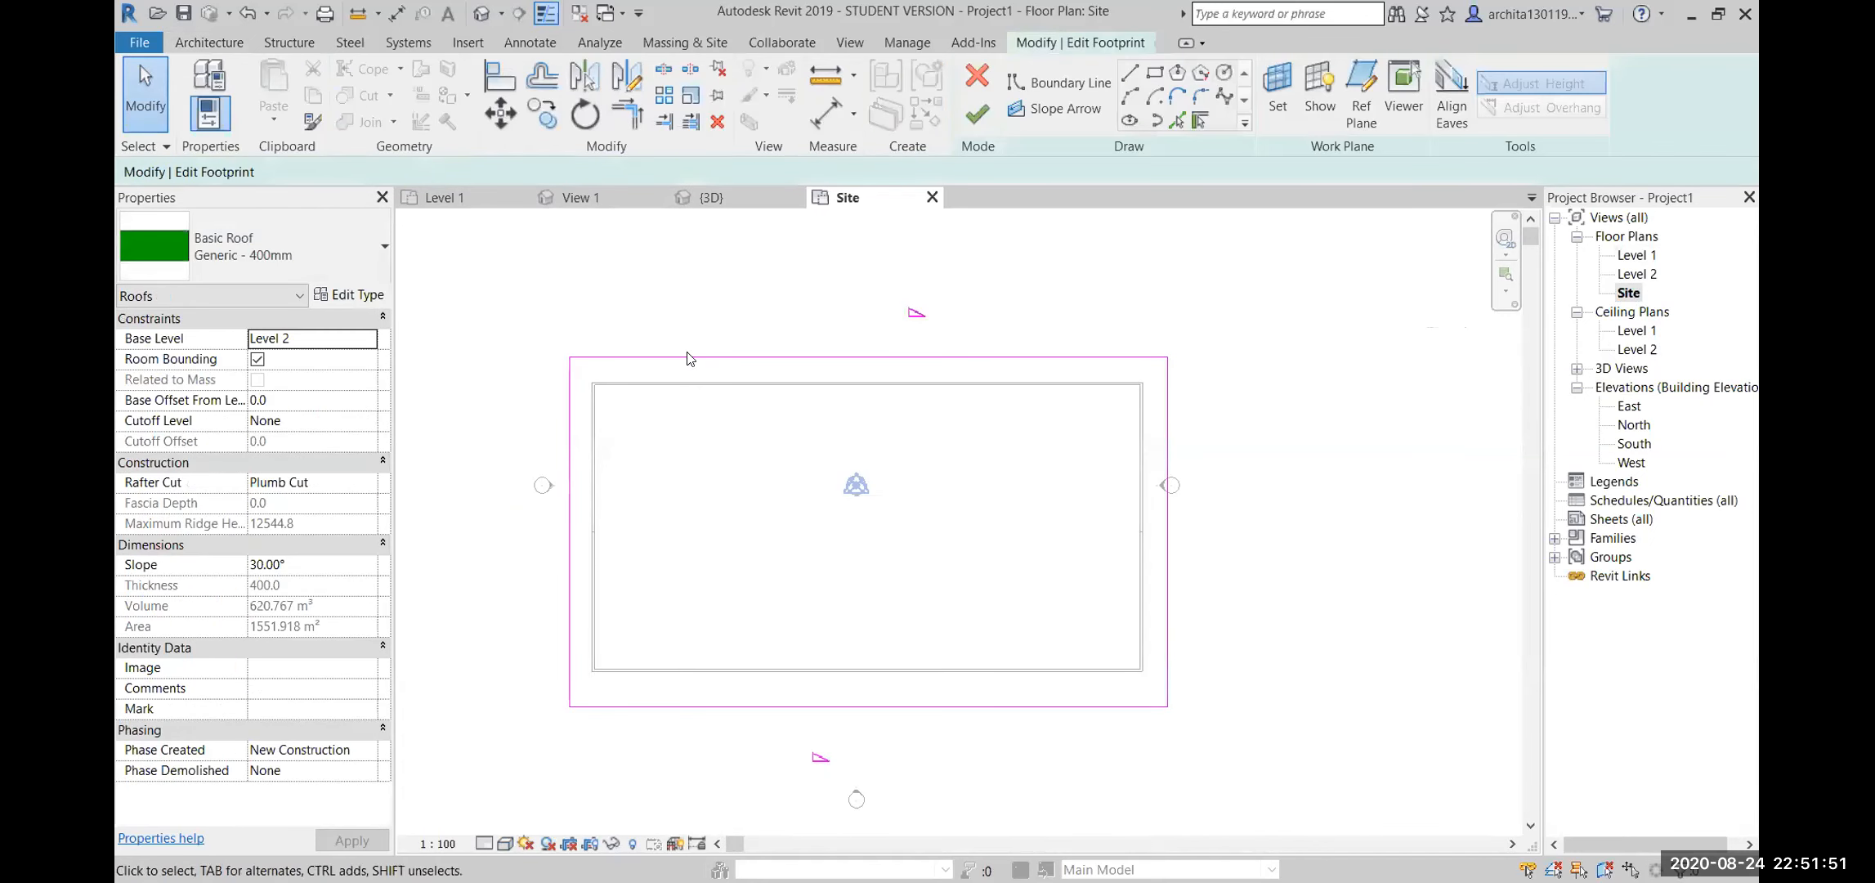
{"action": "left_click", "coordinate": [570, 415]}
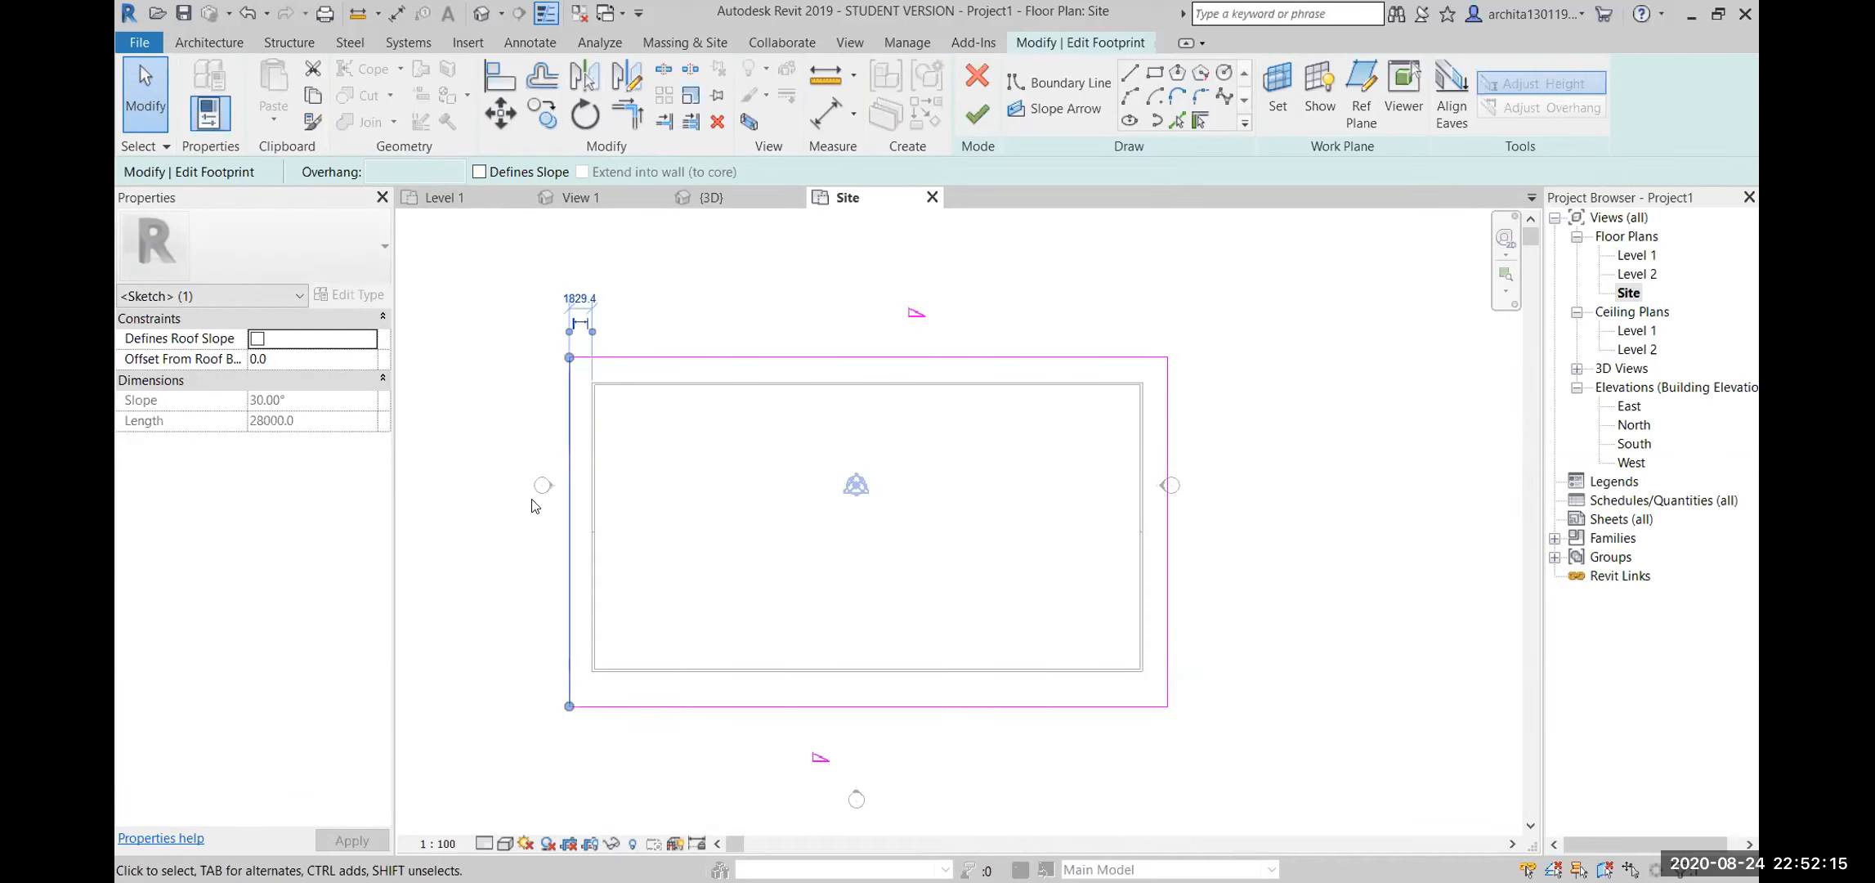
{"action": "left_click", "coordinate": [490, 599]}
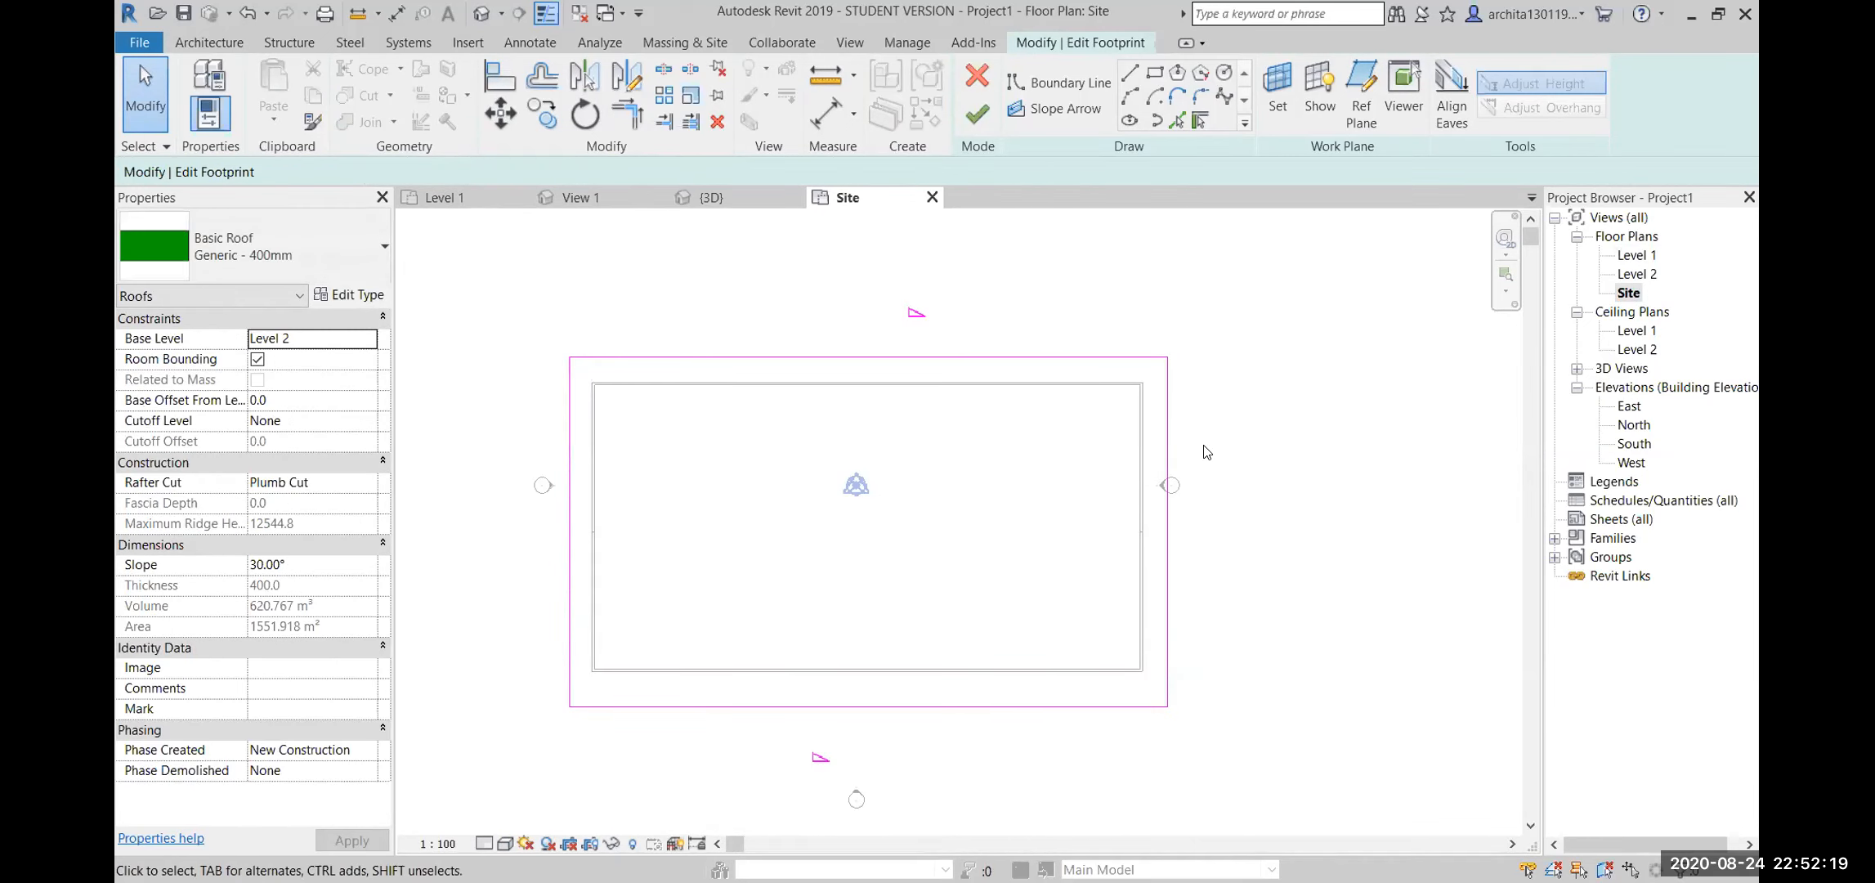
Set the slope of the north and south boundary lines to 20° and finish the footprint edit
{"action": "left_click", "coordinate": [907, 357]}
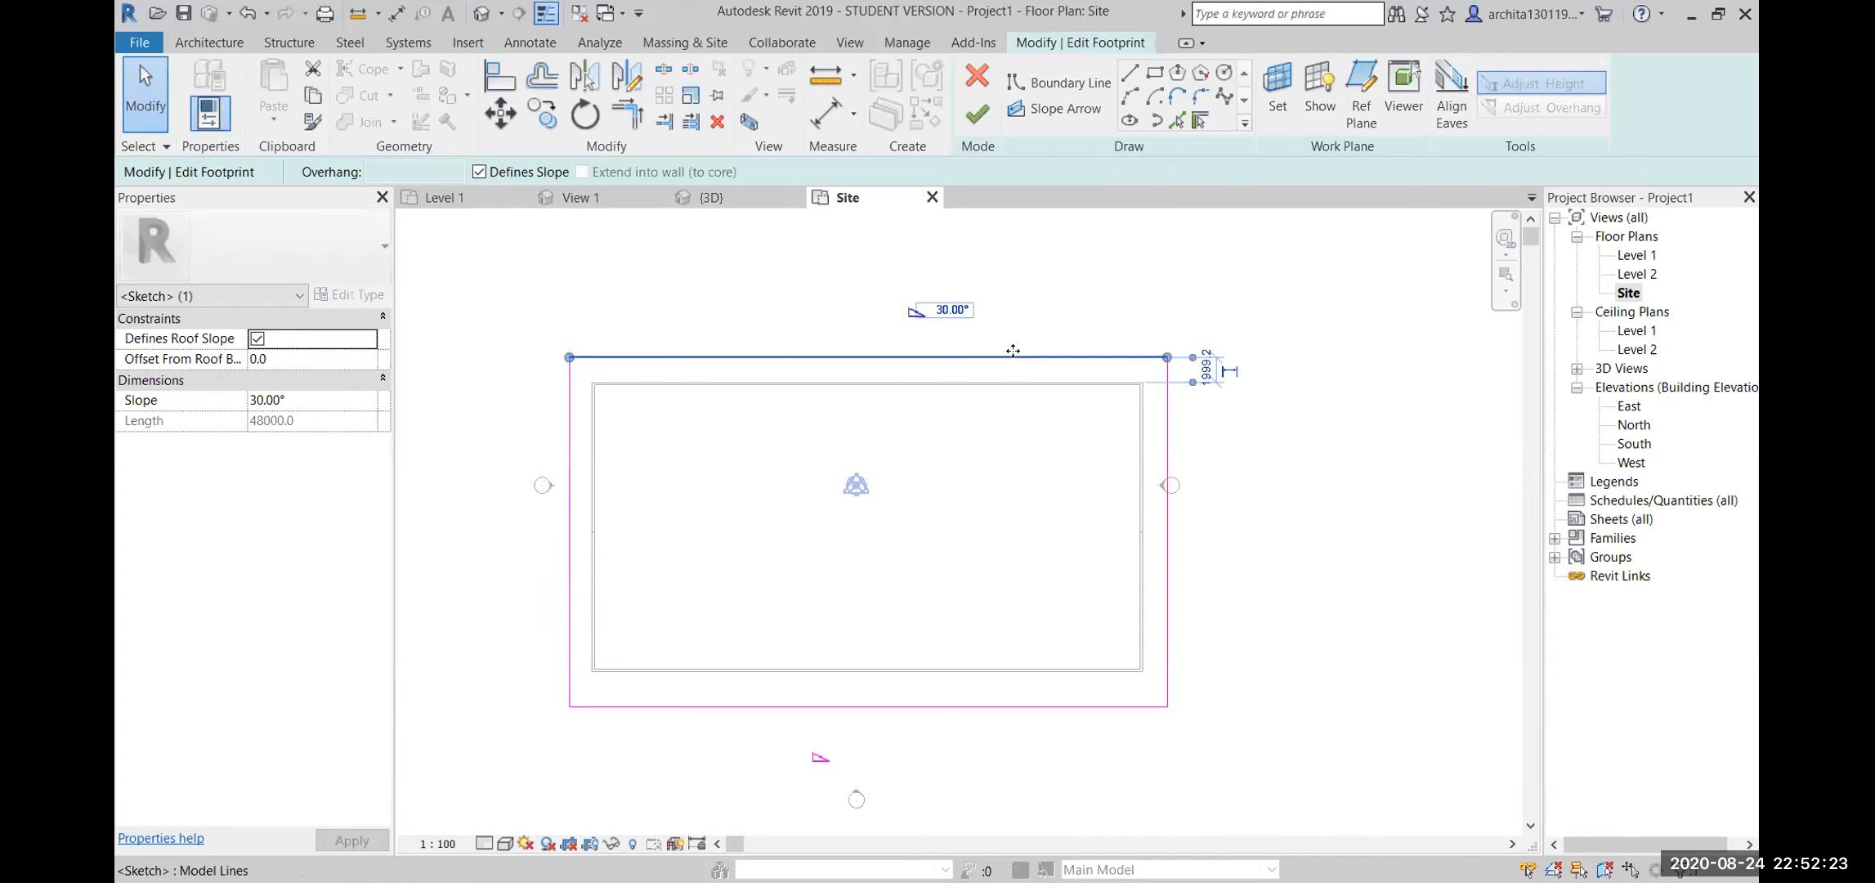
{"action": "left_click", "coordinate": [953, 308]}
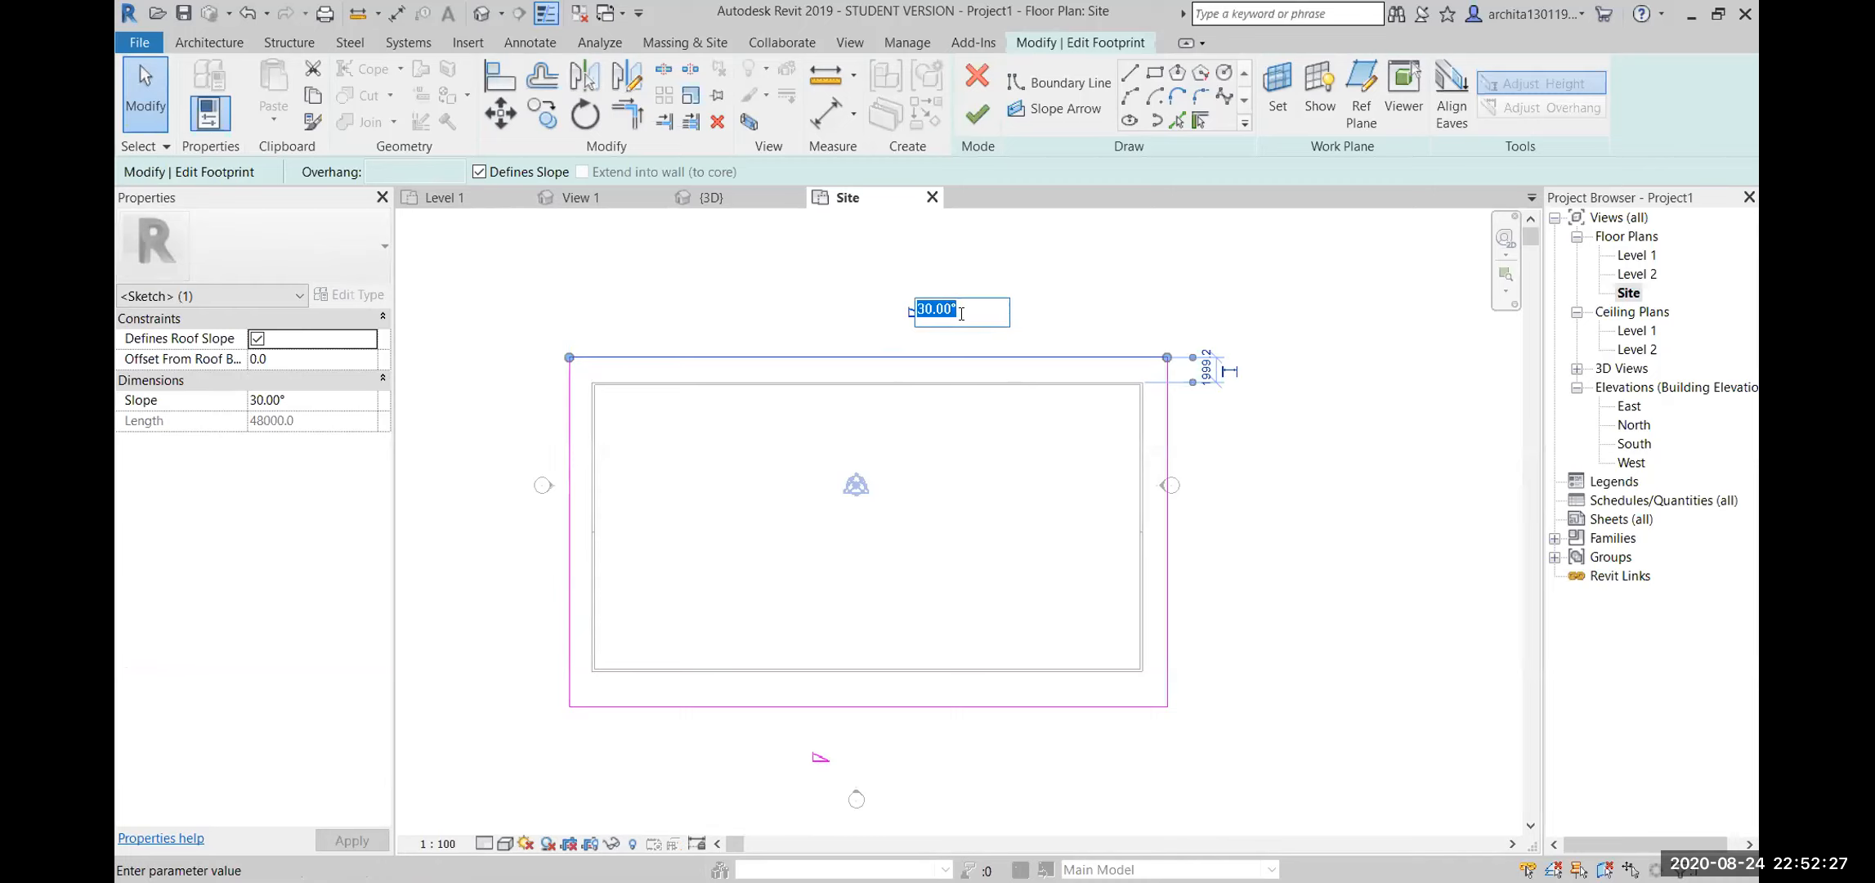
{"action": "type", "text": "40"}
{"action": "left_click_drag", "start_coordinate": [975, 317], "coordinate": [891, 317]}
{"action": "type", "text": "20"}
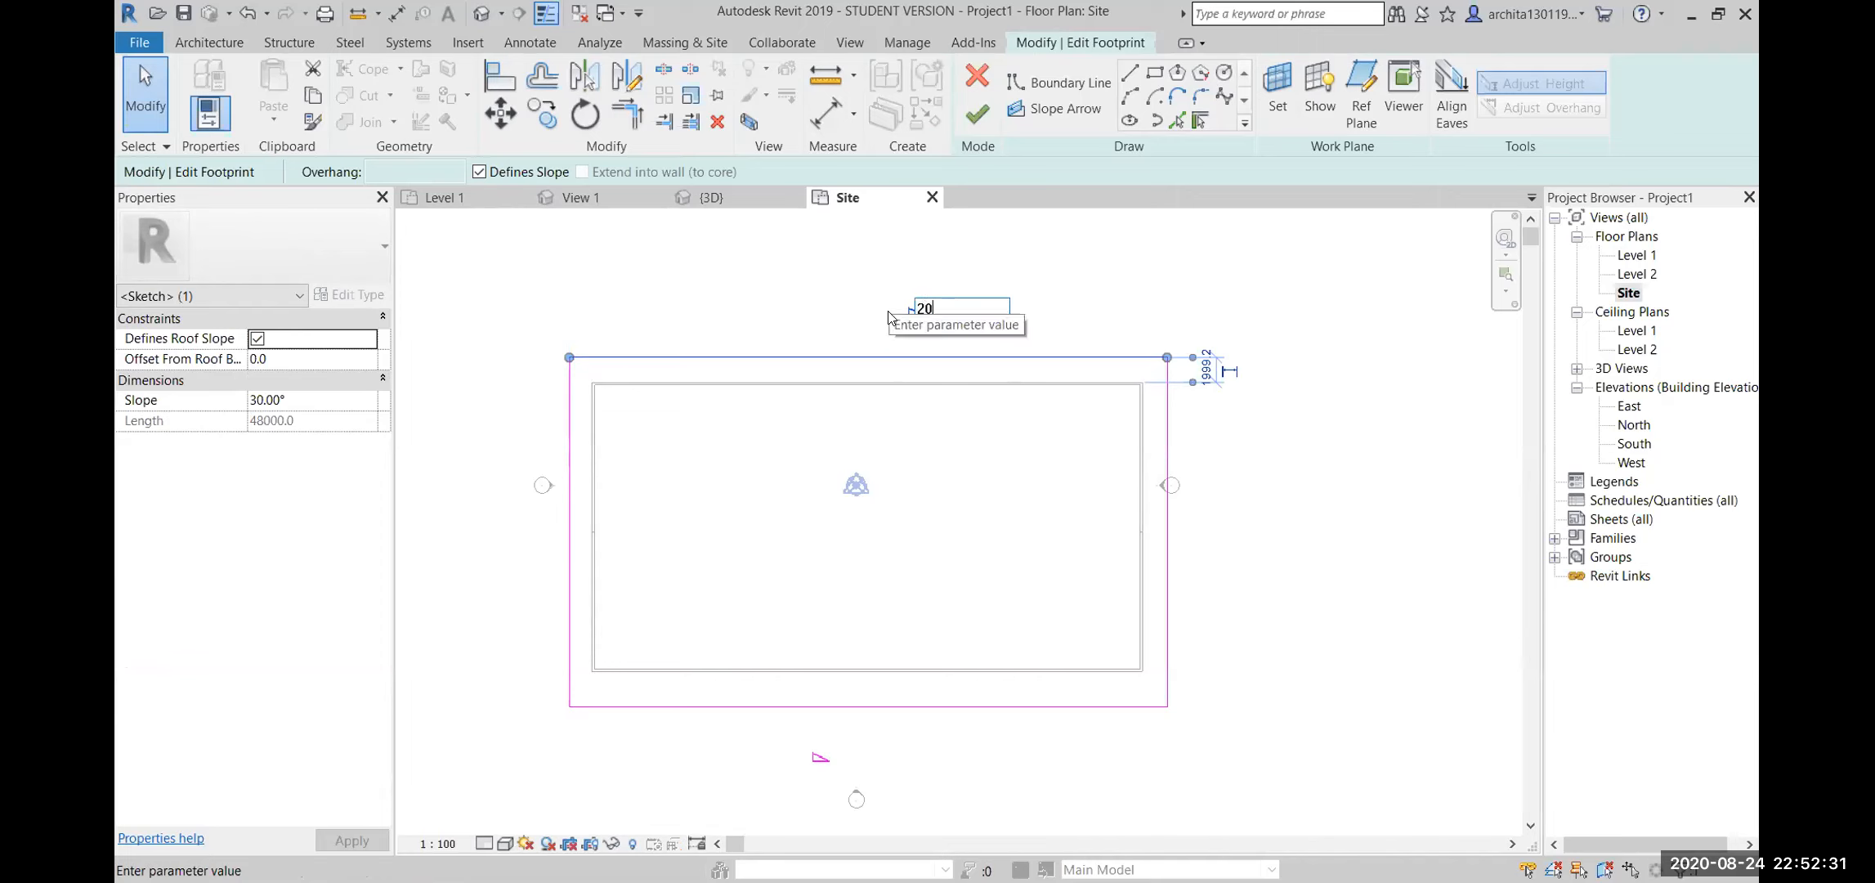
{"action": "key", "text": "Return"}
{"action": "left_click", "coordinate": [889, 706]}
{"action": "left_click", "coordinate": [842, 754]}
{"action": "type", "text": "20"}
{"action": "key", "text": "Return"}
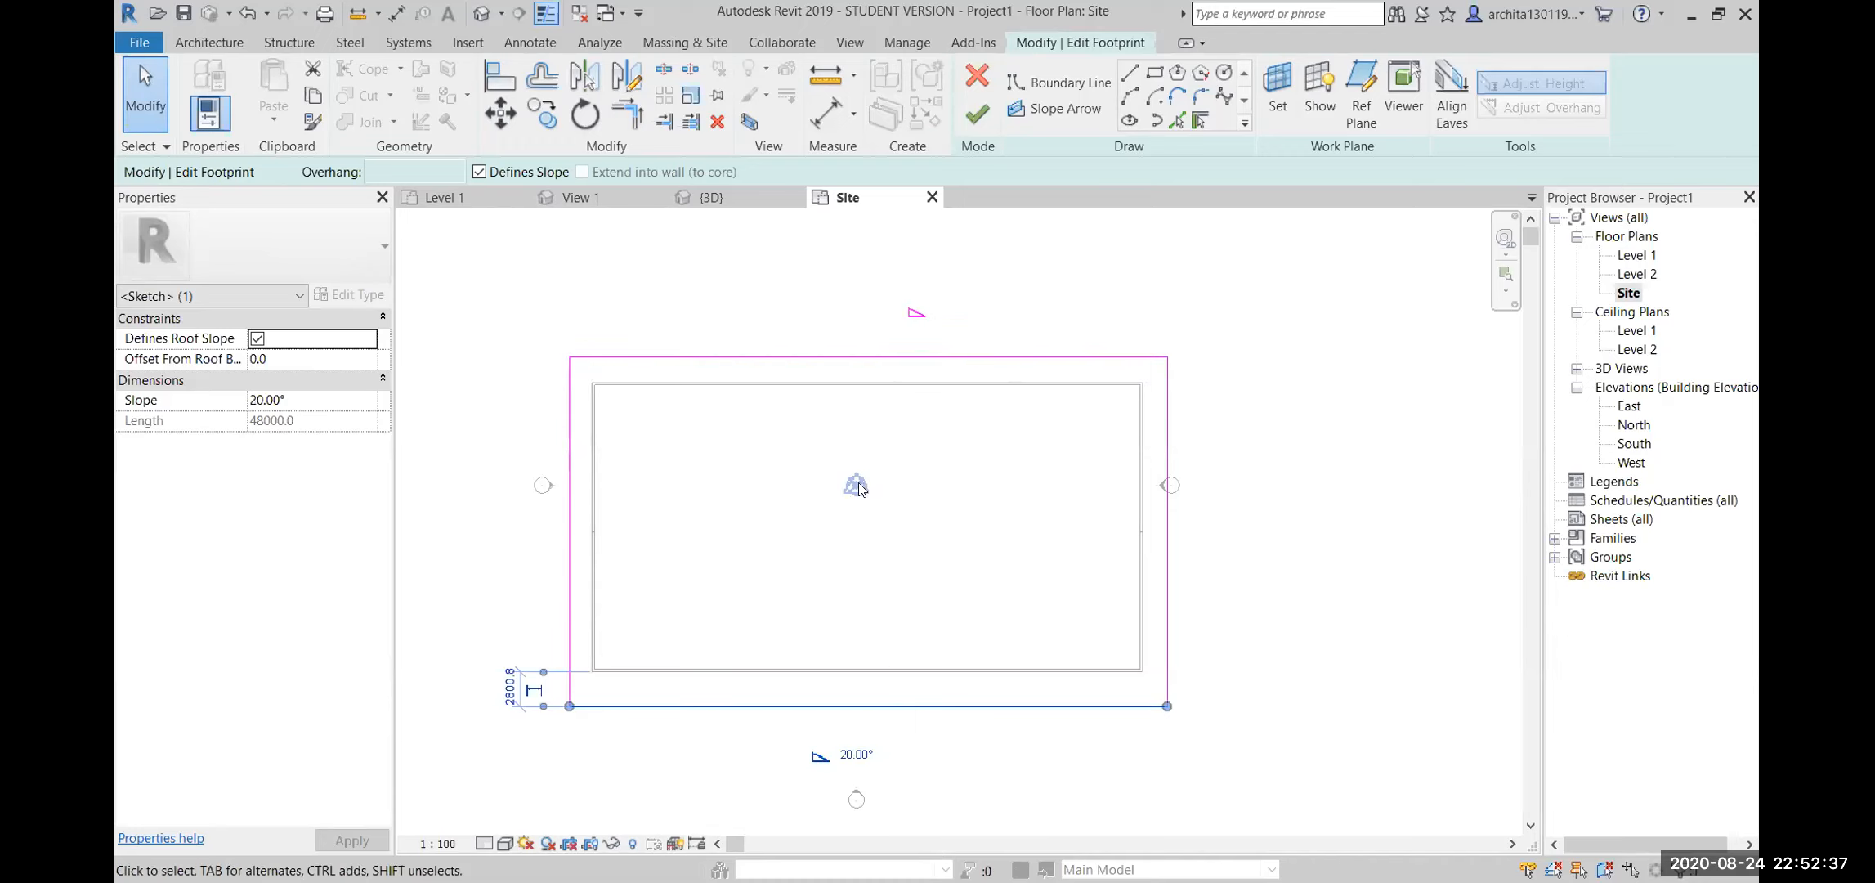
{"action": "left_click", "coordinate": [978, 115]}
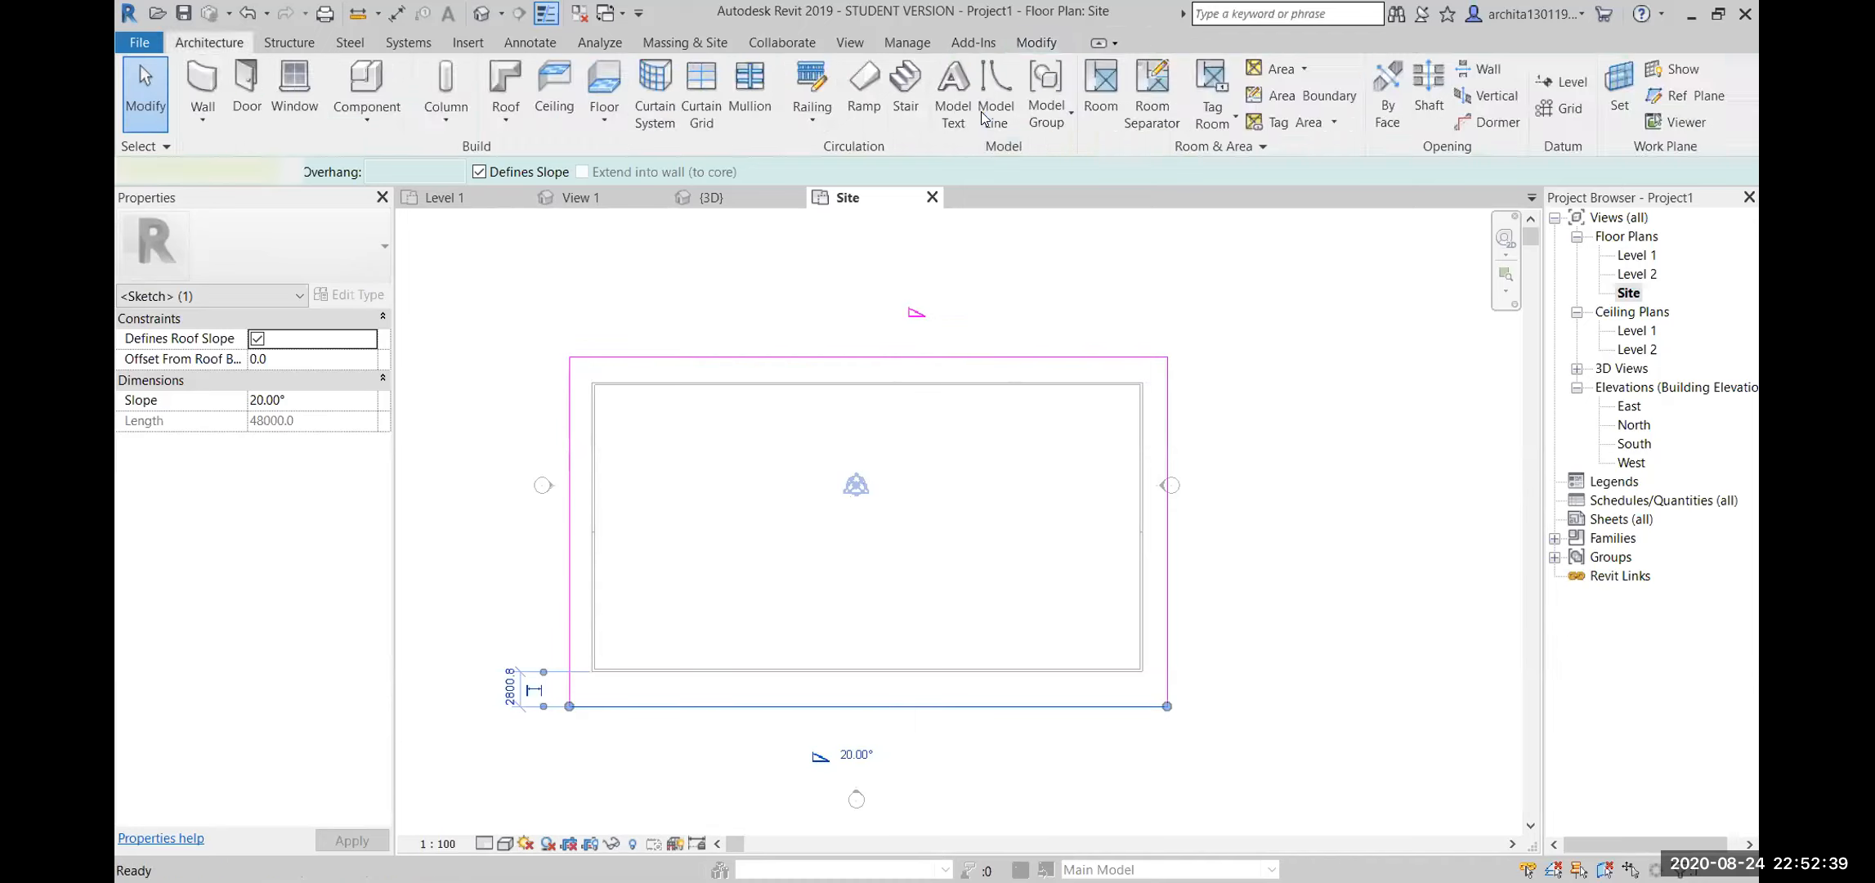
{"action": "left_click", "coordinate": [1300, 491]}
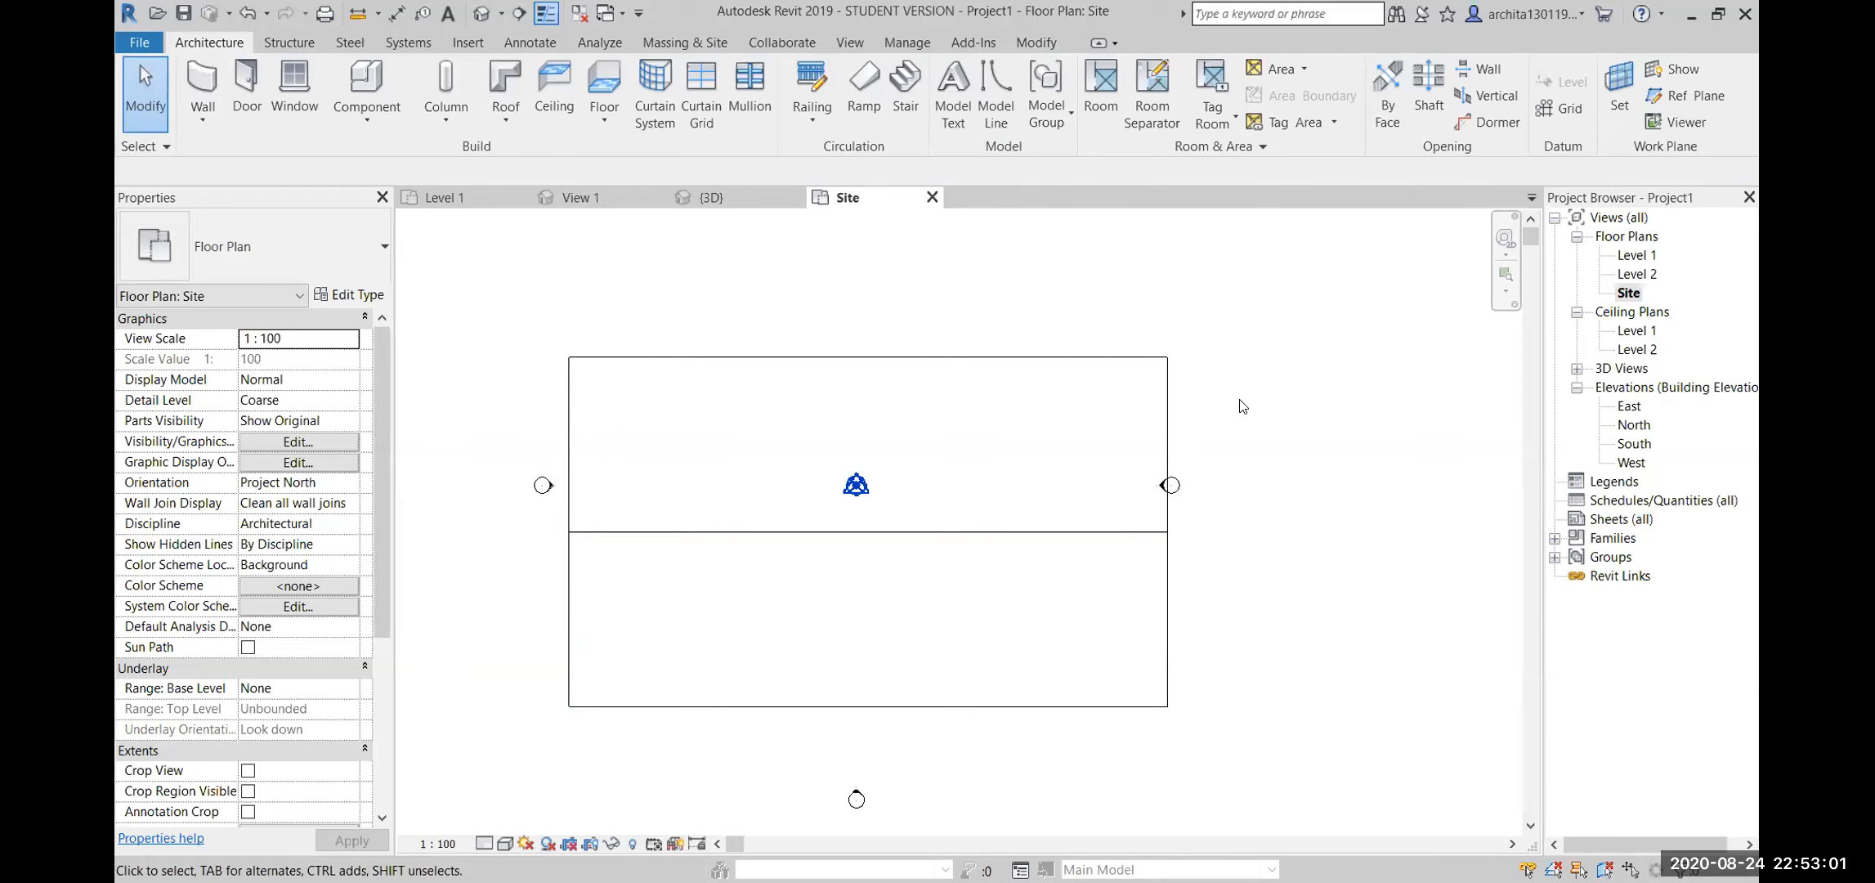
Examine the edited gable roof's pitch in the 3D view from several angles
{"action": "scroll", "coordinate": [1243, 406], "scroll_direction": "down", "scroll_amount": 2}
{"action": "middle_click_drag", "start_coordinate": [878, 573], "coordinate": [932, 584]}
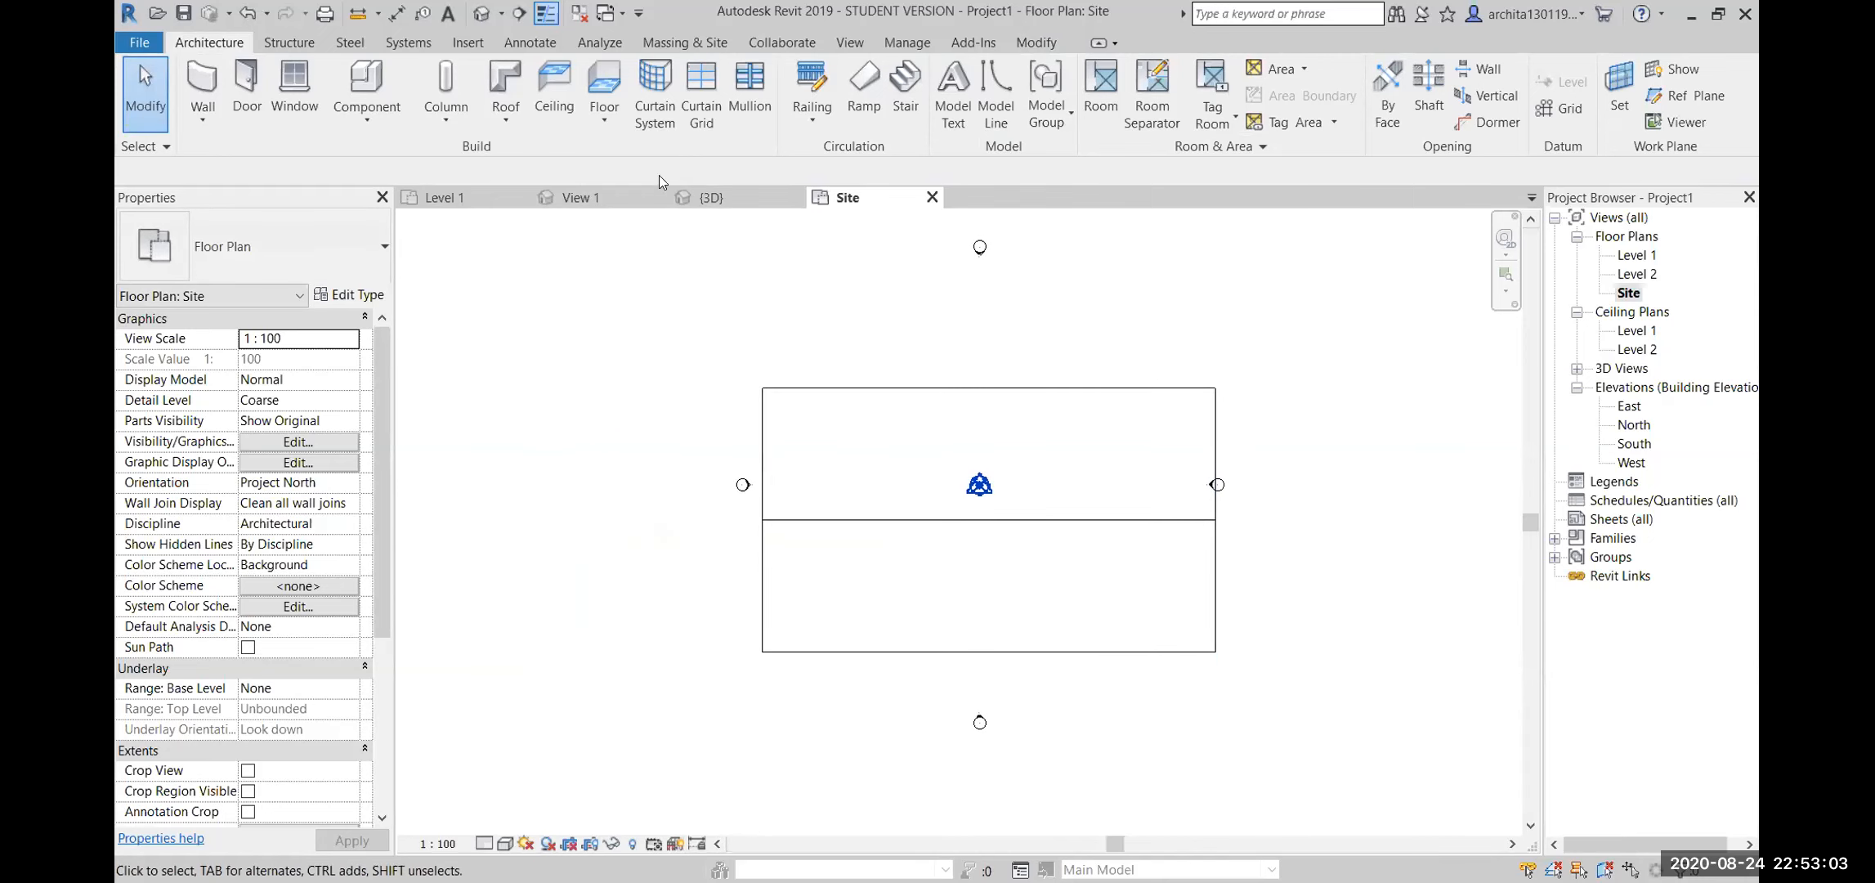
{"action": "left_click", "coordinate": [709, 201]}
{"action": "middle_click_drag", "start_coordinate": [819, 545], "coordinate": [756, 621], "text": "shift"}
{"action": "mouse_move", "coordinate": [780, 549]}
{"action": "middle_mouse_down", "text": "shift"}
{"action": "mouse_move", "coordinate": [758, 530]}
{"action": "mouse_move", "coordinate": [683, 609]}
{"action": "mouse_move", "coordinate": [808, 582]}
{"action": "mouse_move", "coordinate": [970, 485]}
{"action": "mouse_move", "coordinate": [657, 582]}
{"action": "mouse_move", "coordinate": [668, 547]}
{"action": "mouse_move", "coordinate": [758, 562]}
{"action": "middle_mouse_up", "text": "shift"}
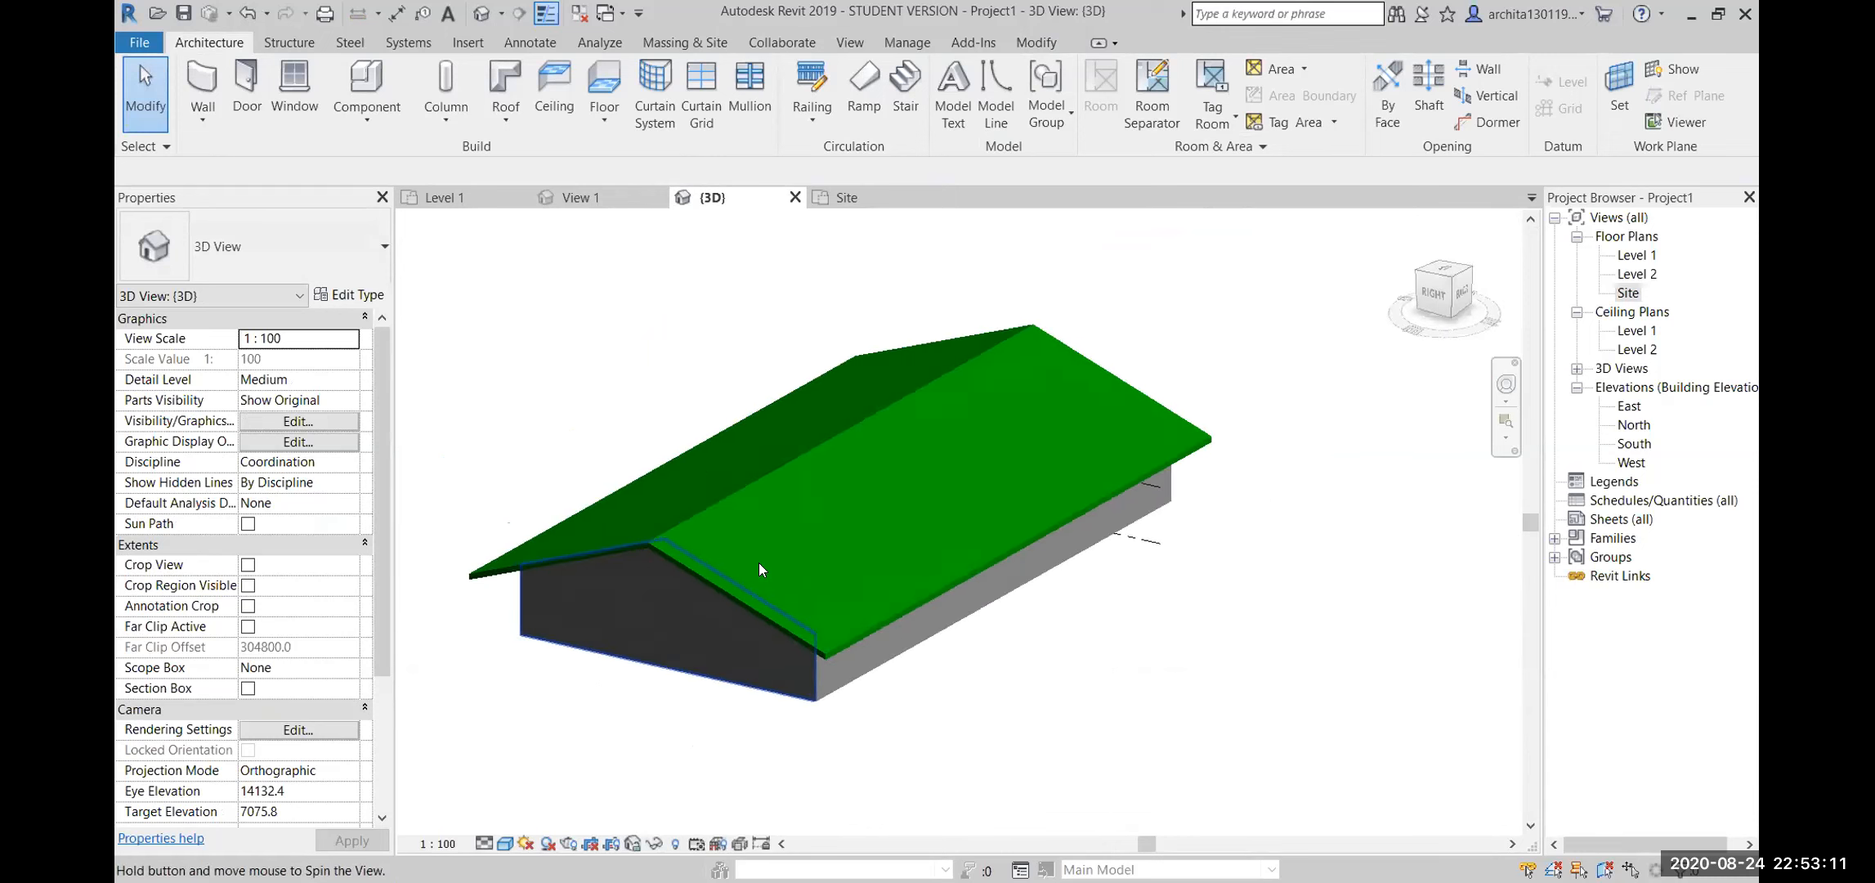
{"action": "middle_click_drag", "start_coordinate": [816, 506], "coordinate": [936, 564]}
{"action": "scroll", "coordinate": [936, 564], "scroll_direction": "up", "scroll_amount": 1}
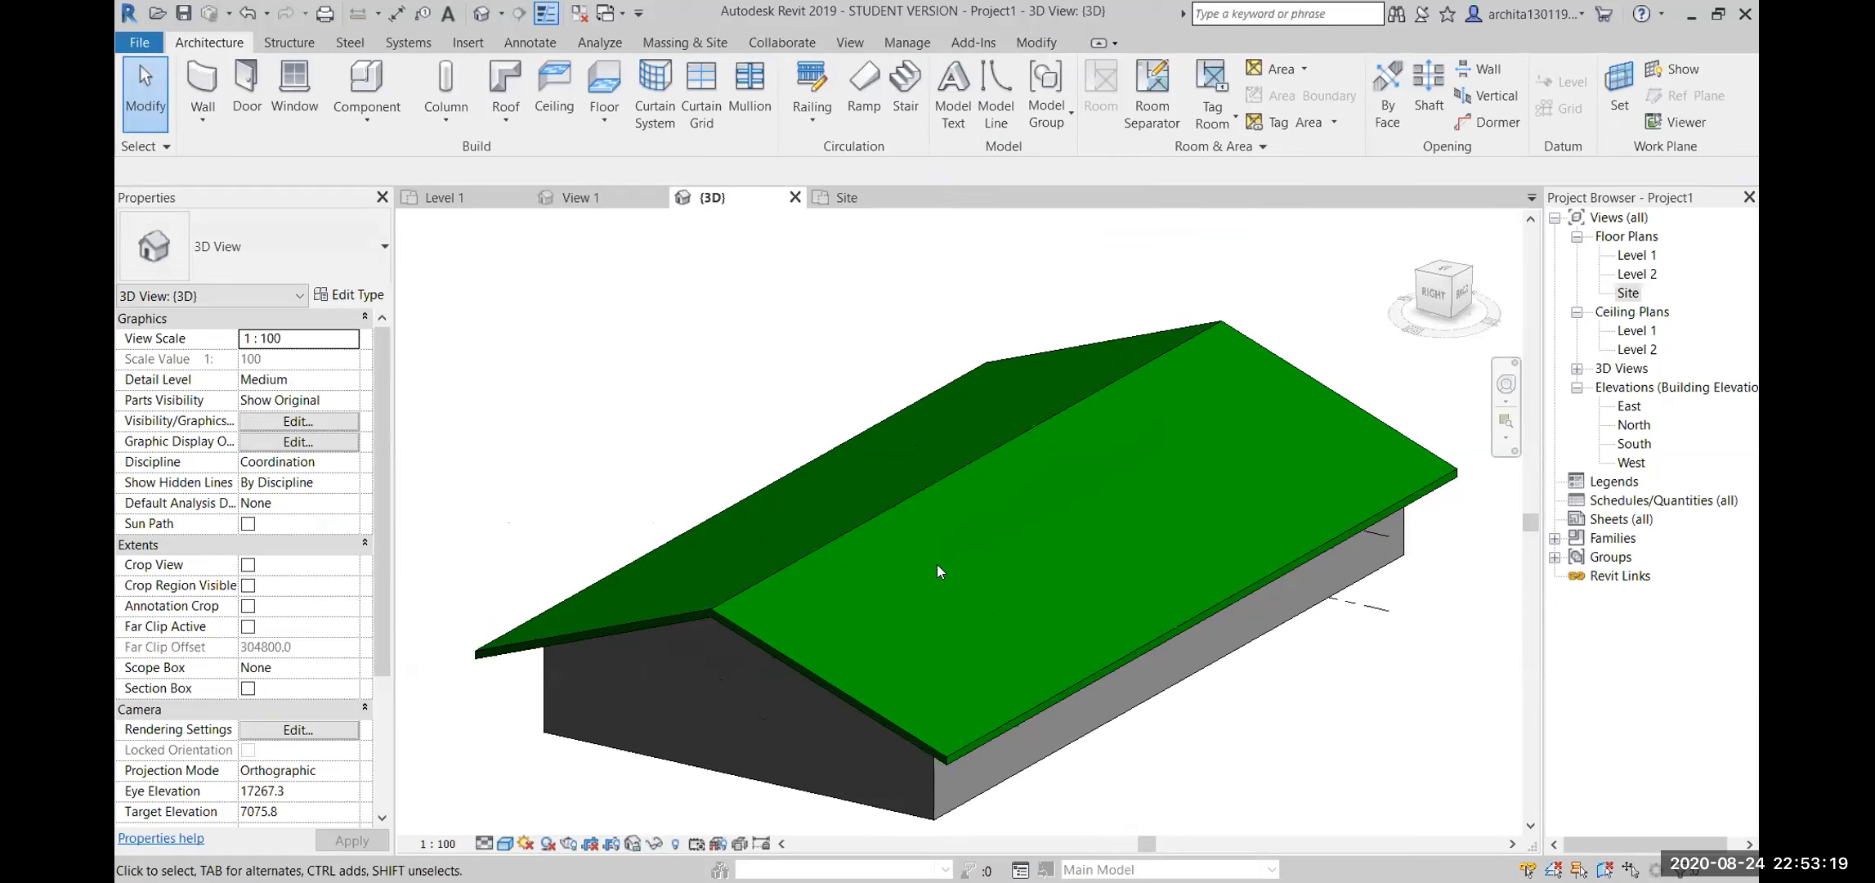
{"action": "middle_click_drag", "start_coordinate": [936, 564], "coordinate": [1087, 278], "text": "shift"}
Return to the Level 1 floor plan and bring the walls into view with empty space to their east
{"action": "double_click", "coordinate": [1636, 255]}
{"action": "scroll", "coordinate": [971, 457], "scroll_direction": "down", "scroll_amount": 3}
{"action": "scroll", "coordinate": [981, 427], "scroll_direction": "down", "scroll_amount": 3}
{"action": "scroll", "coordinate": [980, 323], "scroll_direction": "up", "scroll_amount": 2}
{"action": "middle_click_drag", "start_coordinate": [960, 360], "coordinate": [590, 565]}
{"action": "scroll", "coordinate": [632, 560], "scroll_direction": "down", "scroll_amount": 2}
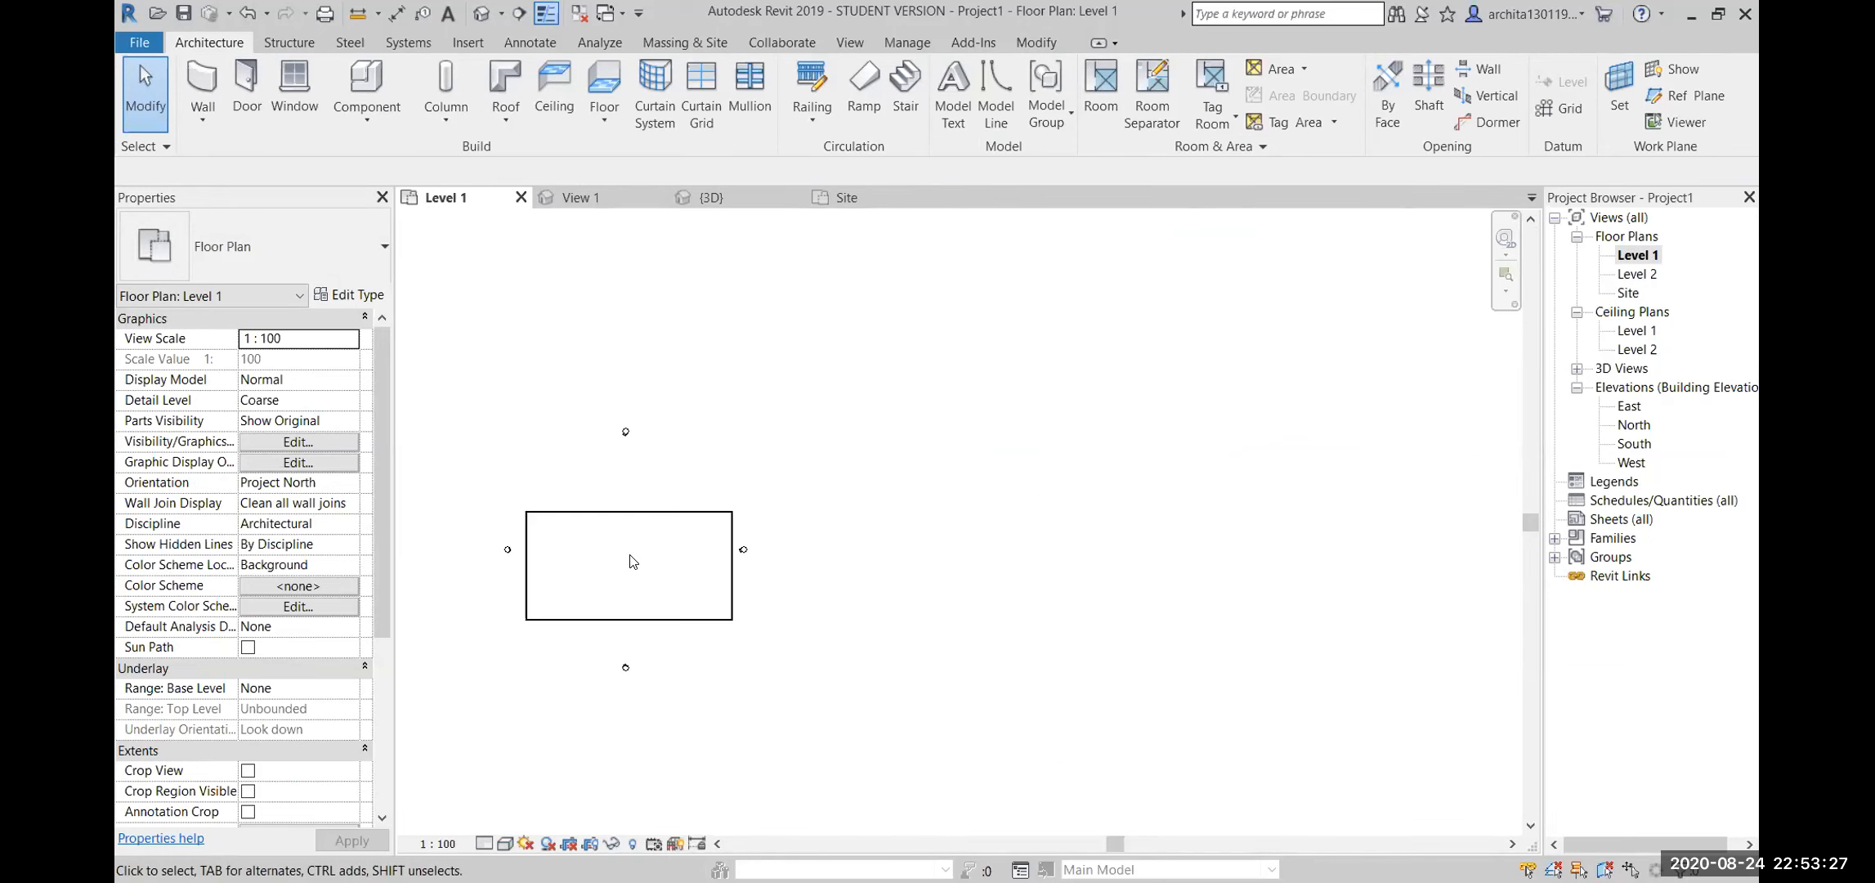
{"action": "scroll", "coordinate": [648, 487], "scroll_direction": "up", "scroll_amount": 1}
{"action": "middle_click_drag", "start_coordinate": [648, 488], "coordinate": [733, 455]}
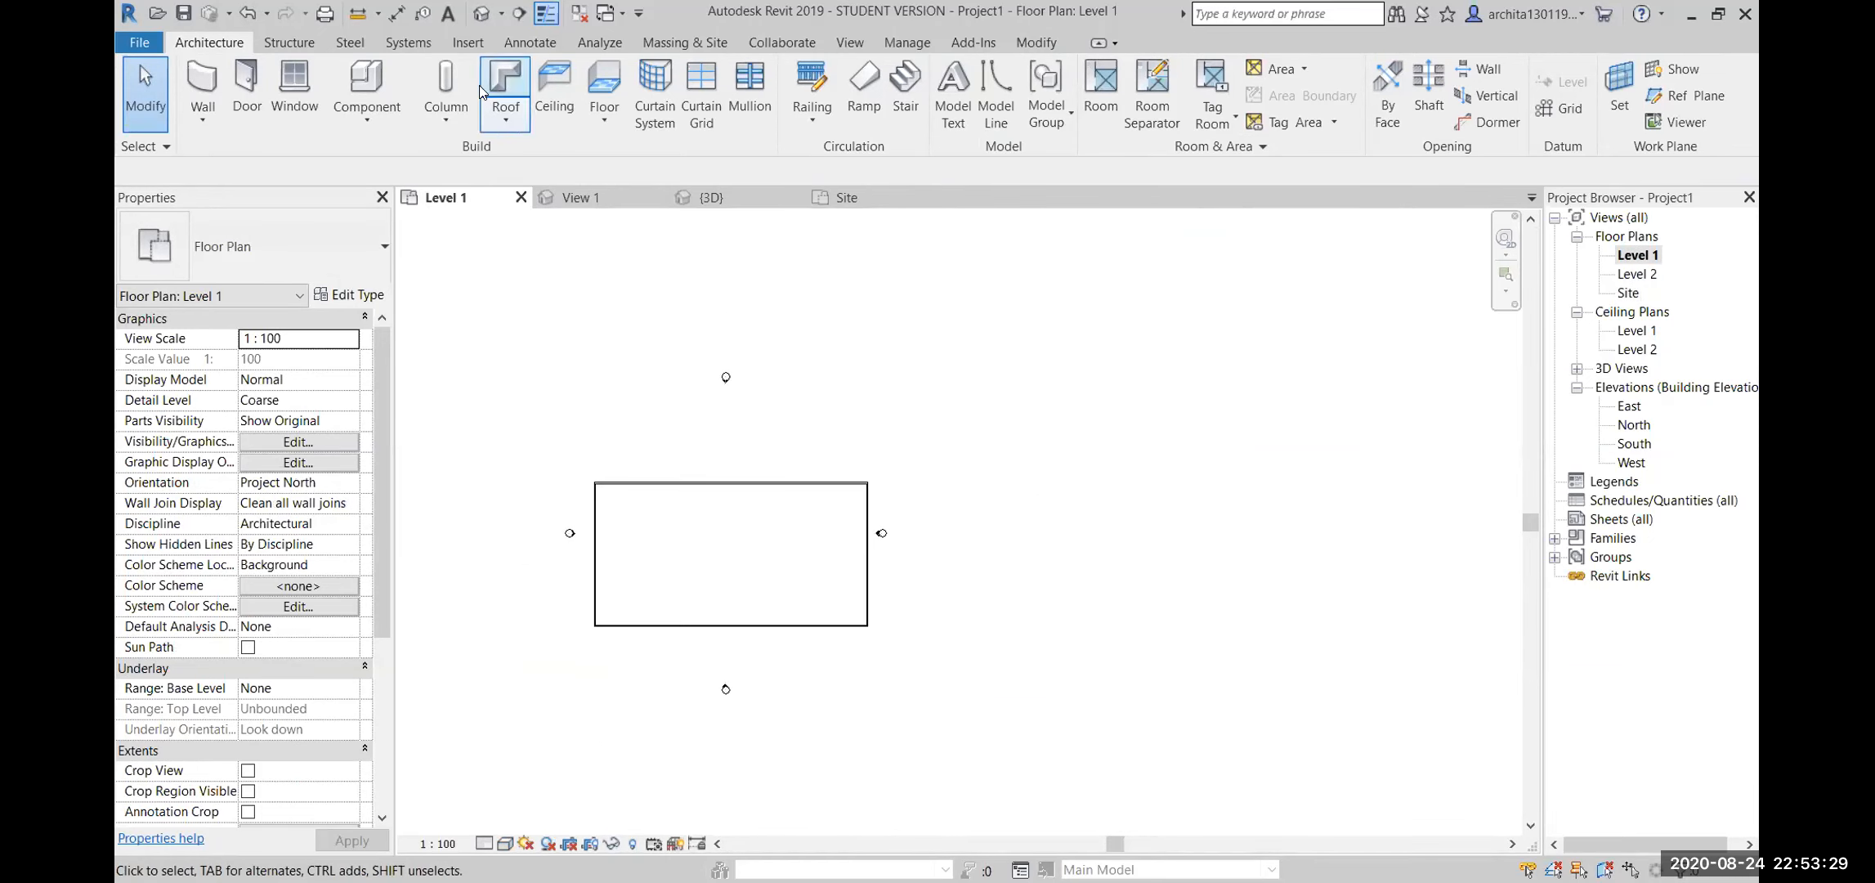
Draw a rectangular enclosure of Generic - 200mm walls, 8000 mm high, just east of the existing building and level with its walls
{"action": "left_click", "coordinate": [209, 86]}
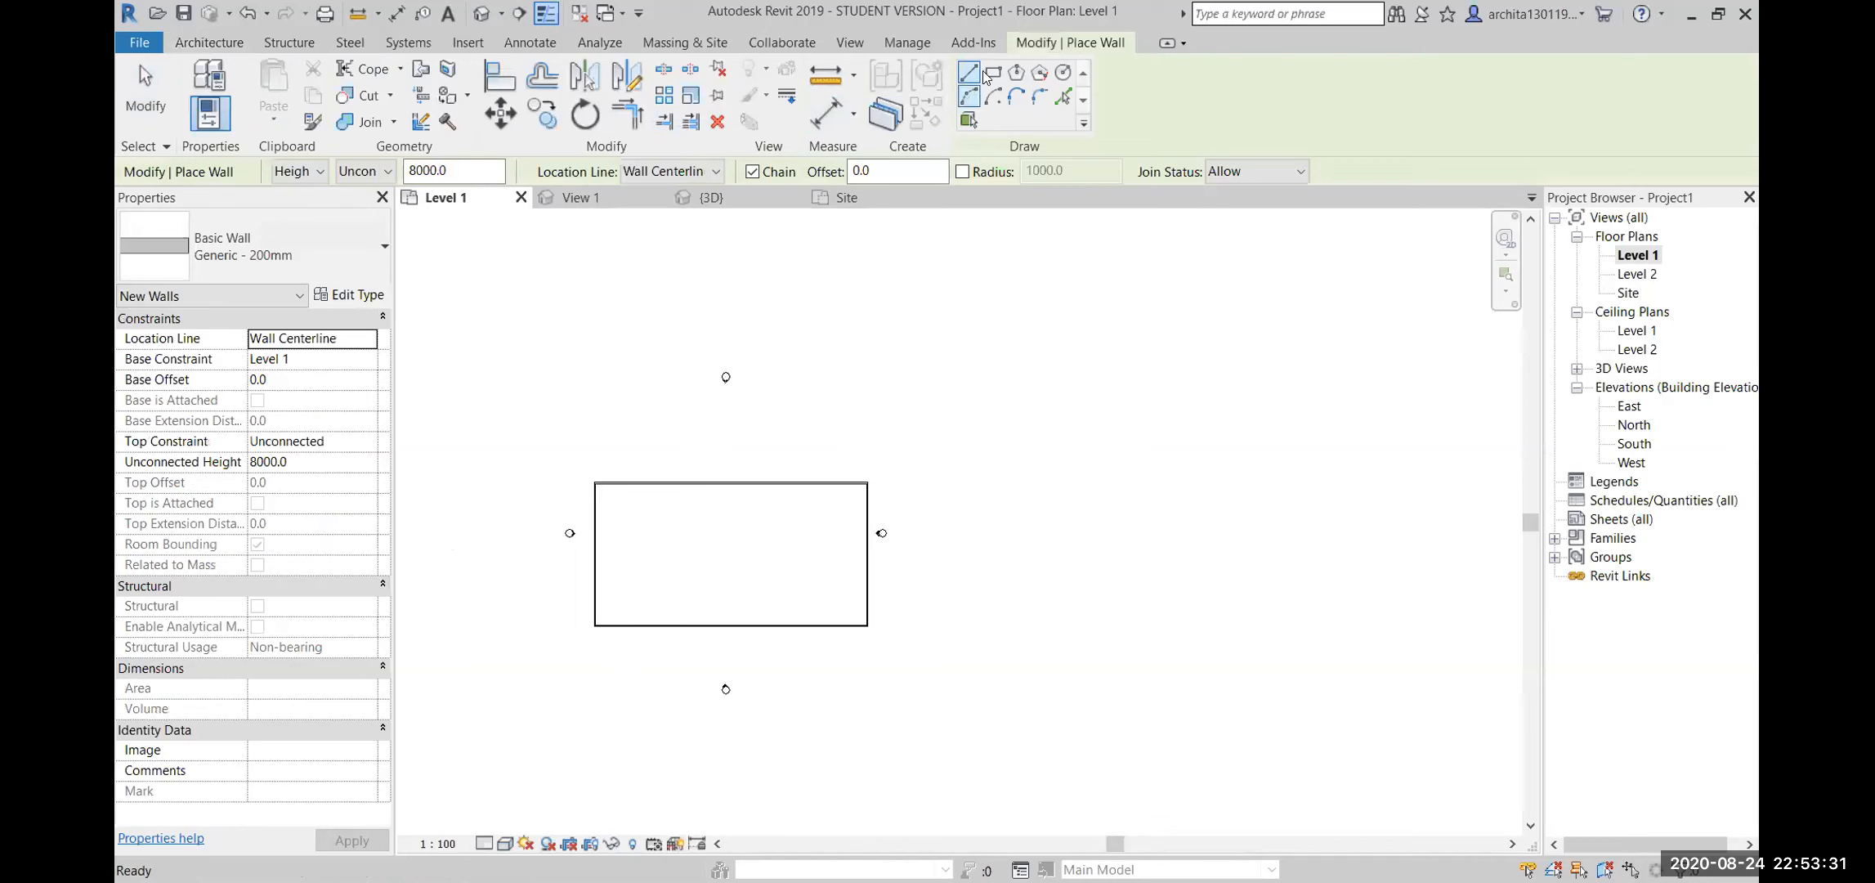
{"action": "left_click", "coordinate": [934, 482]}
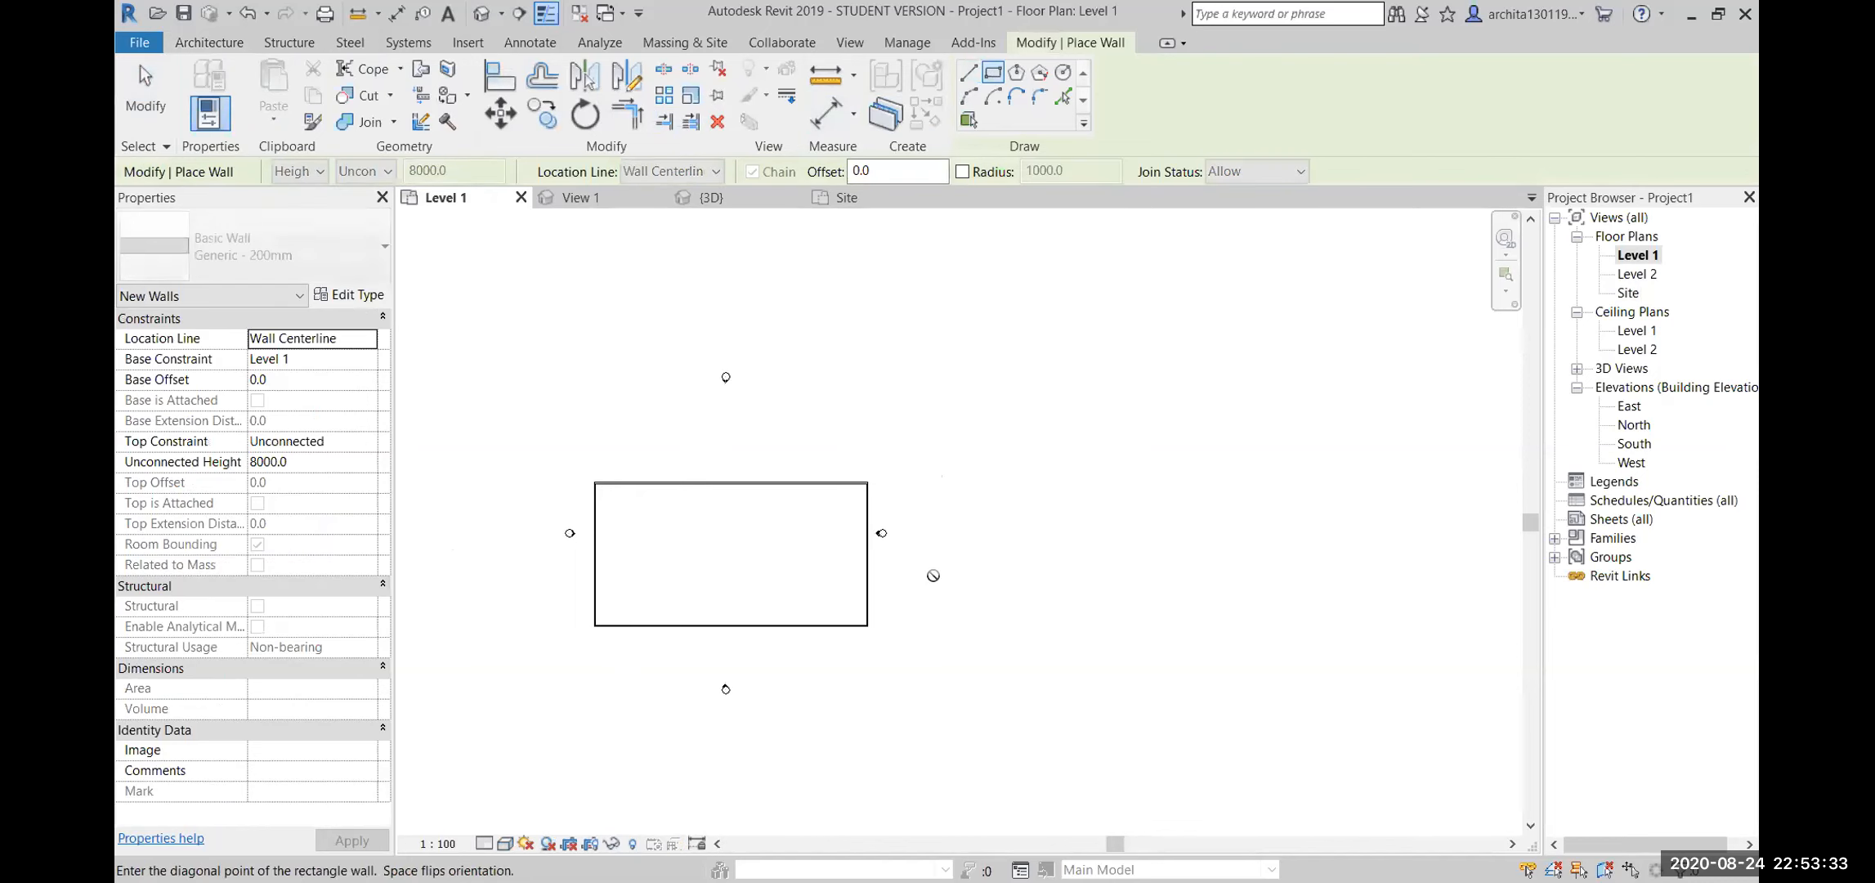
{"action": "left_click", "coordinate": [1012, 626]}
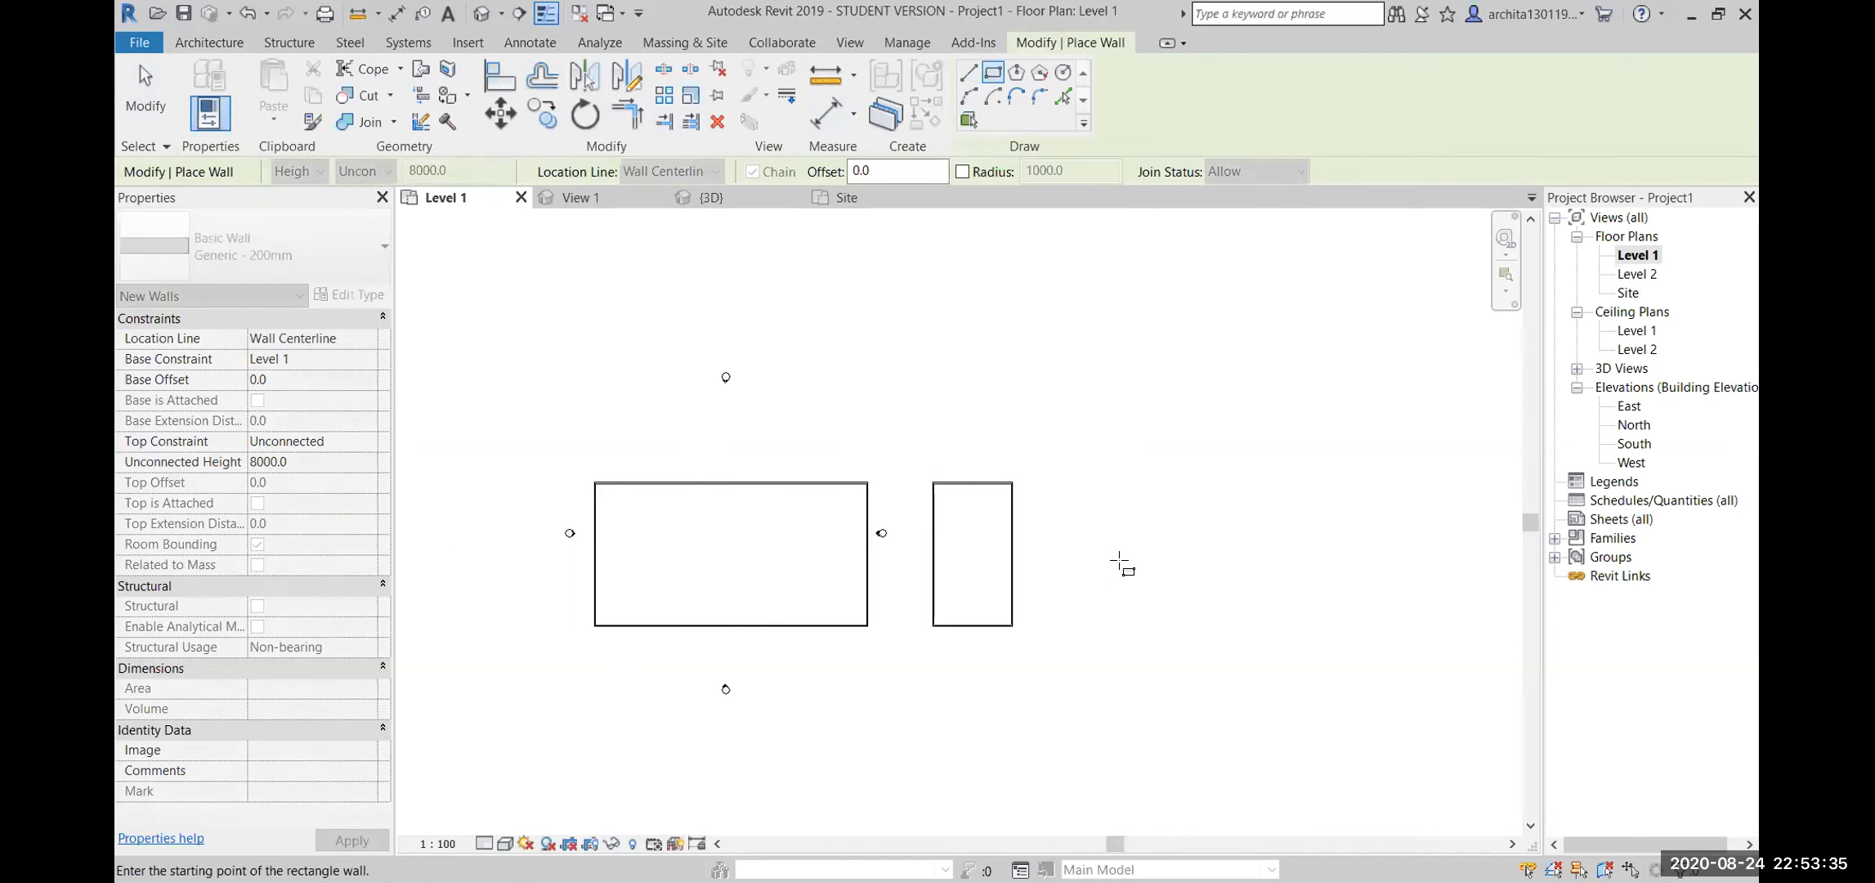
{"action": "key", "text": "Escape"}
{"action": "key", "text": "Escape"}
In the 3D view, start a roof by extrusion with a picked work plane and set the visual style to Hidden Line
{"action": "left_click", "coordinate": [709, 200]}
{"action": "scroll", "coordinate": [842, 533], "scroll_direction": "down", "scroll_amount": 1}
{"action": "middle_click_drag", "start_coordinate": [814, 636], "coordinate": [1141, 446], "text": "shift"}
{"action": "scroll", "coordinate": [1136, 433], "scroll_direction": "up", "scroll_amount": 6}
{"action": "middle_click_drag", "start_coordinate": [1129, 502], "coordinate": [1096, 528], "text": "shift"}
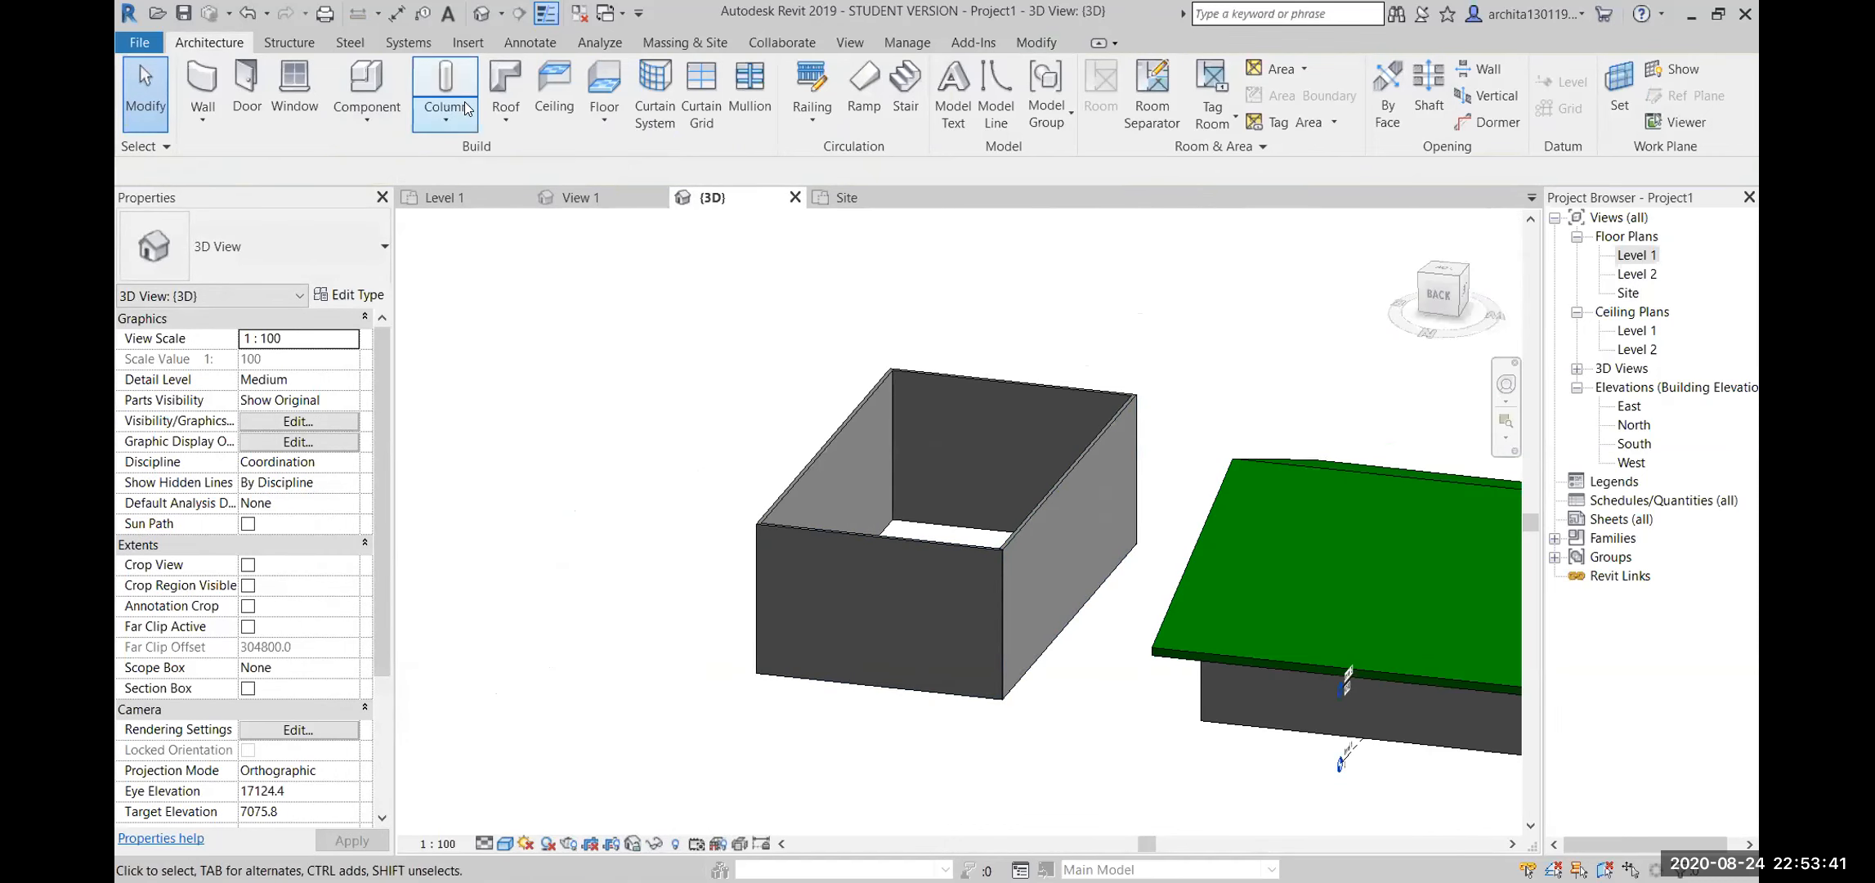
{"action": "left_click", "coordinate": [506, 121]}
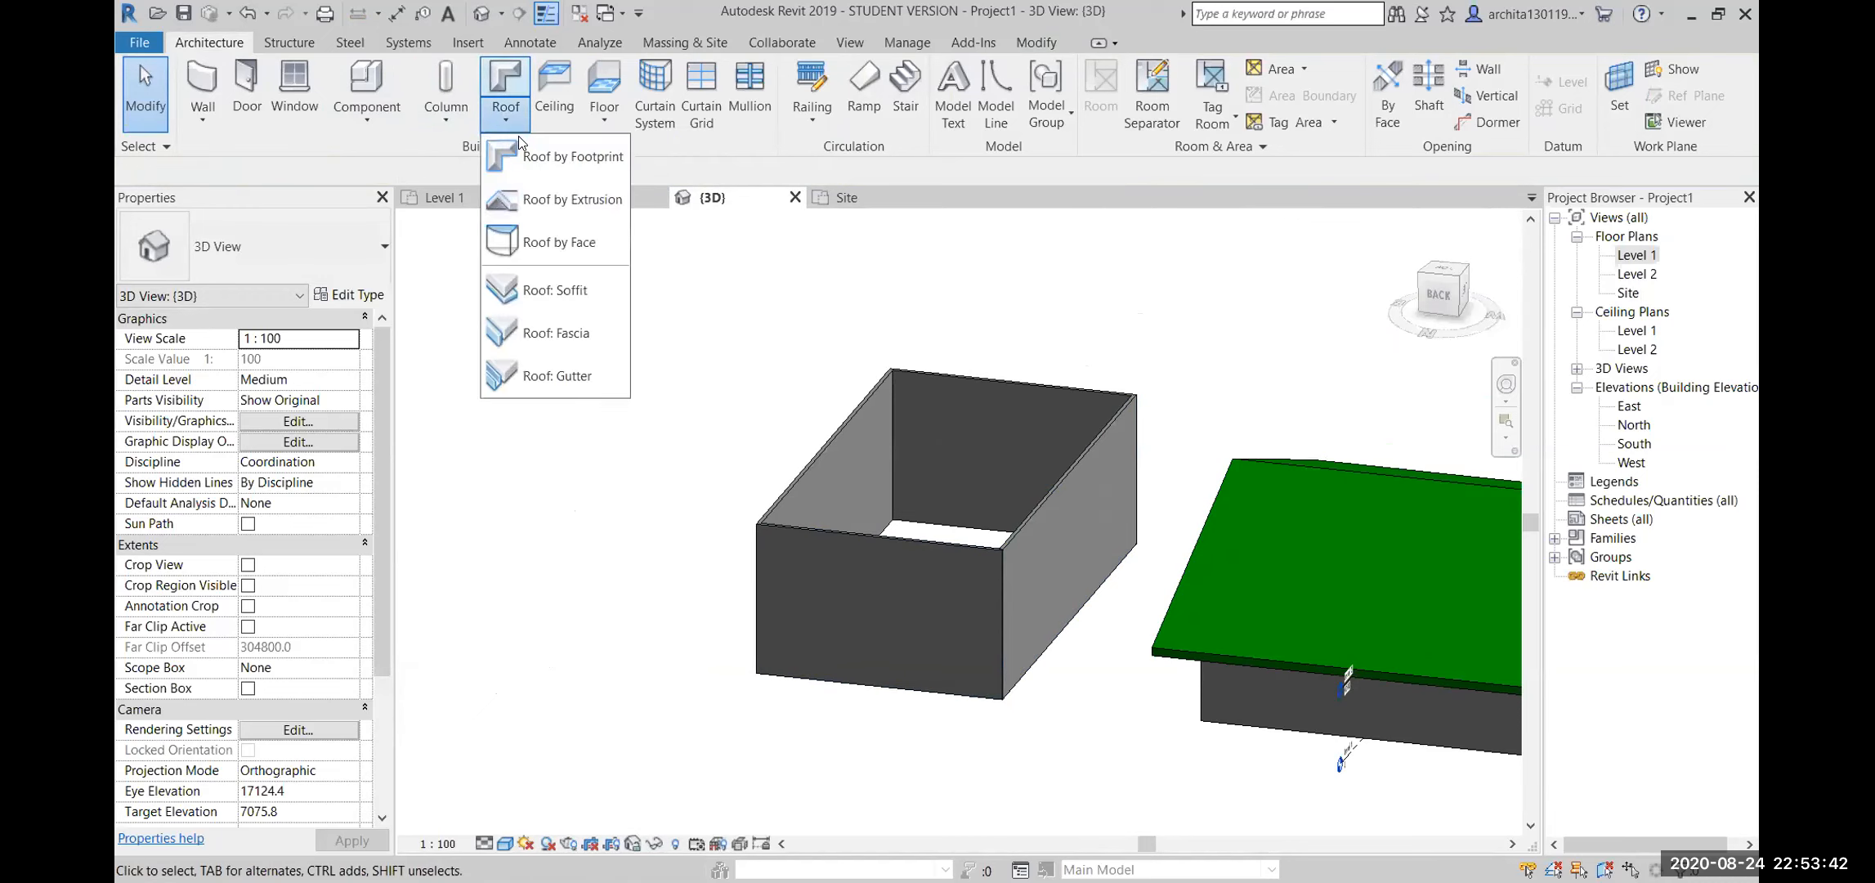
{"action": "left_click", "coordinate": [535, 197]}
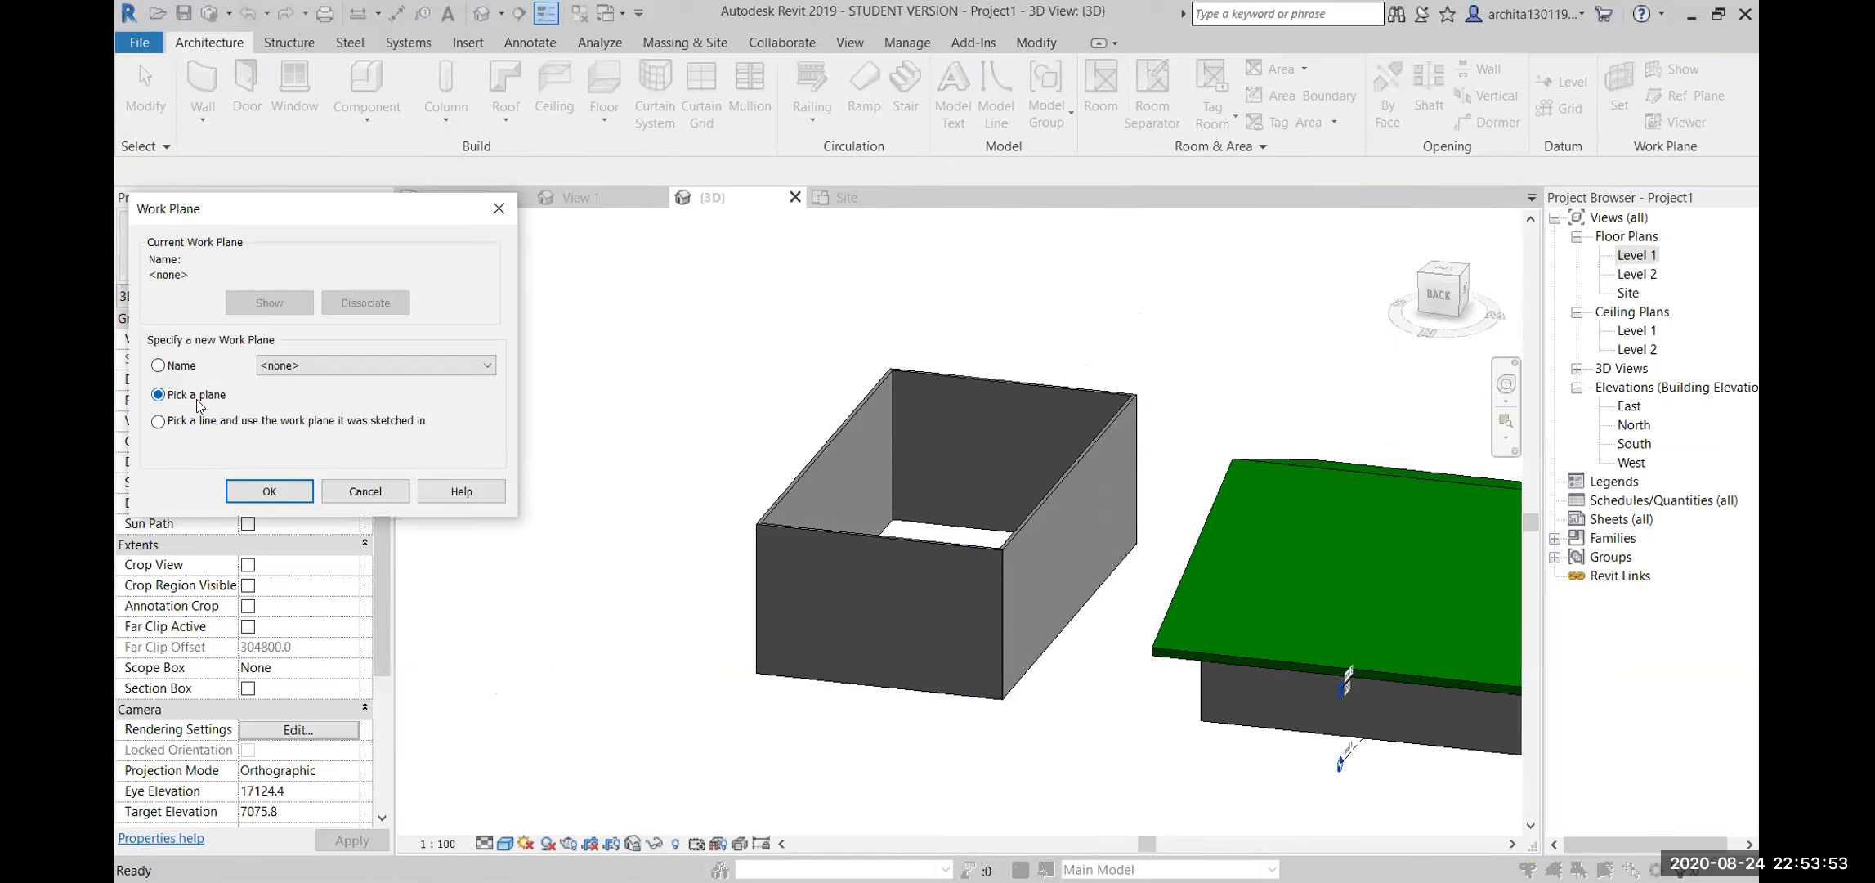
{"action": "key", "text": "Return"}
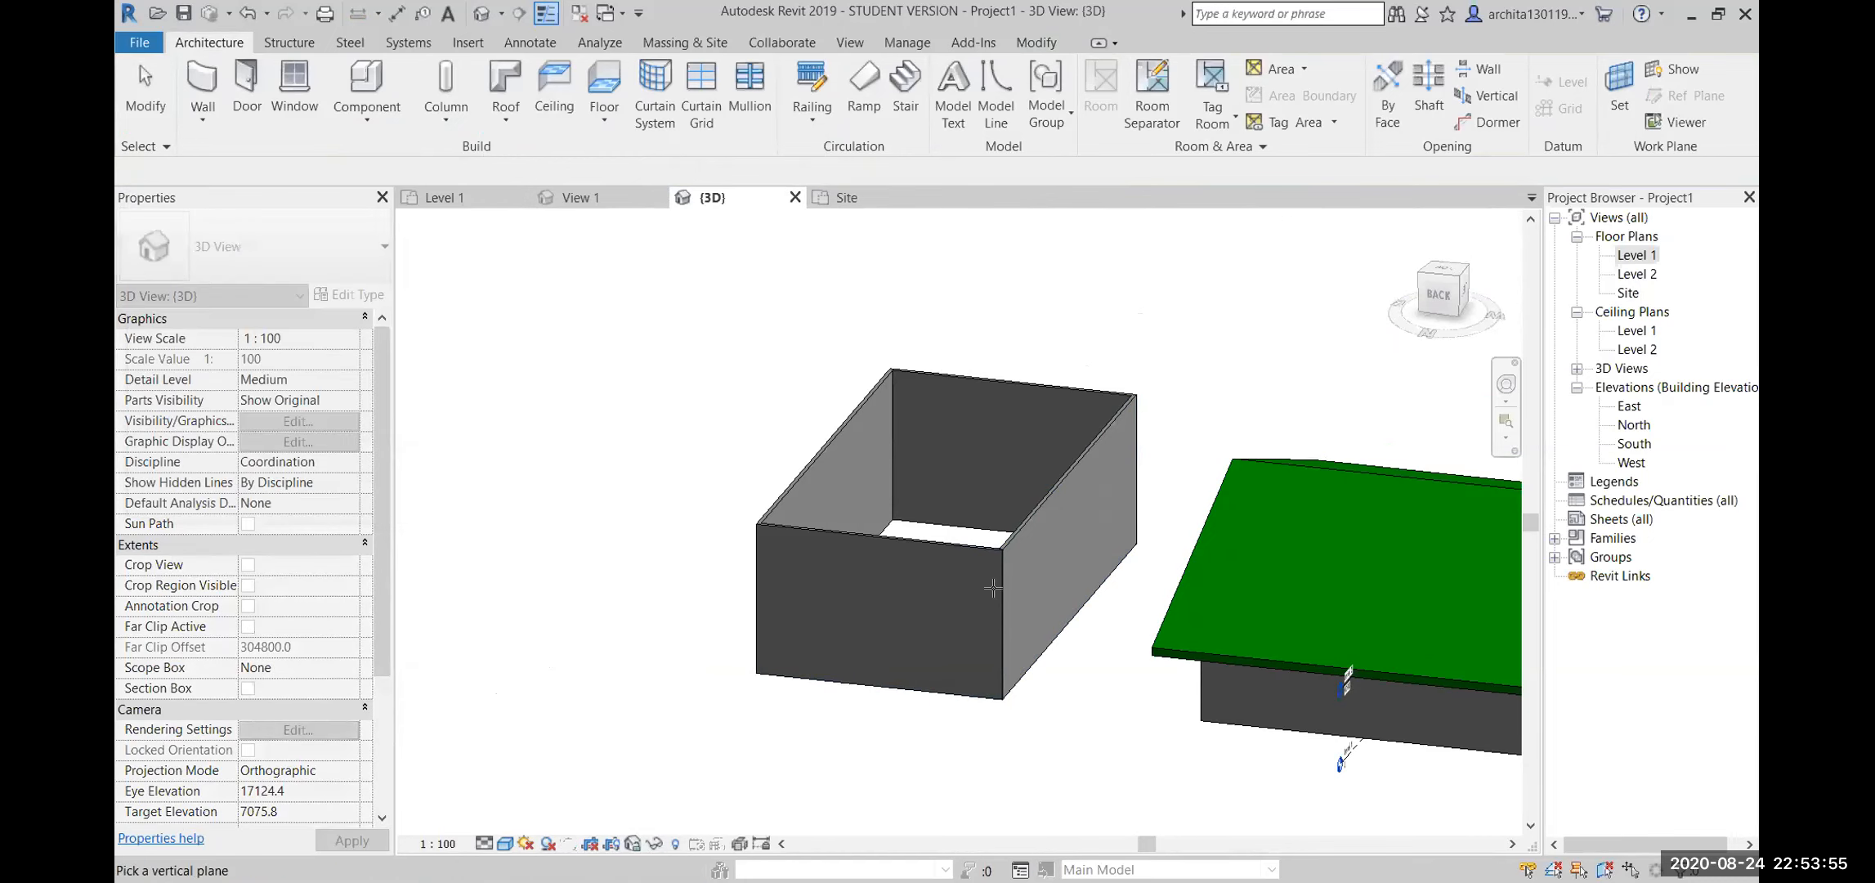
{"action": "left_click", "coordinate": [503, 845]}
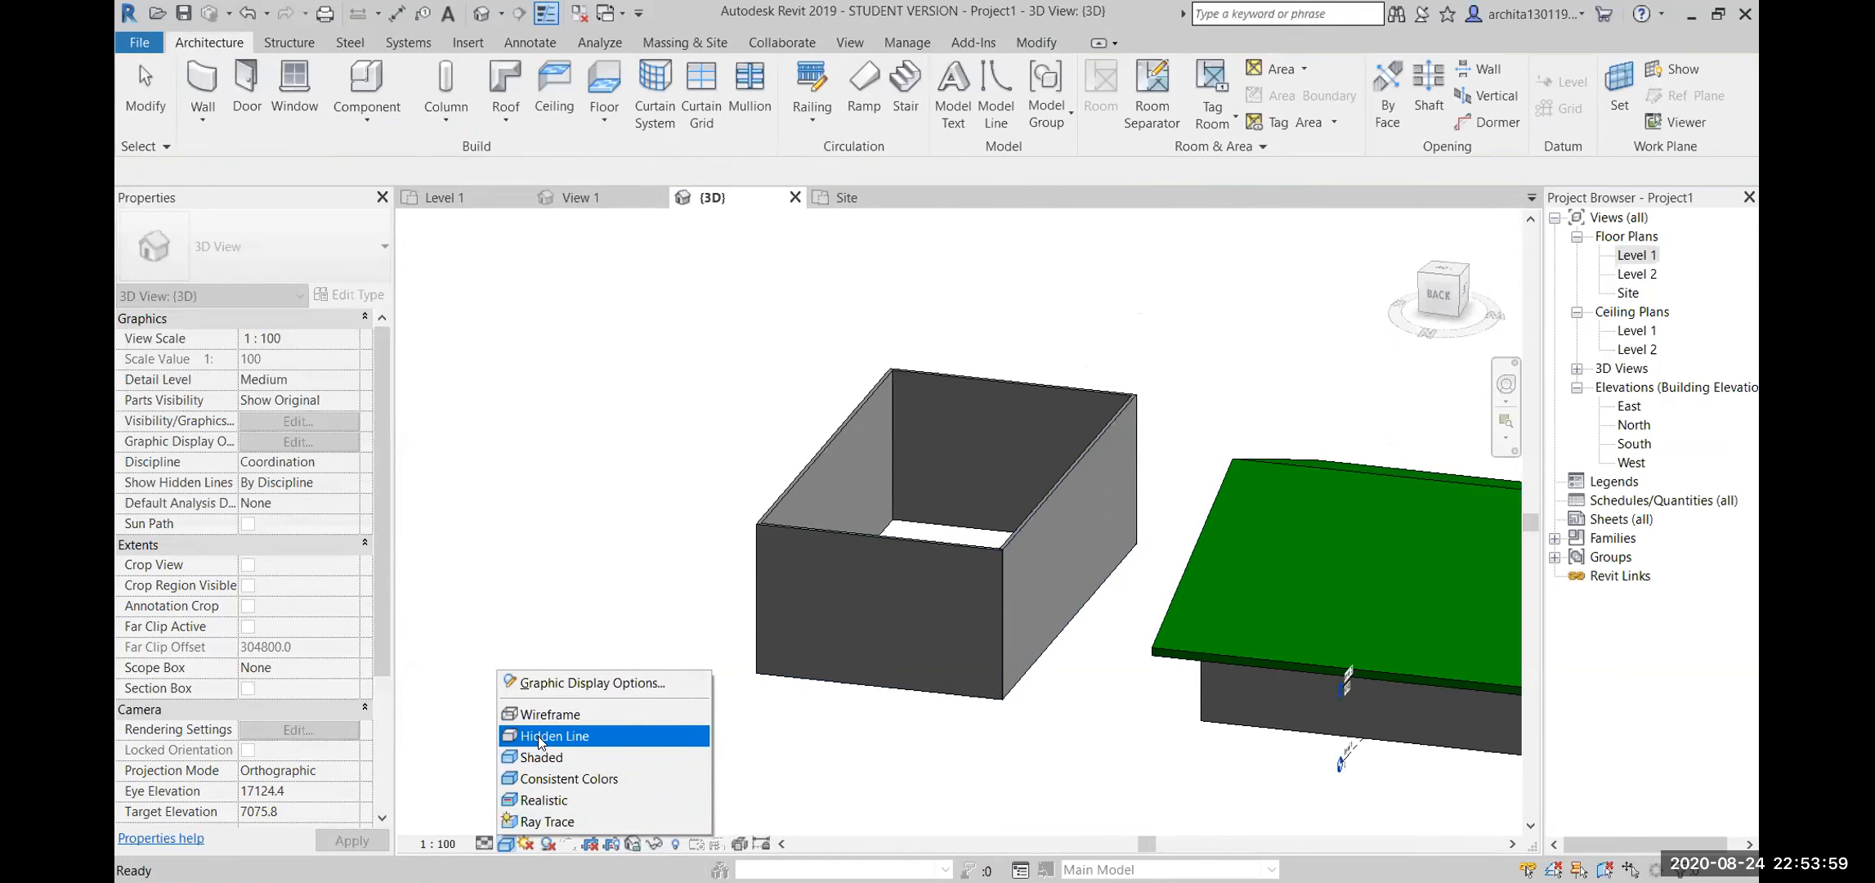
{"action": "left_click", "coordinate": [539, 736]}
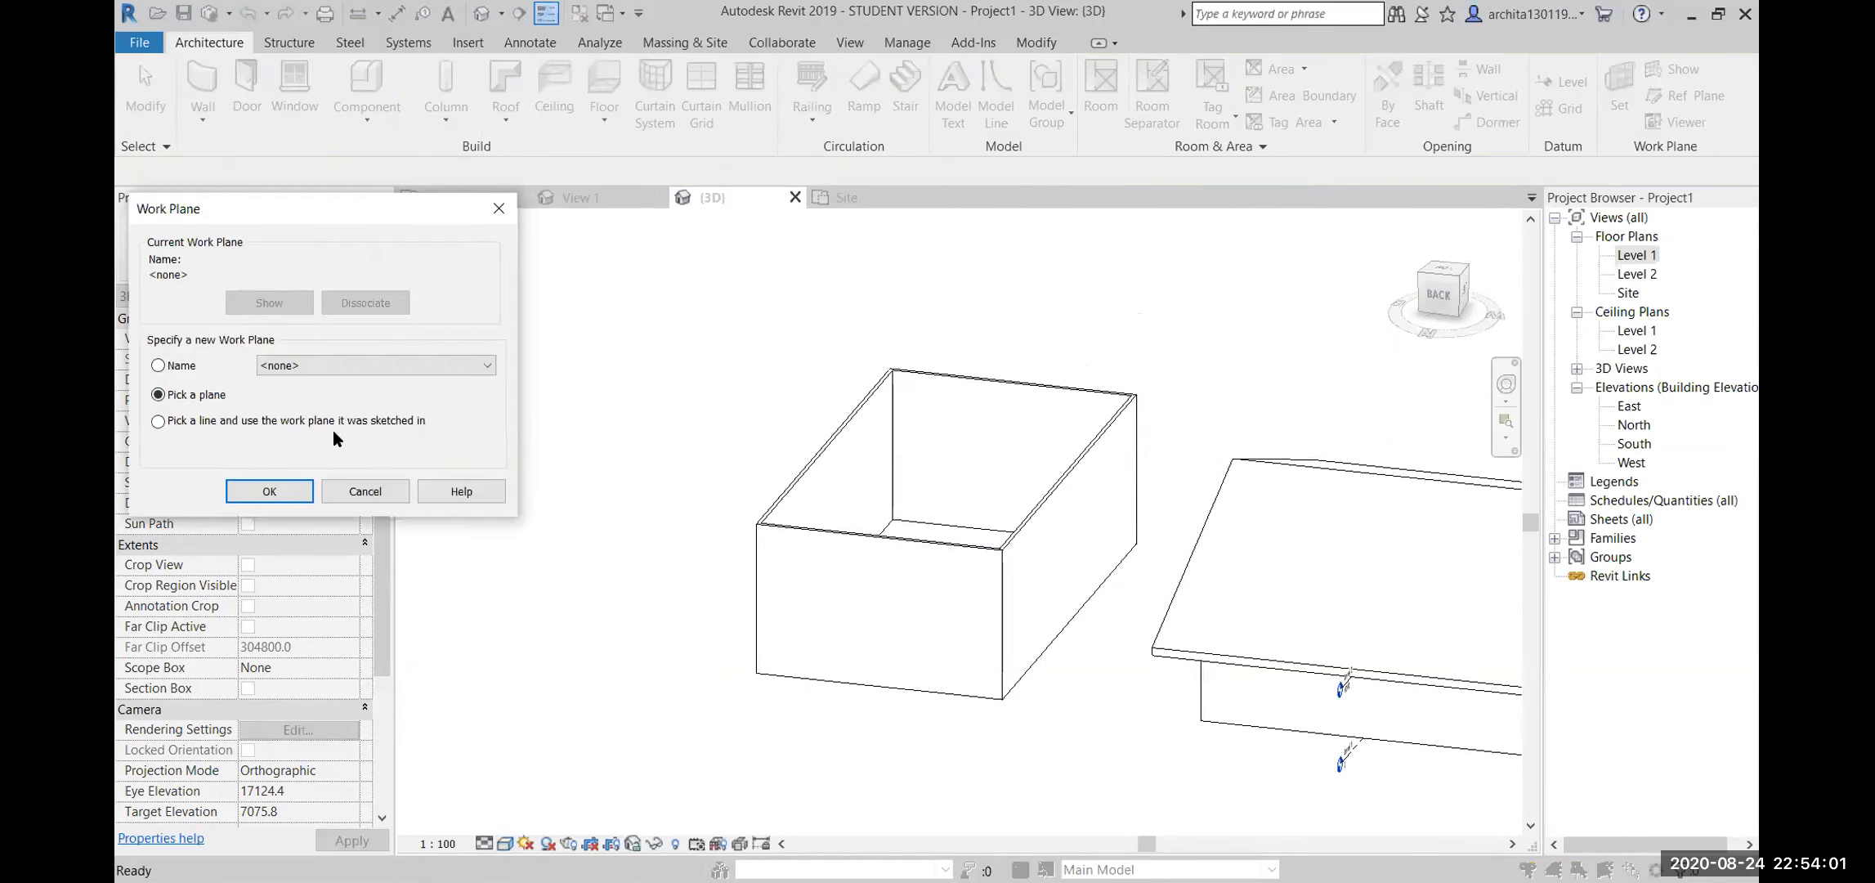
Pick the new enclosure's near end wall as the work plane, with Level 2 as the roof's reference level and 0.0 offset
{"action": "left_click", "coordinate": [269, 491]}
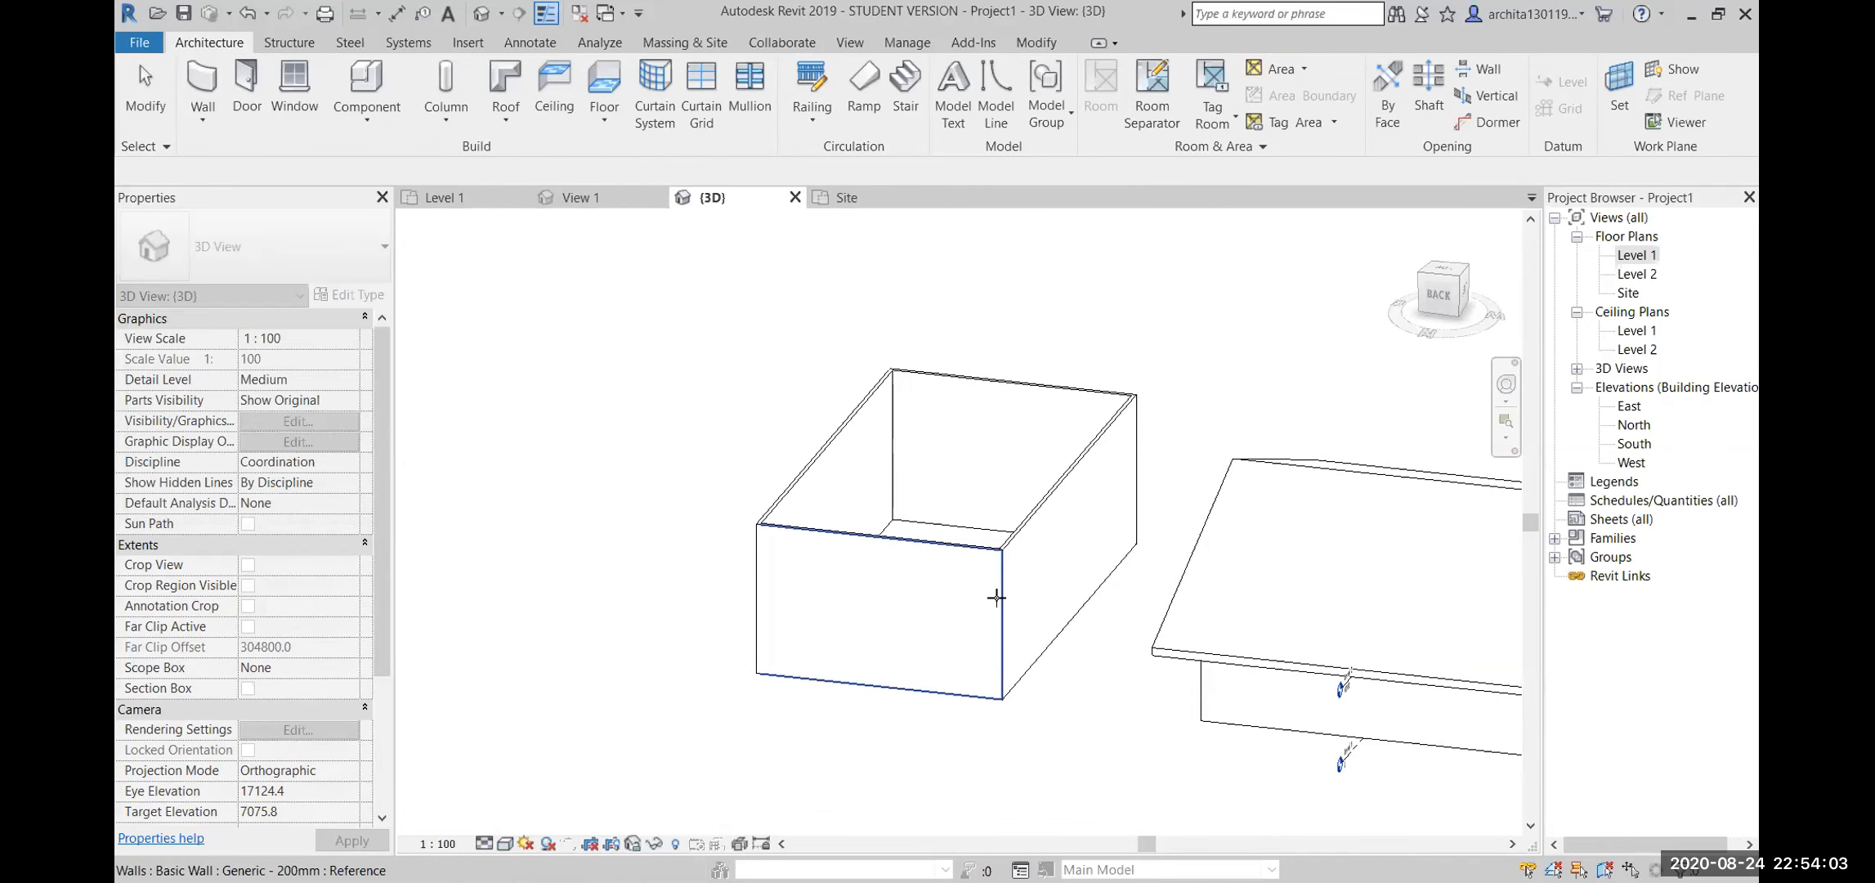
{"action": "left_click", "coordinate": [996, 597]}
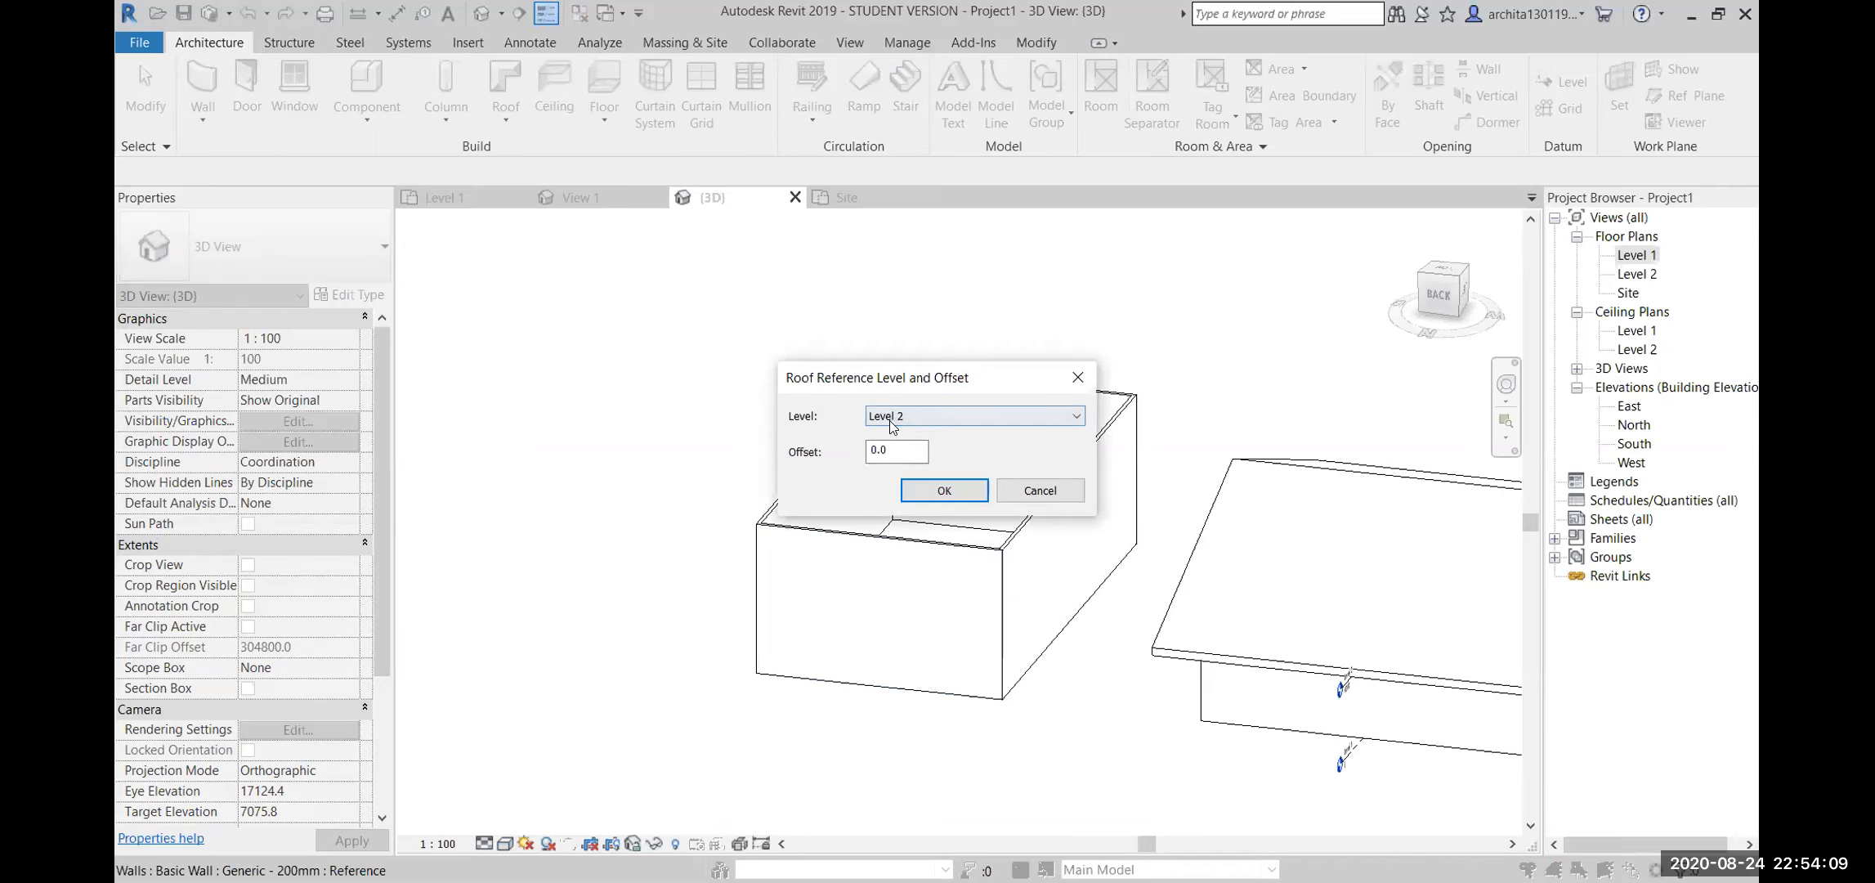
{"action": "left_click", "coordinate": [942, 489]}
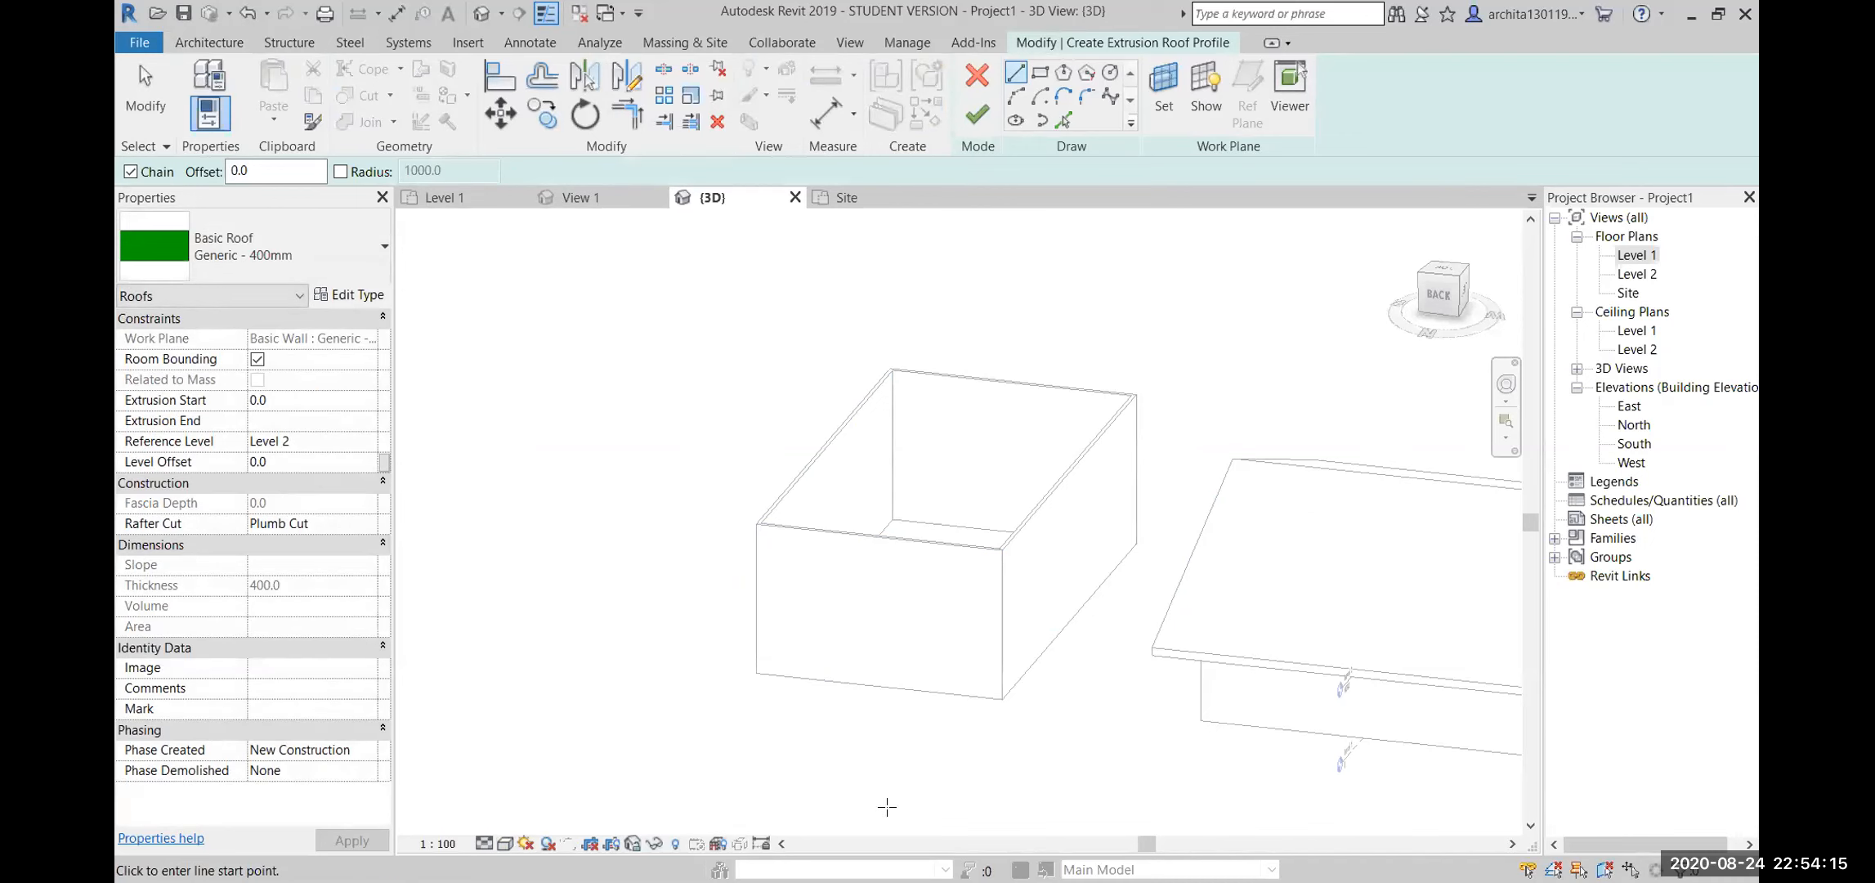
Show the work plane and orient the view squarely to the Back, framing the picked wall face
{"action": "left_click", "coordinate": [1205, 88]}
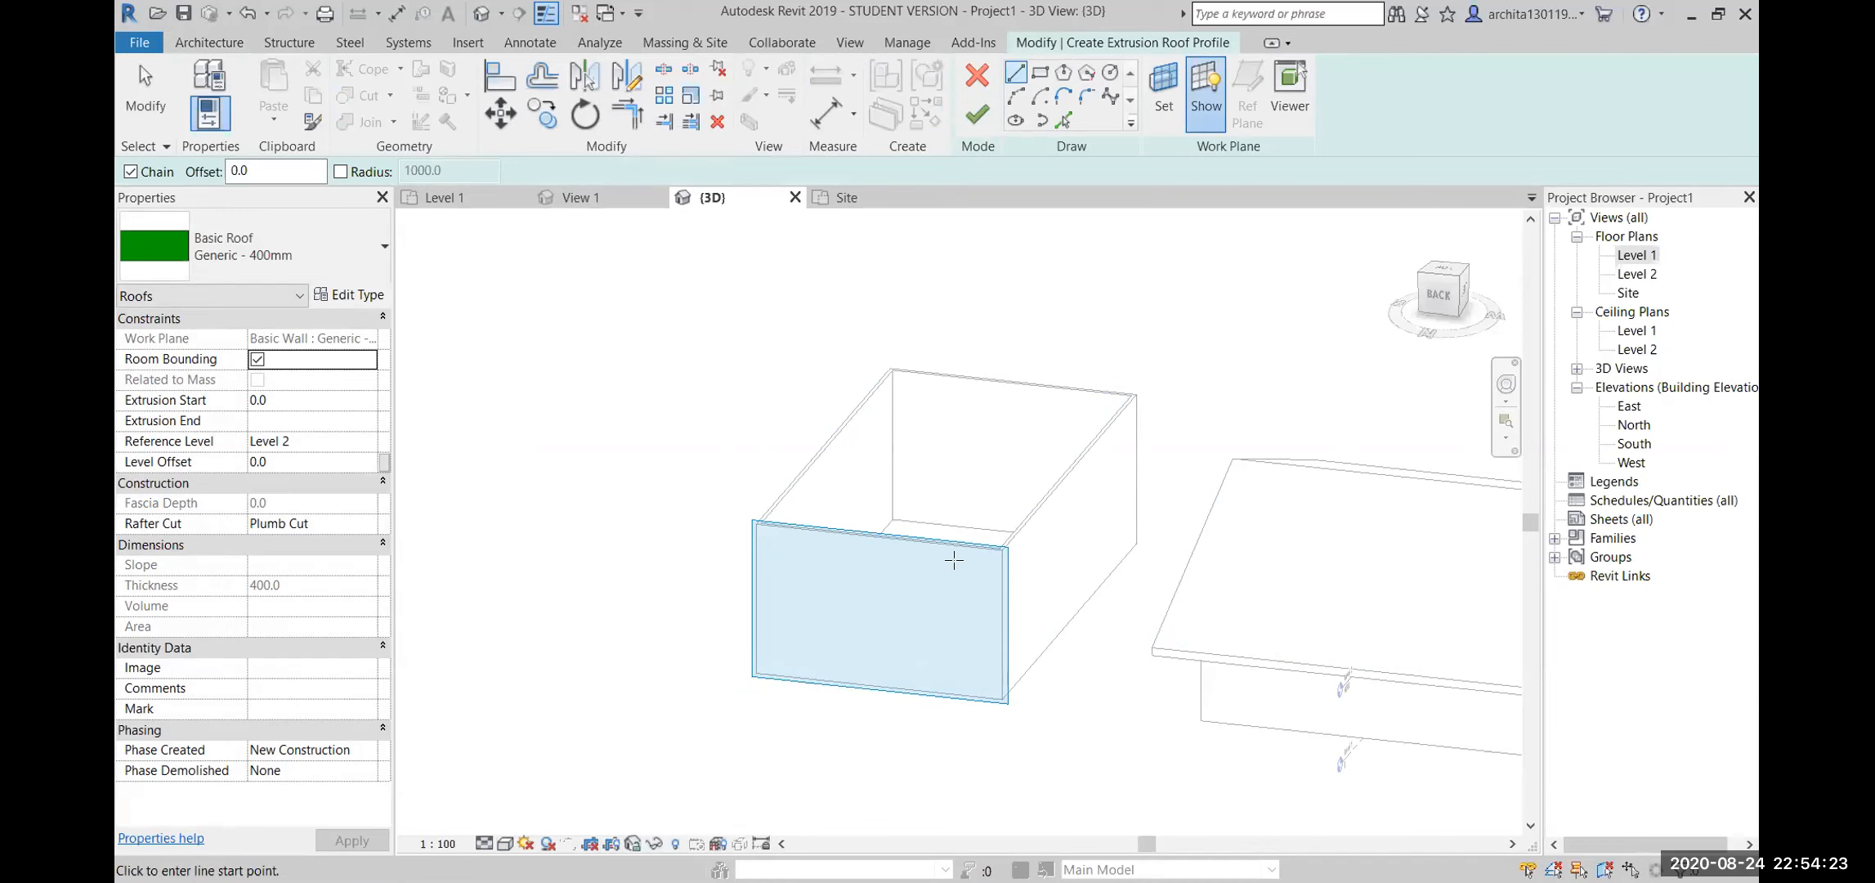
{"action": "left_click", "coordinate": [1430, 310]}
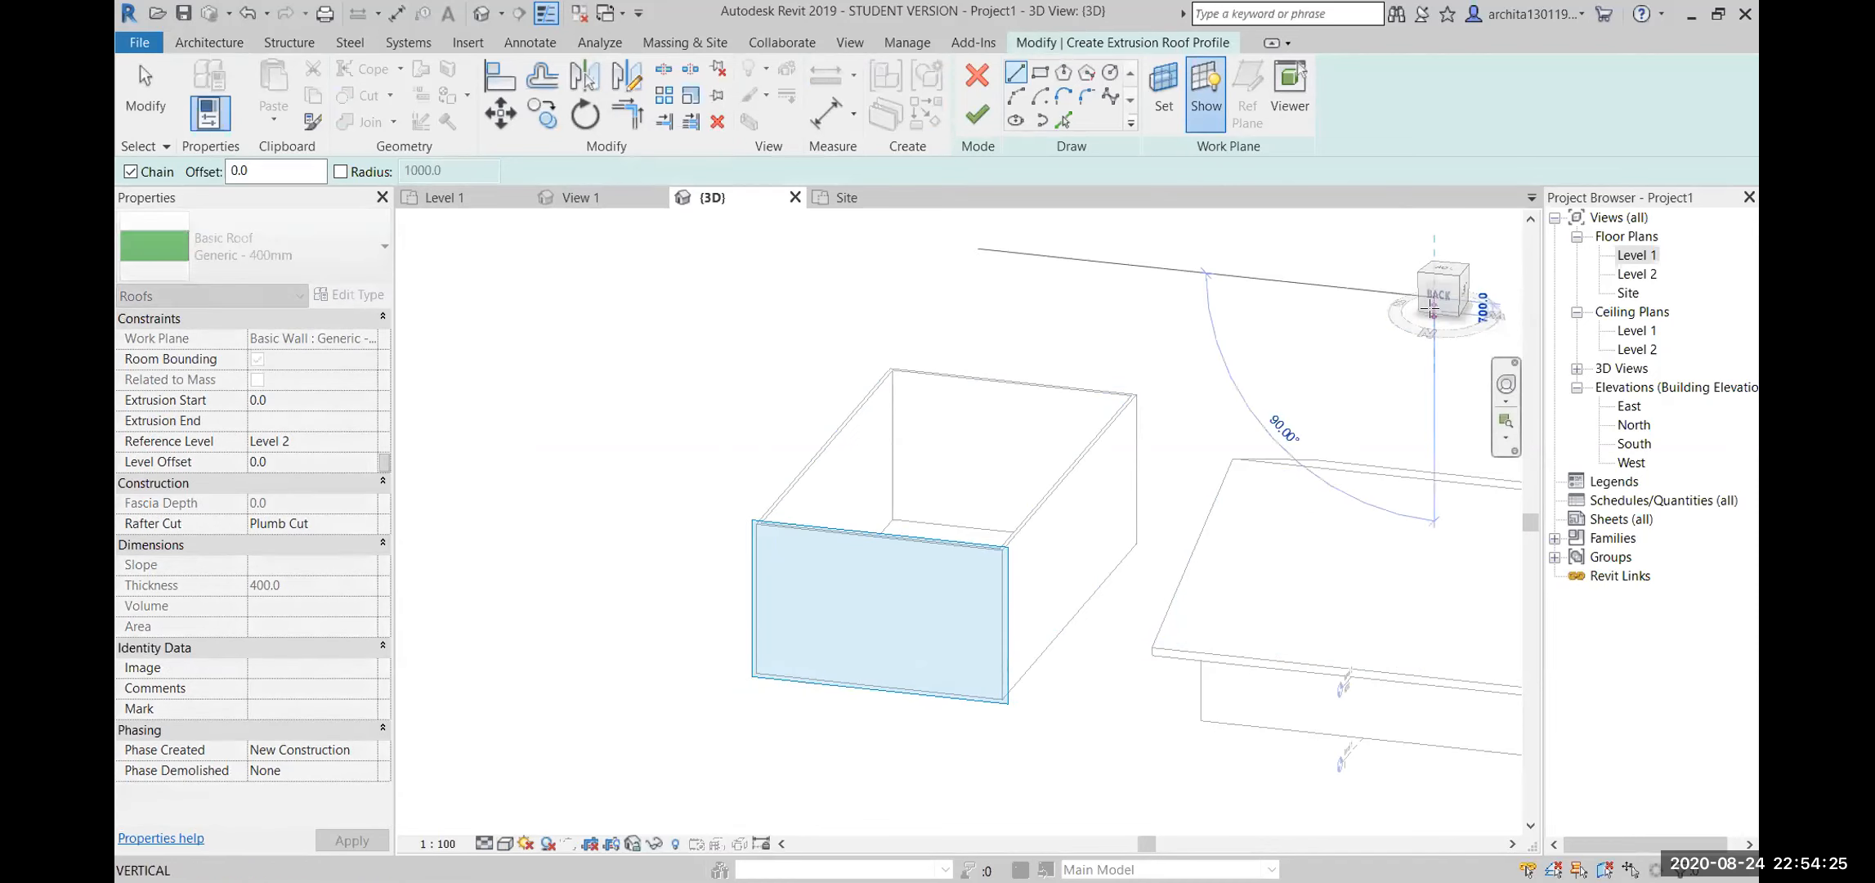
{"action": "left_click", "coordinate": [1432, 313]}
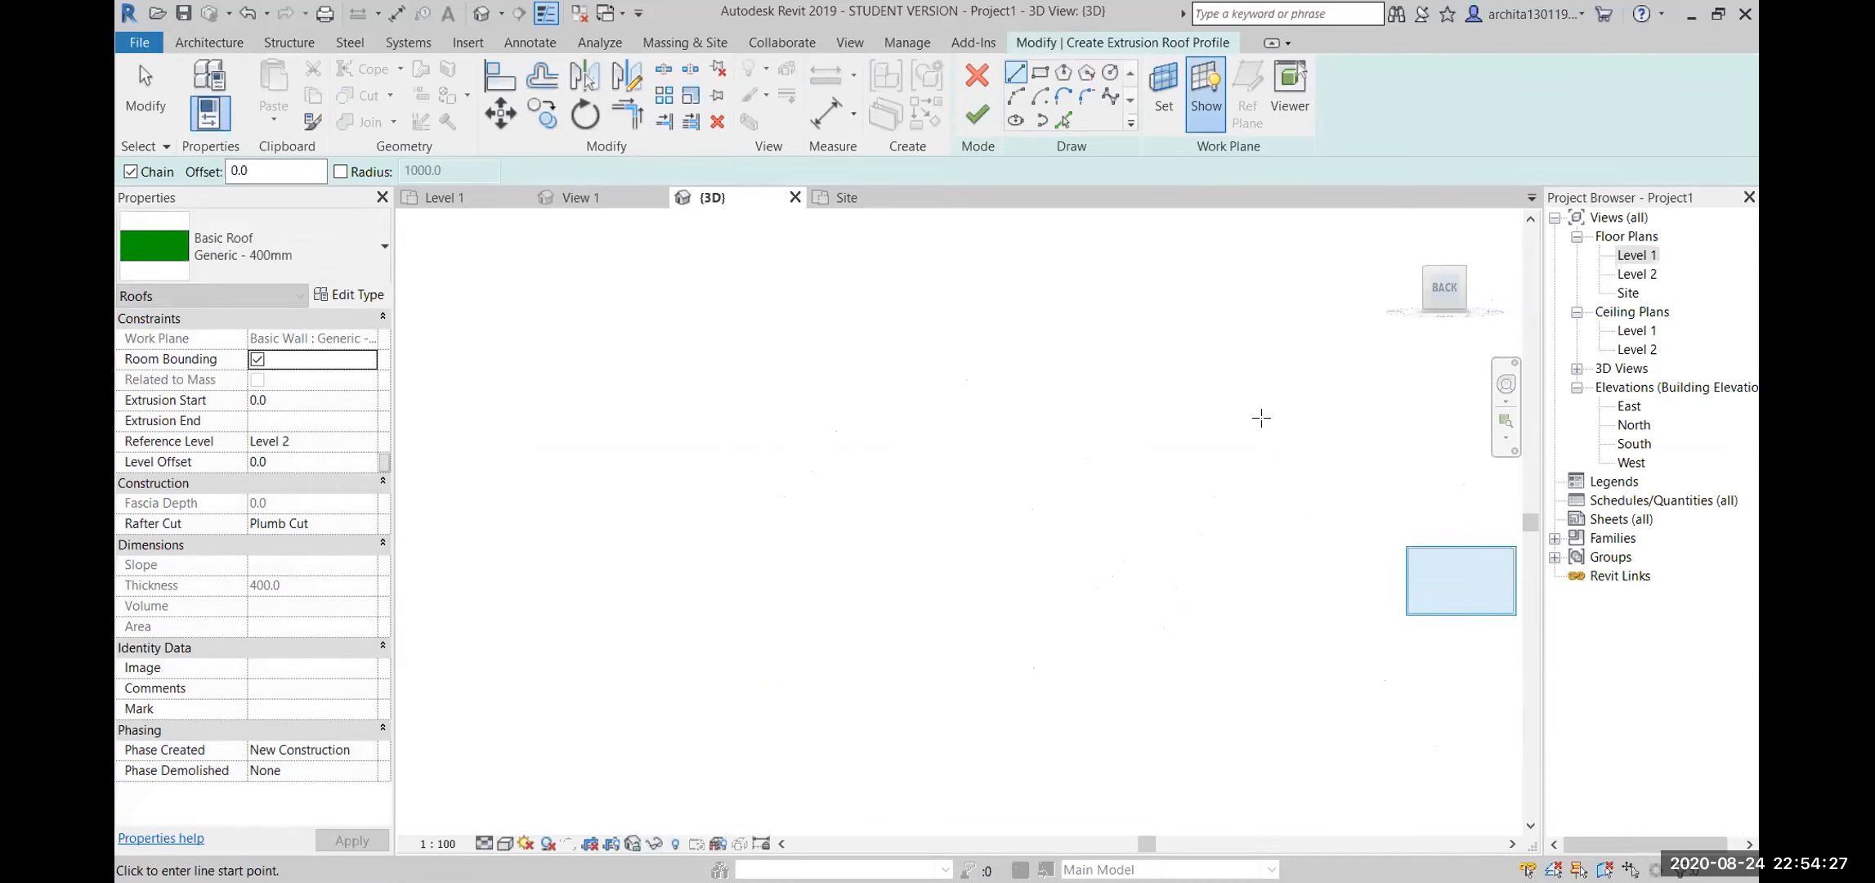
{"action": "scroll", "coordinate": [680, 467], "scroll_direction": "up", "scroll_amount": 5}
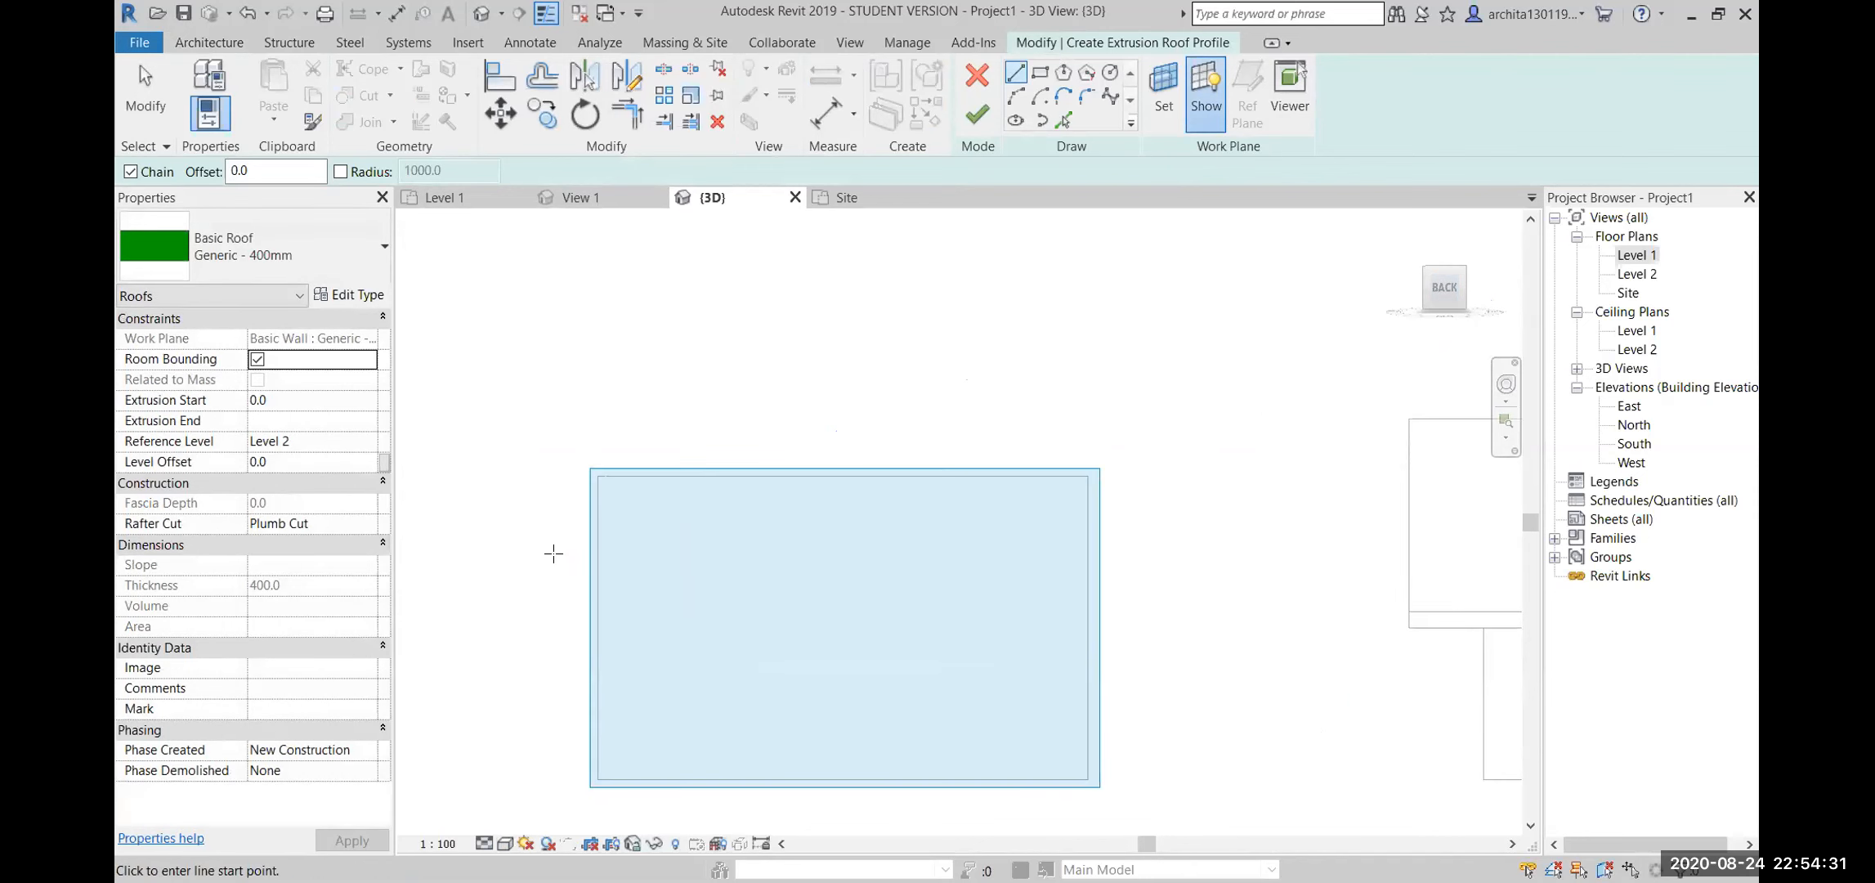
{"action": "scroll", "coordinate": [574, 524], "scroll_direction": "up", "scroll_amount": 1}
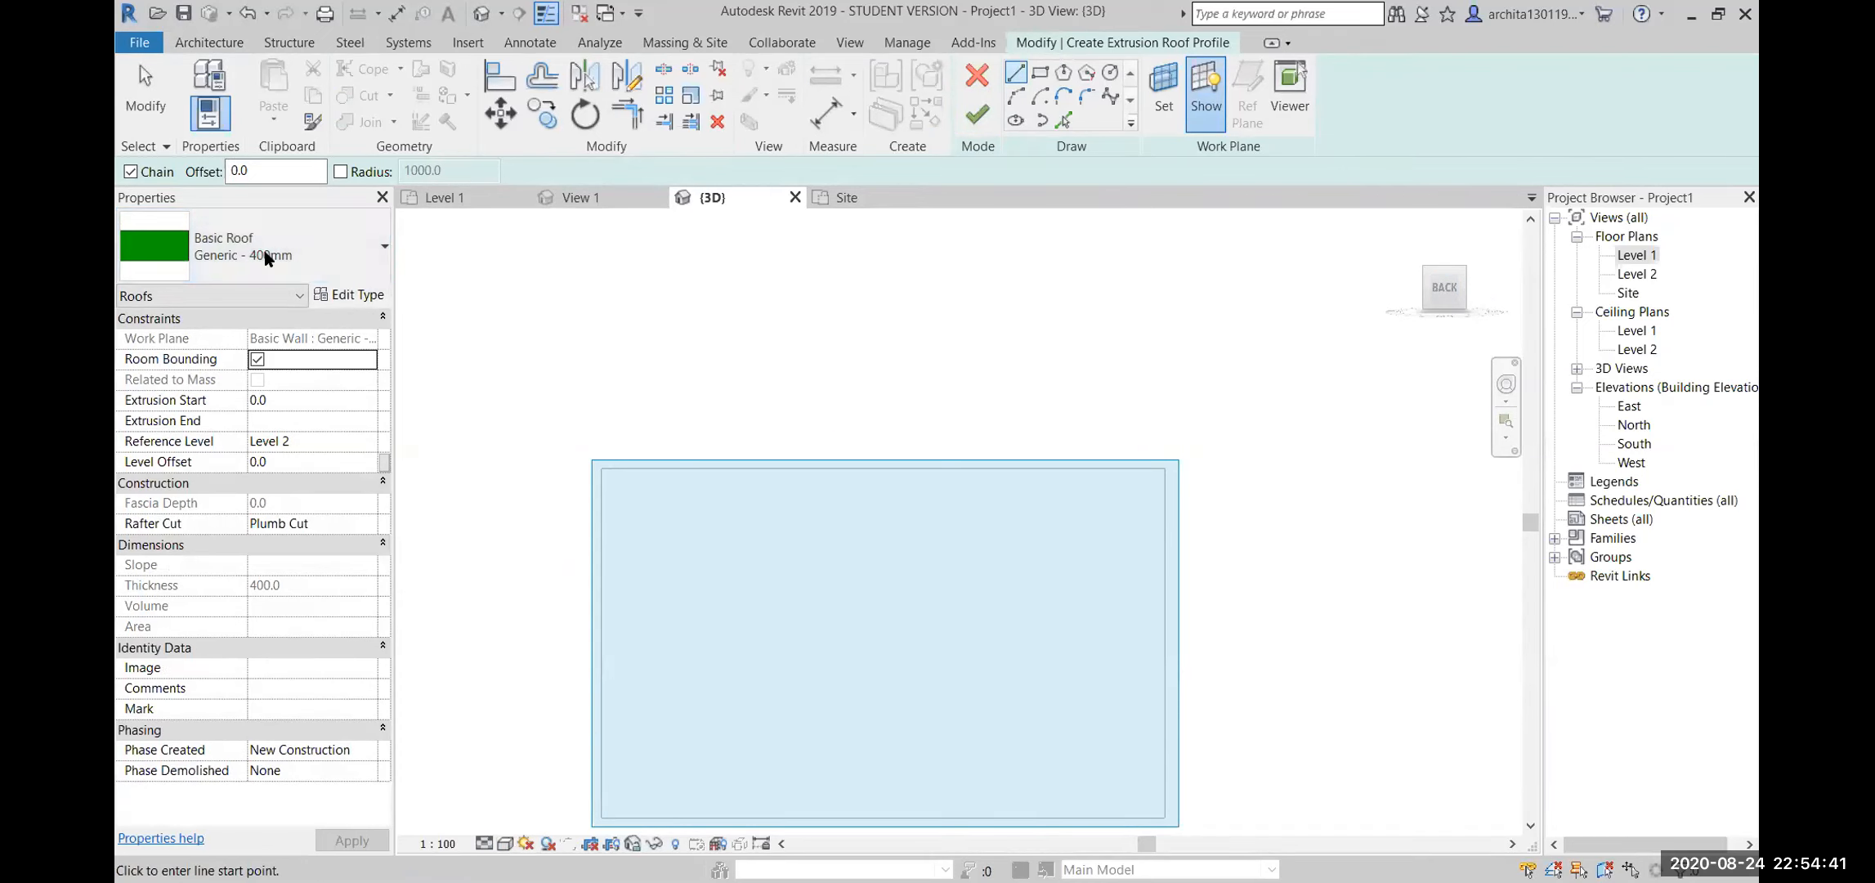
Review the available roof types and examine the layer structure of the Generic - 400mm roof type
{"action": "left_click", "coordinate": [347, 273]}
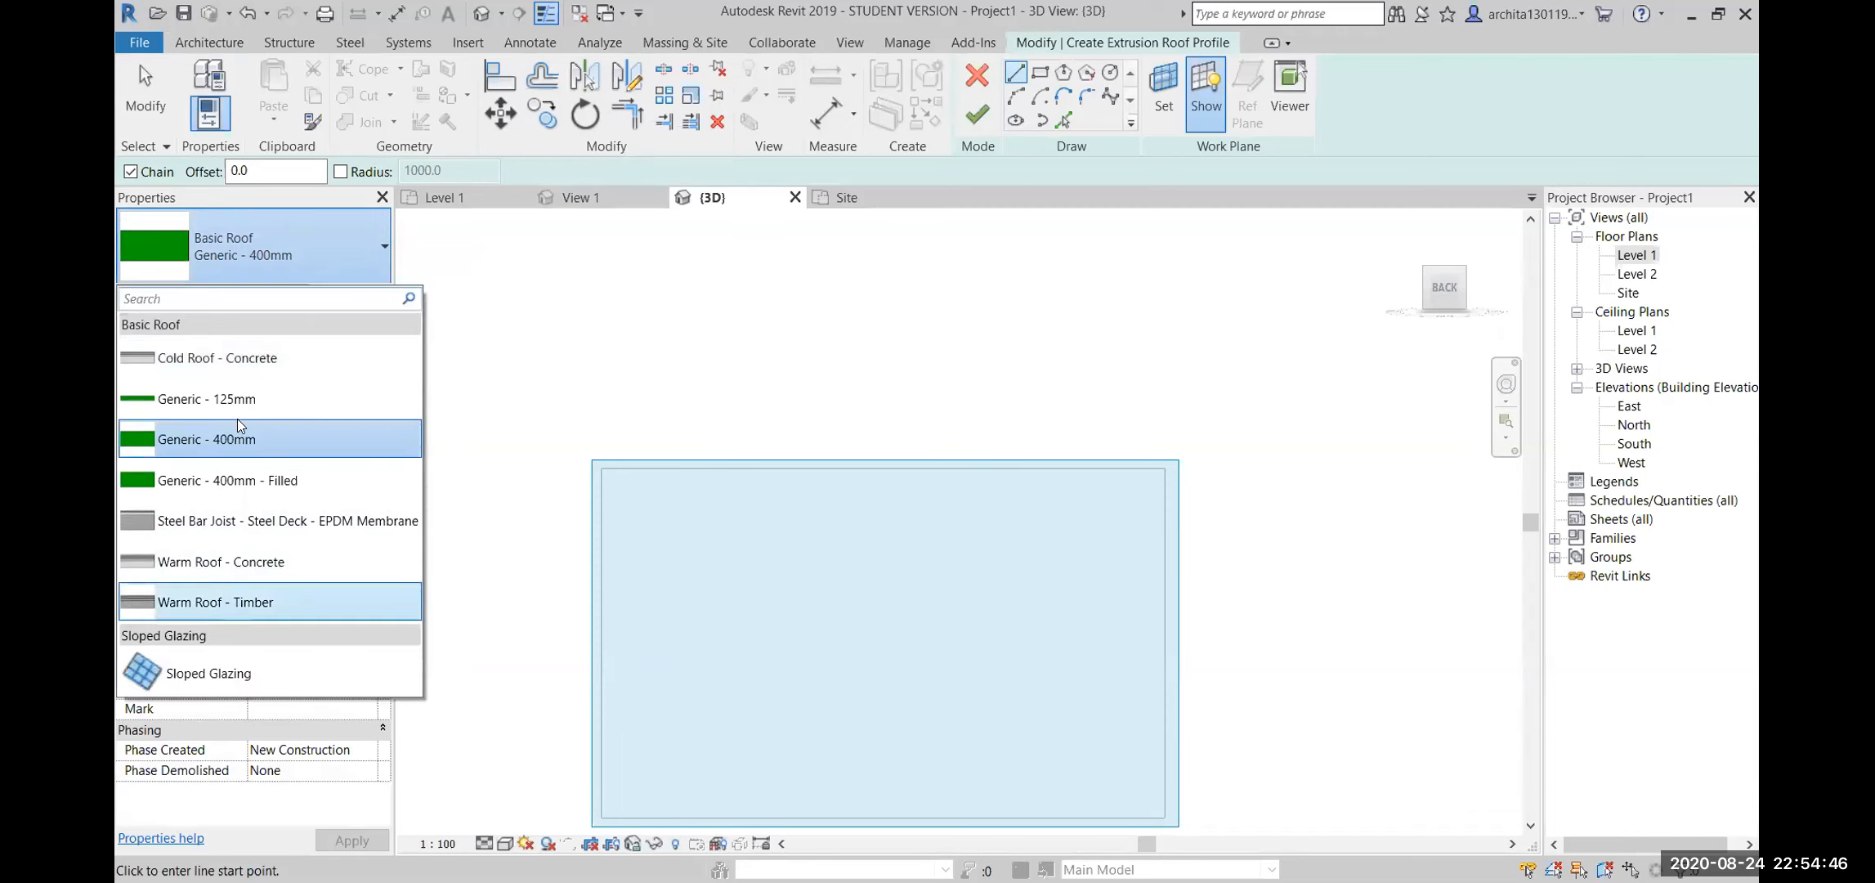
{"action": "left_click", "coordinate": [256, 244]}
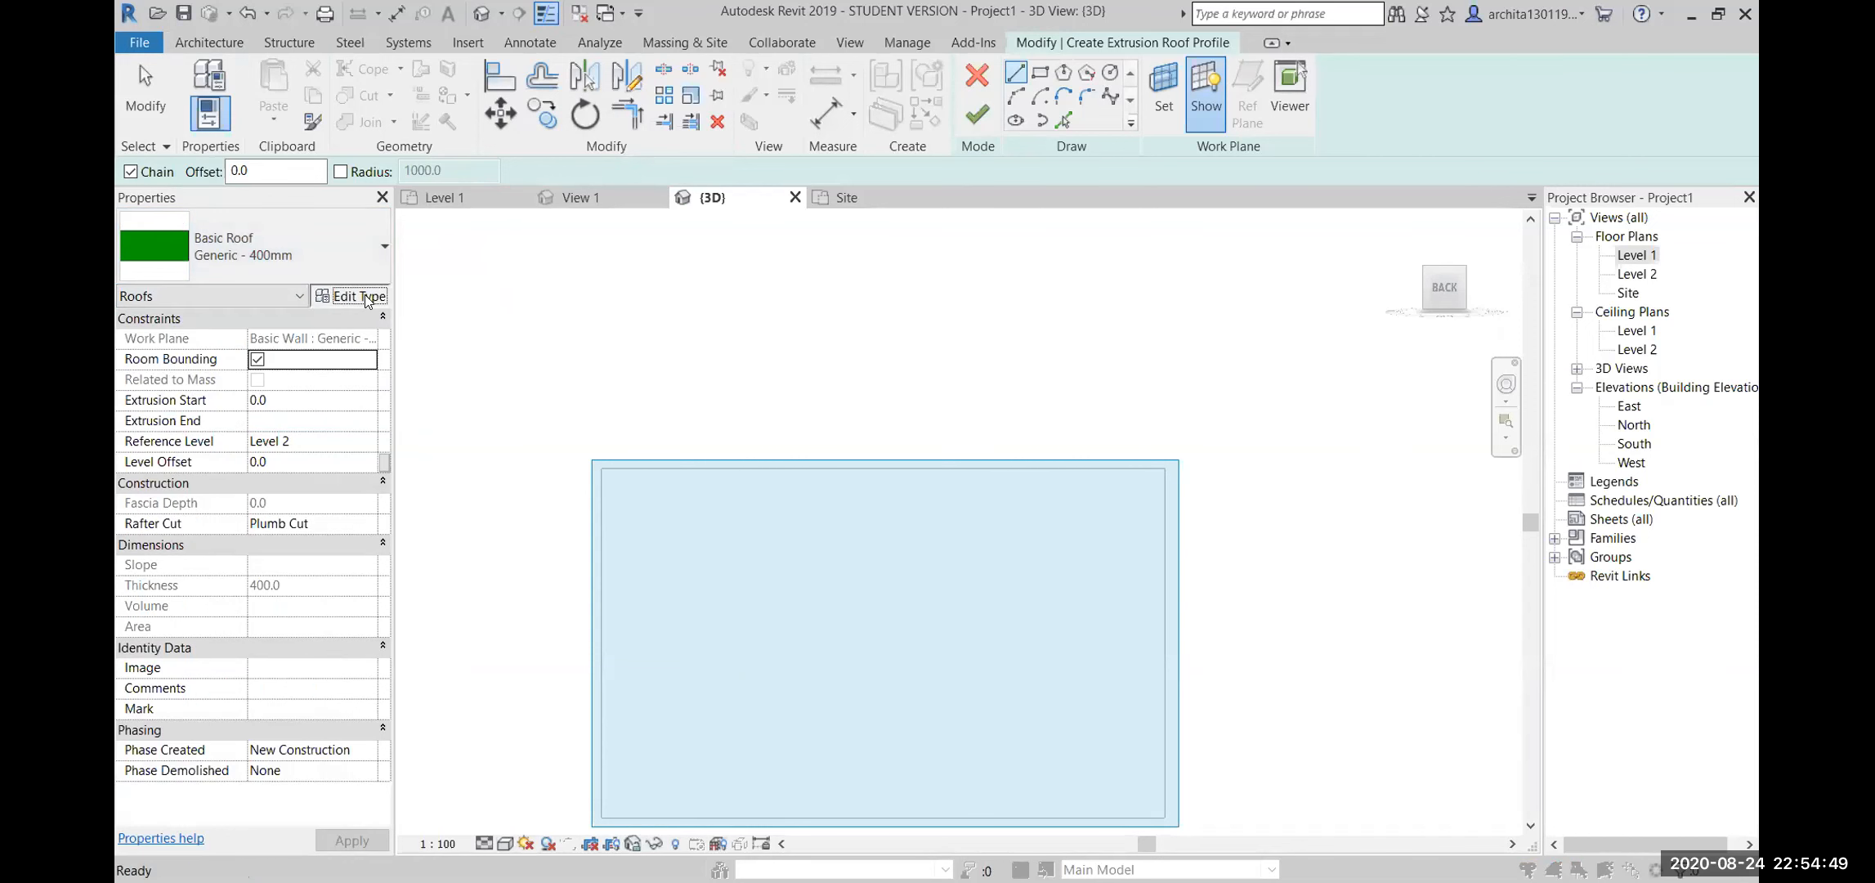
{"action": "left_click", "coordinate": [350, 294]}
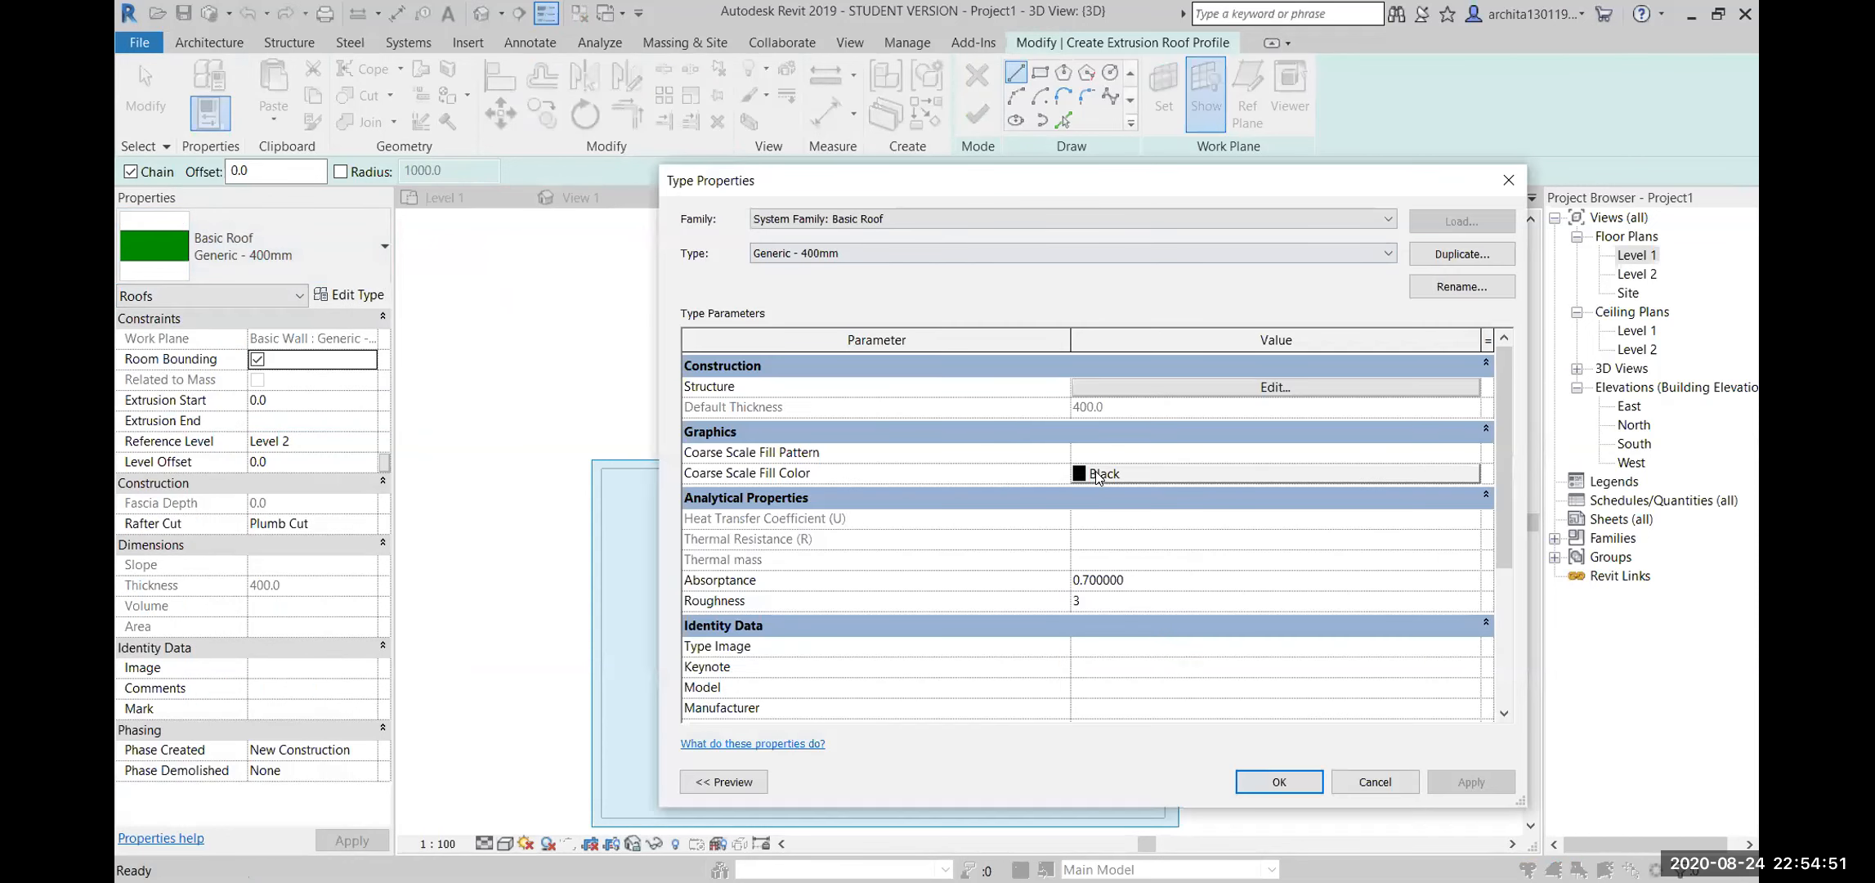
{"action": "left_click", "coordinate": [1109, 389]}
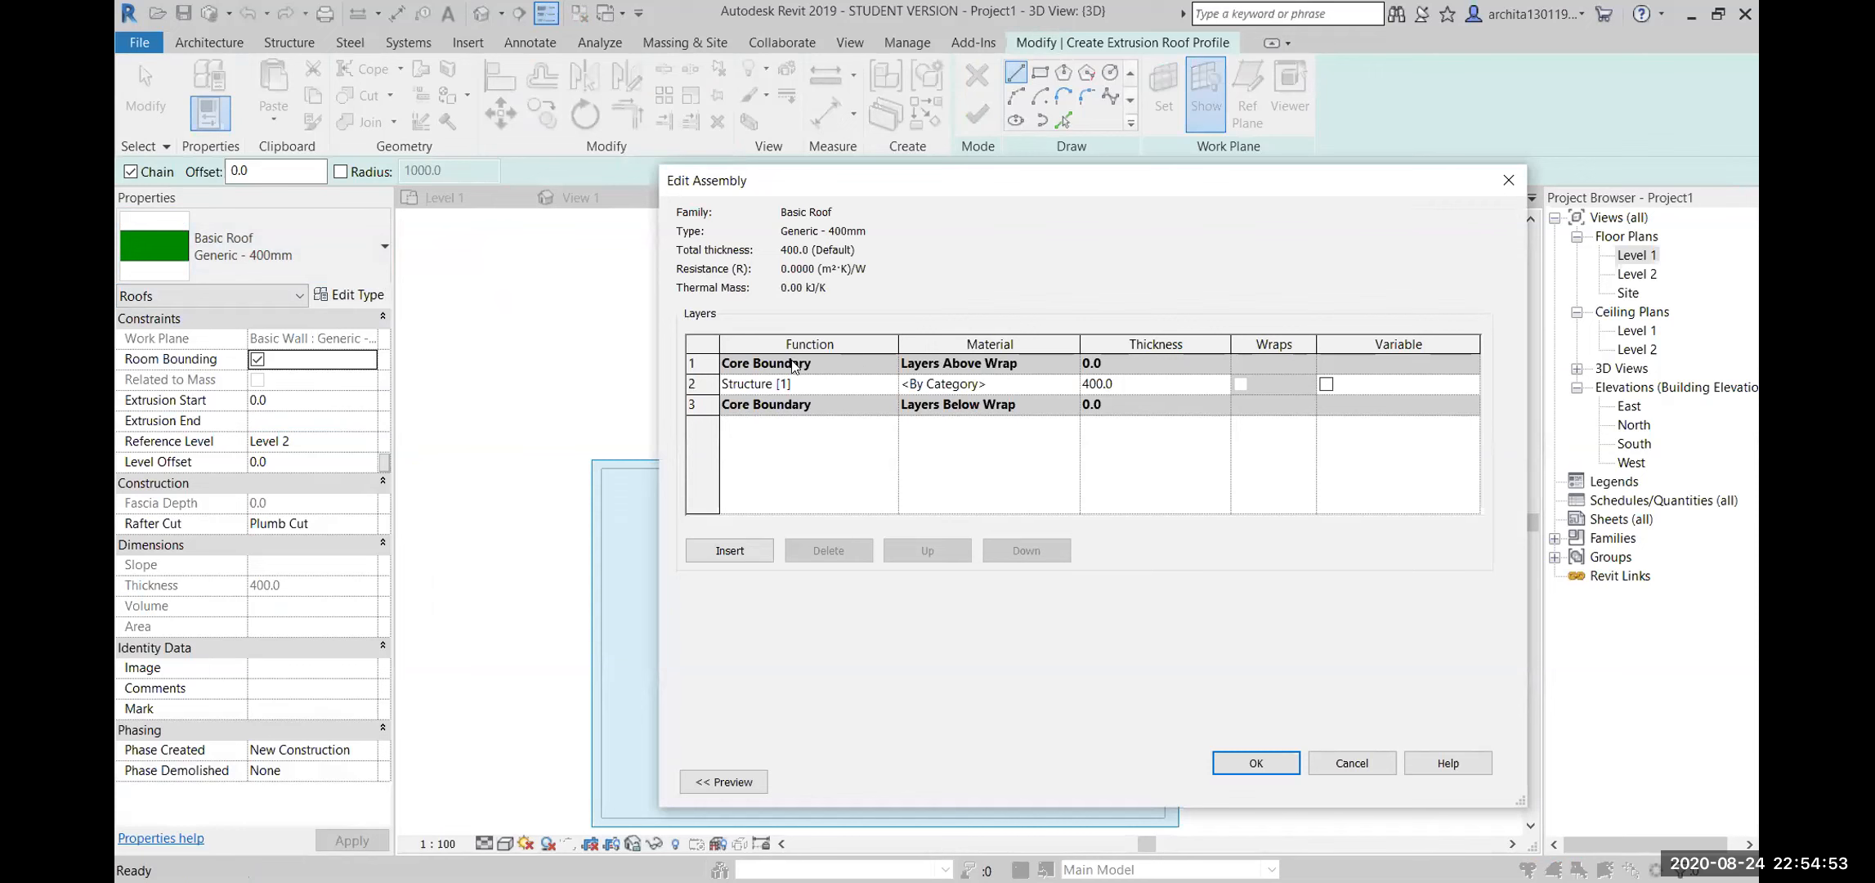
{"action": "left_click", "coordinate": [1361, 768]}
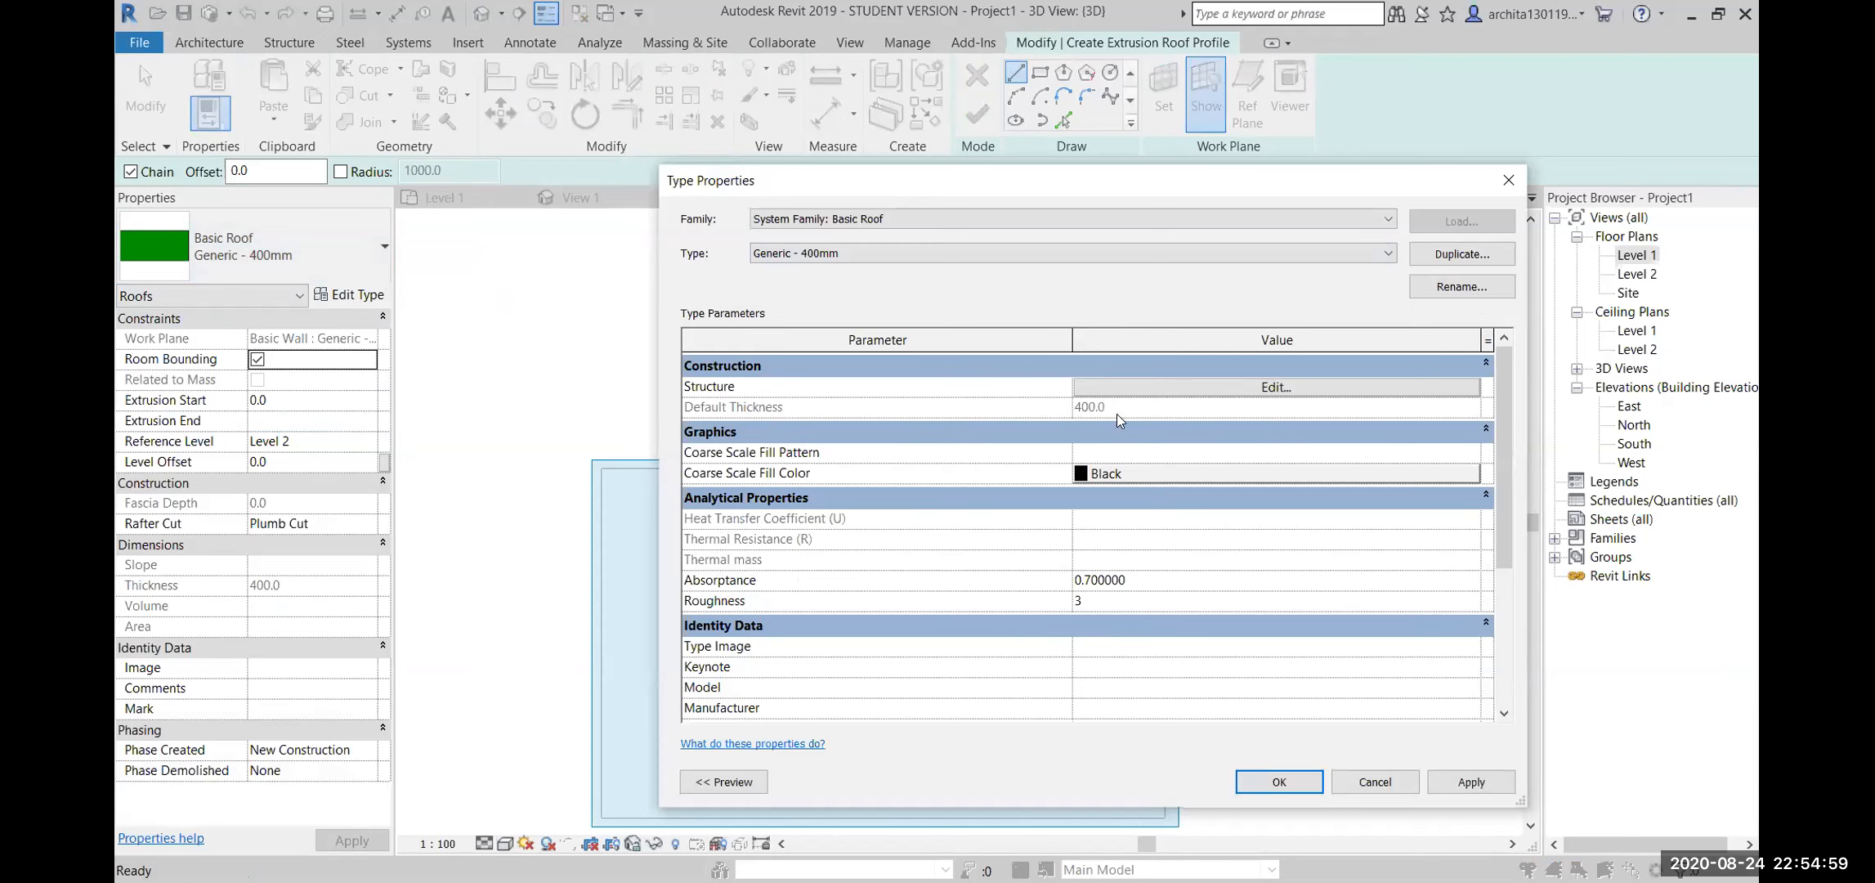
{"action": "left_click", "coordinate": [1249, 786]}
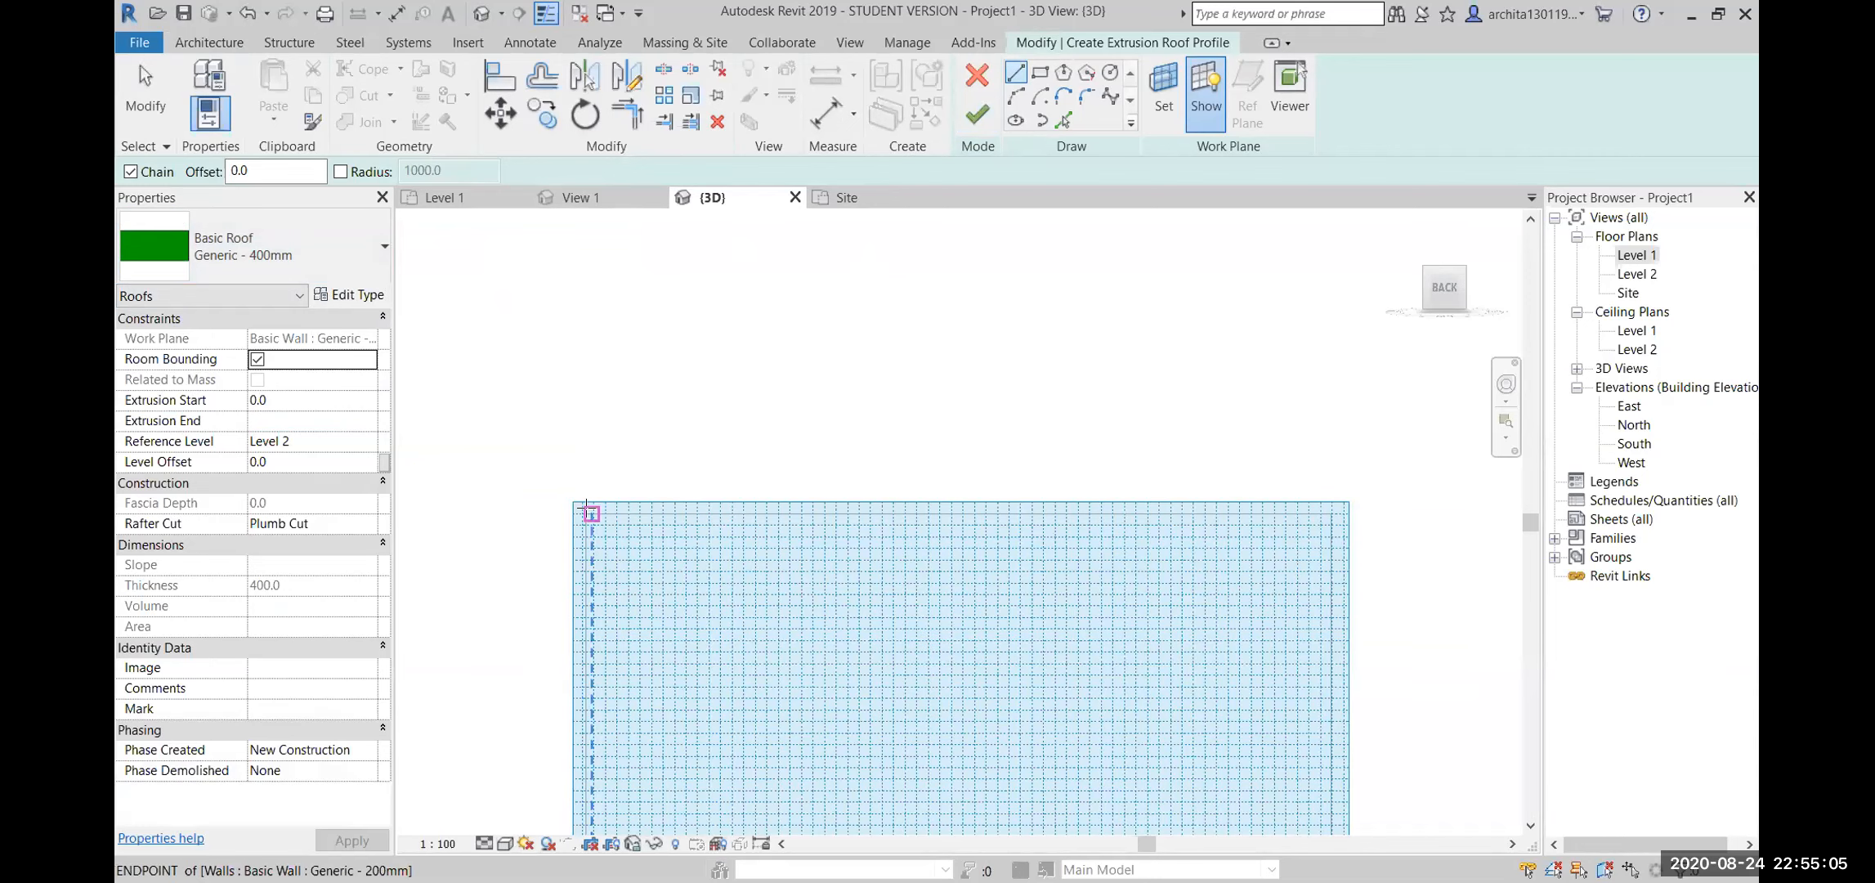
Sketch a sawtooth from the wall's upper inner corner: a sloped line about 4400 mm long at 57°, then a near-vertical line about 2400 mm down
{"action": "scroll", "coordinate": [586, 508], "scroll_direction": "up", "scroll_amount": 3}
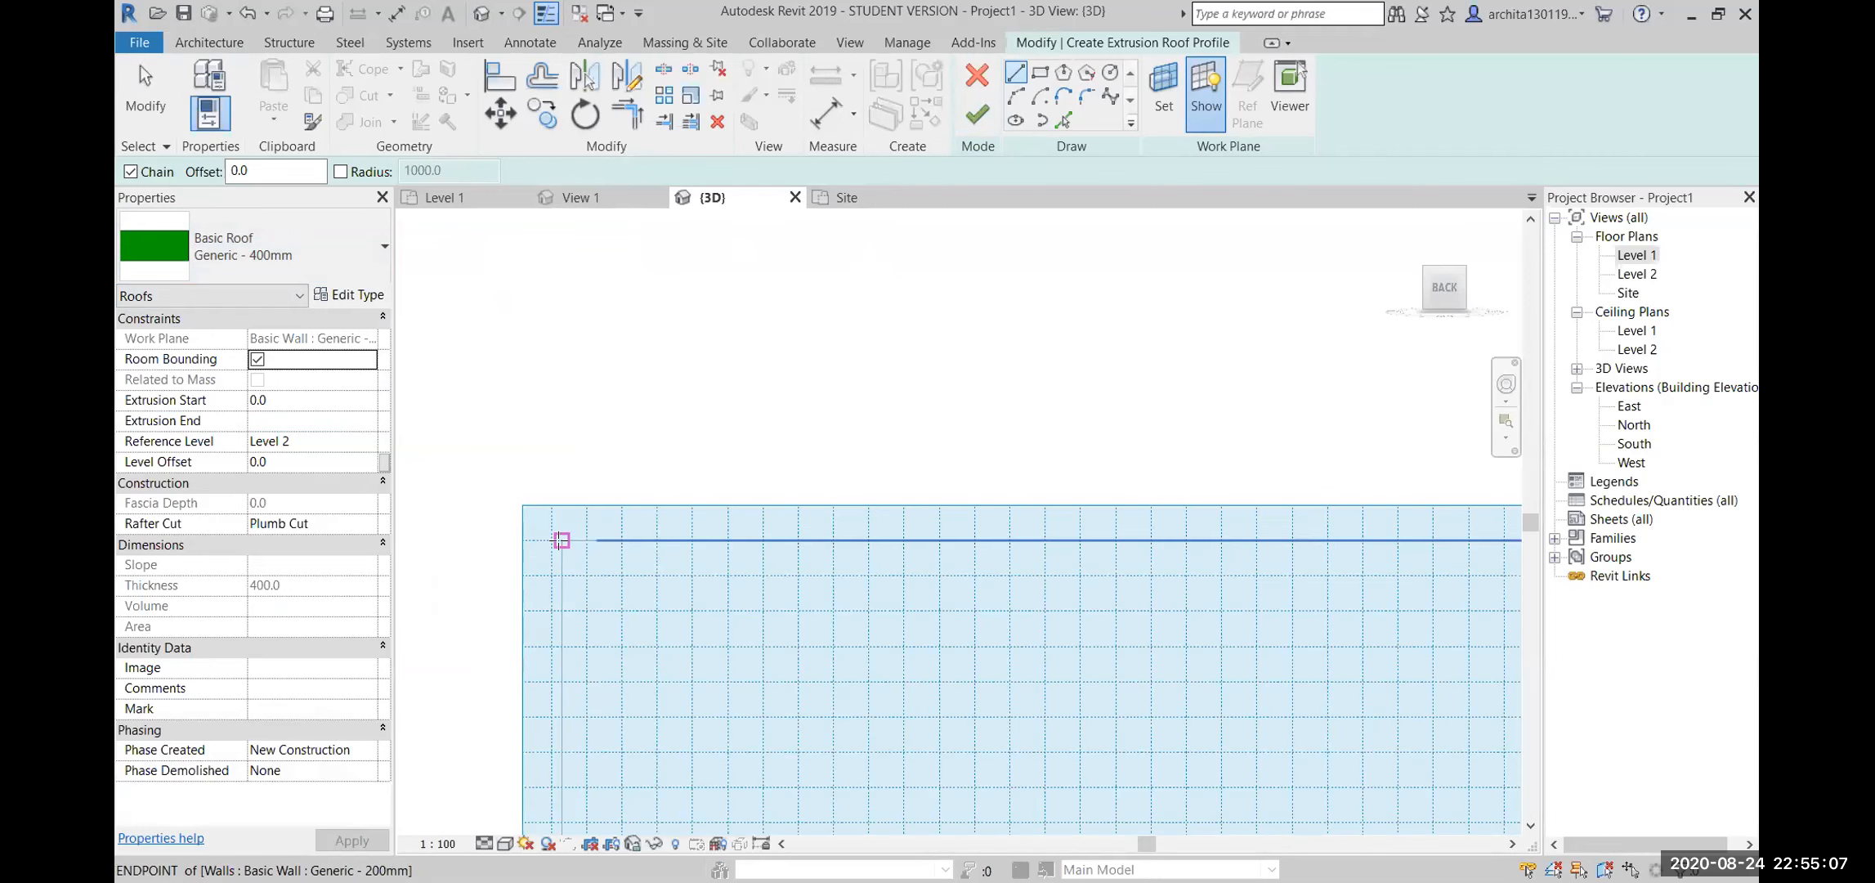
{"action": "left_click", "coordinate": [561, 540]}
{"action": "scroll", "coordinate": [787, 380], "scroll_direction": "down", "scroll_amount": 4}
{"action": "left_click", "coordinate": [912, 301]}
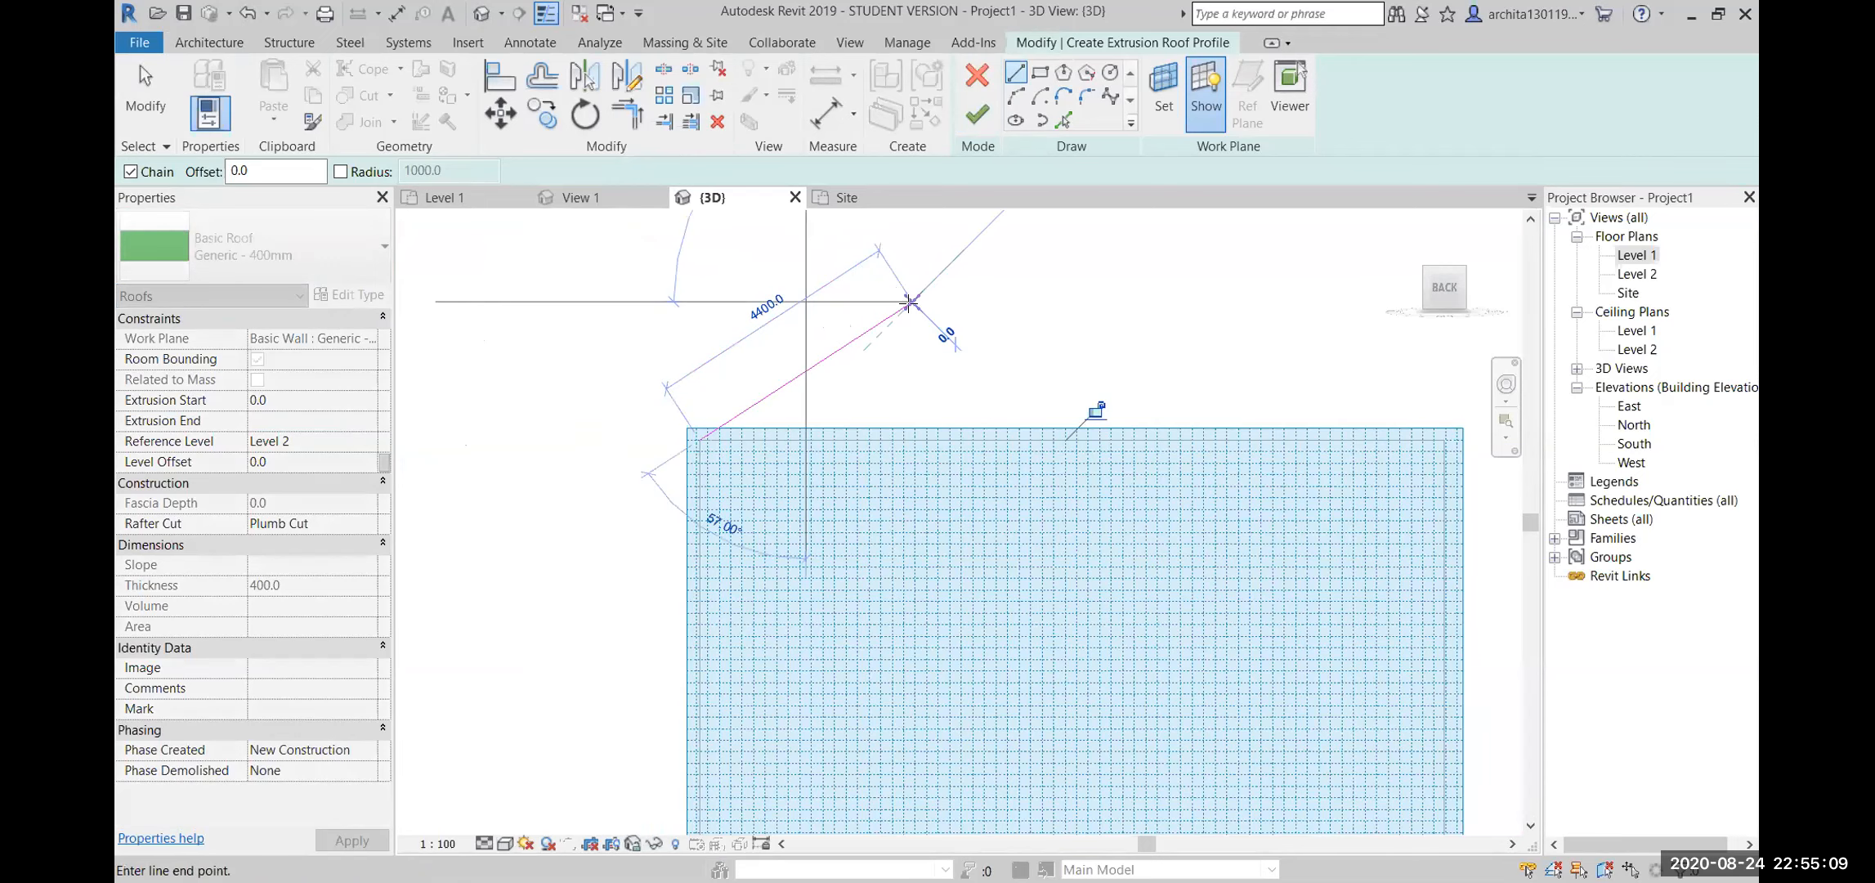
{"action": "scroll", "coordinate": [910, 442], "scroll_direction": "up", "scroll_amount": 5}
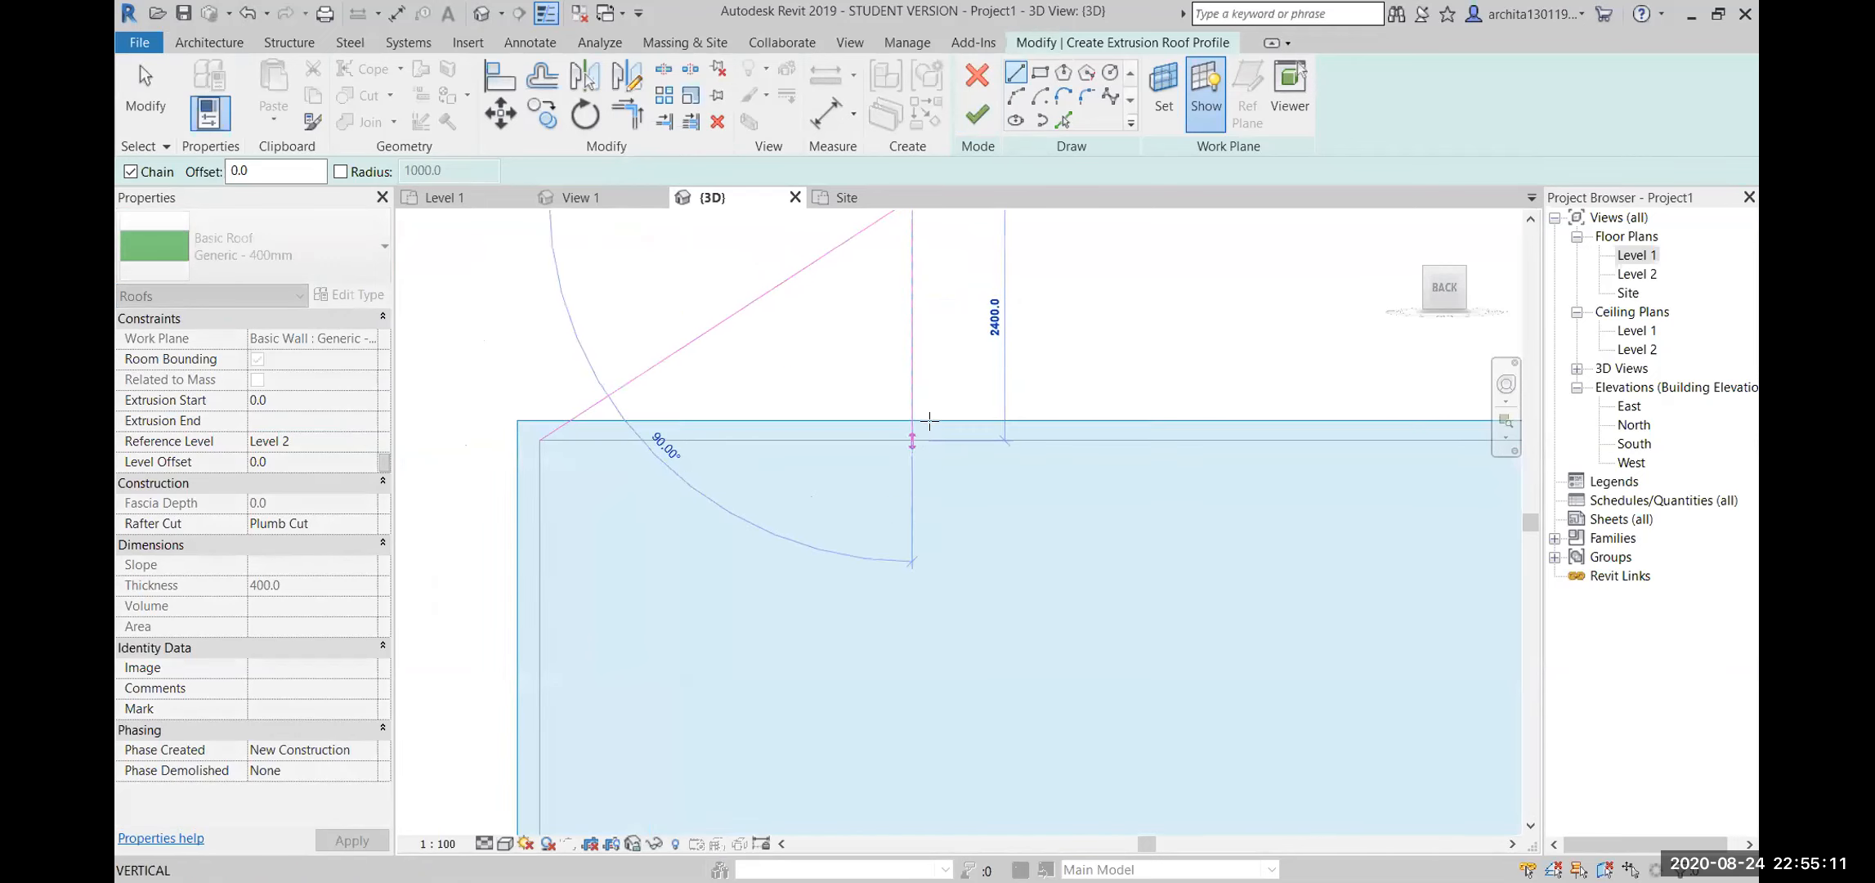
{"action": "left_click", "coordinate": [891, 450]}
{"action": "scroll", "coordinate": [891, 451], "scroll_direction": "down", "scroll_amount": 5}
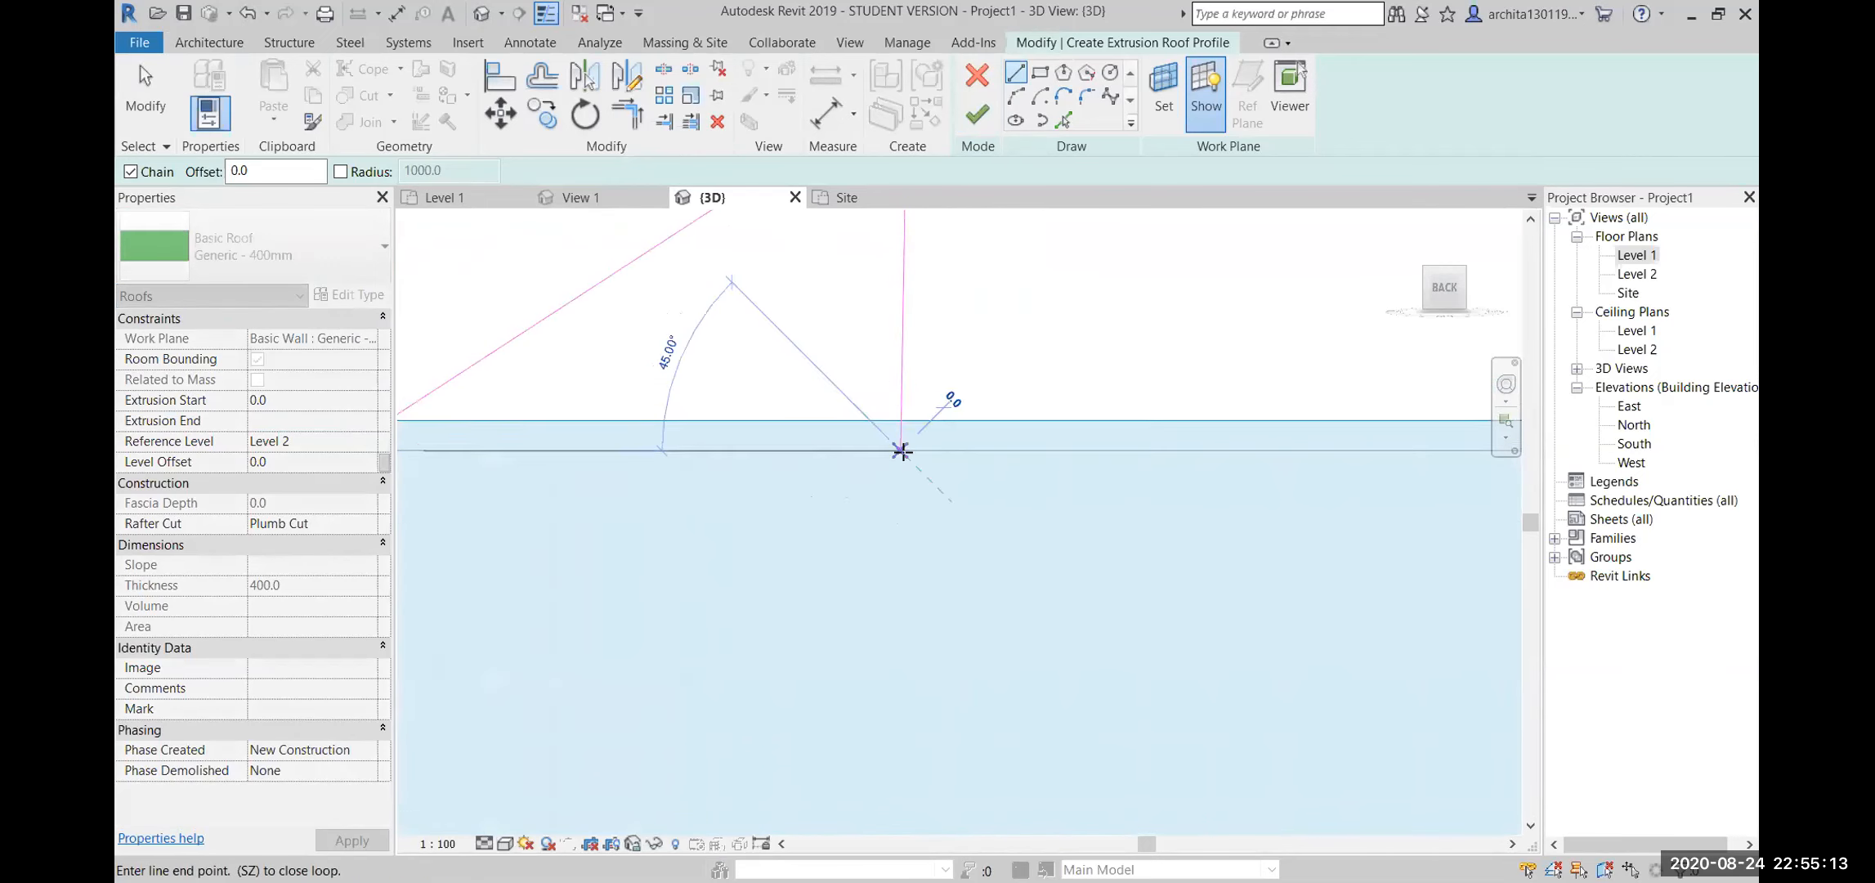
{"action": "key", "text": "Escape"}
{"action": "key", "text": "Escape"}
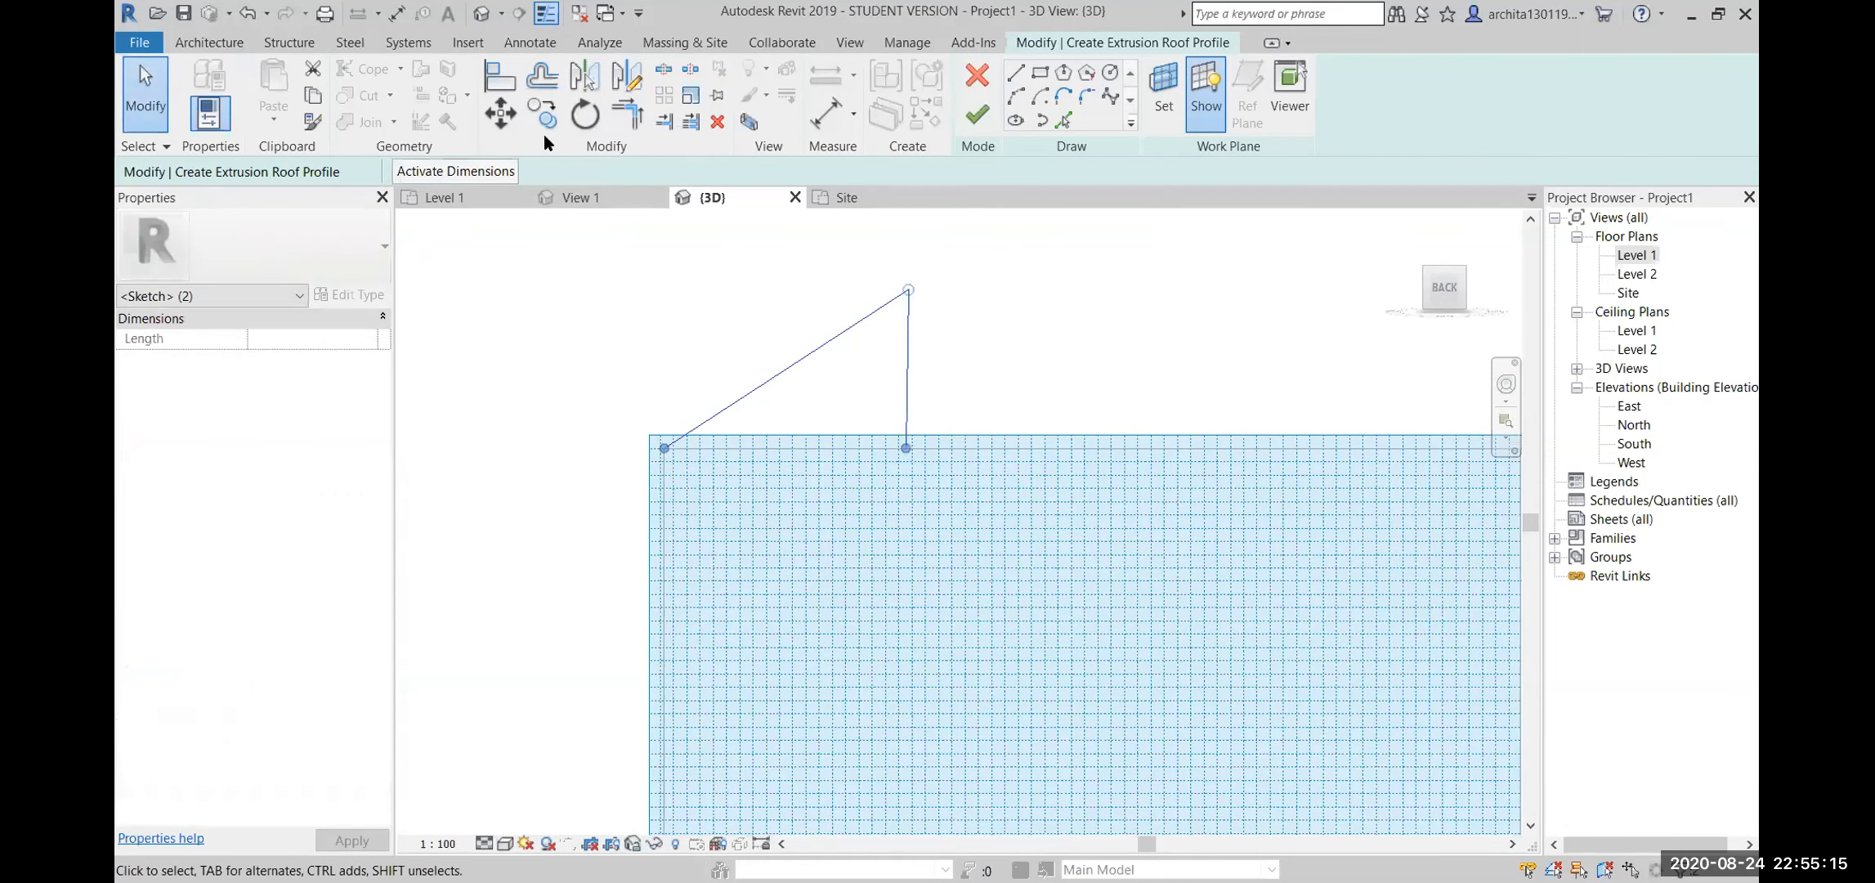
Copy the tooth's two lines from its lower start point to its lower end point to form a second tooth
{"action": "left_click", "coordinate": [542, 121]}
{"action": "scroll", "coordinate": [710, 429], "scroll_direction": "up", "scroll_amount": 4}
{"action": "left_click", "coordinate": [665, 448]}
{"action": "left_click", "coordinate": [1236, 484]}
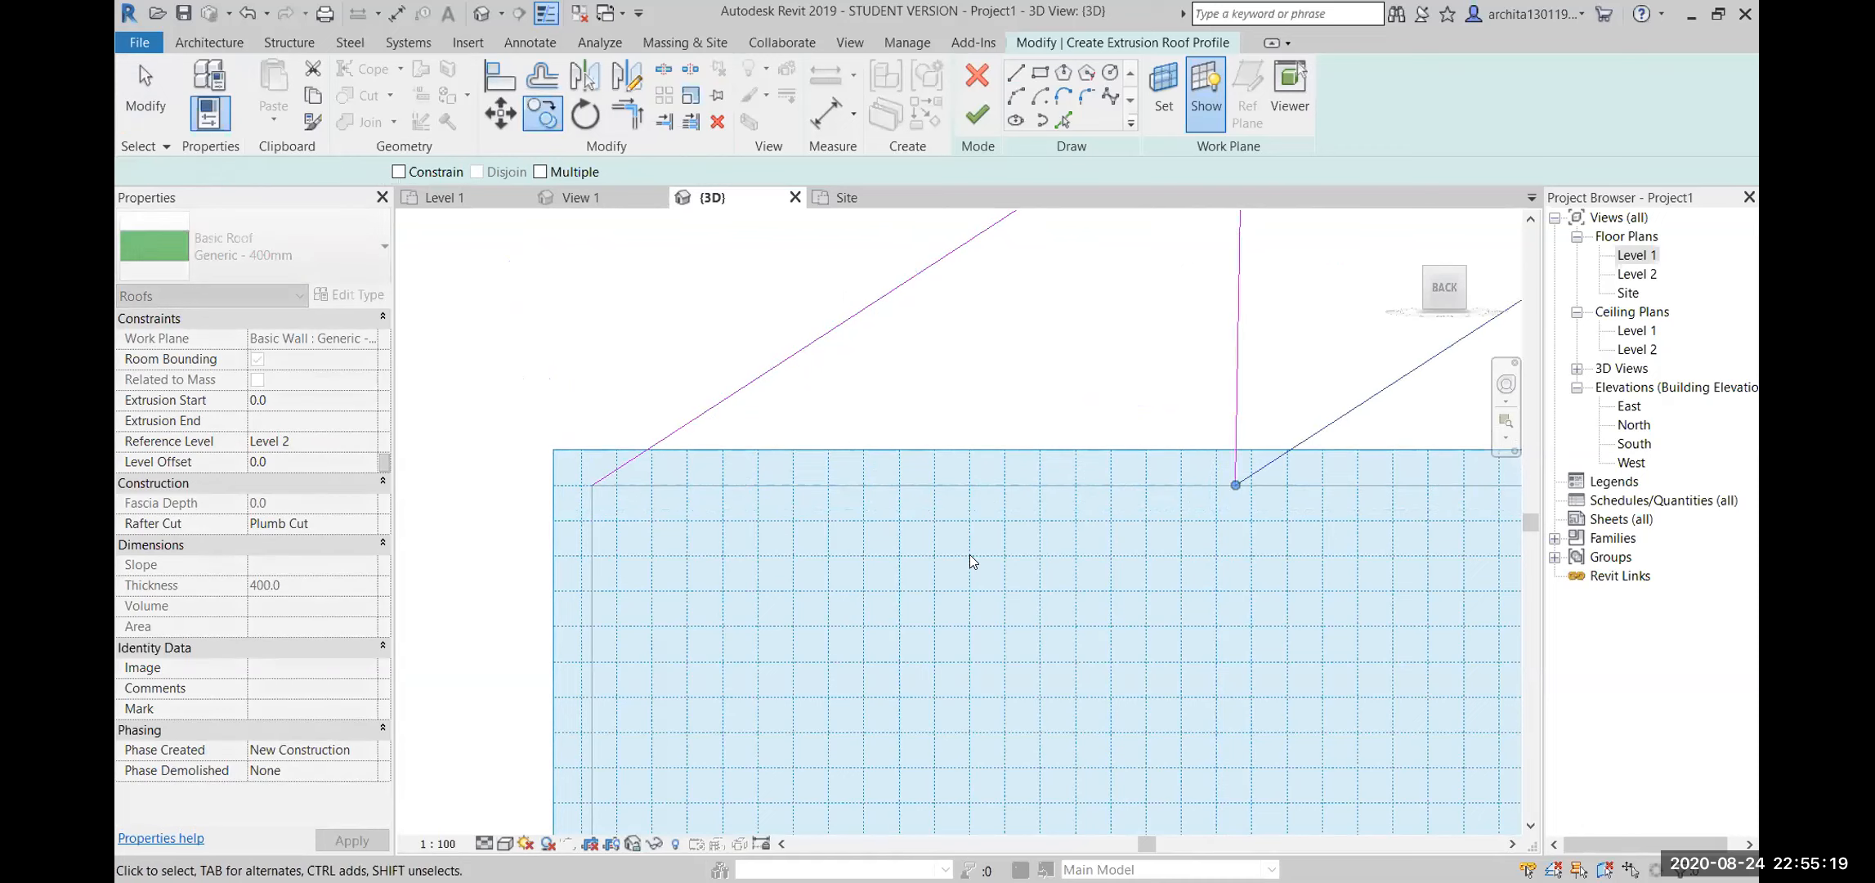
Copy the second tooth end to end twice with Multiple enabled, adding the third and fourth teeth along the wall's top
{"action": "scroll", "coordinate": [972, 562], "scroll_direction": "down", "scroll_amount": 2}
{"action": "scroll", "coordinate": [1086, 524], "scroll_direction": "down", "scroll_amount": 3}
{"action": "middle_click_drag", "start_coordinate": [1092, 525], "coordinate": [618, 517]}
{"action": "scroll", "coordinate": [923, 528], "scroll_direction": "up", "scroll_amount": 4}
{"action": "left_click", "coordinate": [540, 118]}
{"action": "left_click", "coordinate": [540, 171]}
{"action": "left_click", "coordinate": [625, 498]}
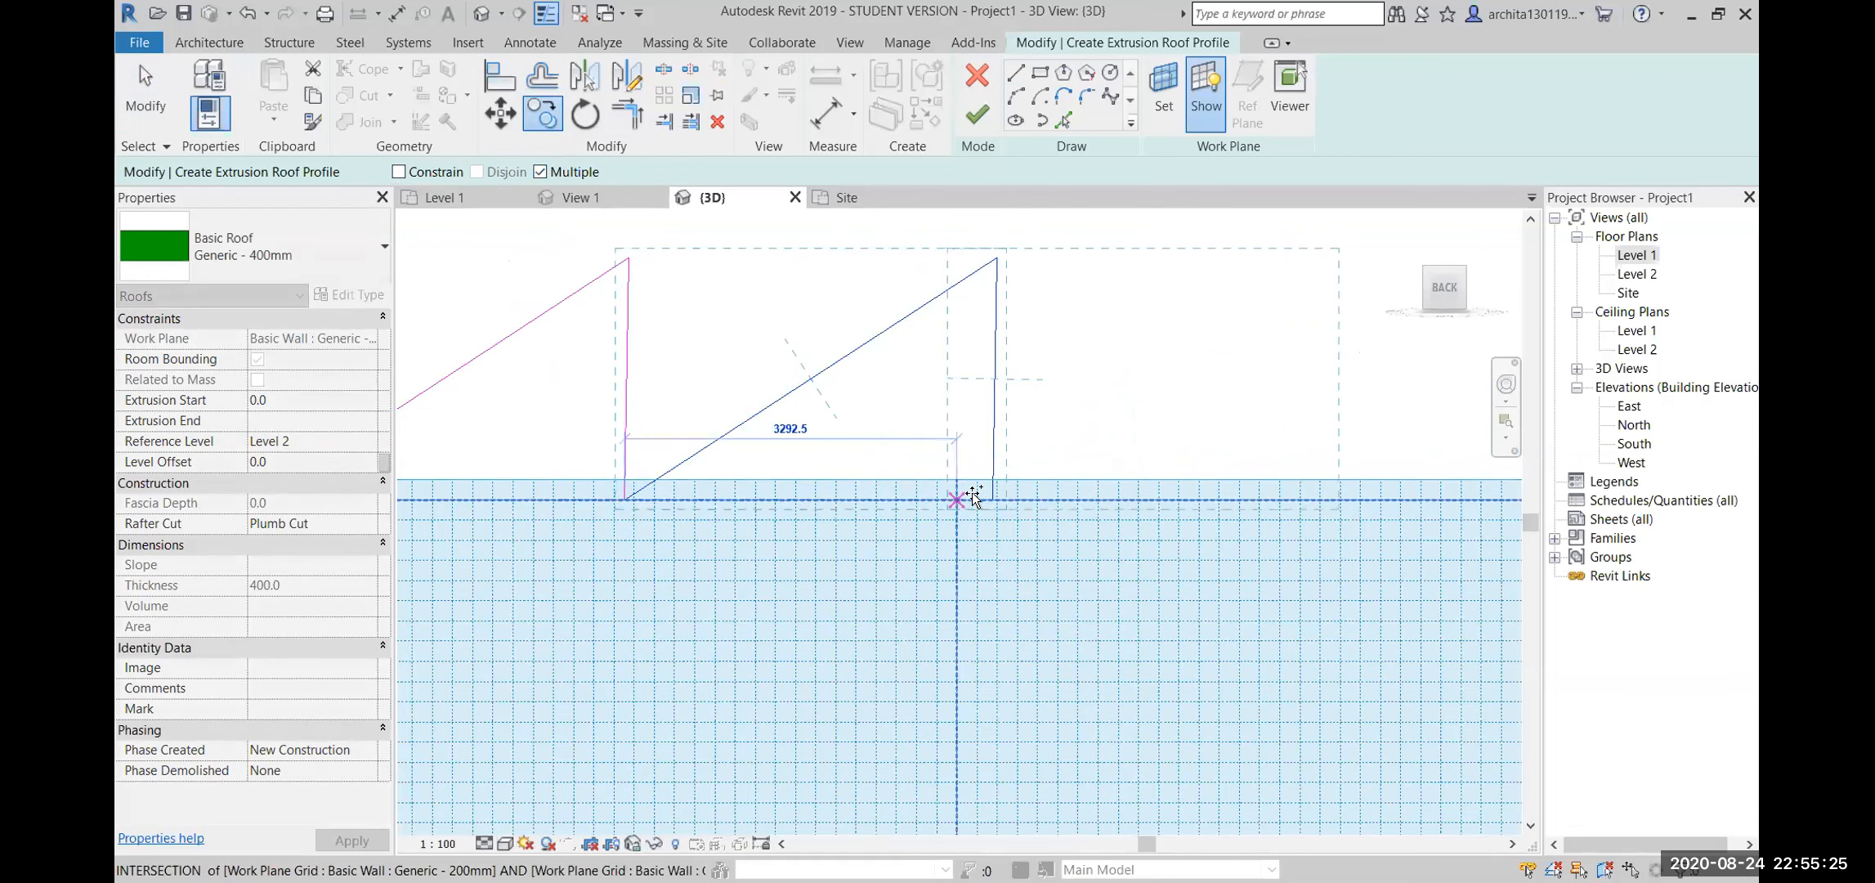
{"action": "left_click", "coordinate": [993, 499]}
{"action": "scroll", "coordinate": [1118, 529], "scroll_direction": "down", "scroll_amount": 1}
{"action": "middle_click_drag", "start_coordinate": [1117, 535], "coordinate": [830, 553]}
{"action": "scroll", "coordinate": [1018, 531], "scroll_direction": "up", "scroll_amount": 1}
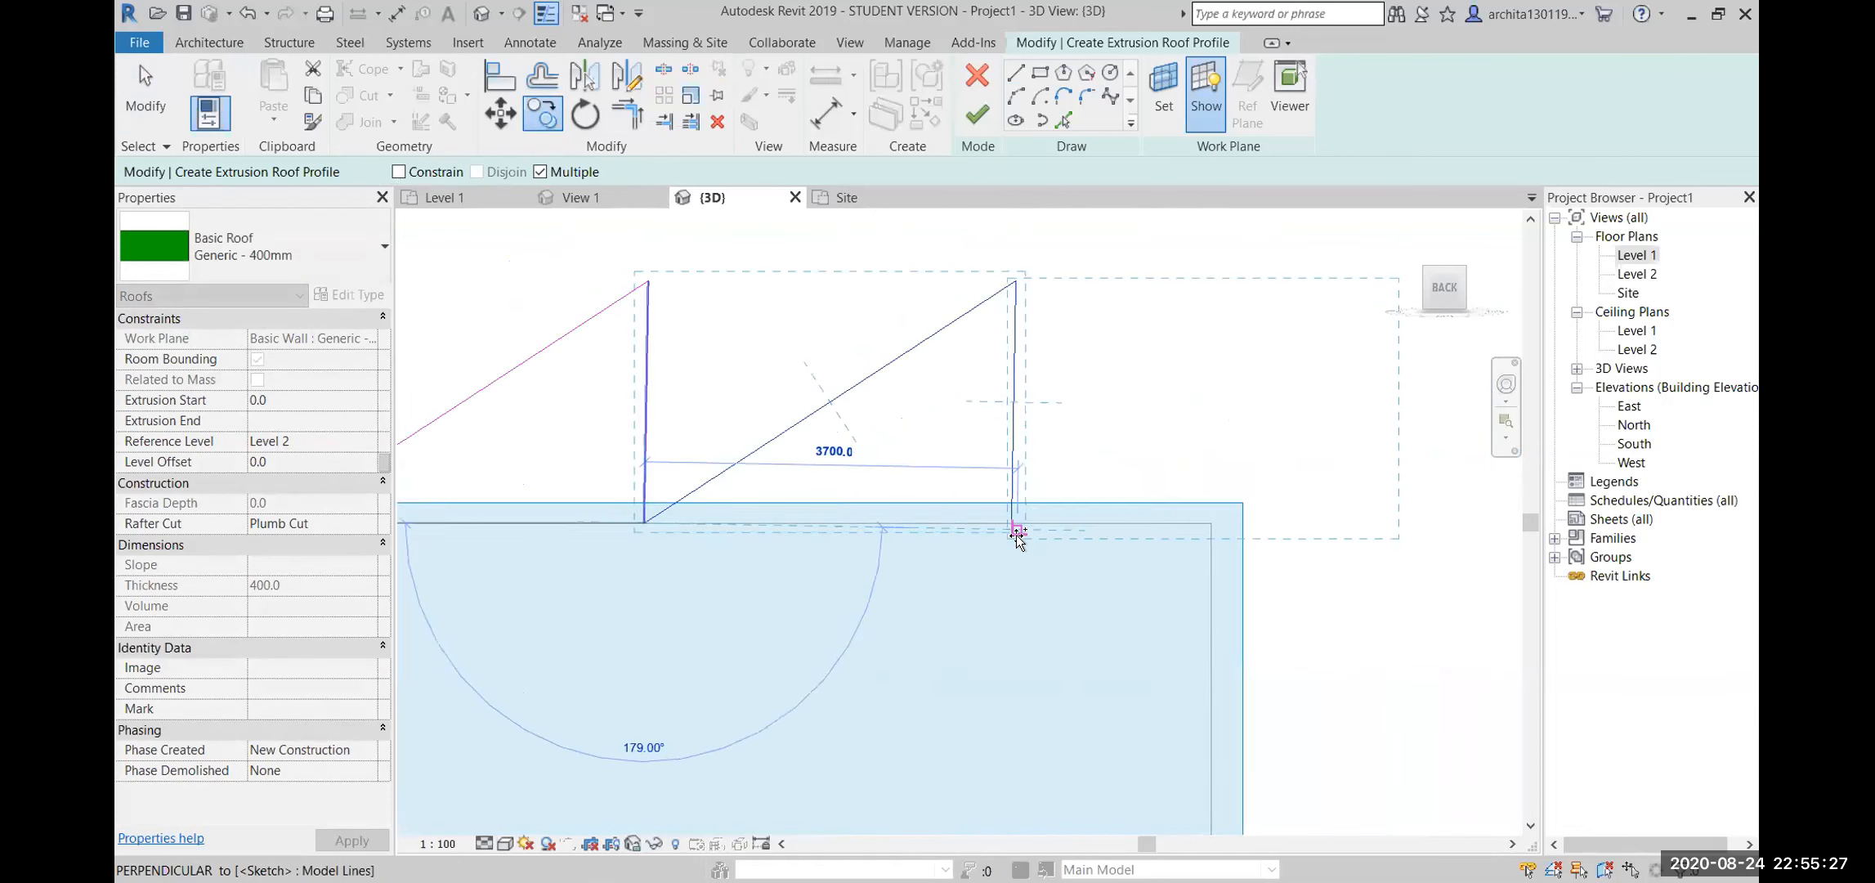
{"action": "left_click", "coordinate": [1014, 528]}
{"action": "key", "text": "Escape"}
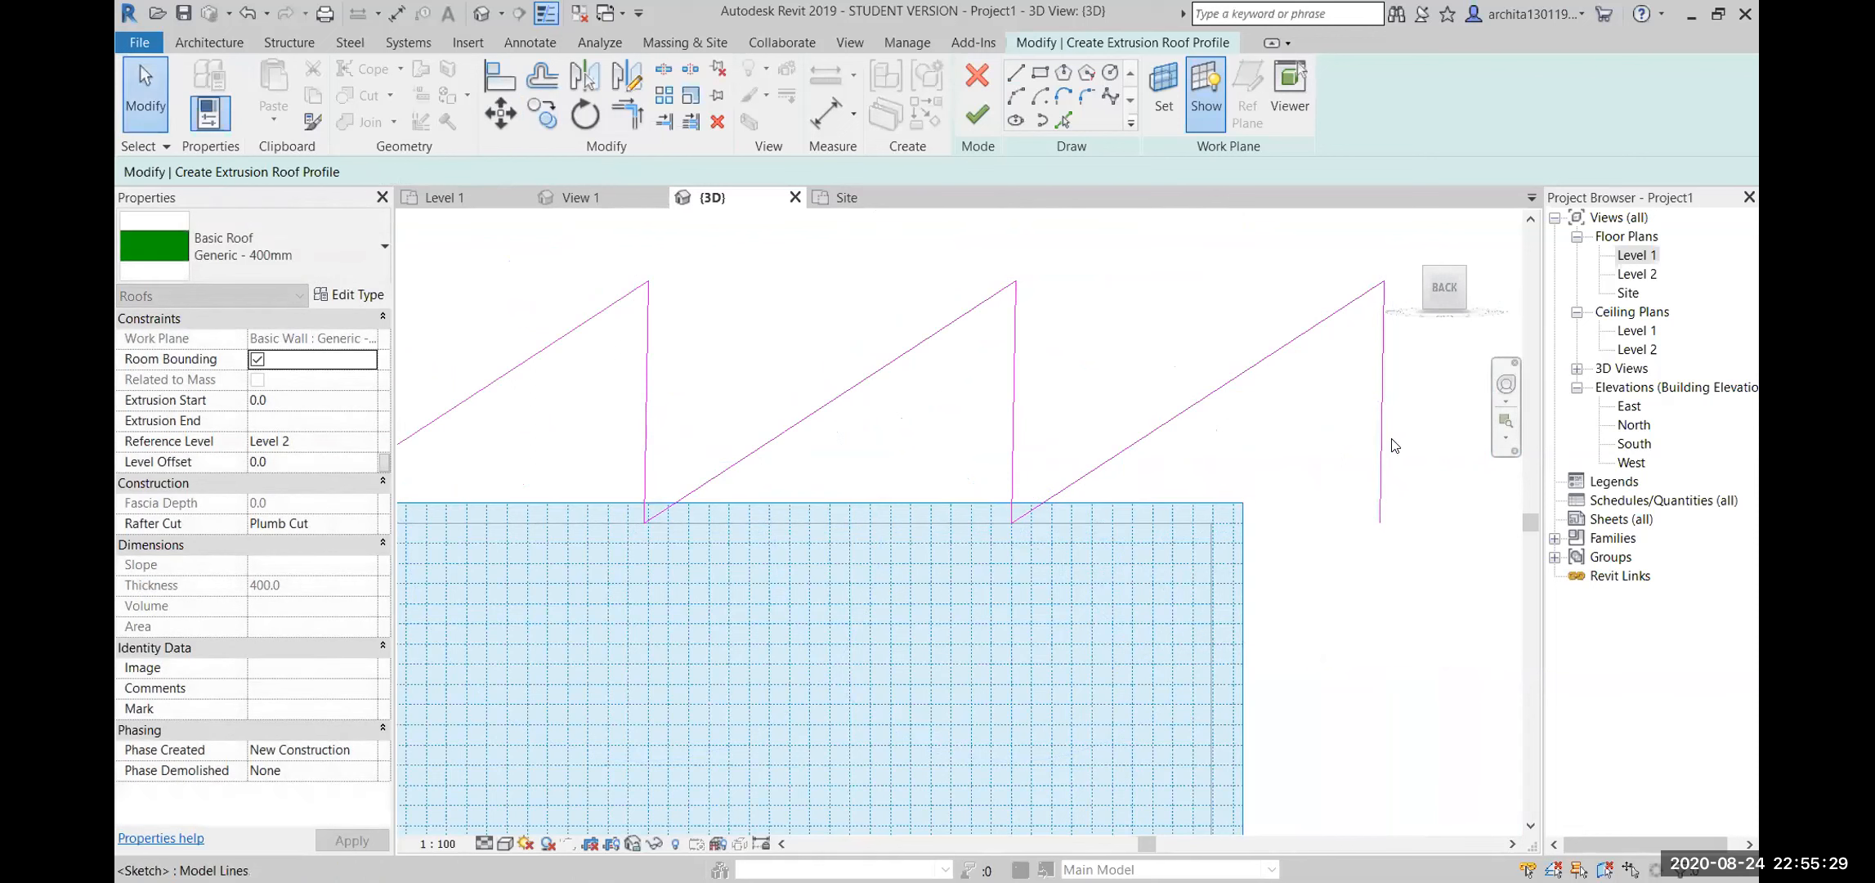
Shorten the last tooth by moving its vertical line inward and dragging its lower end to the wall's upper inner corner
{"action": "left_click", "coordinate": [1382, 435]}
{"action": "left_click_drag", "start_coordinate": [1382, 433], "coordinate": [1215, 438]}
{"action": "left_click", "coordinate": [1283, 482]}
{"action": "scroll", "coordinate": [1285, 483], "scroll_direction": "up", "scroll_amount": 3}
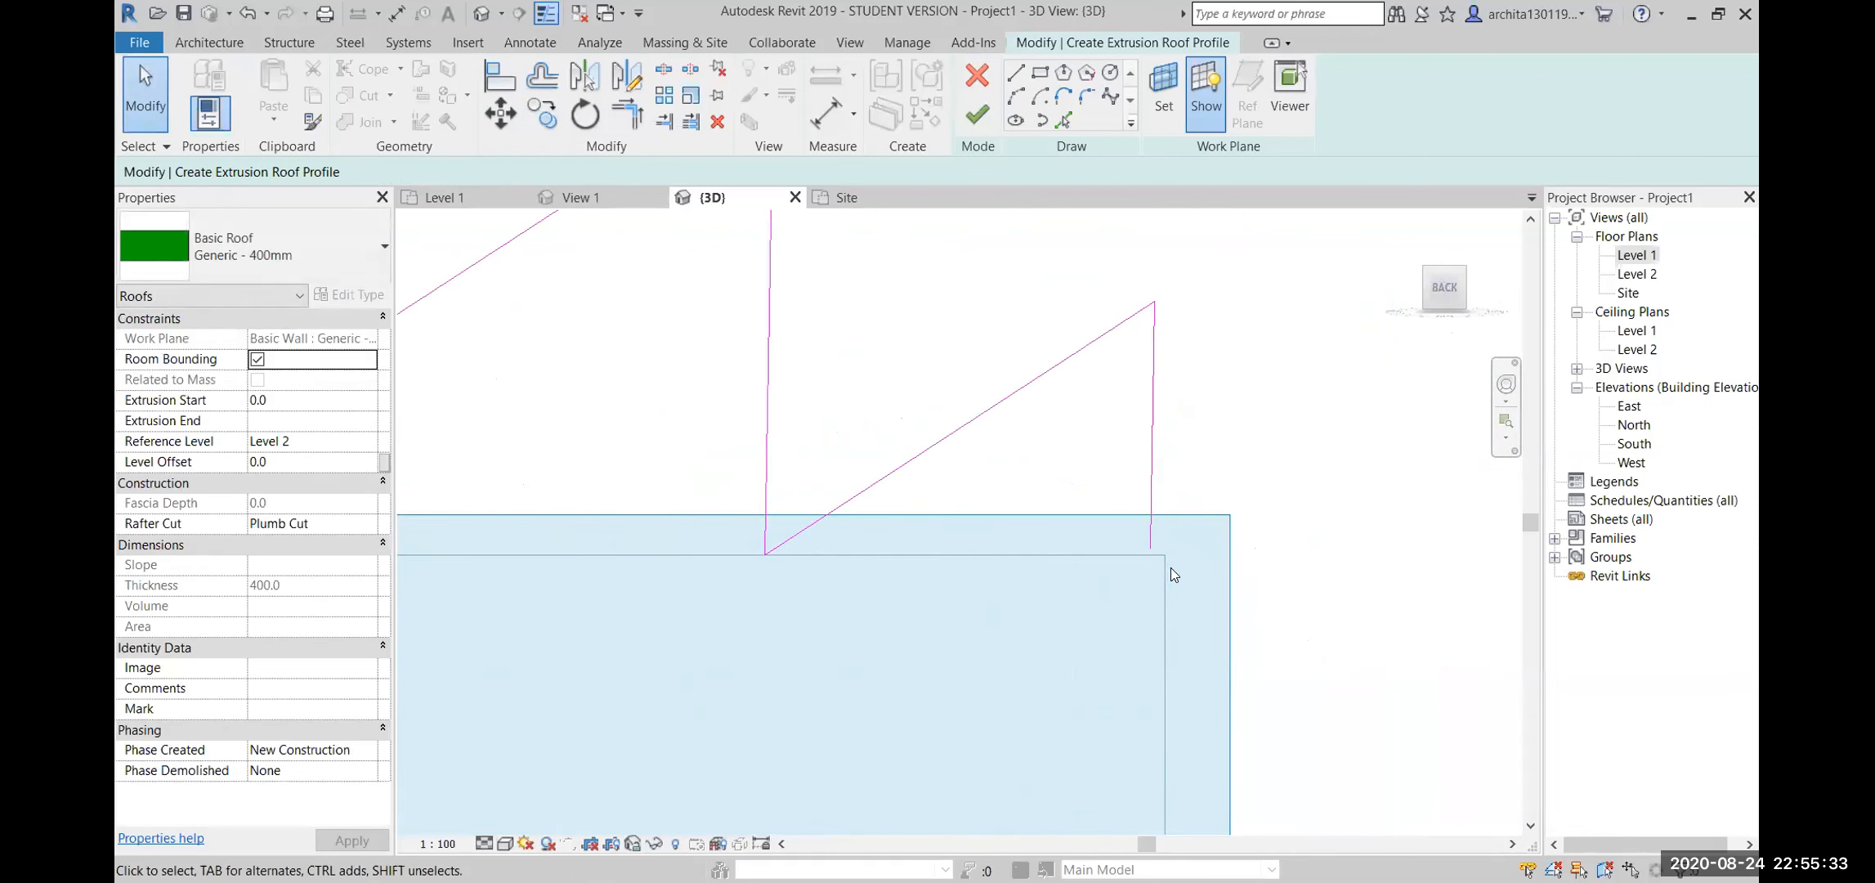
{"action": "scroll", "coordinate": [1170, 567], "scroll_direction": "up", "scroll_amount": 2}
{"action": "left_click", "coordinate": [1132, 449]}
{"action": "scroll", "coordinate": [1158, 451], "scroll_direction": "up", "scroll_amount": 2}
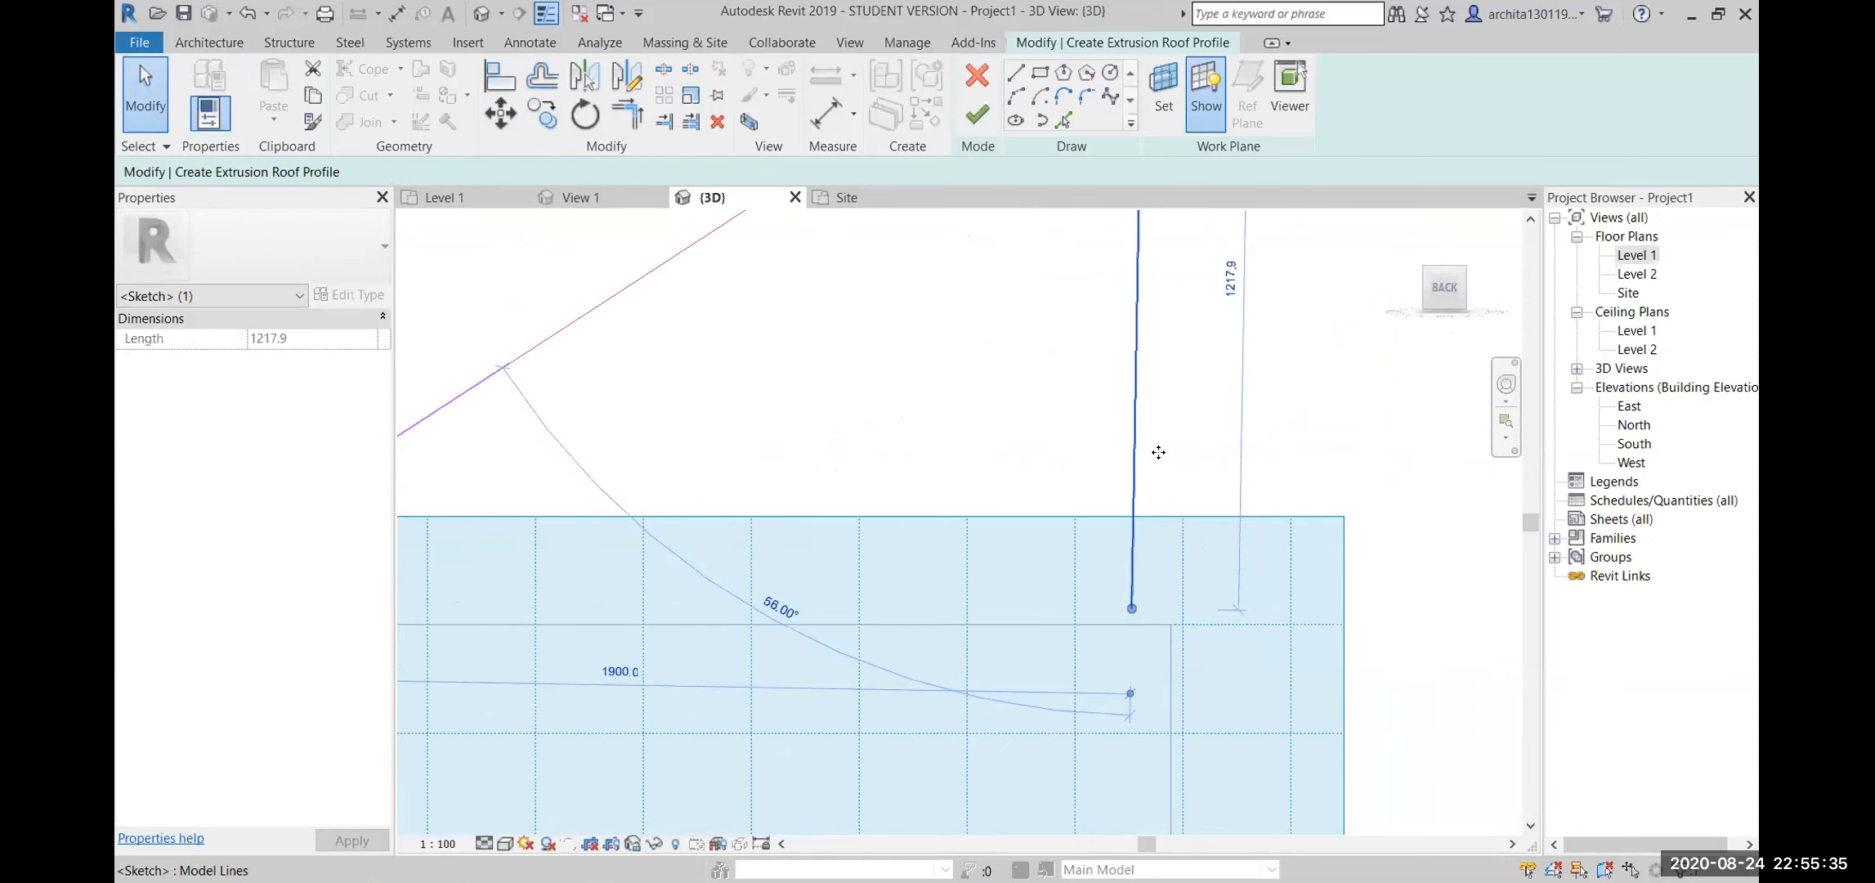
{"action": "left_click_drag", "start_coordinate": [1158, 452], "coordinate": [1176, 452]}
{"action": "scroll", "coordinate": [1172, 457], "scroll_direction": "up", "scroll_amount": 2}
{"action": "left_click", "coordinate": [1170, 621]}
{"action": "left_click_drag", "start_coordinate": [1148, 628], "coordinate": [1134, 627]}
{"action": "scroll", "coordinate": [1218, 653], "scroll_direction": "down", "scroll_amount": 5}
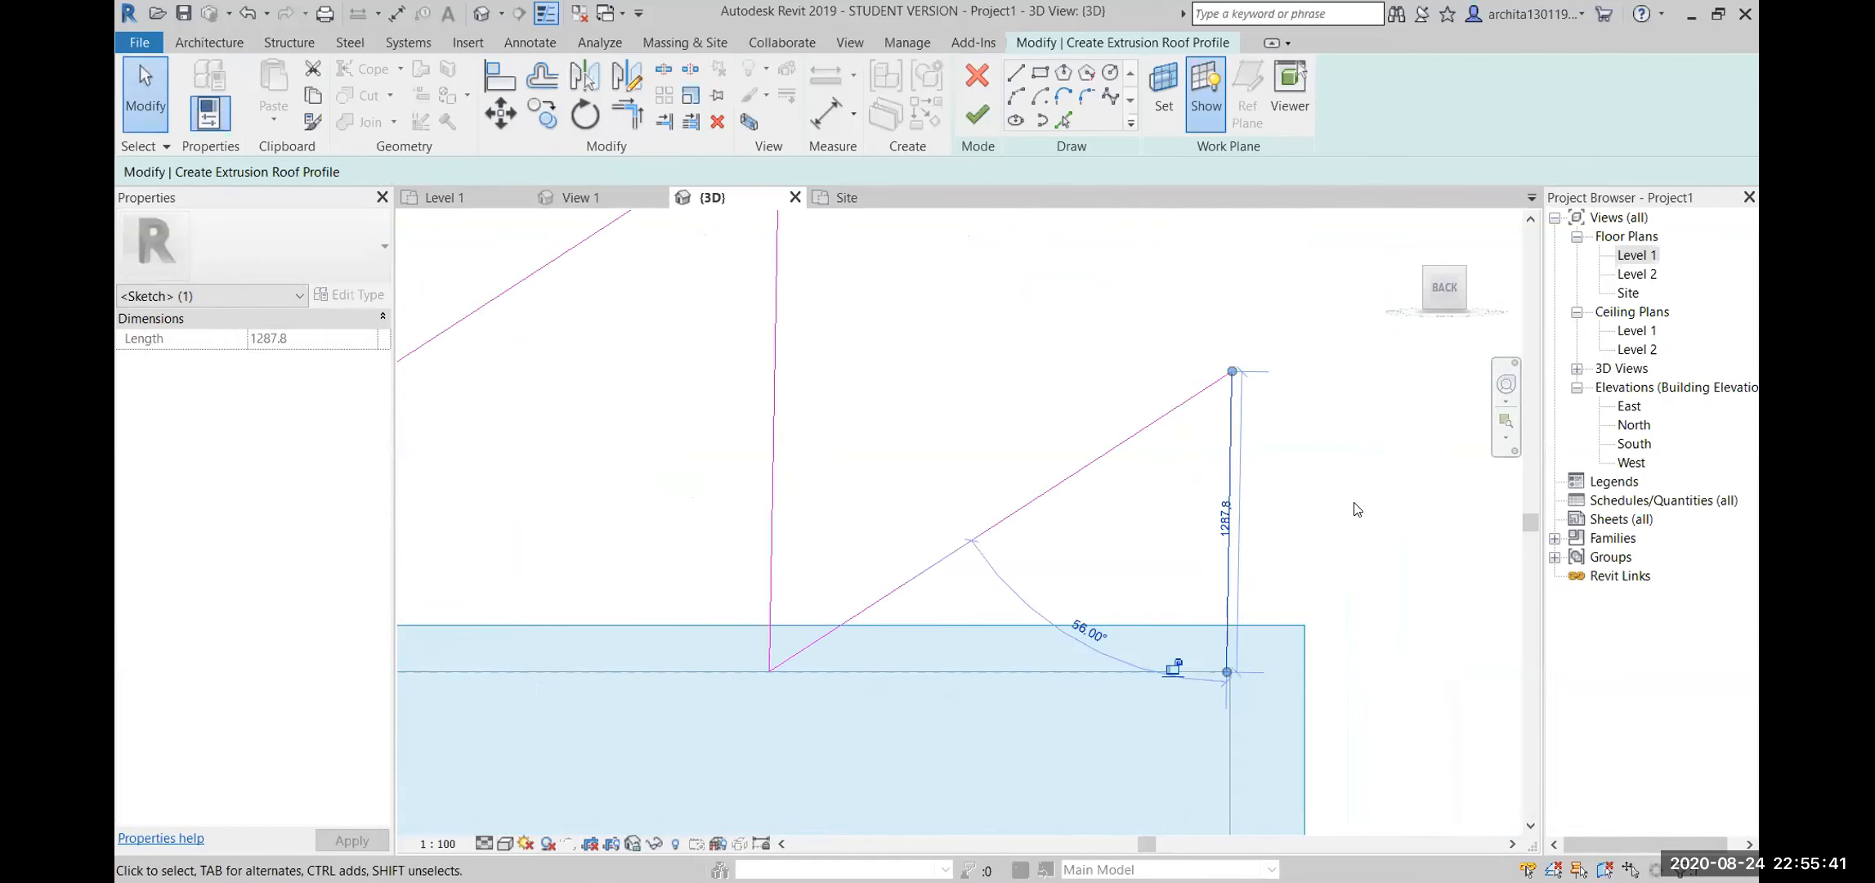
Replace the last tooth's slanted vertical line with an exactly vertical one about 1420 mm long, drawn up from the wall's upper inner corner
{"action": "scroll", "coordinate": [1165, 566], "scroll_direction": "down", "scroll_amount": 4}
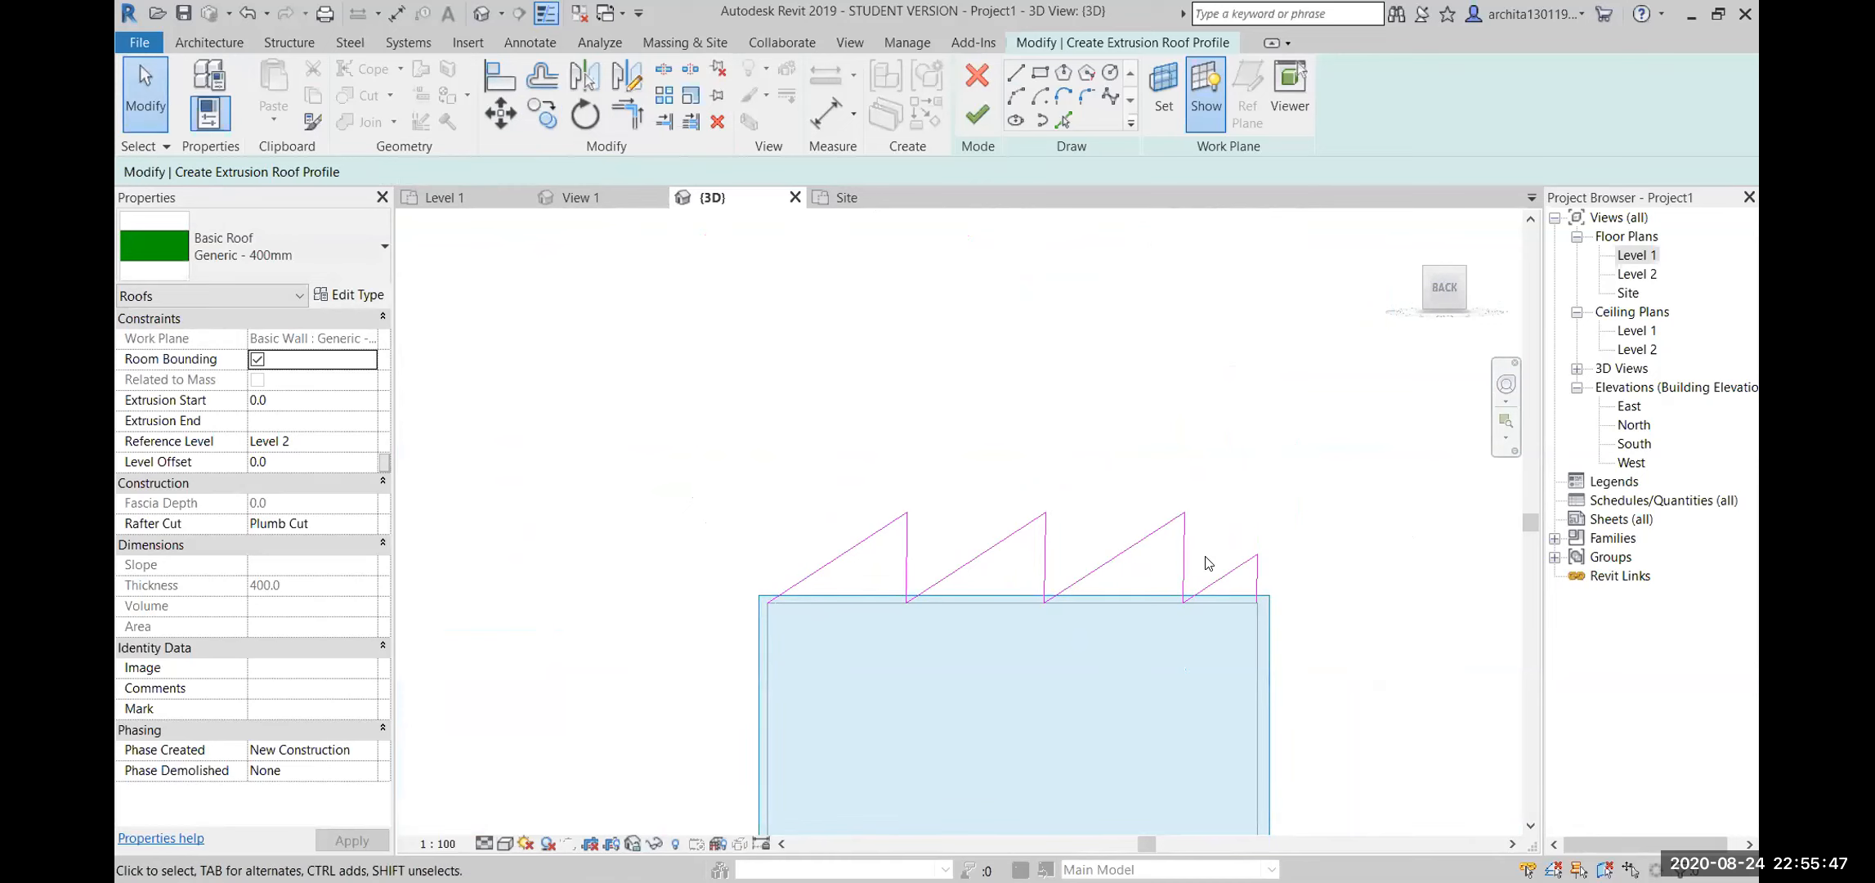
{"action": "scroll", "coordinate": [1207, 562], "scroll_direction": "up", "scroll_amount": 5}
{"action": "left_click", "coordinate": [1178, 572]}
{"action": "key", "text": "Delete"}
{"action": "scroll", "coordinate": [1113, 470], "scroll_direction": "up", "scroll_amount": 3}
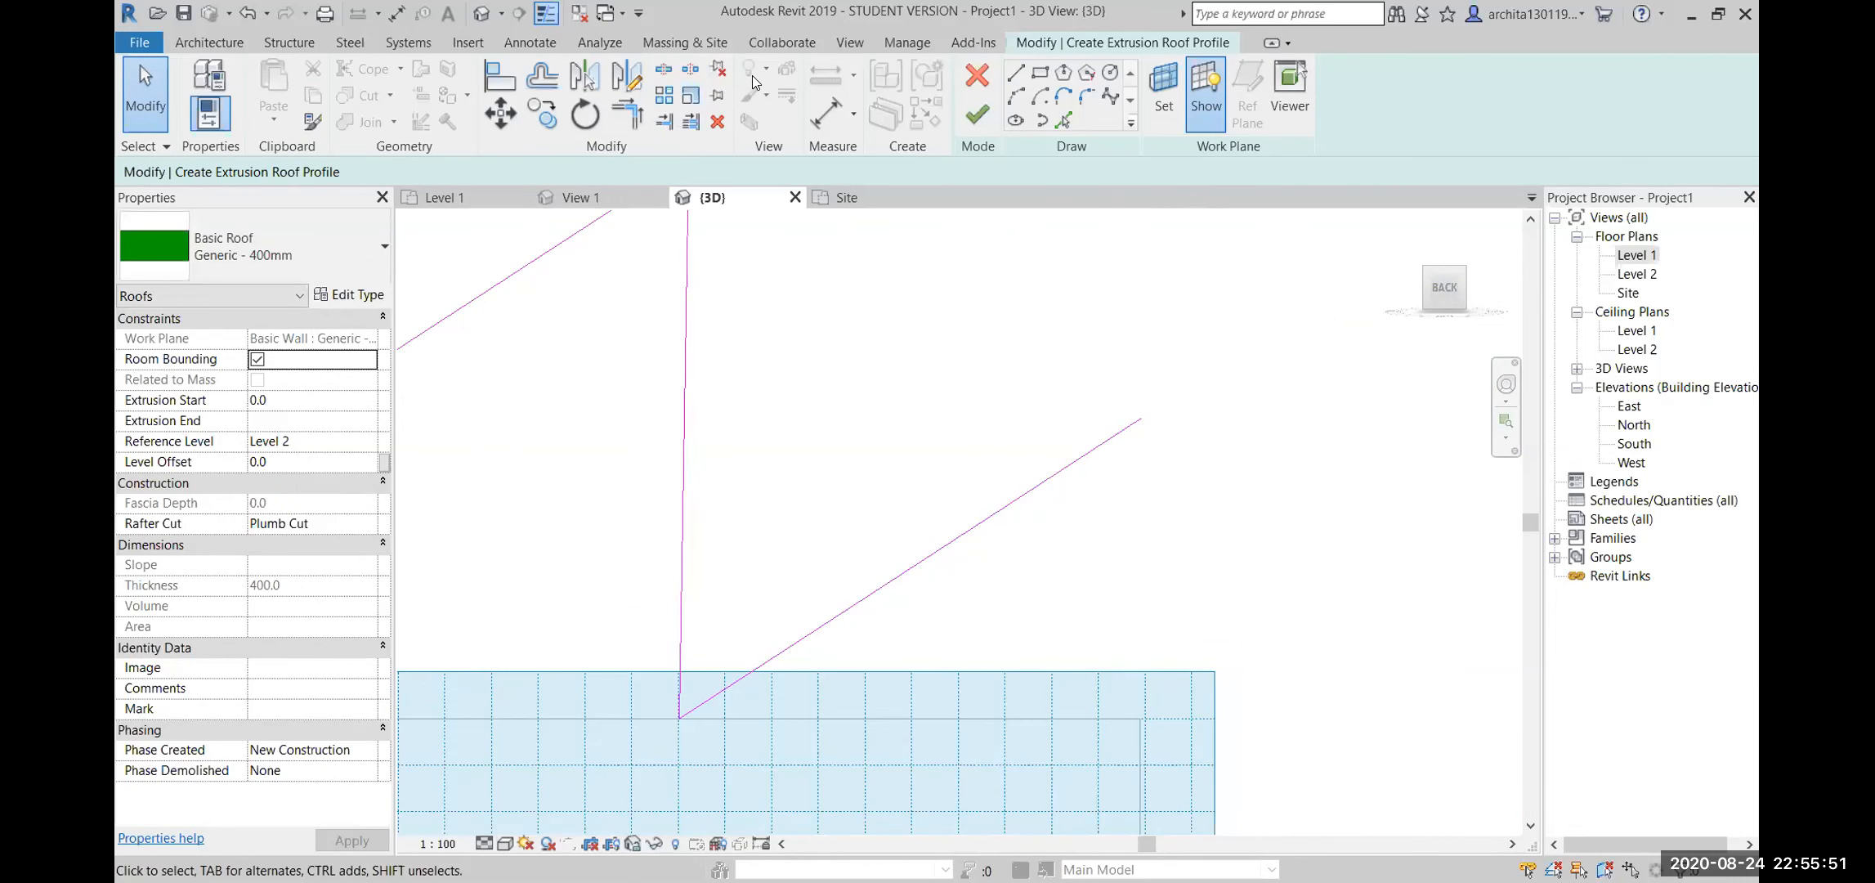
{"action": "left_click", "coordinate": [1014, 74]}
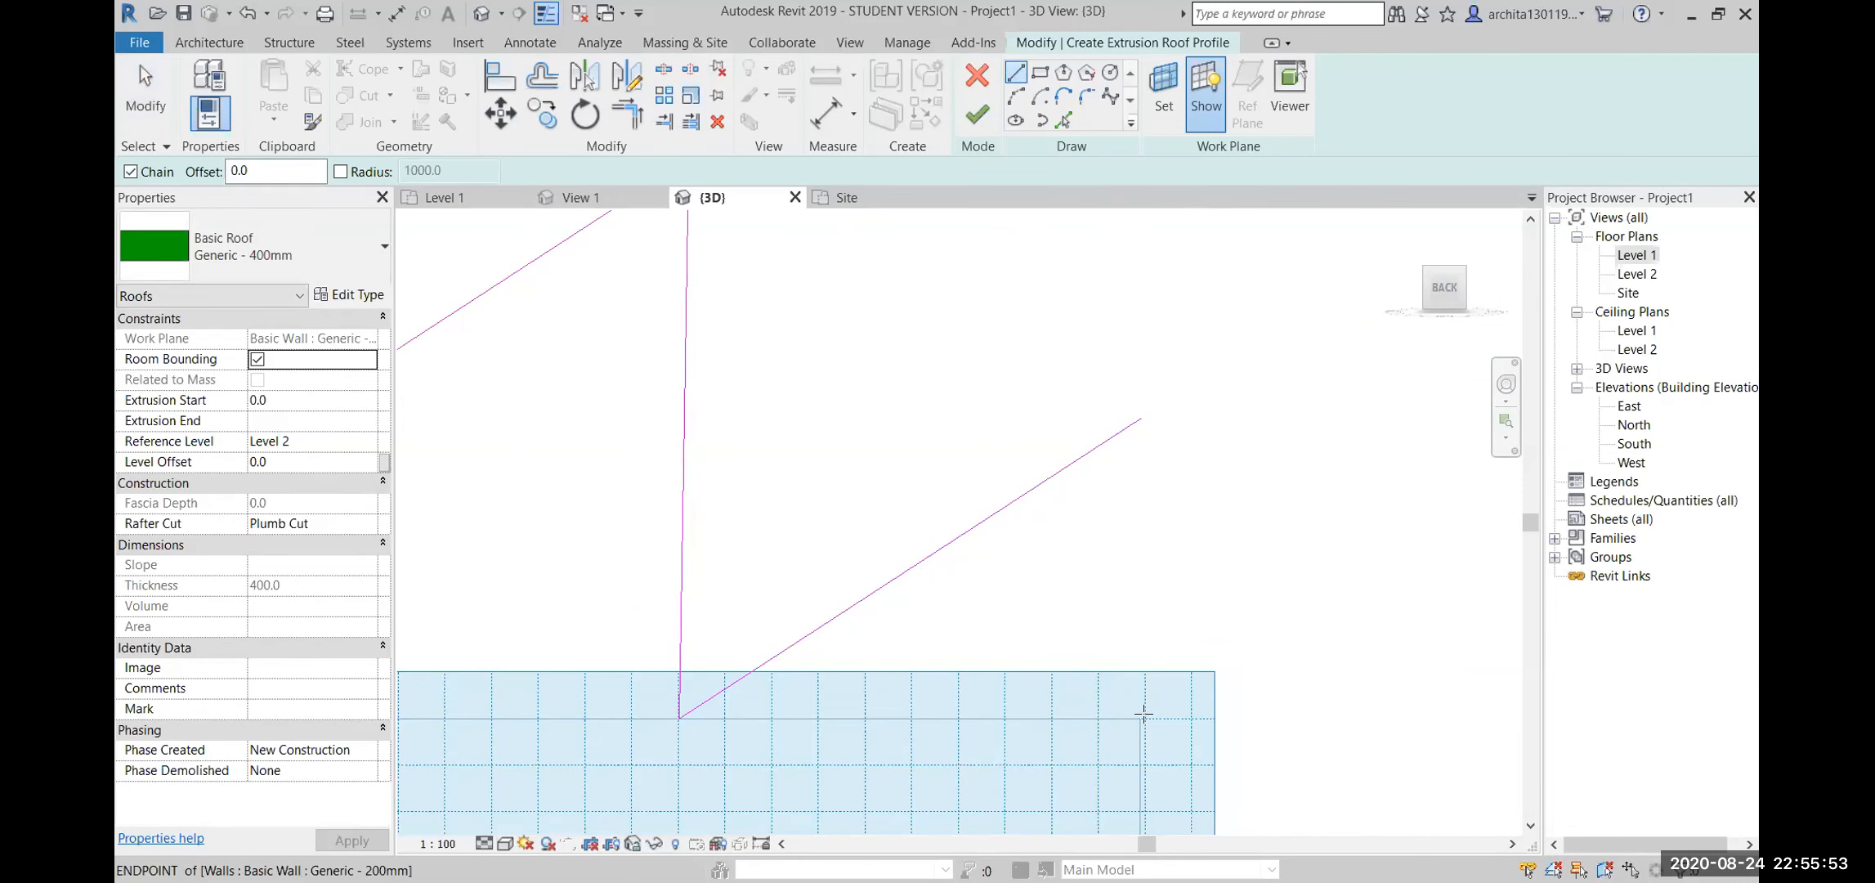
{"action": "left_click", "coordinate": [1140, 718]}
{"action": "left_click", "coordinate": [1141, 418]}
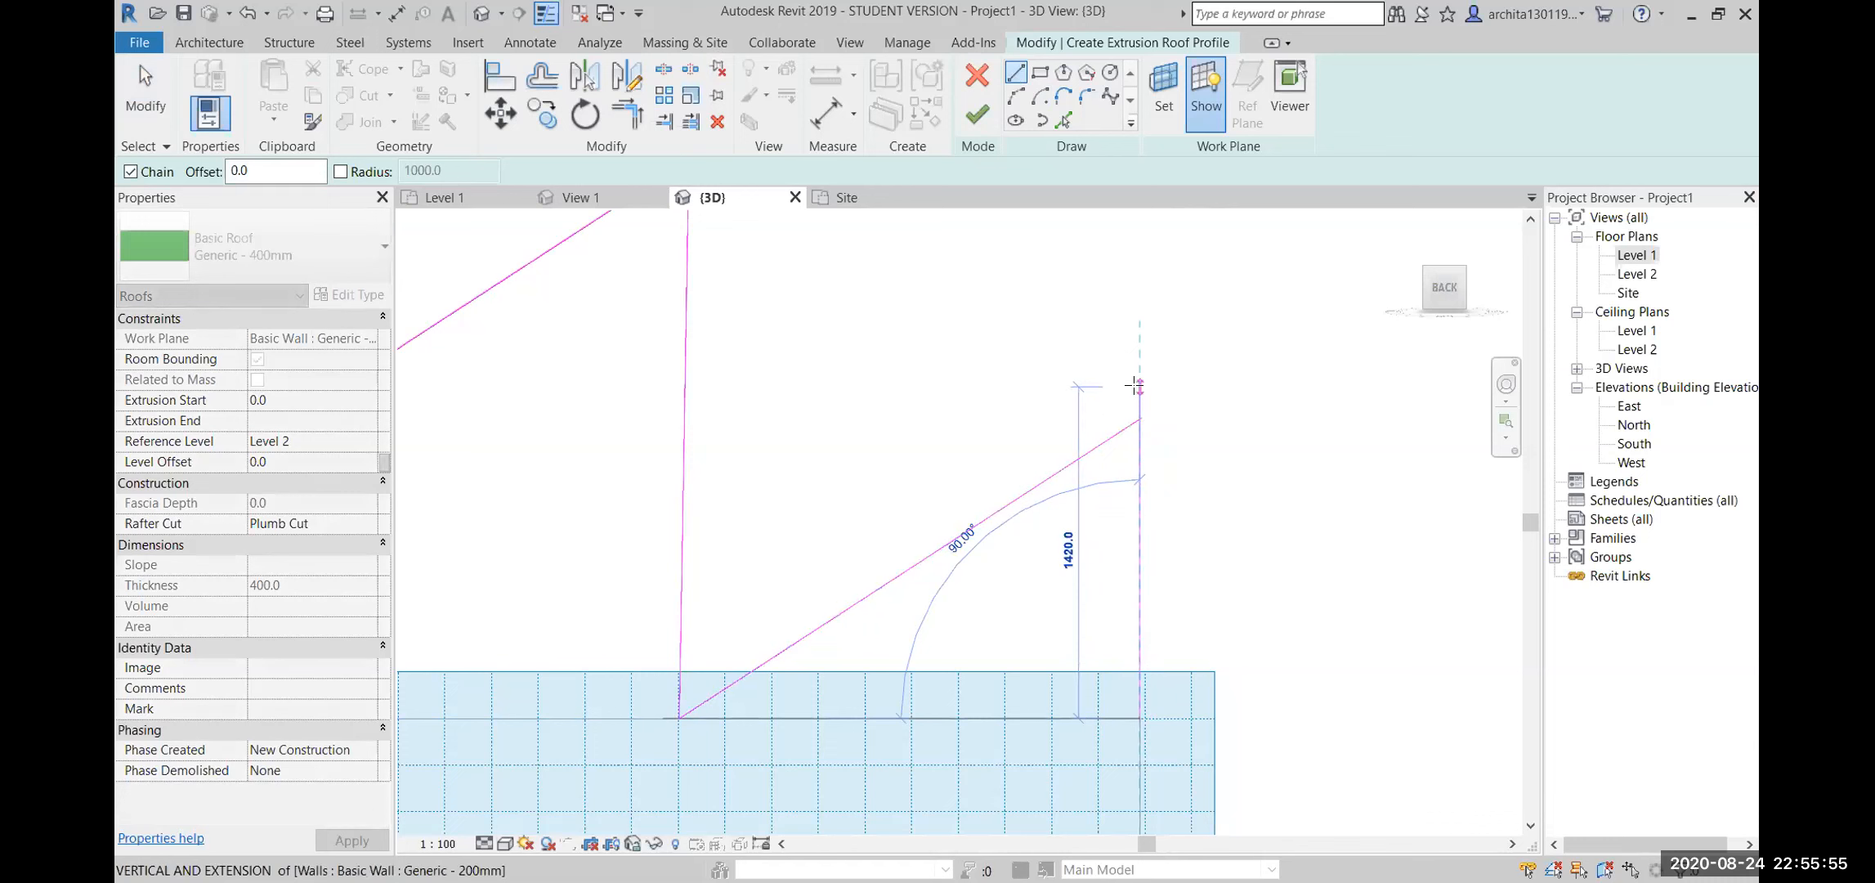
{"action": "key", "text": "Escape"}
{"action": "key", "text": "Escape"}
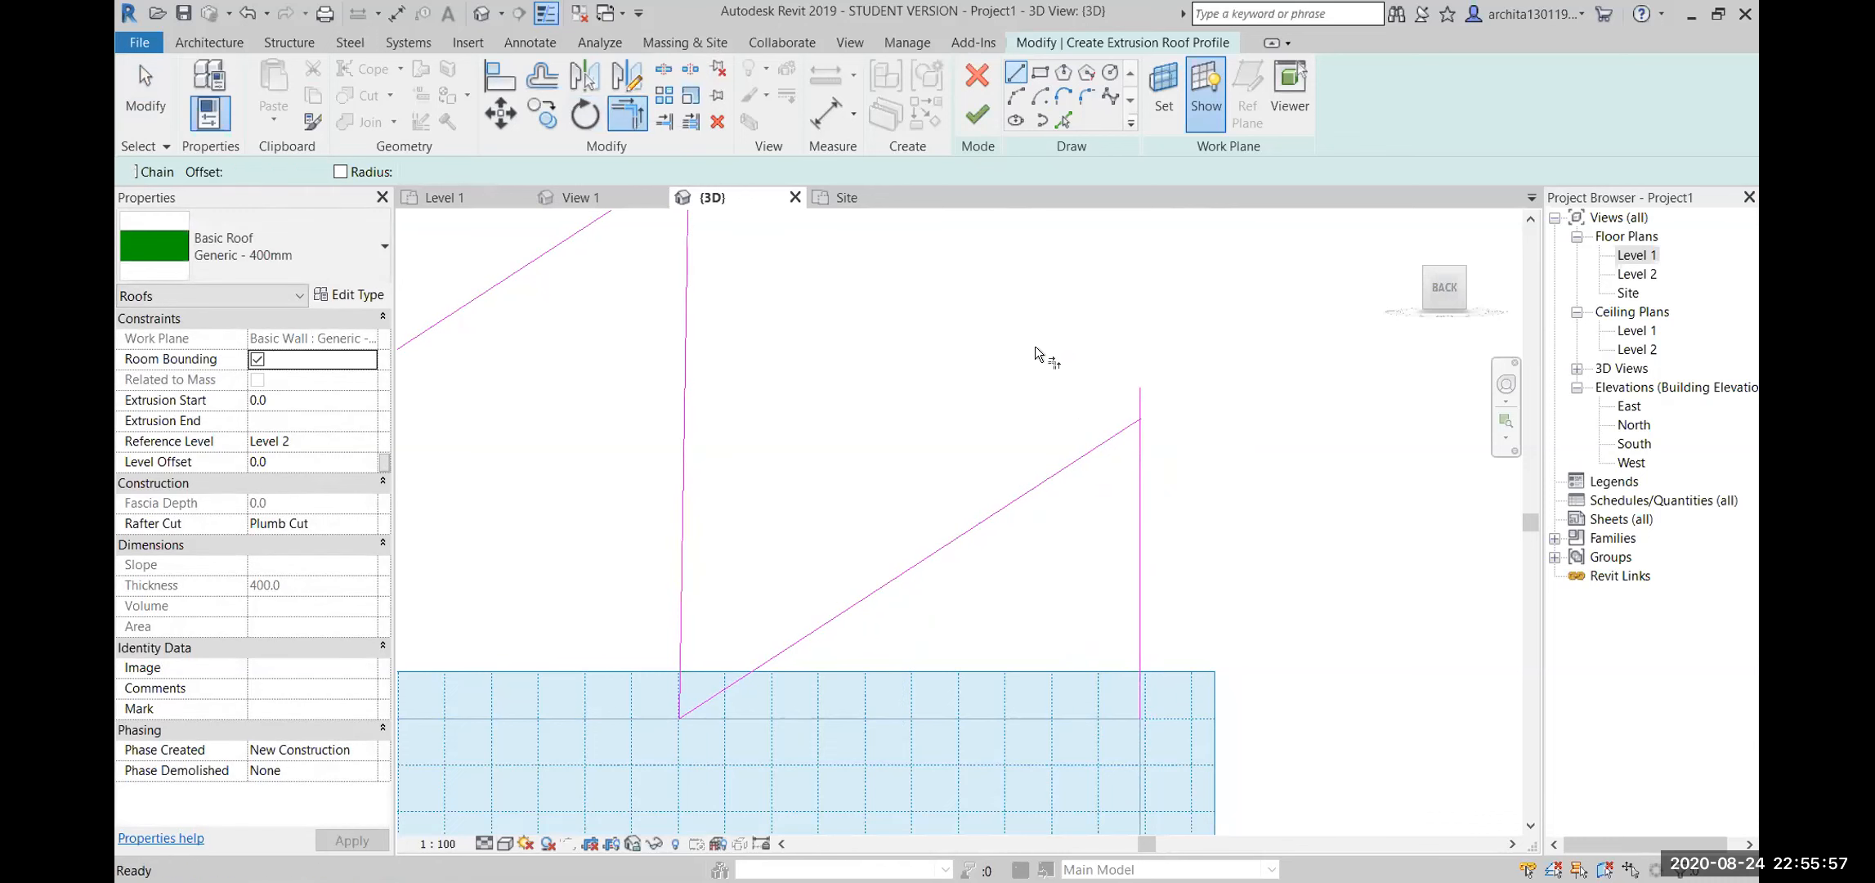
Trim the last tooth's sloped and vertical lines to a clean corner and finish the sawtooth extrusion roof
{"action": "left_click", "coordinate": [1104, 438]}
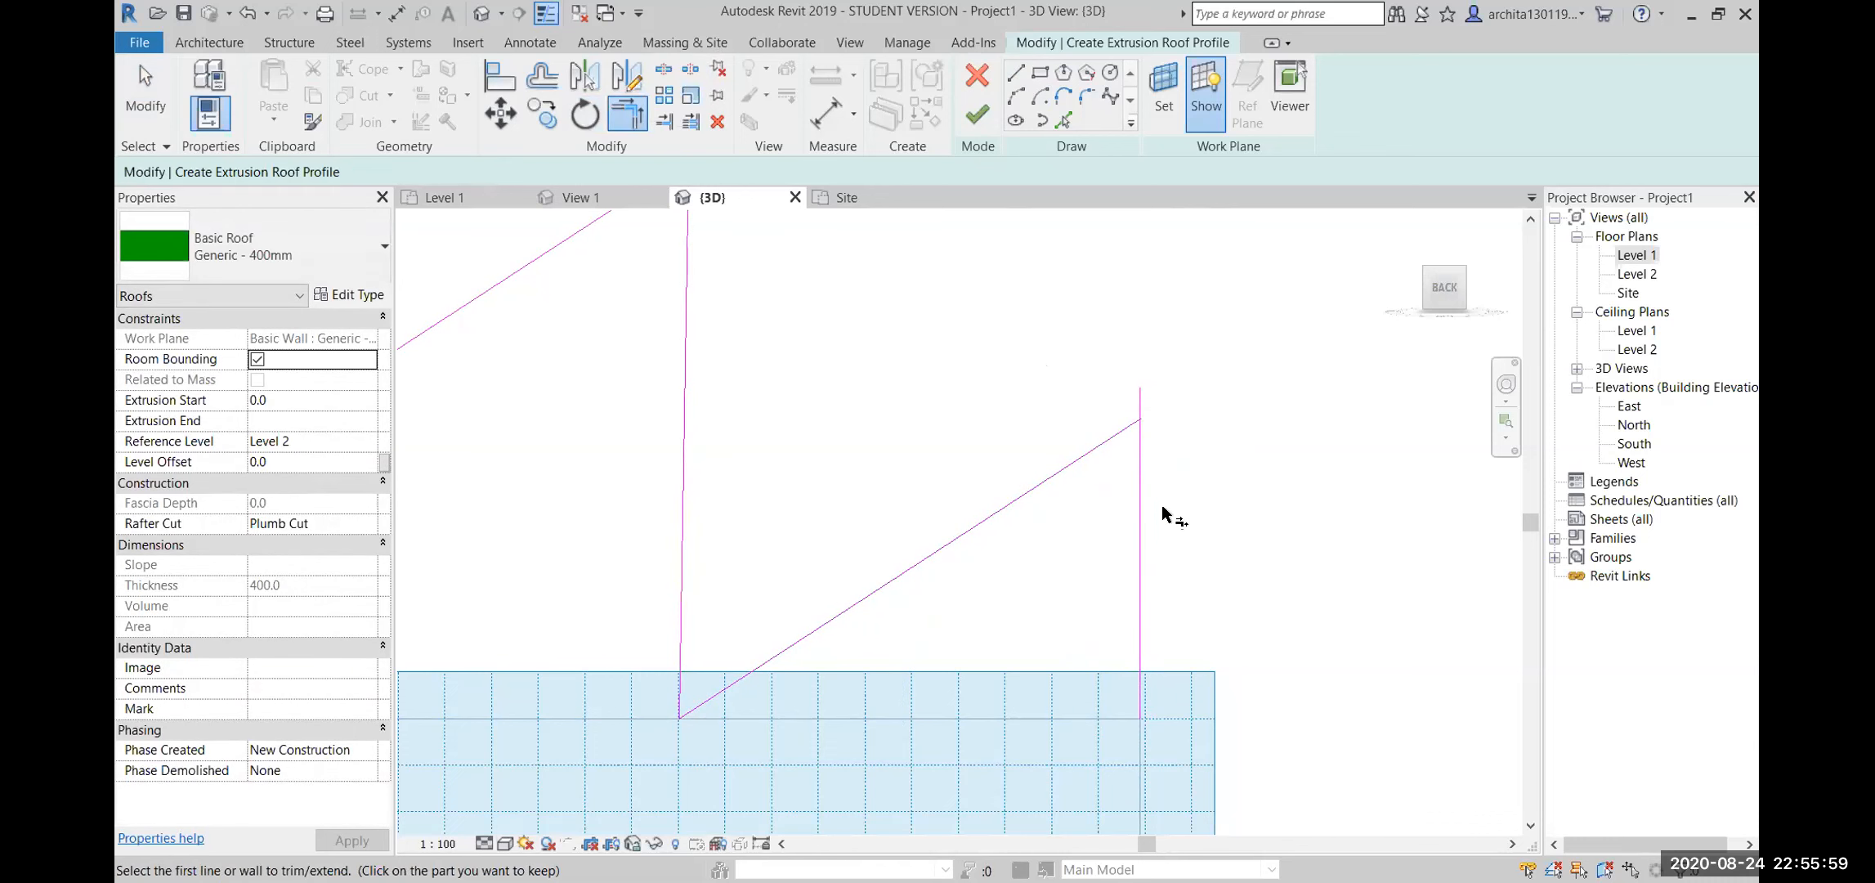
{"action": "left_click", "coordinate": [1142, 489]}
{"action": "scroll", "coordinate": [1209, 492], "scroll_direction": "down", "scroll_amount": 4}
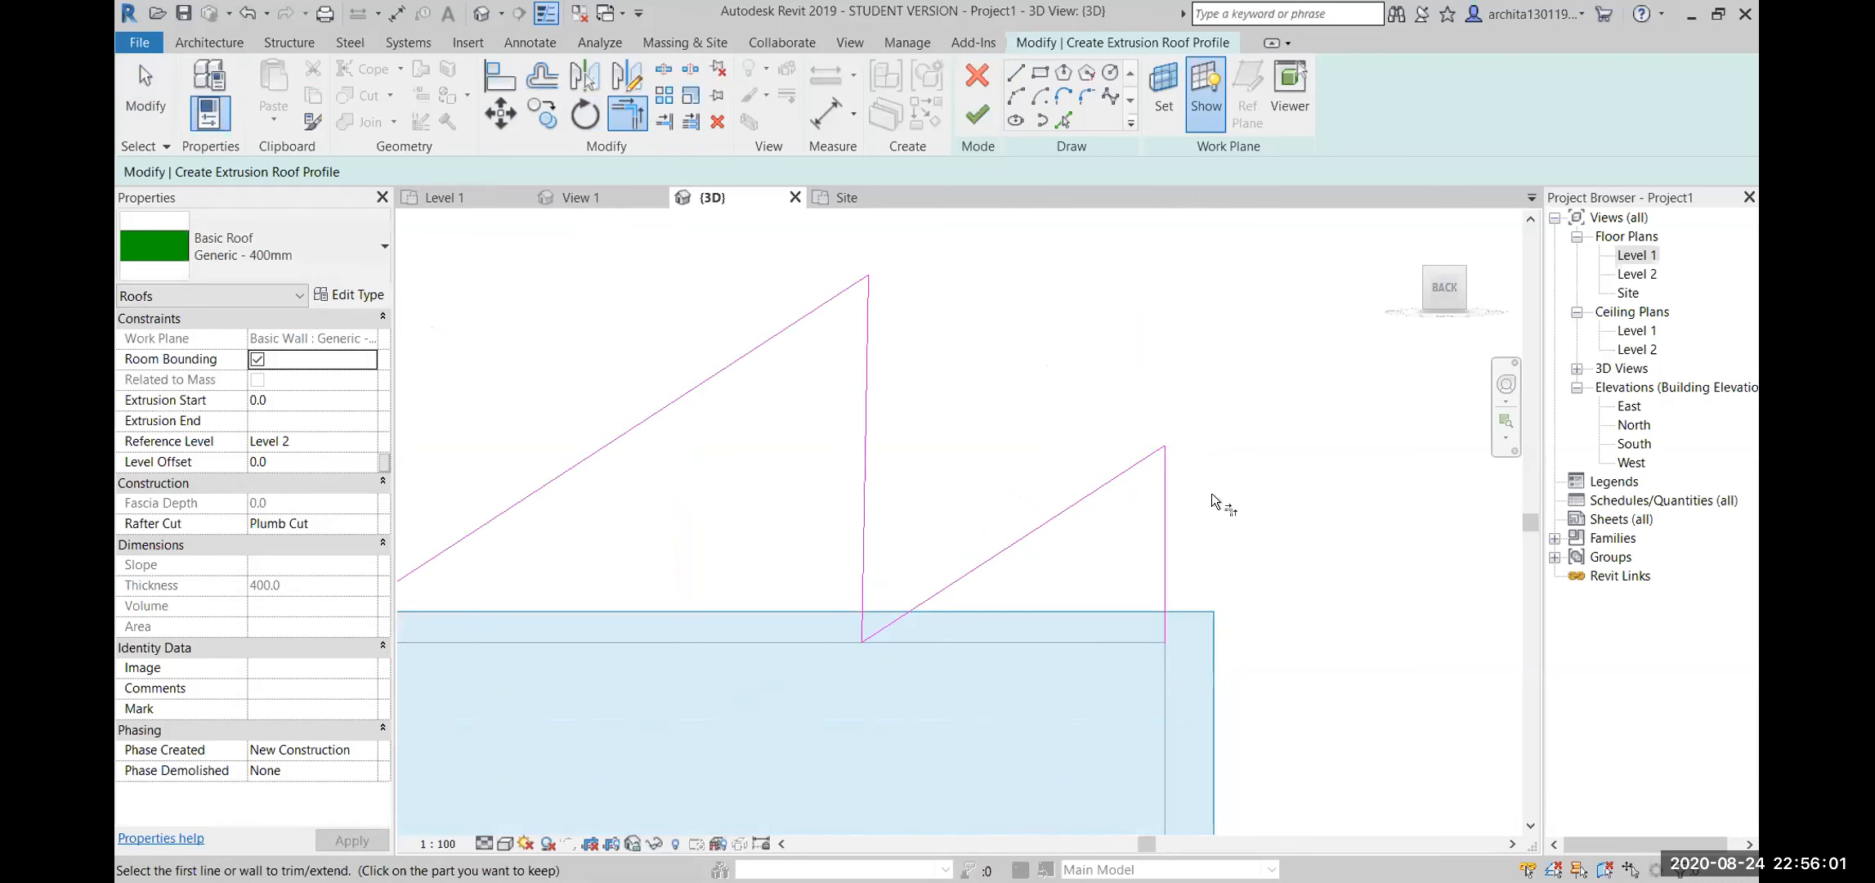
{"action": "key", "text": "Escape"}
{"action": "scroll", "coordinate": [908, 645], "scroll_direction": "down", "scroll_amount": 2}
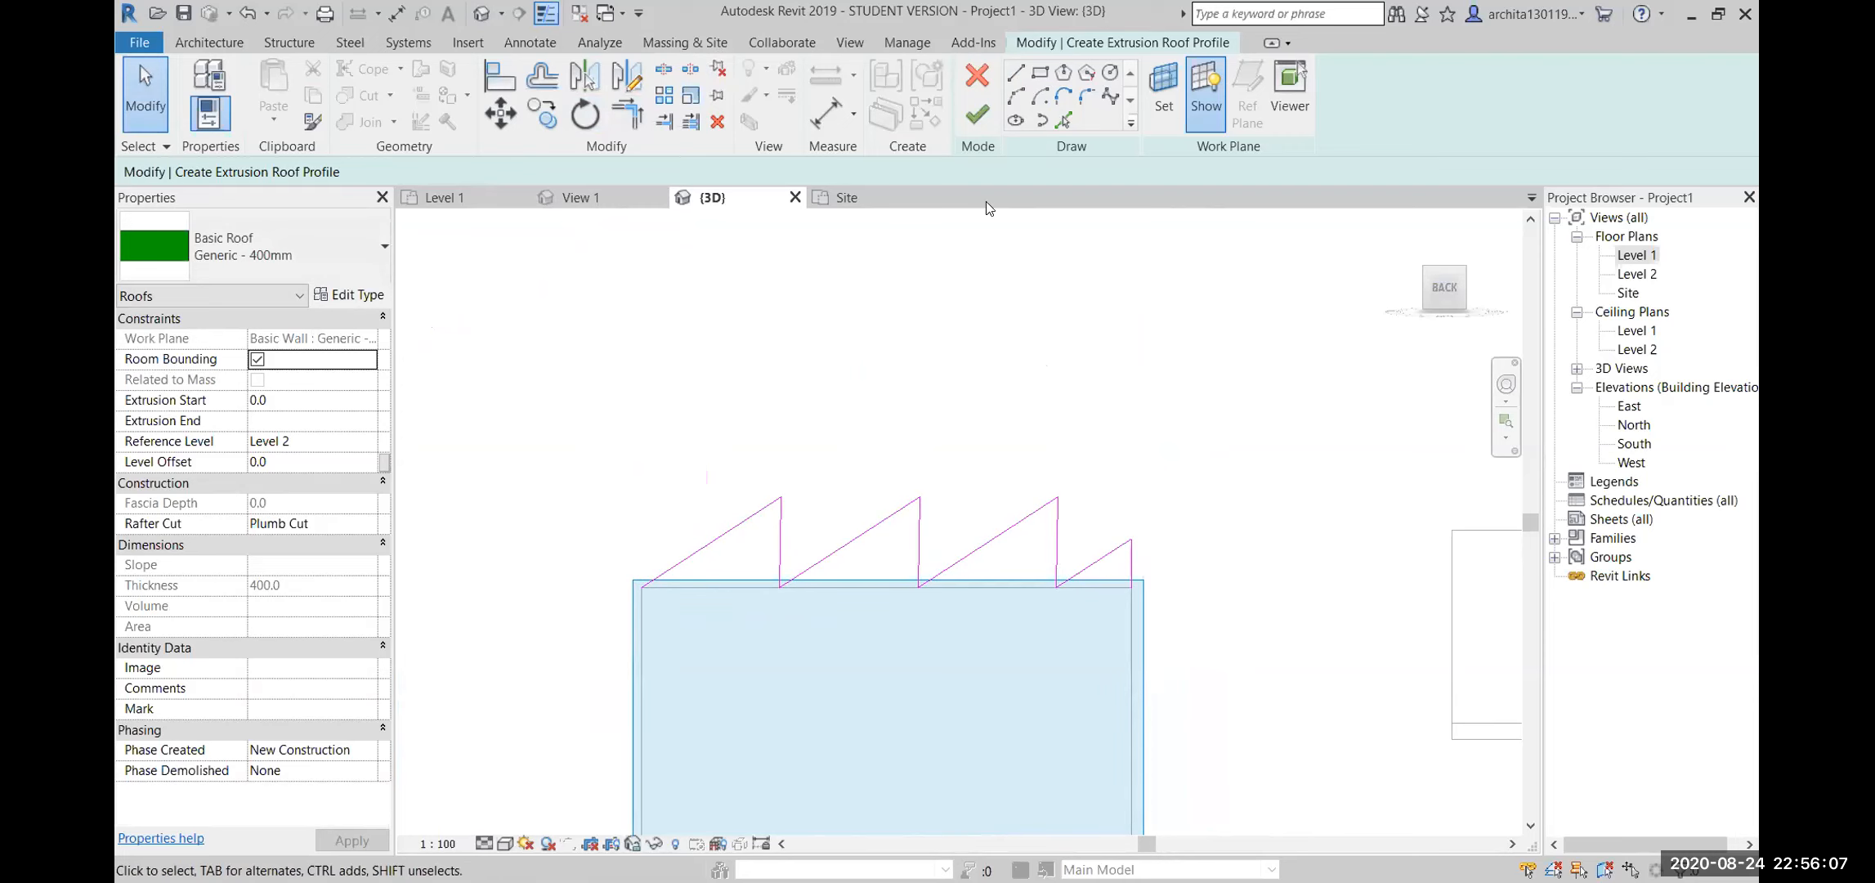
{"action": "left_click", "coordinate": [970, 121]}
{"action": "scroll", "coordinate": [1054, 546], "scroll_direction": "down", "scroll_amount": 4}
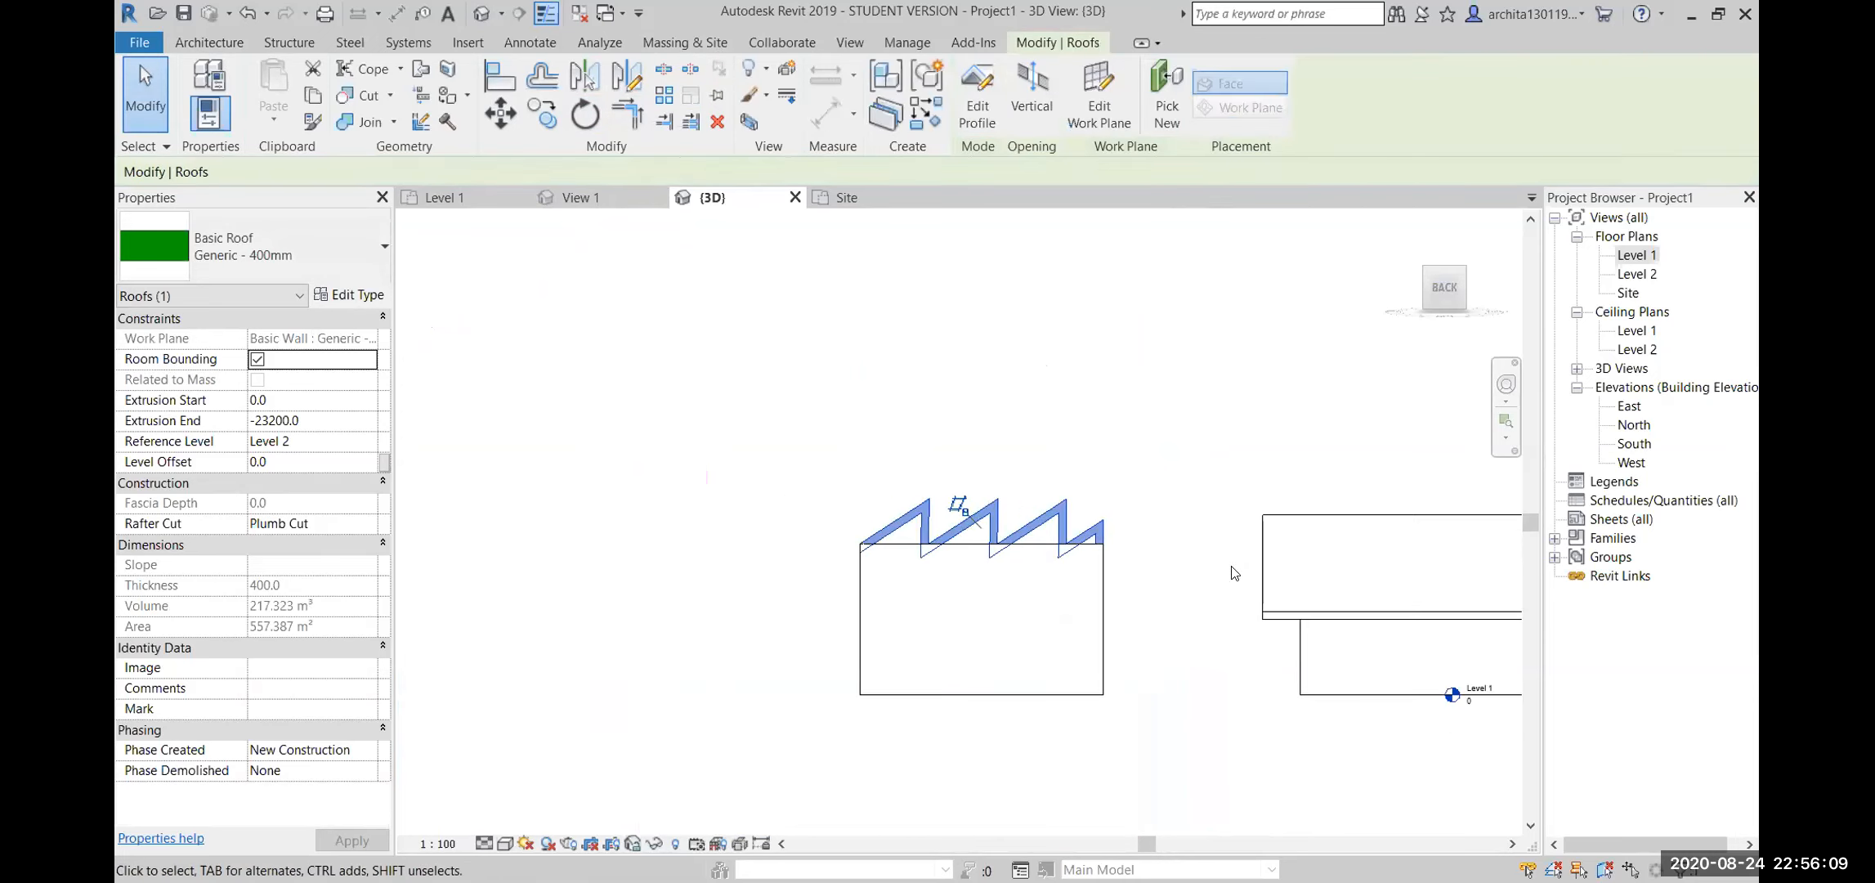
Display the 3D view of the sawtooth-roofed enclosure with shaded, coloured surfaces
{"action": "key", "text": "Escape"}
{"action": "middle_click_drag", "start_coordinate": [1054, 546], "coordinate": [907, 710], "text": "shift"}
{"action": "middle_click_drag", "start_coordinate": [1136, 384], "coordinate": [996, 560]}
{"action": "scroll", "coordinate": [1054, 481], "scroll_direction": "up", "scroll_amount": 3}
{"action": "middle_click_drag", "start_coordinate": [1052, 652], "coordinate": [1136, 479]}
{"action": "middle_click_drag", "start_coordinate": [736, 636], "coordinate": [1058, 654], "text": "shift"}
{"action": "middle_click_drag", "start_coordinate": [1001, 695], "coordinate": [796, 237]}
{"action": "left_click", "coordinate": [915, 636]}
{"action": "middle_click_drag", "start_coordinate": [916, 636], "coordinate": [864, 629], "text": "shift"}
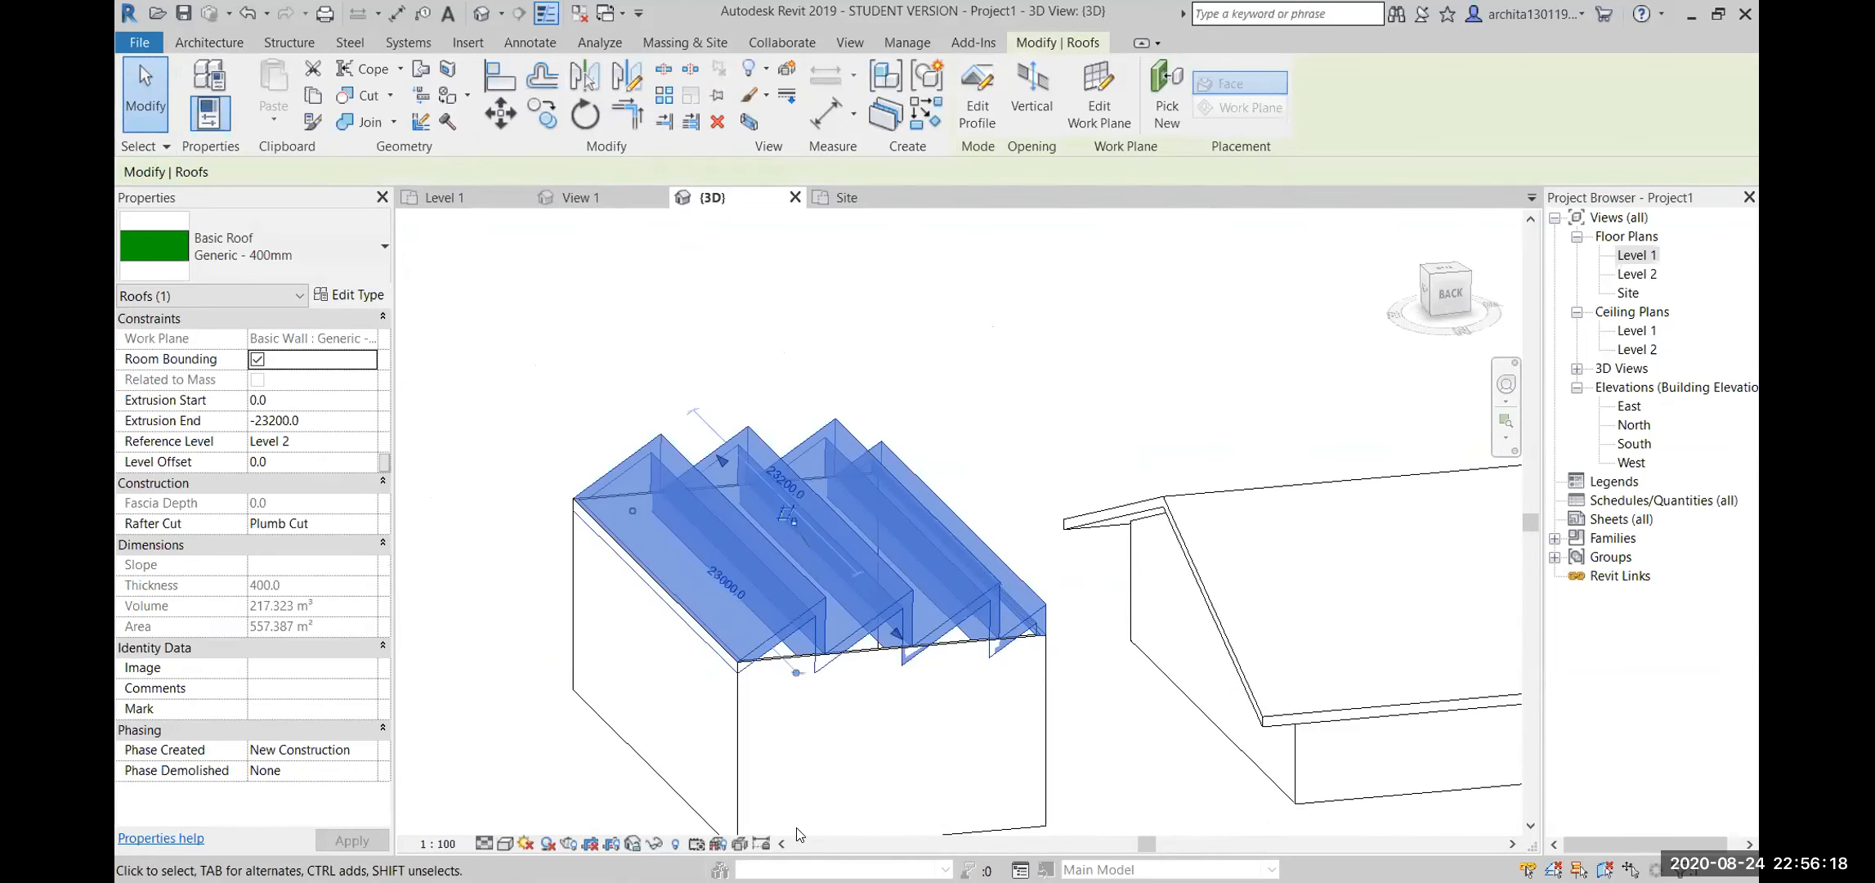
{"action": "left_click", "coordinate": [505, 843]}
{"action": "left_click", "coordinate": [535, 824]}
{"action": "key", "text": "Escape"}
{"action": "middle_click_drag", "start_coordinate": [781, 748], "coordinate": [747, 512], "text": "shift"}
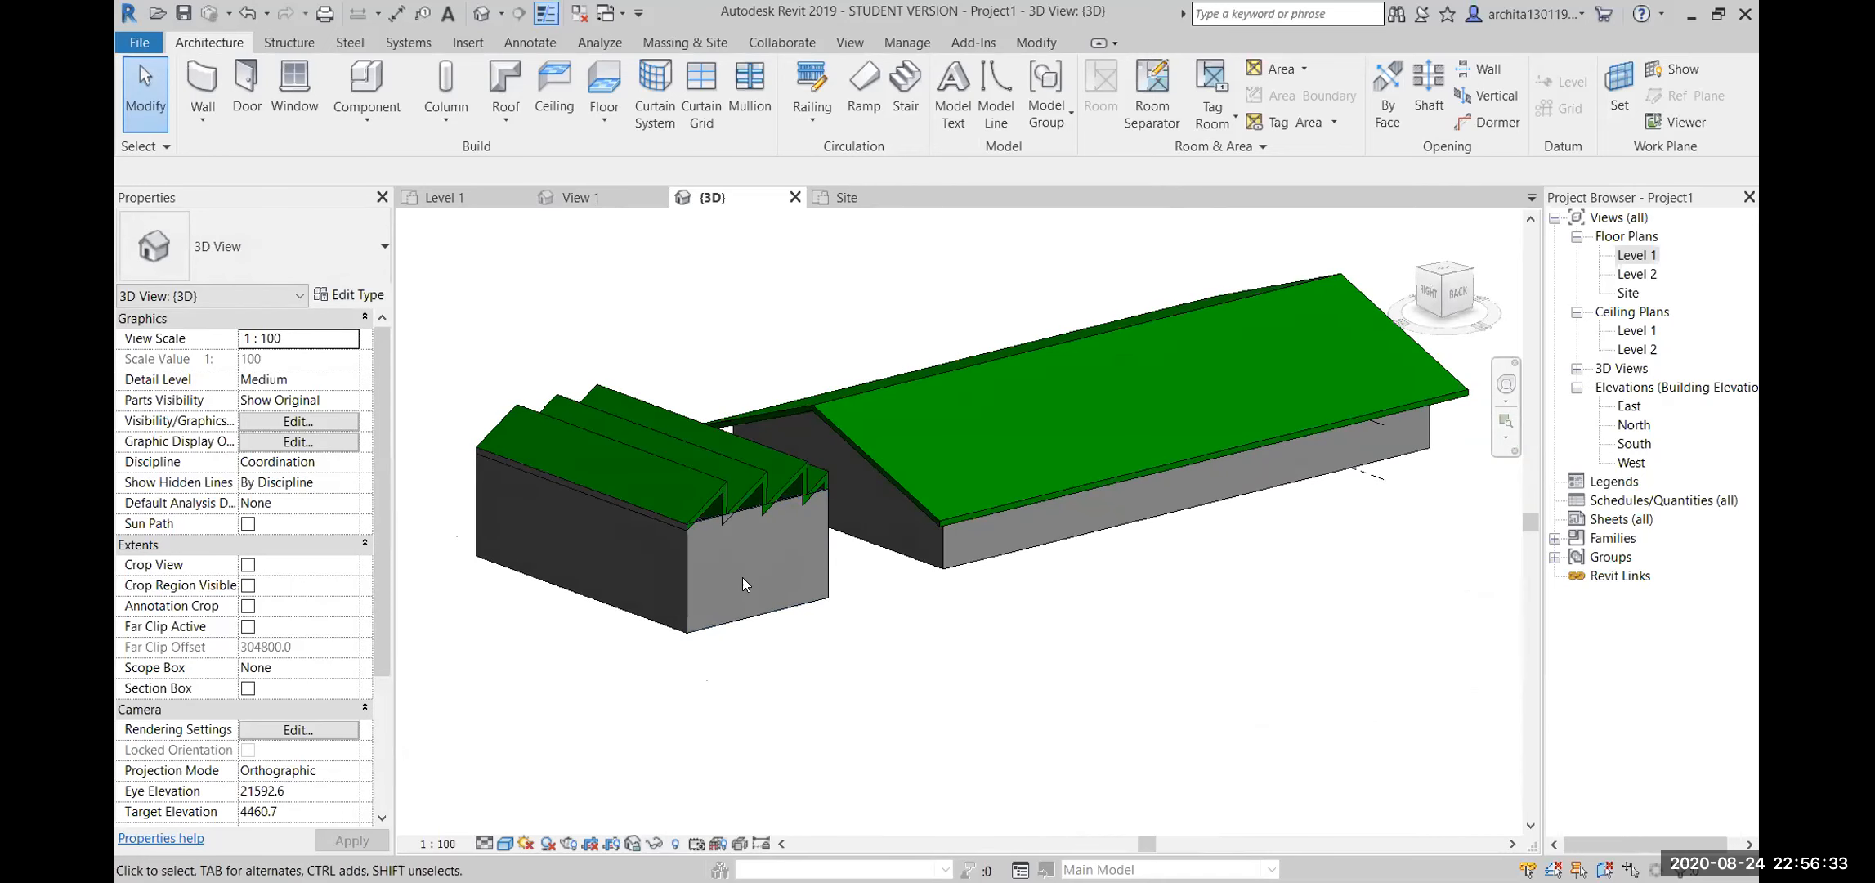
Try to attach the tops of the enclosure's two end walls to the sawtooth roof
{"action": "left_click", "coordinate": [743, 634]}
{"action": "middle_click_drag", "start_coordinate": [743, 634], "coordinate": [651, 666], "text": "shift"}
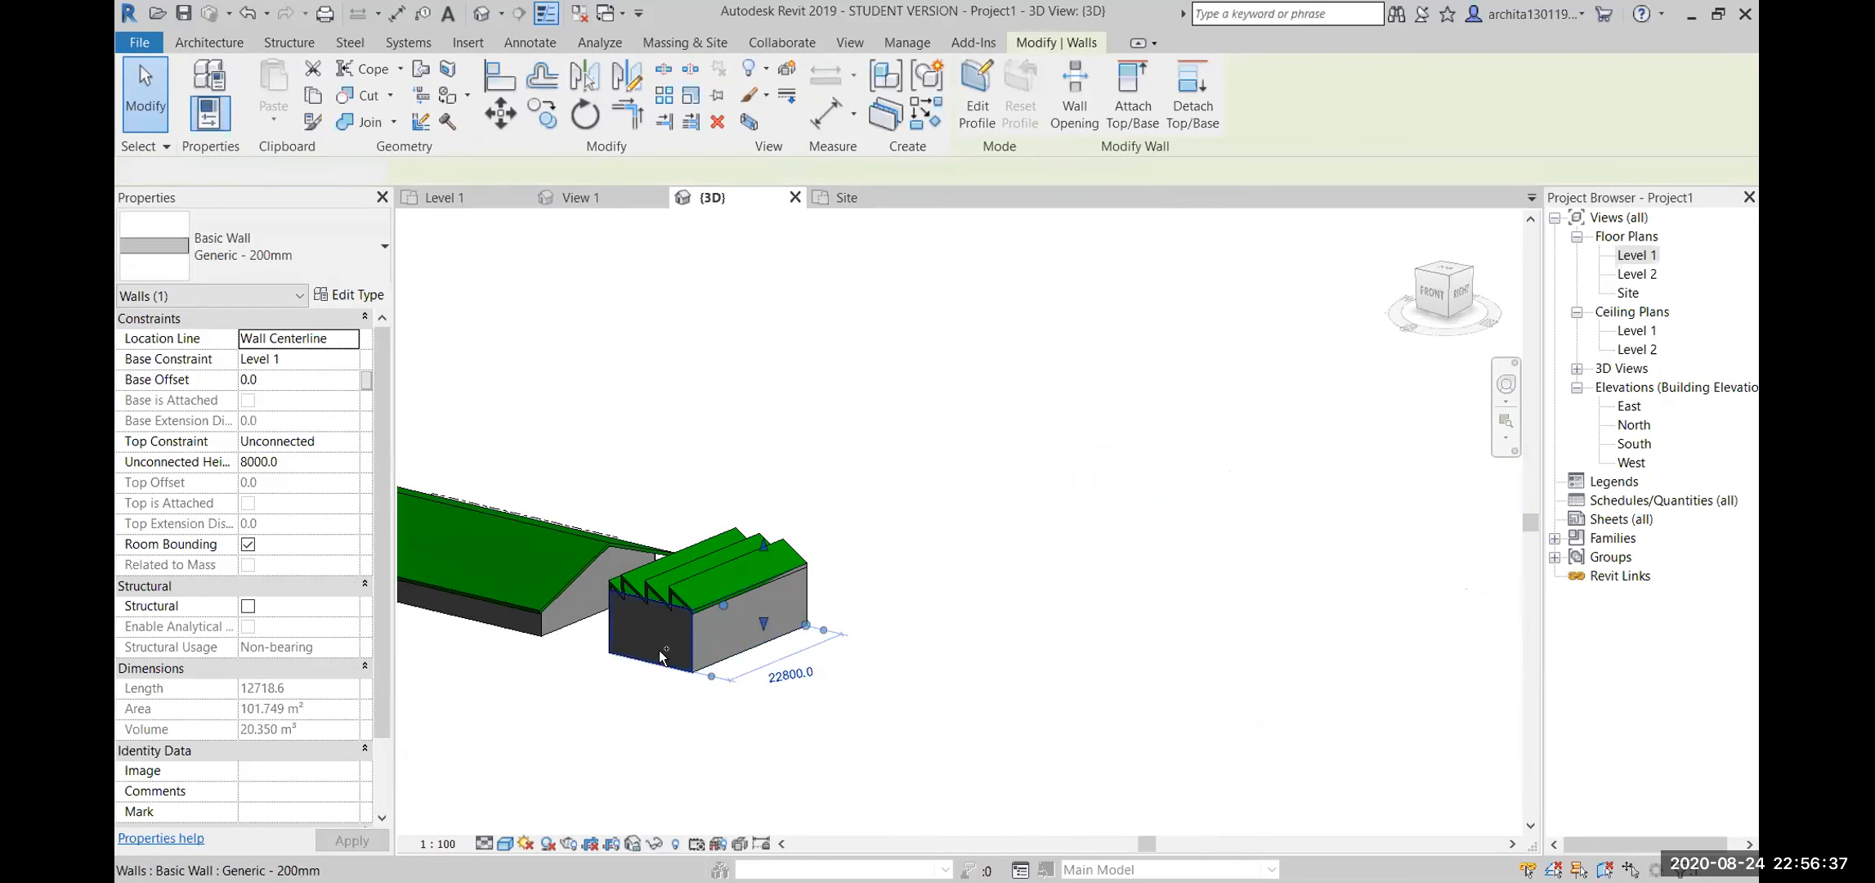
{"action": "left_click", "coordinate": [659, 651], "text": "ctrl"}
{"action": "middle_click_drag", "start_coordinate": [866, 670], "coordinate": [368, 678], "text": "shift"}
{"action": "mouse_move", "coordinate": [780, 627]}
{"action": "middle_mouse_down"}
{"action": "mouse_move", "coordinate": [791, 673]}
{"action": "mouse_move", "coordinate": [795, 653]}
{"action": "middle_mouse_up"}
{"action": "scroll", "coordinate": [791, 673], "scroll_direction": "up", "scroll_amount": 2}
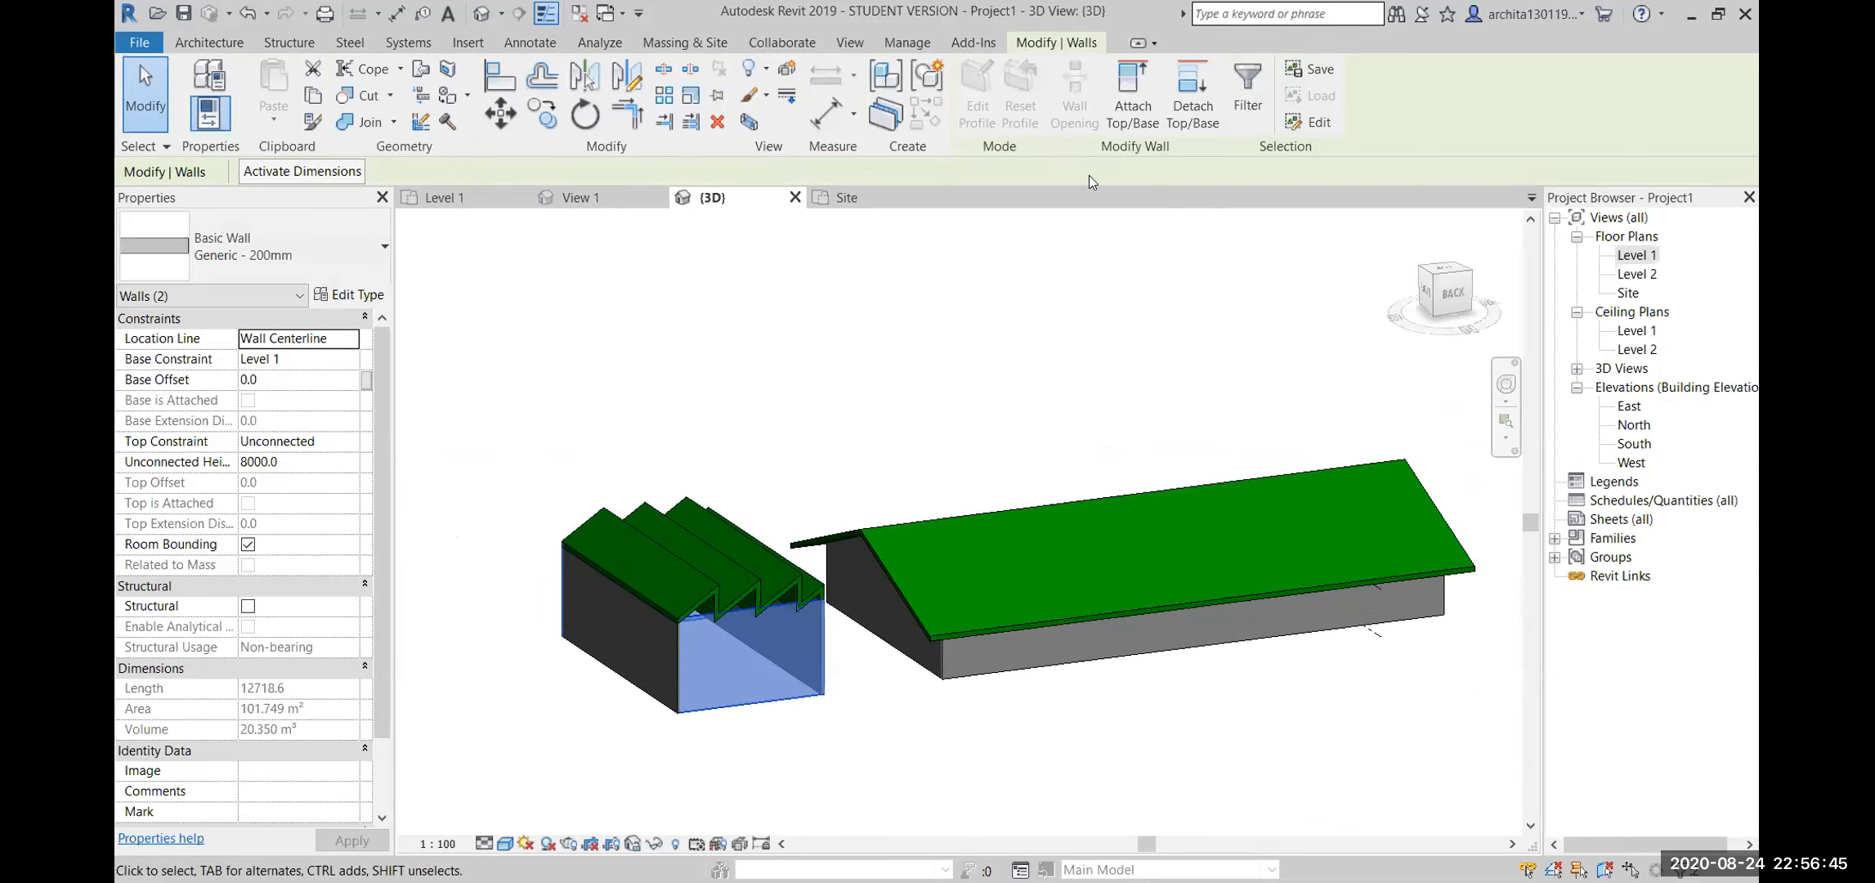
{"action": "left_click", "coordinate": [1132, 90]}
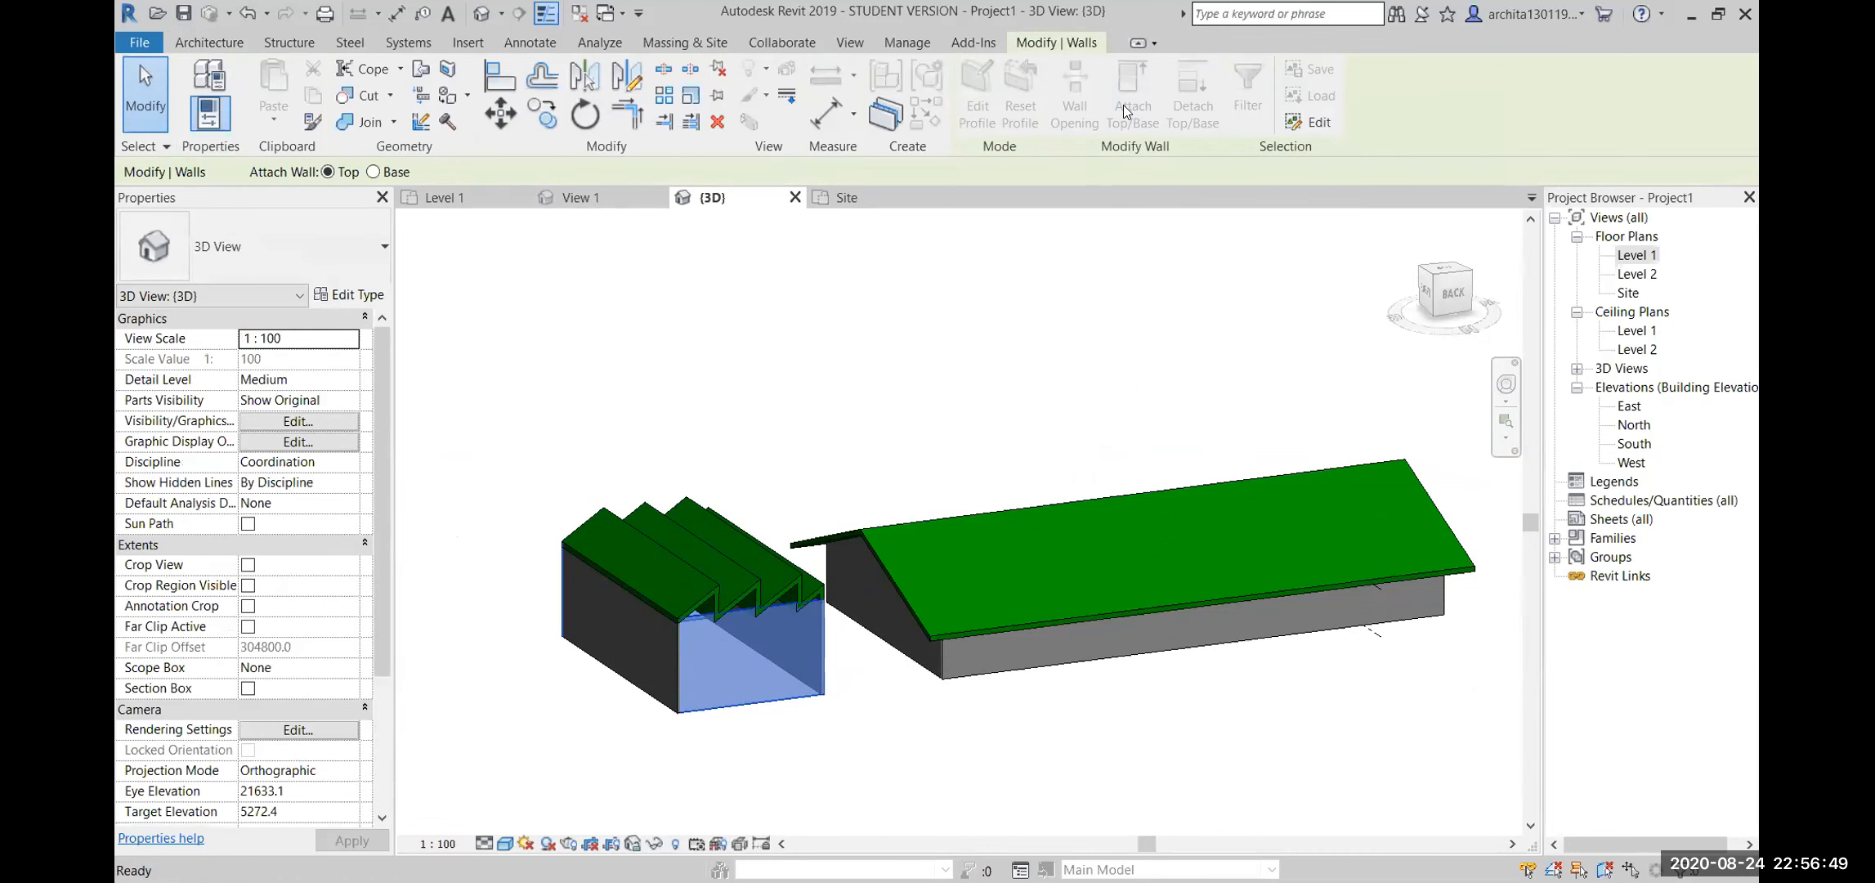
{"action": "left_click", "coordinate": [716, 551]}
{"action": "left_click", "coordinate": [1420, 853]}
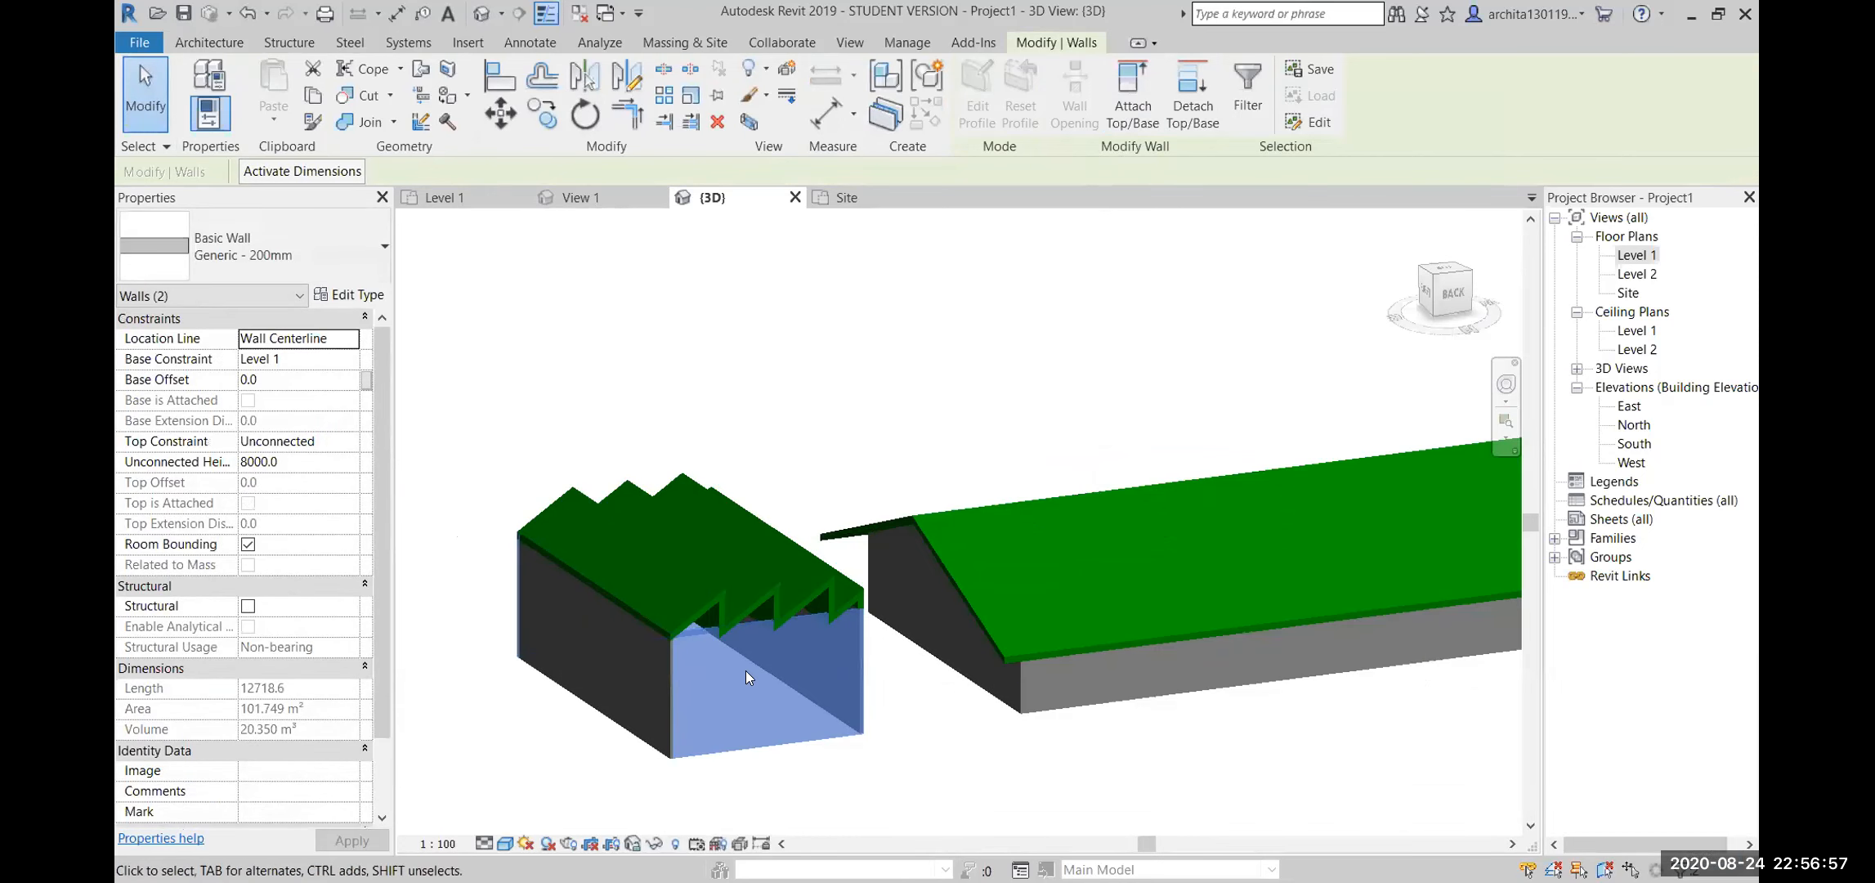
Try to attach the tops of all four enclosure walls to the sawtooth roof, resolving the errors by unjoining the elements
{"action": "scroll", "coordinate": [635, 694], "scroll_direction": "up", "scroll_amount": 4}
{"action": "left_click", "coordinate": [629, 723]}
{"action": "middle_click_drag", "start_coordinate": [630, 723], "coordinate": [478, 500], "text": "shift"}
{"action": "left_click", "coordinate": [481, 482]}
{"action": "left_click", "coordinate": [671, 422], "text": "ctrl"}
{"action": "left_click", "coordinate": [1059, 543], "text": "ctrl"}
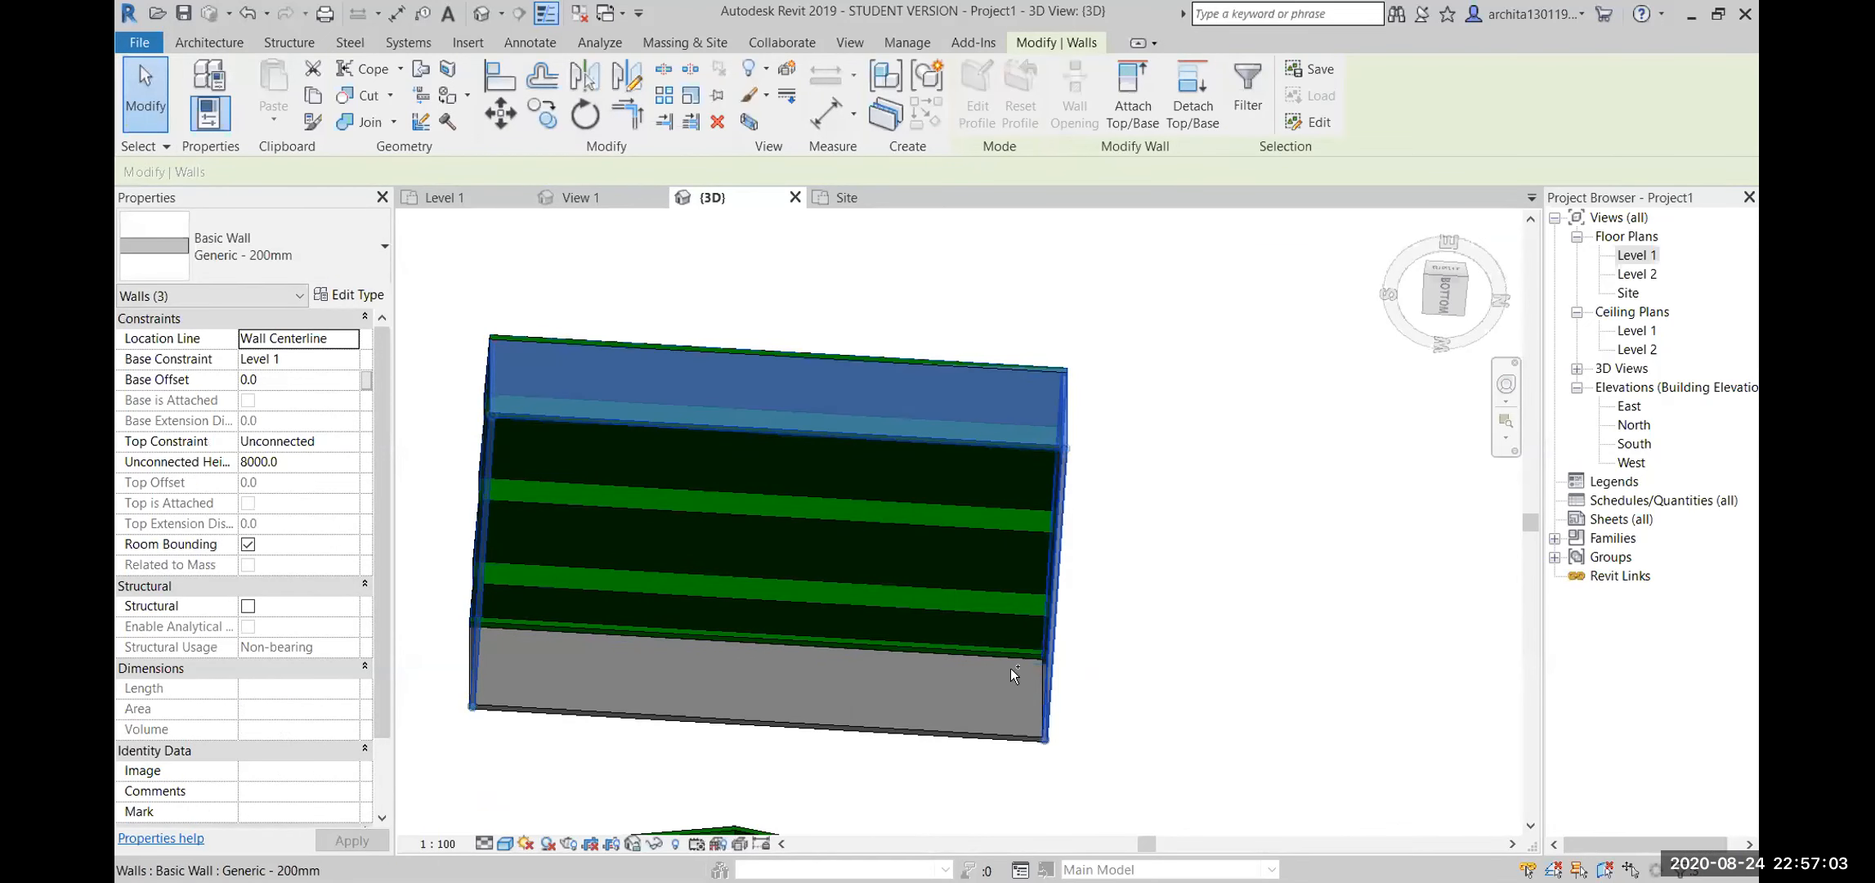
{"action": "left_click", "coordinate": [991, 723], "text": "ctrl"}
{"action": "left_click", "coordinate": [1128, 94]}
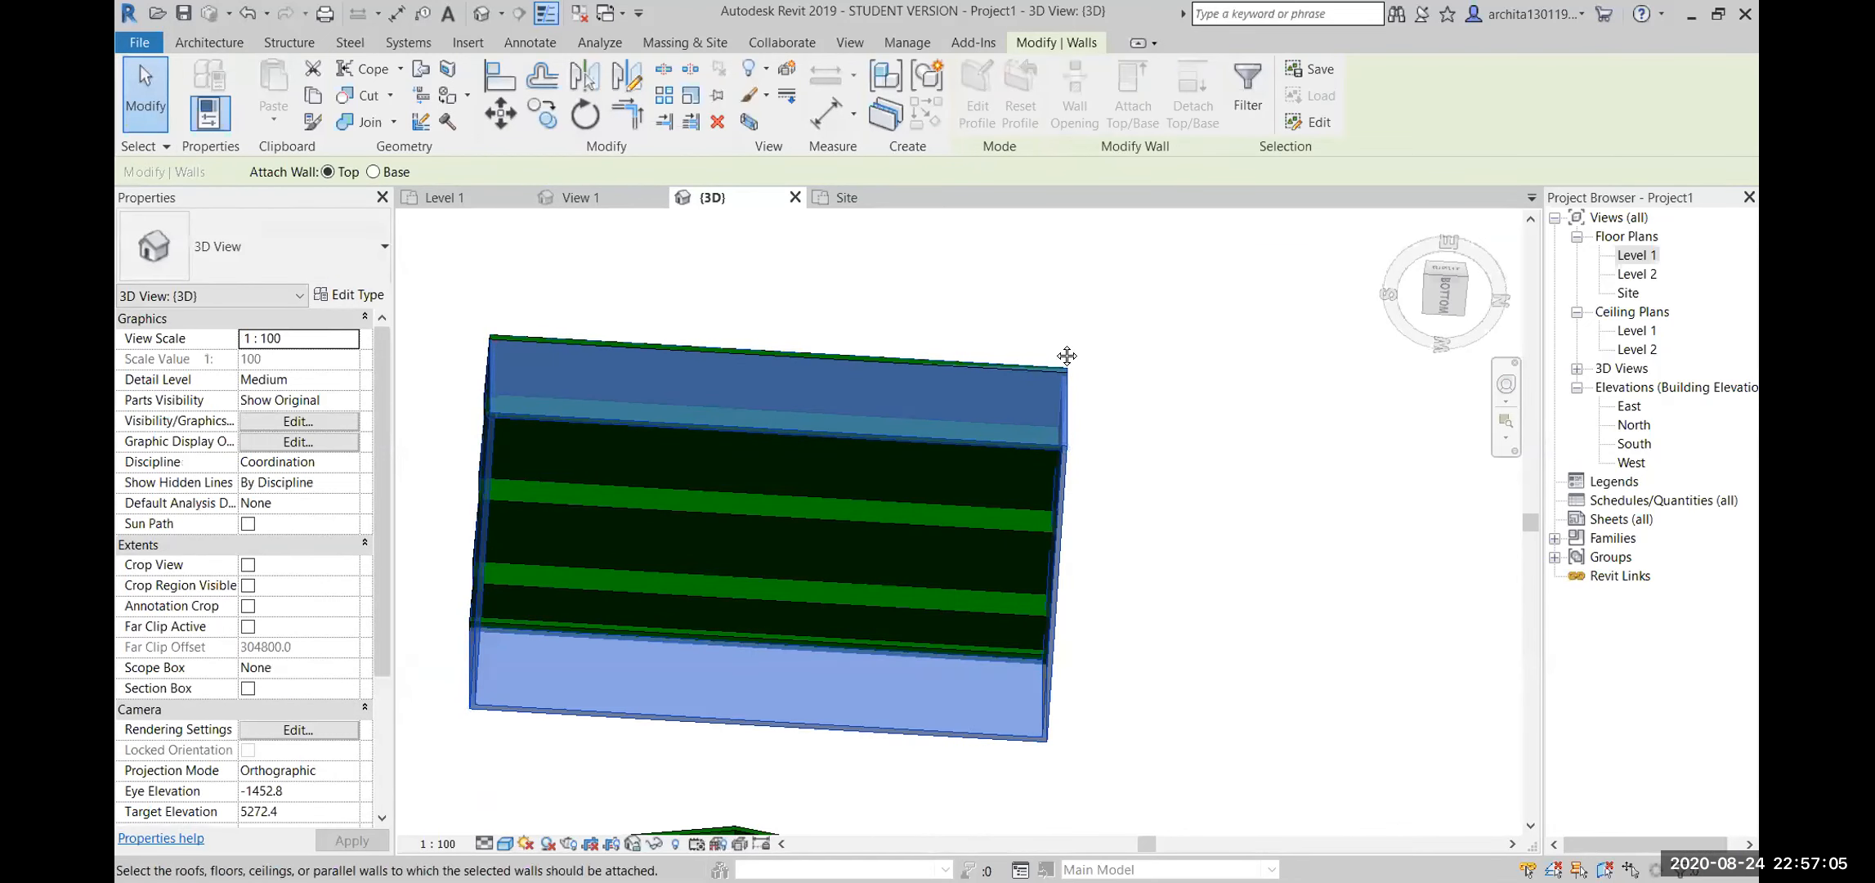
{"action": "middle_click_drag", "start_coordinate": [882, 286], "coordinate": [906, 469], "text": "shift"}
{"action": "left_click", "coordinate": [909, 474]}
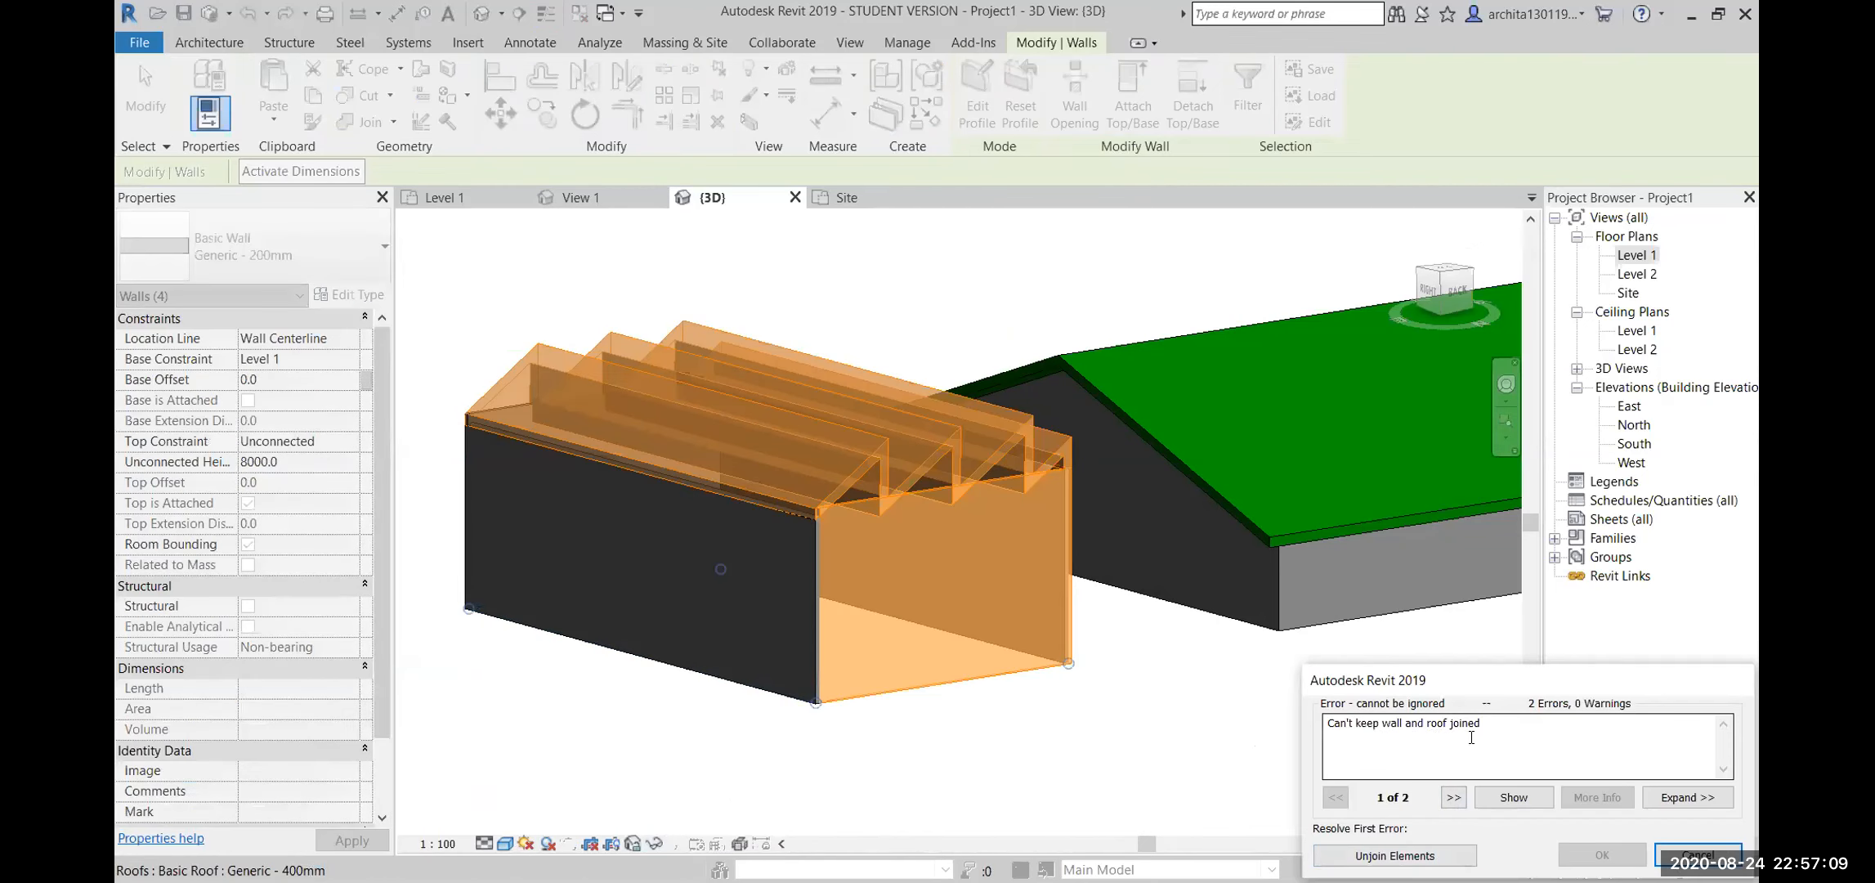
{"action": "left_click", "coordinate": [1453, 797]}
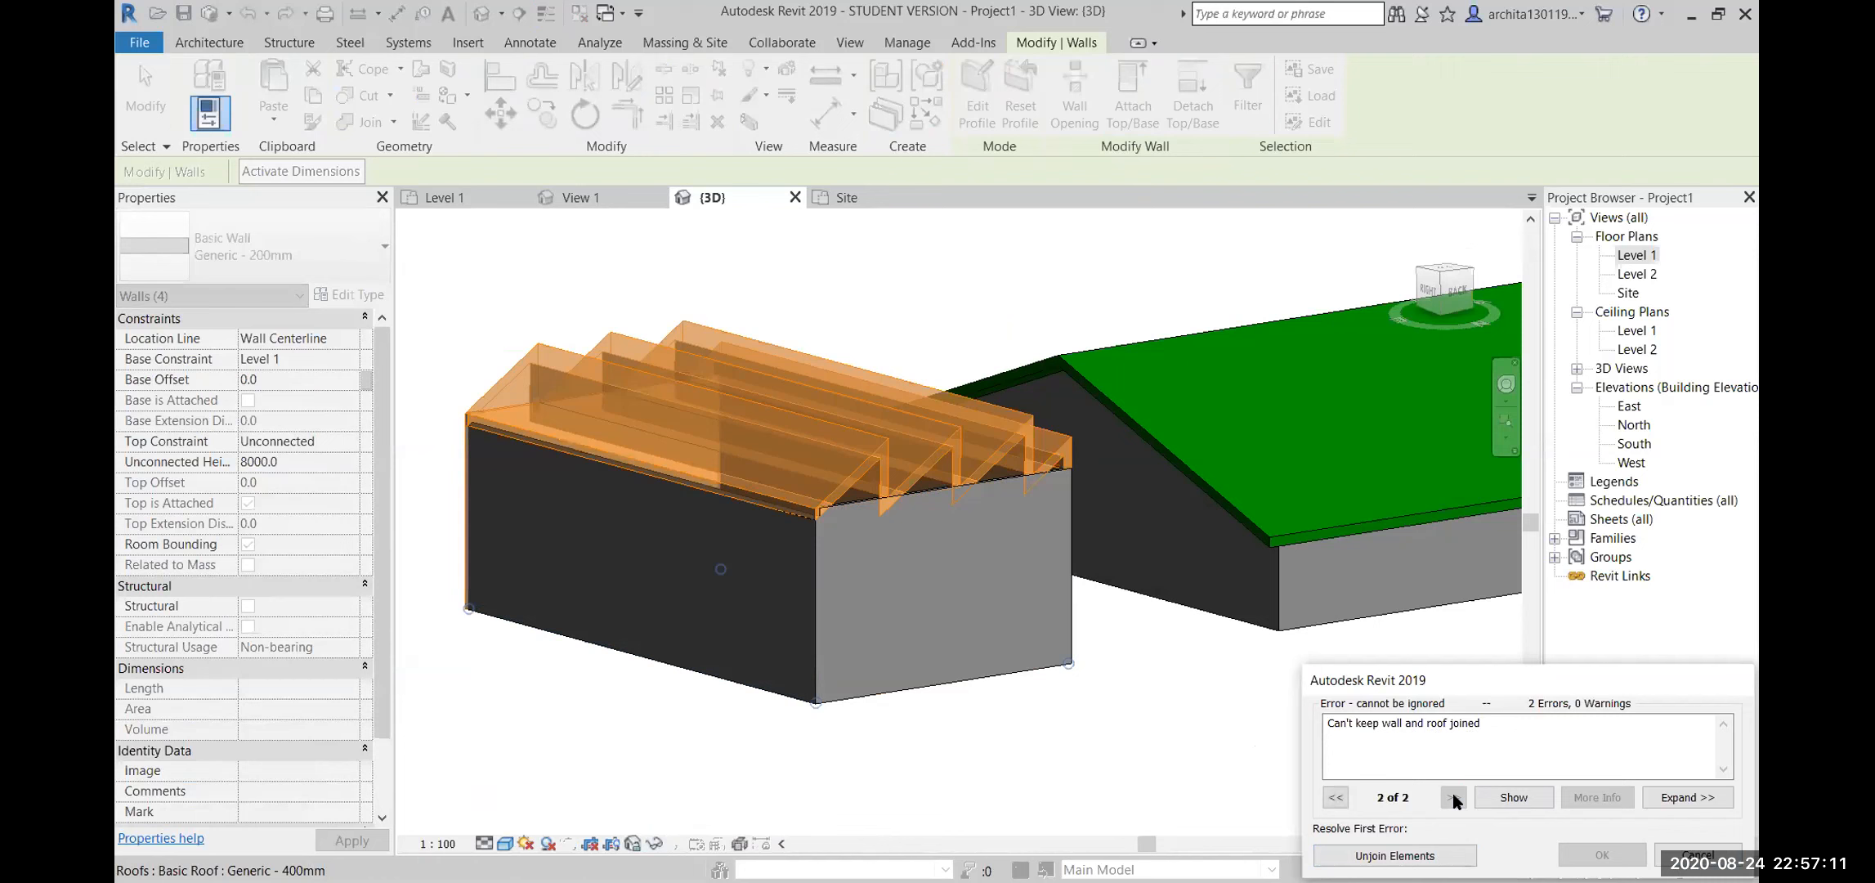
{"action": "left_click", "coordinate": [1394, 855]}
{"action": "left_click", "coordinate": [1139, 699]}
Delete the sawtooth roof together with the walls beneath it
{"action": "middle_click_drag", "start_coordinate": [1138, 698], "coordinate": [1062, 621], "text": "shift"}
{"action": "left_click_drag", "start_coordinate": [642, 276], "coordinate": [1018, 786]}
{"action": "key", "text": "Delete"}
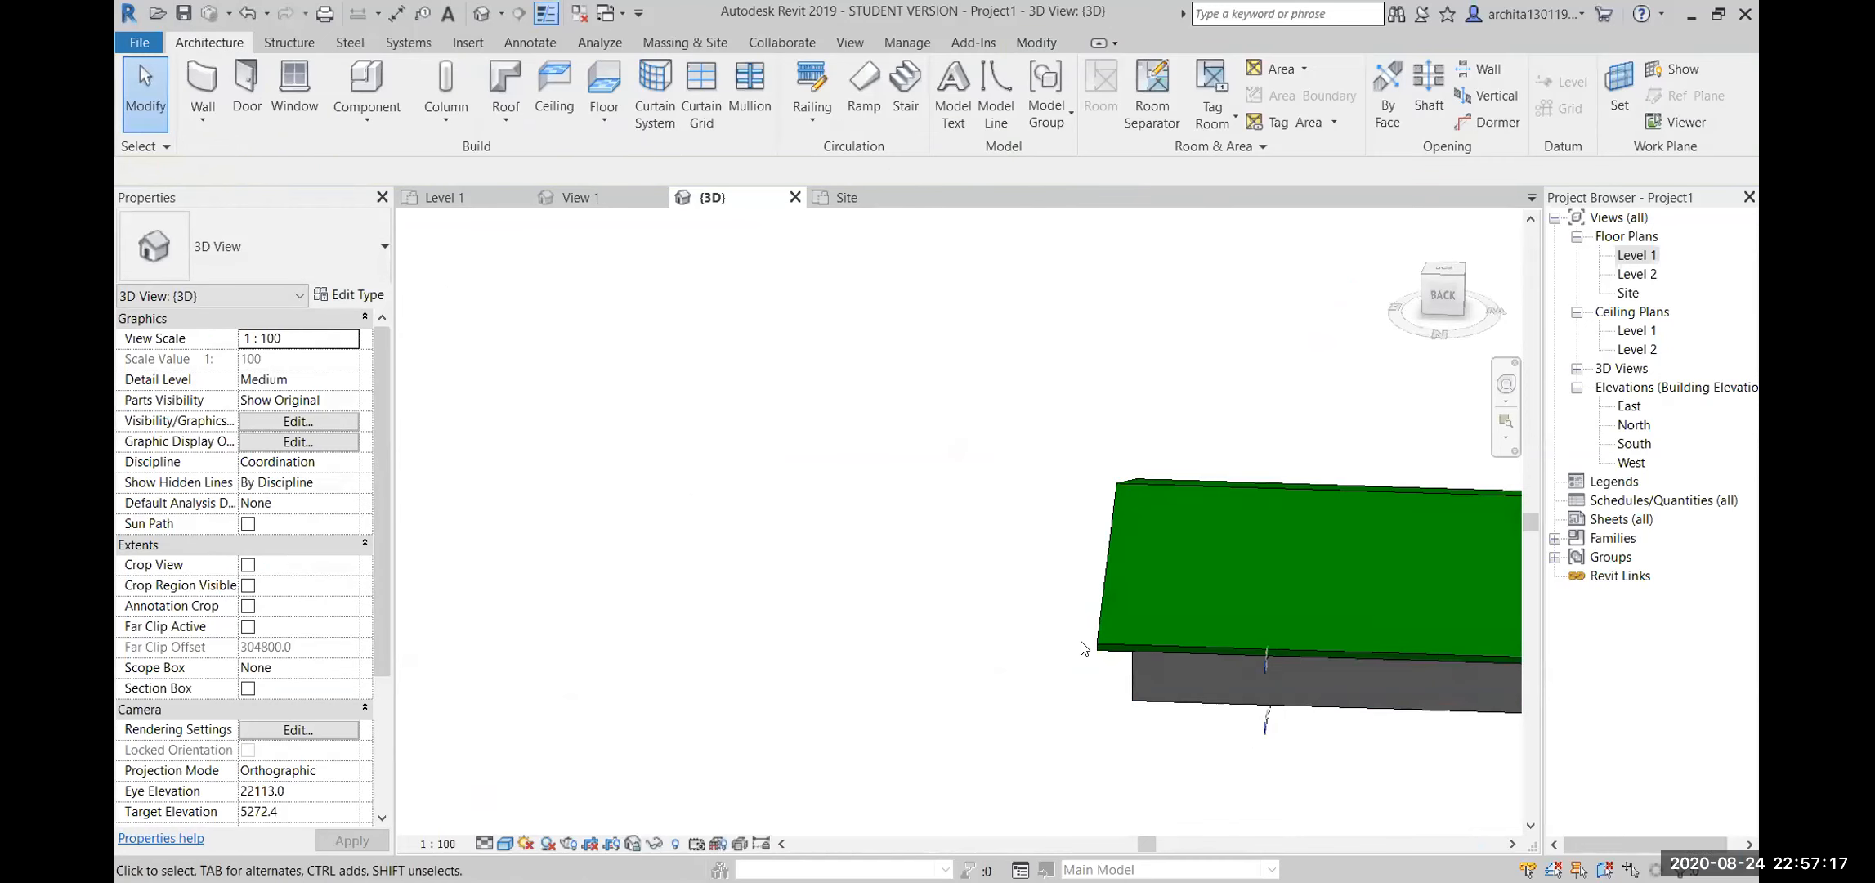
Draw a rectangle of Generic - 200mm walls about 19000 by 40000 mm beside the existing building on the Level 1 plan
{"action": "double_click", "coordinate": [1646, 263]}
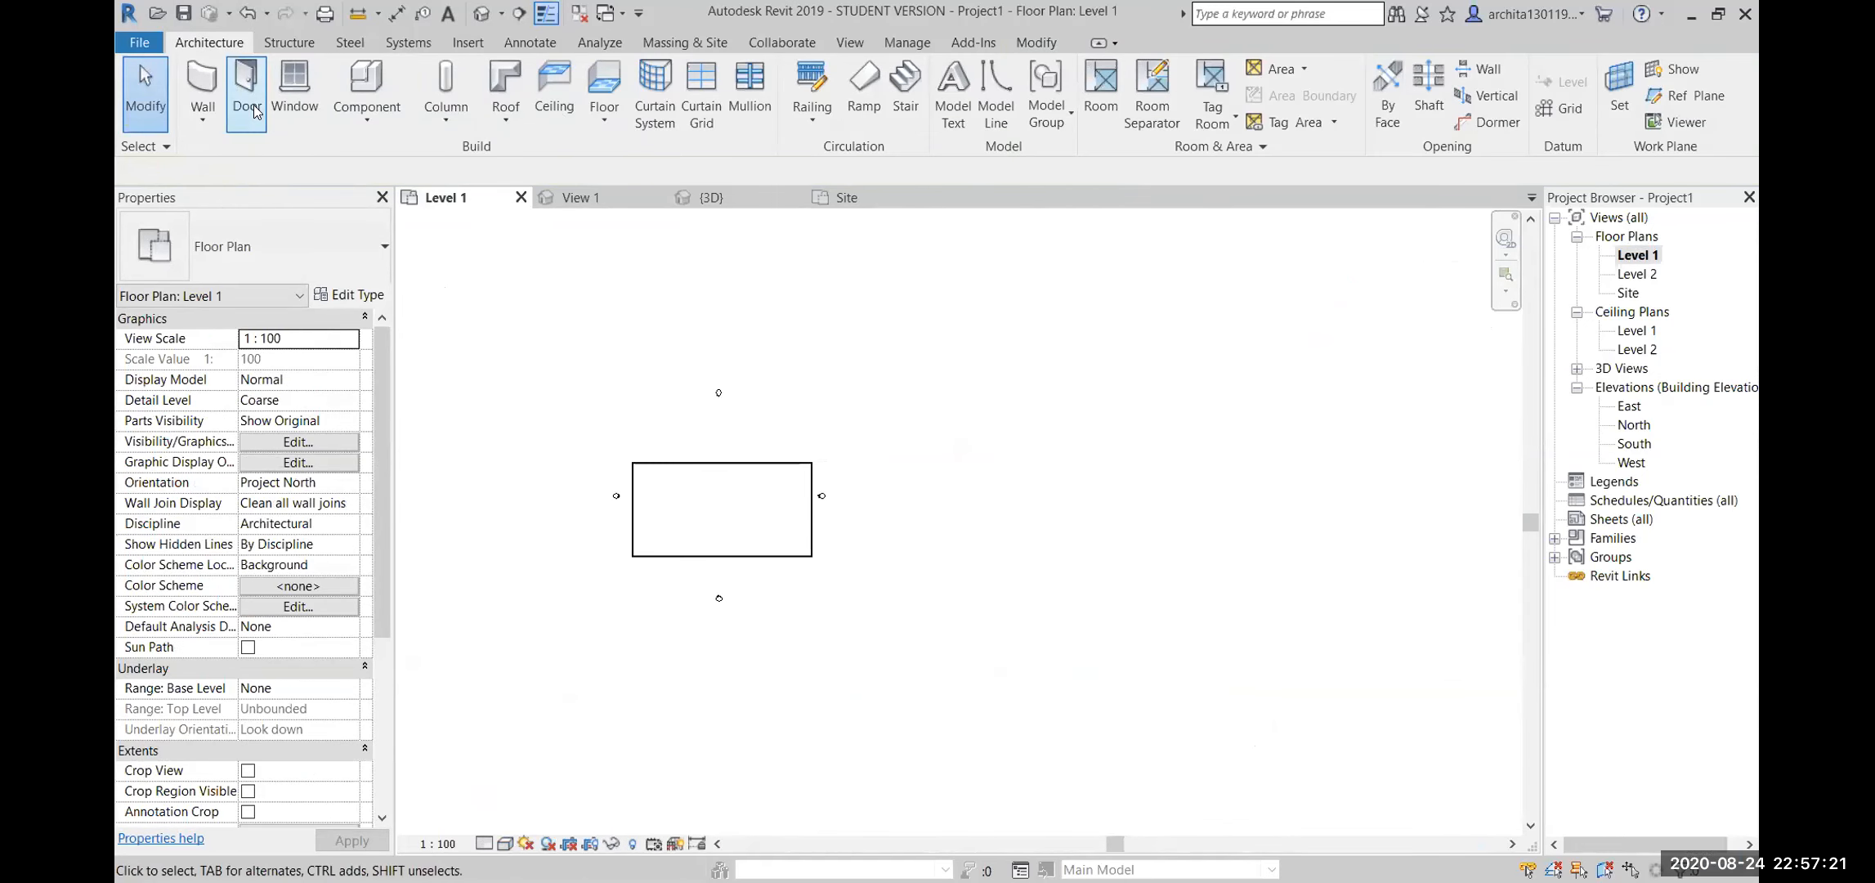
{"action": "left_click", "coordinate": [211, 83]}
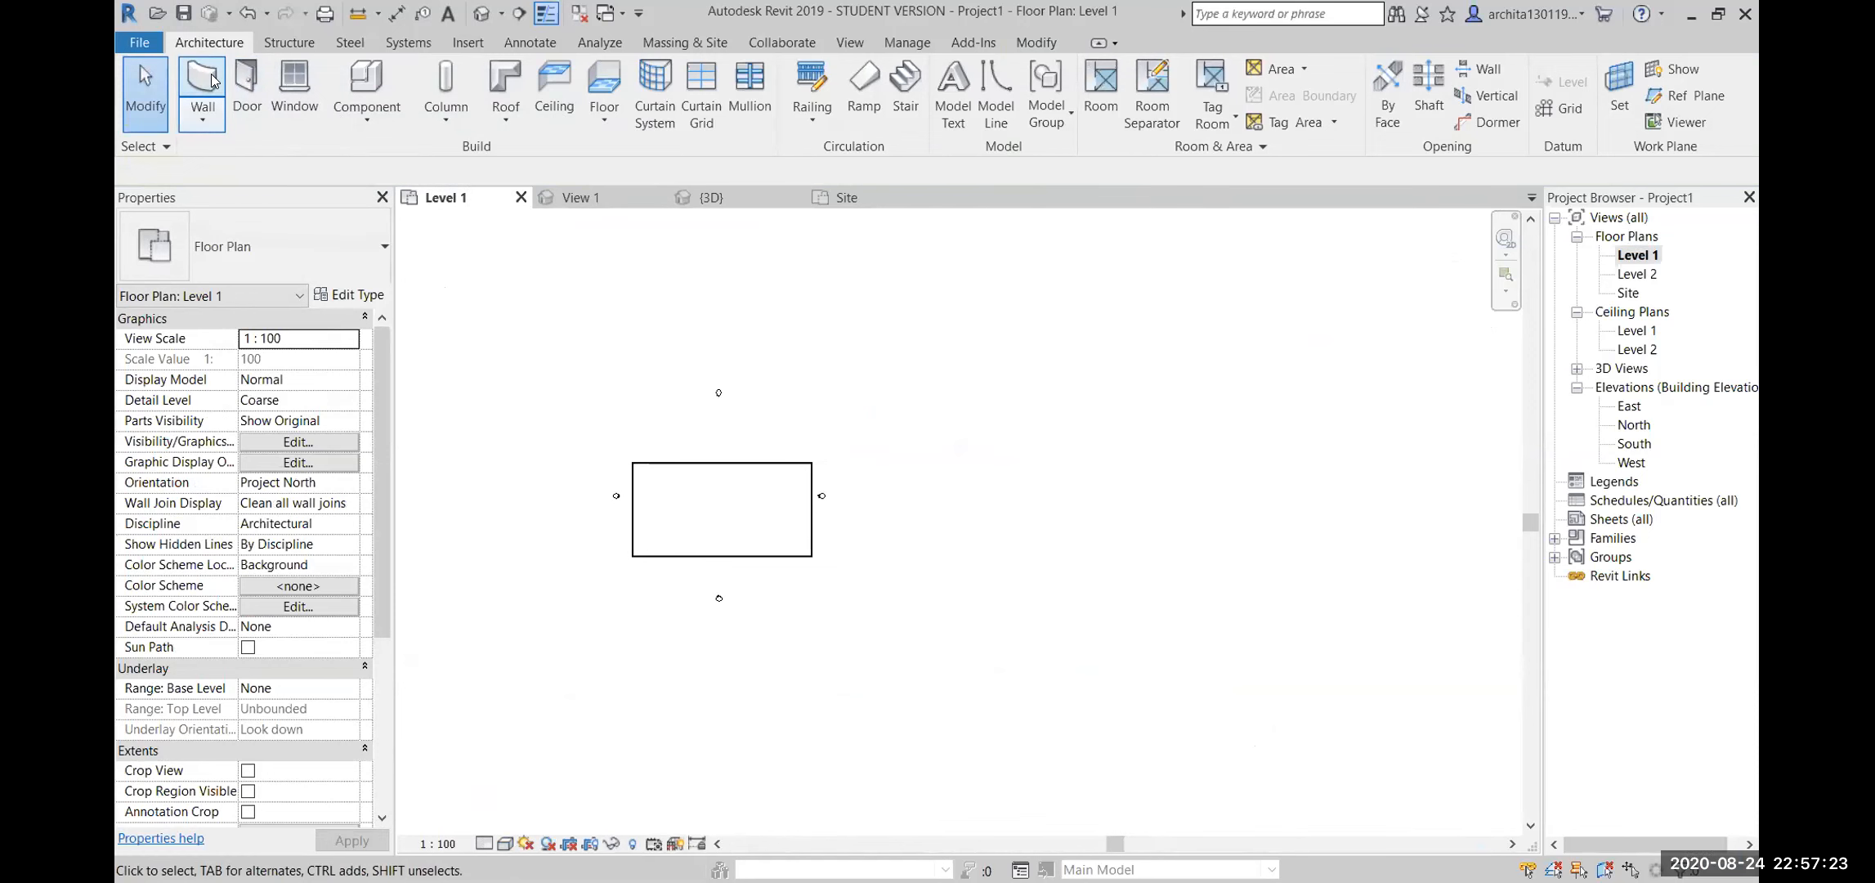
{"action": "left_click", "coordinate": [993, 72]}
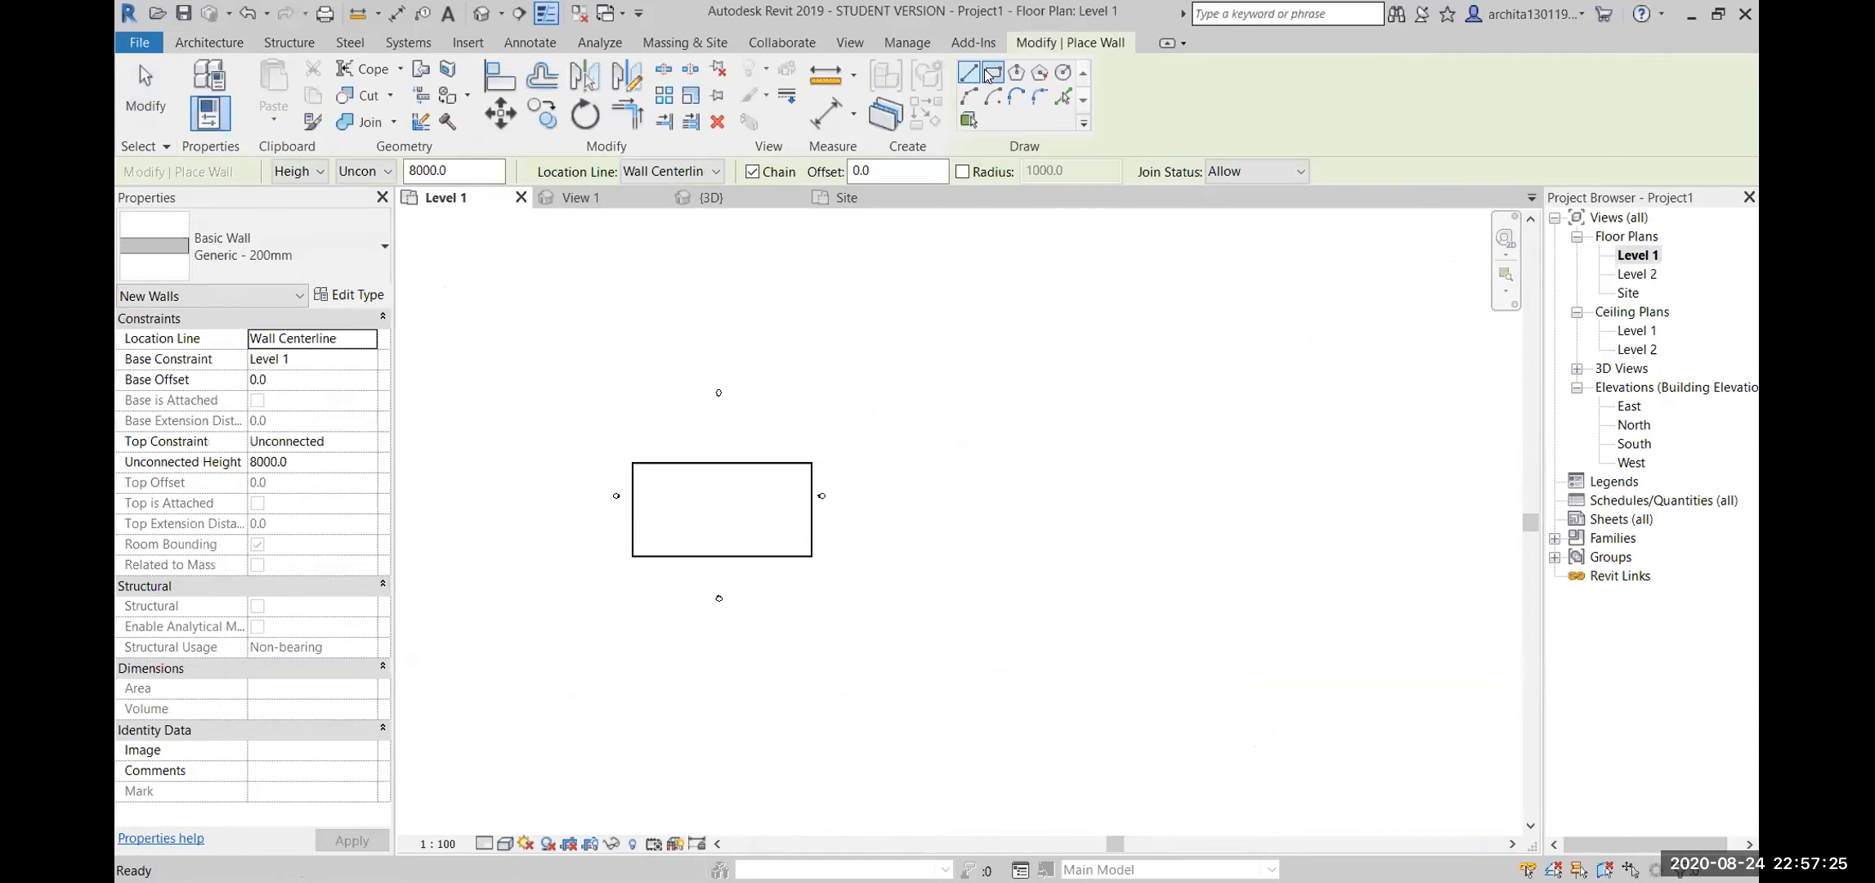
{"action": "left_click", "coordinate": [893, 426]}
{"action": "left_click", "coordinate": [971, 590]}
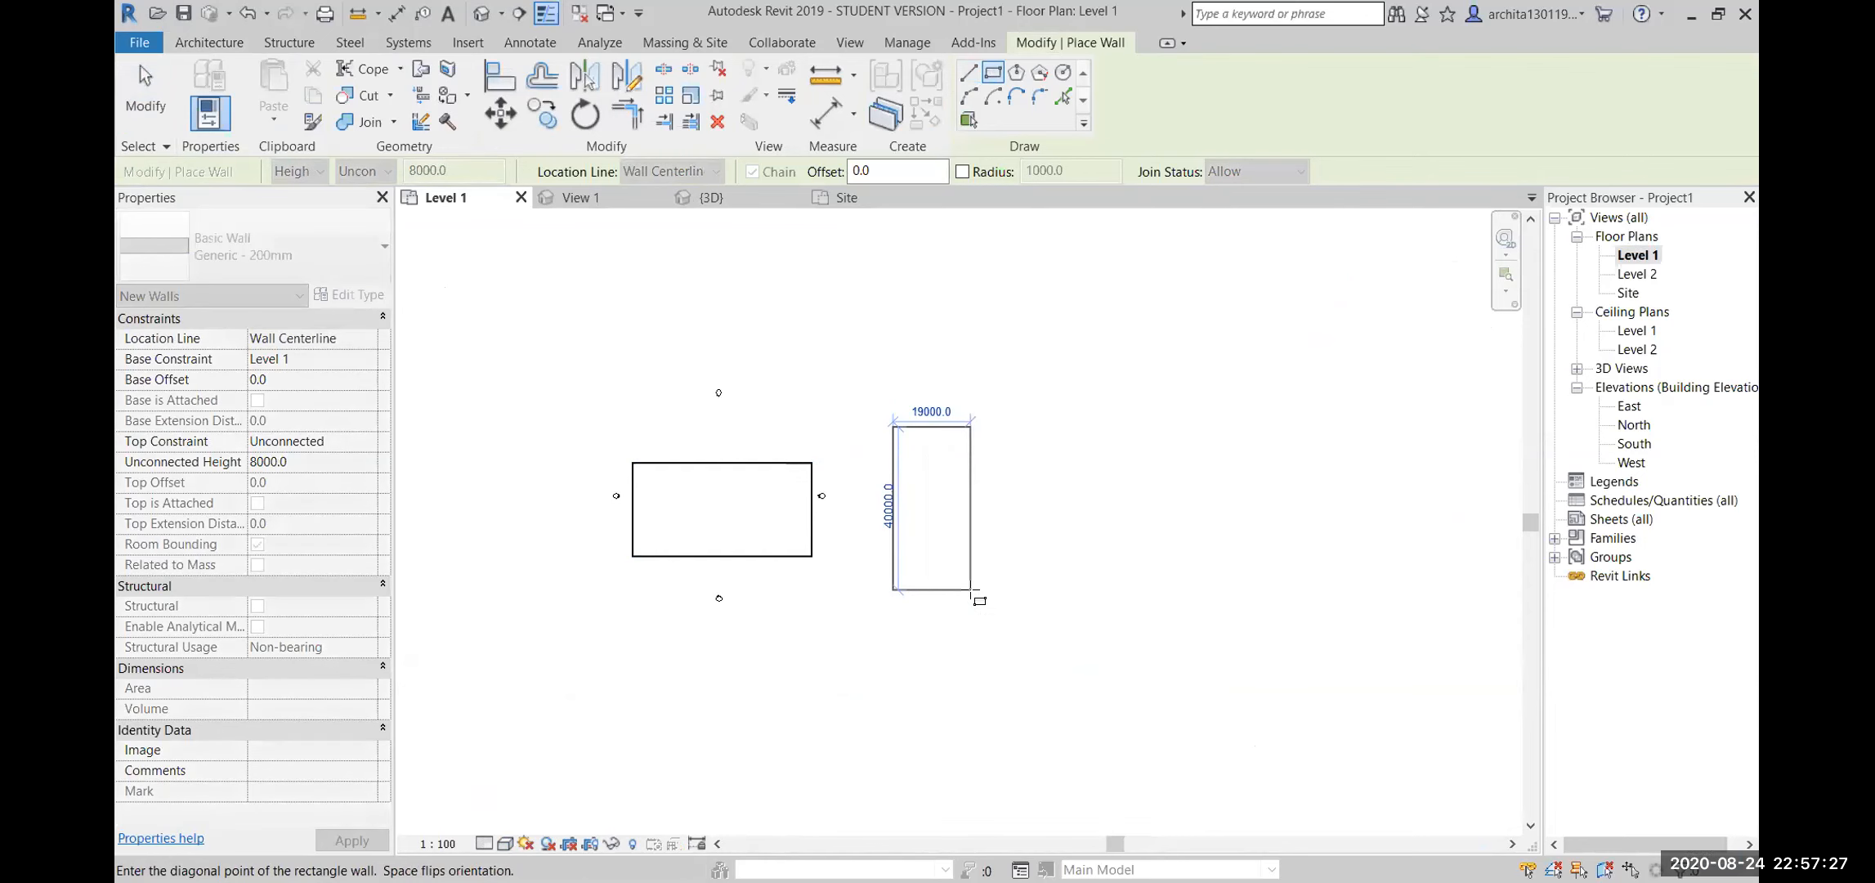
{"action": "key", "text": "Escape"}
{"action": "key", "text": "Escape"}
Start a roof by extrusion in 3D on the new enclosure's short end wall, referenced to Level 2 with offset 0.0
{"action": "left_click", "coordinate": [481, 13]}
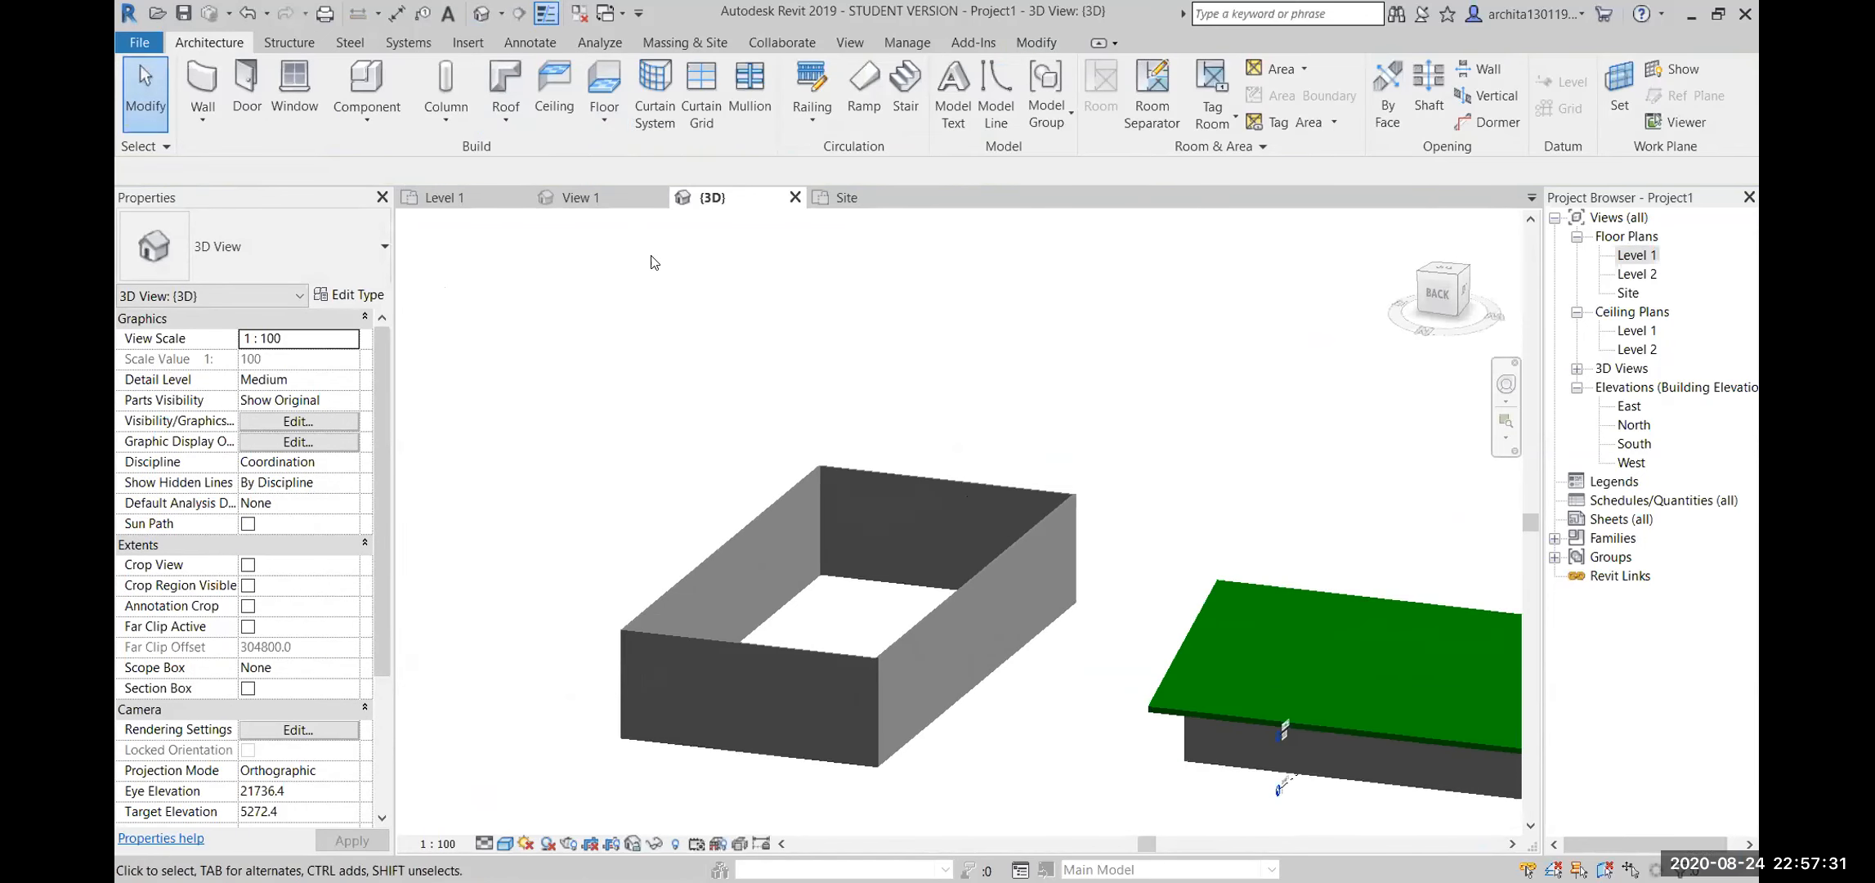
{"action": "left_click", "coordinate": [506, 119]}
{"action": "left_click", "coordinate": [545, 200]}
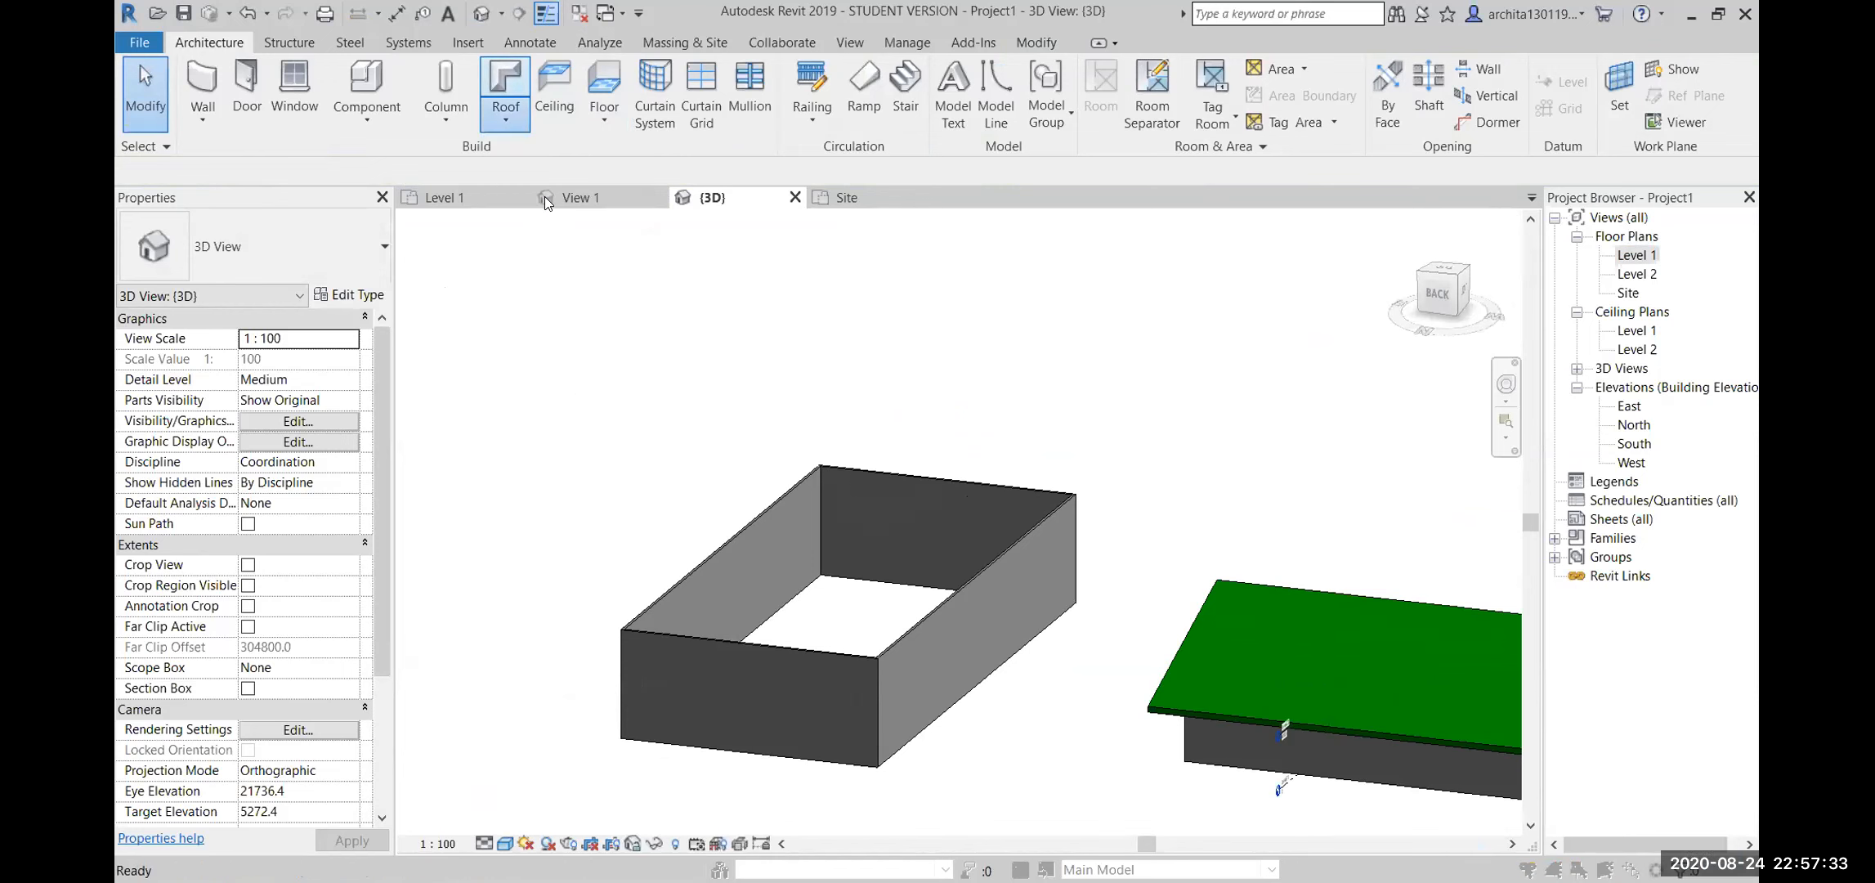
{"action": "left_click", "coordinate": [292, 493]}
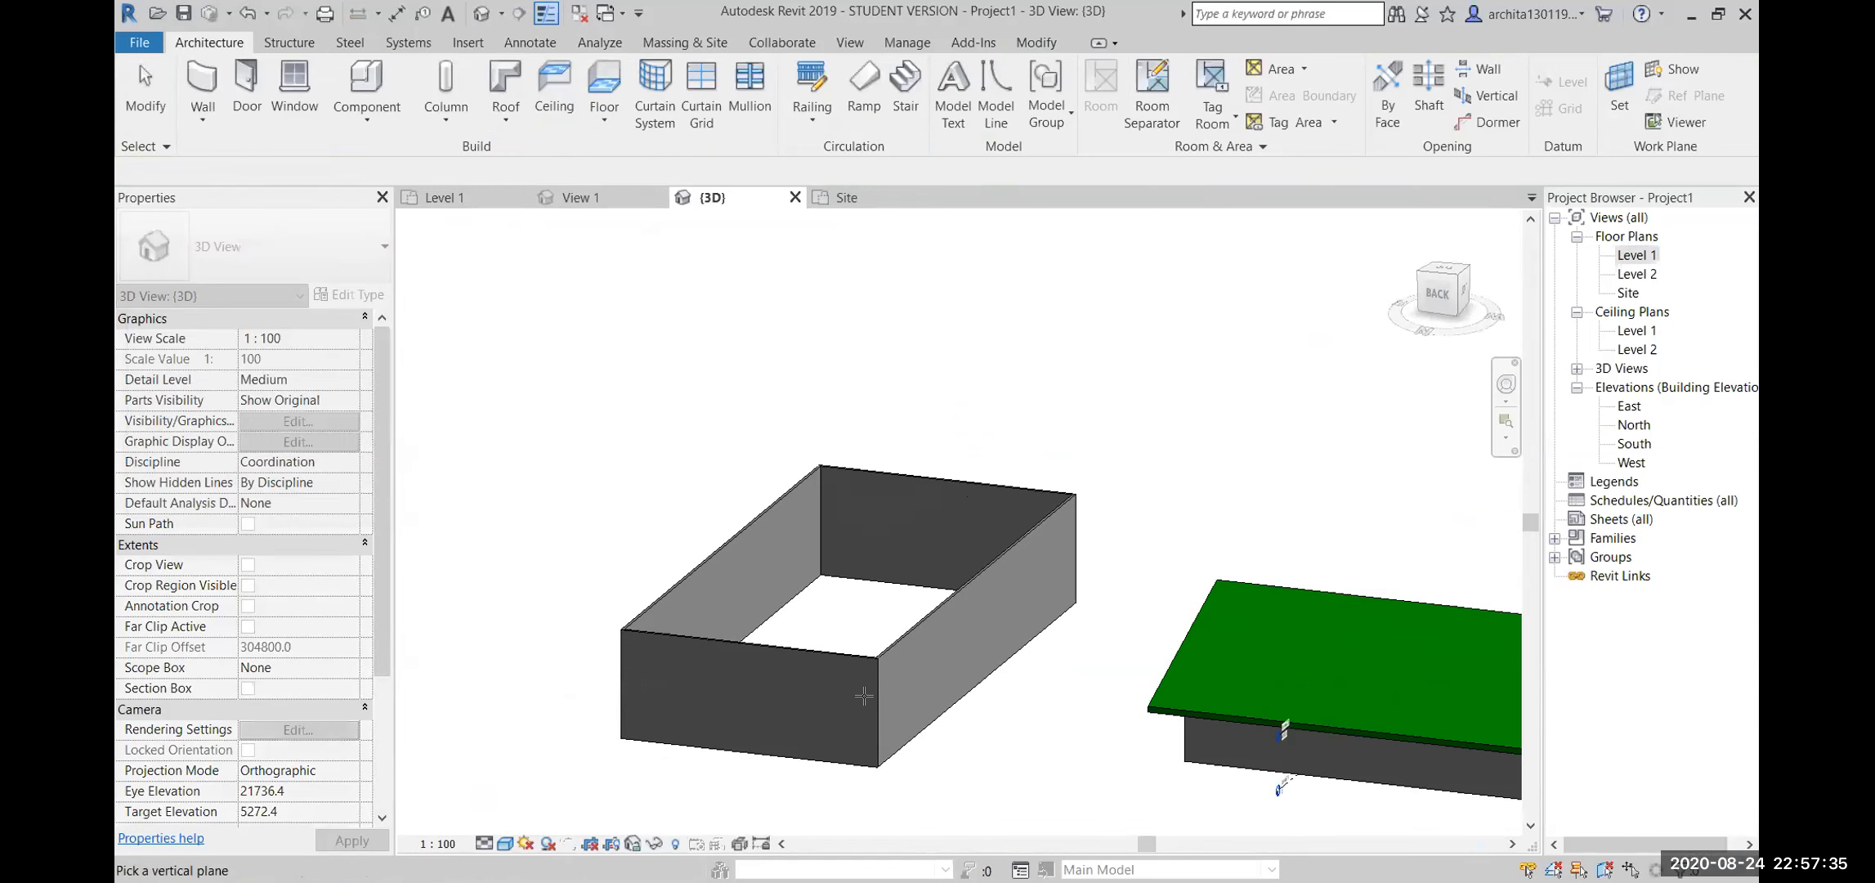
{"action": "left_click", "coordinate": [869, 692]}
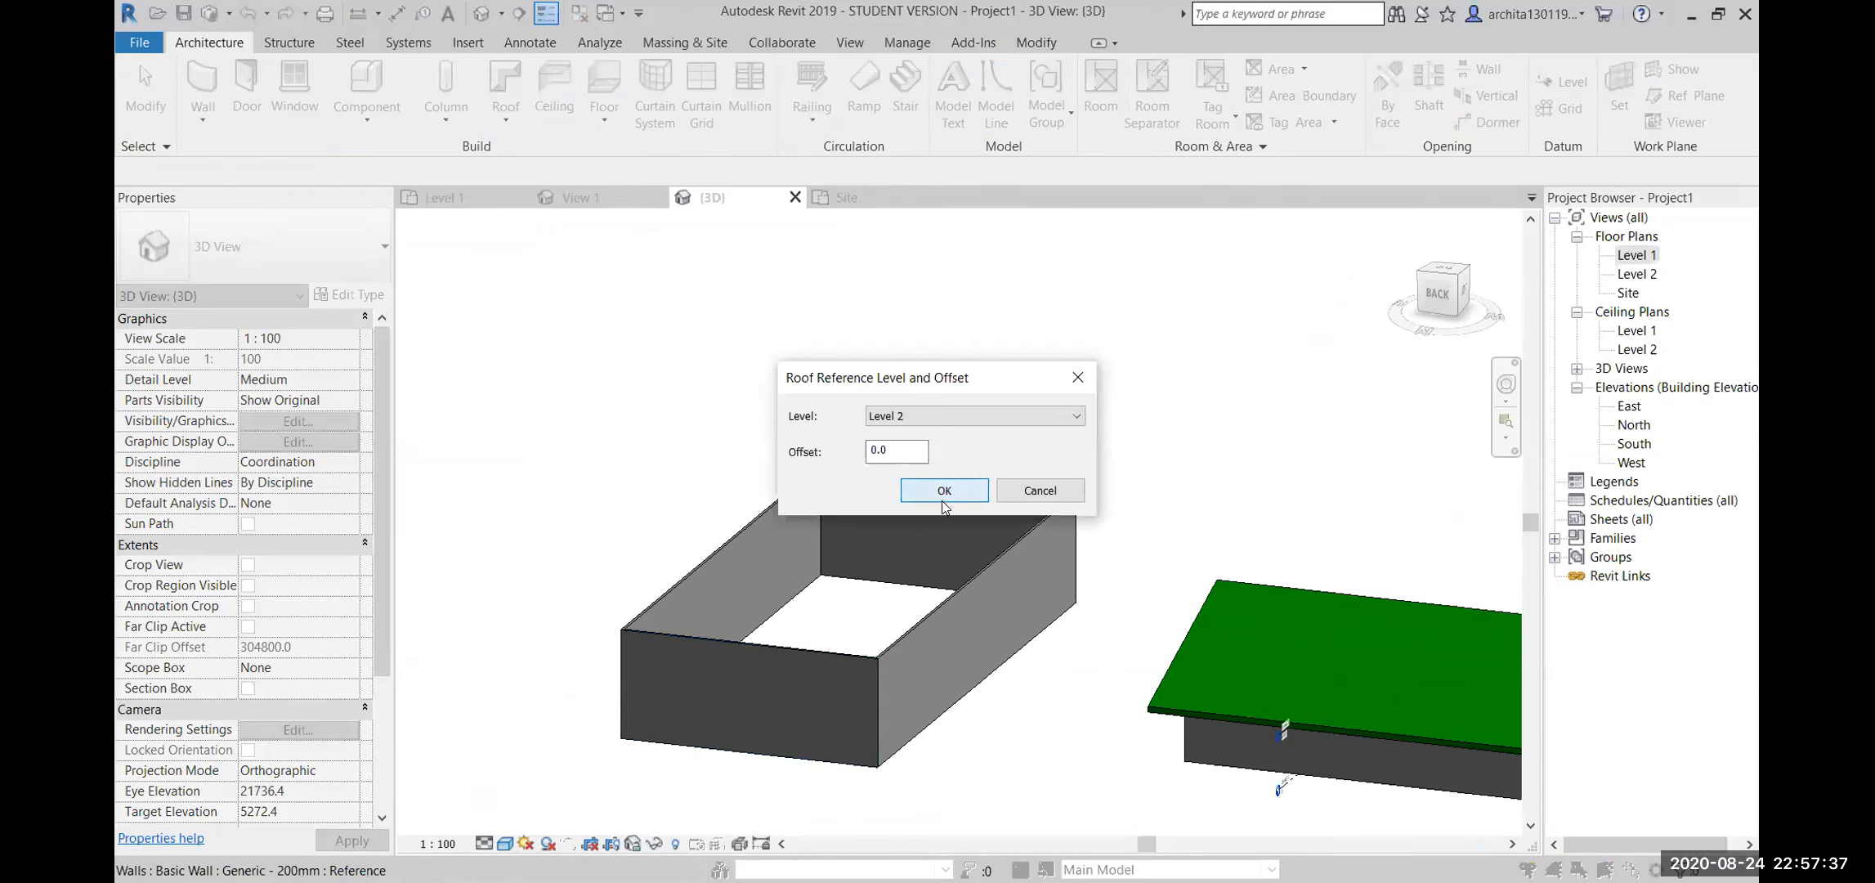
{"action": "left_click", "coordinate": [942, 499]}
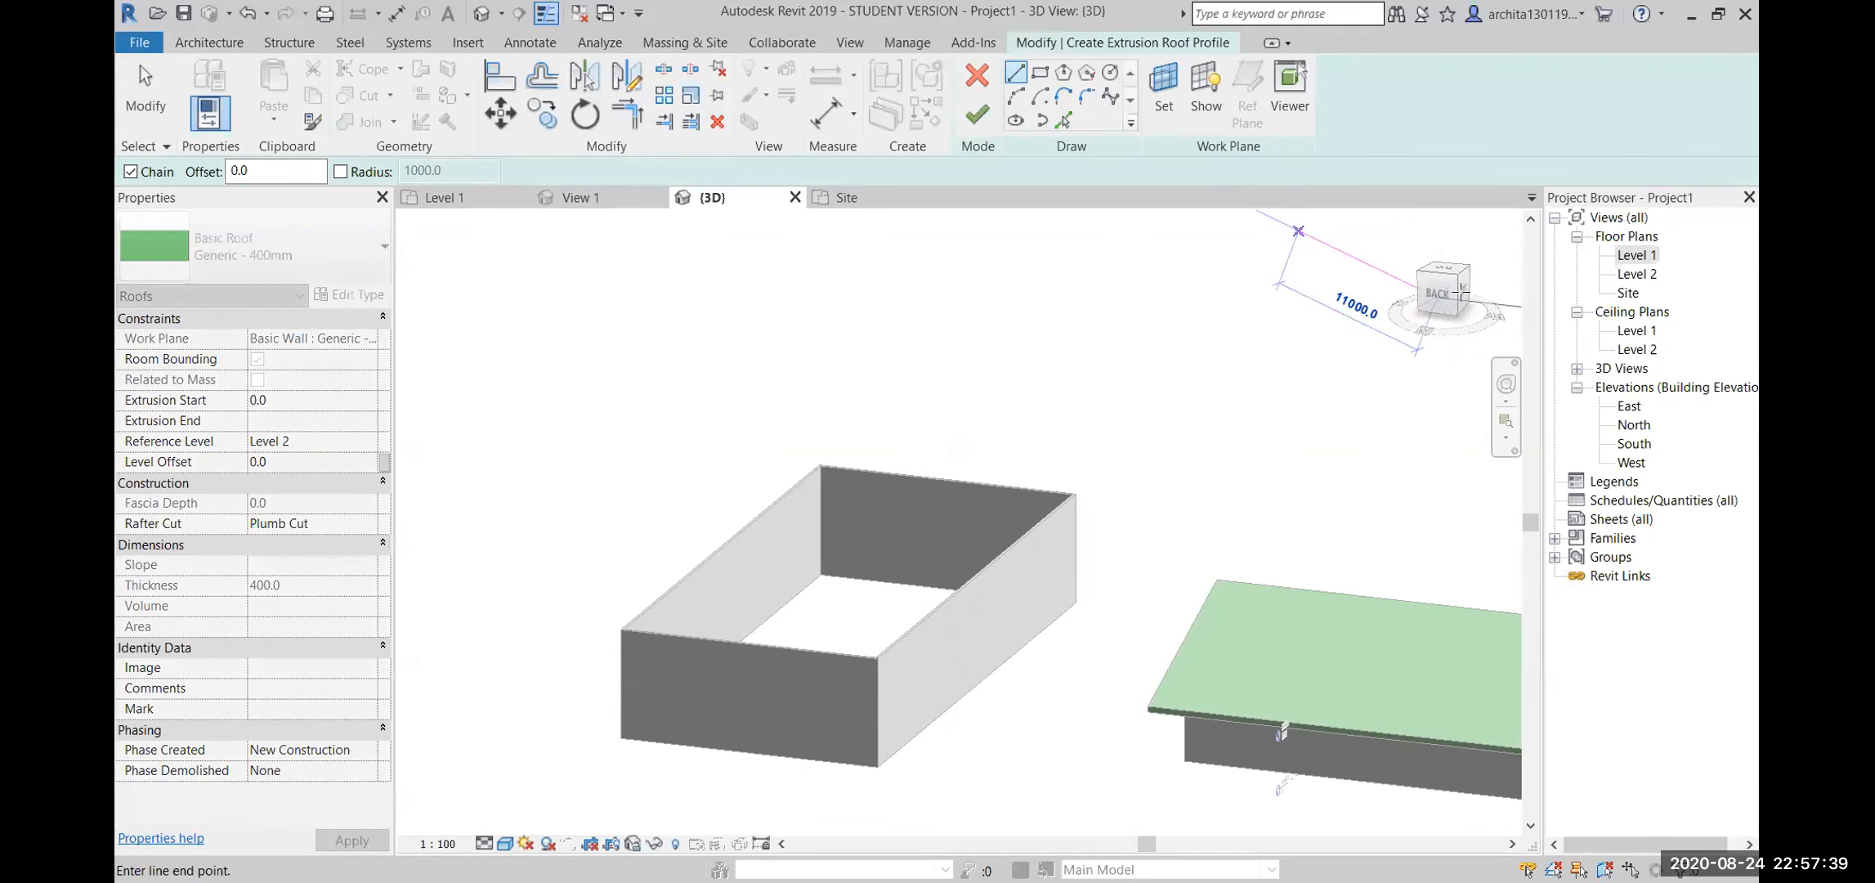
Sketch an upward-bulging arc across the end wall's top, overhanging both sides, and finish the curved extrusion roof
{"action": "left_click", "coordinate": [1439, 295]}
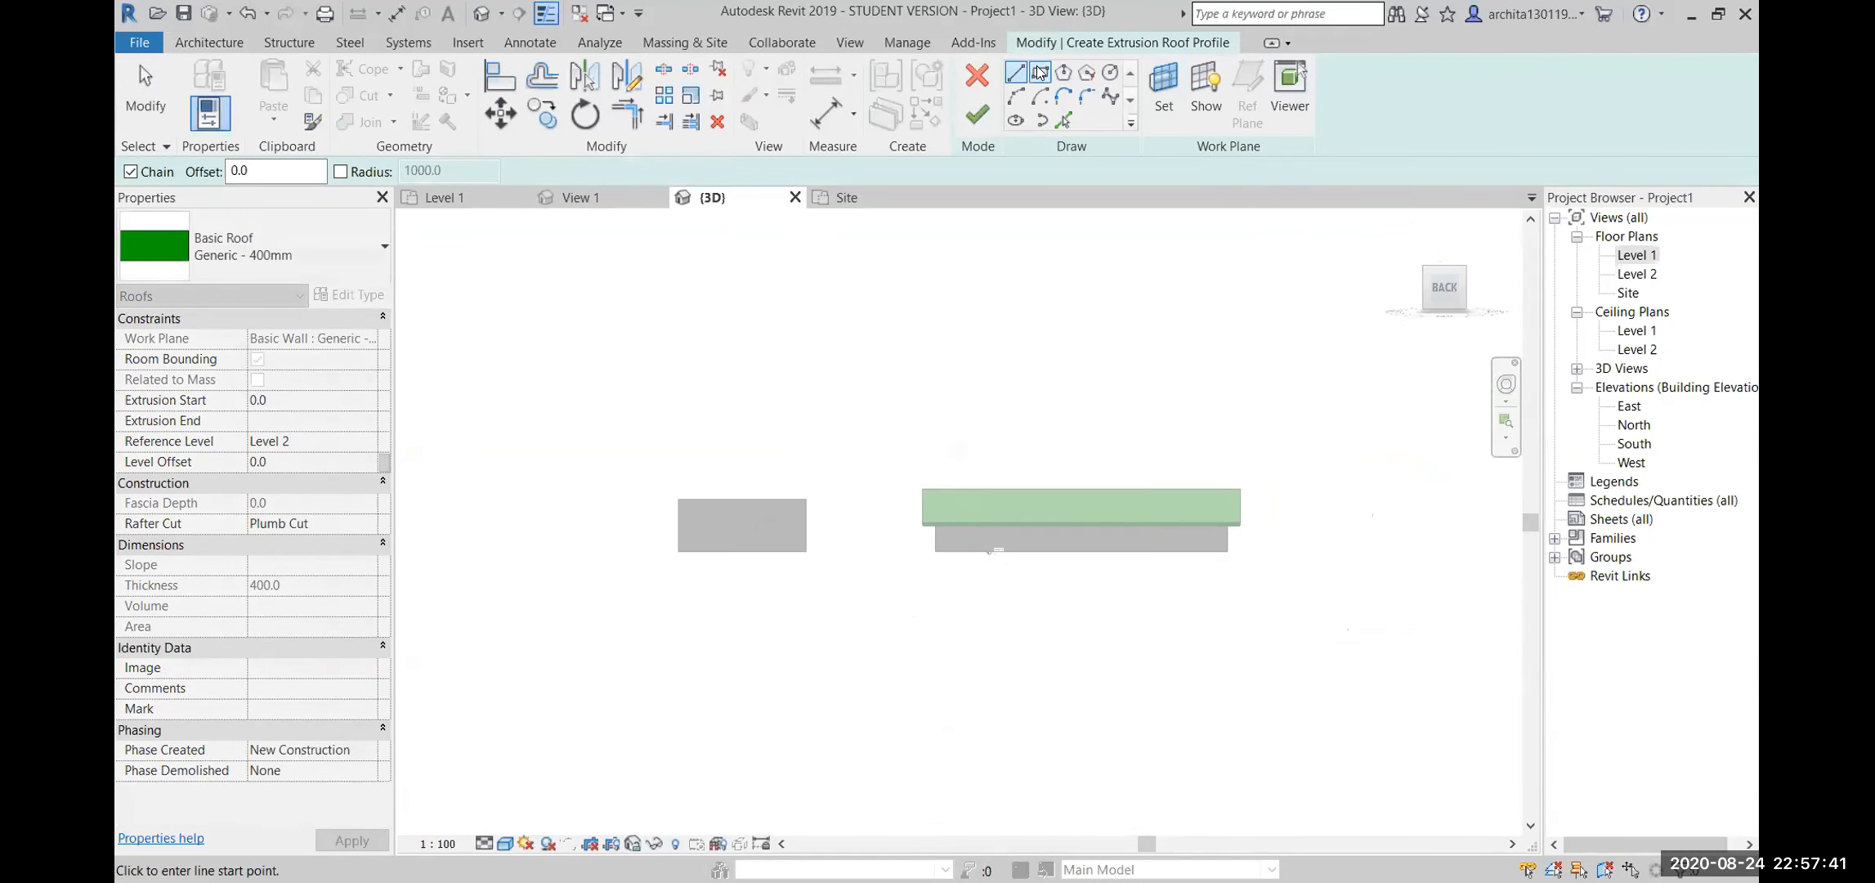
{"action": "left_click", "coordinate": [1016, 96]}
{"action": "scroll", "coordinate": [805, 452], "scroll_direction": "up", "scroll_amount": 4}
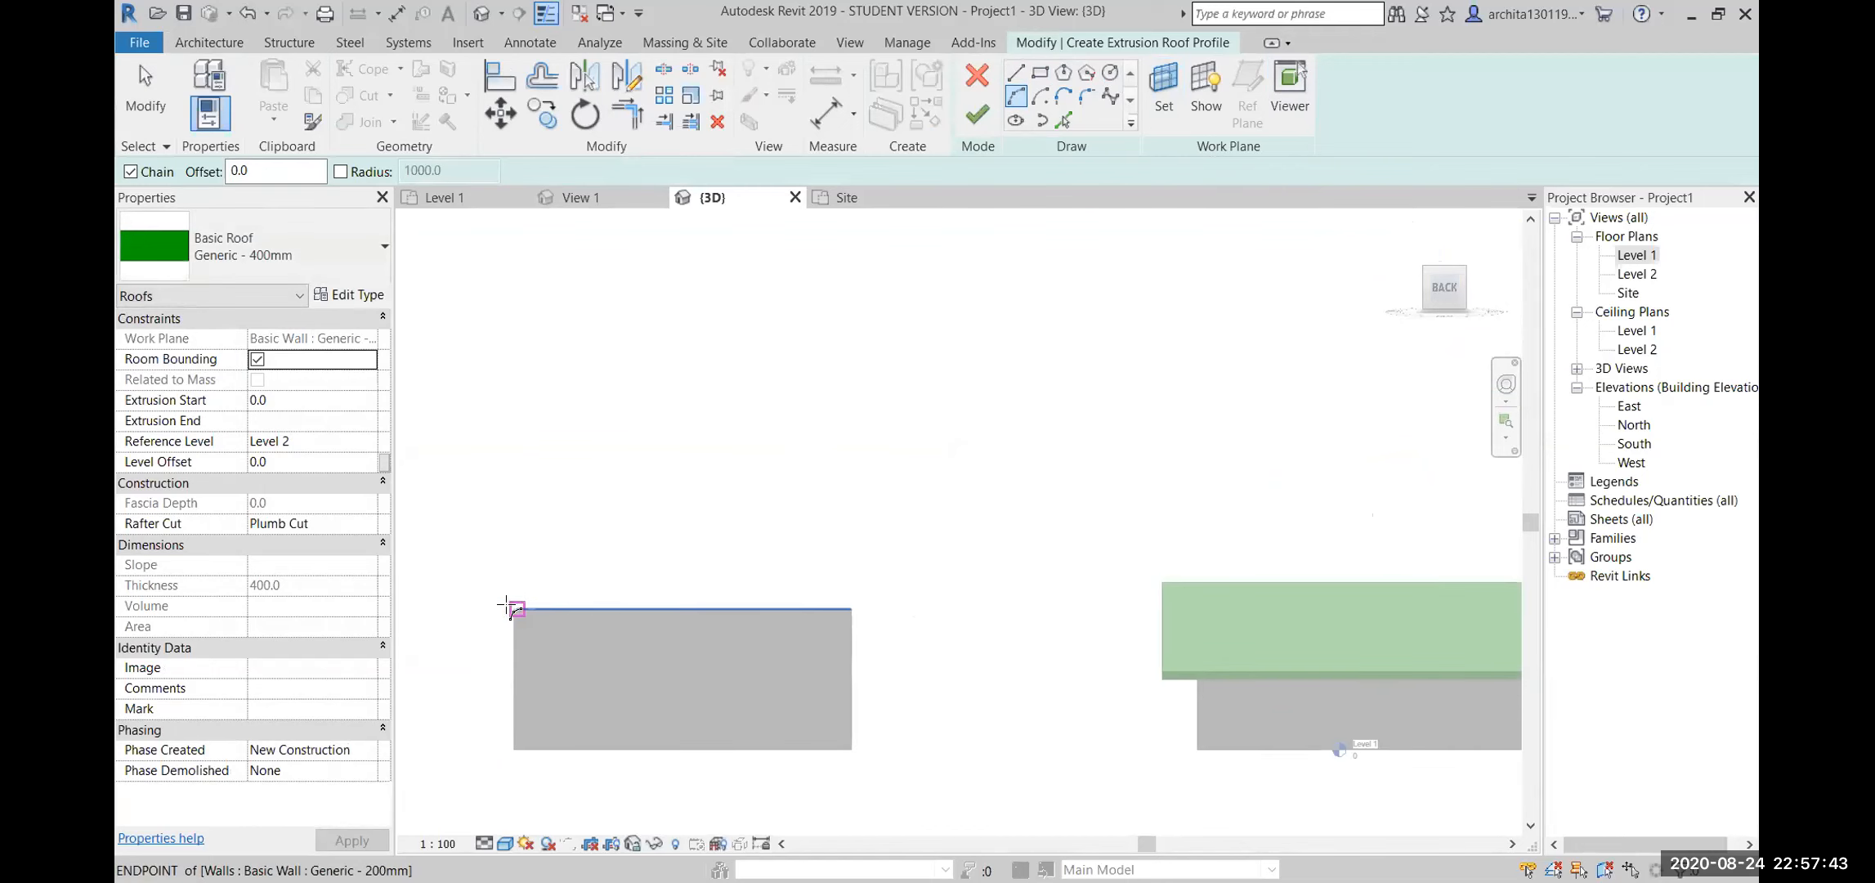
{"action": "left_click", "coordinate": [478, 609]}
{"action": "left_click", "coordinate": [852, 609]}
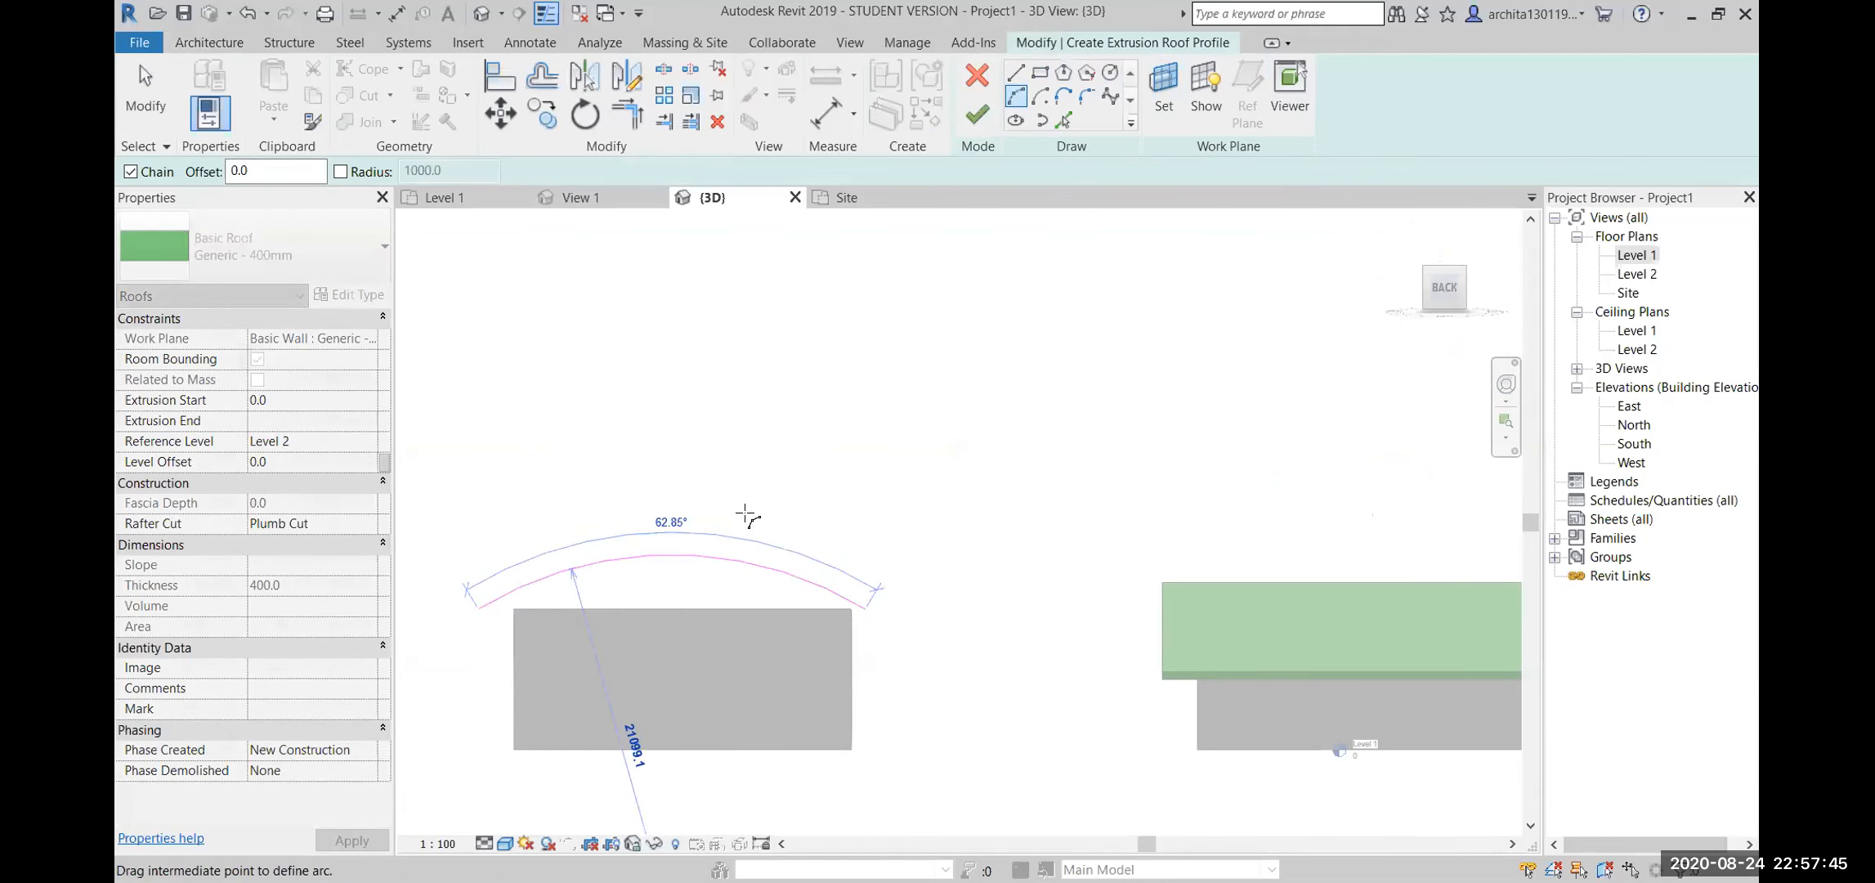
{"action": "left_click", "coordinate": [723, 501]}
{"action": "key", "text": "Escape"}
{"action": "key", "text": "Escape"}
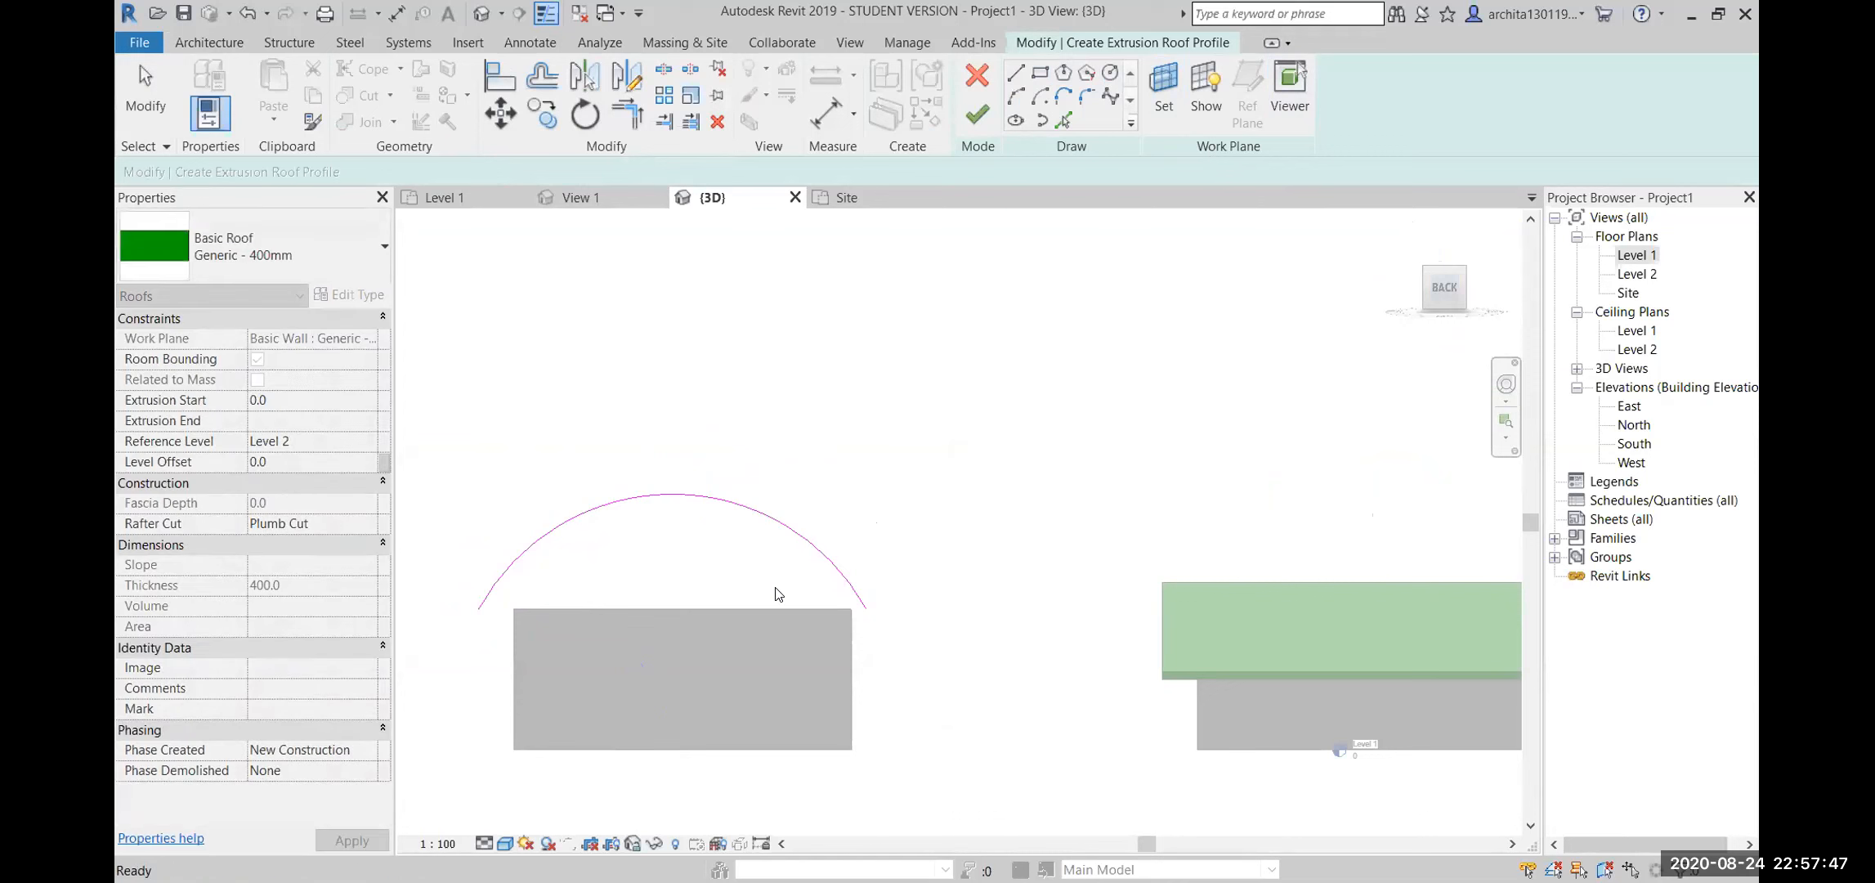
{"action": "left_click", "coordinate": [977, 115]}
{"action": "middle_click_drag", "start_coordinate": [929, 586], "coordinate": [762, 725], "text": "shift"}
Select the new enclosure's four Generic - 200mm walls and attach their tops to the underside of the curved roof
{"action": "left_click", "coordinate": [960, 710]}
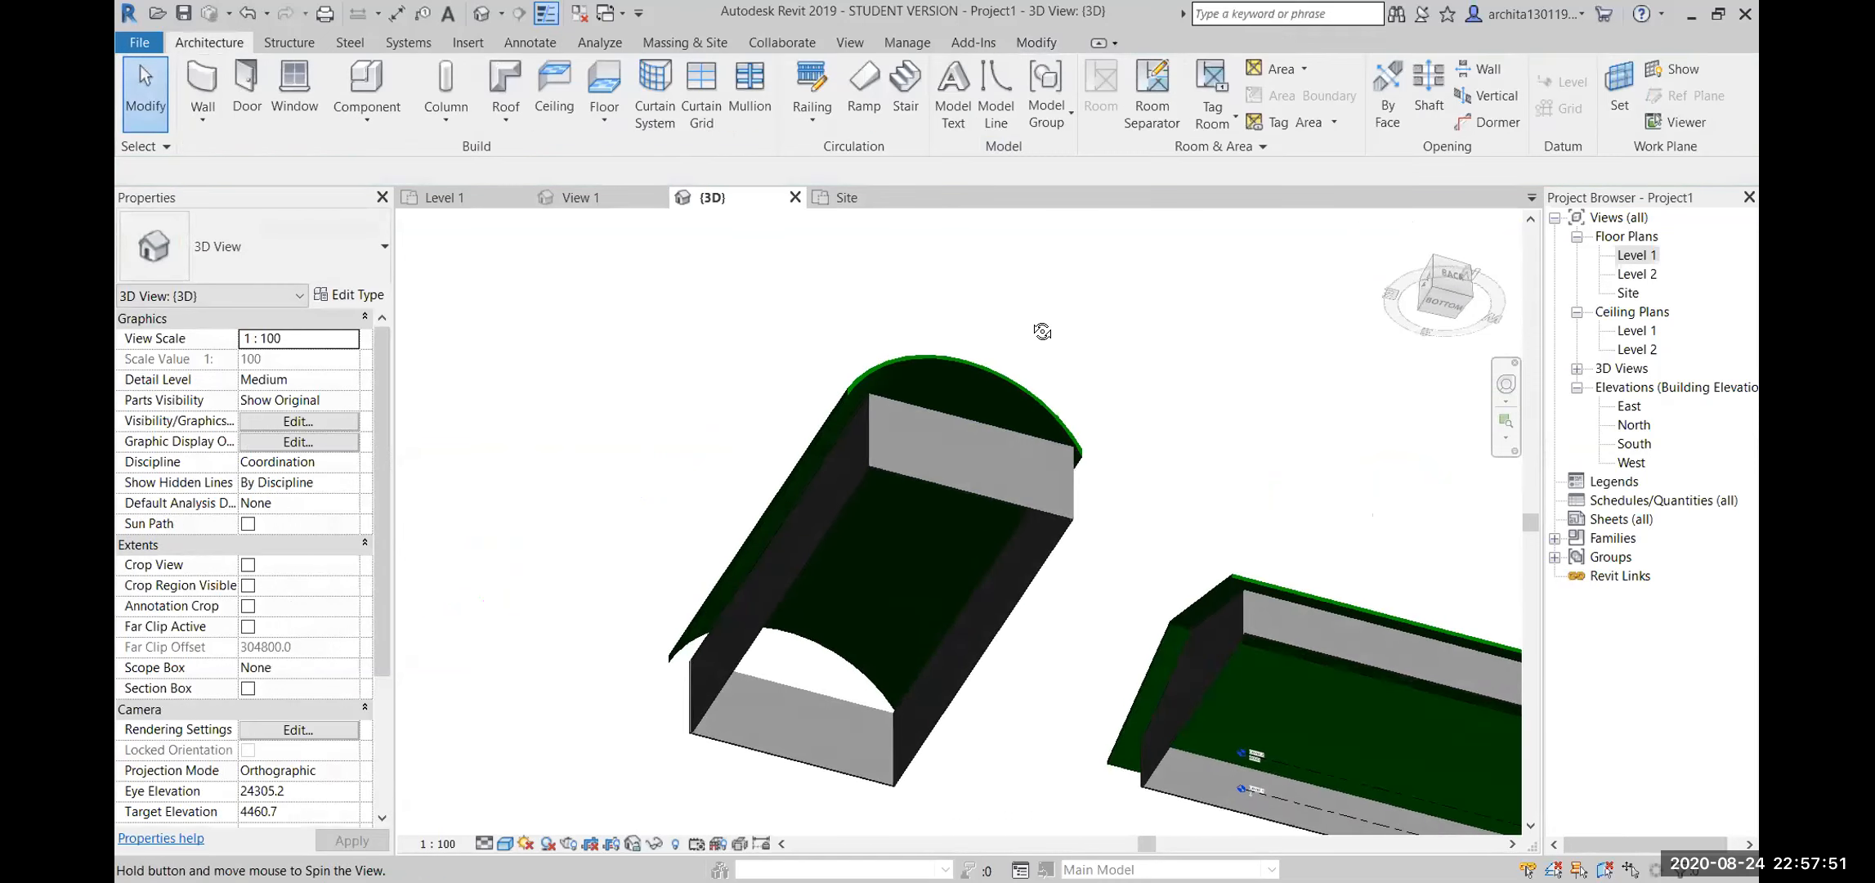
{"action": "left_click_drag", "start_coordinate": [716, 738], "coordinate": [714, 736]}
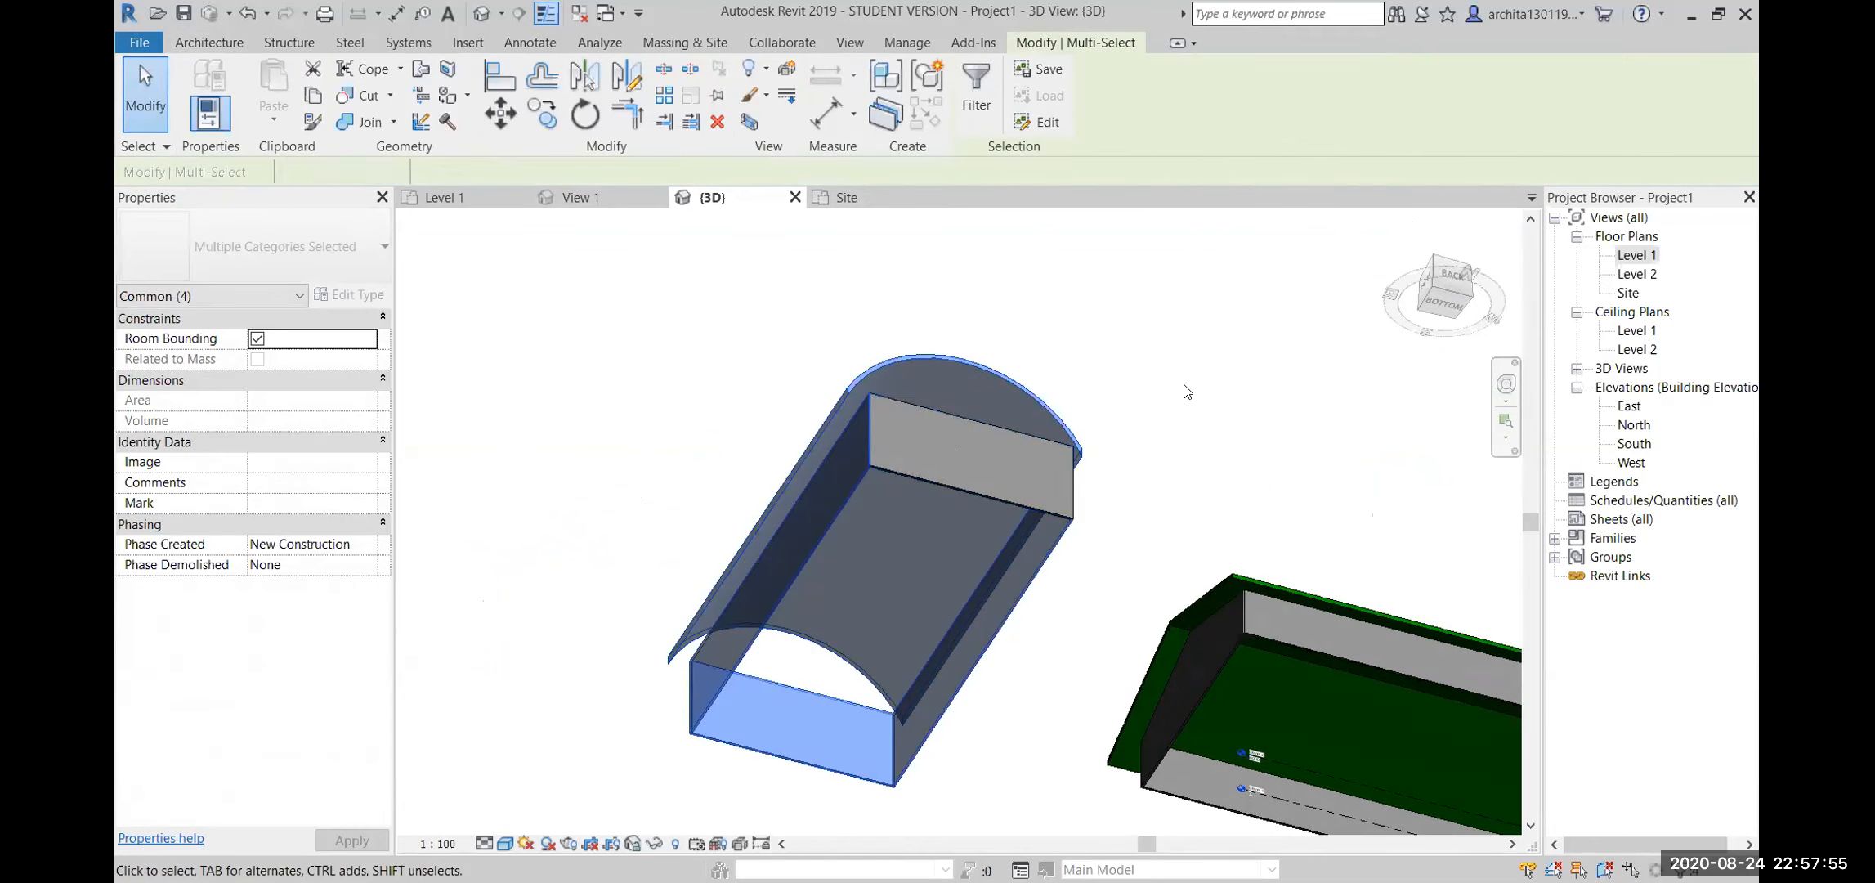
{"action": "key", "text": "Escape"}
{"action": "left_click", "coordinate": [983, 495]}
{"action": "left_click", "coordinate": [822, 533], "text": "ctrl"}
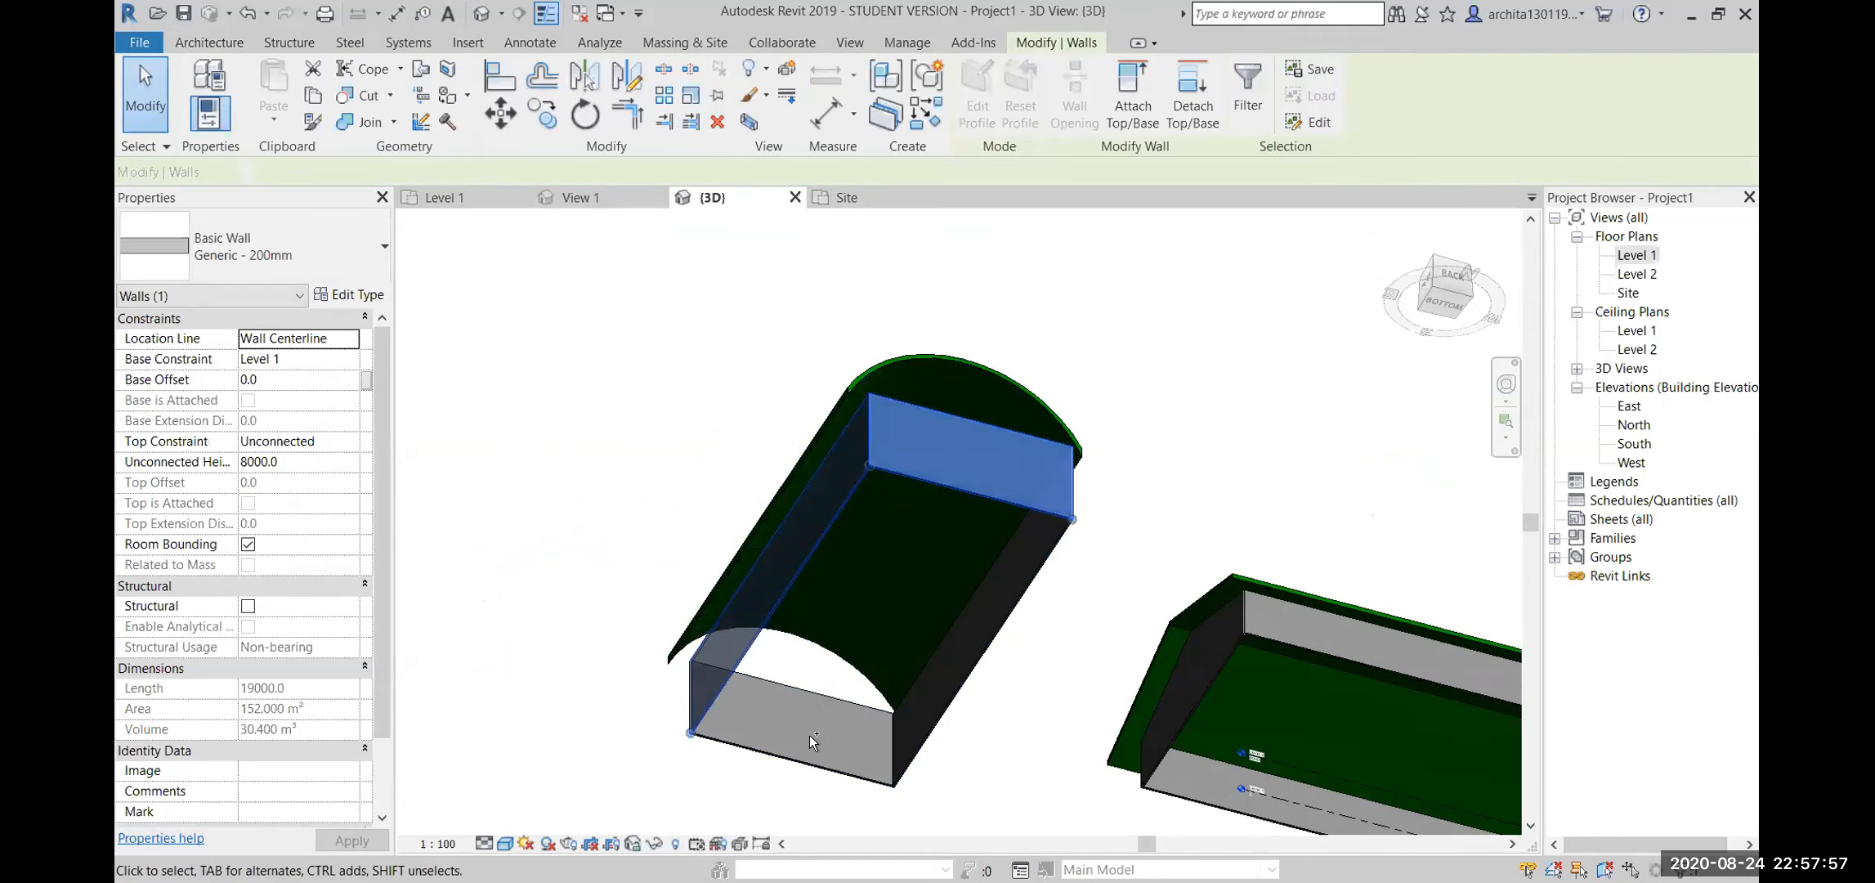
{"action": "left_click", "coordinate": [850, 727], "text": "ctrl"}
{"action": "left_click", "coordinate": [1043, 515], "text": "ctrl"}
{"action": "middle_click_drag", "start_coordinate": [1044, 518], "coordinate": [953, 770], "text": "shift"}
{"action": "left_click", "coordinate": [1132, 96]}
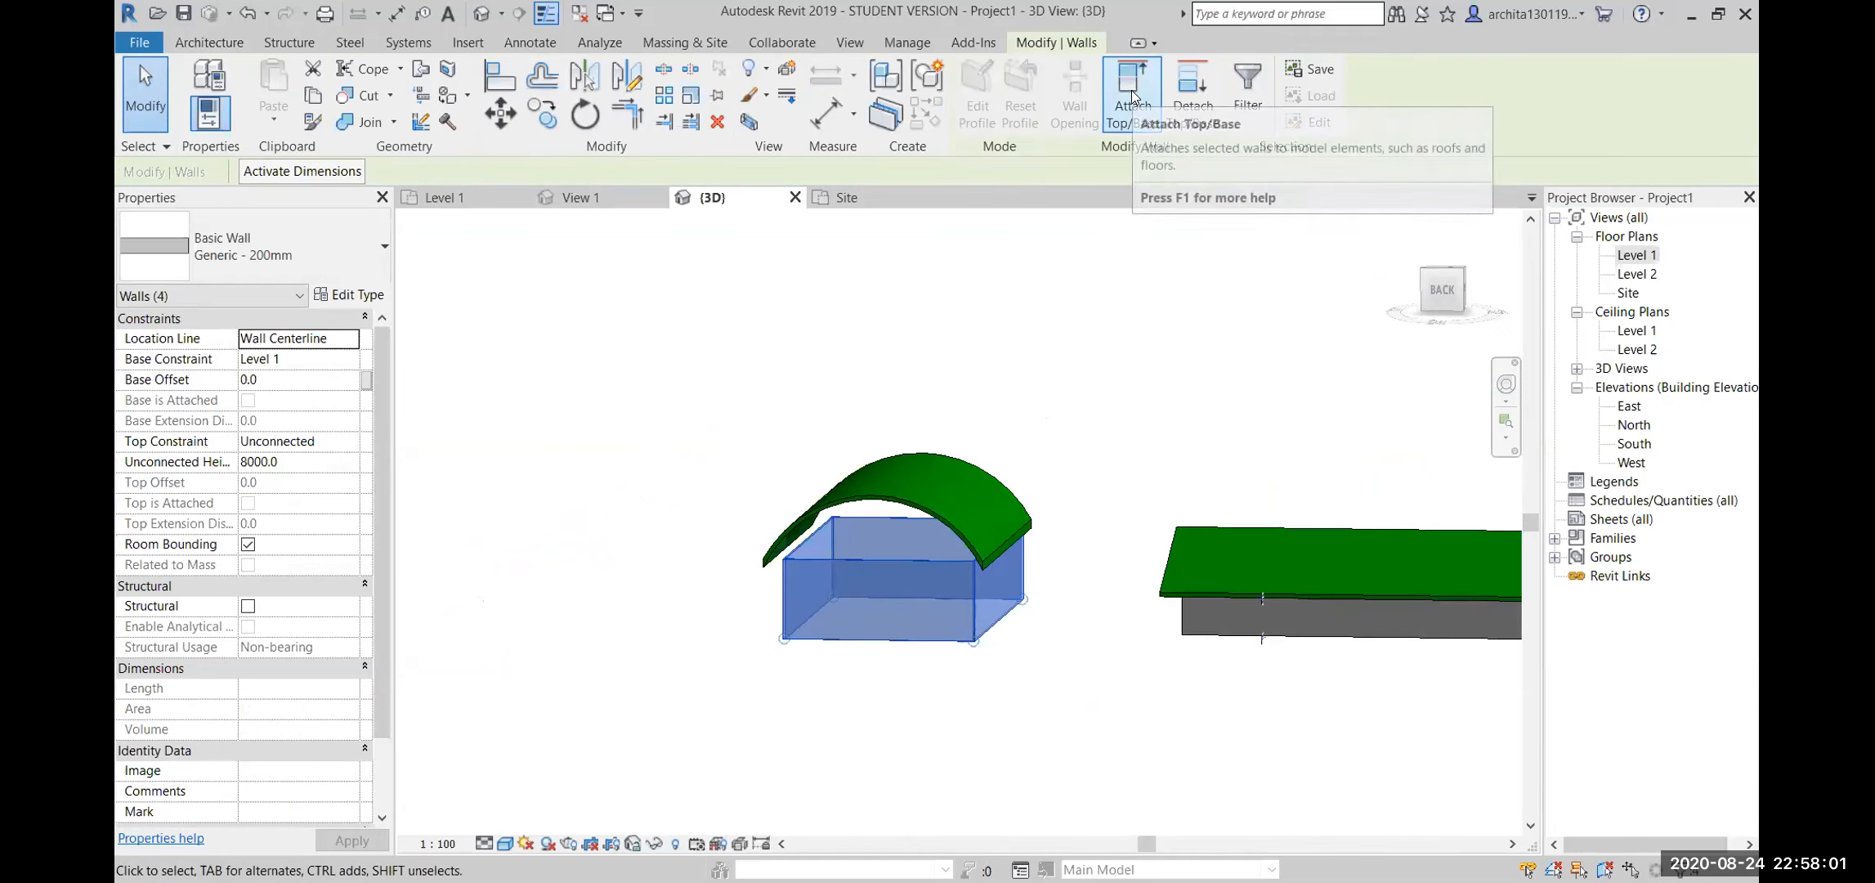
{"action": "left_click", "coordinate": [921, 496]}
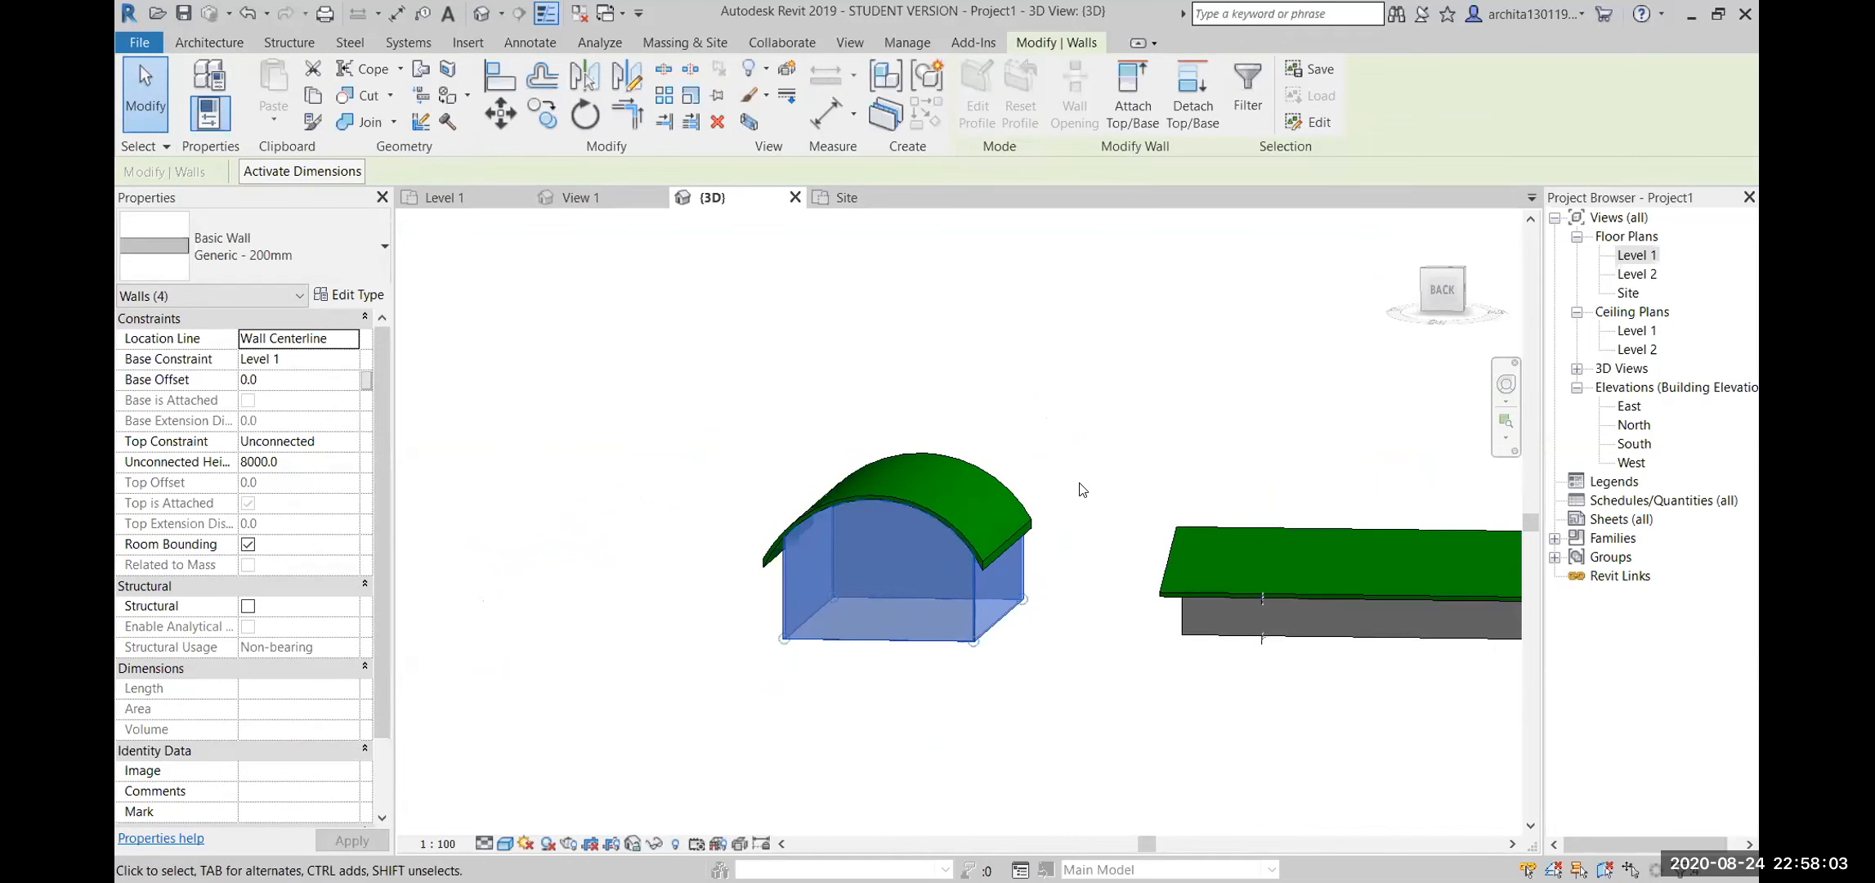
{"action": "key", "text": "Escape"}
{"action": "key", "text": "Escape"}
{"action": "middle_click_drag", "start_coordinate": [893, 625], "coordinate": [806, 668], "text": "shift"}
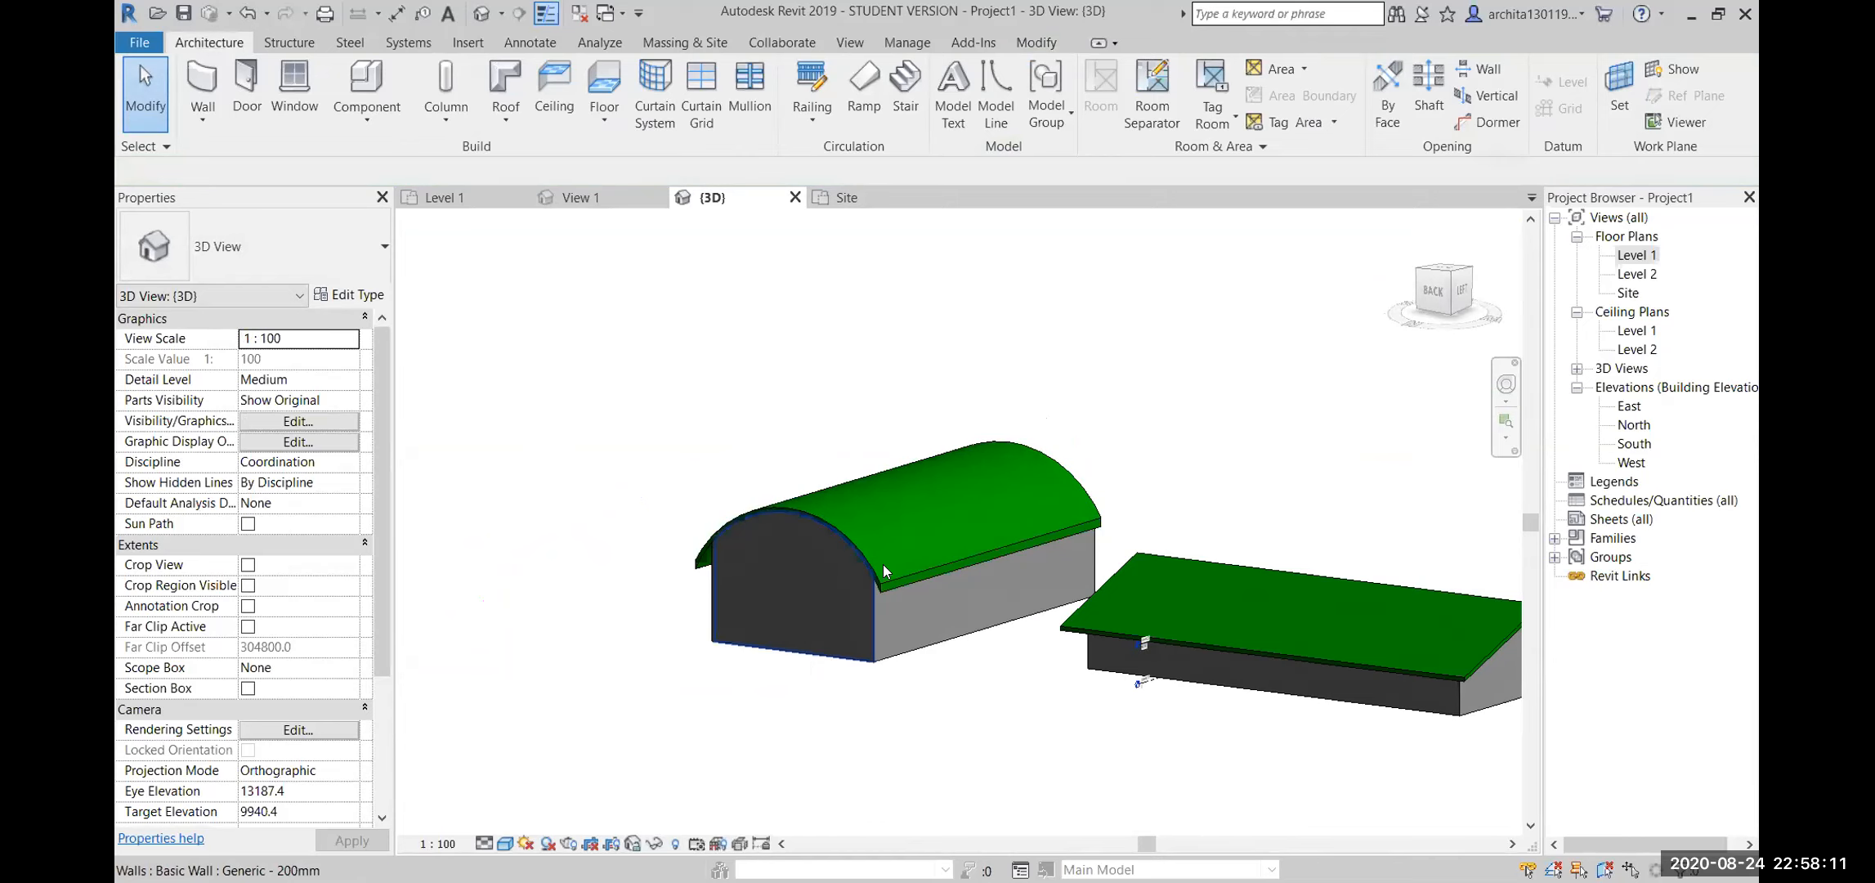
Reopen the curved roof's arc profile for editing and finish the sketch
{"action": "scroll", "coordinate": [919, 577], "scroll_direction": "up", "scroll_amount": 2}
{"action": "middle_click_drag", "start_coordinate": [862, 650], "coordinate": [1097, 603], "text": "shift"}
{"action": "double_click", "coordinate": [1097, 597]}
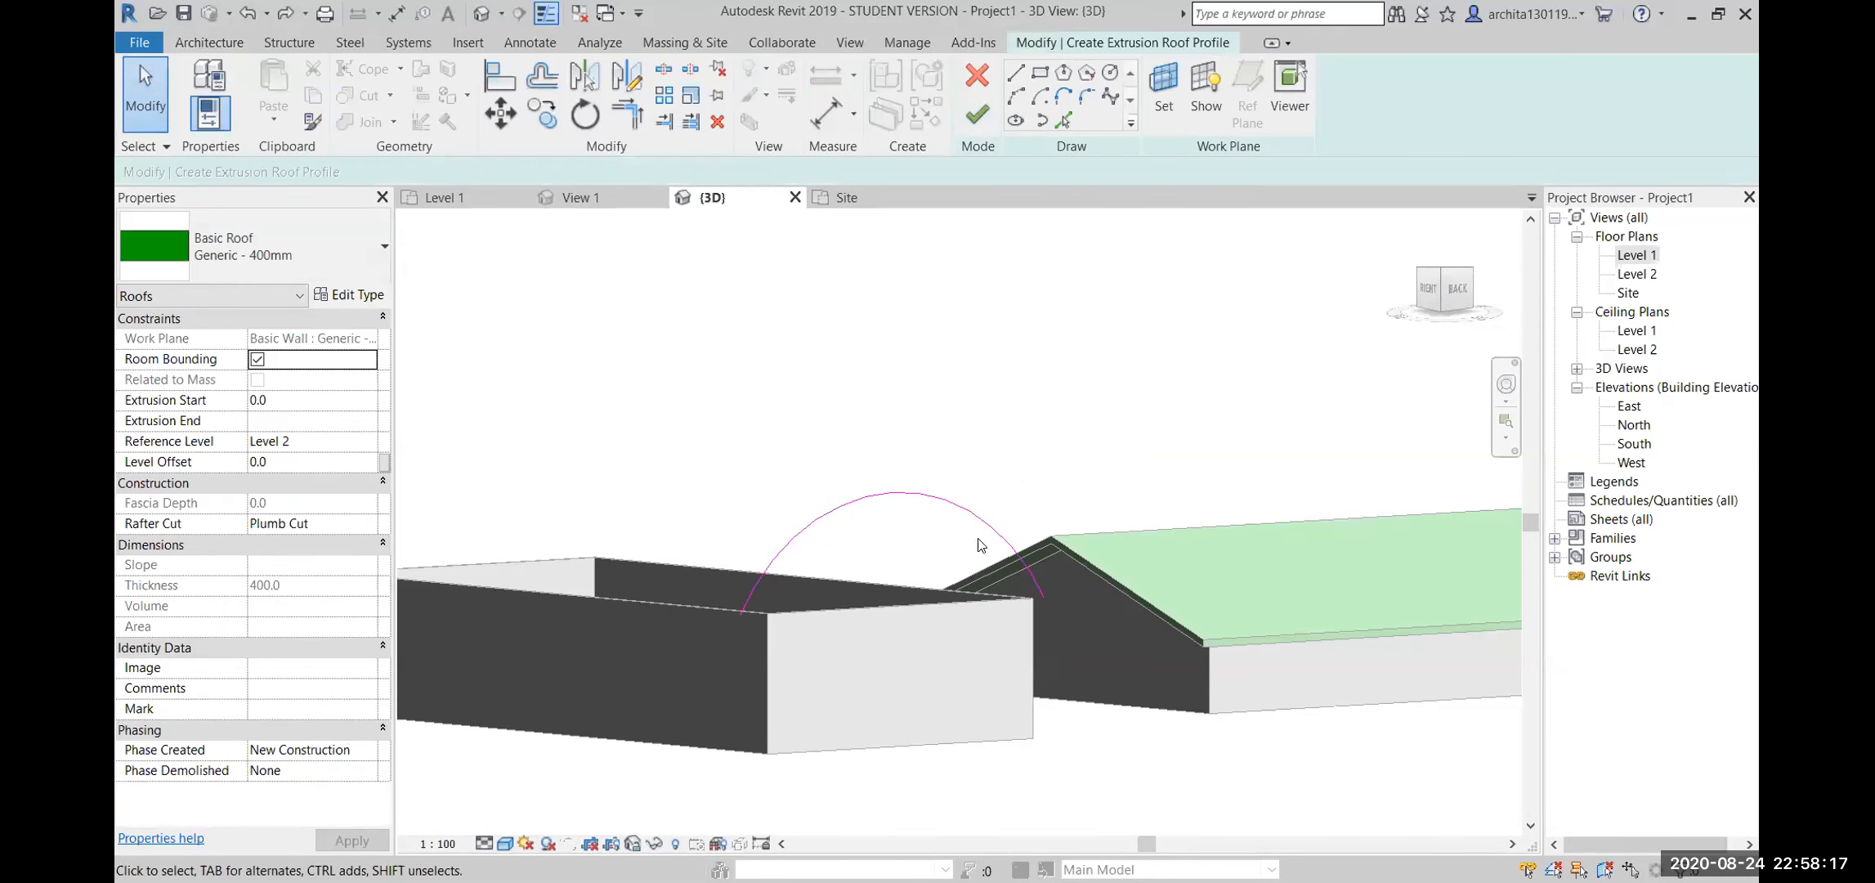
{"action": "left_click", "coordinate": [976, 115]}
{"action": "scroll", "coordinate": [957, 472], "scroll_direction": "down", "scroll_amount": 2}
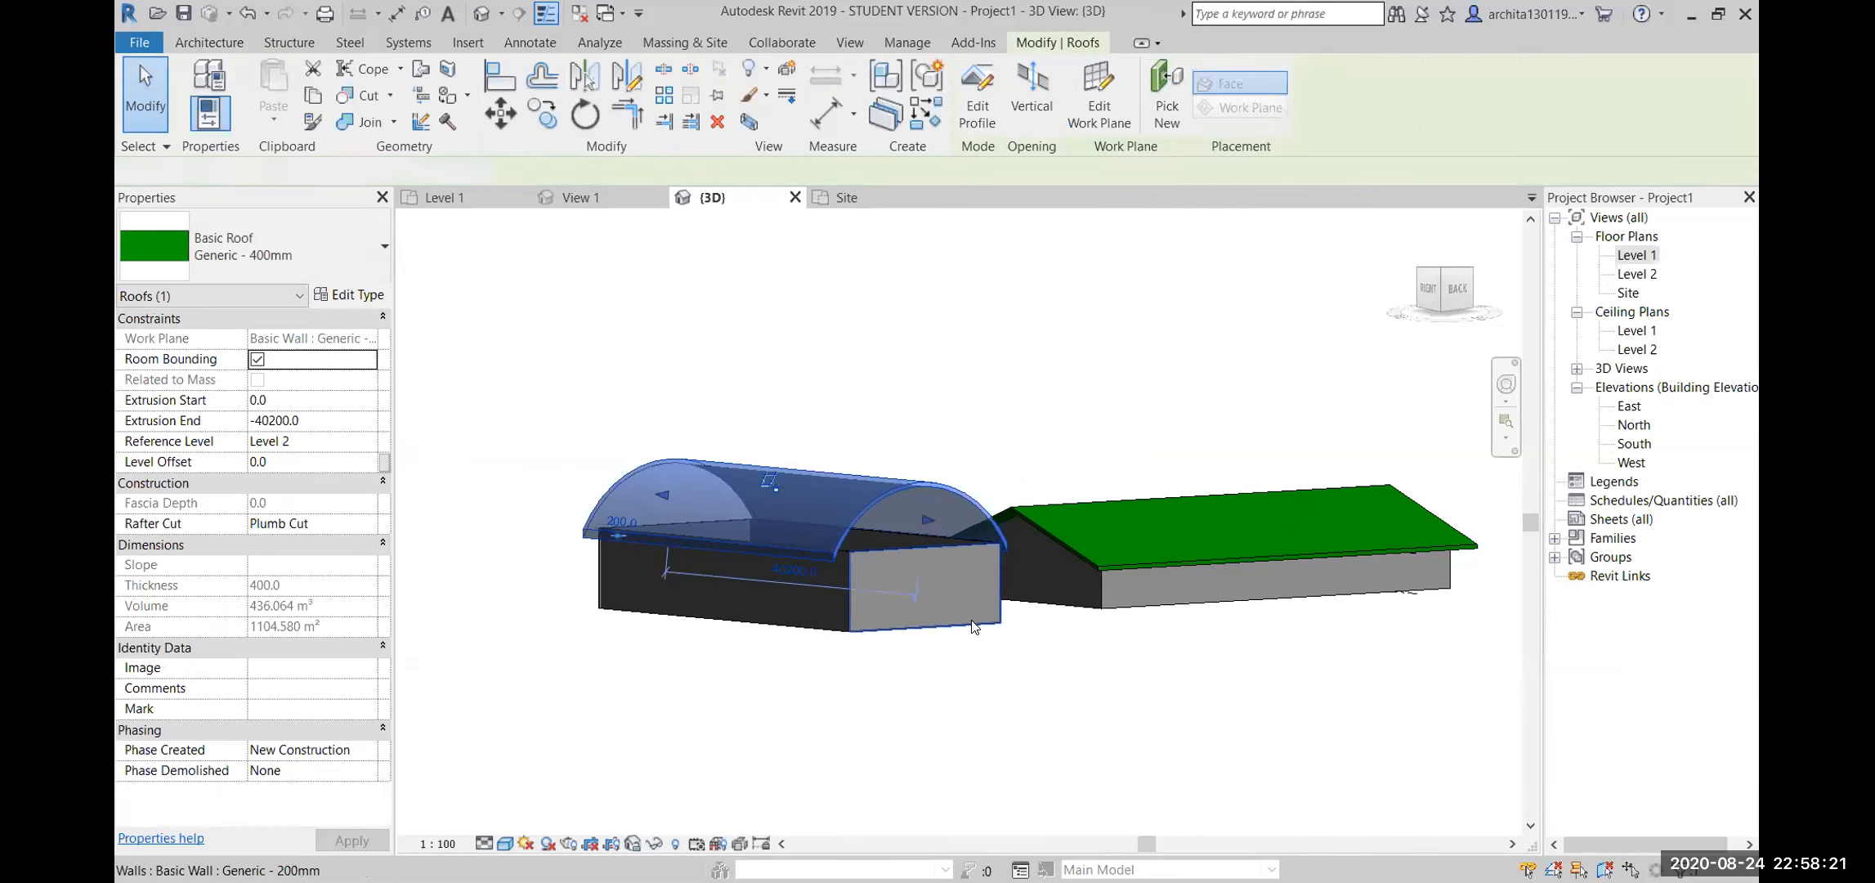
Select the curved roof and try to adjust its extrusion end above the short end wall
{"action": "left_click", "coordinate": [972, 626]}
{"action": "left_click", "coordinate": [886, 489]}
{"action": "middle_click_drag", "start_coordinate": [886, 489], "coordinate": [1031, 595], "text": "shift"}
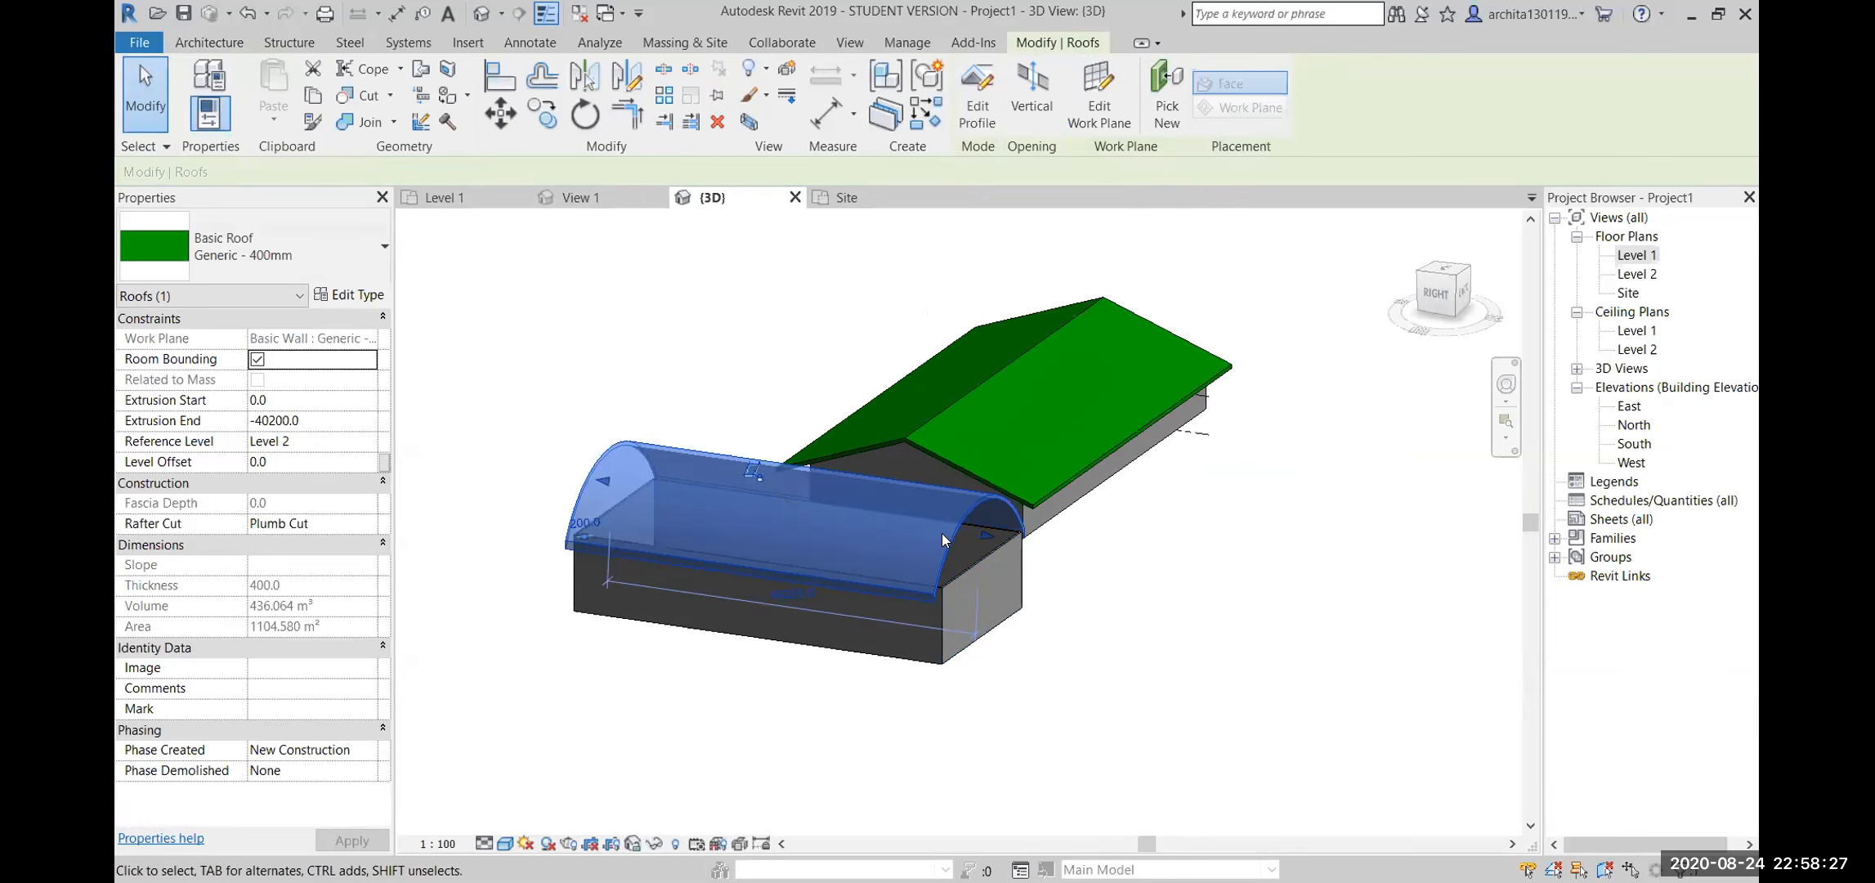
{"action": "mouse_move", "coordinate": [988, 538]}
{"action": "left_mouse_down"}
{"action": "mouse_move", "coordinate": [1067, 556]}
{"action": "mouse_move", "coordinate": [979, 554]}
{"action": "left_mouse_up"}
{"action": "key", "text": "Escape"}
Attach the tops of all four enclosure walls to the curved extrusion roof so the end walls follow its arc
{"action": "middle_click_drag", "start_coordinate": [1010, 605], "coordinate": [792, 223], "text": "shift"}
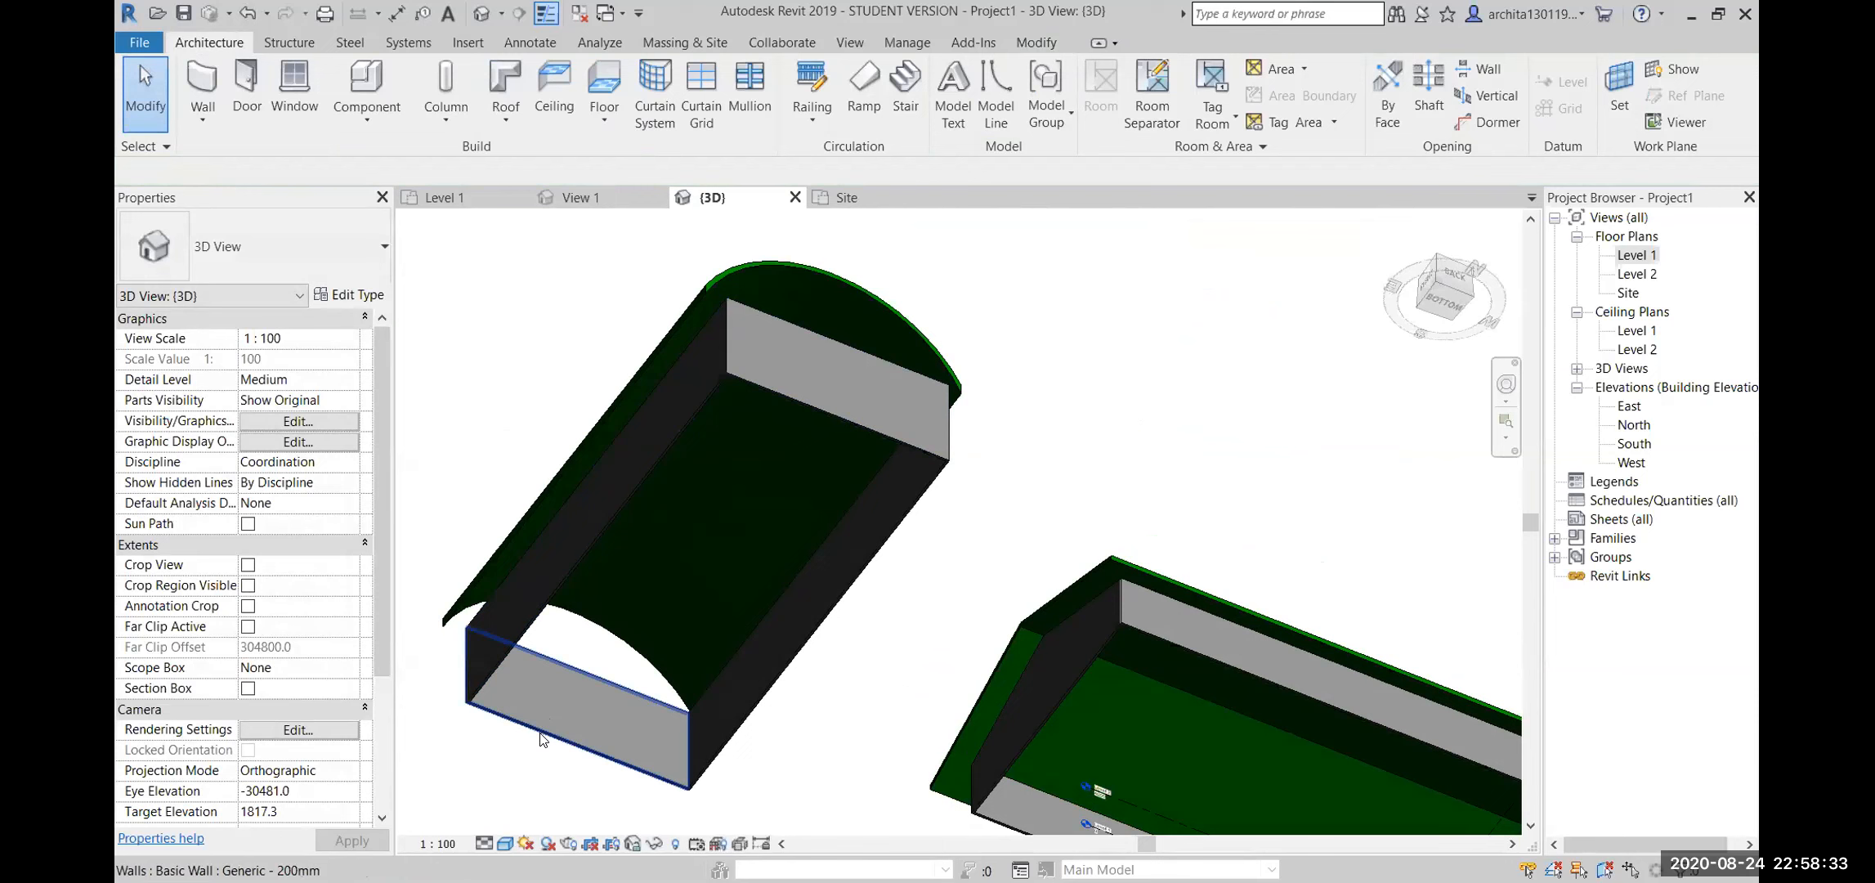
{"action": "left_click", "coordinate": [588, 719]}
{"action": "left_click", "coordinate": [535, 609], "text": "ctrl"}
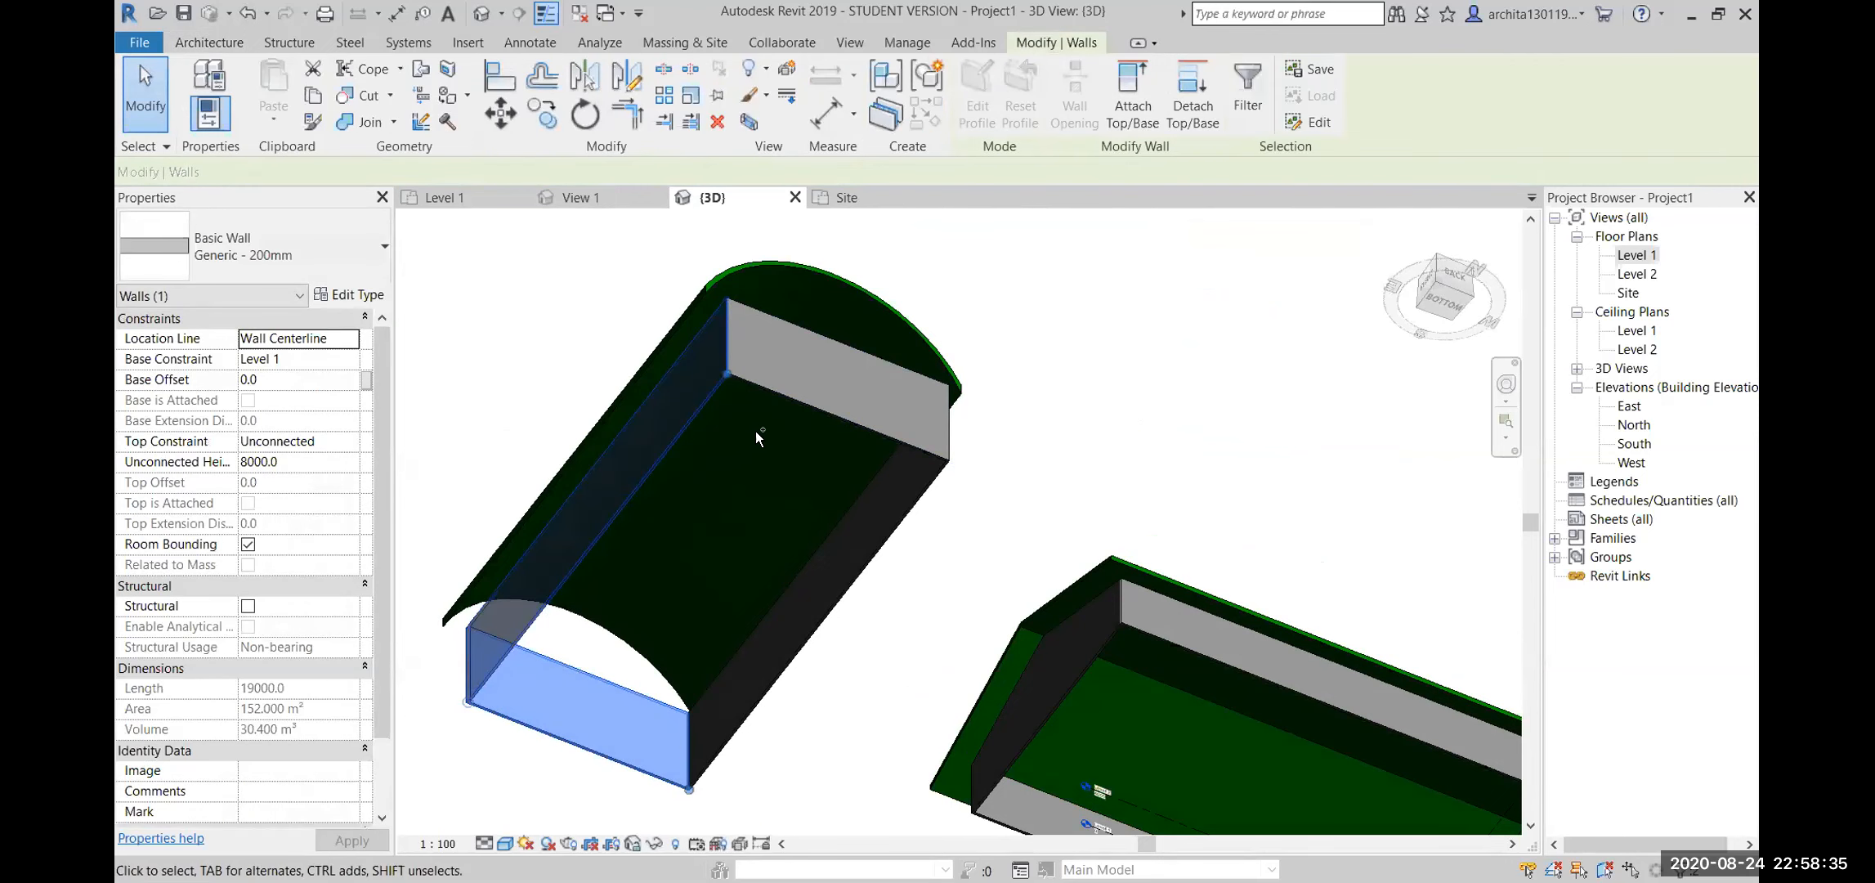
{"action": "left_click", "coordinate": [836, 406], "text": "ctrl"}
{"action": "left_click", "coordinate": [901, 504], "text": "ctrl"}
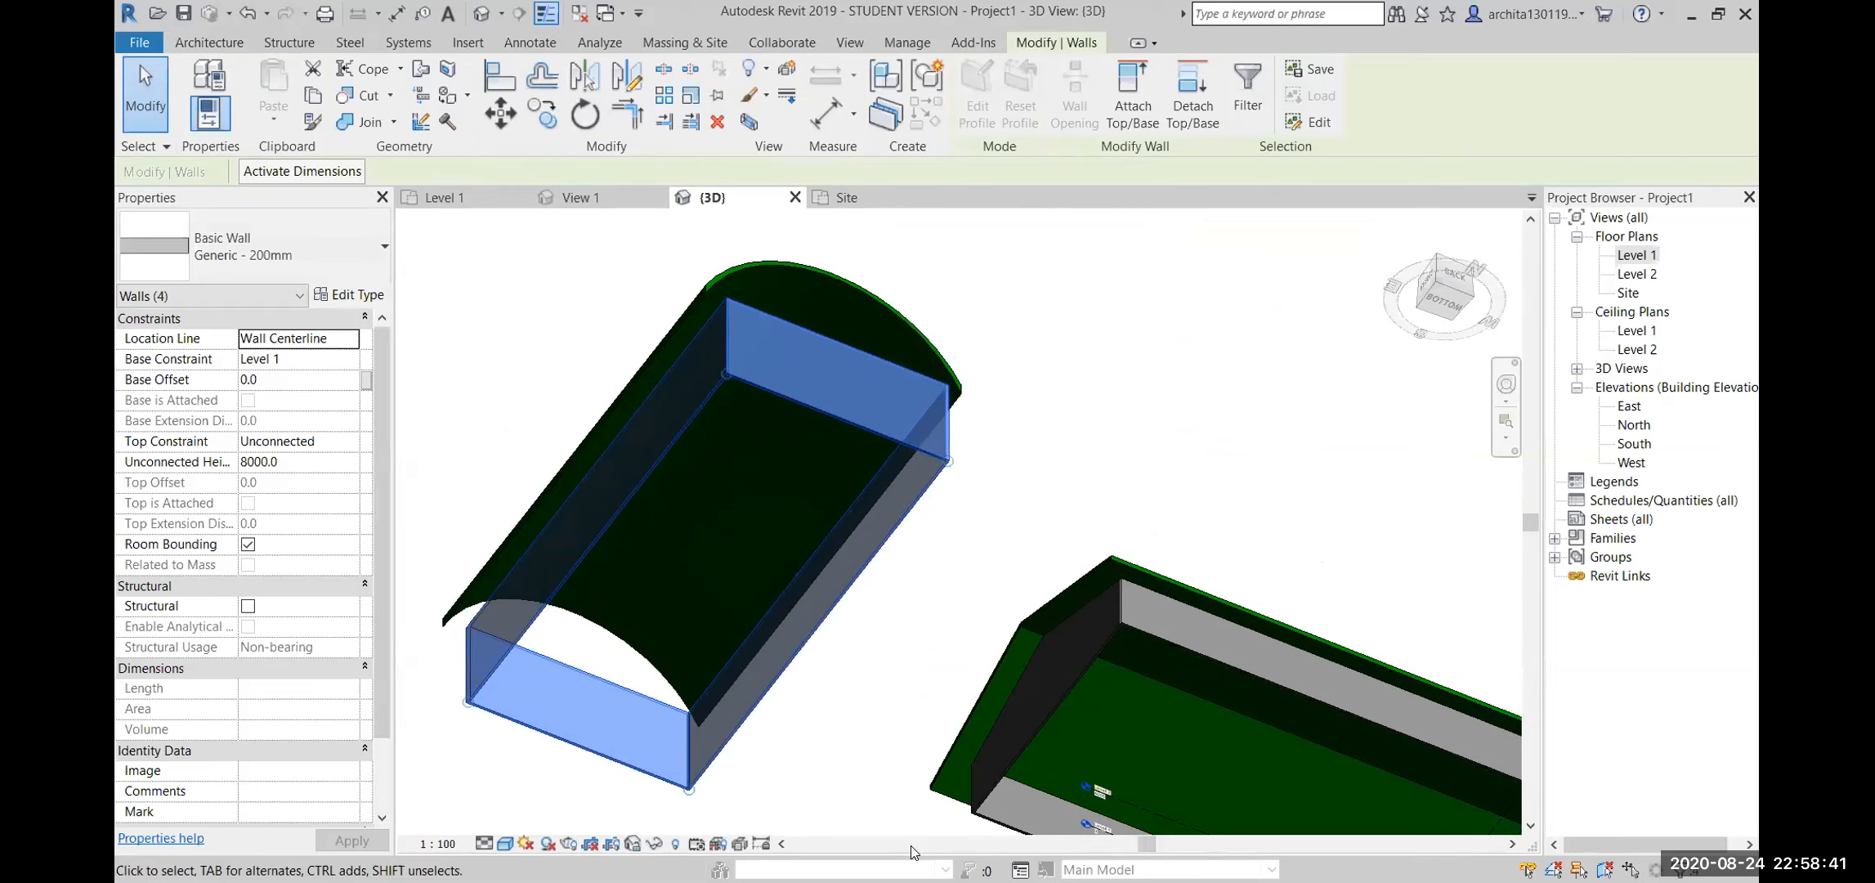
{"action": "scroll", "coordinate": [818, 543], "scroll_direction": "down", "scroll_amount": 3}
{"action": "middle_click_drag", "start_coordinate": [935, 556], "coordinate": [895, 740], "text": "shift"}
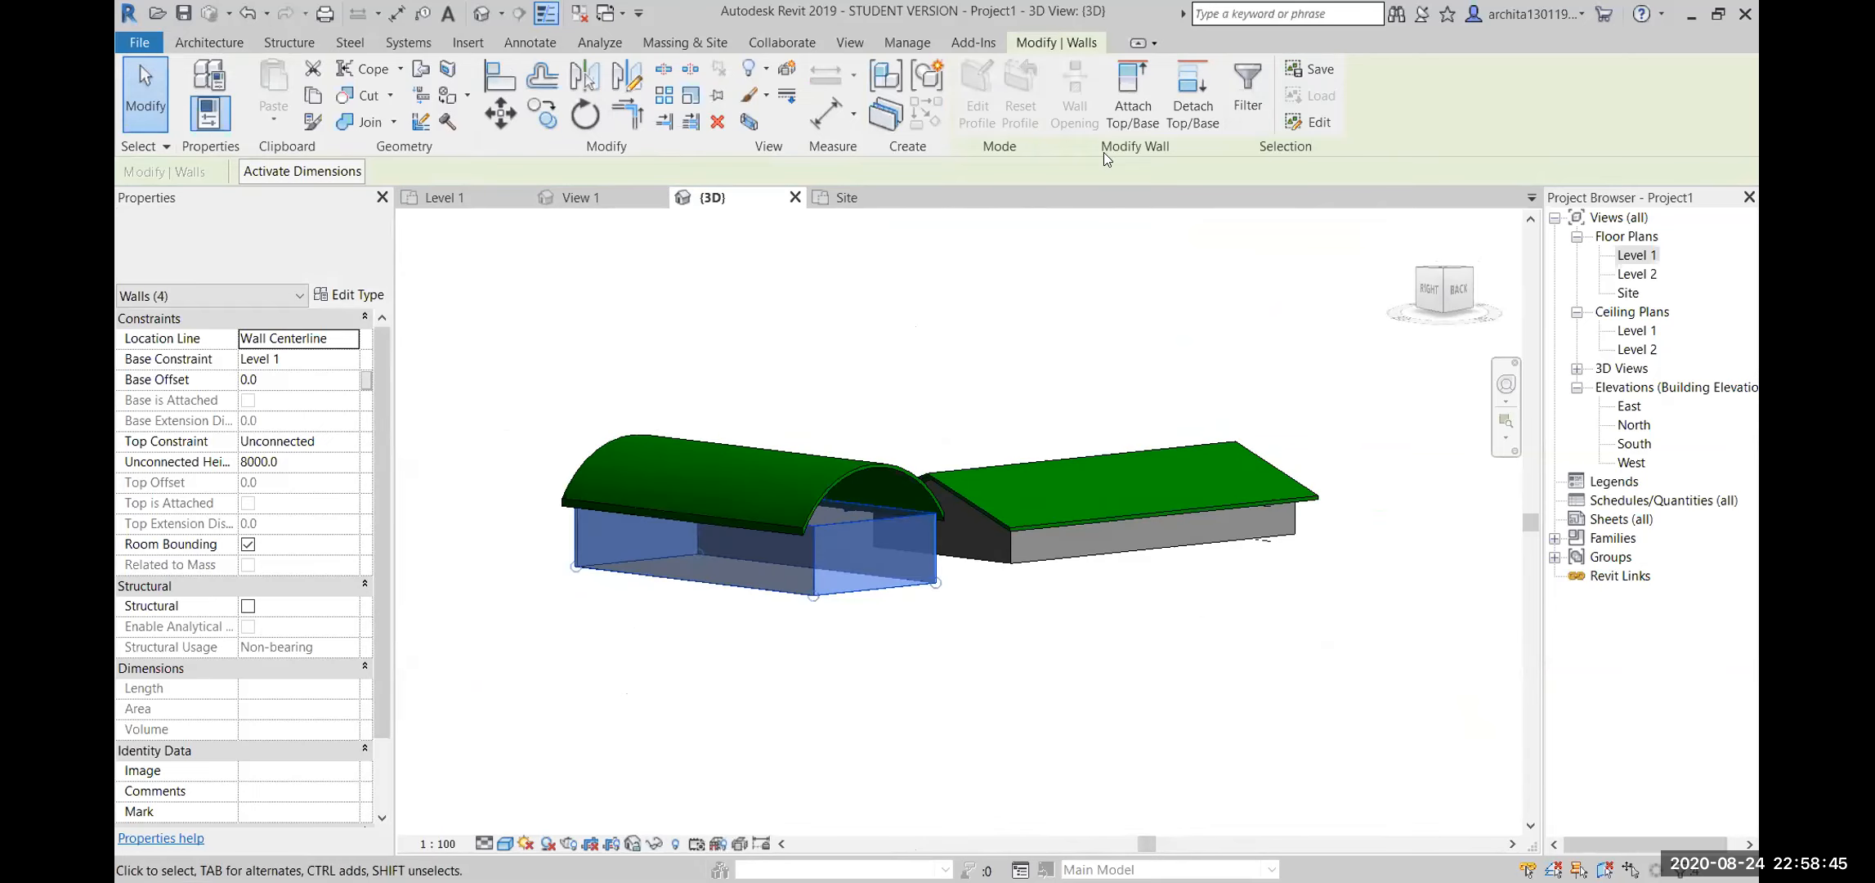
{"action": "left_click", "coordinate": [1126, 104]}
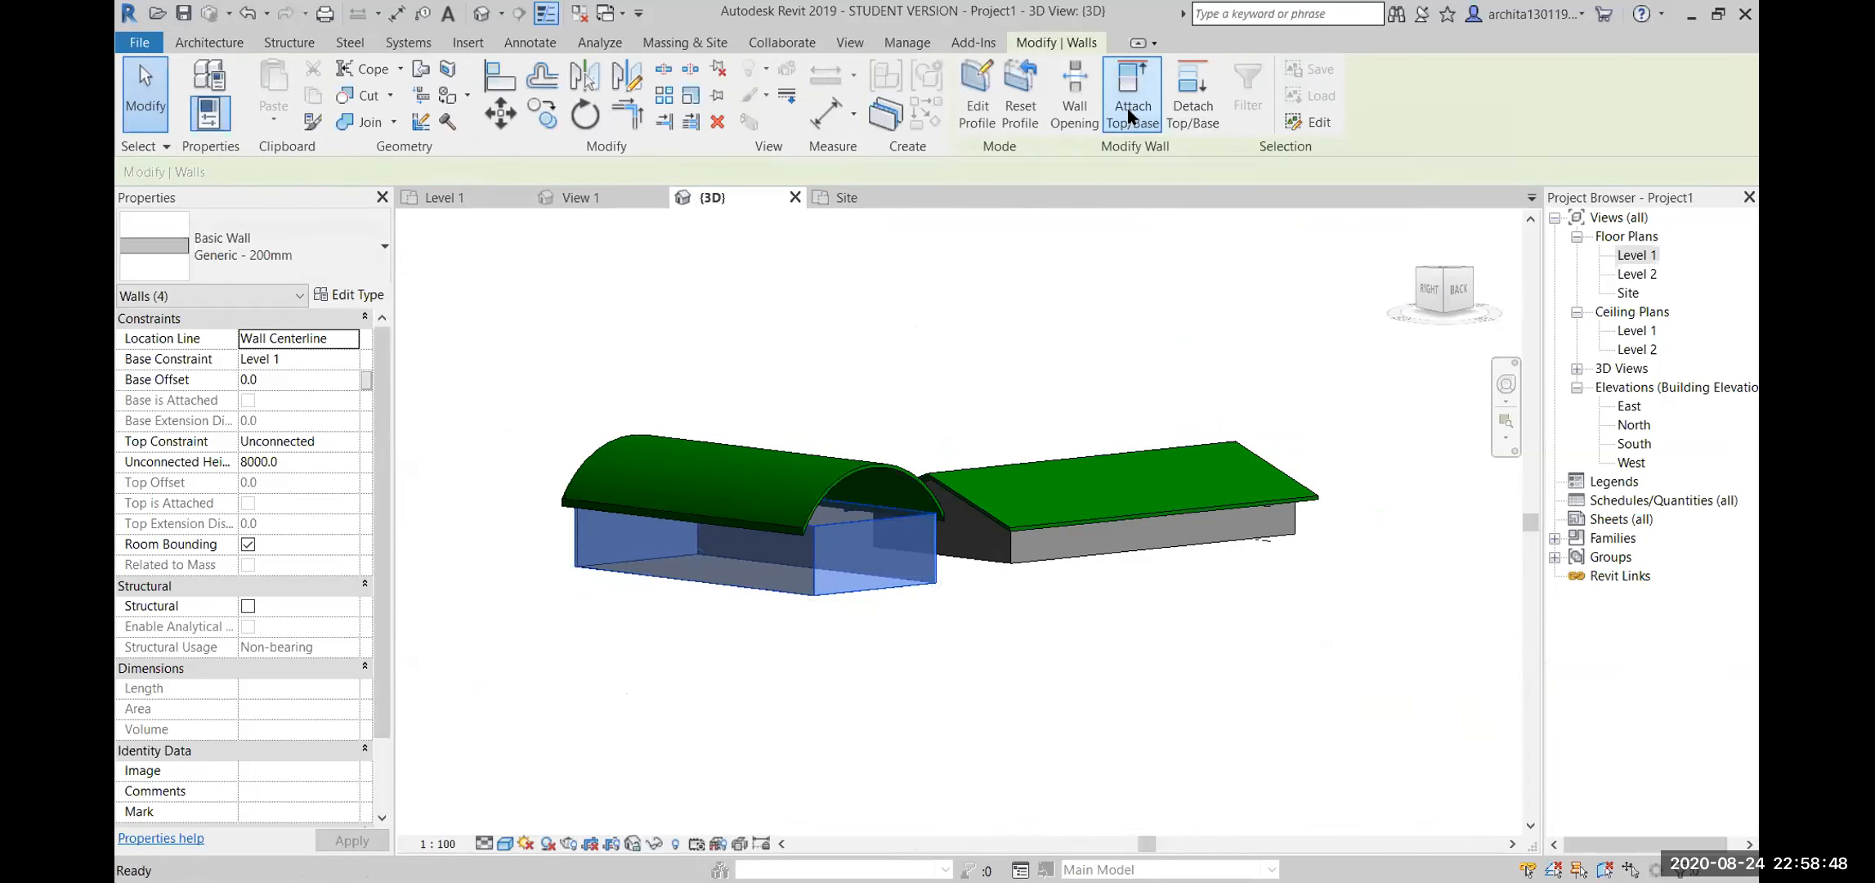
{"action": "left_click", "coordinate": [876, 469]}
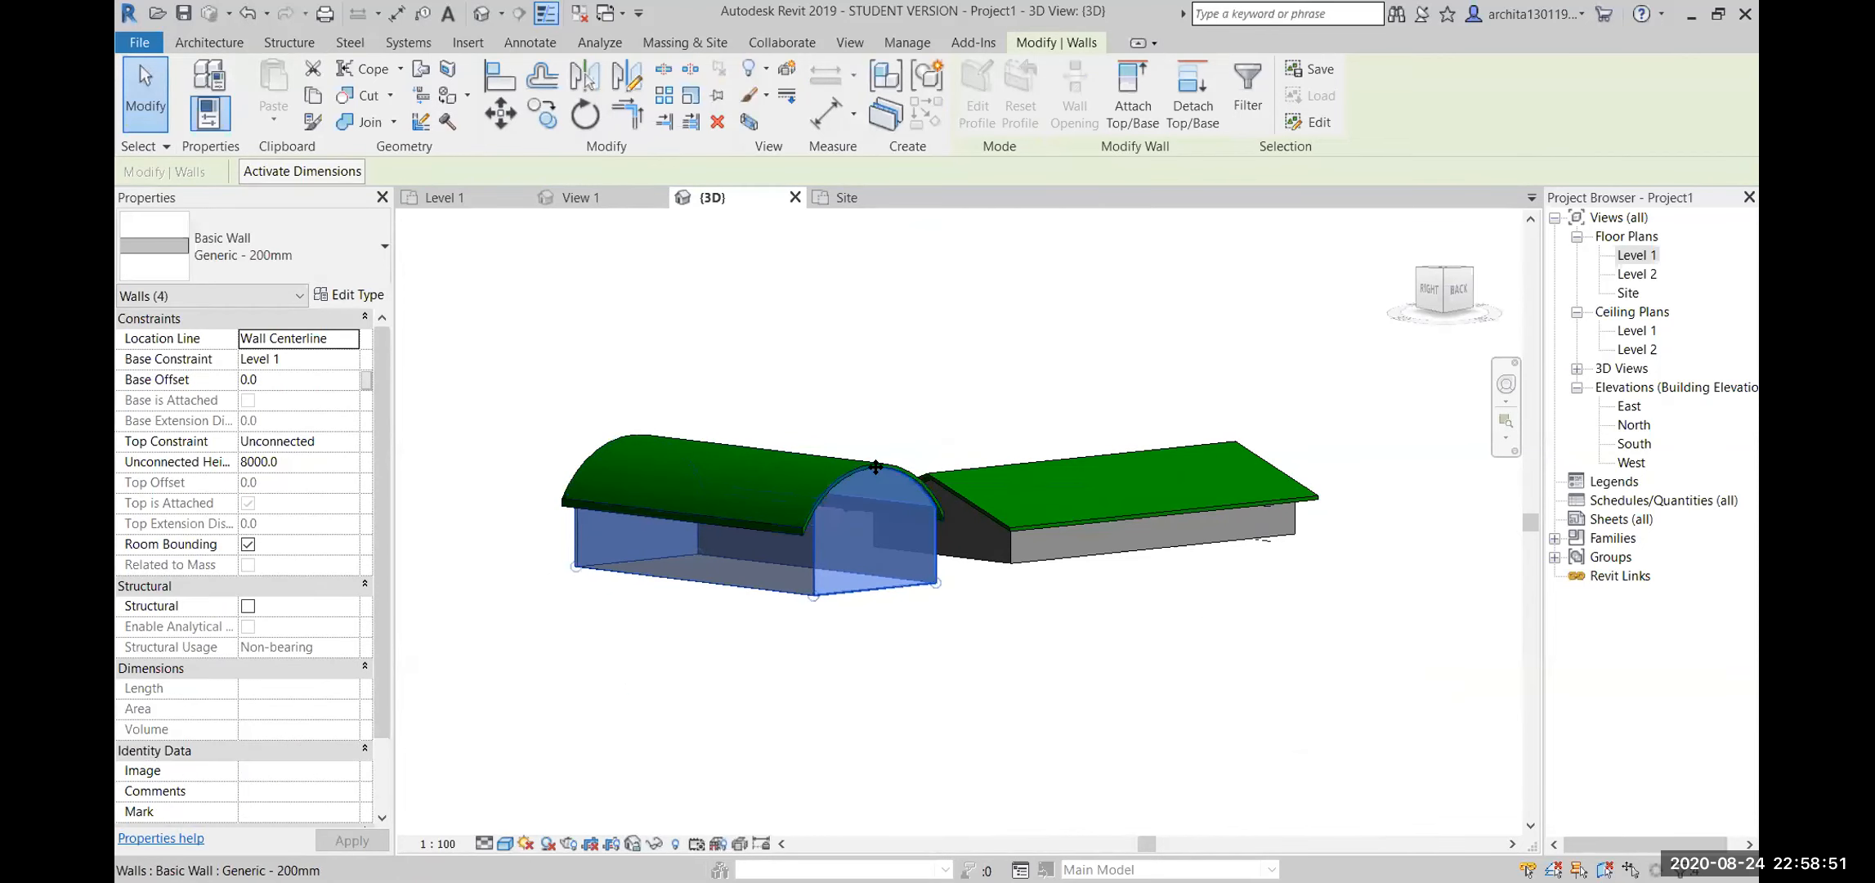
{"action": "key", "text": "Escape"}
{"action": "middle_click_drag", "start_coordinate": [821, 594], "coordinate": [882, 675], "text": "shift"}
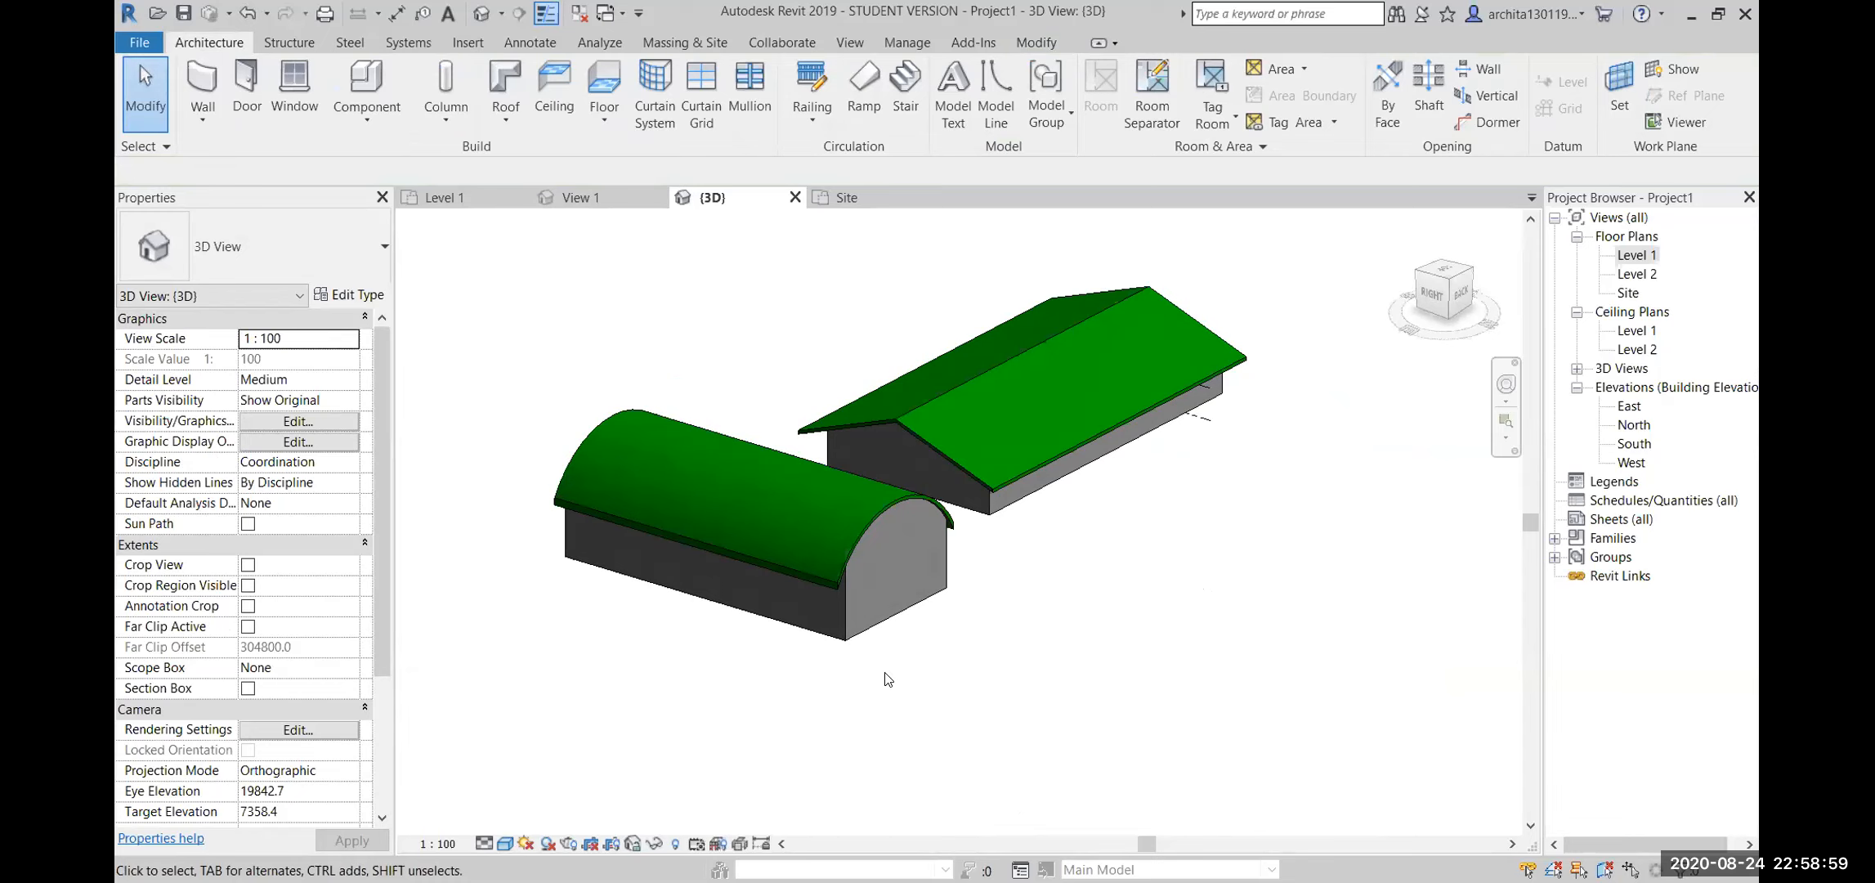